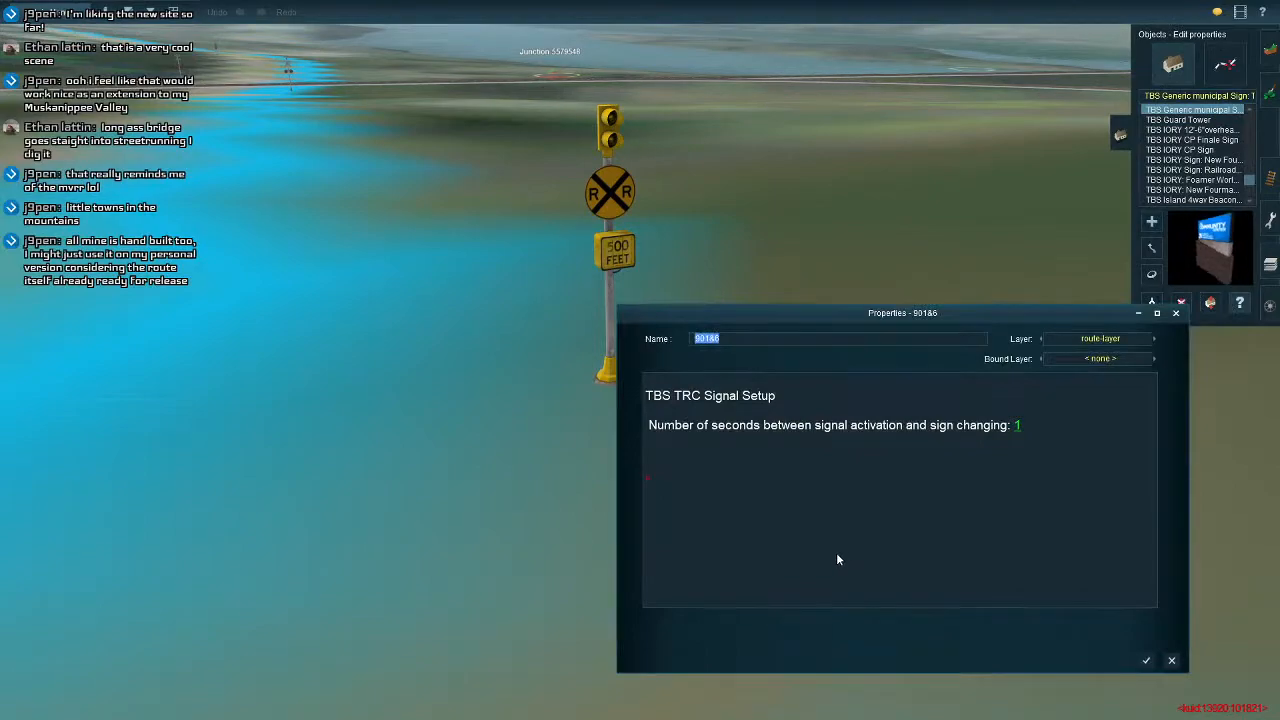
Accept the properties of the 901&6 advance warning signal and return to the scene.
left_click(1146, 665)
right_click(760, 286)
right_click(532, 172)
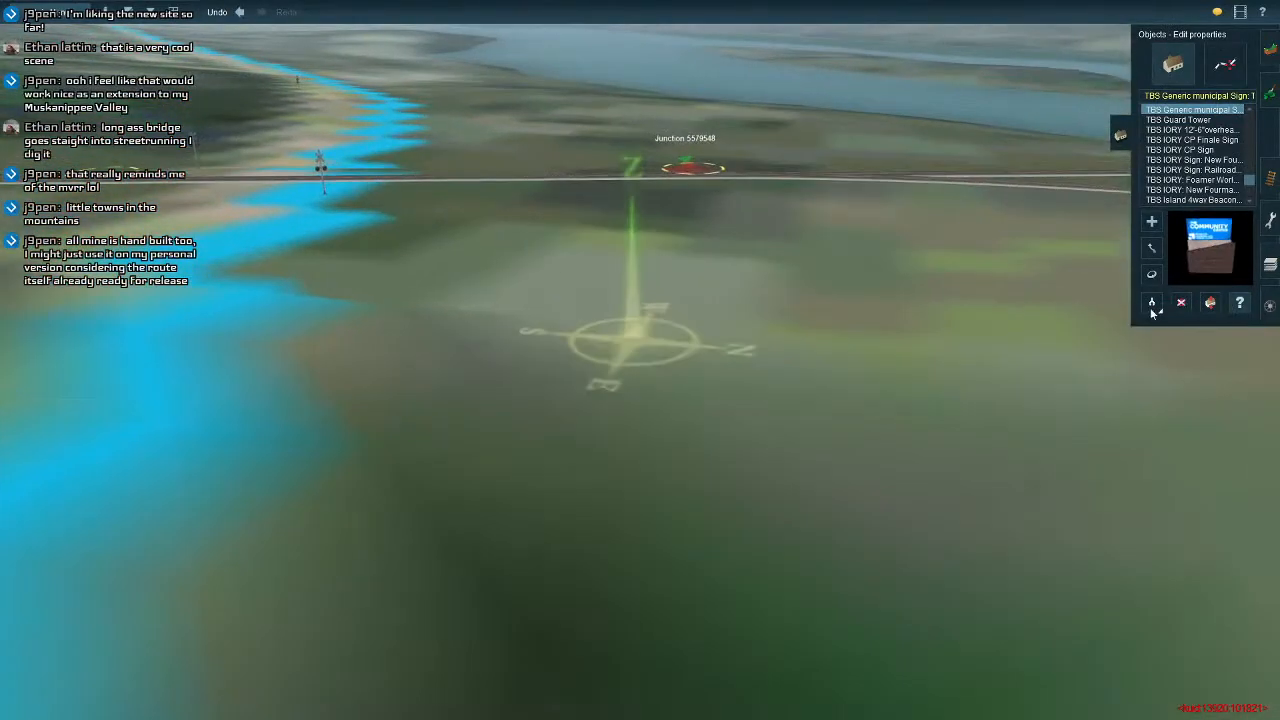
Place a TBS TRC 12in 2light Crossing Signal near the 500 ft advance warning sign, using that sign's asset to locate the signal series.
left_click(1151, 303)
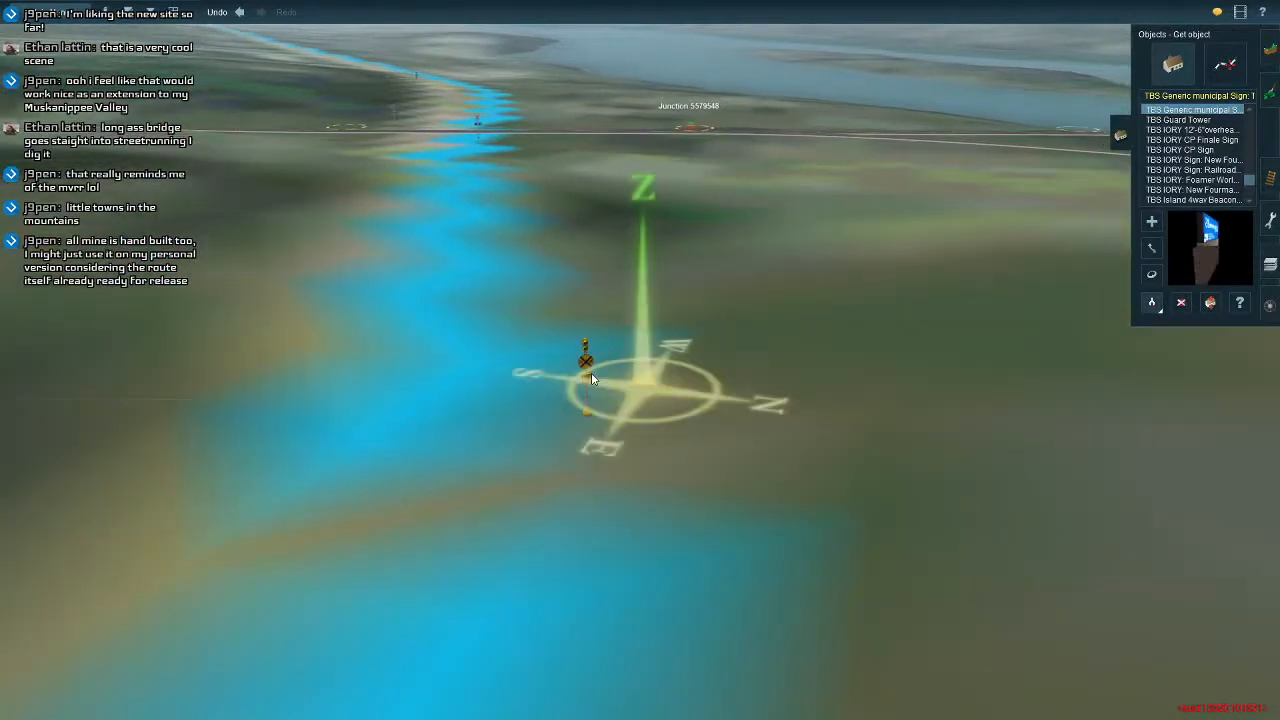
left_click(588, 350)
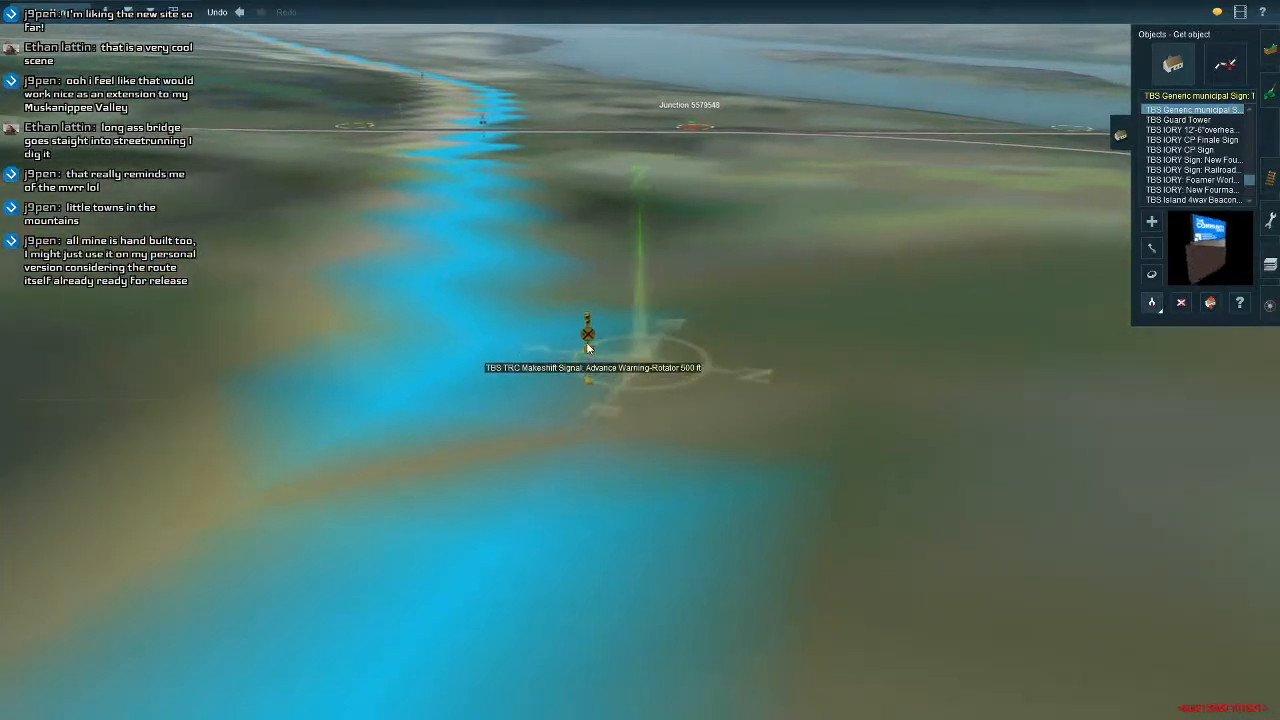
scroll(1181, 179, "up", 10)
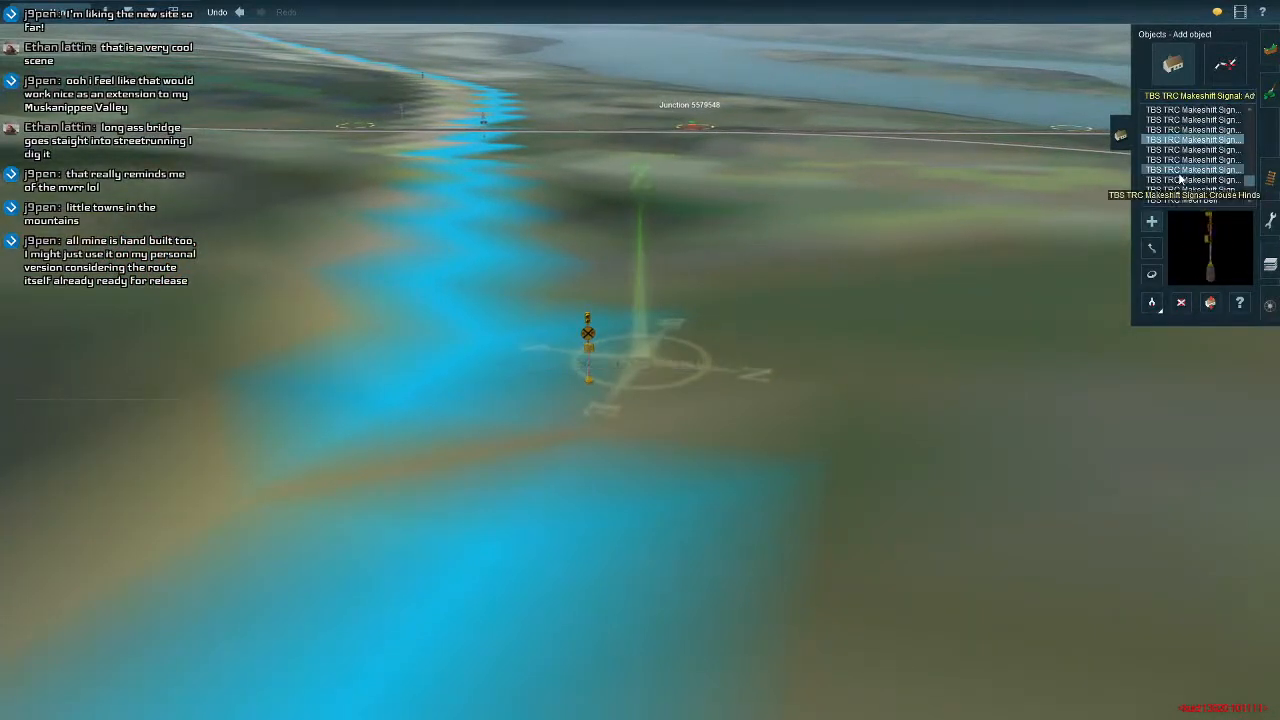
scroll(1181, 179, "up", 2)
left_click(1190, 169)
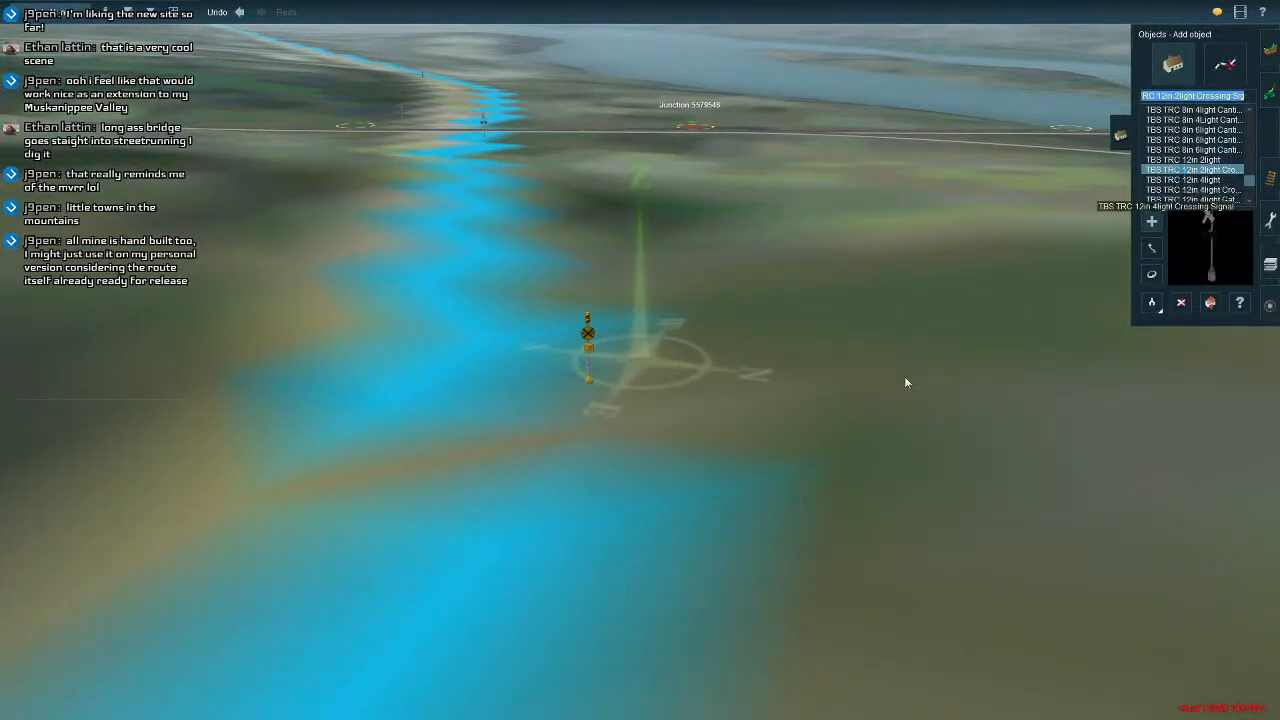
left_click(792, 474)
key("Left")
right_click(557, 383)
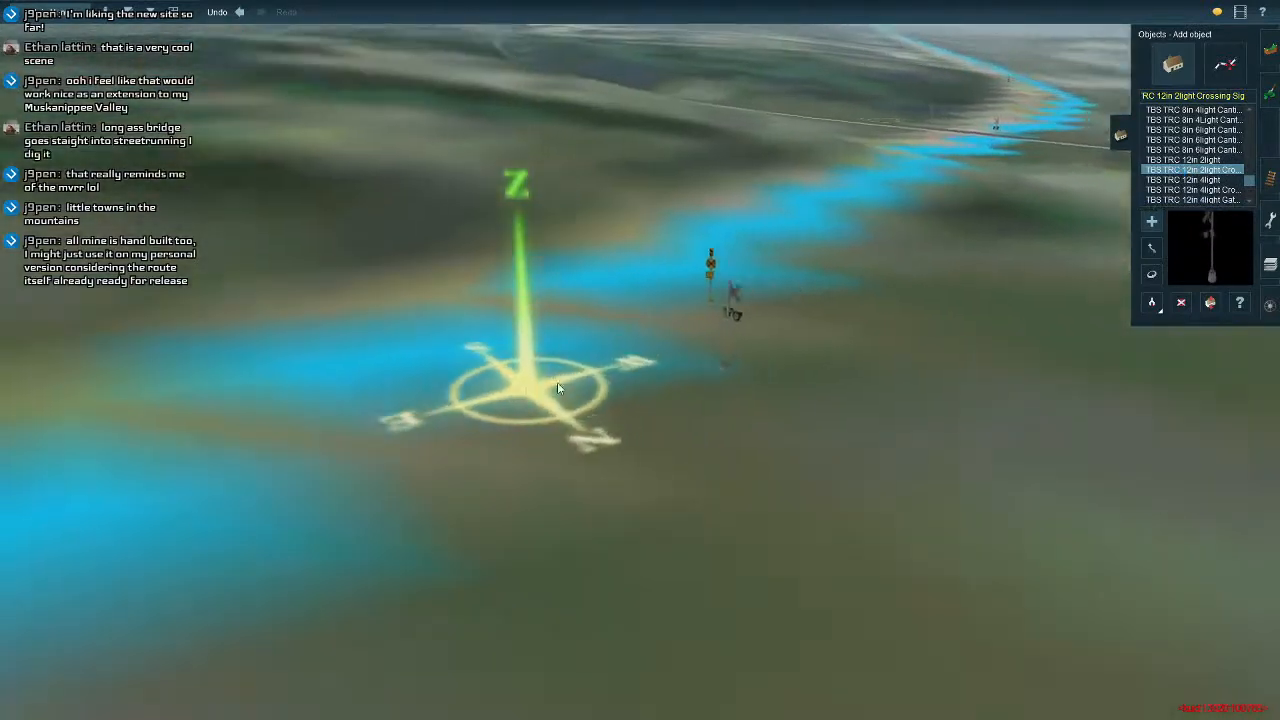
scroll(706, 374, "up", 5)
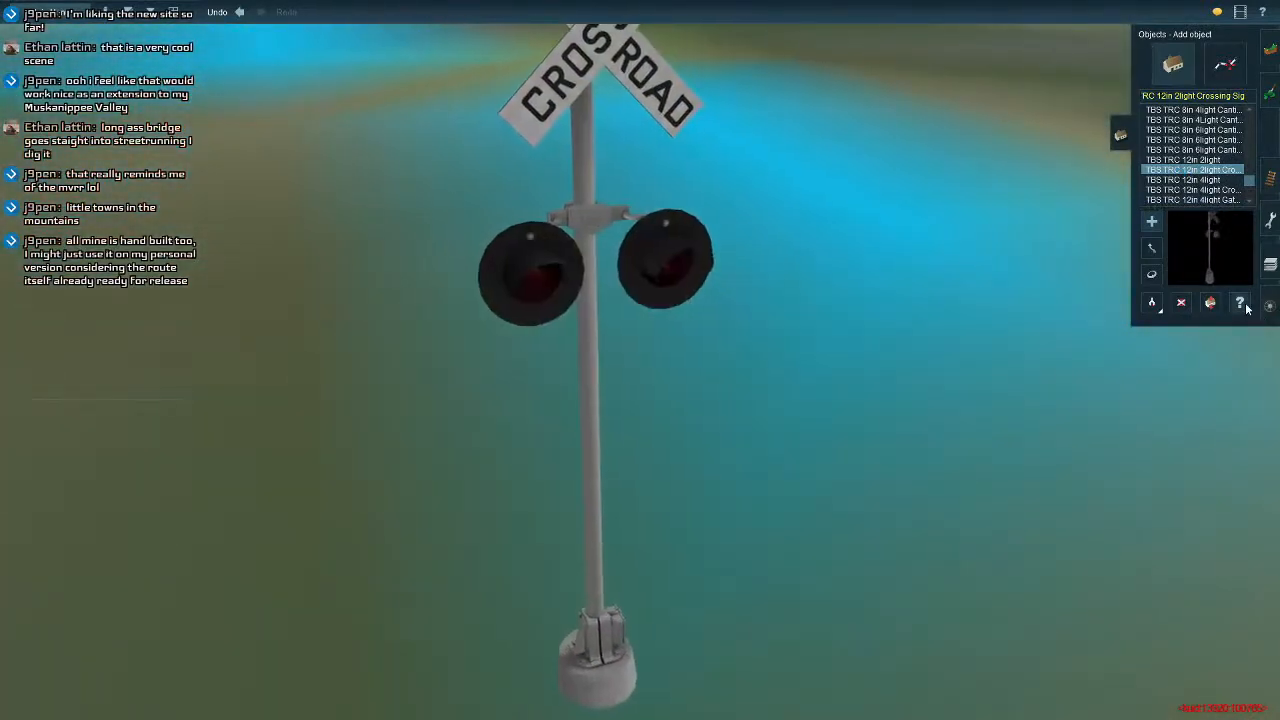
Open the placed crossing signal's properties, check its display and bell options, and accept them.
left_click(1241, 303)
left_click(586, 432)
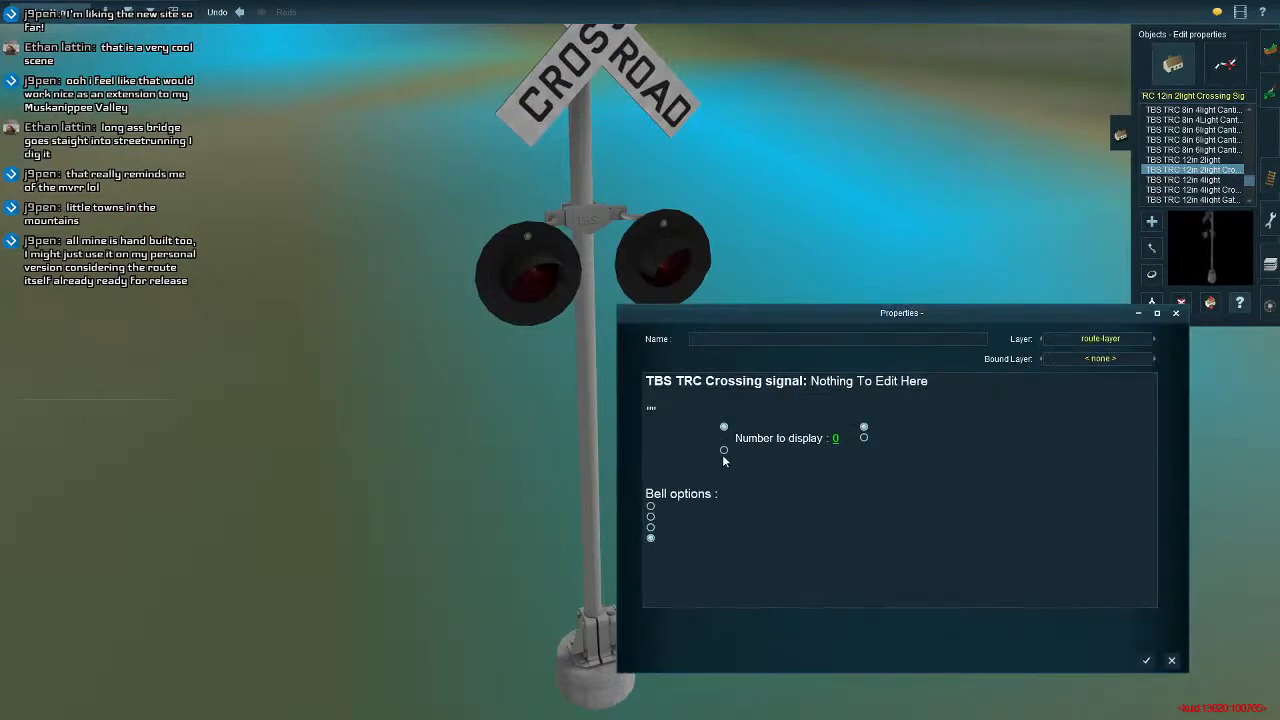
left_click(864, 427)
left_click(1147, 661)
Look the crossing signal over up close, then delete it from the scene.
scroll(640, 330, "down", 3)
scroll(640, 330, "up", 2)
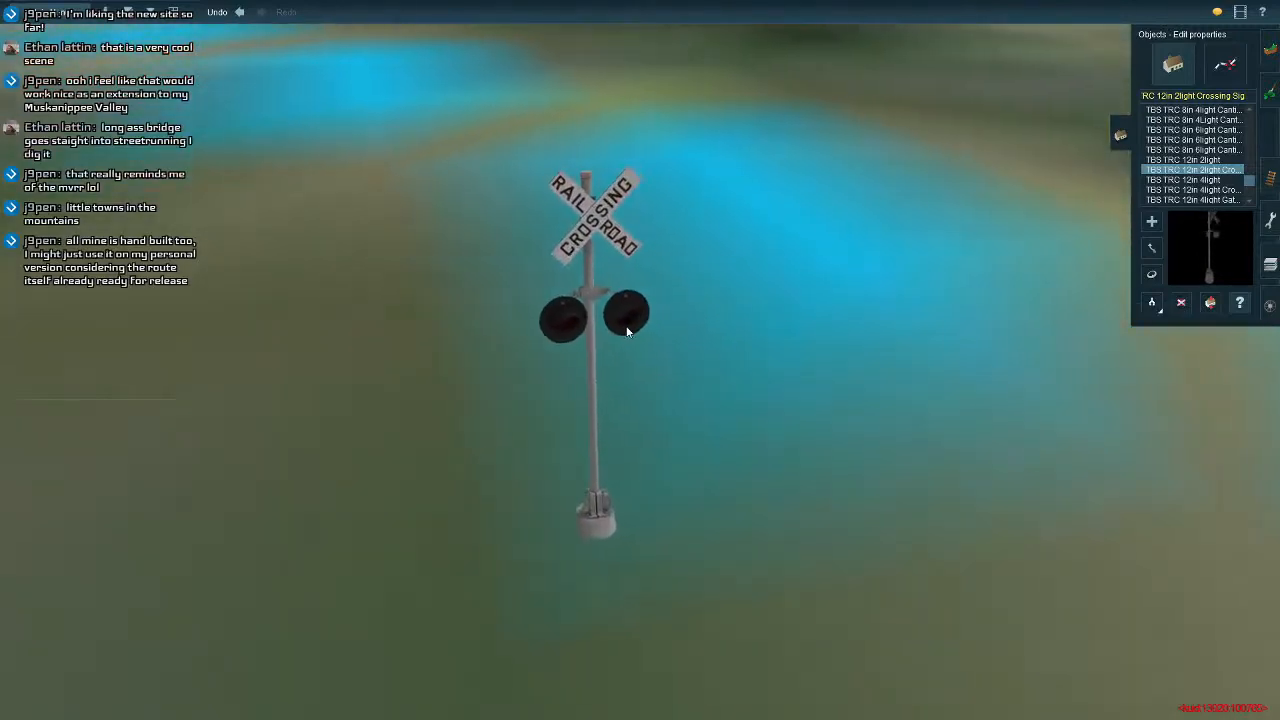
right_click_drag(626, 331, 712, 295)
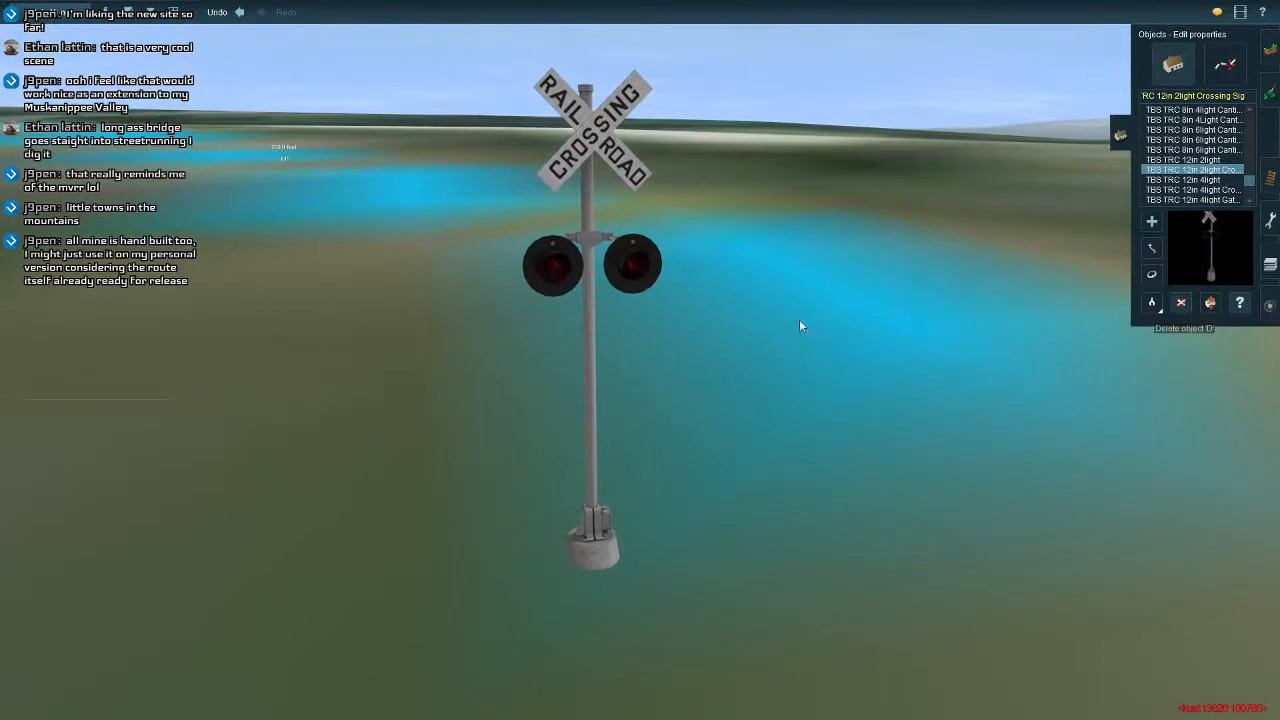
left_click(578, 319)
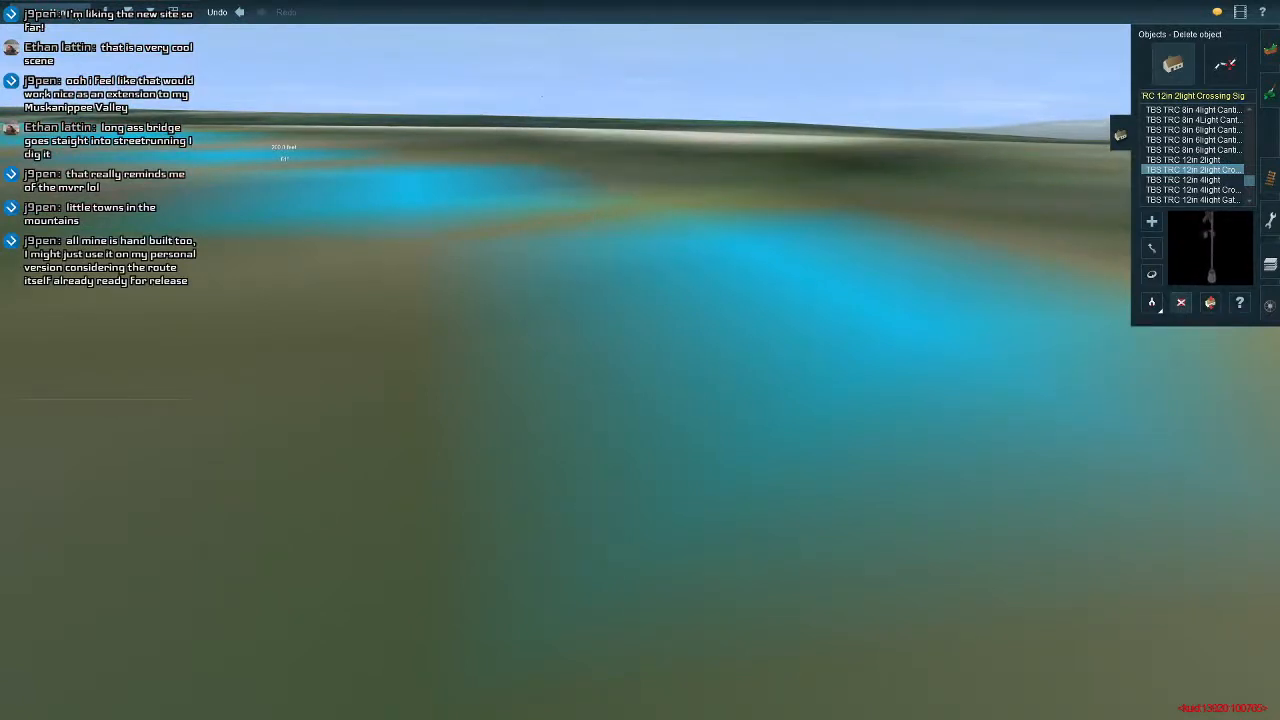
Turn on random rotation of new objects in the Surveyor interface settings and apply the change.
key("Escape")
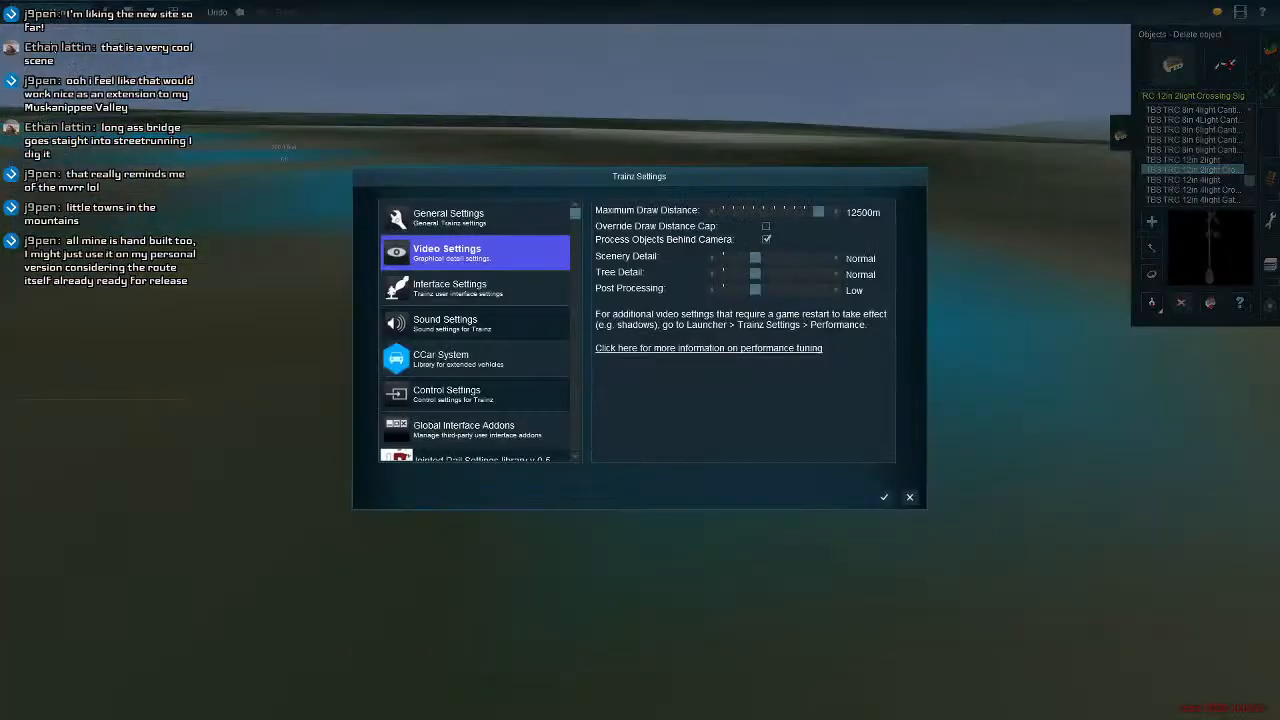
left_click(491, 224)
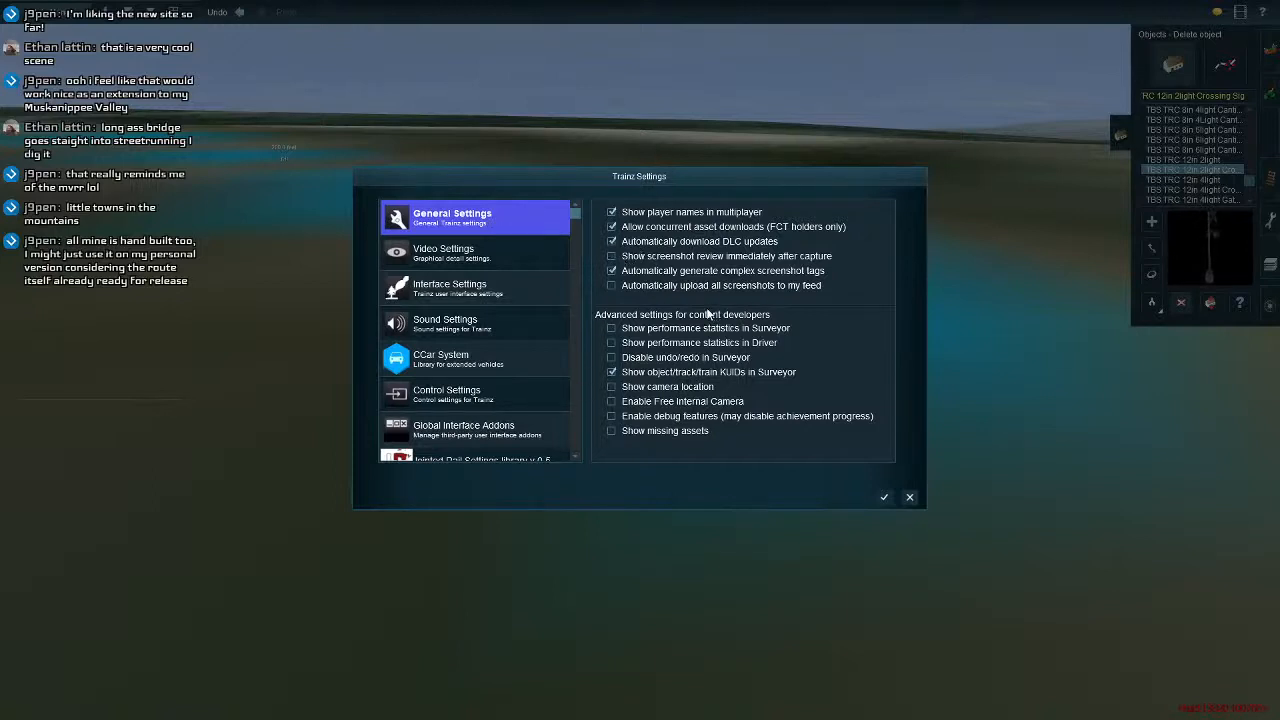
left_click(464, 262)
left_click(464, 293)
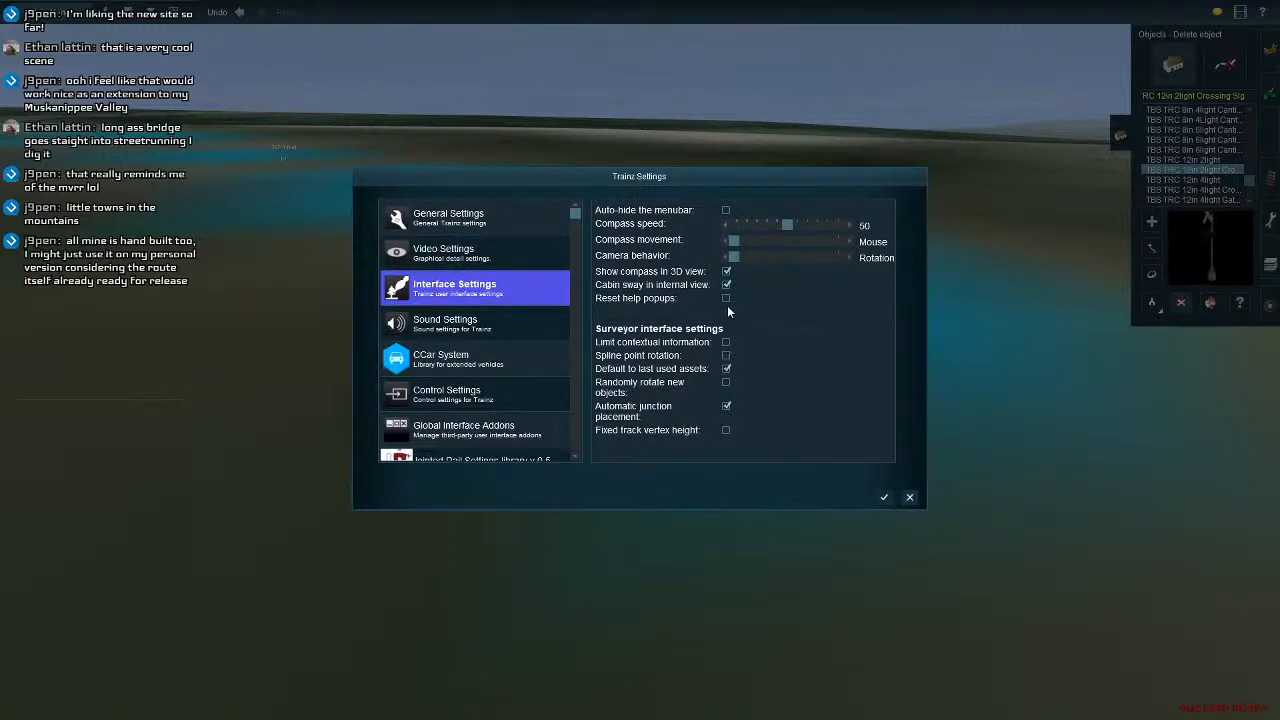
left_click(480, 221)
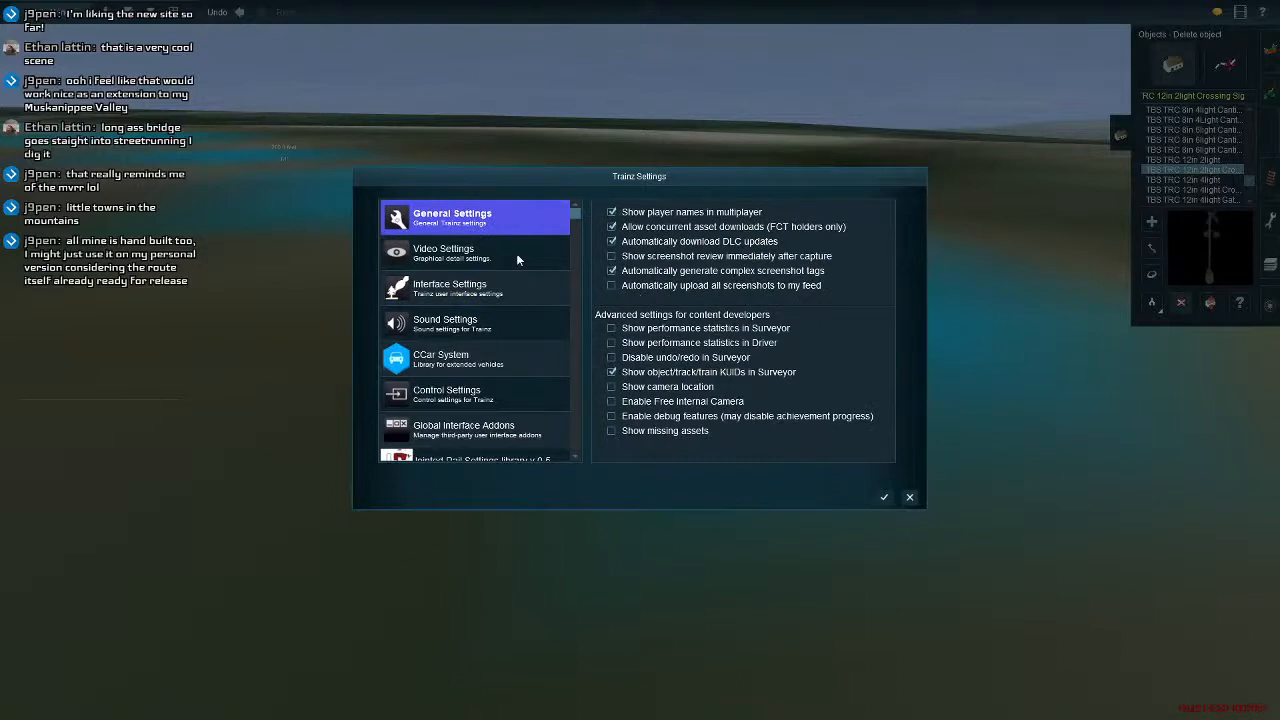
left_click(477, 257)
left_click(471, 290)
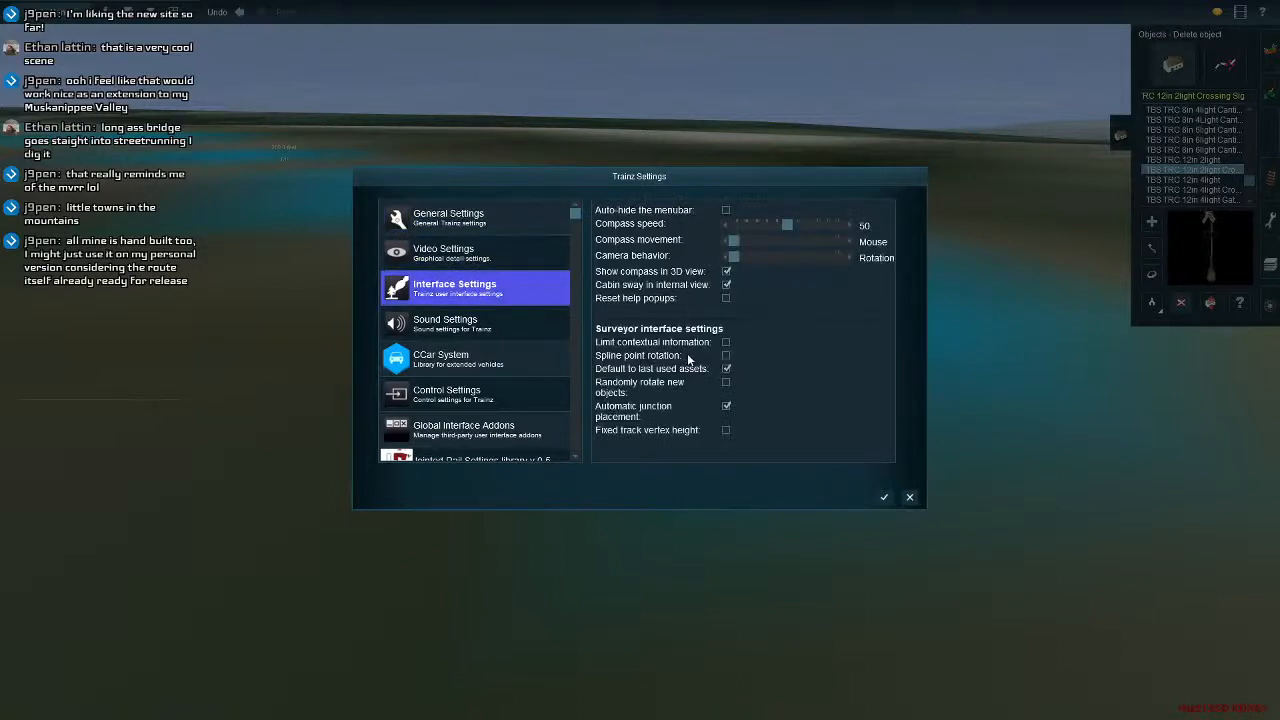
left_click(726, 384)
left_click(884, 497)
Examine the route map around the 901 crossing, the river town and the Carrier Chipping yard.
scroll(537, 370, "down", 10)
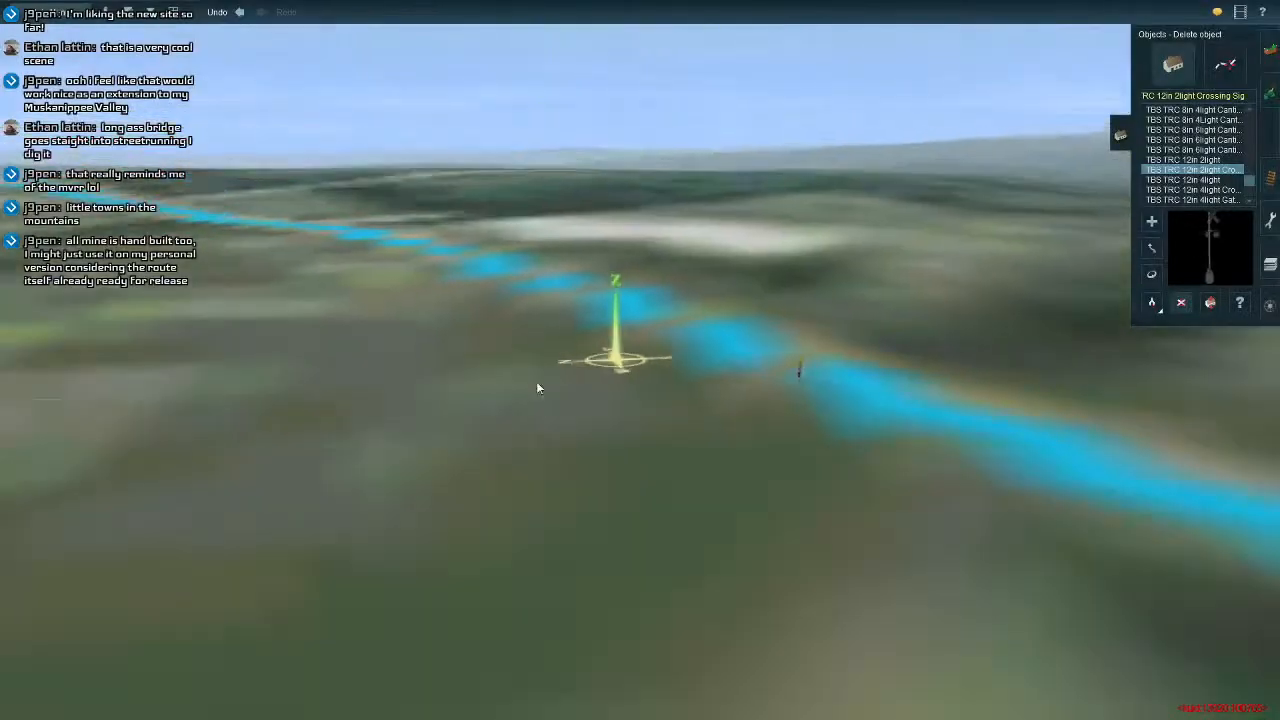
key("ctrl+m")
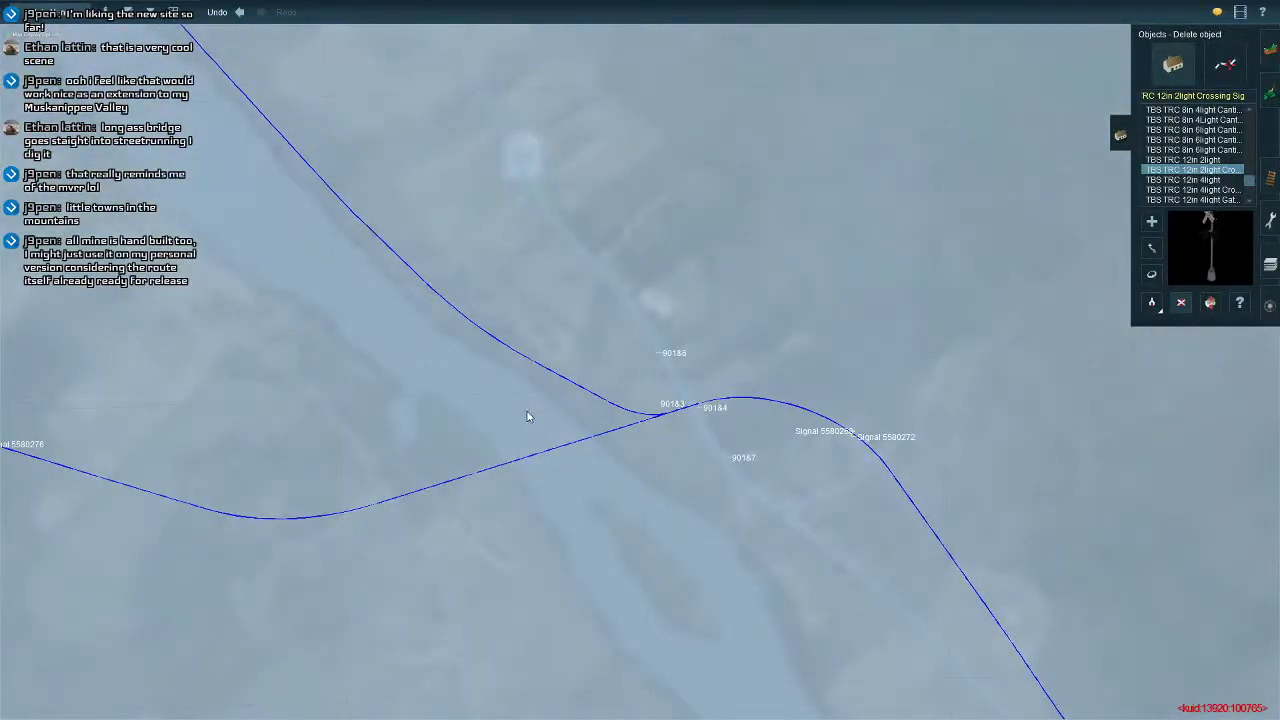
right_click_drag(527, 411, 575, 314)
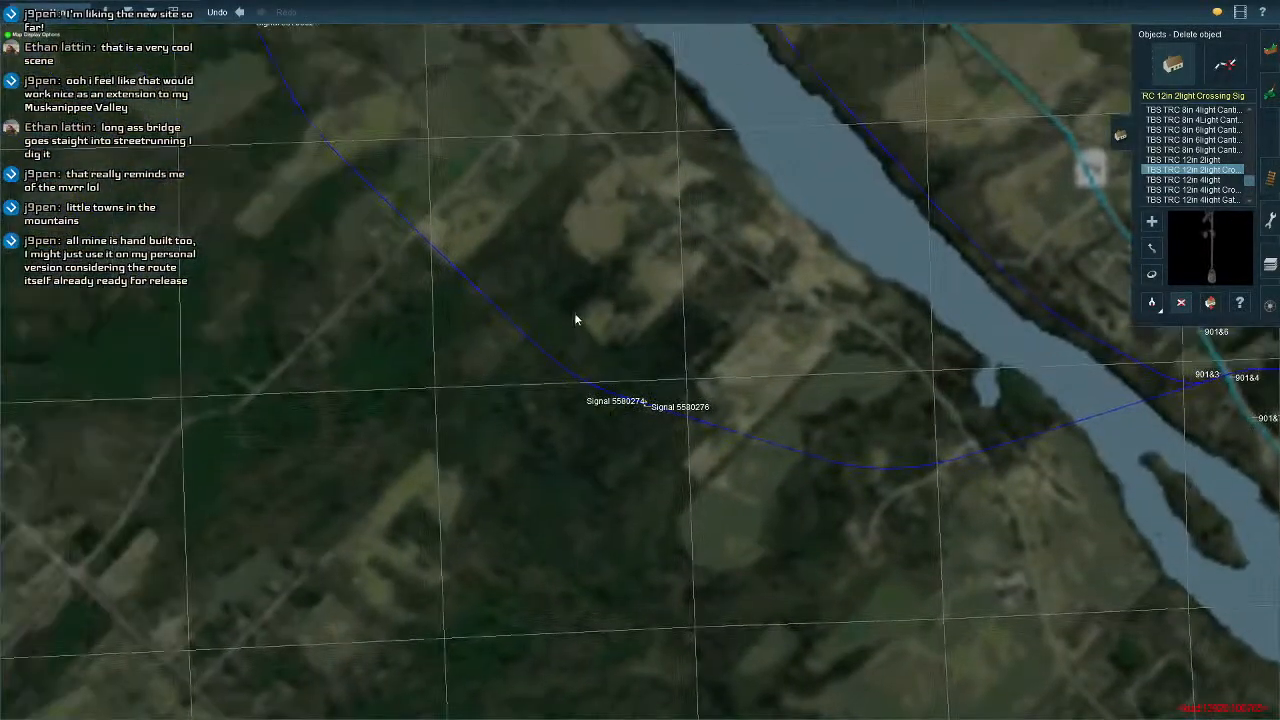
scroll(573, 300, "down", 8)
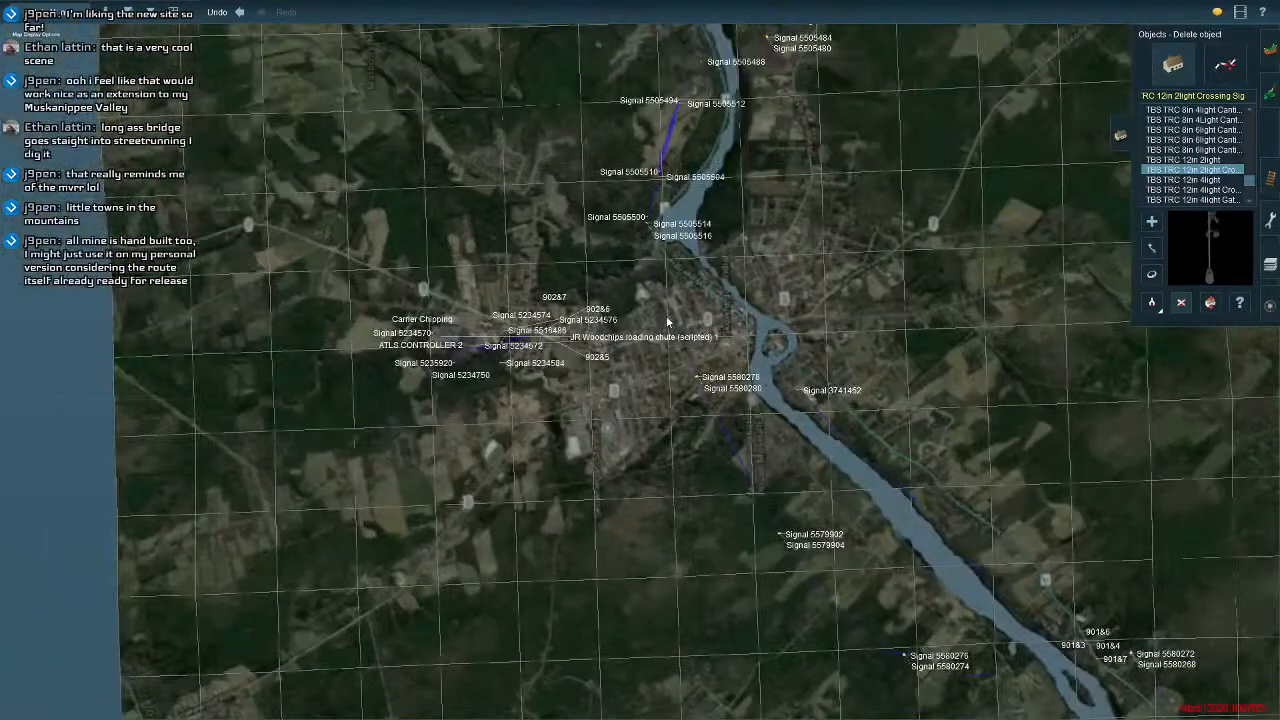
scroll(667, 321, "up", 10)
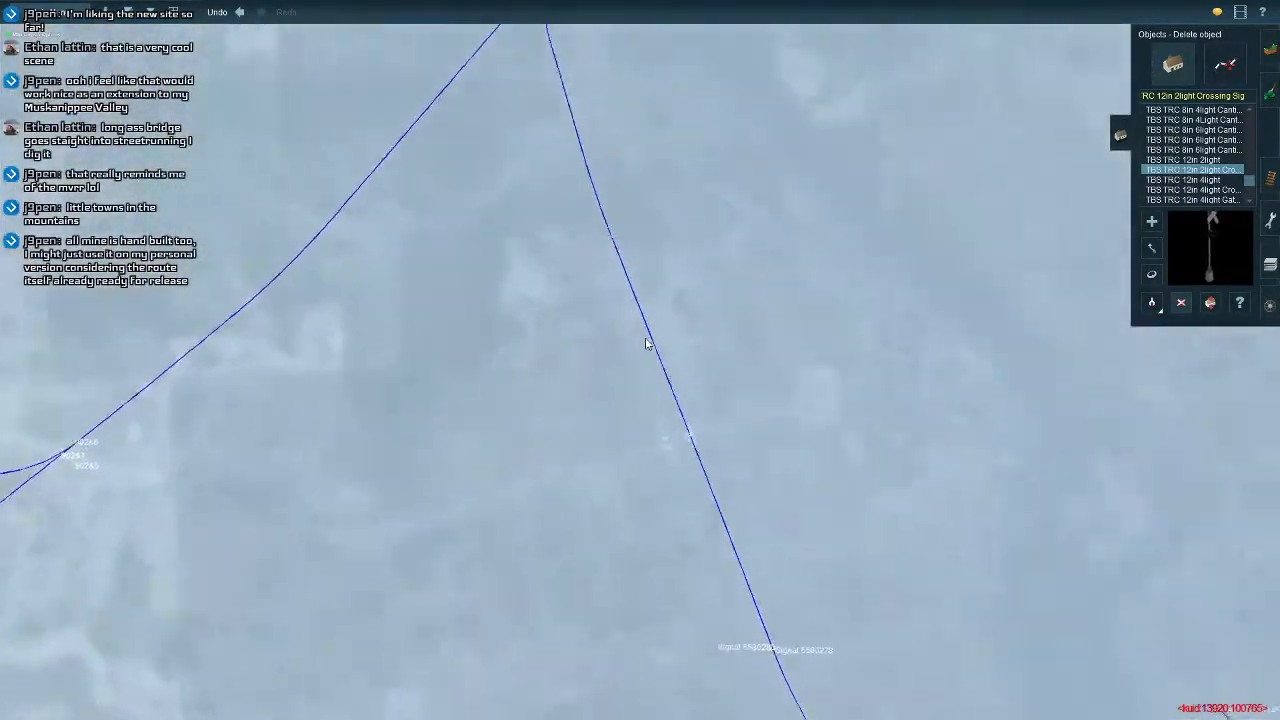
scroll(646, 344, "down", 10)
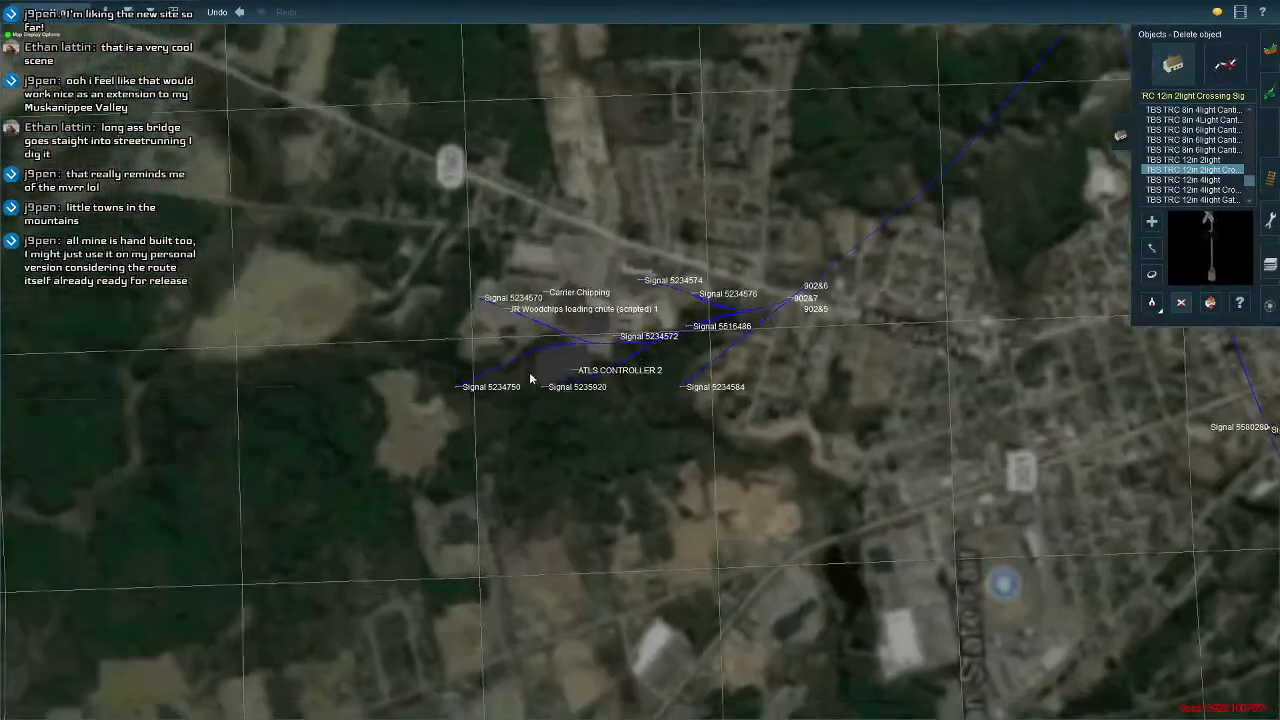
scroll(551, 363, "up", 8)
scroll(551, 363, "down", 12)
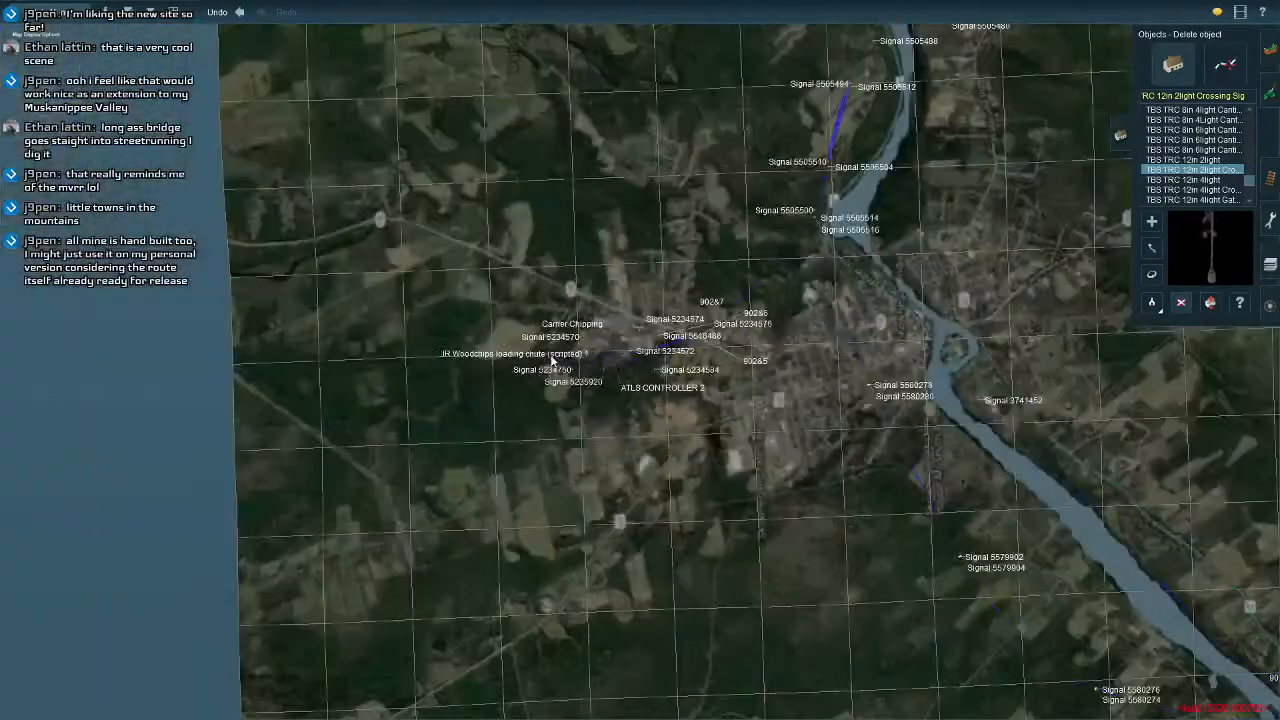
scroll(551, 360, "down", 3)
Survey the wider route map, including the outlying baseboards, the North New Portland area and the river towns.
right_click_drag(706, 466, 616, 485)
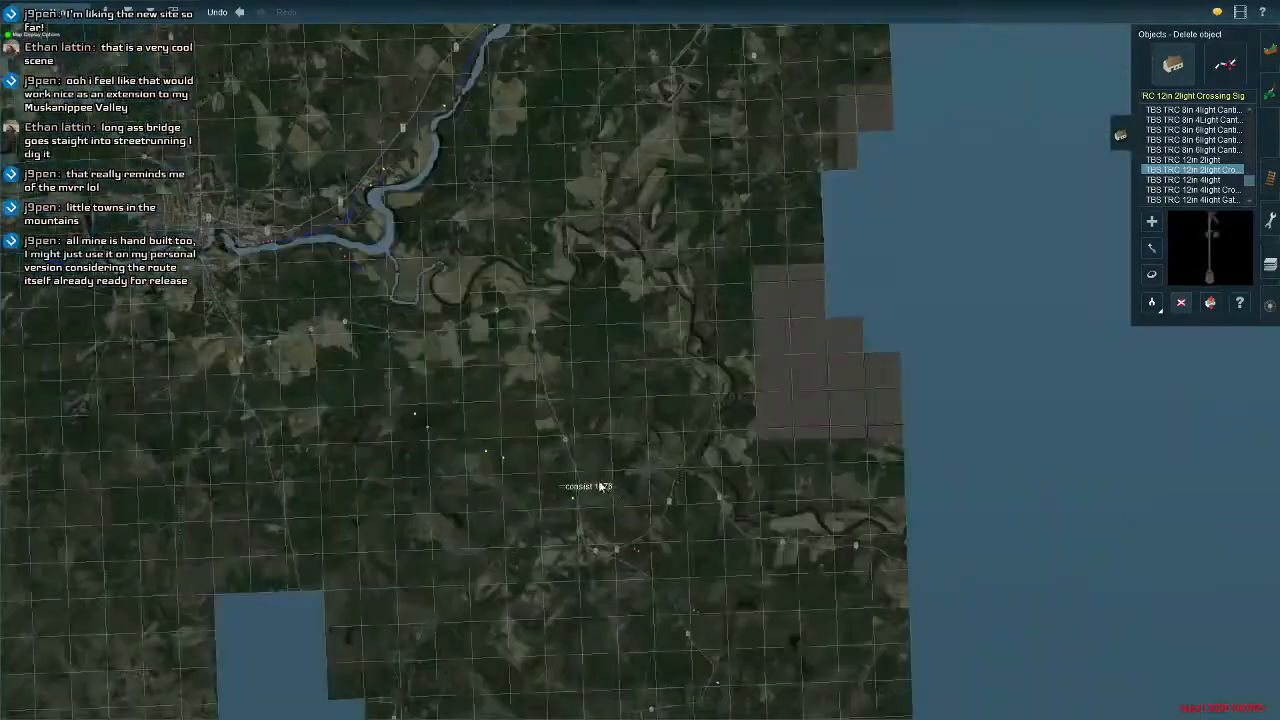
right_click(599, 482)
right_click(586, 474)
right_click(576, 458)
right_click(520, 471)
right_click(520, 471)
right_click(520, 472)
right_click(520, 472)
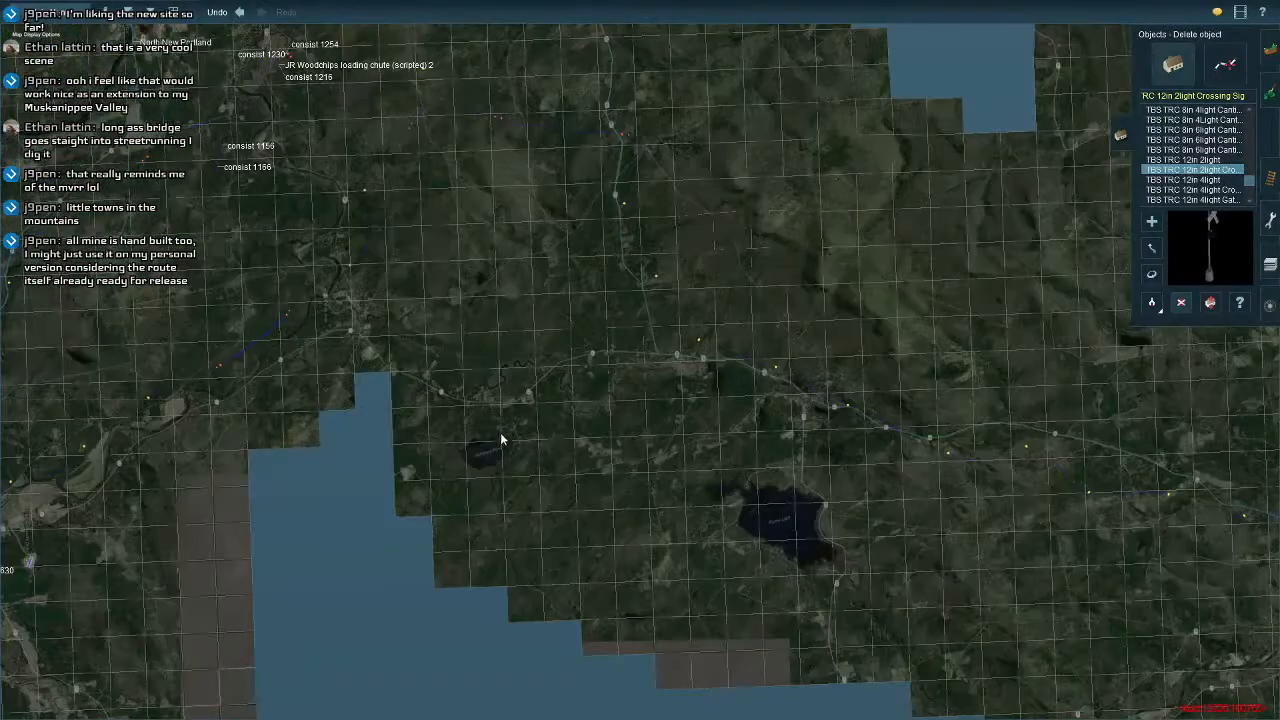
right_click(501, 433)
right_click(499, 431)
right_click(689, 176)
right_click(691, 176)
right_click(692, 176)
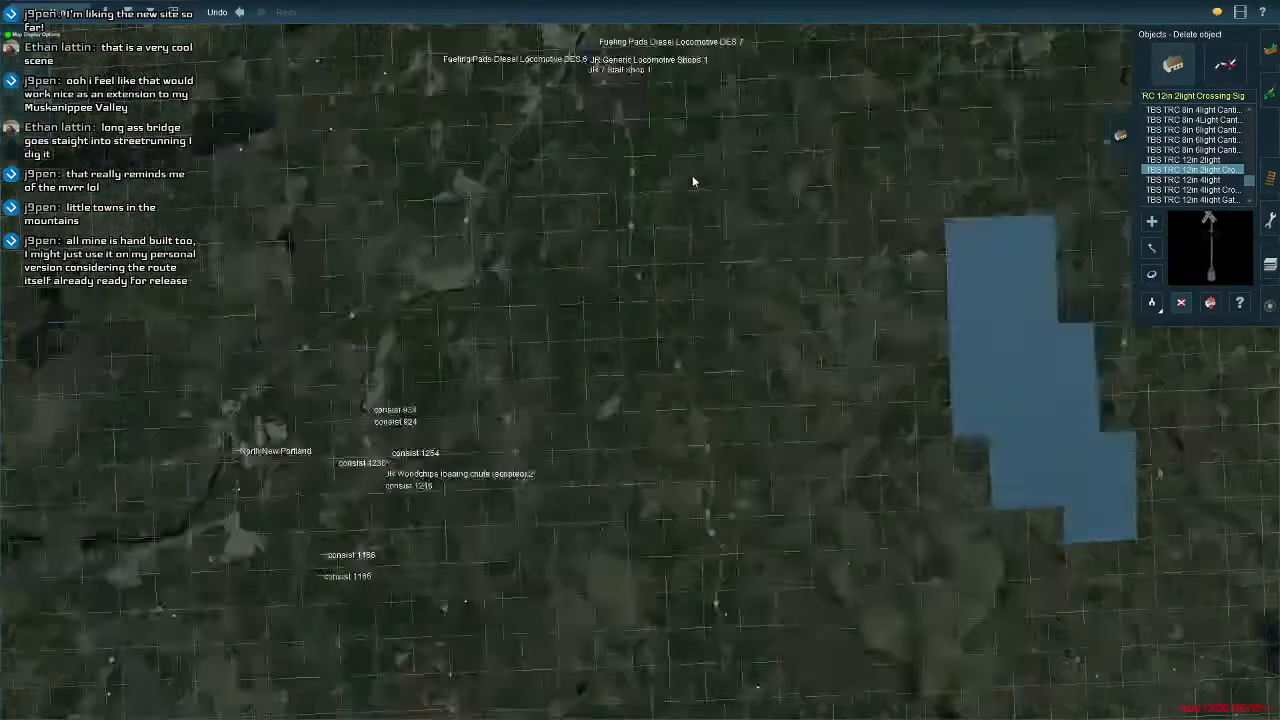
right_click(693, 176)
right_click(693, 176)
right_click(693, 176)
right_click(737, 205)
right_click(737, 205)
right_click(804, 258)
right_click(708, 219)
right_click(707, 220)
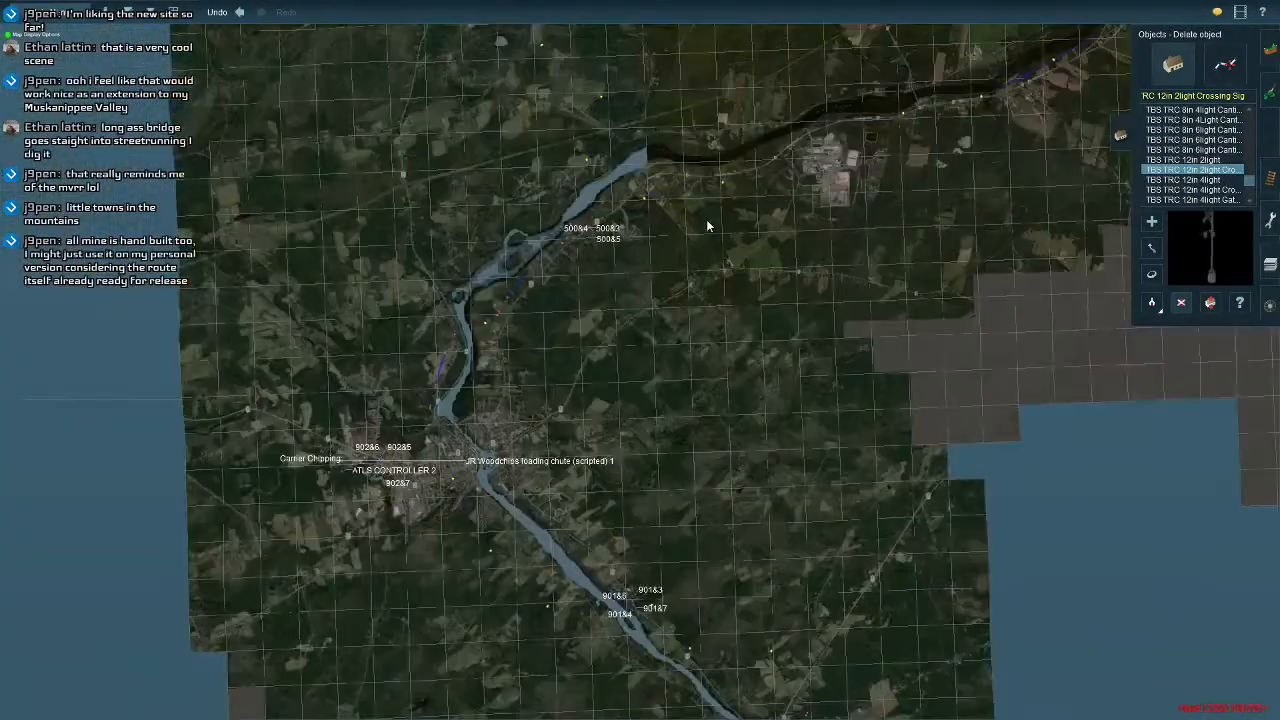
right_click(707, 220)
right_click(586, 273)
Examine the track and signals along the river on the map, from the 500 crossing down to the yard.
scroll(586, 273, "up", 4)
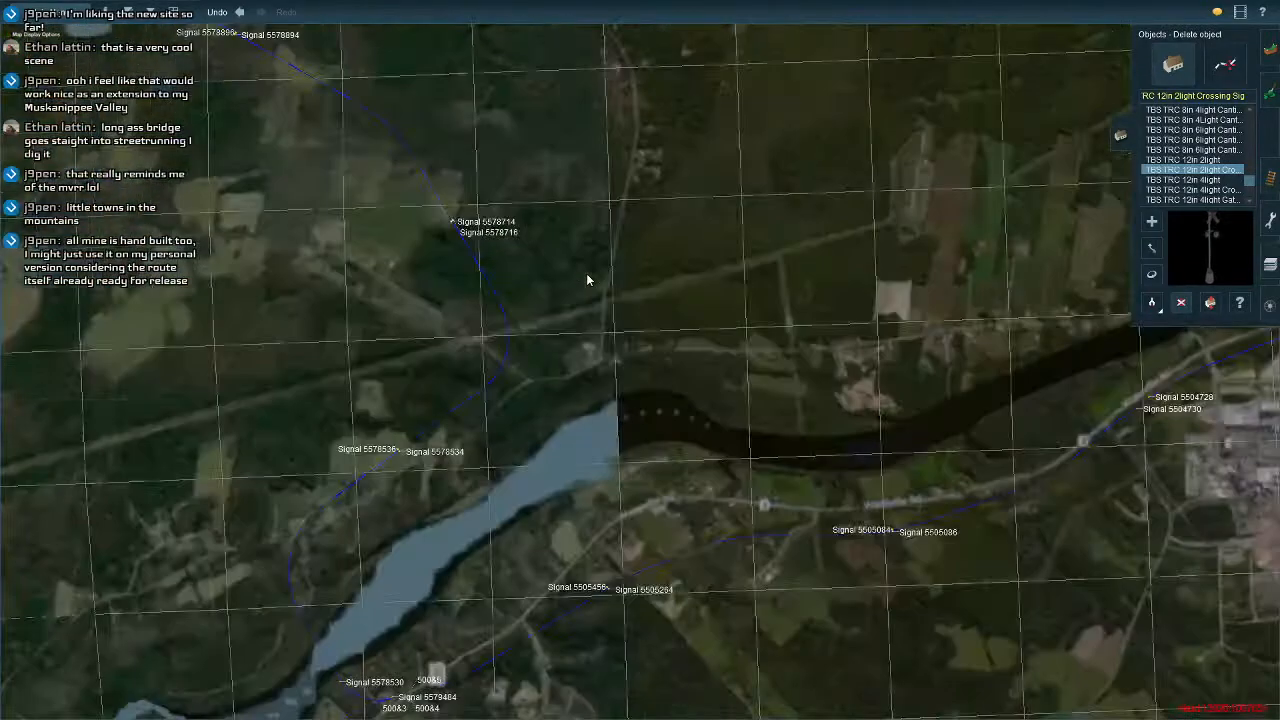
scroll(552, 291, "up", 1)
right_click(429, 464)
right_click(429, 464)
right_click(429, 464)
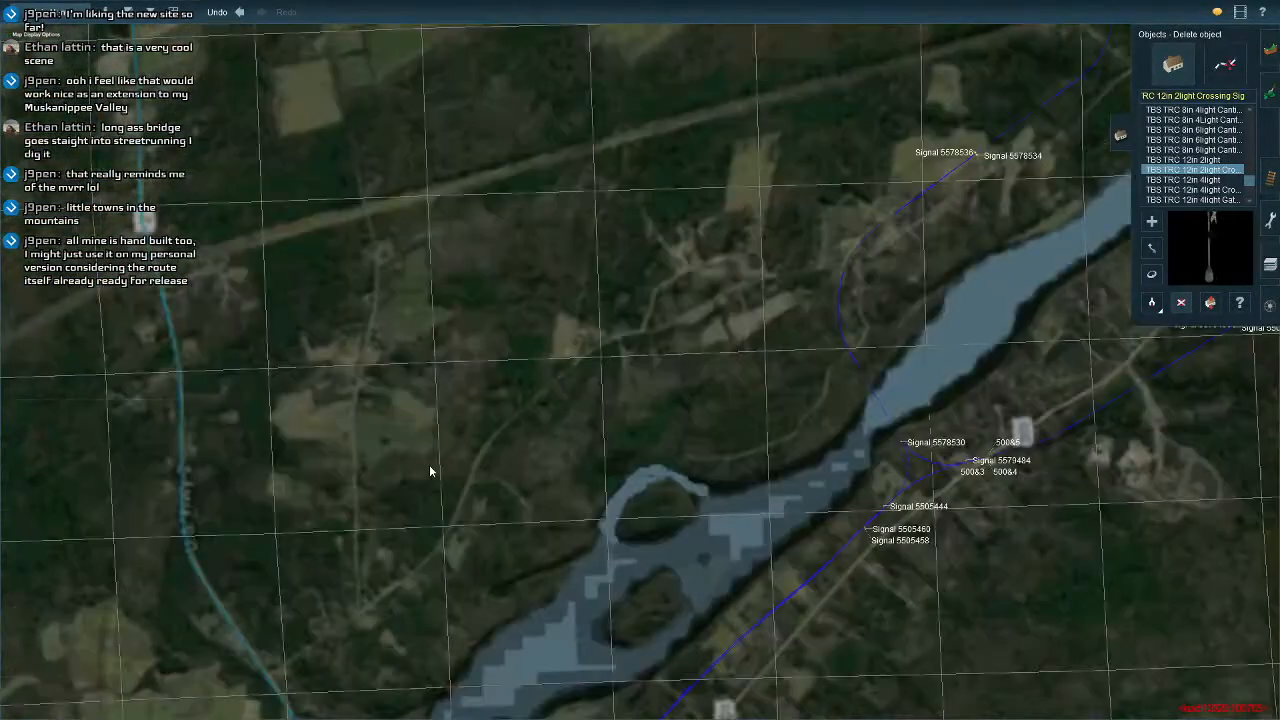
right_click(712, 543)
right_click(590, 549)
right_click(569, 547)
right_click(567, 545)
right_click(491, 236)
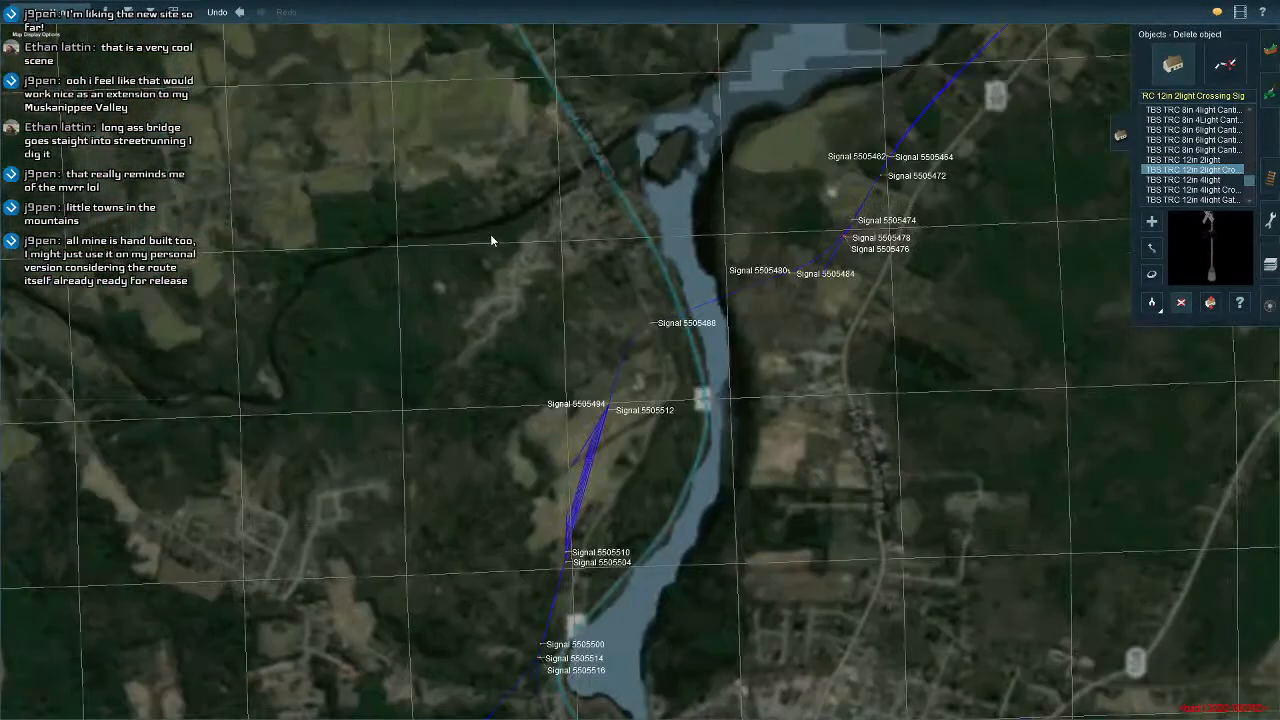
Inspect the truss bridge, the yard approach and the track through the surrounding terrain in the 3D view.
key("ctrl+m")
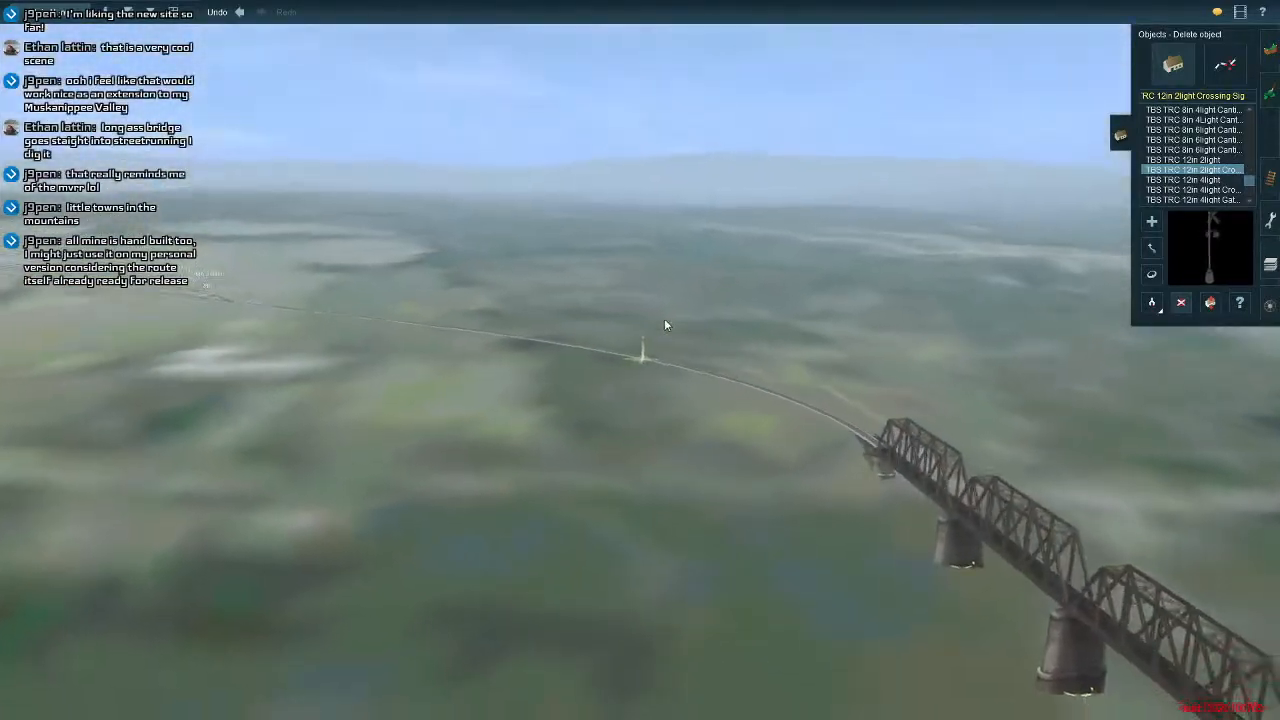
key("Left")
key("Up")
right_click(719, 497)
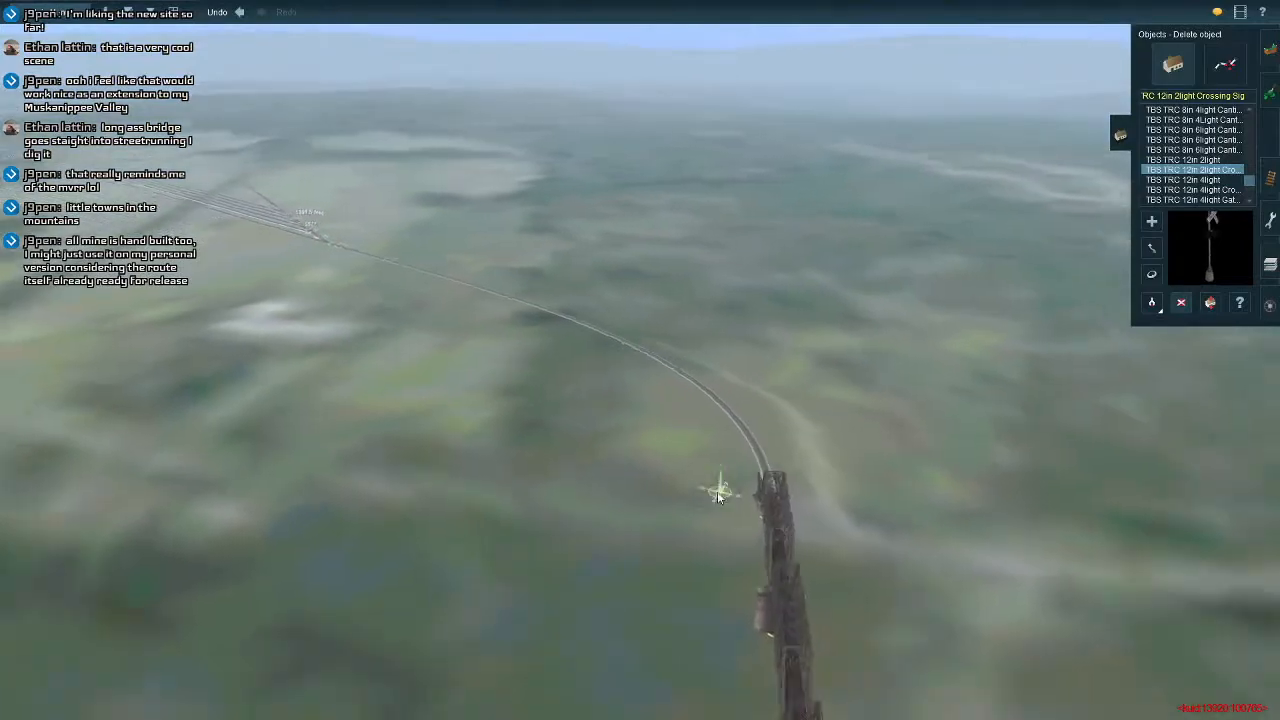
key("Left")
mouse_move(719, 497)
right_mouse_down()
mouse_move(686, 483)
mouse_move(740, 329)
mouse_move(691, 299)
mouse_move(662, 226)
mouse_move(582, 201)
mouse_move(651, 166)
mouse_move(610, 238)
mouse_move(629, 366)
mouse_move(558, 281)
mouse_move(635, 284)
mouse_move(658, 325)
mouse_move(643, 351)
right_mouse_up()
key("Left")
key("Down")
key("Left")
key("Left")
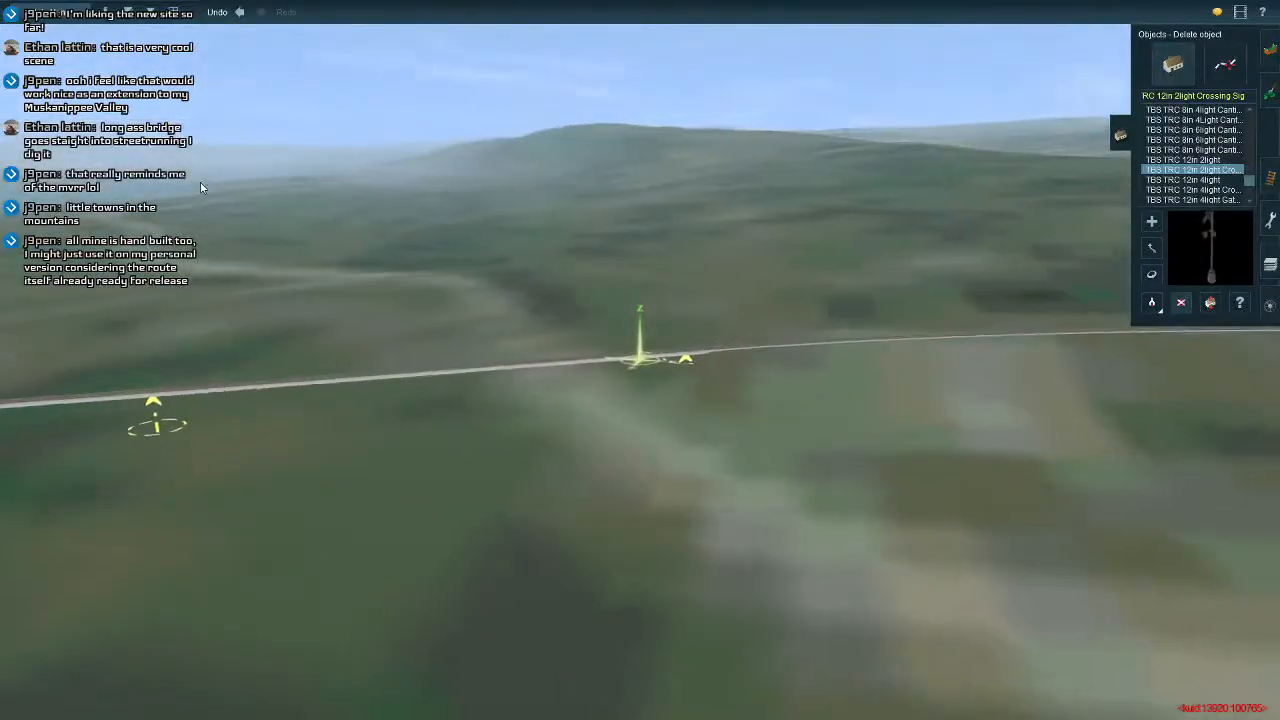
key("Right")
mouse_move(615, 280)
right_mouse_down()
mouse_move(717, 288)
mouse_move(635, 292)
mouse_move(665, 284)
mouse_move(640, 251)
mouse_move(629, 269)
mouse_move(698, 250)
mouse_move(594, 270)
mouse_move(643, 229)
mouse_move(700, 222)
mouse_move(646, 272)
mouse_move(630, 357)
mouse_move(605, 352)
mouse_move(636, 262)
mouse_move(616, 270)
mouse_move(657, 251)
mouse_move(643, 229)
mouse_move(617, 225)
mouse_move(661, 239)
mouse_move(655, 268)
mouse_move(518, 265)
mouse_move(560, 224)
mouse_move(655, 219)
mouse_move(641, 232)
mouse_move(683, 210)
mouse_move(500, 268)
mouse_move(561, 308)
mouse_move(397, 354)
mouse_move(500, 330)
mouse_move(653, 352)
mouse_move(626, 296)
mouse_move(645, 282)
mouse_move(733, 309)
mouse_move(689, 277)
mouse_move(597, 259)
mouse_move(637, 246)
mouse_move(709, 287)
mouse_move(635, 314)
mouse_move(626, 295)
mouse_move(608, 310)
mouse_move(605, 340)
mouse_move(640, 368)
mouse_move(628, 376)
mouse_move(750, 378)
mouse_move(843, 343)
mouse_move(660, 180)
mouse_move(647, 128)
mouse_move(729, 128)
mouse_move(669, 408)
mouse_move(646, 446)
mouse_move(669, 446)
mouse_move(691, 423)
mouse_move(582, 470)
mouse_move(583, 452)
mouse_move(543, 557)
mouse_move(660, 571)
mouse_move(786, 560)
mouse_move(736, 580)
mouse_move(613, 576)
mouse_move(514, 541)
mouse_move(623, 548)
right_mouse_up()
Locate the Chain of Ponds town on the route map and go to its streets in the 3D view.
key("ctrl+m")
scroll(662, 418, "down", 3)
scroll(640, 490, "up", 5)
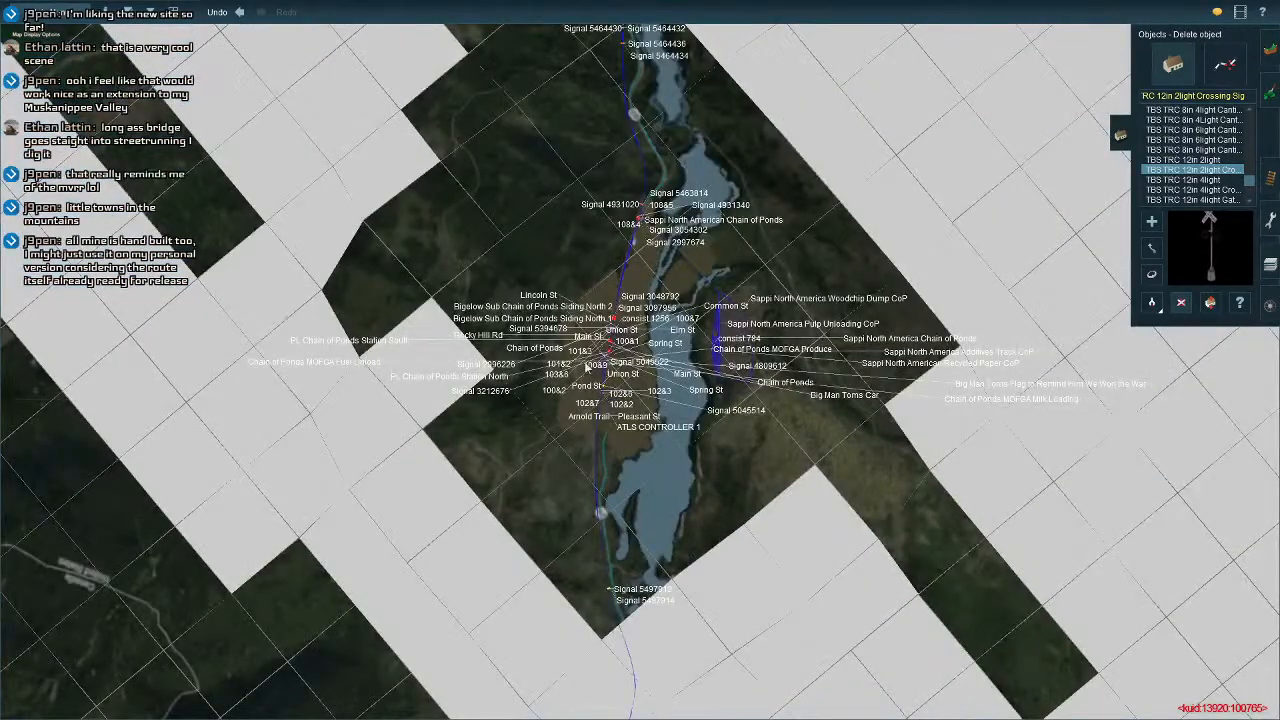
scroll(596, 352, "up", 5)
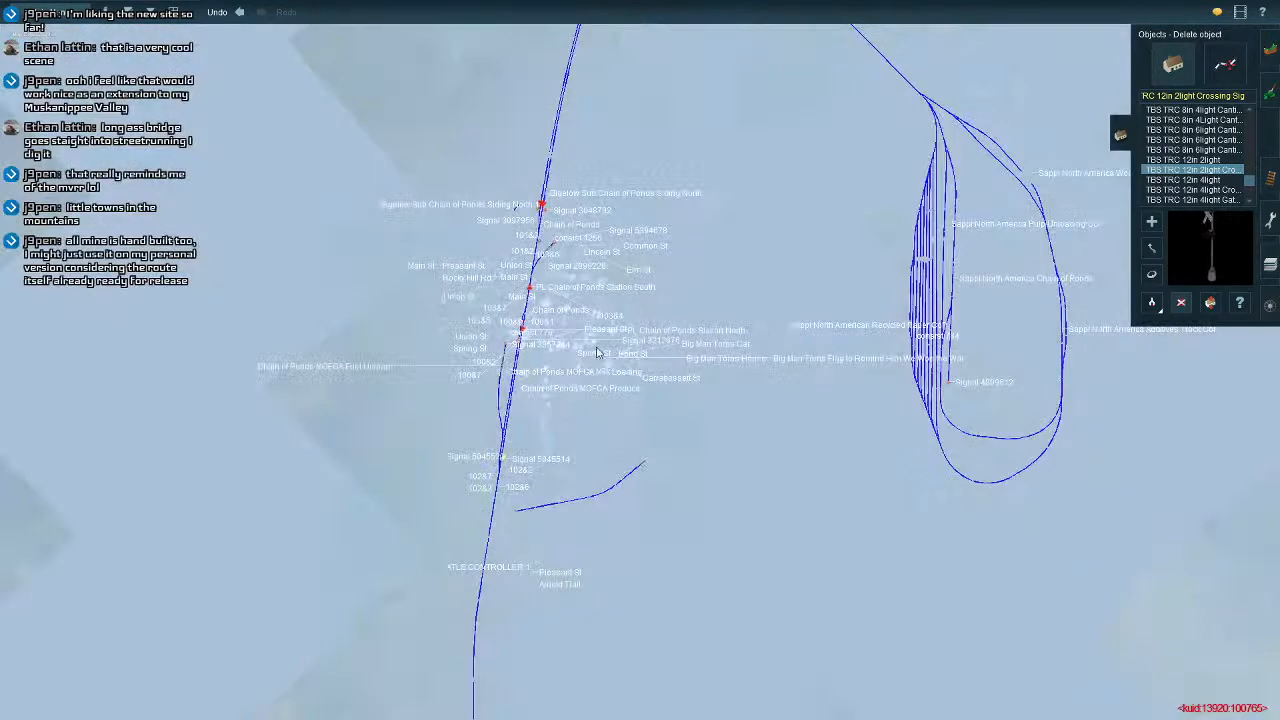
left_click(539, 360)
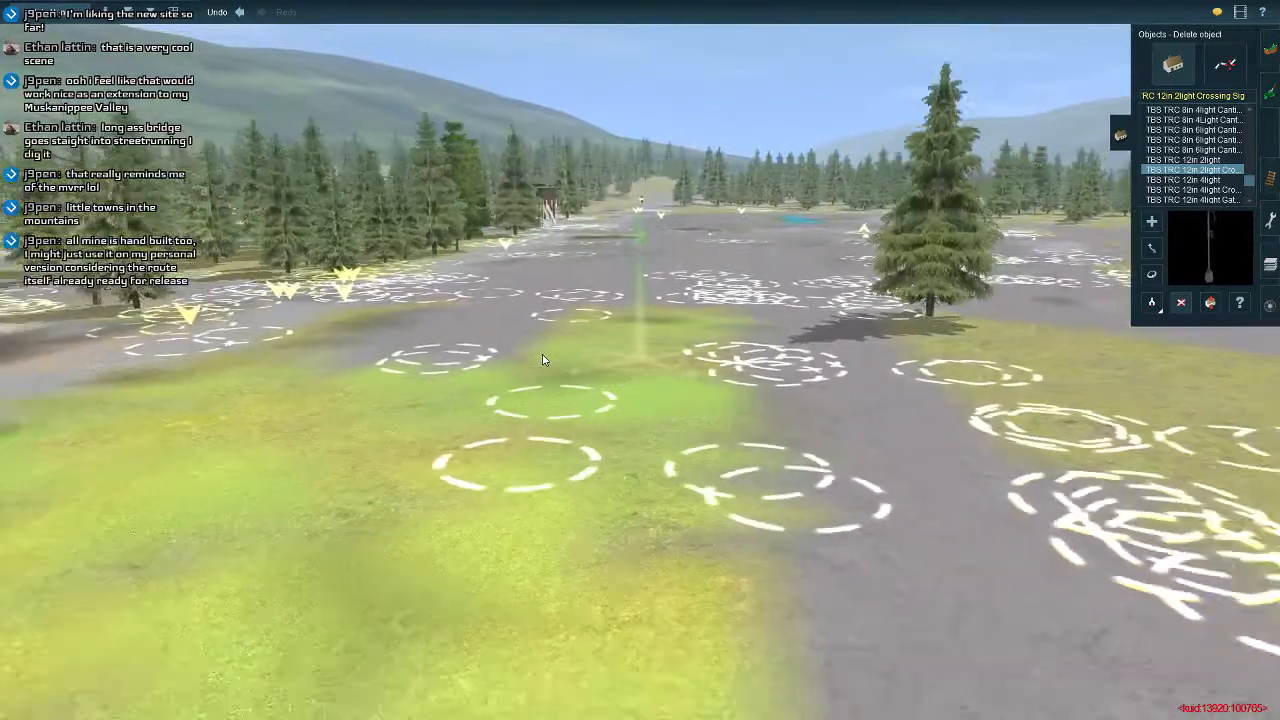
Lower the maximum draw distance in the Trainz video settings and apply the change.
left_click(45, 12)
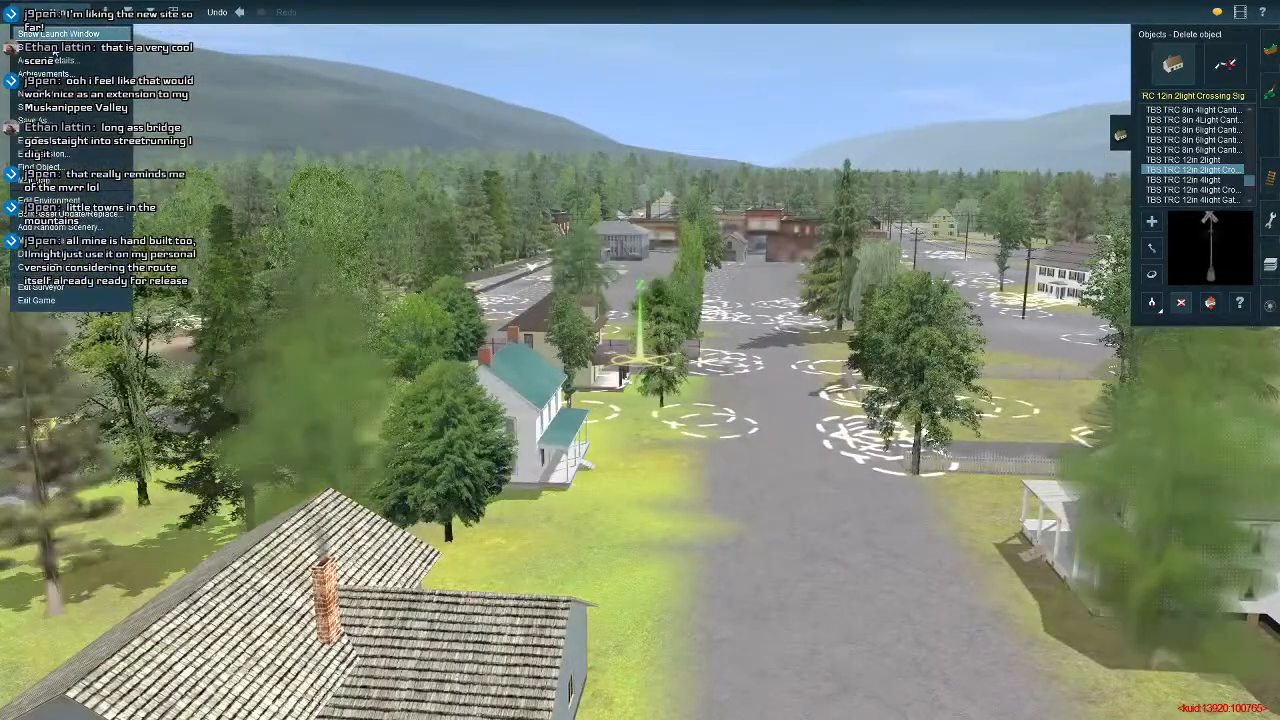
left_click(60, 36)
left_click(710, 212)
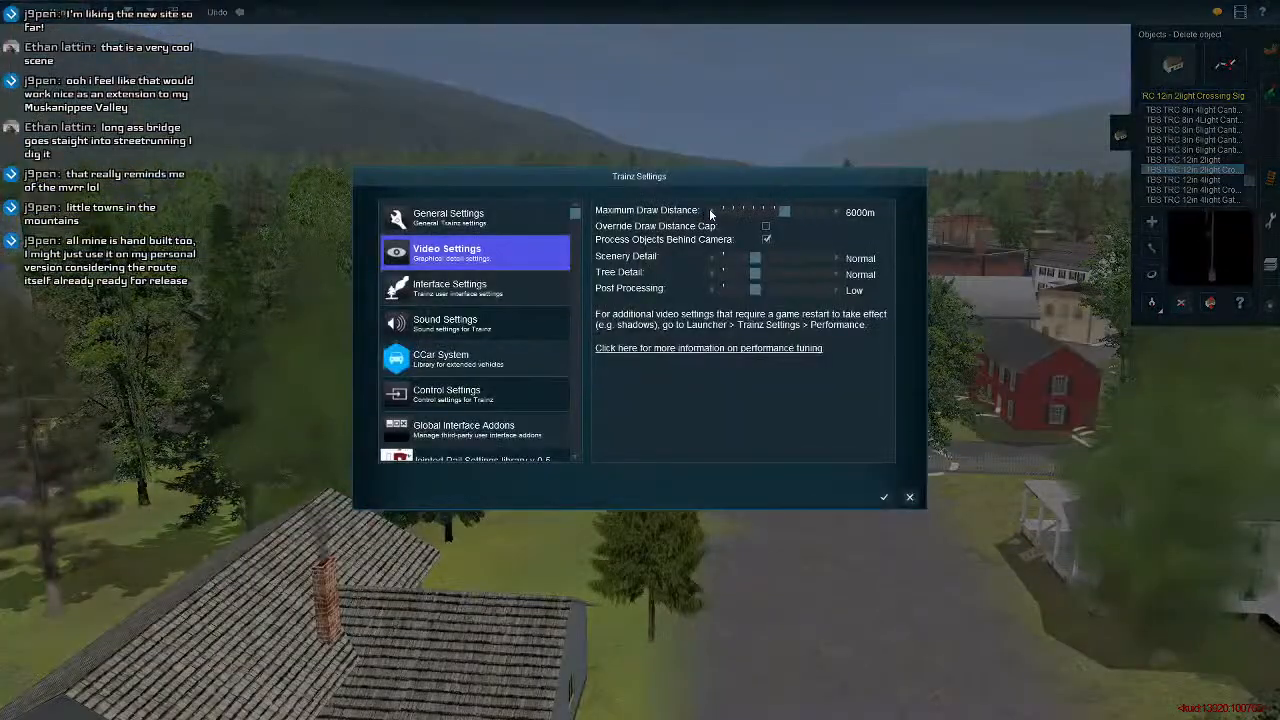
left_click(884, 496)
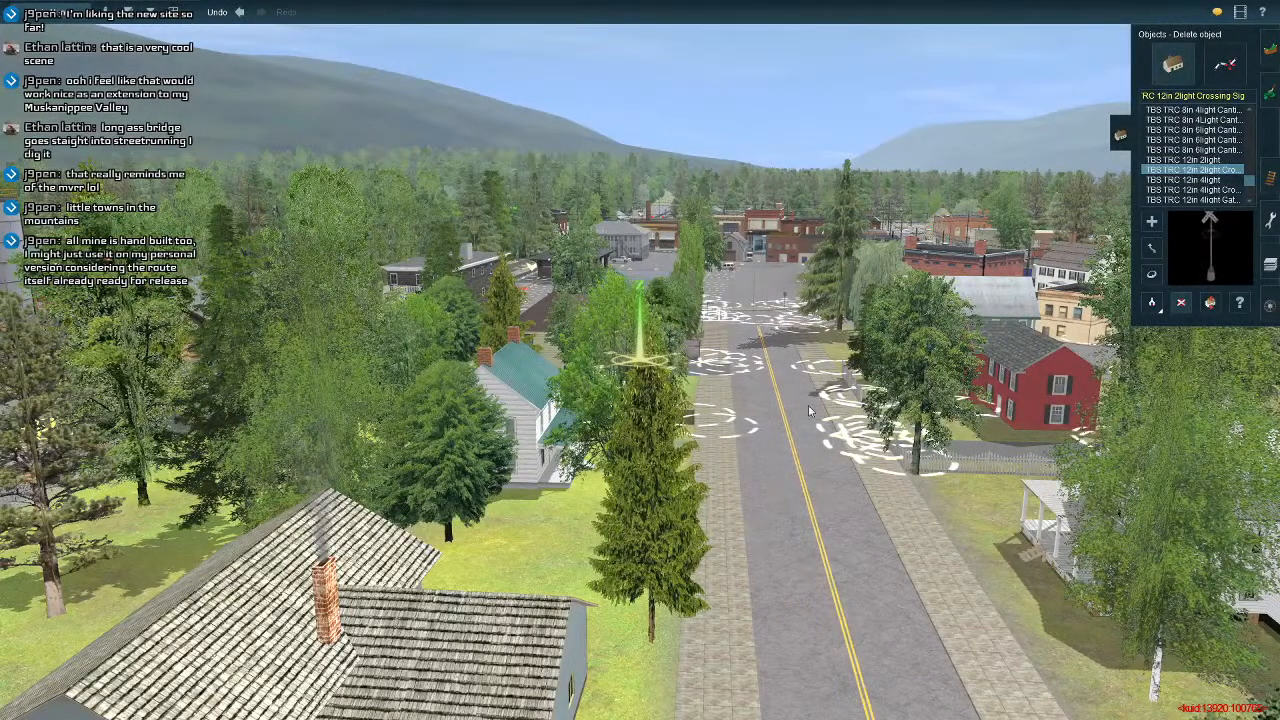
Inspect the Chain of Ponds depot, its parking lot and the adjoining main track in the 3D view.
key("Up")
key("Left")
right_click_drag(571, 332, 647, 384)
key("Left")
key("Right")
key("Left")
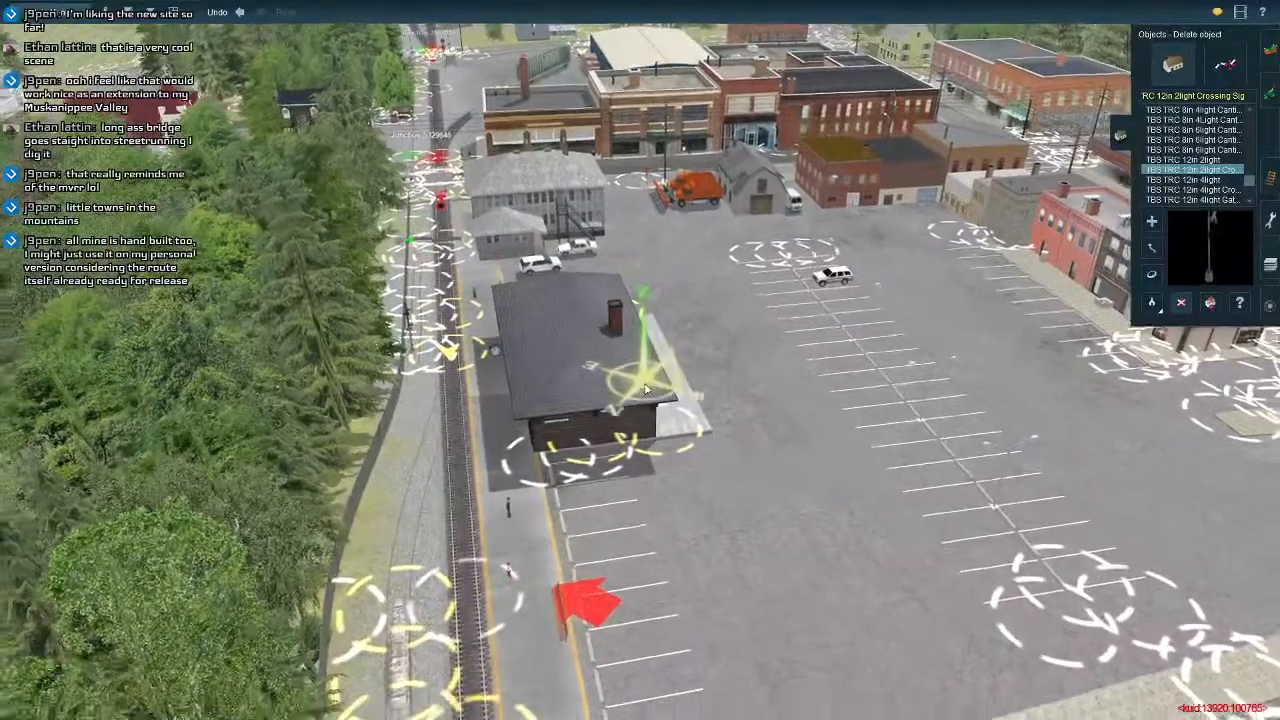
key("Down")
scroll(644, 382, "down", 3)
key("Left")
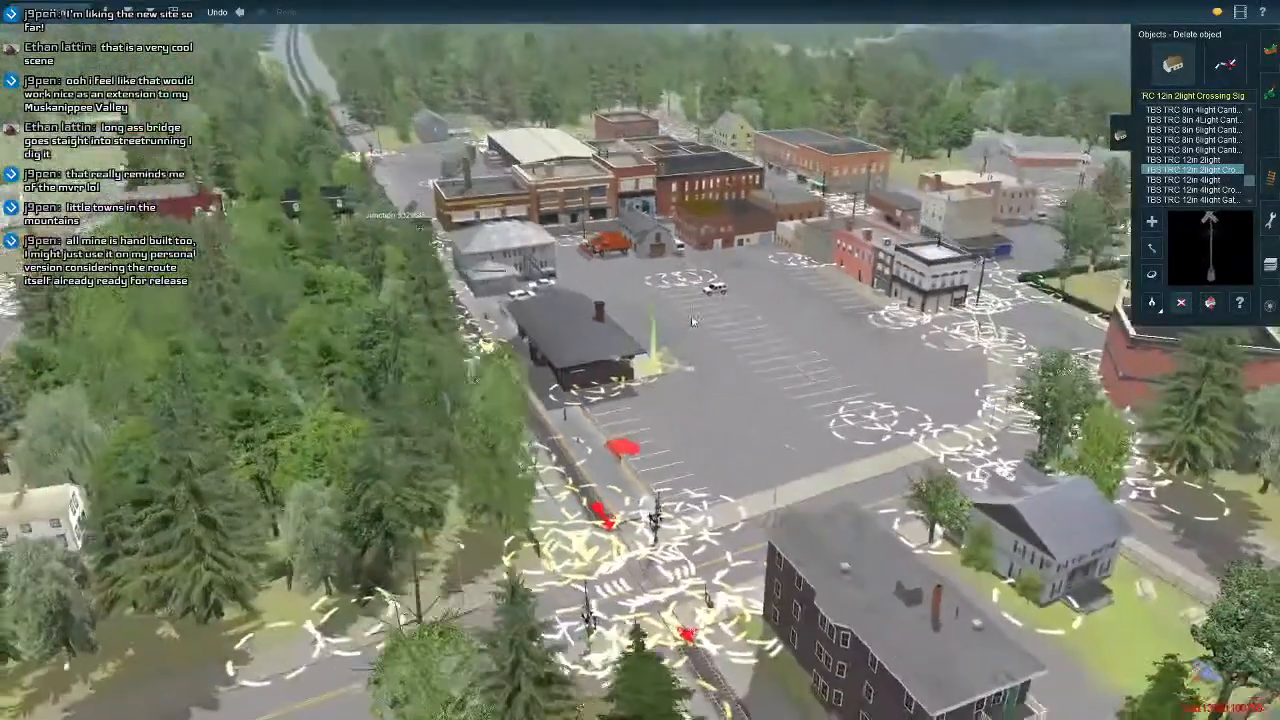
right_click(691, 314)
key("Up")
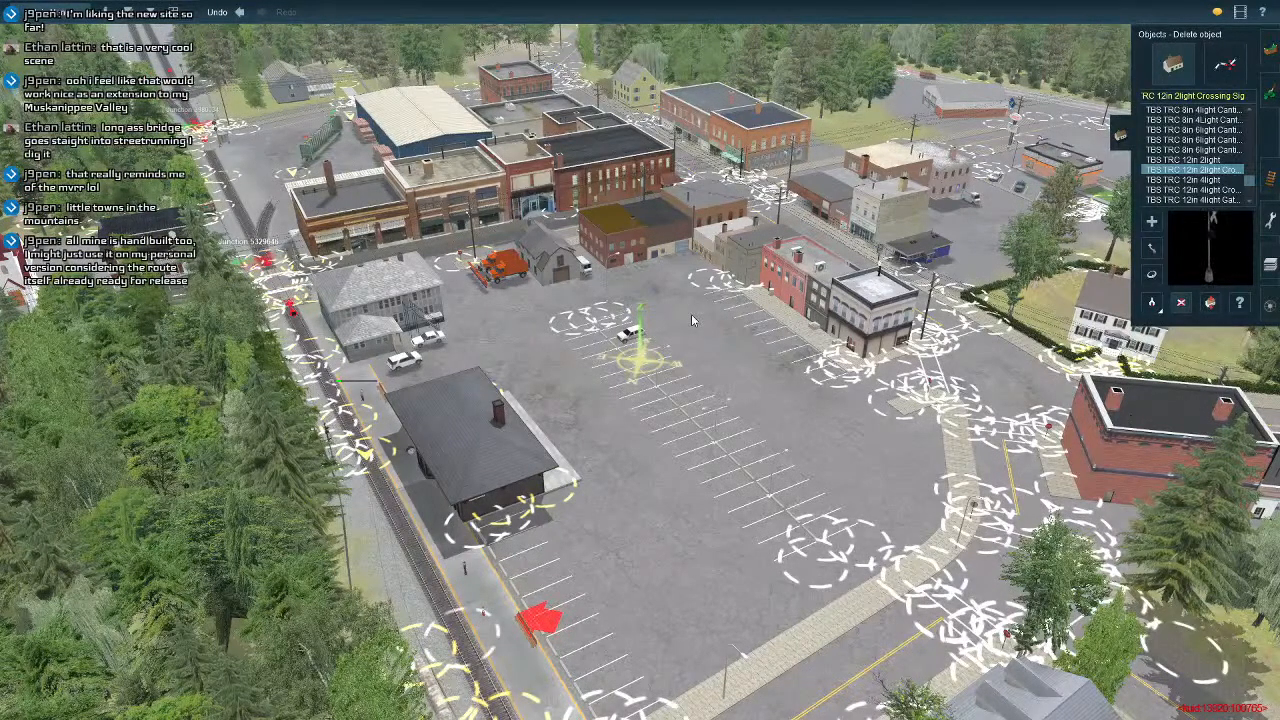
key("Left")
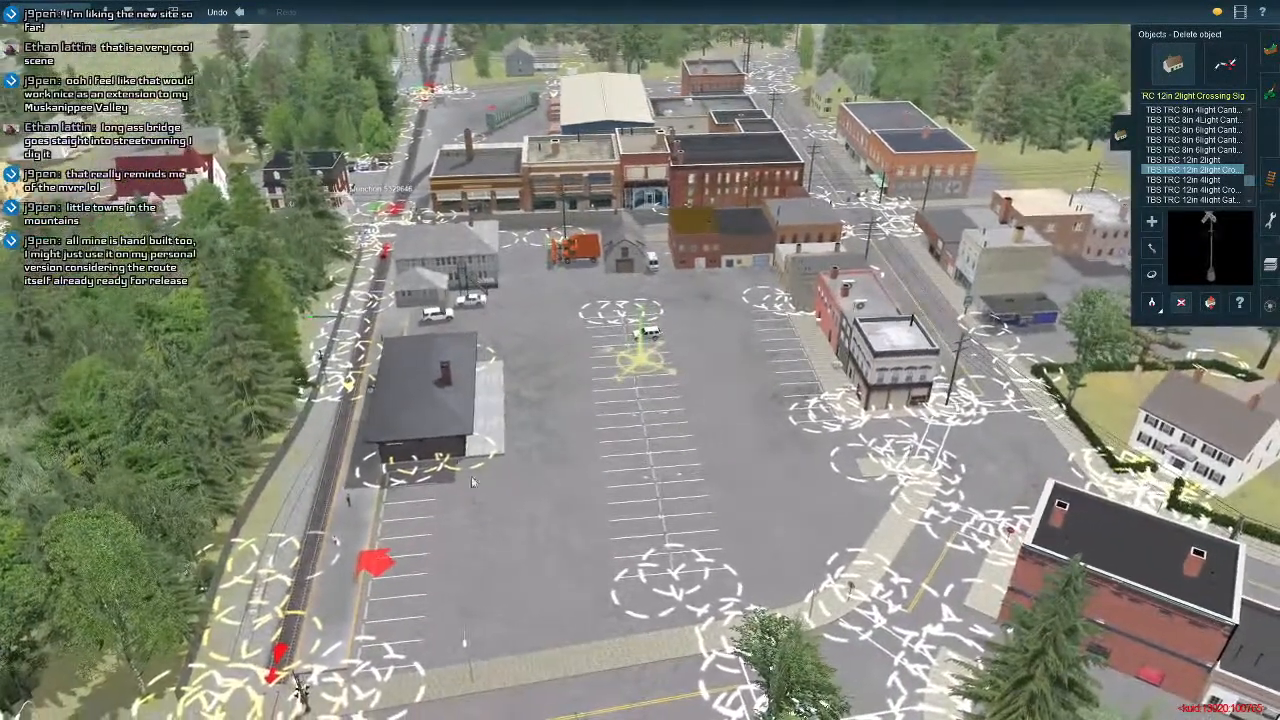
Inspect the downtown streets, brick commercial blocks and wooded outskirts east of the parking lot.
right_click(746, 310)
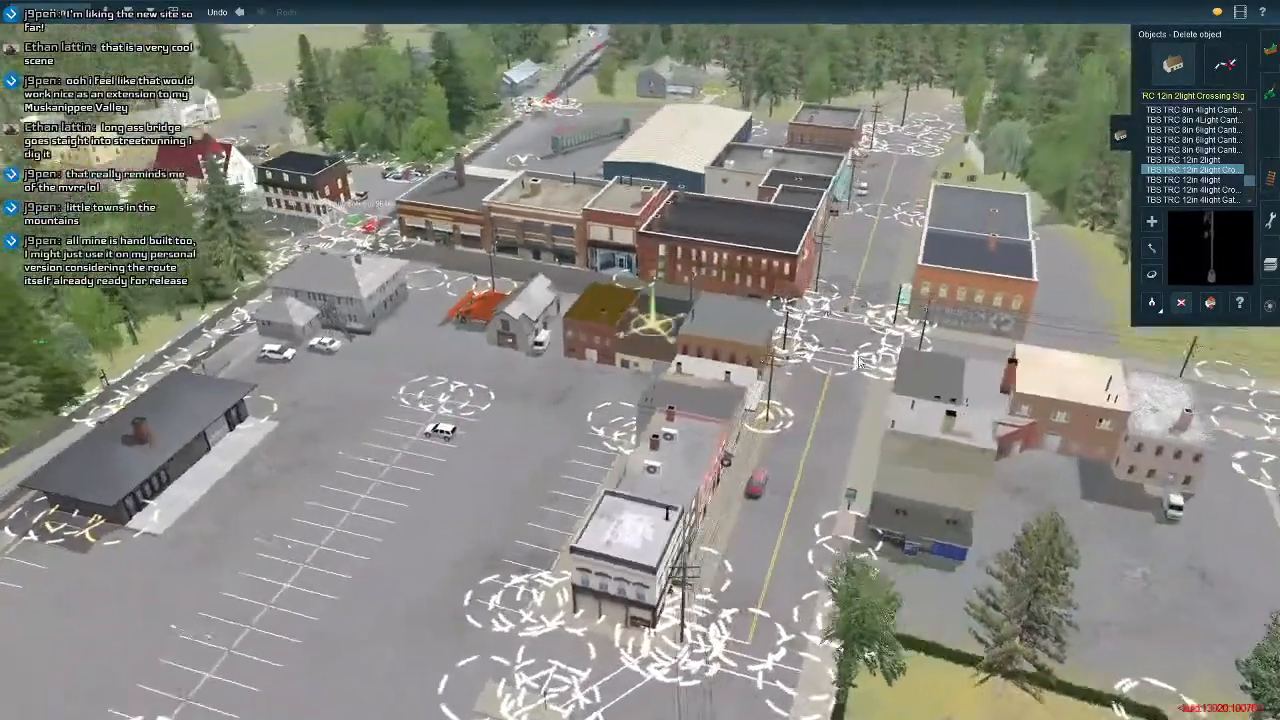
right_click(860, 360)
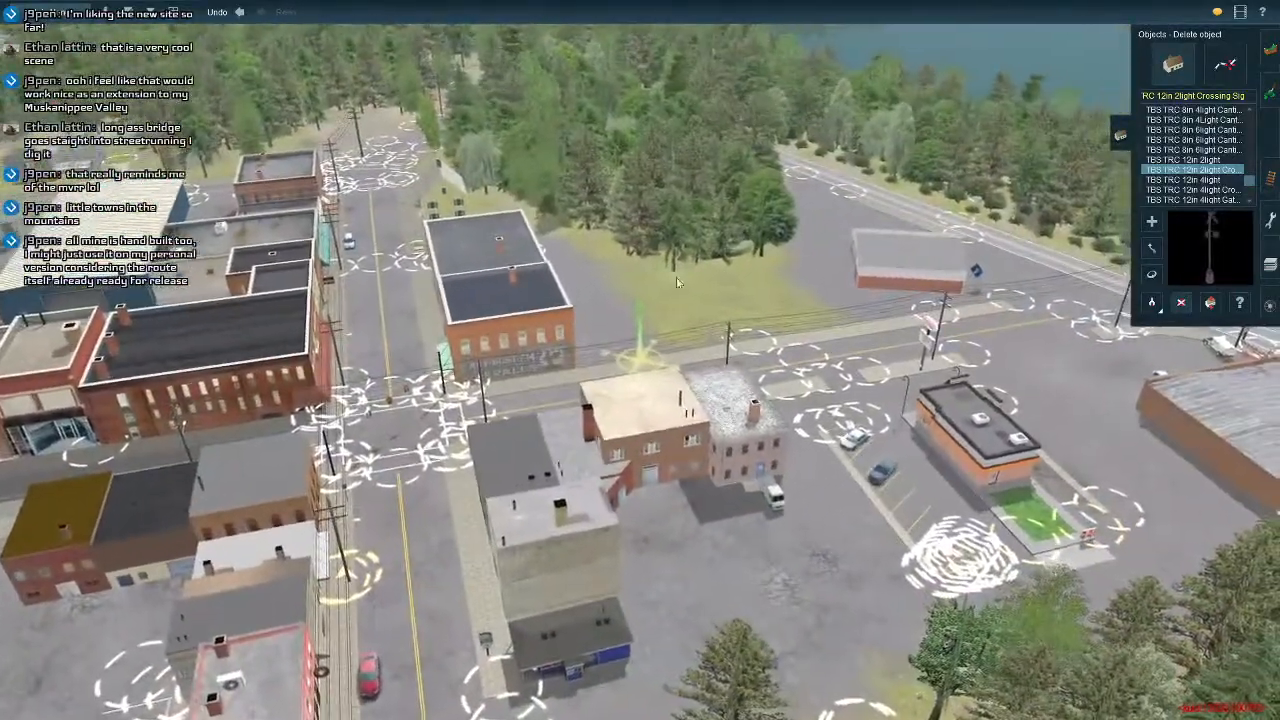
right_click(688, 302)
right_click(530, 270)
right_click(500, 225)
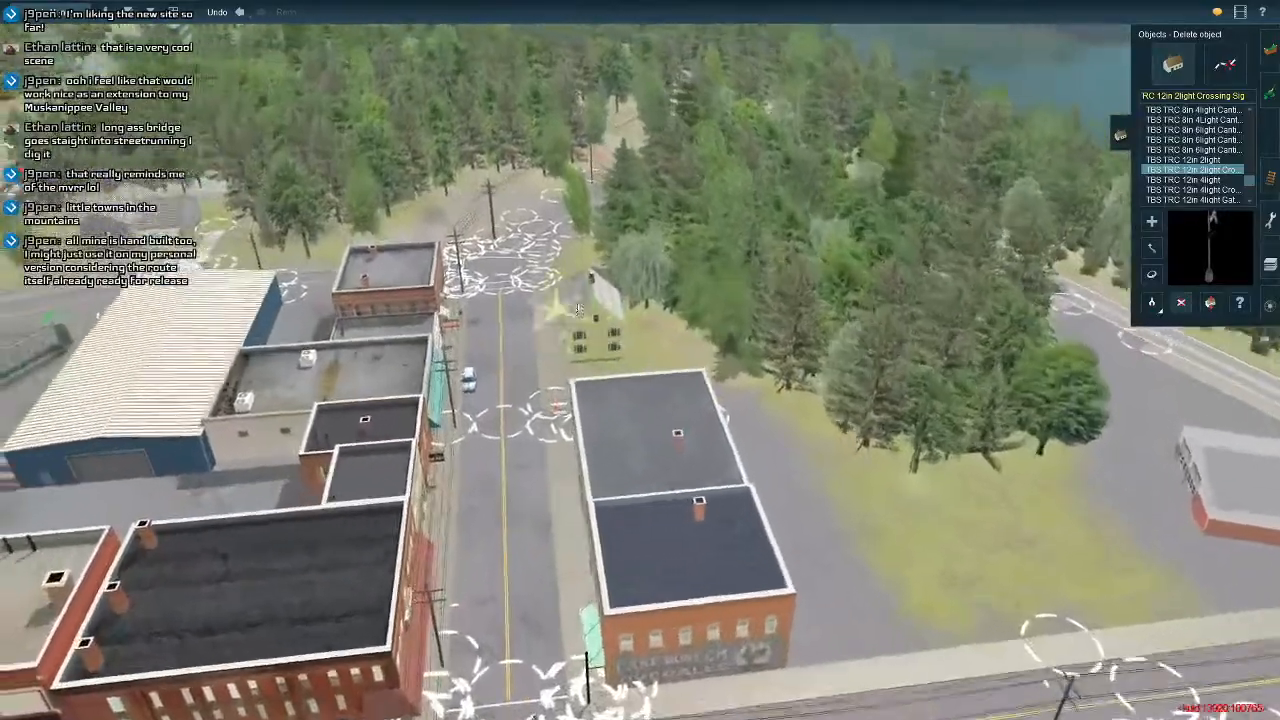
right_click(677, 326)
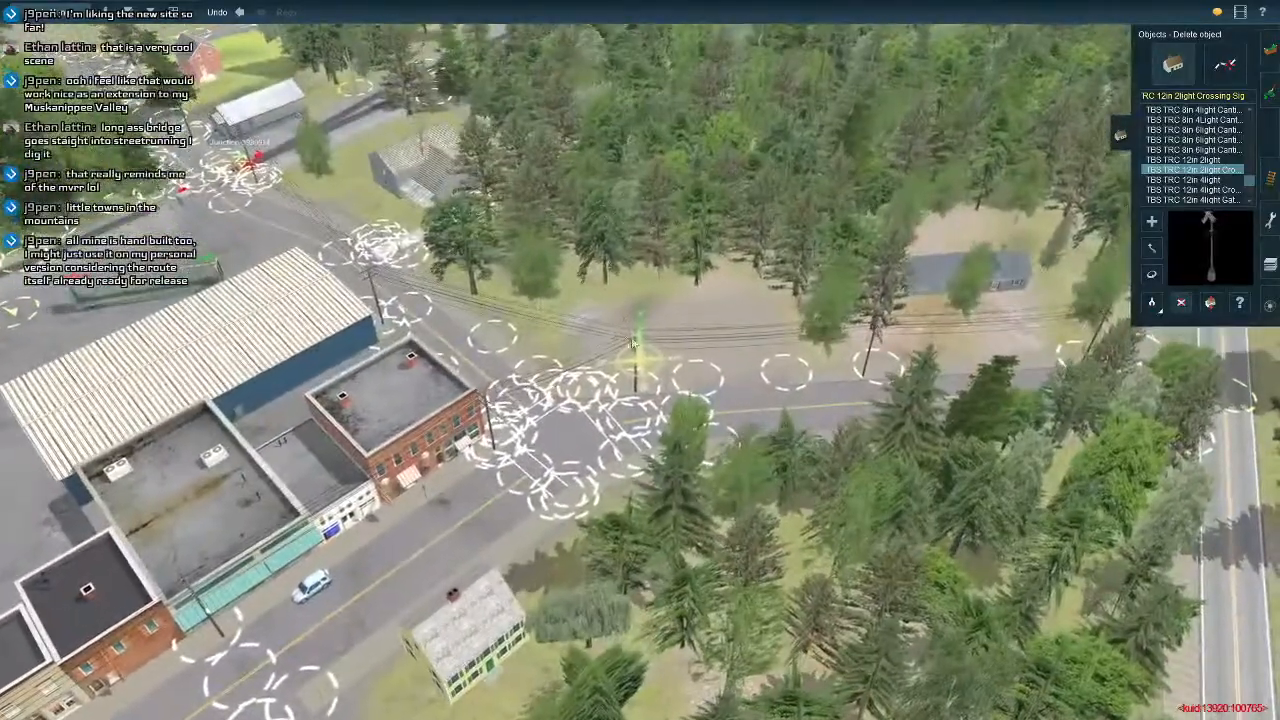
right_click(610, 375)
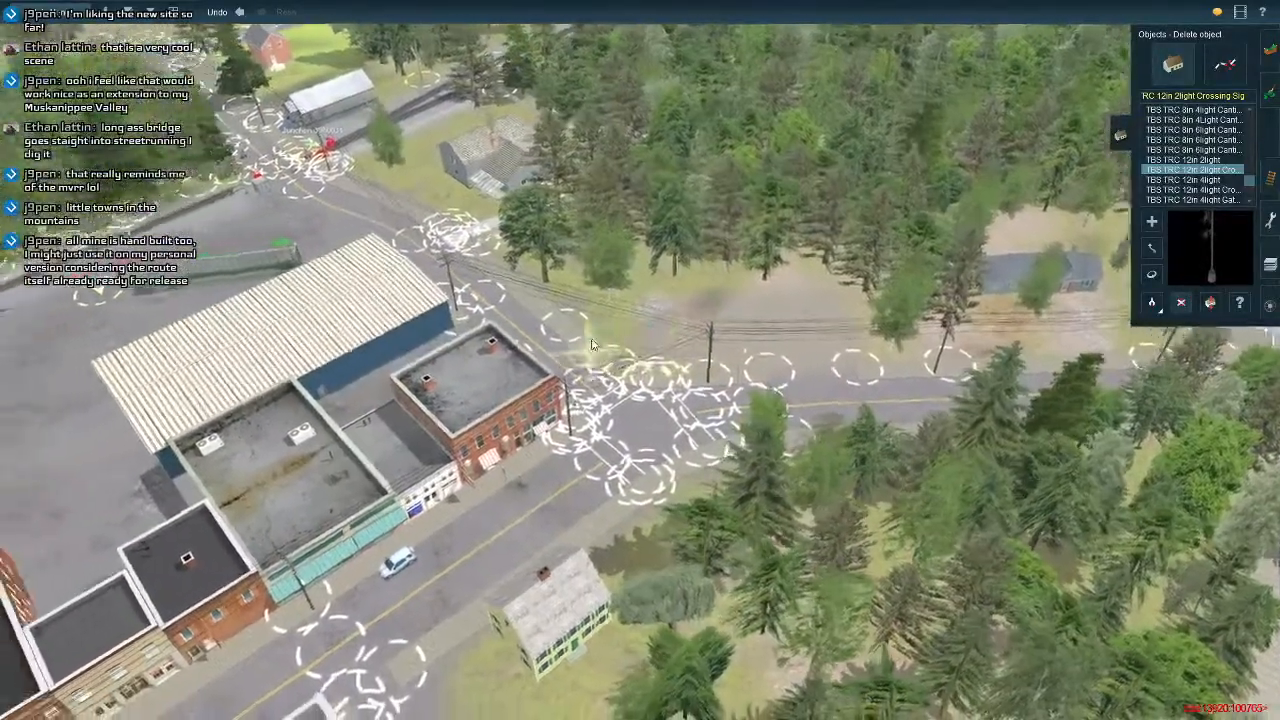
right_click(570, 312)
right_click(638, 306)
key("Right")
right_click(652, 310)
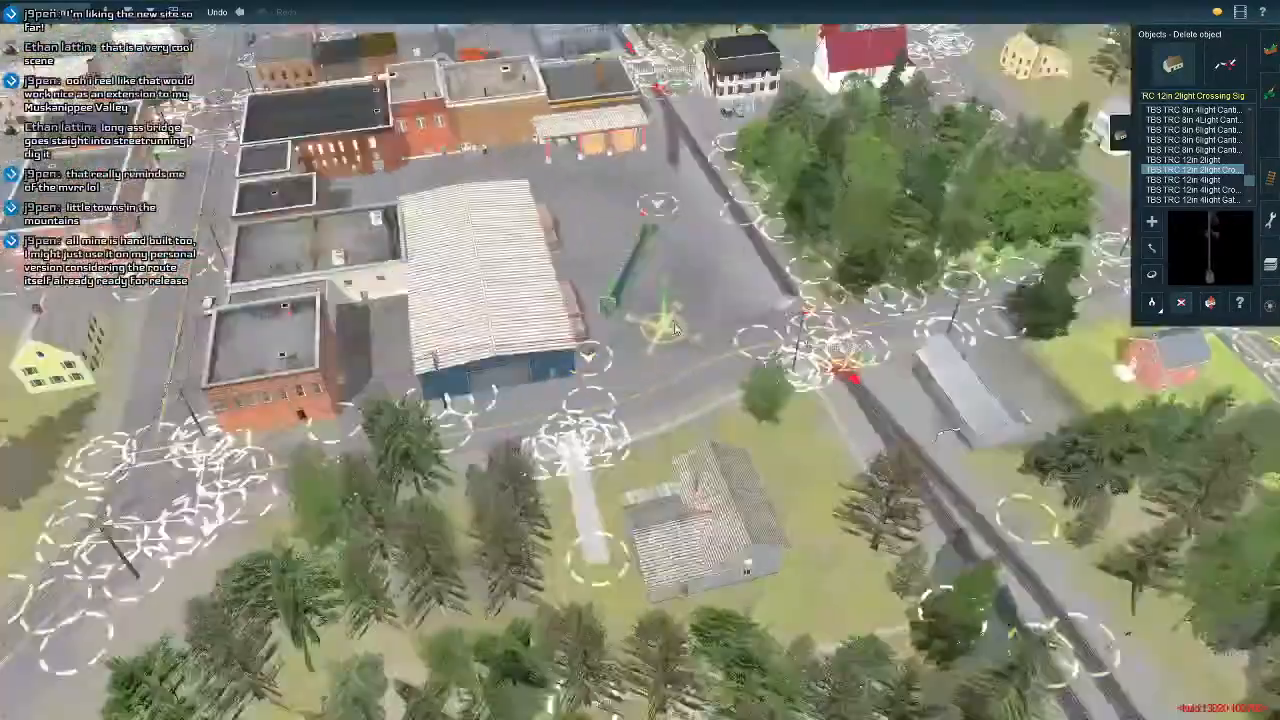
Examine the freight siding with the green centerbeam car beside the blue warehouse and the nearby road crossing.
scroll(688, 350, "up", 3)
key("Down")
key("Down")
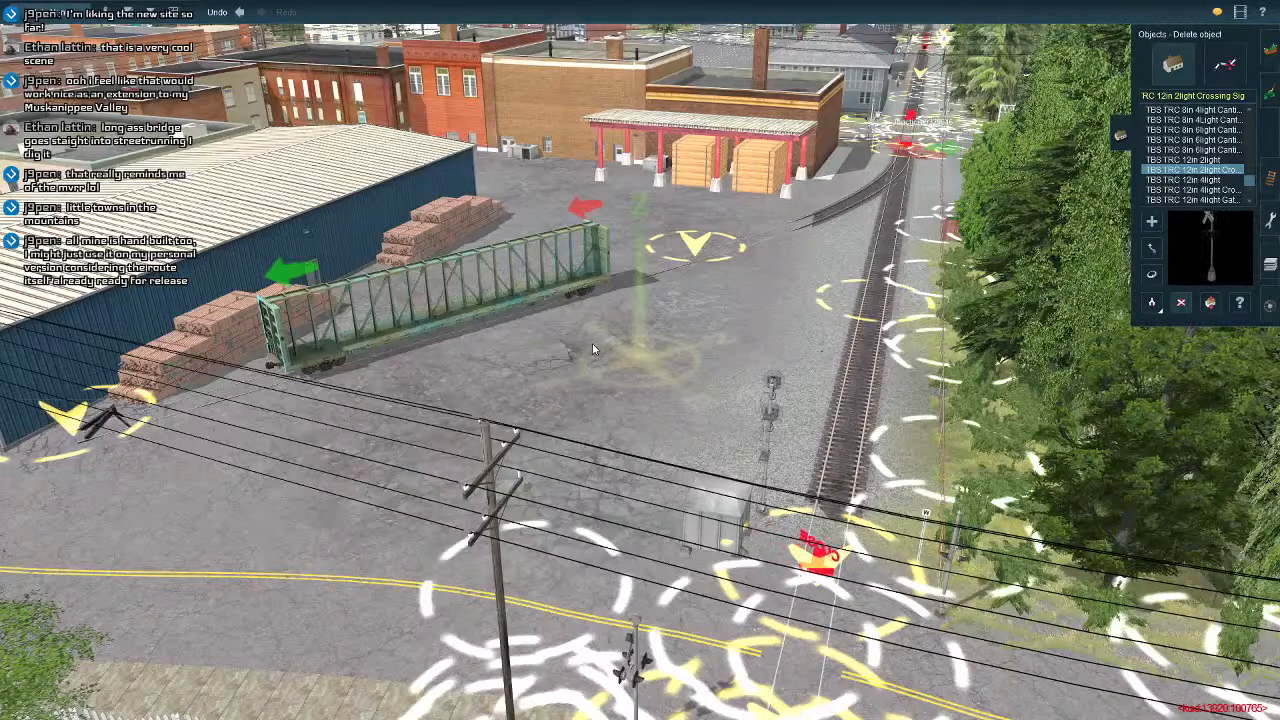
key("Left")
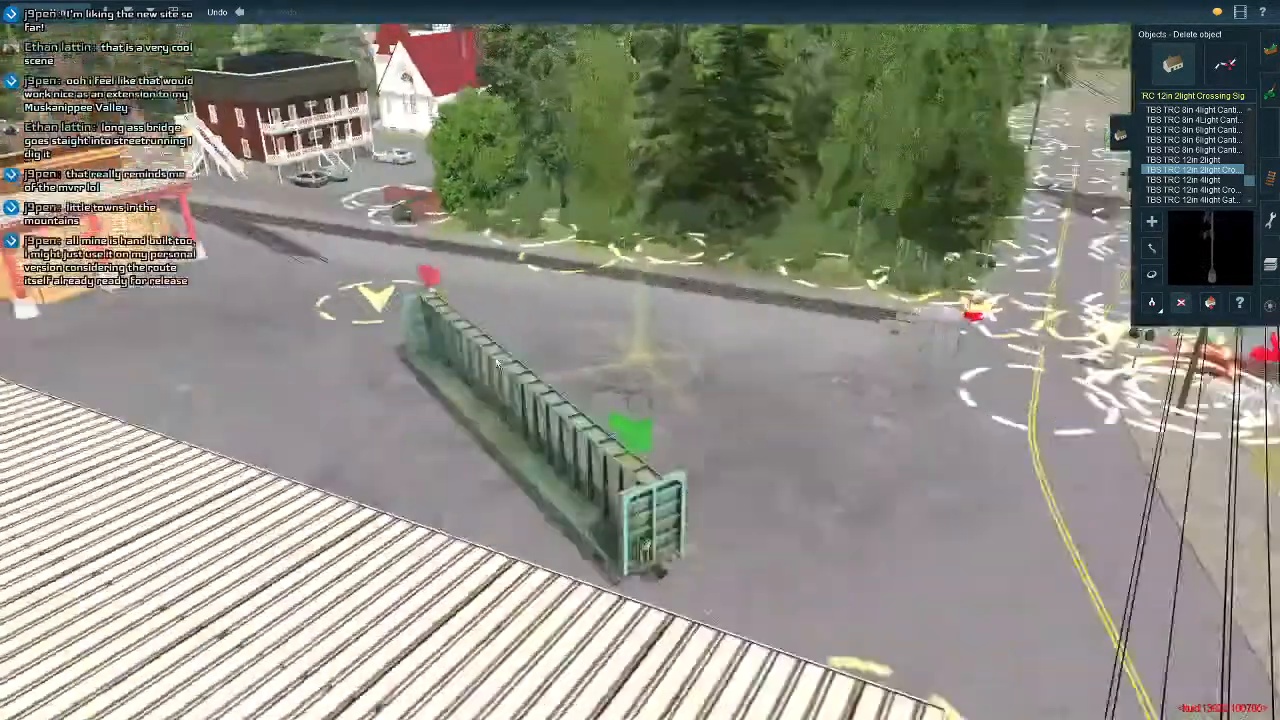
key("Right")
key("Left")
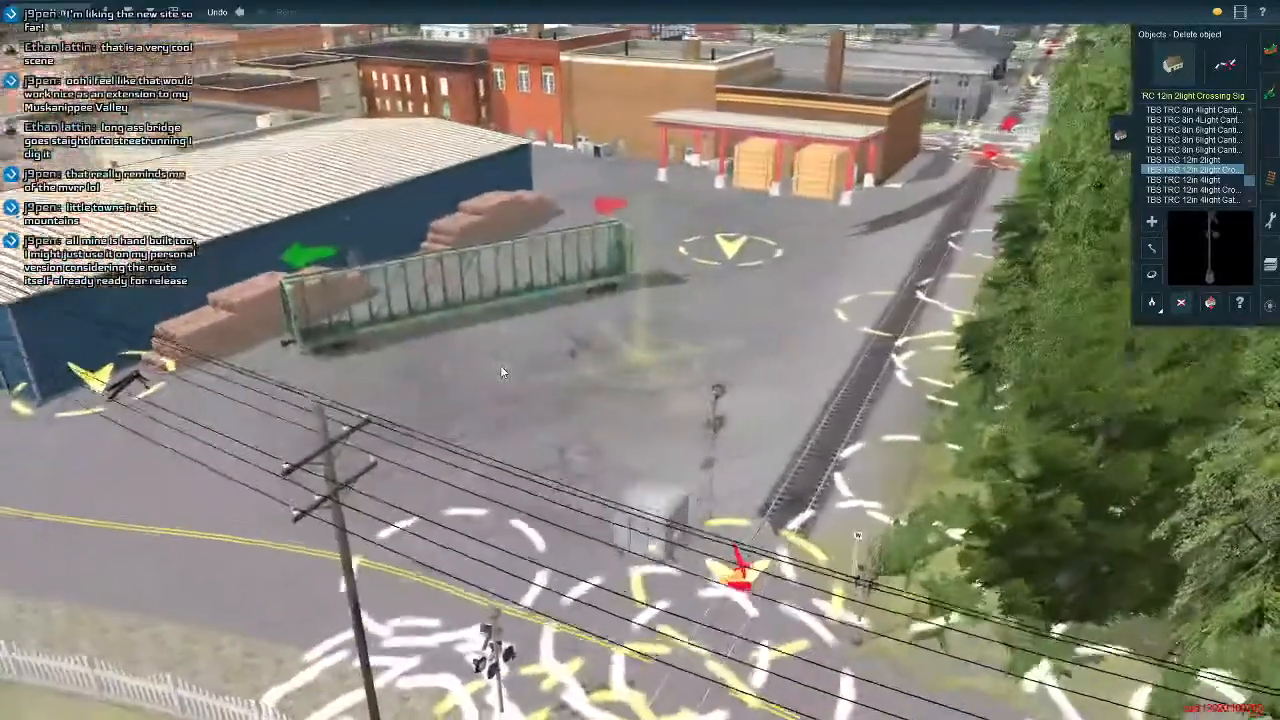
key("Right")
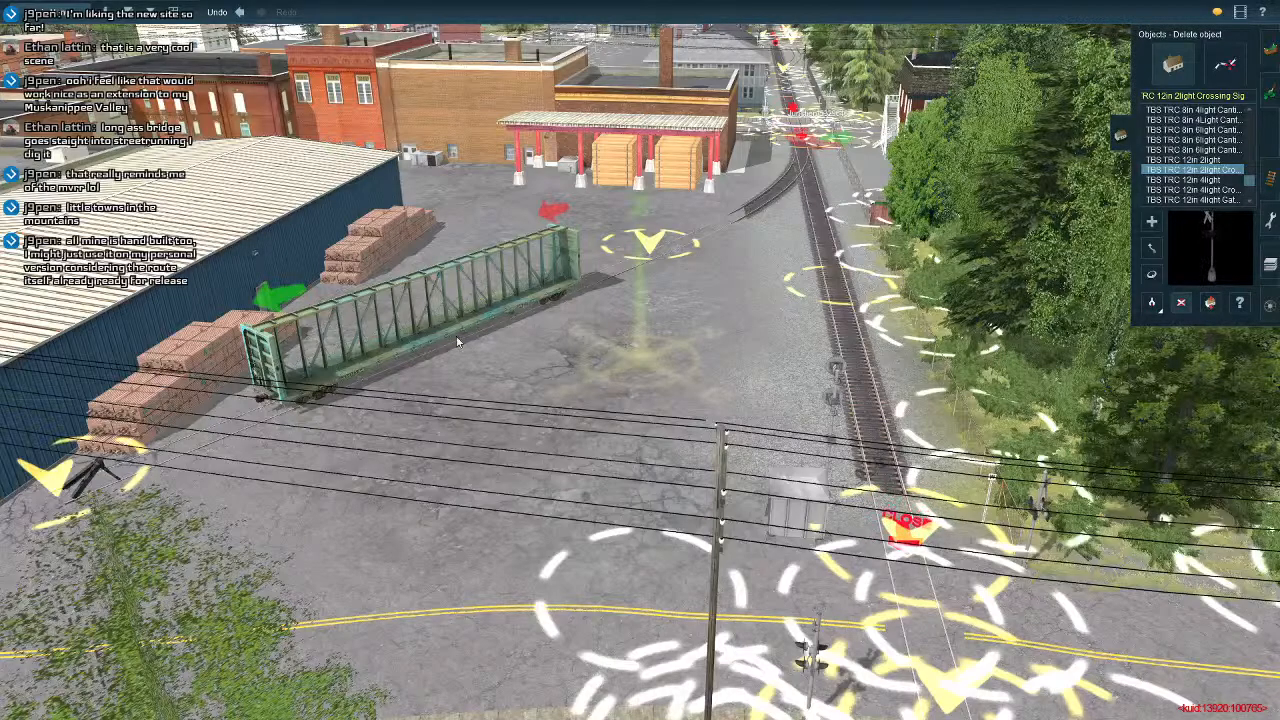
Examine the track from the loading shed to the road crossing at the junction, then the surrounding downtown and depot area.
key("Up")
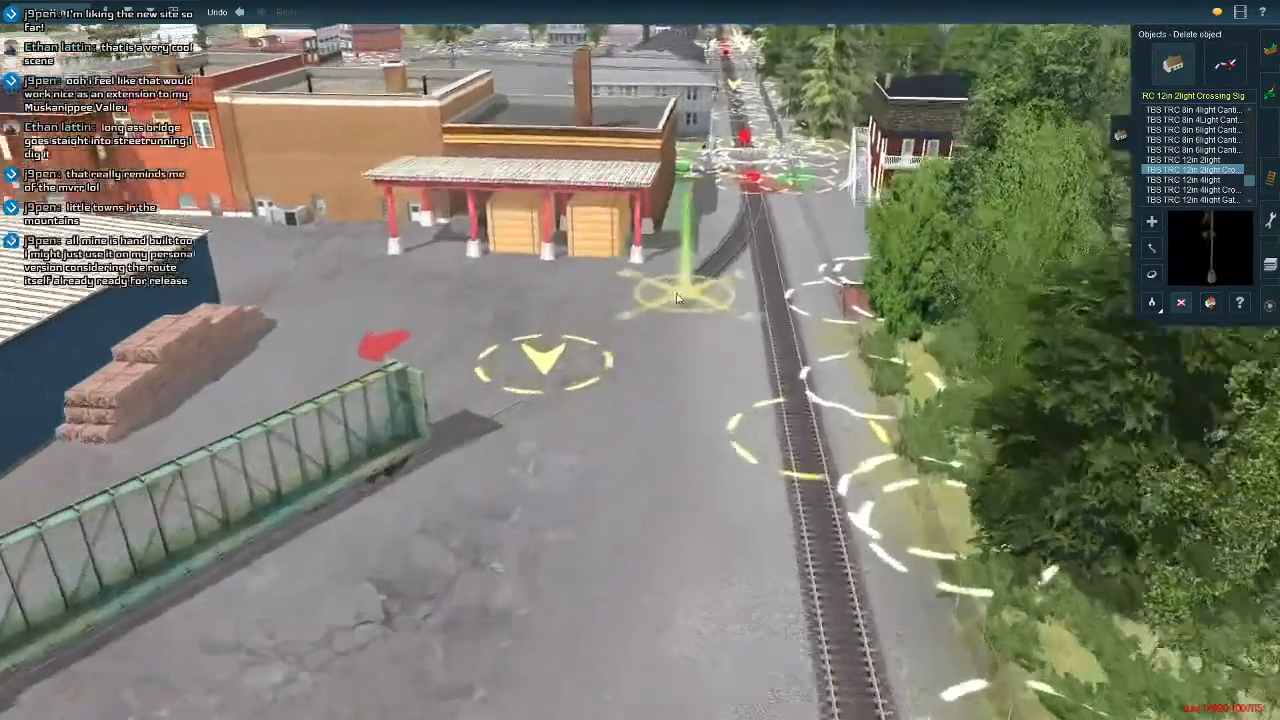
key("Up")
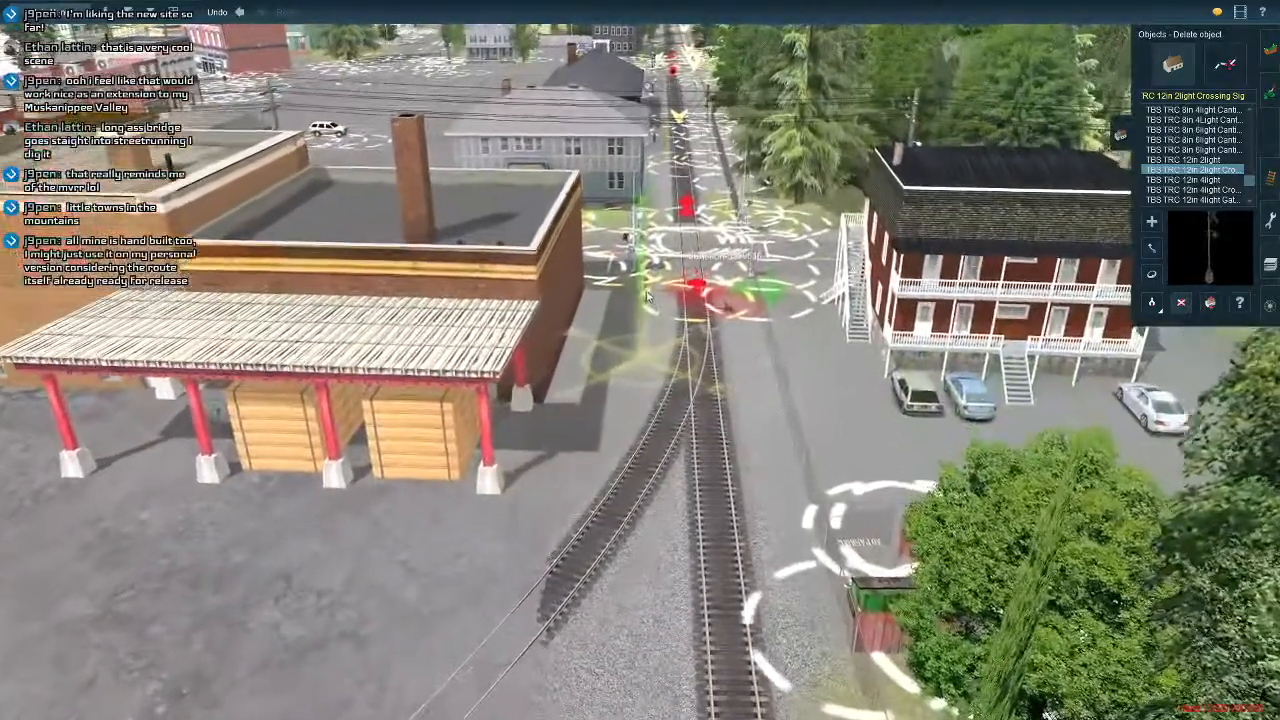
key("Up")
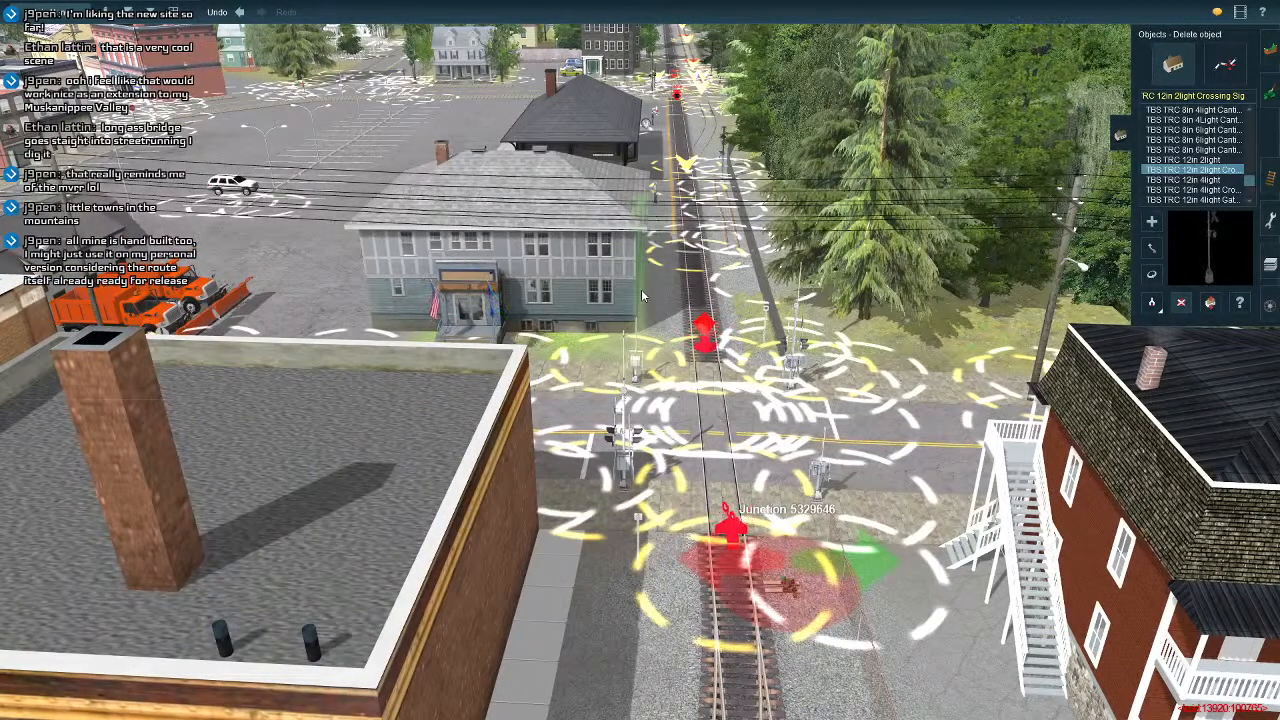
key("Right")
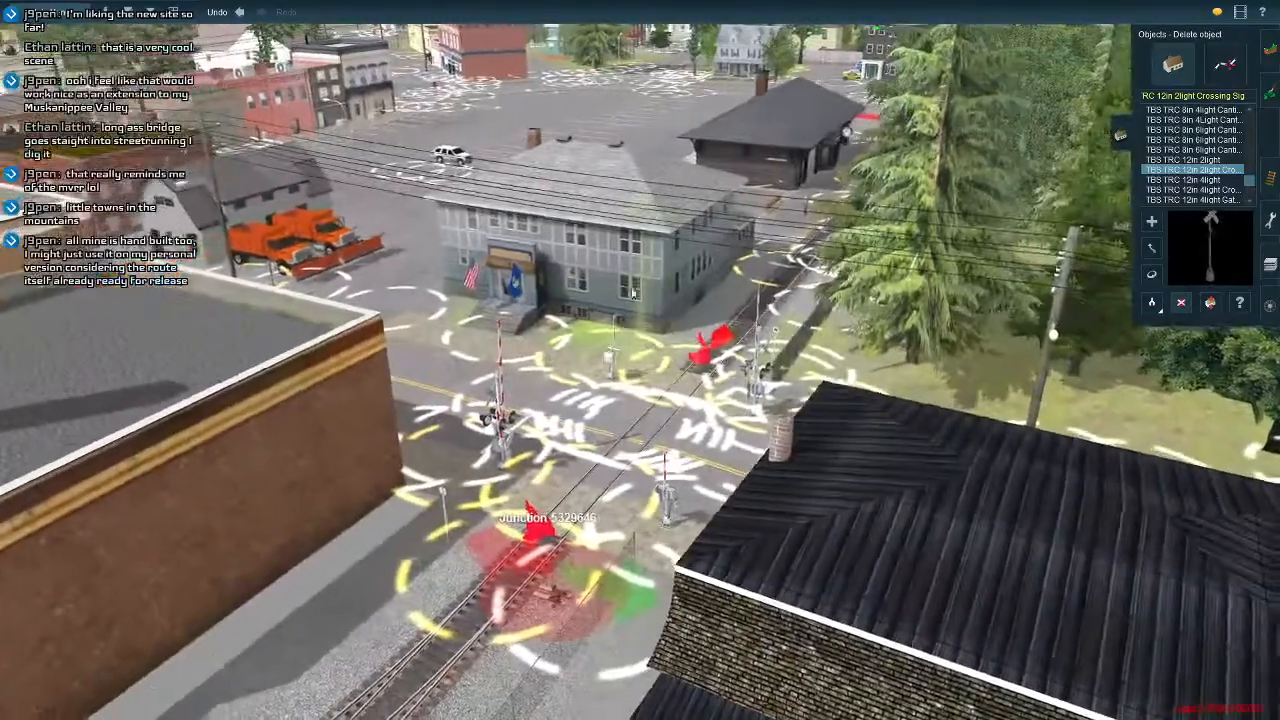
right_click(526, 287)
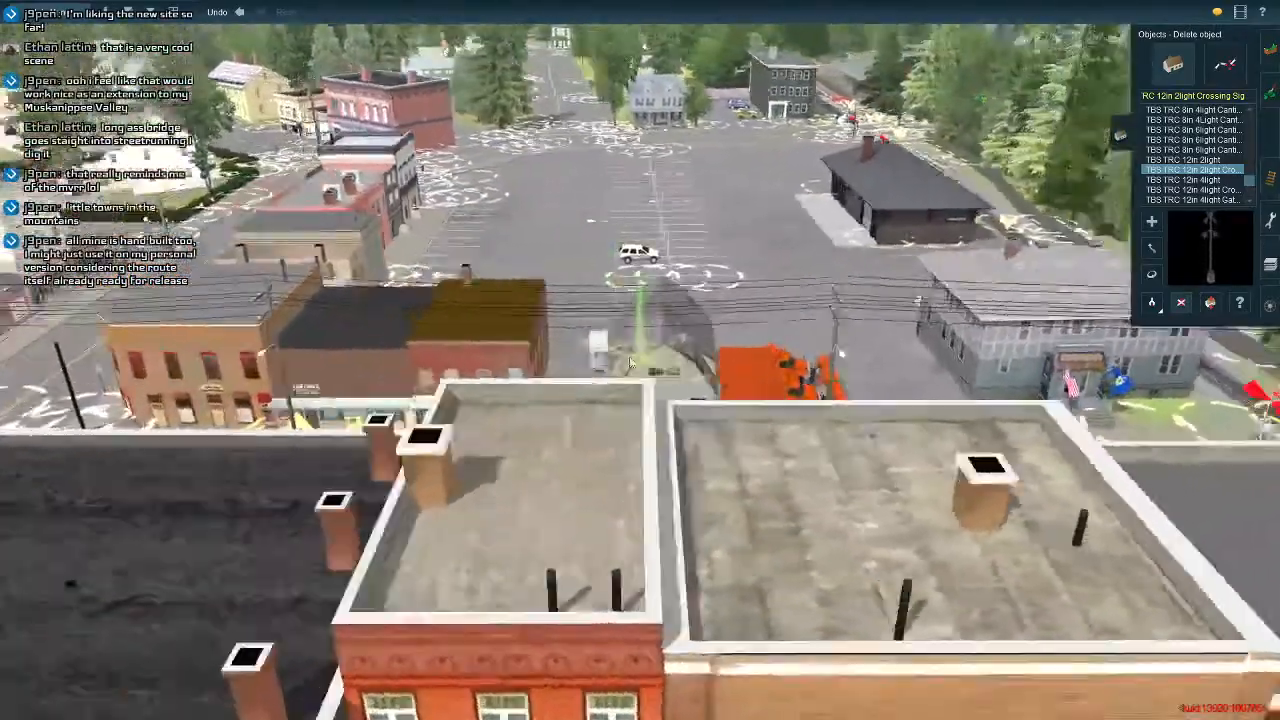
key("Left")
right_click(738, 332)
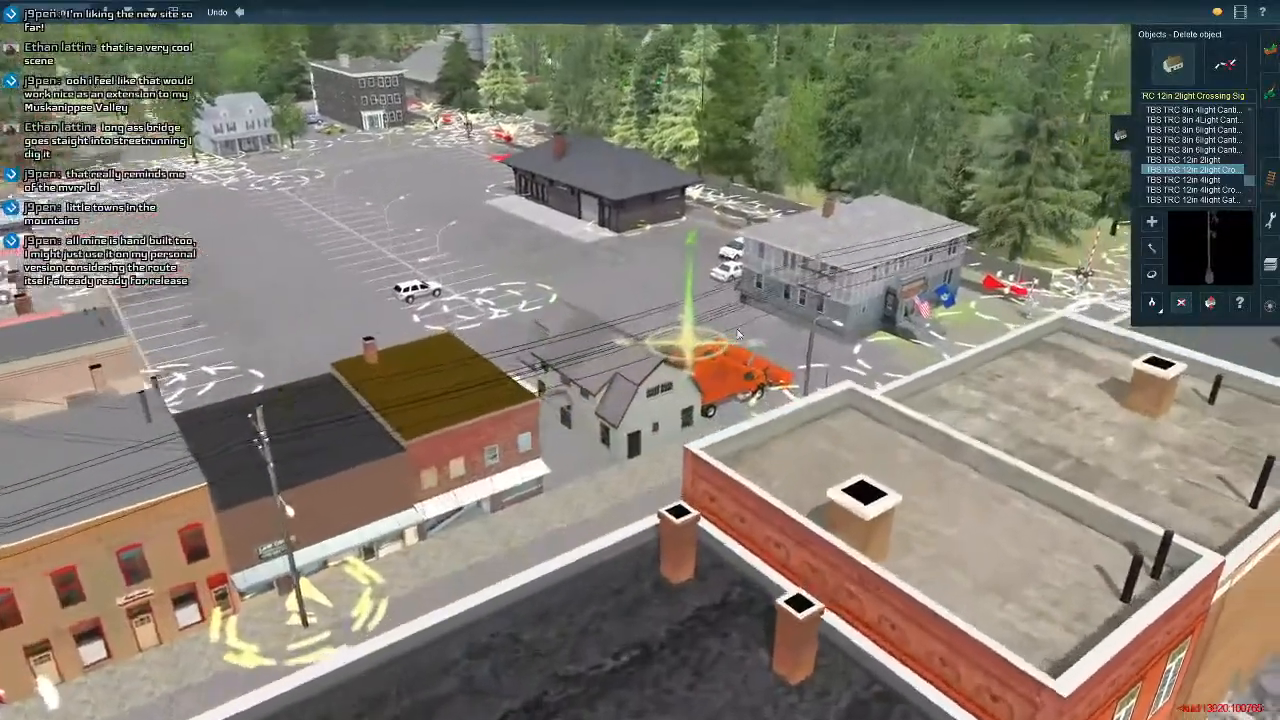
right_click(631, 313)
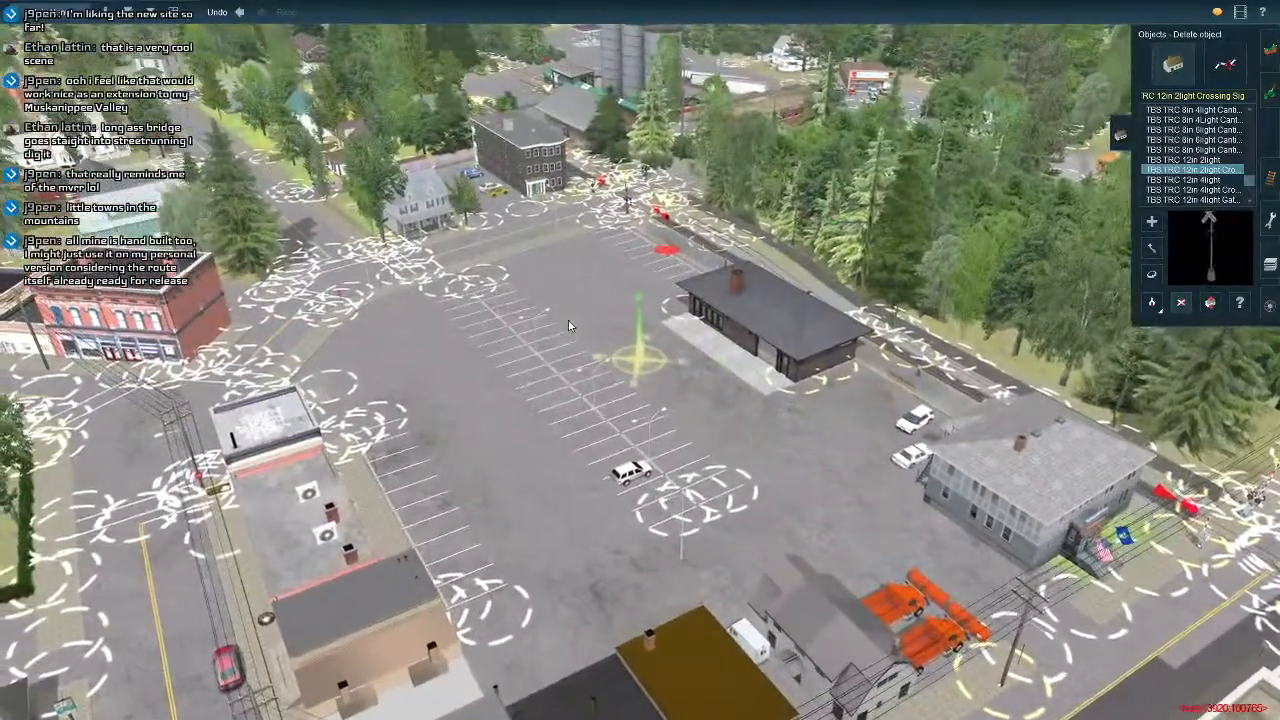
right_click(857, 275)
key("Right")
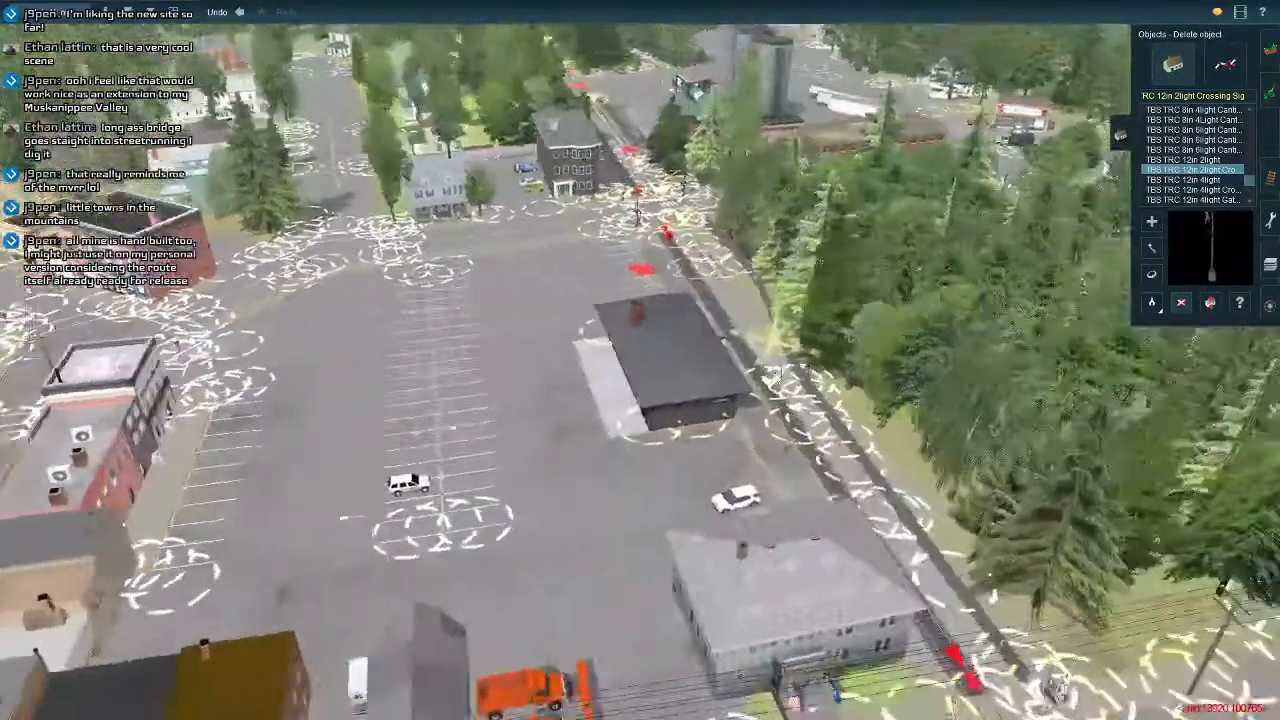
Examine the platform track and the gated two-track railroad crossing beside the dark shingled building.
scroll(645, 336, "up", 8)
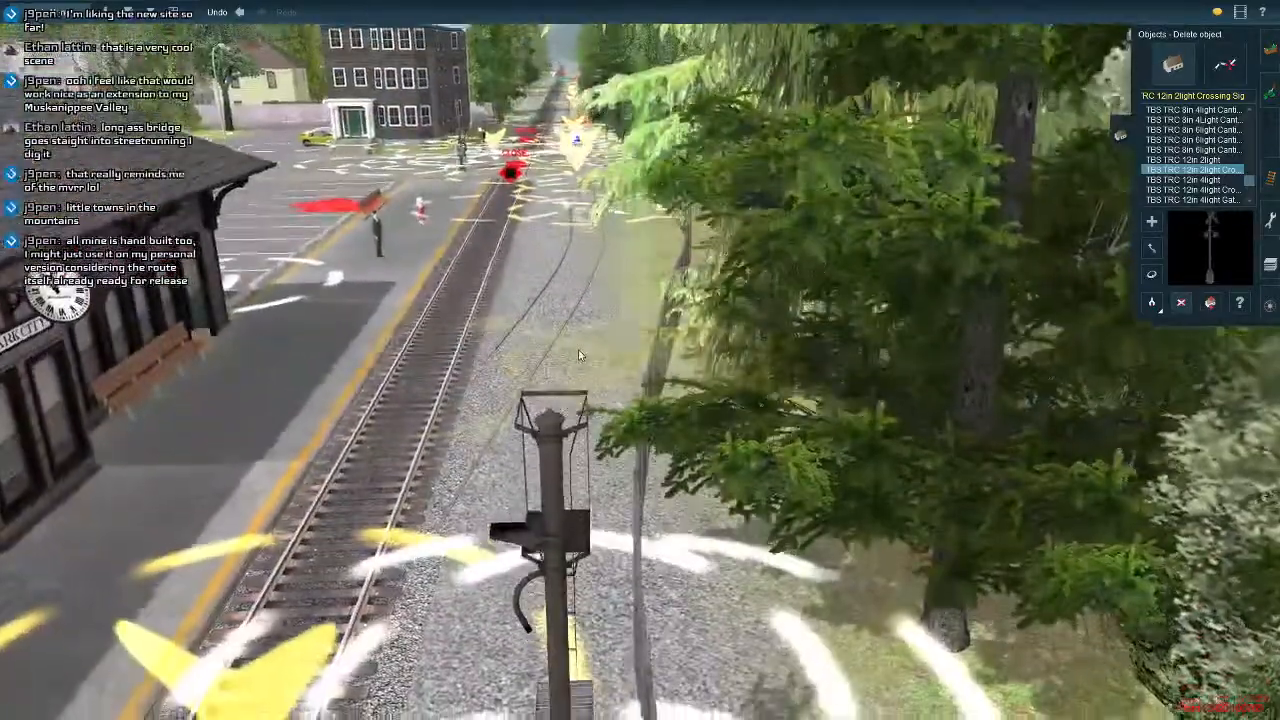
right_click(578, 353)
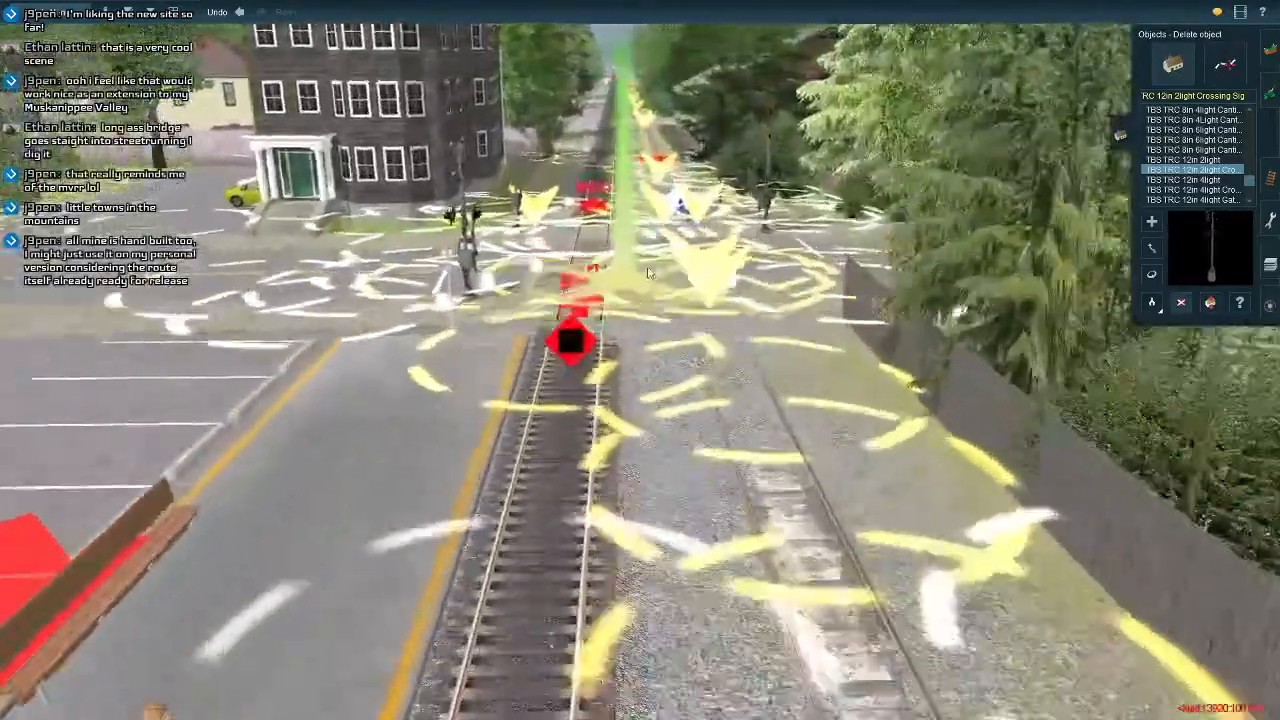
key("Left")
key("Up")
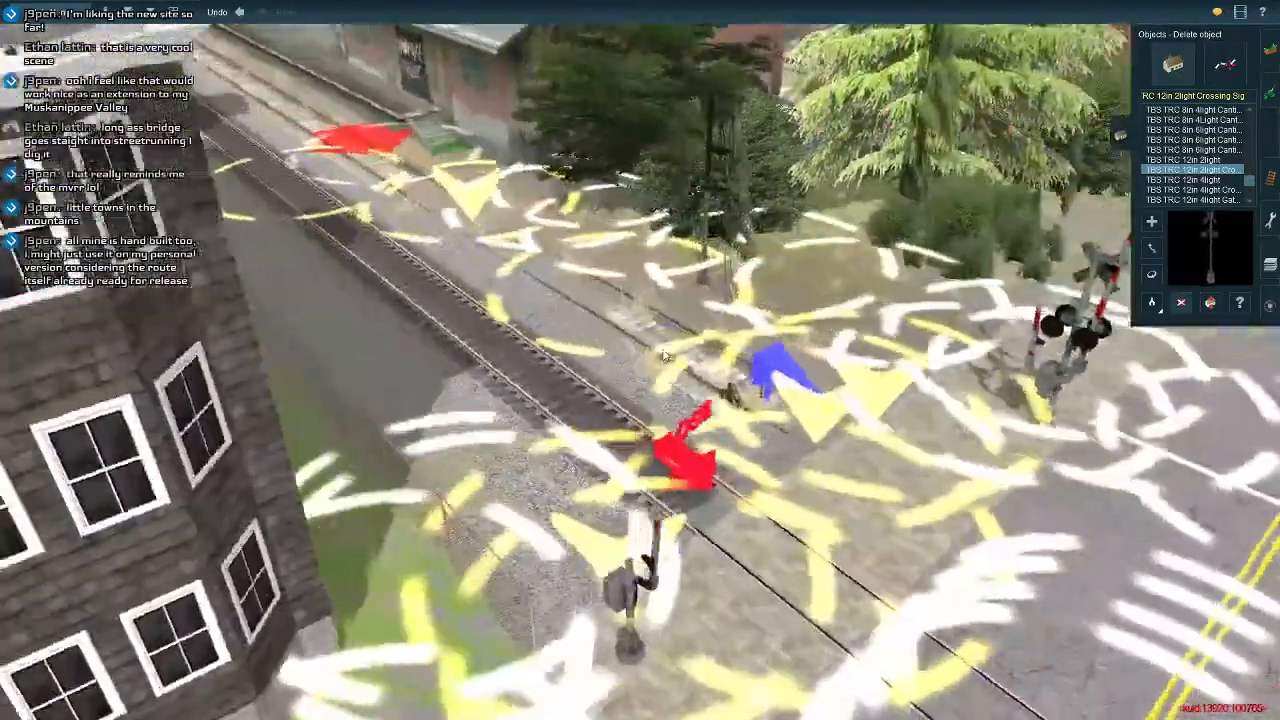
key("Right")
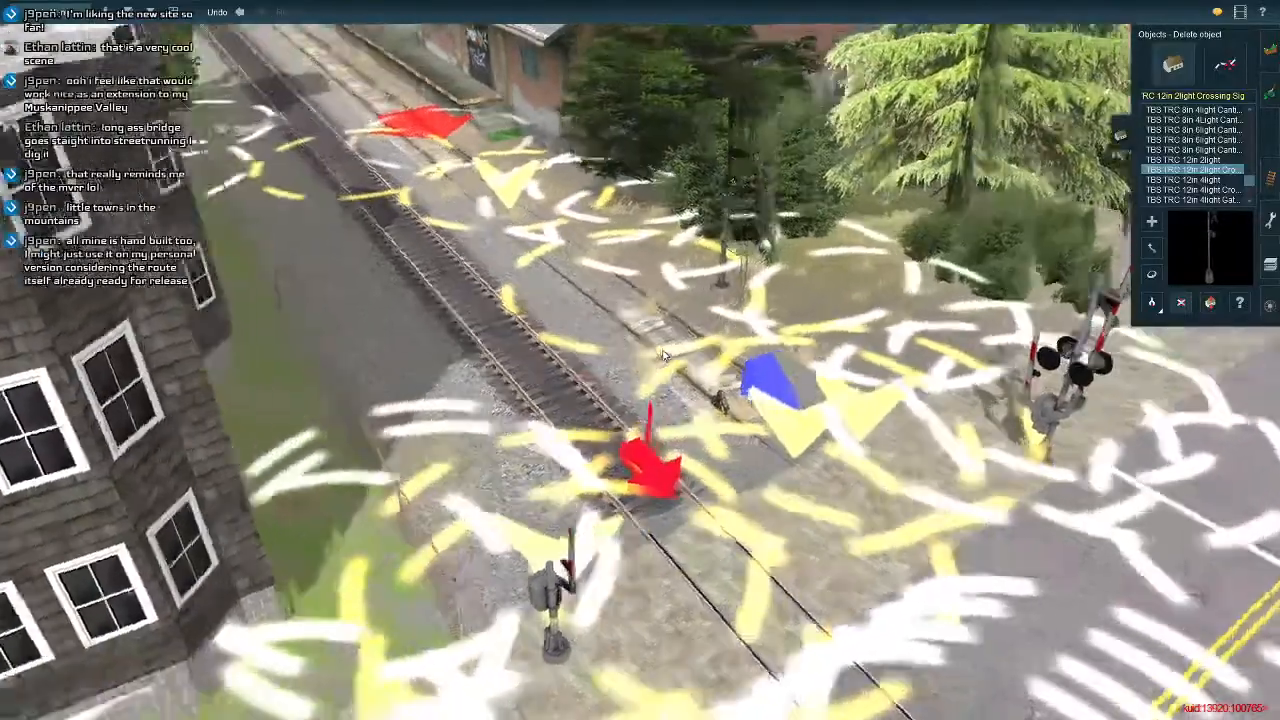
key("Down")
key("Left")
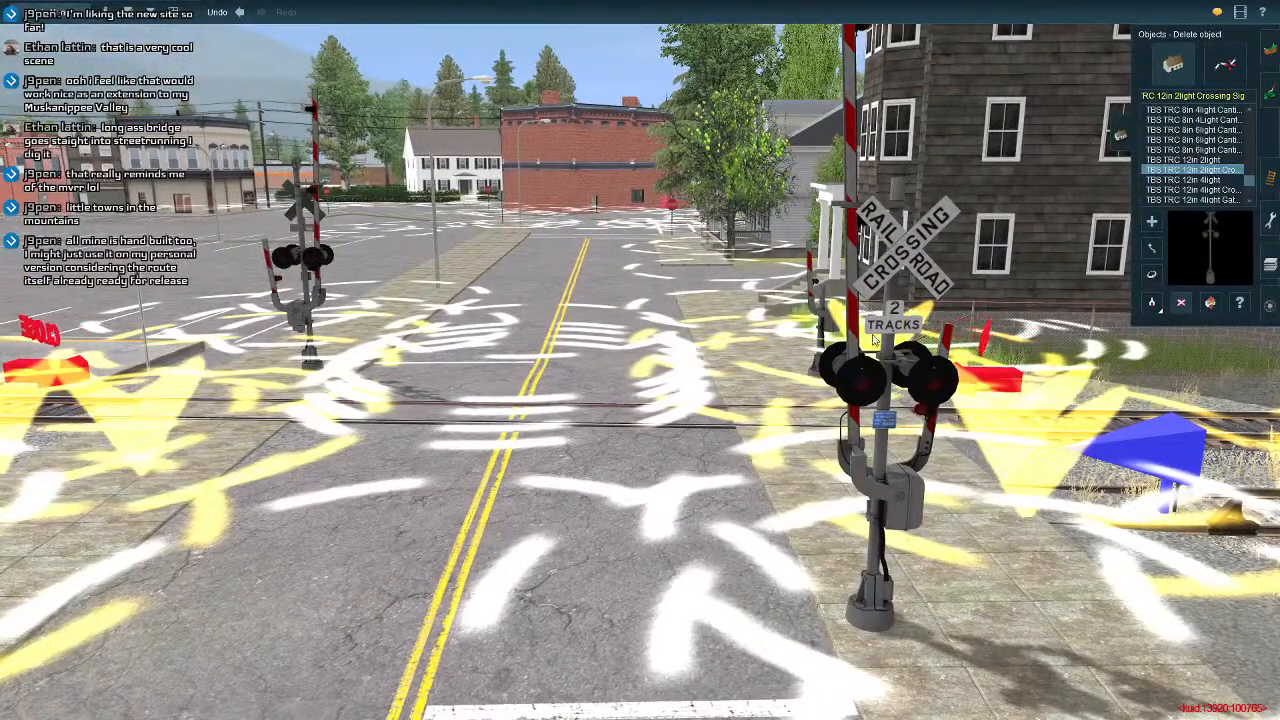
right_click(578, 405)
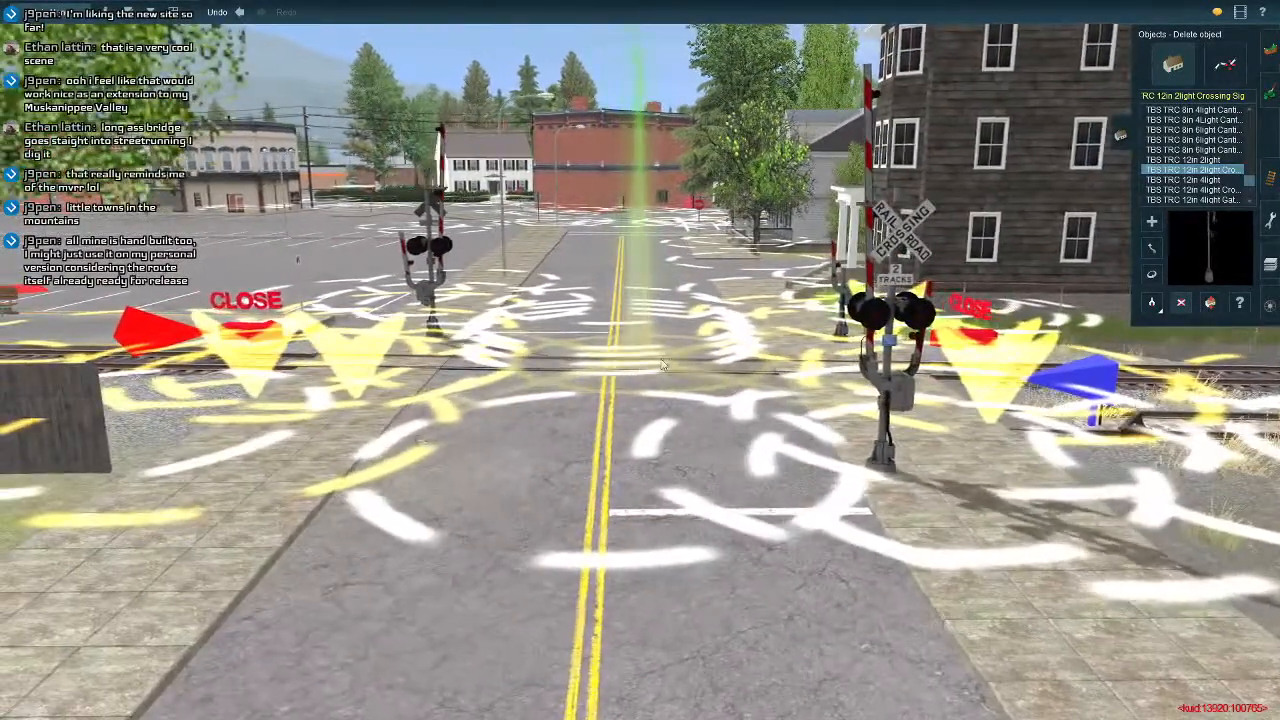
key("Left")
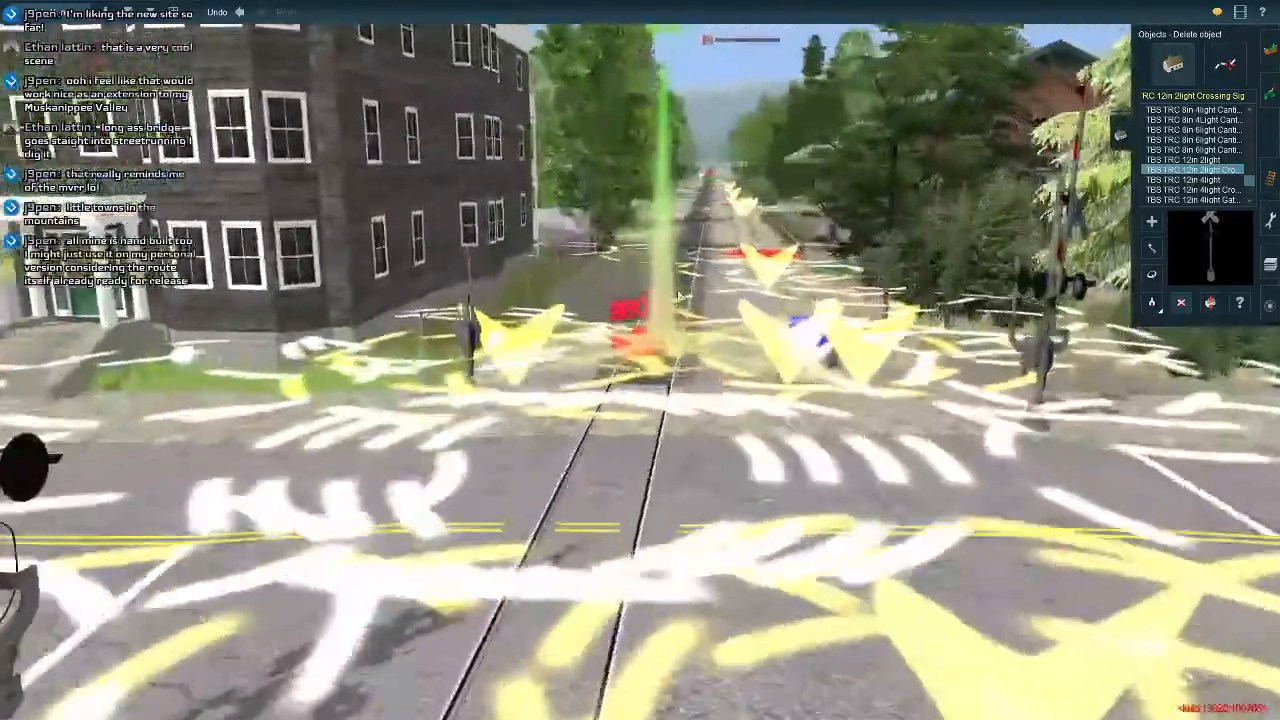
Examine the single track from the gated street crossing through the woods and across the road to the tall wooden mill building.
key("w")
right_click_drag(665, 284, 647, 365)
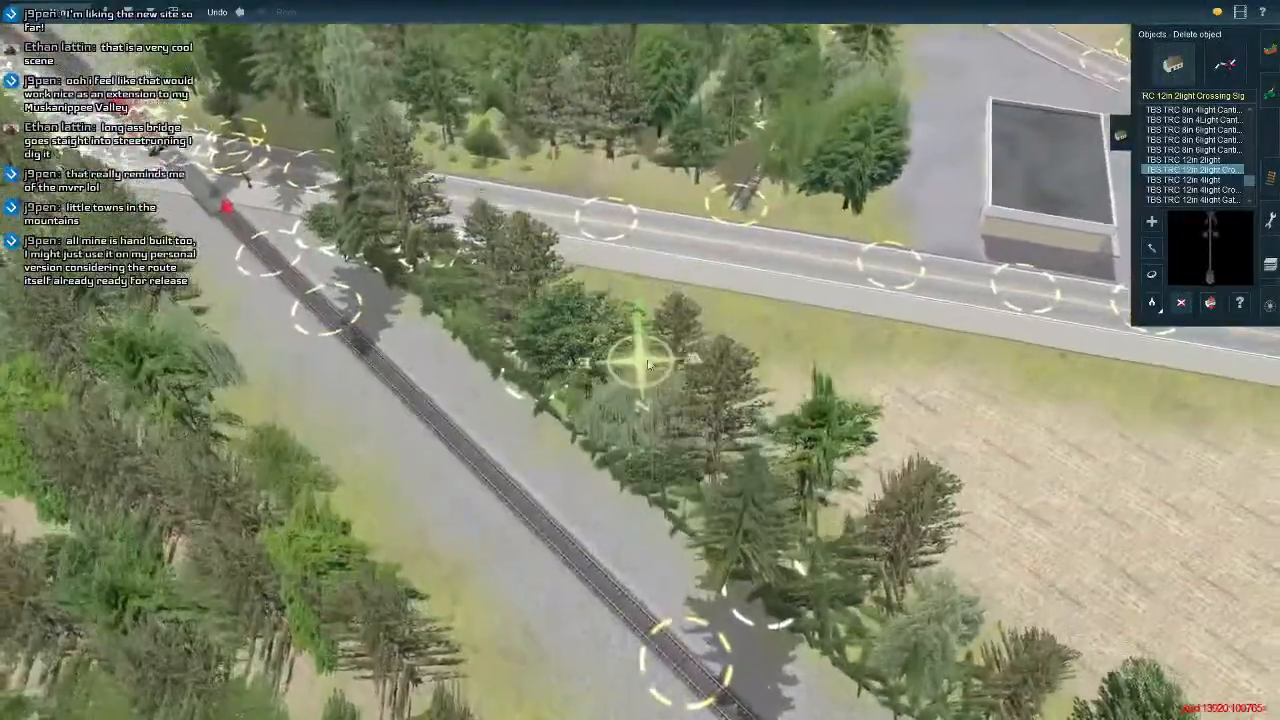
right_click_drag(687, 314, 650, 322)
right_click(676, 359)
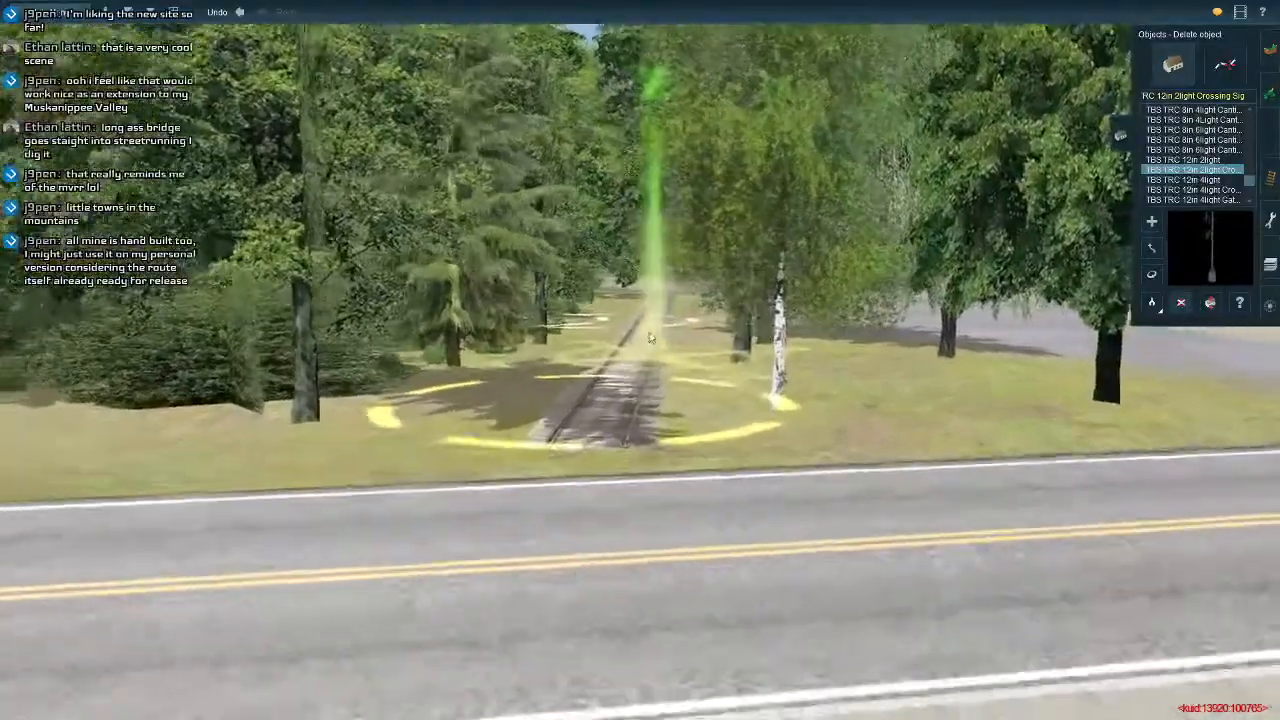
right_click(646, 329)
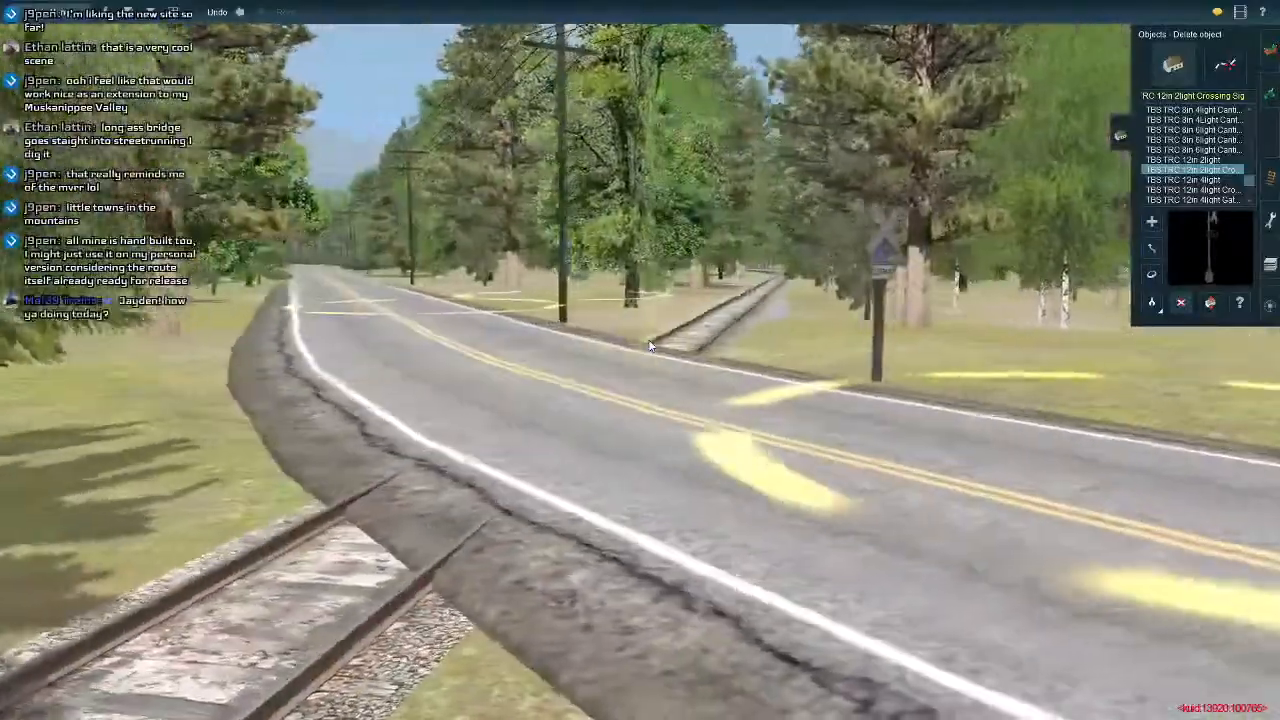
right_click(670, 355)
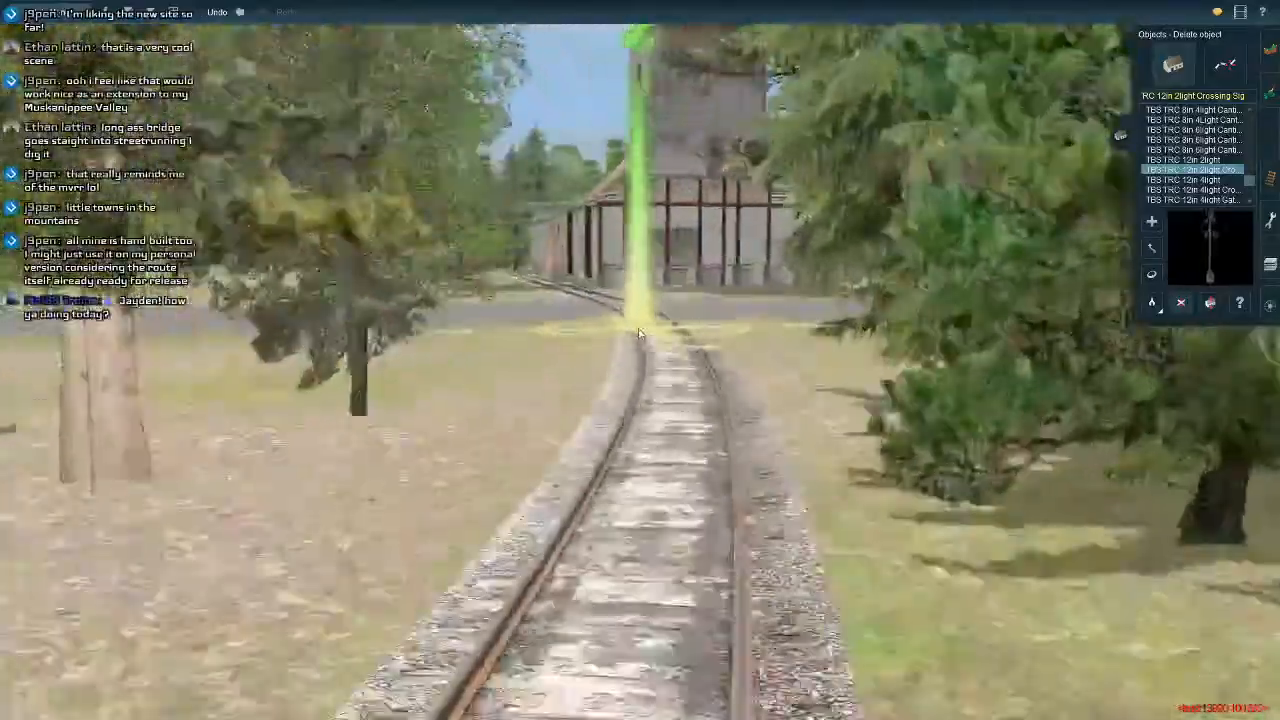
scroll(645, 334, "down", 5)
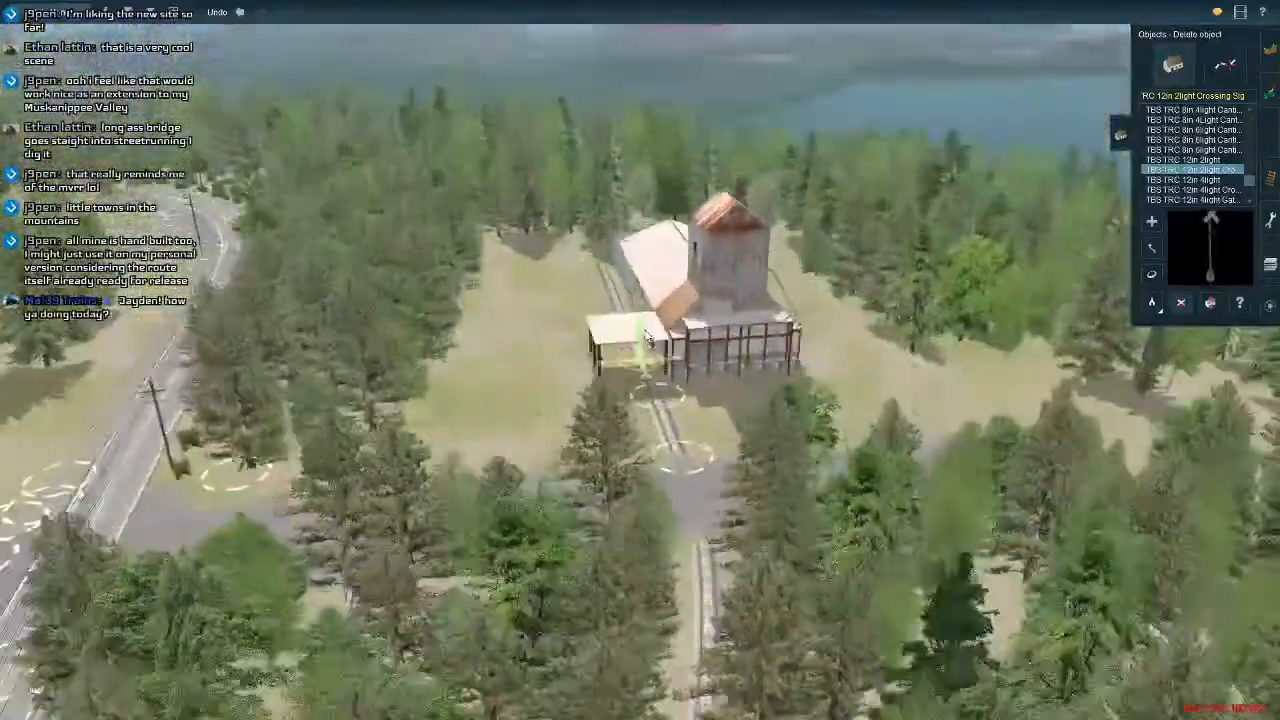
Examine the clearing around the mill building and the forest road junction beside the small isolated house.
right_click(517, 374)
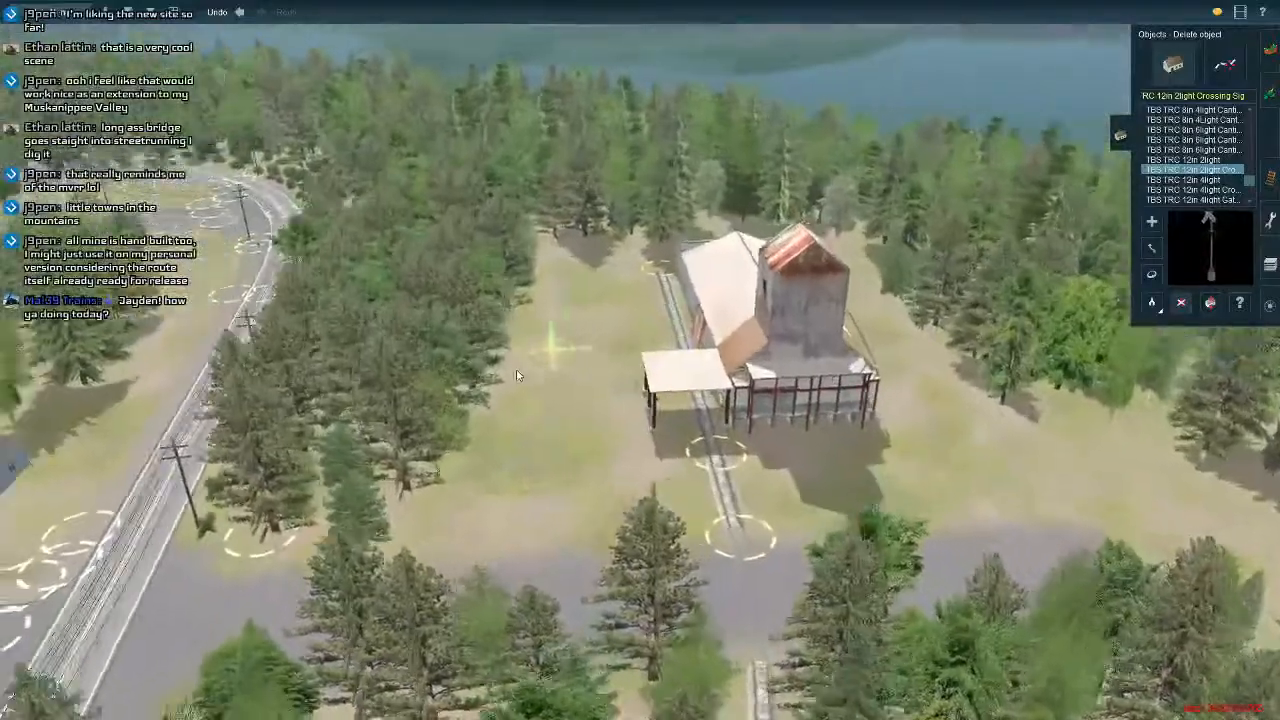
right_click(515, 376)
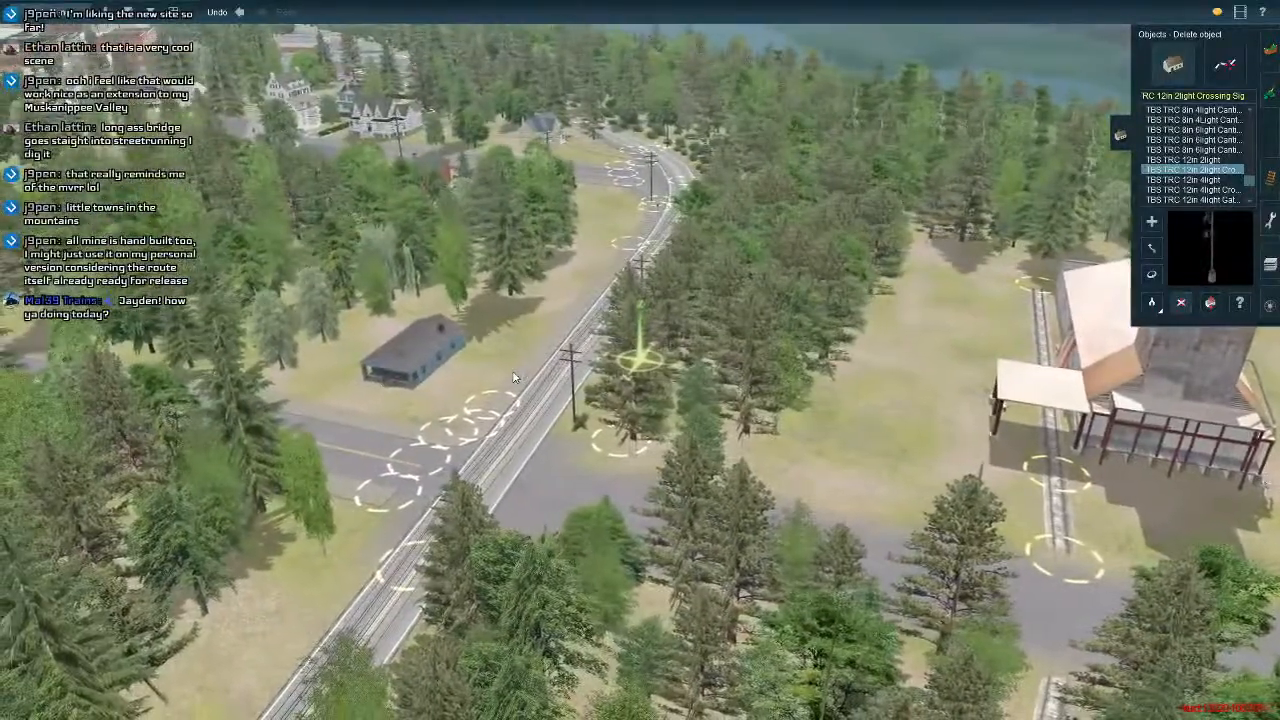
right_click(454, 394)
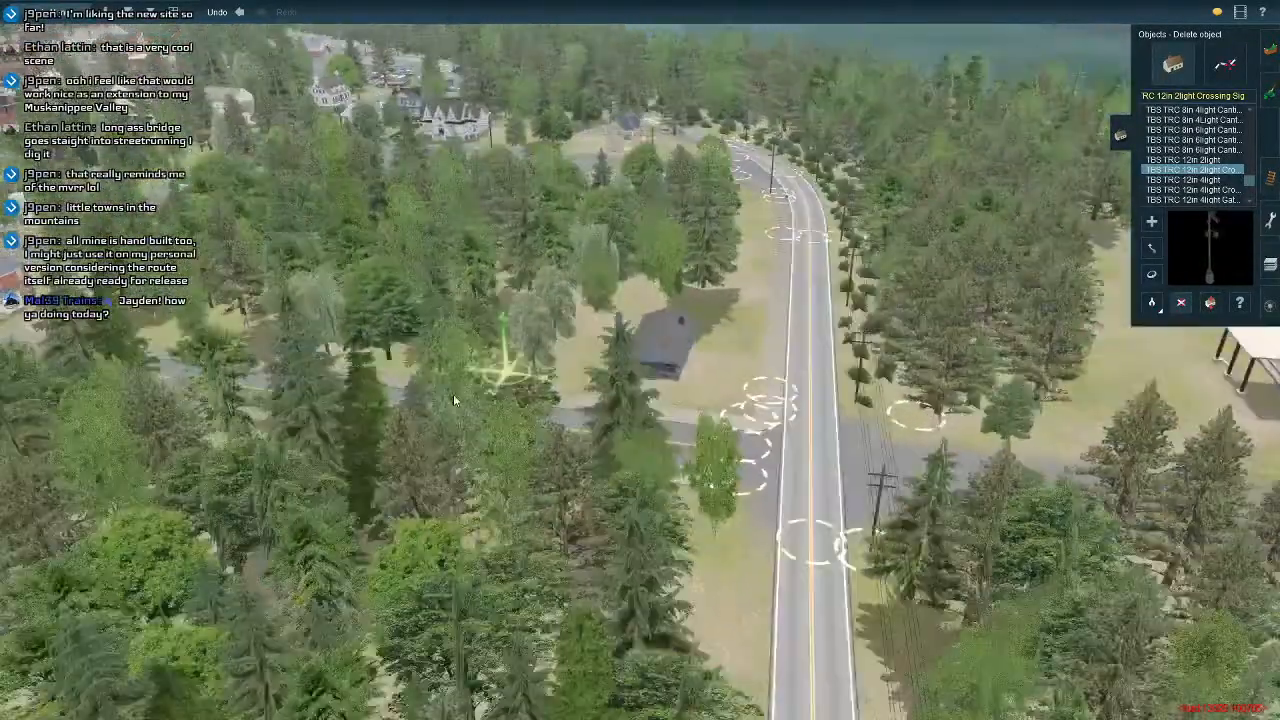
right_click(454, 396)
right_click(447, 399)
right_click(451, 398)
right_click(497, 352)
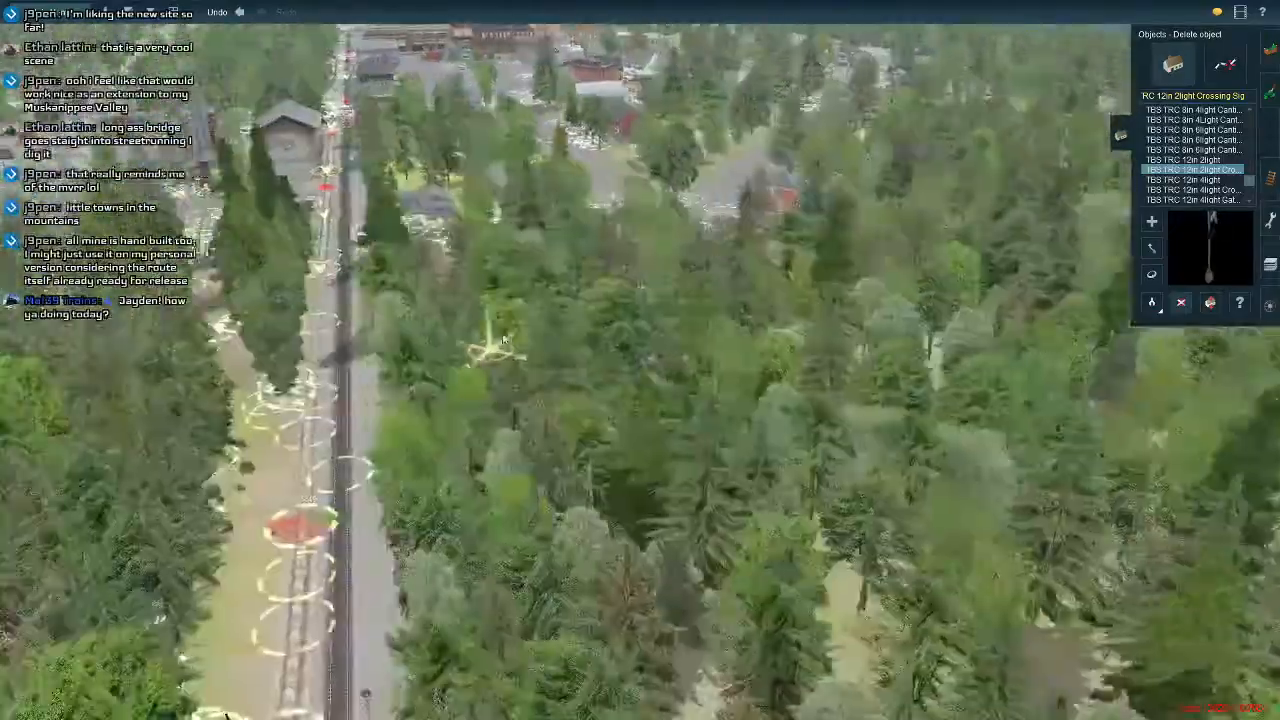
Examine the track approaching the silos and the fenced-off road end with its crossing signal beside the rails.
right_click(560, 340)
right_click(606, 320)
right_click(610, 318)
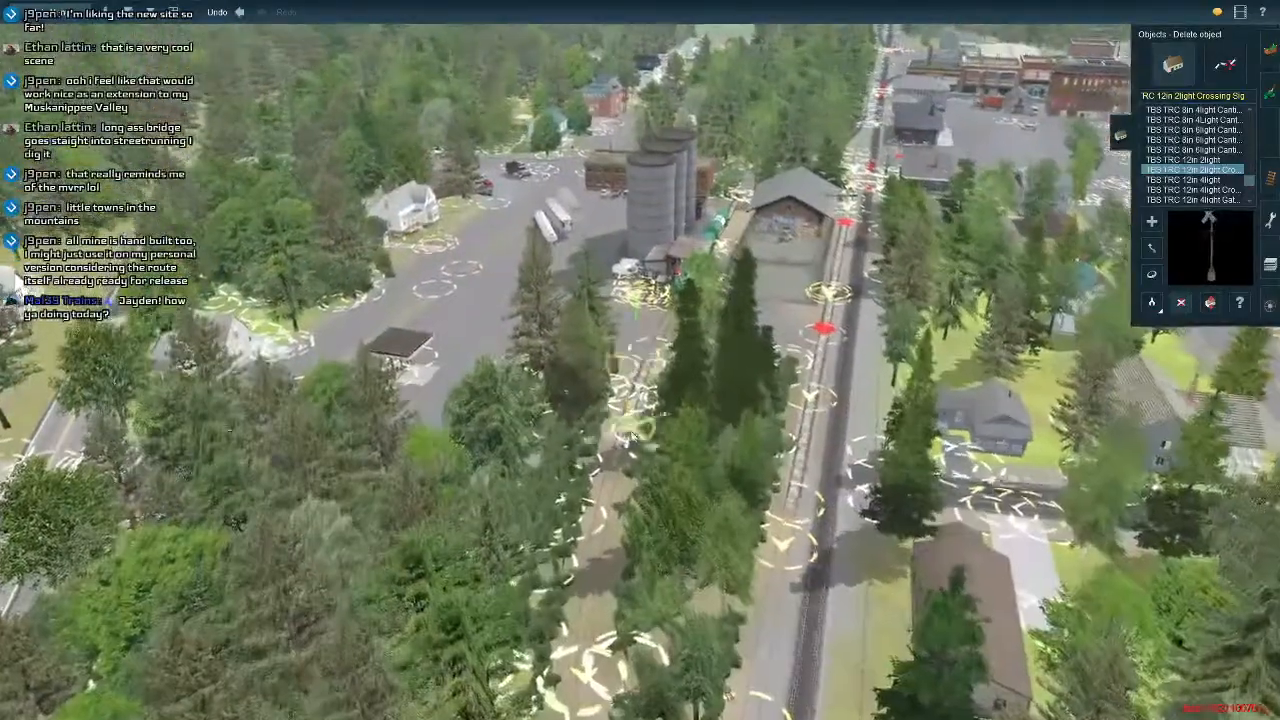
key("Left")
right_click(626, 428)
right_click(681, 396)
scroll(681, 396, "up", 10)
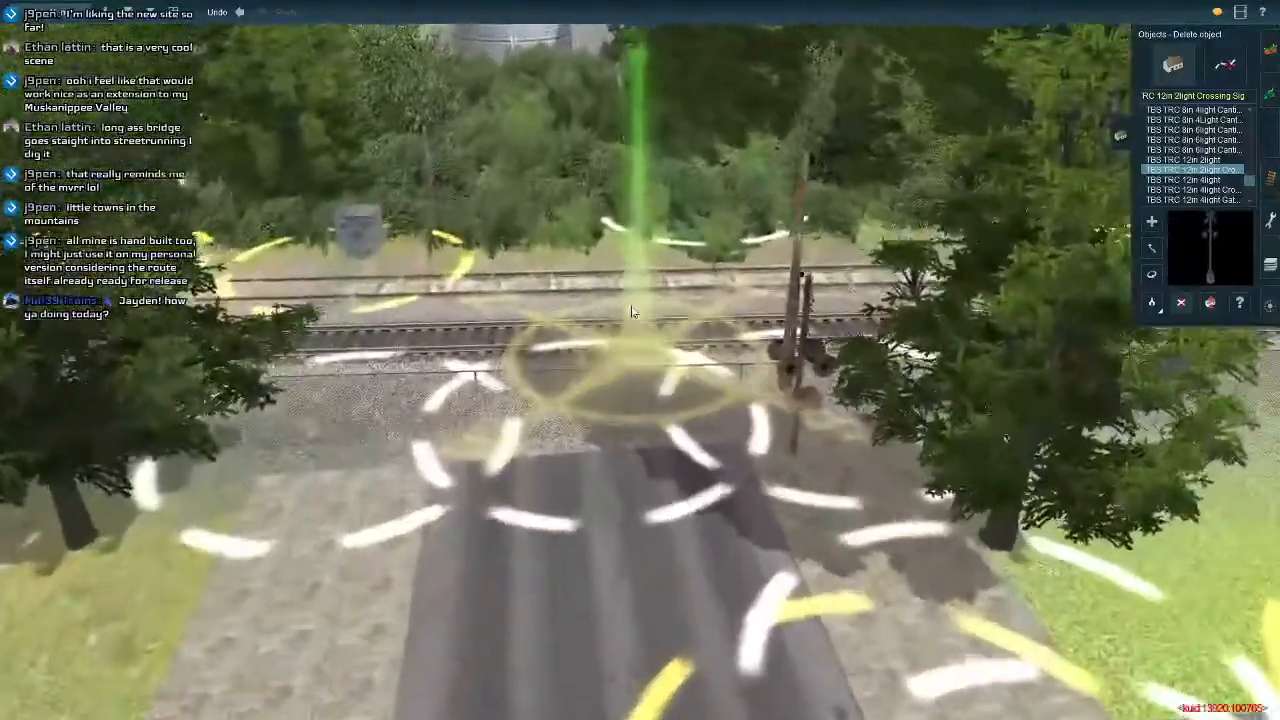
scroll(631, 311, "up", 3)
key("Down")
key("Down")
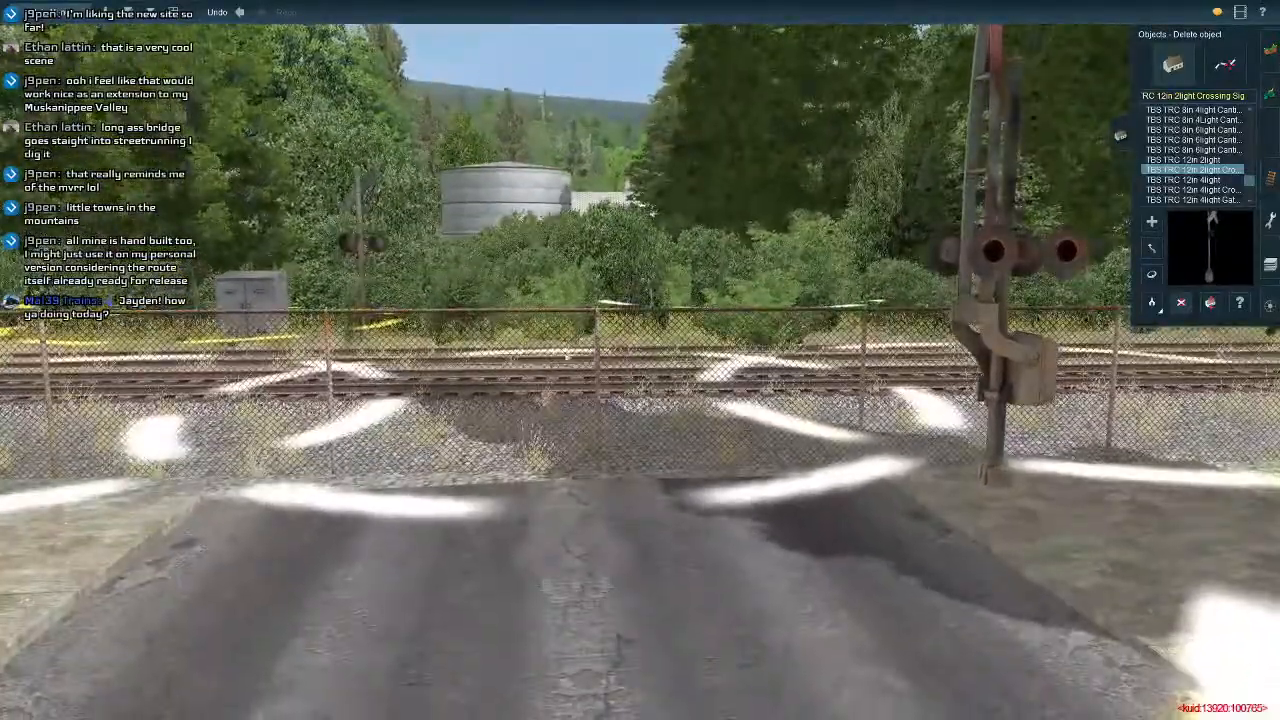
key("Left")
key("Up")
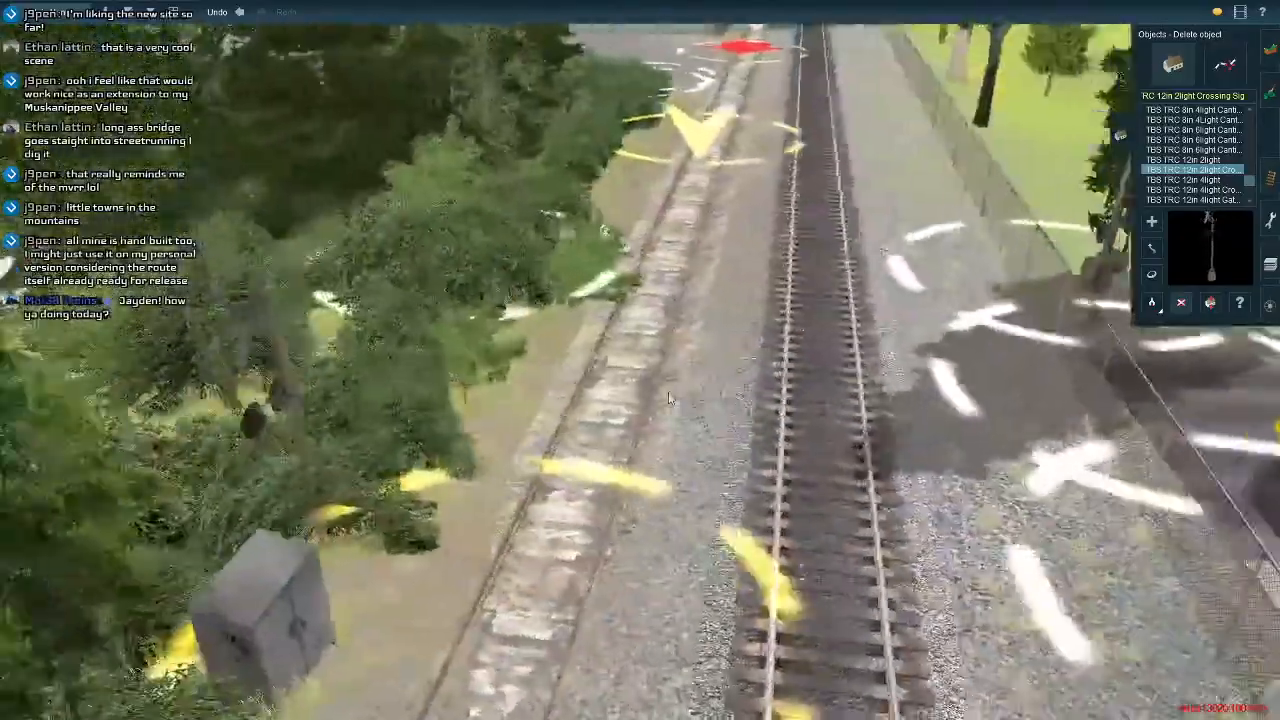
Examine the round storage tank, the gas station and the tall silos with the green tank car at the loading shed.
scroll(669, 389, "down", 4)
right_click(634, 376)
right_click(546, 398)
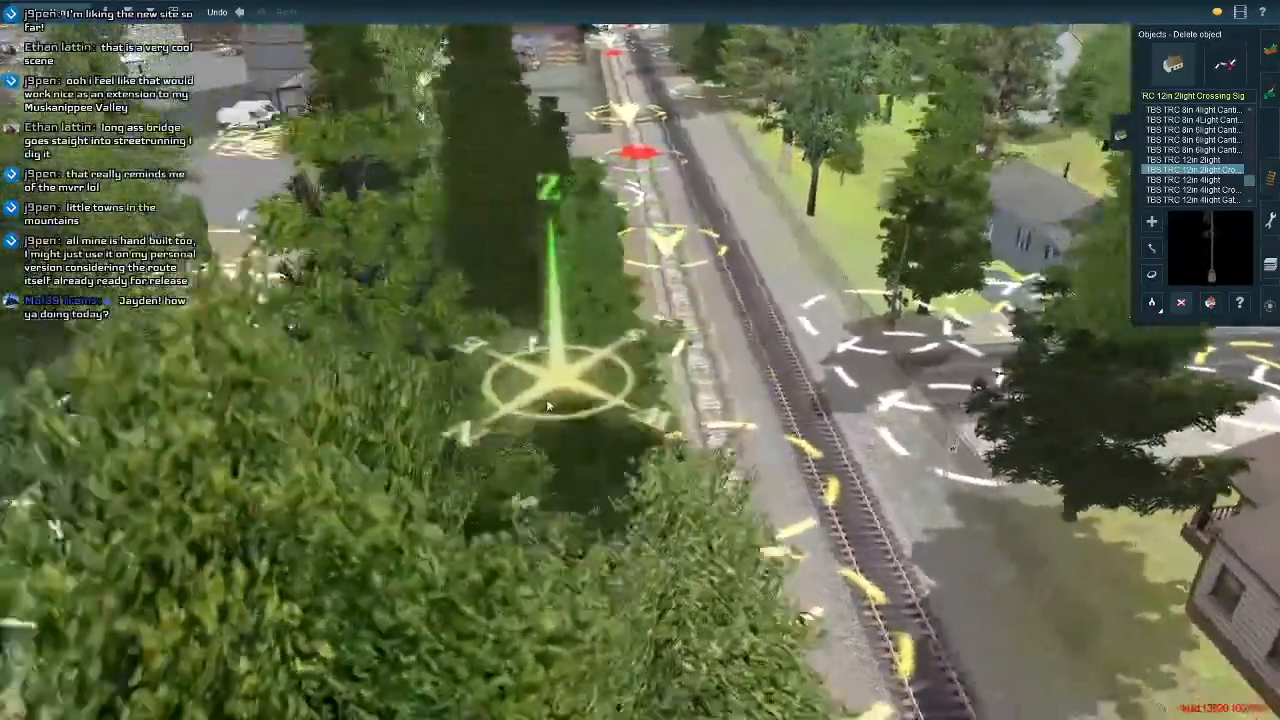
right_click(546, 404)
right_click(546, 411)
key("Left")
right_click(645, 535)
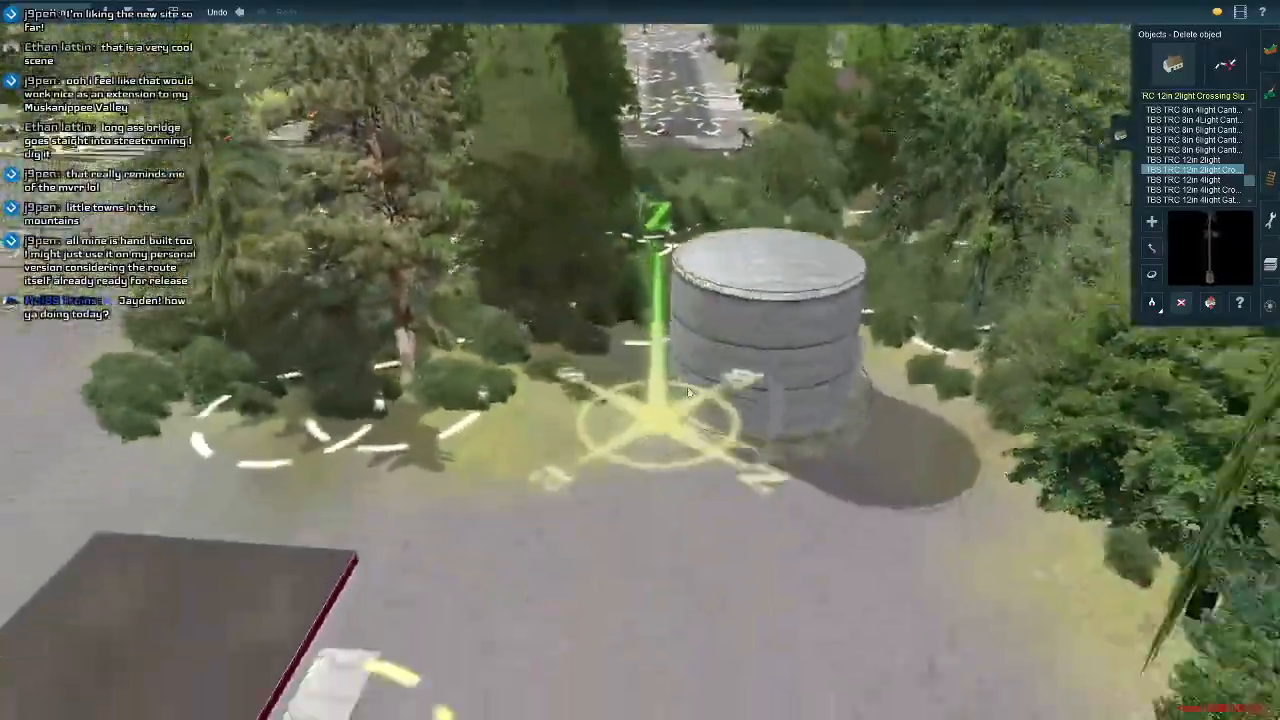
right_click(413, 486)
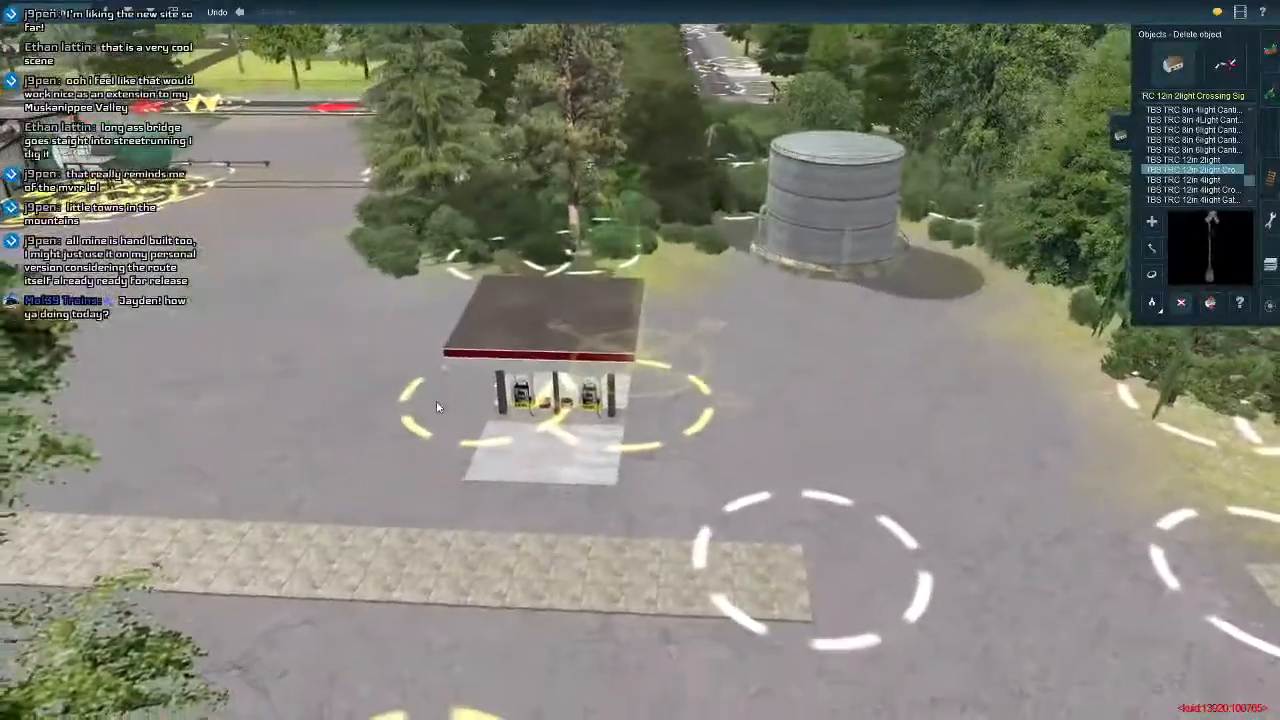
right_click(405, 332)
right_click(440, 264)
right_click(487, 263)
right_click(509, 249)
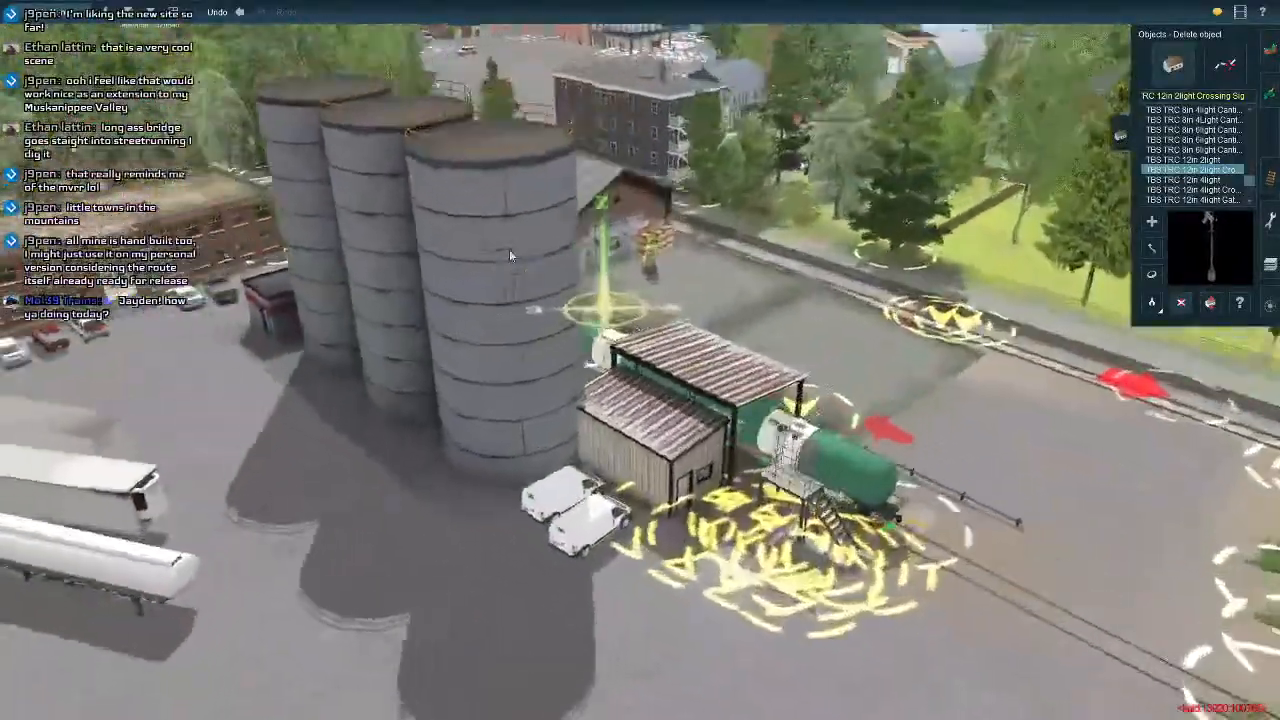
Examine the town's residential streets, the school with its buses, the red-roofed church and the neighbouring farm field.
scroll(509, 249, "down", 3)
right_click(465, 258)
right_click(462, 277)
right_click(499, 304)
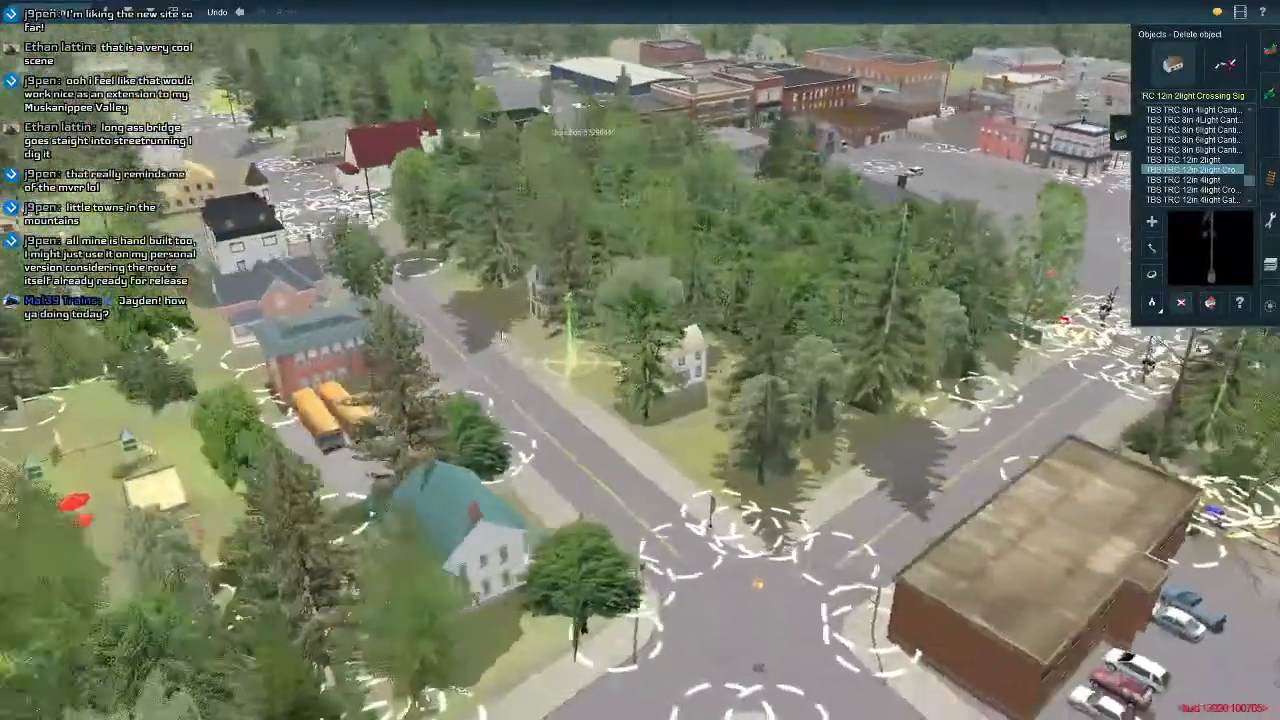
right_click(551, 307)
right_click(551, 305)
right_click(500, 290)
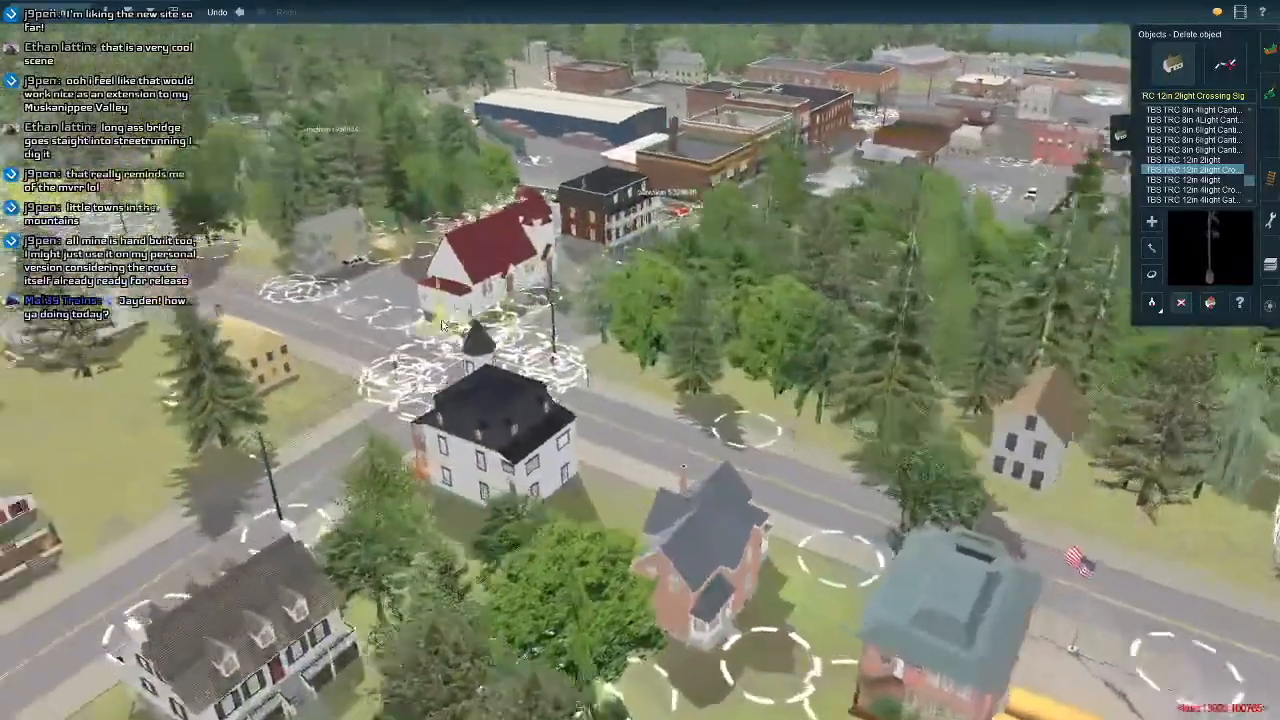
right_click(571, 270)
right_click(630, 299)
key("Right")
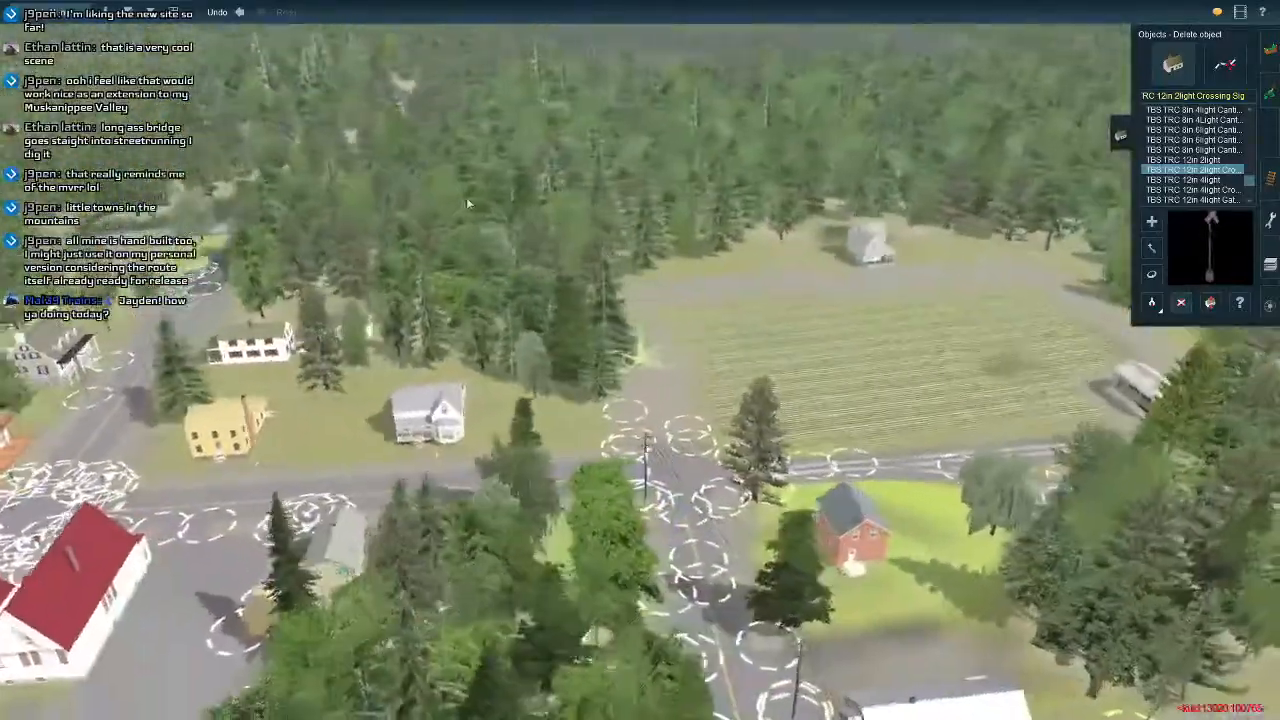
Survey the whole town from above, from the commercial blocks and silos to the outskirts by the lakeshore.
right_click(540, 400)
scroll(540, 400, "down", 6)
right_click(584, 462)
right_click(592, 530)
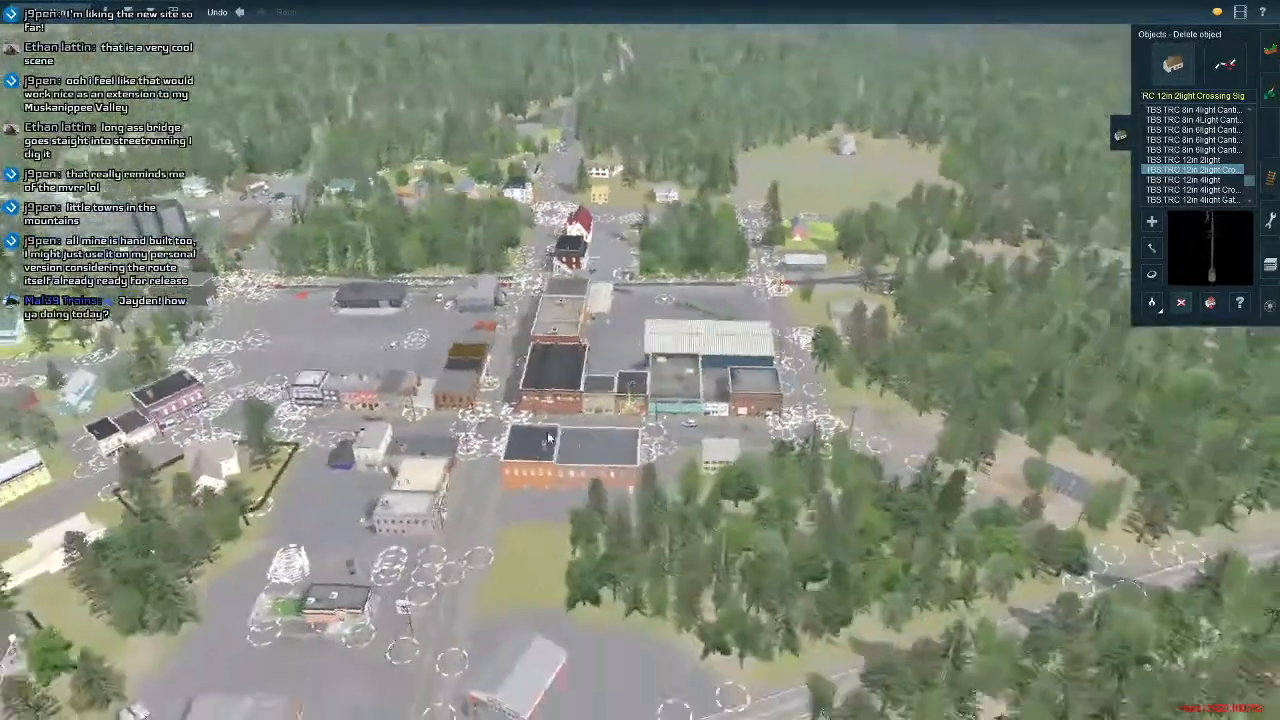
right_click(548, 437)
right_click(536, 417)
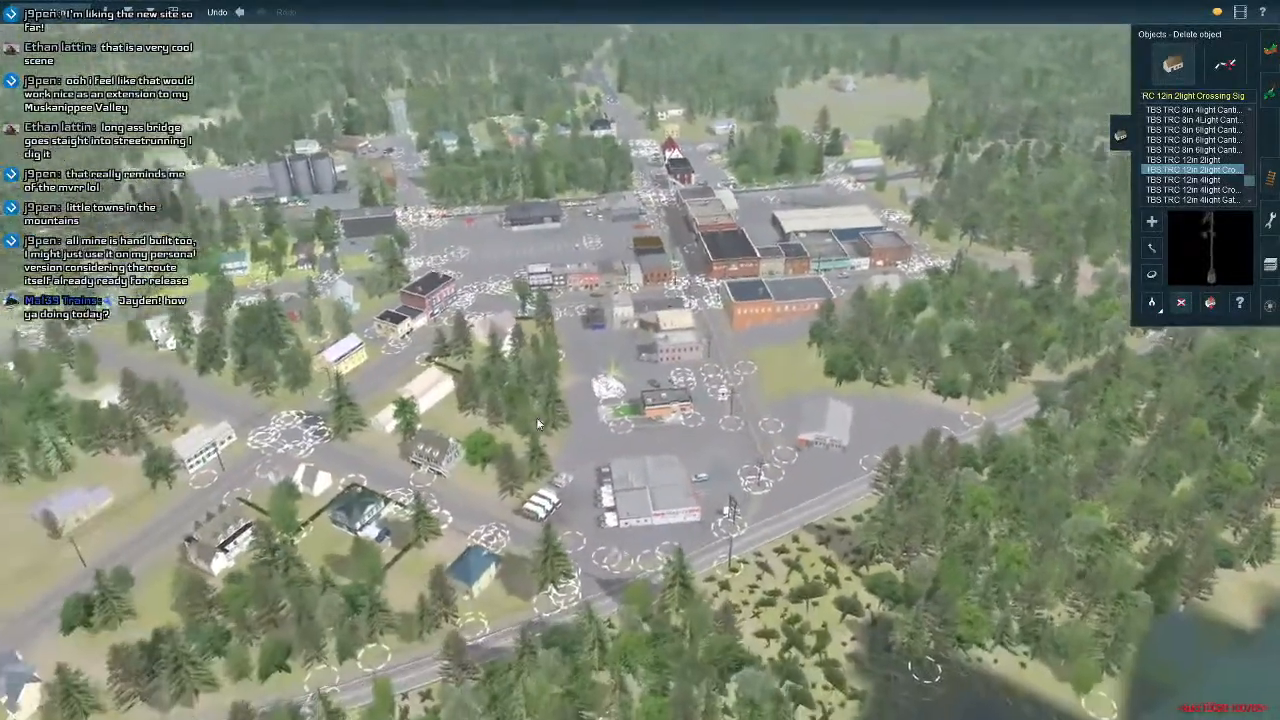
scroll(522, 393, "down", 5)
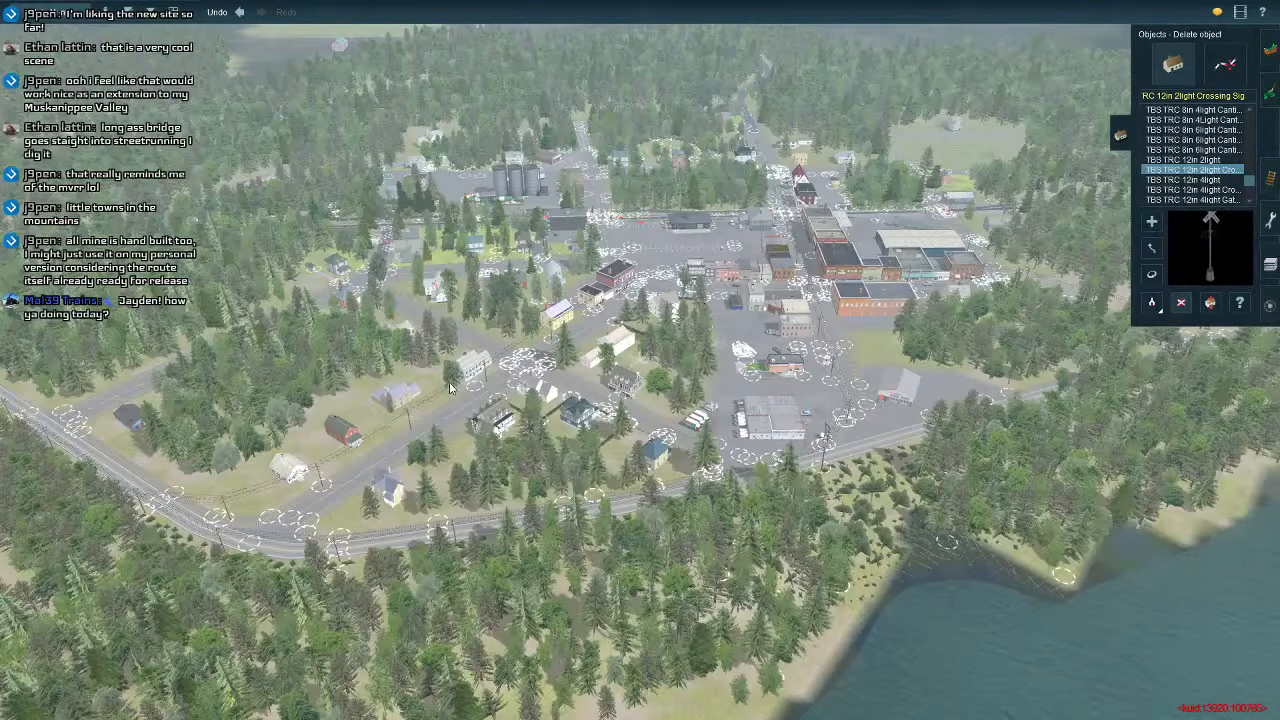
right_click_drag(645, 357, 705, 315)
Review the overall route on the map, from the long lake across the connecting lines to the outer baseboard edges.
scroll(705, 315, "down", 10)
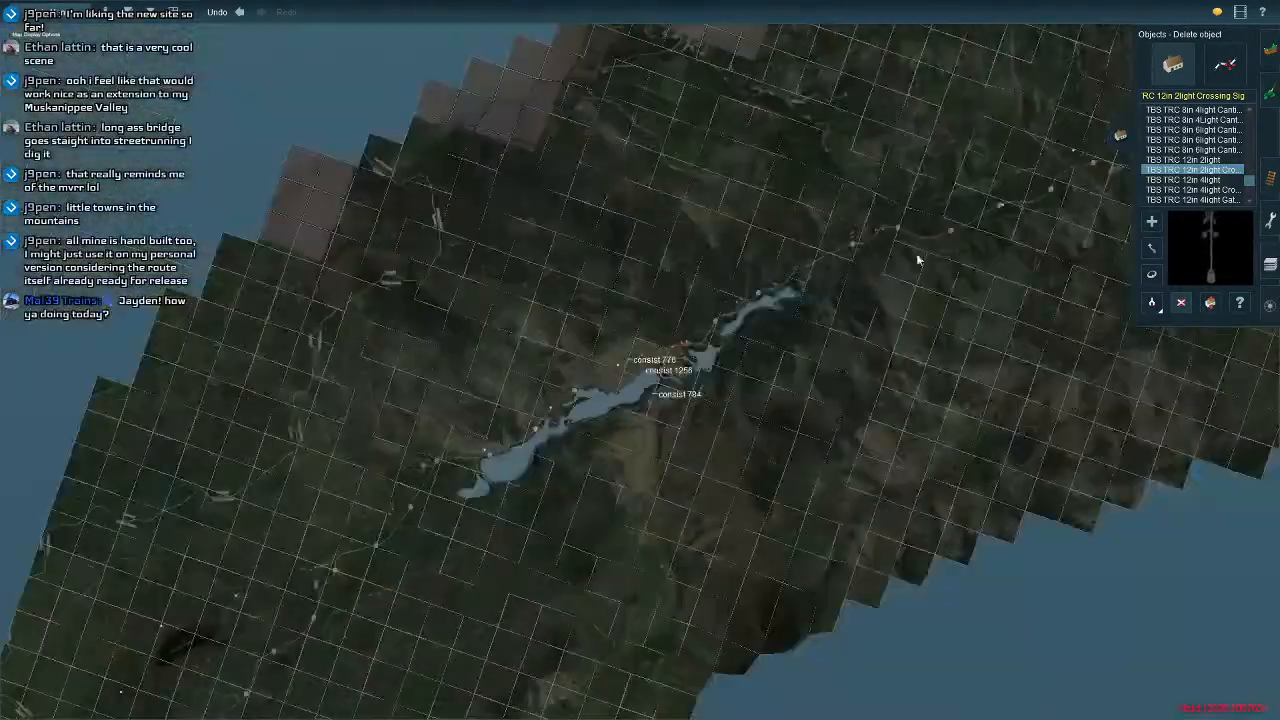
right_click(938, 249)
right_click(933, 252)
scroll(928, 255, "up", 3)
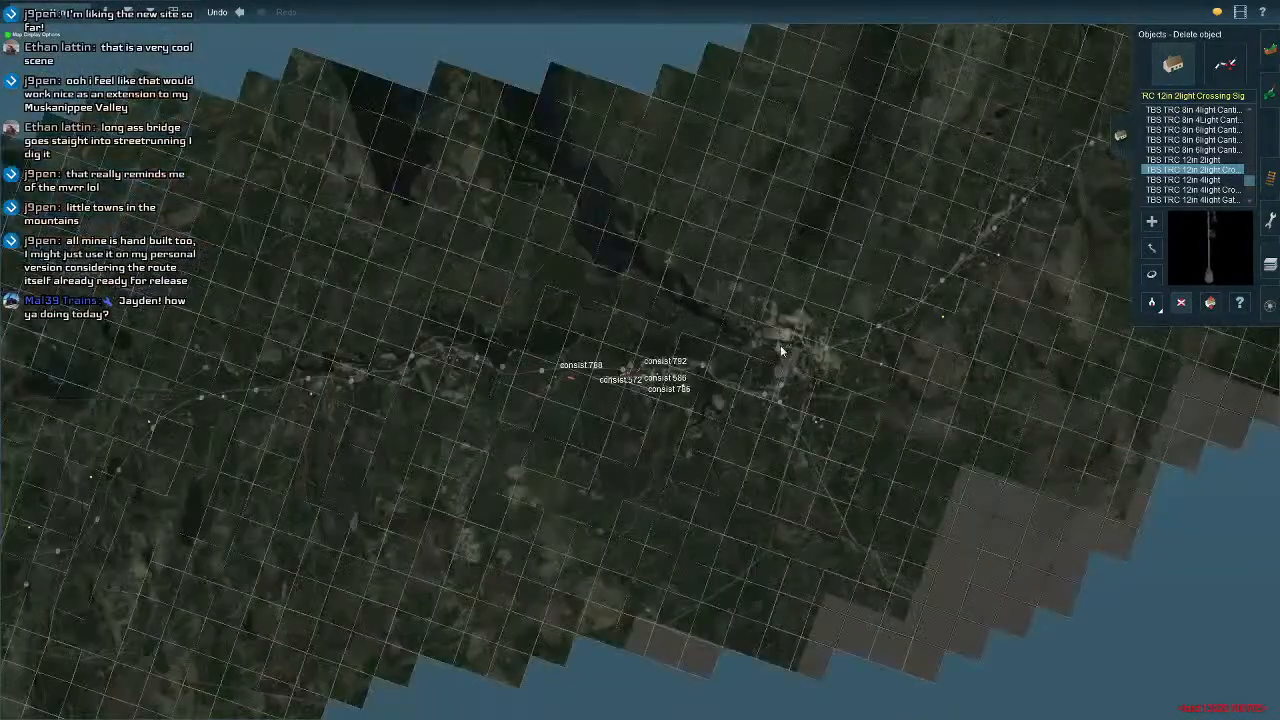
right_click(881, 300)
right_click(881, 300)
right_click(881, 300)
right_click(744, 234)
right_click(744, 234)
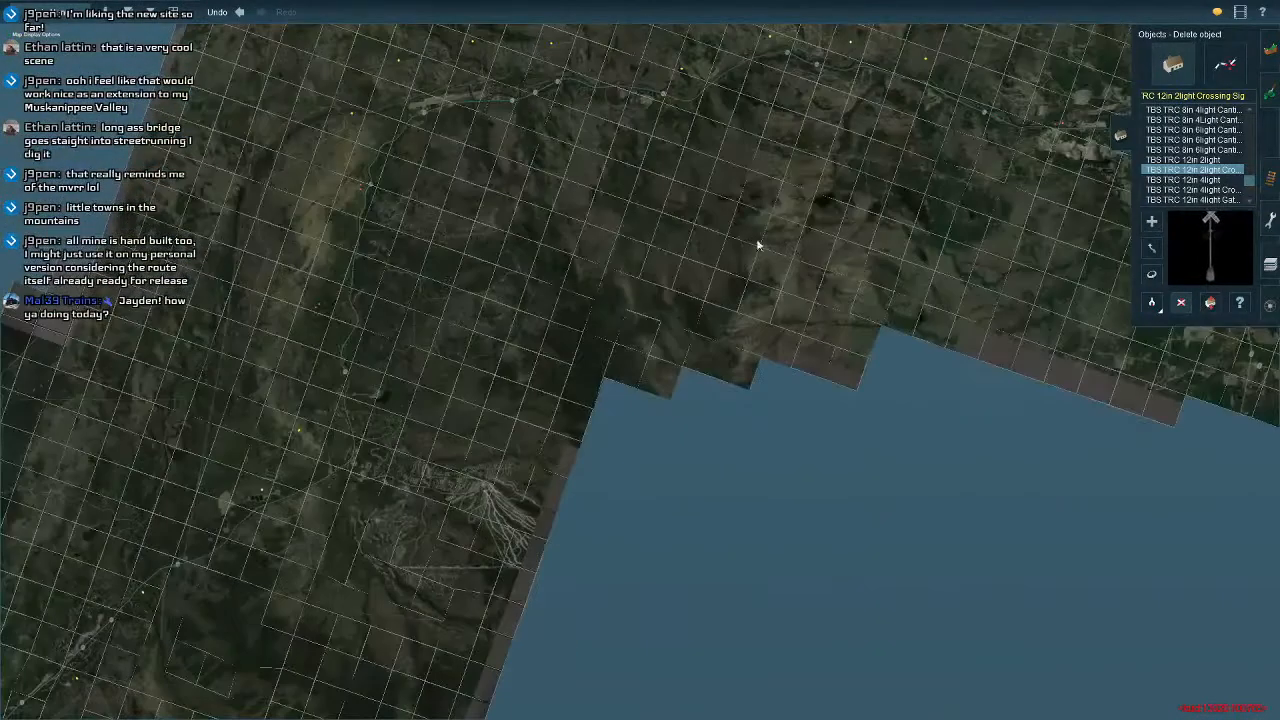
right_click(797, 254)
right_click(797, 254)
right_click(843, 336)
Locate Kingfield on the map and examine the junction and short spur with the parked consist near the museum label.
scroll(822, 330, "up", 5)
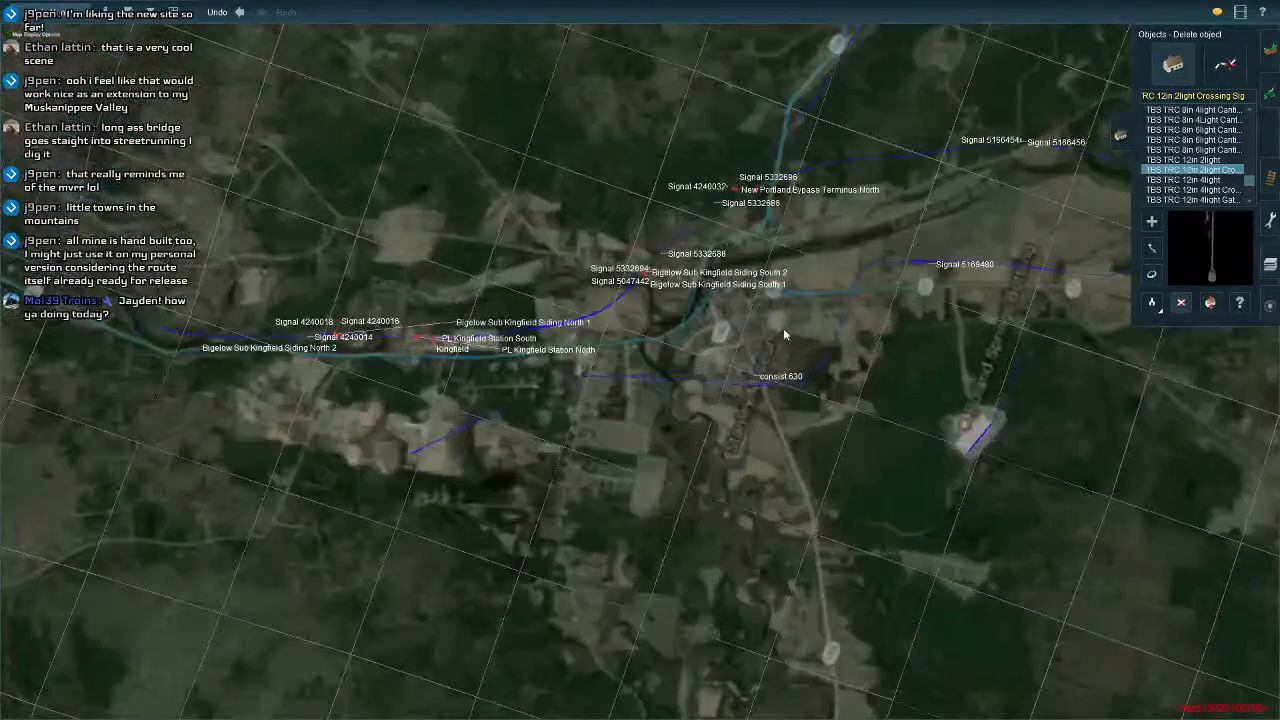
scroll(747, 342, "up", 5)
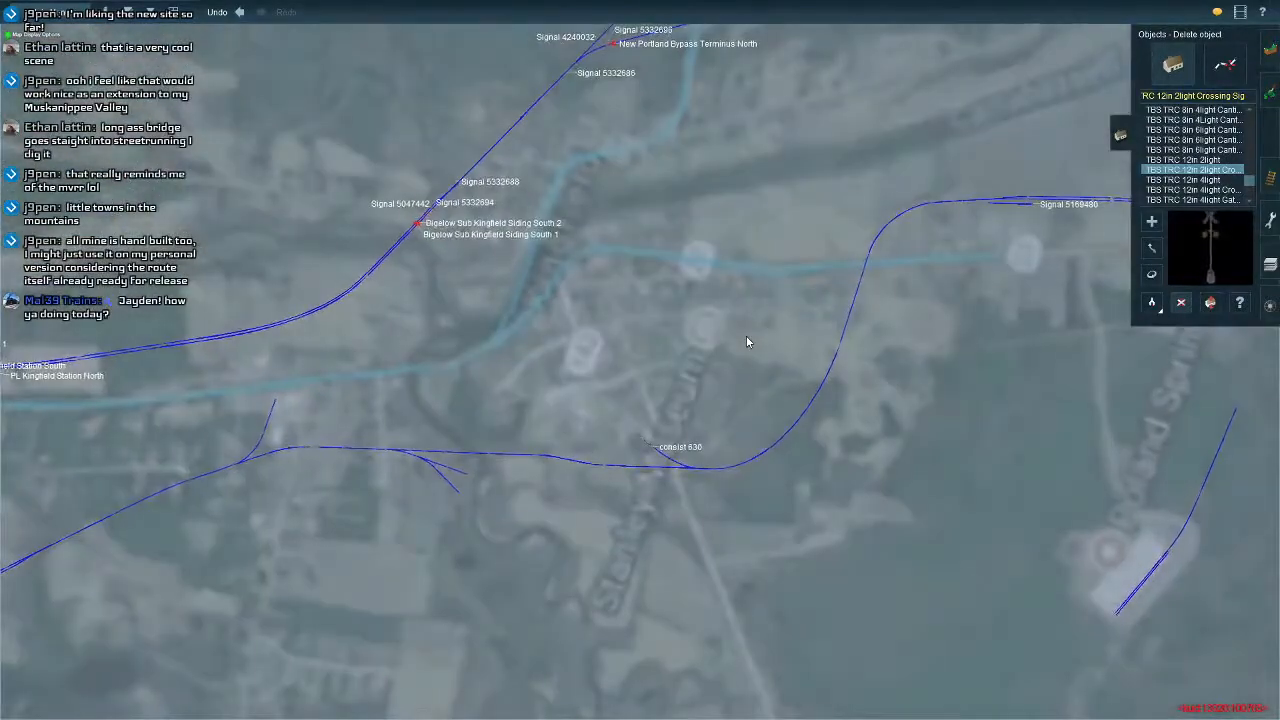
scroll(746, 342, "up", 5)
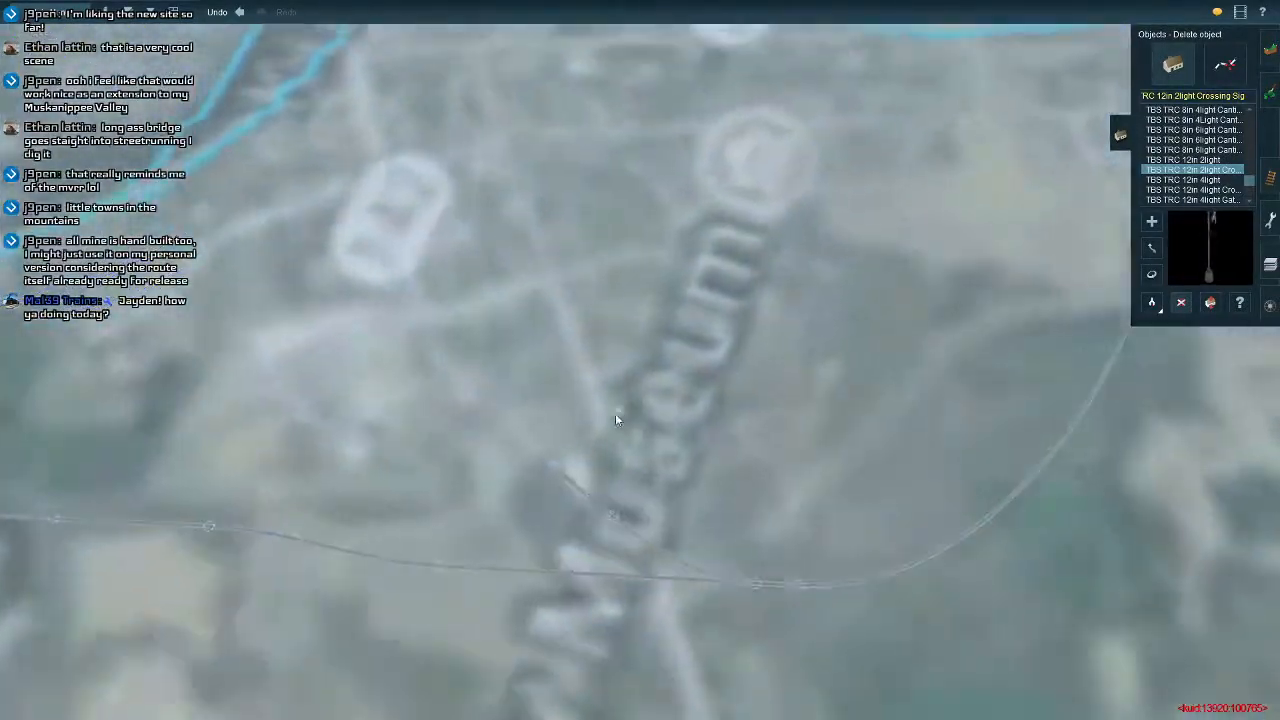
right_click(612, 419)
key("Down")
key("Left")
right_click(582, 399)
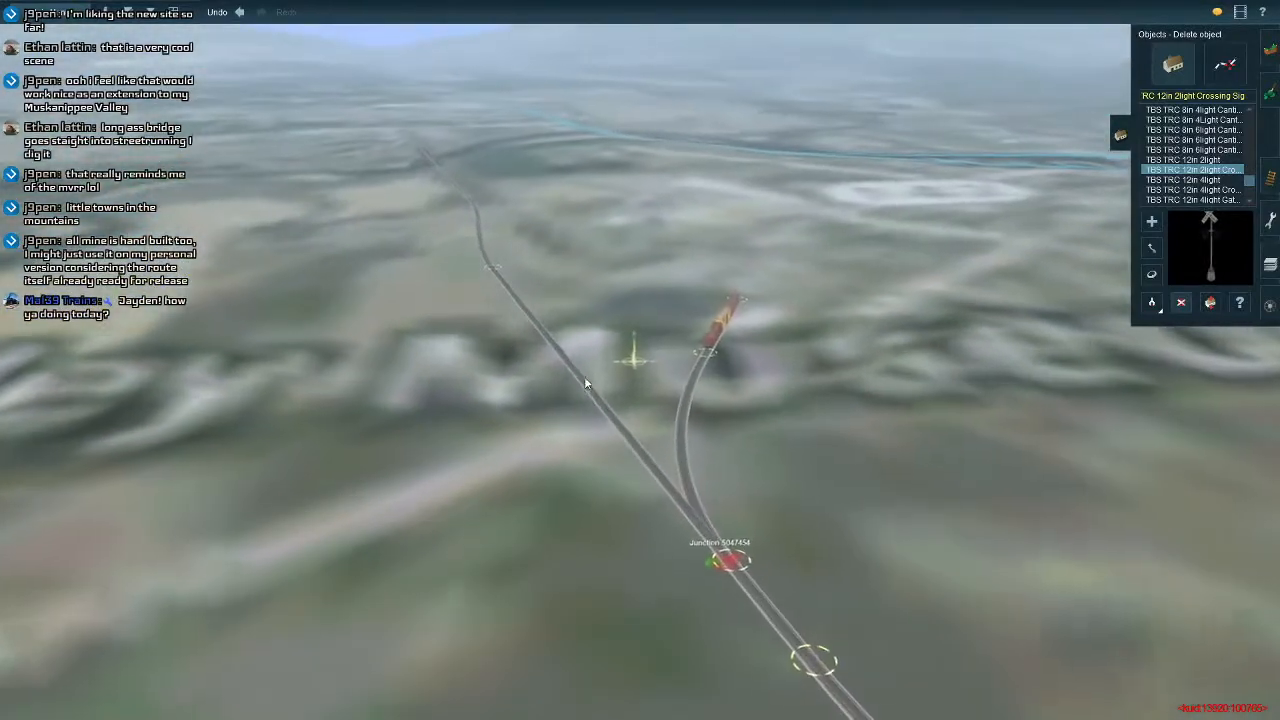
right_click(589, 358)
key("Down")
key("Left")
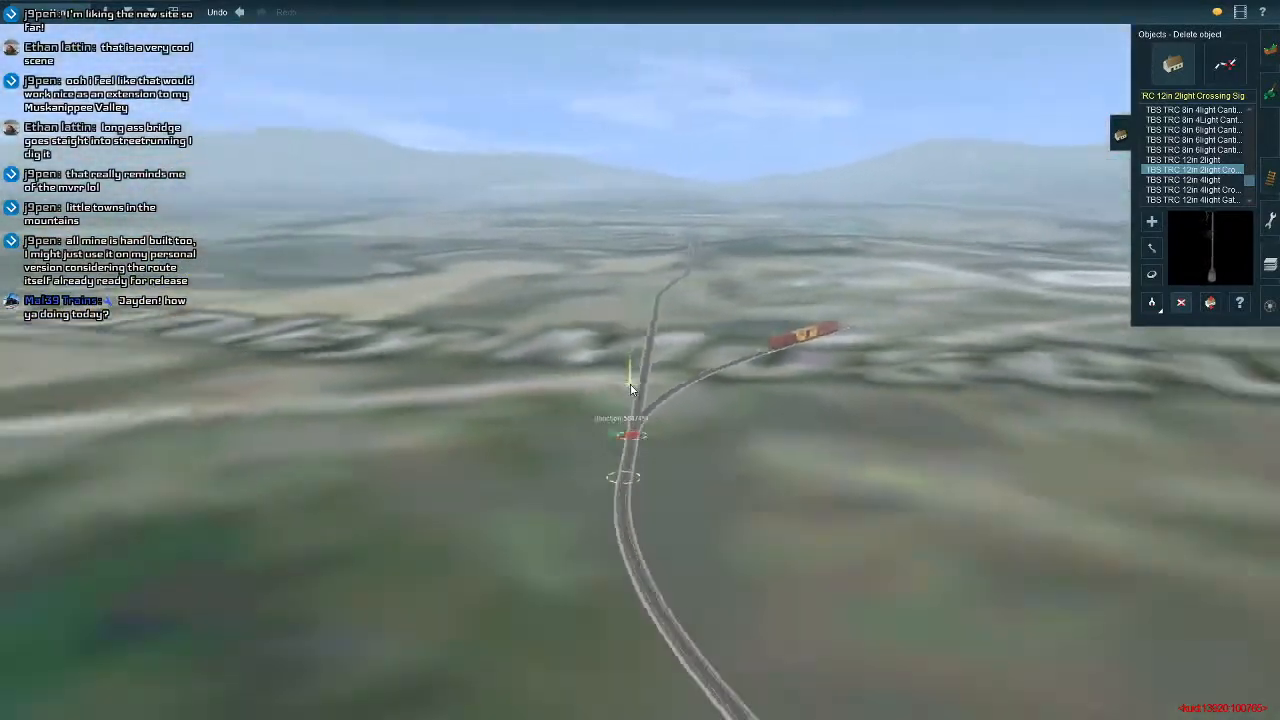
Examine the unfinished Kingfield track, covering the long curve, the sidings beside the white structure and the pair of stub spurs.
right_click(617, 395)
right_click_drag(617, 395, 591, 434)
key("Up")
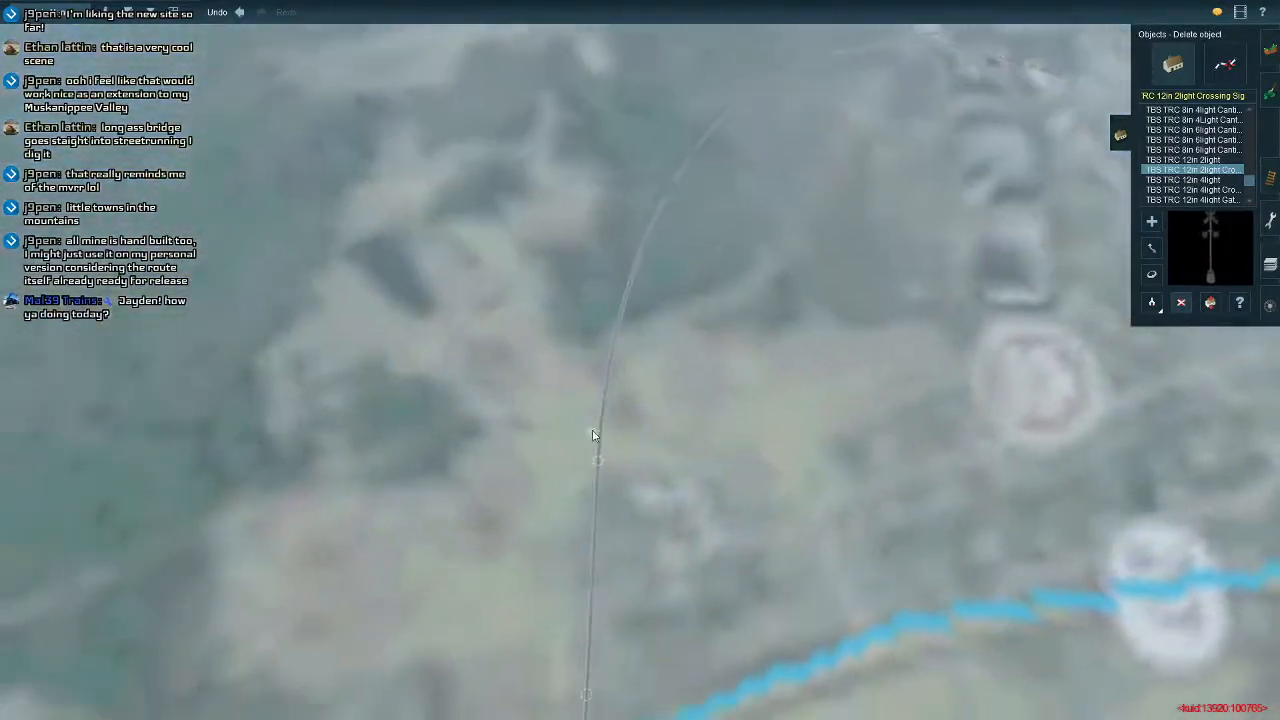
key("Down")
key("Left")
key("Left")
key("Up")
right_click_drag(631, 311, 567, 300)
key("Left")
key("Left")
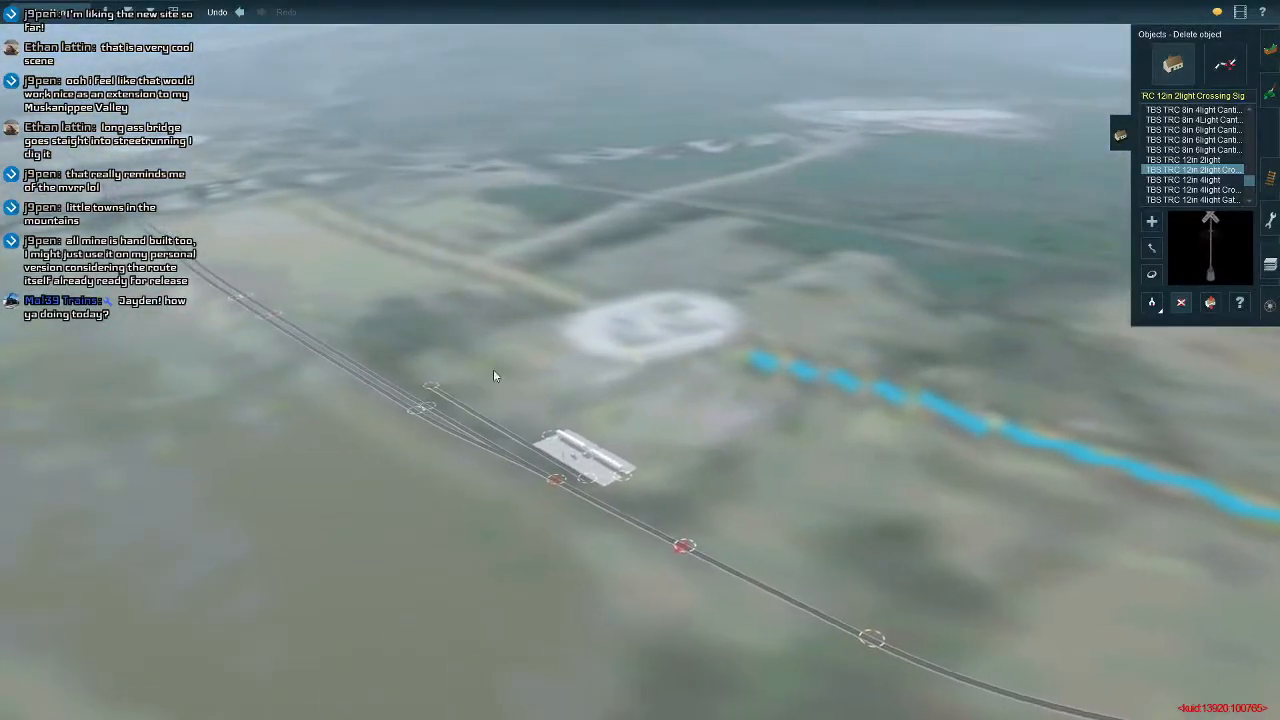
key("Left")
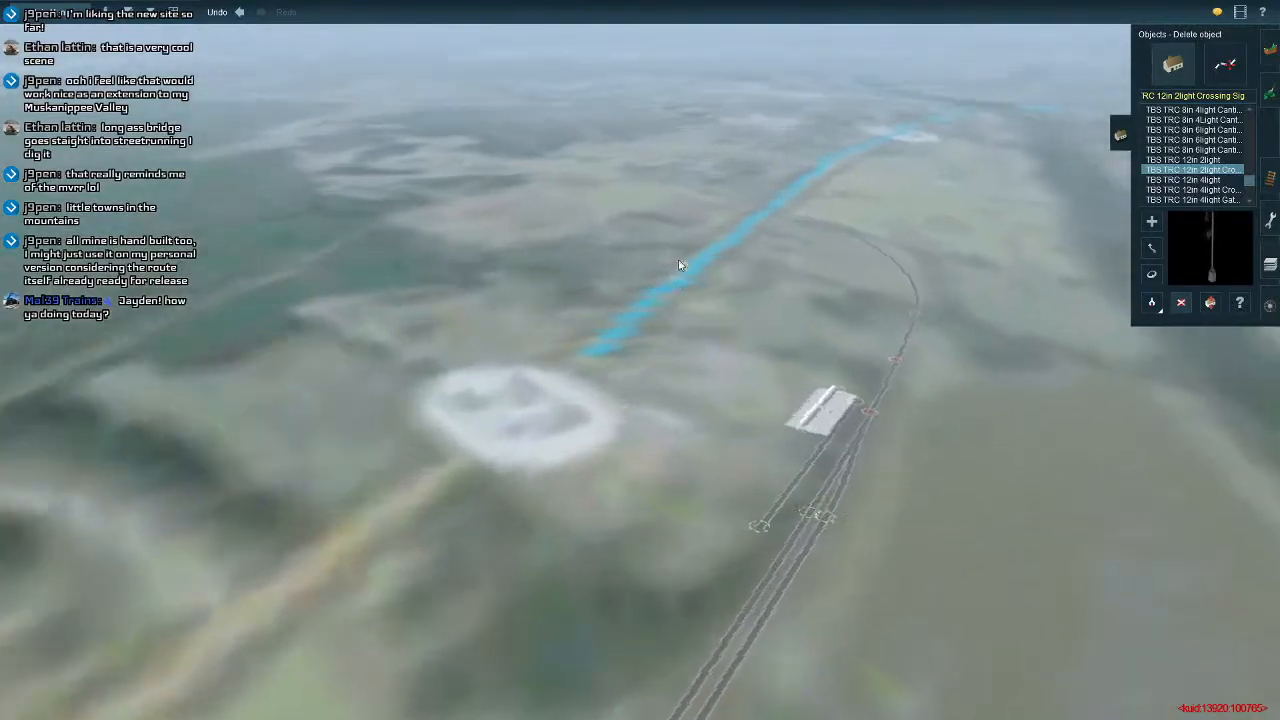
mouse_move(678, 262)
right_mouse_down()
mouse_move(611, 245)
mouse_move(660, 257)
right_mouse_up()
key("Left")
key("Left")
right_click(652, 257)
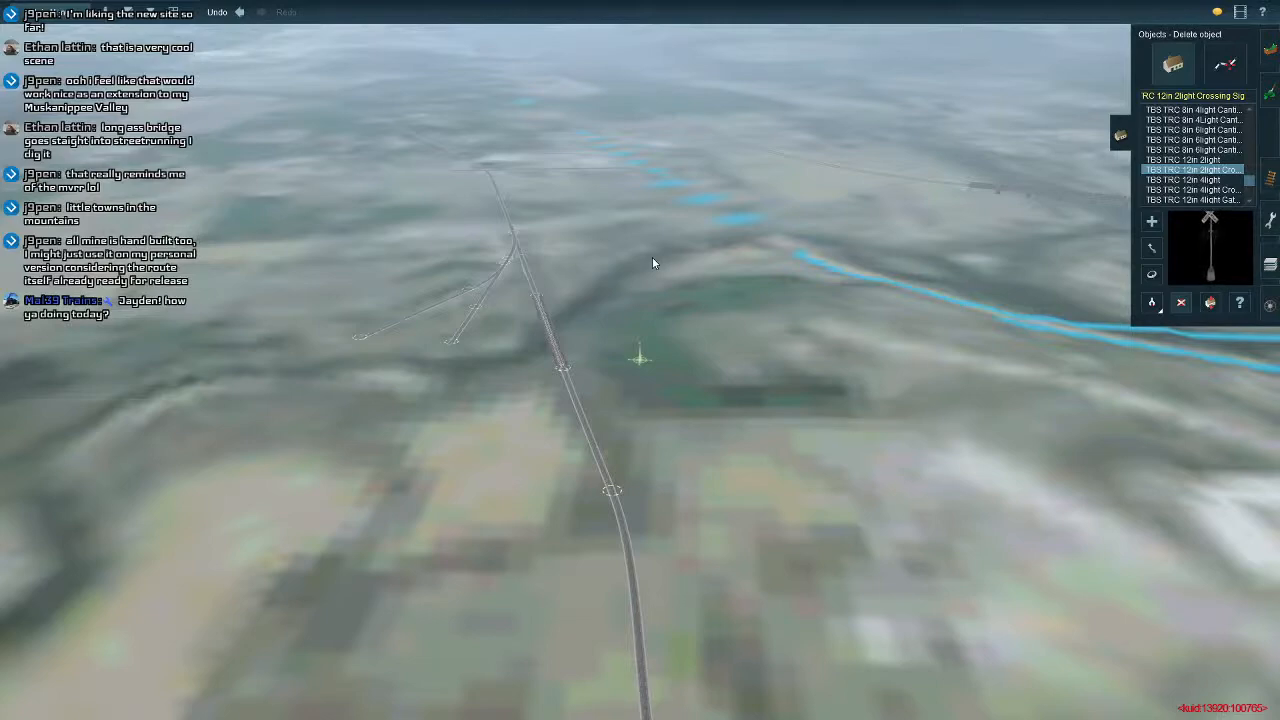
Survey the unfinished main line across the open terrain, from the branching stubs and parallel end tracks to the white tank facility.
right_click_drag(652, 257, 685, 322)
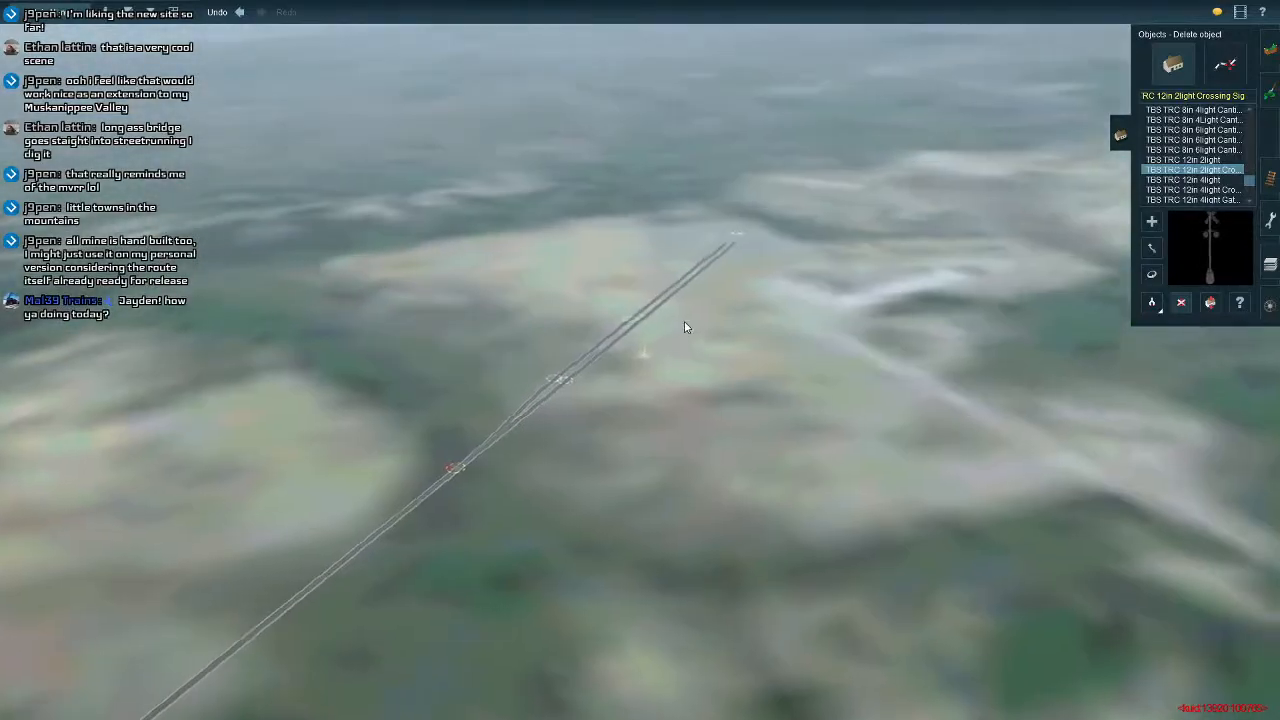
key("Left")
key("Down")
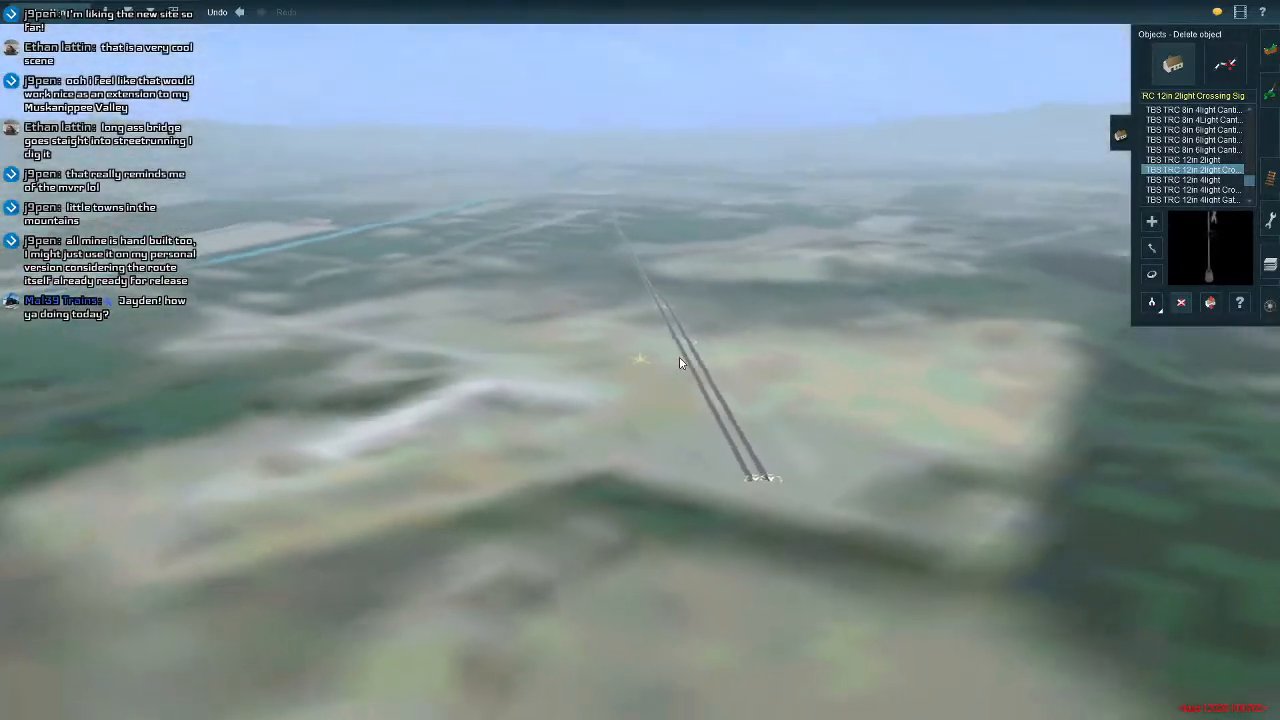
key("Left")
key("Up")
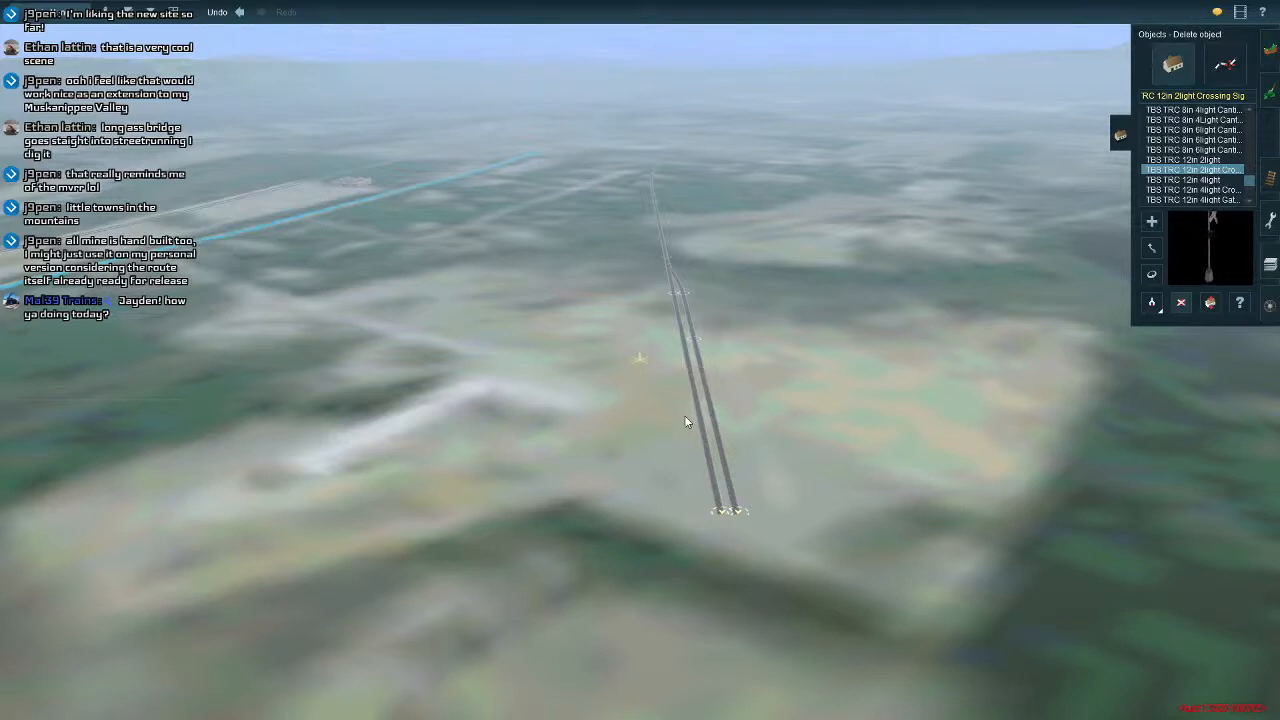
right_click(655, 205)
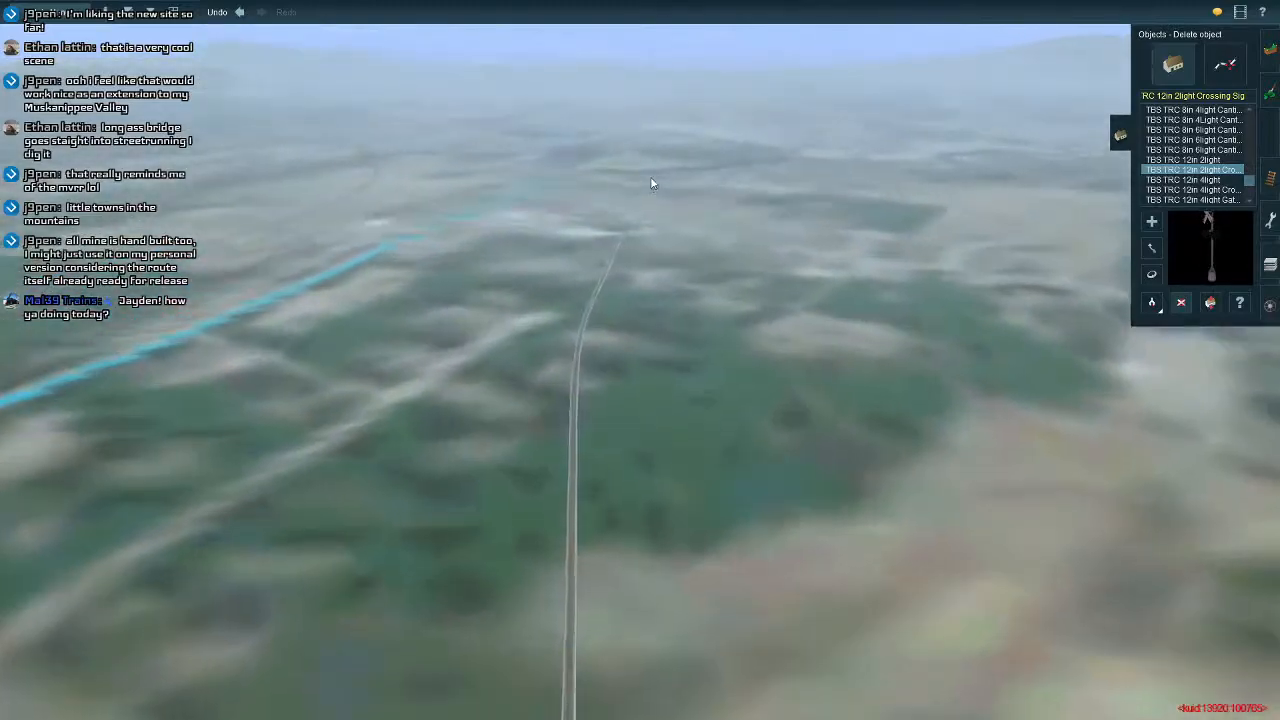
right_click(652, 185)
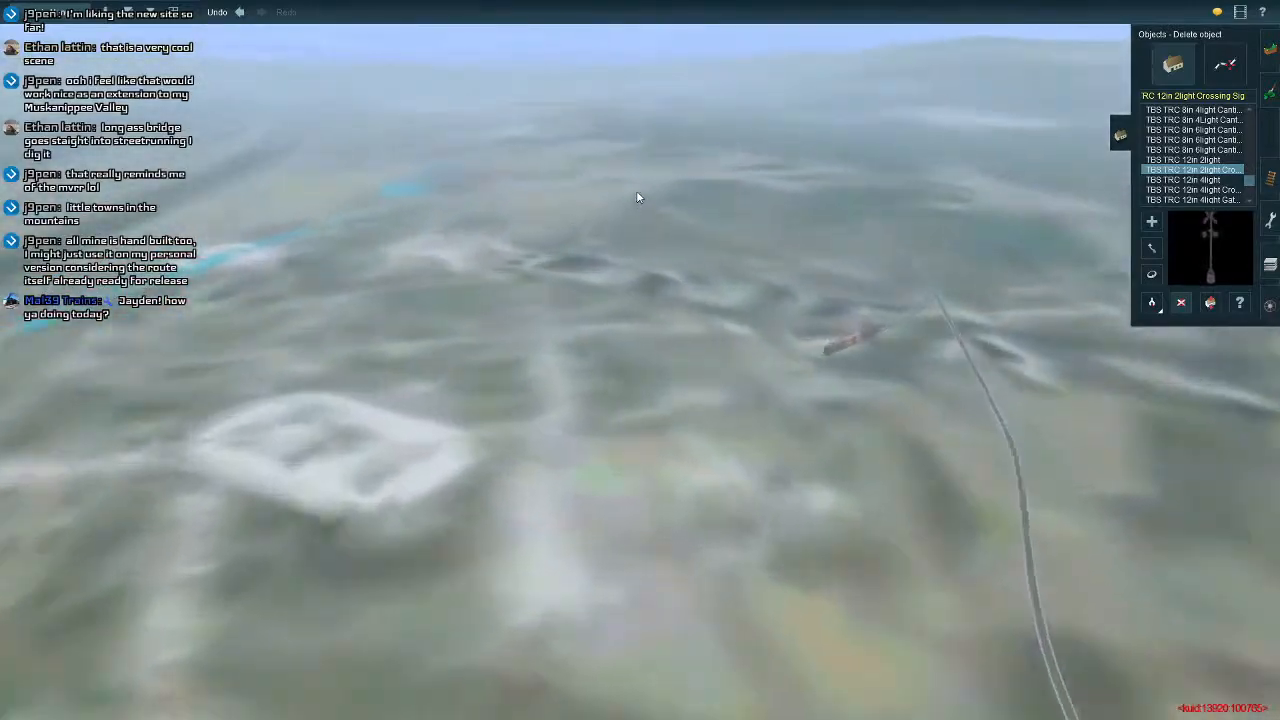
right_click(636, 190)
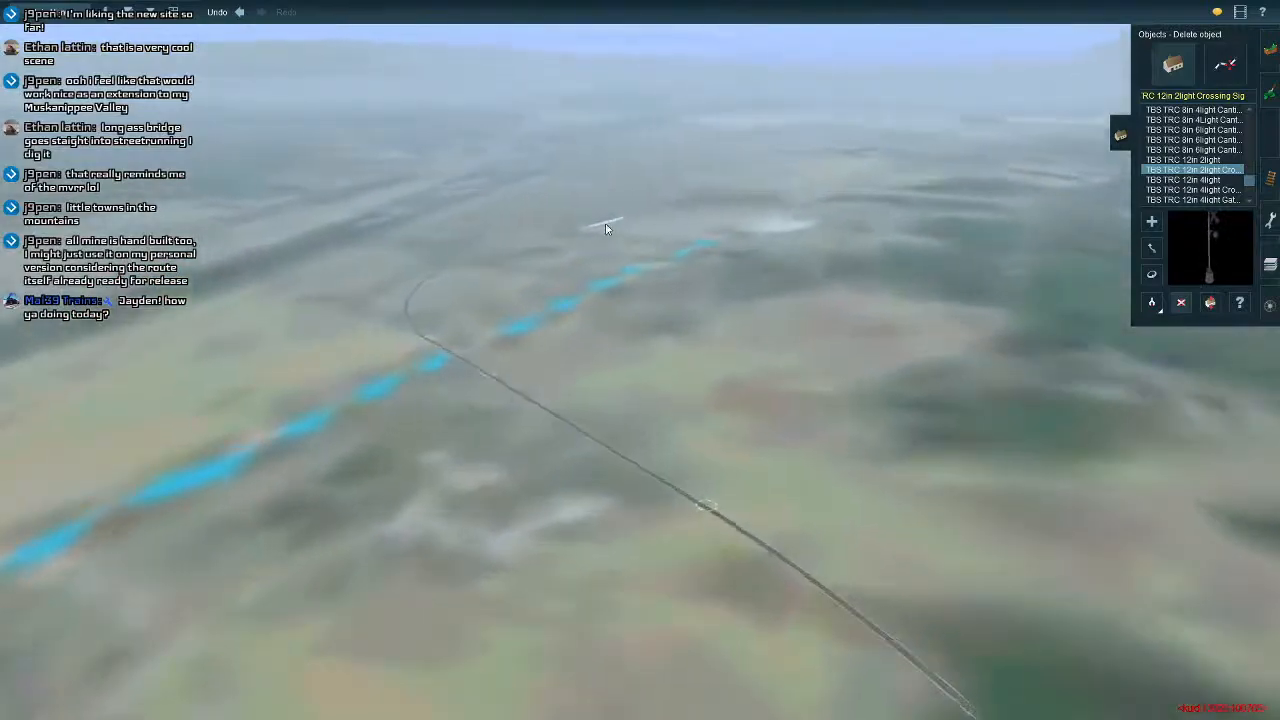
right_click(606, 229)
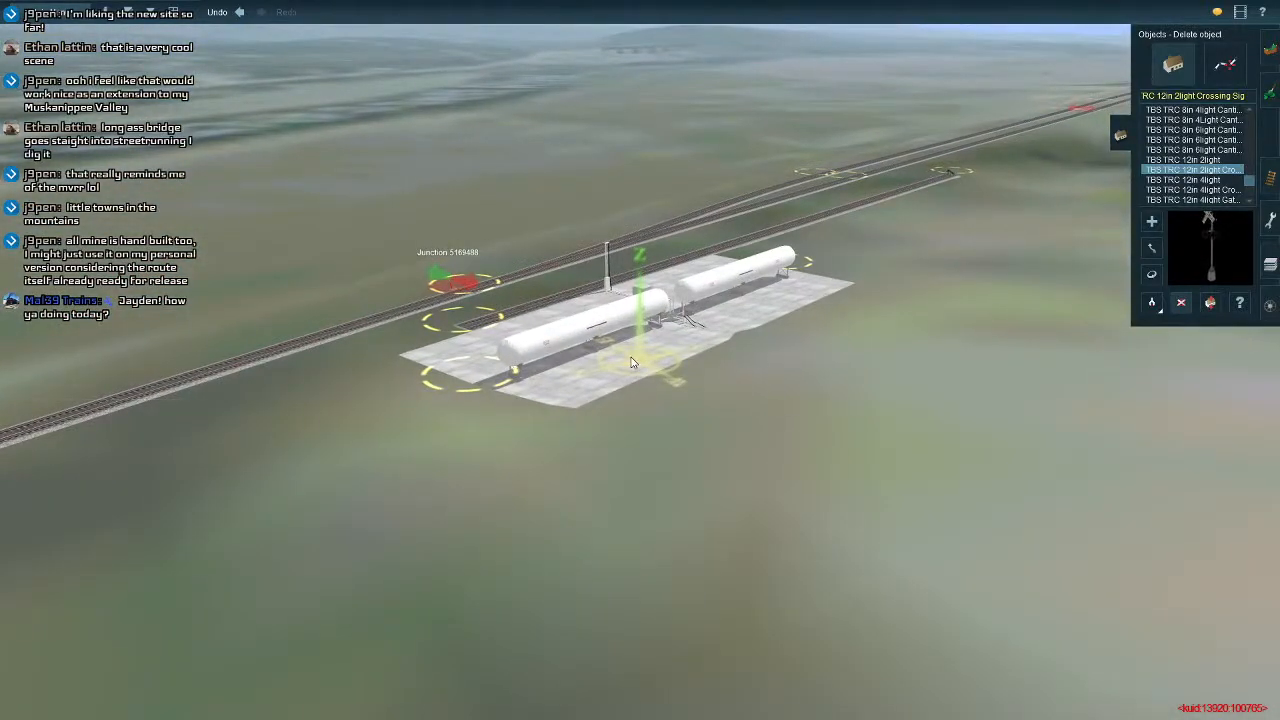
Examine the tank facility's siding, the spur near the road crossing, the forked stubs beside the bridge and the parked boxcars.
scroll(631, 362, "down", 3)
key("Left")
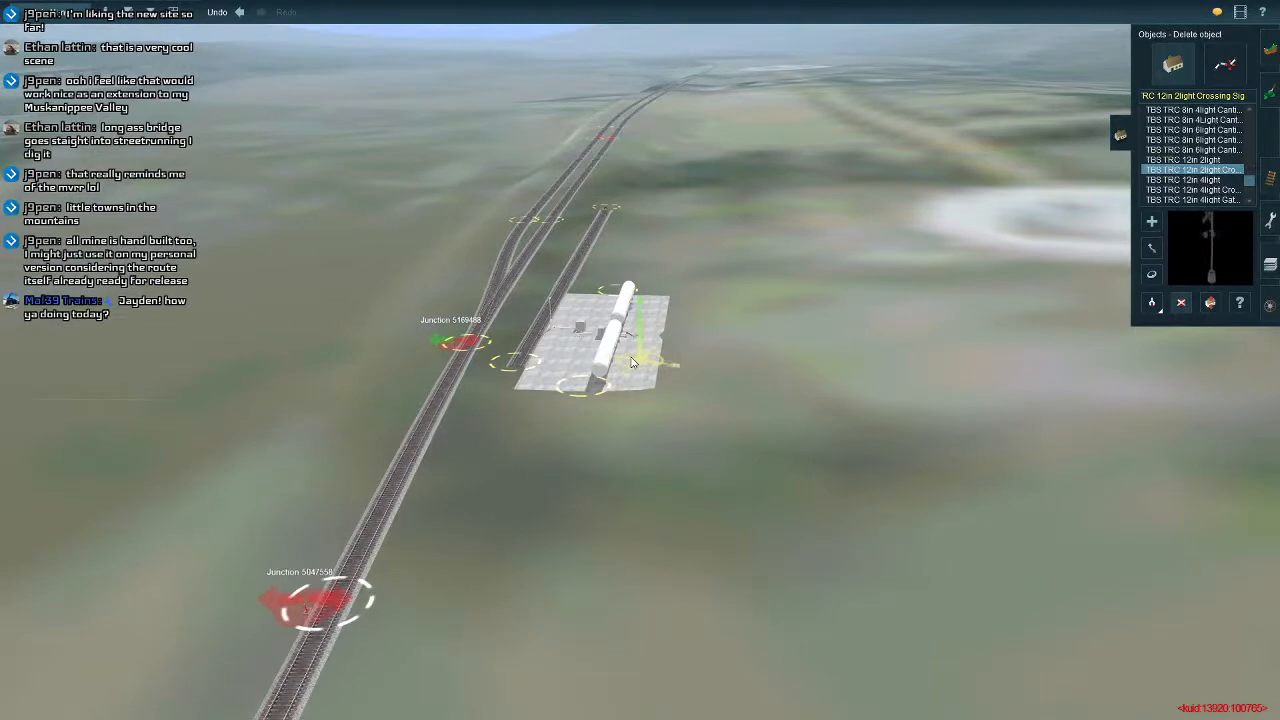
right_click_drag(632, 362, 662, 356)
scroll(655, 357, "down", 5)
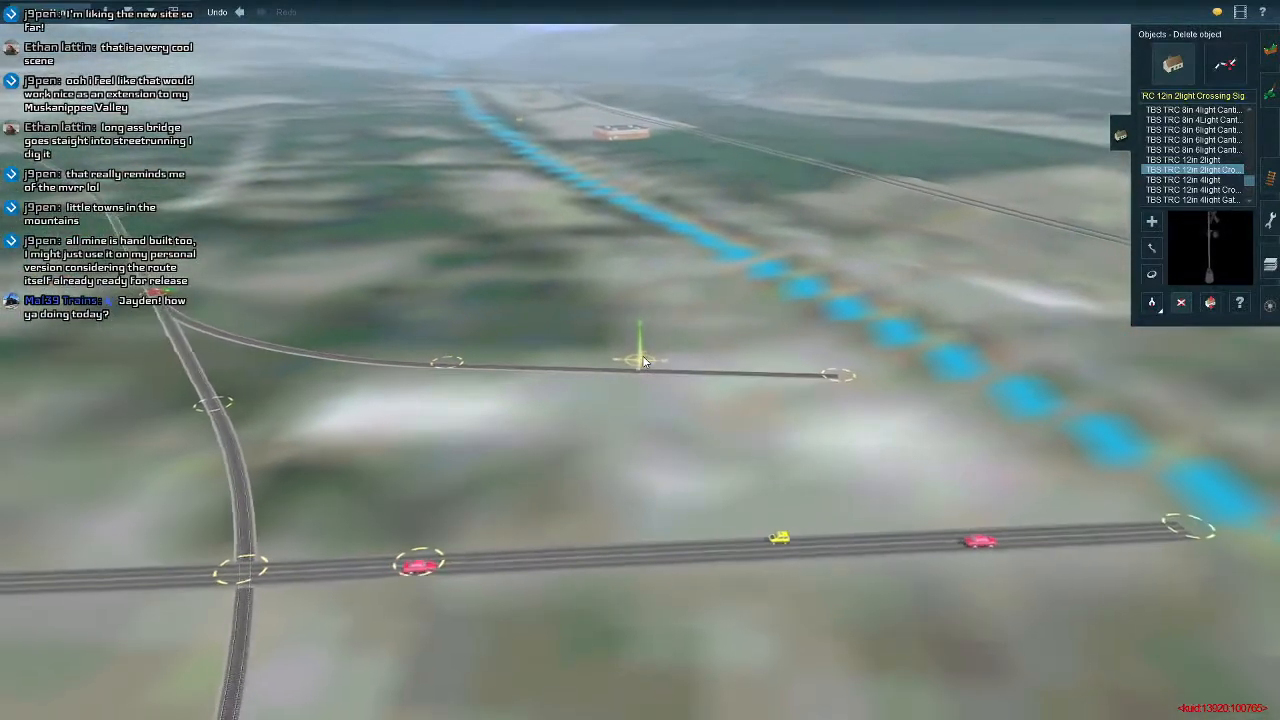
right_click(571, 371)
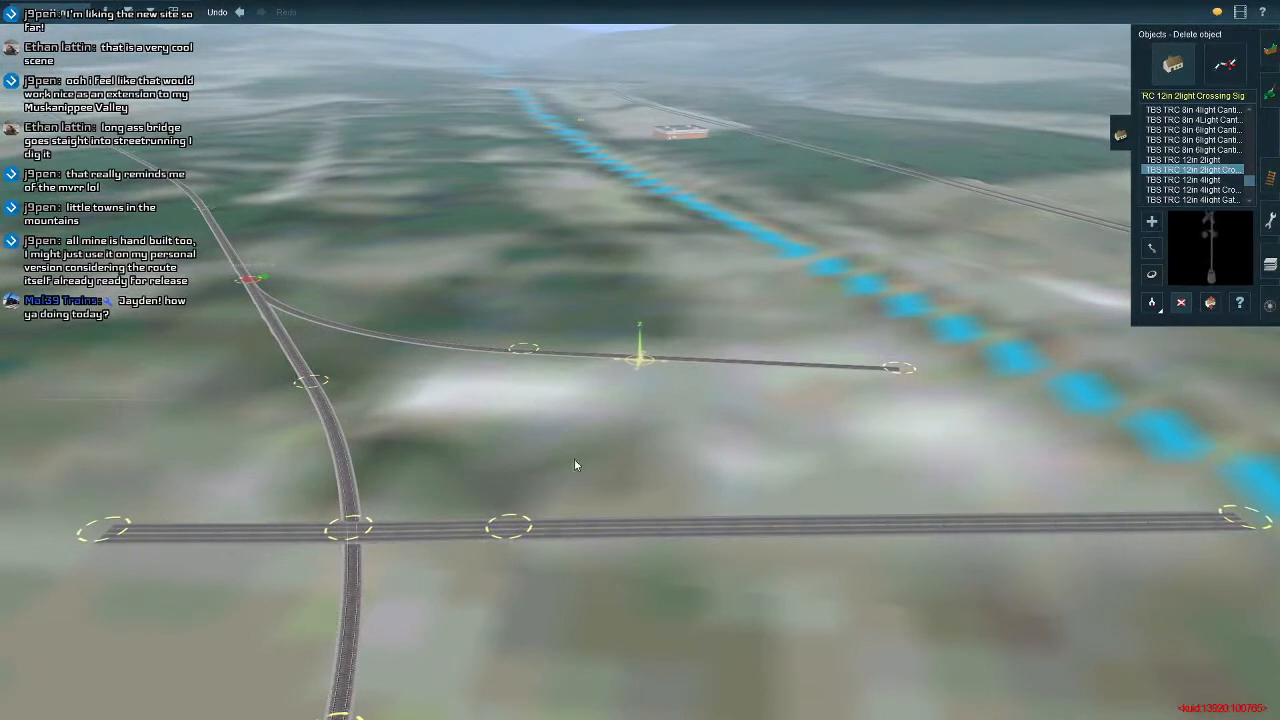
right_click_drag(540, 486, 638, 362)
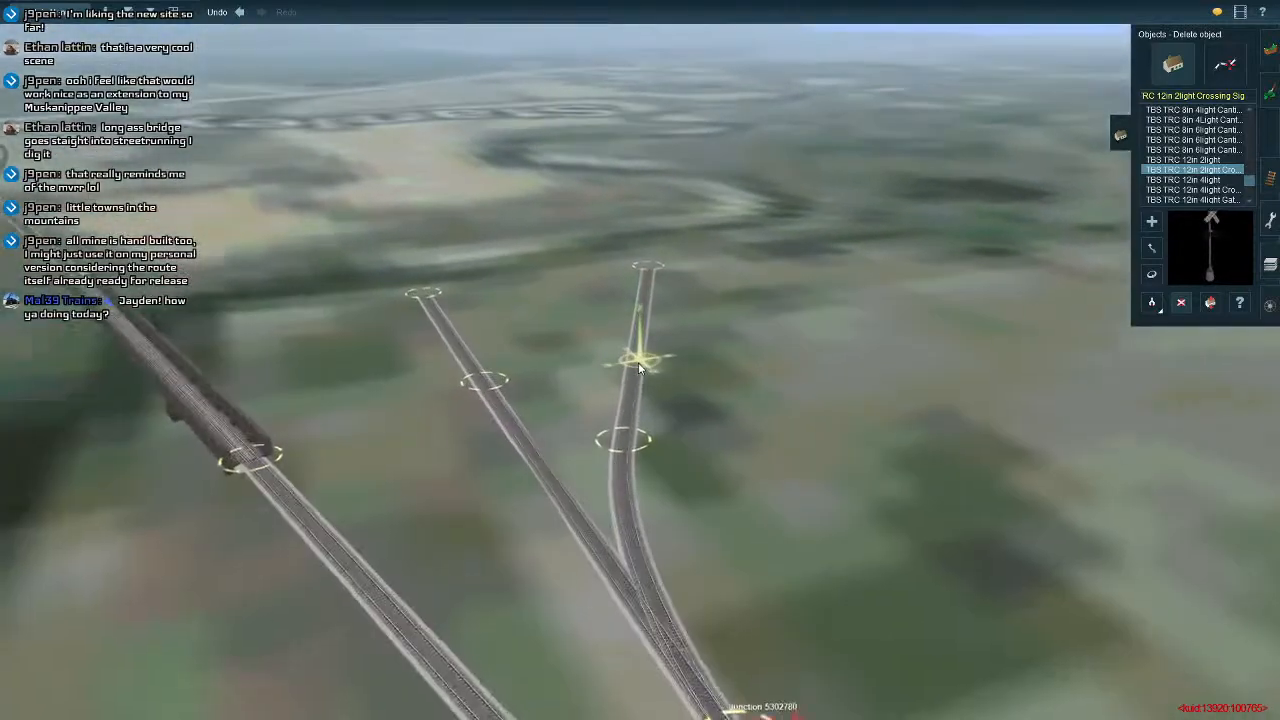
key("Right")
key("Down")
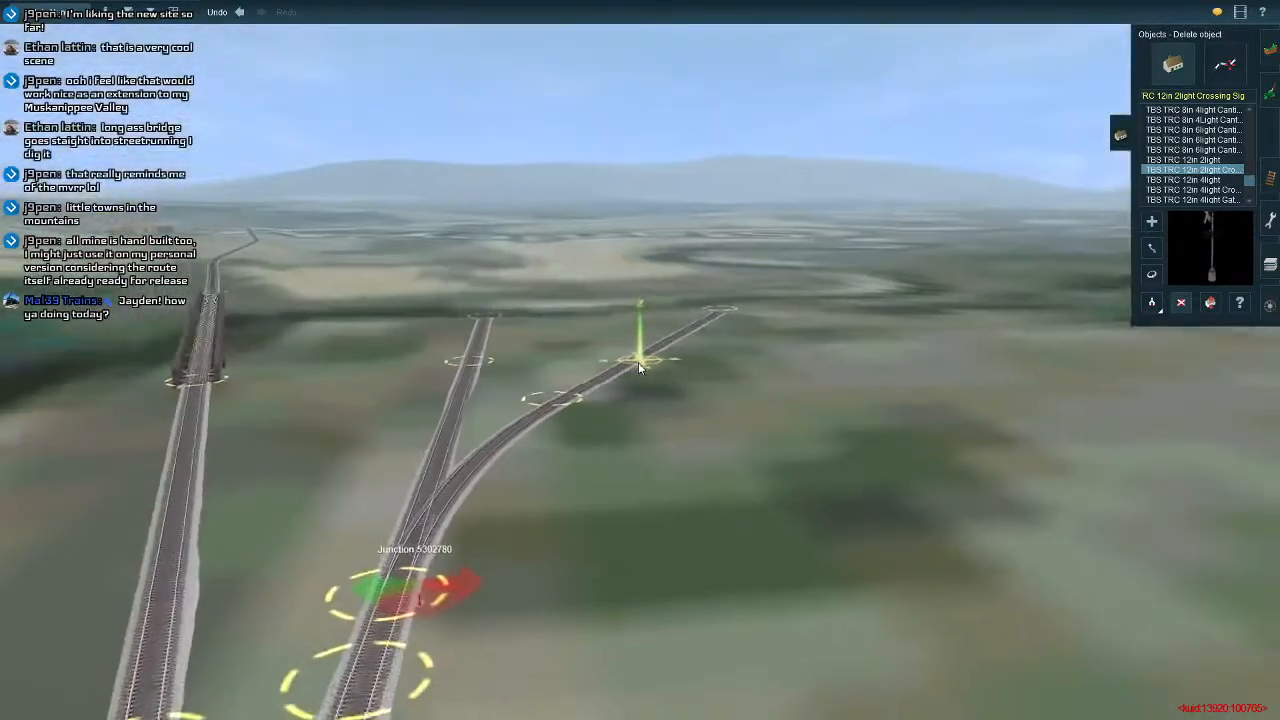
key("Up")
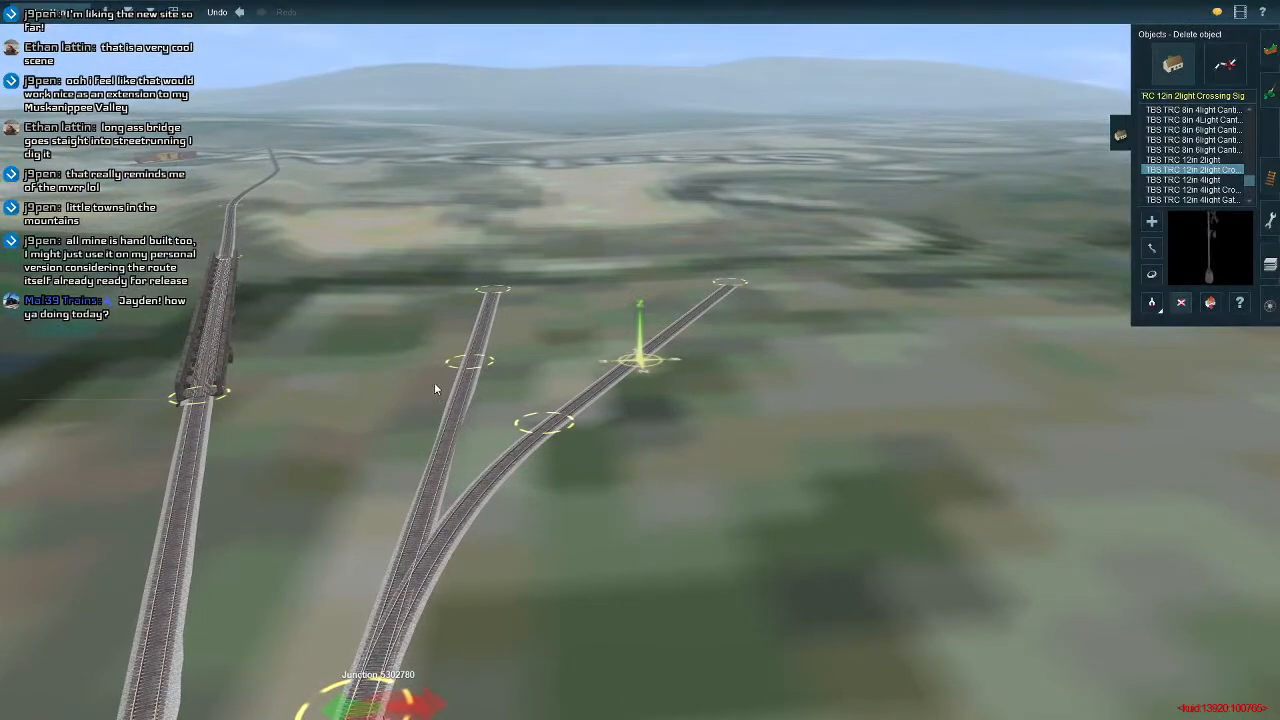
right_click_drag(416, 333, 646, 302)
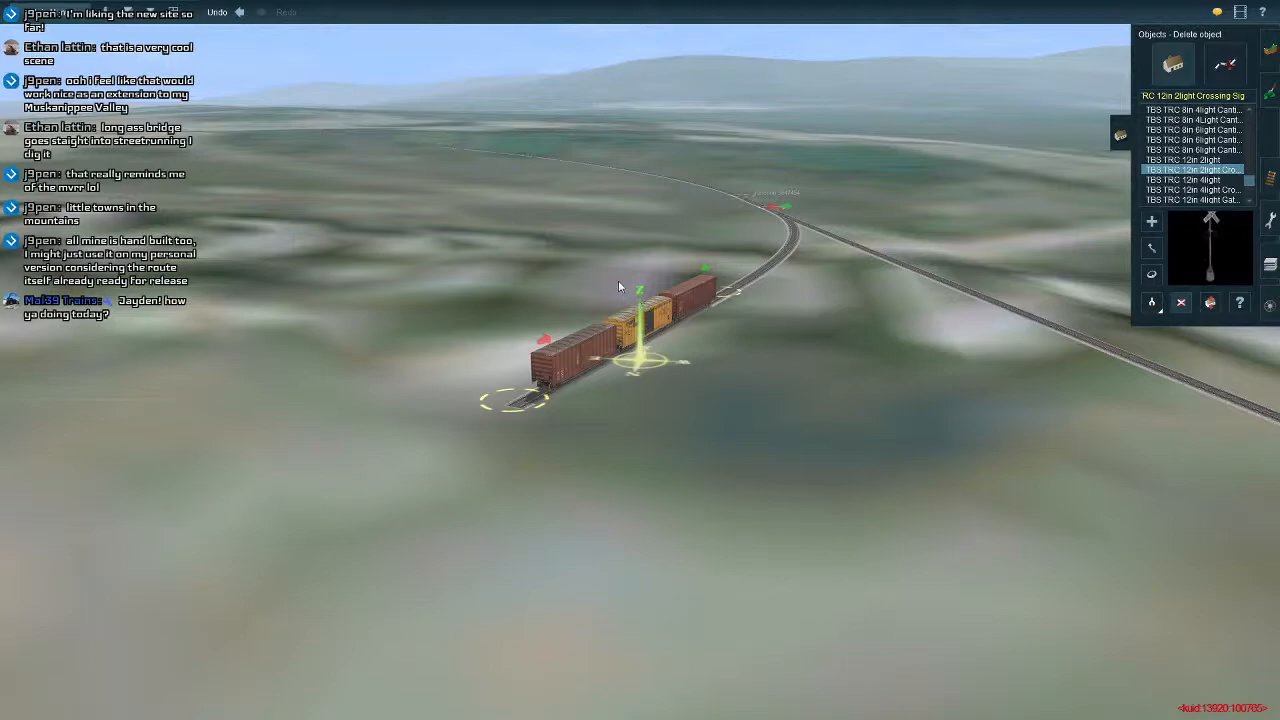
right_click_drag(618, 281, 697, 298)
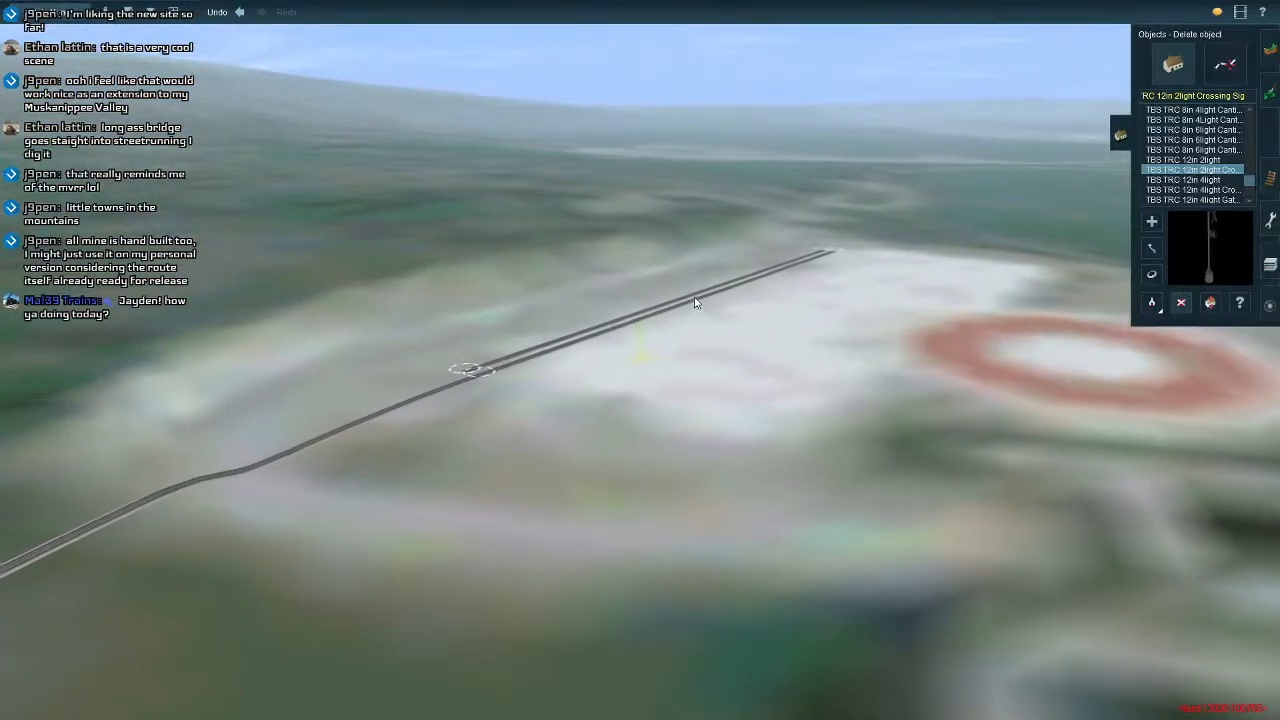
Inspect the parallel end tracks near the red ground ring and the line curving over the long bridge to the junction.
key("Left")
key("Up")
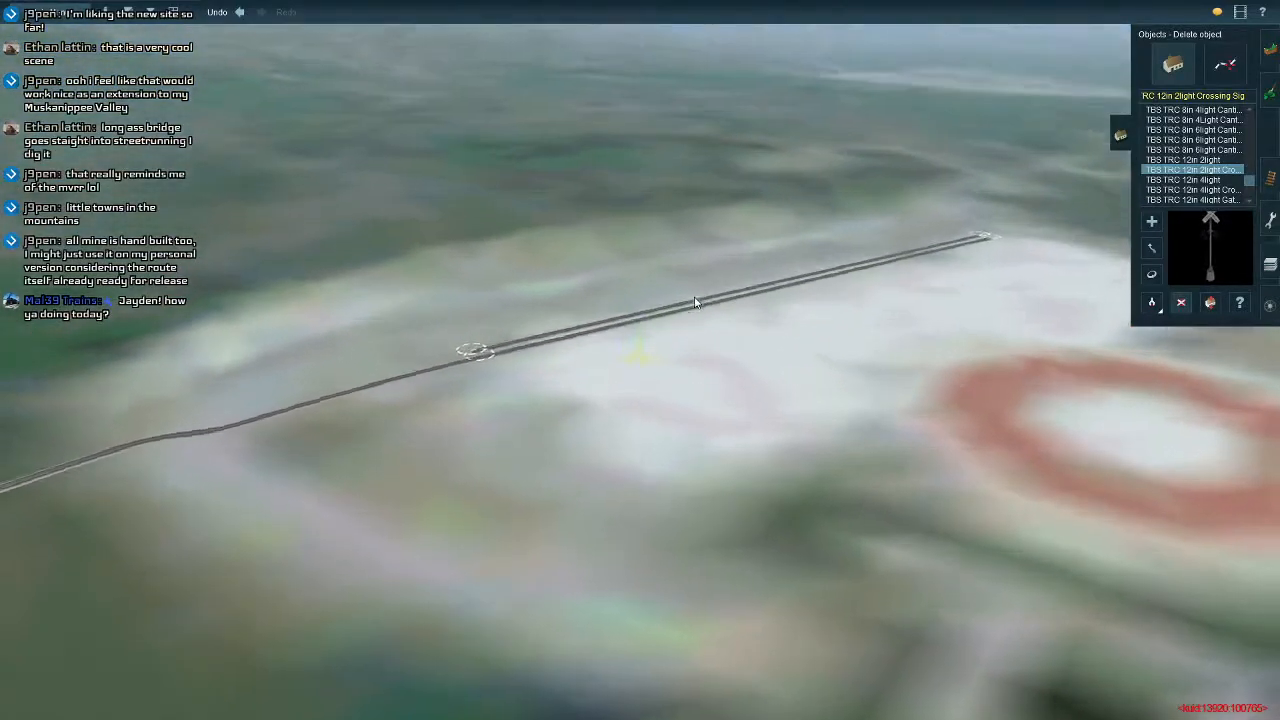
right_click(664, 415)
scroll(686, 379, "down", 3)
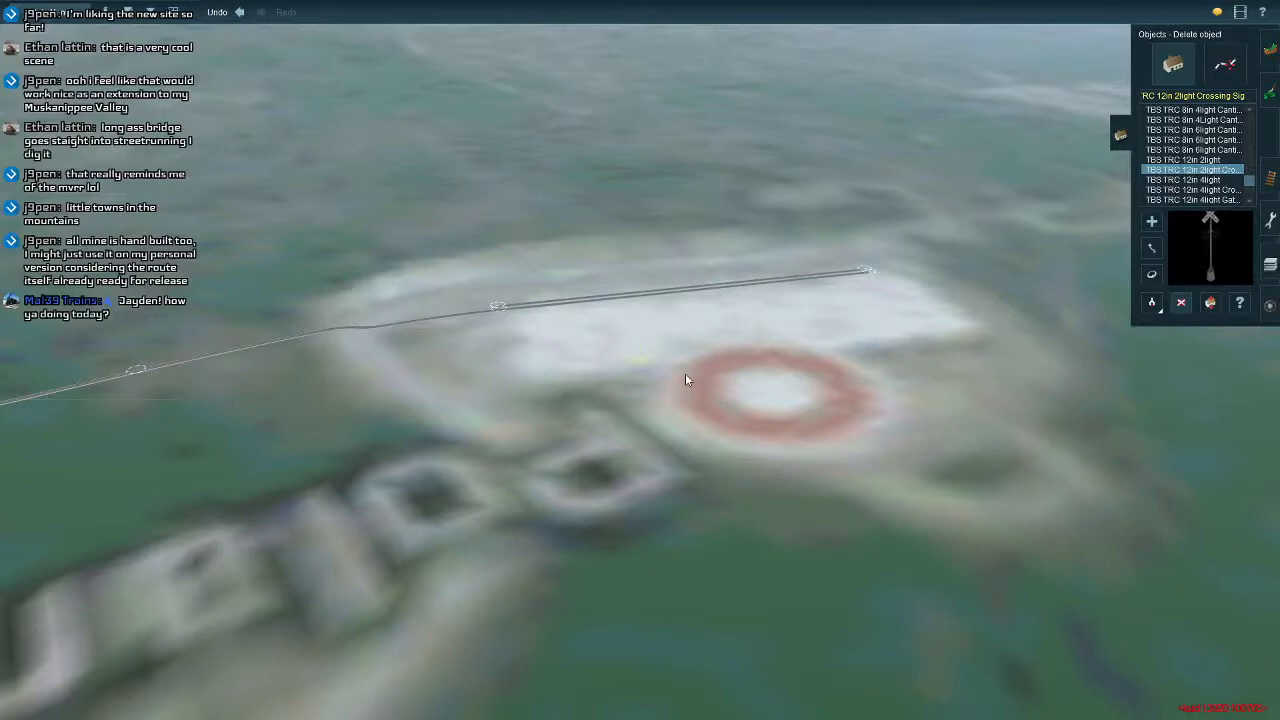
key("Left")
key("Down")
key("Up")
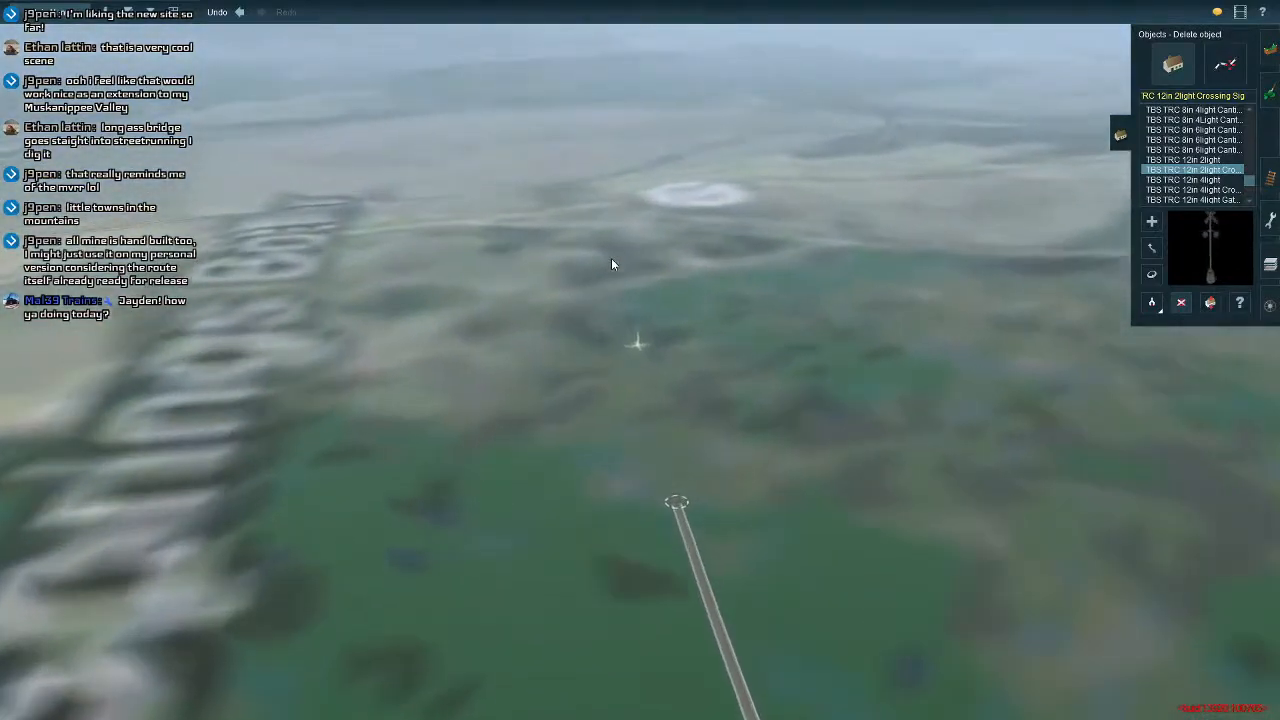
key("Up")
key("Up")
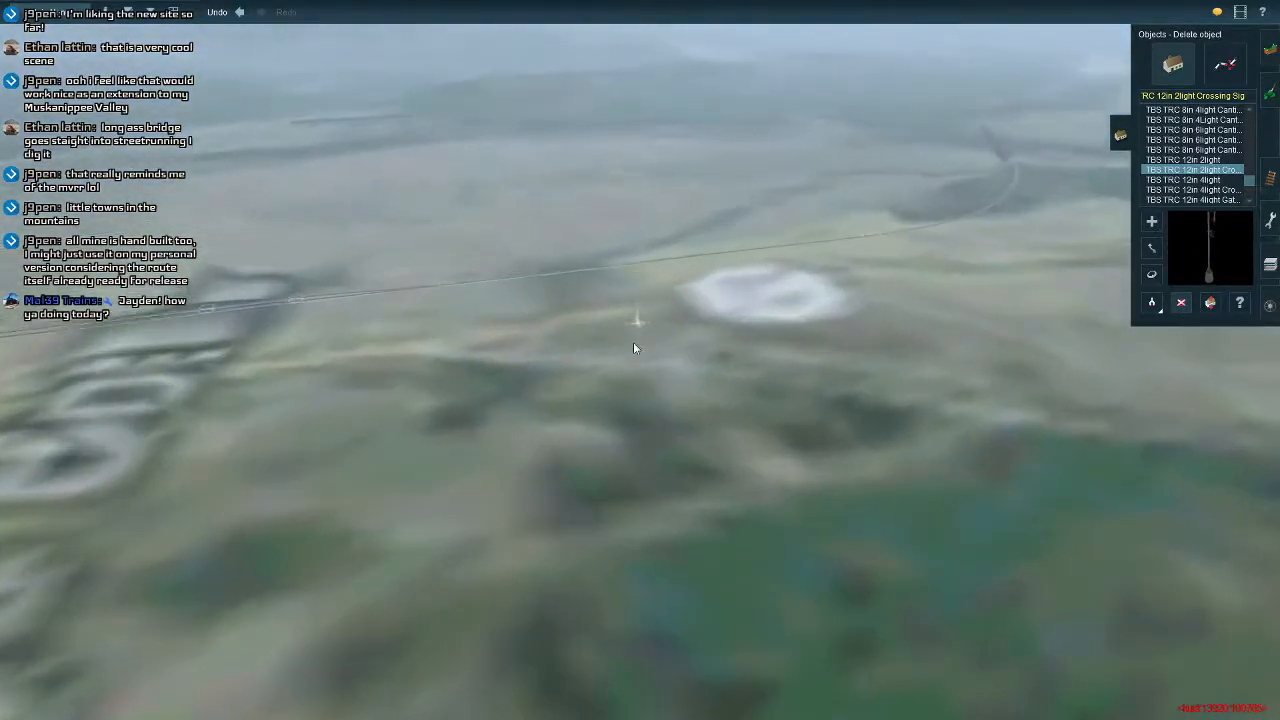
key("Up")
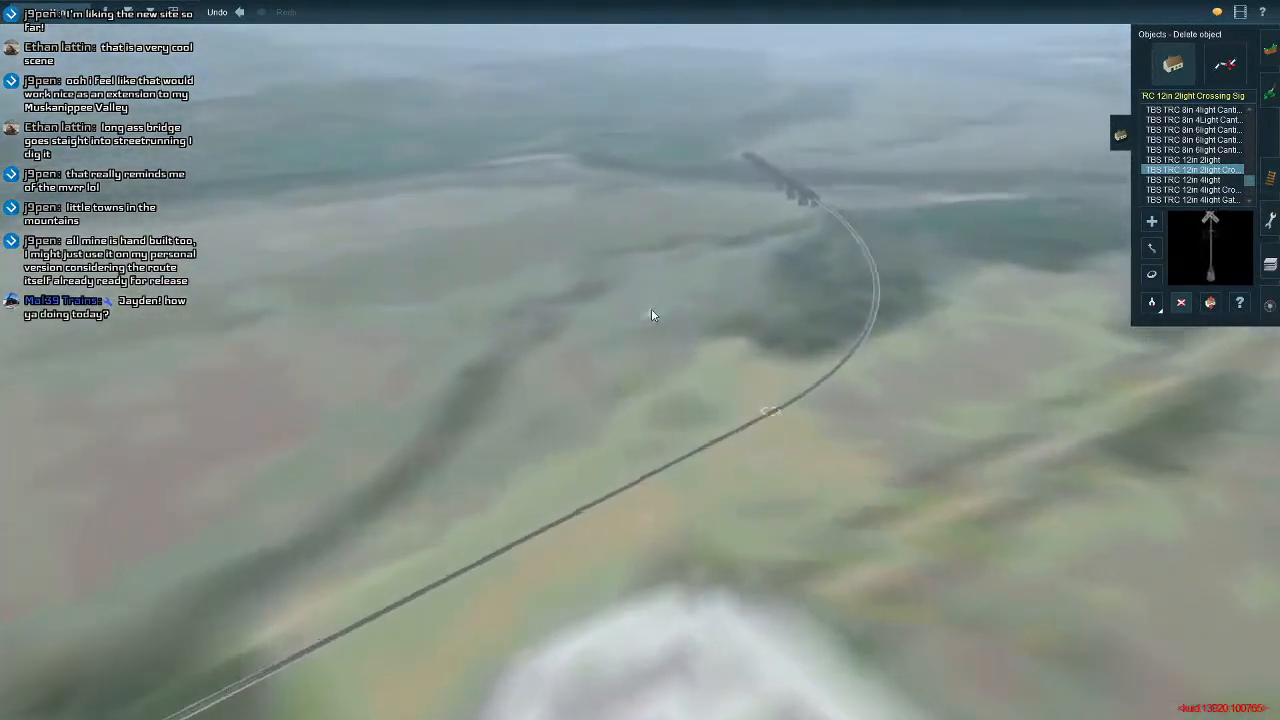
key("Up")
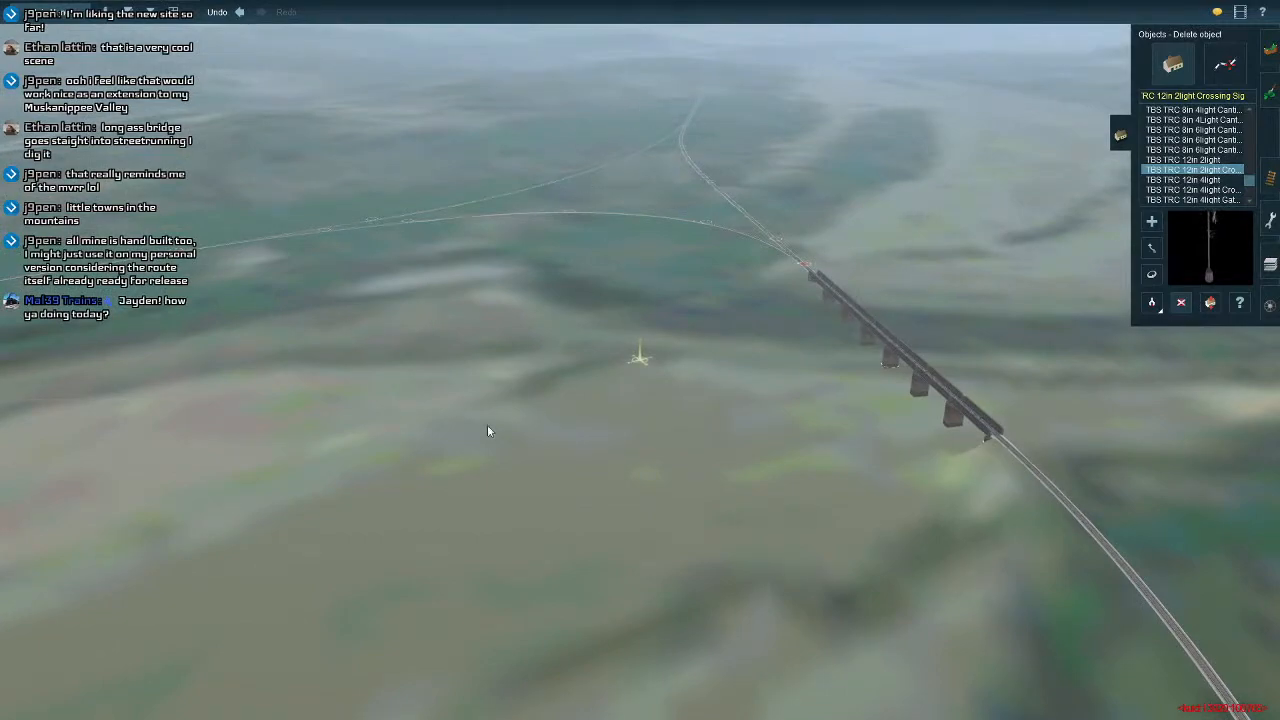
Review the passing tracks and junctions across the large ground lettering on the line leading to the white tank facility.
right_click(404, 458)
key("Left")
right_click(416, 378)
right_click(612, 246)
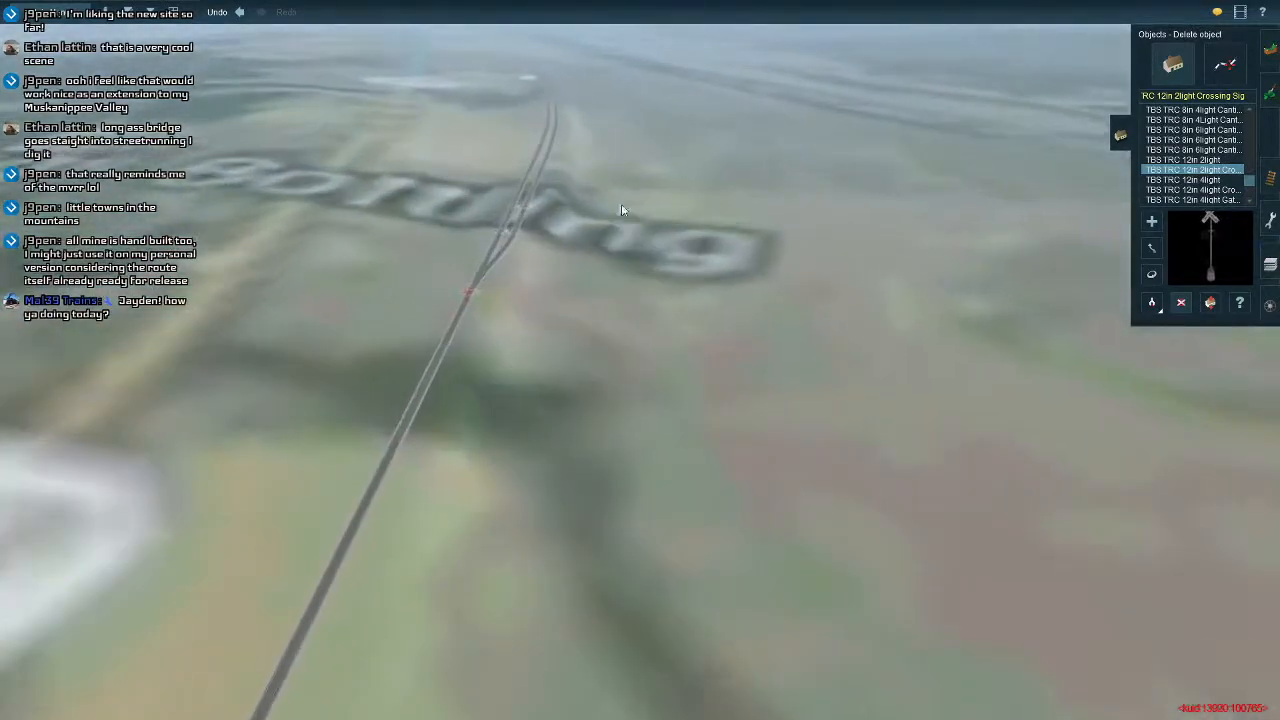
key("Up")
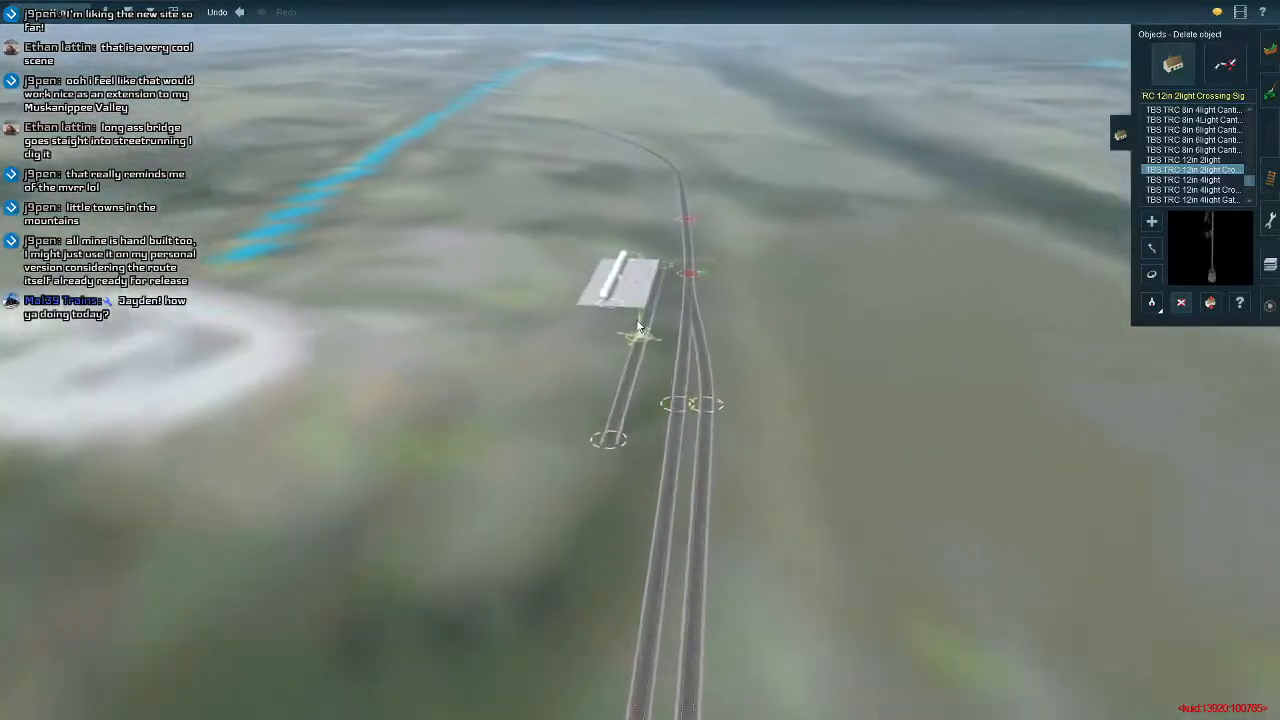
key("Down")
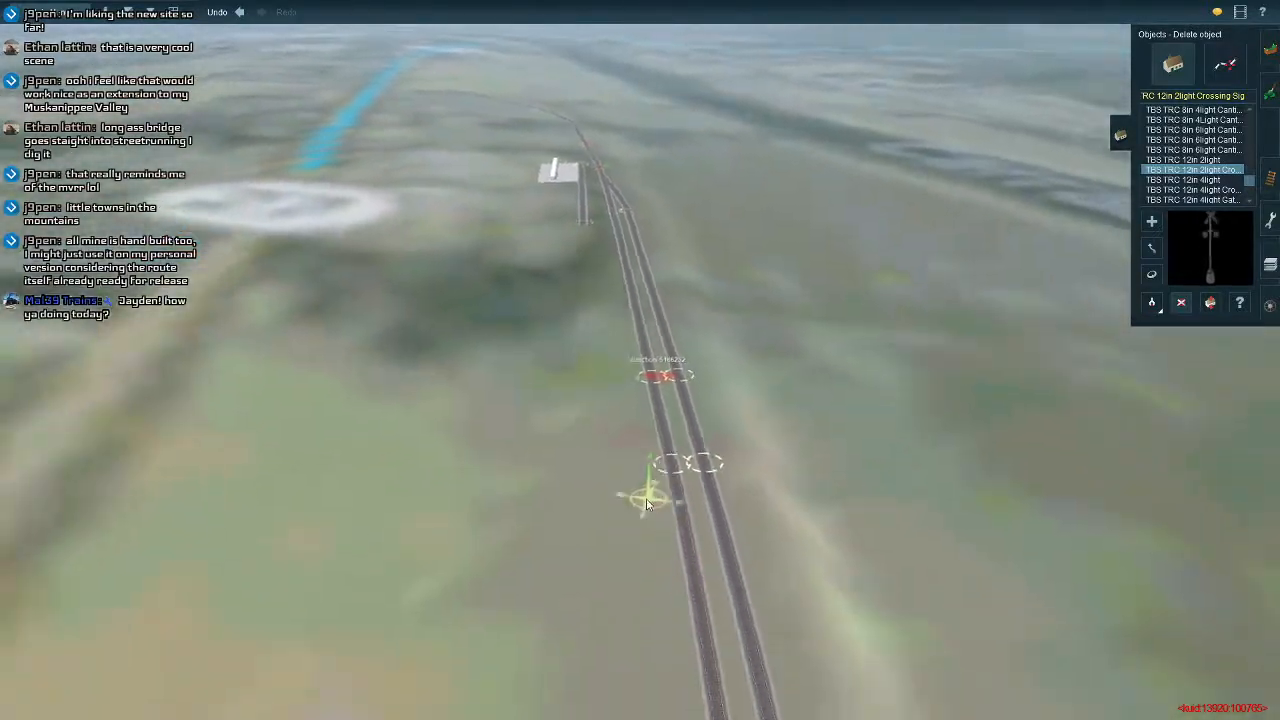
right_click(644, 498)
right_click(641, 495)
right_click(641, 495)
right_click(640, 496)
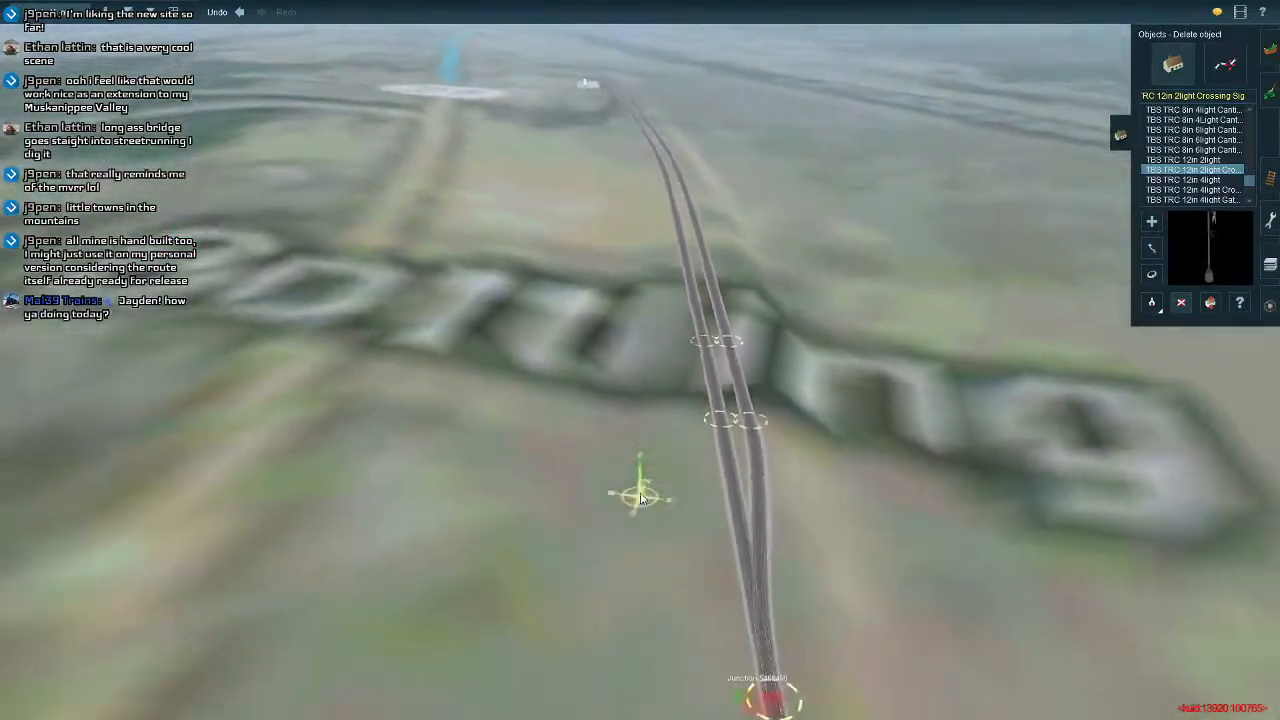
right_click(635, 318)
right_click(637, 292)
right_click(637, 292)
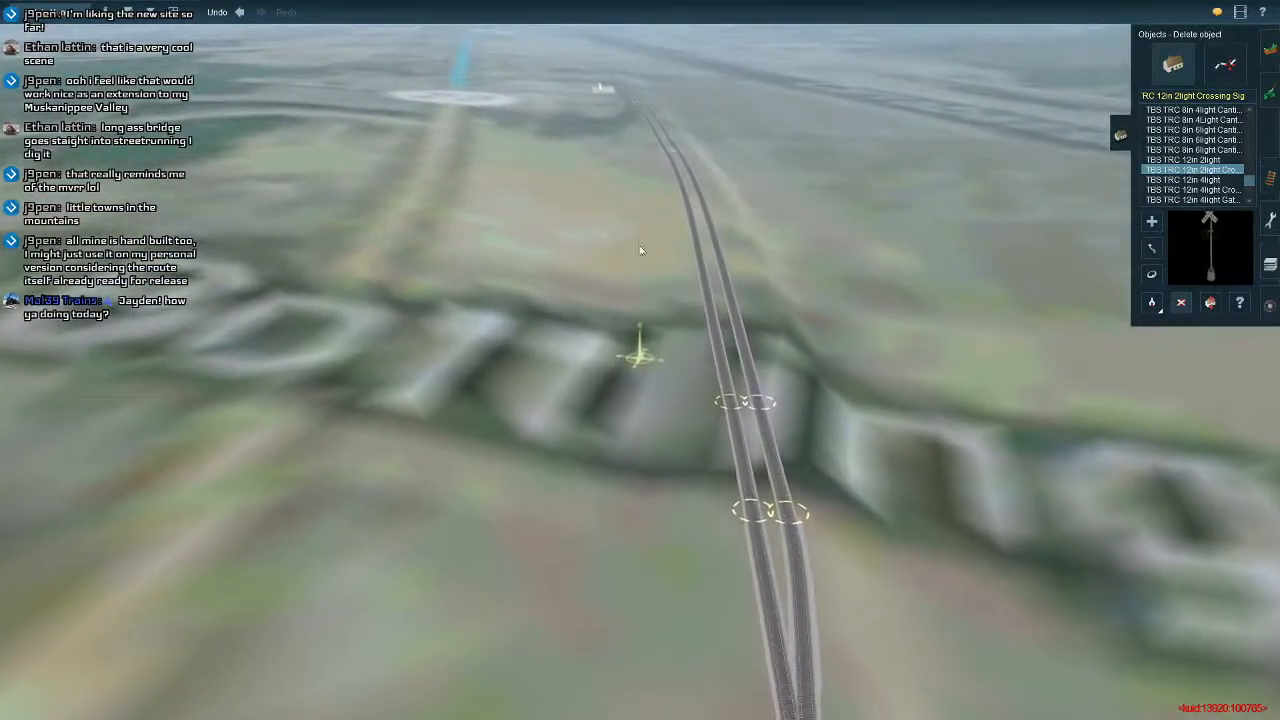
Delete the white storage tanks and the concrete ground spline beneath them beside the short siding.
right_click(642, 250)
right_click(643, 209)
right_click(626, 212)
right_click(635, 291)
key("Left")
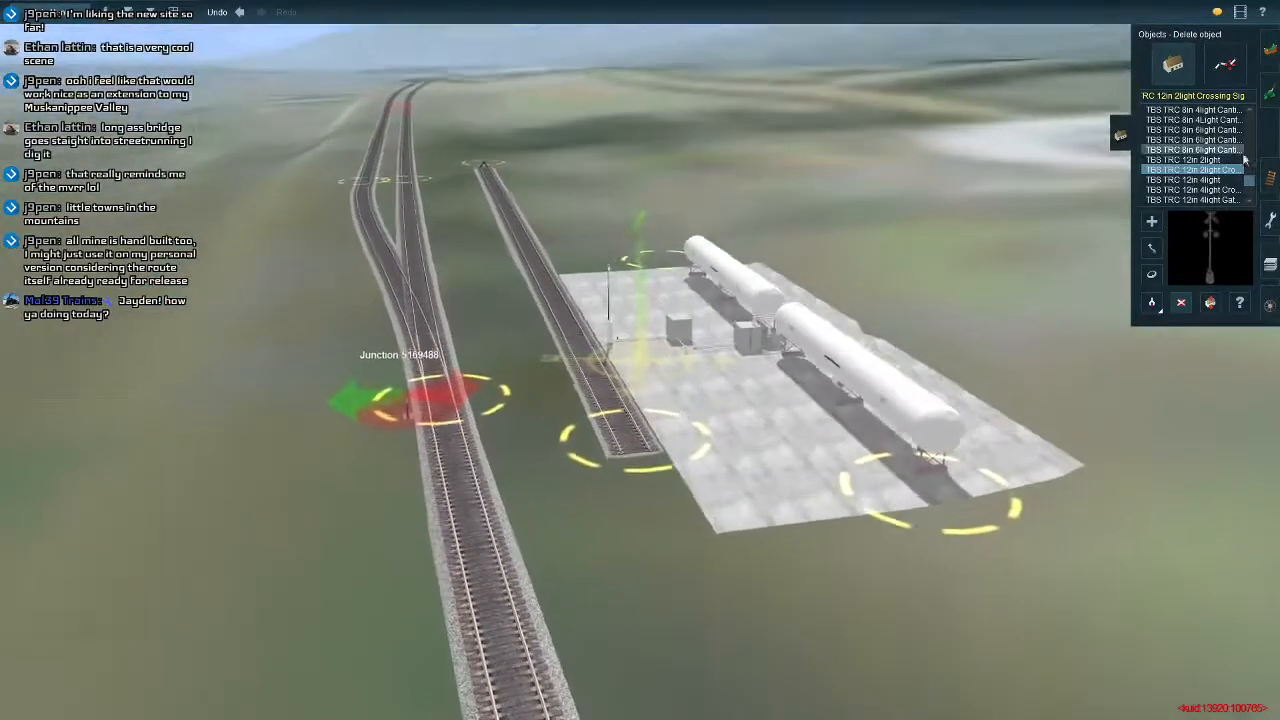
left_click(808, 378)
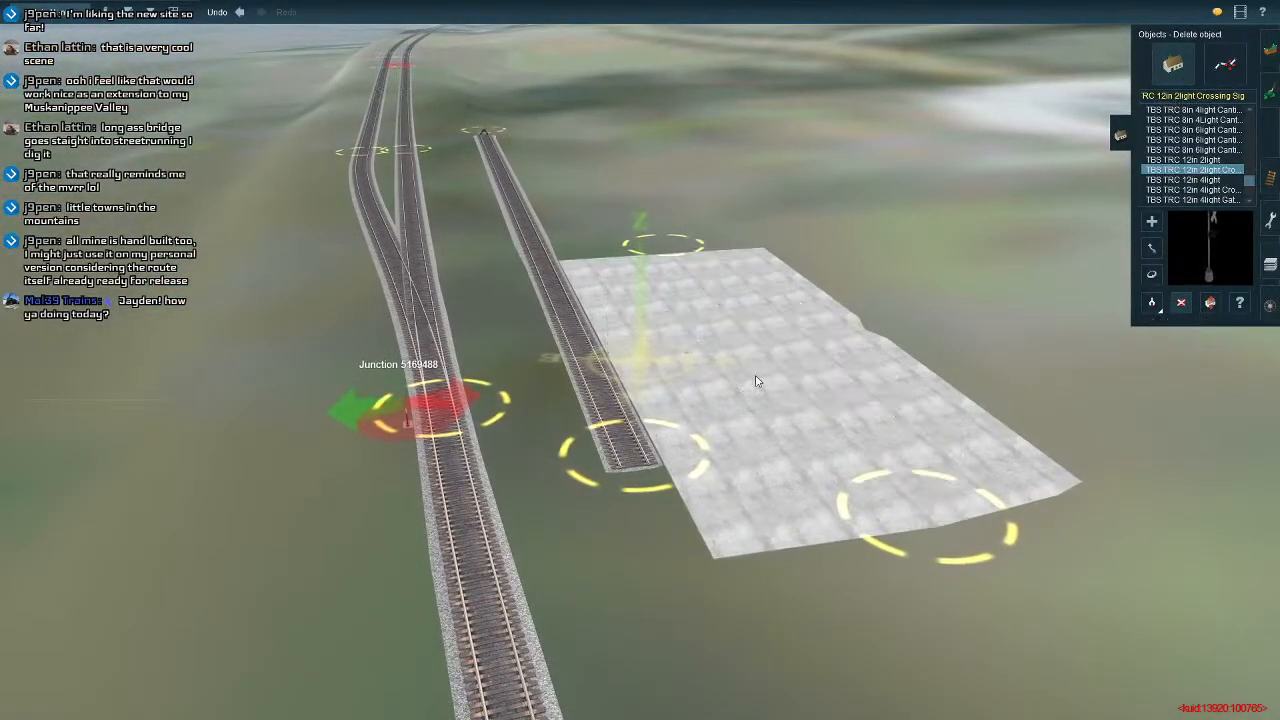
left_click(1225, 64)
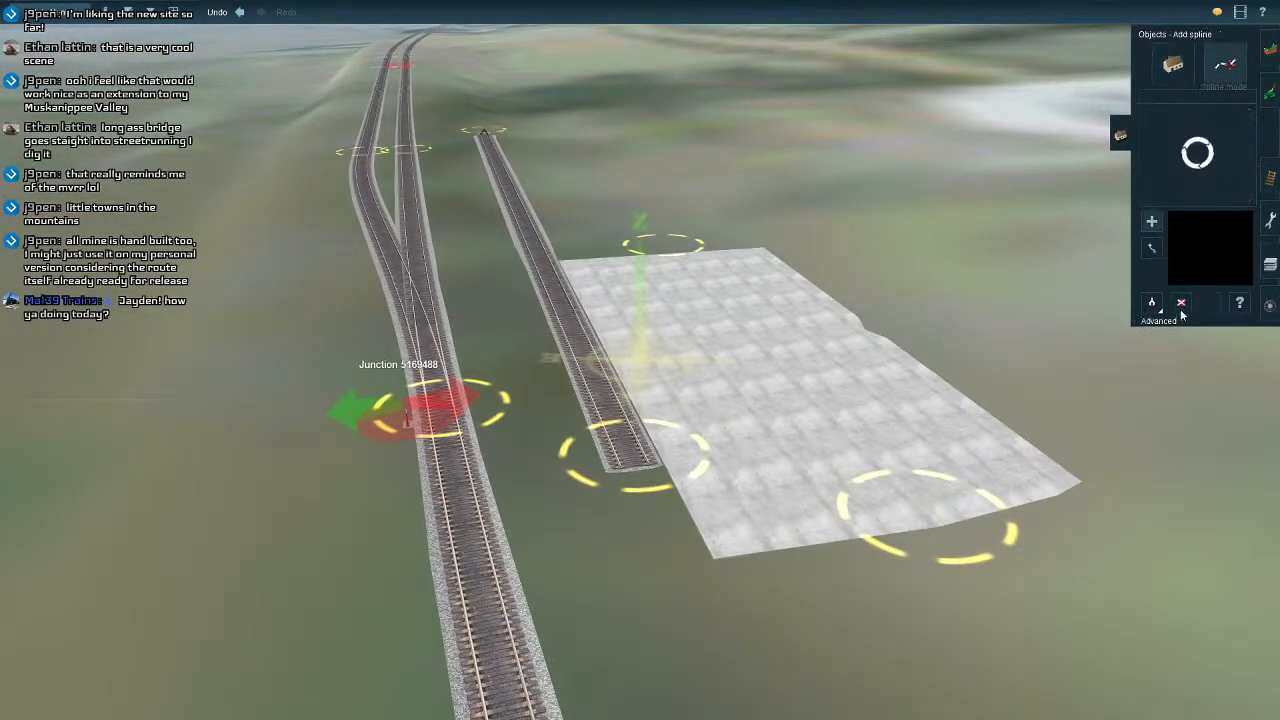
left_click(853, 410)
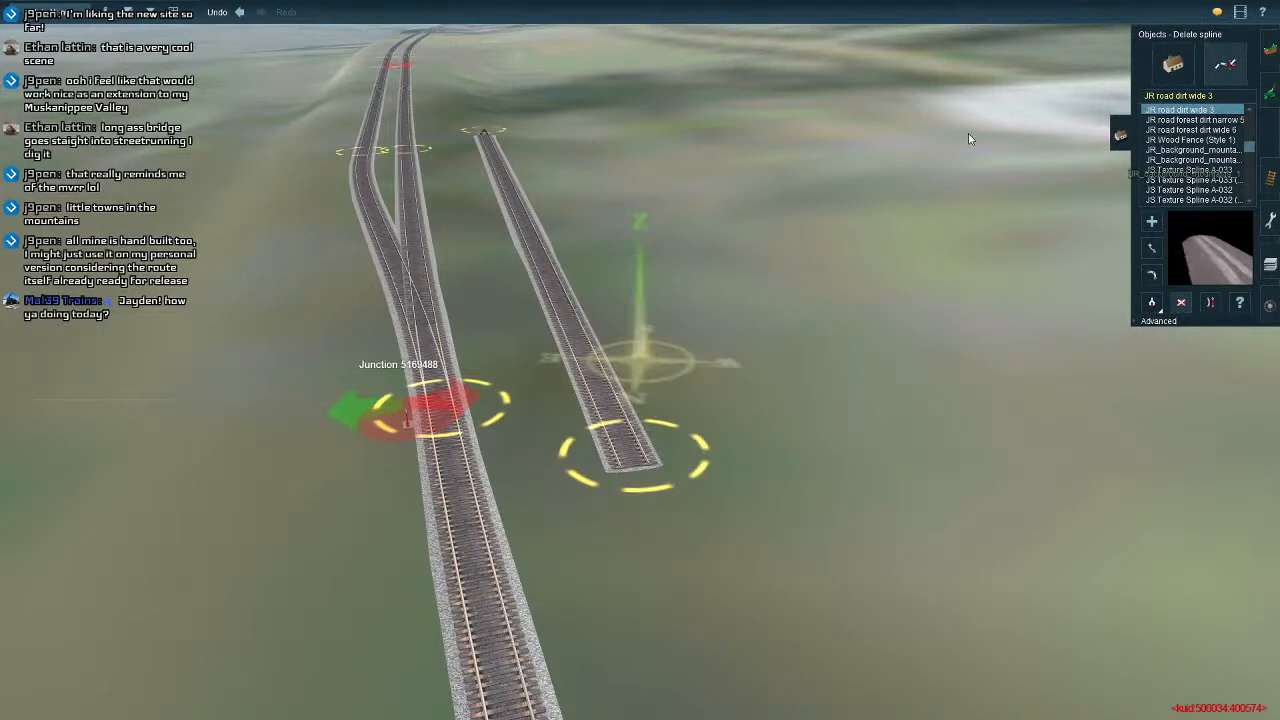
Search the scenery objects for "oil" and look through the matching assets.
left_click(1173, 64)
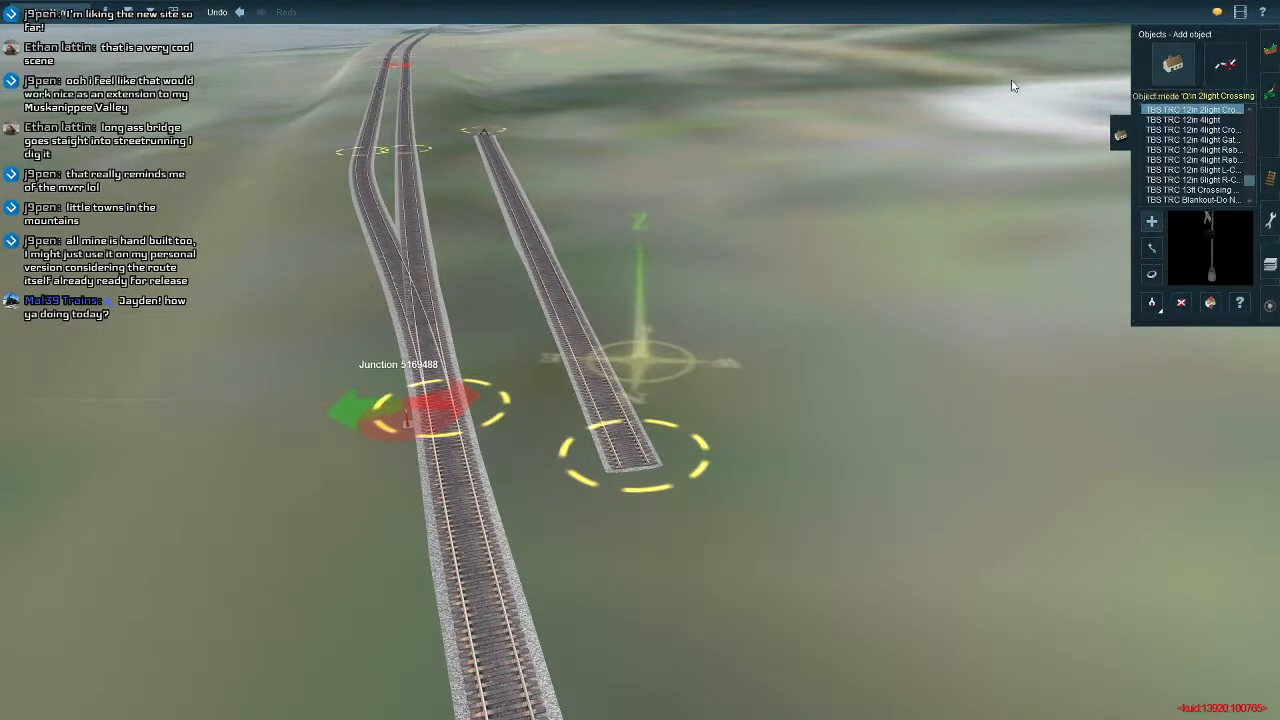
left_click(155, 18)
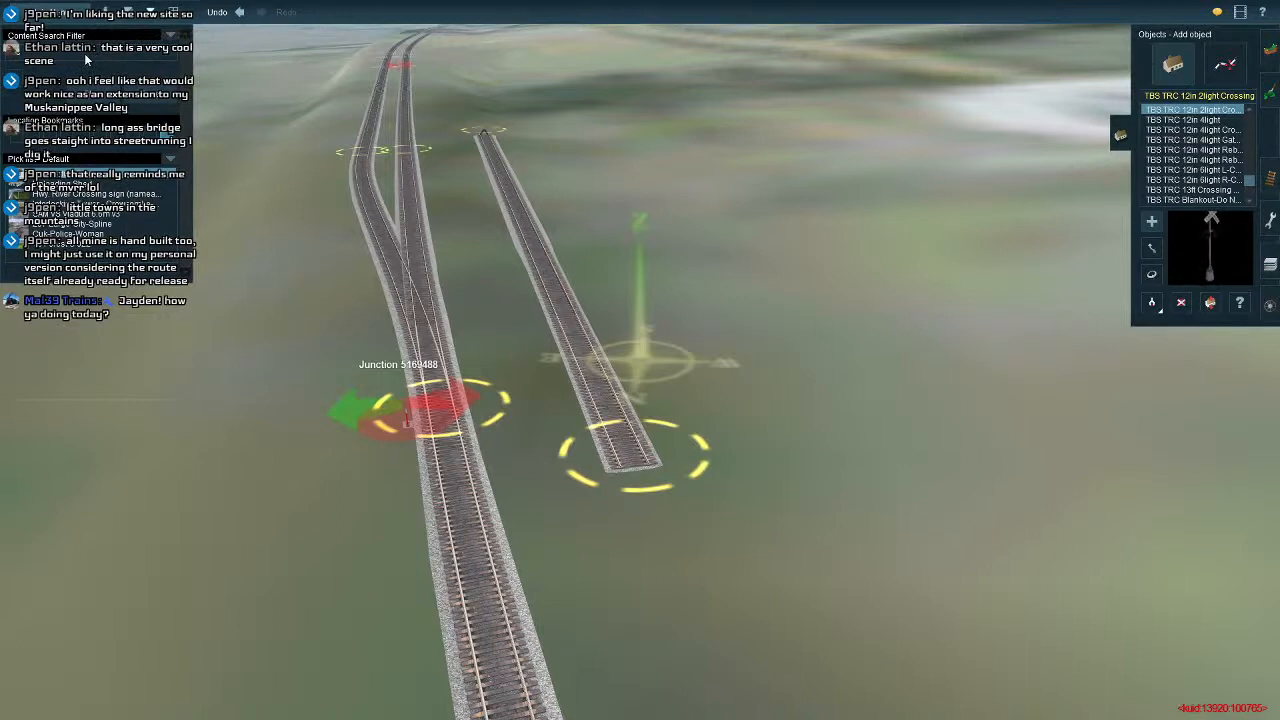
type("oc")
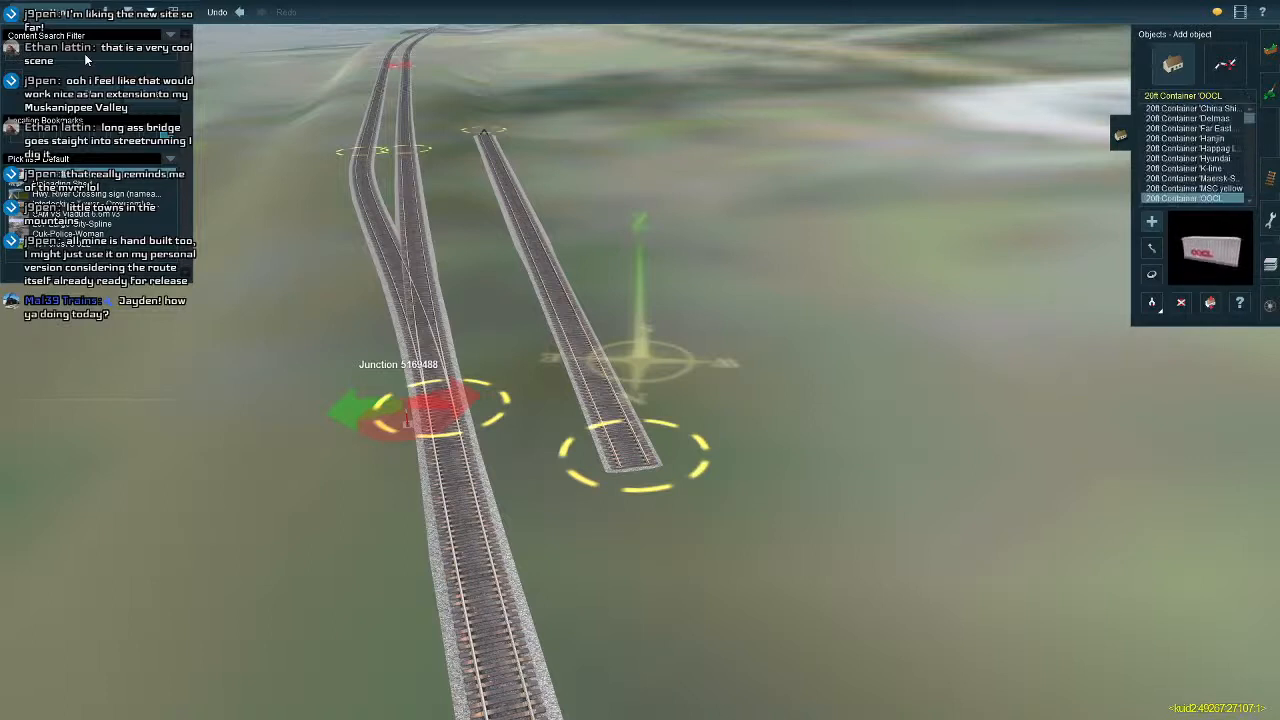
type("il")
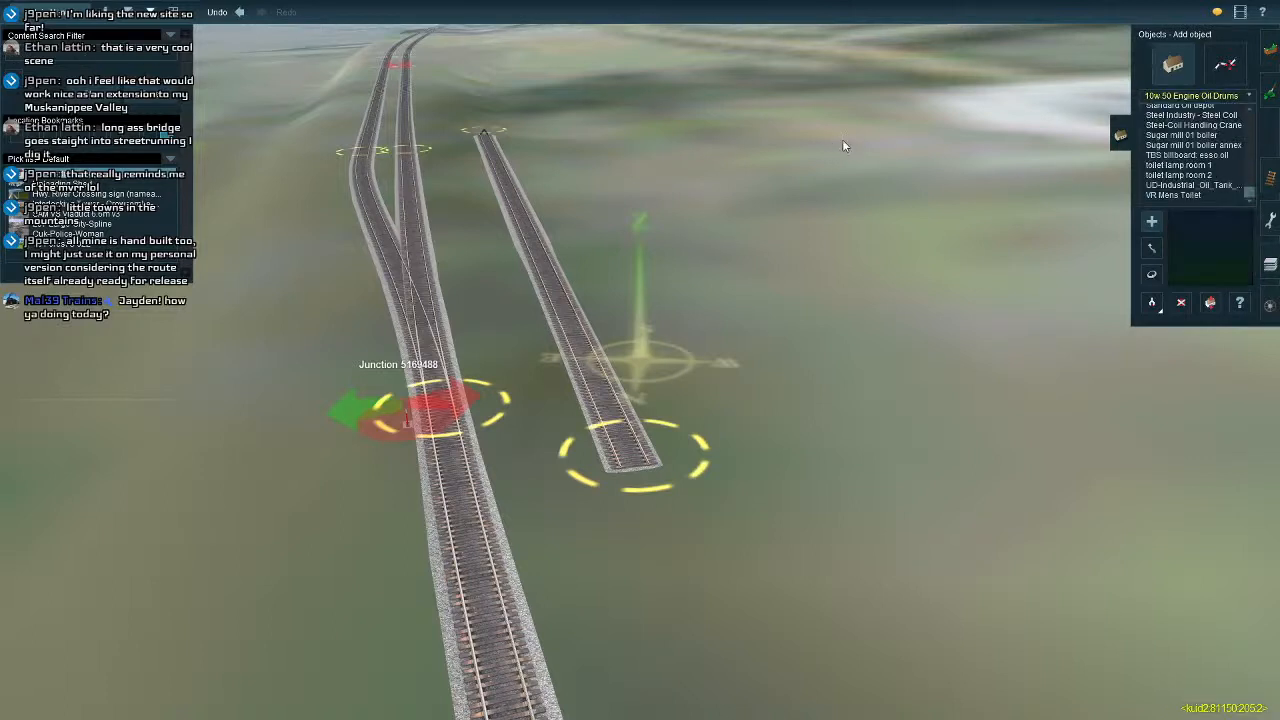
scroll(1185, 187, "up", 3)
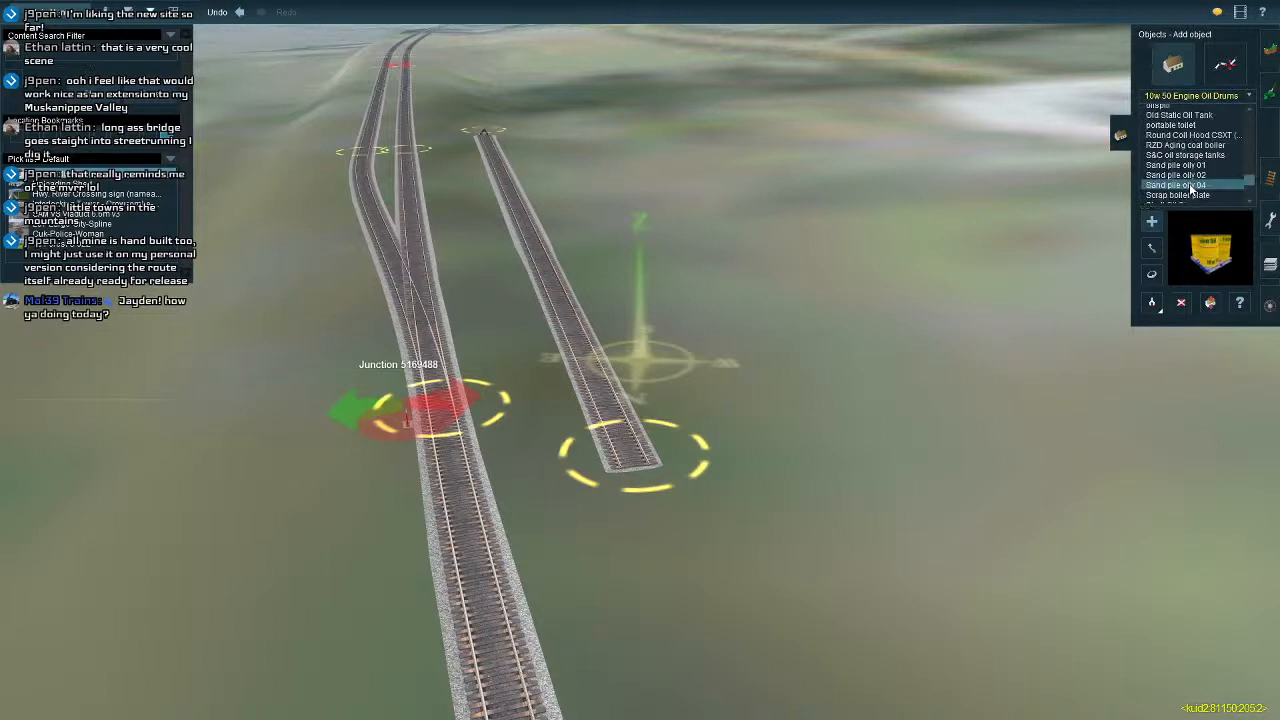
scroll(1190, 187, "up", 3)
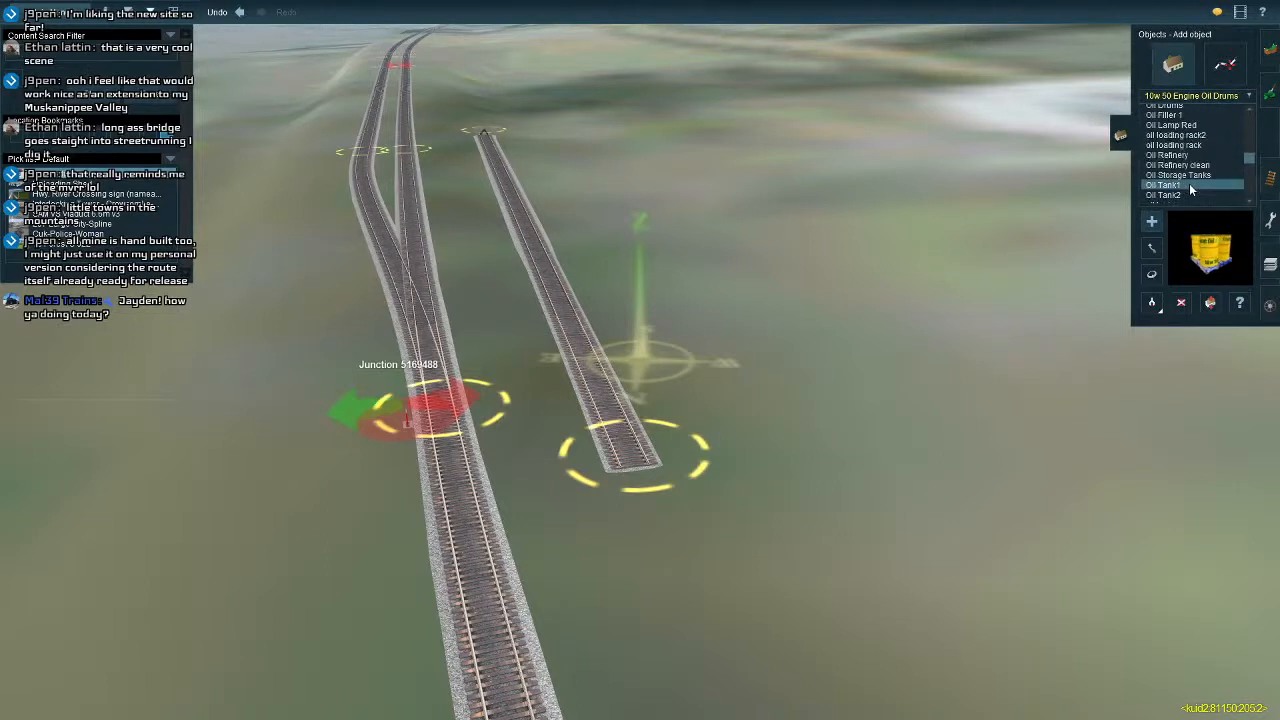
scroll(1189, 183, "up", 5)
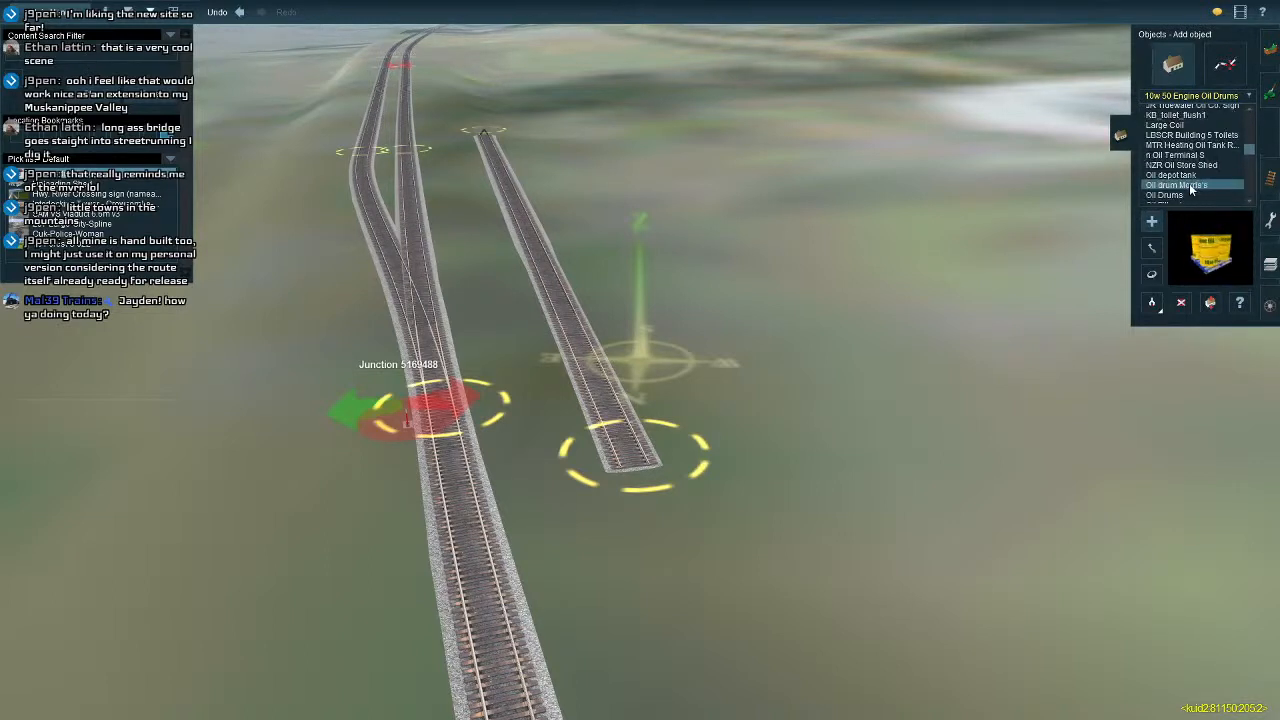
Place two QCRR tankcar unloaders from the QCRR assets beside the siding's end and delete the one farther from the track.
scroll(1189, 183, "down", 5)
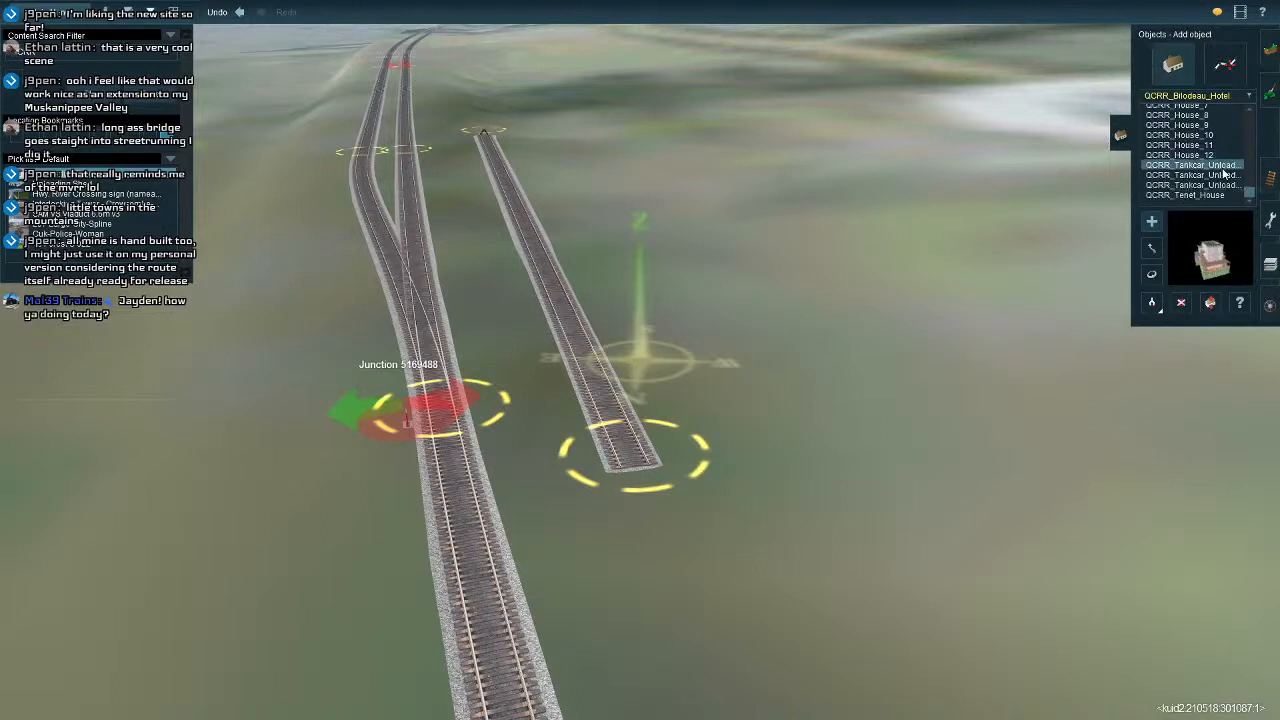
left_click(1222, 188)
left_click(1190, 175)
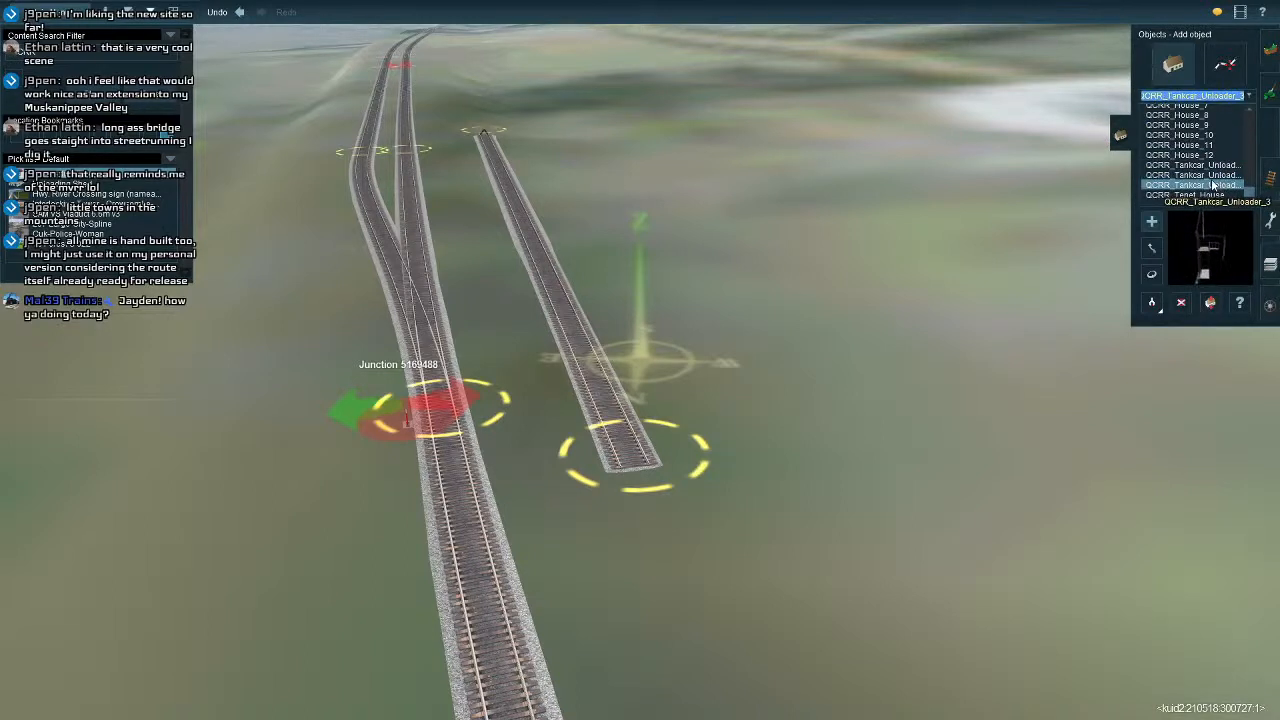
left_click(1190, 185)
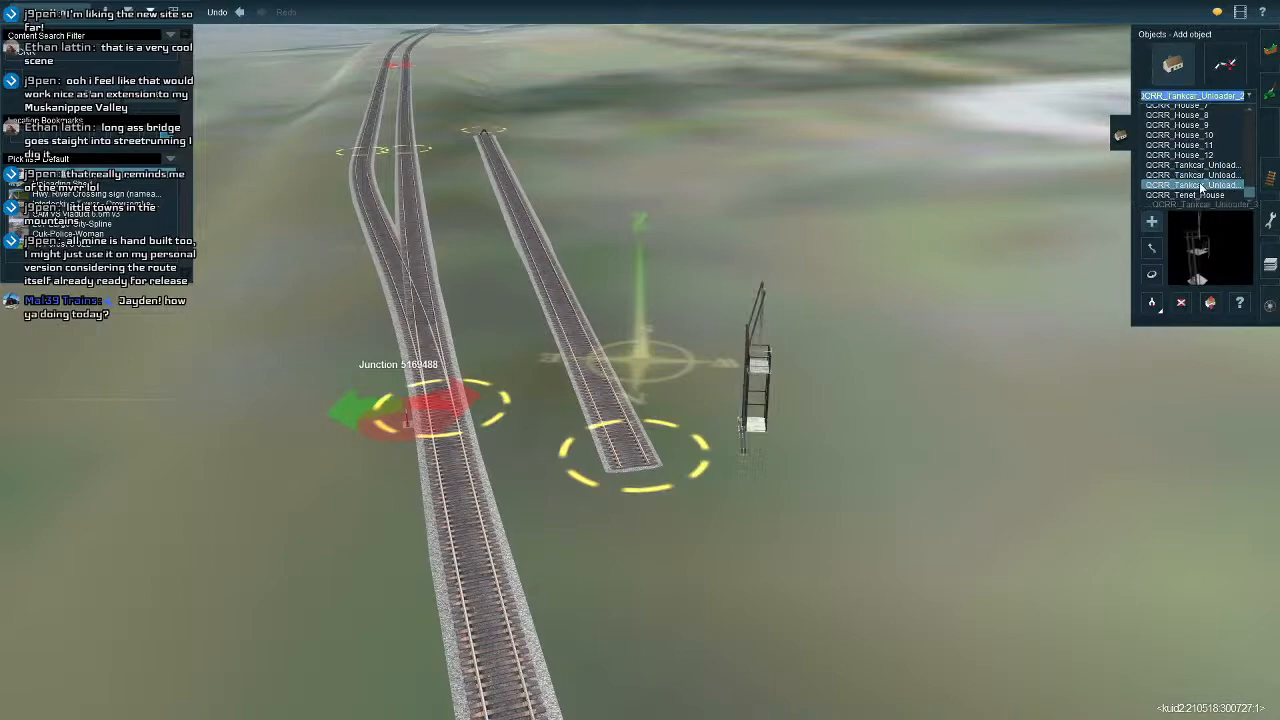
left_click(881, 384)
right_click_drag(826, 393, 1180, 328)
scroll(683, 357, "up", 4)
key("d")
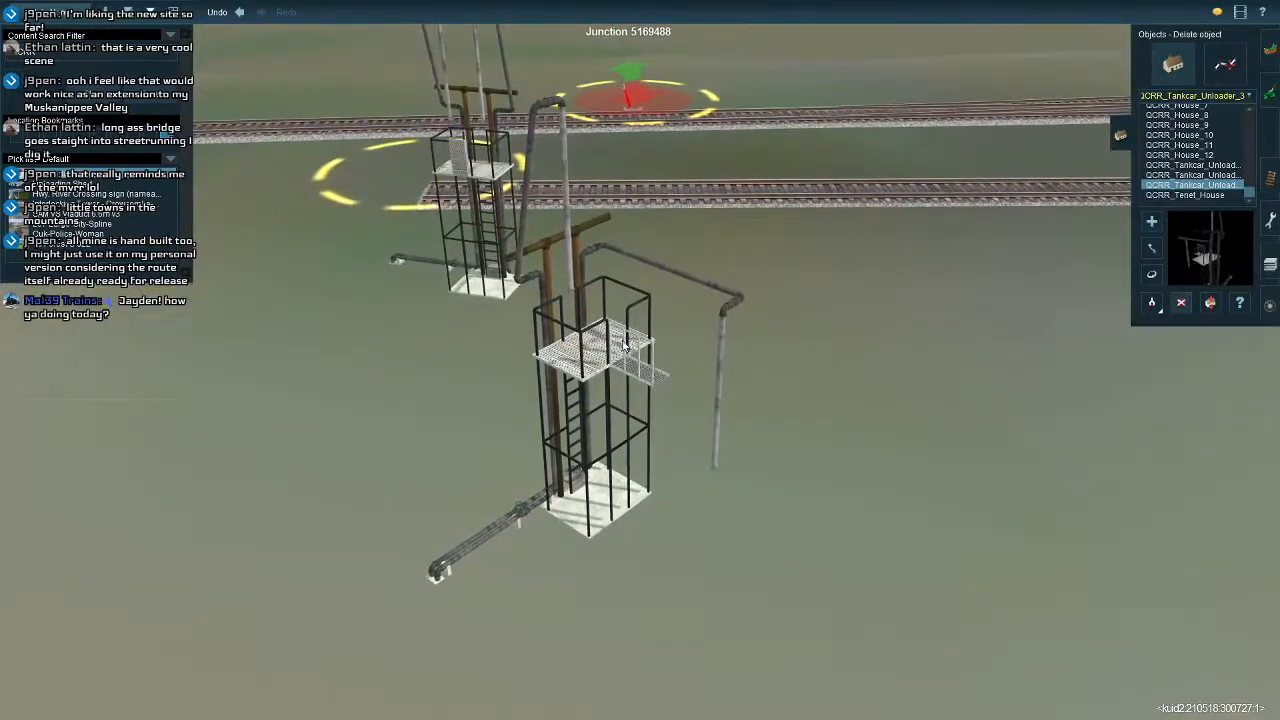
left_click(622, 345)
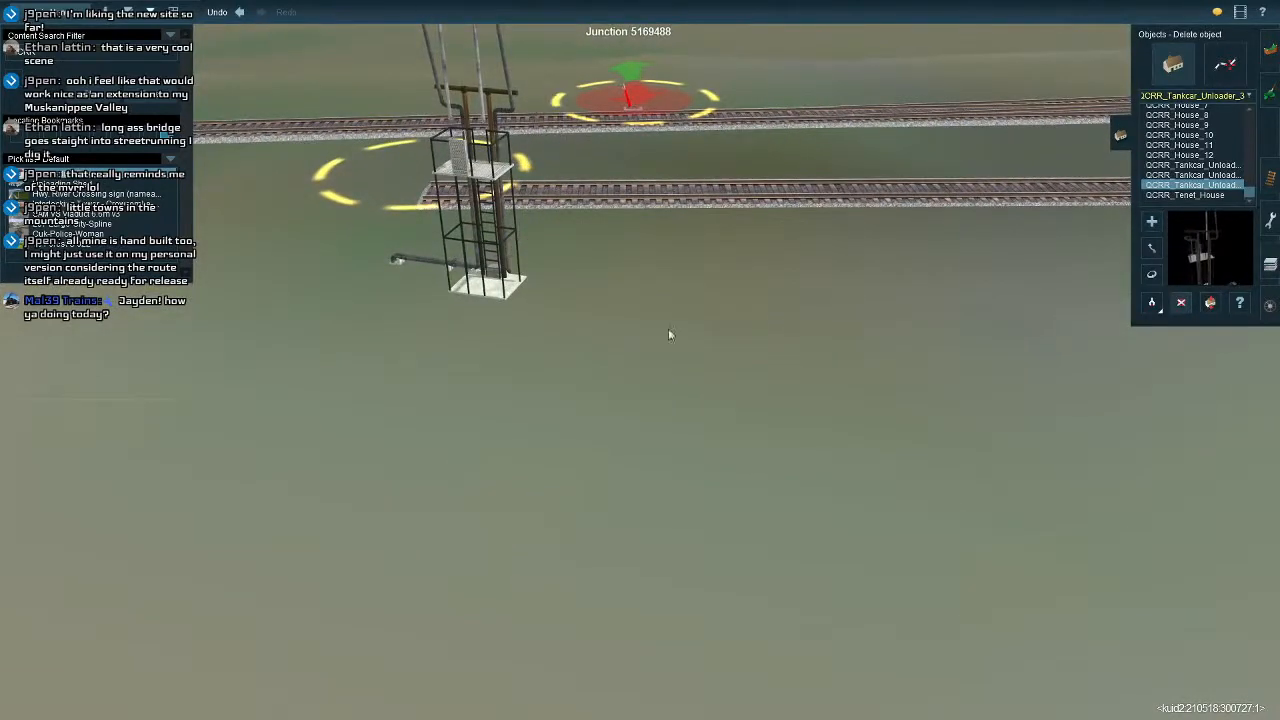
Place QCRR_Tankcar_Unloader_1 next to the siding and delete its extra second copy.
left_click(1193, 177)
left_click(1194, 166)
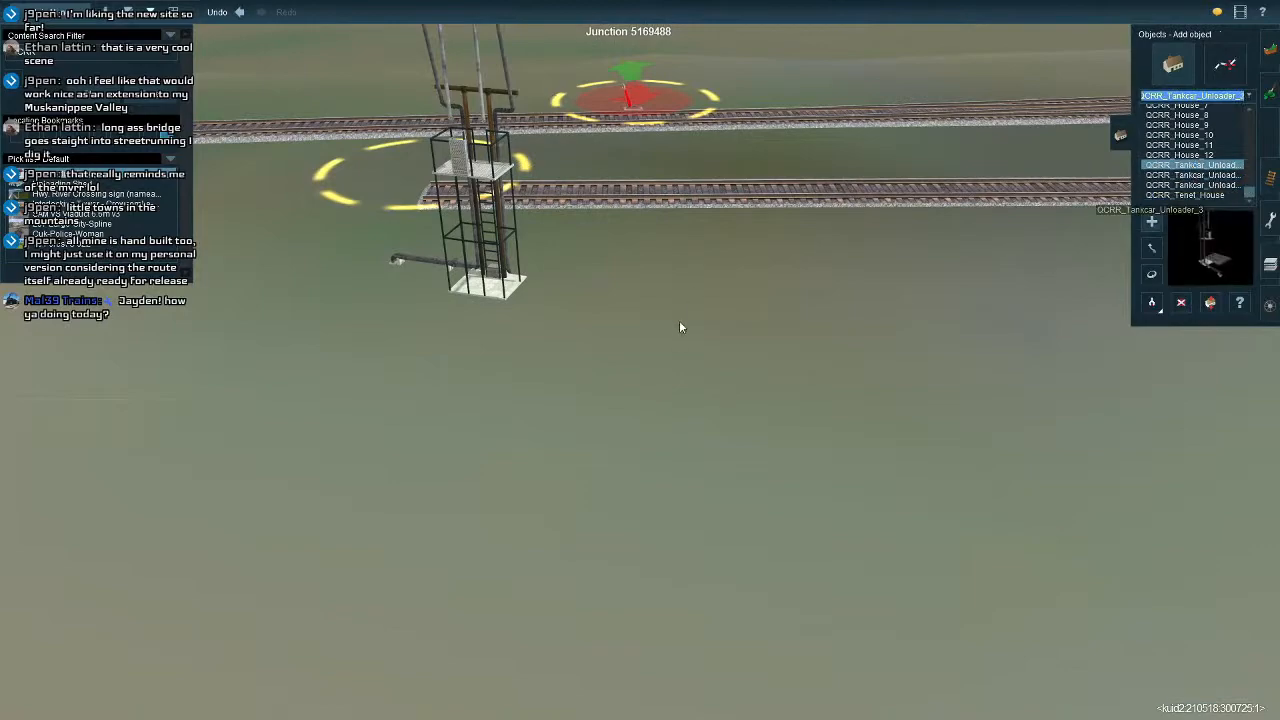
left_click(683, 305)
right_click_drag(694, 266, 649, 348)
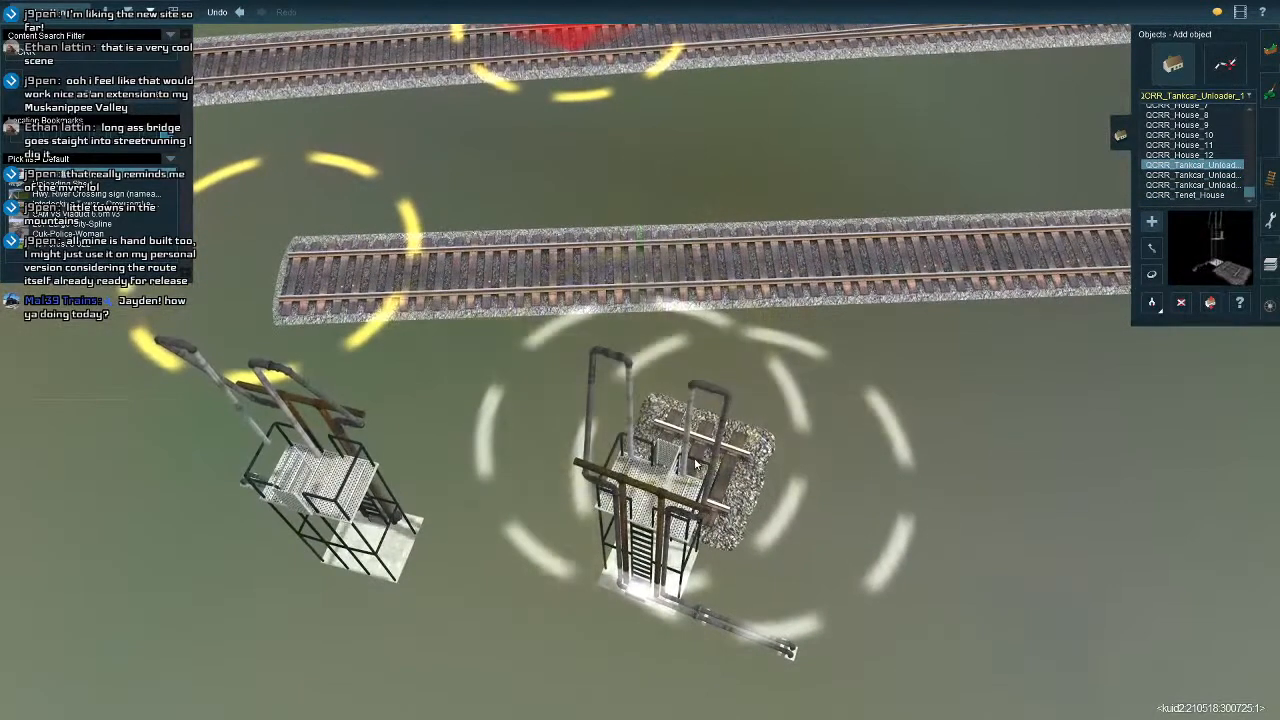
left_click(762, 568)
left_click(1181, 303)
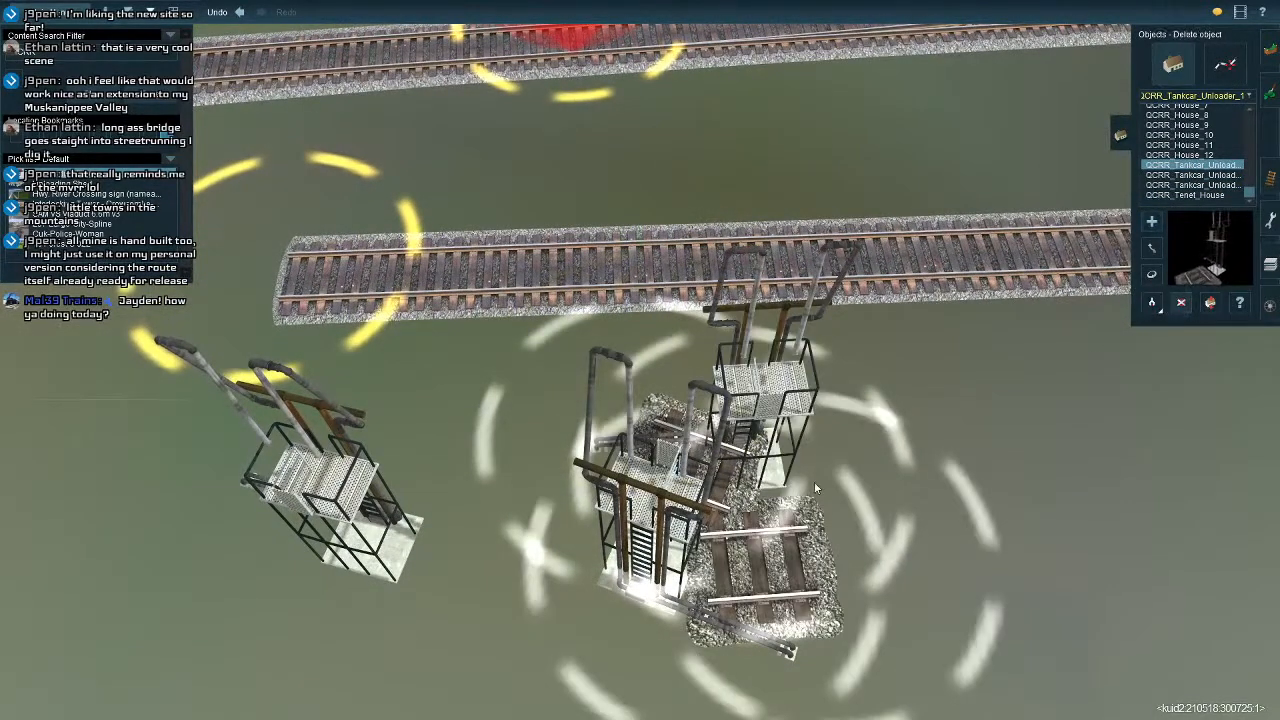
left_click(798, 572)
Examine the commodities, rates and start amounts in the properties of the placed QCRR_Tankcar_Unloader_1.
left_click(1239, 306)
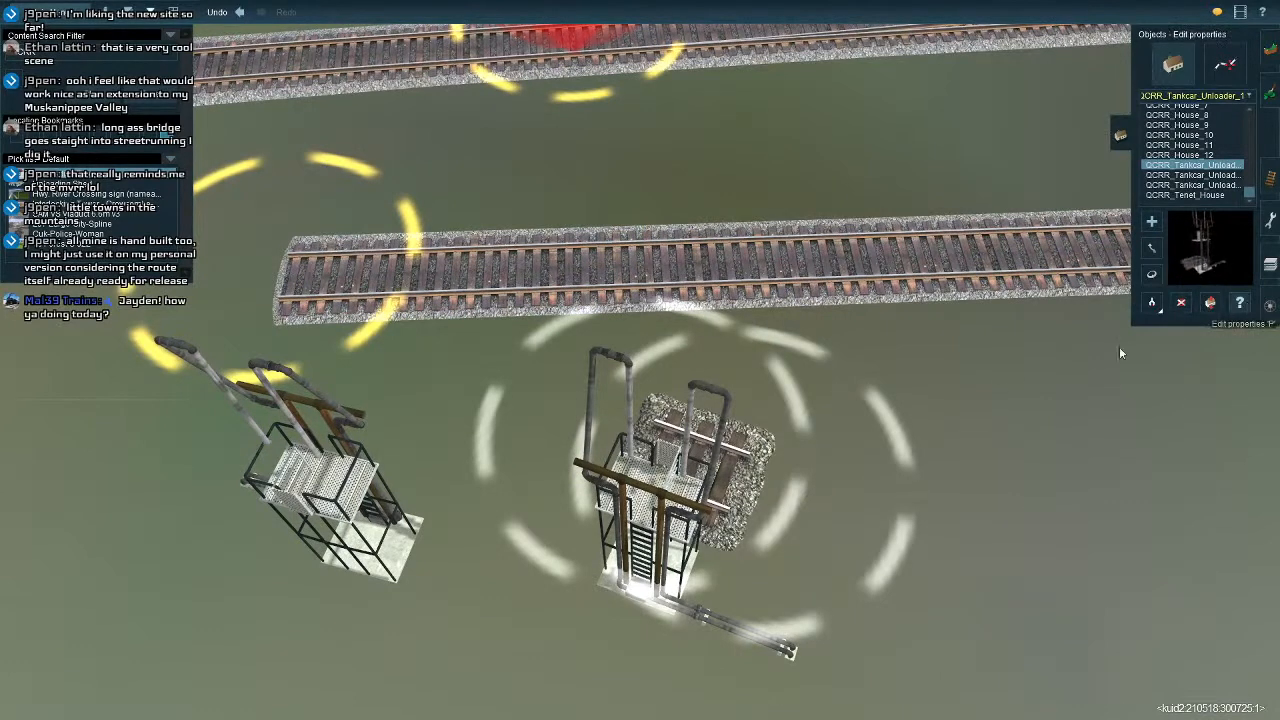
left_click(719, 465)
scroll(797, 460, "down", 2)
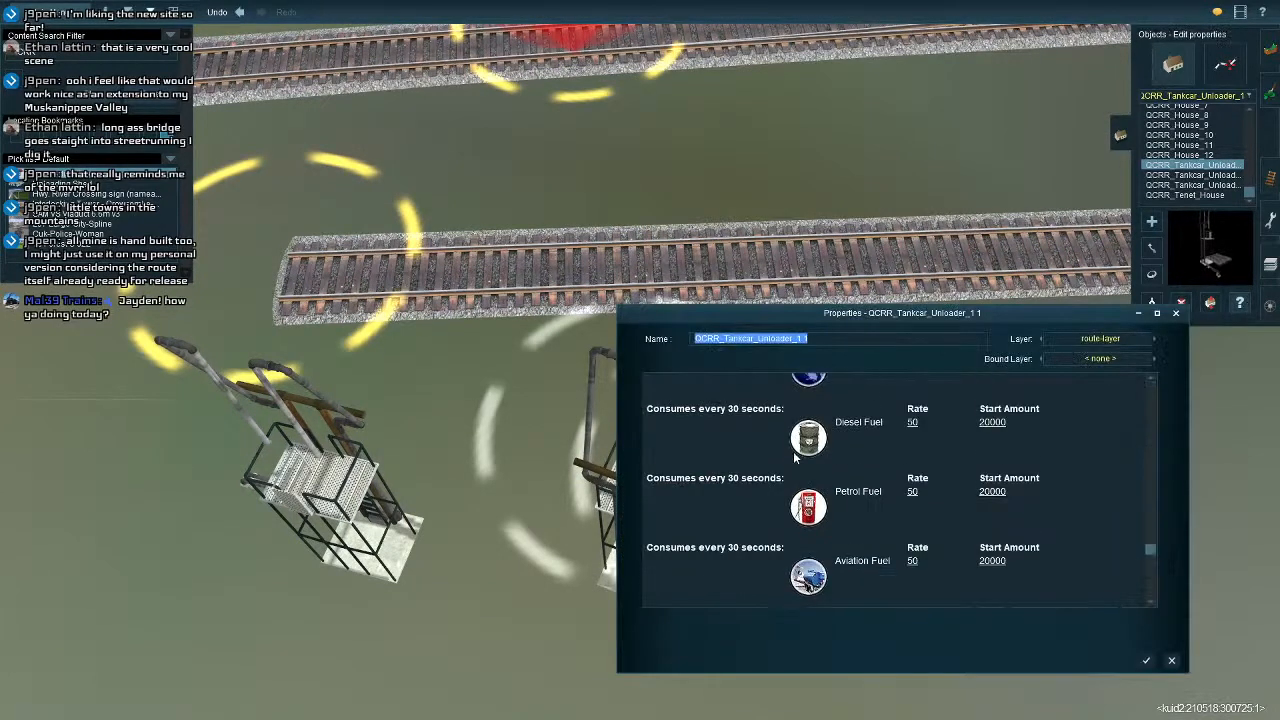
left_click(1148, 659)
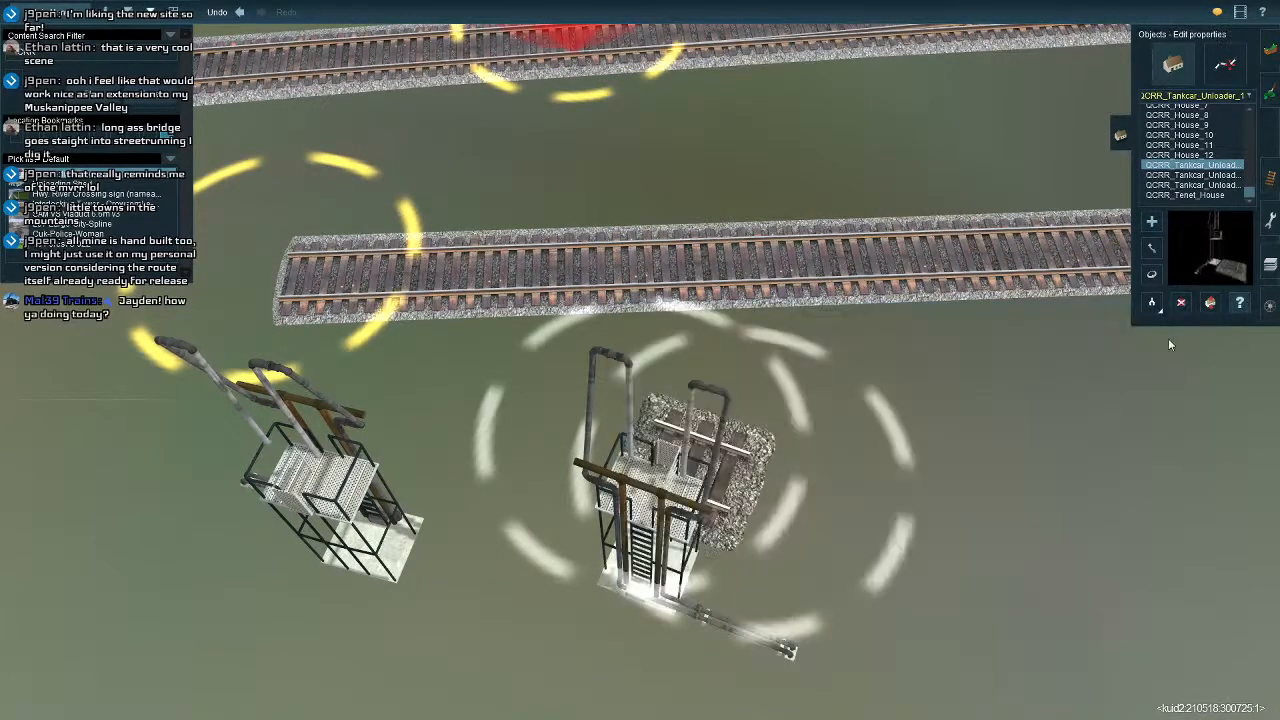
Rotate QCRR_Tankcar_Unloader_1 parallel to the siding and move its short track piece onto the siding track.
left_click(1151, 276)
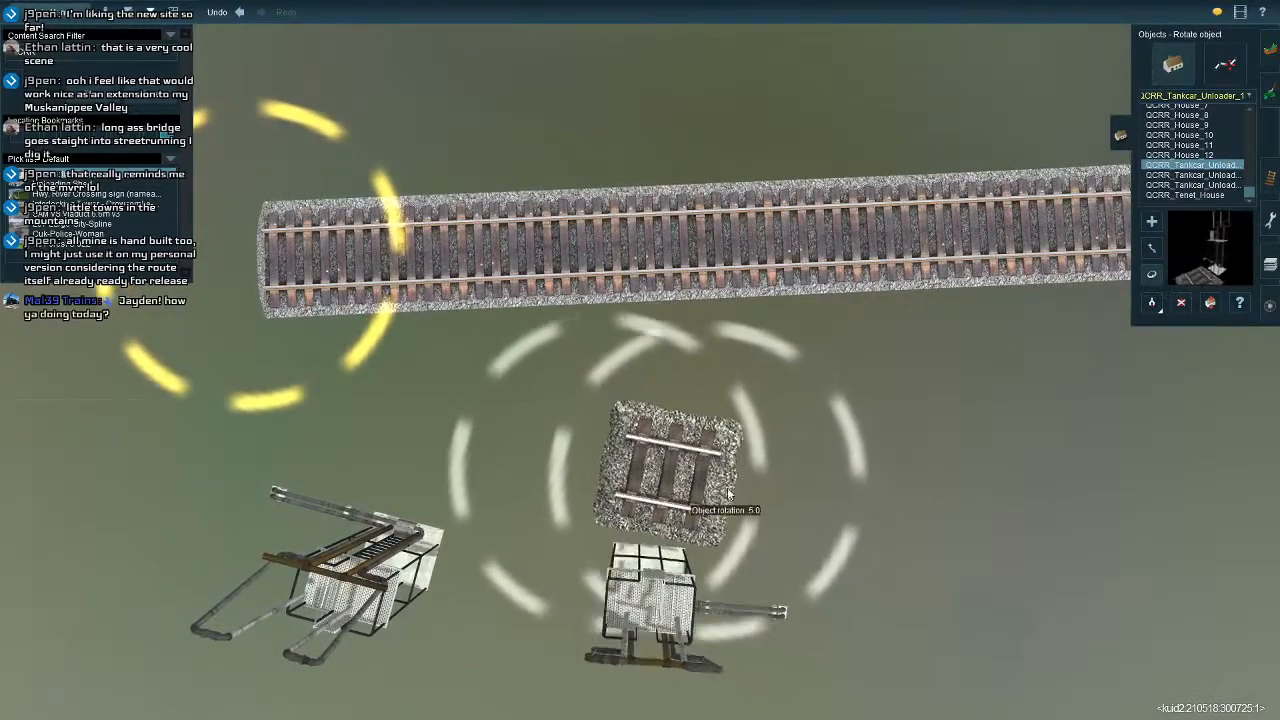
left_click_drag(729, 494, 1003, 368)
left_click(1150, 249)
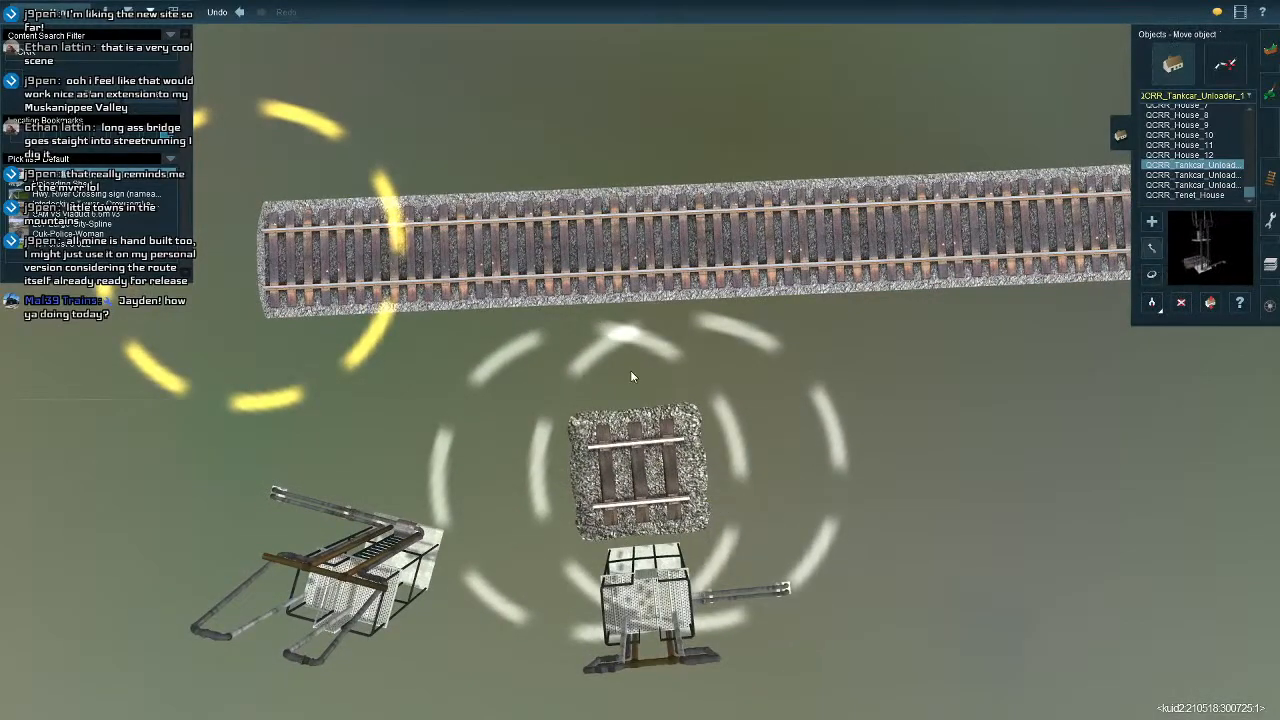
left_click_drag(640, 600, 619, 367)
right_click_drag(588, 382, 668, 355)
scroll(668, 355, "up", 3)
Fine-tune the rotation and position of QCRR_Tankcar_Unloader_1 so its rails line up with the siding's rails.
left_click(1150, 274)
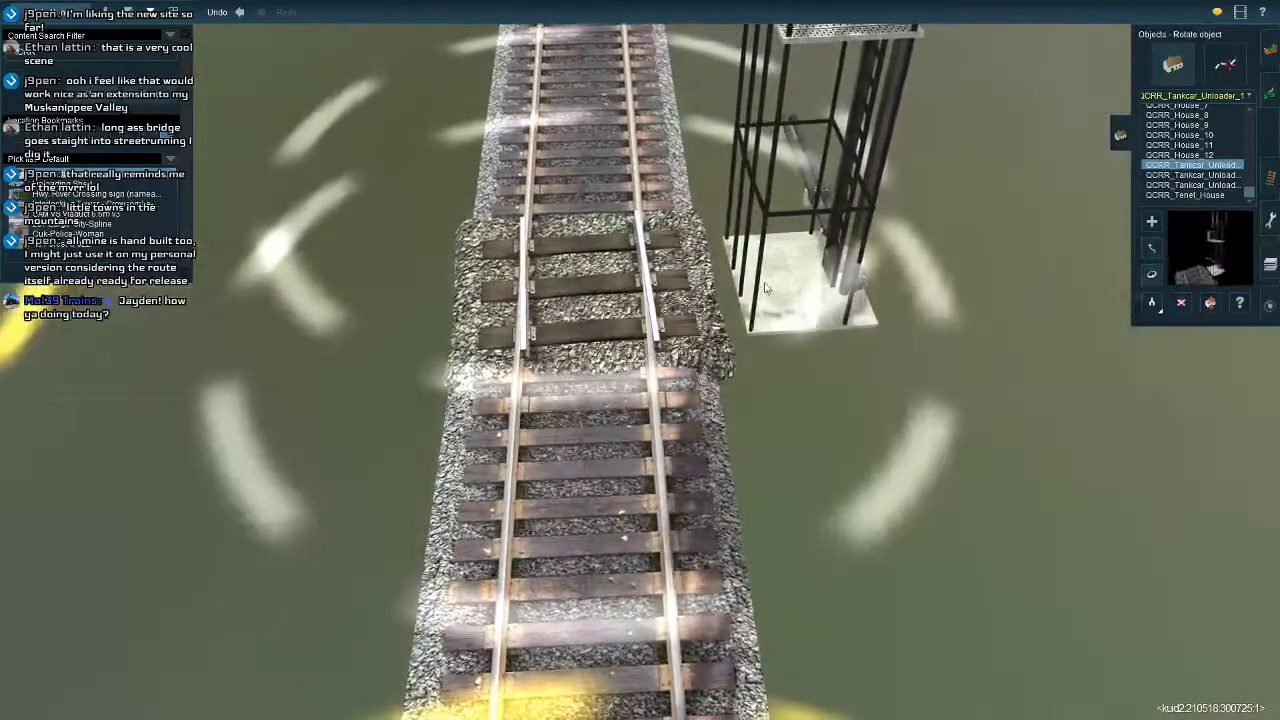
left_click_drag(766, 291, 749, 291)
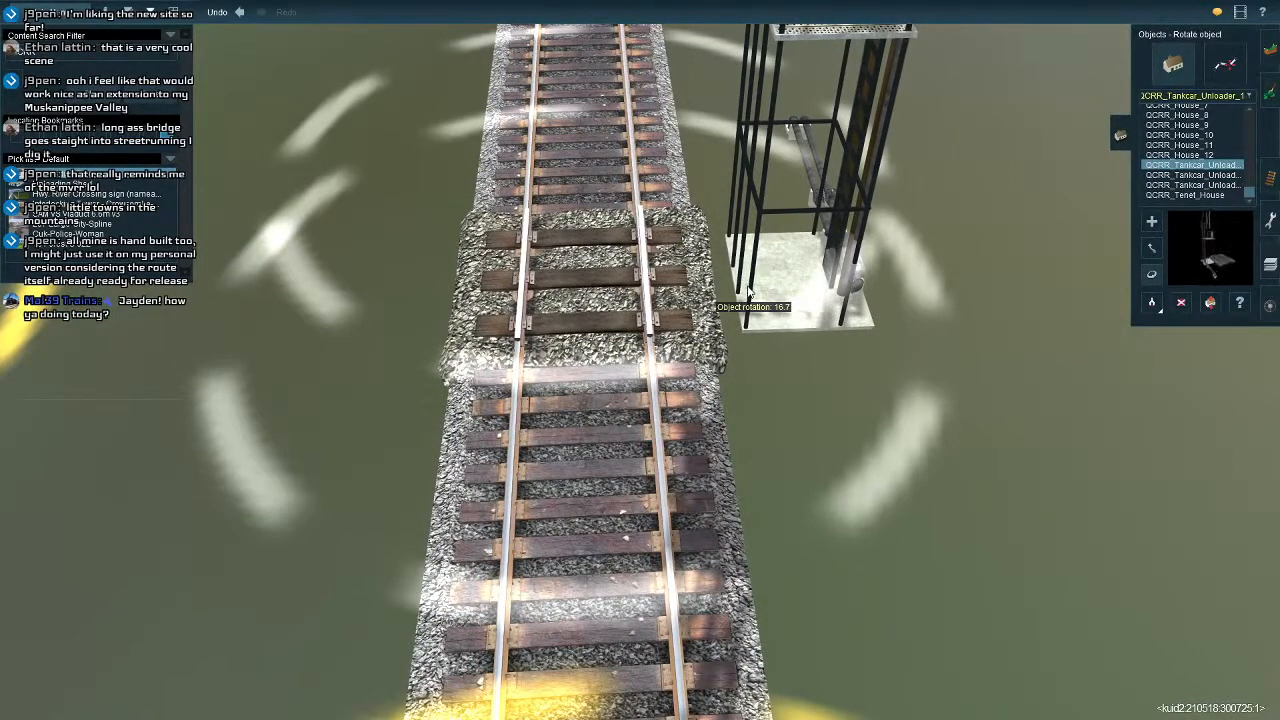
left_click(1153, 248)
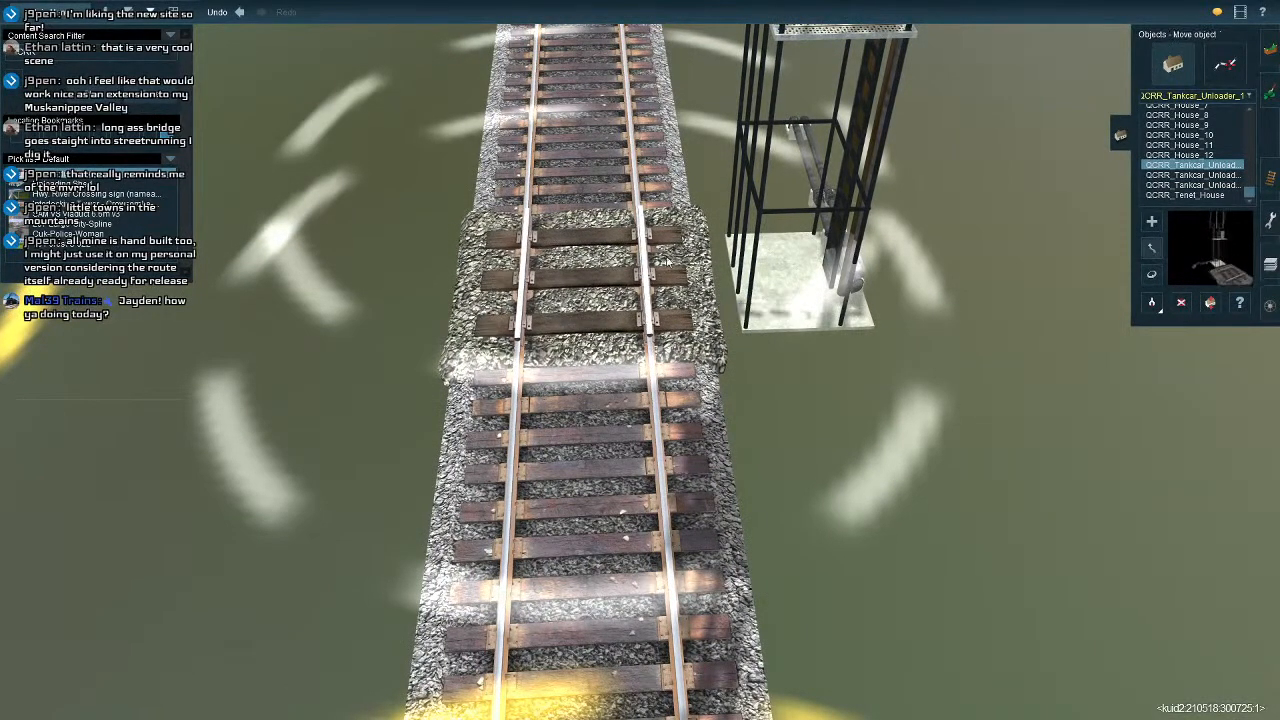
left_click_drag(584, 291, 581, 292)
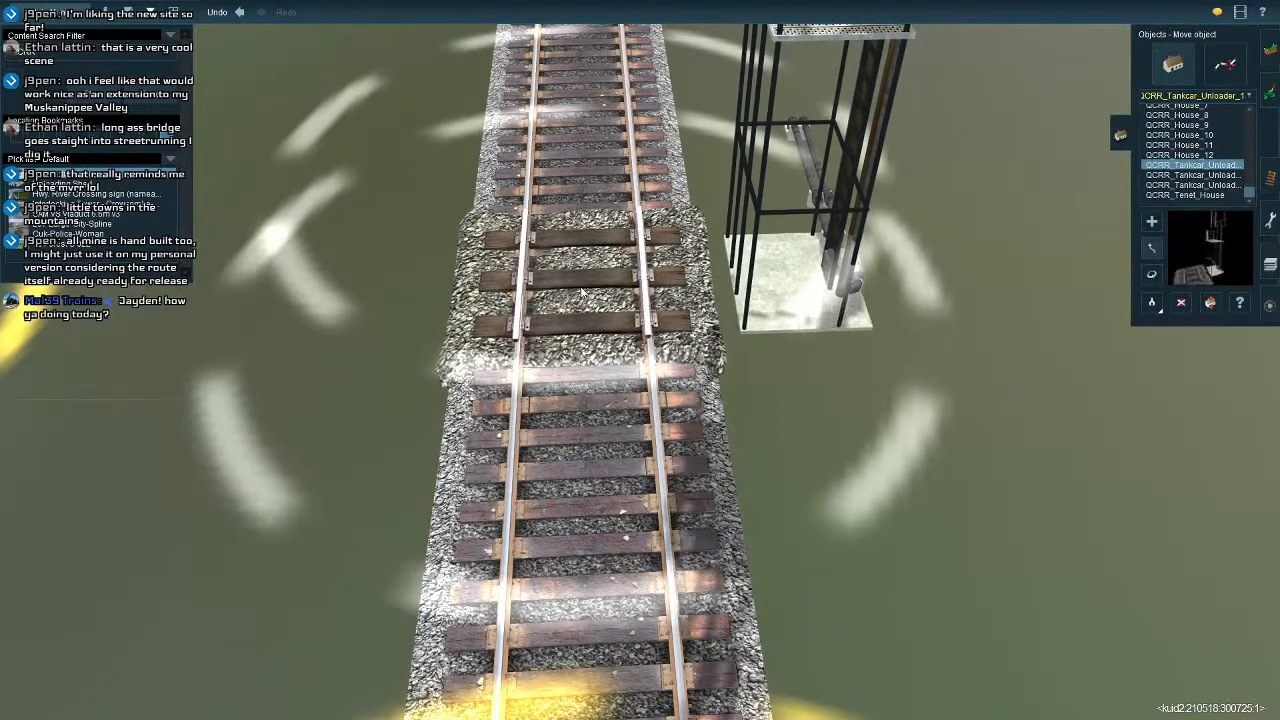
left_click(1152, 275)
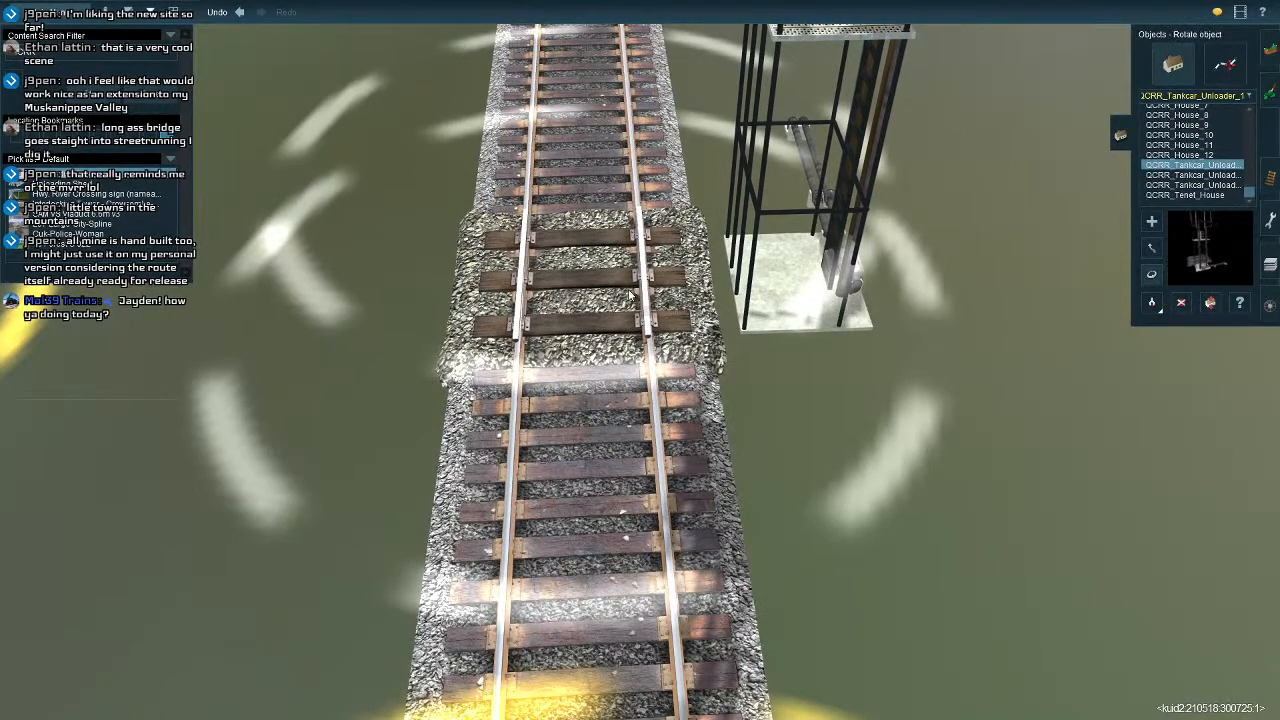
left_click_drag(630, 295, 585, 306)
Rotate the other unloader tower parallel to the siding and move it close to QCRR_Tankcar_Unloader_1.
scroll(585, 306, "down", 2)
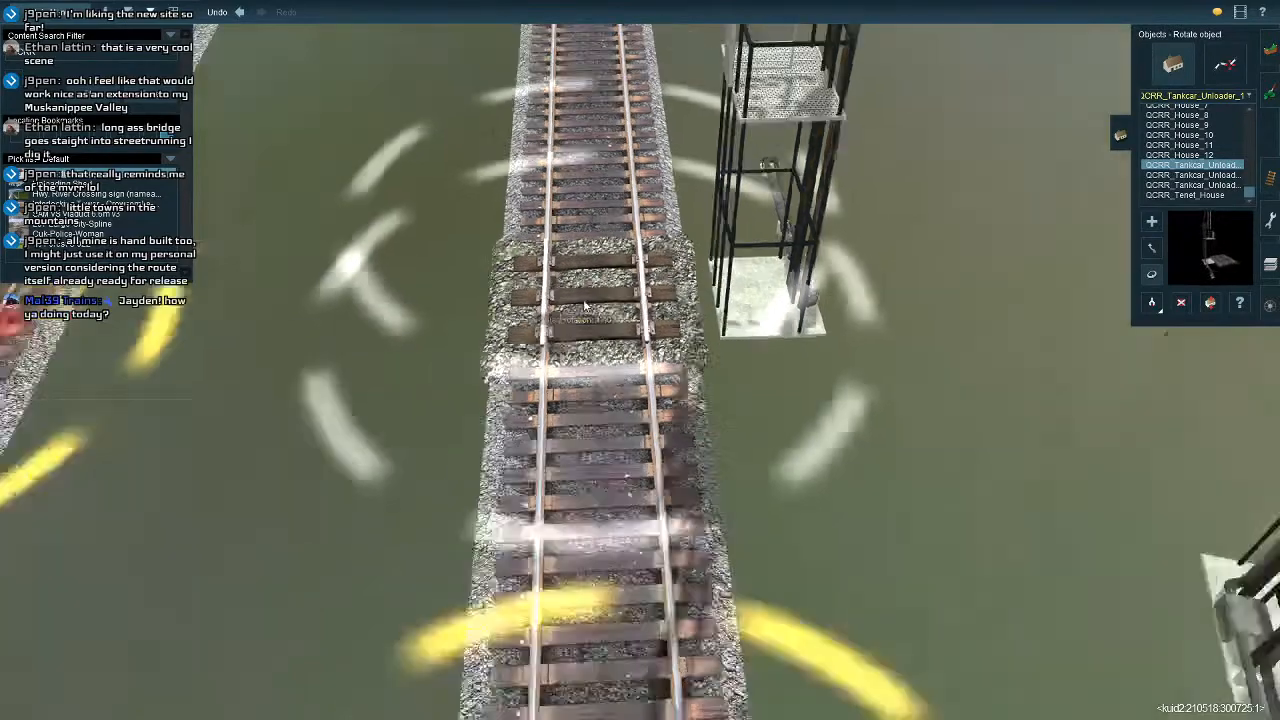
scroll(584, 301, "down", 5)
key("Left")
key("Right")
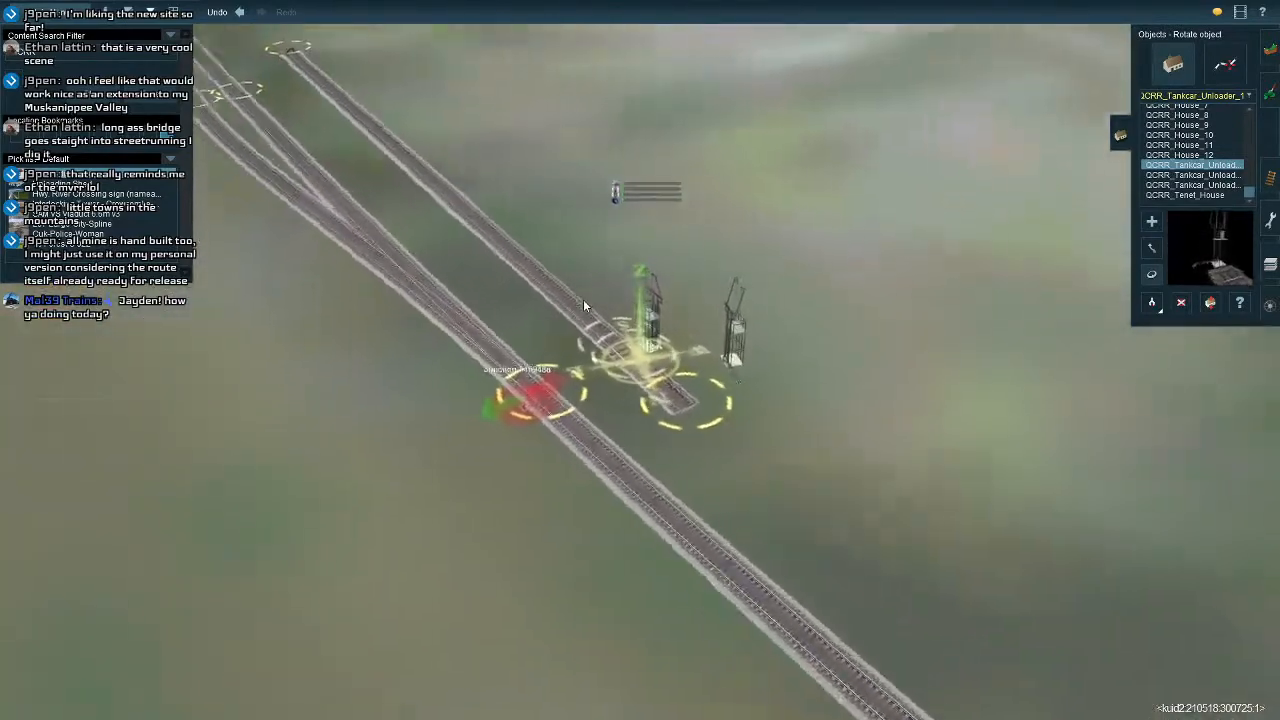
right_click(576, 304)
key("Left")
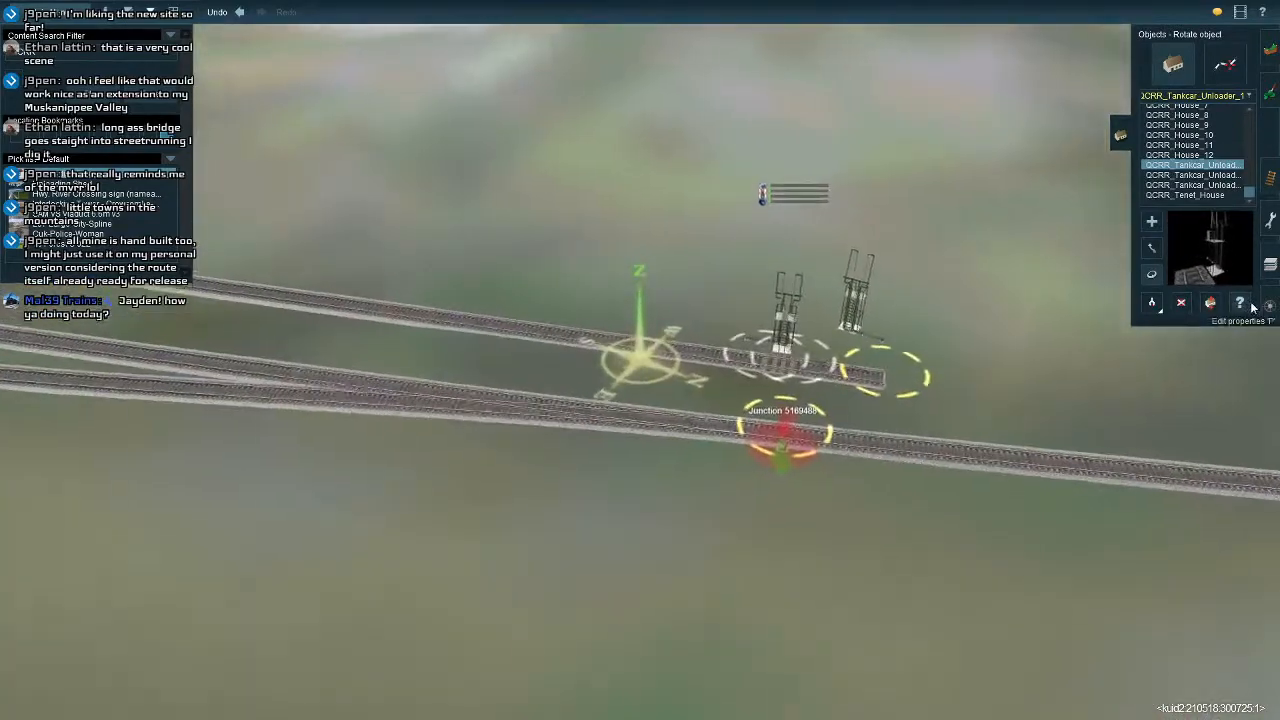
left_click(1249, 305)
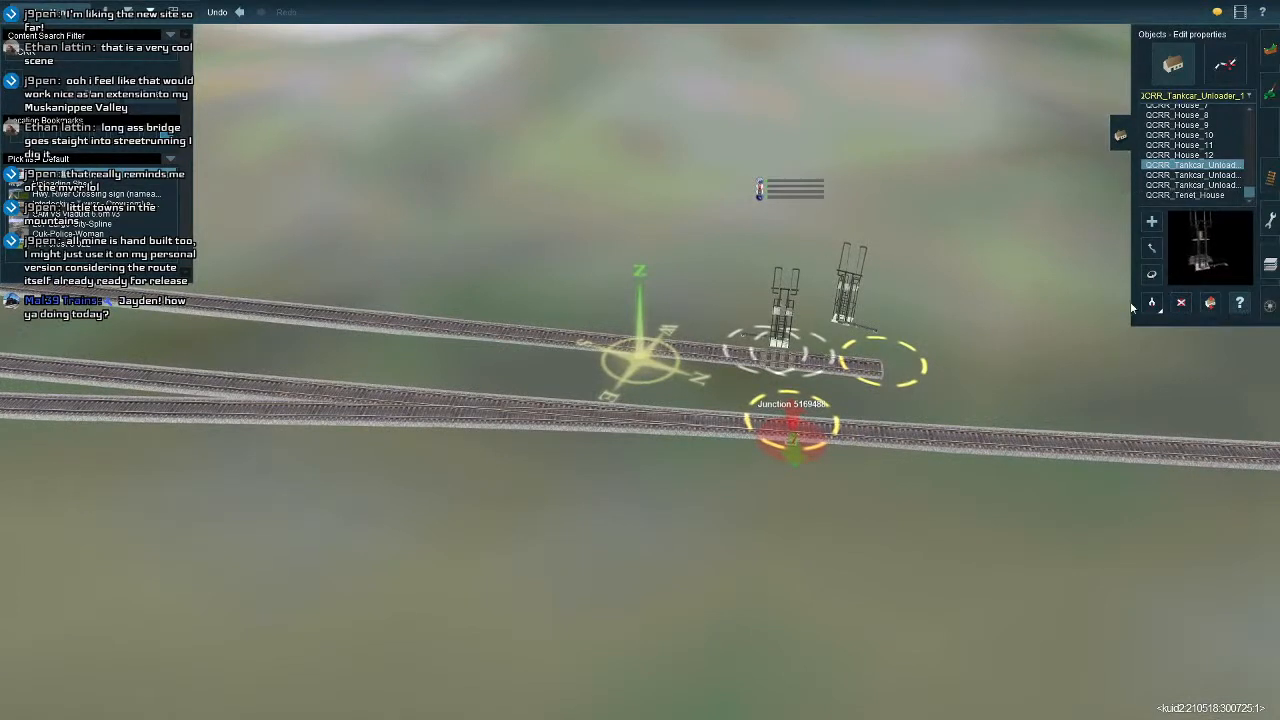
key("g")
key("a")
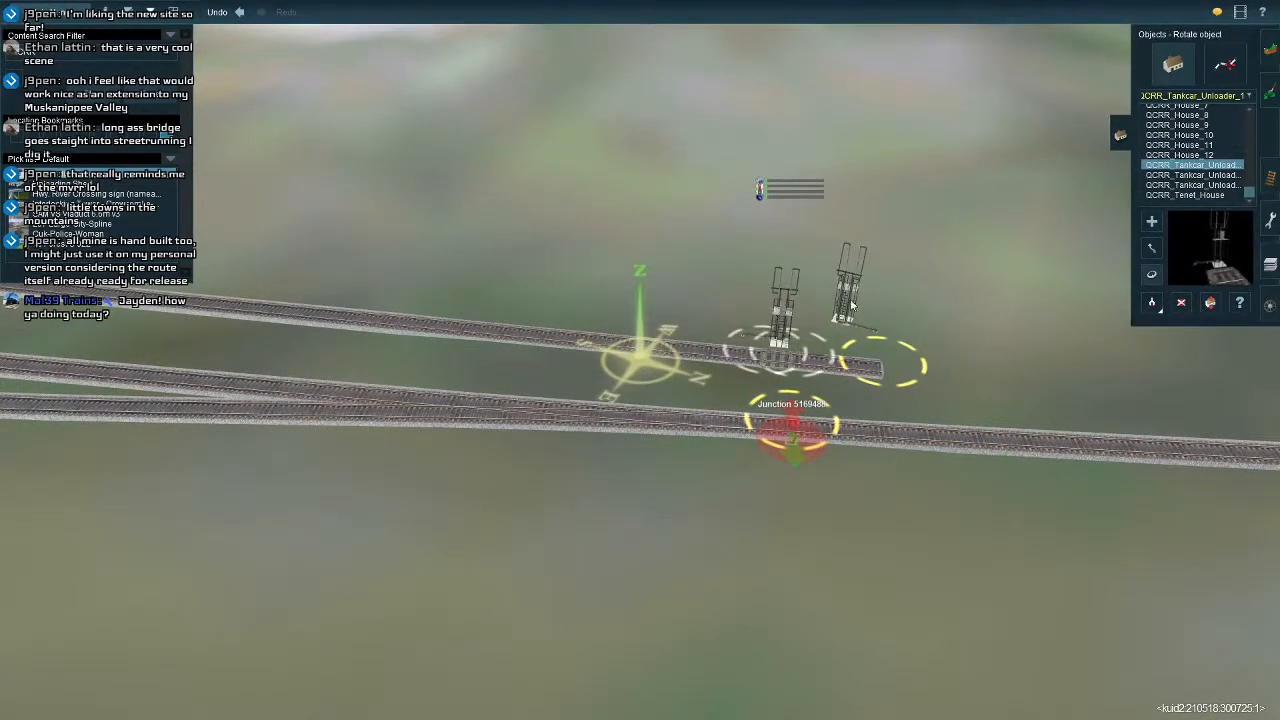
mouse_move(851, 305)
left_mouse_down()
mouse_move(1019, 298)
mouse_move(883, 300)
mouse_move(902, 294)
mouse_move(838, 312)
left_mouse_up()
right_click(805, 325)
key("Left")
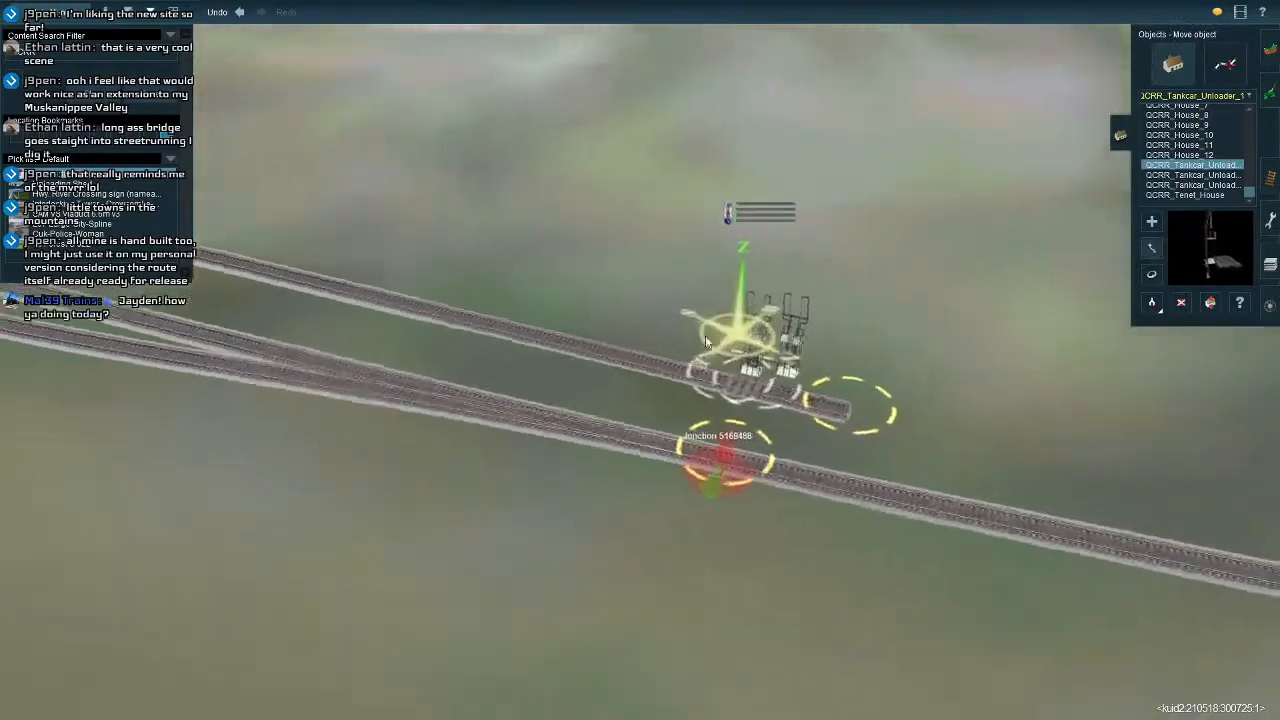
Move the separate unloader tower exactly over the tower of QCRR_Tankcar_Unloader_1 beside the siding.
scroll(690, 345, "up", 4)
right_click(576, 408)
scroll(576, 408, "up", 3)
left_click_drag(805, 585, 620, 506)
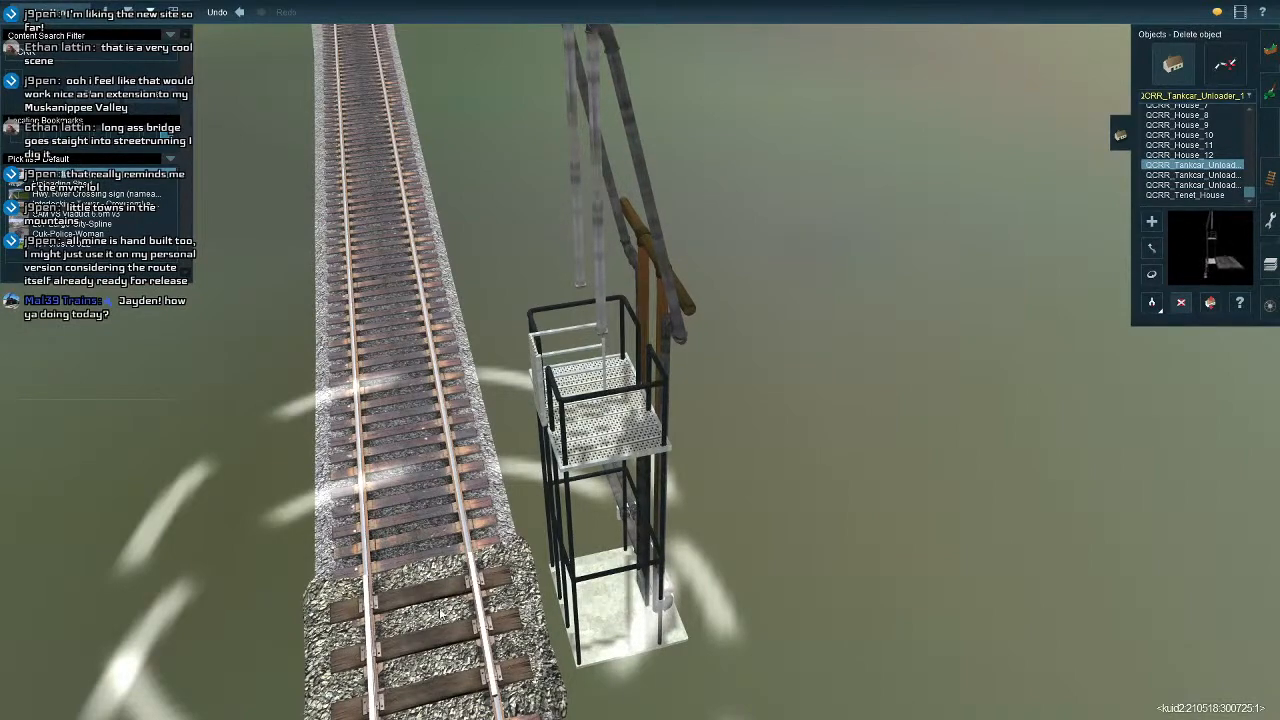
Move QCRR_Tankcar_Unloader_1 with its track piece off the siding onto open ground, leaving the separate tower beside the track.
right_click_drag(440, 613, 563, 457)
scroll(563, 457, "down", 4)
left_click(1151, 248)
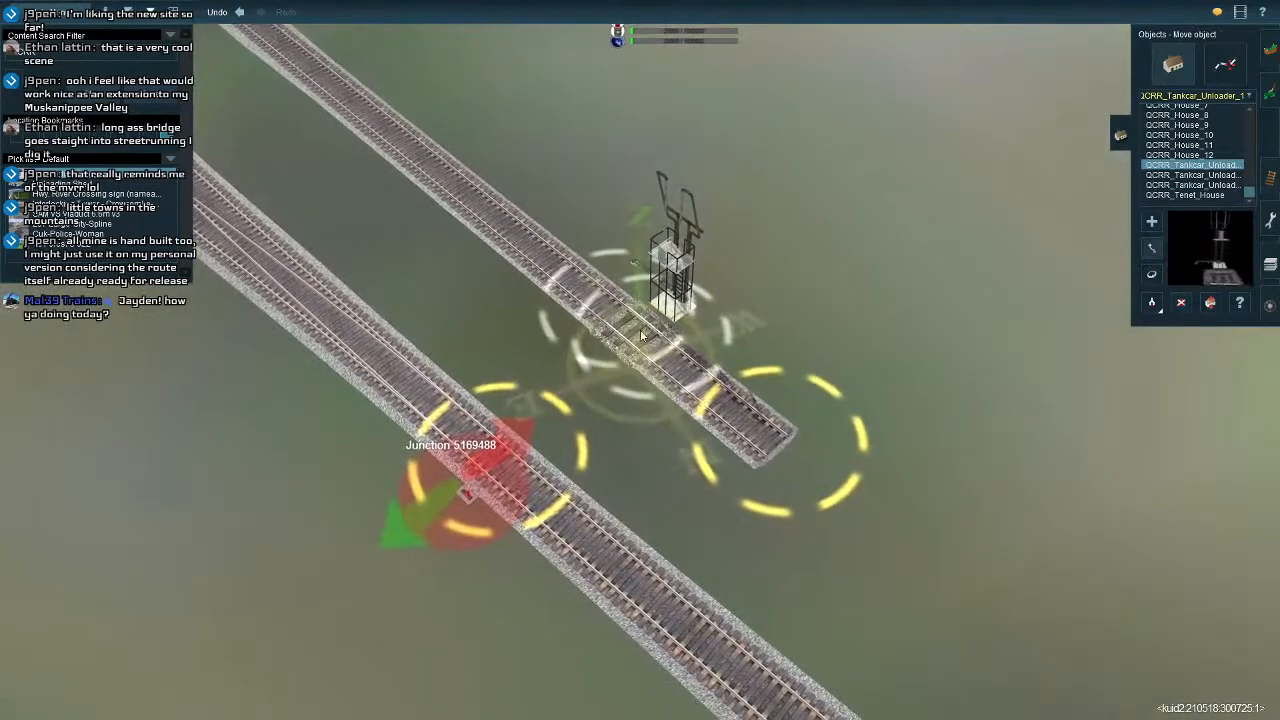
left_click_drag(642, 335, 502, 108)
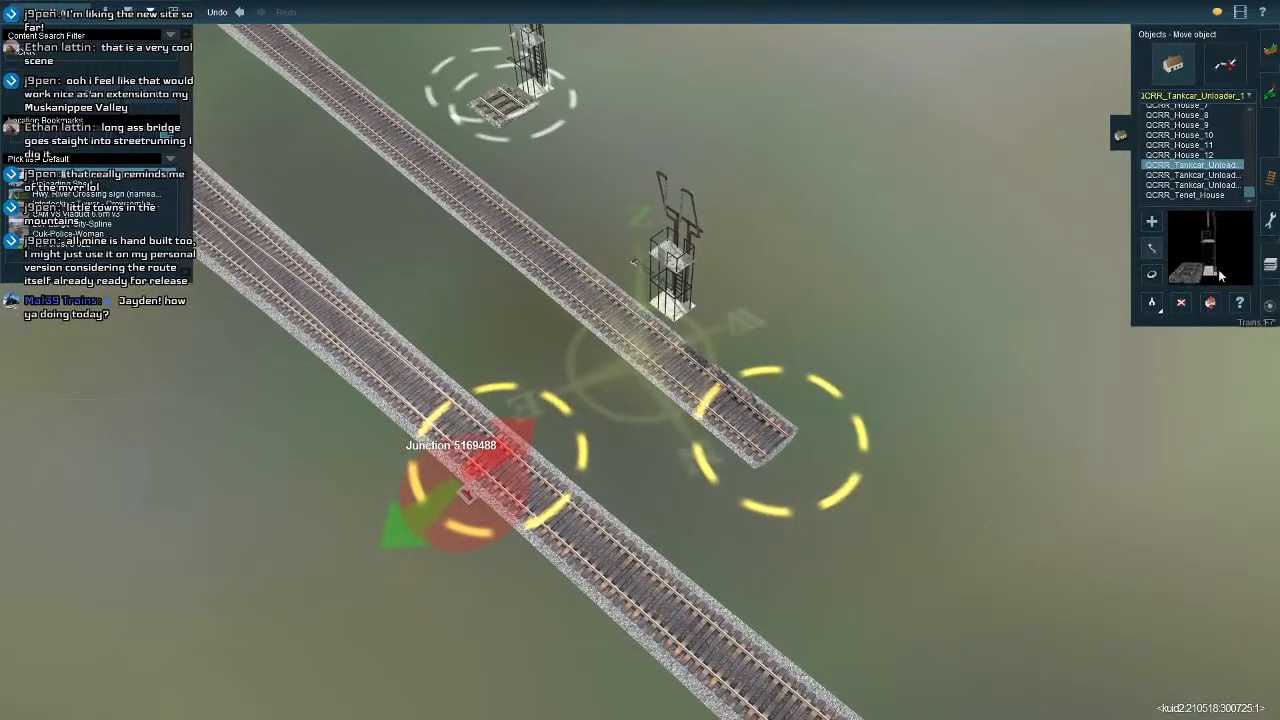
Extend the siding beyond its open end with a new length of P25 USA 5 track.
left_click(1268, 177)
right_click_drag(940, 575, 627, 390)
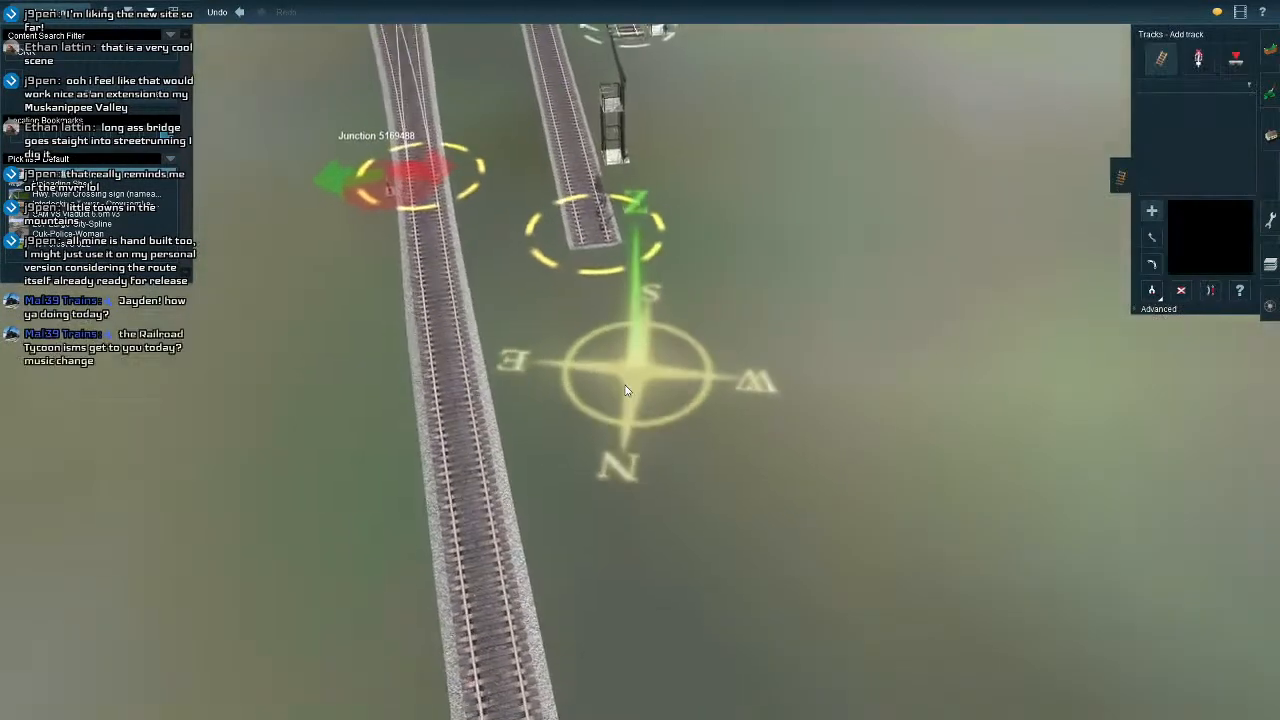
key("Down")
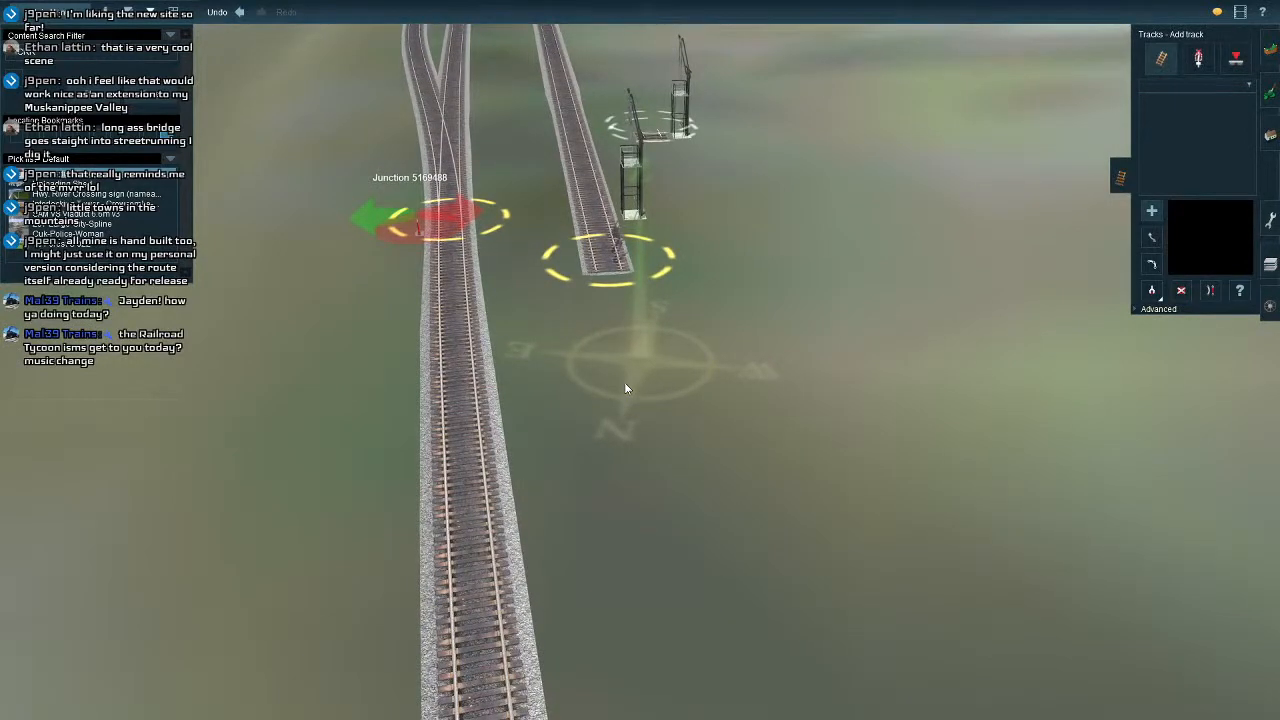
right_click(587, 314)
key("Left")
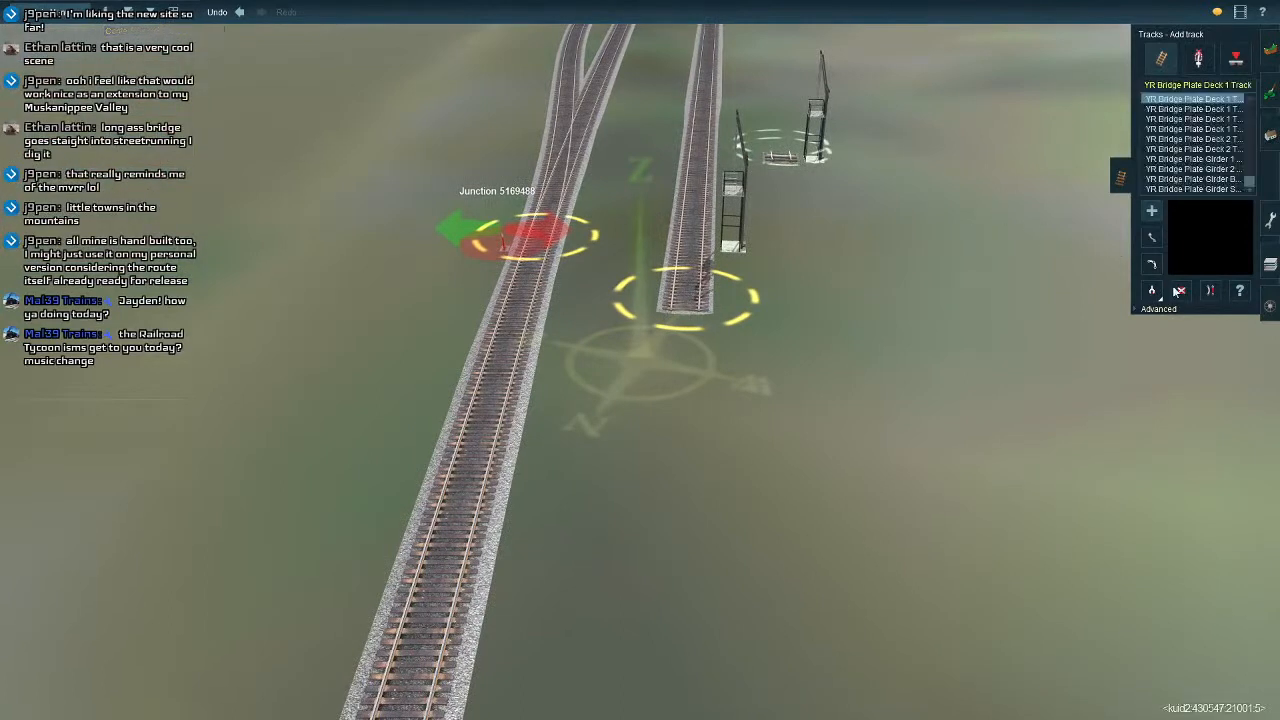
left_click(709, 273)
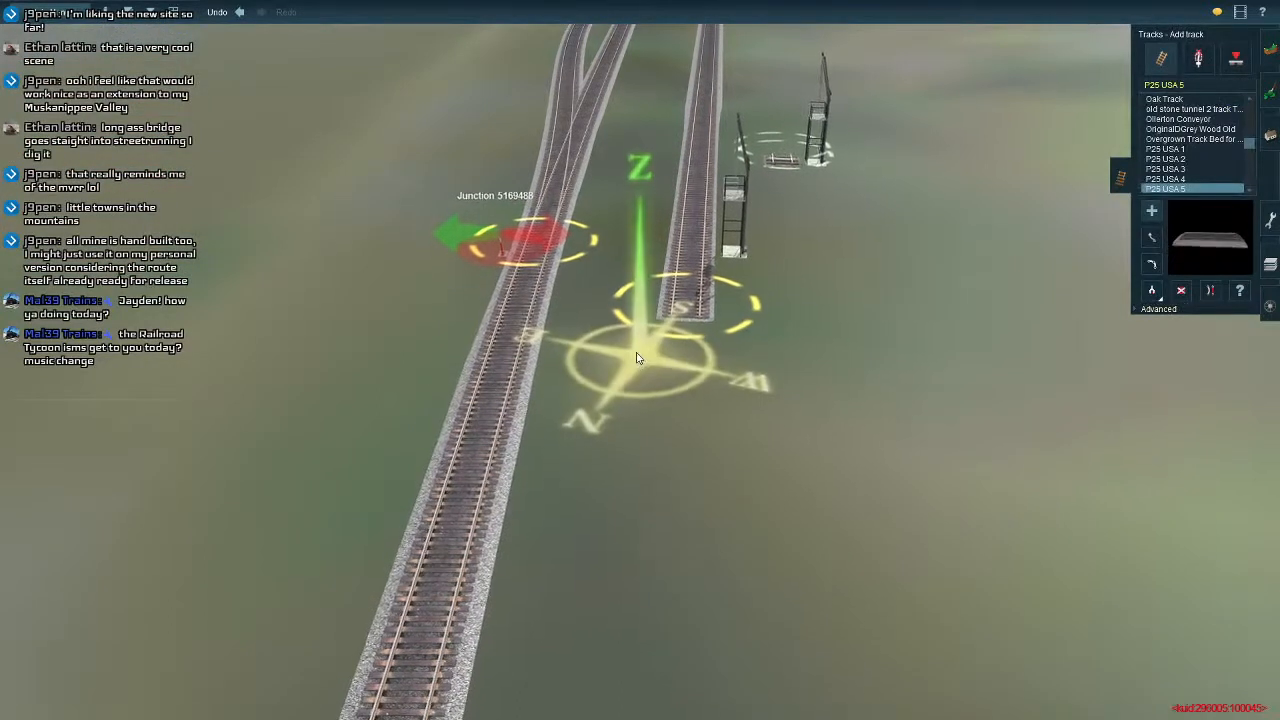
key("Right")
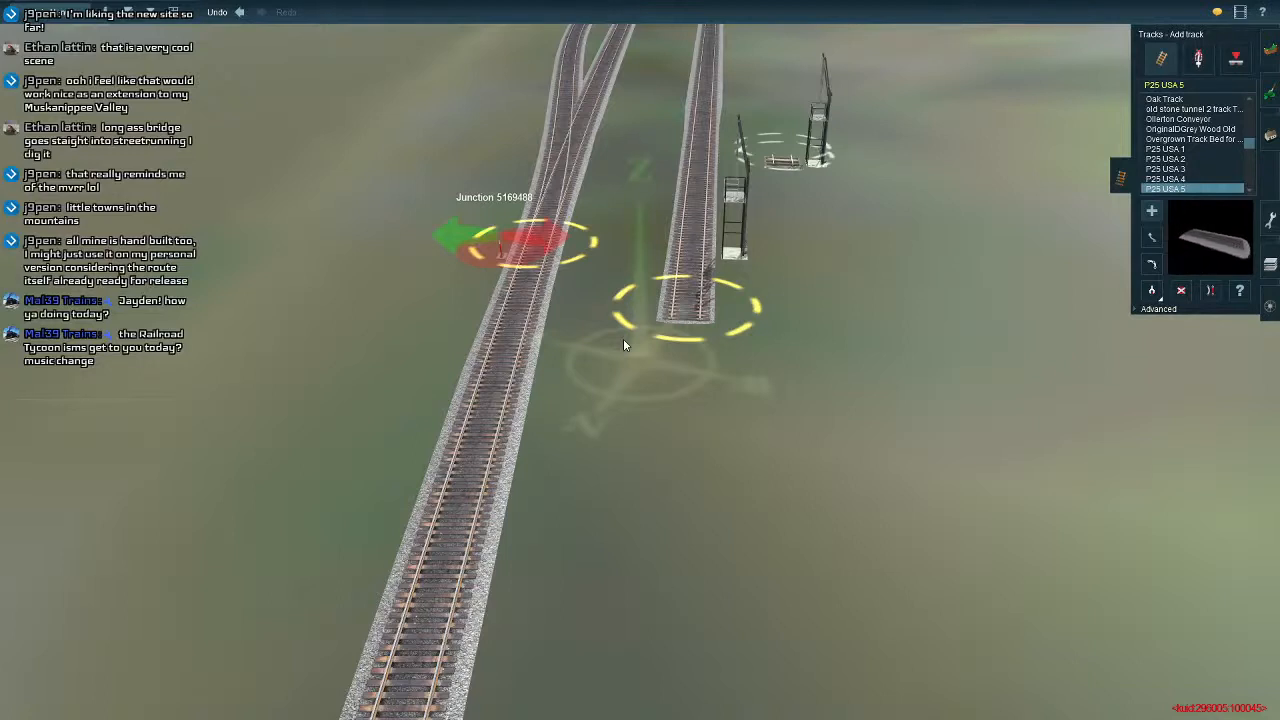
left_click(1154, 241)
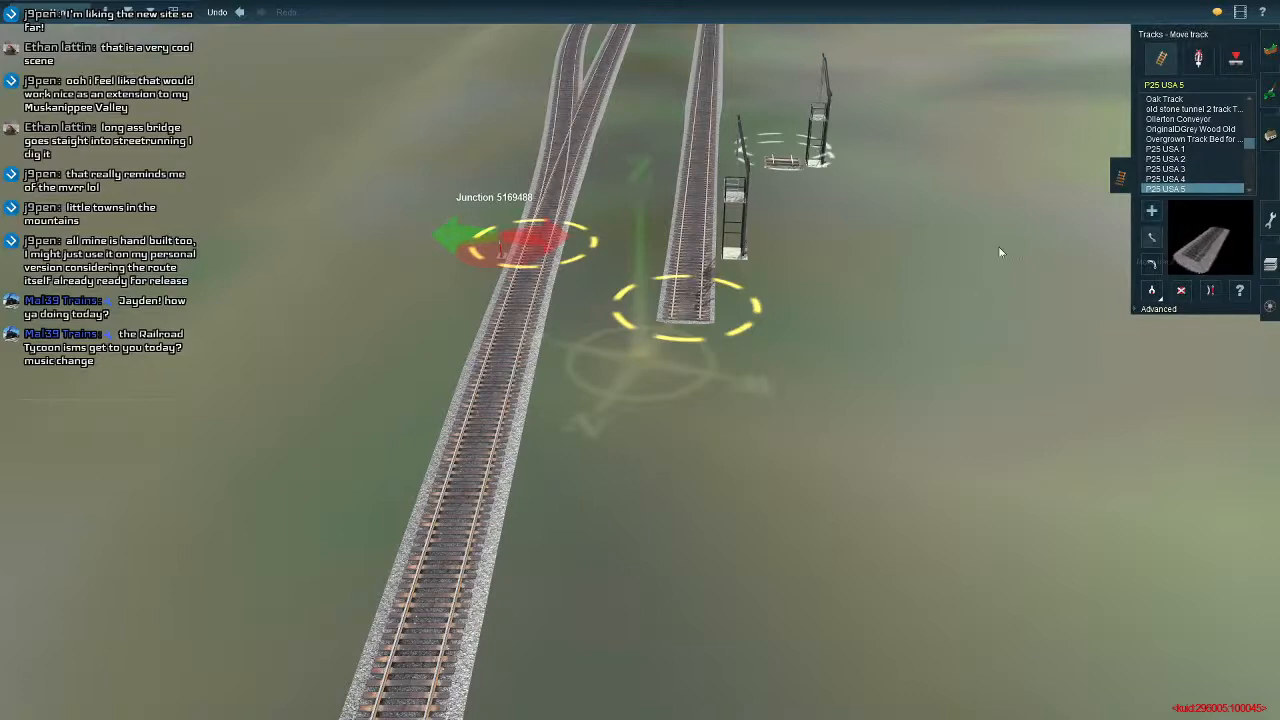
left_click(1149, 218)
left_click_drag(685, 312, 631, 422)
right_click(658, 322)
key("Left")
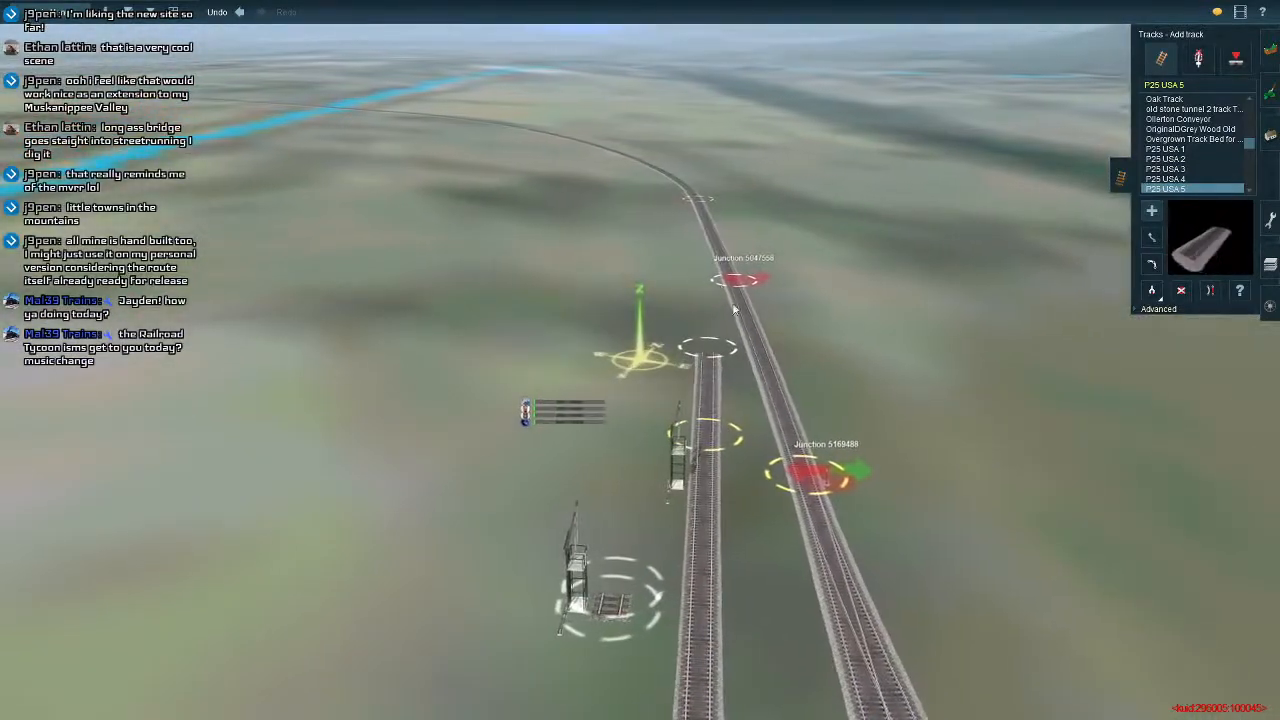
Examine the extended siding, the nearby junctions and both unloader towers from several sides.
left_click(1197, 62)
left_click(1181, 290)
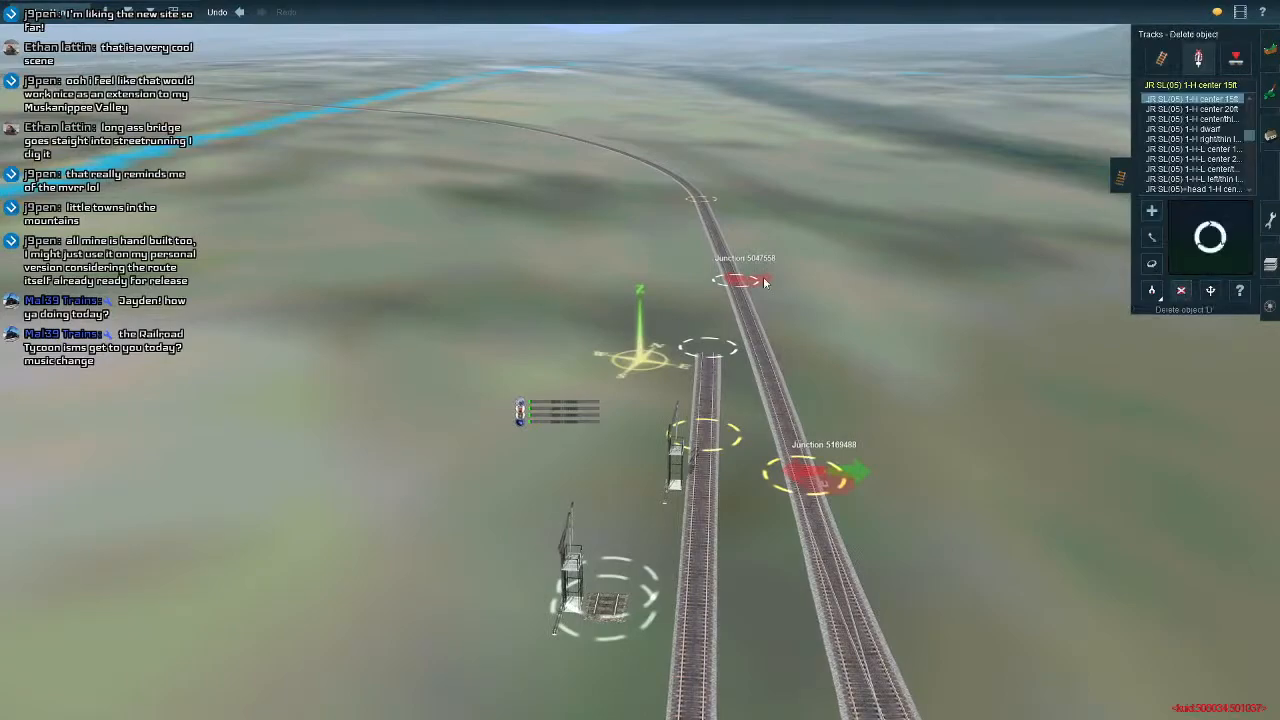
right_click(676, 482)
key("Left")
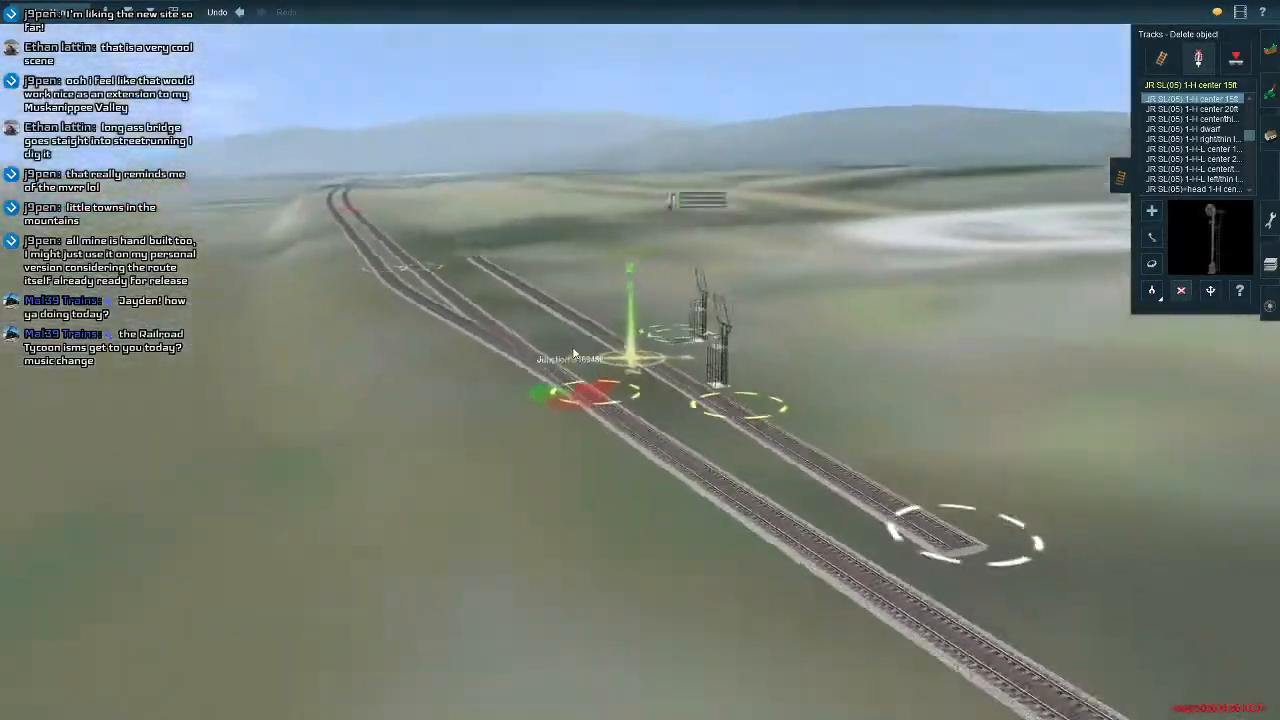
key("Left")
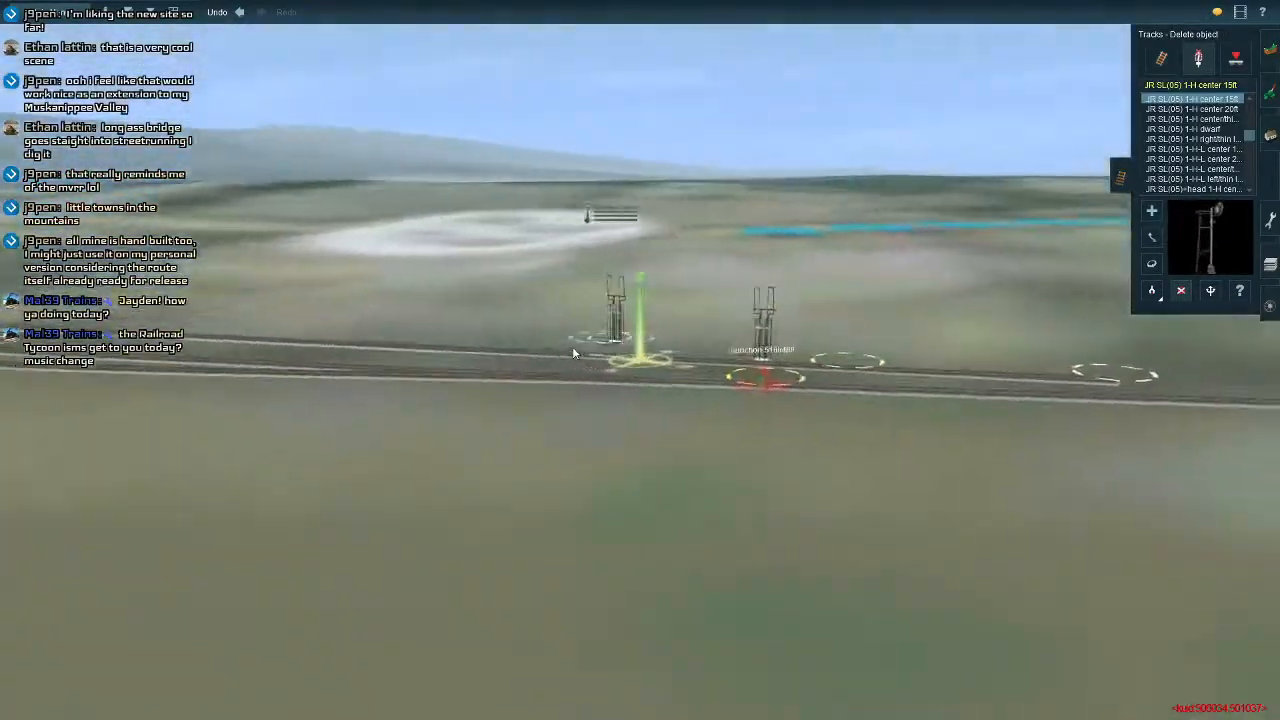
key("Down")
key("Up")
key("Right")
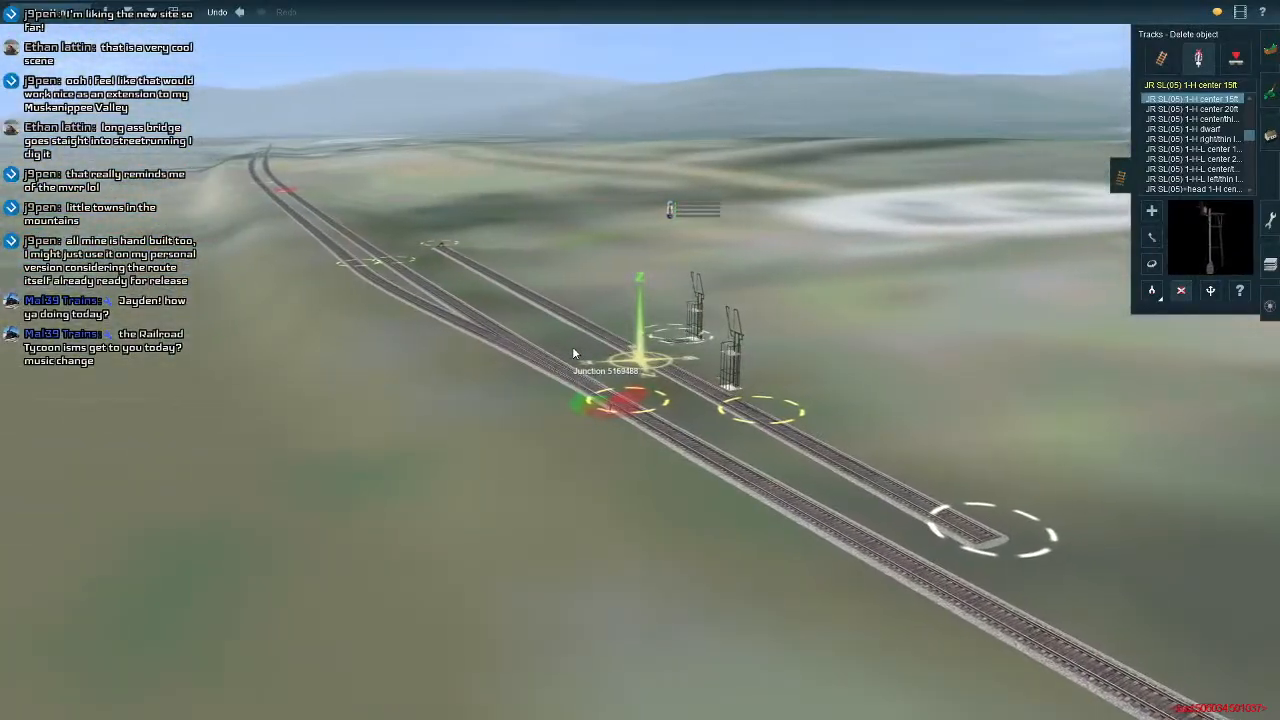
key("Right")
key("Right")
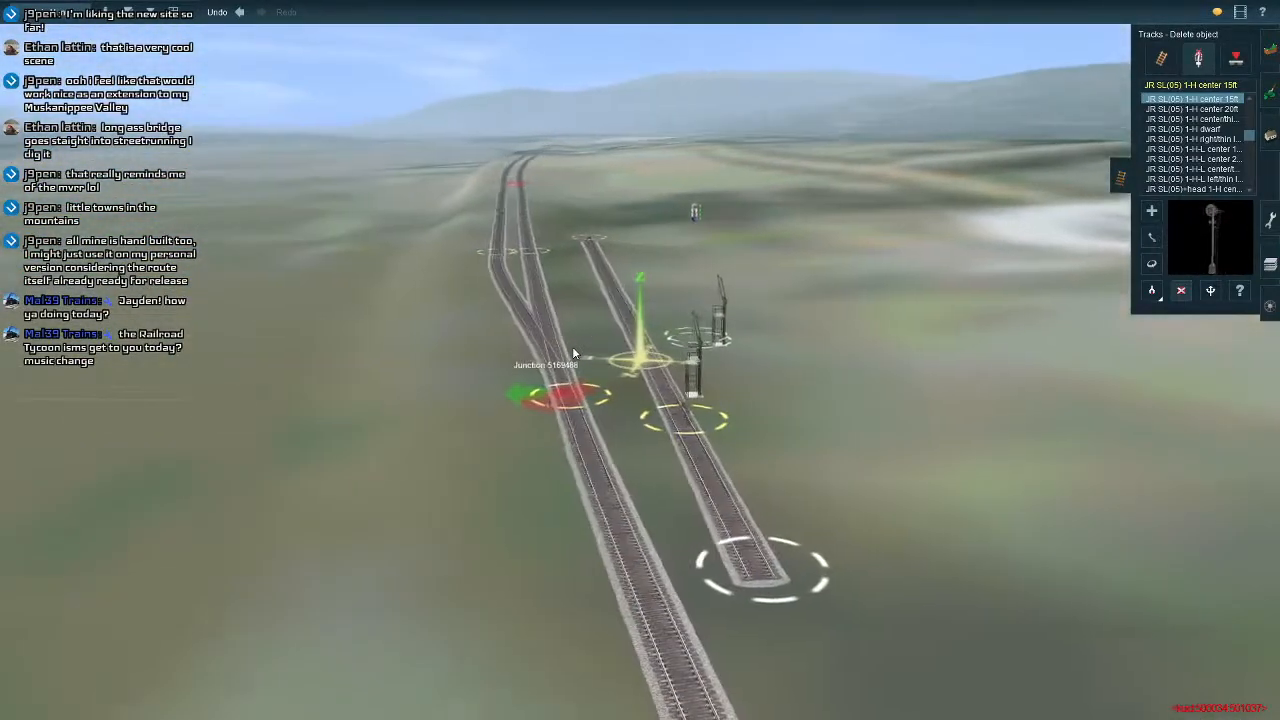
key("Down")
key("Right")
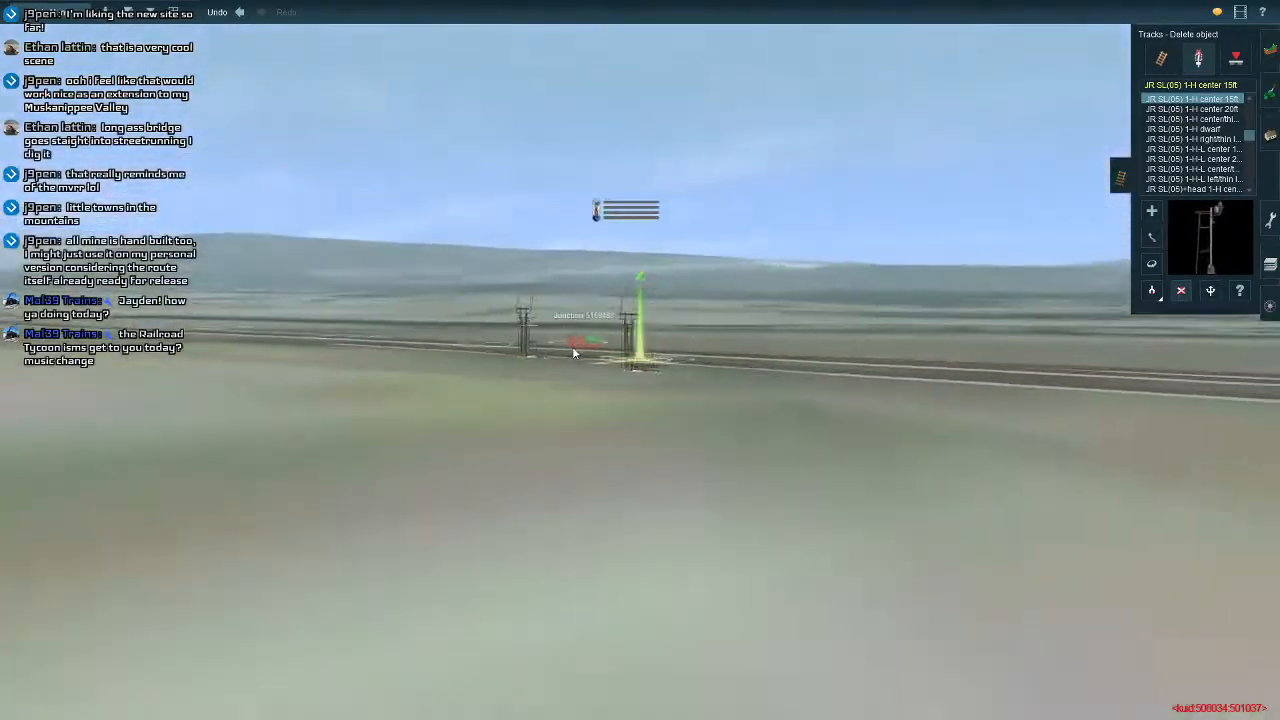
key("Up")
key("Right")
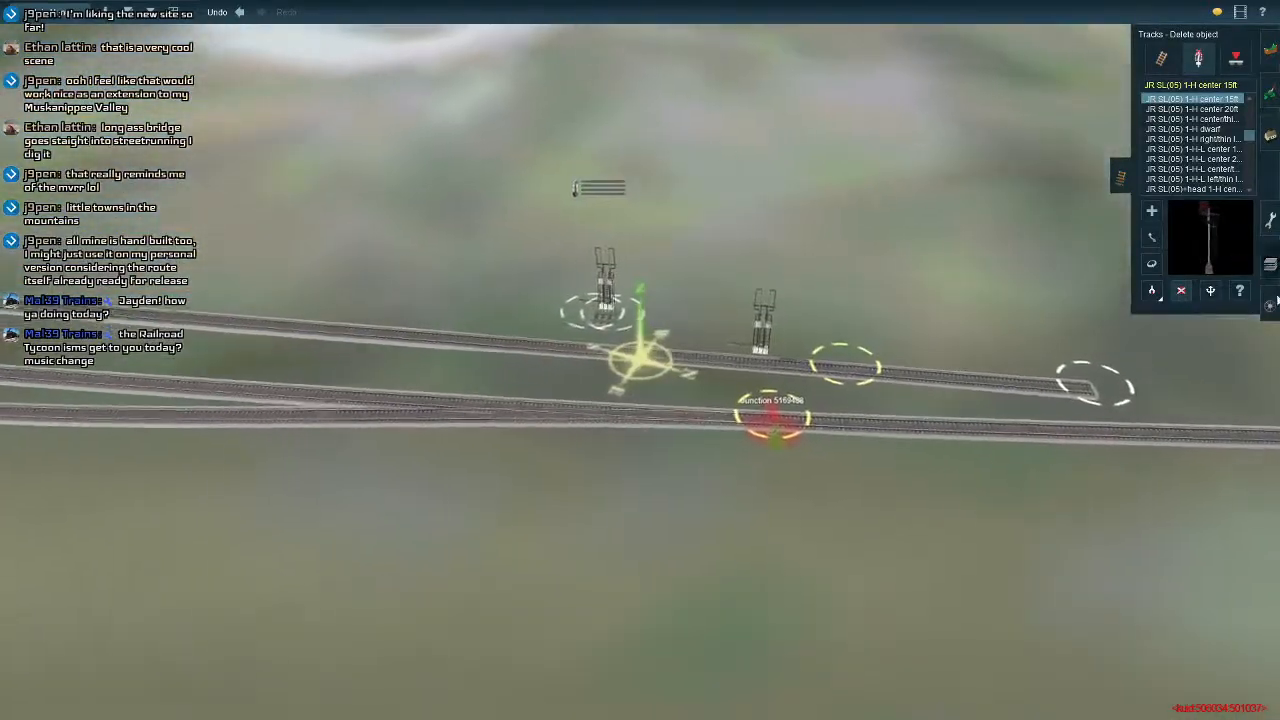
Place a string of six UTLX 23000 gal Funnel-Flow tank cars along the siding beside the unloader towers.
left_click(1270, 305)
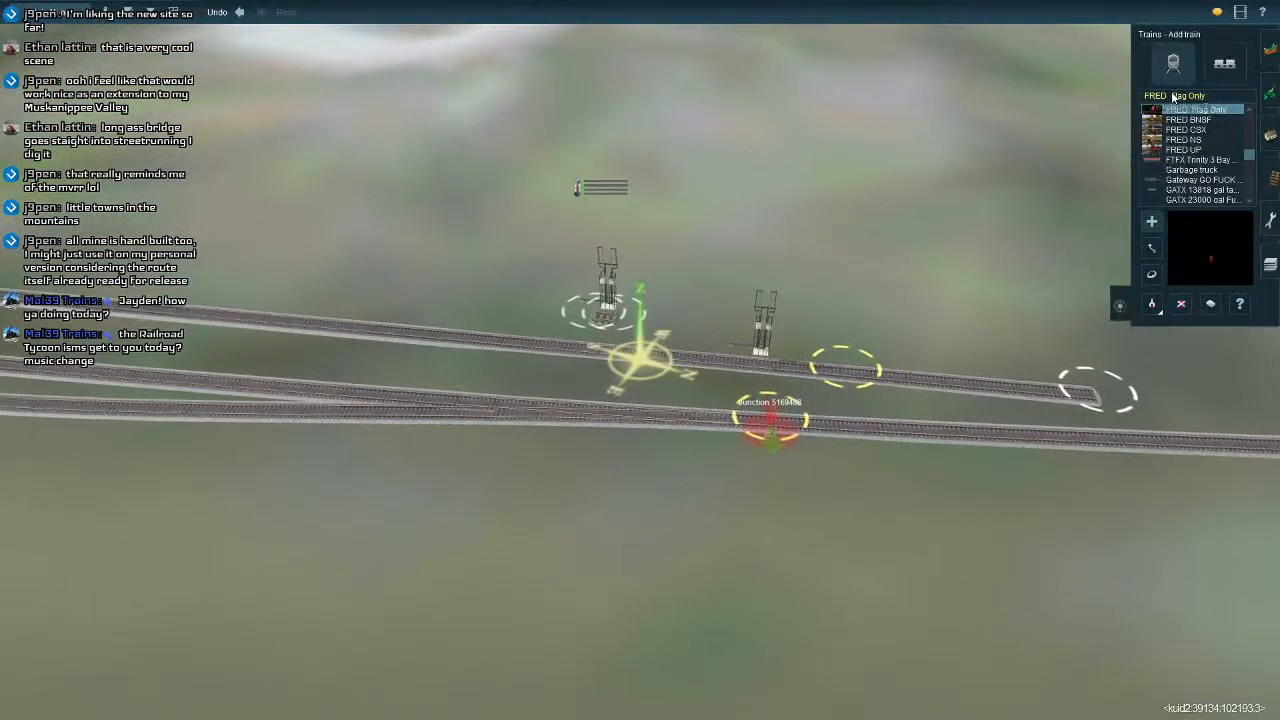
key("Right")
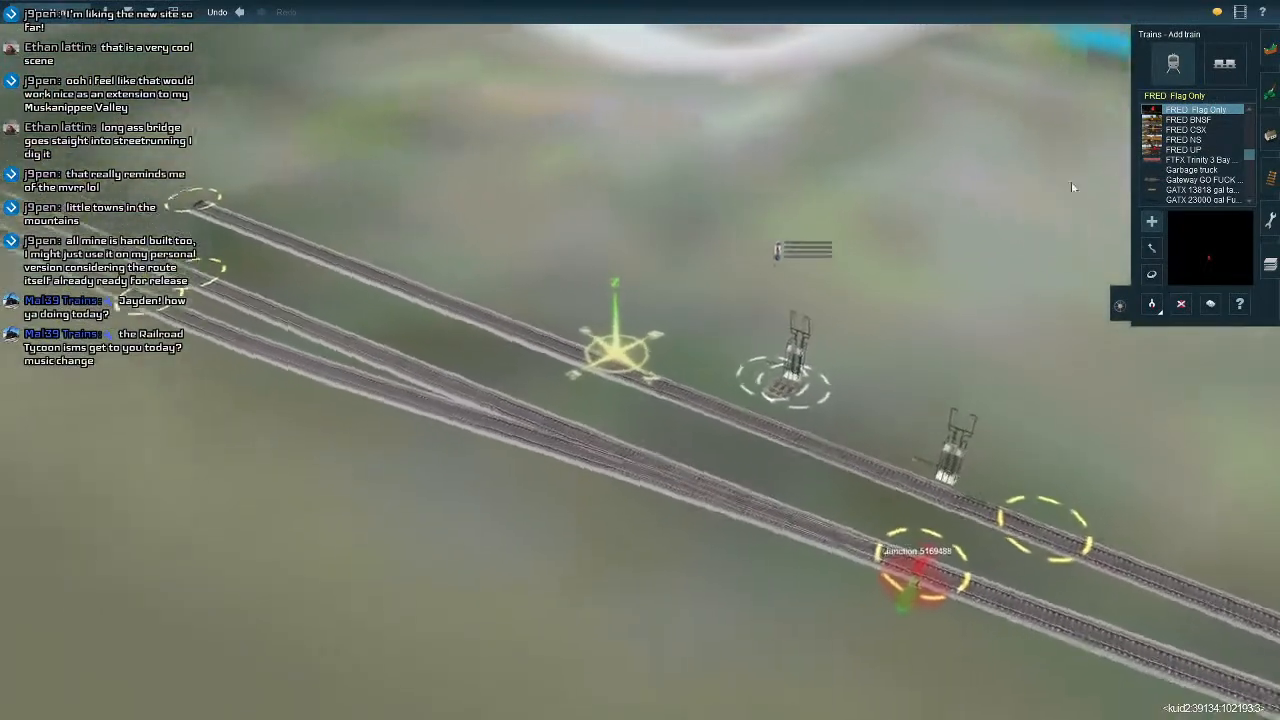
scroll(1220, 160, "down", 15)
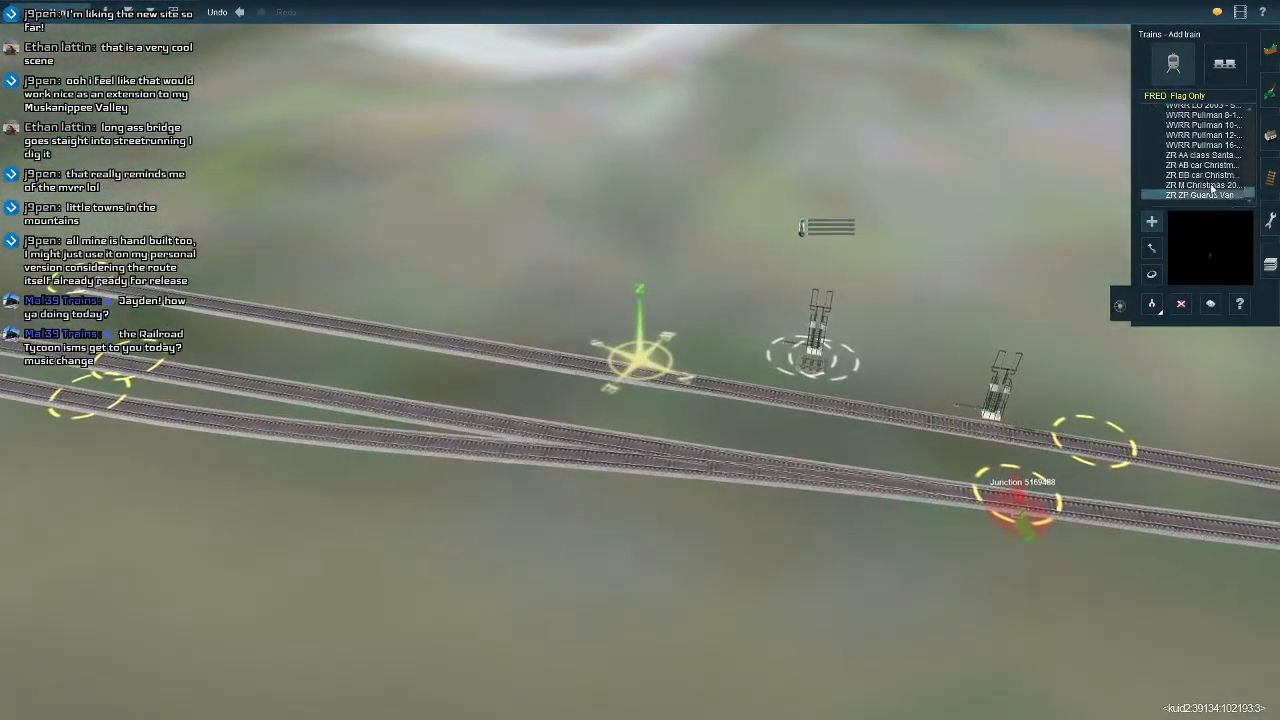
scroll(1199, 181, "up", 5)
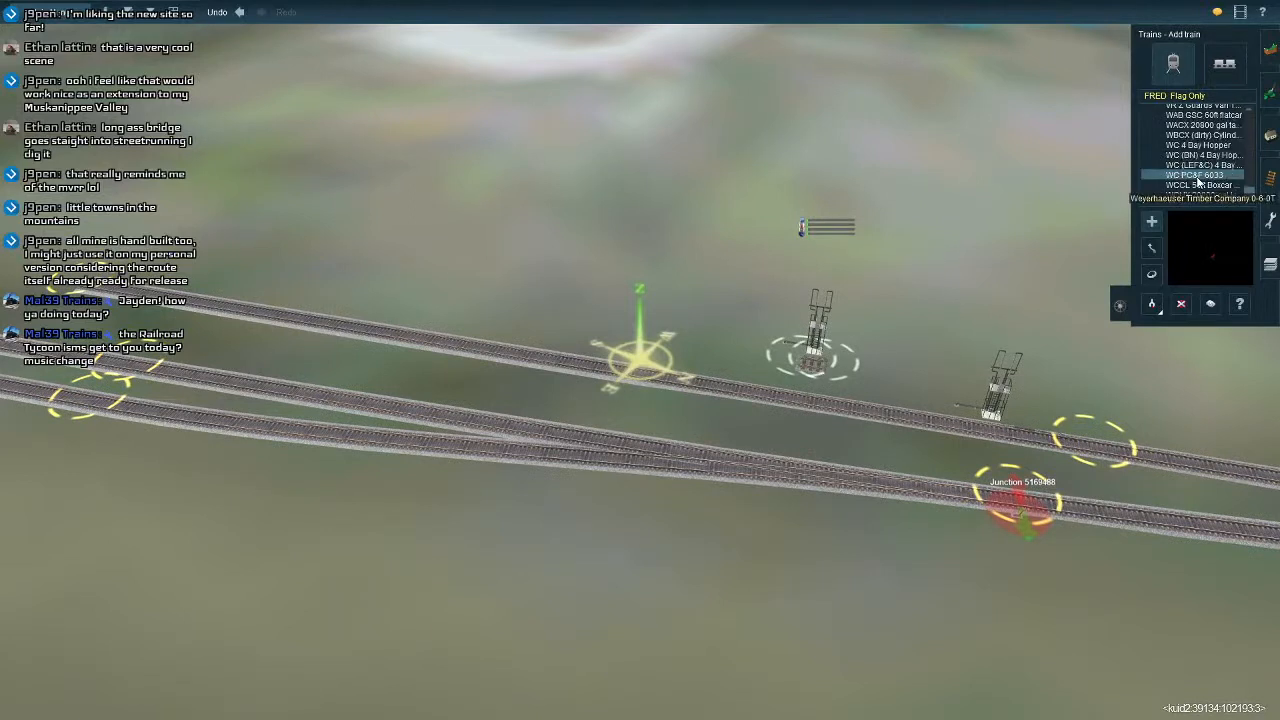
scroll(1198, 181, "up", 6)
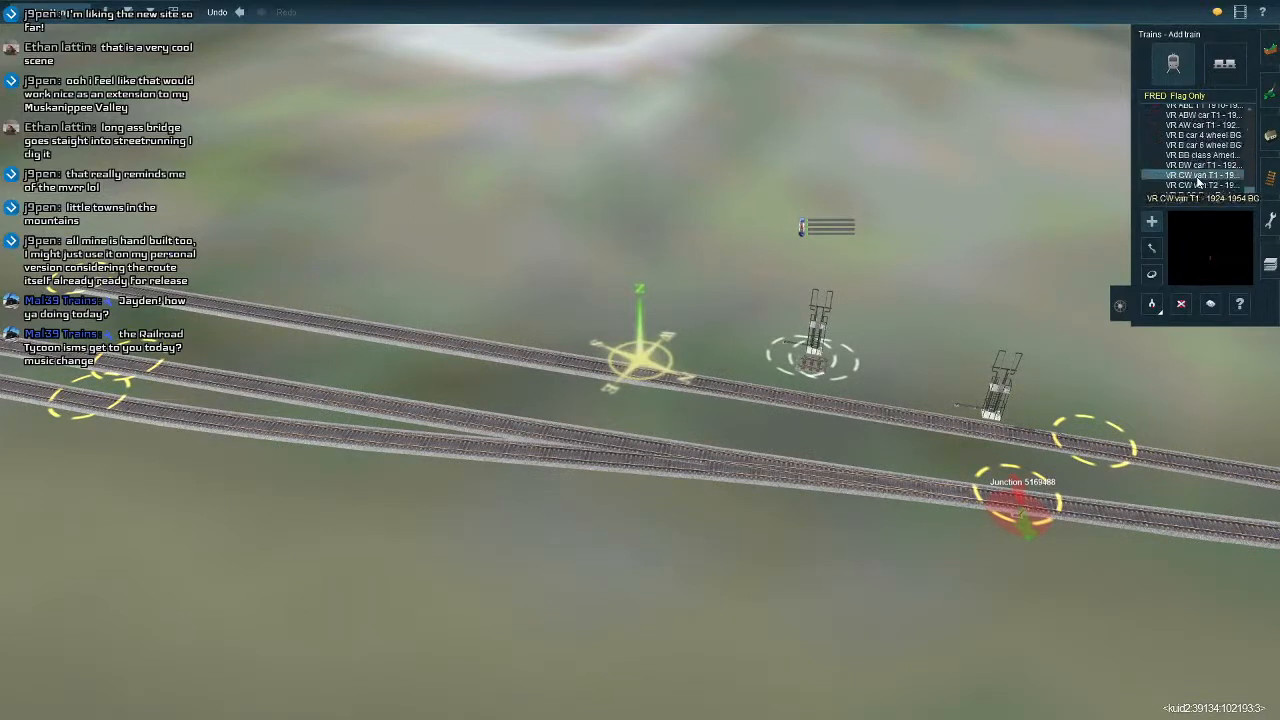
scroll(1194, 180, "down", 3)
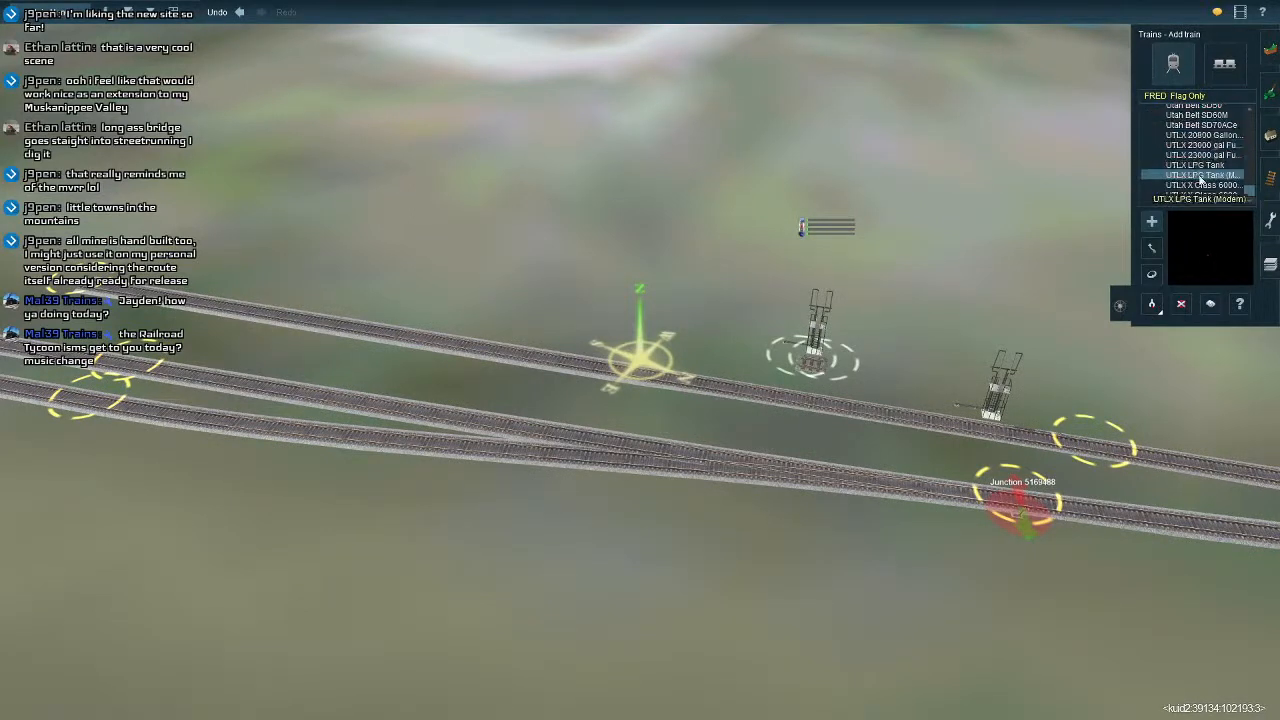
left_click(1200, 145)
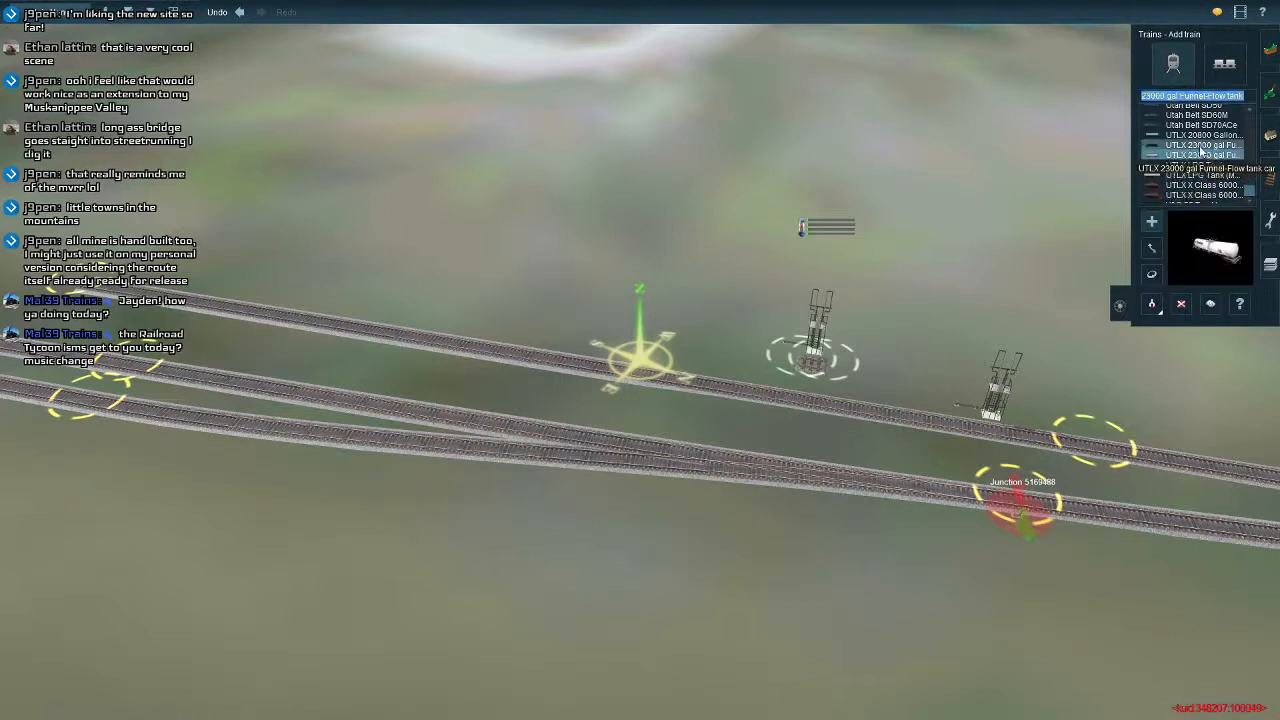
left_click(990, 428)
left_click(826, 401)
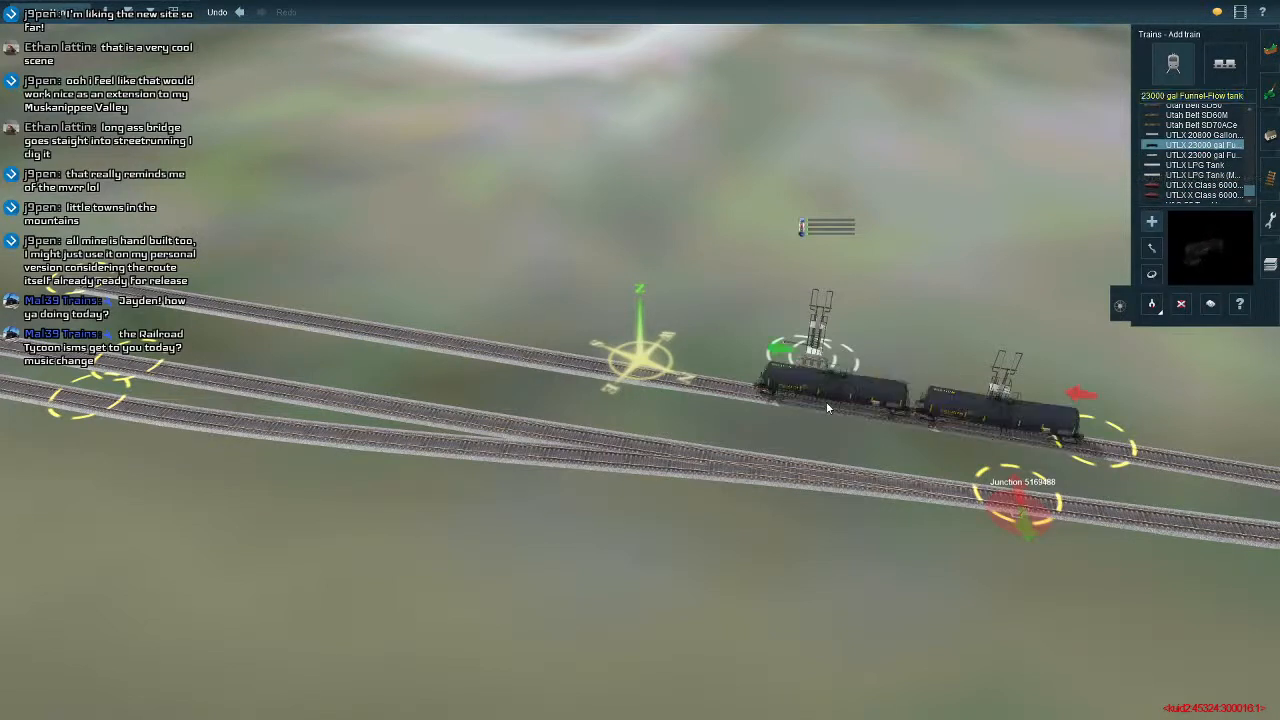
left_click(629, 374)
left_click(400, 335)
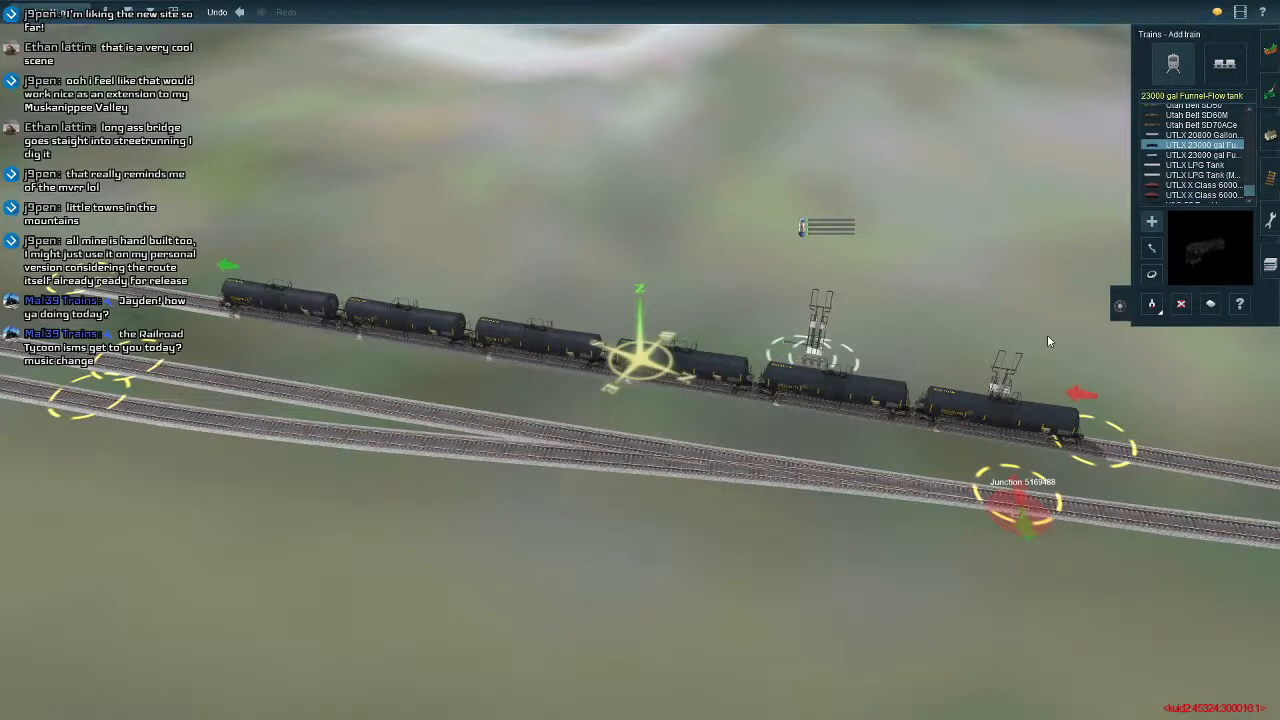
Delete the two tank cars farthest from the unloader towers and move the remaining four along the siding, clear of the towers.
left_click(1180, 304)
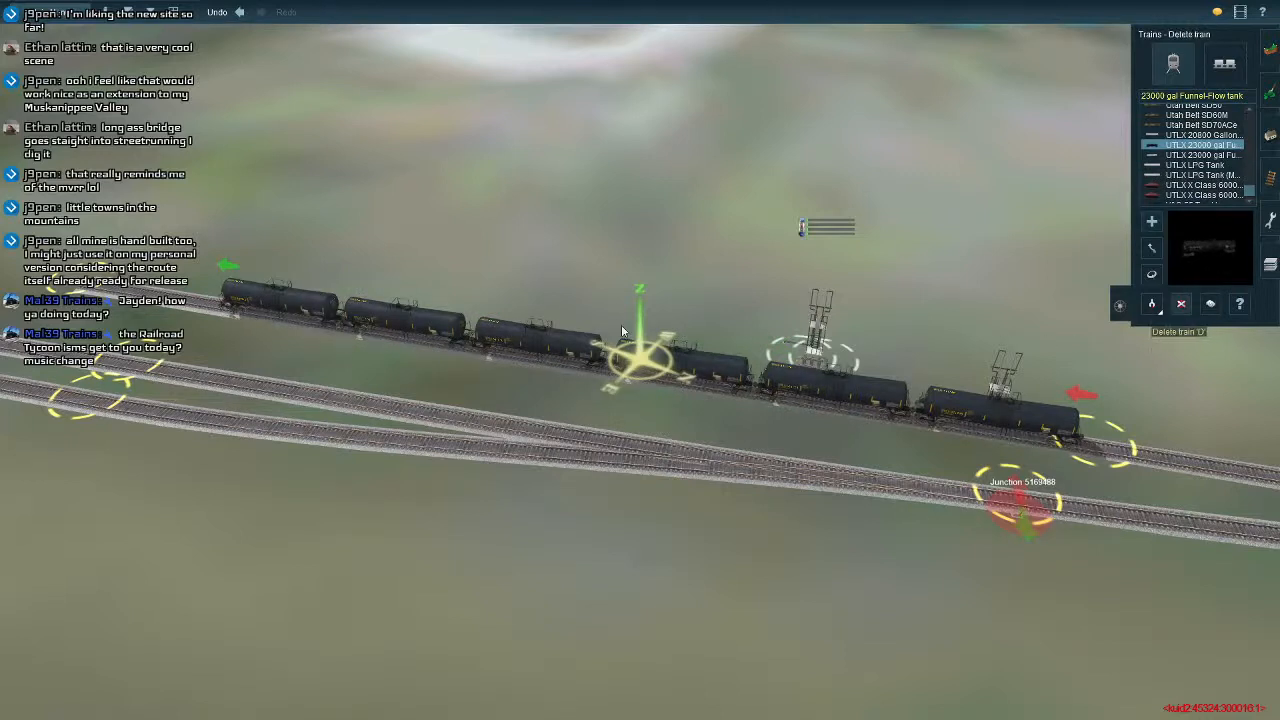
left_click(336, 316)
left_click(378, 321)
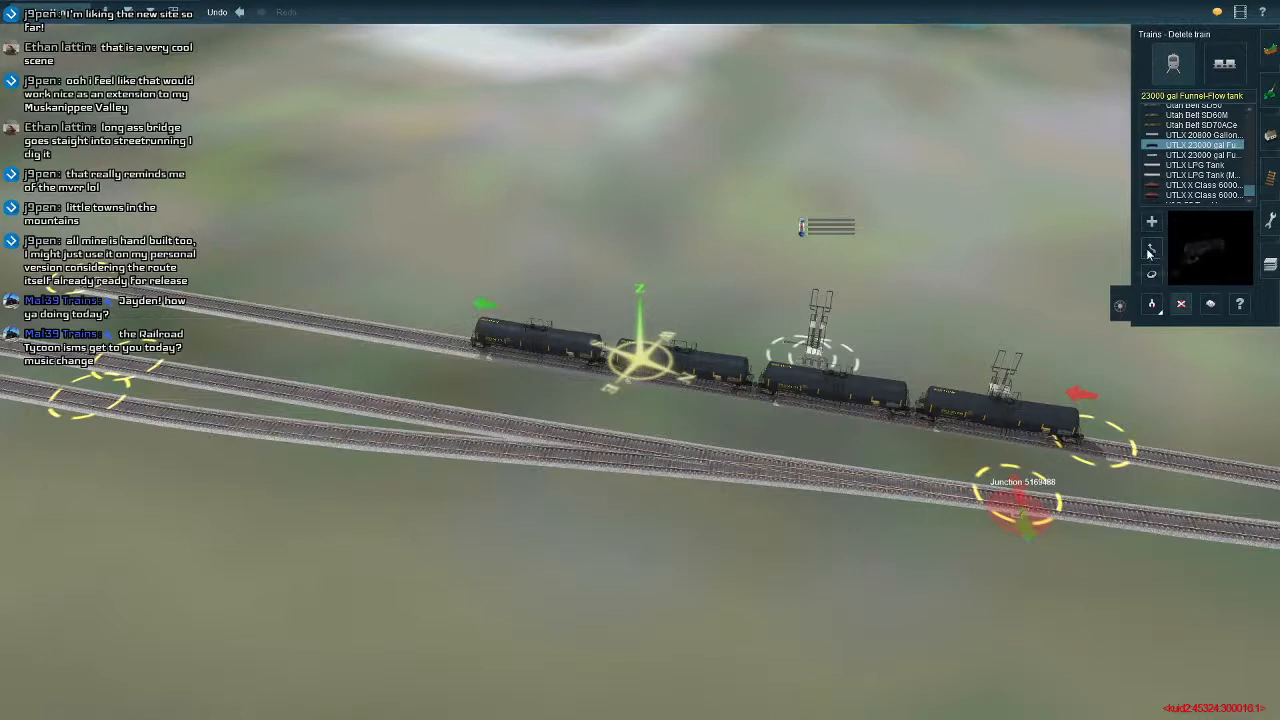
left_click_drag(966, 394, 603, 383)
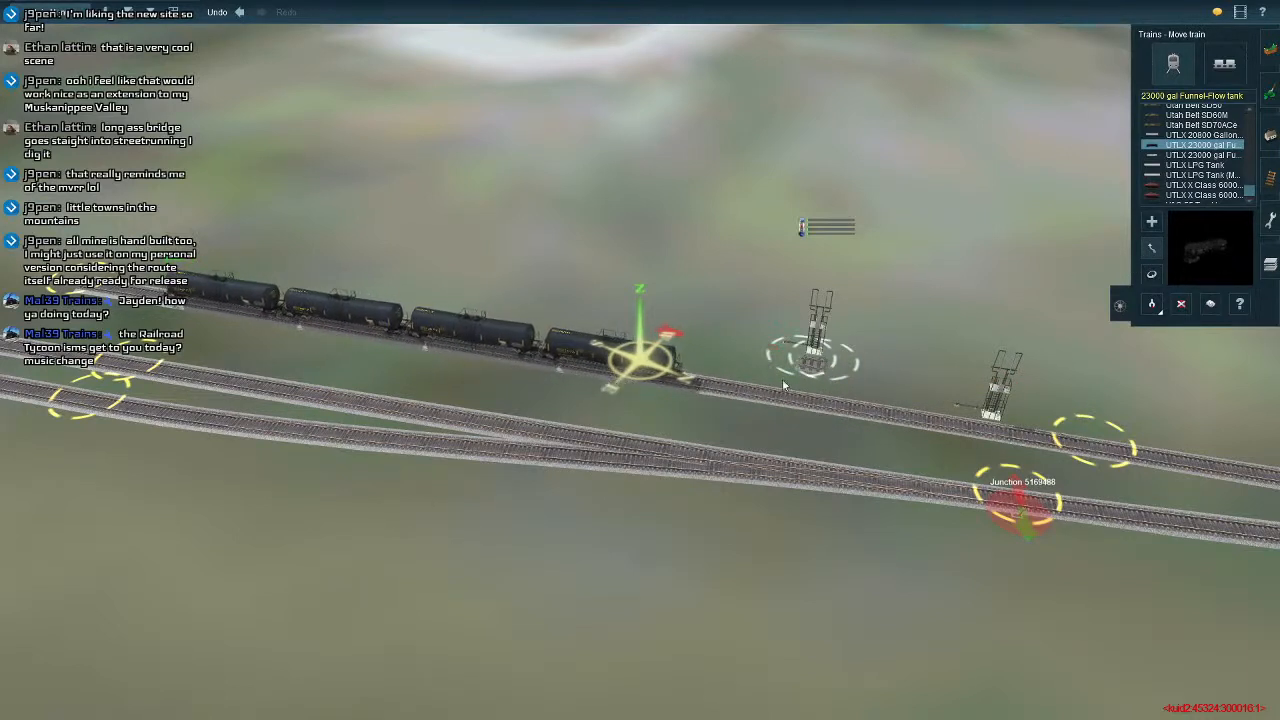
Move QCRR_Tankcar_Unloader_1 with its track piece from the open ground onto the siding at the nearest tank car.
right_click_drag(1226, 520, 940, 470)
right_click_drag(728, 392, 974, 111)
right_click_drag(410, 477, 1108, 240)
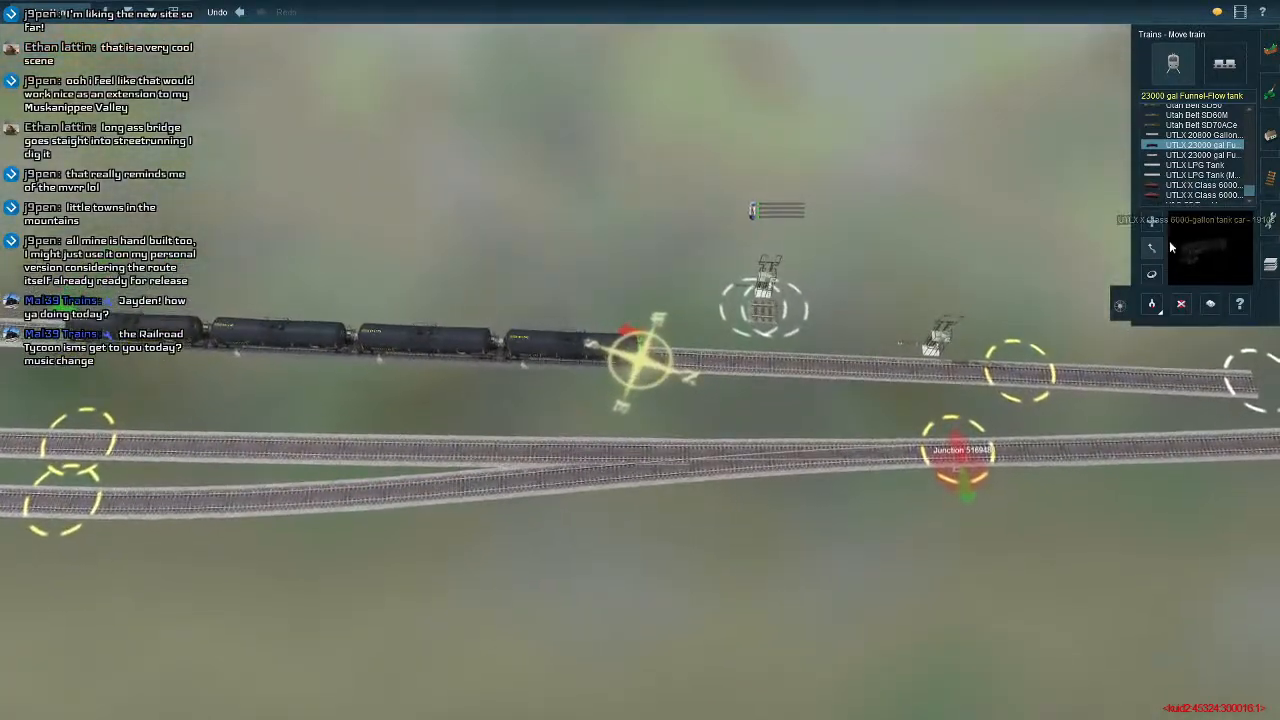
left_click(1268, 134)
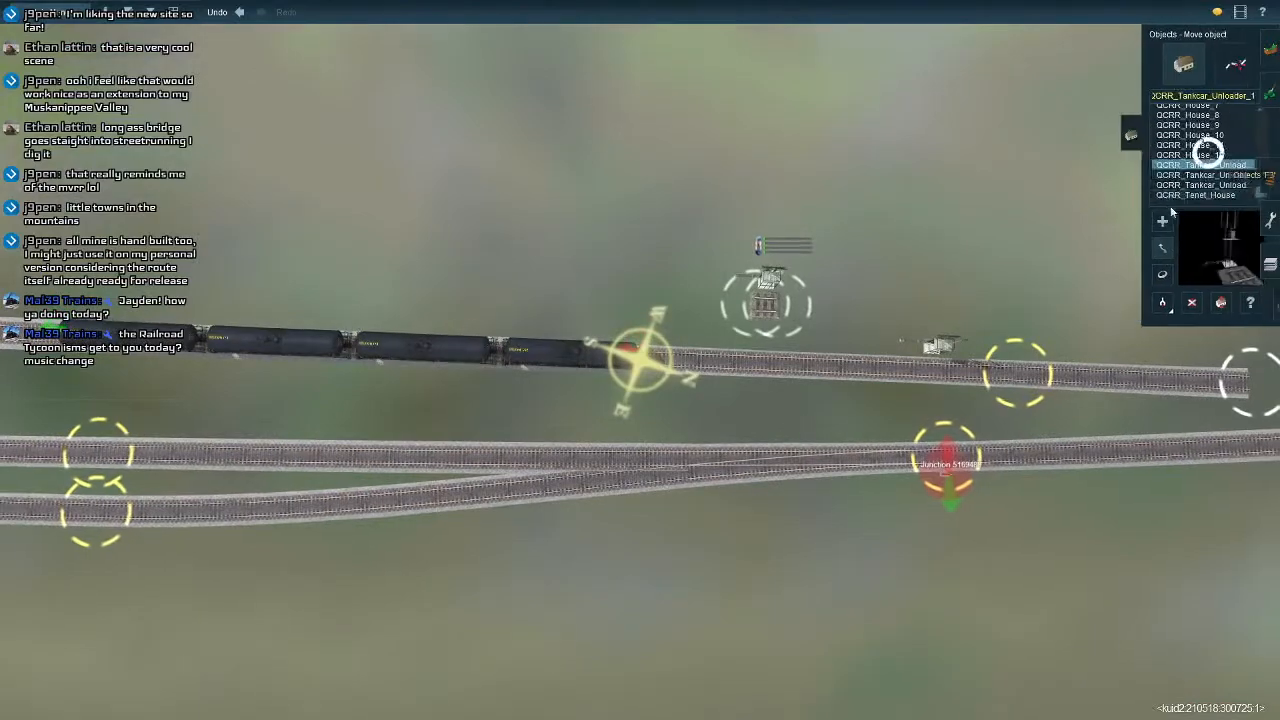
left_click_drag(739, 315, 632, 330)
right_click_drag(632, 330, 700, 371)
scroll(700, 371, "up", 3)
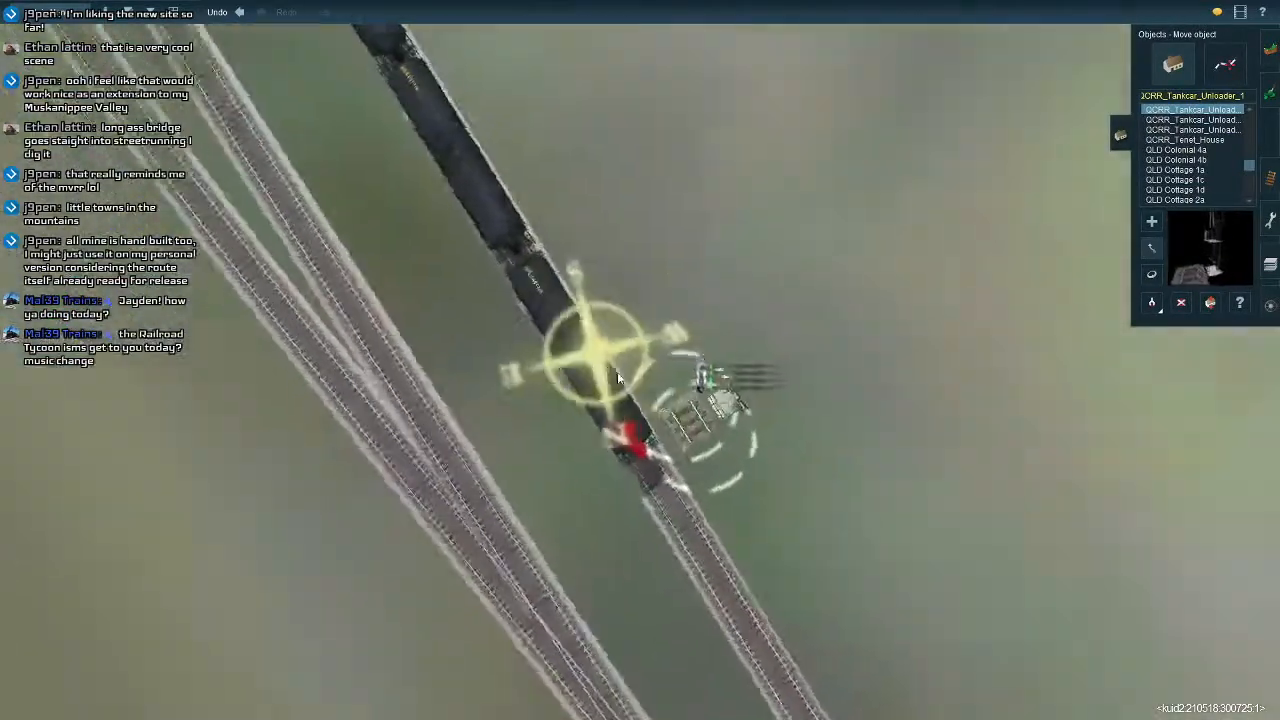
left_click_drag(685, 374, 675, 280)
scroll(686, 360, "up", 5)
Fine-tune the position of QCRR_Tankcar_Unloader_1 so its track piece sits in the siding and its tower stands close beside tank car UTLX 641745.
right_click_drag(675, 280, 688, 454)
scroll(688, 454, "down", 4)
left_click_drag(682, 452, 669, 409)
scroll(669, 409, "up", 3)
right_click_drag(669, 409, 688, 456)
left_click_drag(688, 456, 689, 434)
scroll(700, 429, "up", 3)
right_click_drag(688, 430, 752, 425)
left_click_drag(753, 431, 745, 395)
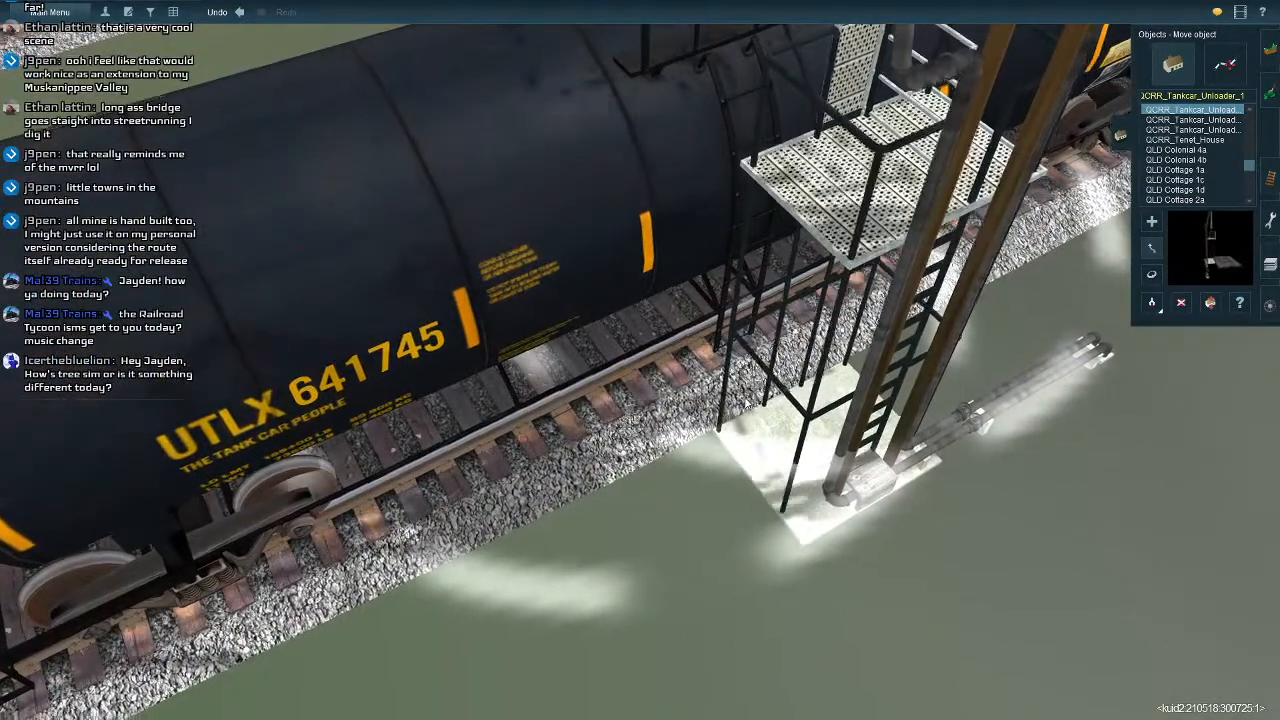
scroll(745, 395, "down", 4)
right_click_drag(745, 395, 714, 399)
Add another QCRR_Tankcar_Unloader_1 beside tank car UTLX 641779 and rotate it to 17.0, parallel to the siding.
right_click(1003, 385)
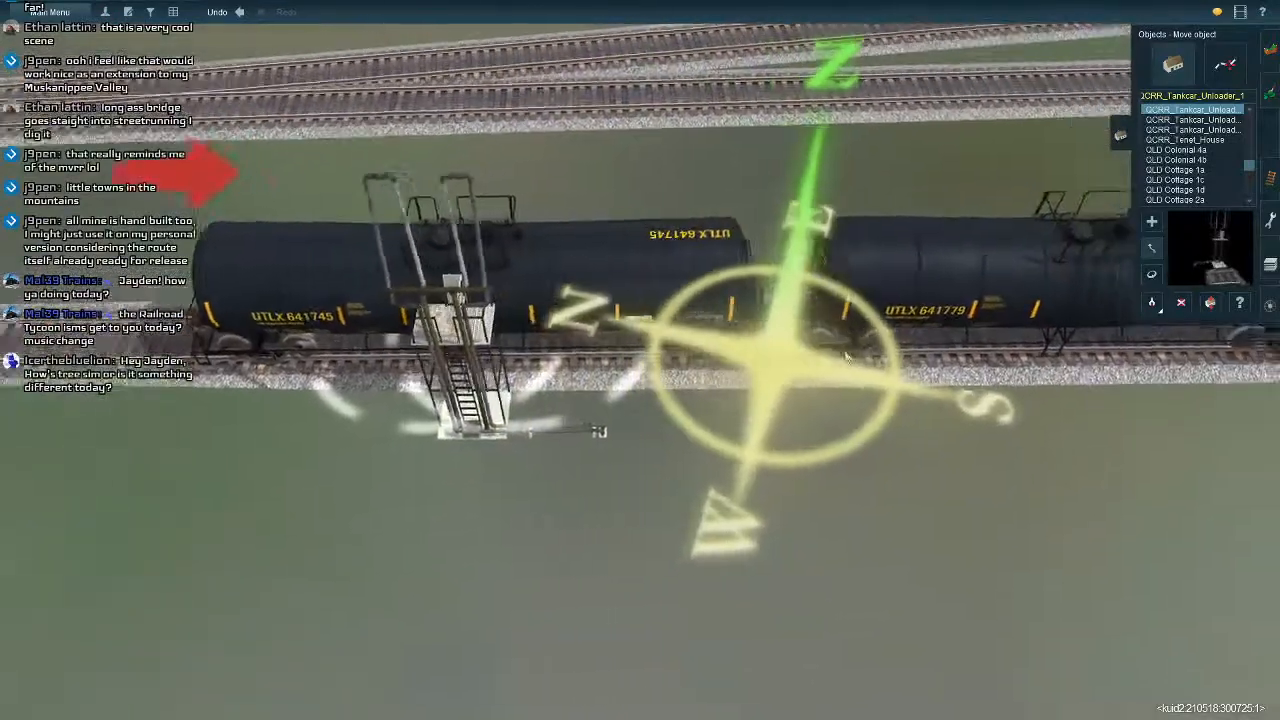
left_click(1152, 222)
left_click(913, 407)
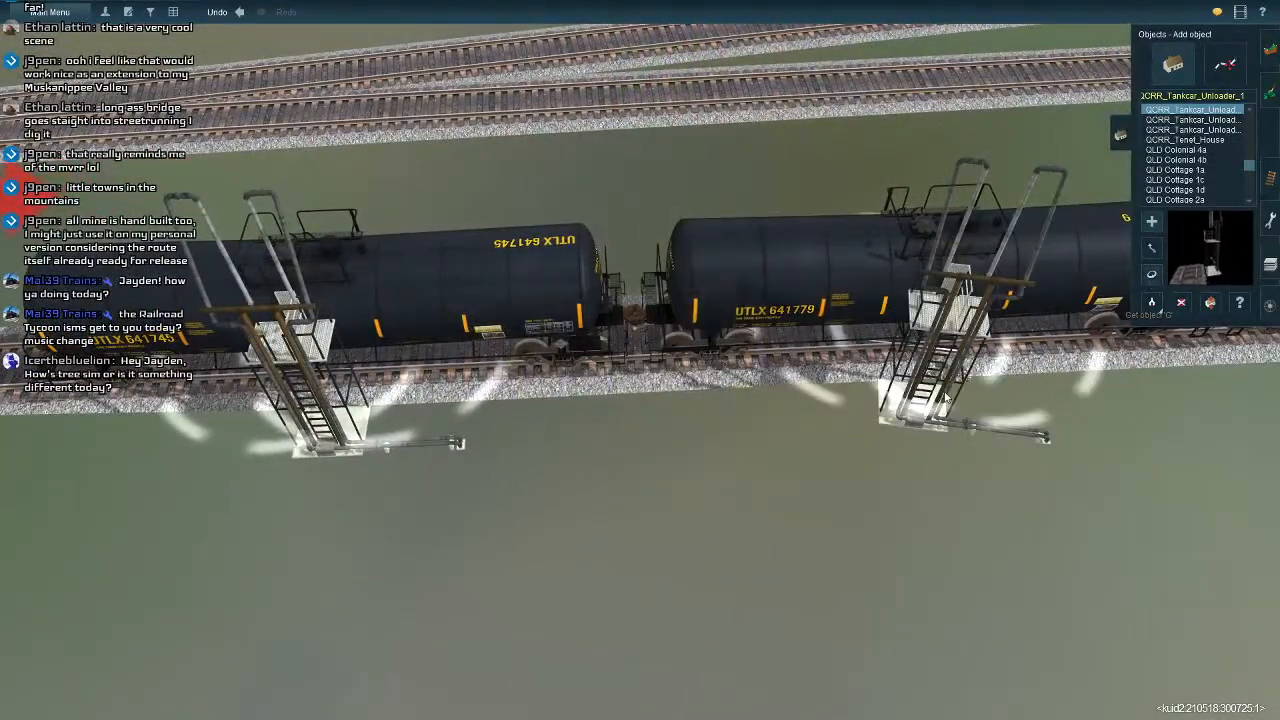
key("r")
left_click_drag(945, 394, 969, 388)
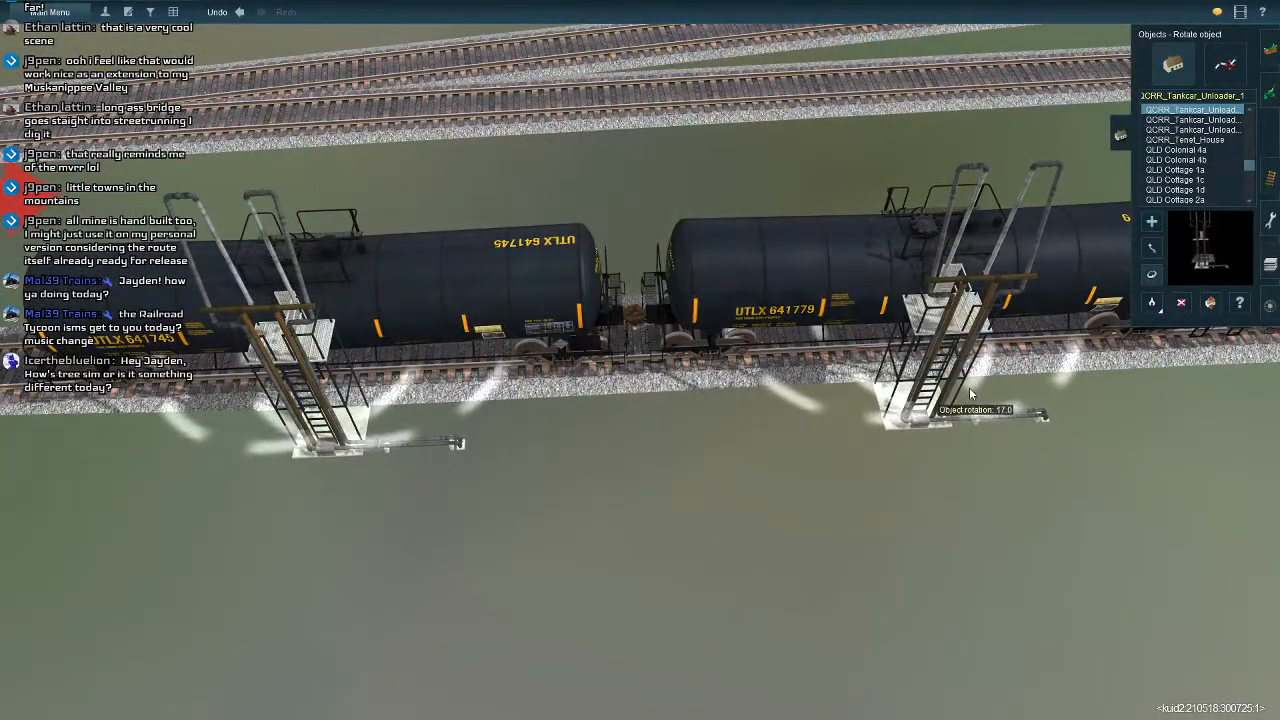
Move QCRR_Tankcar_Unloader_1 at tank car UTLX 641779 so its track piece sits in the siding and its tower stands at the car's middle.
left_click(1152, 248)
right_click(950, 362)
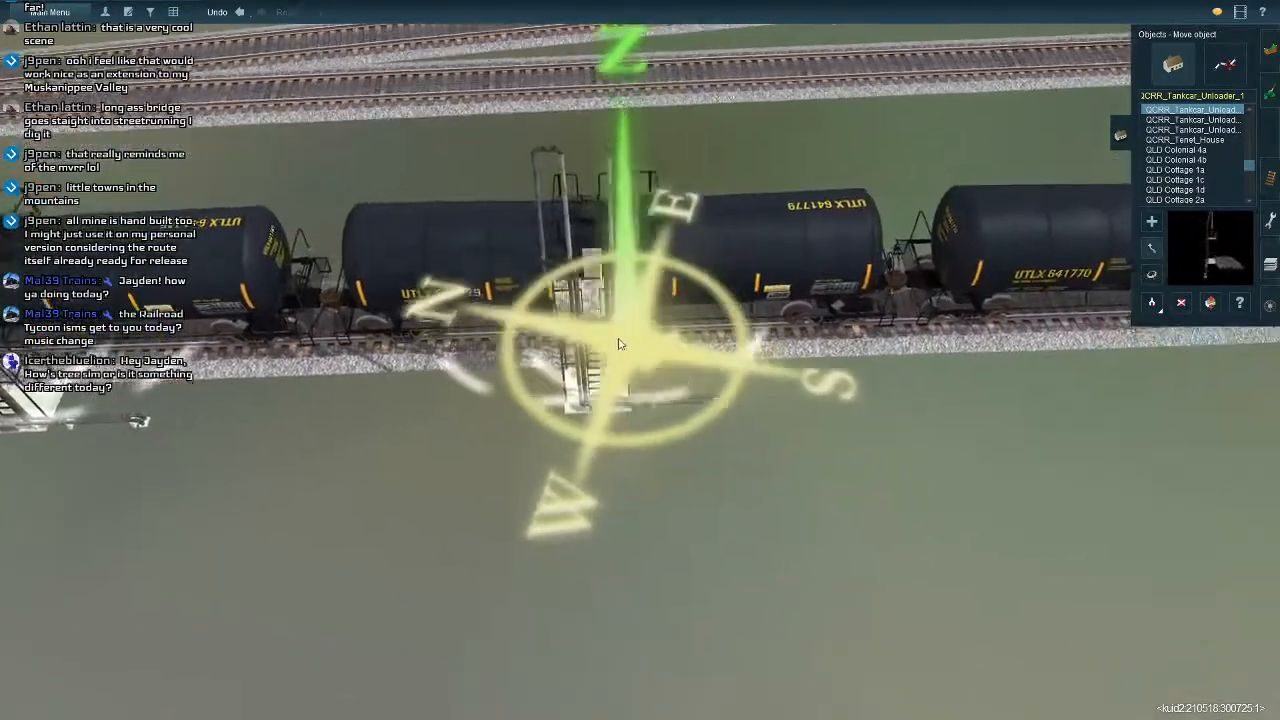
scroll(618, 344, "up", 5)
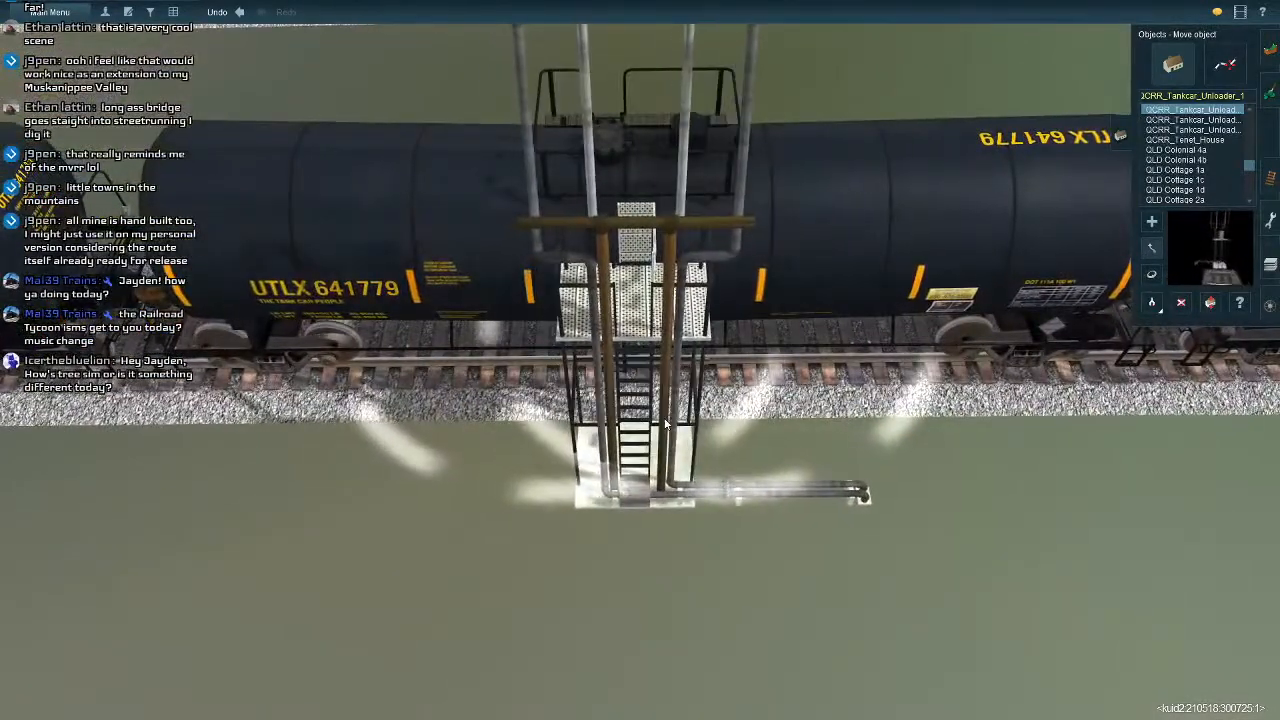
left_click_drag(665, 424, 668, 424)
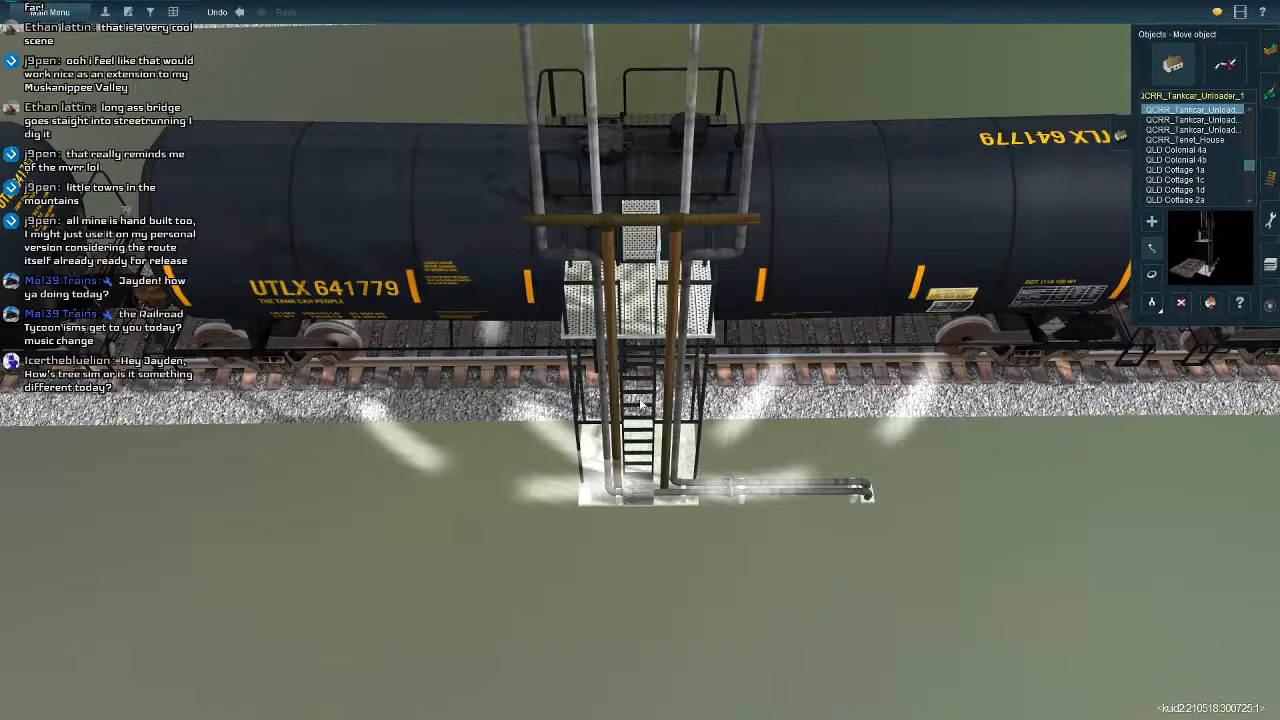
right_click_drag(642, 403, 1100, 292)
scroll(1036, 282, "down", 2)
scroll(1100, 292, "up", 4)
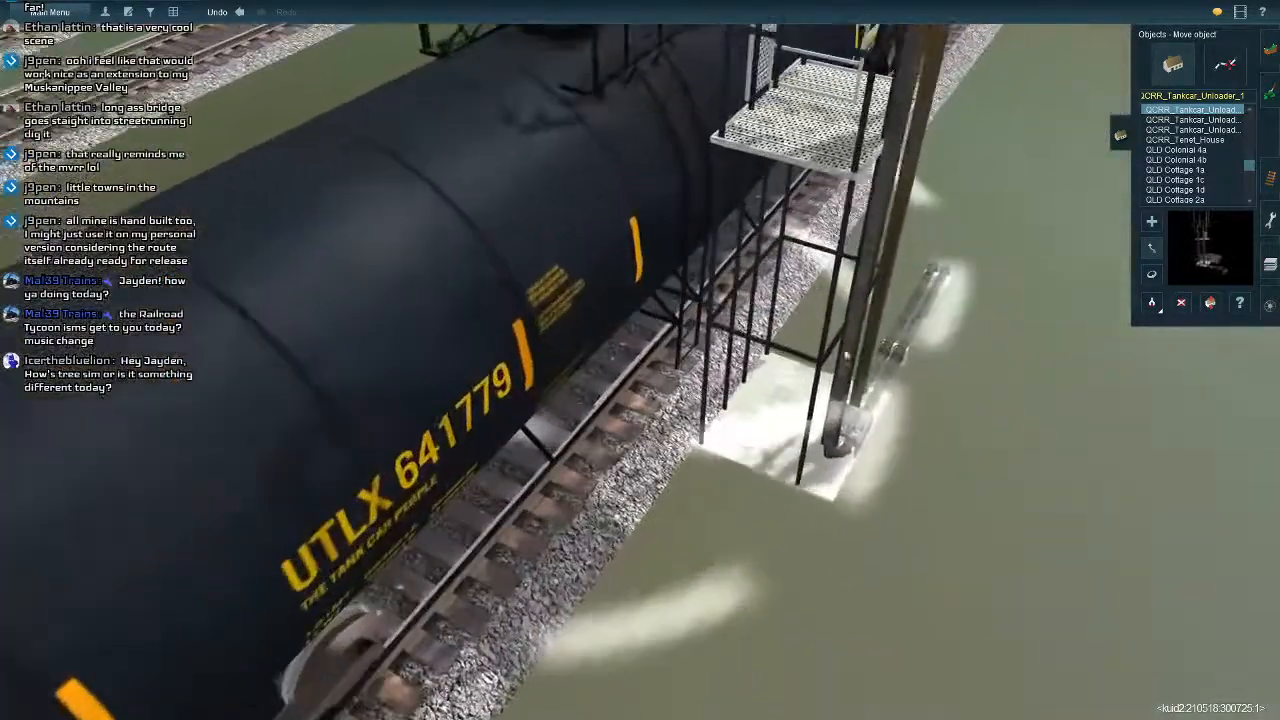
right_click_drag(766, 450, 733, 403)
scroll(764, 414, "down", 5)
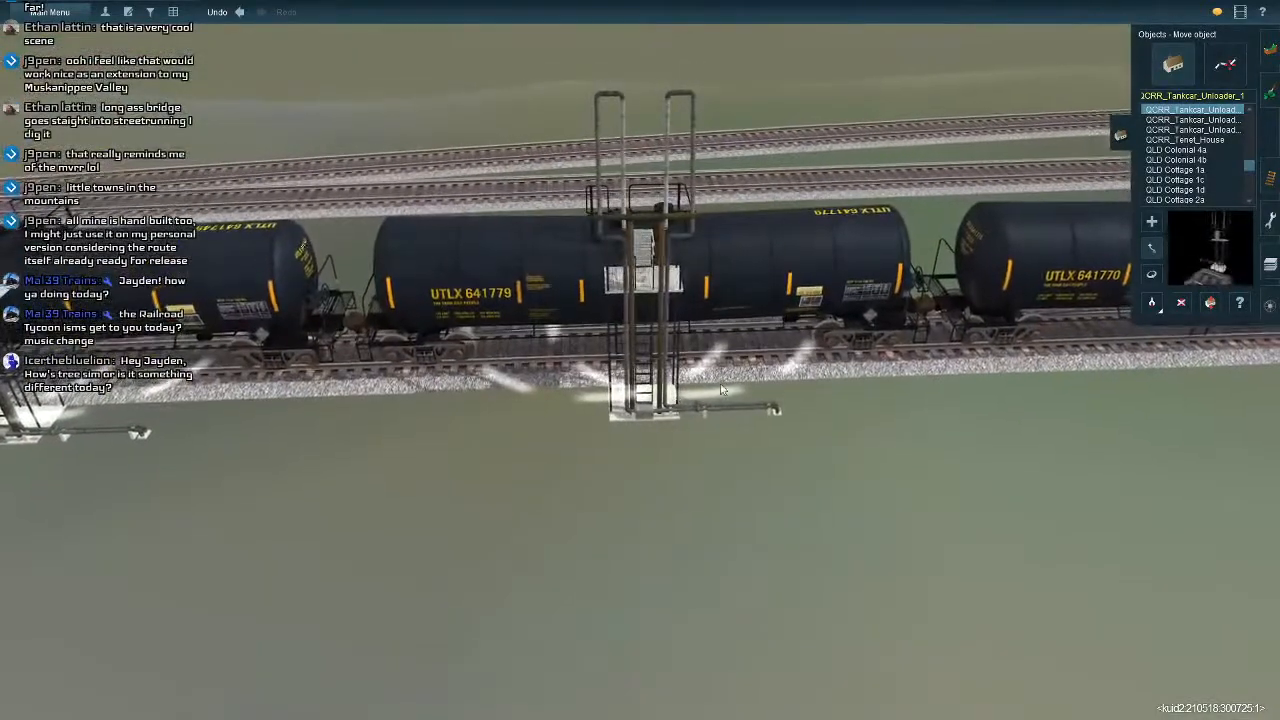
Add two more QCRR_Tankcar_Unloader_1 objects, one beside tank car UTLX 641770 and one beside UTLX 641610.
key("a")
right_click(1075, 355)
scroll(808, 411, "down", 2)
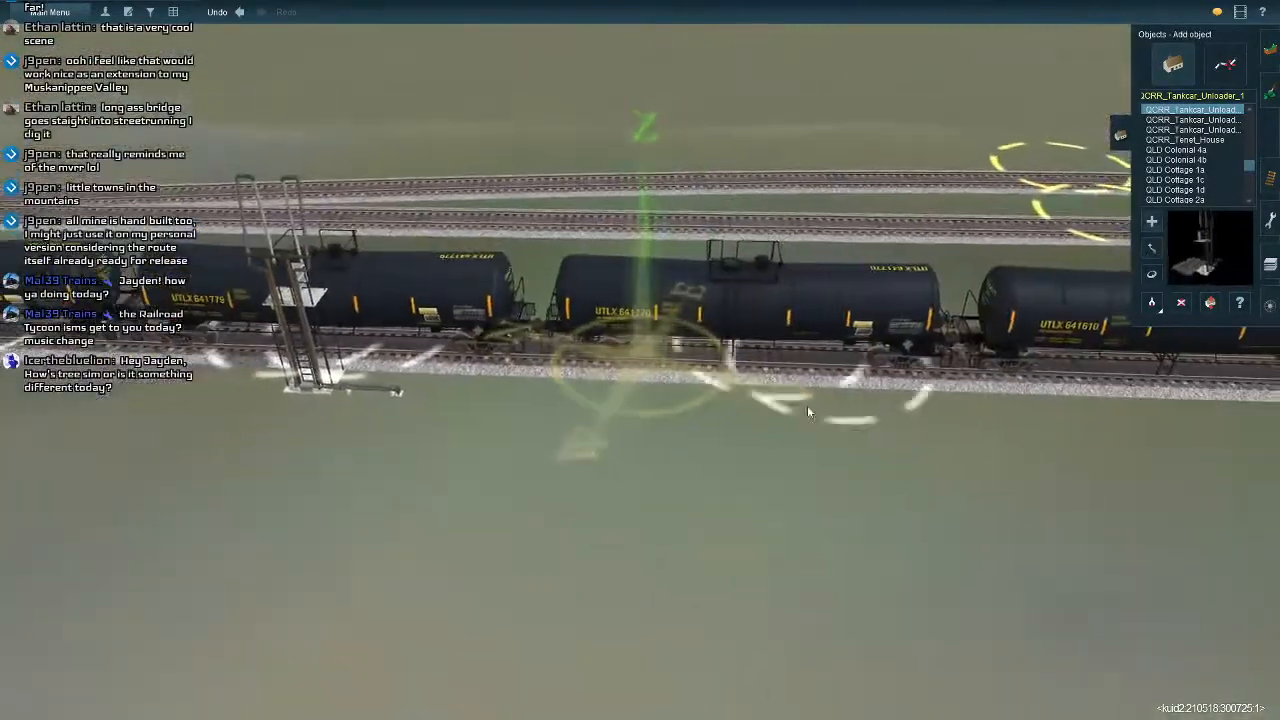
right_click(1040, 395)
left_click(955, 390)
right_click(515, 342)
right_click(572, 404)
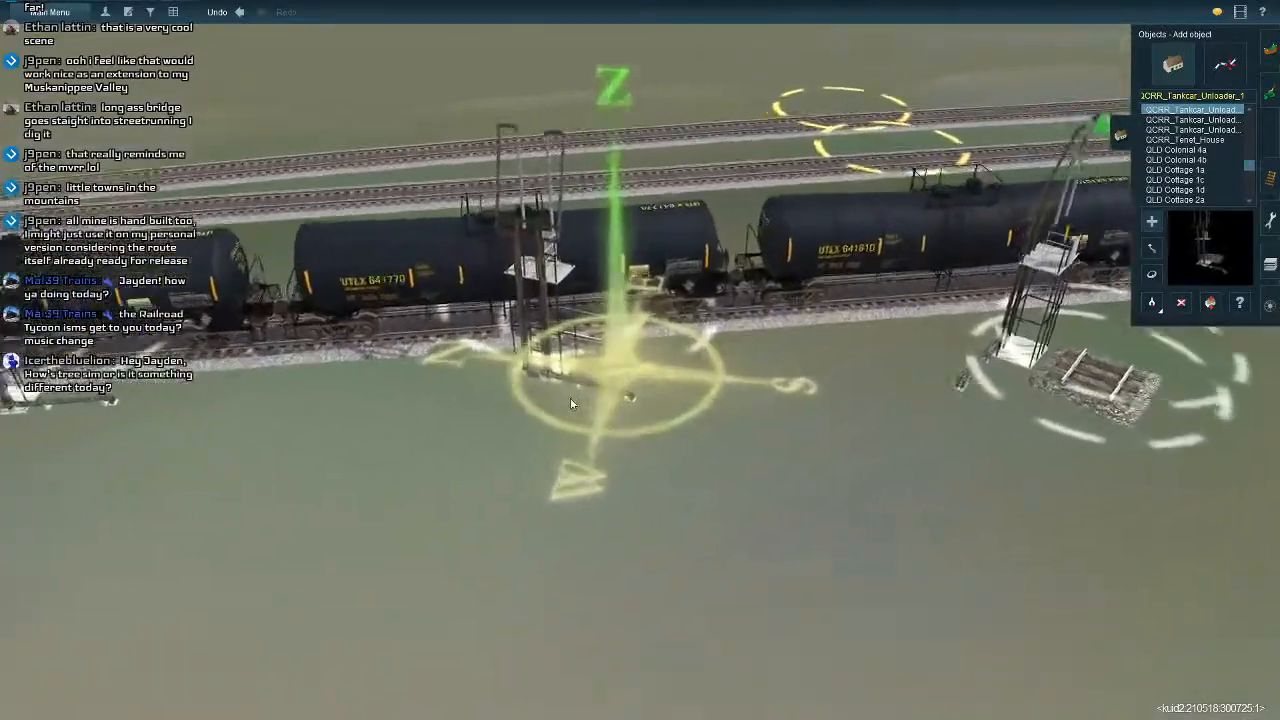
Rotate the unloader beside tank car UTLX 641770 to 17.0, parallel to the siding.
scroll(586, 386, "up", 3)
scroll(769, 305, "down", 4)
key("r")
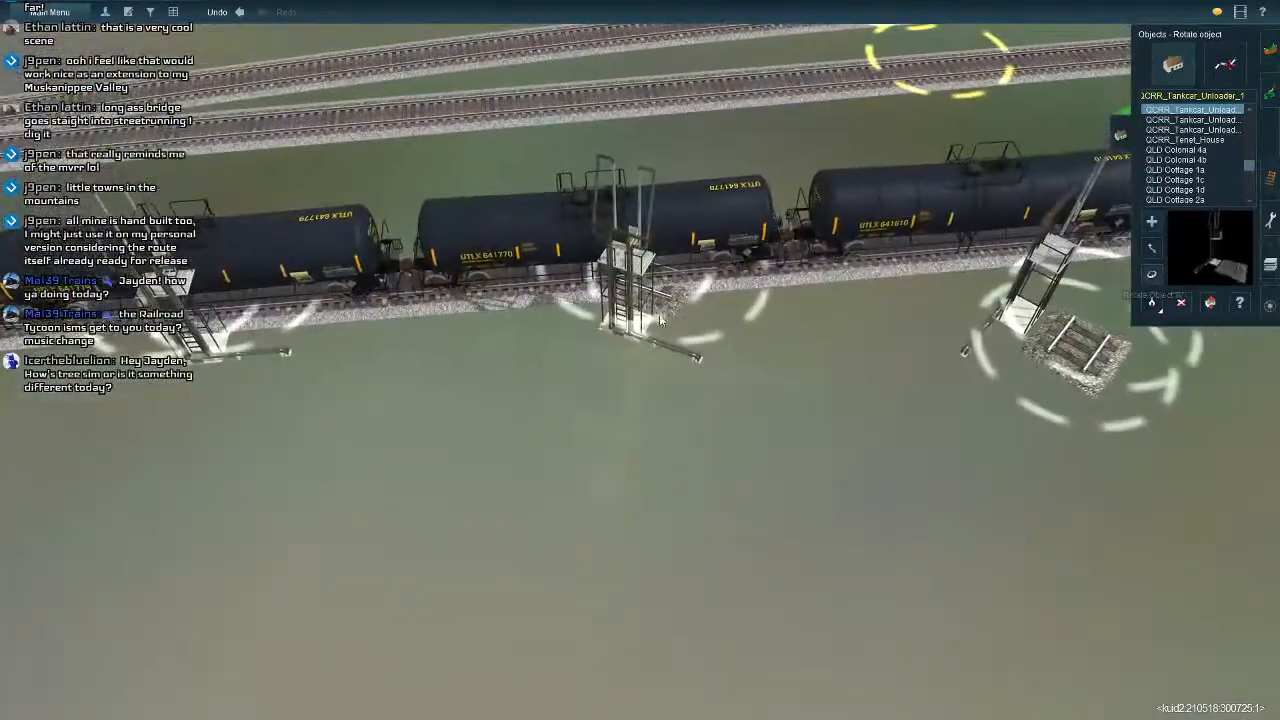
left_click_drag(659, 320, 740, 310)
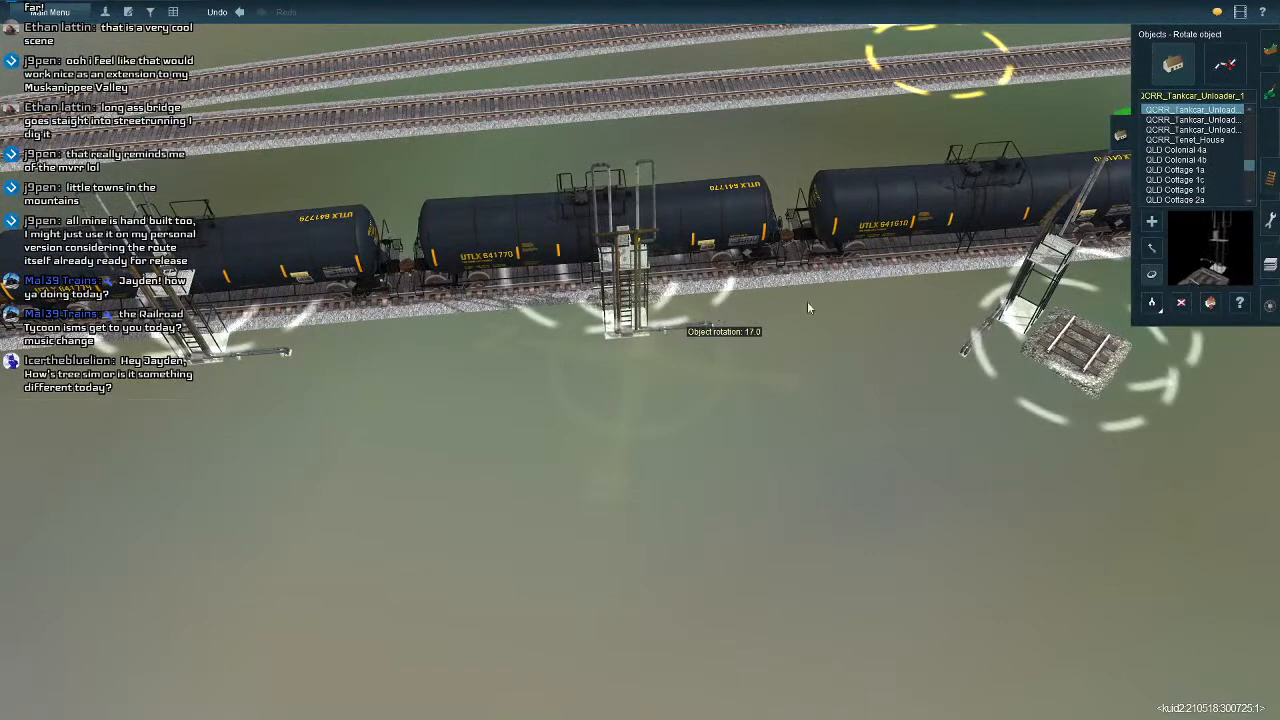
Move the unloader at UTLX 641770 onto the siding, with its tower centred on the tank car's top hatch.
key("m")
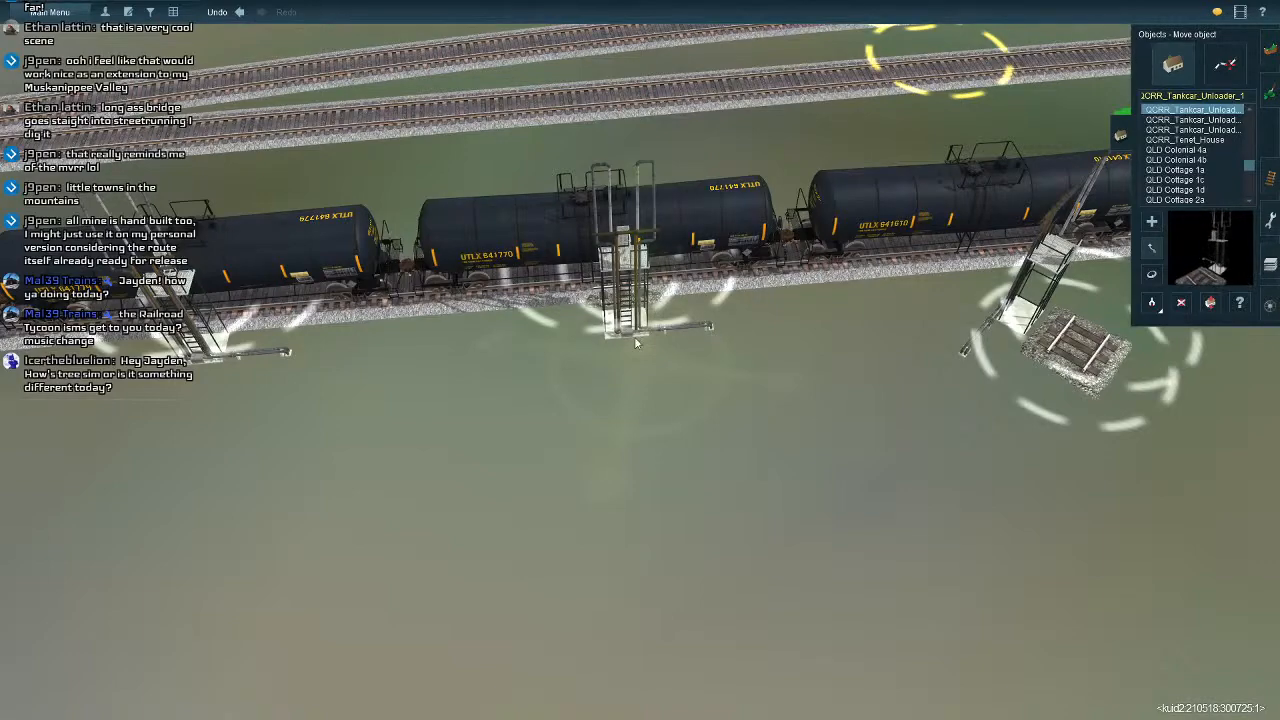
right_click(583, 316)
scroll(648, 338, "up", 4)
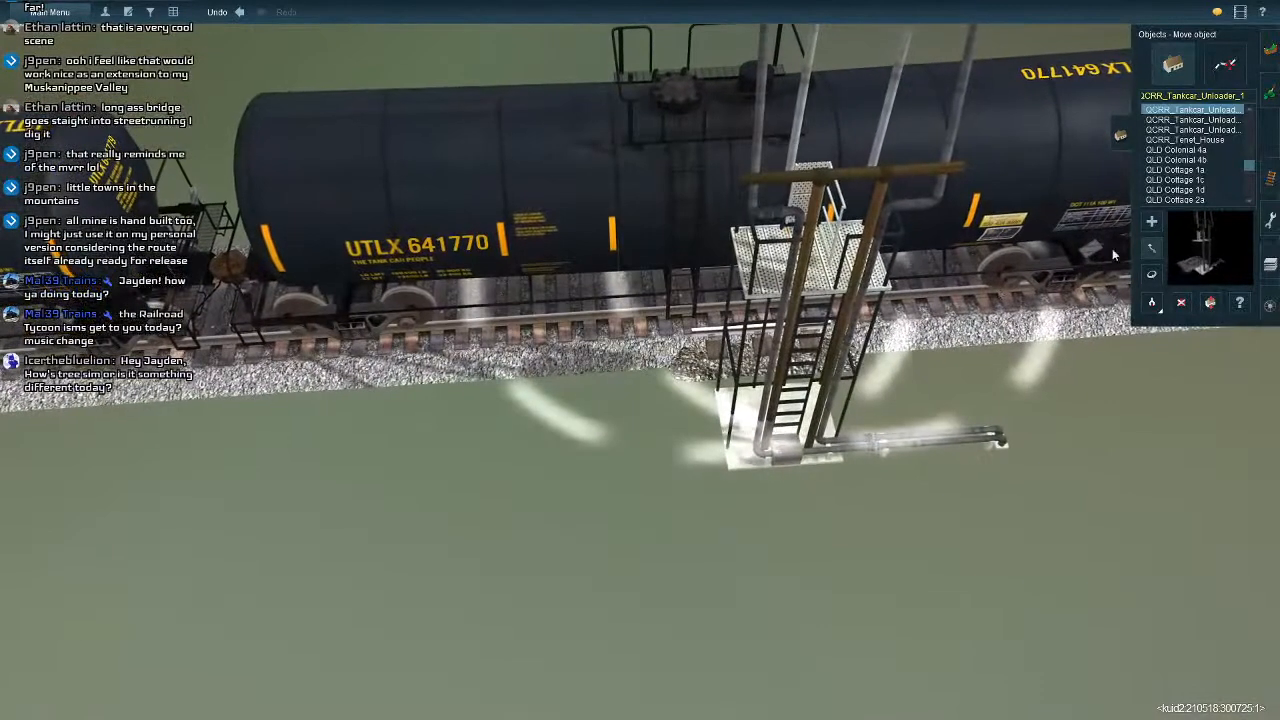
left_click_drag(740, 350, 680, 336)
key("Right")
scroll(700, 365, "up", 3)
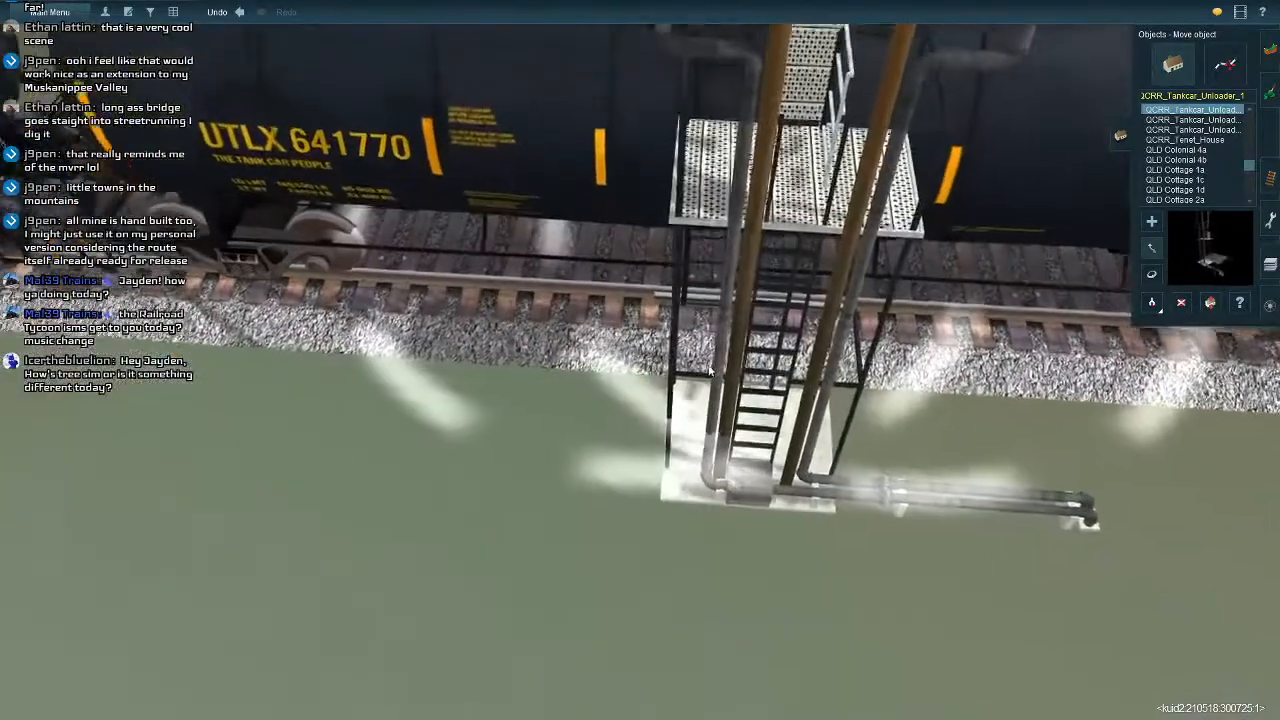
scroll(709, 383, "down", 4)
scroll(709, 383, "up", 1)
left_click_drag(709, 383, 700, 389)
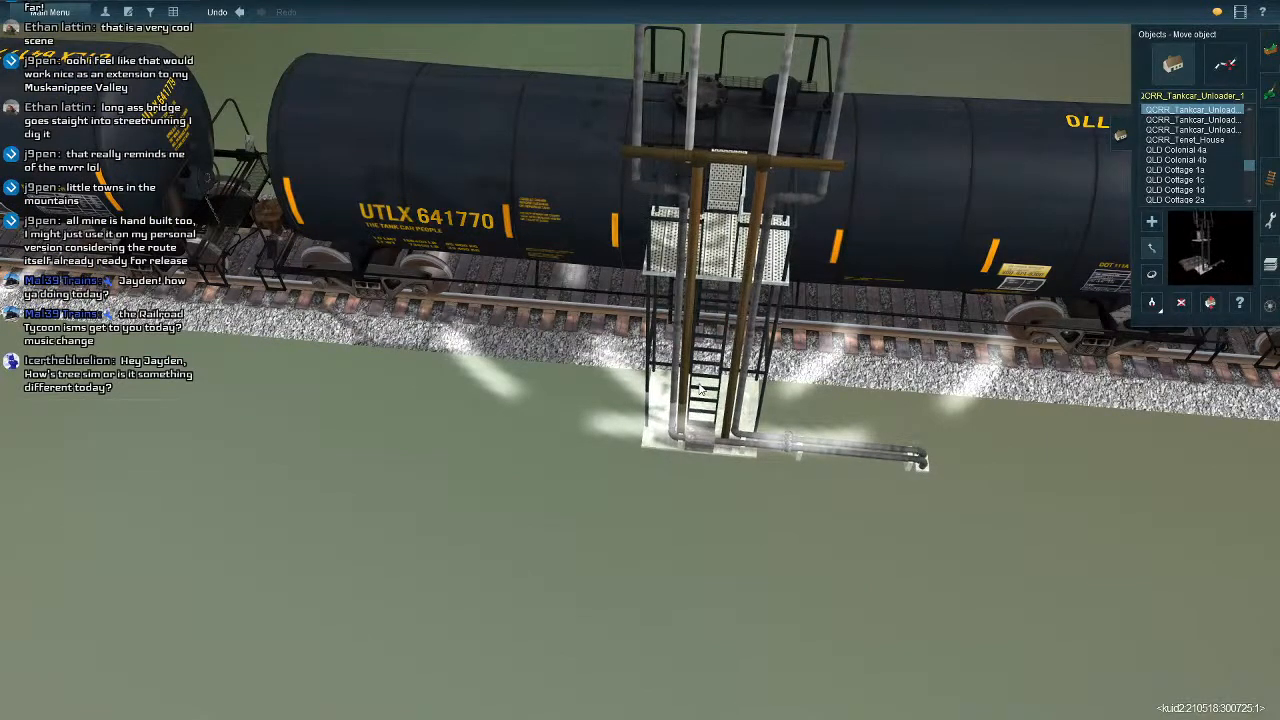
Rotate the unloader beside tank car UTLX 641610 until it is parallel to the siding.
scroll(700, 389, "down", 6)
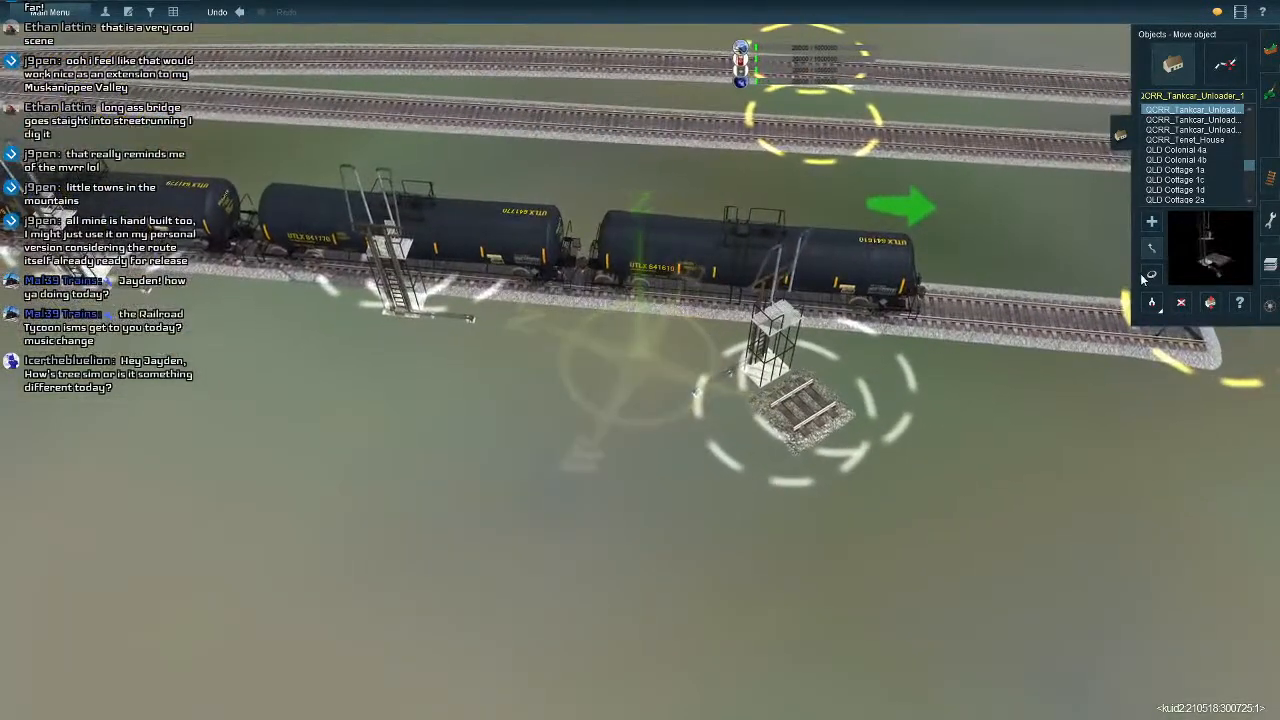
left_click(1150, 275)
left_click_drag(697, 388, 762, 340)
scroll(762, 340, "up", 3)
Move the unloader at UTLX 641610 so its track piece sits in the siding and its tower lines up with the car's hatch.
right_click(740, 315)
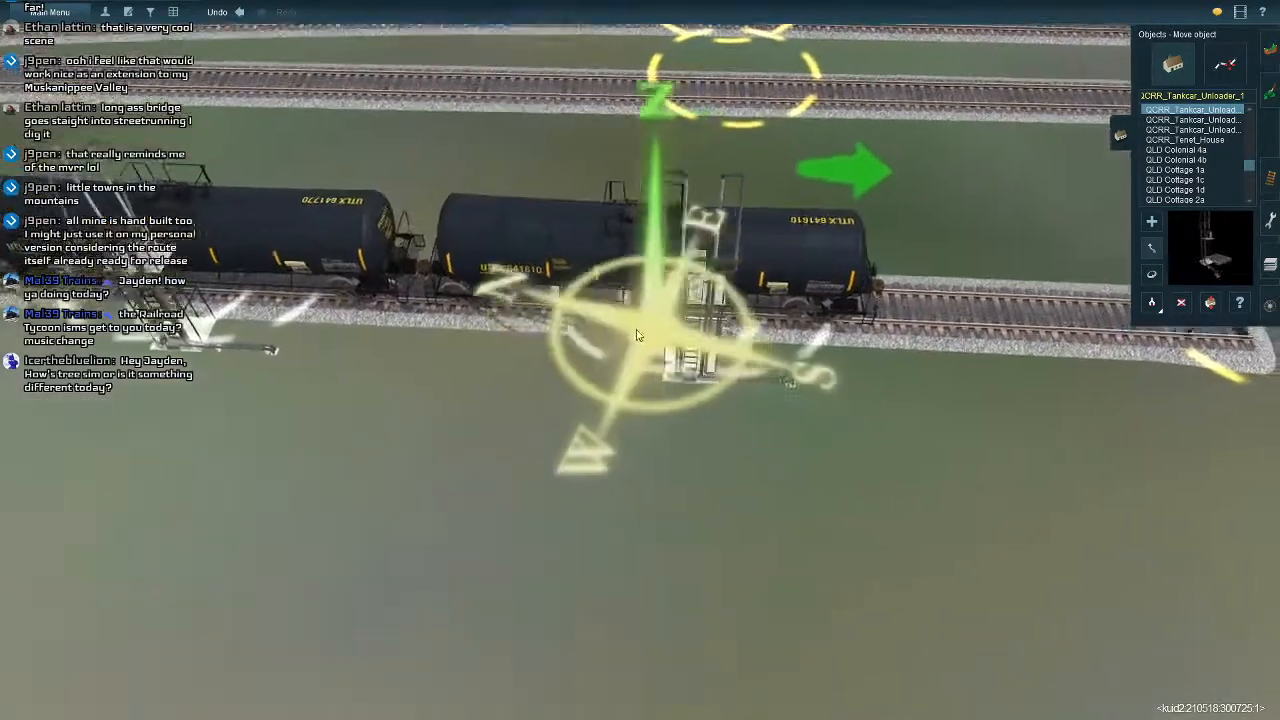
scroll(695, 415, "up", 5)
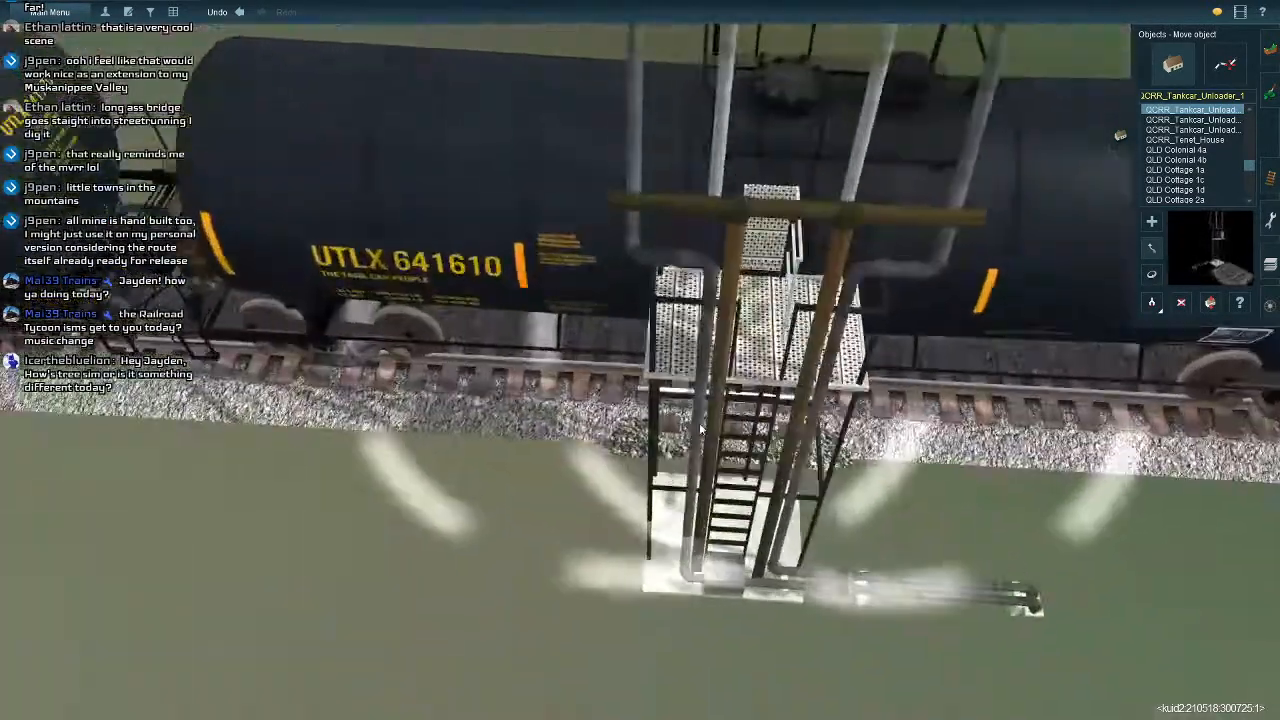
left_click_drag(736, 508, 786, 480)
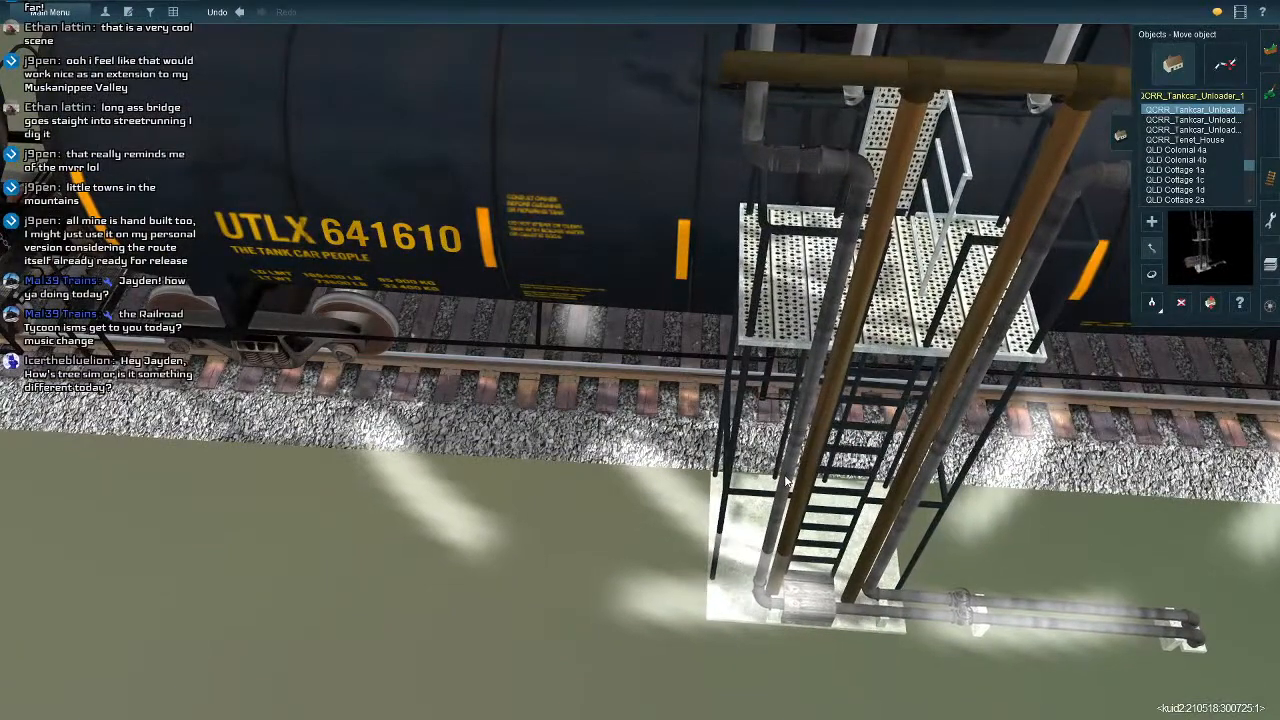
scroll(779, 474, "down", 5)
right_click(703, 423)
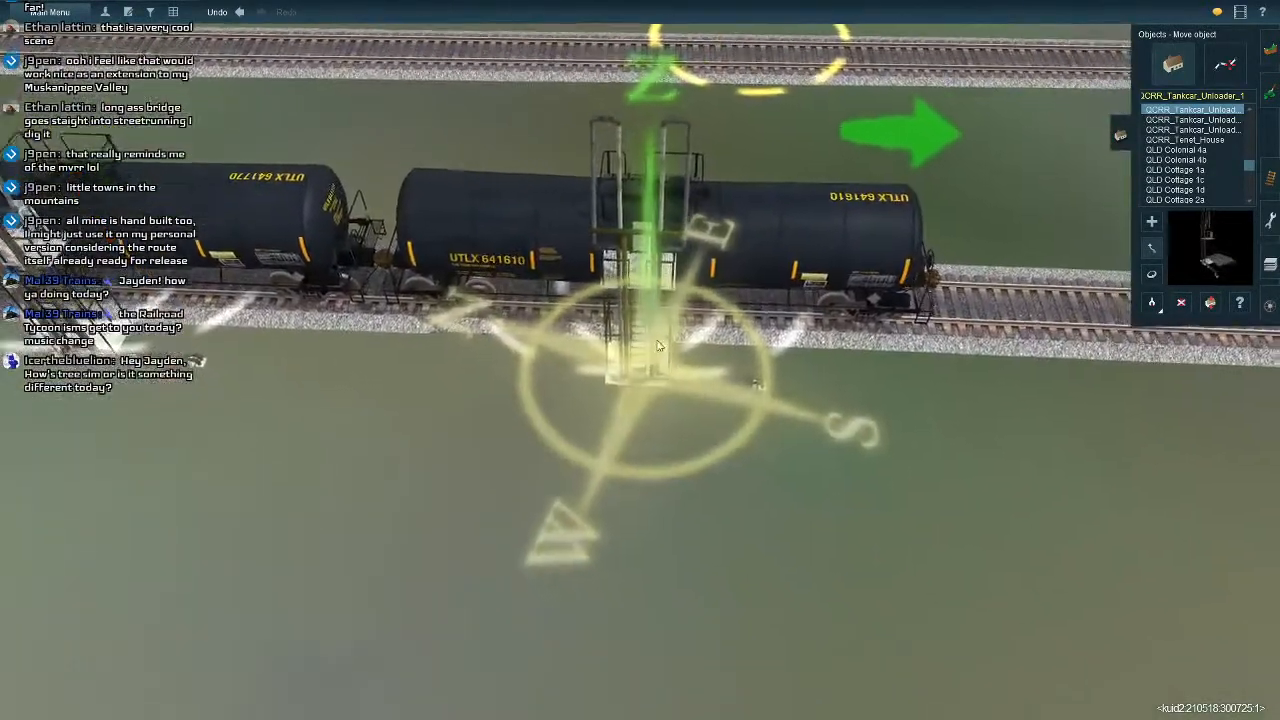
scroll(629, 371, "up", 1)
scroll(629, 371, "up", 4)
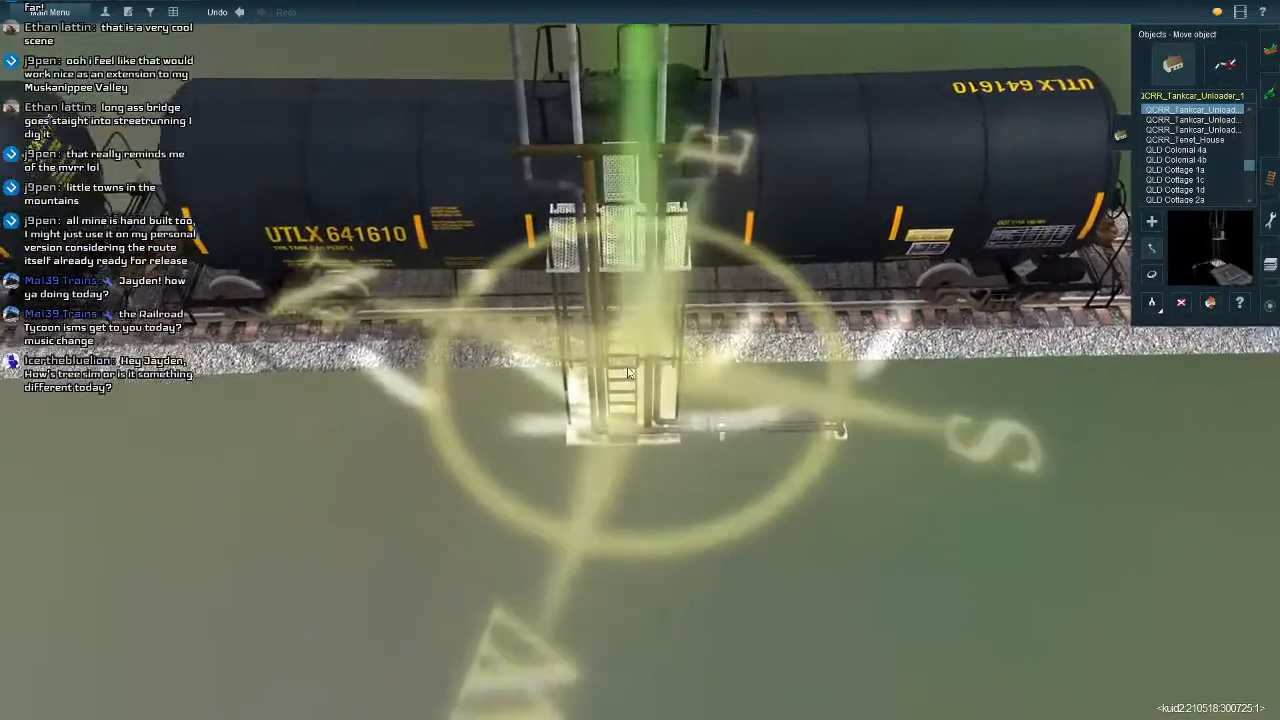
left_click_drag(632, 376, 641, 383)
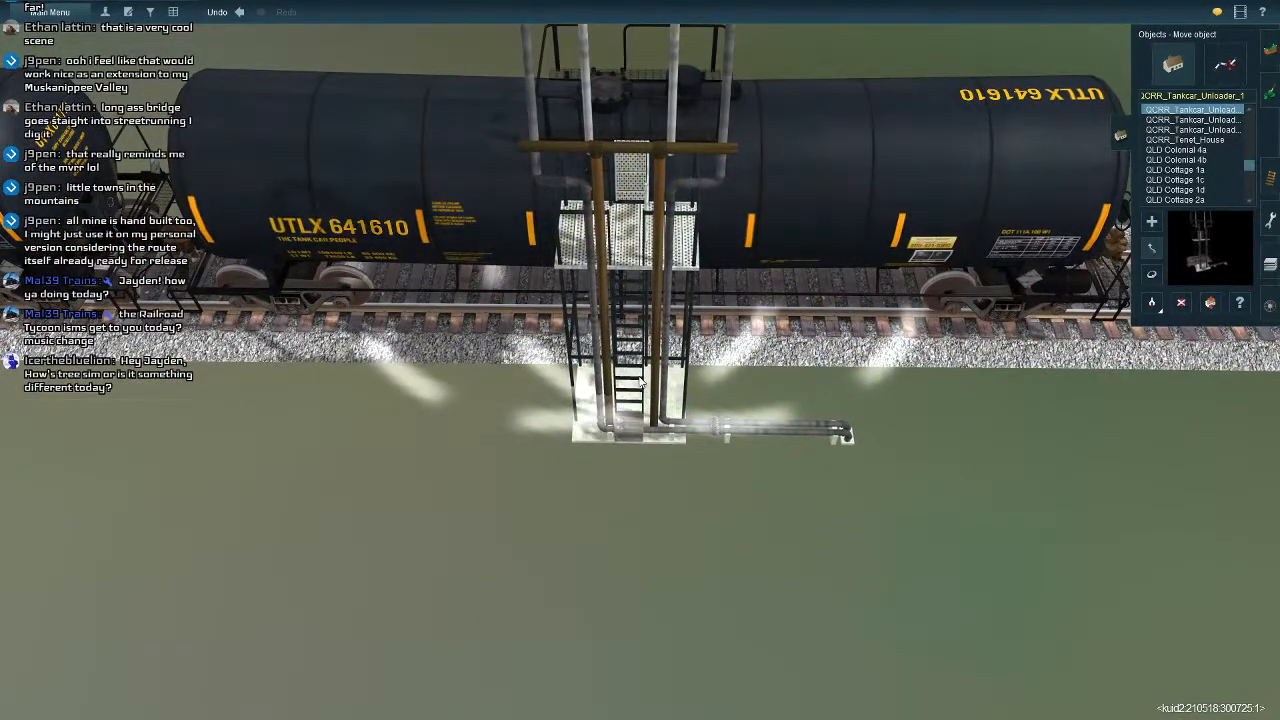
Examine the row of unloader towers along the string of tank cars from several sides.
key("Right")
key("Down")
scroll(640, 382, "down", 4)
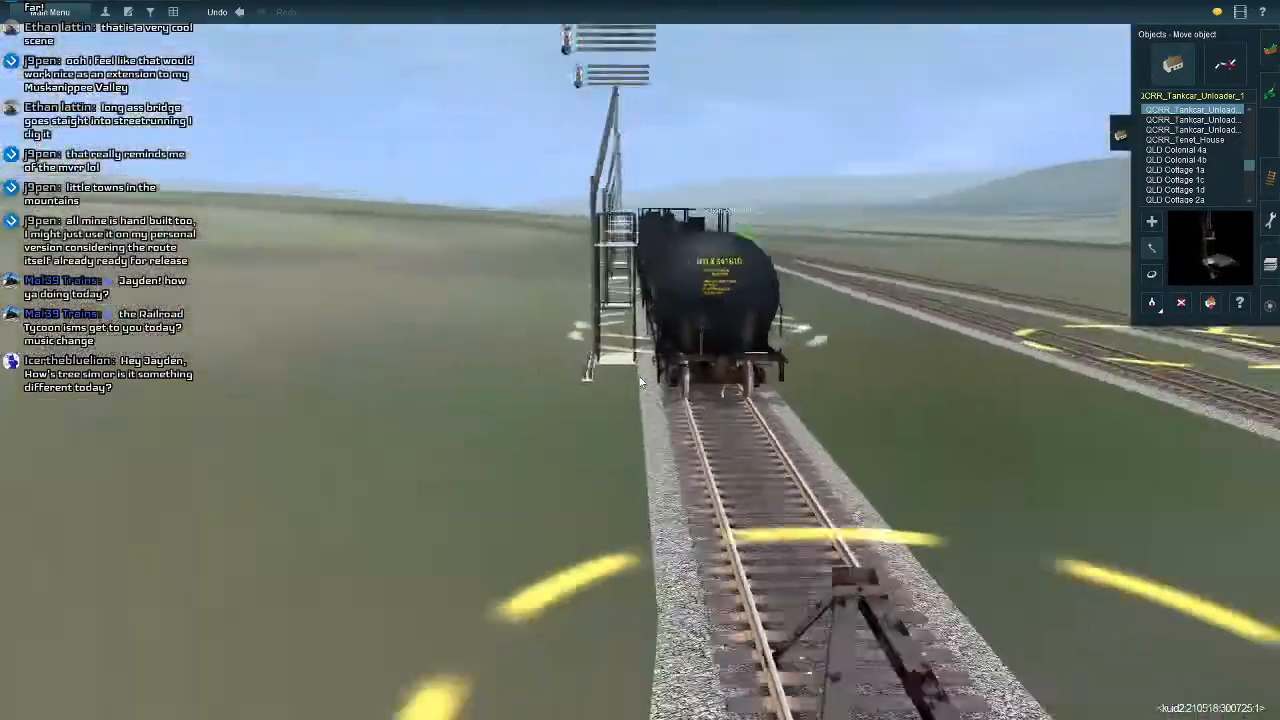
key("Left")
key("Up")
scroll(639, 382, "down", 4)
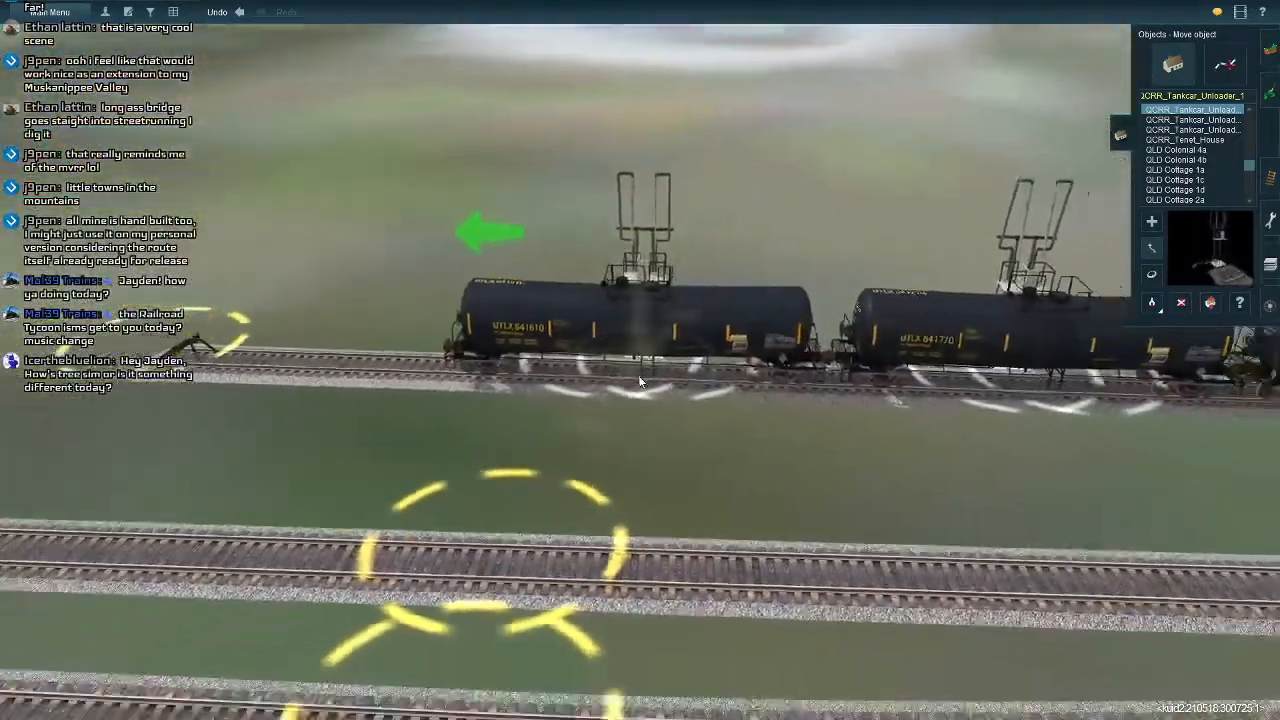
key("Right")
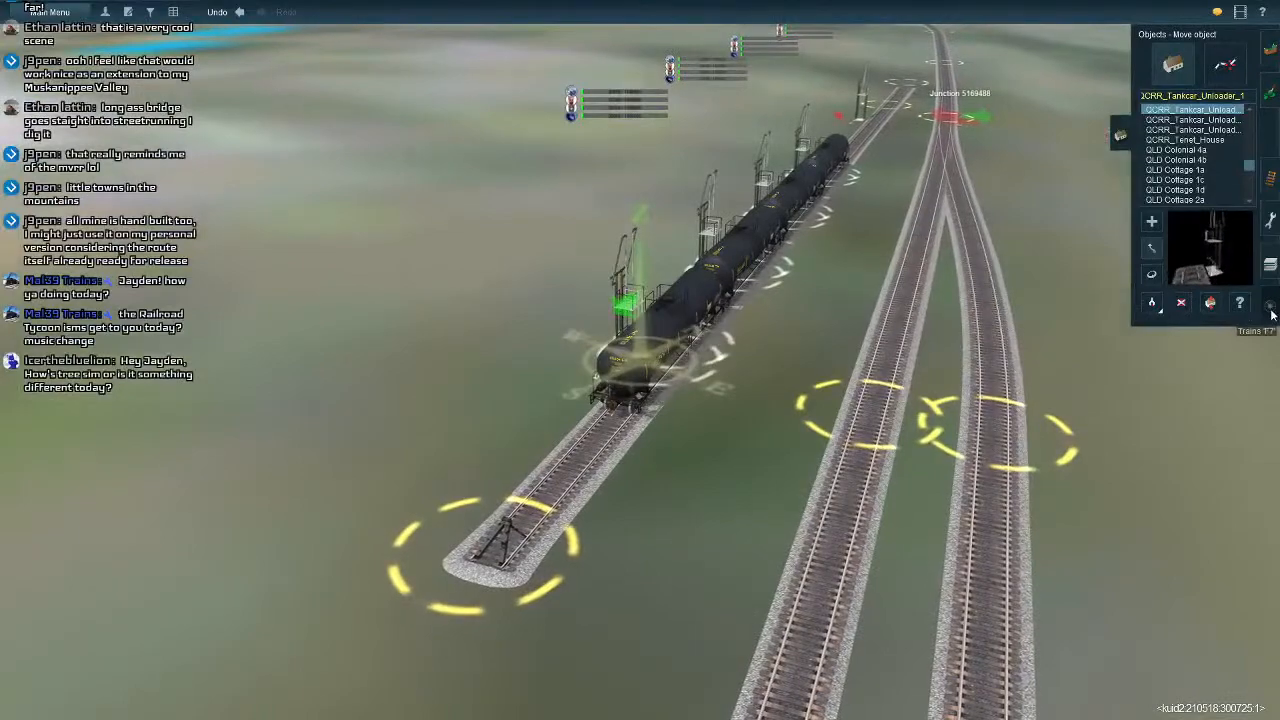
Move the spare unloader tower from beyond the end of the tank car string to tank car UTLX 641745.
right_click(946, 160)
key("Left")
key("Up")
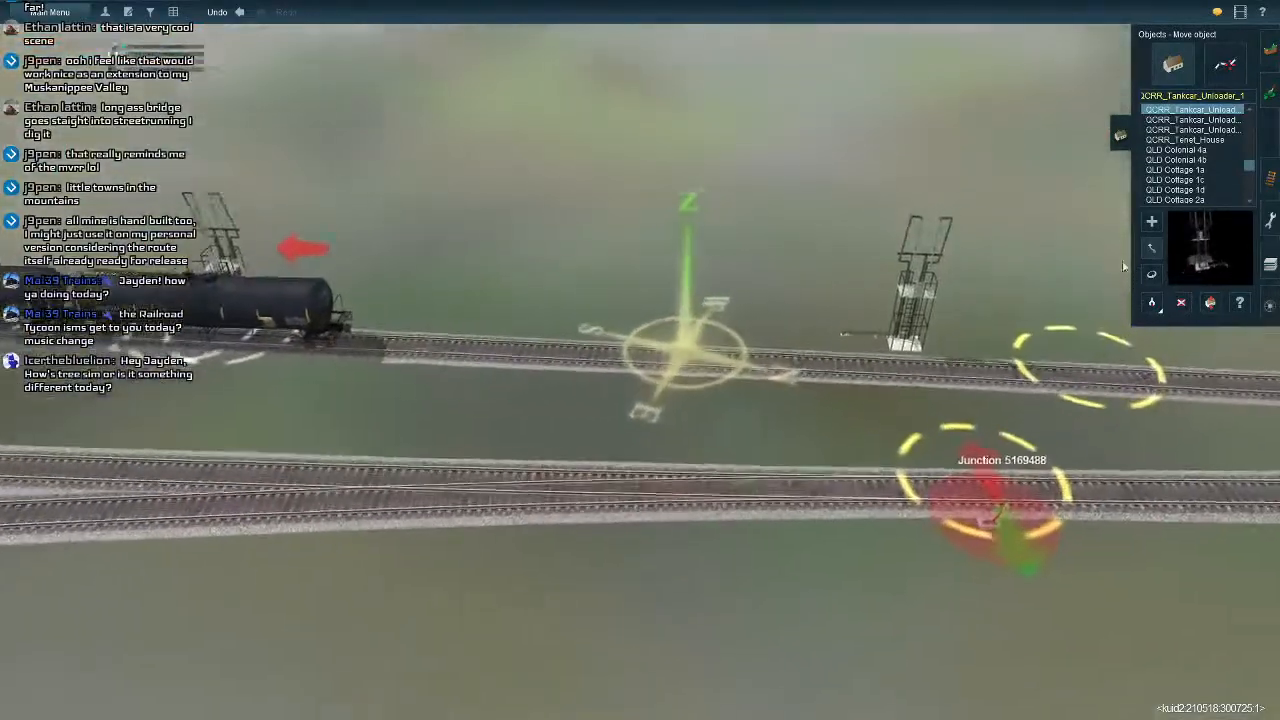
left_click_drag(866, 320, 182, 318)
right_click(464, 322)
right_click(190, 312)
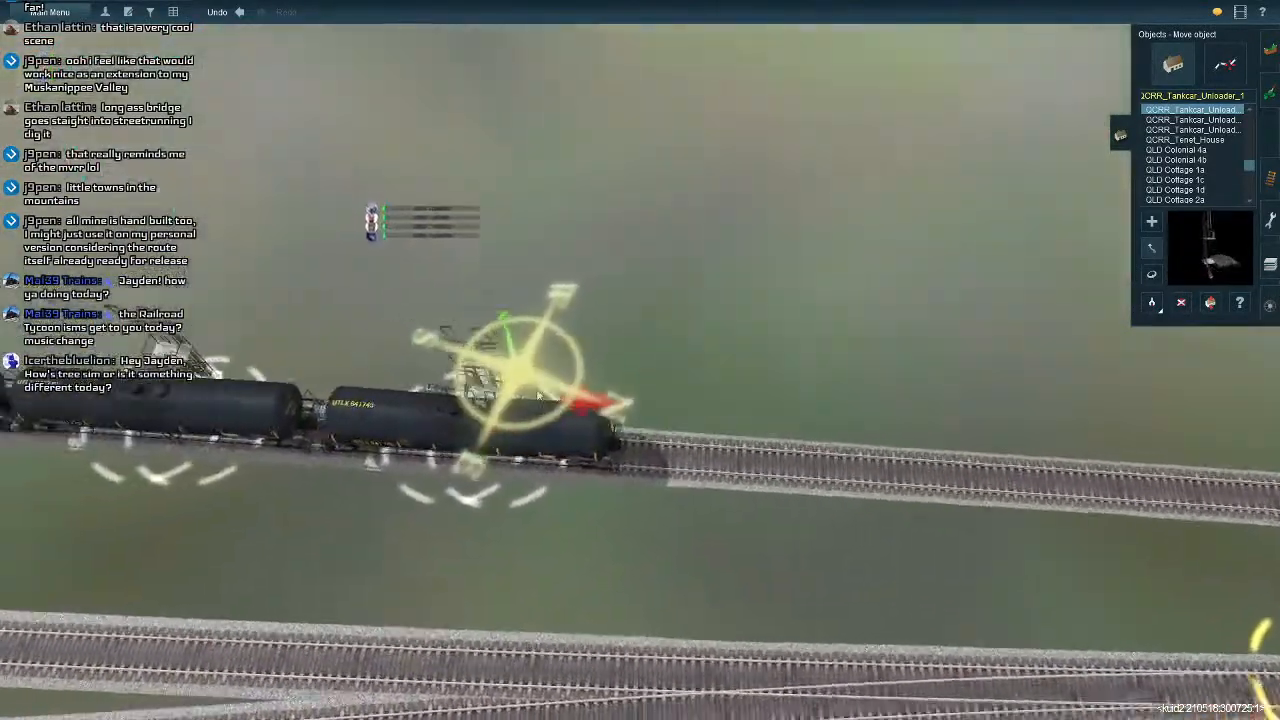
Fine-tune the moved tower at UTLX 641745 so it lines up with the unloader tower already standing there.
scroll(609, 424, "up", 4)
scroll(609, 424, "up", 4)
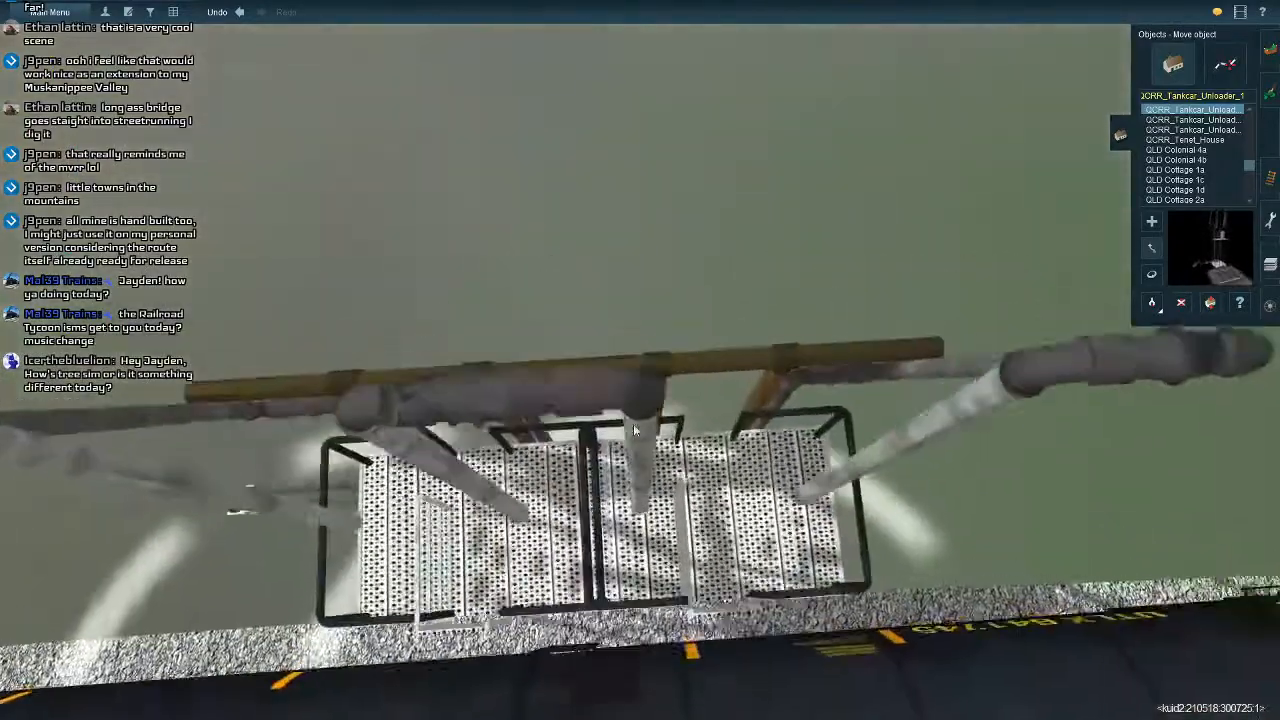
key("Up")
key("Right")
left_click_drag(588, 473, 533, 480)
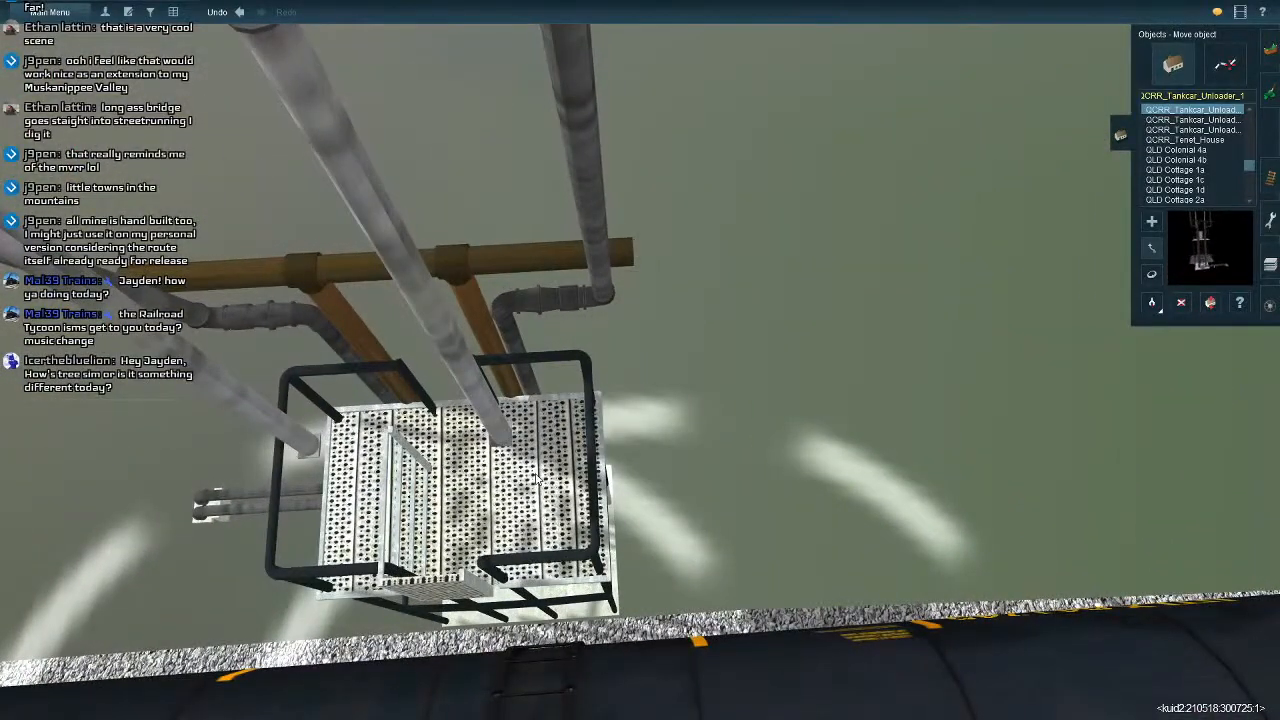
right_click(440, 478)
Add three QCRR_Tankcar_Unloader_2 towers, one each beside tank cars UTLX 641779, UTLX 641770 and UTLX 641610.
scroll(463, 460, "down", 5)
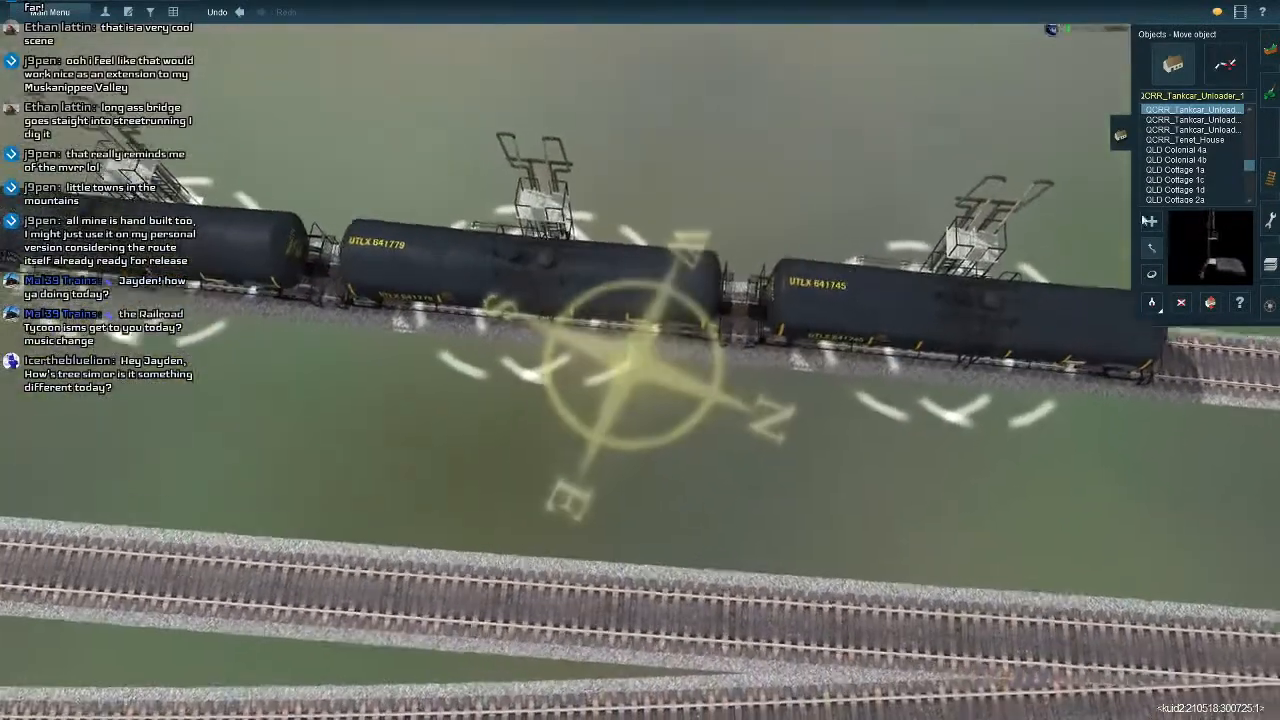
left_click(1147, 220)
left_click(1183, 120)
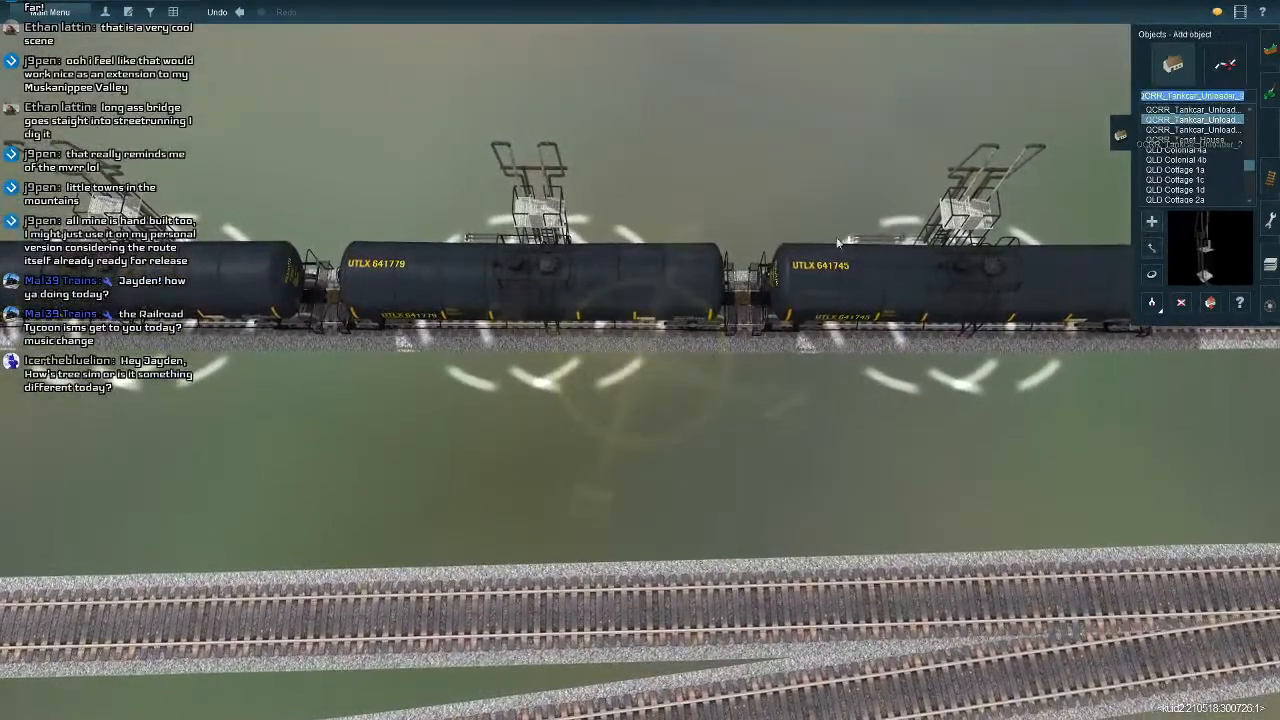
left_click(692, 238)
left_click(319, 220)
right_click(160, 225)
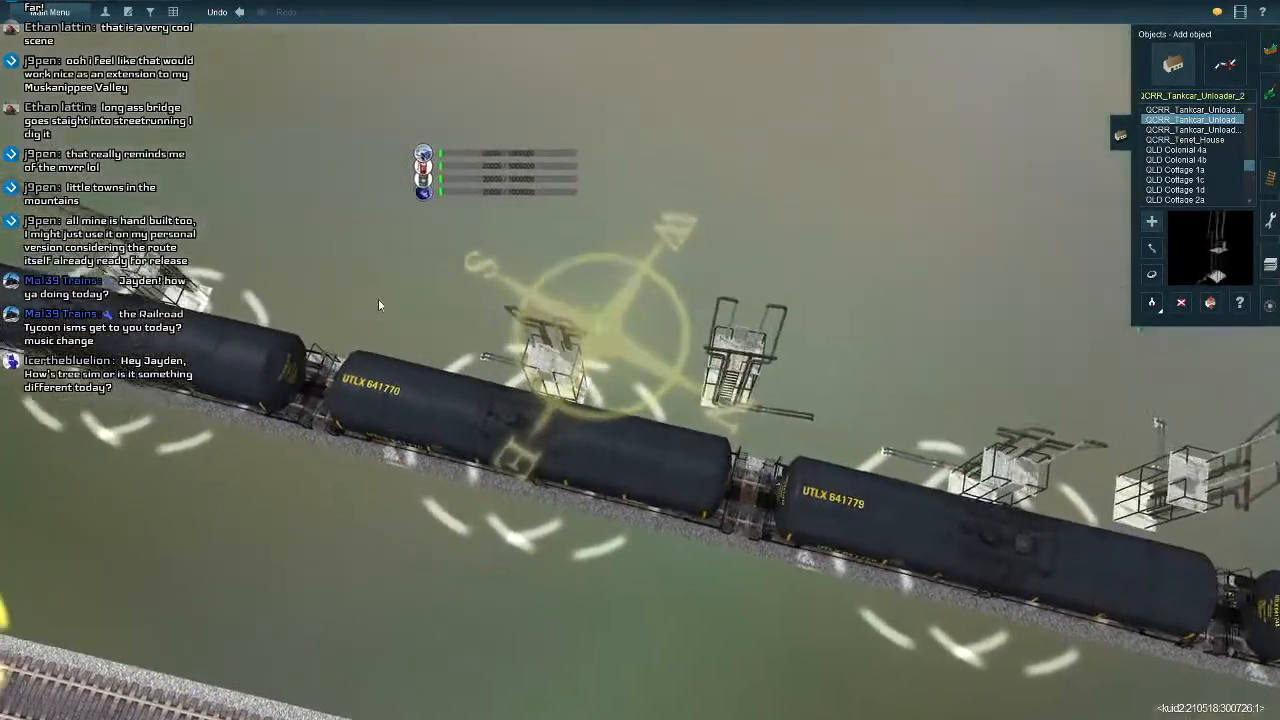
left_click(378, 298)
Rotate the QCRR_Tankcar_Unloader_2 tower beside tank car UTLX 641779 until it is parallel to the siding.
right_click(460, 320)
right_click(725, 370)
right_click(757, 374)
right_click(800, 374)
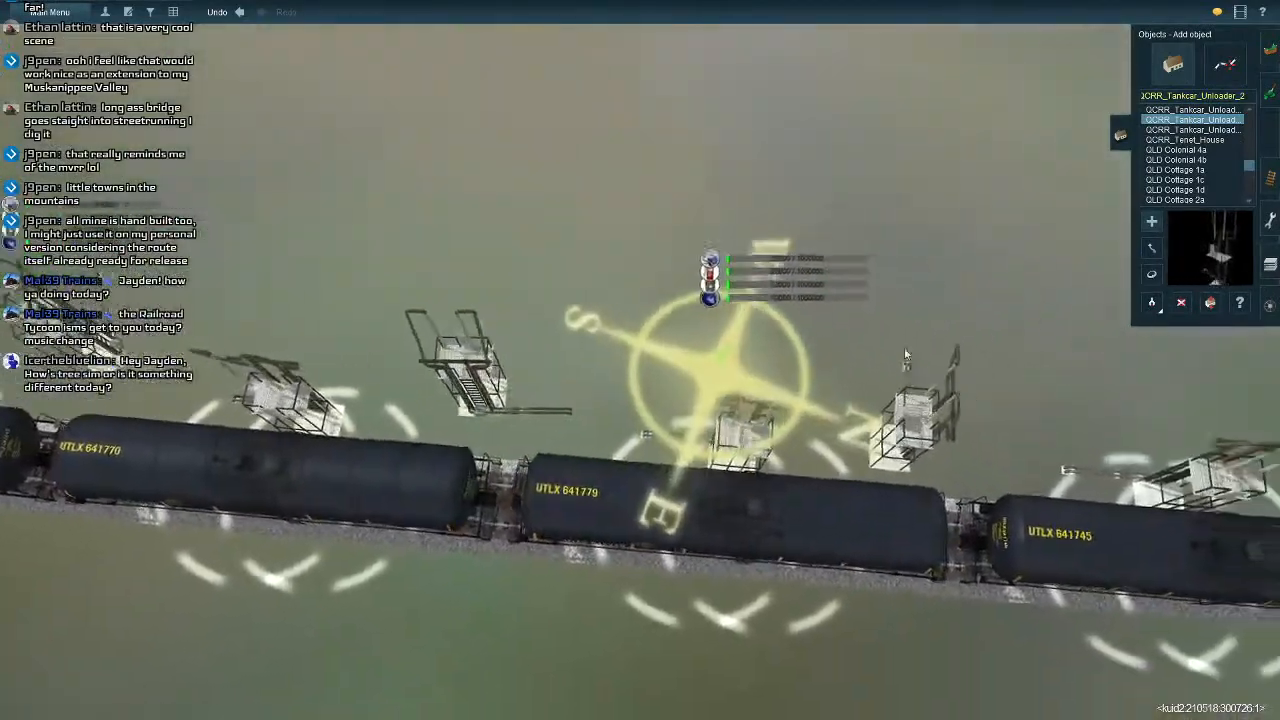
left_click(1147, 275)
left_click_drag(857, 400, 857, 380)
Move the QCRR_Tankcar_Unloader_2 tower beside tank car UTLX 641779 so it exactly overlaps the unloader tower already standing there.
left_click(1150, 248)
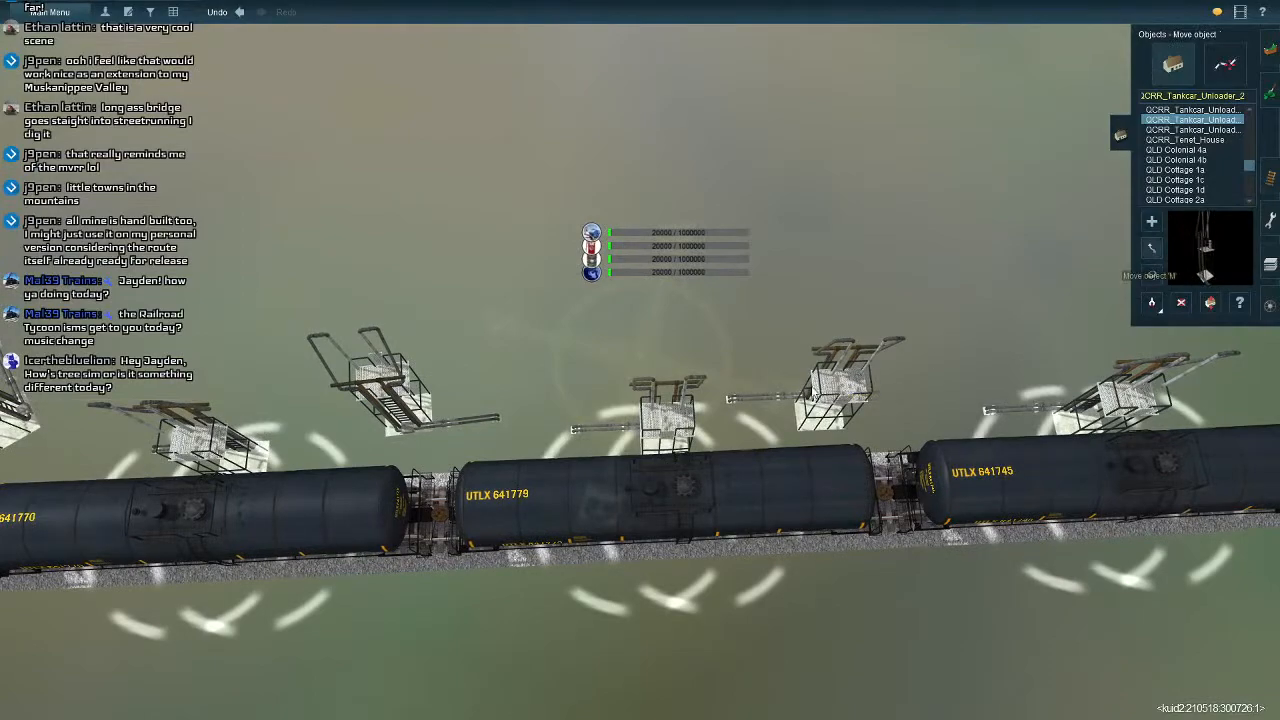
right_click(708, 451)
scroll(616, 439, "up", 5)
left_click_drag(968, 312, 810, 366)
scroll(669, 380, "up", 2)
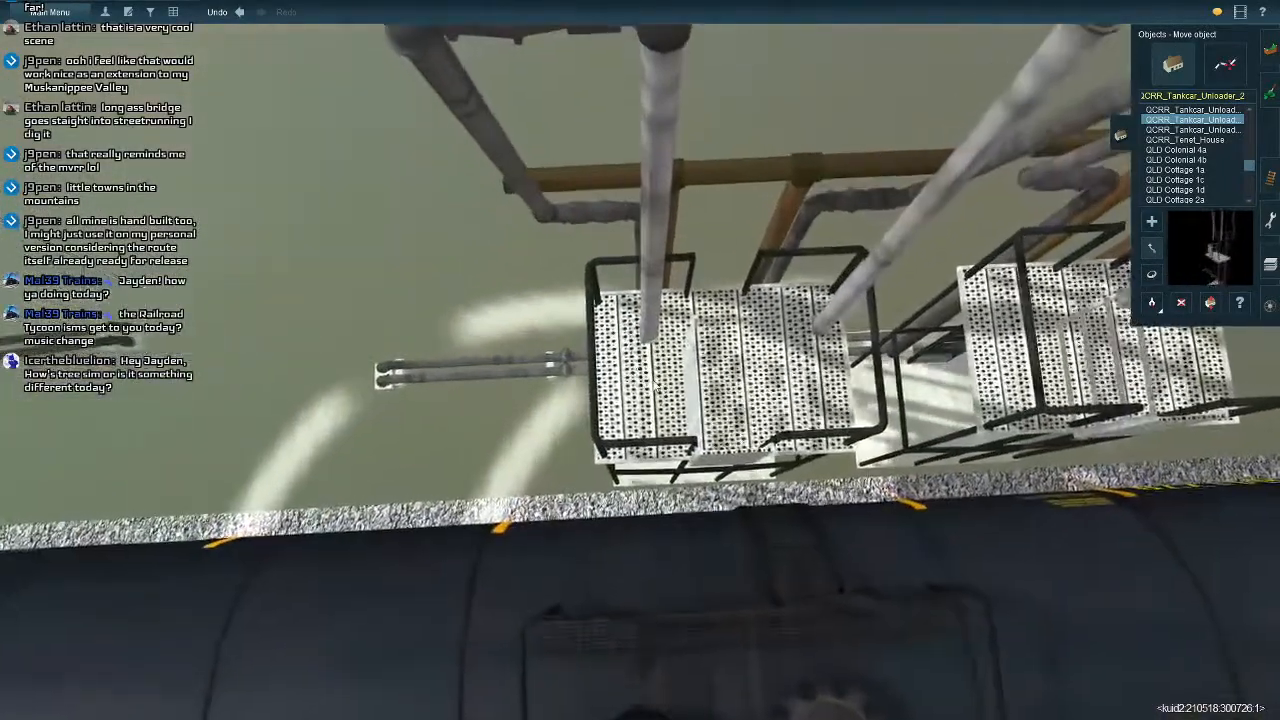
scroll(669, 380, "down", 3)
scroll(669, 380, "up", 3)
left_click_drag(851, 385, 825, 382)
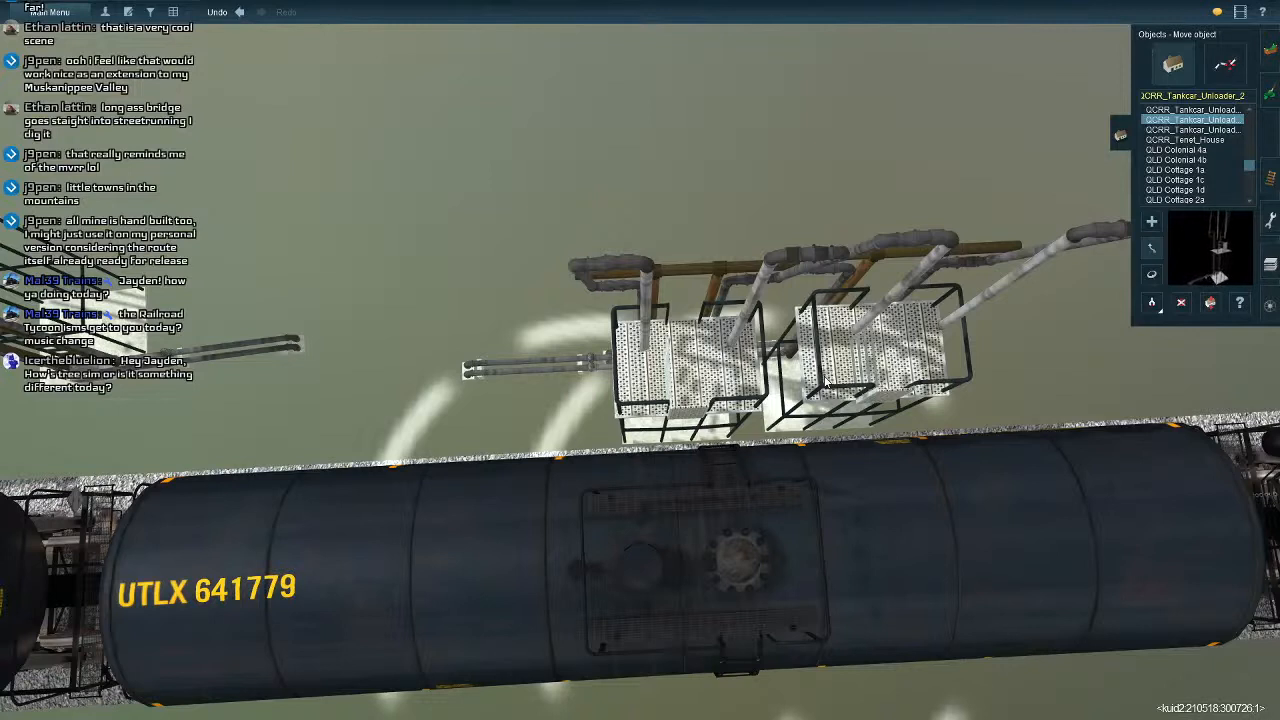
left_click_drag(892, 384, 842, 384)
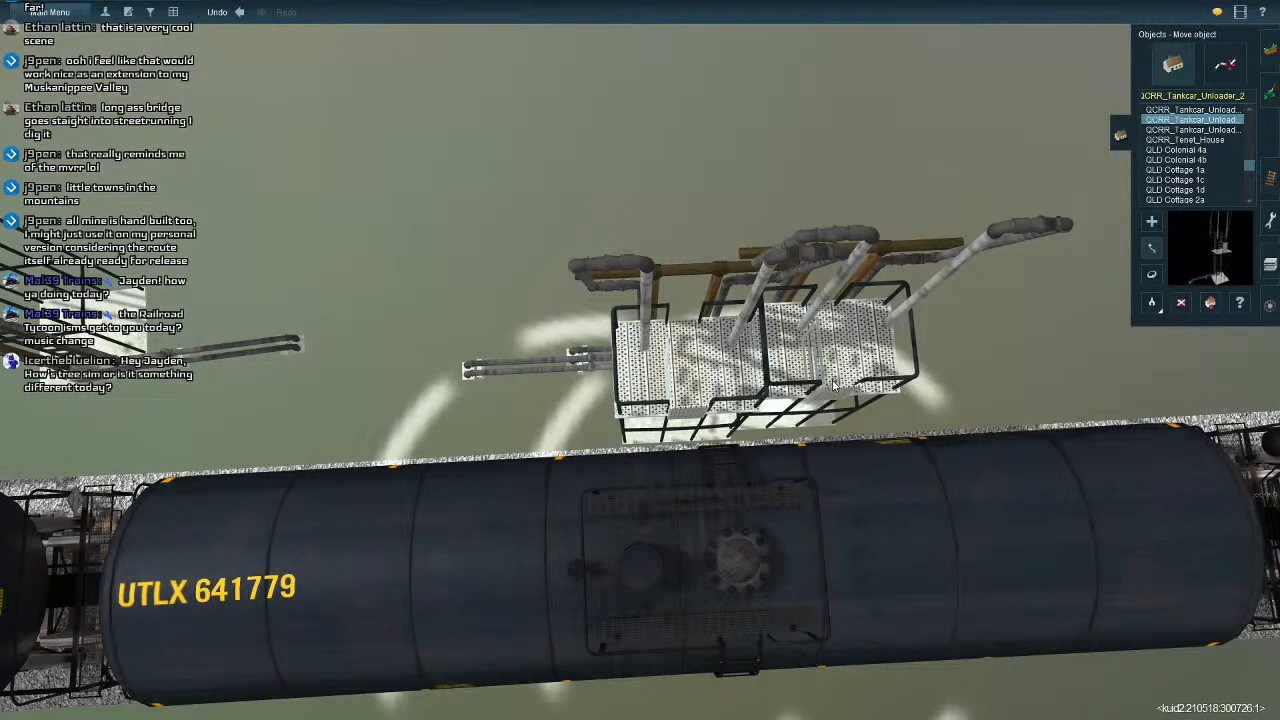
right_click(789, 383)
left_click_drag(834, 371, 636, 354)
right_click(563, 369)
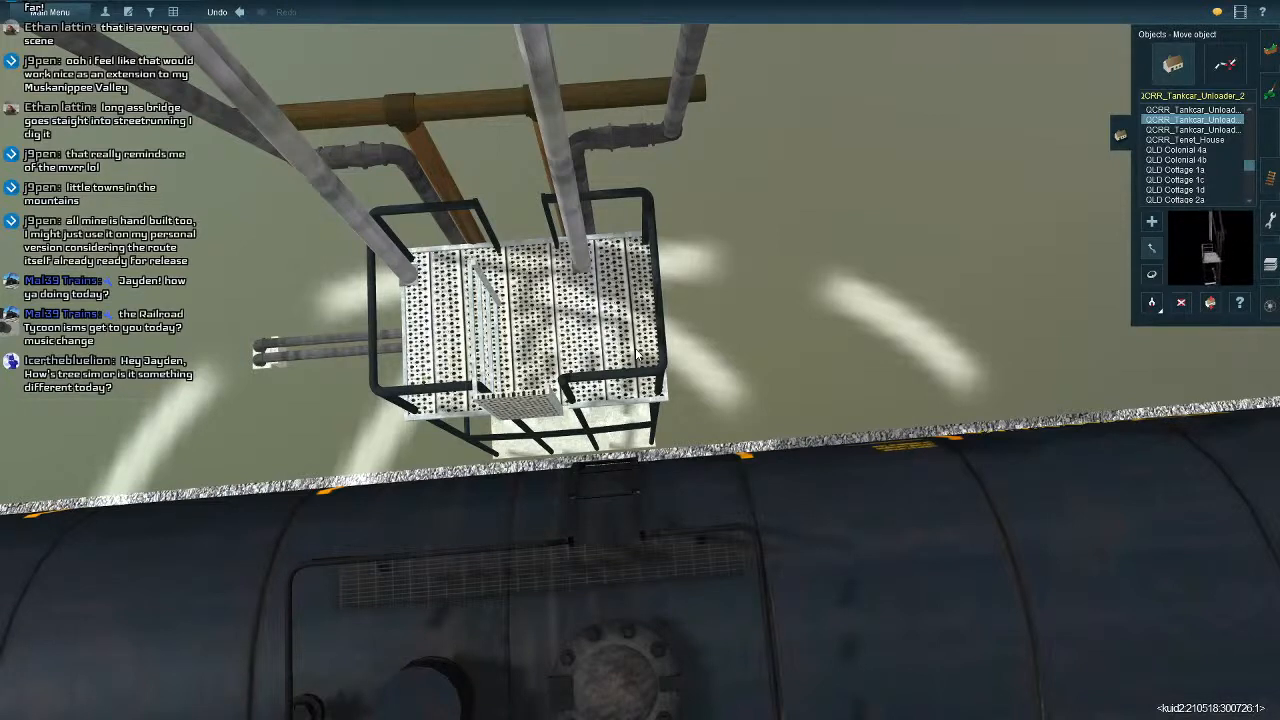
Delete the original industry unloaders at tank cars UTLX 641779 and UTLX 641745, keeping the aligned QCRR_Tankcar_Unloader_2 towers.
scroll(636, 354, "down", 5)
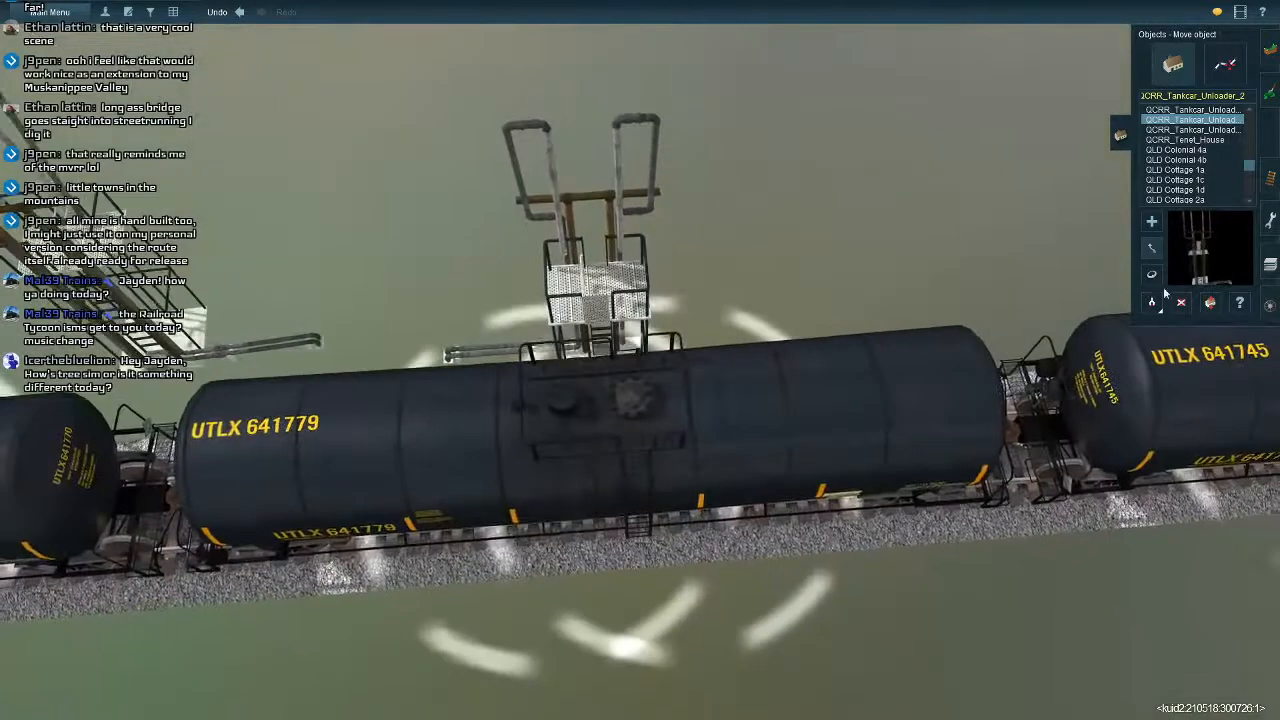
key("d")
right_click_drag(636, 354, 750, 267)
scroll(825, 330, "down", 3)
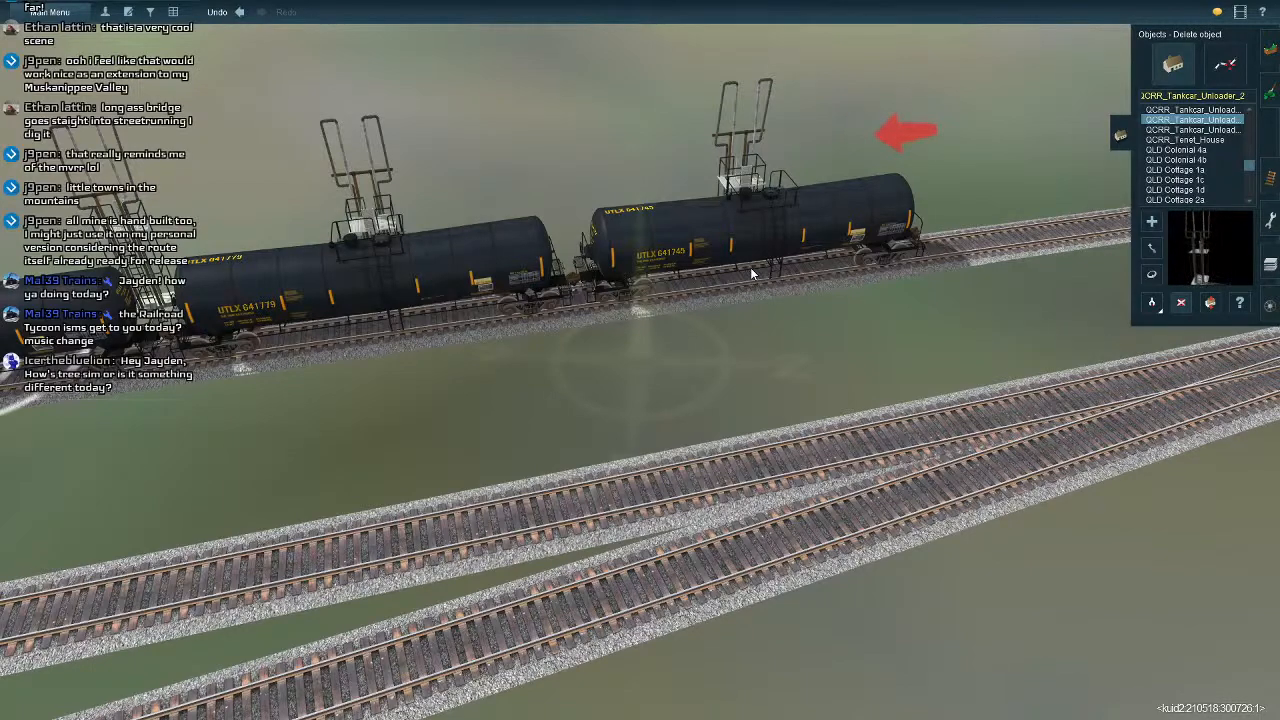
right_click(85, 332)
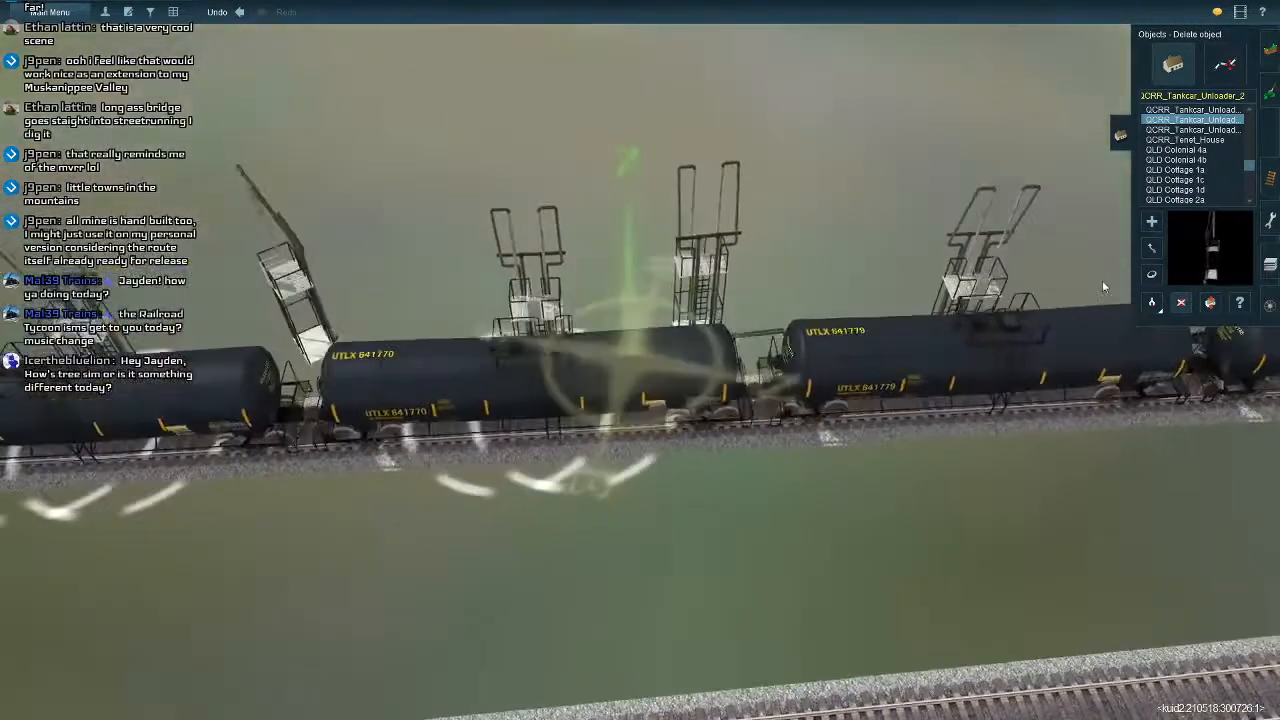
Rotate the two loose QCRR_Tankcar_Unloader_2 towers near tank cars UTLX 641770 and UTLX 641610 until they are parallel to the siding.
left_click(1150, 276)
left_click_drag(720, 290, 752, 283)
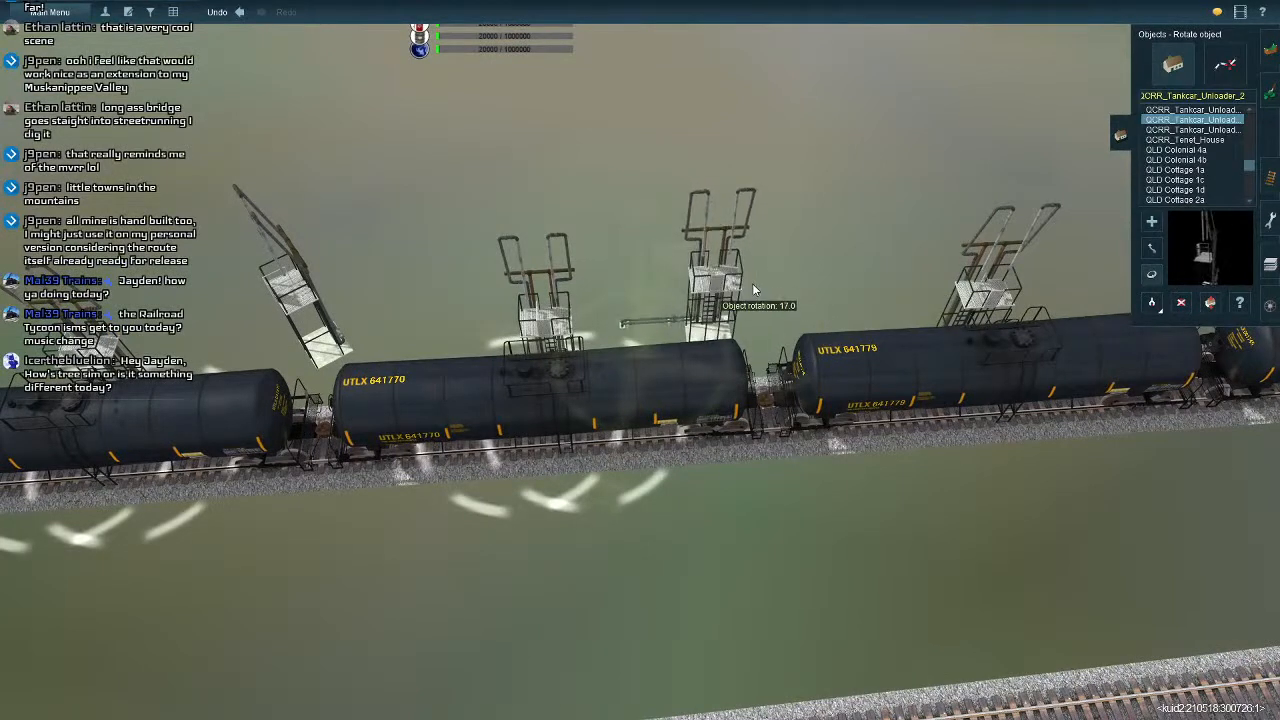
left_click_drag(313, 286, 423, 284)
Move the nearby QCRR_Tankcar_Unloader_2 tower to tank car UTLX 641770 and align it with the unloader already standing there.
left_click(1151, 248)
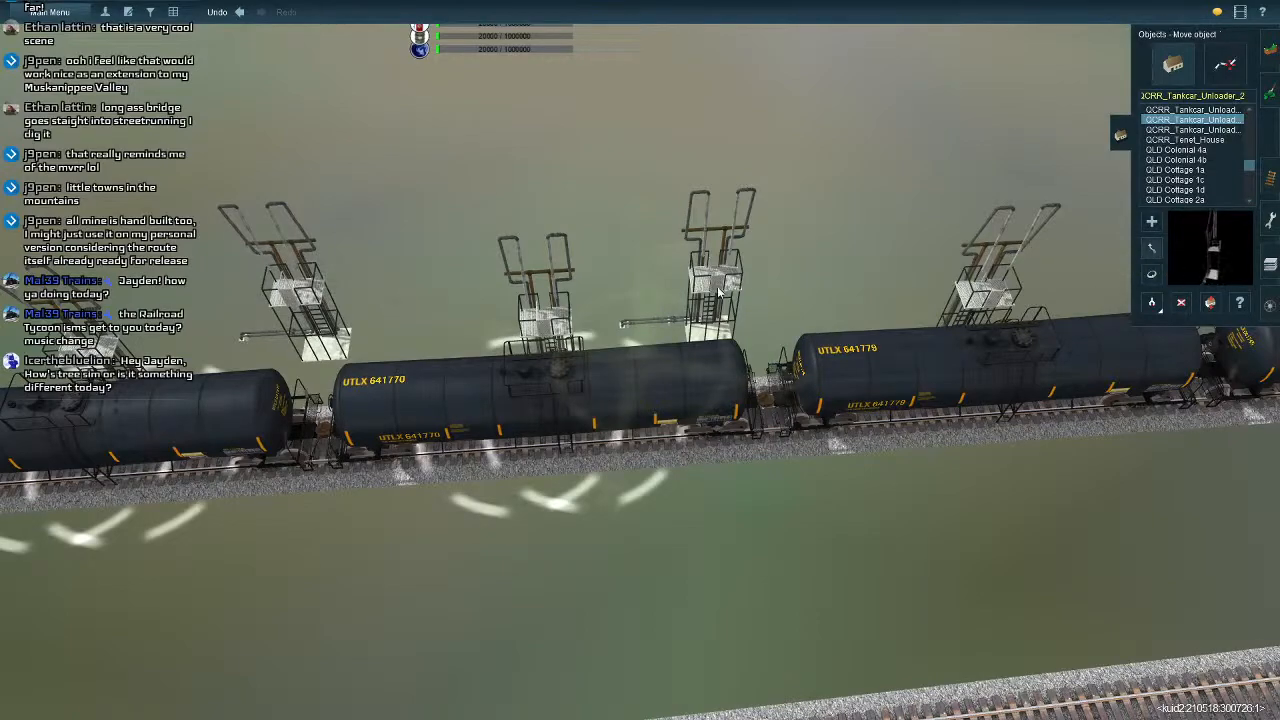
left_click_drag(715, 302, 621, 394)
key("Up")
key("Left")
scroll(630, 420, "up", 10)
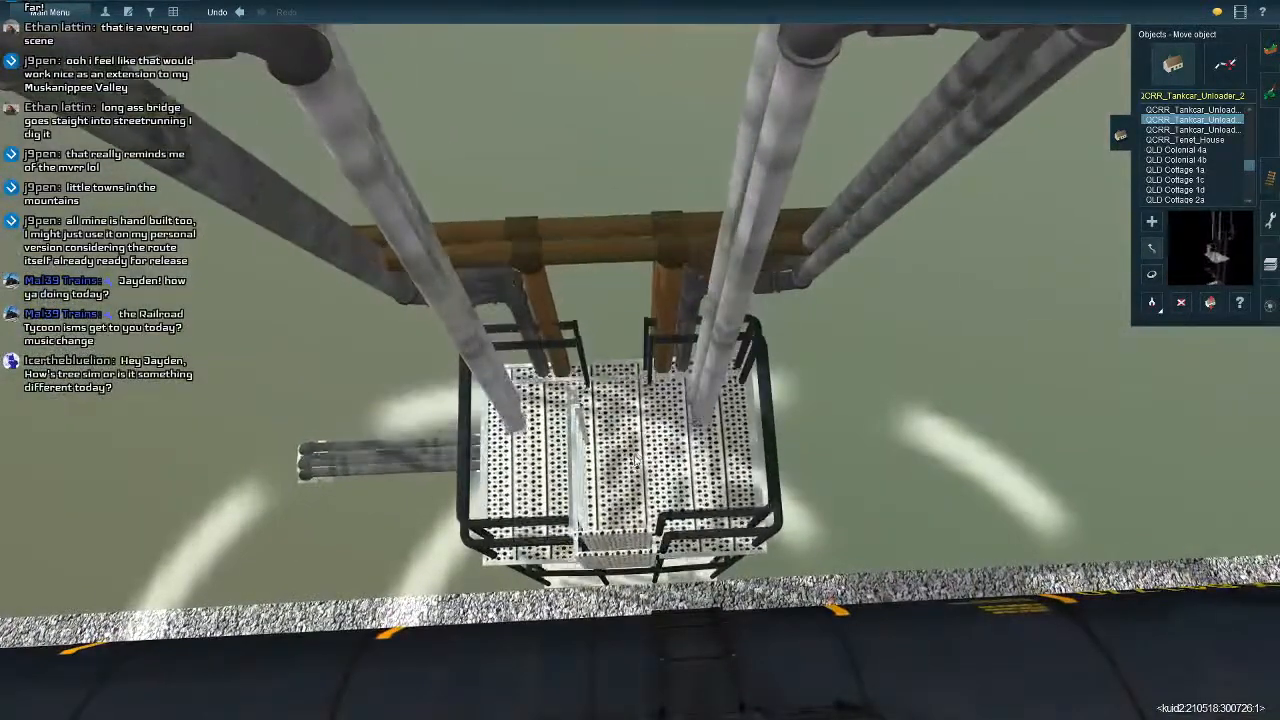
left_click_drag(634, 456, 638, 463)
scroll(637, 465, "down", 10)
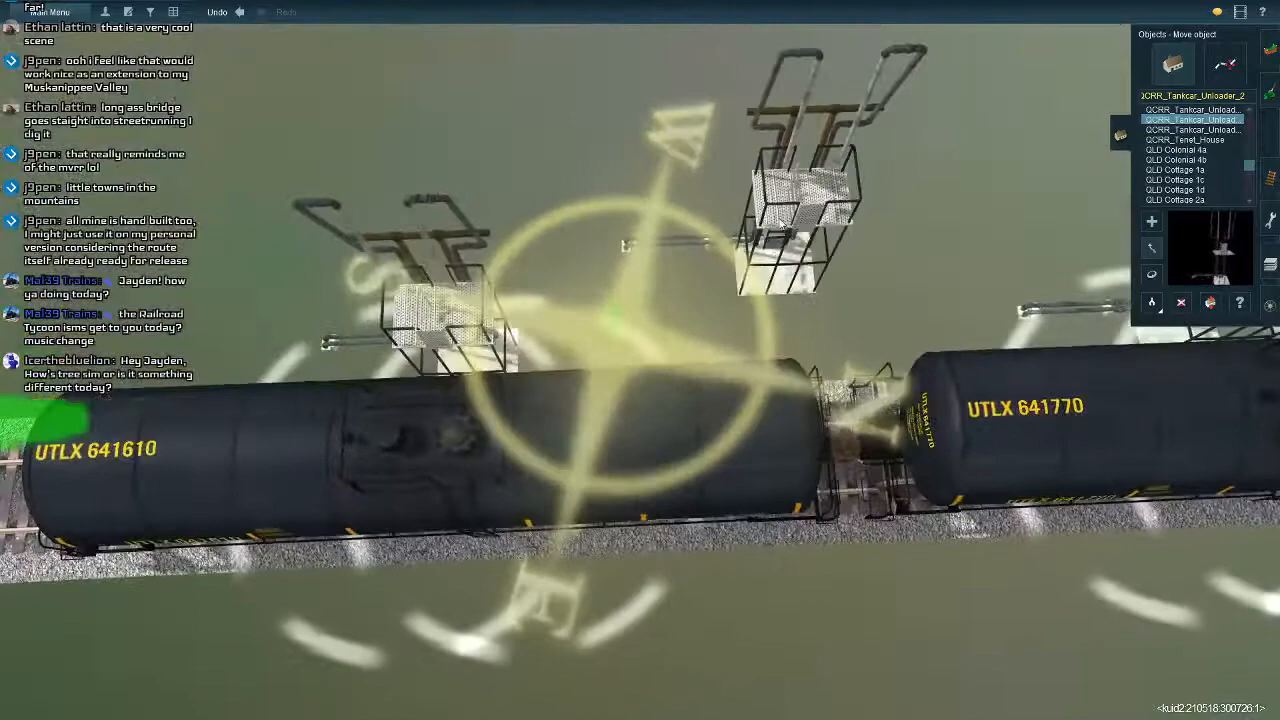
Move the remaining loose QCRR_Tankcar_Unloader_2 tower onto the unloader already standing at tank car UTLX 641610.
key("Up")
key("Left")
left_click_drag(782, 225, 603, 384)
scroll(660, 395, "up", 6)
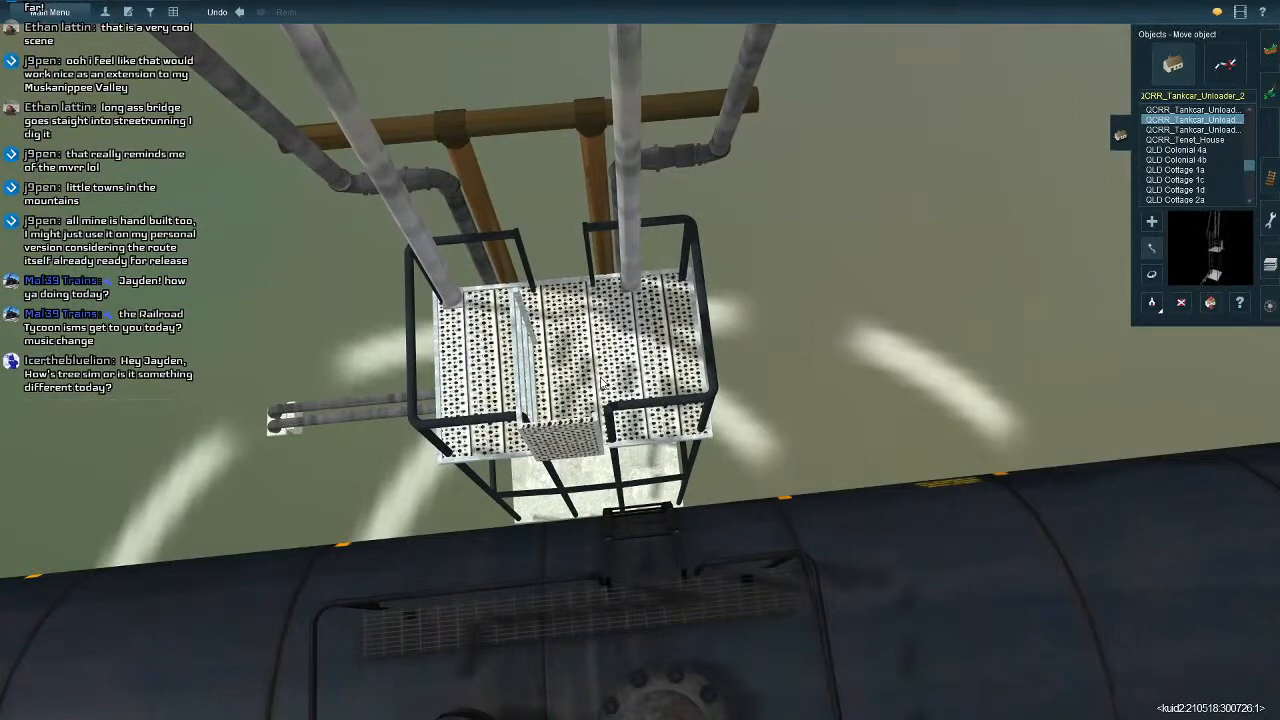
scroll(714, 362, "down", 5)
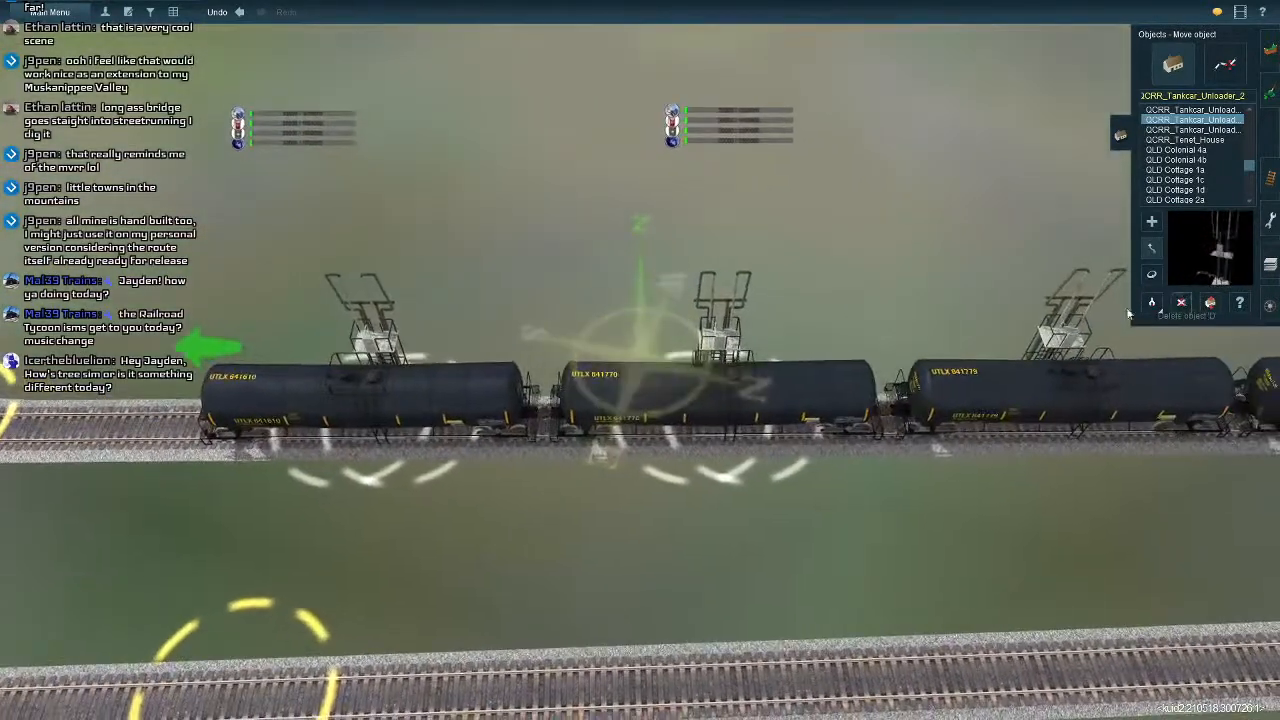
Delete the original industry unloaders at tank cars UTLX 641770 and UTLX 641610.
left_click(1181, 302)
left_click(706, 435)
left_click(385, 437)
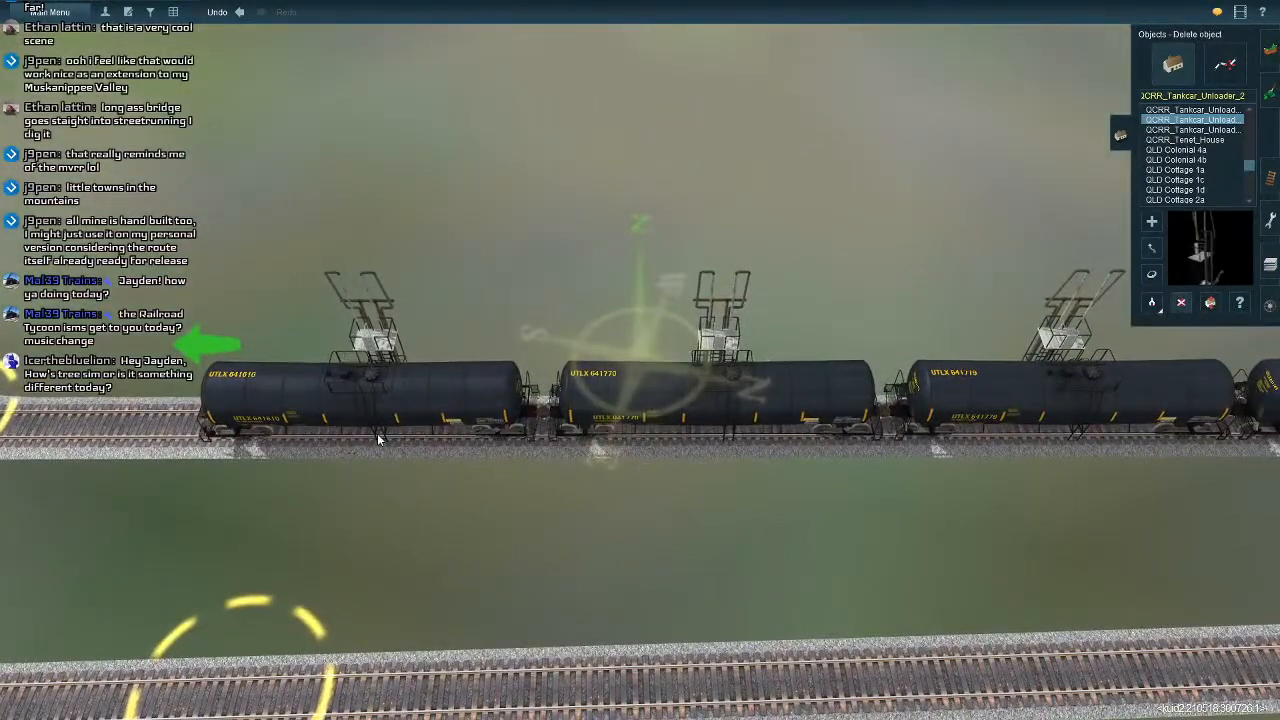
right_click(1015, 440)
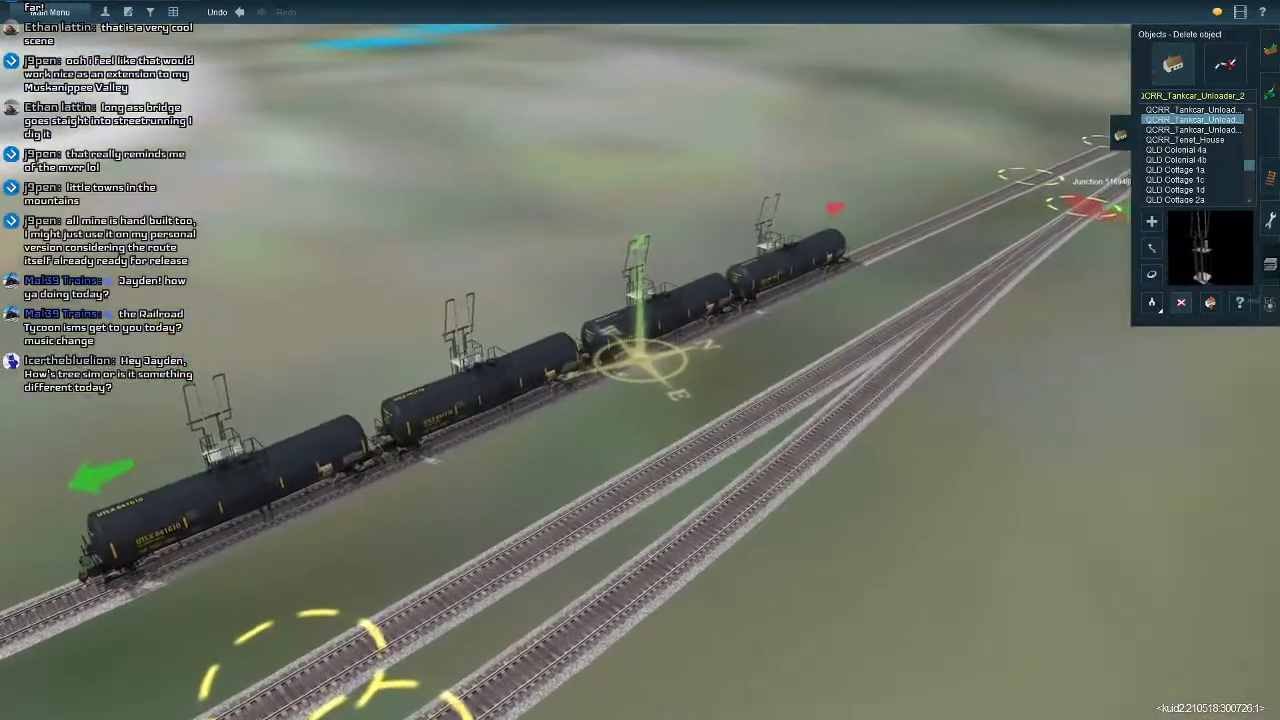
Delete the whole consist of four tank cars from the siding.
left_click(1269, 305)
left_click(1225, 63)
left_click(1181, 305)
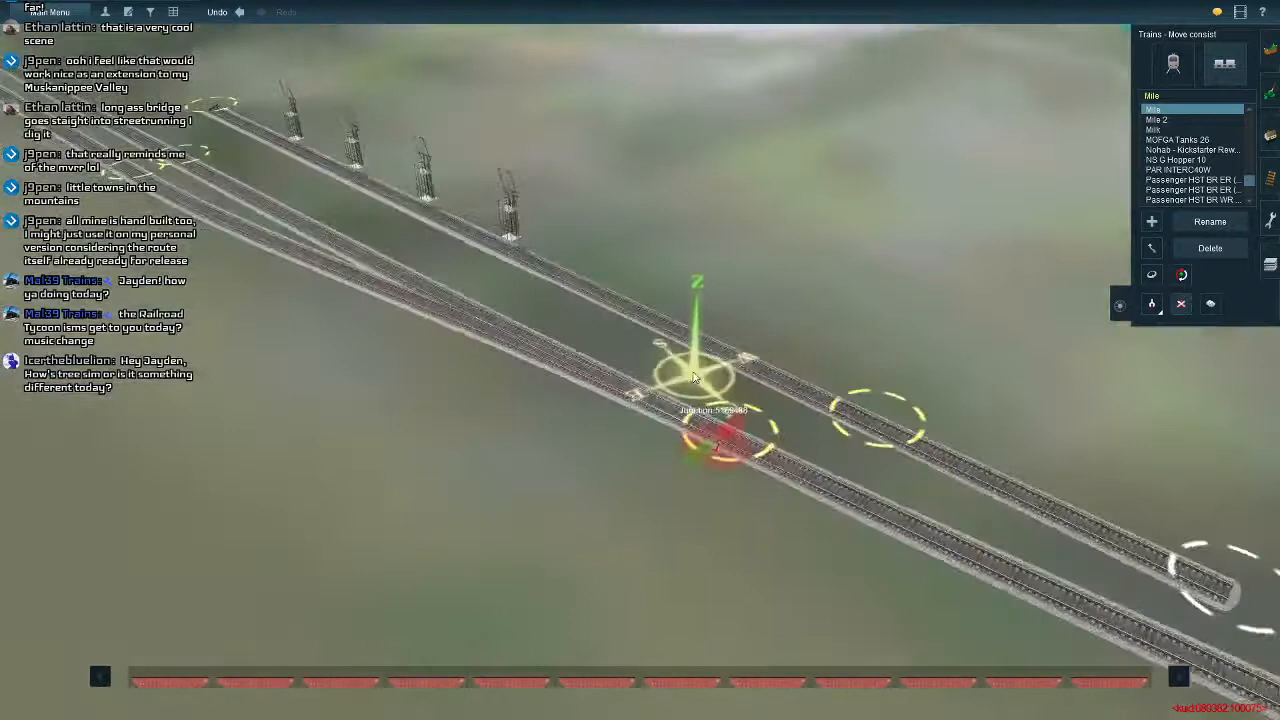
Insert a spline point in the siding level with the junction and delete the siding track between it and the dead end.
right_click_drag(694, 377, 850, 370)
scroll(850, 370, "down", 2)
left_click(1269, 178)
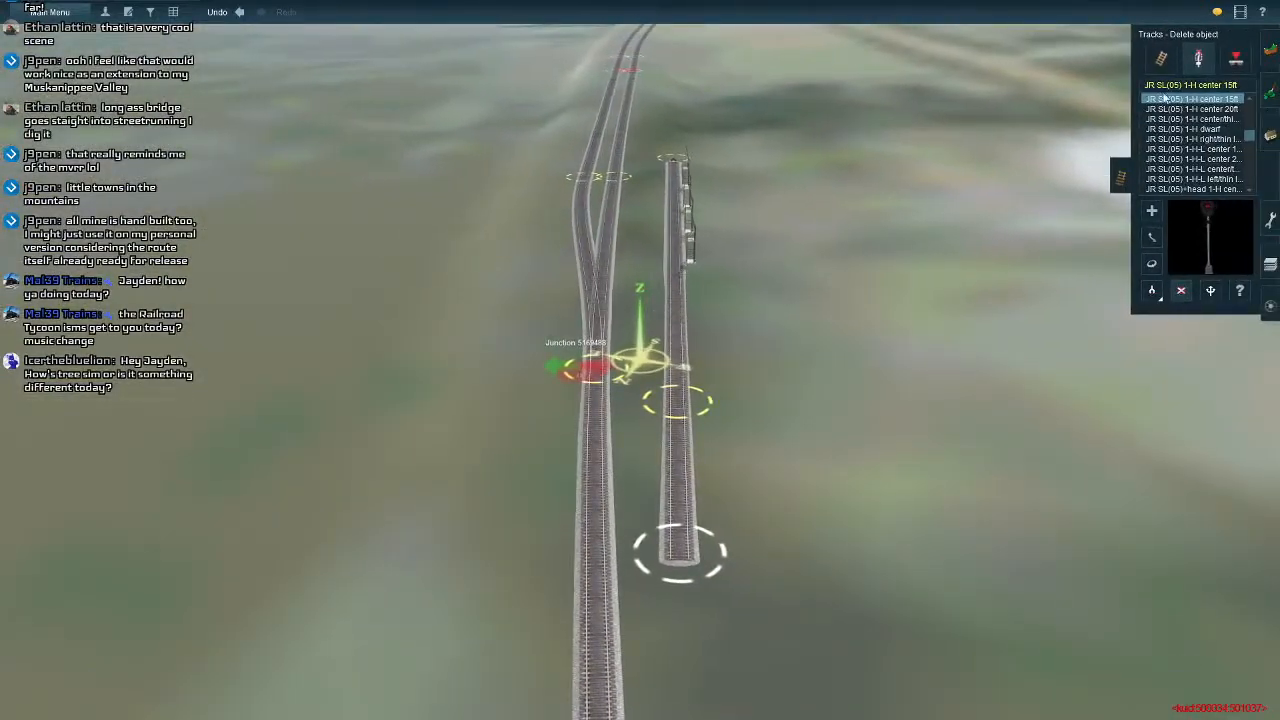
left_click(1152, 311)
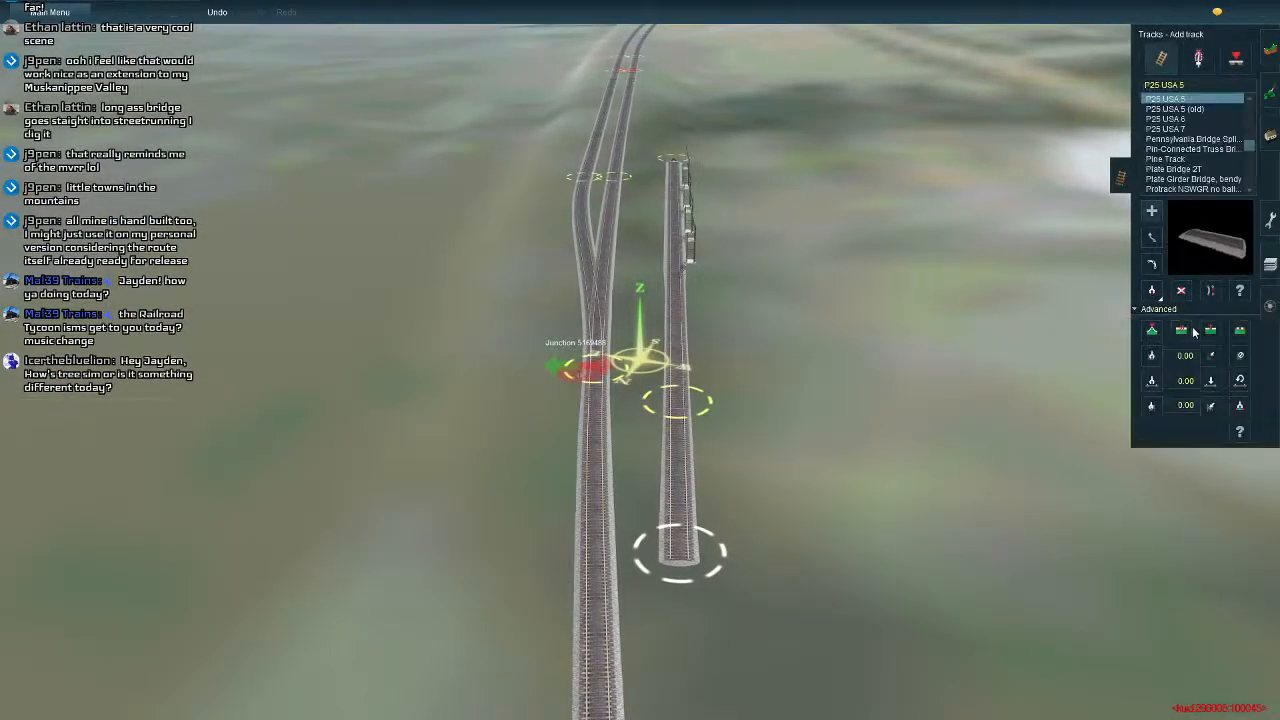
left_click(1210, 331)
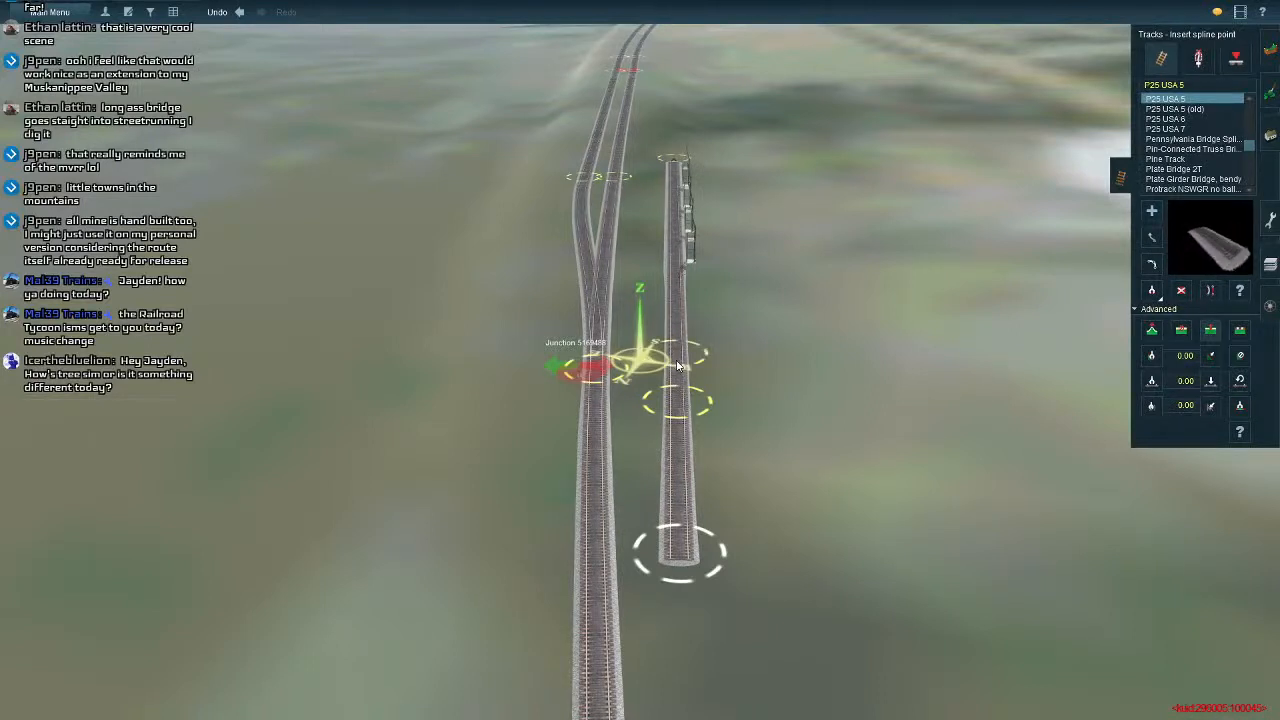
left_click(1181, 291)
left_click(680, 448)
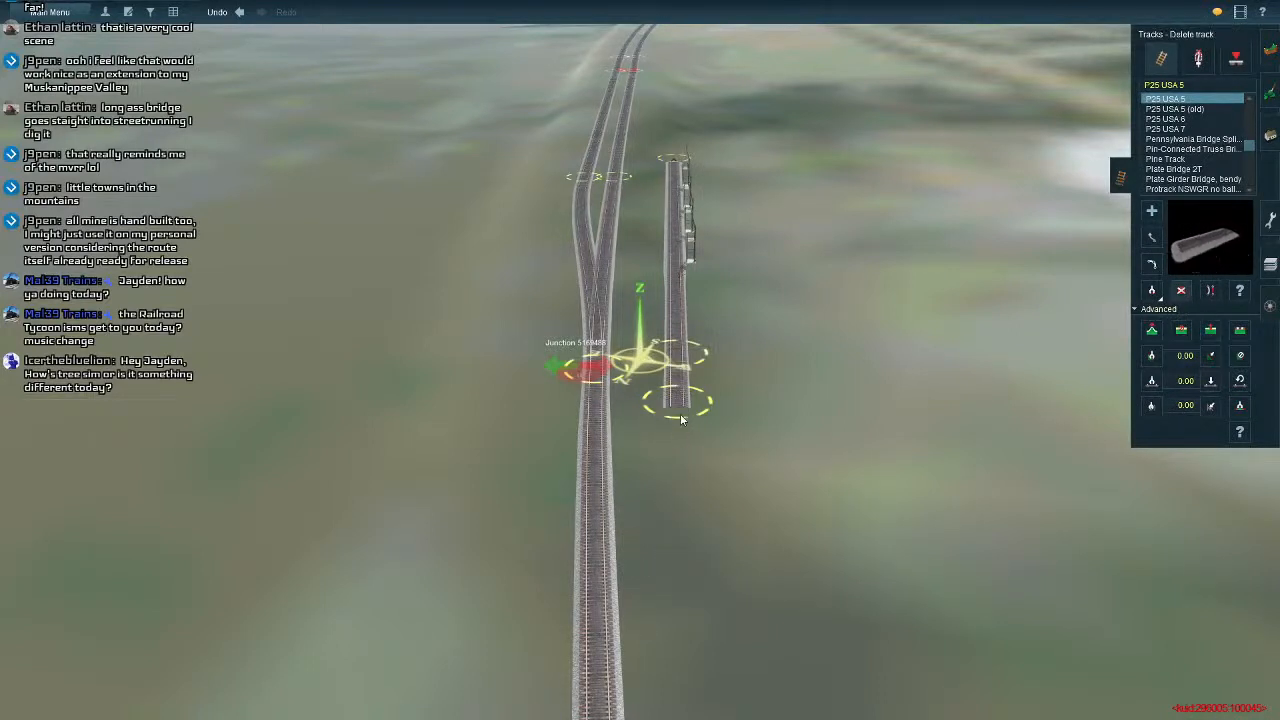
left_click(676, 362)
Search the scenery objects for "yz" and select YZ 2 Siding Gate, BW for placing.
left_click(1269, 134)
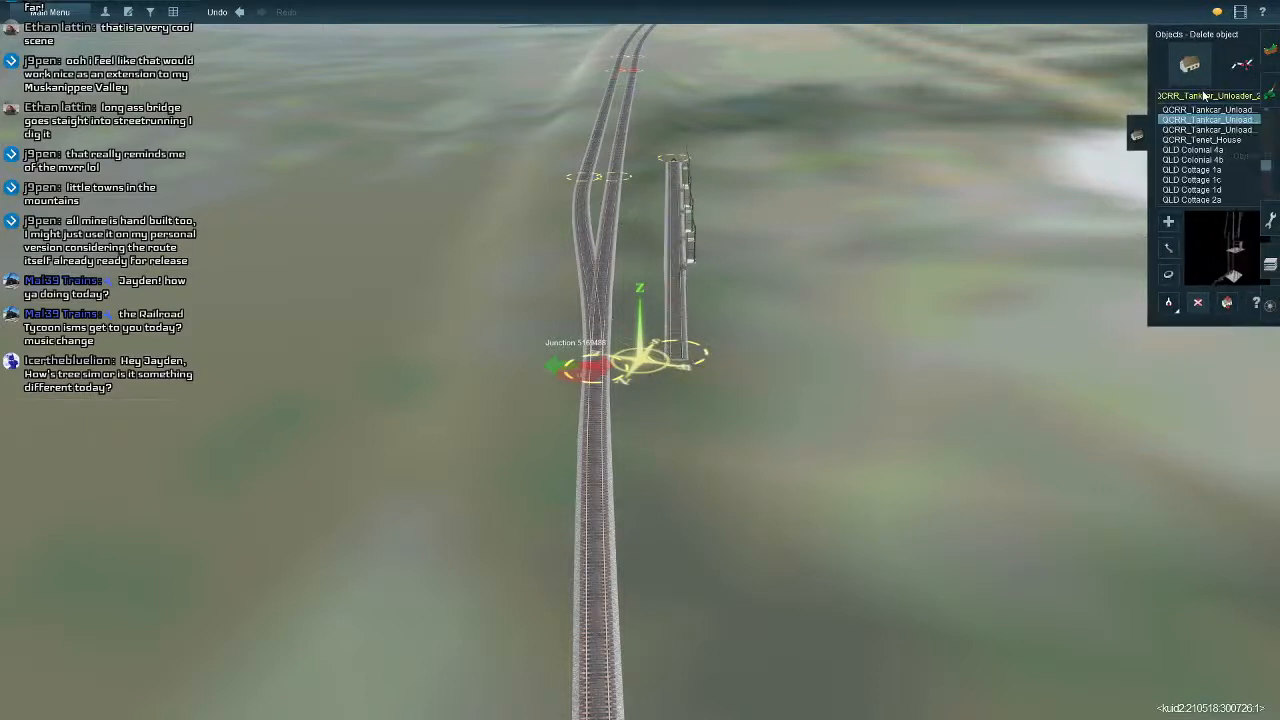
left_click(1191, 97)
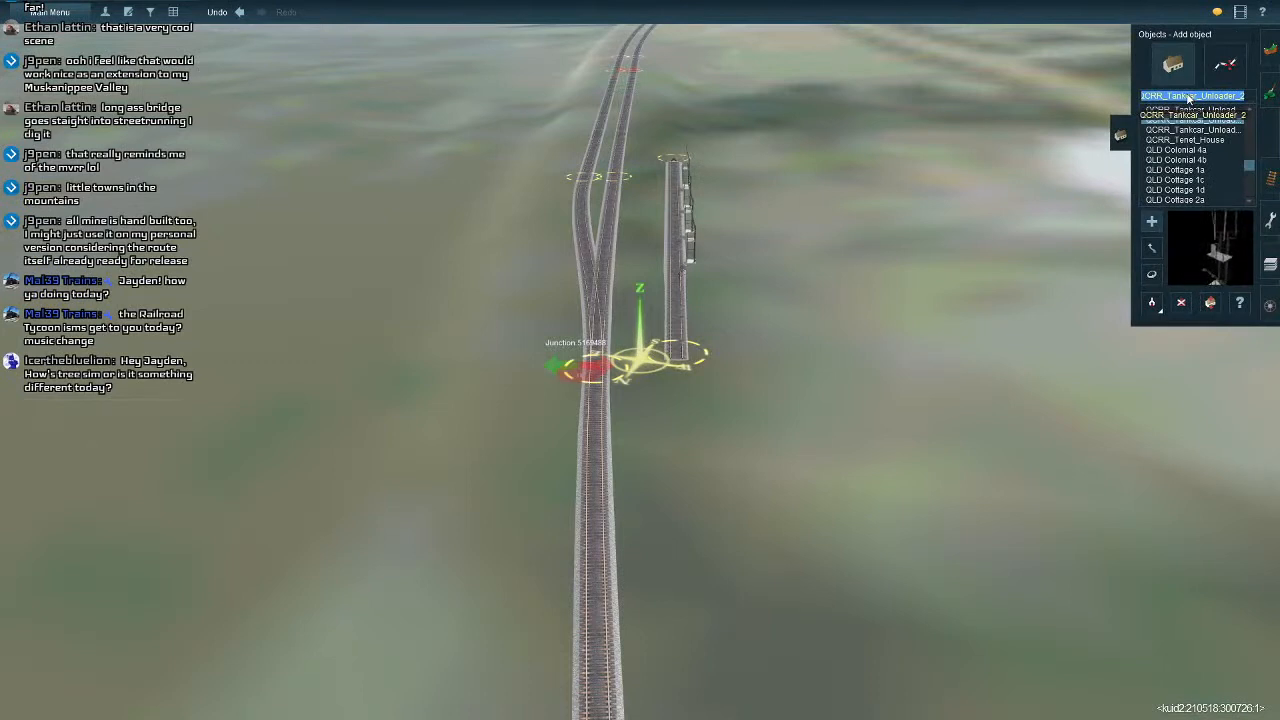
type("yz")
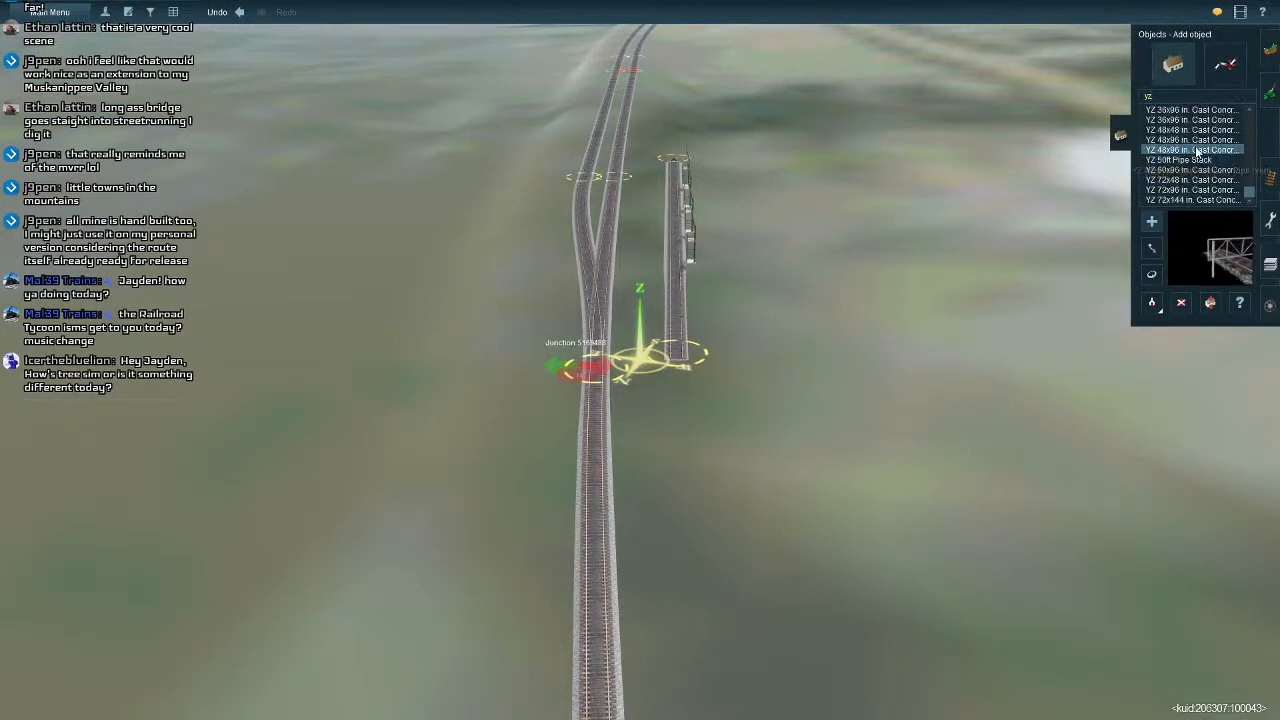
left_click(1197, 140)
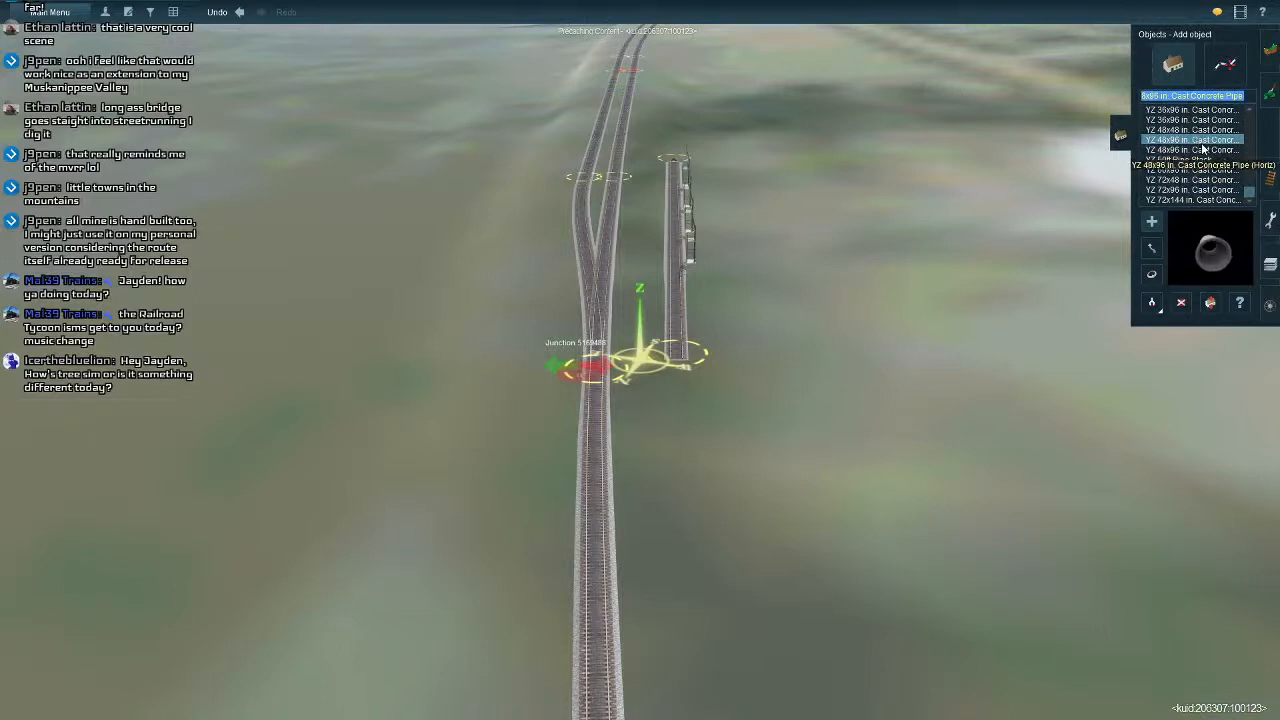
scroll(1200, 175, "down", 3)
scroll(1203, 181, "up", 5)
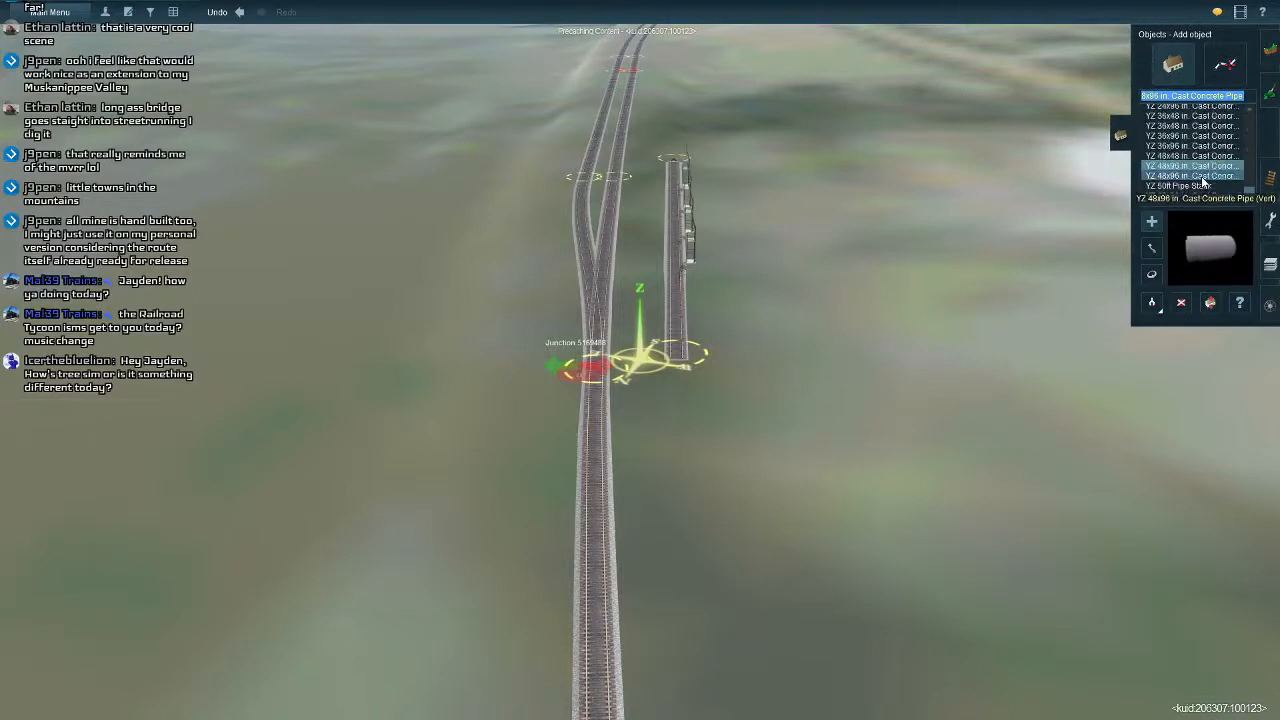
scroll(1203, 181, "down", 1)
left_click(1200, 175)
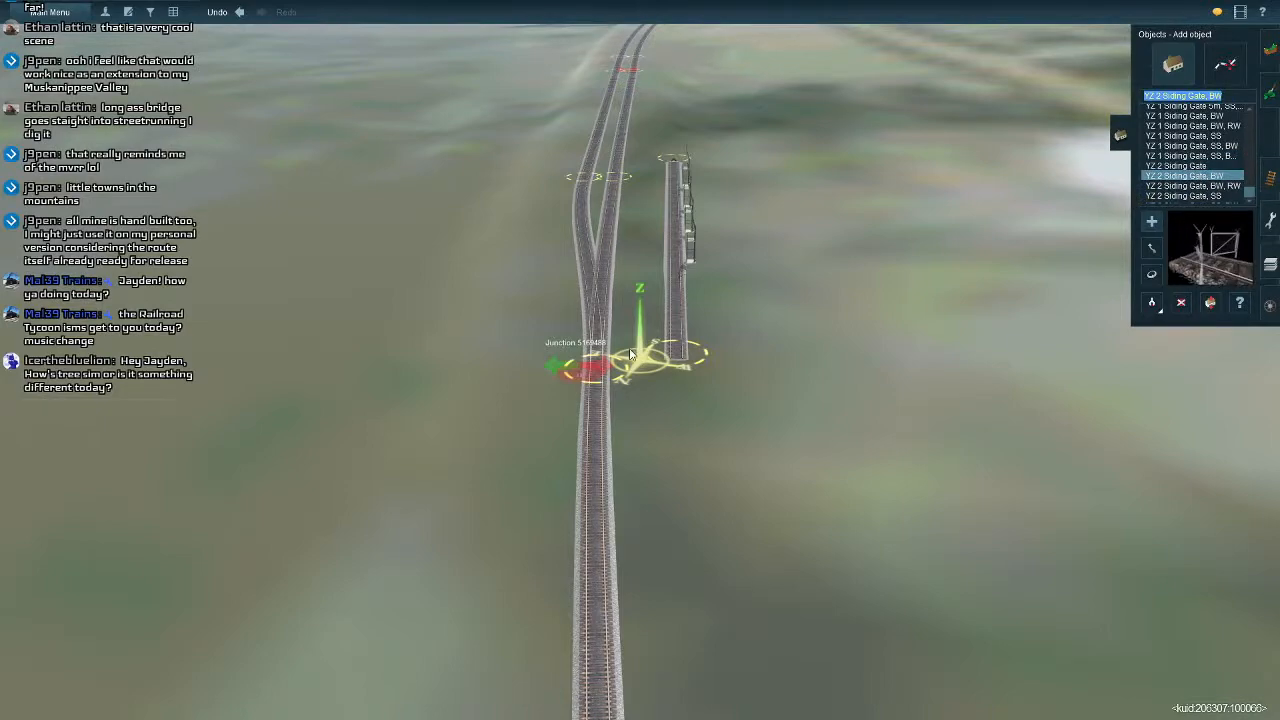
Try a YZ 2 Siding Gate, BW at the shortened end of the siding and remove it again.
right_click(676, 352)
scroll(652, 380, "up", 3)
scroll(652, 392, "up", 3)
left_click(657, 400)
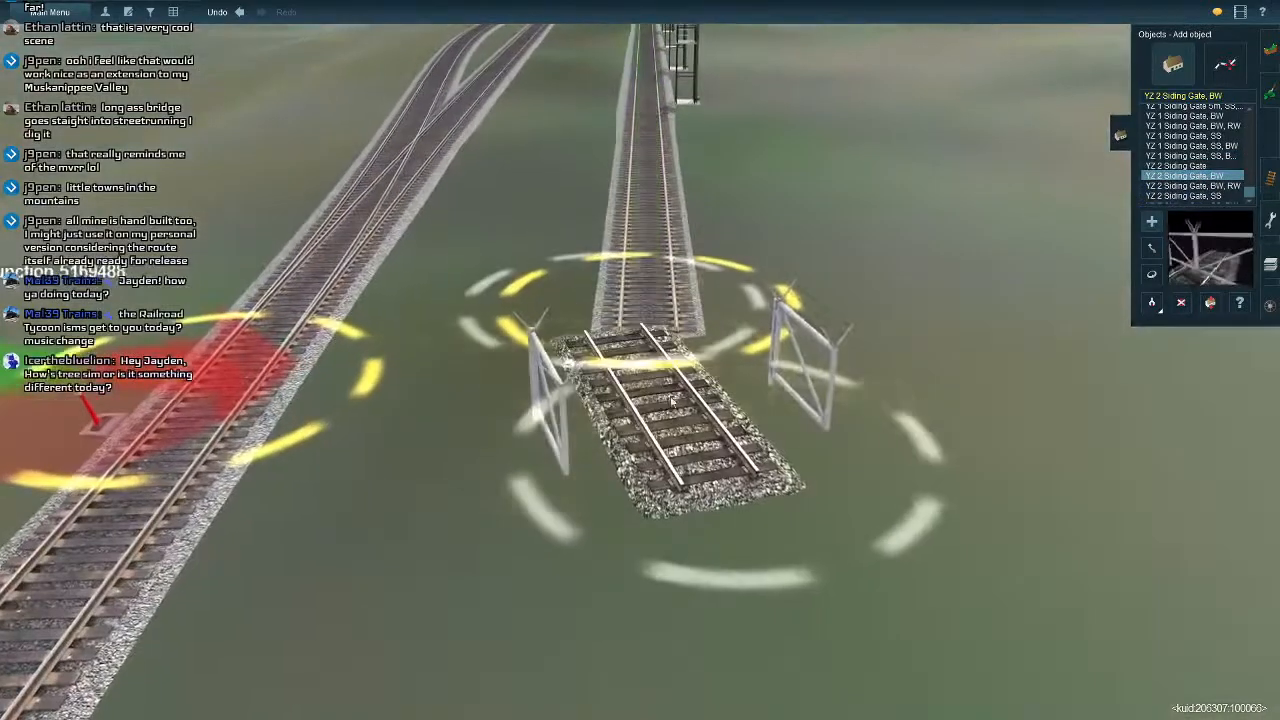
left_click(1151, 274)
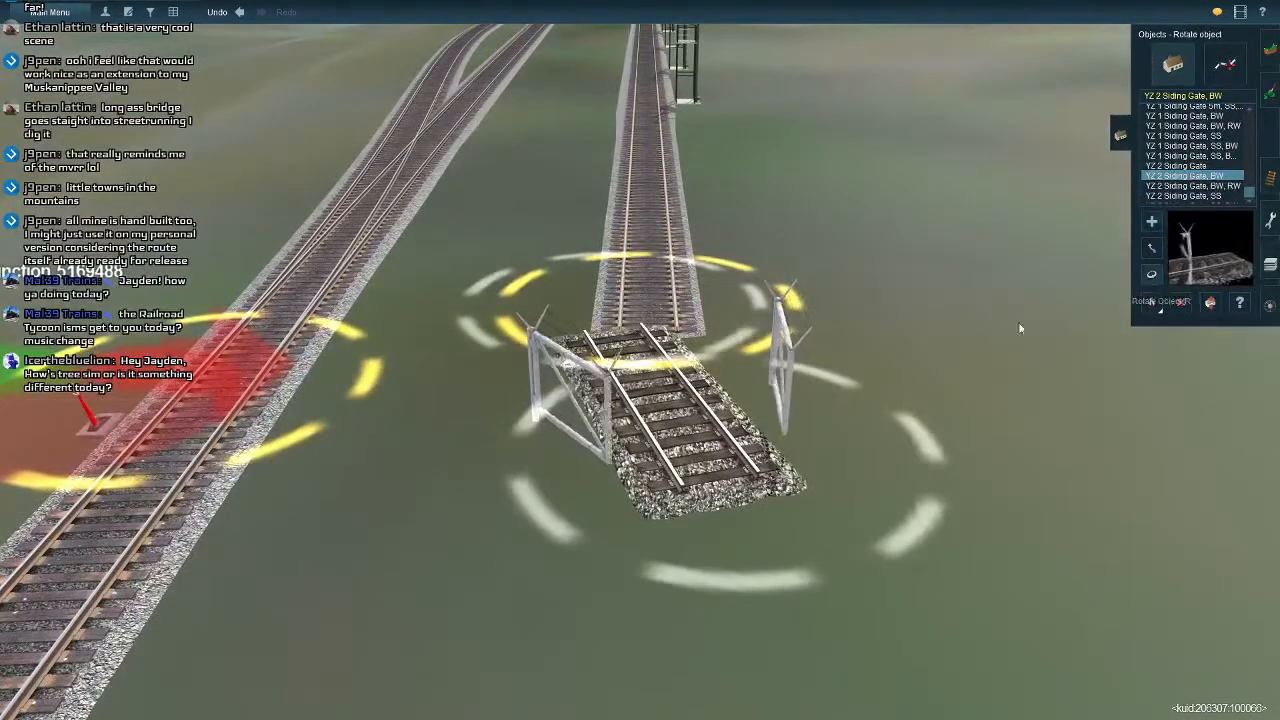
left_click(1181, 302)
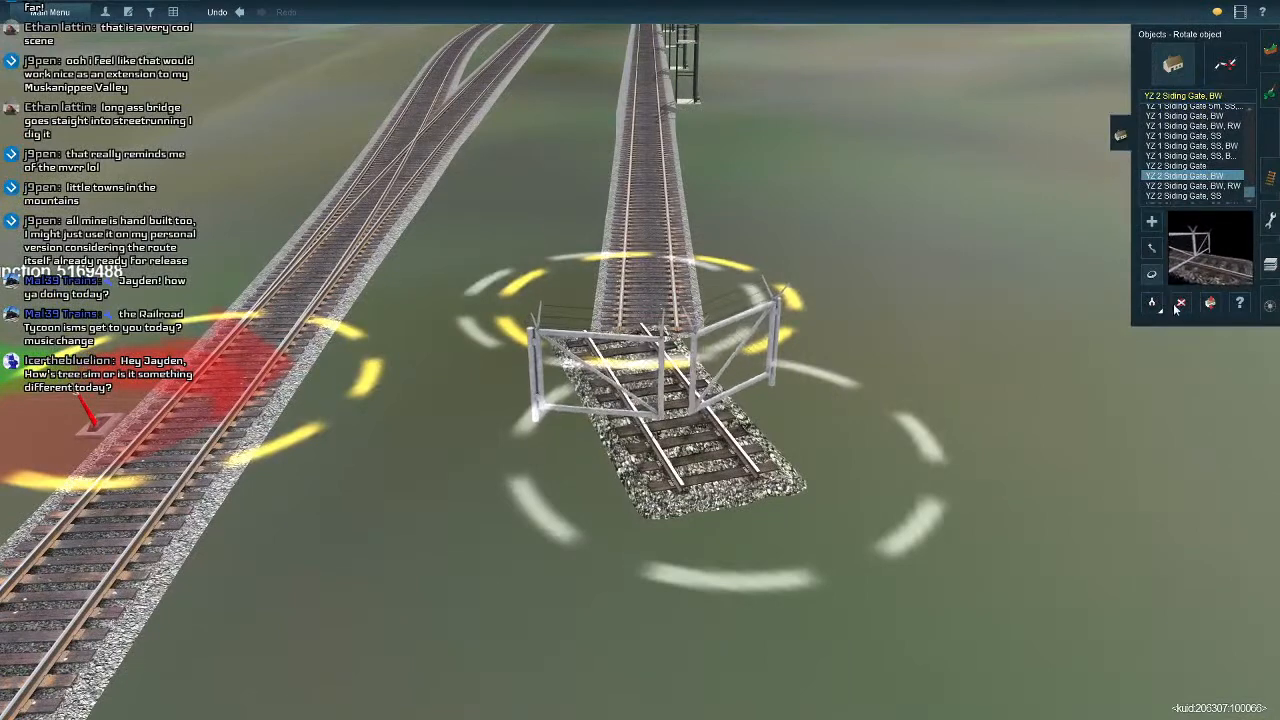
left_click(800, 357)
Try a YZ 2 Siding Gate, BW, RW just beyond the siding's end and remove it again.
left_click(1167, 187)
scroll(1190, 170, "down", 1)
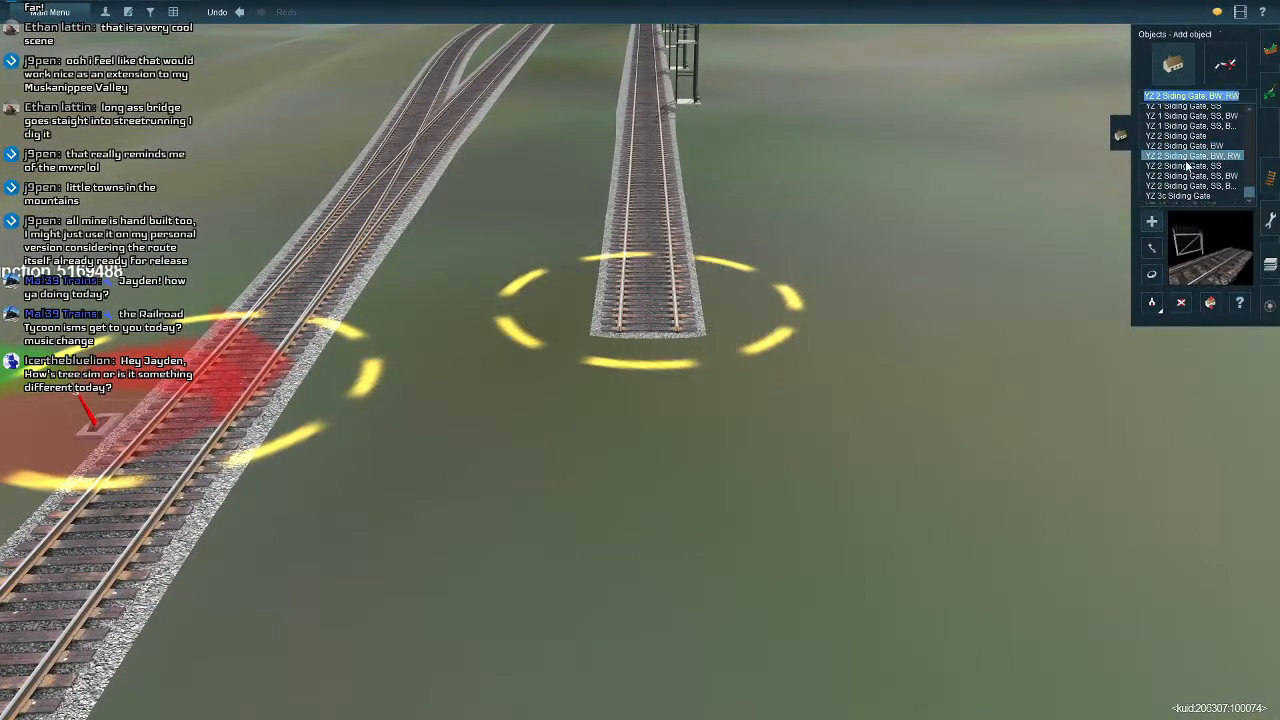
left_click(760, 450)
left_click(1158, 278)
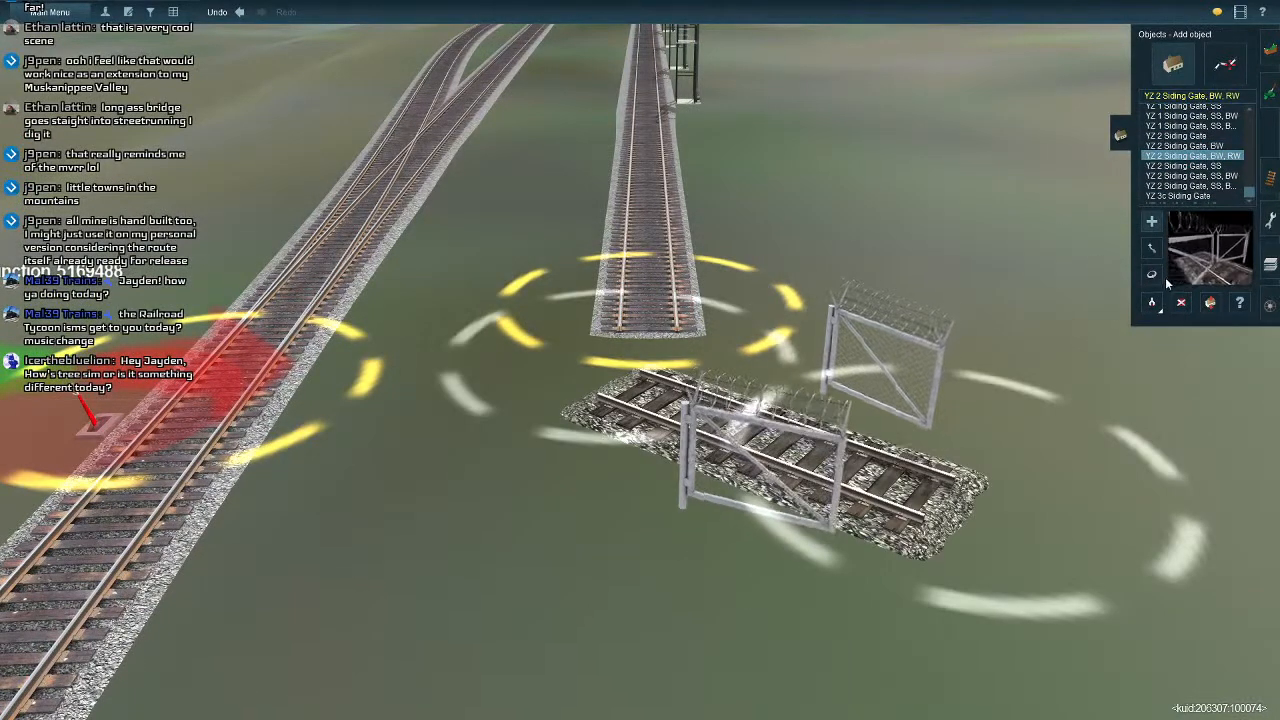
left_click(1181, 302)
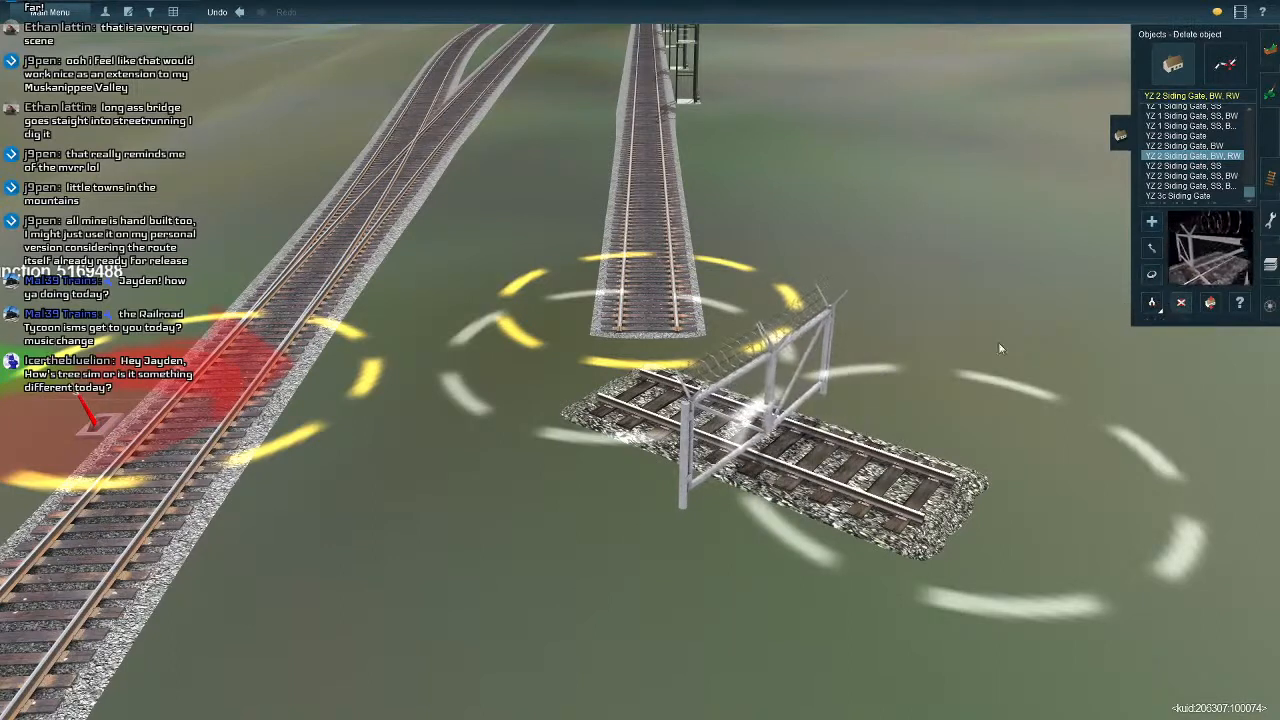
left_click(773, 398)
Place a YZ 2 Siding Gate, SS, BW just beyond the siding's end and rotate it in line with the siding track.
left_click(1195, 166)
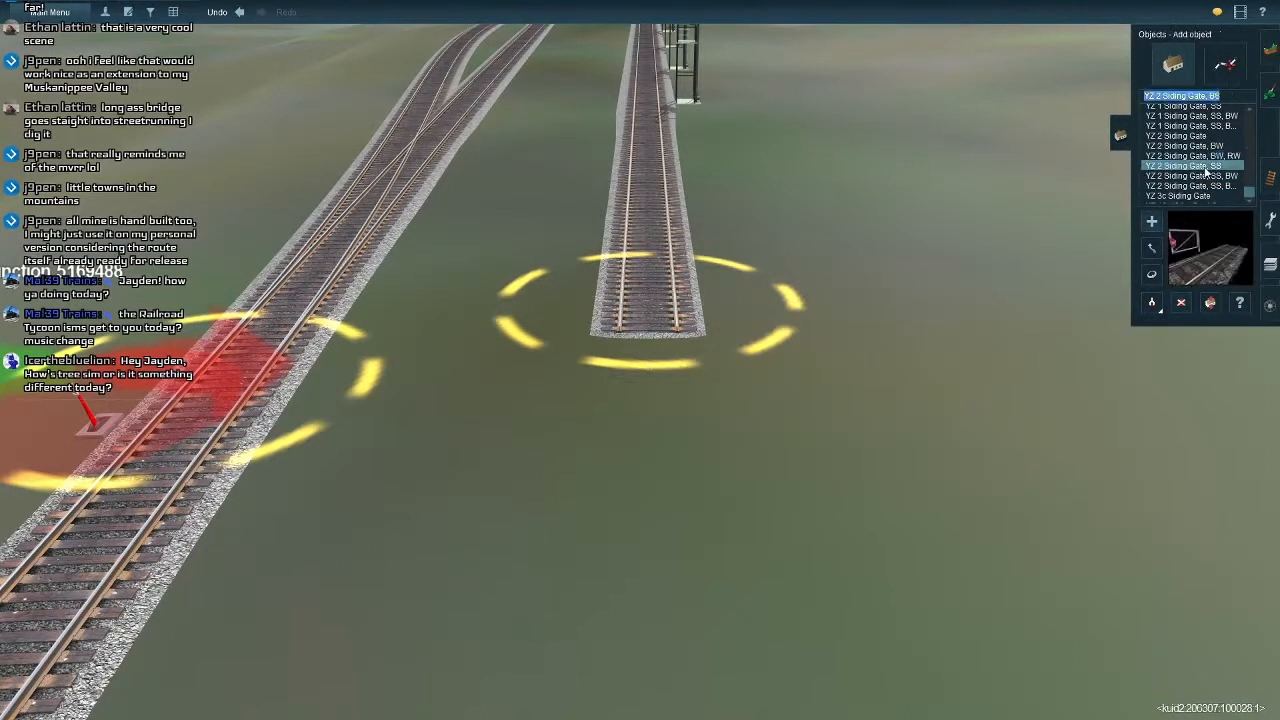
left_click(1201, 176)
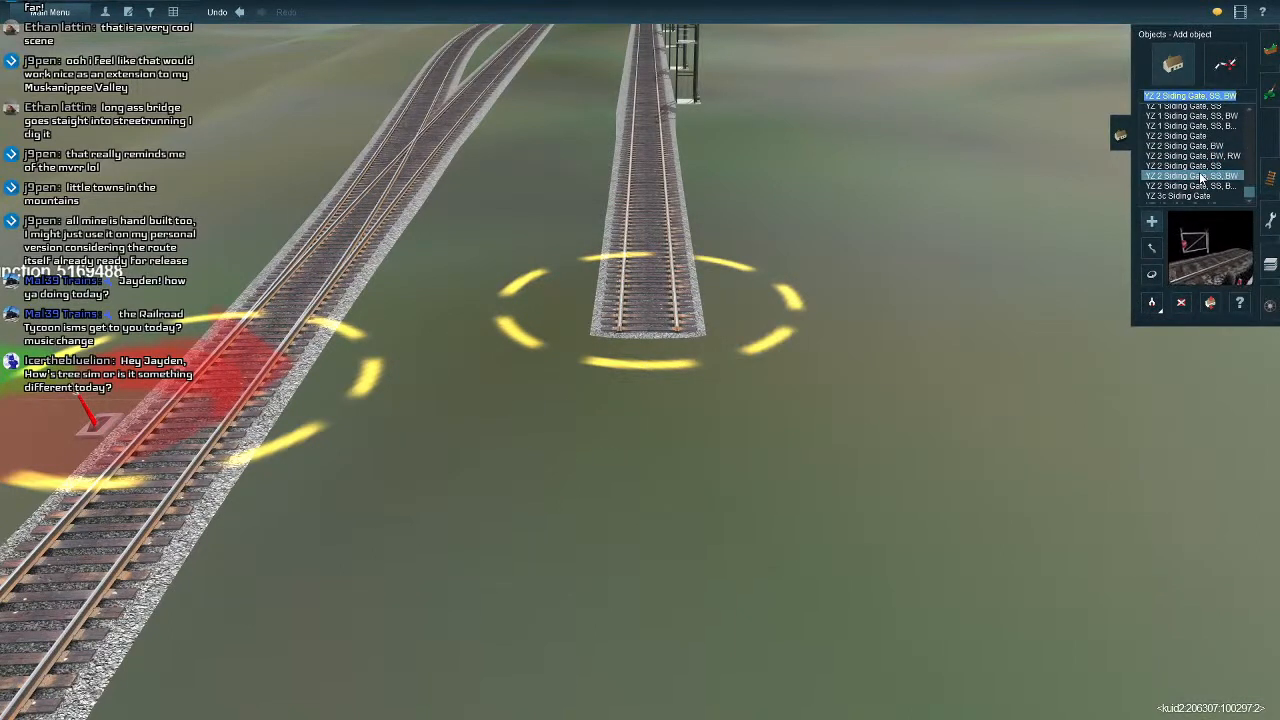
left_click(723, 424)
left_click(1151, 274)
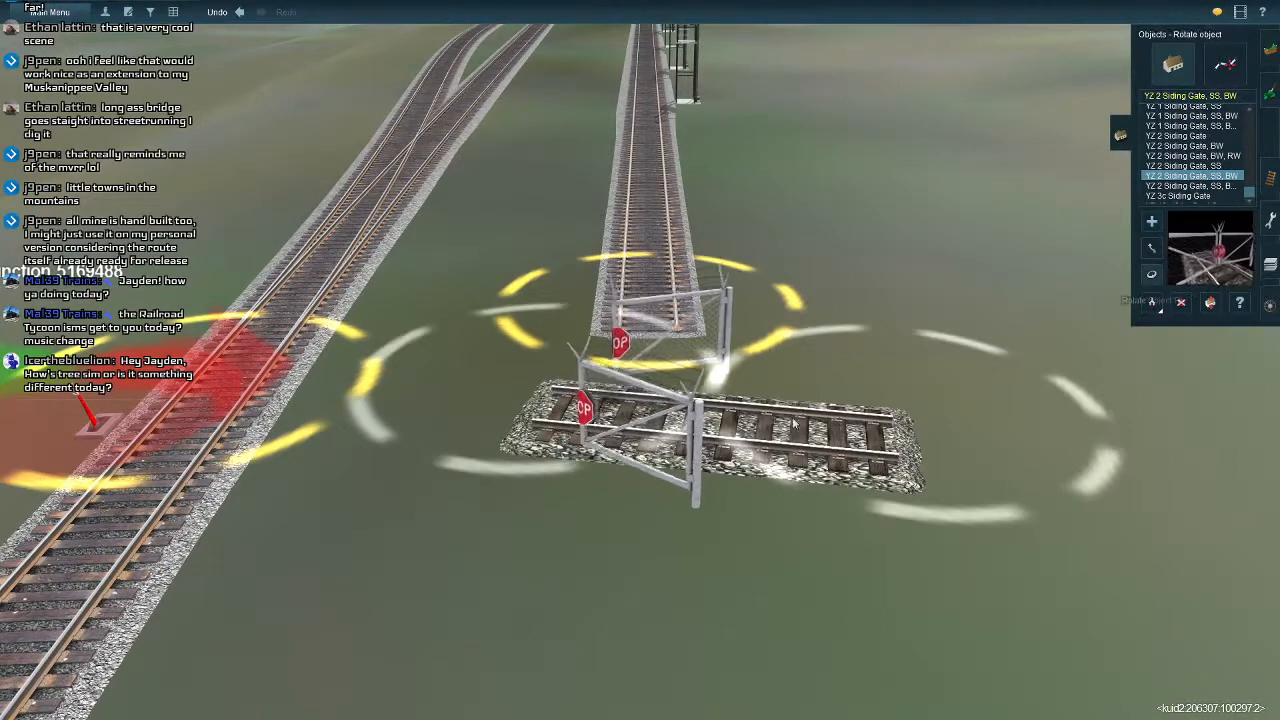
left_click_drag(722, 442, 676, 428)
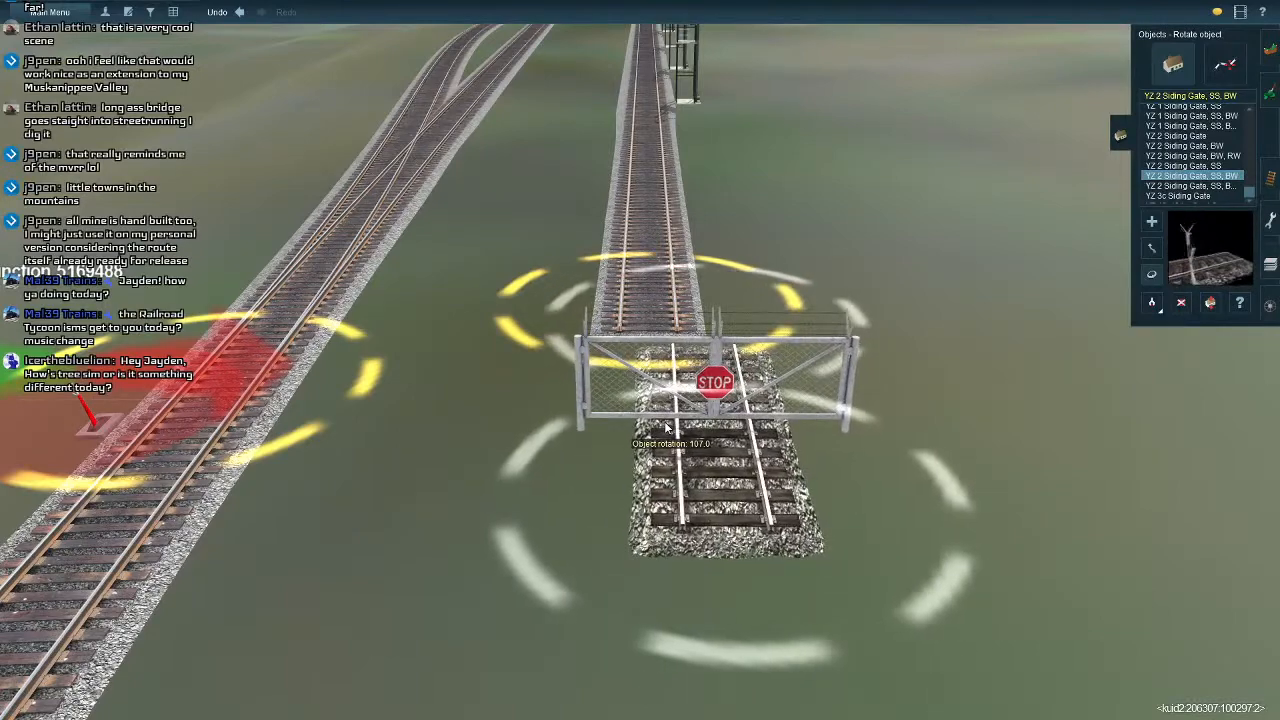
Move the YZ 2 Siding Gate, SS, BW back onto the siding, between its open end and the nearest unloader tower.
key("Up")
left_click(1149, 252)
left_click_drag(747, 391, 630, 361)
scroll(678, 333, "down", 4)
key("Down")
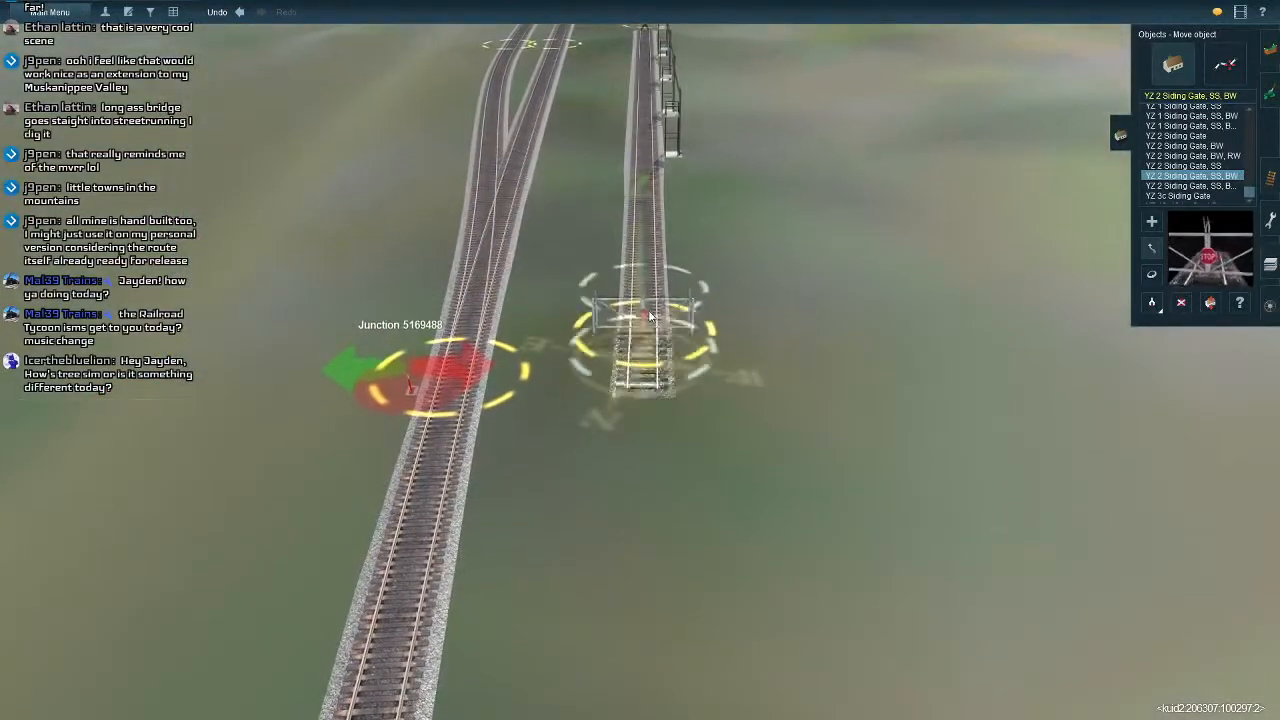
right_click(647, 305)
key("Up")
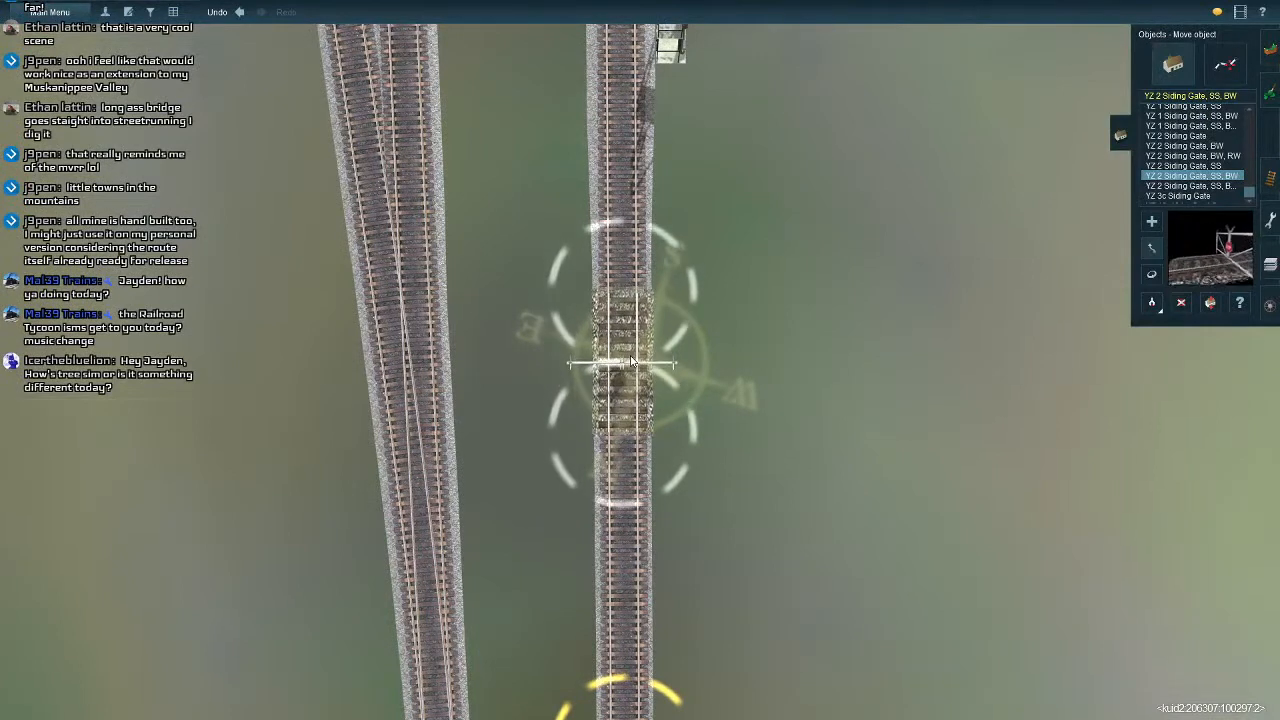
key("Down")
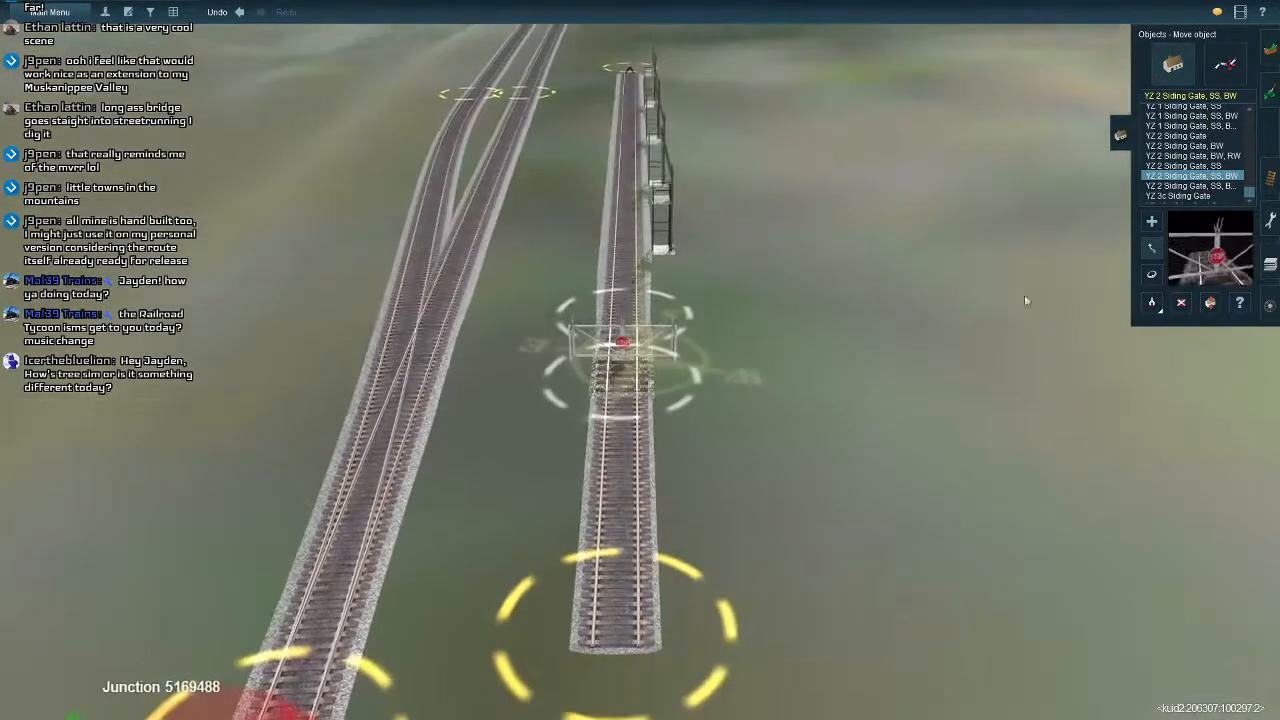
Insert spline points in the siding on both sides of the gate, delete the track between them and join the loose ends to the gate's track.
left_click(1268, 306)
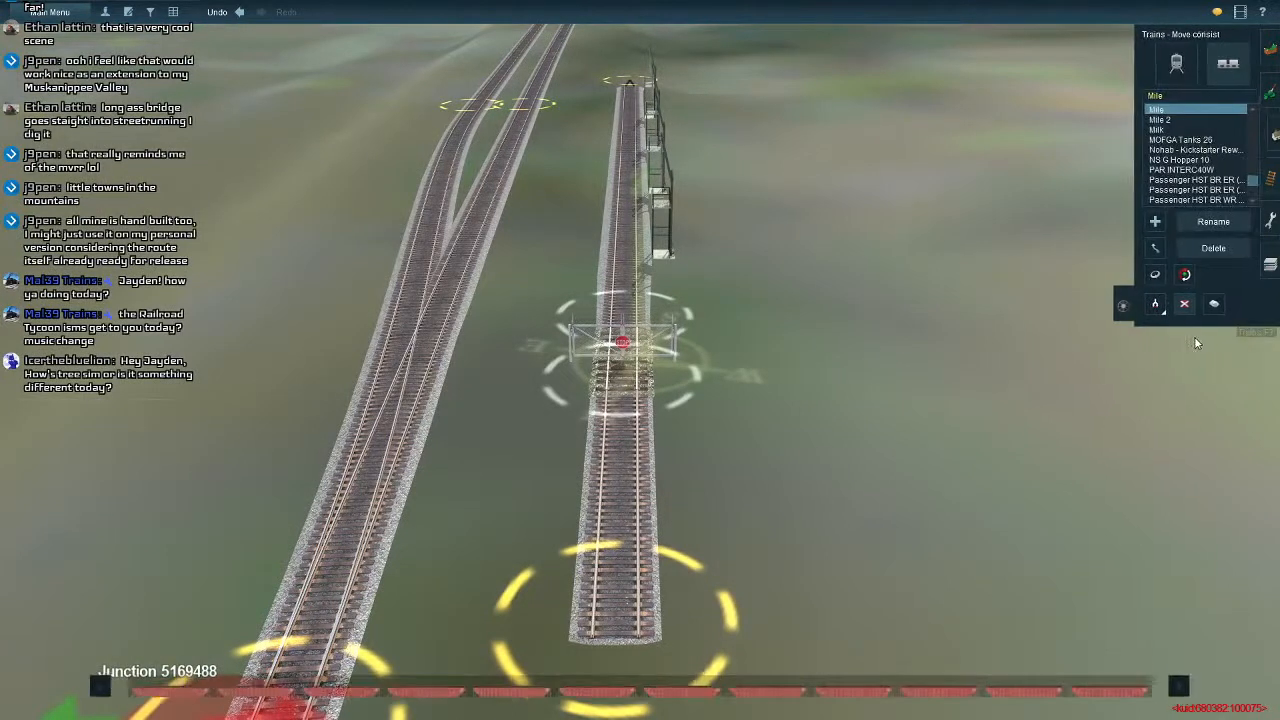
left_click(1267, 180)
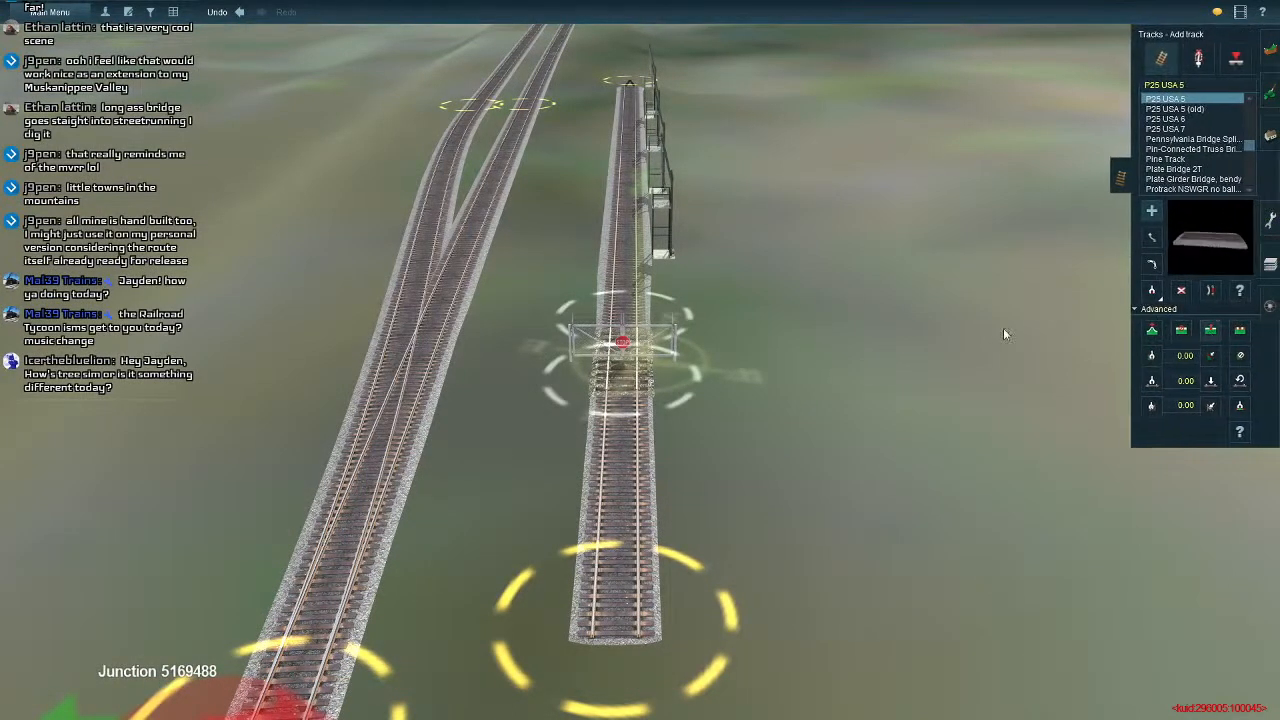
key("Up")
right_click(620, 346)
left_click(644, 350)
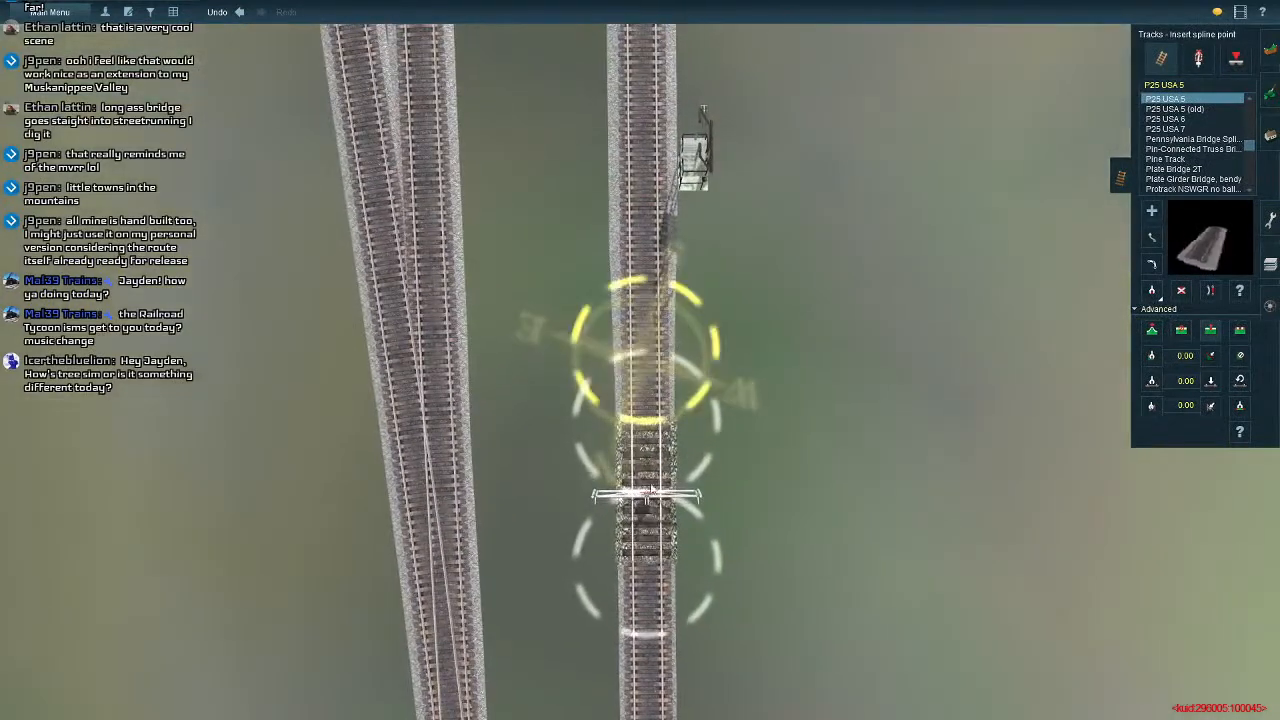
left_click(651, 607)
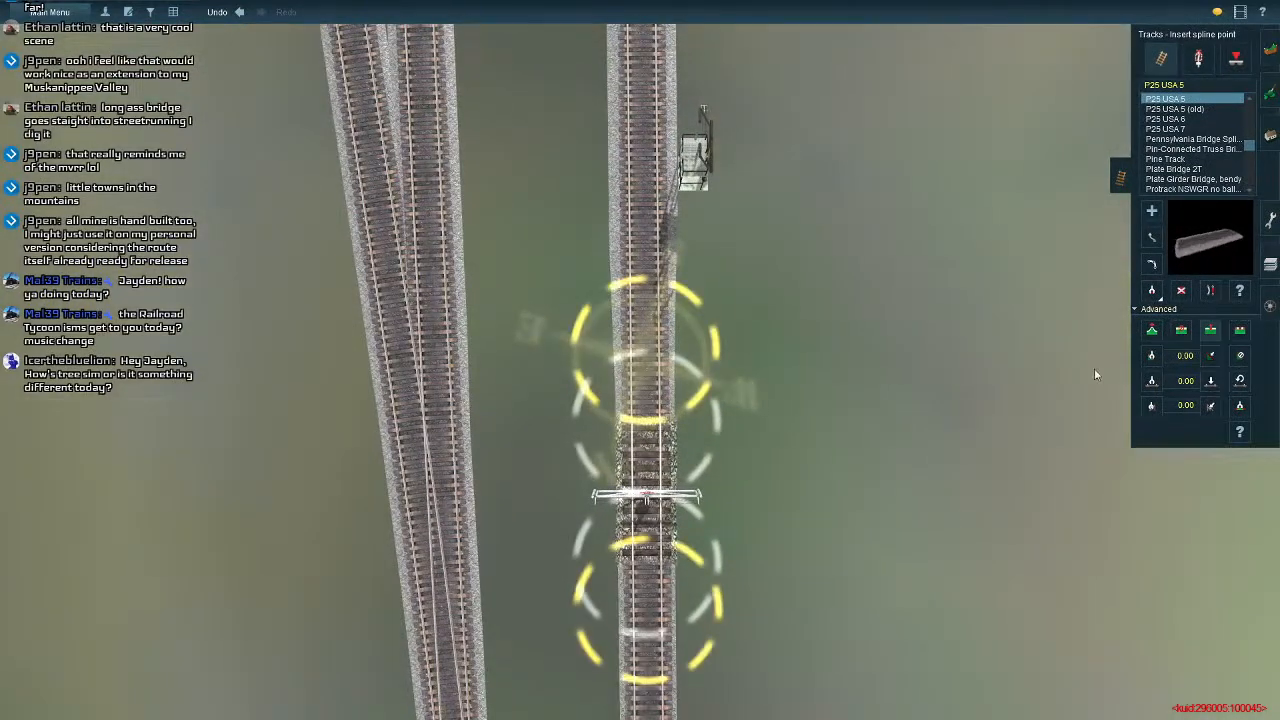
left_click(659, 578)
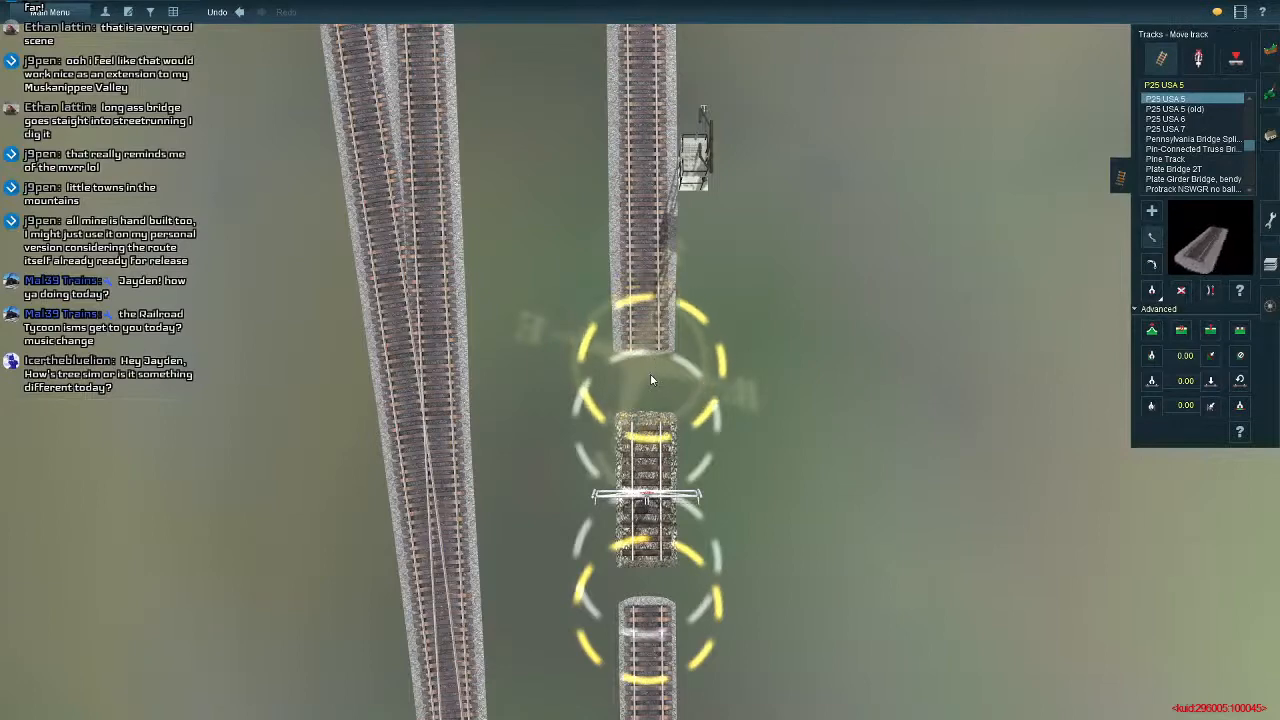
left_click_drag(650, 373, 656, 327)
right_click(633, 553)
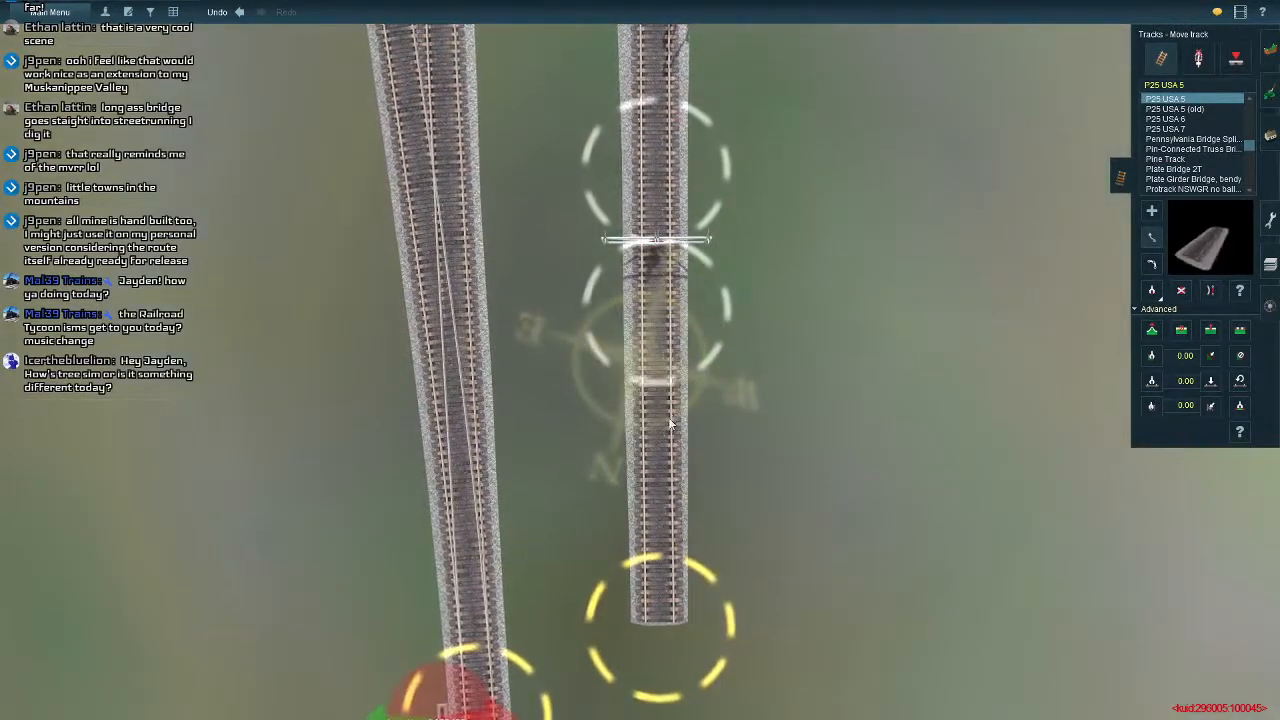
key("Down")
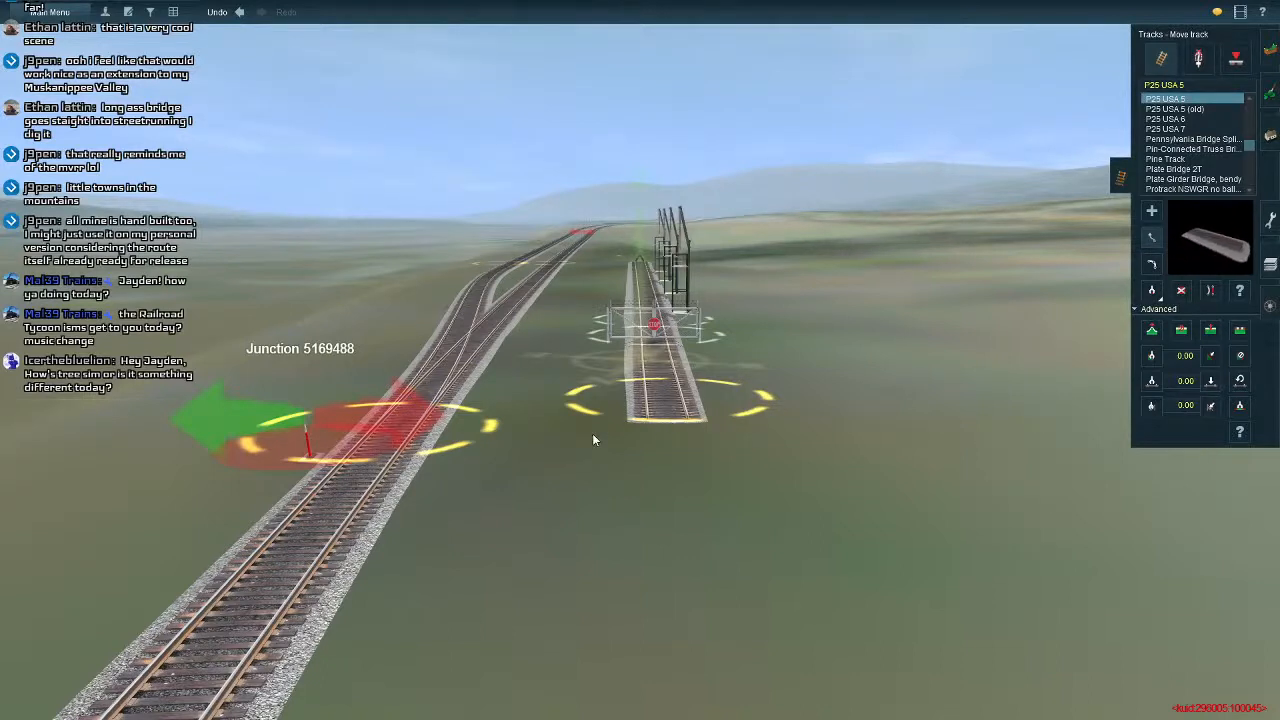
Lay P25 USA 5 track from the siding's open end to the main line beyond the existing junction.
key("Left")
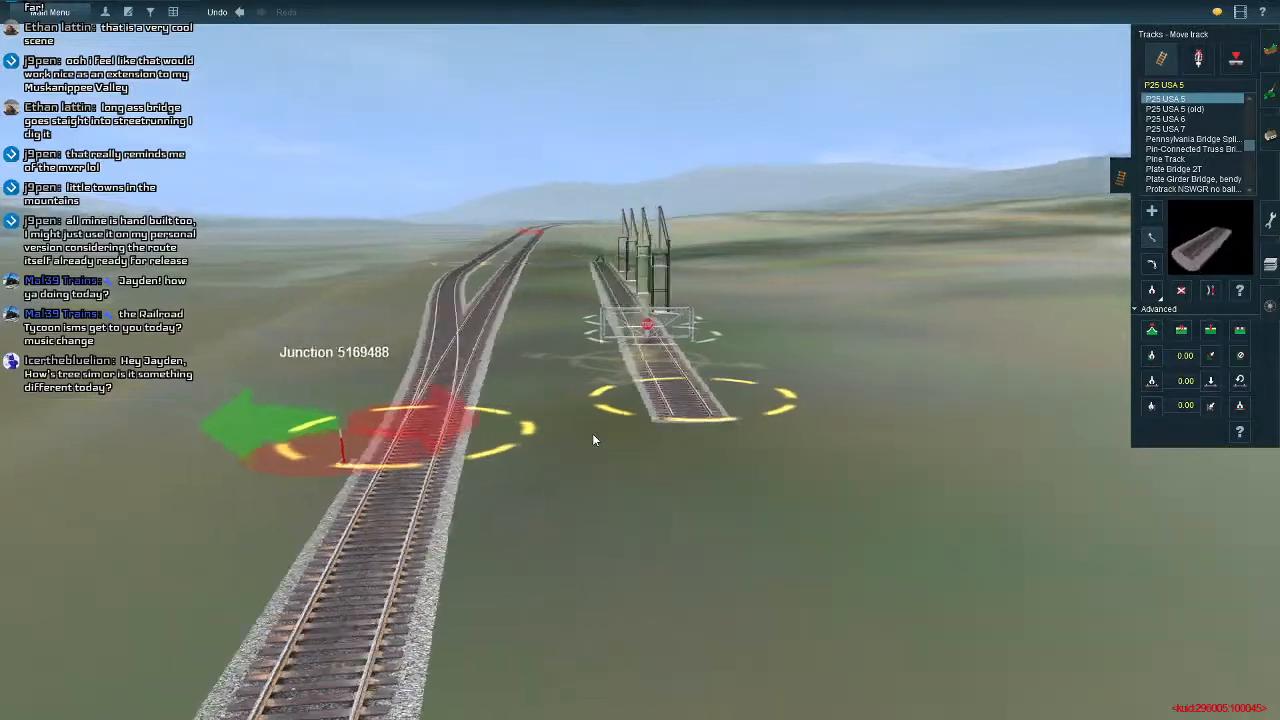
key("Up")
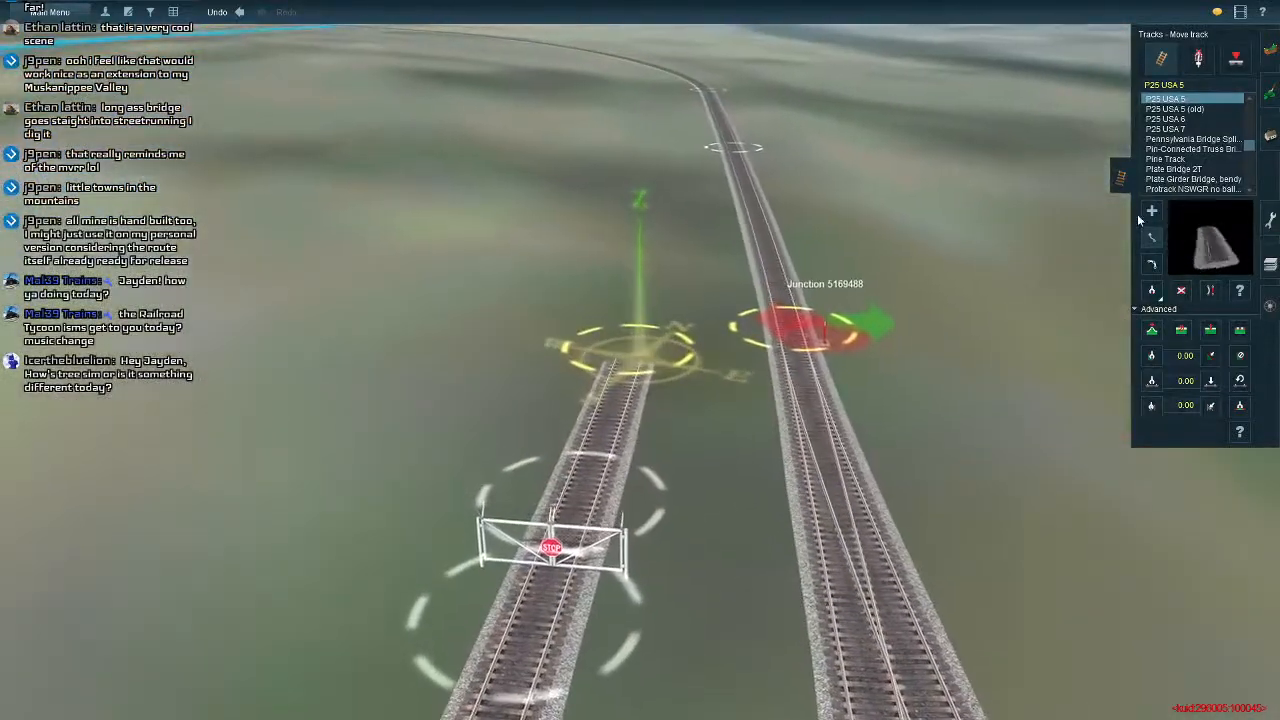
left_click(1151, 213)
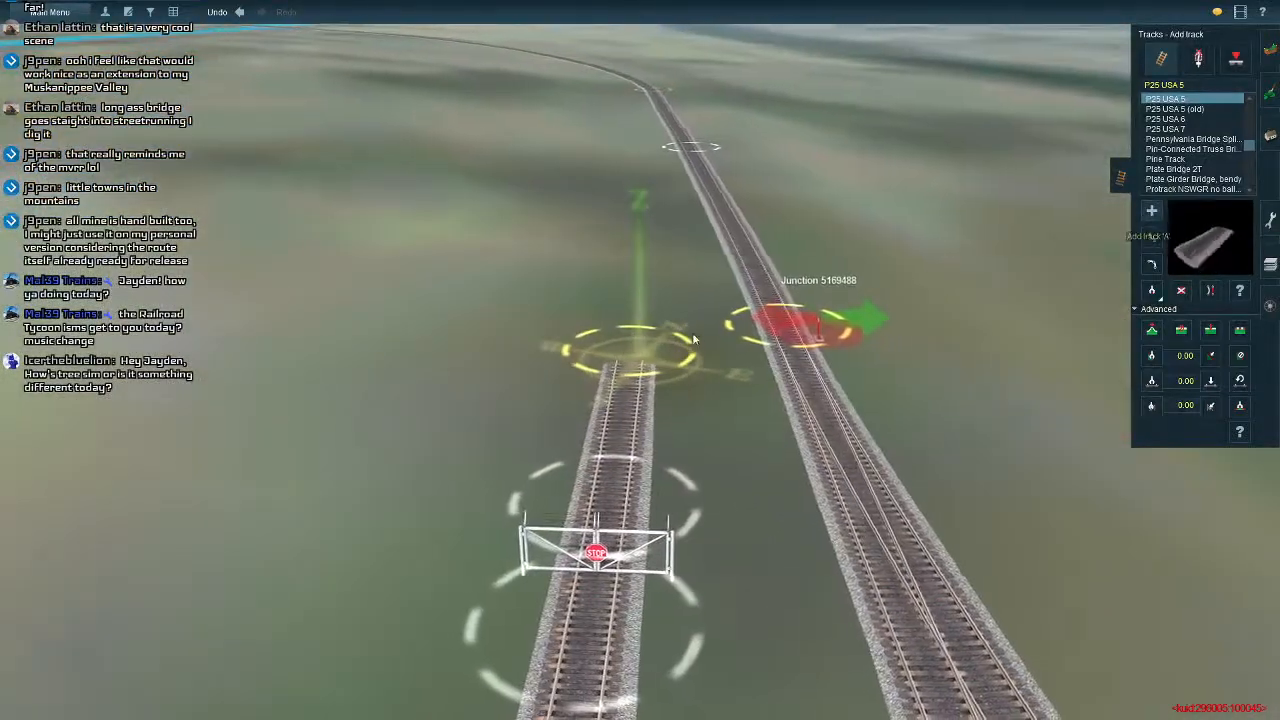
right_click(712, 322)
left_click_drag(569, 395, 775, 490)
right_click(602, 252)
right_click(700, 330)
key("Left")
key("Left")
right_click(652, 390)
key("Right")
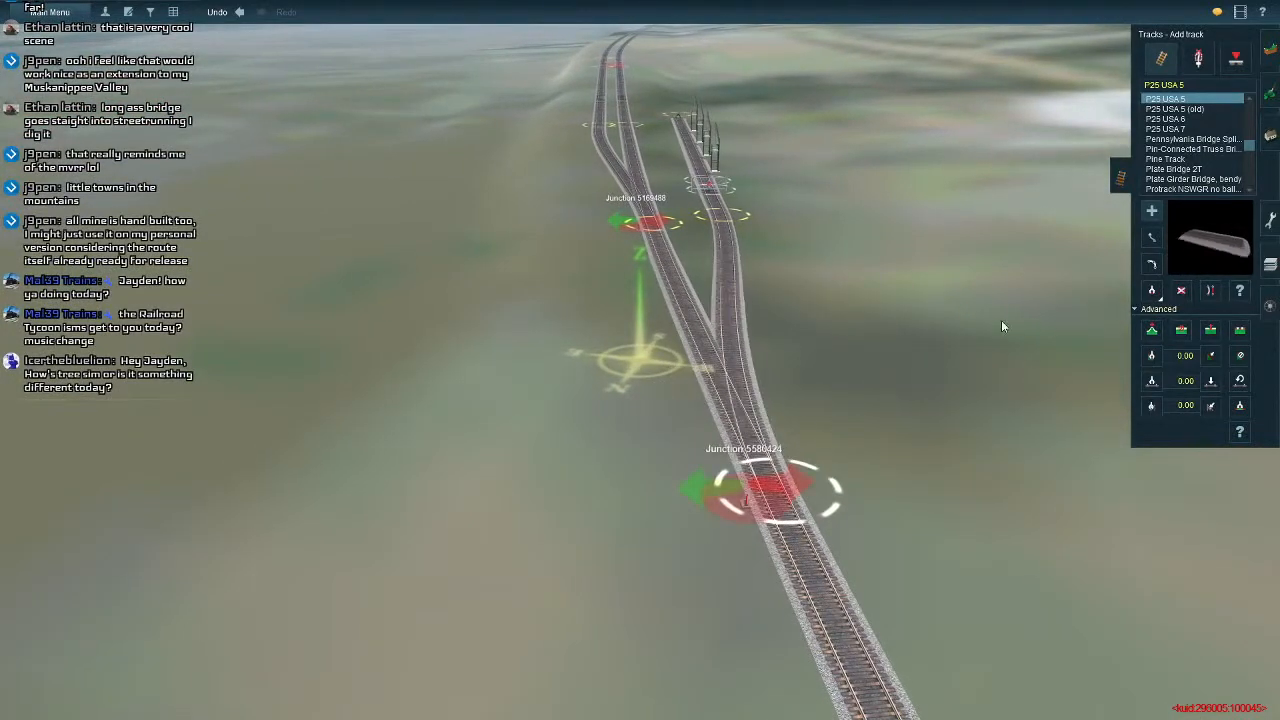
Straighten the siding track section between the gate and the new connecting track.
left_click(1208, 290)
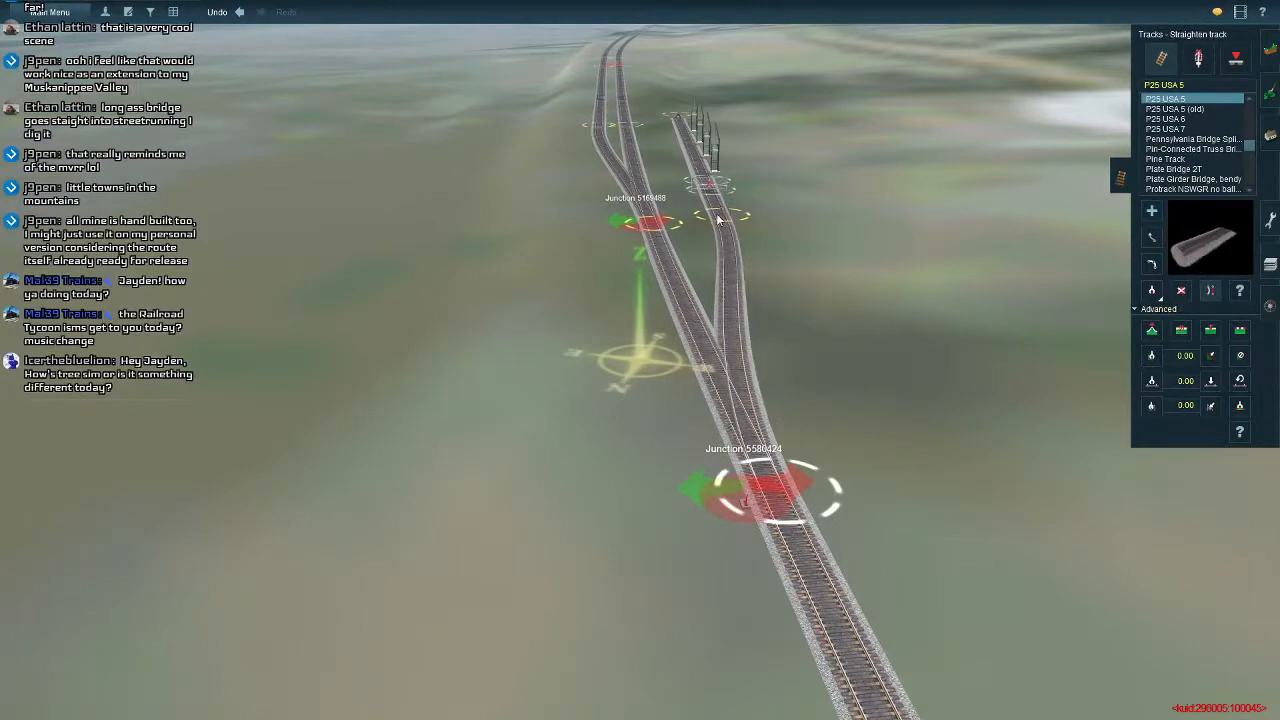
key("Left")
key("Left")
key("Up")
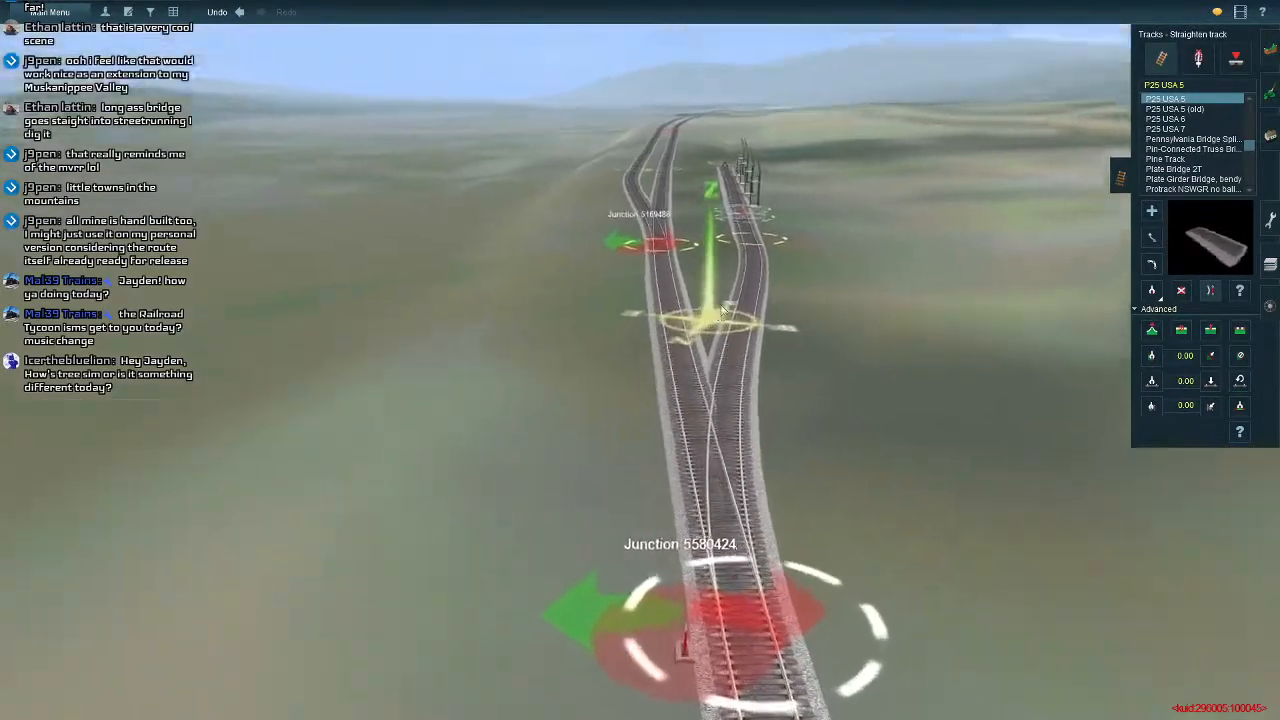
key("Up")
key("Right")
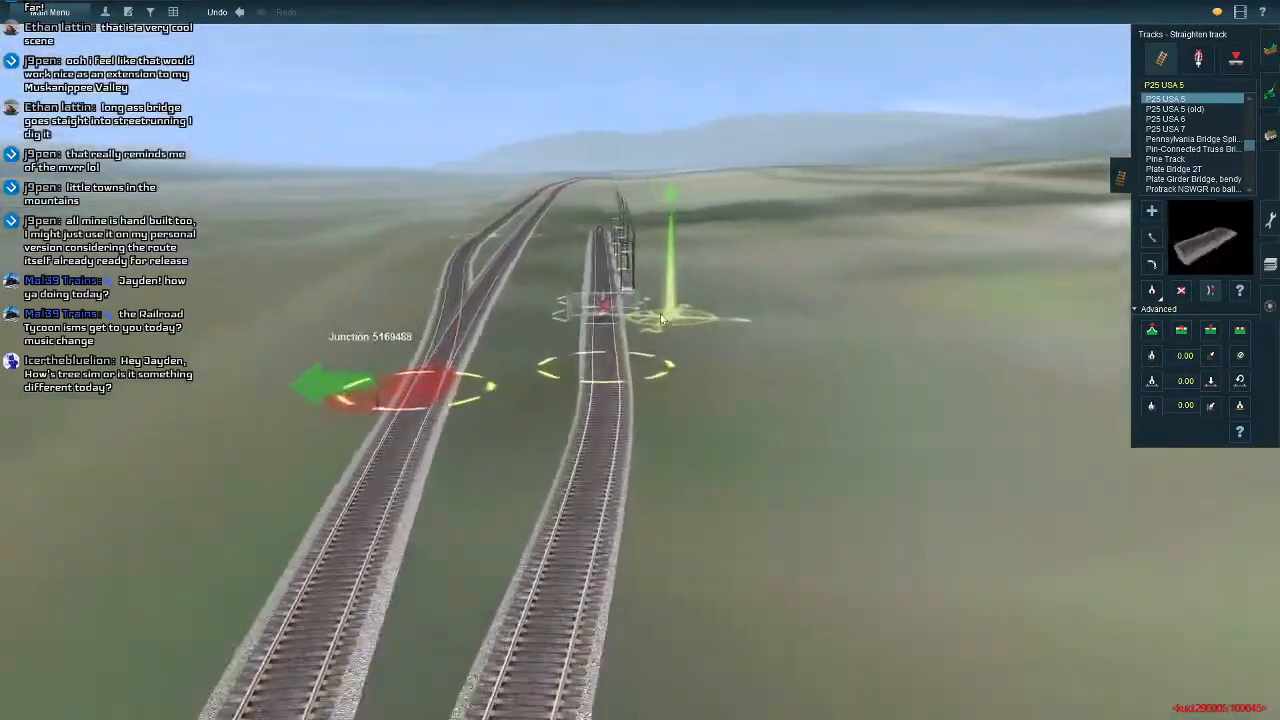
key("Up")
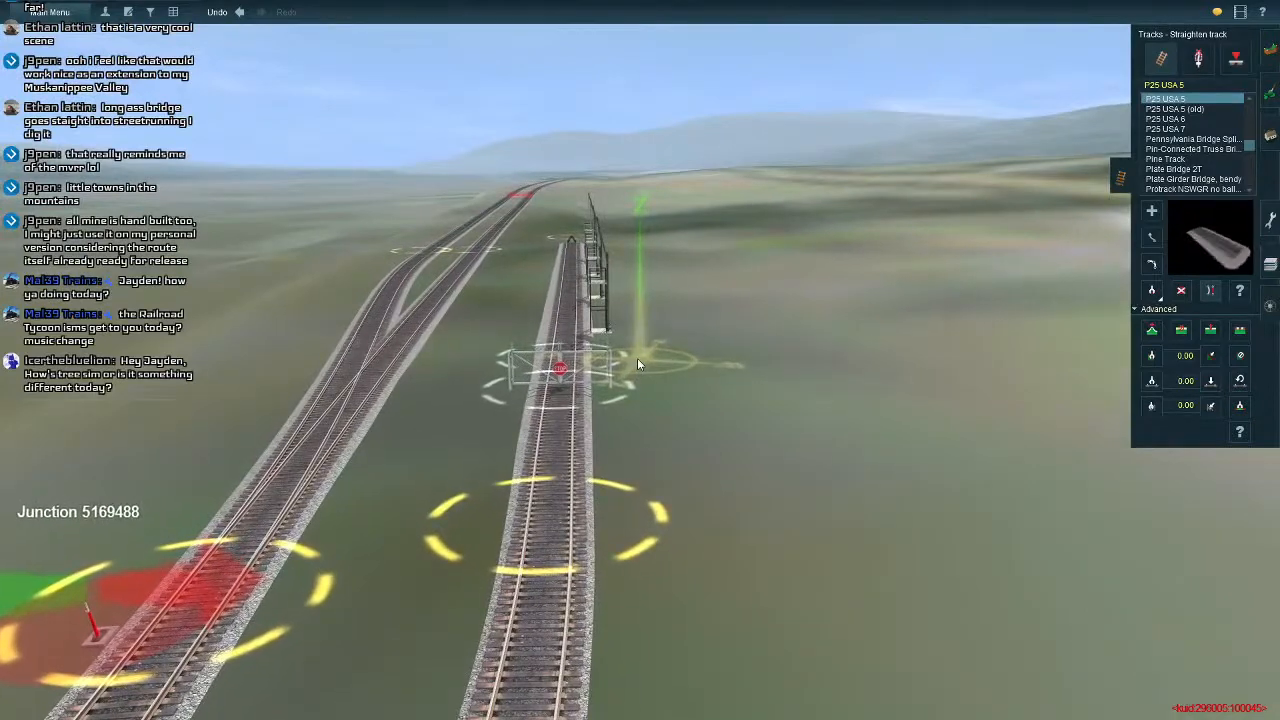
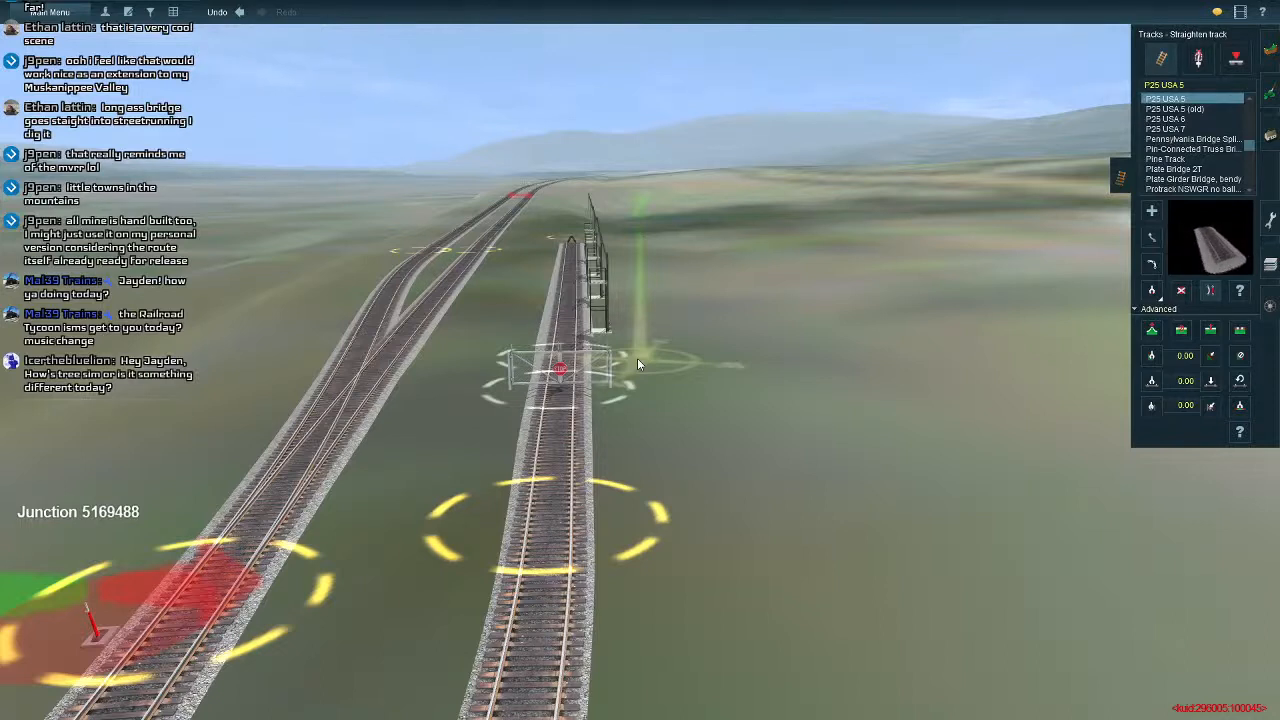
Filter the scenery objects by "storage" to find tanks for the area around the unloader towers.
right_click(602, 340)
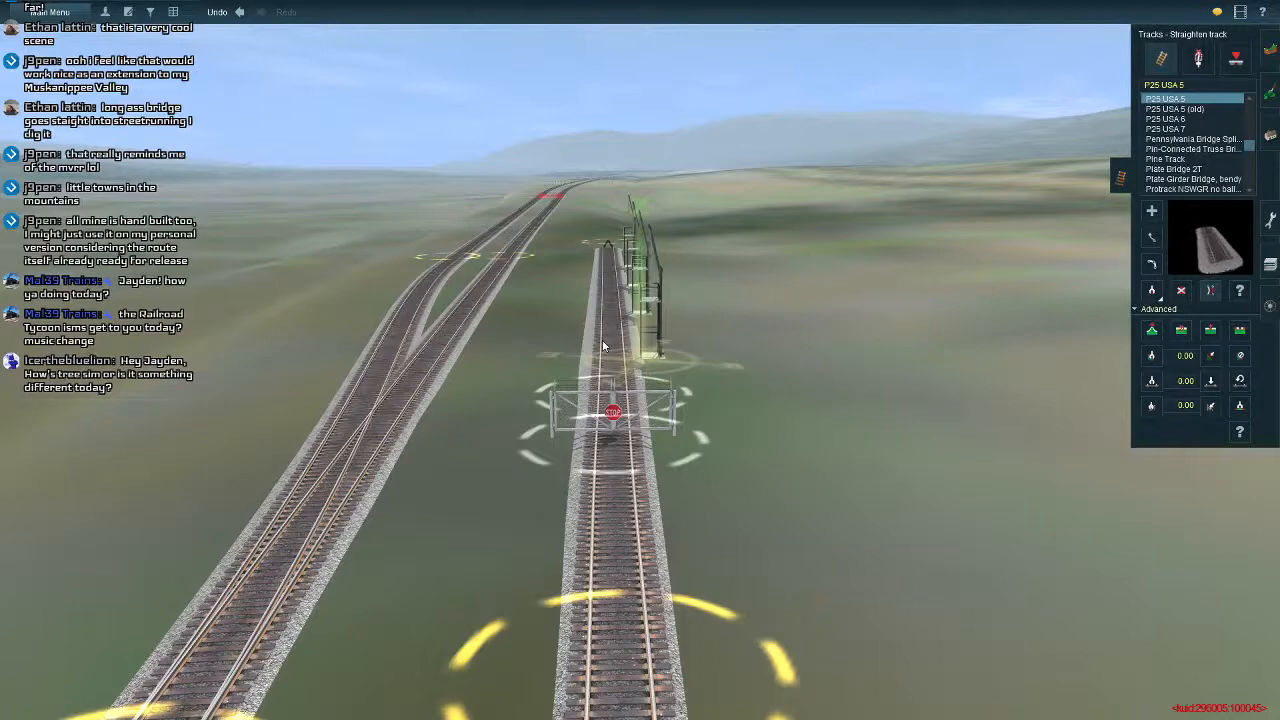
right_click(602, 345)
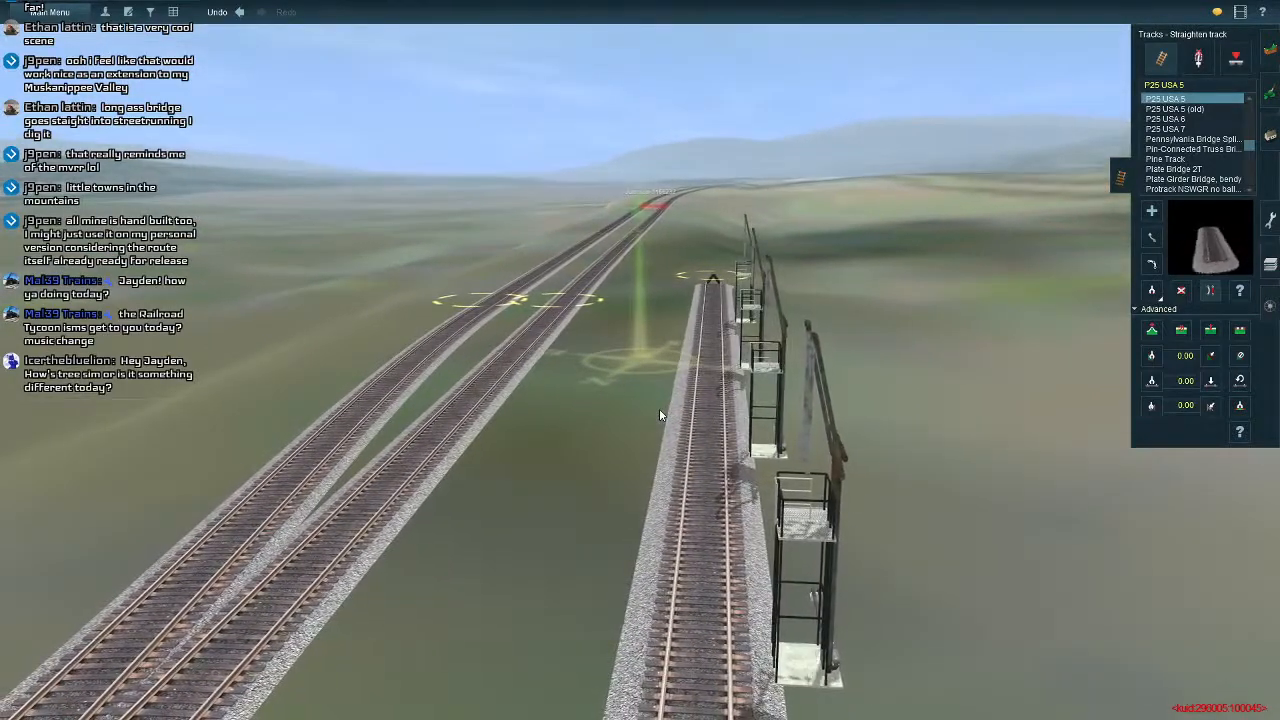
key("Left")
key("Left")
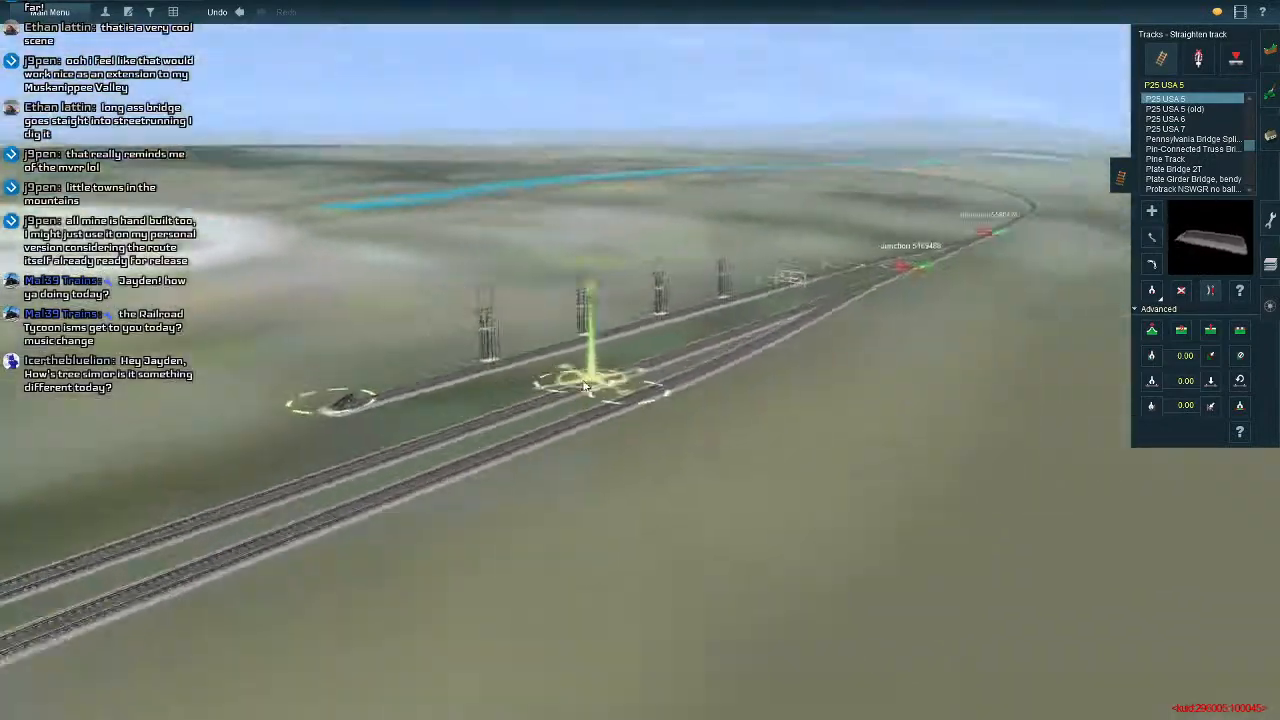
right_click(574, 351)
key("Left")
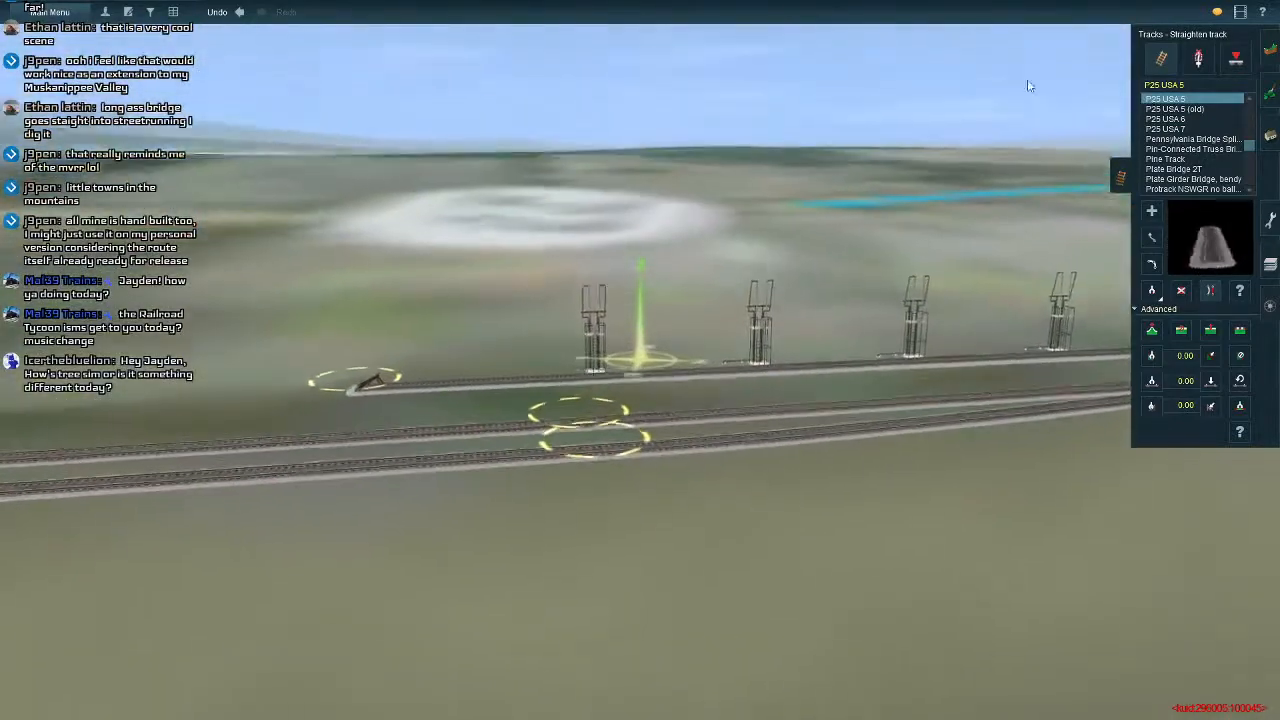
left_click(150, 12)
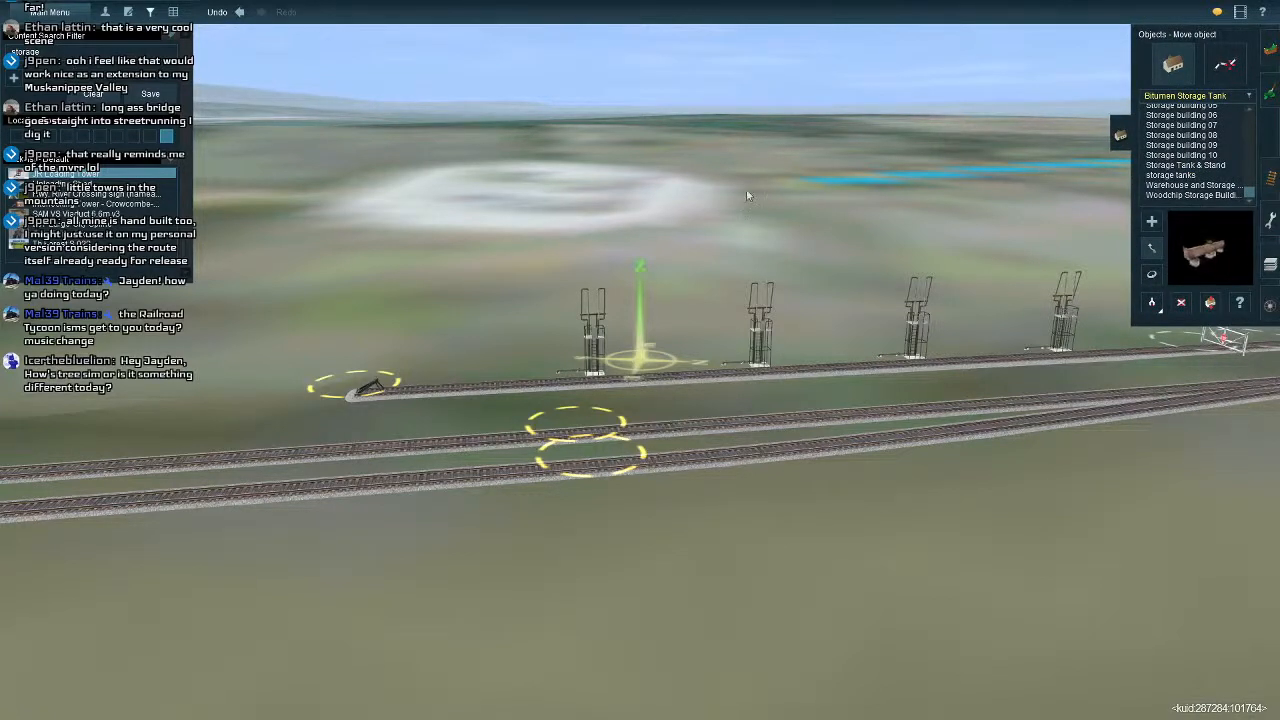
scroll(1185, 198, "up", 10)
scroll(1178, 176, "down", 10)
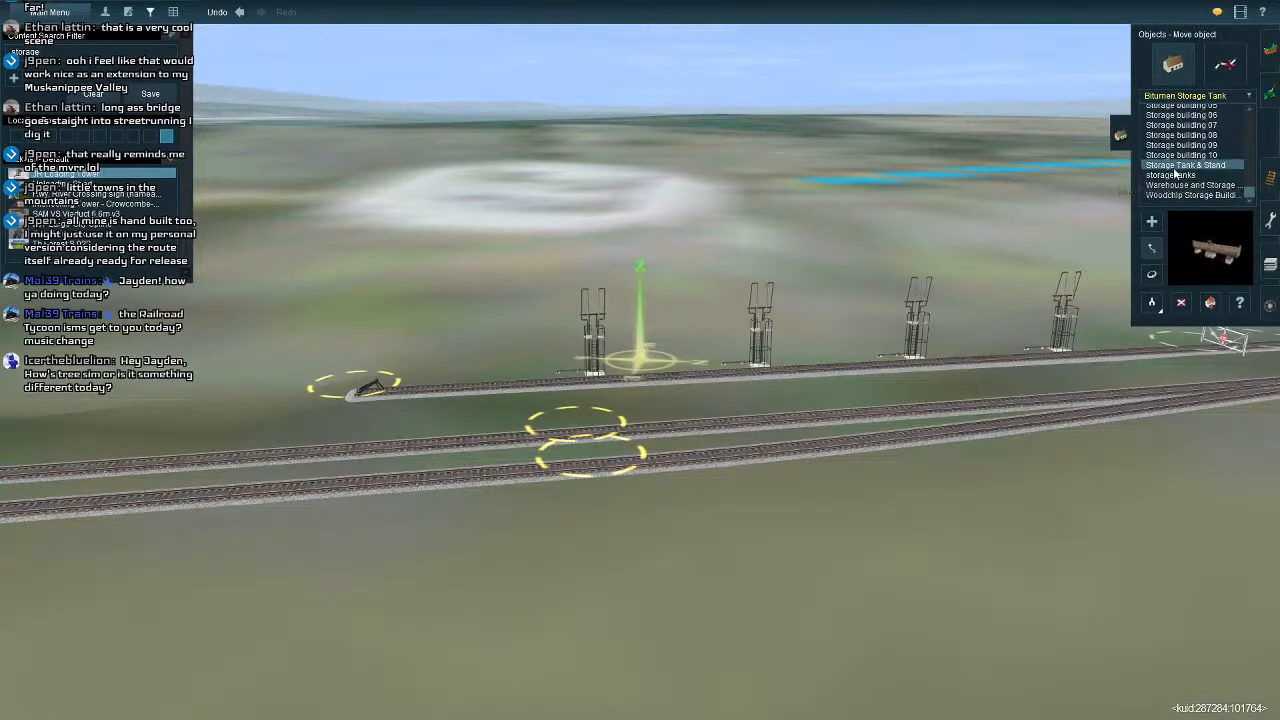
Try a Storage Tank & Stand beside the siding near an unloader tower and remove it again.
left_click(1176, 165)
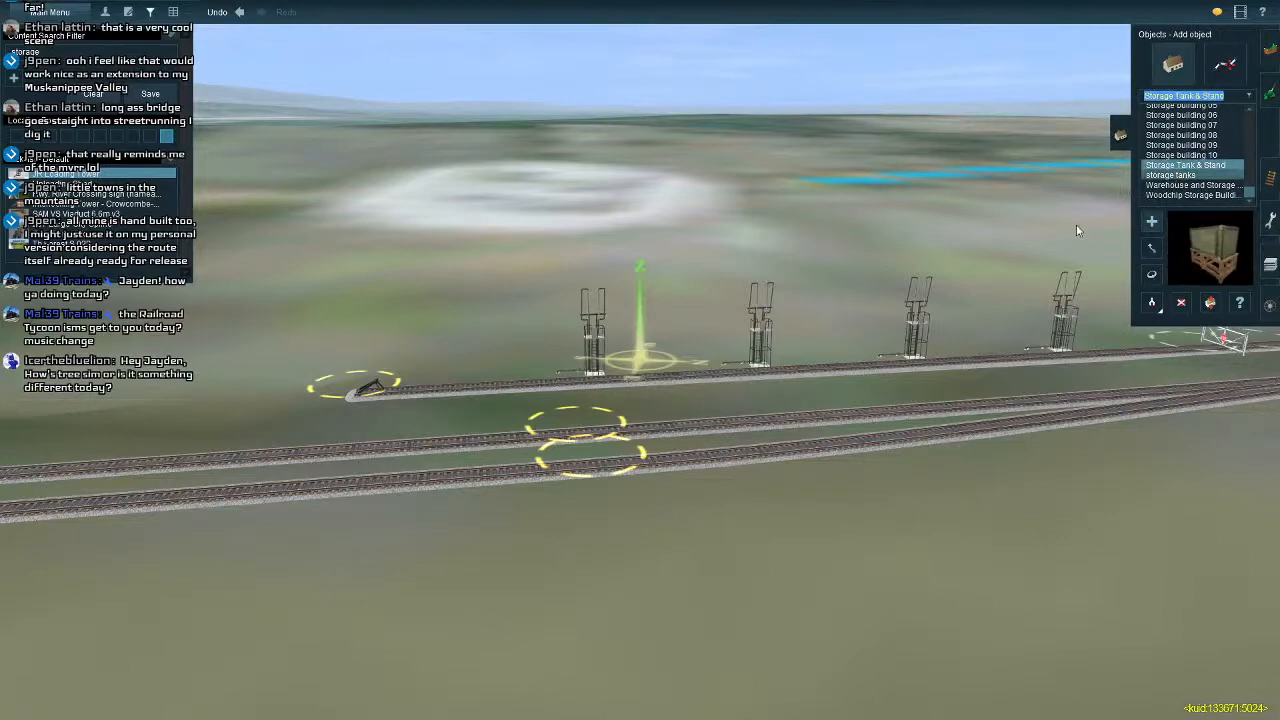
left_click(784, 378)
scroll(784, 378, "up", 10)
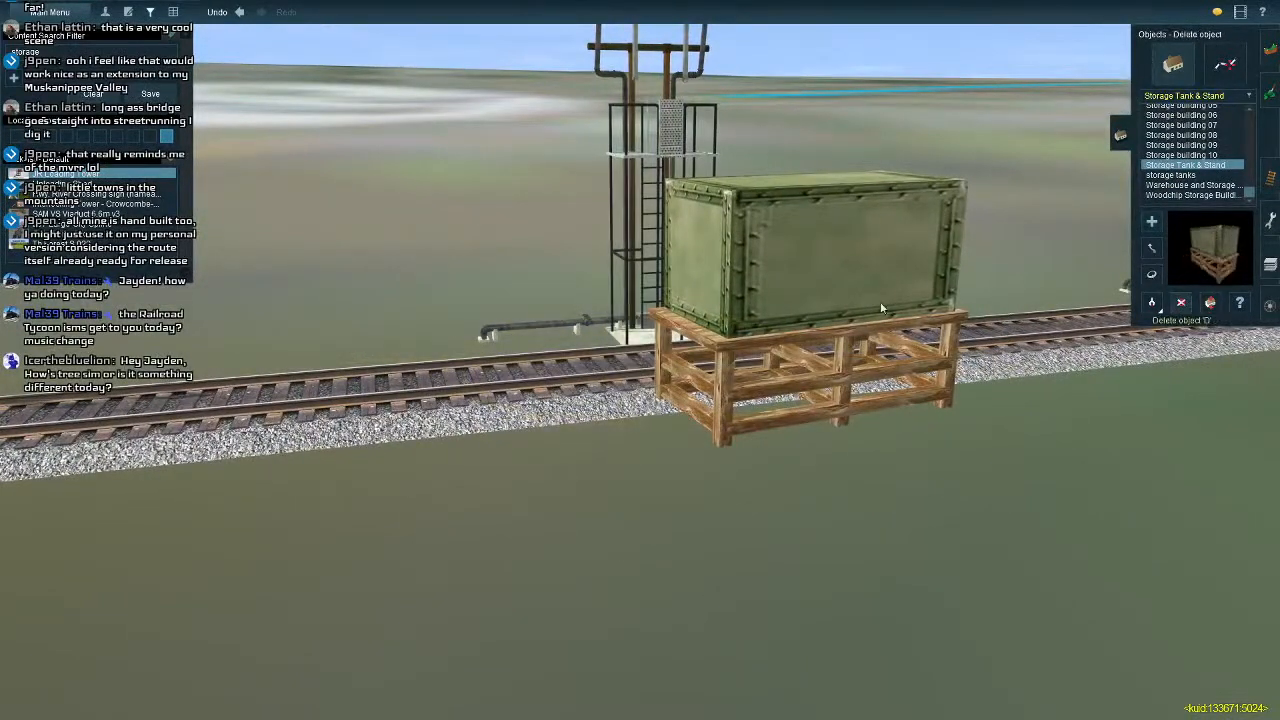
left_click(882, 308)
Try a Self Storage Unit across the siding near an unloader tower and remove it again.
left_click(1182, 175)
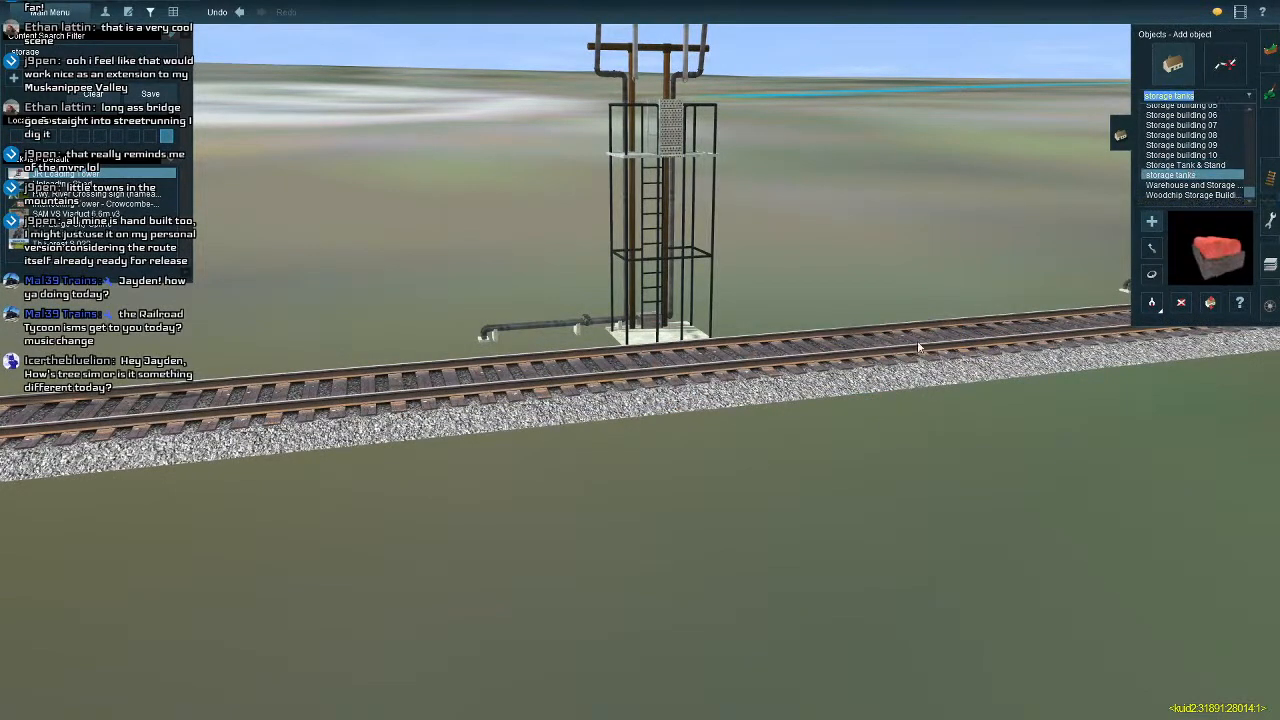
left_click(1181, 303)
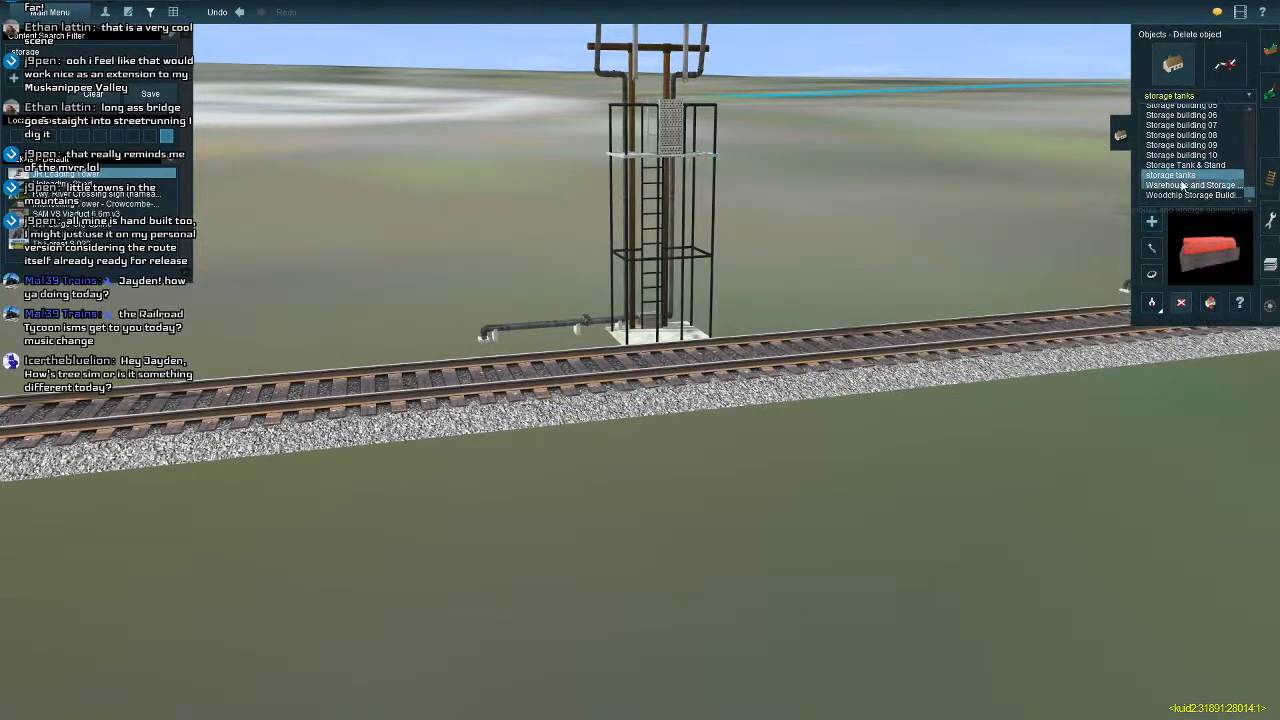
scroll(1179, 172, "up", 2)
left_click(1195, 185)
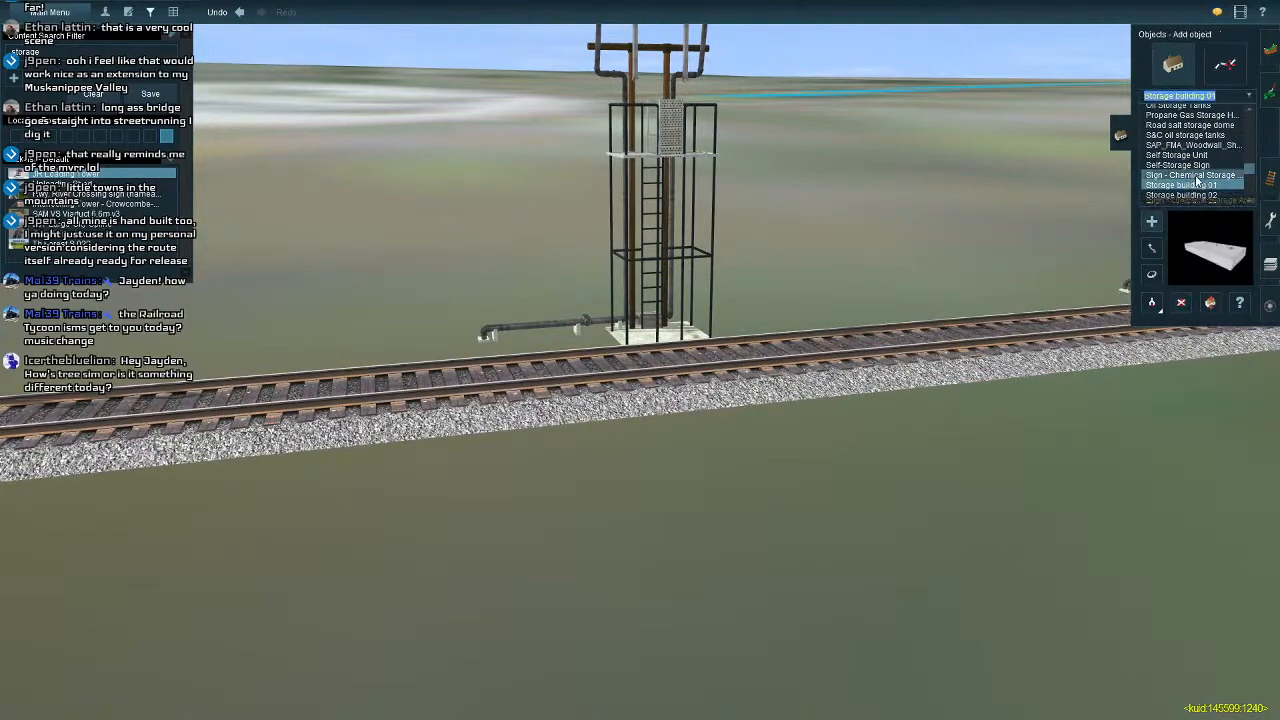
left_click(1194, 175)
left_click(1192, 167)
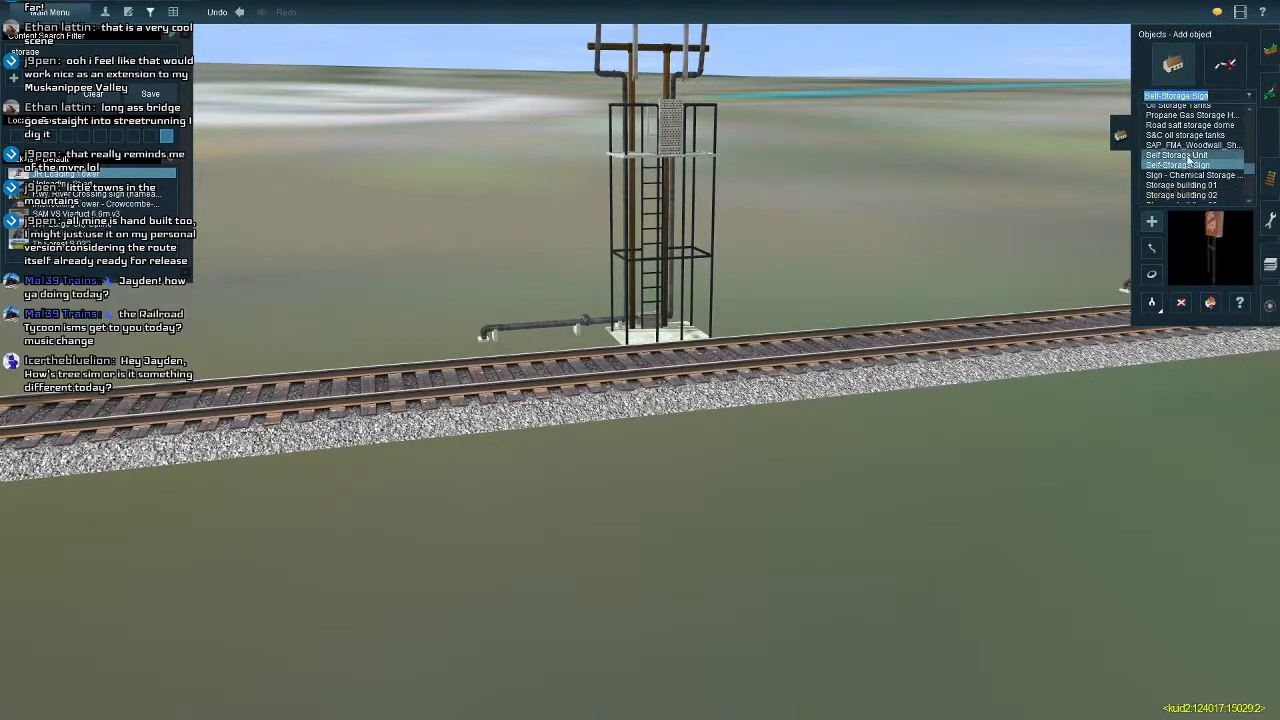
left_click(1188, 156)
left_click(897, 386)
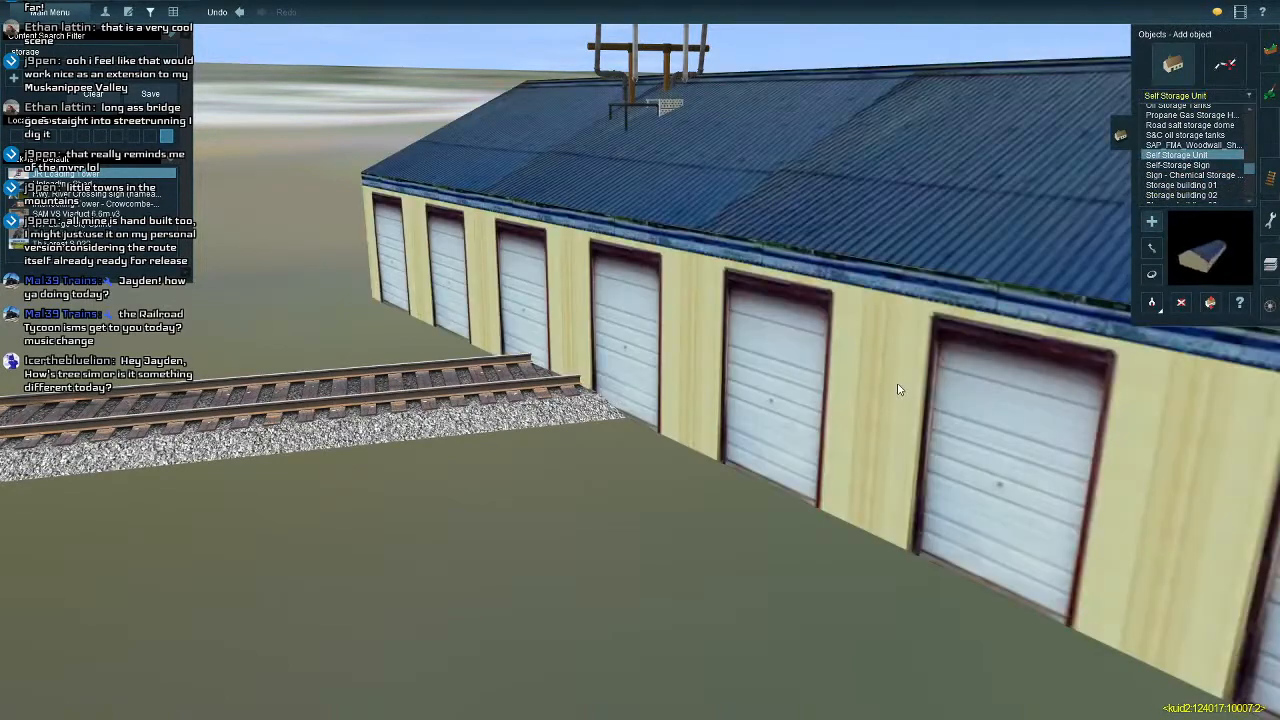
scroll(899, 374, "down", 5)
left_click(1181, 302)
left_click(1052, 319)
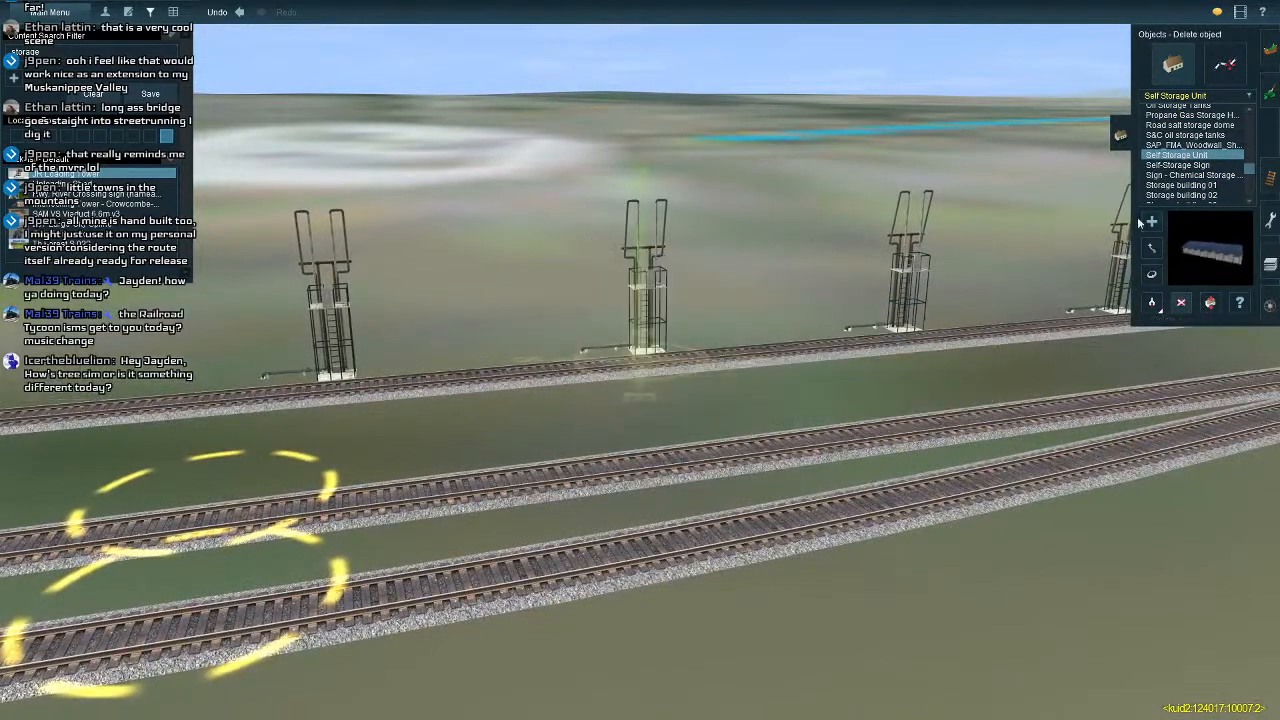
Try the Oil Storage Tanks beside the unloader towers, rotate them to check the fit, and remove them again.
scroll(1190, 160, "up", 1)
left_click(1188, 163)
left_click(1188, 155)
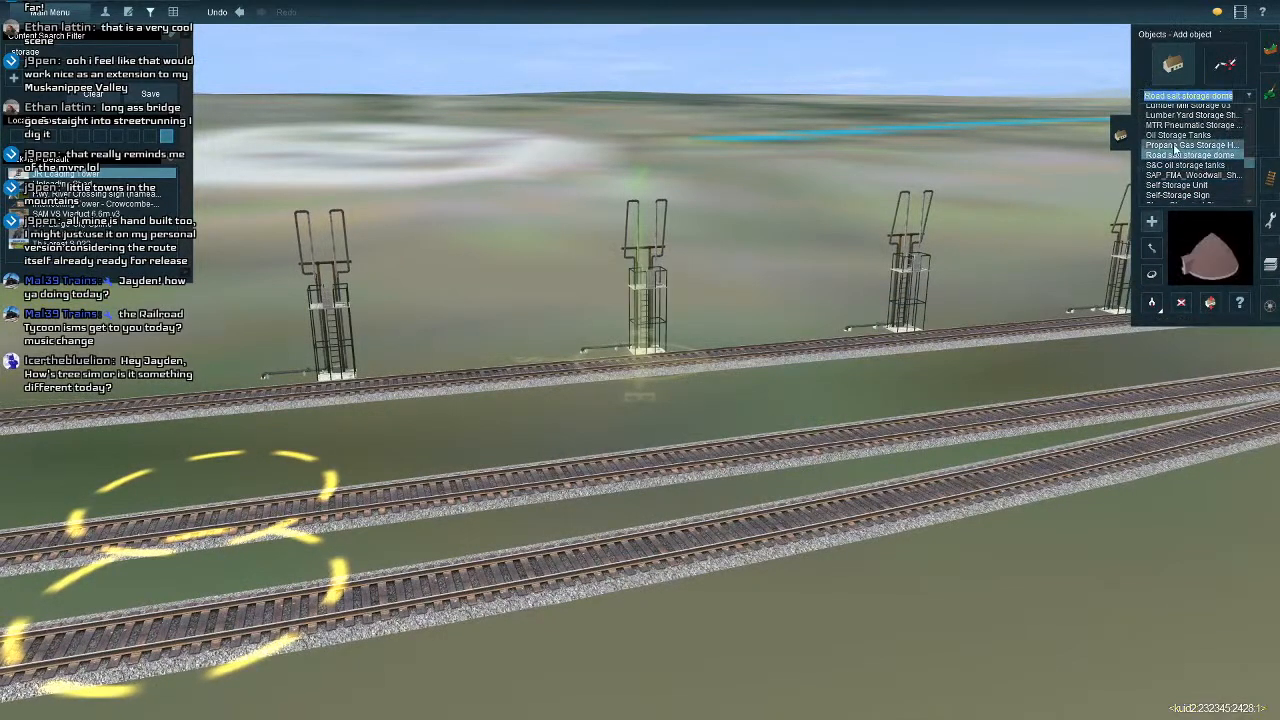
left_click(1174, 146)
left_click(1165, 135)
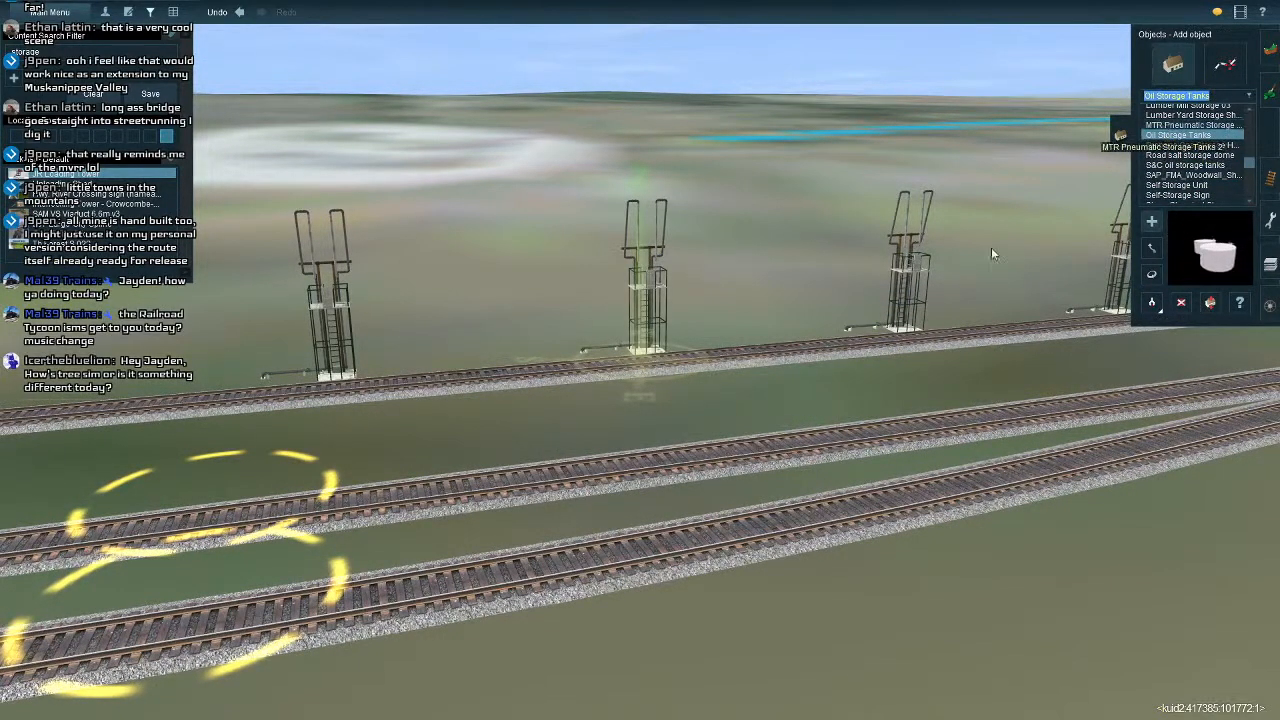
left_click(797, 334)
scroll(849, 320, "down", 1)
left_click(1151, 274)
left_click_drag(1068, 288, 1165, 288)
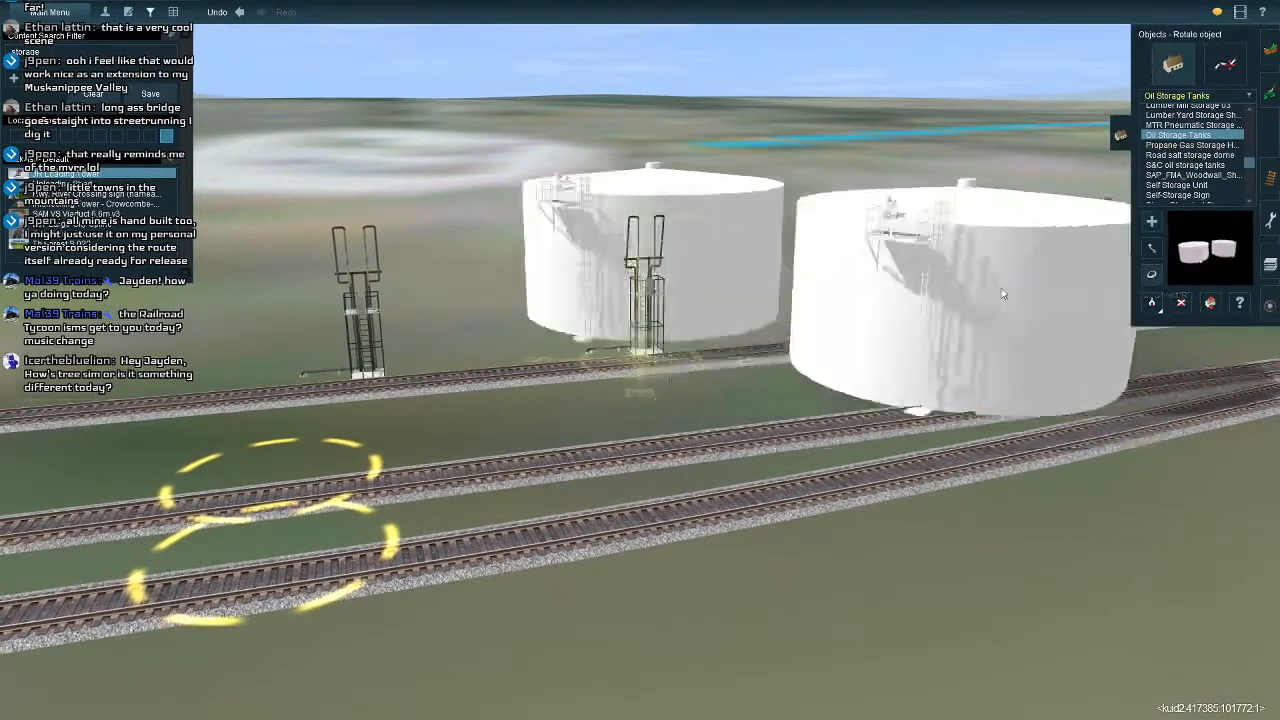
right_click(826, 281)
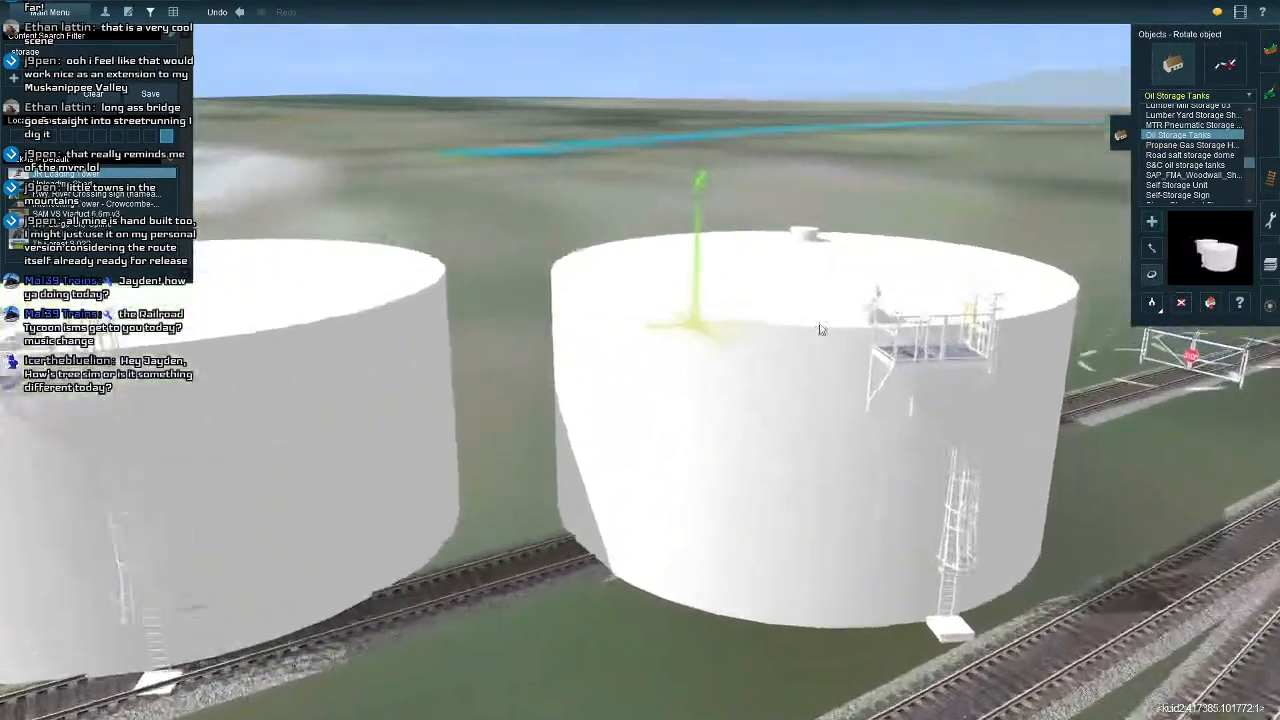
scroll(694, 388, "down", 3)
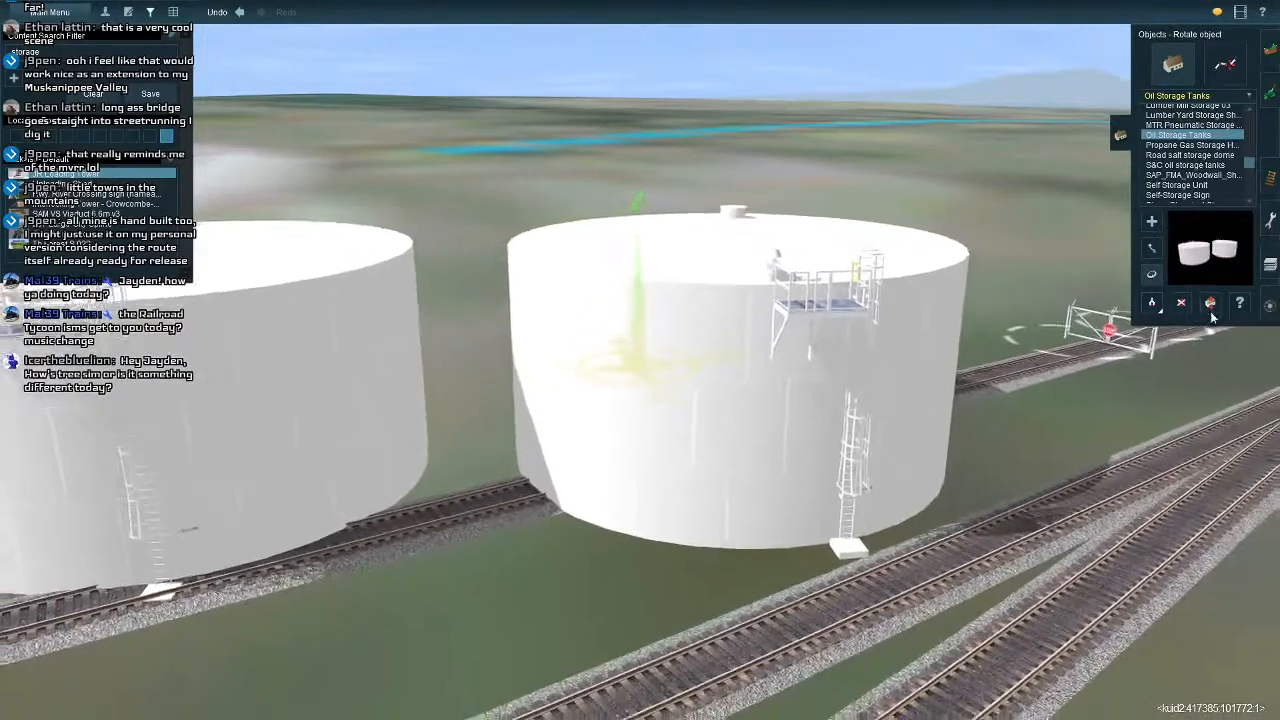
left_click(1181, 302)
left_click(914, 320)
Try Pneumatic Storage Tanks 2 beside the middle unloader tower, rotated towards the siding, and remove them again.
left_click(1165, 125)
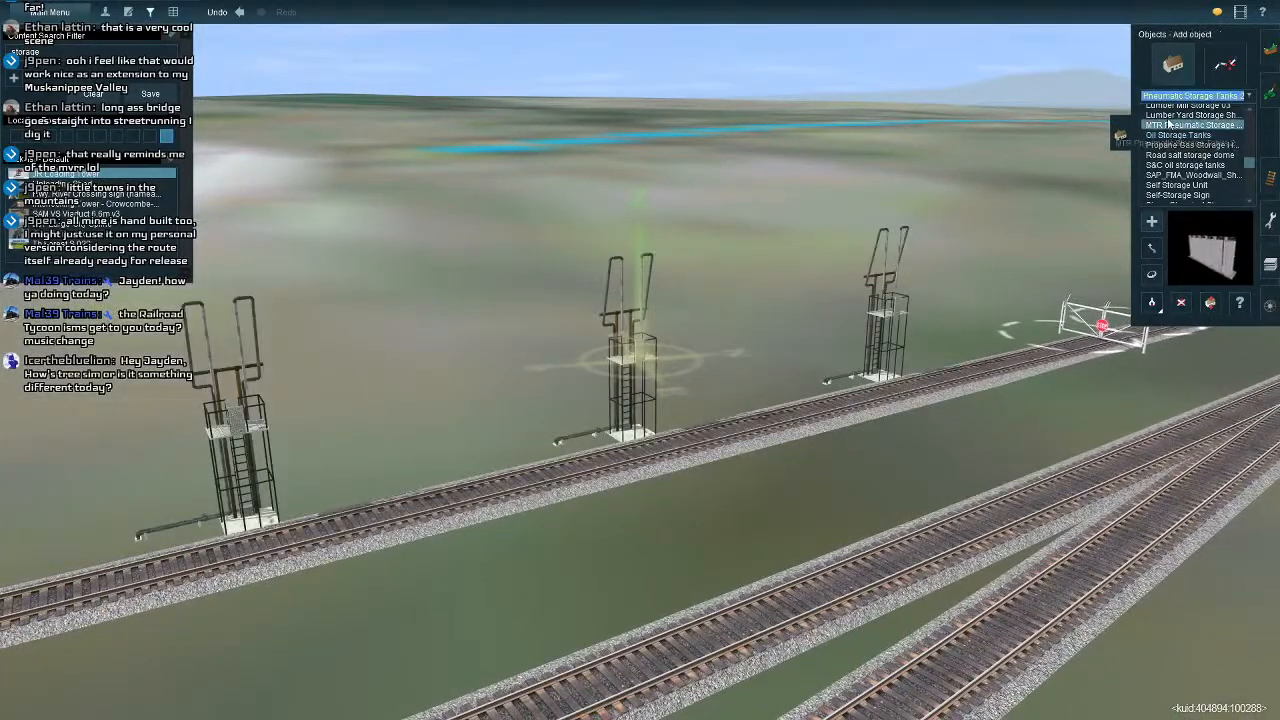
left_click(675, 407)
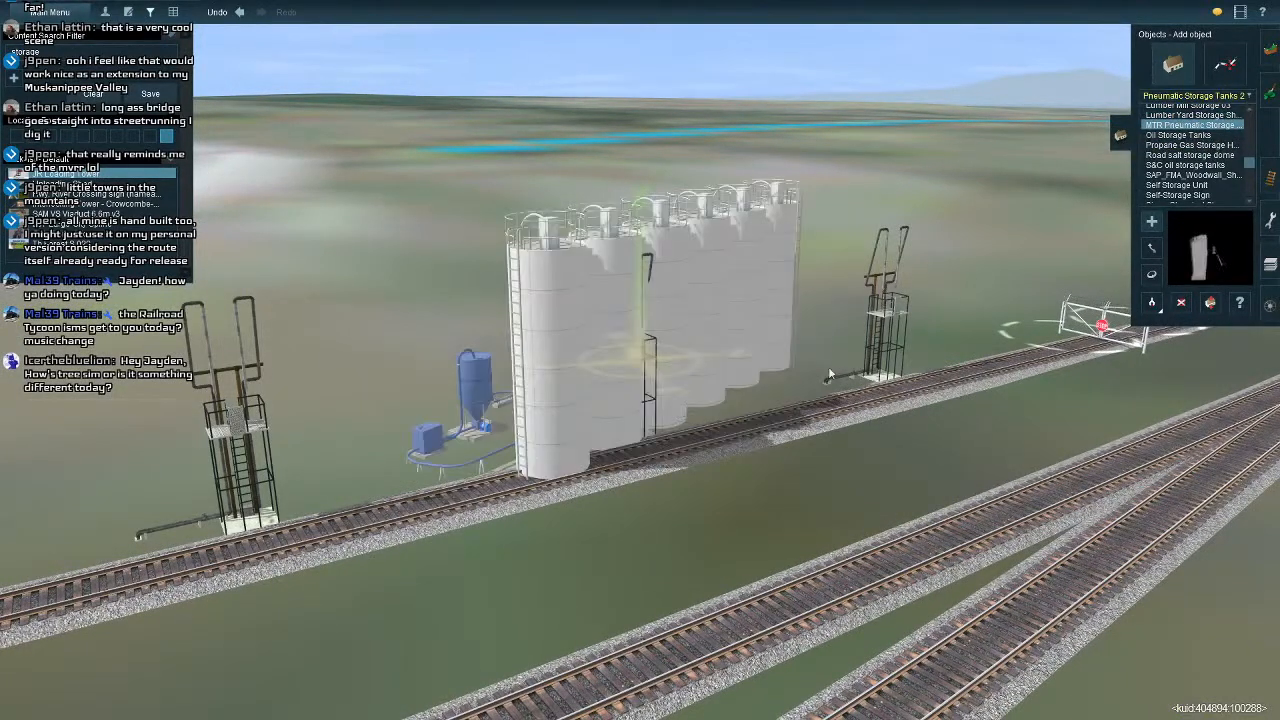
left_click(1151, 274)
left_click_drag(900, 298, 978, 296)
left_click(1010, 352)
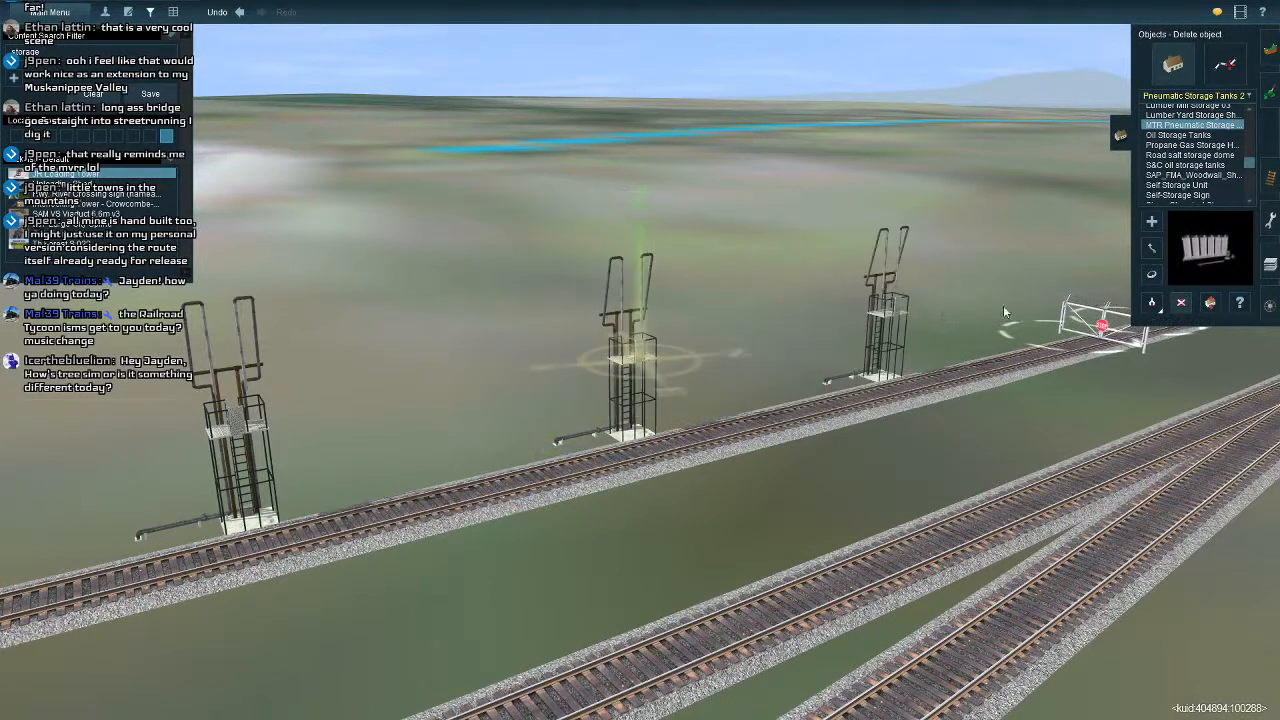
Try the JR Storage Tanks beside an unloader tower on the siding and remove them again.
scroll(1186, 167, "up", 1)
left_click(1193, 144)
left_click(1193, 135)
scroll(1193, 146, "up", 3)
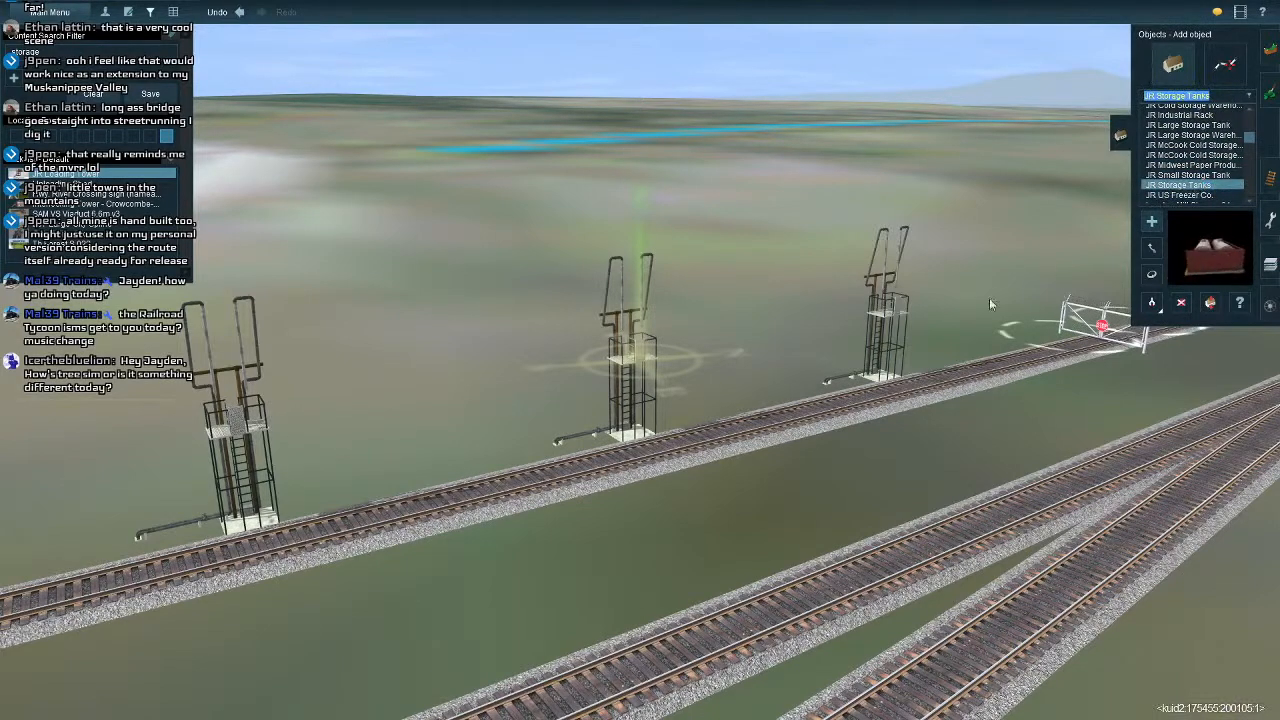
left_click(743, 426)
scroll(672, 401, "up", 6)
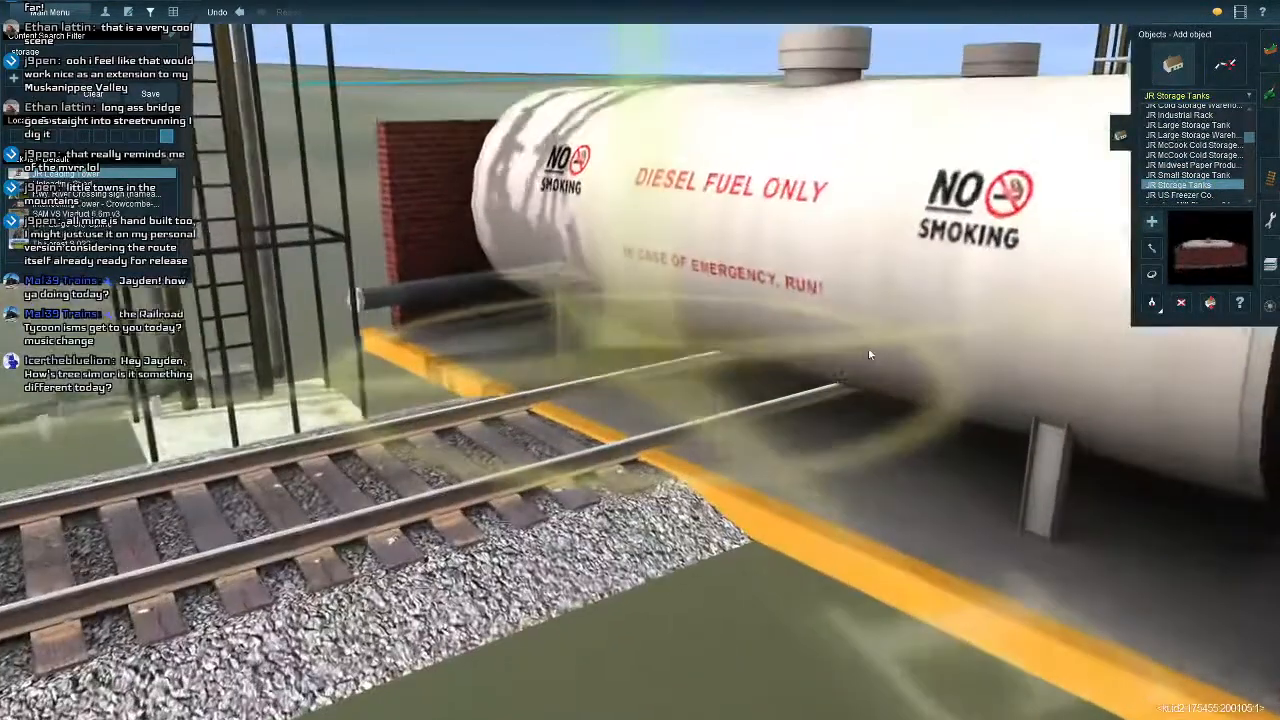
scroll(868, 354, "down", 6)
key("d")
left_click(780, 348)
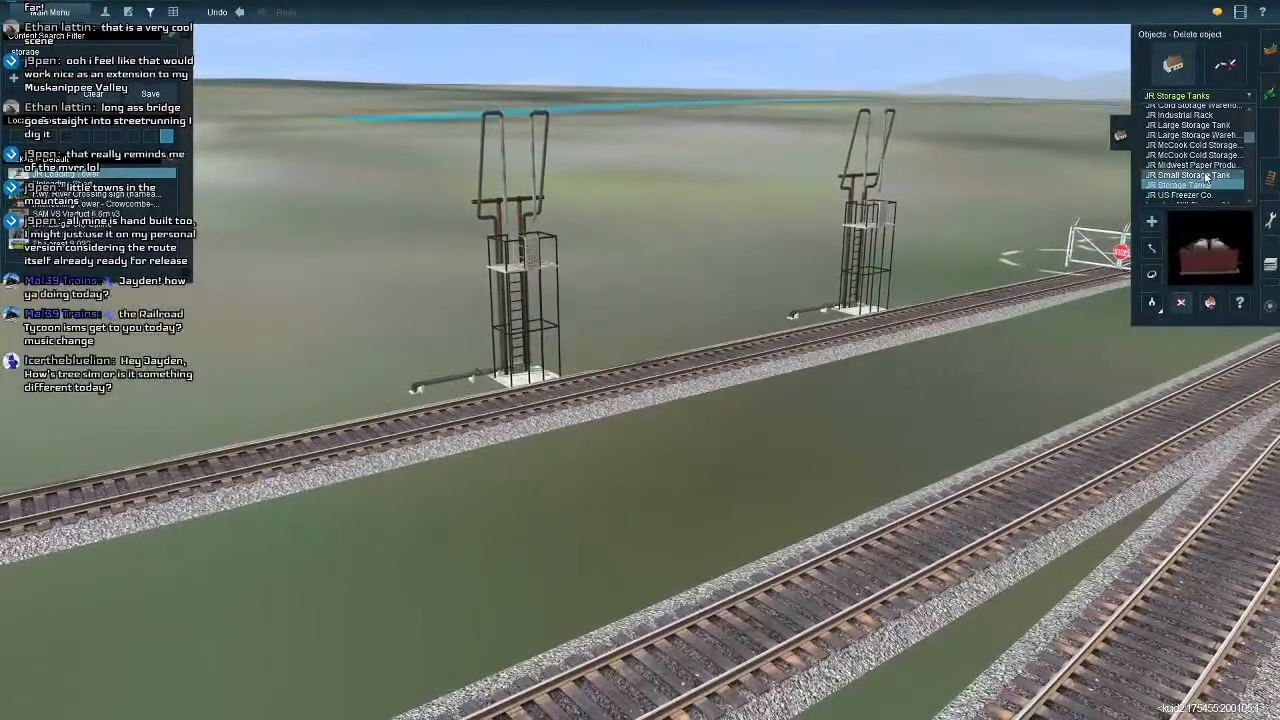
Try a JR Large Storage Tank beside the siding tracks and remove it again.
scroll(1207, 177, "up", 1)
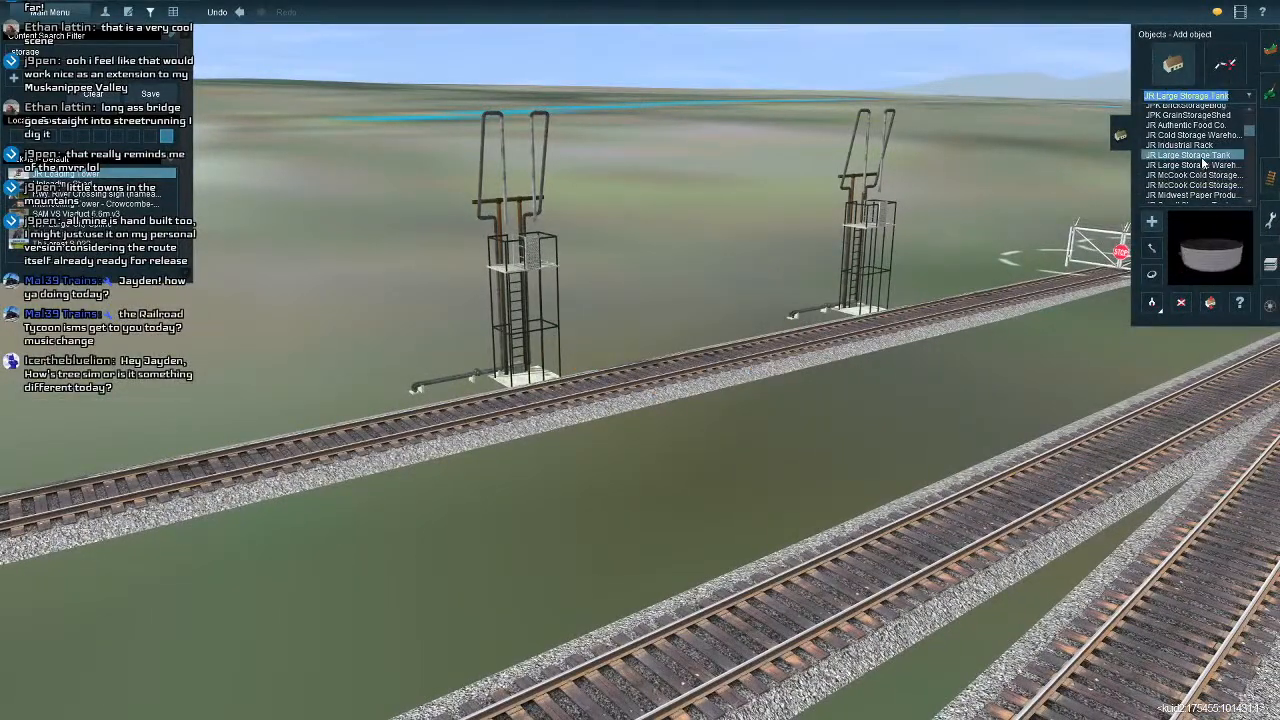
left_click(731, 390)
scroll(730, 384, "down", 6)
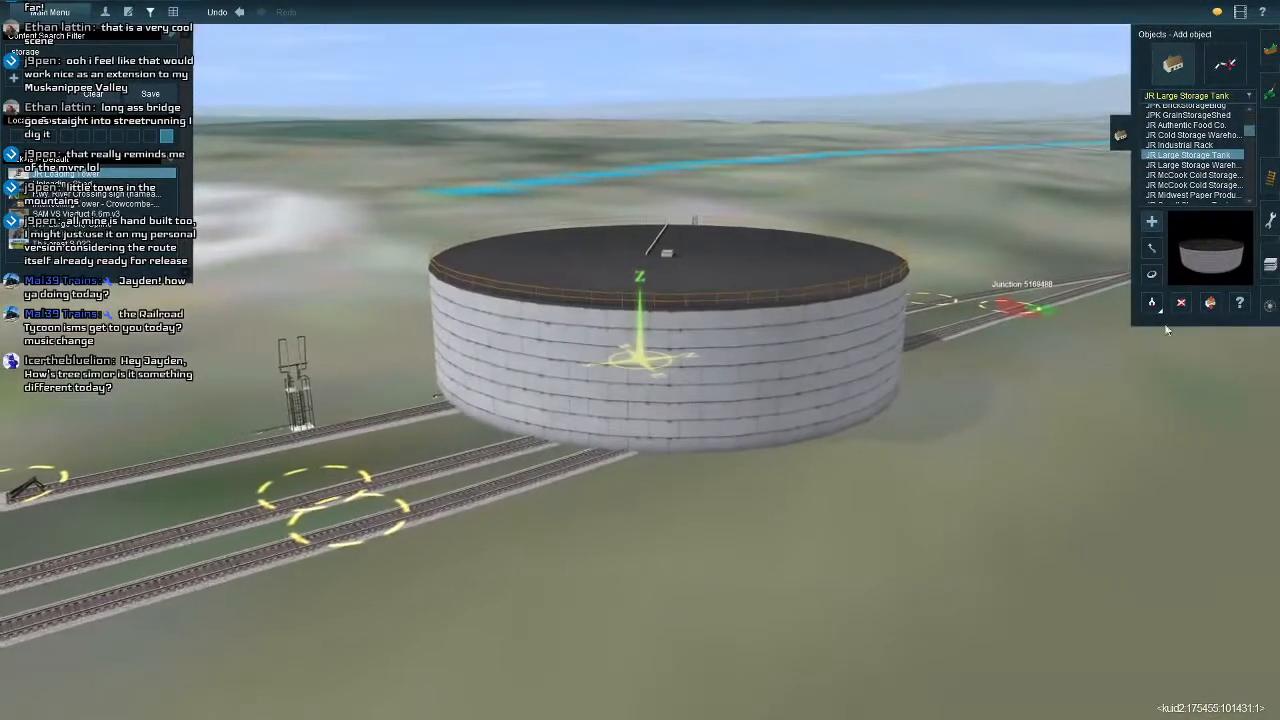
key("d")
left_click(760, 365)
Browse the filtered industrial scenery objects, from derelict propane tanks to industrial masts, for facility details.
scroll(1204, 160, "up", 3)
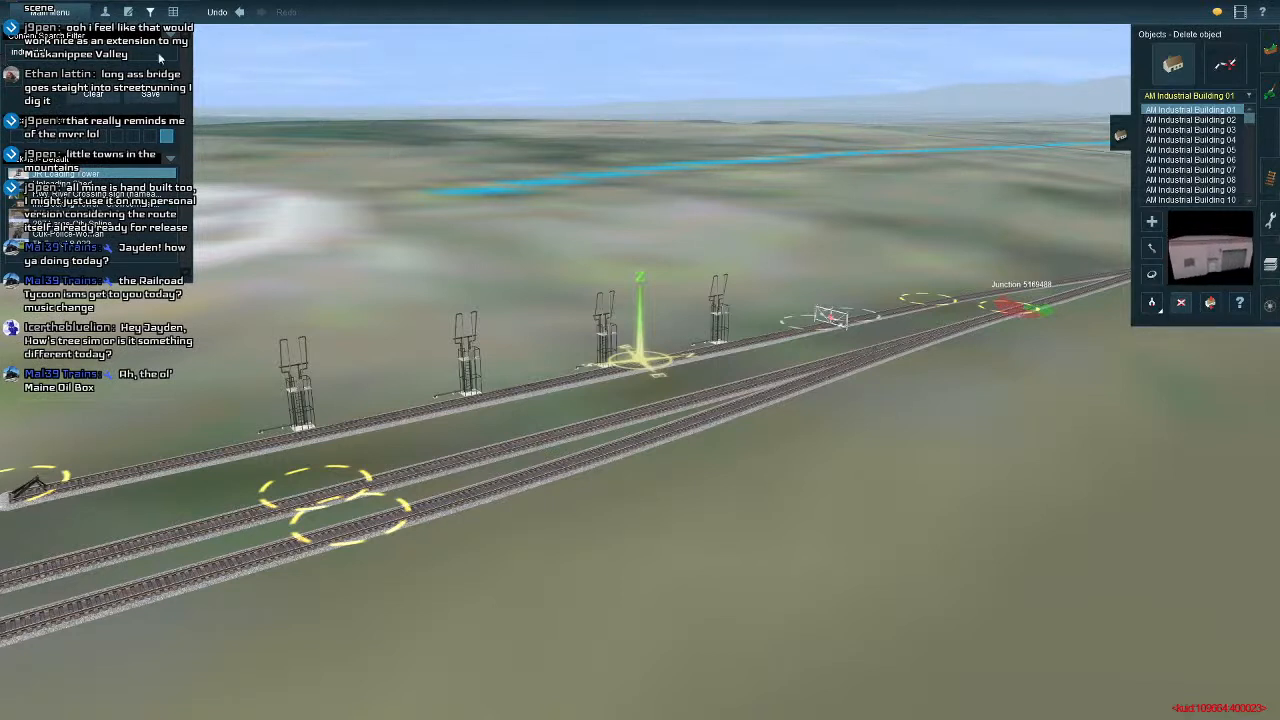
scroll(1180, 151, "down", 3)
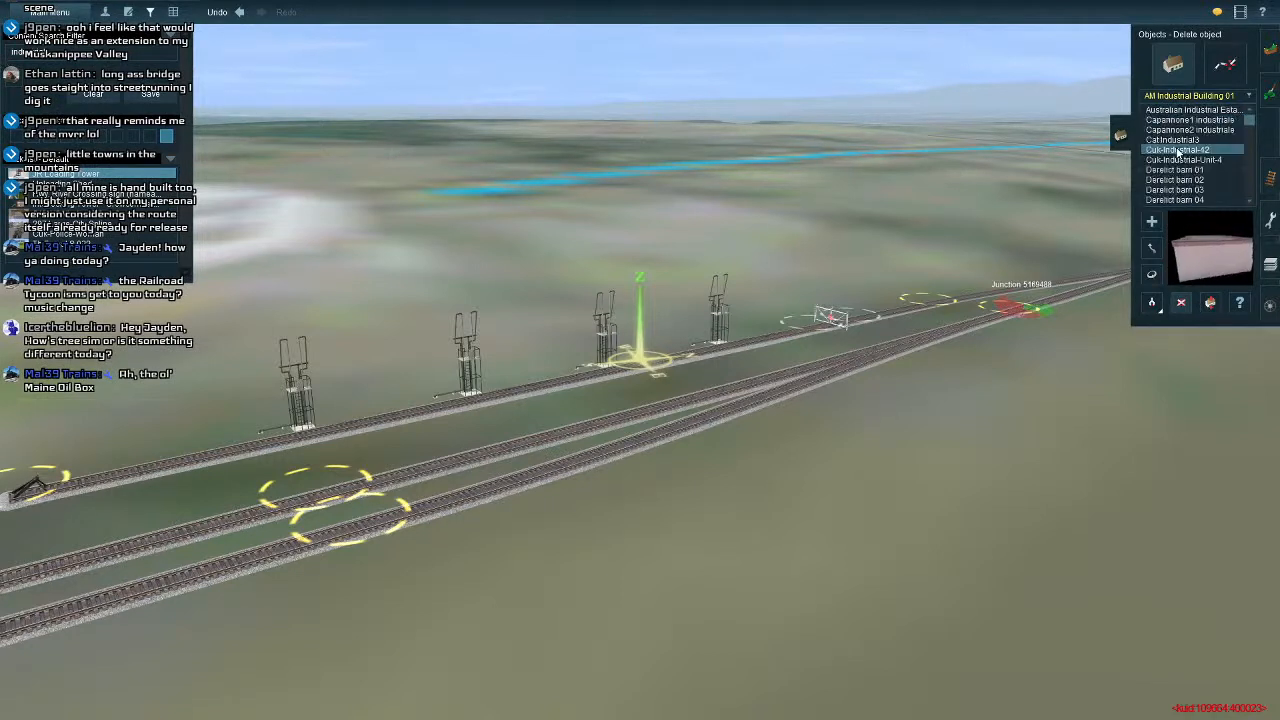
scroll(1179, 151, "down", 5)
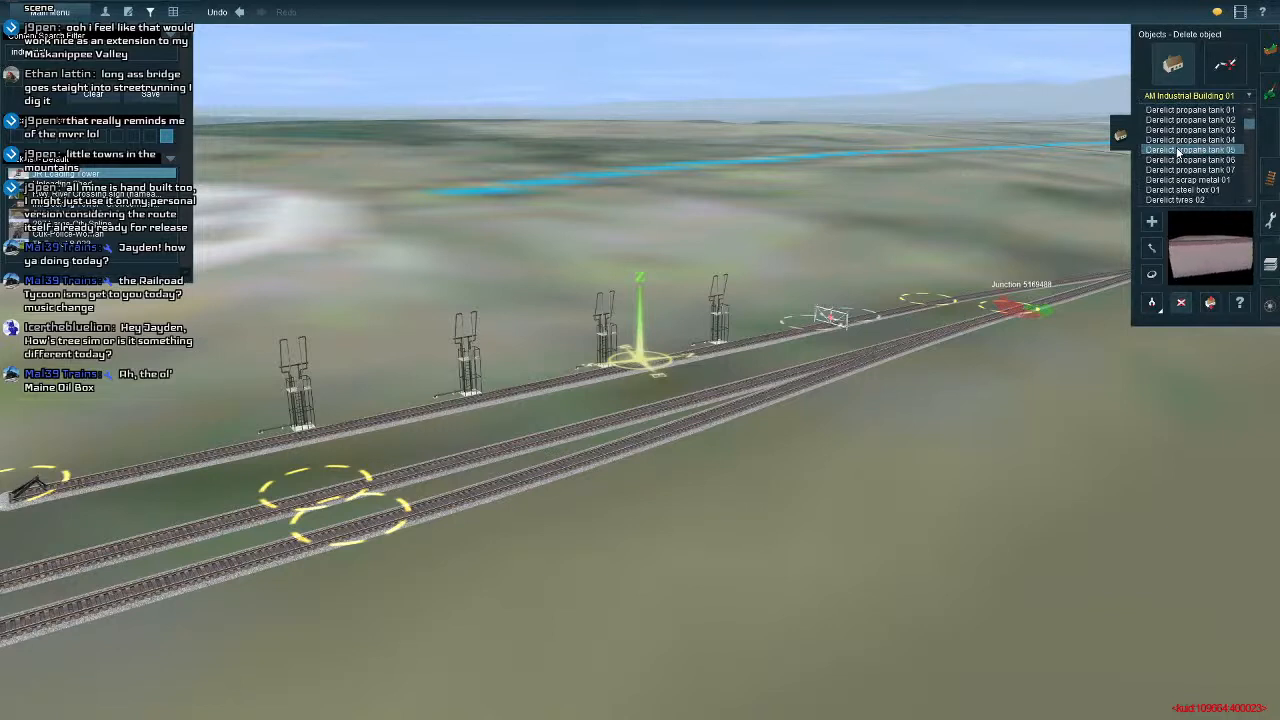
left_click(1179, 150)
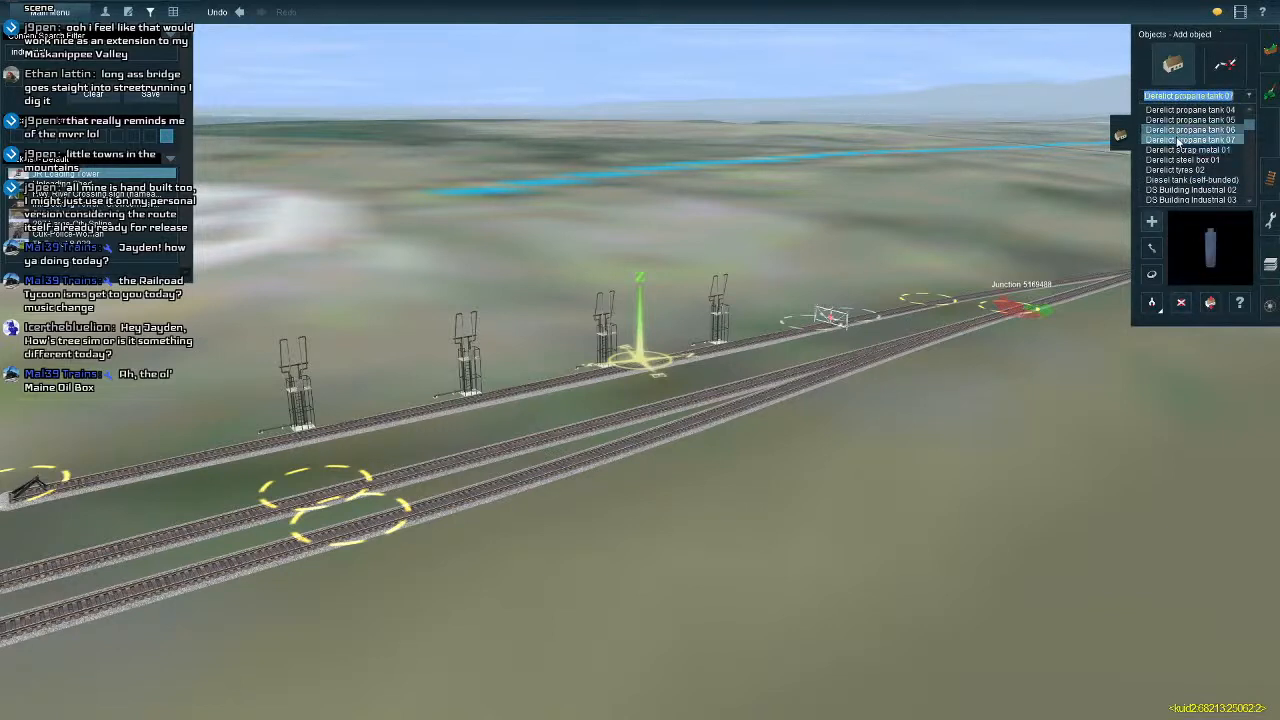
scroll(1178, 143, "down", 2)
scroll(1176, 142, "down", 12)
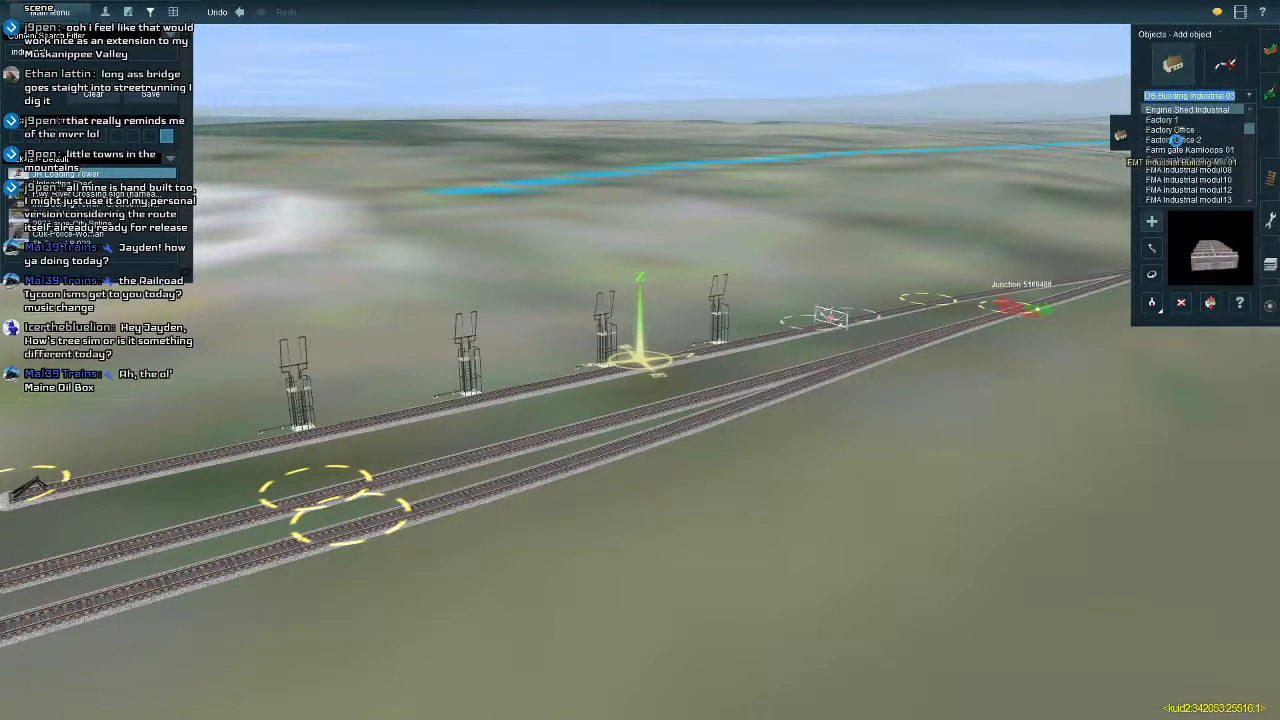
scroll(1176, 140, "down", 4)
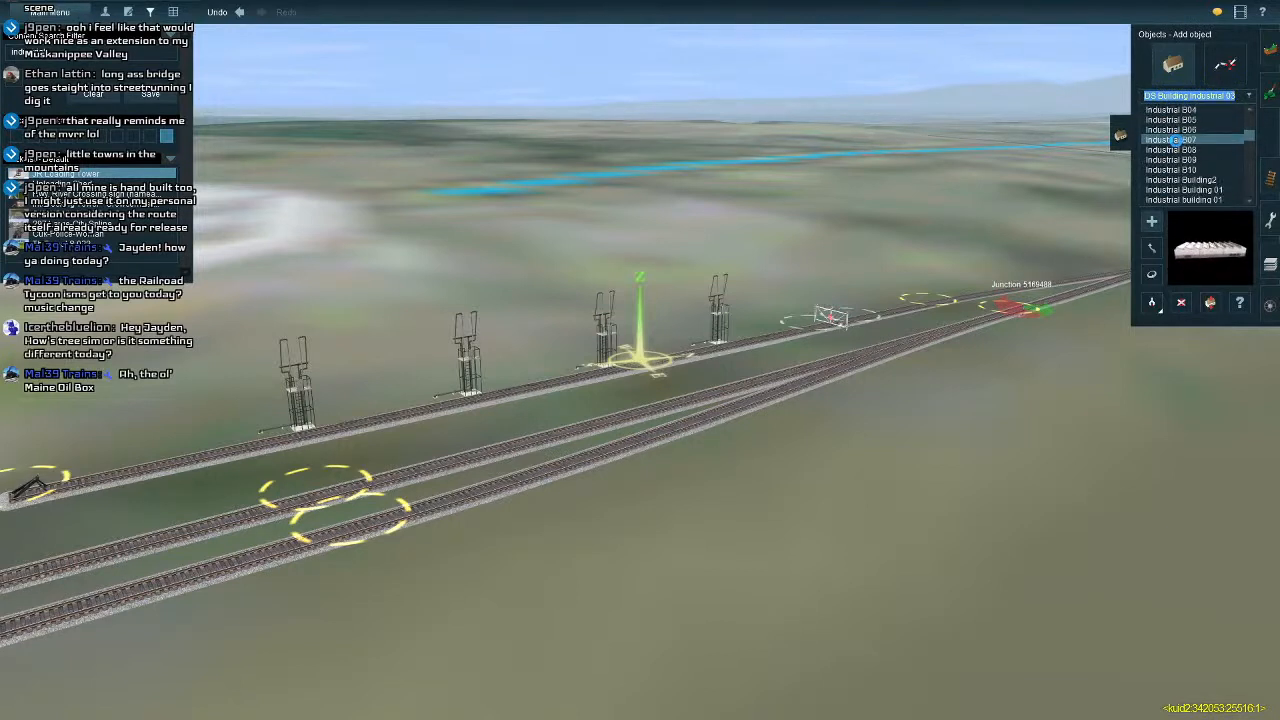
scroll(1176, 141, "down", 5)
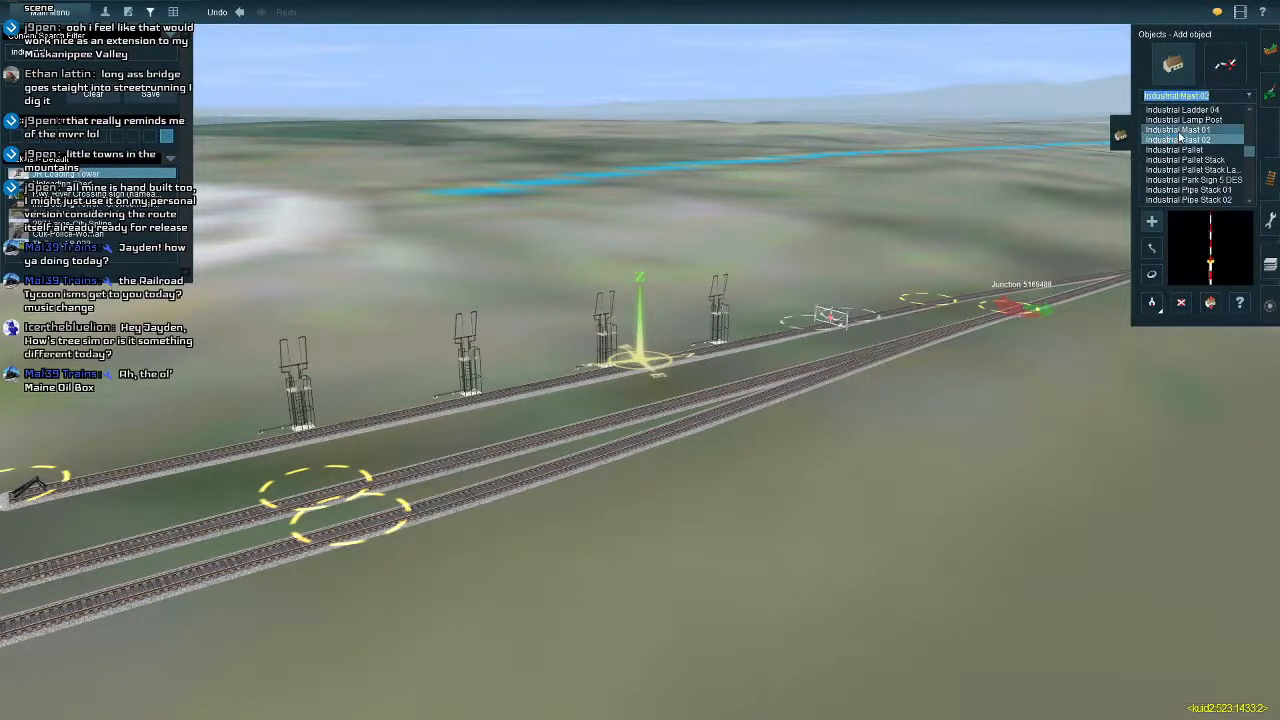
Try Industrial Mast 01 between the siding and the adjacent track and remove it again.
right_click(520, 366)
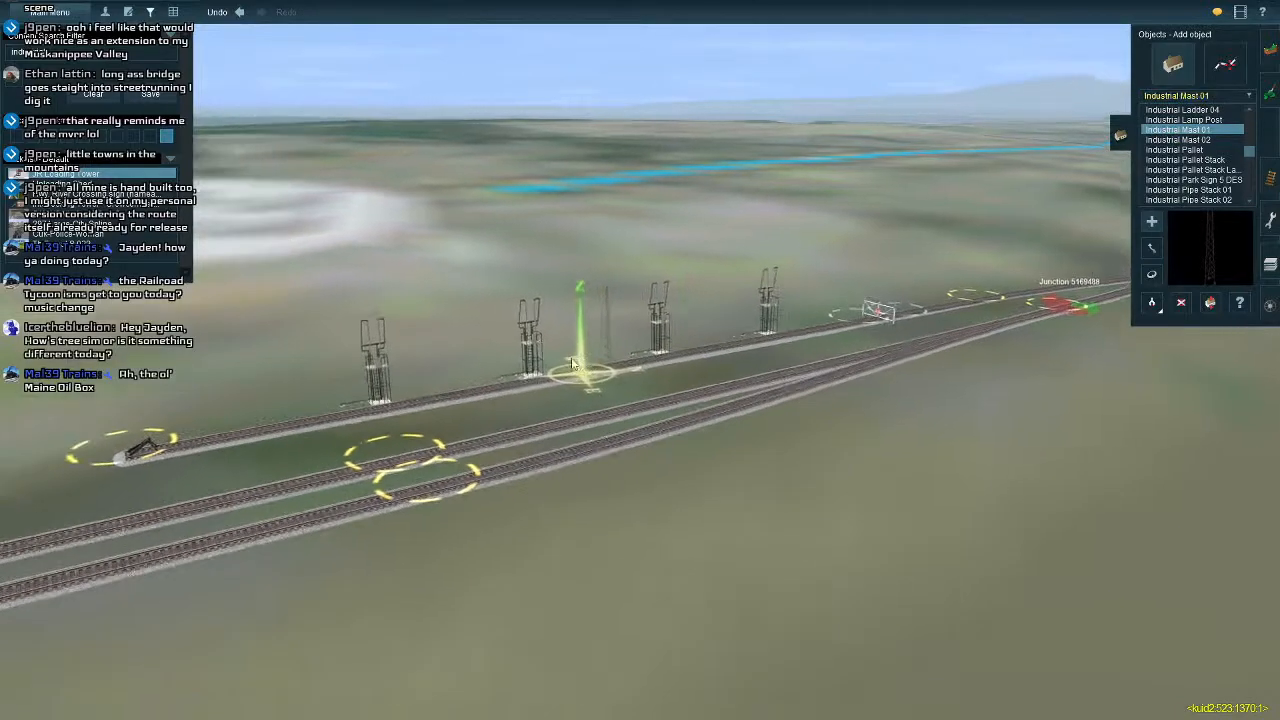
scroll(520, 366, "up", 5)
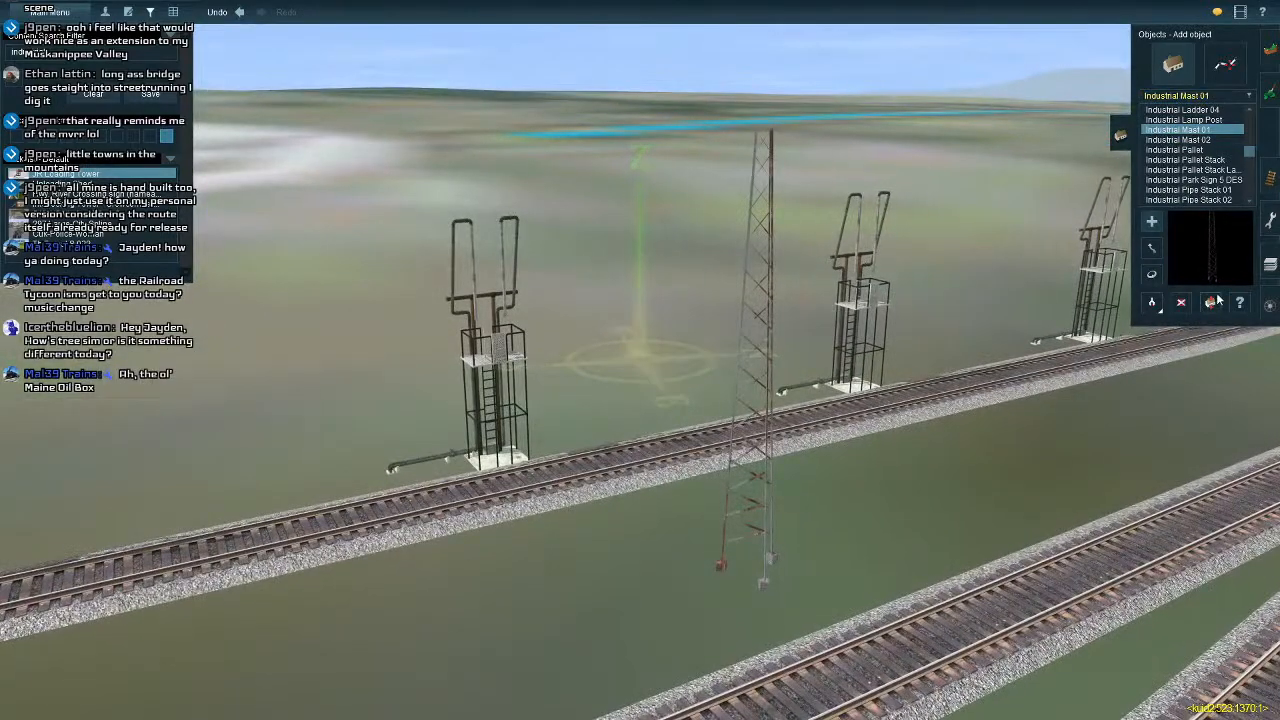
left_click(764, 475)
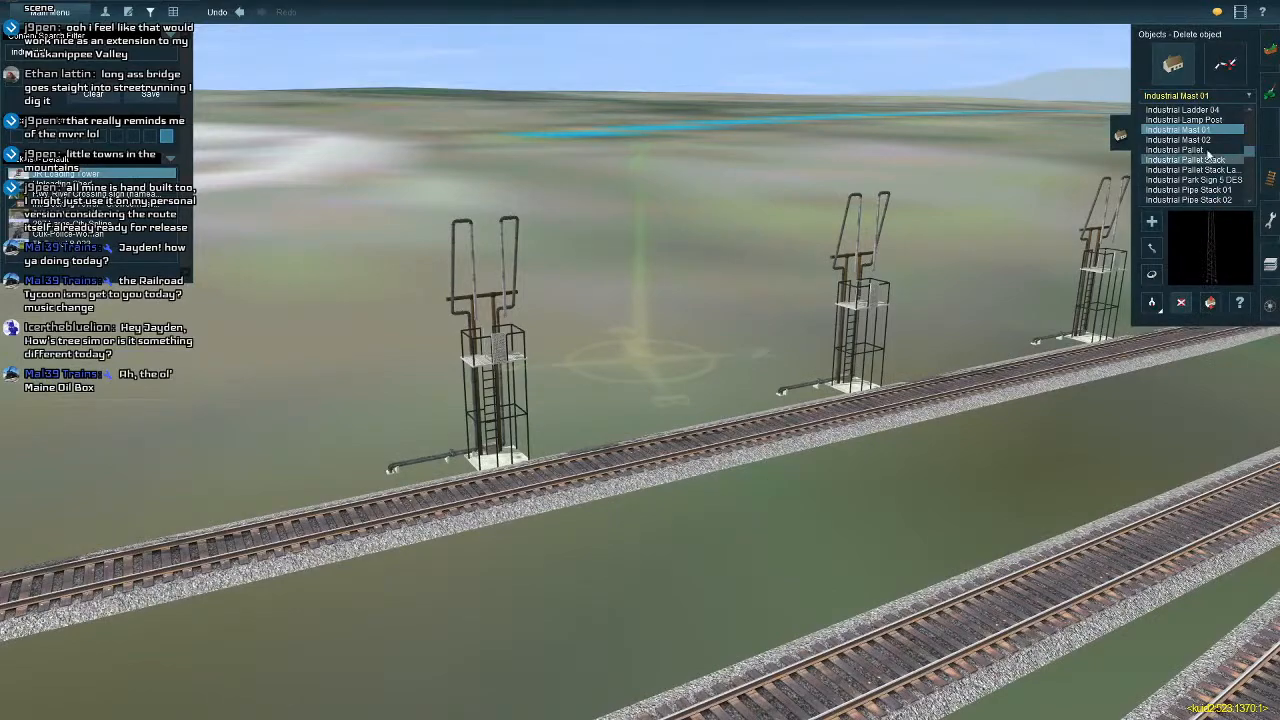
Try Industrial Mast 02 beside the unloader siding, inspect its full height, and remove it again.
left_click(798, 488)
scroll(798, 488, "down", 5)
right_click(699, 402)
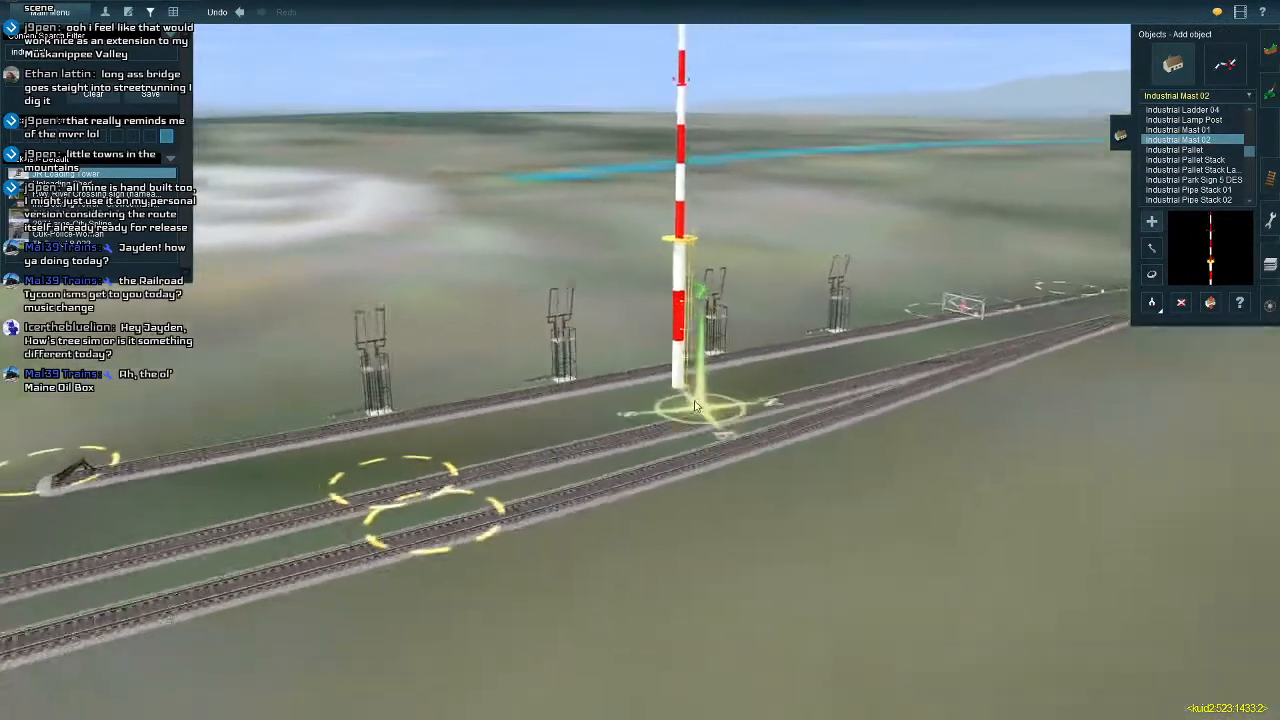
right_click(656, 341)
scroll(656, 341, "down", 3)
right_click(645, 300)
right_click(643, 305)
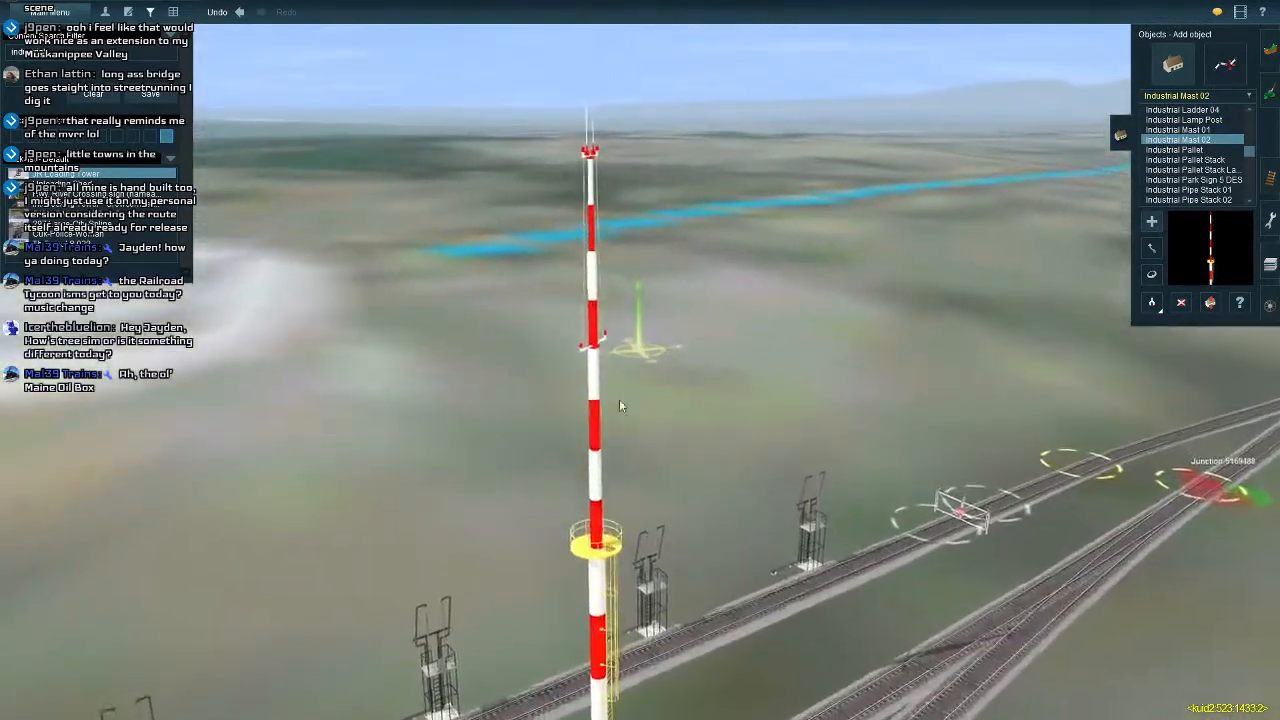
right_click(614, 460)
right_click(682, 219)
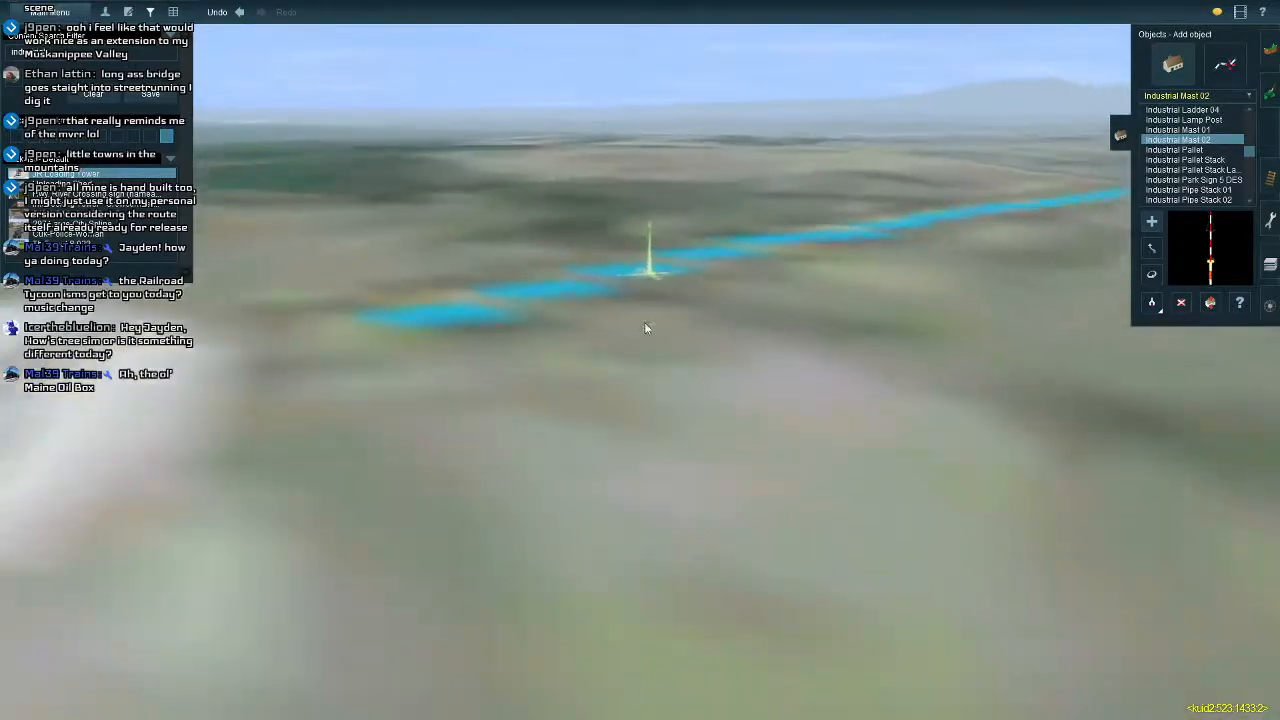
right_click(649, 326)
scroll(646, 378, "down", 5)
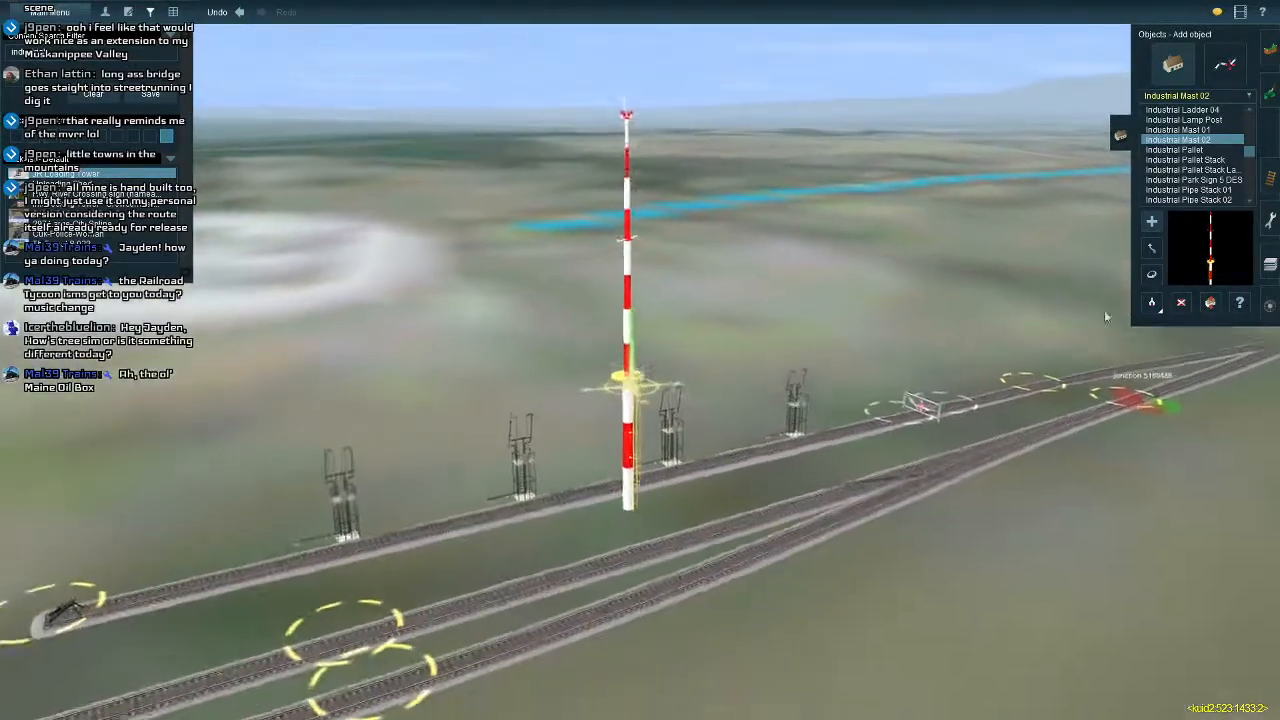
left_click(1181, 302)
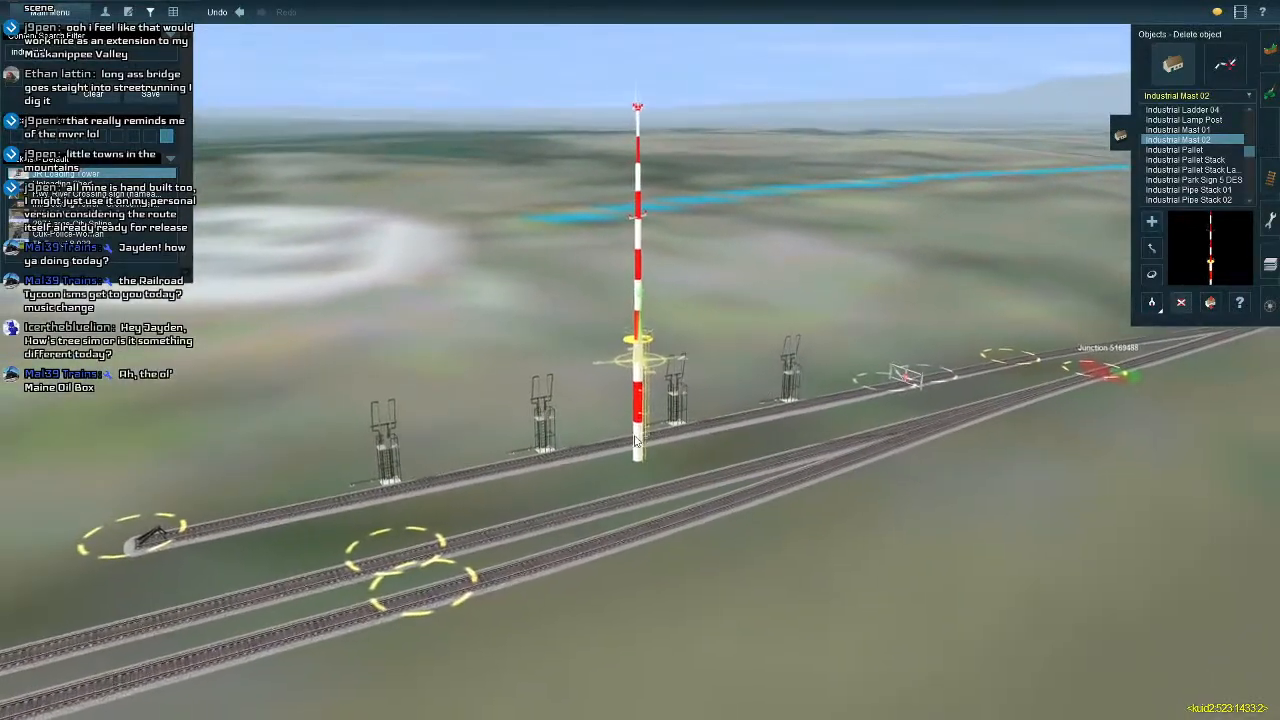
left_click(617, 389)
Try Industrial Plant 10 behind the unloader siding between the towers, inspect its full height, and remove it again.
scroll(615, 389, "up", 3)
left_click(1181, 151)
scroll(1180, 163, "down", 1)
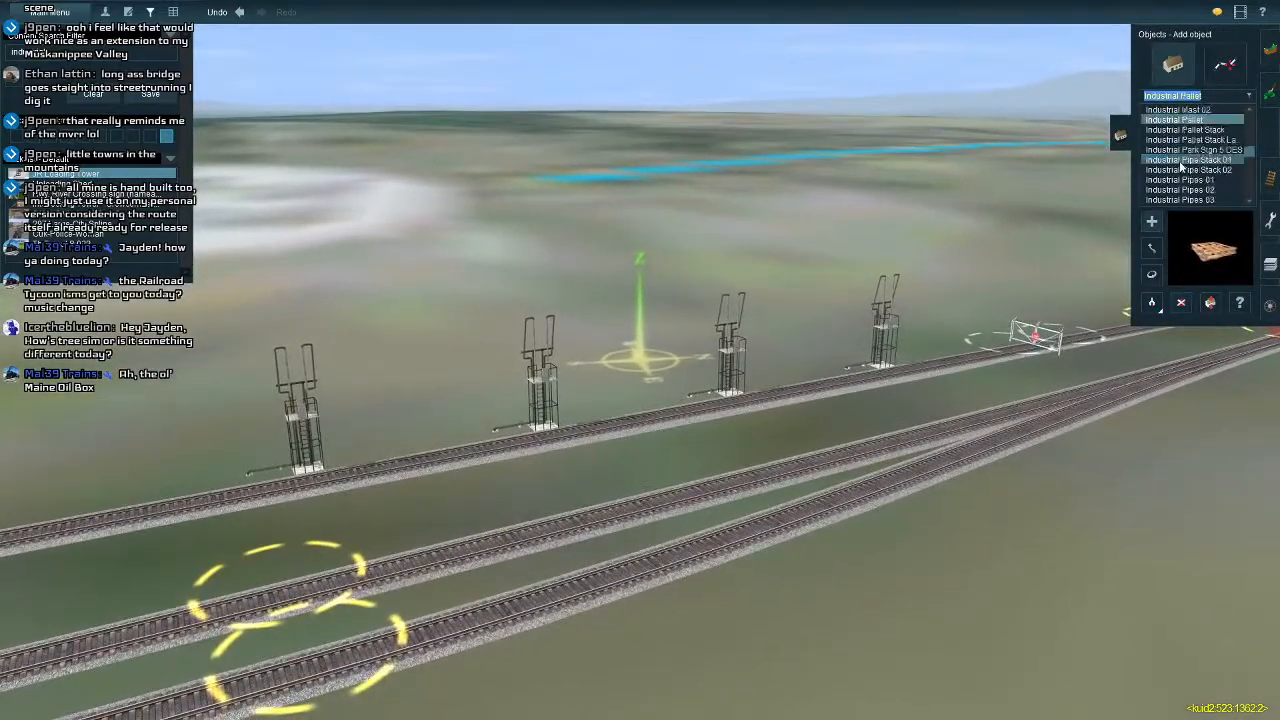
left_click(1180, 130)
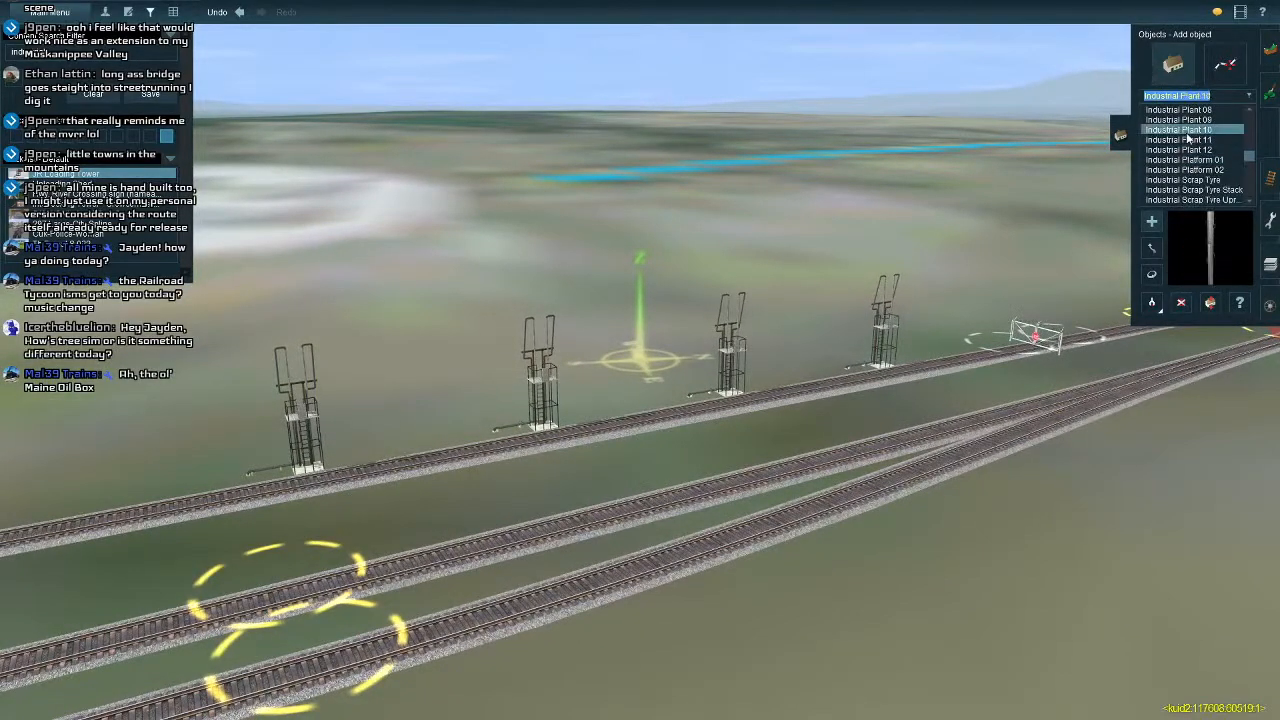
scroll(620, 460, "up", 3)
left_click(660, 429)
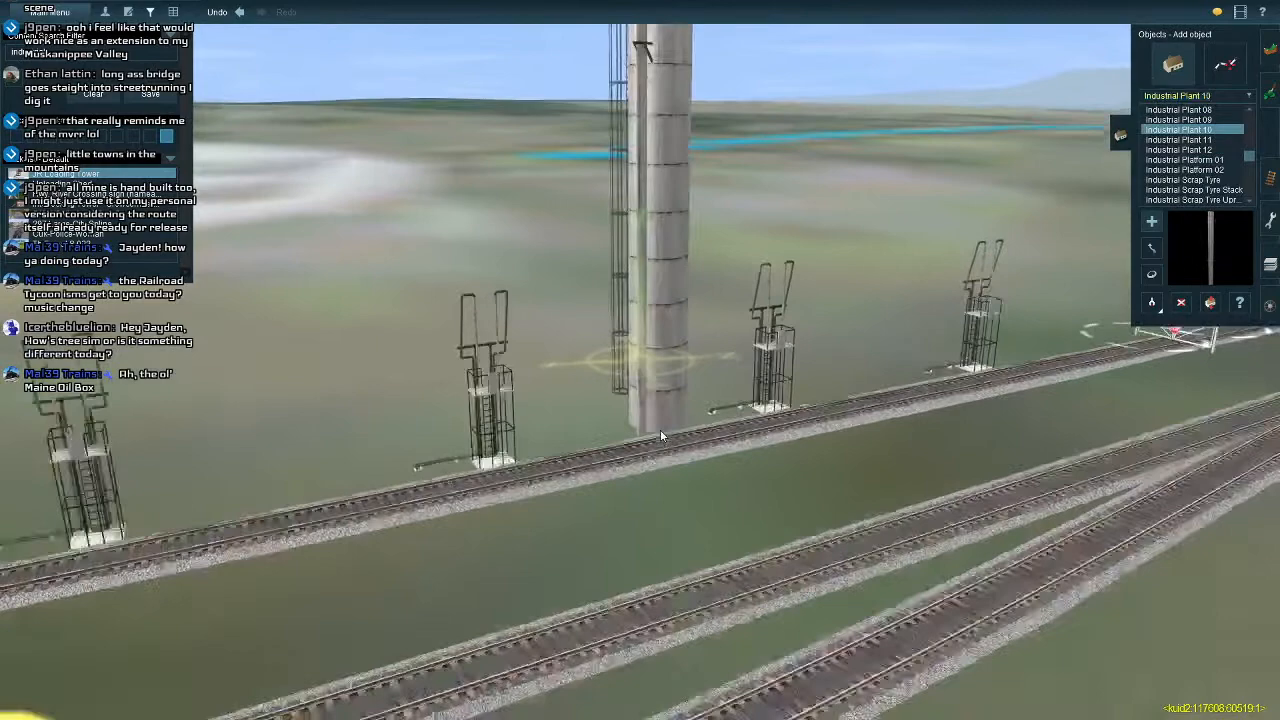
scroll(660, 430, "down", 5)
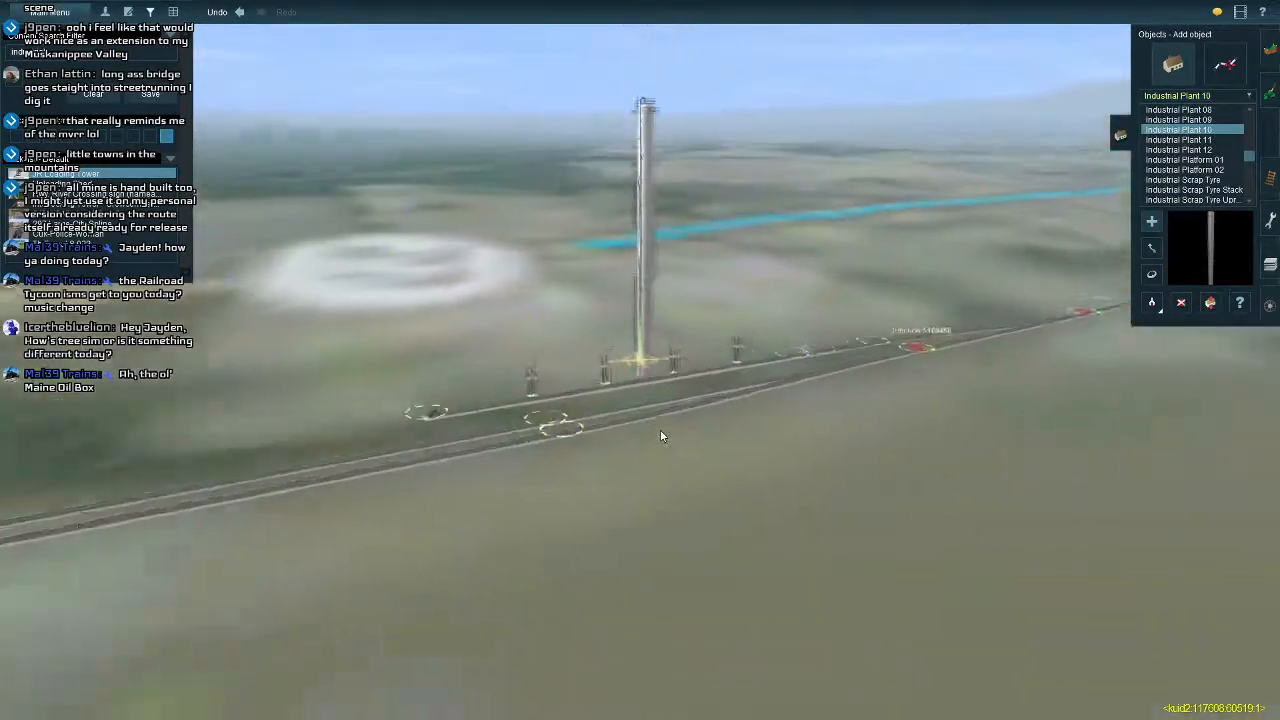
scroll(660, 430, "up", 3)
right_click(642, 282)
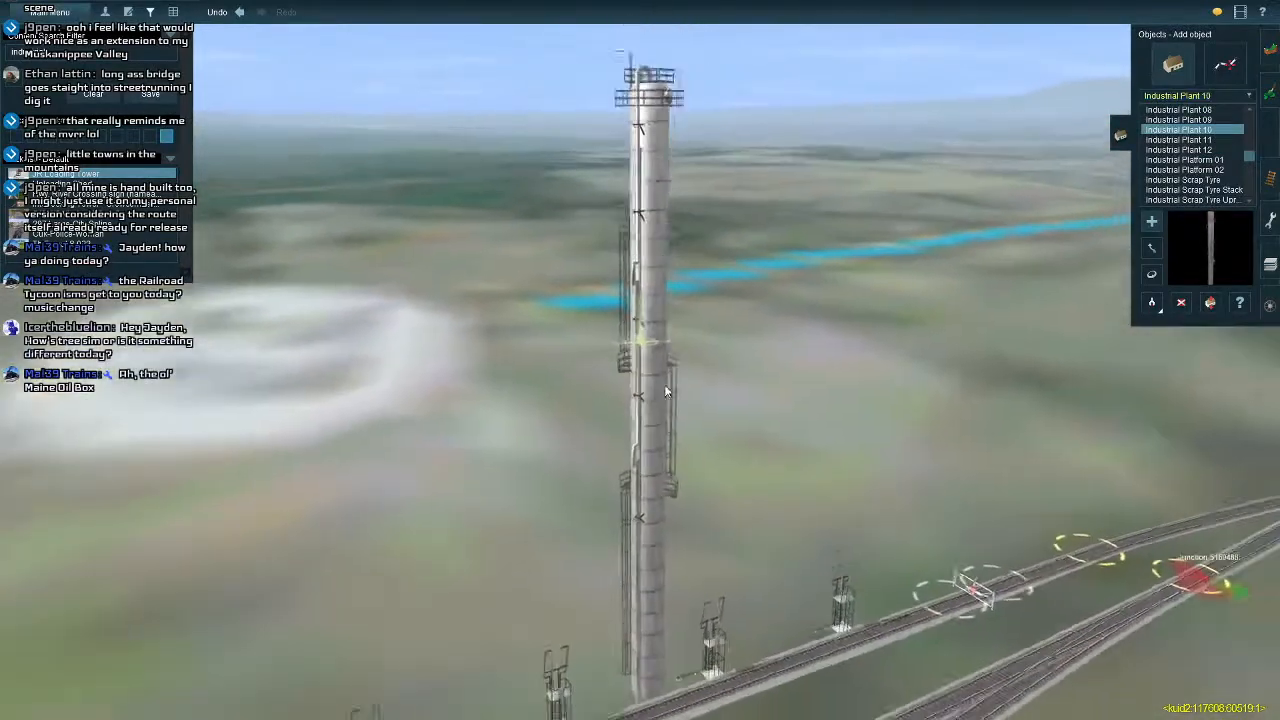
scroll(664, 388, "down", 1)
key("d")
left_click(651, 462)
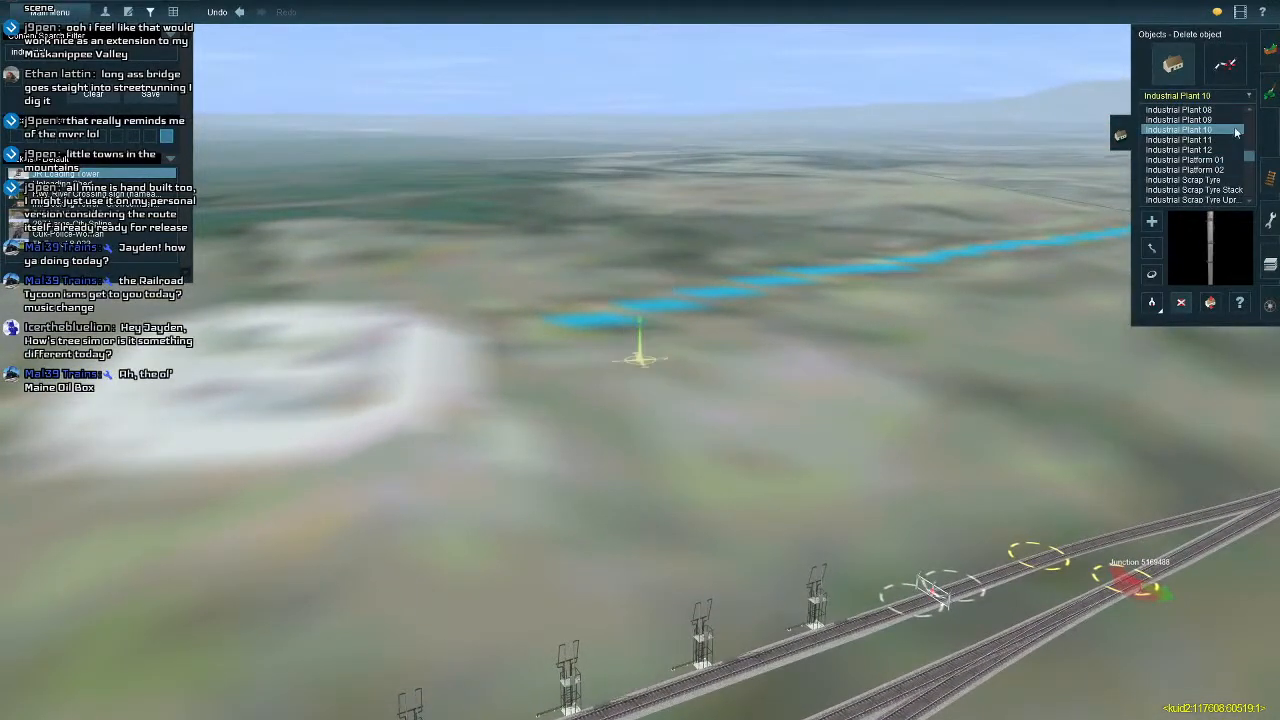
Preview Industrial Platform 01 and Industrial Platform 02 as further scenery options for the facility.
left_click(1213, 161)
left_click(1203, 170)
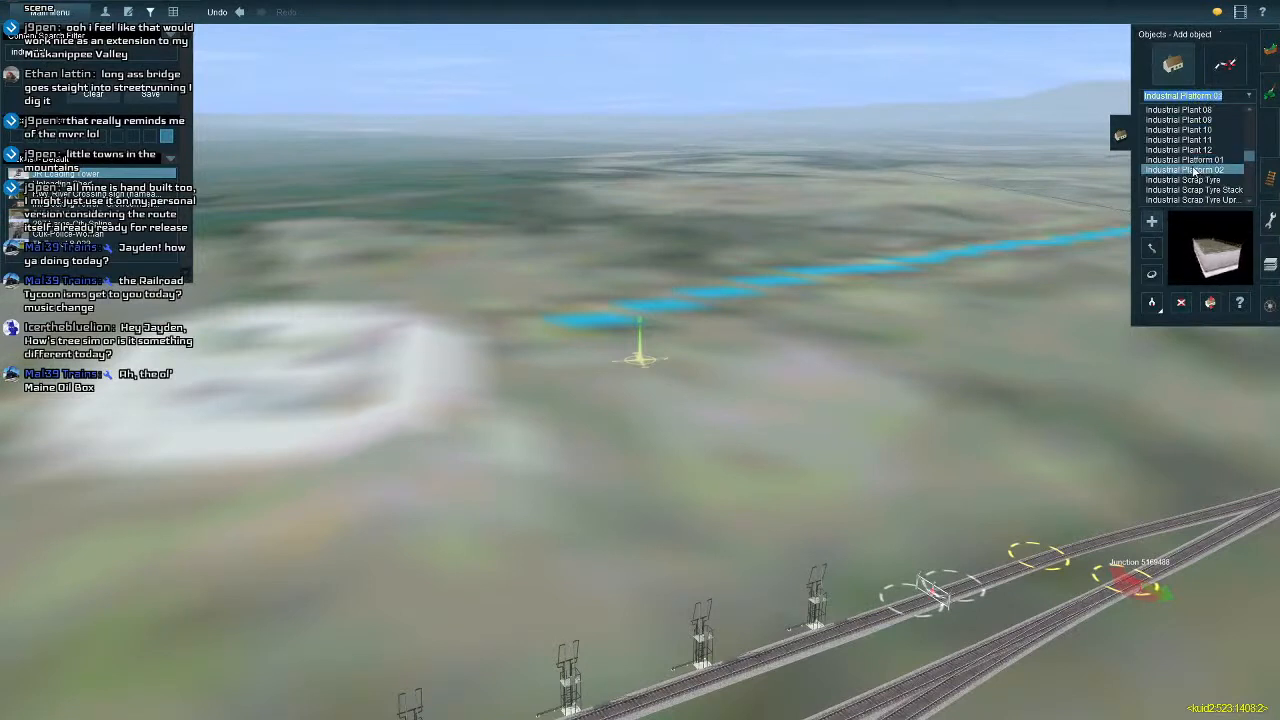
Try out an Industrial Tank 02 behind the loading towers, then remove it again.
scroll(1194, 171, "down", 5)
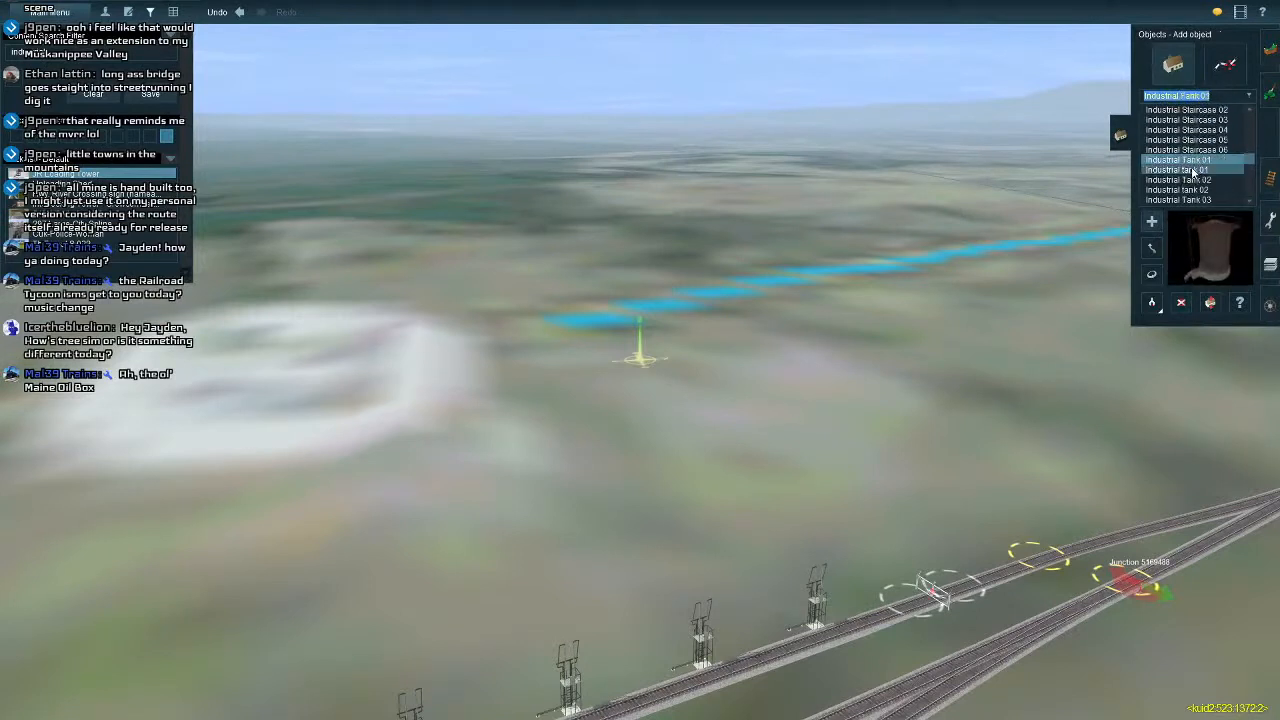
left_click(1188, 180)
left_click(697, 552)
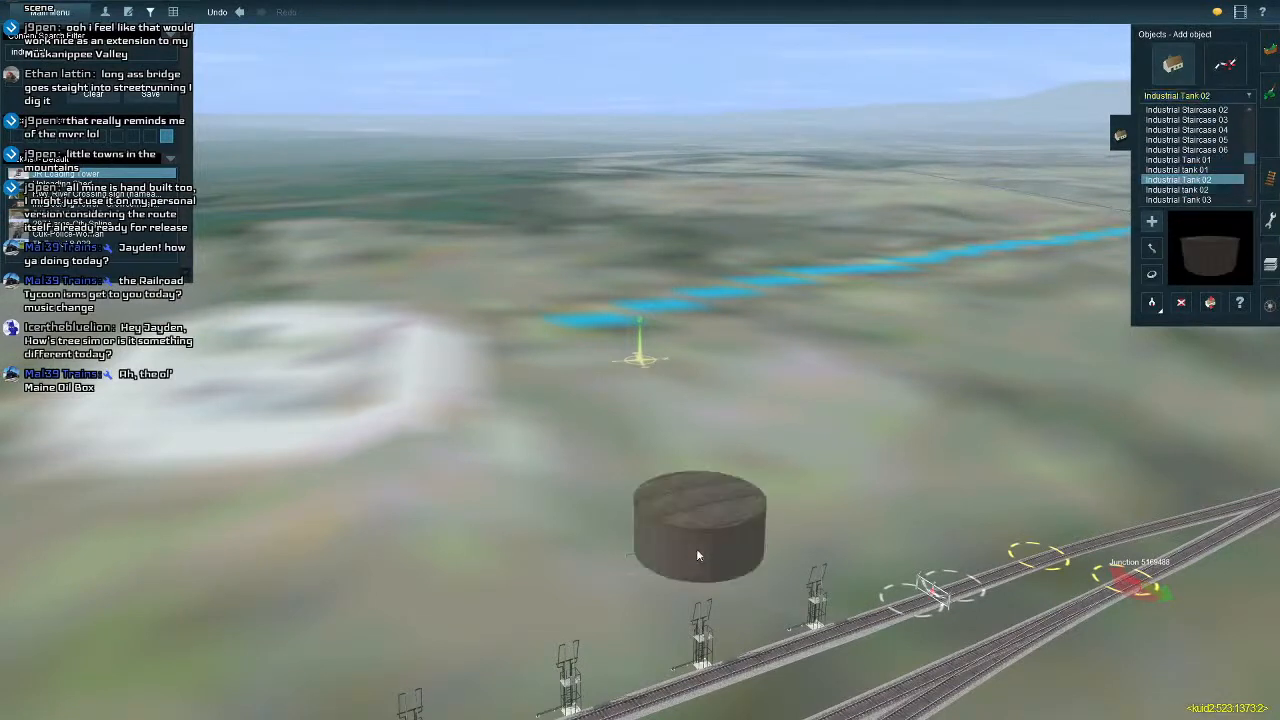
right_click(664, 568)
scroll(613, 495, "up", 3)
left_click(1152, 275)
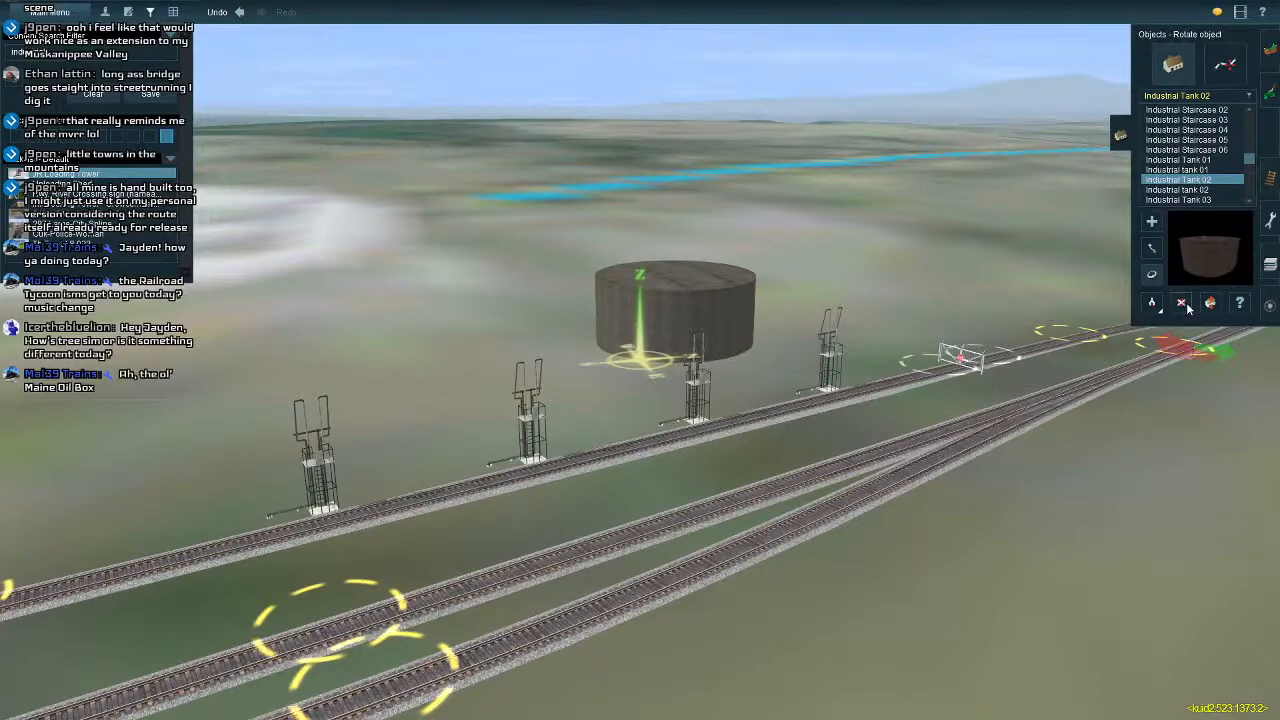
left_click(685, 305)
Try out a rotated Industrial Tank 03 beside the siding with the loading towers, then delete it.
left_click(1184, 190)
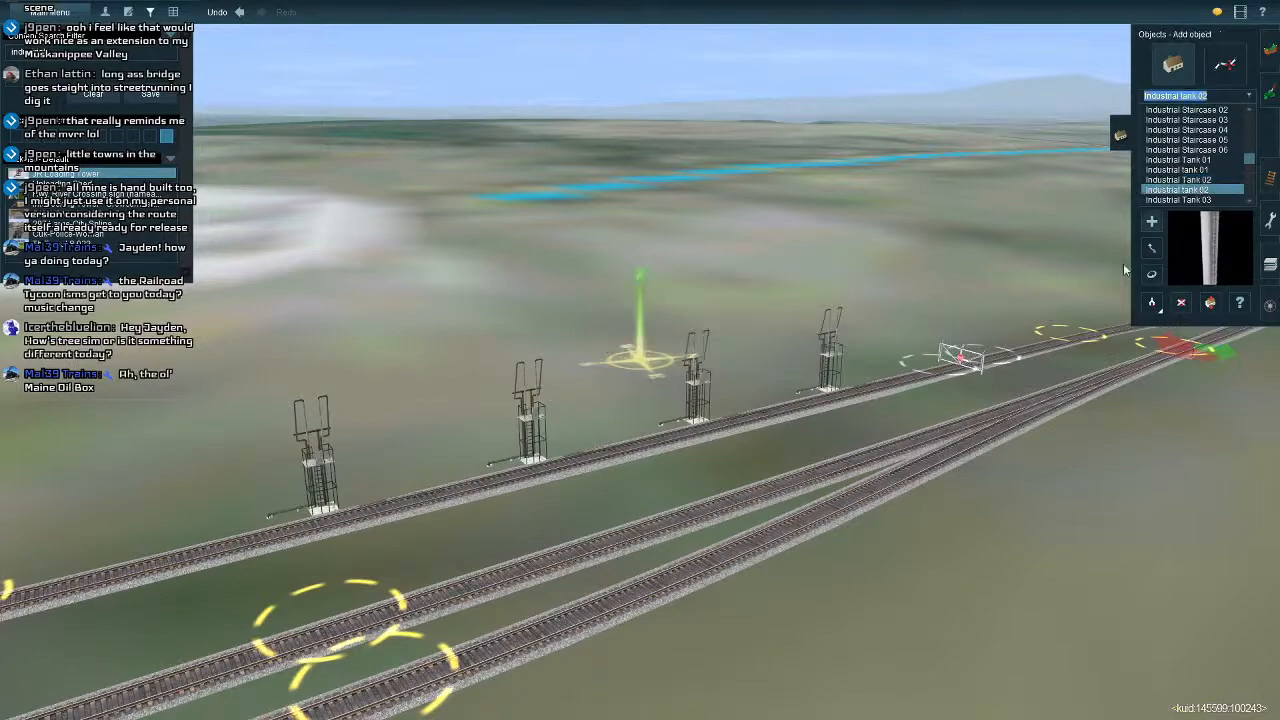
left_click(1178, 200)
scroll(582, 436, "up", 3)
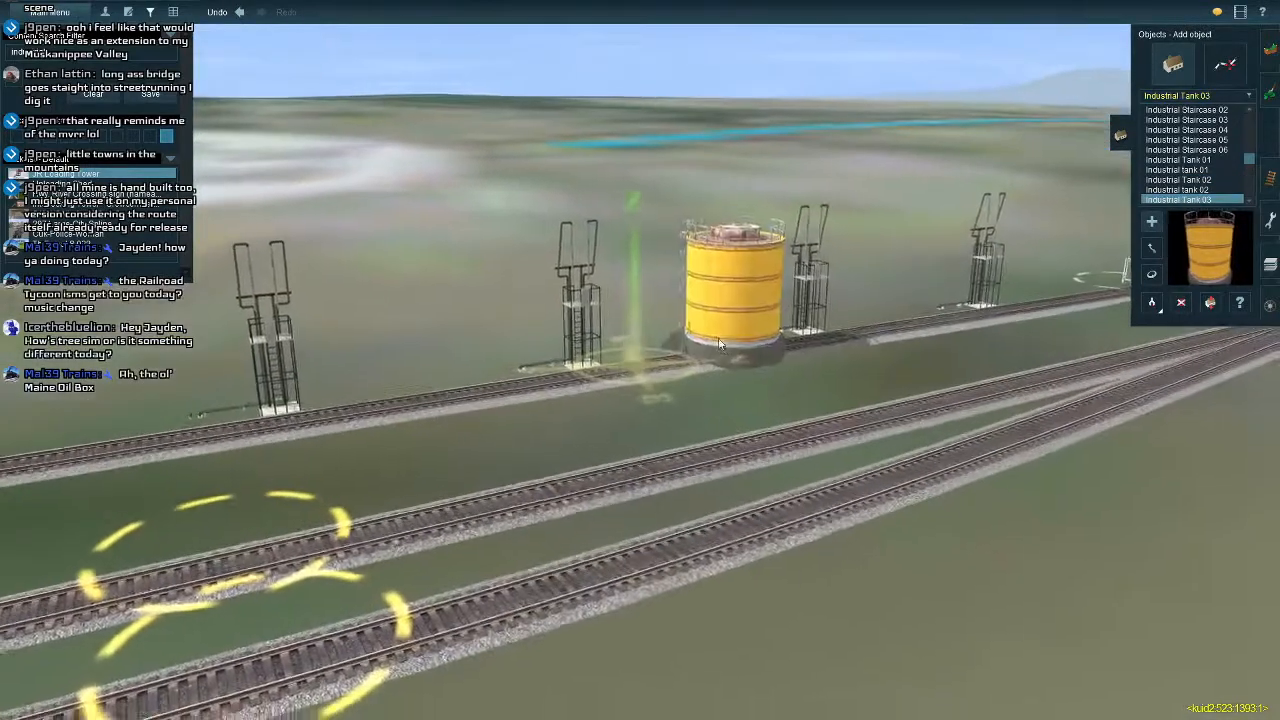
right_click(719, 344)
scroll(719, 344, "up", 3)
left_click(1152, 275)
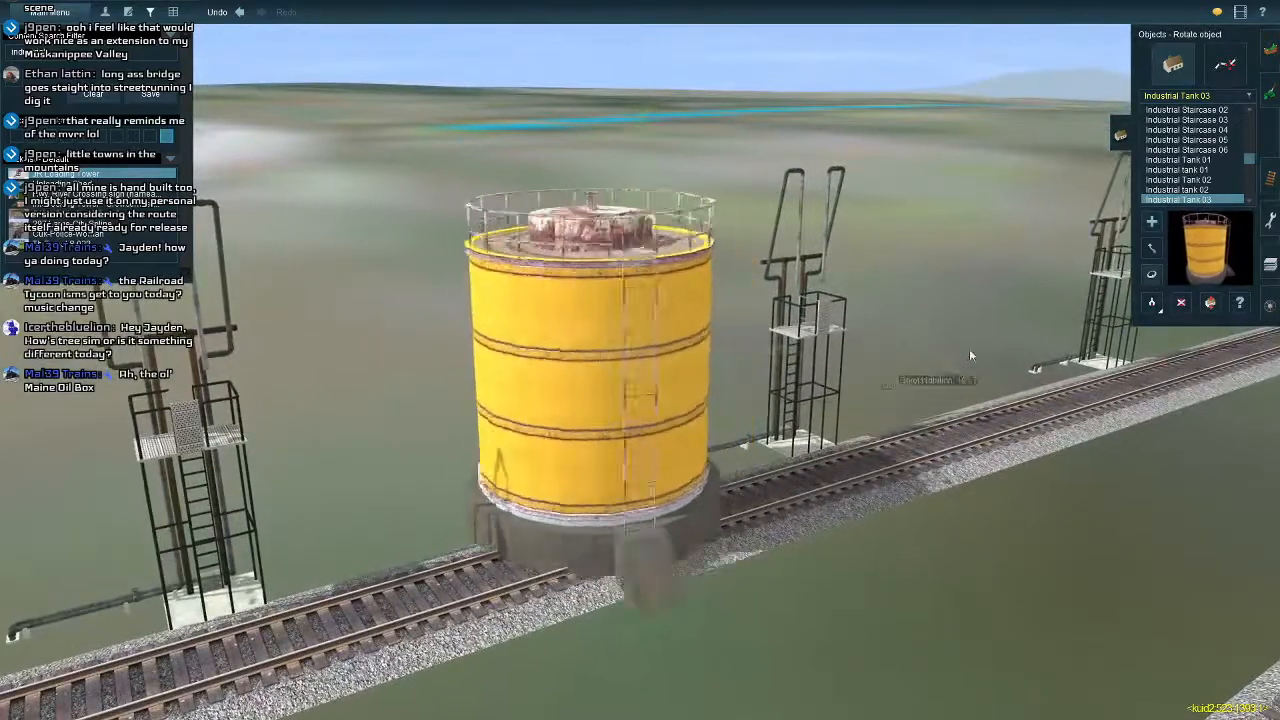
key("d")
left_click(604, 427)
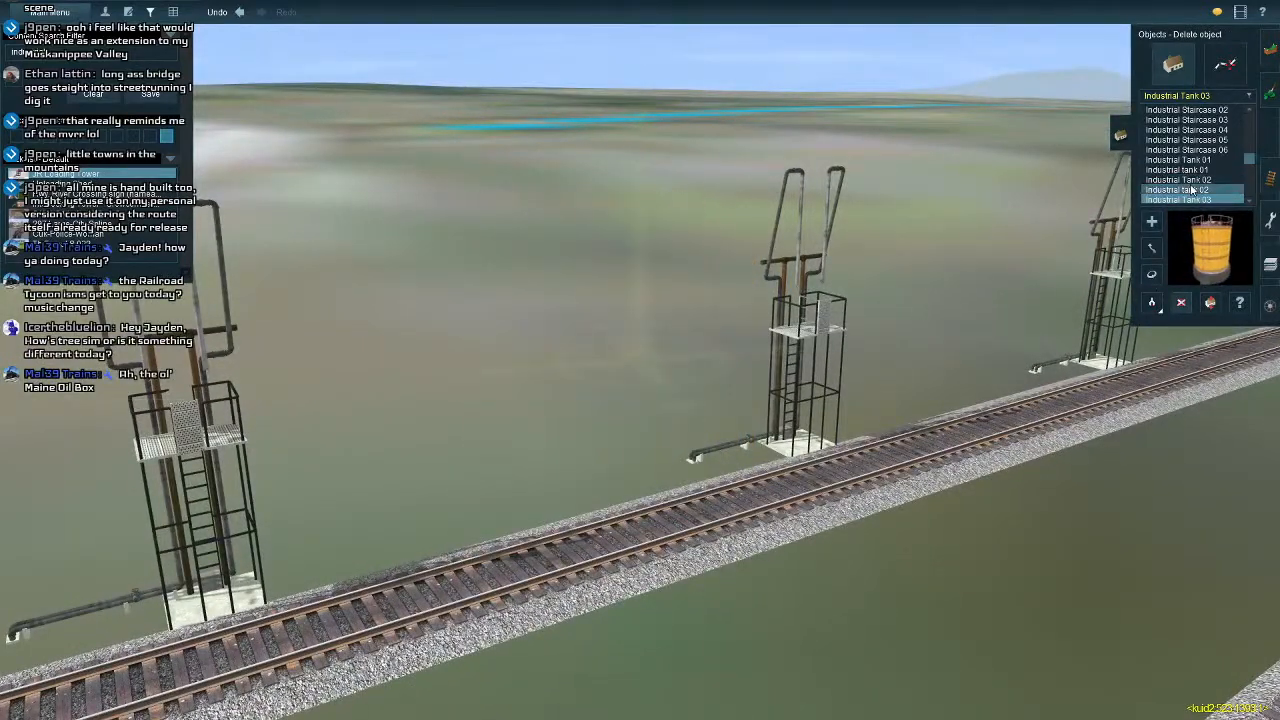
Try out a rotated Industrial Tank 07 between the loading towers, then delete it.
left_click(1183, 150)
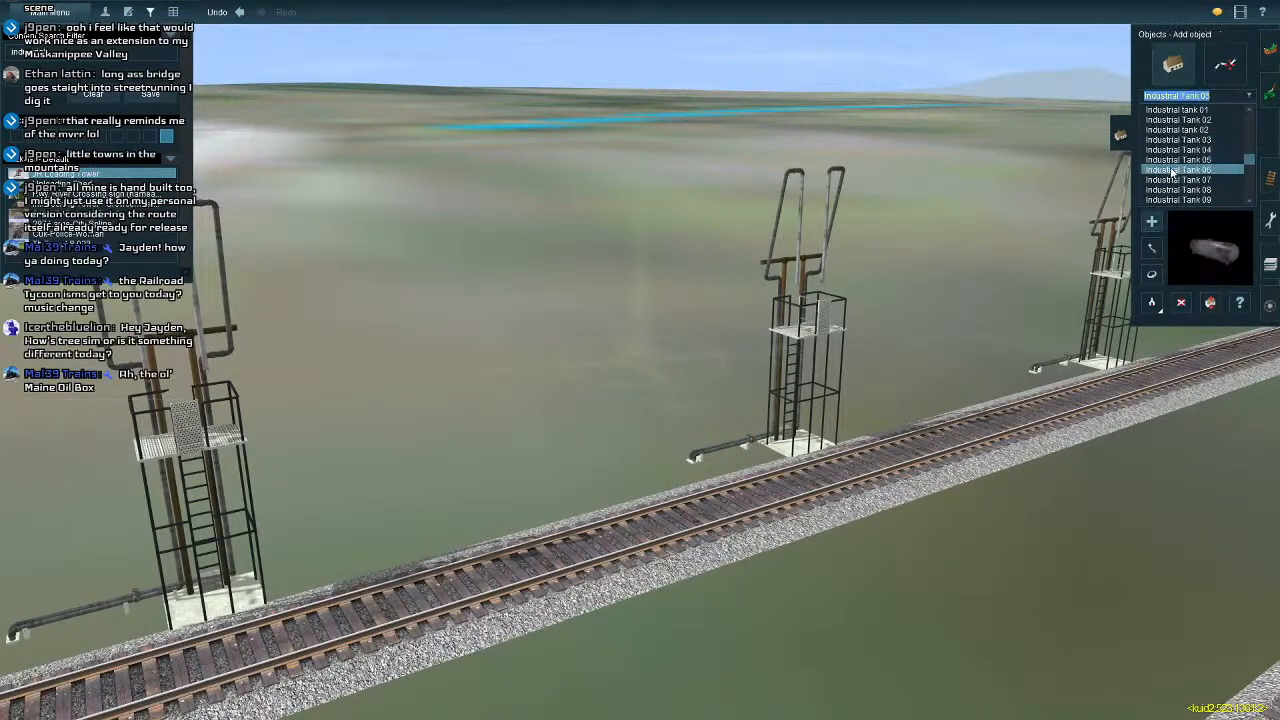
left_click(1162, 180)
left_click(612, 493)
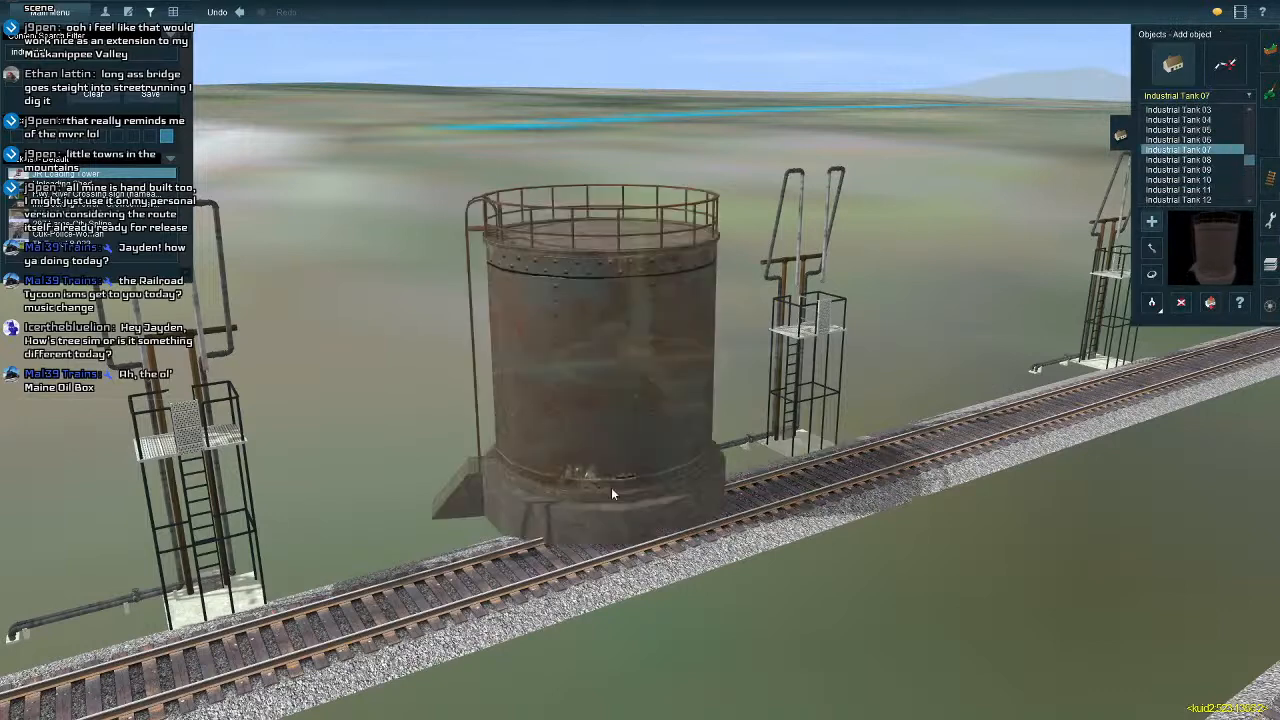
left_click_drag(986, 330, 826, 394)
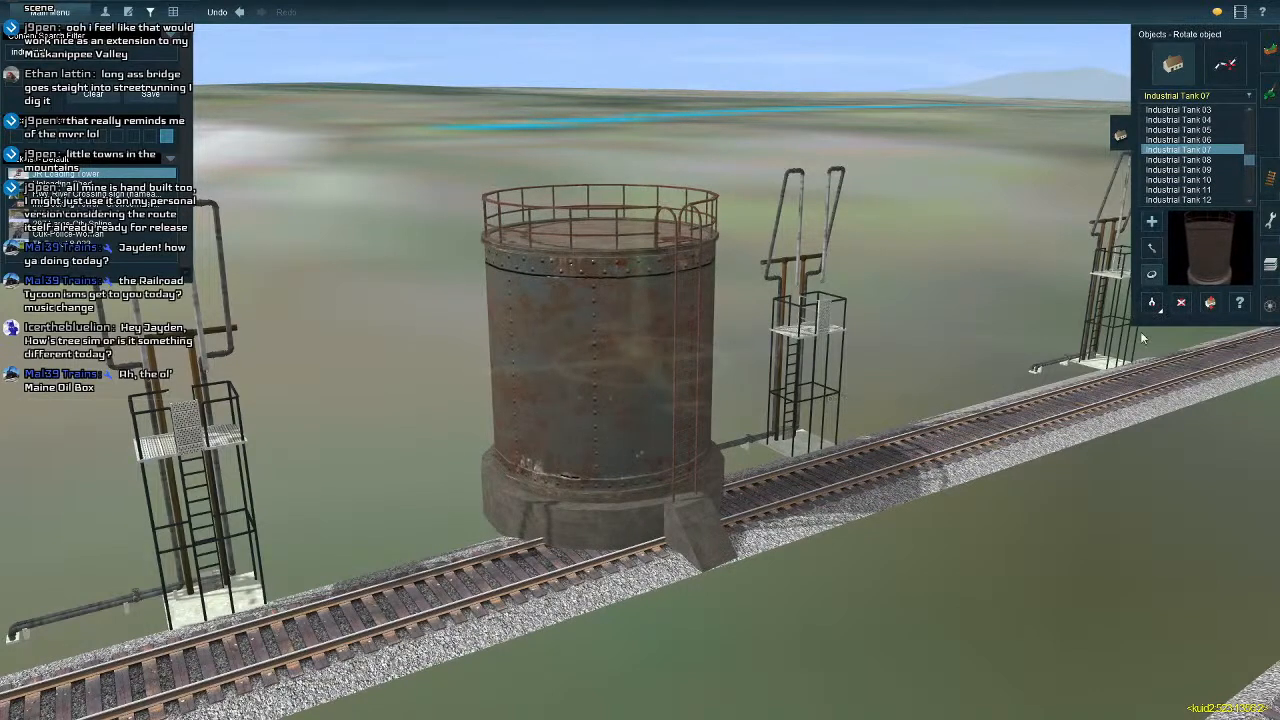
left_click(789, 443)
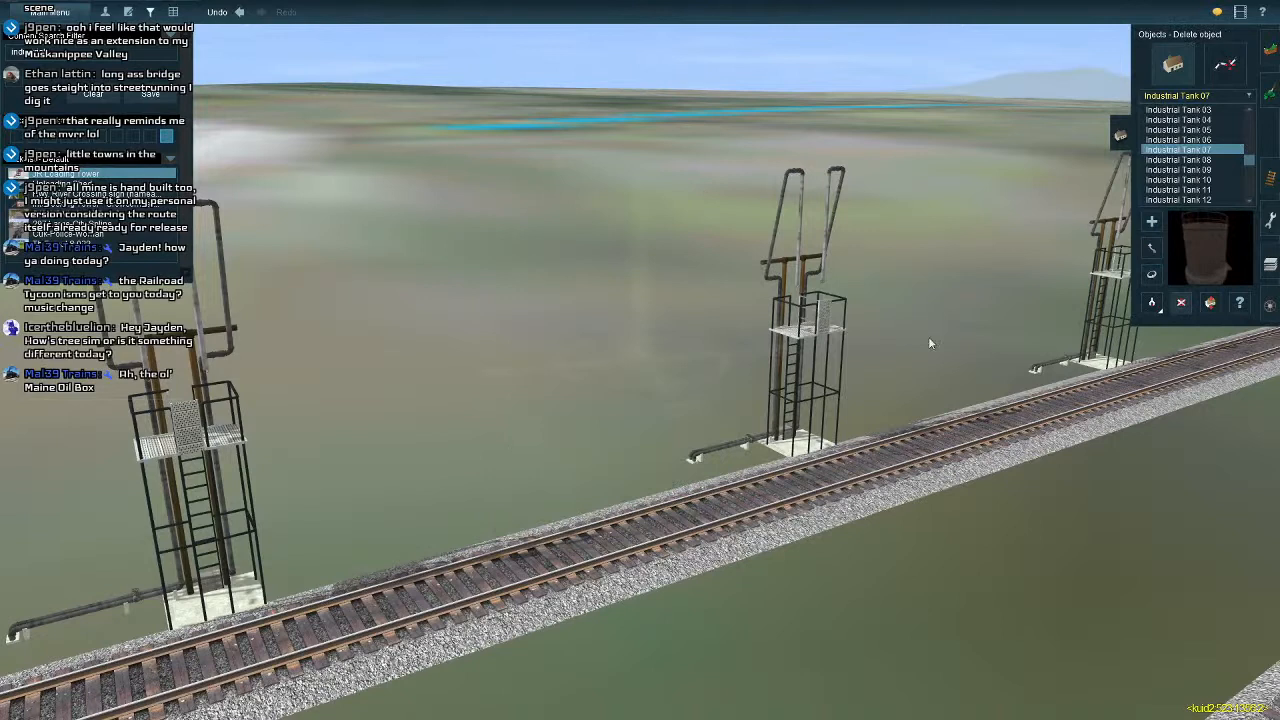
Preview the other industrial tank models, including the platform-mounted ones, to compare their shapes.
left_click(1204, 162)
left_click(1190, 182)
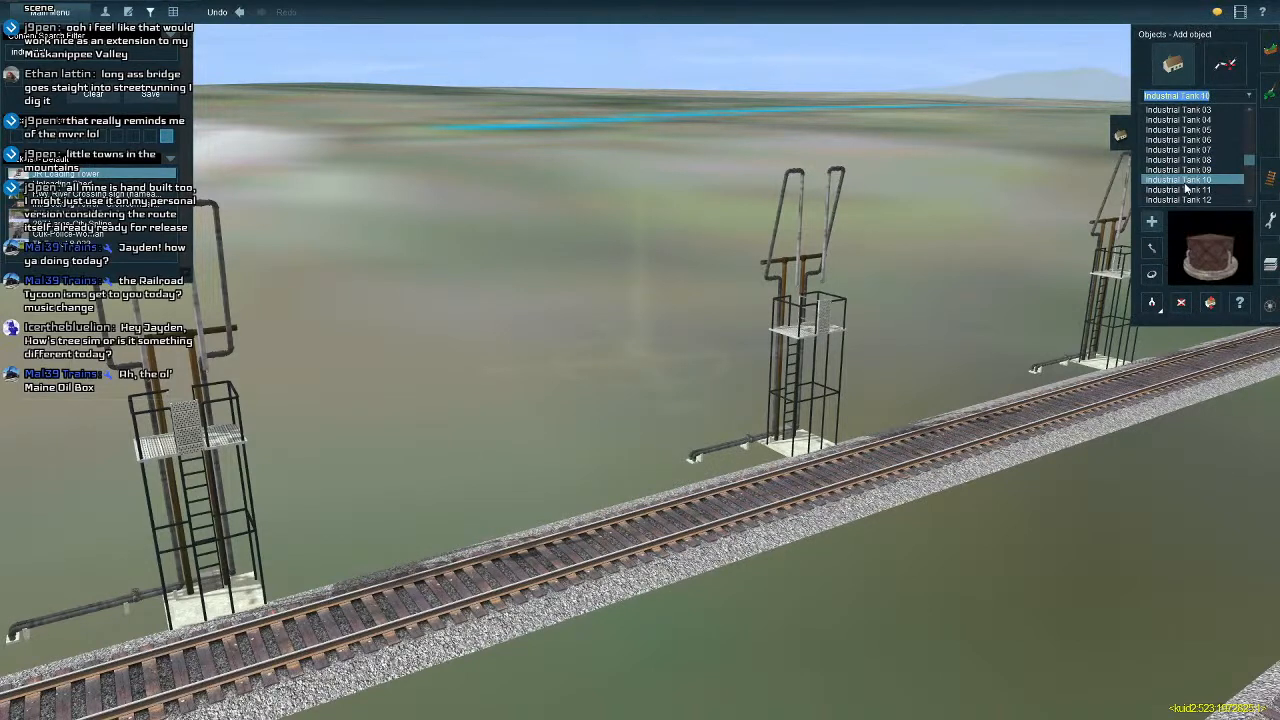
left_click(1184, 180)
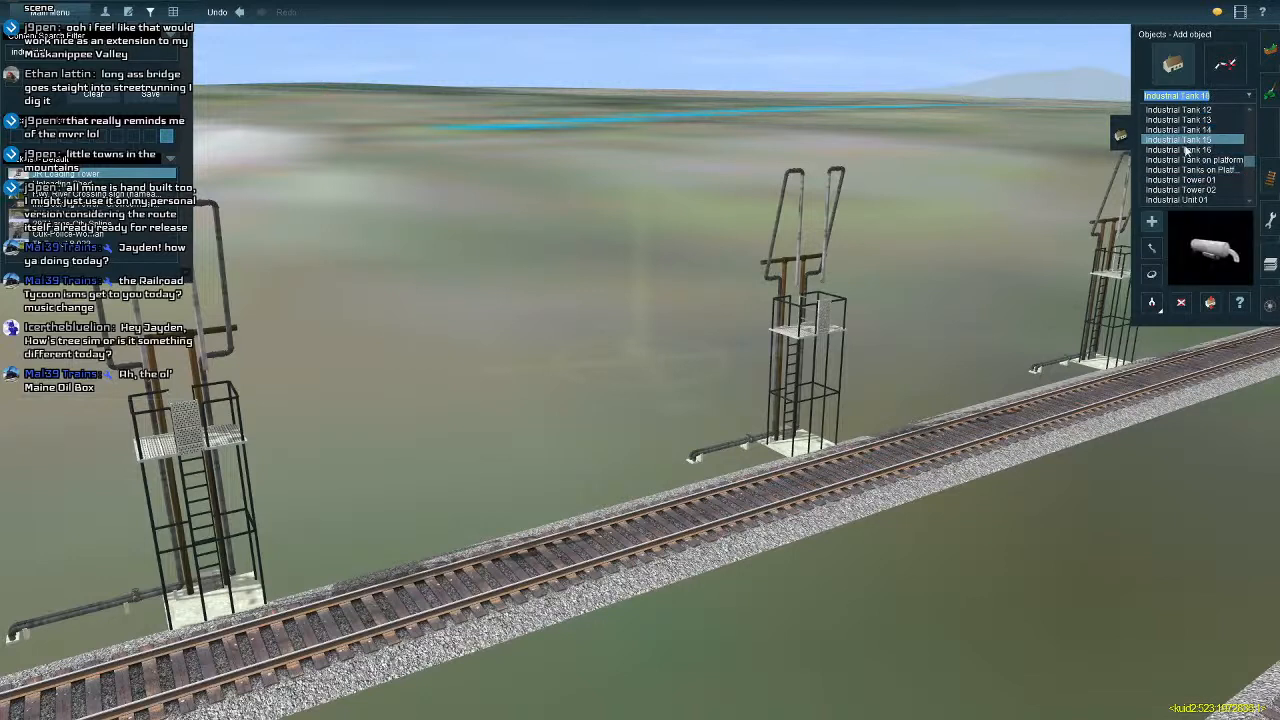
left_click(1186, 150)
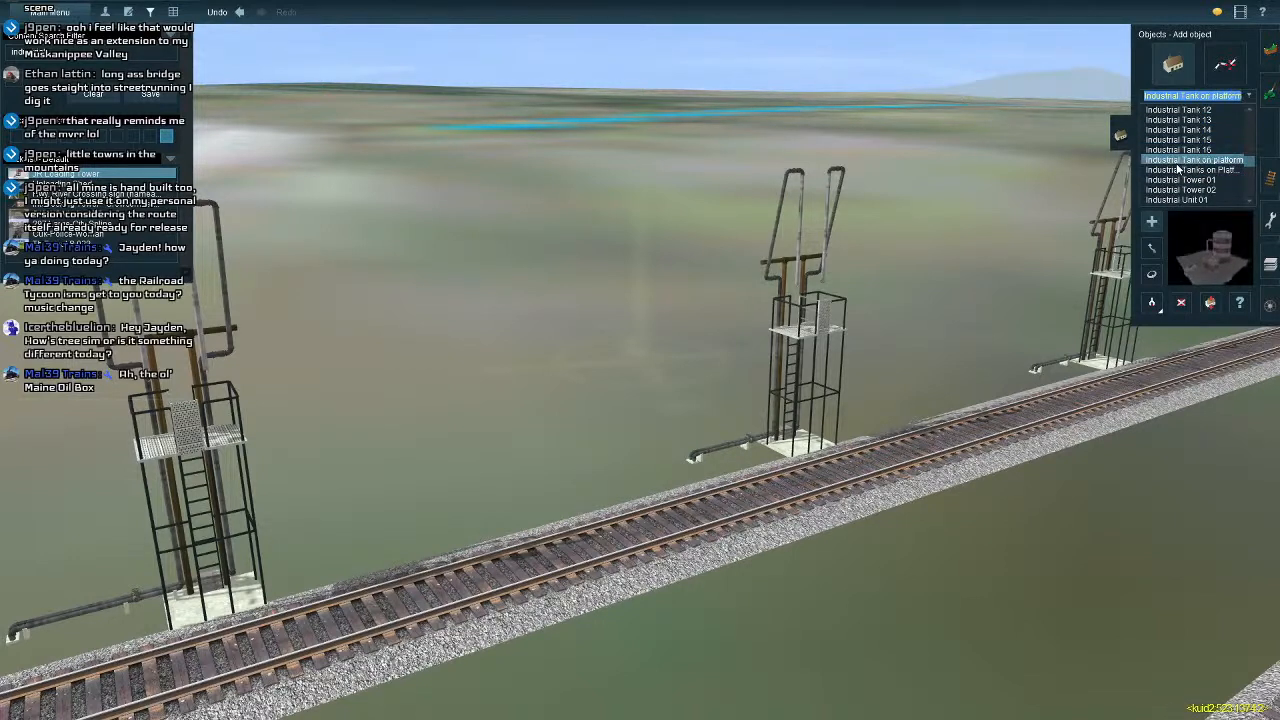
left_click(1177, 172)
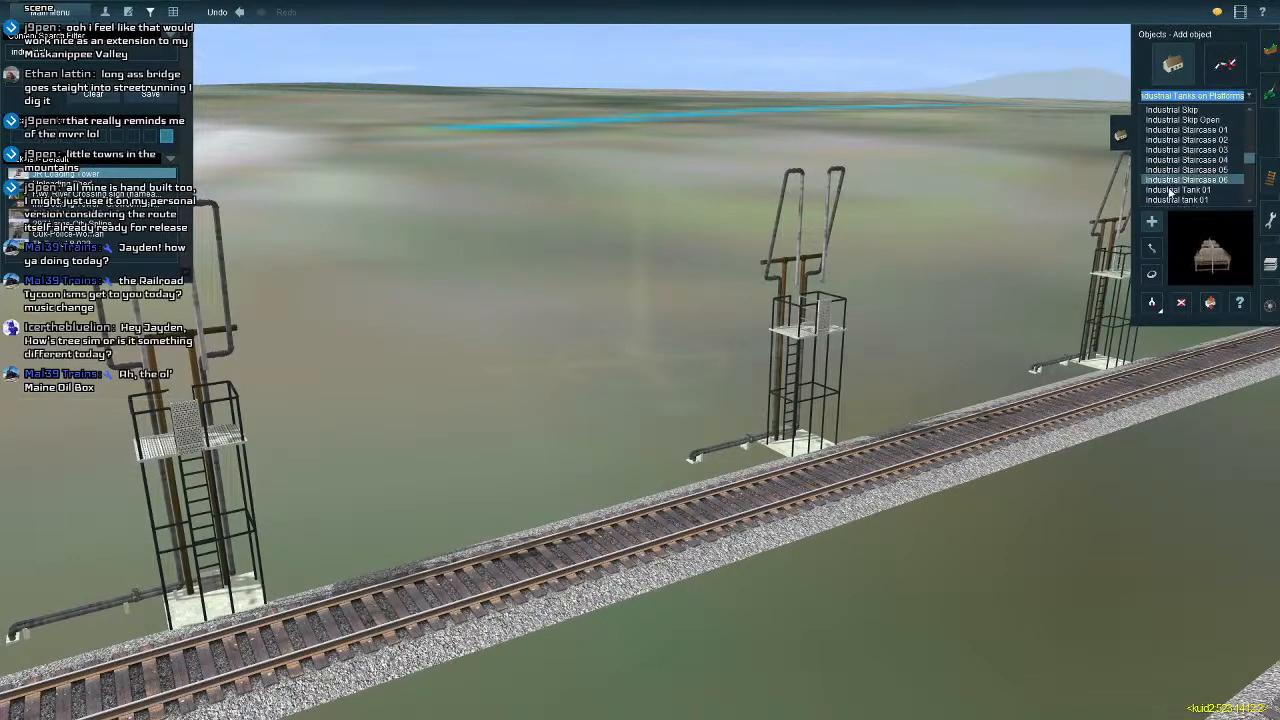
left_click(1185, 160)
left_click(1180, 171)
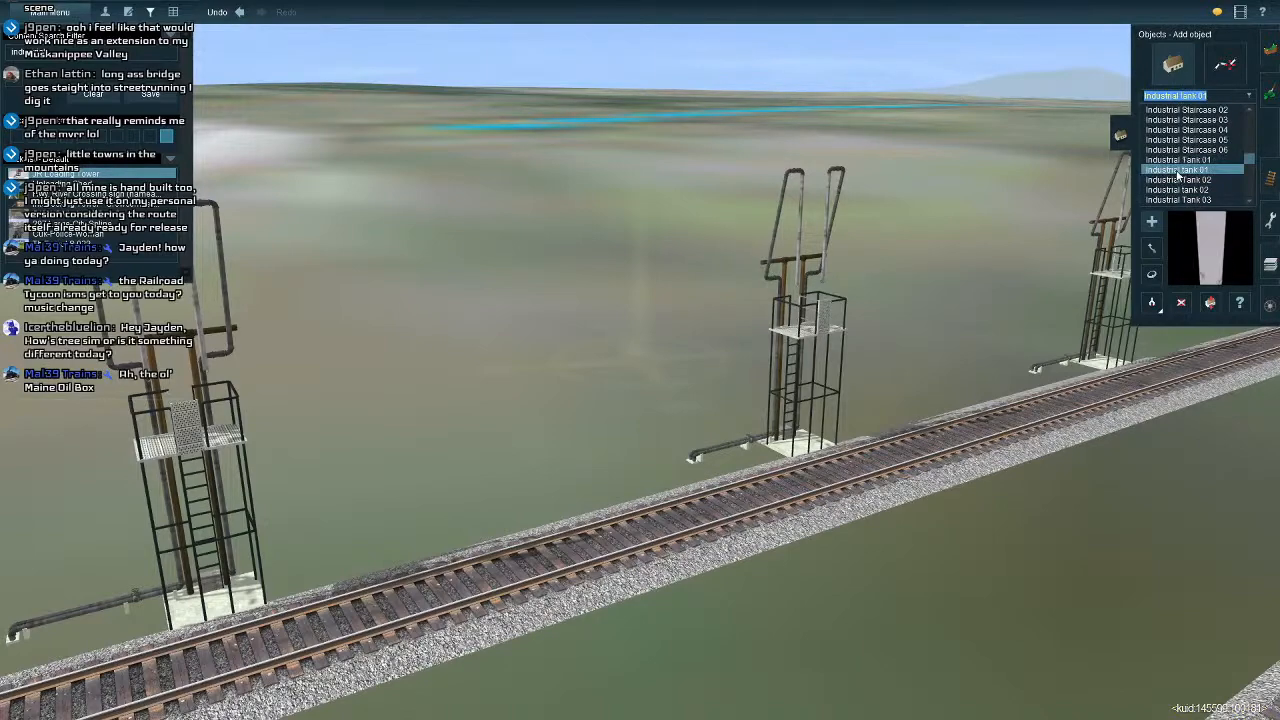
Try out an Industrial Tank 01 between the loading towers, then delete it.
left_click(1160, 160)
left_click(640, 462)
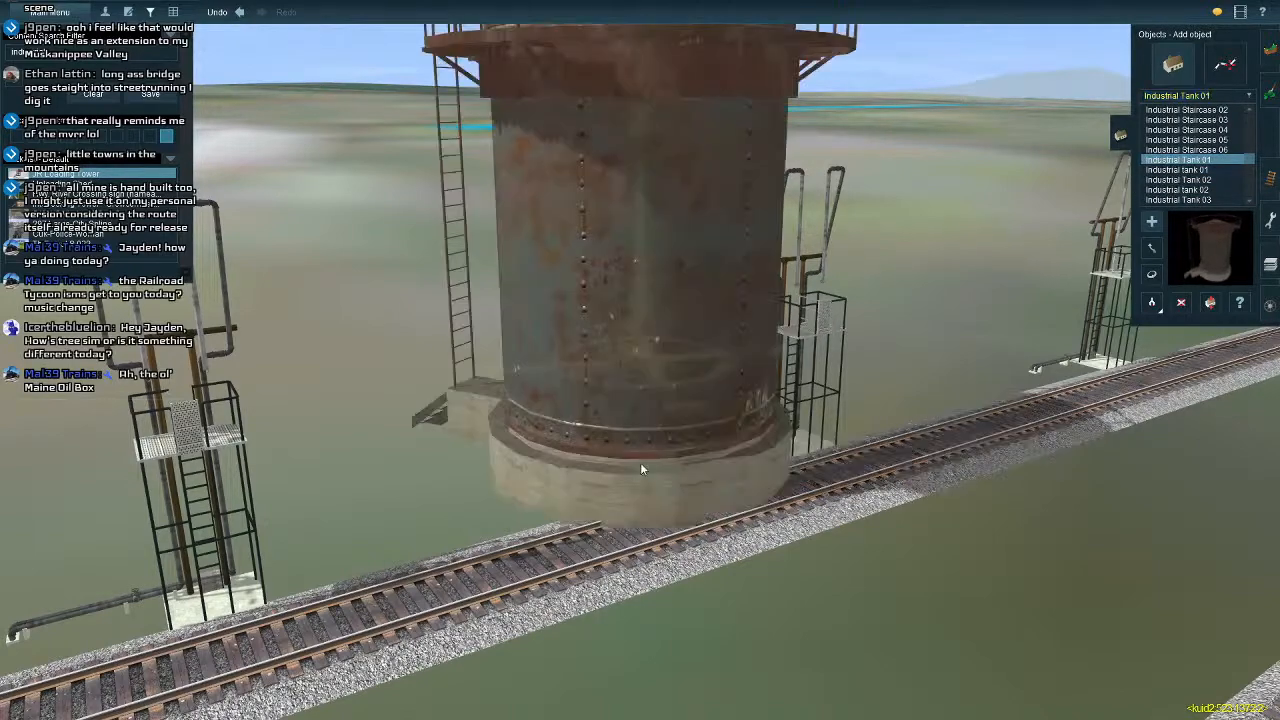
scroll(640, 462, "down", 3)
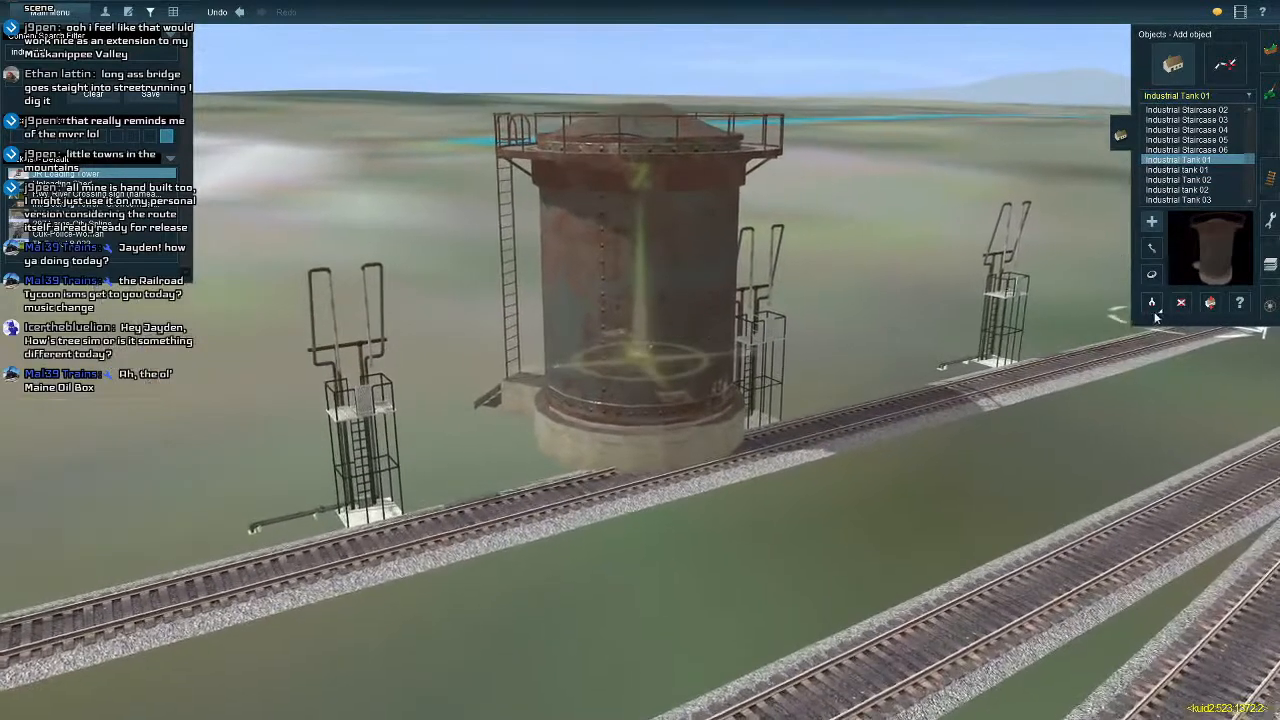
left_click(1180, 303)
left_click(730, 290)
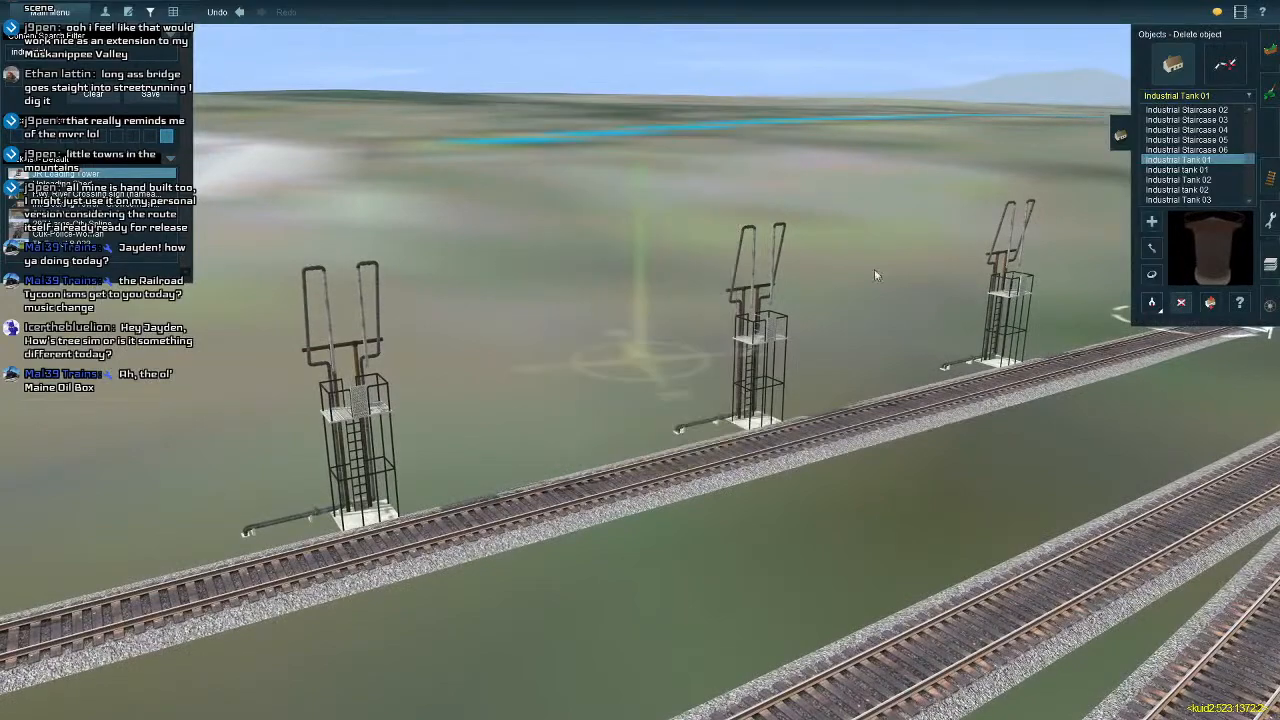
Place an Industrial Tank 02 on the loading-tower siding and rotate it to line up with the track.
left_click(1183, 172)
left_click(1181, 182)
left_click(623, 480)
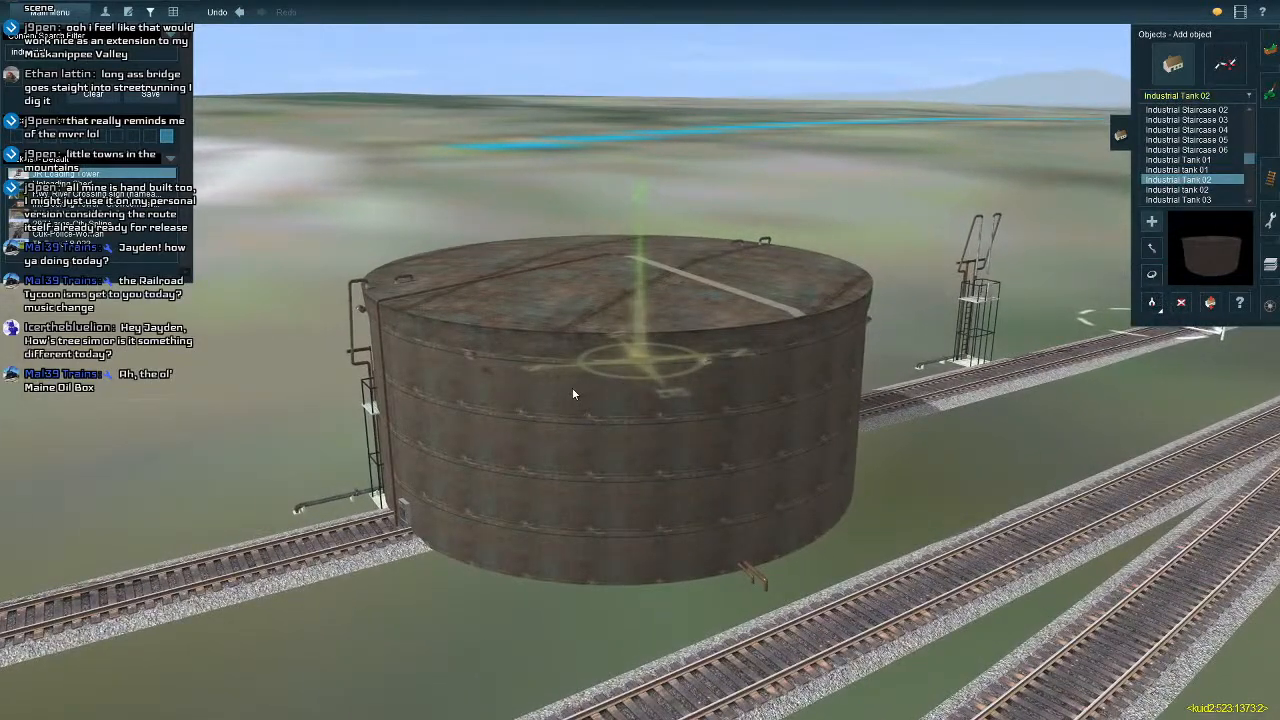
key("Left")
key("Left")
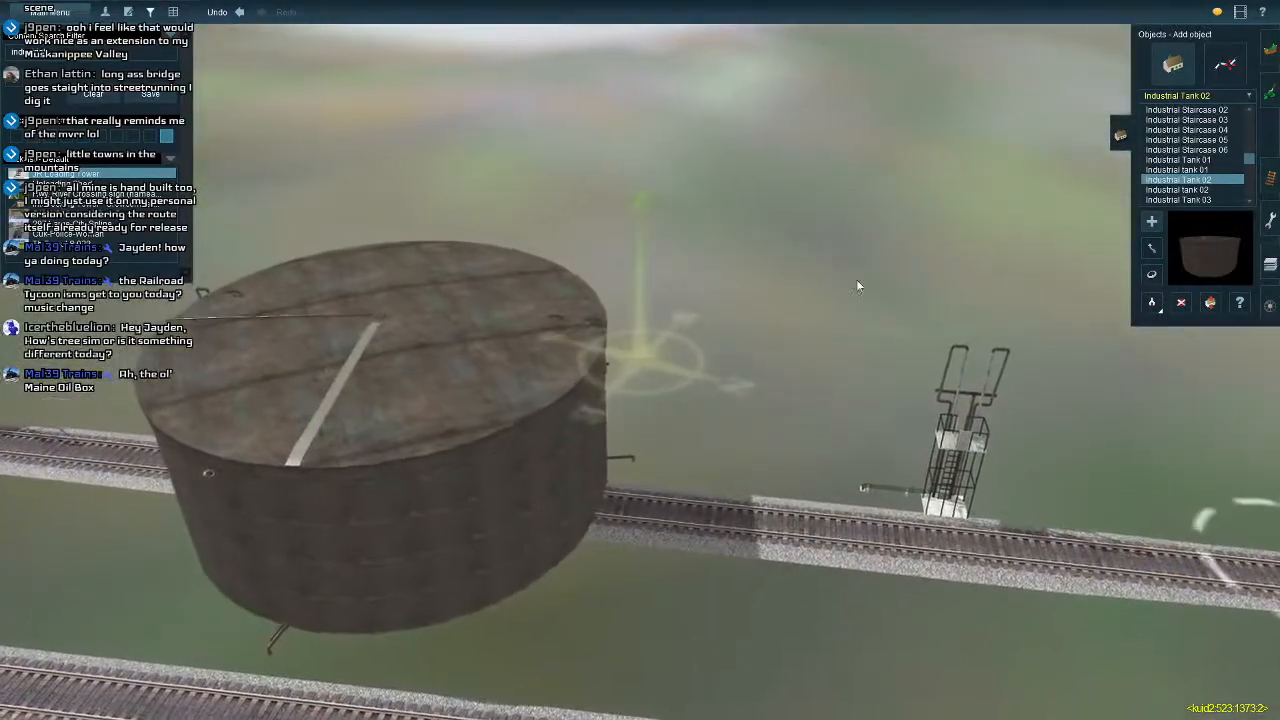
key("r")
left_click_drag(733, 370, 557, 378)
key("Left")
key("Page_Down")
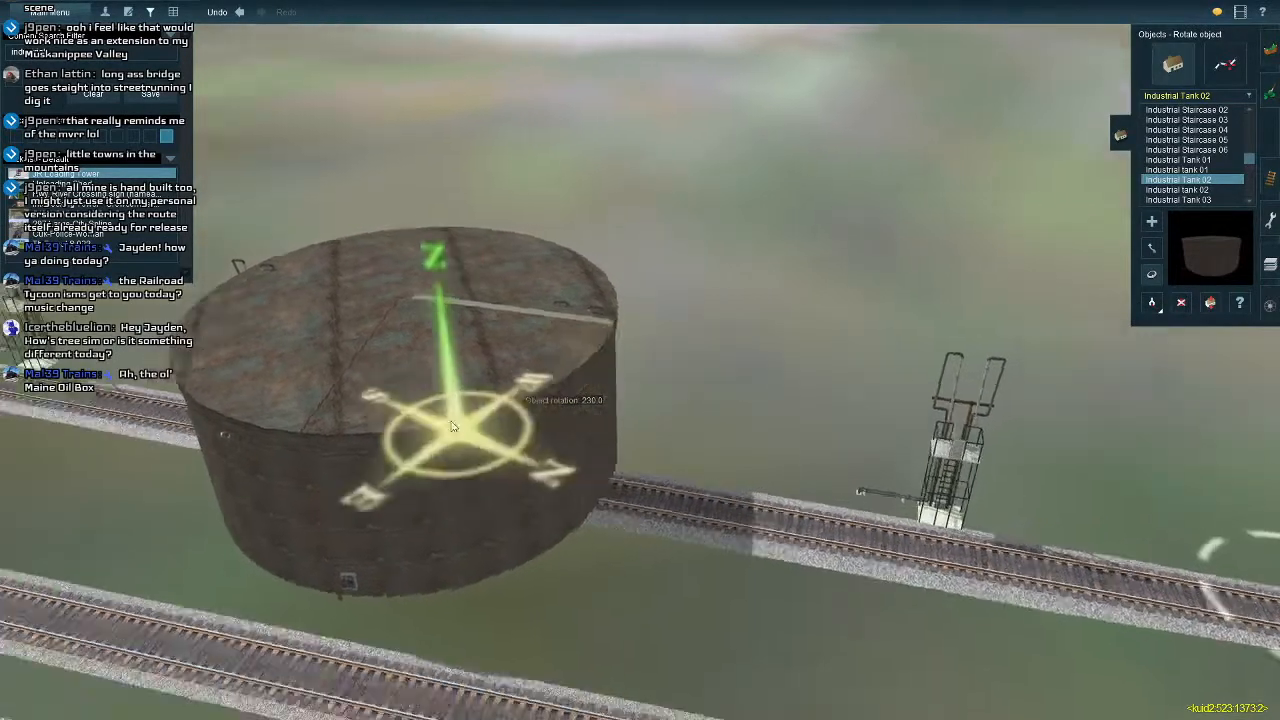
scroll(645, 380, "up", 5)
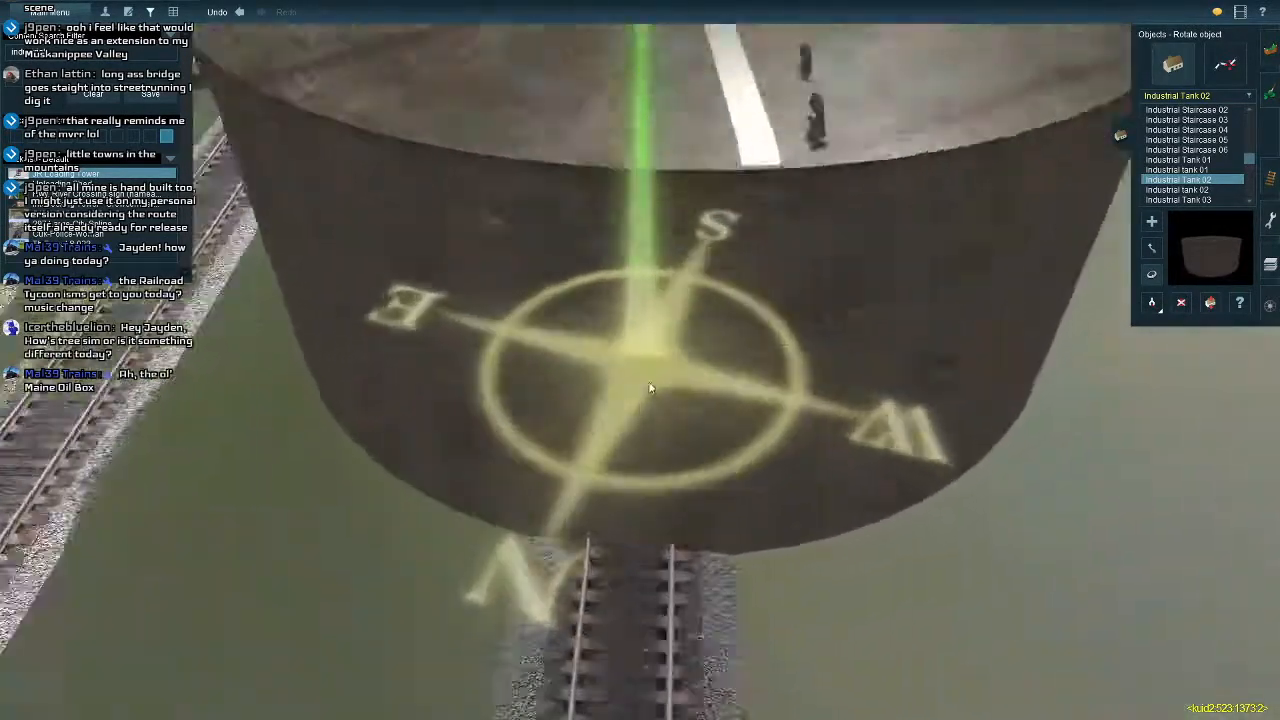
left_click_drag(647, 380, 658, 388)
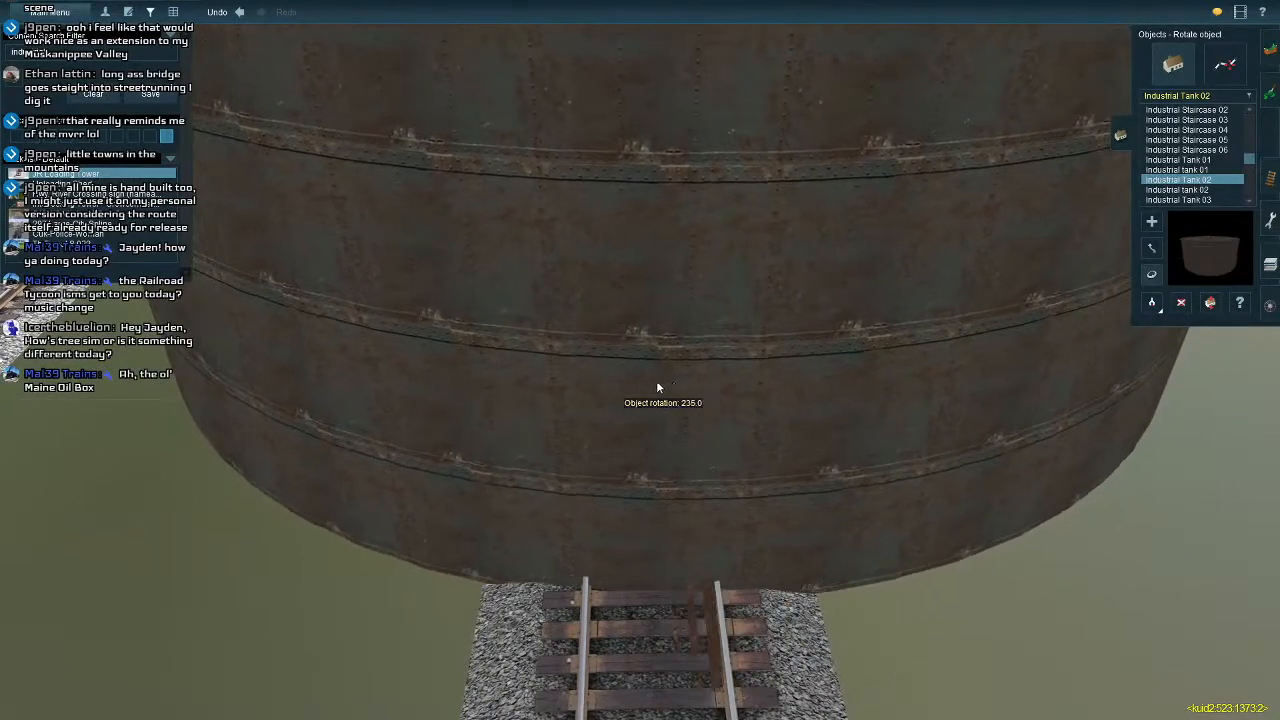
scroll(658, 388, "down", 5)
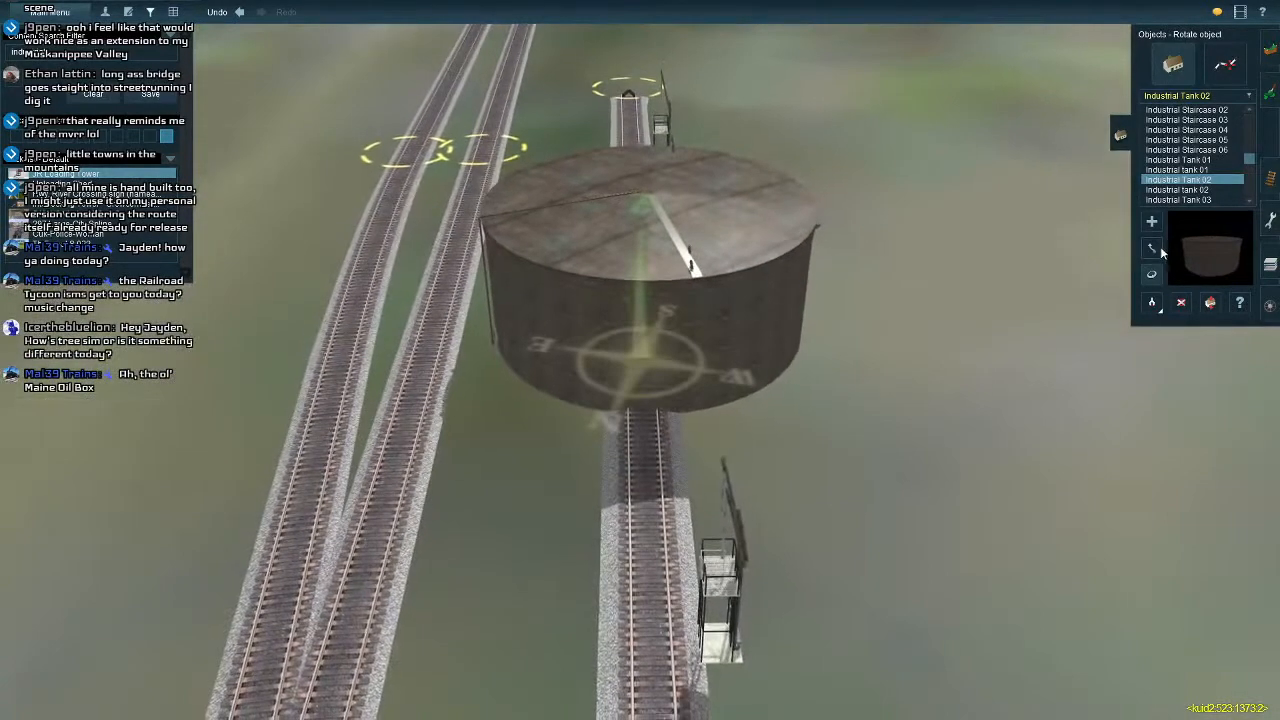
Move the large round tank off the siding onto the open ground behind the loading towers, near the buffer stop.
left_click(1152, 247)
left_click_drag(710, 298, 832, 120)
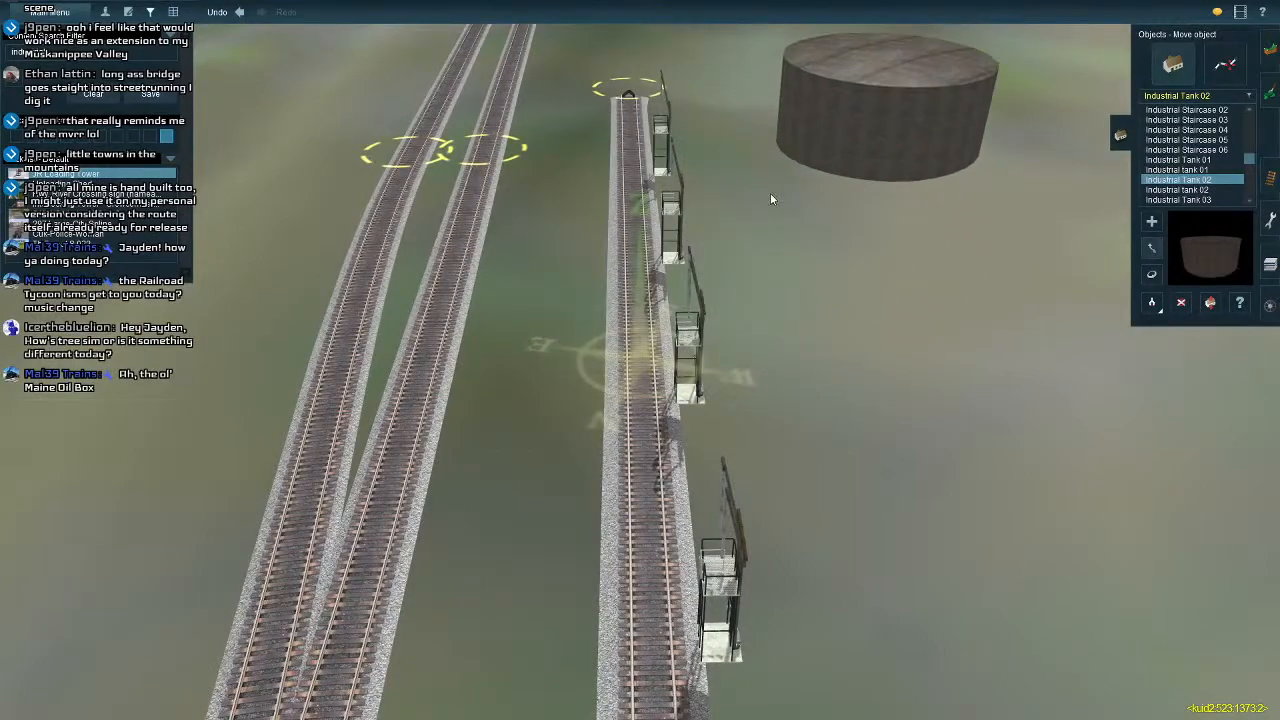
right_click(770, 195)
left_click_drag(735, 257, 721, 245)
right_click(703, 308)
key("Down")
key("Up")
right_click(598, 370)
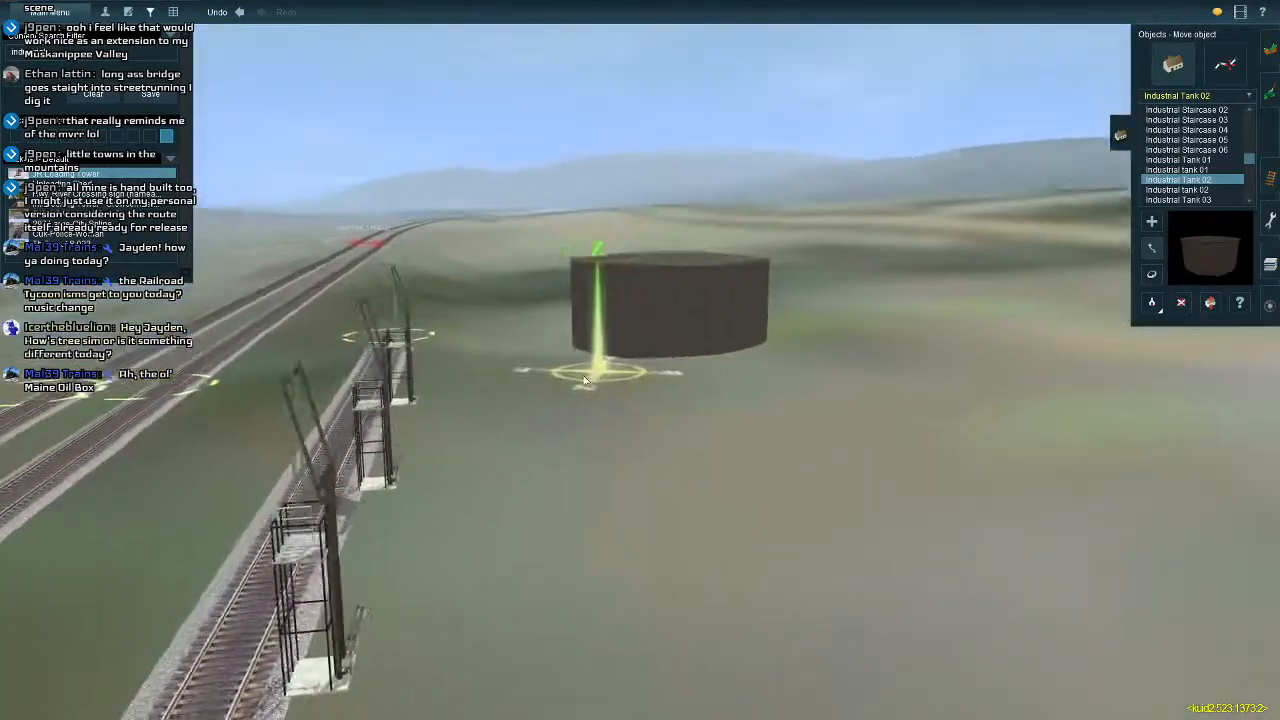
key("Left")
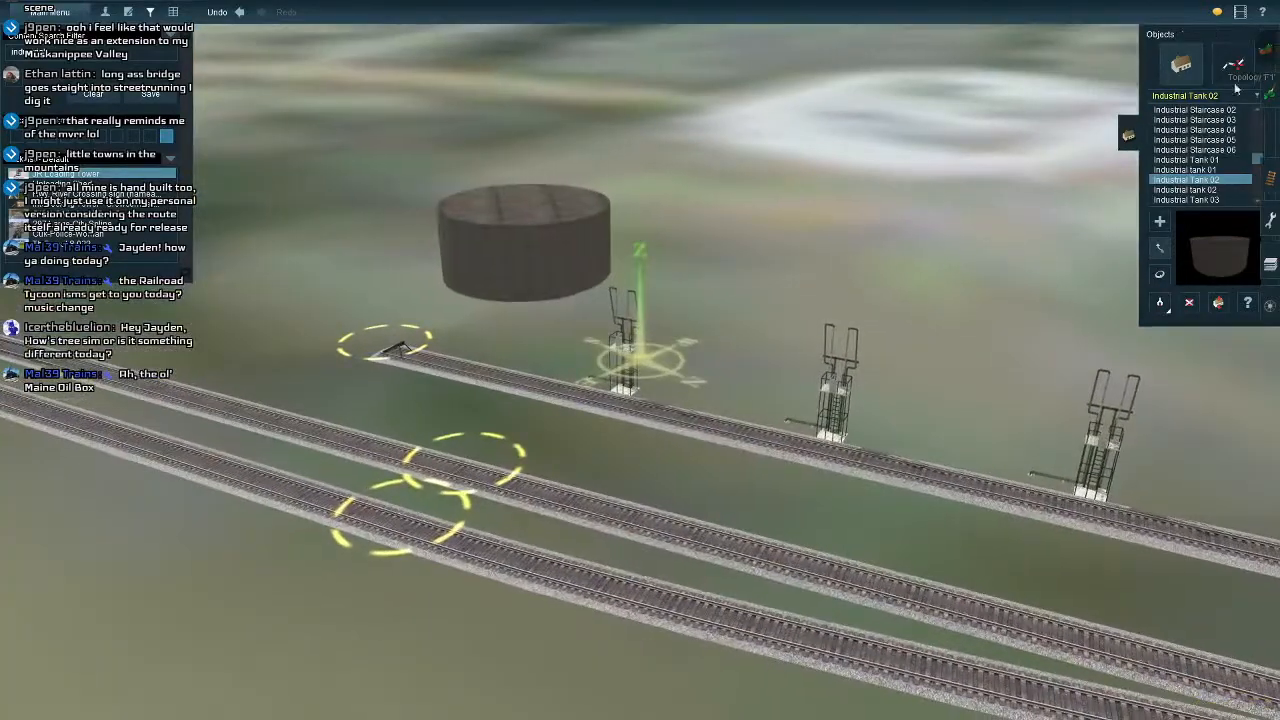
Sample the terrain height beside the loading siding and activate the Use height tool.
left_click(1266, 95)
left_click(768, 430)
right_click(768, 430)
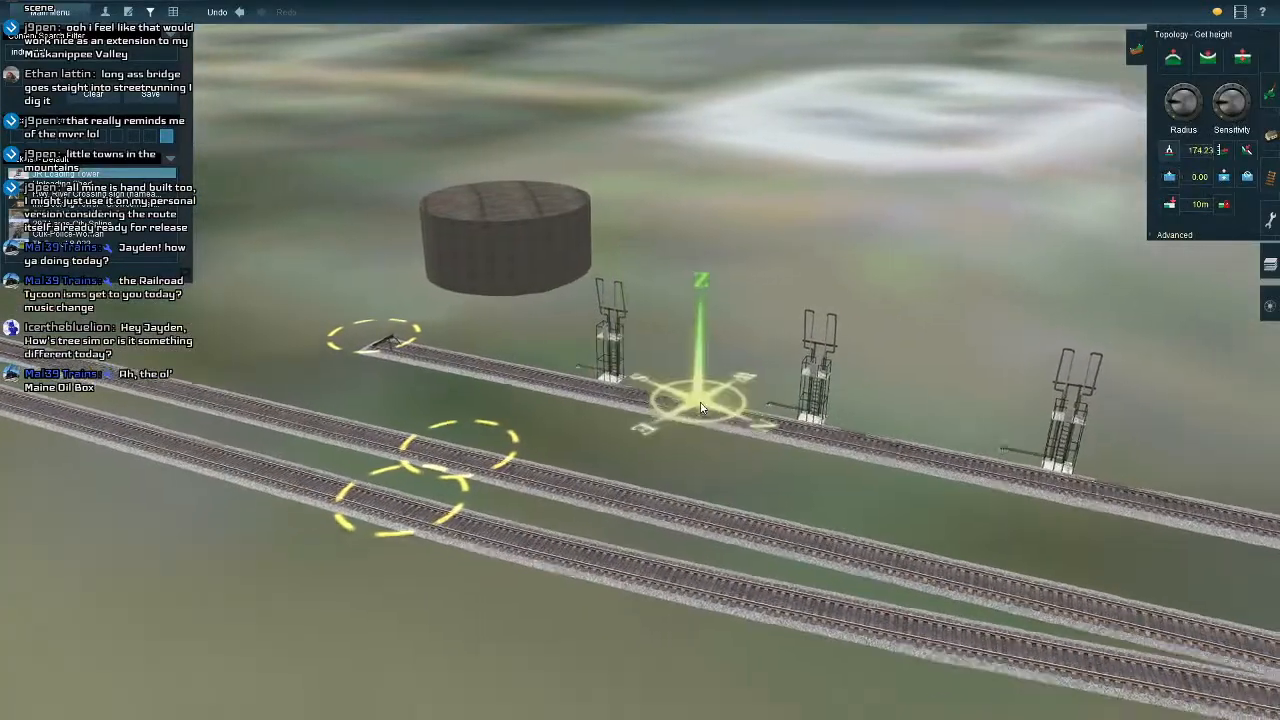
left_click(1222, 150)
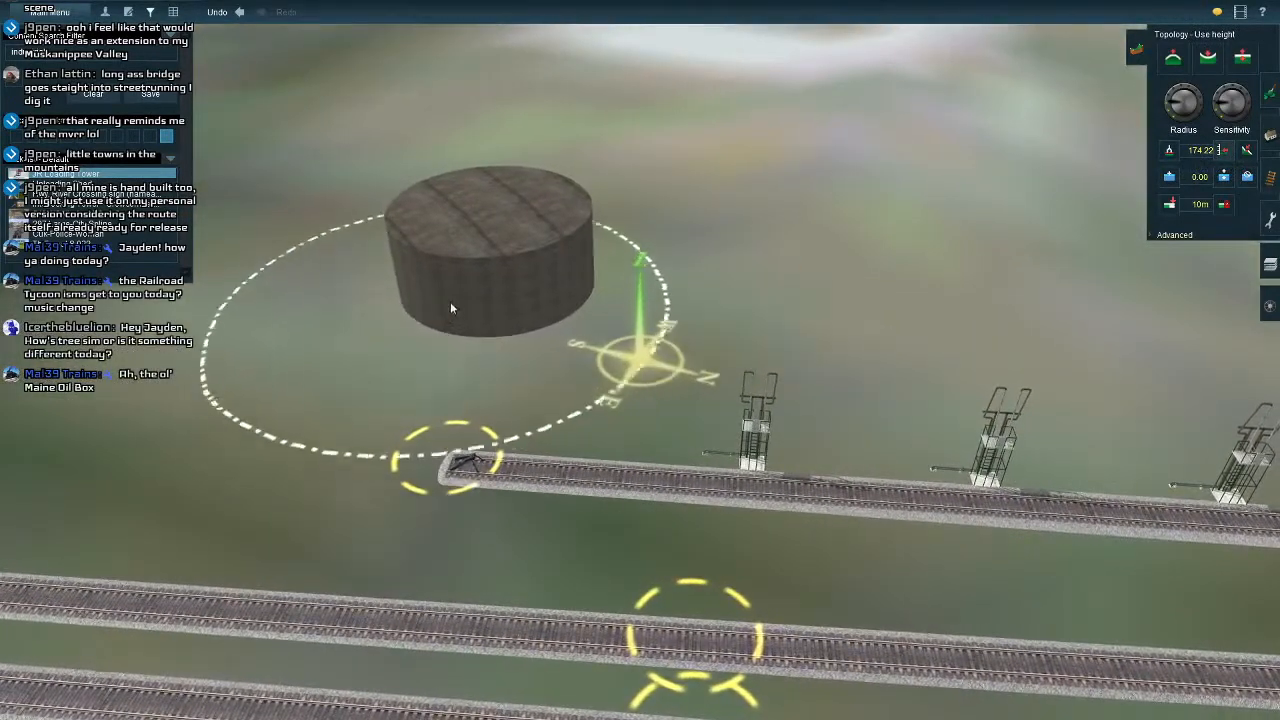
Set the terrain grid size to 5m and convert the section containing the loading siding to it.
left_click(1201, 205)
left_click(1196, 229)
left_click(775, 484)
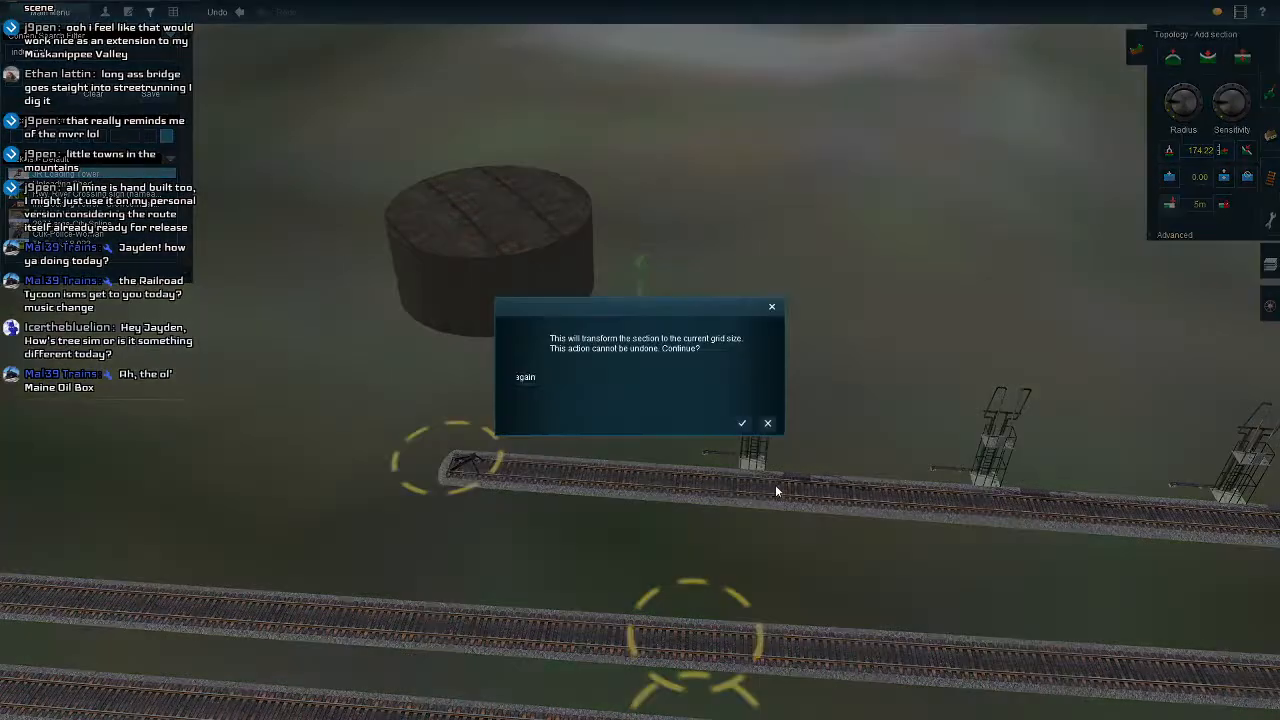
left_click(742, 423)
scroll(766, 438, "down", 10)
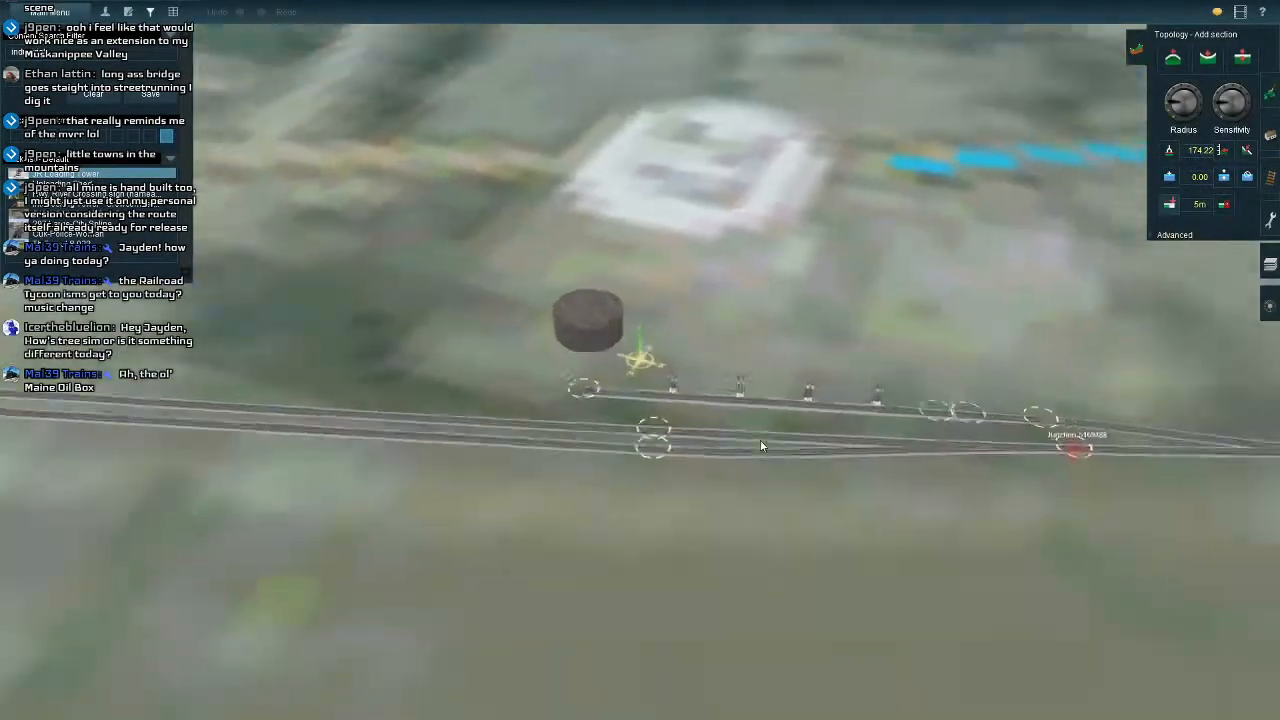
scroll(740, 445, "down", 5)
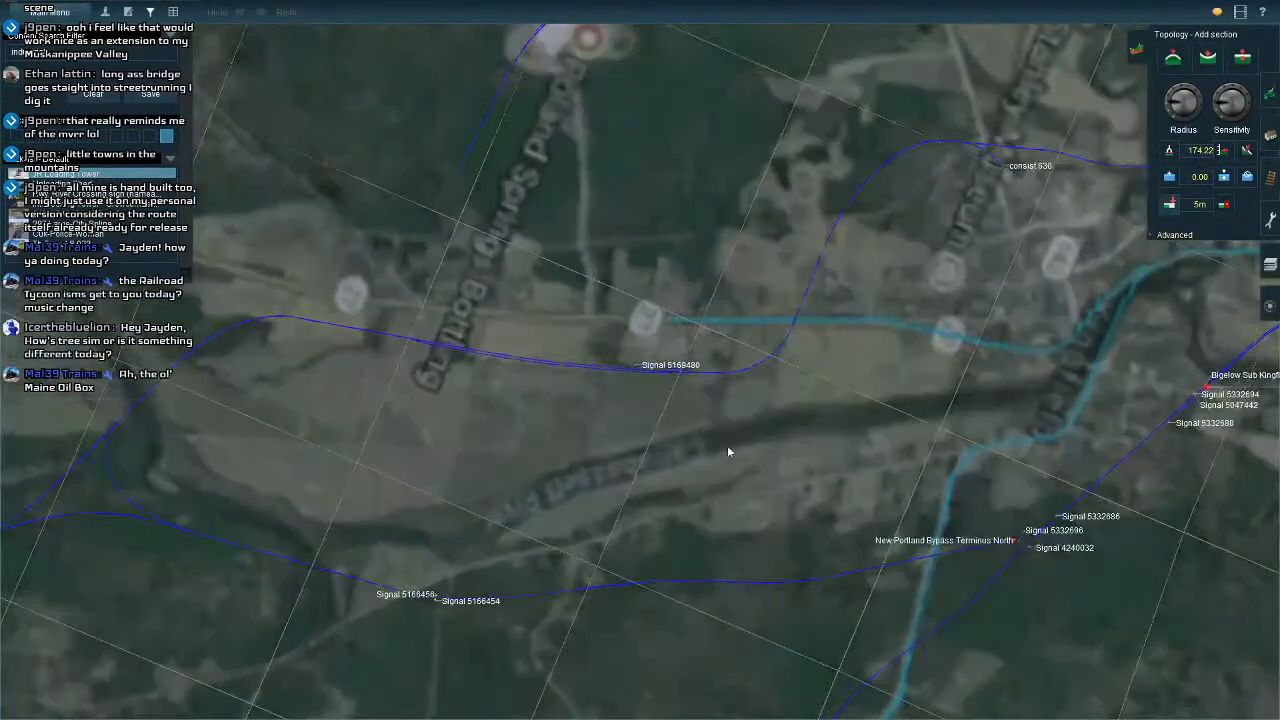
scroll(642, 422, "up", 15)
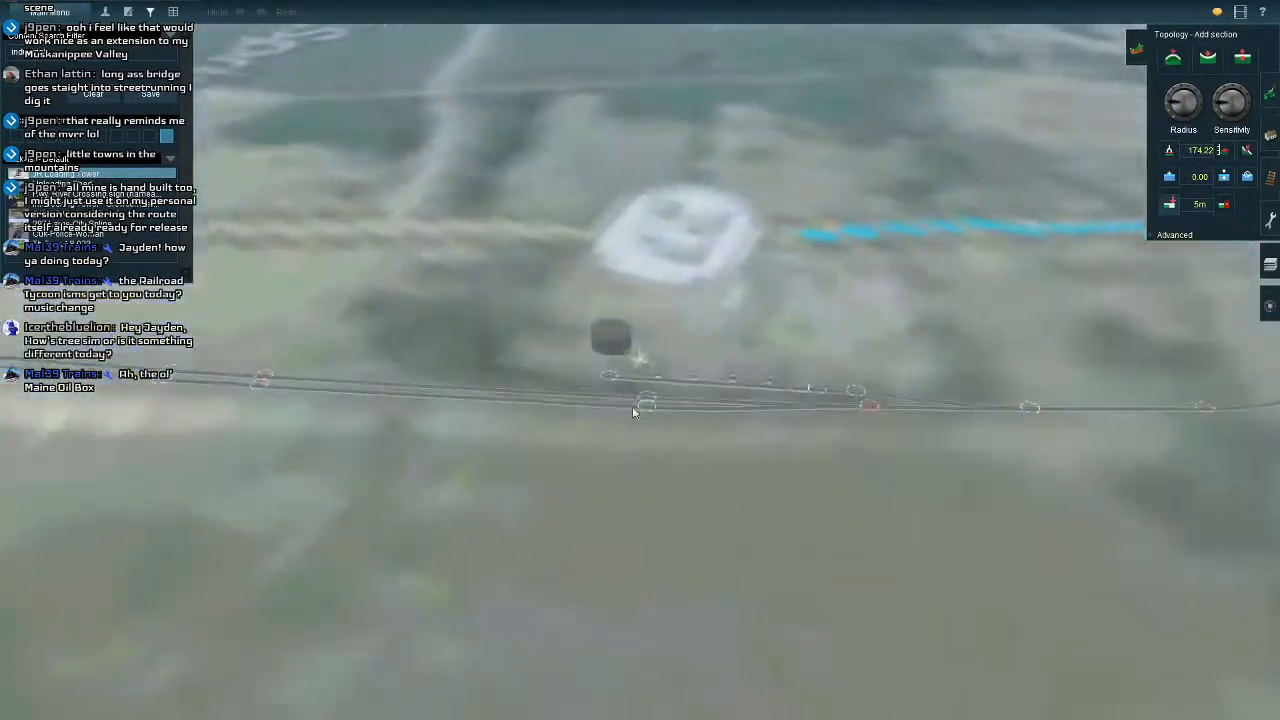
key("Left")
key("Down")
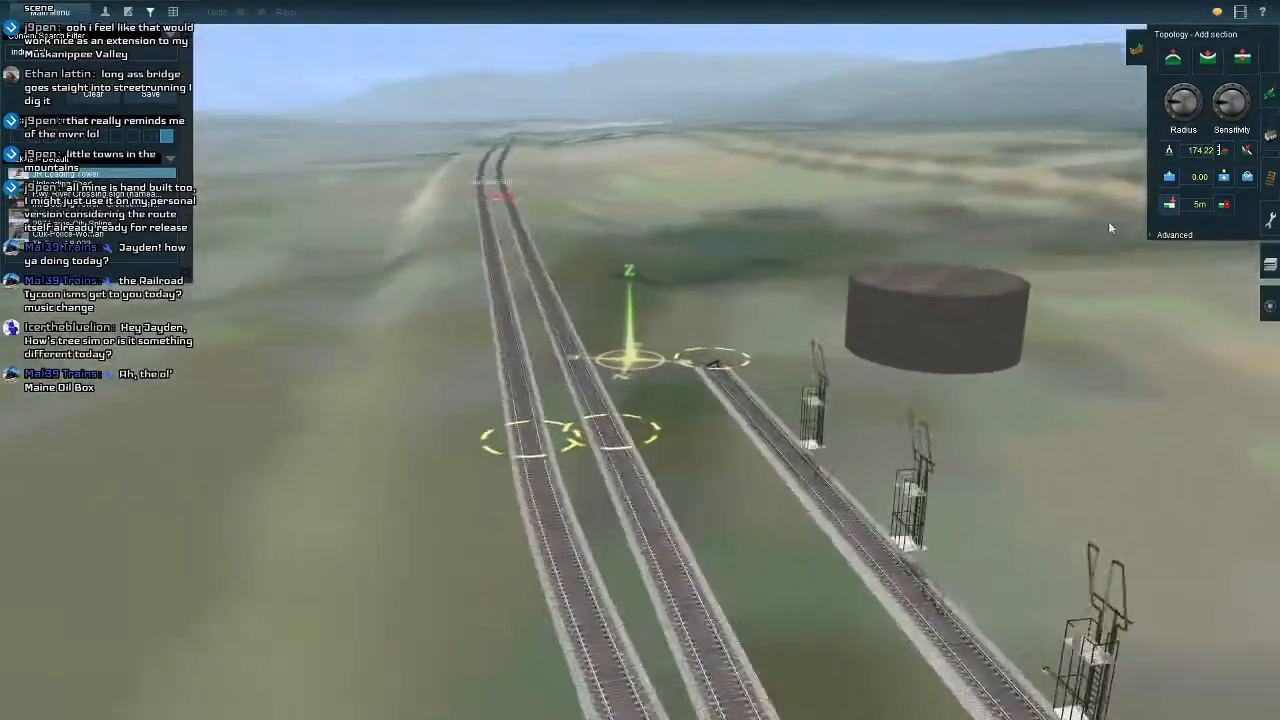
Level the ground around the tank and the buffer-stop end of the loading siding to height 174.22 with Use height.
key("Down")
key("Left")
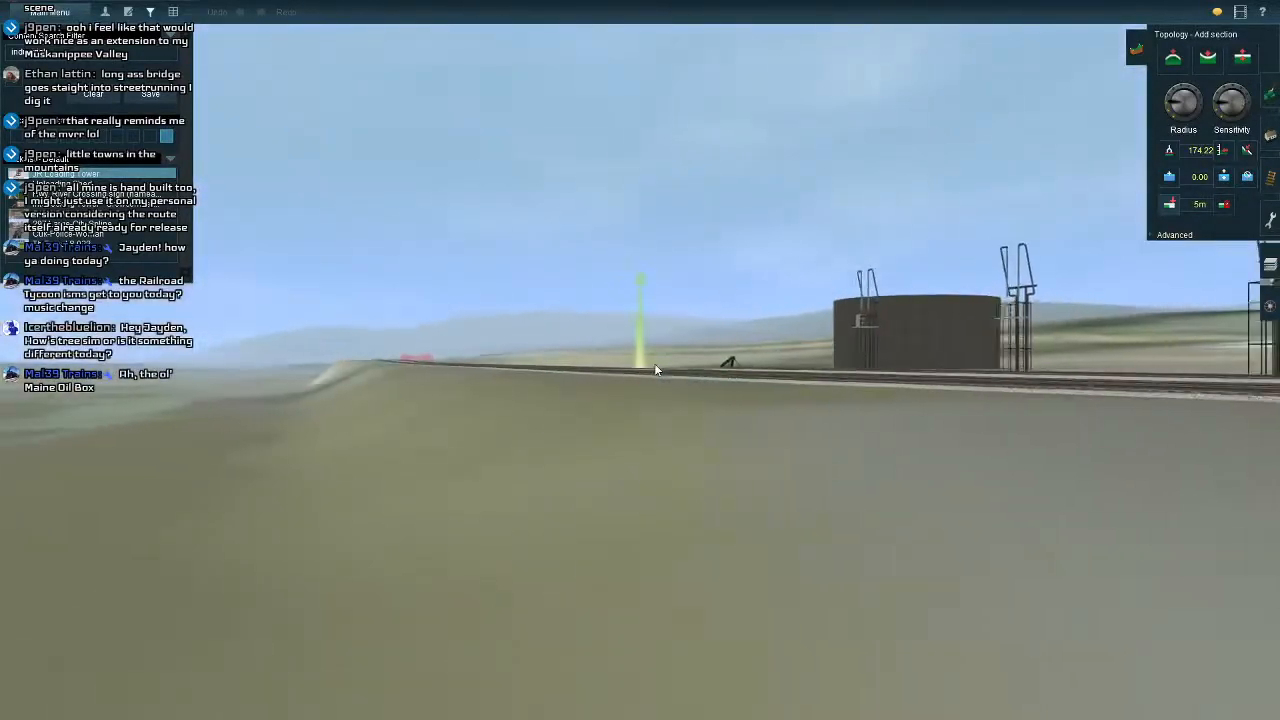
key("Up")
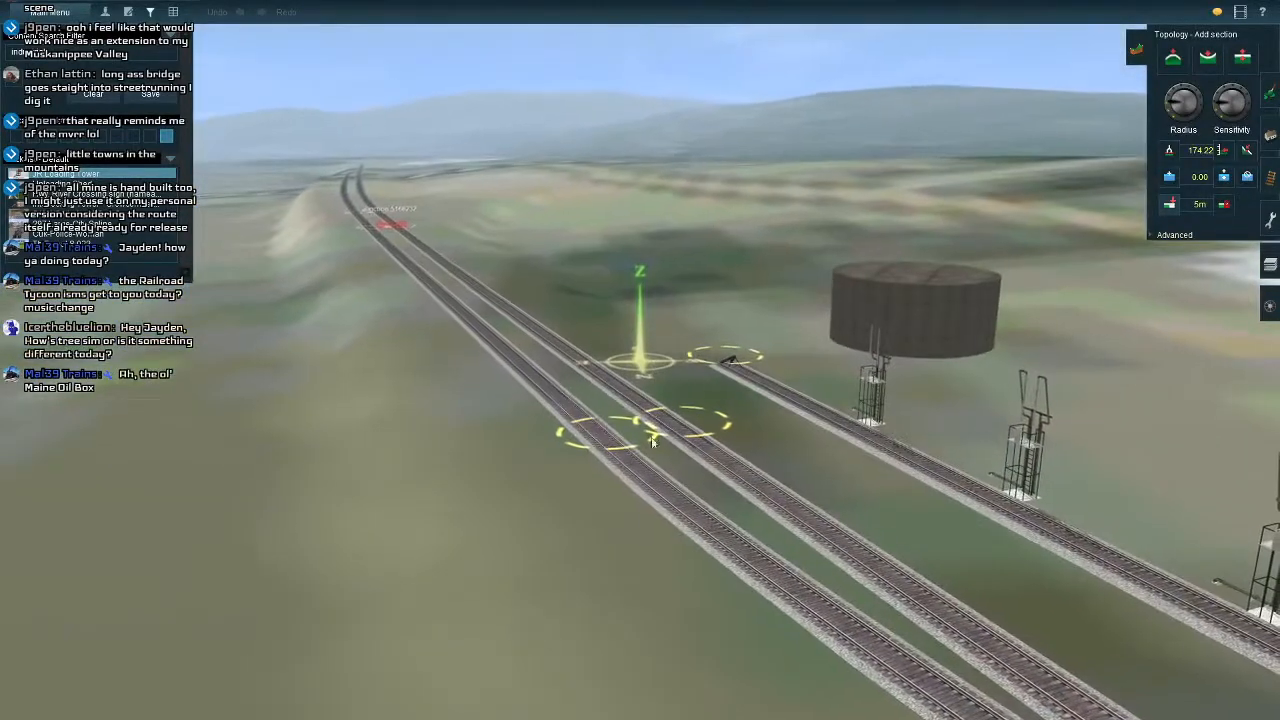
right_click(700, 364)
key("Up")
key("Left")
middle_click_drag(648, 345, 1250, 140)
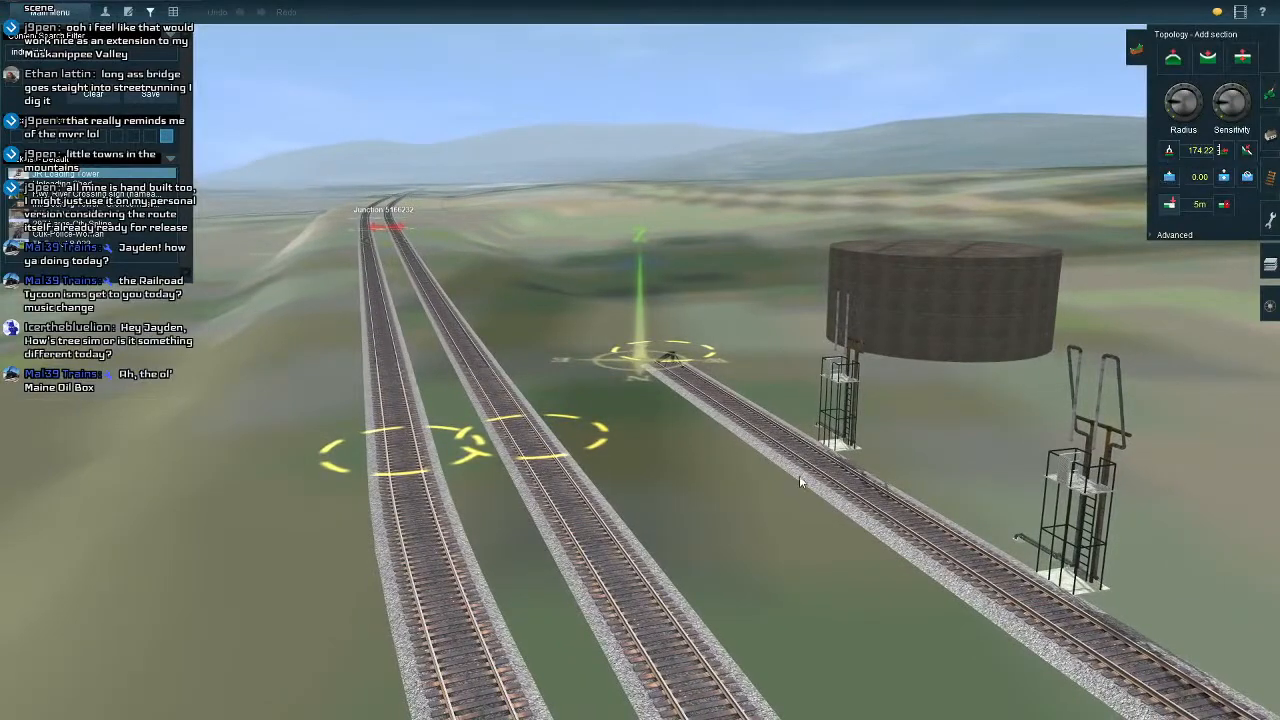
key("Up")
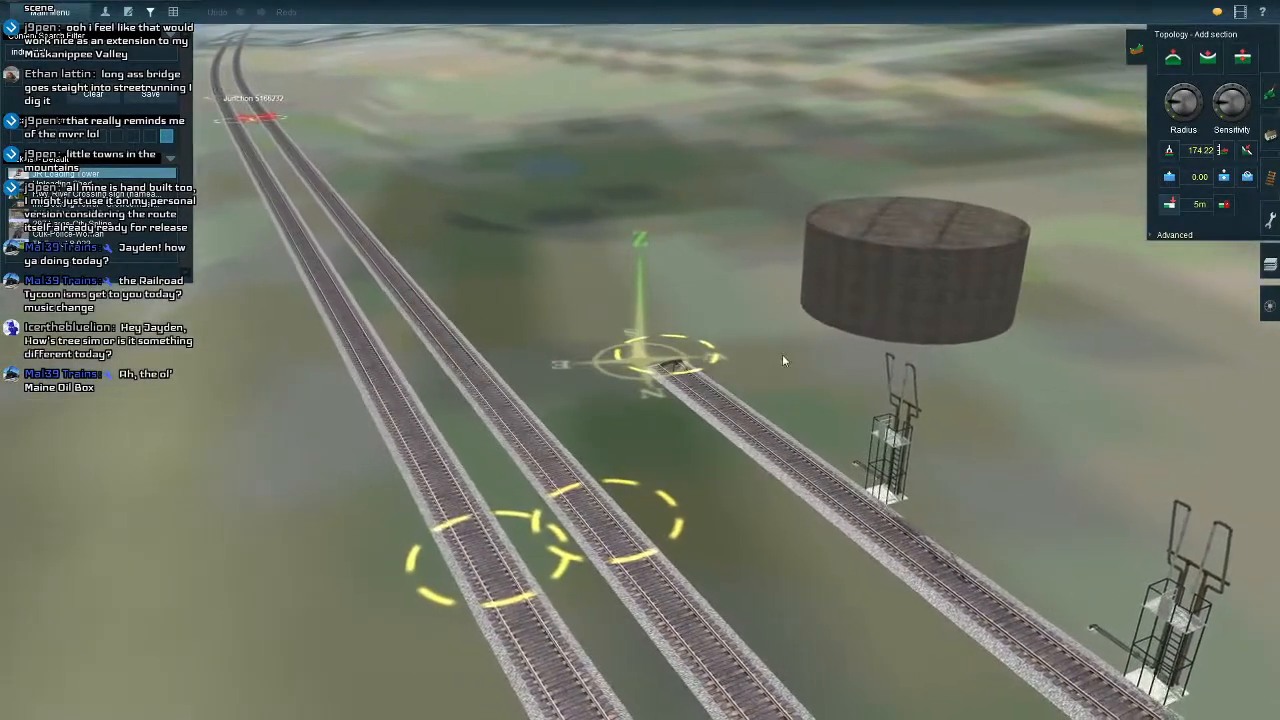
right_click(782, 354)
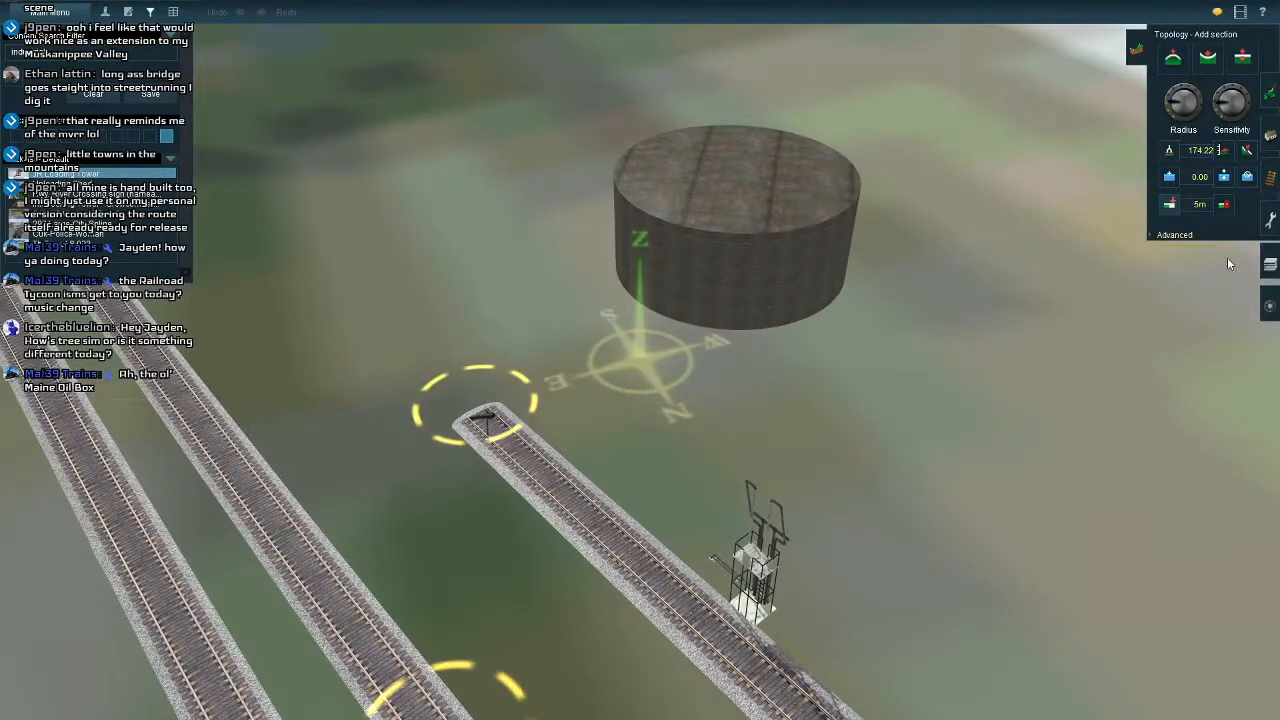
left_click(1204, 154)
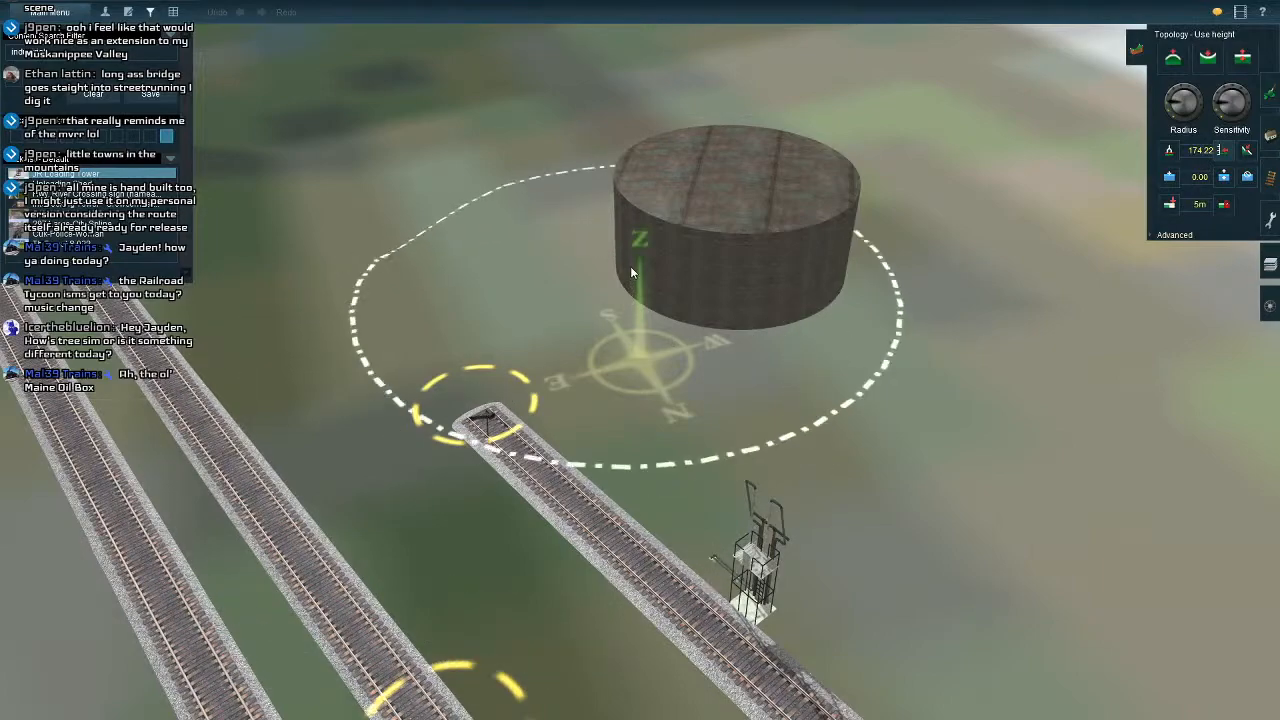
left_click(420, 486)
key("Left")
key("Down")
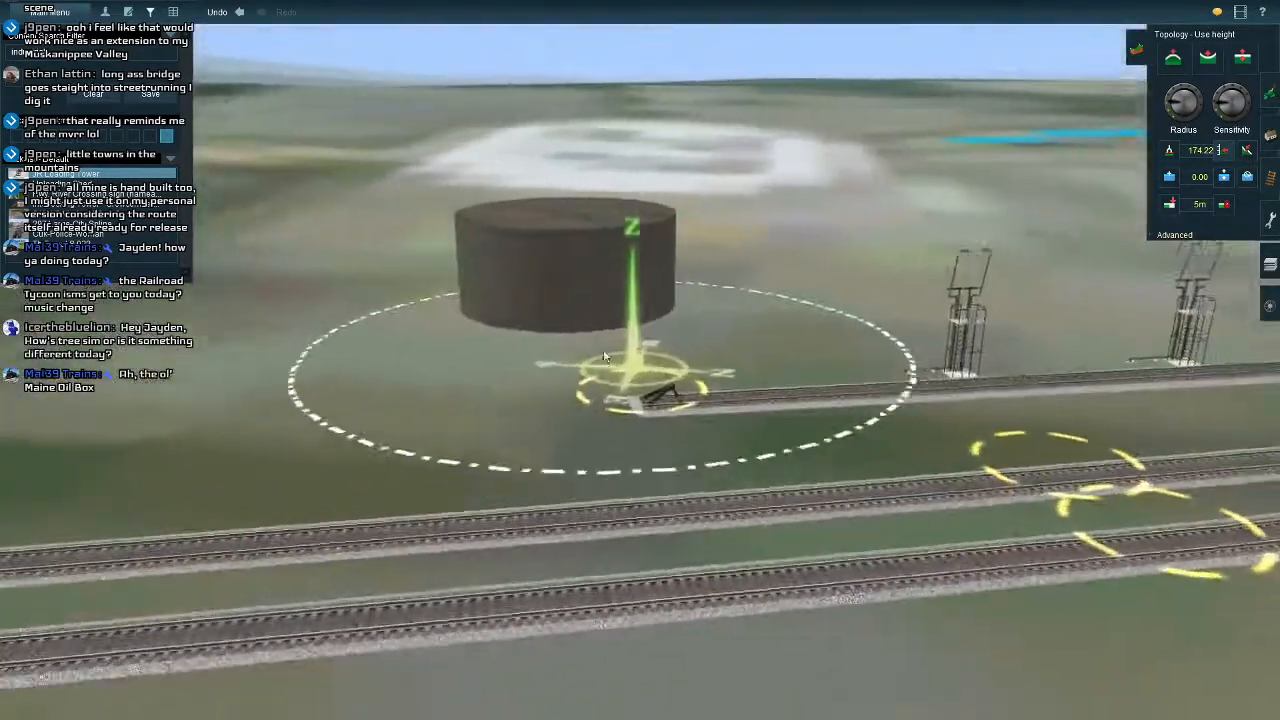
Nudge the large round Industrial Tank 02 slightly closer to the buffer-stop end of the siding.
key("Up")
left_click(1272, 136)
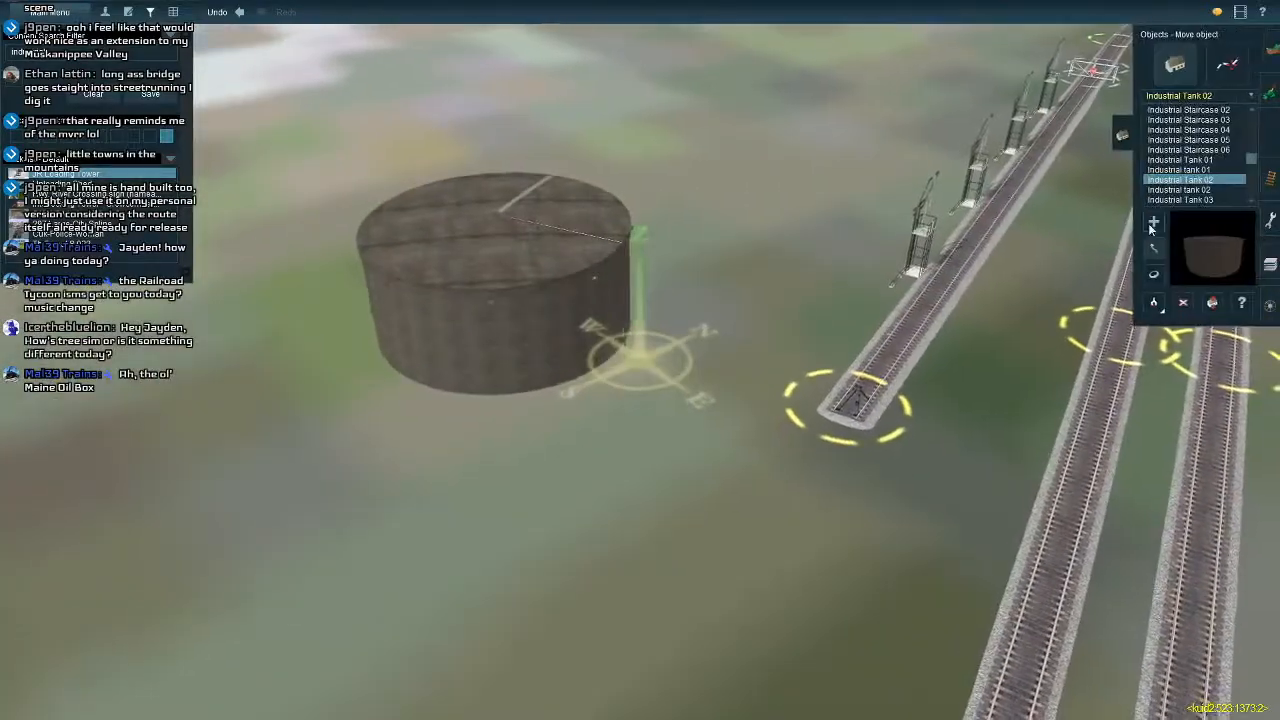
mouse_move(607, 332)
left_mouse_down()
mouse_move(668, 346)
mouse_move(605, 329)
left_mouse_up()
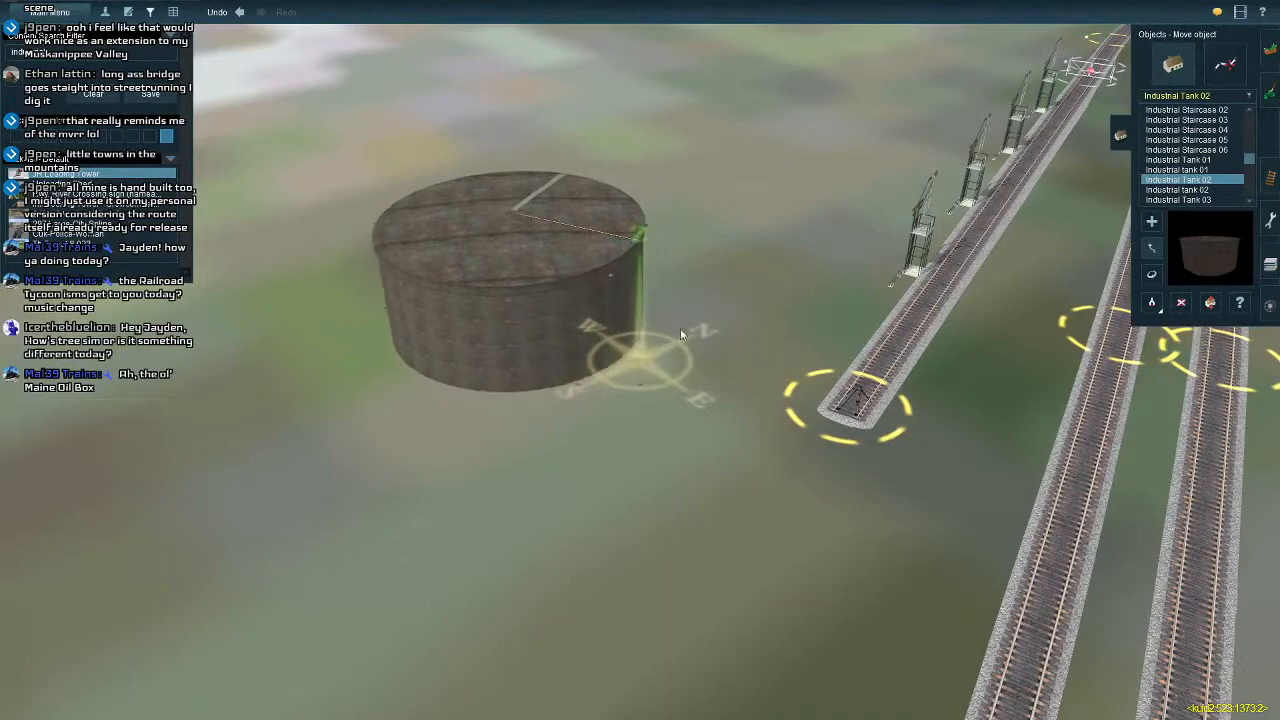
Examine the white lot and the map imagery around the tank from above, relative to the siding and the blue road line.
key("Left")
key("Down")
key("Up")
right_click_drag(813, 315, 760, 360)
key("Left")
key("Down")
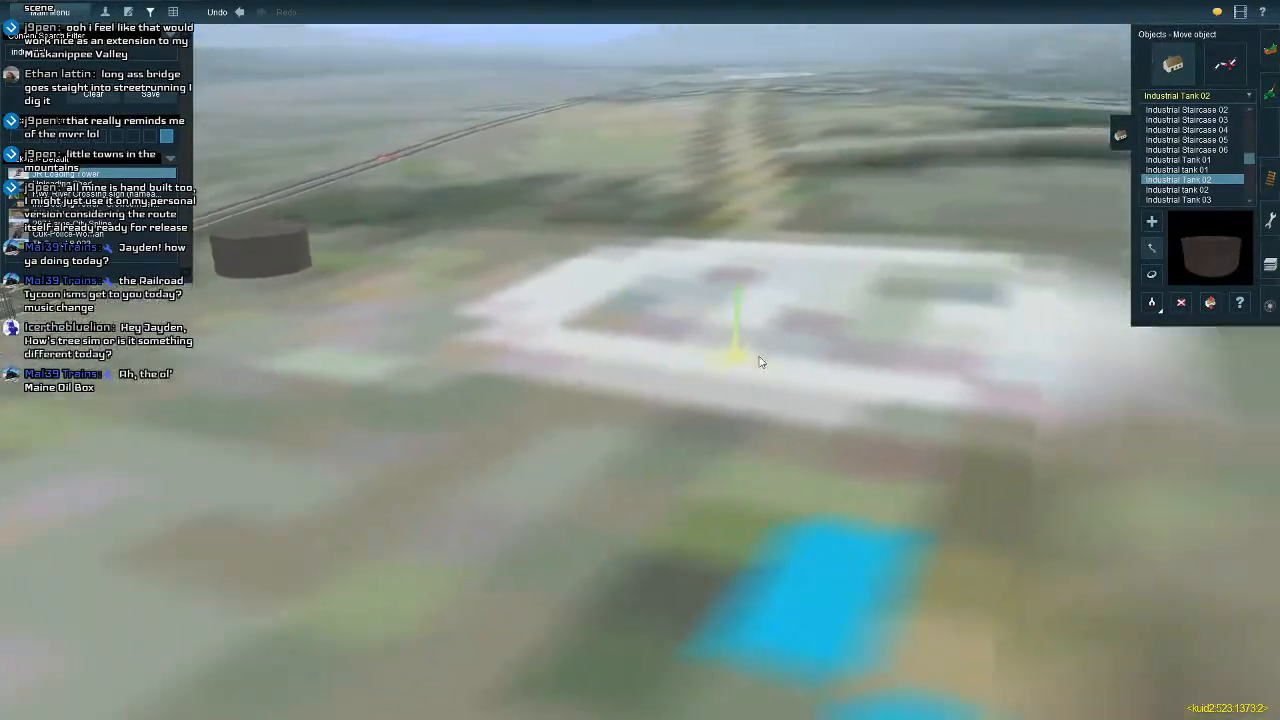
key("Left")
key("Up")
key("Left")
scroll(722, 345, "down", 10)
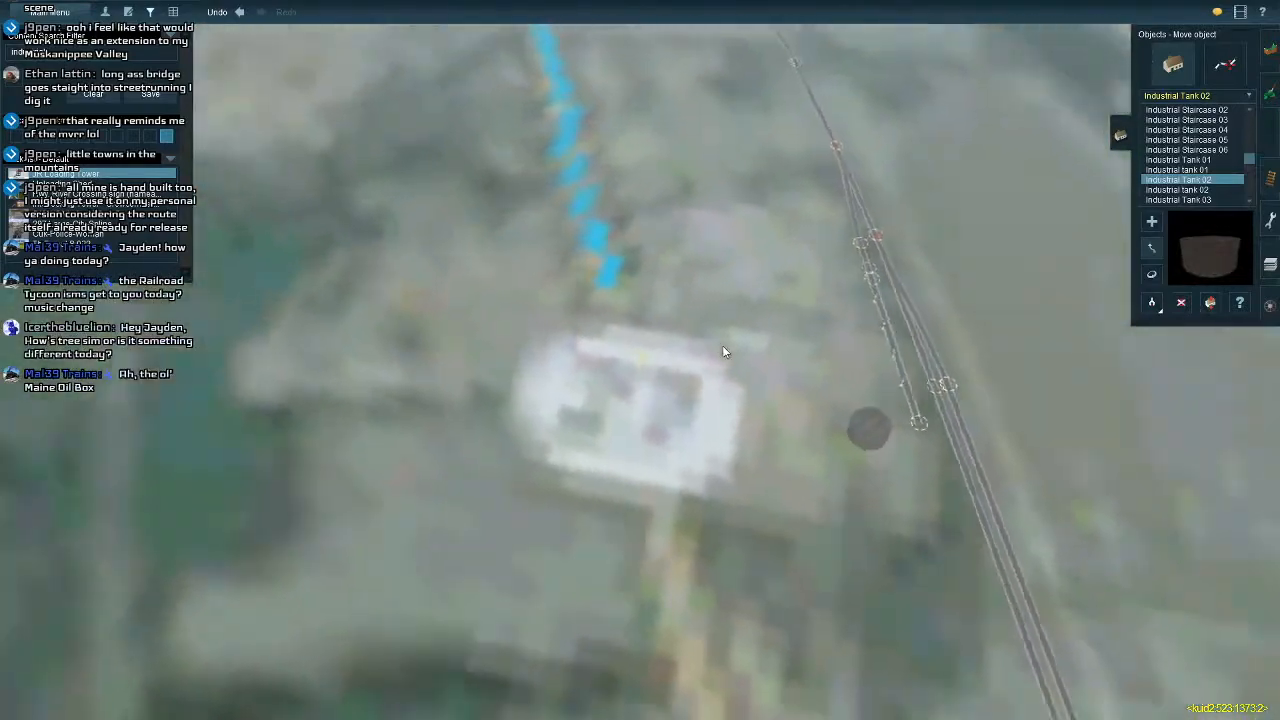
scroll(722, 348, "up", 10)
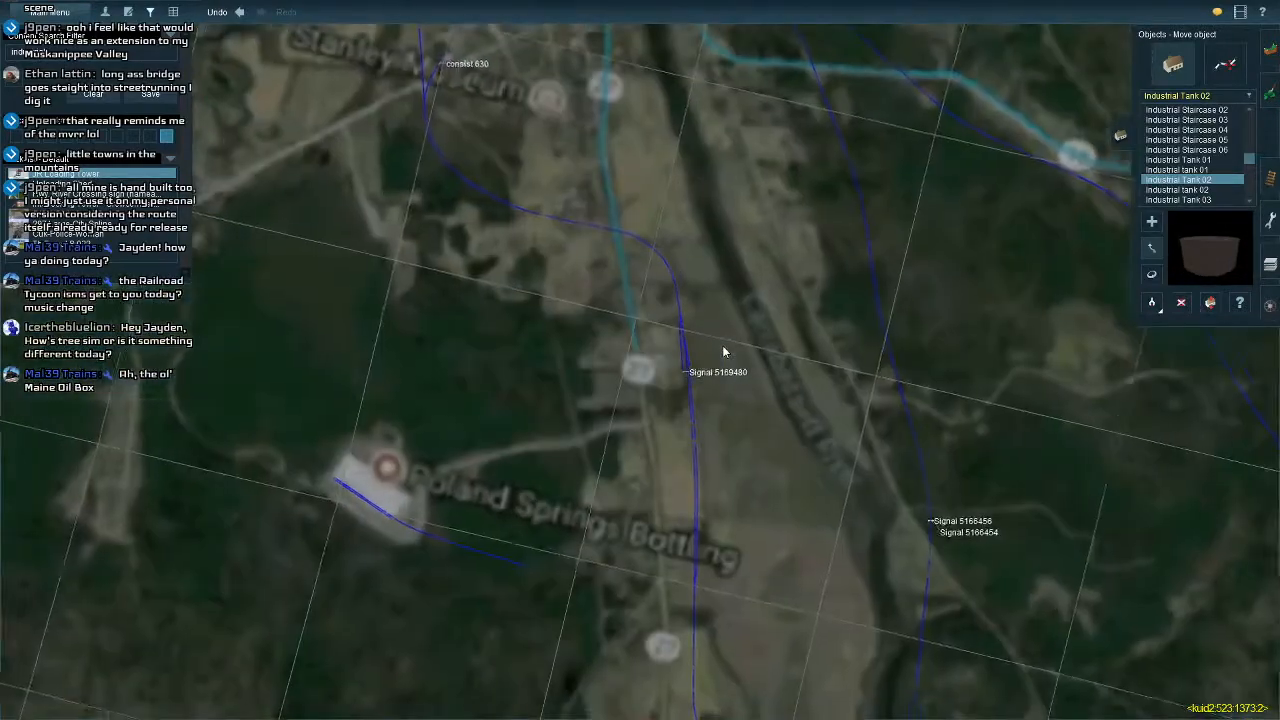
key("Down")
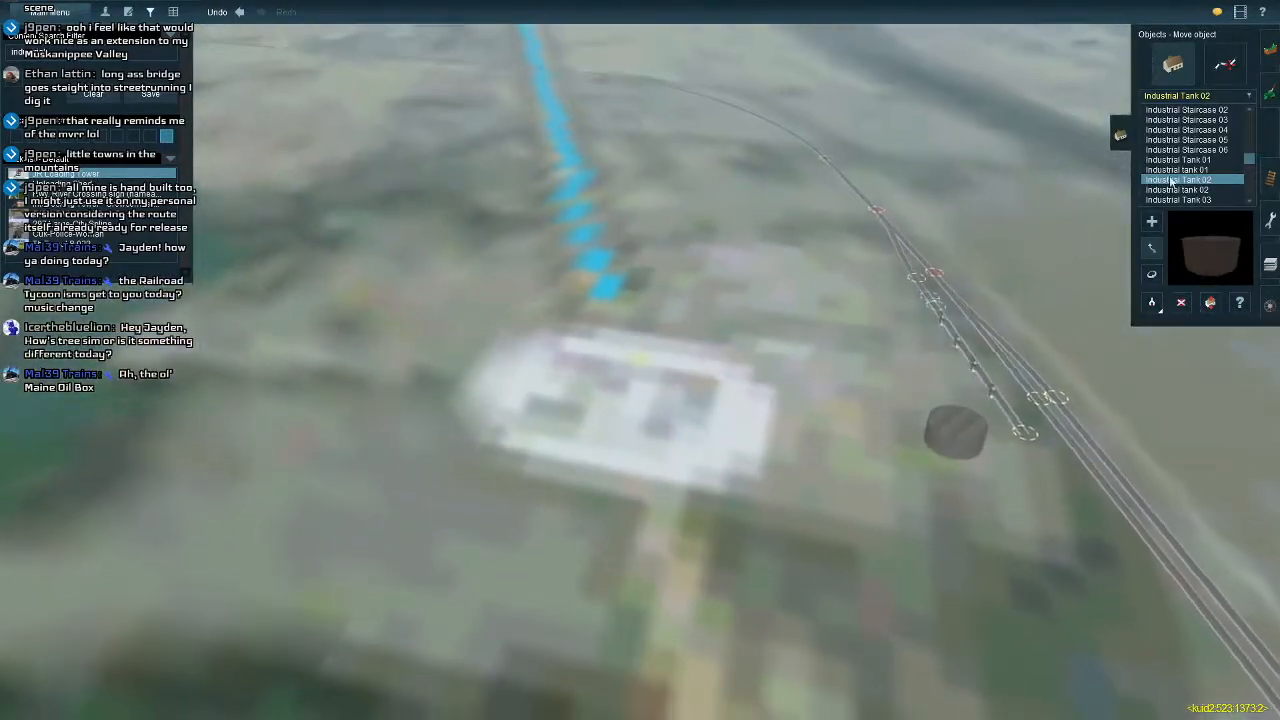
Lay a YARN JR wide road 2 LINE spline across the white lot, between the blue line's end and the ground beyond.
left_click(1224, 67)
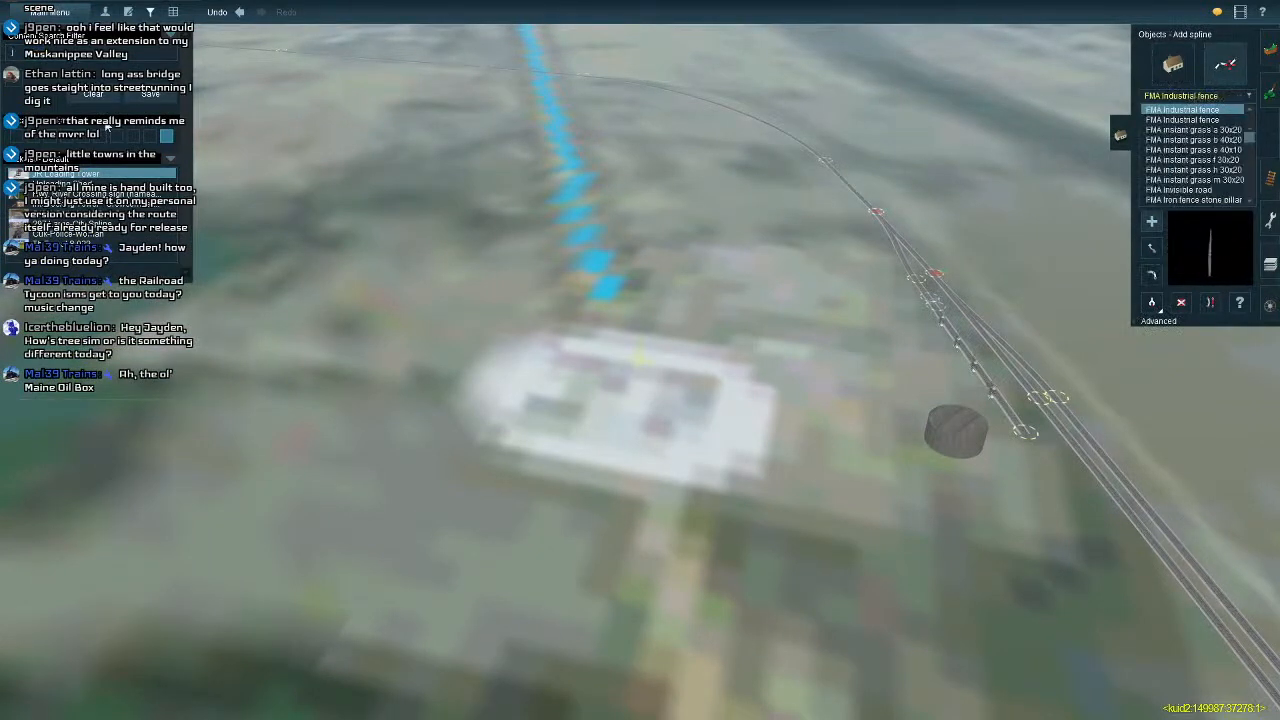
scroll(1180, 165, "down", 3)
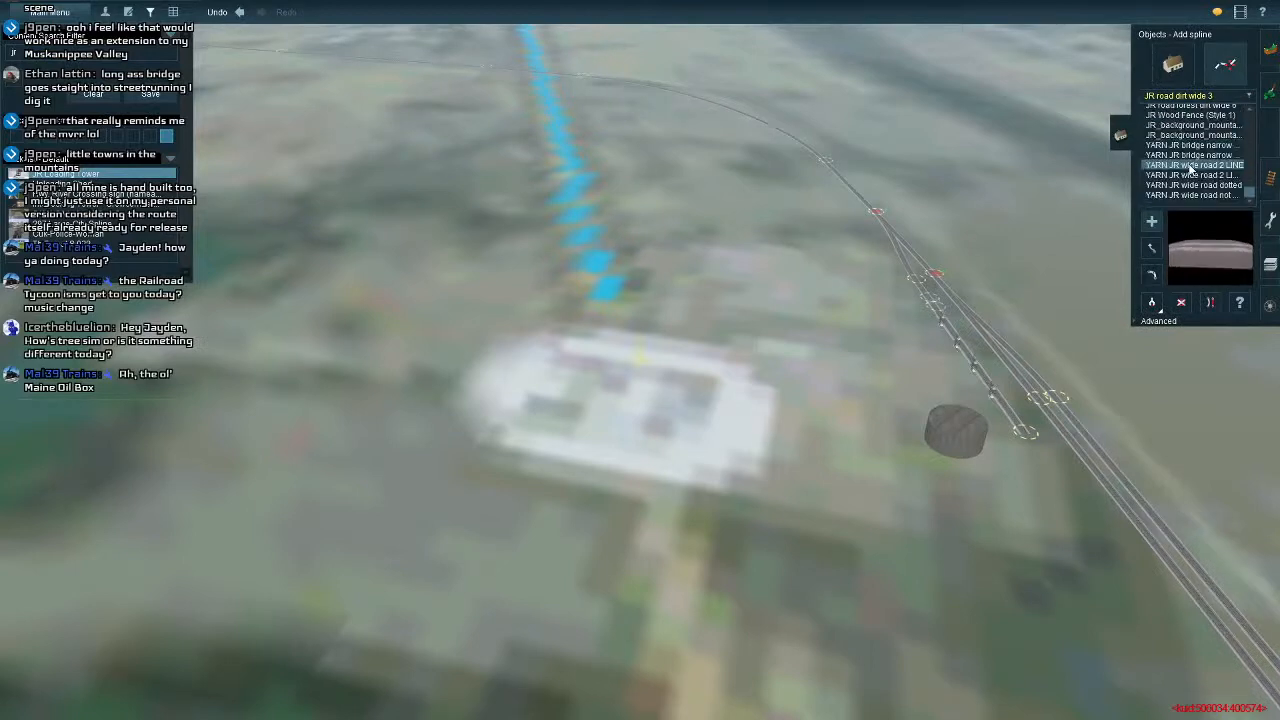
left_click(1190, 156)
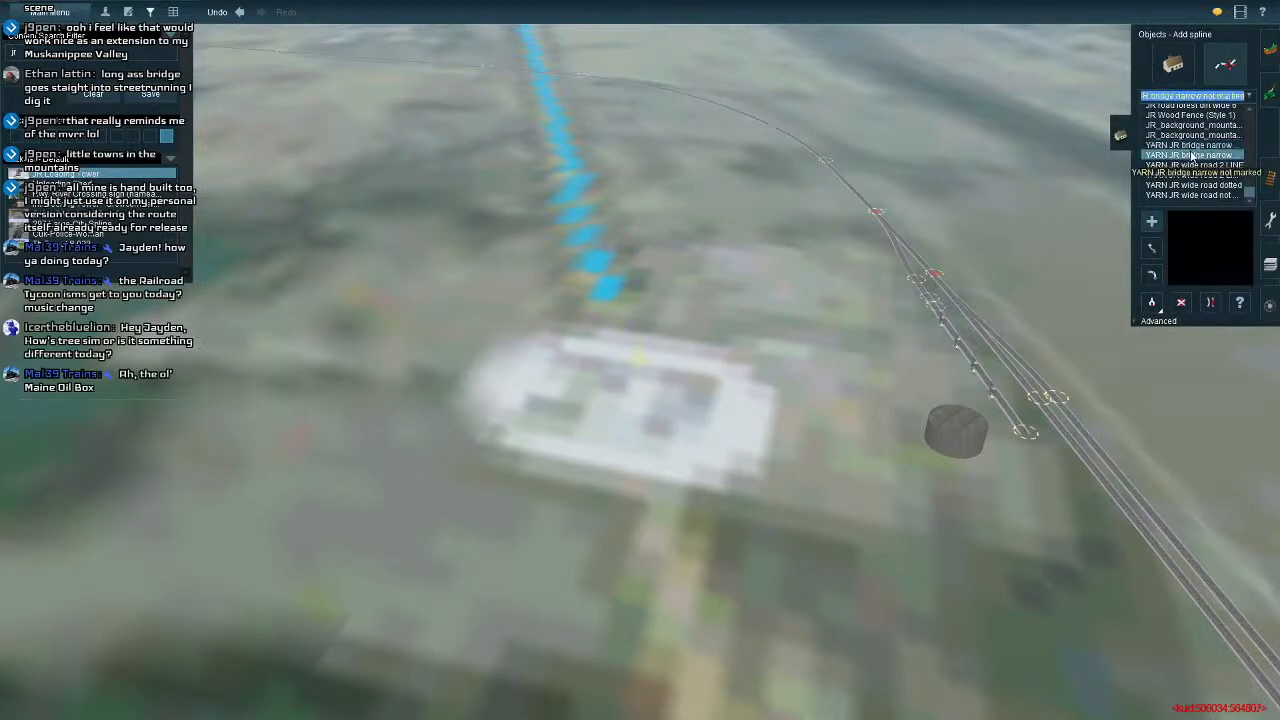
left_click(1188, 165)
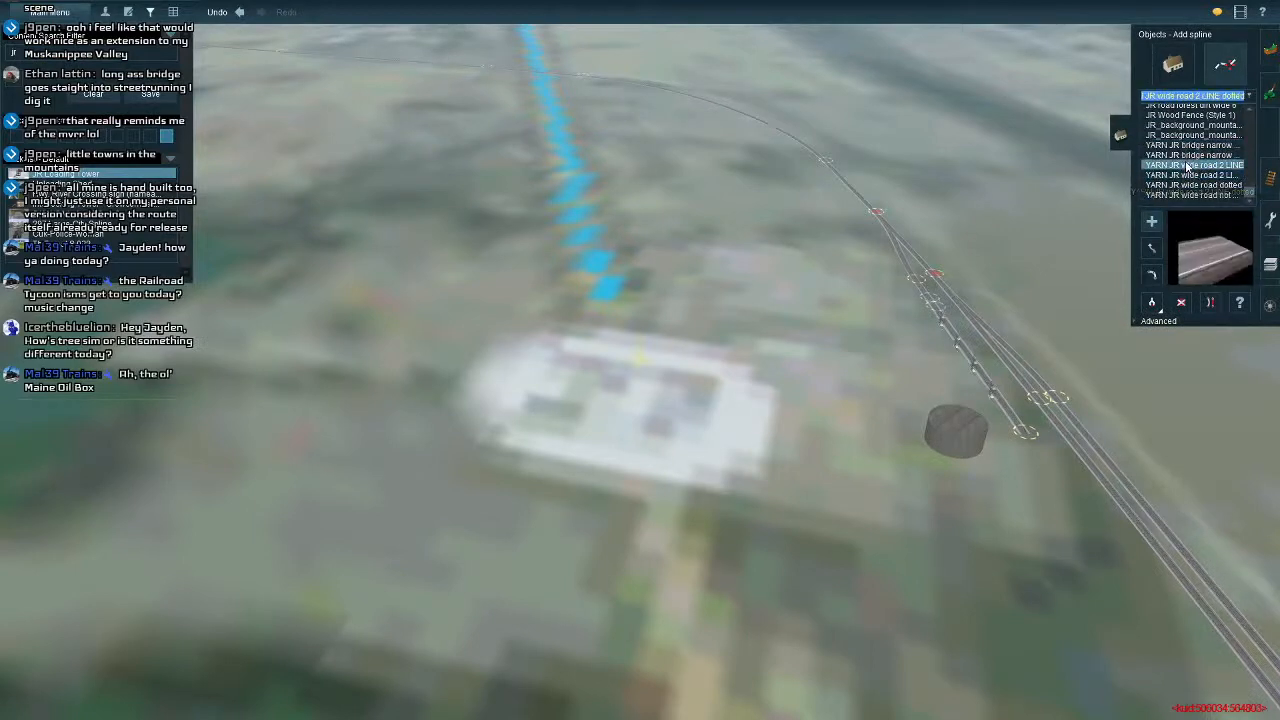
right_click(629, 391)
key("Up")
key("Left")
scroll(628, 360, "up", 3)
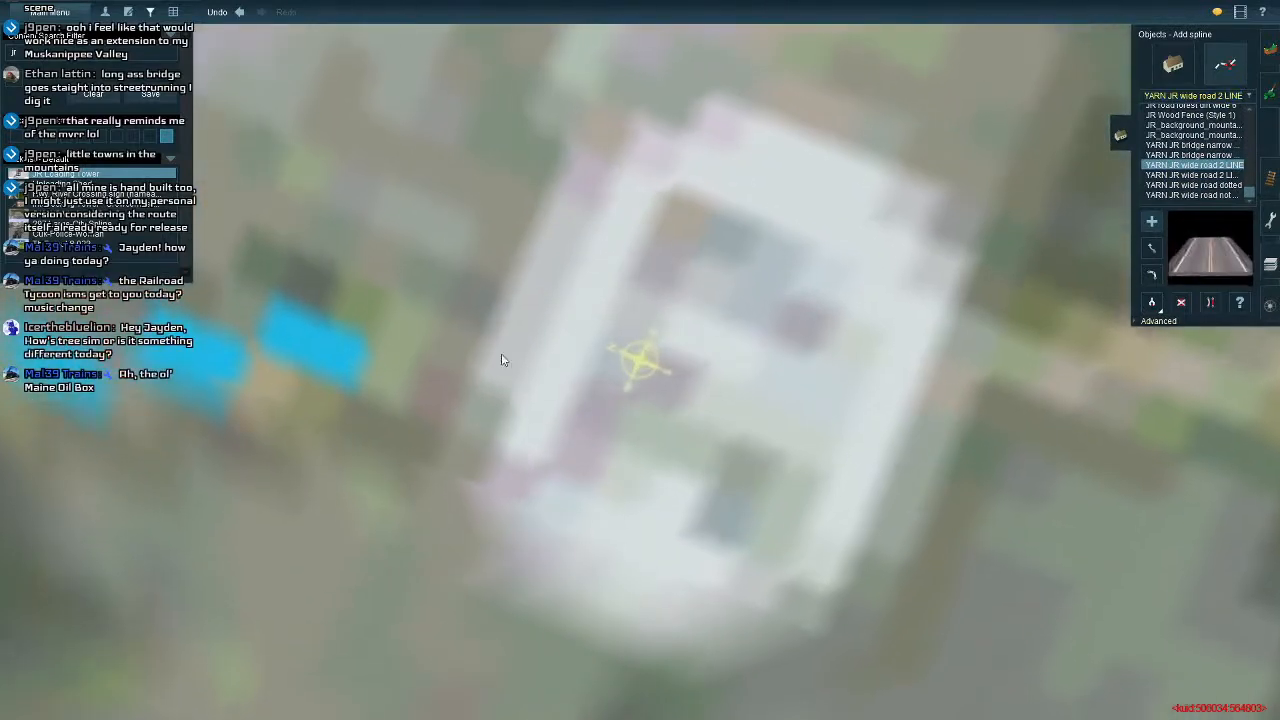
left_click(384, 363)
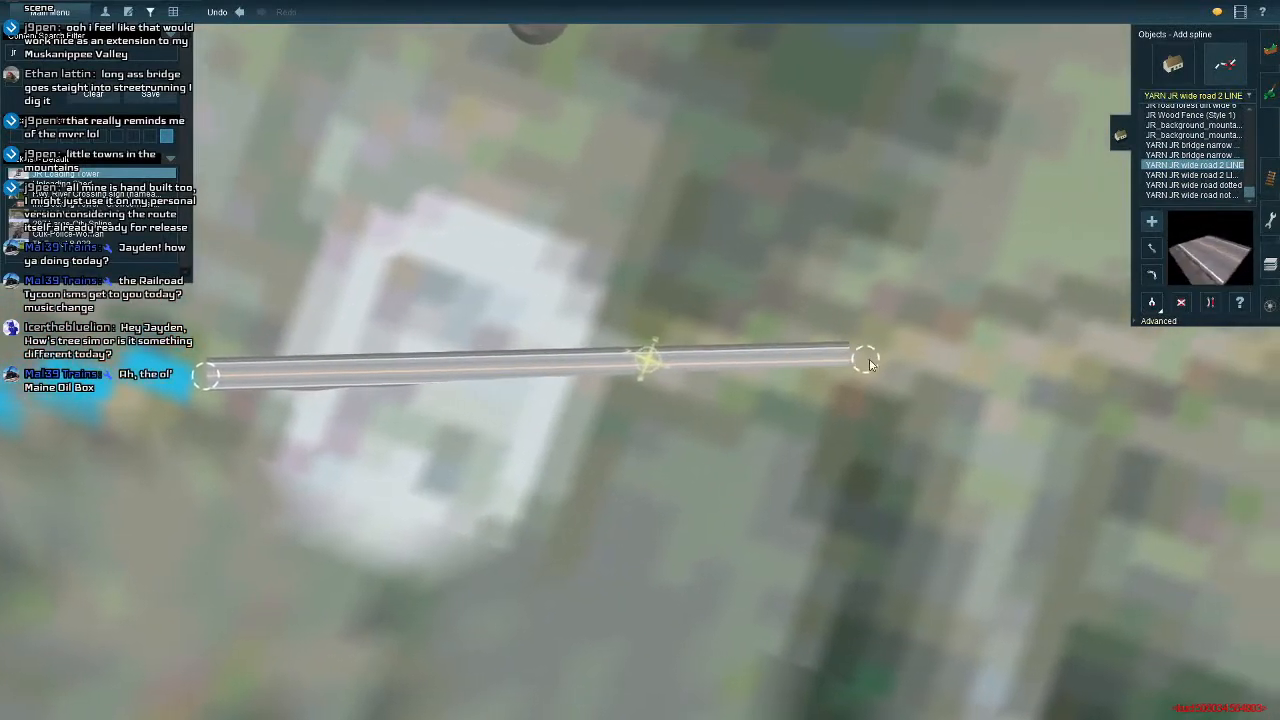
left_click(875, 357)
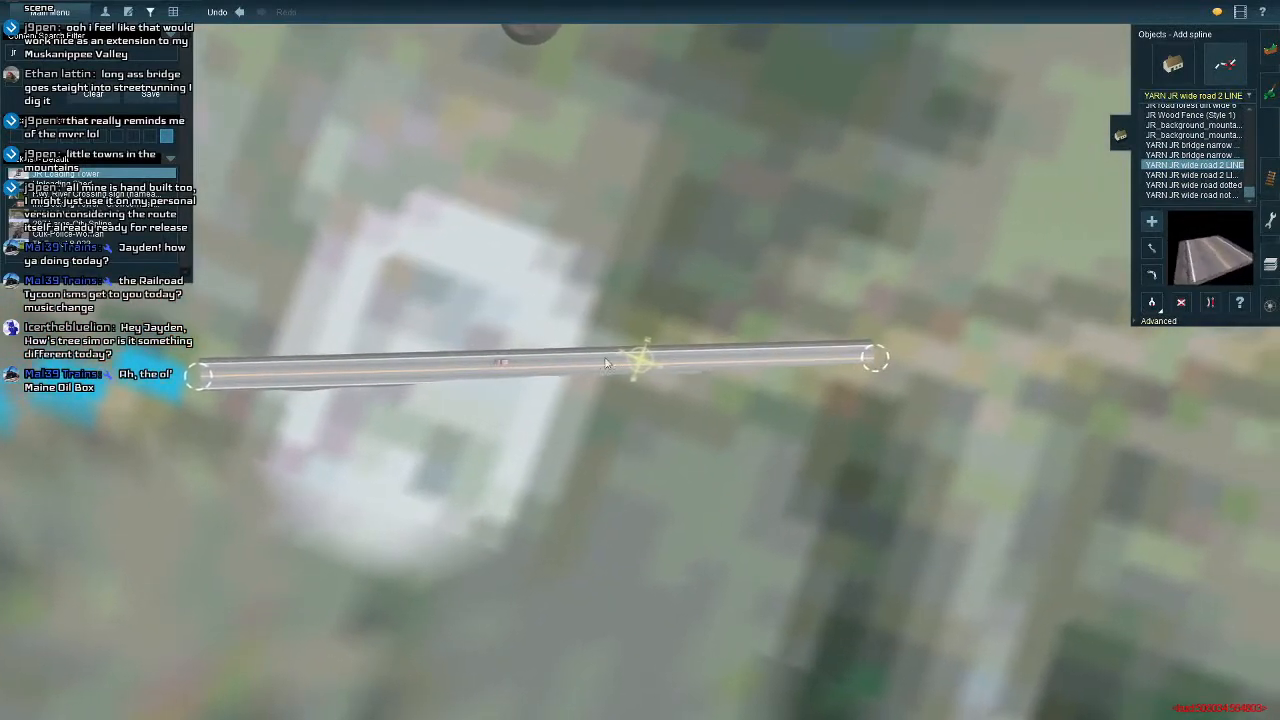
Adjust the road's end point at the blue line and extend the road along that line to just short of the railway track.
right_click(372, 359)
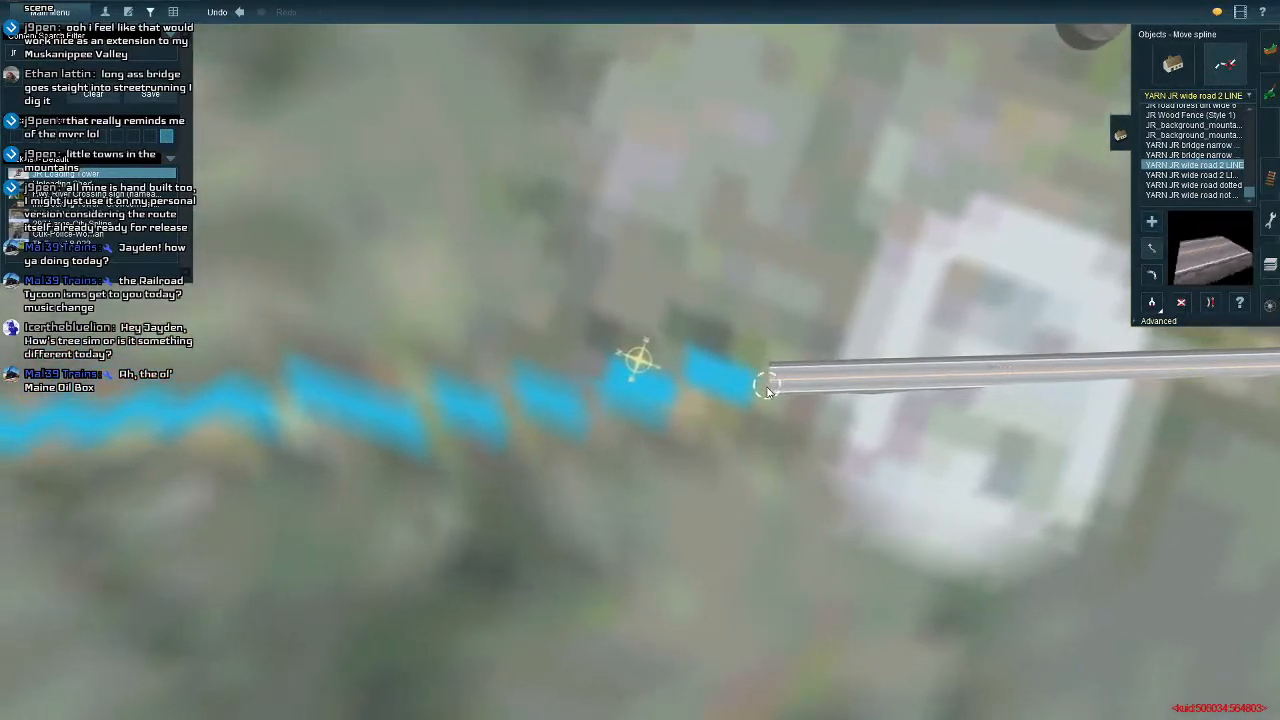
left_click(1151, 222)
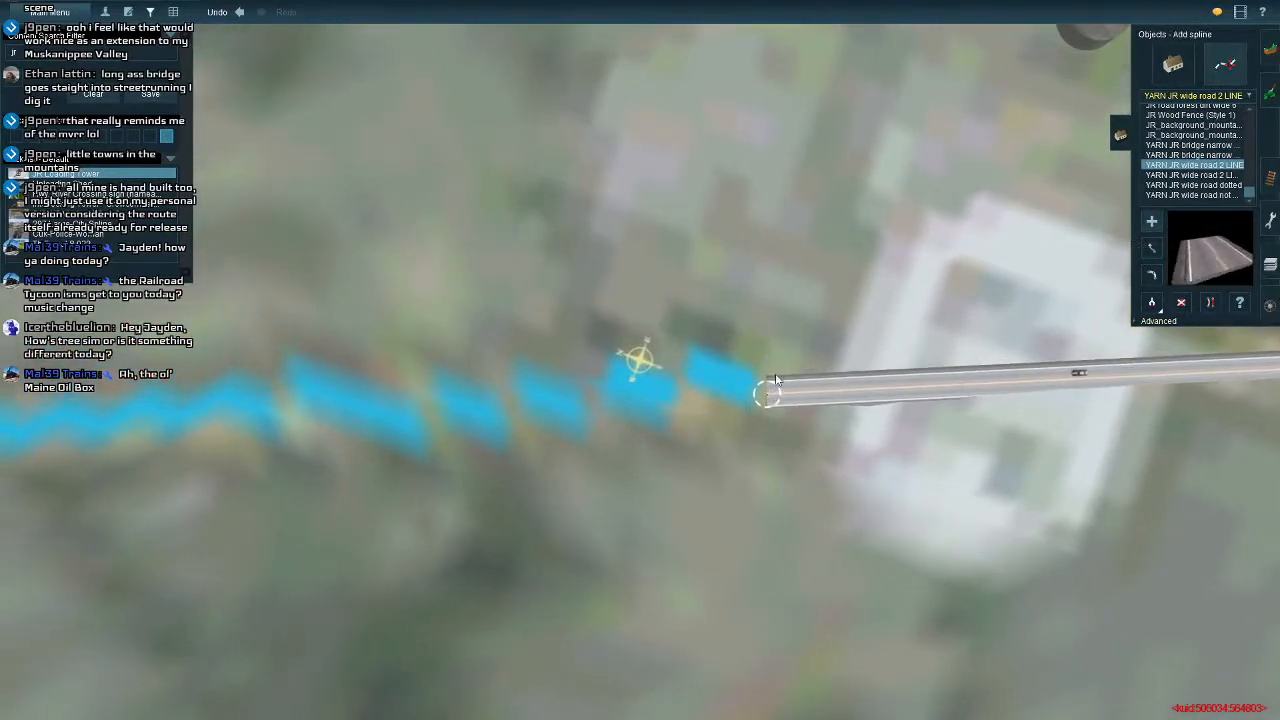
left_click(766, 393)
right_click(615, 410)
right_click(556, 369)
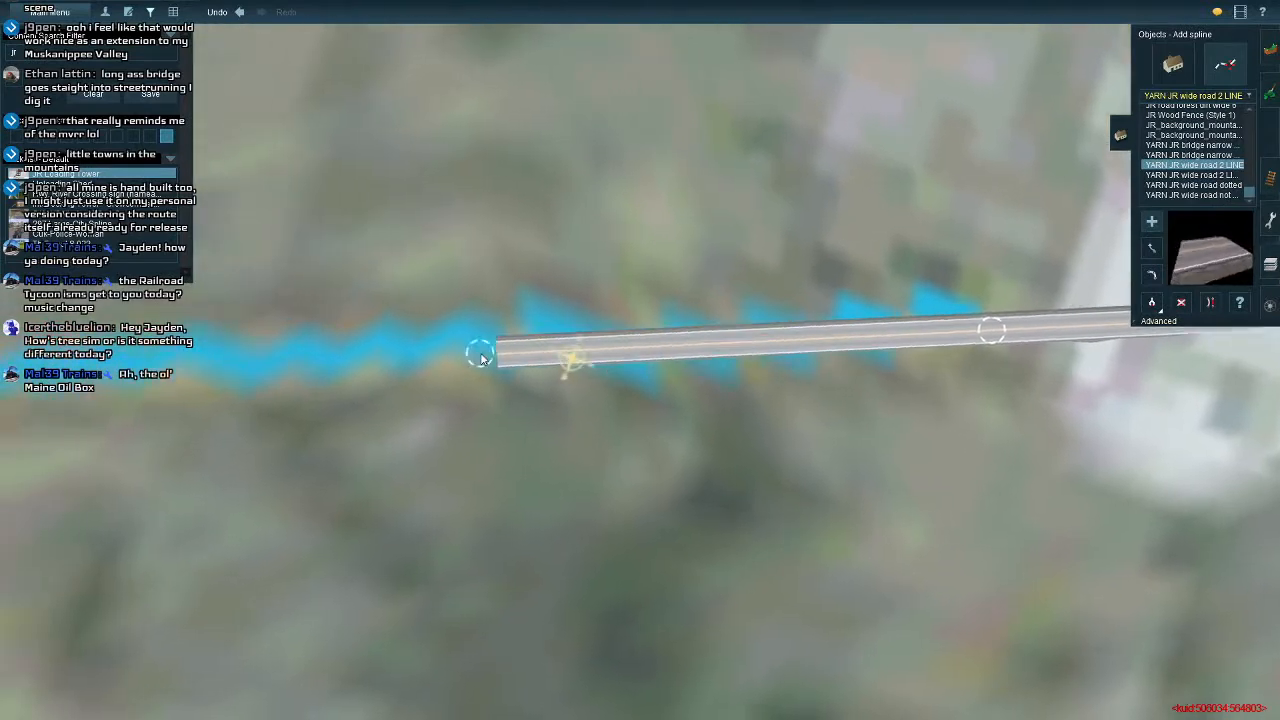
left_click(608, 355)
right_click(506, 360)
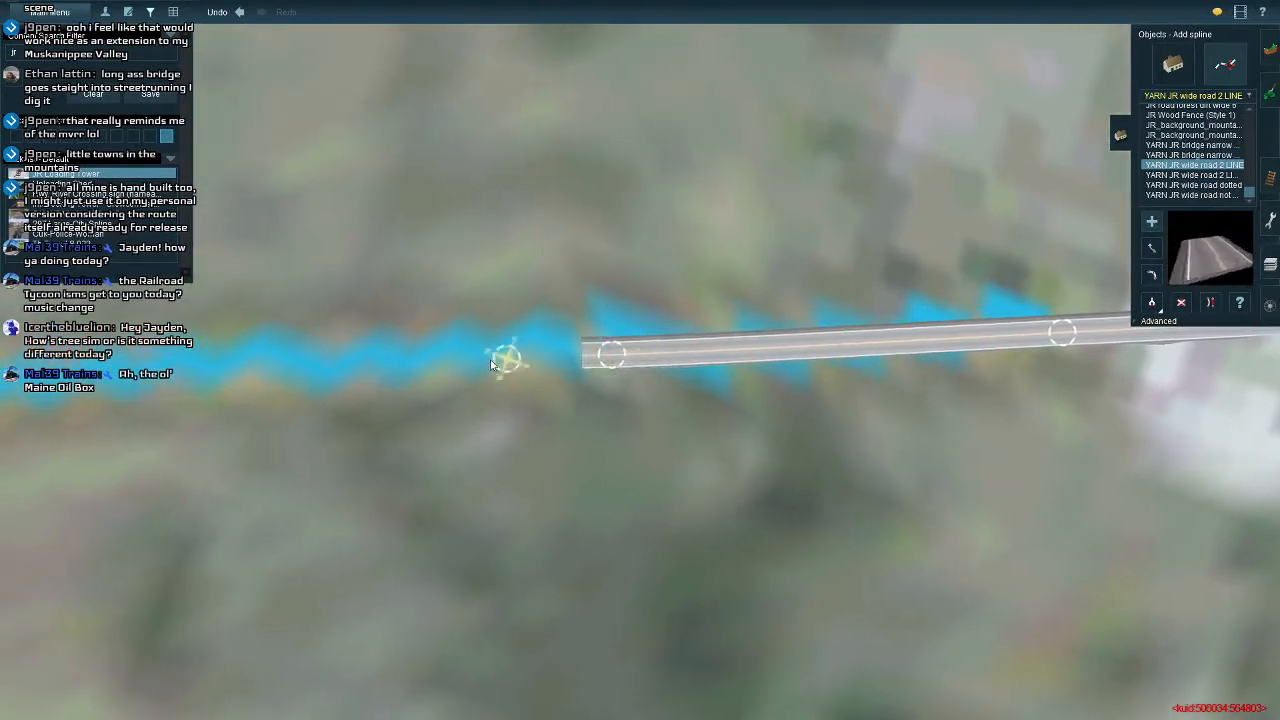
right_click(477, 368)
right_click(460, 372)
left_click(486, 365)
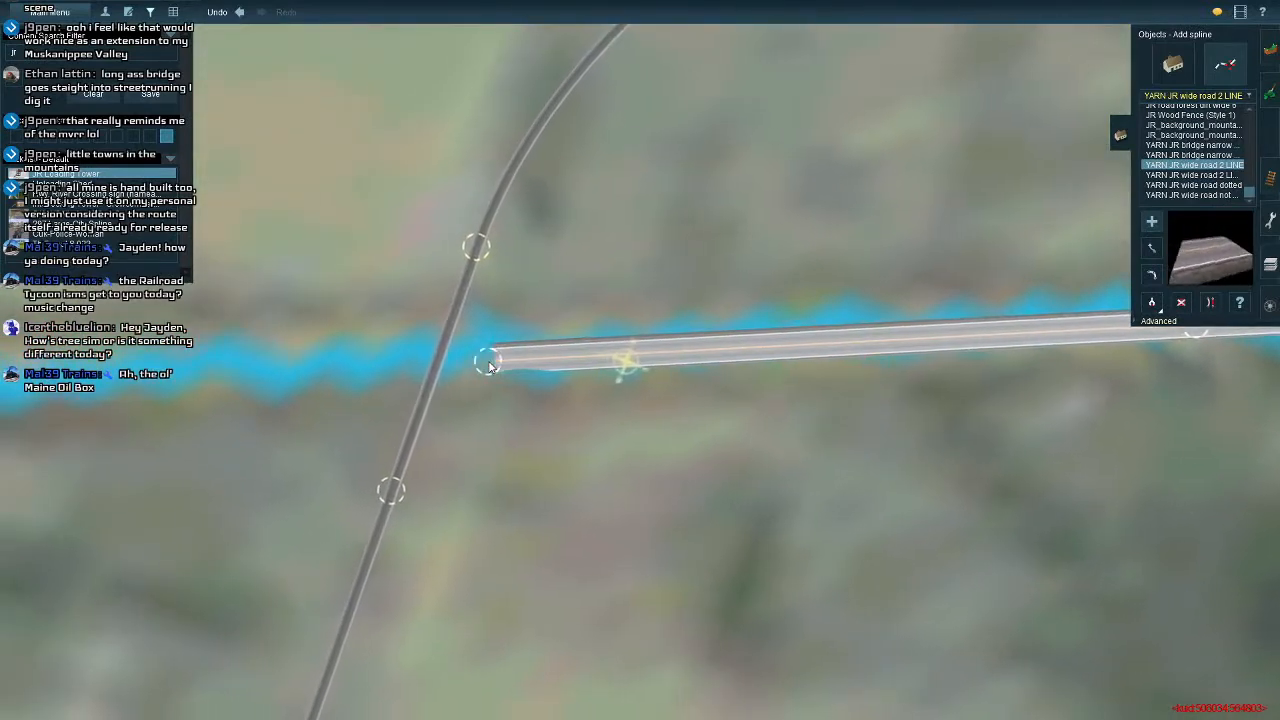
Straighten the newly laid road section along the blue line with Straighten spline.
right_click(980, 362)
right_click(1100, 360)
key("Left")
key("Left")
key("Down")
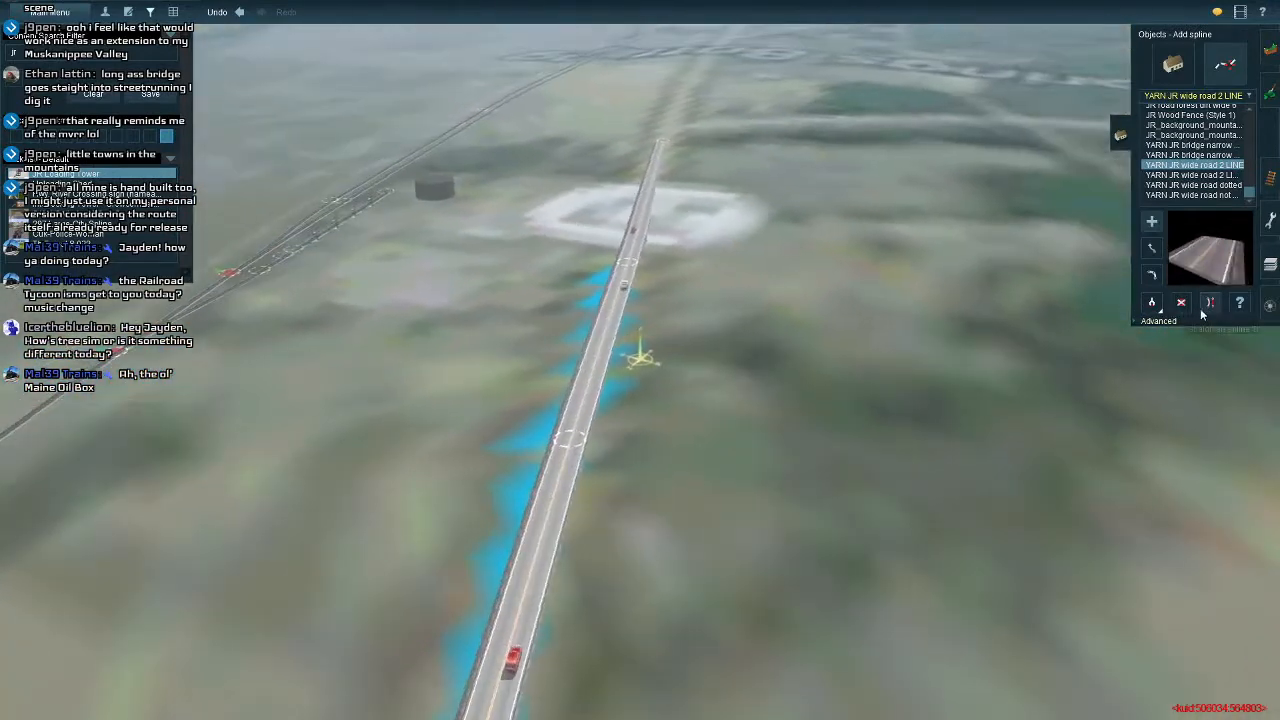
left_click(1208, 303)
left_click(561, 556)
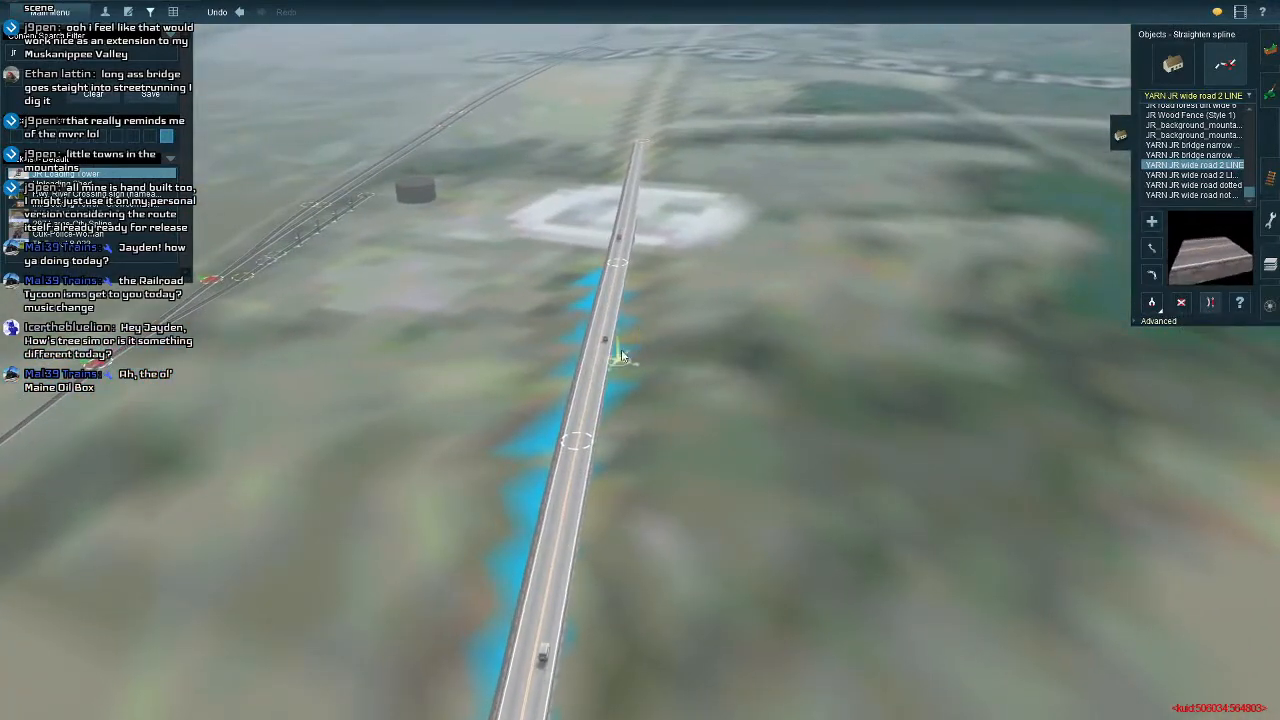
right_click(615, 250)
right_click(659, 306)
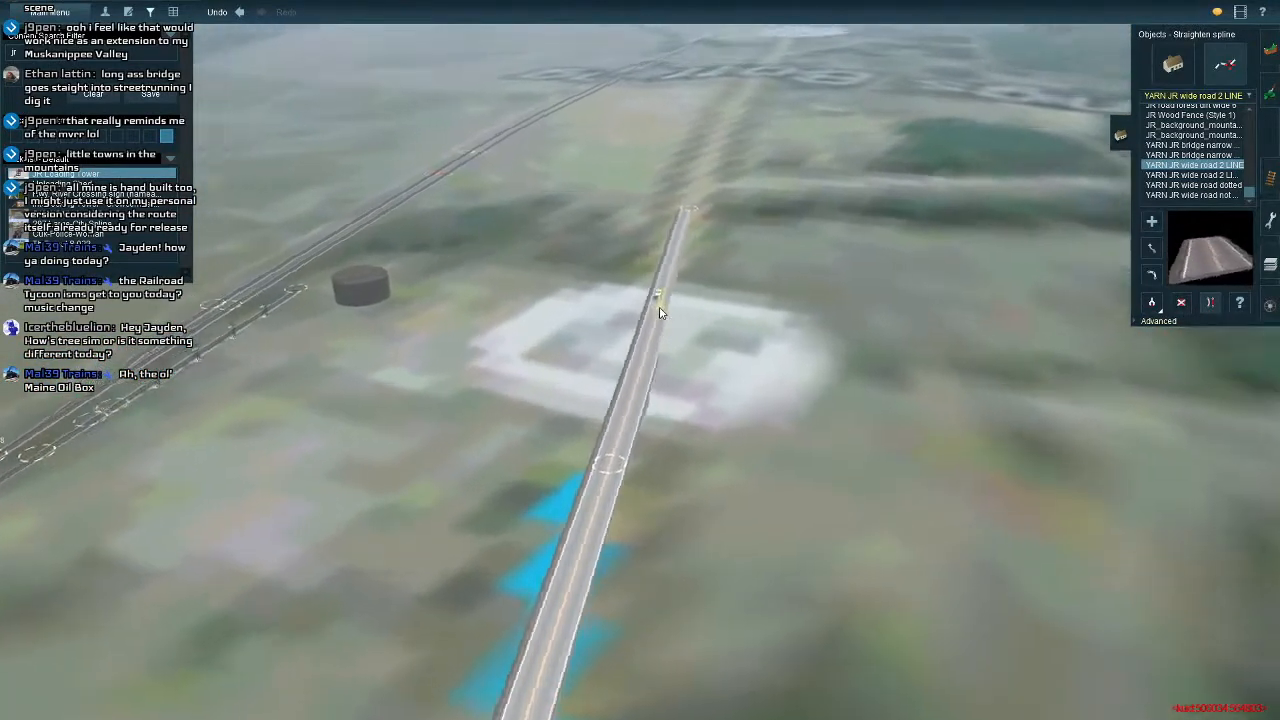
key("Right")
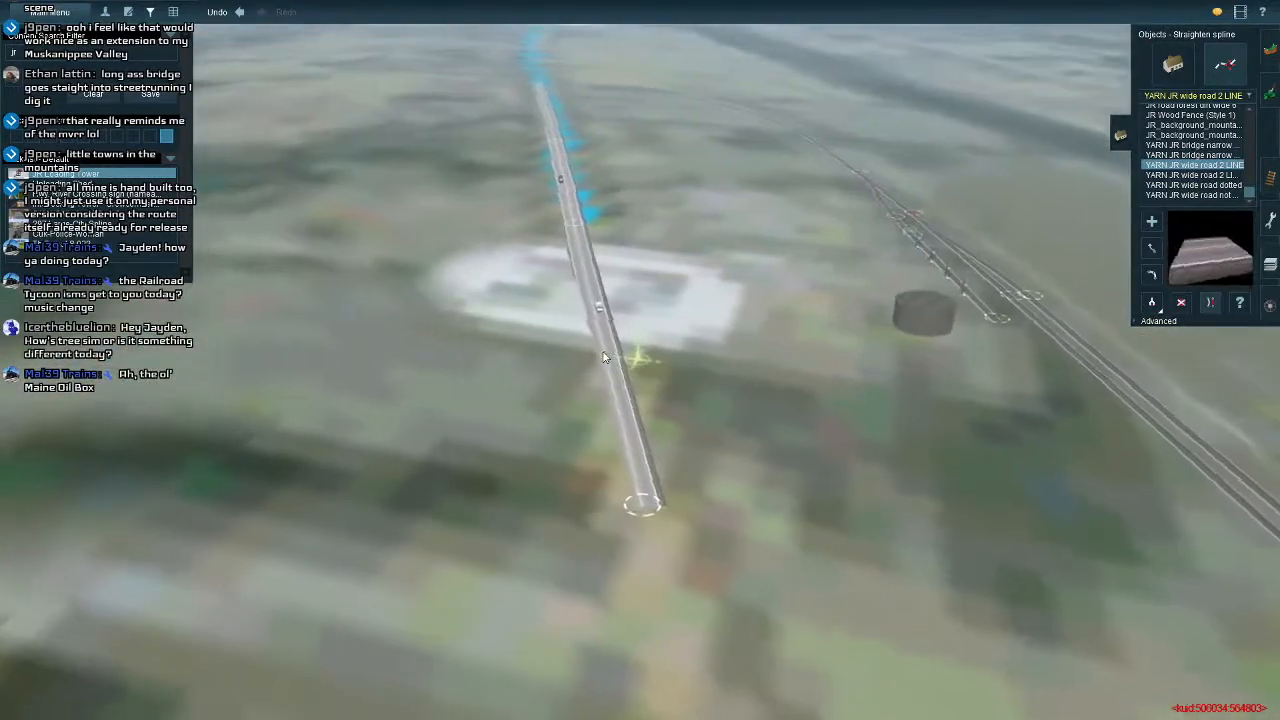
right_click(634, 323)
key("Left")
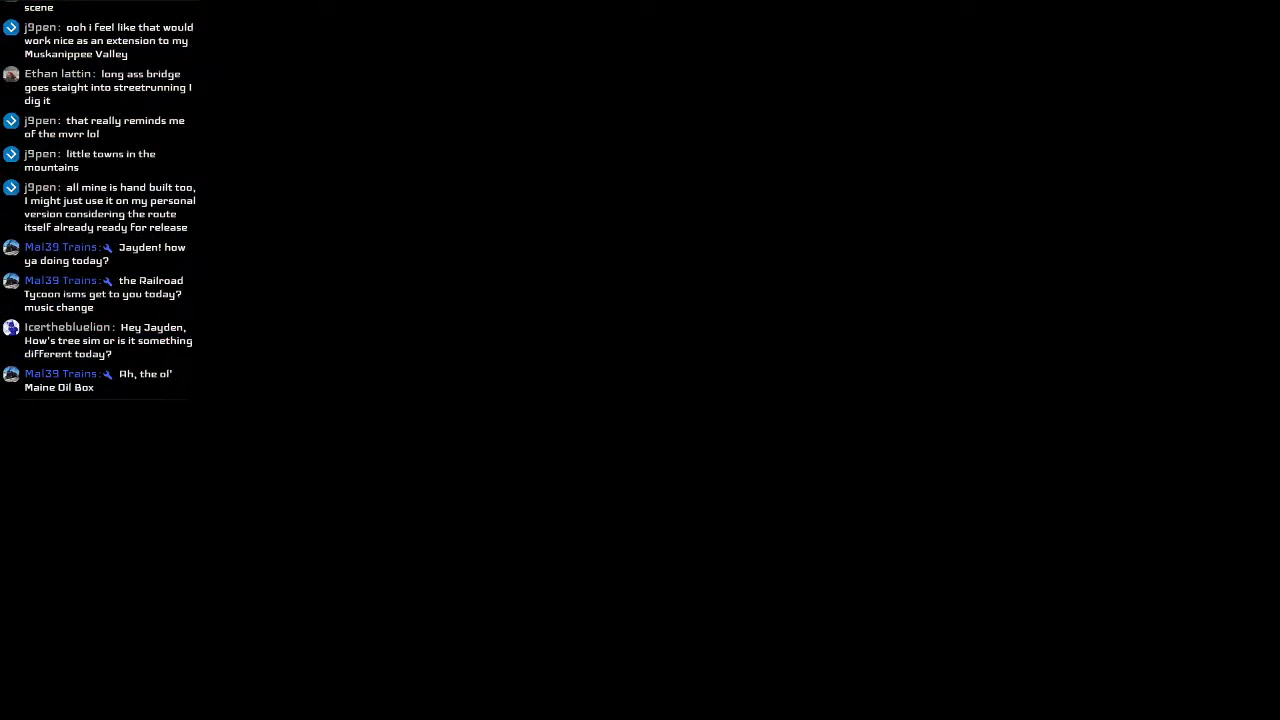
Switch to the Edge browser and search Google for "valley gas and oil kingfield" in a new tab.
mouse_move(375, 706)
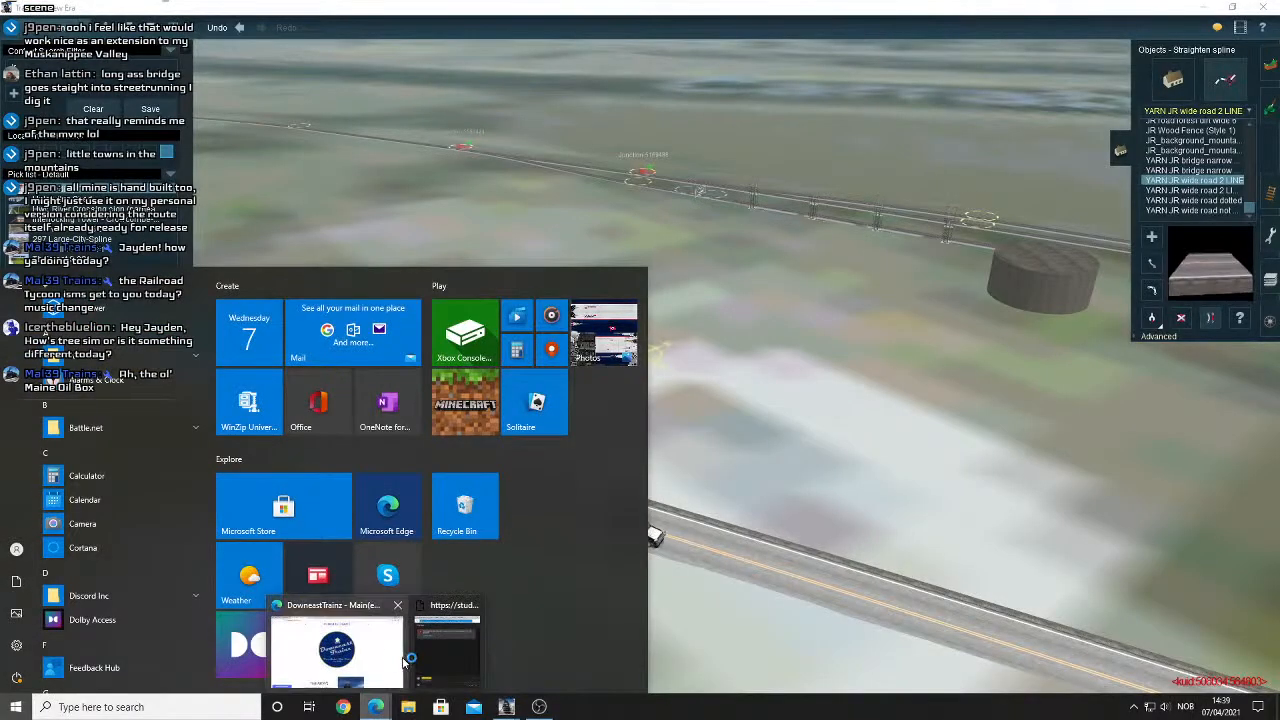
left_click(403, 657)
left_click(362, 10)
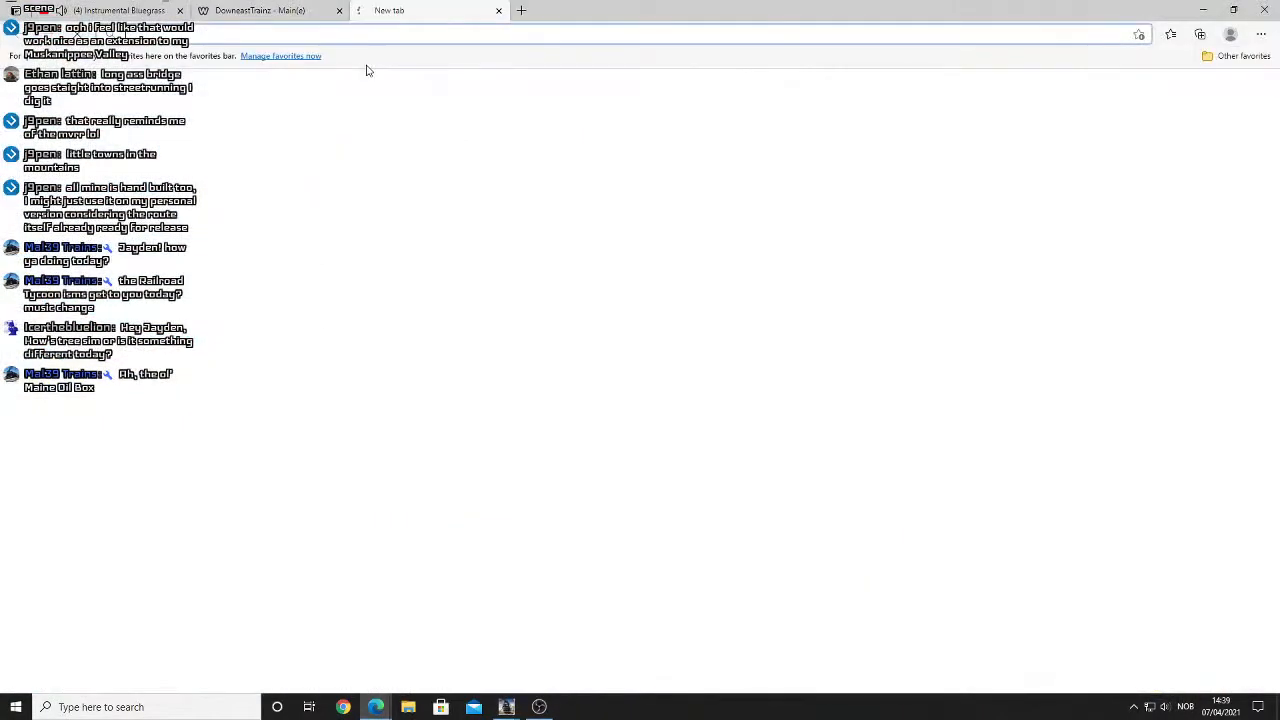
type("valley")
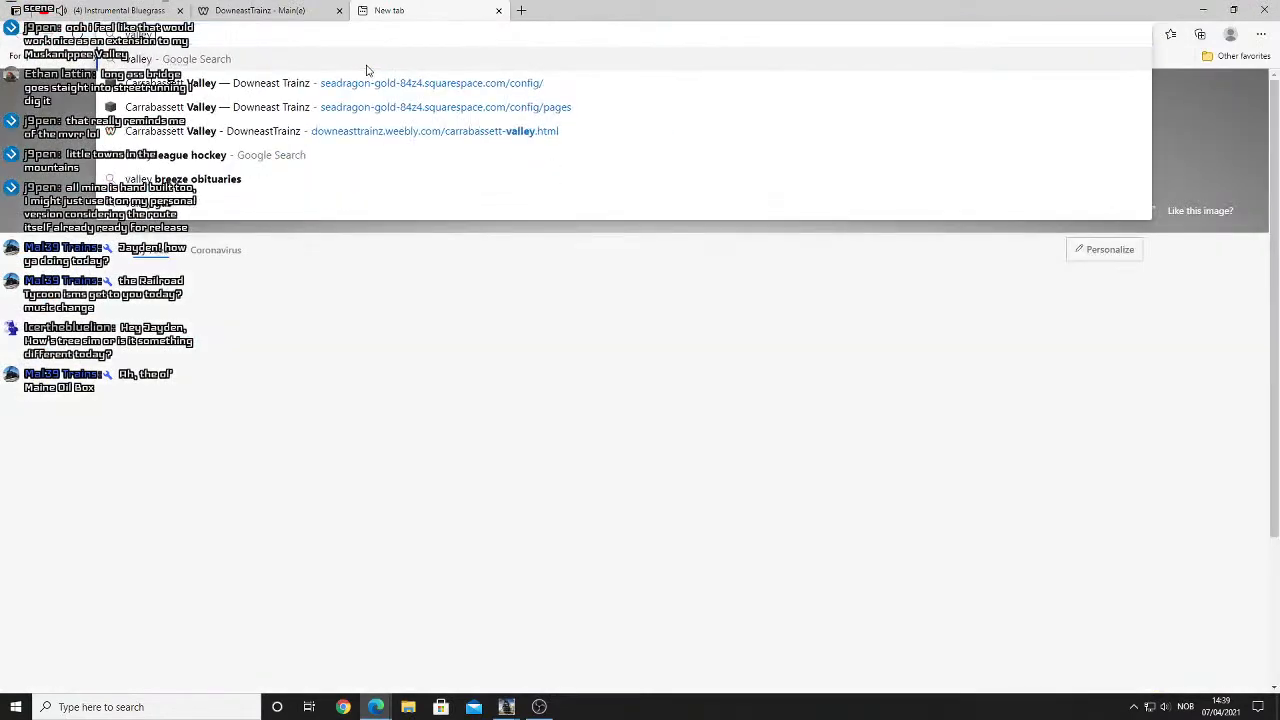
type(" gas and p")
key("BackSpace")
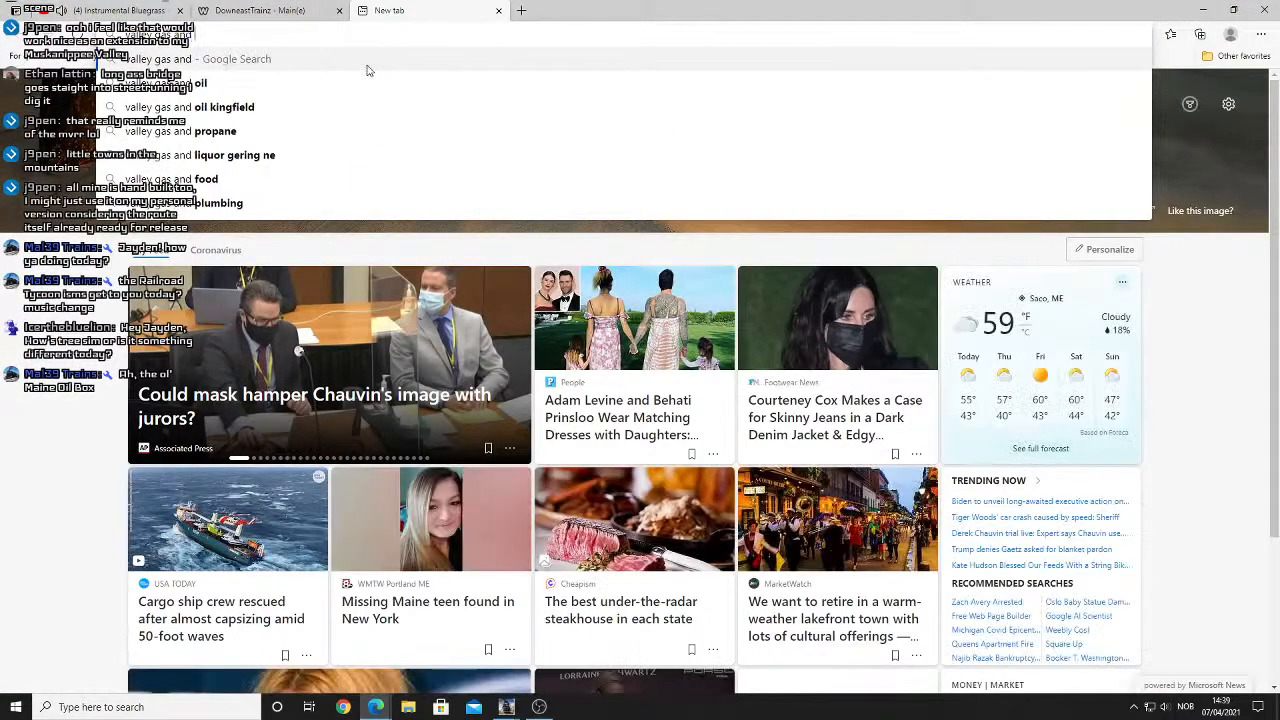
left_click(332, 101)
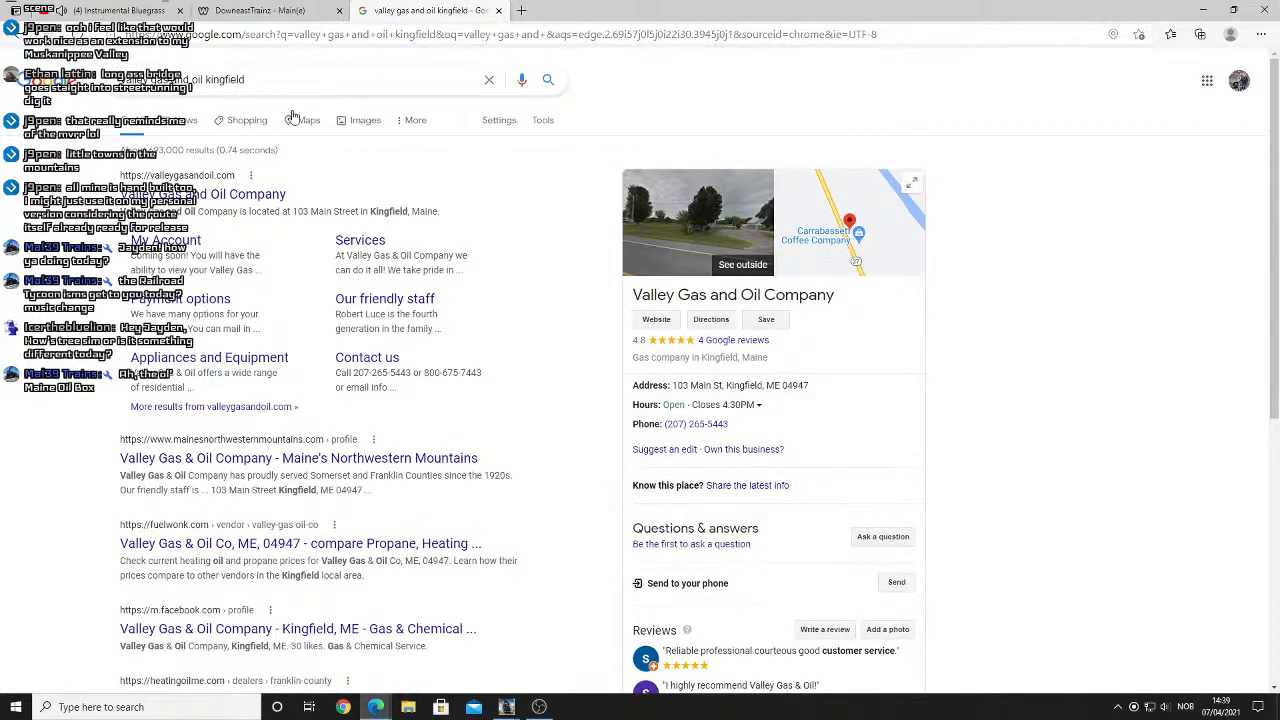
Open the Valley Gas and Oil Company location in Google Maps satellite view and examine its tanks and yard layout.
left_click(362, 120)
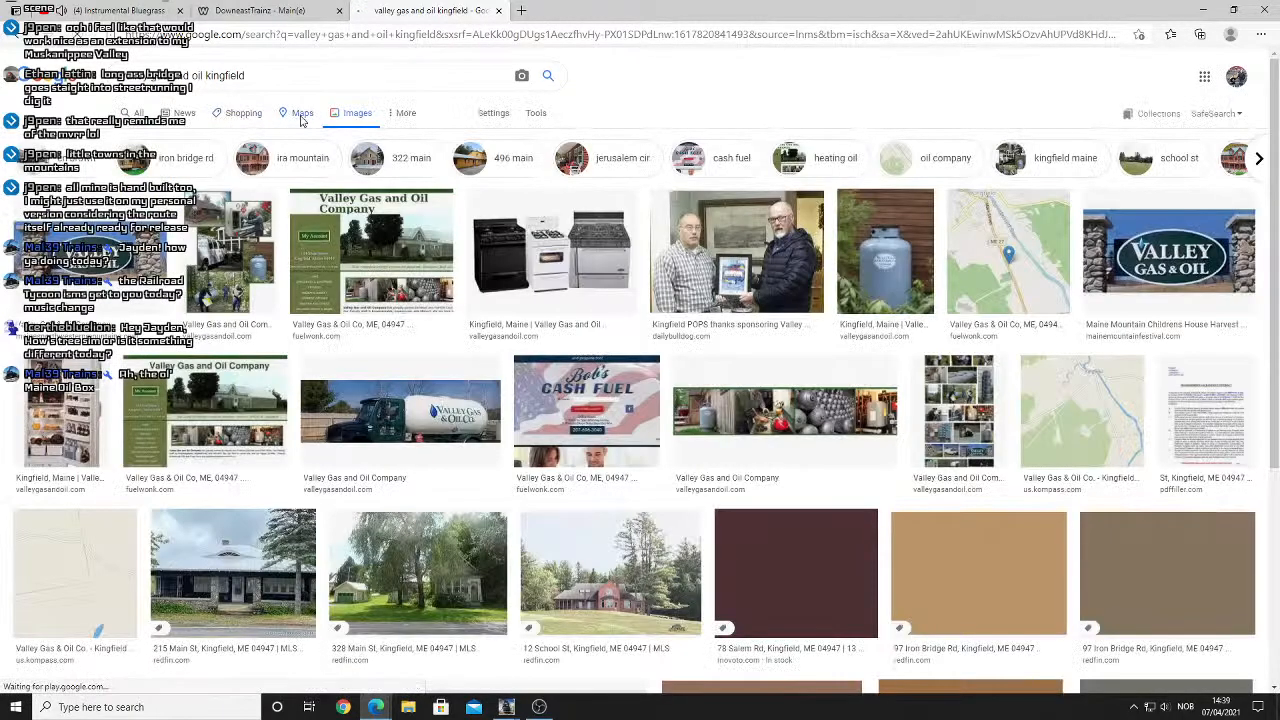
left_click(302, 112)
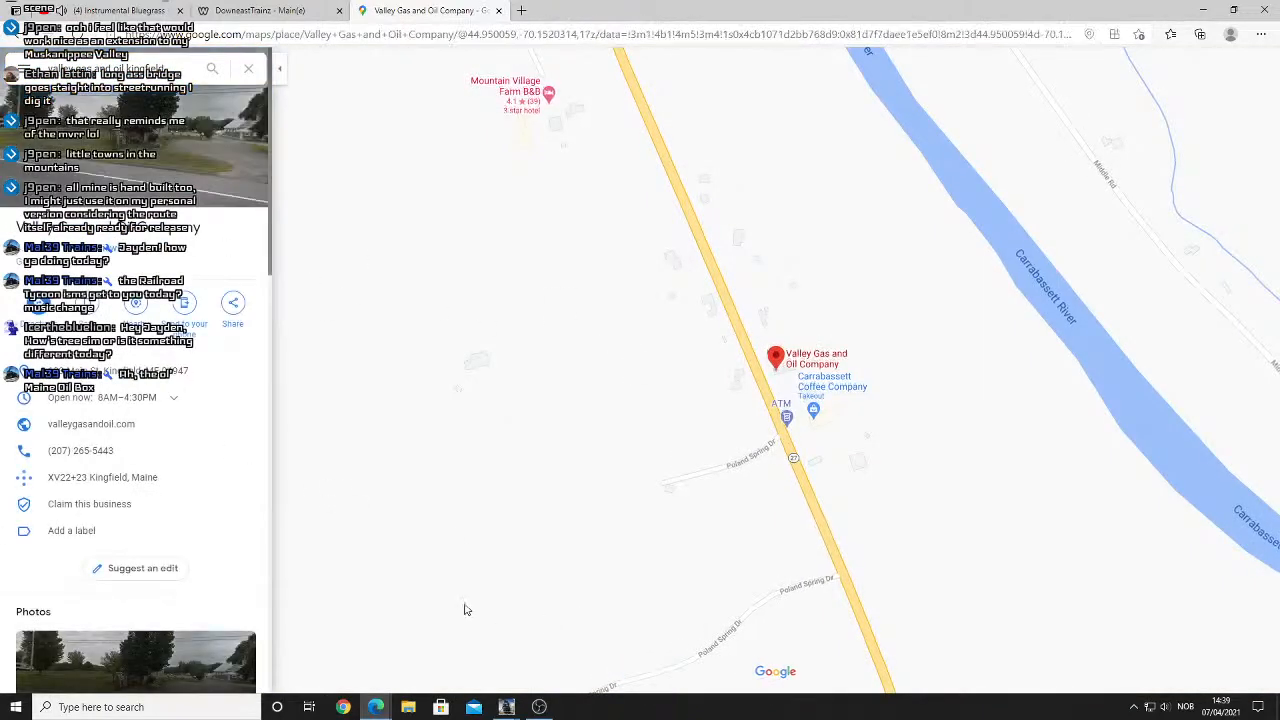
left_click(314, 657)
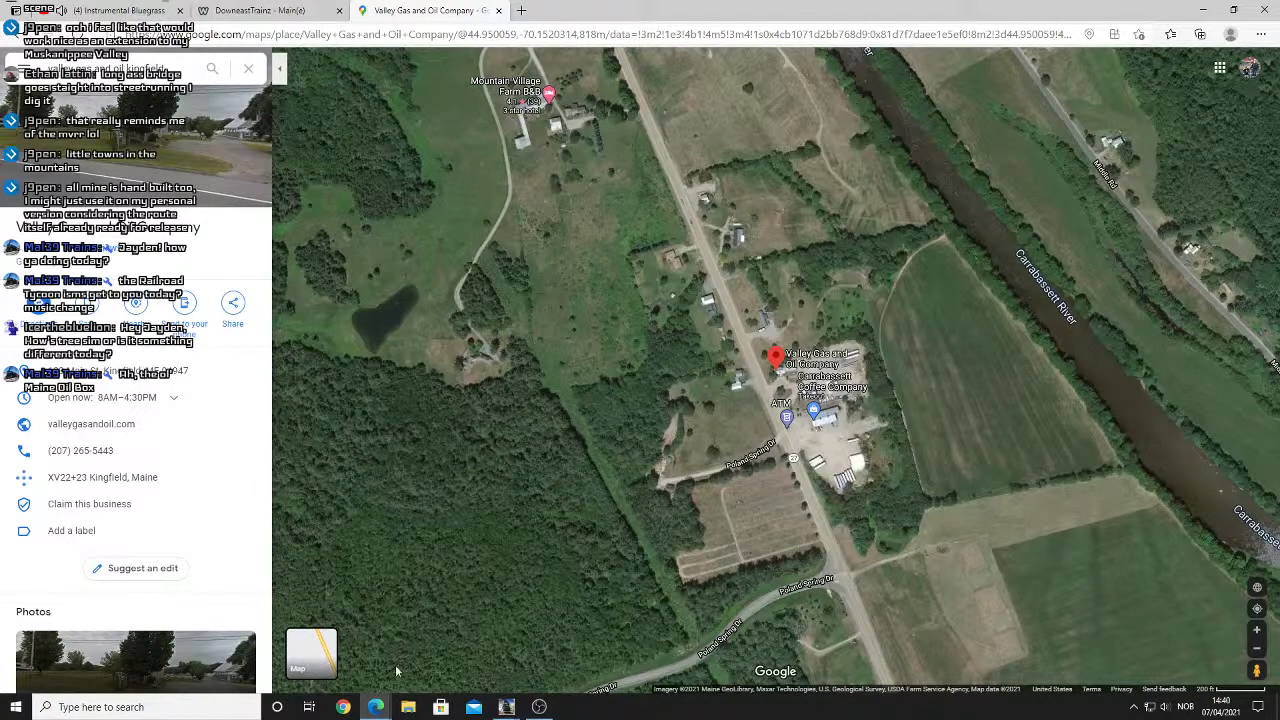
scroll(764, 406, "up", 2)
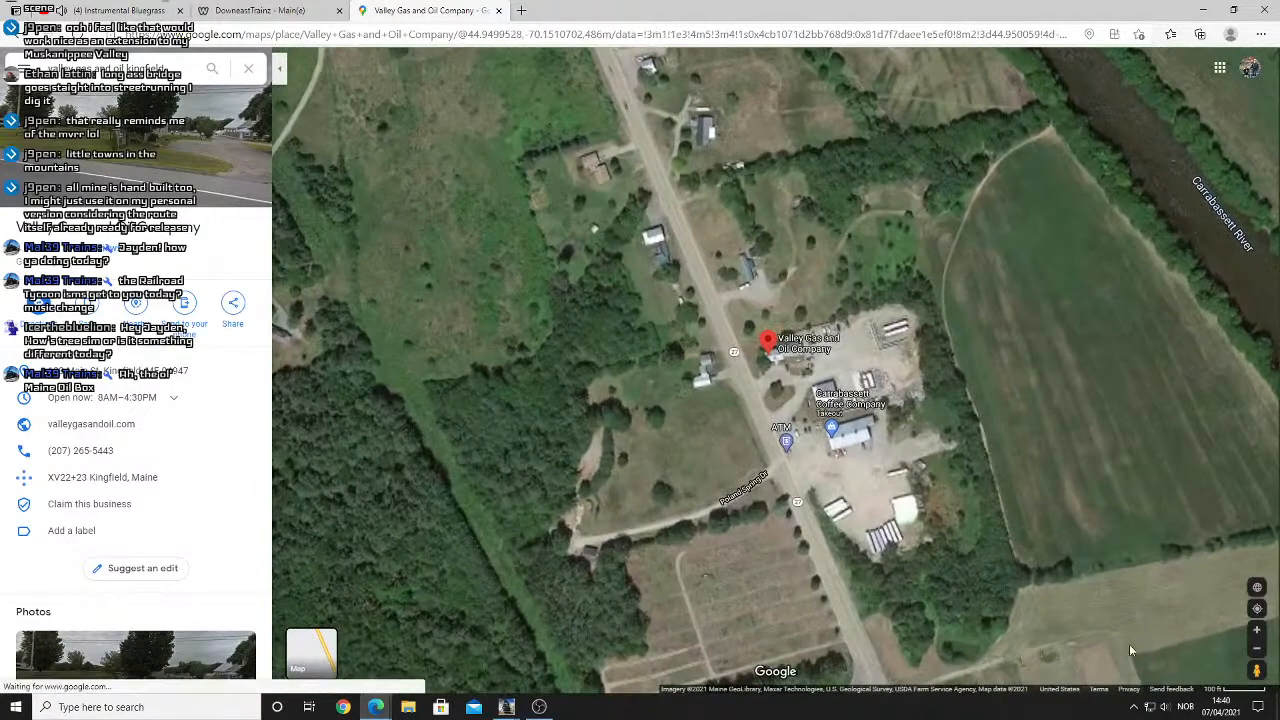
scroll(872, 381, "up", 4)
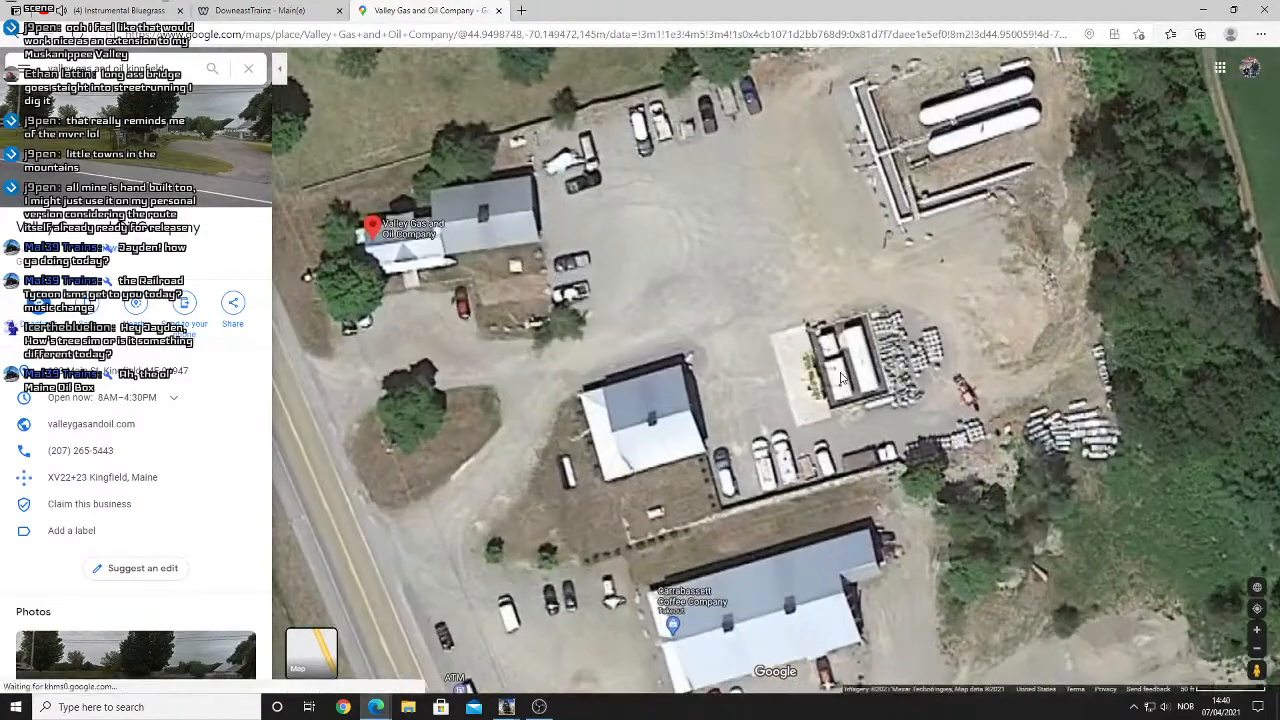
left_click_drag(725, 267, 731, 329)
scroll(732, 330, "up", 1)
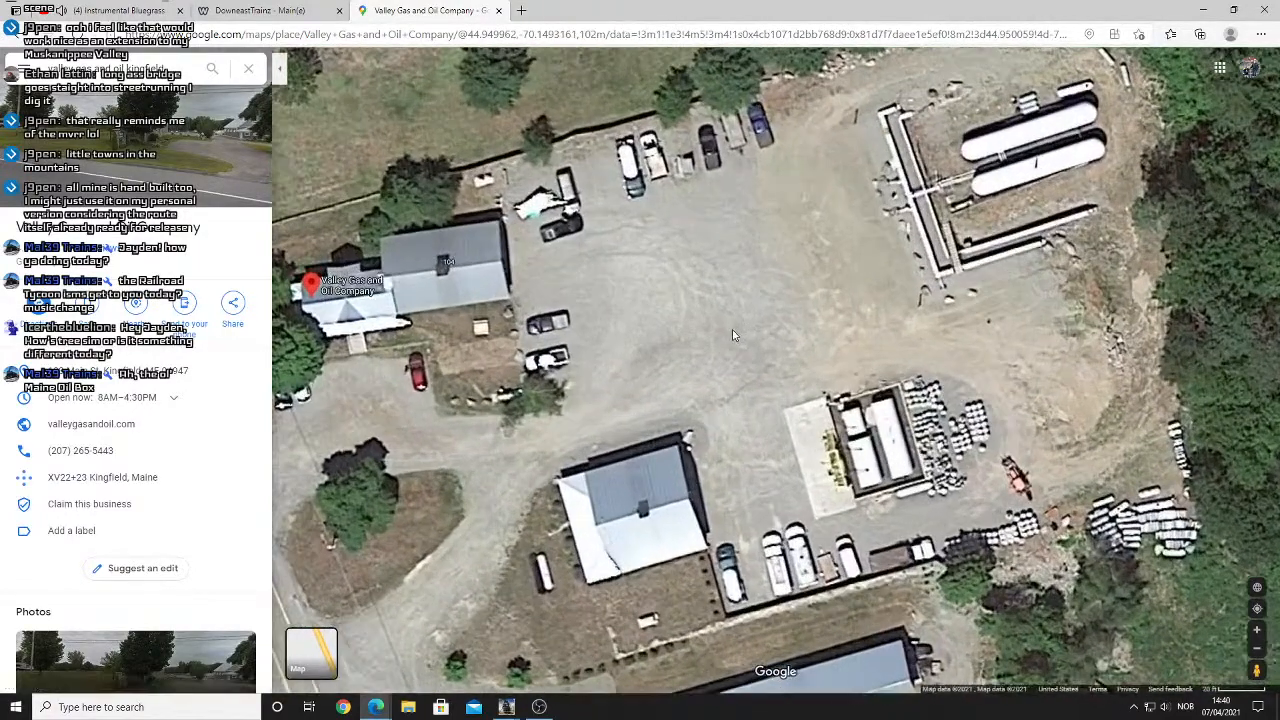
scroll(732, 330, "down", 2)
scroll(732, 330, "up", 1)
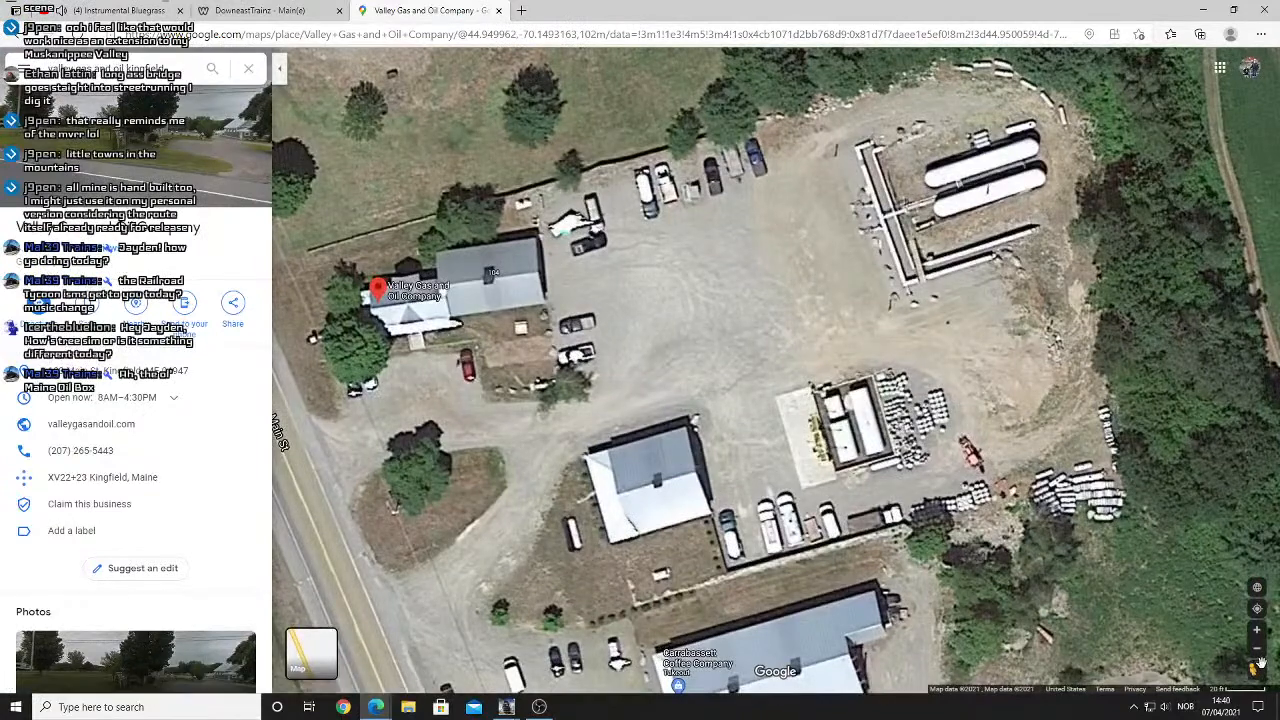
Enter Street View on Main Street and examine the Valley Gas and Oil buildings and the Carrabassett Coffee Company barn.
left_click_drag(1257, 608, 310, 504)
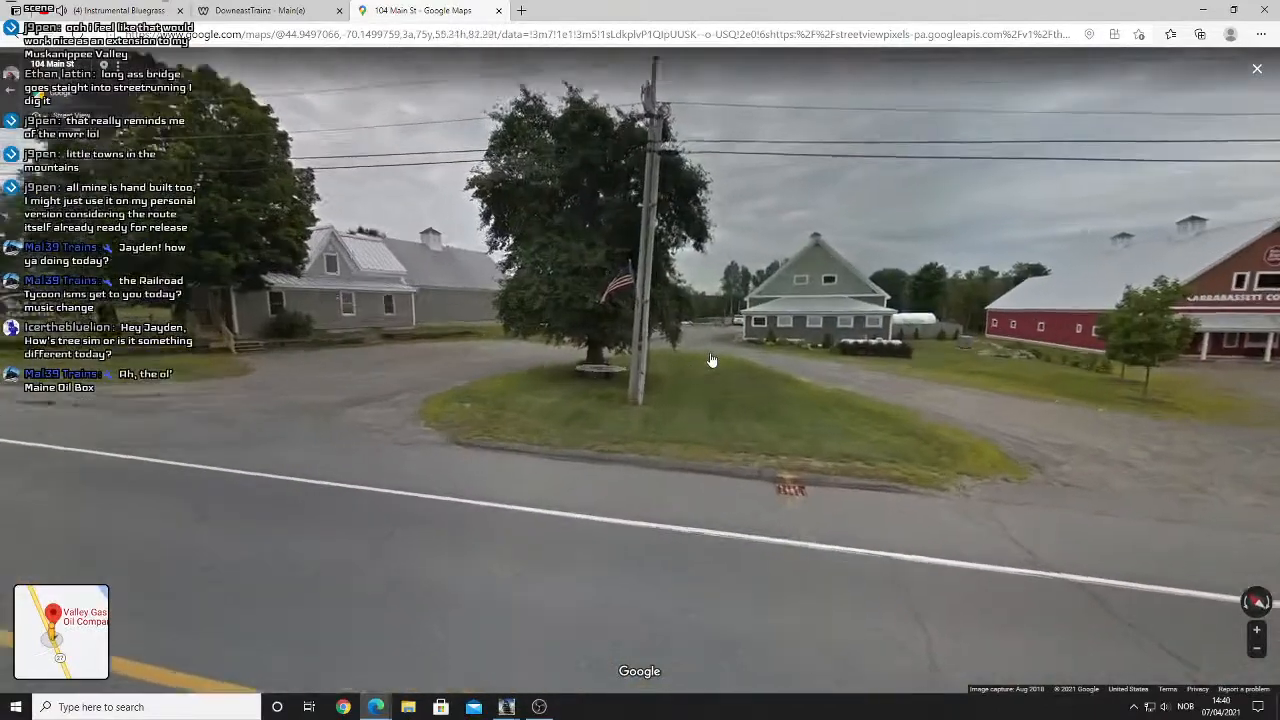
scroll(711, 360, "up", 5)
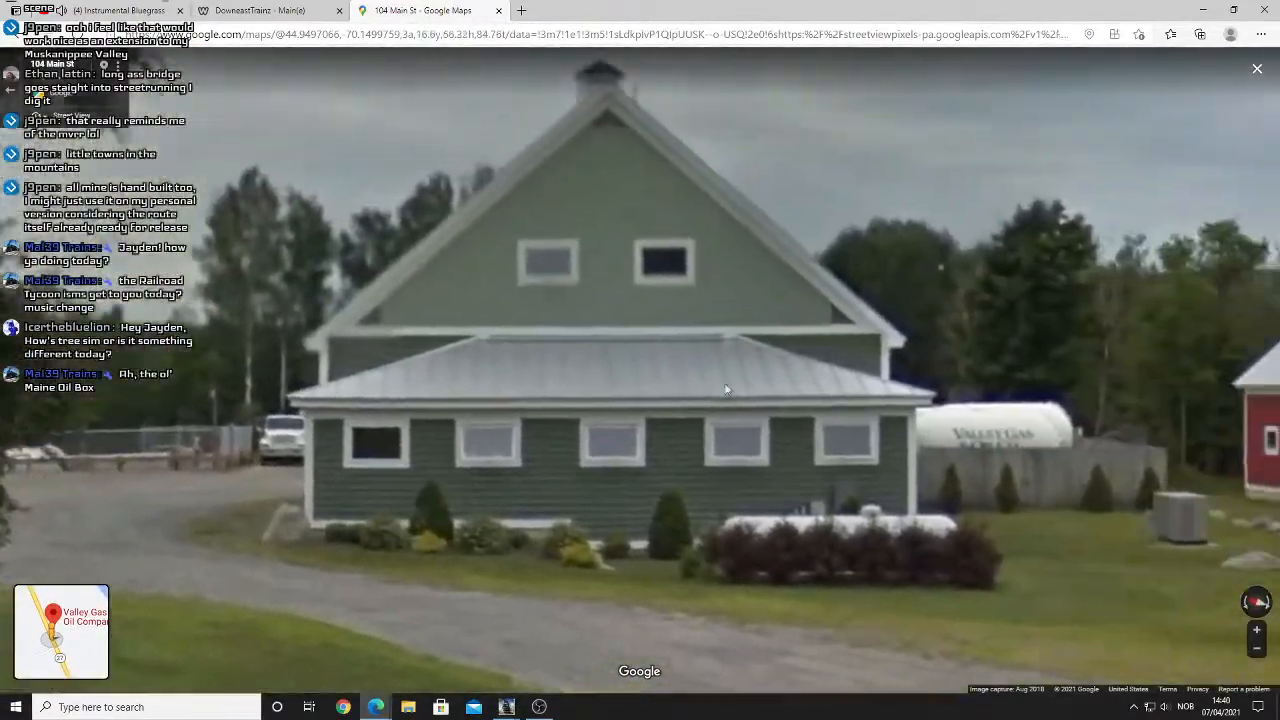
left_click_drag(727, 389, 650, 430)
left_click_drag(852, 359, 250, 365)
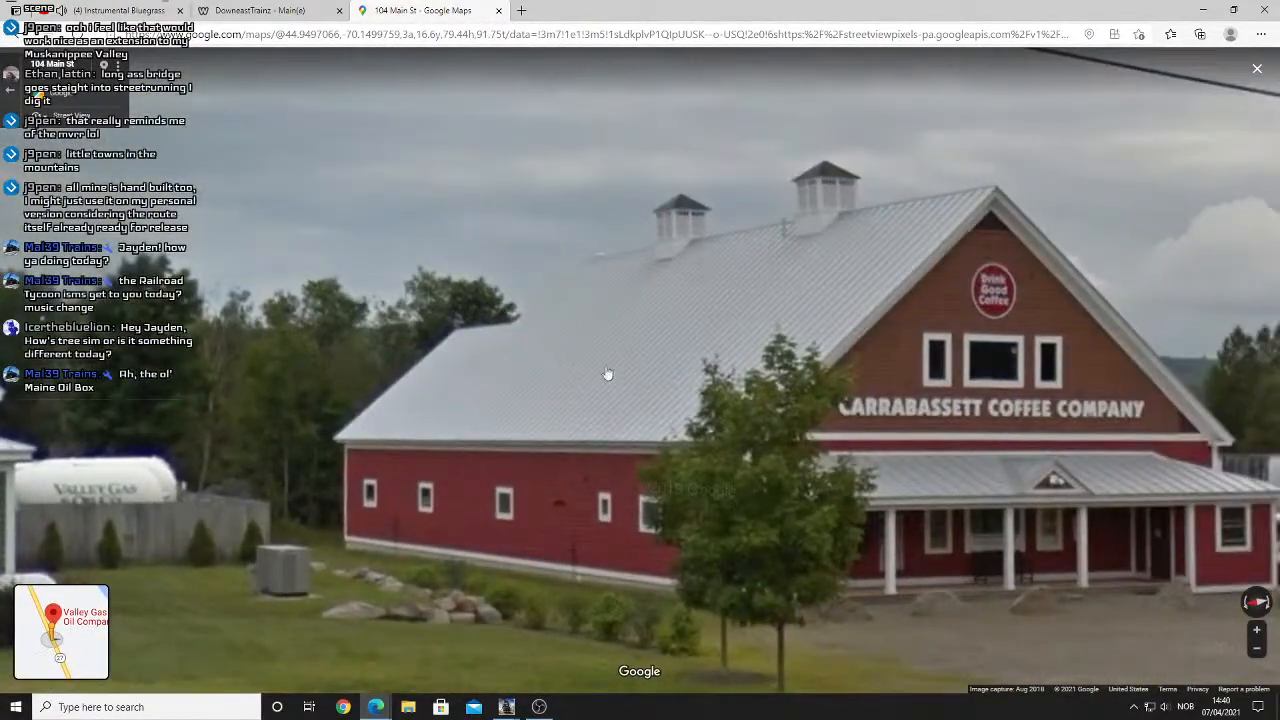
left_click_drag(811, 368, 596, 367)
scroll(596, 367, "up", 1)
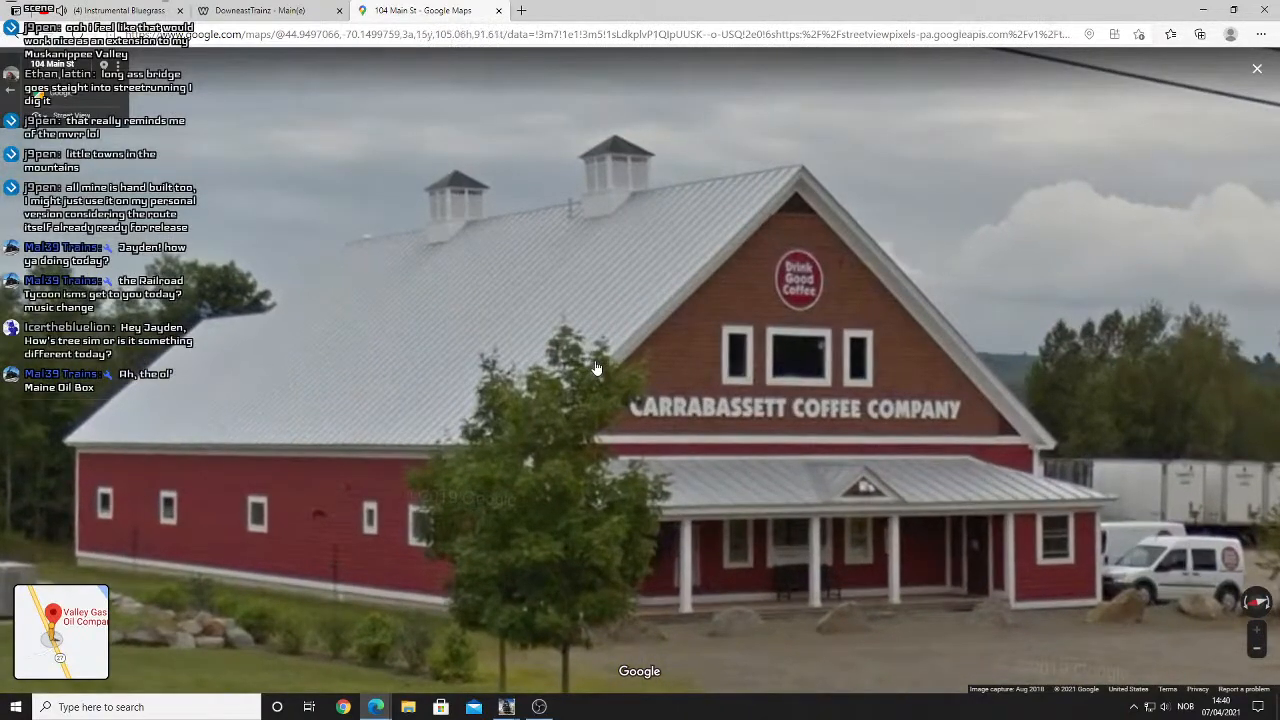
scroll(596, 368, "down", 3)
scroll(596, 368, "up", 2)
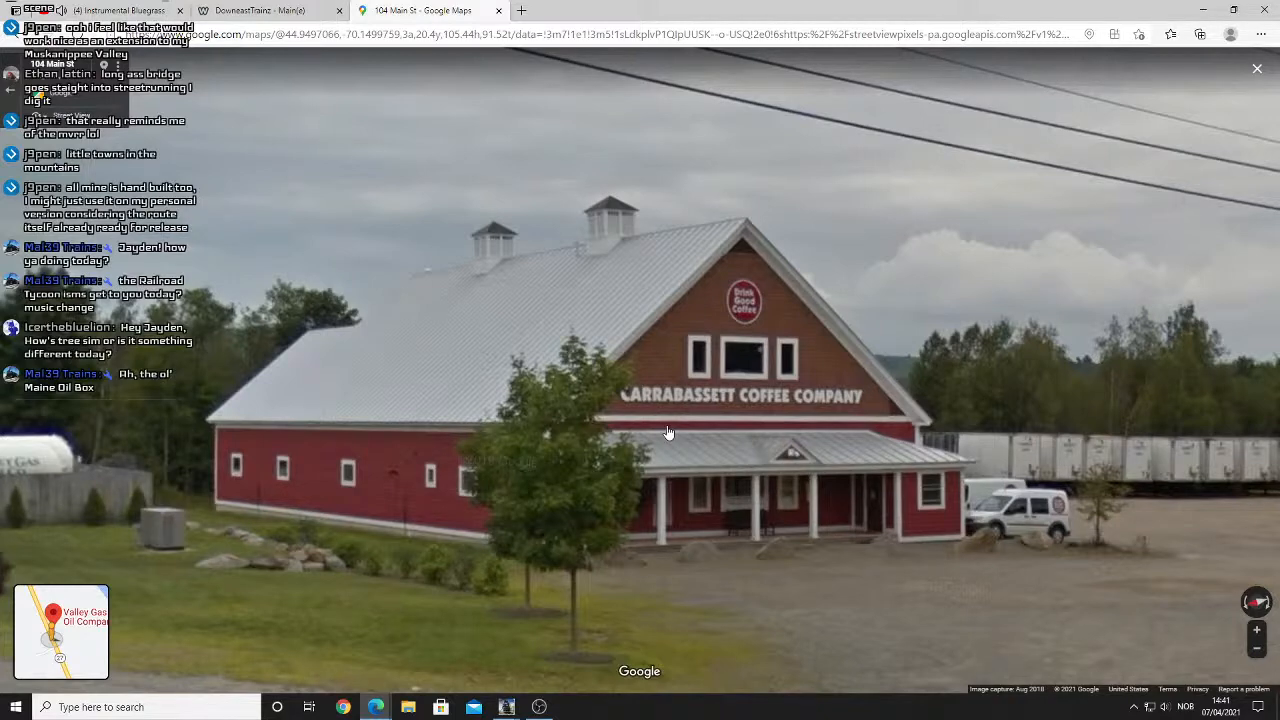
Switch back to the Trainz: A New Era window and examine the oil site between the siding and the road.
mouse_move(506, 707)
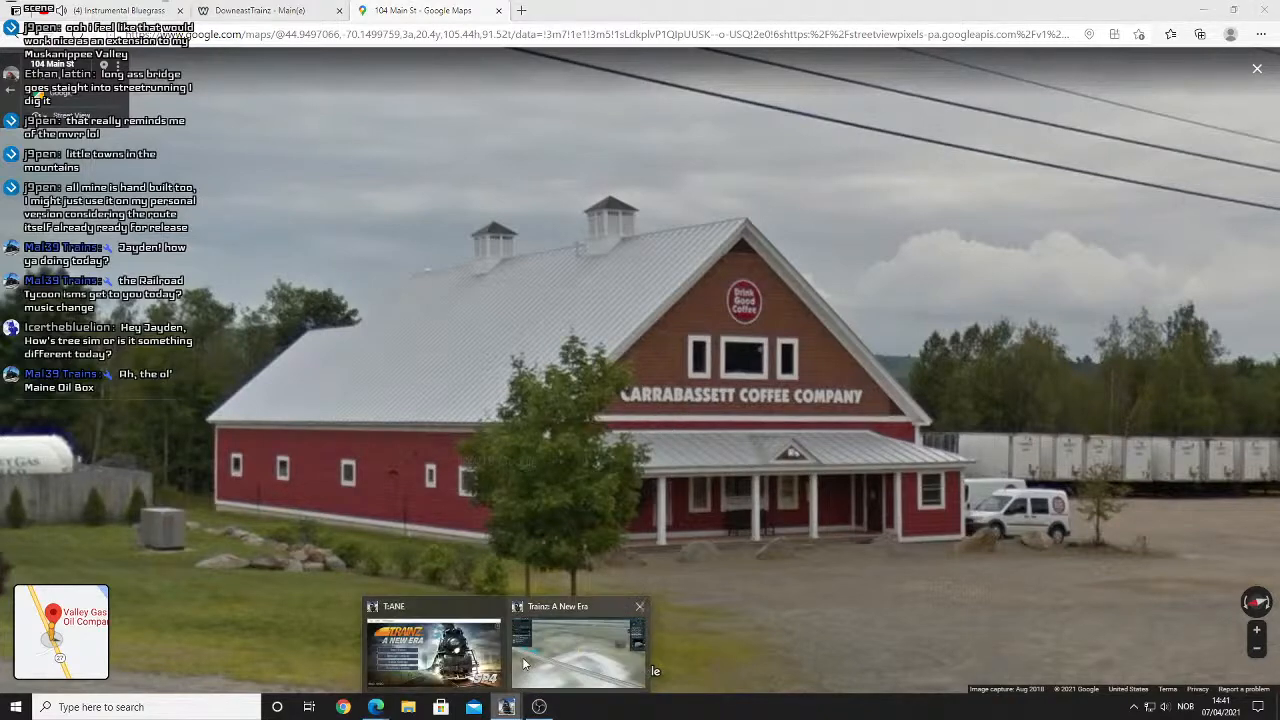
left_click(580, 640)
right_click(694, 391)
key("Left")
scroll(694, 391, "down", 3)
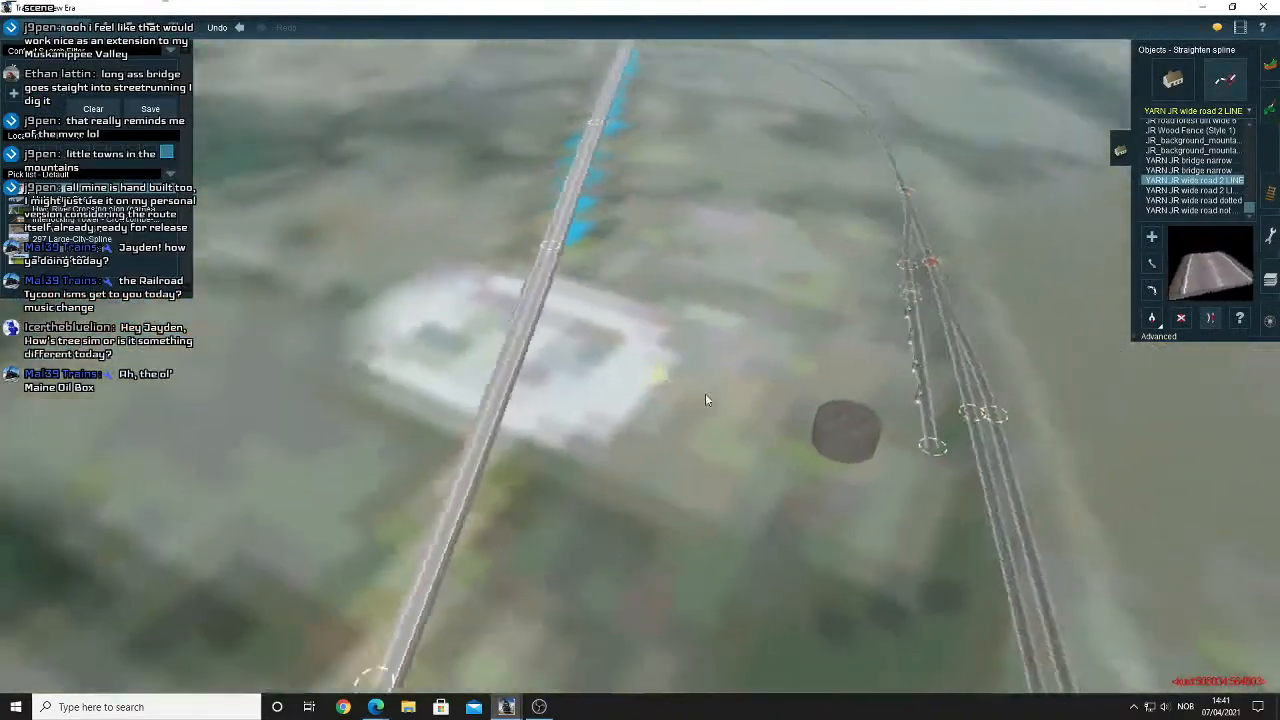
right_click(689, 399)
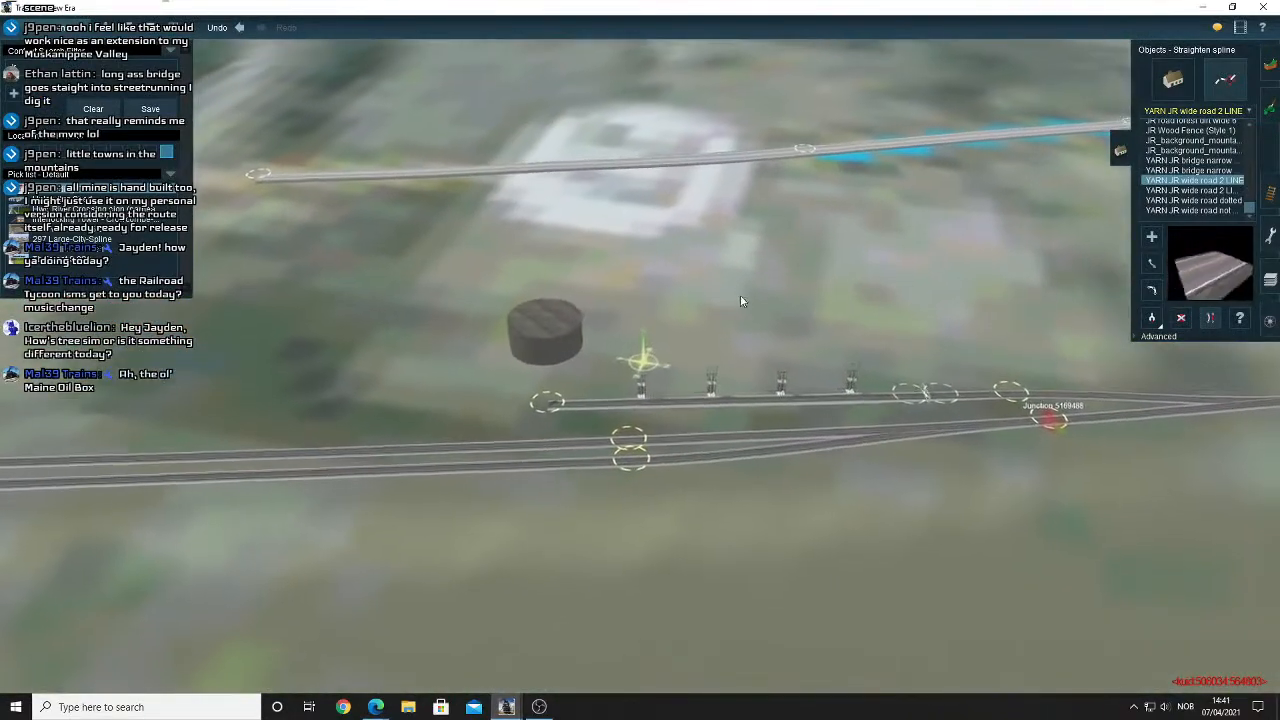
right_click(740, 295)
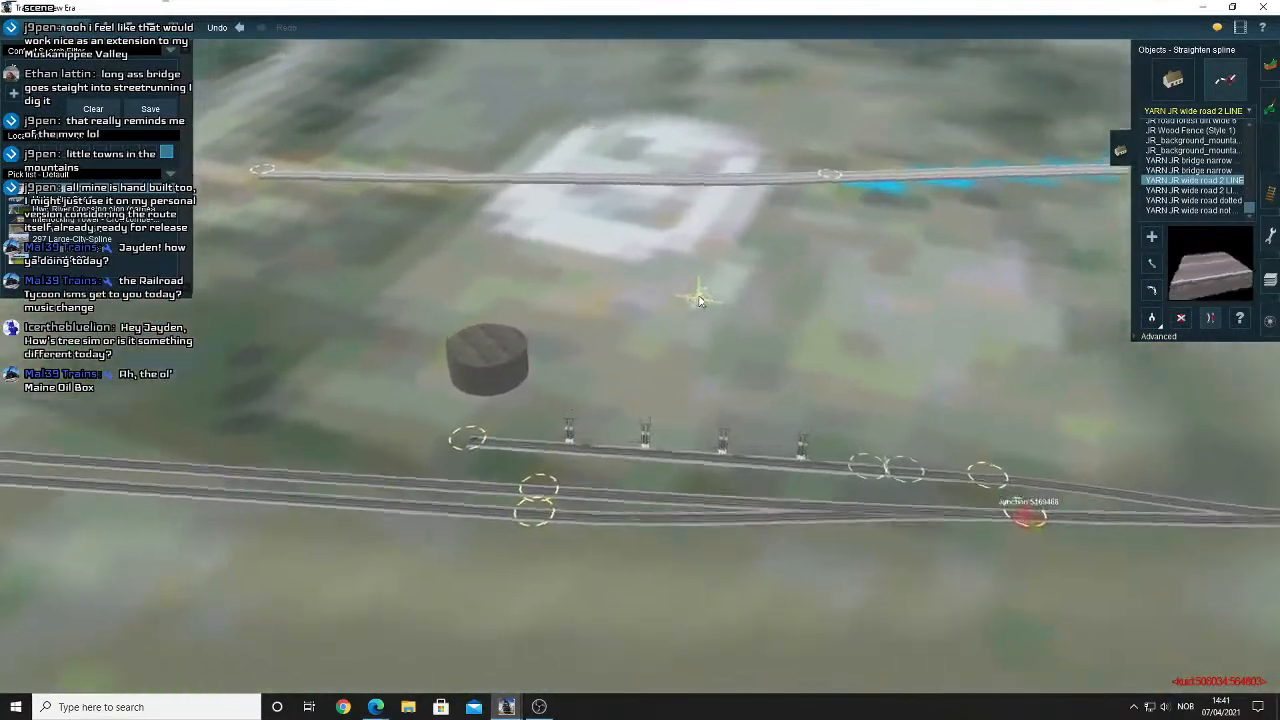
key("Left")
scroll(700, 300, "down", 4)
key("Up")
scroll(666, 321, "down", 5)
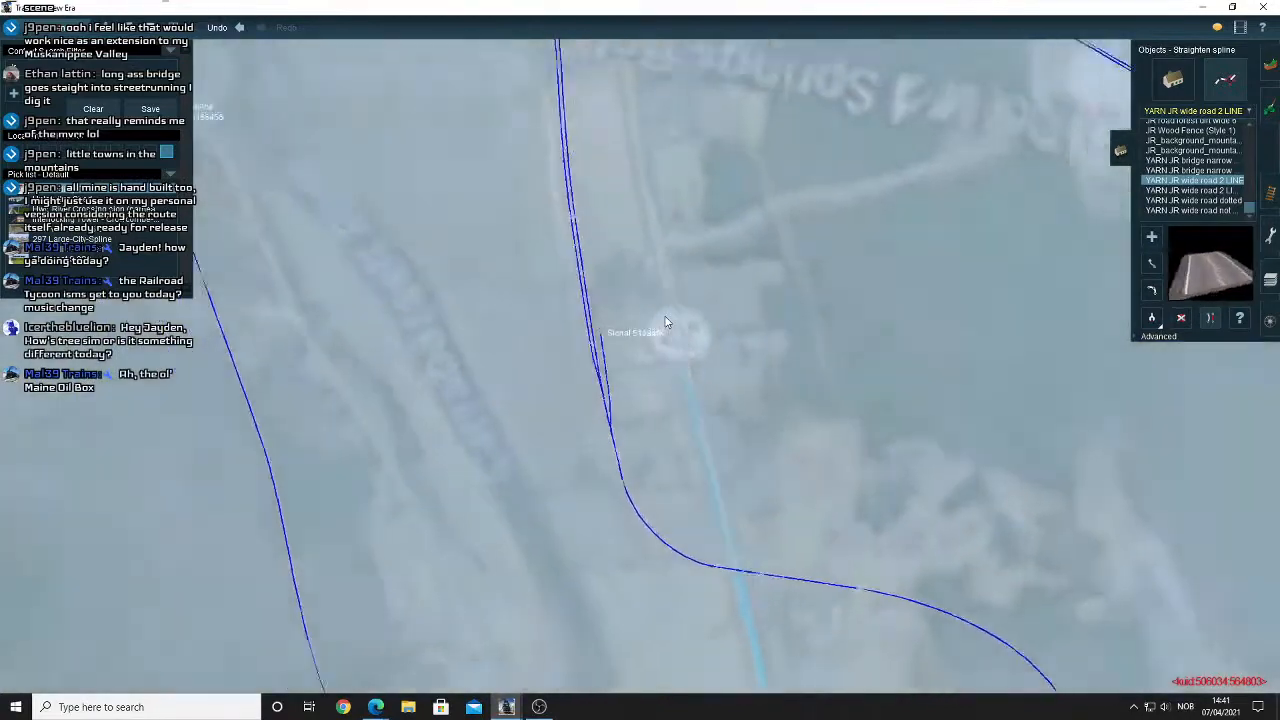
scroll(665, 321, "down", 2)
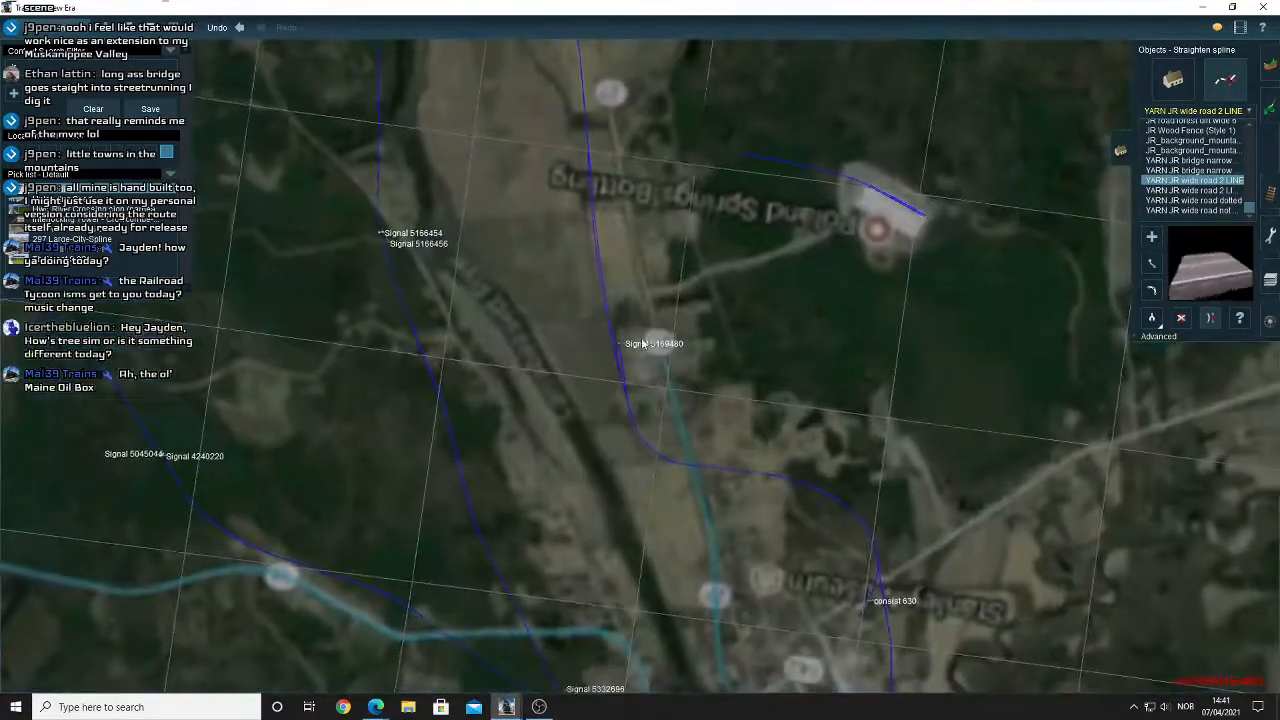
scroll(640, 347, "up", 8)
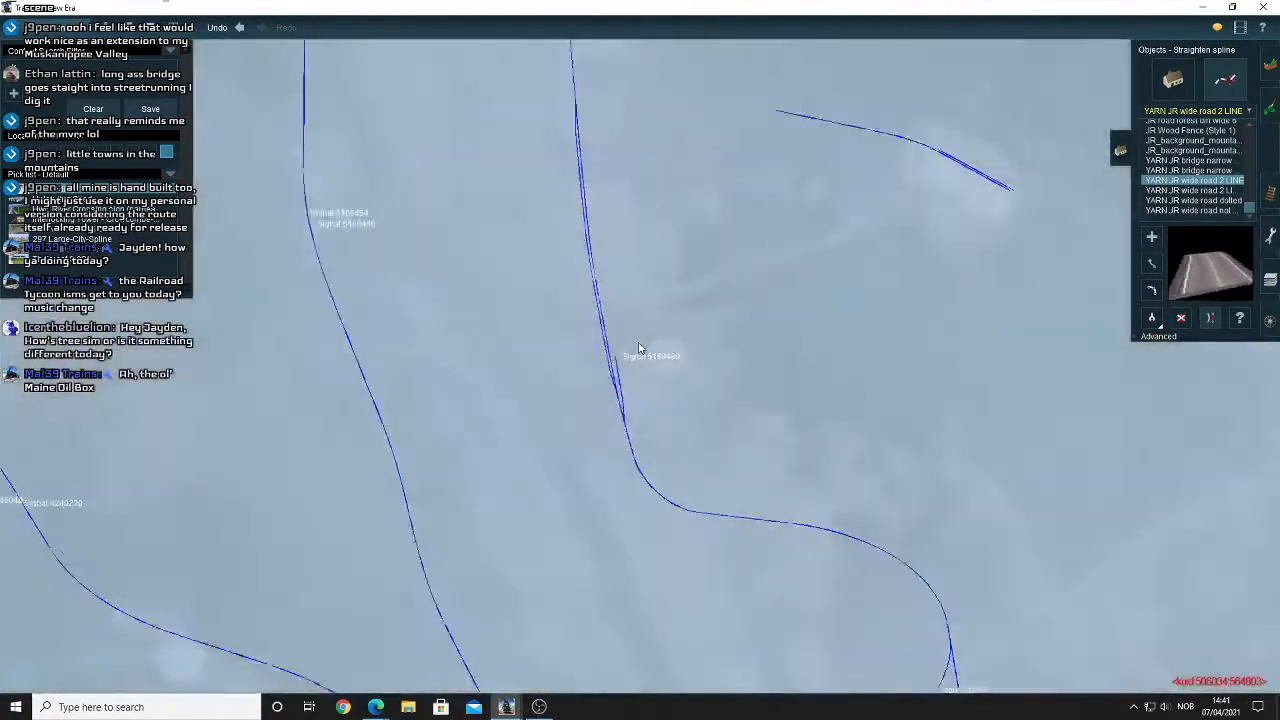
scroll(640, 347, "up", 5)
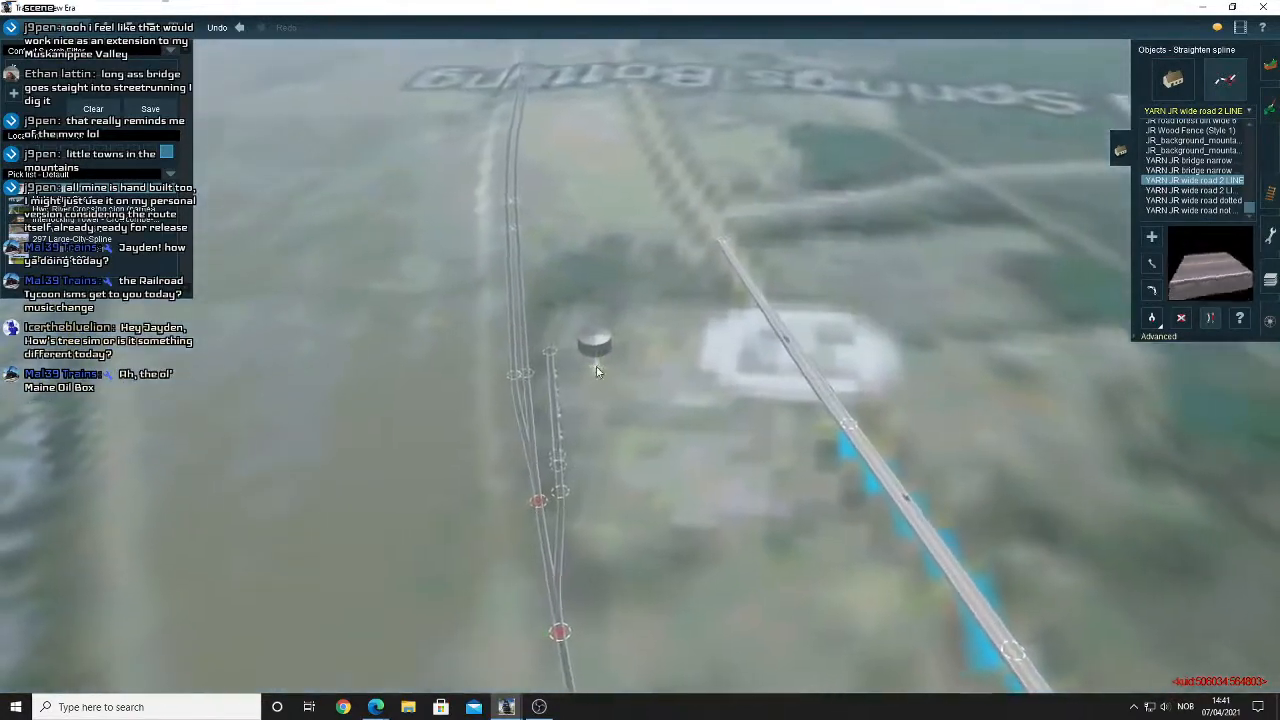
scroll(606, 368, "up", 4)
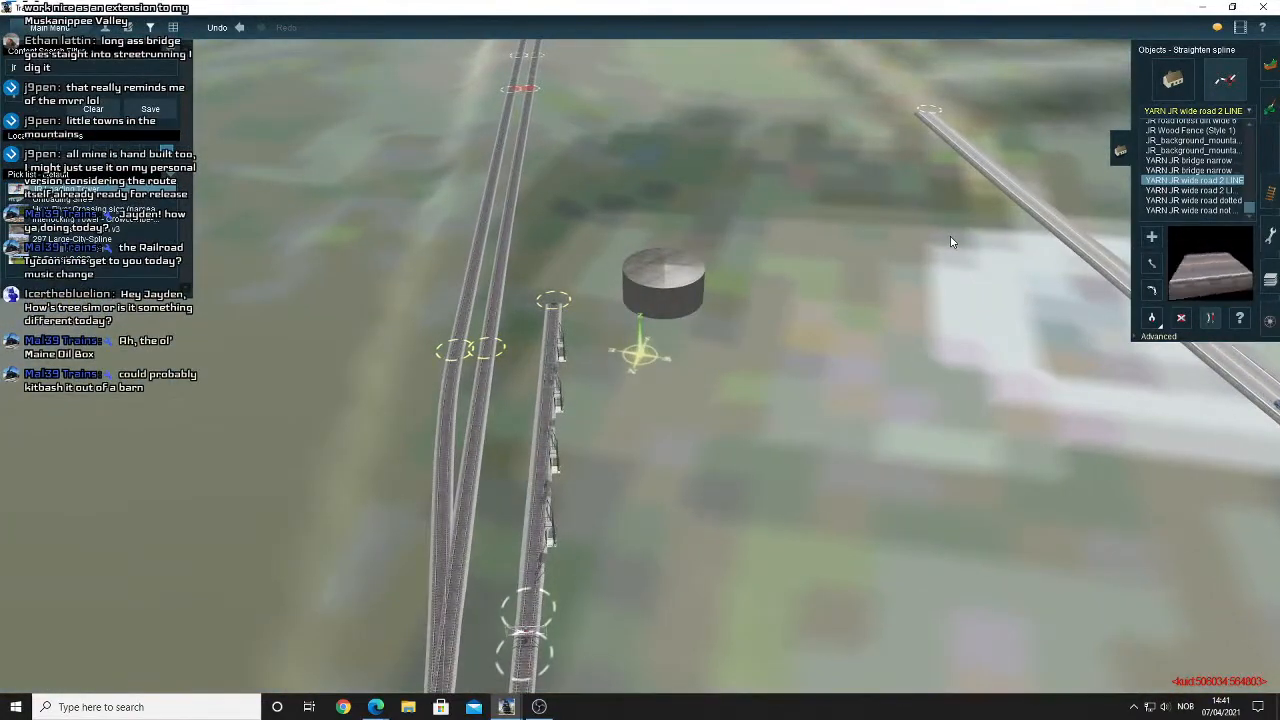
Move the storage tank along the siding, past the loading racks, to the ground near the junction.
key("Left")
left_click(1151, 263)
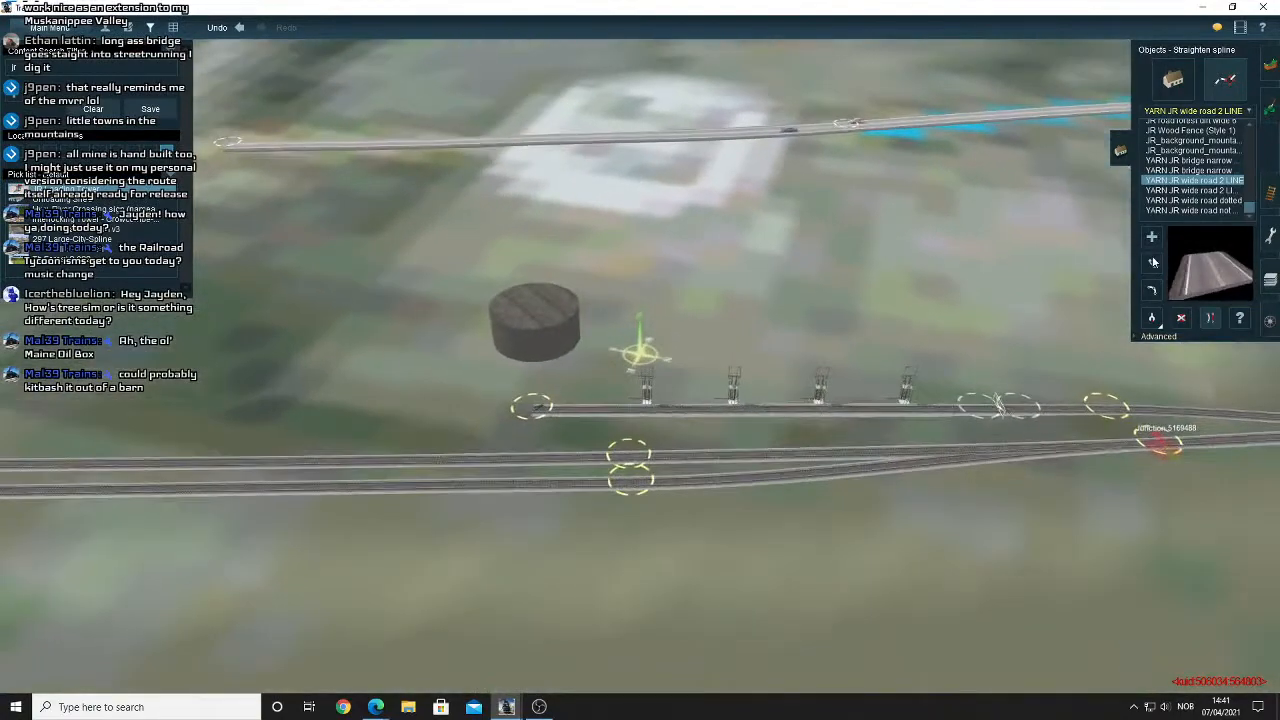
right_click(842, 310)
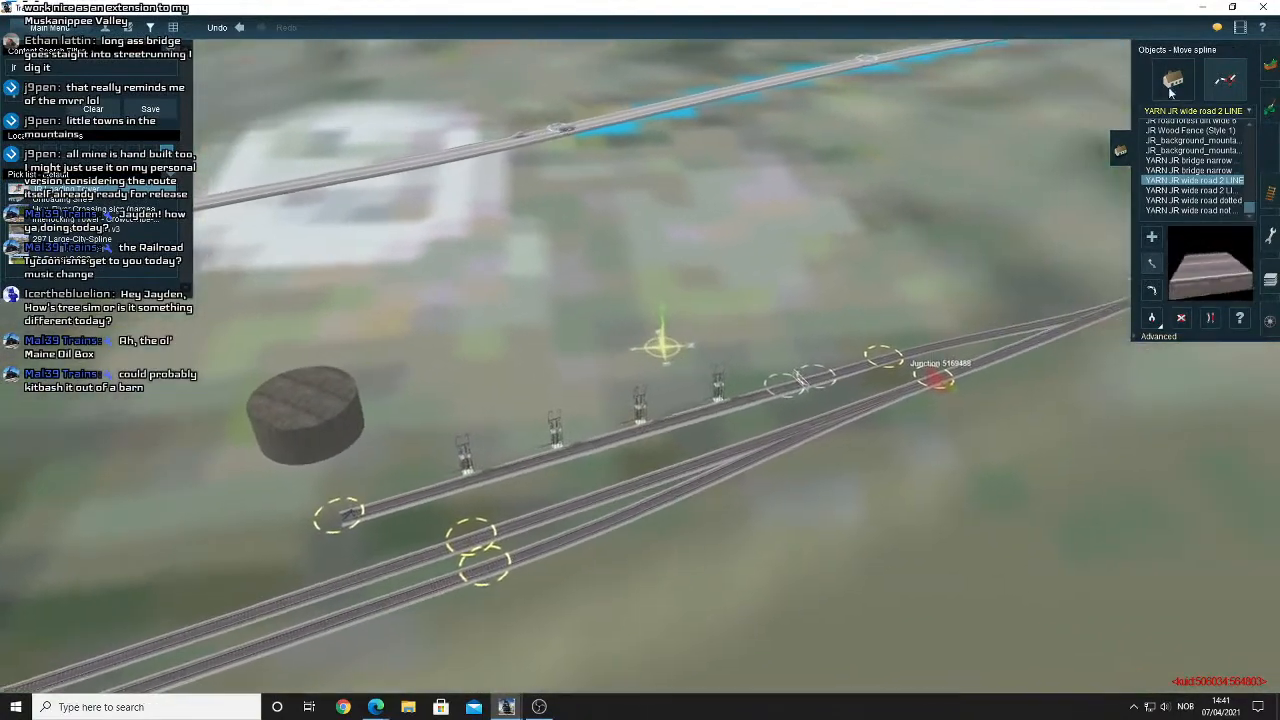
left_click(1170, 88)
left_click(1149, 262)
left_click_drag(336, 433, 729, 330)
key("Right")
right_click(668, 345)
scroll(668, 345, "up", 3)
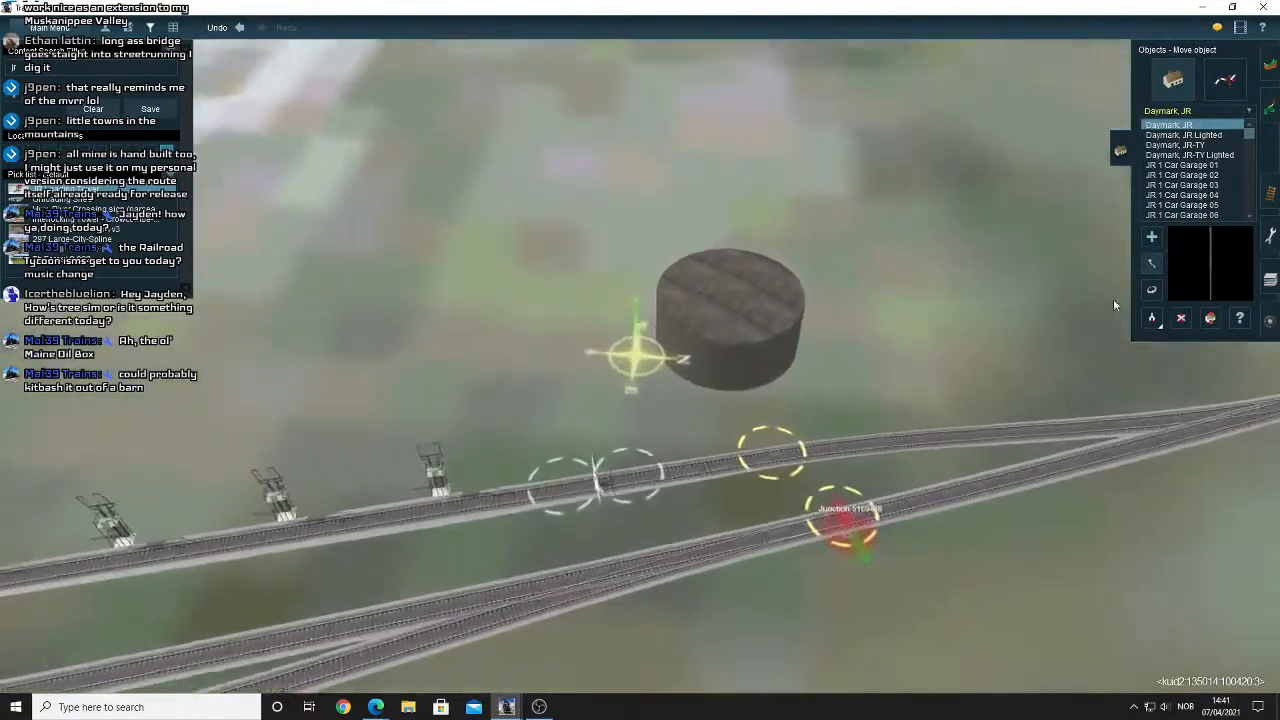
Rotate the storage tank to 58 degrees and shift its position slightly beside the siding.
left_click(1151, 290)
left_click_drag(737, 323, 712, 320)
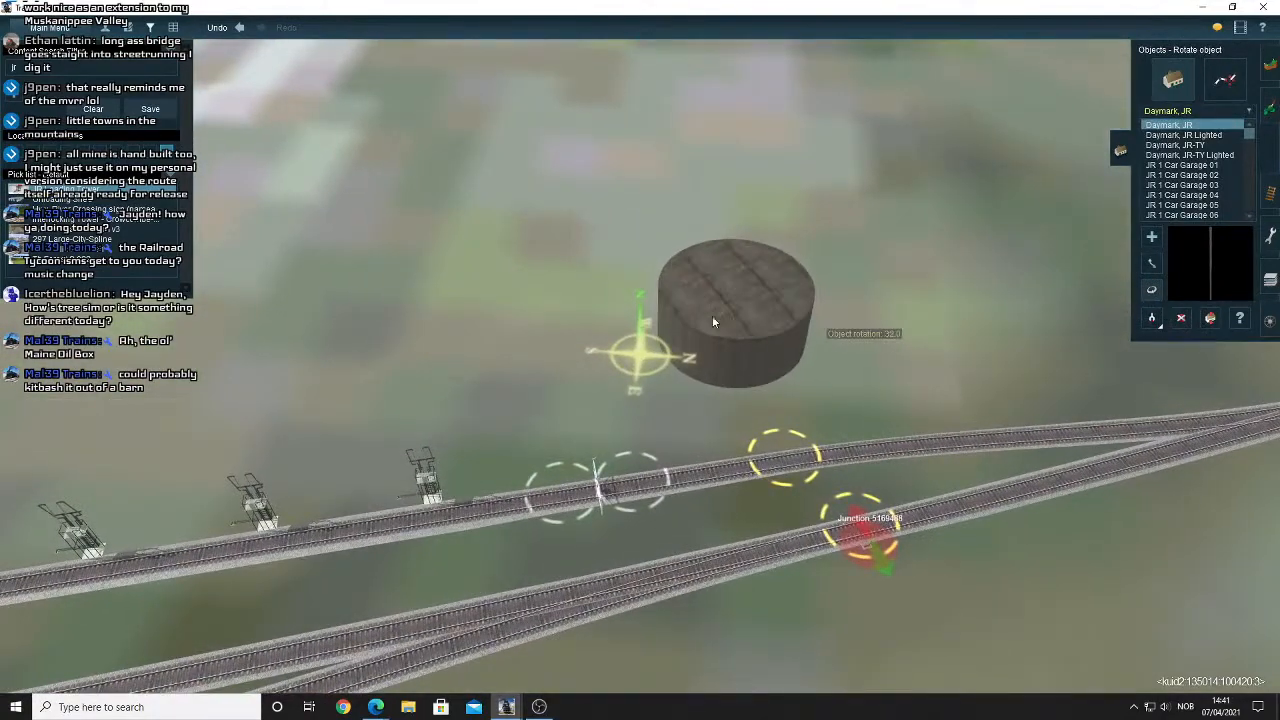
right_click_drag(650, 356, 616, 312)
scroll(616, 312, "up", 3)
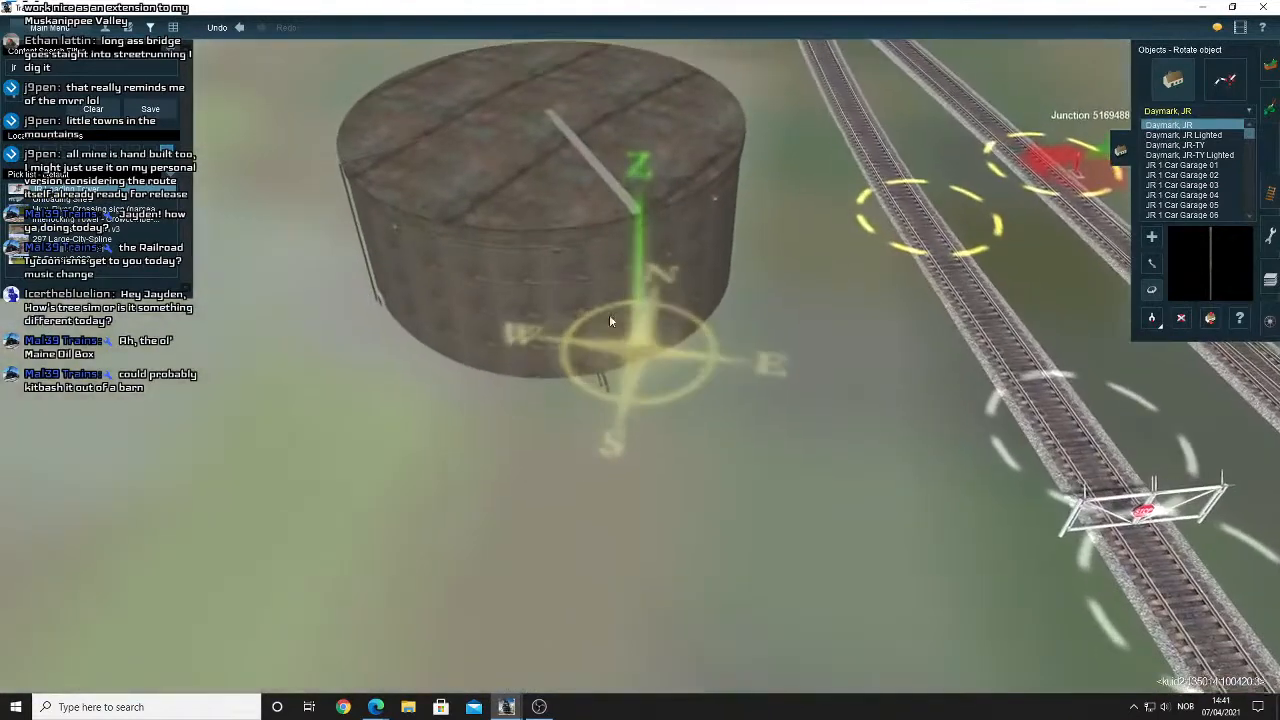
left_click_drag(609, 314, 586, 321)
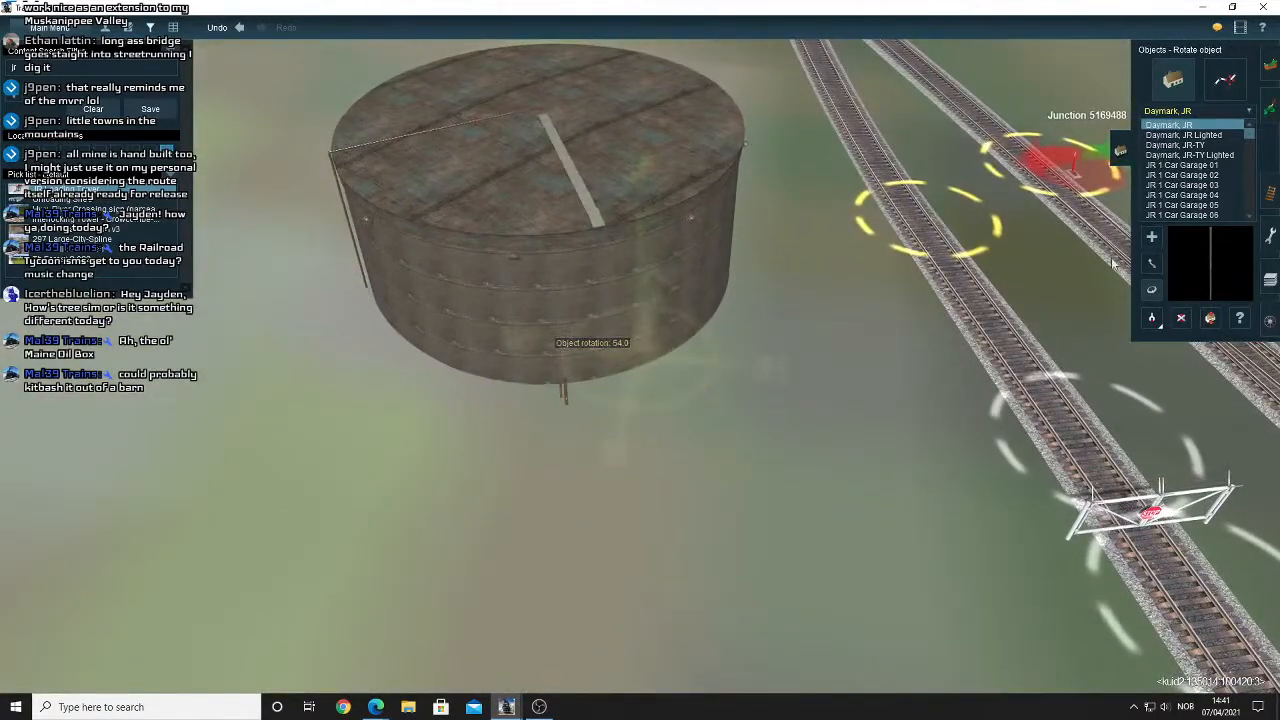
left_click(1151, 263)
left_click_drag(620, 265, 652, 339)
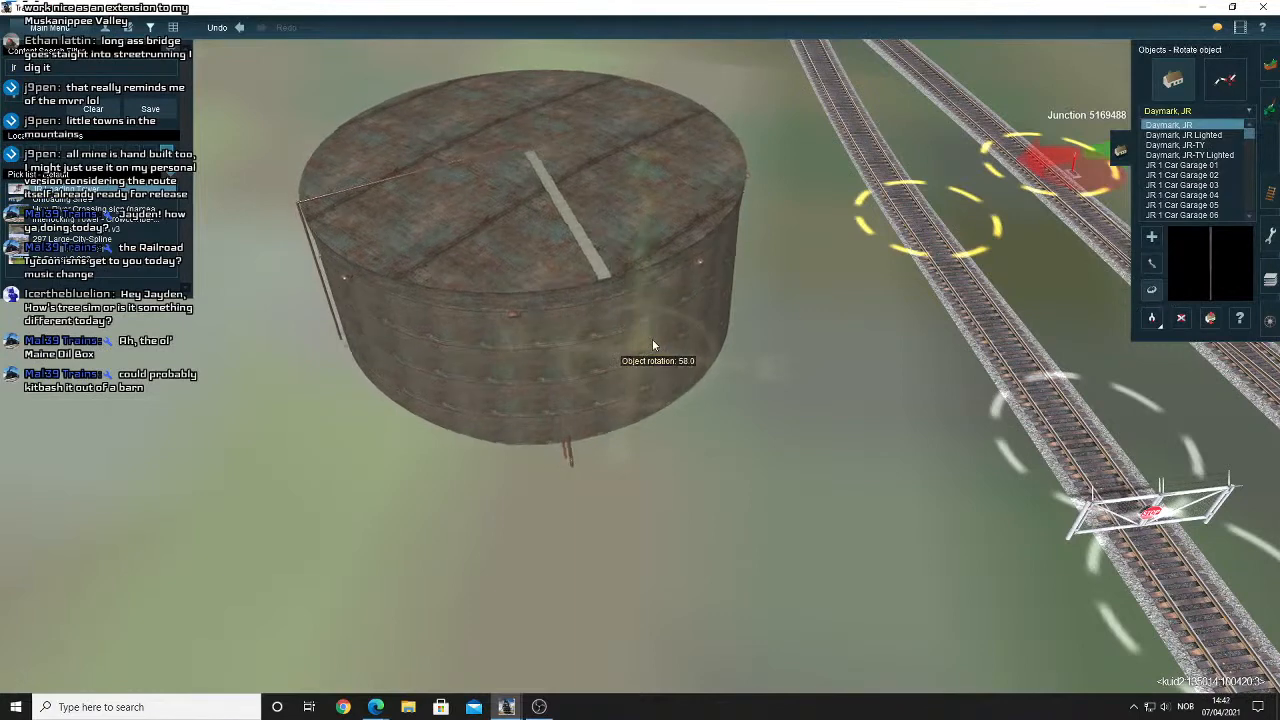
scroll(652, 339, "down", 3)
Undo the last change and inspect the storage tank and surrounding ground from track level.
left_click(1271, 68)
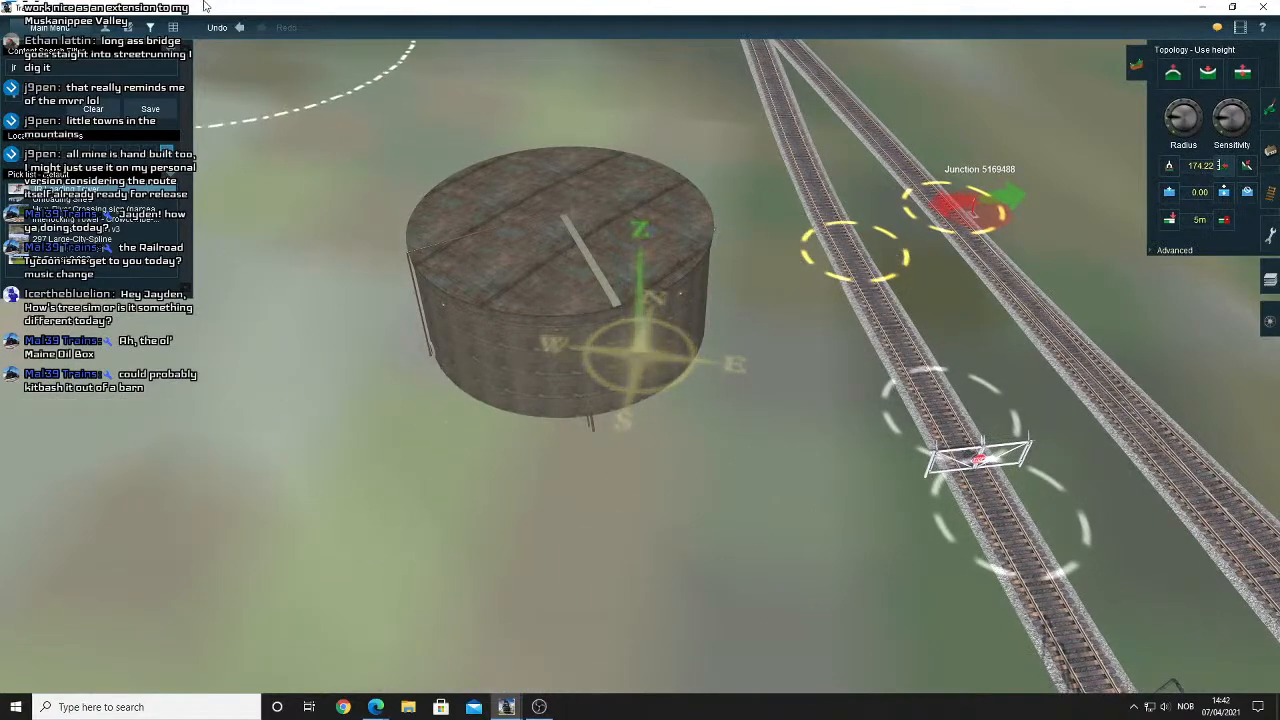
left_click(240, 28)
key("Down")
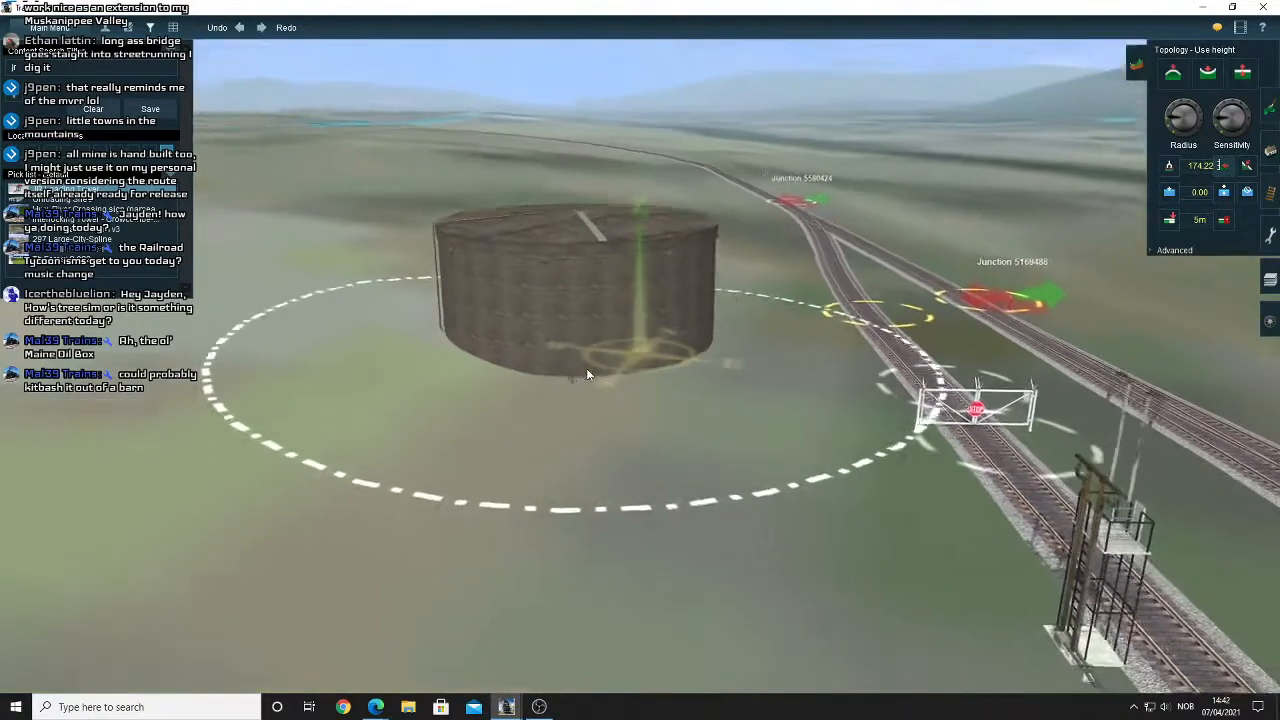
right_click(763, 267)
key("Left")
scroll(716, 325, "up", 5)
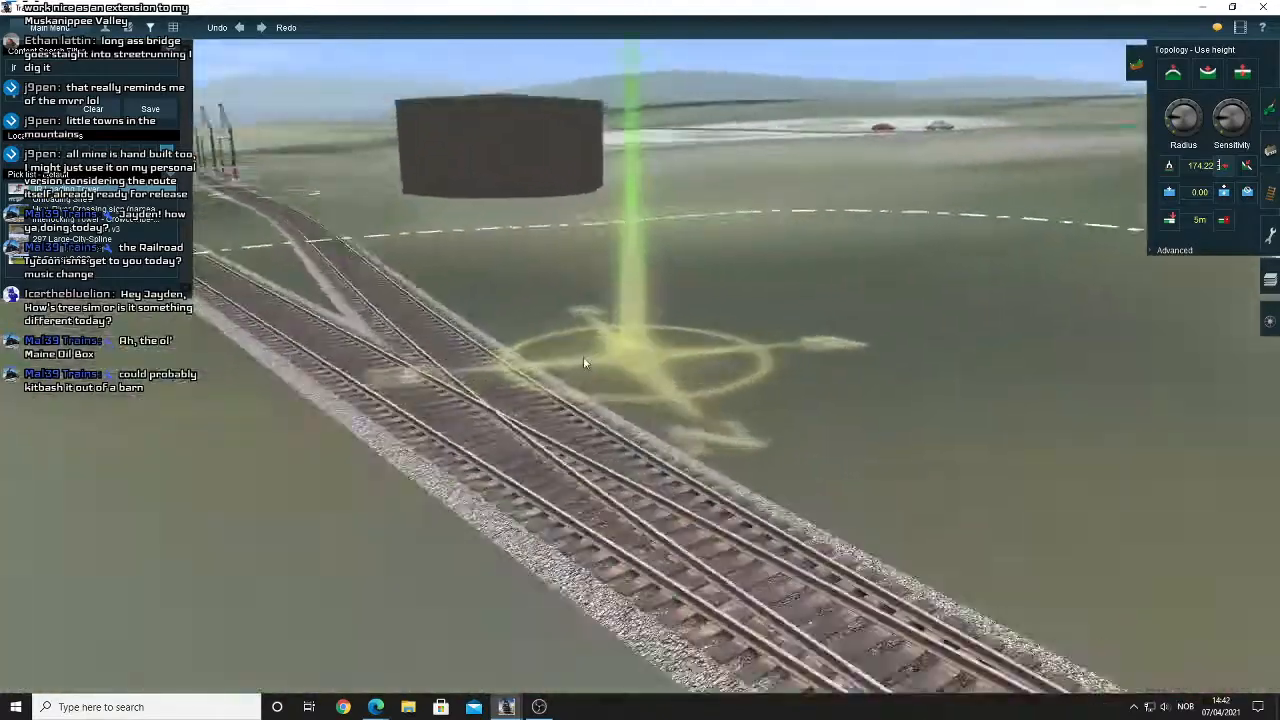
key("Down")
key("Up")
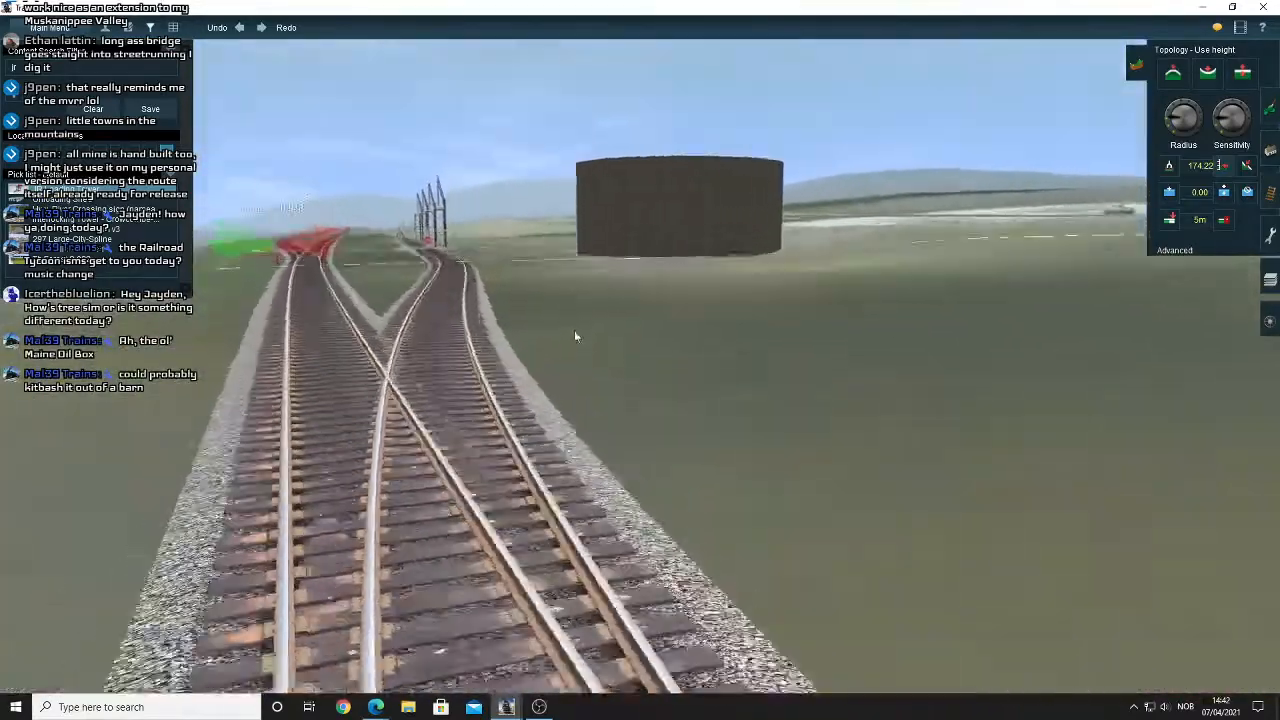
right_click(631, 260)
right_click(611, 279)
key("Up")
key("Left")
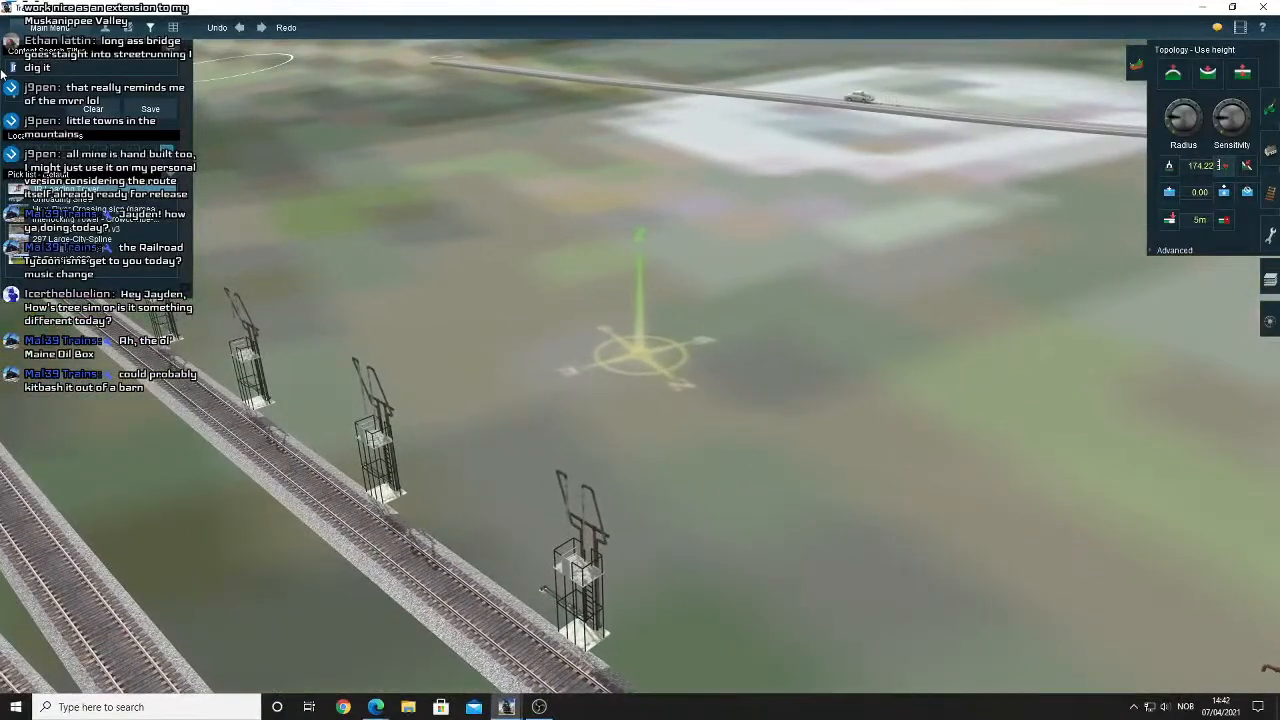
Choose the JR Generic Barn model and place it on the open ground between the road and the siding.
left_click(1268, 150)
right_click(690, 243)
key("Right")
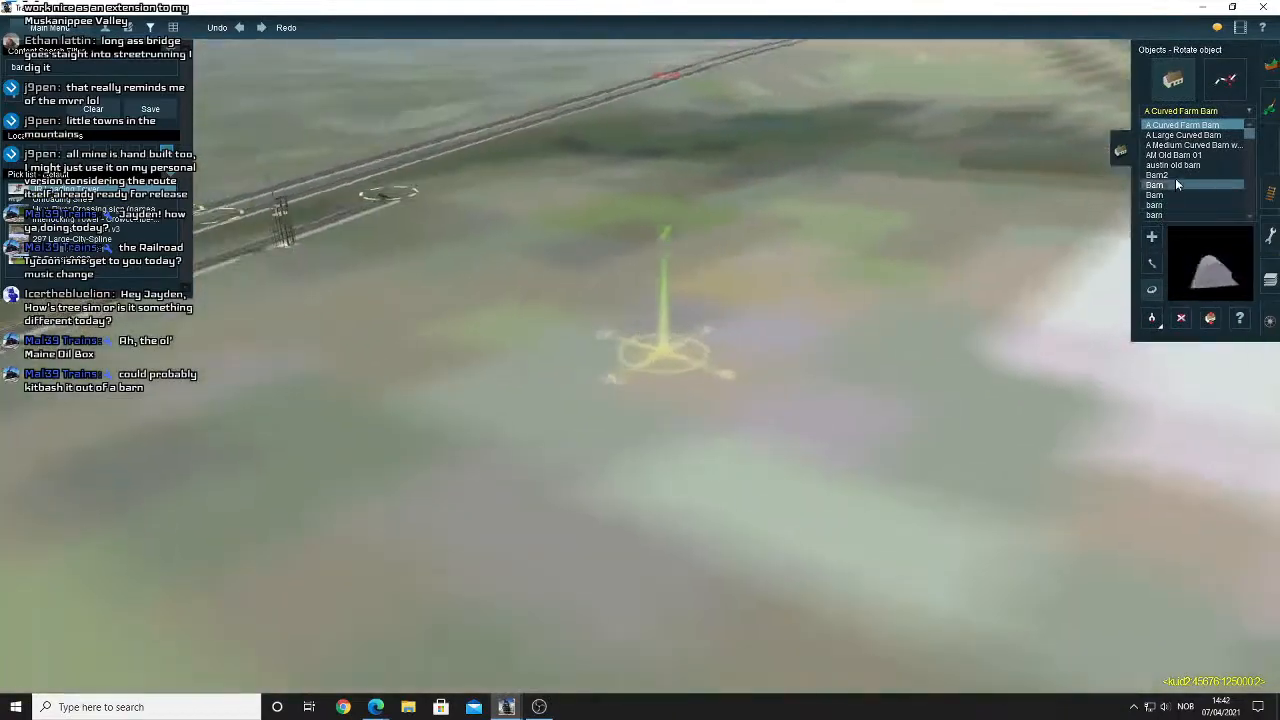
scroll(1176, 183, "down", 5)
scroll(1180, 180, "down", 5)
left_click(1183, 167)
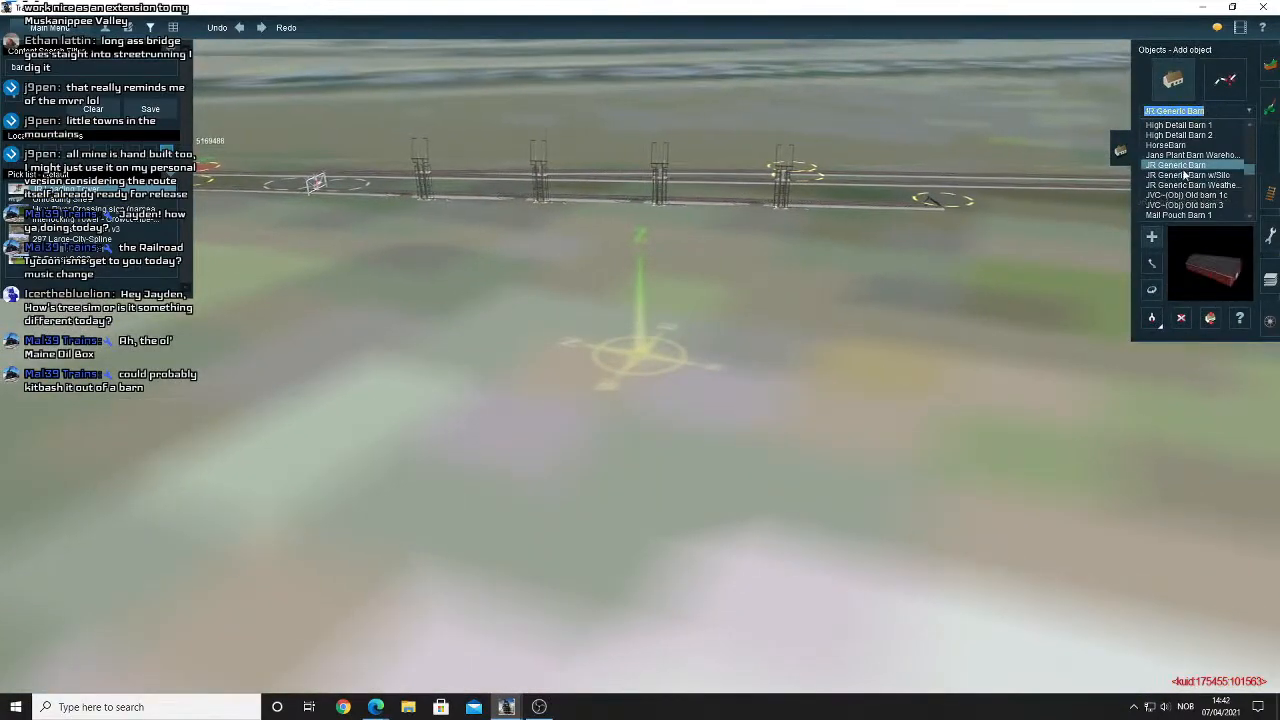
right_click(906, 393)
right_click(874, 386)
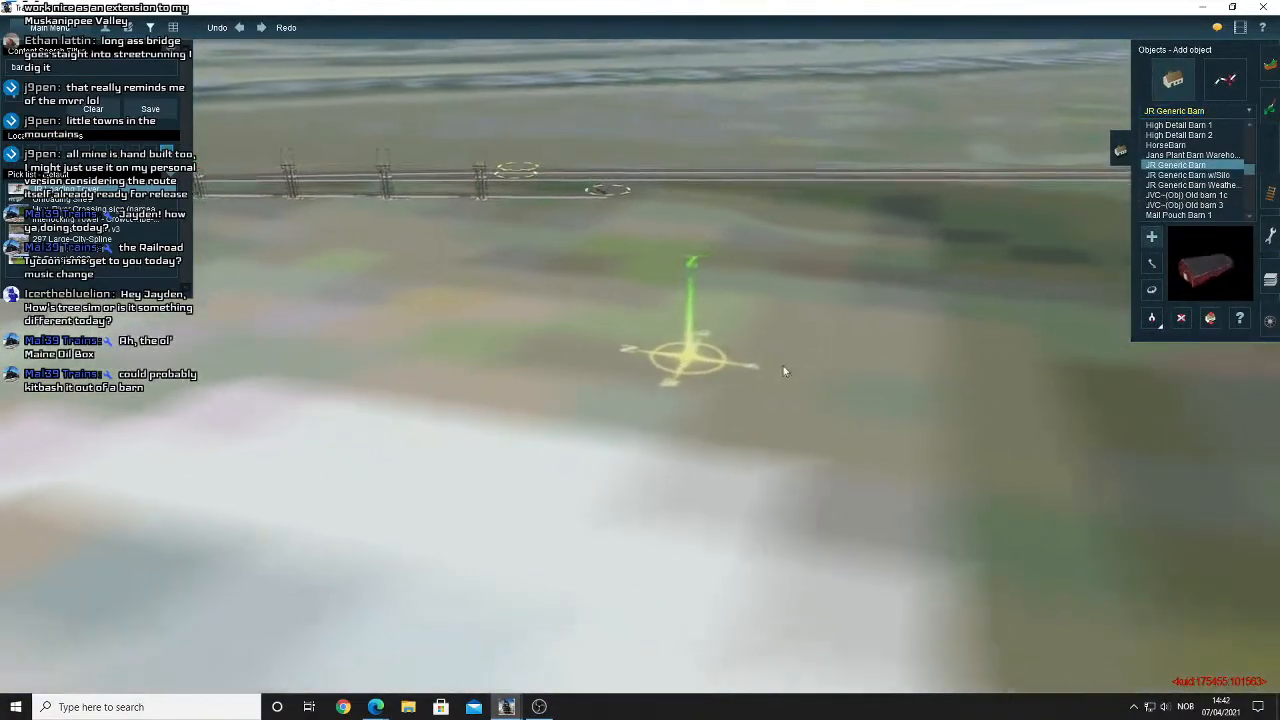
scroll(700, 371, "down", 3)
left_click(655, 362)
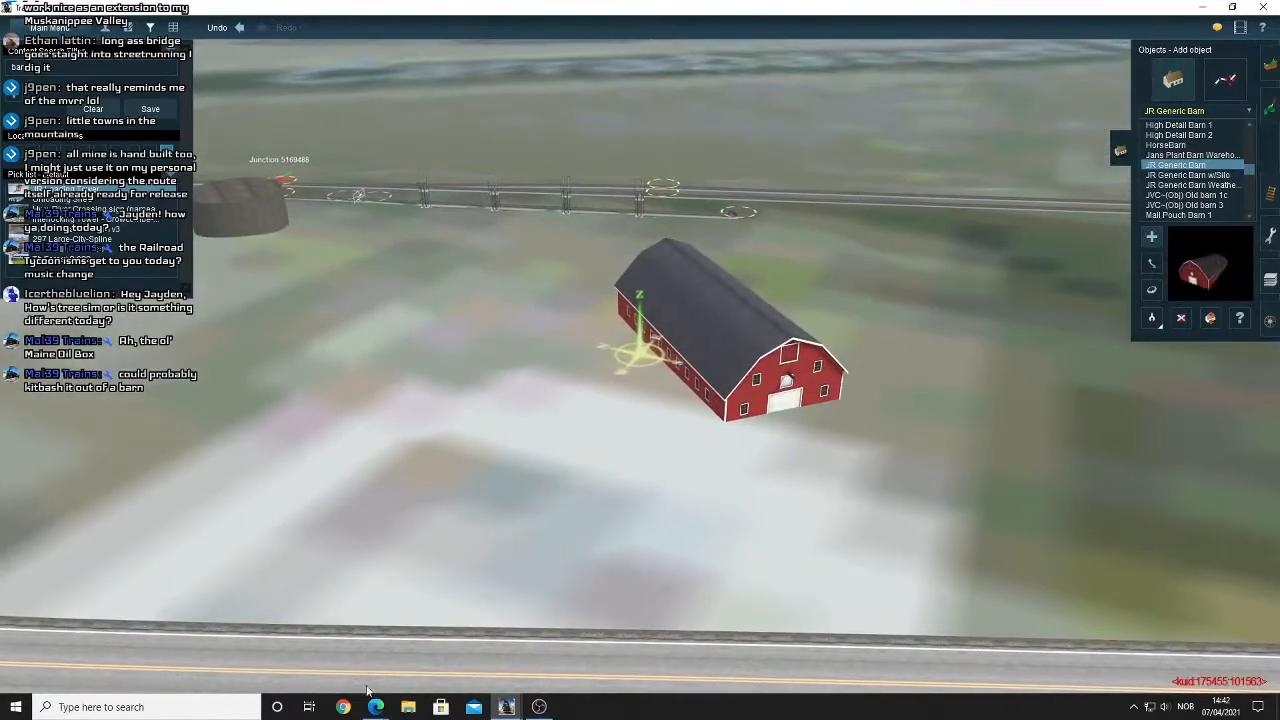
Check the red Carrabassett Coffee Company building in Google Street View in the browser and return to the Trainz window.
mouse_move(375, 712)
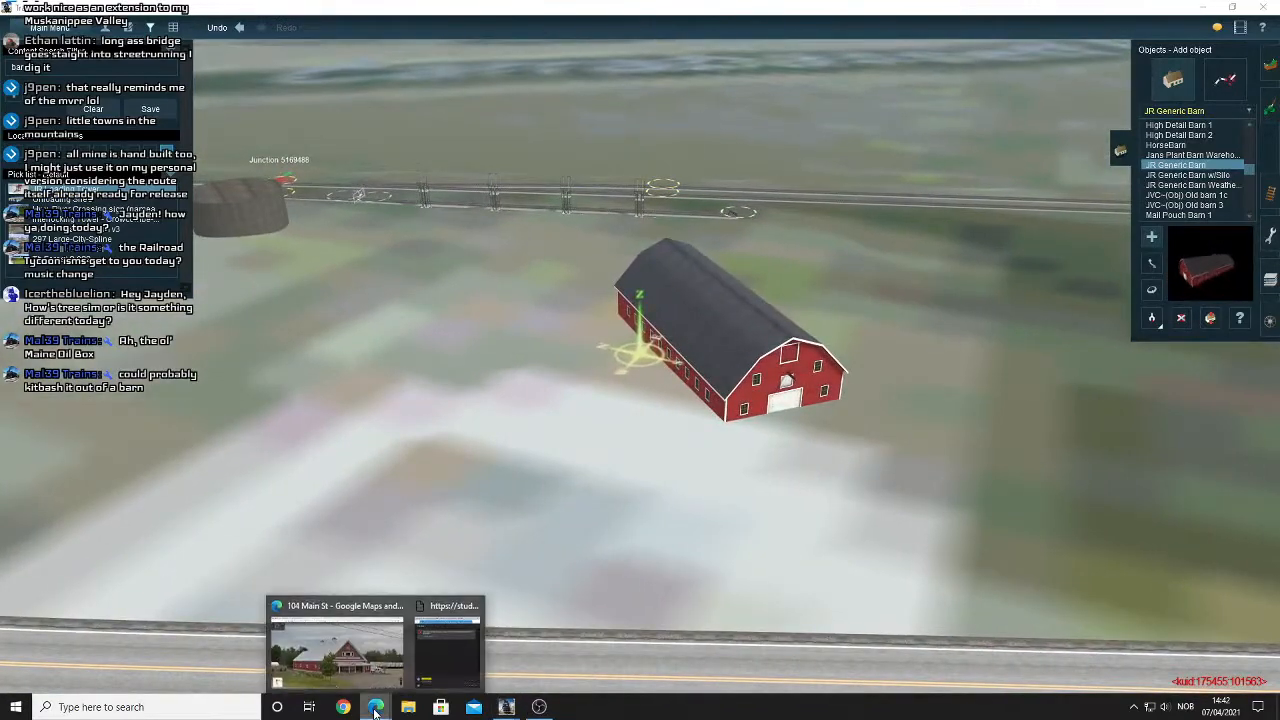
left_click(383, 660)
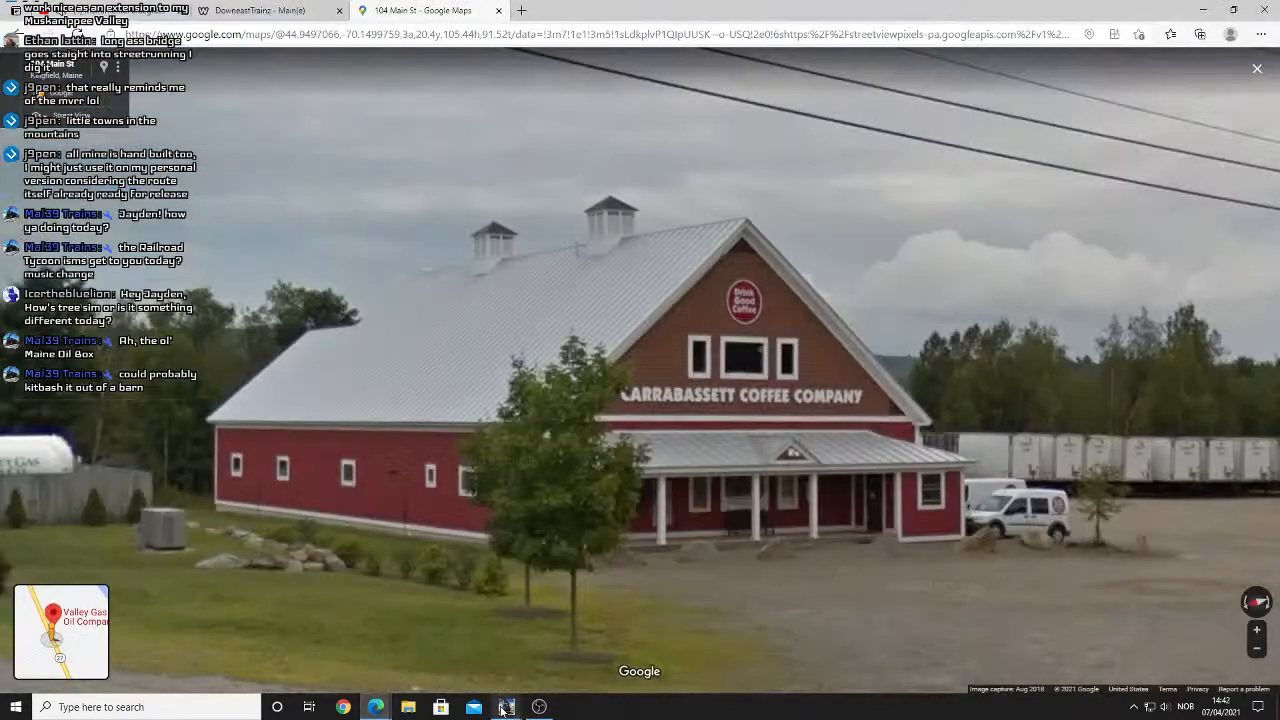
left_click(503, 710)
left_click(640, 668)
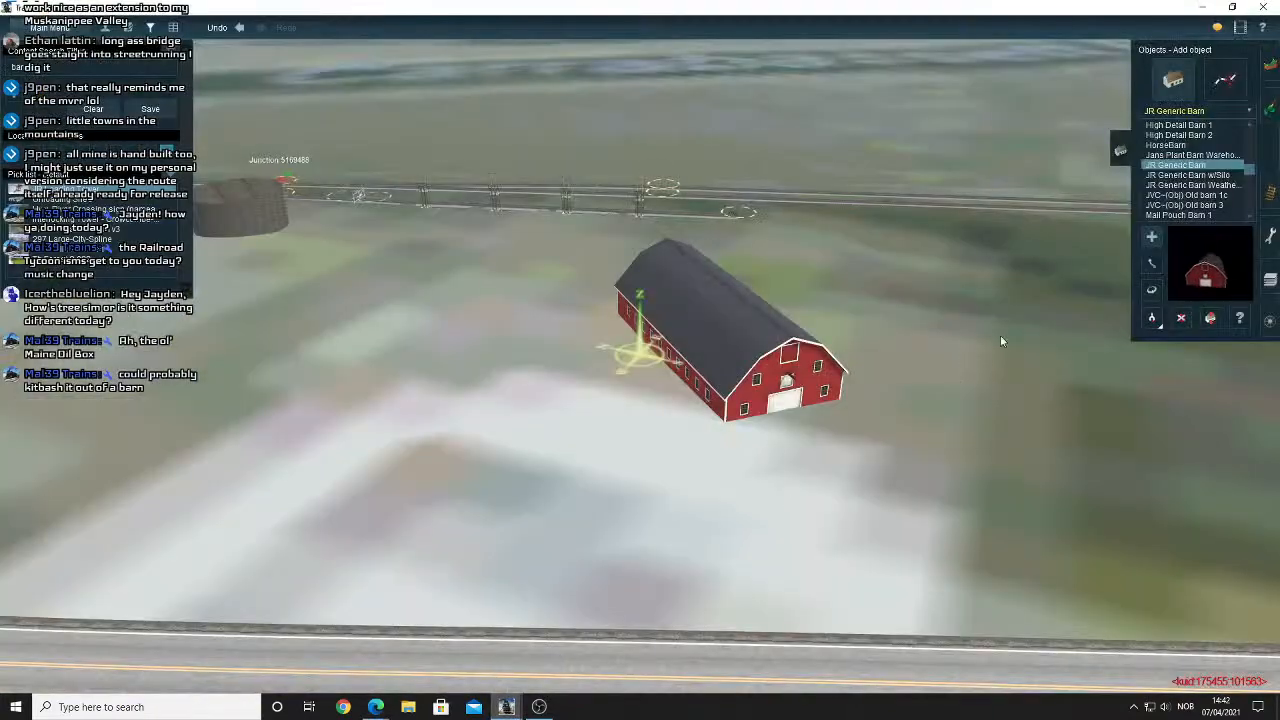
Preview other barn models in the object list, including Barn 2014-1 DES and Barn silo 2.
left_click(1171, 197)
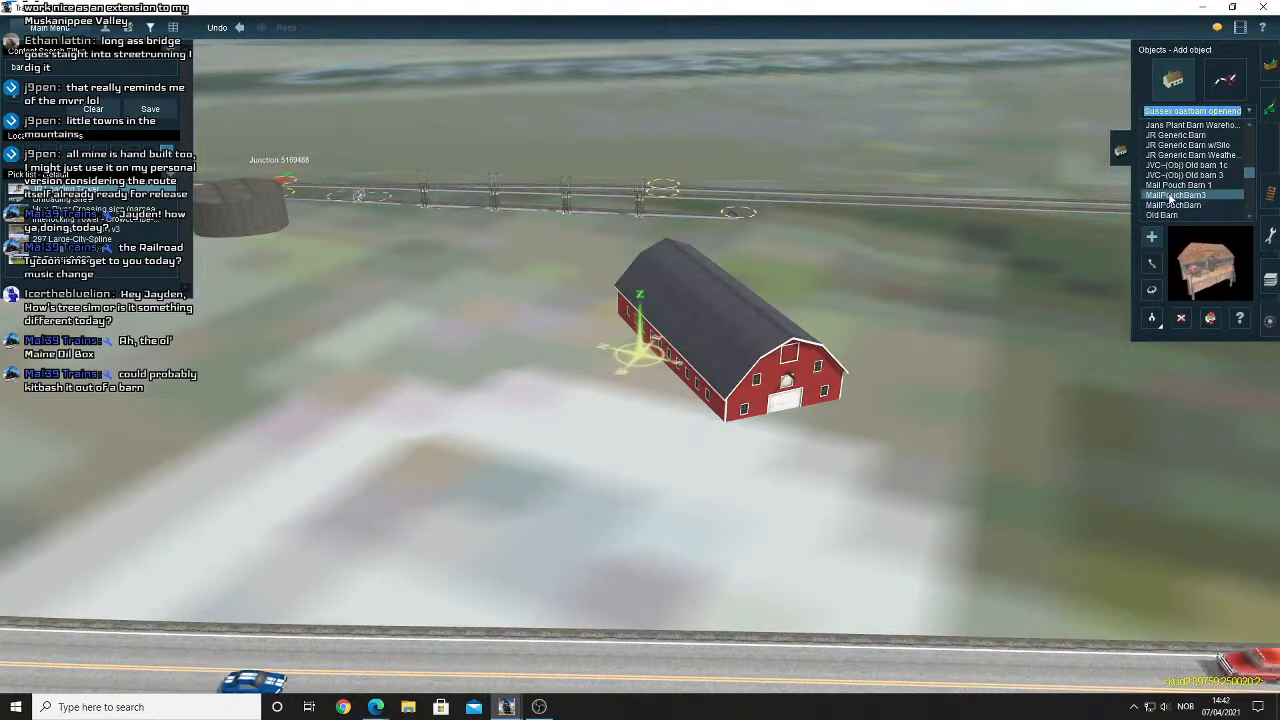
scroll(1172, 195, "up", 15)
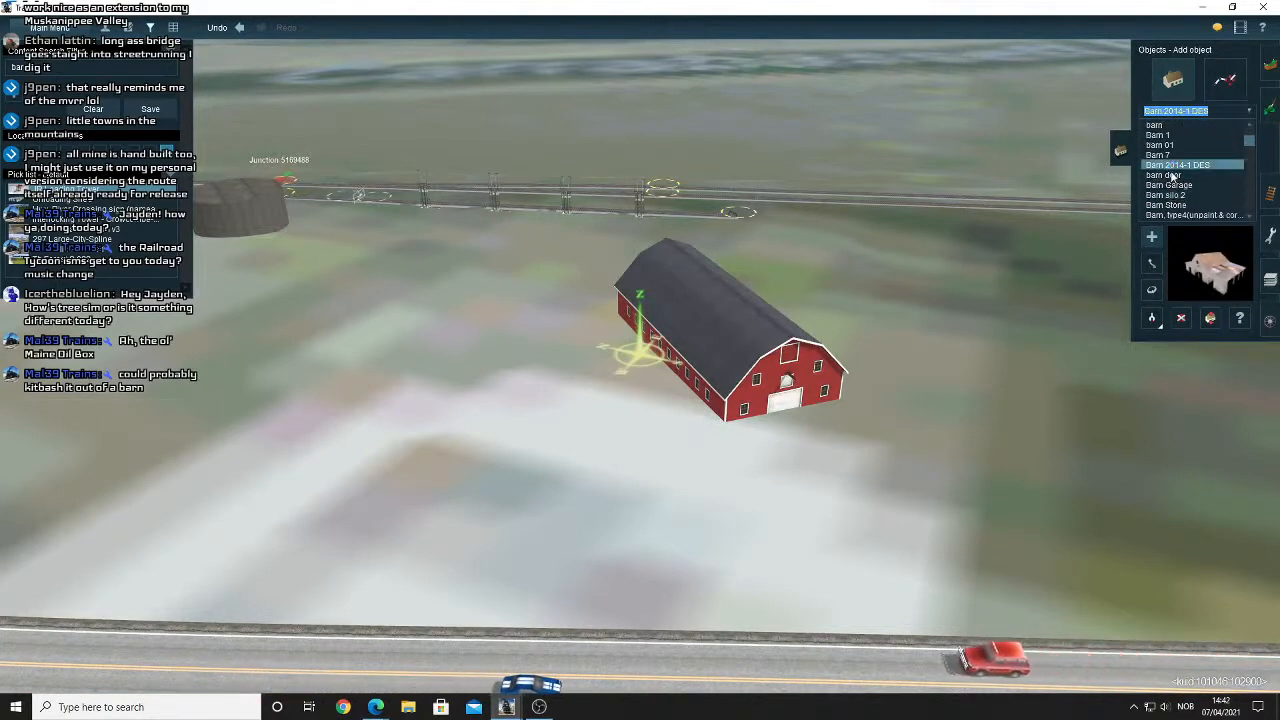
left_click(1172, 176)
left_click(1167, 186)
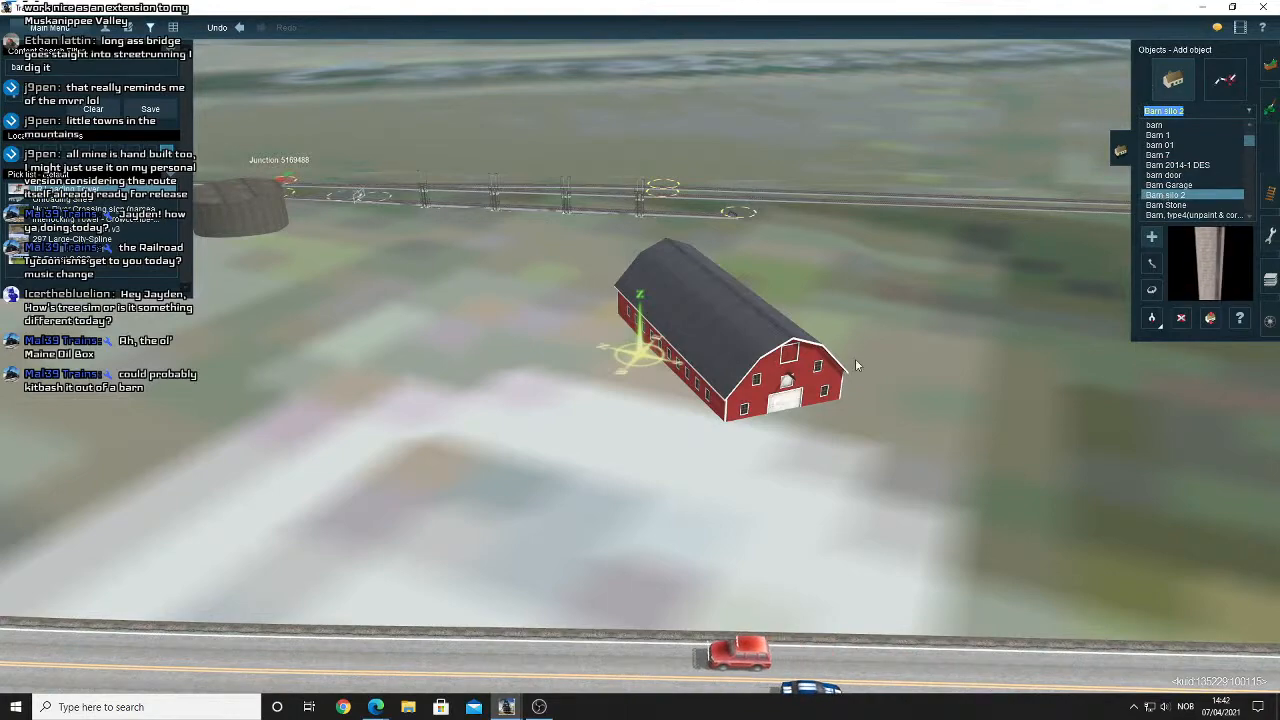
Find the farm beside the MOFGA Norridgewock Dairy Processing Facility on the route map and examine its buildings up close.
key("m")
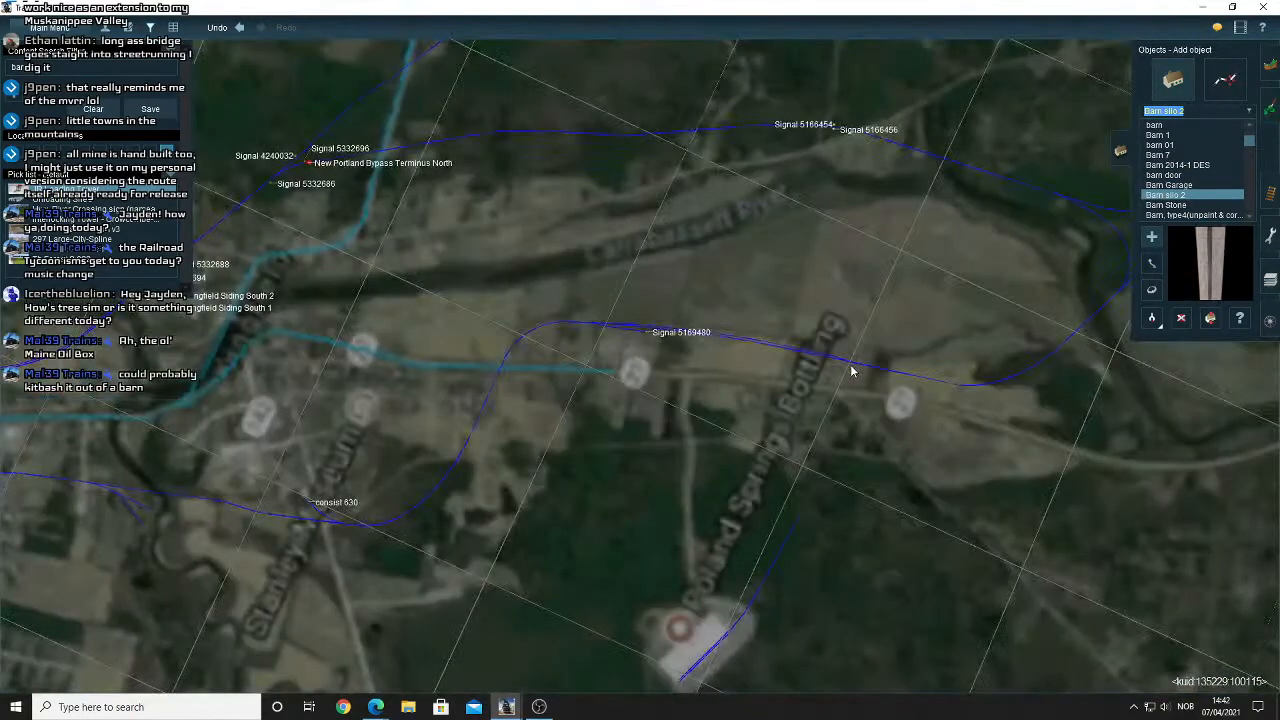
scroll(851, 370, "down", 5)
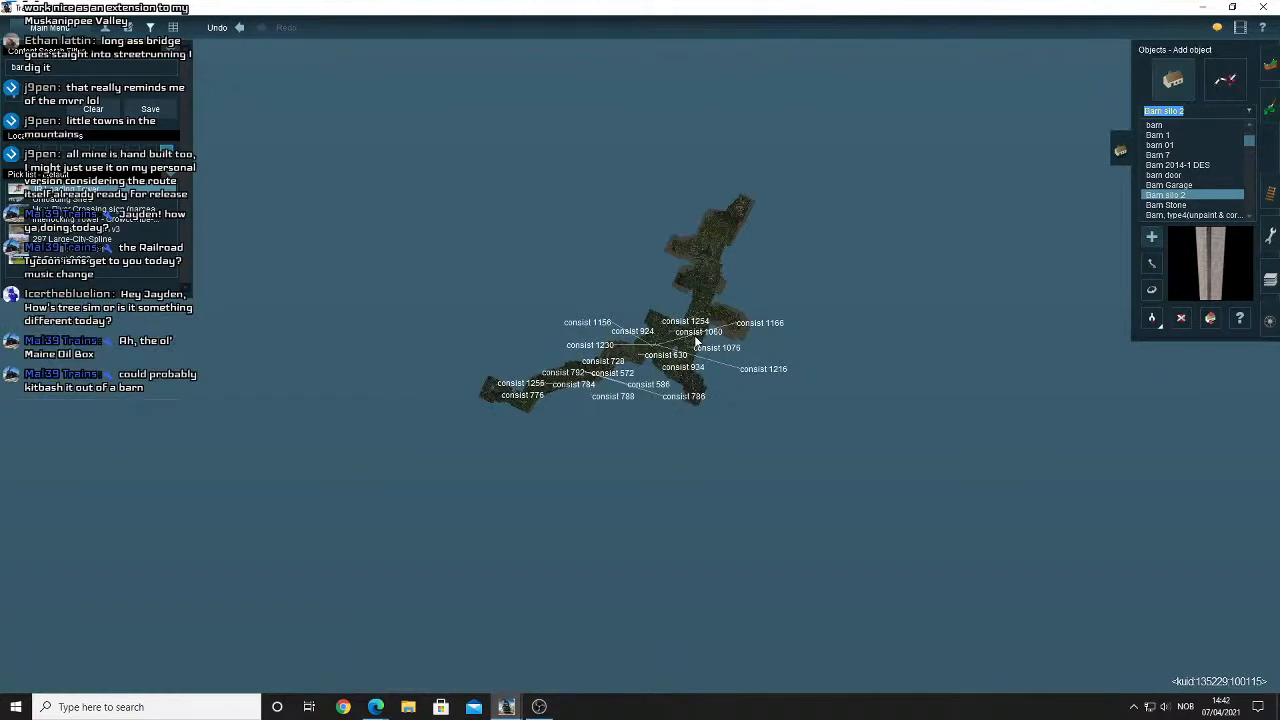
scroll(696, 341, "up", 3)
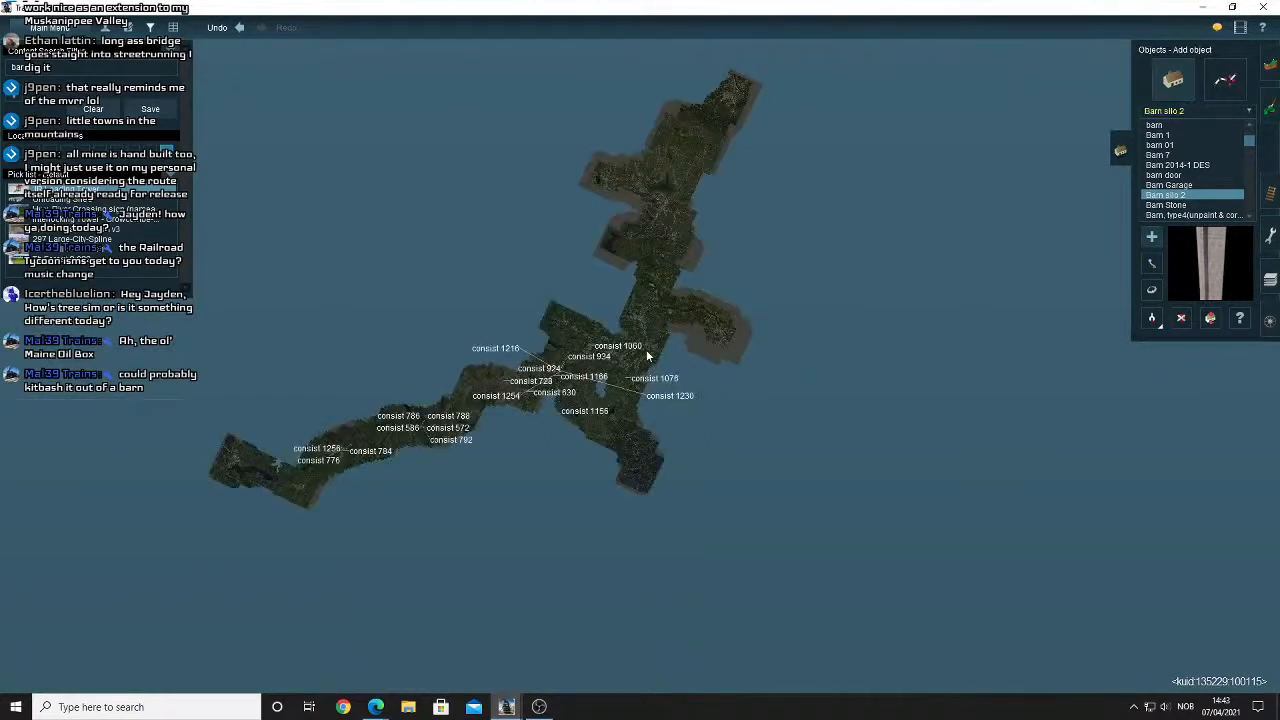
scroll(646, 355, "up", 5)
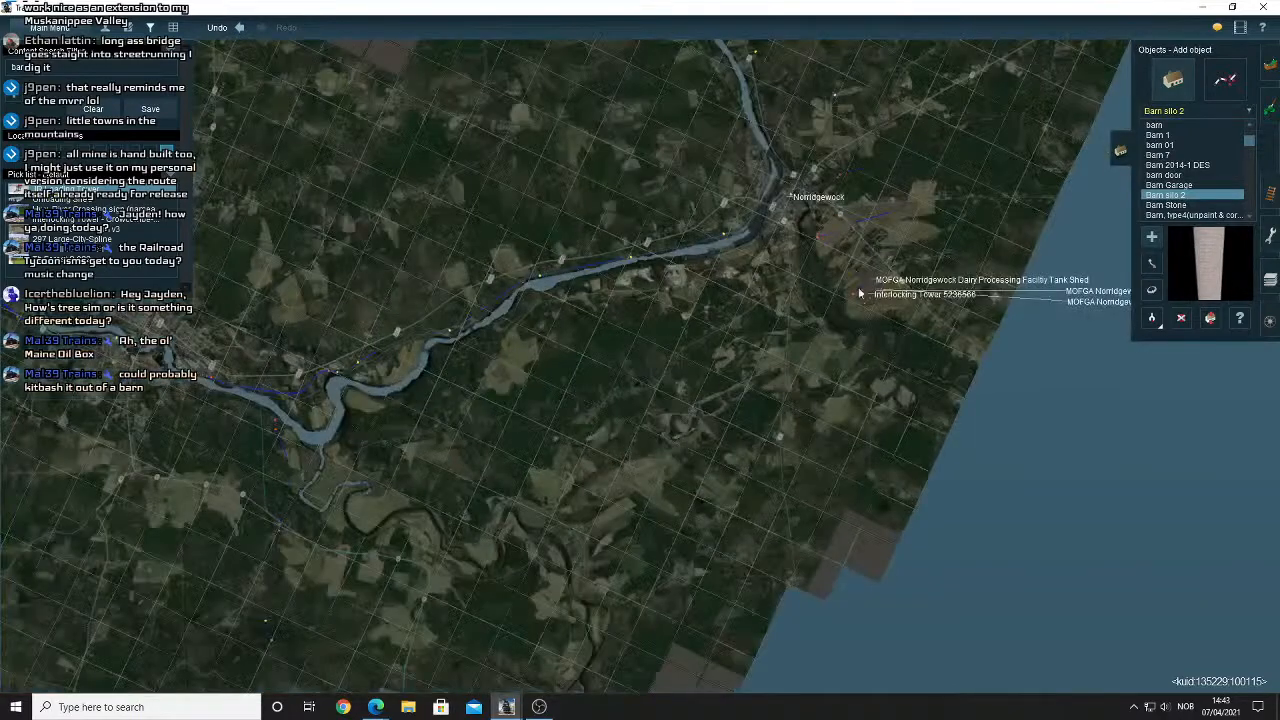
scroll(779, 395, "up", 5)
scroll(743, 428, "up", 5)
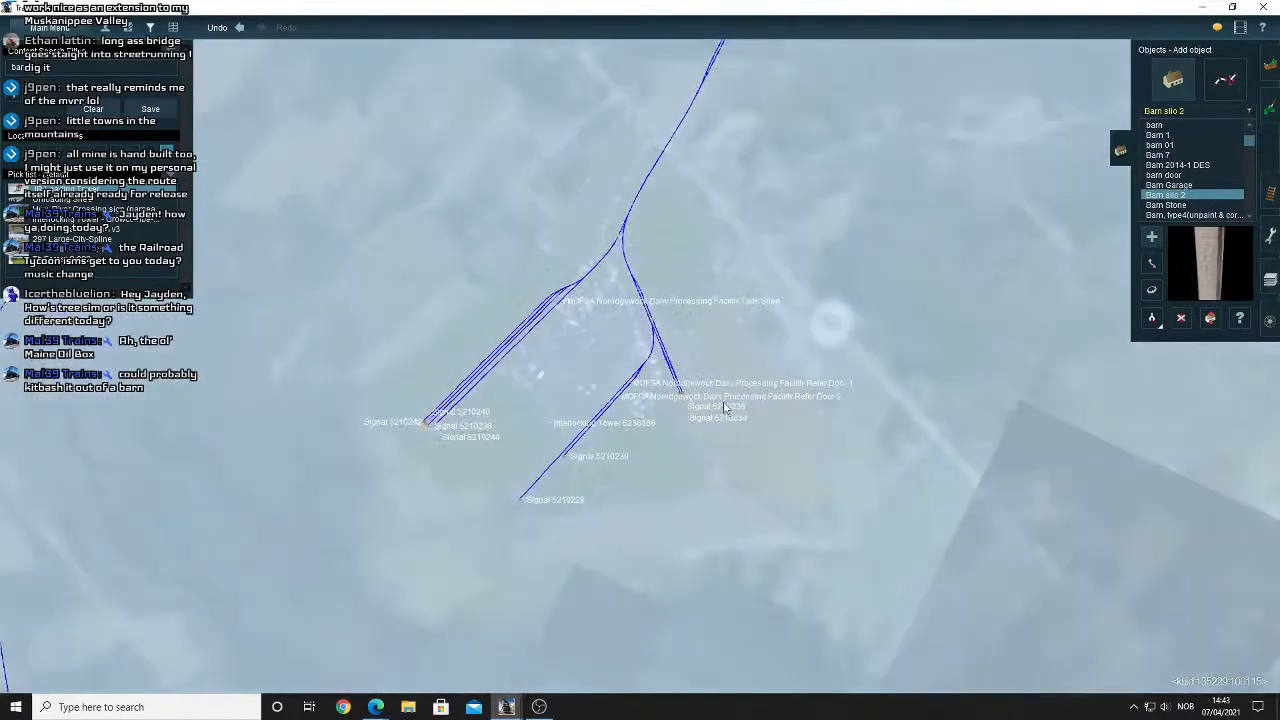
scroll(747, 396, "up", 5)
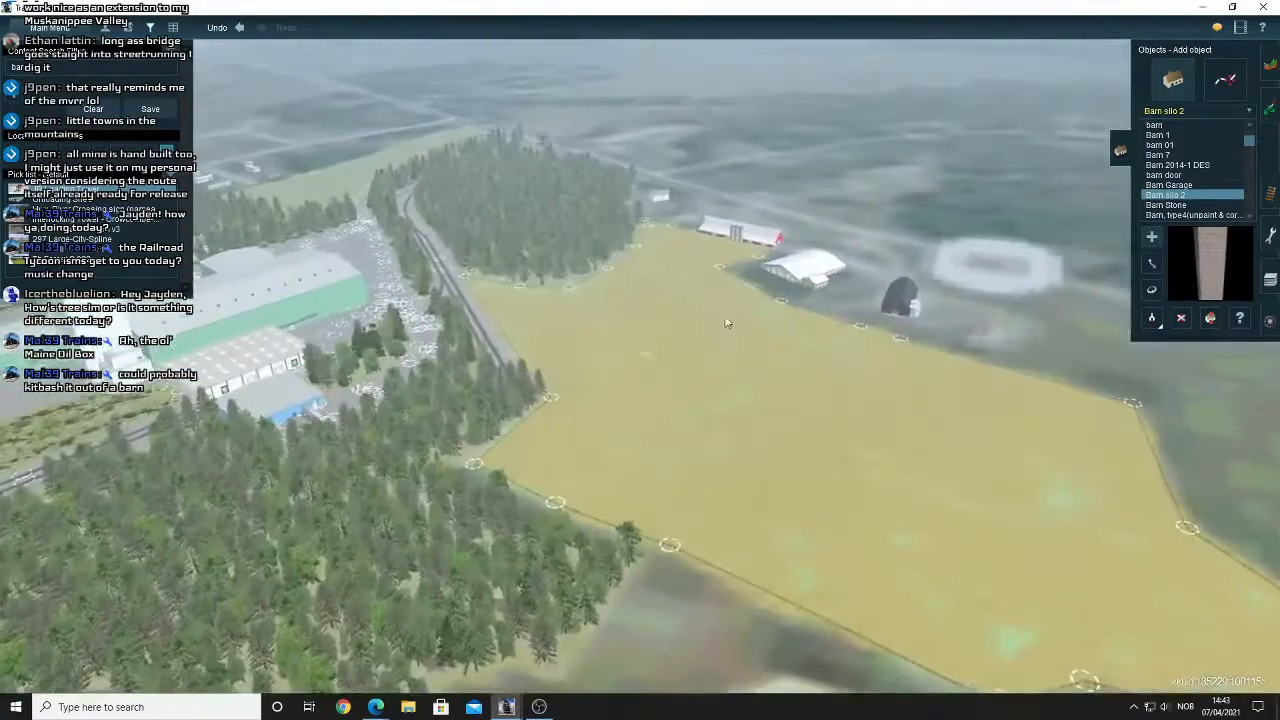
scroll(647, 335, "up", 5)
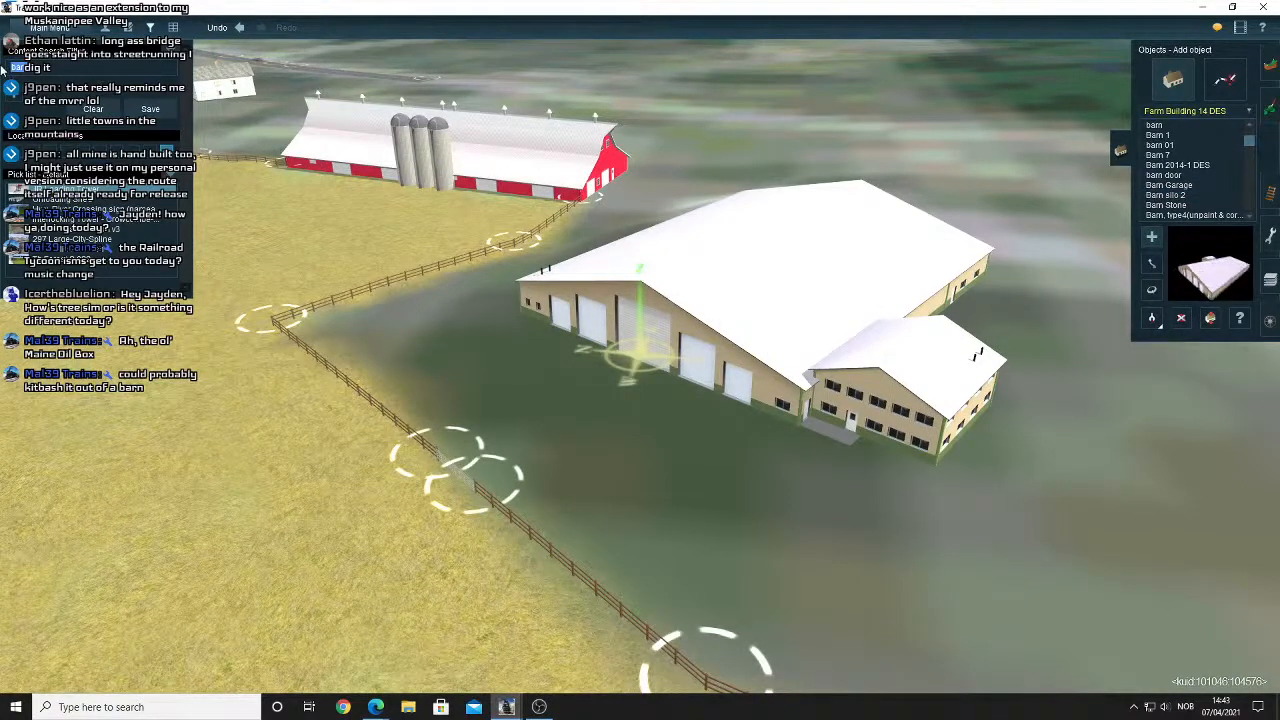
Place a Farm Building 04 DES on the open ground near the farm's existing barns and inspect it from several sides.
right_click(724, 262)
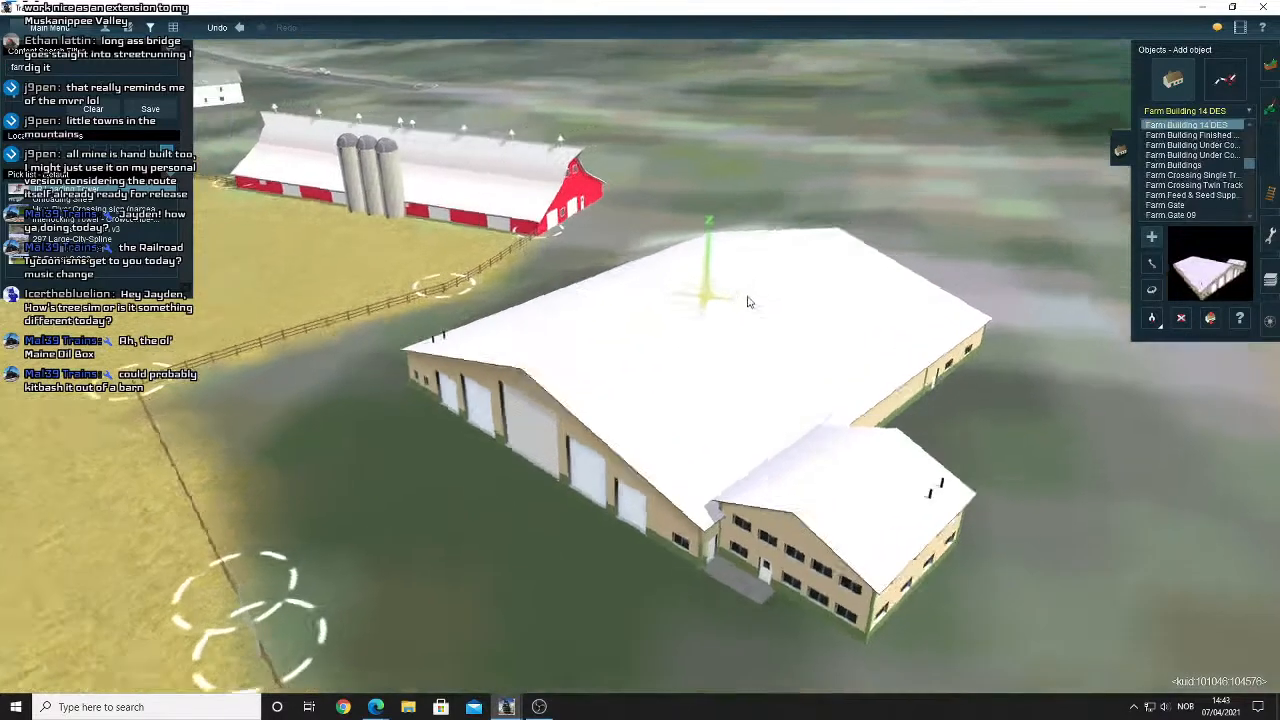
key("Left")
left_click(1205, 135)
left_click(1195, 145)
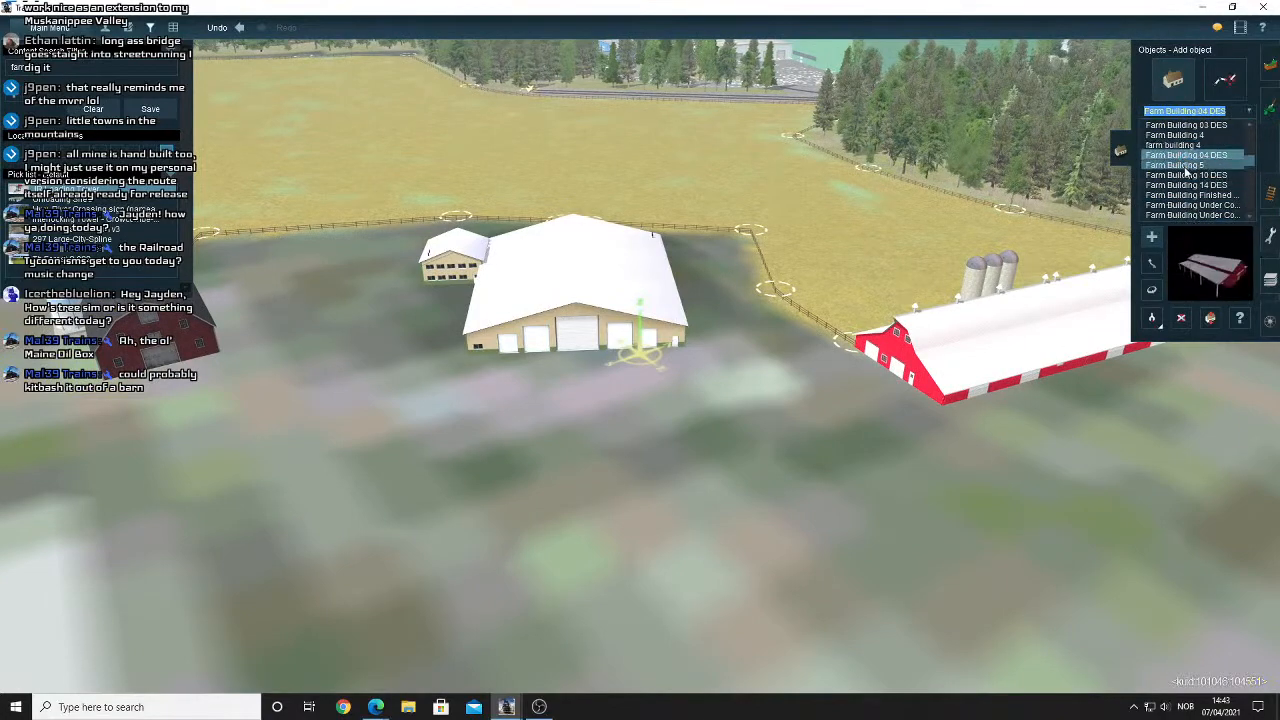
left_click(661, 559)
right_click(657, 540)
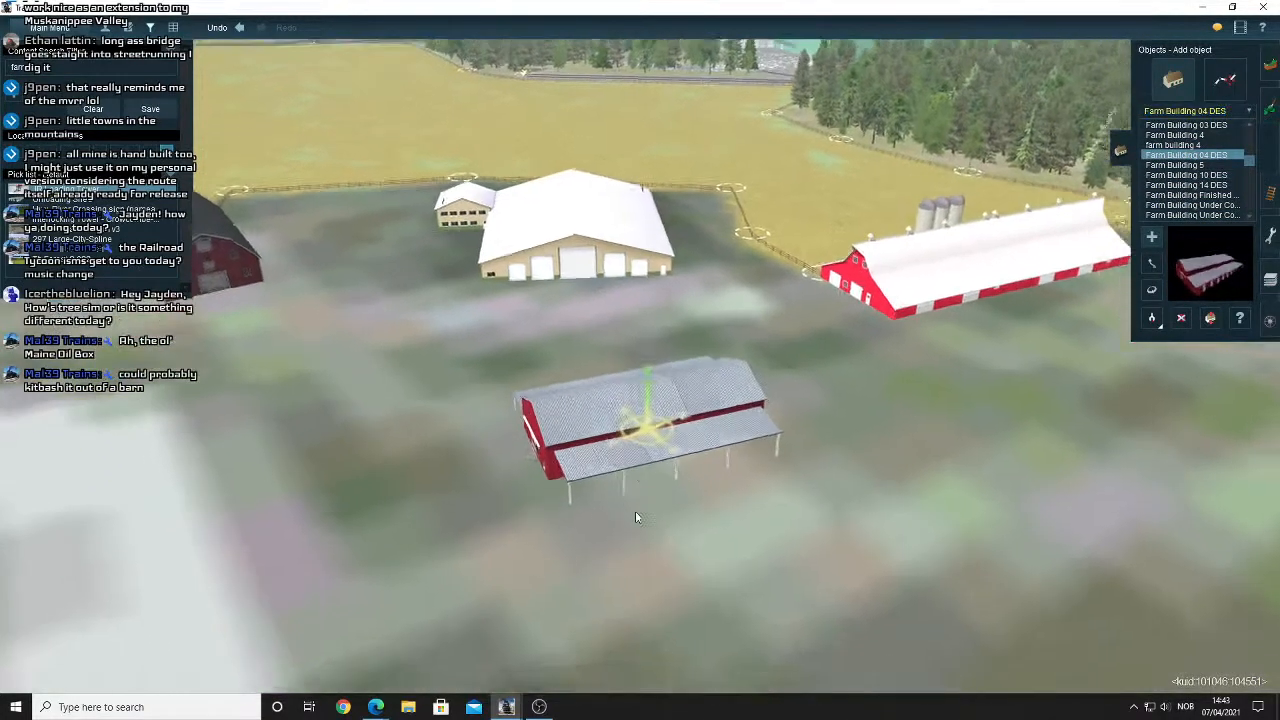
key("Left")
key("Down")
key("Left")
key("Down")
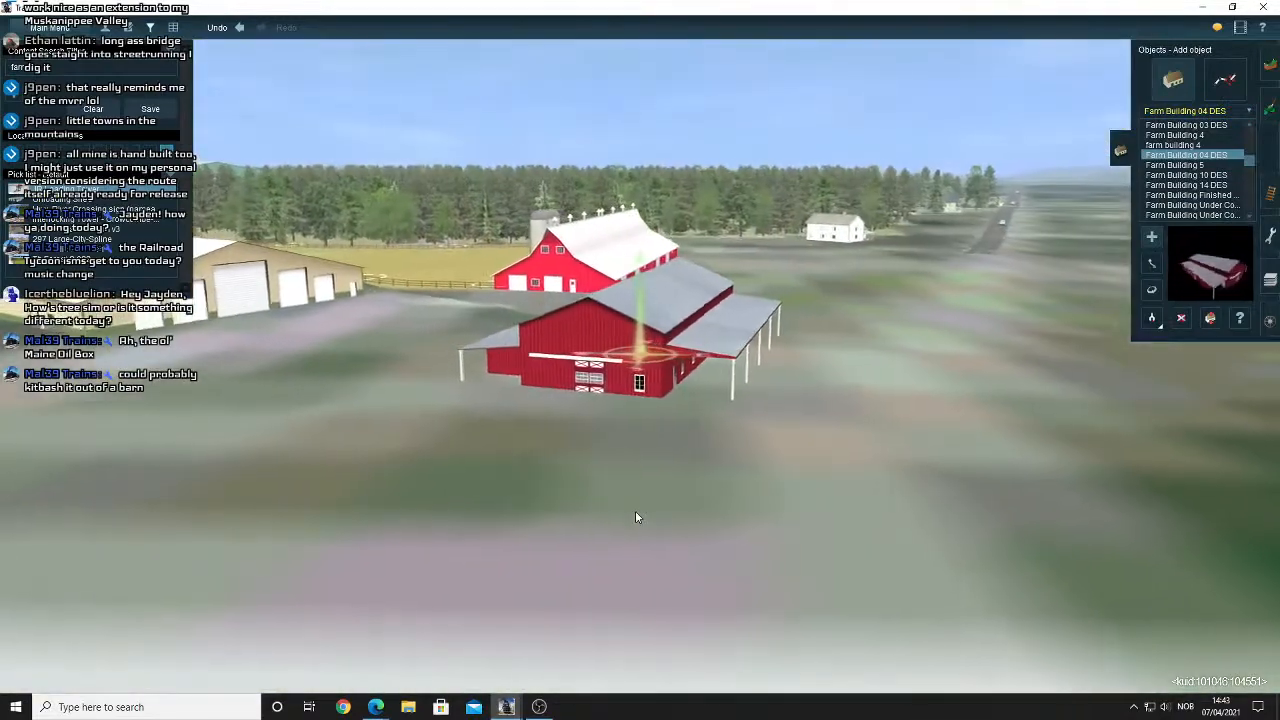
Delete the trial Farm Building 04 DES from the ground near the farm.
scroll(635, 517, "up", 3)
left_click(1180, 320)
left_click(717, 330)
Try out a Farm Building 10 DES in front of the white-roofed red barn, rotating it for inspection, and delete it.
right_click(594, 272)
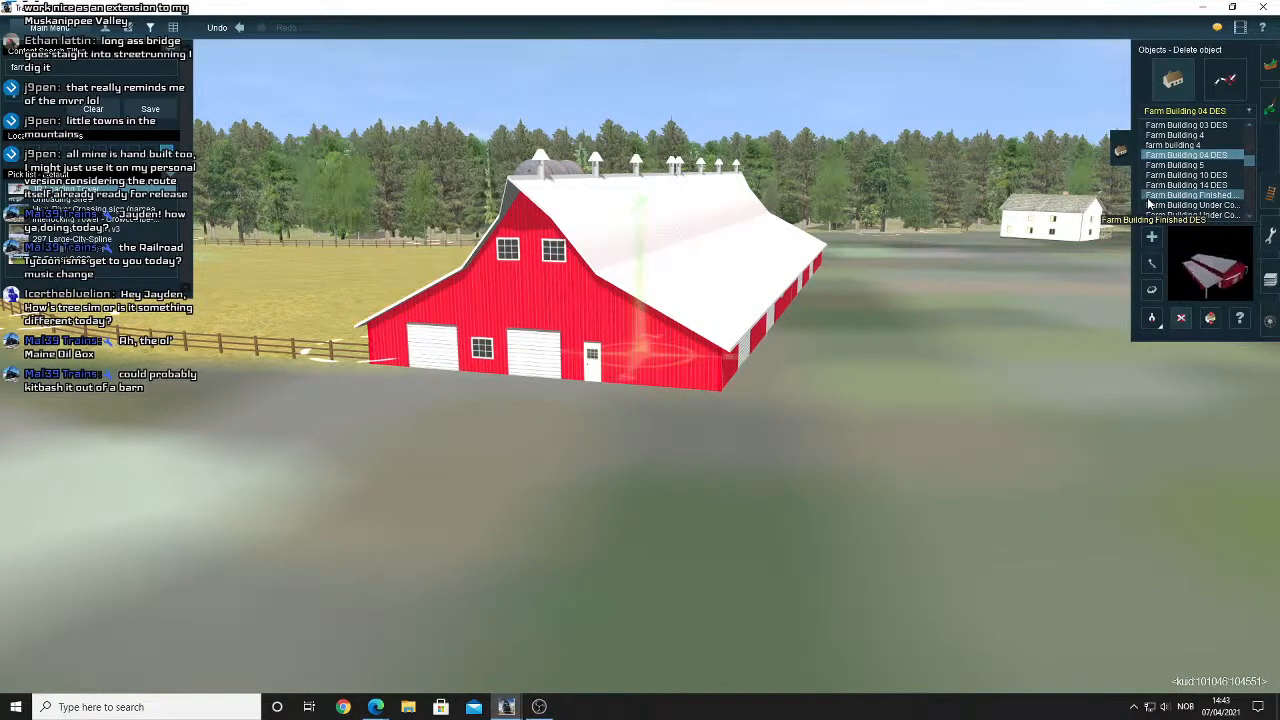
left_click(1216, 176)
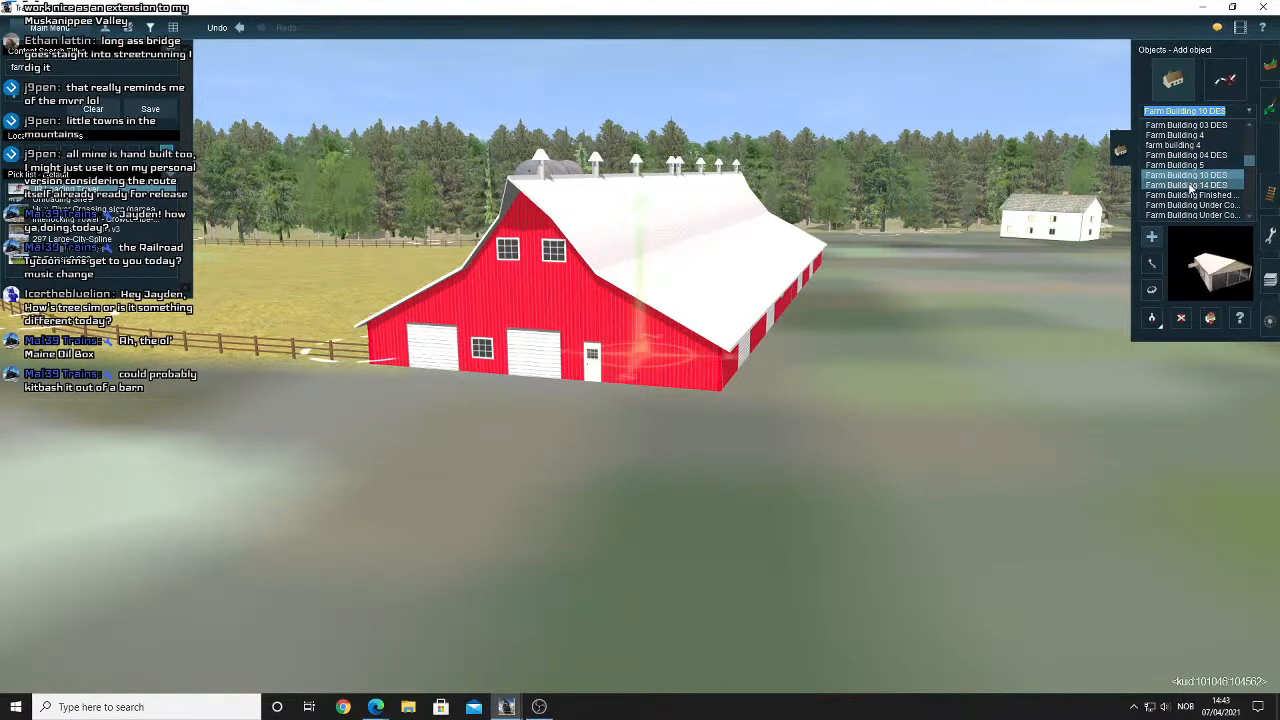
left_click(928, 498)
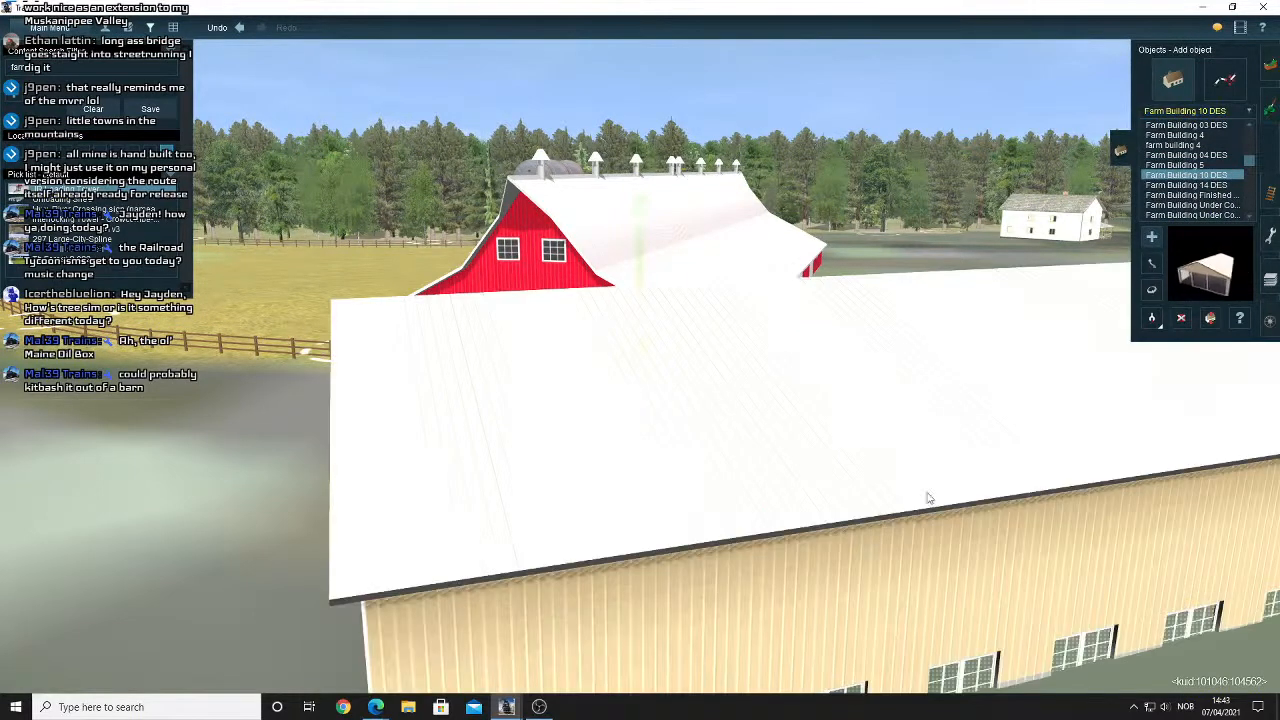
mouse_move(960, 420)
left_mouse_down()
mouse_move(946, 443)
mouse_move(980, 434)
mouse_move(966, 436)
left_mouse_up()
right_click(966, 436)
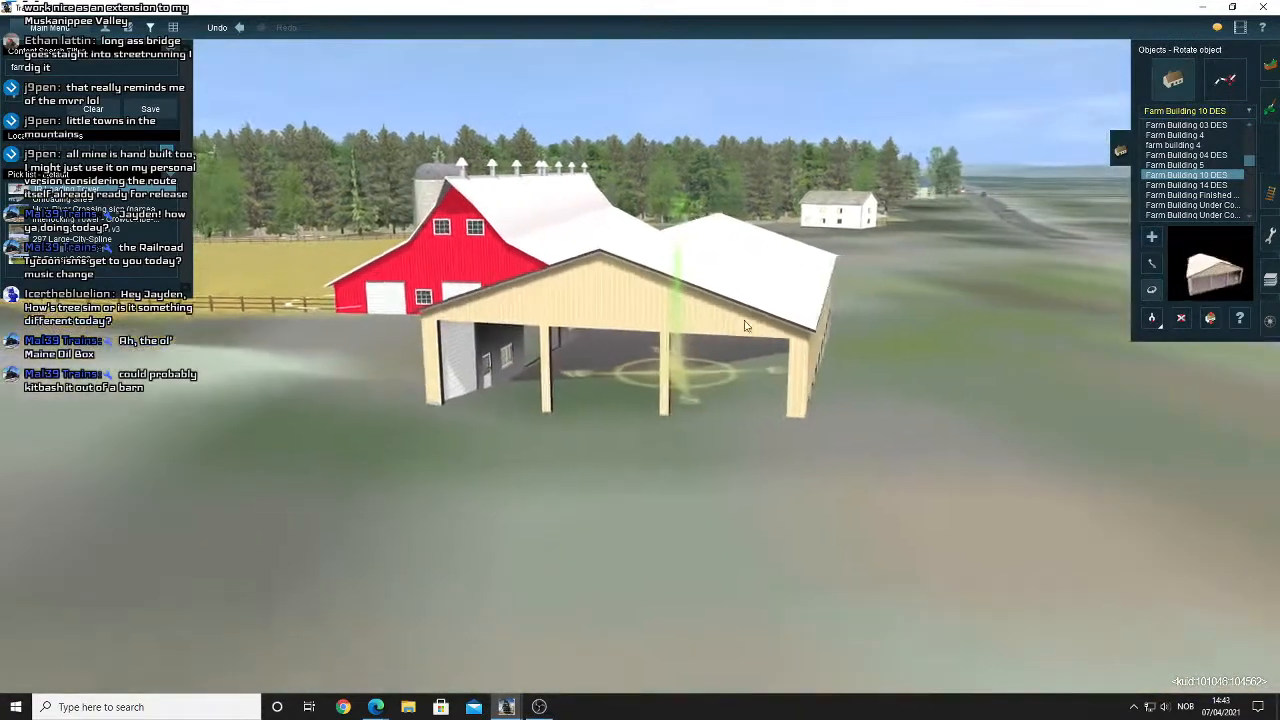
left_click_drag(744, 325, 963, 277)
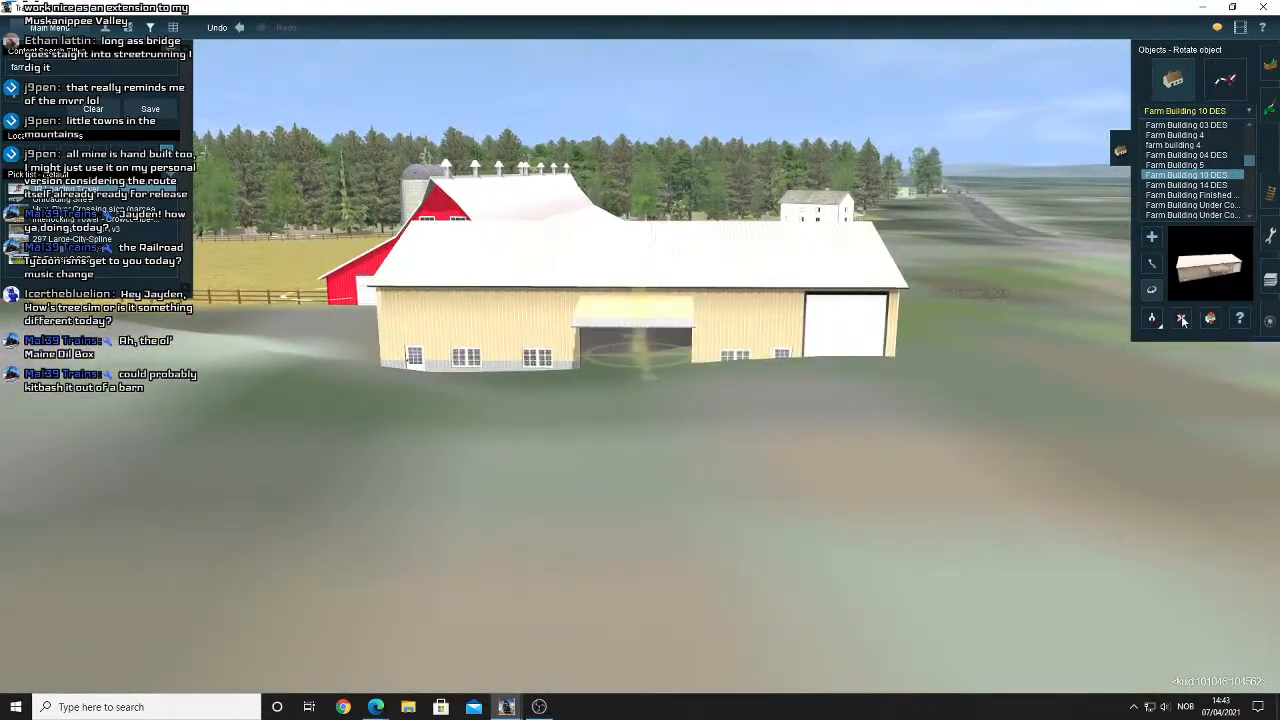
key("d")
left_click(753, 293)
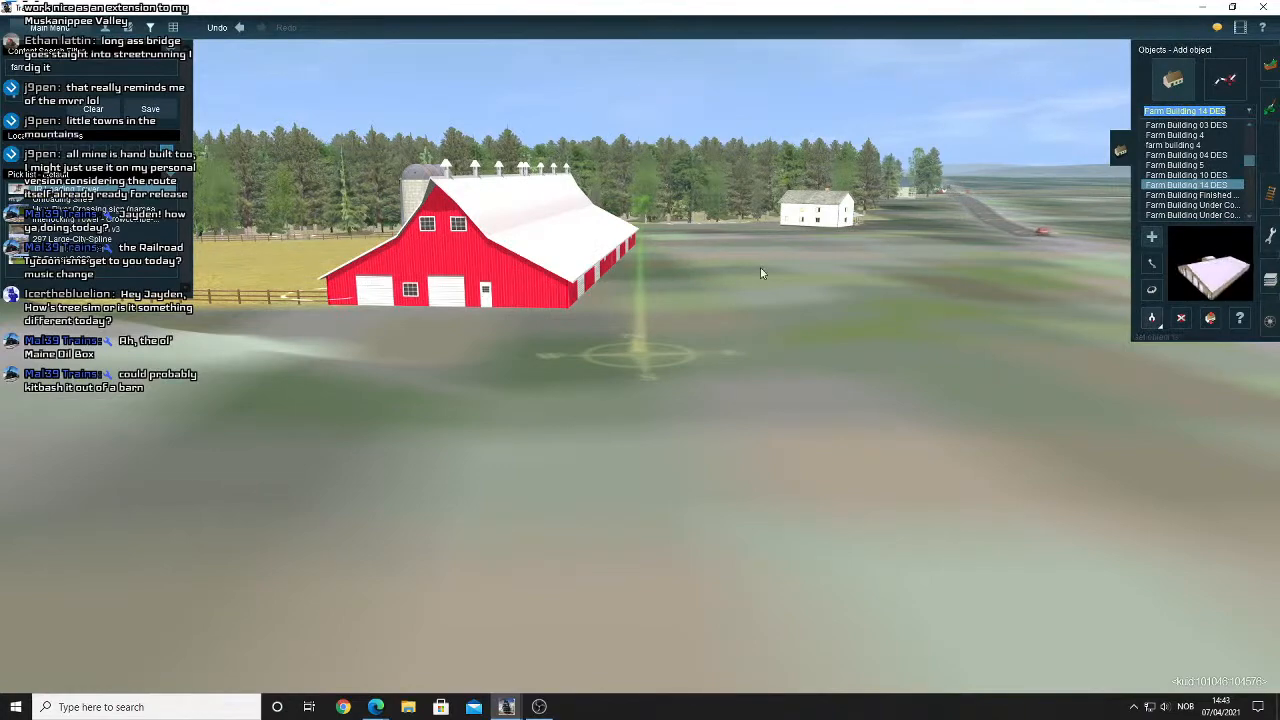
Pick the farm's Old Barn Number TWO DES as the object to add and return to the oil site near Kingfield.
scroll(565, 350, "down", 15)
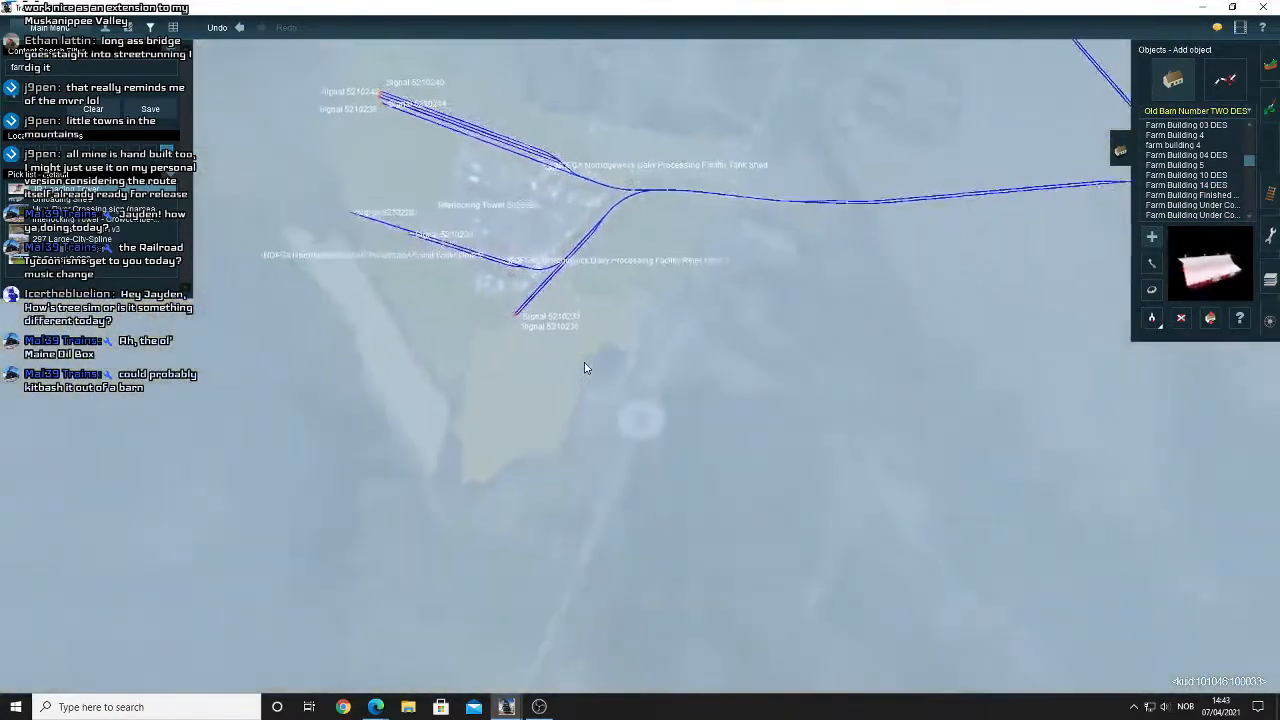
scroll(585, 368, "down", 10)
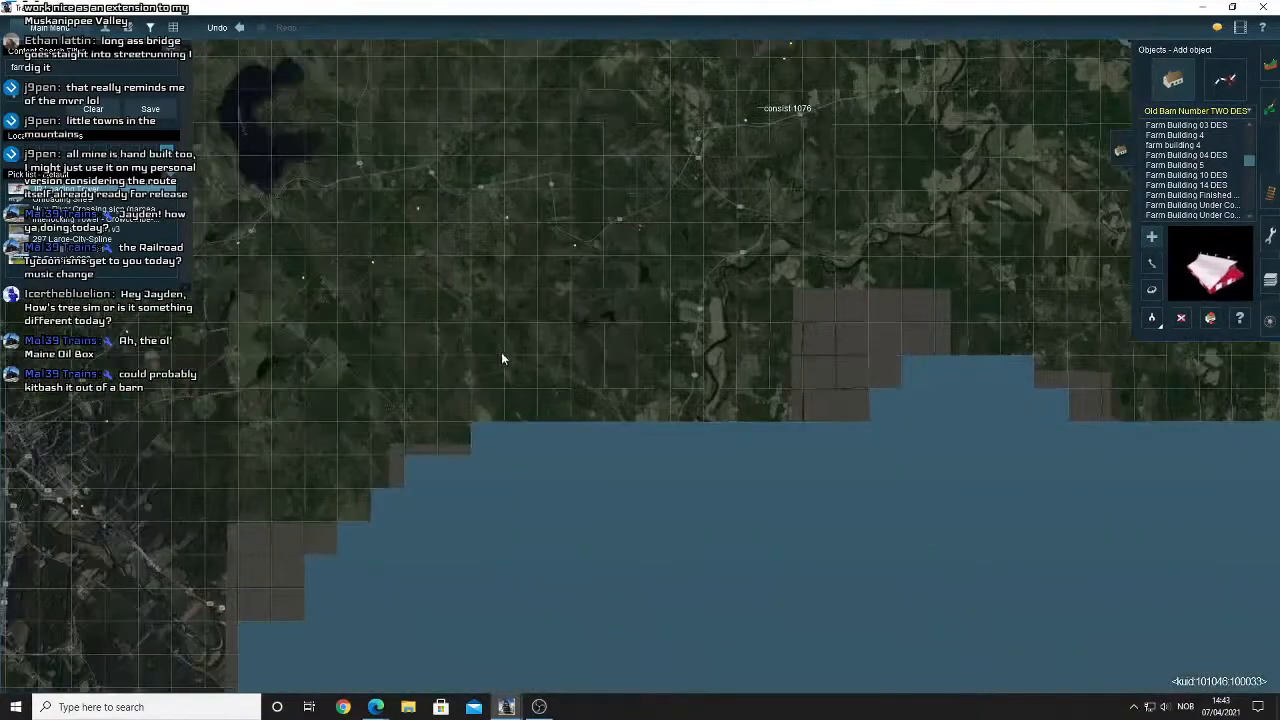
right_click_drag(502, 358, 604, 487)
right_click_drag(786, 311, 745, 227)
right_click_drag(630, 236, 540, 452)
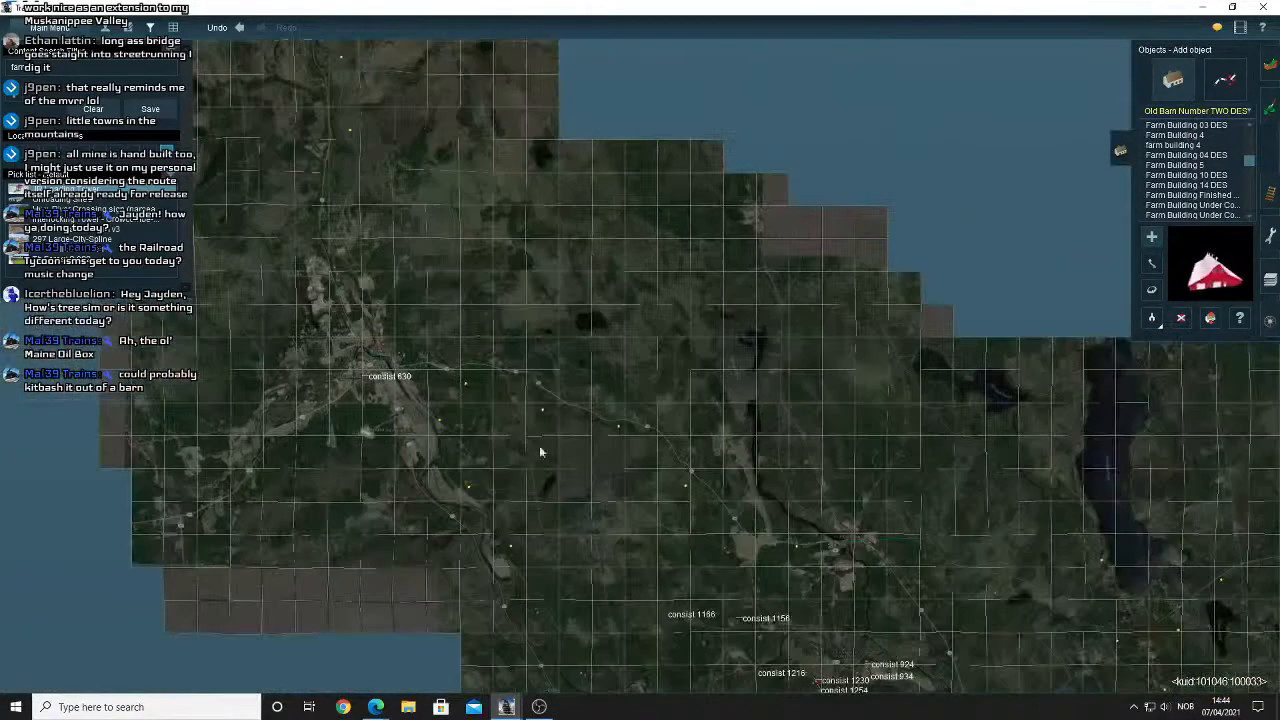
scroll(404, 372, "up", 10)
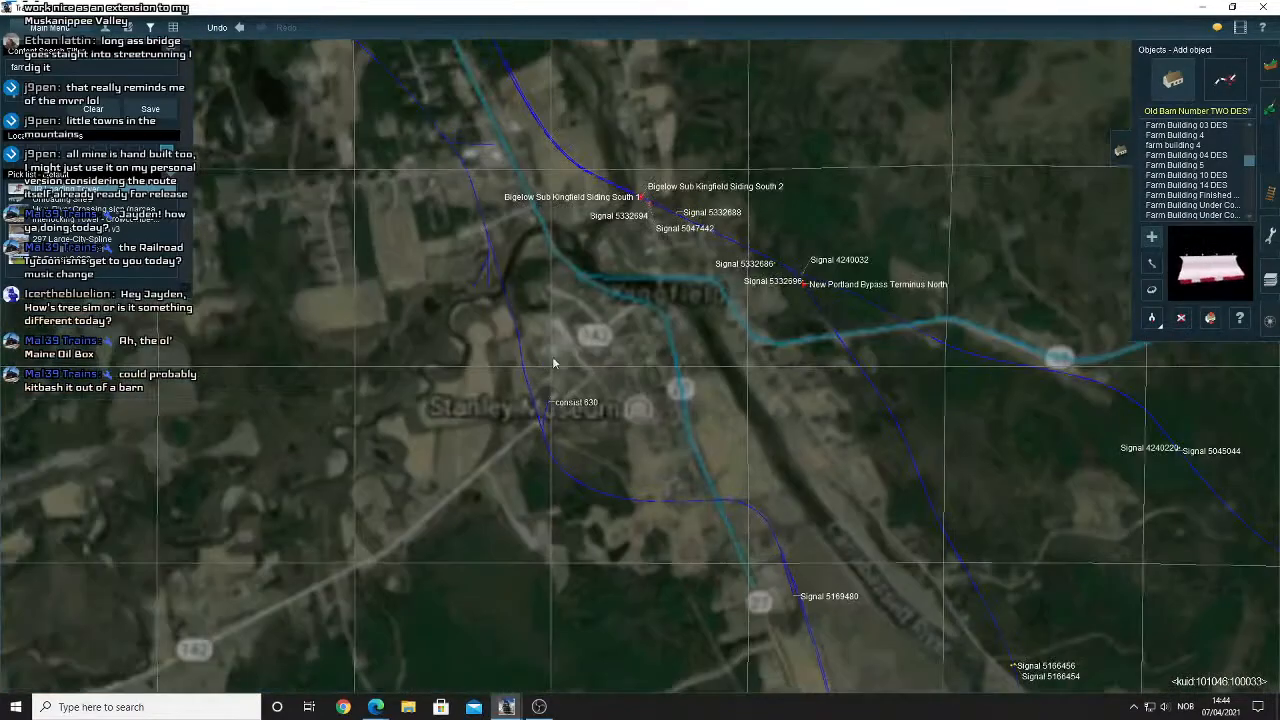
scroll(557, 357, "up", 5)
right_click_drag(620, 367, 654, 366)
scroll(648, 368, "up", 5)
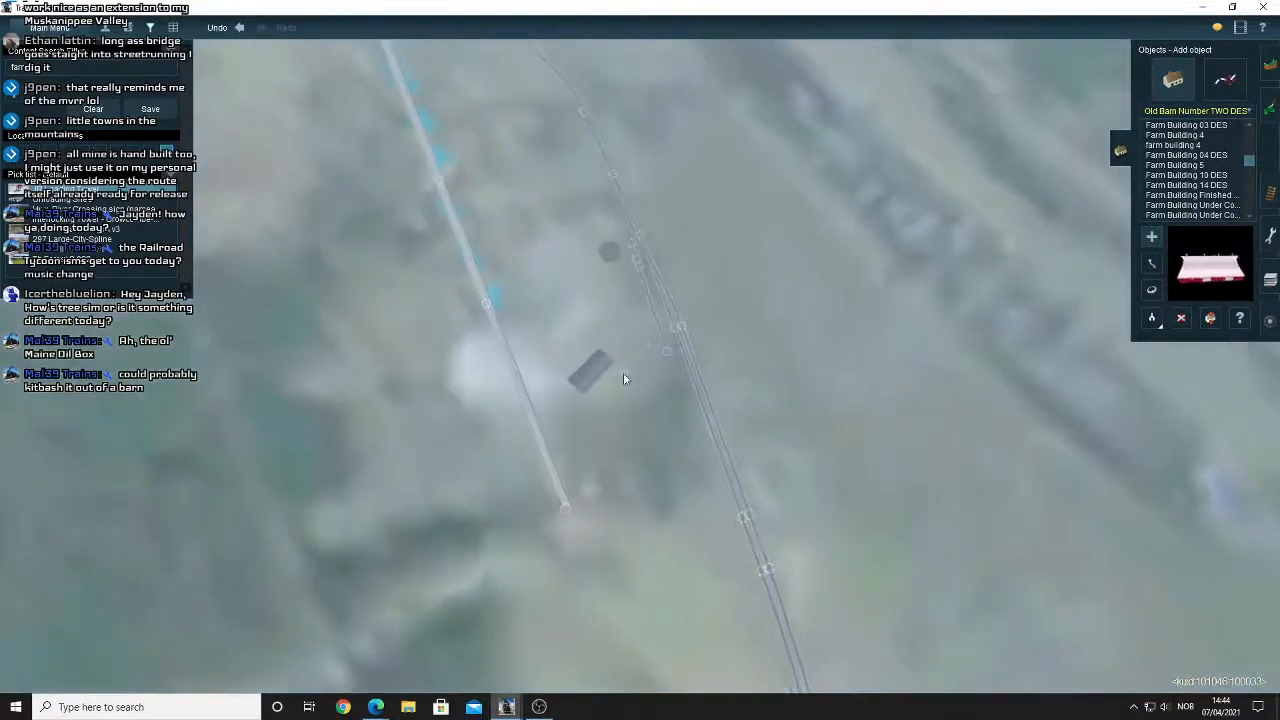
Place Old Barn Number TWO DES beside the JR Generic Barn and rotate it to about 220.7 degrees.
key("Down")
scroll(646, 403, "up", 3)
left_click(646, 403)
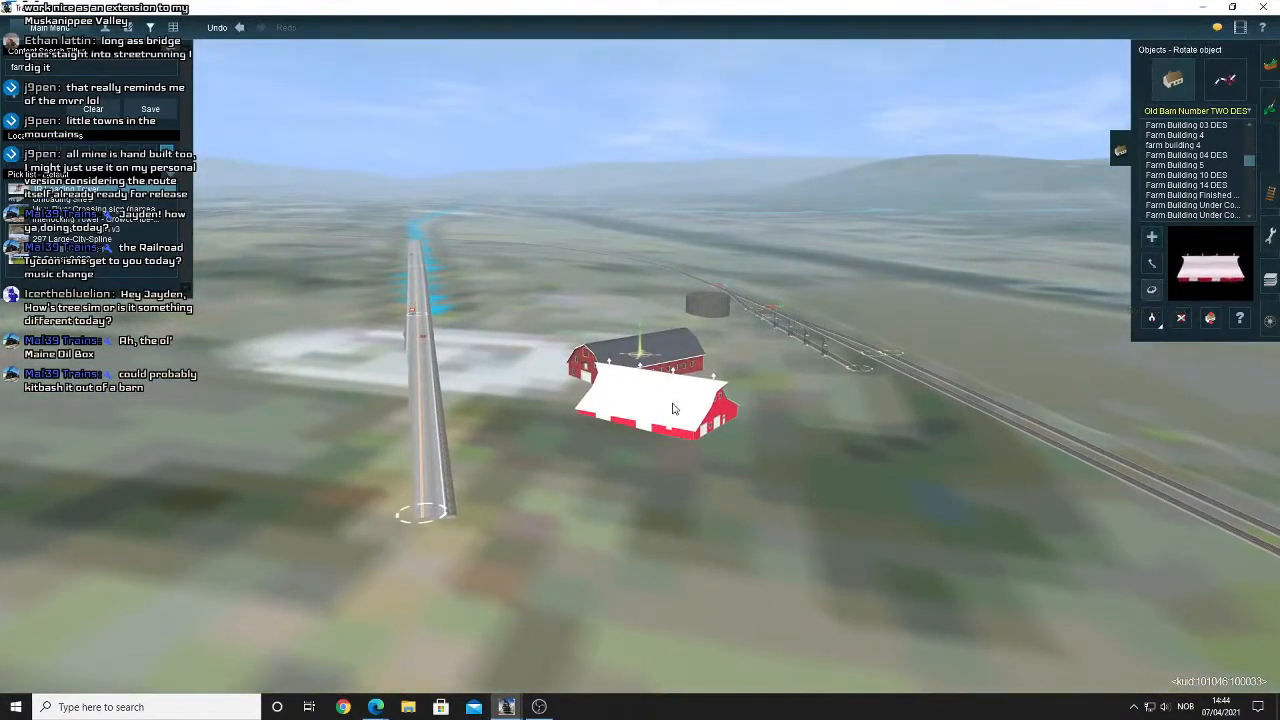
mouse_move(672, 407)
left_mouse_down()
mouse_move(523, 409)
mouse_move(662, 413)
left_mouse_up()
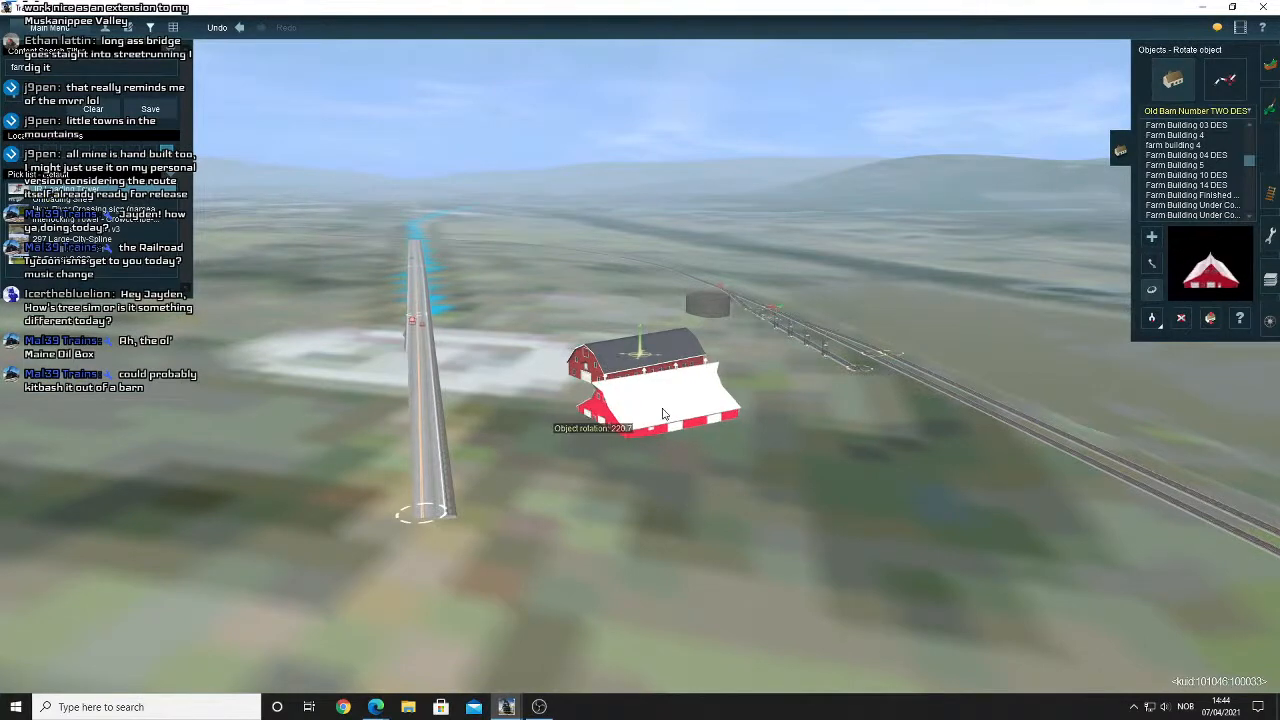
key("Up")
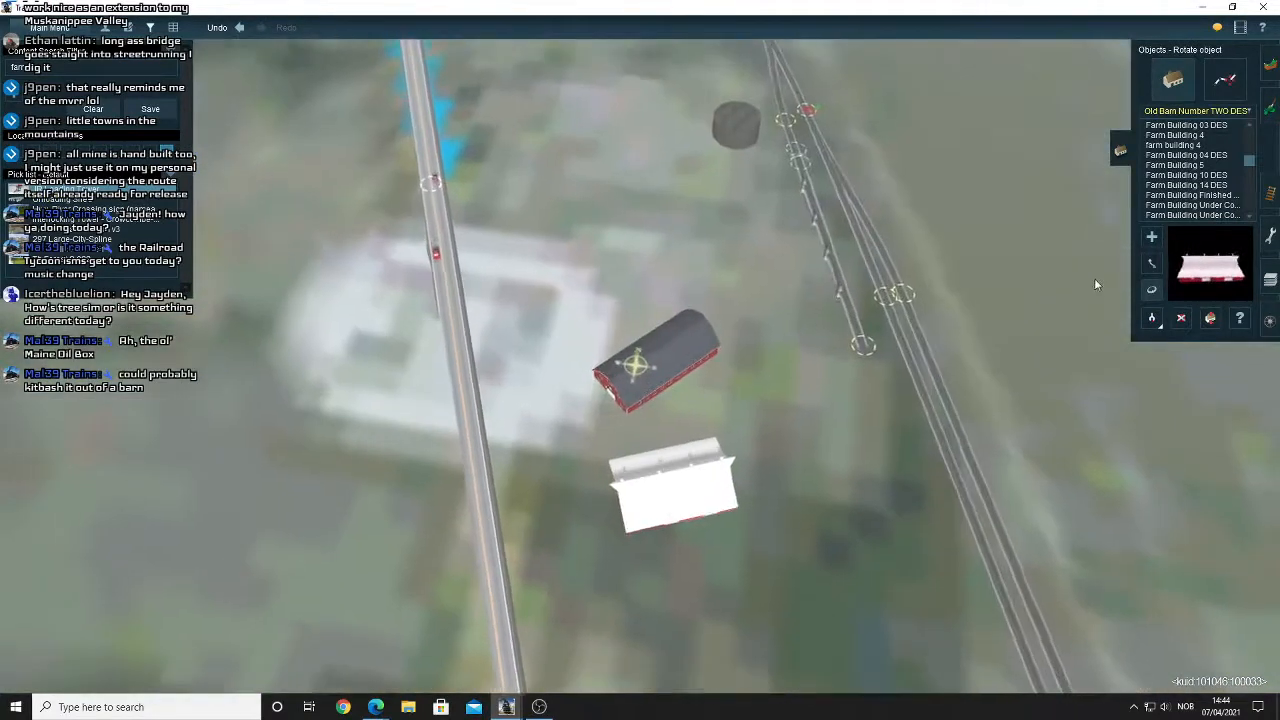
Move the dark-roofed JR Generic Barn aside toward the main tracks and place Old Barn Number TWO DES beside the pale yard.
left_click(1147, 268)
left_click_drag(686, 468, 658, 357)
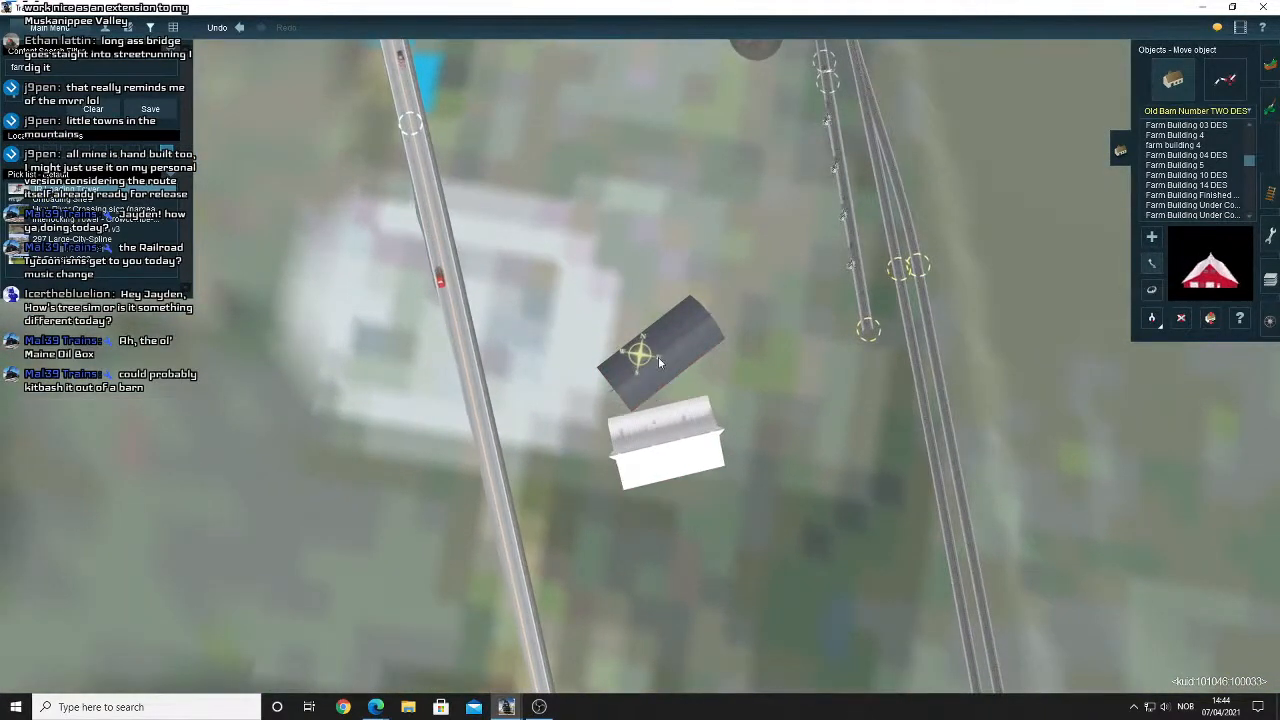
left_click_drag(824, 445, 881, 516)
left_click_drag(672, 440, 655, 284)
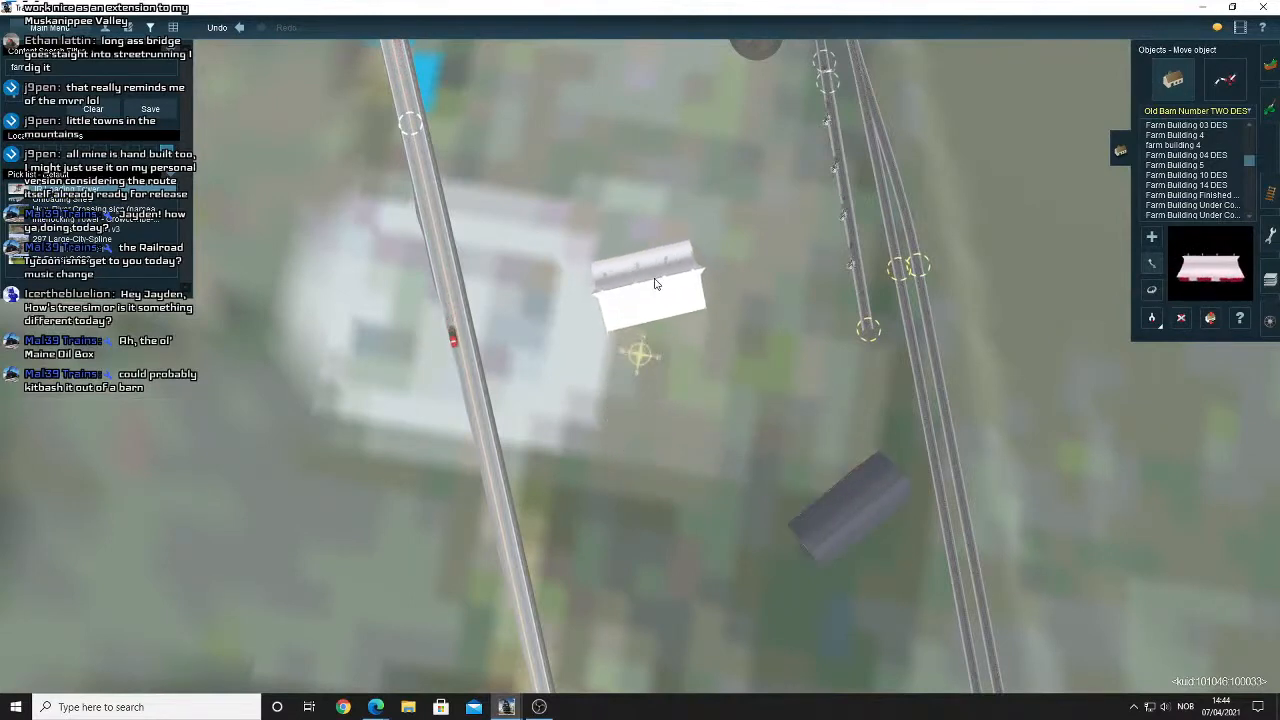
key("Down")
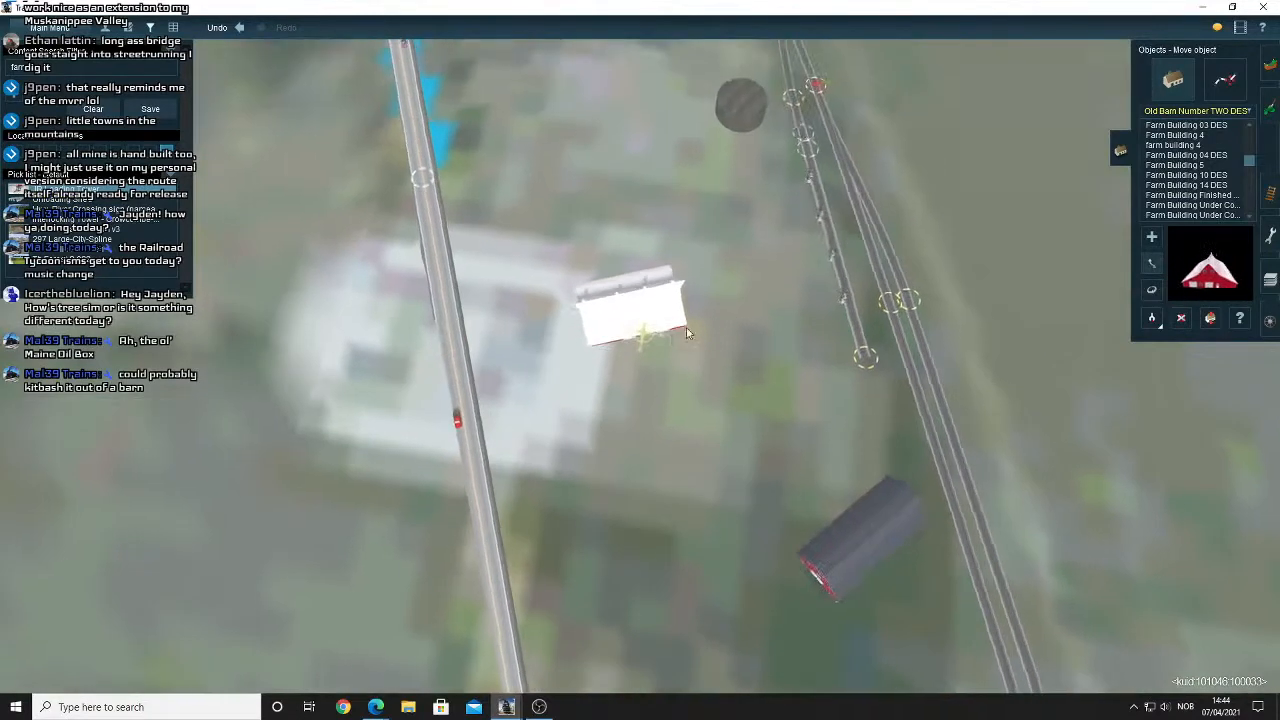
key("F1")
right_click(575, 360)
key("Down")
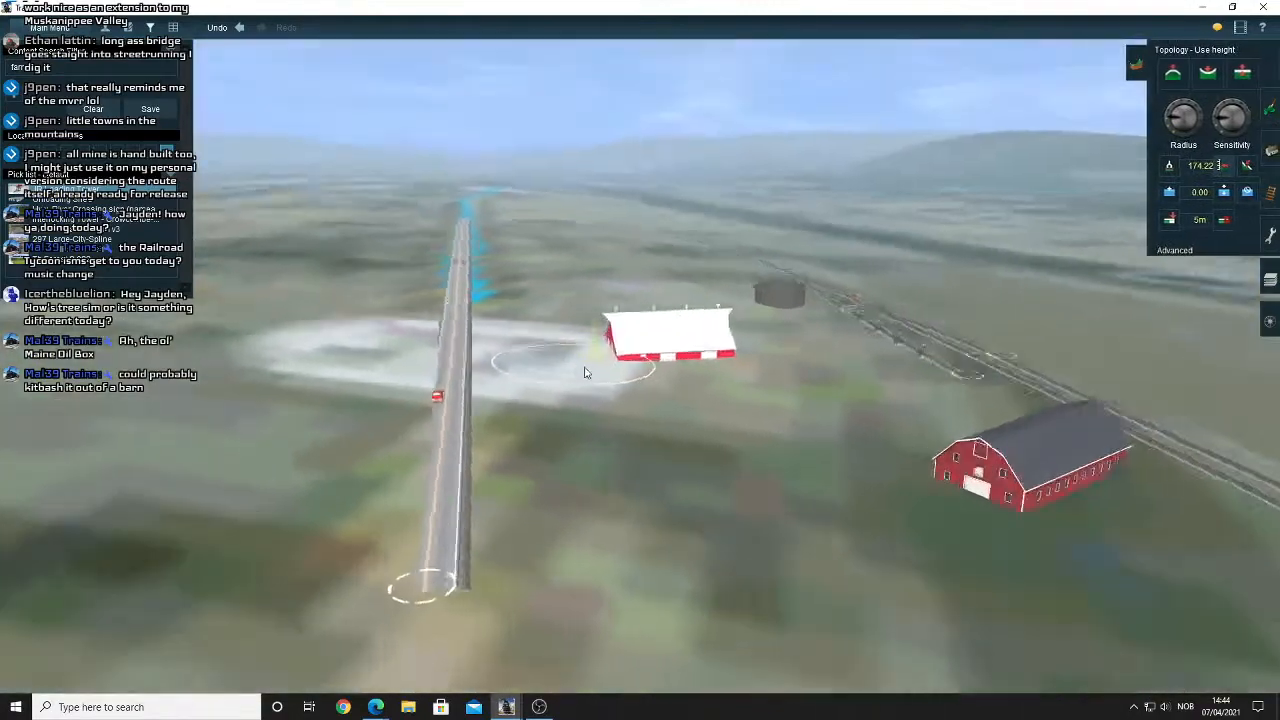
scroll(630, 365, "up", 3)
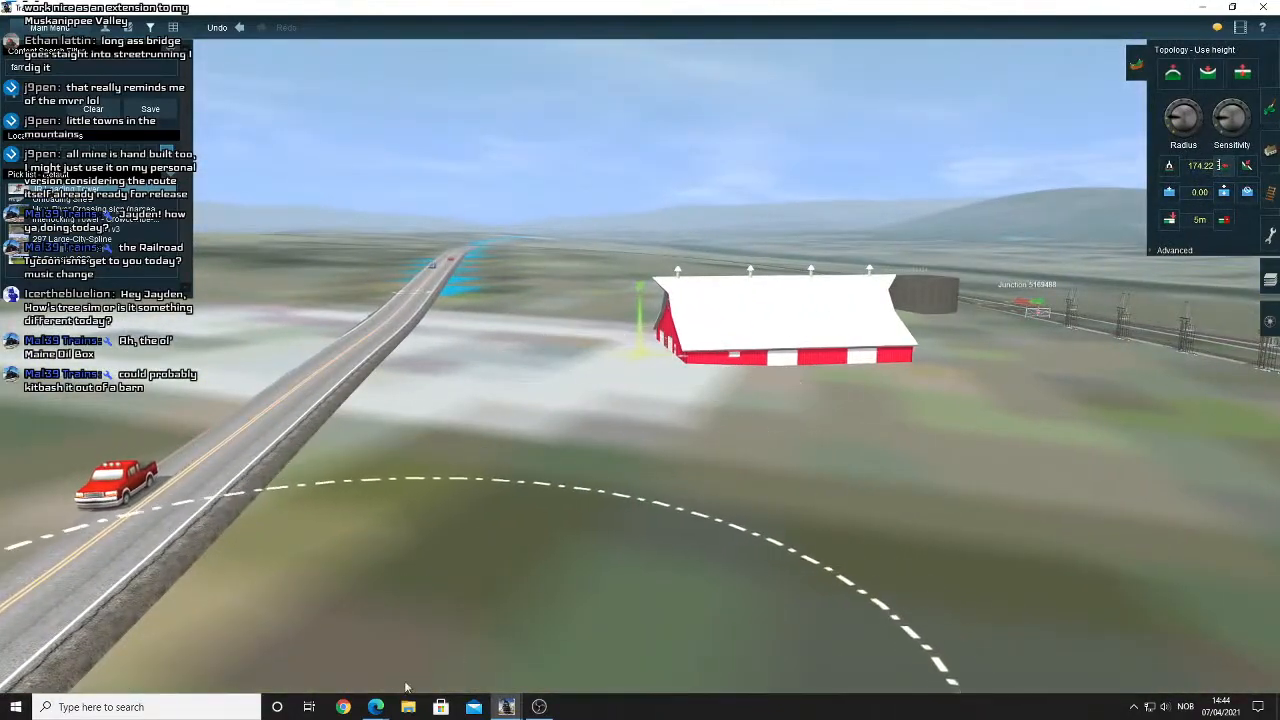
Switch to Google Maps in the browser and examine the red Carrabassett Coffee Company barn and its surroundings in Street View.
mouse_move(375, 707)
left_click(395, 631)
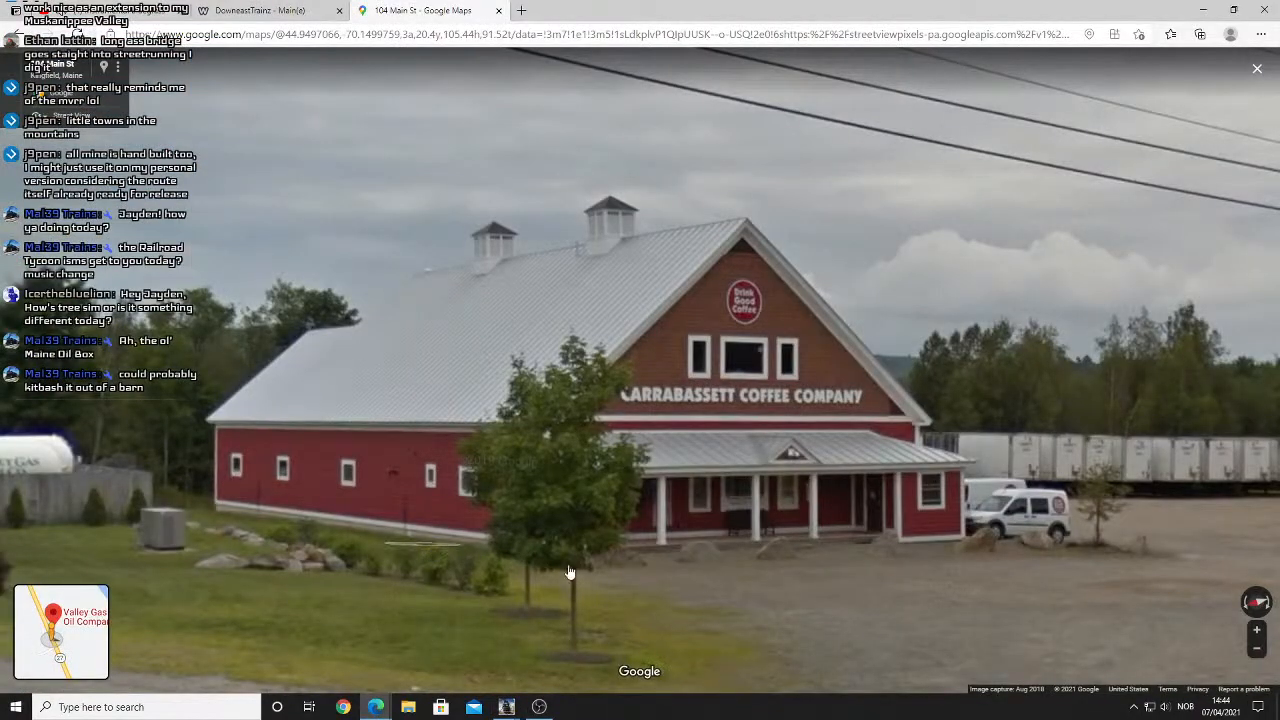
scroll(607, 545, "down", 5)
left_click_drag(655, 515, 563, 471)
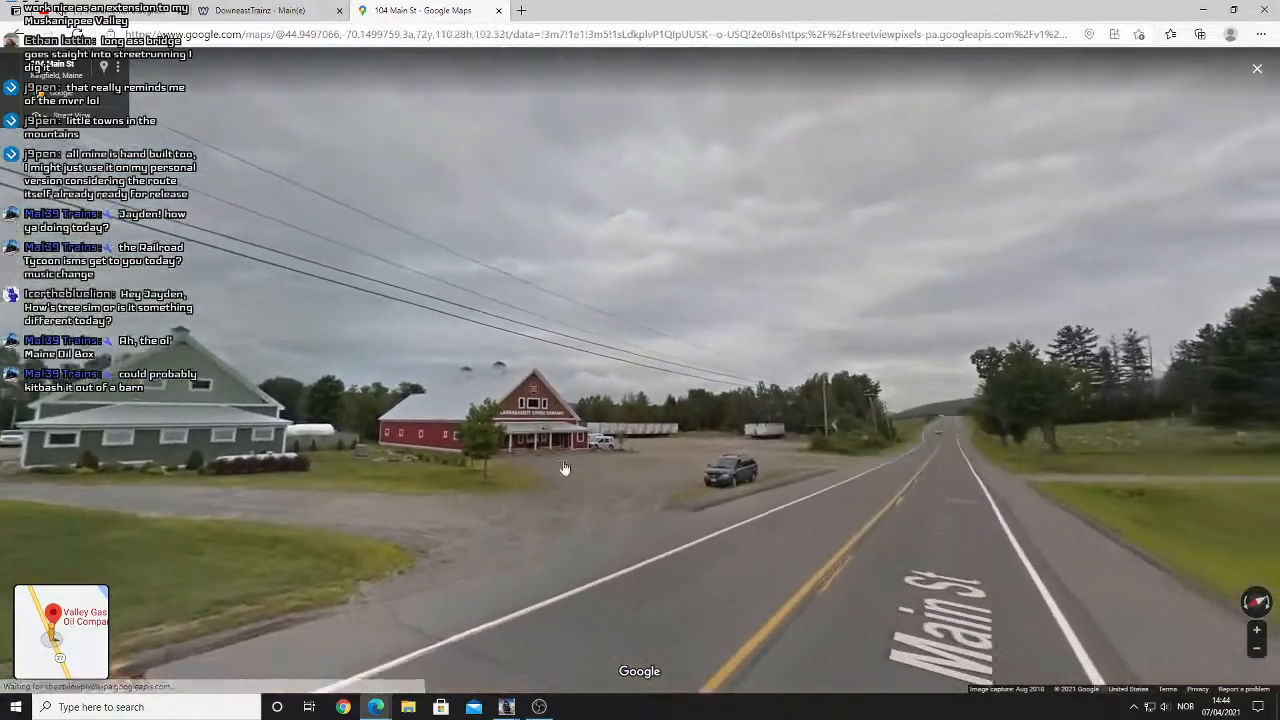
scroll(605, 509, "up", 2)
scroll(605, 510, "up", 2)
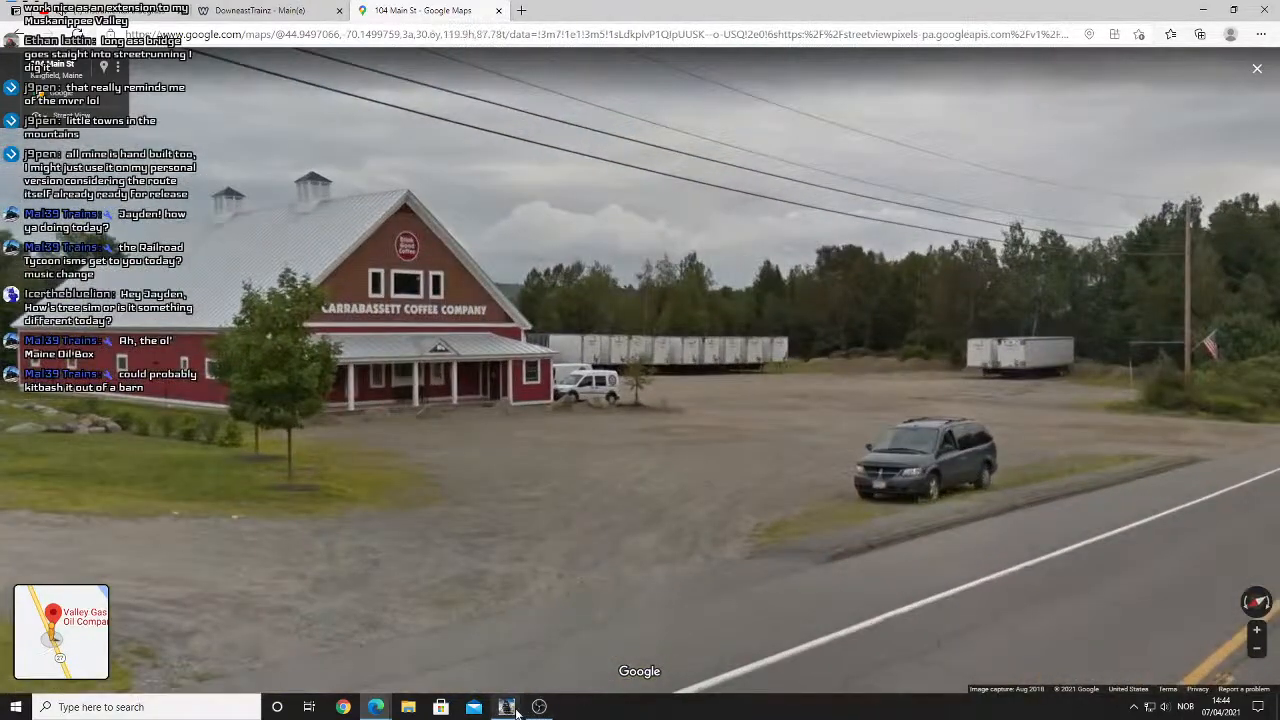
left_click(577, 617)
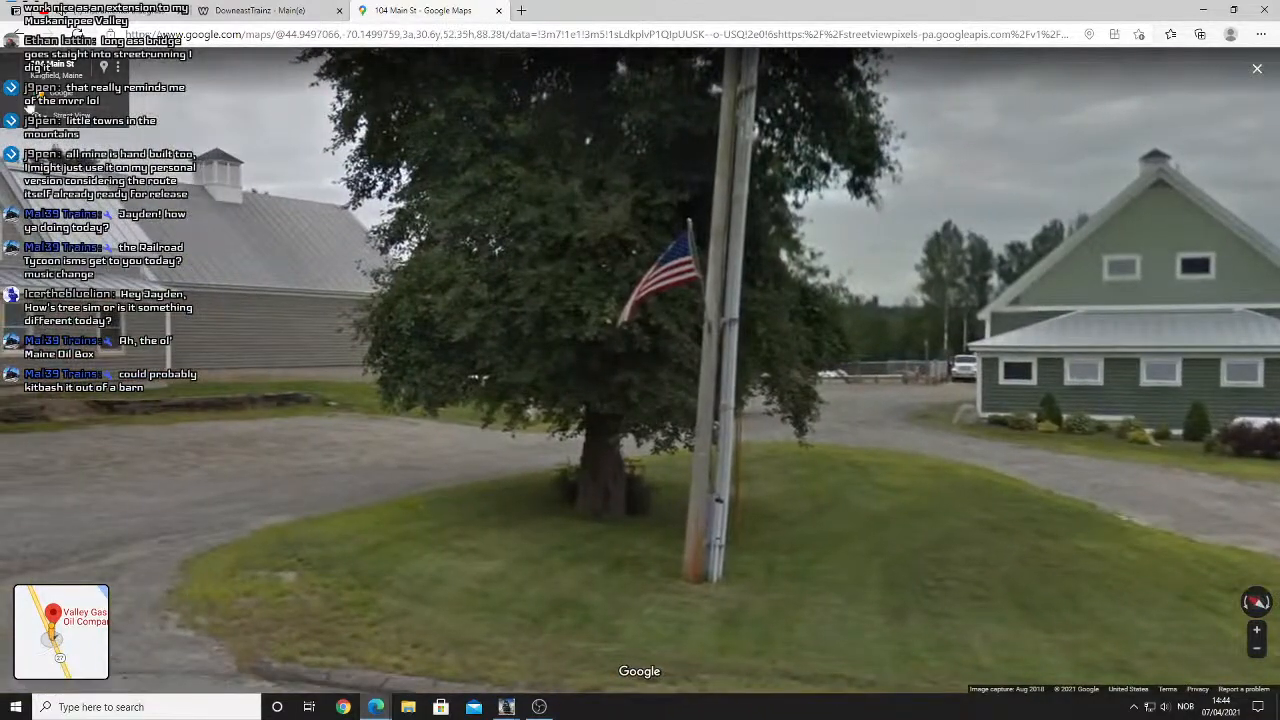
Leave Street View and examine the satellite layout of the Valley Gas and Oil Company yard, buildings and tanks.
left_click(20, 67)
left_click(272, 78)
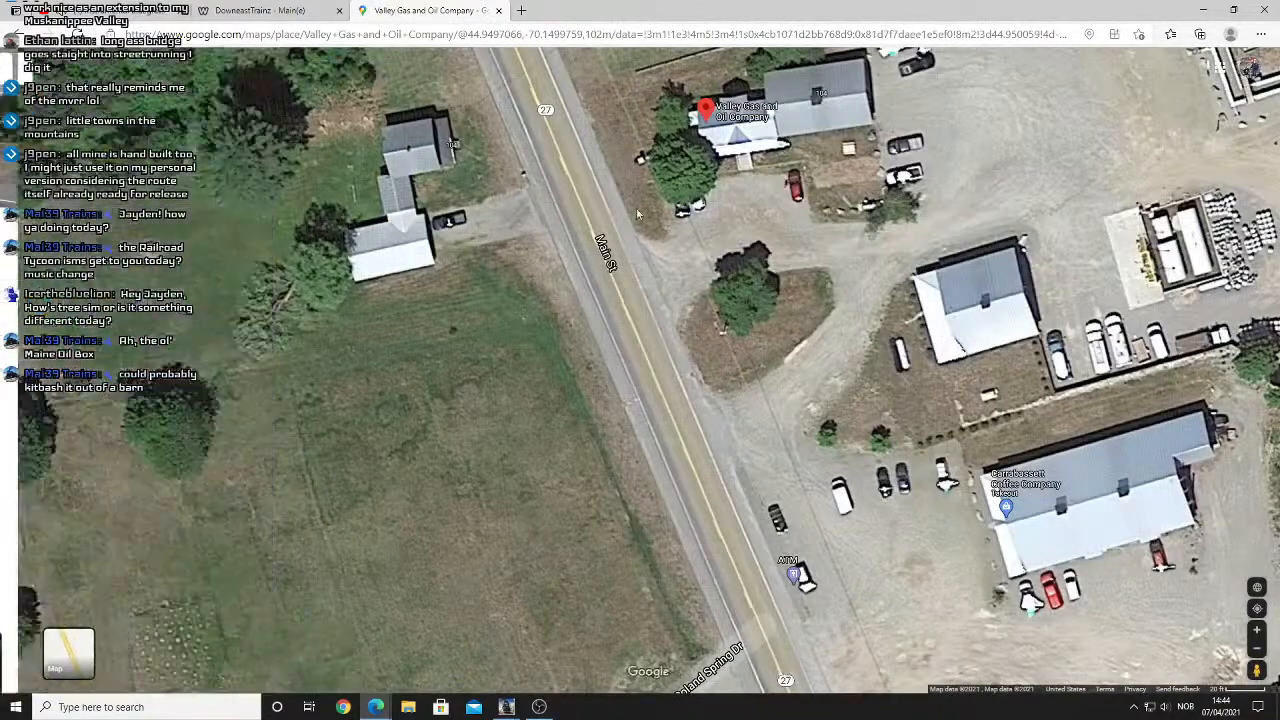
scroll(497, 374, "down", 3)
scroll(497, 377, "down", 2)
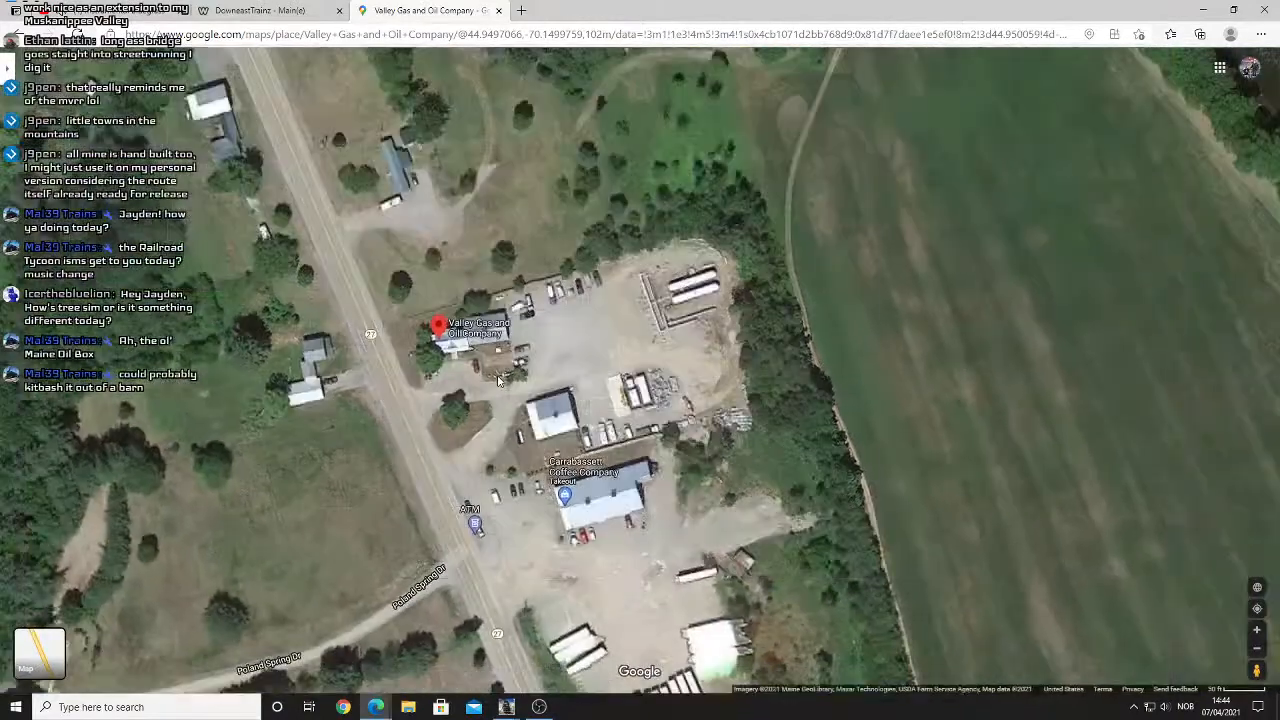
scroll(563, 515, "up", 2)
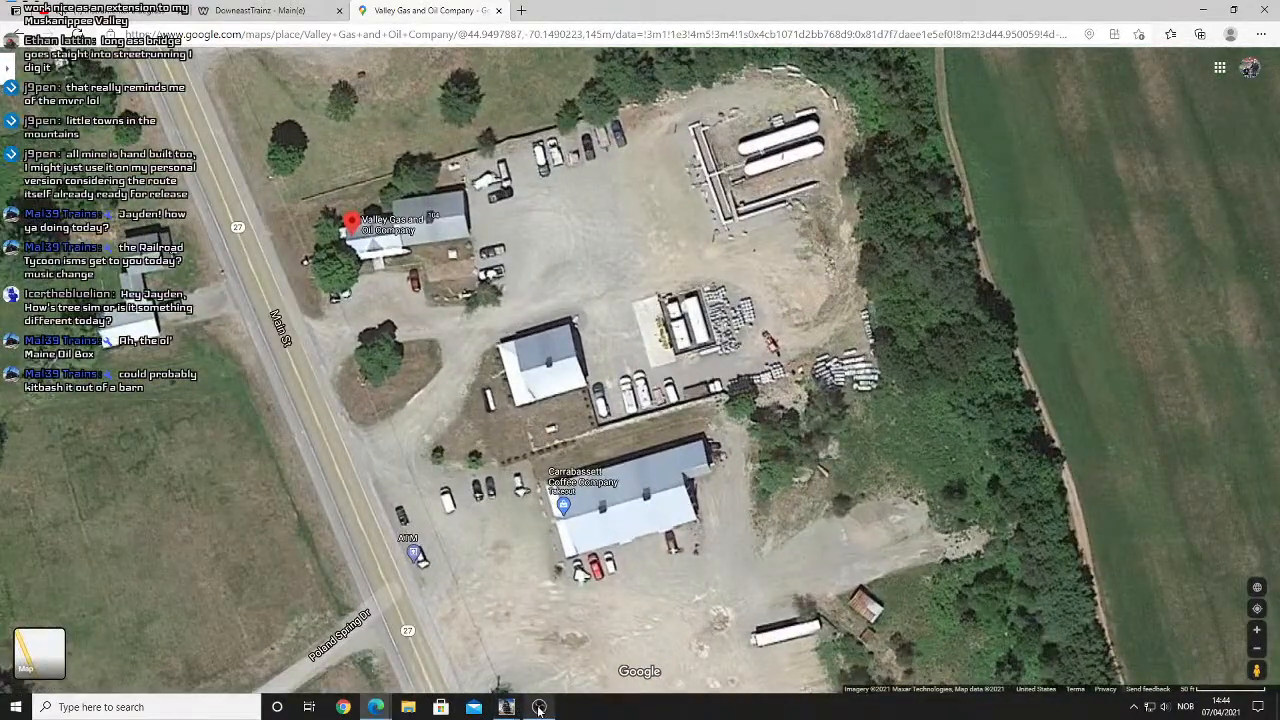
Return to Trainz, sample a terrain height of 178.94 near the road by the barn, and select the Use height tool.
mouse_move(506, 707)
left_click(580, 645)
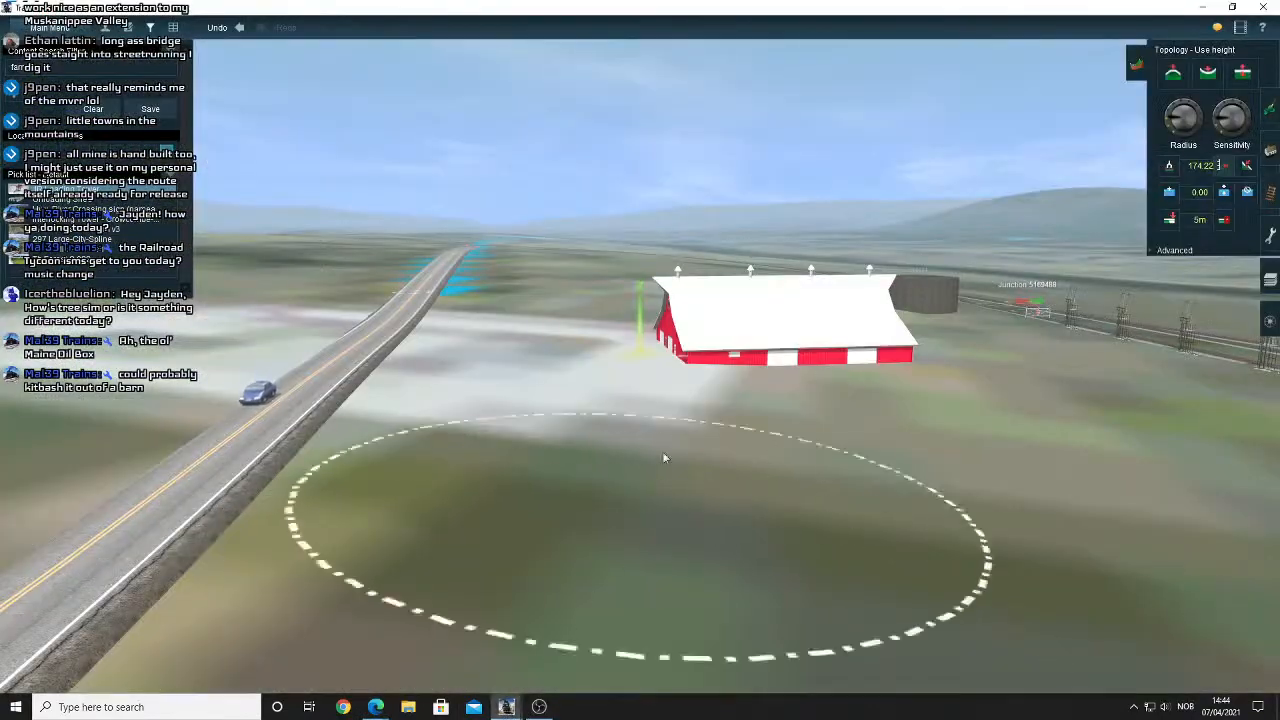
right_click(664, 318)
key("Up")
key("Left")
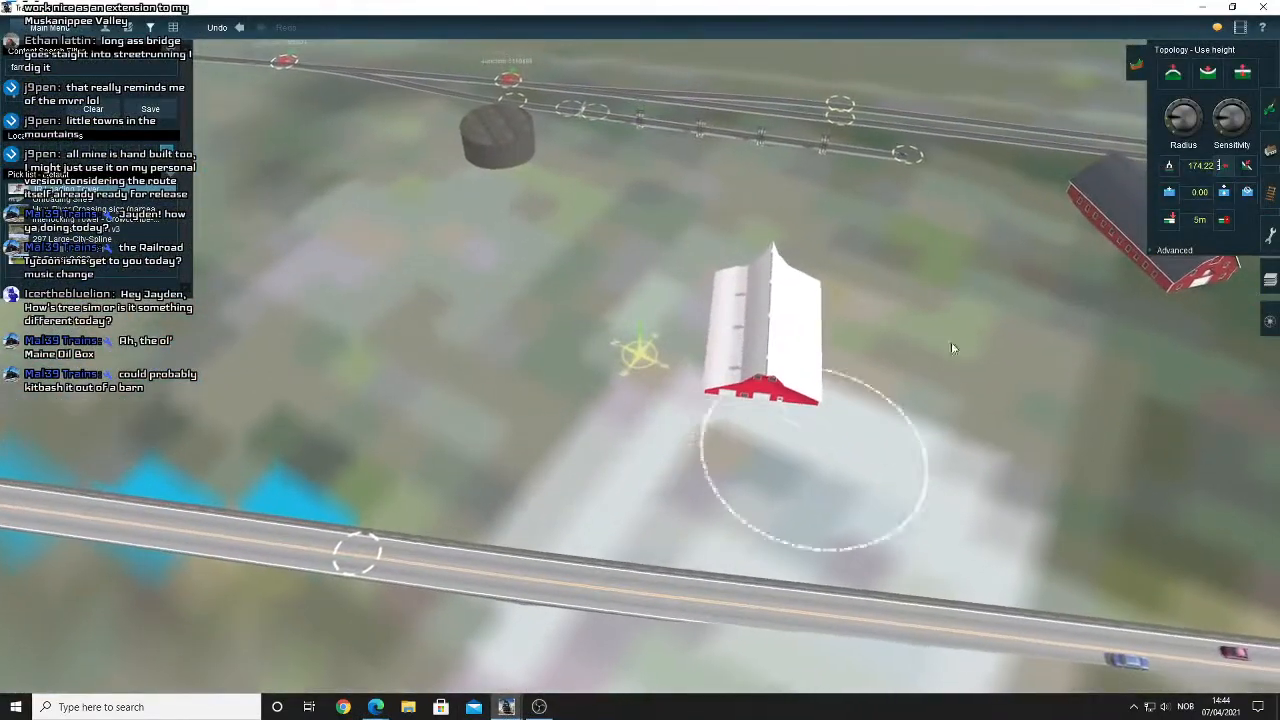
left_click(1169, 166)
right_click_drag(745, 456, 646, 362)
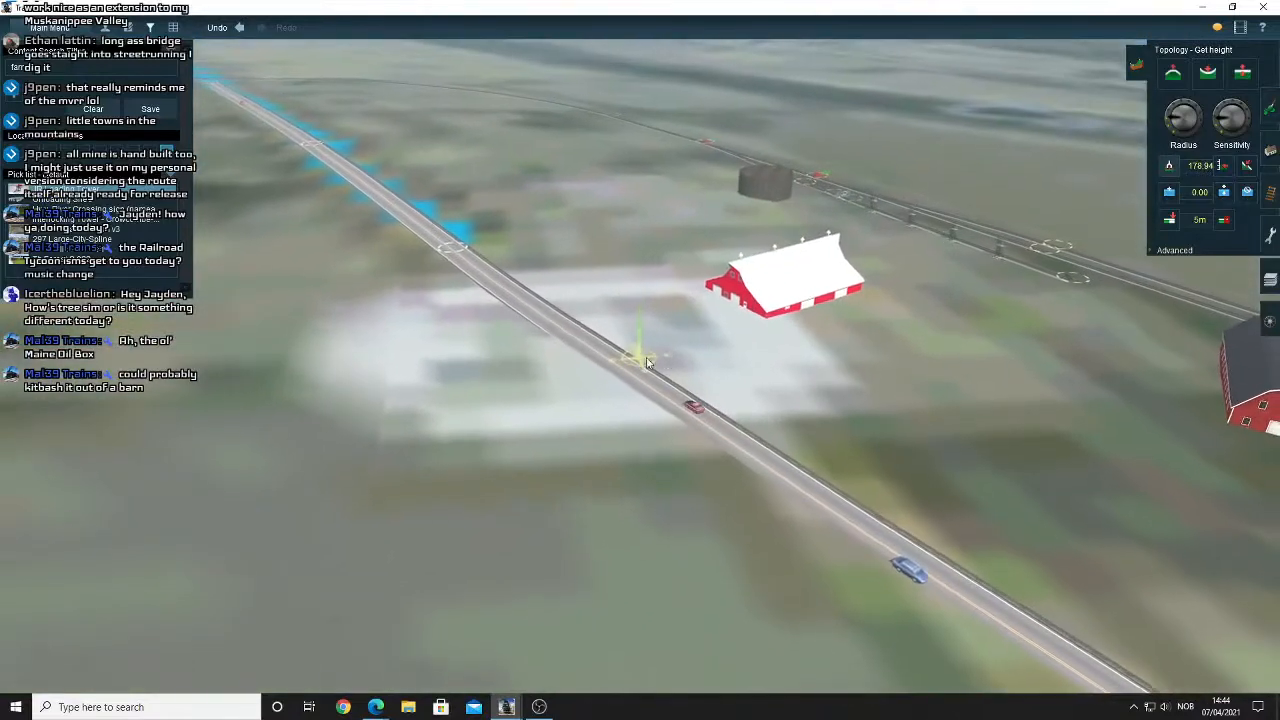
left_click(1220, 166)
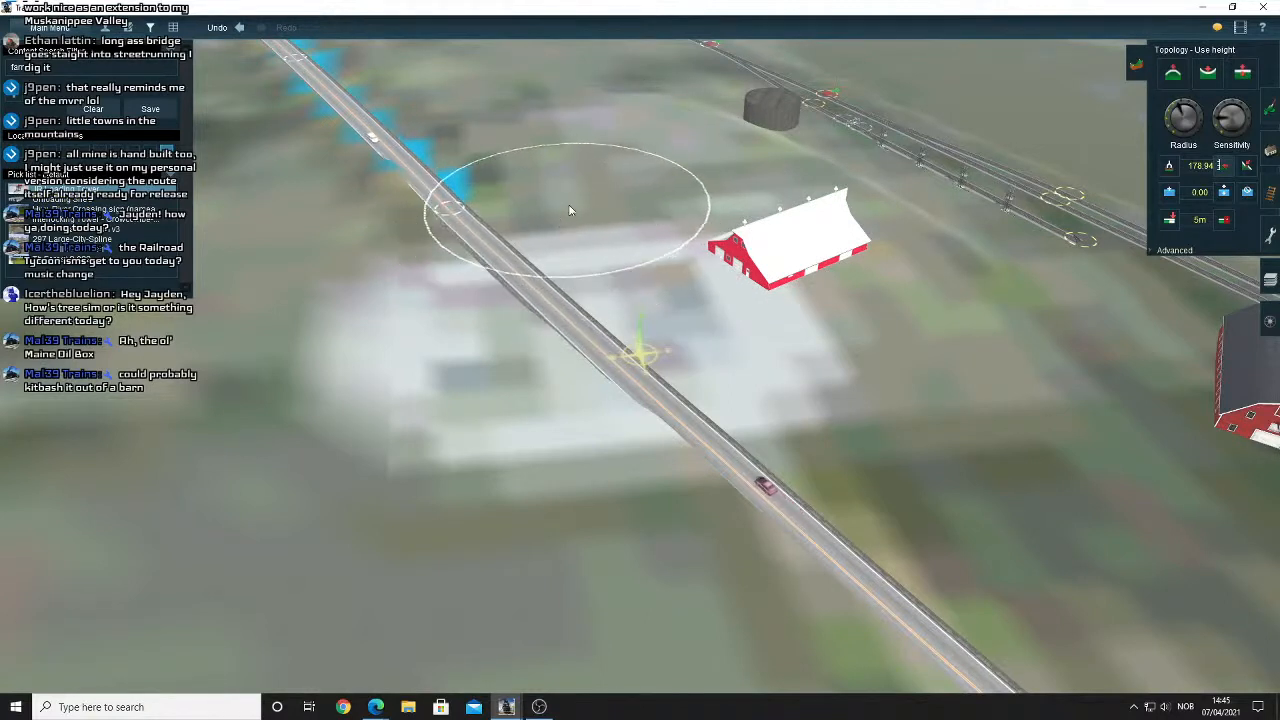
Inspect the white-roofed barn, the road embankment and the siding from several angles.
key("Down")
right_click(694, 268)
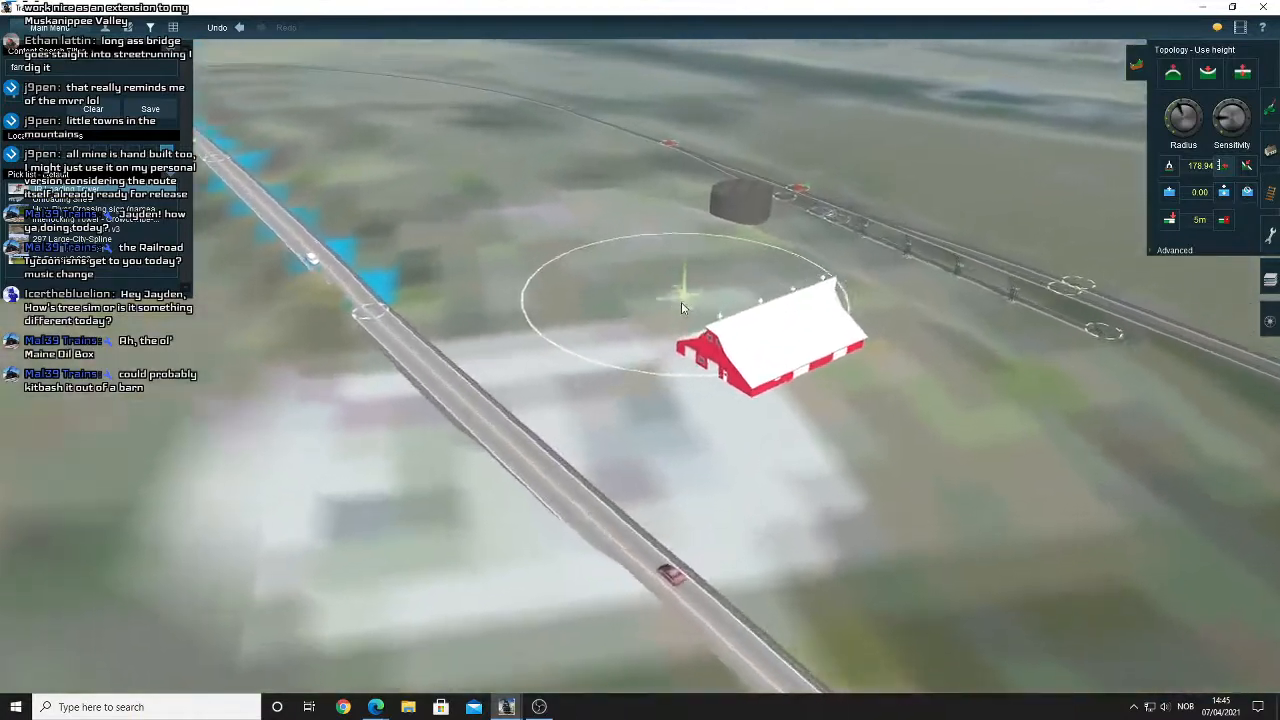
key("Left")
key("Down")
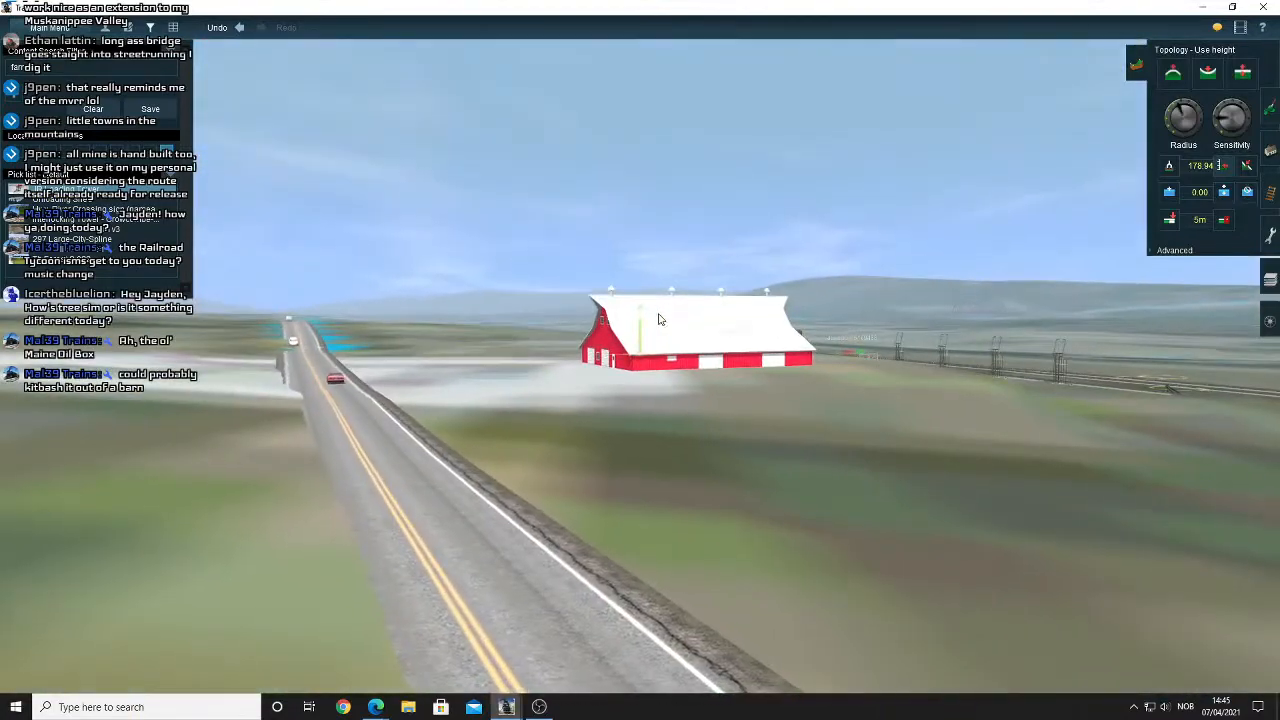
key("Up")
right_click(447, 361)
key("Left")
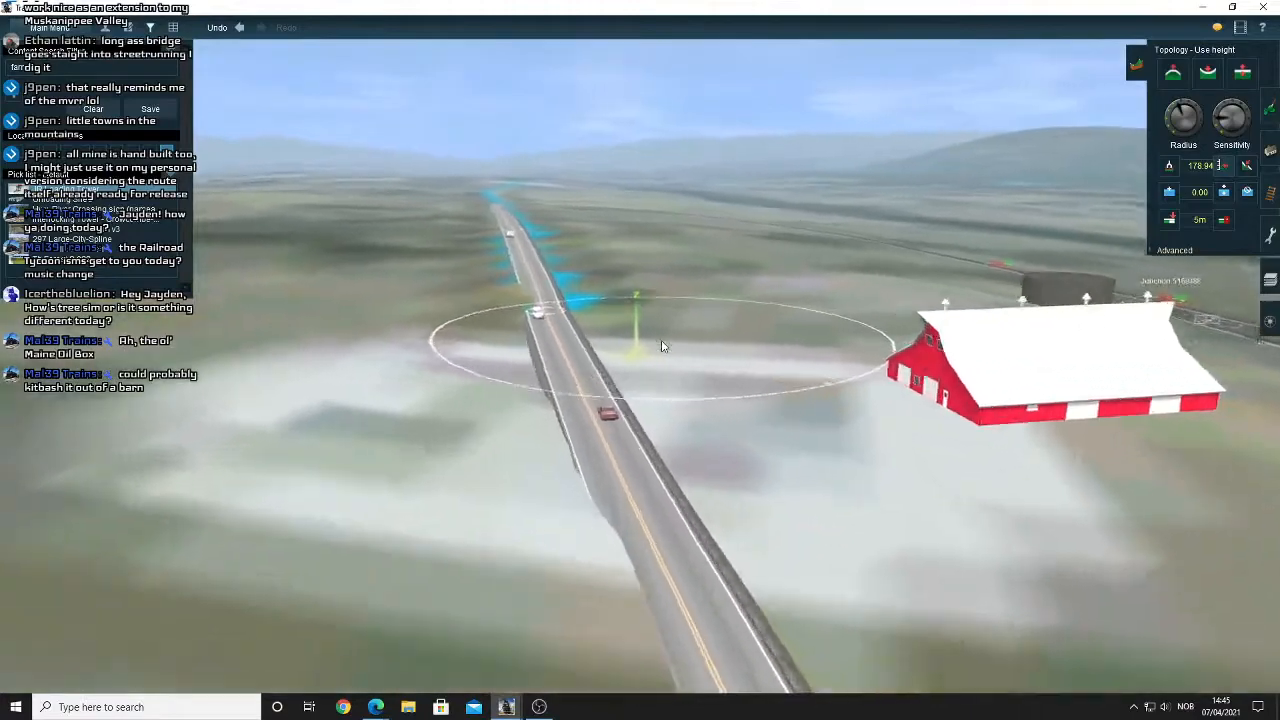
key("Down")
key("Up")
right_click(784, 369)
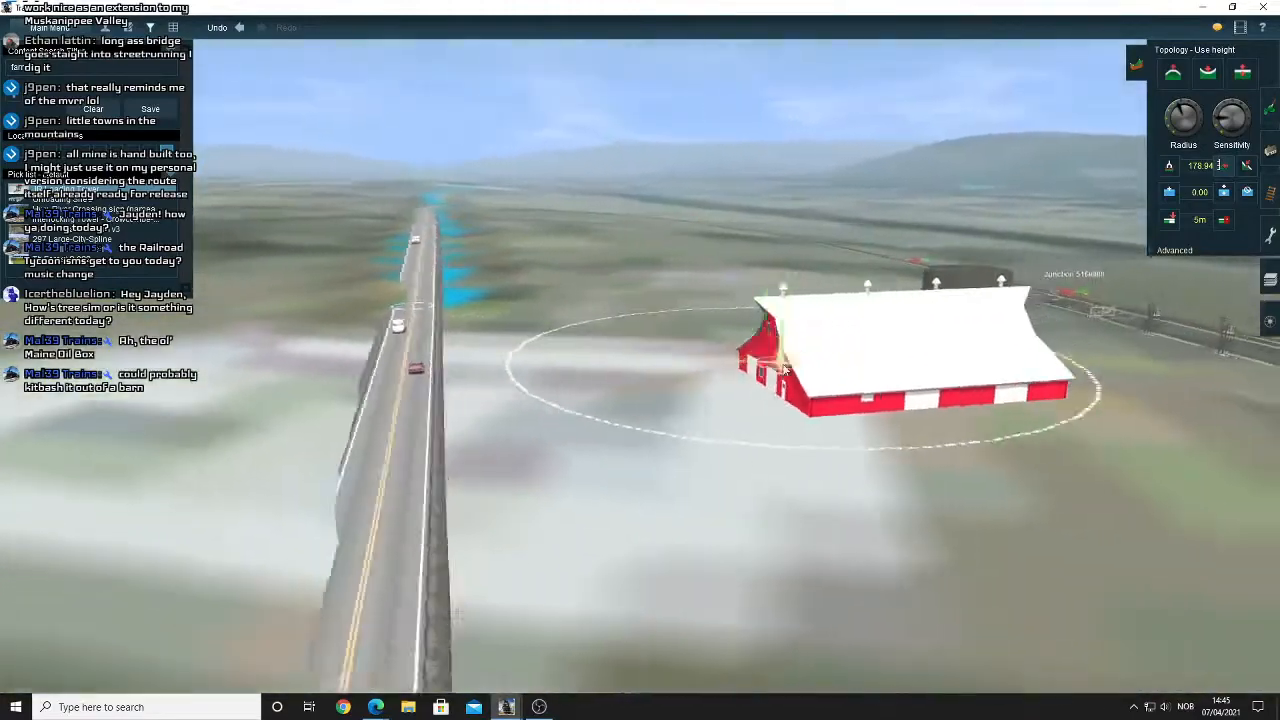
key("Left")
scroll(742, 376, "down", 3)
right_click(700, 383)
key("Up")
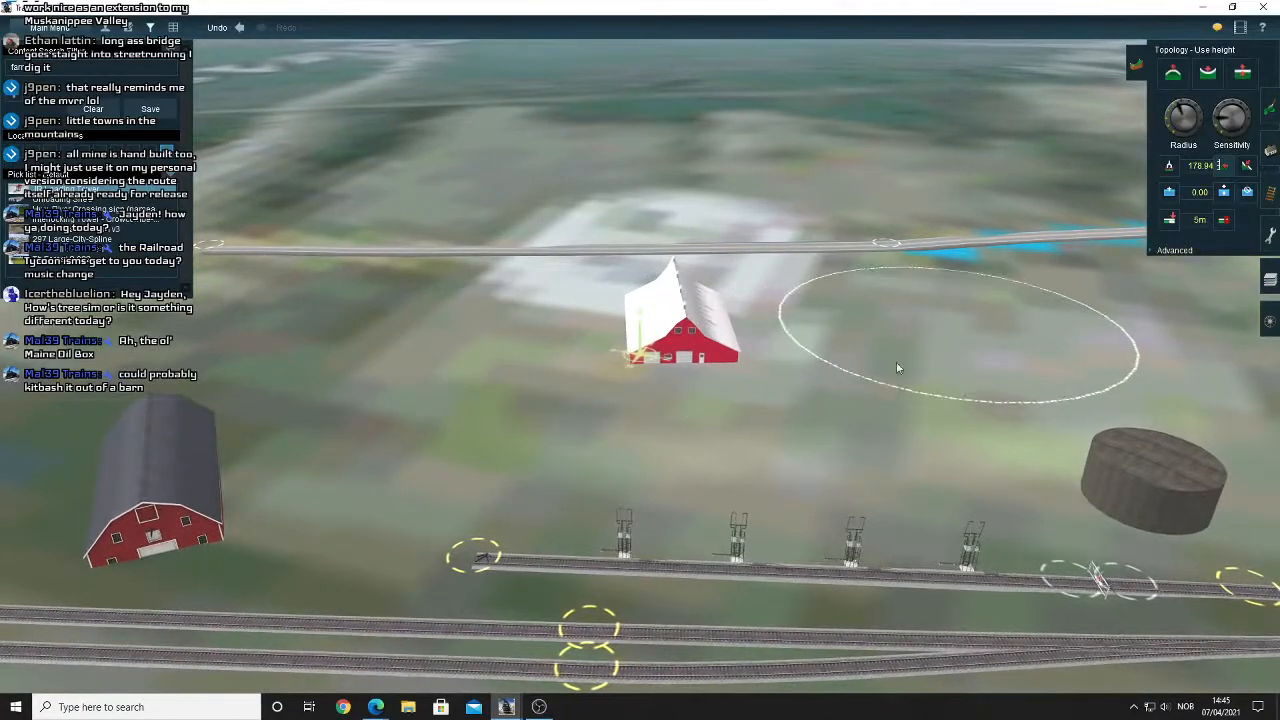
Shift the round storage tank slightly closer to the loading siding.
right_click(897, 368)
scroll(760, 377, "up", 3)
key("Down")
key("Right")
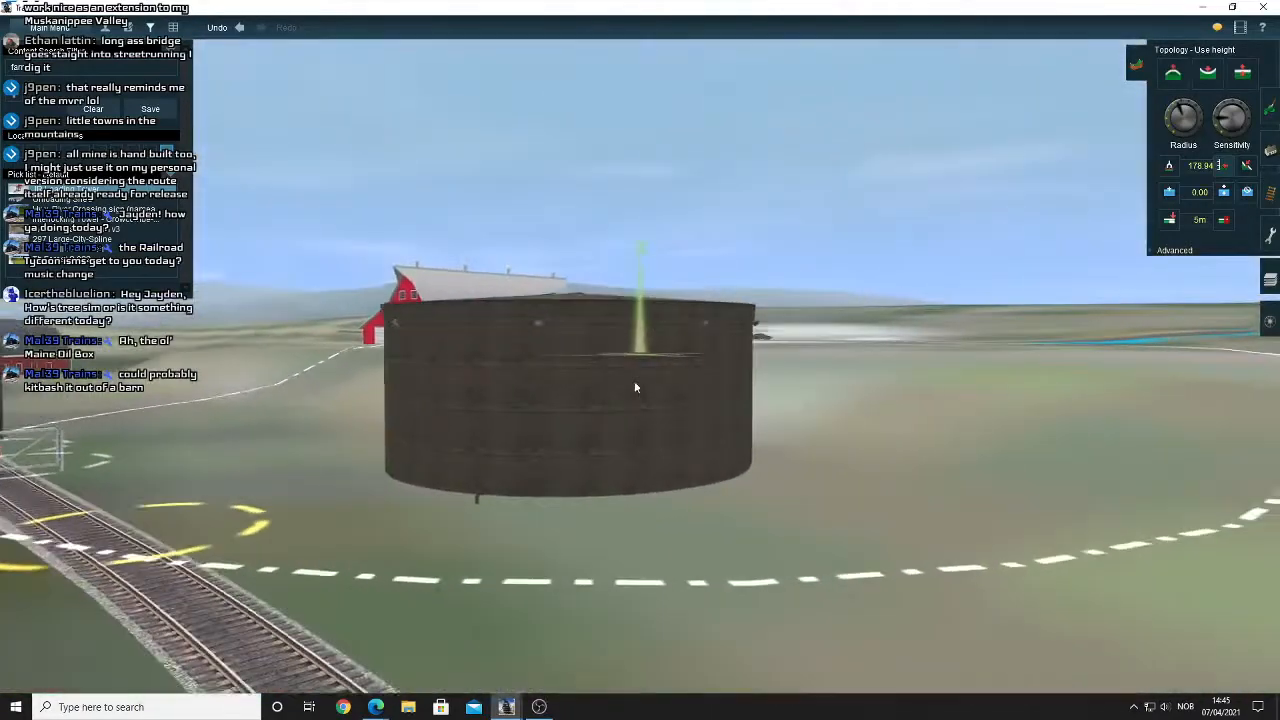
key("Up")
scroll(625, 380, "down", 3)
key("Up")
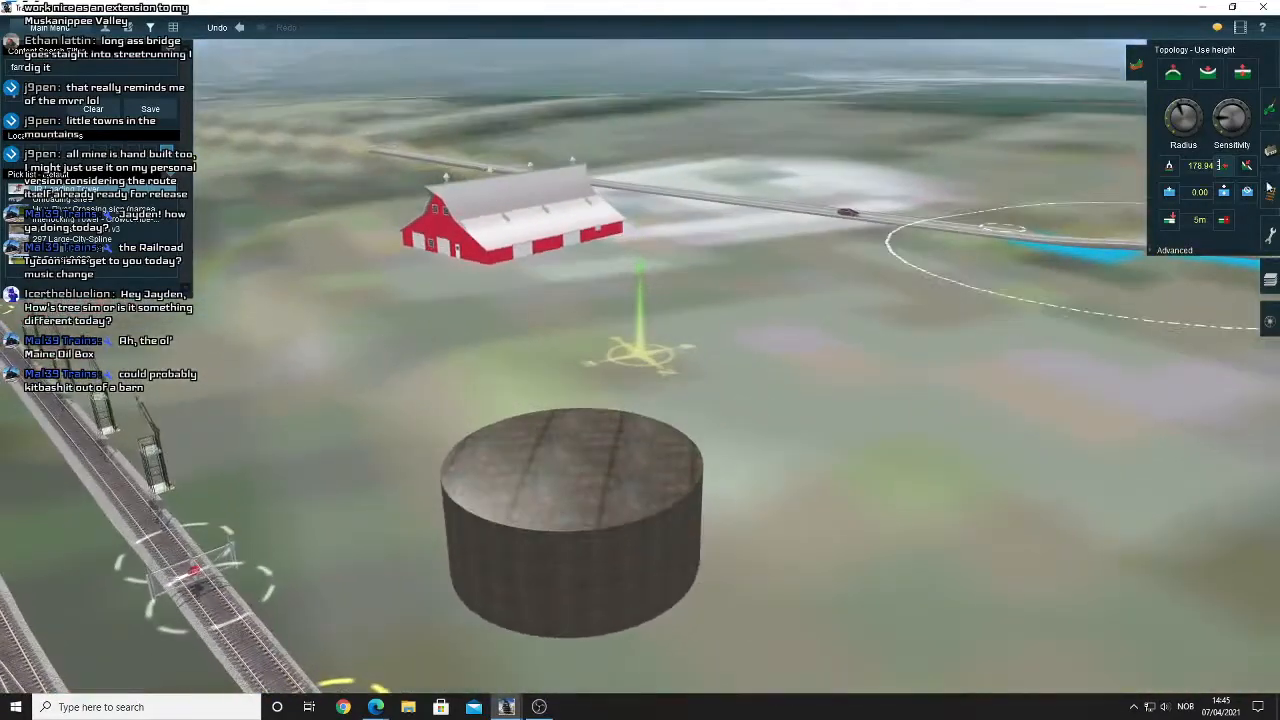
left_click(1268, 190)
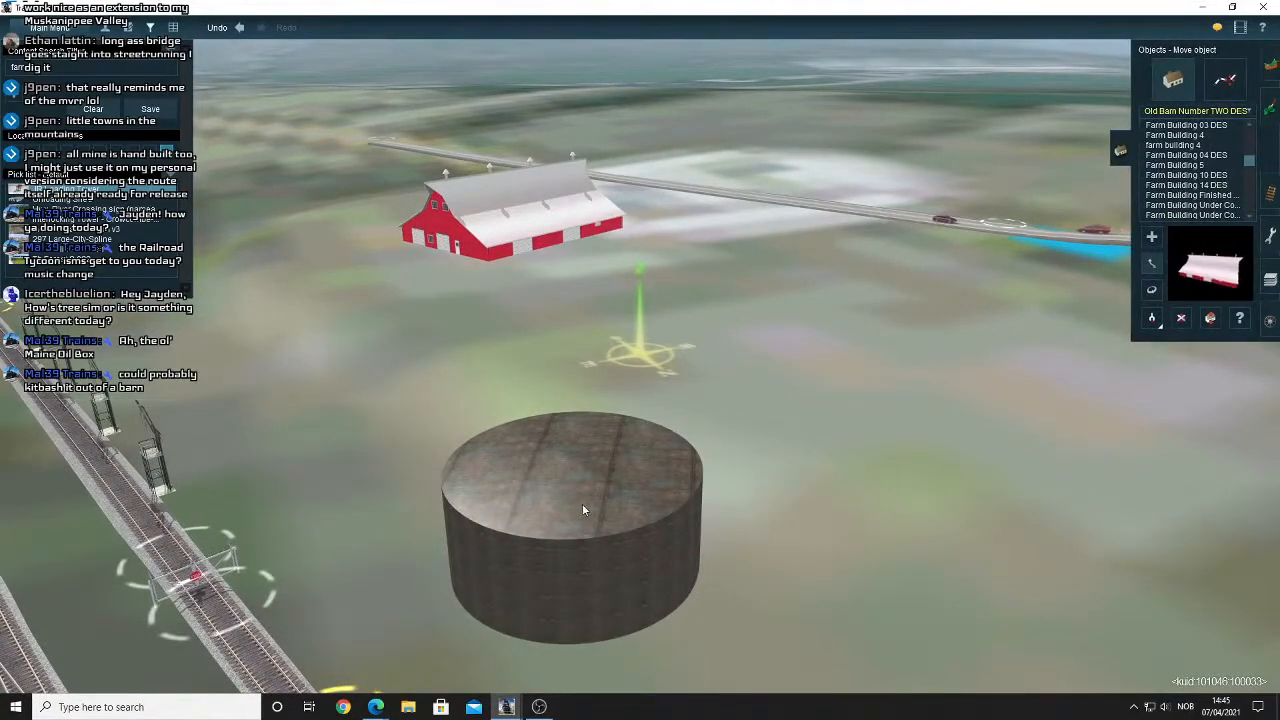
left_click_drag(549, 500, 536, 491)
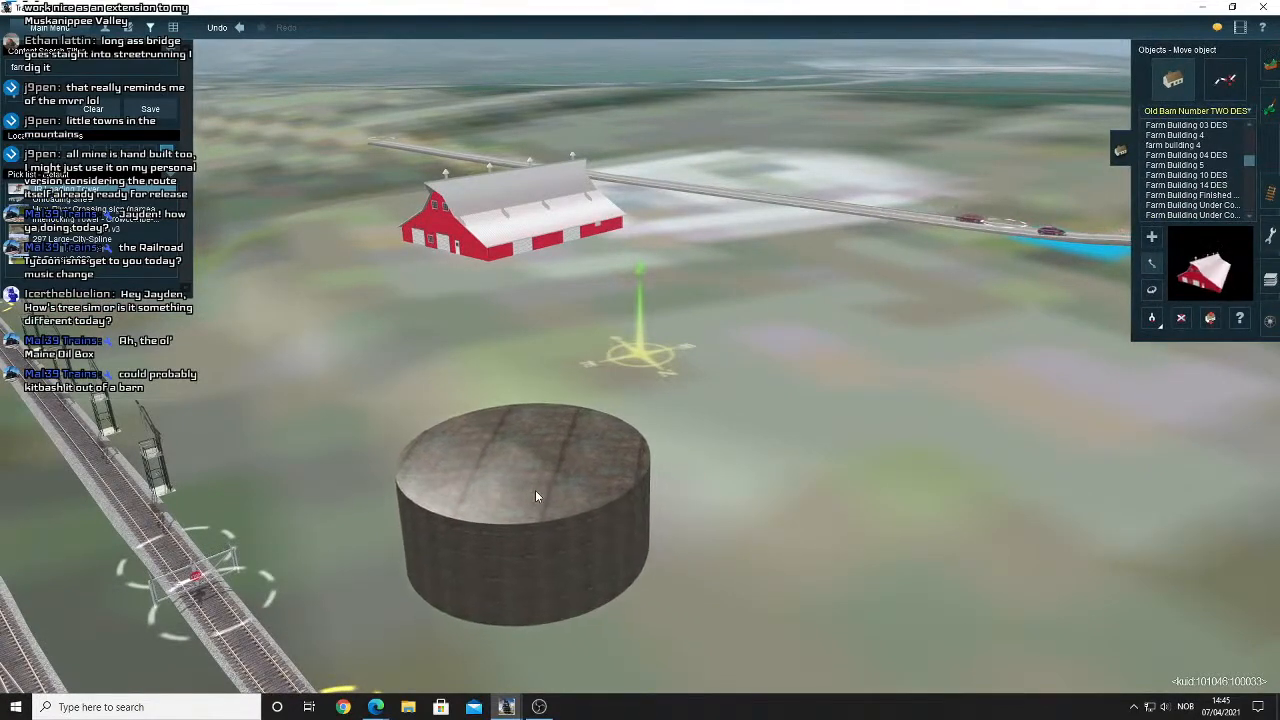
key("Down")
key("Up")
key("Right")
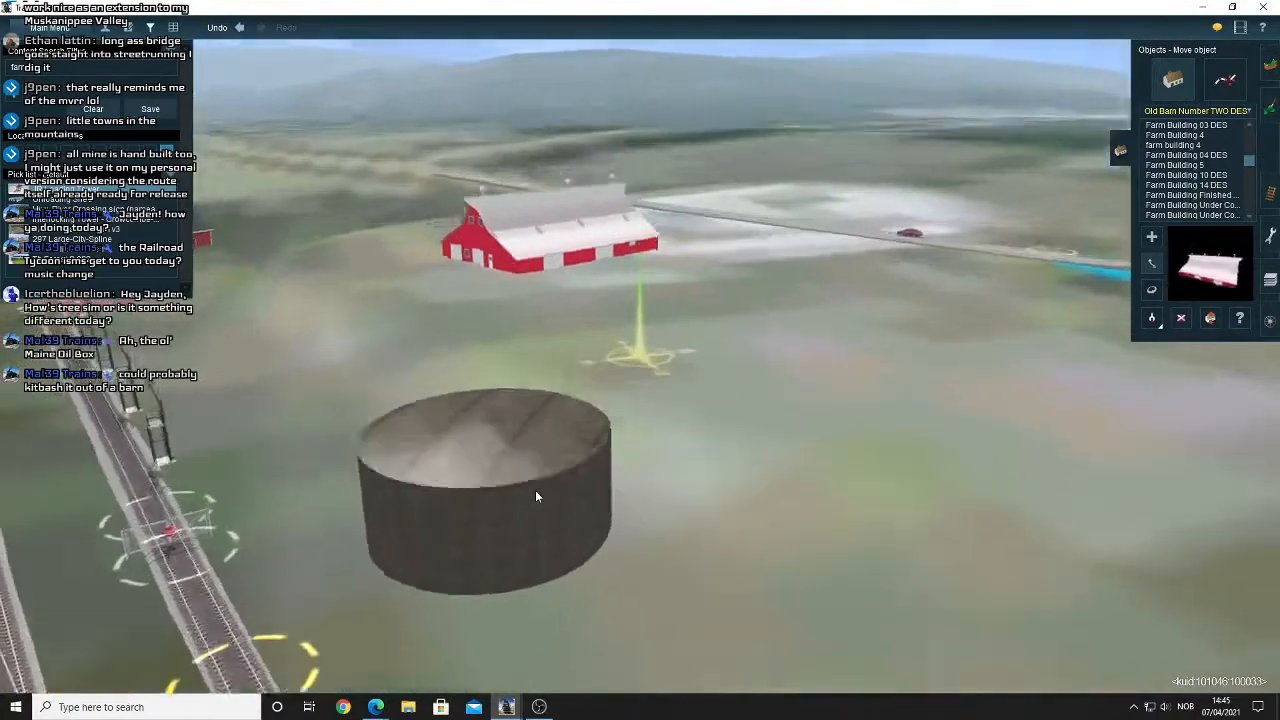
key("Up")
key("Left")
key("Right")
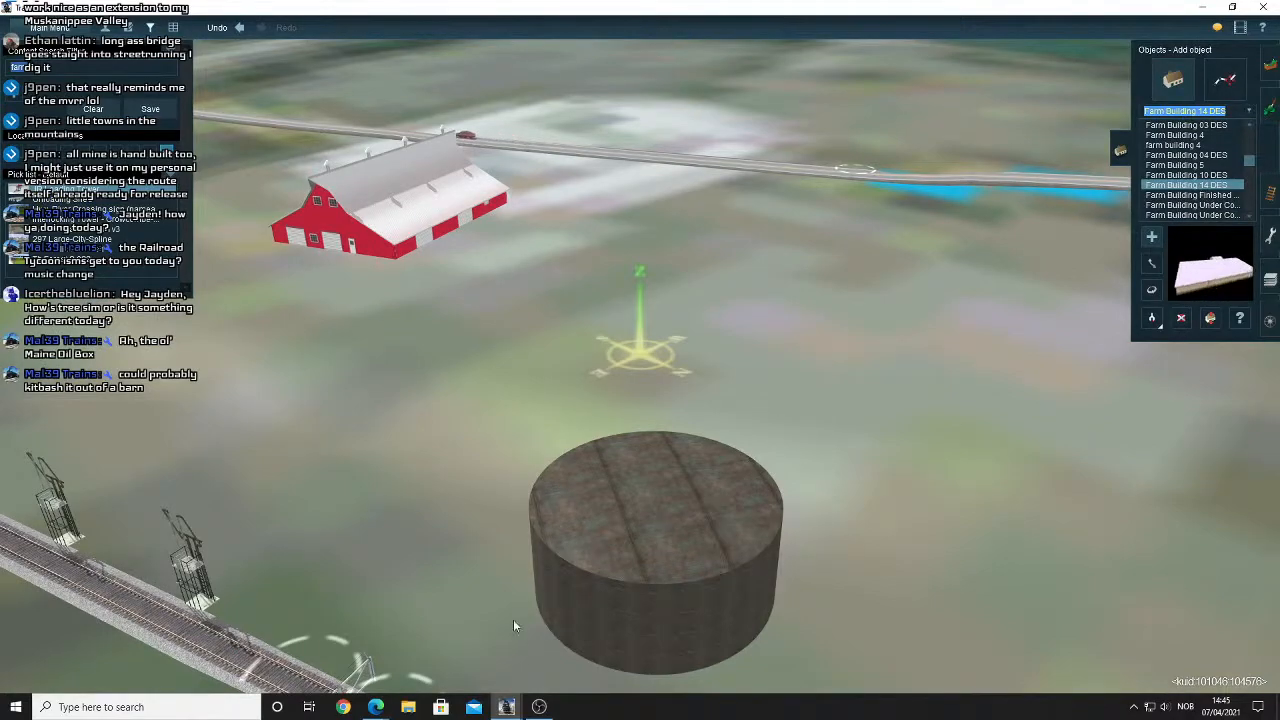
Switch to Google Maps and enter Street View on the main road to examine the green barn and its driveway.
left_click(393, 654)
scroll(474, 386, "up", 3)
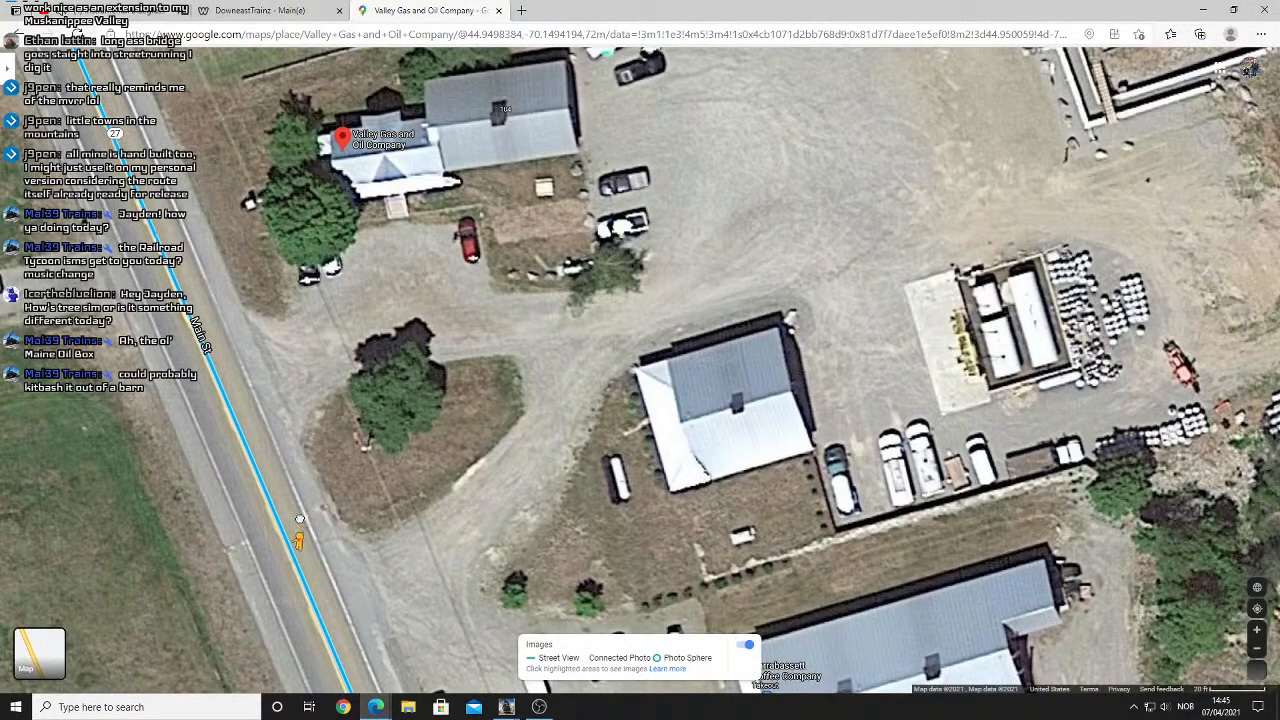
left_click_drag(299, 519, 300, 521)
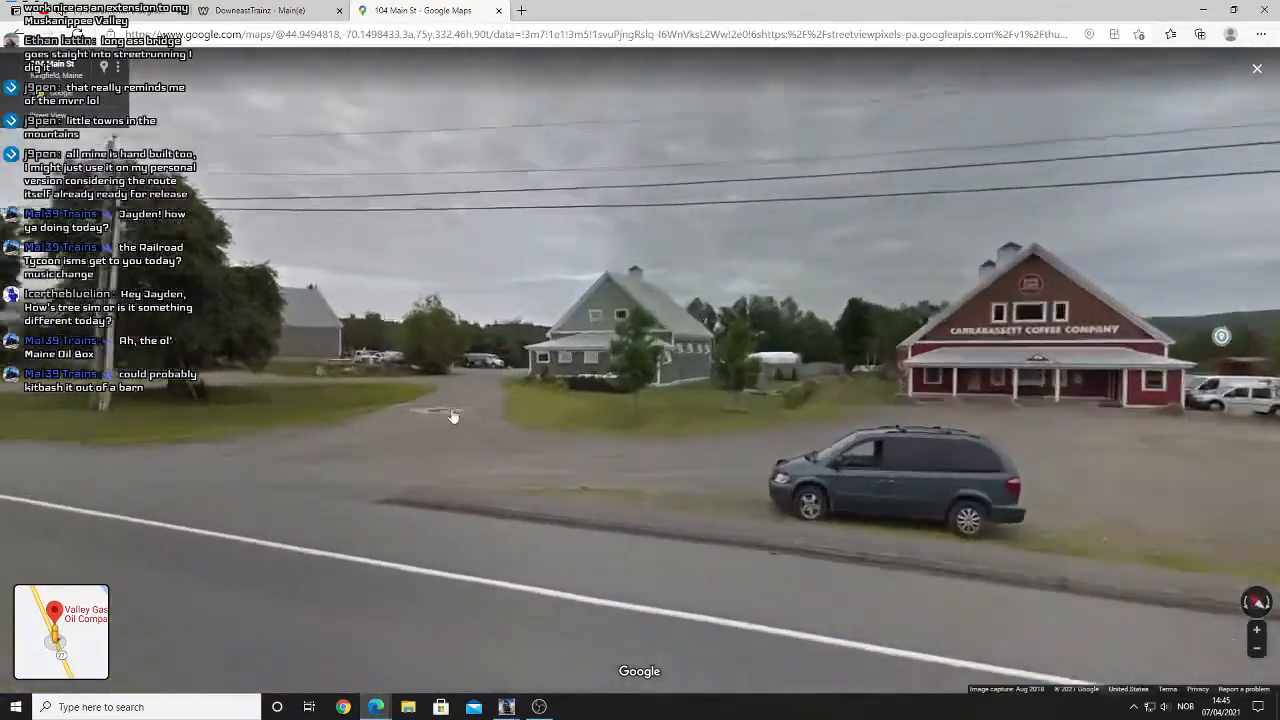
left_click(451, 416)
left_click(547, 387)
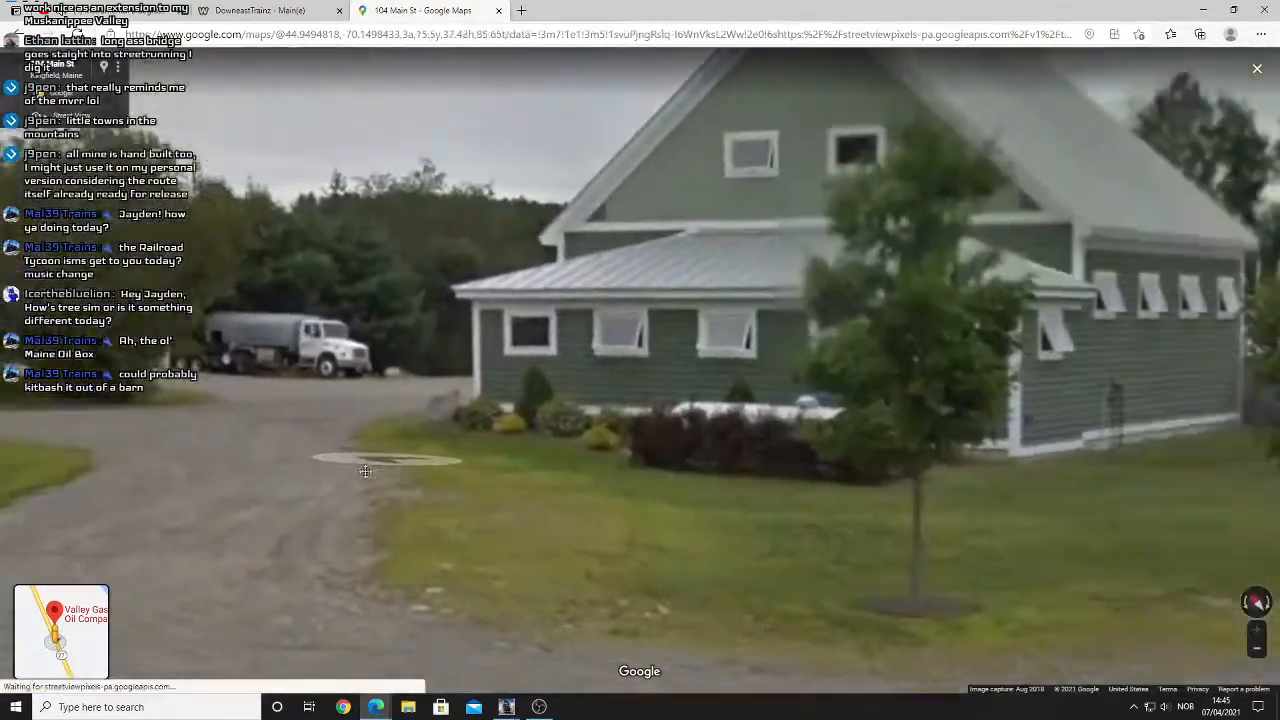
scroll(548, 393, "down", 3)
left_click_drag(517, 392, 560, 410)
Advance along the road in Street View and examine the Valley Gas and Oil entrance, tanks and neighbouring buildings.
left_click(339, 461)
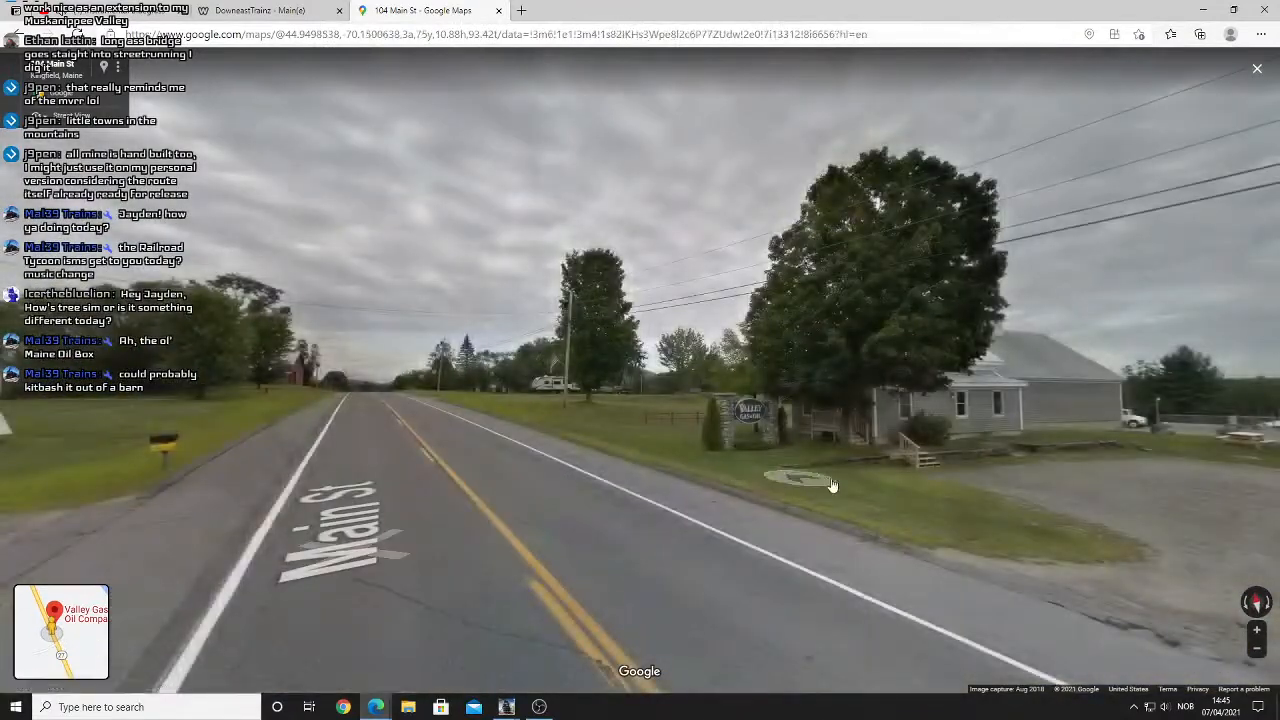
left_click(831, 485)
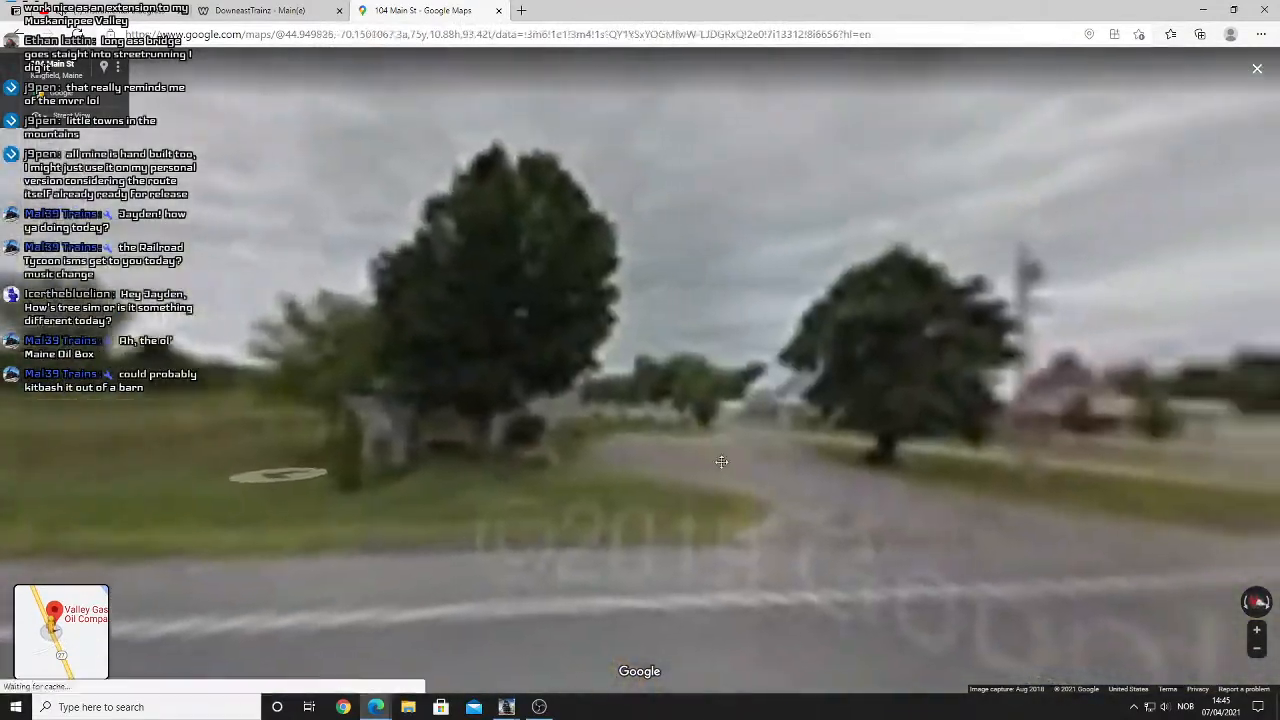
scroll(620, 445, "up", 5)
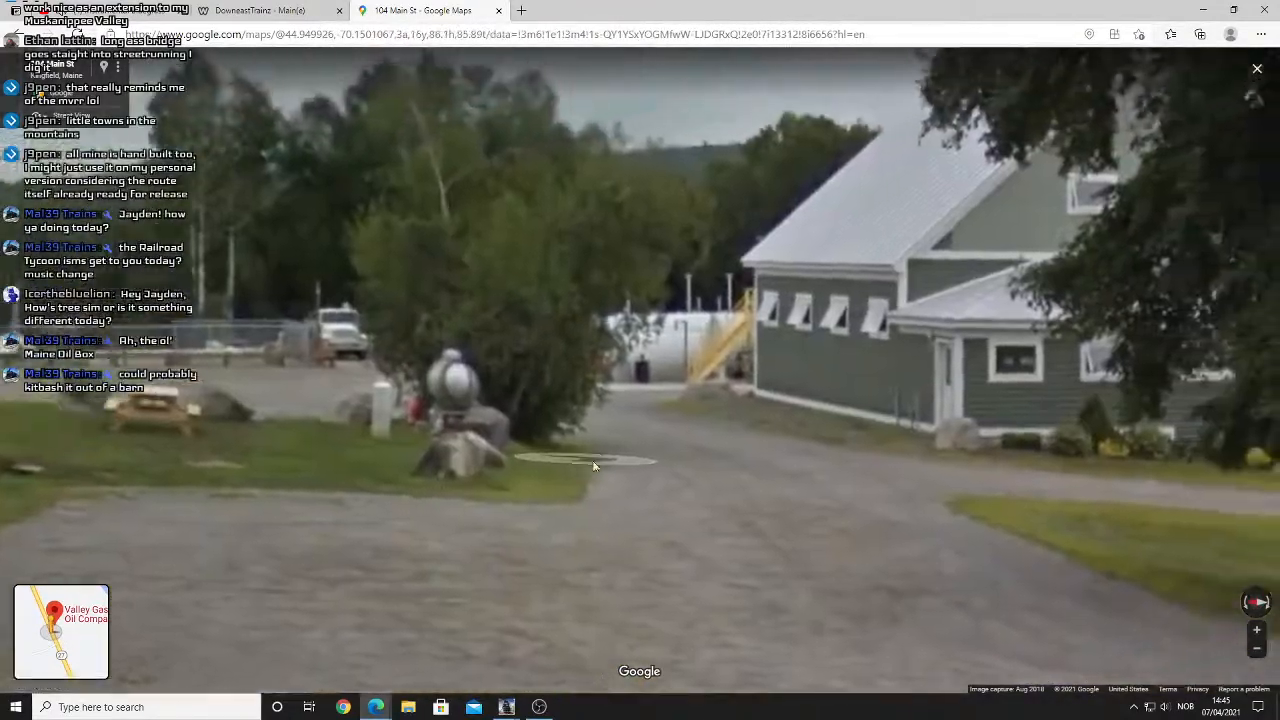
scroll(637, 432, "down", 4)
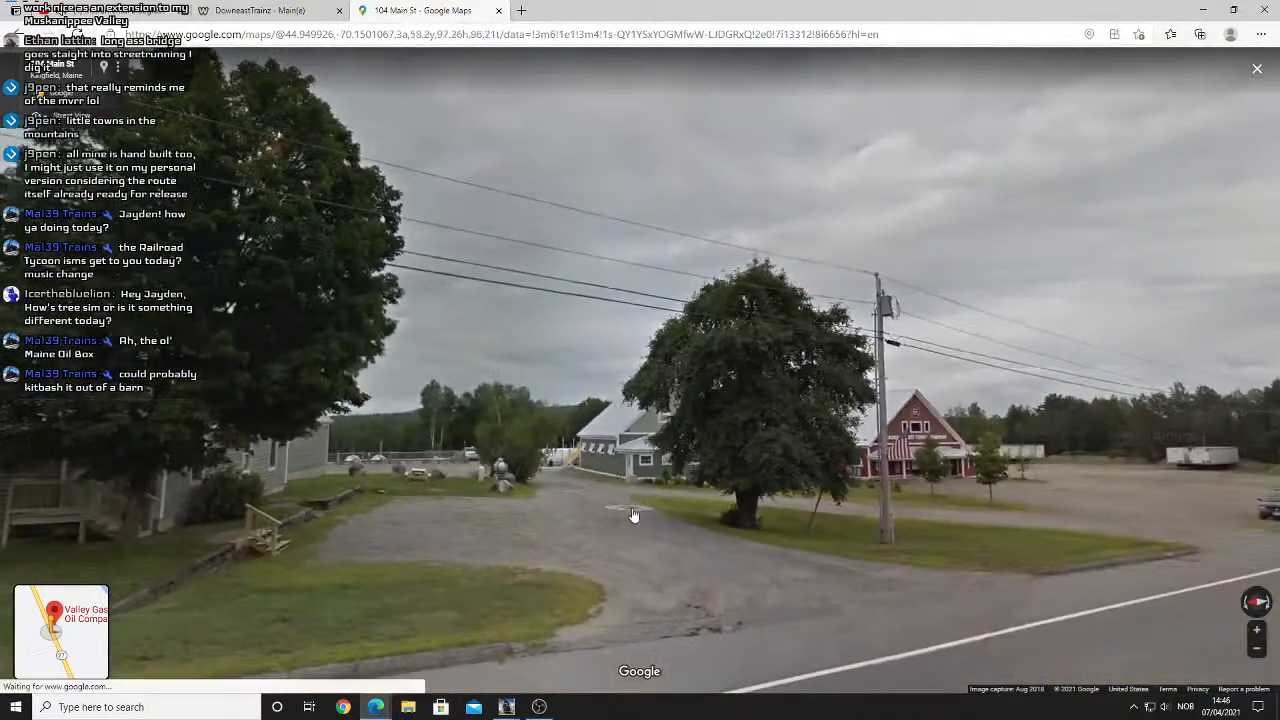
left_click_drag(632, 514, 550, 446)
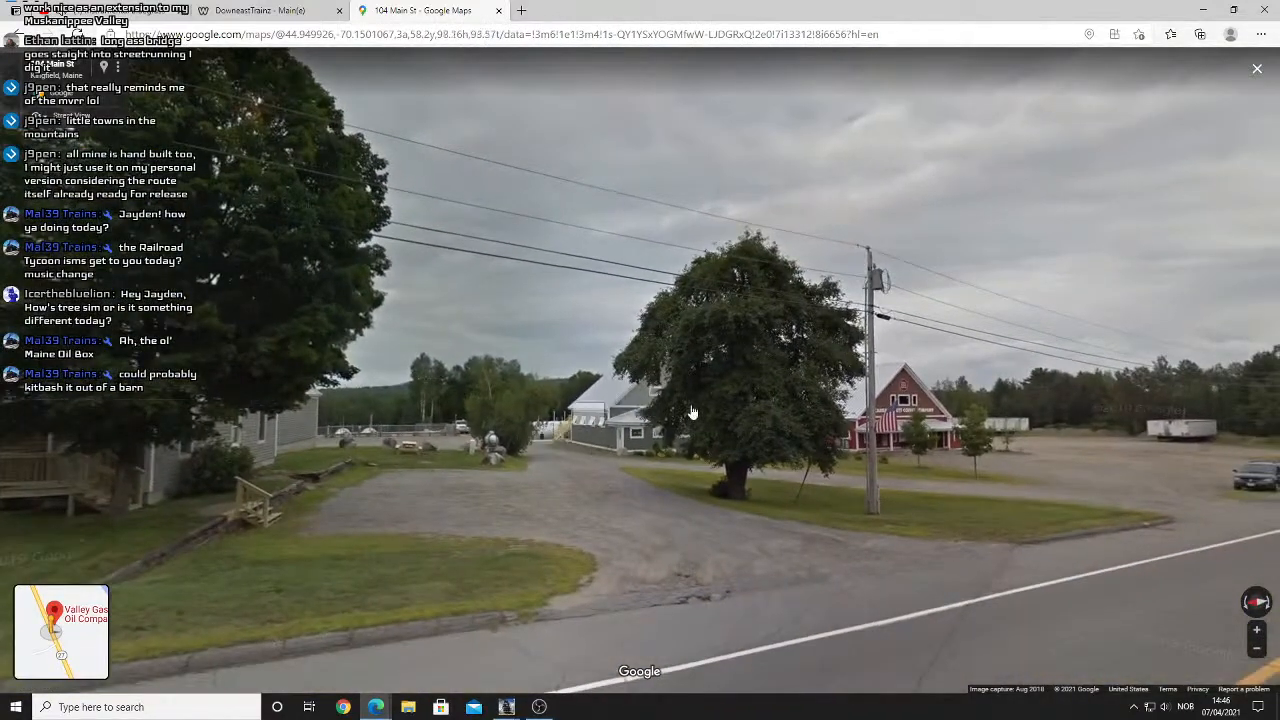
Switch back to Trainz and examine the ground between the red barns, storage tank and main road from several angles.
left_click(564, 650)
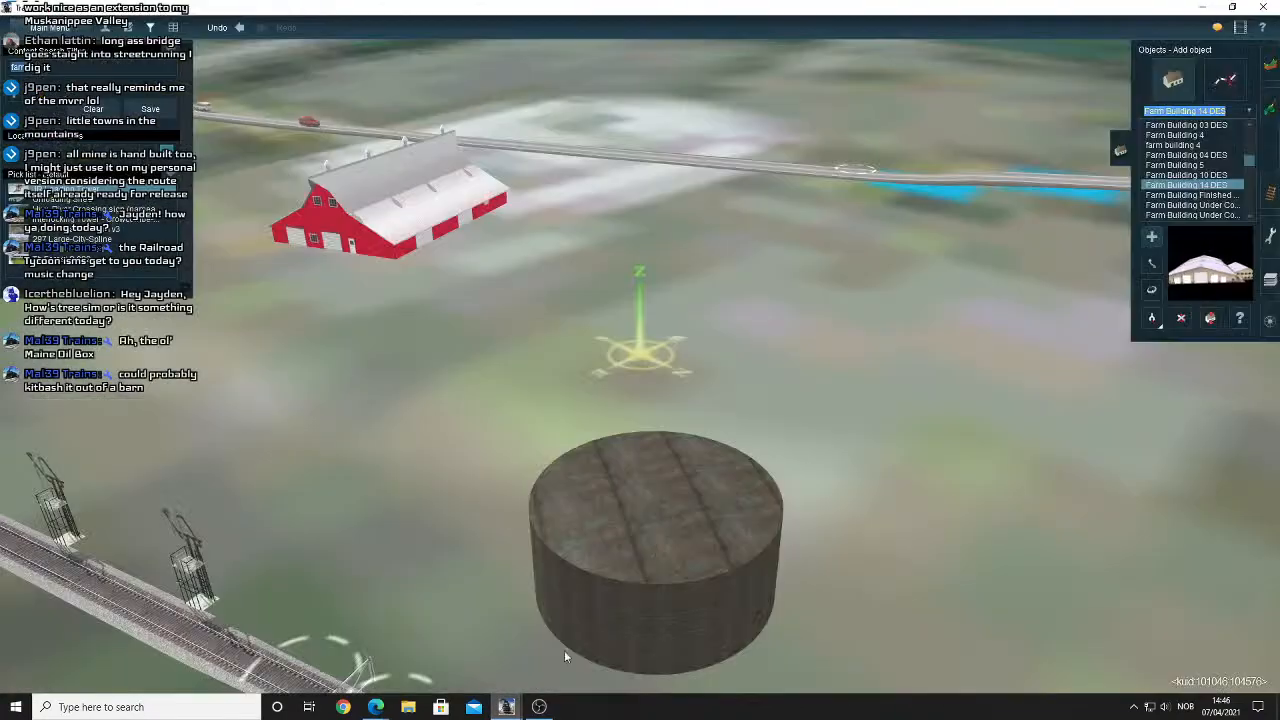
scroll(564, 370, "down", 3)
right_click(350, 318)
key("Left")
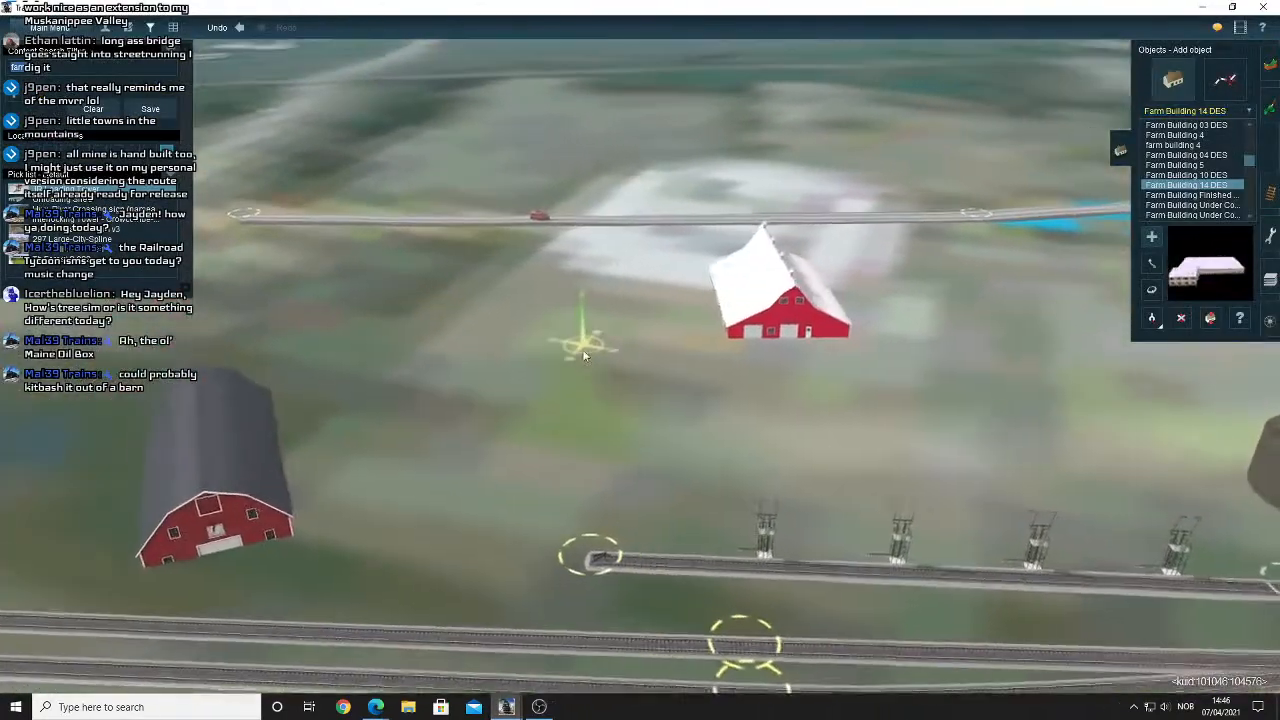
key("Down")
key("Up")
right_click_drag(704, 364, 818, 361)
key("Left")
key("Left")
scroll(661, 312, "up", 3)
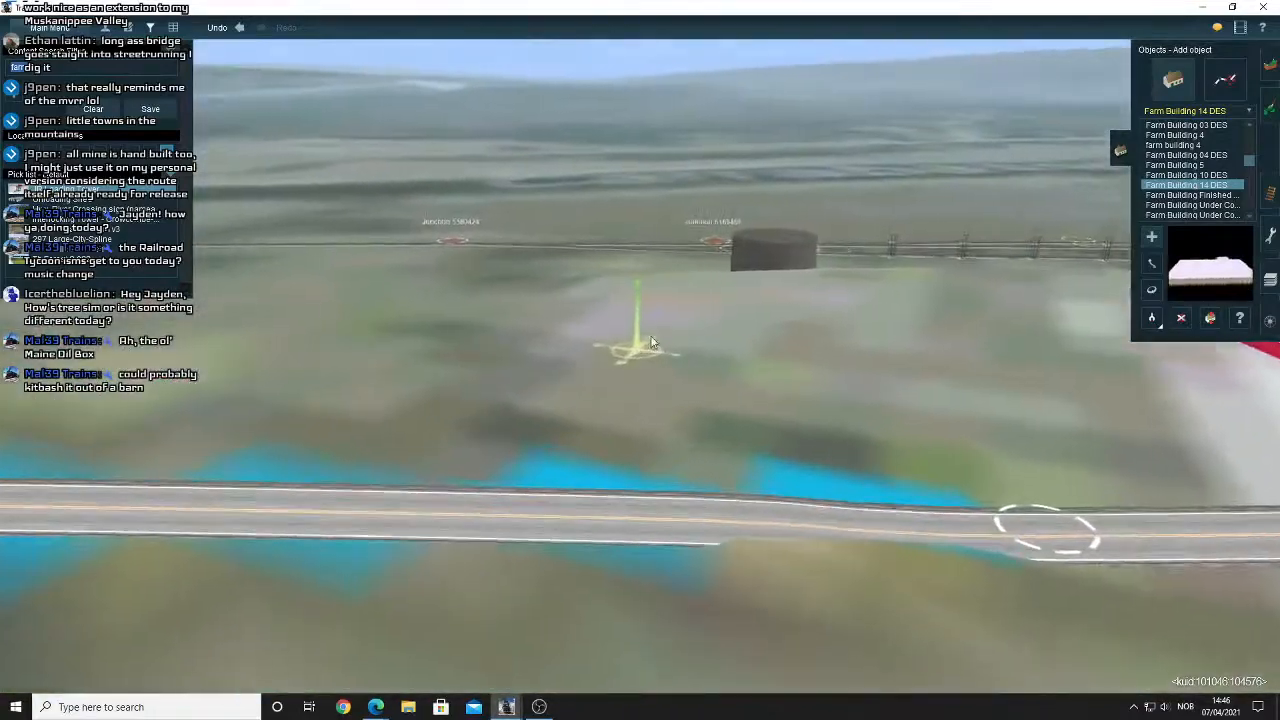
right_click(661, 312)
scroll(661, 330, "down", 3)
right_click(655, 395)
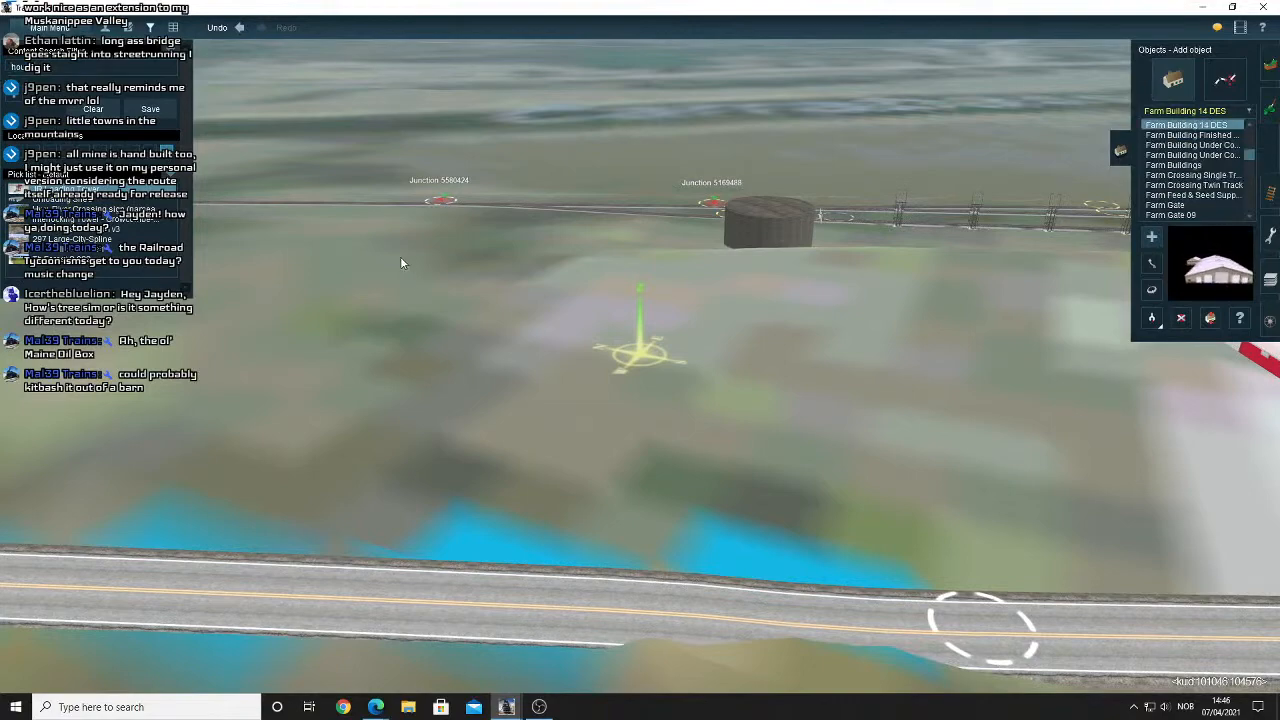
Travel across the route to the town of Chain of Ponds and look over its existing houses.
scroll(660, 396, "down", 10)
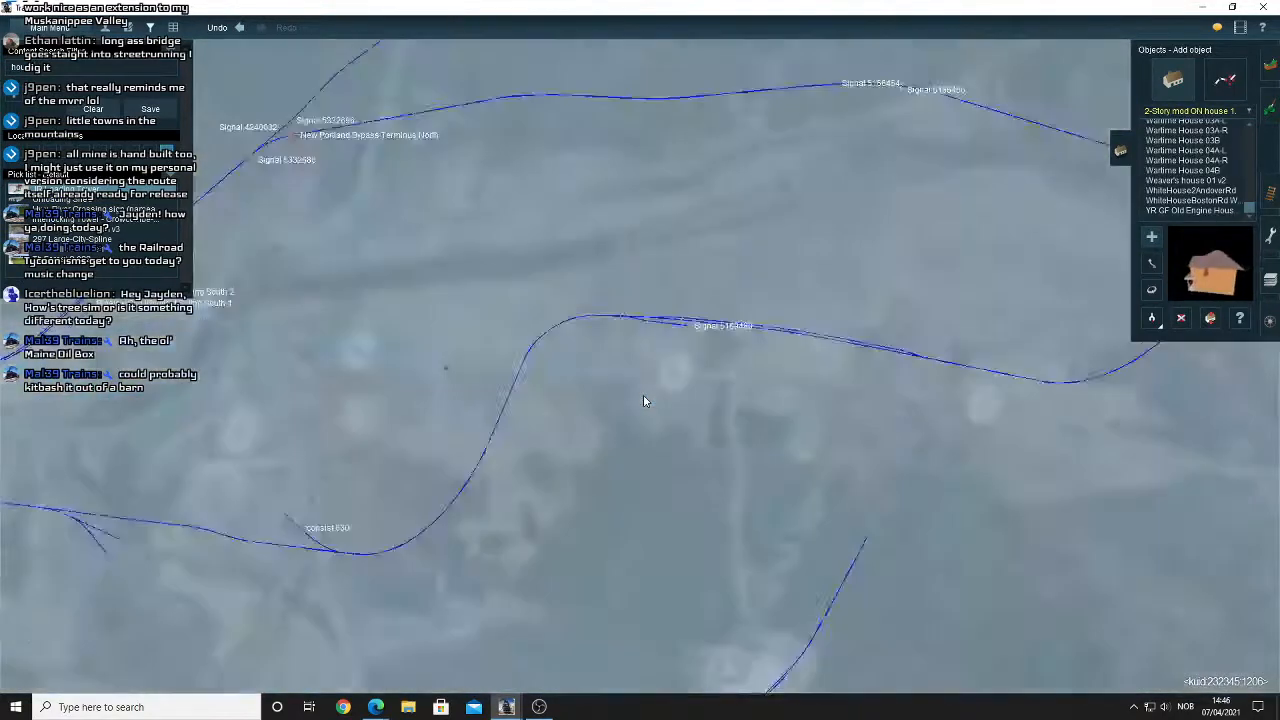
scroll(449, 502, "down", 8)
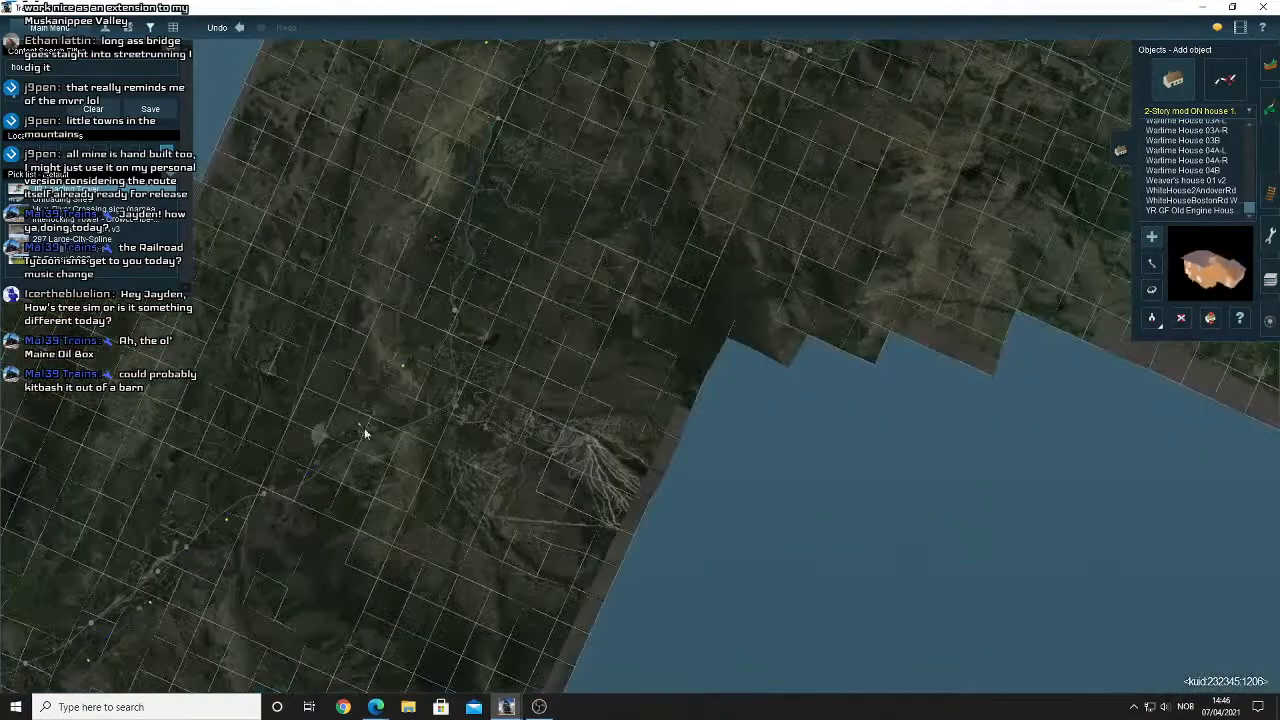
right_click_drag(364, 428, 379, 447)
scroll(836, 290, "up", 10)
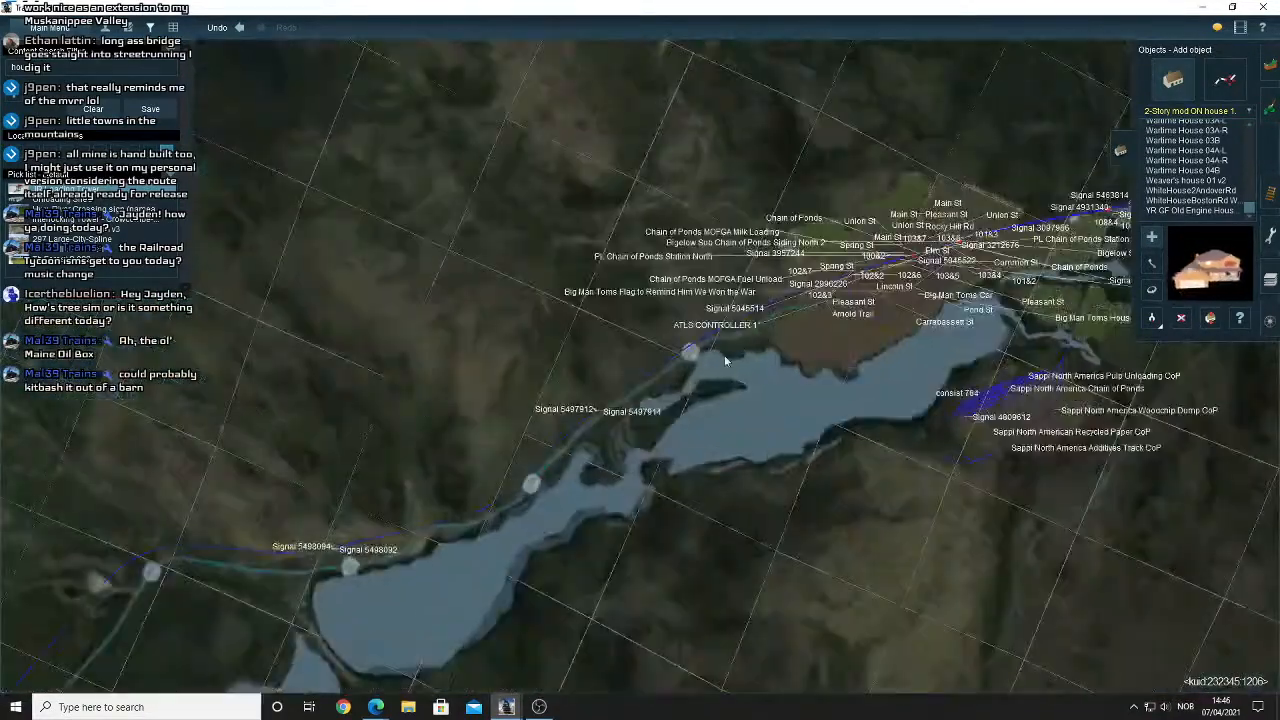
scroll(675, 306, "up", 10)
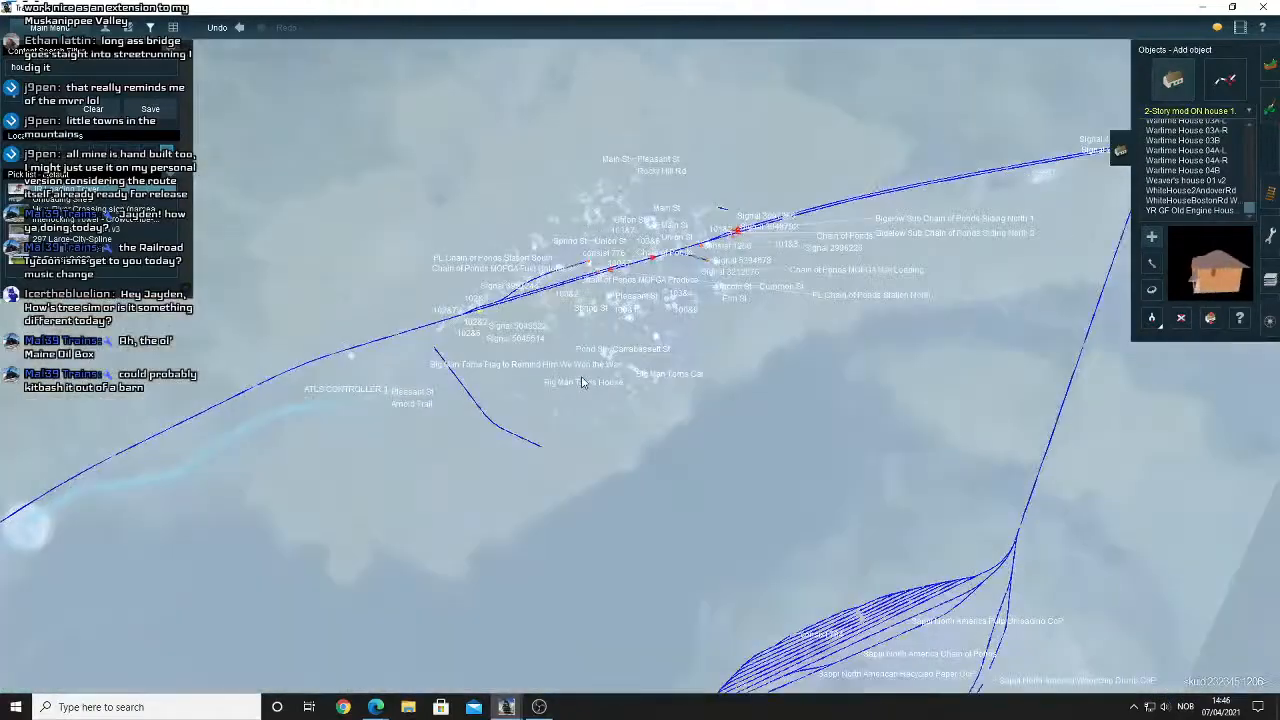
scroll(659, 326, "up", 5)
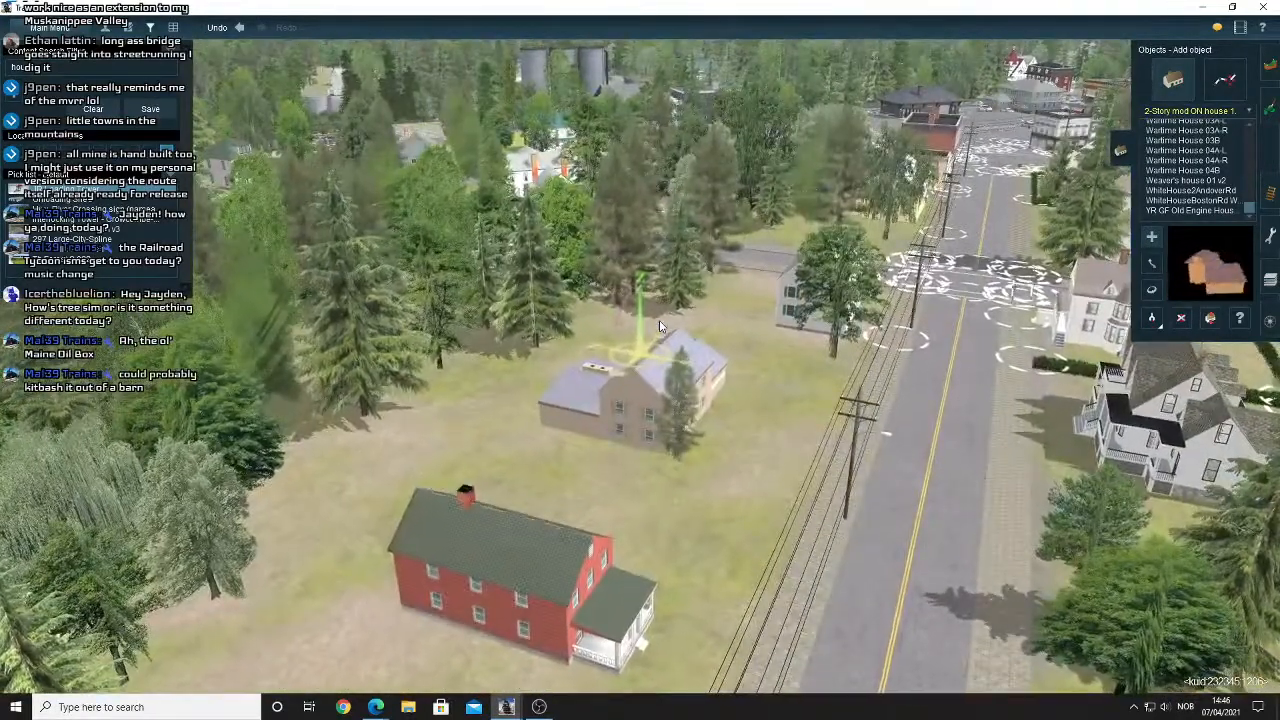
scroll(659, 326, "up", 8)
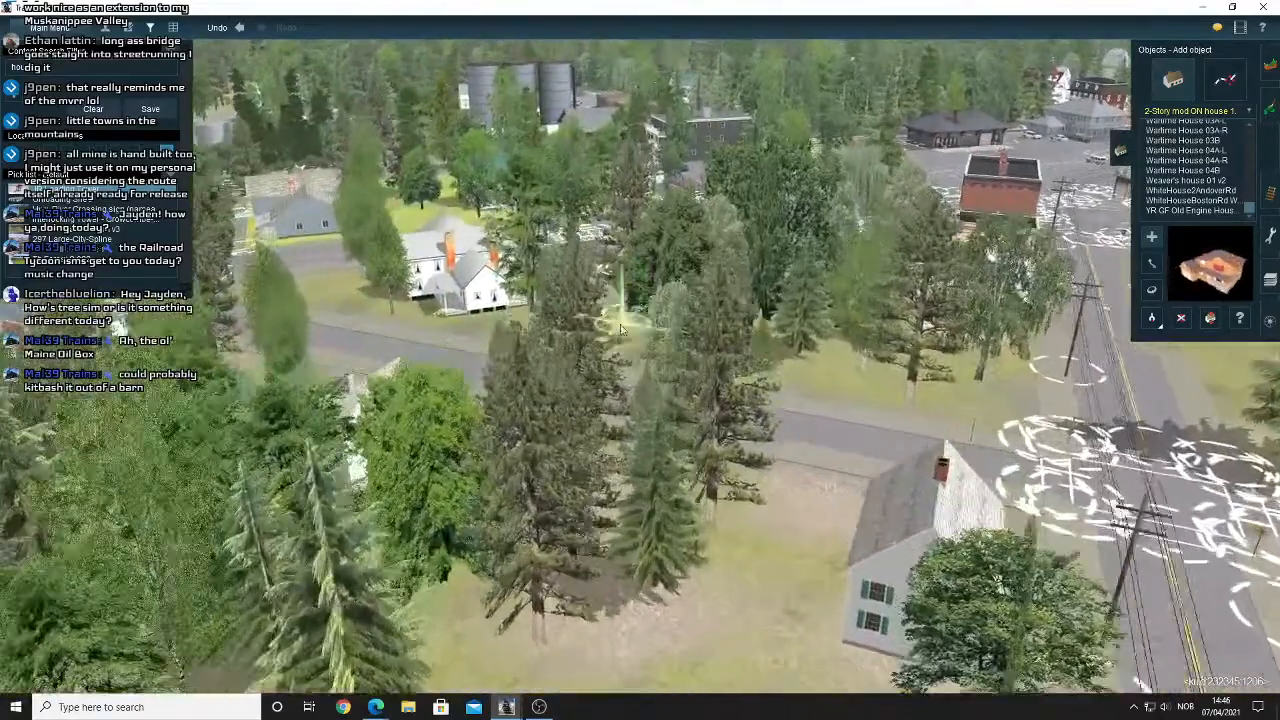
key("Right")
right_click(534, 383)
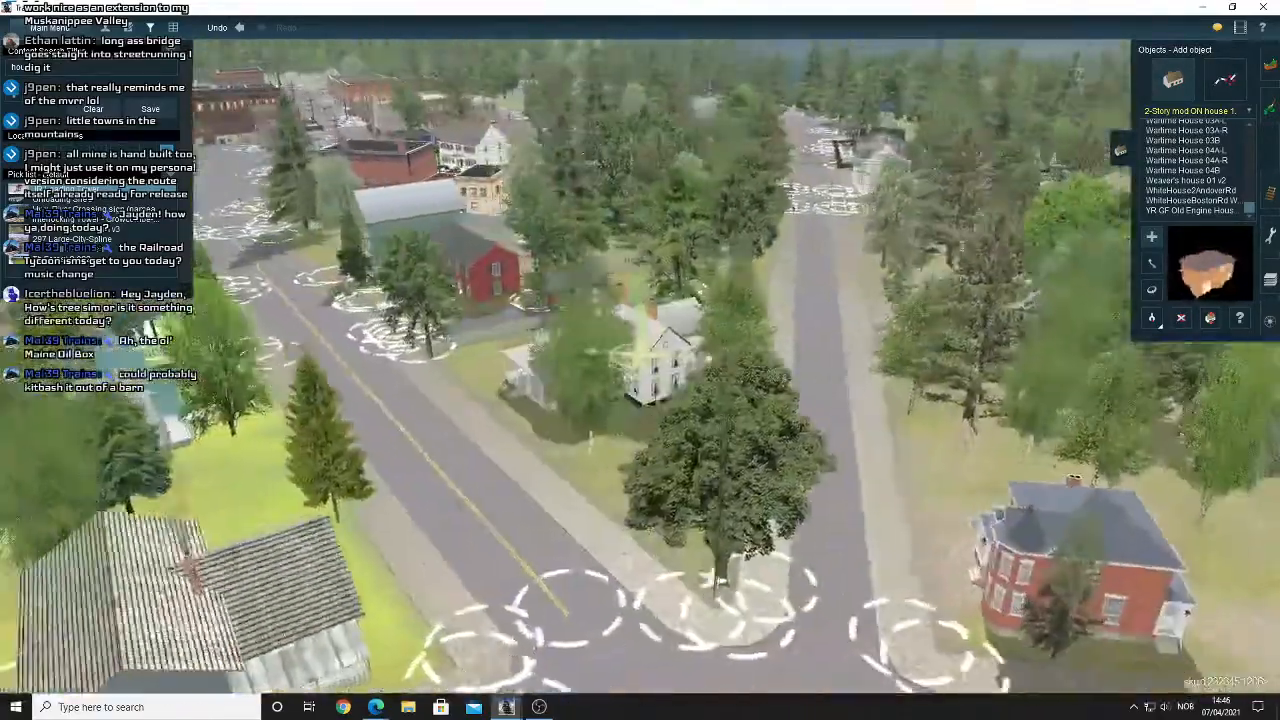
Switch to Google Maps Street View and examine the Valley Gas and Oil office building and its driveway up close.
mouse_move(375, 707)
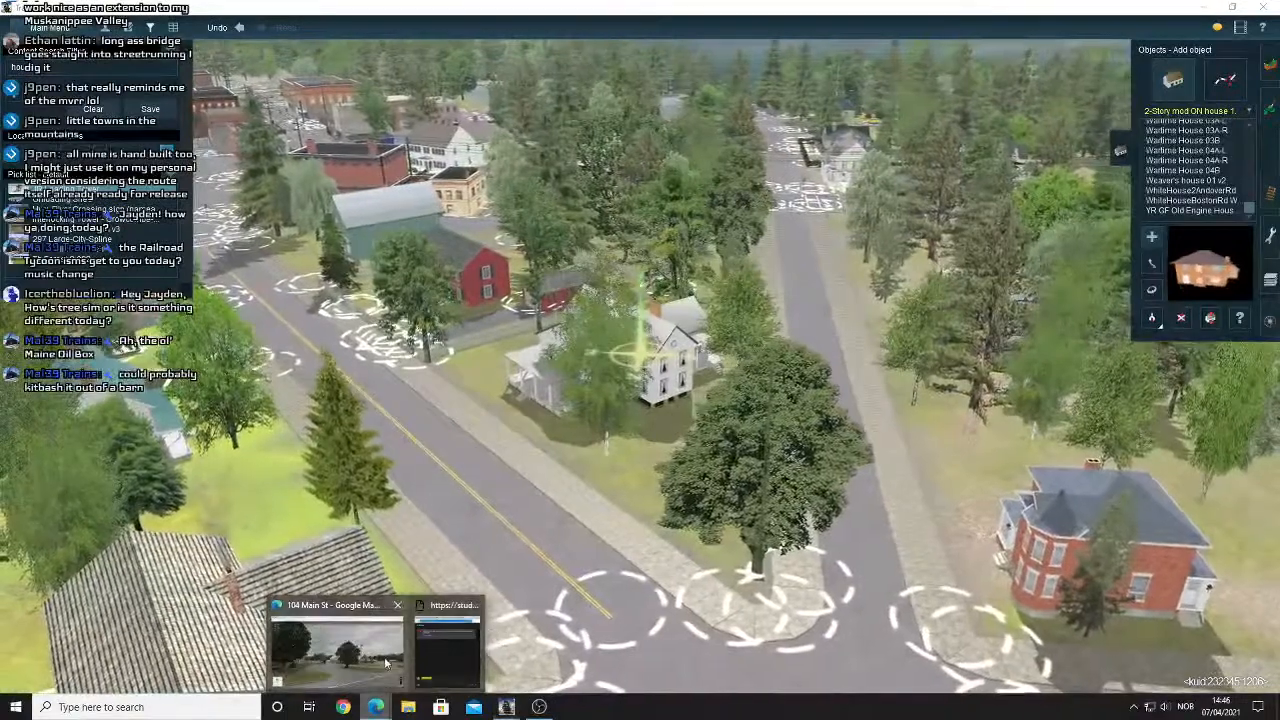
left_click(340, 645)
left_click_drag(452, 482, 340, 402)
left_click(340, 402)
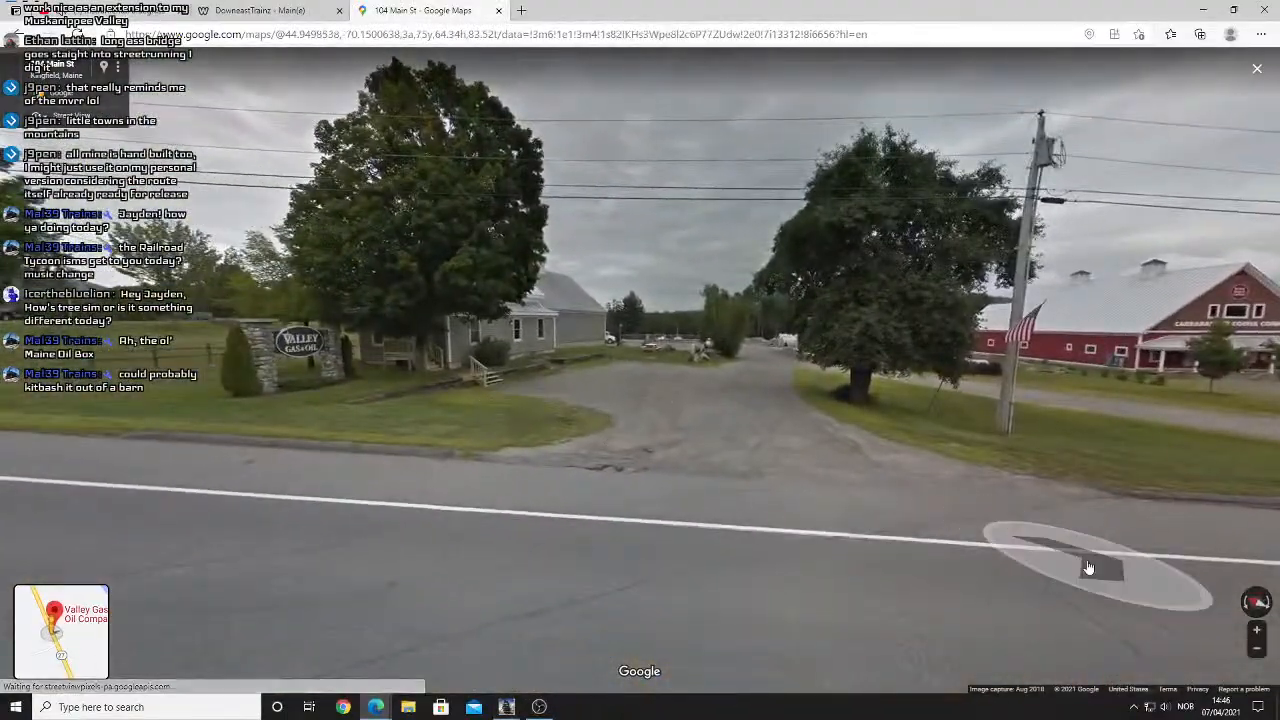
left_click(1237, 563)
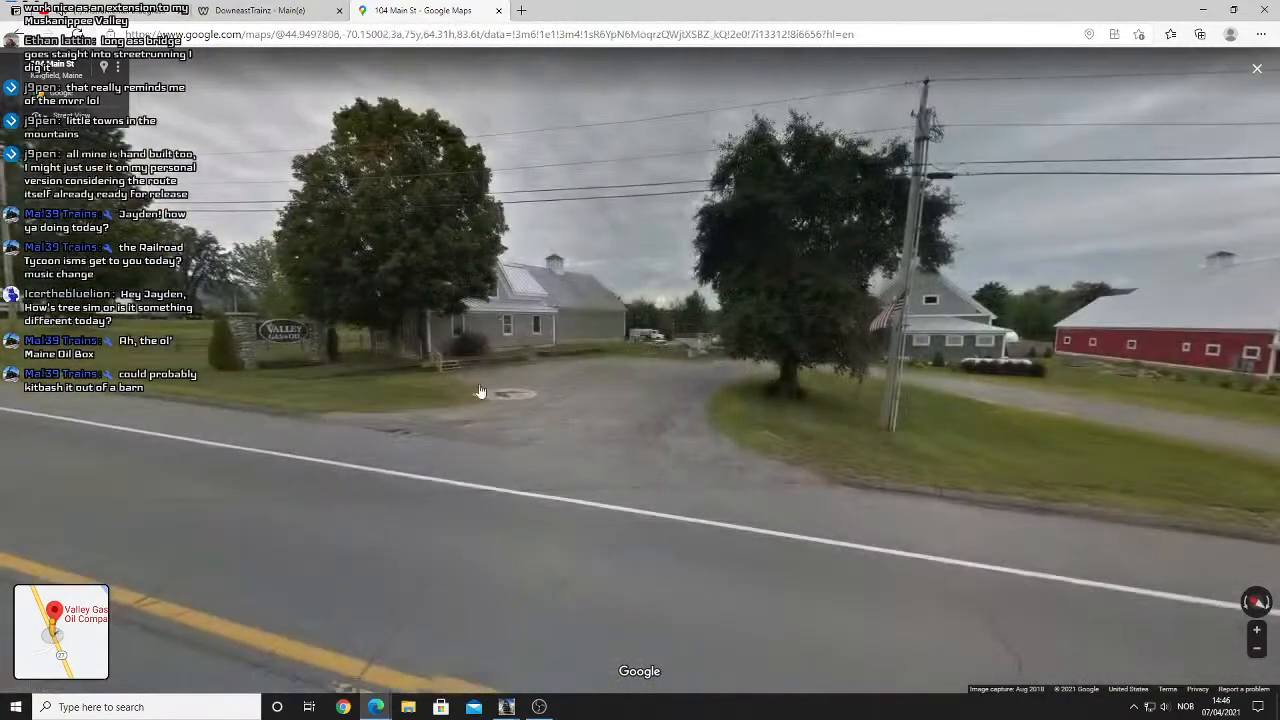
left_click(480, 394)
left_click_drag(447, 381, 508, 404)
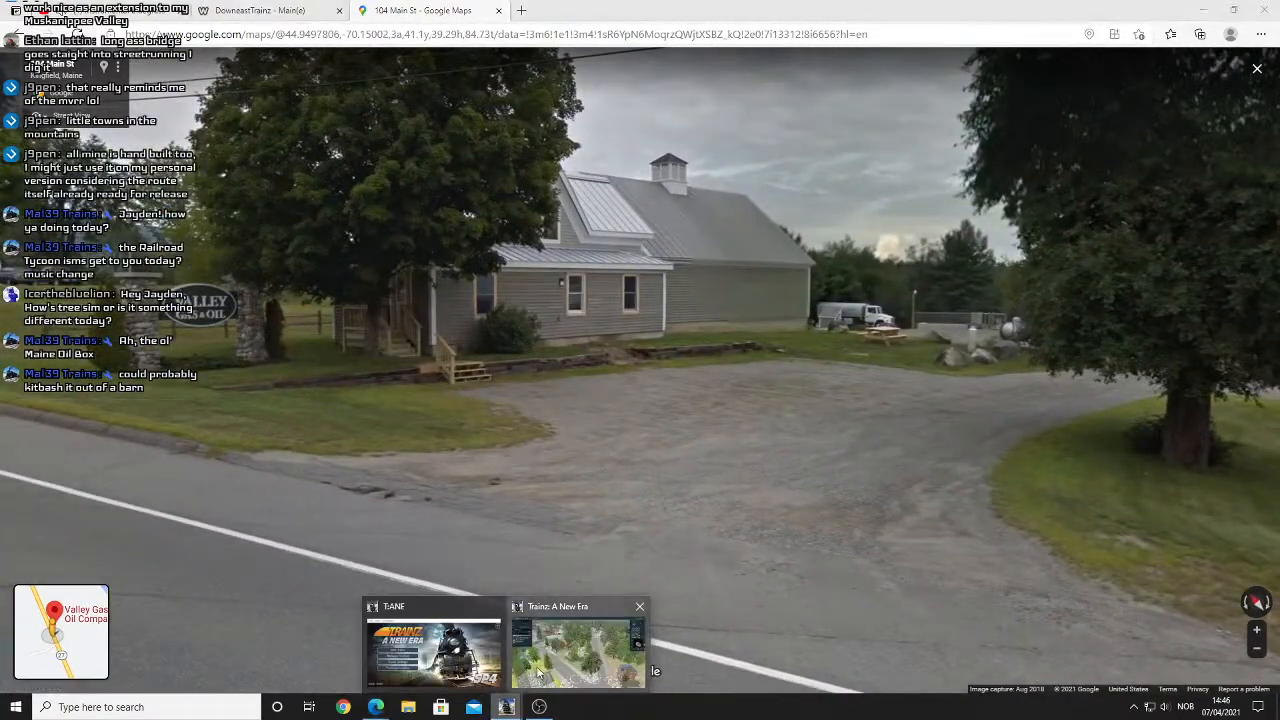
Switch back to Trainz and compare the town's houses with the Street View image of the office building.
left_click(540, 660)
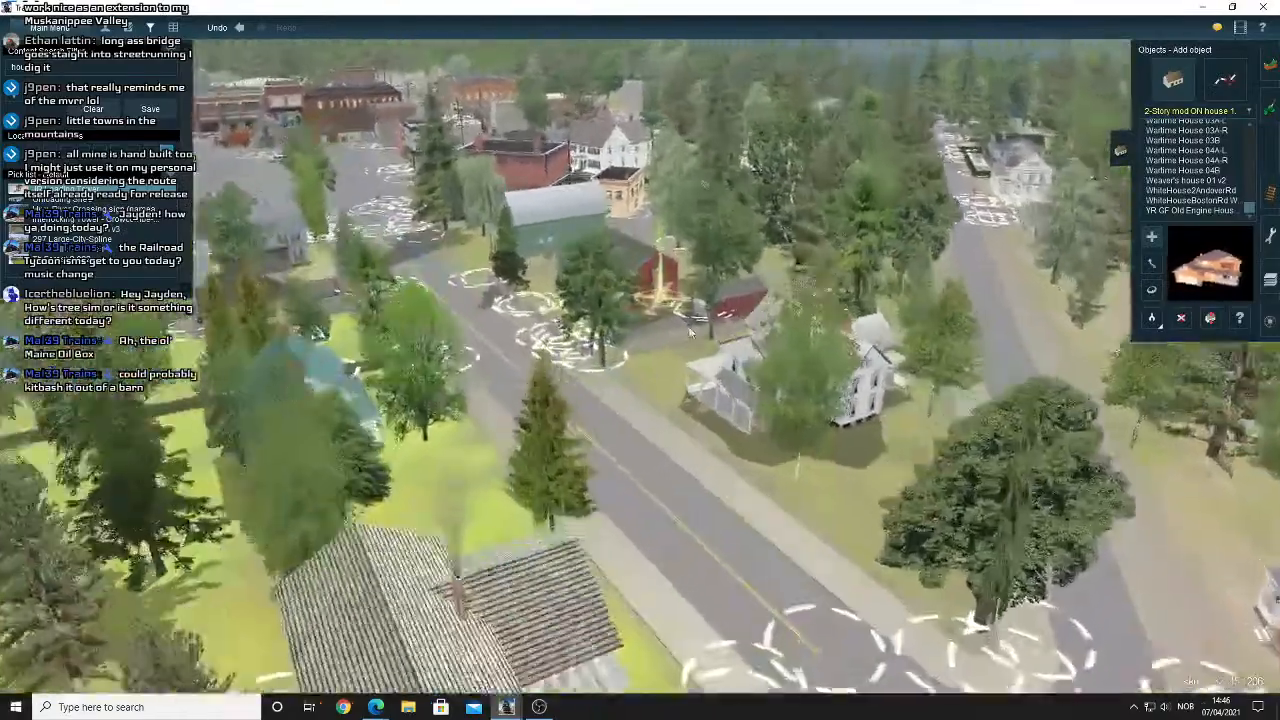
key("Left")
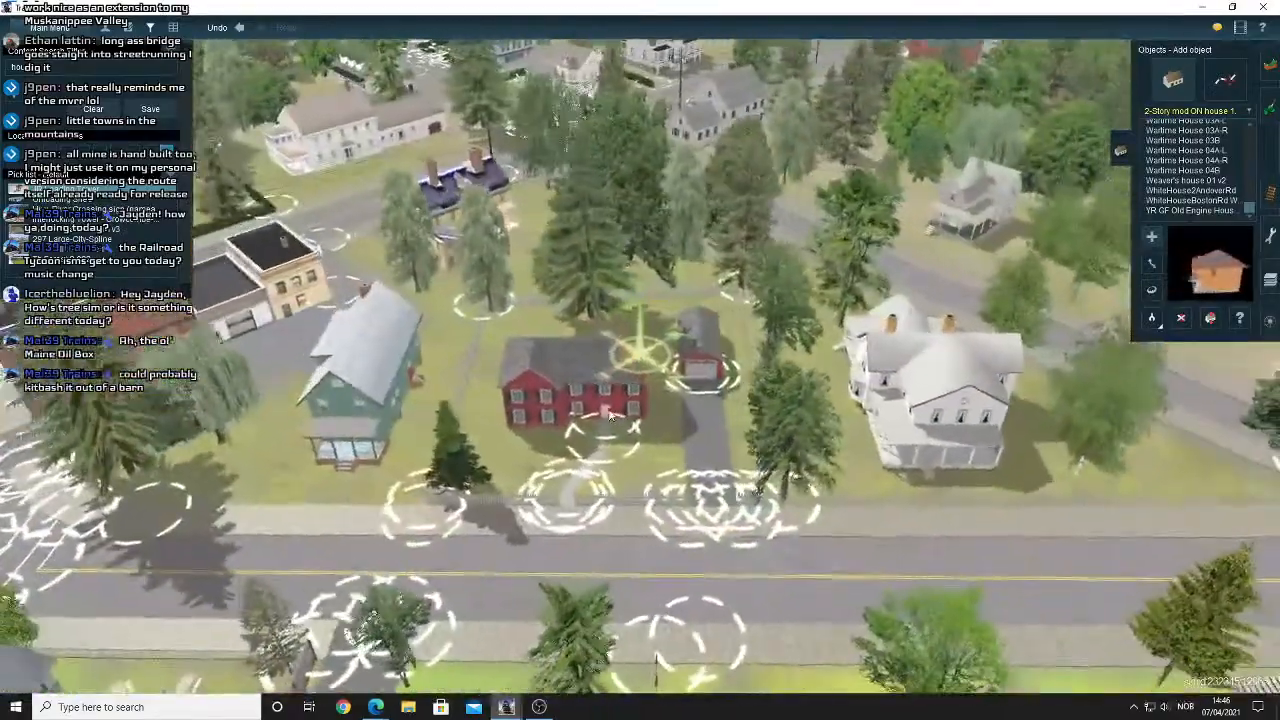
right_click(575, 407)
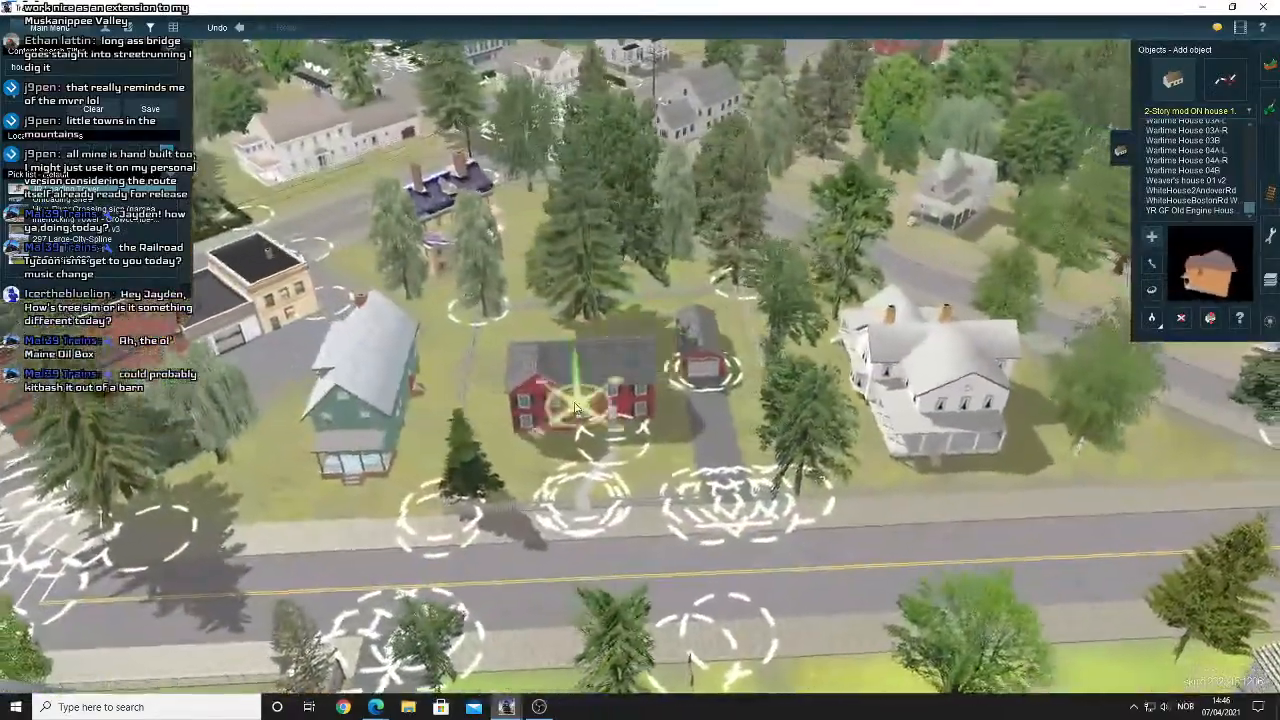
right_click(893, 215)
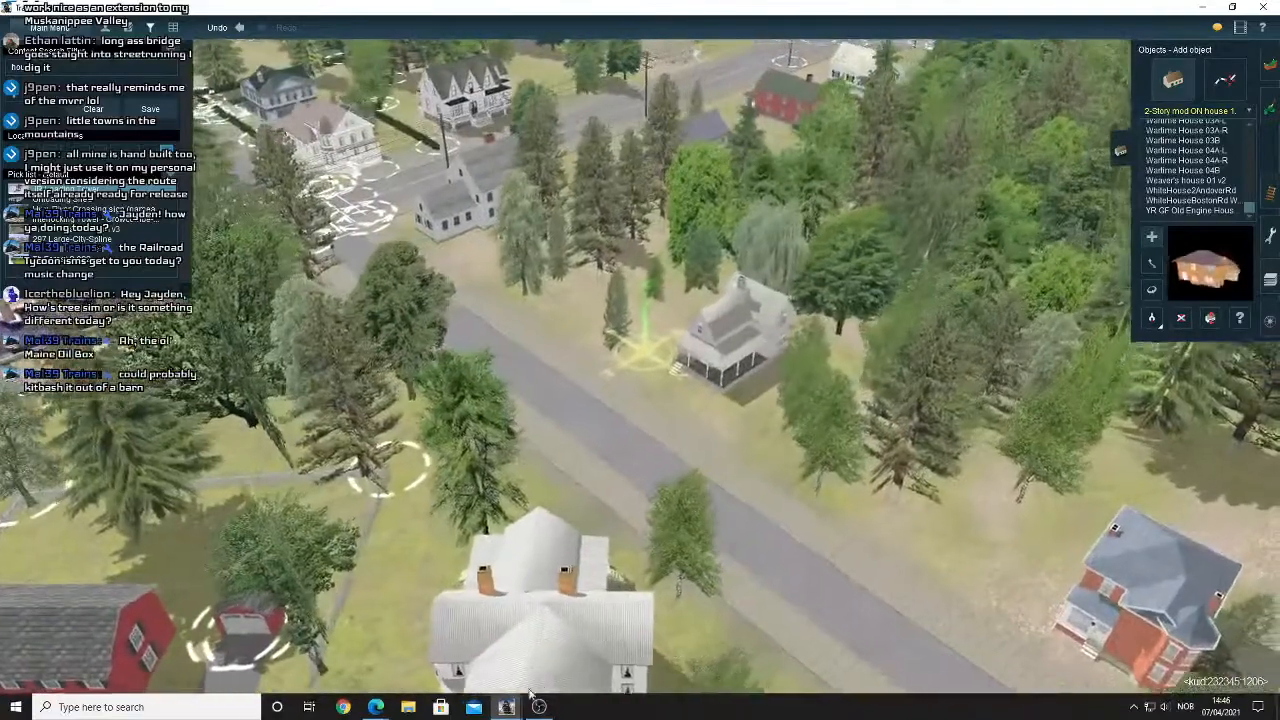
left_click(396, 665)
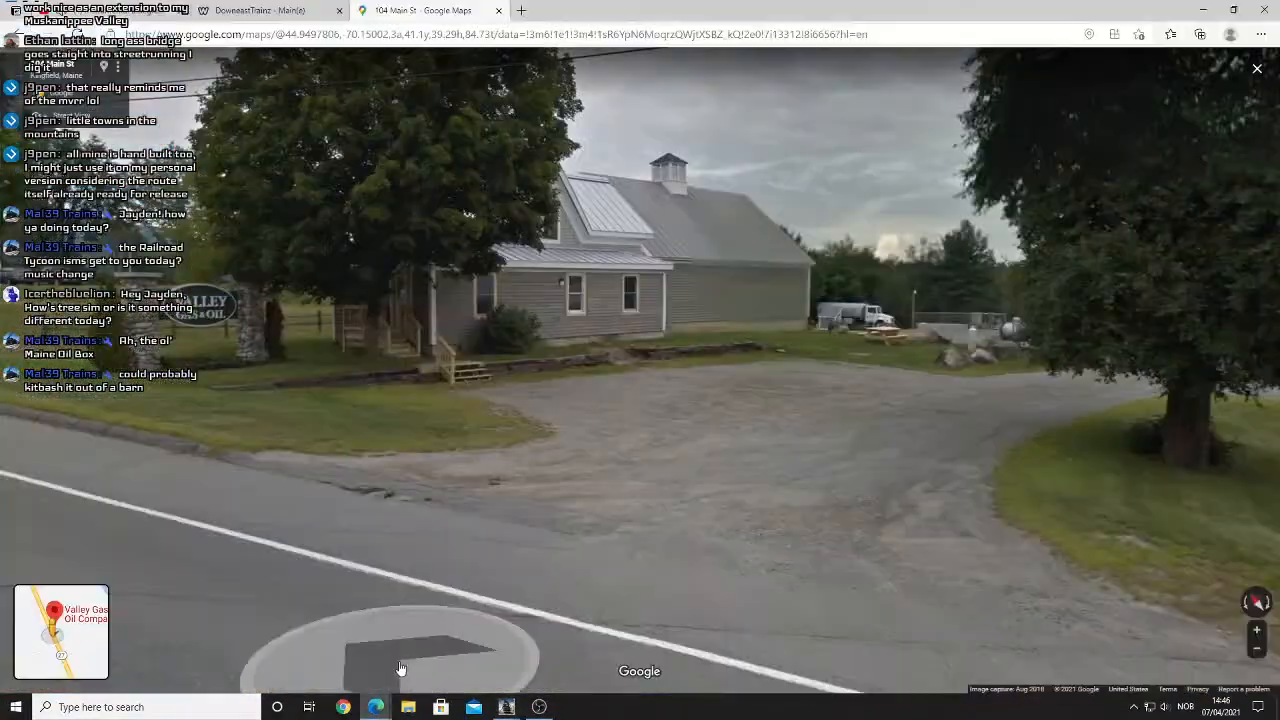
left_click(562, 664)
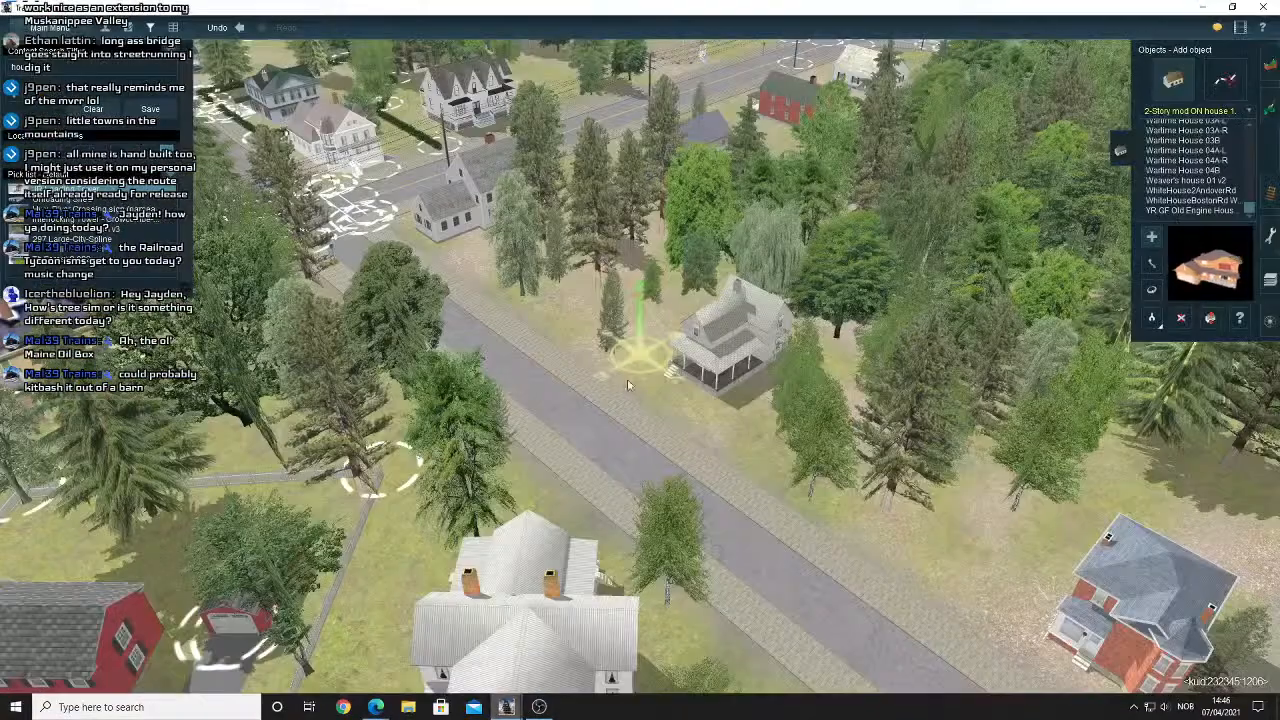
Get the grey two-storey house with the wraparound porch, House 9-13 DES, as the object to place.
scroll(658, 354, "up", 4)
right_click(694, 350)
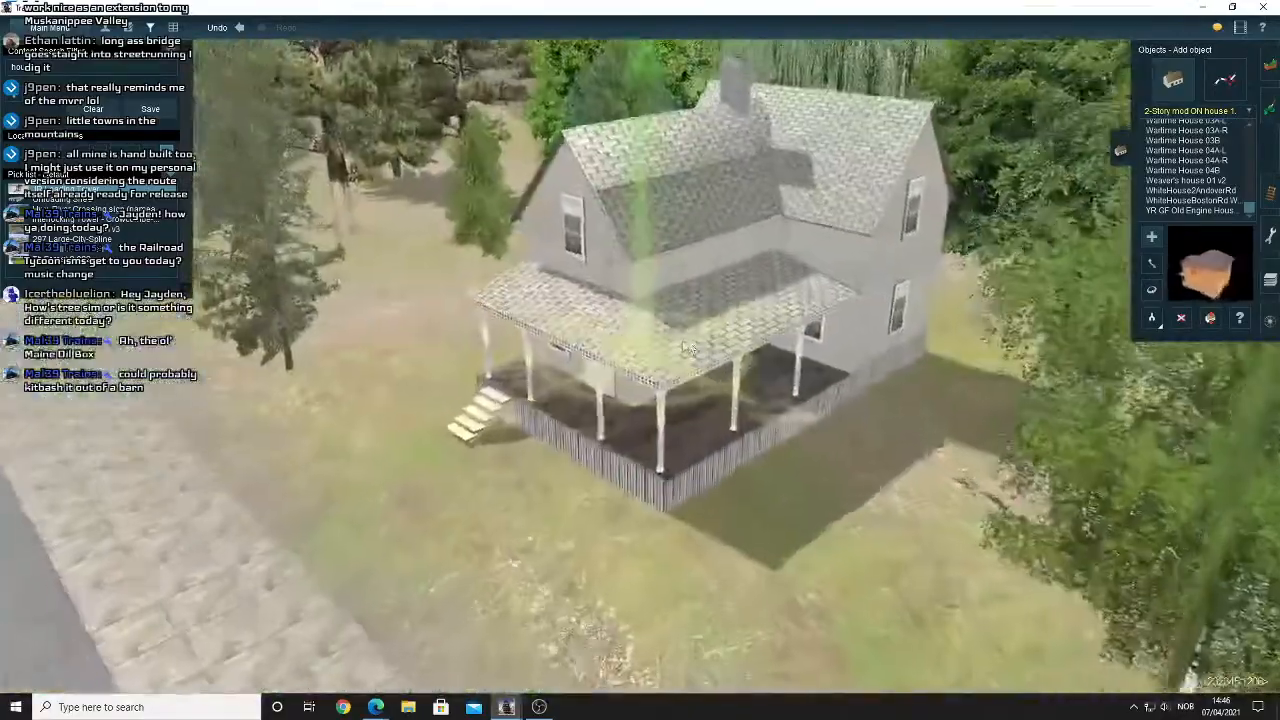
key("g")
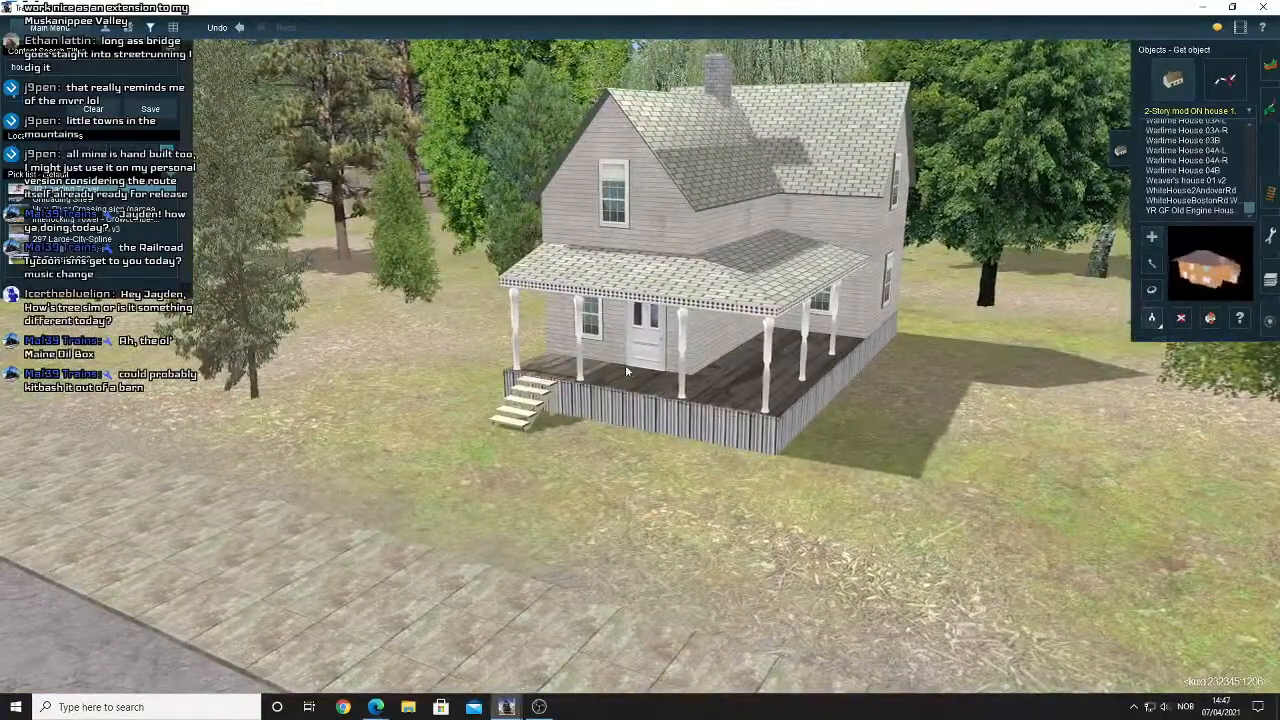
left_click(625, 364)
Look over the neighbouring streets and examine the green house with the front porch up close.
right_click(574, 421)
scroll(574, 421, "down", 4)
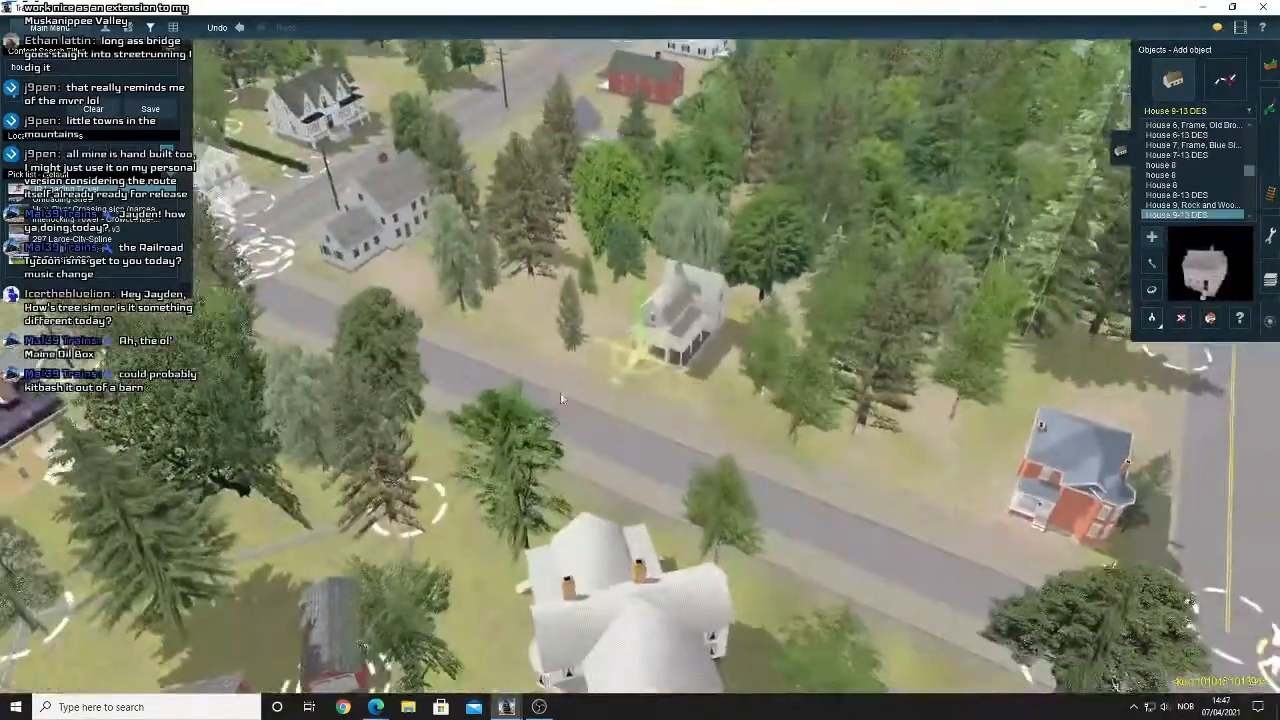
right_click(480, 368)
scroll(551, 365, "down", 5)
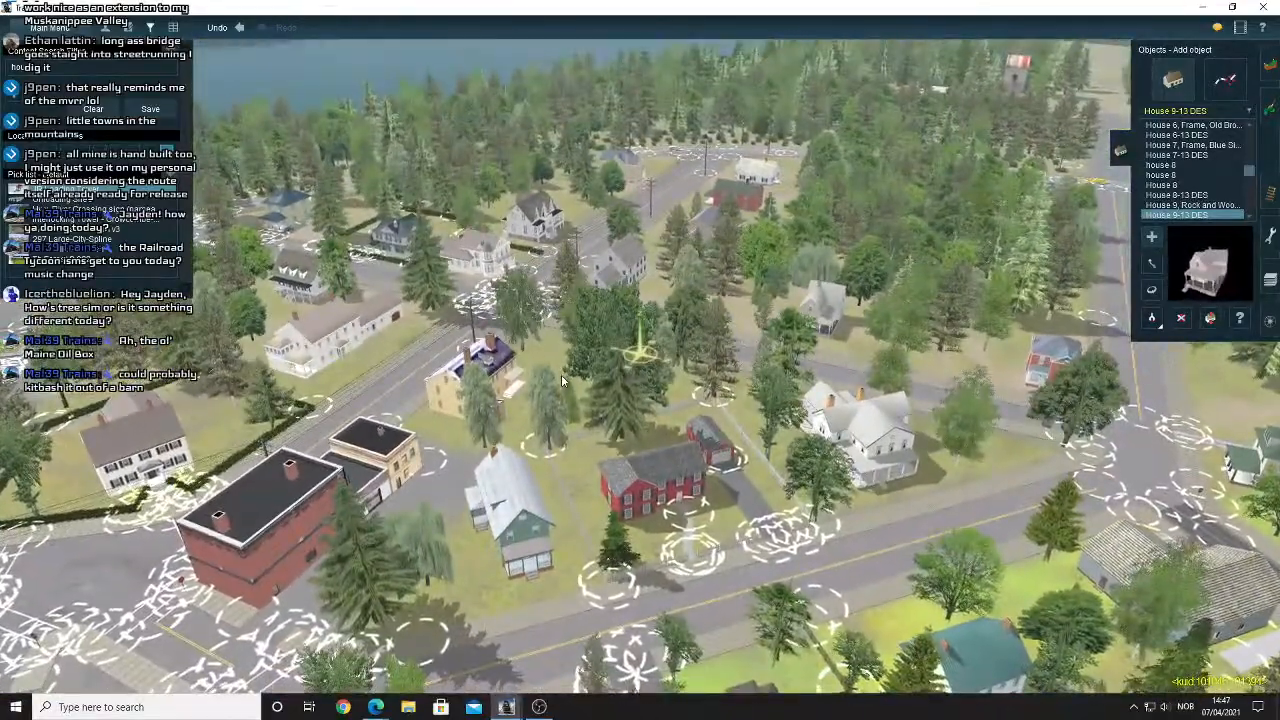
key("Down")
right_click(480, 466)
scroll(637, 383, "up", 10)
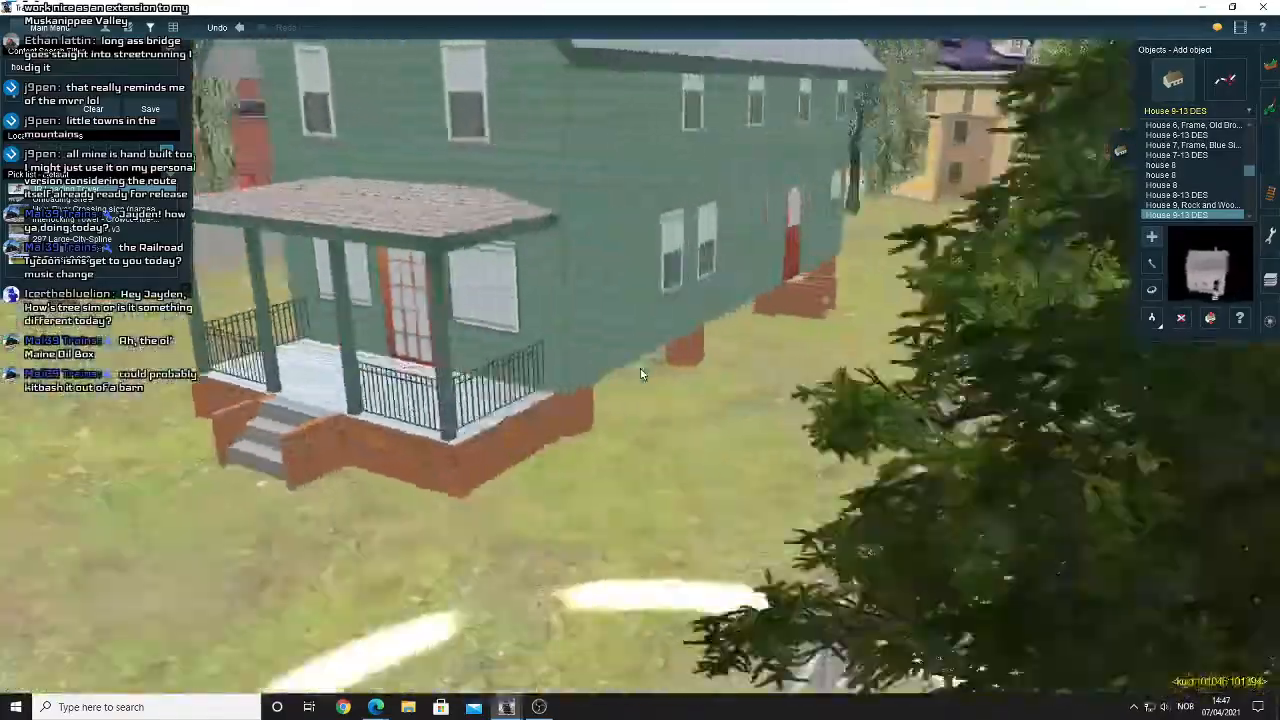
scroll(643, 374, "down", 5)
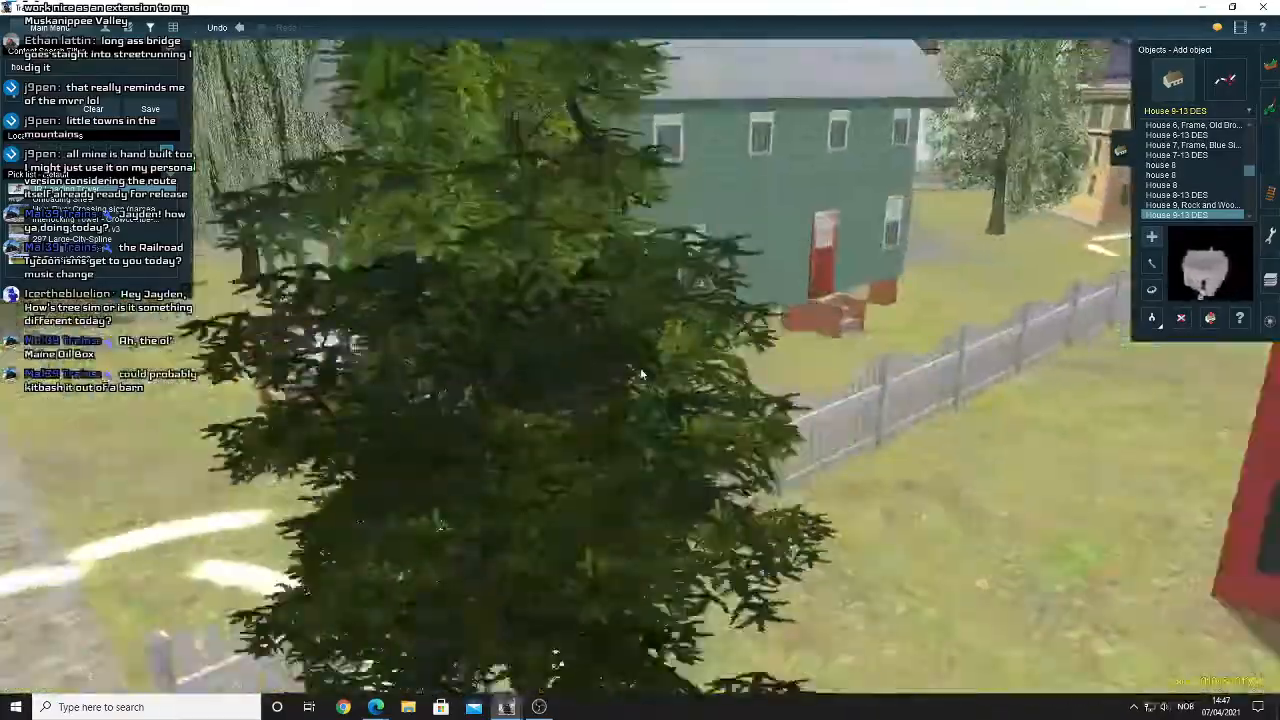
Travel back along the route through Flagstaff to the oil loading site near Kingfield.
scroll(641, 374, "down", 15)
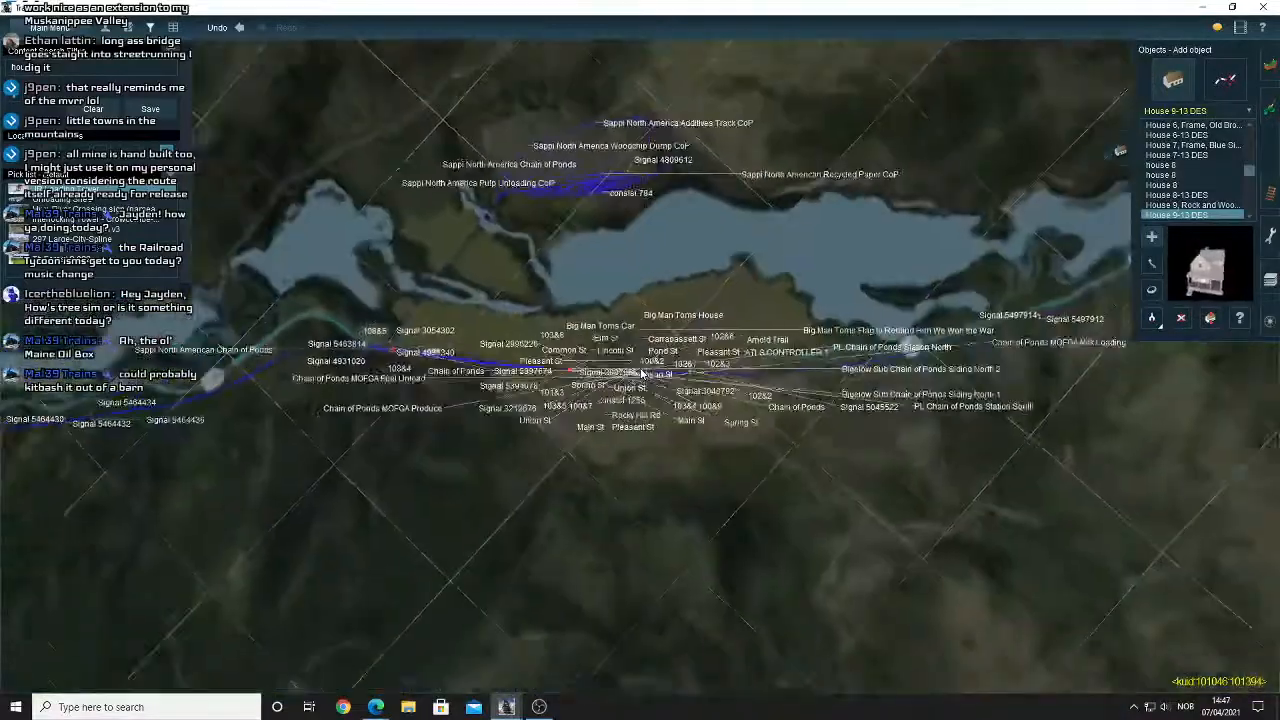
scroll(641, 374, "down", 5)
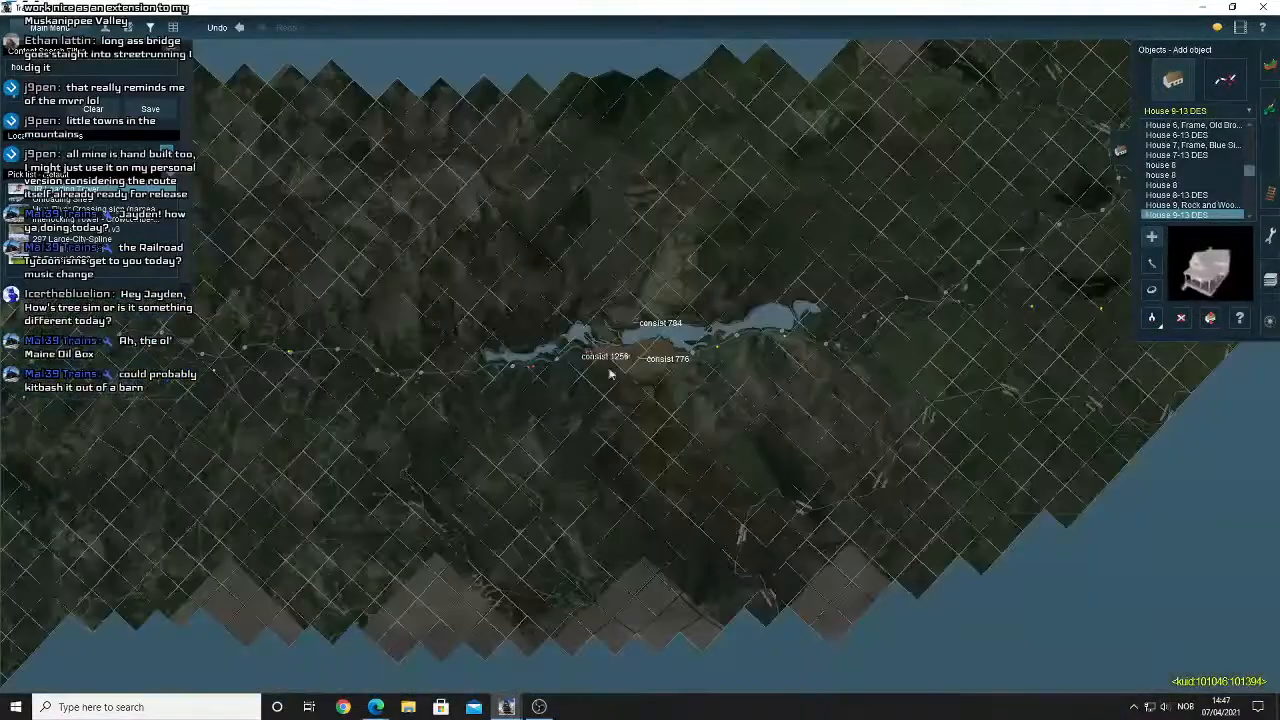
right_click(481, 329)
right_click(470, 332)
right_click(457, 371)
right_click(462, 367)
right_click(464, 366)
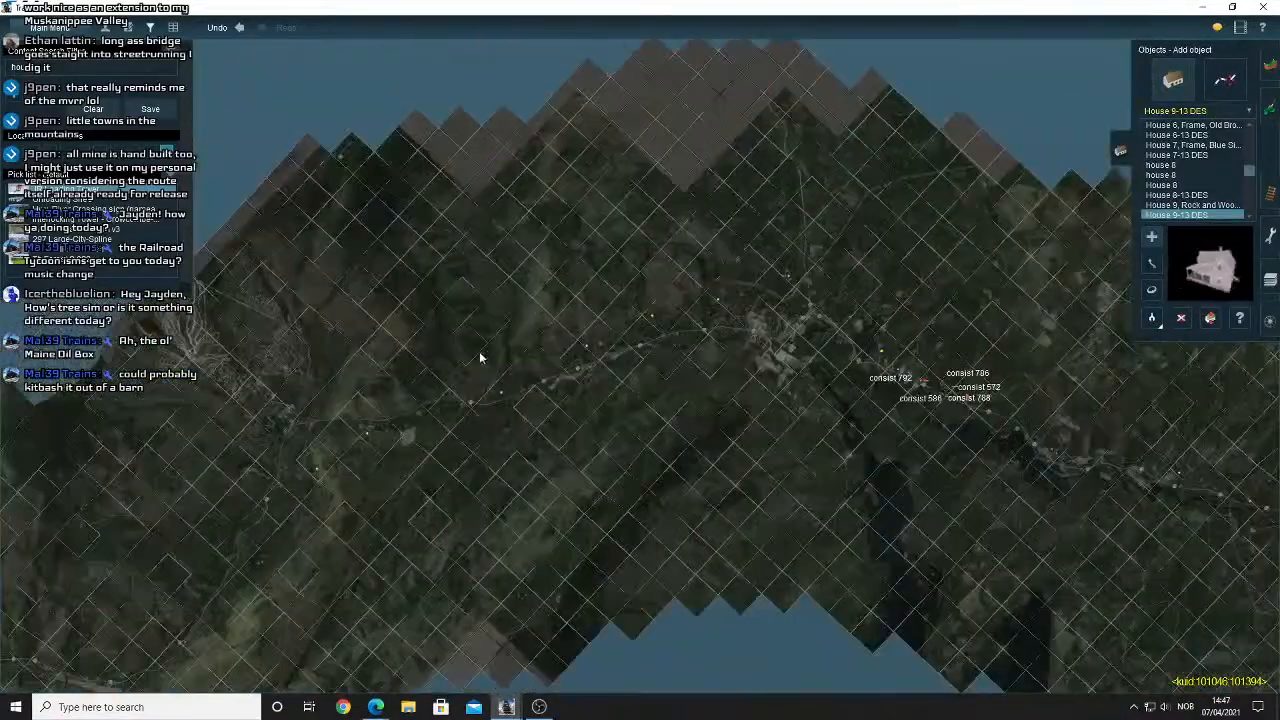
scroll(820, 362, "up", 10)
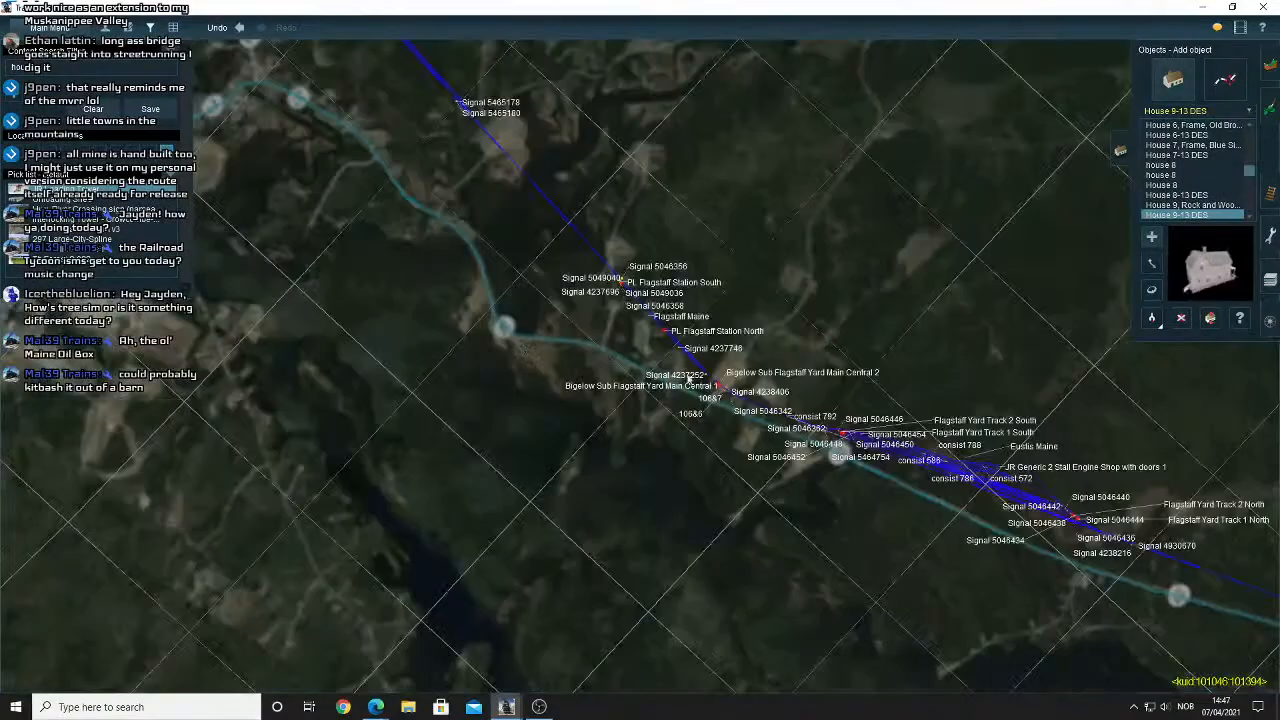
scroll(536, 349, "down", 4)
right_click(503, 331)
right_click(496, 340)
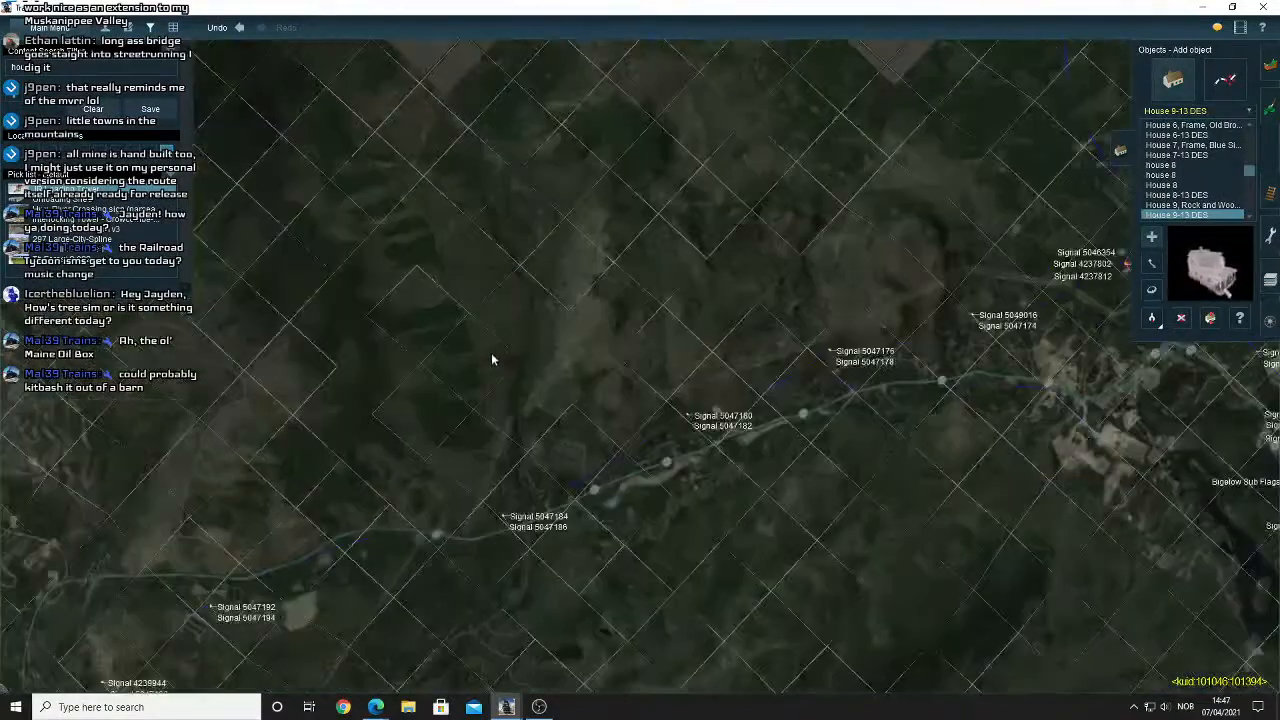
right_click(491, 355)
right_click(504, 445)
right_click(504, 448)
right_click(500, 450)
right_click(492, 450)
right_click(486, 446)
right_click(486, 446)
right_click(488, 444)
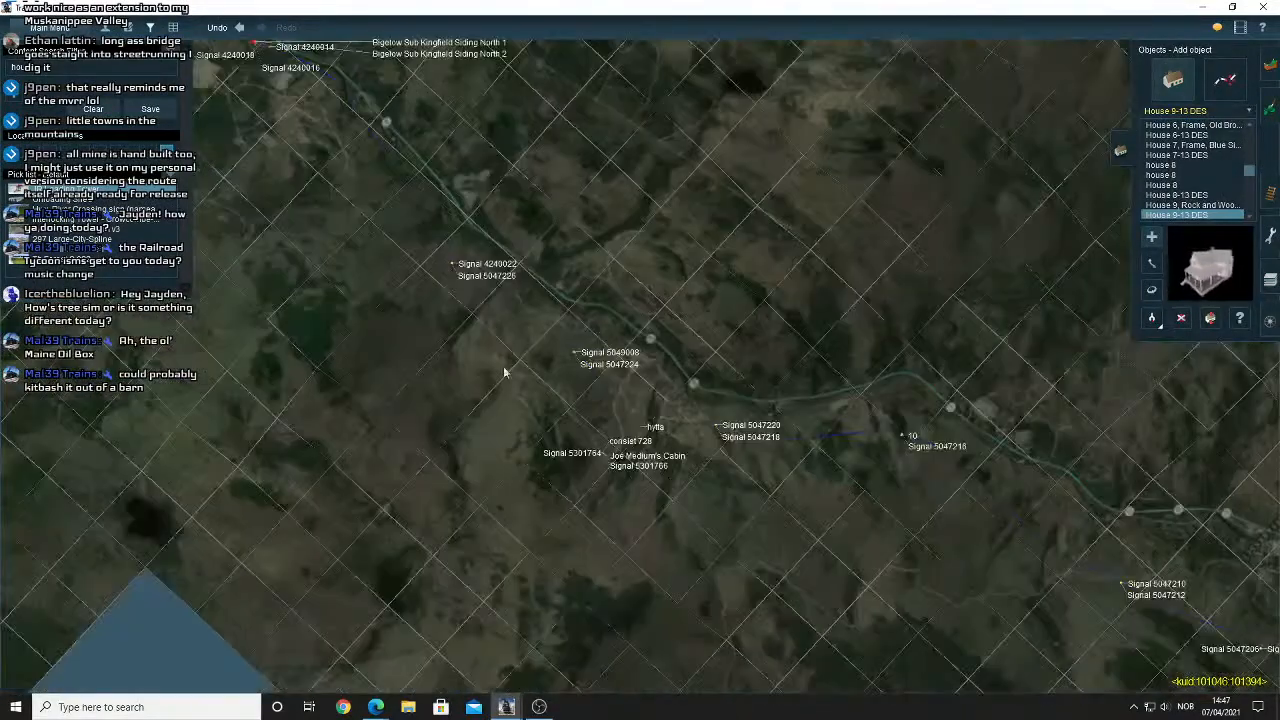
right_click(575, 286)
right_click(568, 286)
right_click(561, 286)
right_click(557, 288)
right_click(505, 304)
scroll(515, 318, "up", 8)
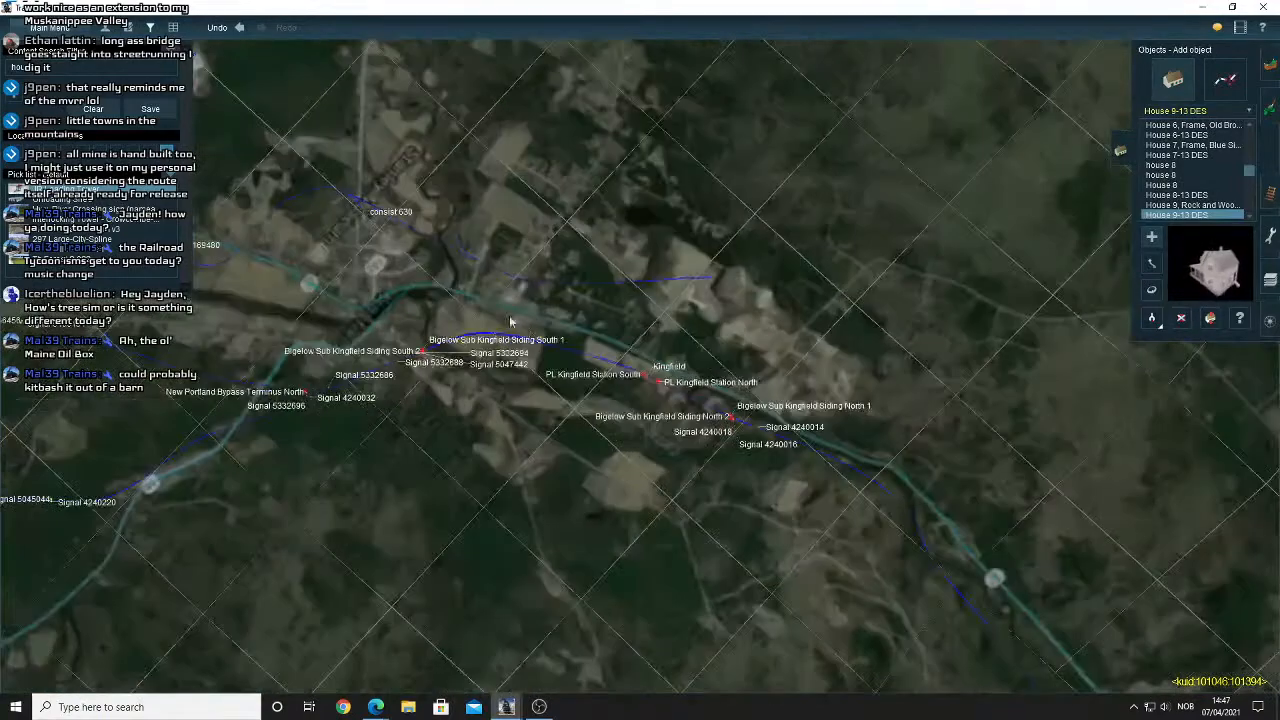
right_click(530, 331)
right_click(534, 308)
scroll(560, 309, "up", 5)
key("Right")
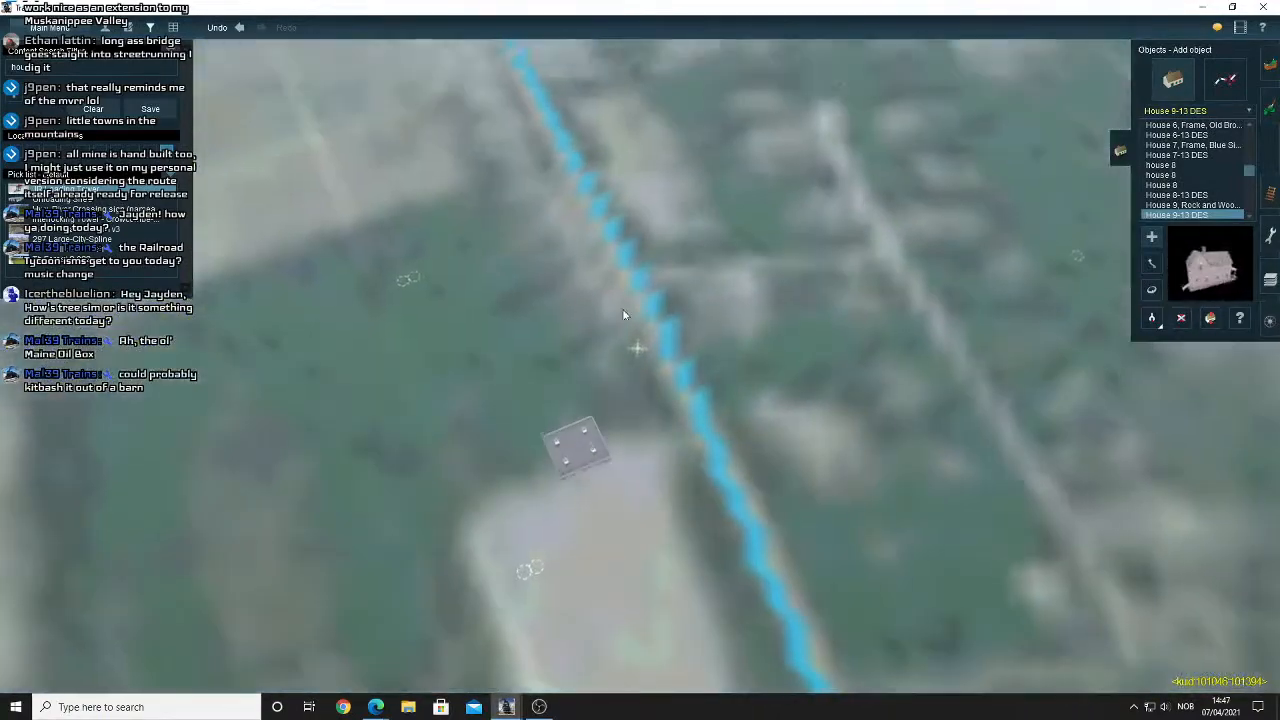
Follow the route onward to the roadside beside the oil tank and loading siding.
key("Down")
right_click(646, 278)
right_click(642, 262)
right_click(630, 258)
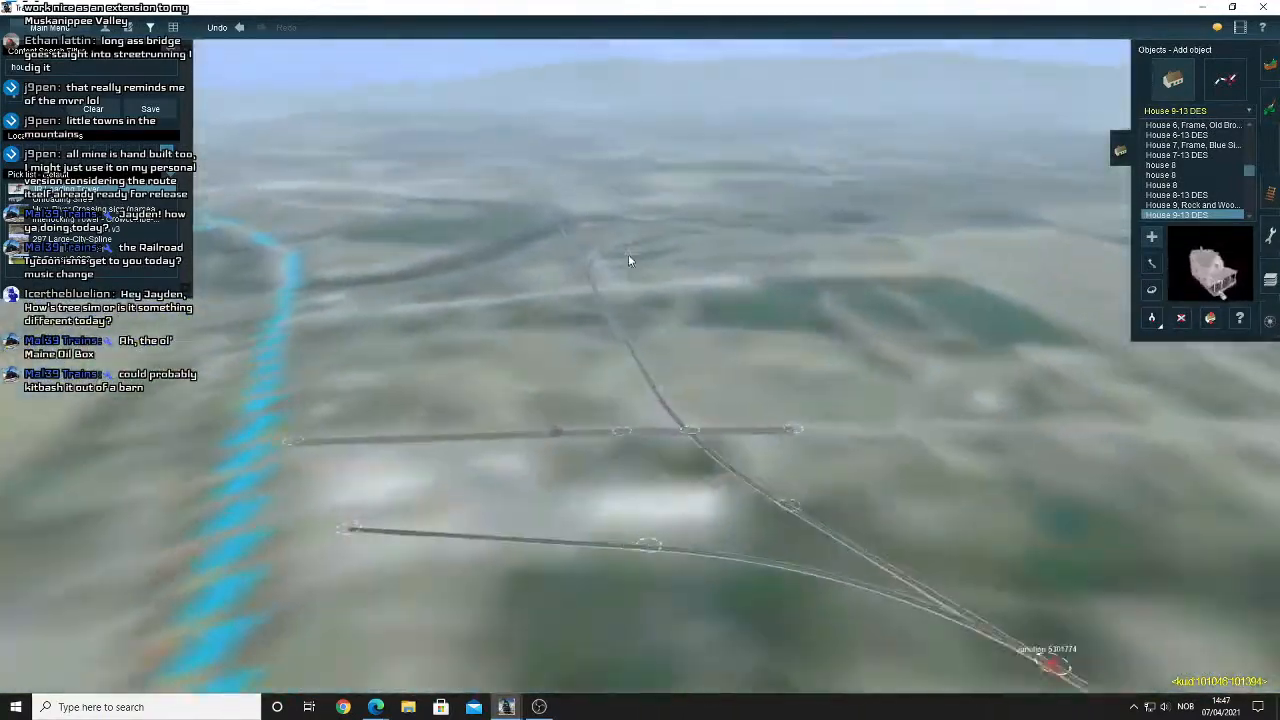
right_click(626, 260)
right_click(624, 259)
right_click(625, 262)
right_click(630, 262)
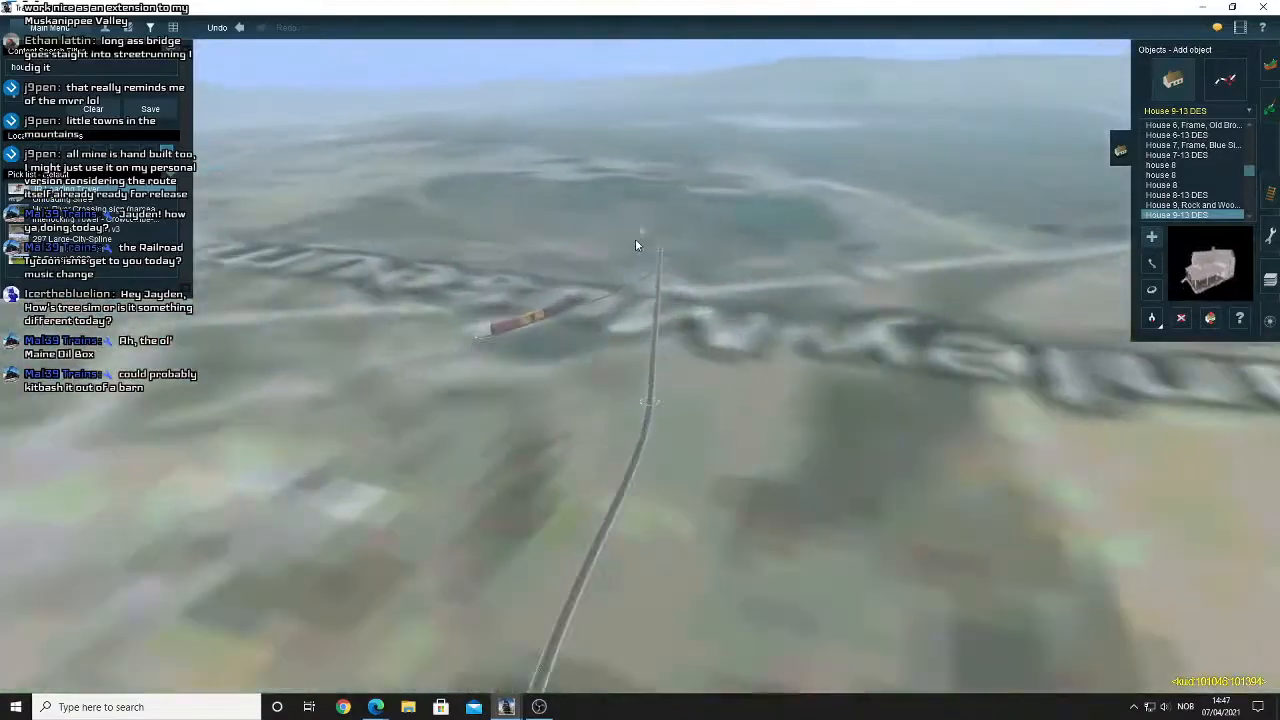
right_click(635, 240)
right_click(610, 278)
right_click(655, 298)
right_click(784, 263)
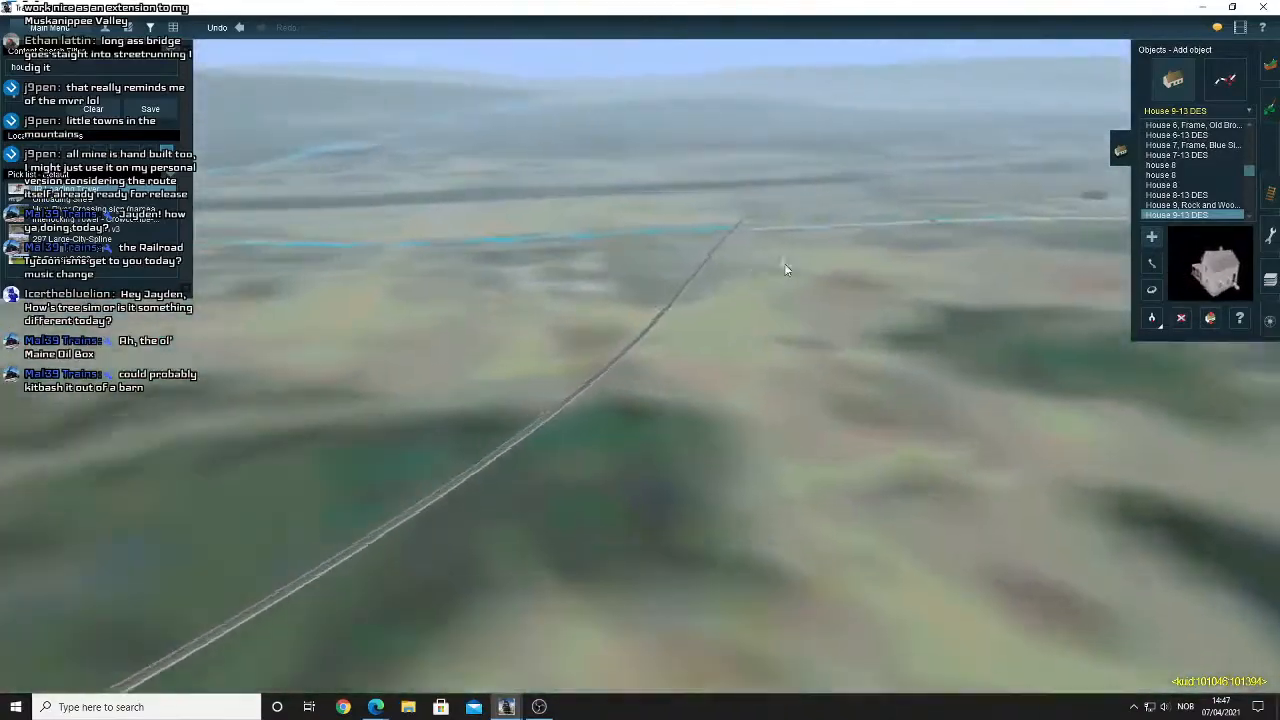
right_click(768, 258)
Place House 9-13 DES between the road and the oil tank and rotate its porch to face the road.
right_click_drag(768, 258, 550, 397)
left_click(614, 366)
scroll(826, 331, "up", 2)
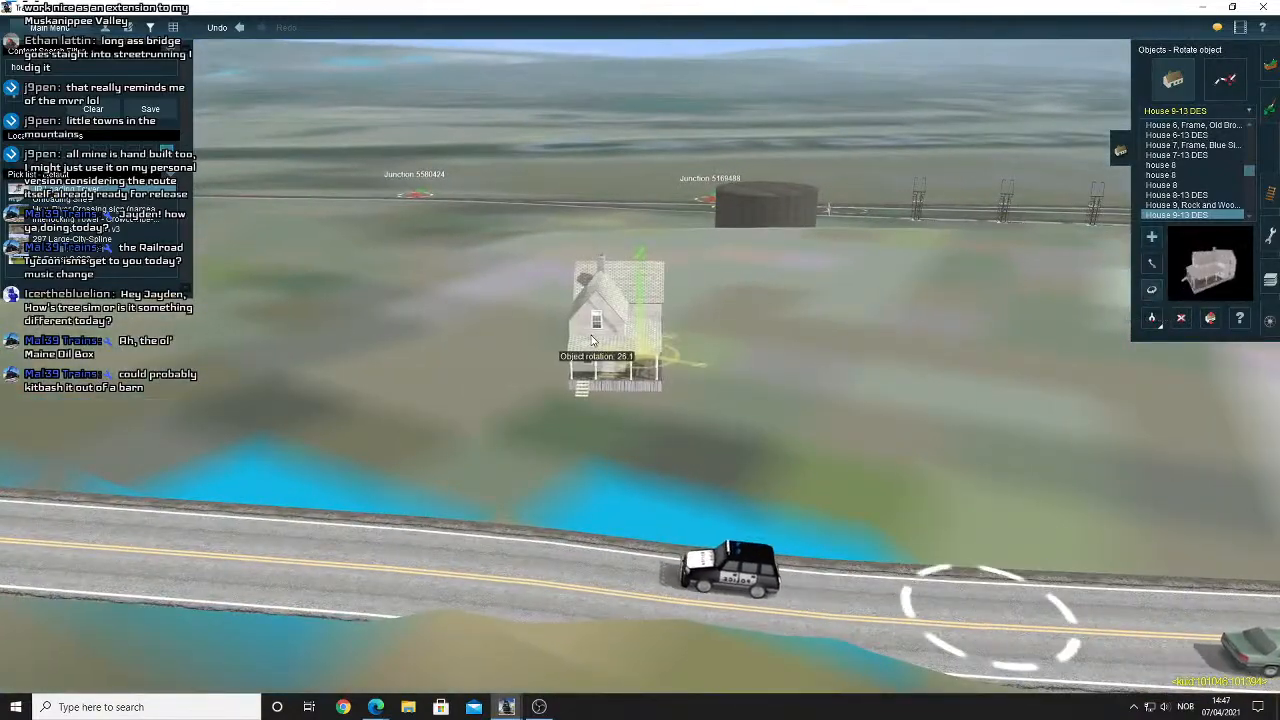
key("Left")
key("Up")
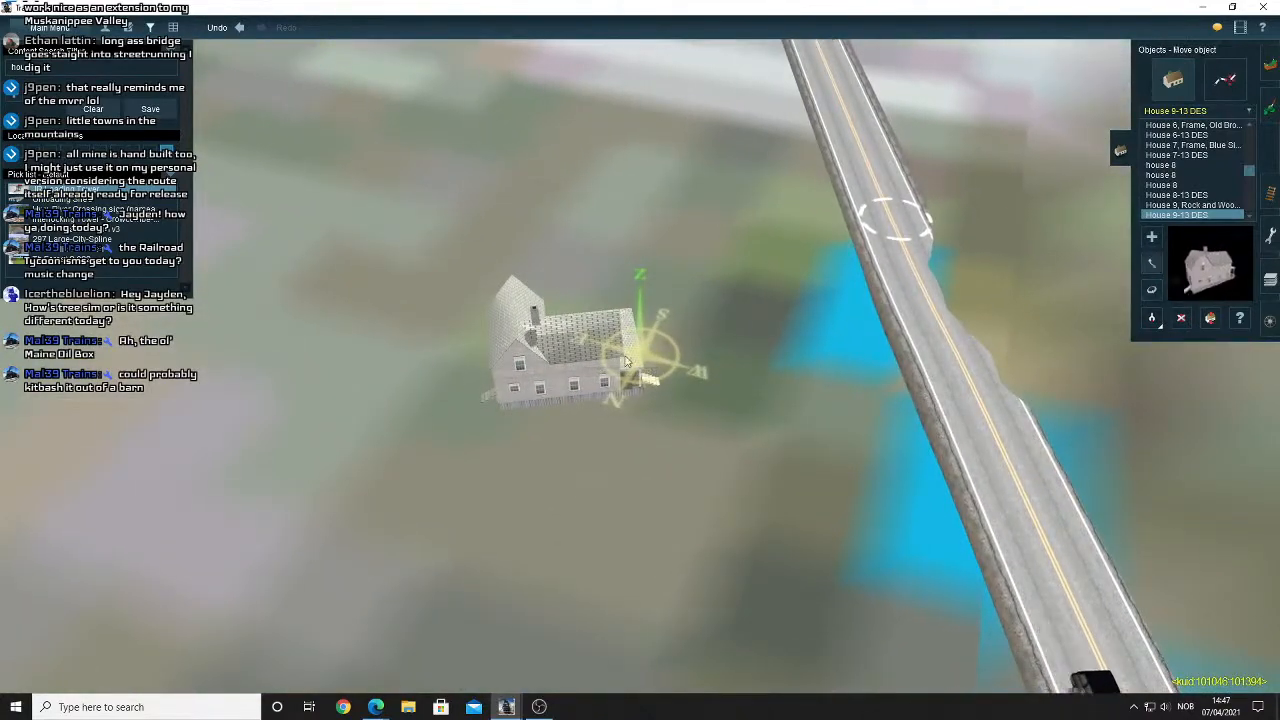
right_click(678, 336)
key("Right")
key("Down")
right_click(705, 319)
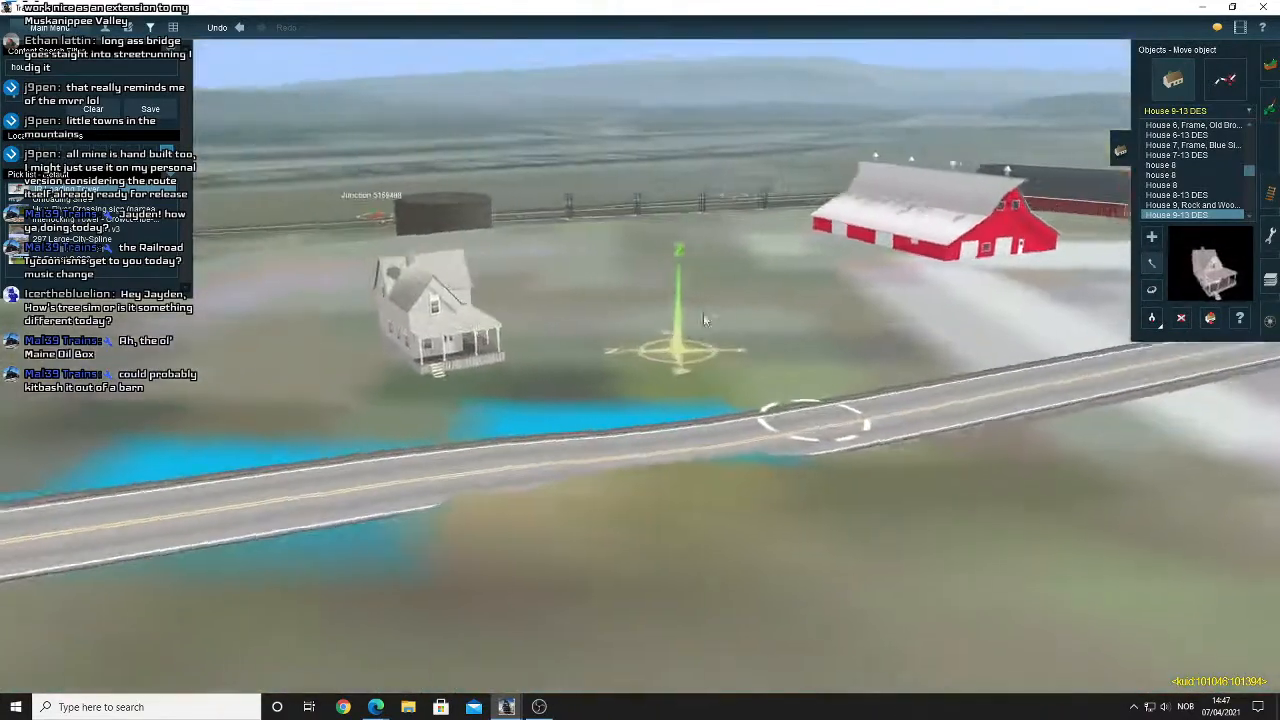
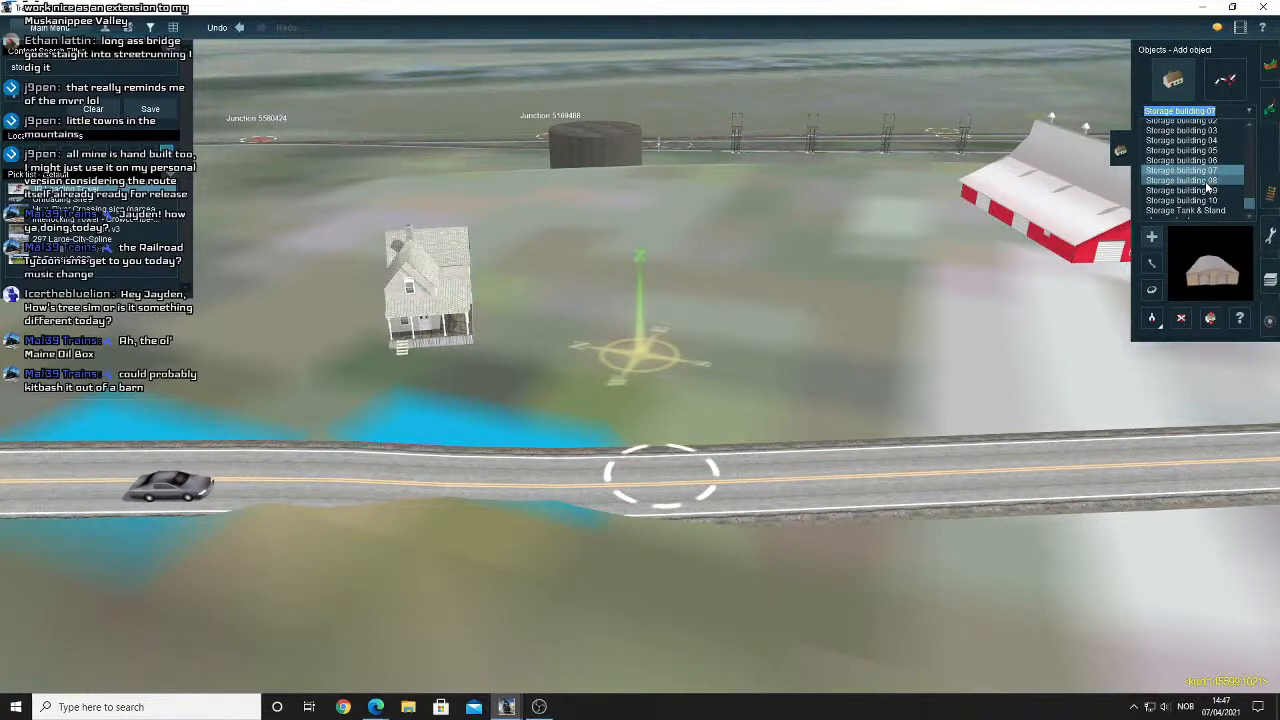
Try Storage building 07 in the space between the grey house and the red barn, and delete it.
key("Up")
key("r")
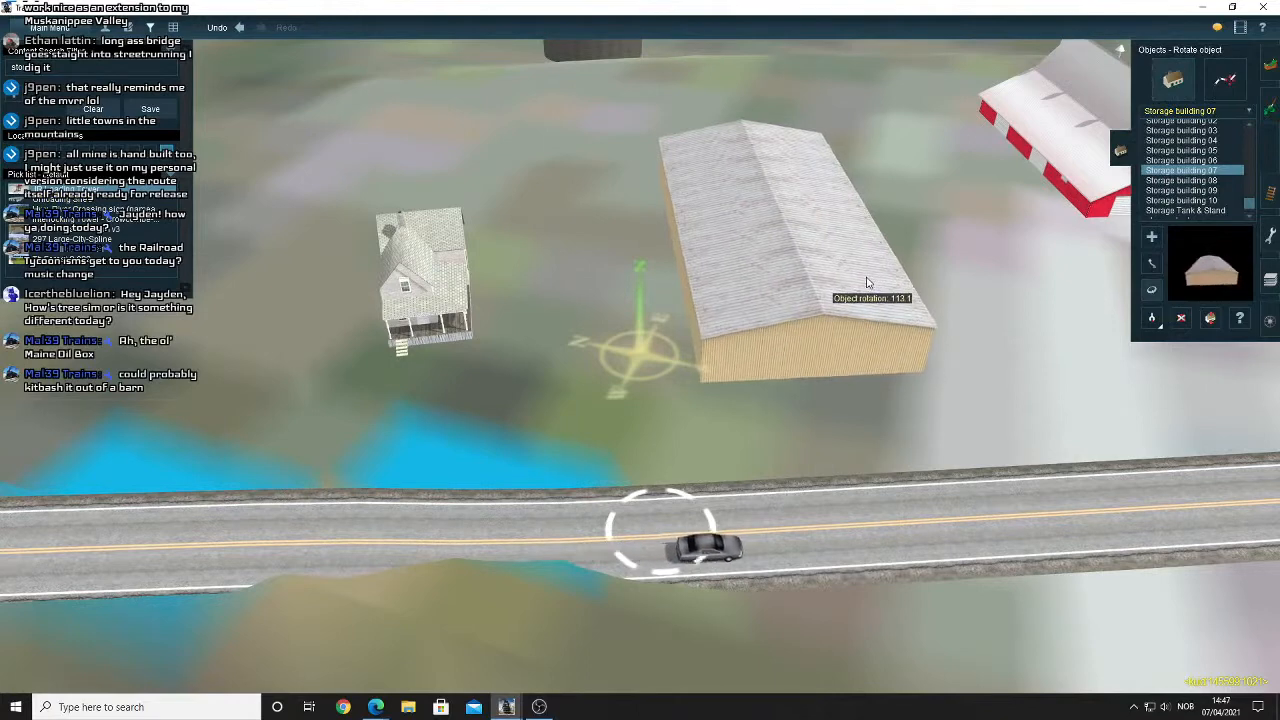
left_click(1181, 318)
left_click(778, 310)
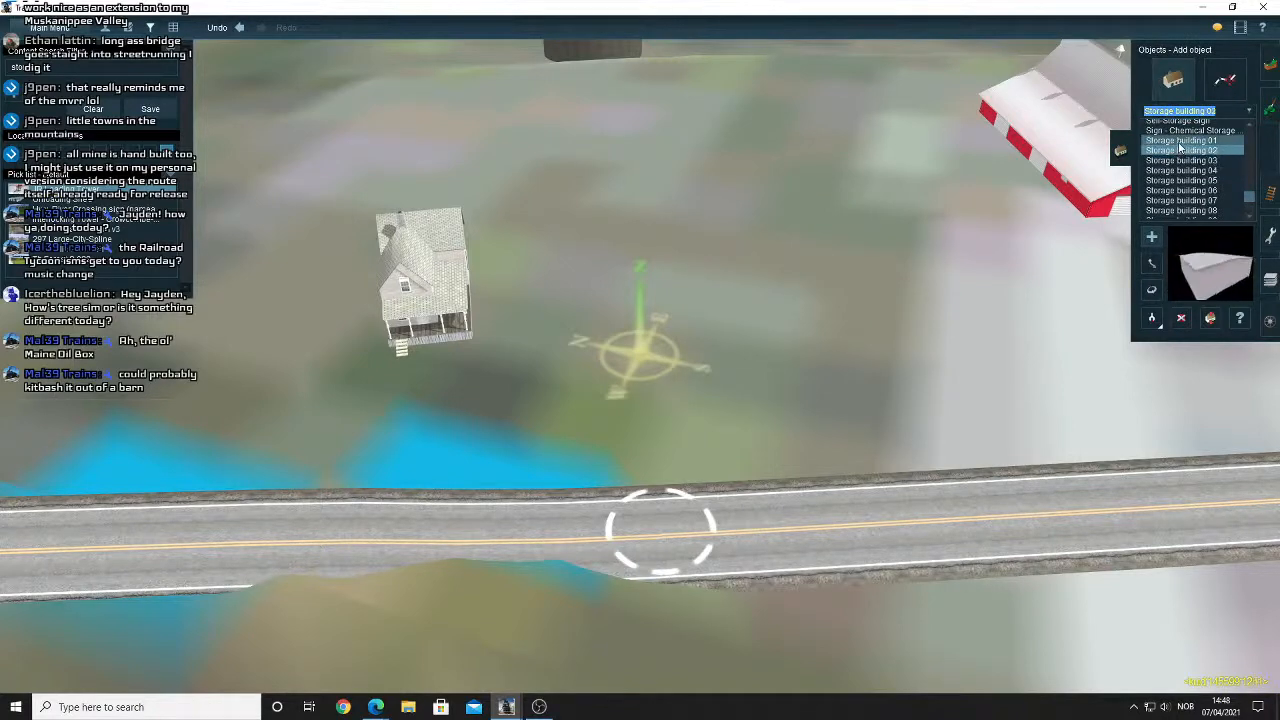
Place Storage building 01 between the grey house and the red barn, rotated end-on to the road and positioned beside the barn.
left_click(806, 299)
mouse_move(806, 299)
right_mouse_down()
mouse_move(806, 225)
mouse_move(806, 297)
right_mouse_up()
key("r")
left_click_drag(806, 297, 840, 285)
left_click_drag(786, 281, 824, 265)
right_click_drag(746, 305, 731, 306)
scroll(720, 320, "down", 2)
left_click(1152, 263)
left_click_drag(731, 306, 791, 281)
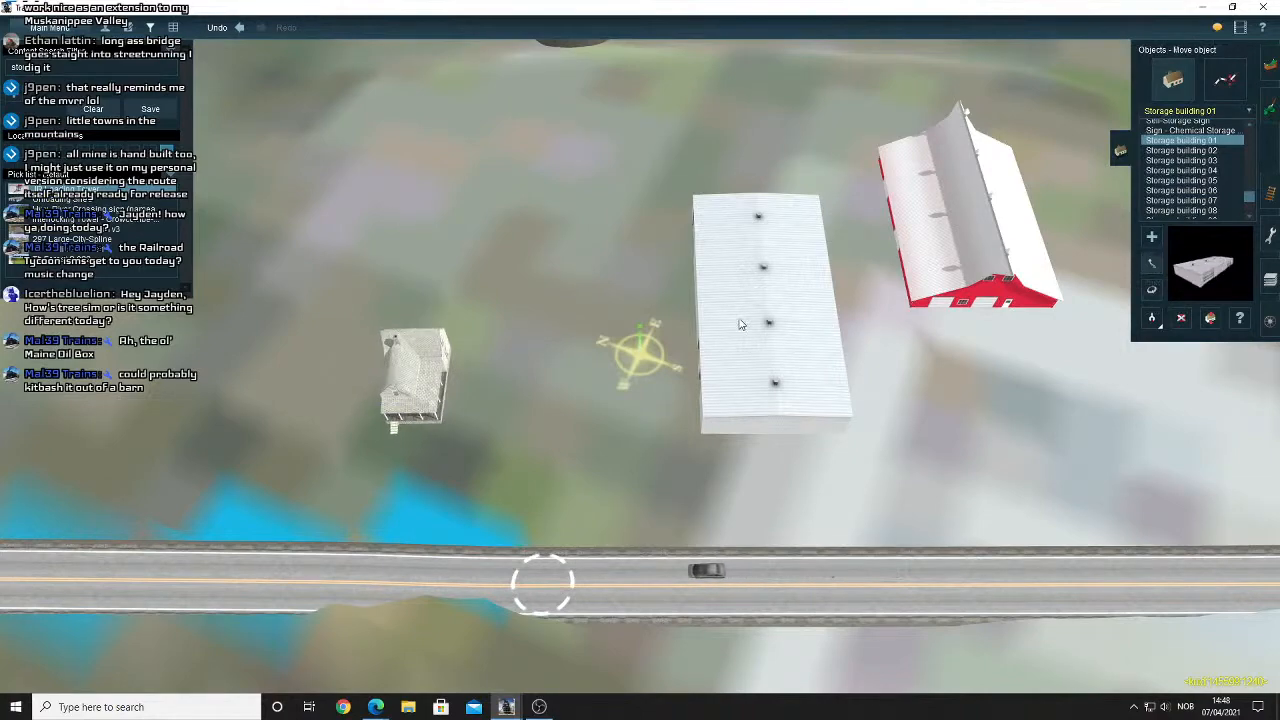
Examine the white storage building from all sides and its placement relative to the barn, house and oil tank.
key("Down")
key("Left")
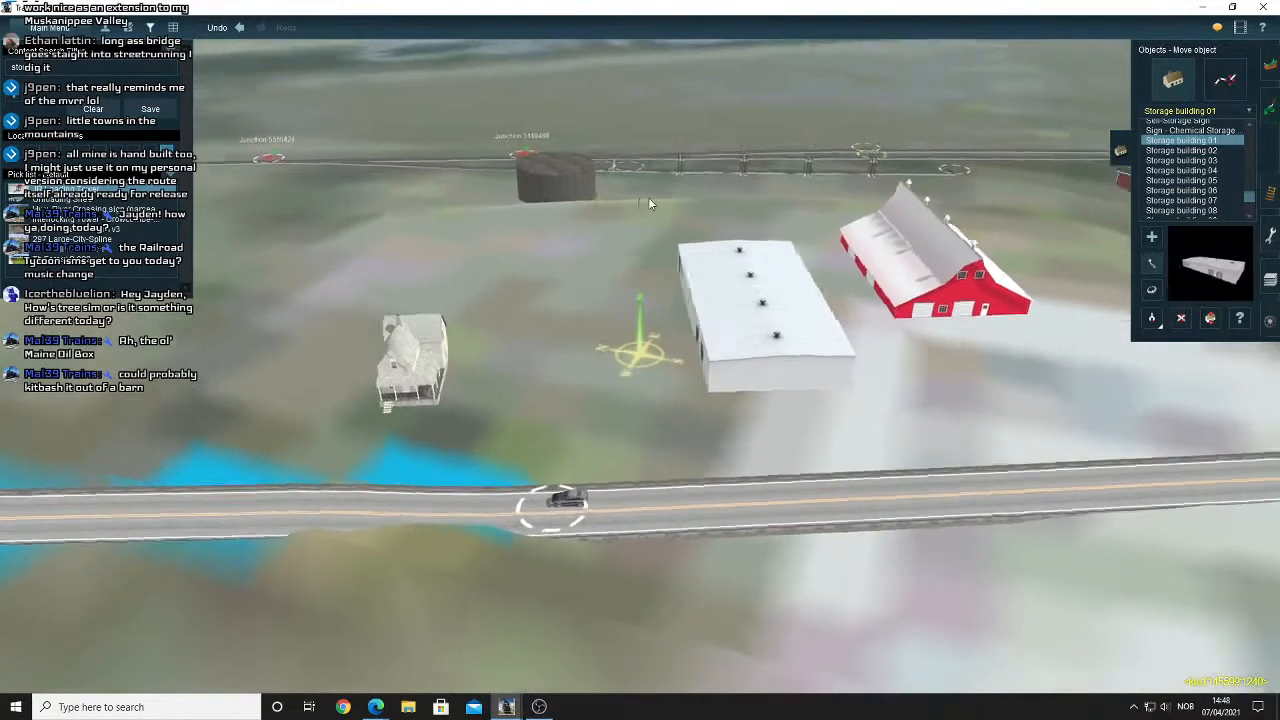
key("Left")
right_click(550, 354)
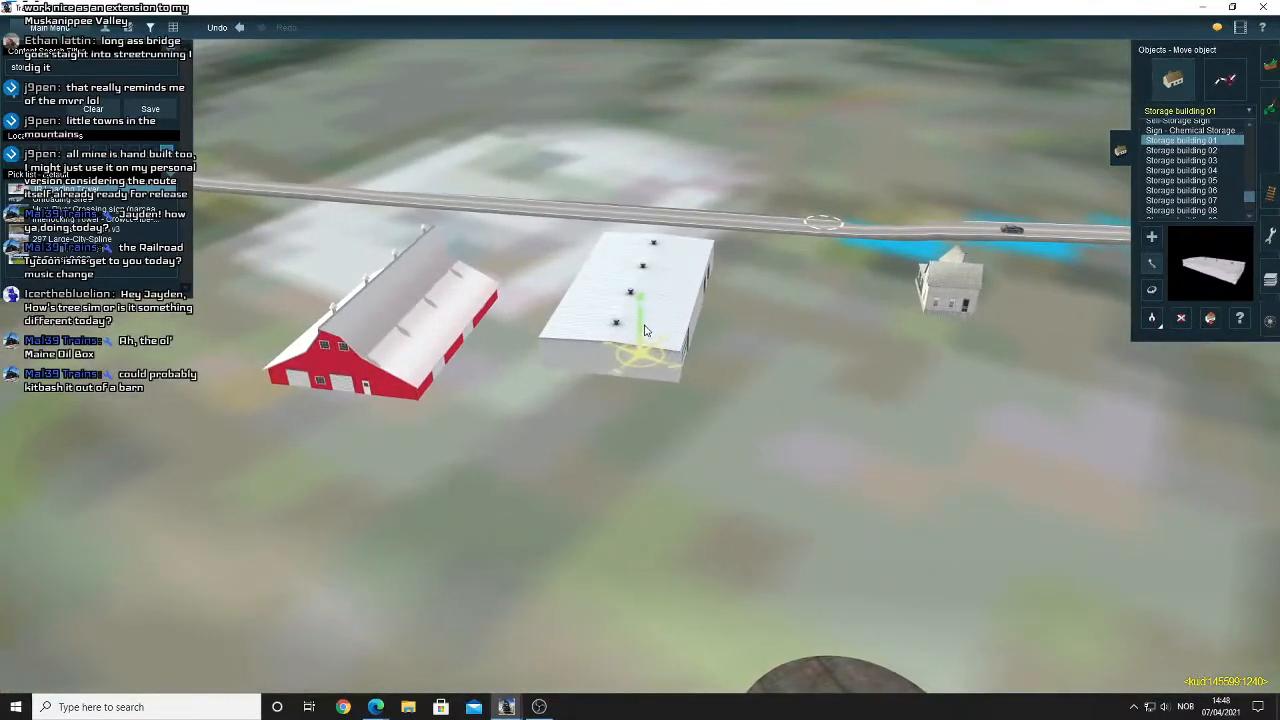
right_click(754, 331)
key("Left")
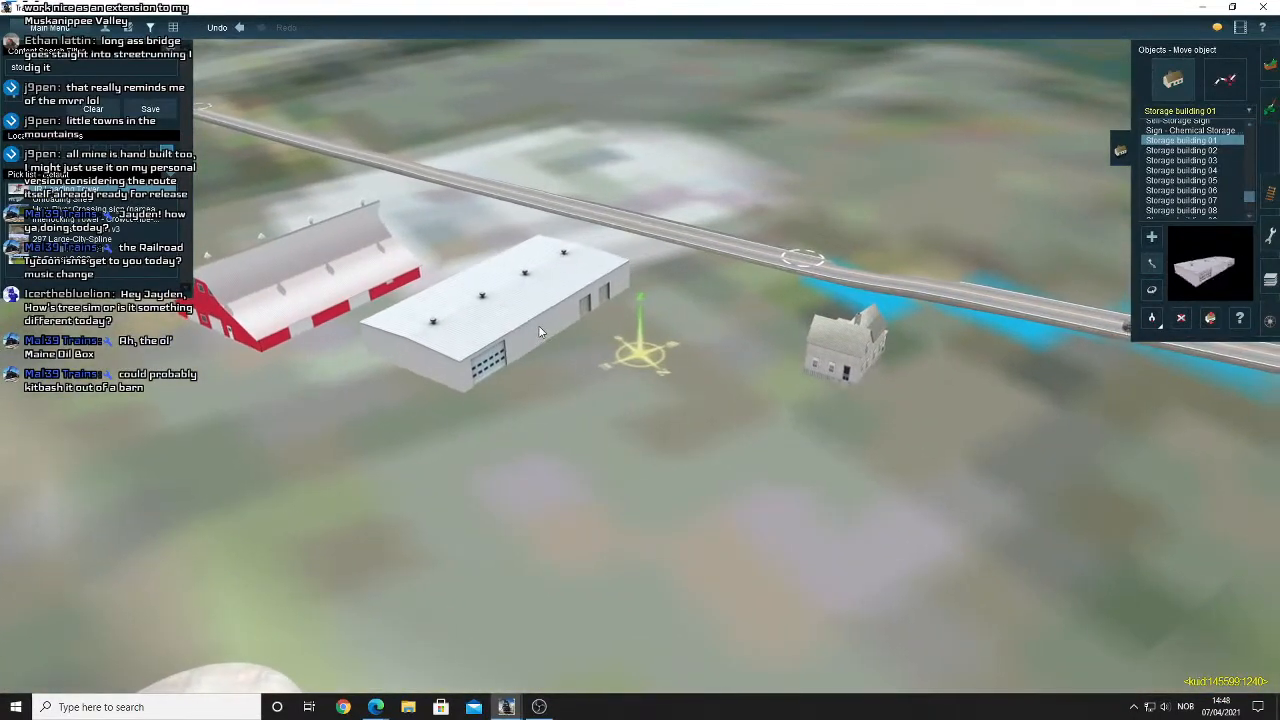
right_click(518, 370)
key("Down")
key("Up")
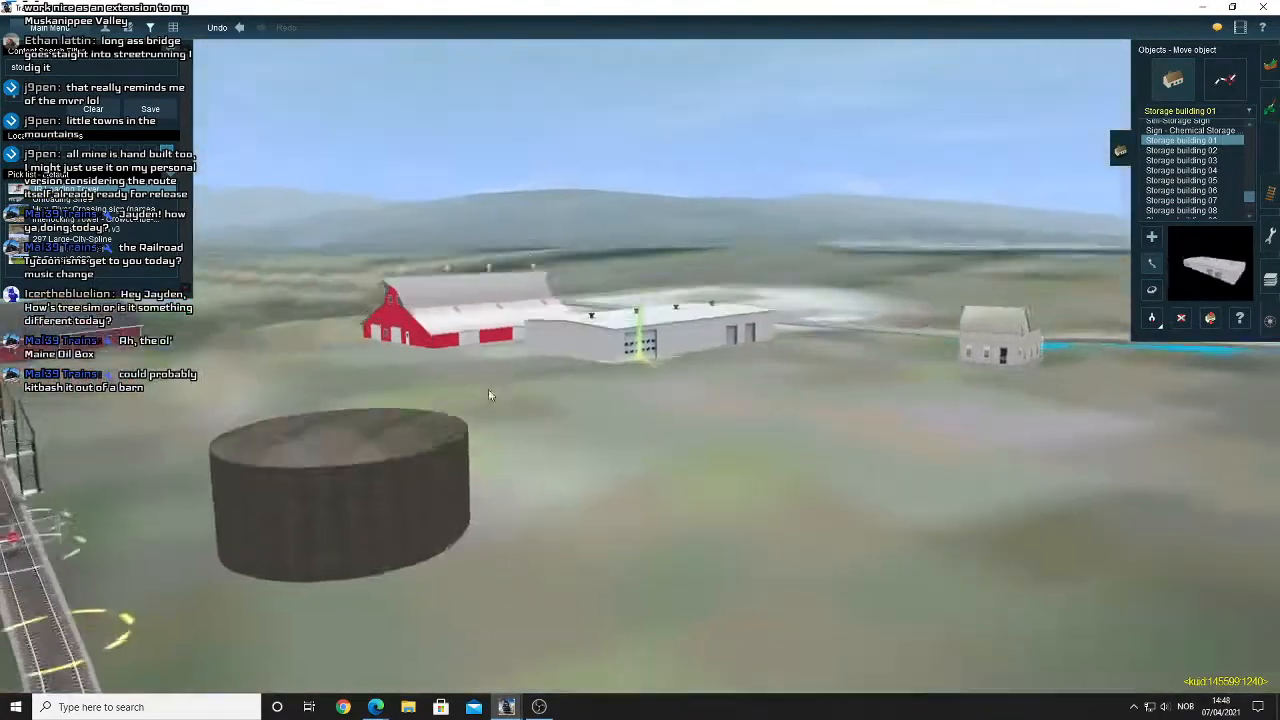
key("Up")
key("Left")
right_click(590, 342)
key("Up")
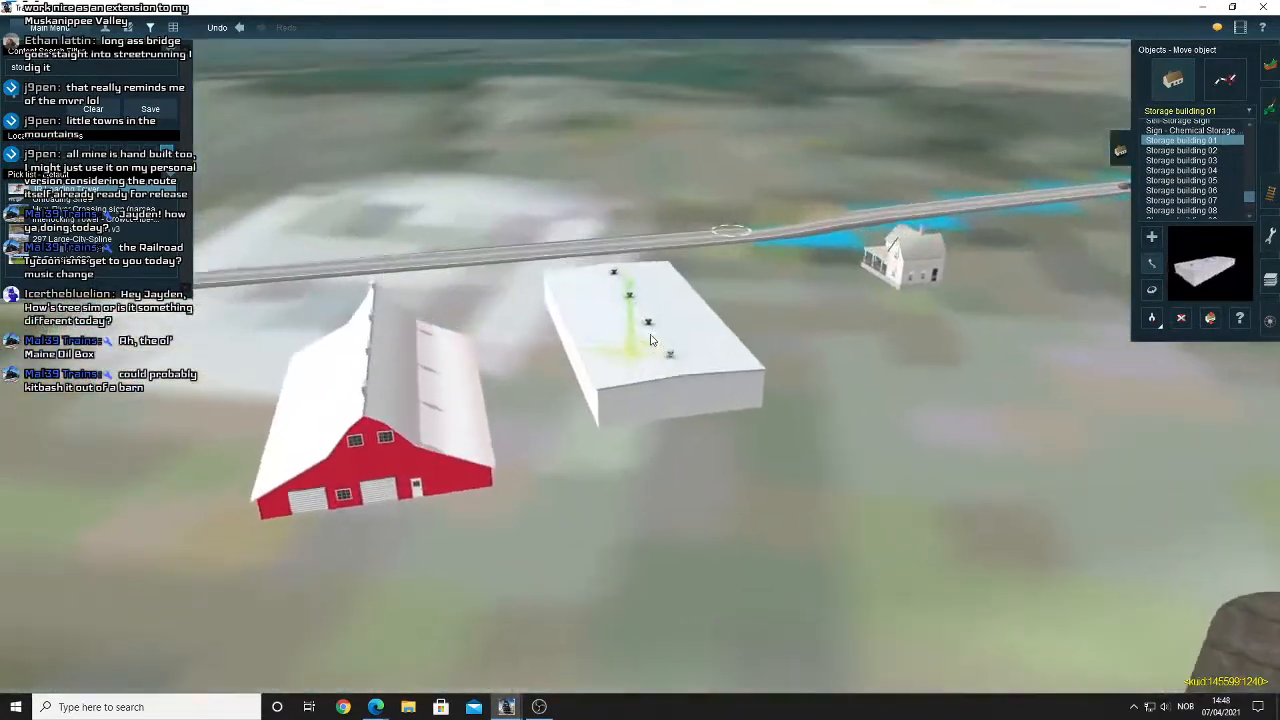
right_click(742, 328)
key("Left")
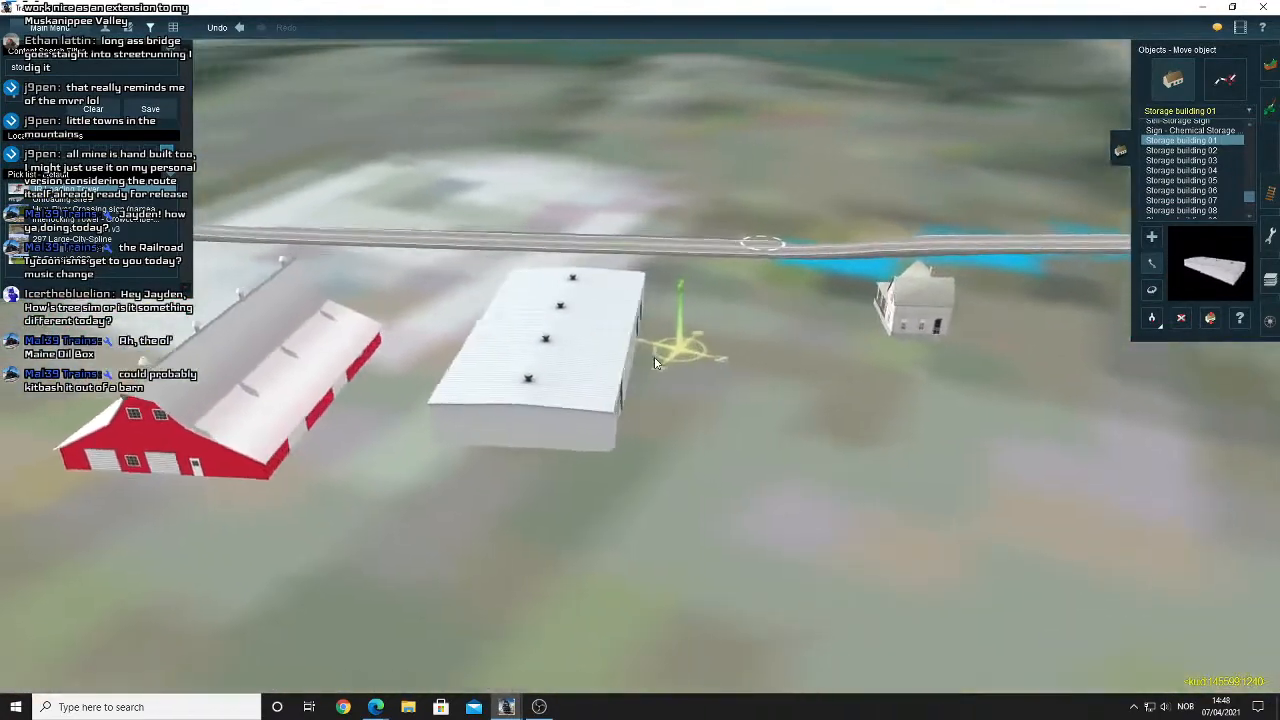
Switch to the Street View page and examine the tanker truck and fenced yard behind the Valley Gas & Oil building.
mouse_move(375, 705)
left_click(335, 650)
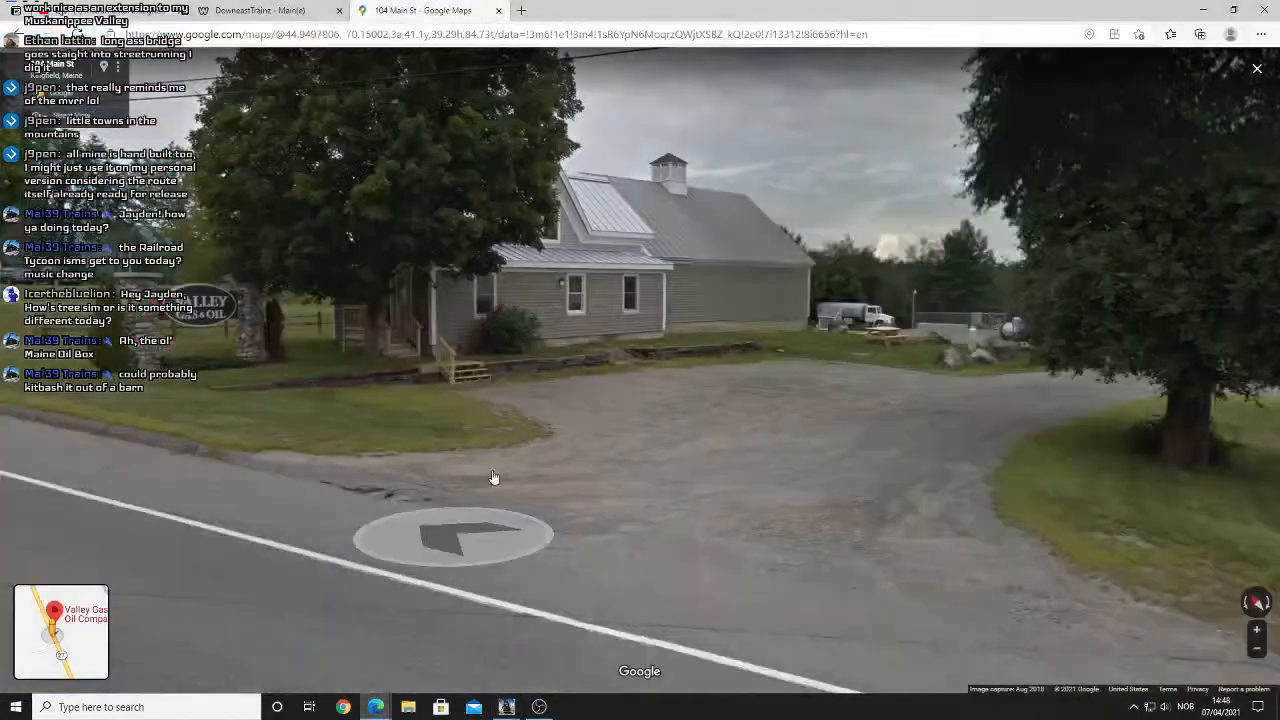
scroll(557, 410, "up", 3)
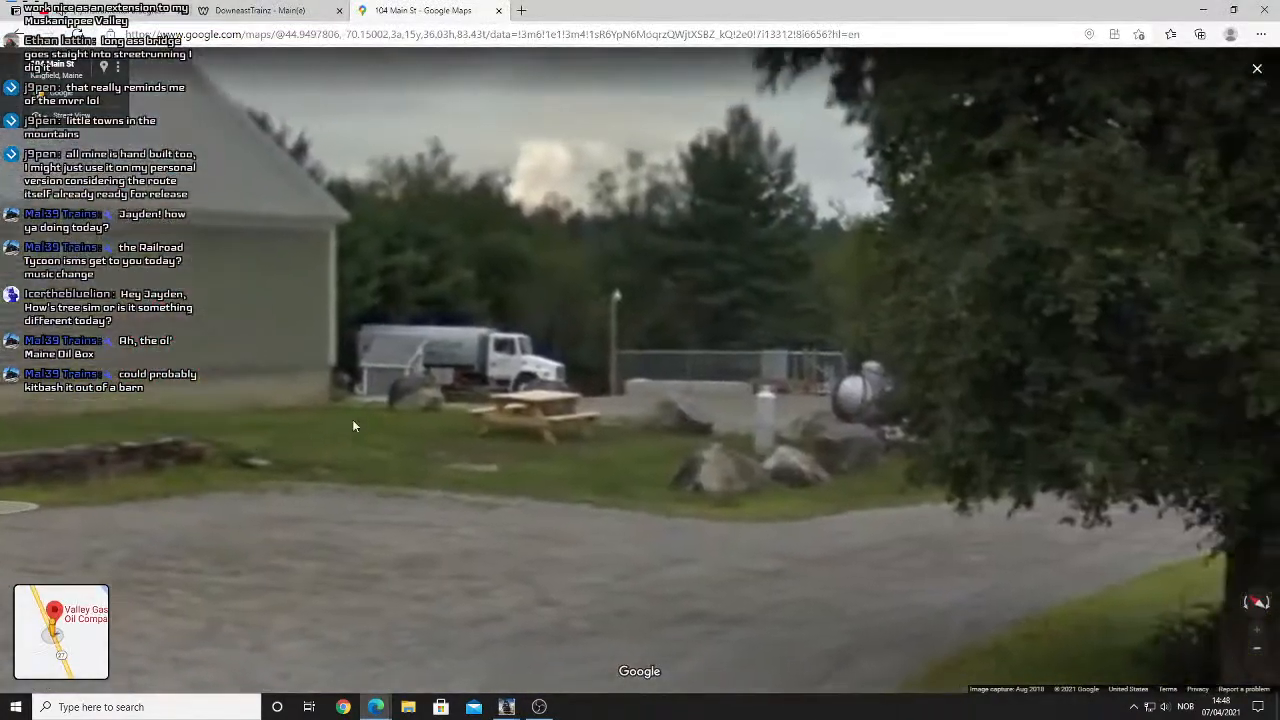
left_click_drag(414, 309, 414, 462)
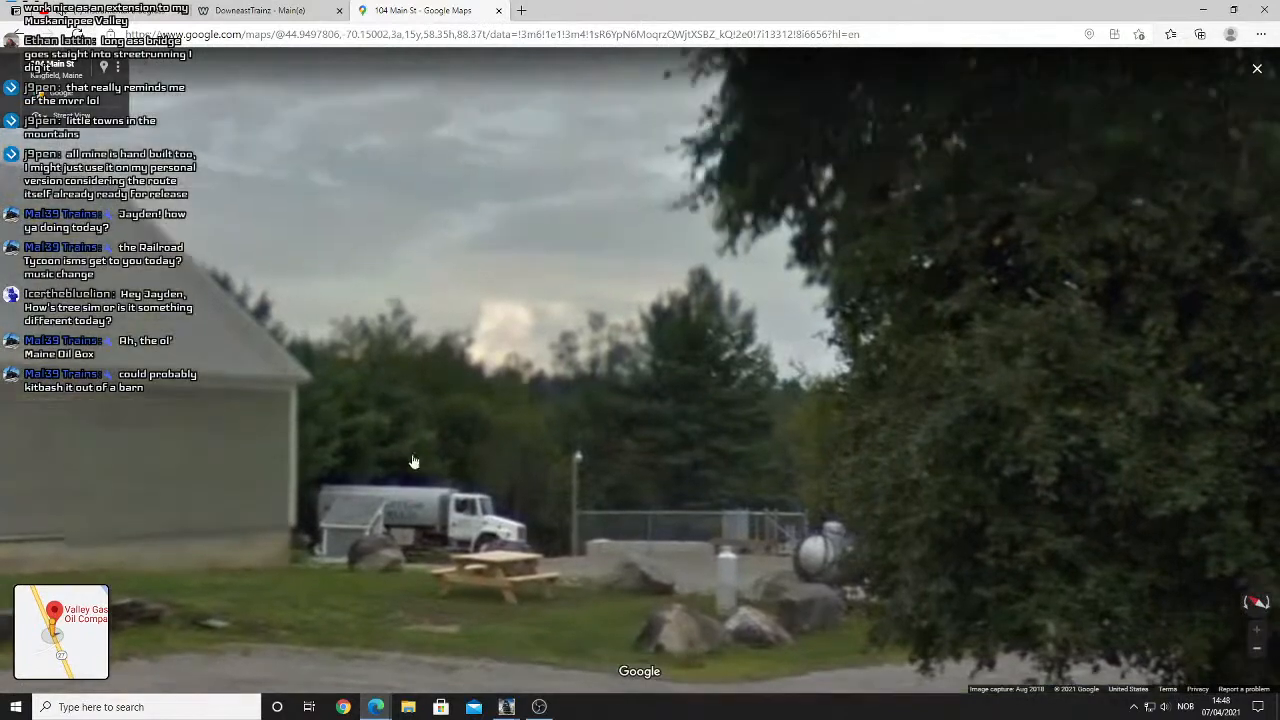
left_click_drag(465, 392, 469, 489)
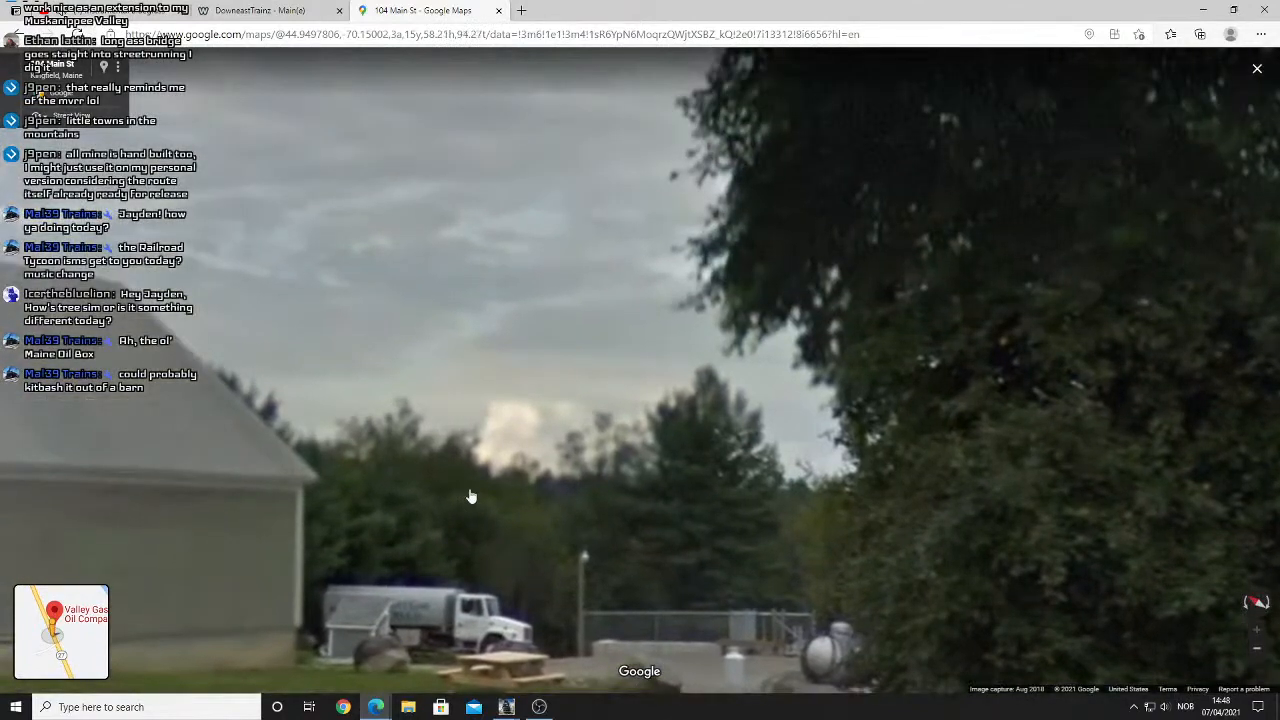
left_click(573, 438)
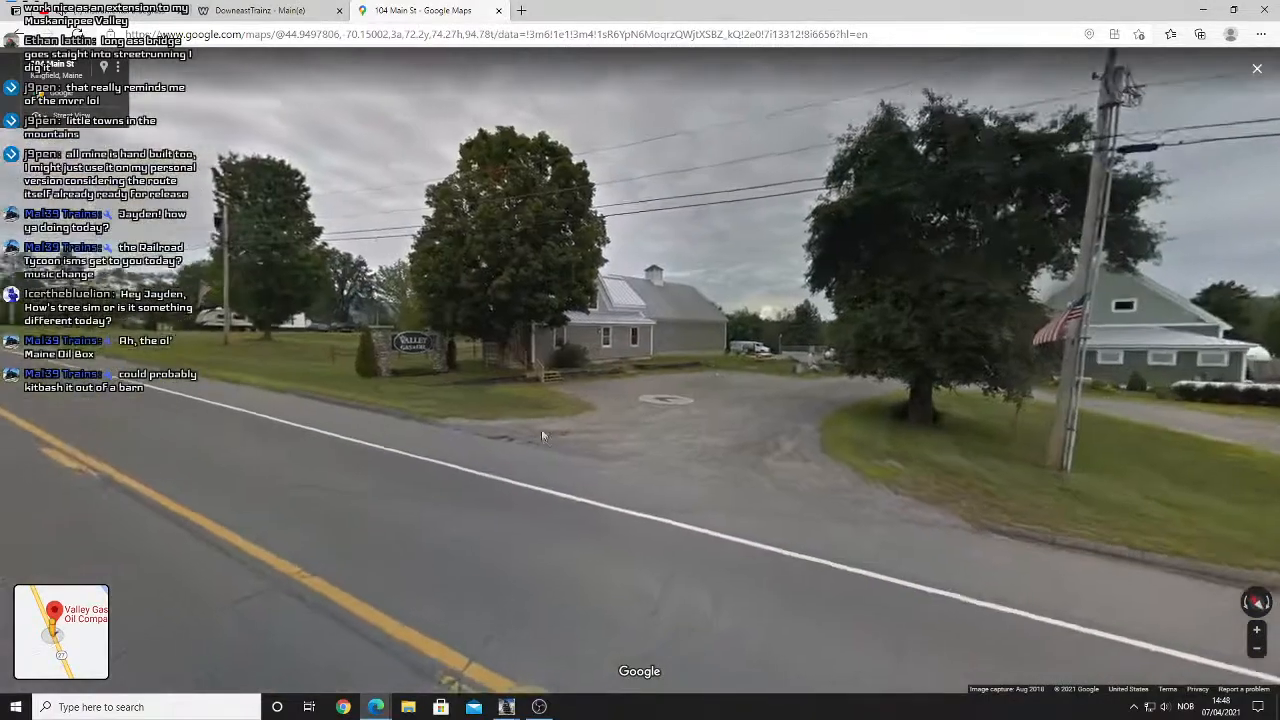
Move along Main St in Street View and examine the driveway, fenced area and white tanks behind the building.
left_click(543, 435)
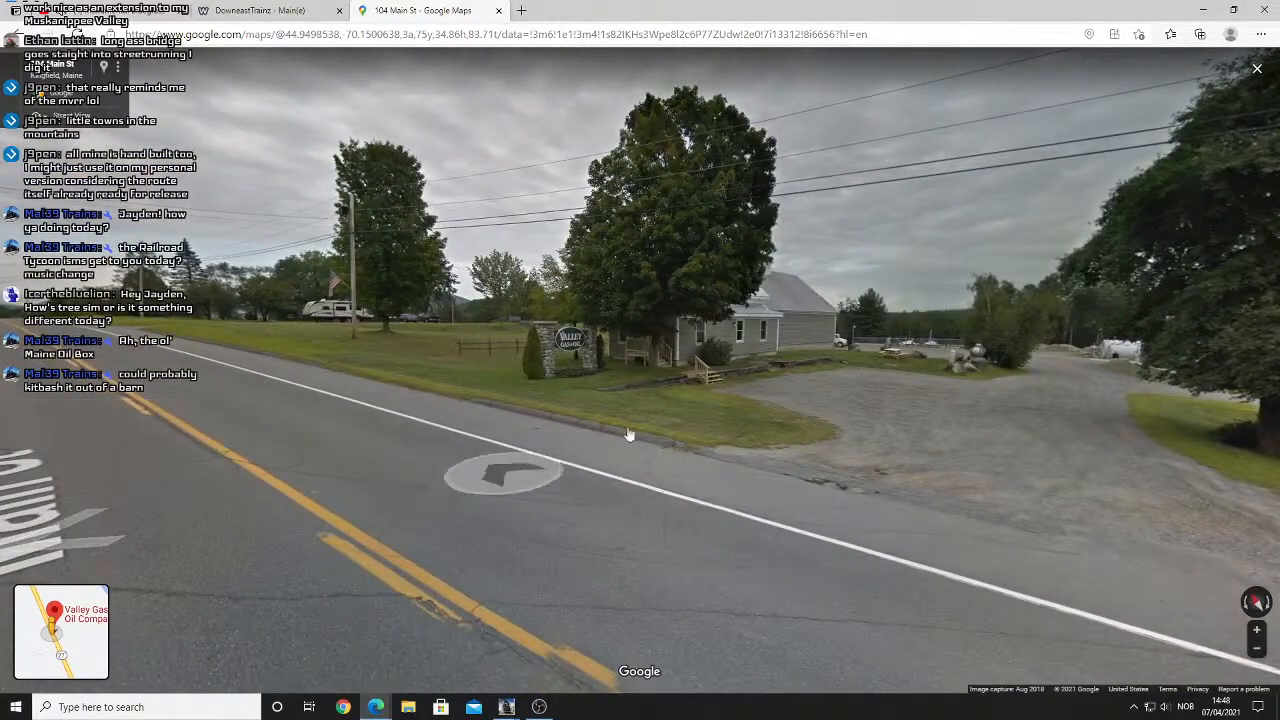
left_click(628, 436)
left_click_drag(632, 362, 300, 445)
scroll(560, 394, "up", 3)
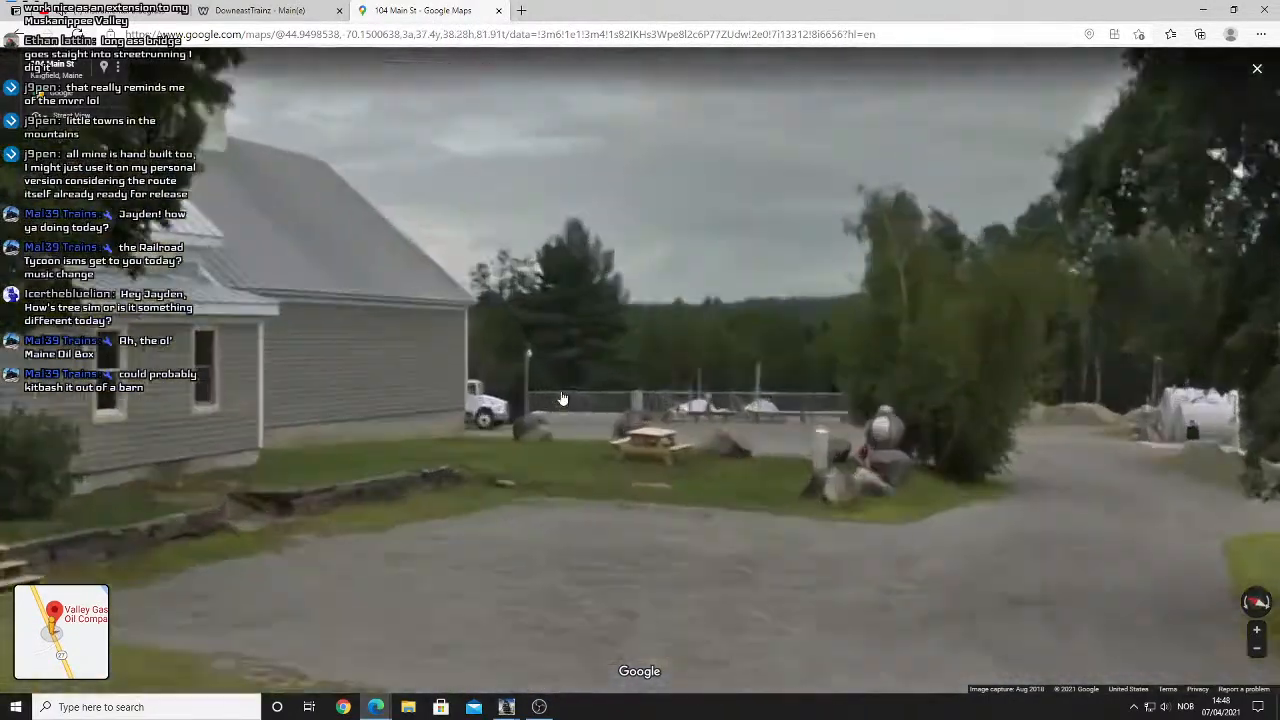
left_click_drag(688, 394, 463, 400)
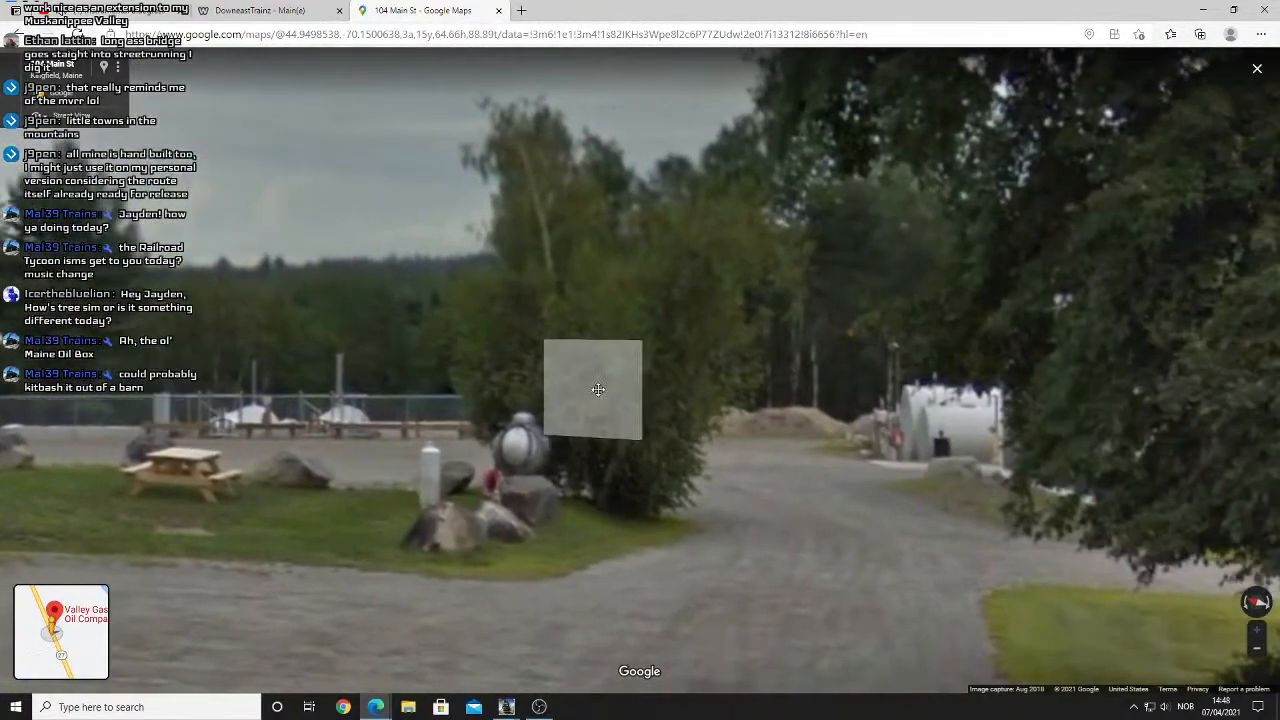
scroll(594, 394, "down", 3)
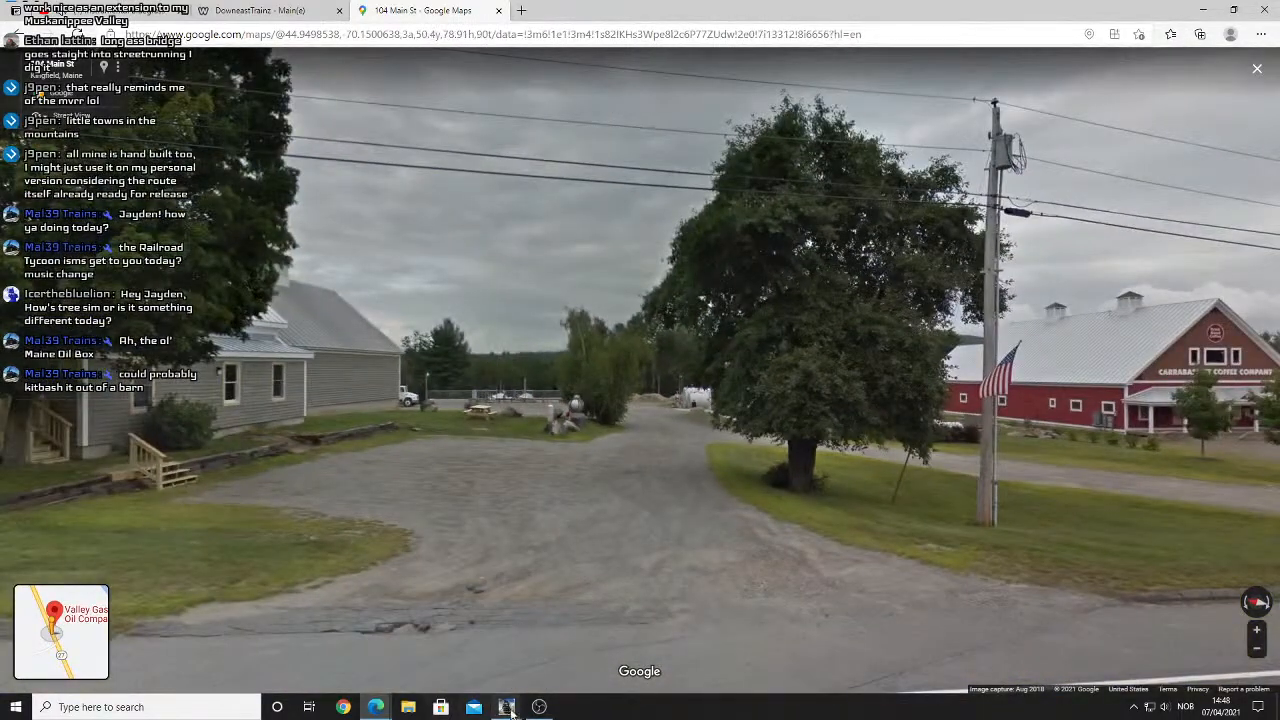
Switch back to Trainz and compare the oil tank and nearby barns with the Street View layout.
left_click(515, 707)
left_click(536, 670)
right_click(574, 428)
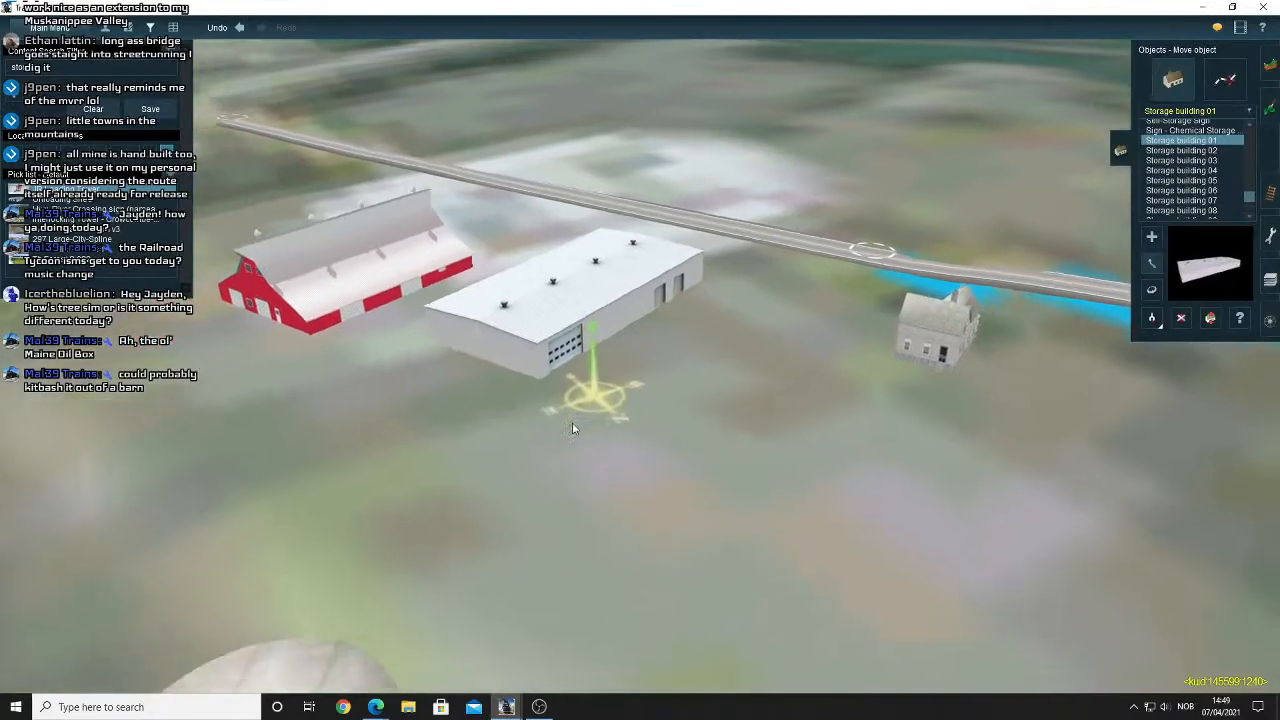
right_click(555, 432)
key("Left")
key("Down")
right_click(600, 303)
key("Right")
key("Left")
scroll(643, 354, "up", 3)
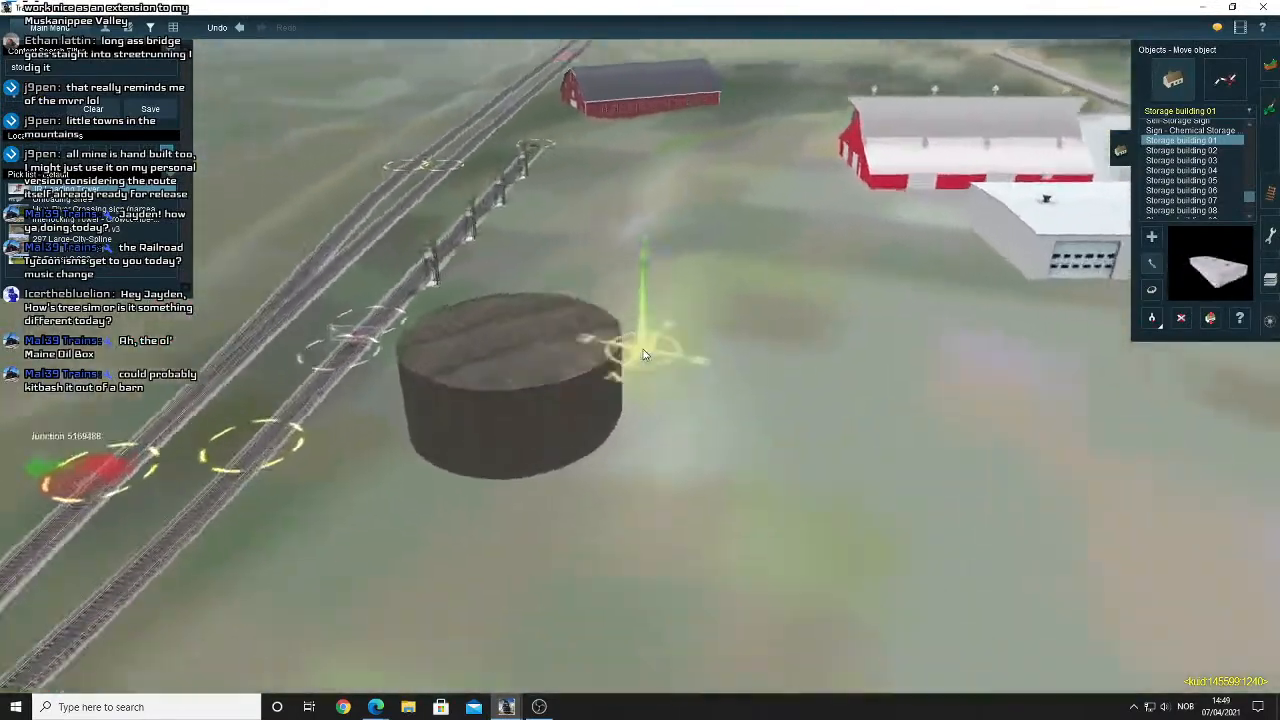
key("Down")
key("Up")
key("Left")
scroll(554, 391, "down", 4)
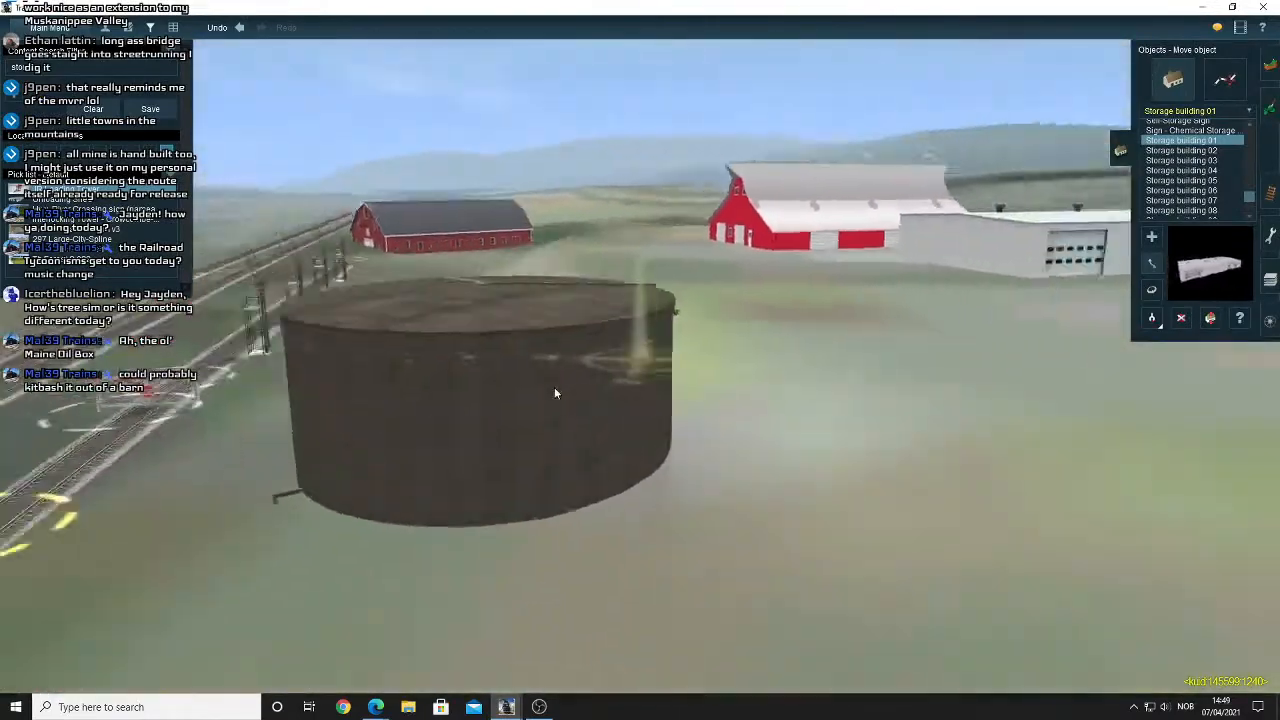
Examine the open ground around the oil tank, from the loading siding to the house and storage building.
right_click(533, 391)
key("Left")
key("Up")
right_click(679, 312)
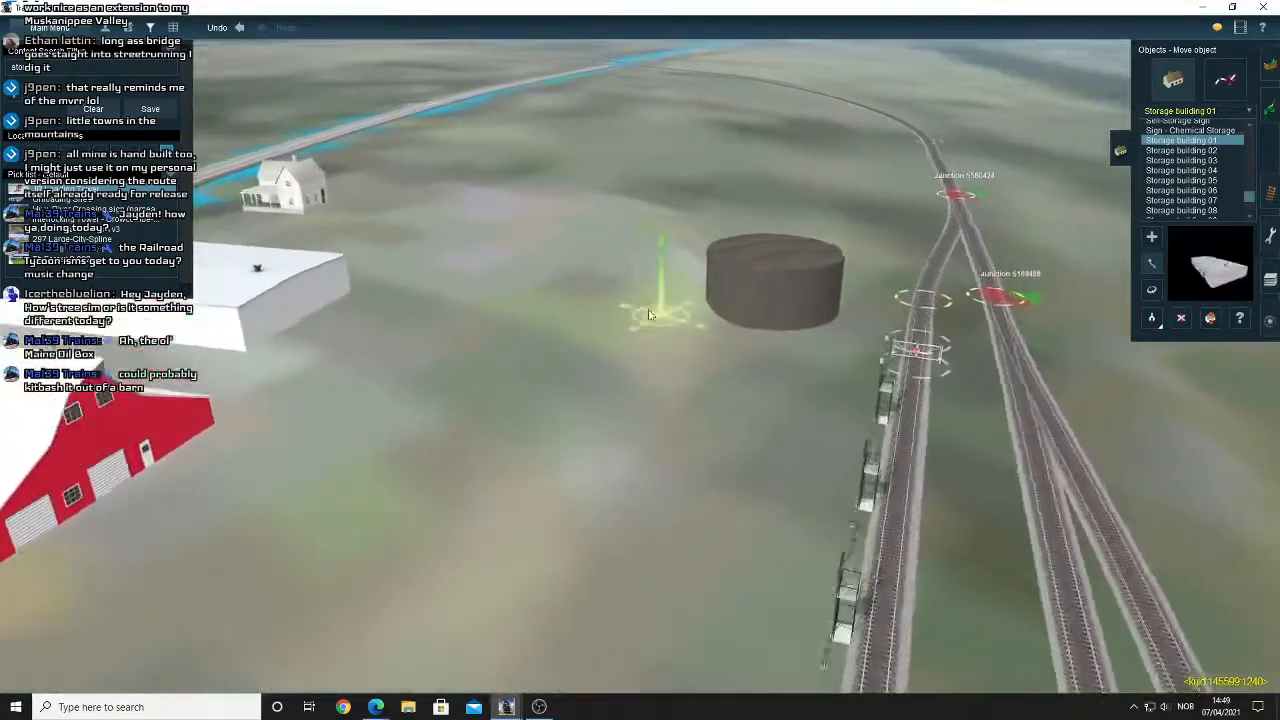
key("Down")
scroll(647, 316, "up", 3)
key("Up")
key("Right")
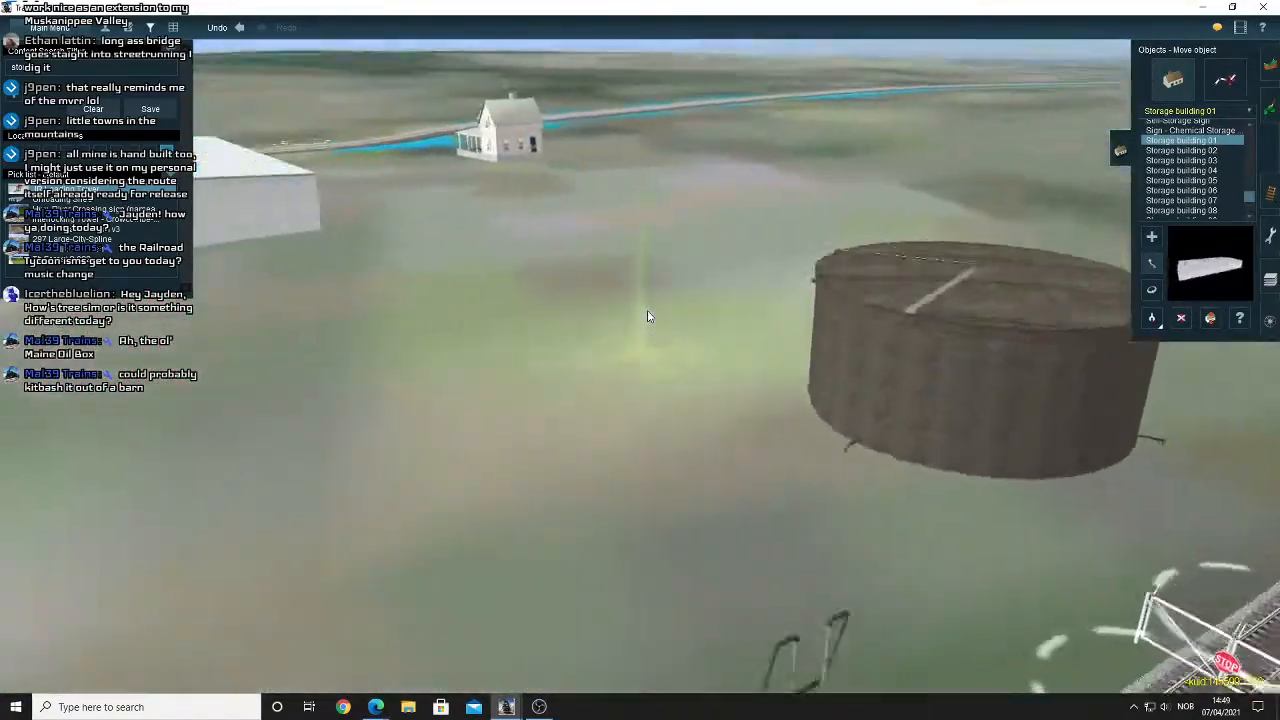
key("Right")
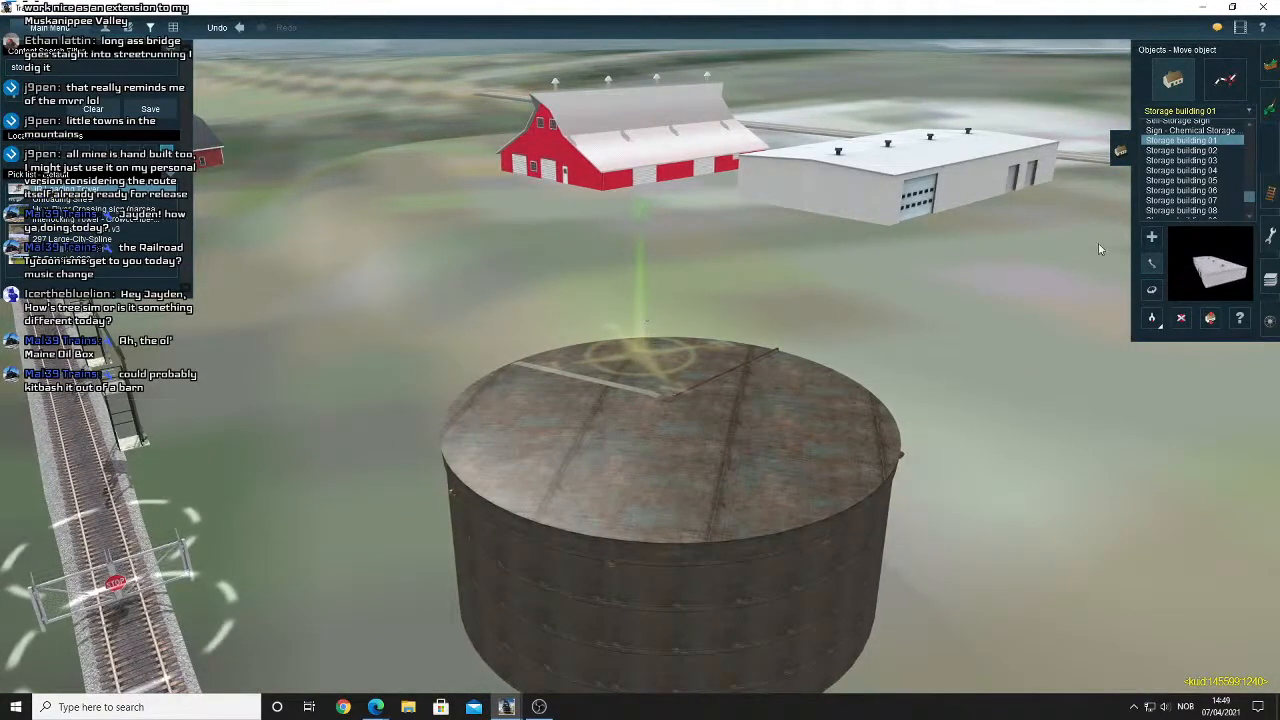
Browse the storage objects for a building or tank that suits the oil loading facility.
left_click(1194, 162)
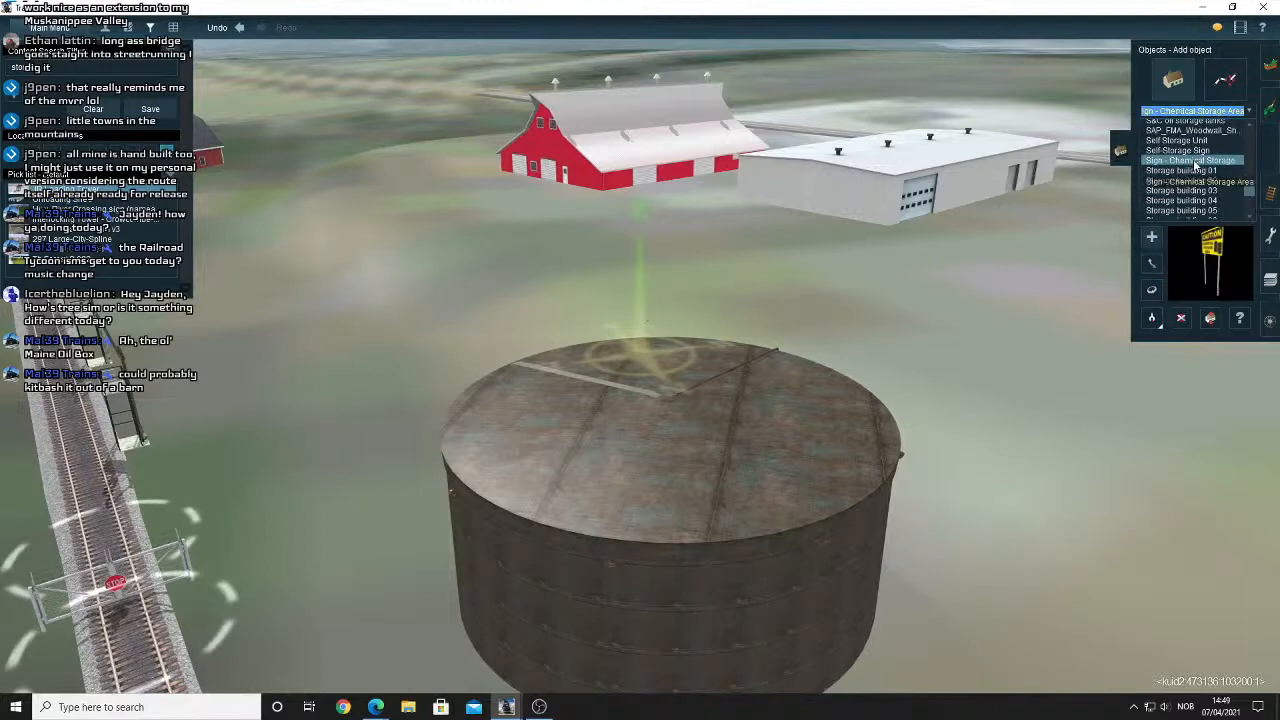
scroll(1185, 182, "down", 3)
left_click(1202, 193)
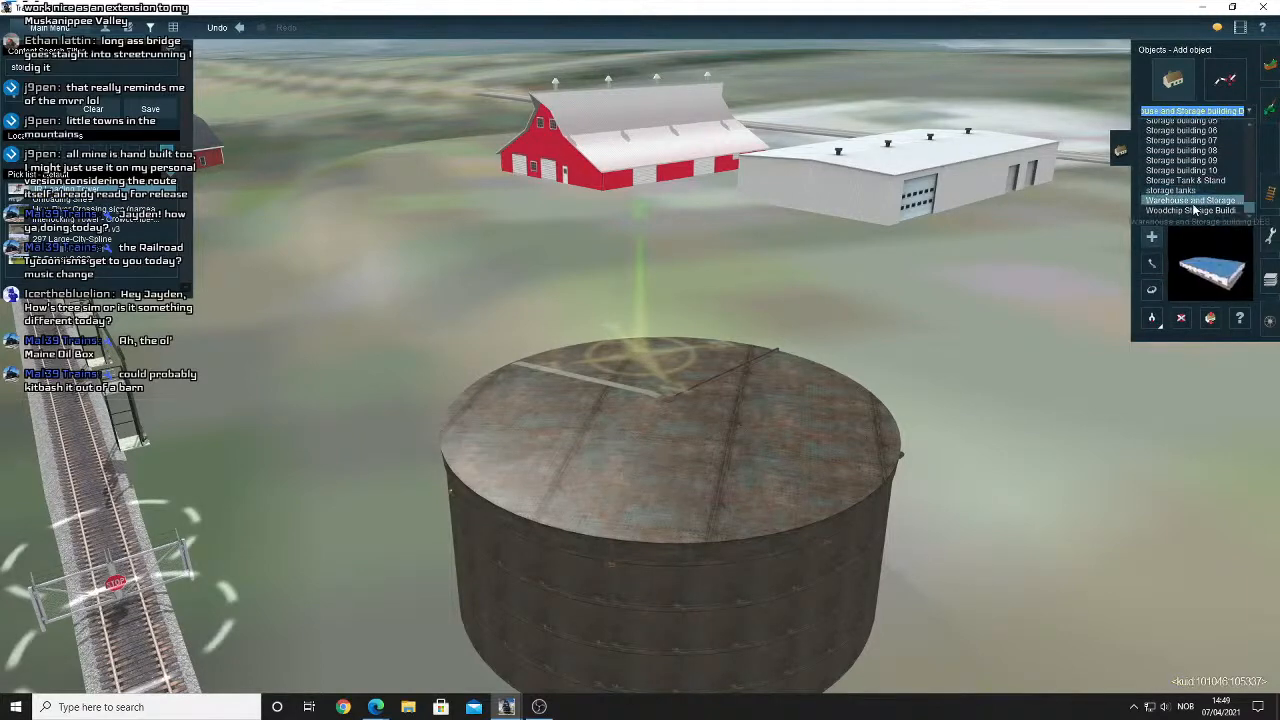
left_click(1186, 170)
scroll(1188, 172, "up", 1)
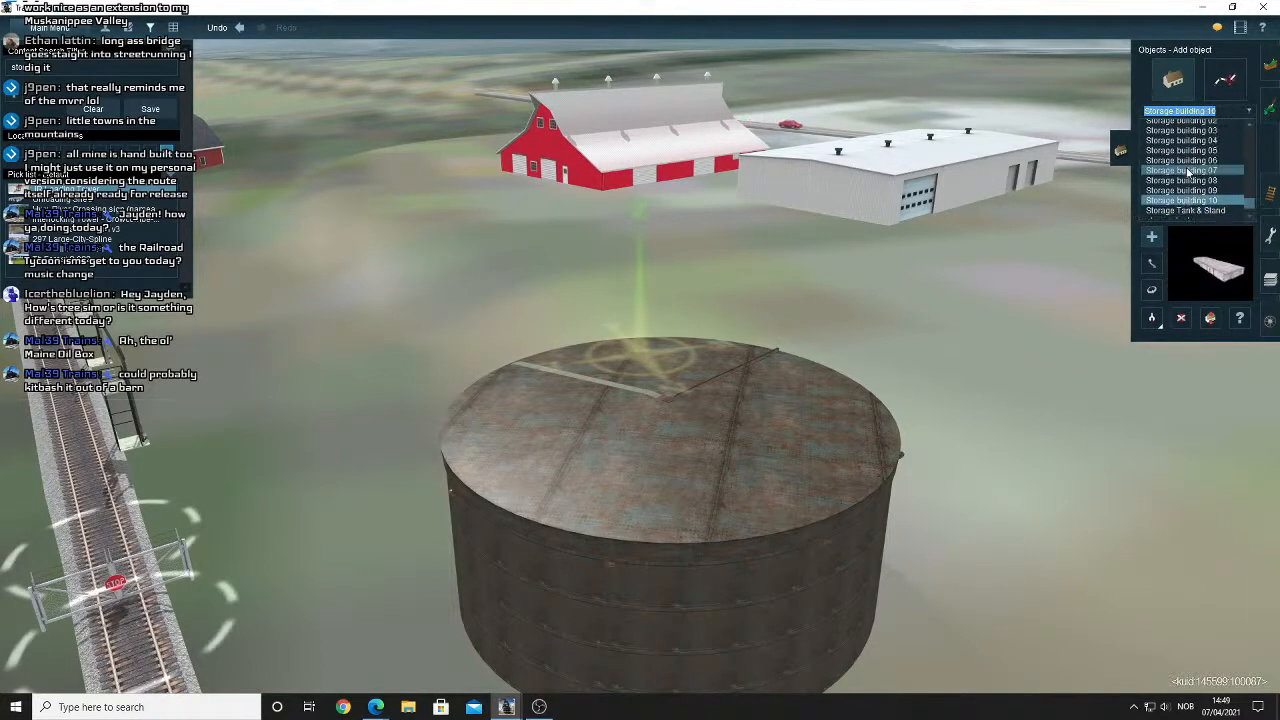
left_click(1186, 163)
scroll(1185, 163, "up", 1)
left_click(1185, 162)
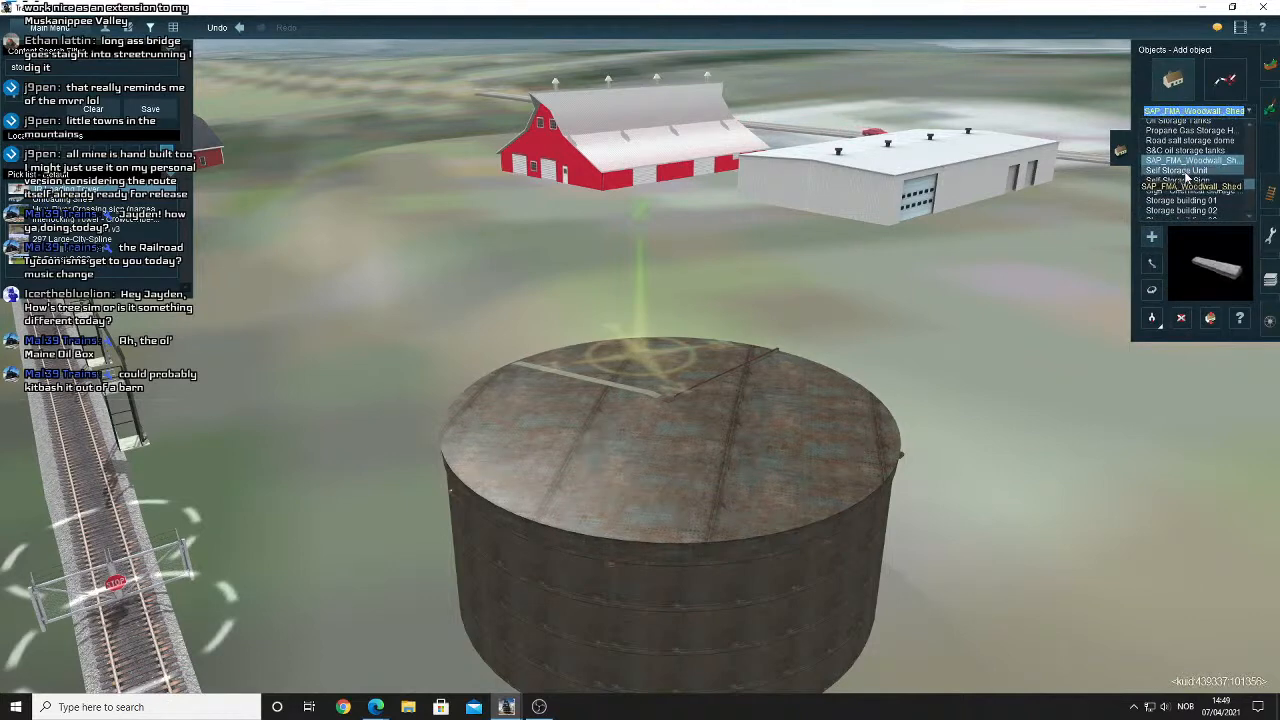
scroll(1187, 171, "up", 2)
left_click(1185, 161)
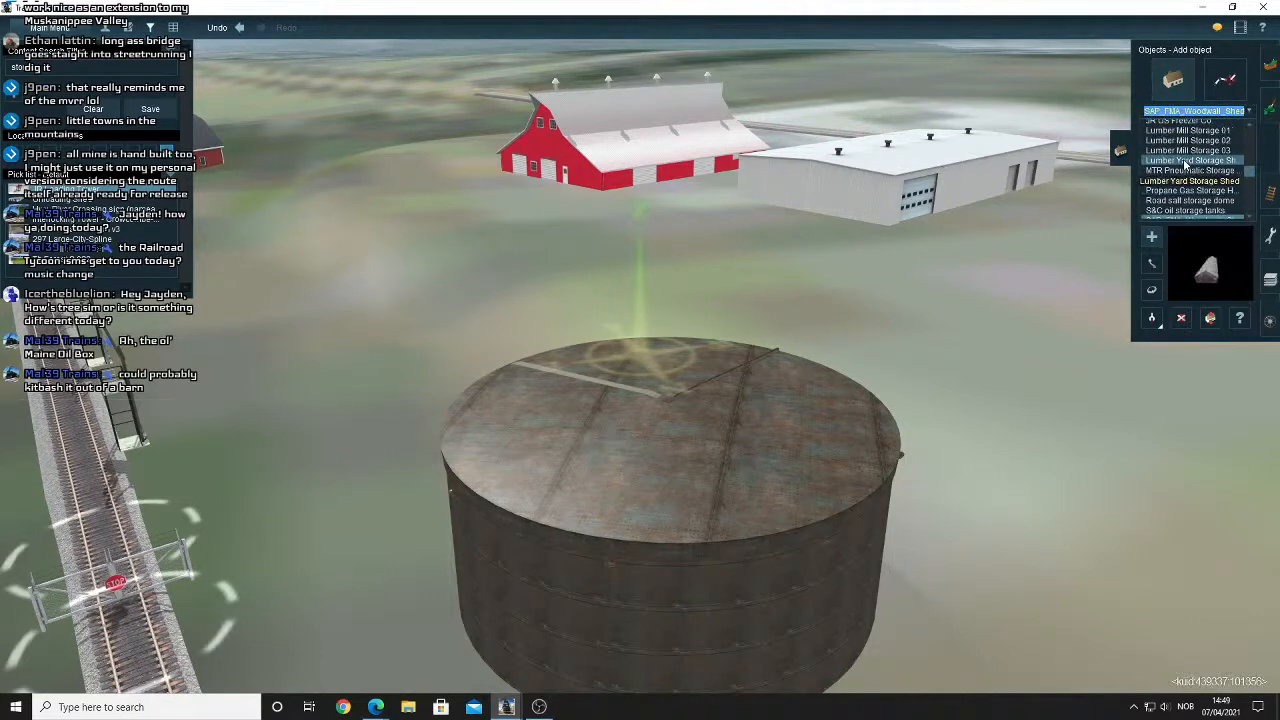
left_click(1187, 171)
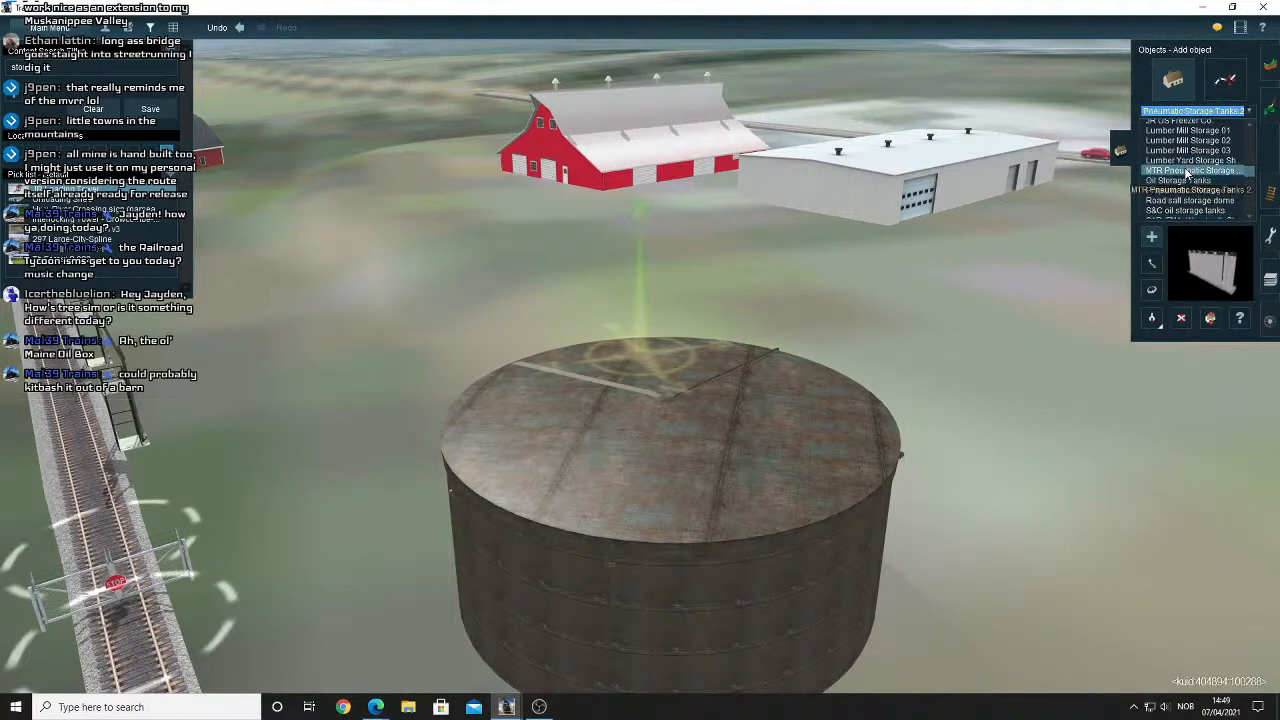
Try the white Oil Storage Tanks behind the rusty oil tank and delete them.
left_click(889, 343)
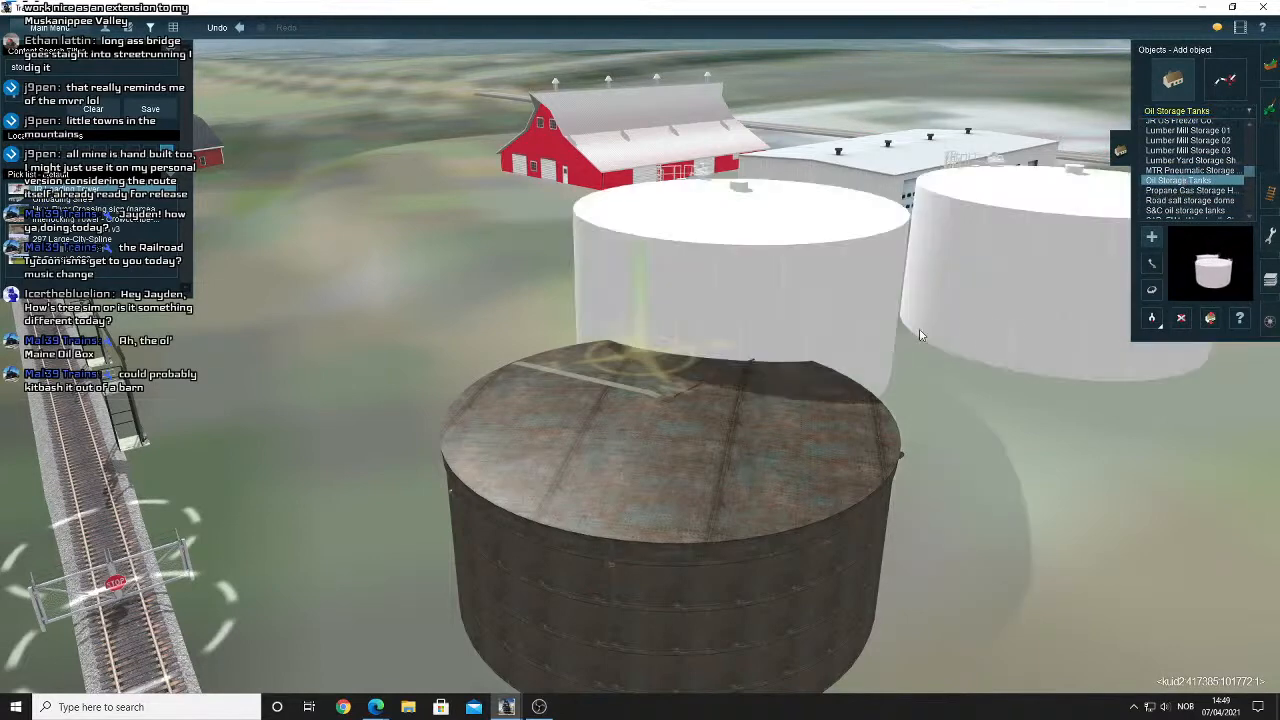
left_click(1180, 320)
left_click(1105, 262)
Try the JR Small Storage Tank, rotating it and moving it onto the rusty oil tank for comparison, and delete it.
left_click(1180, 195)
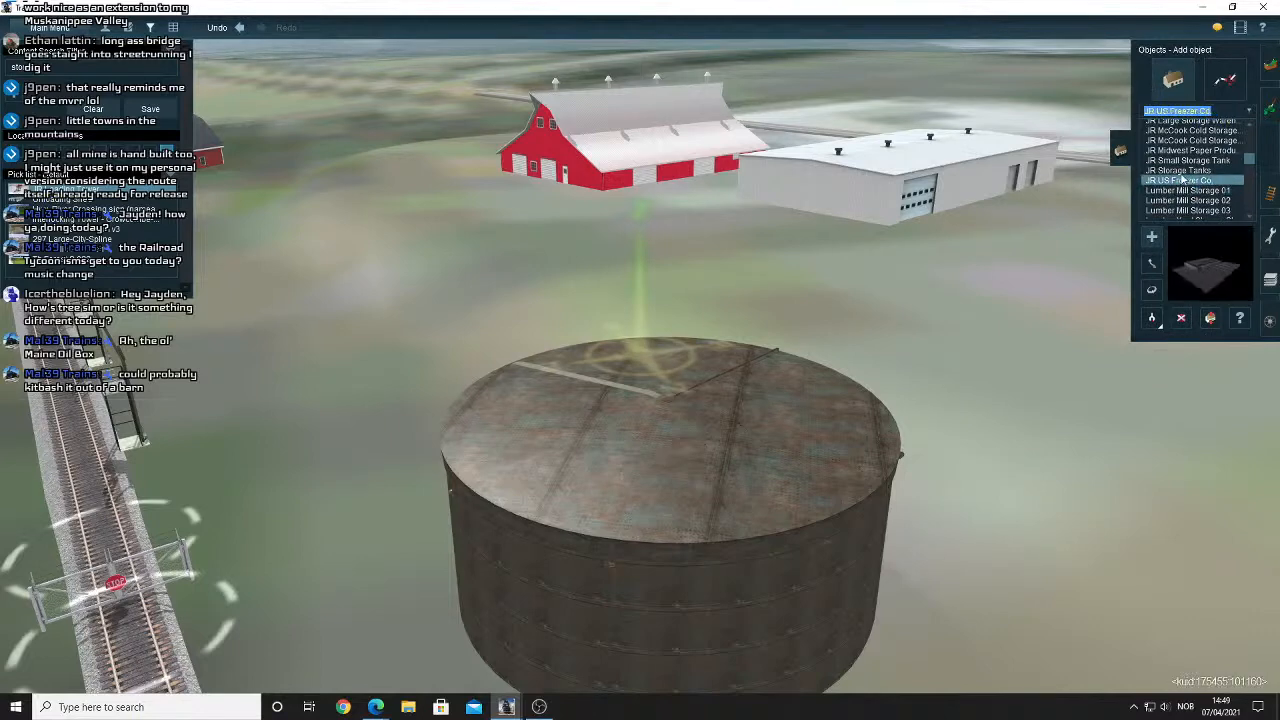
left_click(1180, 161)
scroll(1178, 180, "up", 2)
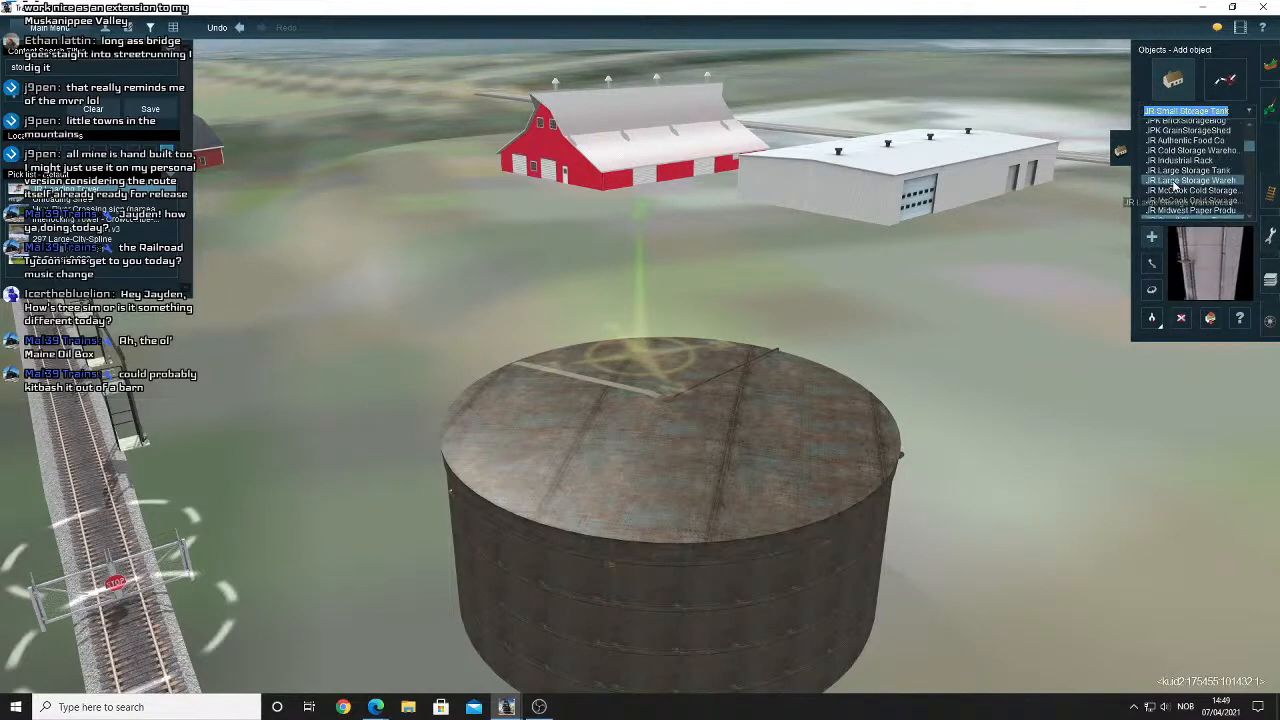
left_click(899, 387)
scroll(1027, 328, "down", 2)
left_click(1150, 291)
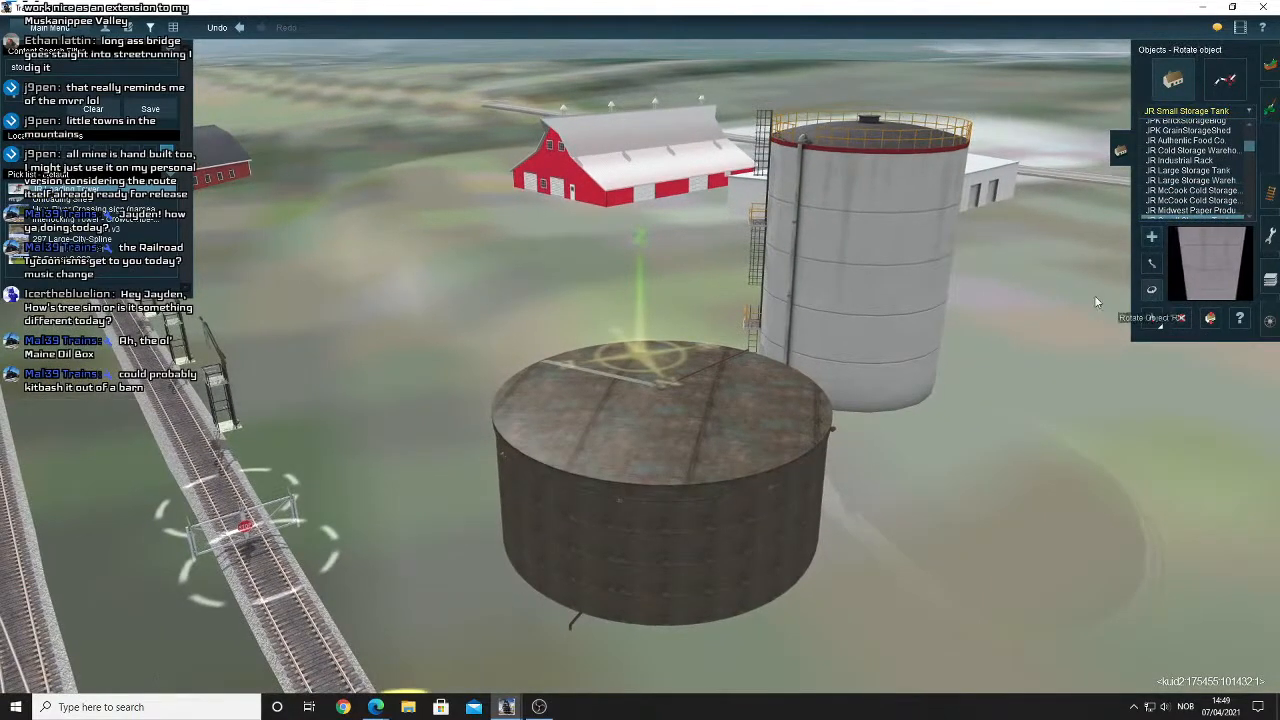
left_click_drag(930, 290, 840, 300)
left_click(1151, 264)
left_click_drag(840, 360, 642, 421)
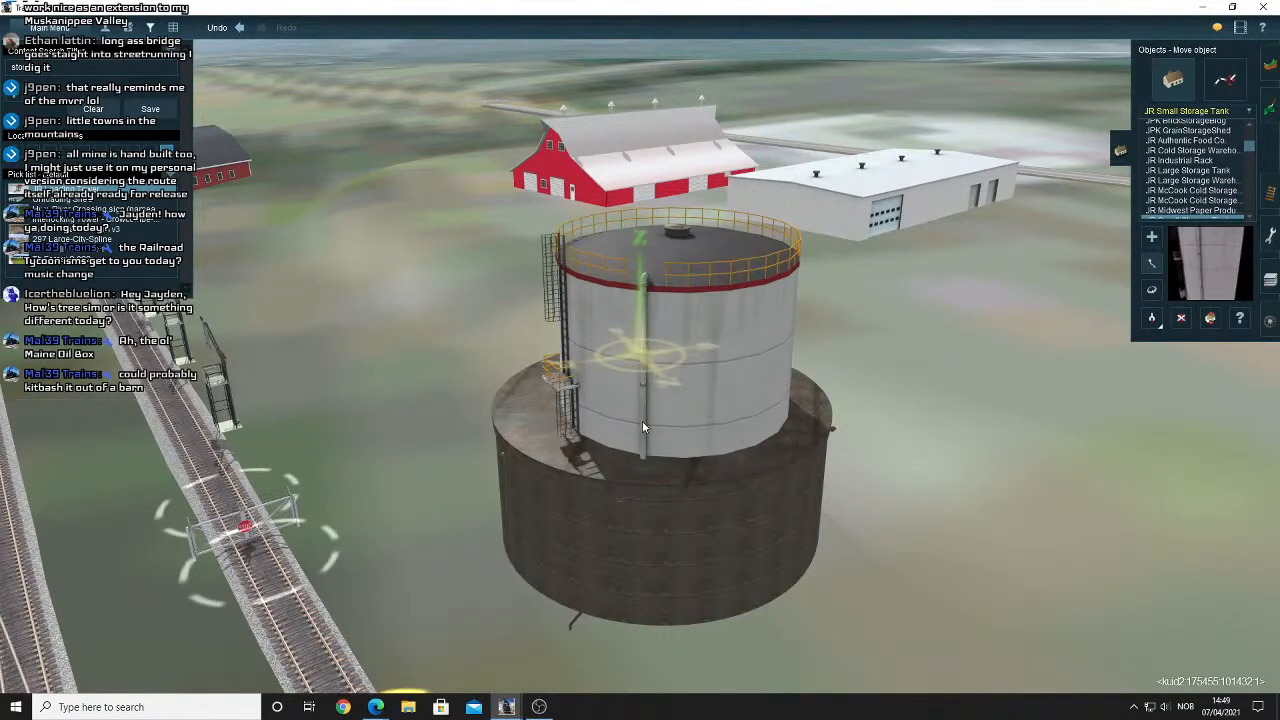
left_click(760, 288)
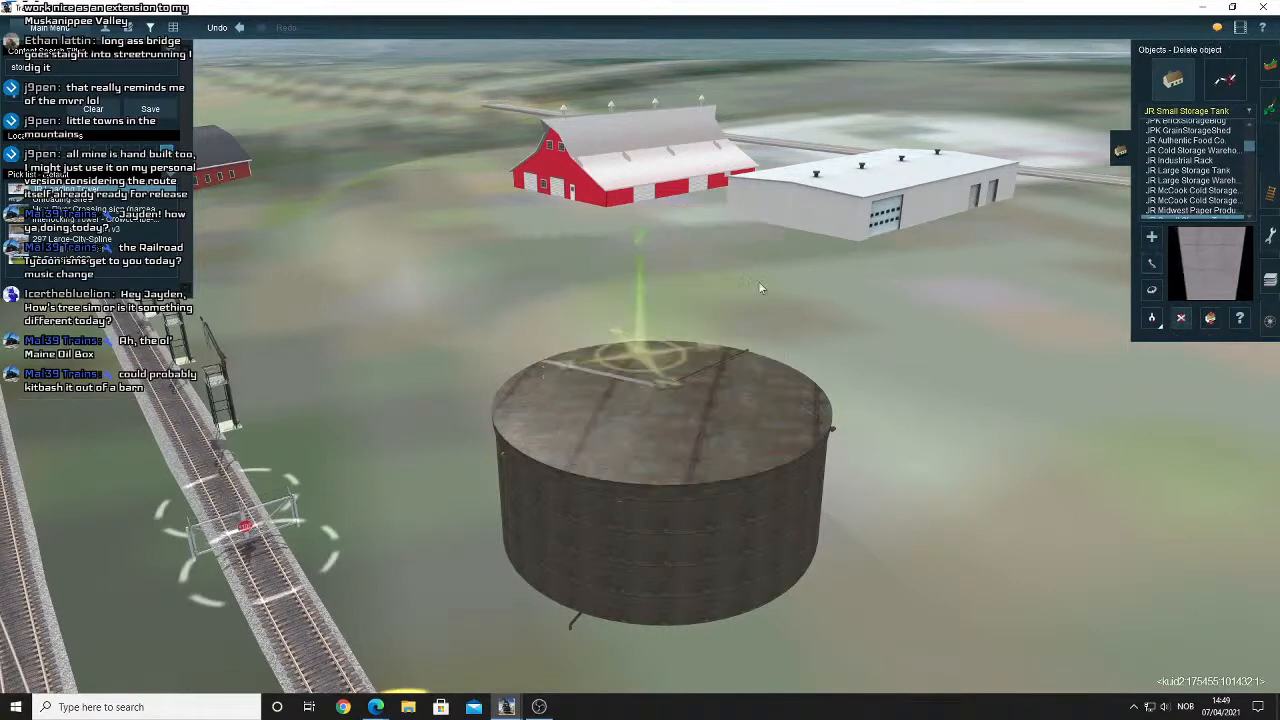
Check the remaining storage objects around JR Industrial Rack and examine the ground between the siding, oil tank and barn.
scroll(1193, 176, "up", 1)
left_click(1180, 151)
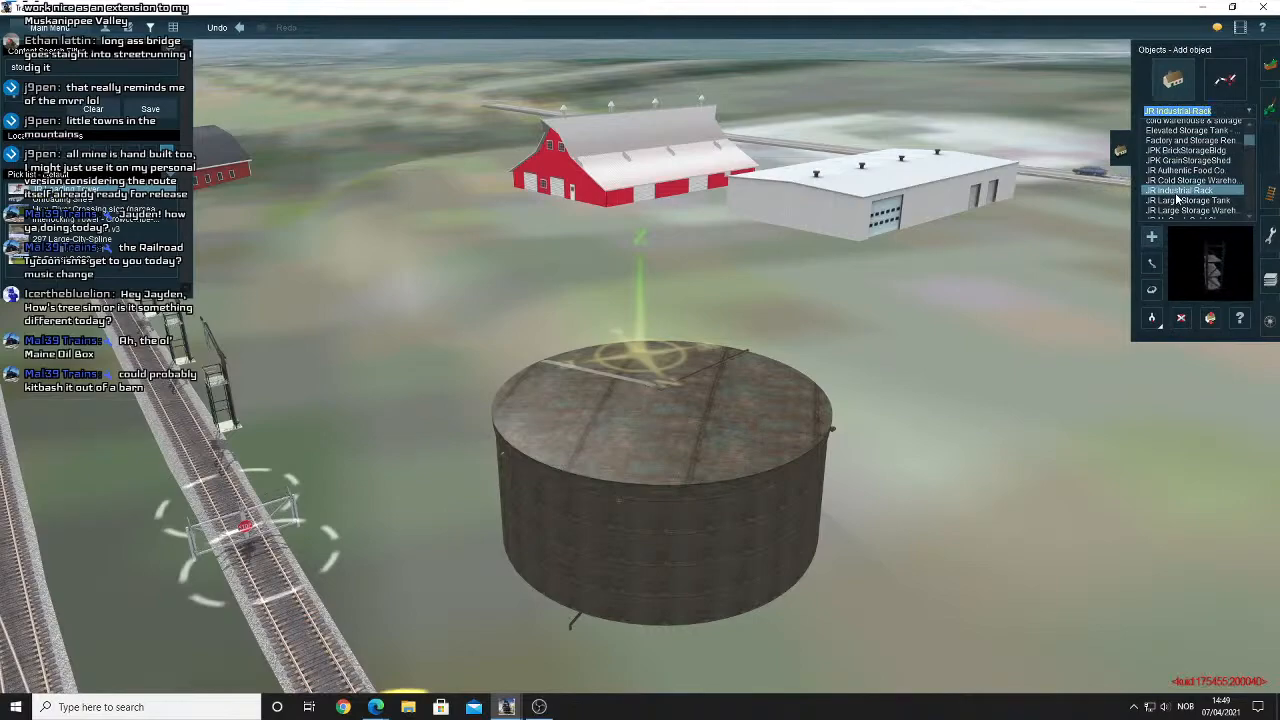
right_click(900, 344)
key("Left")
right_click(583, 377)
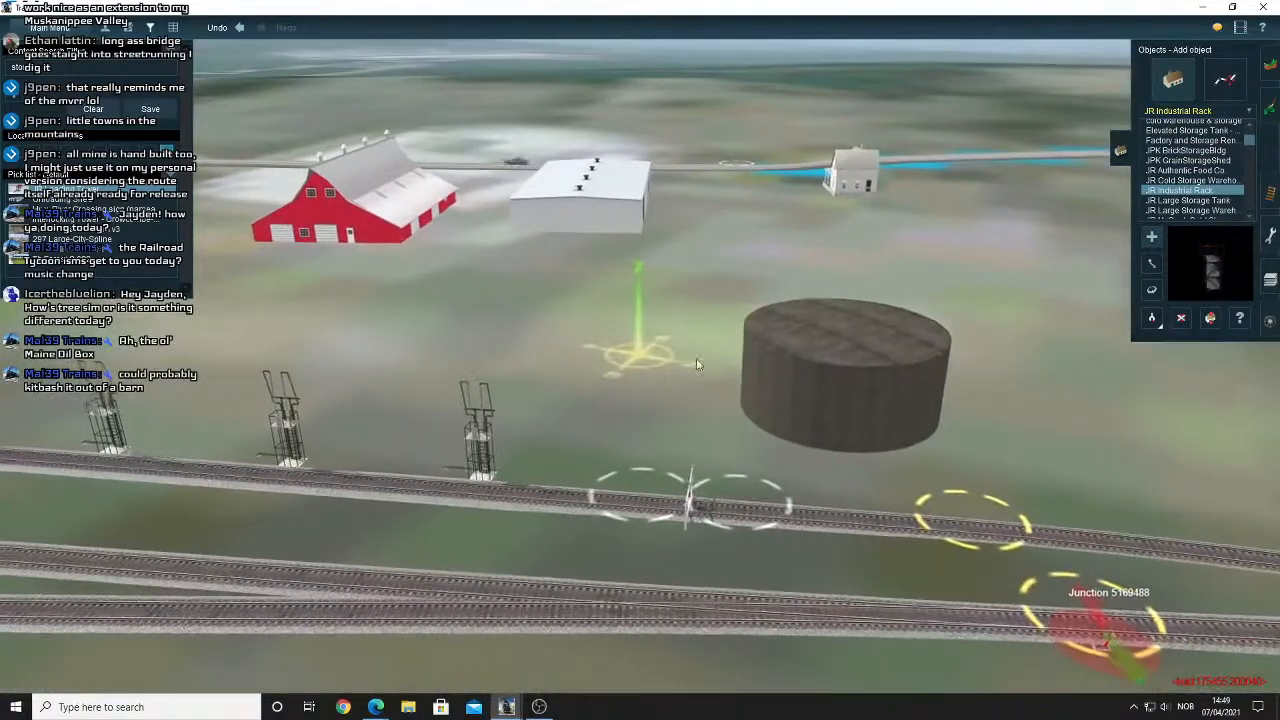
right_click(577, 389)
right_click(682, 304)
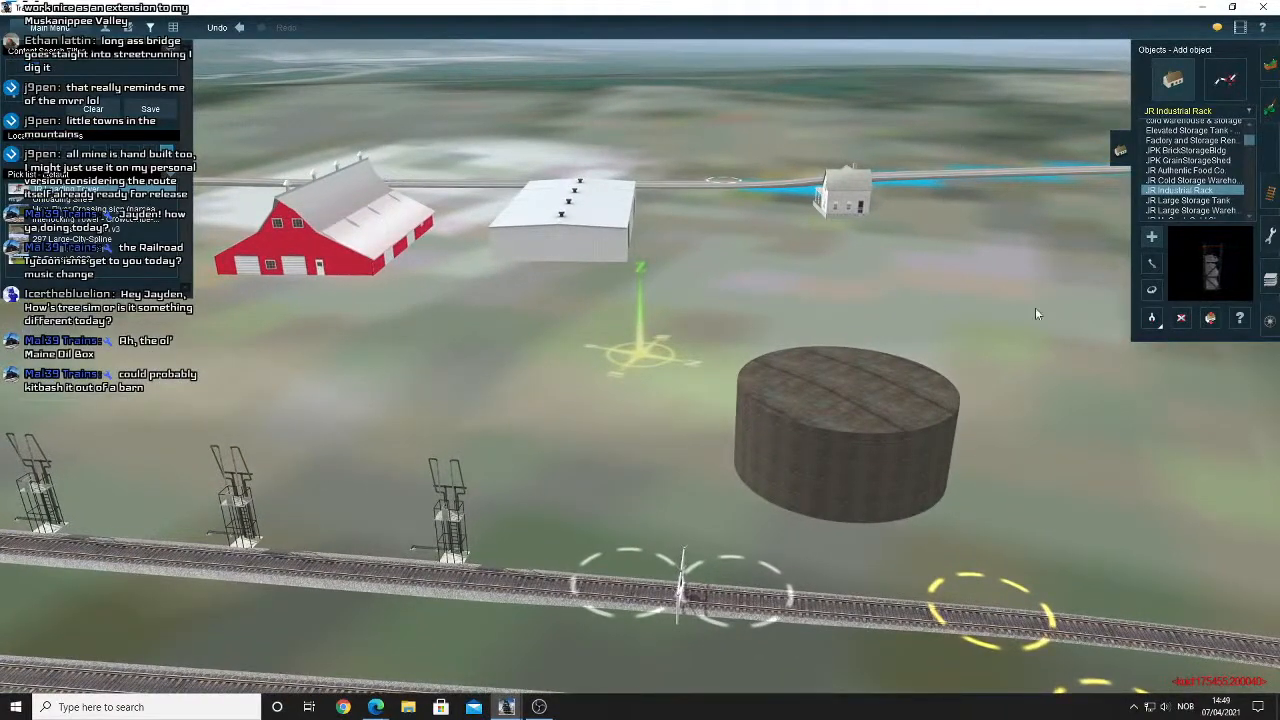
Look through the old barn objects and compare them with the Valley Gas & Oil building in Street View.
left_click(362, 260)
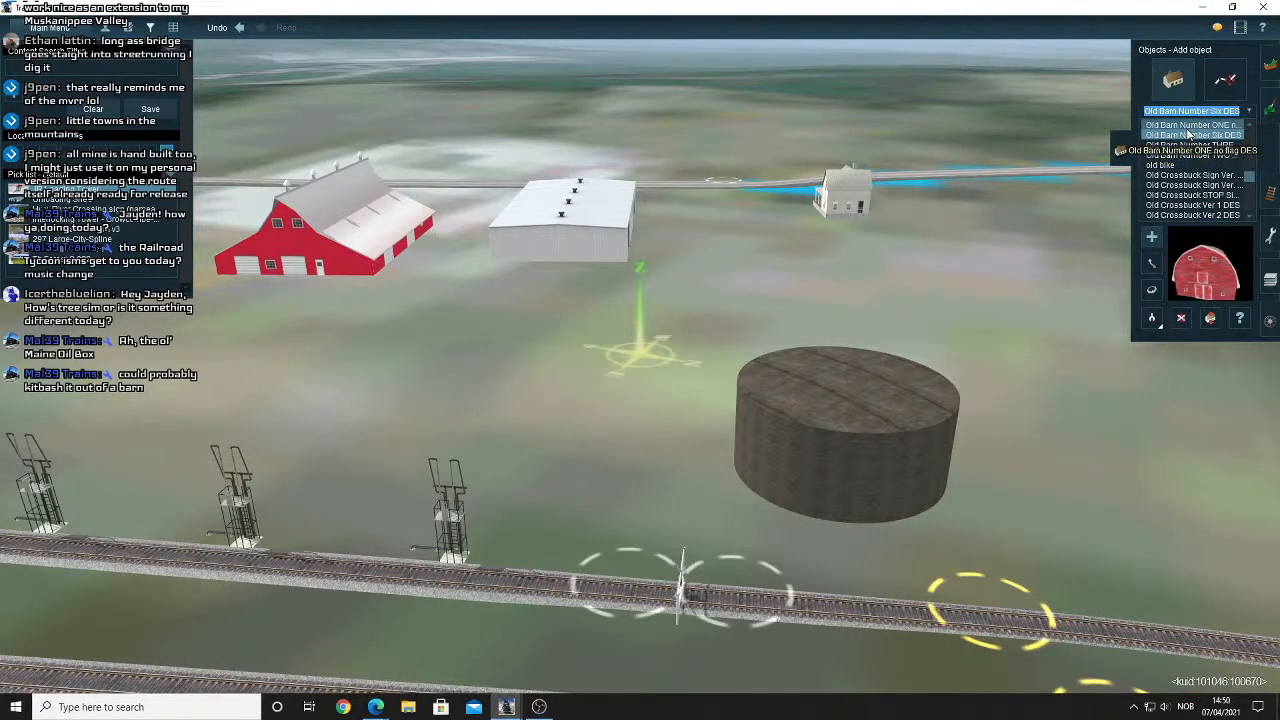
mouse_move(378, 700)
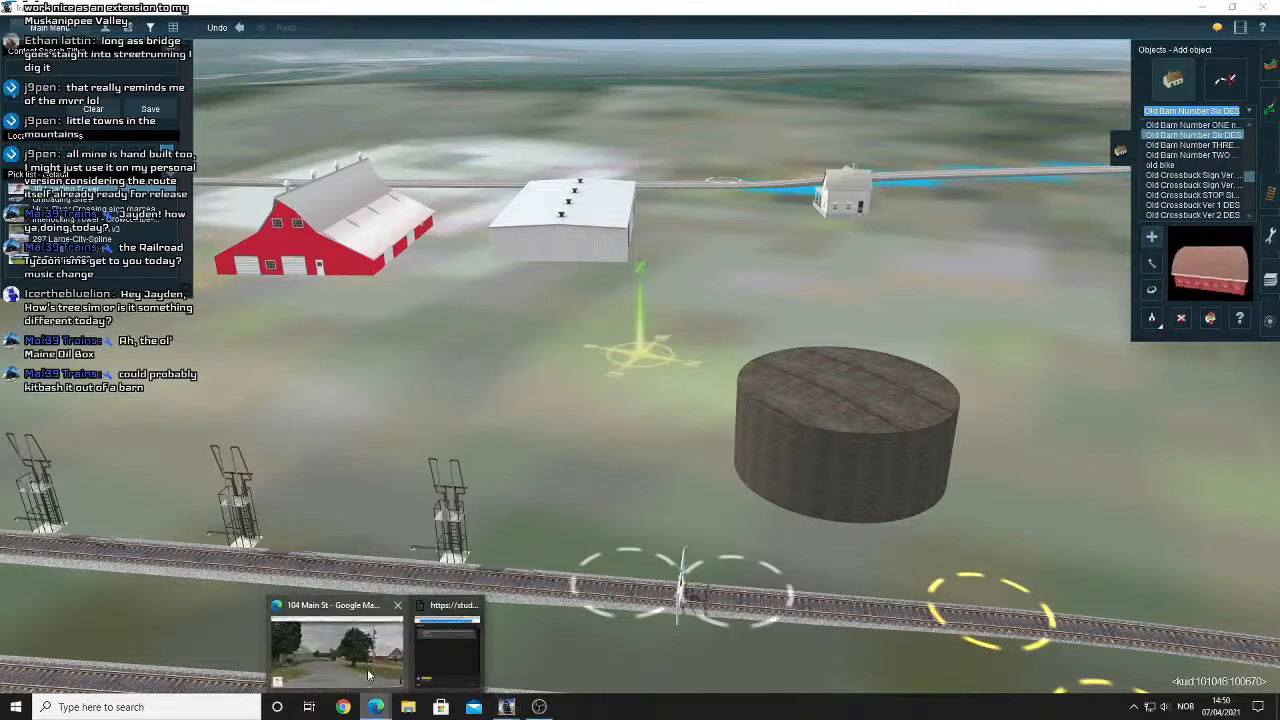
left_click(334, 648)
scroll(602, 394, "up", 3)
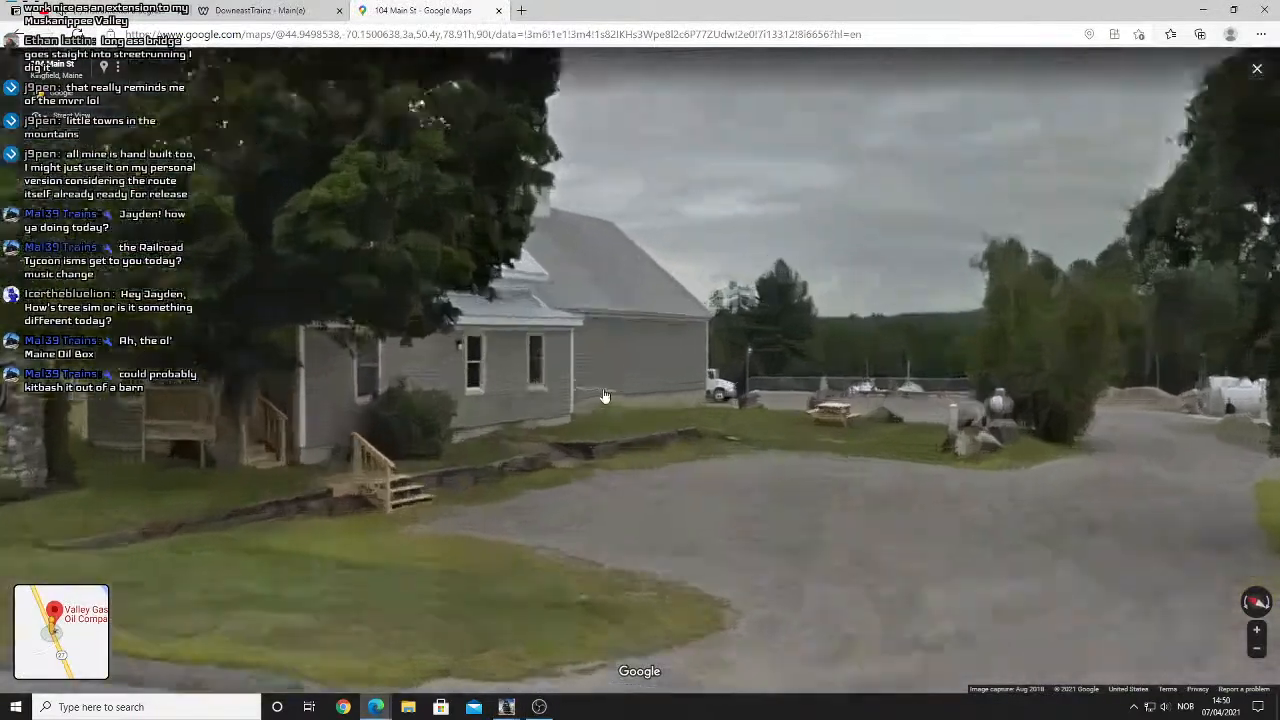
scroll(602, 394, "down", 4)
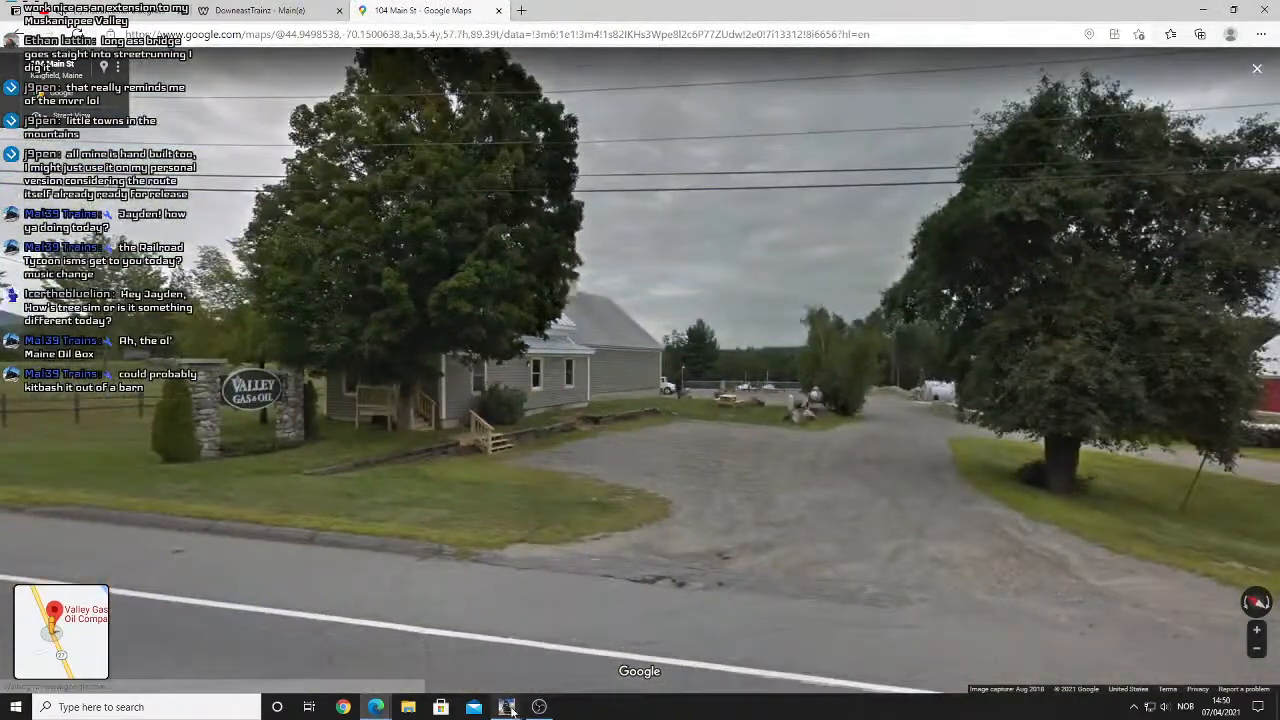
Leave Street View, examine the Valley Gas and Oil yard from above in satellite view, and return to Trainz.
left_click(15, 66)
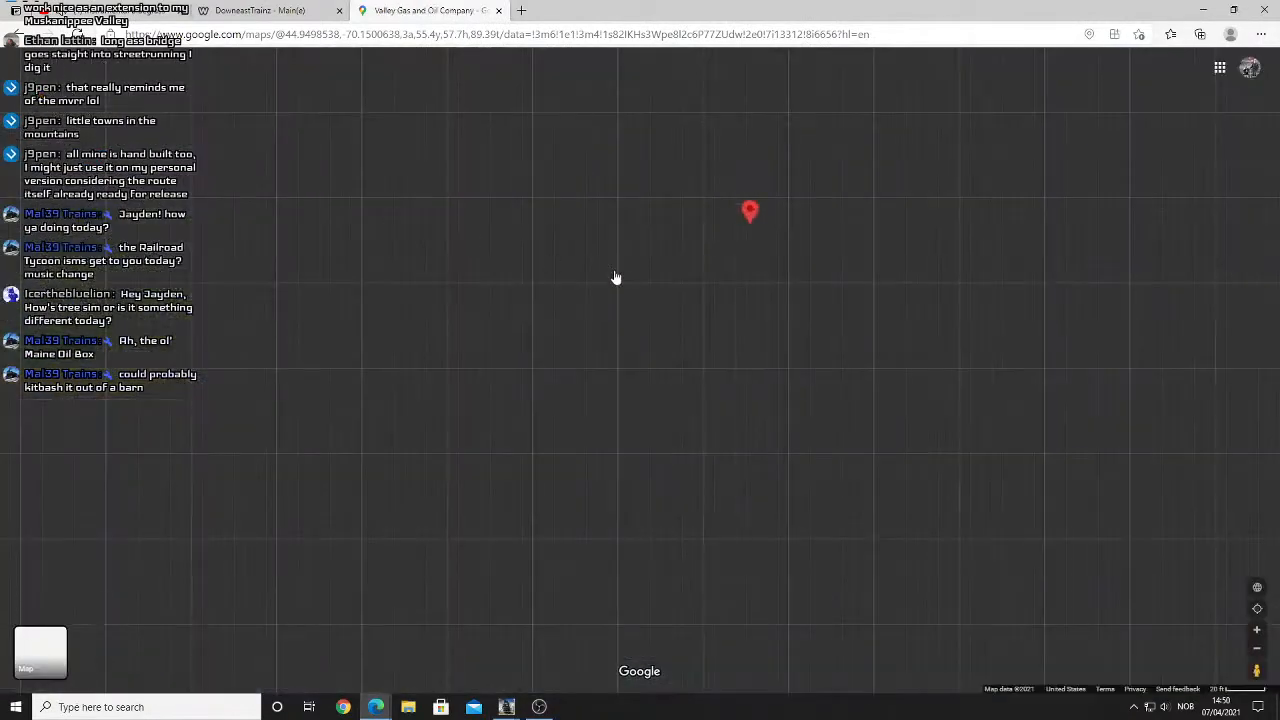
scroll(740, 250, "up", 3)
left_click_drag(804, 247, 505, 368)
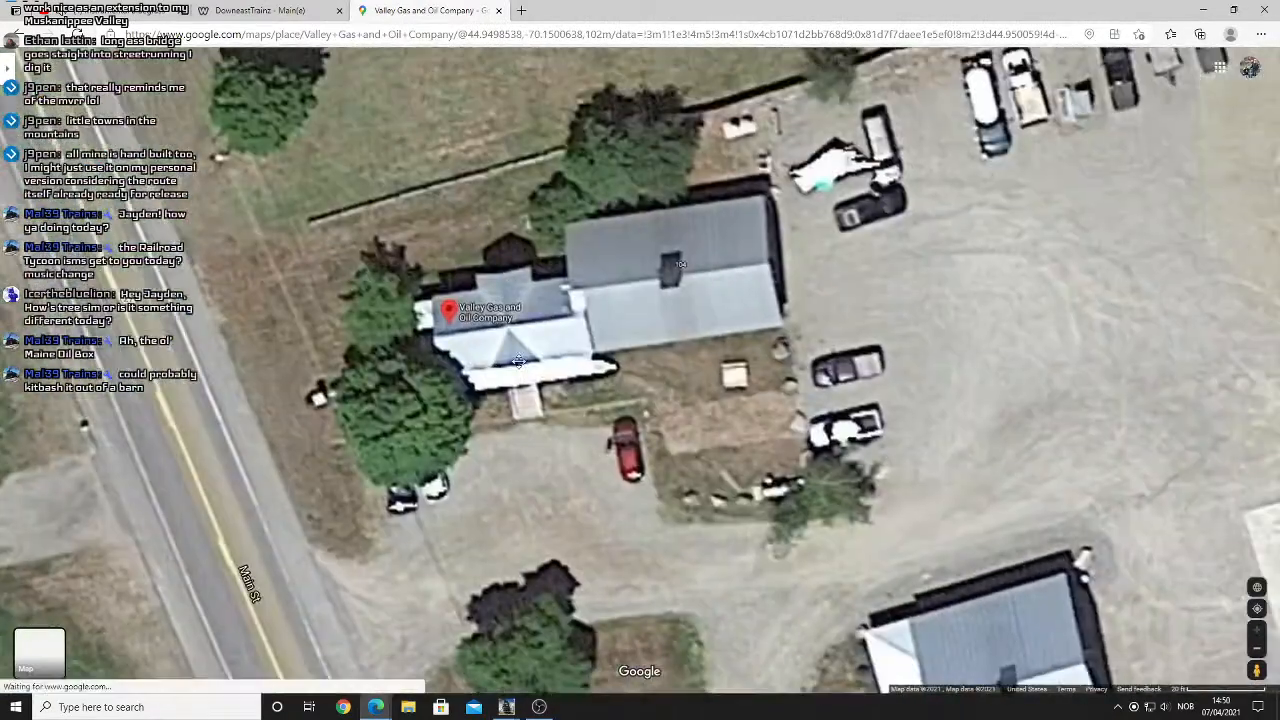
scroll(566, 340, "down", 1)
left_click(508, 706)
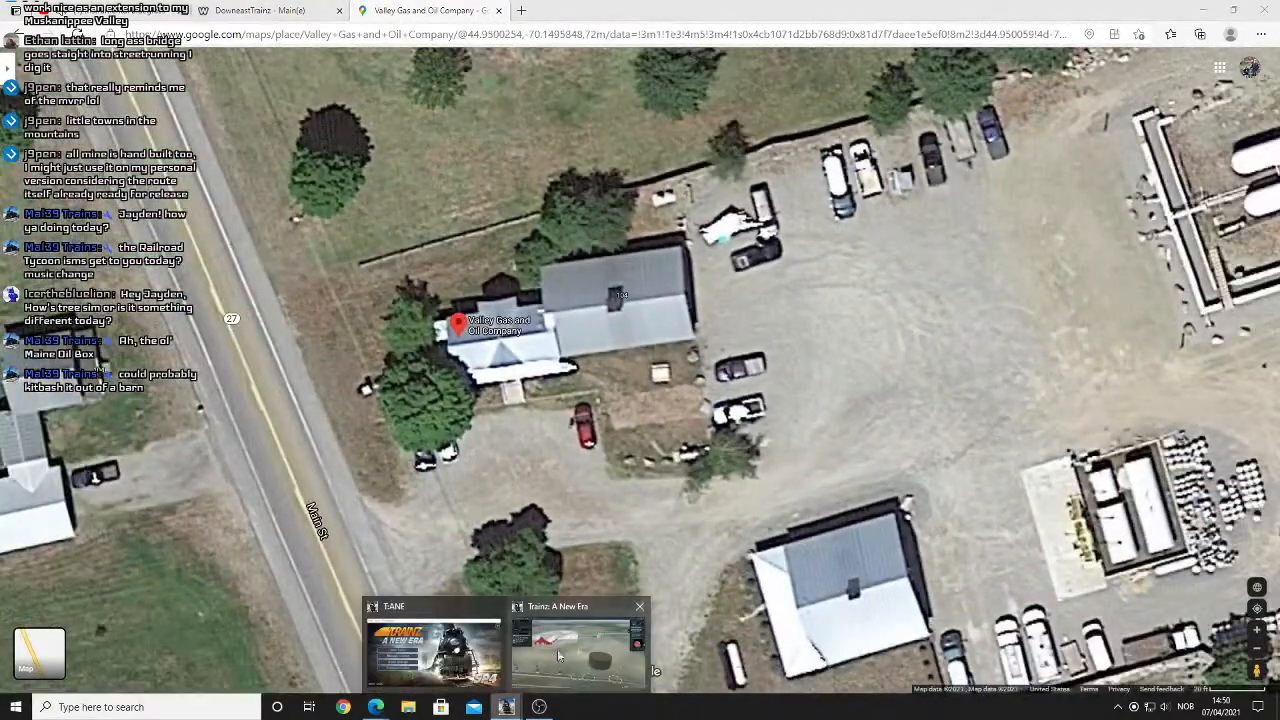
left_click(580, 645)
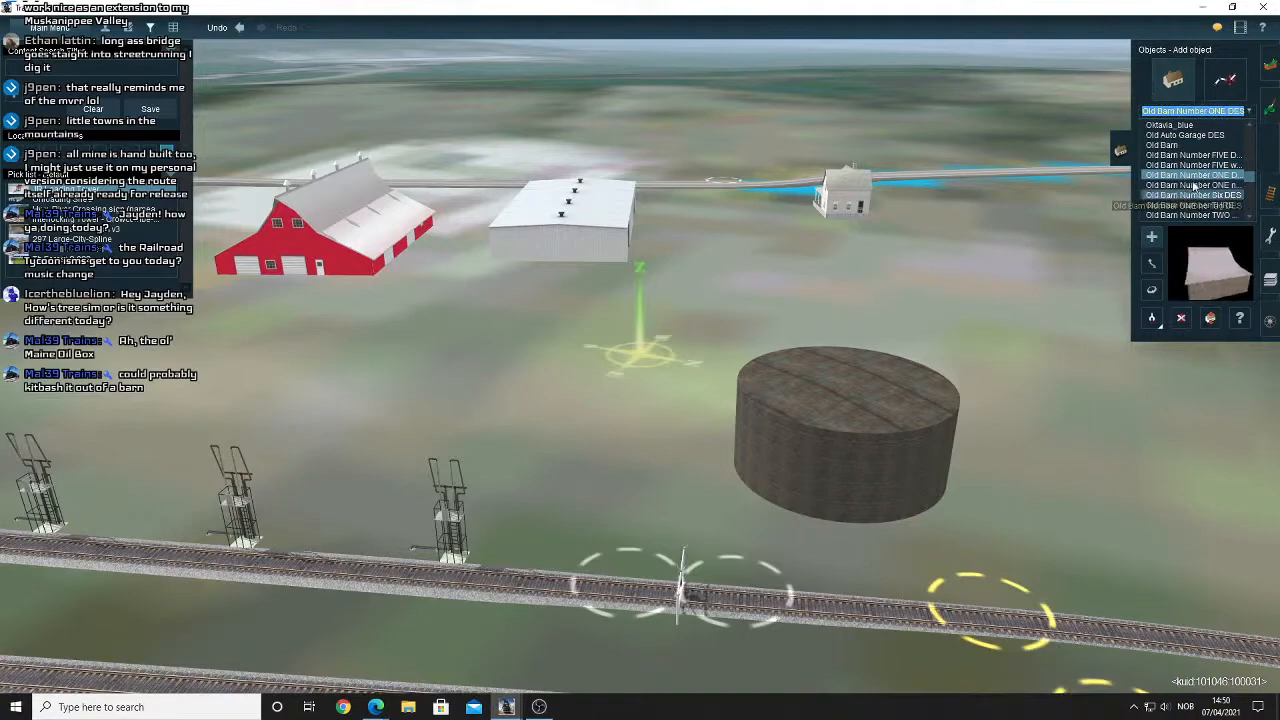
Try Old Barn Number ONE DES between the white storage building and the house, rotate it to inspect its front, and delete it.
right_click(676, 240)
key("Left")
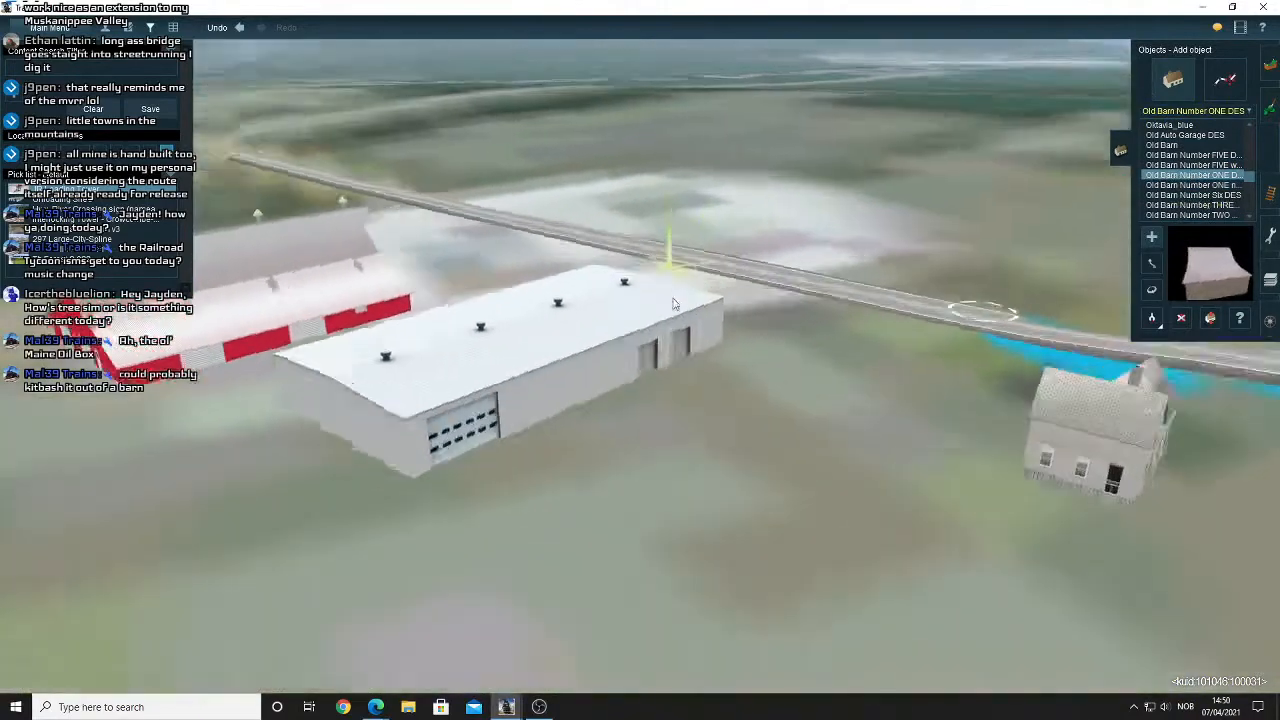
right_click(674, 306)
key("Right")
left_click(614, 409)
scroll(654, 391, "up", 3)
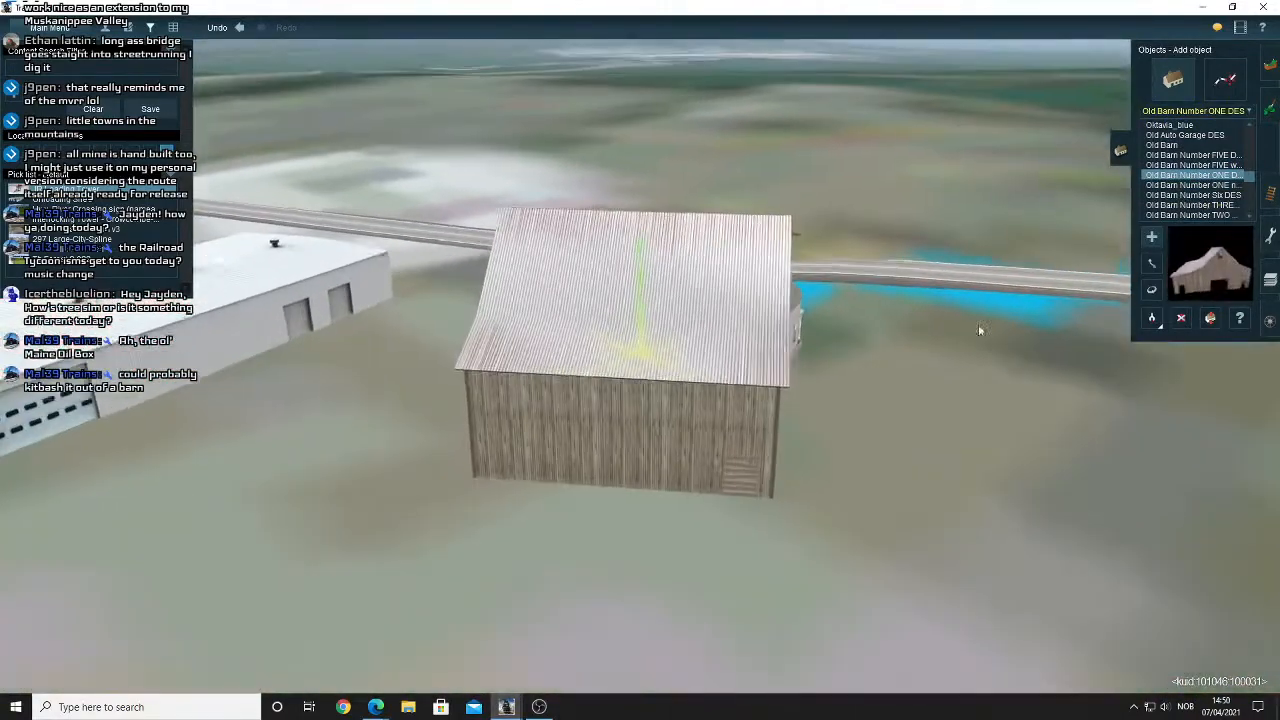
key("Left")
left_click(1151, 289)
left_click_drag(937, 327, 818, 340)
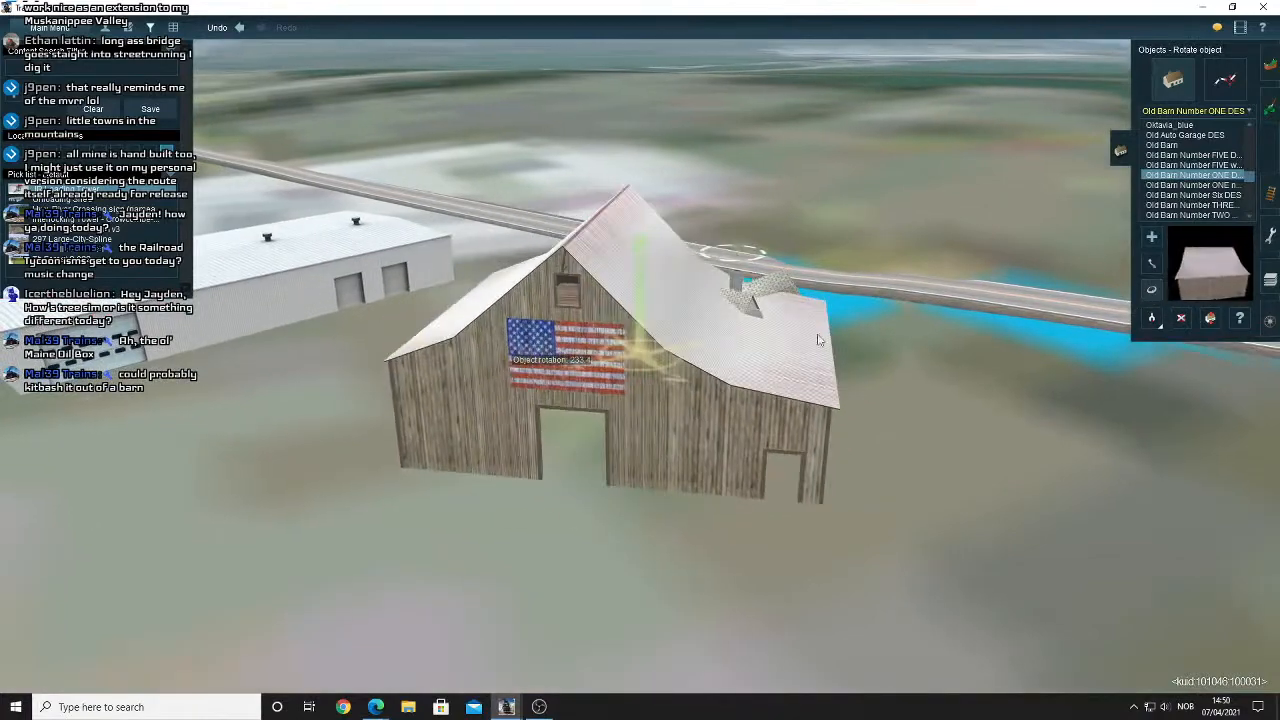
left_click(1180, 318)
left_click(697, 356)
Switch to ground texture painting and browse the available textures for a surface for the yard around the storage building.
right_click(538, 408)
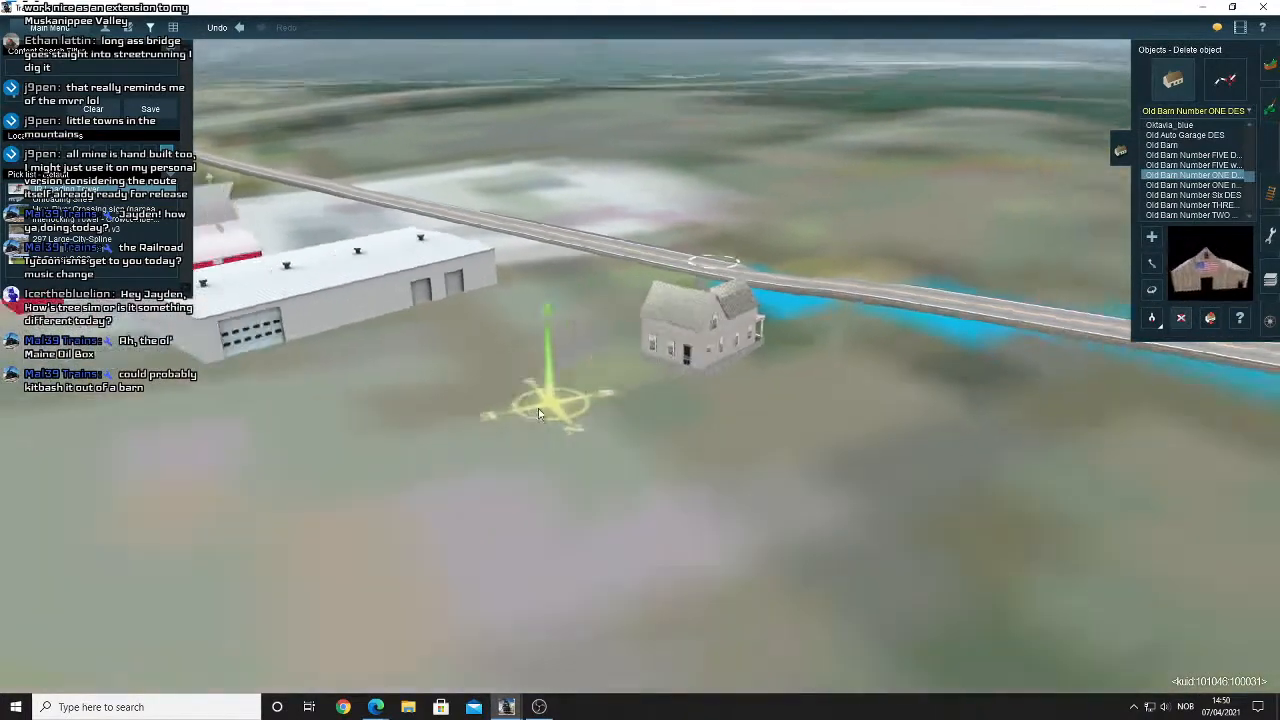
right_click(545, 420)
key("Left")
right_click(564, 321)
right_click(582, 345)
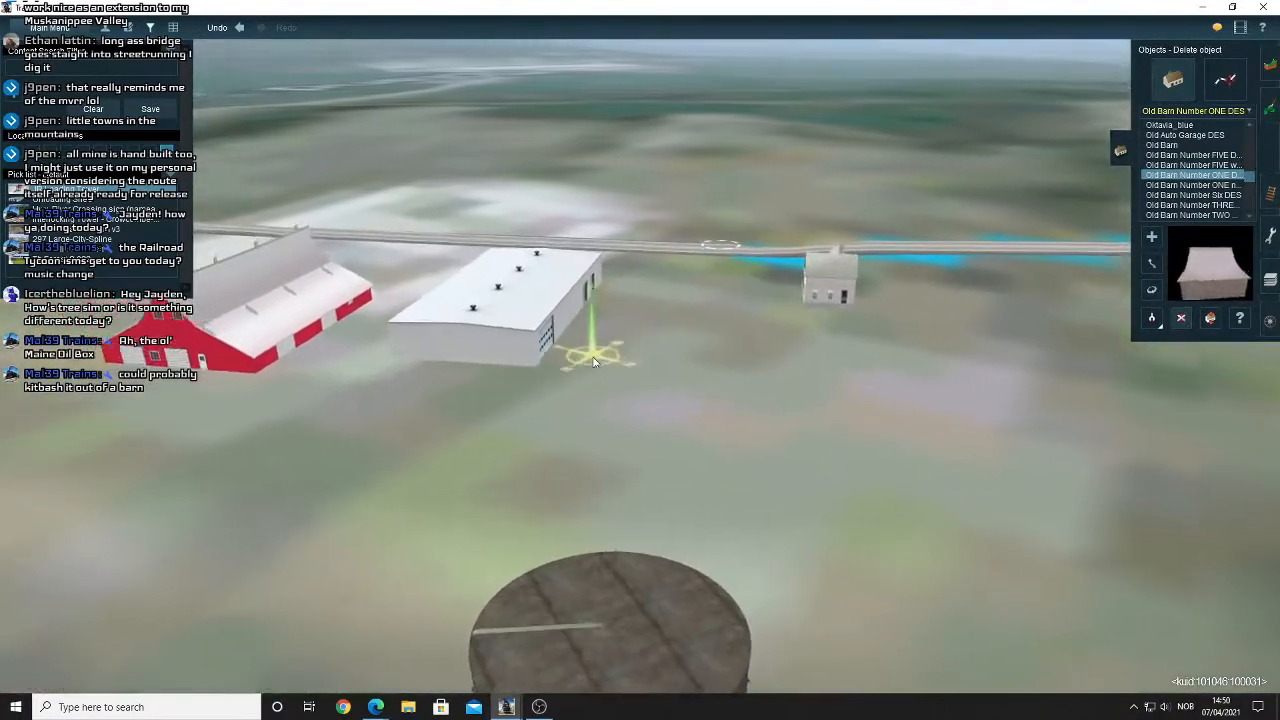
key("Up")
left_click(1269, 107)
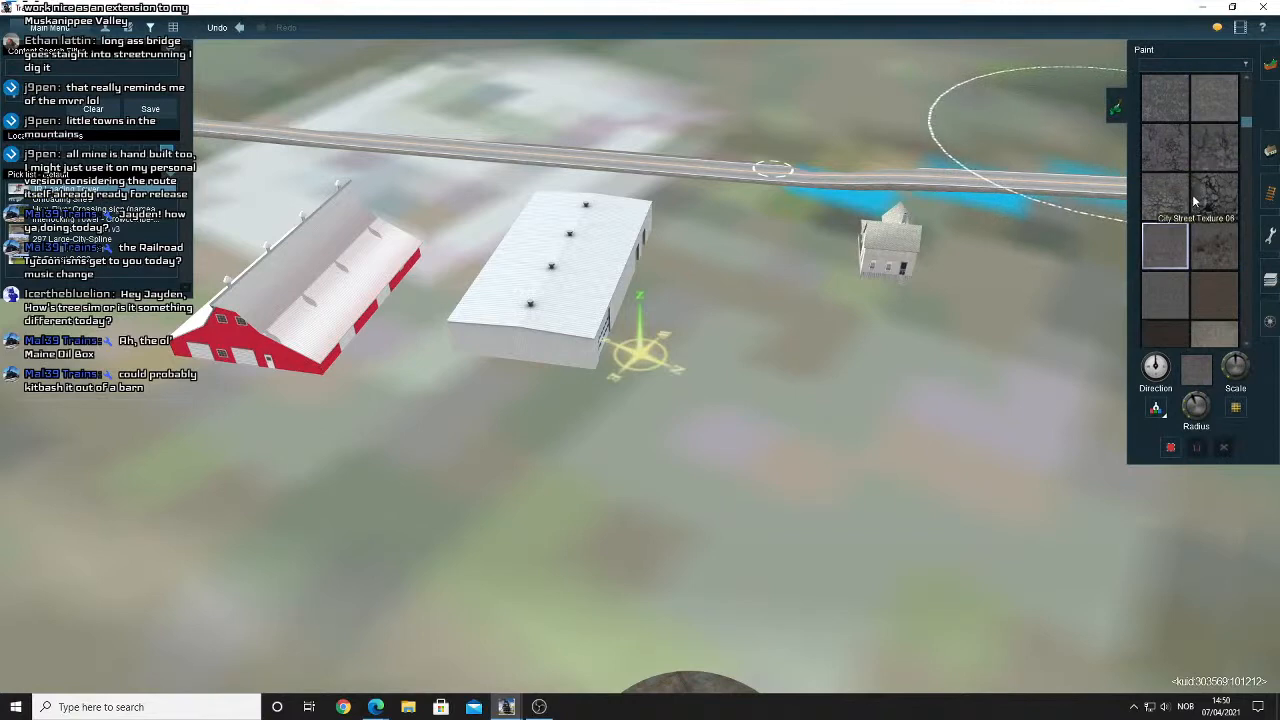
scroll(1192, 200, "down", 3)
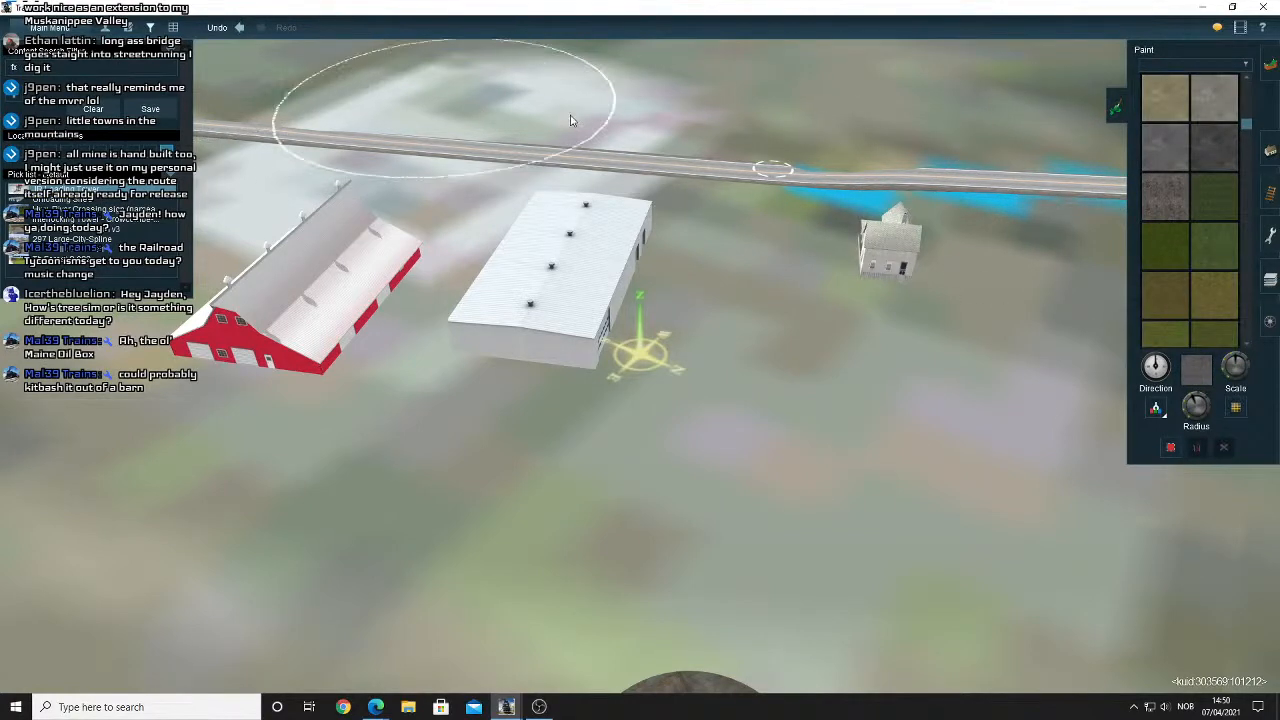
scroll(1140, 340, "down", 5)
Find the finished industrial yard near Mattingly Products through the route map and pick up its FX Rocky Dirt 02 ground texture.
right_click(750, 340)
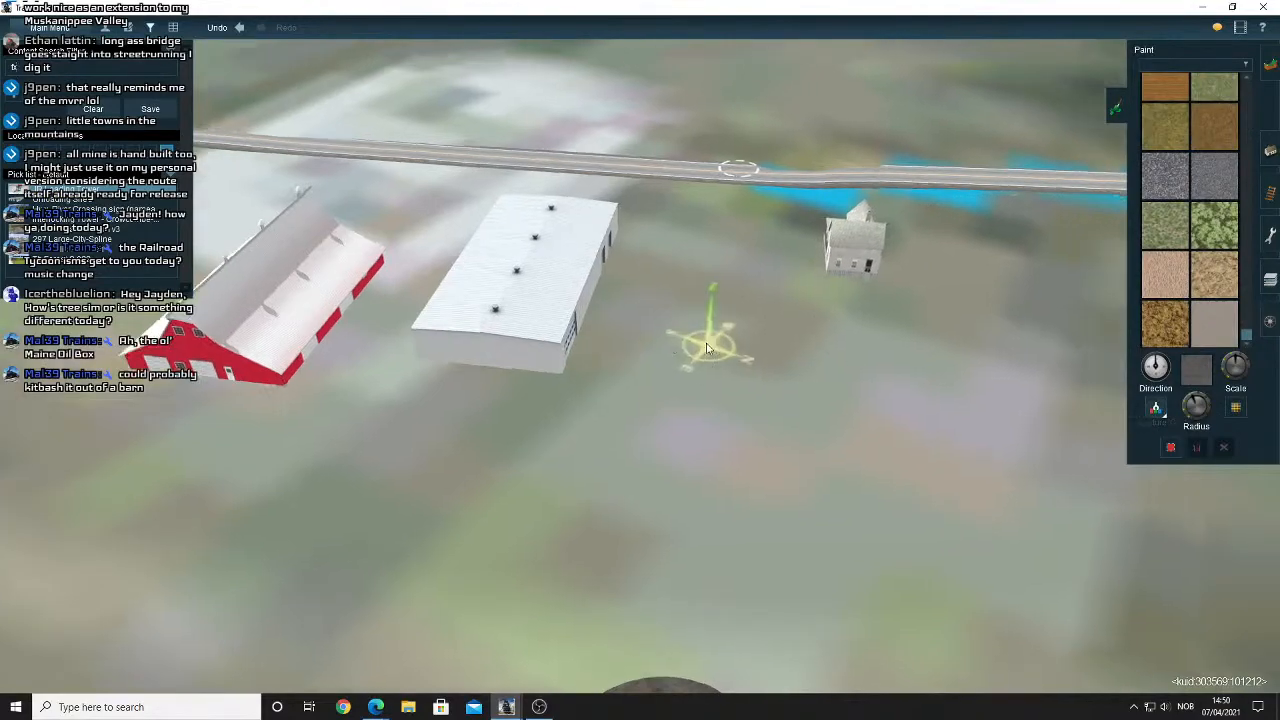
scroll(678, 369, "down", 10)
scroll(676, 370, "down", 10)
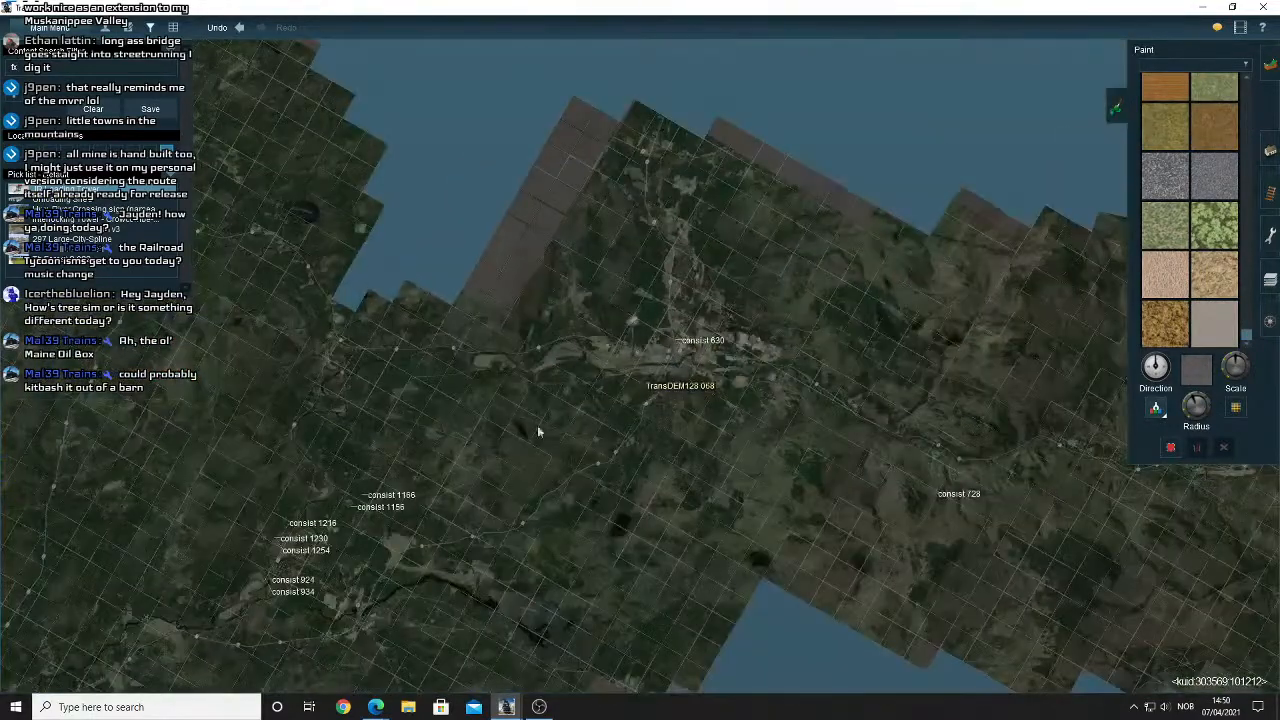
scroll(437, 463, "up", 3)
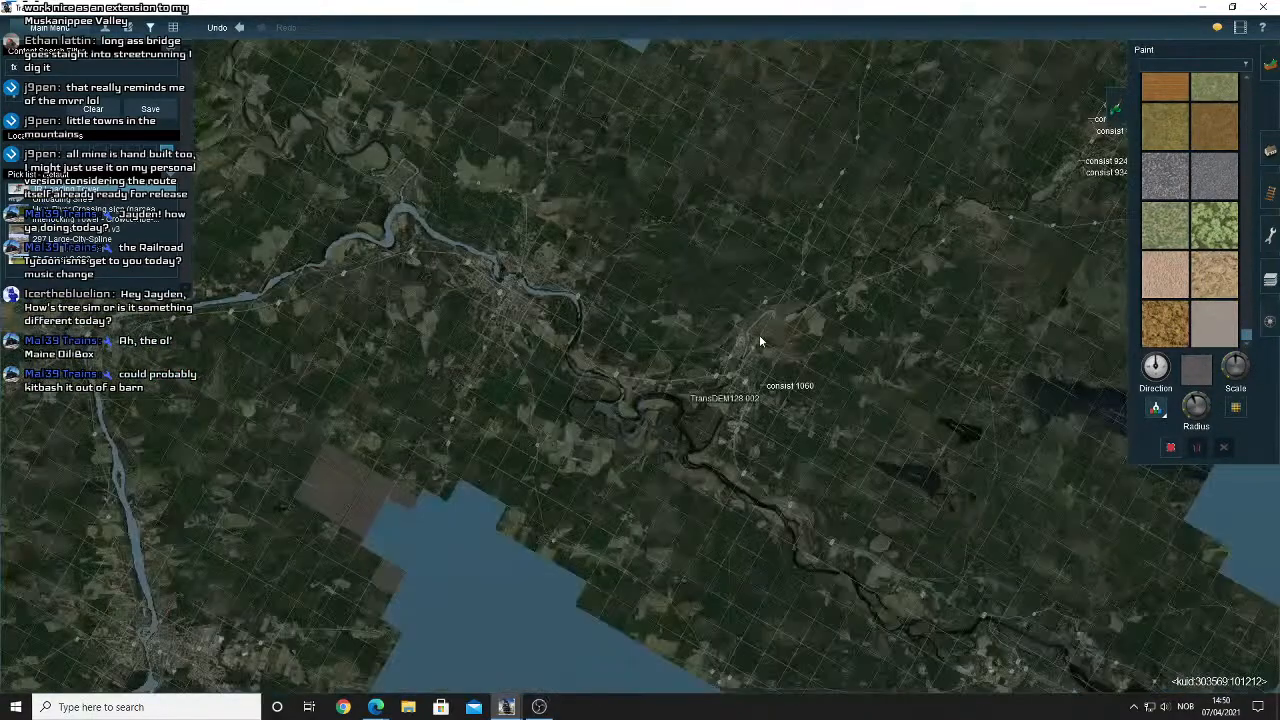
scroll(770, 340, "up", 10)
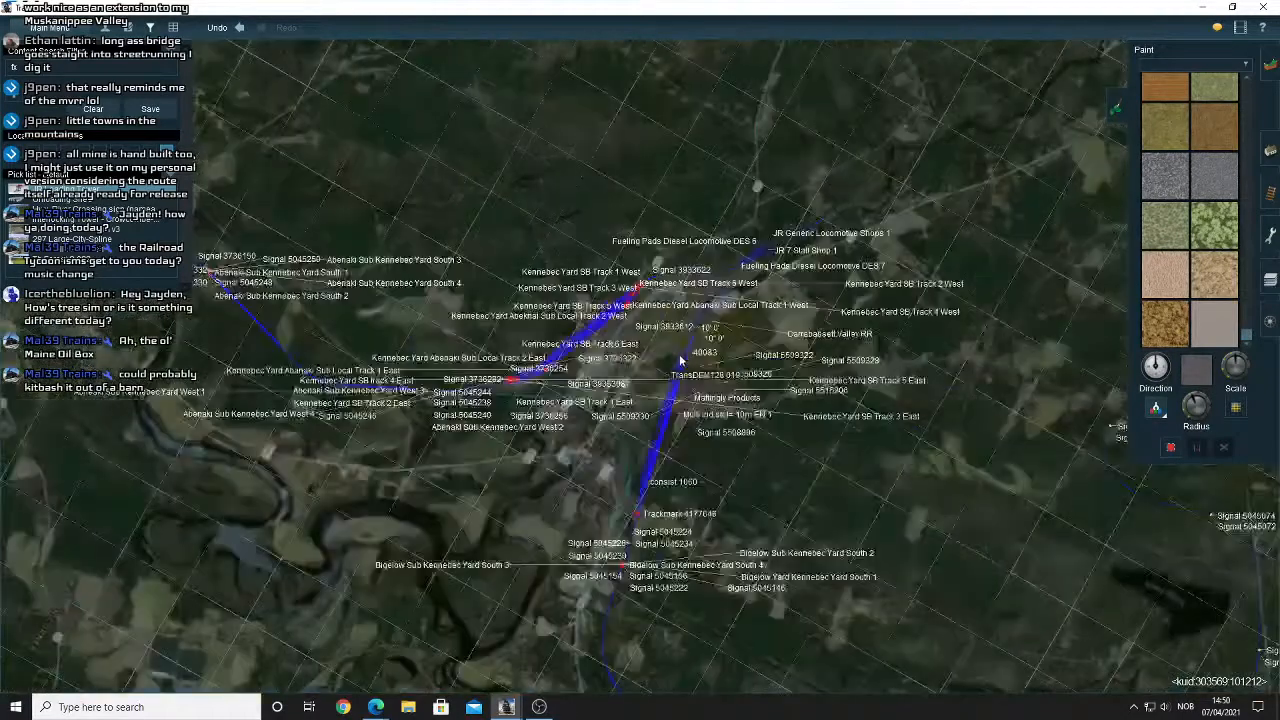
scroll(745, 338, "up", 3)
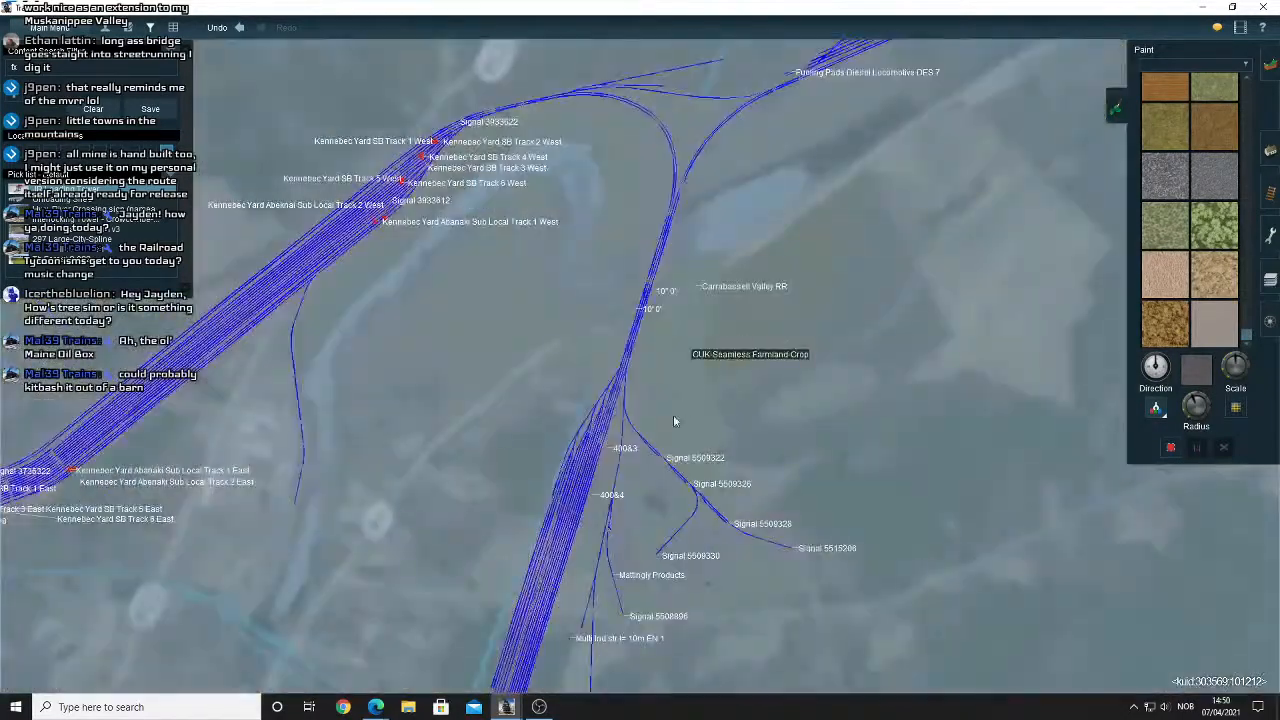
scroll(650, 435, "up", 5)
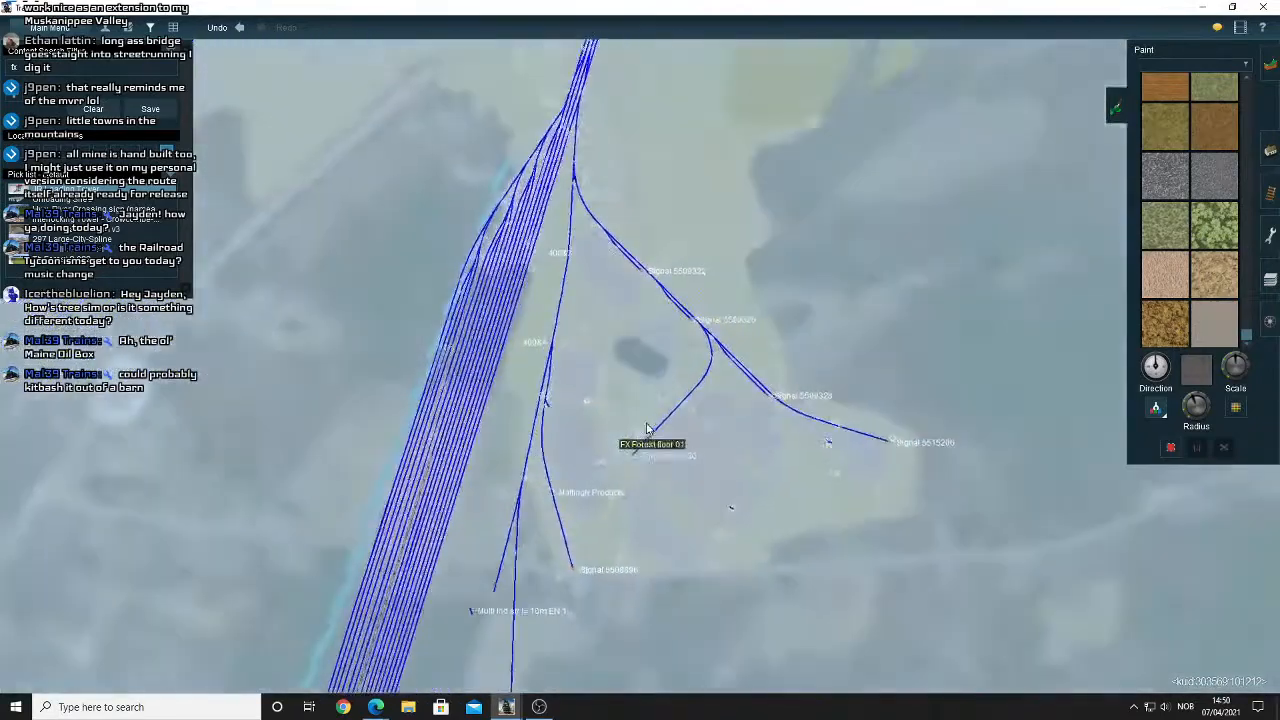
key("ctrl+m")
left_click(690, 410)
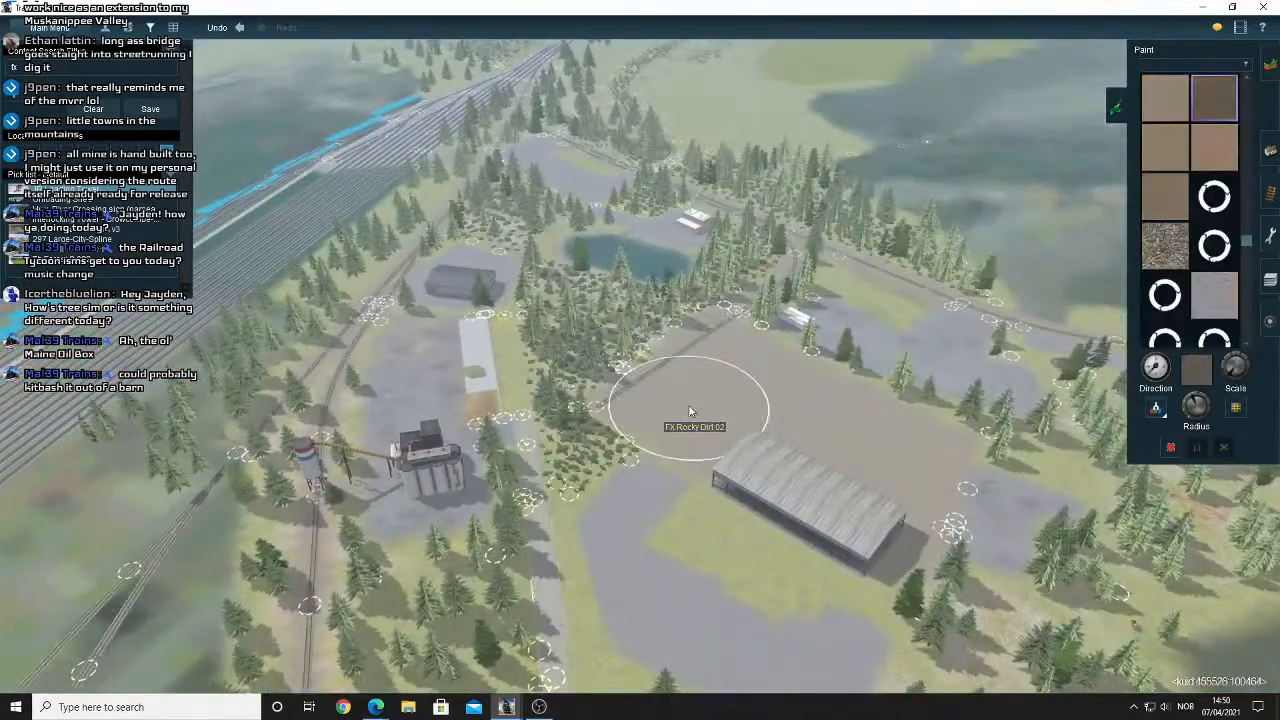
key("ctrl+m")
key("ctrl+m")
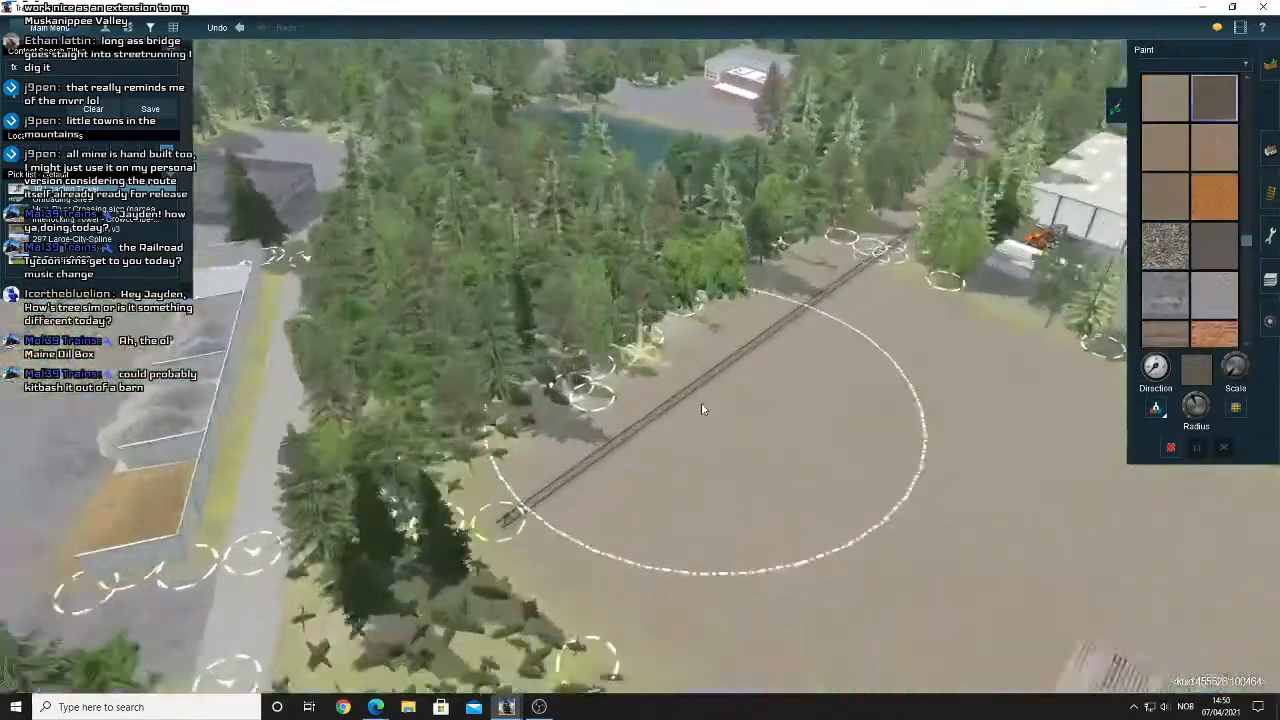
Return through the route map to the oil loading facility site beside the siding at Kingfield.
key("ctrl+m")
scroll(701, 408, "down", 8)
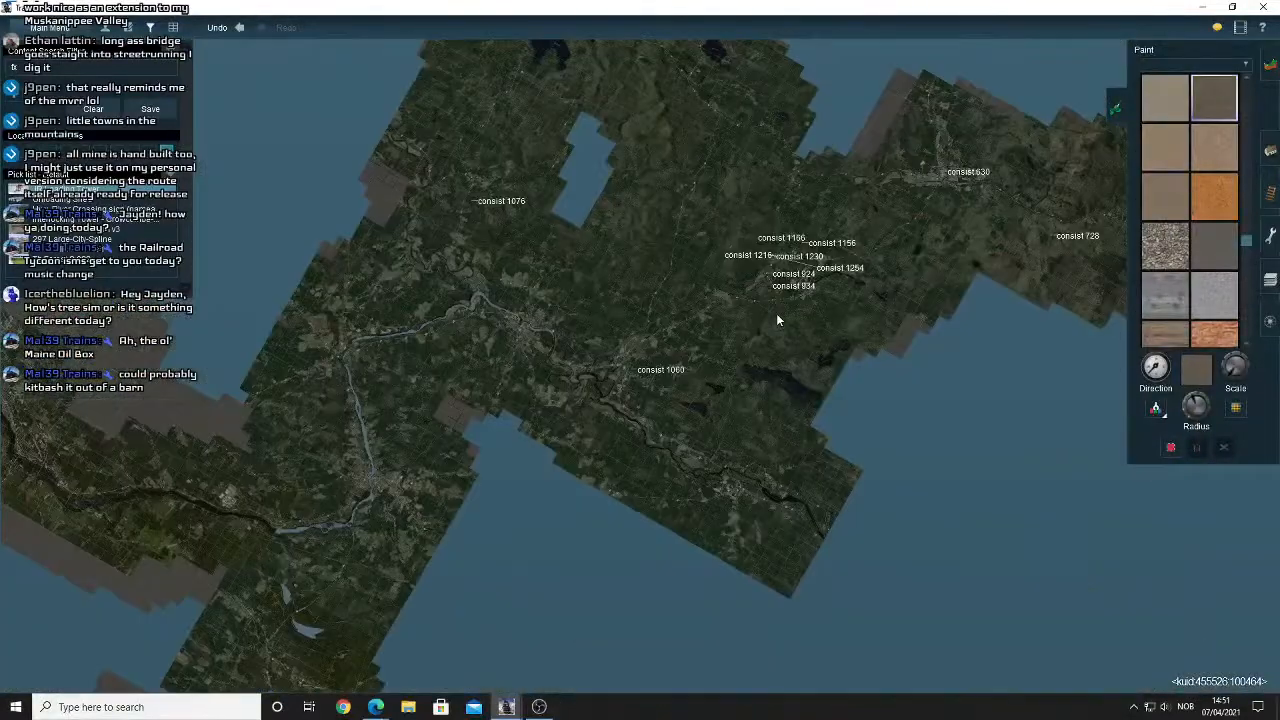
right_click(777, 315)
right_click(911, 274)
right_click(813, 211)
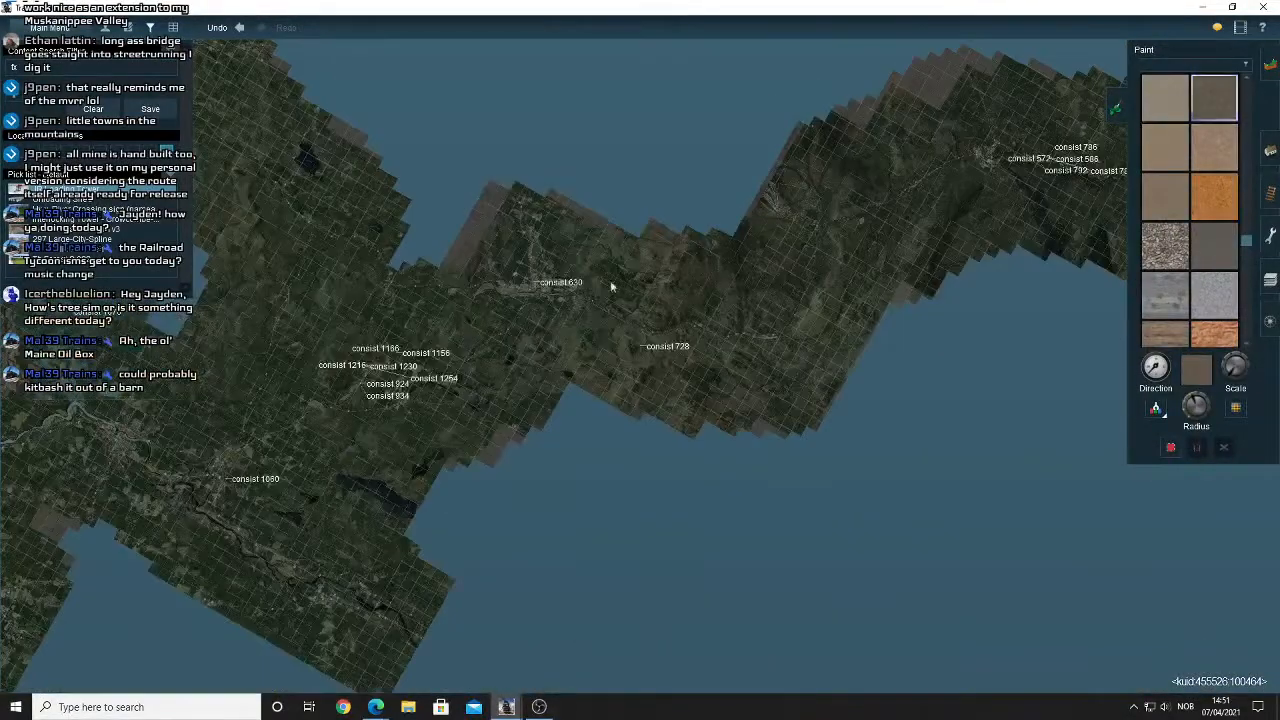
right_click(405, 407)
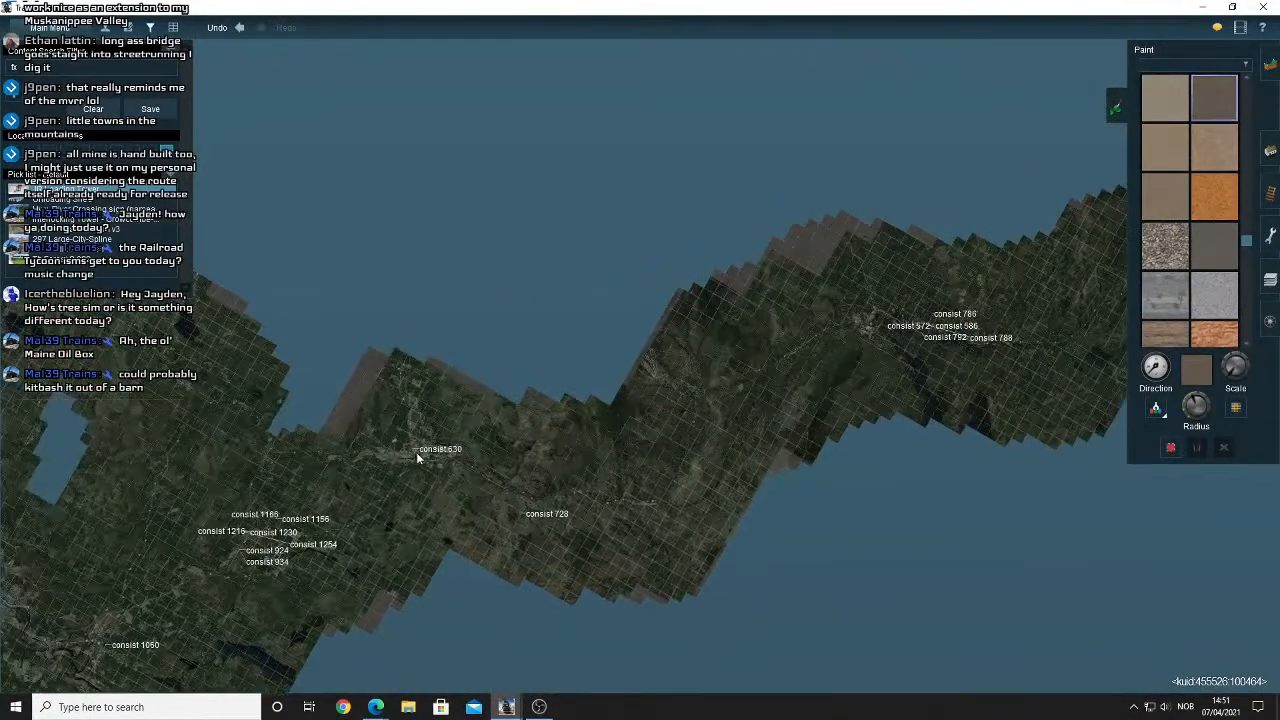
right_click(424, 453)
scroll(428, 454, "up", 6)
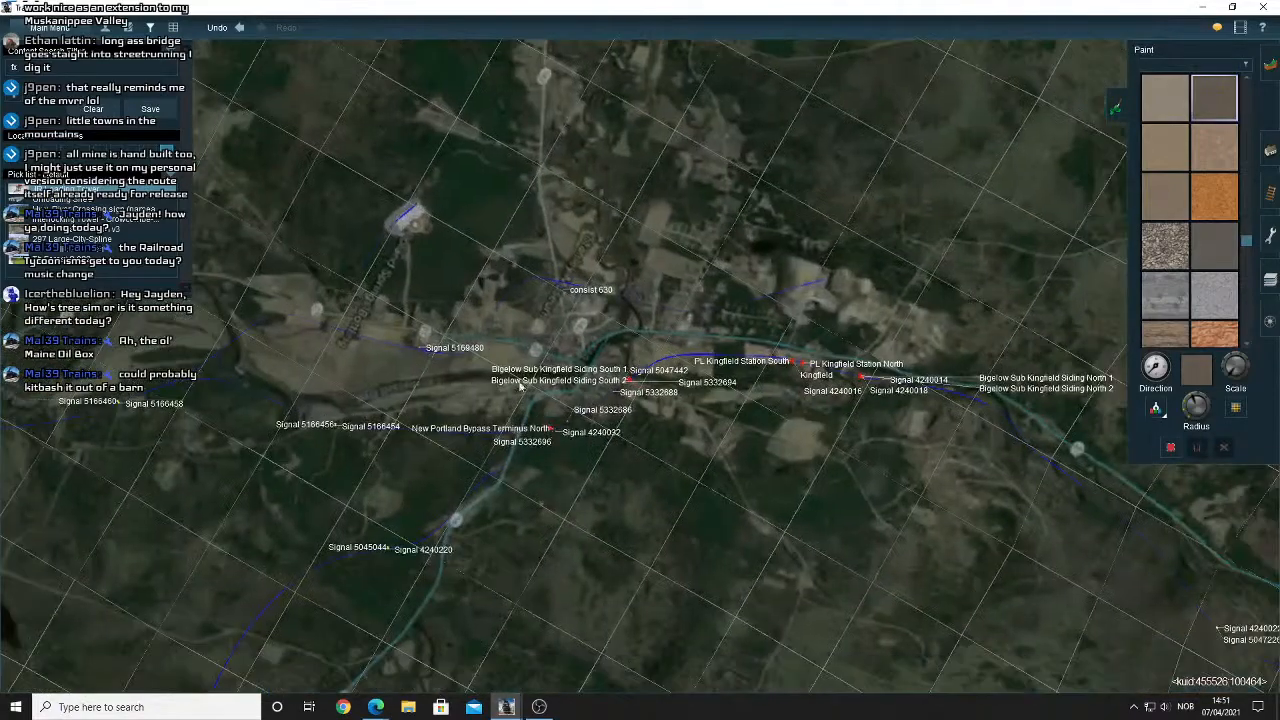
scroll(405, 349, "up", 10)
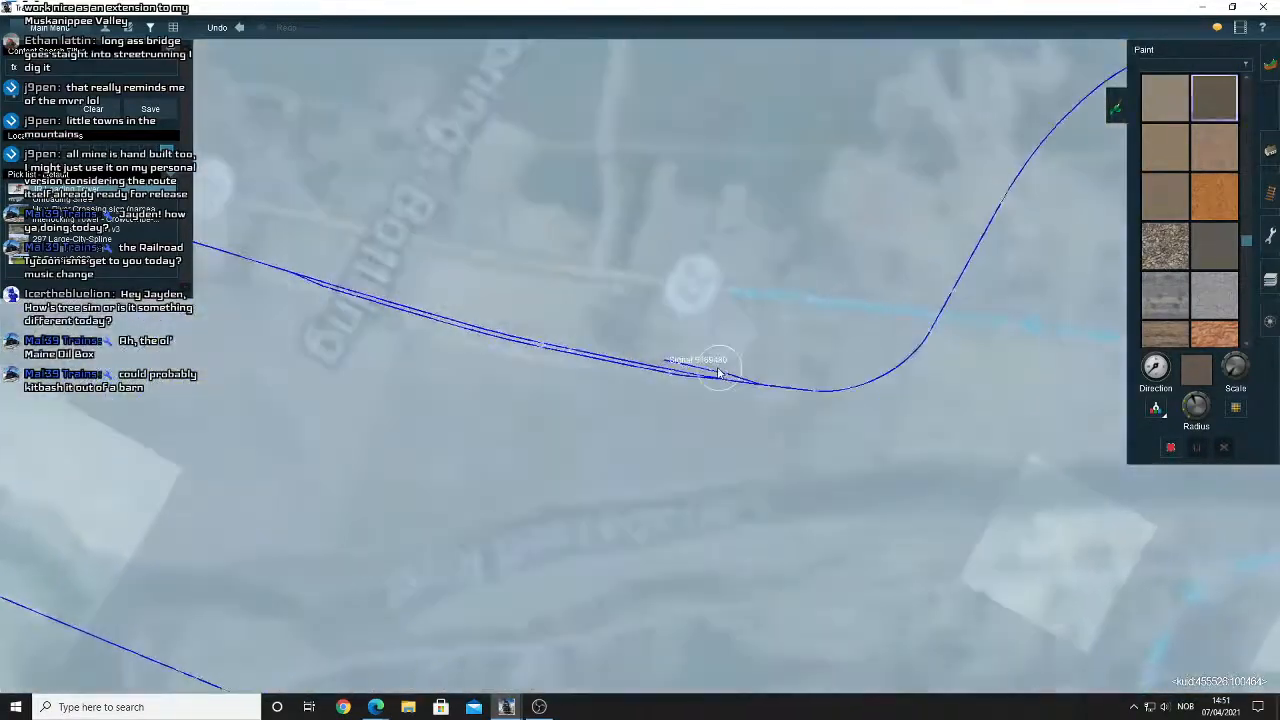
scroll(664, 353, "up", 6)
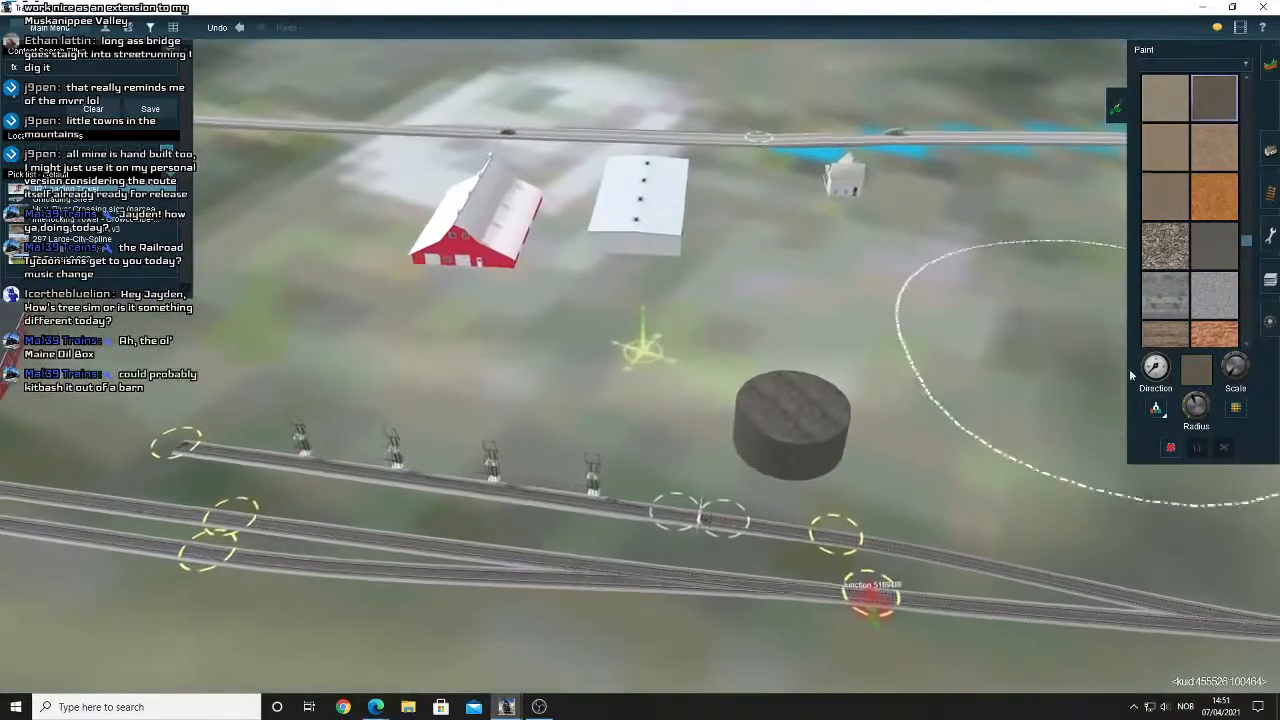
Paint FX Rocky Dirt 02 over the ground between the road, the house and the white storage building.
scroll(599, 349, "up", 8)
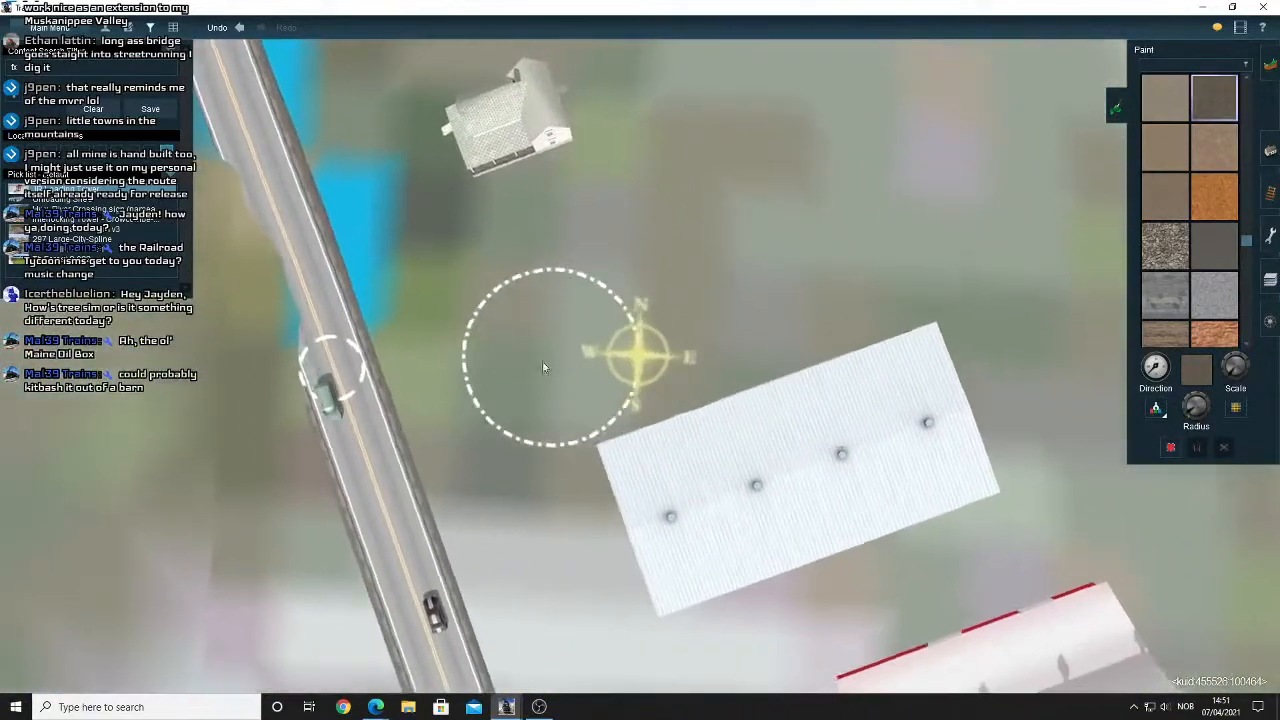
mouse_move(508, 392)
left_mouse_down()
mouse_move(467, 446)
mouse_move(583, 374)
mouse_move(585, 329)
left_mouse_up()
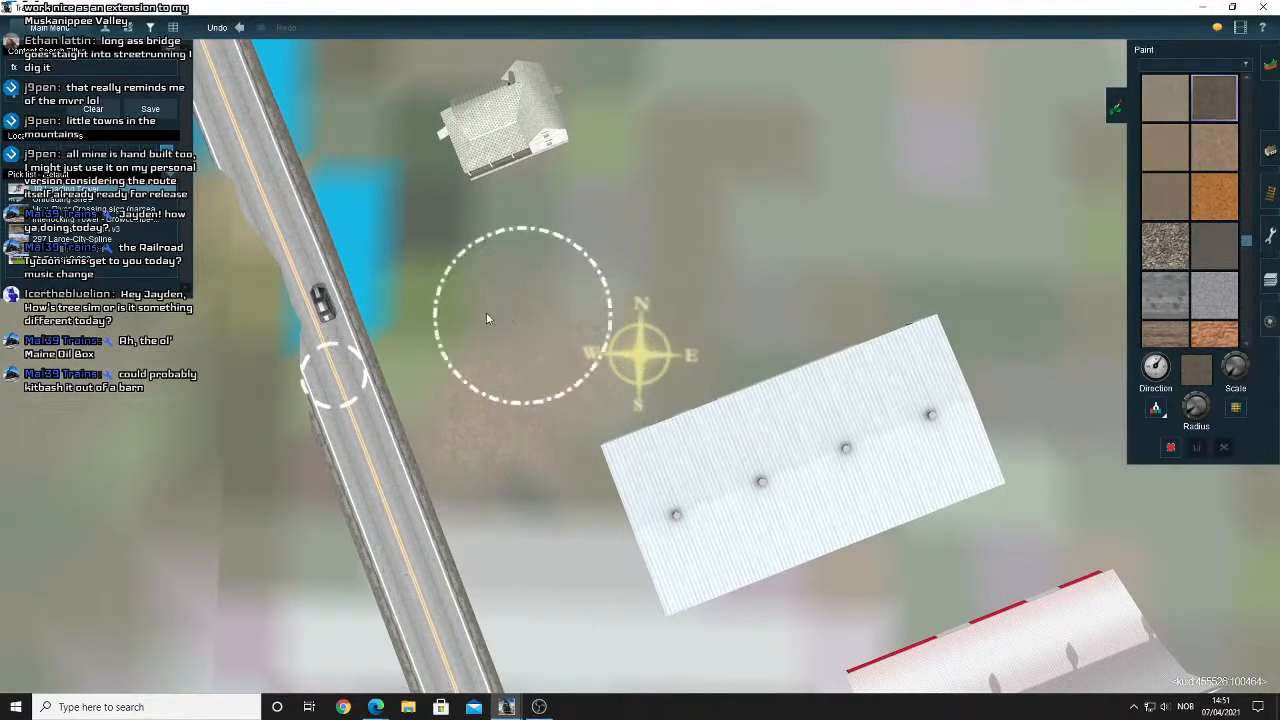
mouse_move(437, 310)
left_mouse_down()
mouse_move(366, 284)
mouse_move(340, 254)
mouse_move(364, 250)
left_mouse_up()
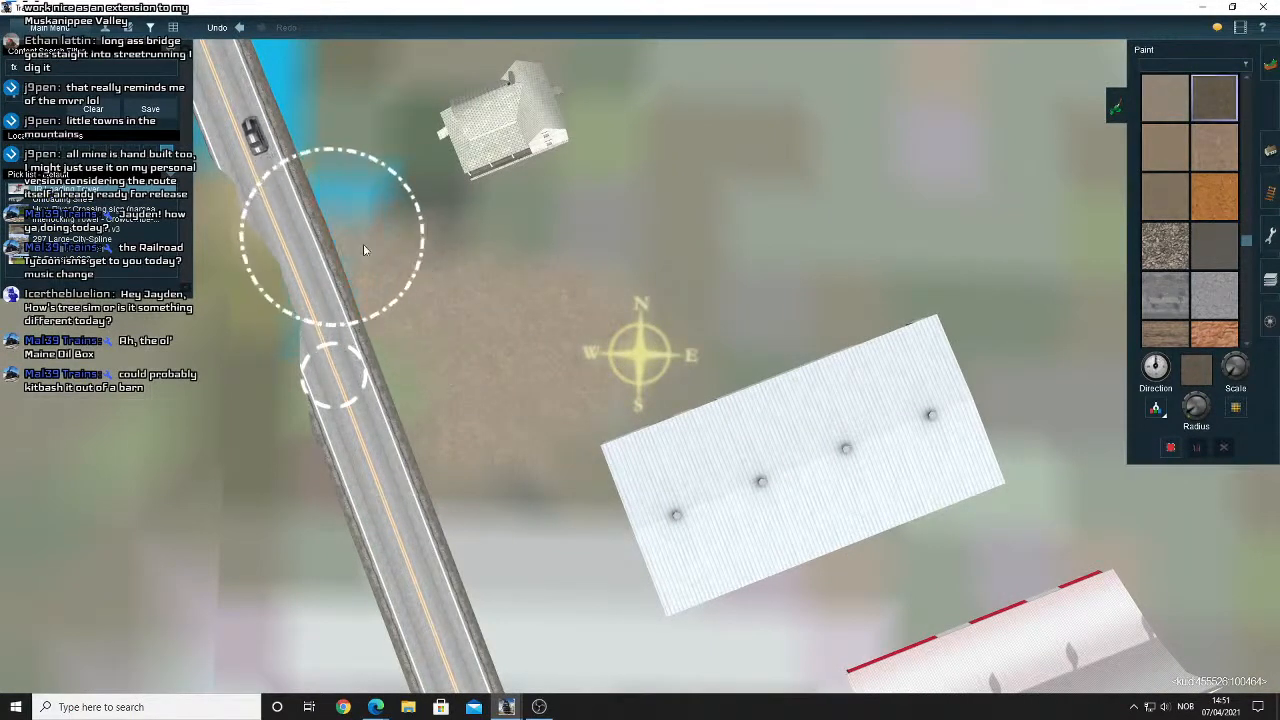
mouse_move(478, 270)
left_mouse_down()
mouse_move(582, 286)
mouse_move(654, 382)
left_mouse_up()
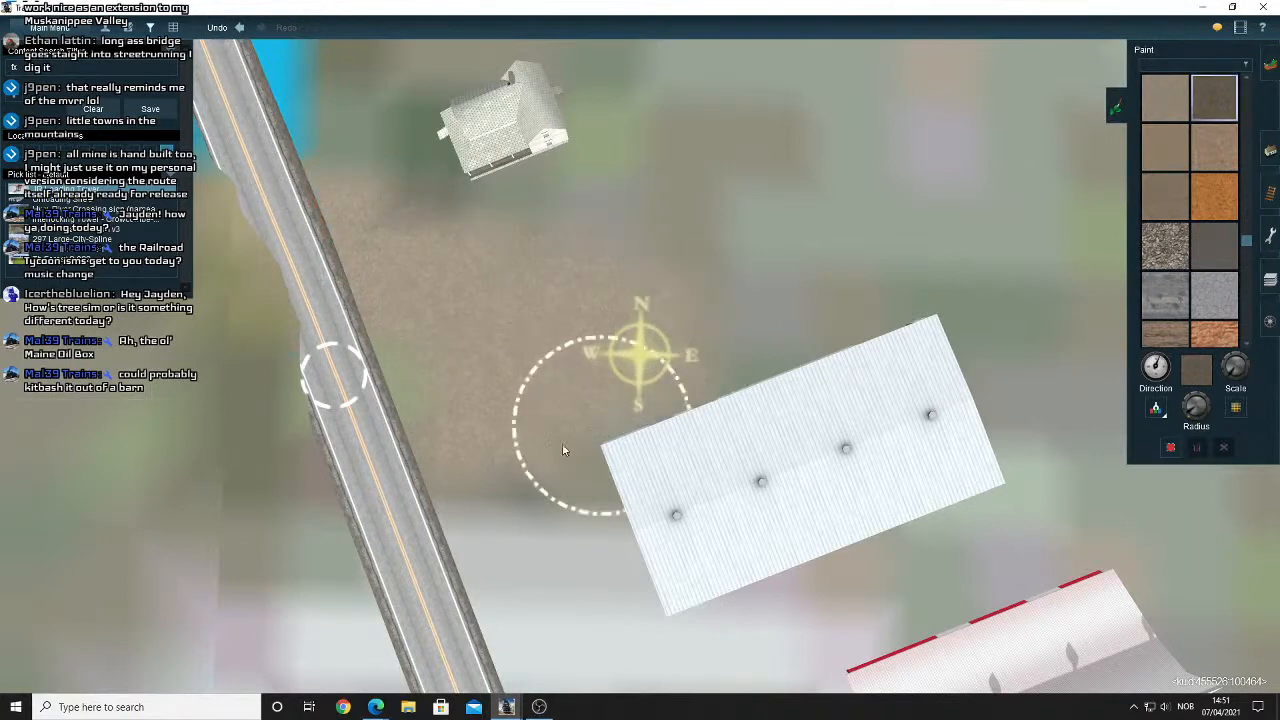
mouse_move(563, 445)
left_mouse_down()
mouse_move(484, 481)
mouse_move(431, 533)
mouse_move(449, 507)
left_mouse_up()
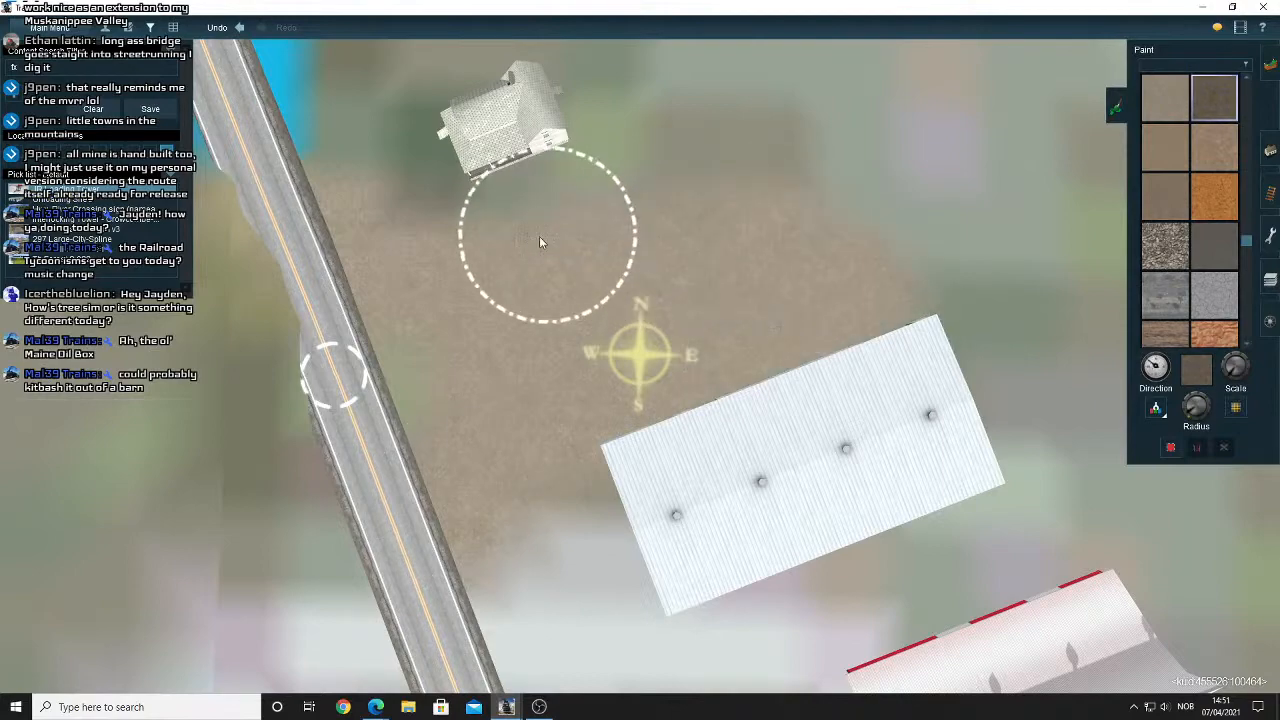
Extend the rocky dirt ground behind the house and storage building toward the oil tank, and fill the area between both buildings.
right_click(982, 279)
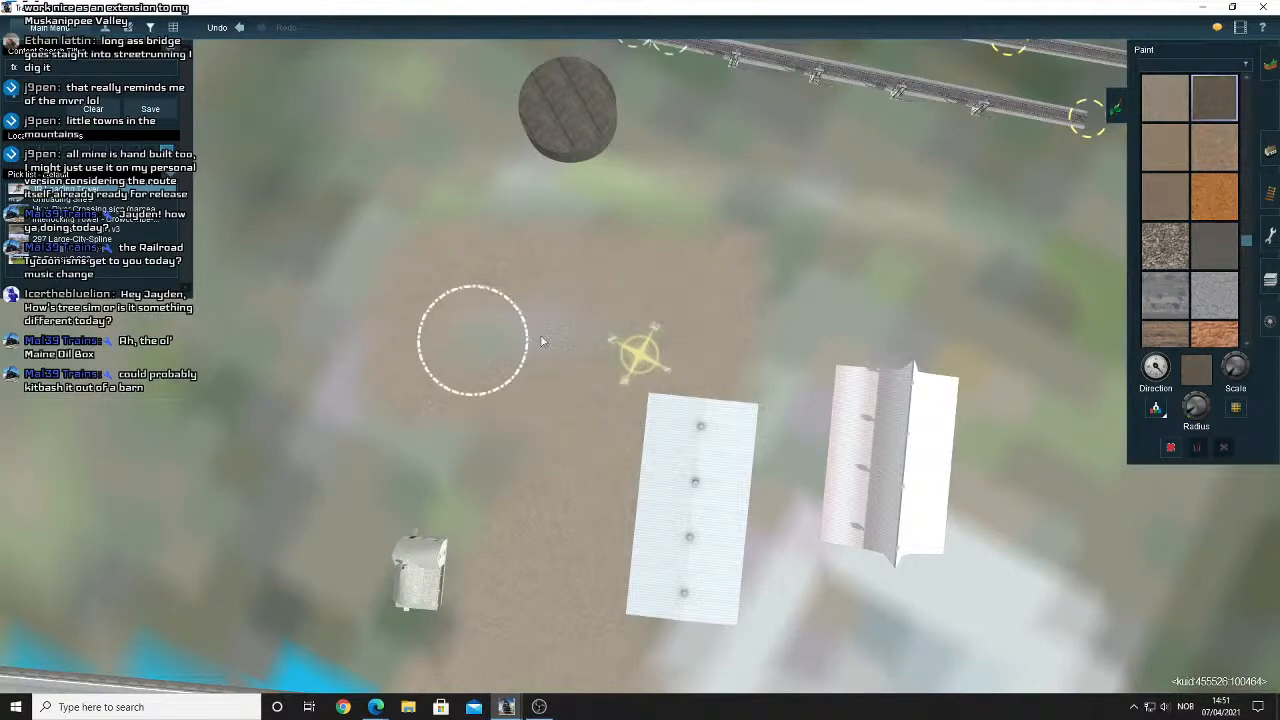
right_click_drag(540, 400, 667, 382)
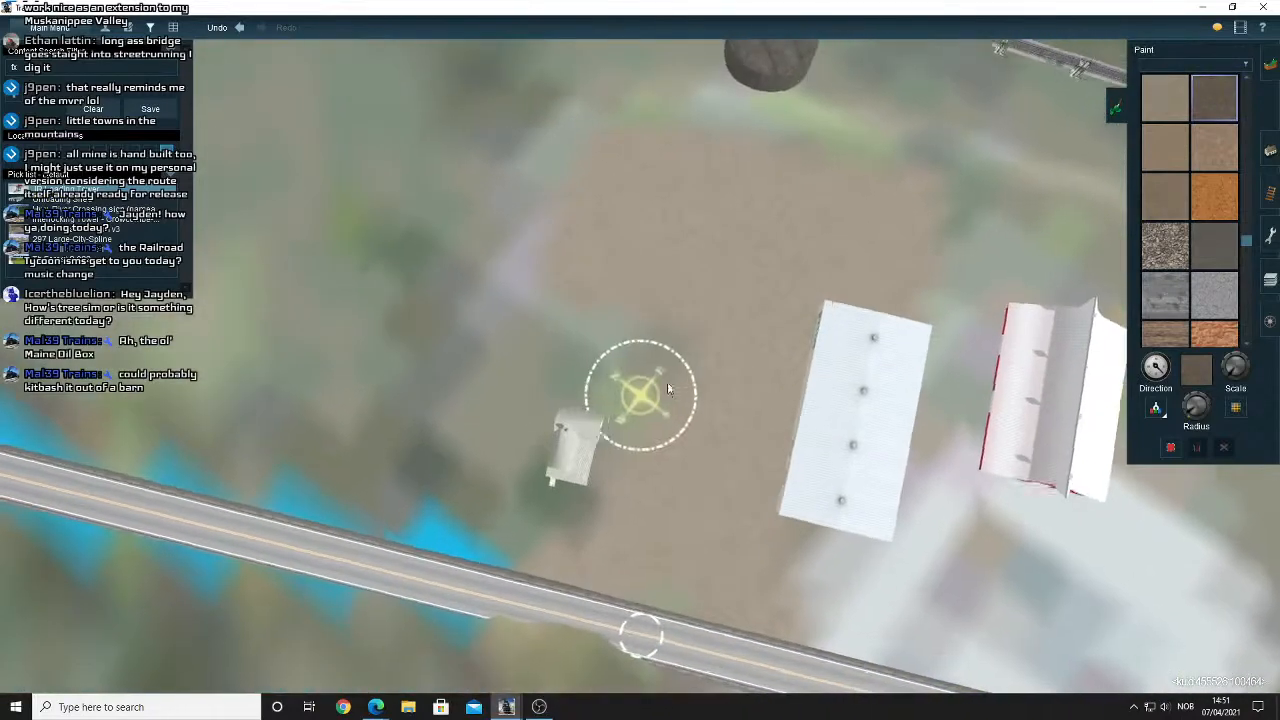
scroll(676, 342, "up", 2)
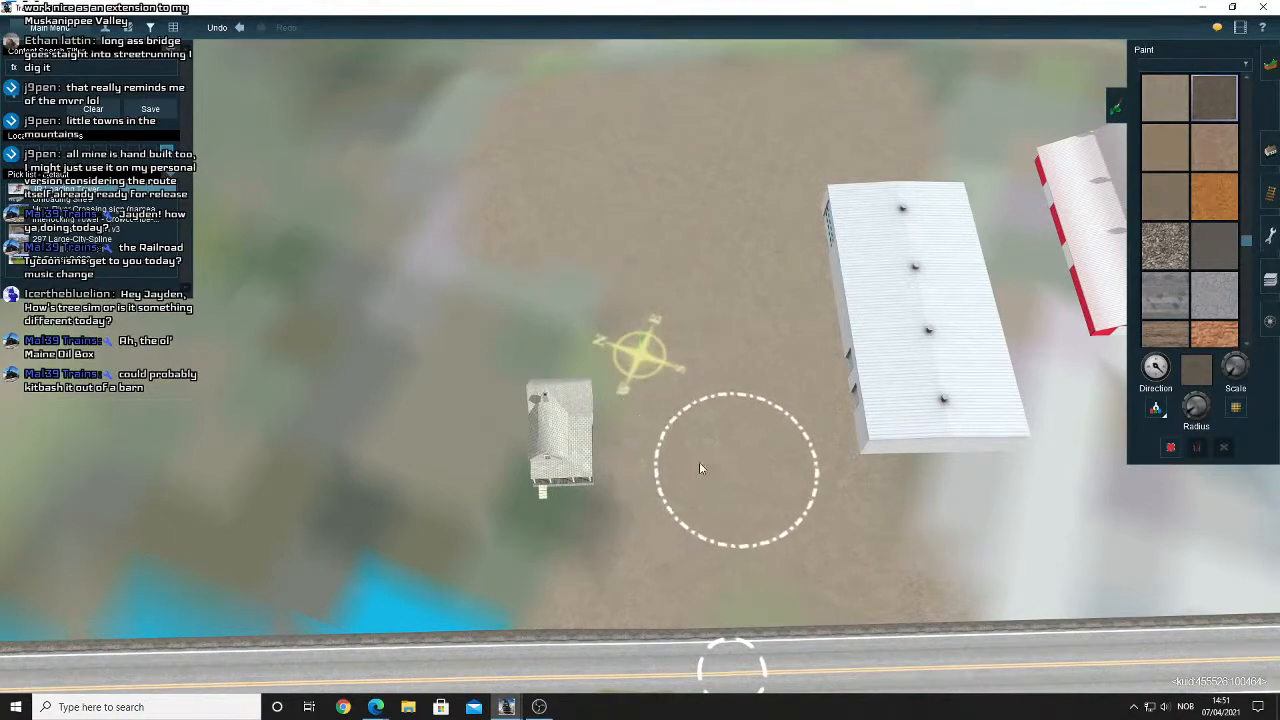
right_click(688, 334)
key("Down")
mouse_move(686, 331)
right_mouse_down()
mouse_move(717, 374)
mouse_move(737, 351)
right_mouse_up()
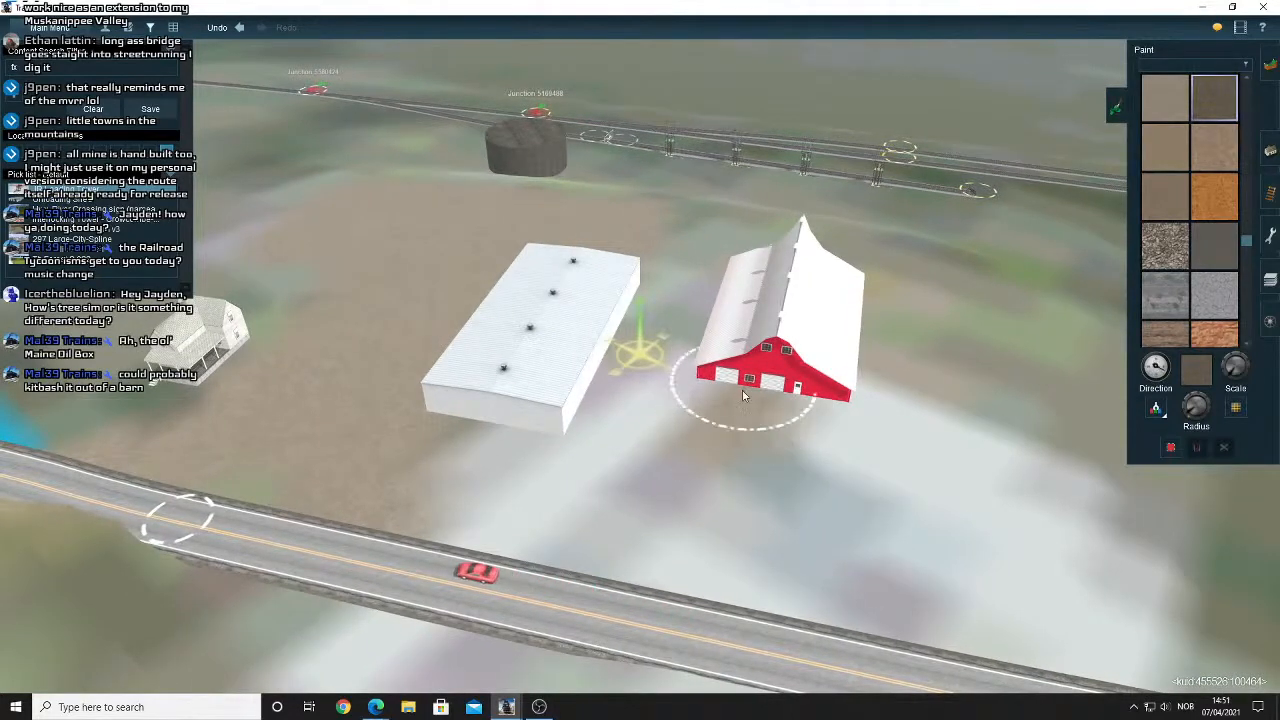
Switch to Google Maps and examine the gravel lot around Carrabassett Coffee Company in satellite view.
mouse_move(375, 707)
left_click(386, 660)
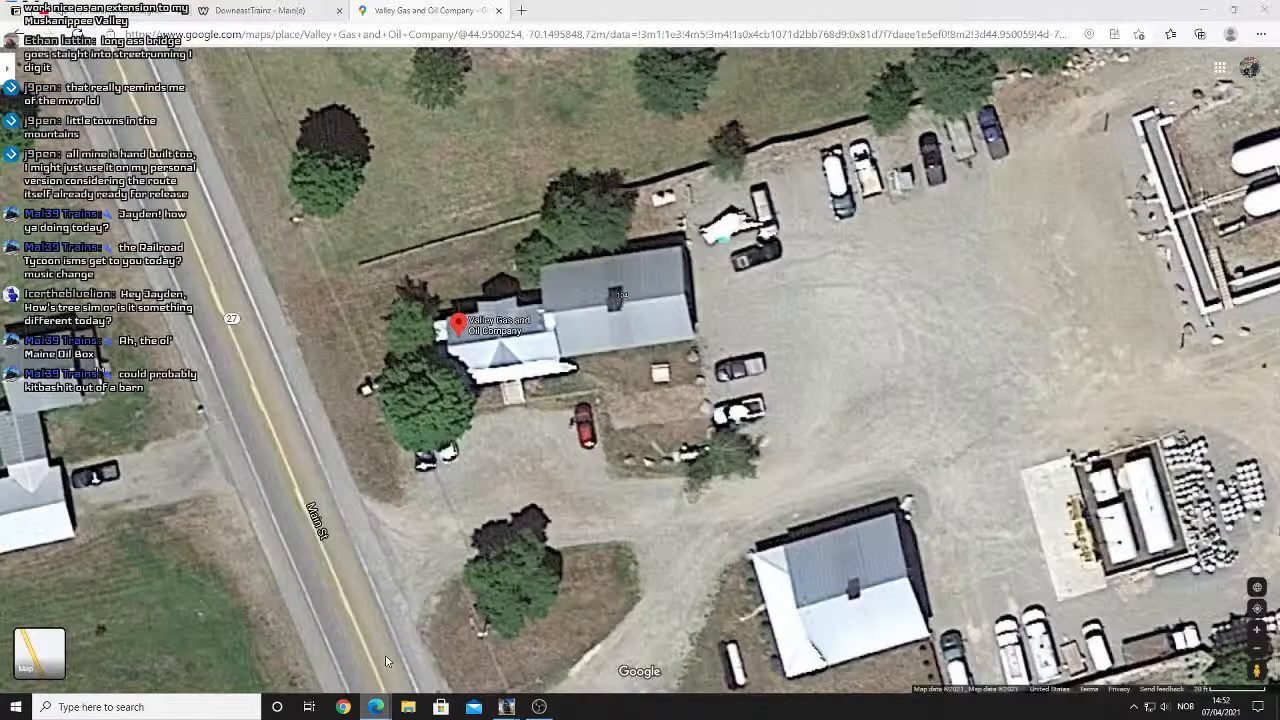
left_click_drag(648, 590, 540, 240)
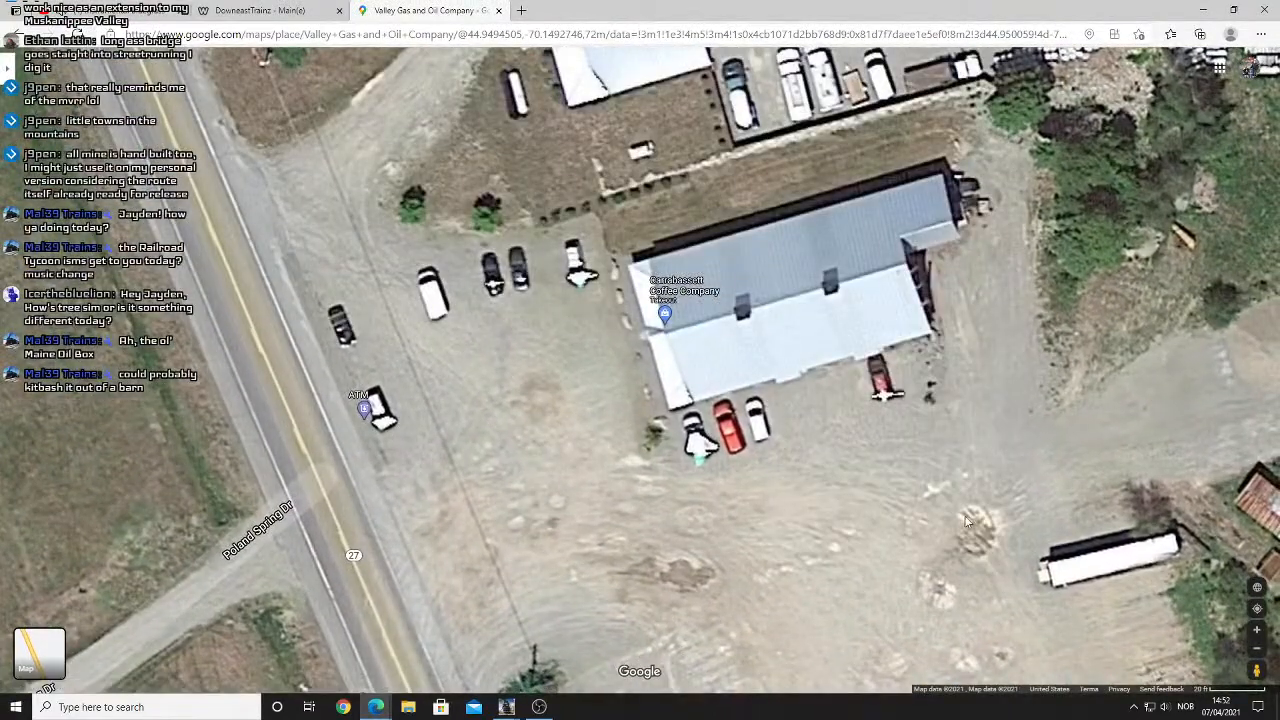
left_click_drag(628, 543, 631, 468)
scroll(631, 468, "up", 1)
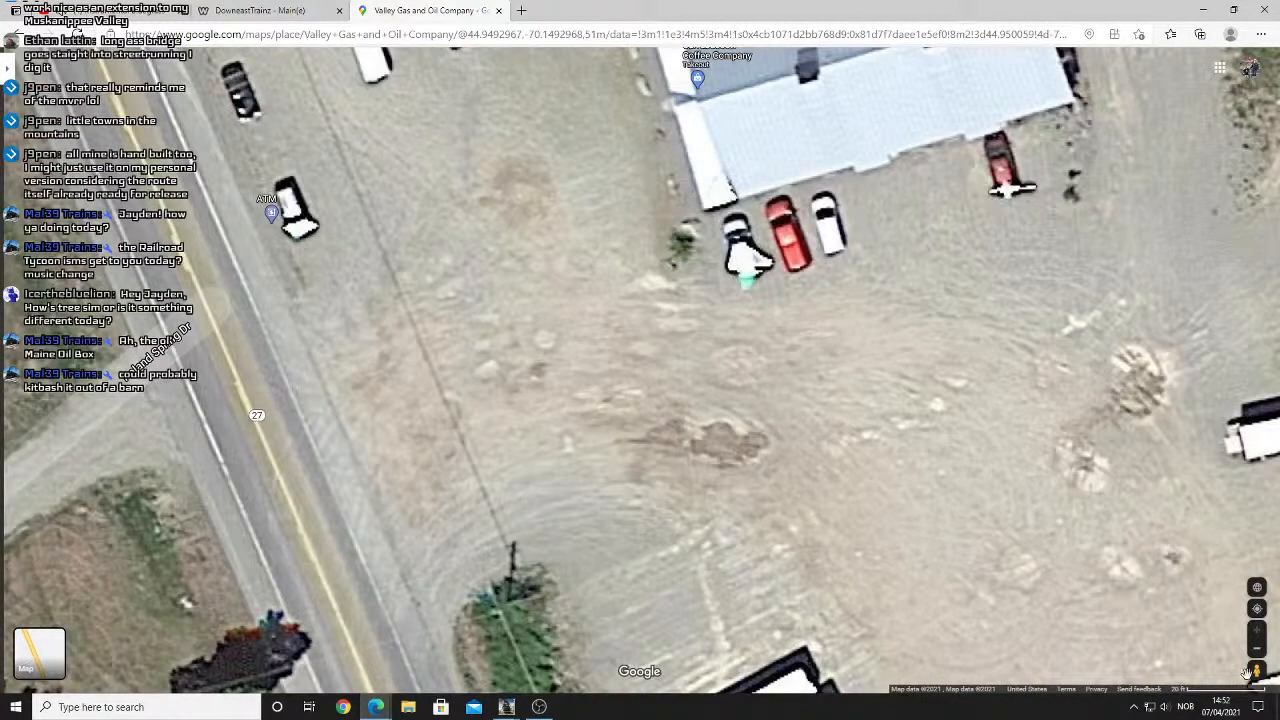
Inspect the coffee company's gravel lot and its roadside vegetation from ME-27 in Street View.
left_click_drag(1255, 672, 275, 406)
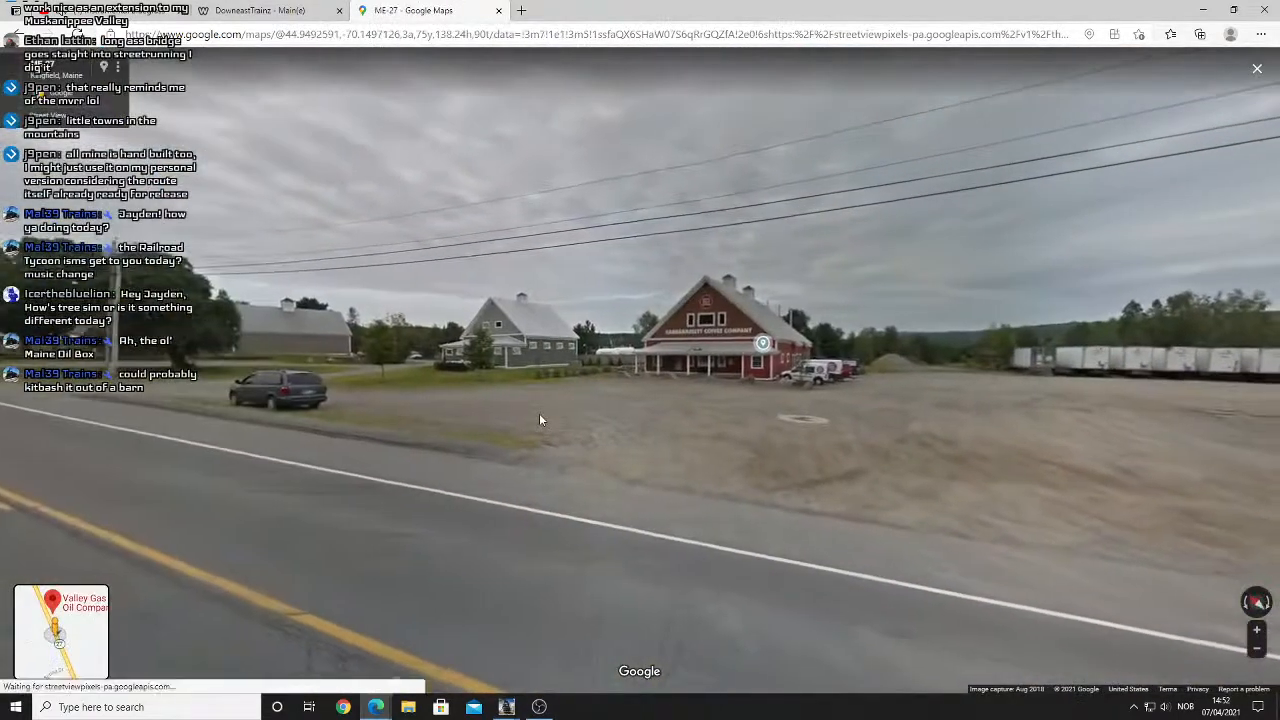
left_click(606, 423)
scroll(652, 419, "up", 5)
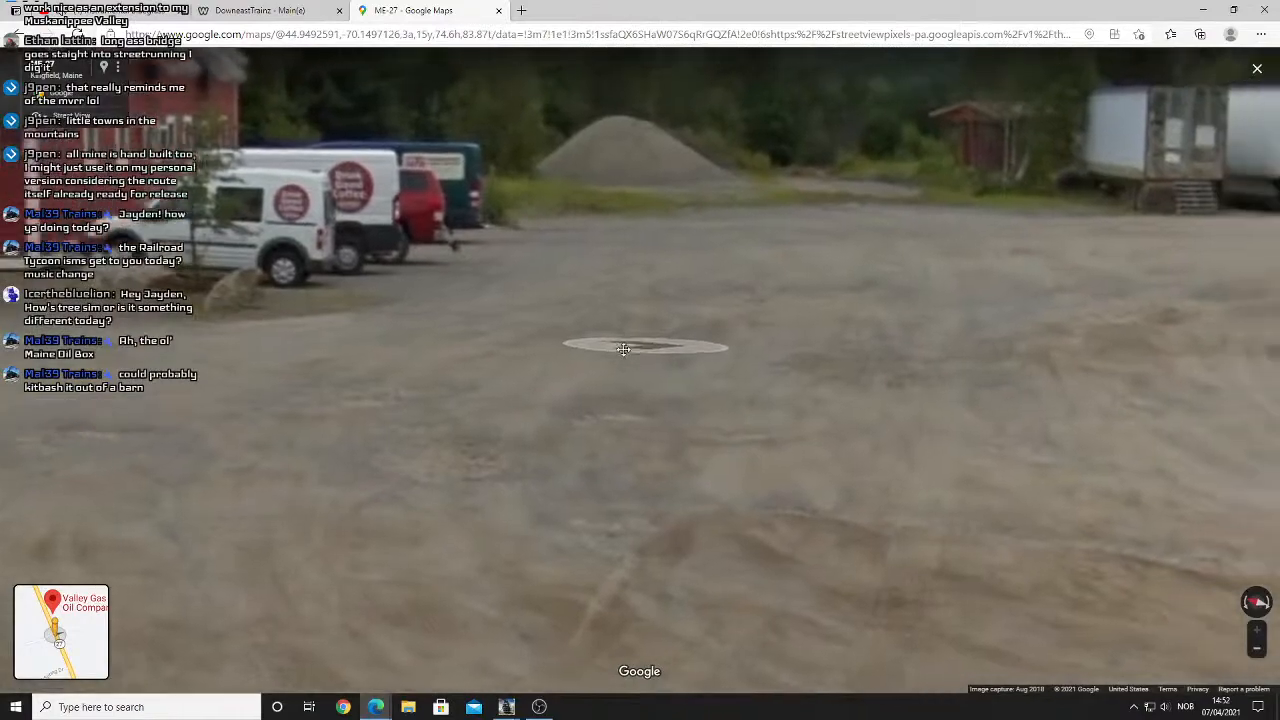
left_click_drag(623, 349, 262, 358)
left_click_drag(582, 355, 250, 424)
left_click(250, 429)
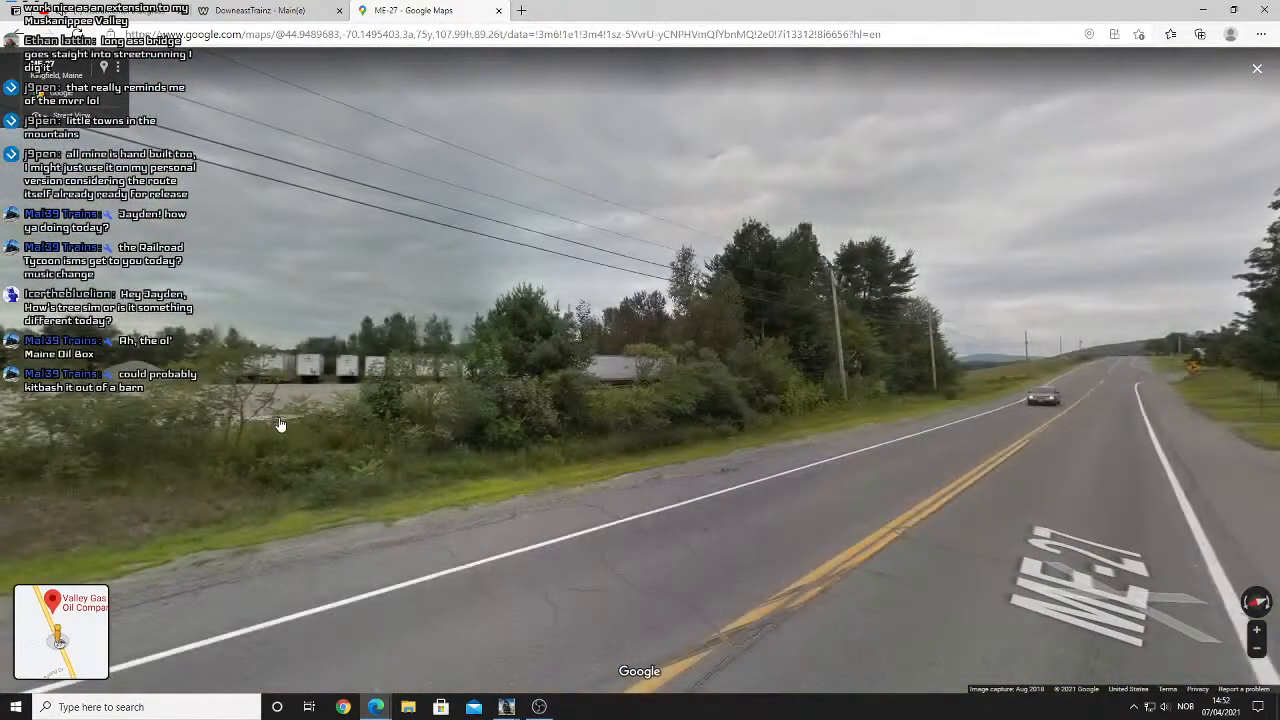
Leave Street View and examine the layout of the Valley Gas and Oil and Carrabassett Coffee Company lots from above.
left_click(20, 65)
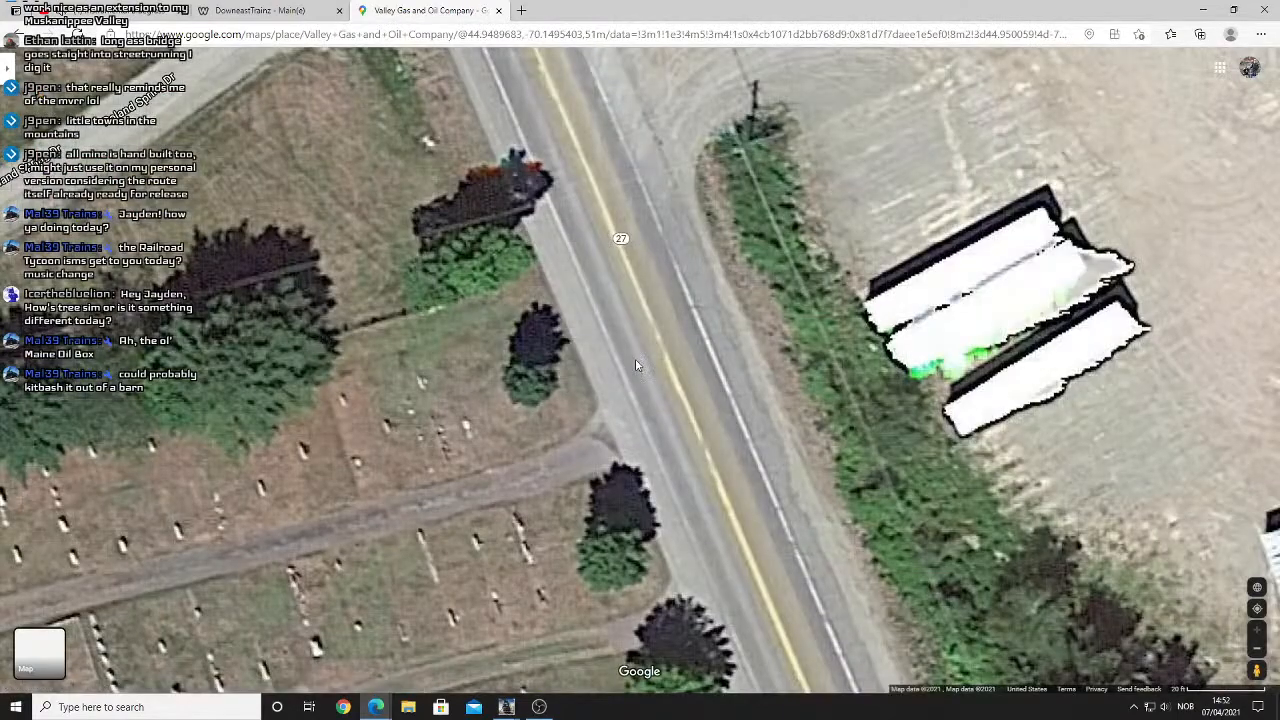
scroll(636, 365, "down", 3)
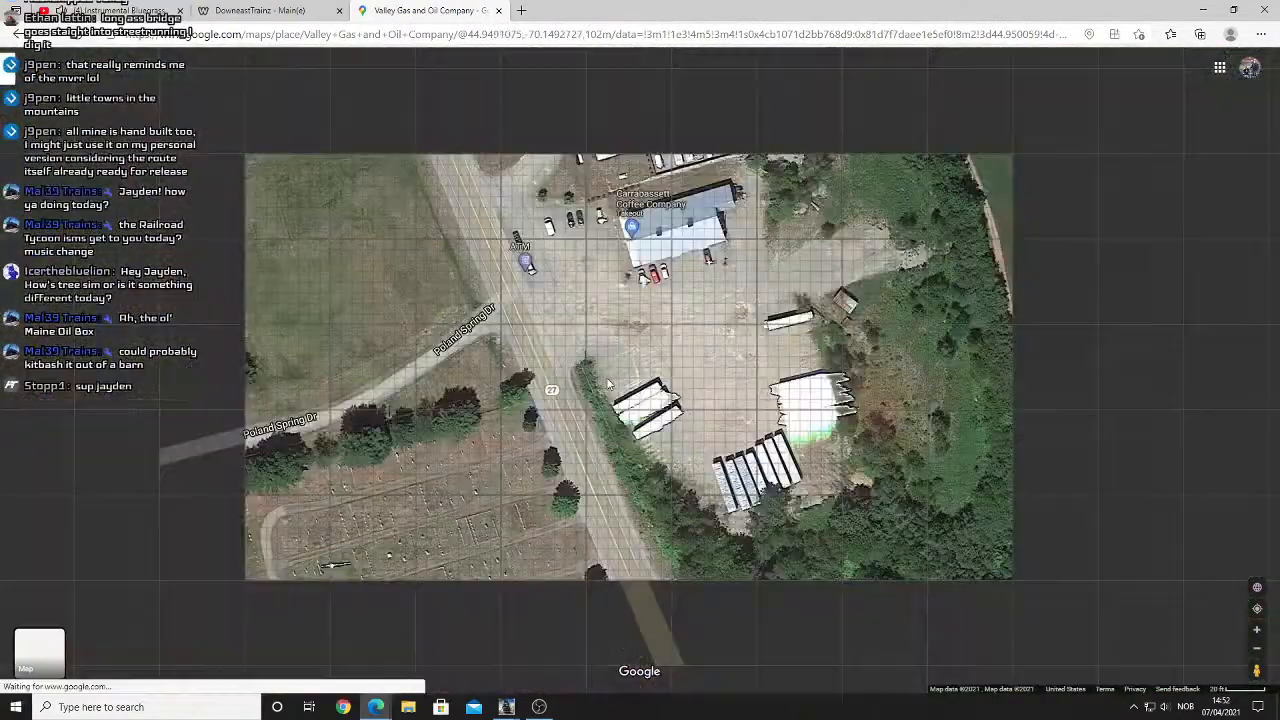
scroll(608, 383, "down", 2)
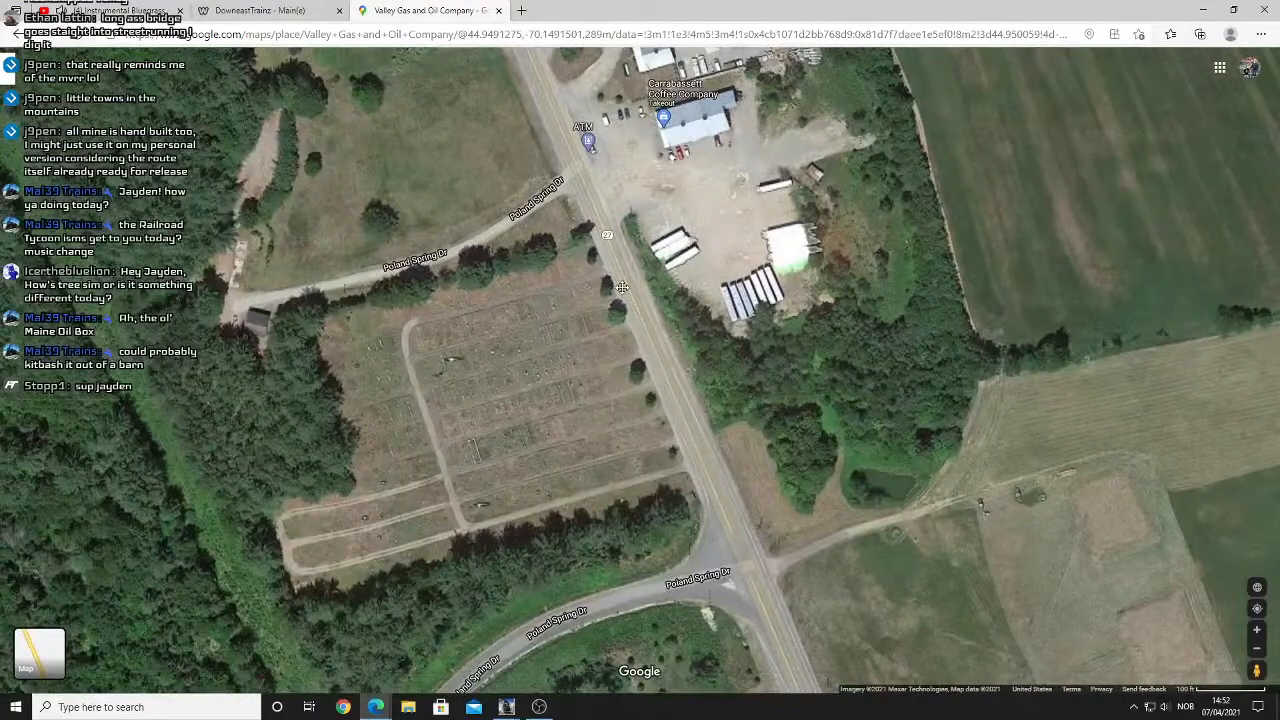
scroll(622, 292, "down", 3)
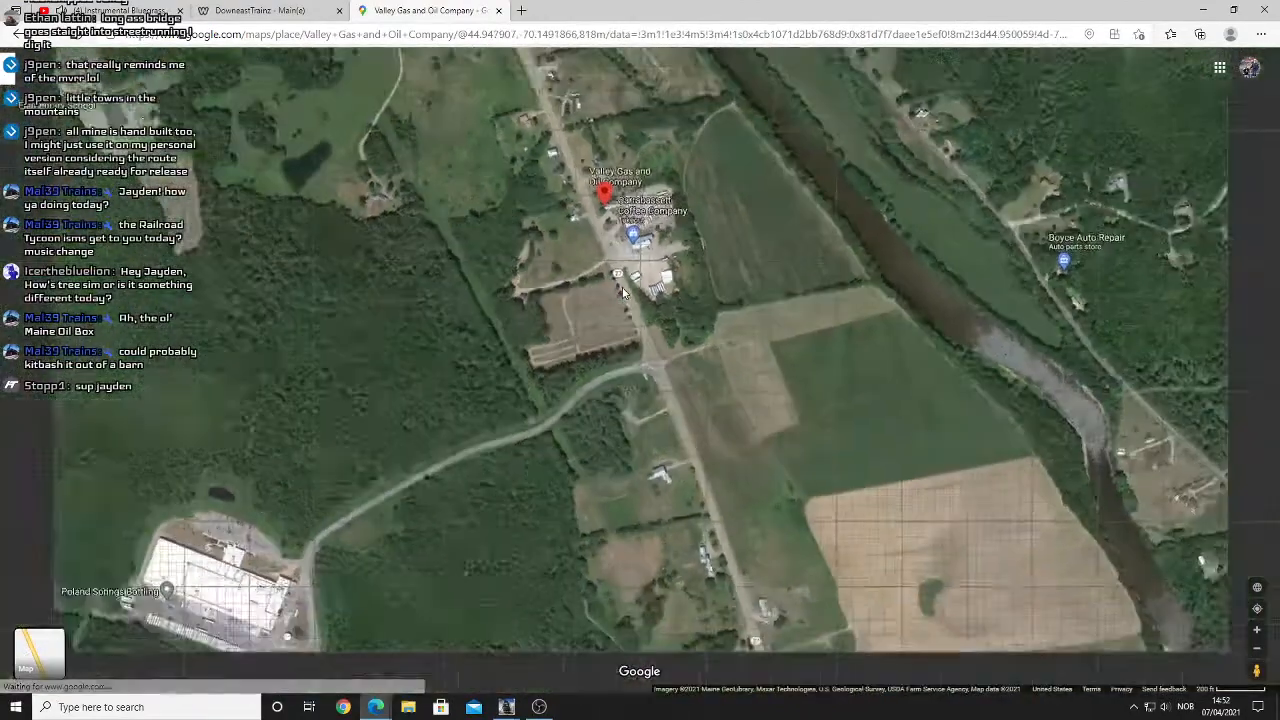
scroll(623, 292, "up", 3)
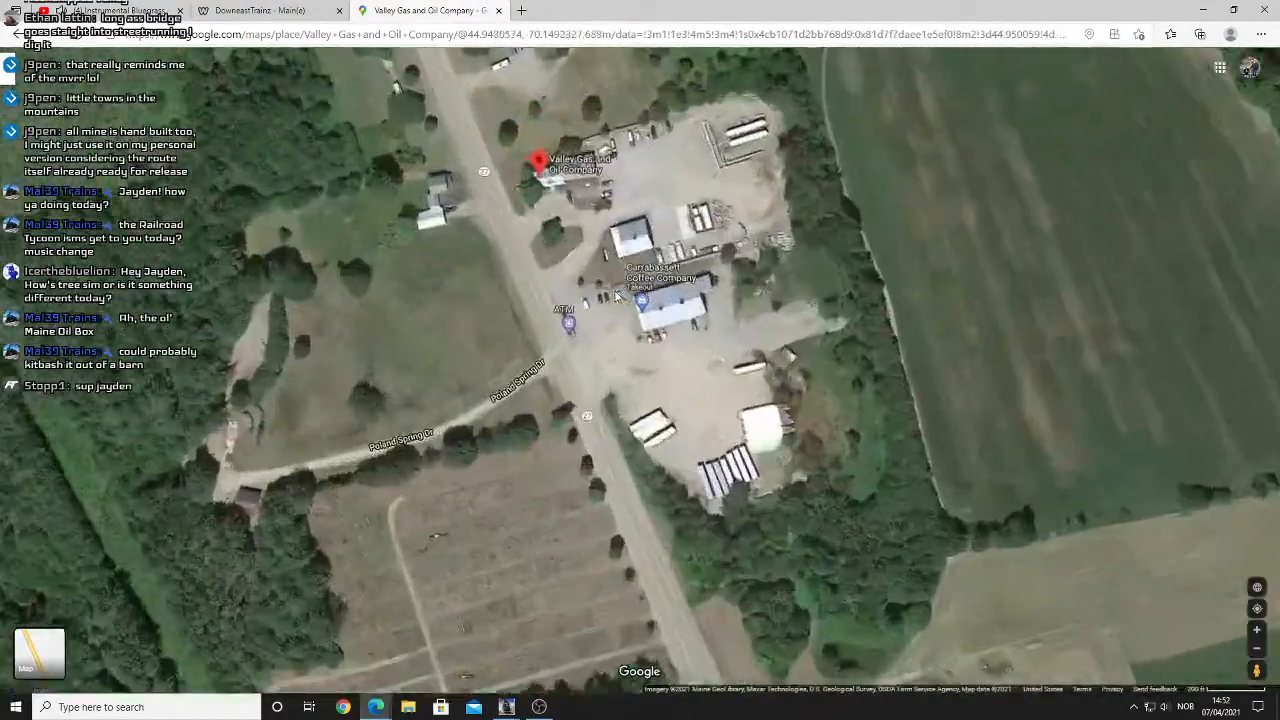
scroll(604, 307, "up", 3)
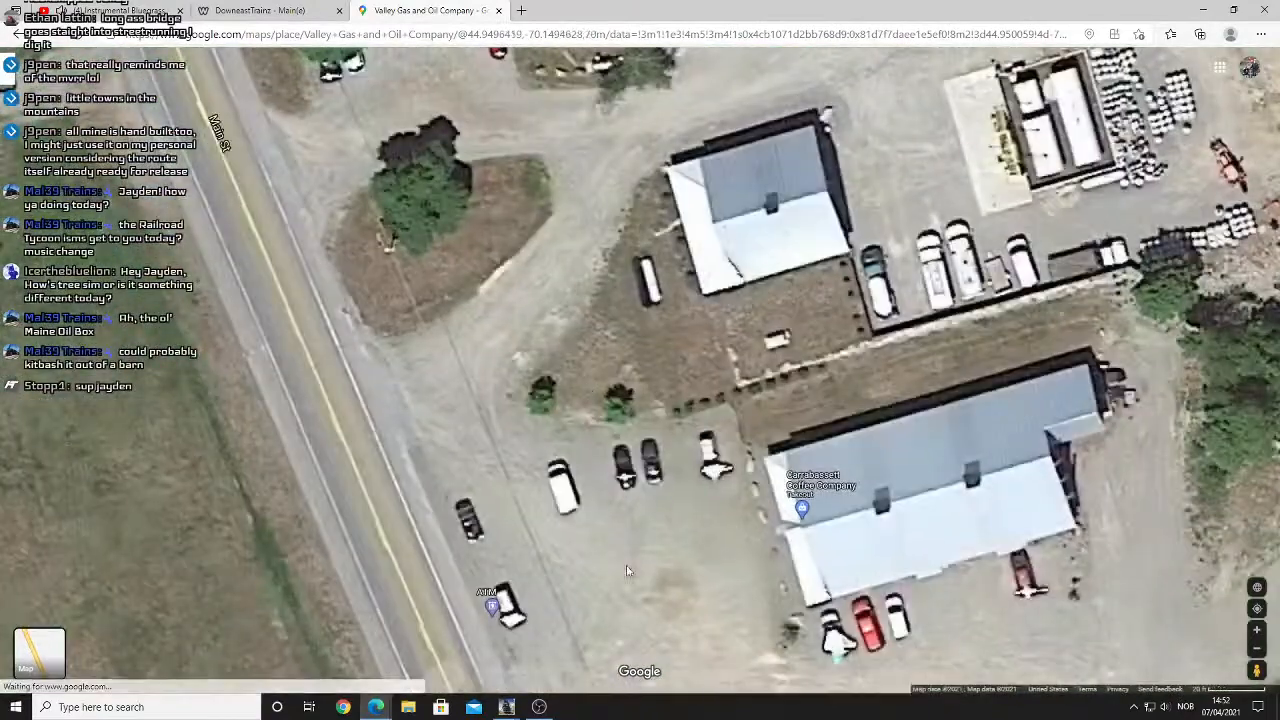
Switch back to Trainz and paint the same dirt texture over the ground in front of the red barn.
mouse_move(512, 706)
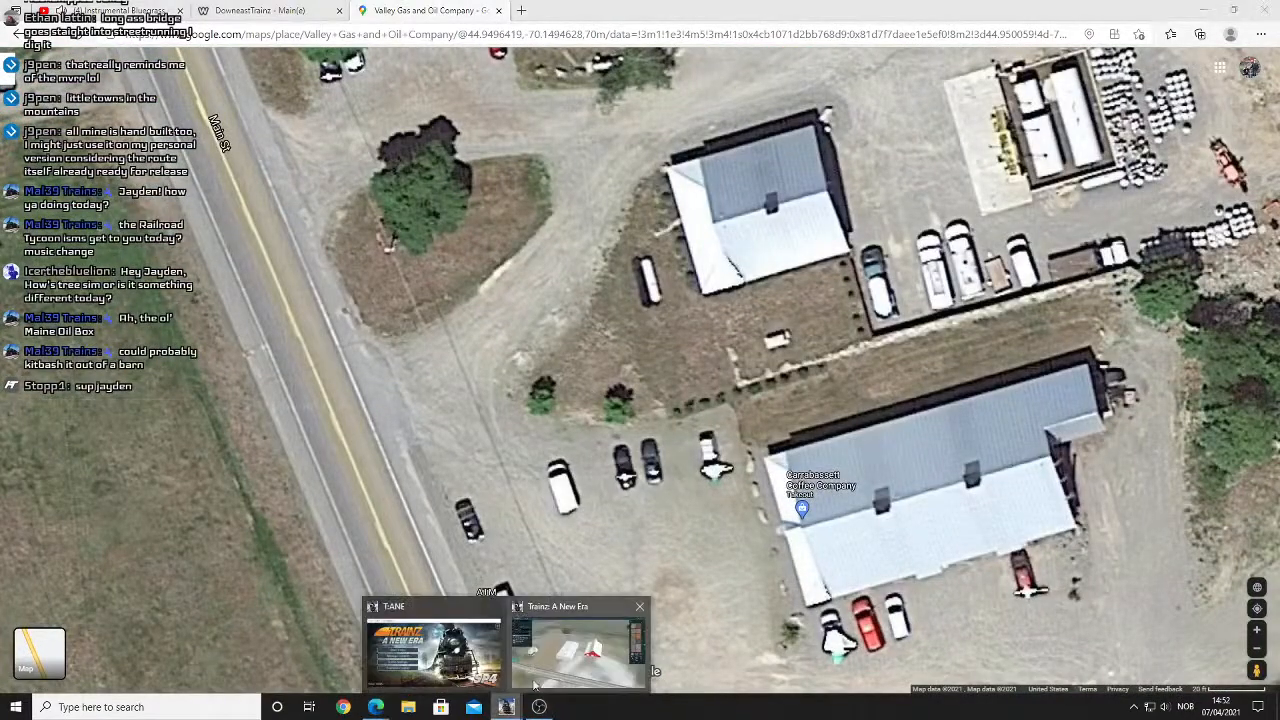
left_click(548, 636)
scroll(586, 392, "up", 2)
key("Left")
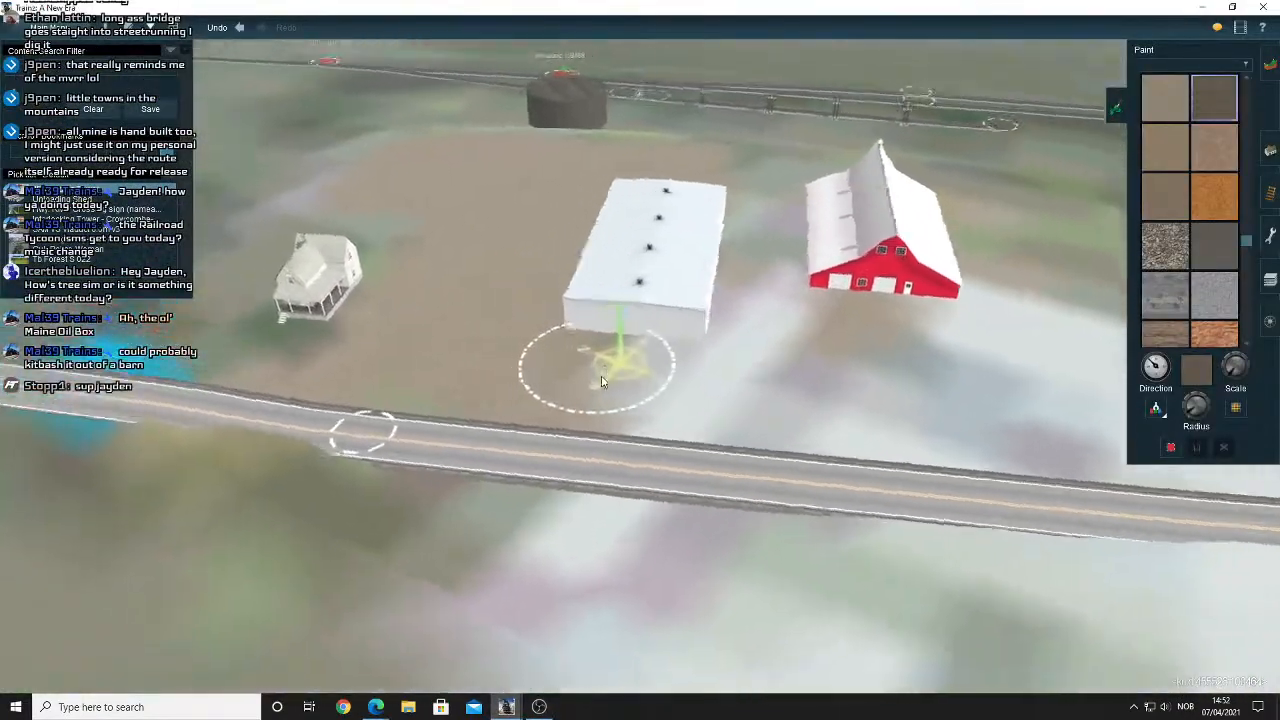
right_click(564, 326)
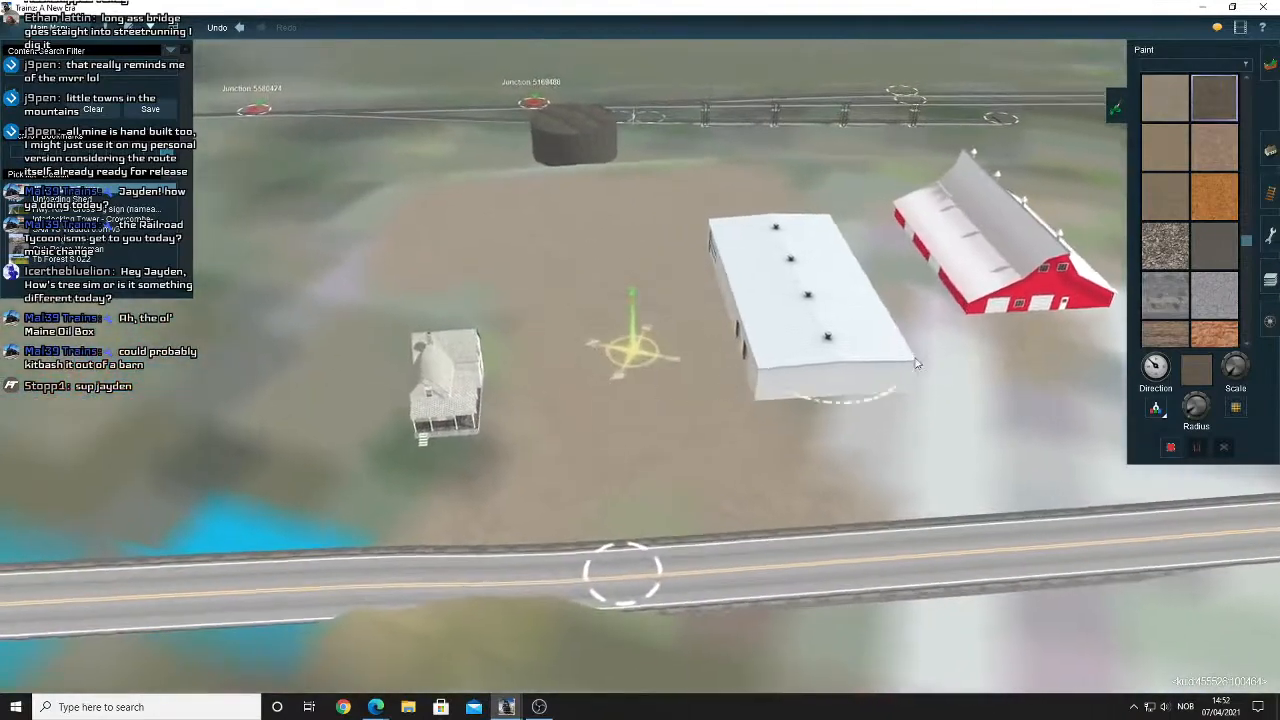
right_click_drag(916, 363, 640, 330)
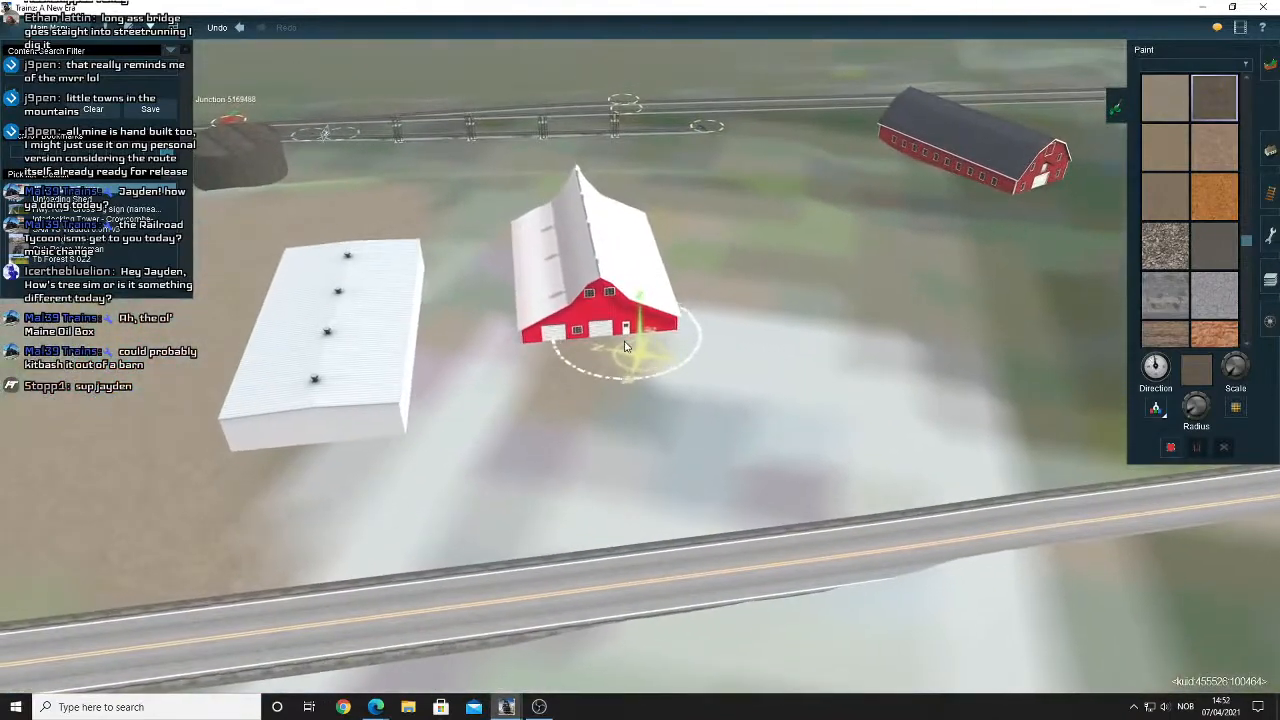
mouse_move(588, 480)
left_mouse_down()
mouse_move(597, 537)
mouse_move(623, 543)
mouse_move(951, 491)
mouse_move(679, 467)
left_mouse_up()
Extend the dirt ground around the far side and back of the red barn, filling the lot down to the road.
scroll(680, 468, "down", 4)
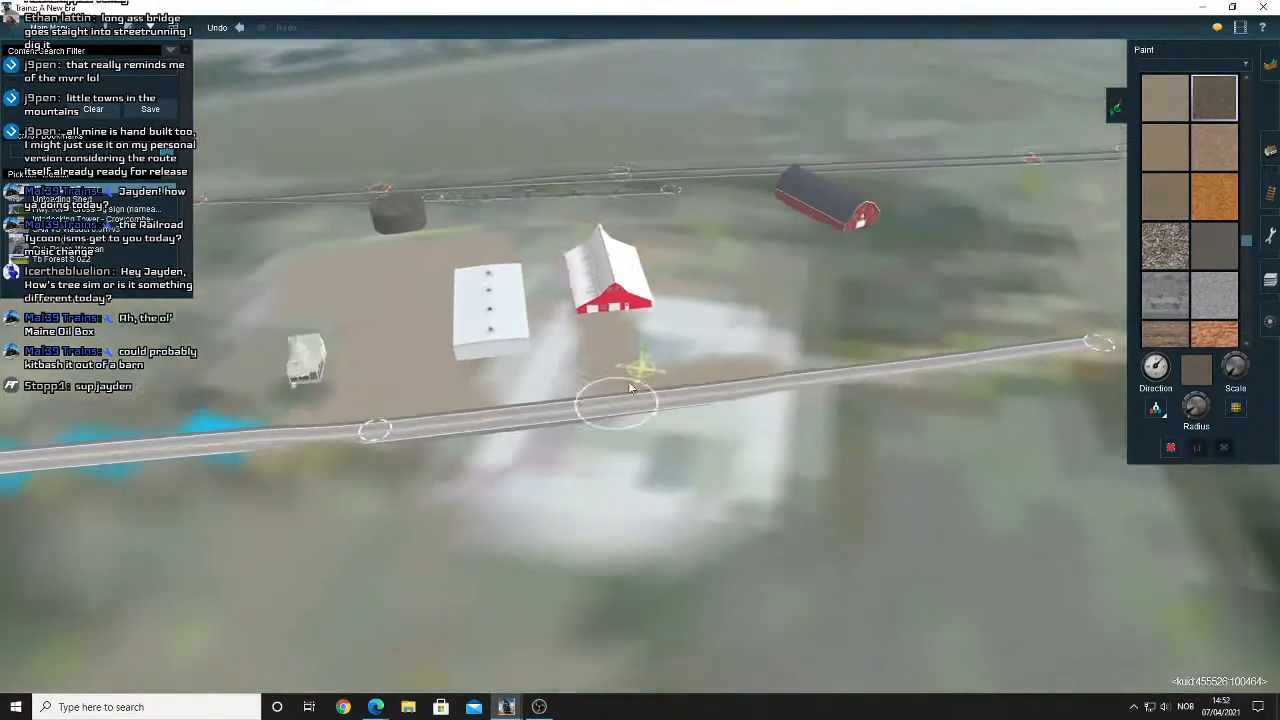
key("Up")
scroll(650, 338, "up", 2)
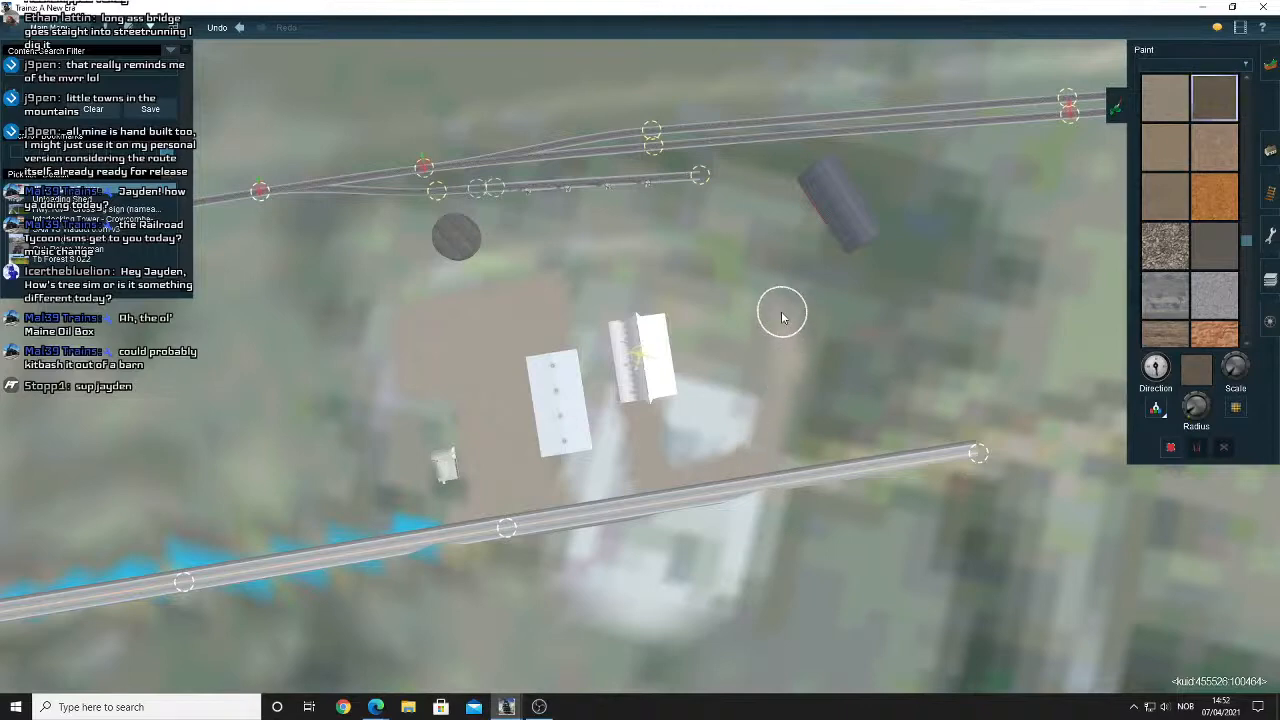
scroll(714, 325, "up", 1)
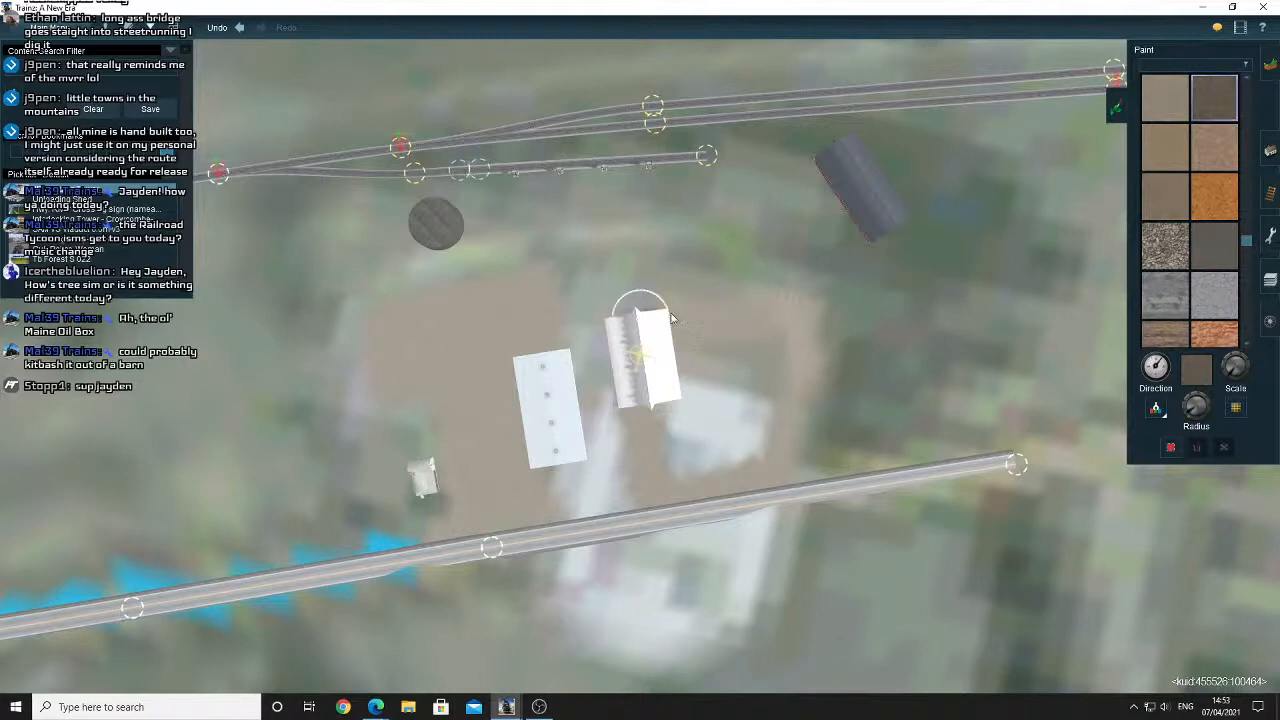
scroll(668, 310, "up", 5)
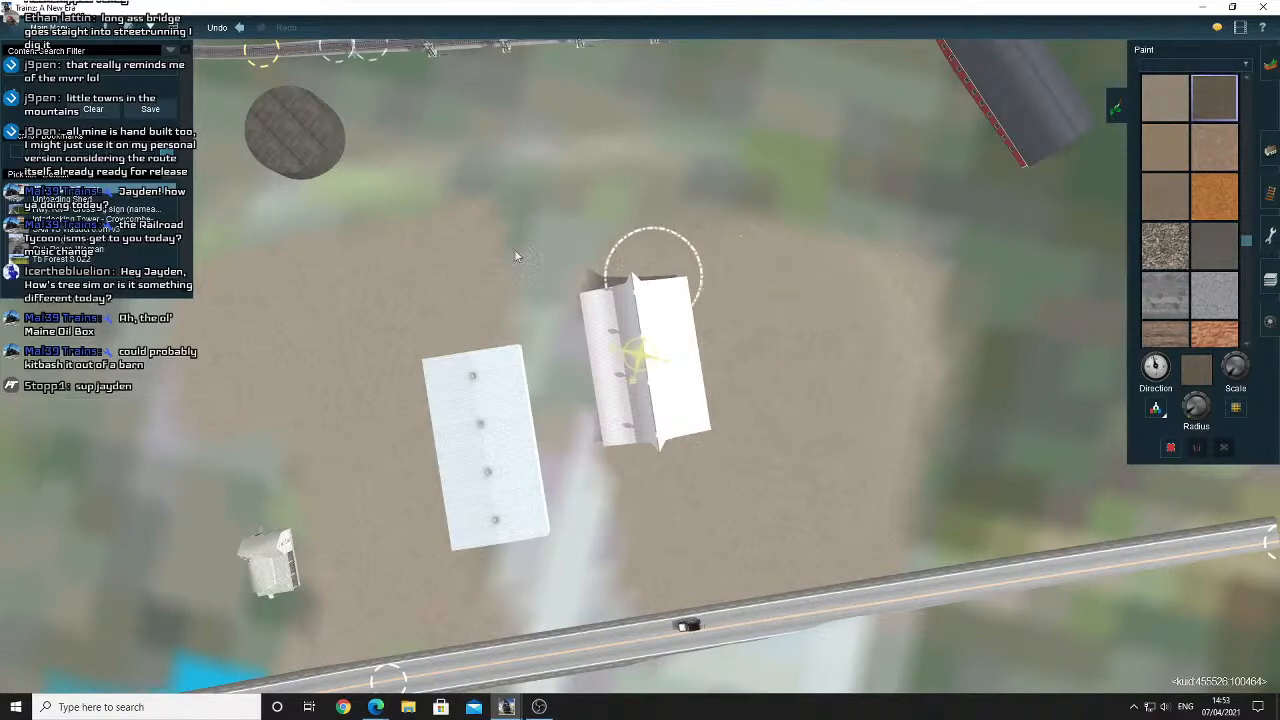
Choose the YZ 1 Chainlink Fence, BW spline and start a fence line at the gate across the siding near the oil tank.
right_click(305, 110)
key("Left")
key("Down")
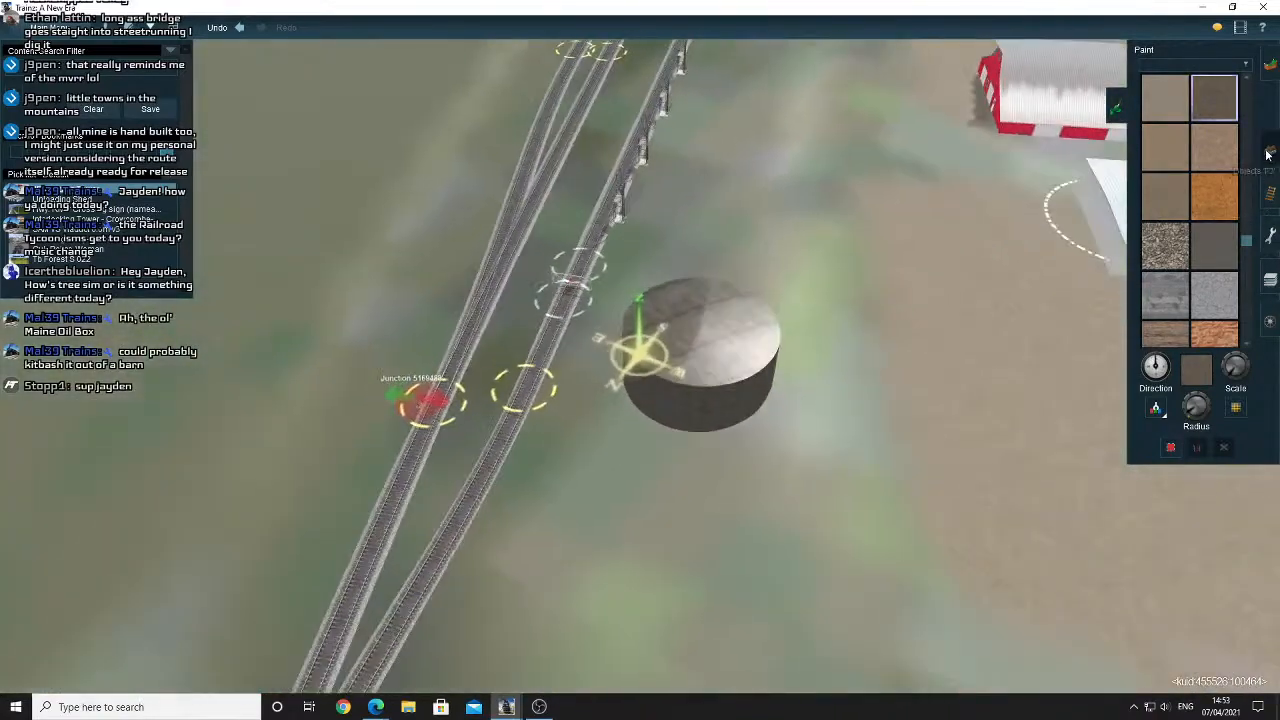
left_click(1267, 153)
left_click(1225, 80)
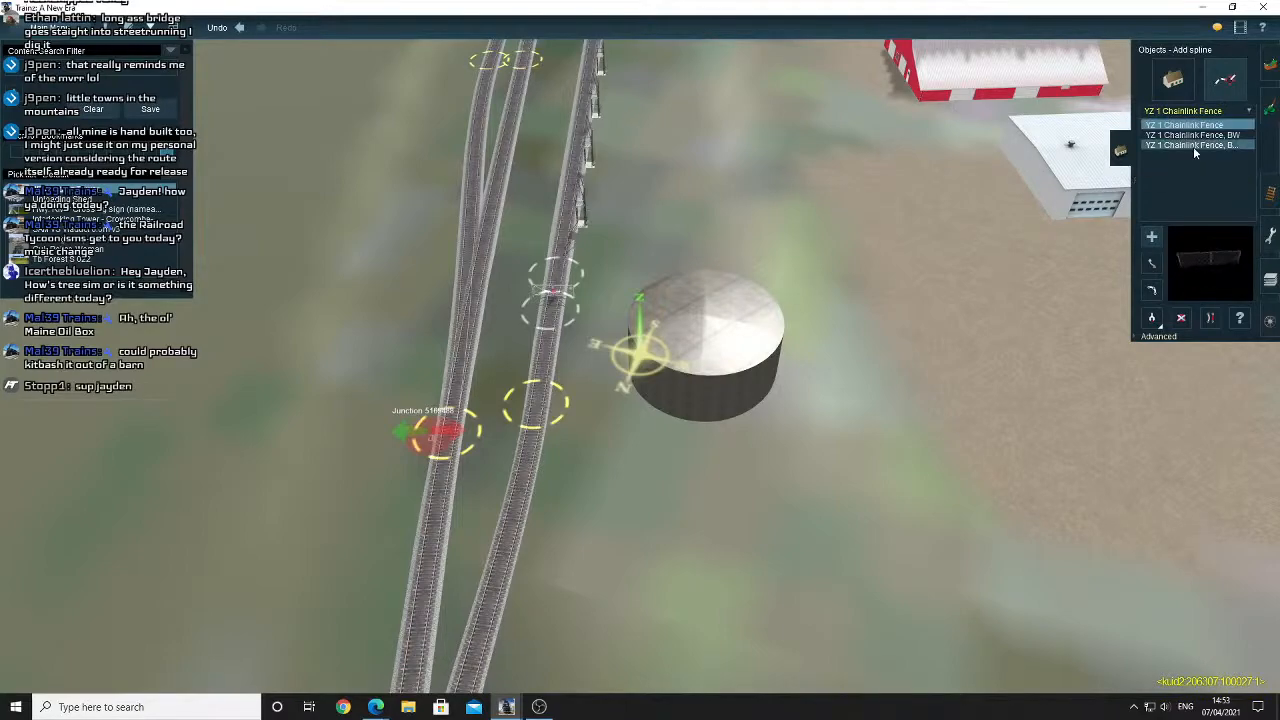
left_click(1193, 135)
right_click(555, 306)
scroll(625, 365, "up", 3)
scroll(625, 365, "up", 5)
key("Left")
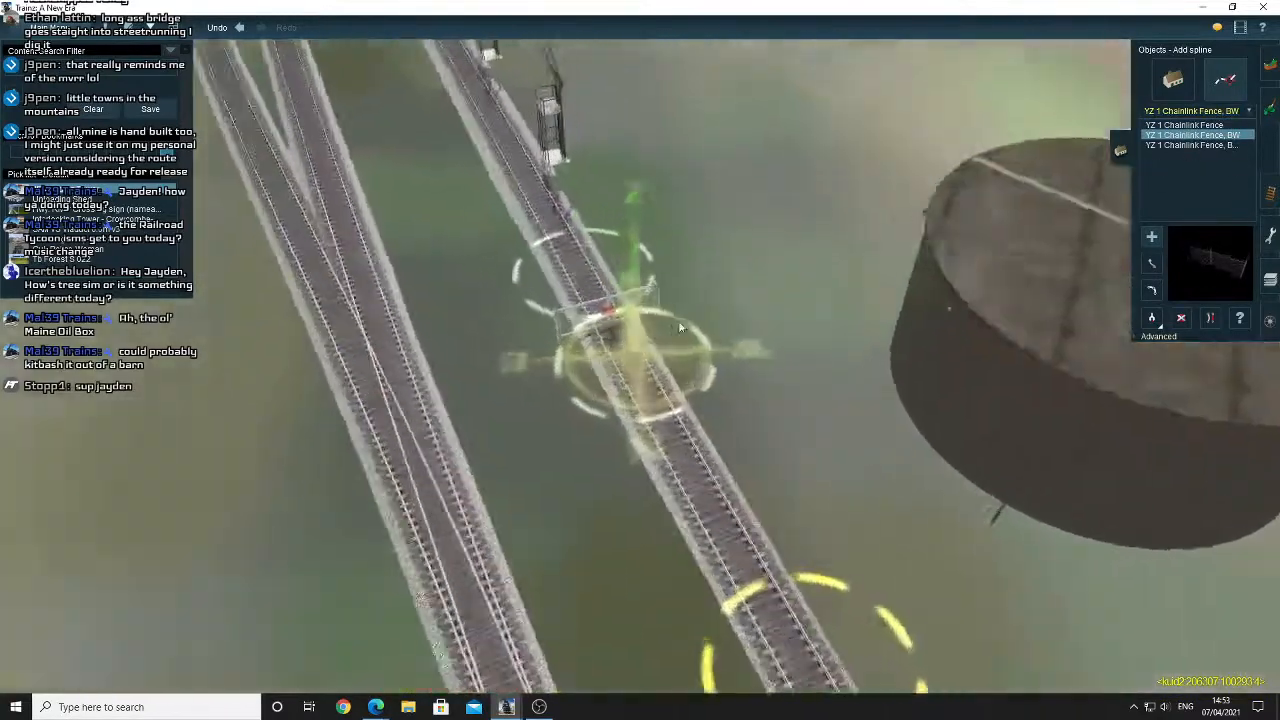
scroll(557, 342, "down", 8)
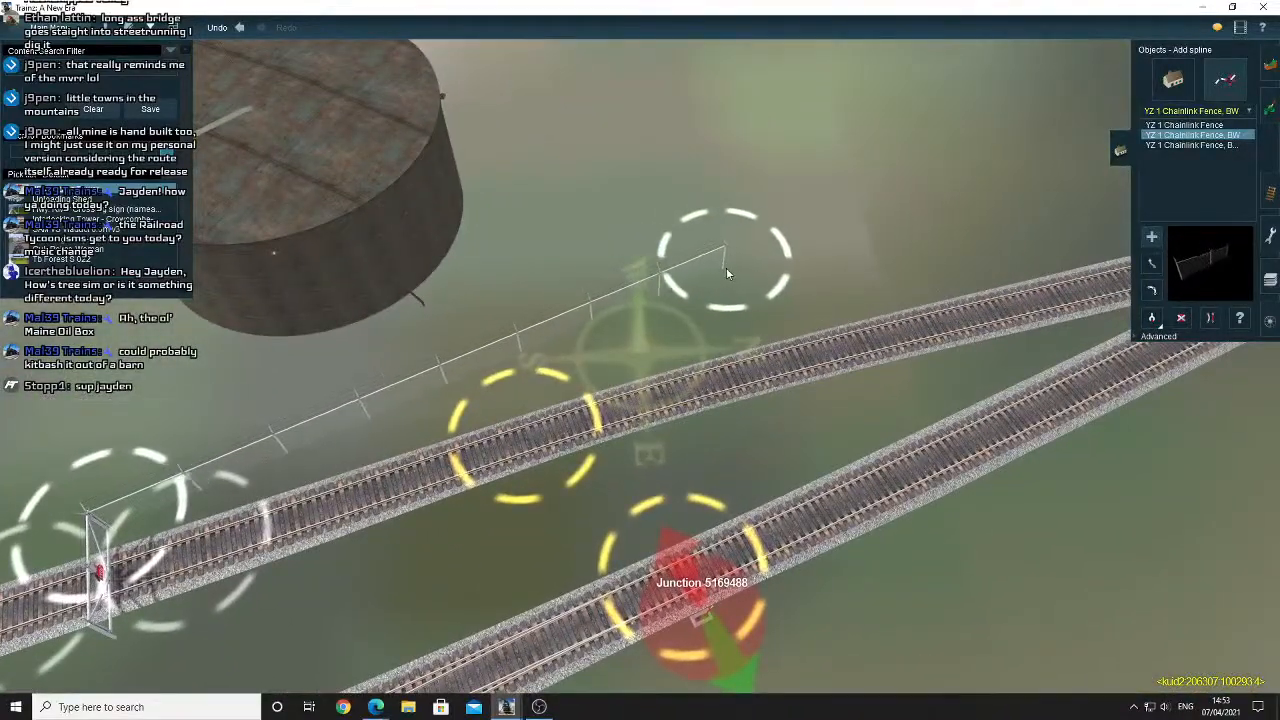
Continue the chainlink fence past the oil tank and around its far side, along the edge of the dirt lot.
right_click_drag(726, 268, 740, 346)
left_click(568, 449)
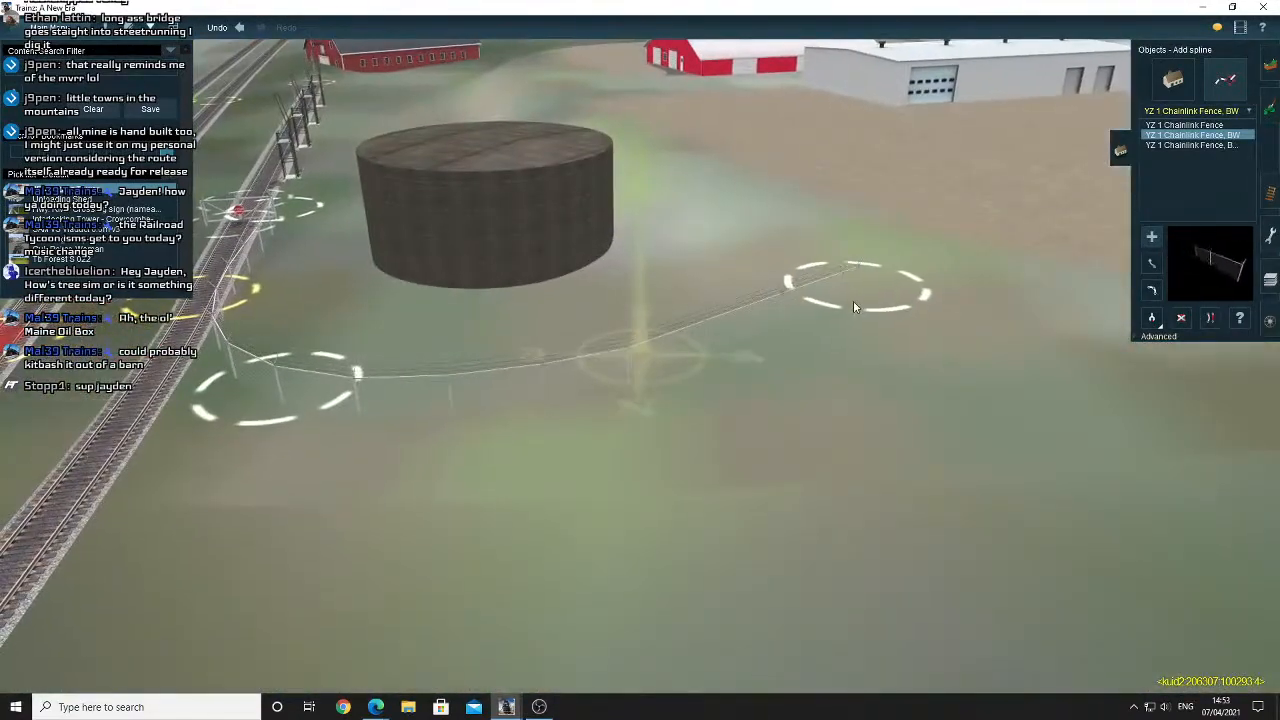
left_click(853, 300)
right_click_drag(803, 226, 594, 288)
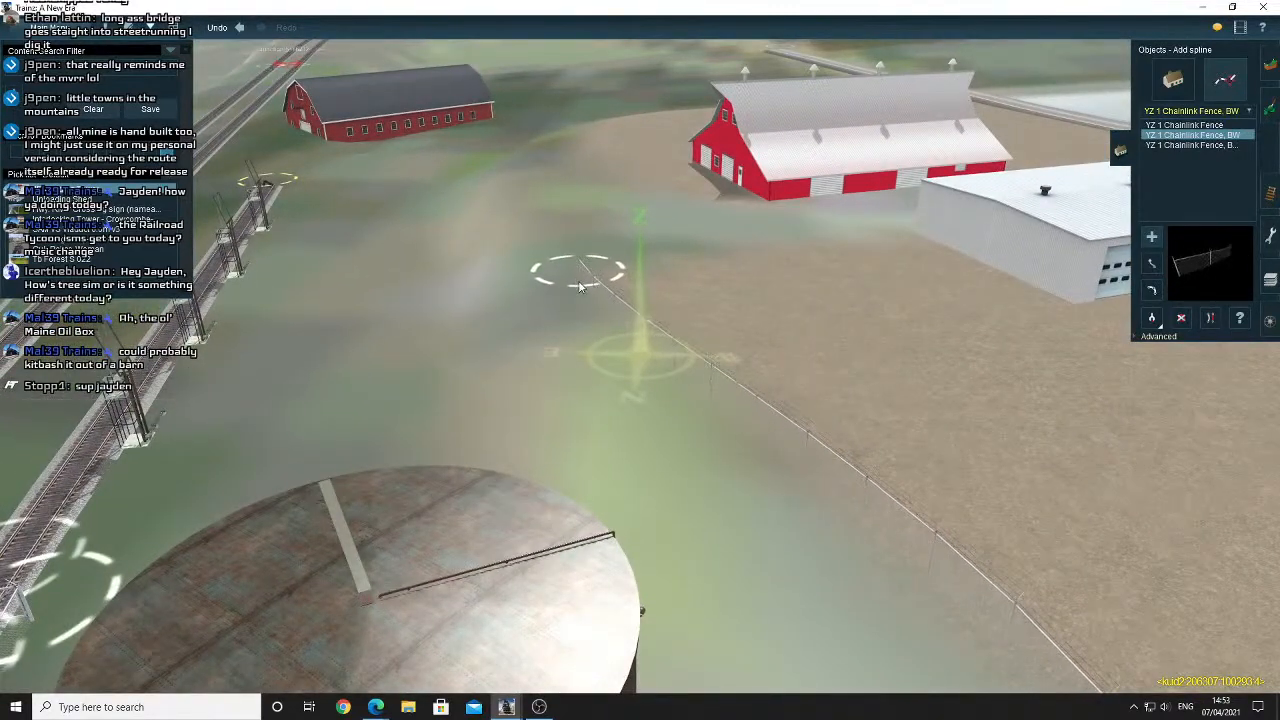
Bring the fence from the tank toward the loading racks and run it parallel to the siding past its end.
right_click(365, 325)
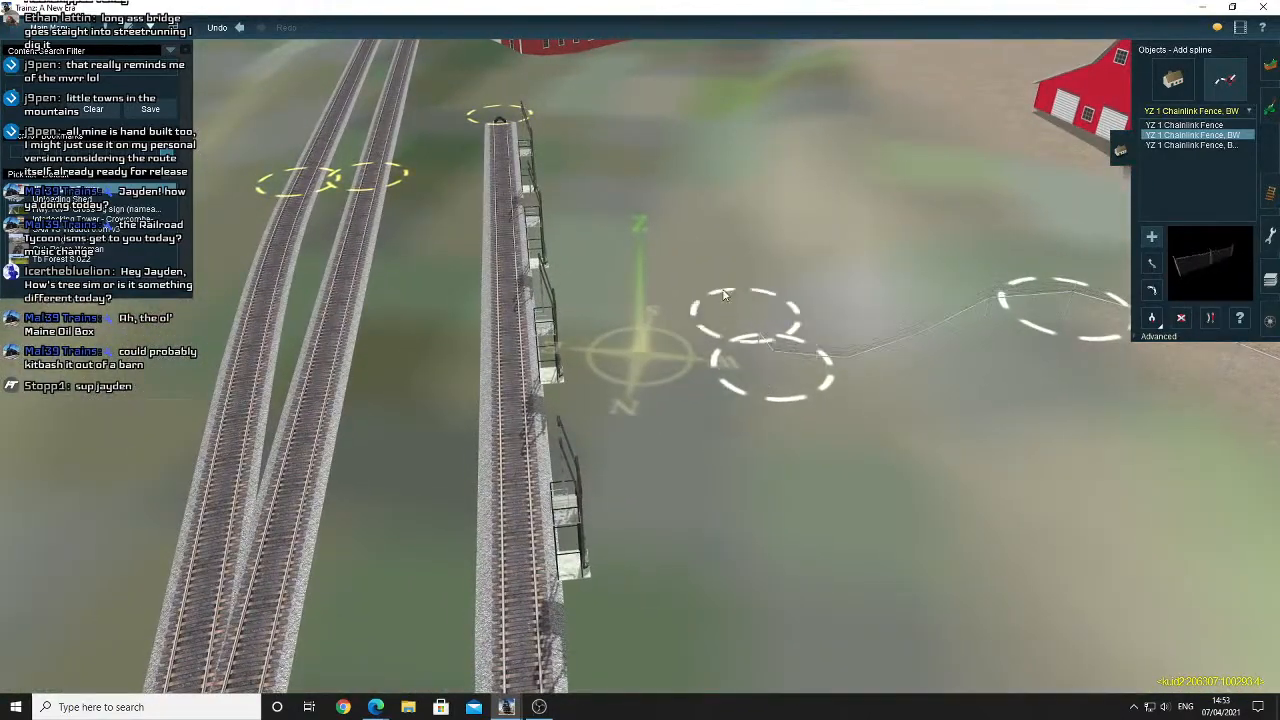
key("Left")
right_click_drag(724, 293, 650, 348)
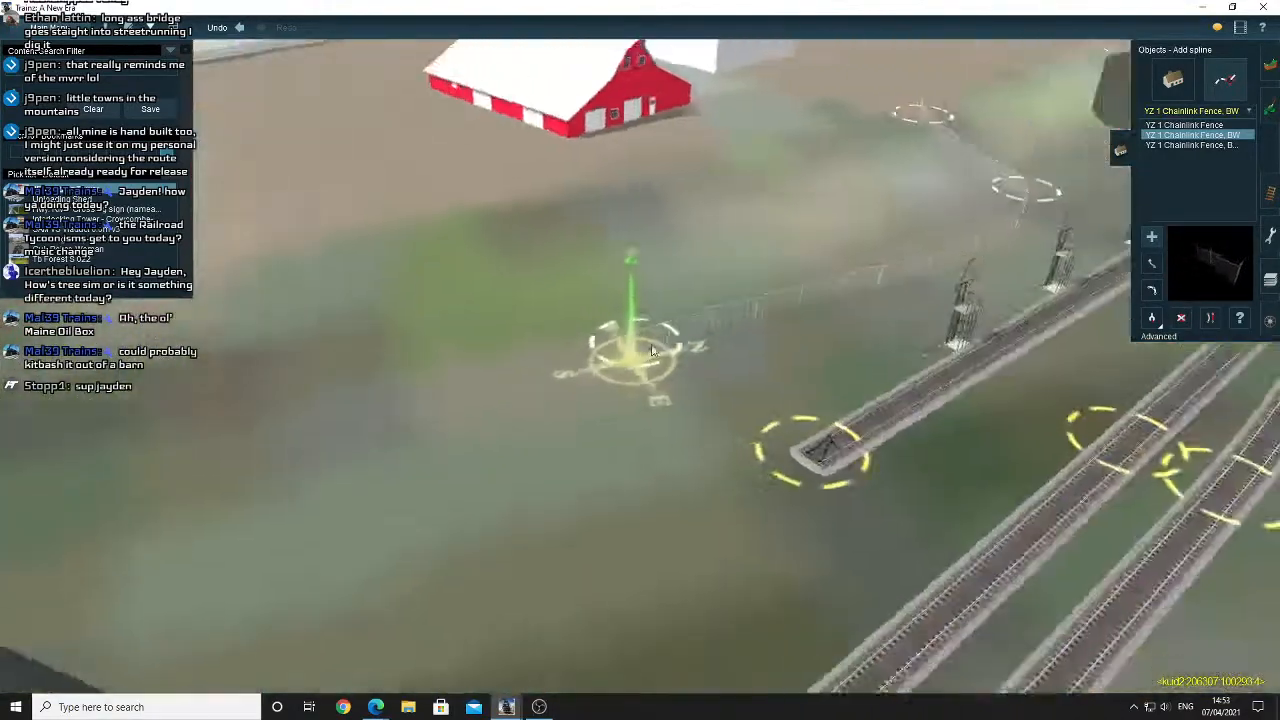
key("Left")
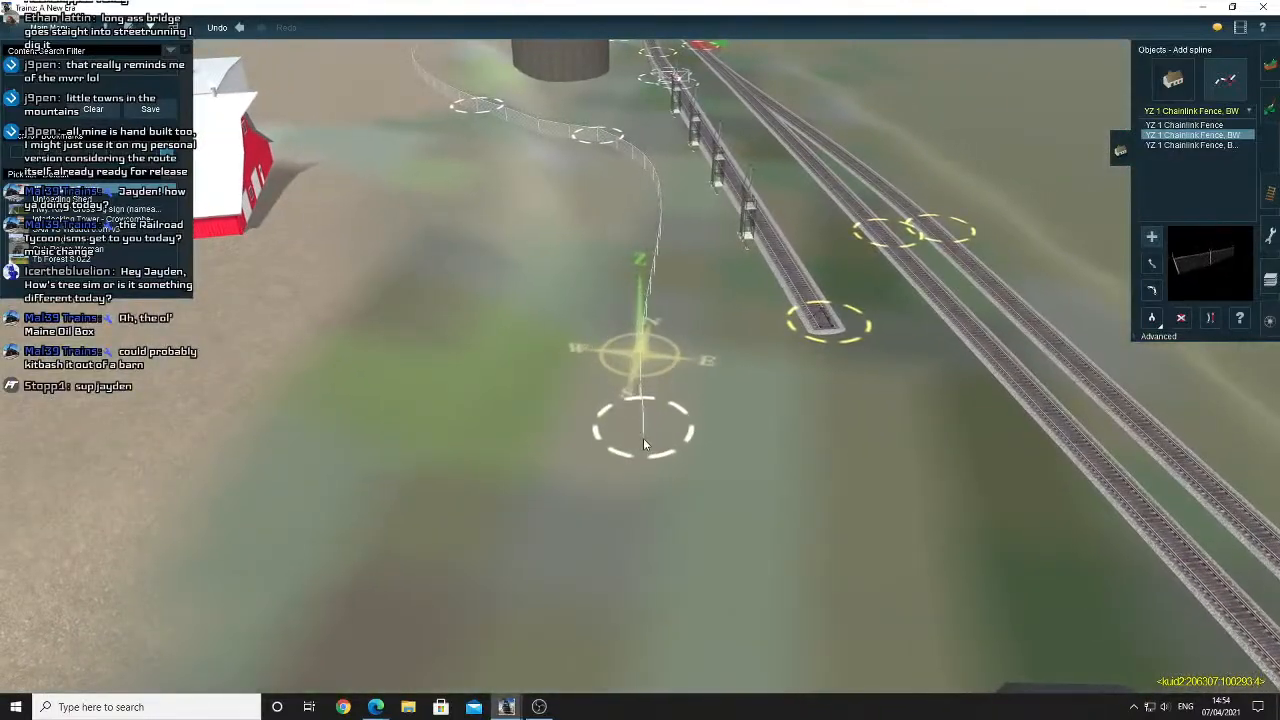
left_click(643, 438)
Run the fence across the siding's end and back along the track side to join the other side of the gate.
key("Left")
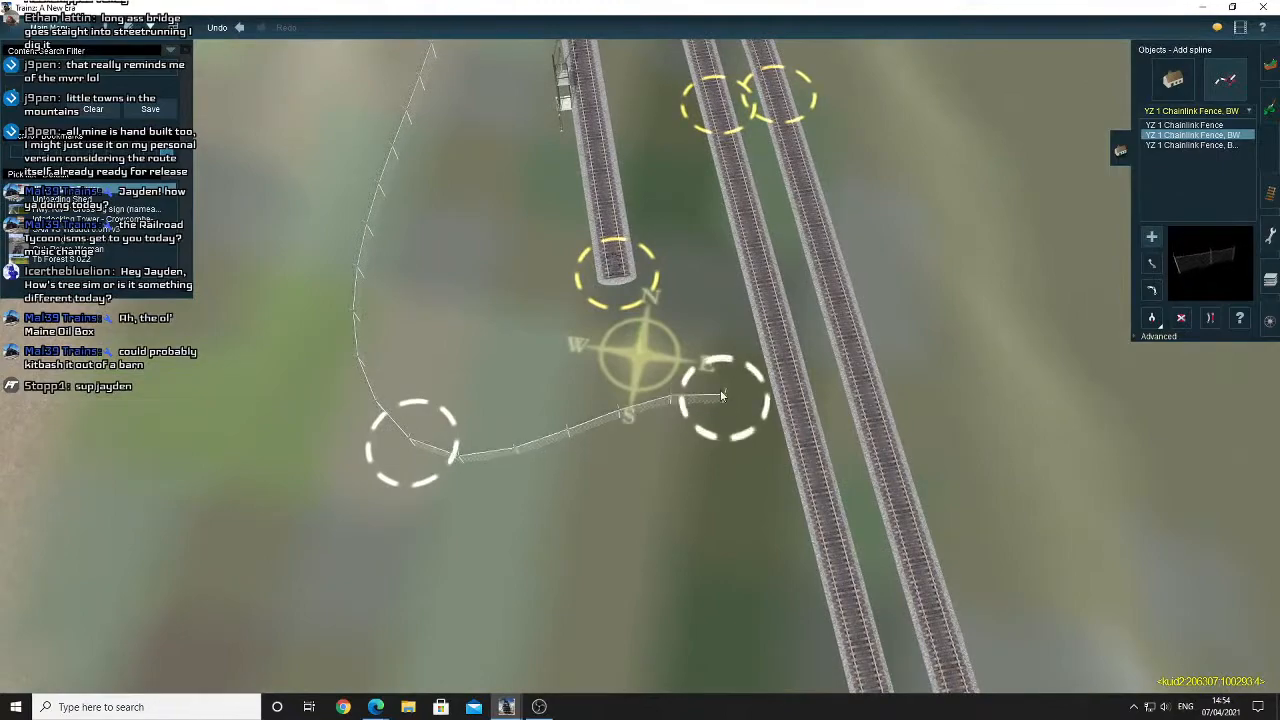
key("Left")
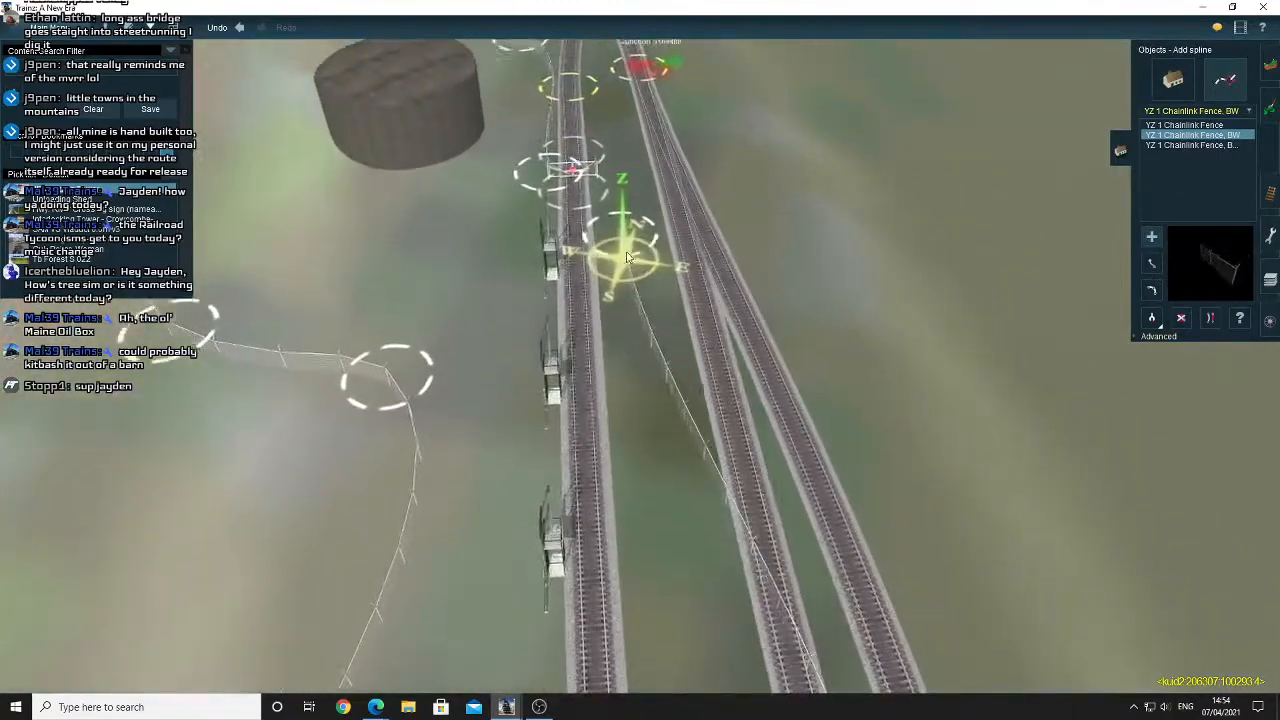
scroll(628, 258, "up", 5)
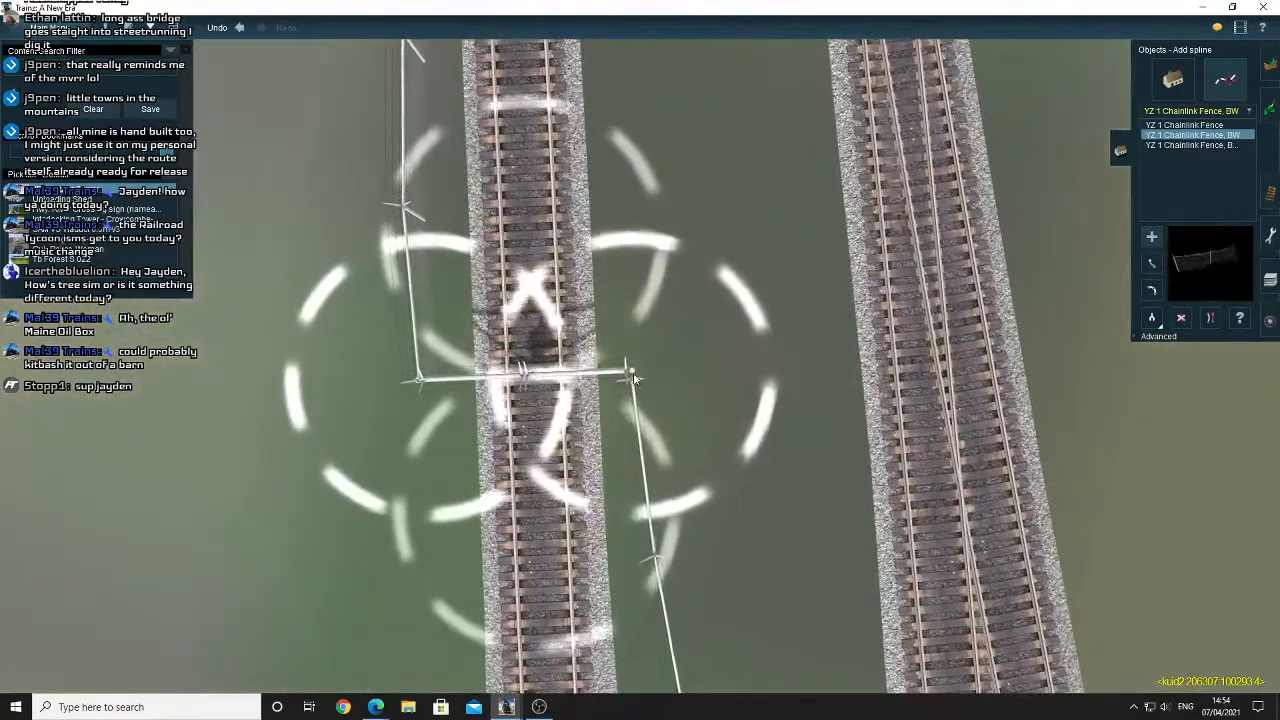
scroll(640, 396, "down", 5)
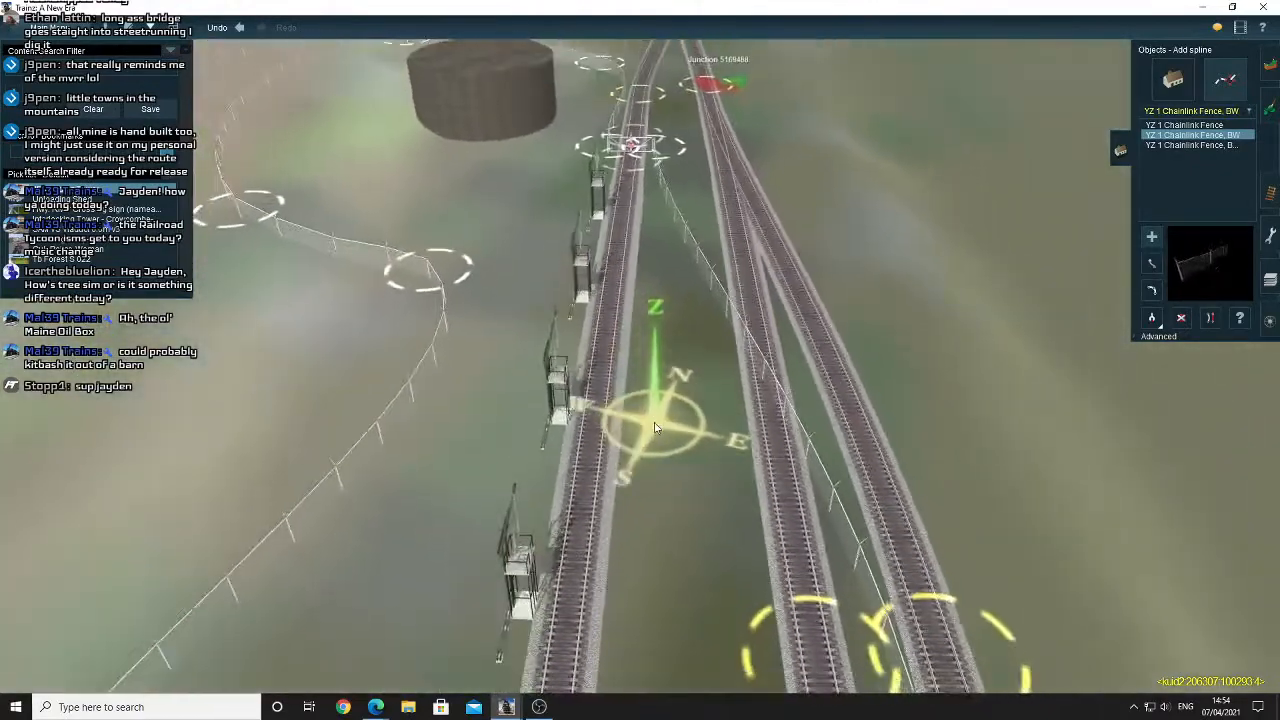
scroll(655, 428, "down", 5)
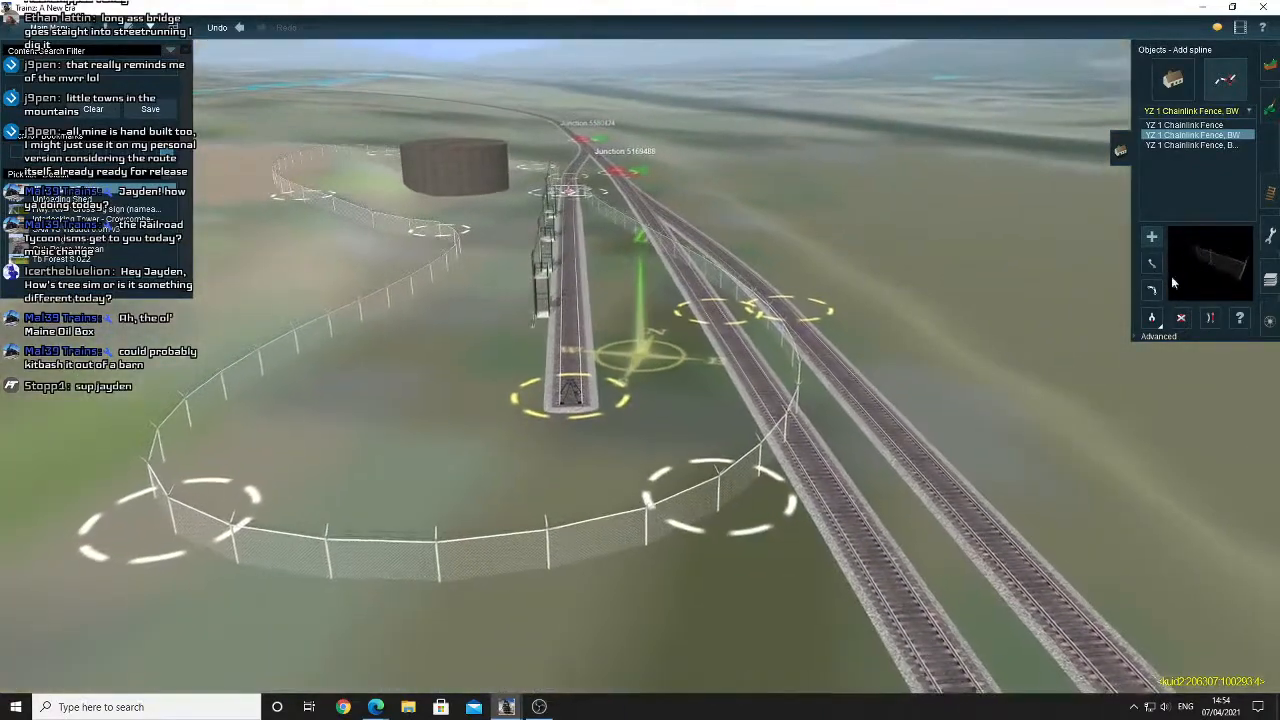
Straighten the fence sections around the siding's end and move the corner nearest the main tracks closer to the siding.
left_click(1151, 263)
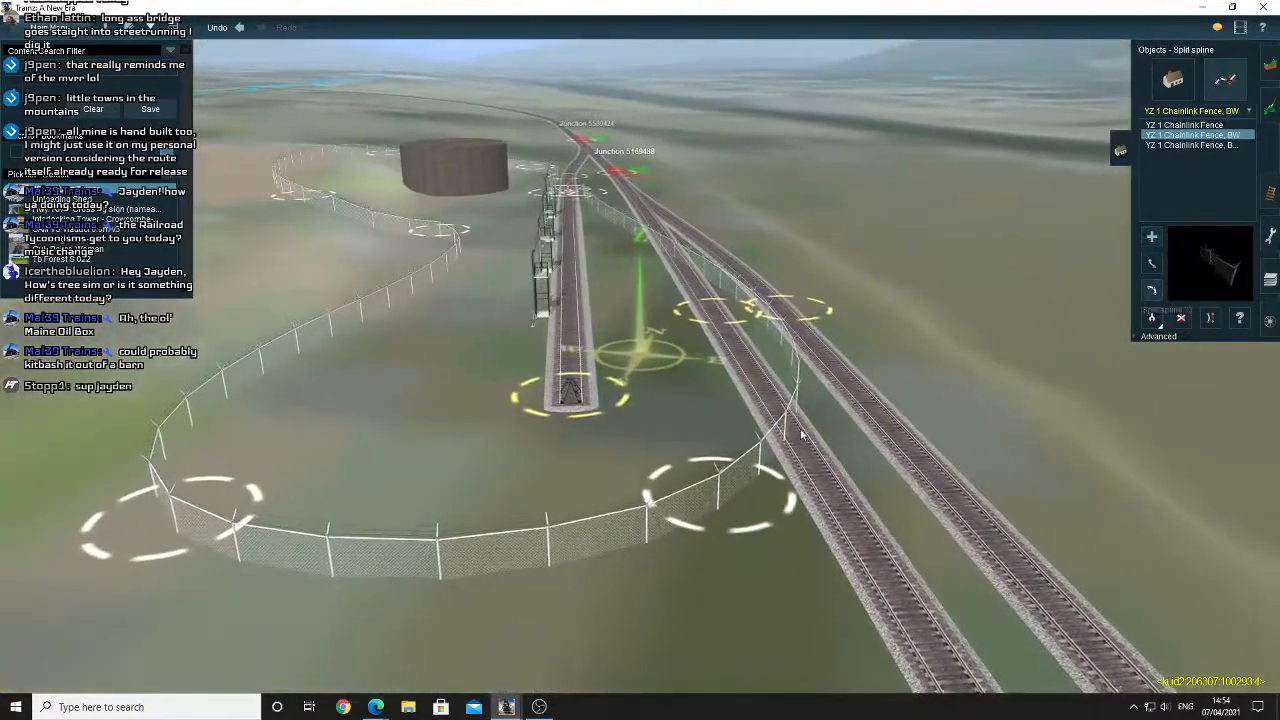
left_click(210, 537)
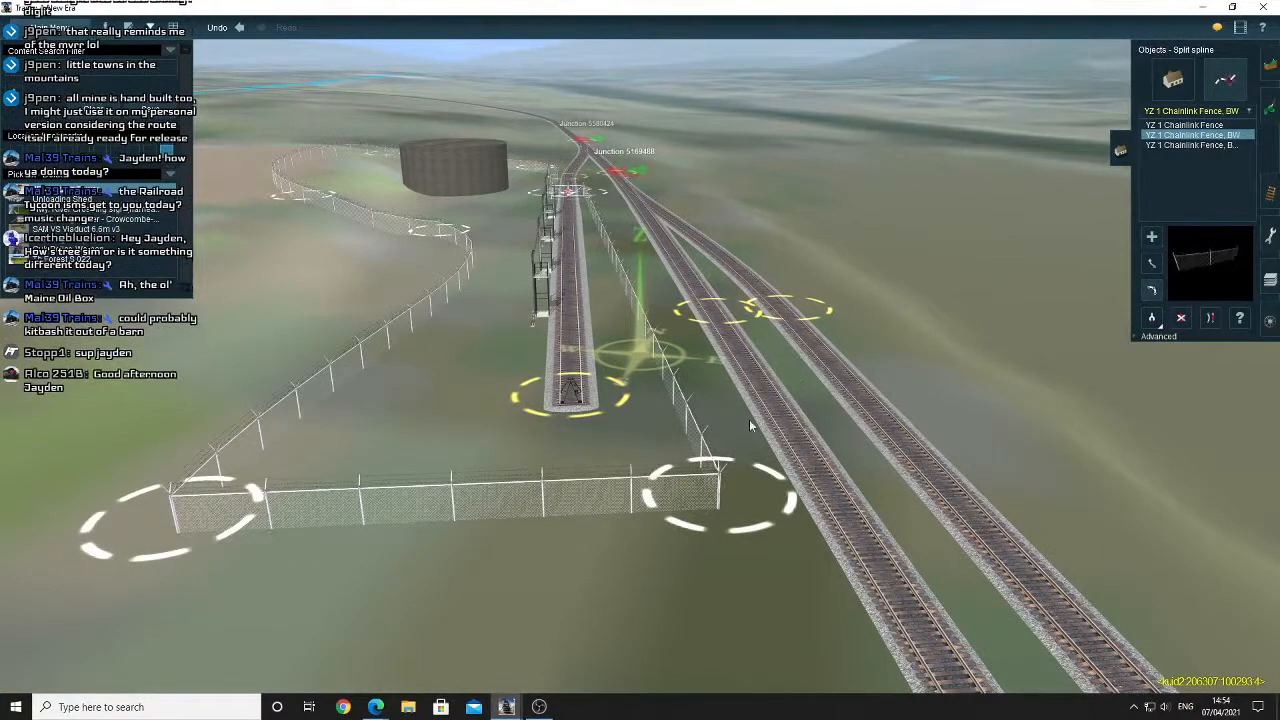
left_click(1151, 263)
key("Up")
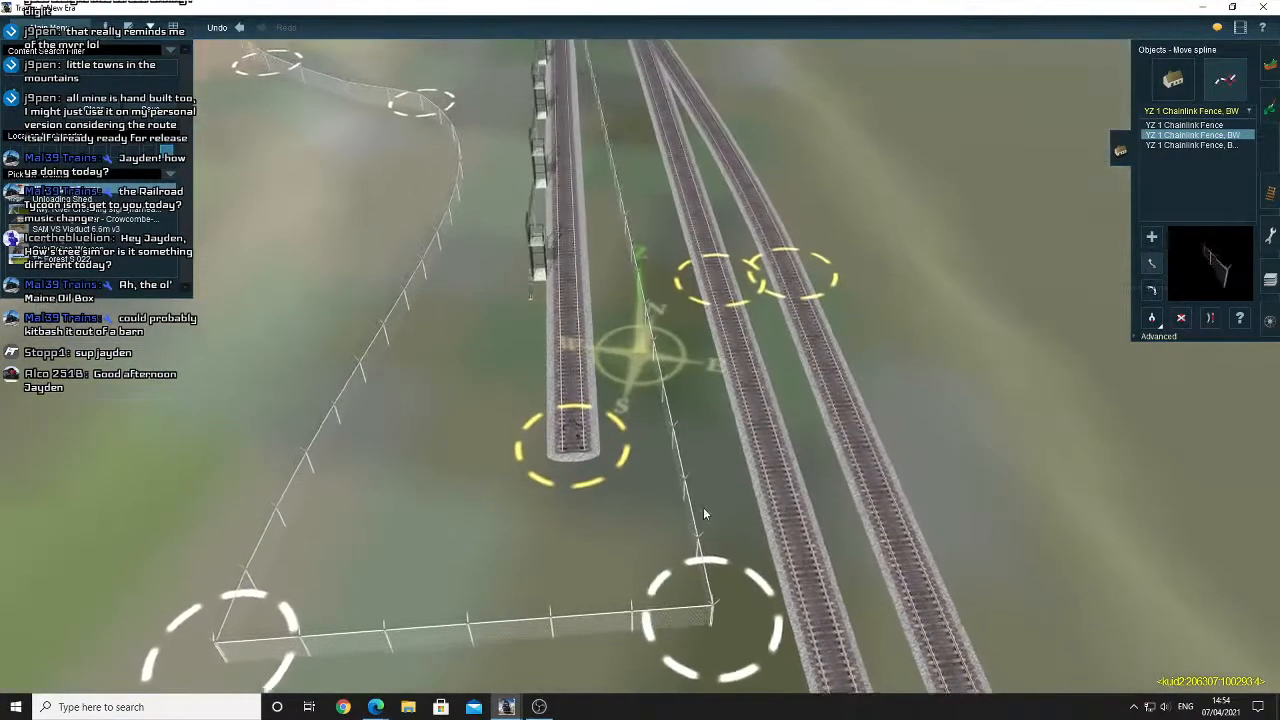
left_click_drag(720, 613, 637, 640)
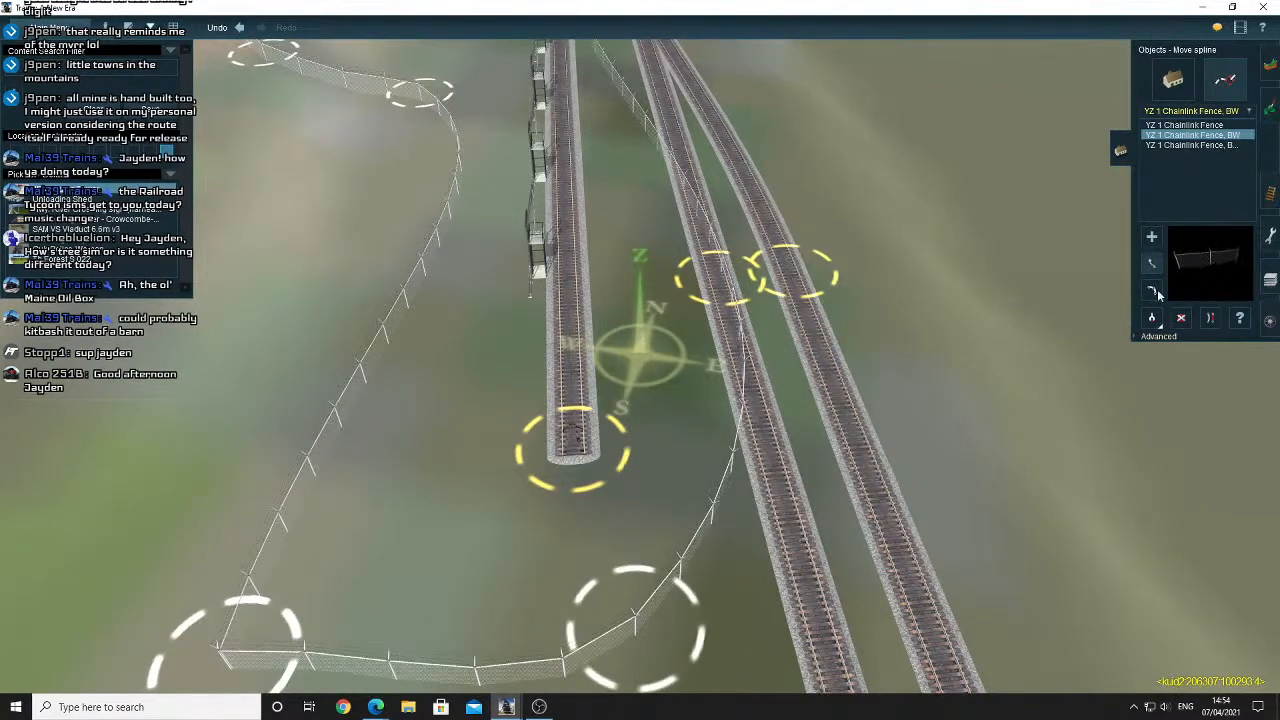
left_click(649, 623)
key("Down")
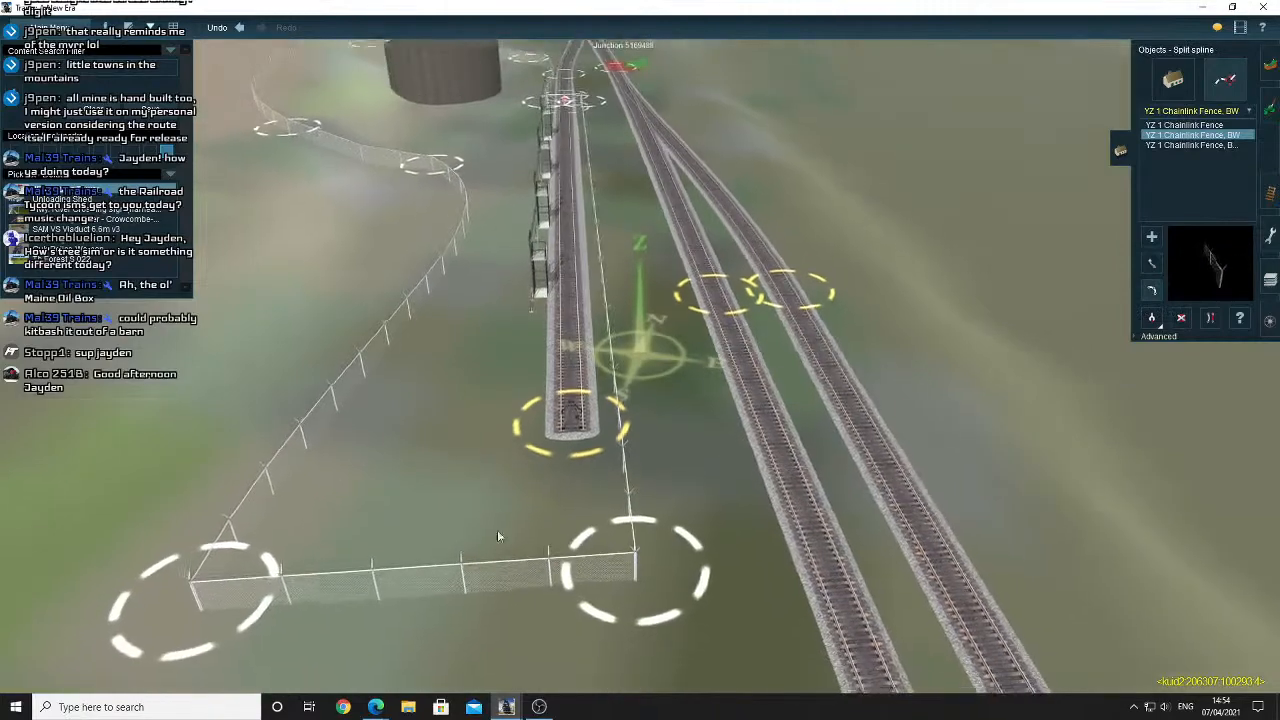
Straighten the remaining fence sections around the oil tank and move the corner beside the siding closer to the track.
right_click_drag(497, 530, 649, 305)
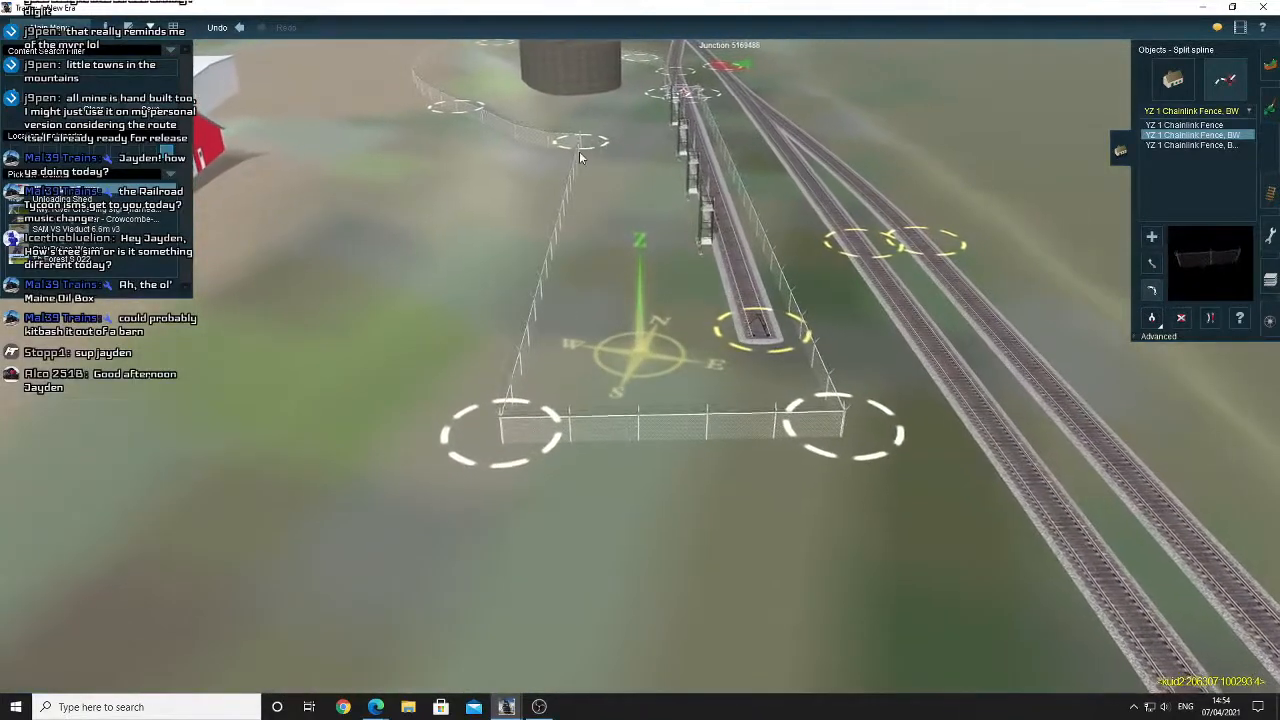
right_click(548, 140)
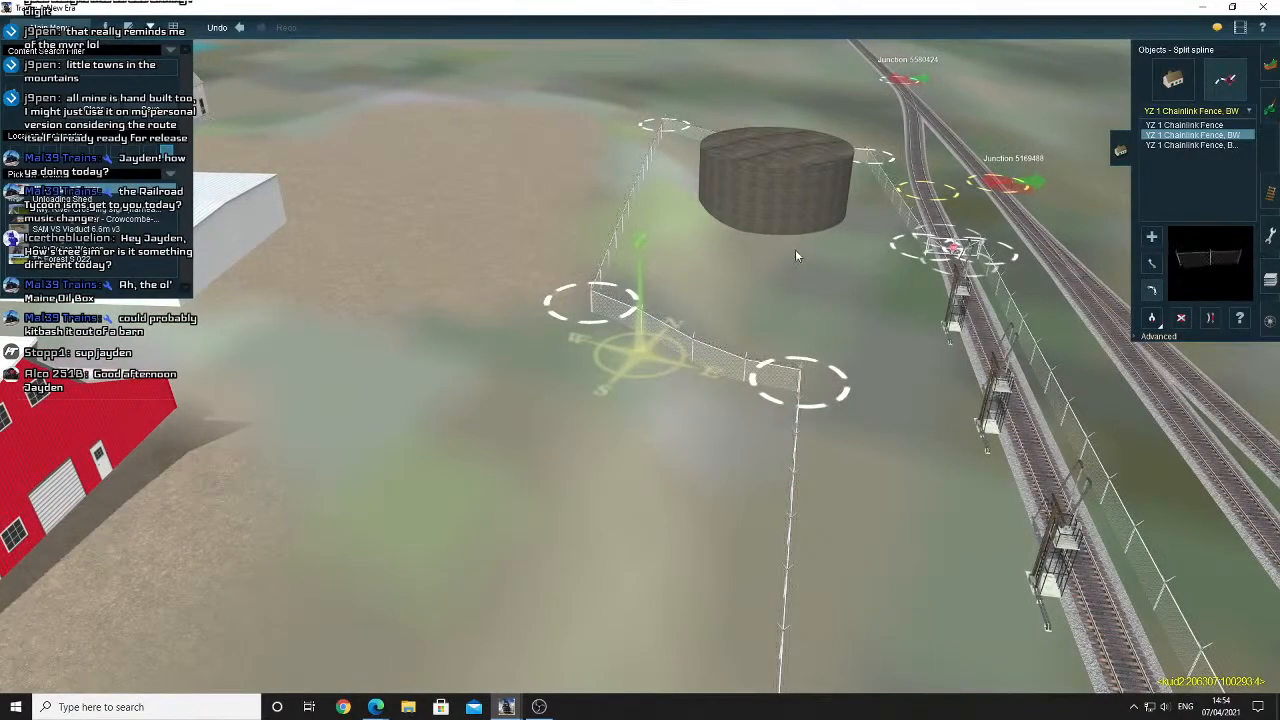
right_click_drag(795, 256, 716, 440)
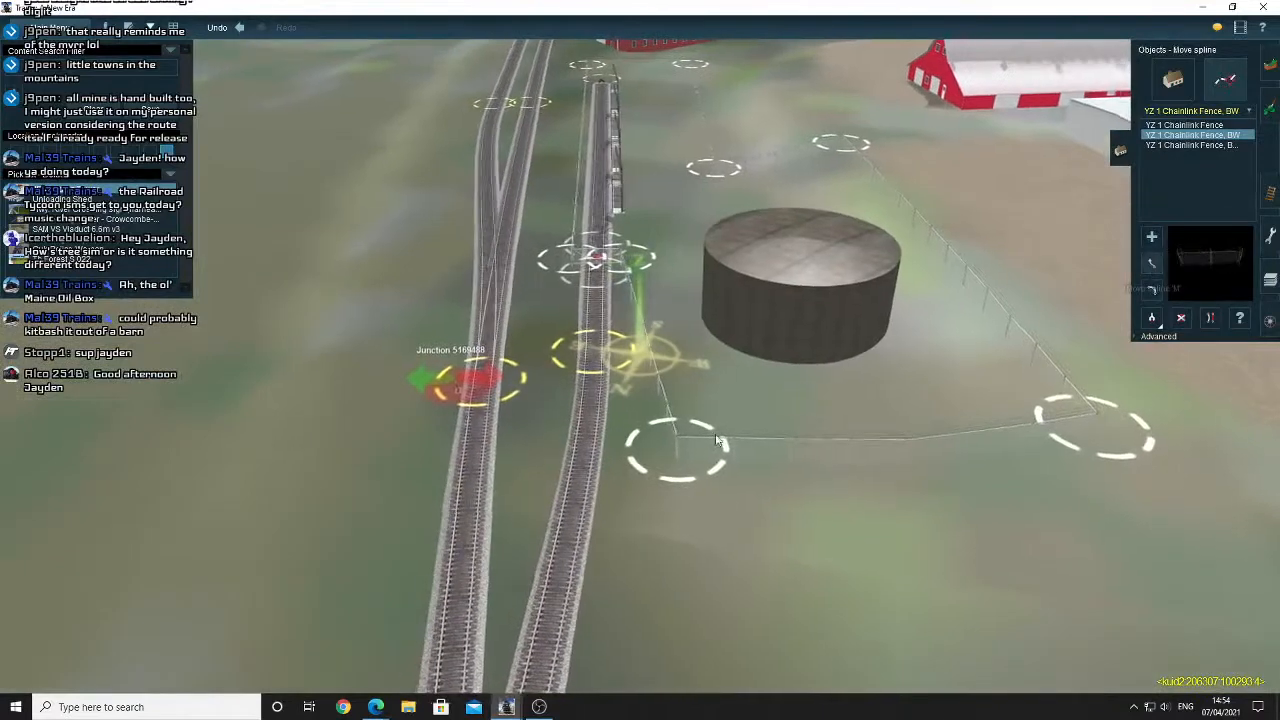
left_click_drag(716, 440, 654, 453)
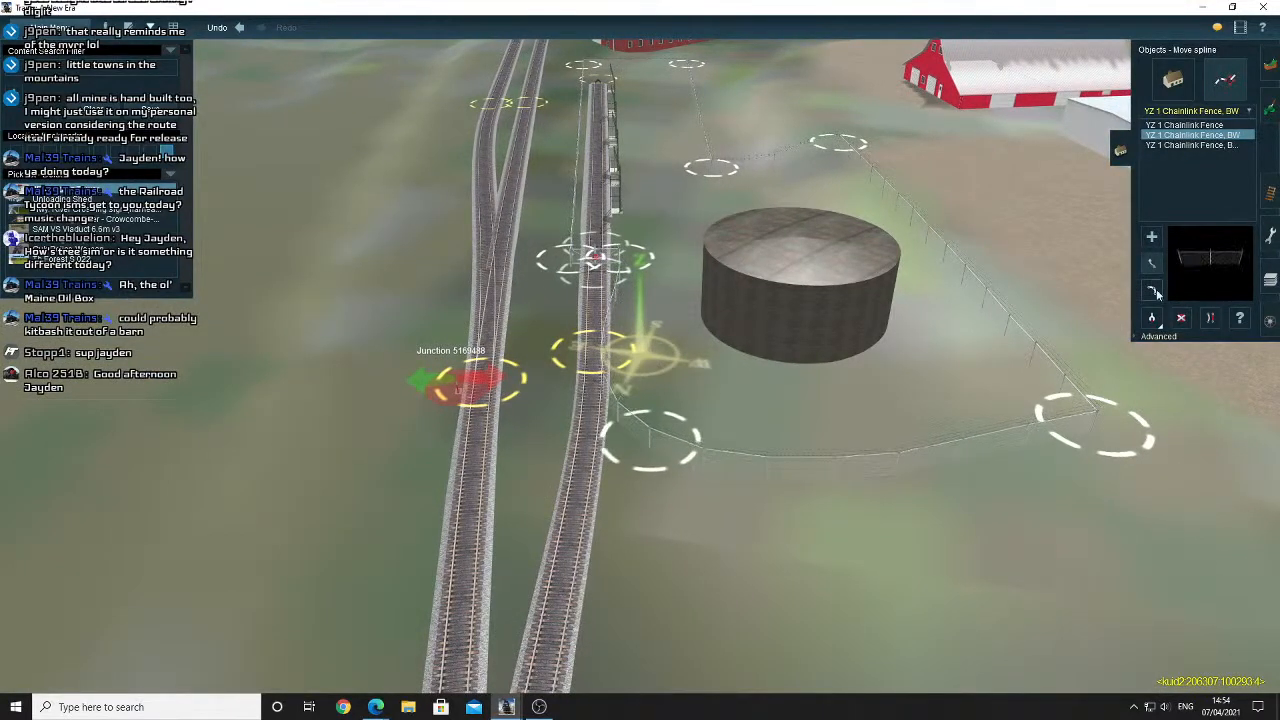
Move the outer corner of the chainlink fence beside the round tank to tighten the enclosure.
key("Right")
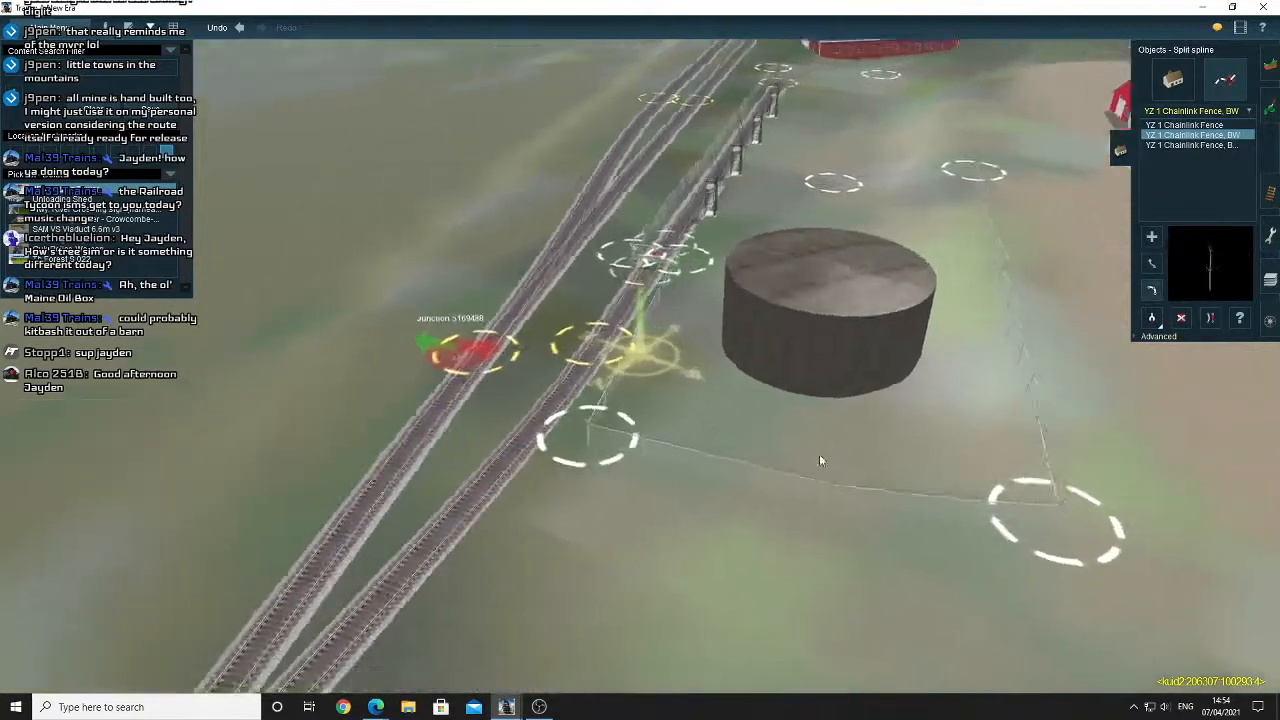
key("Down")
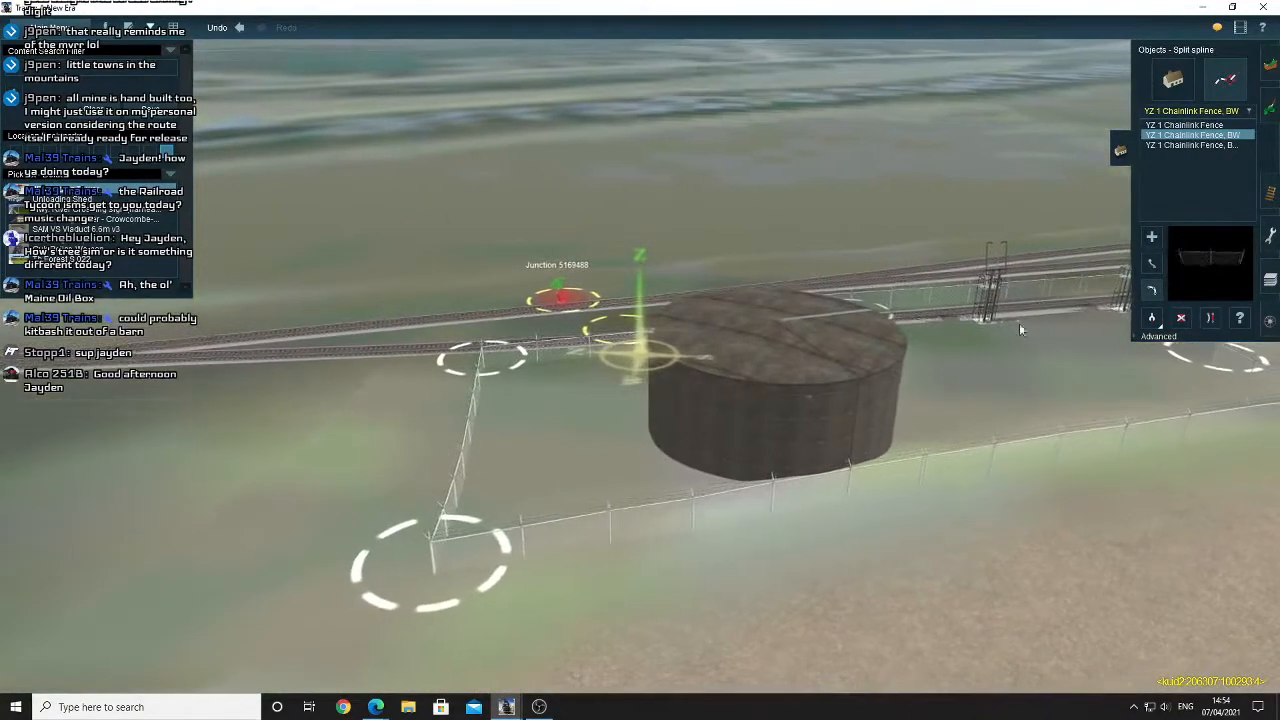
left_click_drag(445, 545, 510, 567)
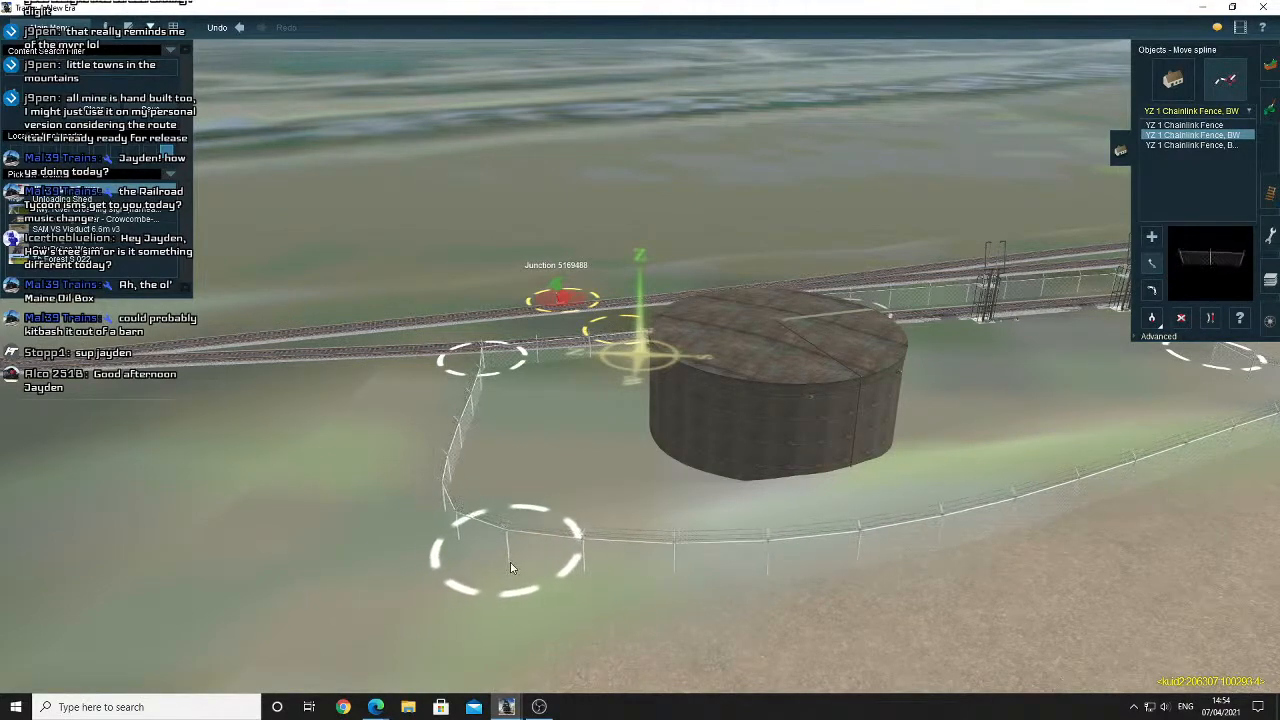
left_click(524, 537)
right_click_drag(526, 536, 771, 378)
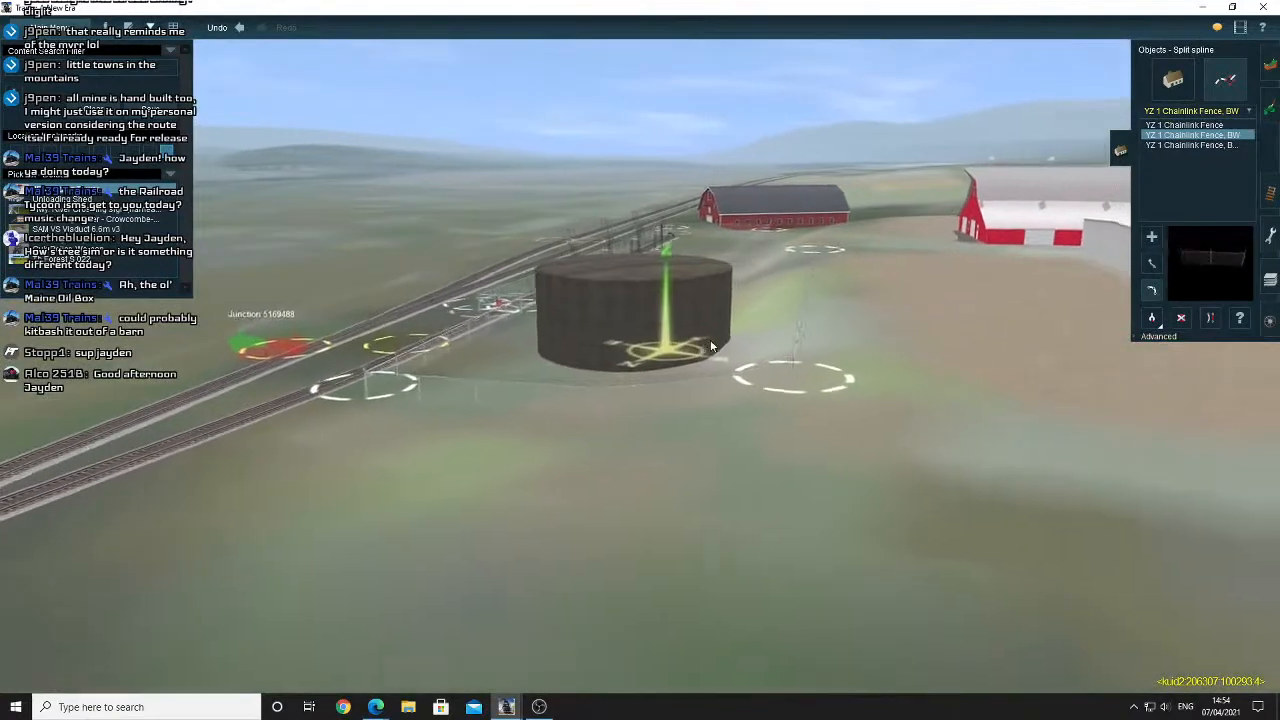
Examine the fenced siding from the round tank to the end of the track near the barns.
scroll(665, 337, "down", 1)
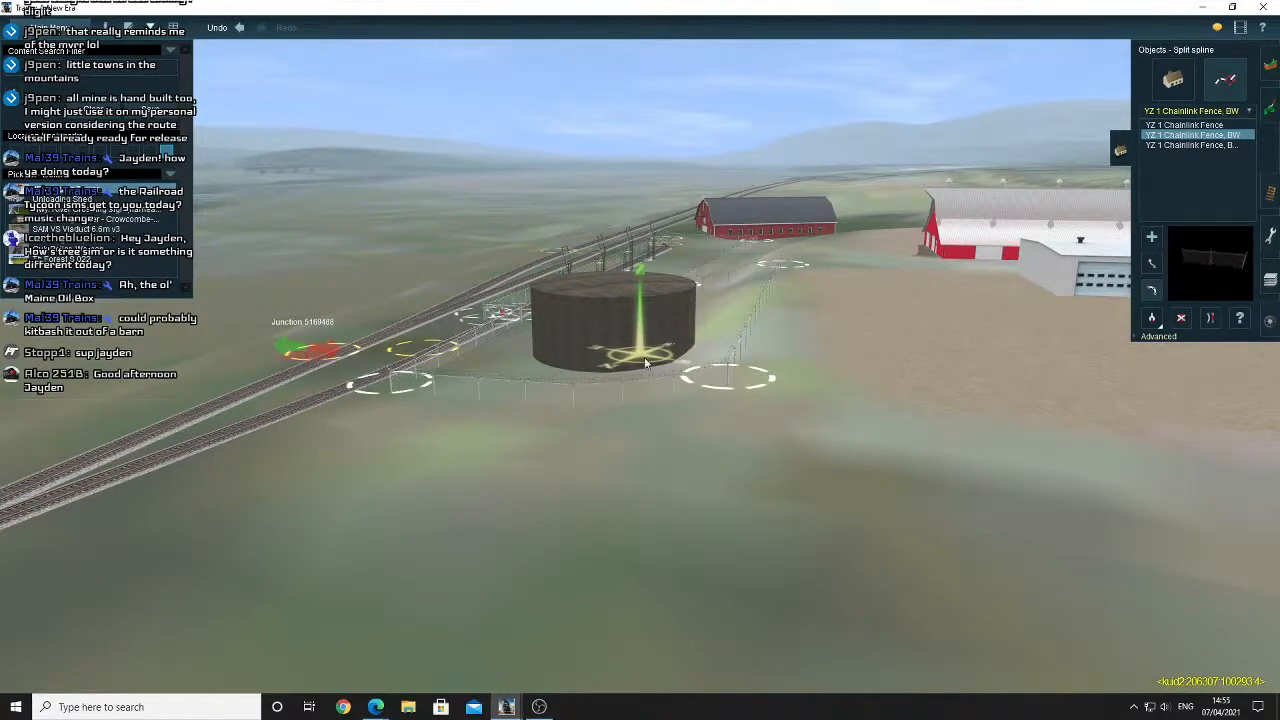
middle_click_drag(664, 341, 557, 326)
scroll(557, 326, "down", 3)
right_click(515, 268)
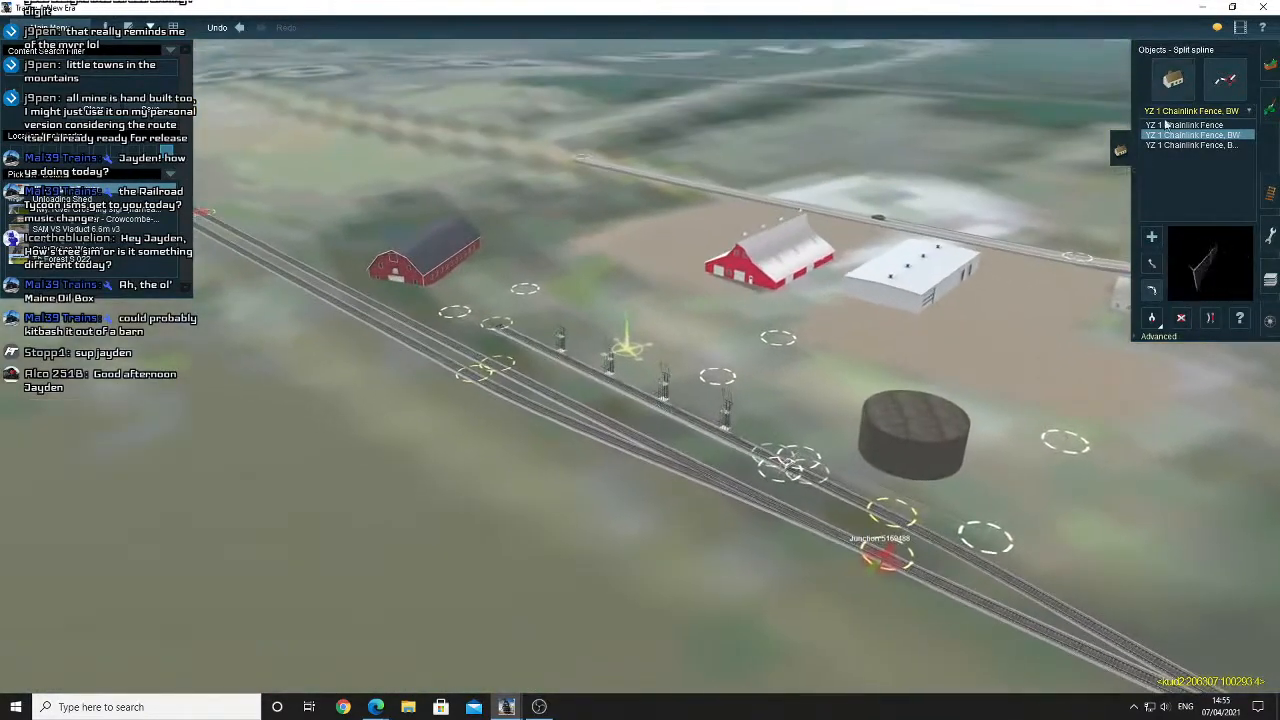
key("d")
right_click(574, 305)
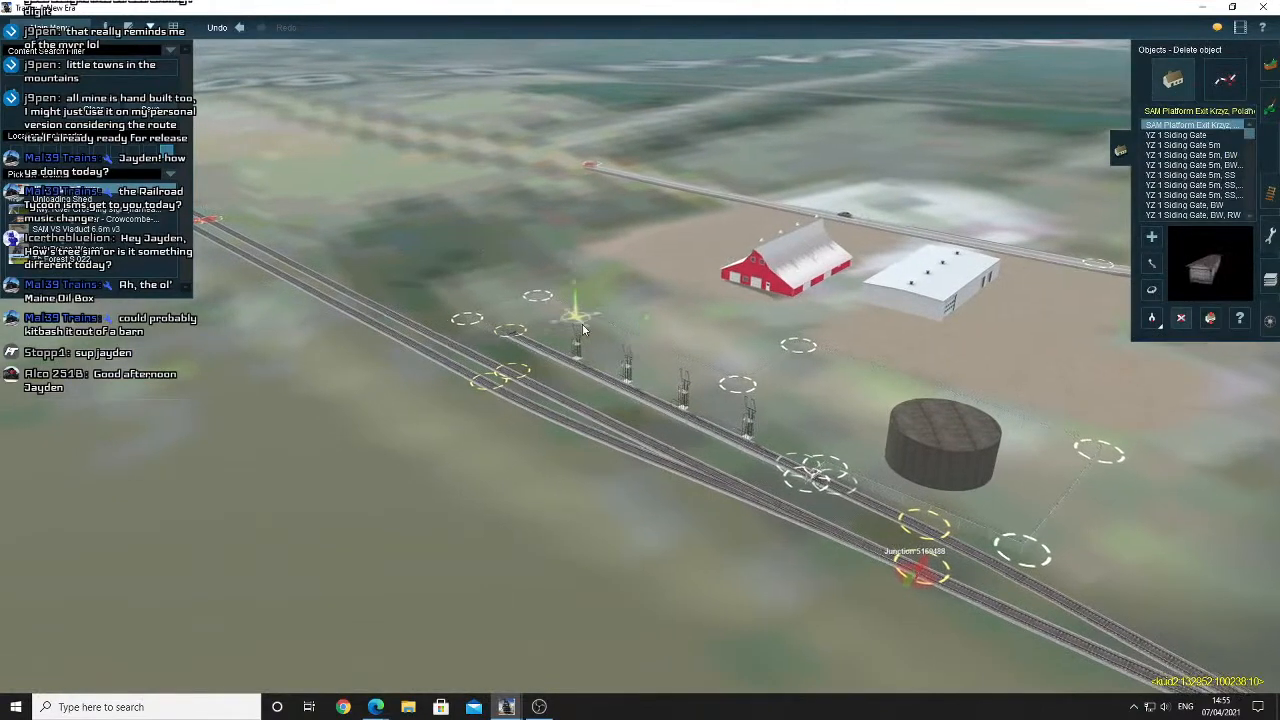
middle_click_drag(580, 309, 618, 358)
scroll(618, 358, "up", 3)
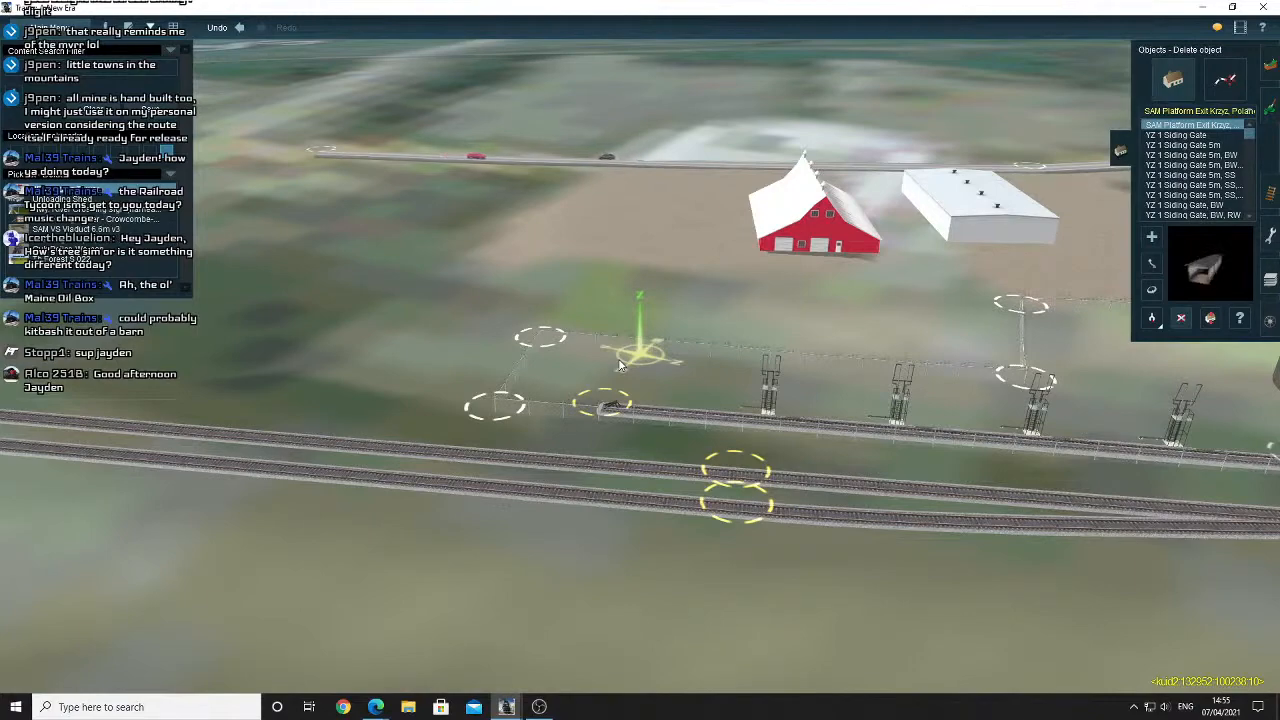
key("Down")
key("Up")
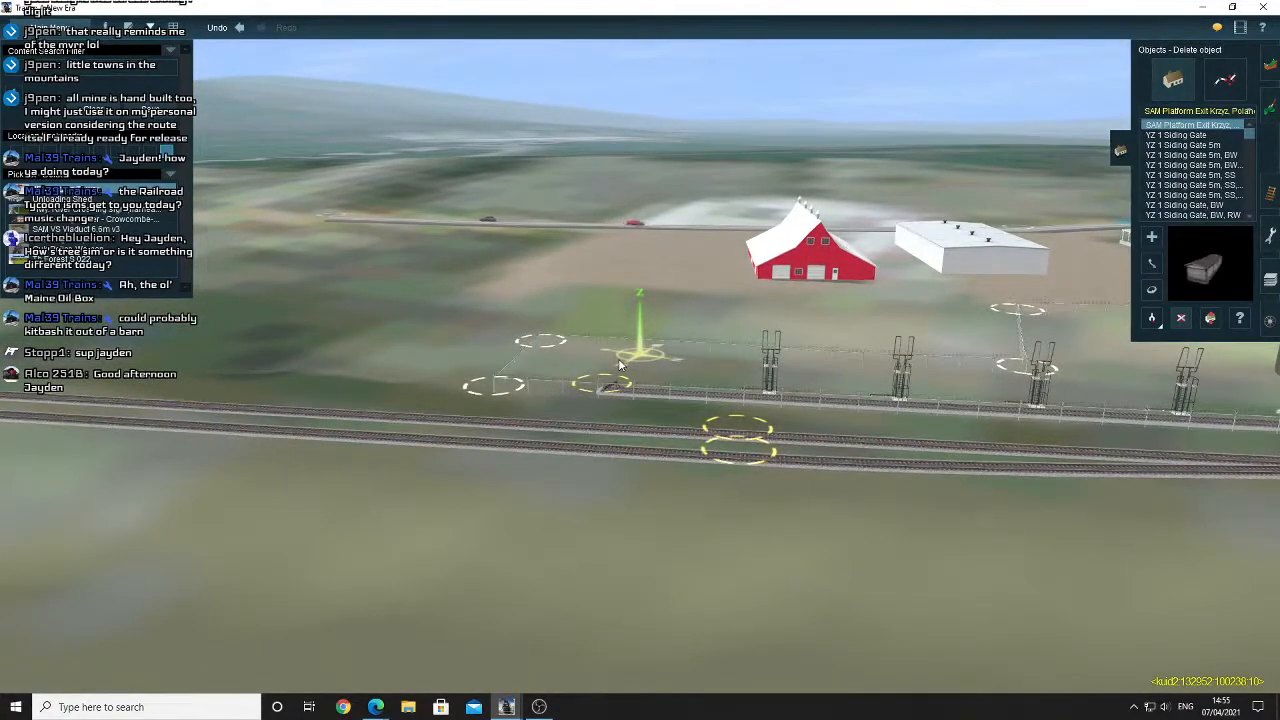
key("Left")
Shift the chainlink fence corner beside the siding, between the round tank and the red barn, slightly away from the track.
right_click(704, 322)
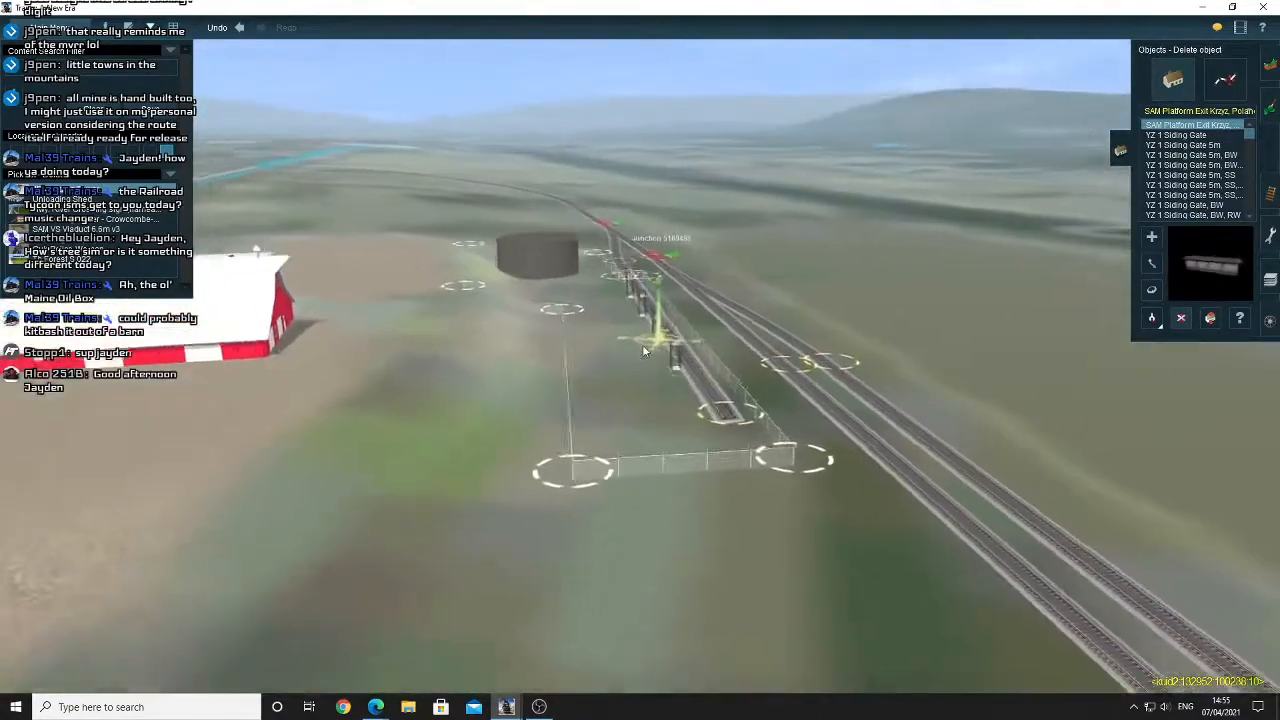
right_click(625, 357)
key("Up")
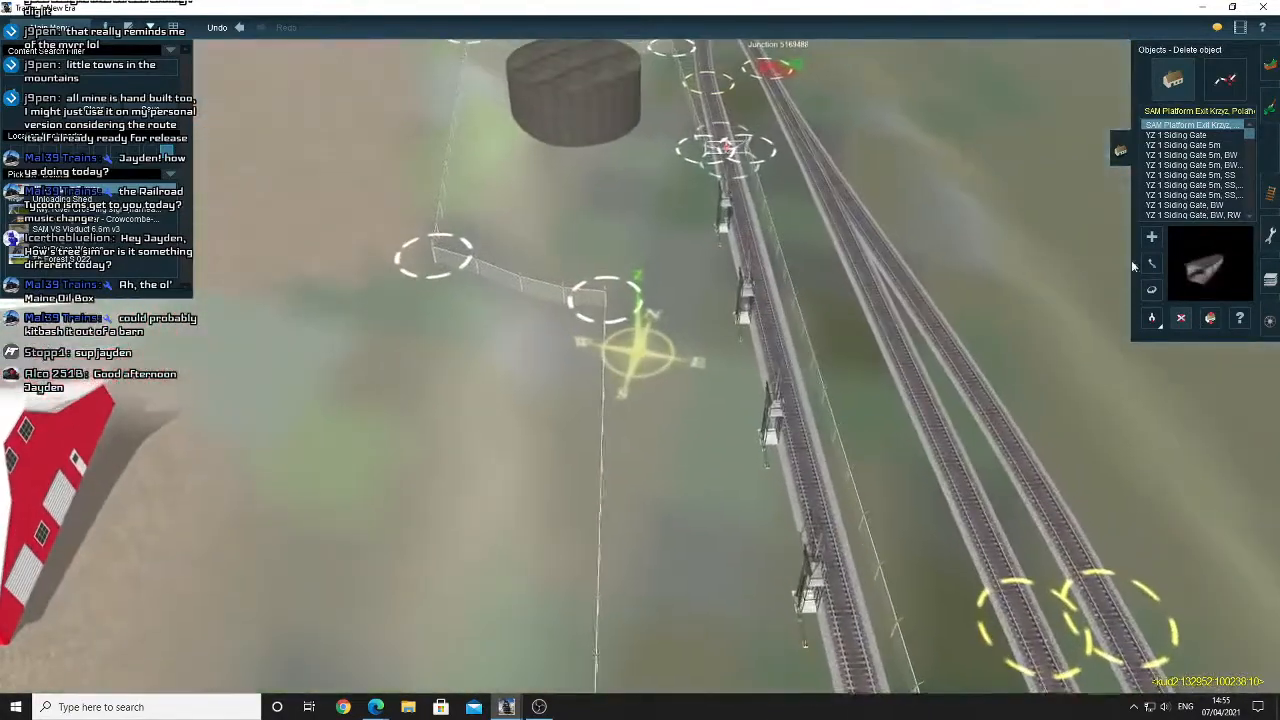
left_click(1229, 90)
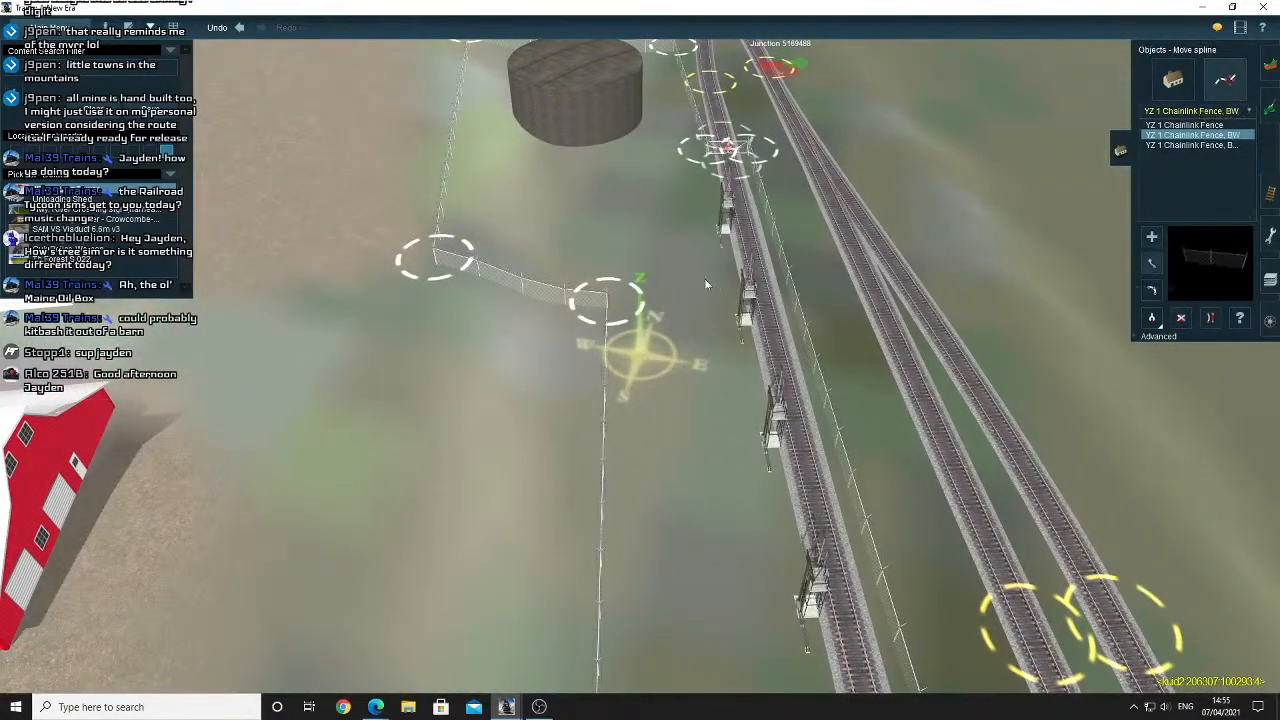
left_click_drag(612, 309, 591, 310)
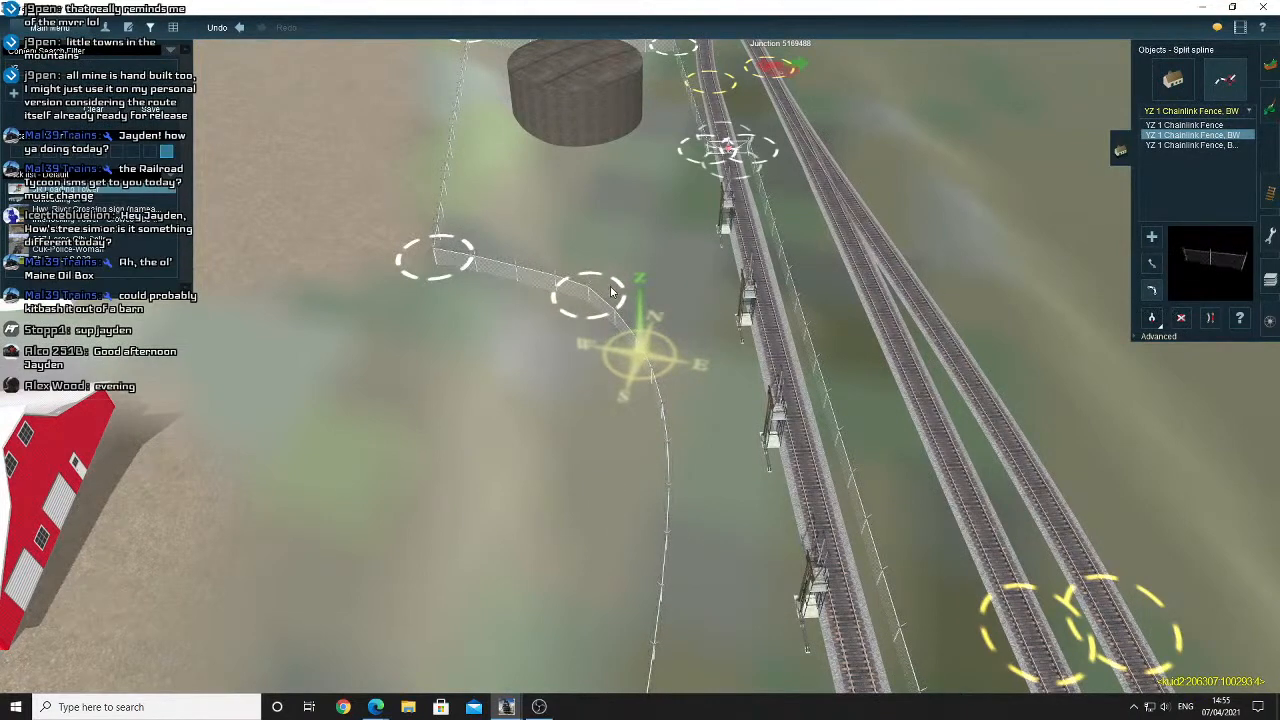
Survey the rail line from the tank siding to the boxcar standing on the diverging track.
right_click_drag(589, 336, 628, 327)
right_click(652, 332)
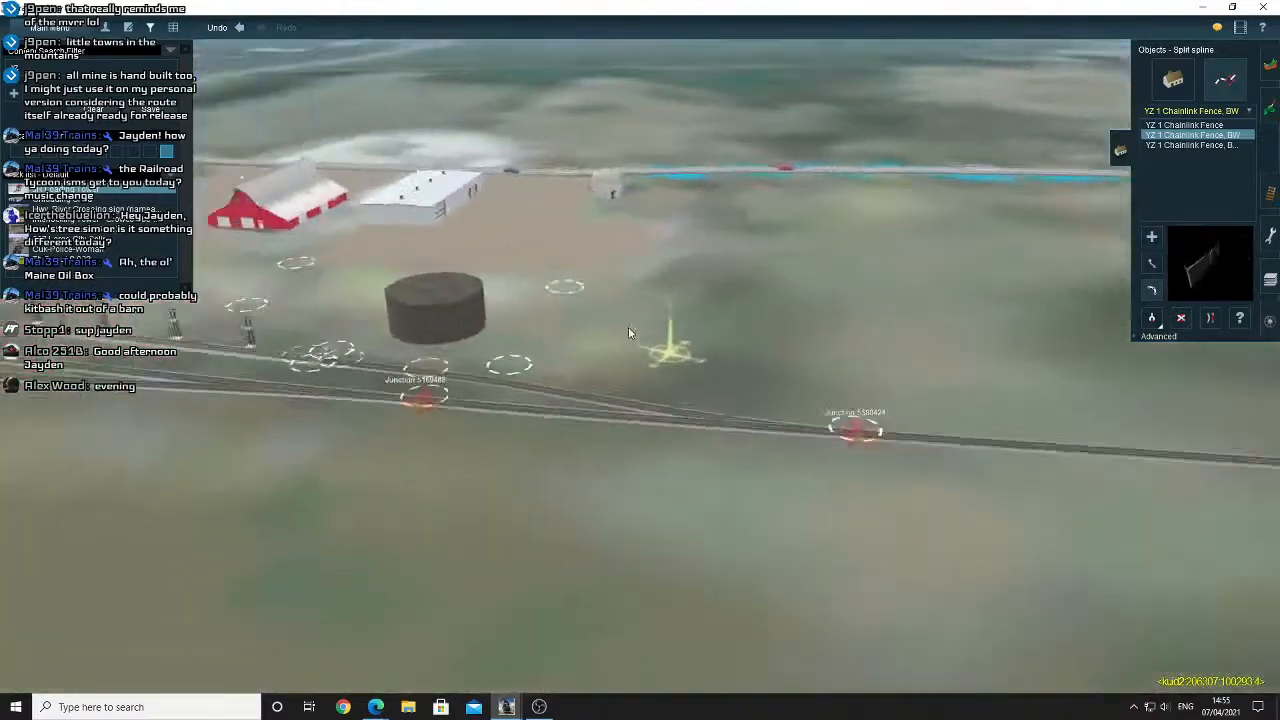
scroll(628, 327, "down", 3)
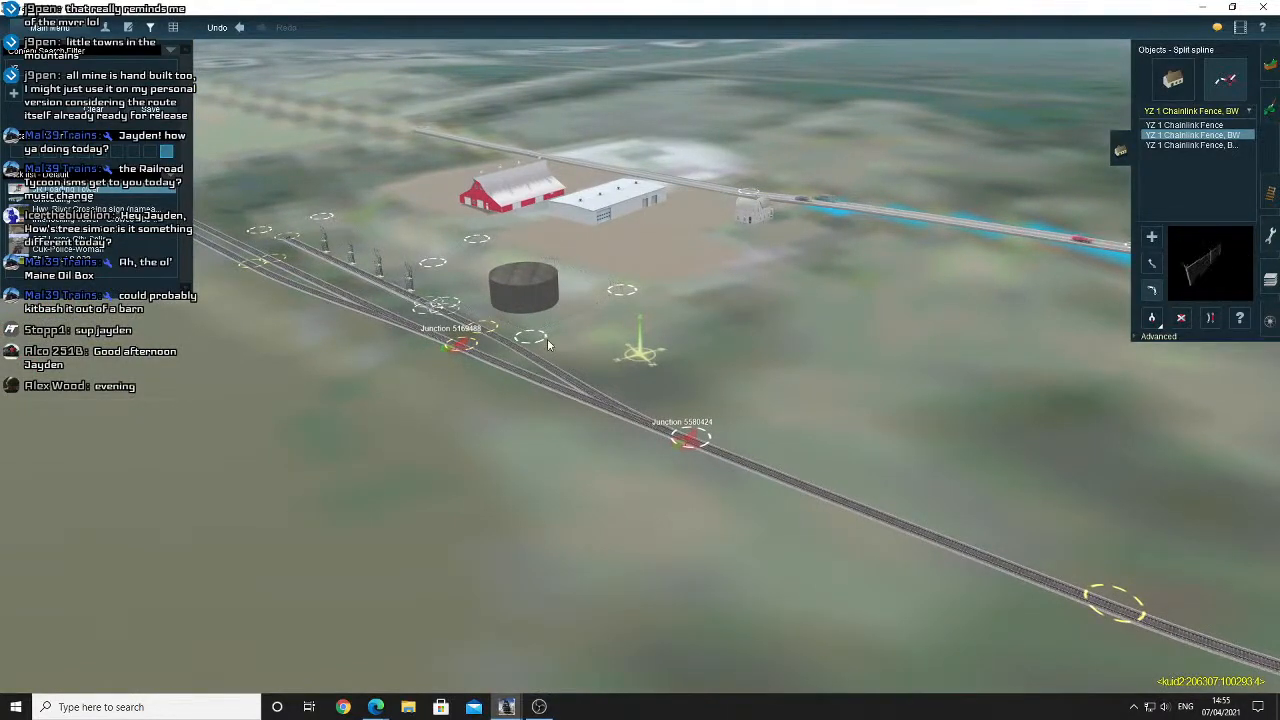
mouse_move(666, 339)
right_mouse_down()
mouse_move(654, 341)
mouse_move(788, 355)
mouse_move(703, 263)
mouse_move(607, 242)
mouse_move(636, 232)
mouse_move(669, 316)
mouse_move(683, 290)
right_mouse_up()
scroll(788, 355, "down", 3)
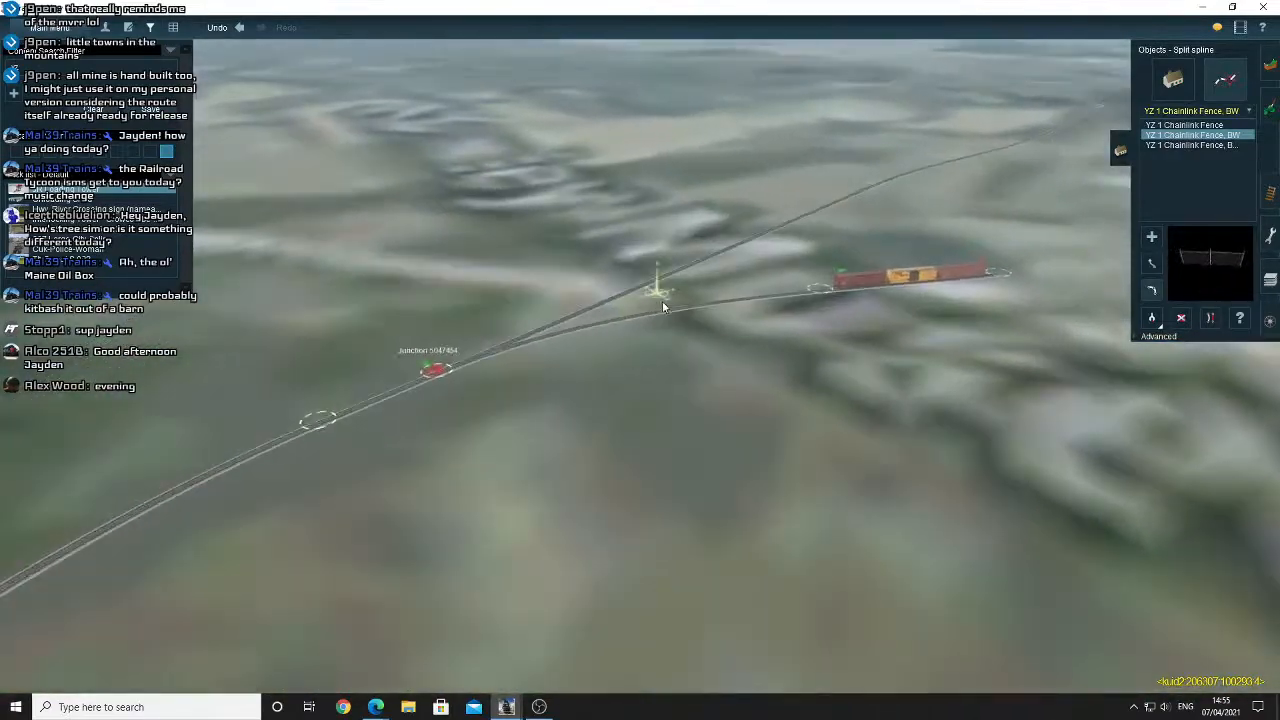
scroll(662, 303, "up", 3)
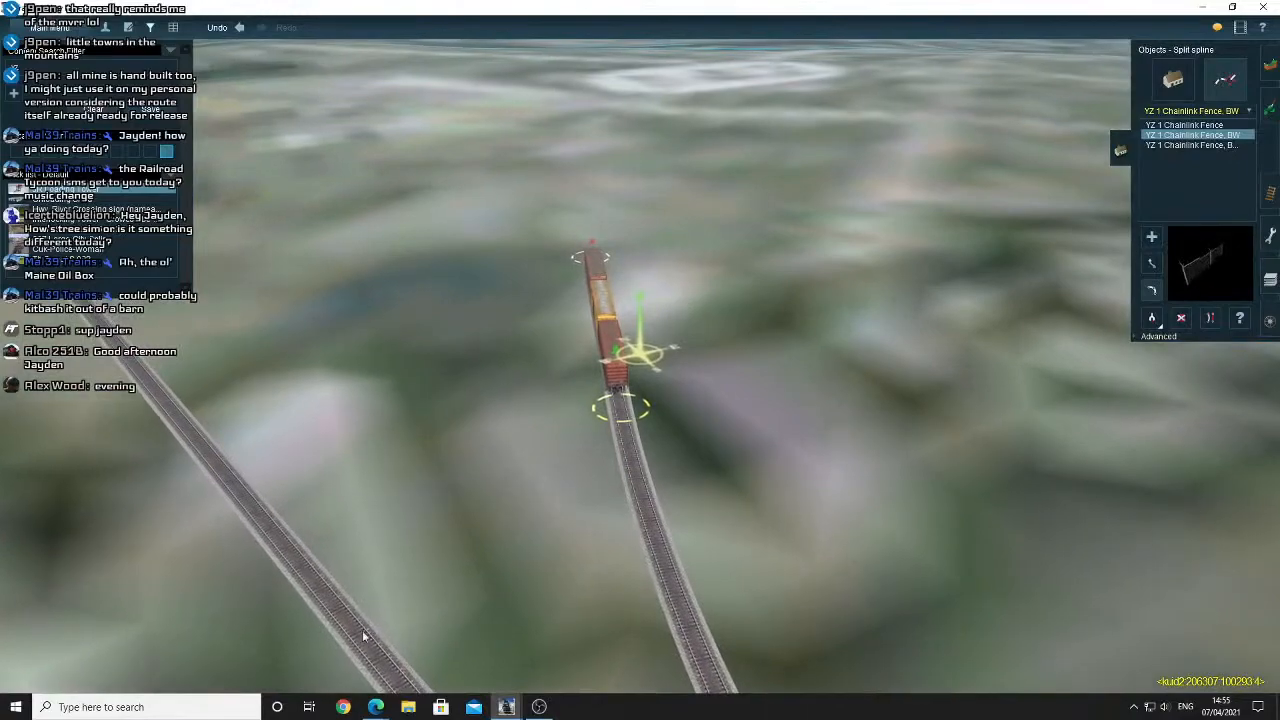
Switch to Google Maps in the browser and follow the satellite imagery from Valley Gas and Oil Company to the large factory on Route 142.
mouse_move(375, 707)
left_click(365, 648)
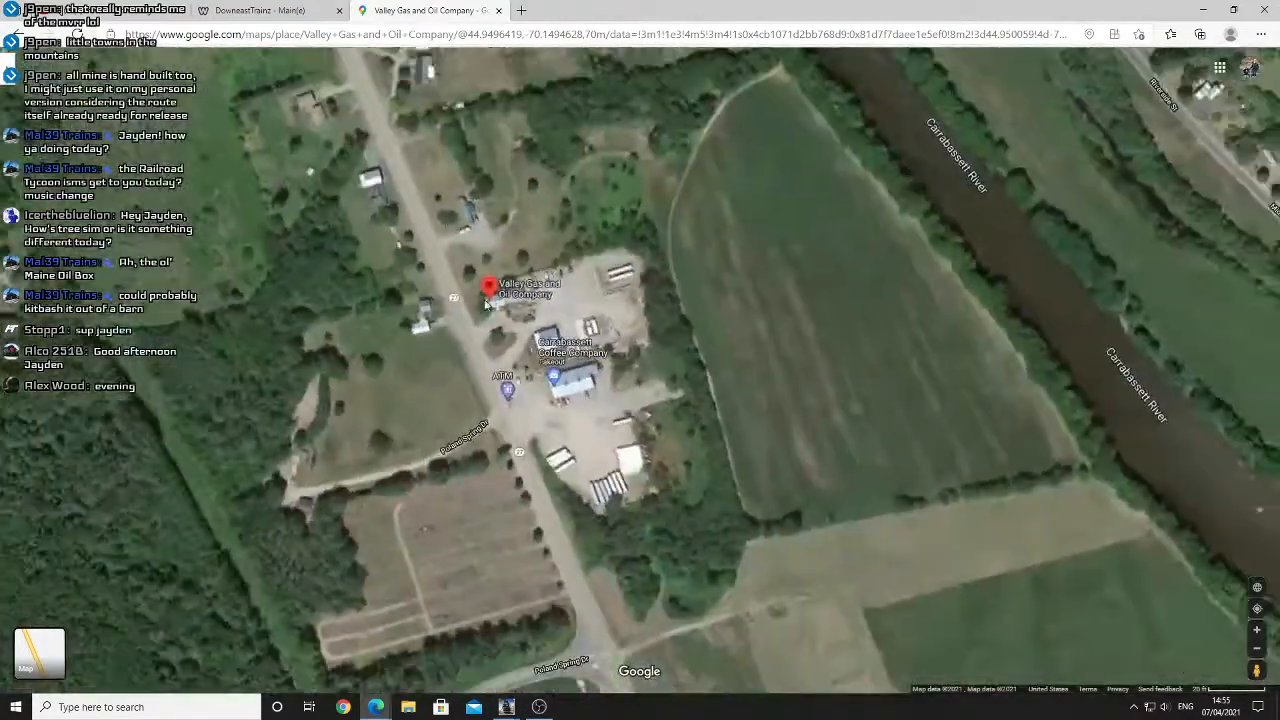
left_click_drag(486, 304, 600, 450)
left_click_drag(460, 286, 650, 530)
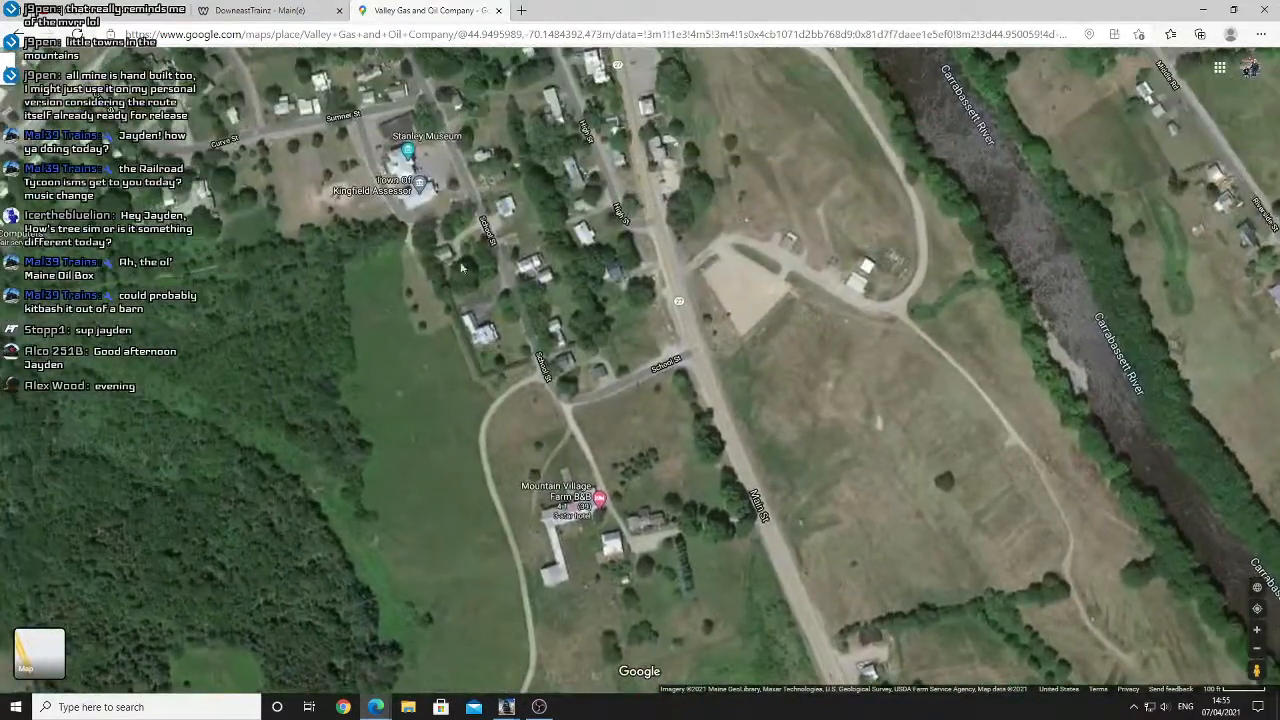
left_click_drag(451, 250, 599, 540)
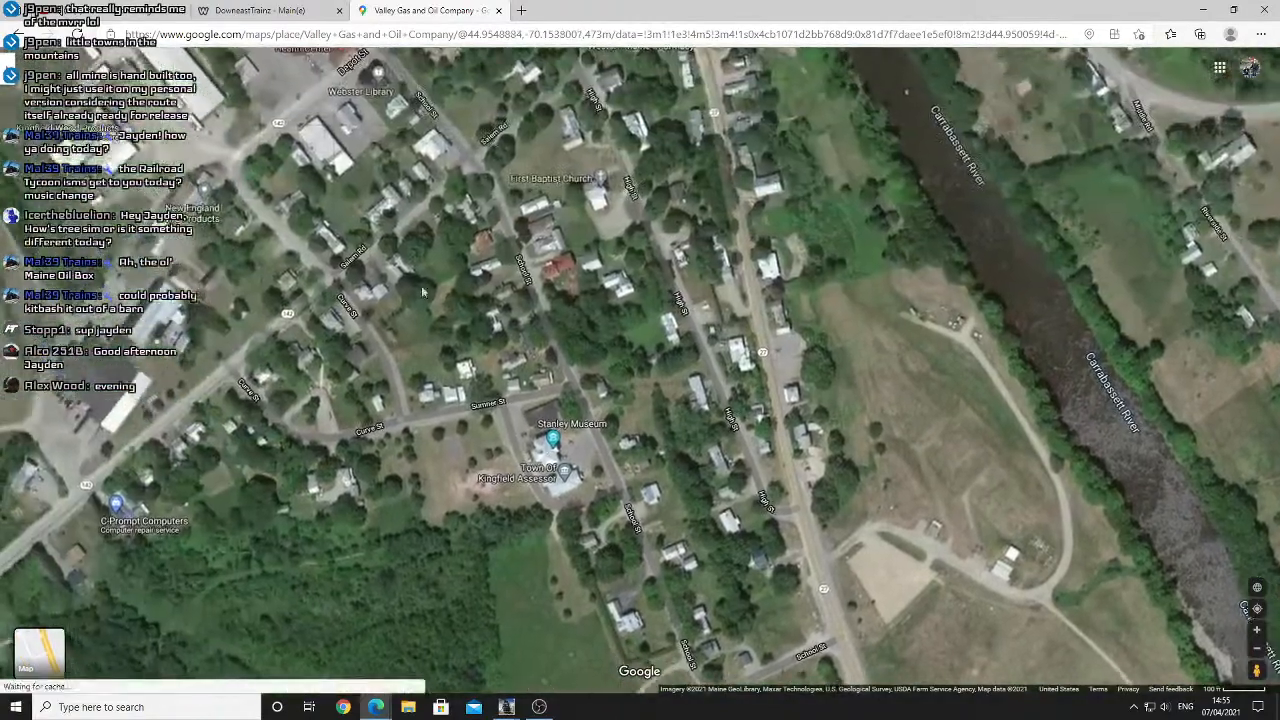
left_click_drag(342, 336, 697, 296)
scroll(557, 326, "up", 3)
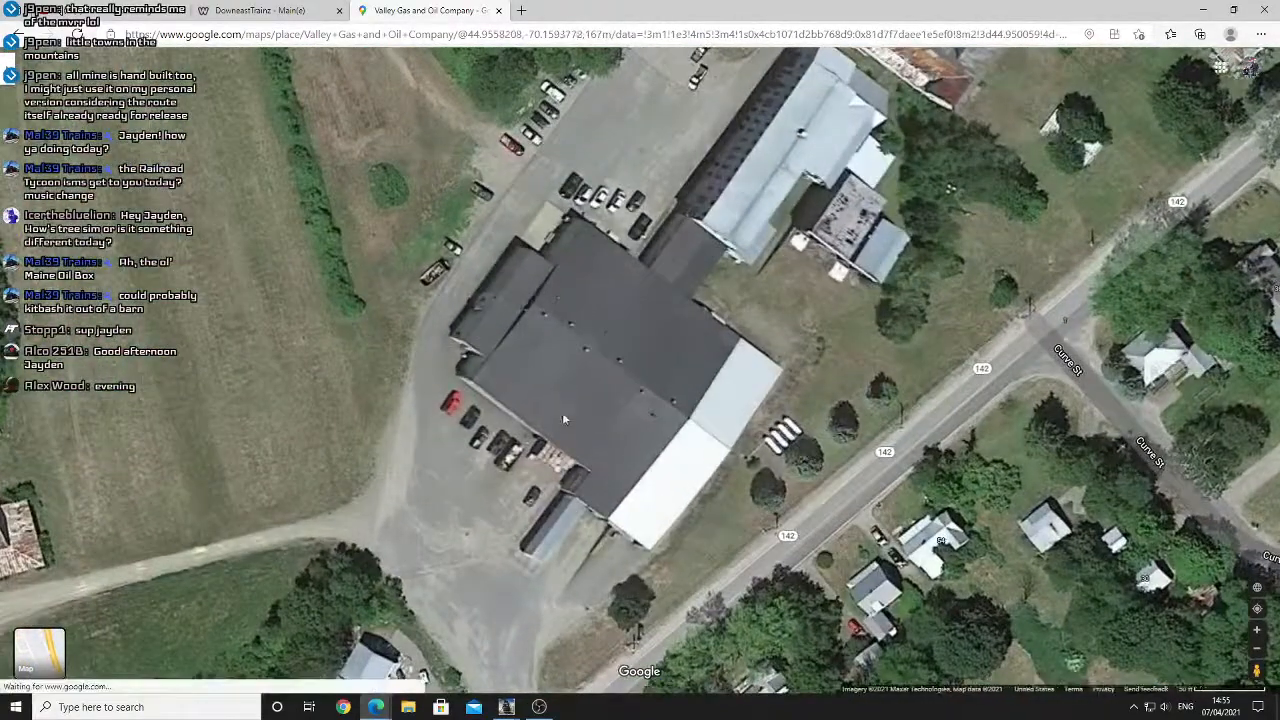
left_click_drag(553, 524, 572, 311)
scroll(572, 311, "down", 2)
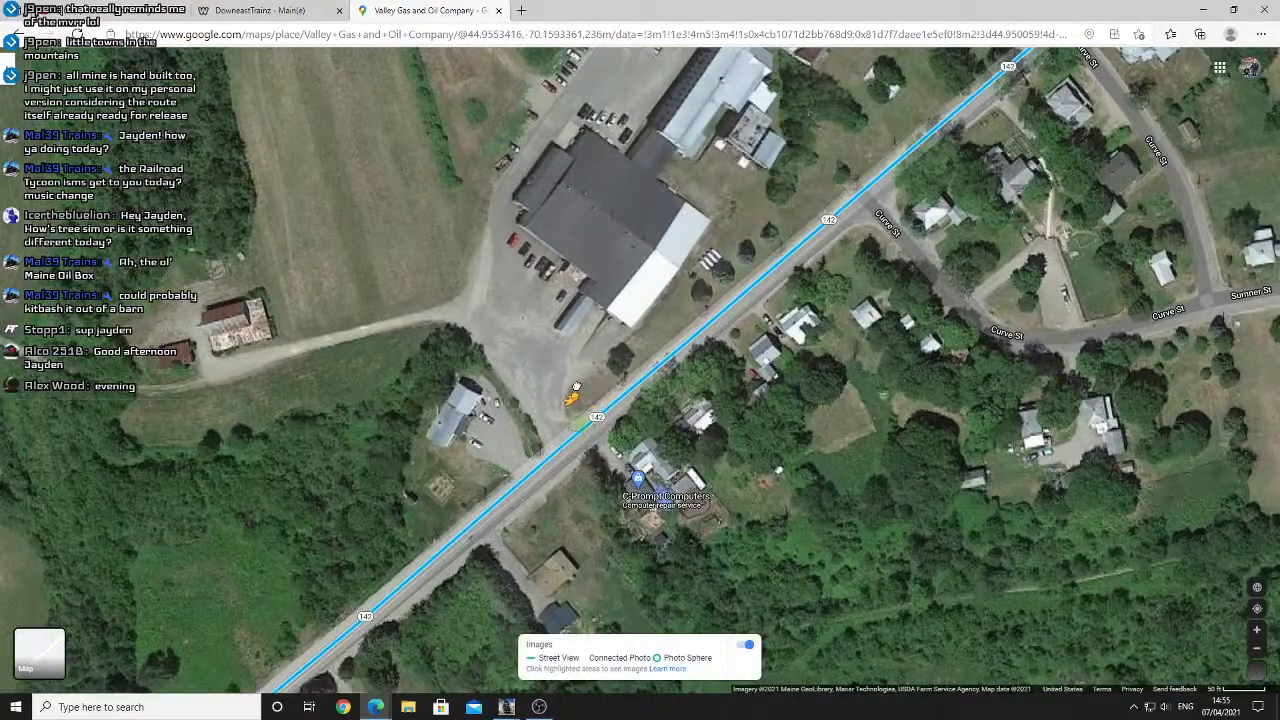
Open Street View on ME-142 beside the factory and examine its loading docks and parked trailer.
left_click(585, 391)
left_click_drag(533, 451, 434, 383)
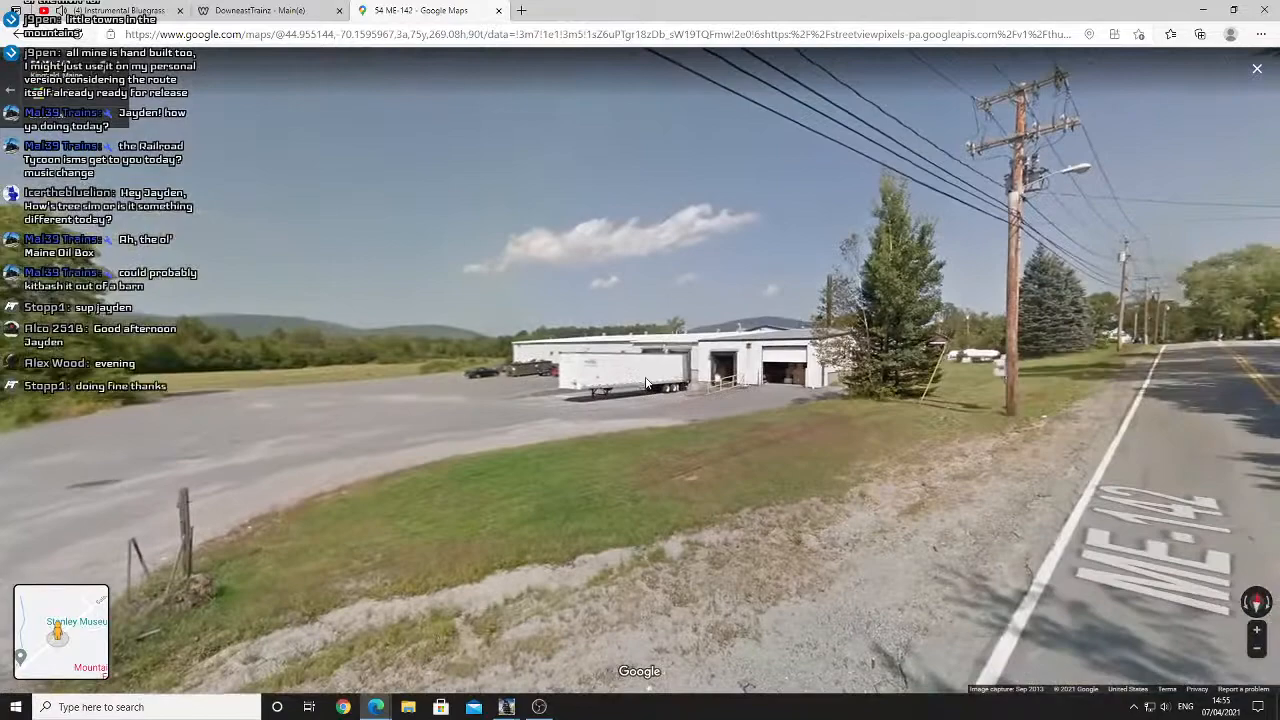
left_click(645, 383)
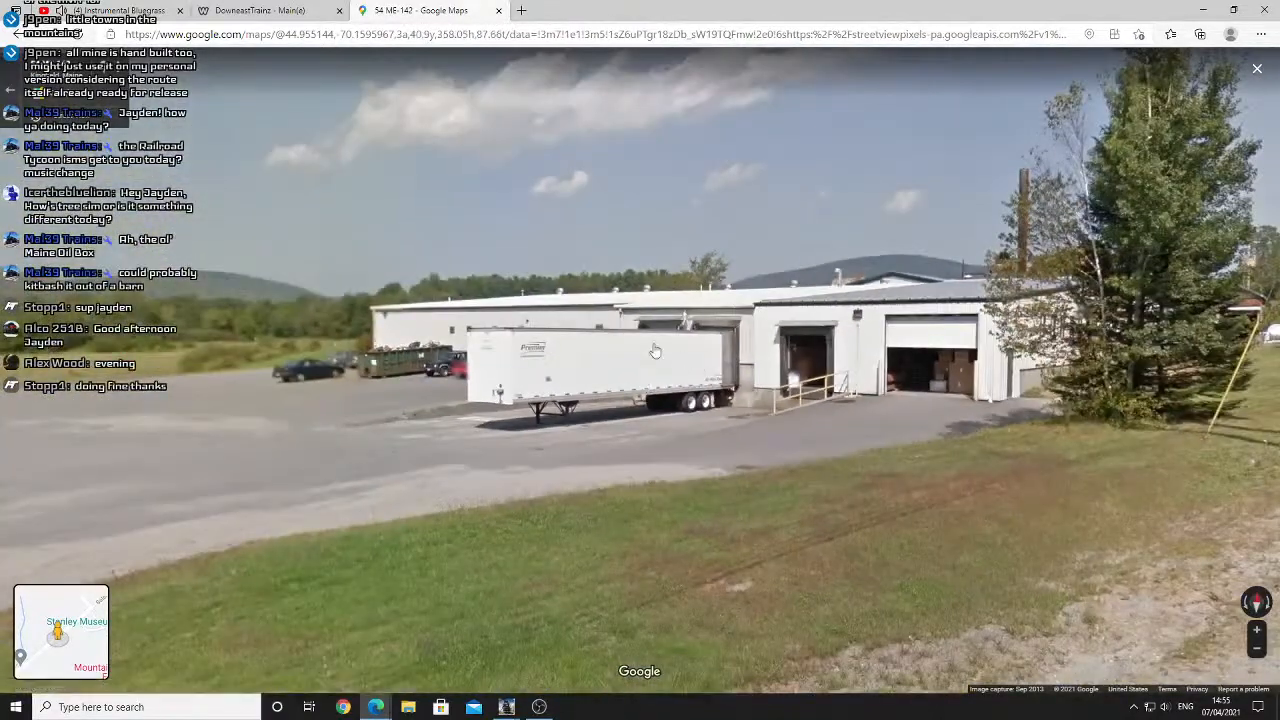
left_click_drag(873, 382, 625, 354)
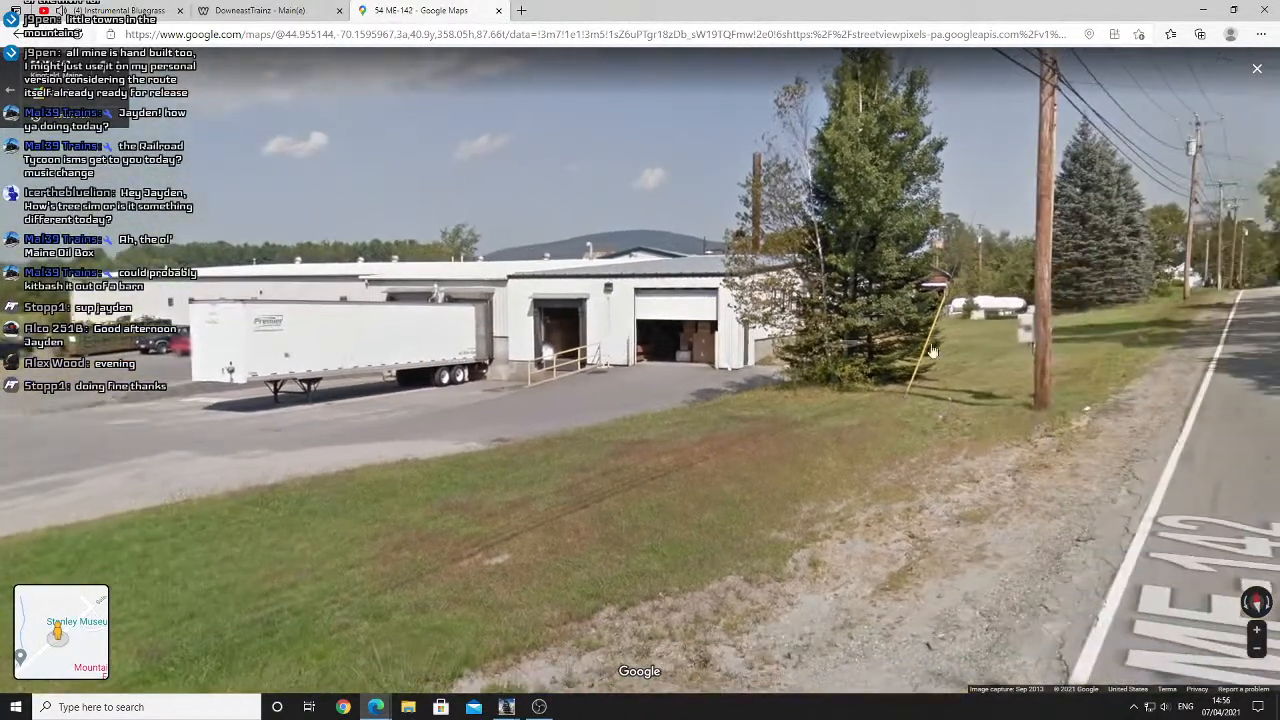
Advance along ME-142 in Street View to inspect the long factory building and the chimney behind the trees.
left_click(1177, 328)
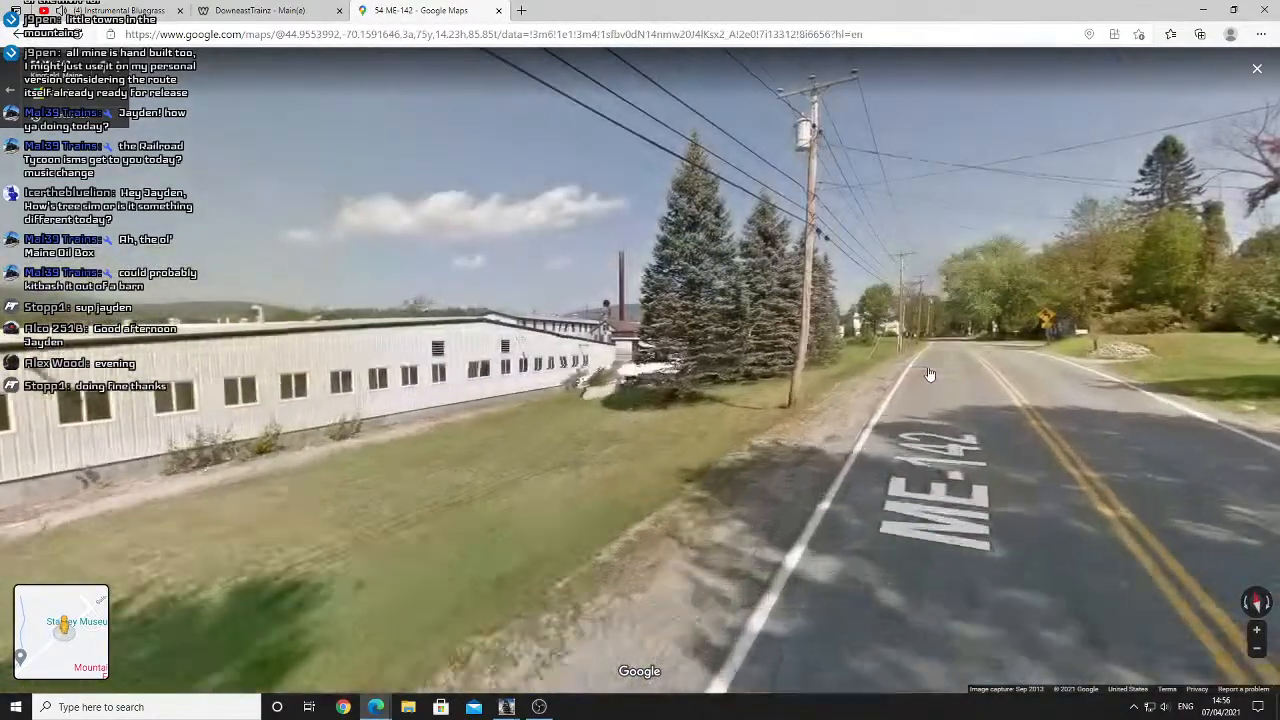
left_click(929, 374)
left_click(928, 374)
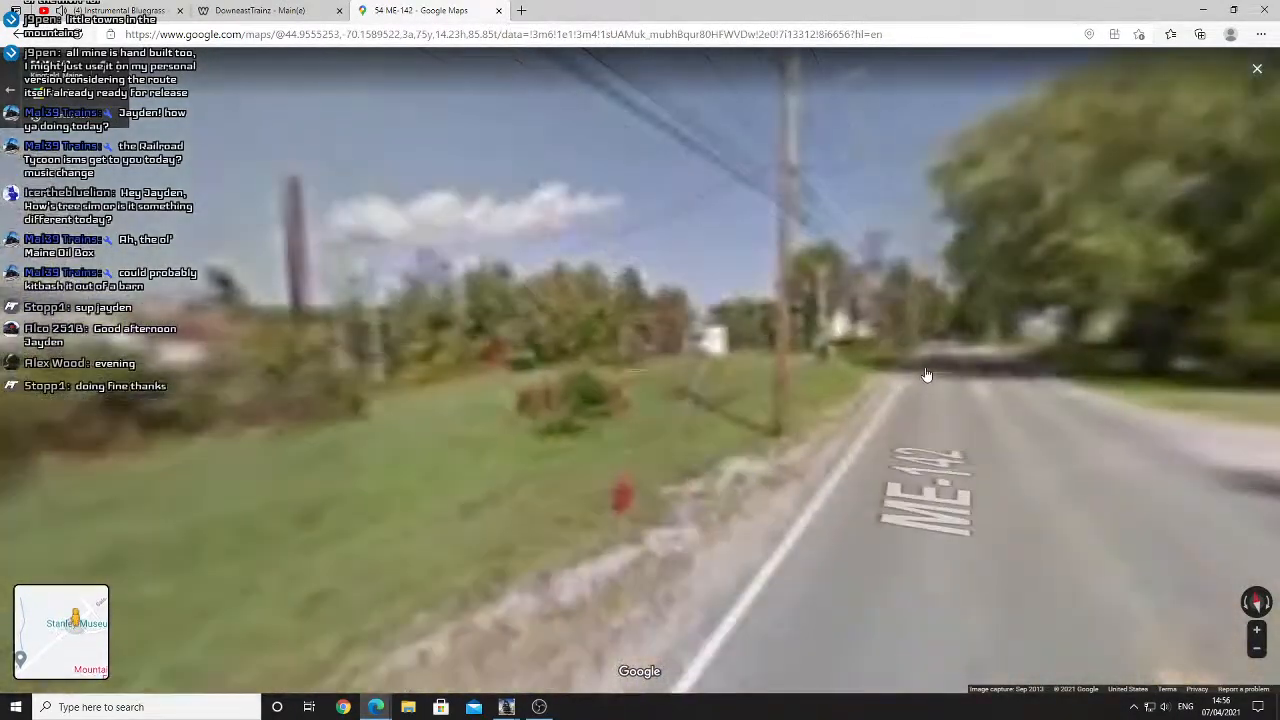
left_click_drag(660, 385, 1030, 377)
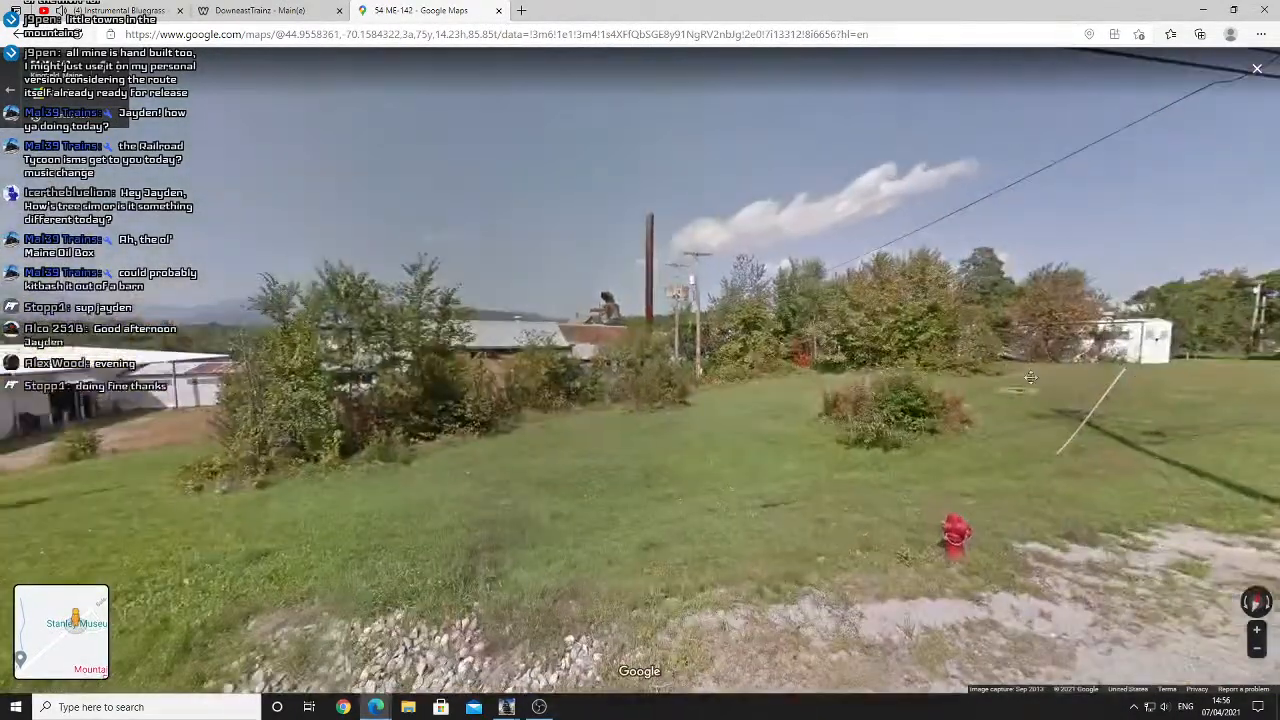
left_click_drag(594, 338, 190, 342)
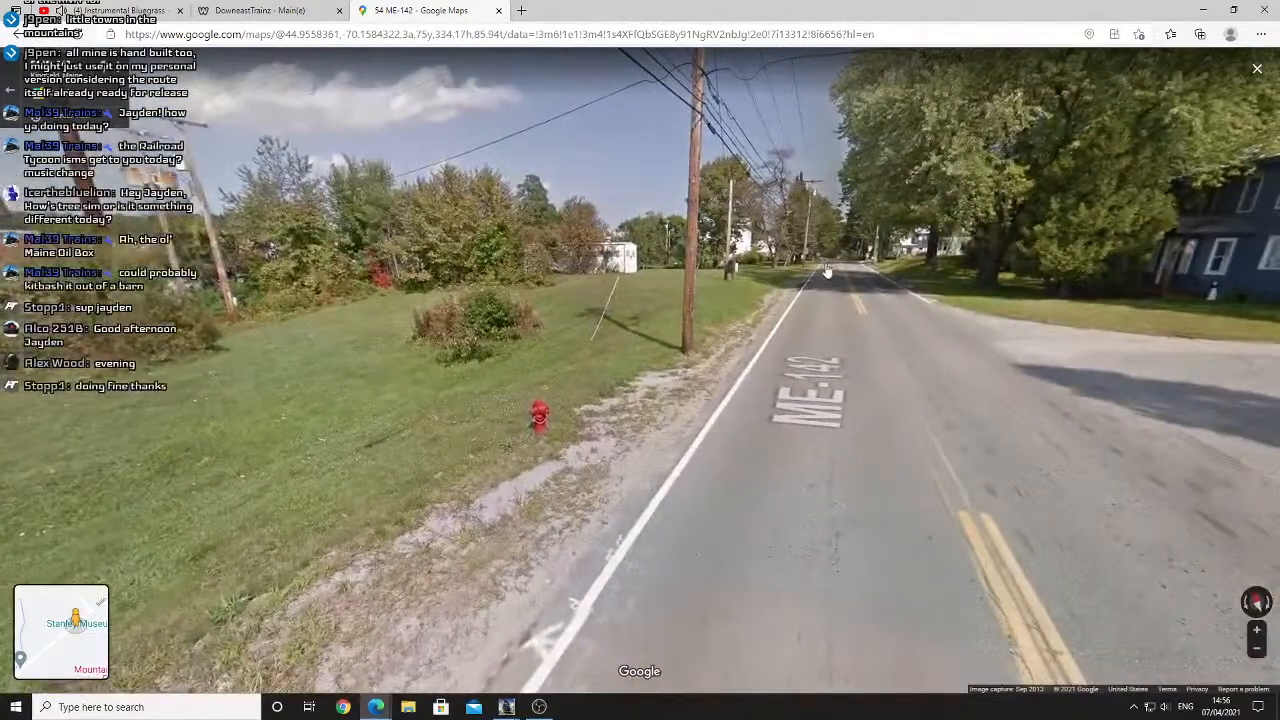
Continue in Street View from ME-142 along Pleasant St and examine the New England Wire Products building up close.
left_click(826, 271)
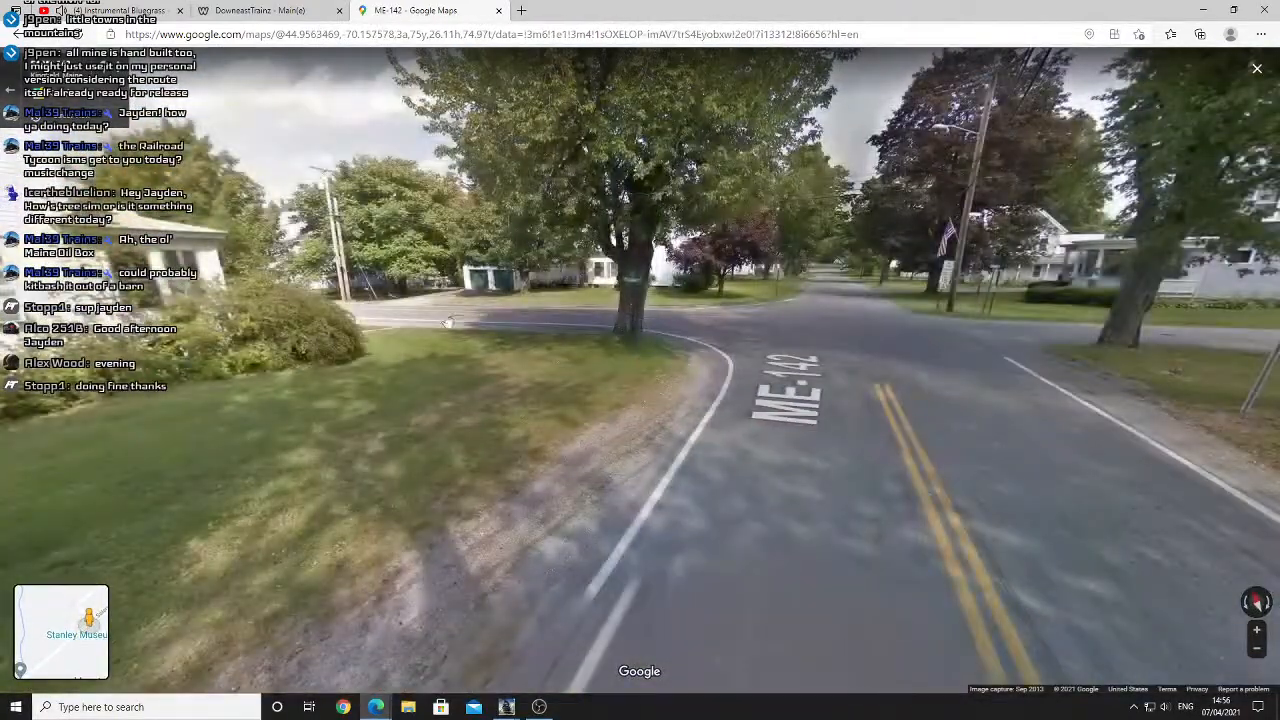
left_click(399, 320)
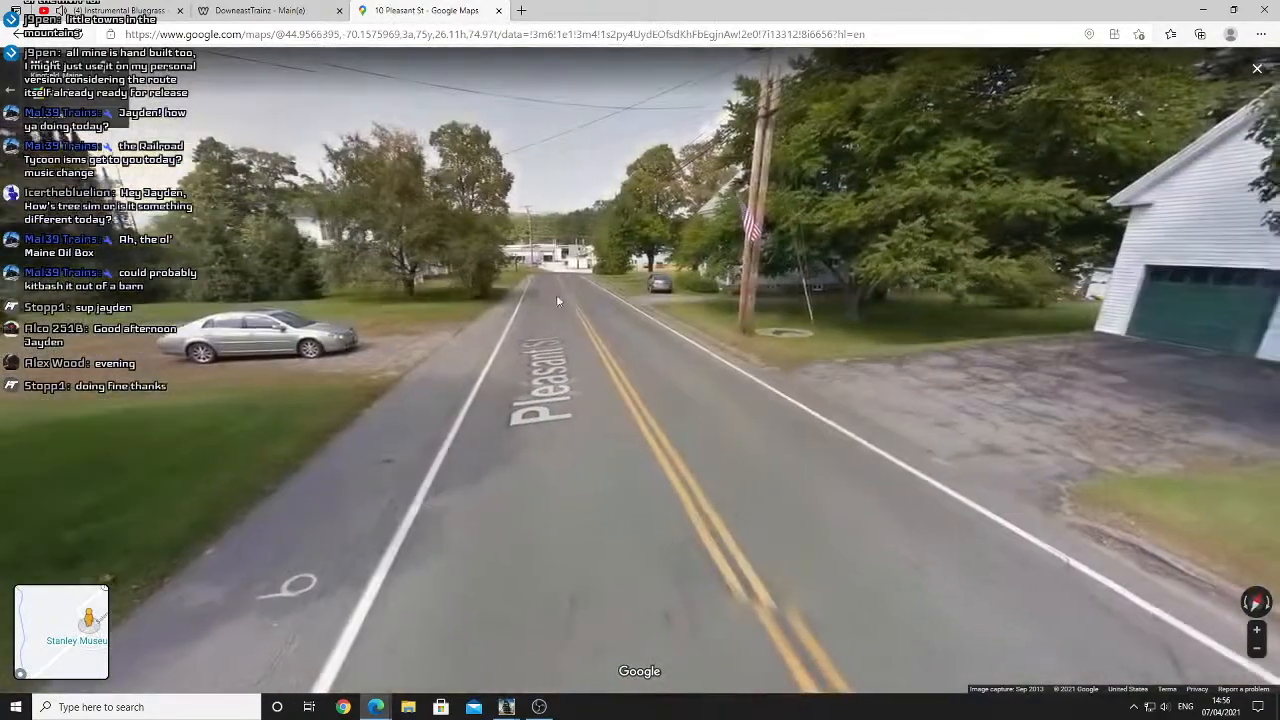
left_click(558, 302)
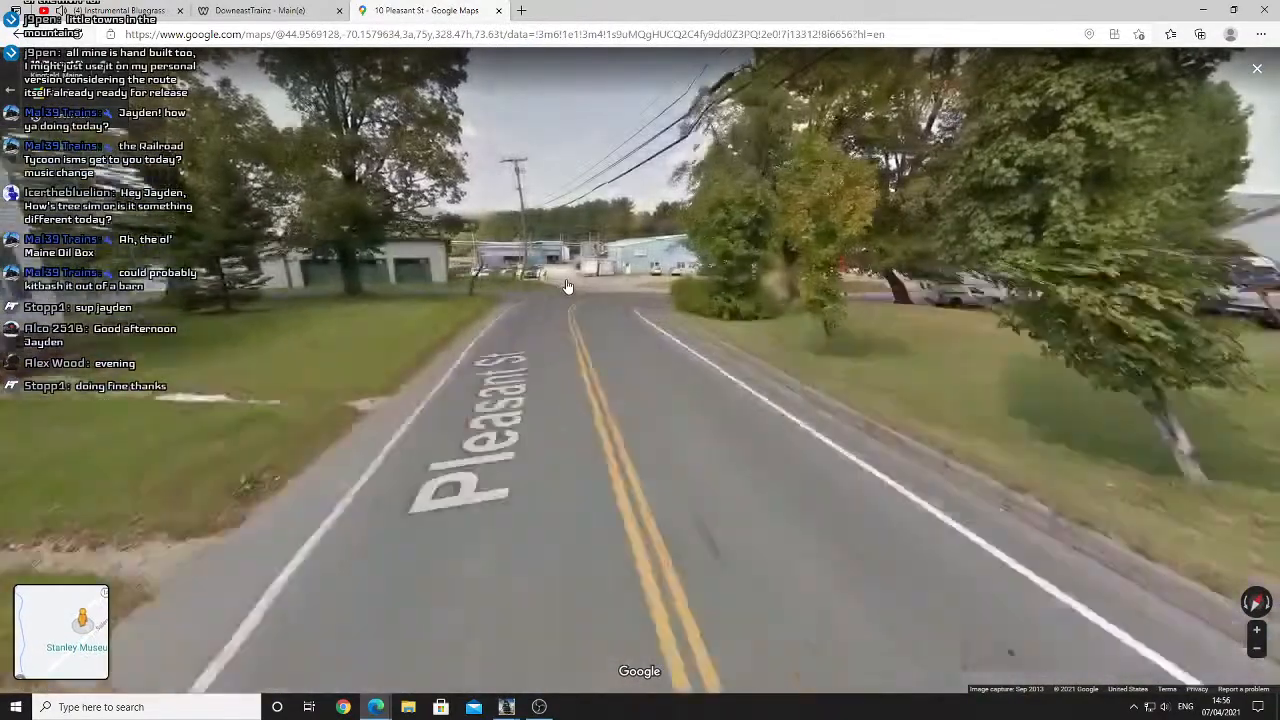
left_click(563, 289)
left_click_drag(288, 345, 523, 292)
scroll(515, 312, "up", 5)
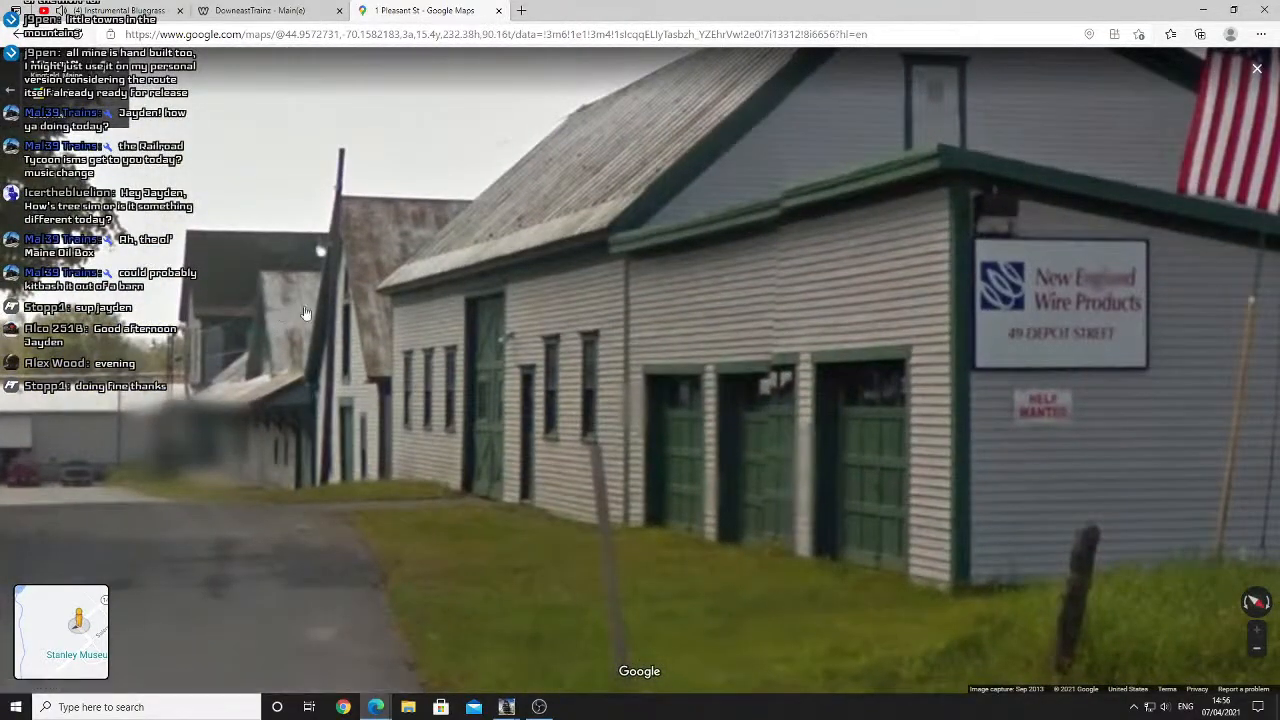
Leave Street View and examine the satellite imagery around Kingfield Wood Products and New England Wire Products.
left_click(7, 92)
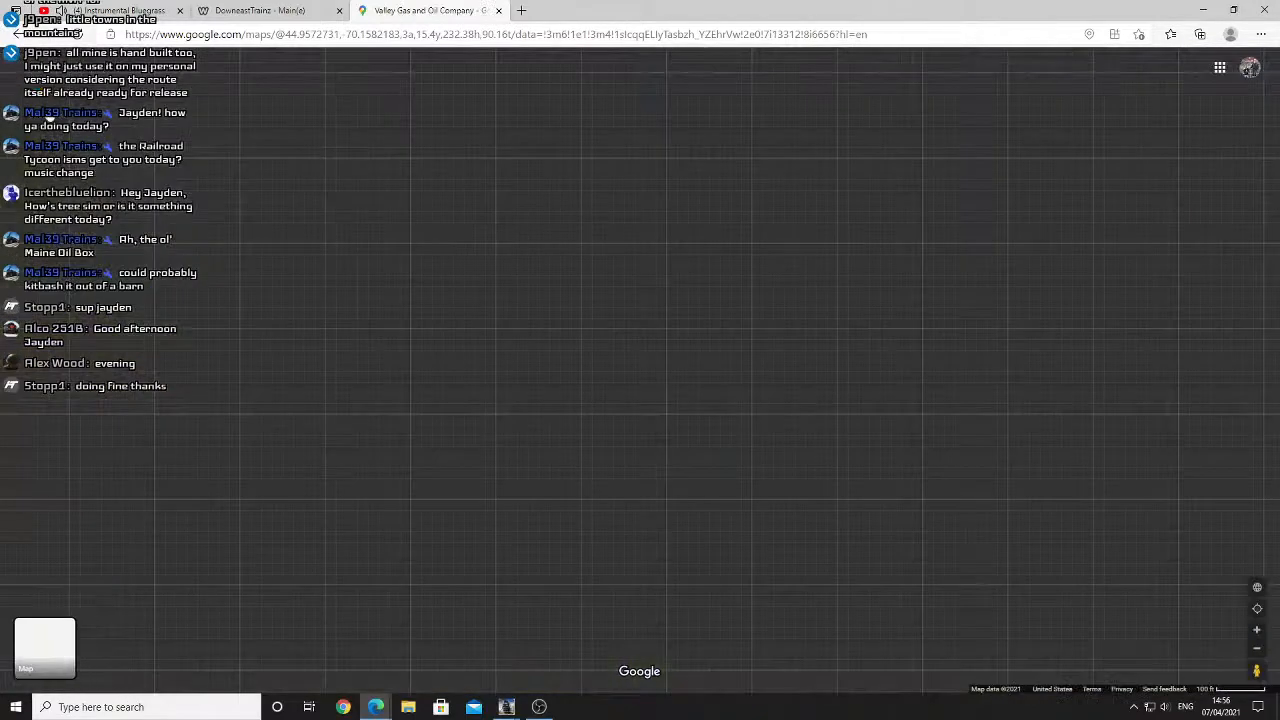
scroll(517, 250, "up", 3)
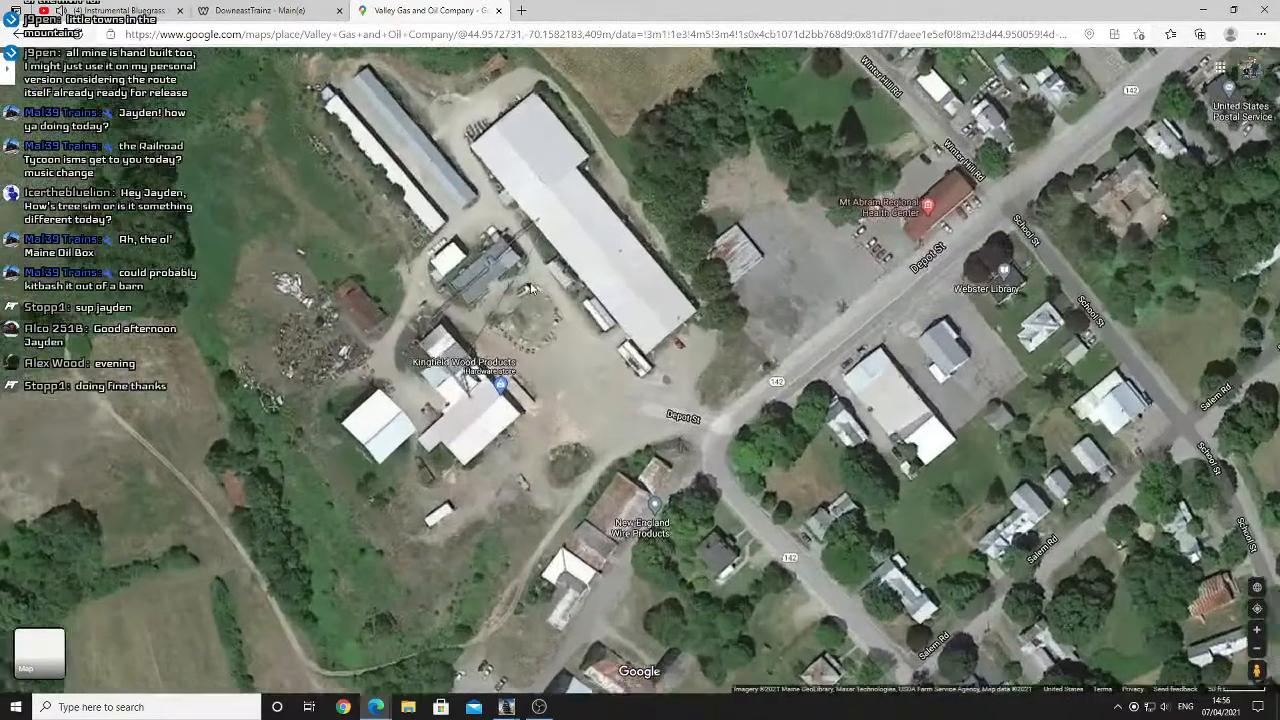
Examine the satellite imagery of the Kingfield Wood Products yard and its surroundings near Depot St.
scroll(533, 290, "down", 5)
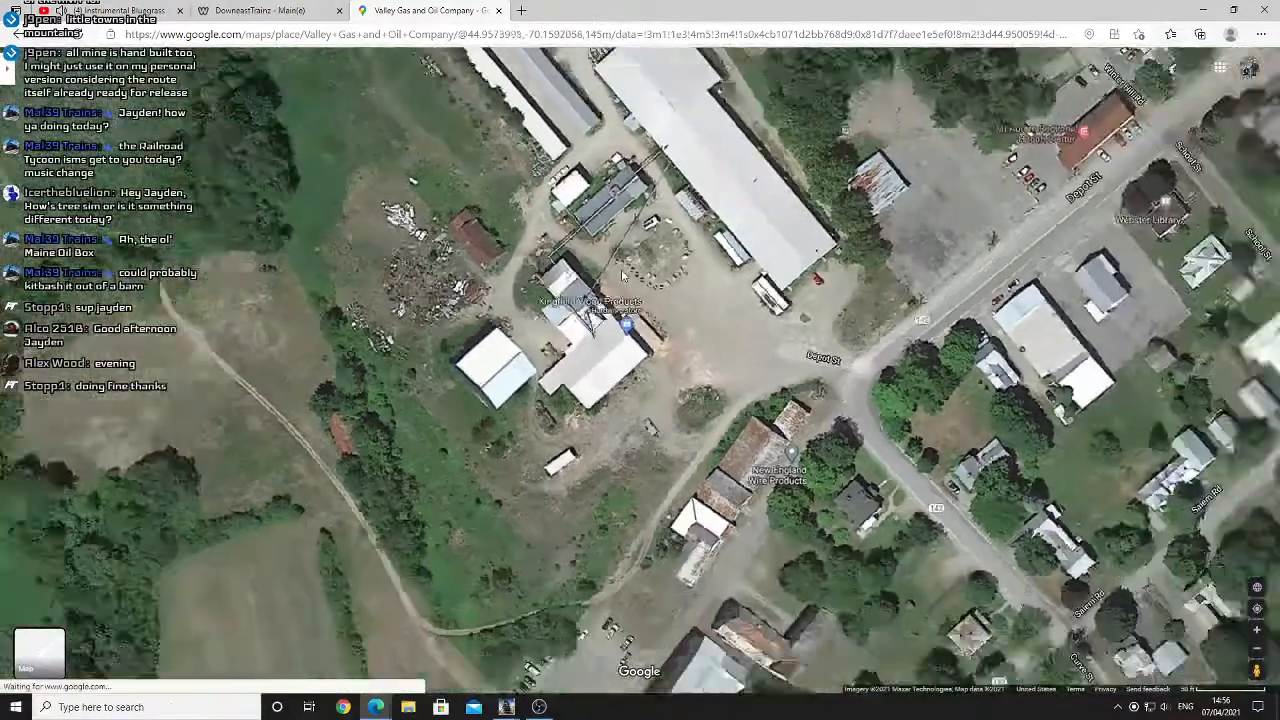
scroll(622, 274, "down", 3)
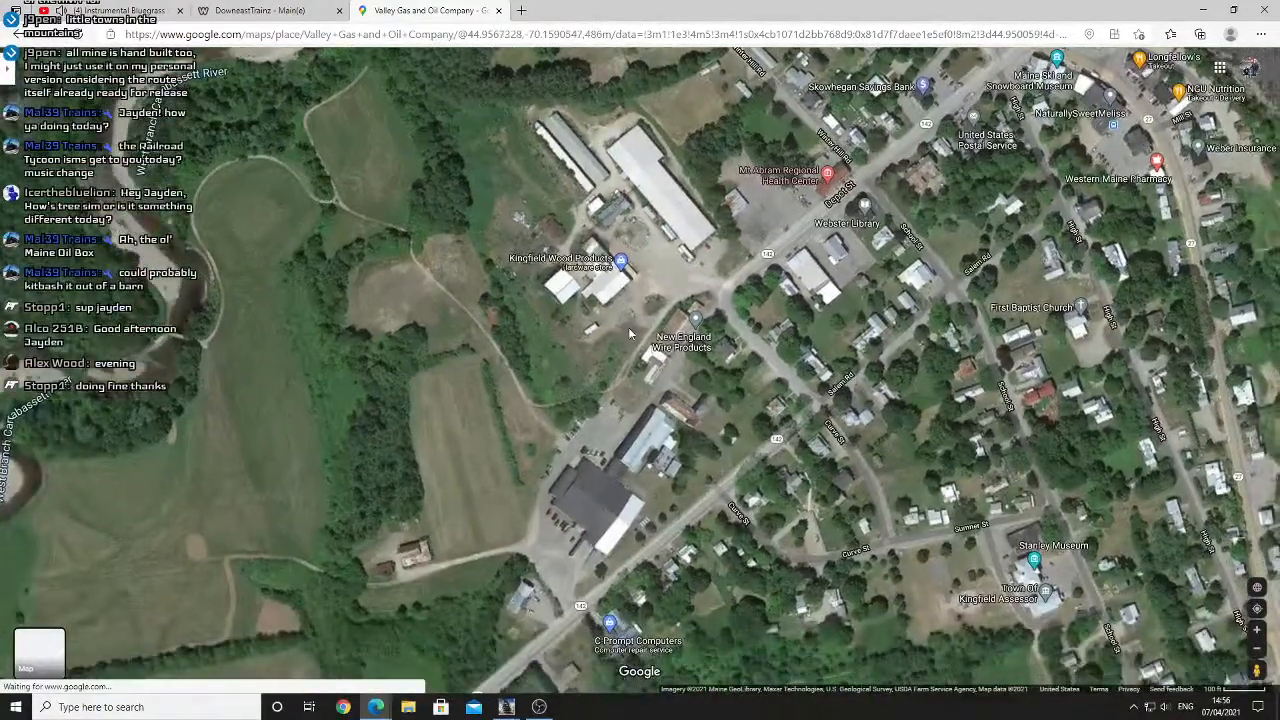
scroll(630, 333, "up", 3)
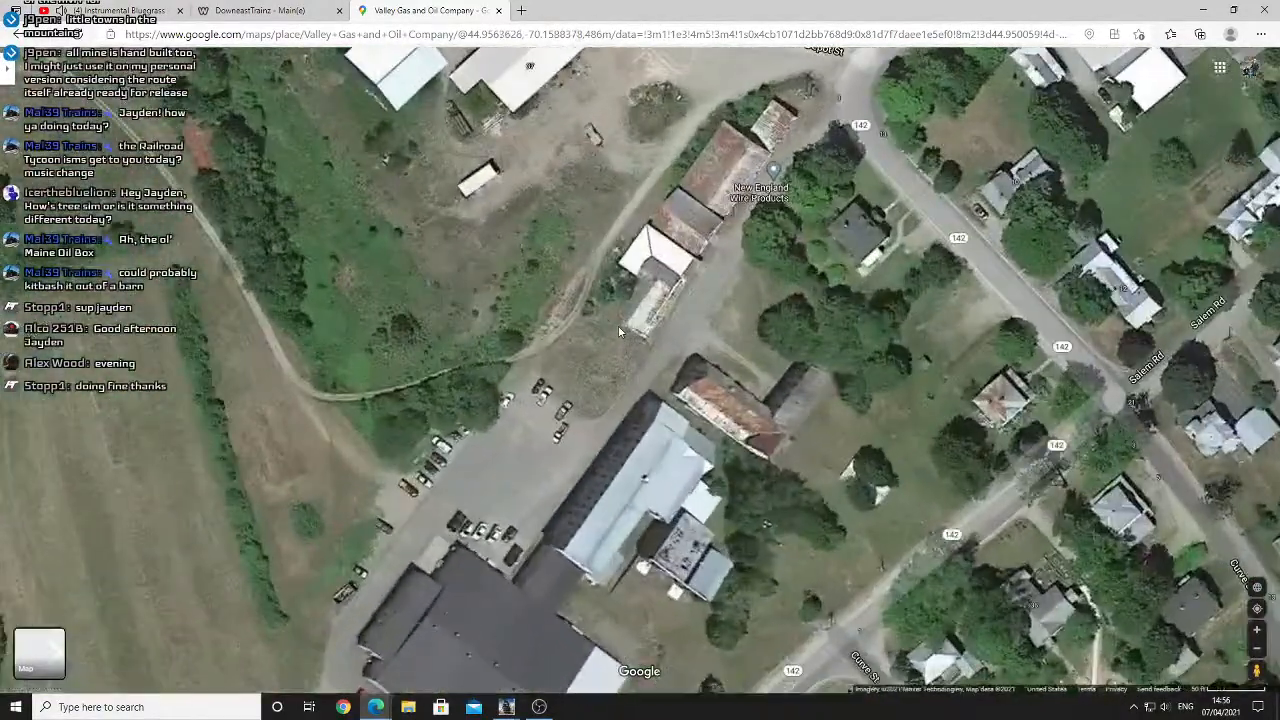
left_click_drag(618, 332, 672, 610)
left_click_drag(627, 270, 627, 370)
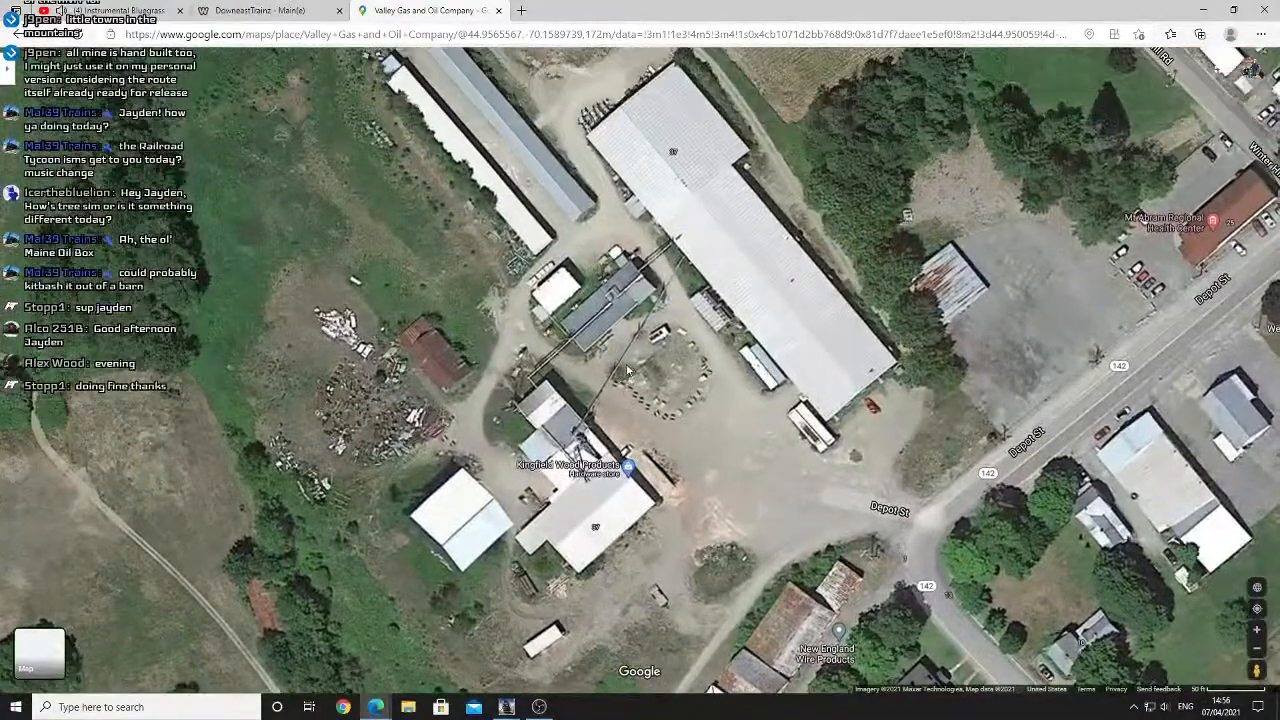
scroll(627, 371, "down", 1)
scroll(605, 390, "down", 1)
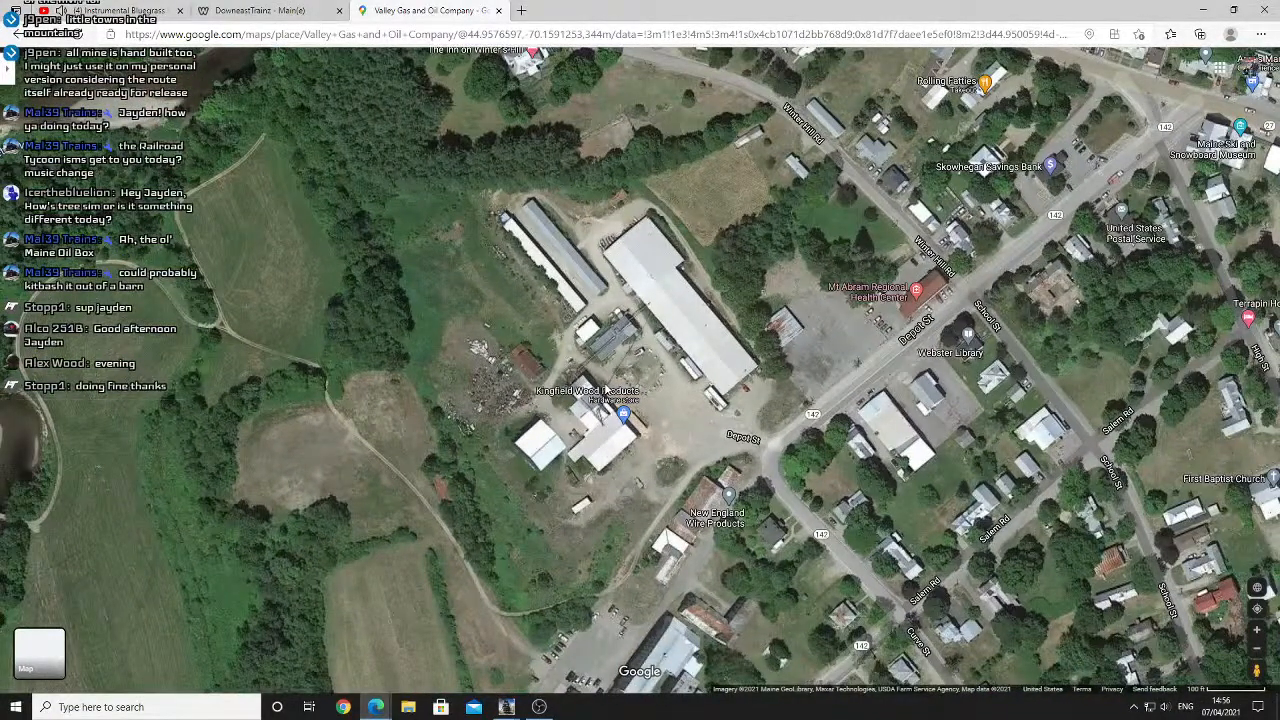
Examine the large dark-roofed factory beside ME-142, southwest of New England Wire Products, from overview down to roof detail.
left_click_drag(604, 468, 592, 300)
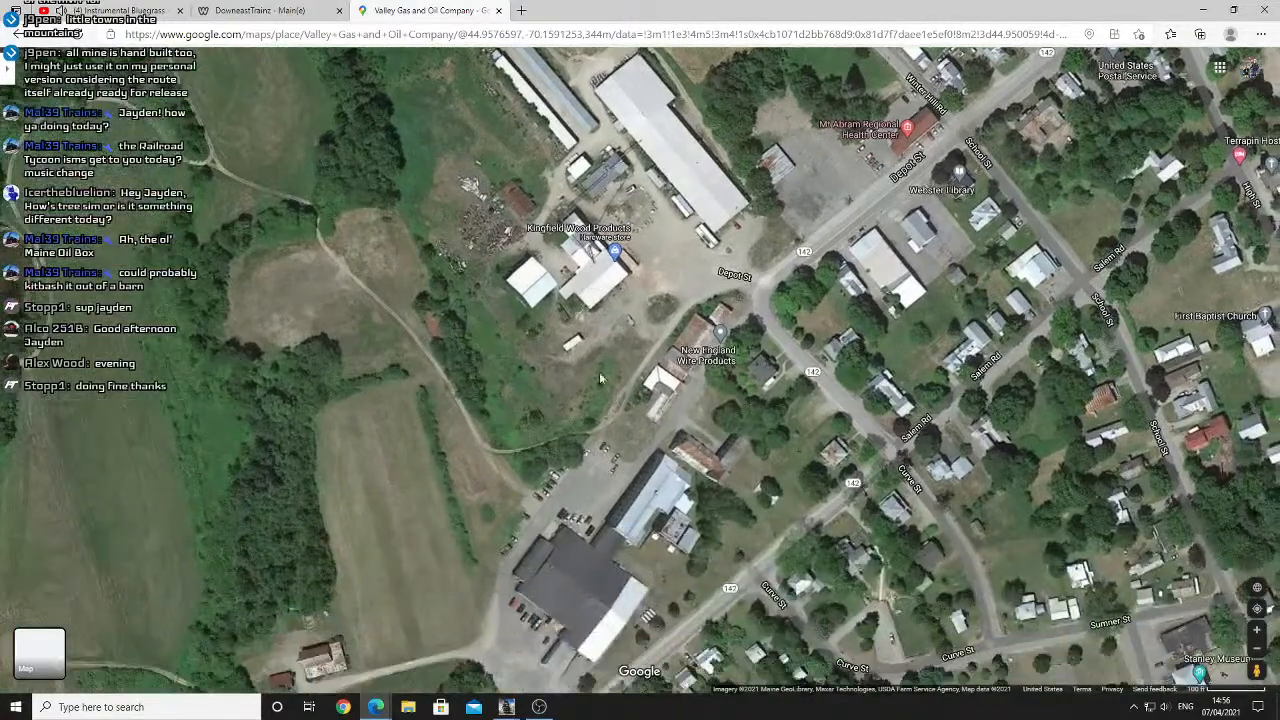
left_click_drag(602, 440, 598, 322)
scroll(603, 467, "up", 4)
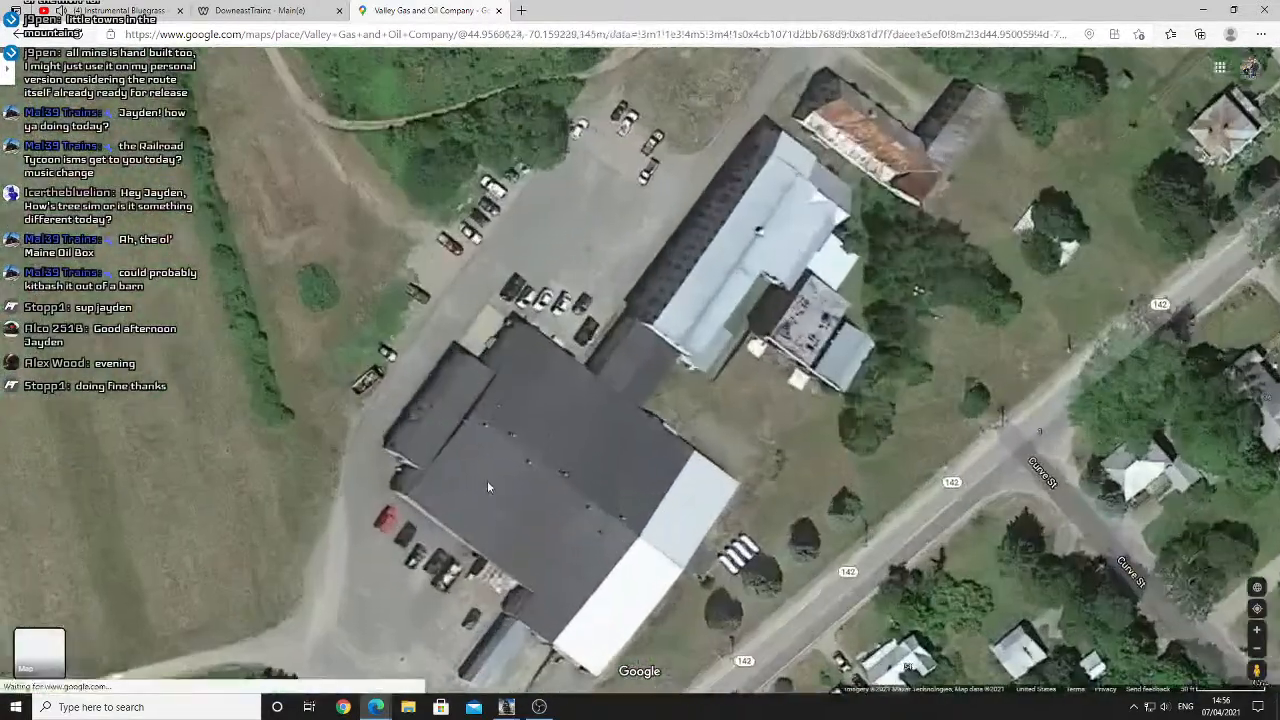
scroll(488, 485, "up", 6)
scroll(501, 314, "down", 5)
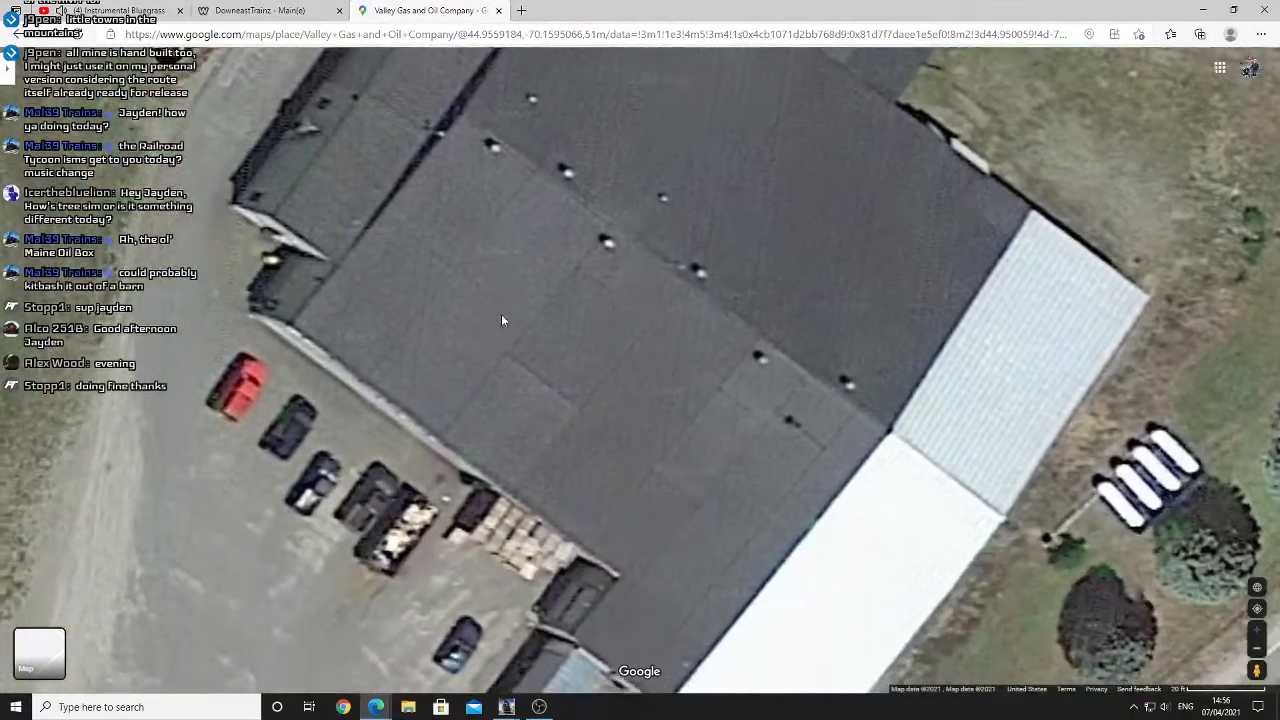
scroll(664, 177, "down", 5)
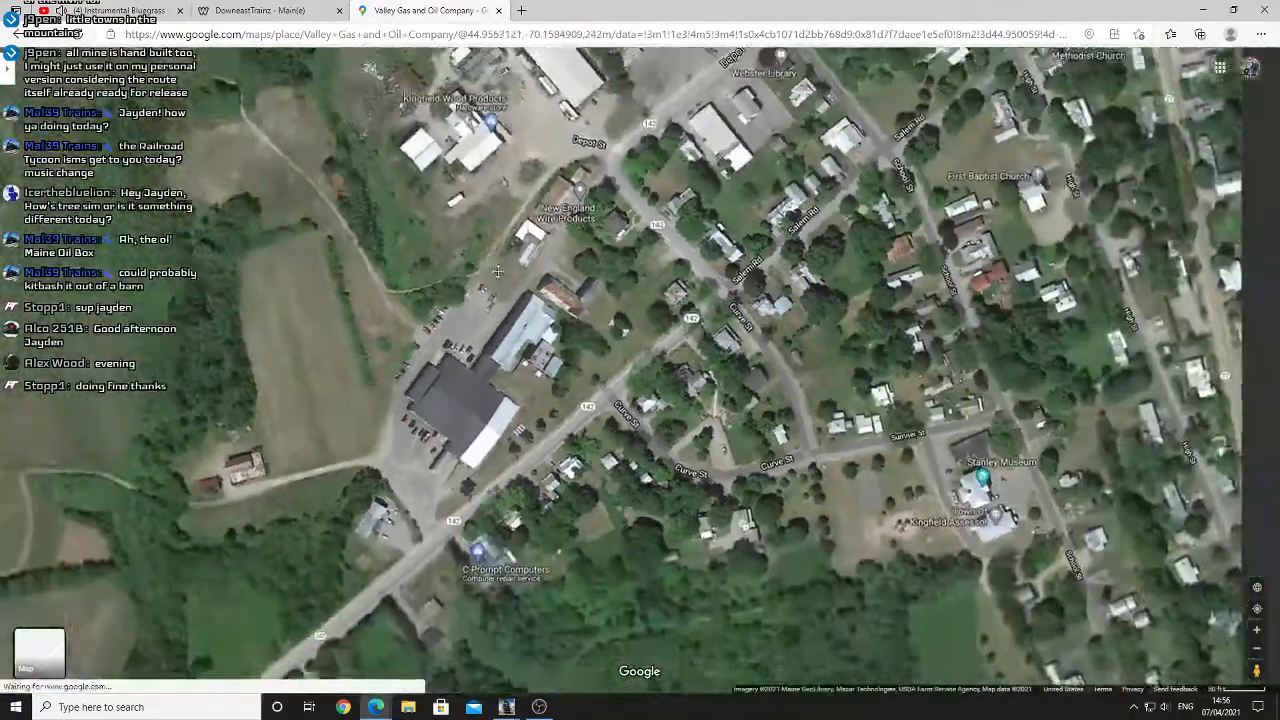
left_click_drag(498, 271, 528, 402)
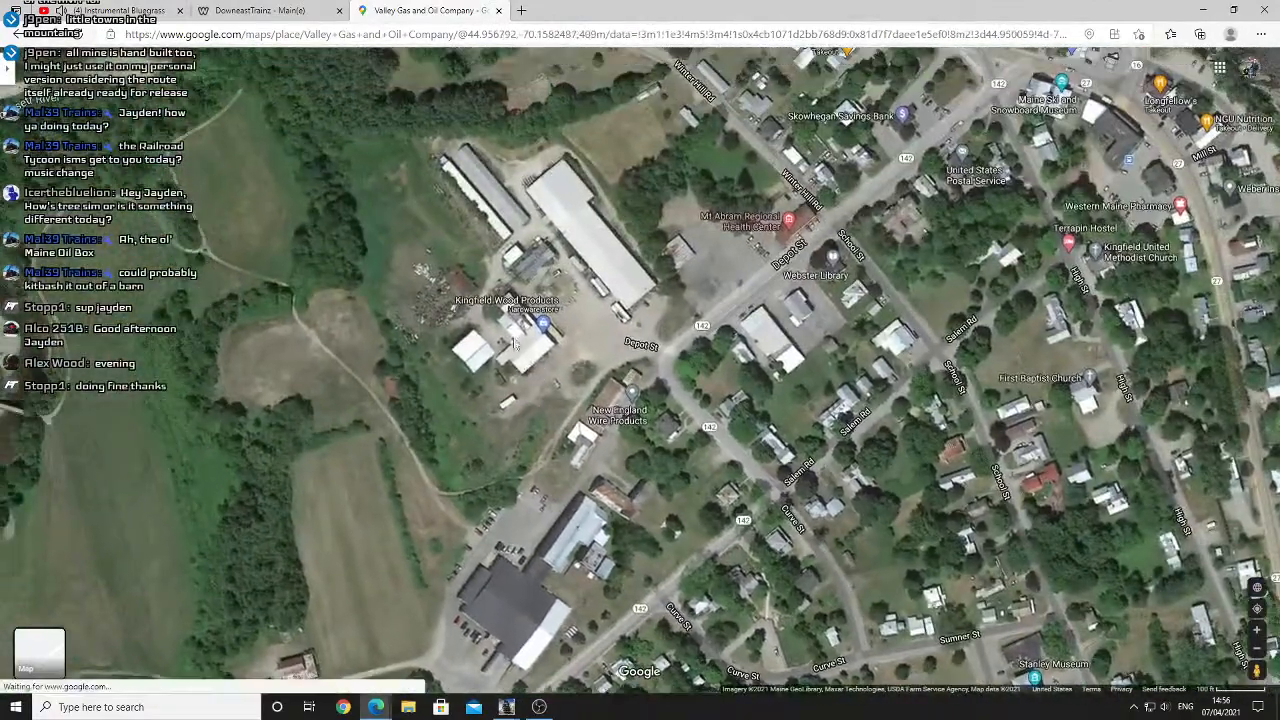
scroll(525, 370, "up", 1)
scroll(528, 390, "down", 2)
scroll(531, 404, "up", 5)
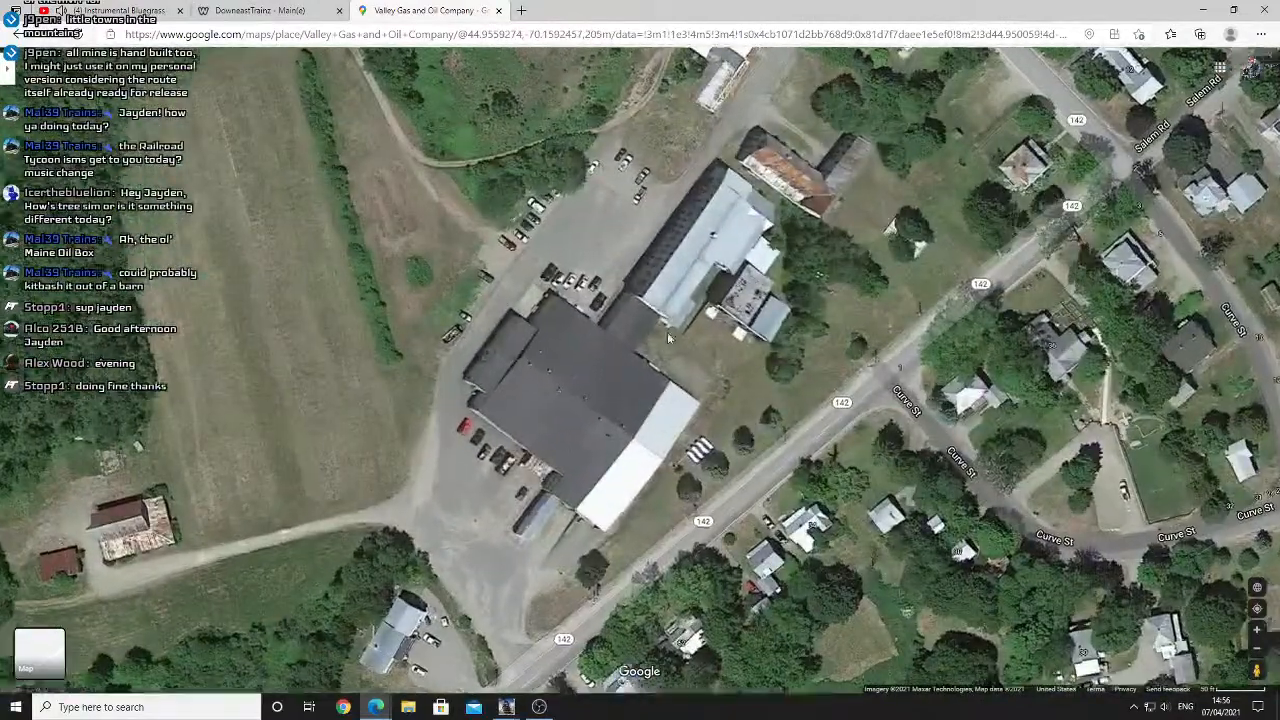
scroll(650, 345, "up", 2)
scroll(665, 325, "down", 3)
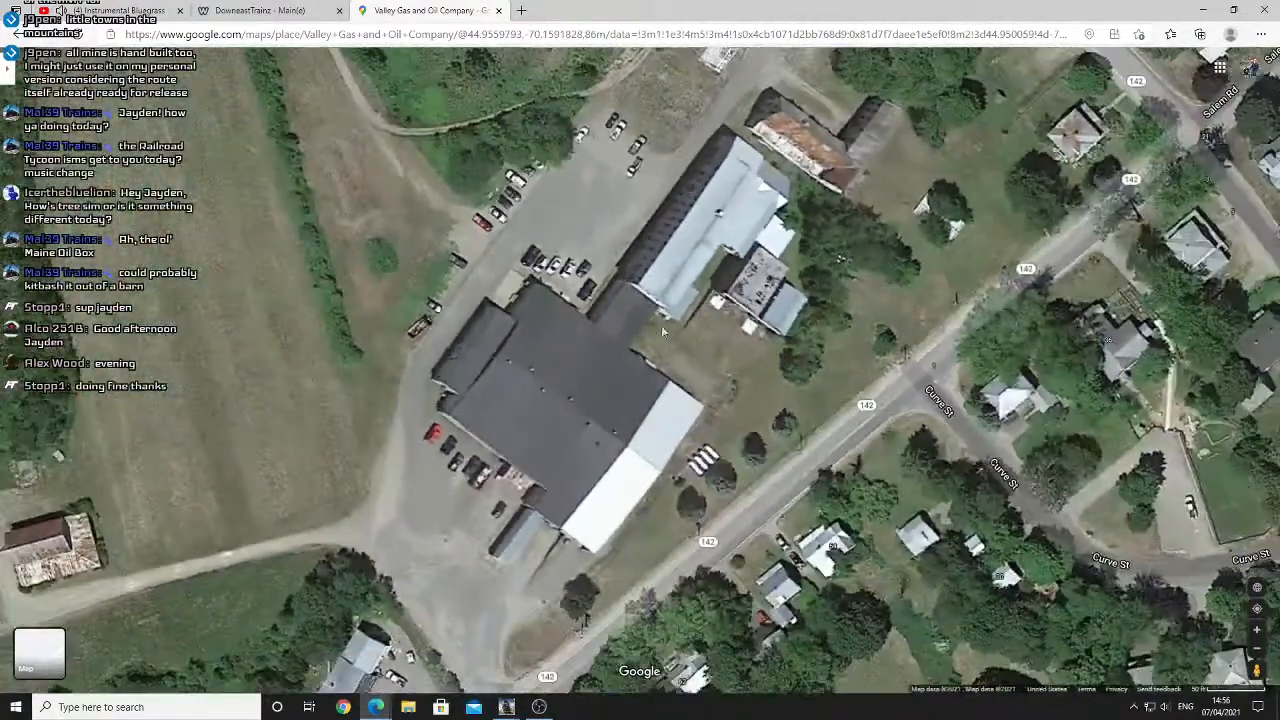
Switch to Trainz and remove the rolling stock parked at the end of the siding.
mouse_move(521, 711)
left_click(554, 606)
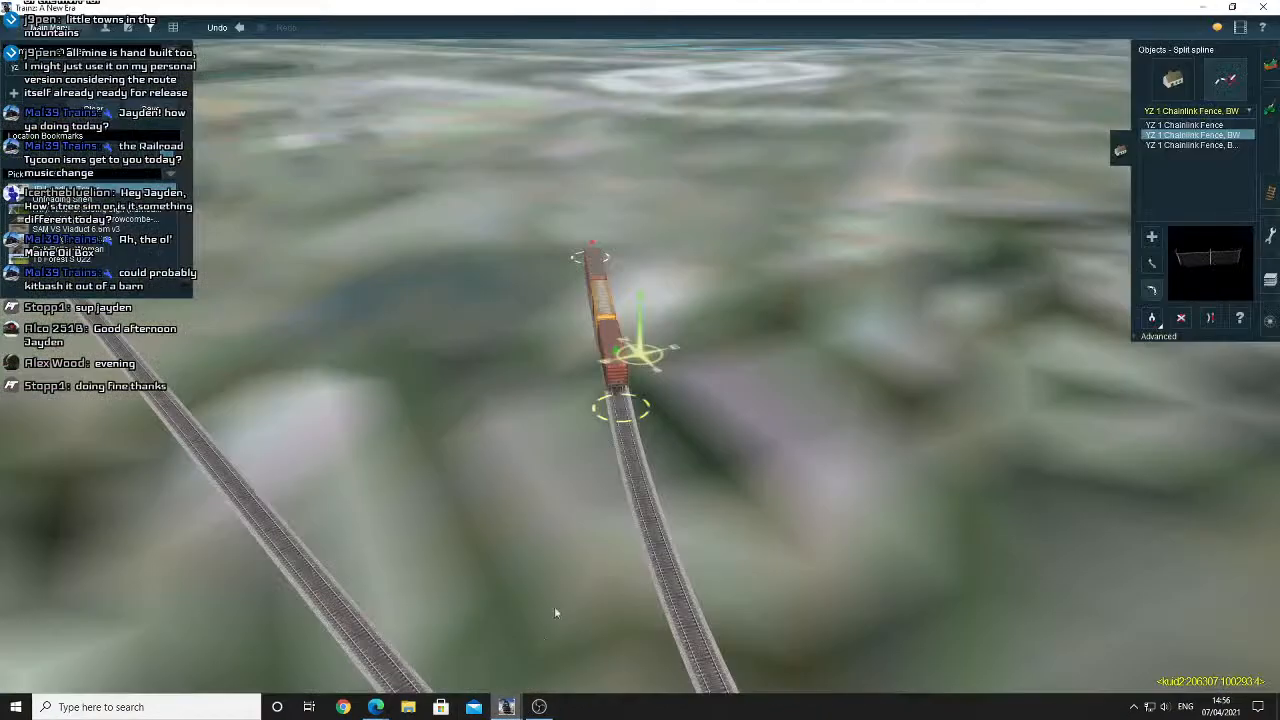
scroll(612, 385, "down", 10)
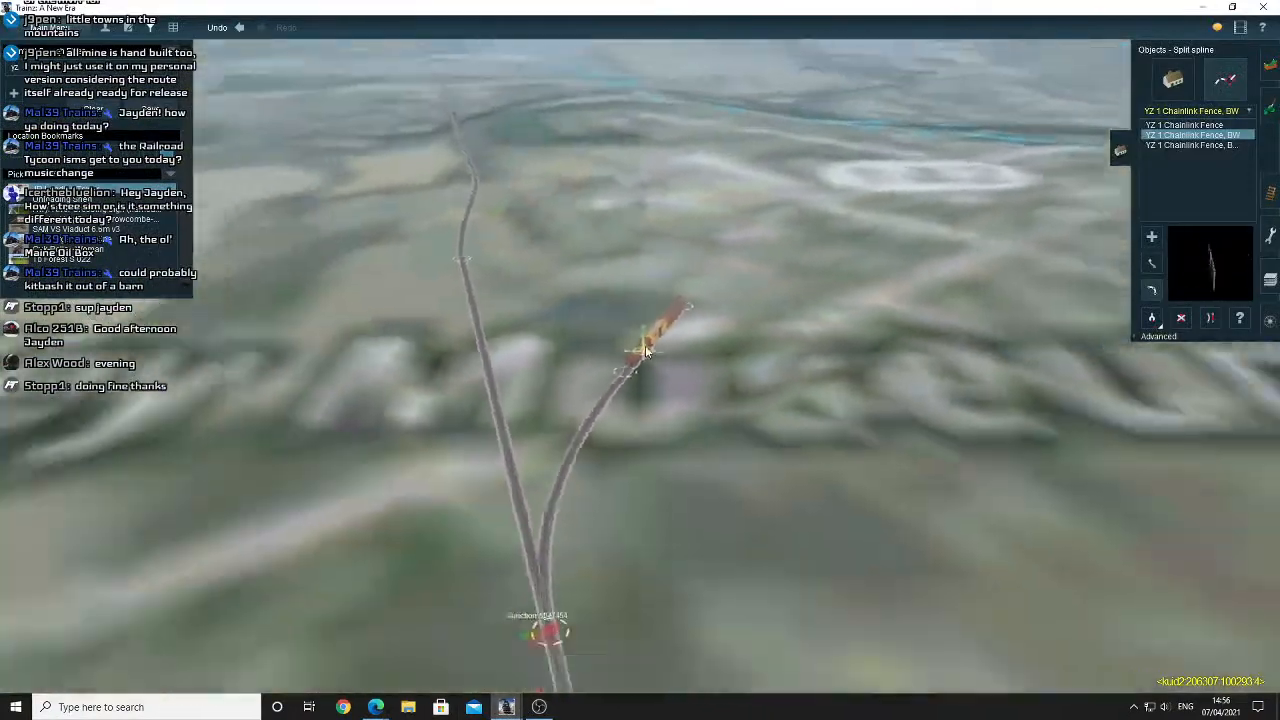
scroll(645, 345, "up", 8)
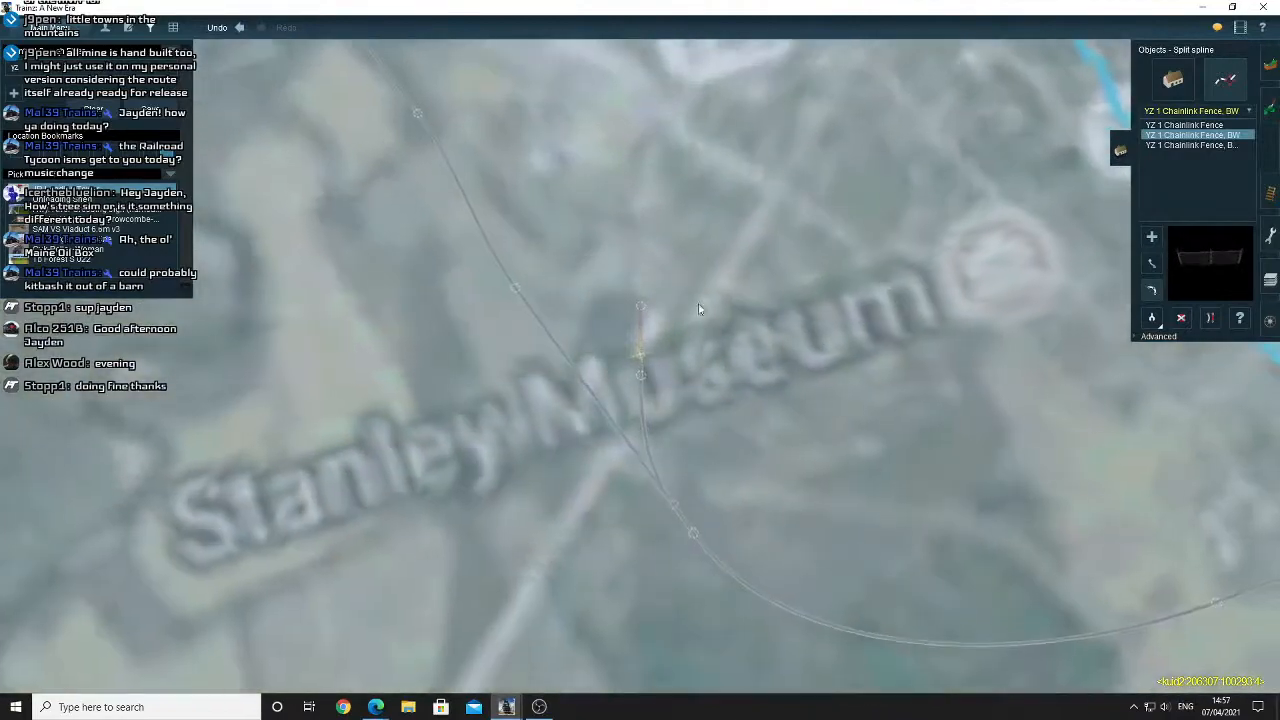
scroll(698, 330, "up", 4)
key("Down")
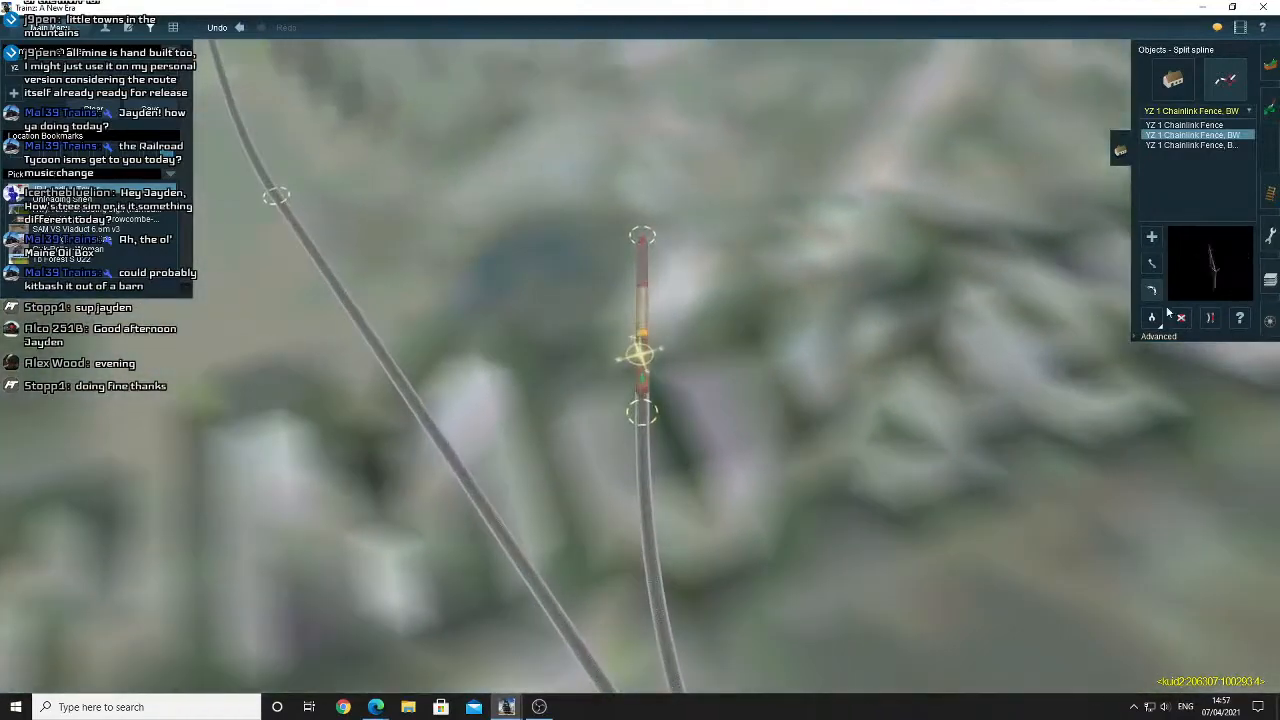
left_click(1270, 321)
key("Up")
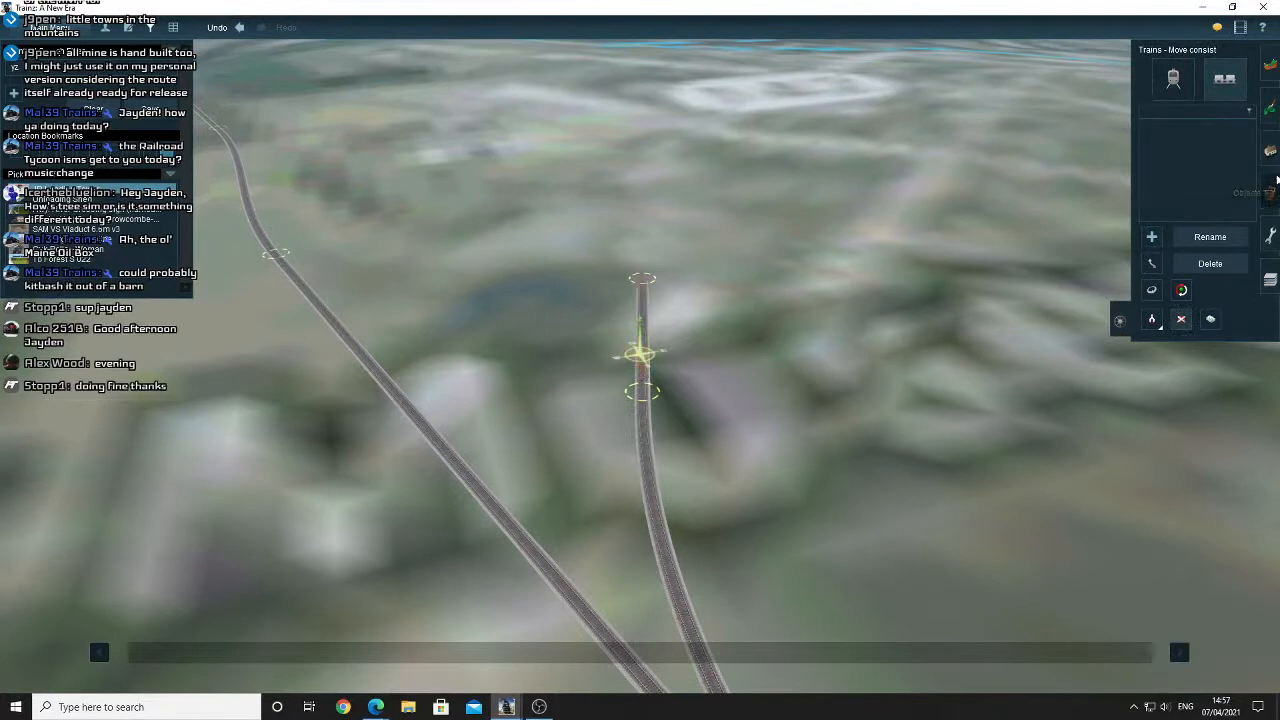
Delete the siding's last track section and move the remaining track end back toward the main line.
left_click(1271, 189)
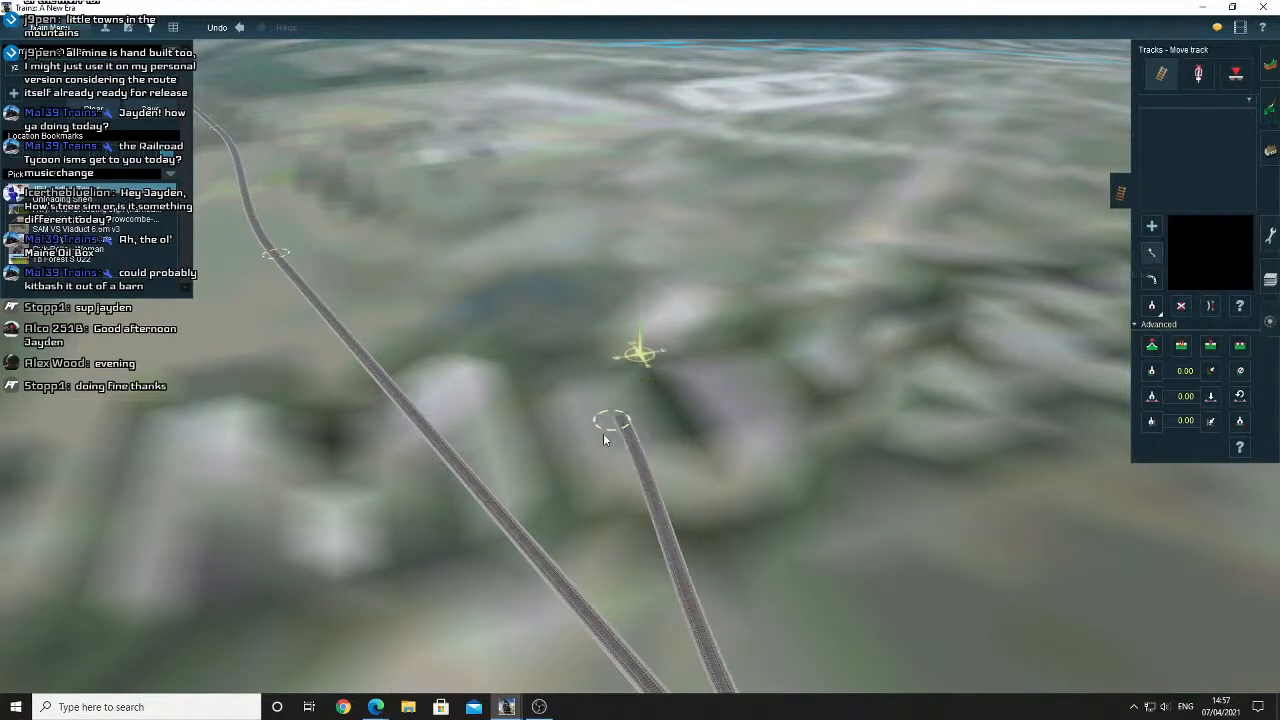
scroll(603, 429, "down", 10)
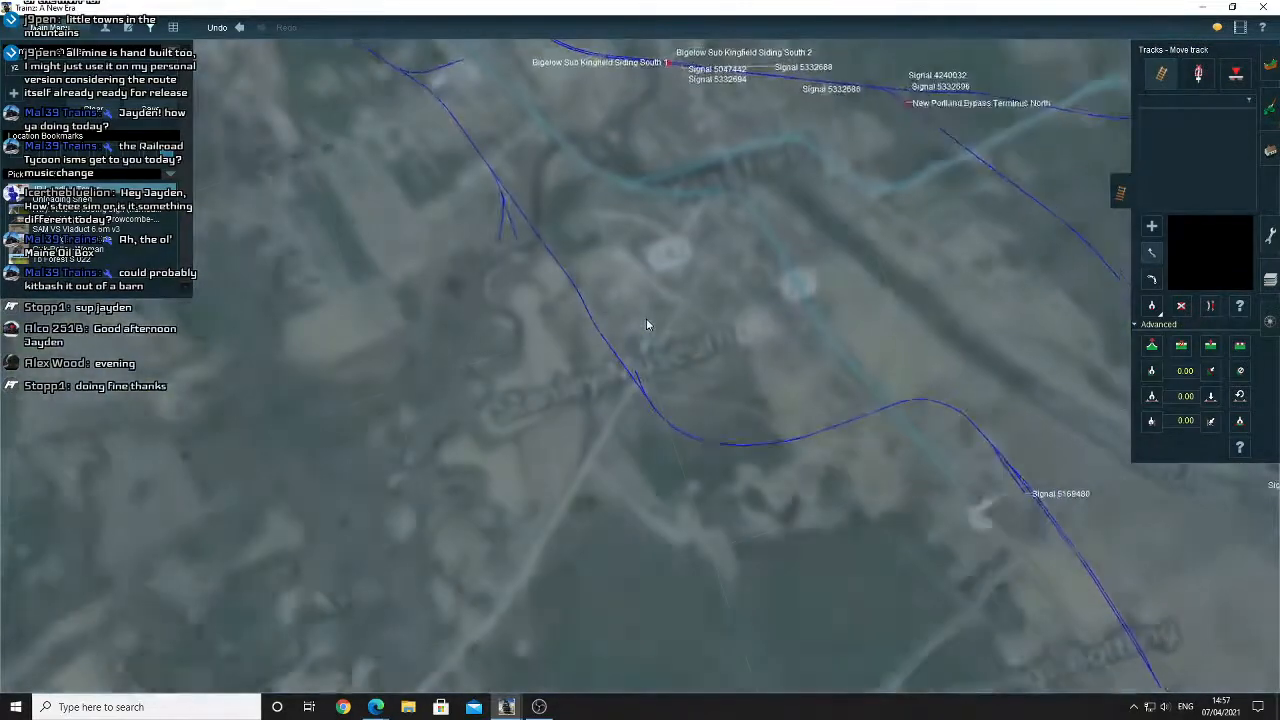
scroll(648, 350, "up", 10)
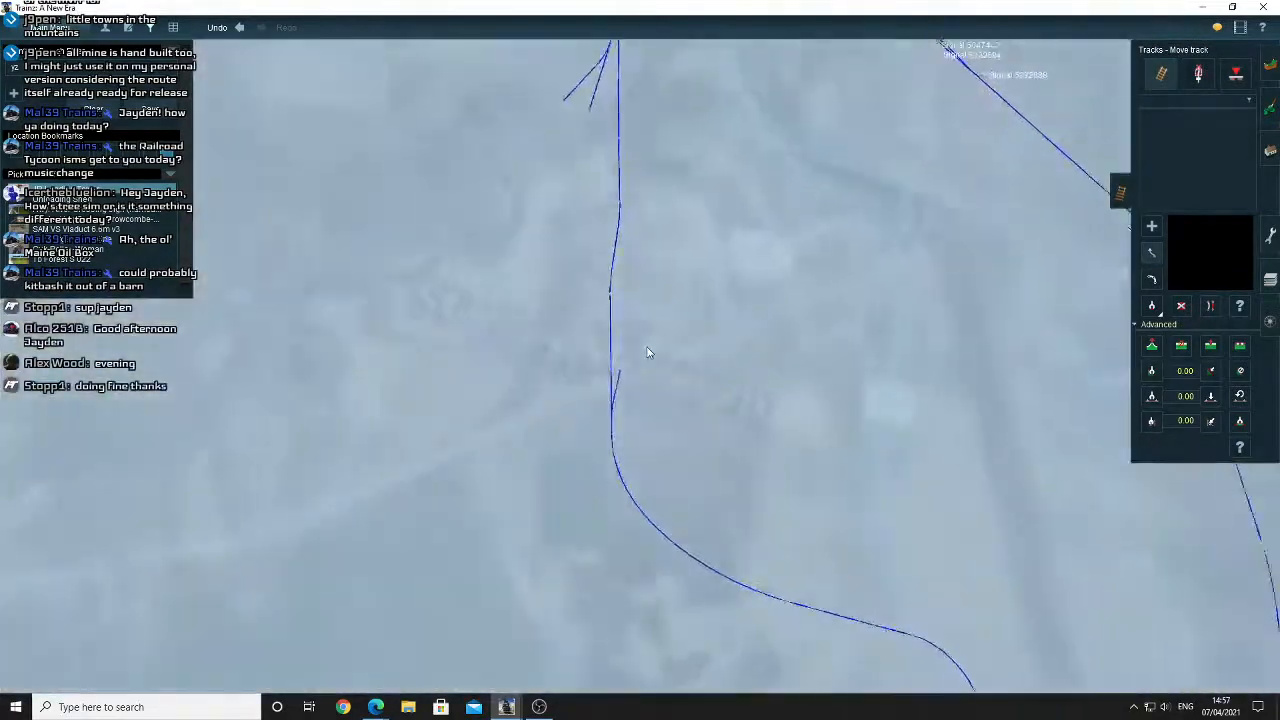
scroll(648, 352, "up", 8)
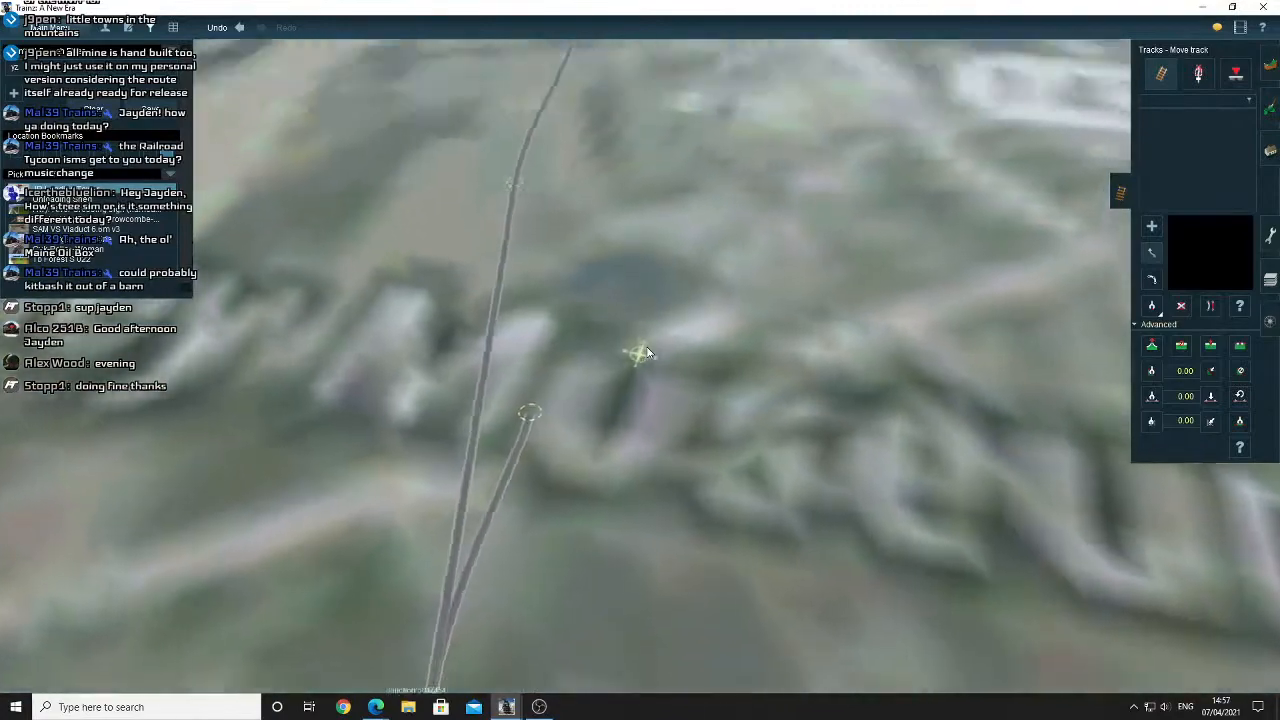
scroll(648, 350, "down", 5)
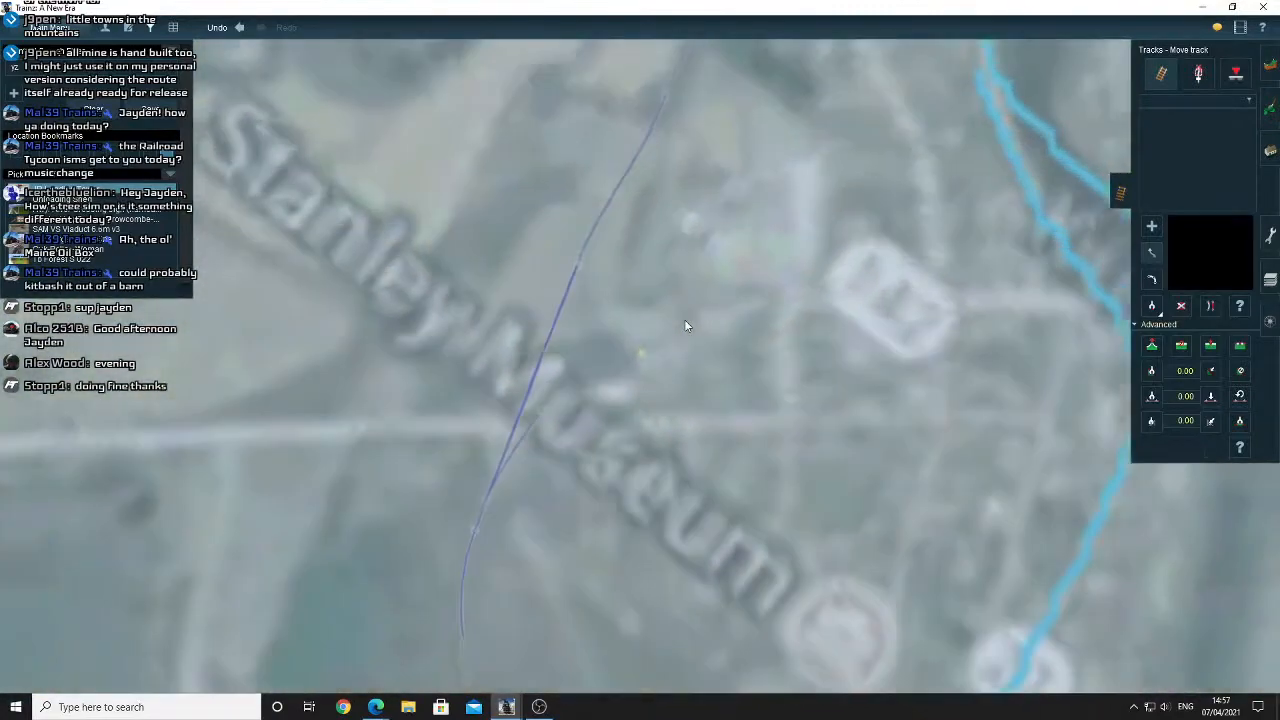
scroll(684, 325, "down", 2)
scroll(645, 365, "up", 6)
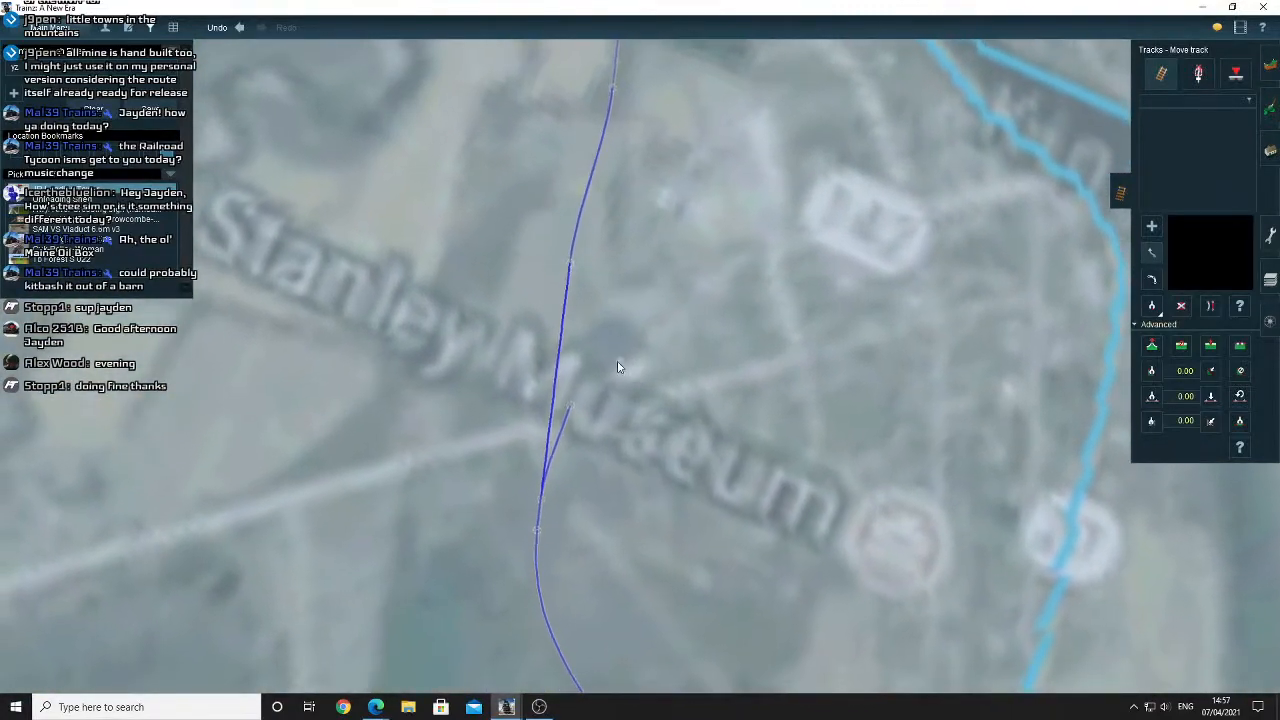
scroll(649, 358, "up", 3)
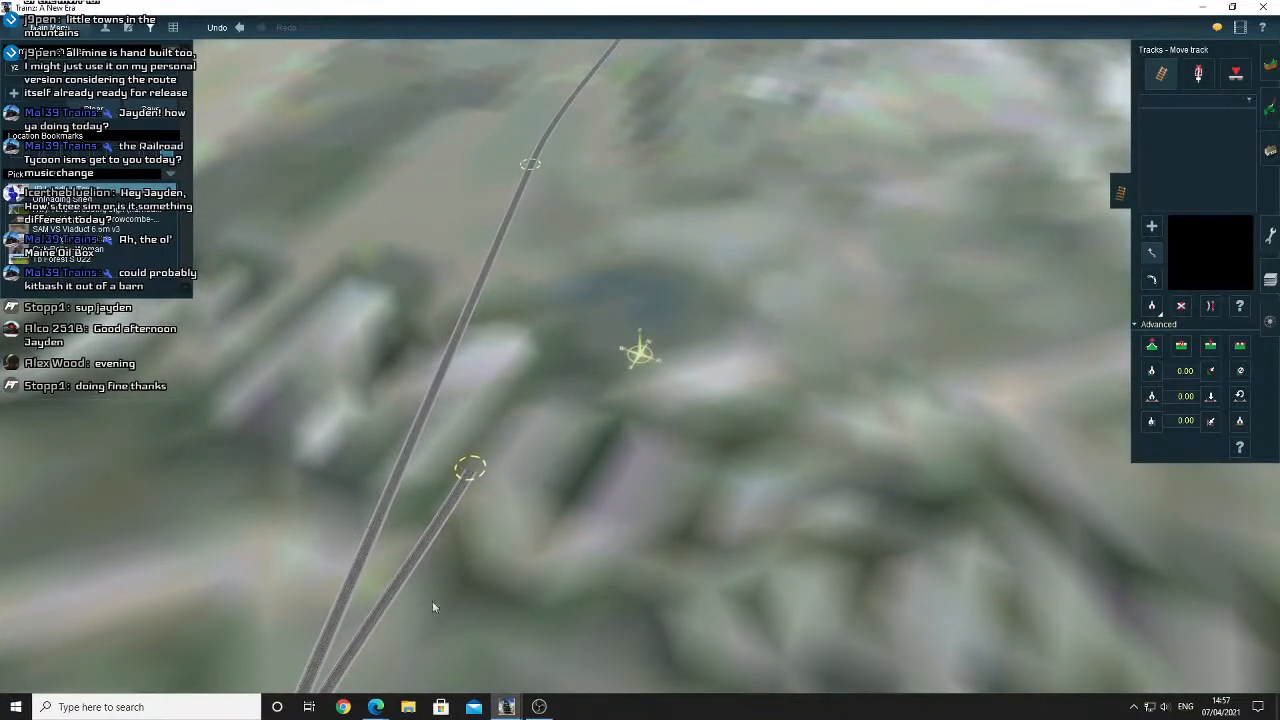
Switch to Google Maps and view the factory along ME-142 within the wider Kingfield street layout.
left_click(380, 650)
scroll(517, 470, "down", 3)
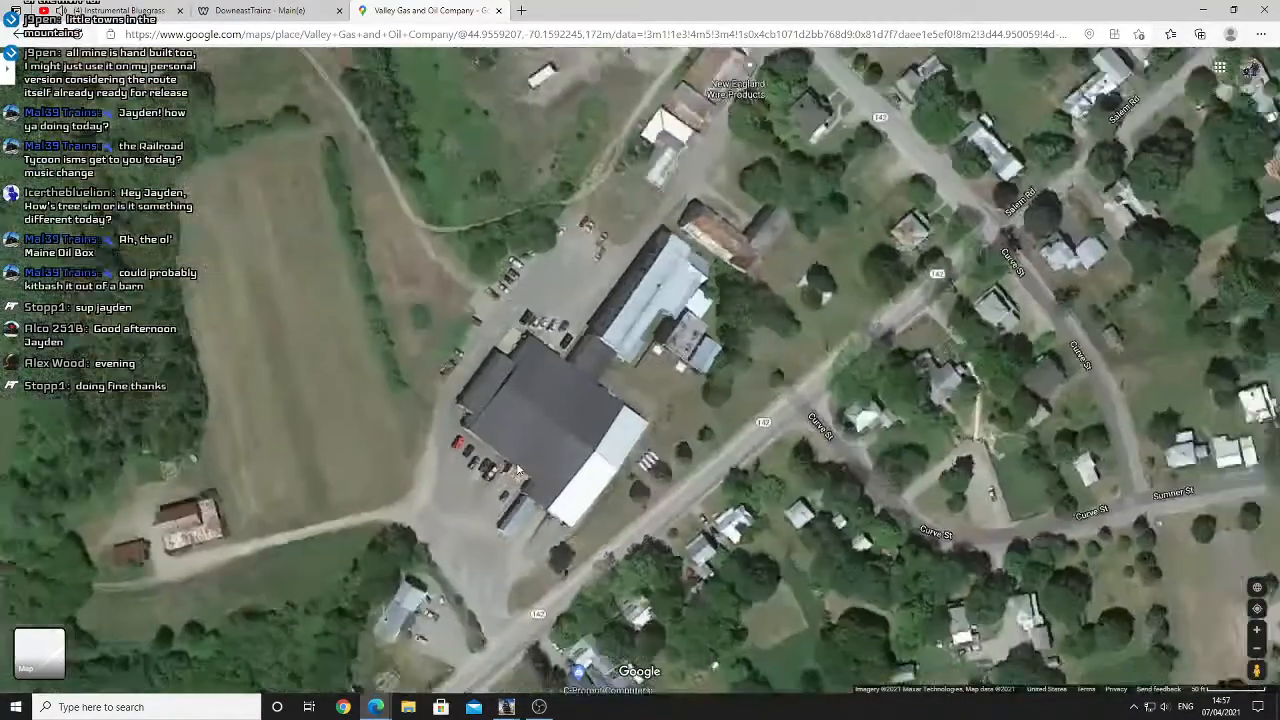
scroll(517, 470, "down", 2)
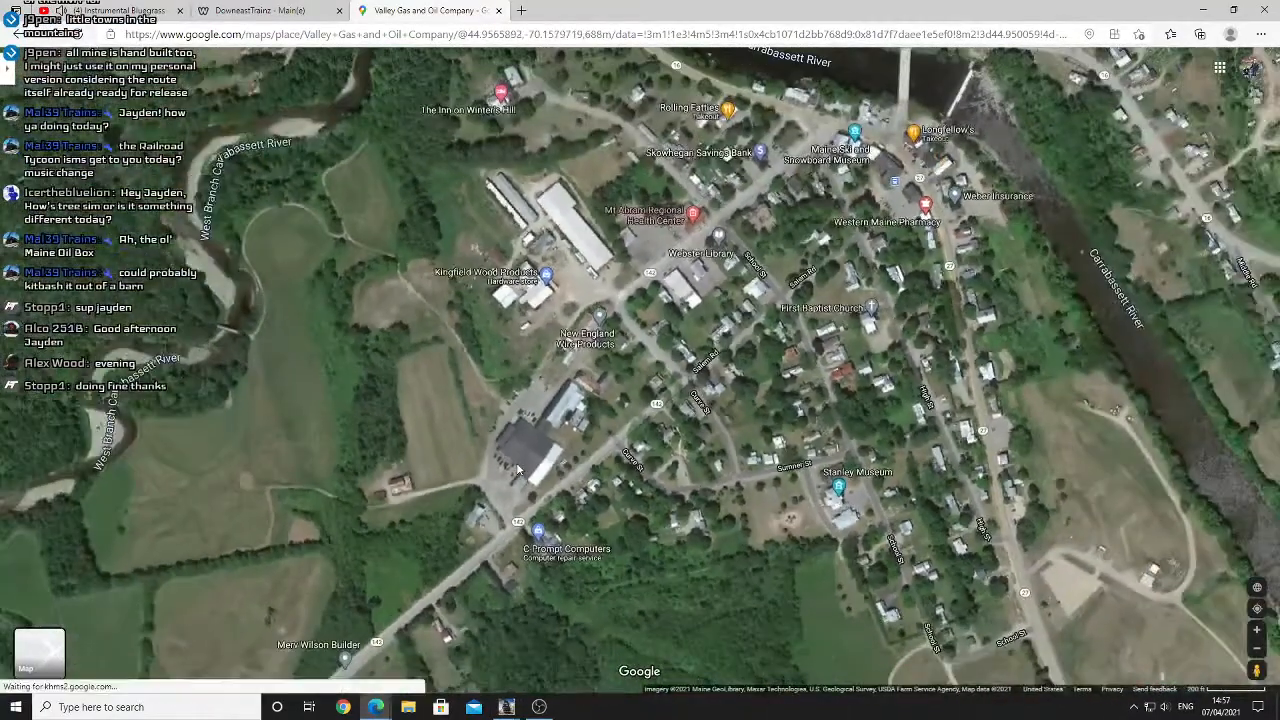
left_click_drag(511, 469, 529, 450)
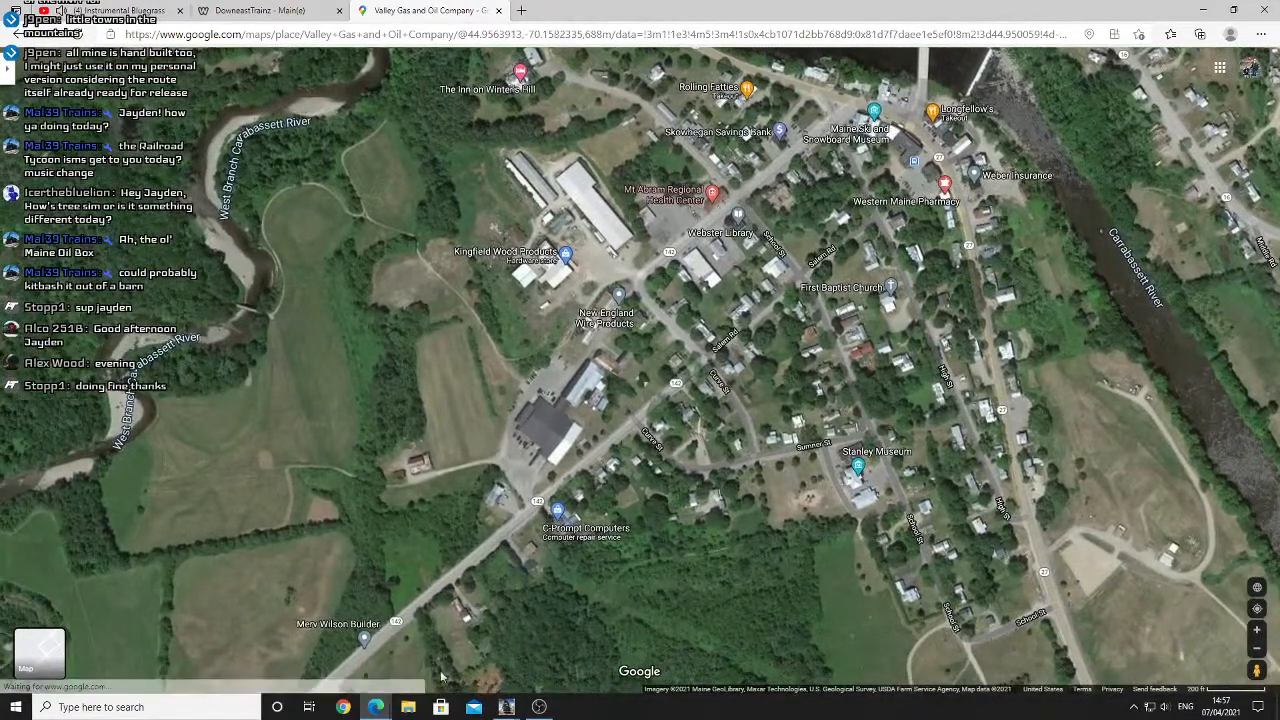
Switch to Trainz and examine from above how the shortened siding lies on the base map near Stanley Museum and route 142.
mouse_move(503, 708)
left_click(528, 645)
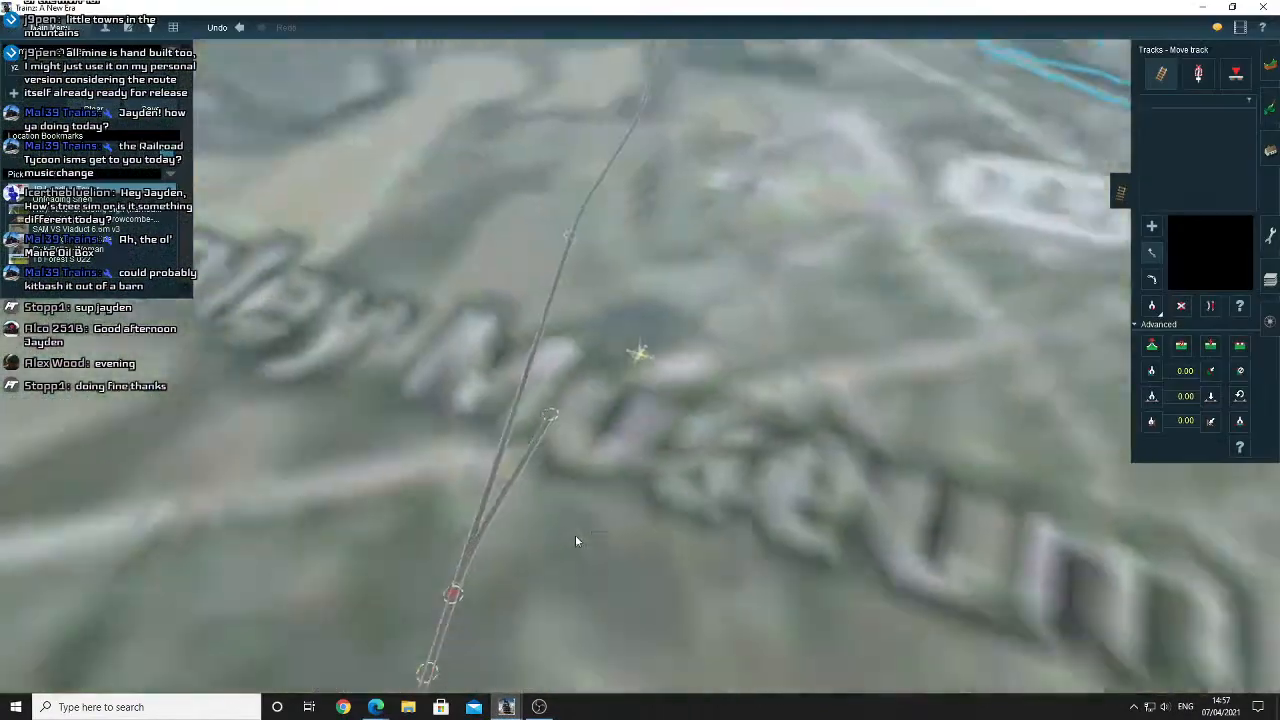
scroll(575, 540, "down", 5)
key("Up")
key("Left")
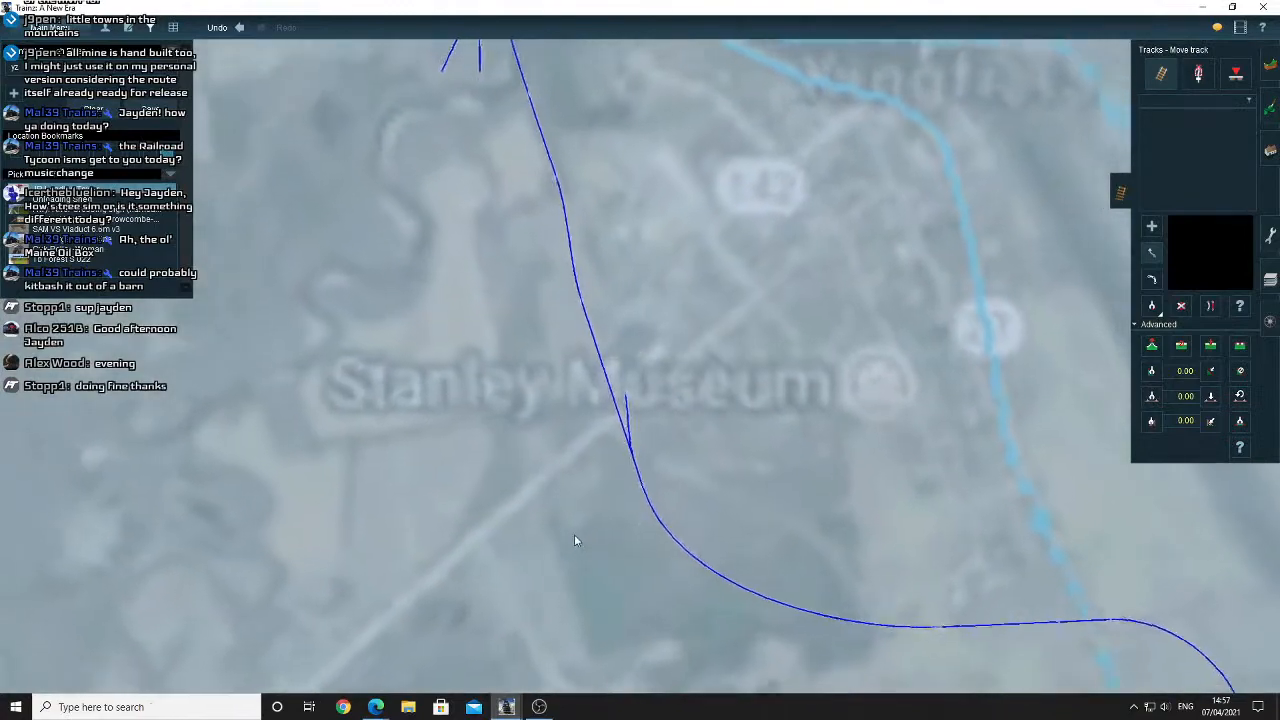
scroll(574, 534, "down", 1)
right_click(657, 326)
scroll(658, 330, "down", 3)
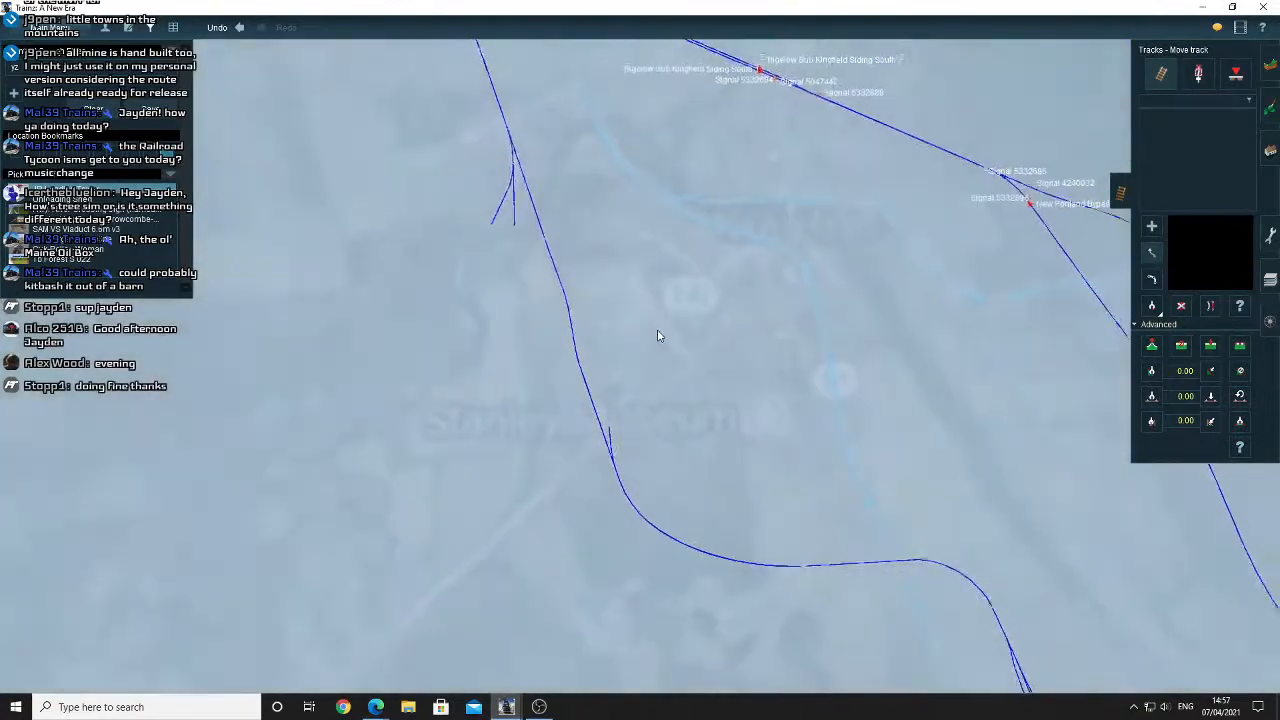
scroll(657, 336, "up", 2)
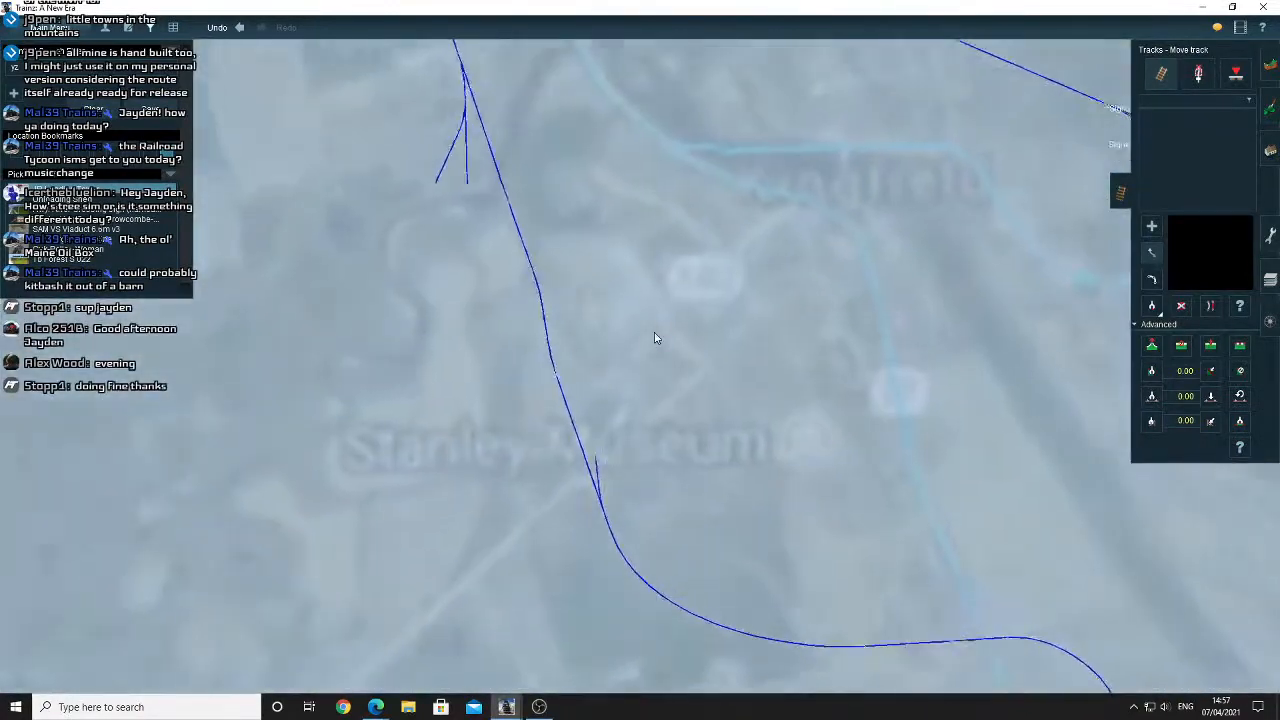
scroll(654, 337, "up", 1)
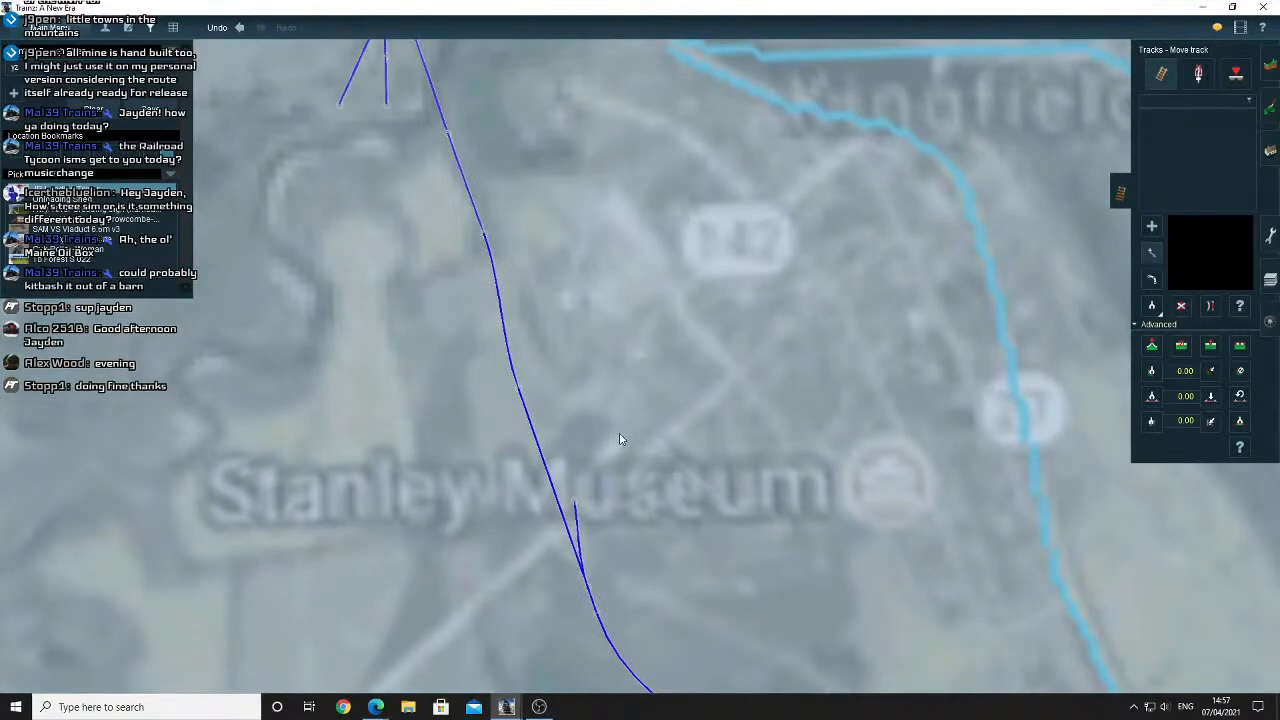
Check the factory's location in Google Maps once more, and return to the siding in Trainz.
mouse_move(378, 709)
left_click(430, 605)
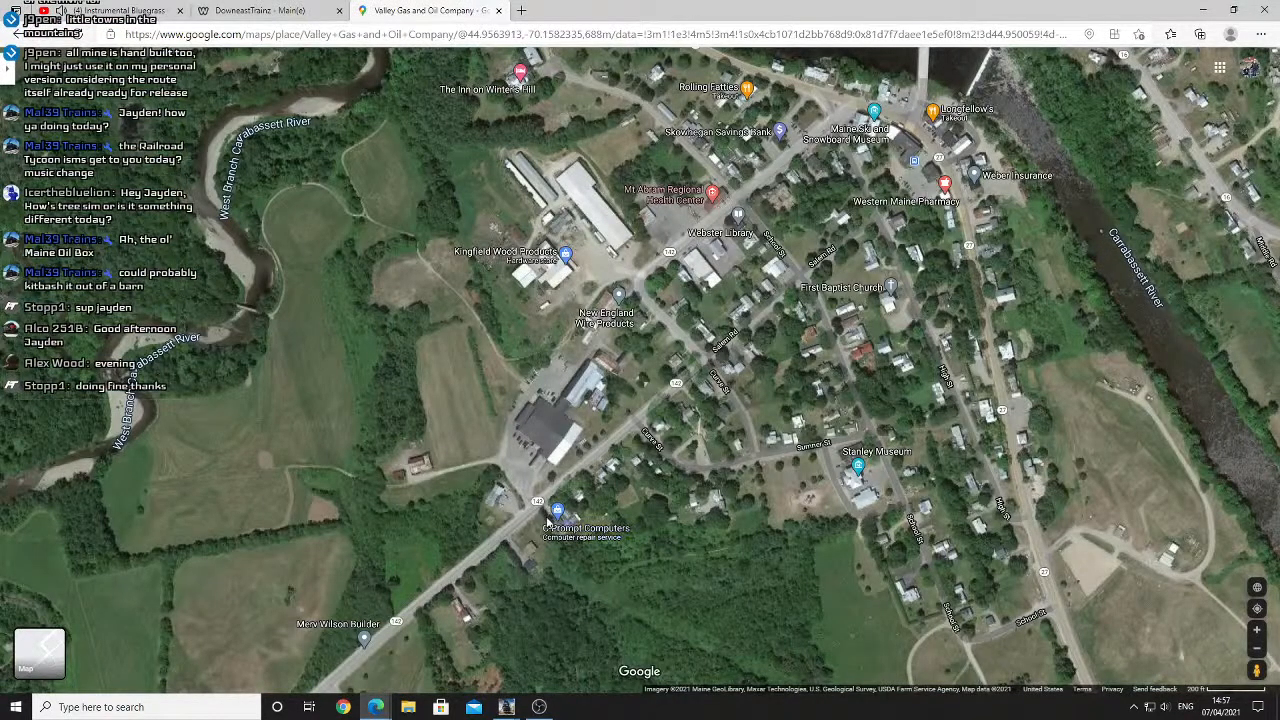
mouse_move(506, 707)
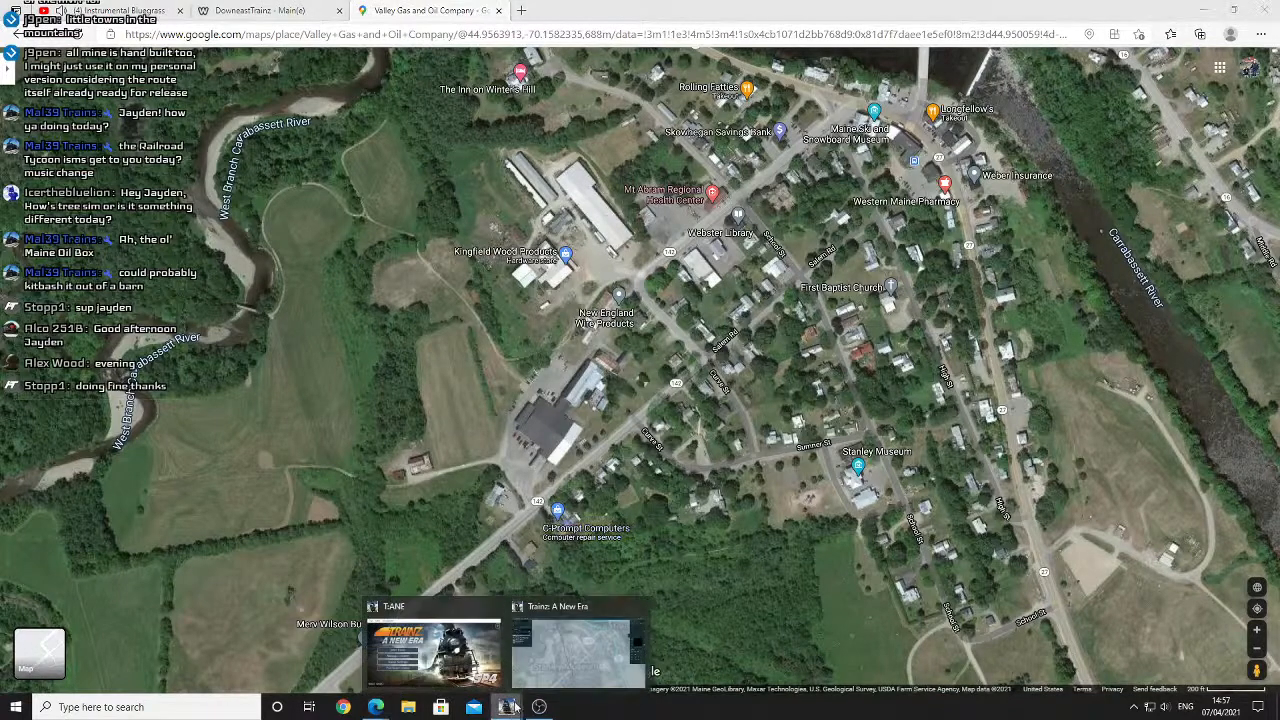
left_click(548, 658)
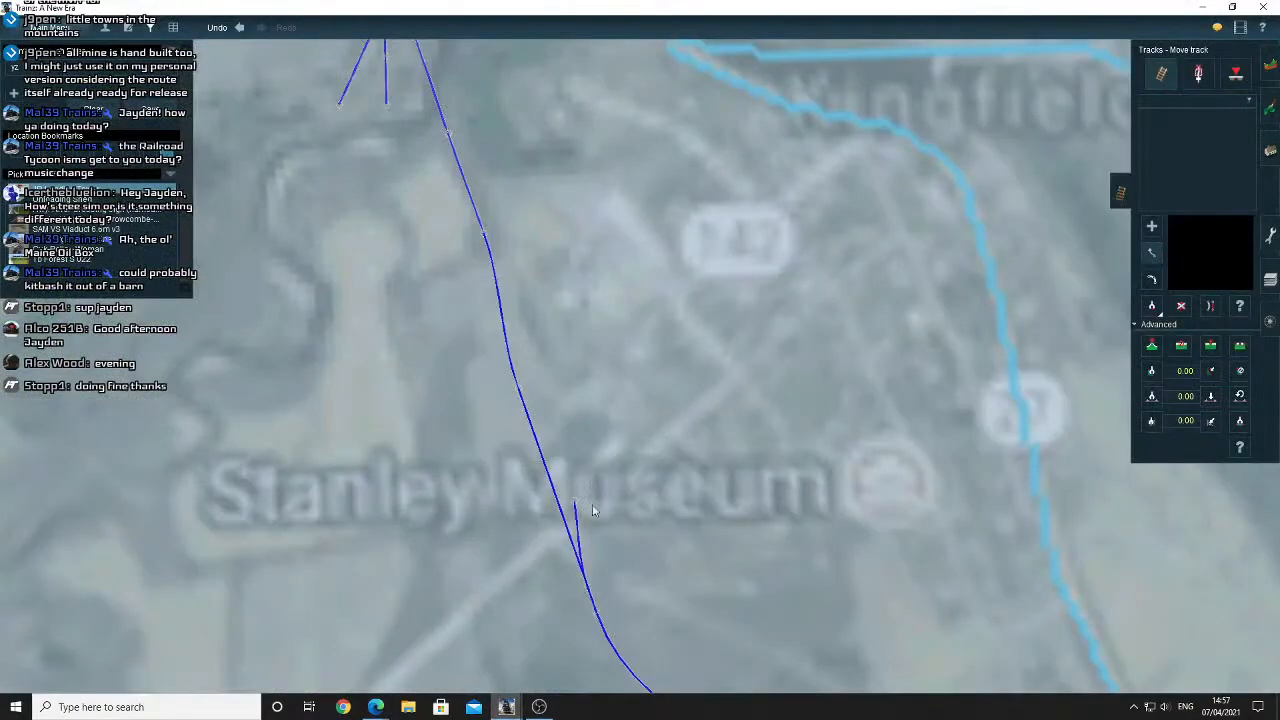
View the industrial buildings along route 142 in Google Maps, and return to the route in Trainz.
mouse_move(370, 700)
left_click(335, 650)
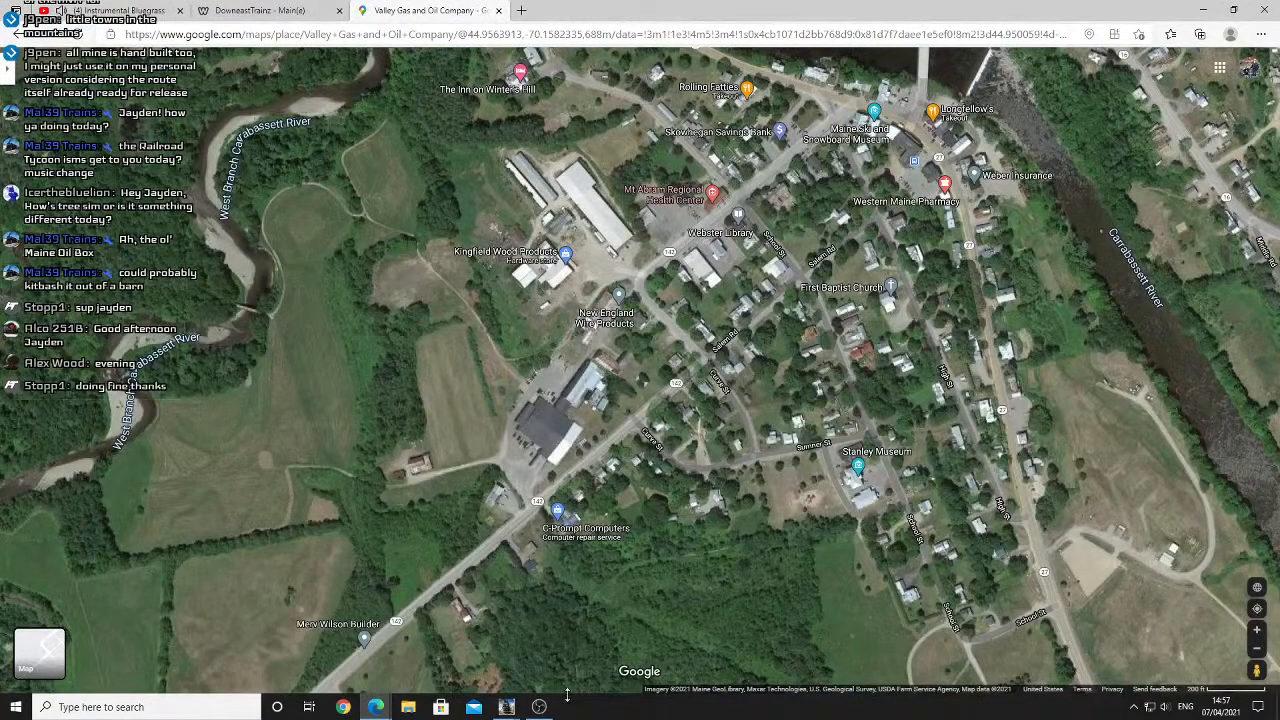
mouse_move(508, 707)
left_click(560, 650)
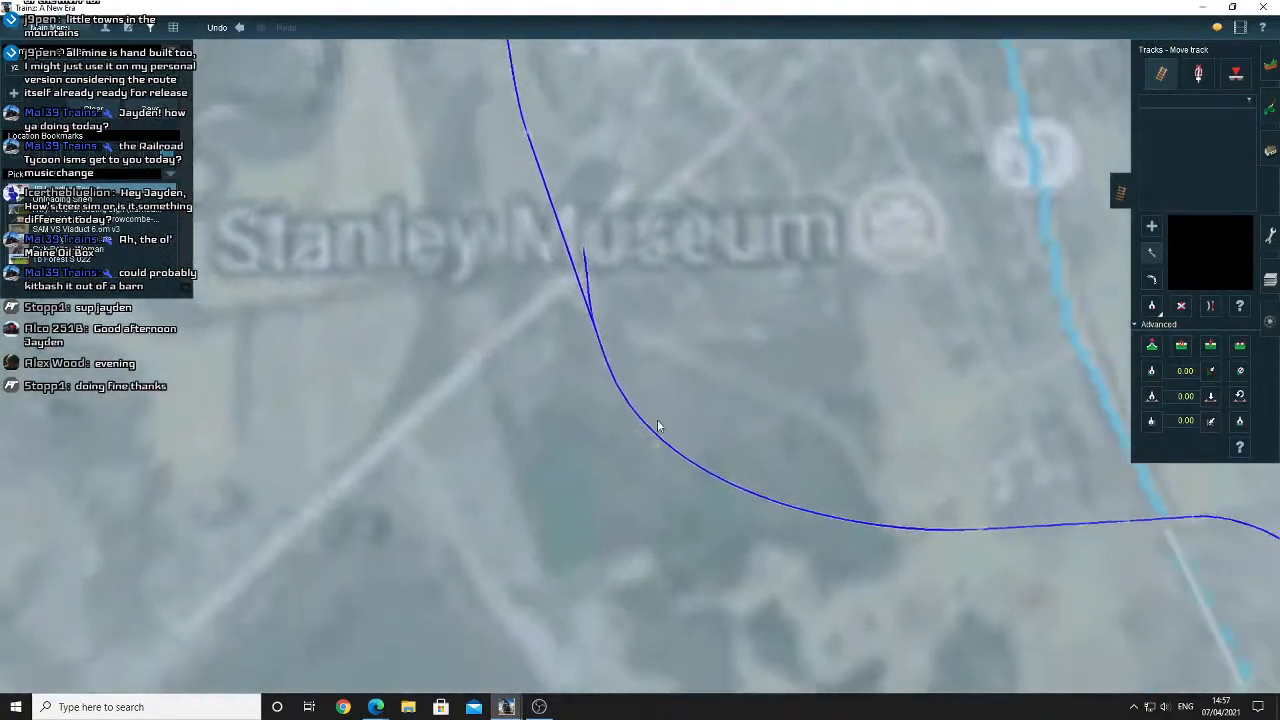
Place Storage building 09 on the ground just beyond the end of the shortened siding.
right_click(648, 334)
right_click(590, 312)
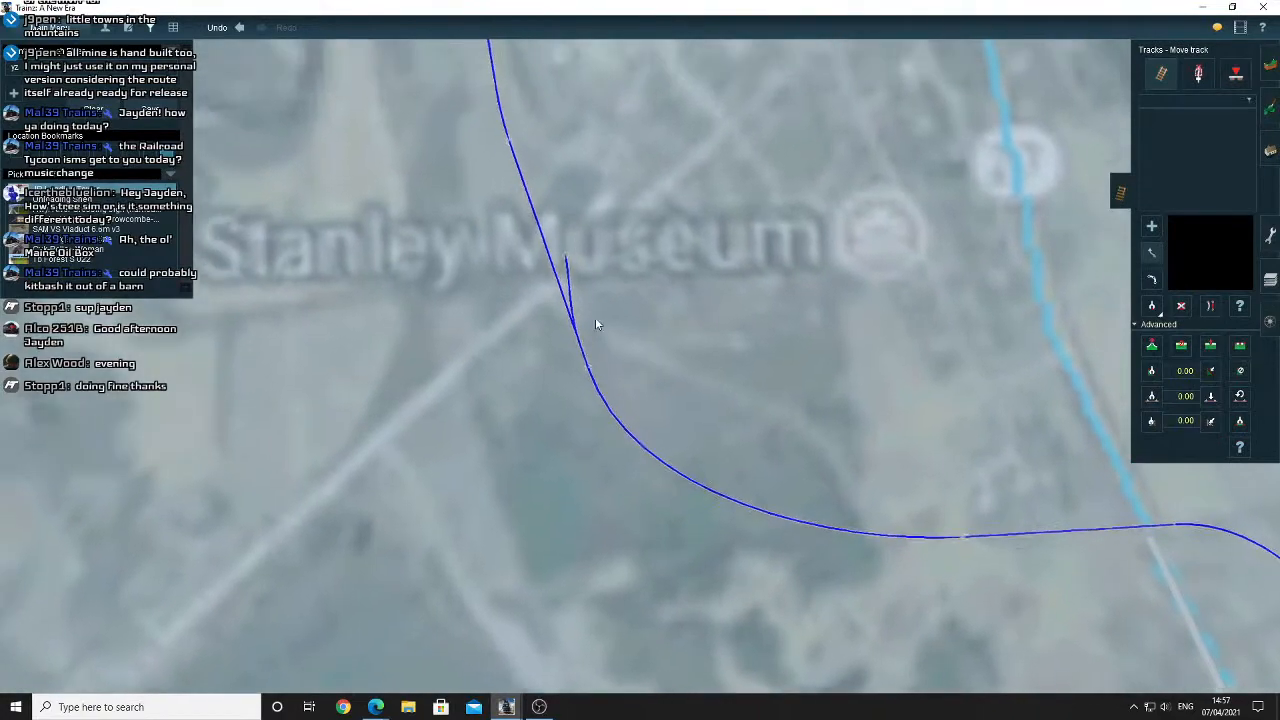
scroll(635, 325, "up", 5)
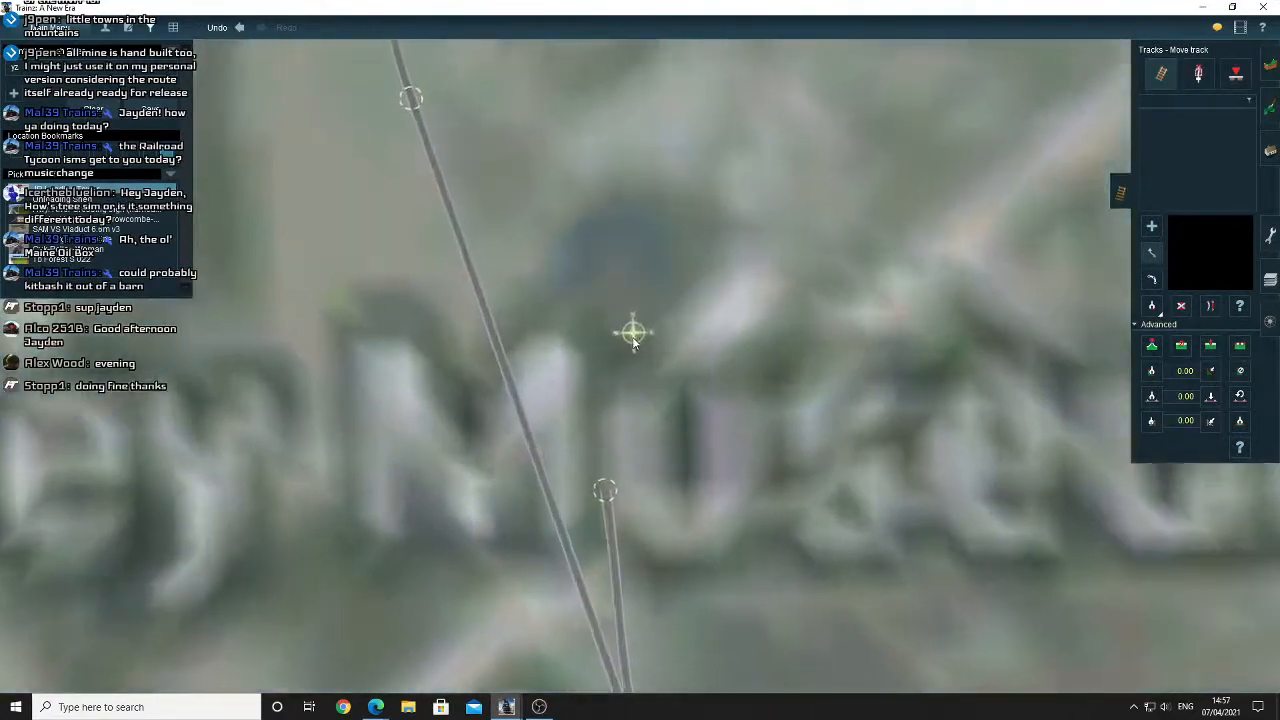
key("Down")
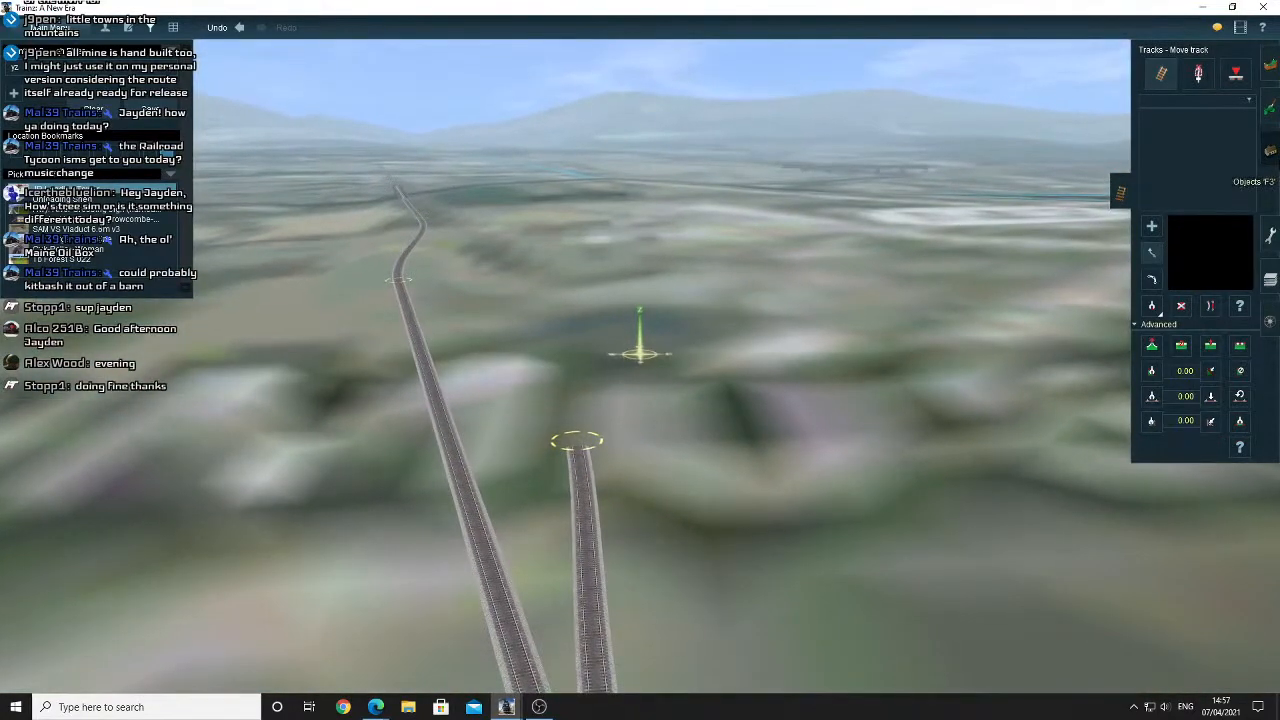
left_click(1271, 155)
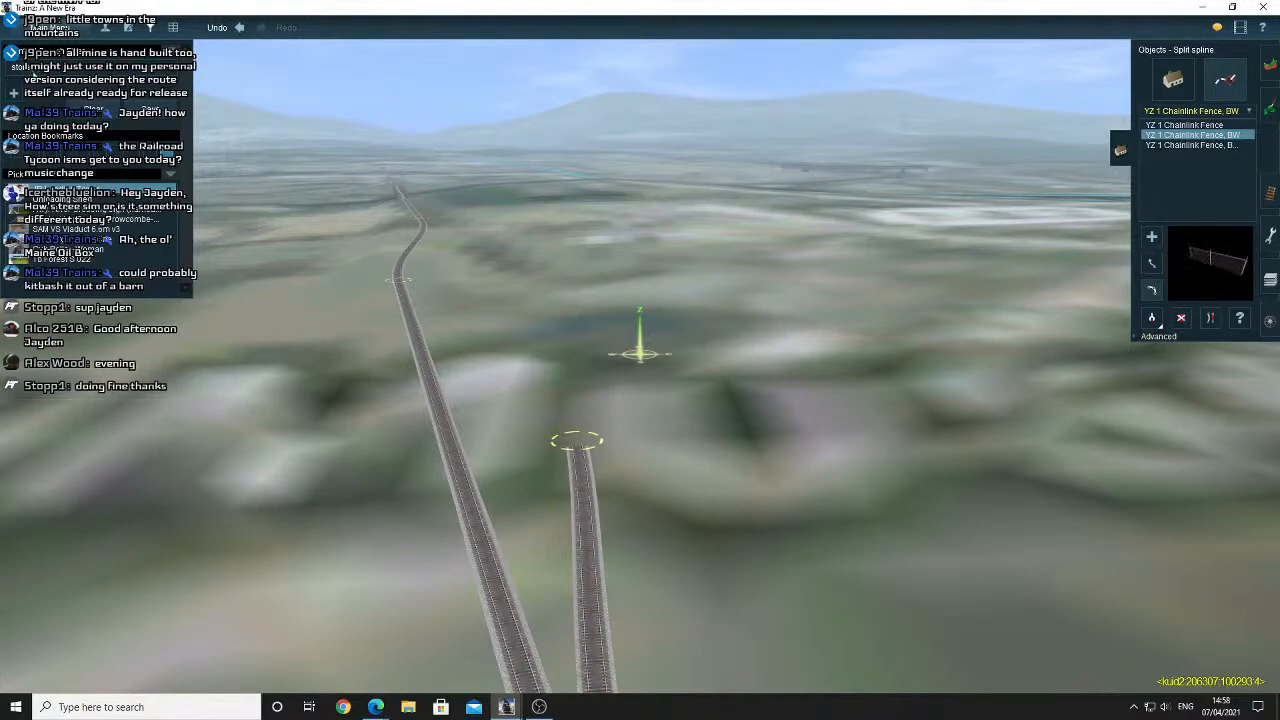
left_click(1183, 90)
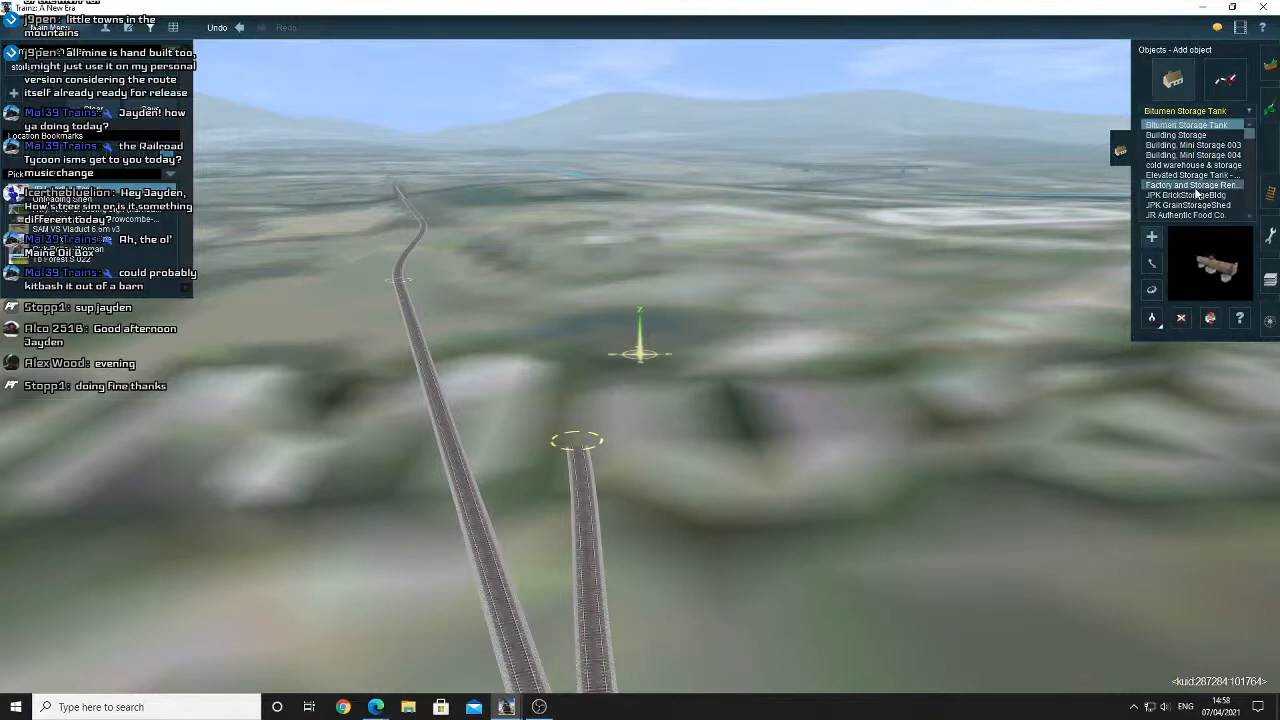
left_click(1193, 175)
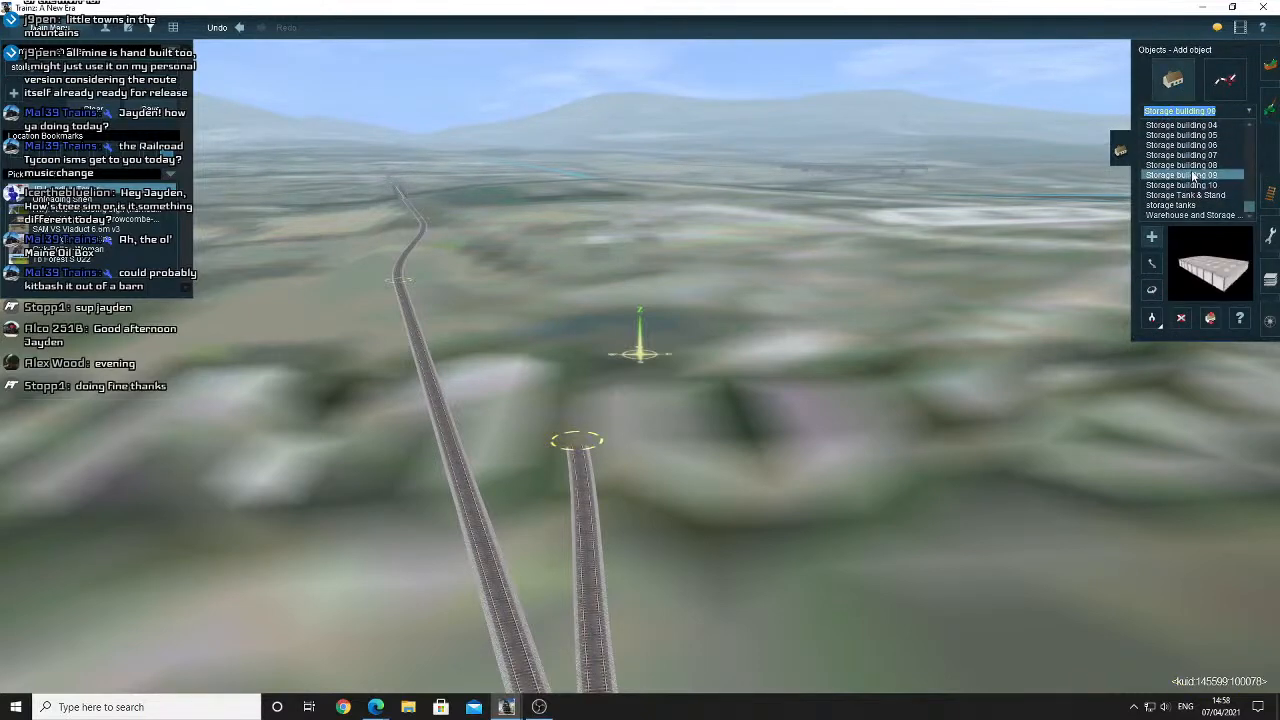
left_click(851, 343)
Rotate the storage building to about 156 degrees so its end doors face the siding.
key("Up")
key("r")
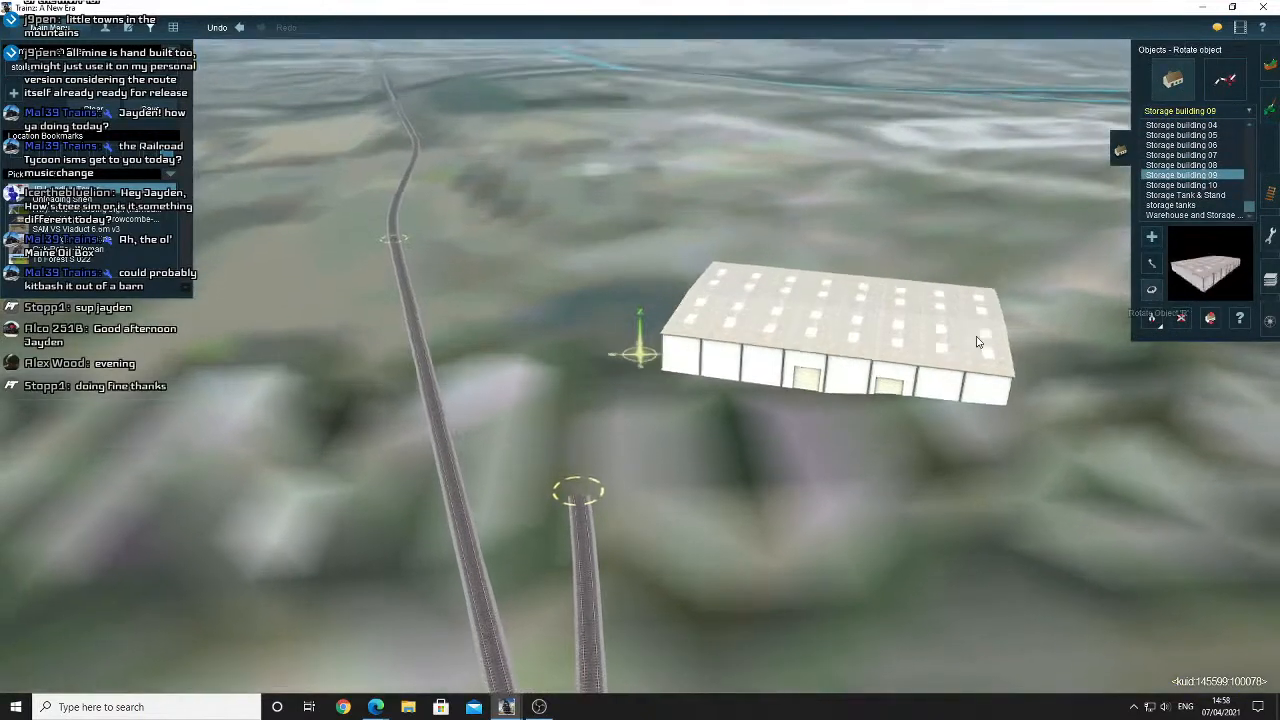
left_click_drag(938, 330, 856, 337)
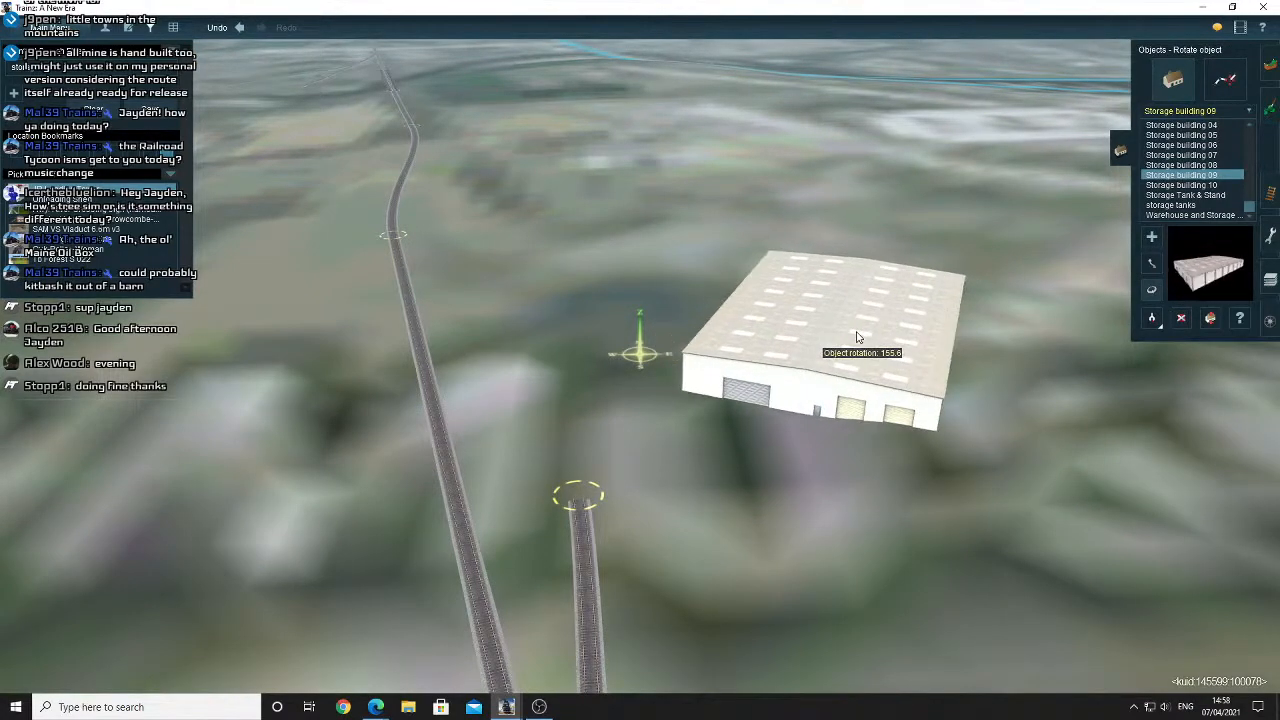
right_click(856, 337)
Move the storage building slightly on the base map, farther from the end of the siding.
key("Up")
scroll(791, 363, "down", 3)
key("Left")
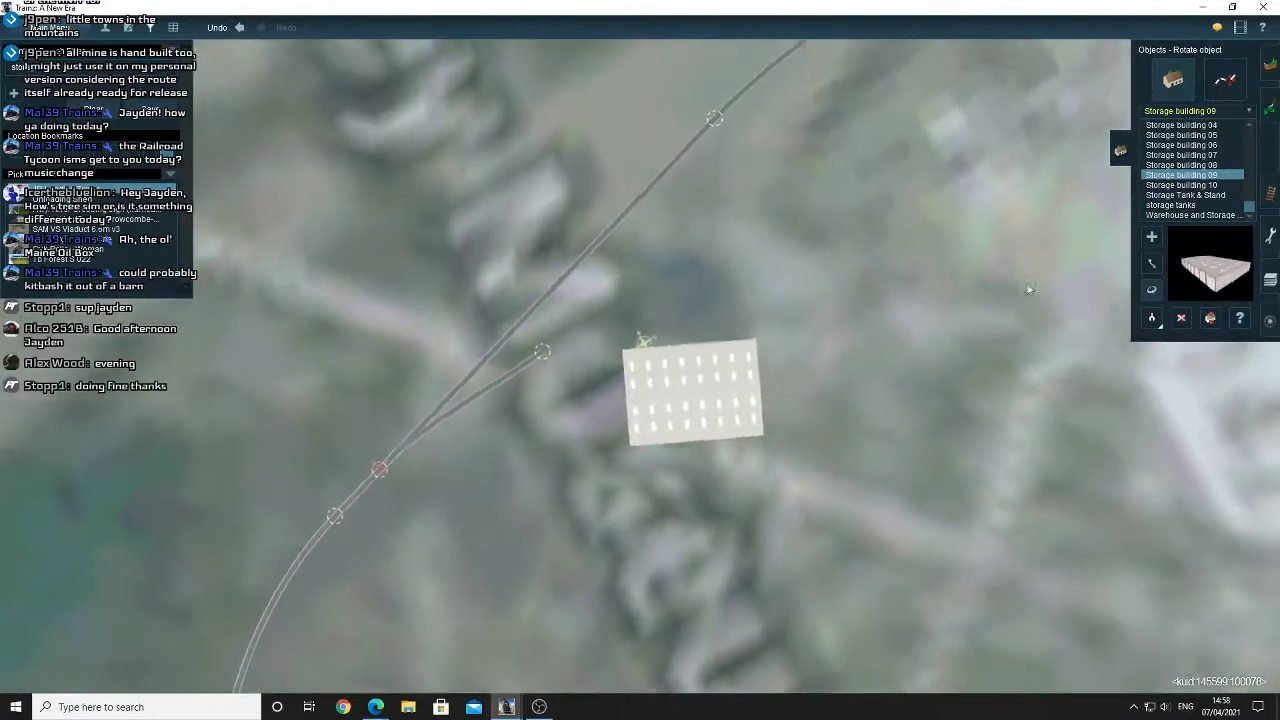
left_click(1151, 263)
left_click_drag(735, 401, 751, 360)
left_click(1149, 289)
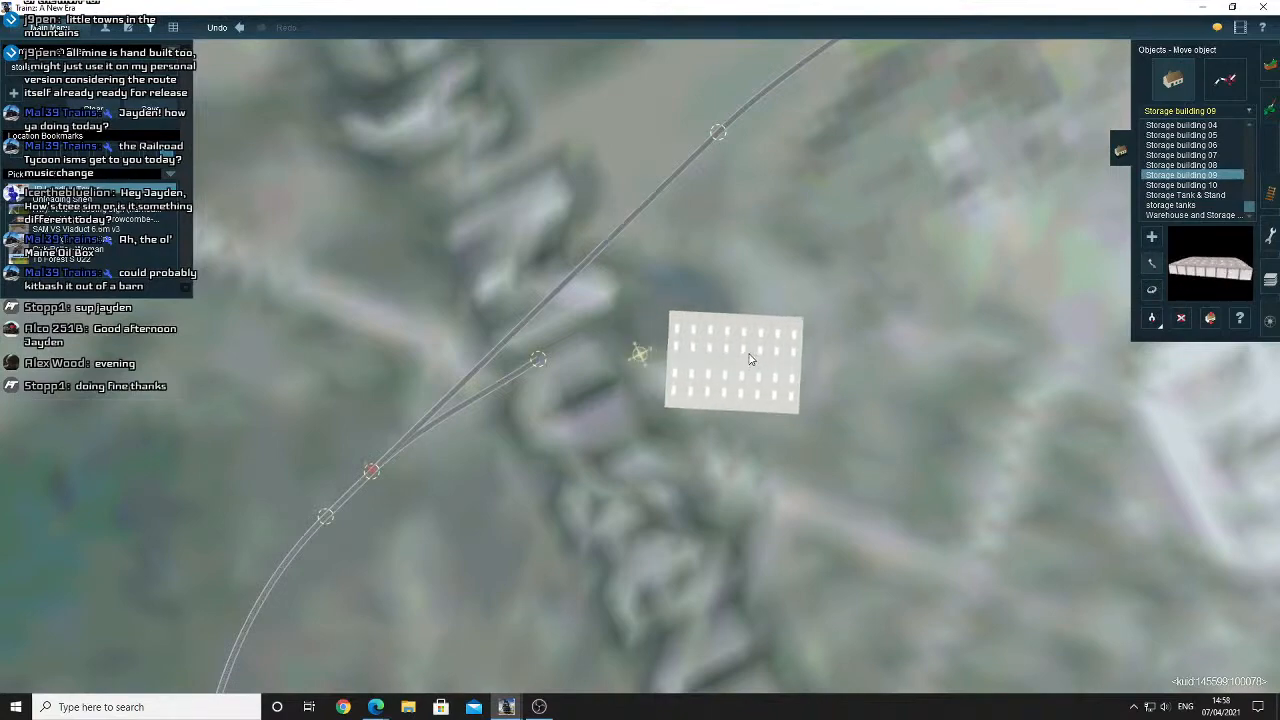
Examine the factory's buildings and their layout beside route 142 up close in Google Maps, and return to Trainz.
left_click(375, 707)
scroll(617, 402, "up", 3)
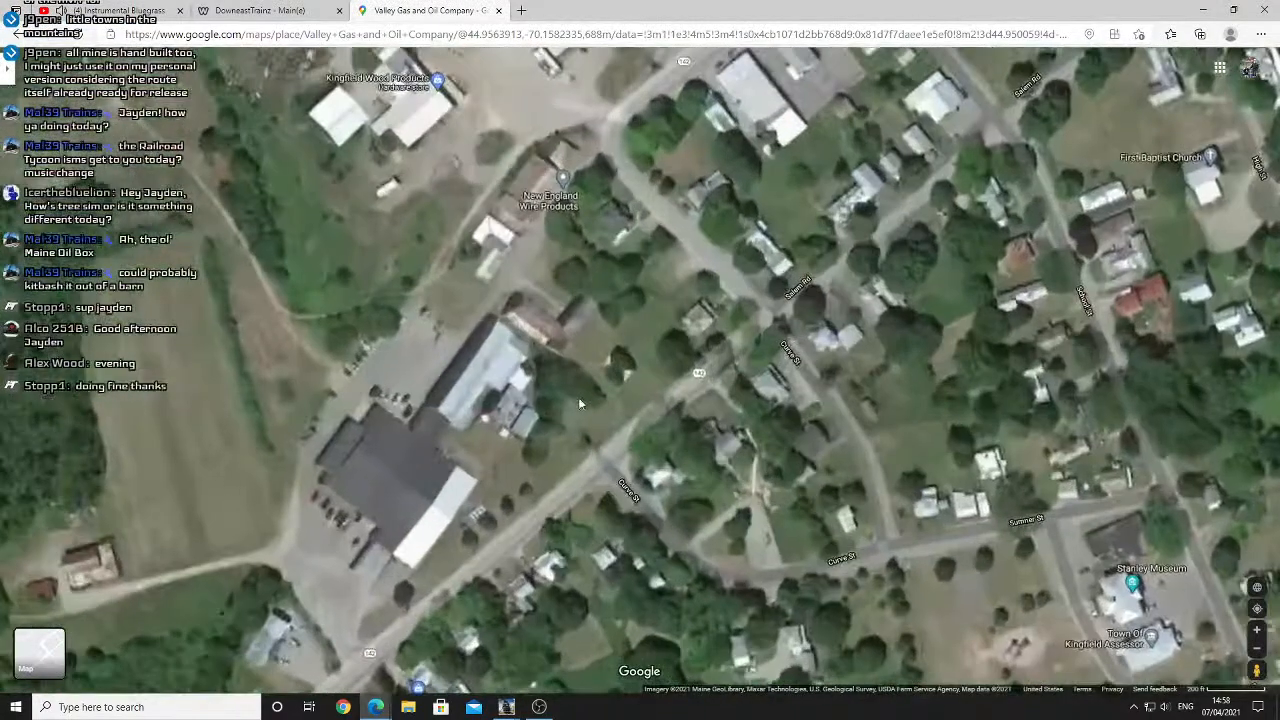
right_click(585, 400)
left_click(560, 415)
right_click(550, 420)
scroll(622, 375, "up", 5)
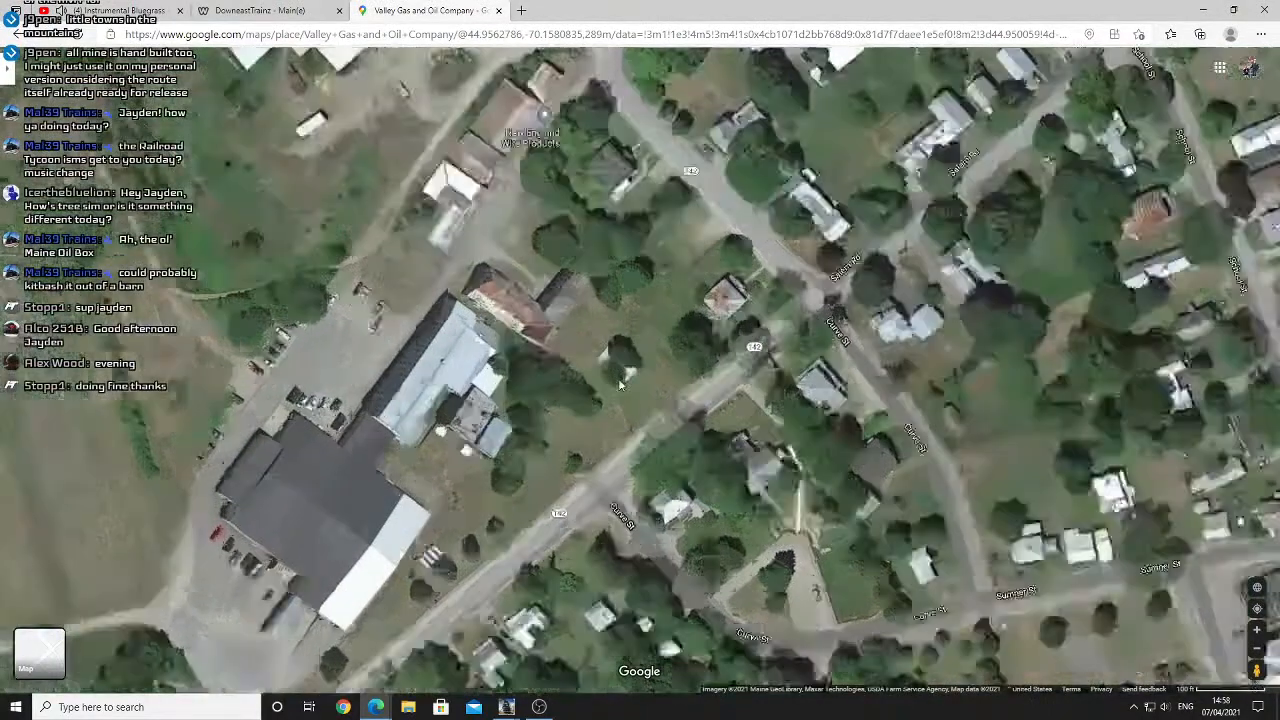
scroll(622, 380, "down", 5)
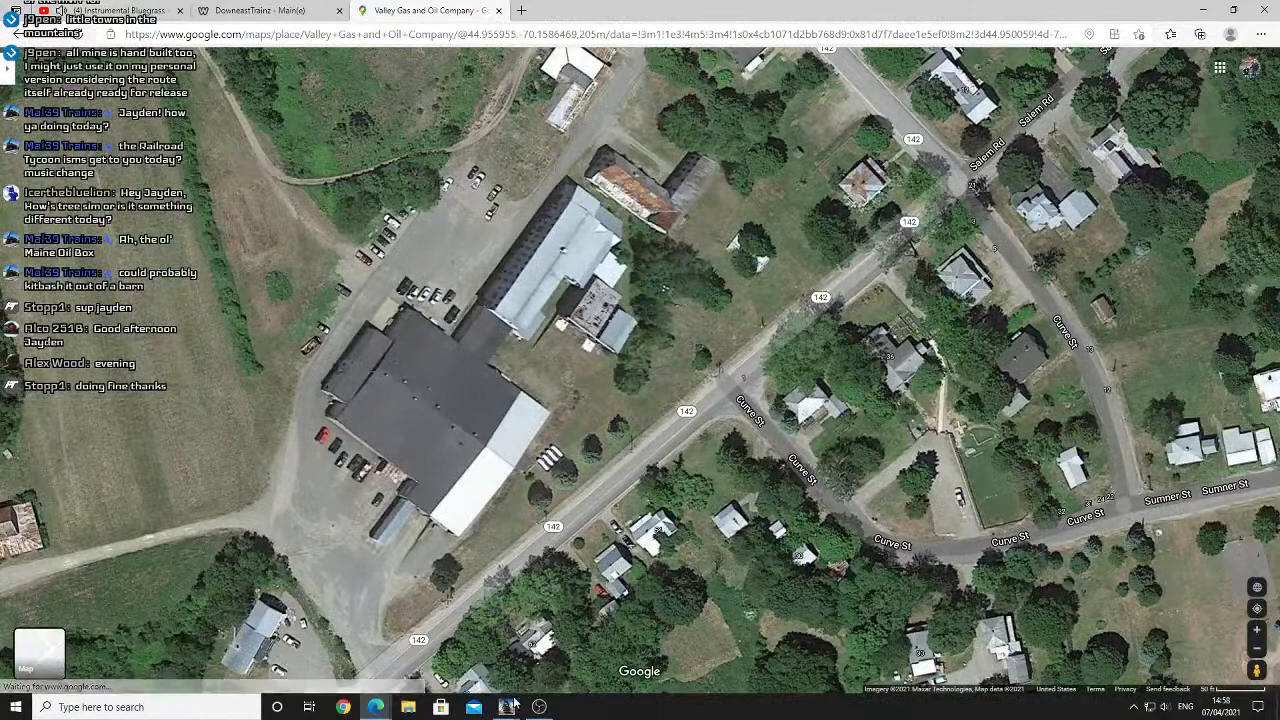
mouse_move(513, 703)
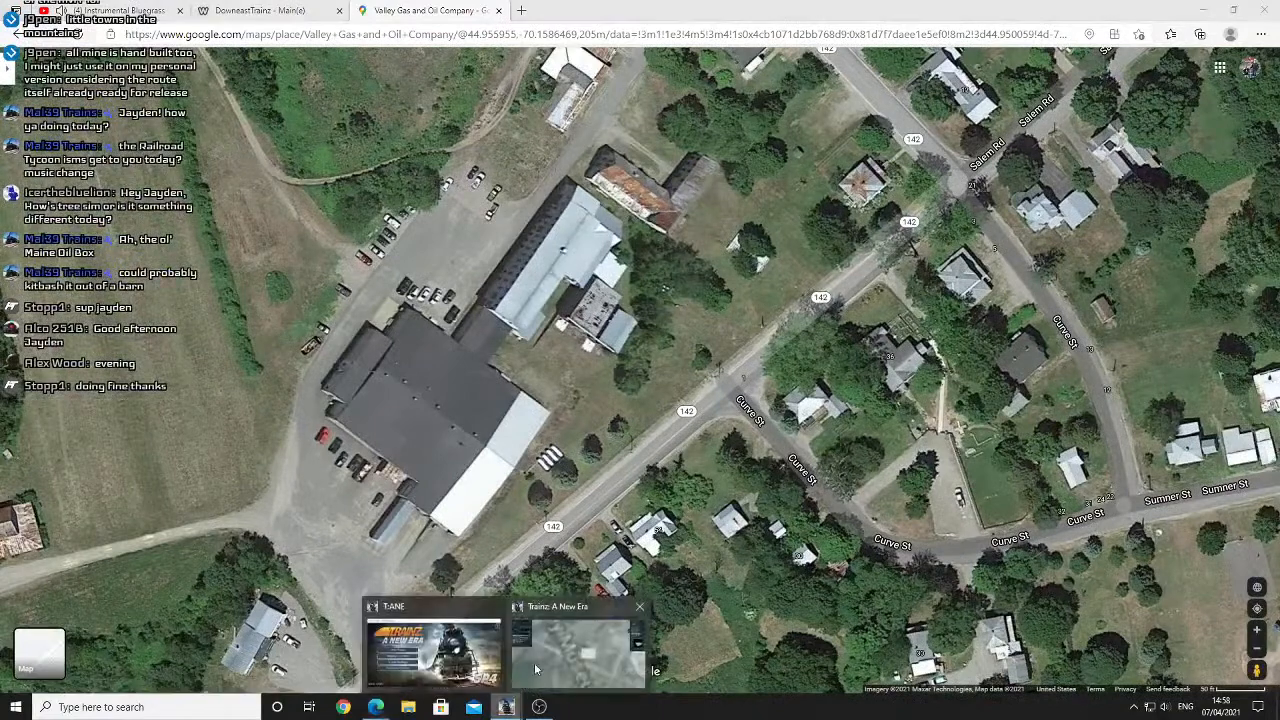
left_click(530, 658)
Shift the storage building slightly toward the siding's end and check its alignment with the track.
key("Left")
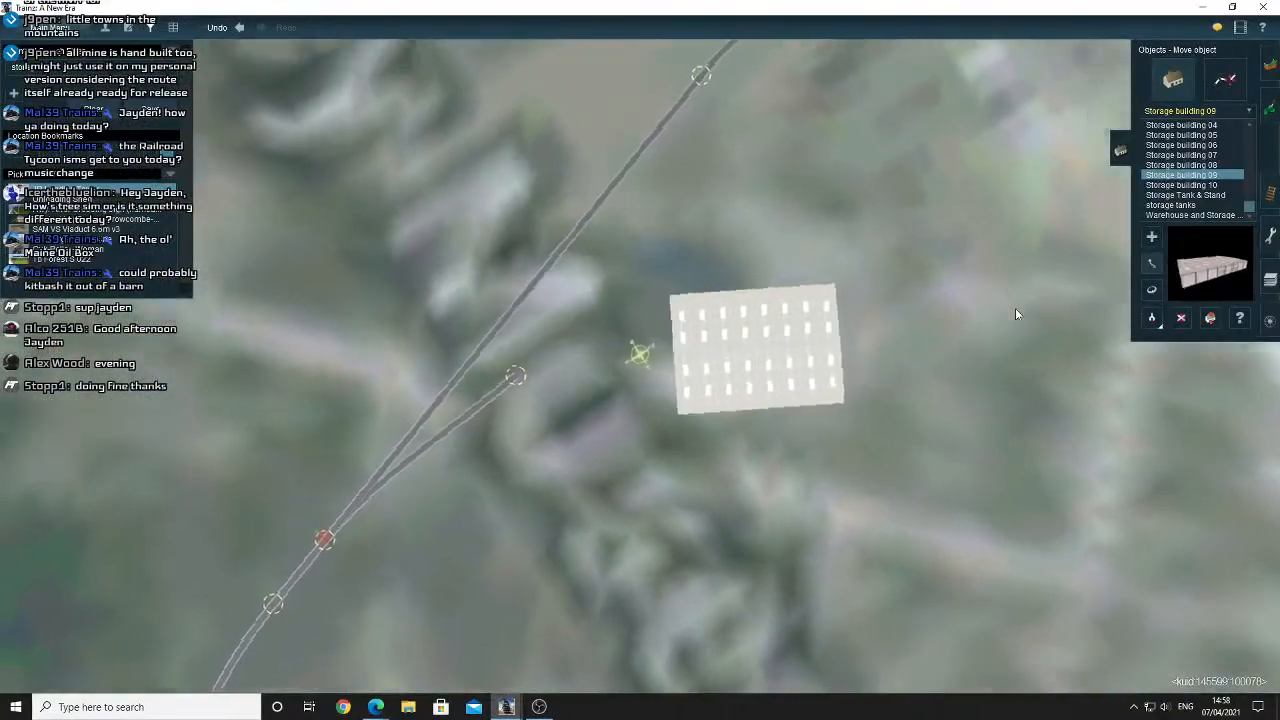
key("Down")
key("Left")
key("Down")
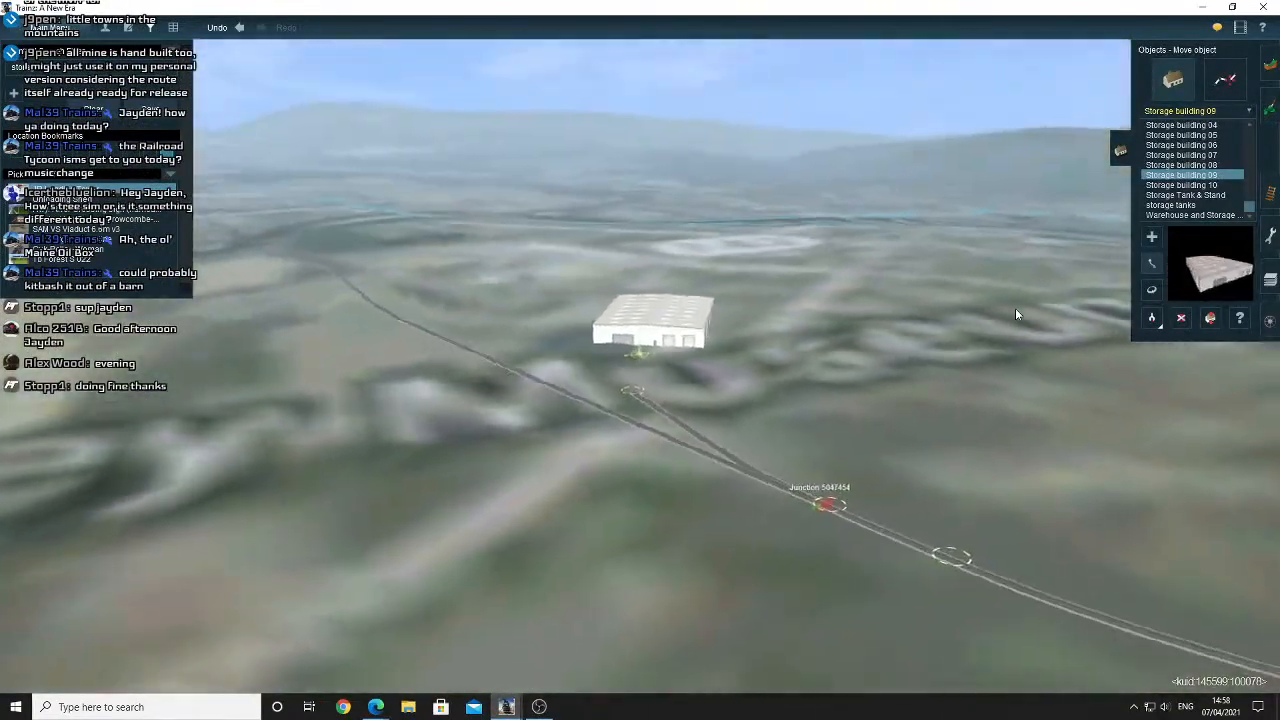
key("Up")
key("Up")
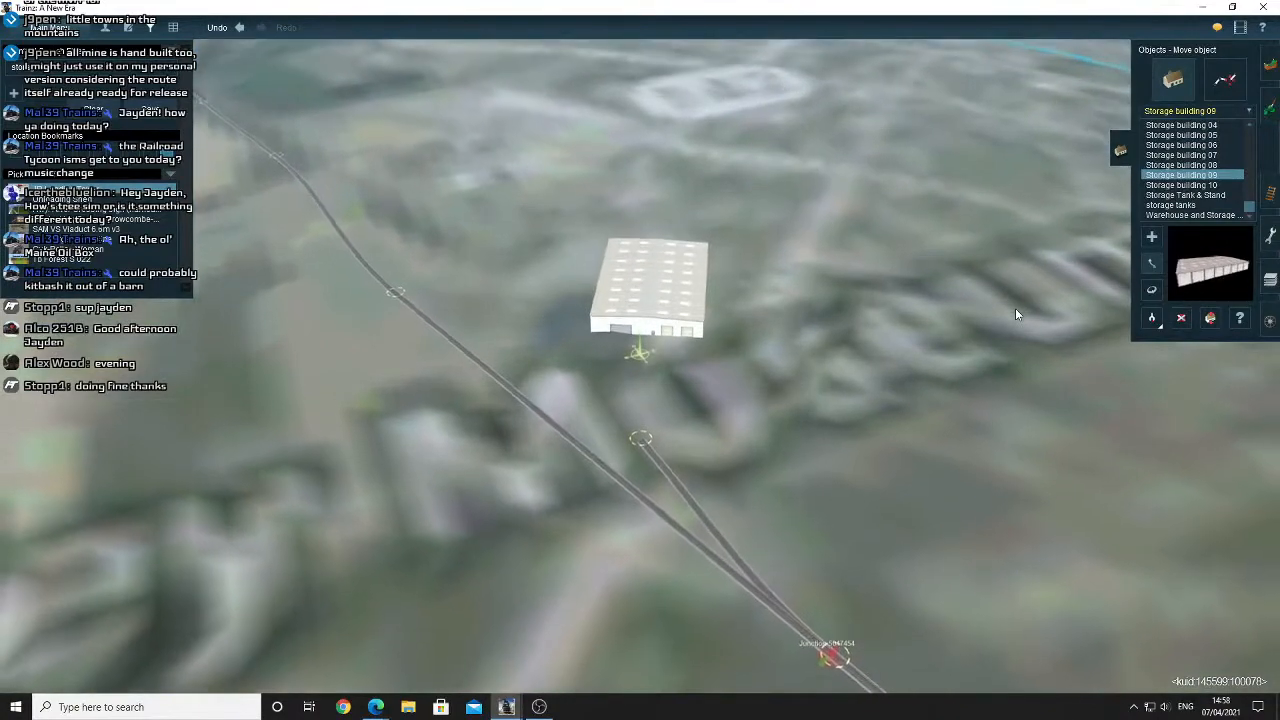
key("Left")
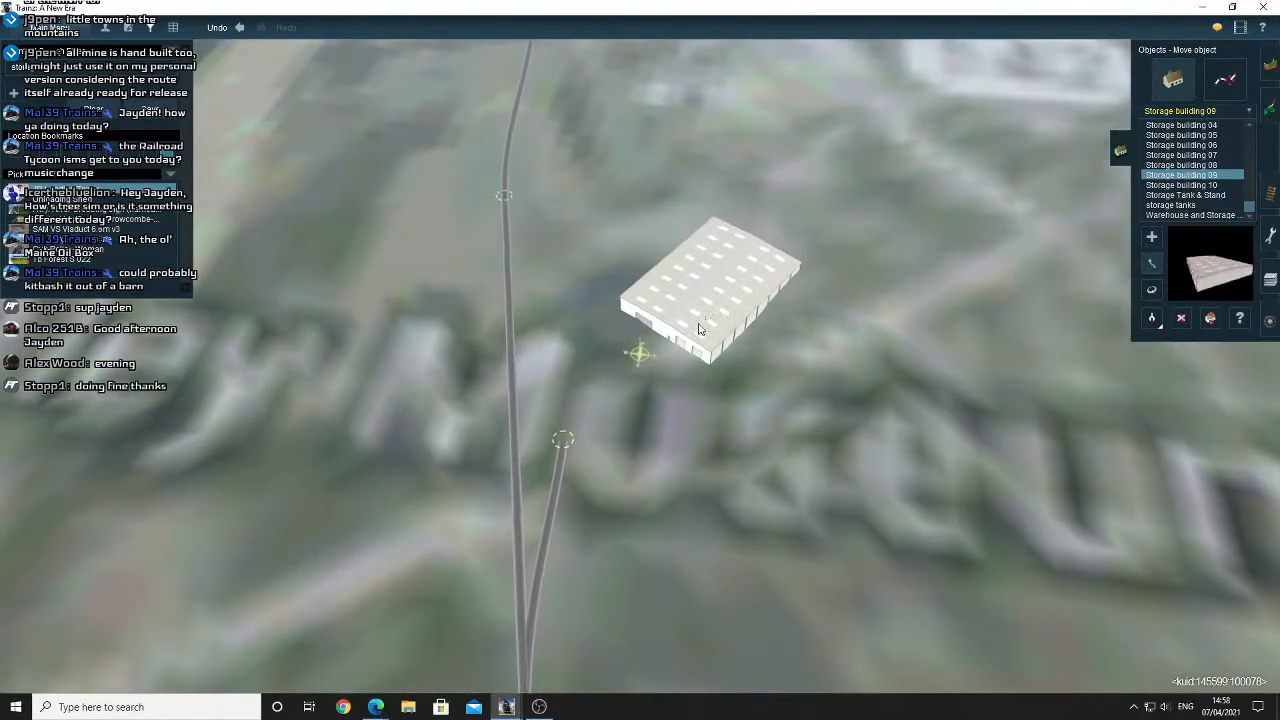
left_click_drag(700, 328, 692, 336)
key("Down")
key("Left")
key("Up")
key("Right")
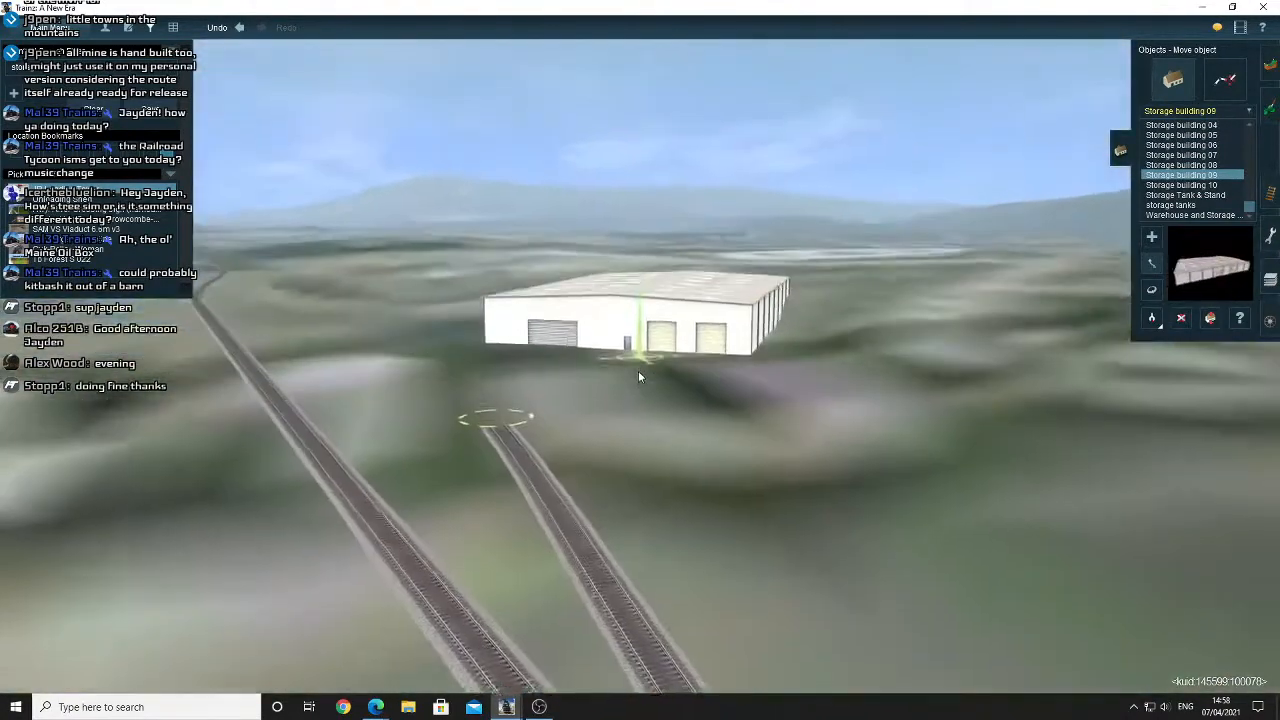
Sample the ground height beside the storage building for the Use height terrain tool, at 174.98.
right_click(728, 331)
key("Up")
key("Up")
key("Right")
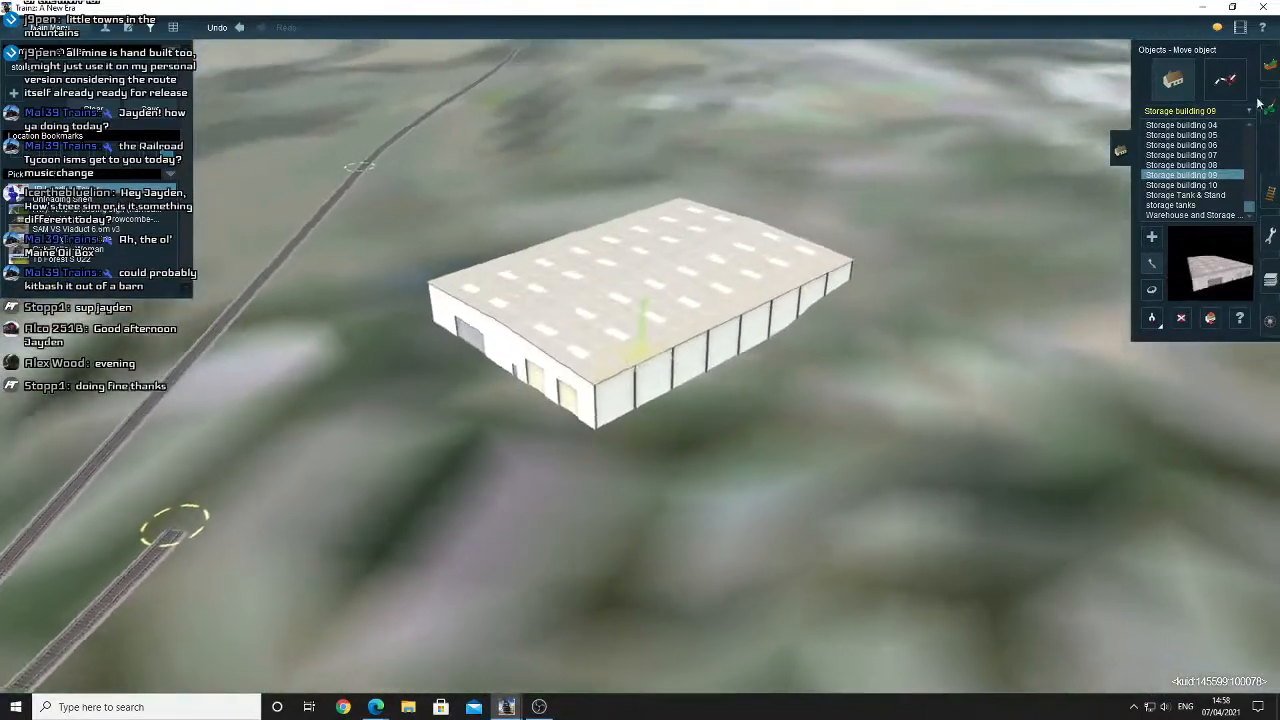
left_click(1268, 64)
key("g")
left_click(1101, 198)
right_click(1101, 198)
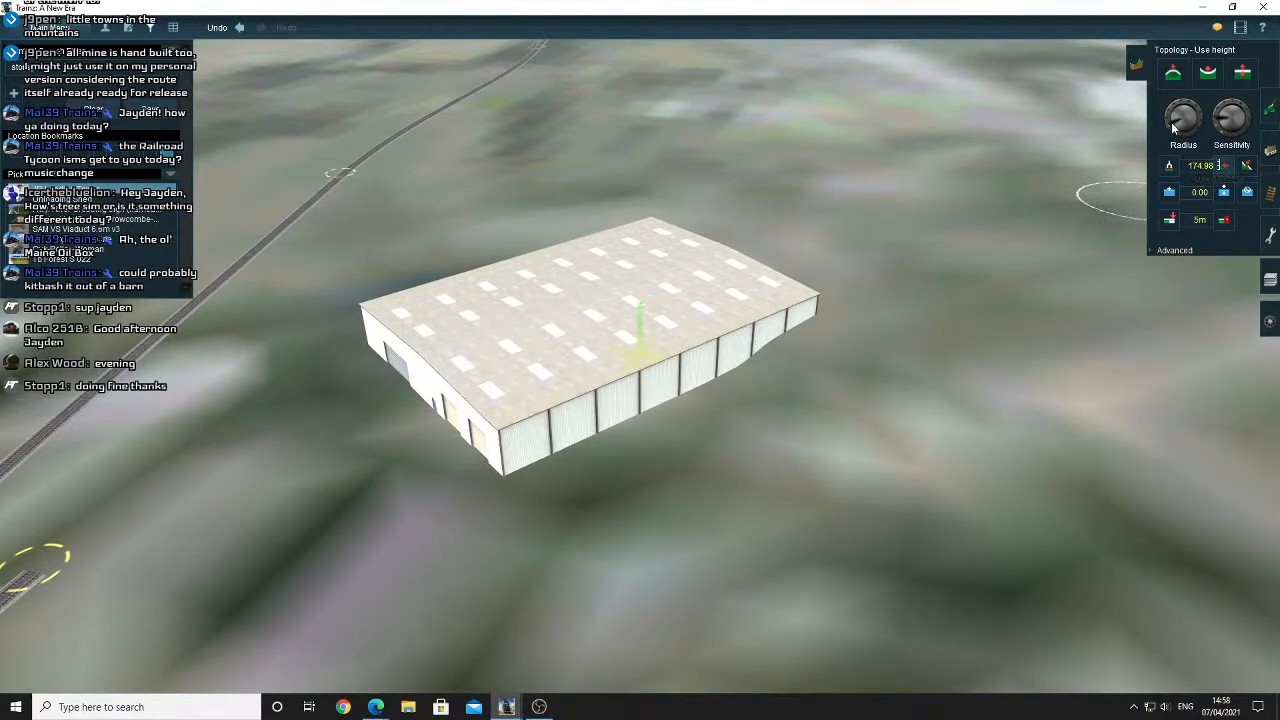
Level the ground along the storage building's long side and far end with the Use height tool.
key("Up")
key("Right")
scroll(703, 331, "down", 2)
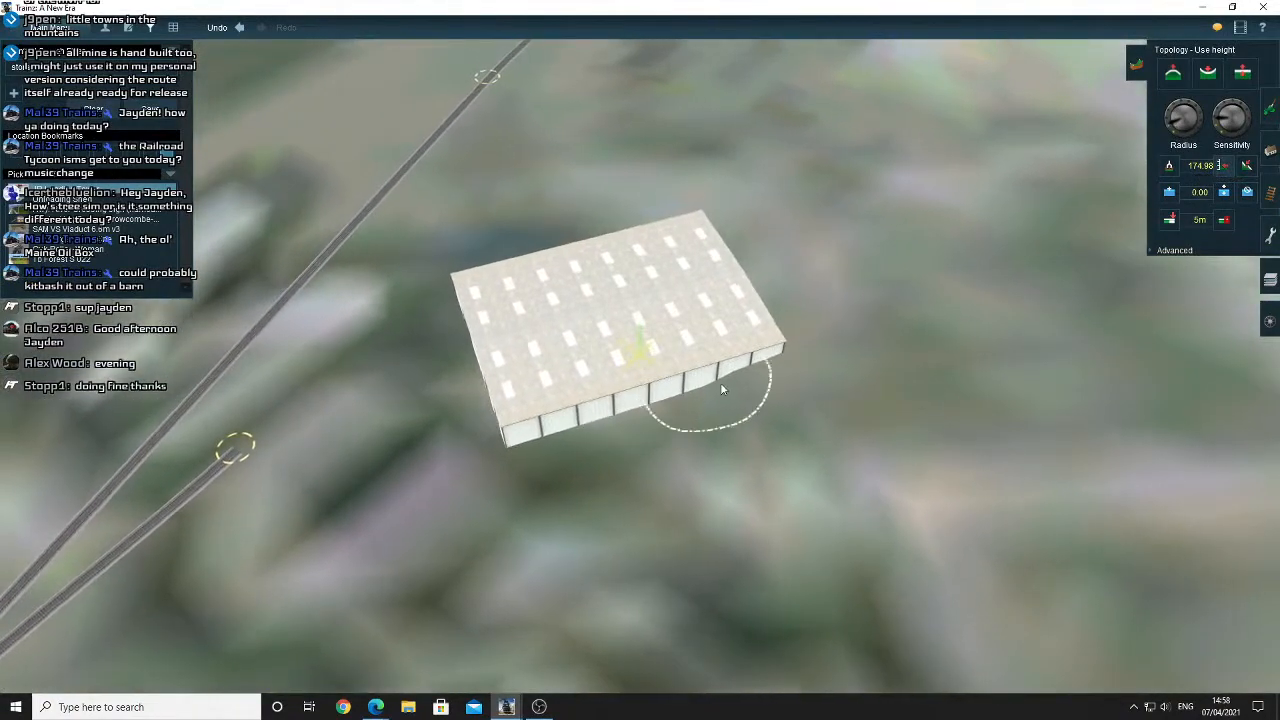
right_click(760, 270)
key("Right")
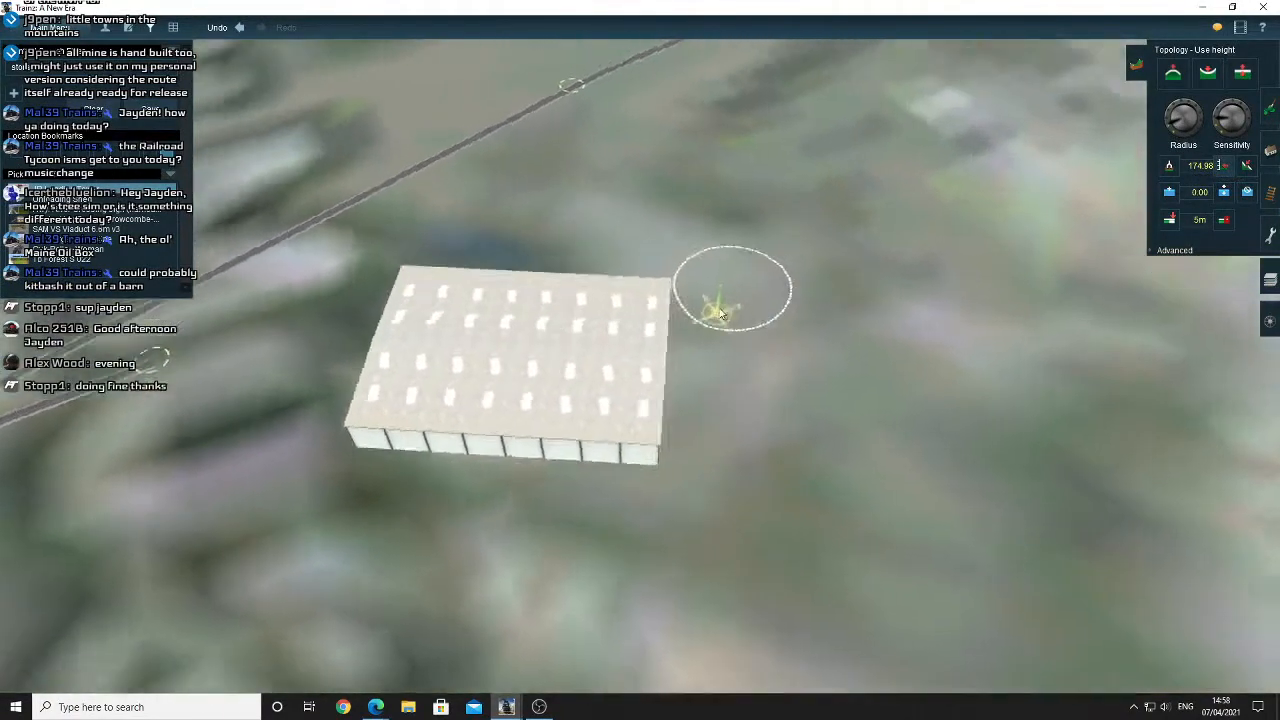
scroll(648, 372, "up", 2)
key("Down")
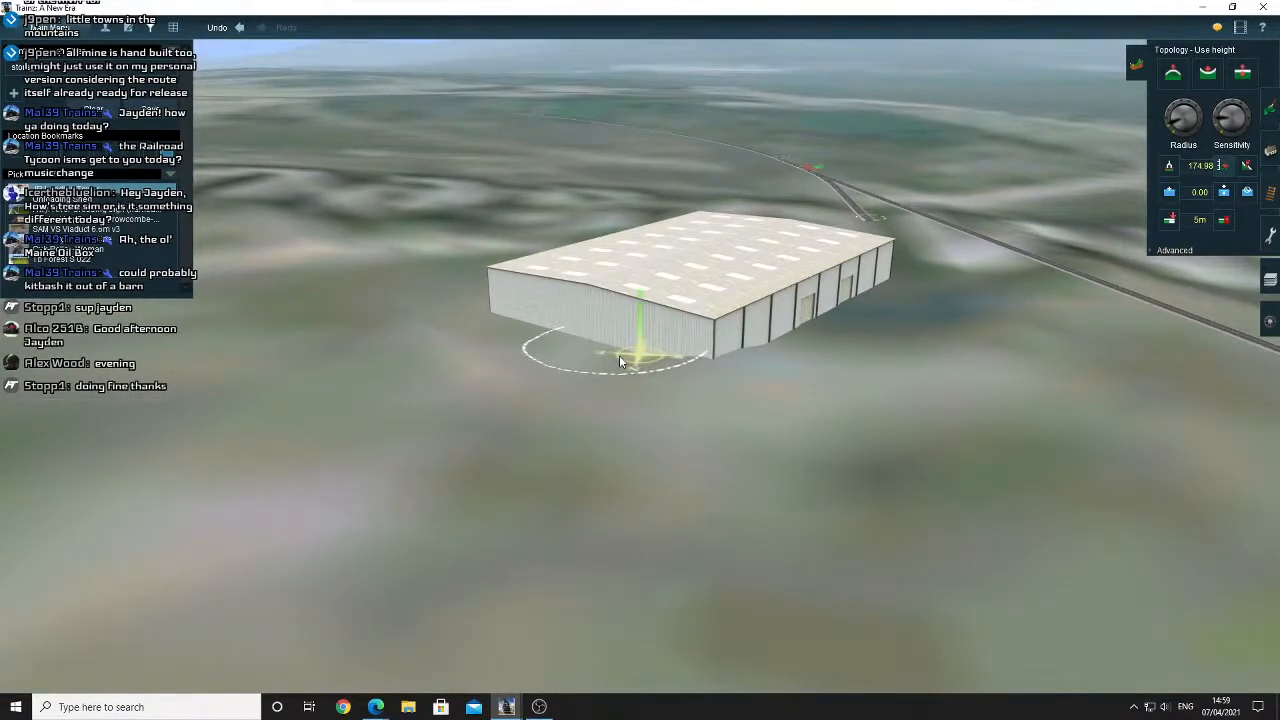
key("Up")
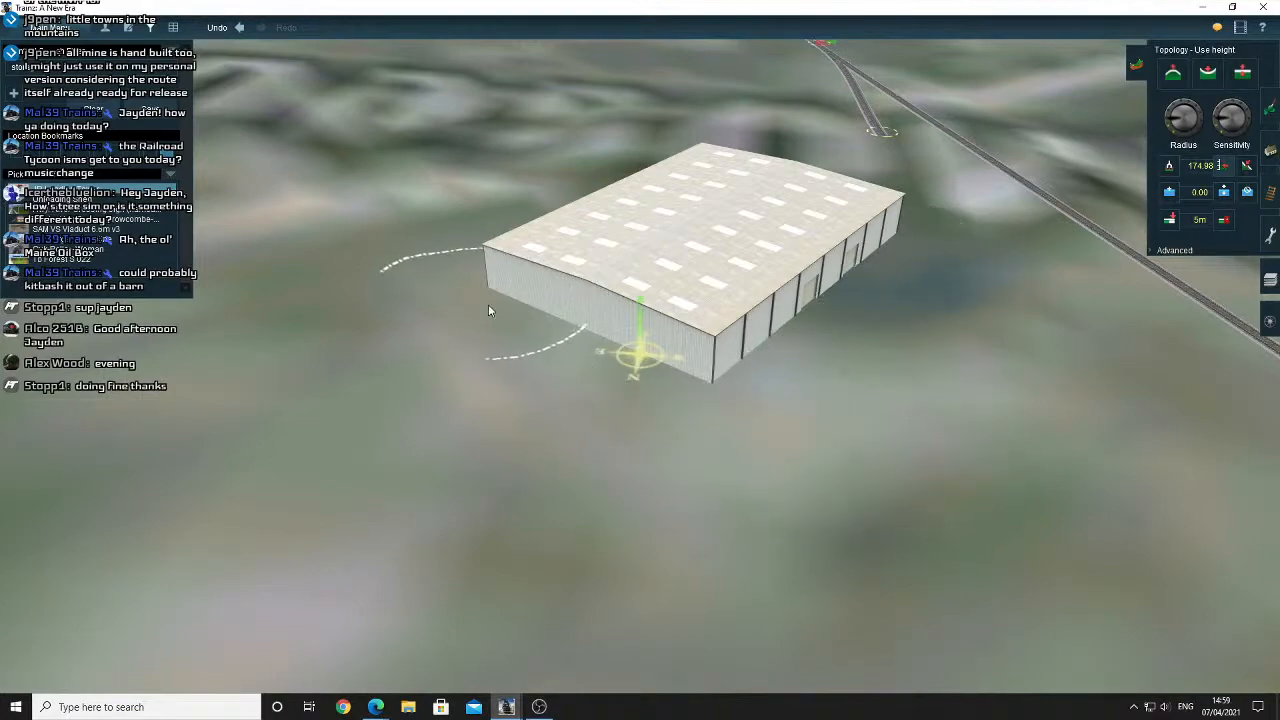
Level the remaining ground along the track-facing side and the door end of the storage building.
key("Down")
key("Left")
scroll(680, 362, "down", 2)
right_click(731, 357)
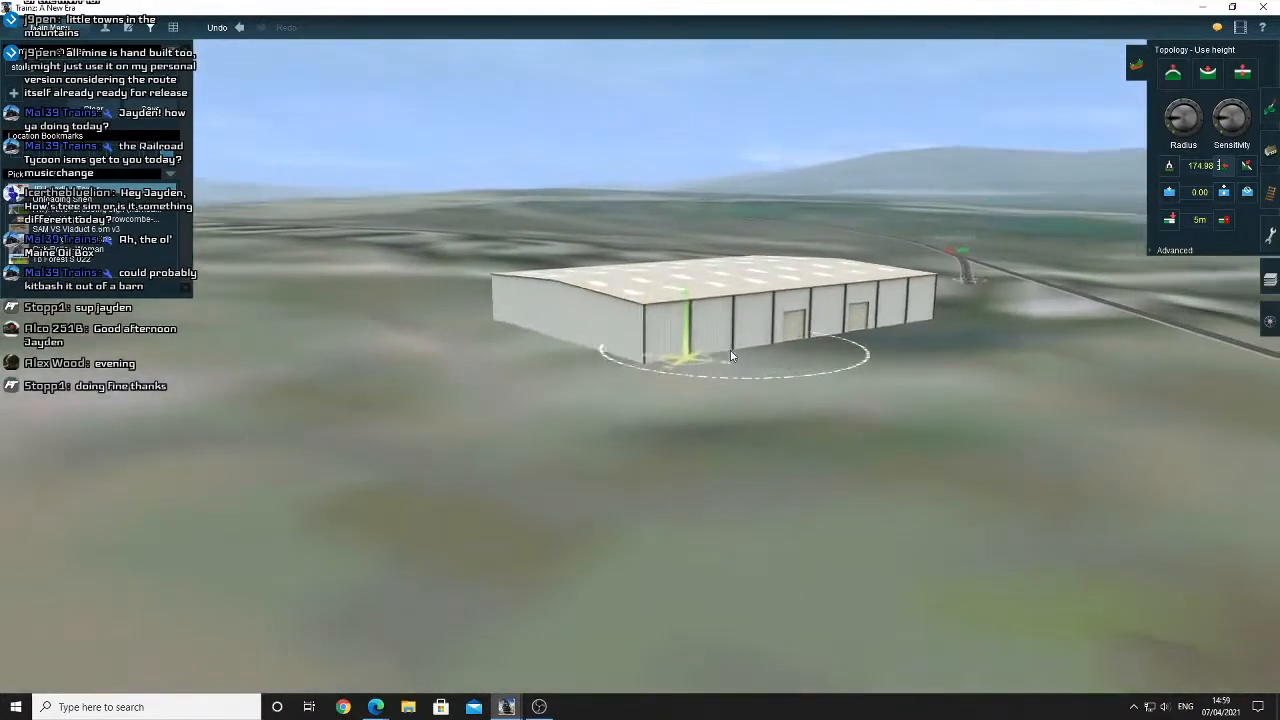
right_click(743, 329)
key("Left")
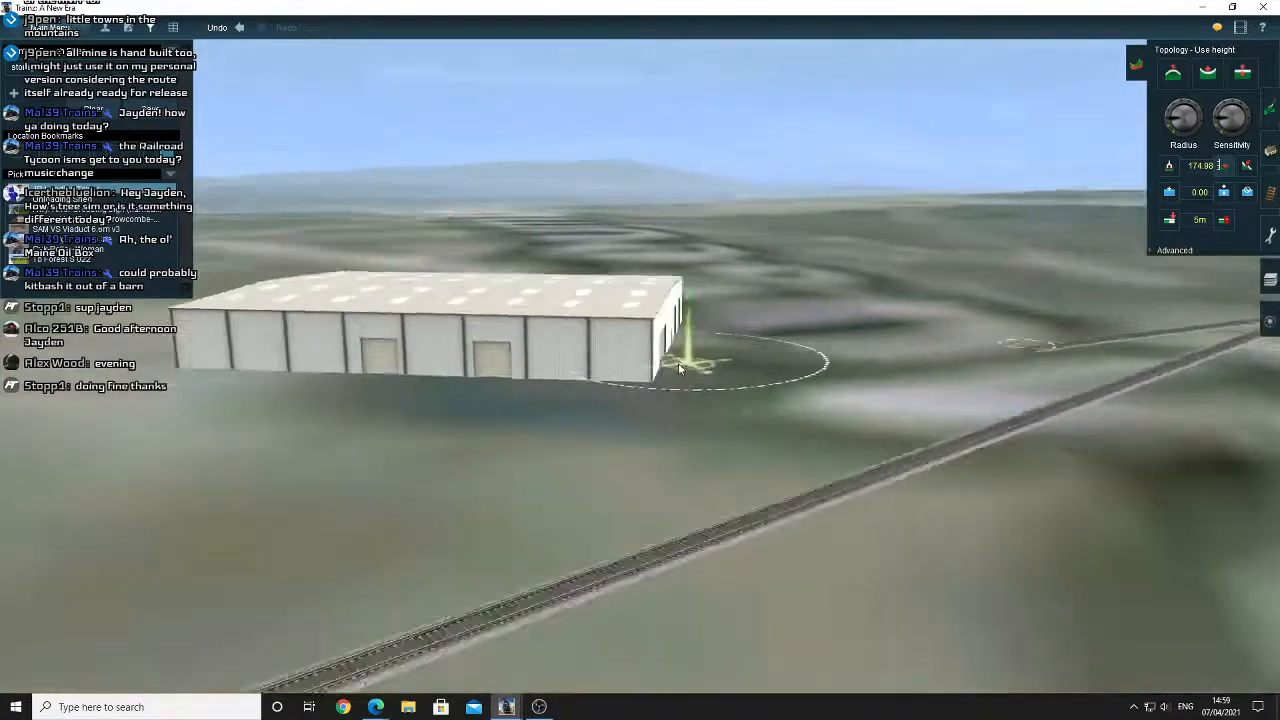
key("Left")
key("Up")
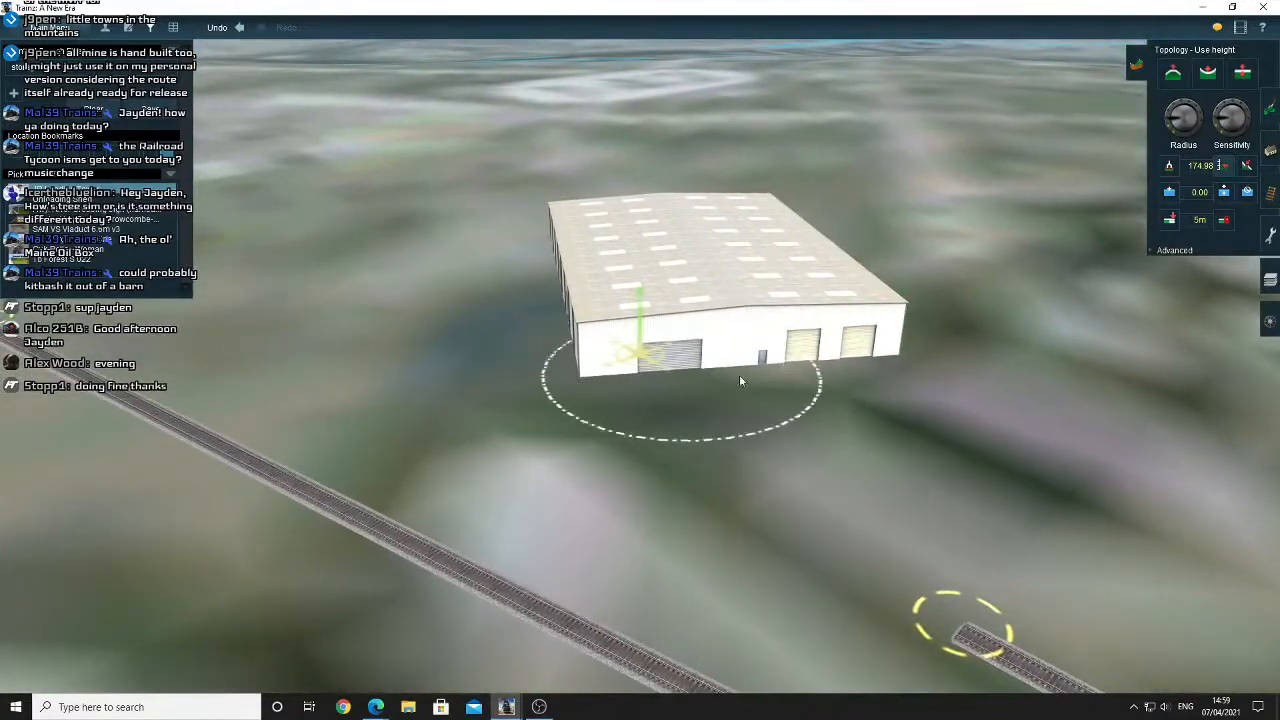
key("Down")
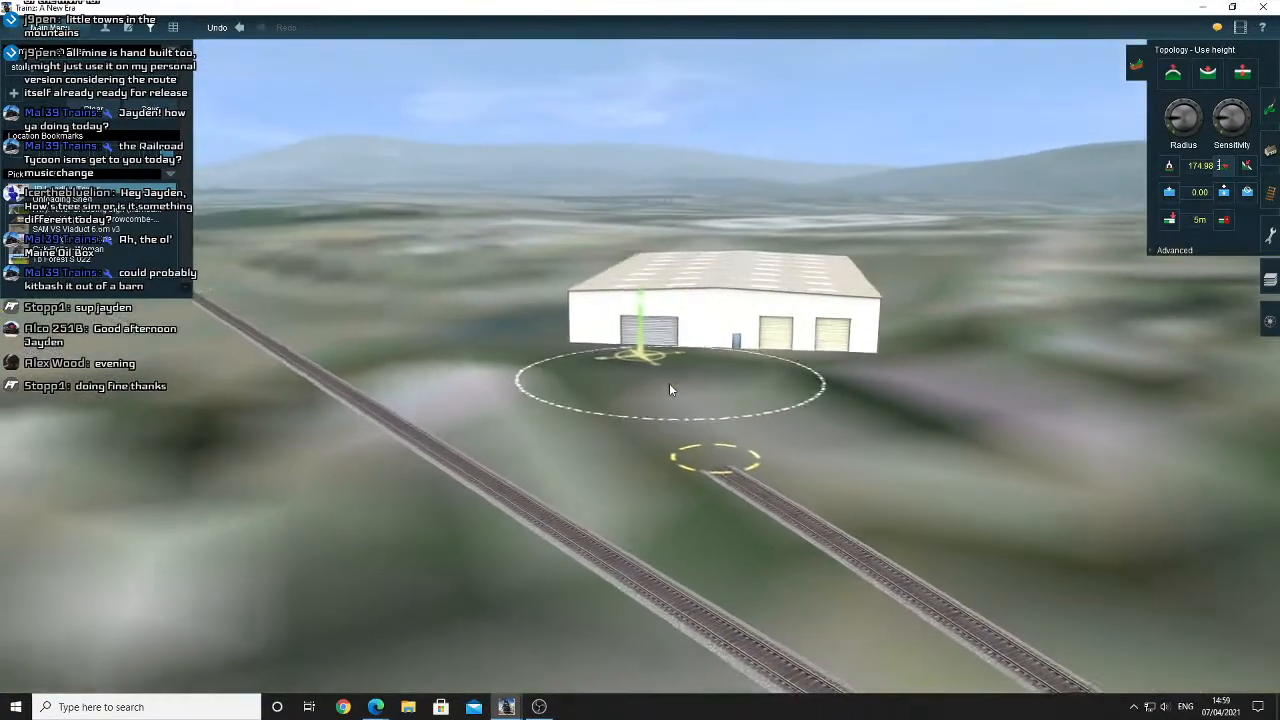
key("Up")
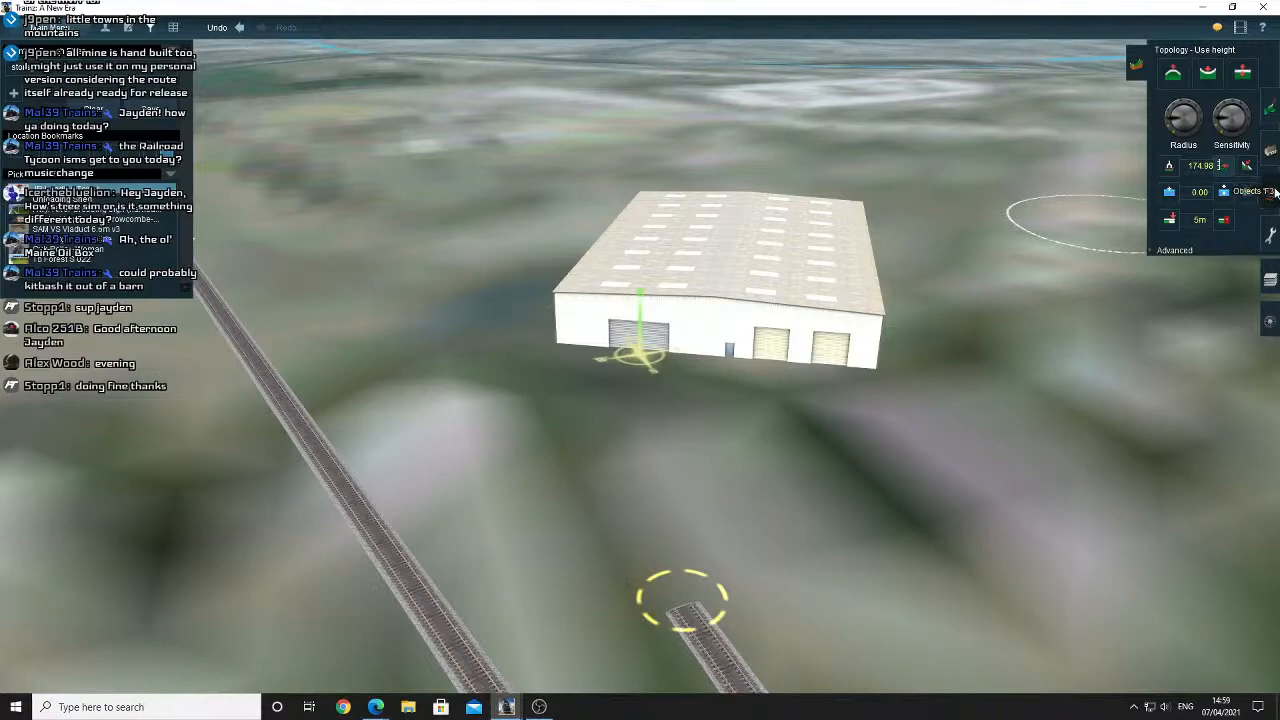
Find the mill objects and place the merchant mill beside the storage building.
left_click(1269, 192)
right_click(633, 330)
middle_click_drag(632, 335, 552, 343)
scroll(552, 343, "down", 2)
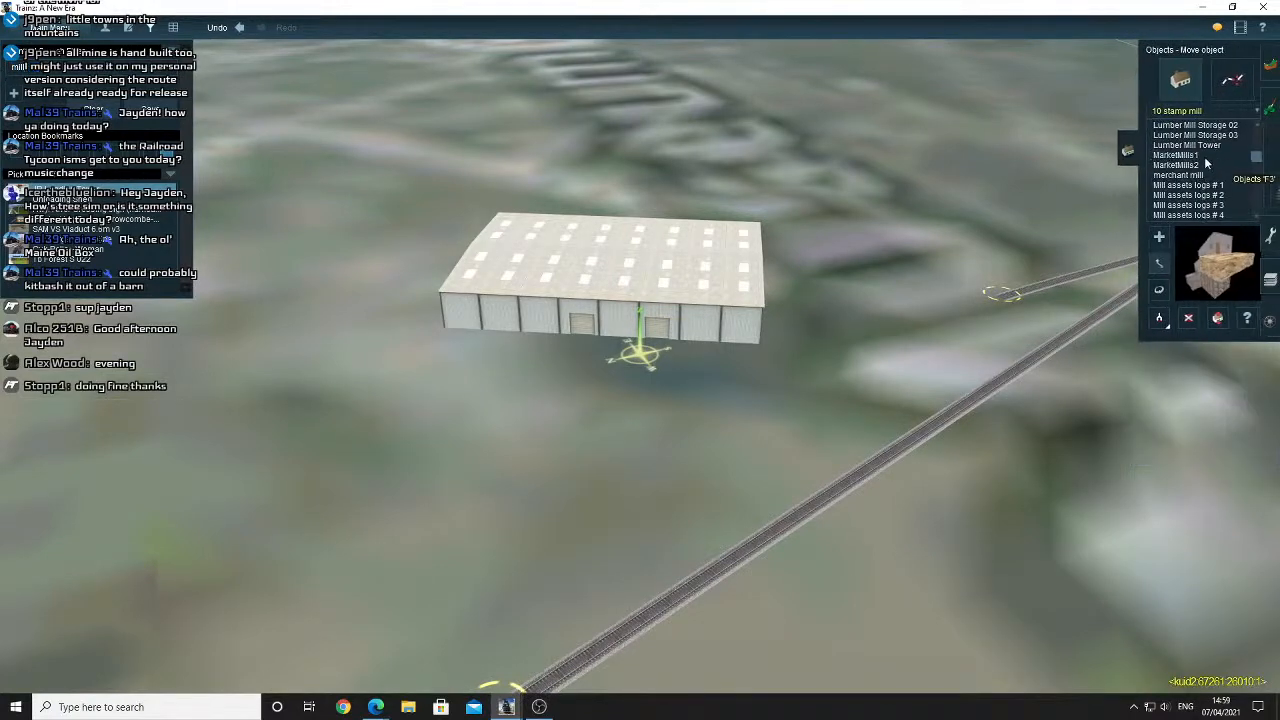
left_click(1185, 176)
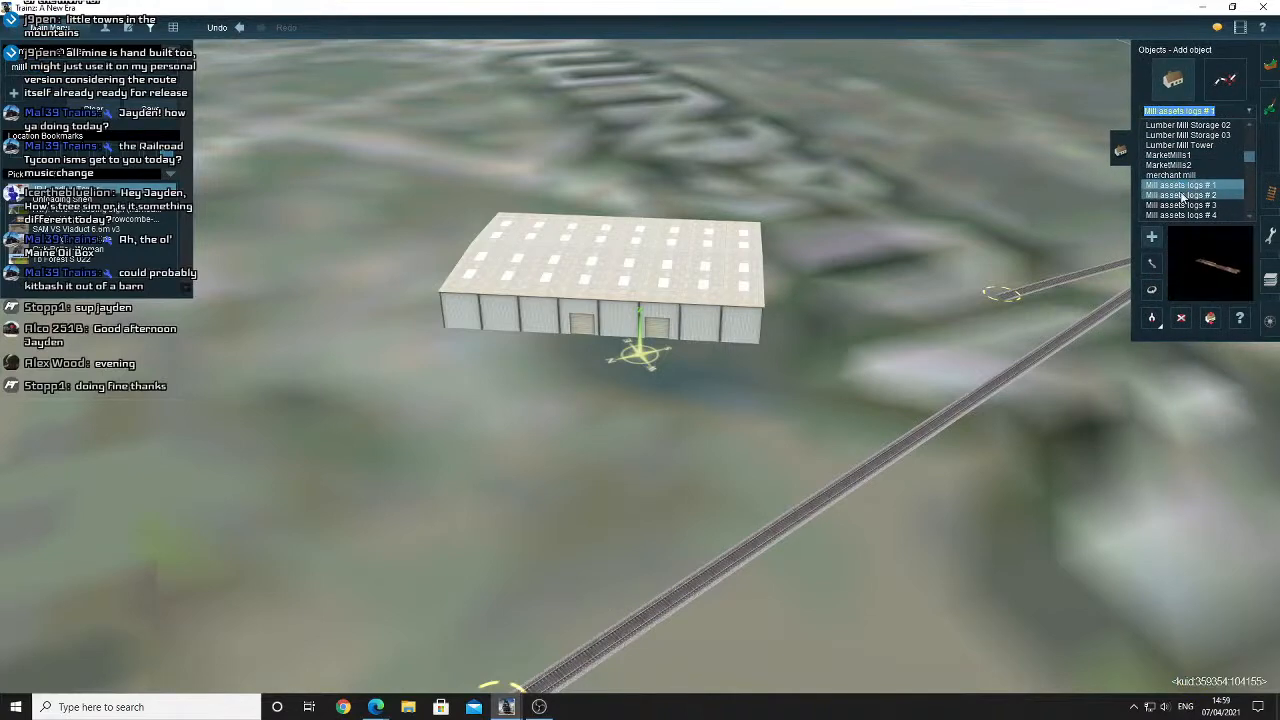
scroll(906, 298, "down", 3)
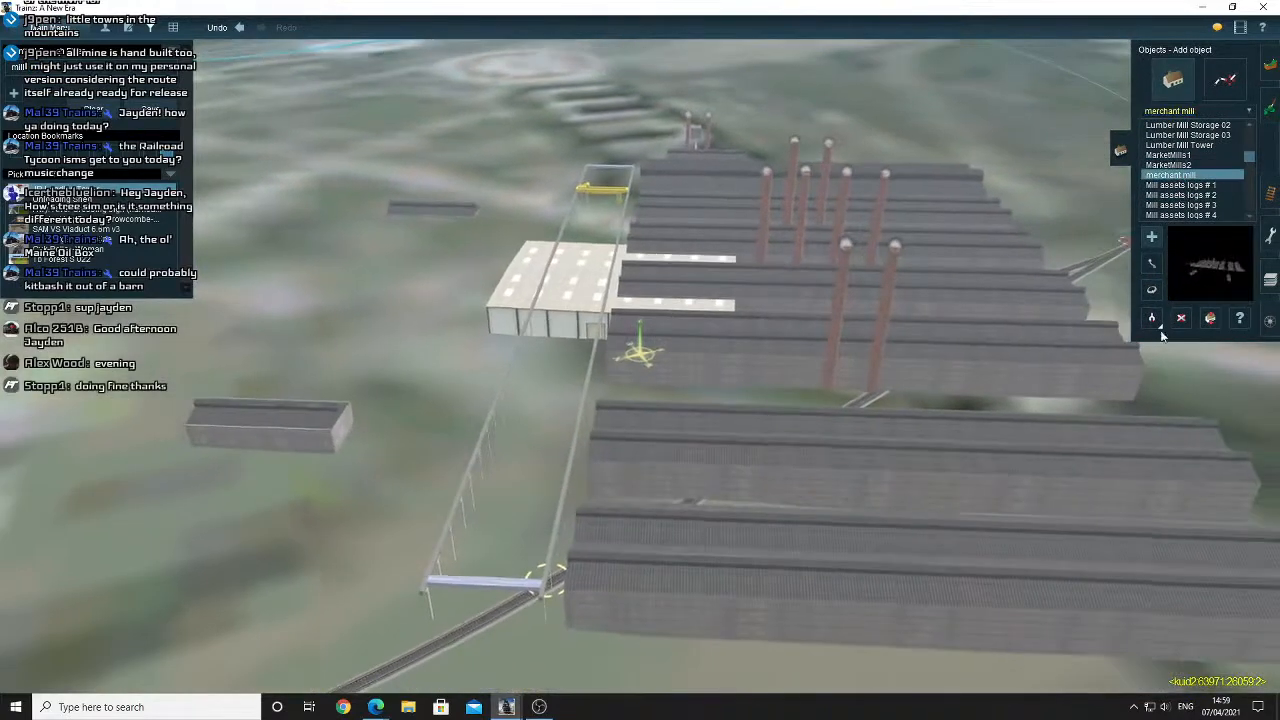
Delete the merchant mill beside the storage building and preview other mill objects, including Mill assets logs #1, LawrenceMills and JR Purina Mills Sign.
left_click(1181, 318)
left_click(871, 289)
left_click(1176, 187)
scroll(1177, 195, "up", 2)
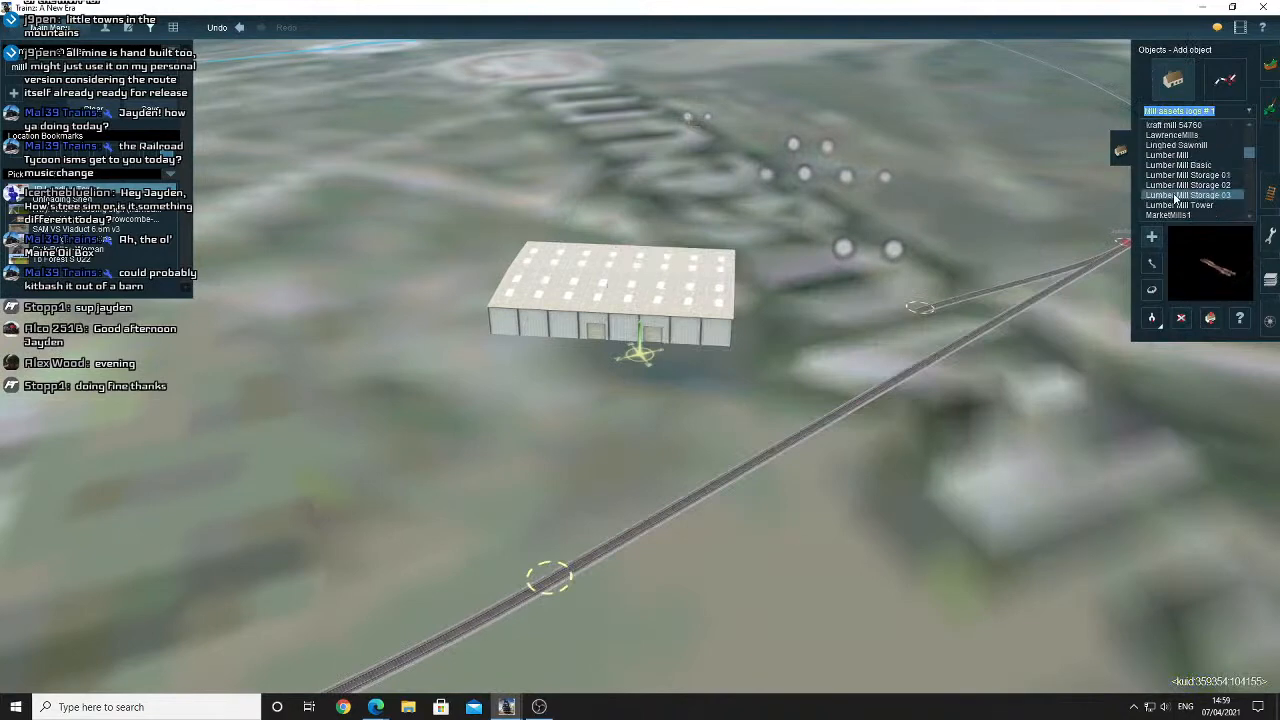
left_click(1177, 195)
left_click(1185, 149)
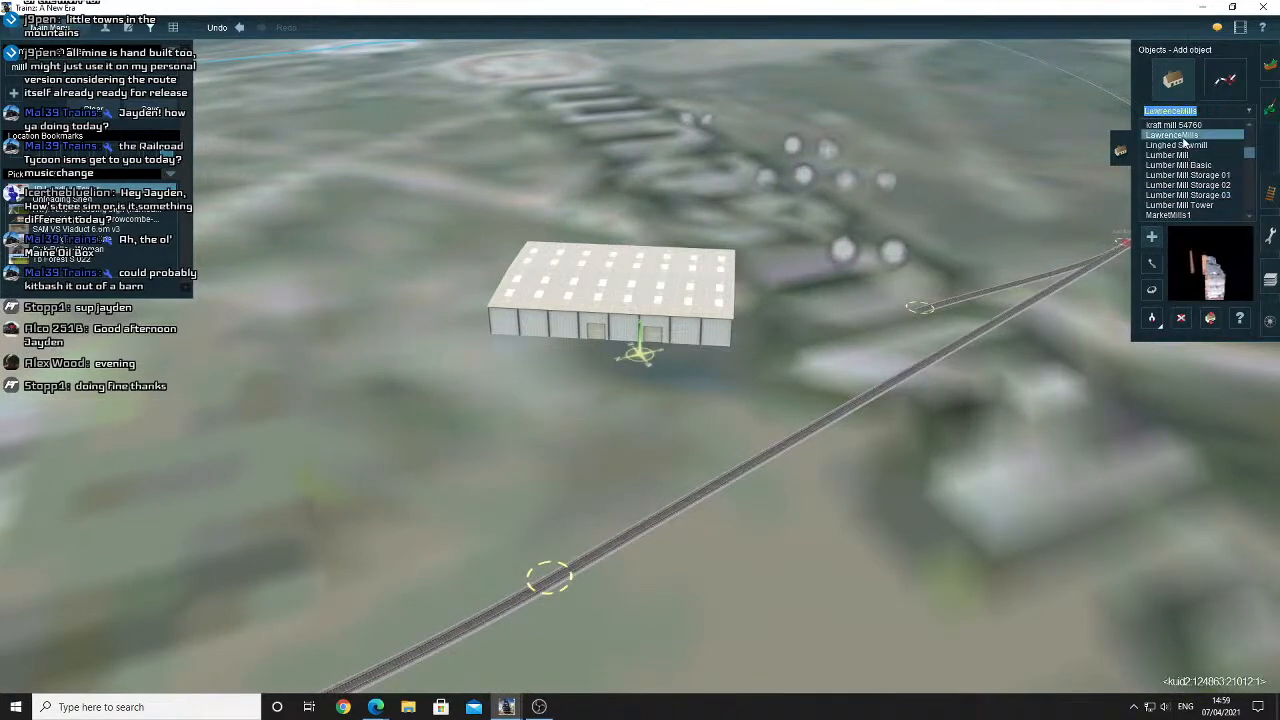
scroll(1183, 152, "up", 3)
left_click(1181, 154)
scroll(1180, 150, "up", 6)
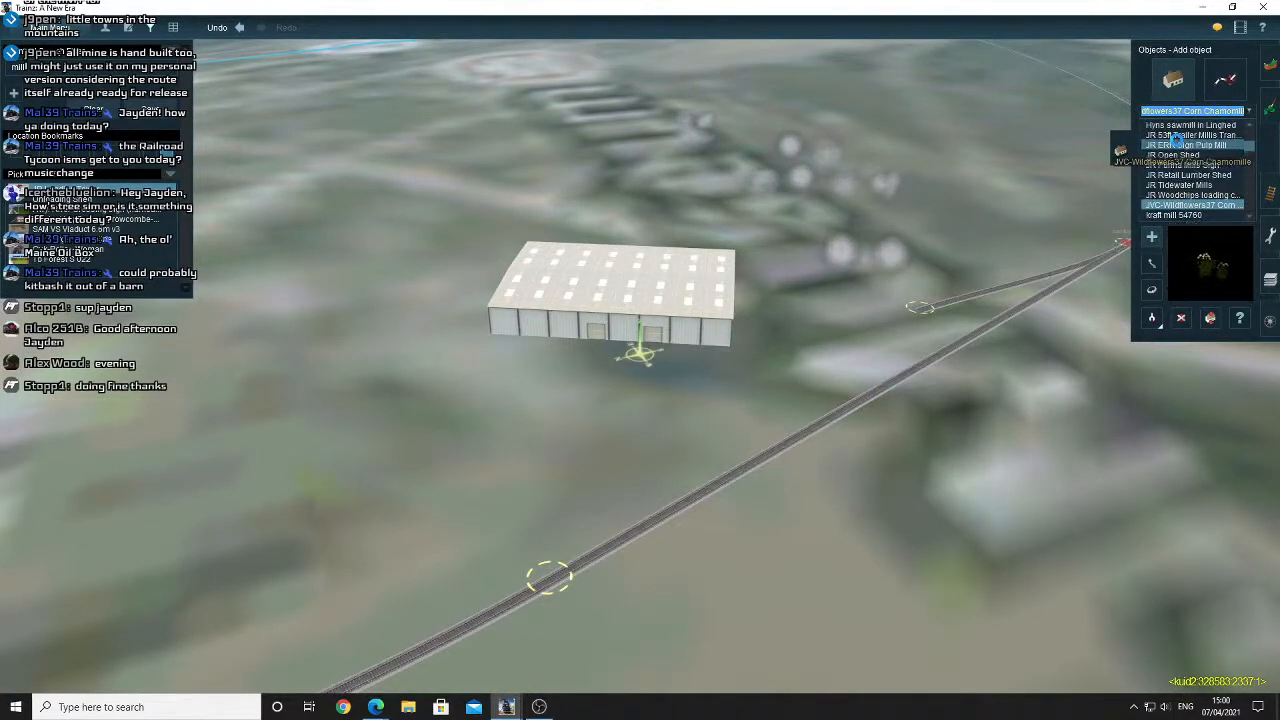
left_click(1178, 166)
scroll(1179, 172, "up", 9)
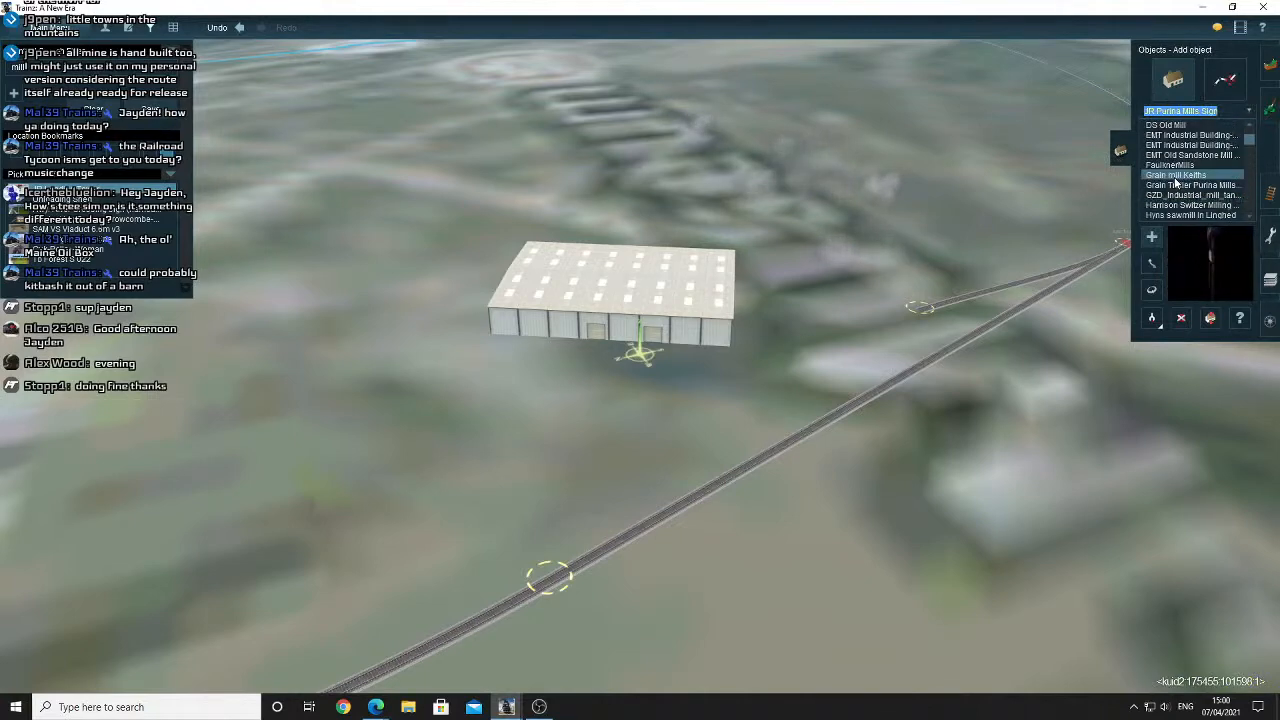
Try the Grain mill Keiths beside the storage building, near the end of the siding, and remove it.
left_click(1180, 174)
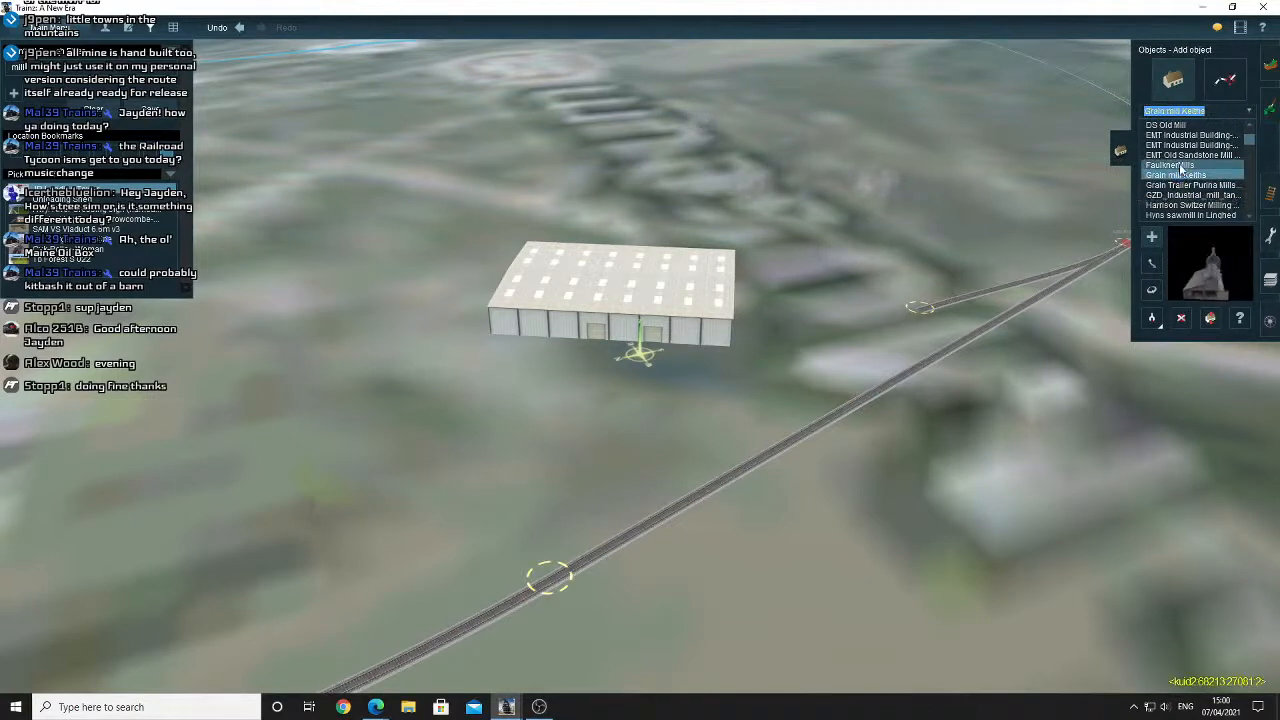
left_click(862, 321)
key("d")
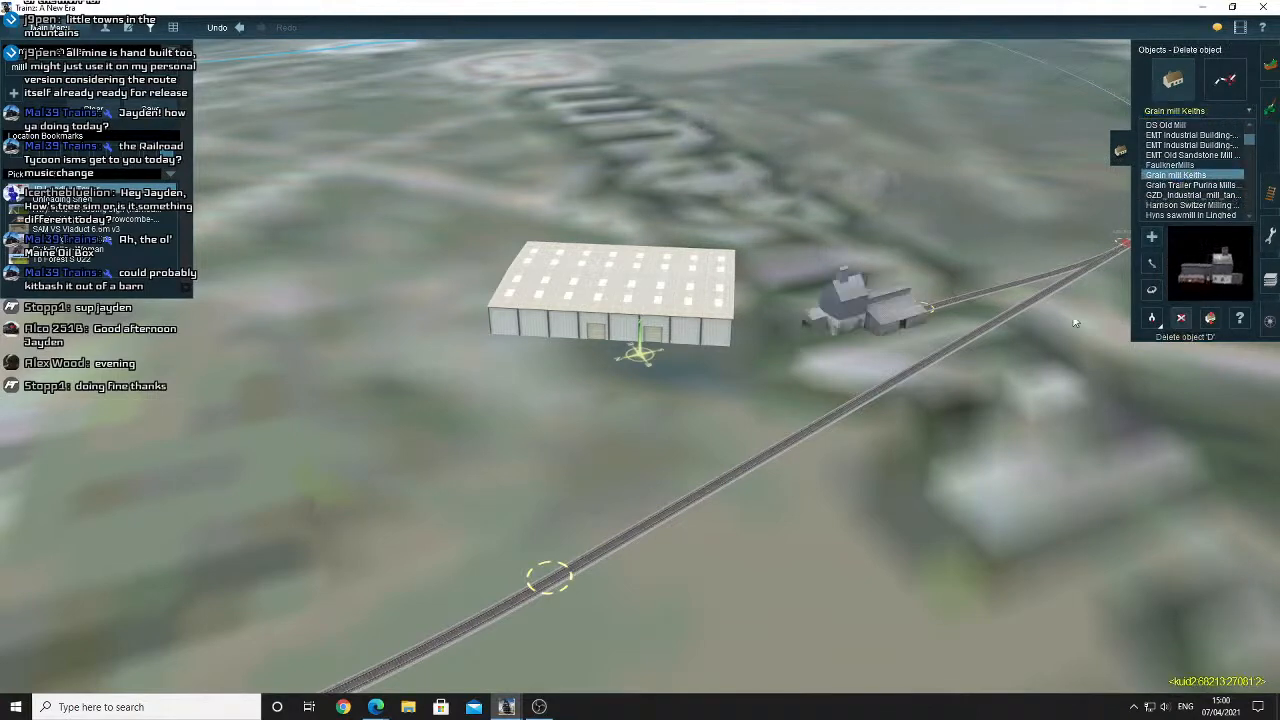
left_click(874, 318)
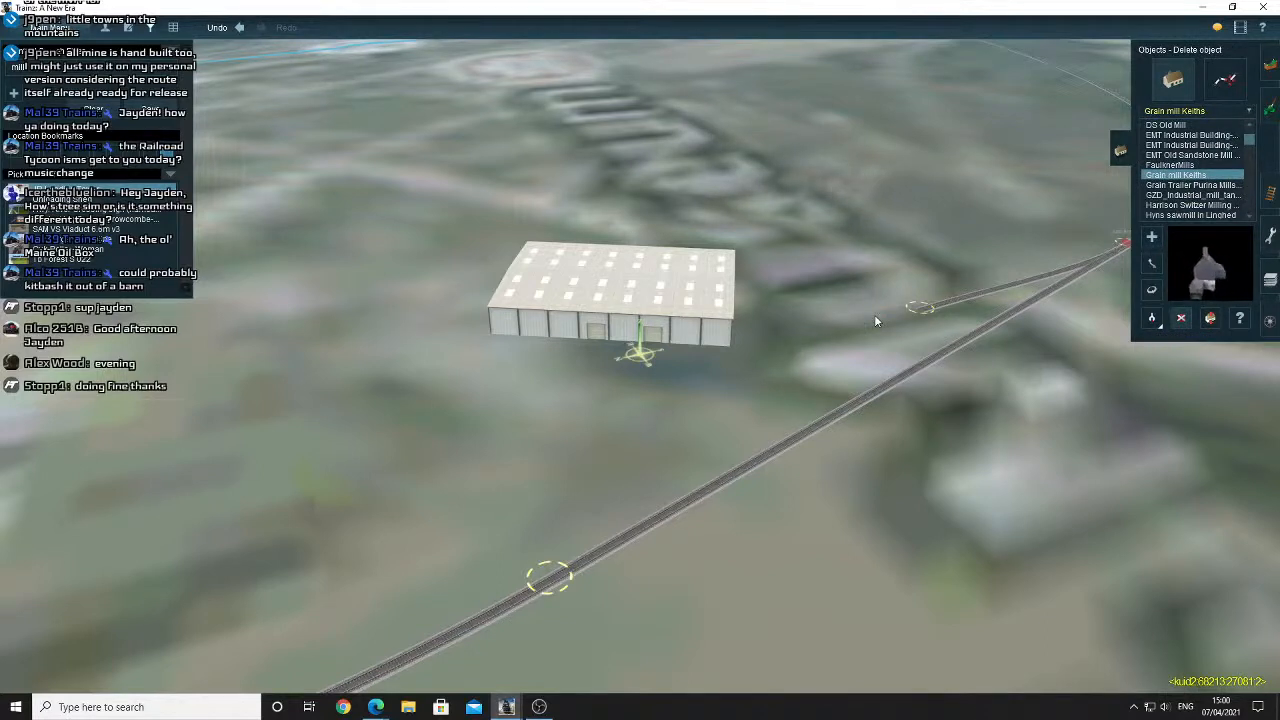
Preview further mill objects, including FaulknerMills, Building Rolling Mill and Building Lumber Mill.
left_click(1208, 165)
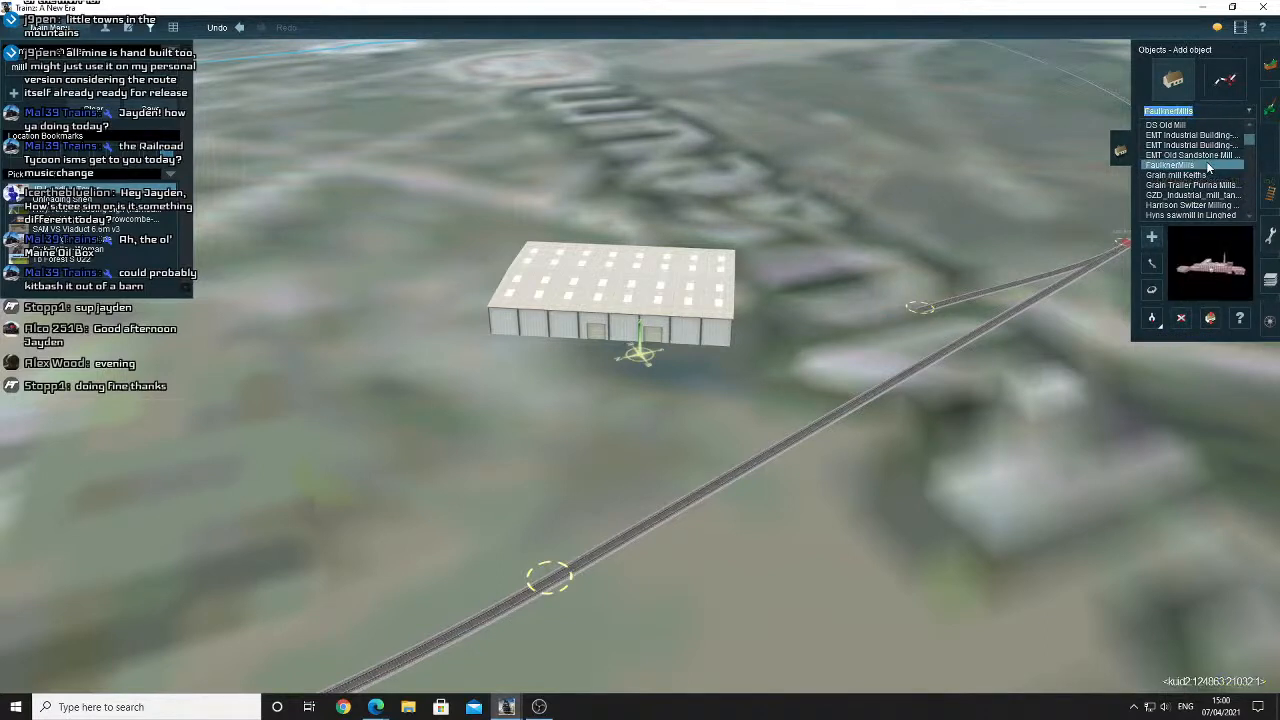
scroll(1208, 167, "up", 3)
scroll(1208, 167, "up", 3)
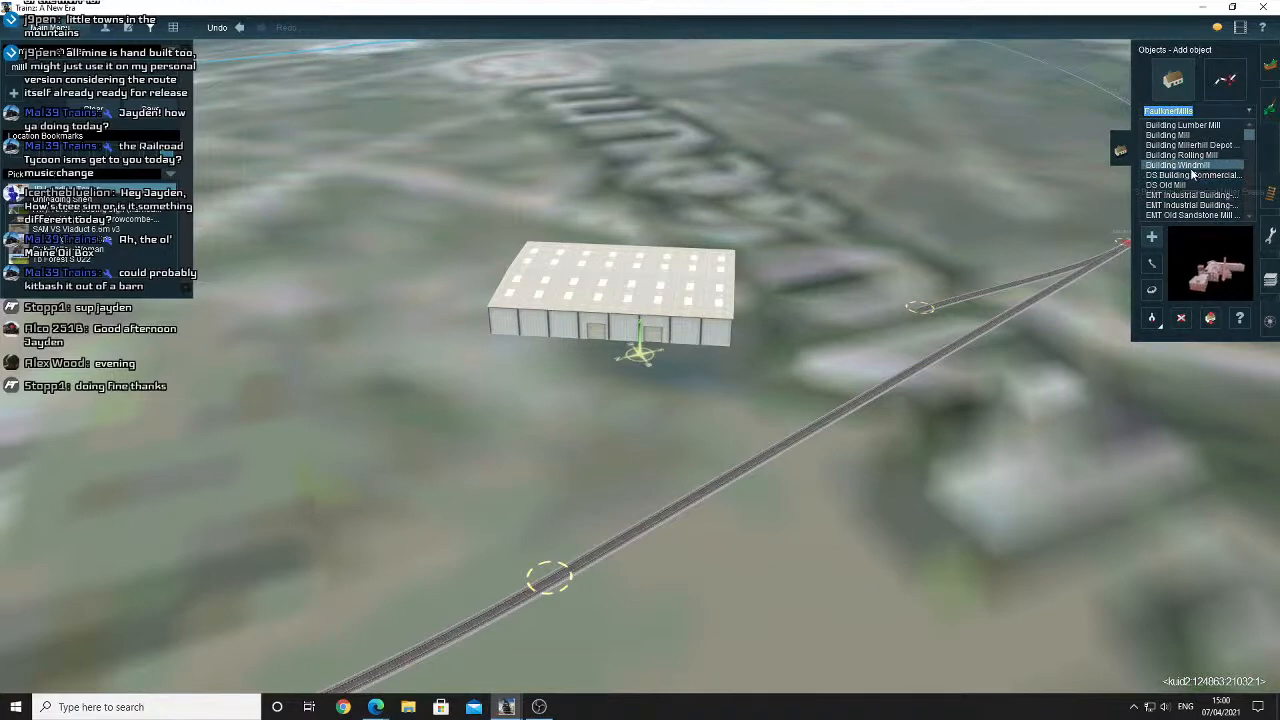
left_click(1190, 163)
left_click(1190, 158)
scroll(1188, 157, "up", 2)
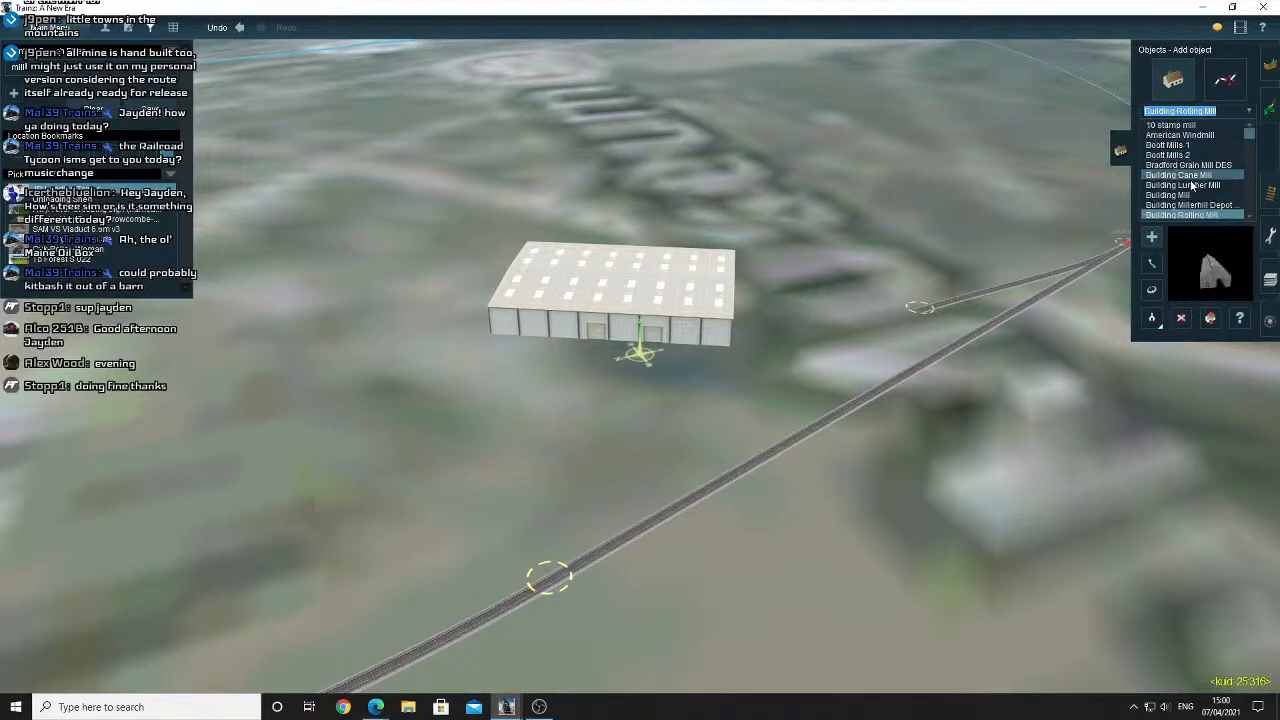
left_click(1188, 184)
Try the Bradford Grain Mill DES between the storage building and the track, and remove it.
left_click(1188, 168)
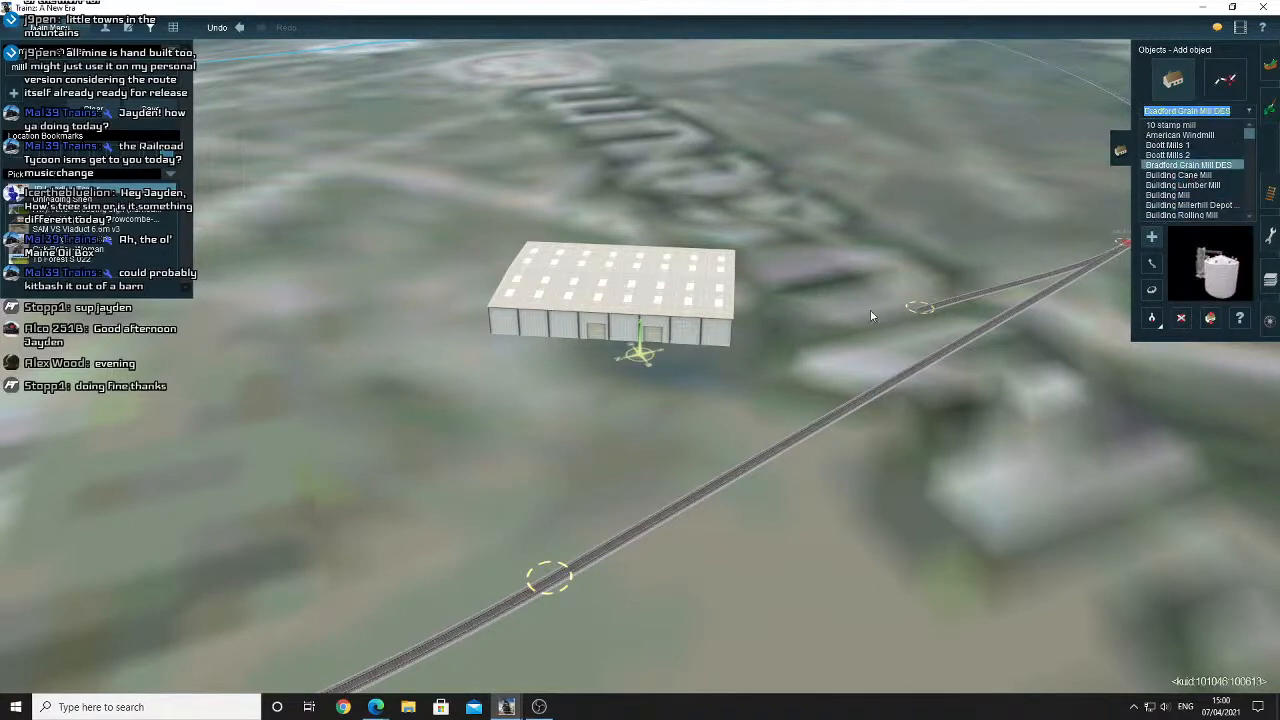
left_click(803, 358)
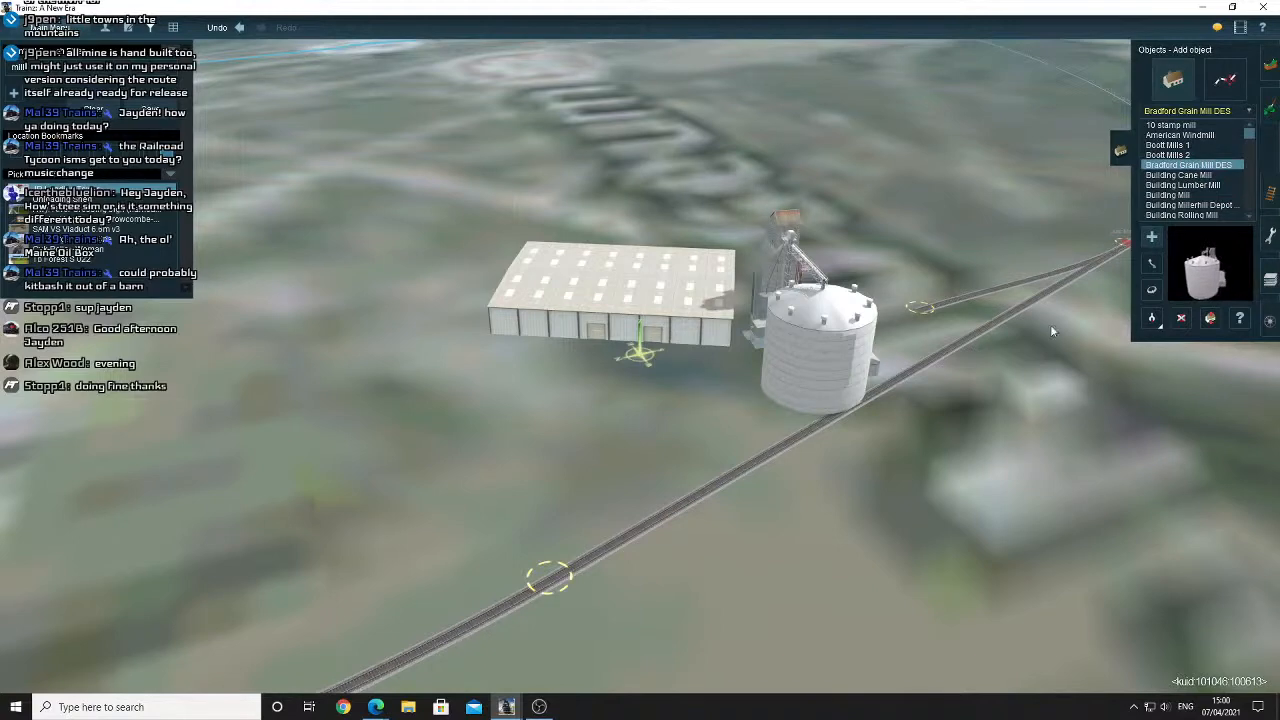
left_click(838, 345)
Preview the Building Cane Mill and American Windmill, and browse the wider object list for AM Industrial Building models.
left_click(1188, 176)
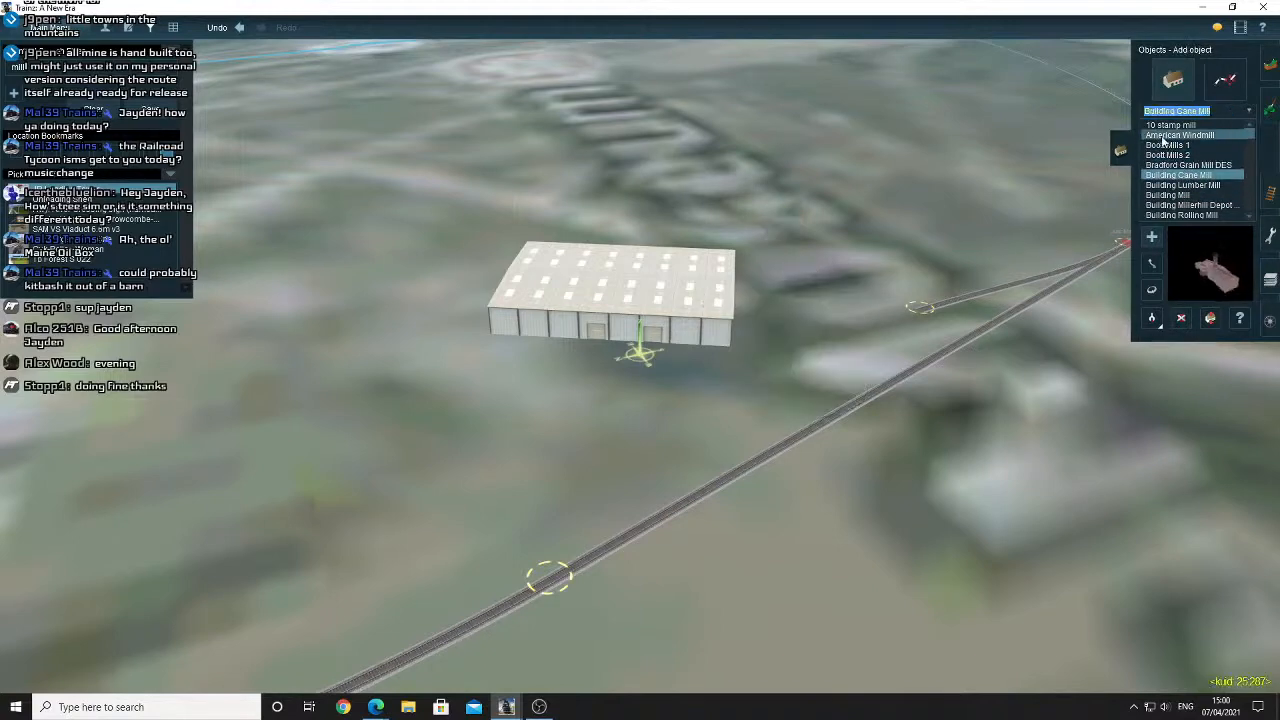
left_click(1164, 135)
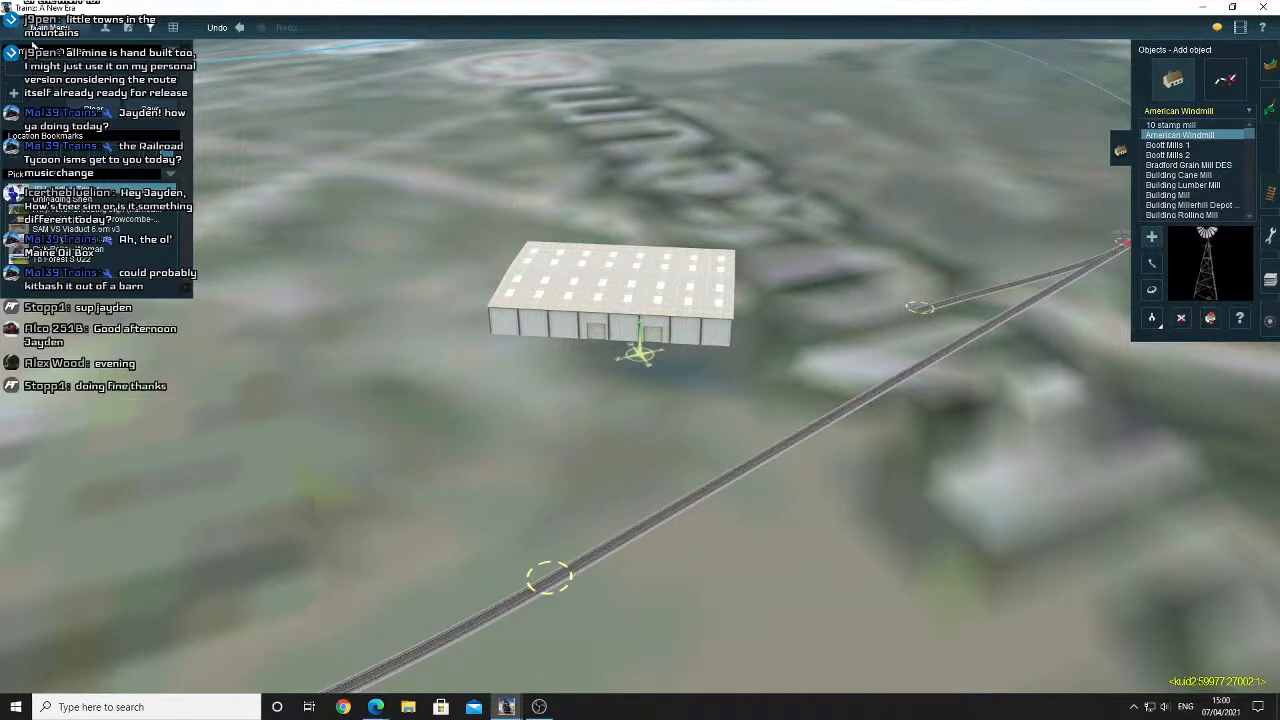
scroll(1211, 171, "down", 4)
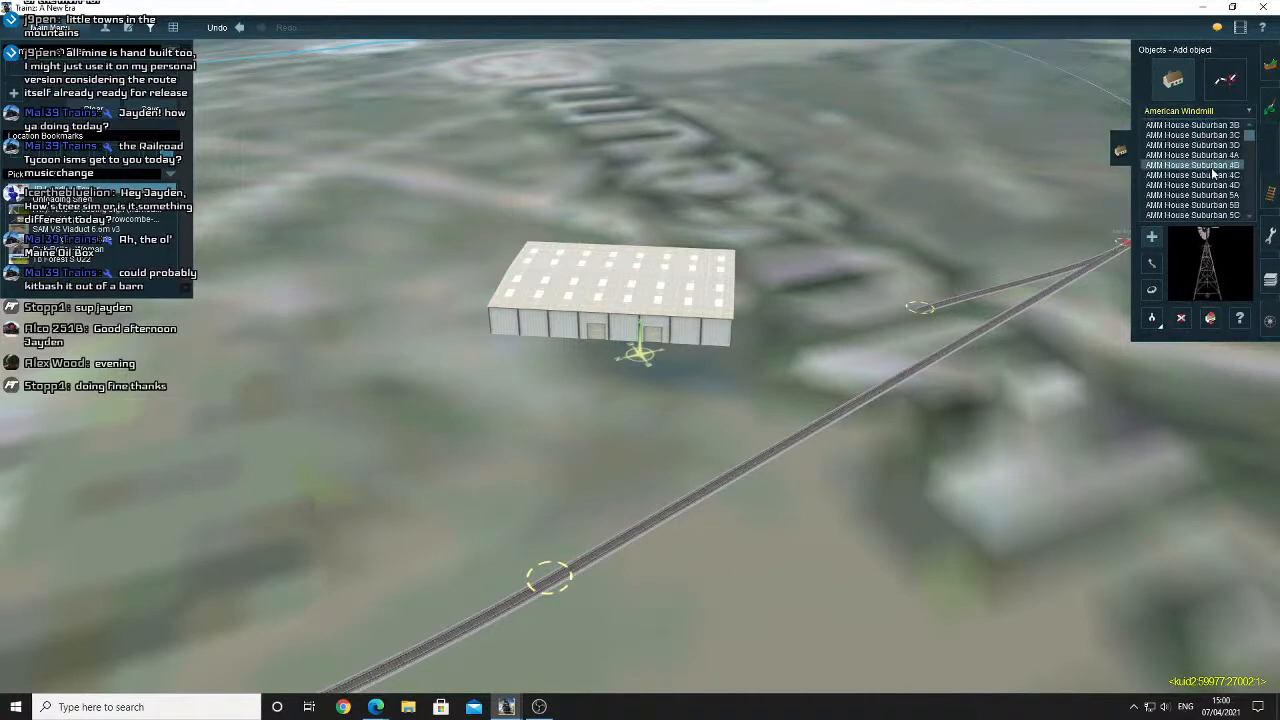
scroll(1213, 174, "up", 7)
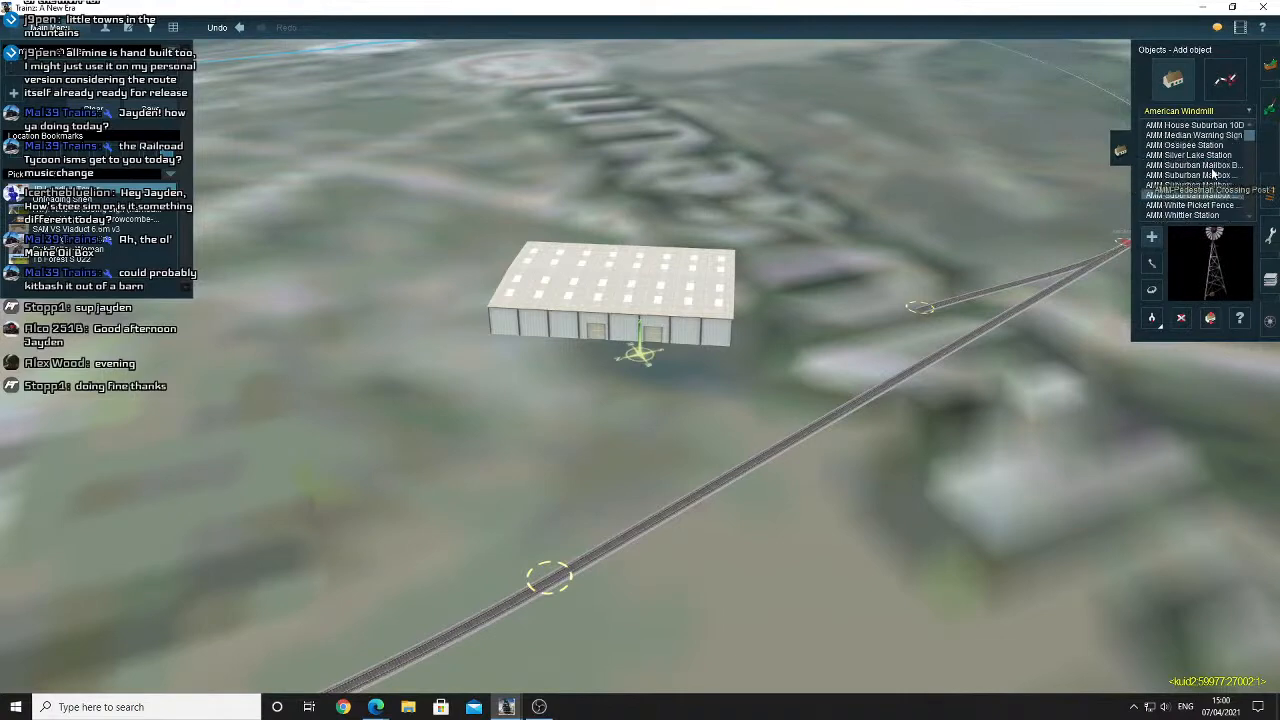
scroll(1213, 174, "up", 3)
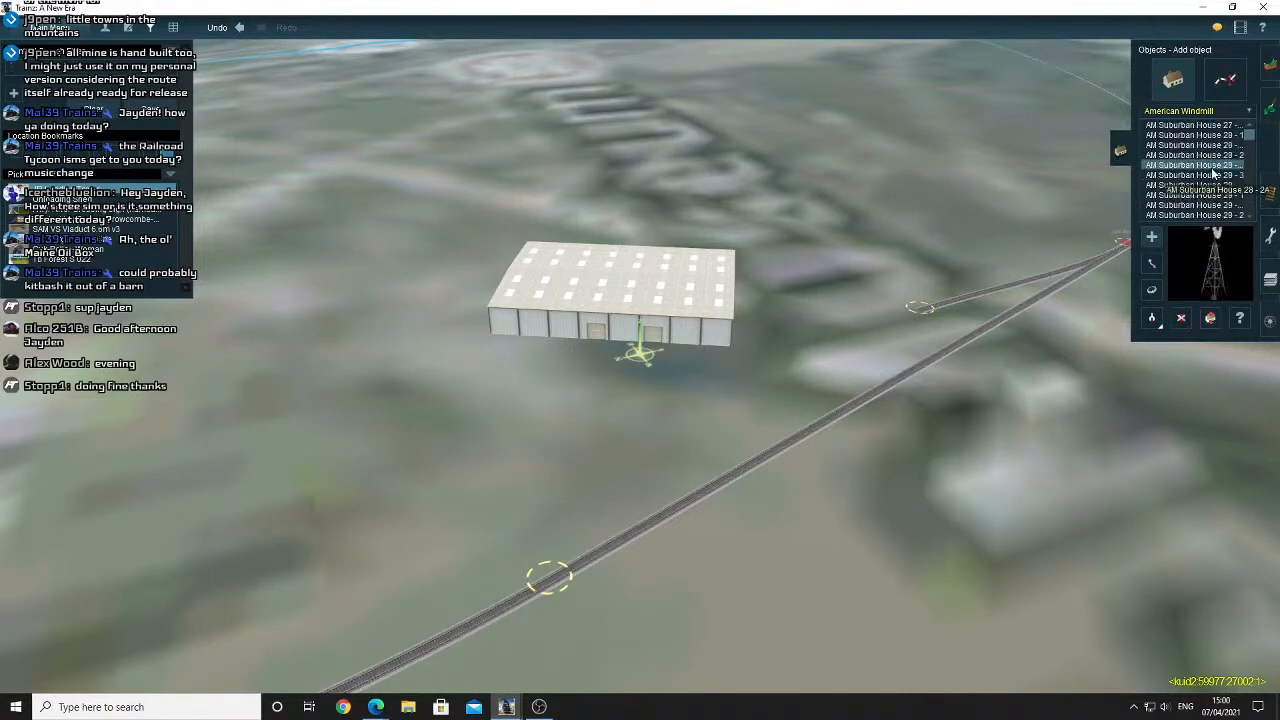
scroll(1210, 182, "up", 2)
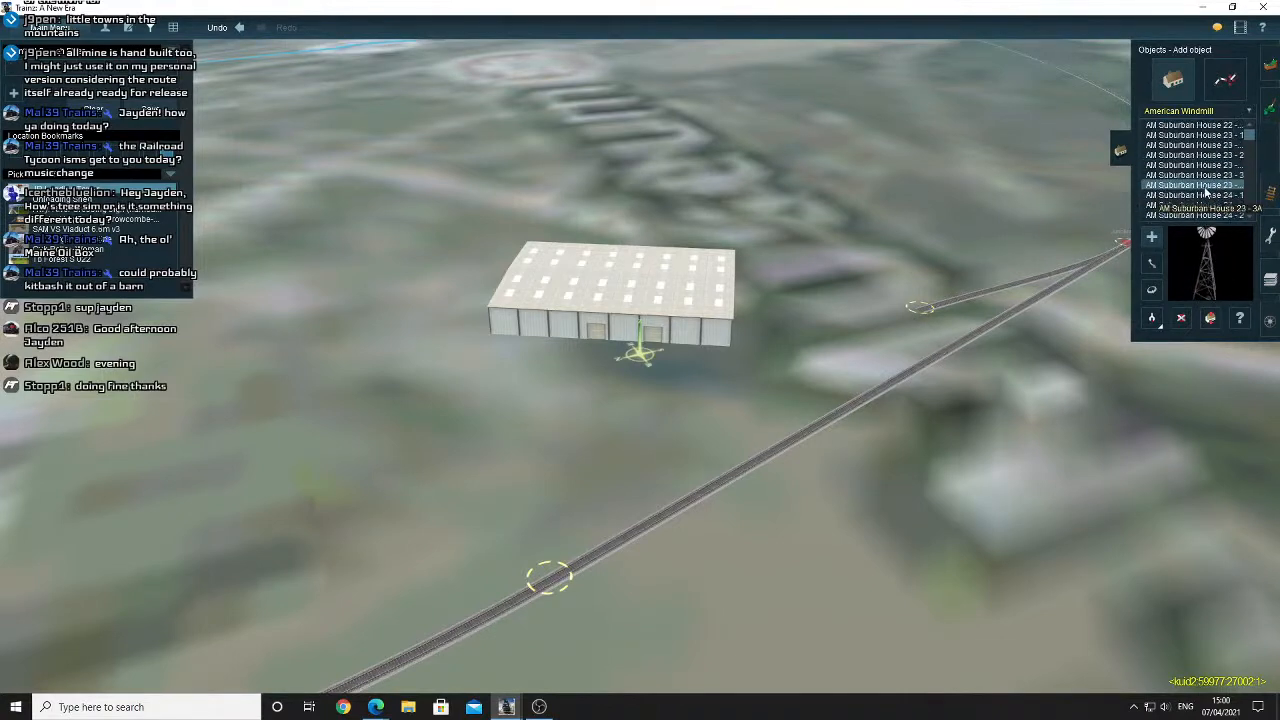
scroll(1206, 193, "up", 3)
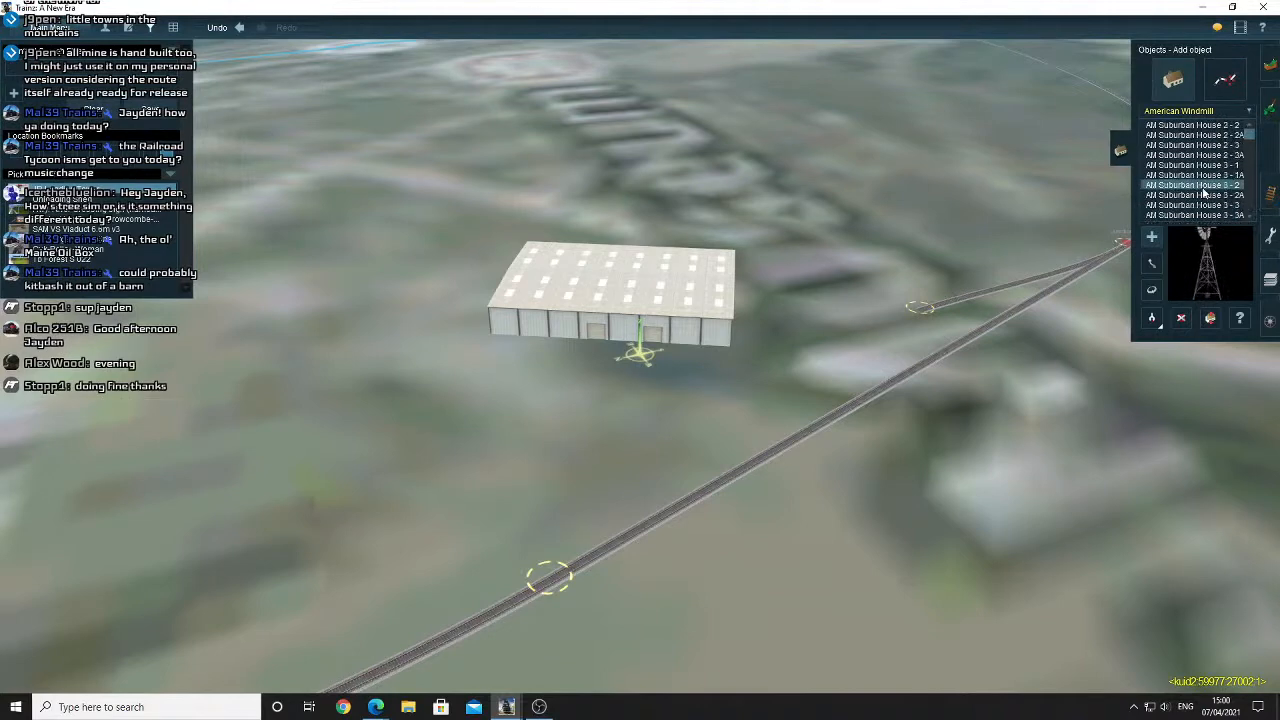
scroll(1204, 192, "up", 5)
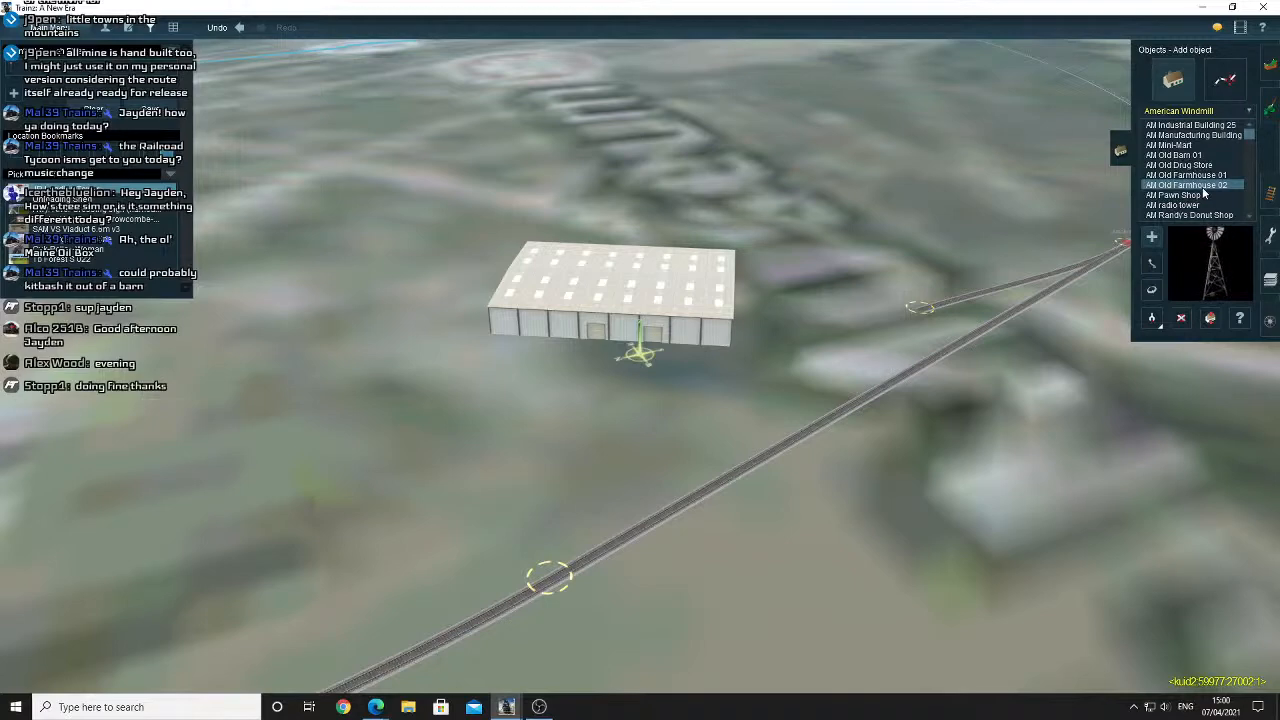
scroll(1203, 185, "up", 3)
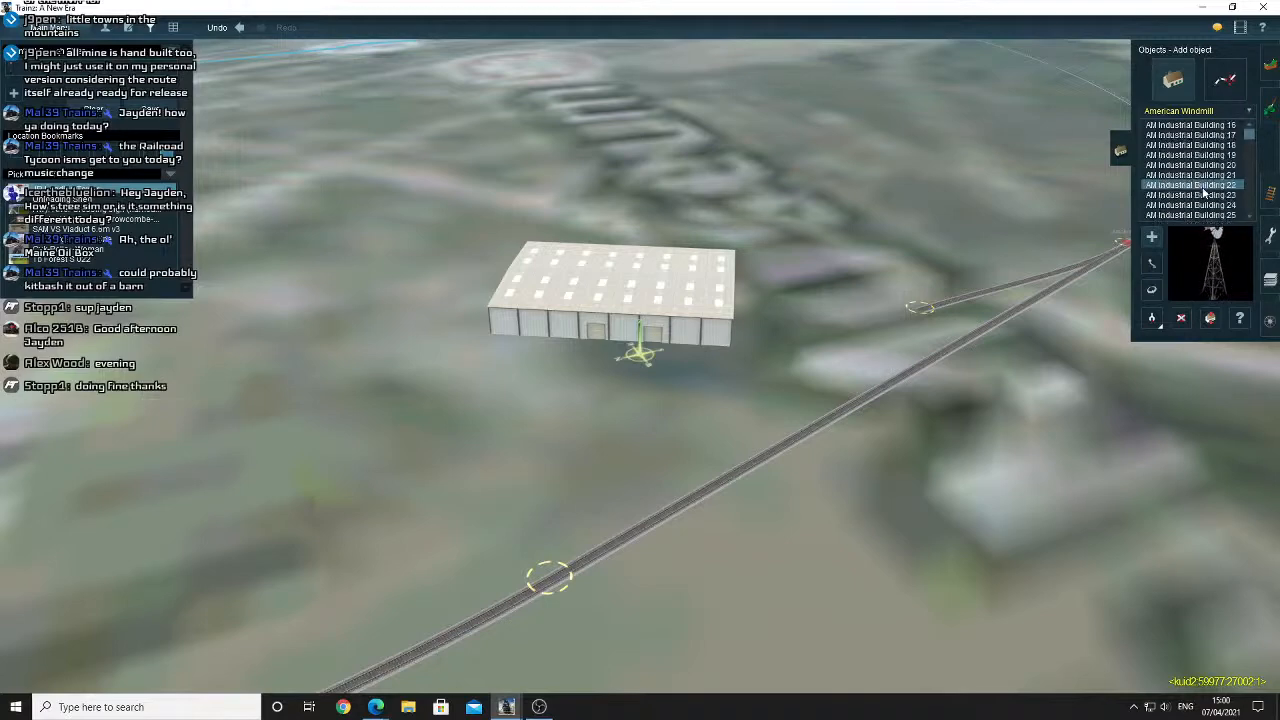
Try AM Industrial Building 19 in front of the storage building's door side, and remove it.
left_click(1200, 176)
left_click(1200, 165)
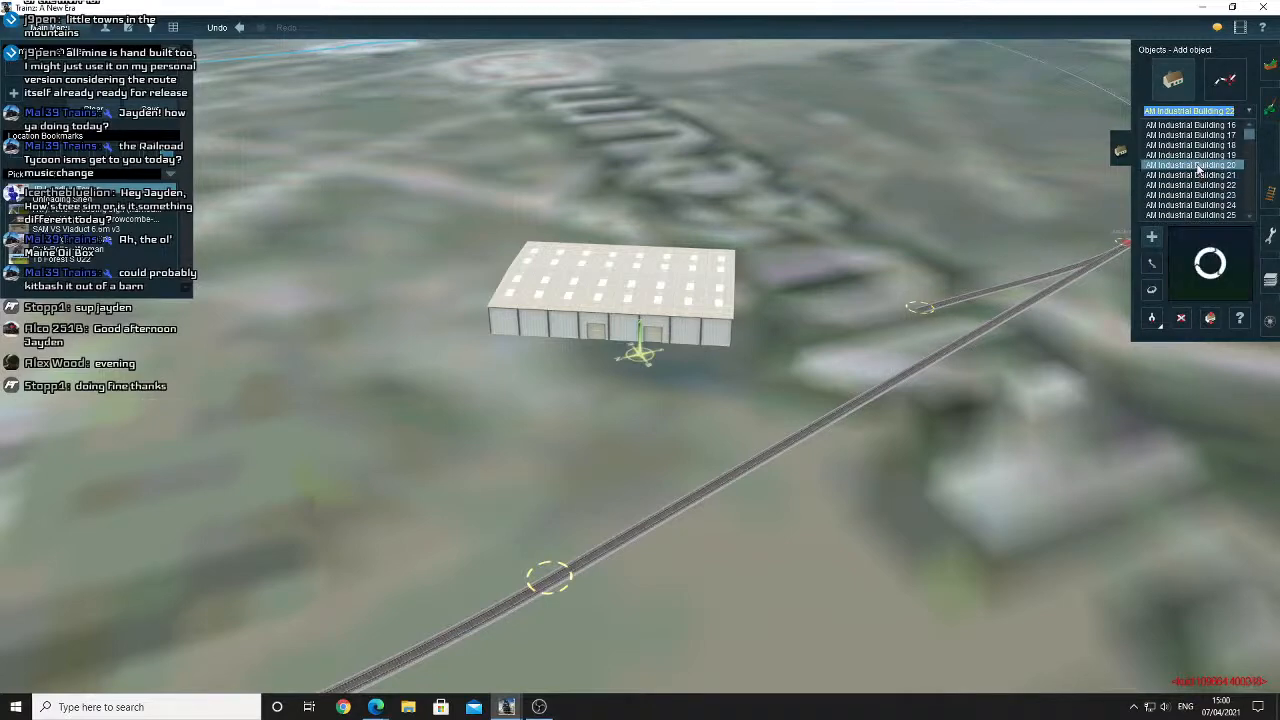
scroll(1205, 190, "up", 2)
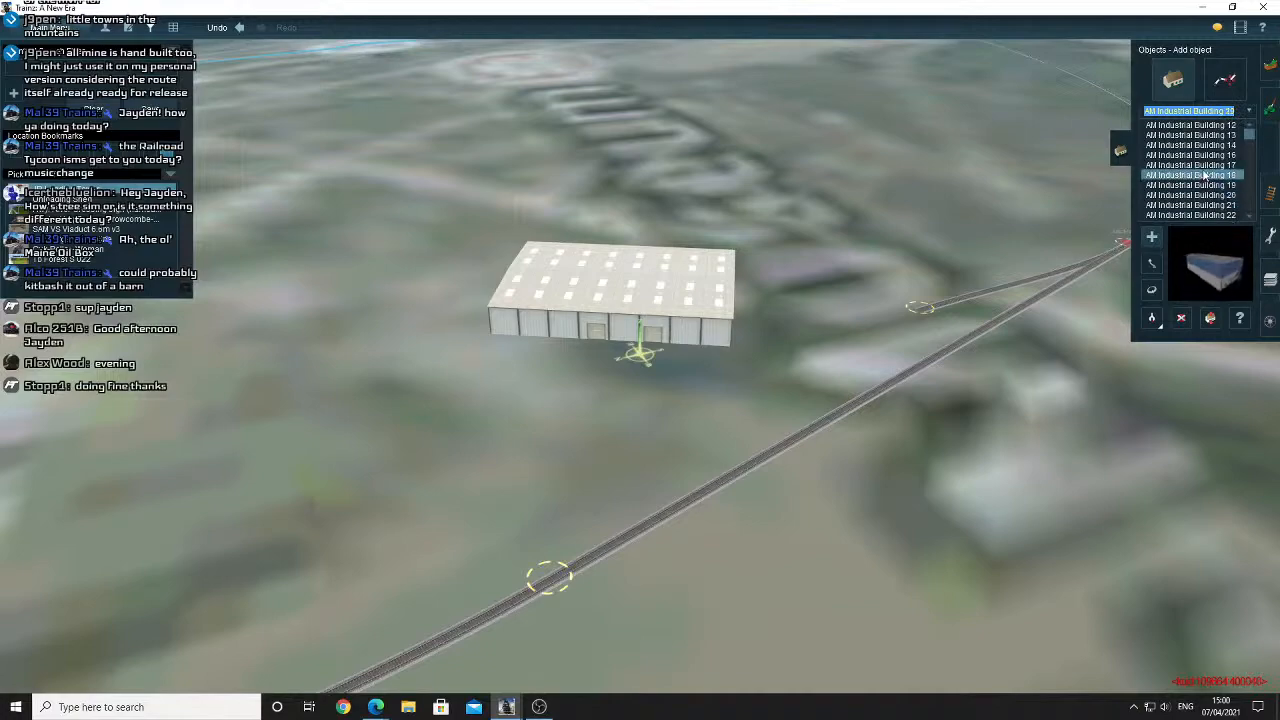
left_click(640, 370)
scroll(634, 379, "up", 6)
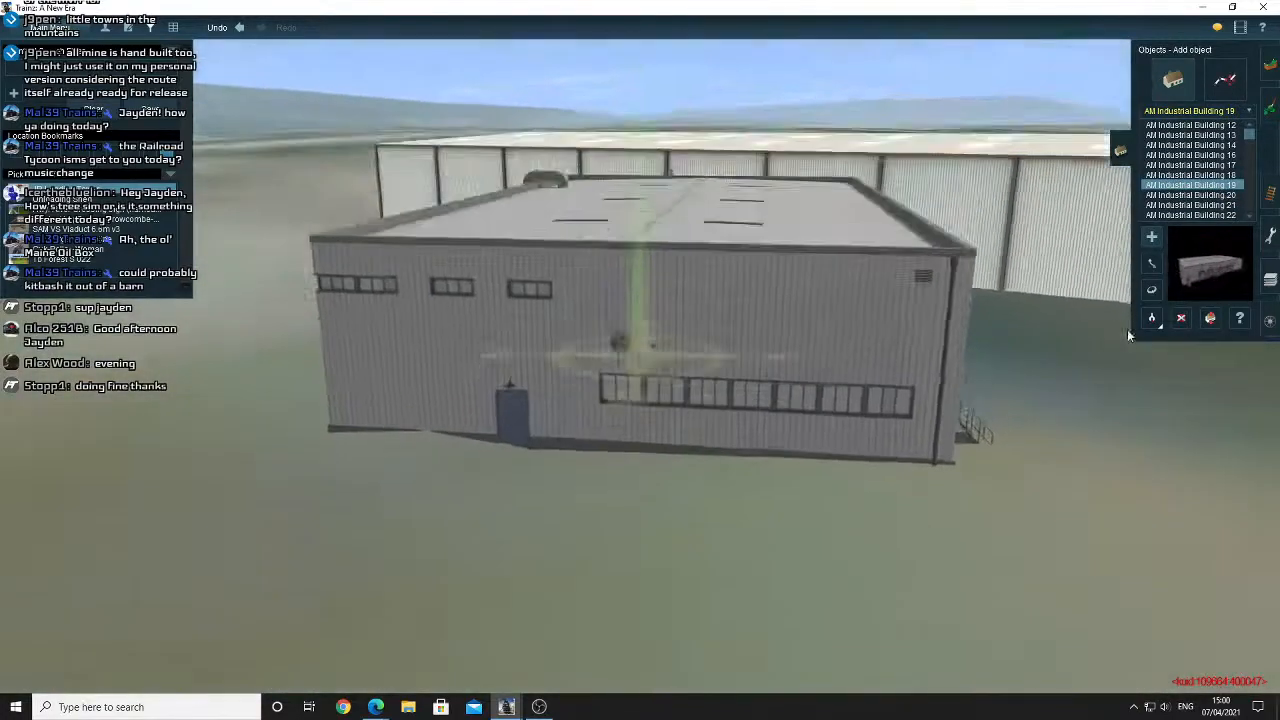
left_click(1177, 322)
left_click(1069, 207)
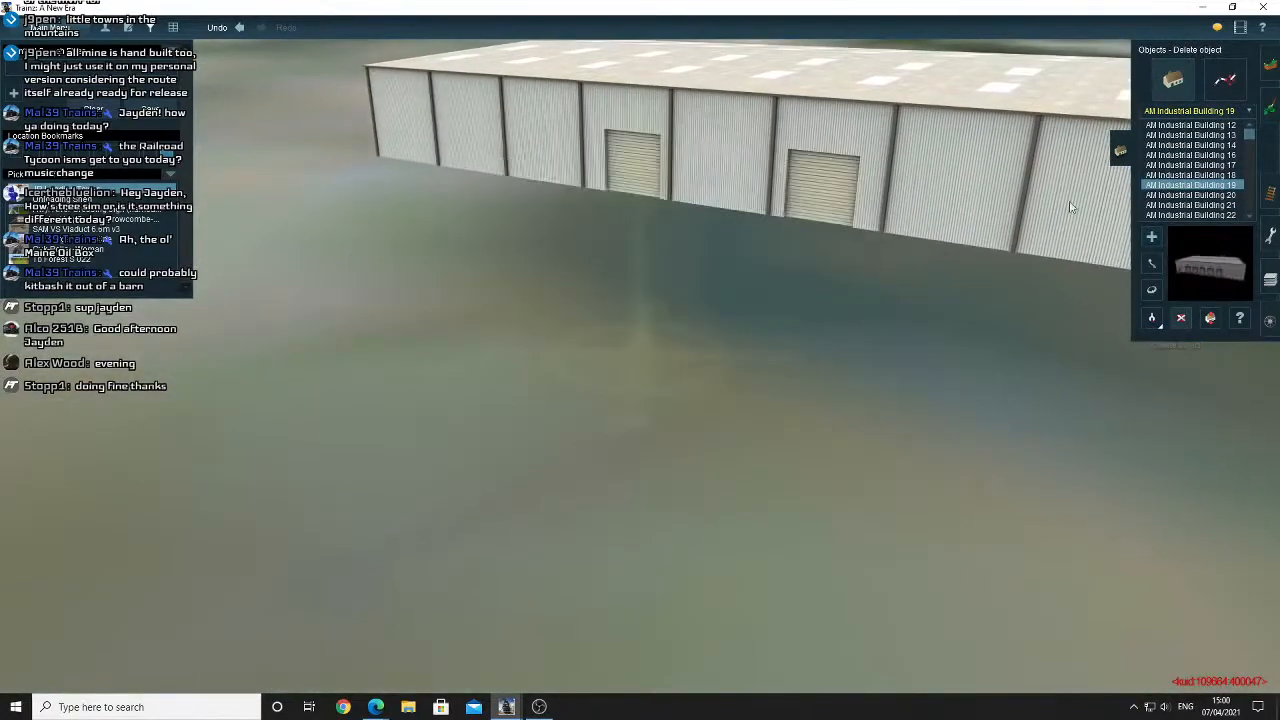
Preview the lower-numbered AM Industrial Building objects, working down from number 18.
left_click(1209, 185)
left_click(1209, 177)
left_click(1208, 167)
left_click(1200, 155)
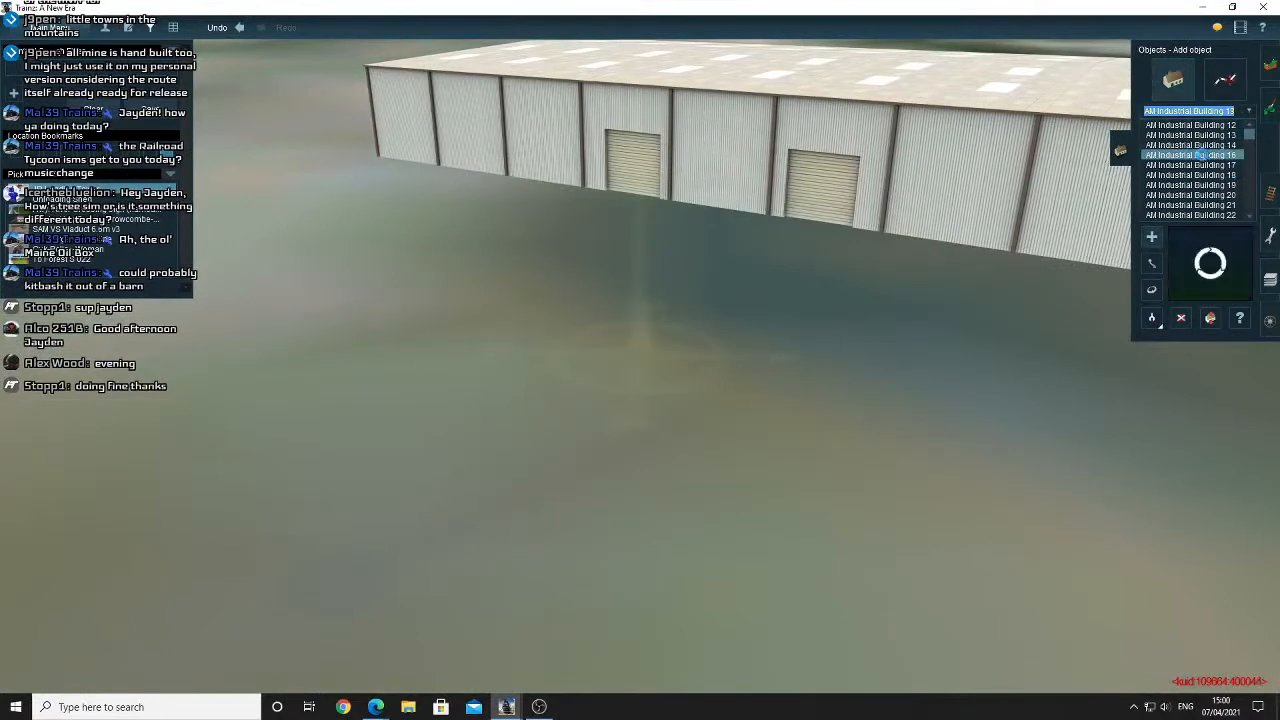
left_click(1200, 155)
scroll(1204, 161, "up", 1)
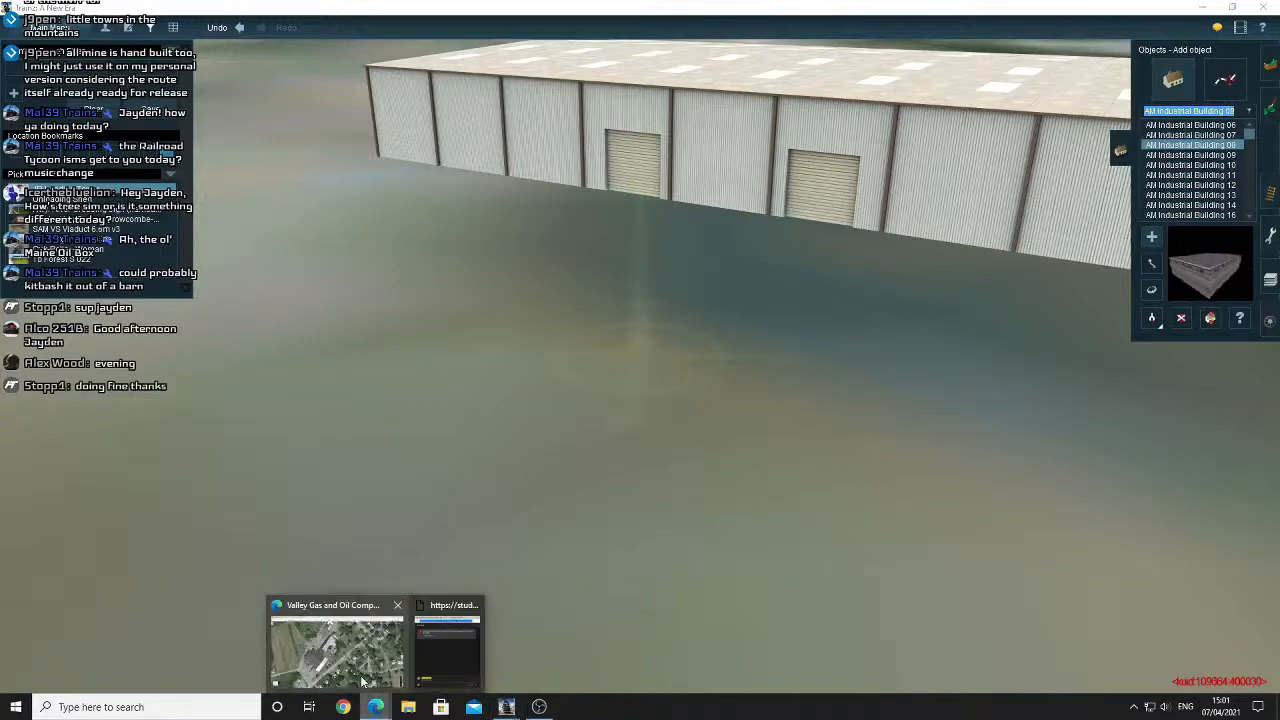
Switch to Google Maps and examine the satellite imagery west of the dark-roofed factory, across the fields and West Branch Carrabassett River.
left_click(375, 707)
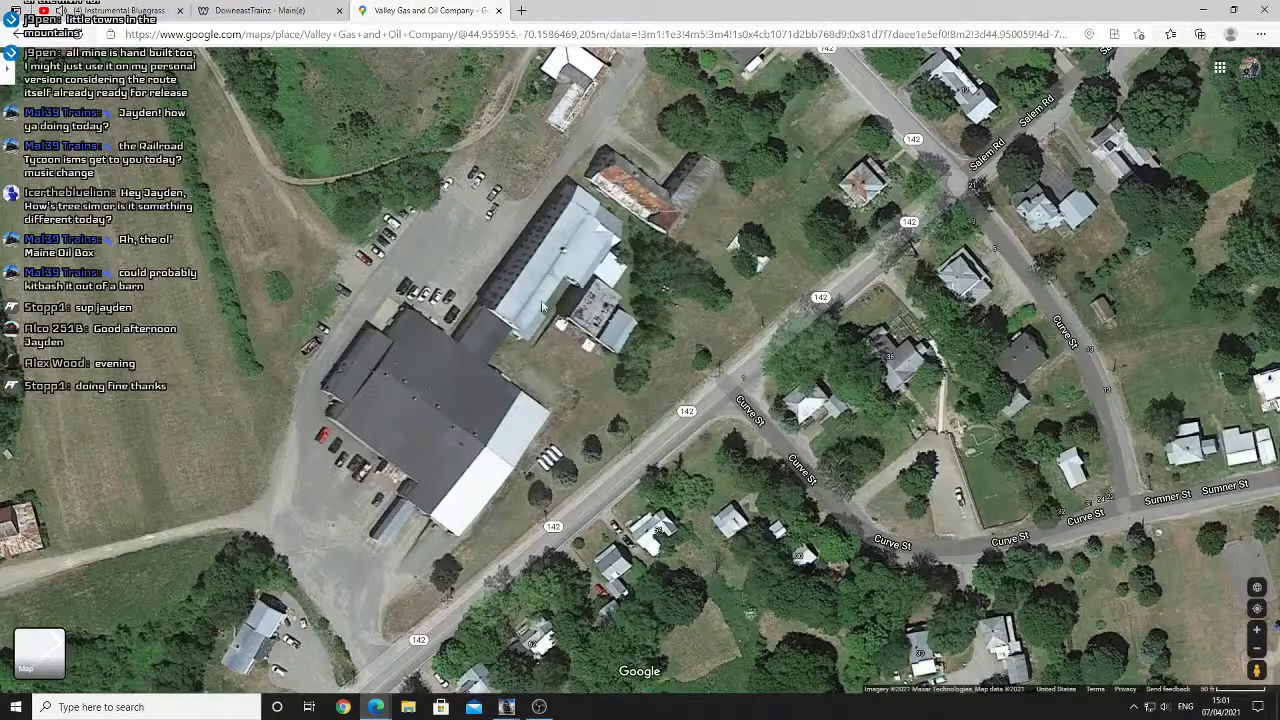
left_click_drag(258, 262, 661, 257)
scroll(857, 257, "up", 1)
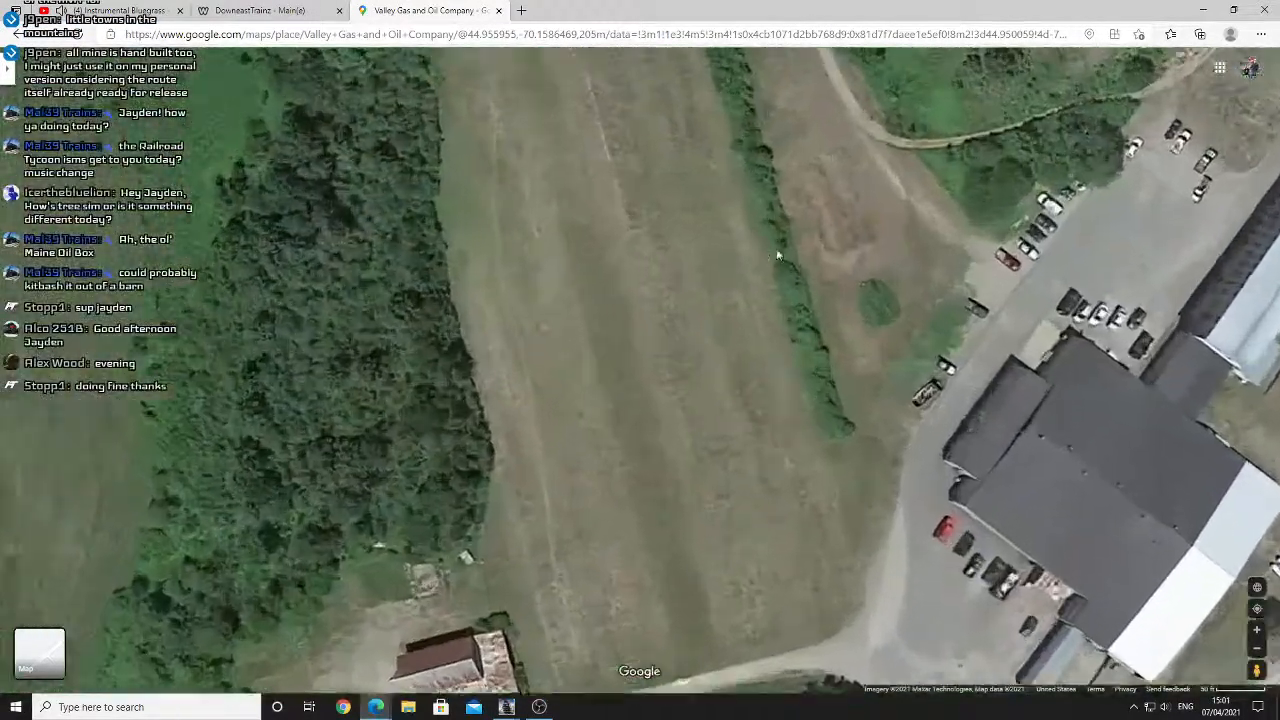
left_click_drag(422, 295, 717, 295)
left_click_drag(355, 290, 748, 283)
left_click_drag(230, 255, 795, 255)
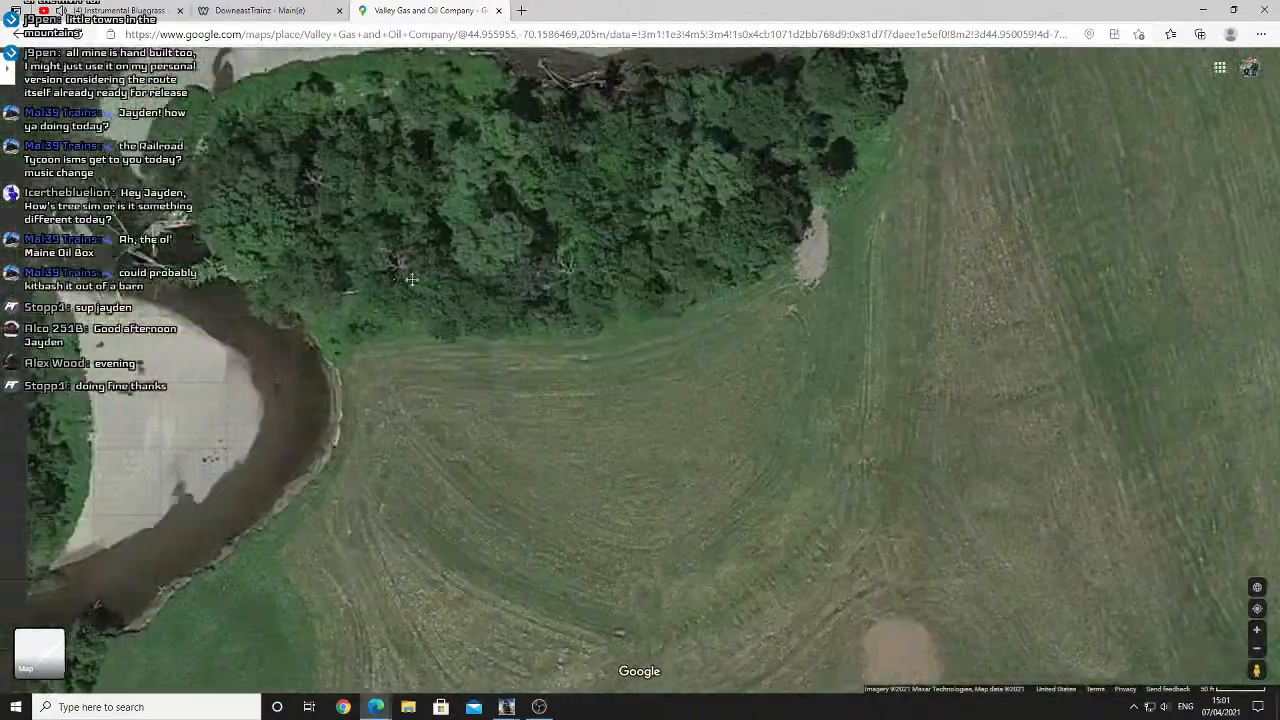
left_click_drag(582, 250, 1150, 255)
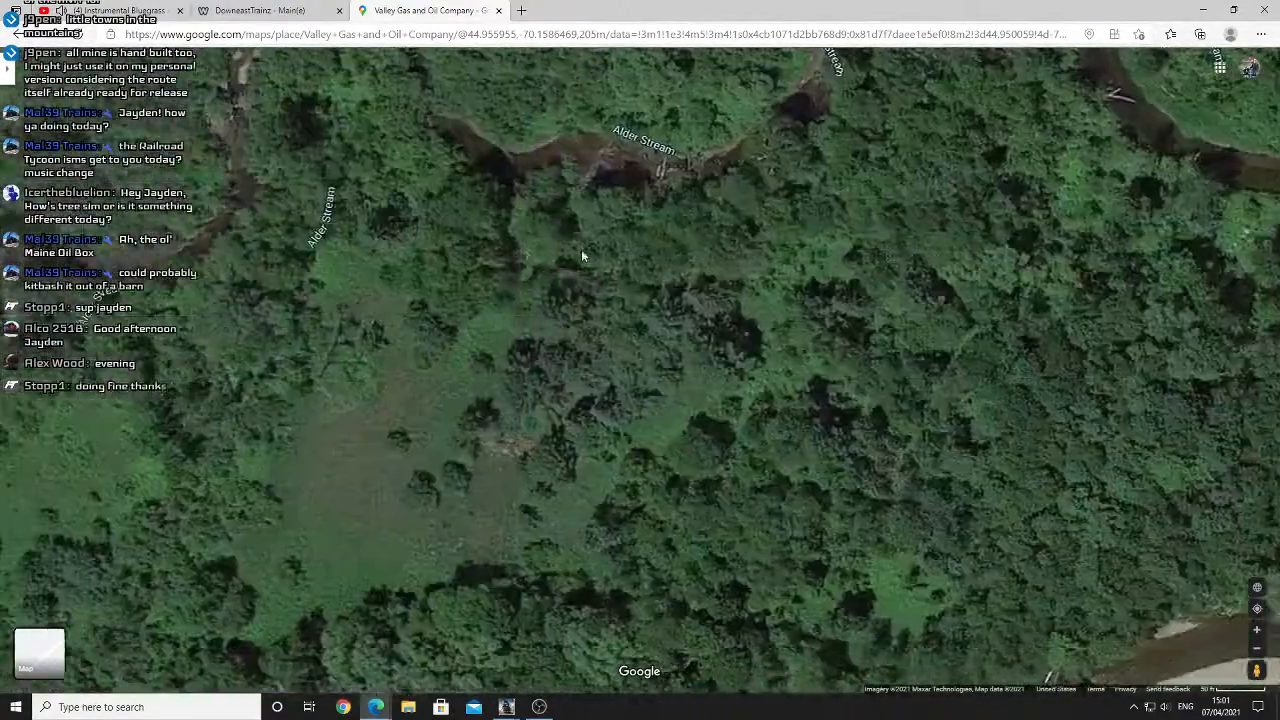
scroll(582, 250, "down", 2)
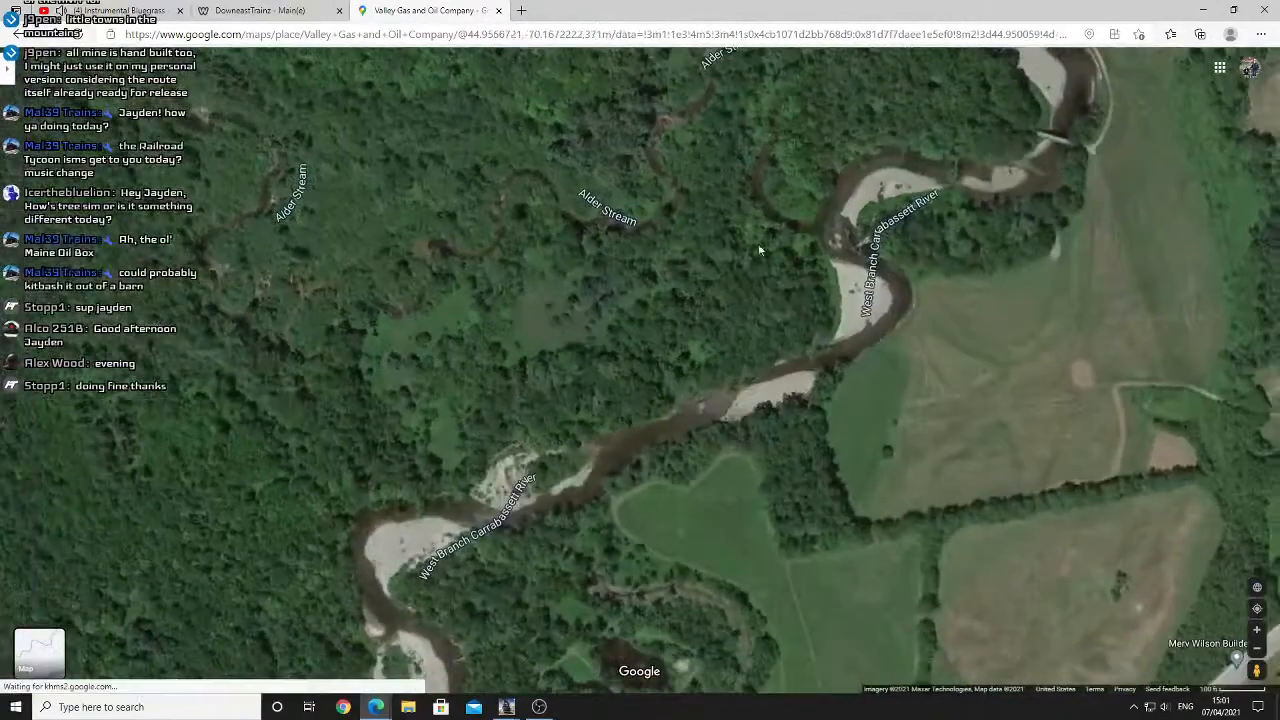
Return to the factory complex near New England Wire Products and examine the long light-roofed building up close.
left_click_drag(995, 227, 639, 264)
left_click_drag(725, 252, 310, 325)
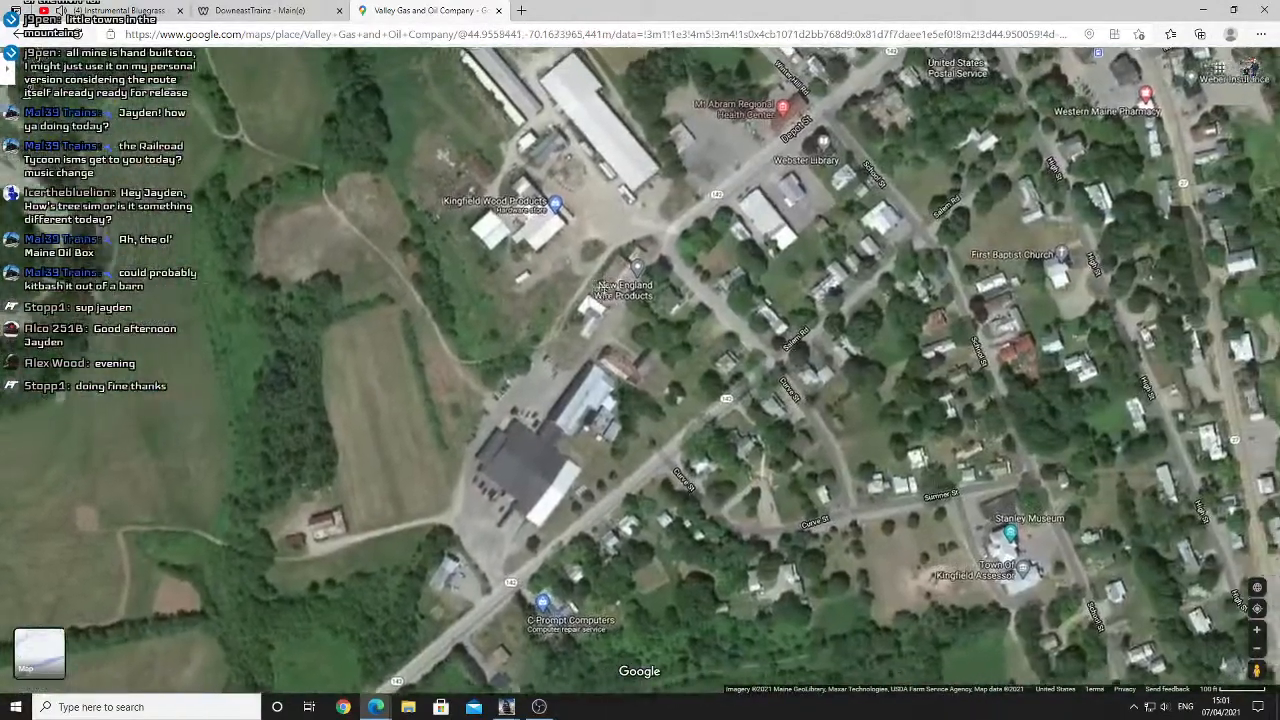
scroll(527, 370, "up", 1)
scroll(526, 364, "up", 3)
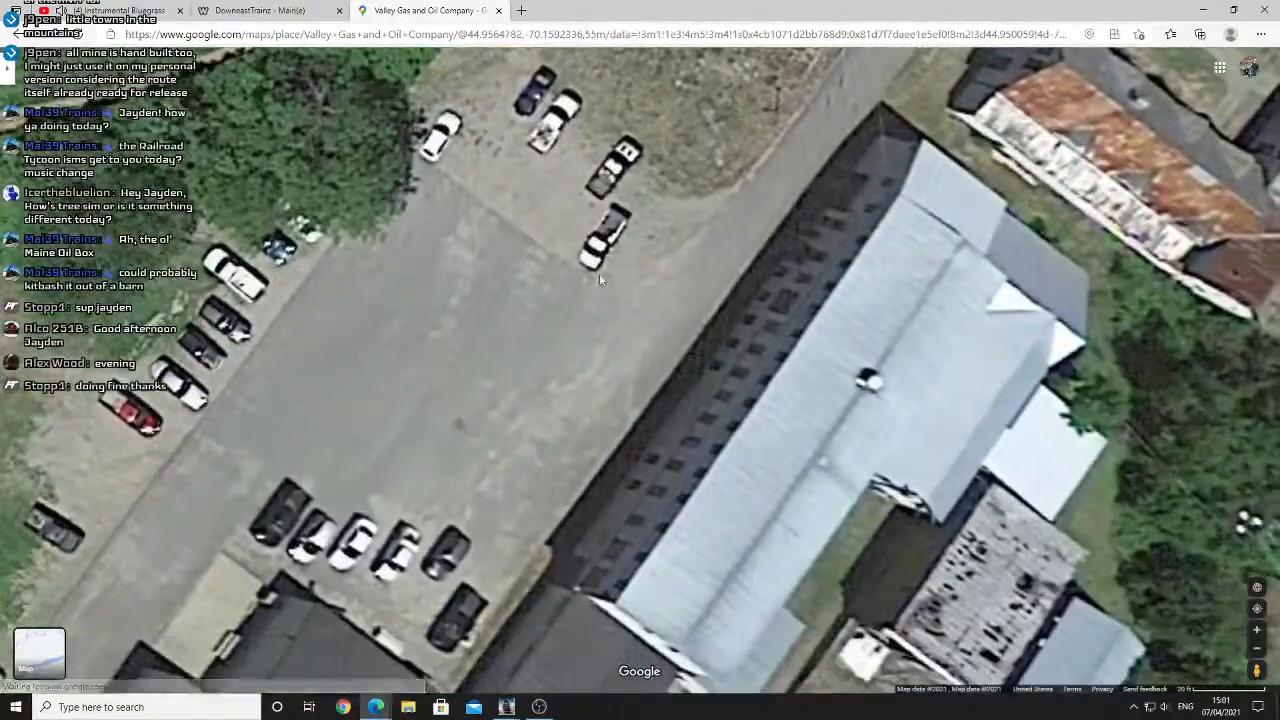
left_click_drag(609, 495, 602, 342)
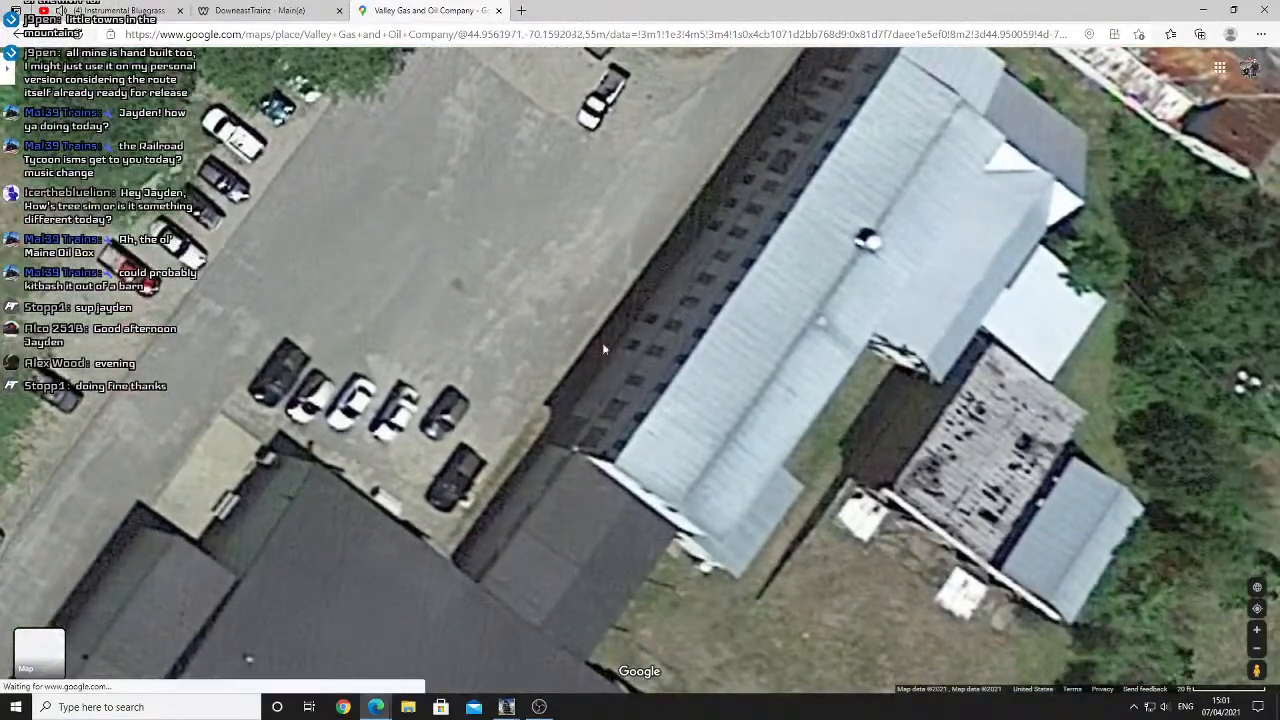
Examine the satellite imagery around New England Wire Products, from the rusty-roofed buildings along the lane back to the long light-roofed building.
left_click_drag(650, 505, 492, 497)
scroll(667, 395, "down", 3)
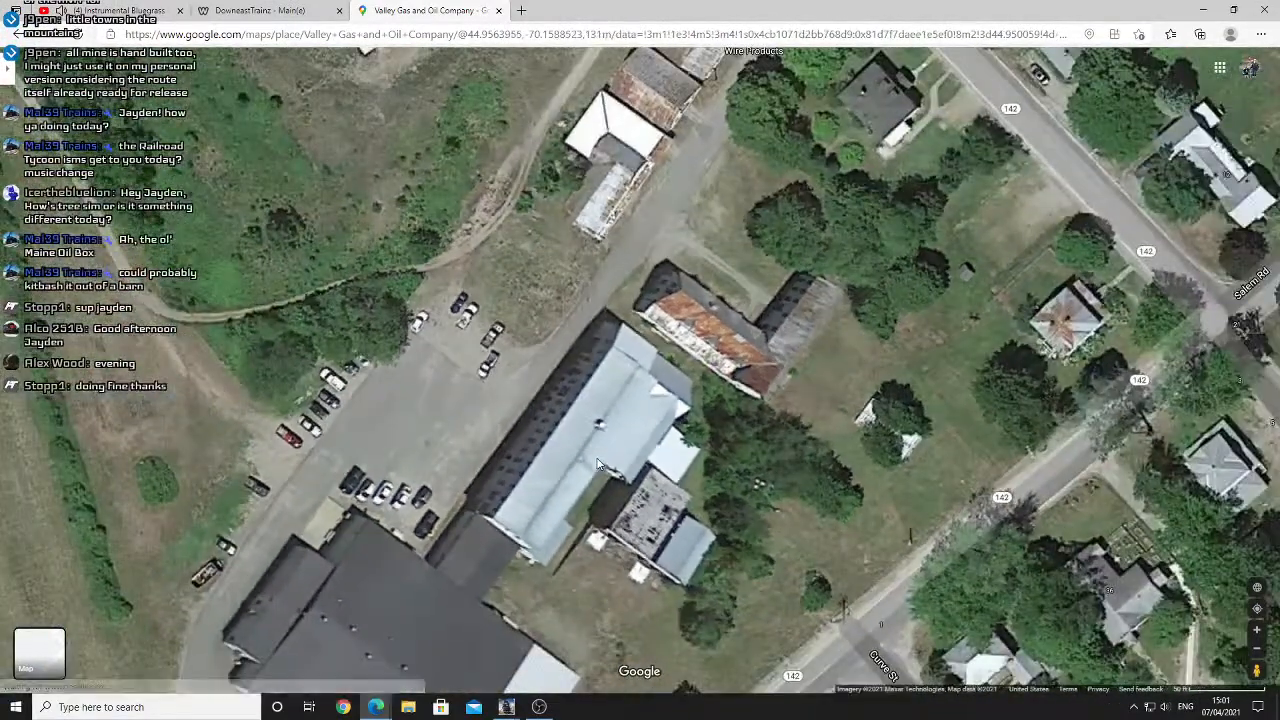
scroll(598, 464, "down", 1)
scroll(673, 241, "up", 3)
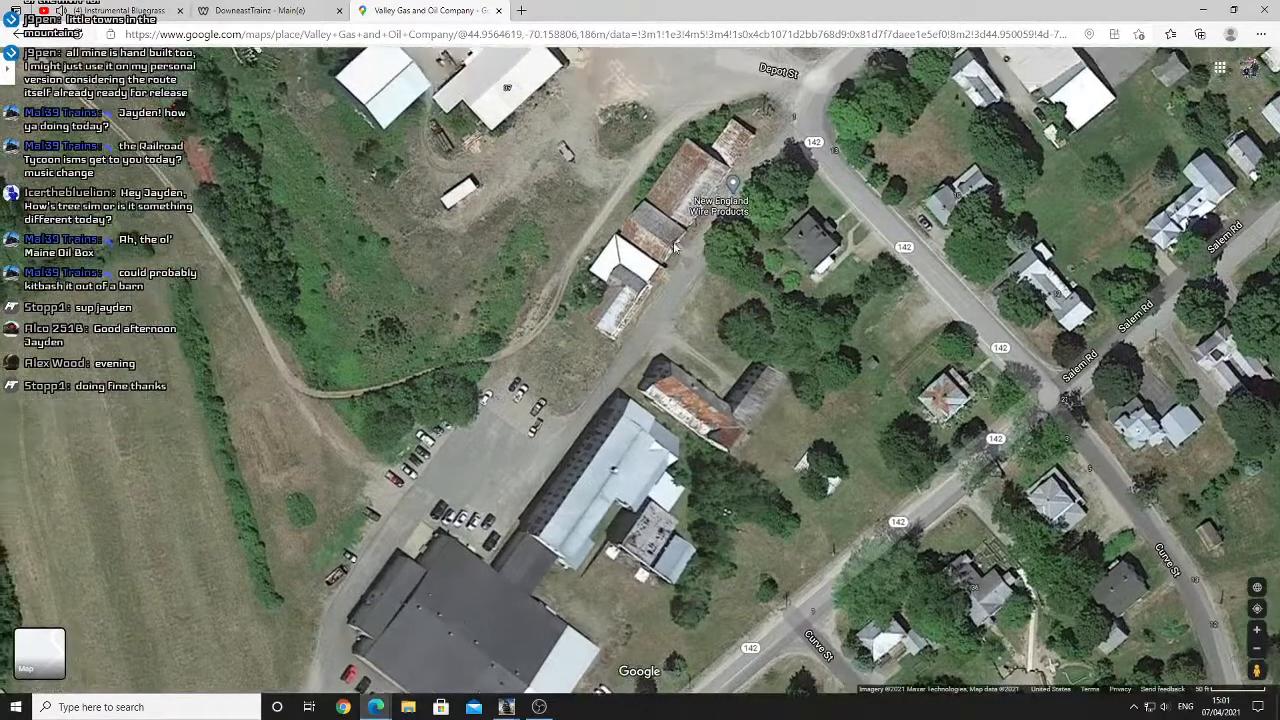
scroll(667, 247, "down", 2)
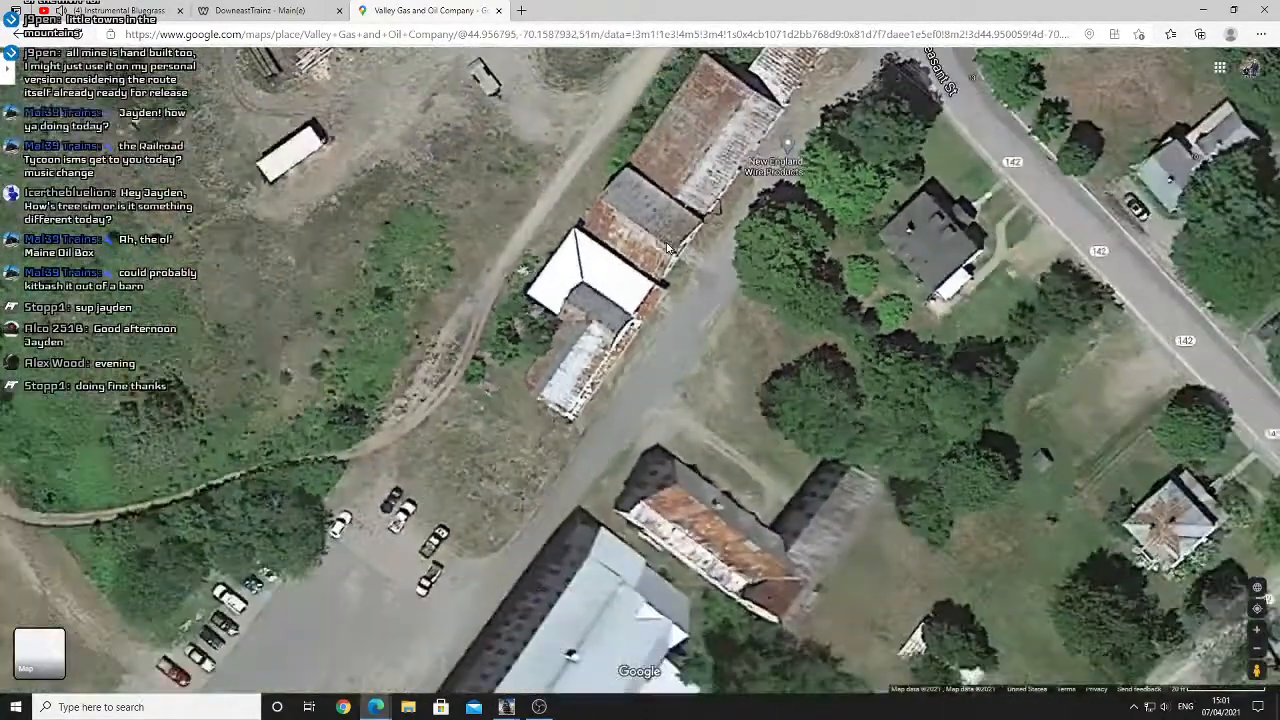
scroll(665, 248, "down", 1)
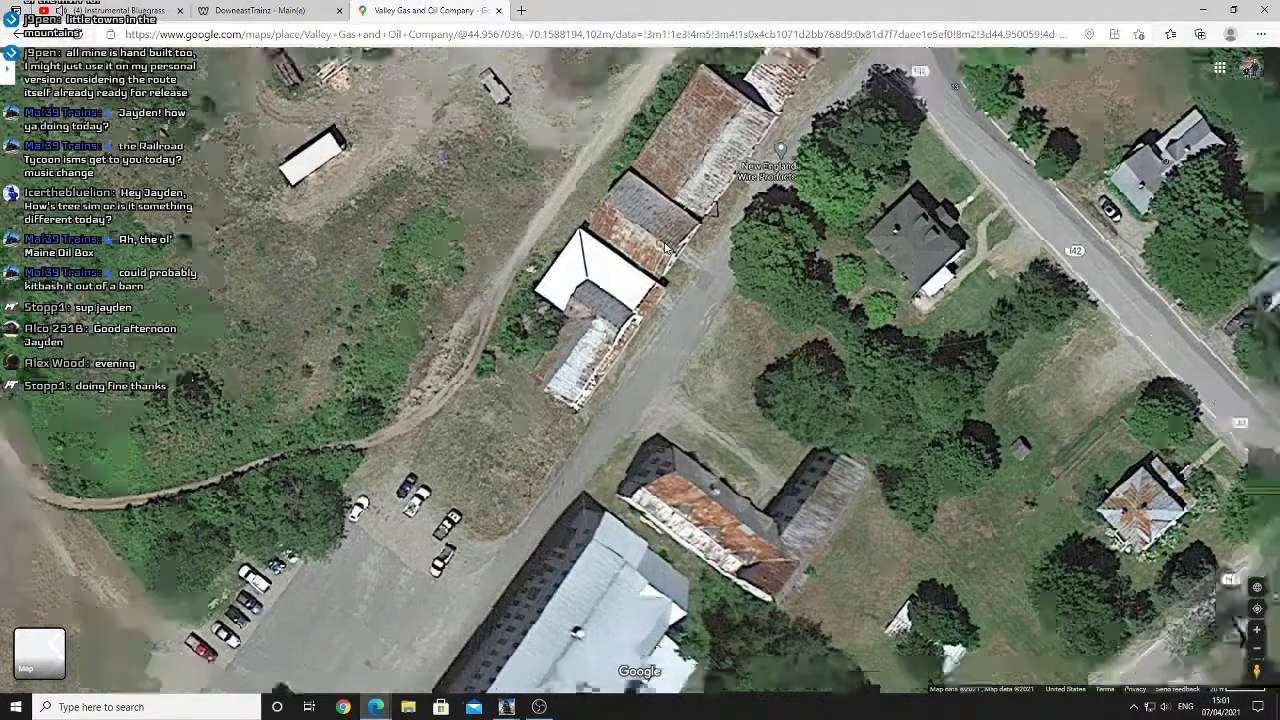
left_click_drag(588, 382, 653, 272)
scroll(623, 354, "up", 1)
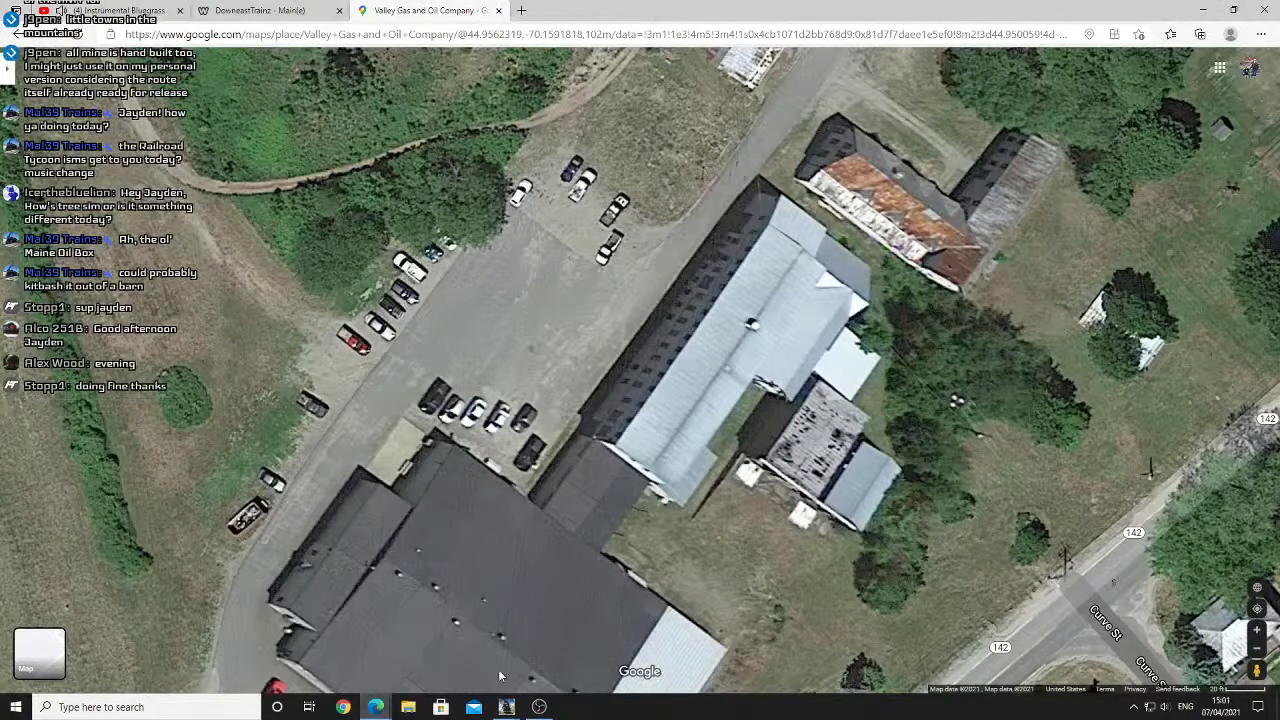
Switch to Trainz and rotate AM Industrial Building 08 around so its plain, doorless end wall faces the nearby dead-end spur.
mouse_move(506, 705)
left_click(528, 640)
scroll(632, 319, "down", 3)
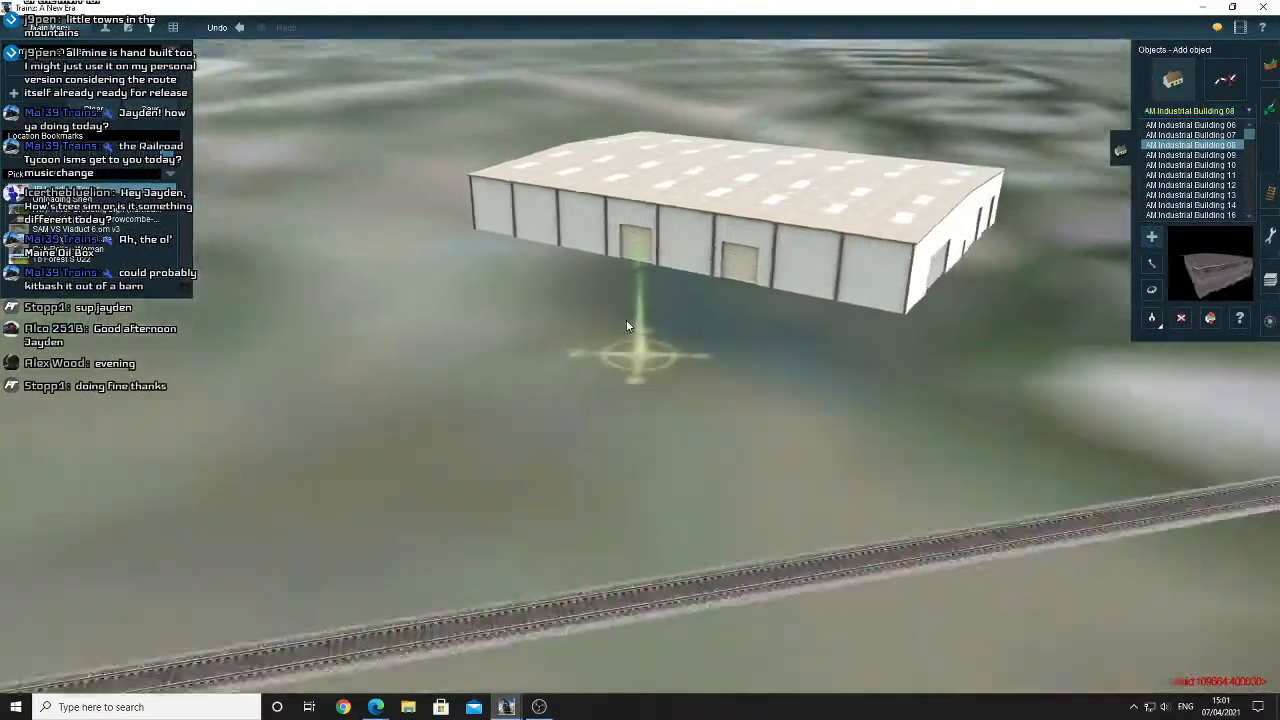
right_click(654, 282)
key("Right")
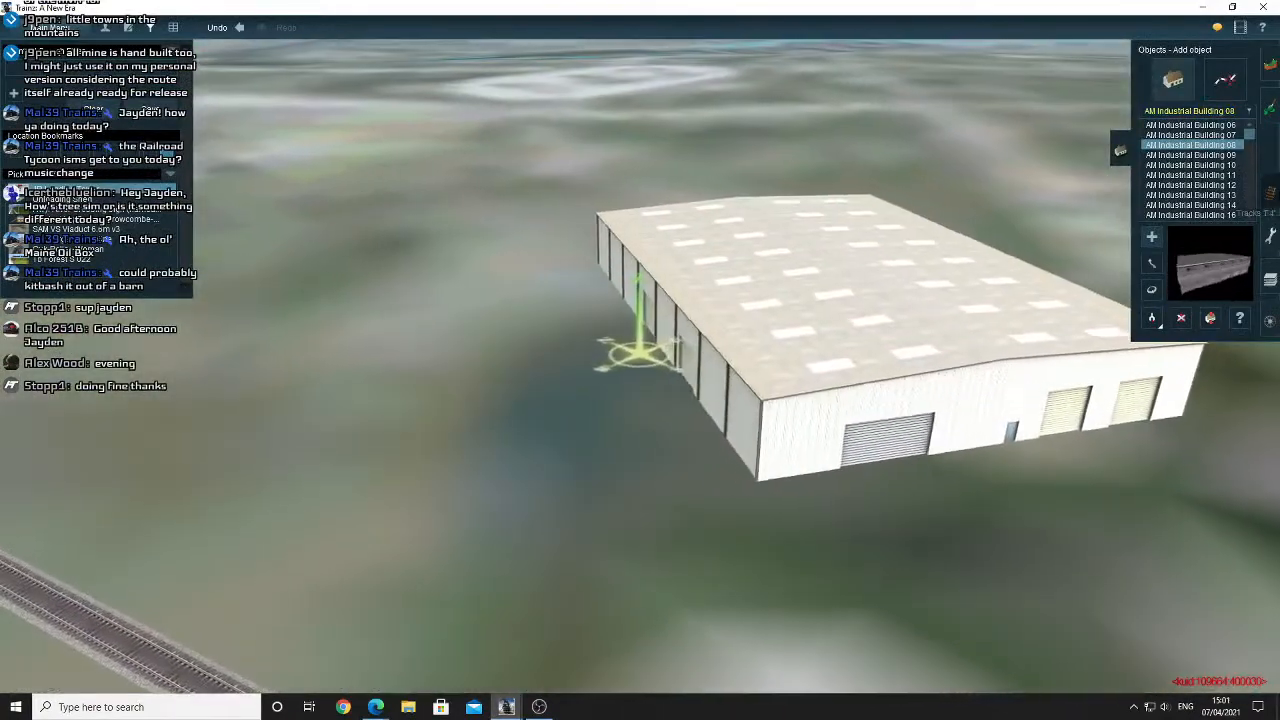
key("Right")
key("Right")
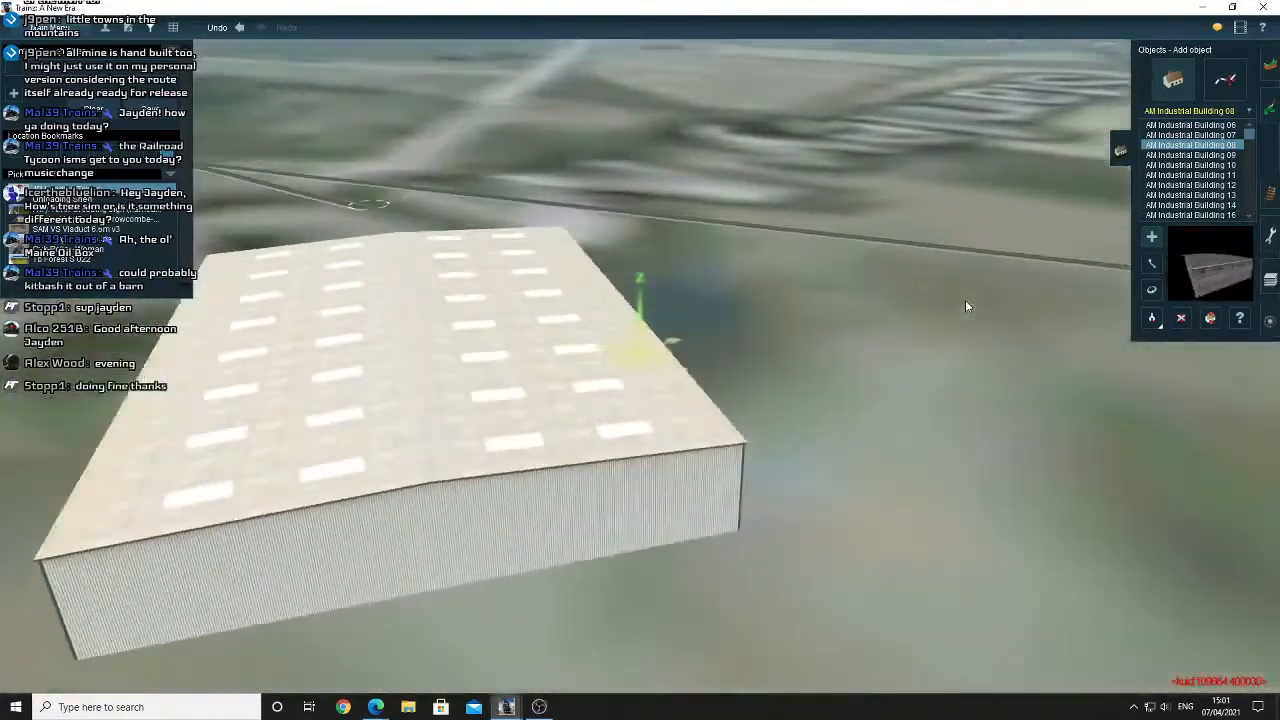
key("Right")
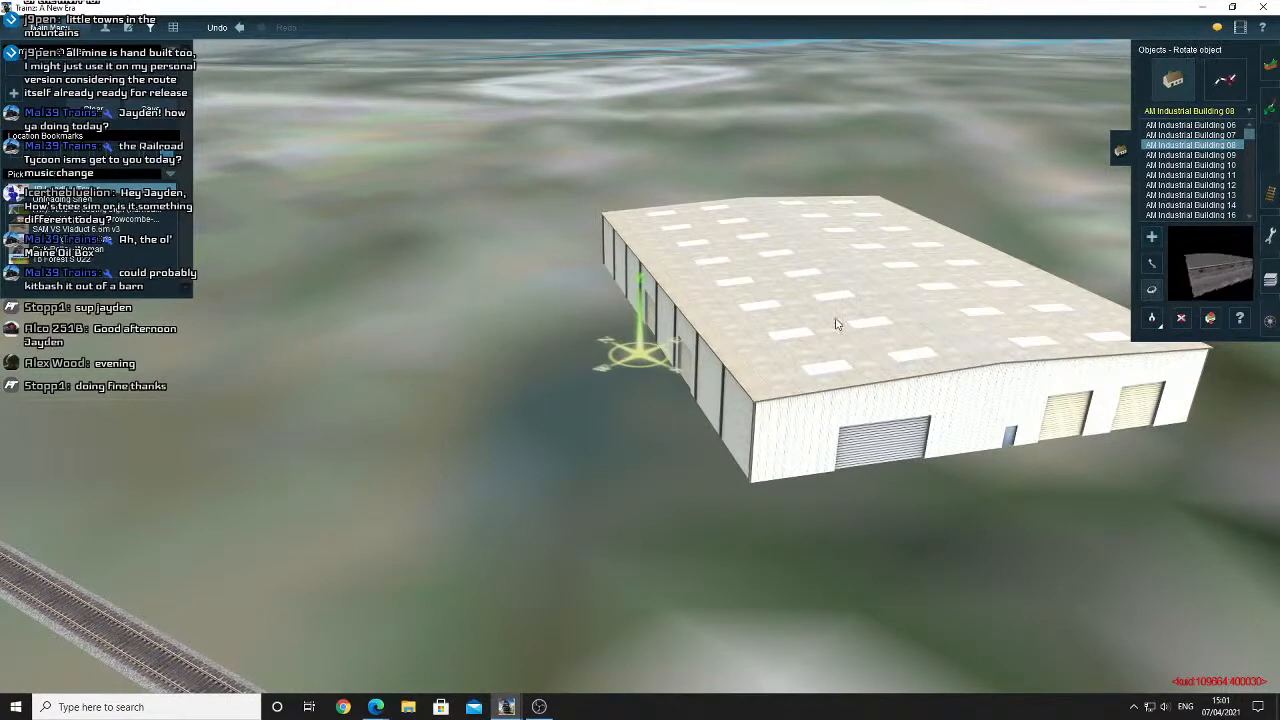
key("Right")
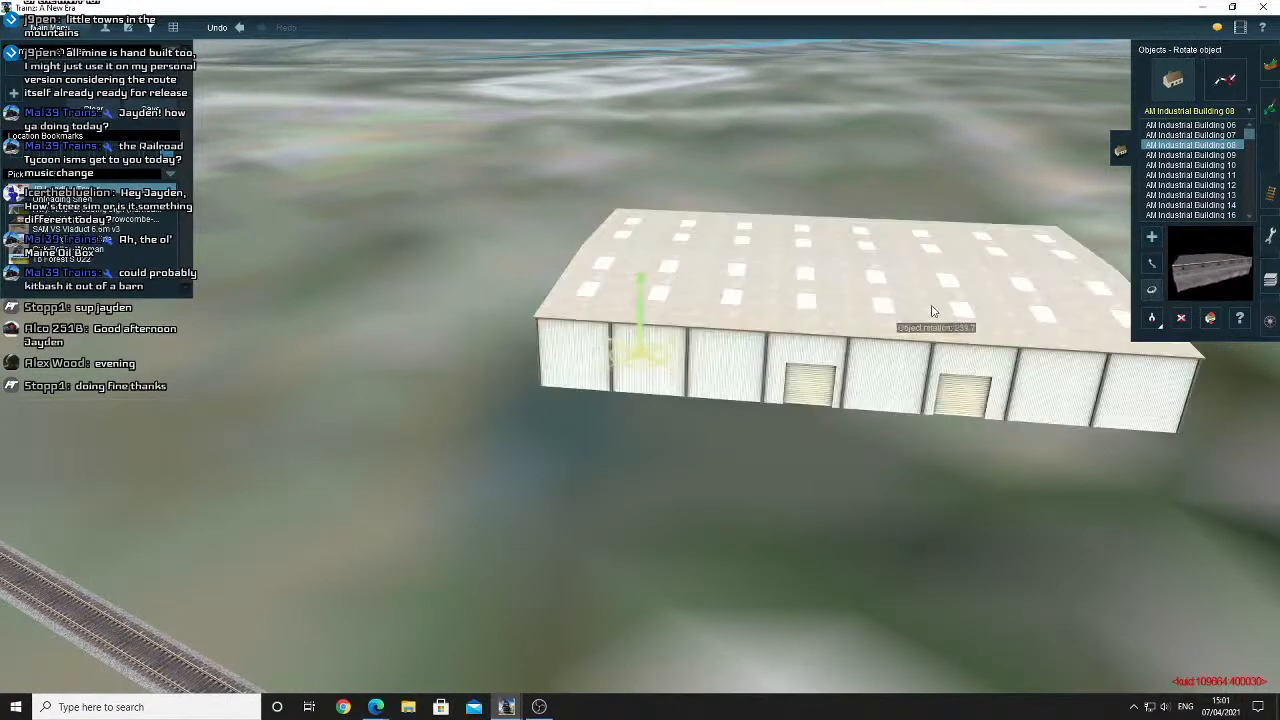
key("Right")
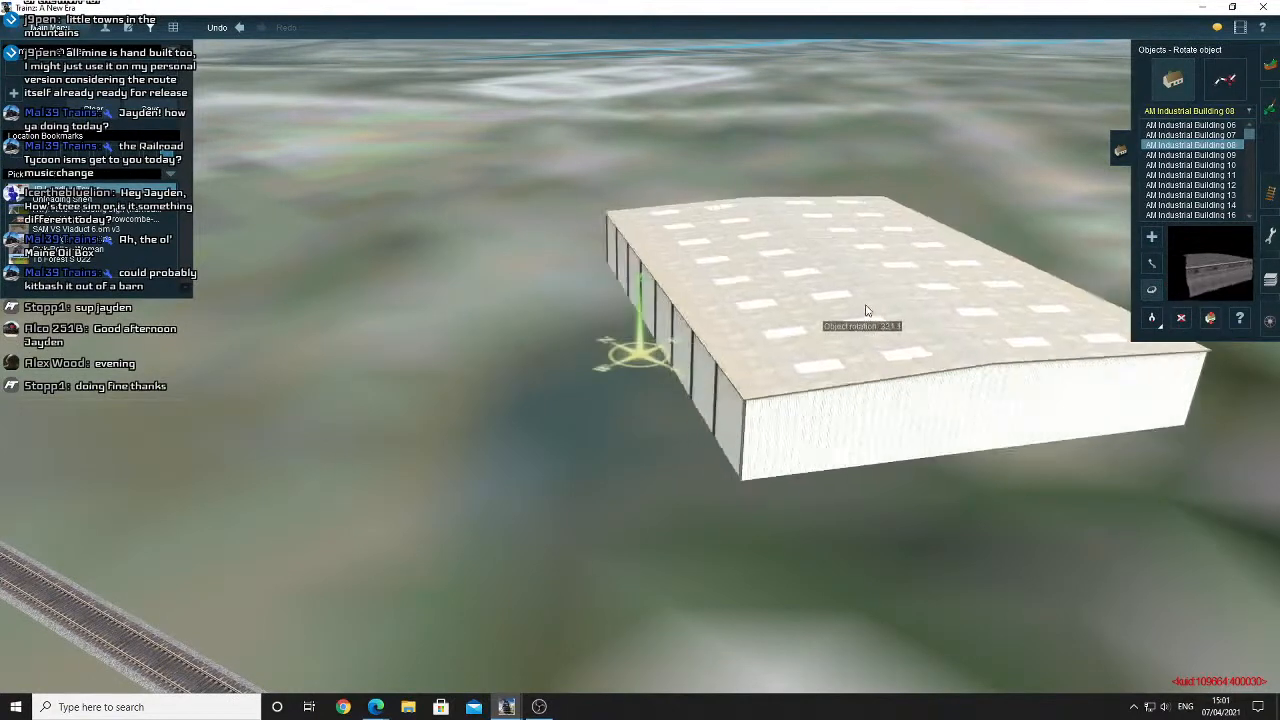
key("Right")
Fine-tune the rotation of AM Industrial Building 08 to about 340 degrees so its long wall suits a siding off the main line.
scroll(765, 335, "down", 5)
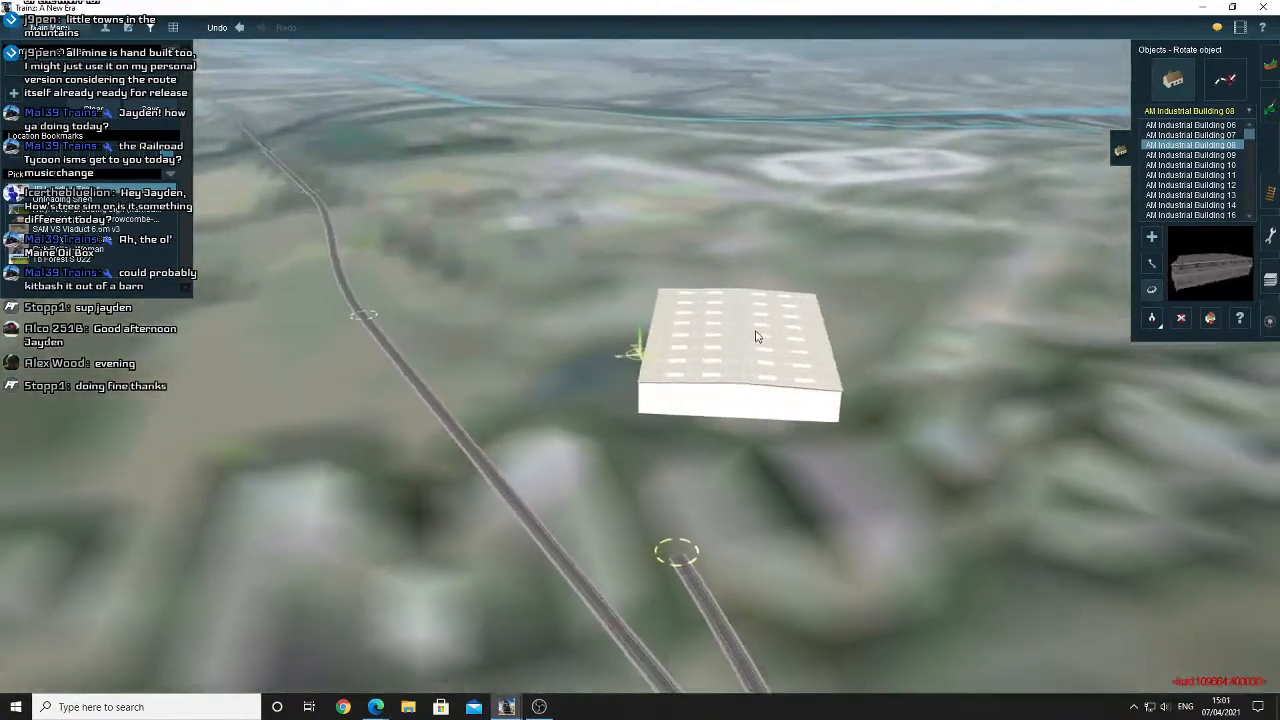
key("Up")
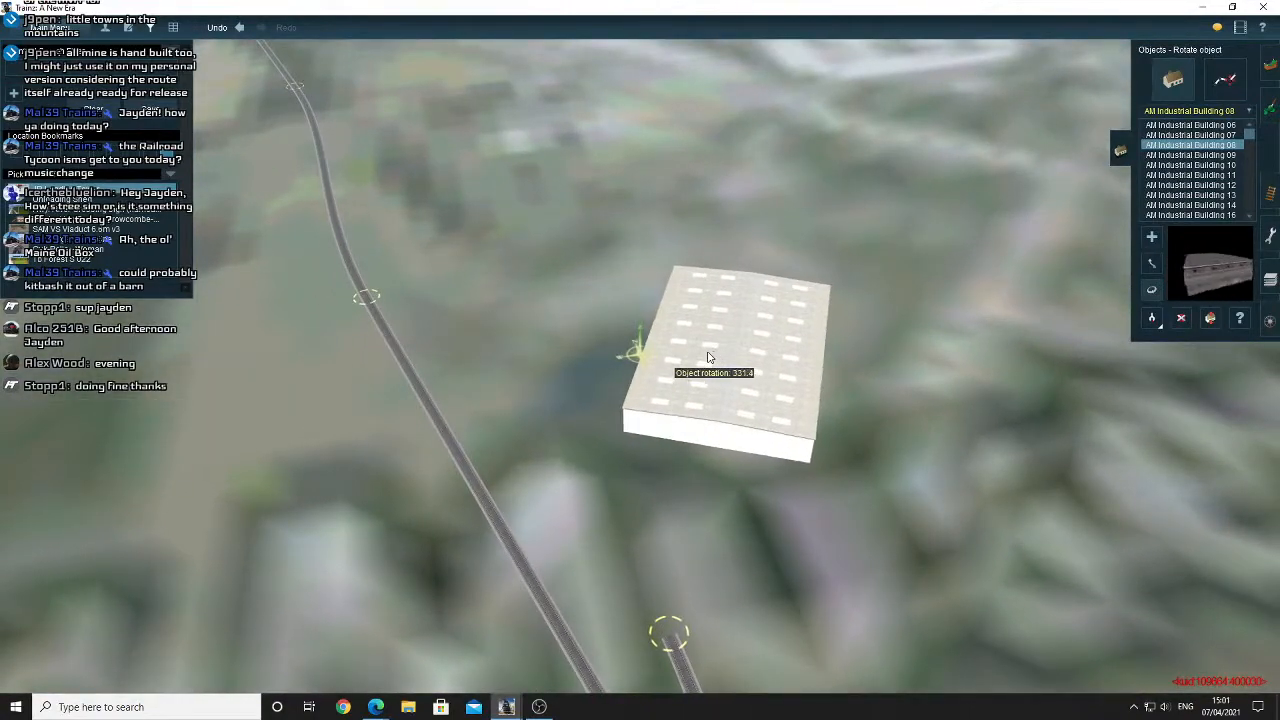
key("Right")
key("Down")
scroll(708, 357, "up", 3)
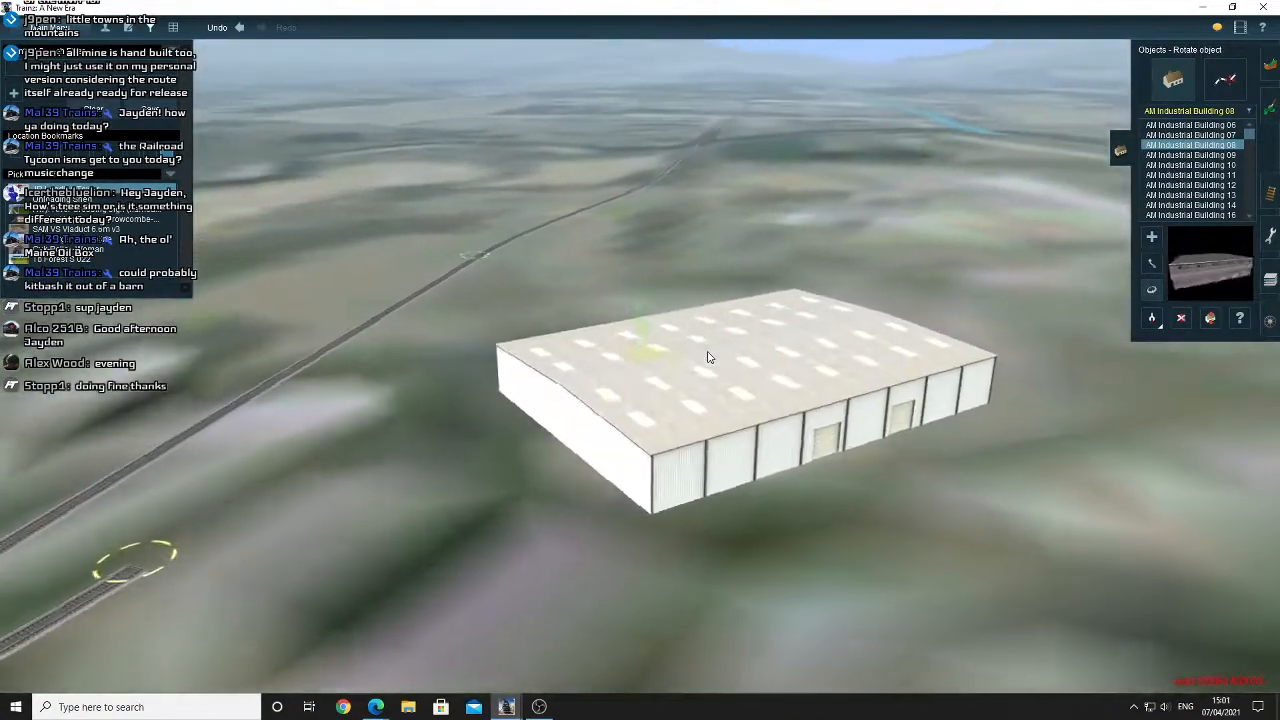
key("Right")
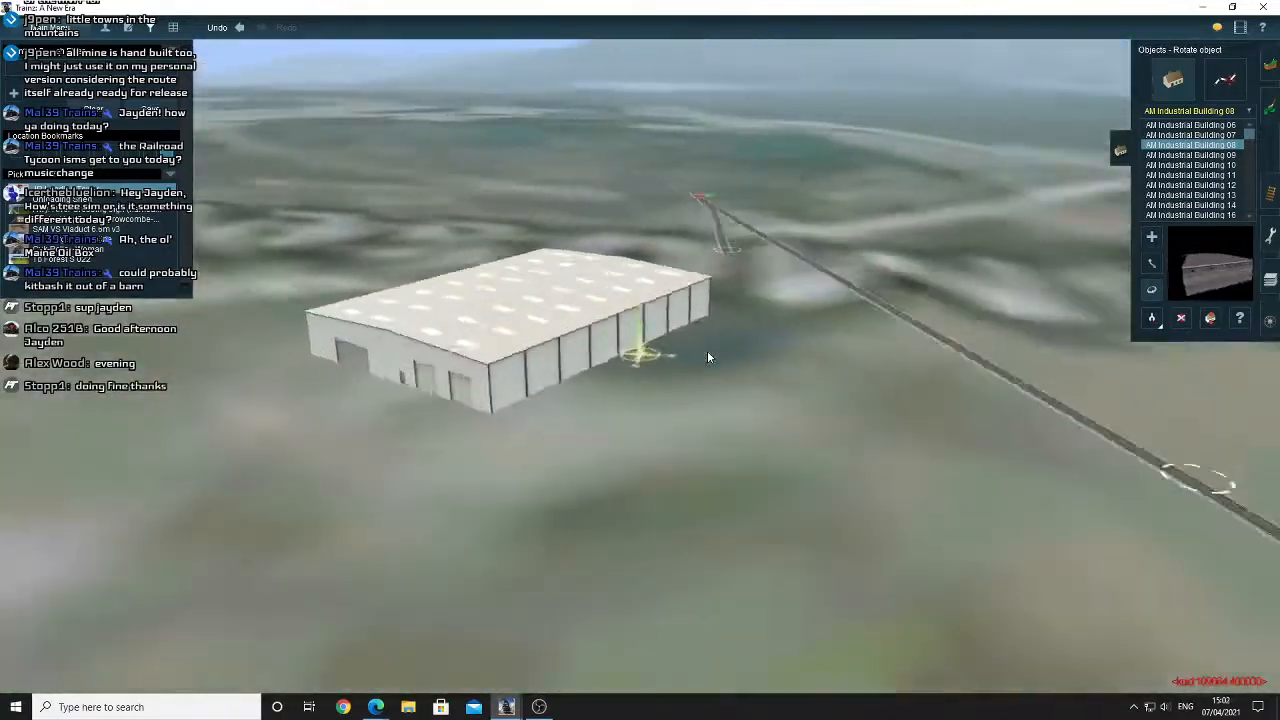
key("Right")
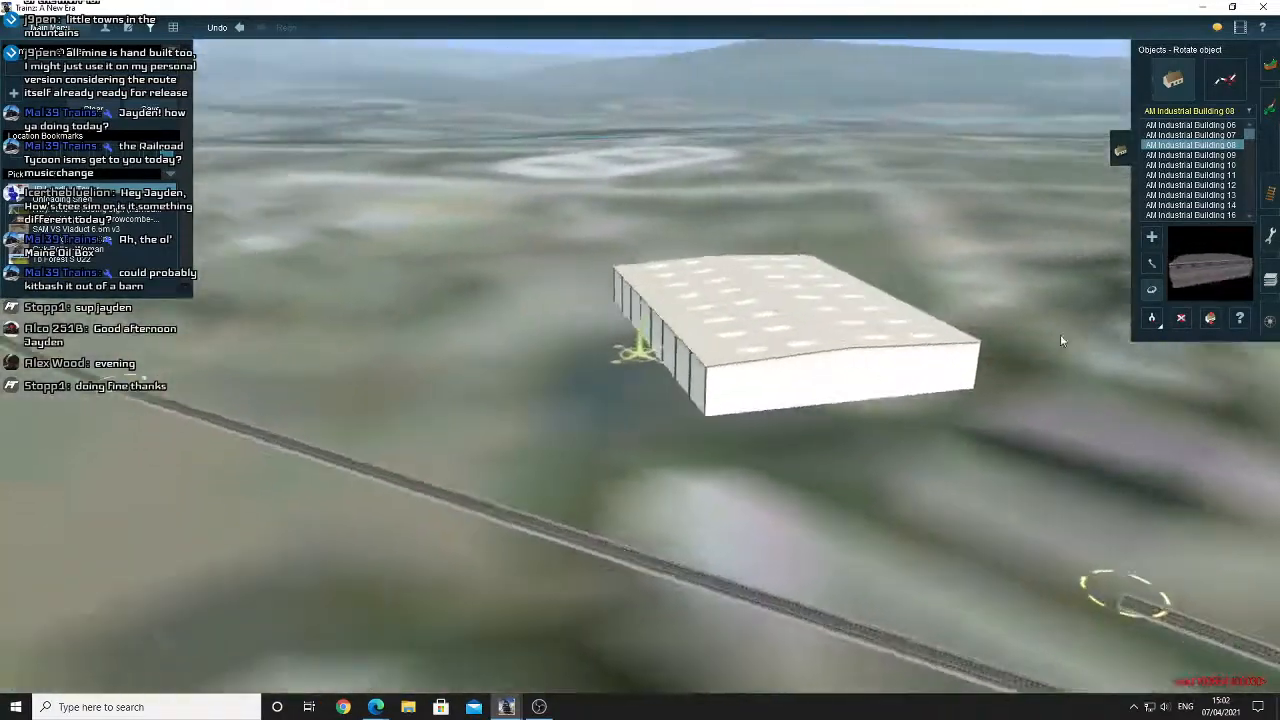
key("Right")
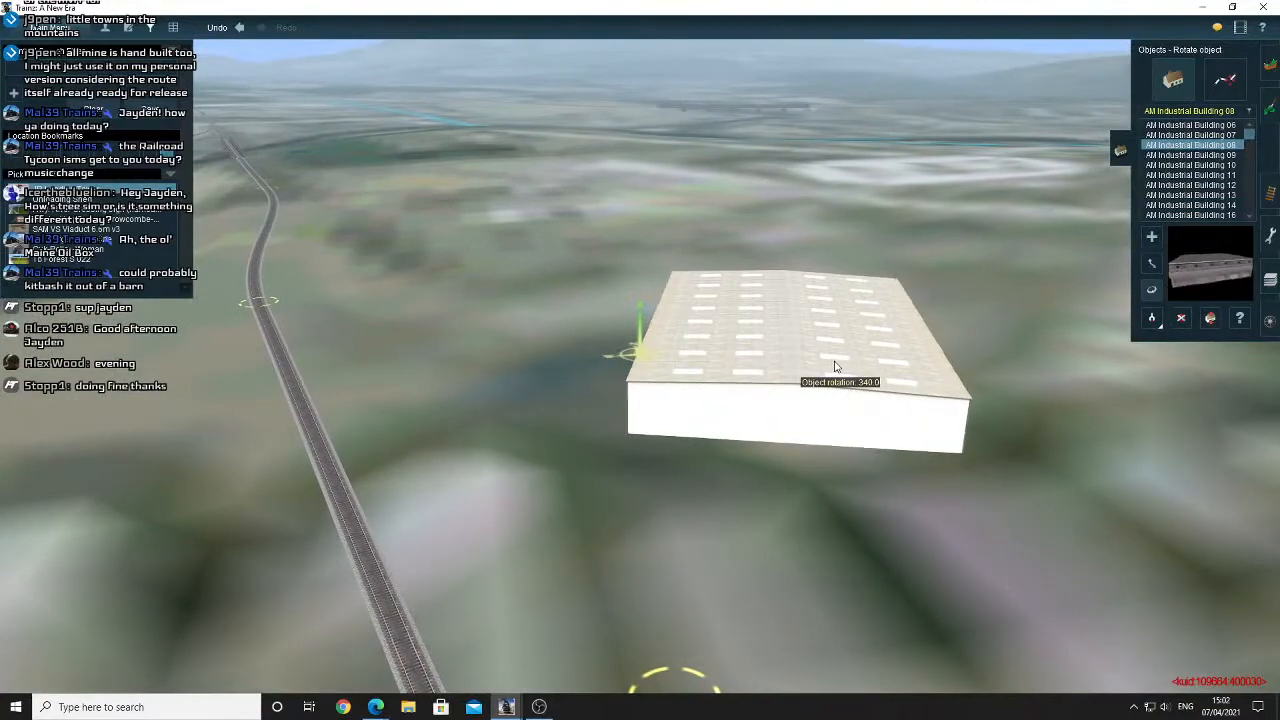
Lay a stretch of P25 USA 5 track along the industrial building's long wall and adjust its end points to run parallel to it.
key("Down")
key("Up")
key("F4")
right_click(605, 370)
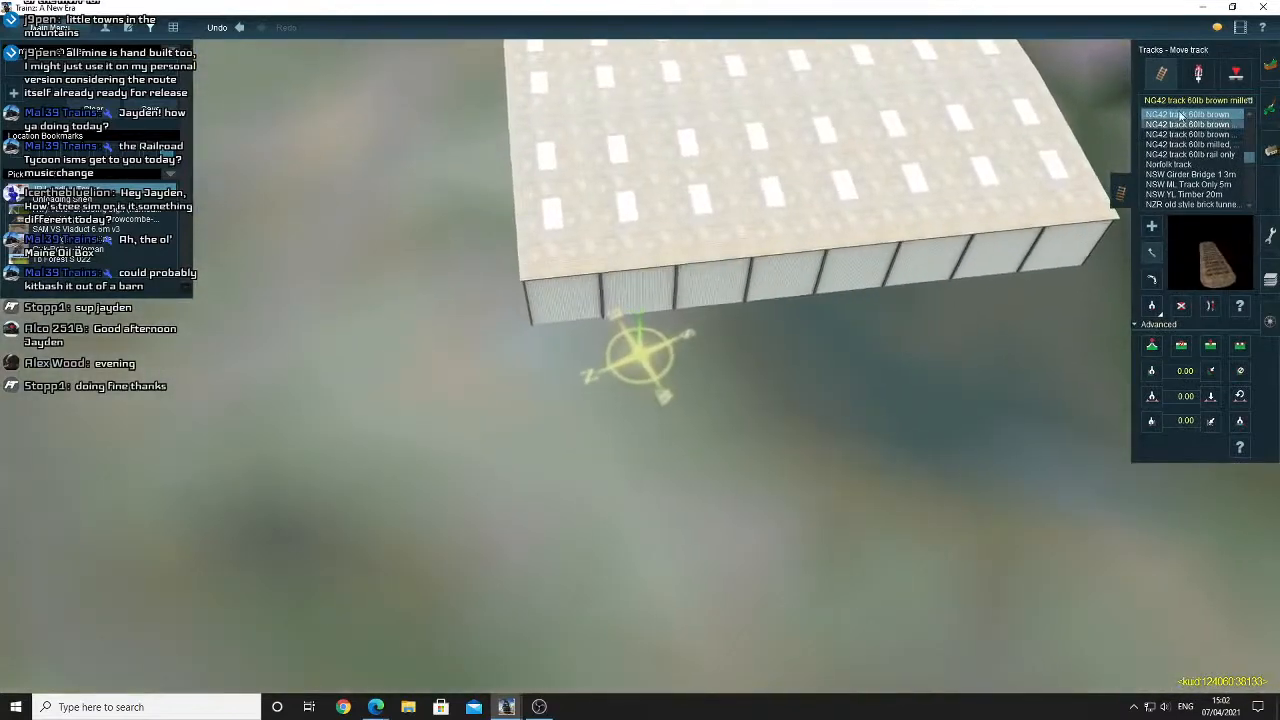
right_click(880, 260)
key("Right")
key("Down")
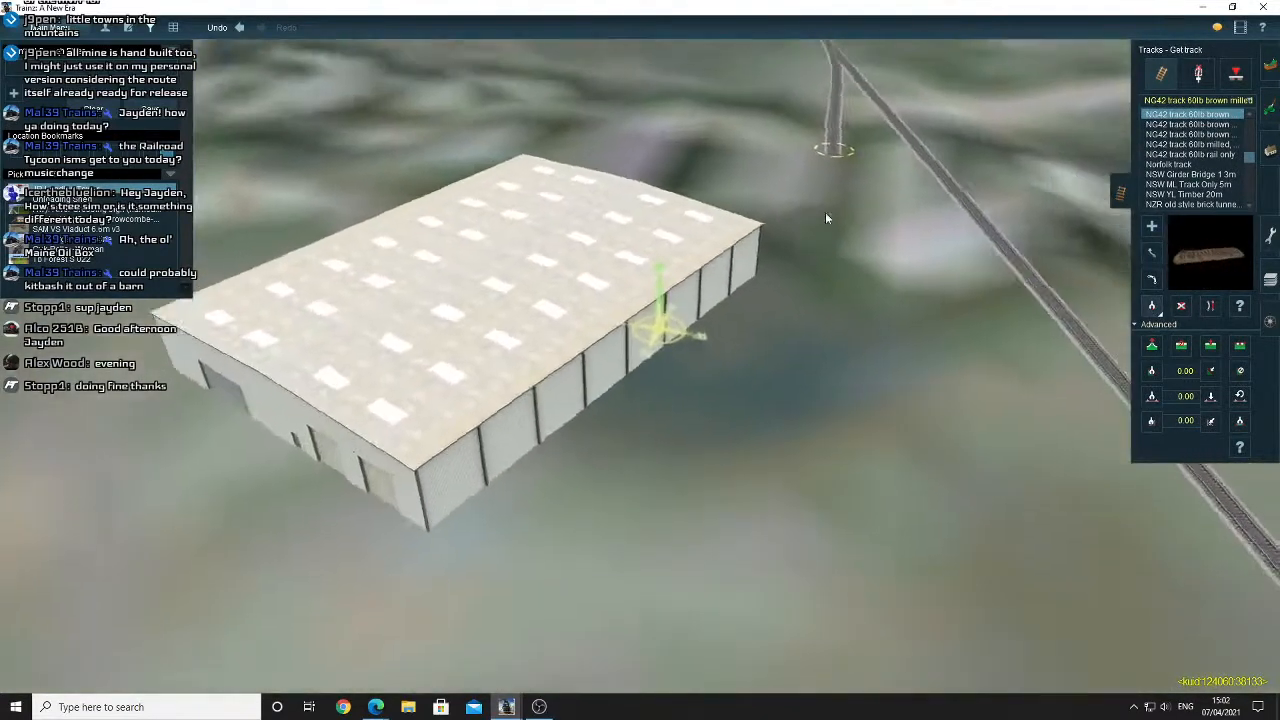
left_click(767, 160)
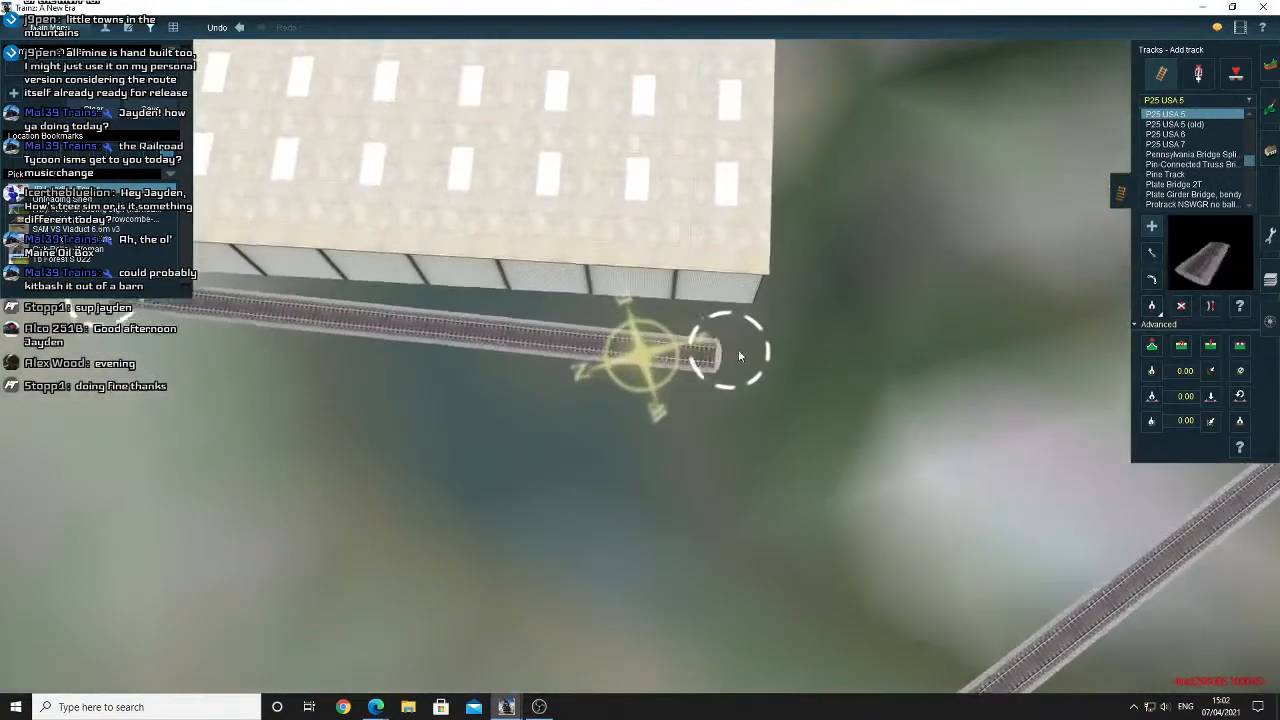
right_click(218, 398)
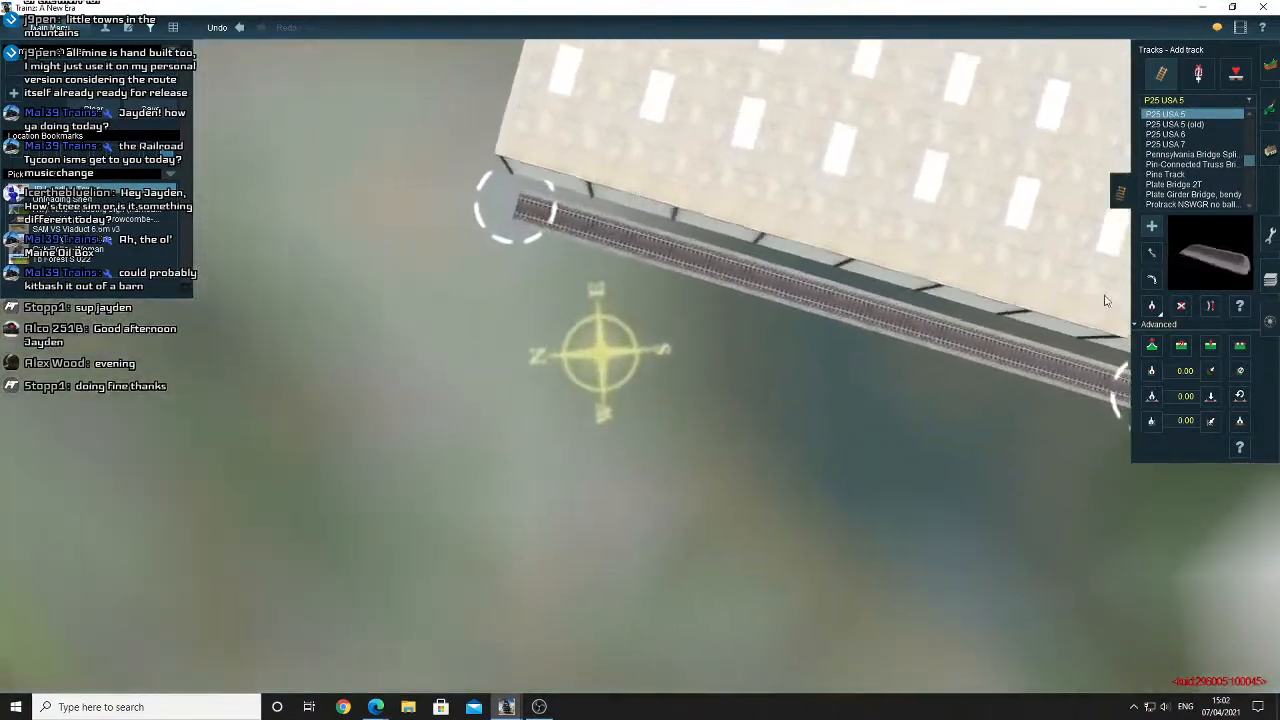
left_click(1150, 255)
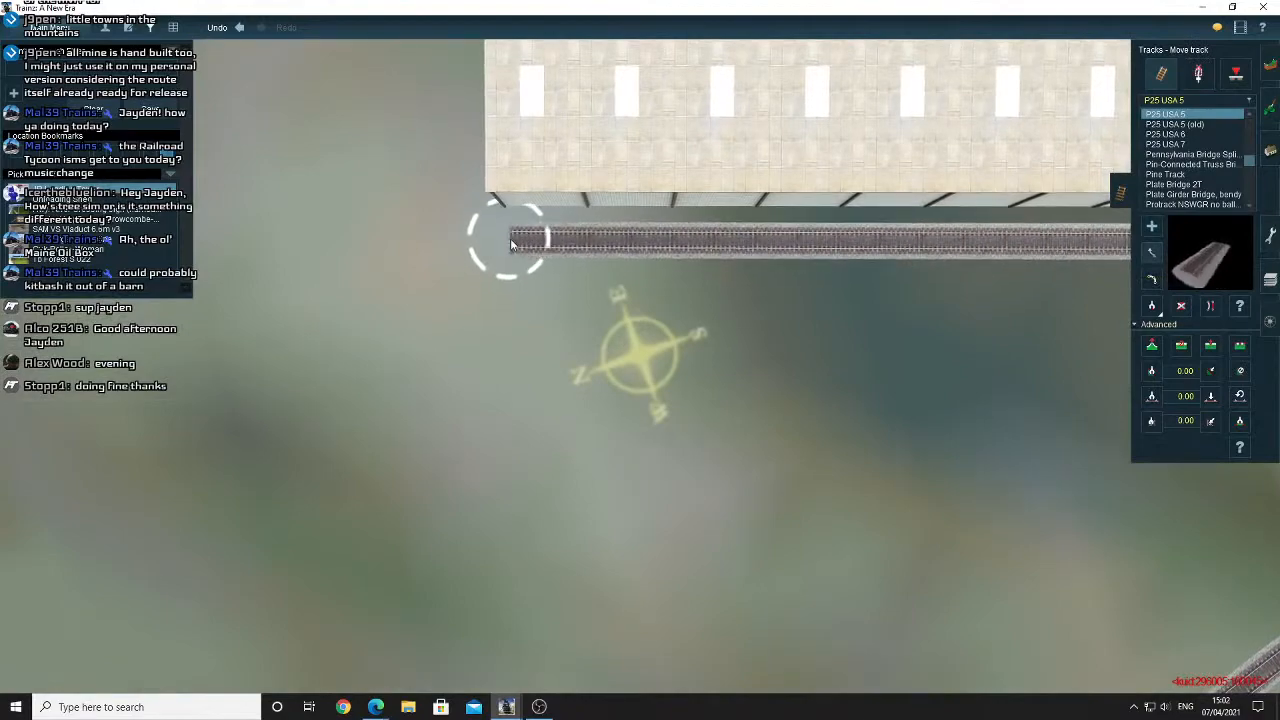
right_click_drag(766, 258, 609, 393)
scroll(608, 390, "down", 3)
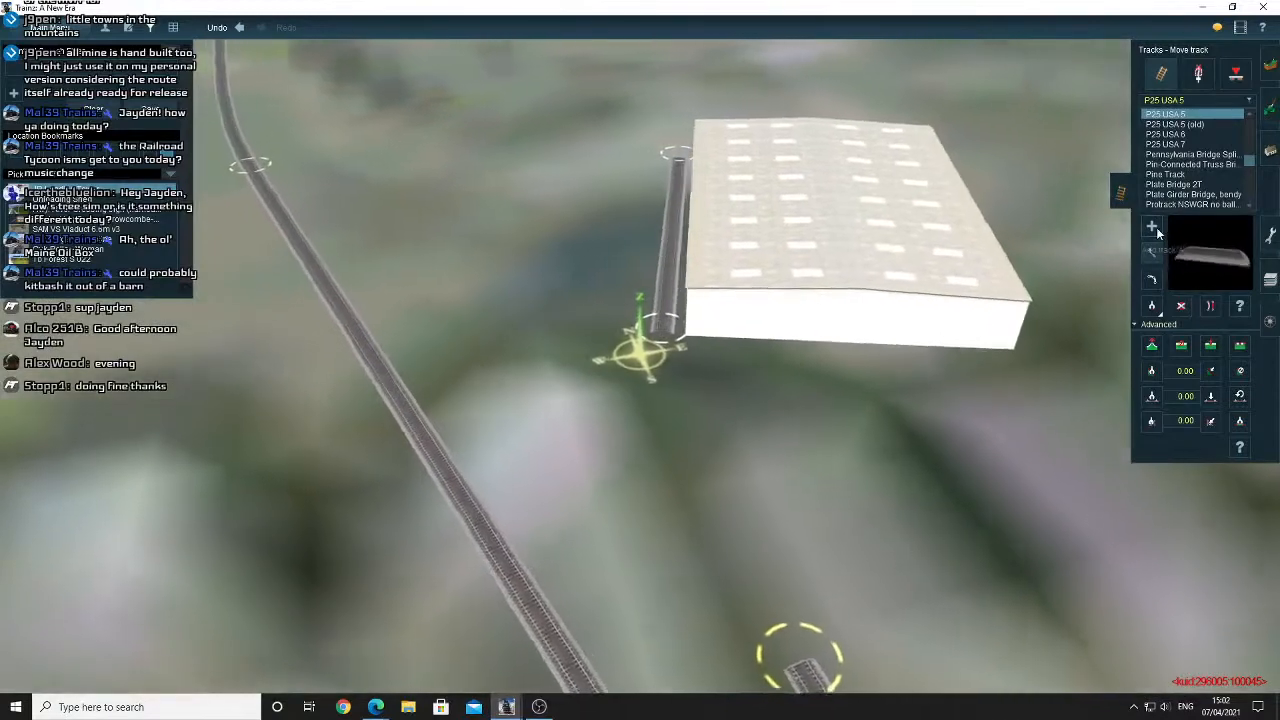
Extend the building's siding to a new junction on the main line, and straighten the main line on both sides of the junction.
left_click(1153, 229)
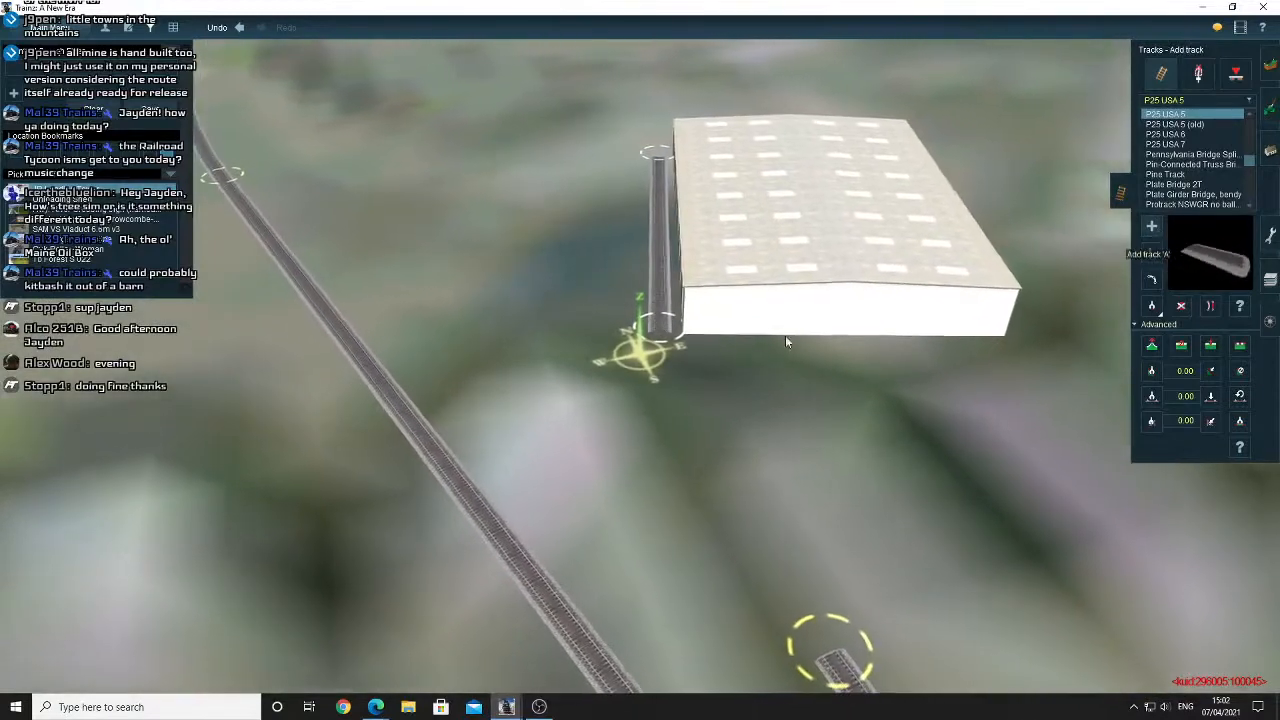
key("Down")
left_click_drag(657, 400, 679, 446)
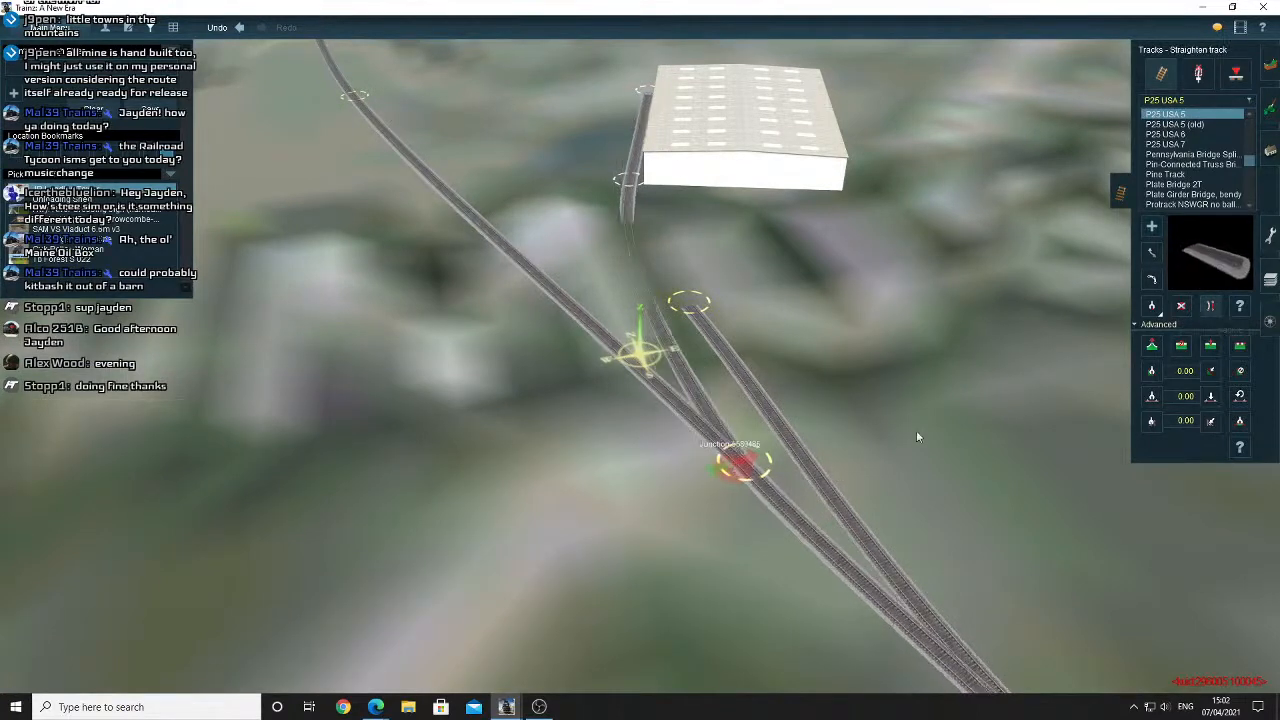
left_click(800, 514)
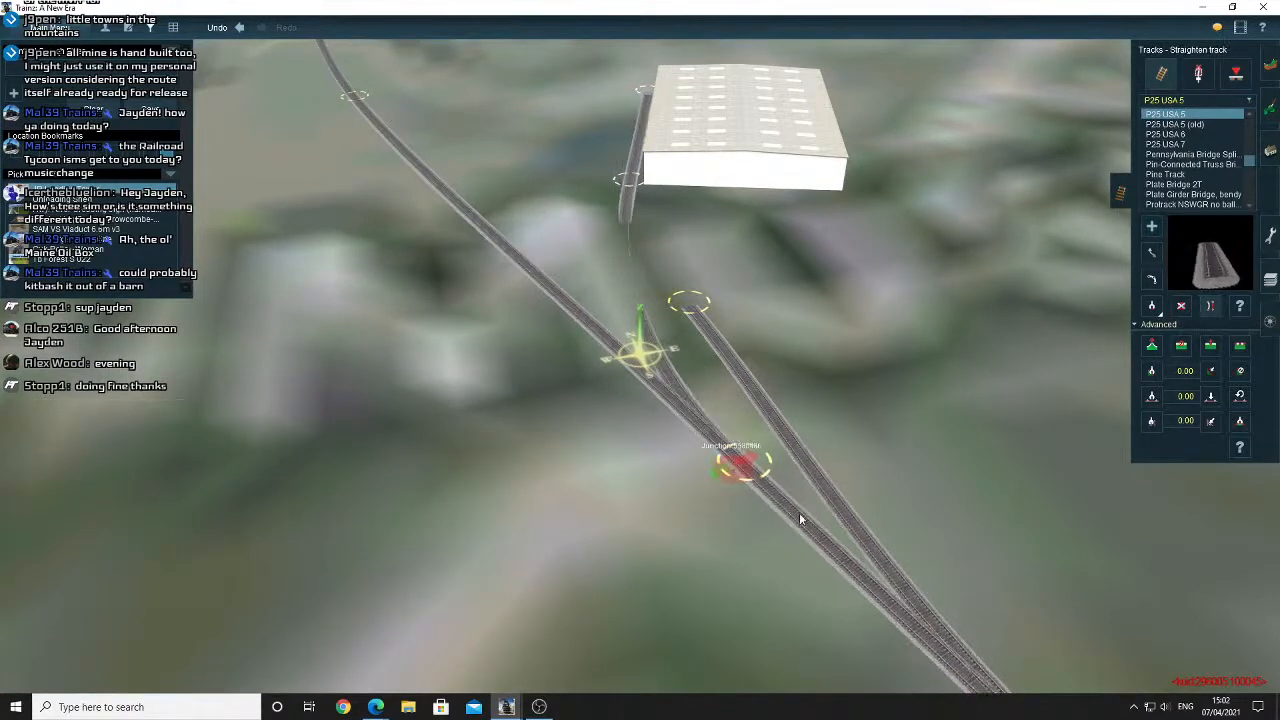
left_click(632, 375)
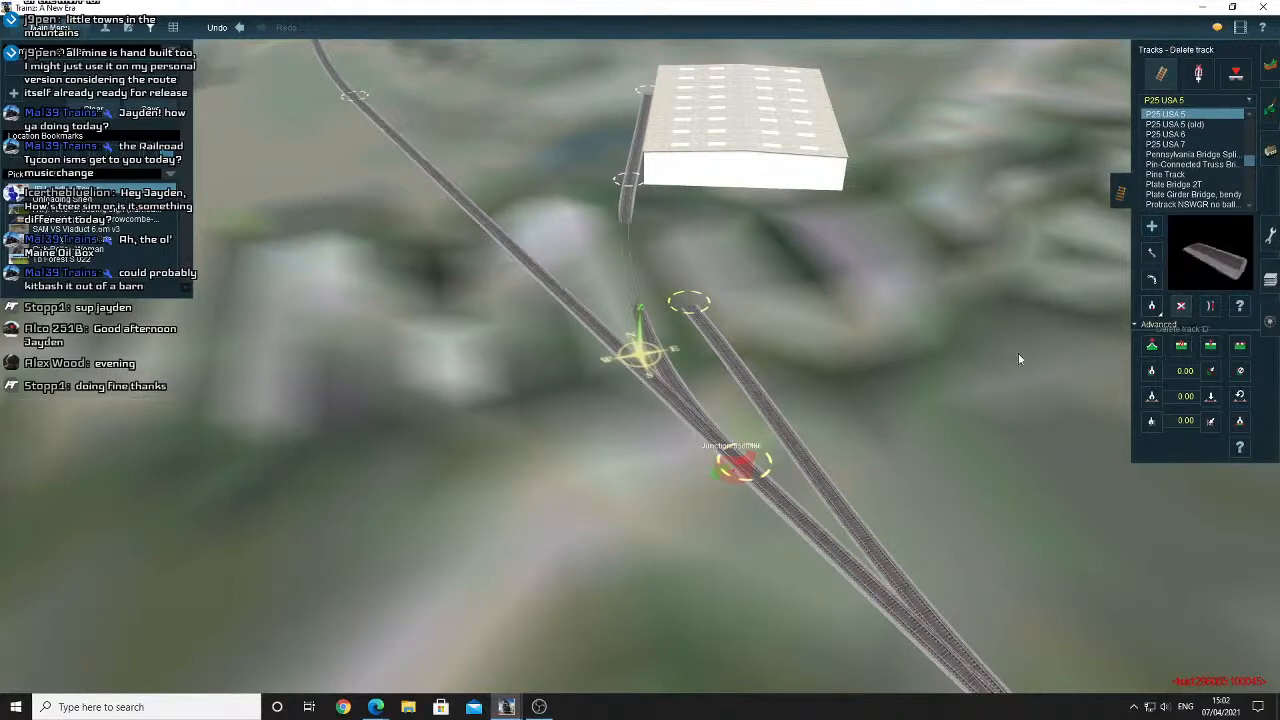
Delete the old dead-end spur beside the new junction.
right_click(862, 575)
key("Right")
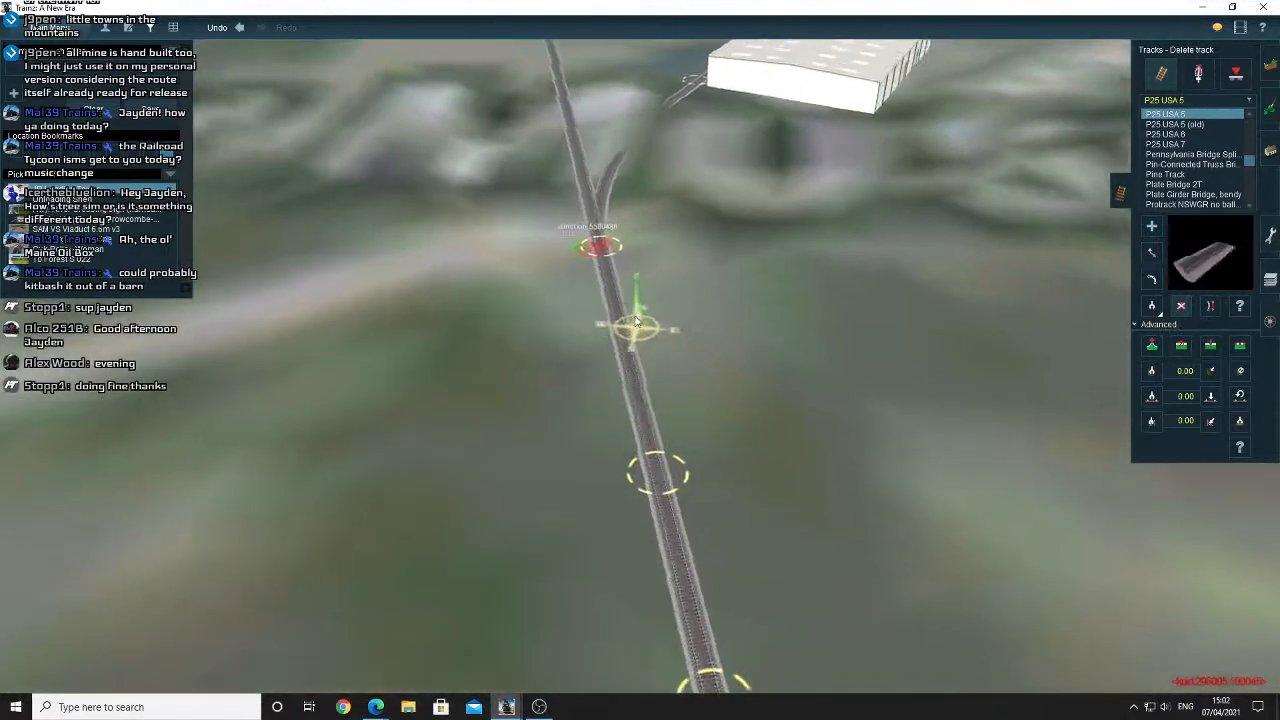
key("Down")
Pick up the junction's vertex height of 174.85 and apply it to the siding's points beside the industrial building.
right_click(621, 300)
key("Down")
key("Left")
key("Up")
left_click(1151, 420)
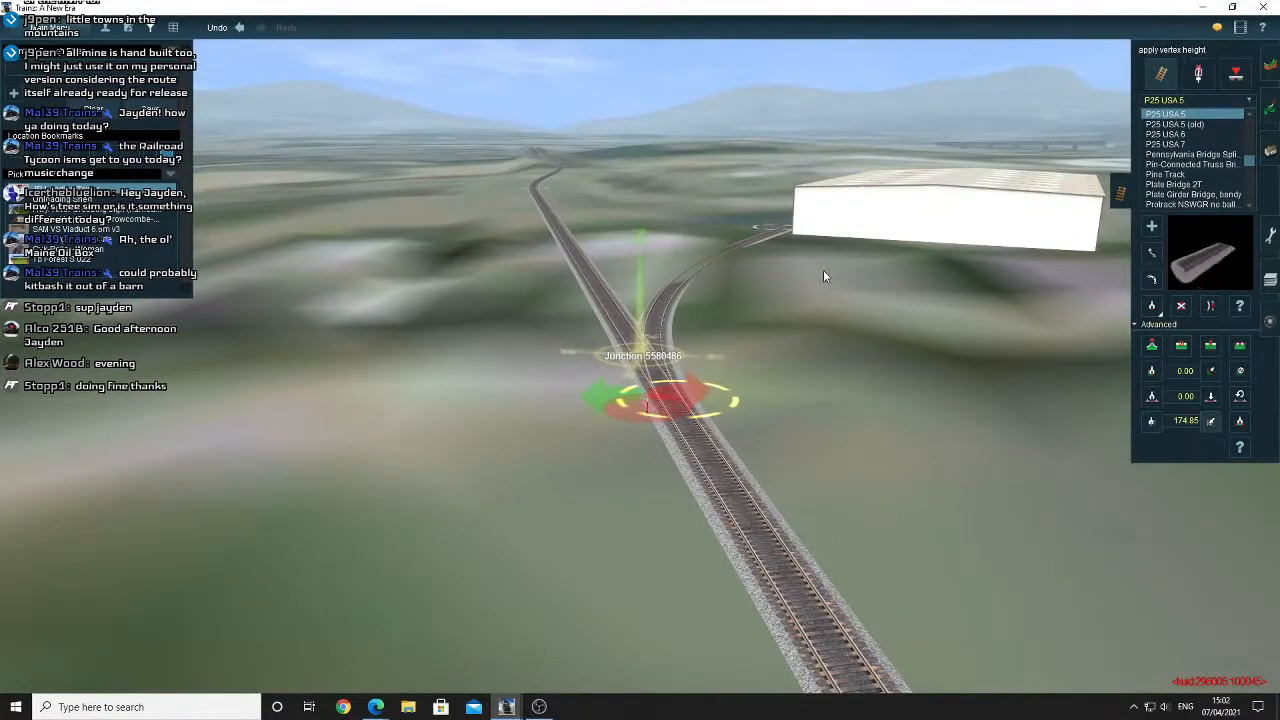
right_click_drag(688, 266, 625, 330)
right_click(564, 283)
key("Left")
left_click(581, 263)
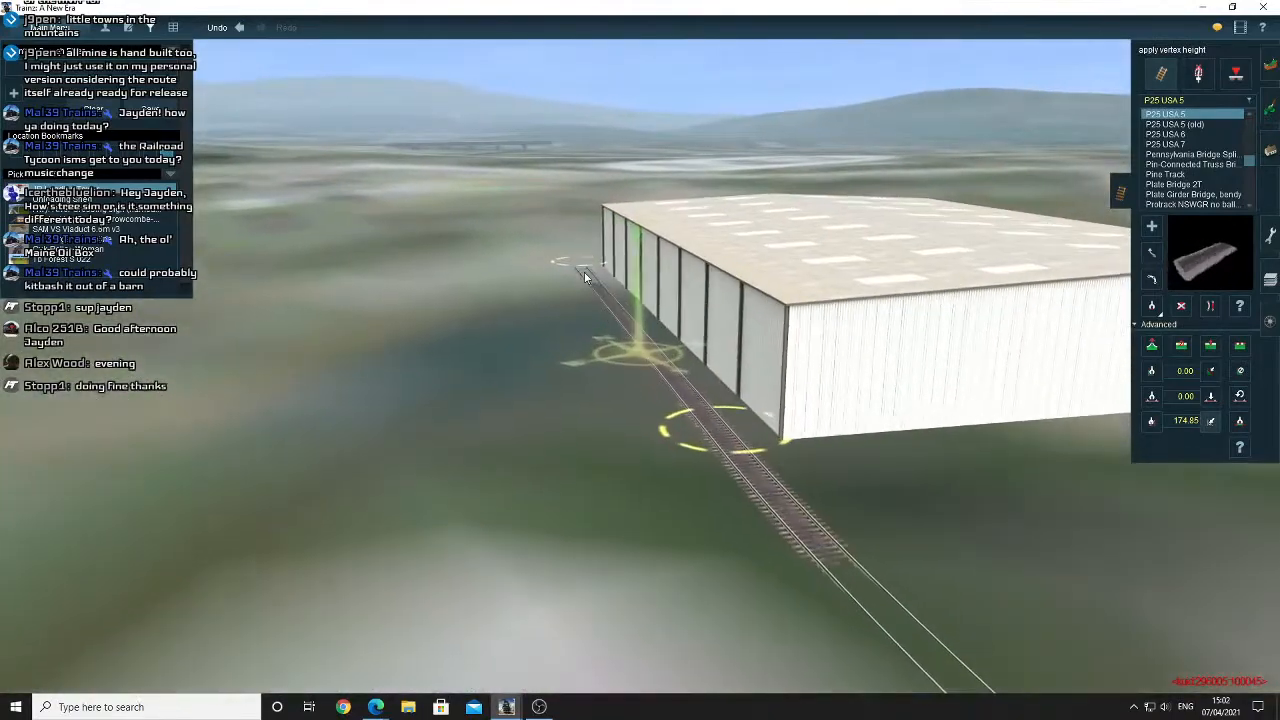
Insert a spline point in the main line just past the junction, straighten the track there and apply the 174.85 height to it.
right_click(660, 426)
key("Left")
right_click(661, 422)
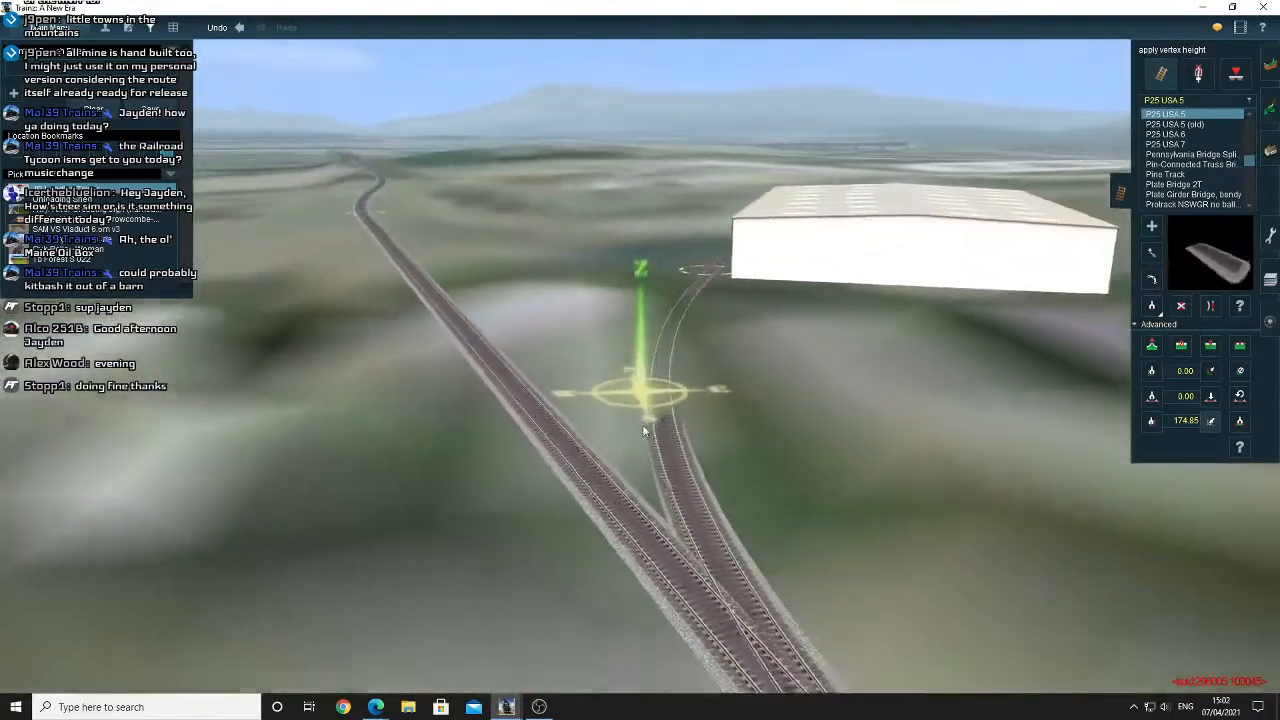
right_click(629, 437)
key("Down")
scroll(628, 436, "up", 2)
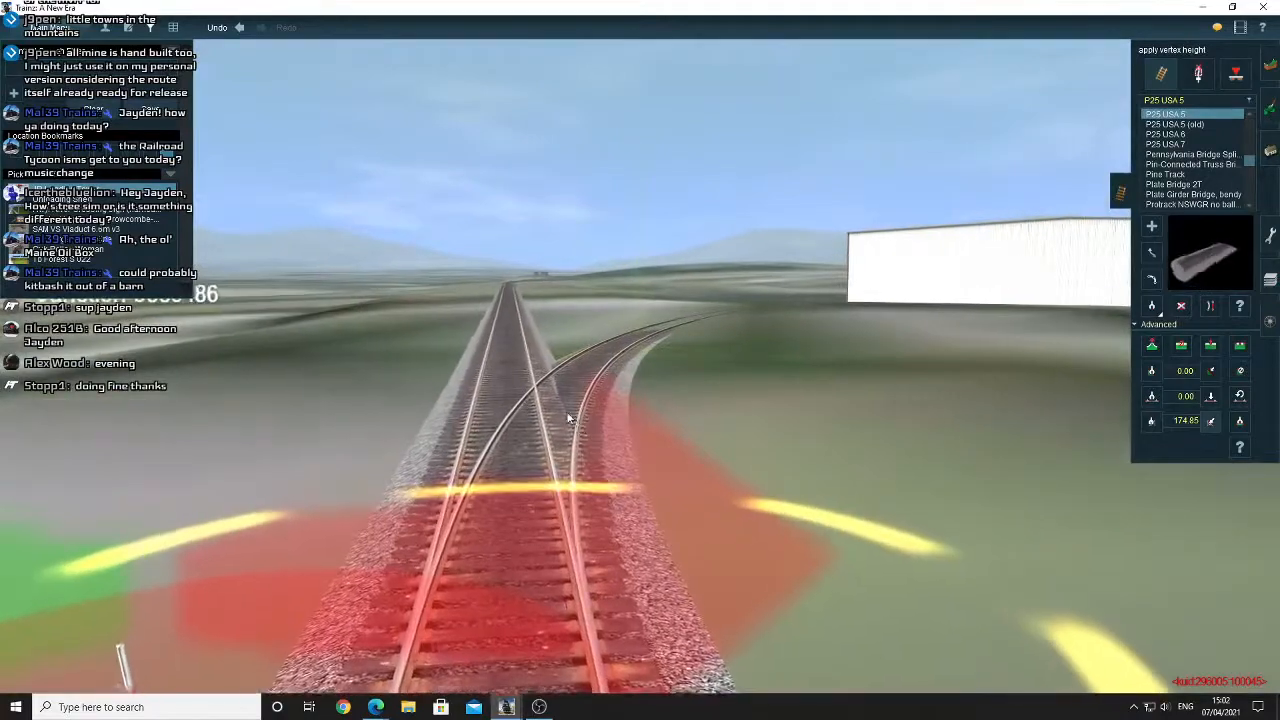
right_click(571, 416)
key("Up")
scroll(896, 349, "down", 2)
right_click(655, 290)
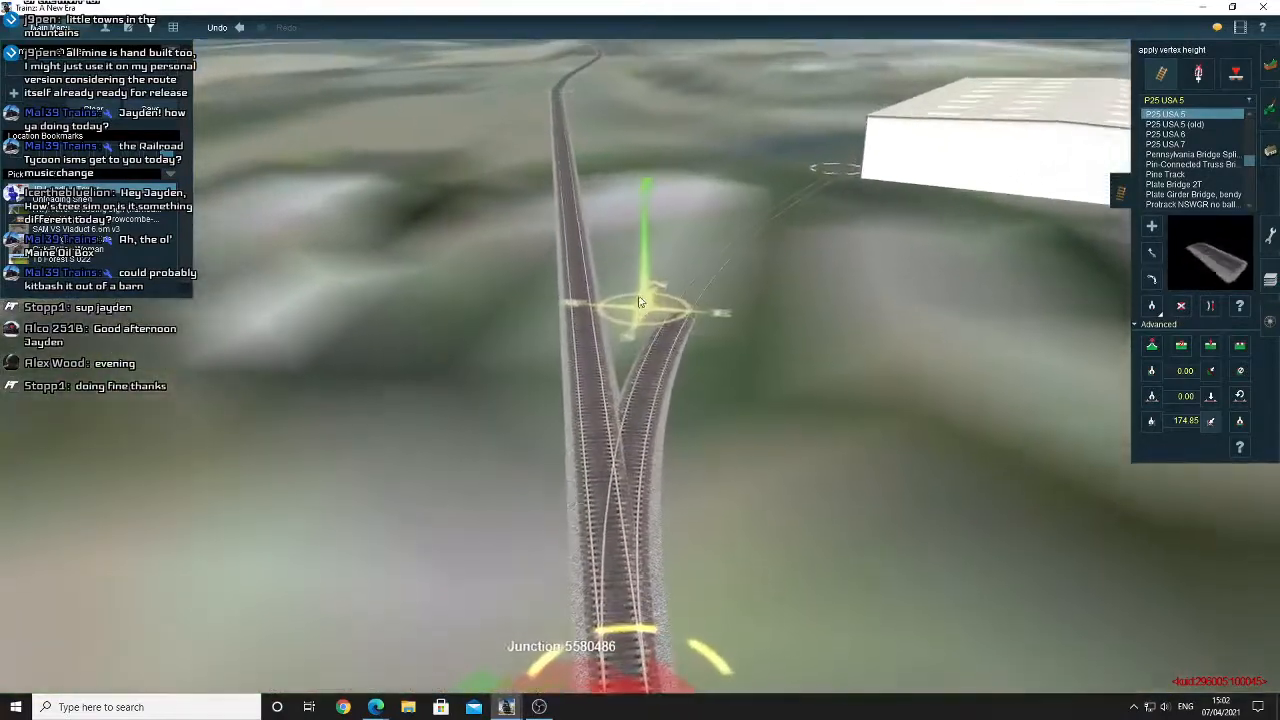
key("Right")
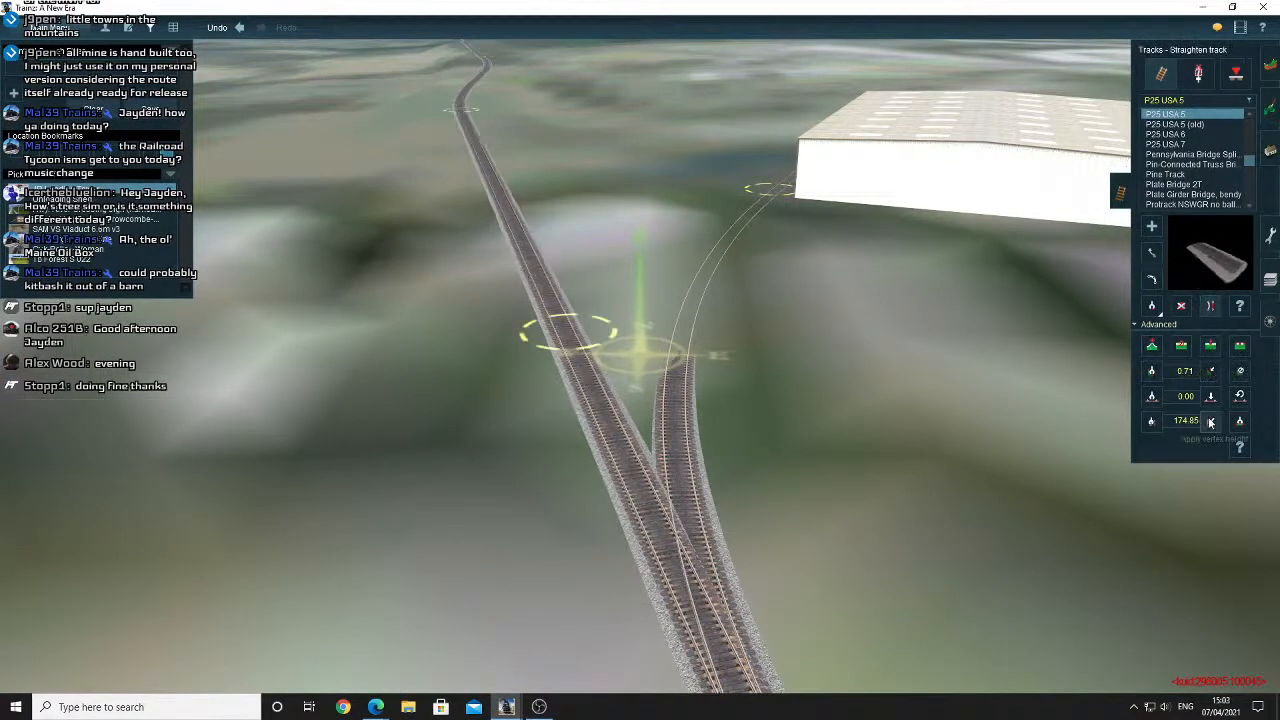
left_click(585, 355)
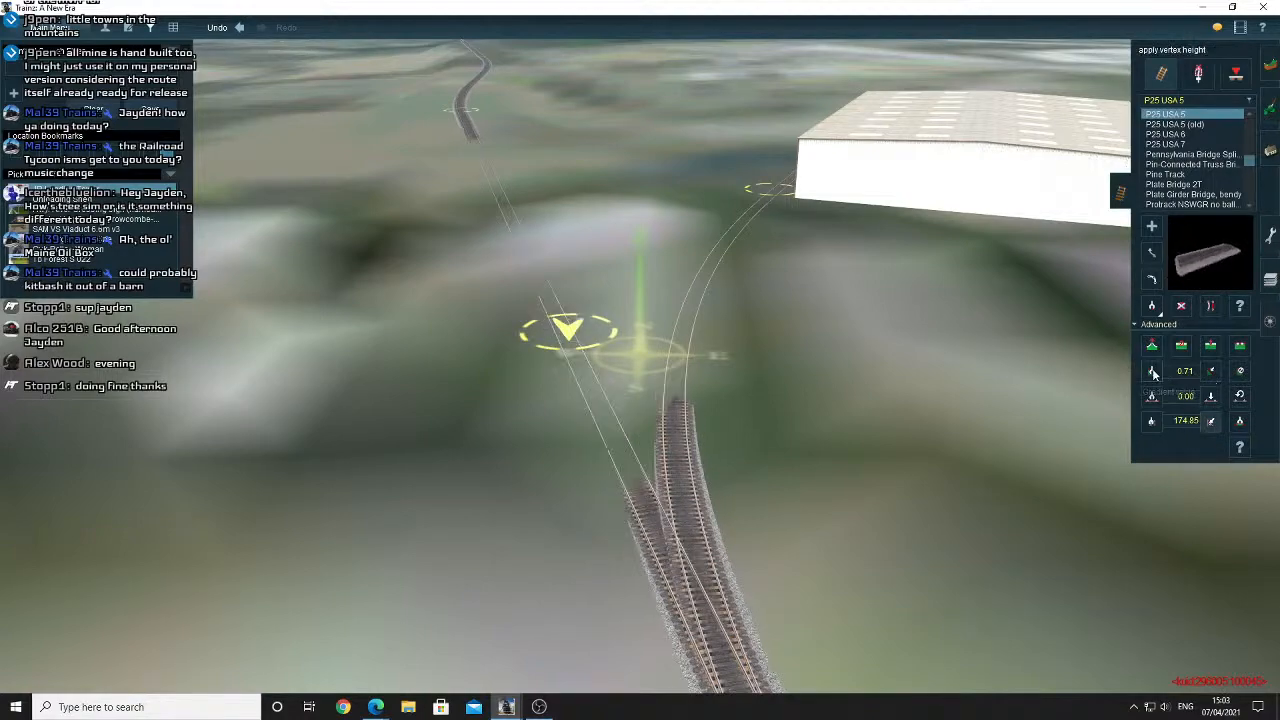
Check the gradient of the main line past the junction and lower its spline point there to about 175.05 m.
key("Down")
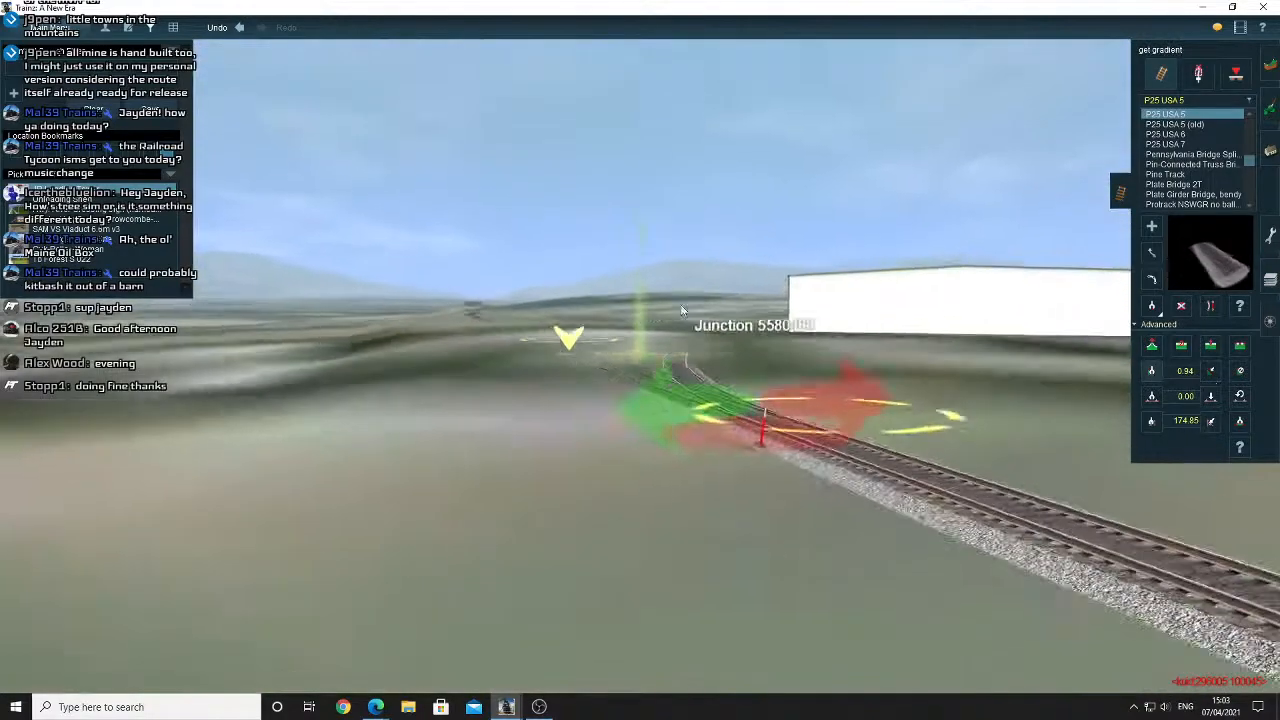
key("Up")
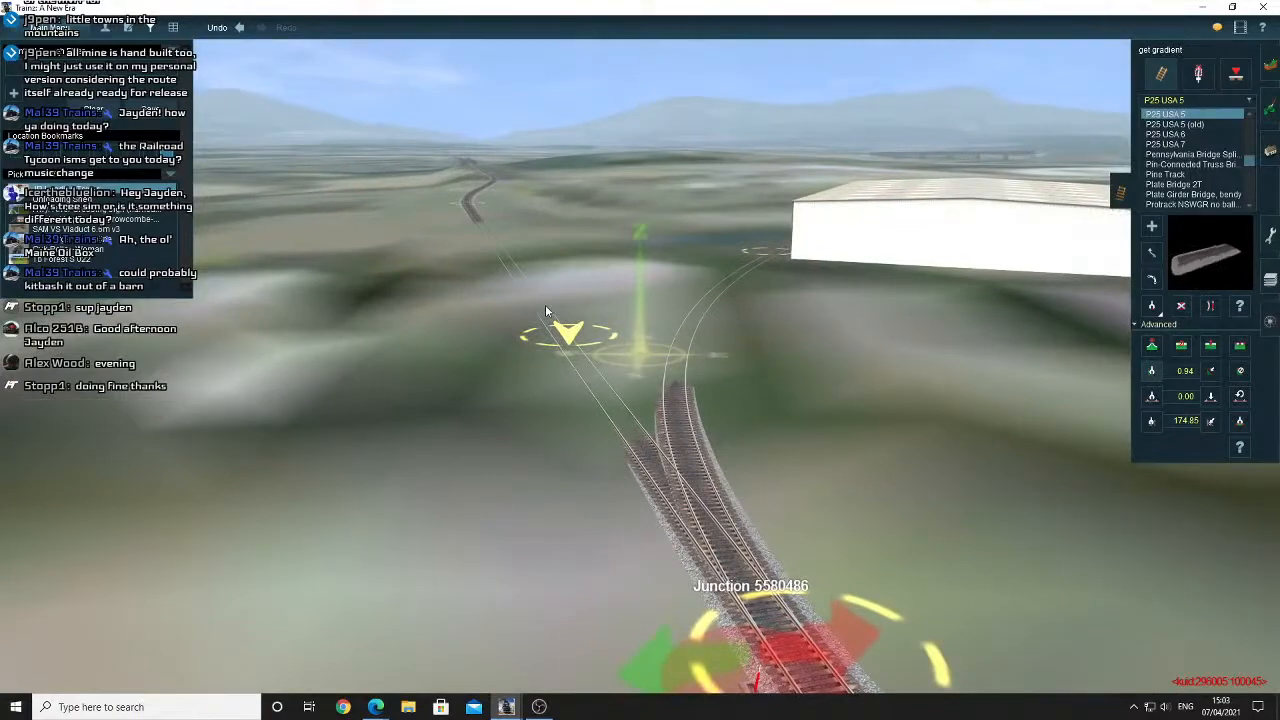
right_click(649, 436)
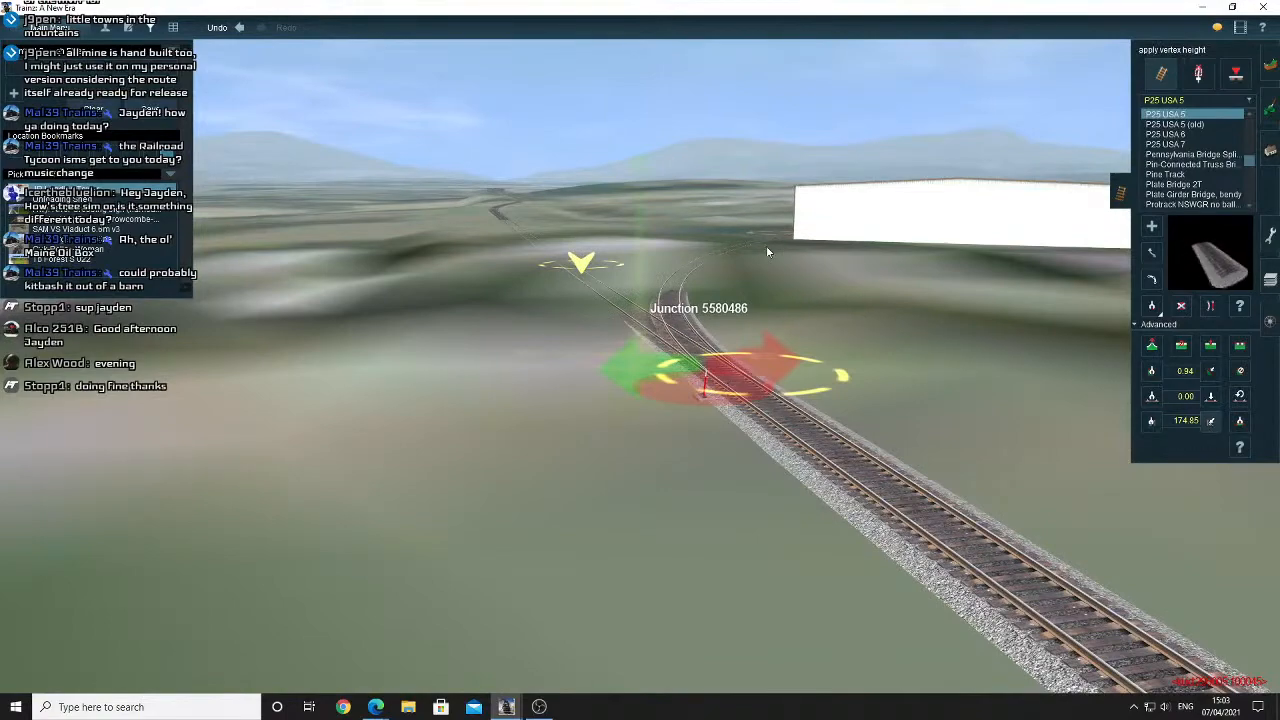
right_click(680, 298)
left_click(1151, 345)
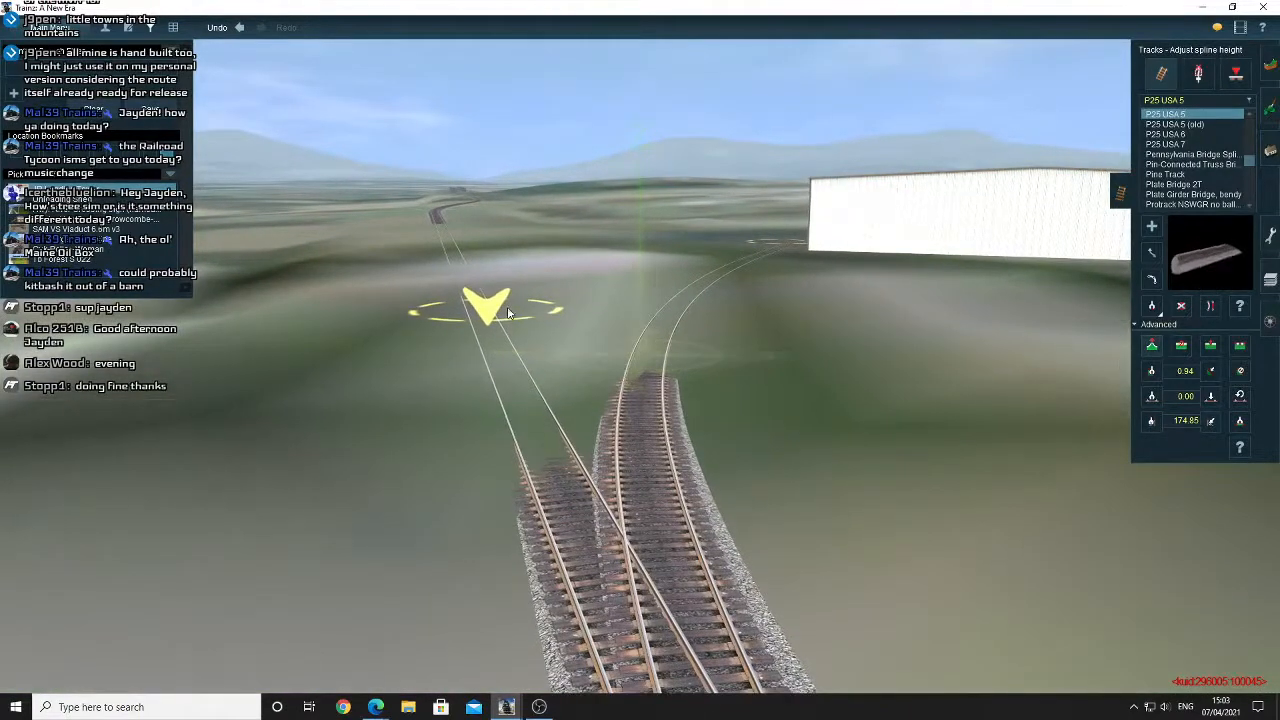
left_click_drag(488, 323, 488, 310)
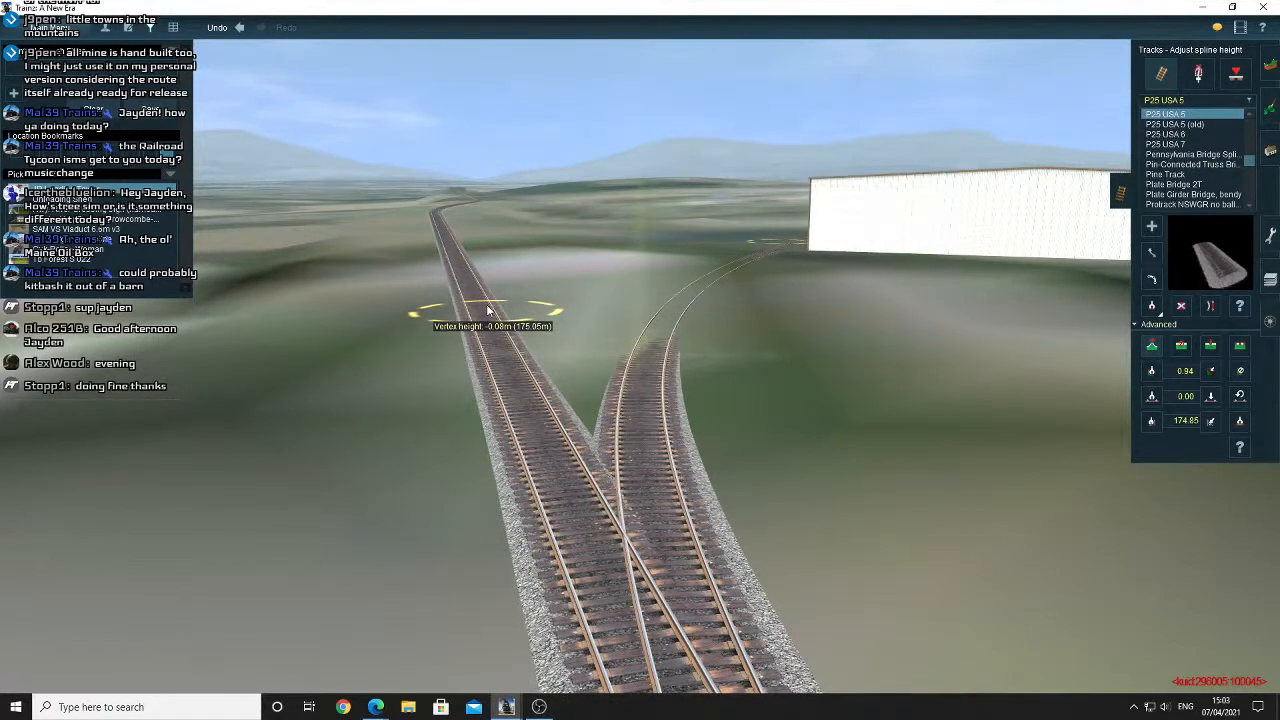
Examine the industrial building and the ground between its siding and the main line against the map from above.
mouse_move(577, 334)
right_mouse_down()
mouse_move(557, 286)
mouse_move(577, 263)
mouse_move(563, 243)
mouse_move(462, 269)
mouse_move(632, 321)
mouse_move(616, 314)
mouse_move(649, 293)
right_mouse_up()
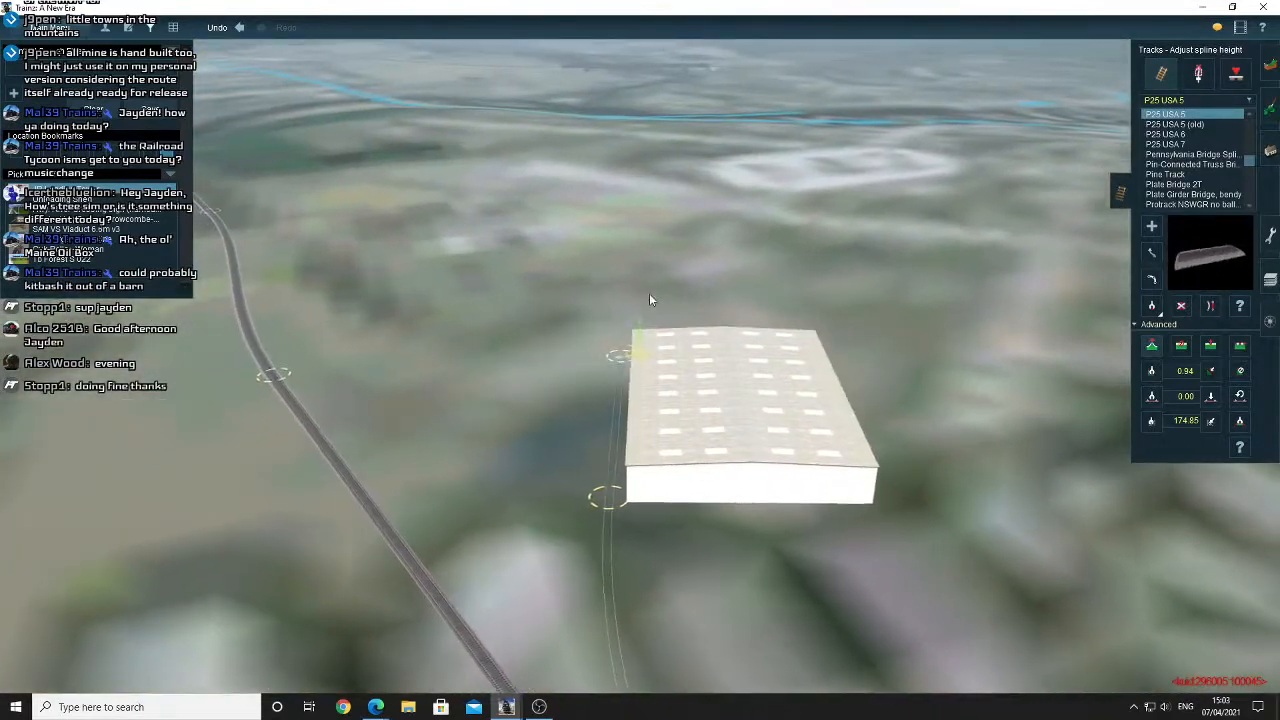
key("Up")
scroll(649, 299, "down", 3)
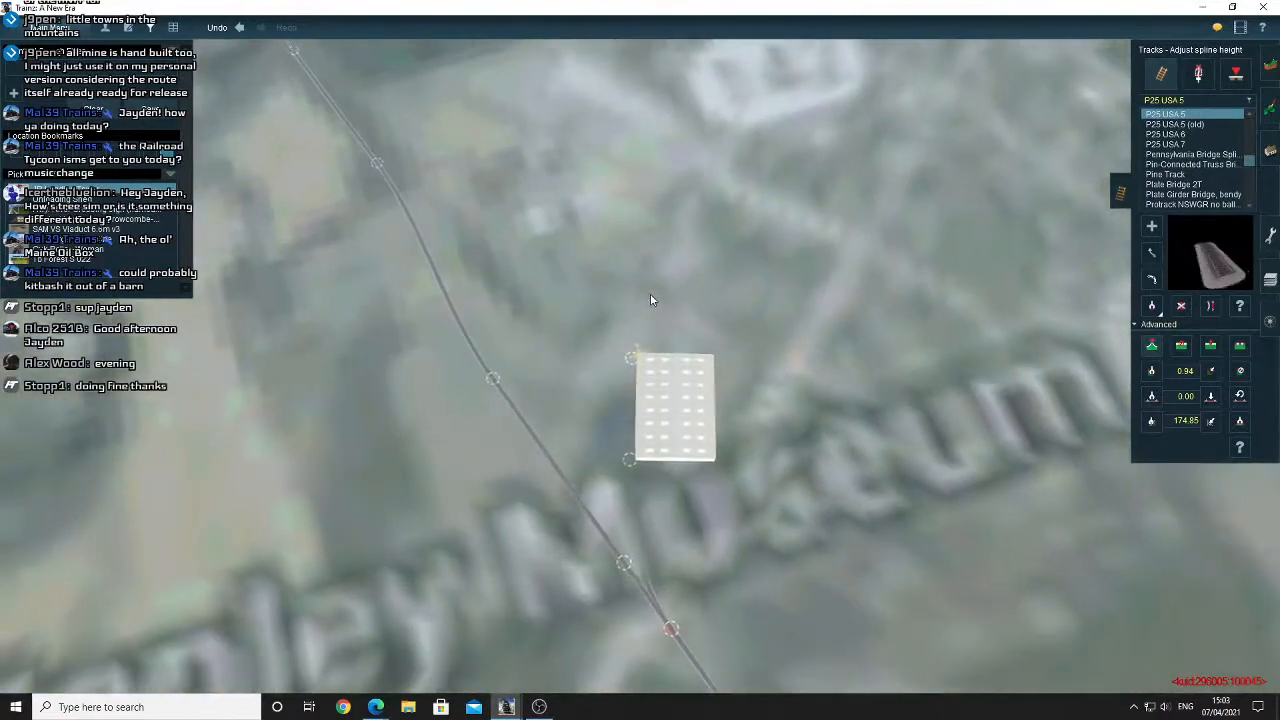
scroll(677, 241, "down", 3)
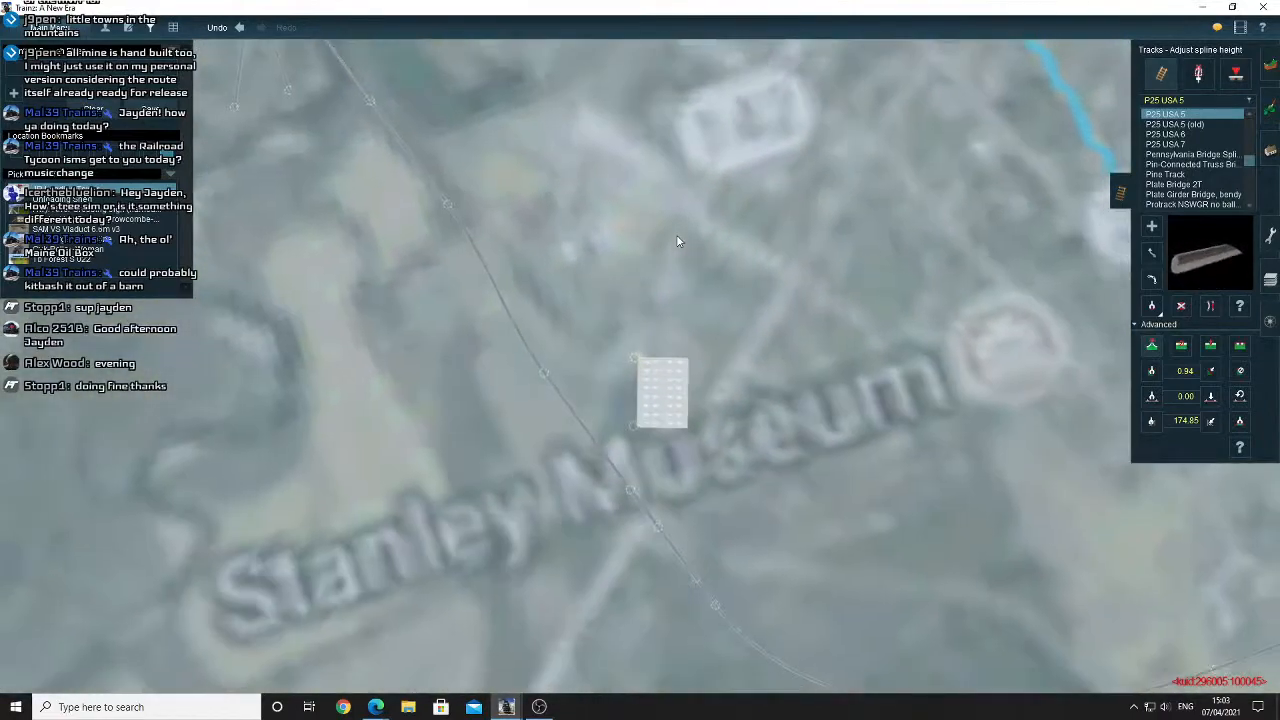
scroll(643, 392, "up", 5)
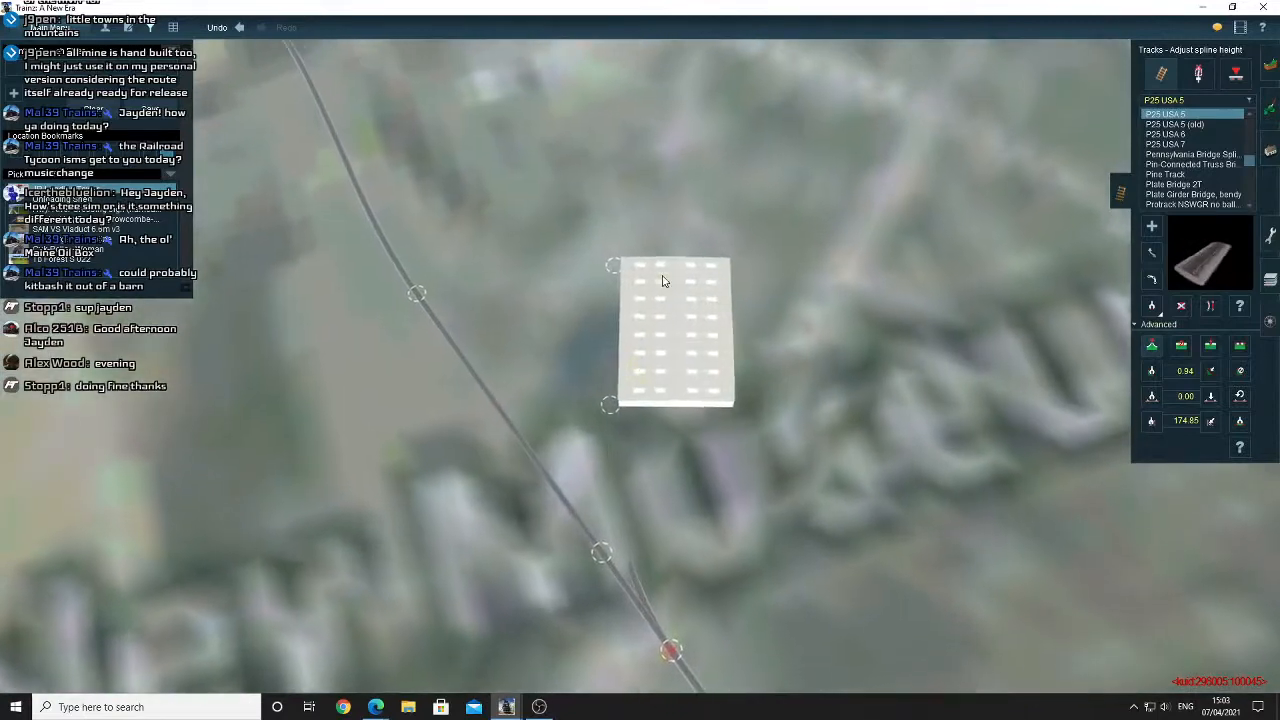
right_click(662, 280)
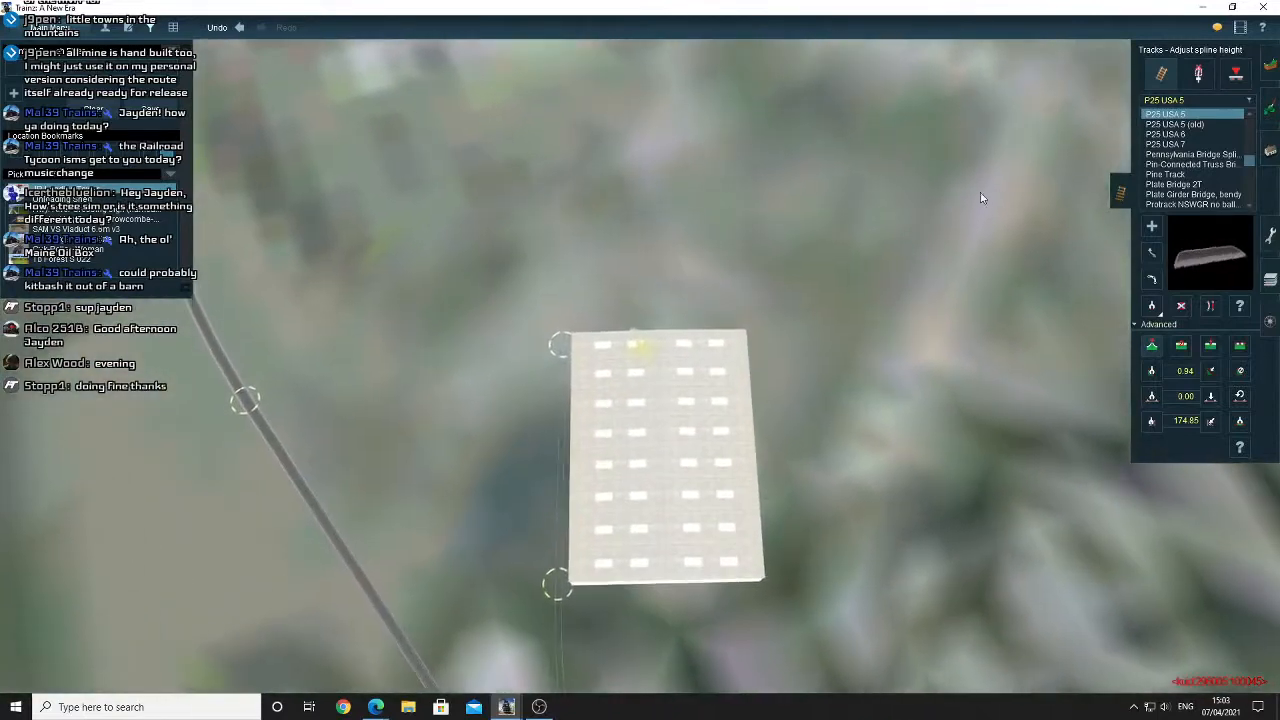
key("Down")
Try out the Industrial B06 object next to the large white building and delete it.
left_click(1269, 150)
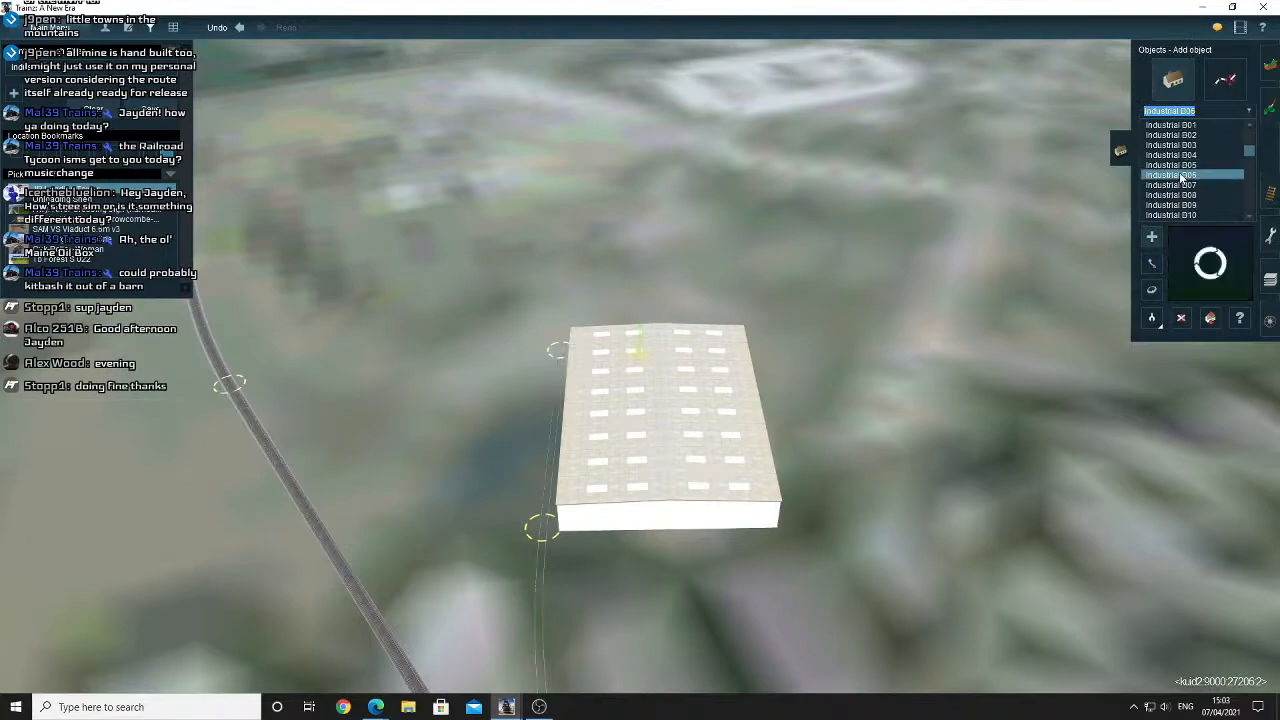
scroll(801, 408, "up", 6)
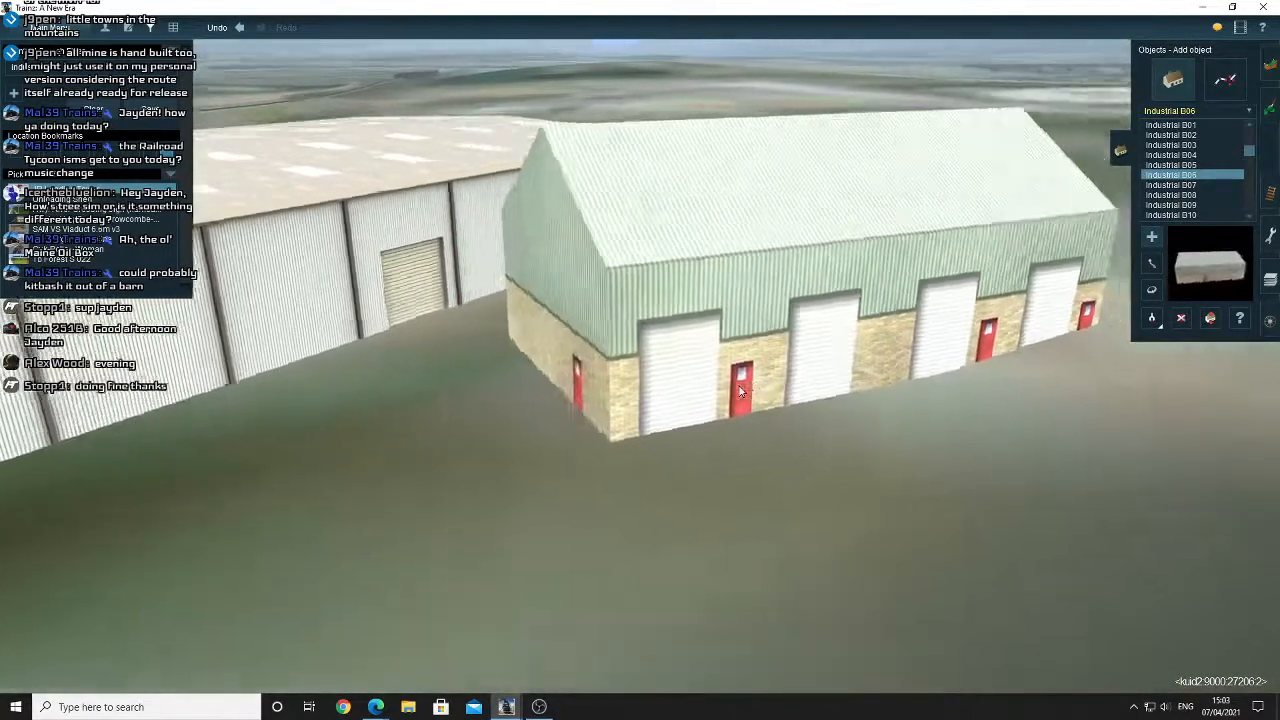
scroll(741, 391, "down", 3)
right_click_drag(741, 391, 1146, 319)
key("Left")
left_click(1179, 319)
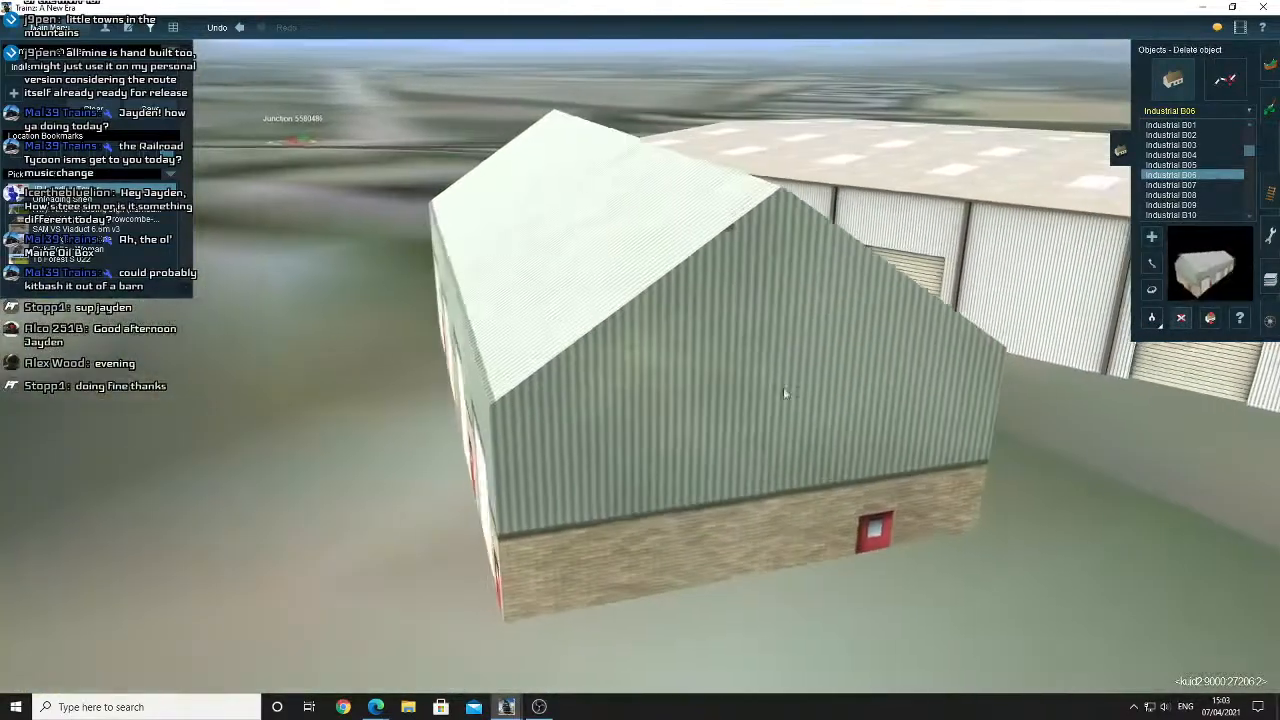
left_click(783, 387)
Try out the Industrial B08 object beside the large white building, rotating it and deleting it.
left_click(1184, 197)
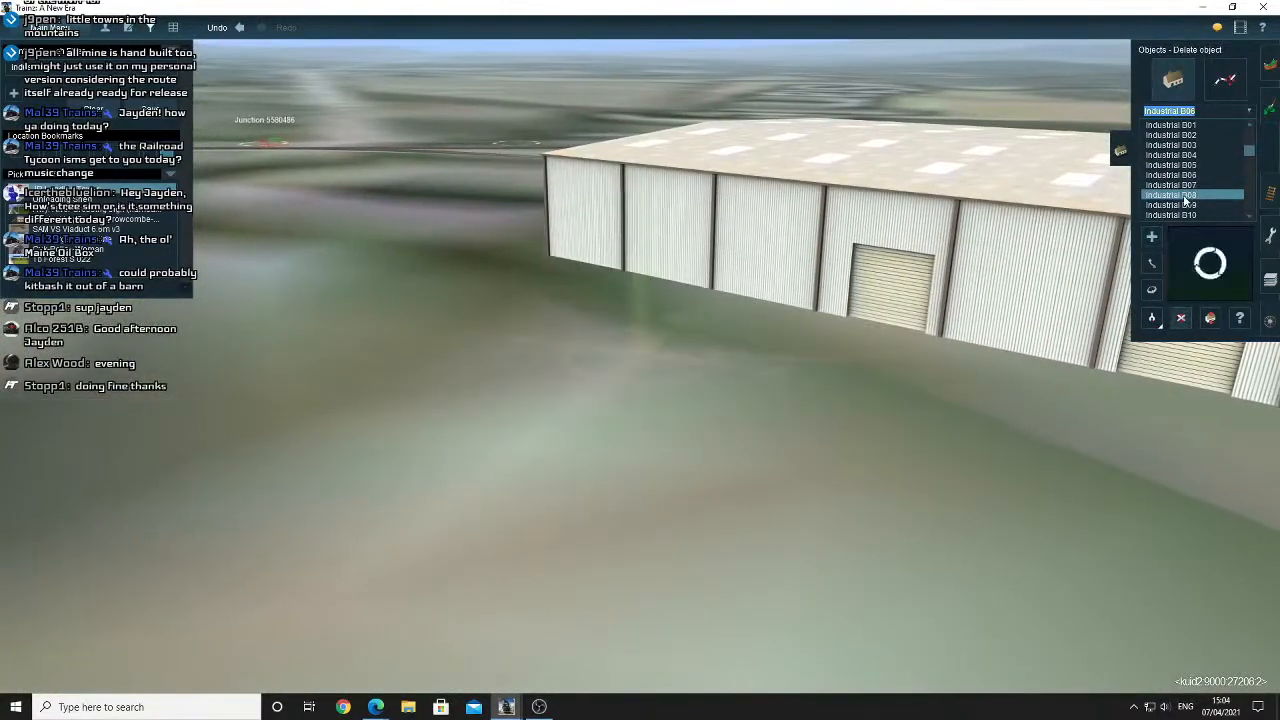
left_click(803, 318)
key("Left")
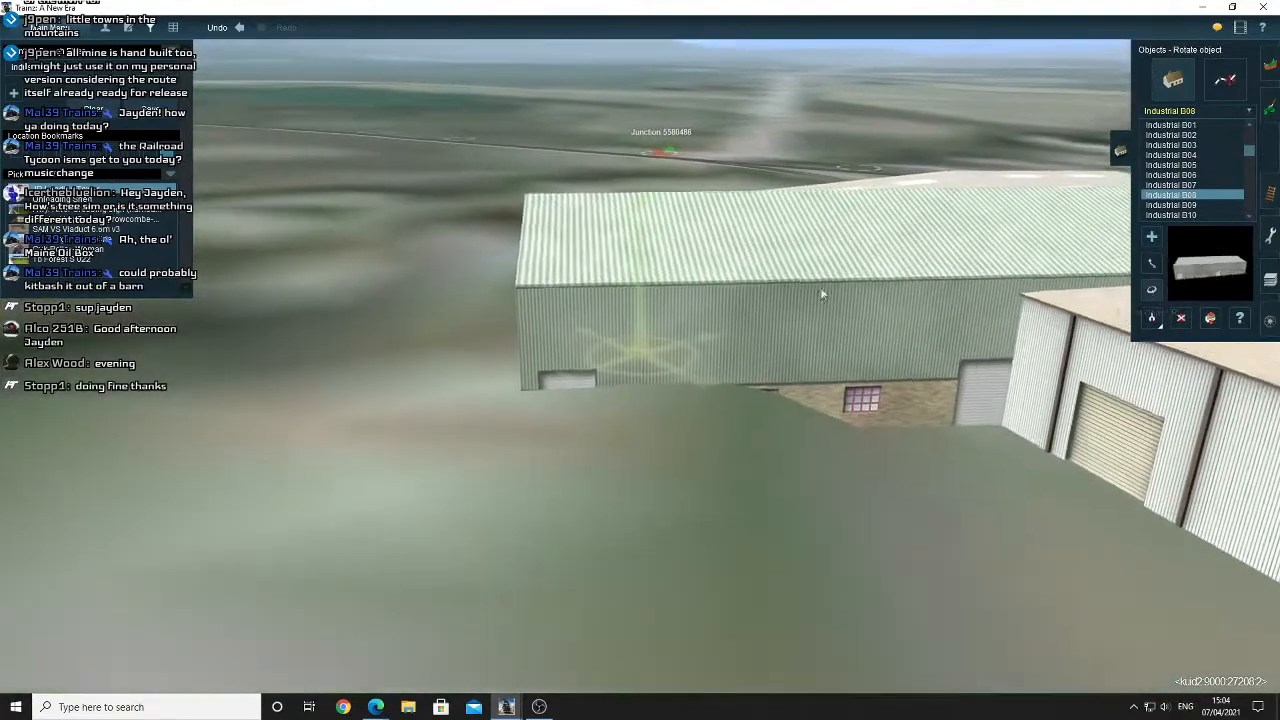
left_click_drag(820, 294, 909, 289)
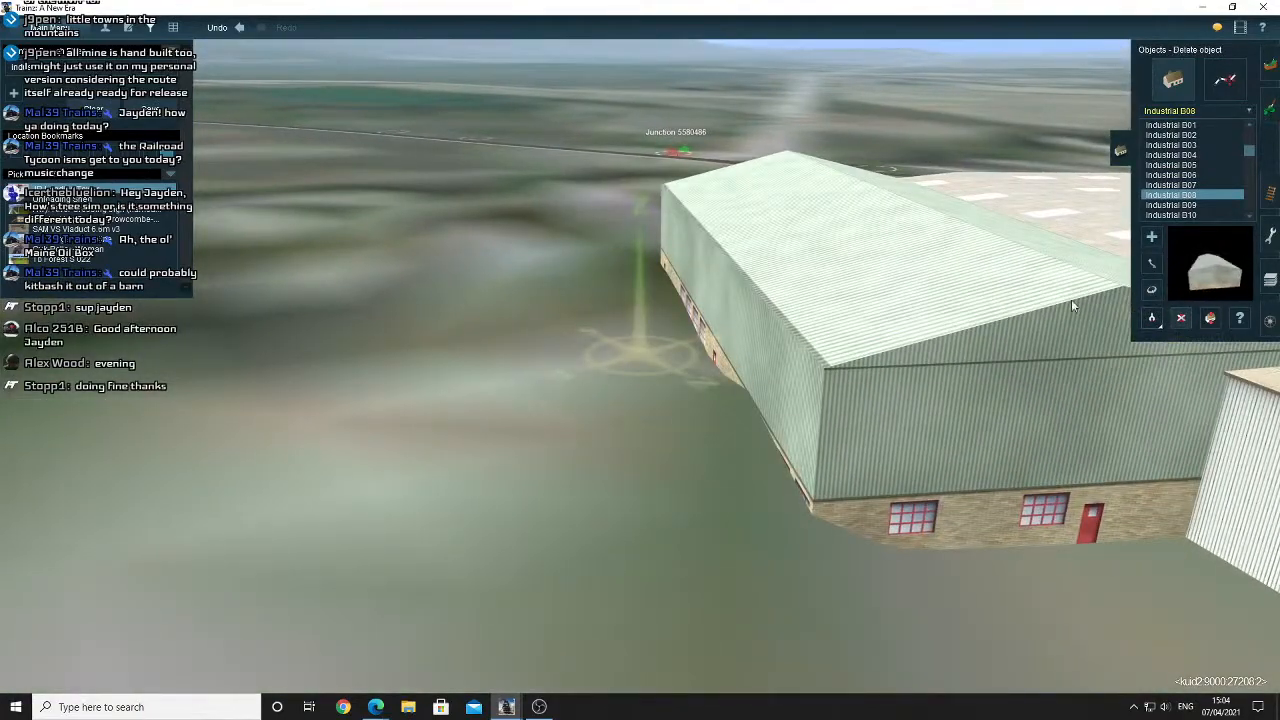
Try out the timber-clad Industrial building 01 between the siding and the main line, rotate it and delete it.
left_click(1175, 204)
key("Left")
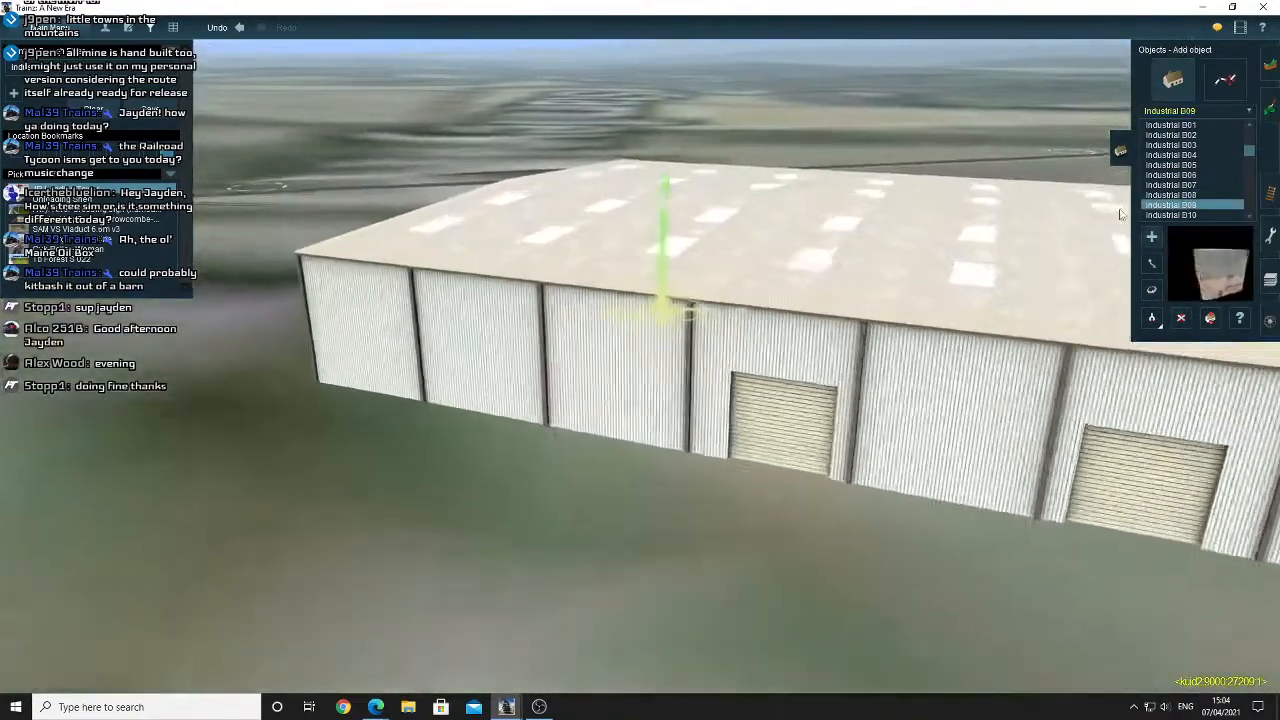
scroll(1177, 205, "down", 3)
left_click(1180, 155)
right_click(450, 320)
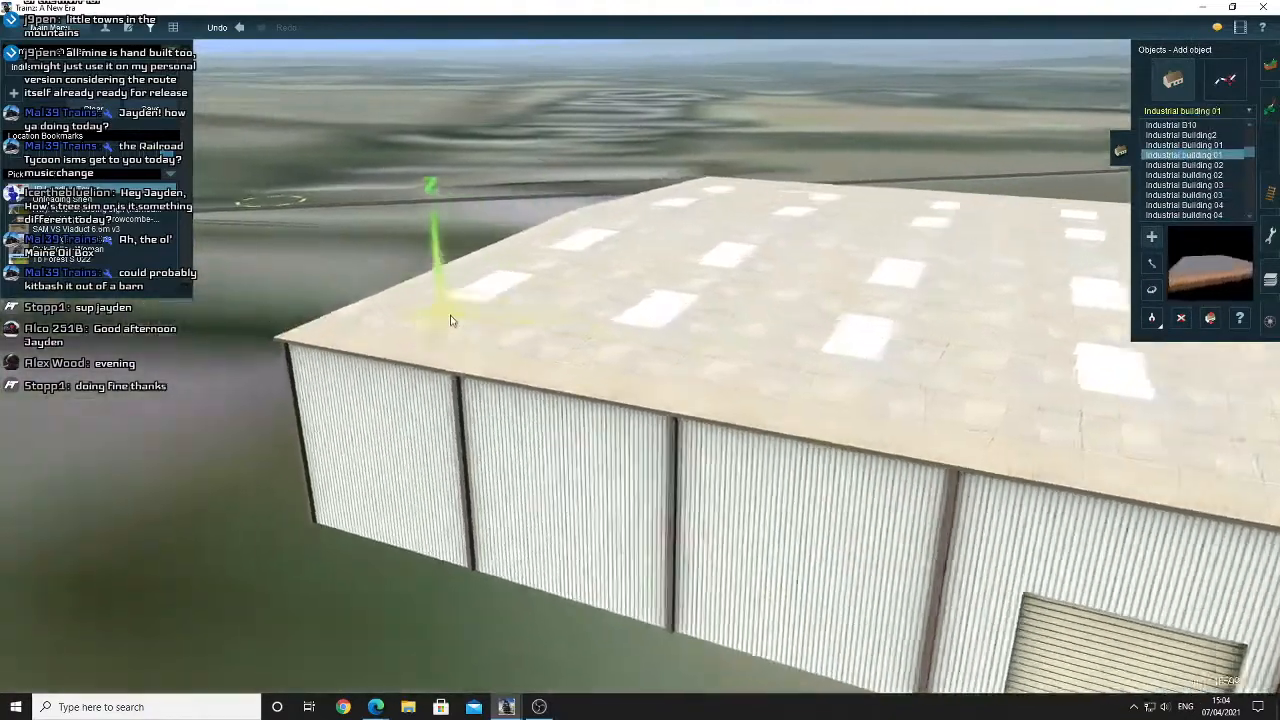
key("Left")
right_click(668, 286)
right_click(615, 338)
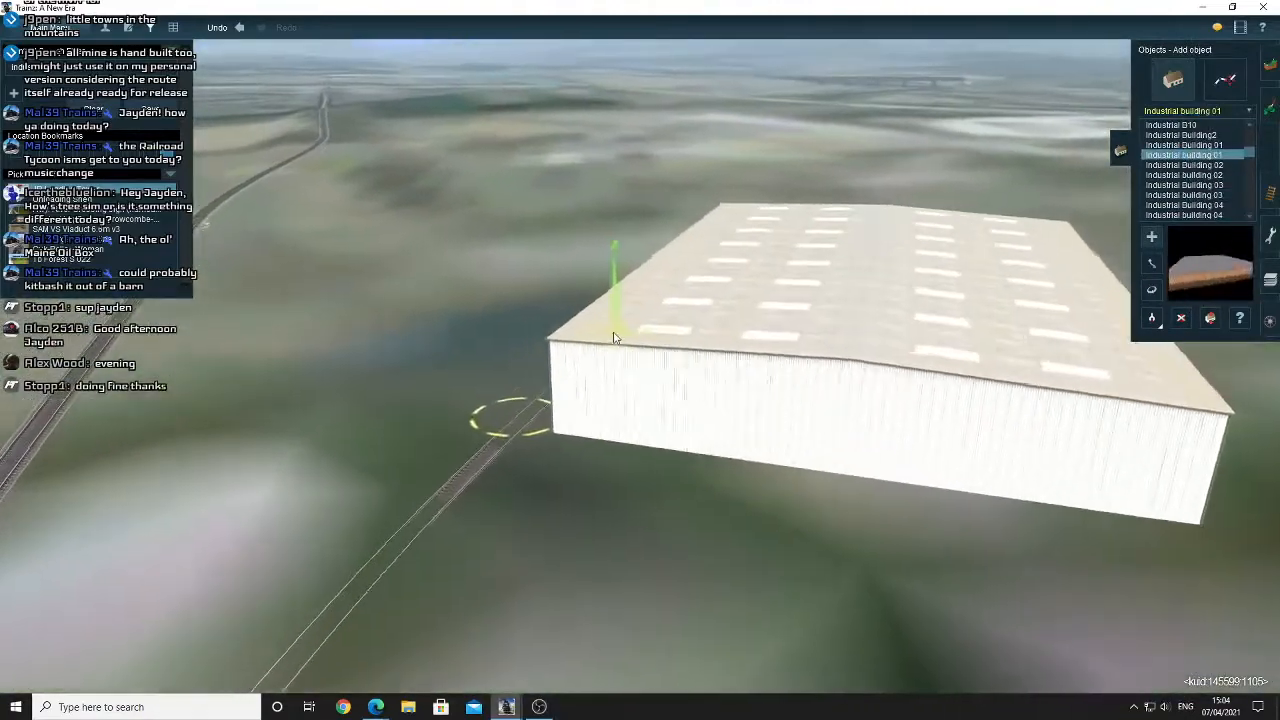
left_click(615, 338)
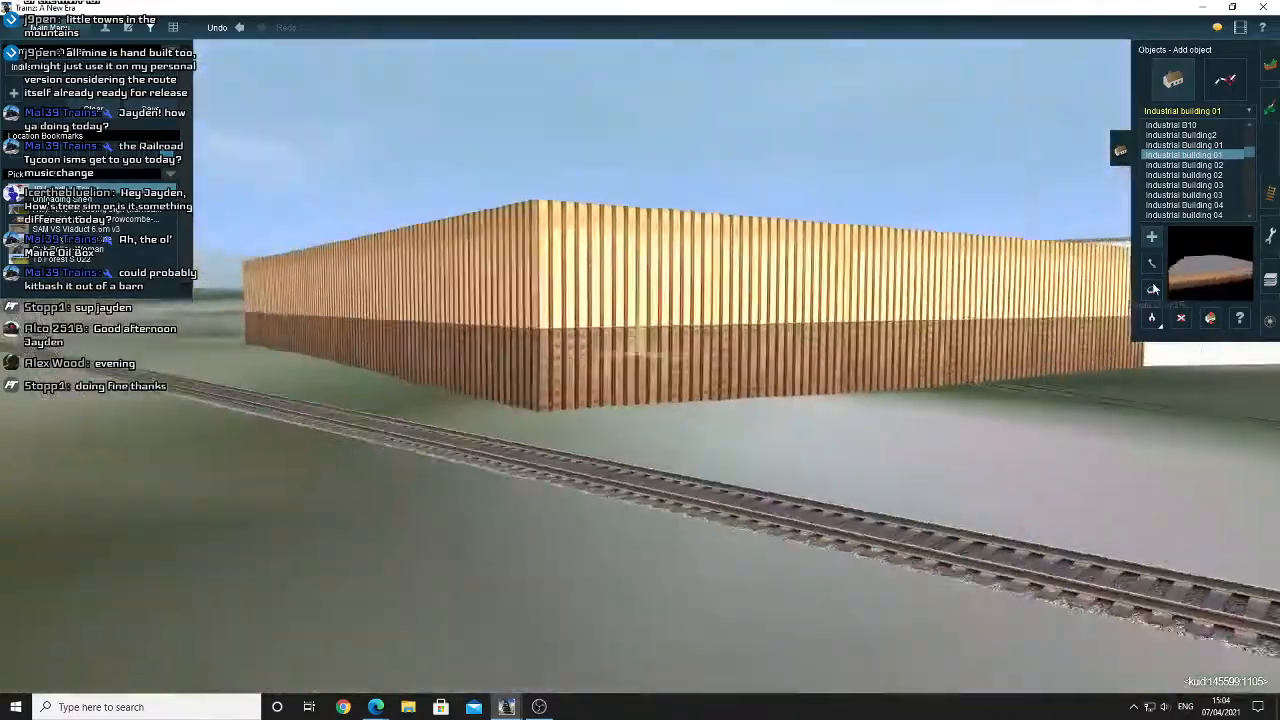
left_click(1153, 289)
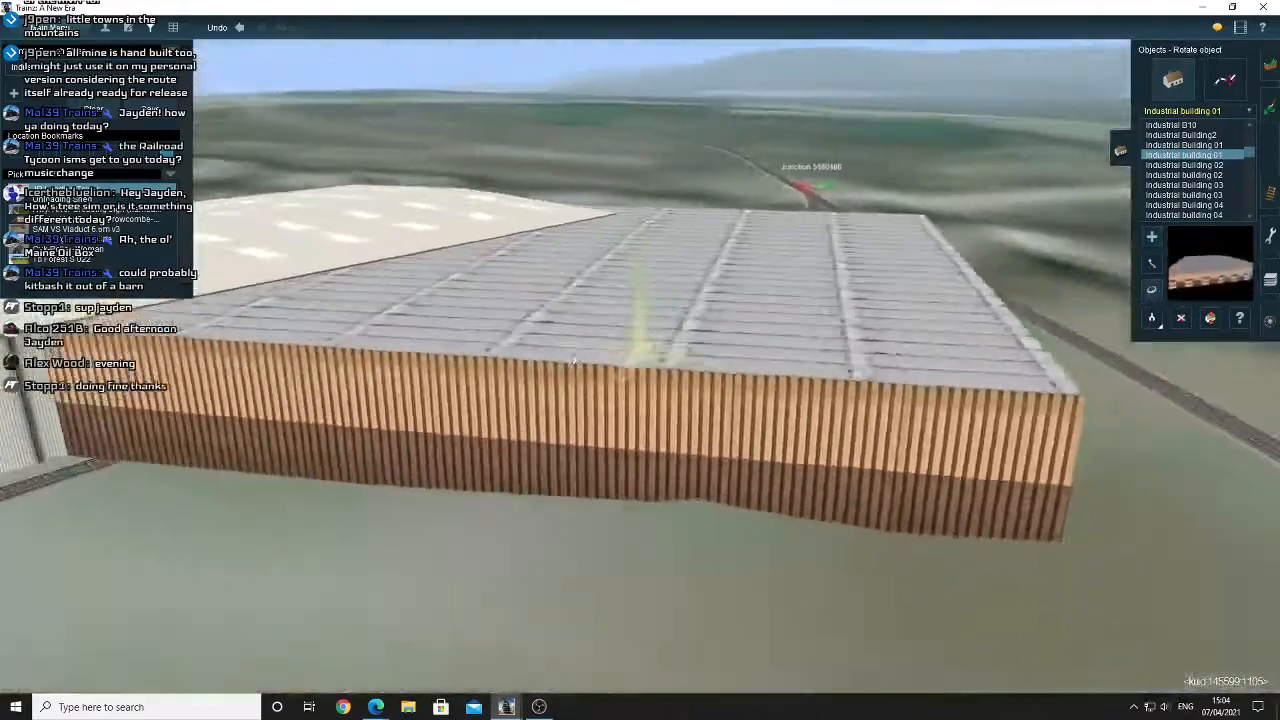
left_click_drag(574, 362, 813, 336)
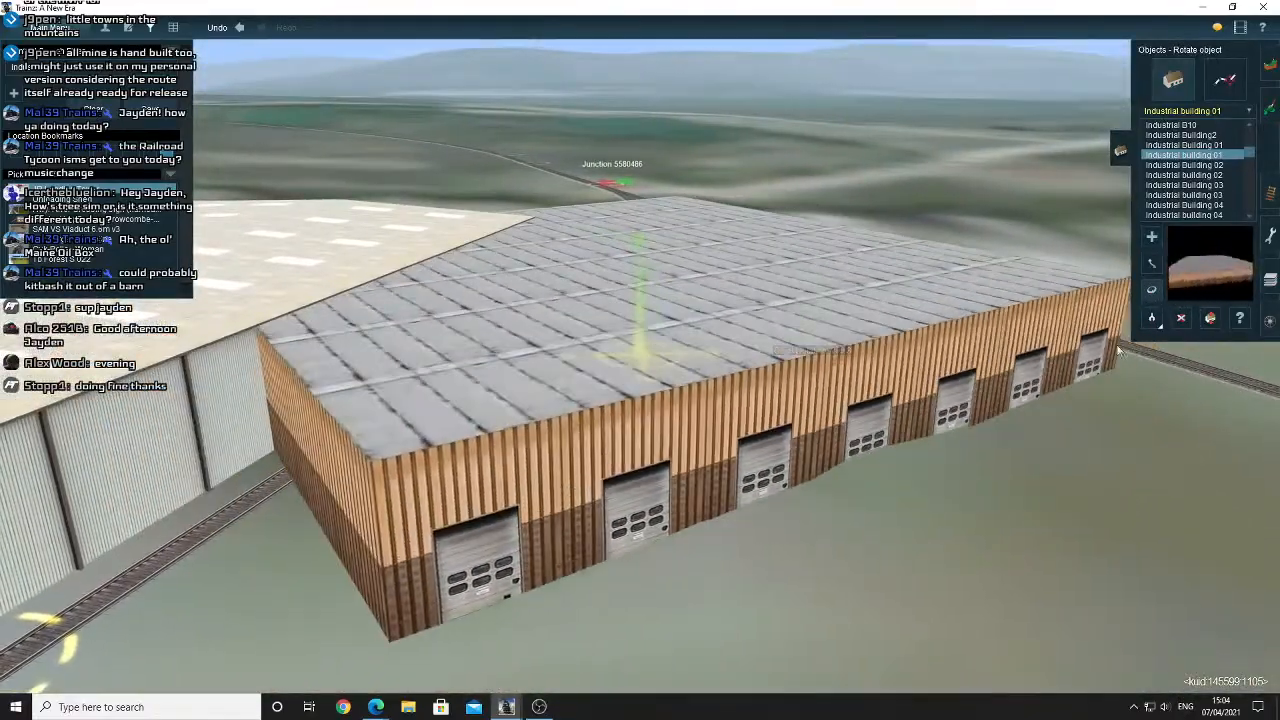
left_click(1180, 318)
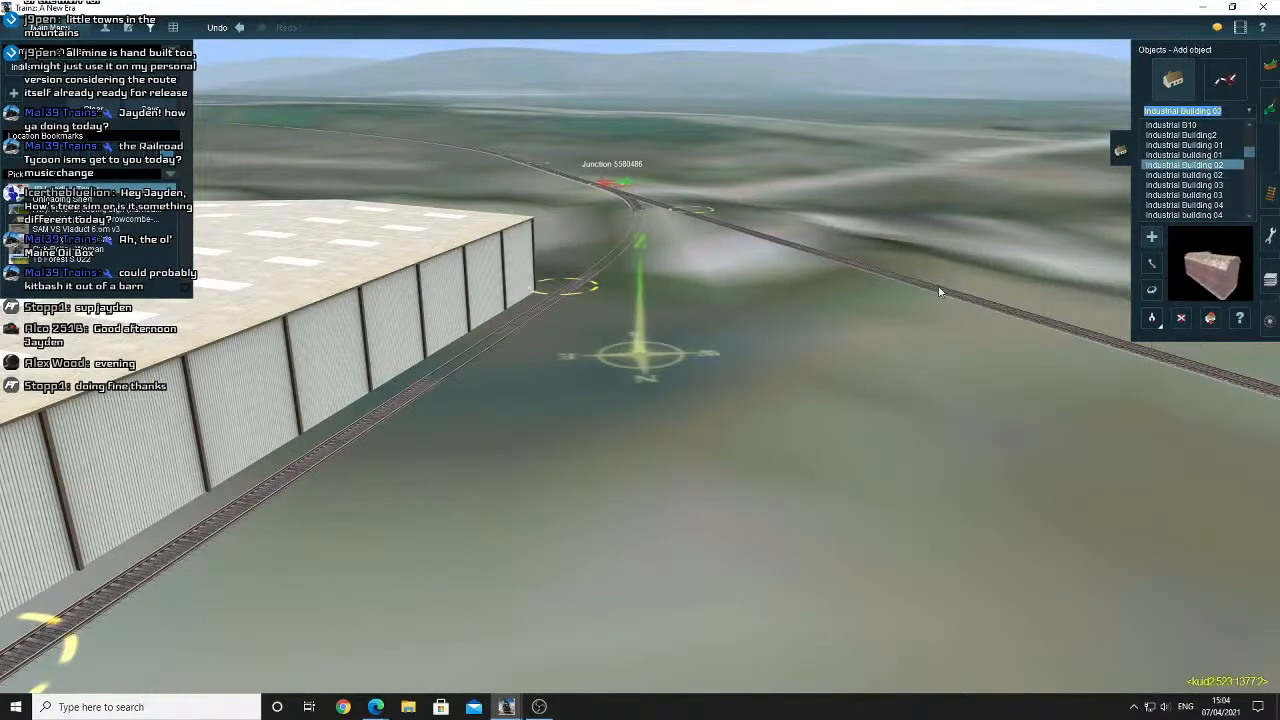
Try out Industrial Building 02 in the gap beside the siding, rotate it and delete it.
left_click(720, 415)
left_click_drag(797, 312, 1080, 305)
left_click(912, 318)
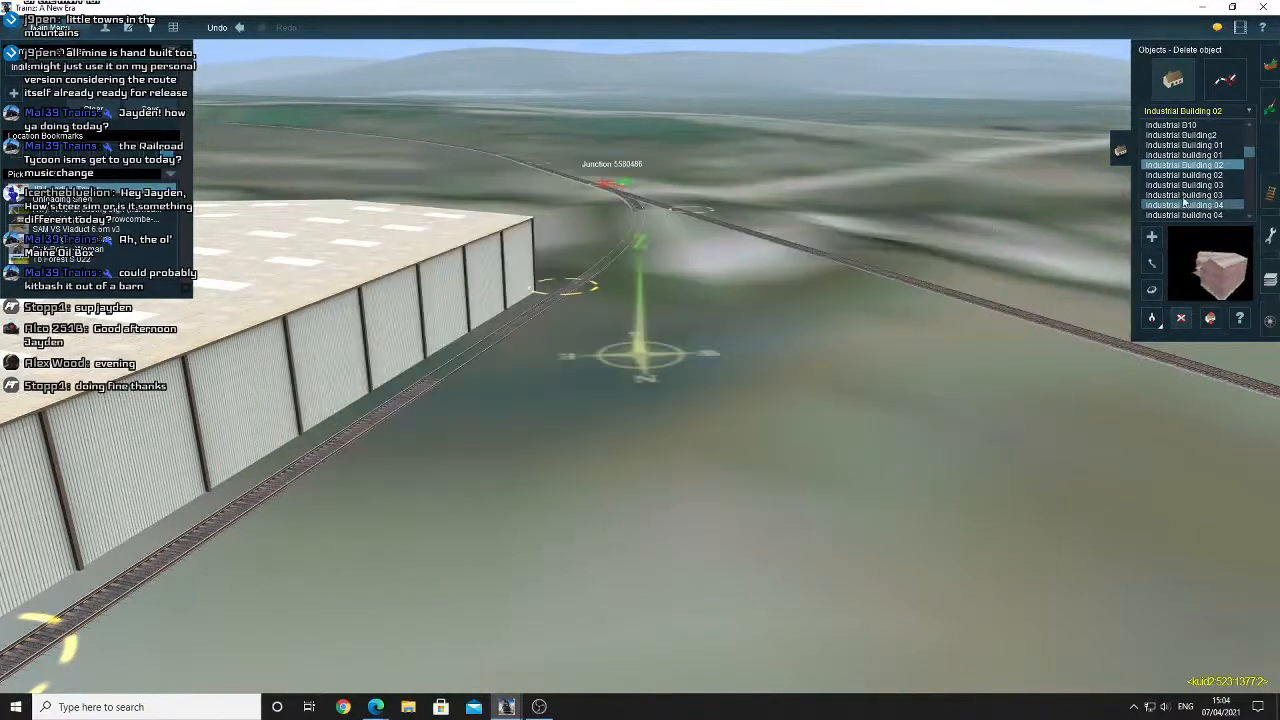
Try out the blue Industrial building 02 between the siding and the main line, view it and remove it.
left_click(776, 408)
key("Left")
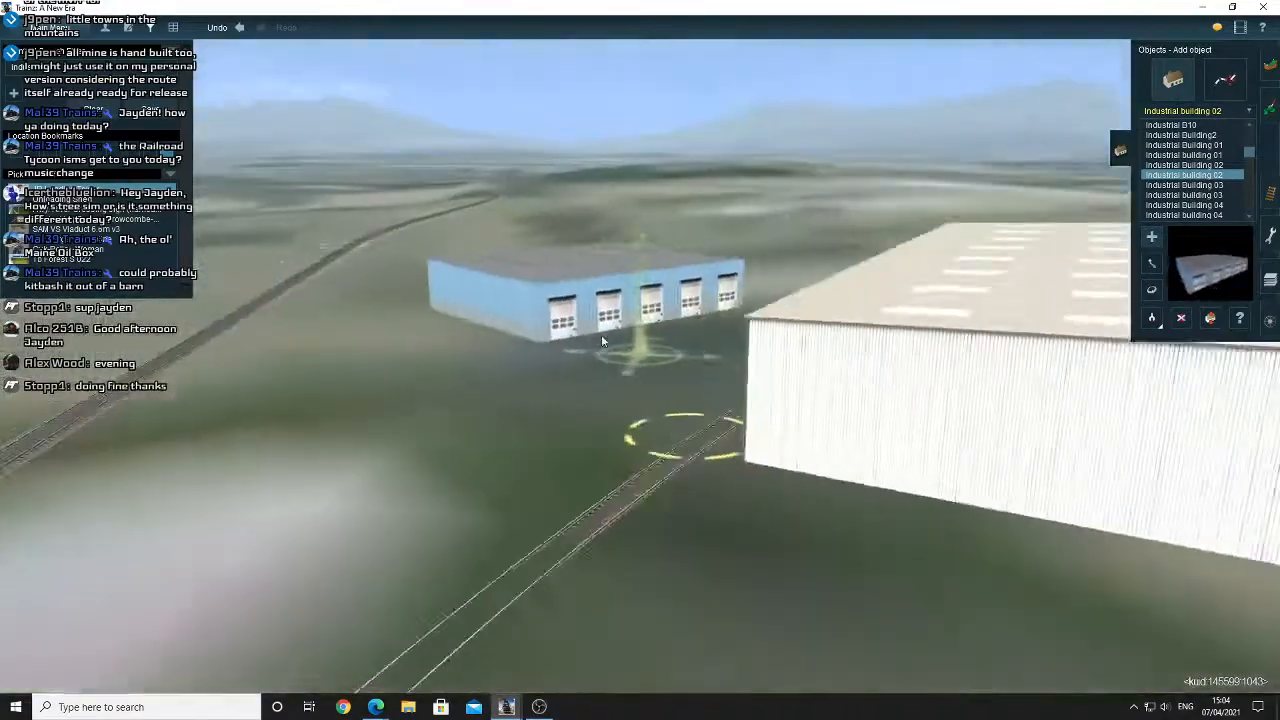
right_click(601, 341)
key("Up")
key("d")
left_click(640, 372)
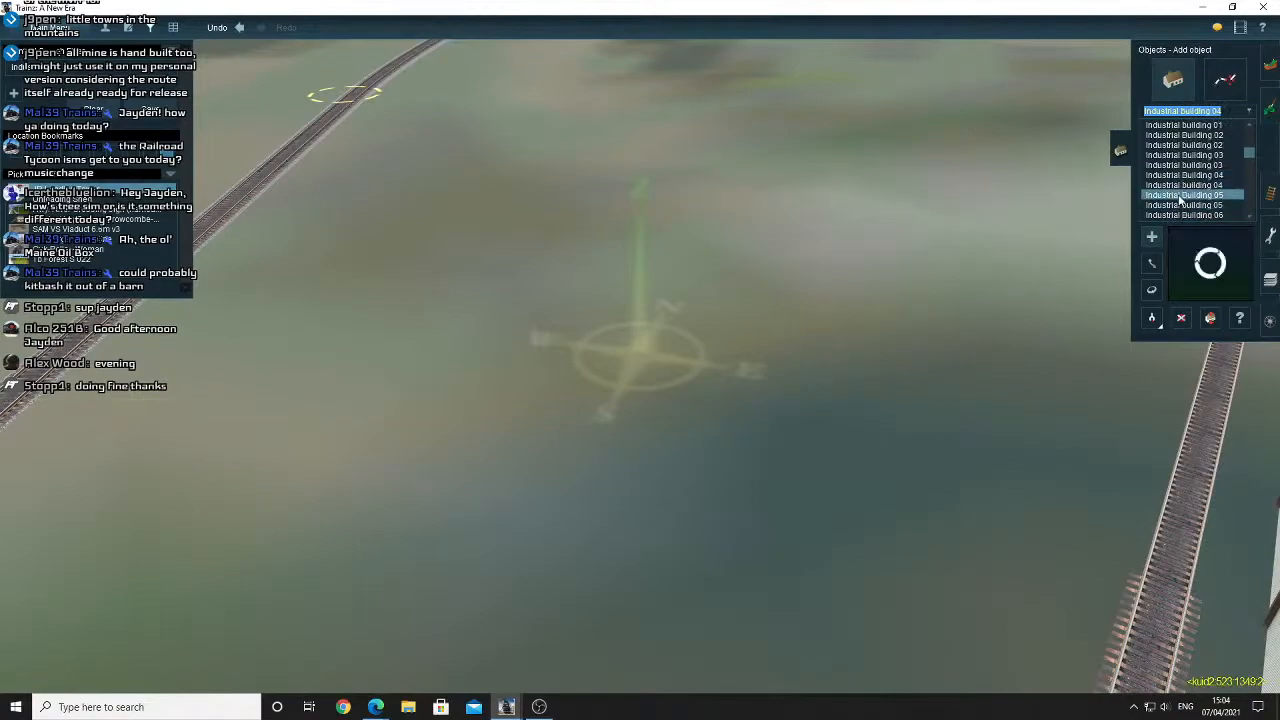
Place an Industrial Building 05 object on the open ground between the main line and the siding.
left_click(708, 402)
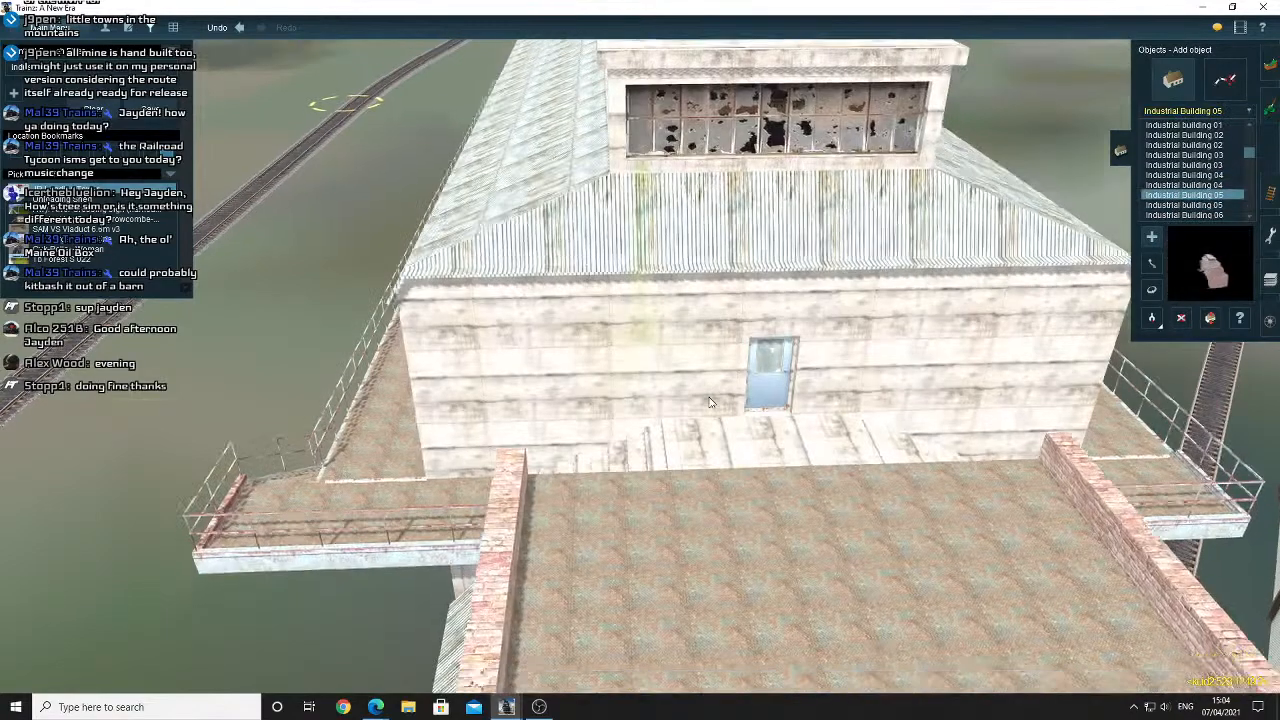
key("Left")
key("Down")
key("Left")
key("Right")
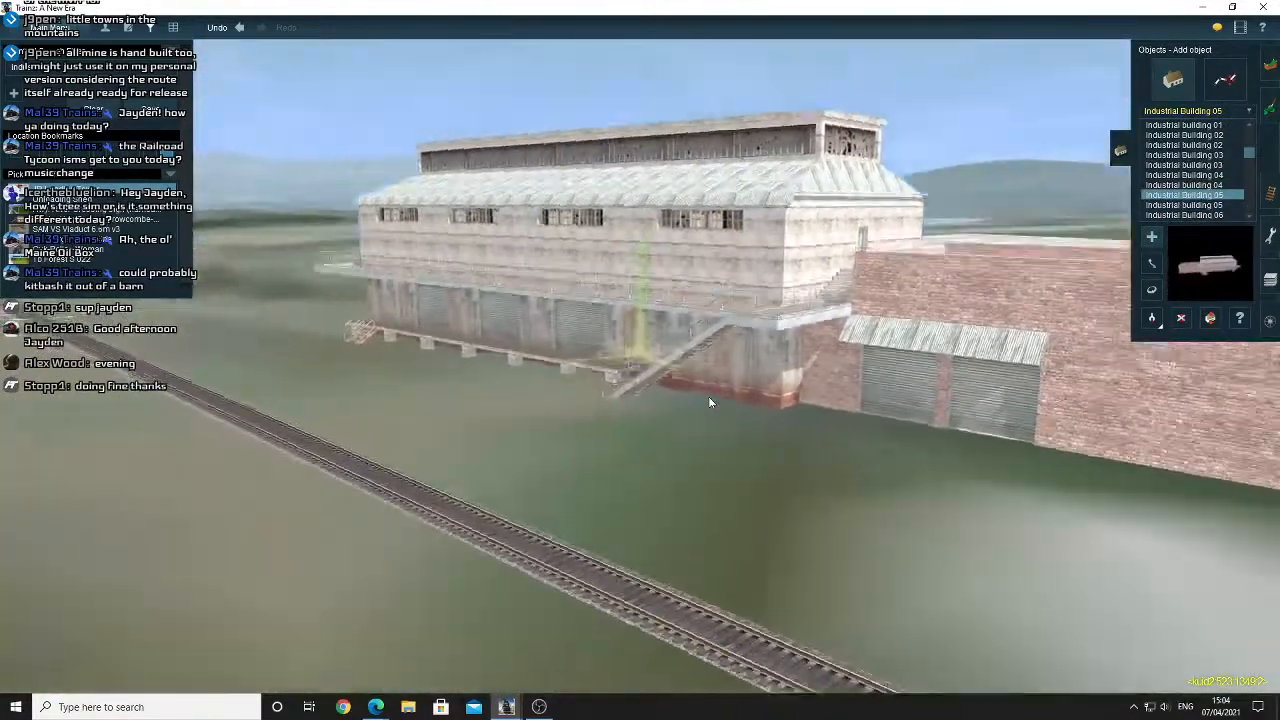
Examine Industrial Building 05 from all sides to judge its loading platforms and its fit beside the tracks.
key("Up")
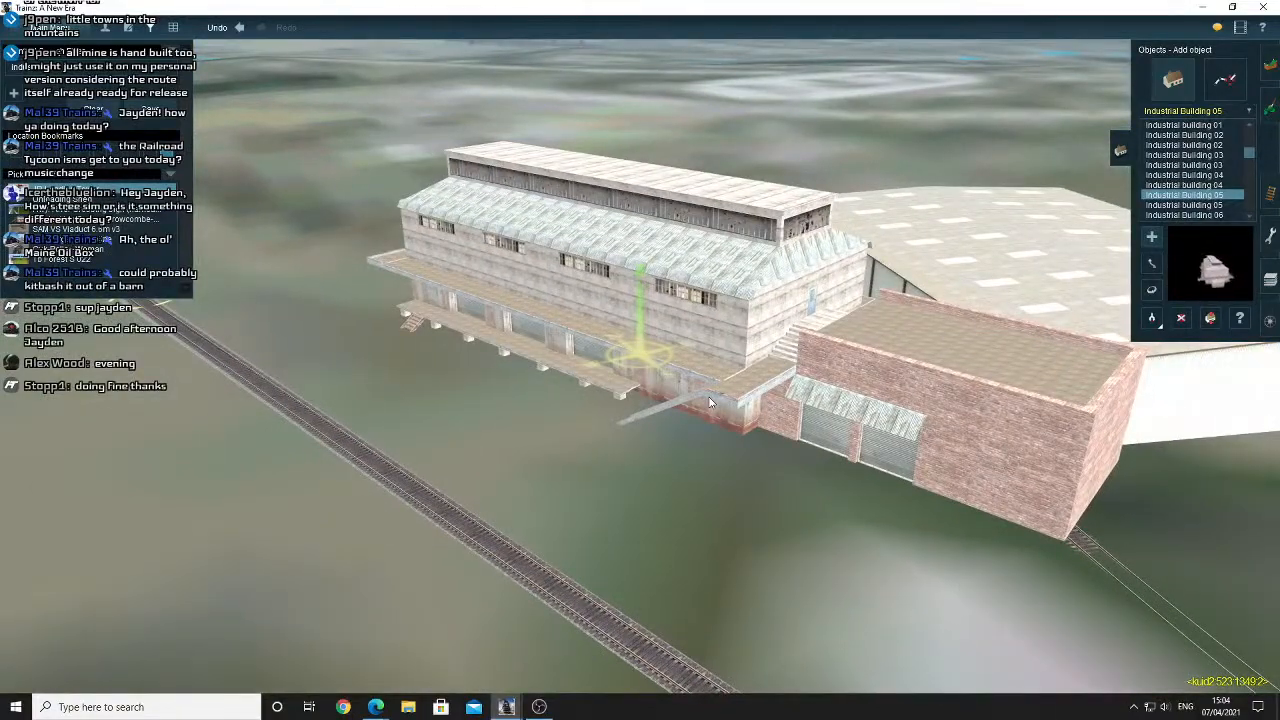
key("Left")
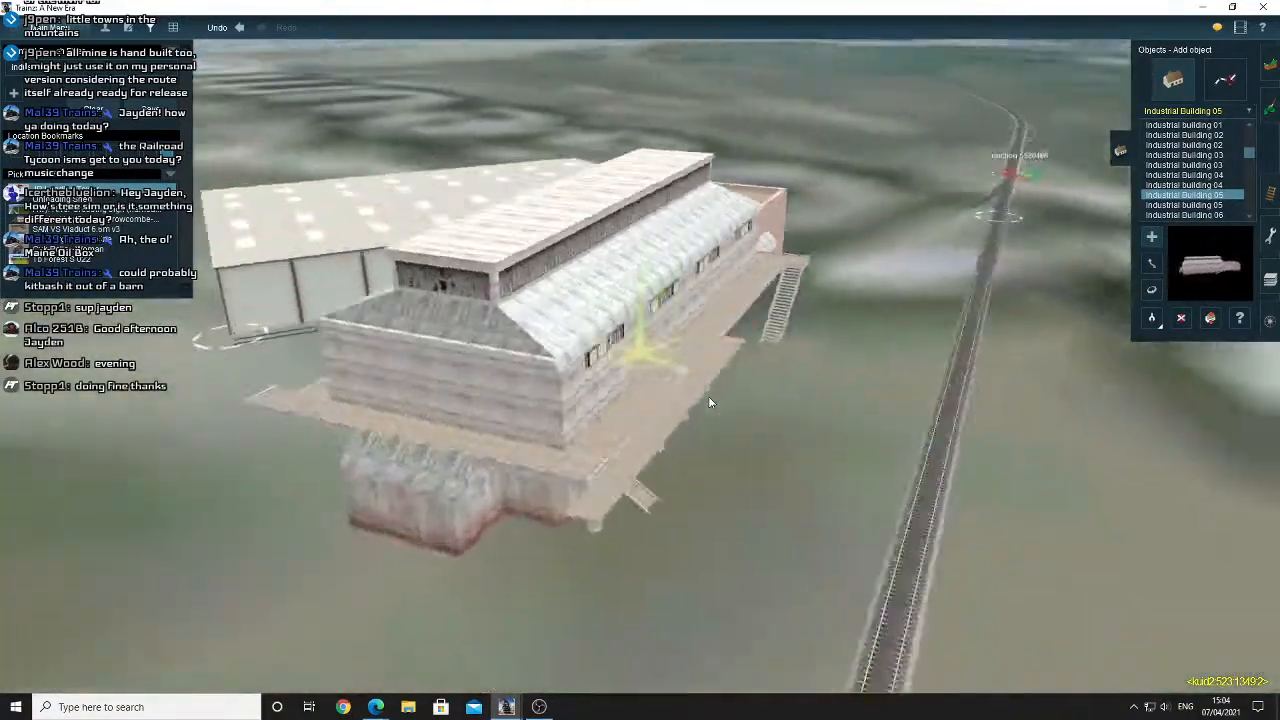
key("Down")
key("Left")
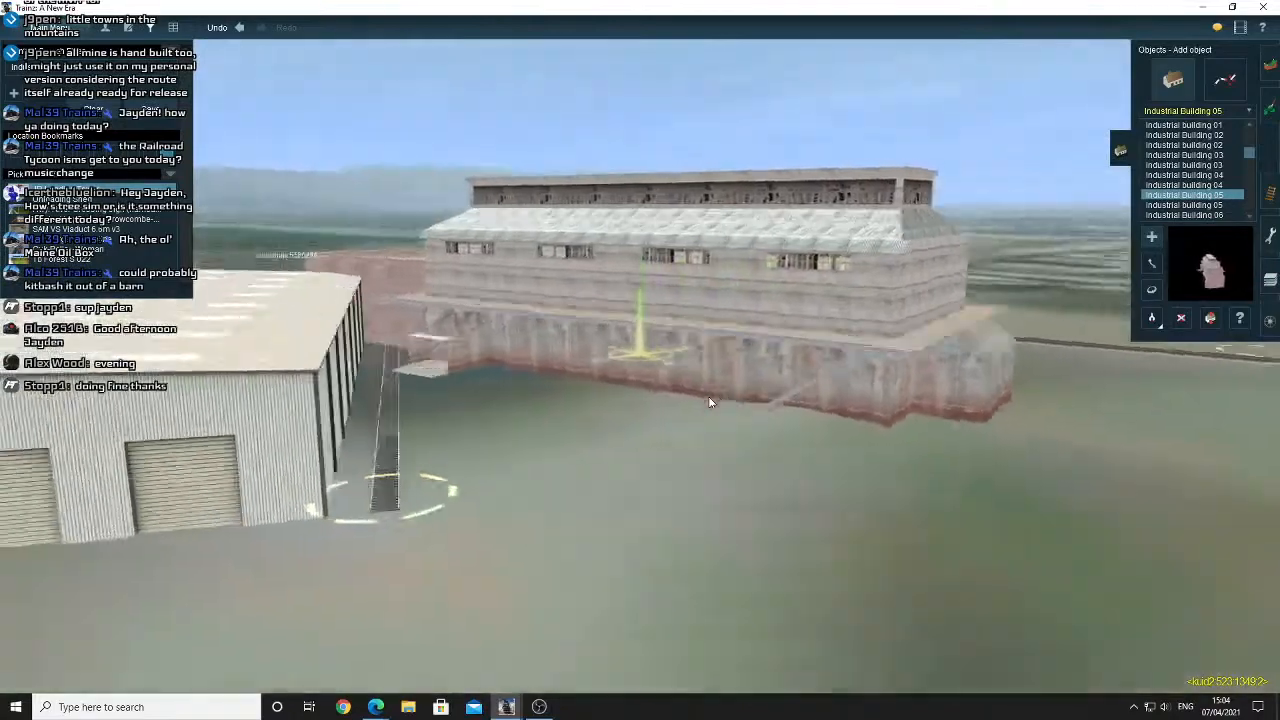
key("Left")
key("Right")
key("Up")
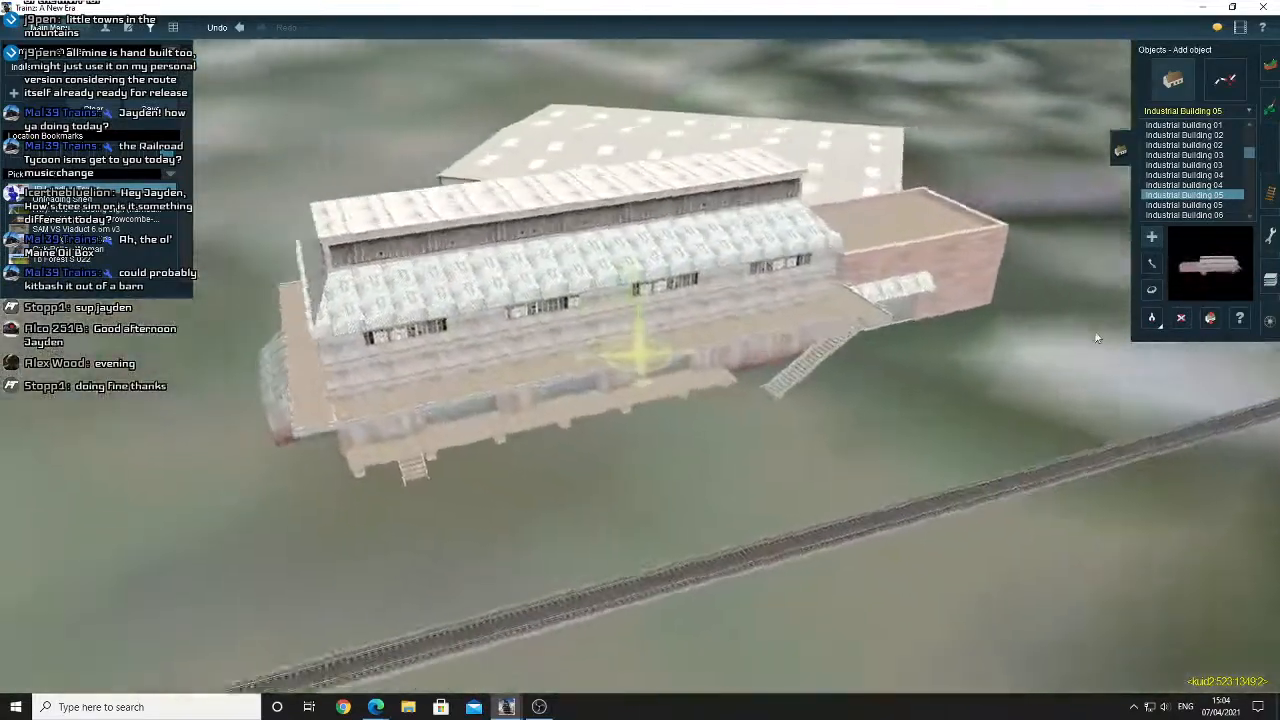
key("Down")
key("Right")
left_click(1181, 318)
key("Up")
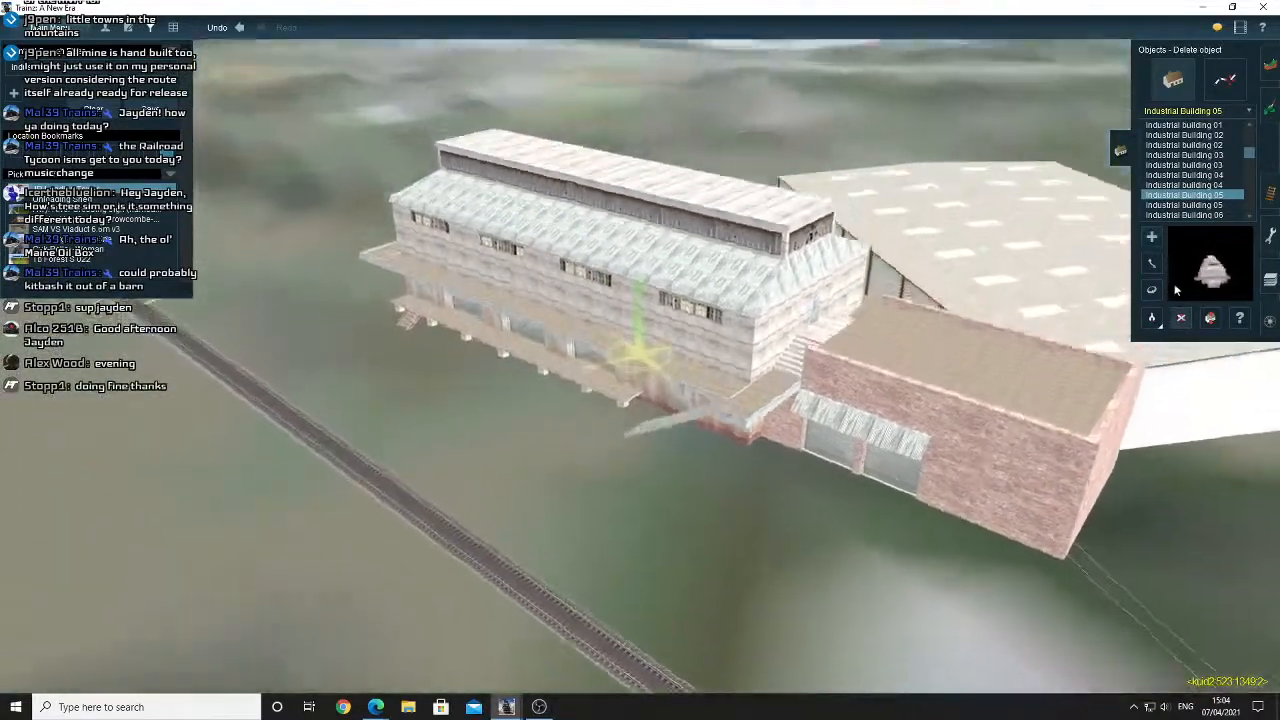
Move Industrial Building 05 to the far end of the large white warehouse and rotate it in line with the siding.
left_click(1151, 289)
left_click_drag(808, 374, 804, 376)
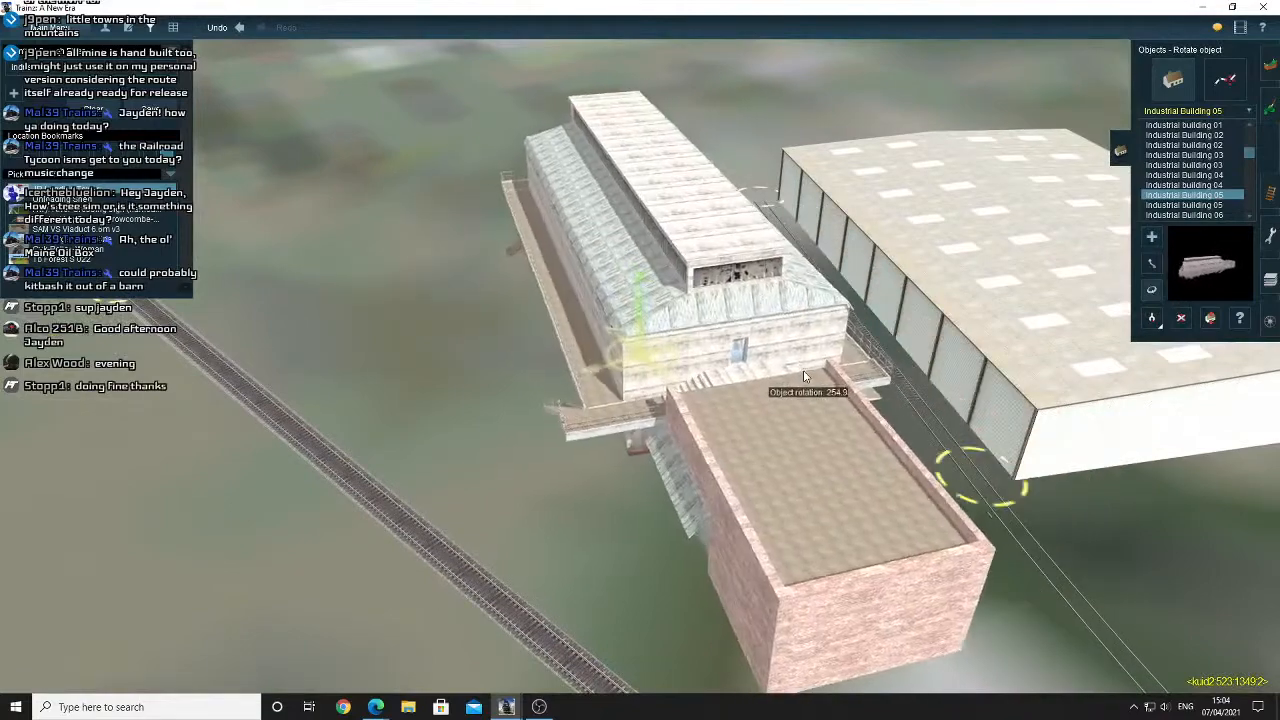
left_click(1151, 263)
key("Left")
scroll(900, 328, "down", 3)
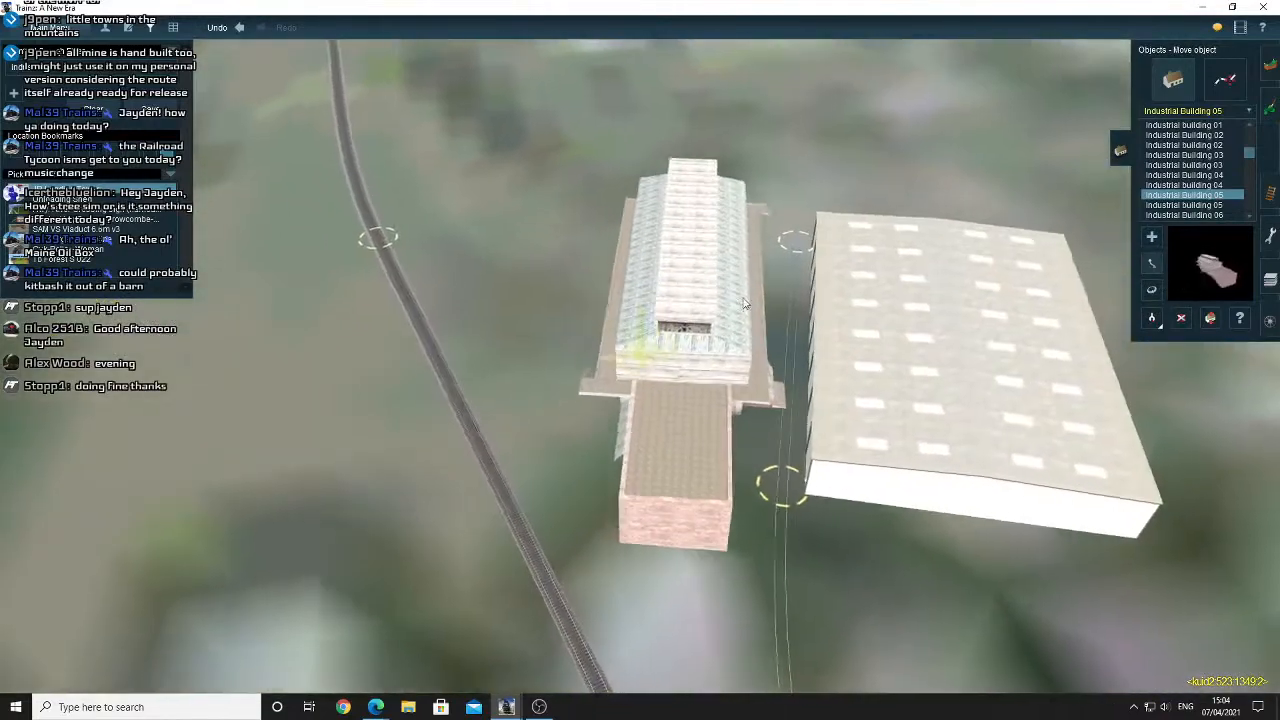
left_click_drag(743, 303, 965, 190)
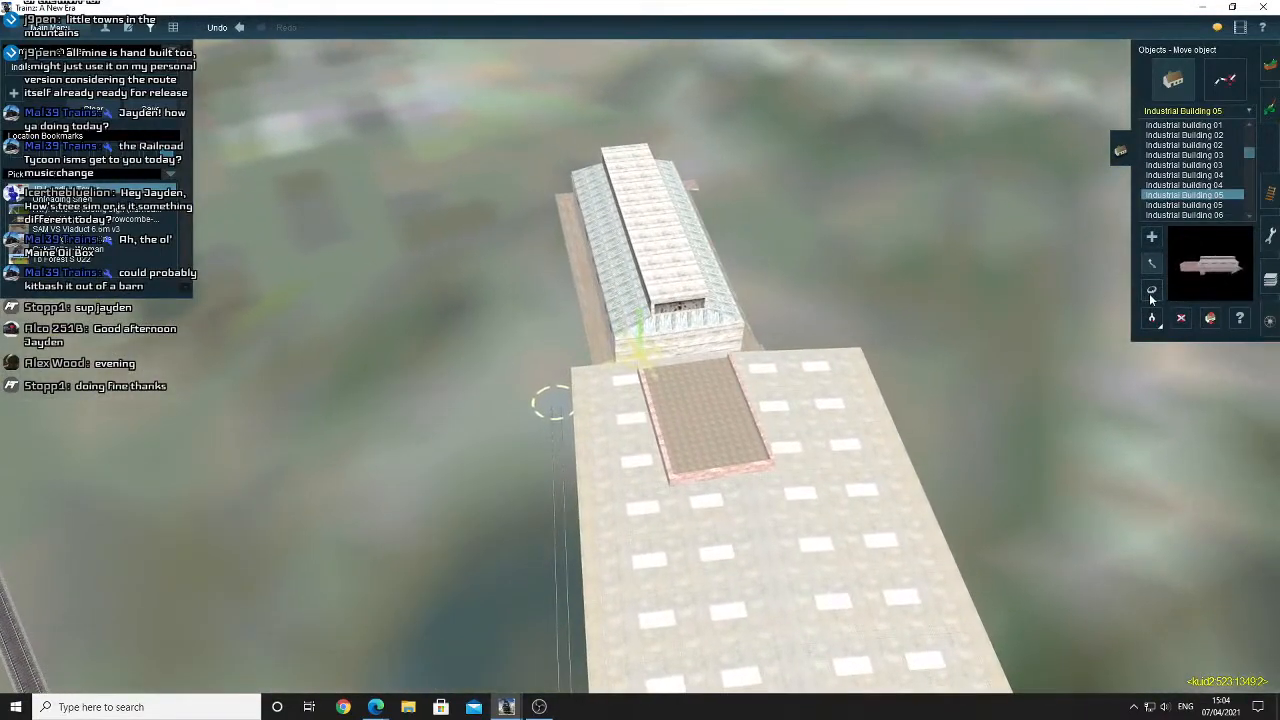
left_click_drag(690, 322, 670, 325)
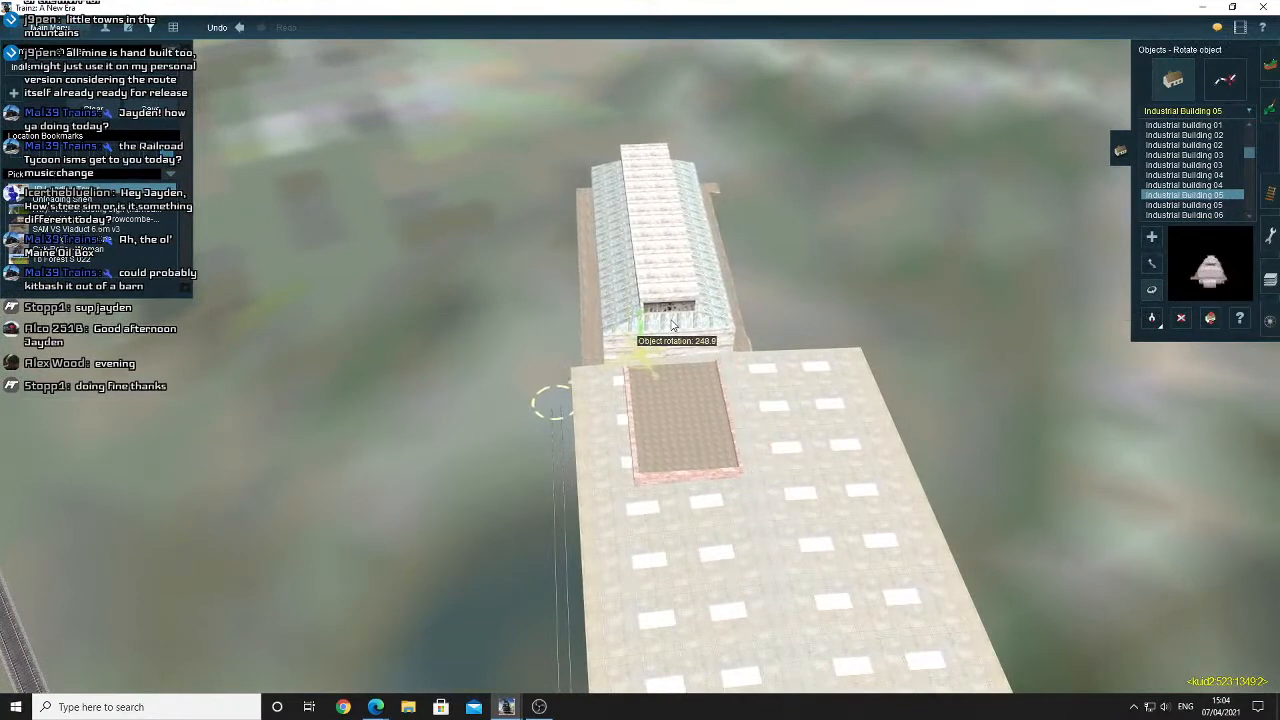
scroll(672, 325, "down", 5)
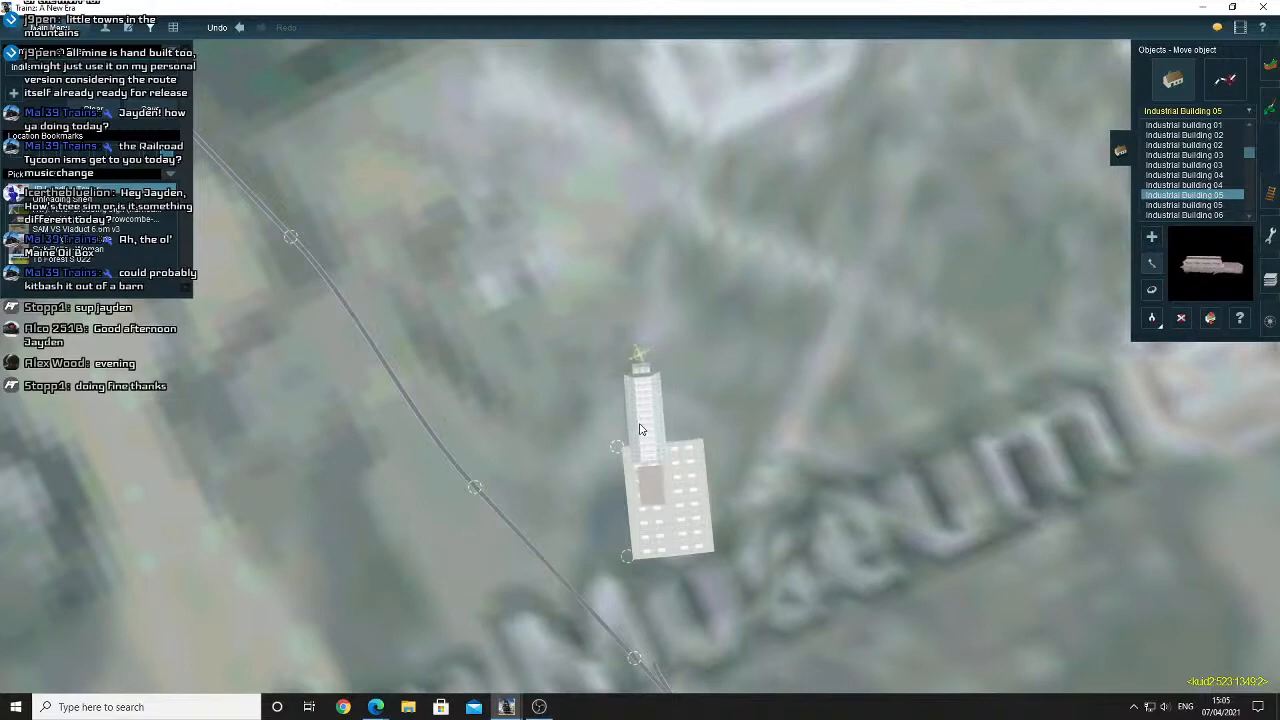
key("Down")
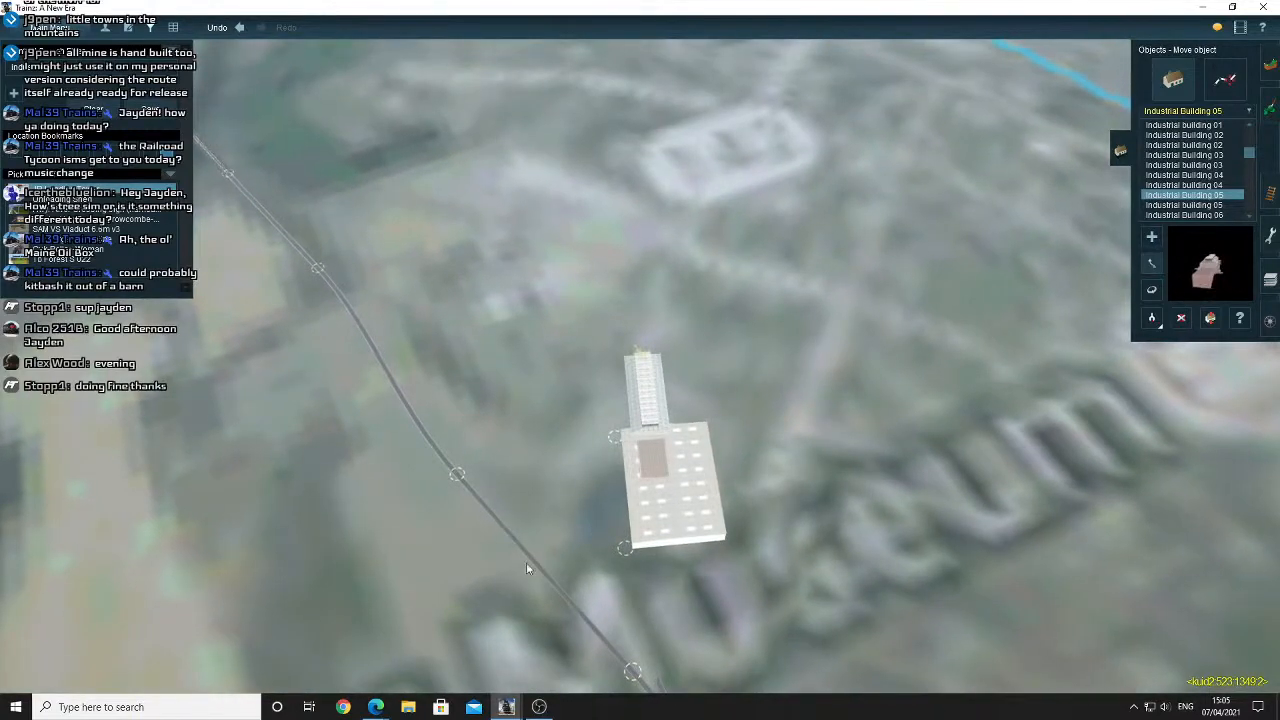
Check the layout of the real mill buildings and their surroundings on the Google Maps satellite view.
left_click(378, 706)
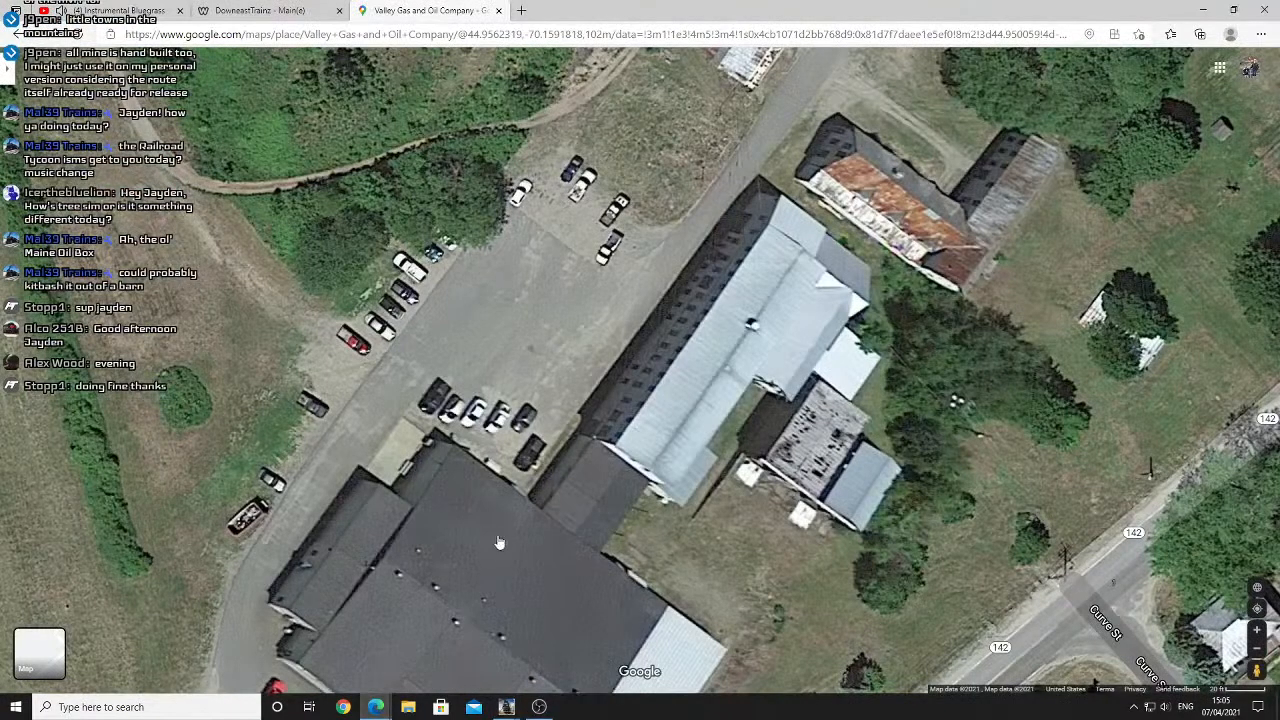
right_click(499, 542)
scroll(446, 518, "down", 3)
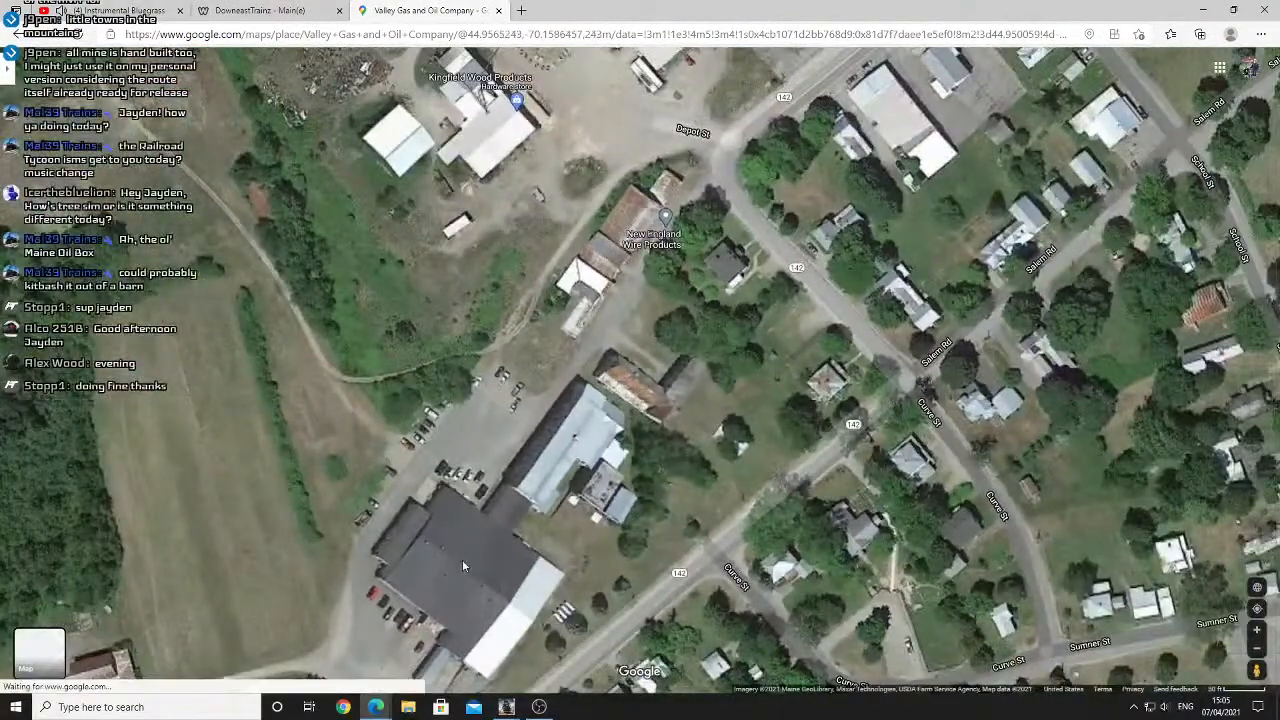
mouse_move(505, 707)
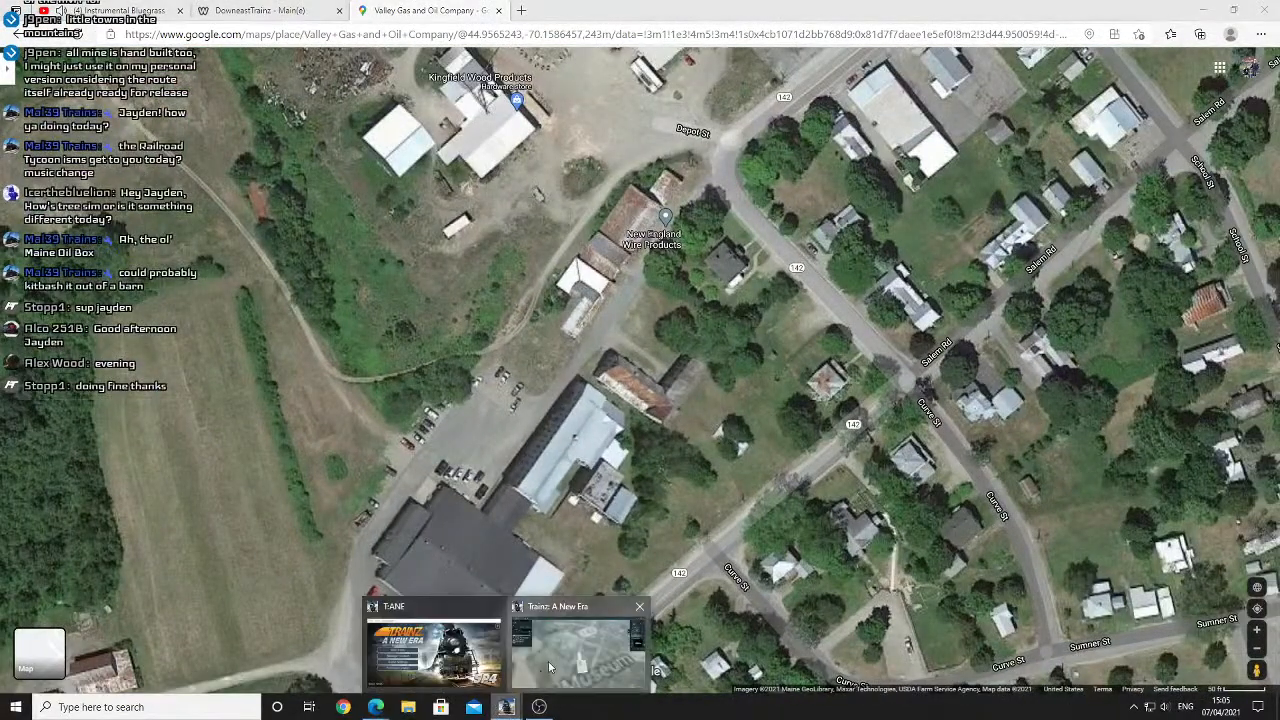
Back in Trainz, nudge Industrial Building 05 against the warehouse's end and inspect the joined buildings from the siding.
left_click(553, 660)
scroll(630, 338, "up", 5)
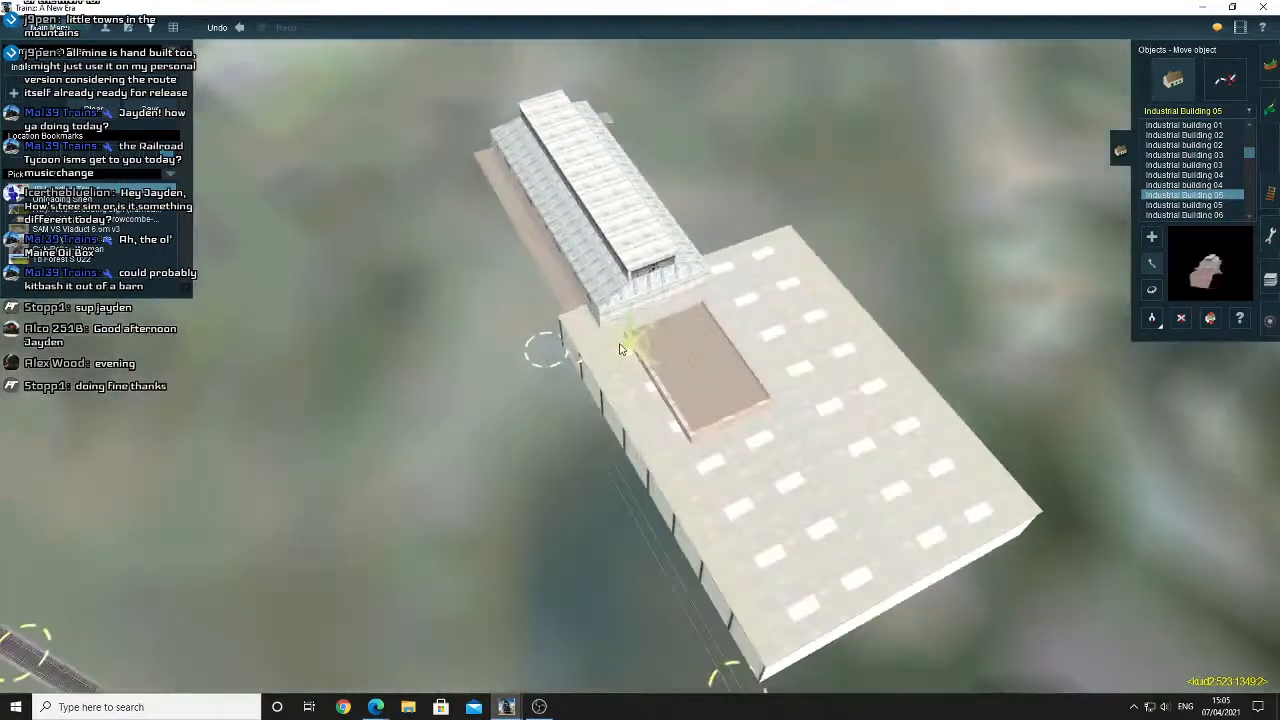
left_click_drag(607, 274, 606, 273)
scroll(606, 273, "down", 5)
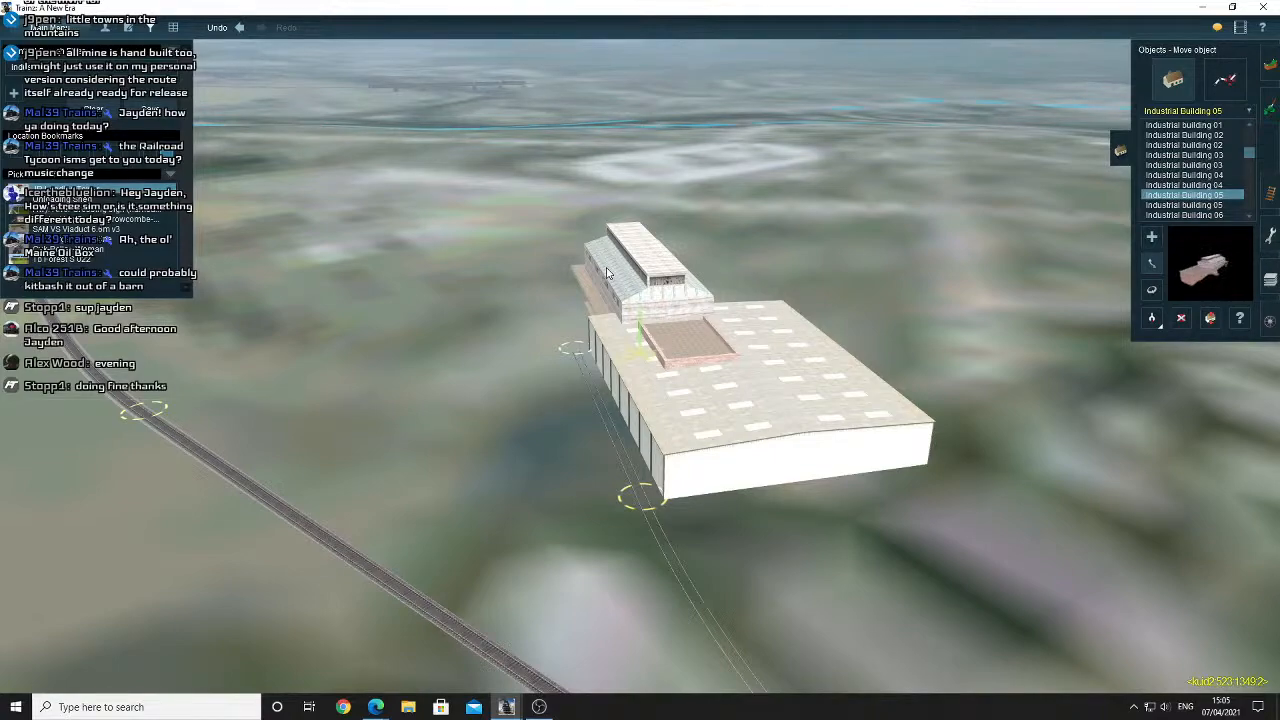
right_click_drag(607, 273, 714, 383)
scroll(715, 320, "up", 3)
scroll(714, 383, "up", 6)
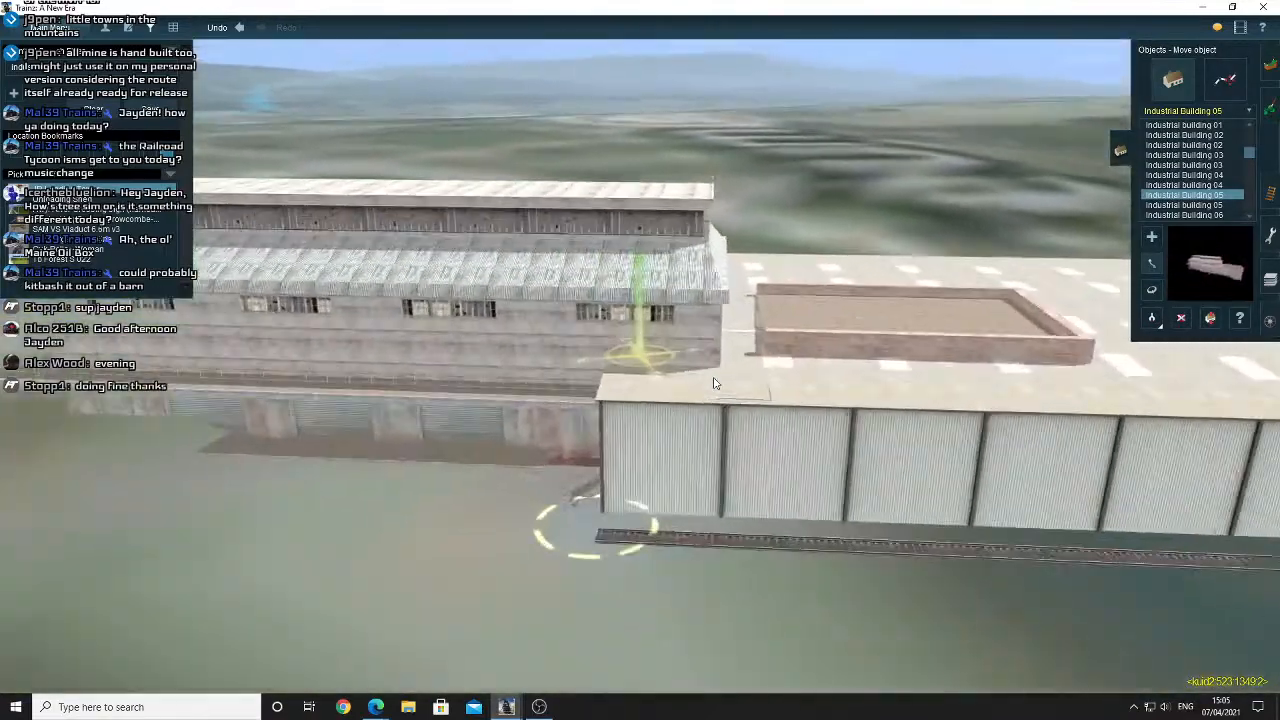
key("Up")
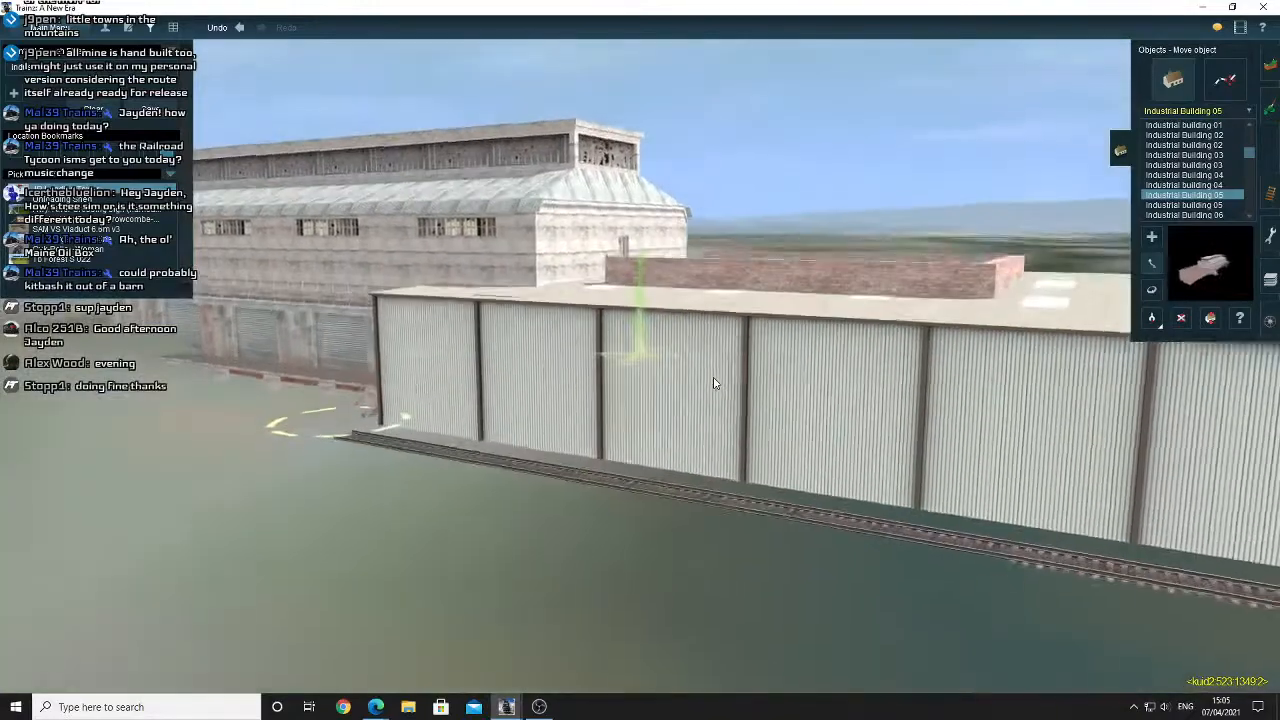
key("Right")
Try out Industrial Building 06 at the near end of the white warehouse, rotate it and delete it.
left_click(1164, 207)
key("Page_Down")
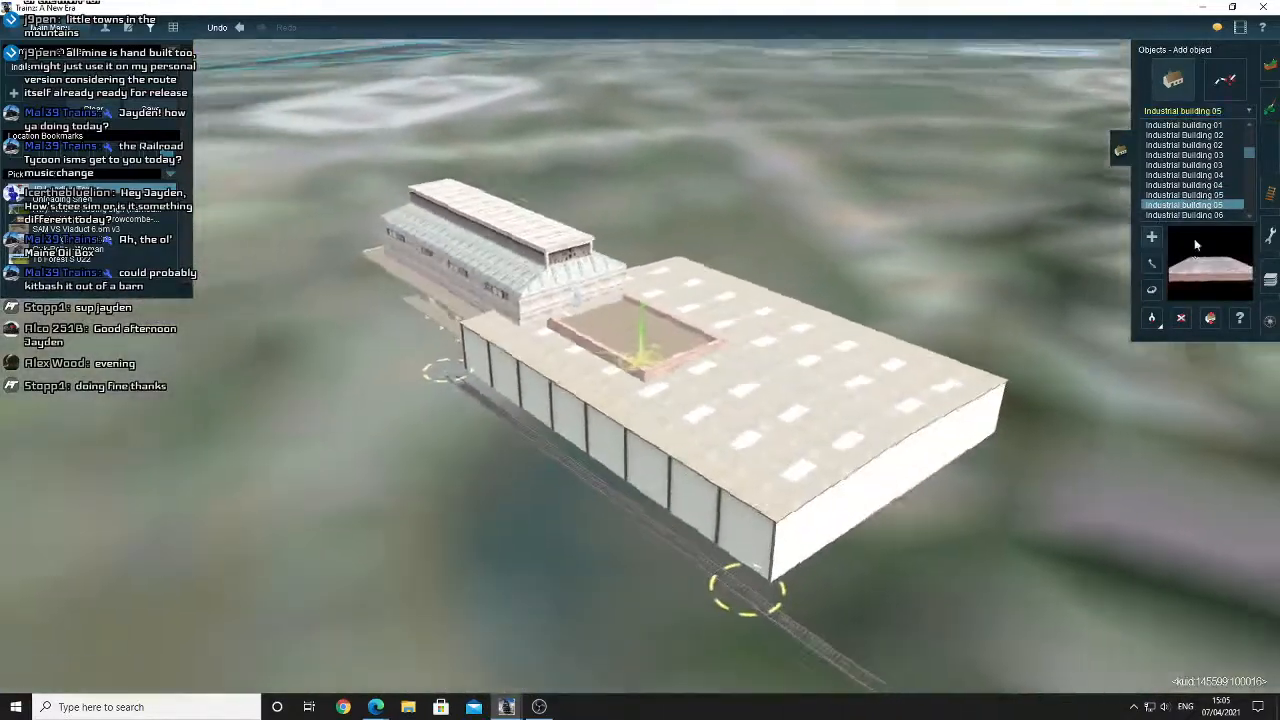
key("Right")
left_click(1195, 215)
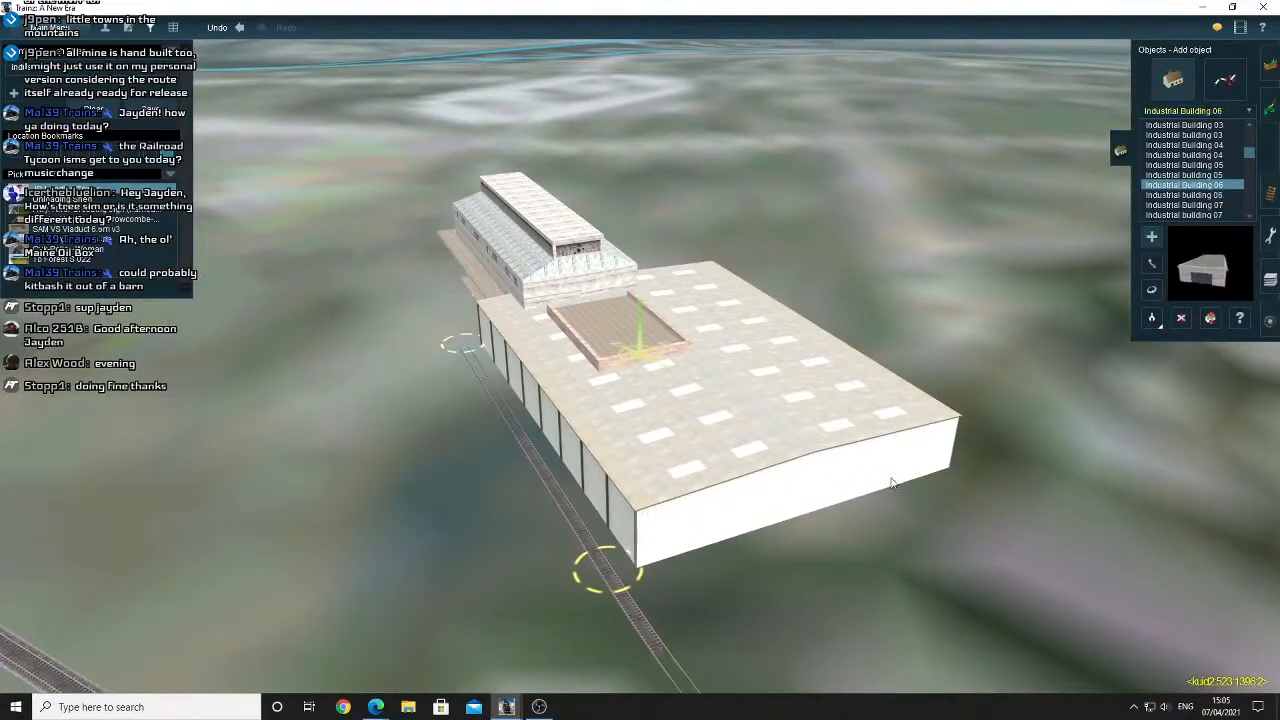
left_click(940, 456)
key("Down")
key("Right")
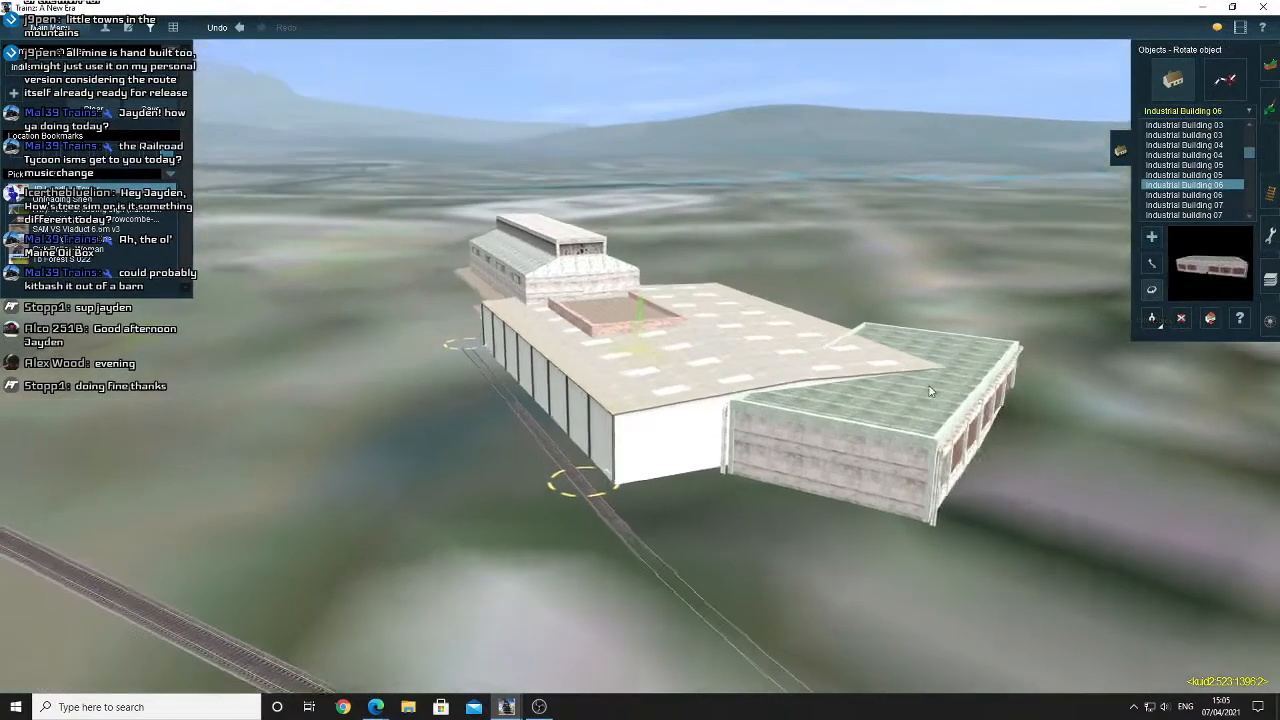
left_click_drag(940, 408, 1030, 380)
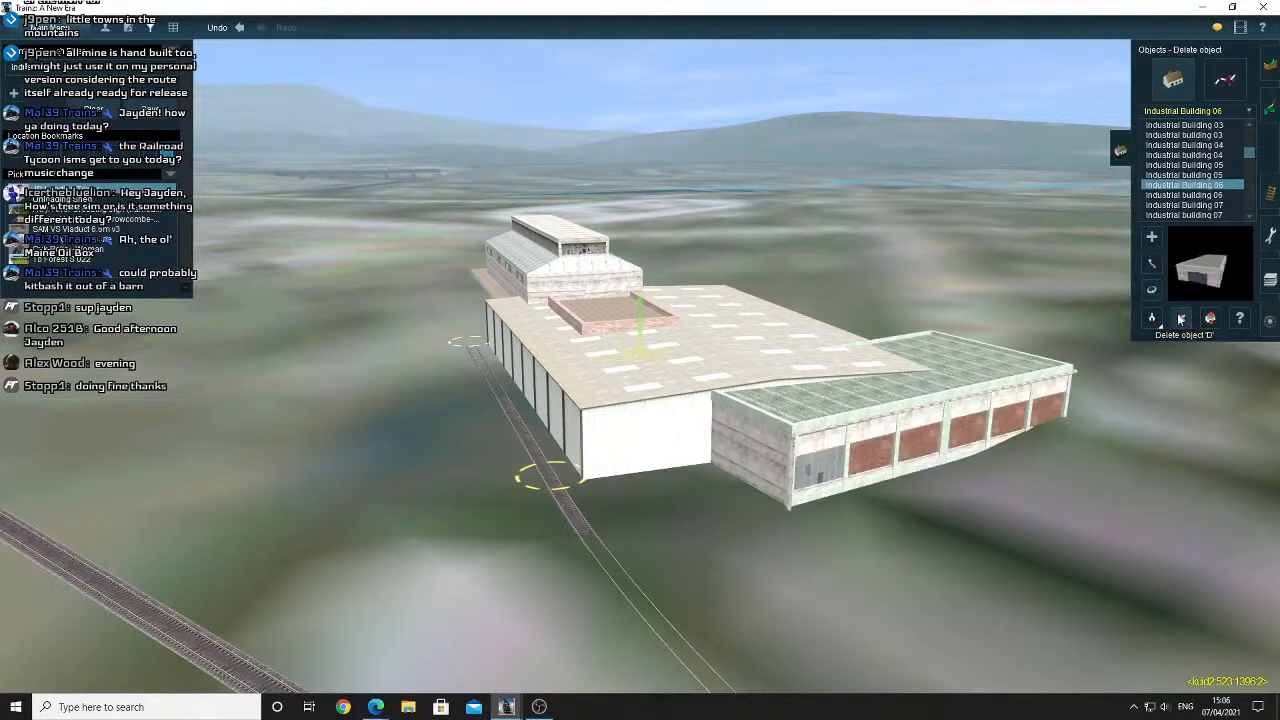
left_click(1180, 318)
Try out Industrial building 07 on the open ground near the warehouse, view its loading doors, rotate it and delete it.
left_click(1180, 196)
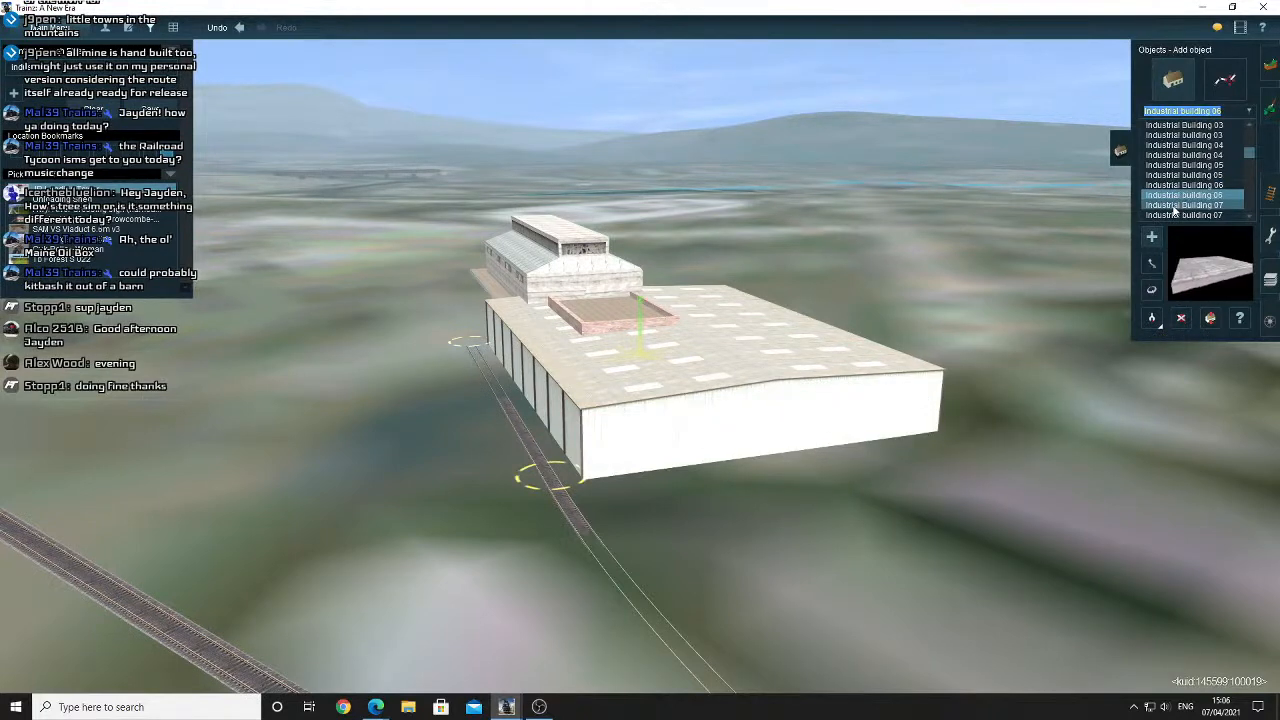
left_click(1173, 213)
scroll(1172, 216, "down", 2)
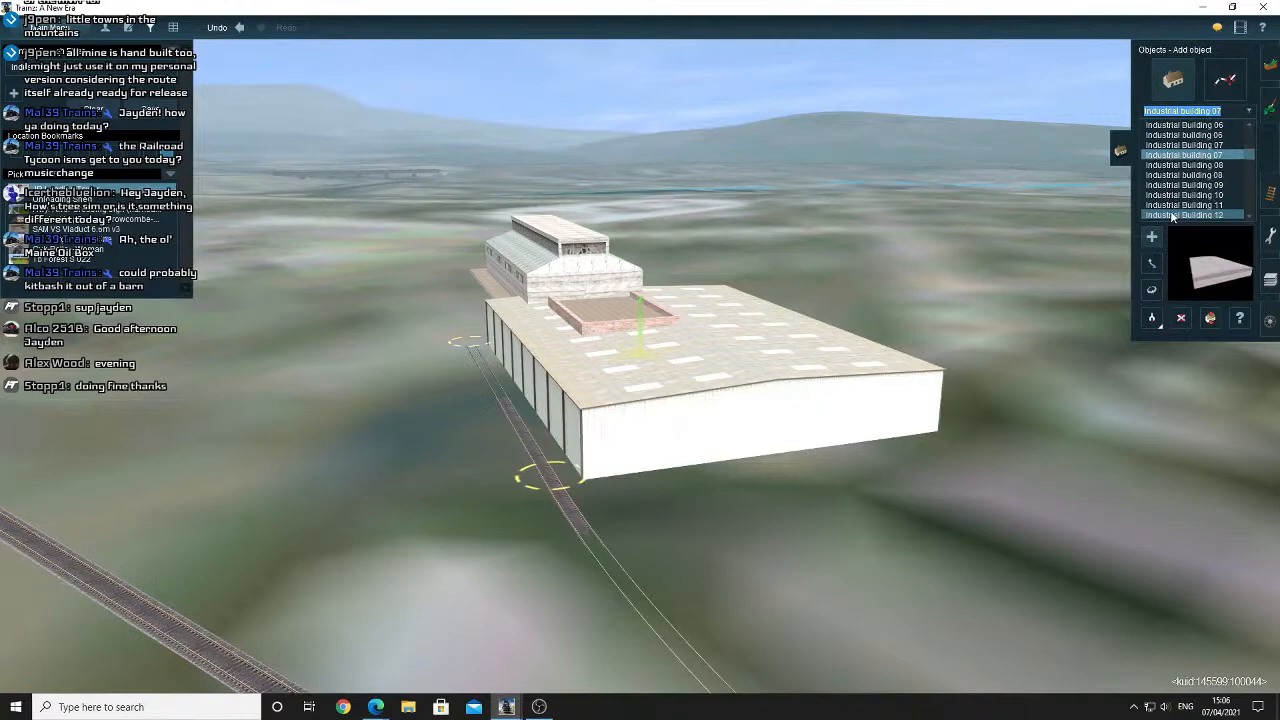
left_click(792, 594)
right_click(783, 520)
scroll(783, 520, "down", 4)
key("Right")
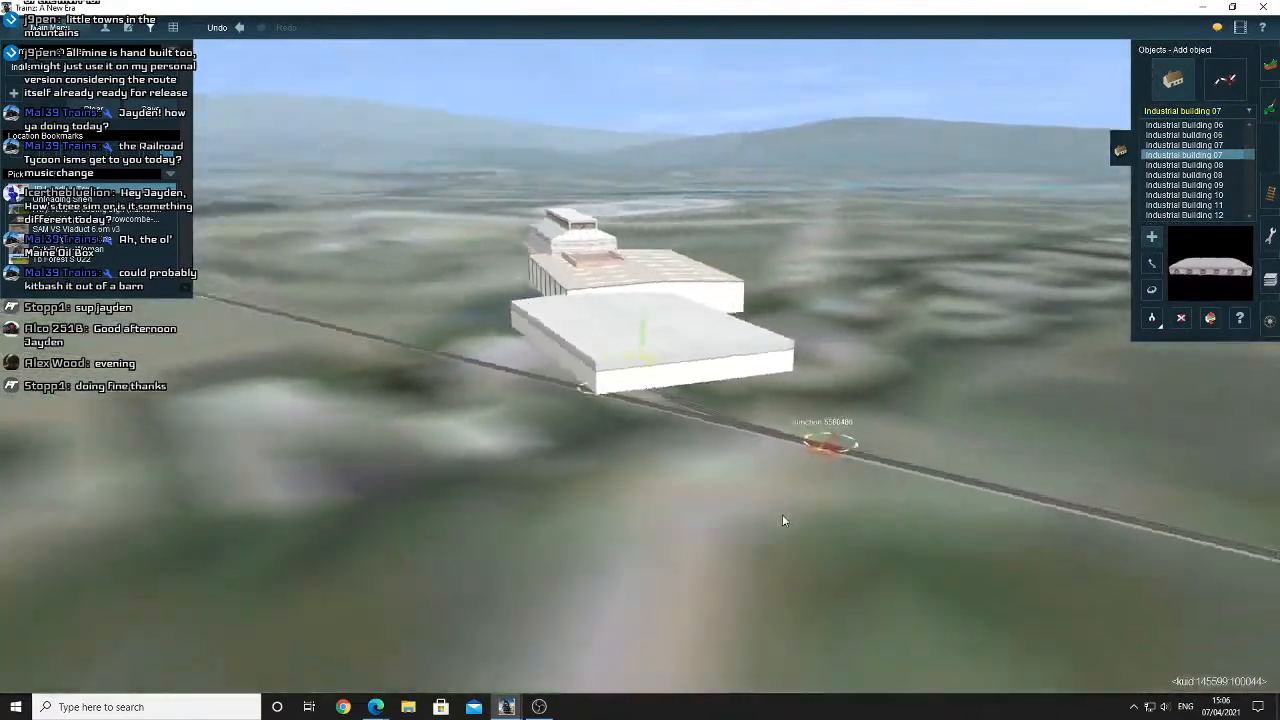
key("Right")
scroll(740, 434, "up", 4)
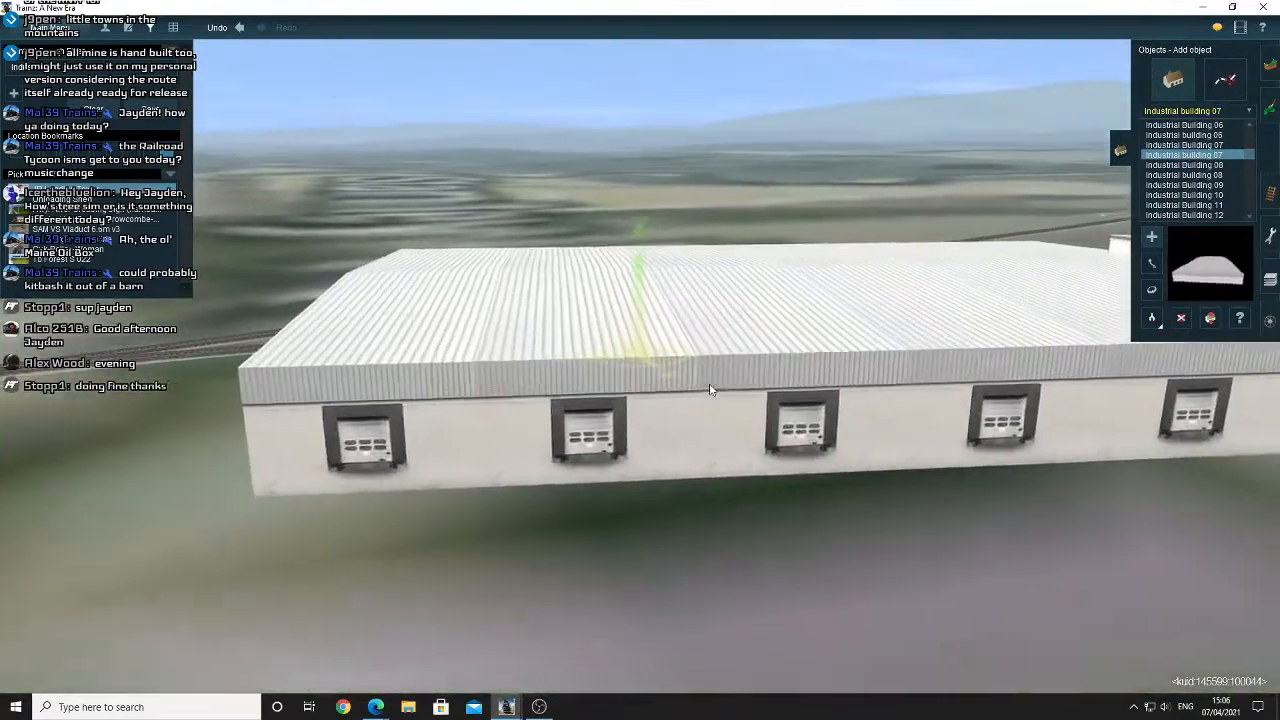
left_click_drag(937, 347, 1120, 335)
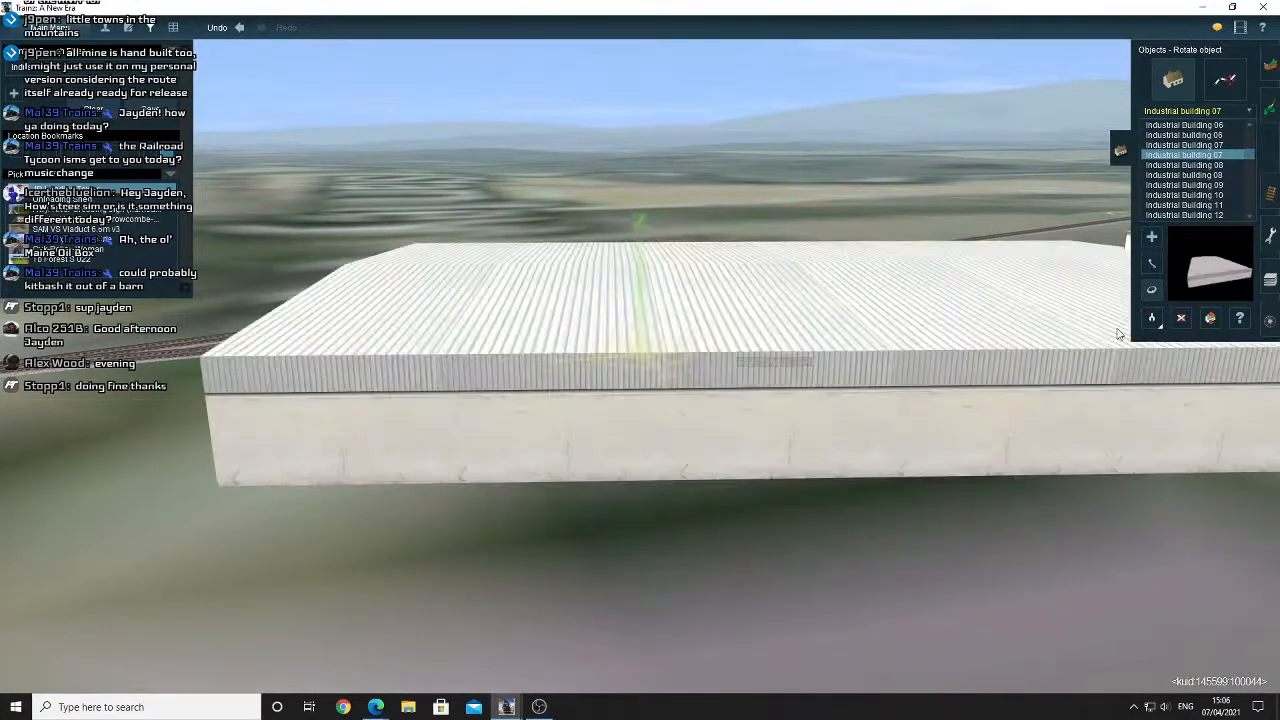
left_click(1183, 320)
left_click(1122, 287)
Try out the blue-trimmed Industrial building 08 on the open ground beside the warehouse and delete it.
left_click(1220, 166)
left_click(1199, 178)
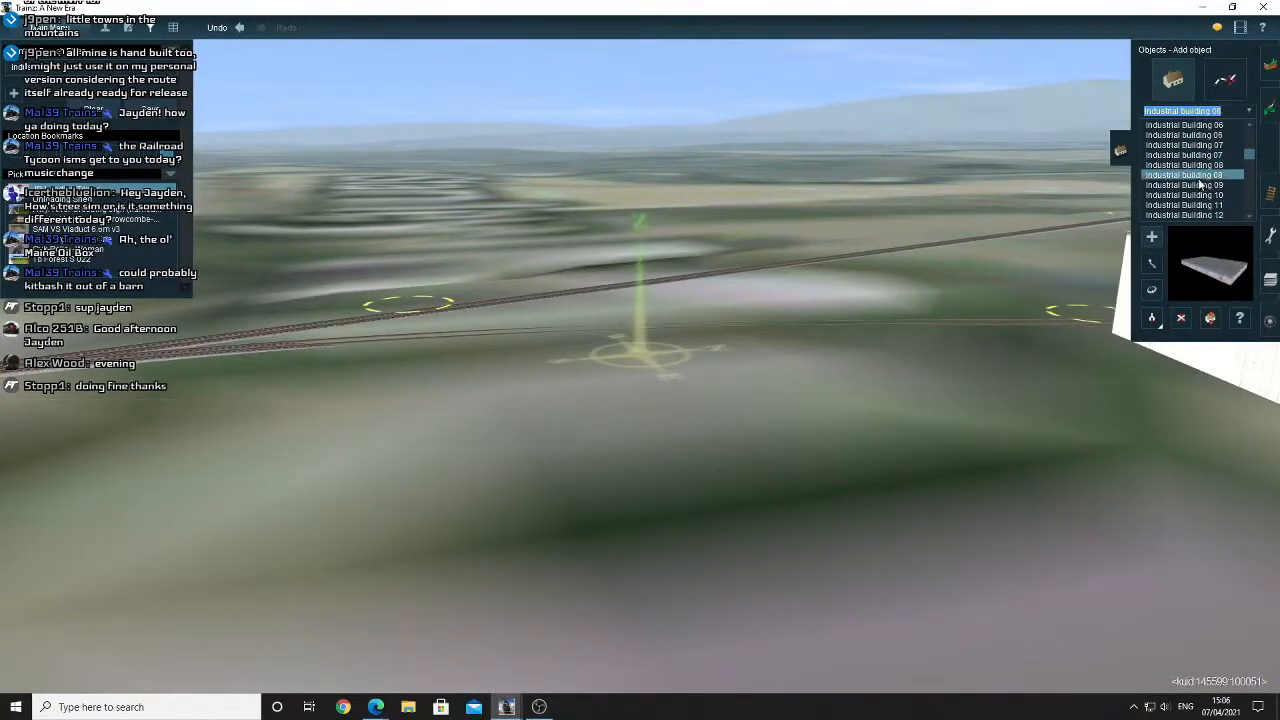
left_click(821, 389)
scroll(1000, 340, "down", 3)
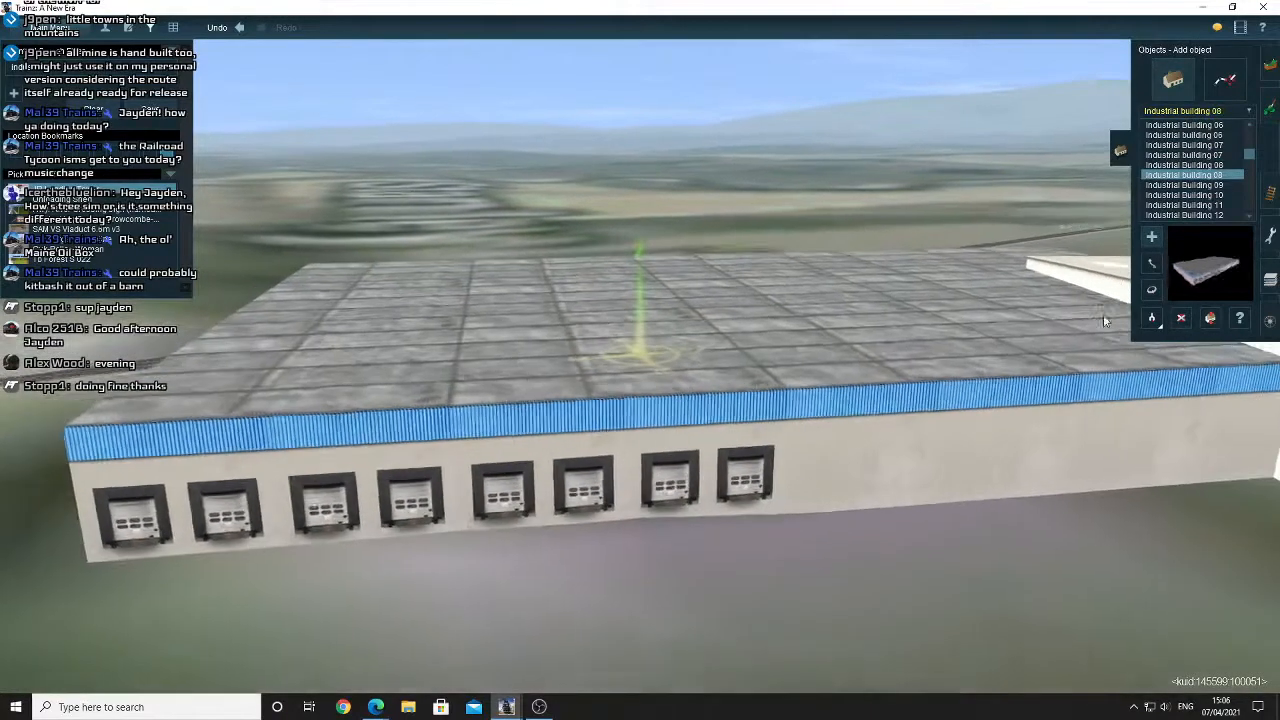
left_click(1178, 318)
left_click(1126, 292)
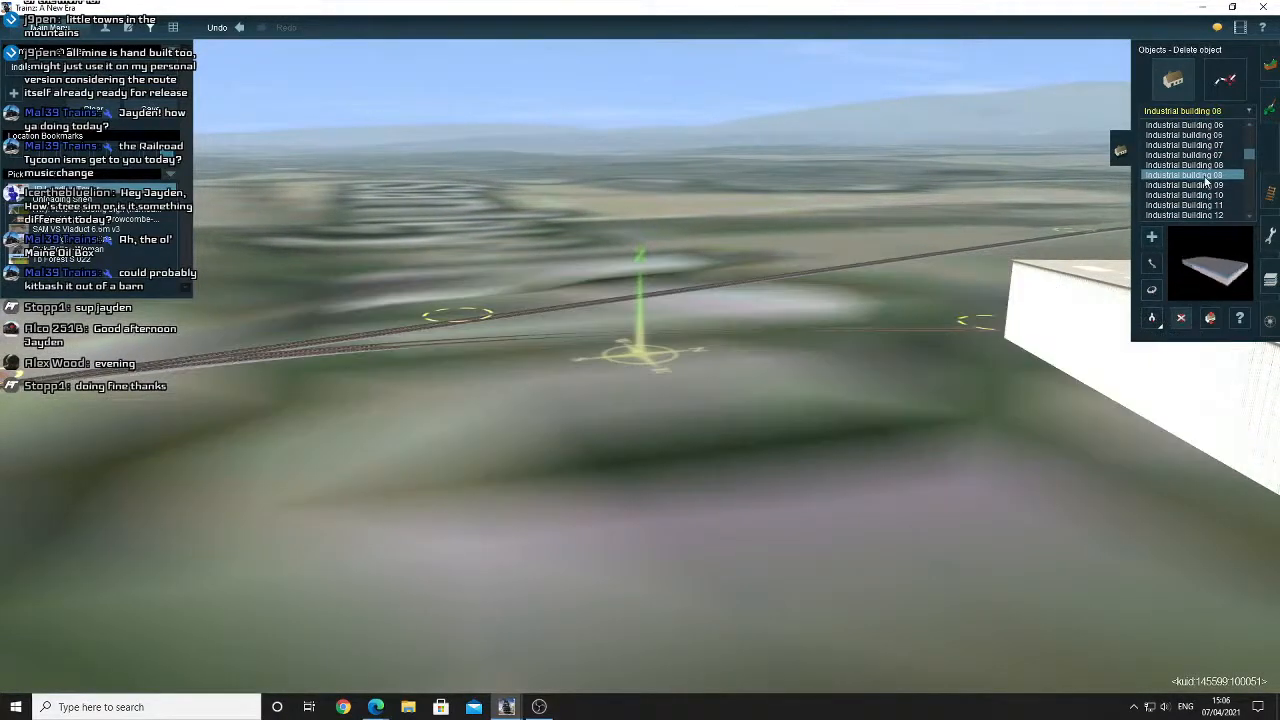
Browse the previews of the higher-numbered industrial buildings from 09 onwards for a suitable mill building.
left_click(1205, 185)
left_click(1195, 195)
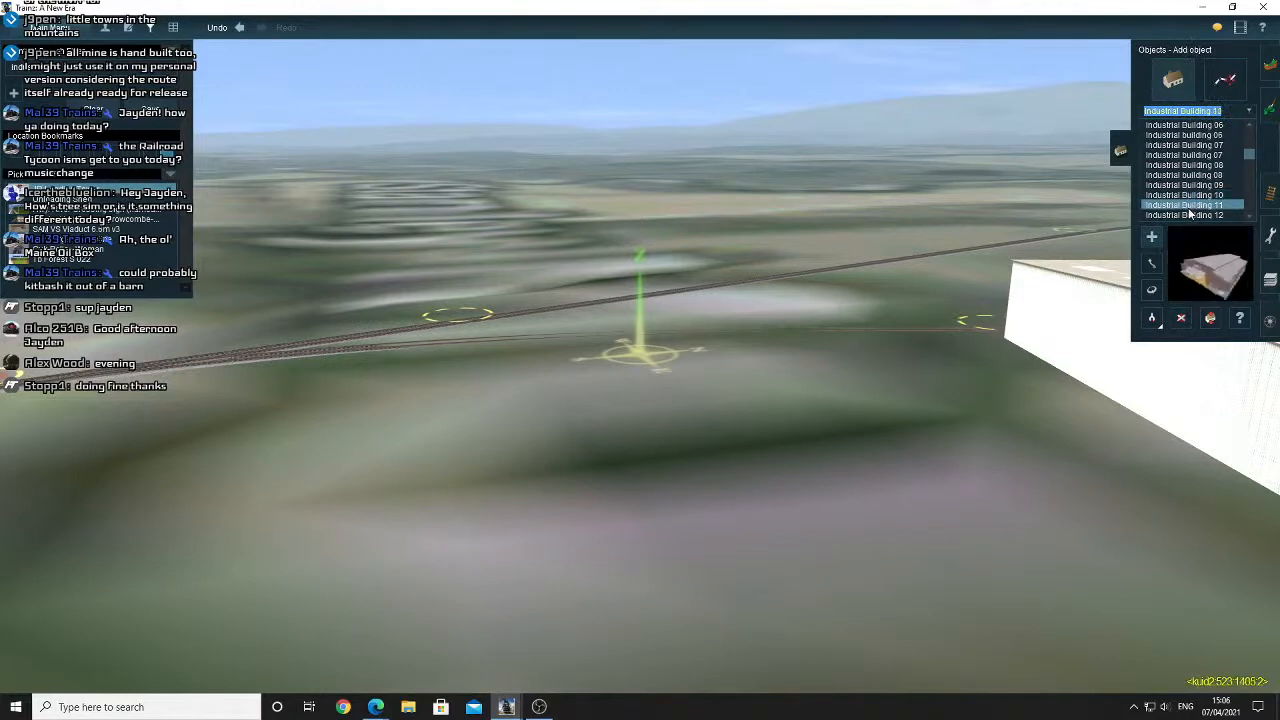
scroll(1190, 212, "down", 1)
left_click(1192, 185)
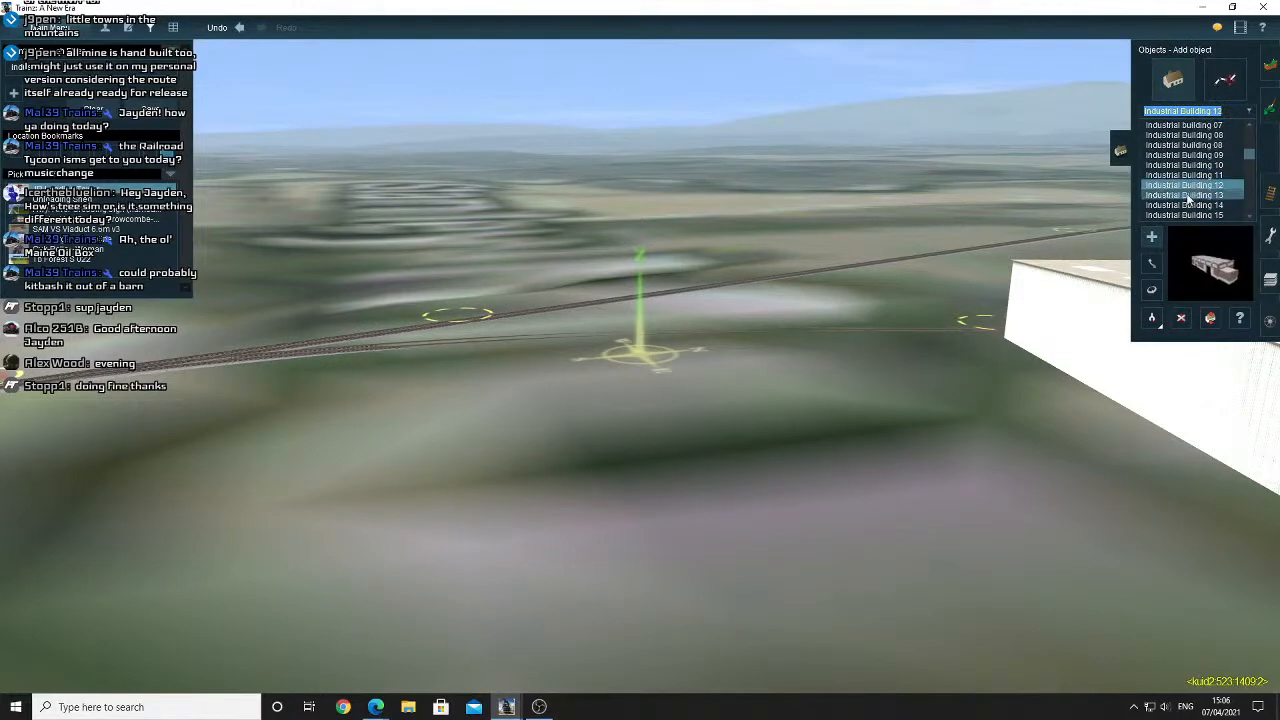
left_click(1182, 205)
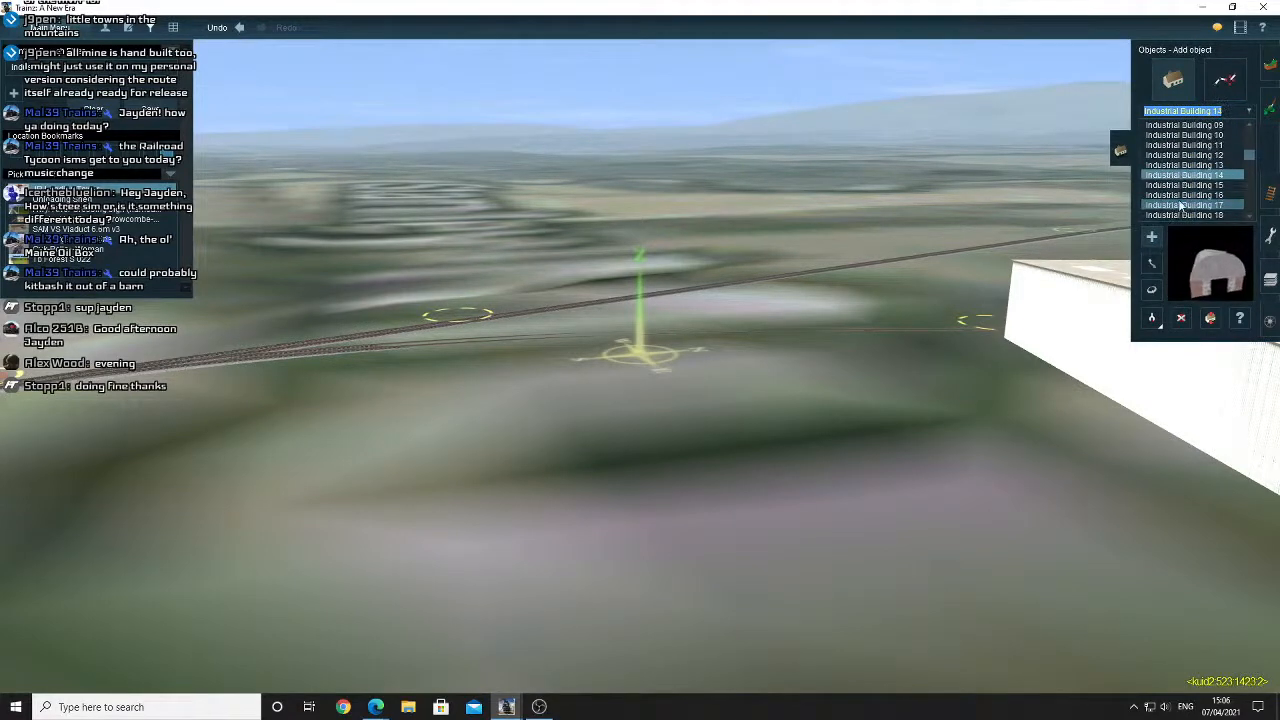
left_click(1180, 185)
left_click(1180, 195)
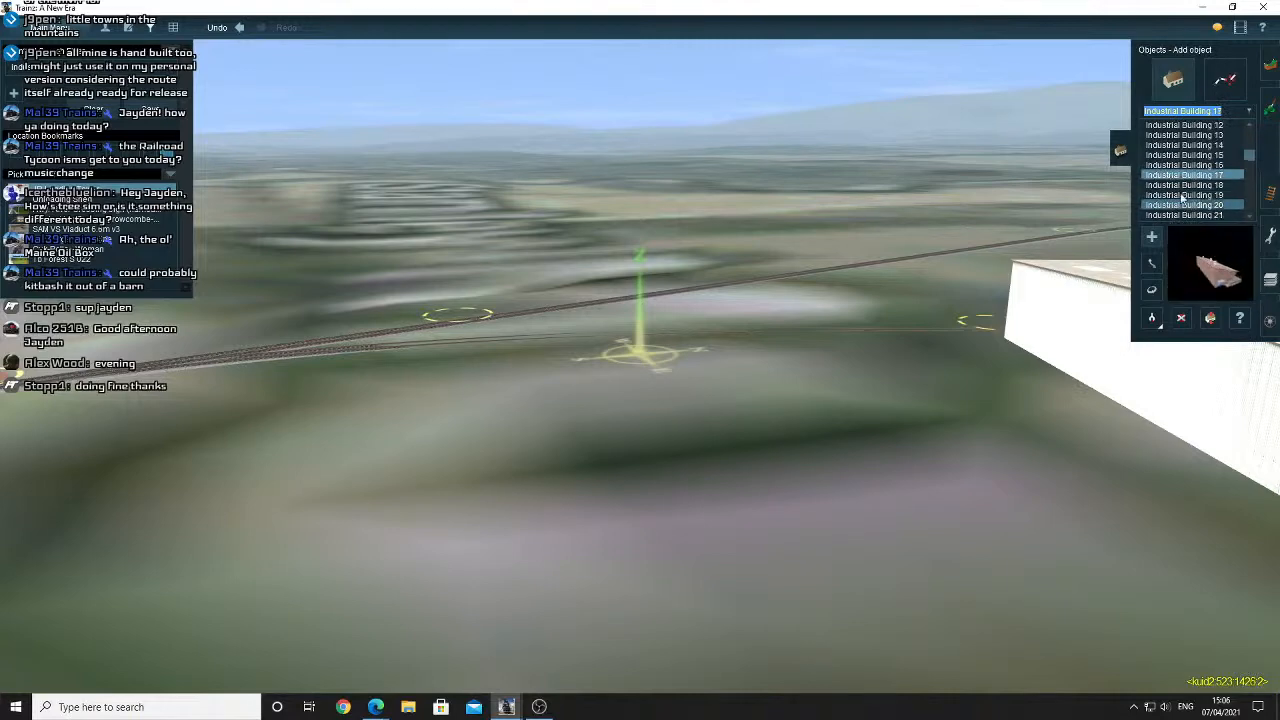
left_click(1182, 196)
Try out the domed Industrial Building 18 beside the warehouse, rotate it and delete it.
left_click(1181, 186)
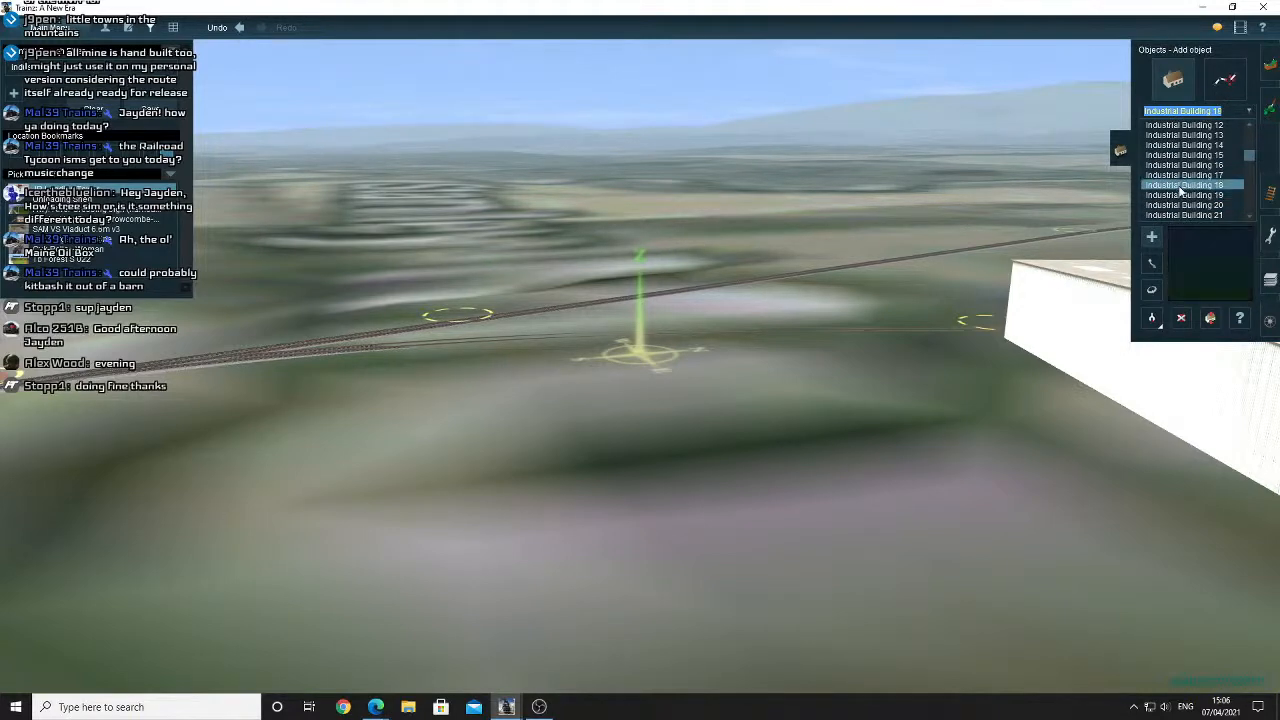
left_click(871, 411)
scroll(1022, 345, "down", 3)
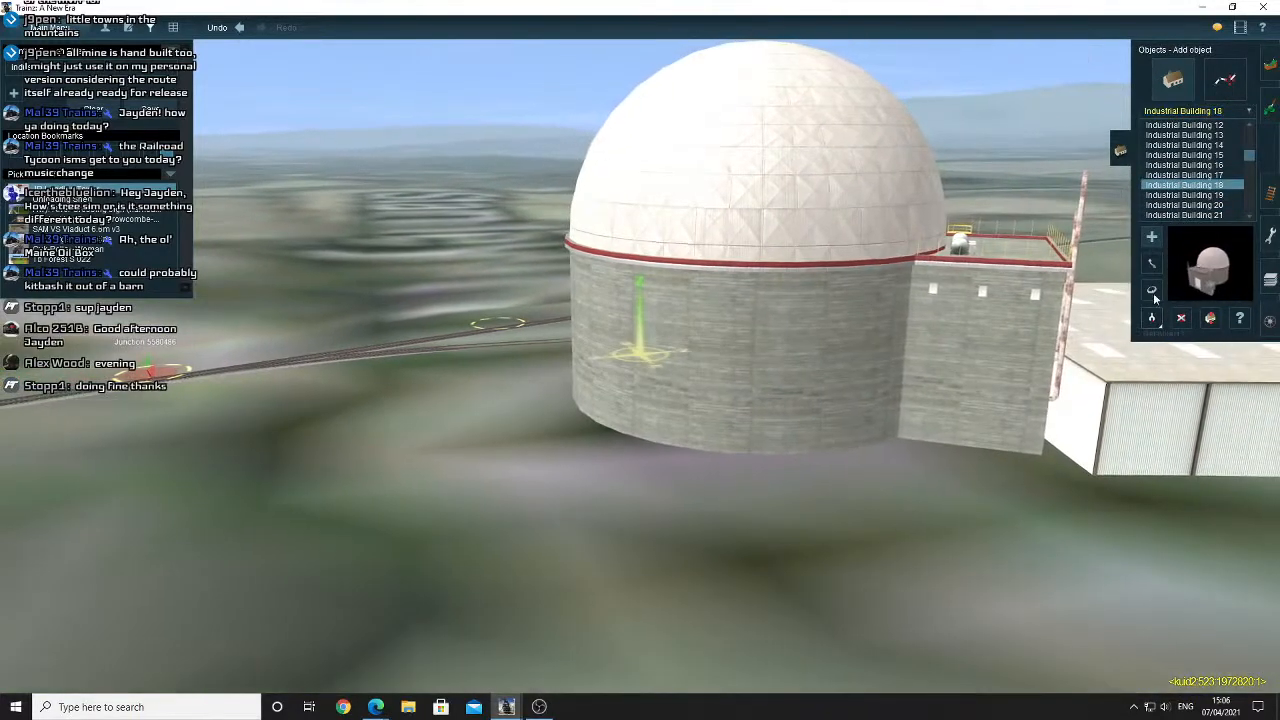
left_click(1151, 289)
left_click_drag(871, 317, 610, 312)
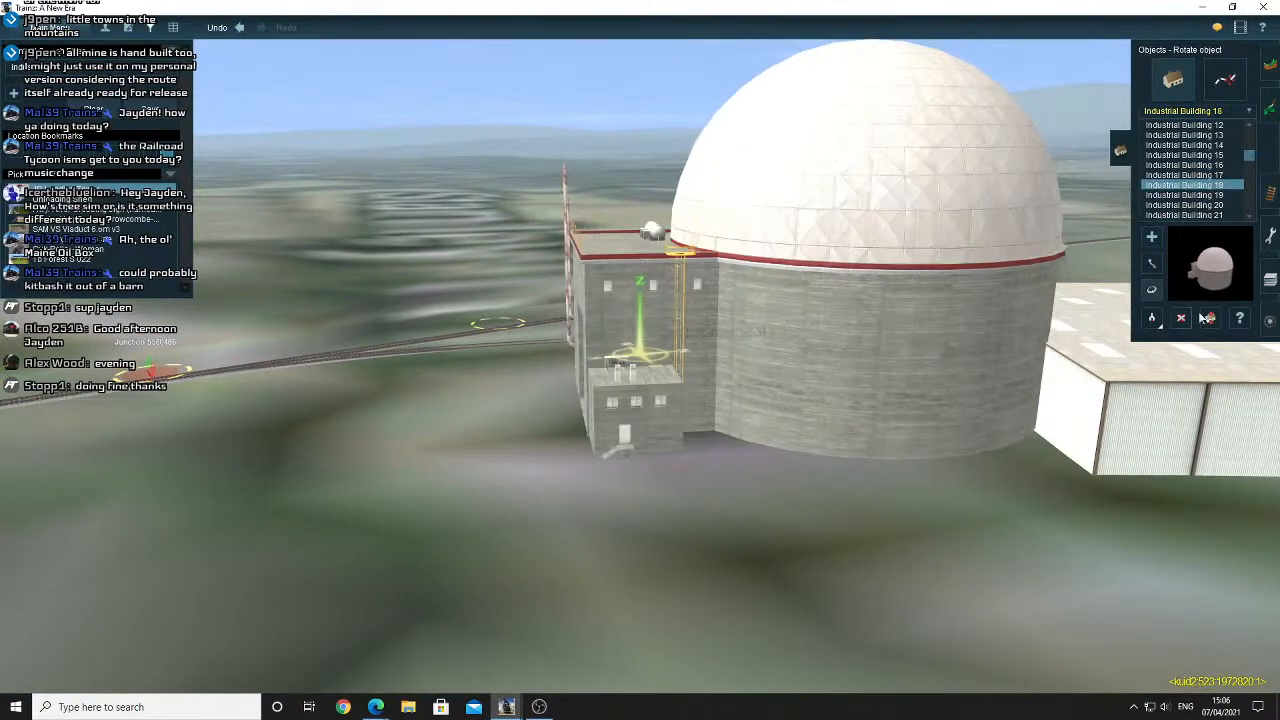
left_click(1181, 319)
Try out the tall silo-shaped Industrial Building 20 near the warehouse and delete it.
left_click(1192, 205)
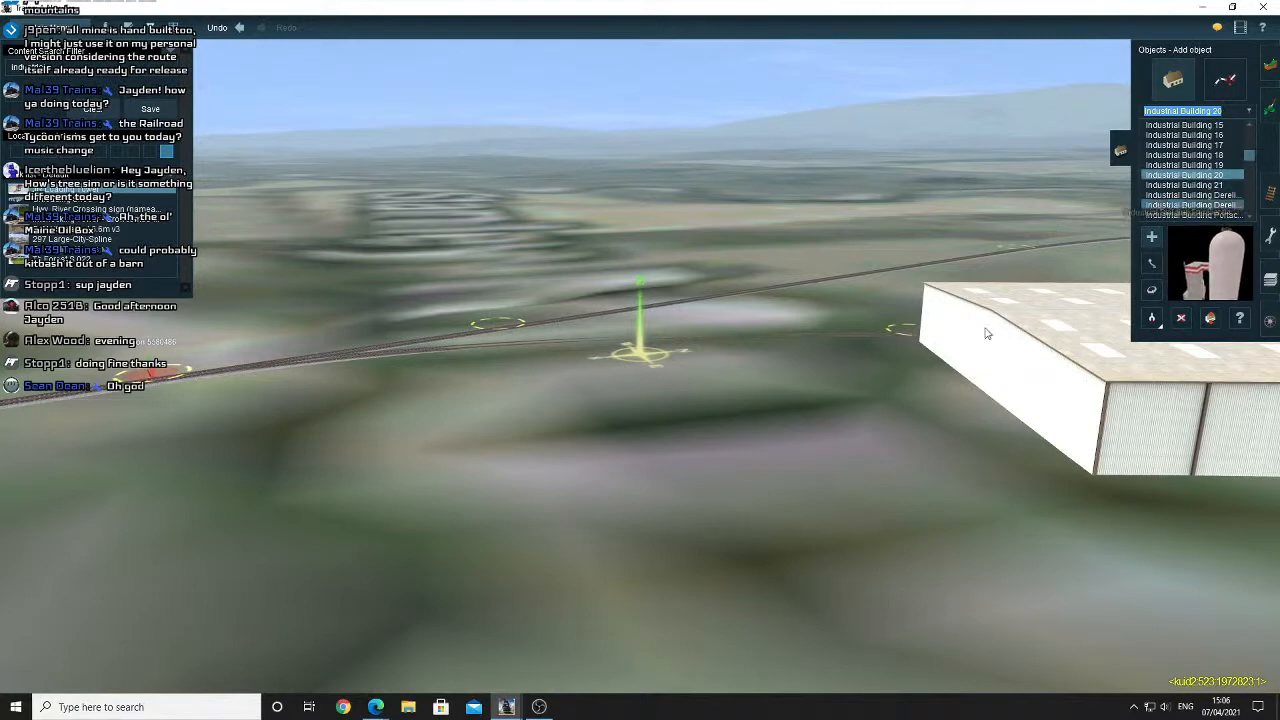
left_click(819, 403)
scroll(820, 398, "down", 5)
scroll(1071, 314, "down", 1)
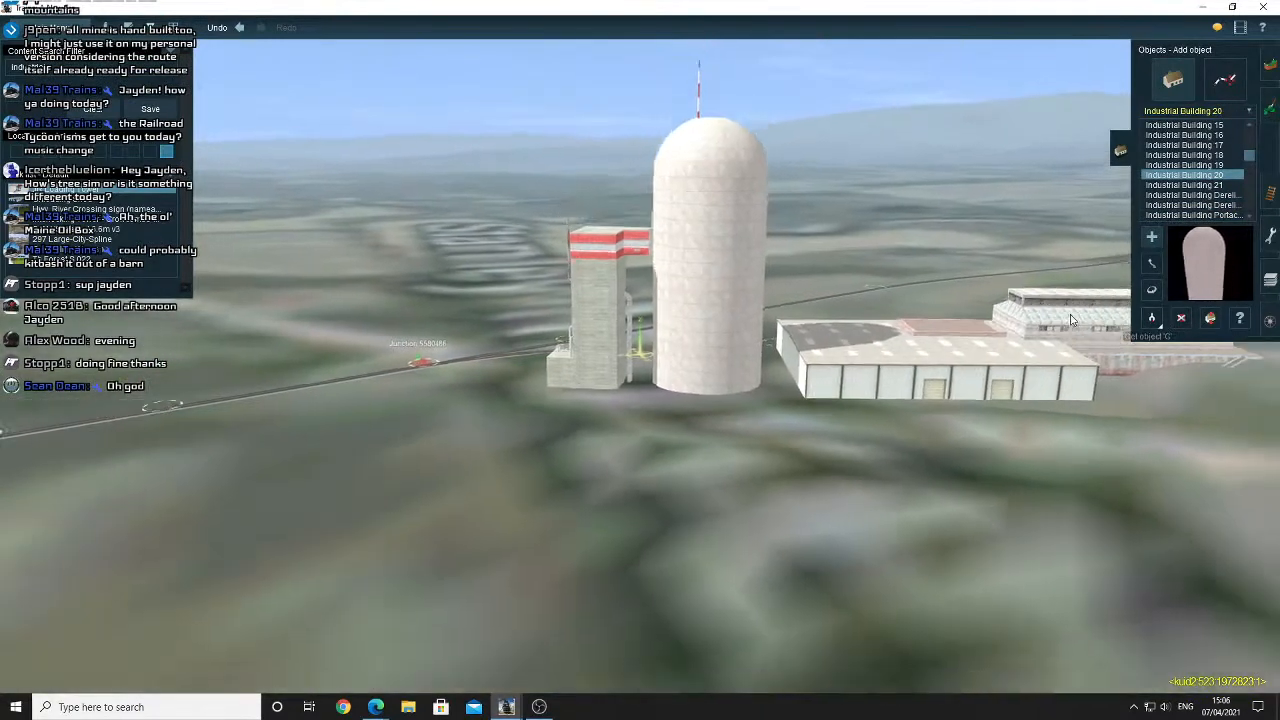
left_click(894, 321)
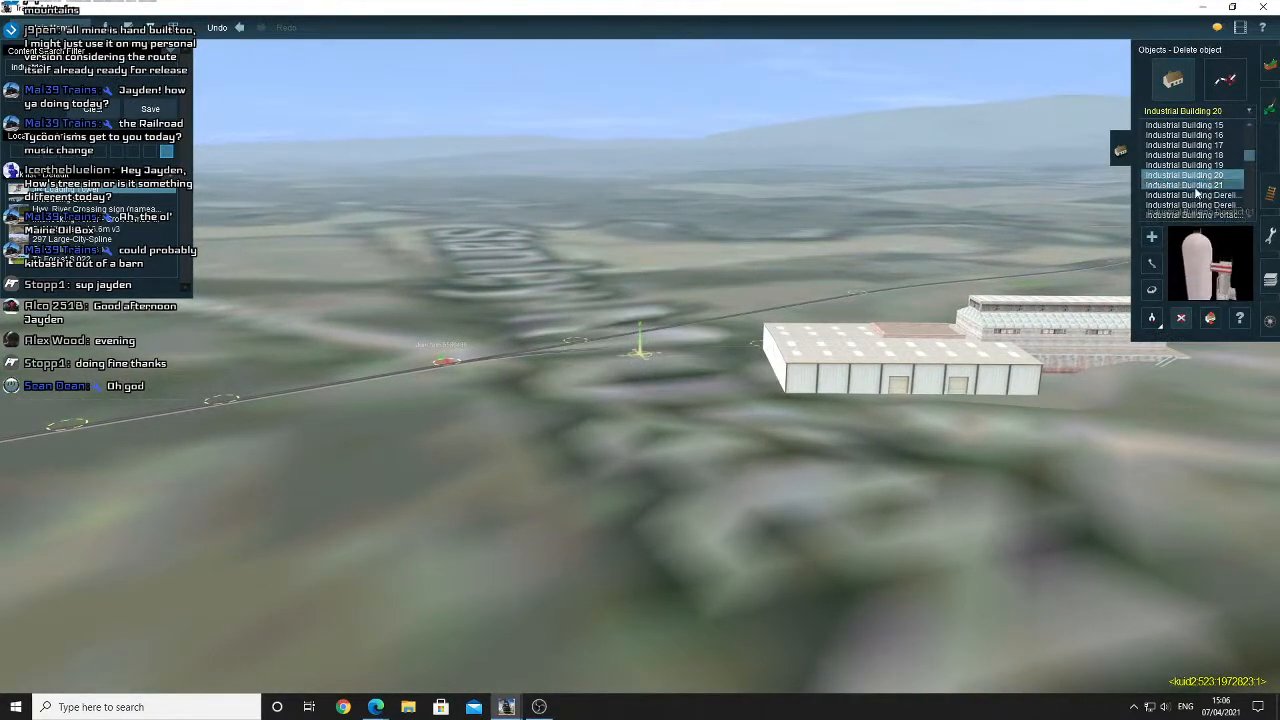
Browse the previews from Industrial Building 21 through the derelict, portacabin and Industrial C buildings for a suitable mill building.
left_click(1194, 187)
left_click(1188, 196)
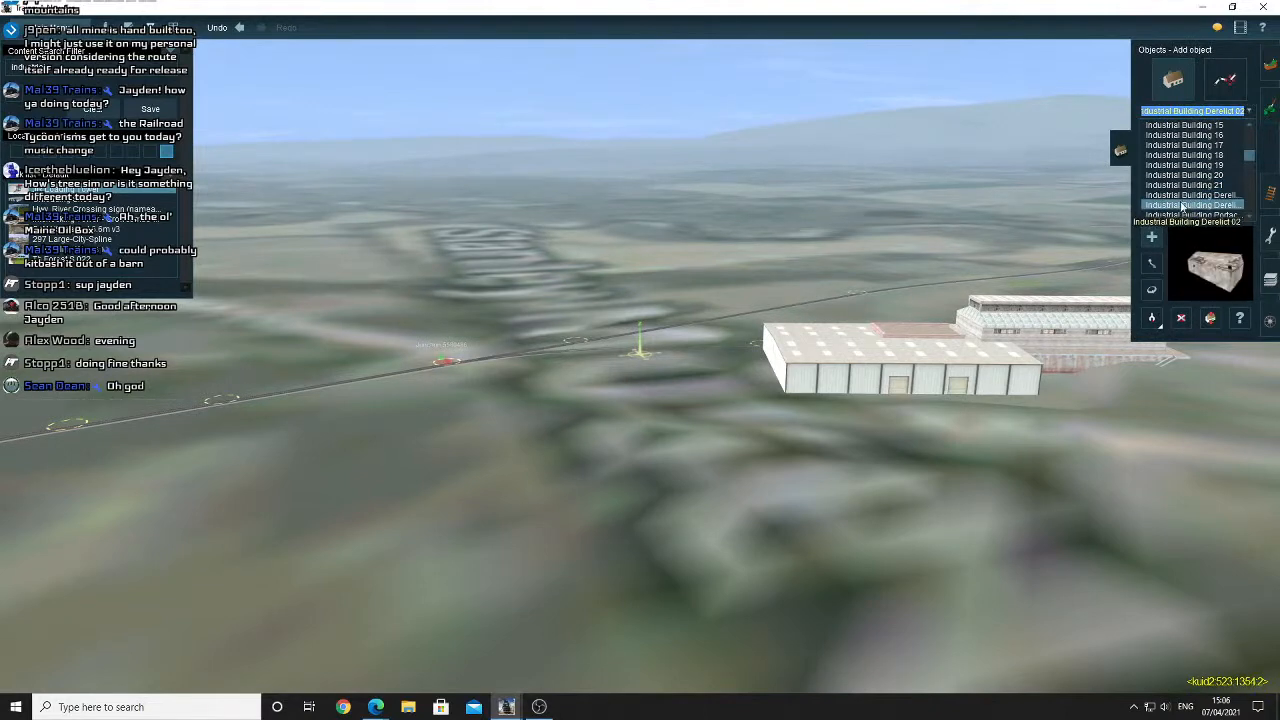
left_click(1176, 217)
scroll(1177, 219, "down", 2)
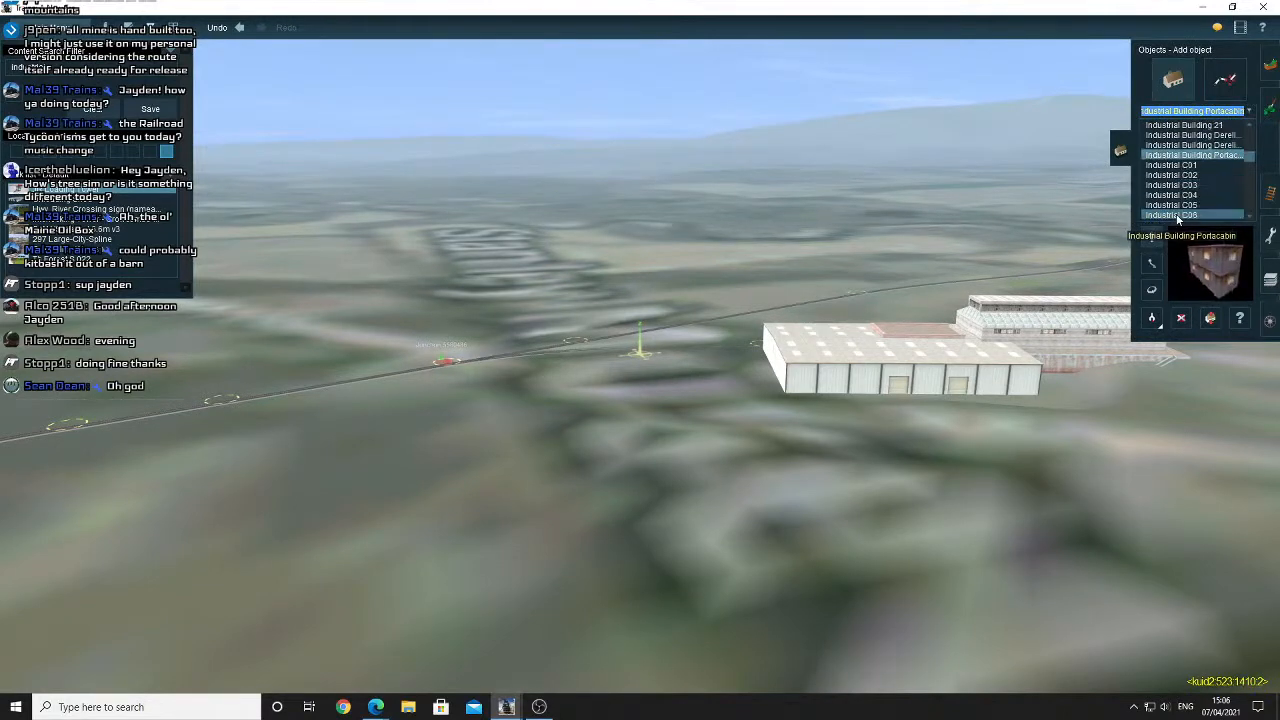
left_click(1186, 166)
left_click(1185, 177)
left_click(1183, 188)
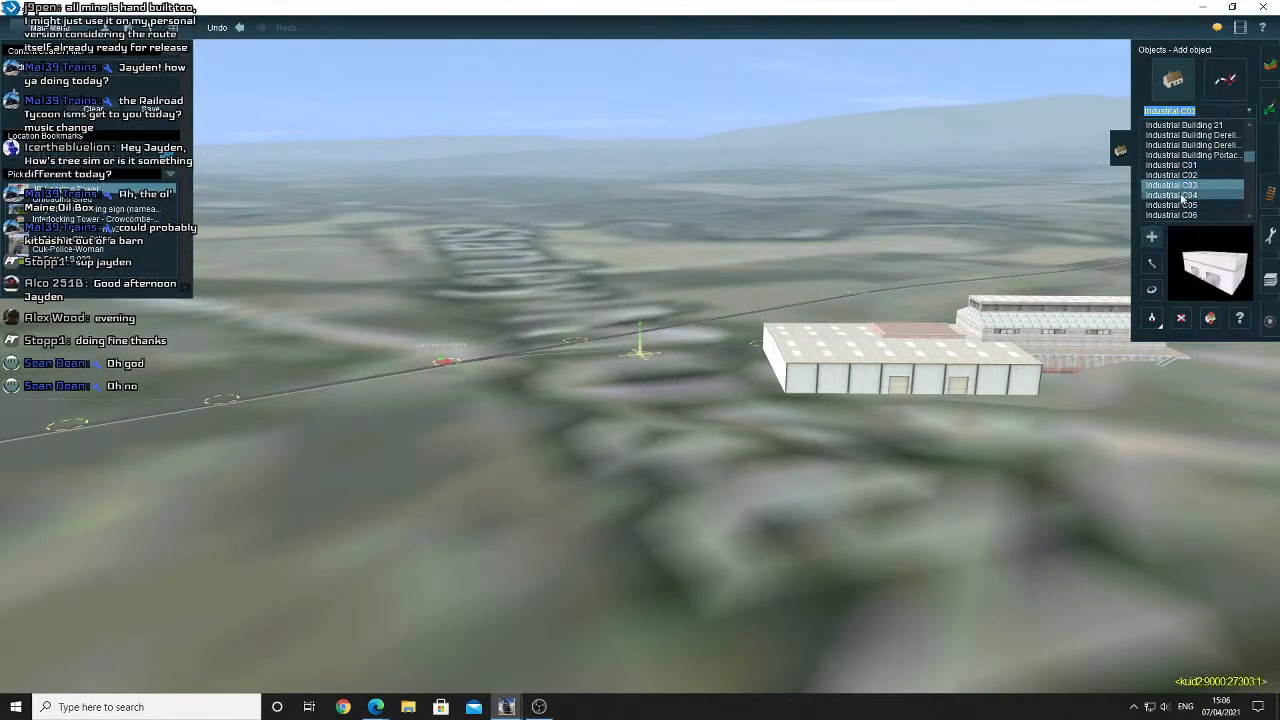
scroll(1182, 194, "down", 3)
Try out the white flat-roofed Industrial C10 beside the warehouse and delete it.
left_click(1189, 166)
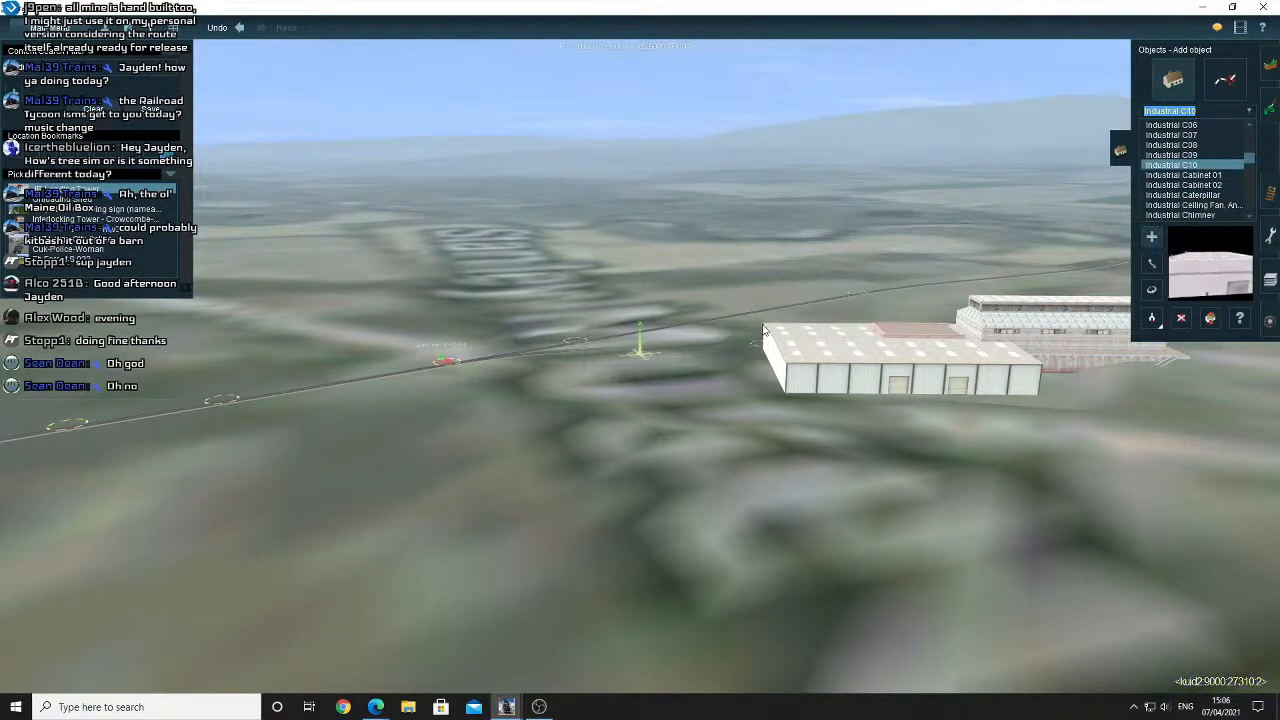
left_click(731, 369)
right_click(729, 365)
scroll(709, 357, "up", 3)
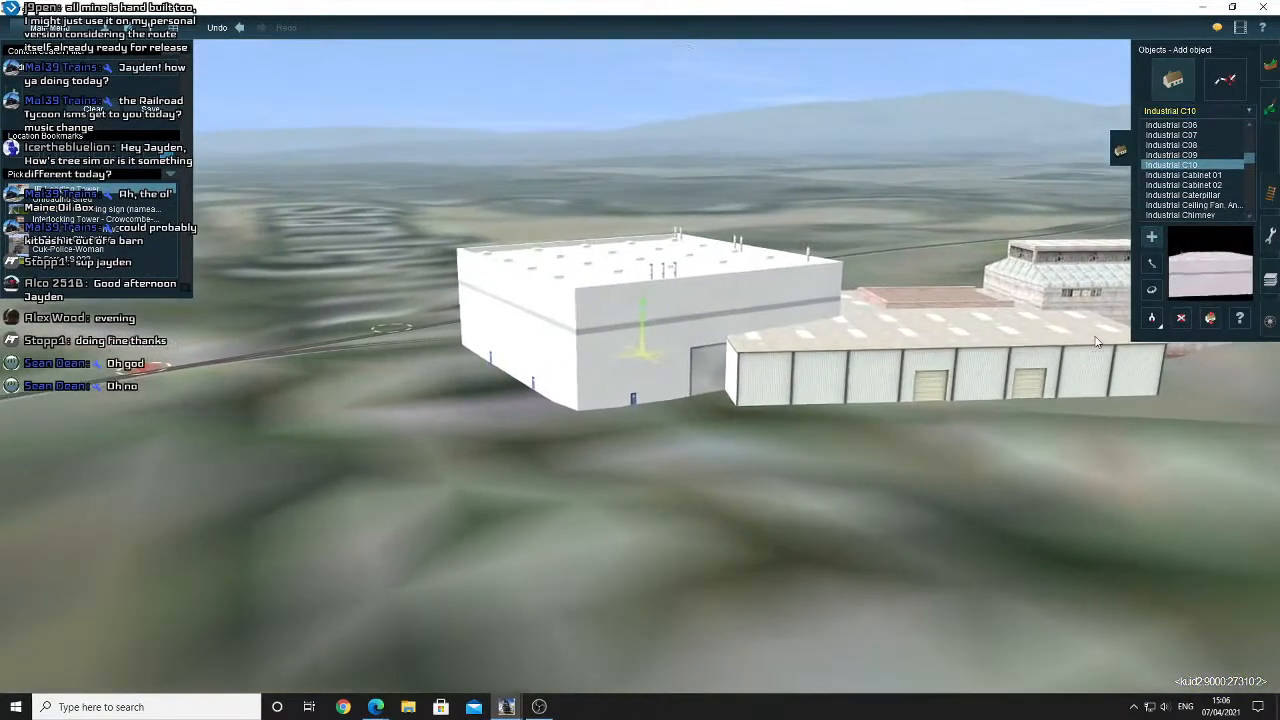
key("Up")
key("Left")
left_click(1181, 317)
left_click(711, 318)
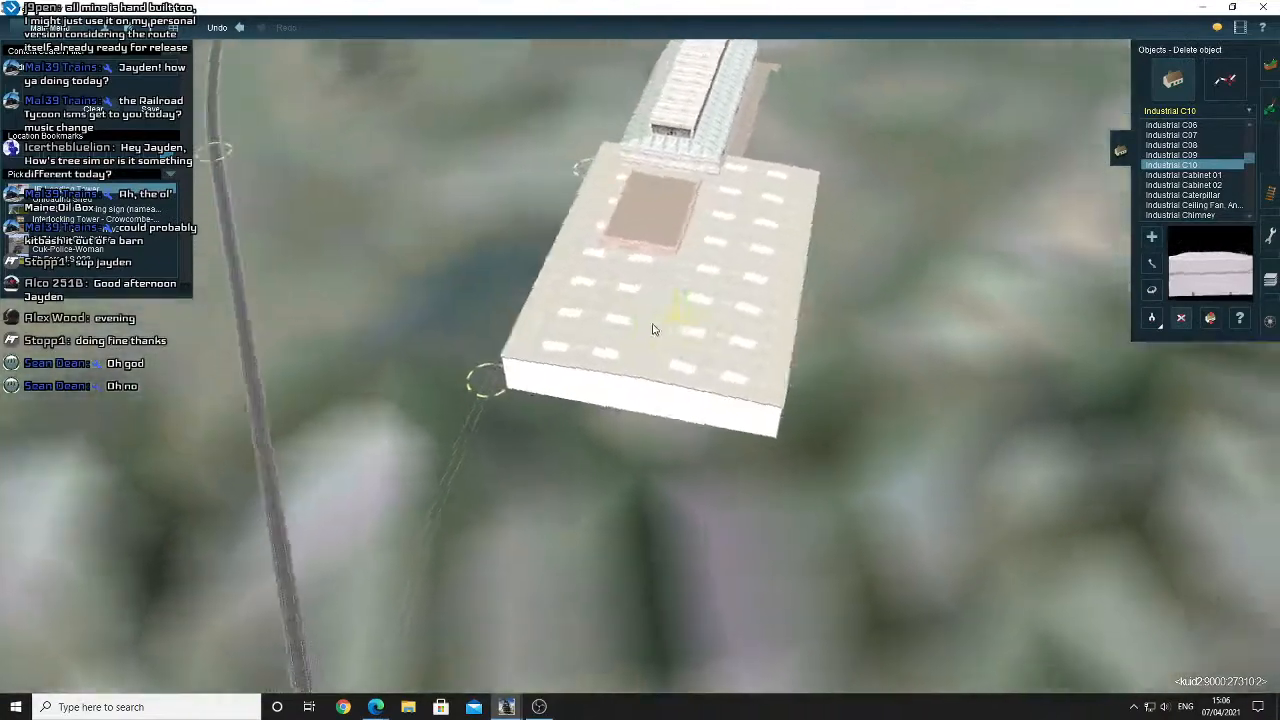
Delete the large white warehouse with the skylight roof that surrounds the brick building.
key("Left")
left_click(653, 329)
right_click(562, 315)
key("Down")
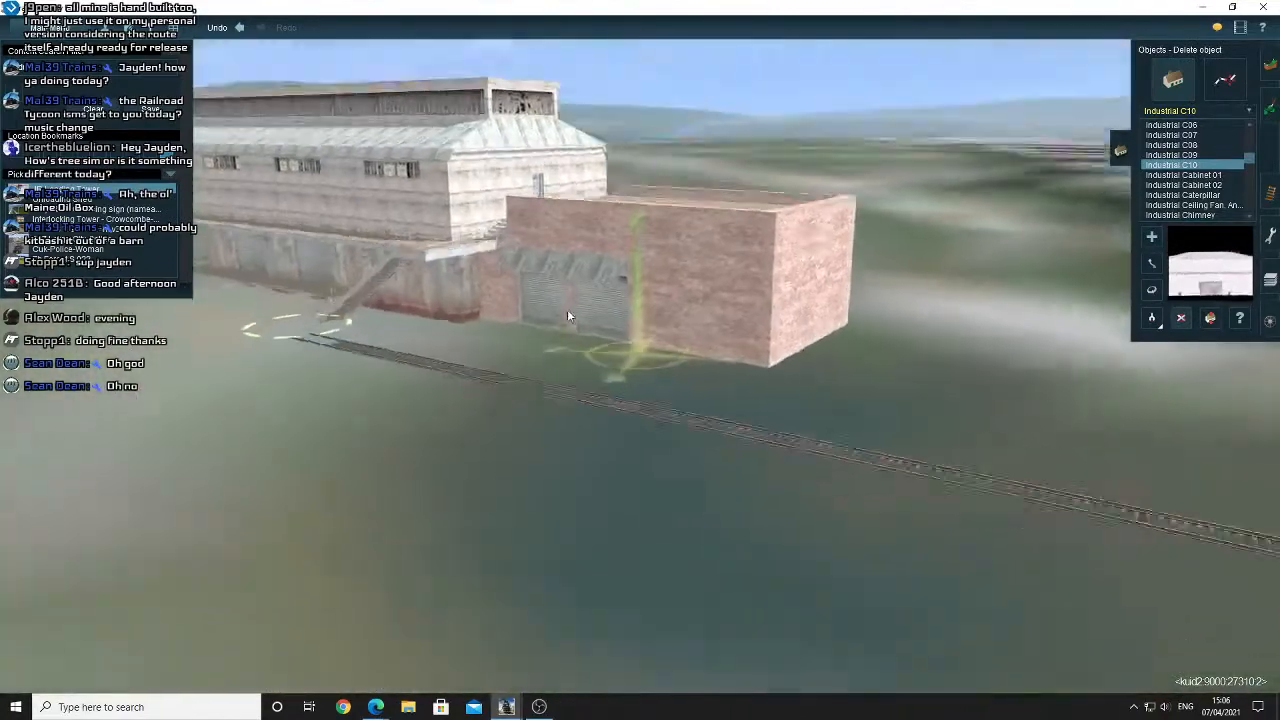
key("Left")
key("Up")
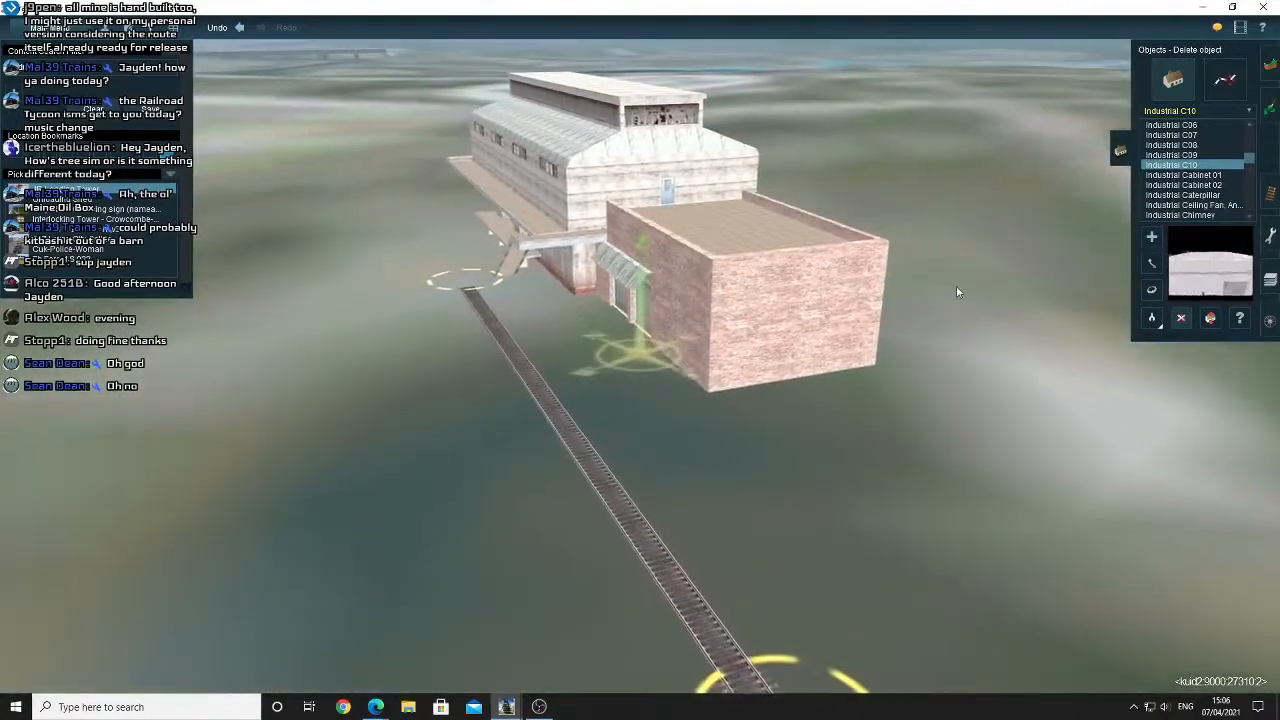
Level the terrain along the mill's track side and near corner to a height of 174.98.
left_click(1148, 270)
right_click(586, 306)
key("Left")
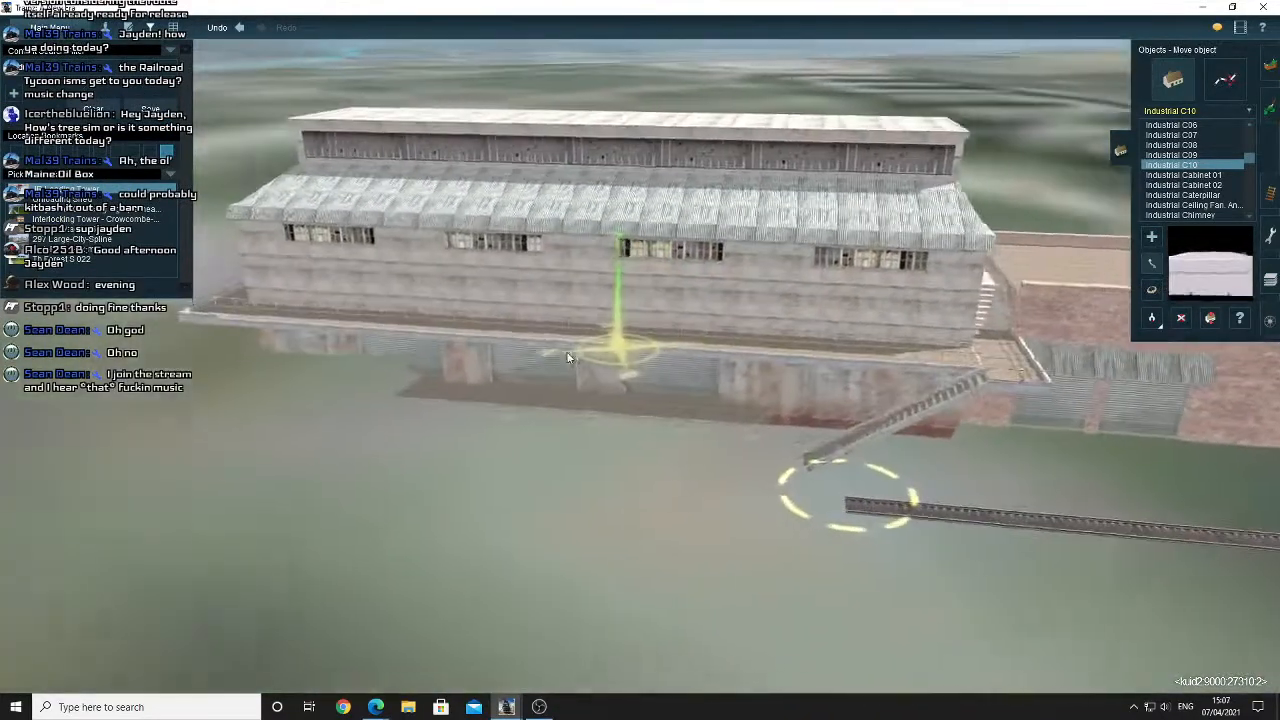
right_click(553, 376)
scroll(570, 356, "down", 3)
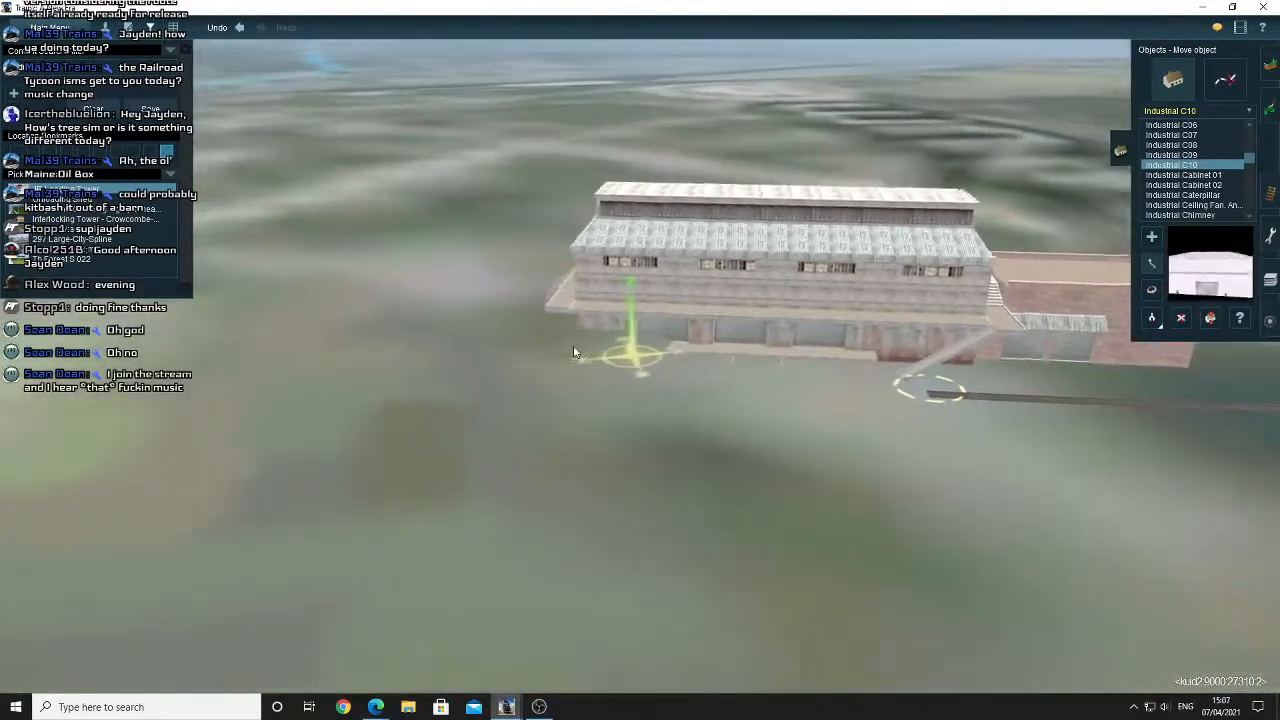
key("F1")
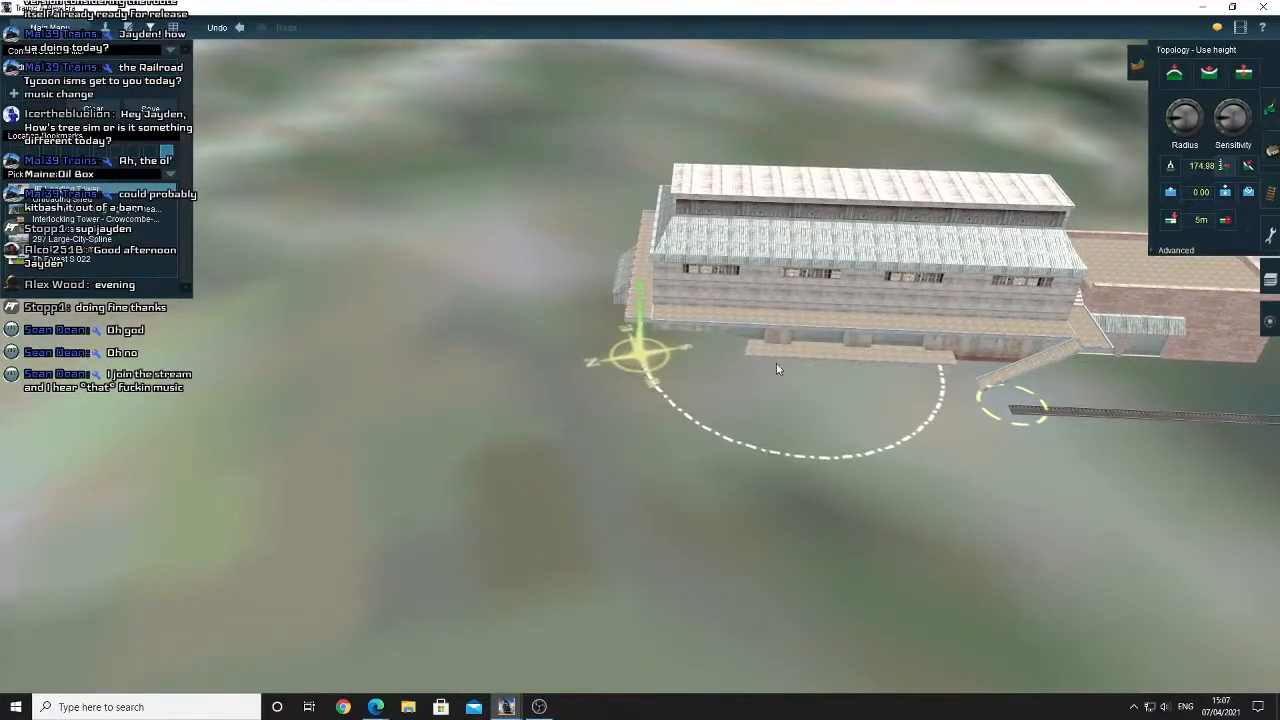
left_click_drag(776, 363, 620, 326)
key("Left")
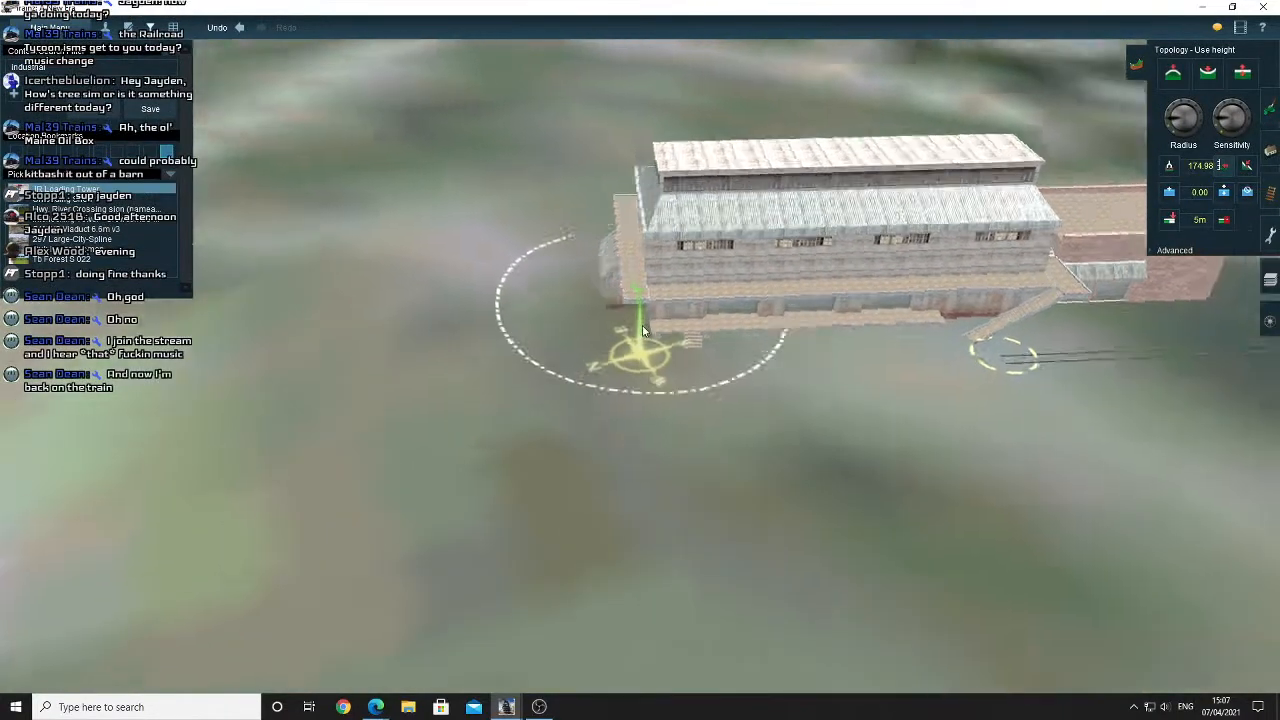
Level the terrain along the mill's rear side and around its far end to the same 174.98 height.
key("Left")
key("Down")
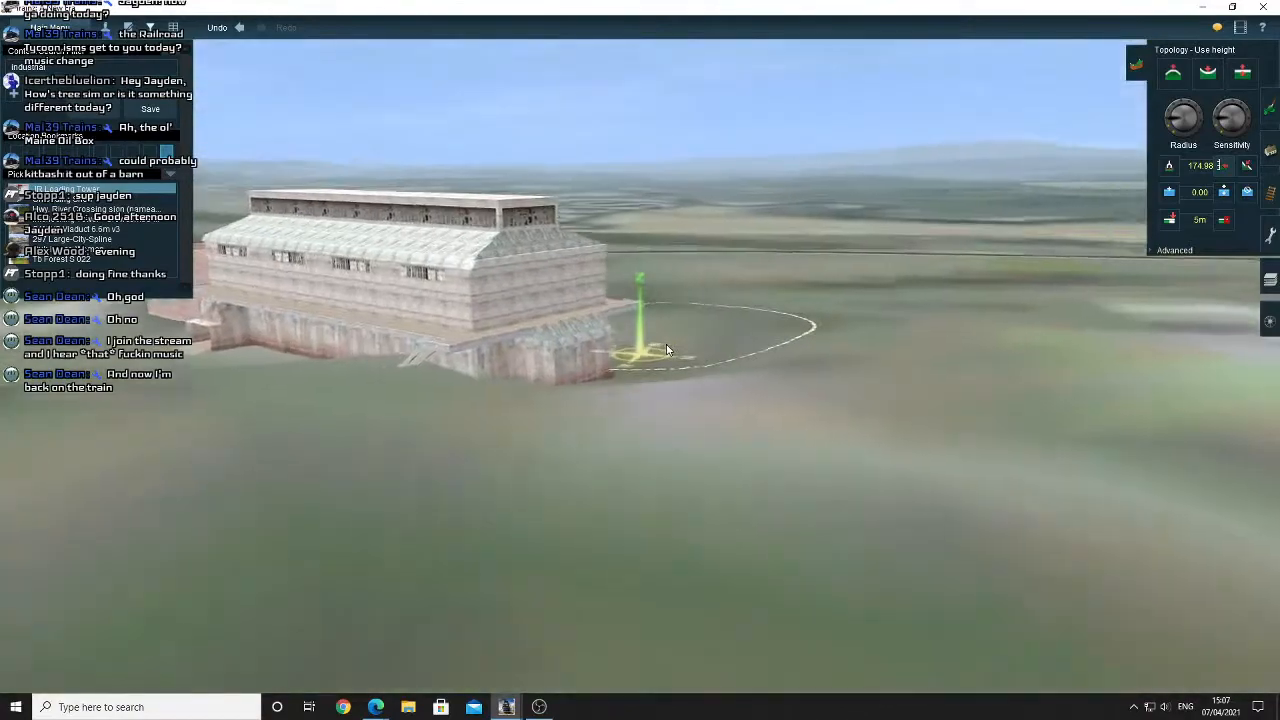
key("Left")
key("Up")
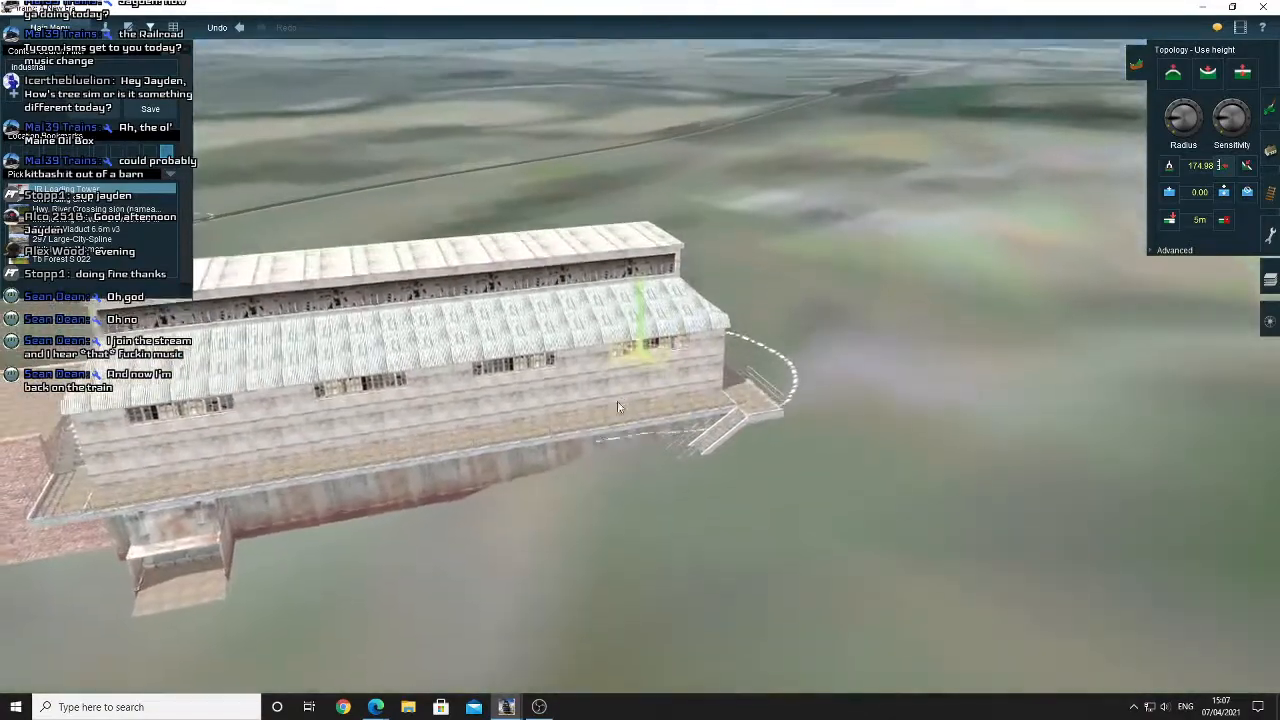
left_click_drag(617, 406, 571, 463)
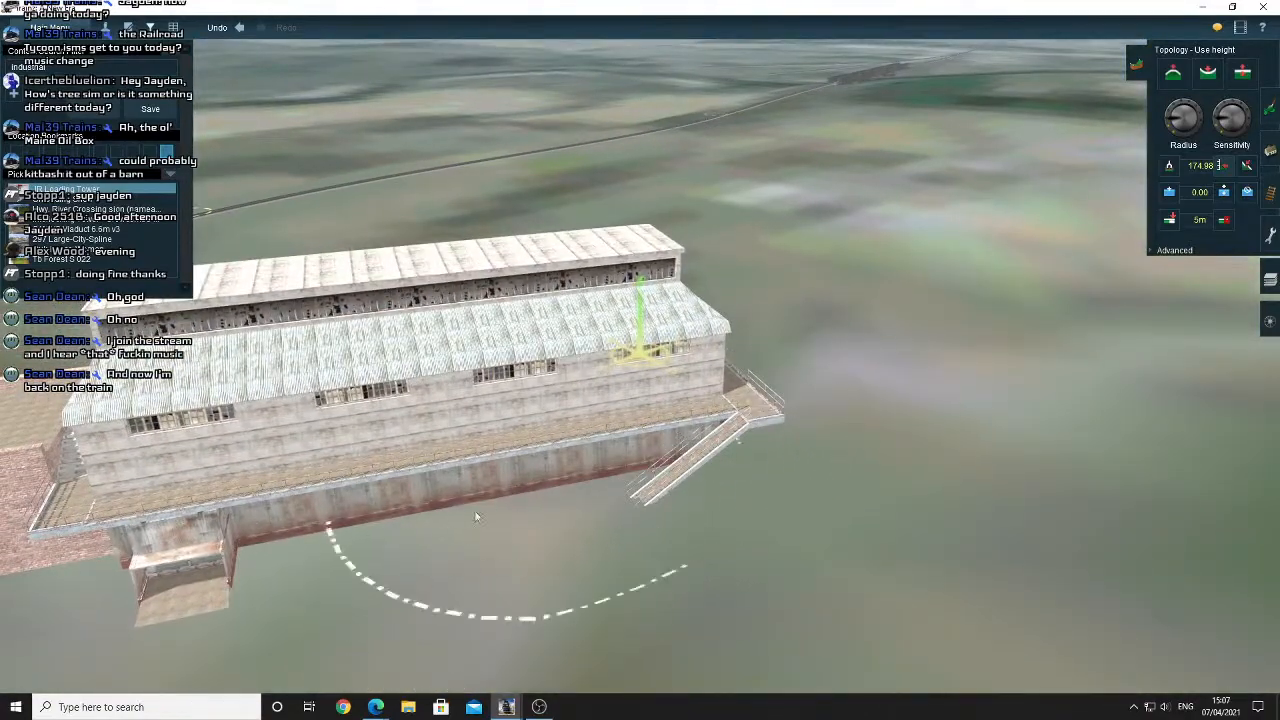
right_click(574, 447)
right_click(664, 424)
key("Up")
key("Left")
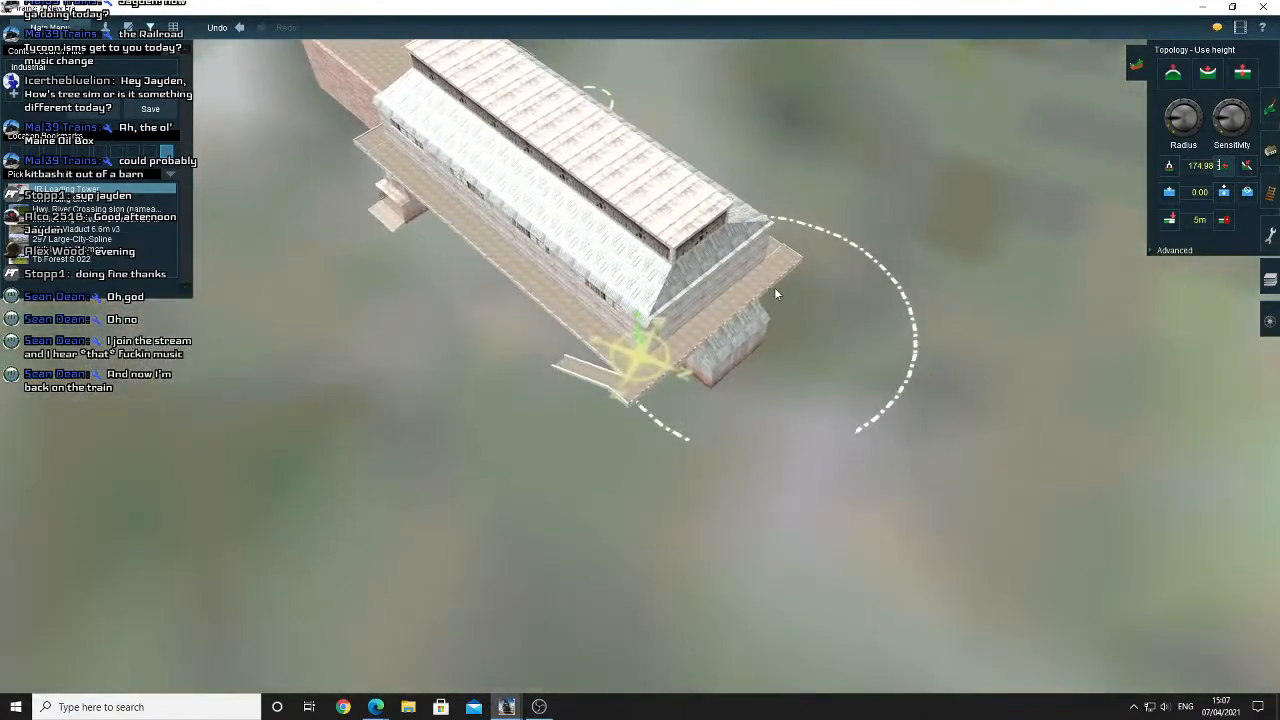
right_click(775, 293)
key("Left")
key("Down")
right_click(650, 329)
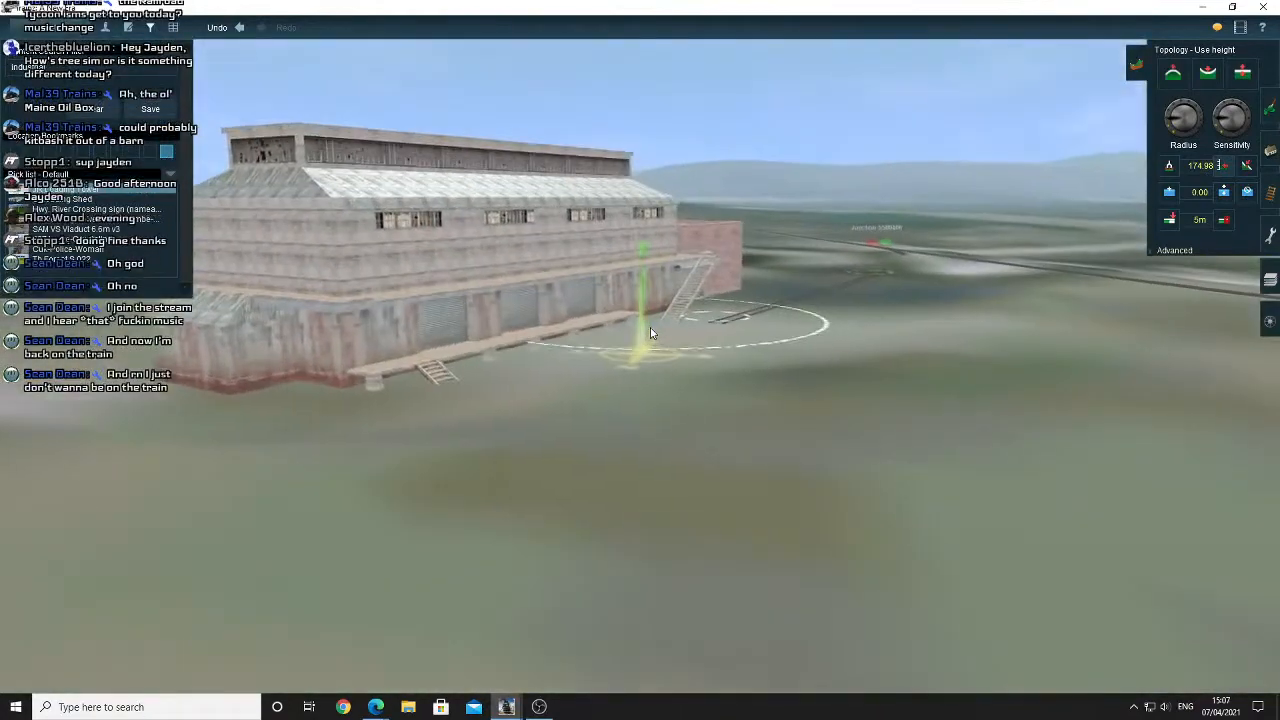
mouse_move(650, 327)
right_mouse_down()
mouse_move(706, 361)
mouse_move(652, 374)
right_mouse_up()
key("Up")
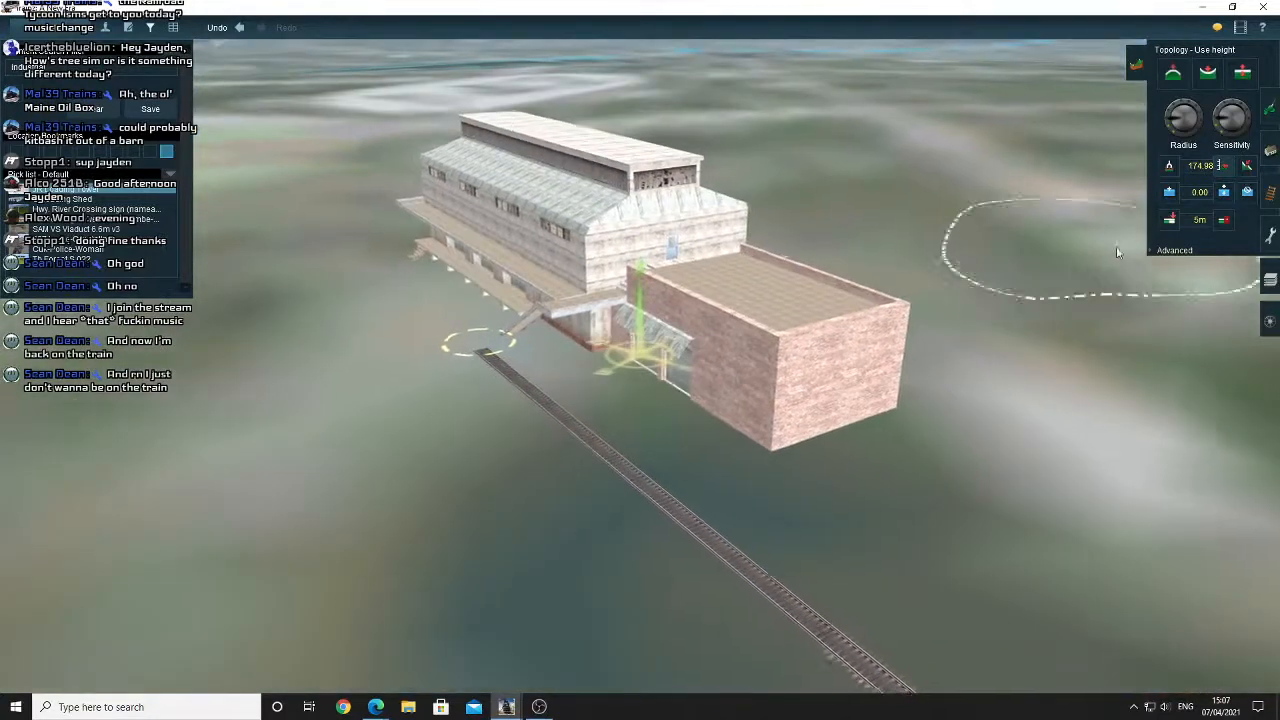
Try out the long white Industrial C06 over the brick building and delete it.
left_click(1269, 150)
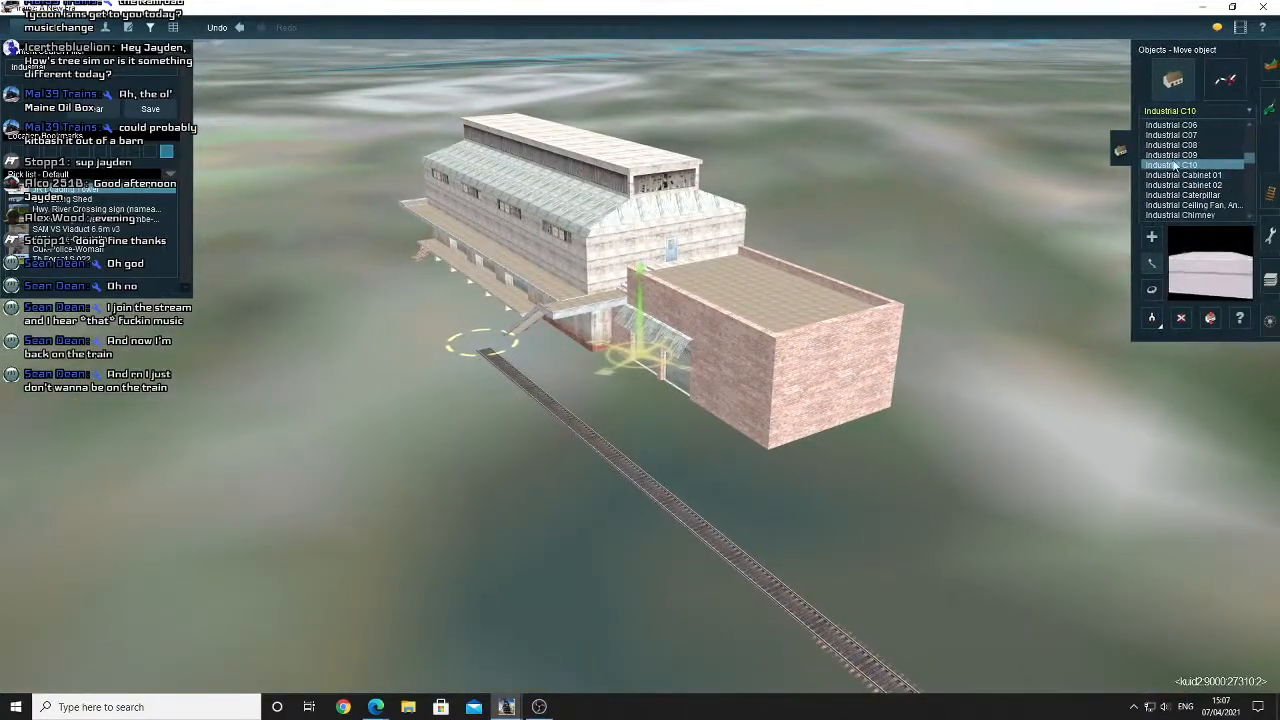
left_click(1175, 155)
left_click(1175, 145)
left_click(1173, 136)
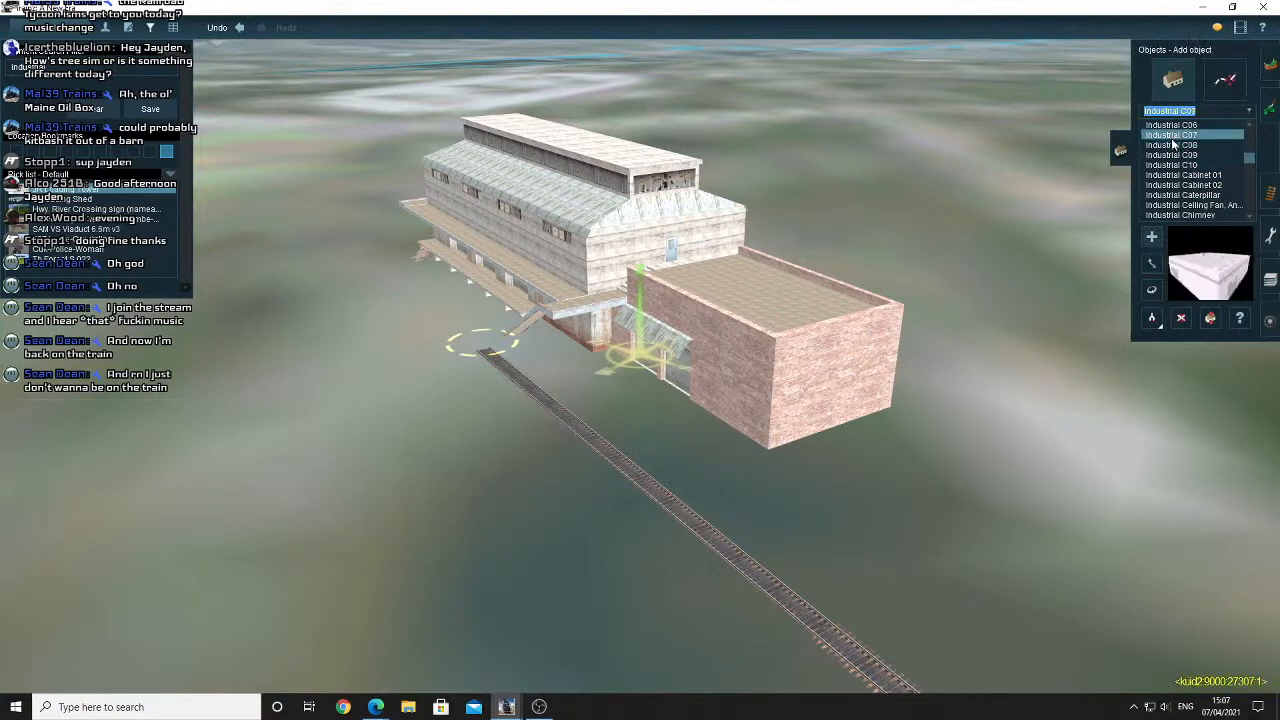
left_click(1172, 125)
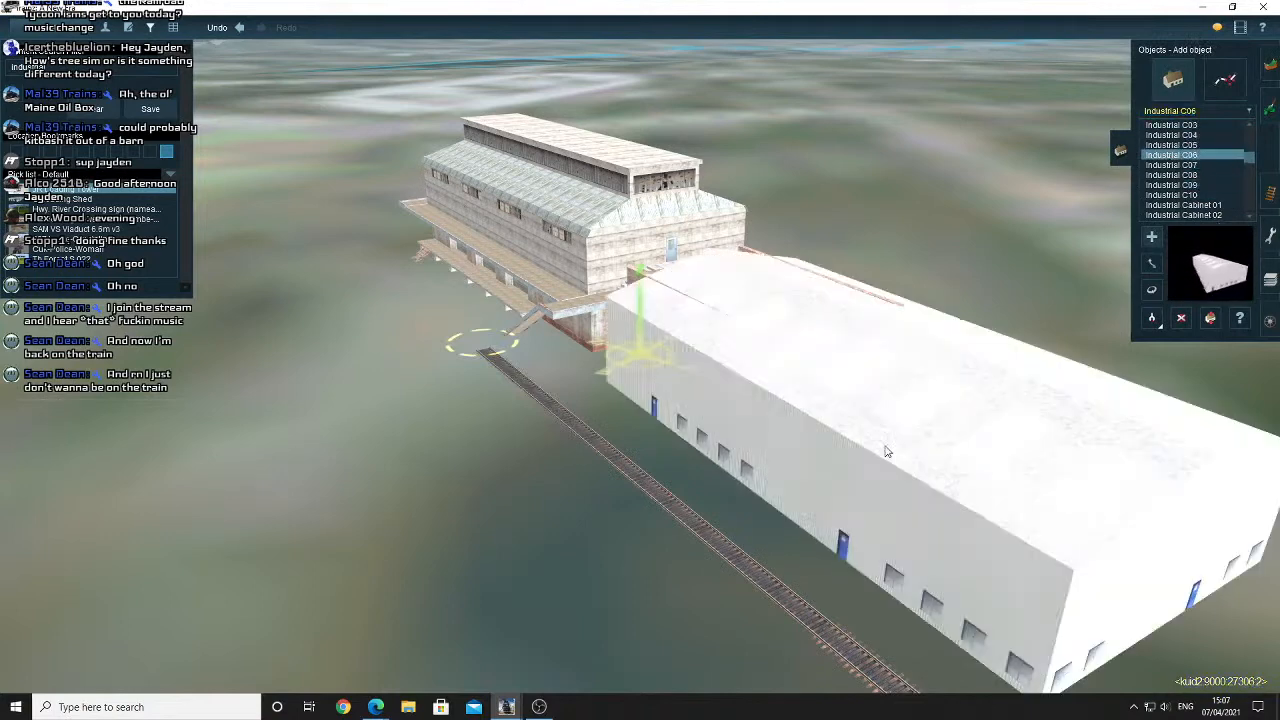
left_click(1196, 196)
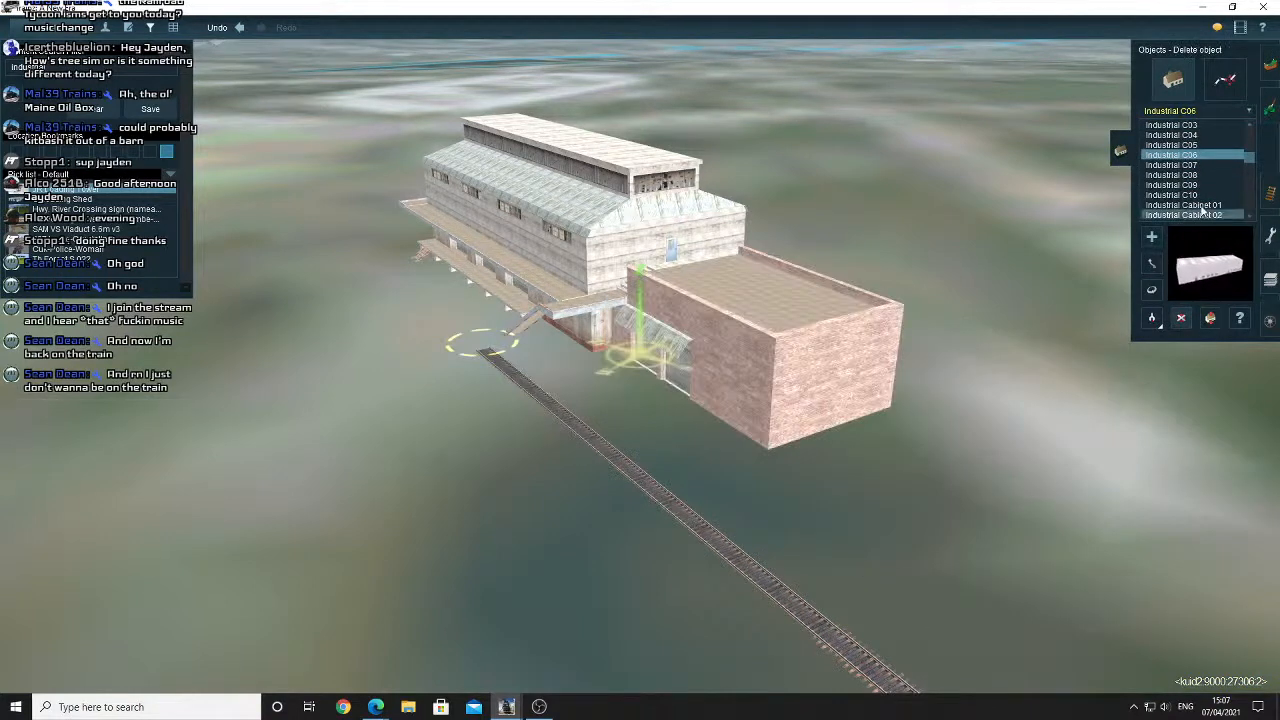
Try out the huge flat-roofed Industrial D01 beside the mill and delete it.
scroll(1198, 192, "down", 6)
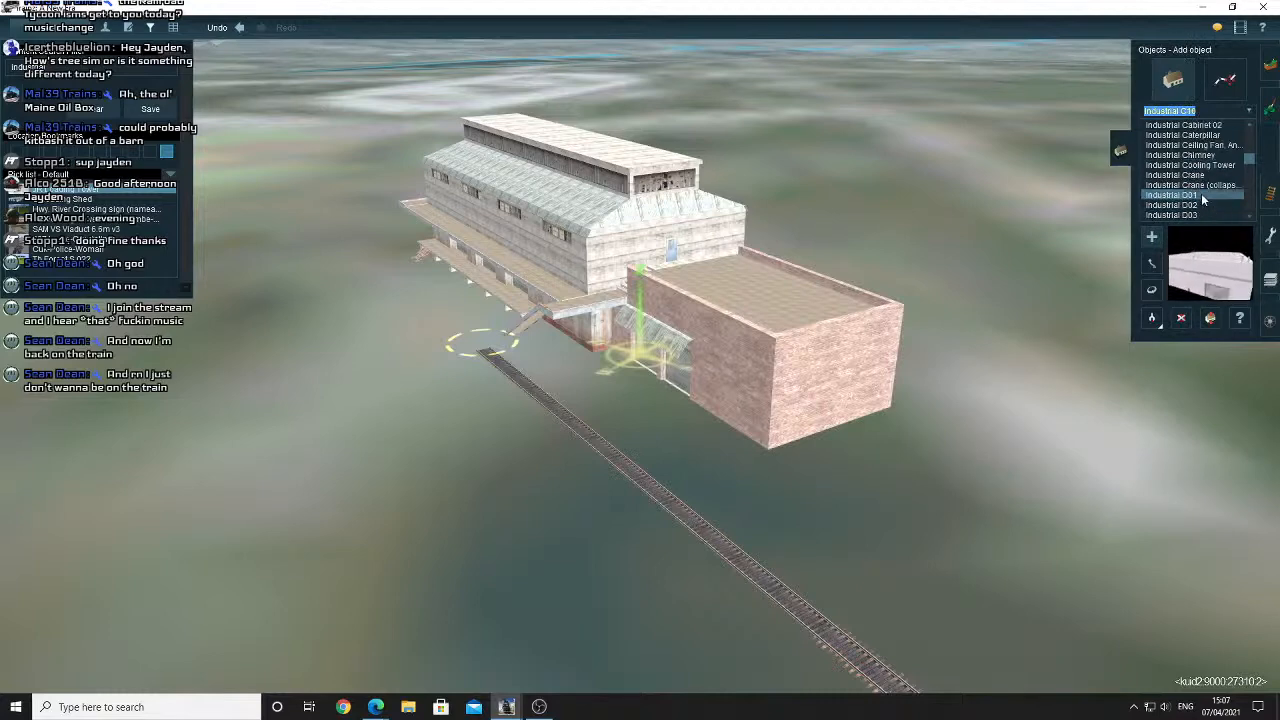
left_click(877, 442)
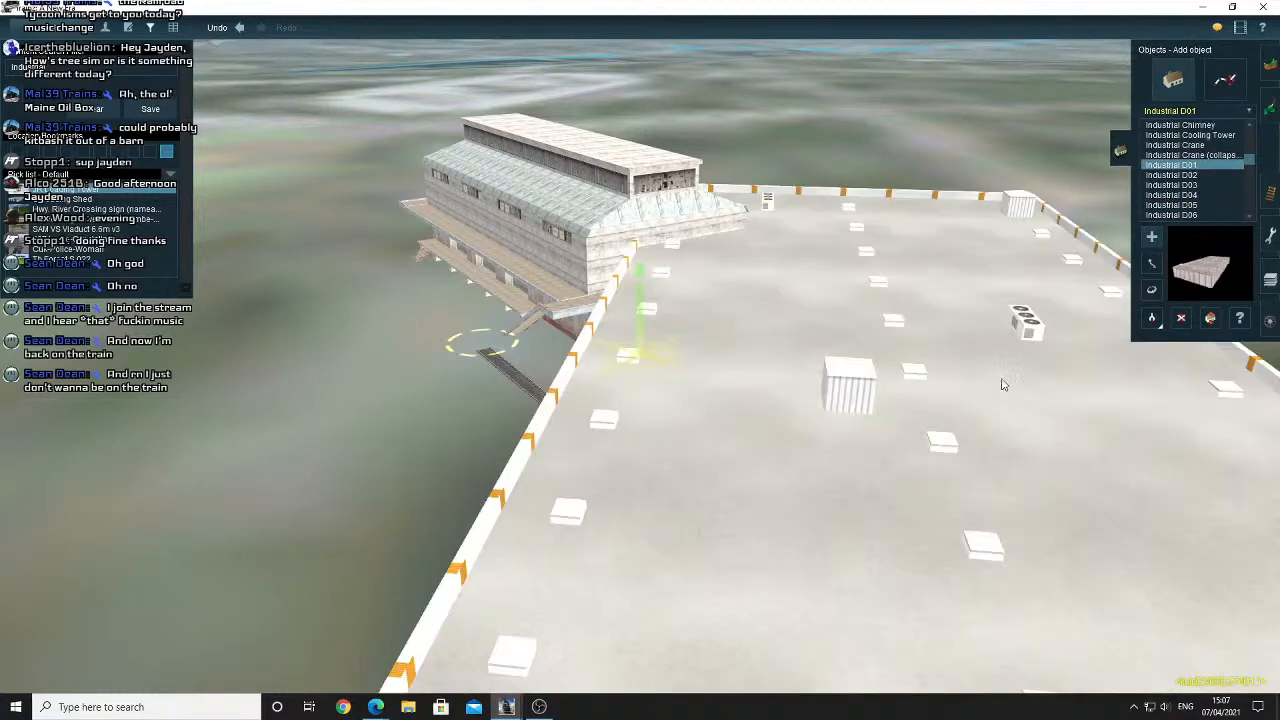
scroll(1050, 356, "down", 2)
left_click(1180, 318)
left_click(922, 458)
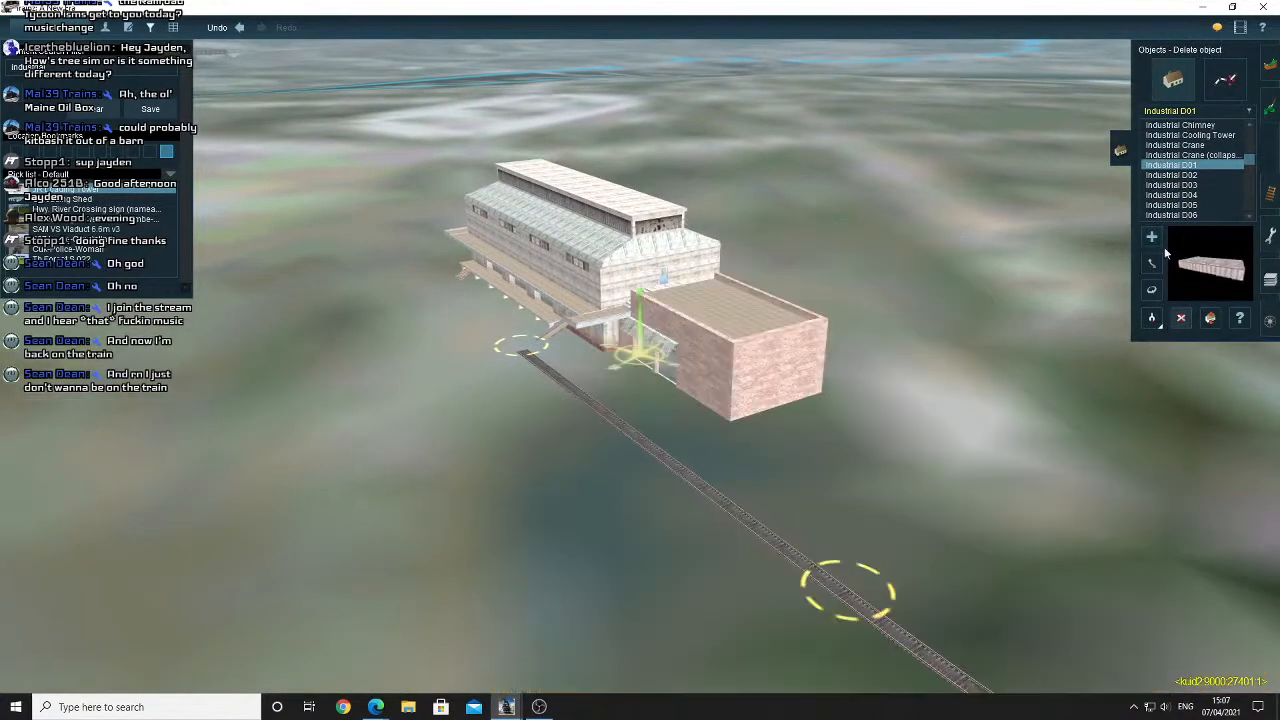
Try out the Industrial Dam Hydroelectric object behind the mill, rotate it and delete it.
scroll(1214, 197, "down", 12)
scroll(1213, 186, "up", 2)
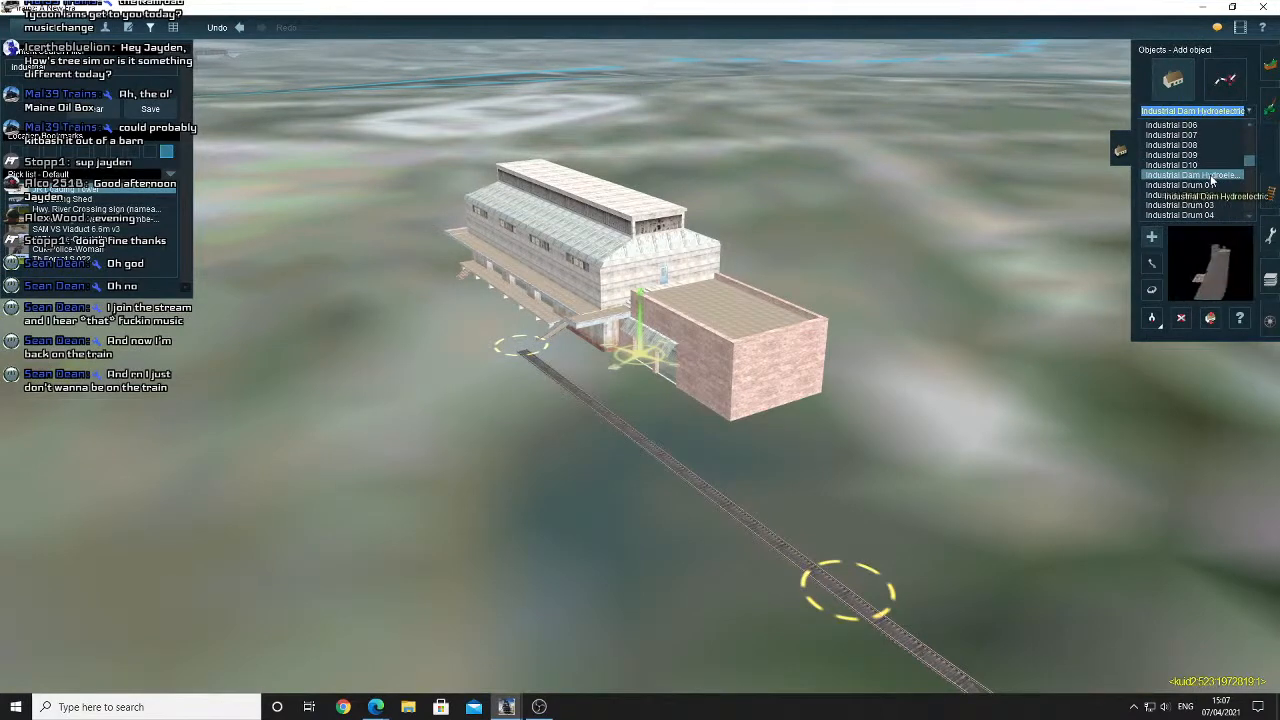
left_click(997, 302)
scroll(997, 302, "down", 6)
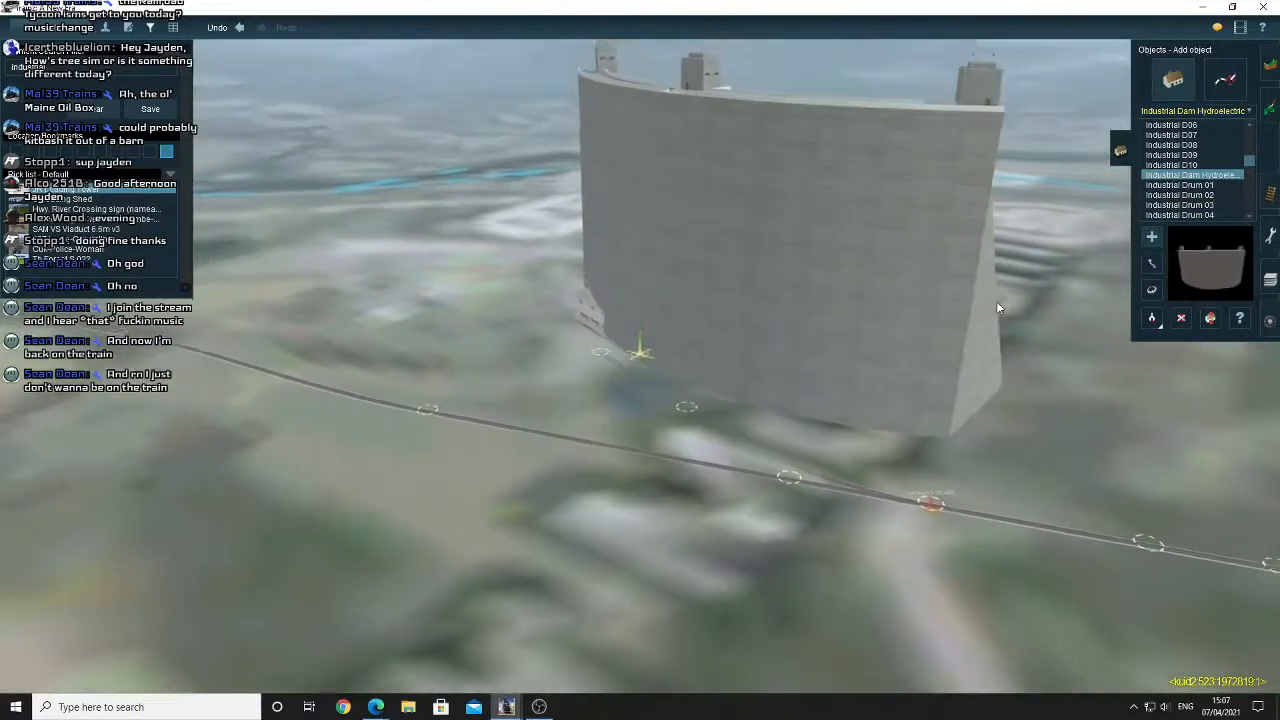
left_click_drag(988, 295, 702, 295)
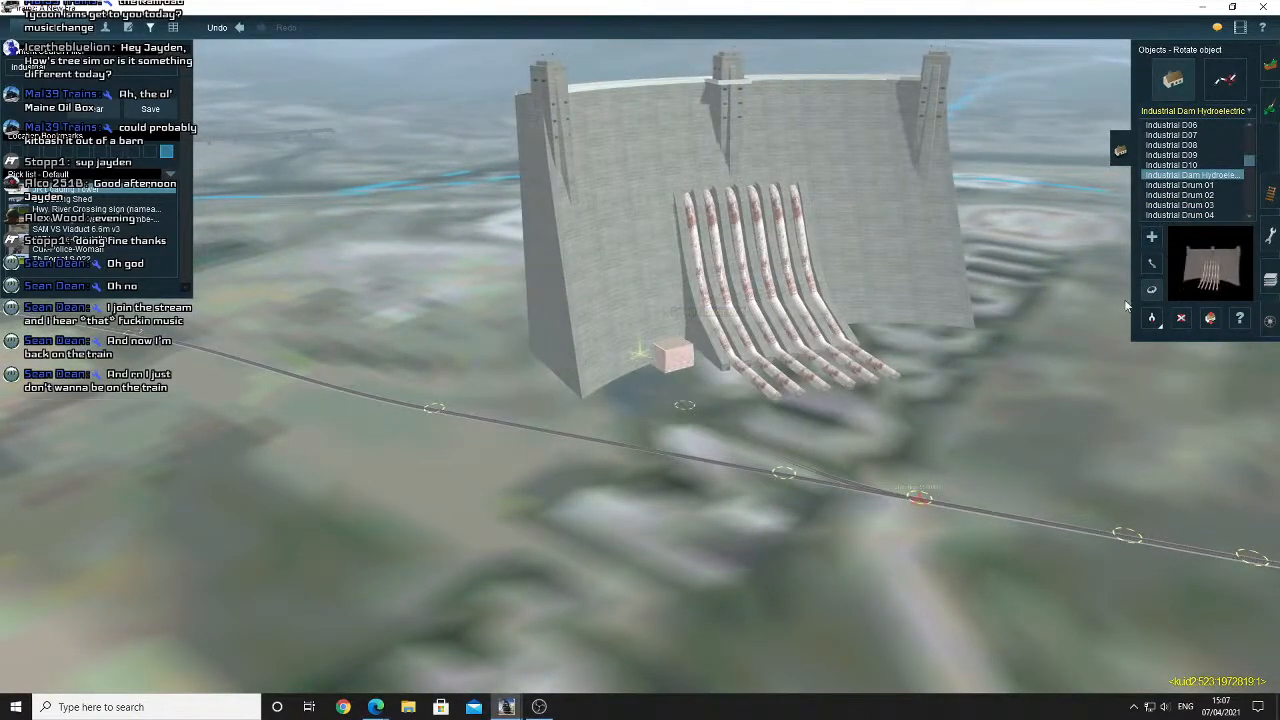
left_click(1180, 318)
left_click(1023, 215)
Browse the previews from Industrial Drum 01 through the drums to the Industrial E buildings for a suitable structure.
left_click(1171, 185)
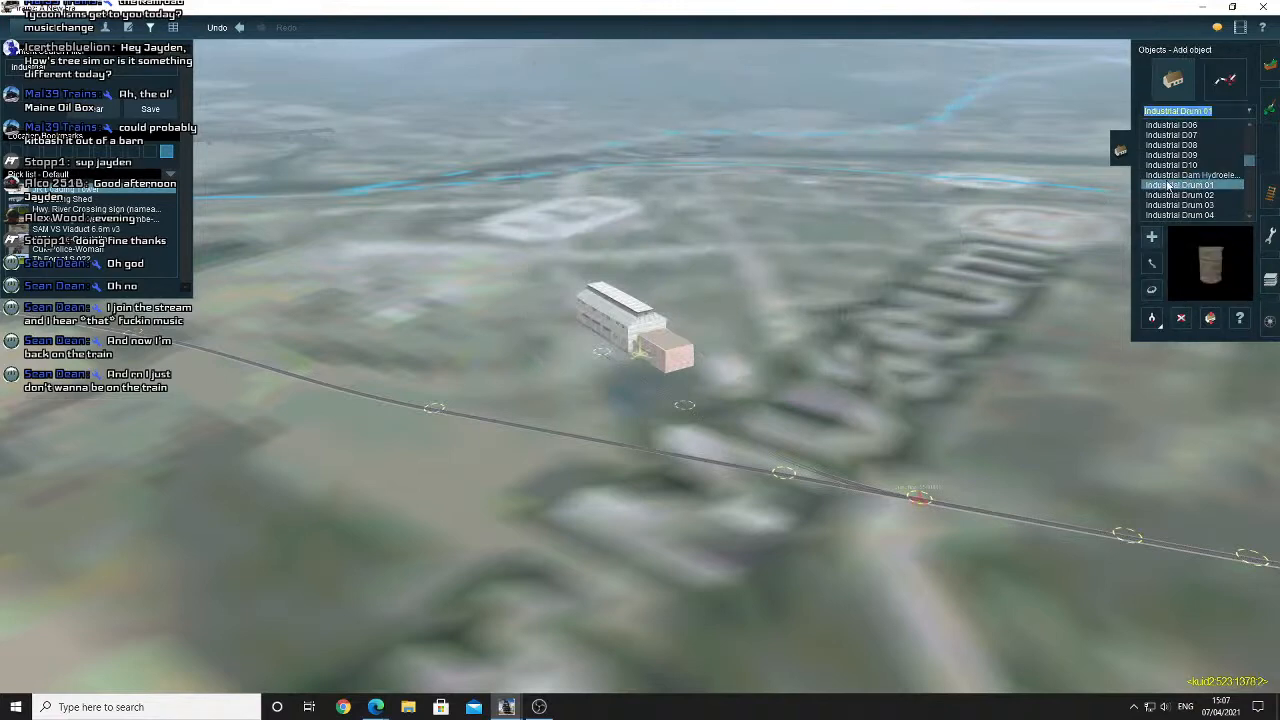
key("Down")
key("Down")
key("Down")
key("Down")
key("Down")
key("Down")
key("Down")
key("Down")
key("Down")
key("Down")
key("Down")
key("Down")
key("Down")
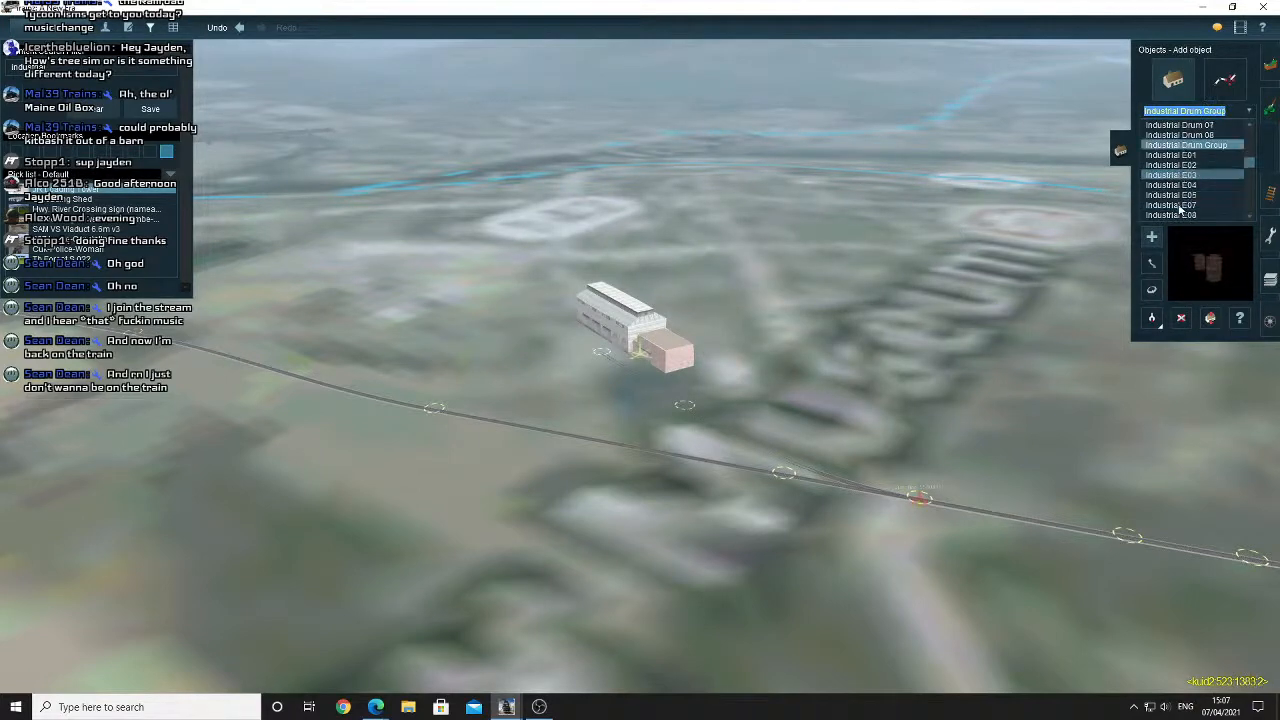
key("Down")
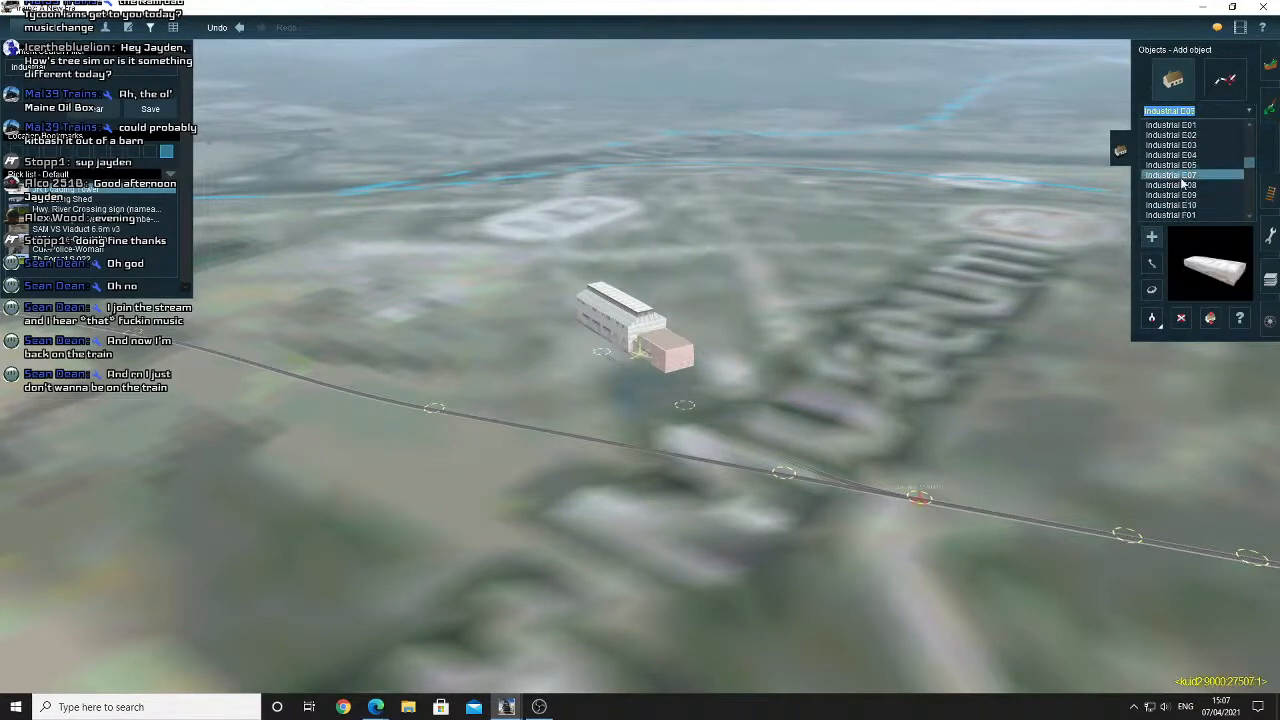
Try out Industrial E08 on the open ground beside the brick building and delete it.
left_click(1176, 196)
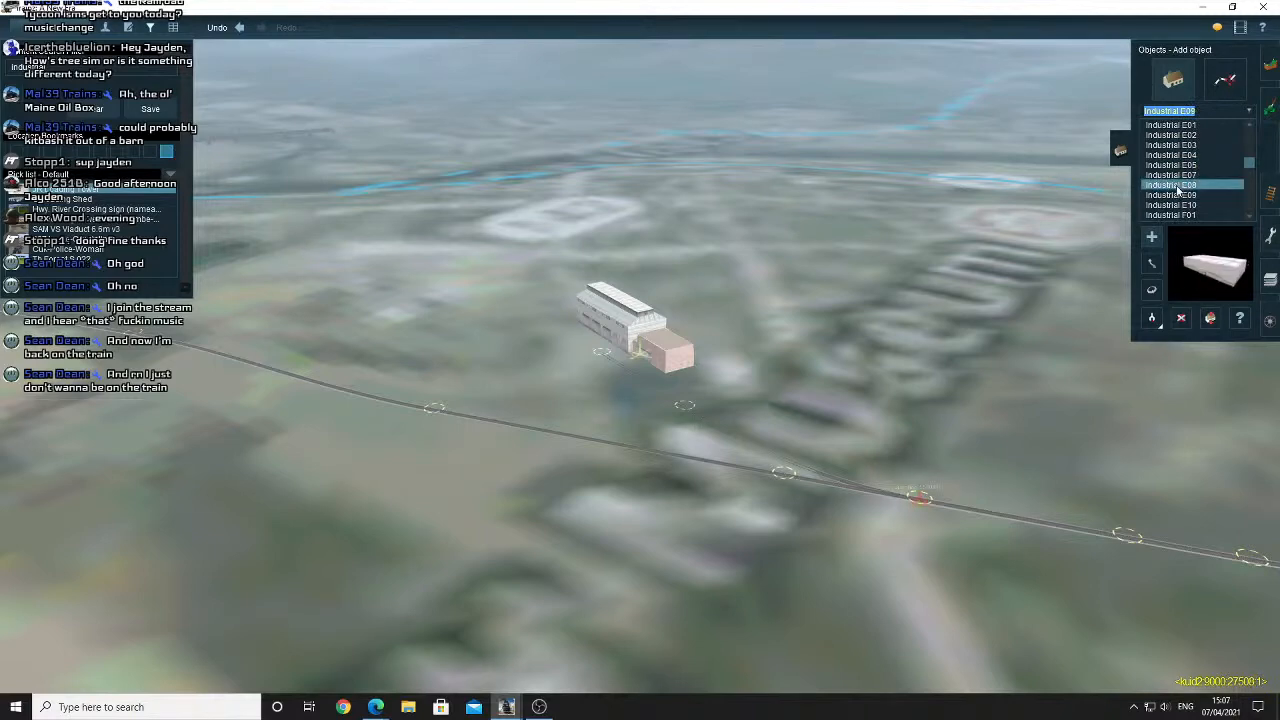
scroll(734, 393, "down", 5)
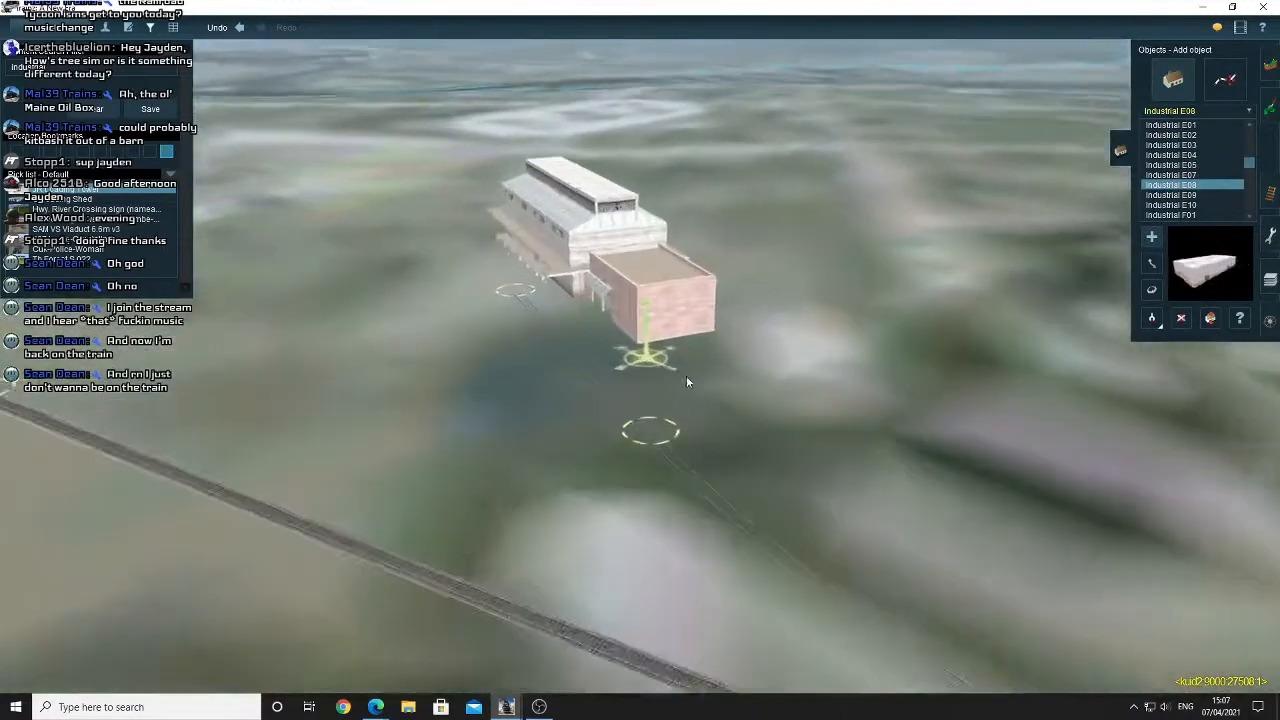
left_click(750, 400)
left_click(847, 373)
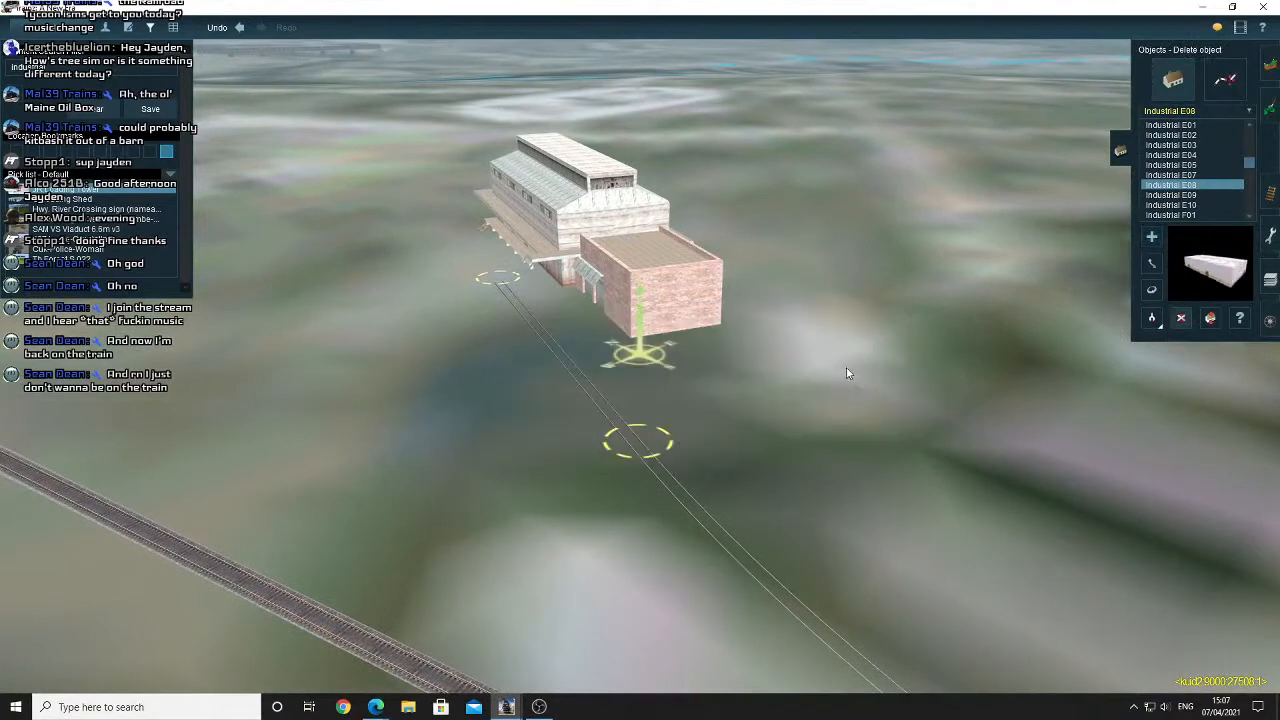
Browse the previews from Industrial E10 through the F buildings, pipes, scrap tyres and tanks to Industrial unit 03 for a suitable structure.
left_click(1177, 199)
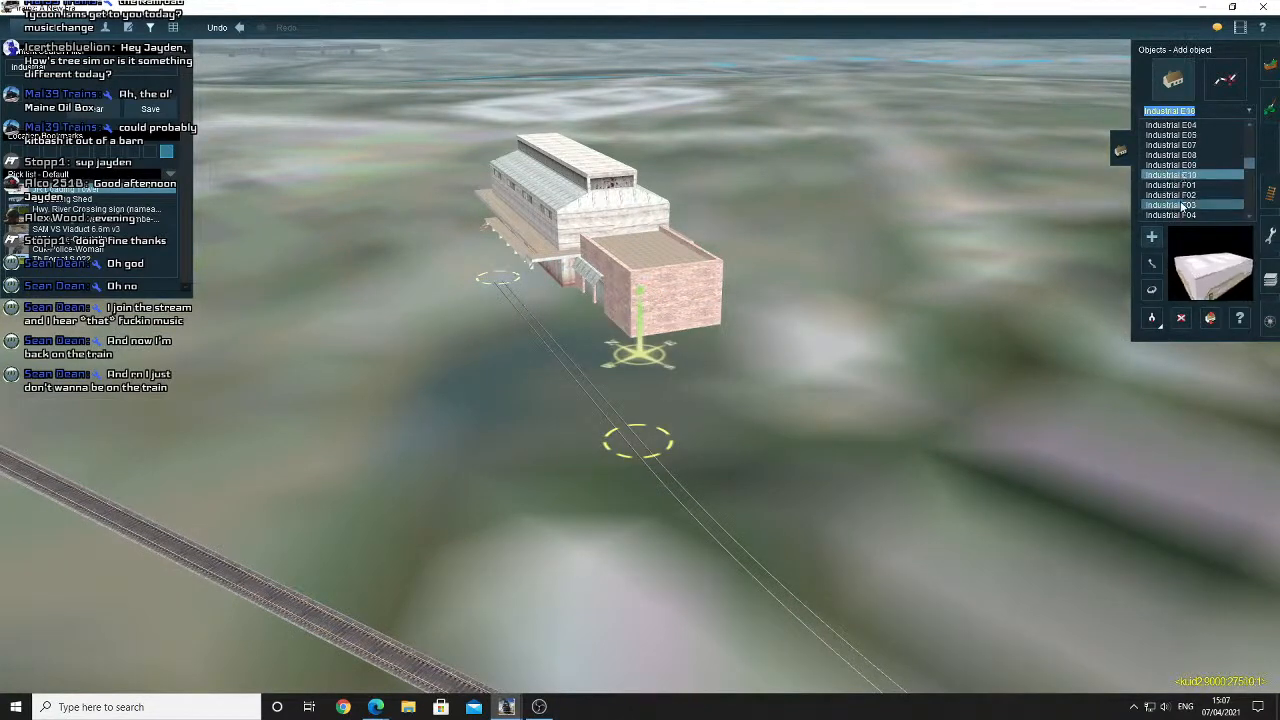
scroll(1187, 197, "down", 9)
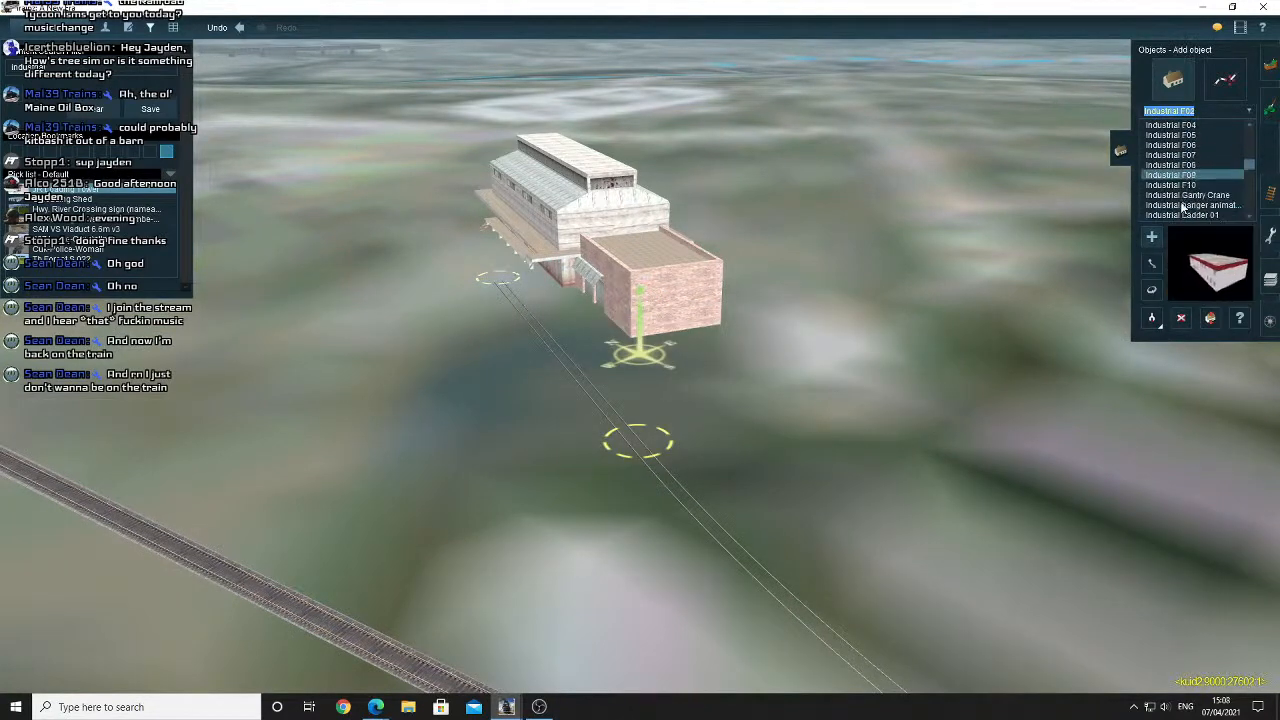
left_click(1186, 186)
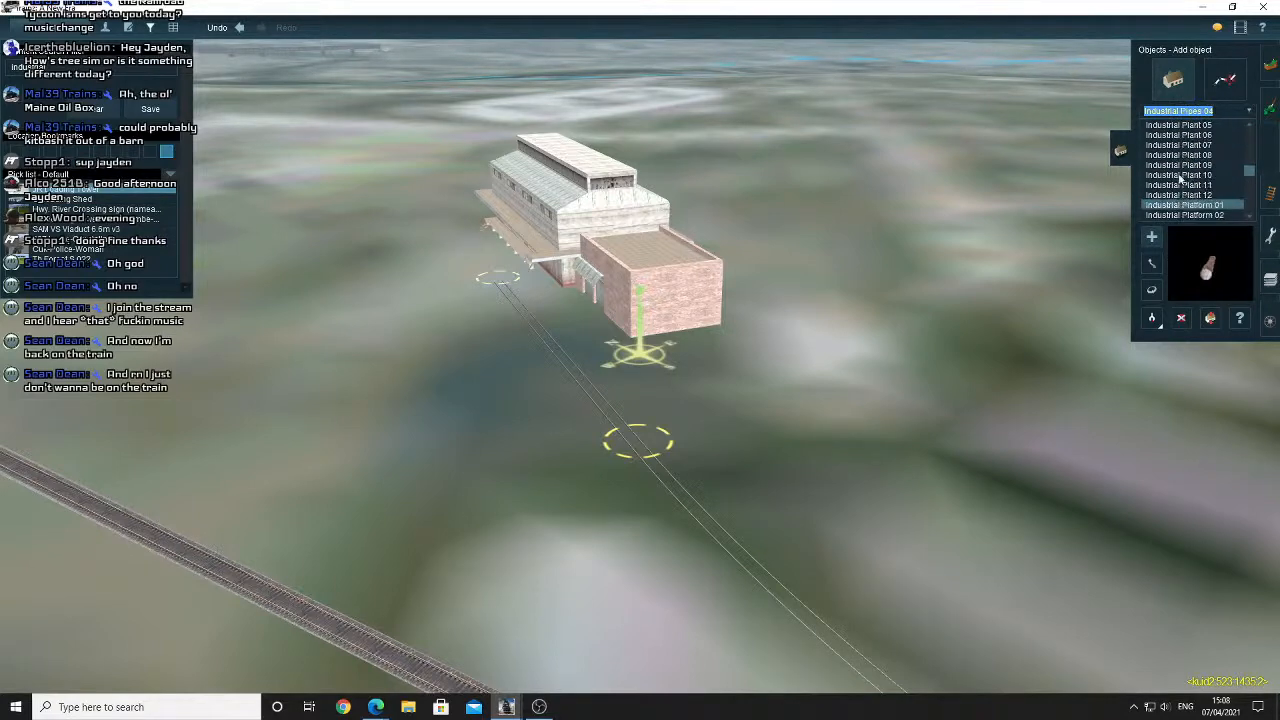
left_click(1186, 203)
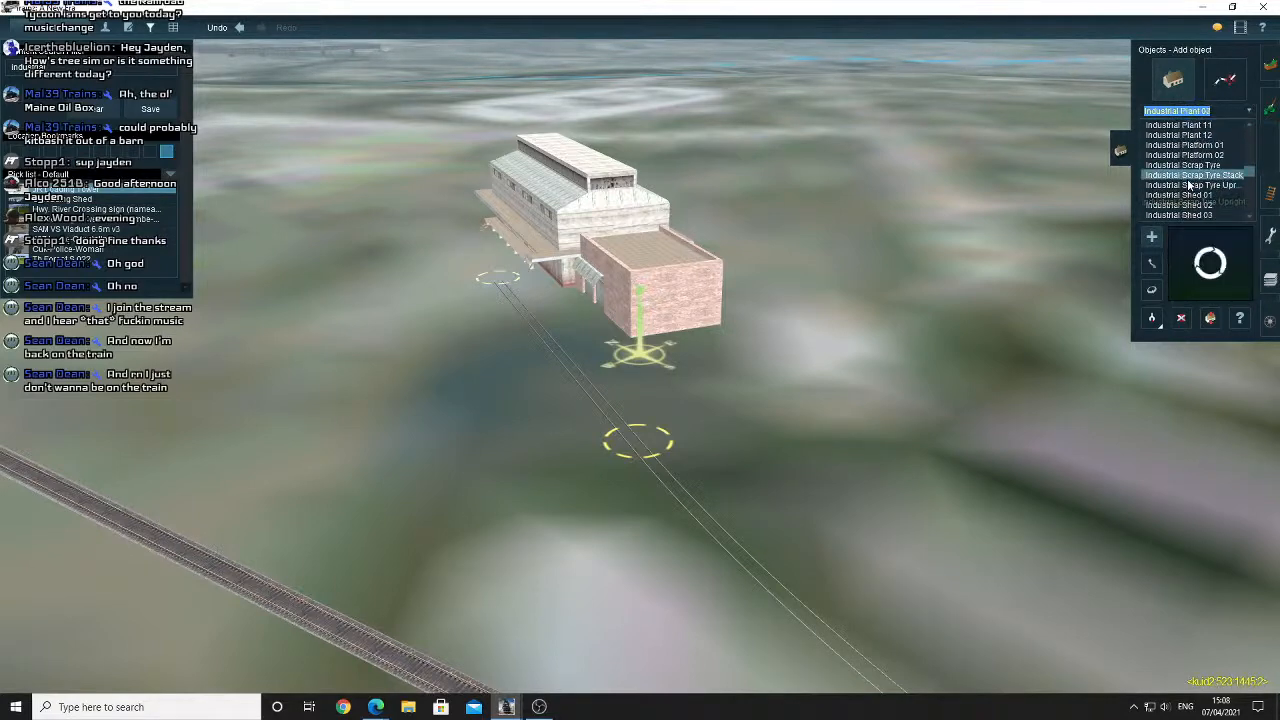
scroll(1190, 190, "down", 3)
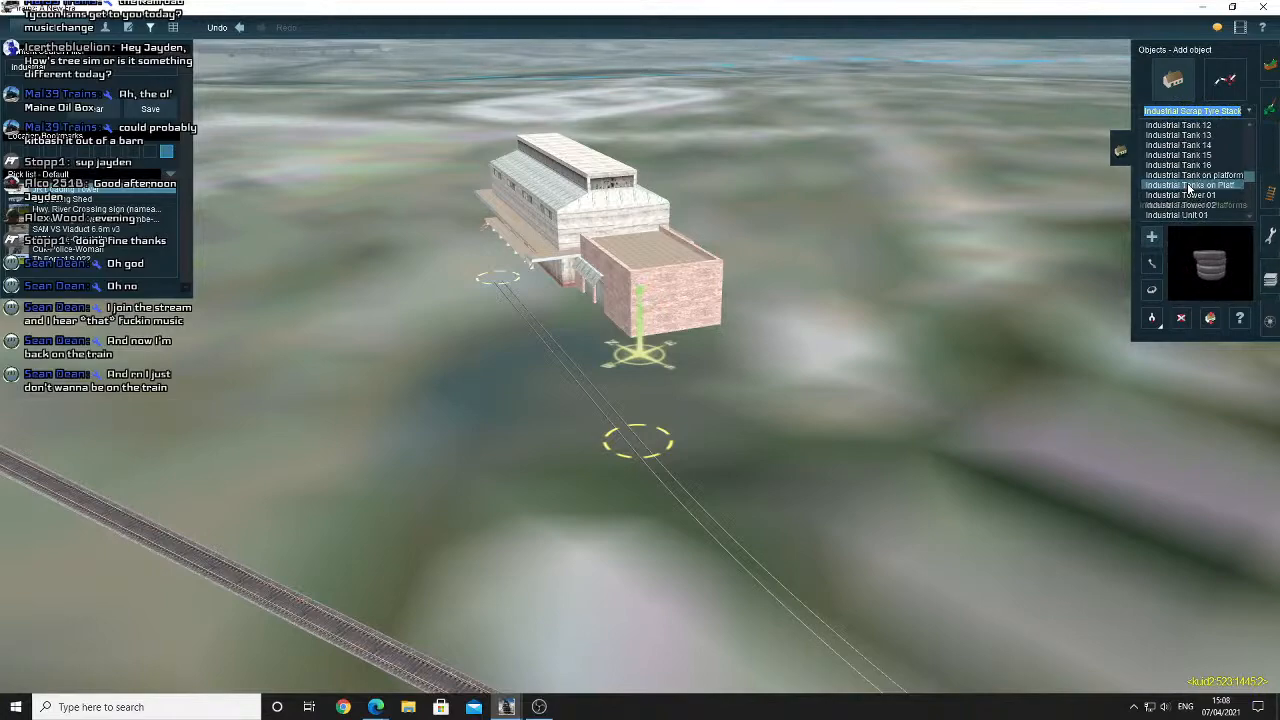
left_click(1191, 156)
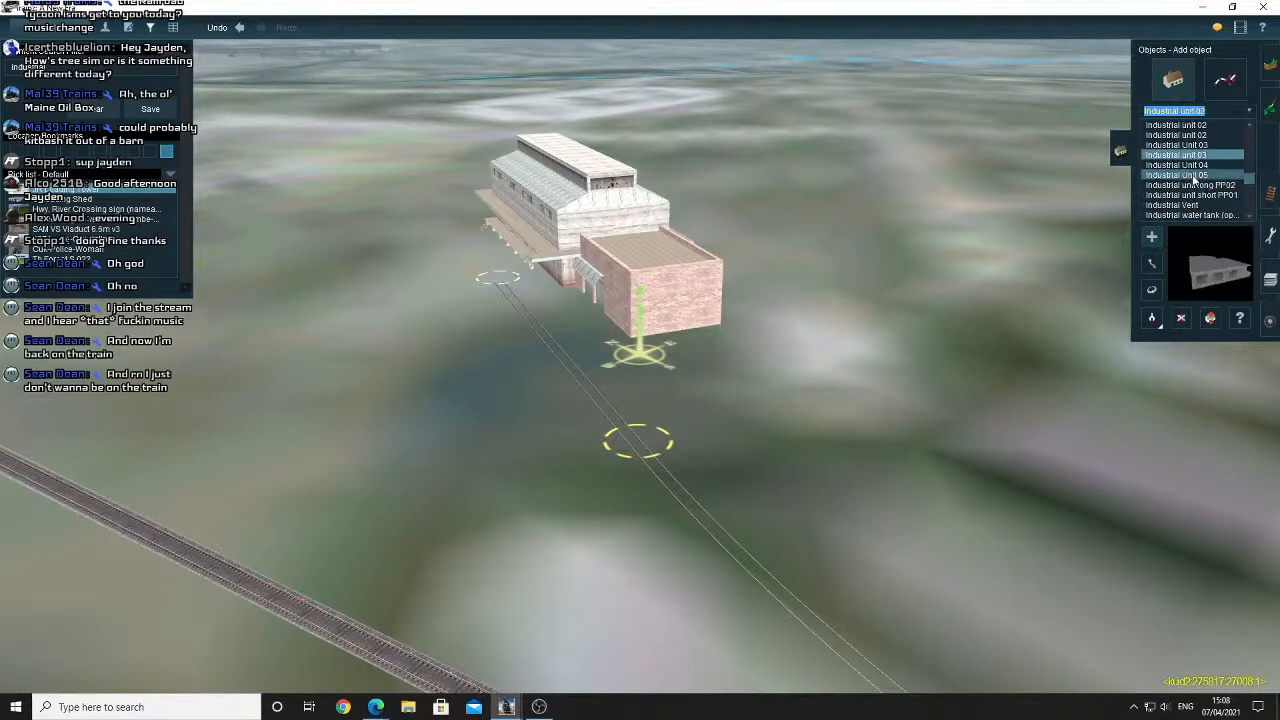
Try out Industrial unit 03 on the open ground in front of the brick building and delete it.
left_click(817, 431)
right_click_drag(814, 428, 590, 410)
scroll(680, 360, "up", 3)
scroll(591, 414, "down", 3)
left_click(1181, 318)
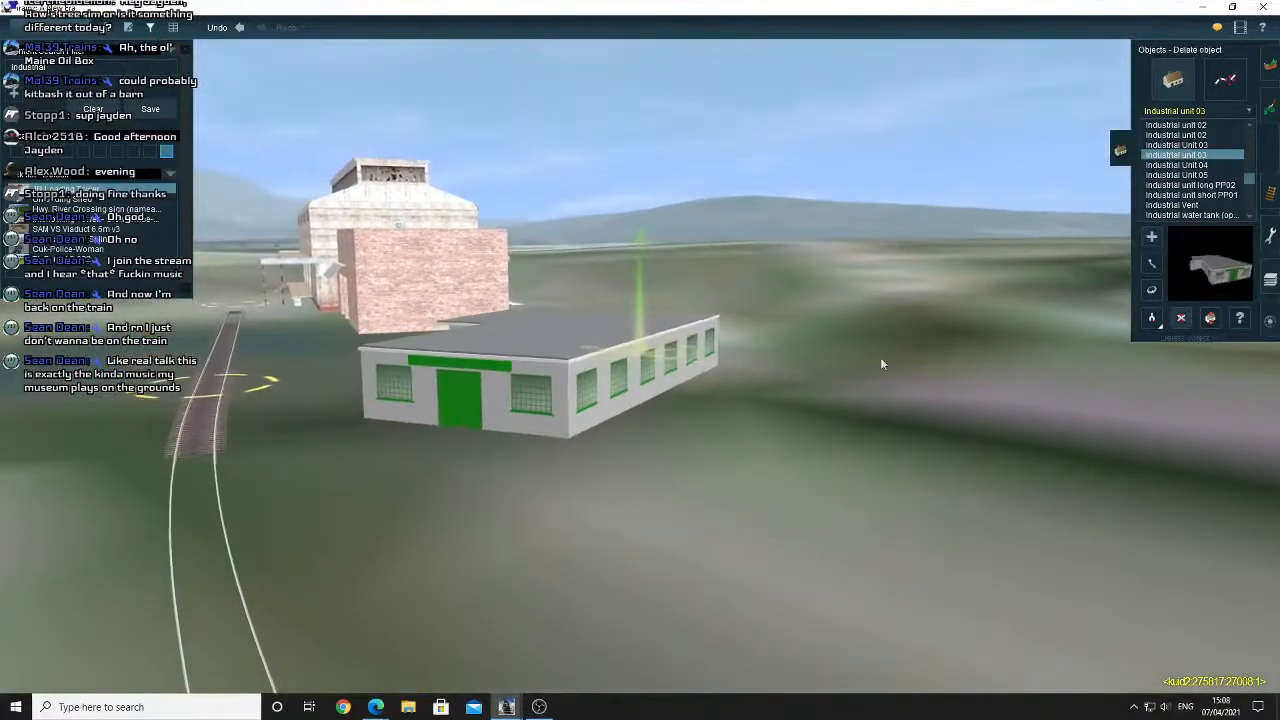
left_click(640, 385)
Undo back through the discarded trial buildings to restore the large white warehouse with roof lights beside the siding.
left_click(247, 31)
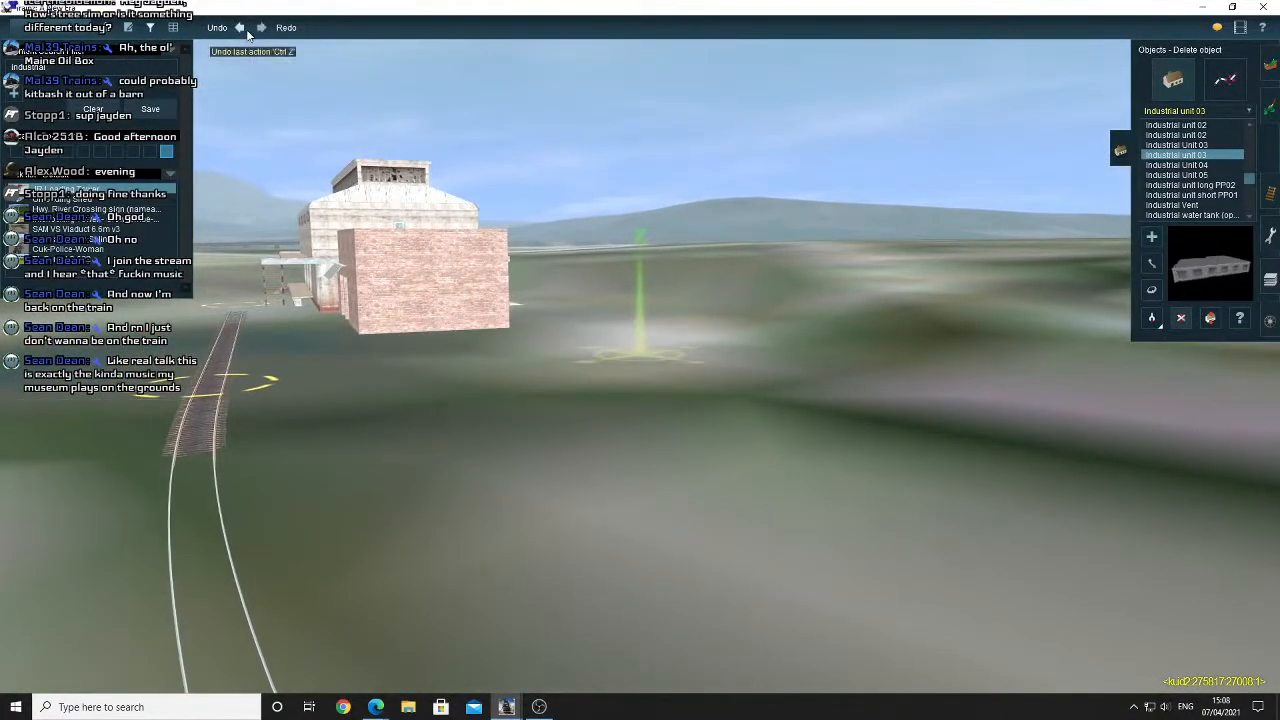
left_click(247, 31)
left_click(247, 31)
left_click(247, 31)
left_click(247, 31)
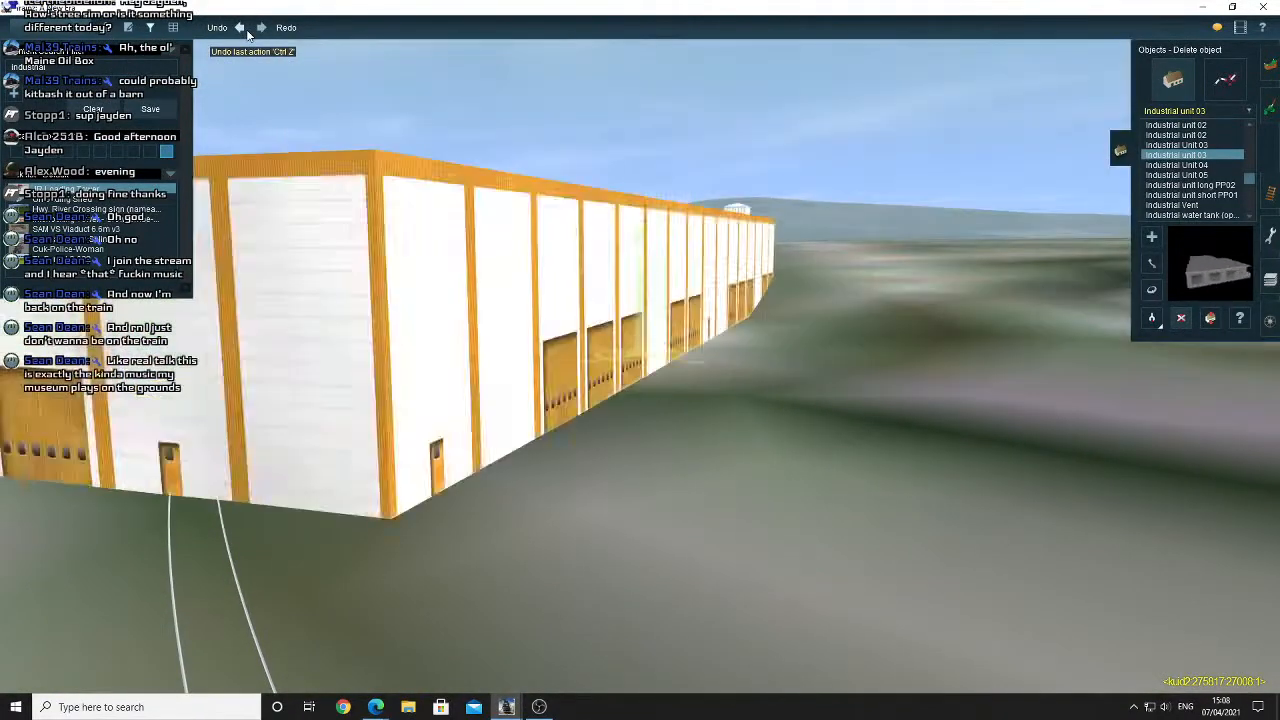
left_click(247, 31)
left_click(247, 31)
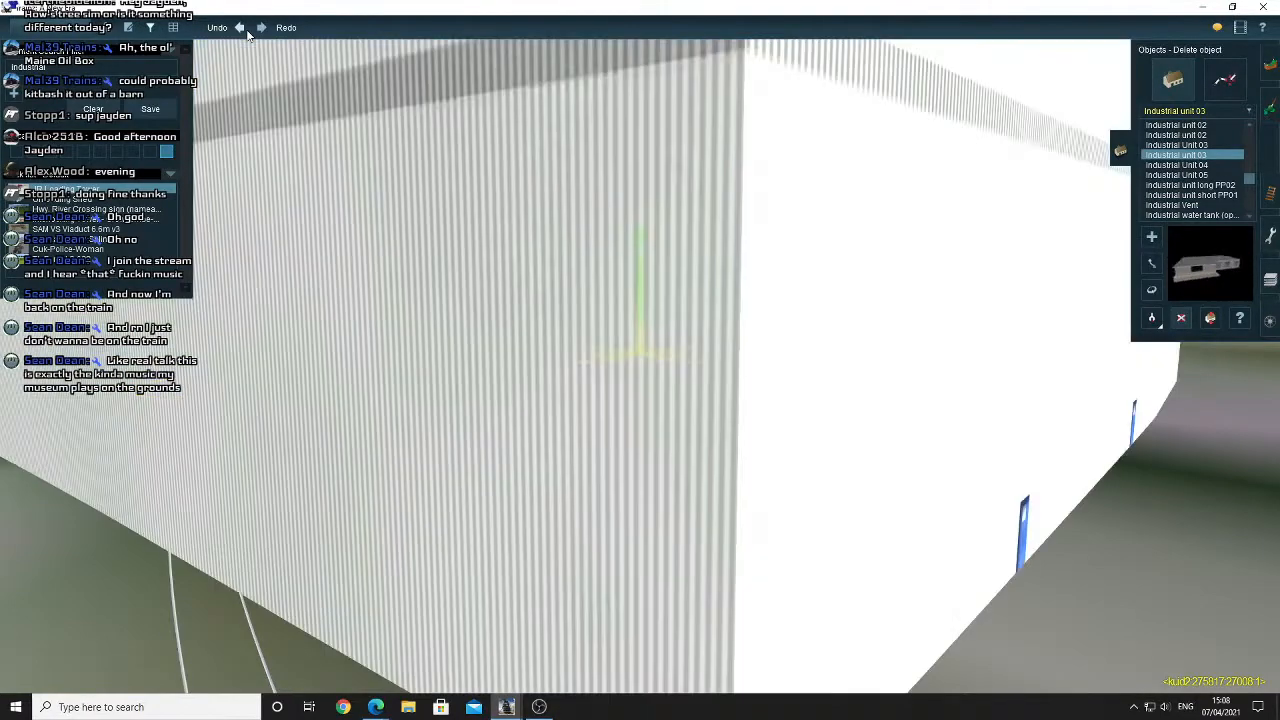
left_click(263, 29)
Delete the long grey mill and the flat-roofed brick building beside the warehouse.
right_click_drag(486, 286, 905, 324)
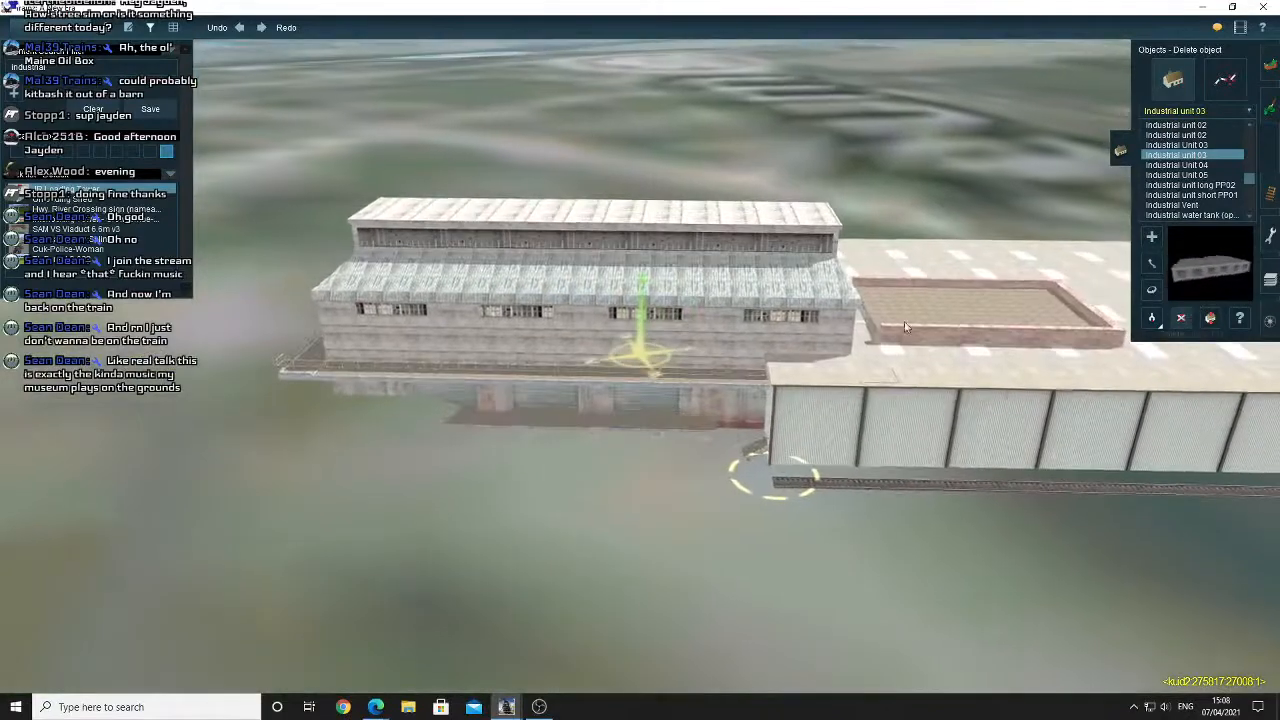
left_click(905, 324)
Pick Industrial Building 09 from the earlier industrial objects and place it on the open ground beyond the warehouse.
scroll(1208, 200, "up", 5)
scroll(1212, 200, "up", 5)
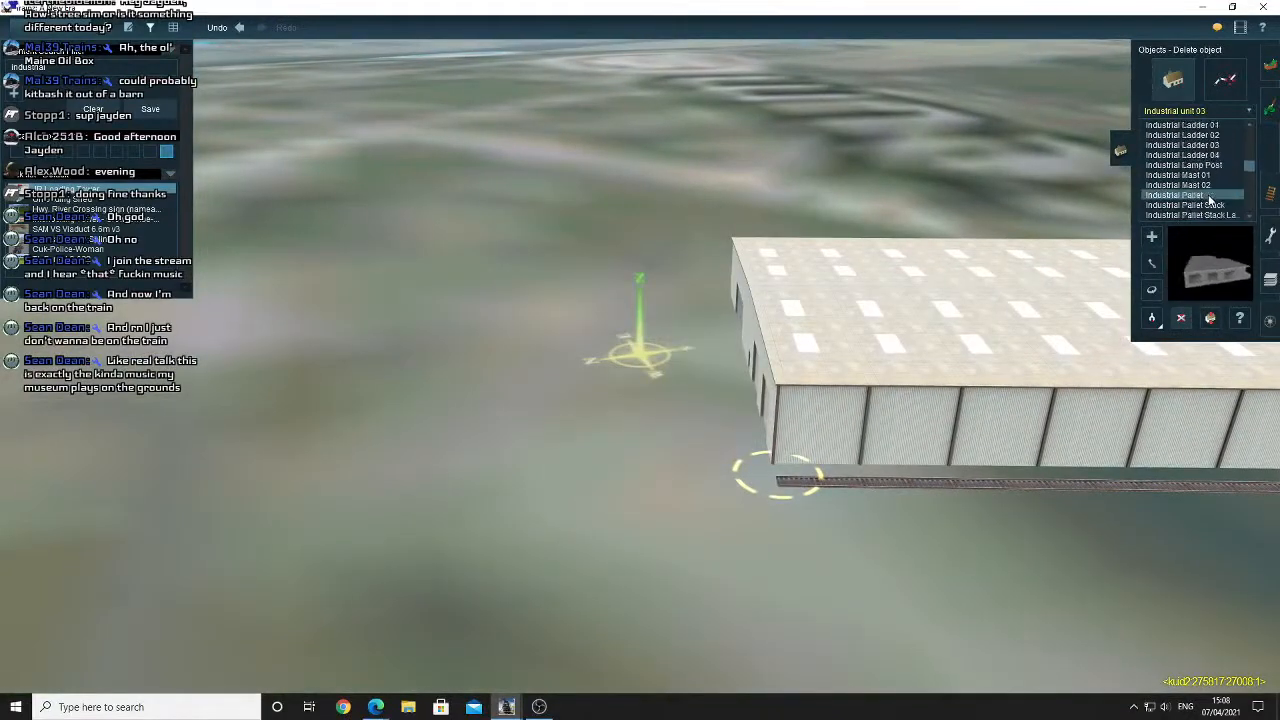
left_click(1190, 195)
scroll(1207, 200, "up", 5)
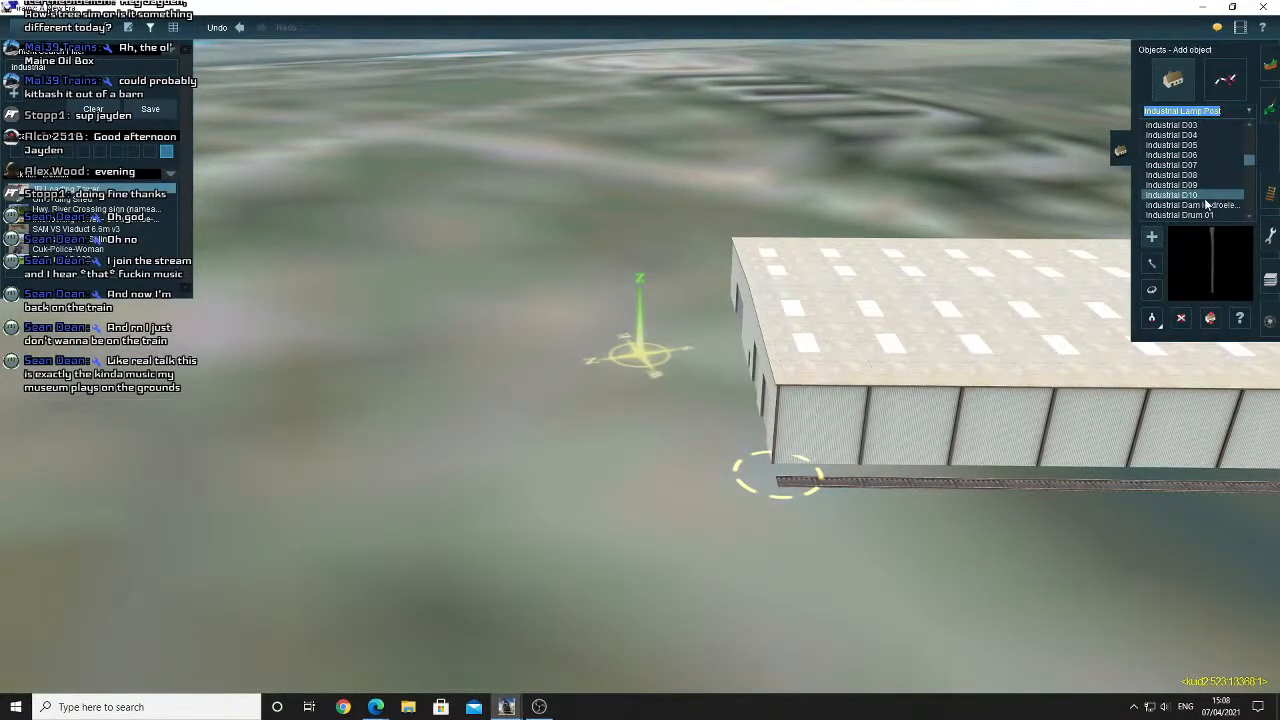
left_click(1205, 186)
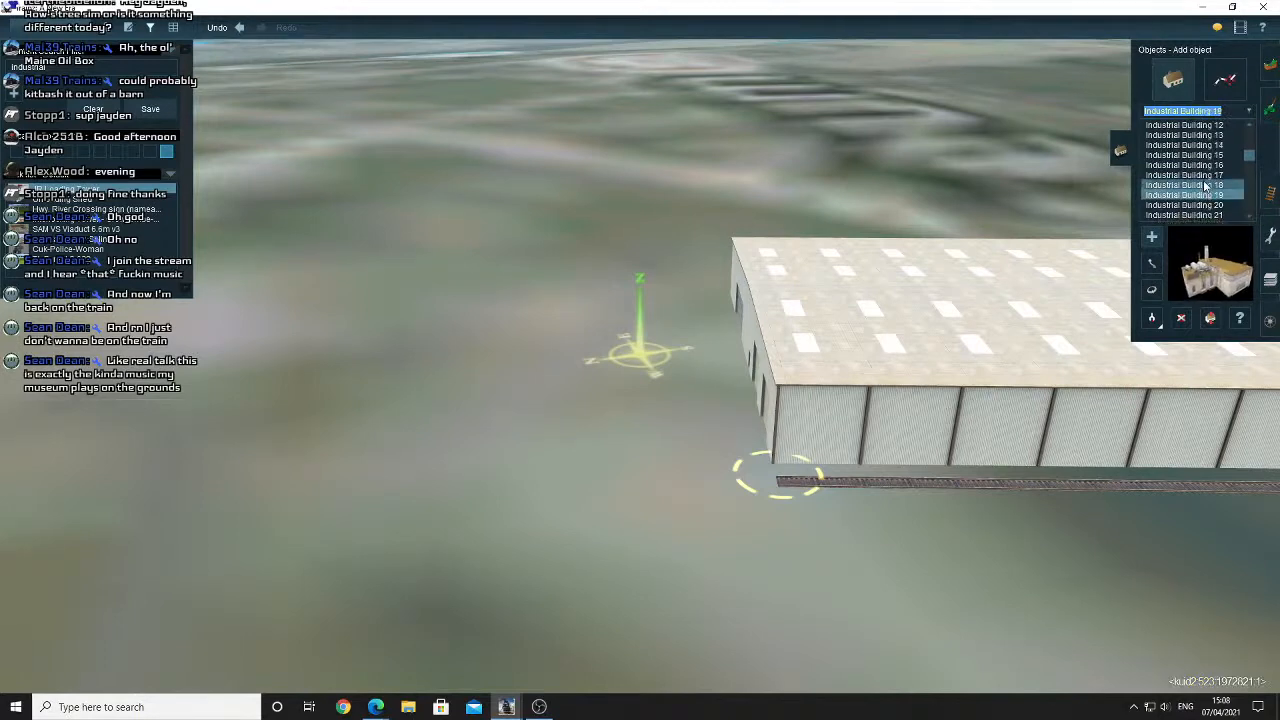
scroll(1205, 186, "up", 2)
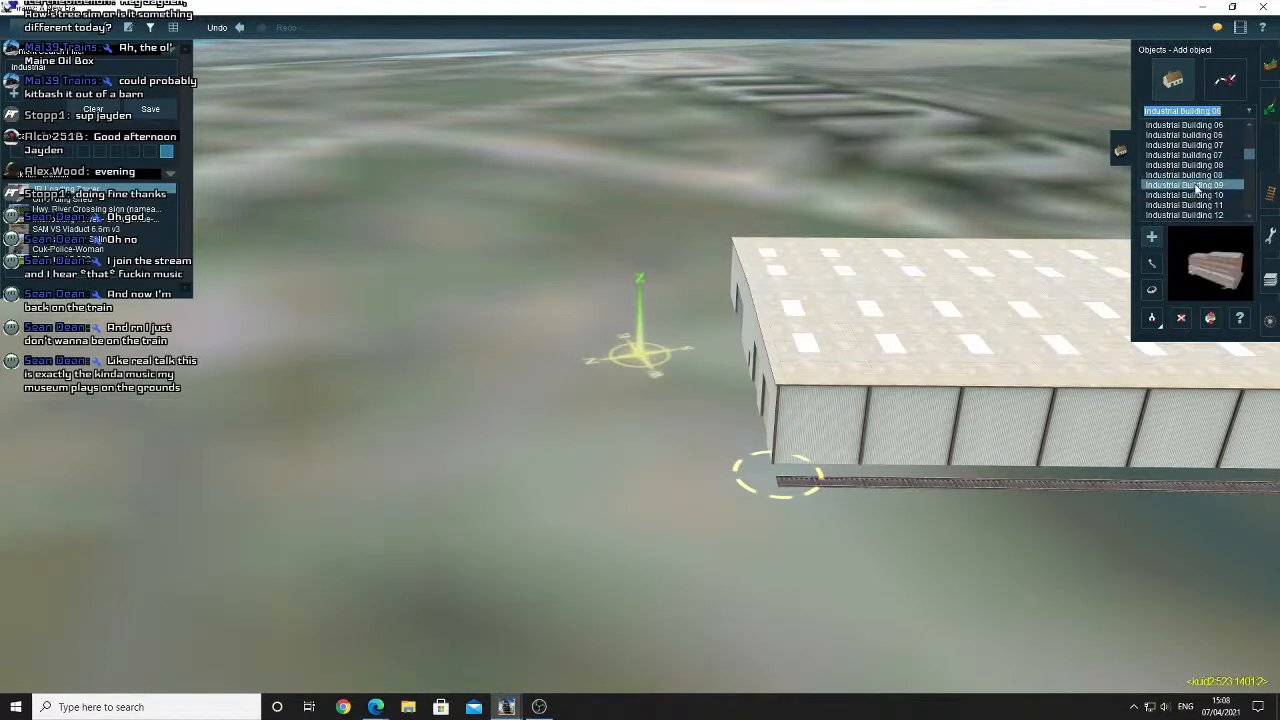
left_click(689, 436)
key("Down")
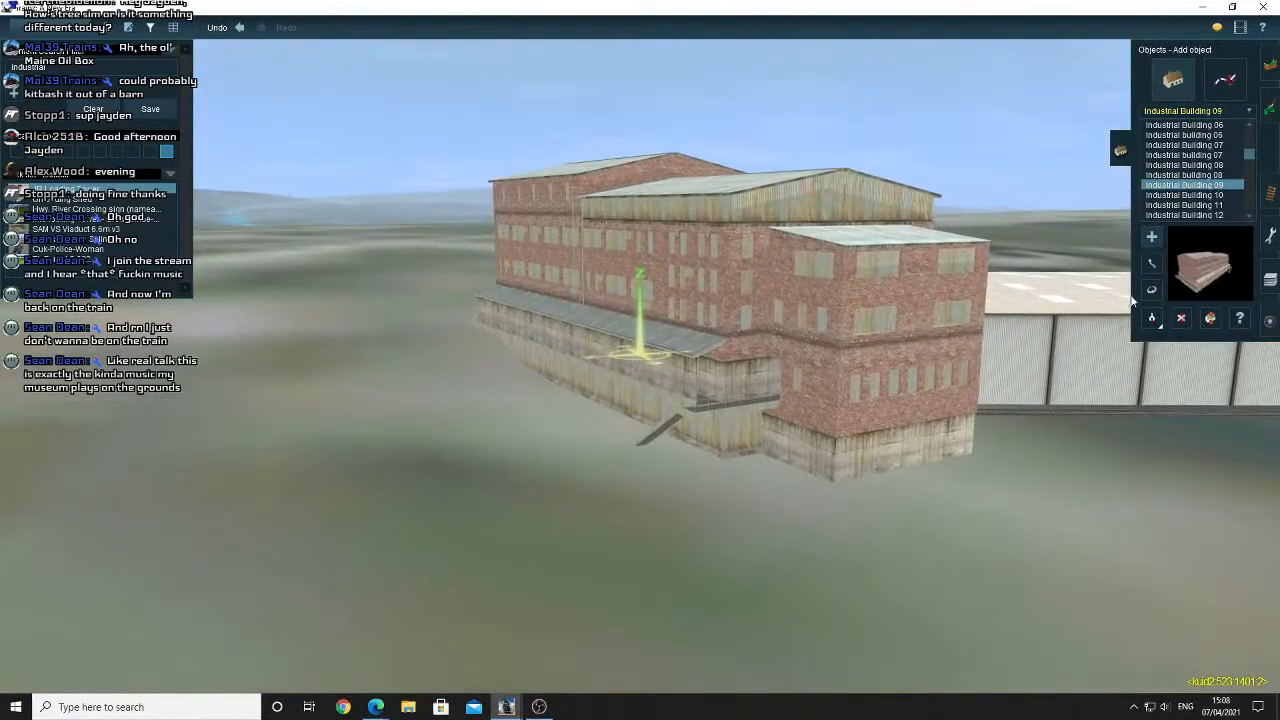
Rotate Industrial Building 09 in line with the siding and set it against the end of the white warehouse.
left_click(1148, 294)
left_click_drag(900, 336, 539, 349)
key("Left")
key("Up")
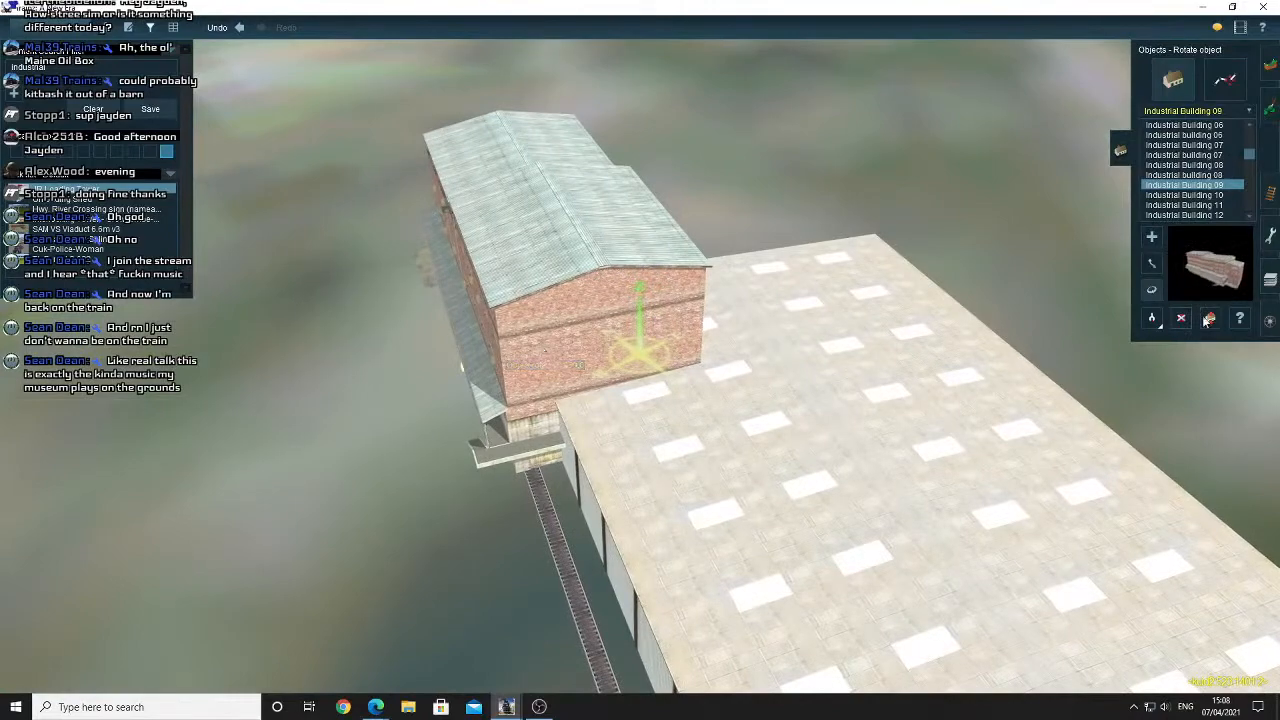
Try to adjust the height of Industrial Building 09 to suit the siding.
right_click(553, 376)
key("Right")
key("Down")
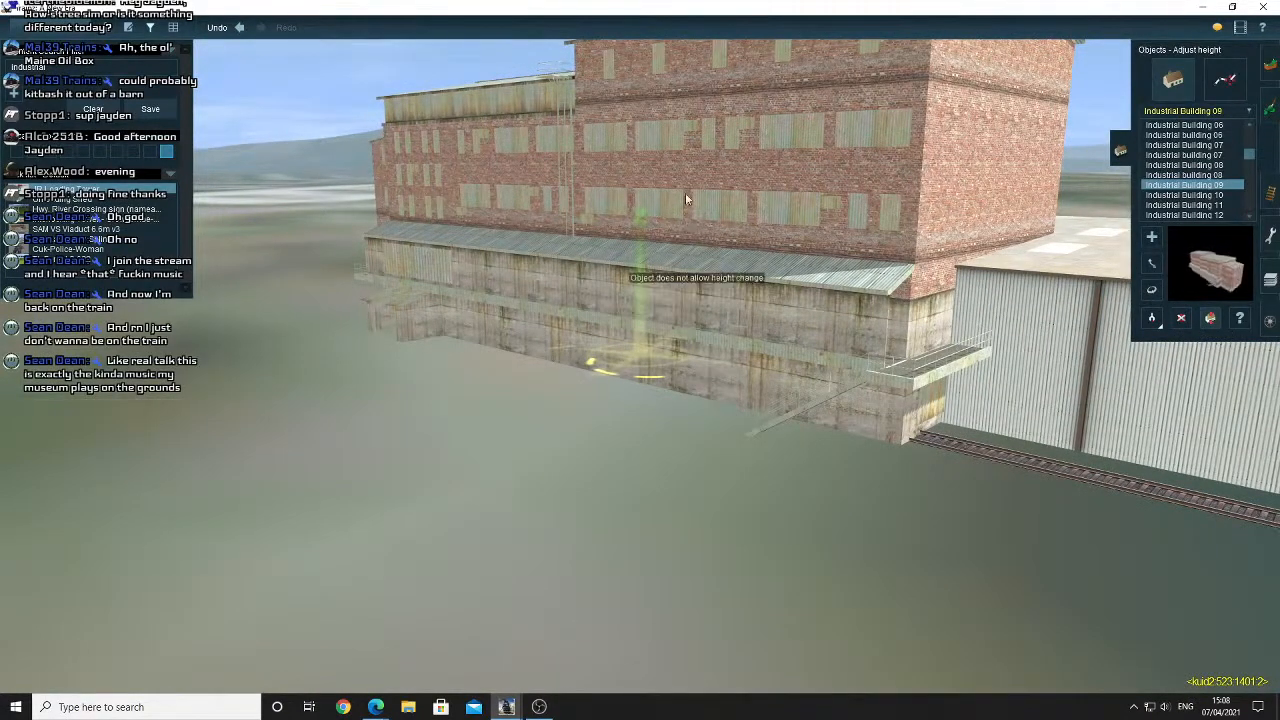
scroll(686, 202, "down", 3)
key("Left")
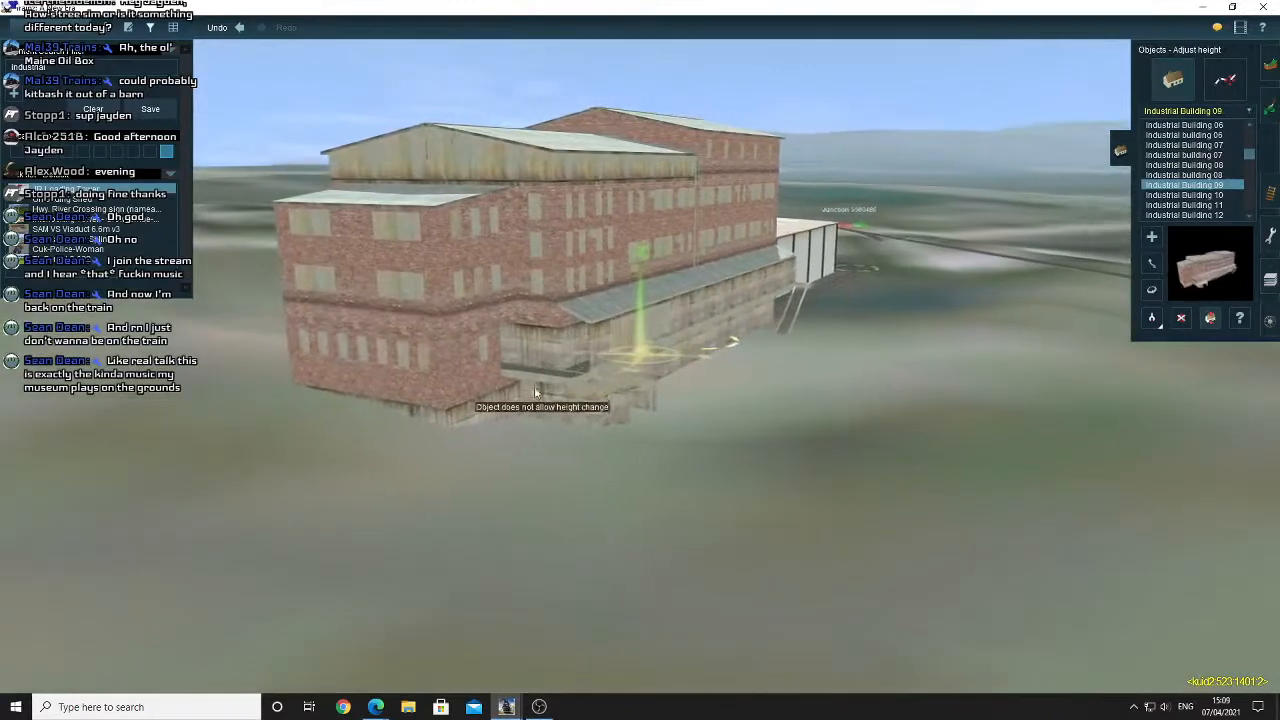
key("Right")
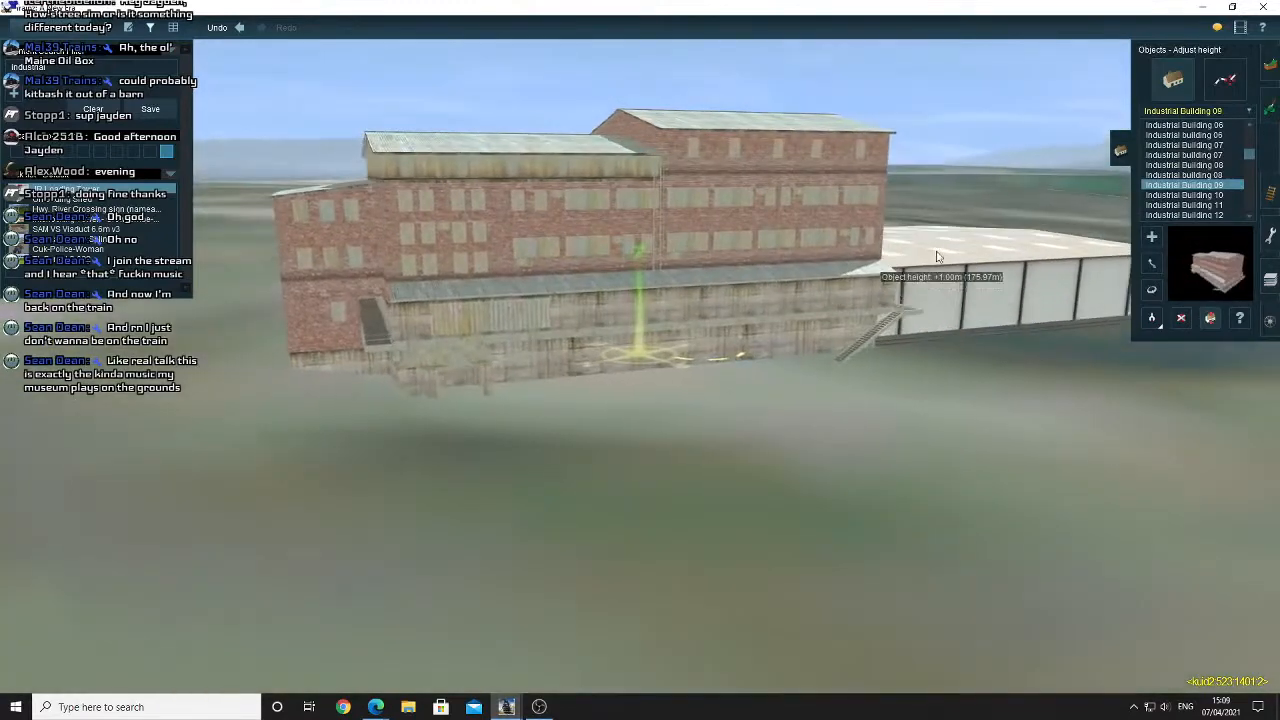
Raise the white warehouse beside the siding and undo the height change.
left_click_drag(937, 256, 926, 245)
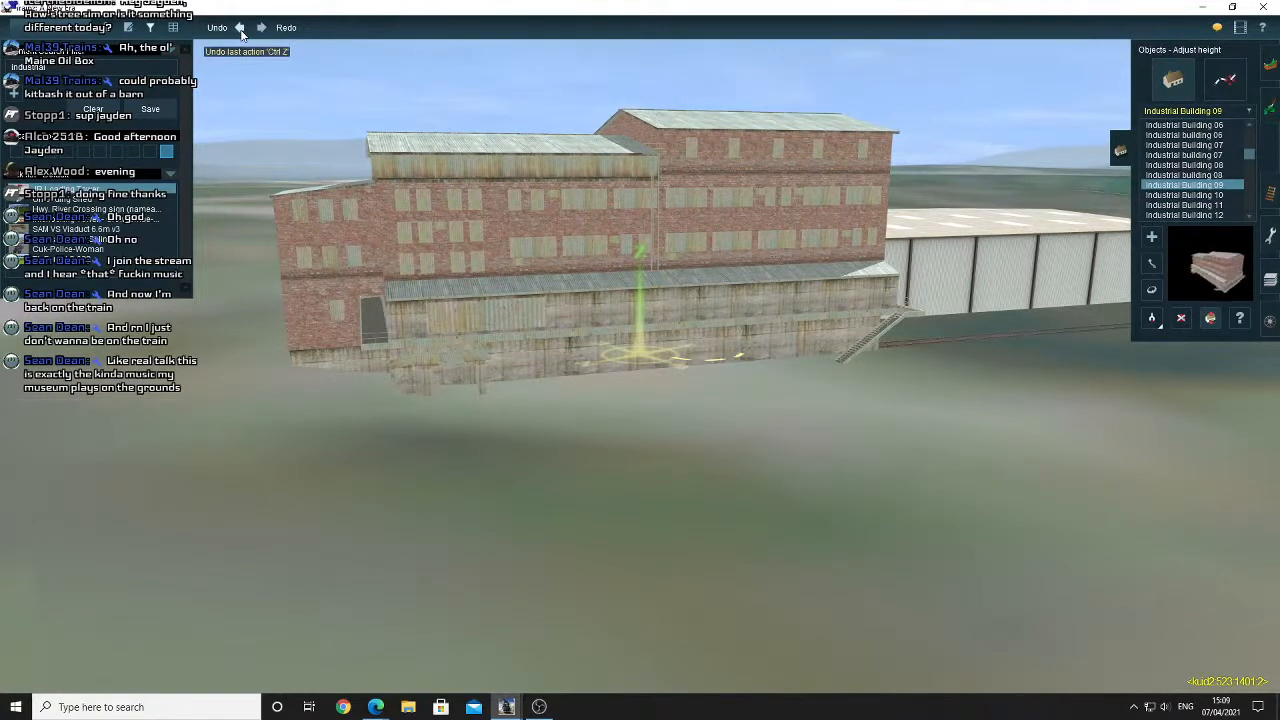
right_click(772, 253)
key("Left")
key("Up")
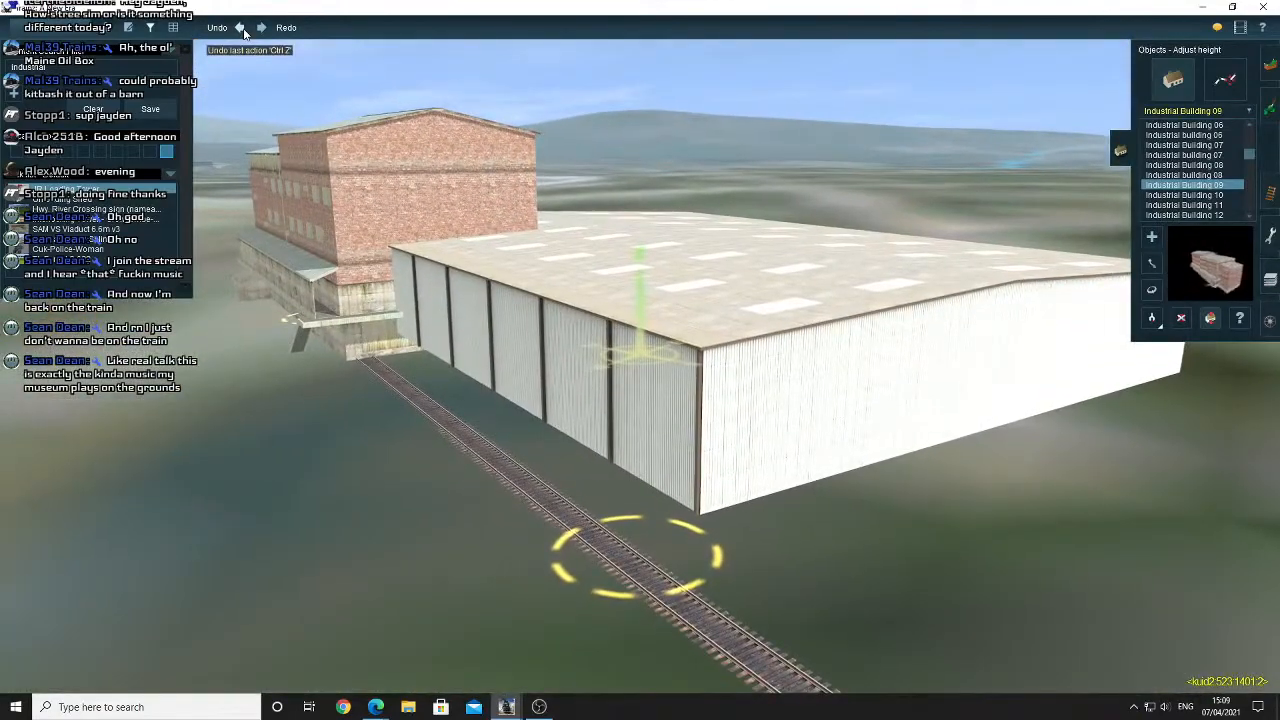
left_click(240, 28)
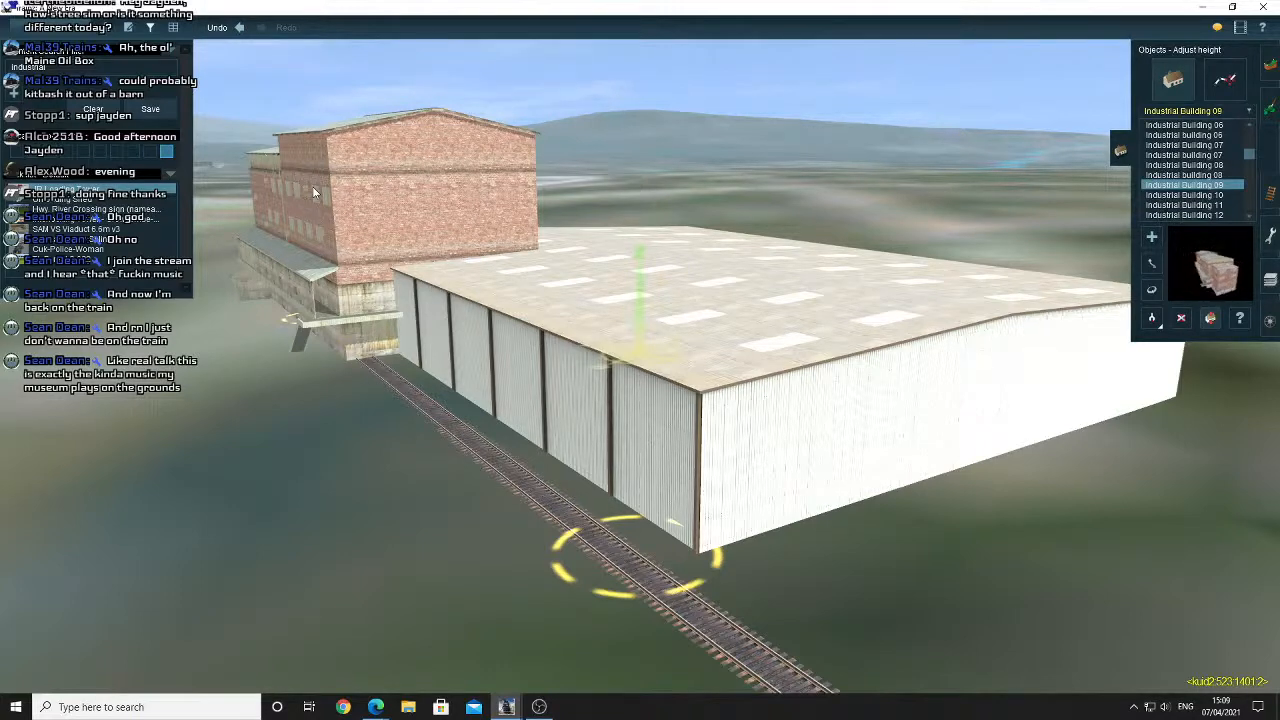
Move Industrial Building 09 away from the warehouse's end wall and try again to adjust its height.
right_click(543, 323)
key("Up")
scroll(543, 323, "down", 3)
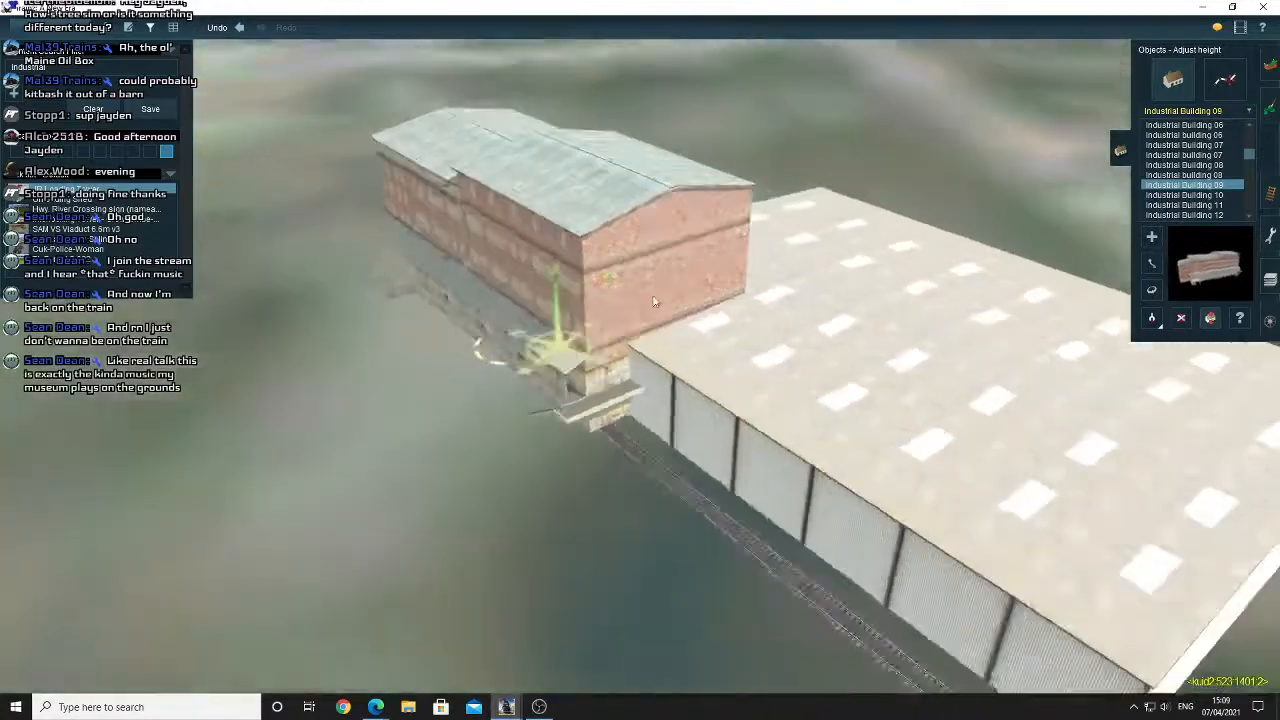
key("Left")
left_click(1152, 266)
mouse_move(678, 296)
left_mouse_down()
mouse_move(663, 285)
mouse_move(666, 295)
left_mouse_up()
key("Left")
right_click(597, 303)
key("Left")
key("Down")
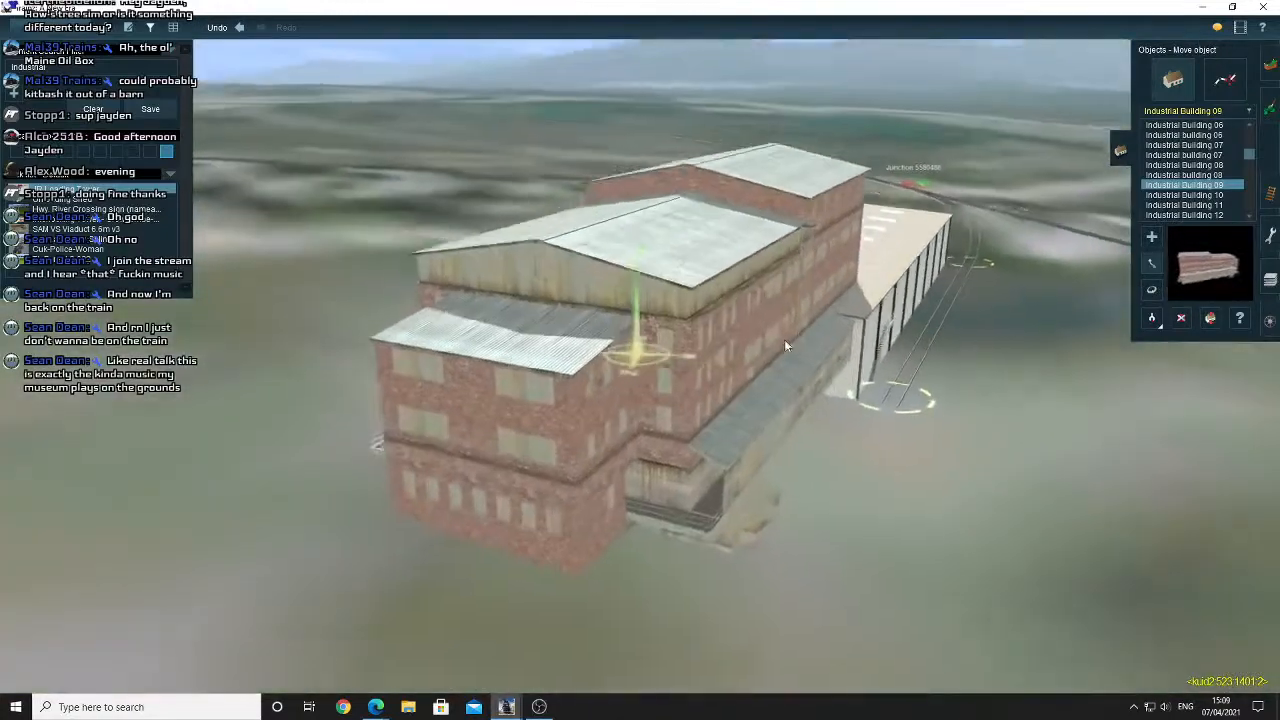
left_click_drag(606, 351, 580, 370)
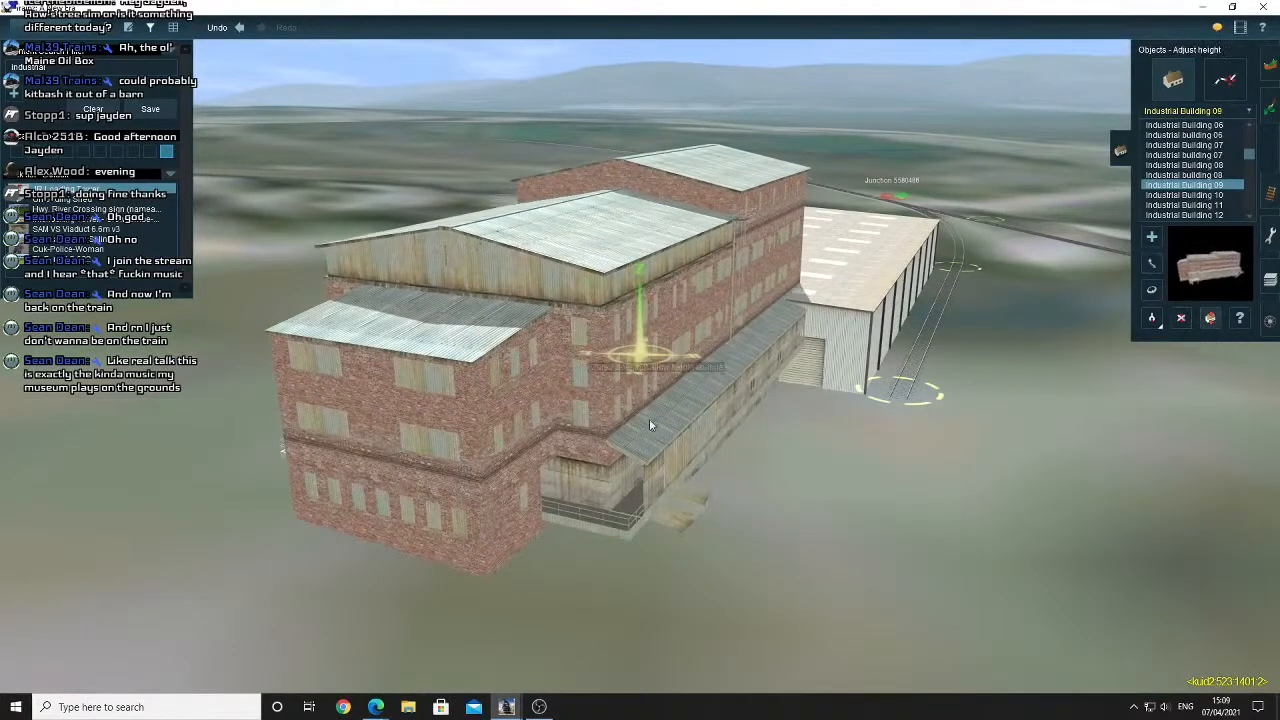
key("Down")
key("Right")
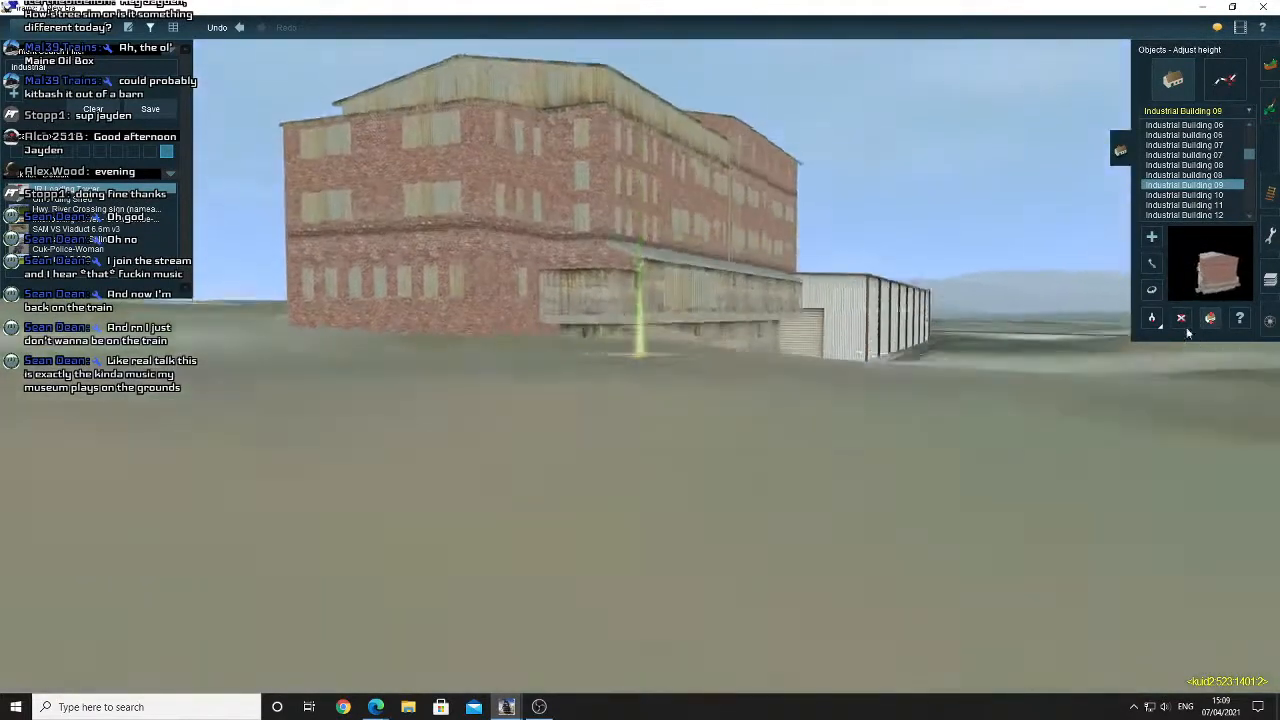
Move Industrial Building 09 back against the end of the white warehouse, behind the line of the siding.
left_click(1180, 322)
key("Up")
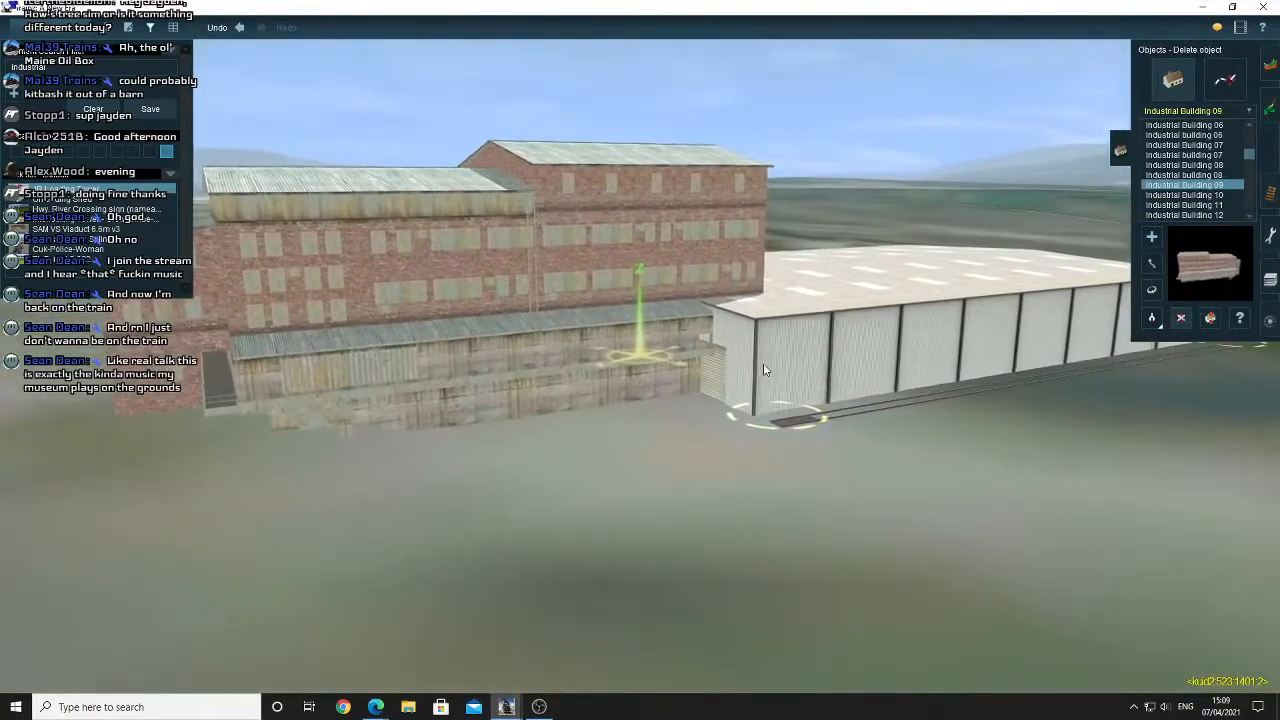
key("Up")
left_click(1155, 265)
left_click_drag(626, 286, 676, 325)
key("Right")
key("Down")
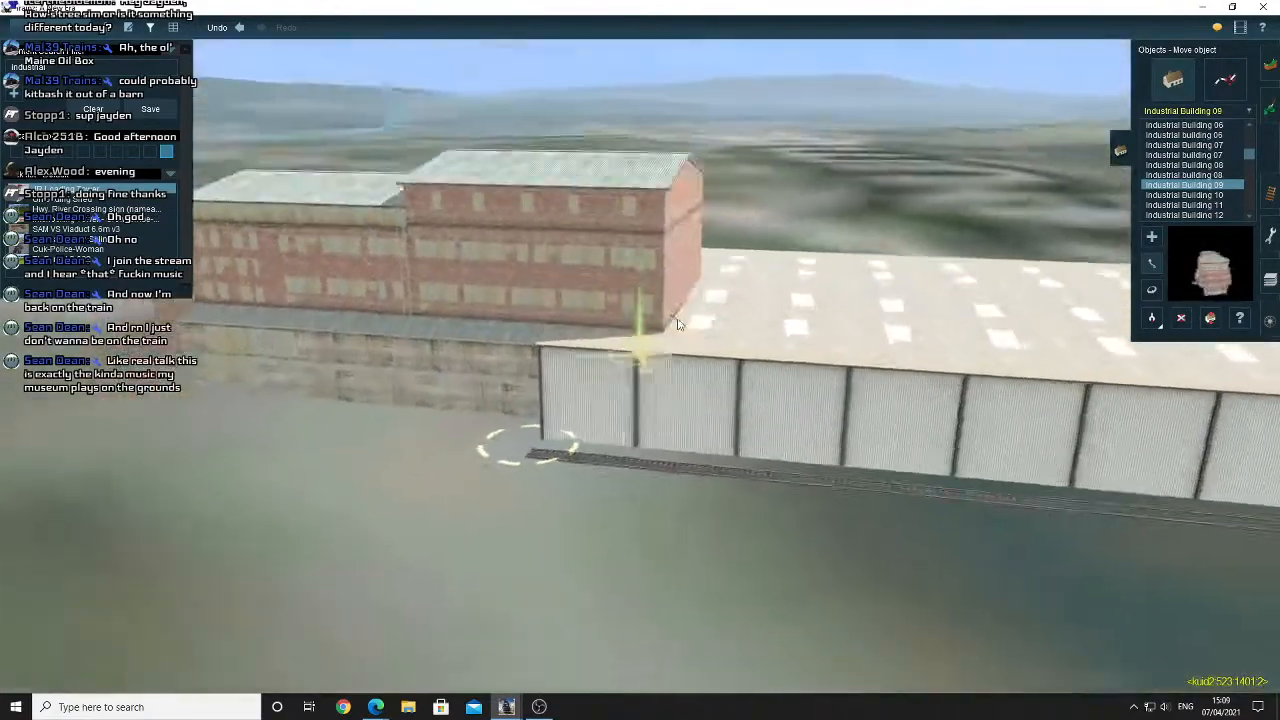
Delete Industrial Building 09 and the white warehouse from the end of the siding.
left_click(1180, 318)
left_click(533, 292)
left_click(659, 356)
scroll(658, 357, "down", 6)
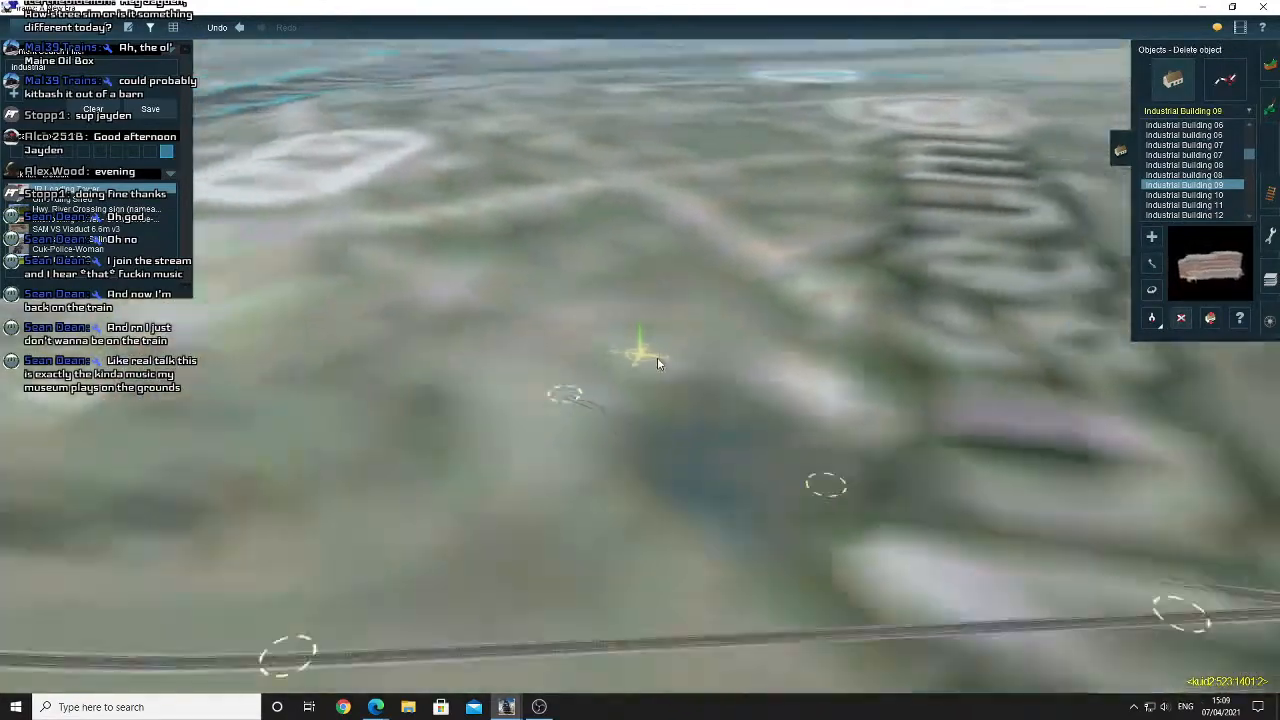
Survey the route from overhead and at an angle for the other dead-end sidings that need industry buildings.
key("Right")
key("Up")
right_click(534, 317)
right_click(563, 297)
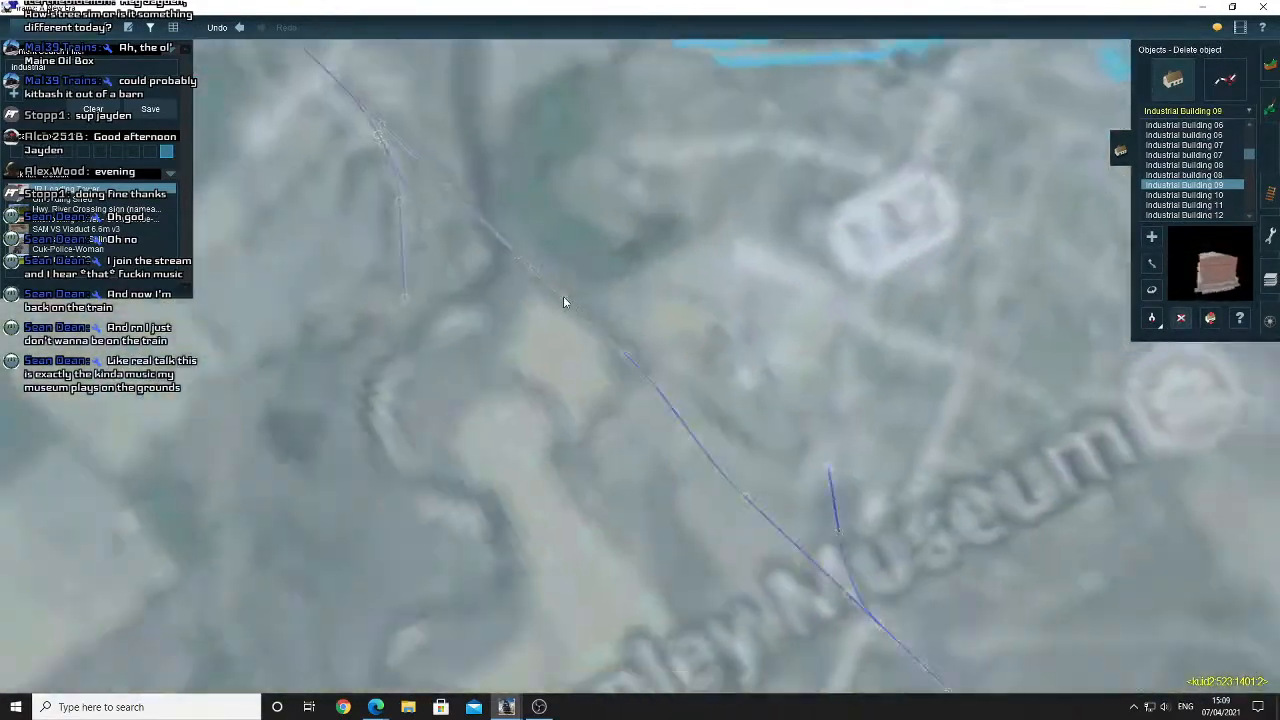
key("Left")
right_click(556, 346)
key("Left")
right_click(606, 398)
scroll(656, 366, "up", 5)
key("Down")
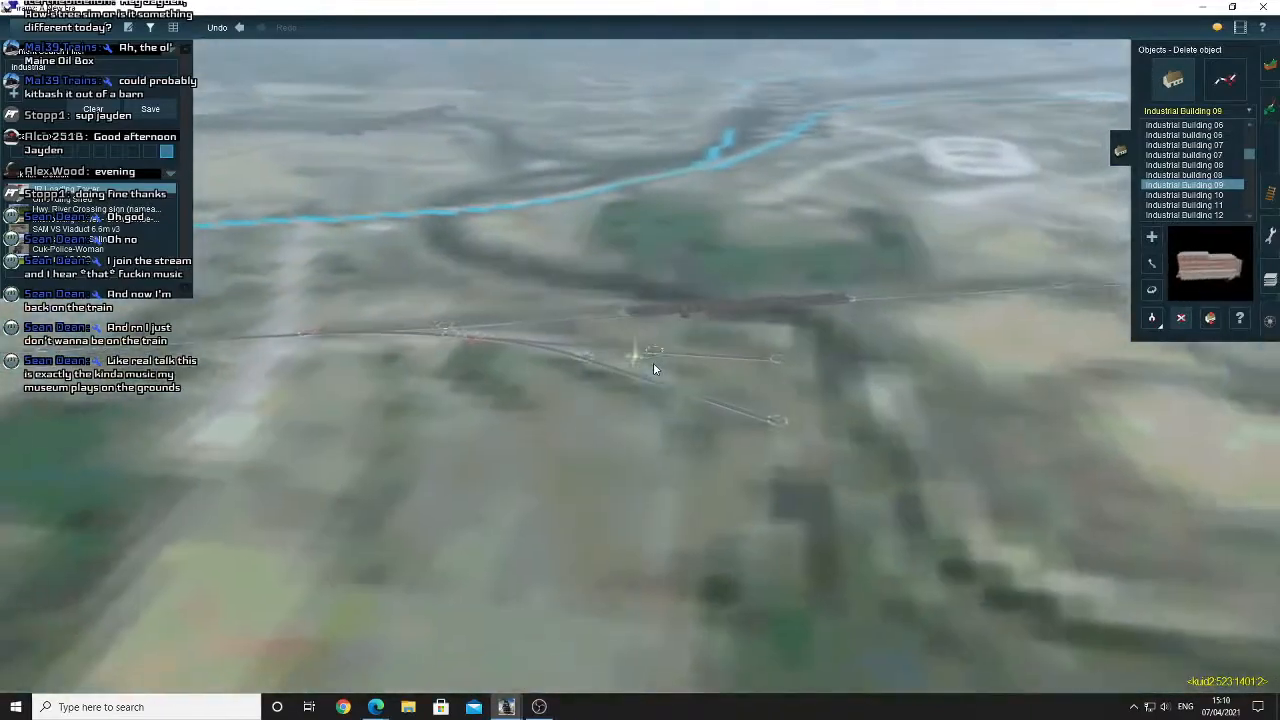
key("Left")
right_click(627, 380)
Place Industrial tank 01 on the ground between the two dead-end sidings.
scroll(627, 380, "up", 3)
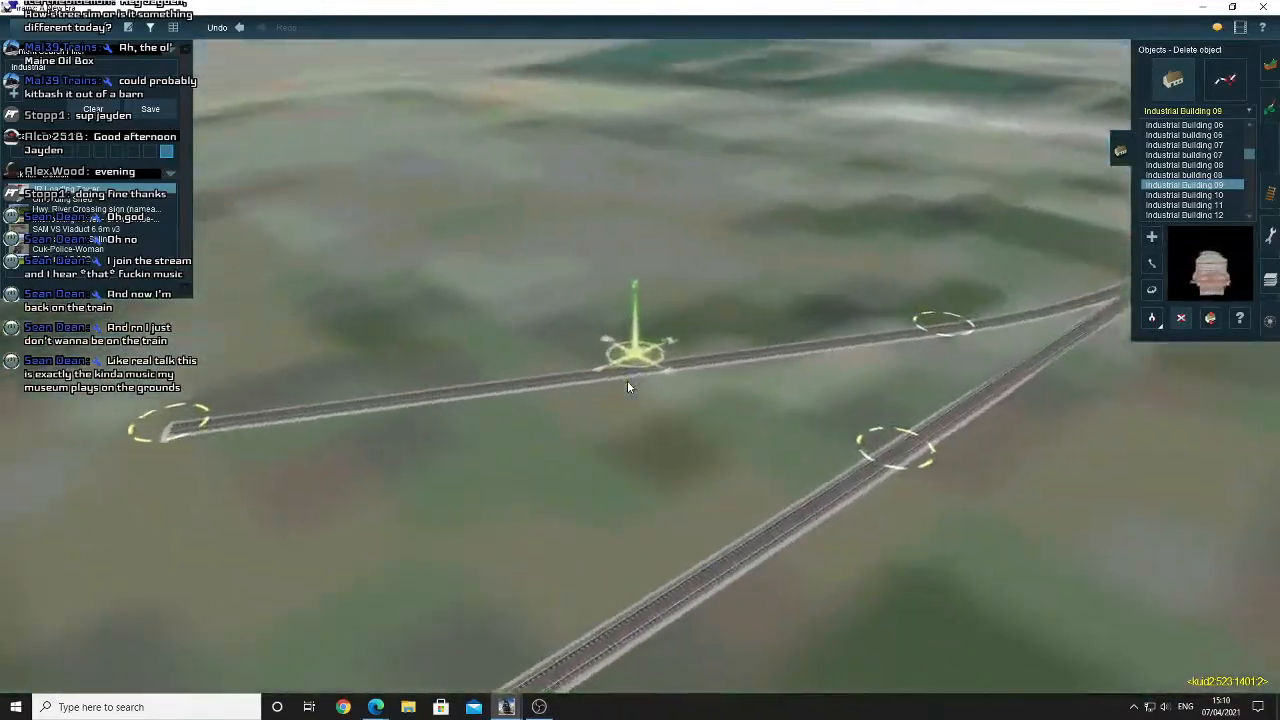
key("Down")
right_click(535, 413)
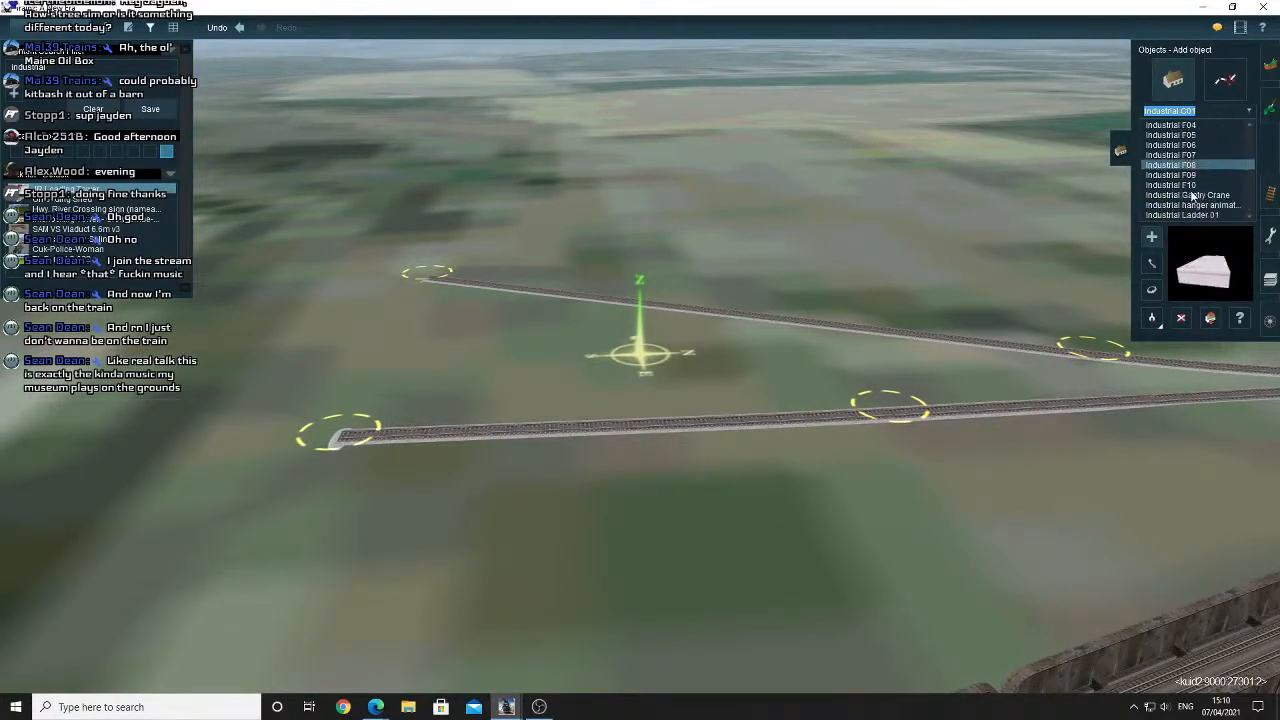
scroll(1191, 196, "down", 5)
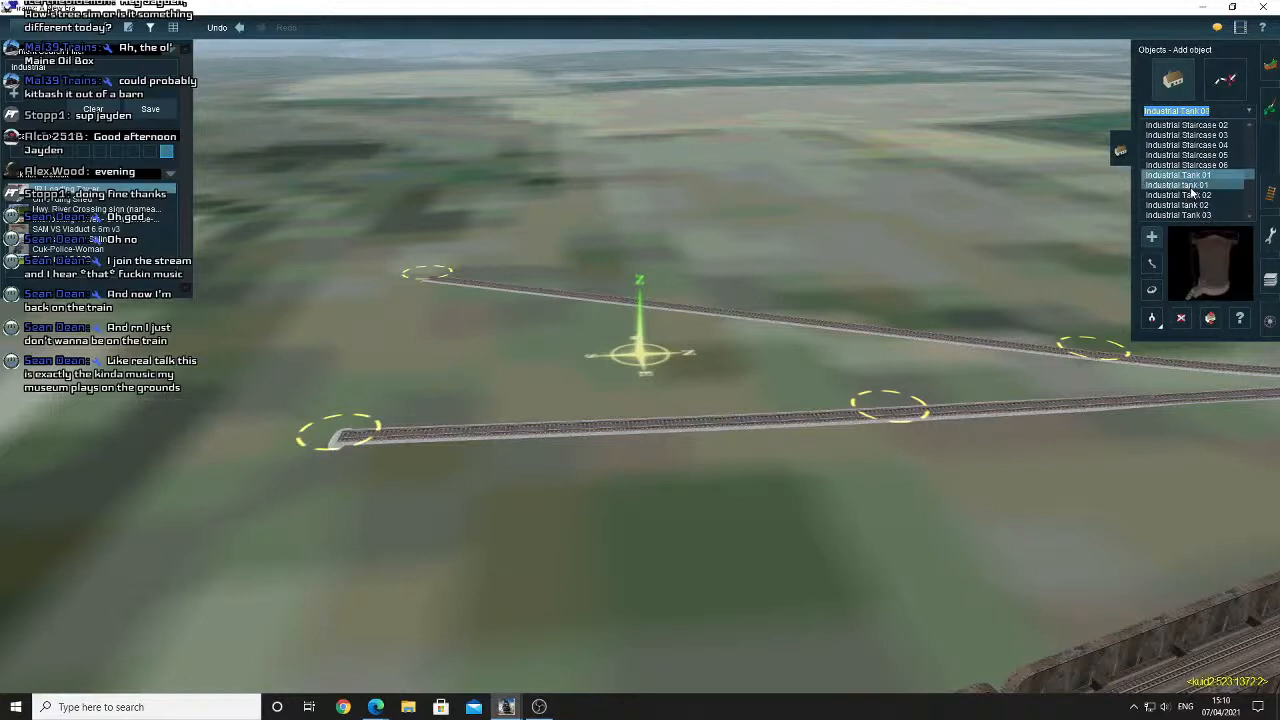
left_click(719, 374)
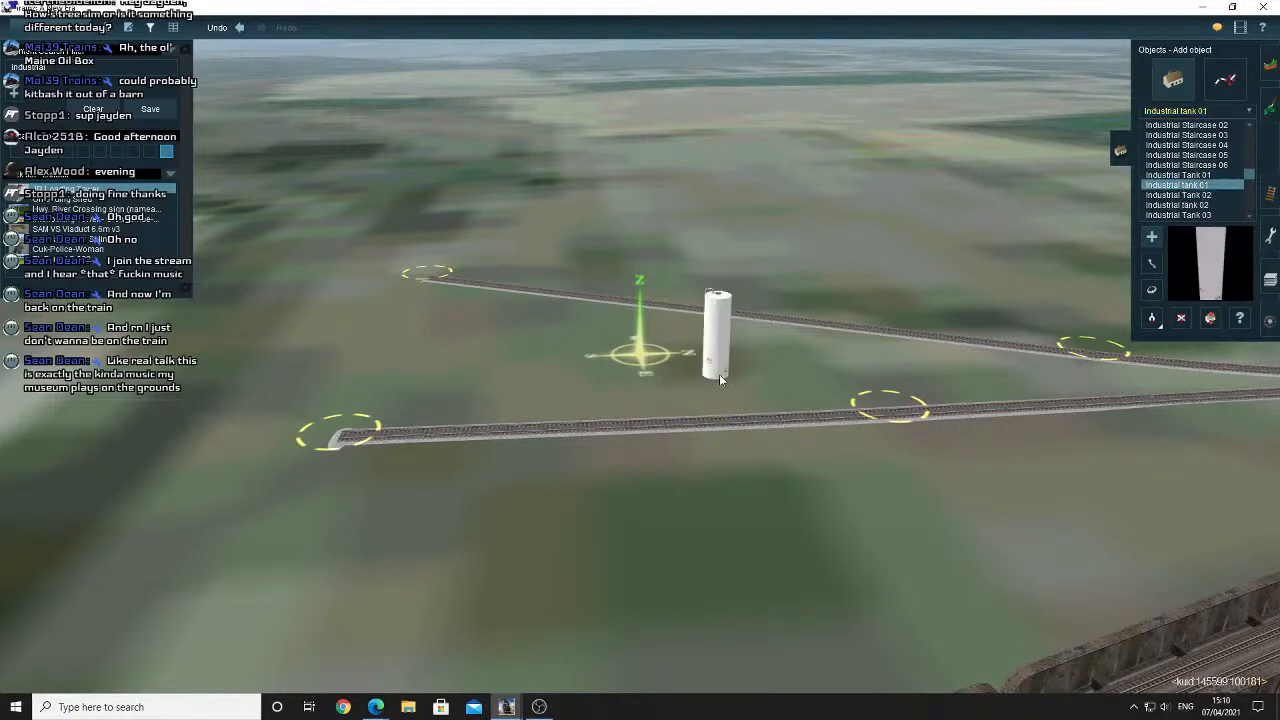
Examine the white Industrial tank 01 up close from several angles and delete it.
scroll(719, 374, "up", 5)
scroll(678, 384, "up", 4)
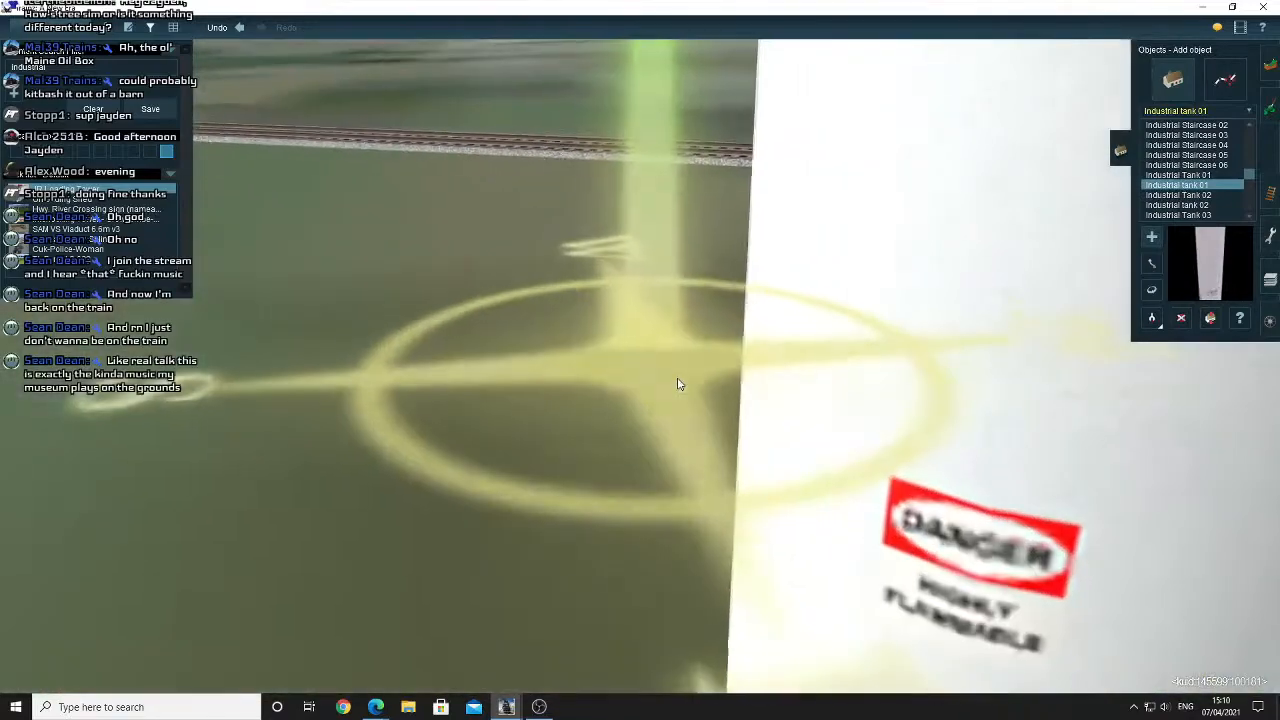
key("Down")
scroll(678, 384, "down", 8)
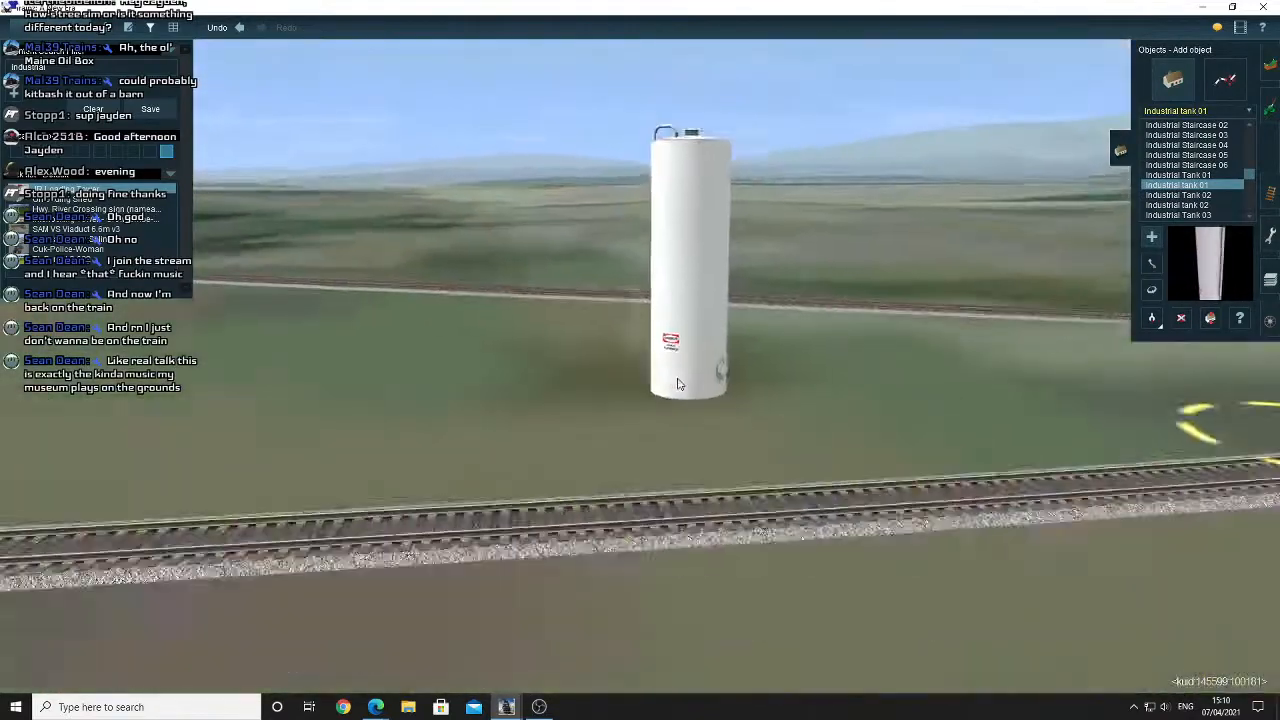
key("Up")
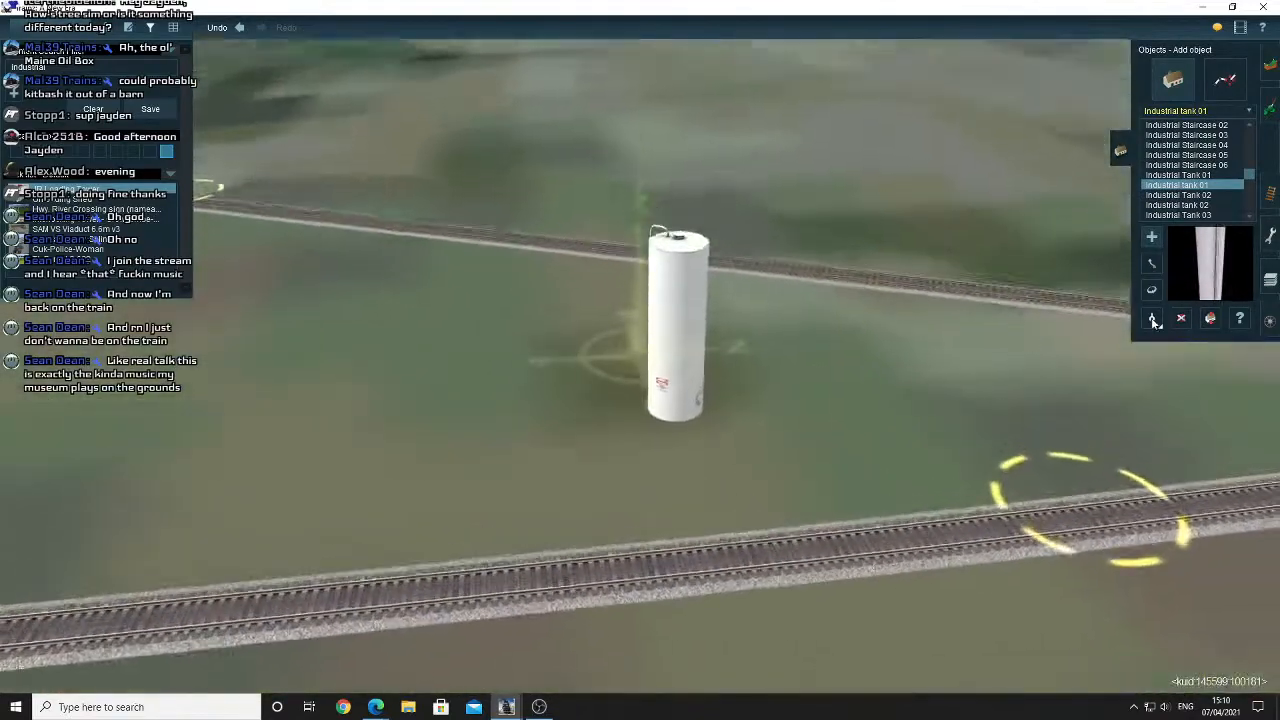
key("d")
left_click(678, 348)
Place Industrial tank 02 between the two sidings and rotate it to 275 degrees.
left_click(1152, 237)
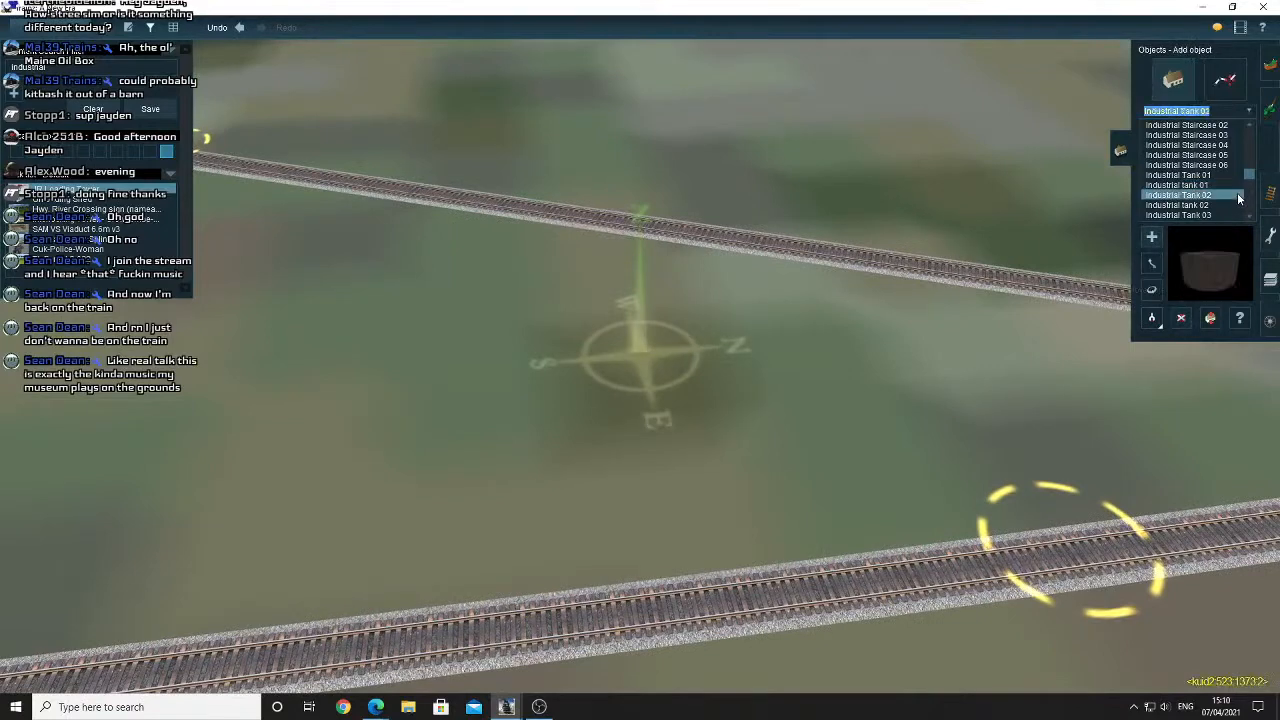
left_click(1220, 205)
left_click(680, 432)
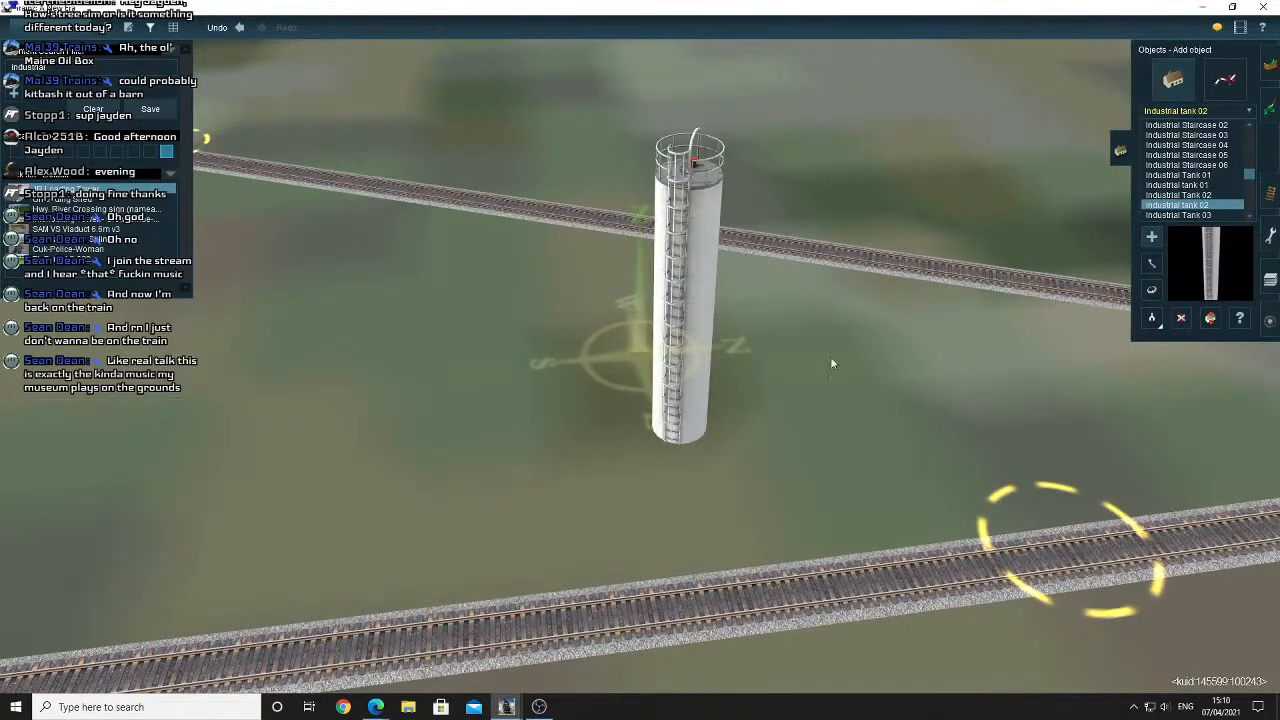
left_click_drag(668, 293, 558, 331)
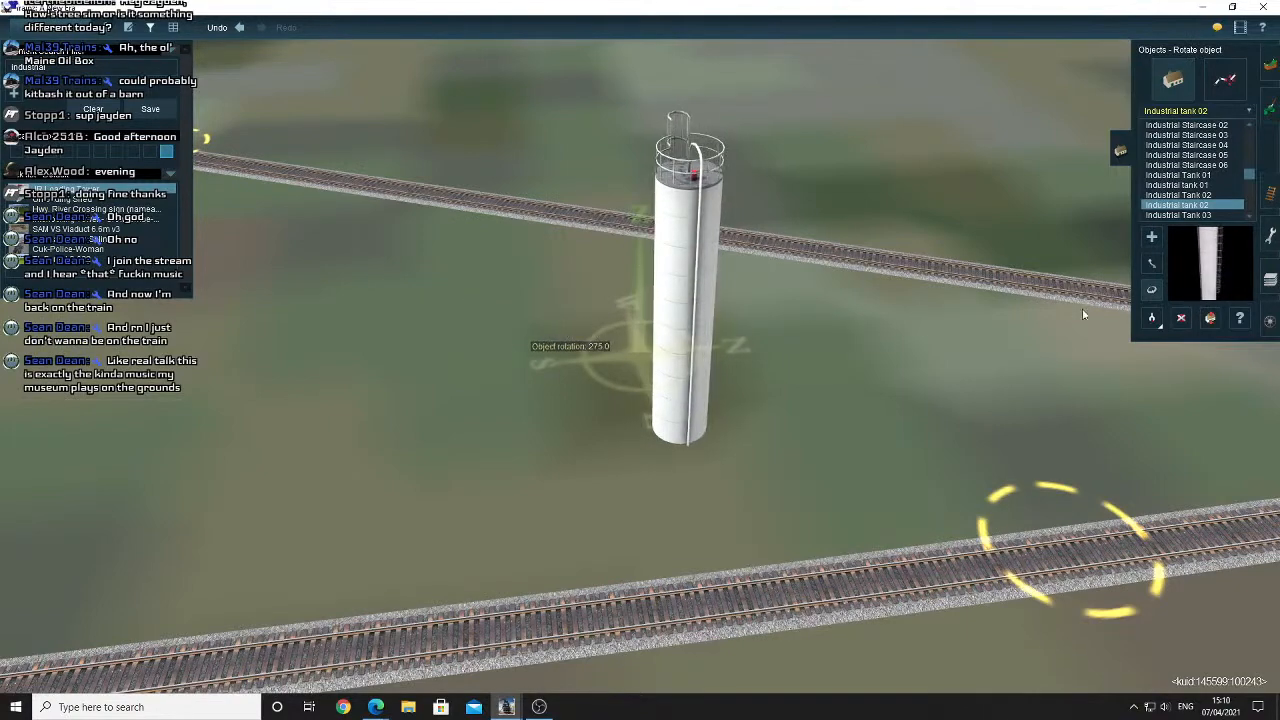
Move Industrial tank 02 up against the edge of the siding with its vertical pipe facing the track.
left_click(1151, 263)
left_click_drag(719, 311, 660, 390)
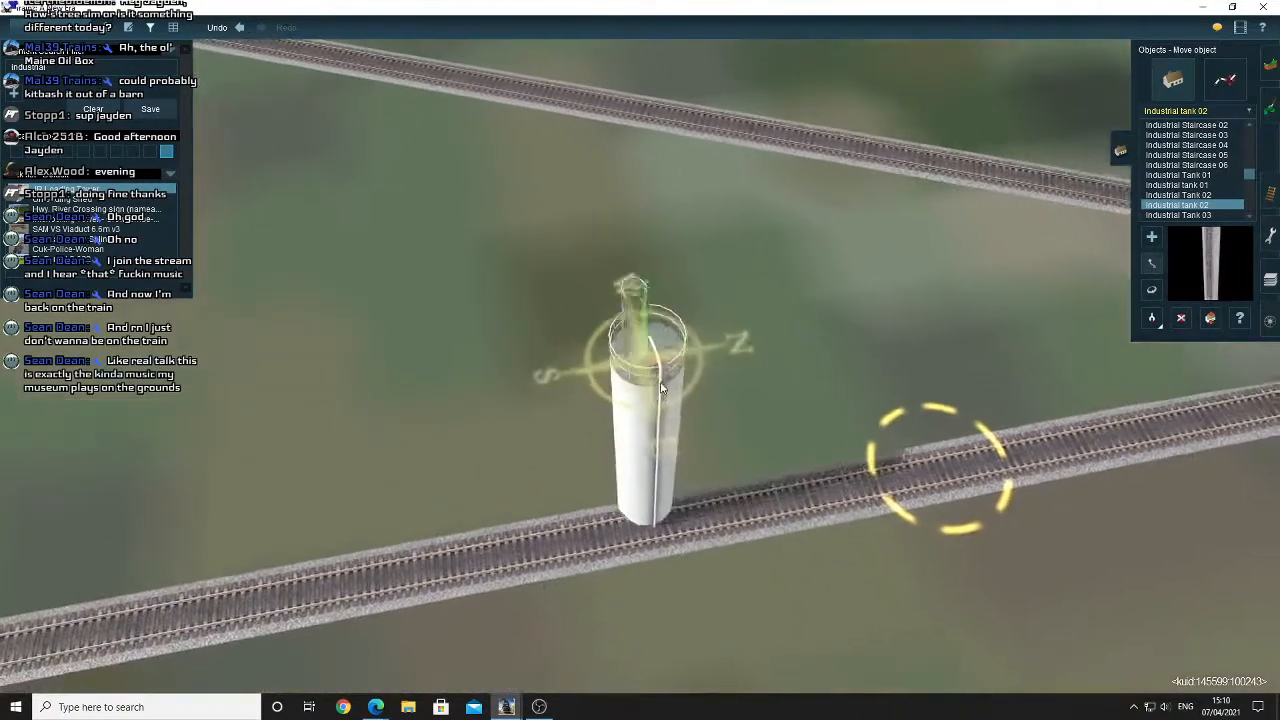
right_click_drag(640, 365, 655, 418)
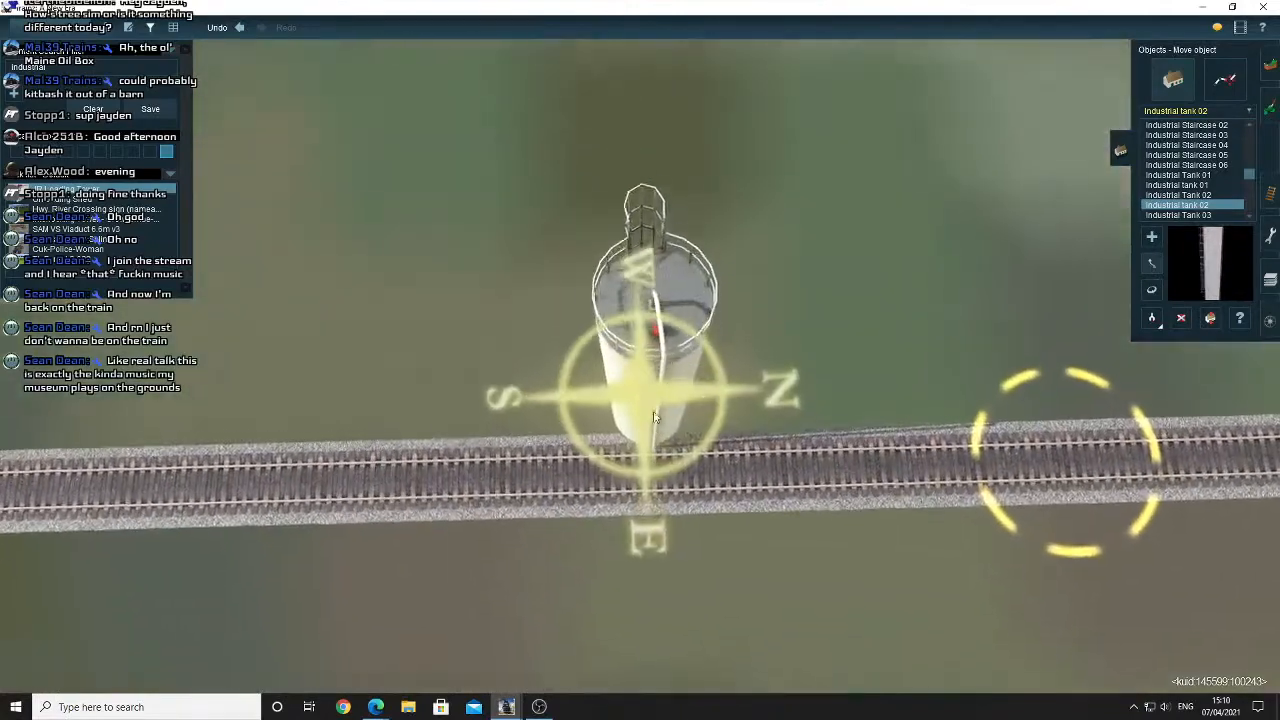
scroll(655, 418, "up", 6)
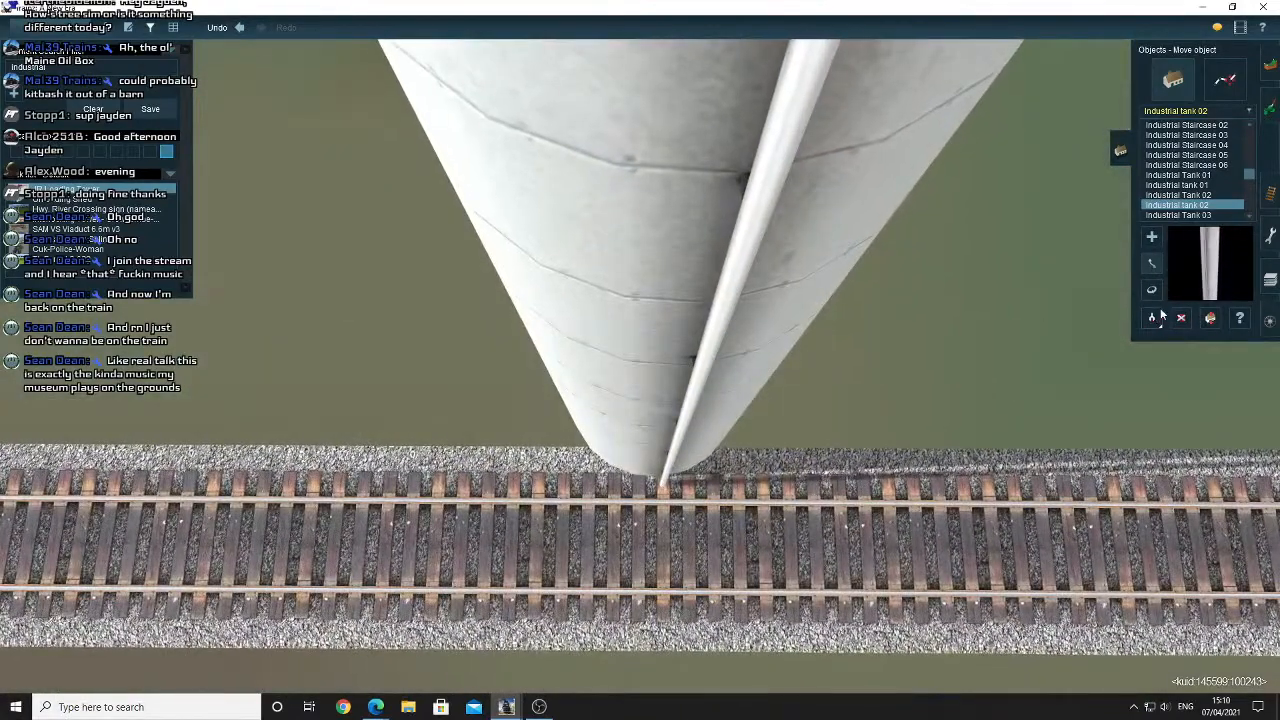
left_click_drag(720, 335, 720, 334)
scroll(689, 346, "down", 8)
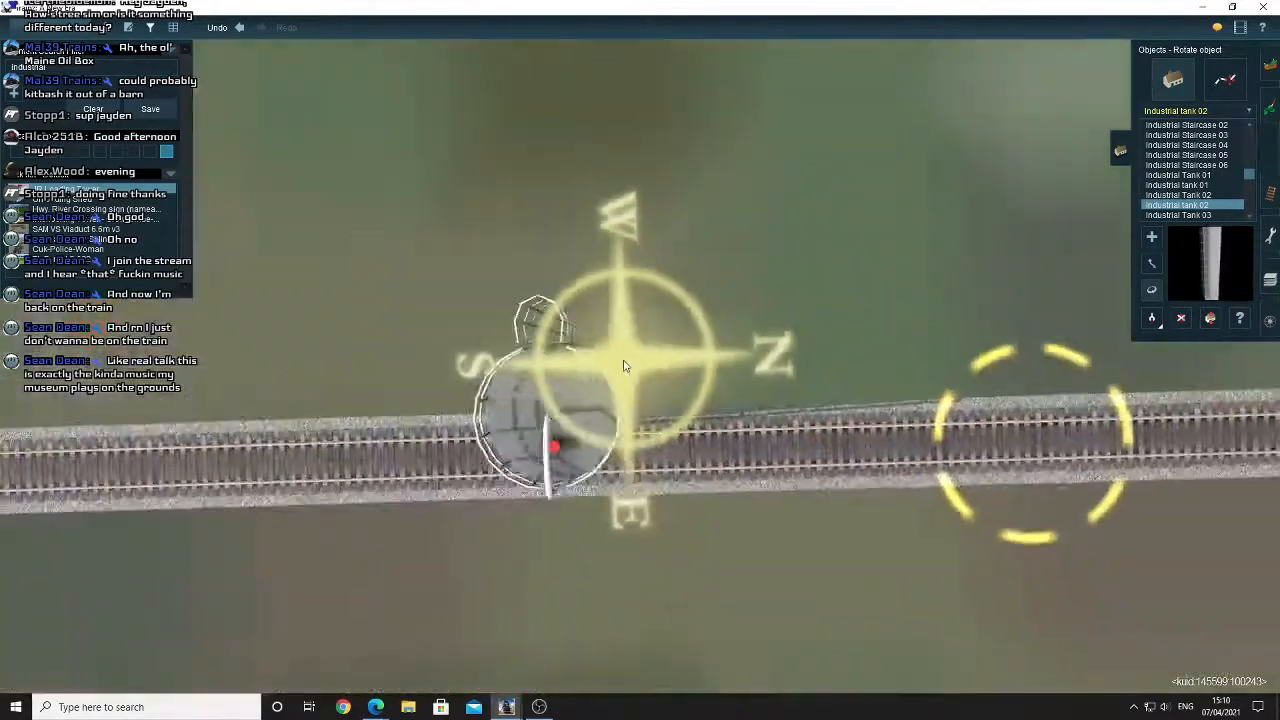
Pick up the JR Truck/Rail Transloader from the tank car unloading shed at Chain of Ponds as the object to place.
right_click_drag(624, 366, 642, 354)
scroll(641, 358, "down", 10)
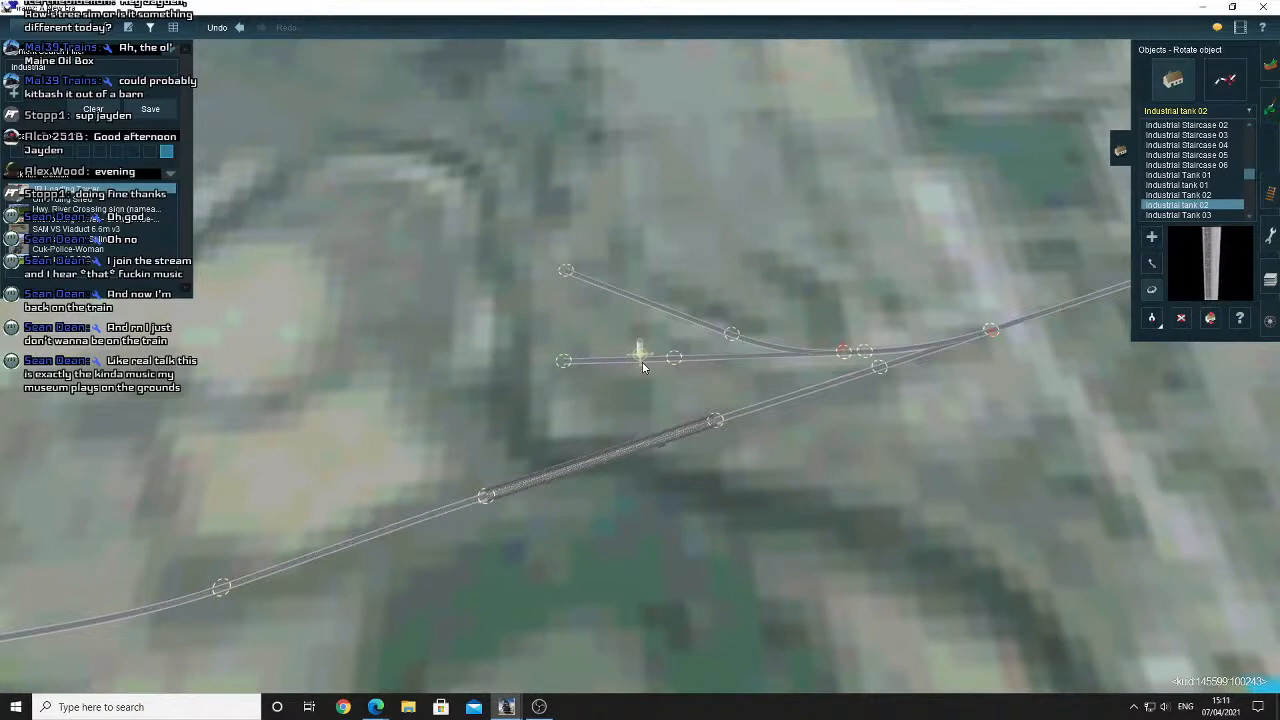
scroll(735, 375, "down", 15)
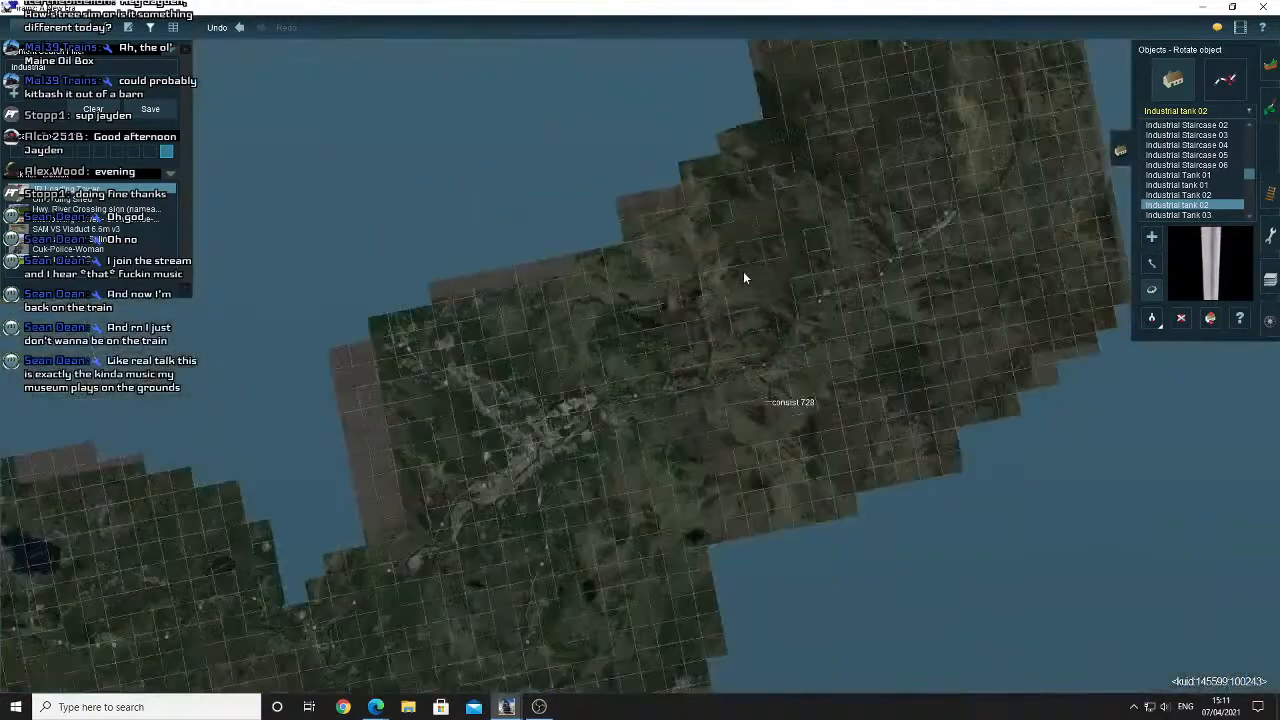
right_click_drag(744, 272, 729, 233)
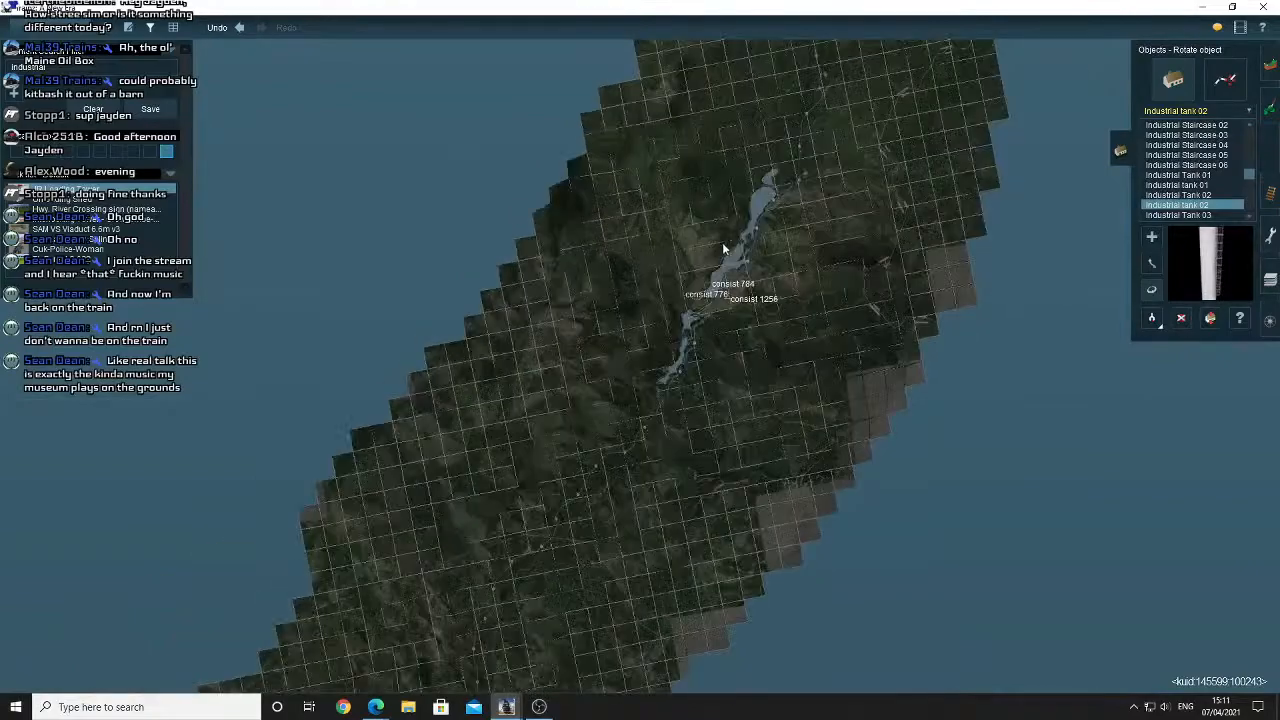
scroll(722, 242, "up", 10)
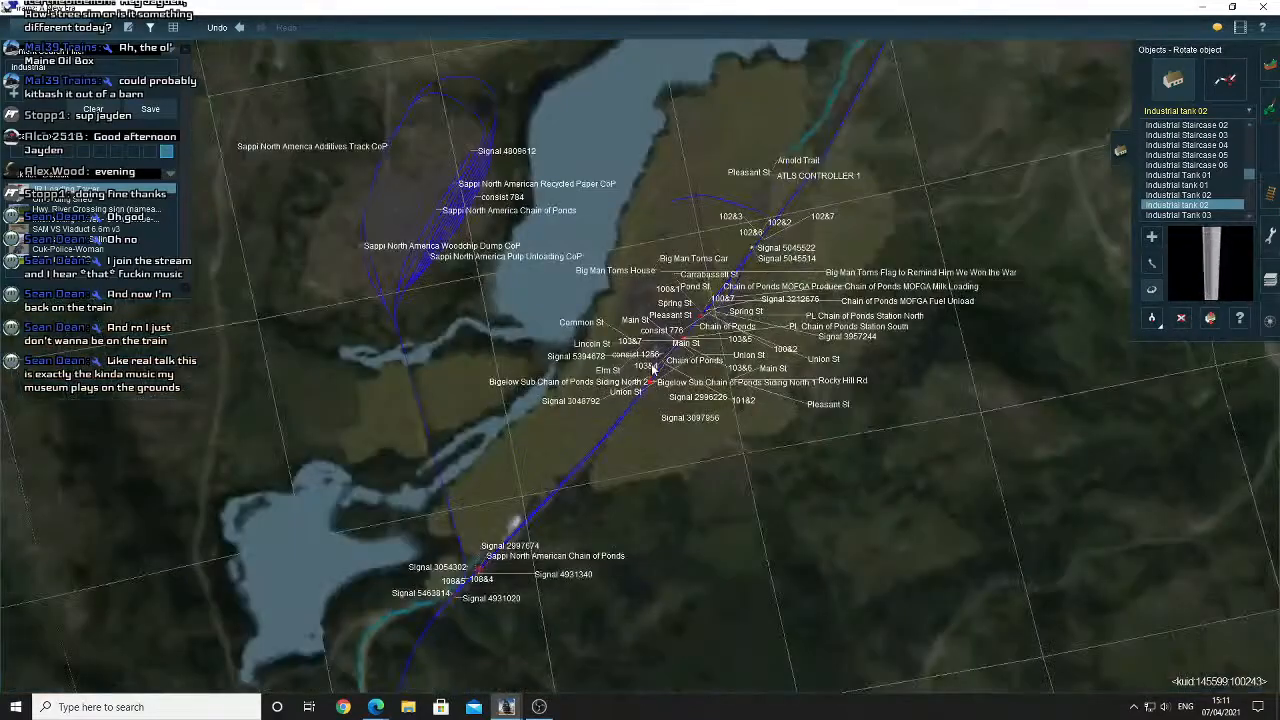
scroll(652, 370, "up", 3)
scroll(652, 370, "up", 4)
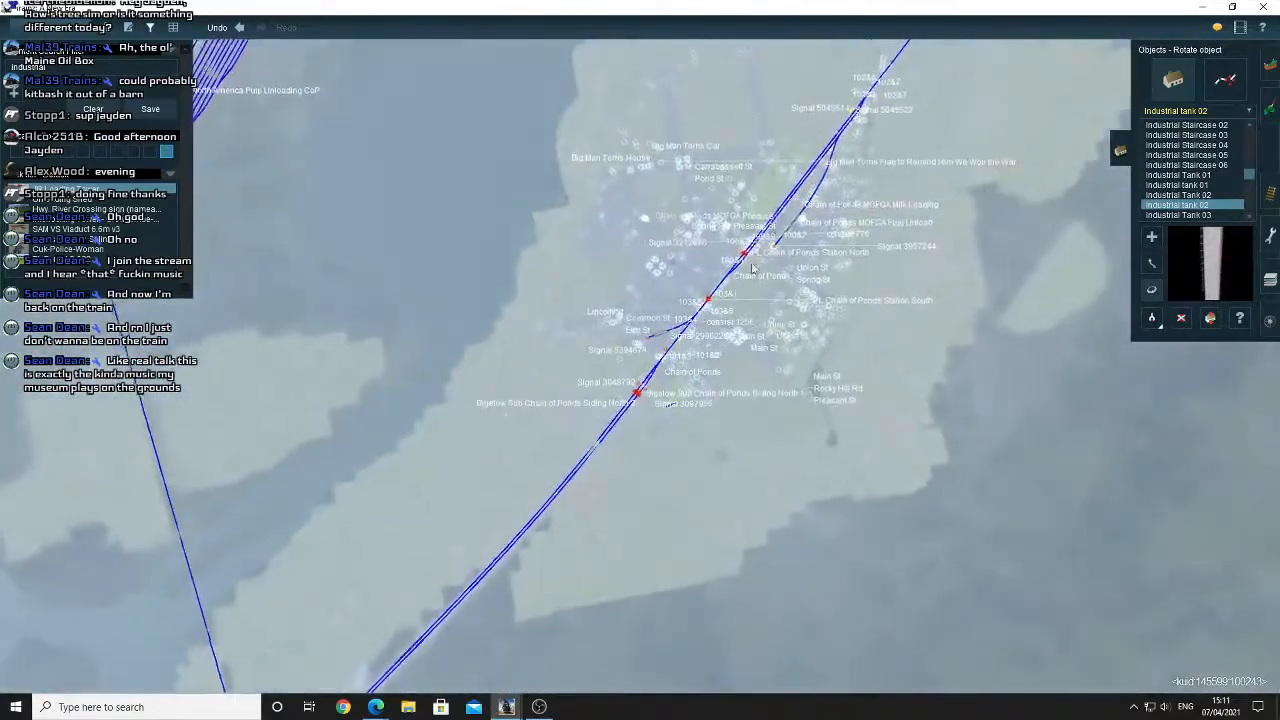
right_click_drag(763, 249, 637, 370)
scroll(637, 370, "up", 5)
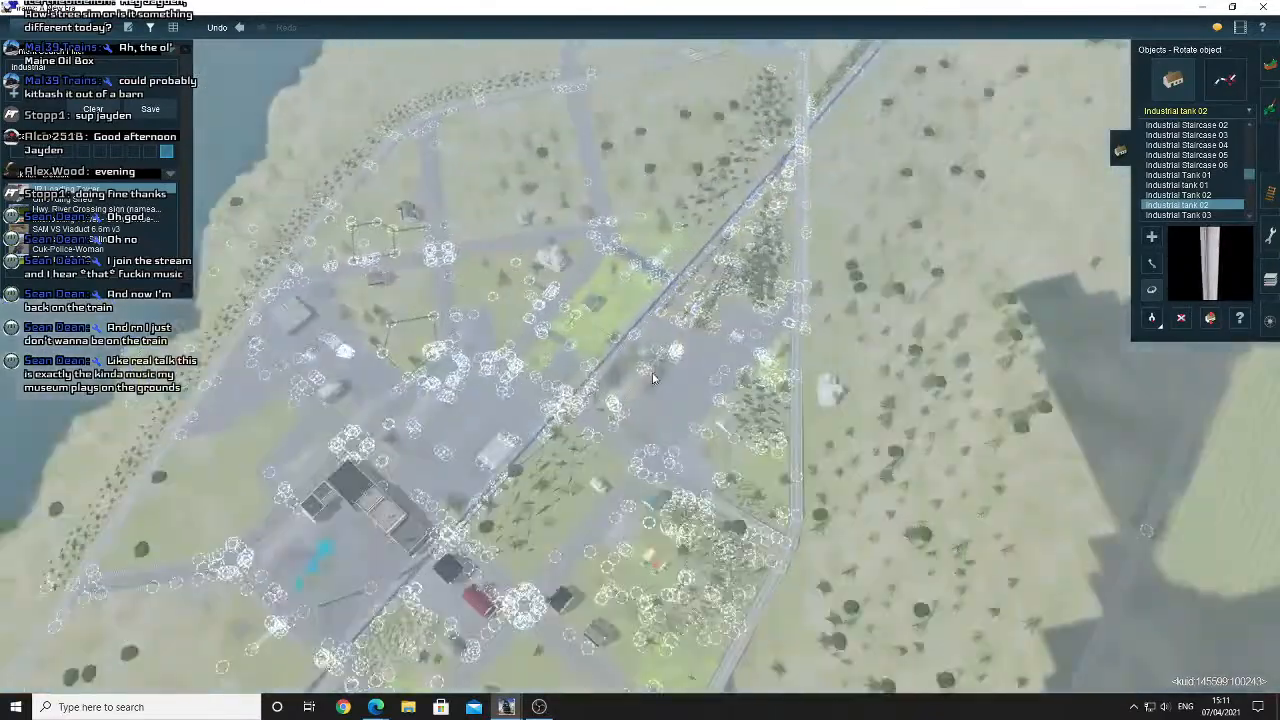
scroll(617, 375, "up", 6)
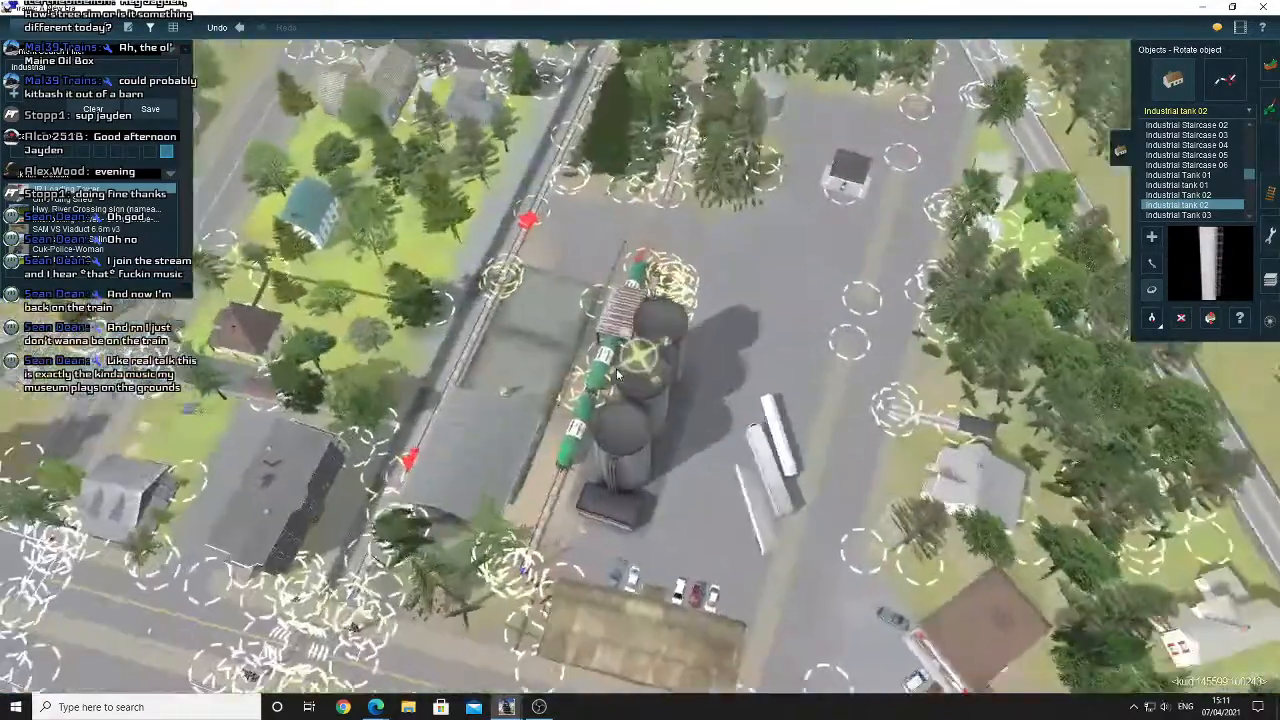
scroll(620, 355, "up", 5)
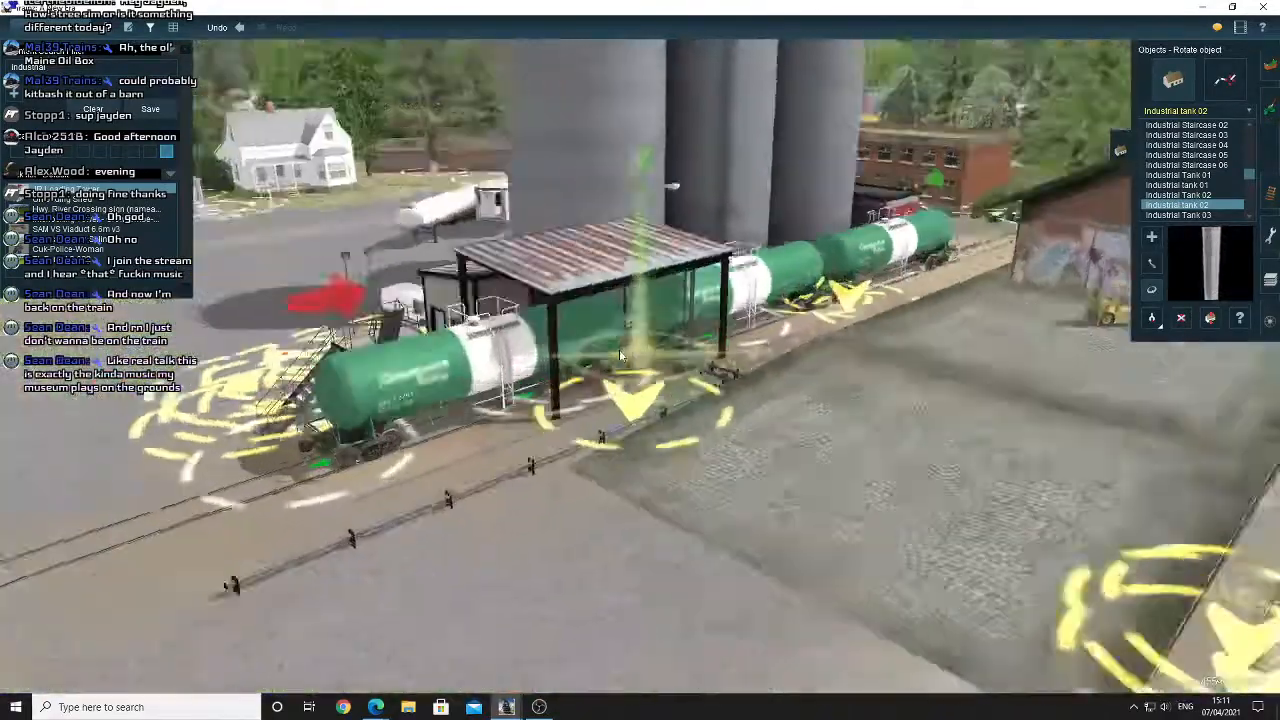
key("Up")
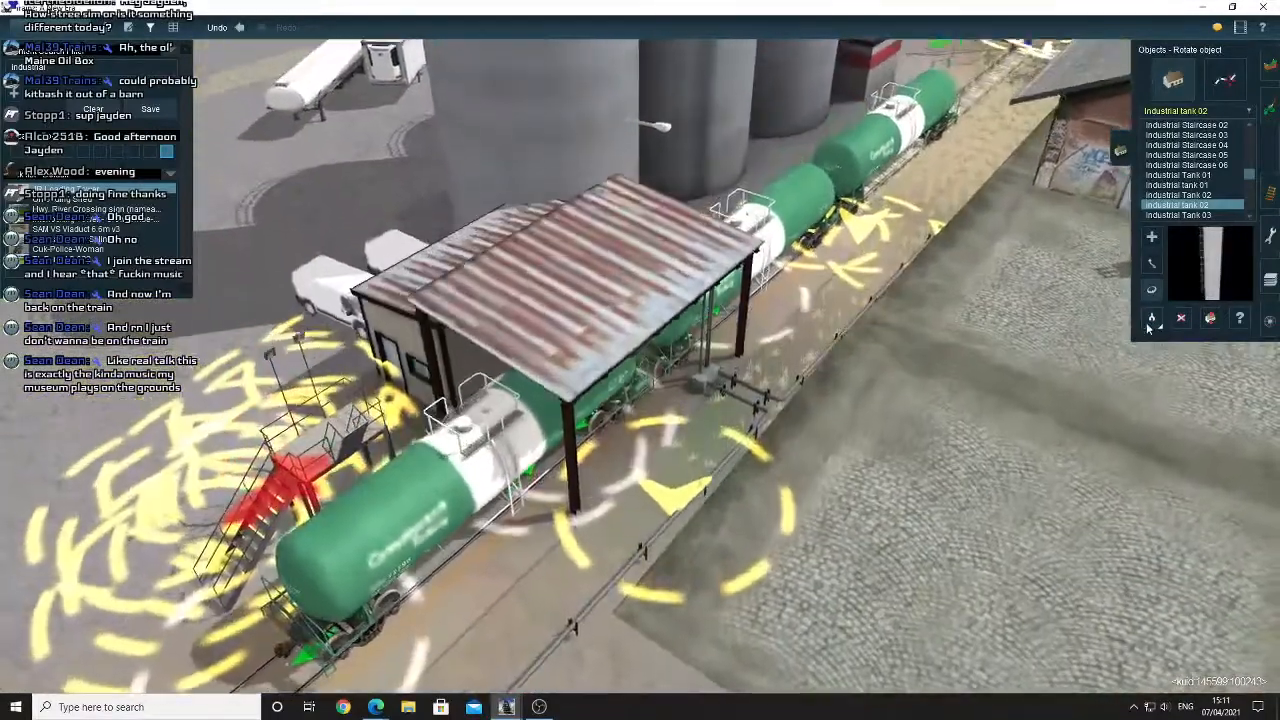
left_click(1151, 318)
Return across the route map from Chain of Ponds towards the dead-end sidings with the transloader selected.
scroll(664, 320, "down", 15)
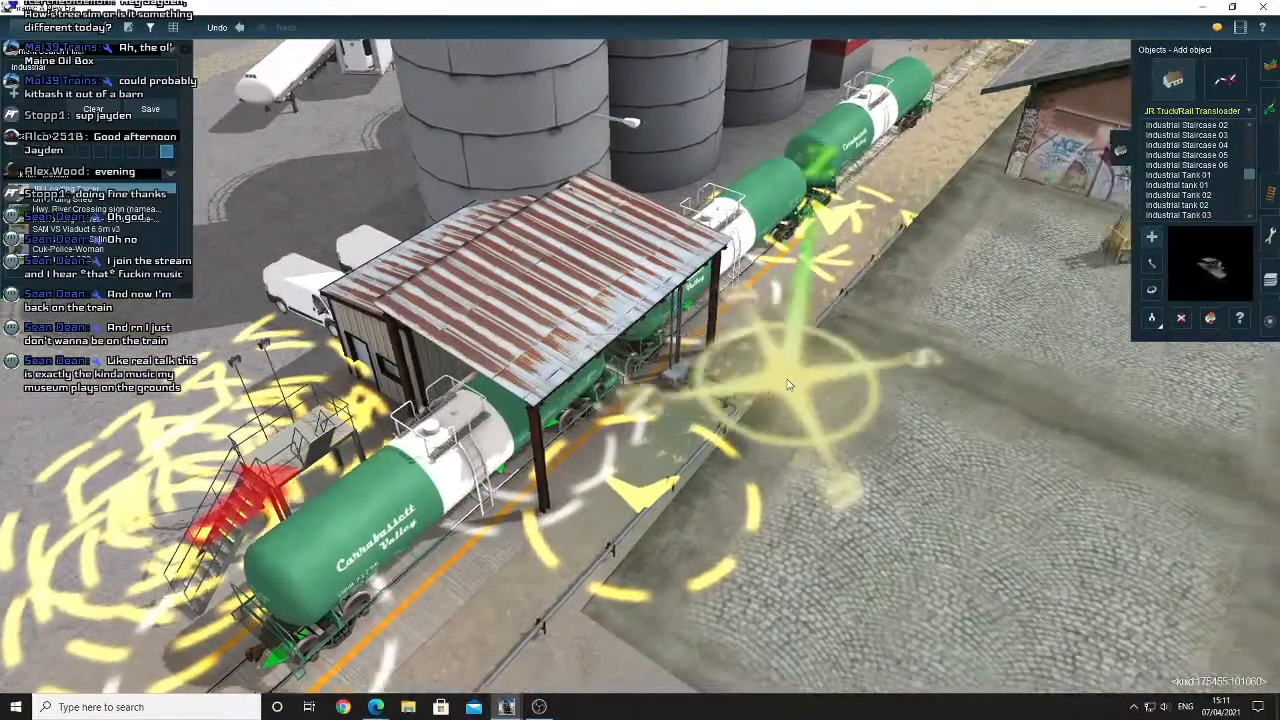
scroll(693, 362, "down", 5)
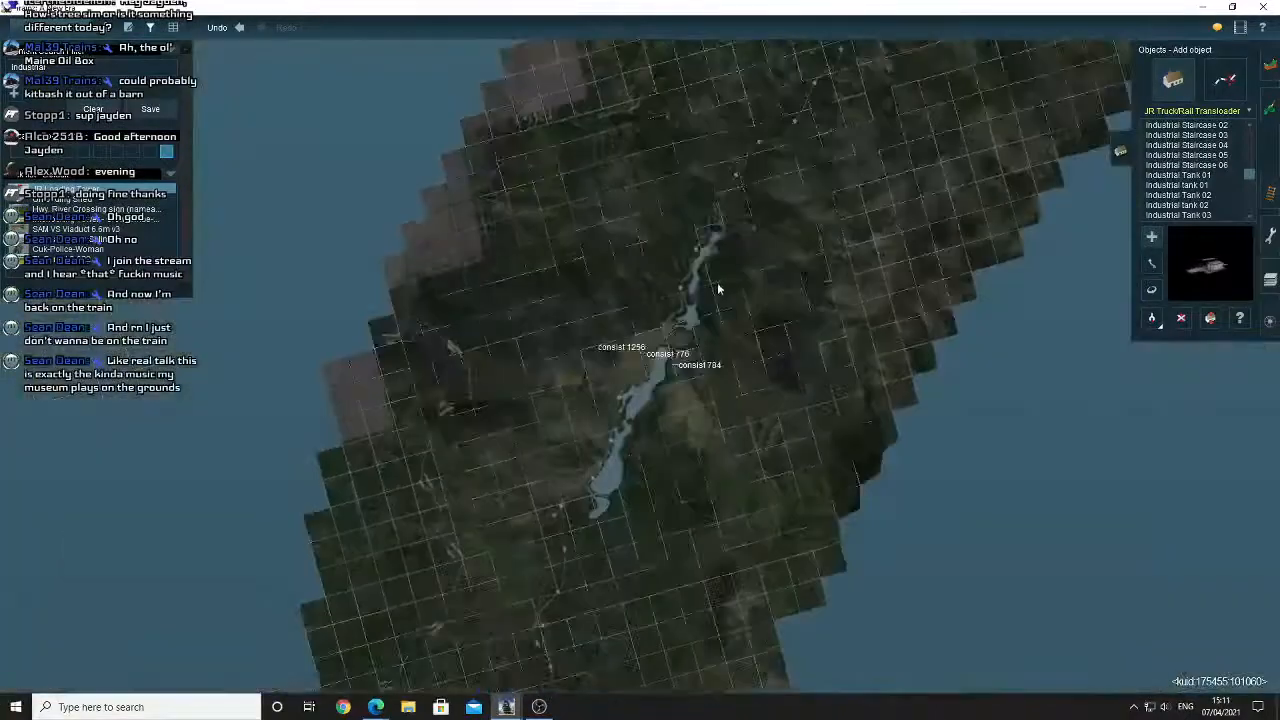
right_click_drag(717, 282, 668, 322)
right_click_drag(531, 486, 531, 486)
scroll(698, 438, "up", 10)
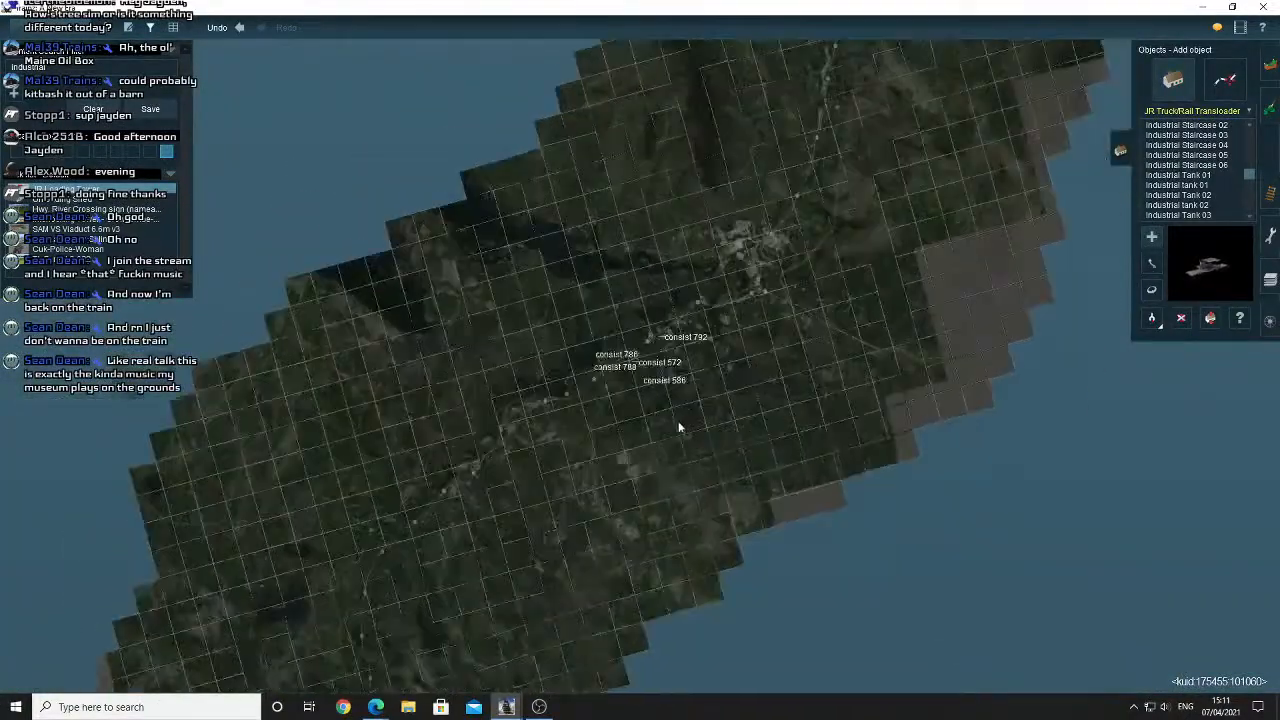
Look over the route map and examine the woodchip loading sidings near North New Portland.
scroll(672, 421, "down", 10)
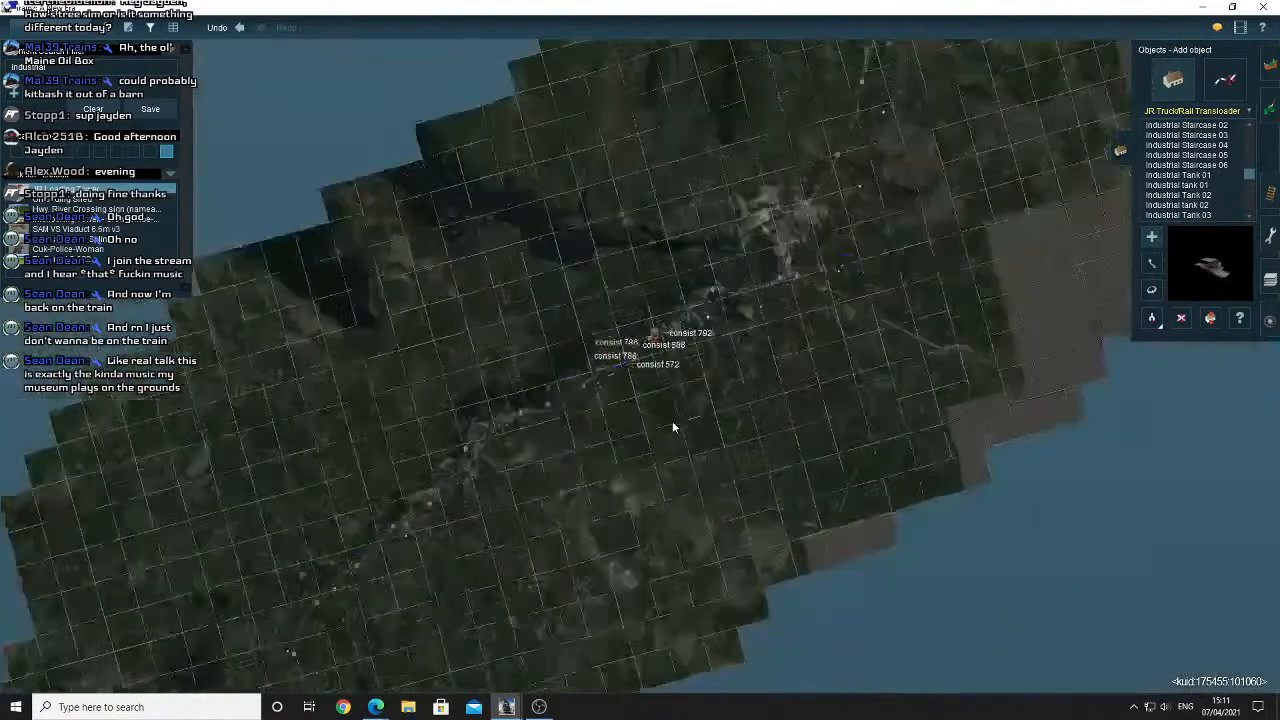
right_click_drag(701, 278, 700, 257)
right_click(690, 261)
right_click(690, 261)
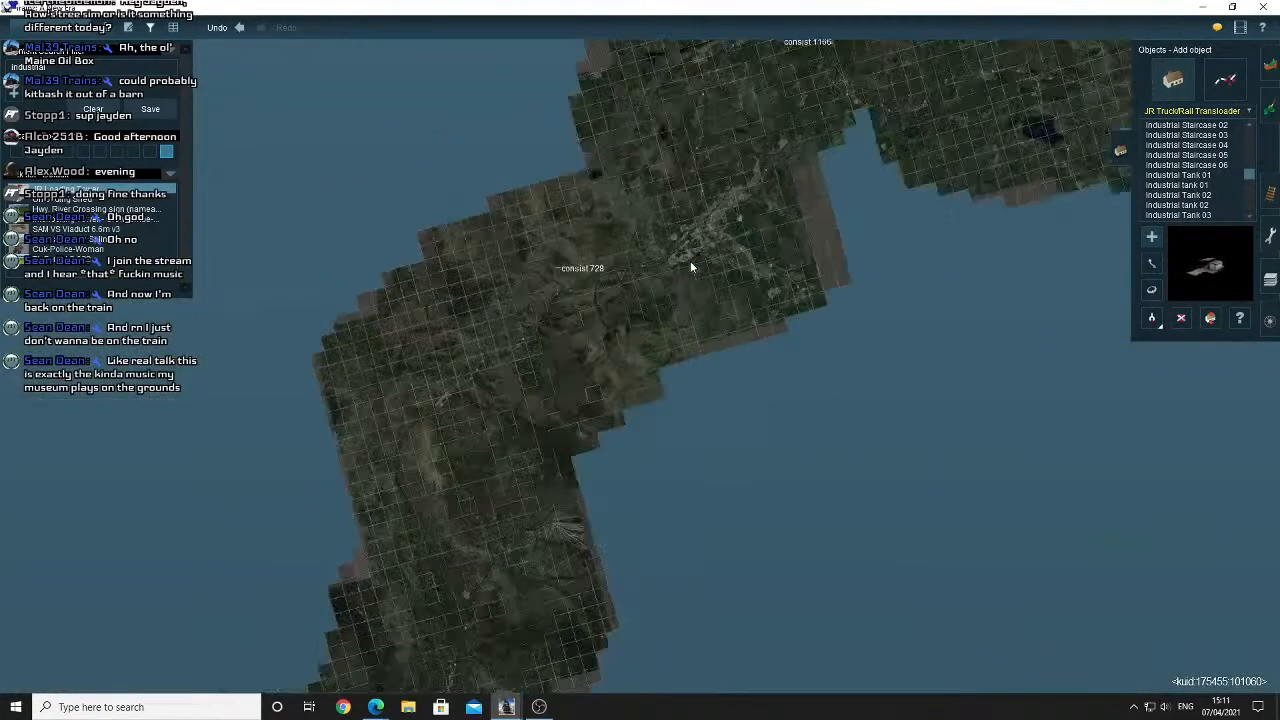
right_click(690, 261)
right_click(690, 261)
right_click(689, 263)
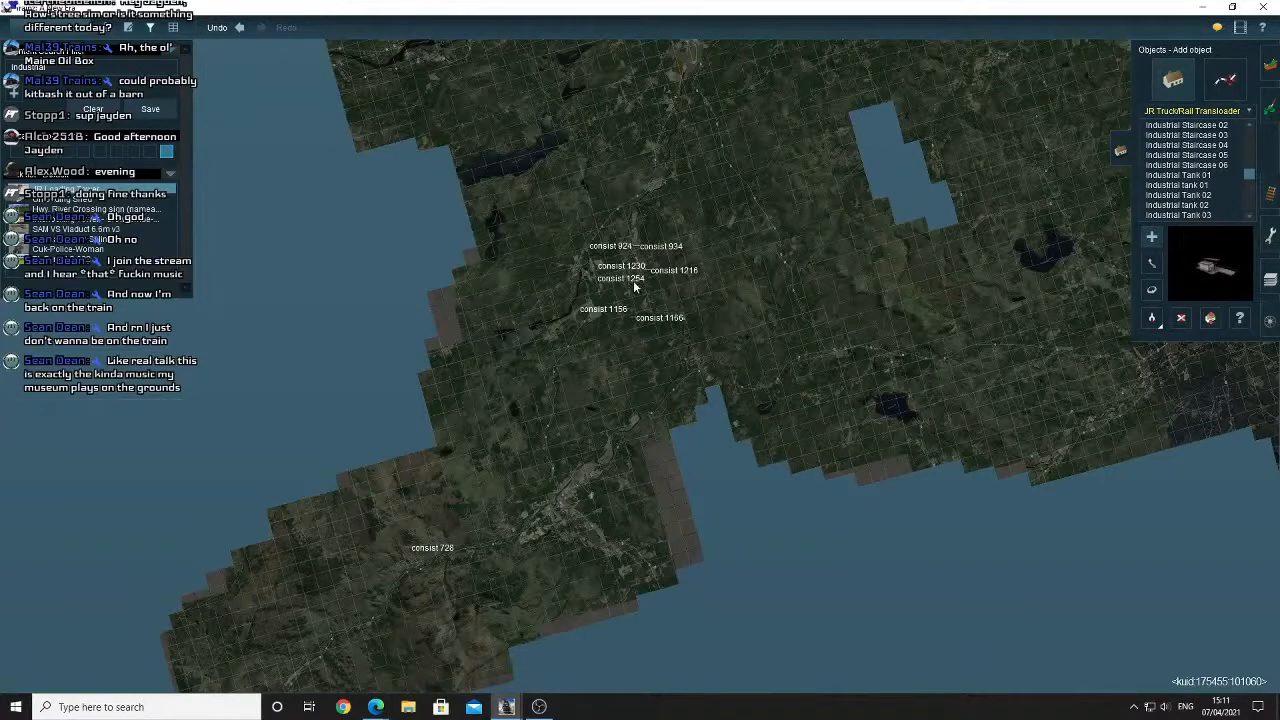
scroll(634, 287, "up", 10)
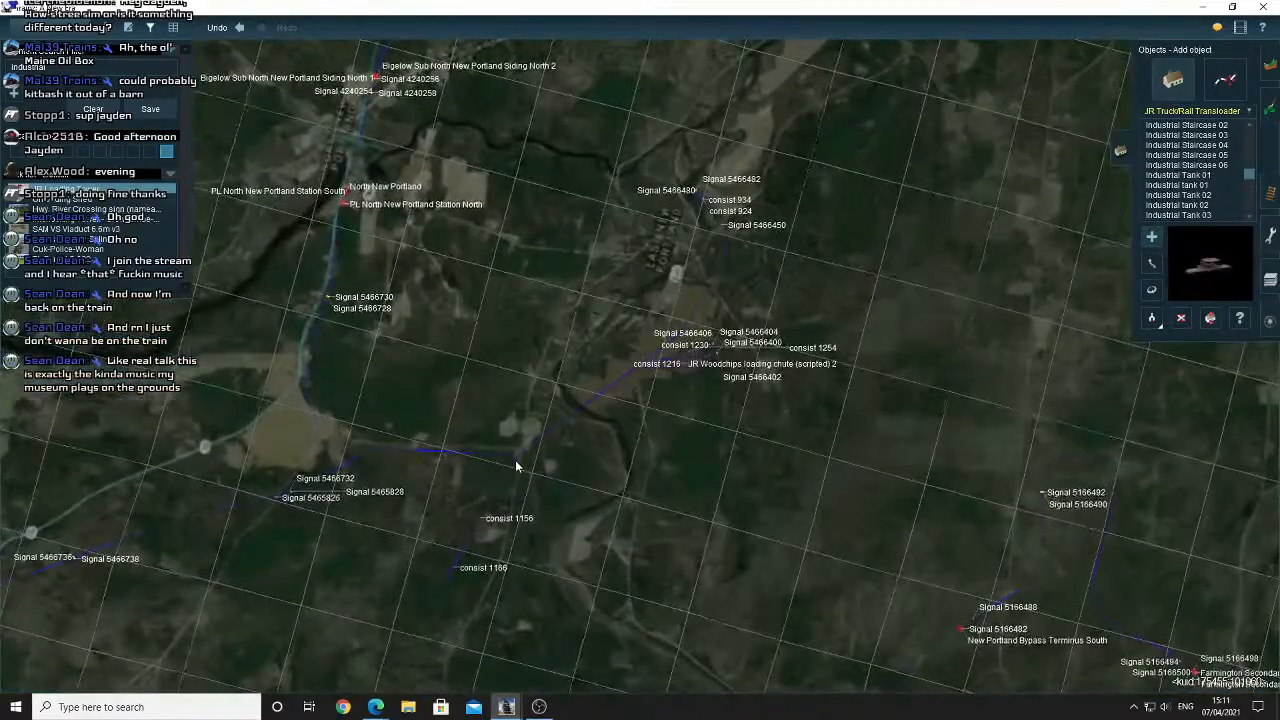
right_click(516, 463)
scroll(776, 285, "up", 5)
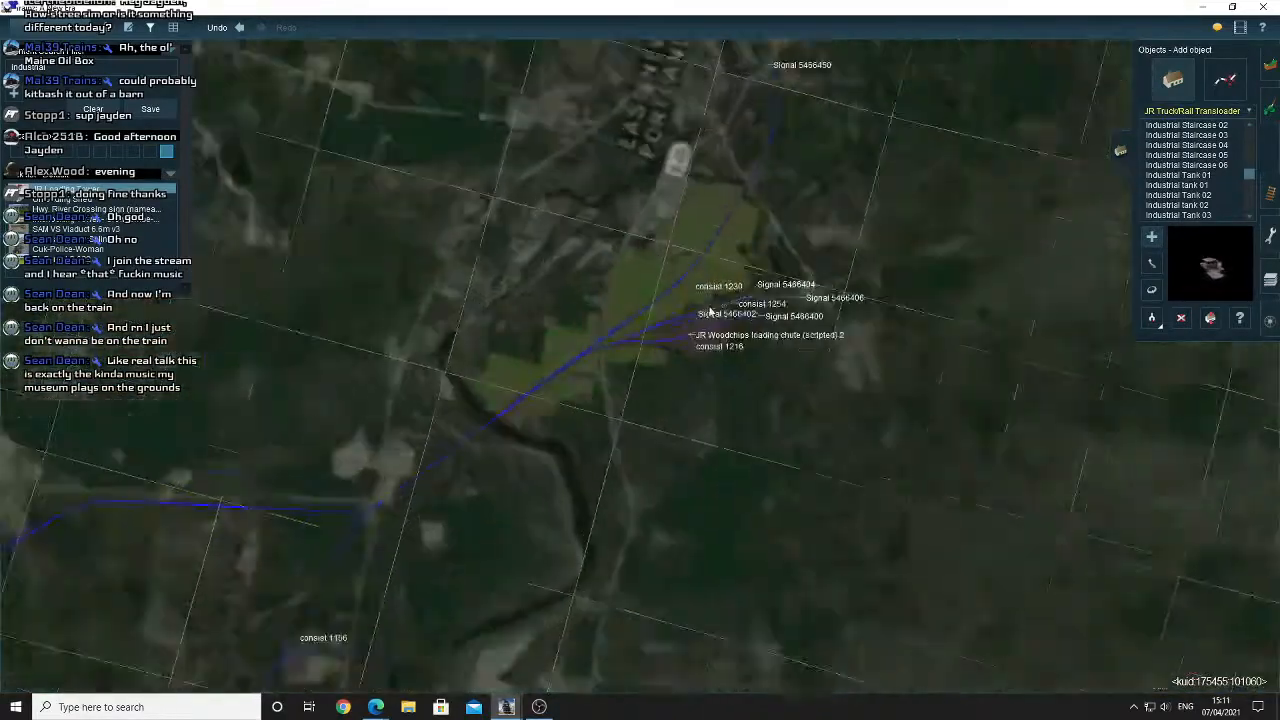
scroll(709, 313, "down", 10)
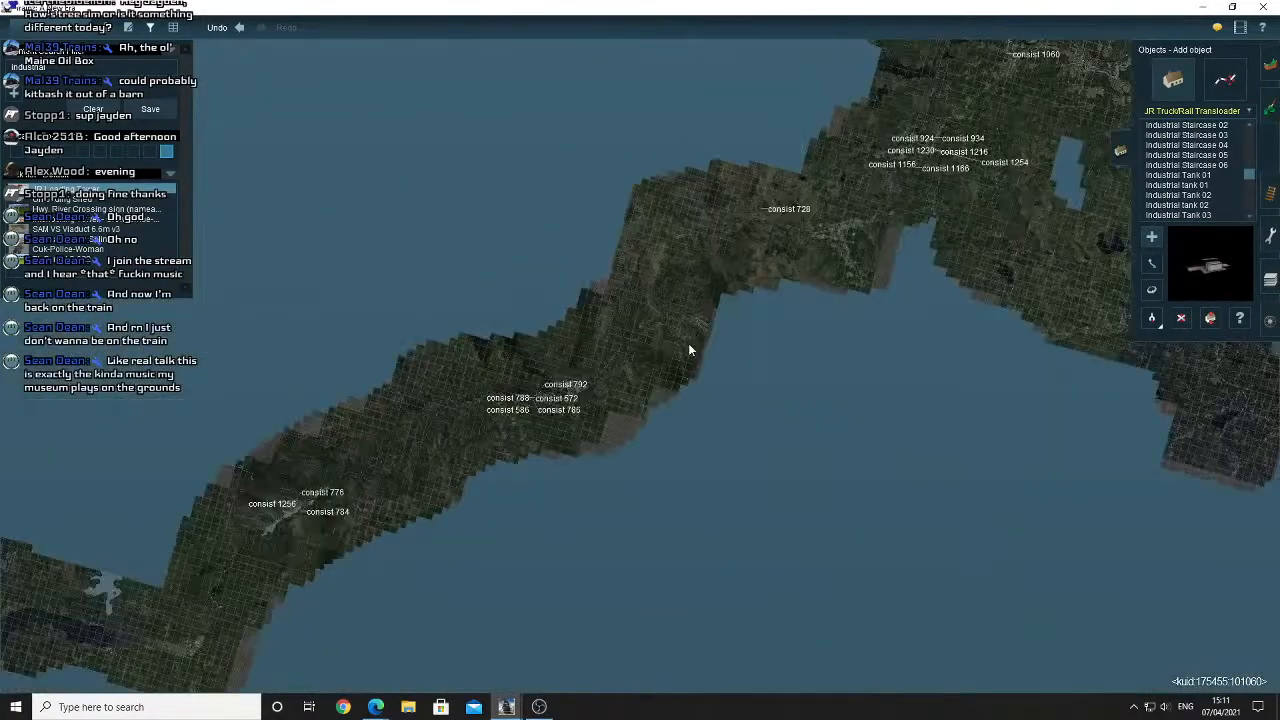
Place the JR Truck/Rail Transloader on the Kingfield siding beside the white silo and rotate it to about 89.8 degrees.
scroll(734, 278, "up", 6)
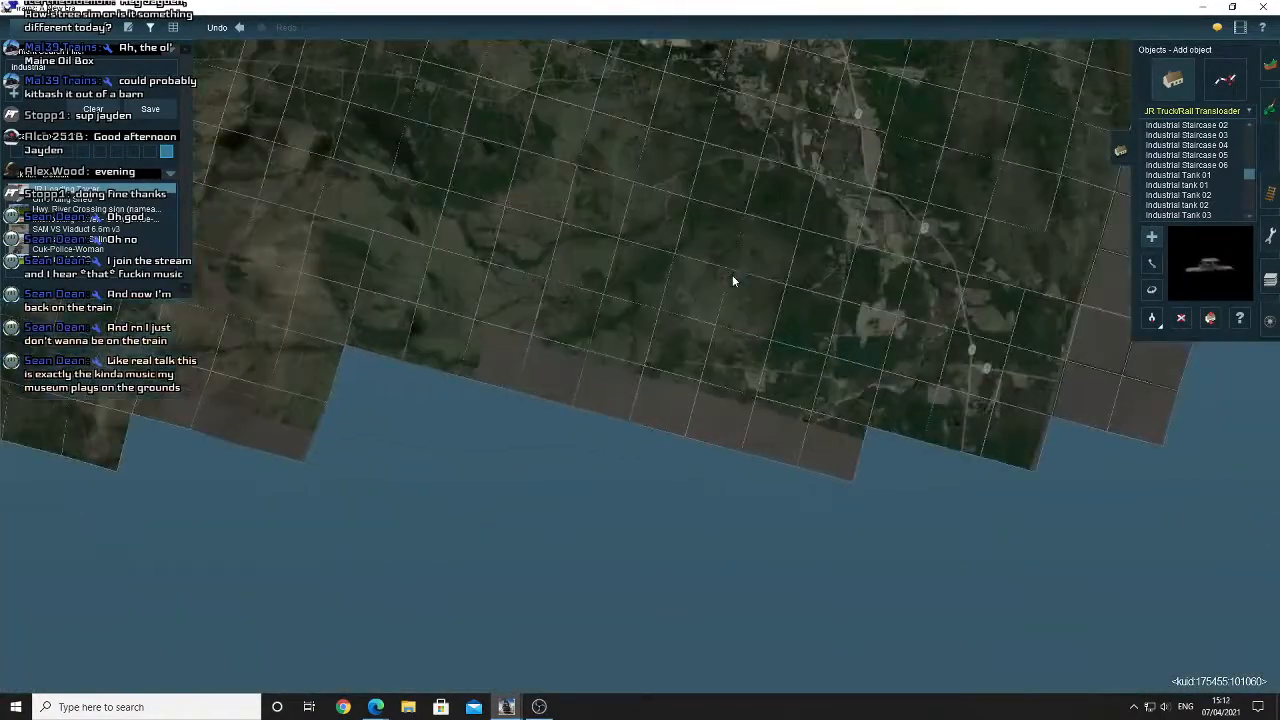
scroll(698, 188, "up", 6)
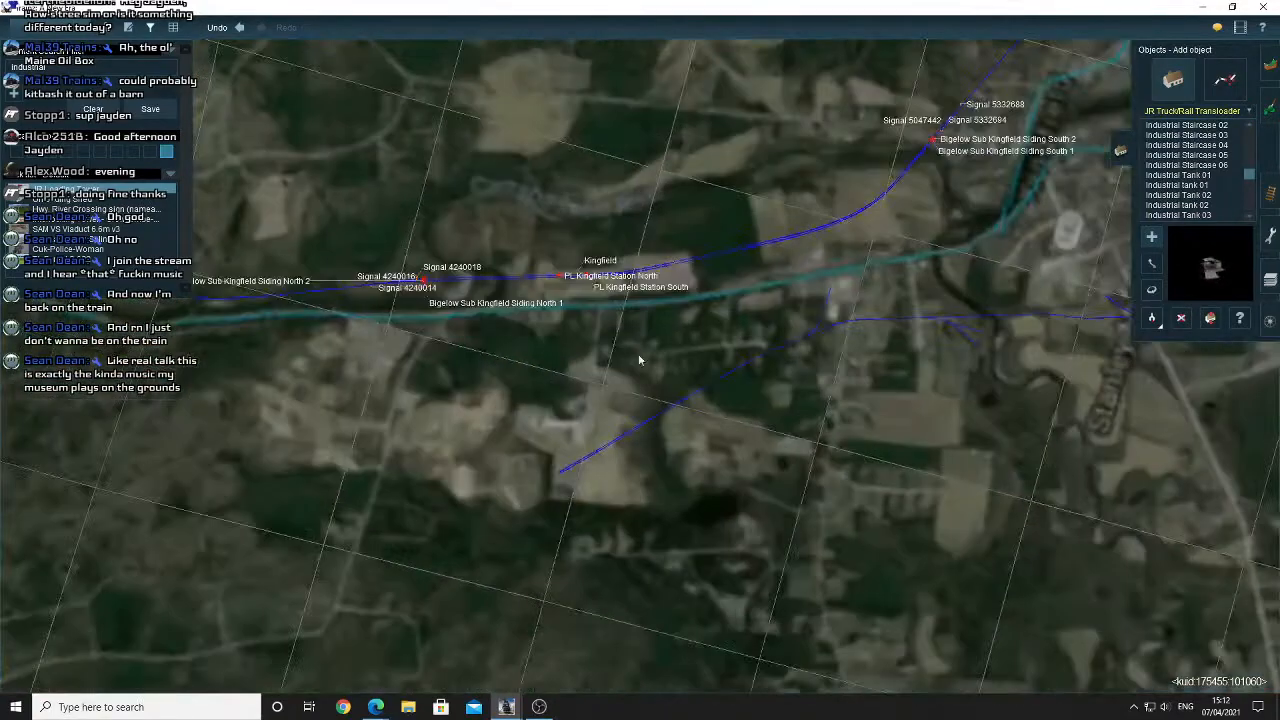
scroll(843, 335, "up", 6)
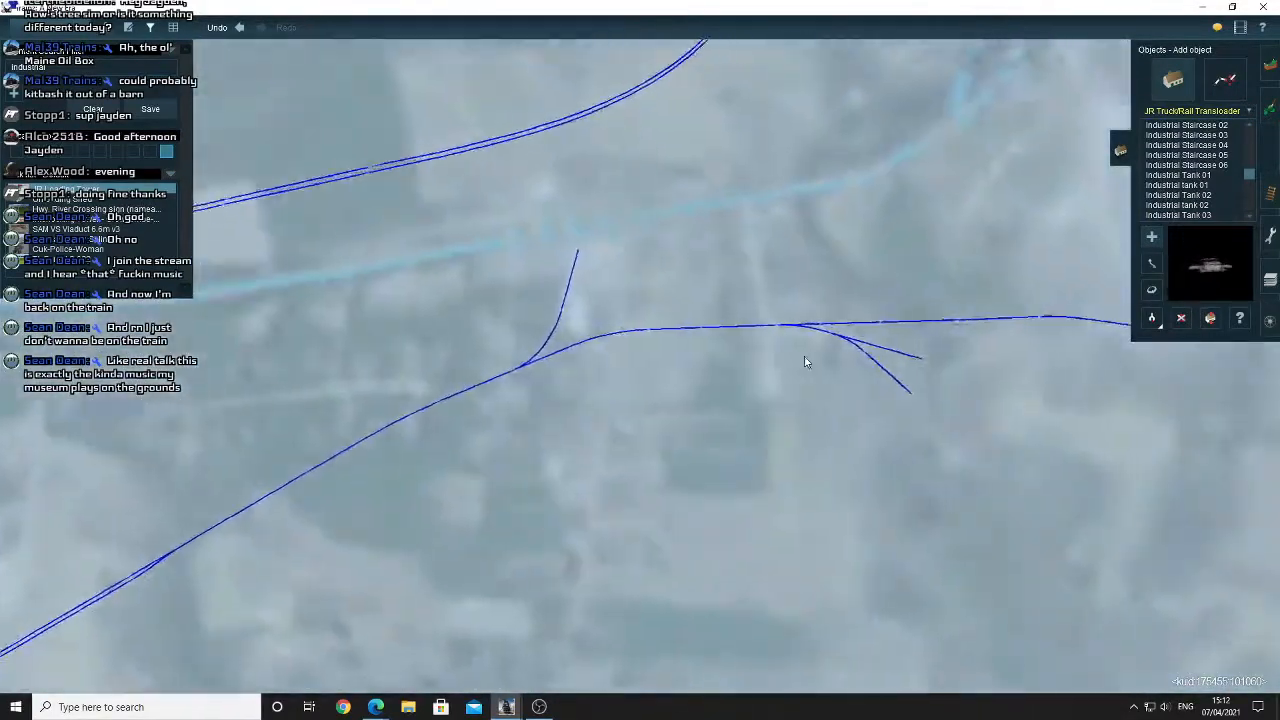
scroll(752, 370, "up", 6)
key("Left")
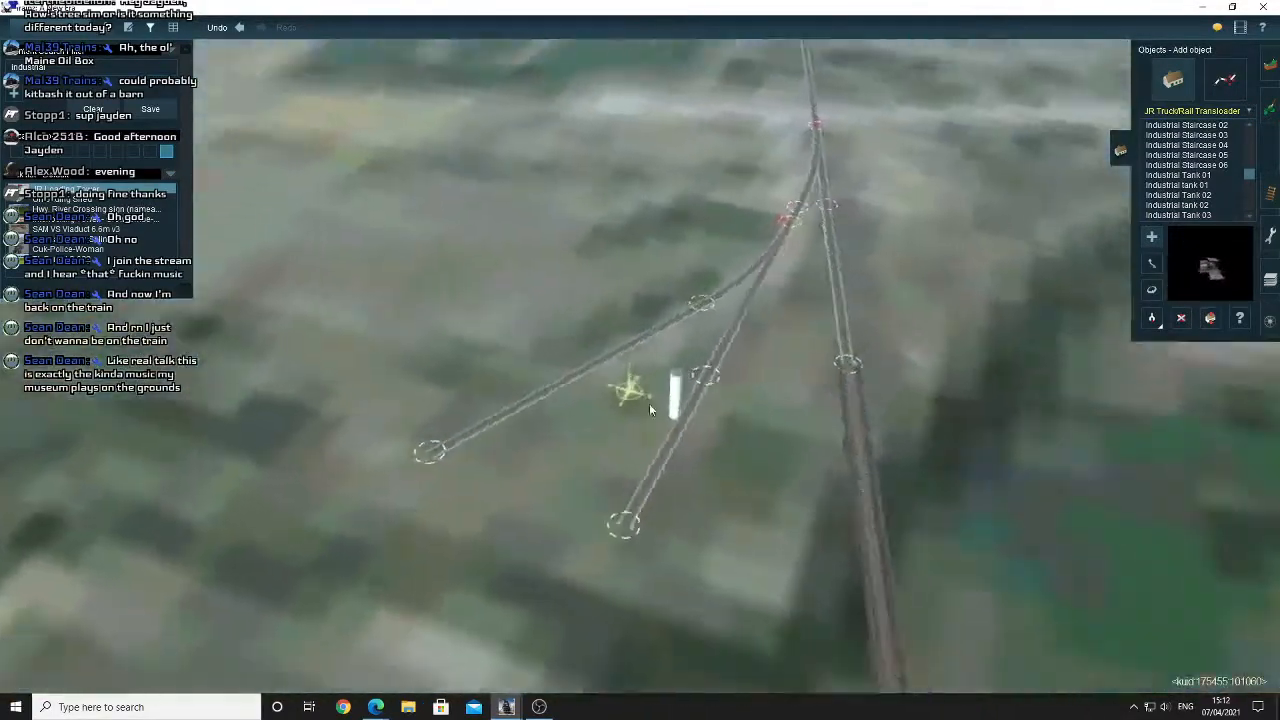
scroll(625, 391, "up", 5)
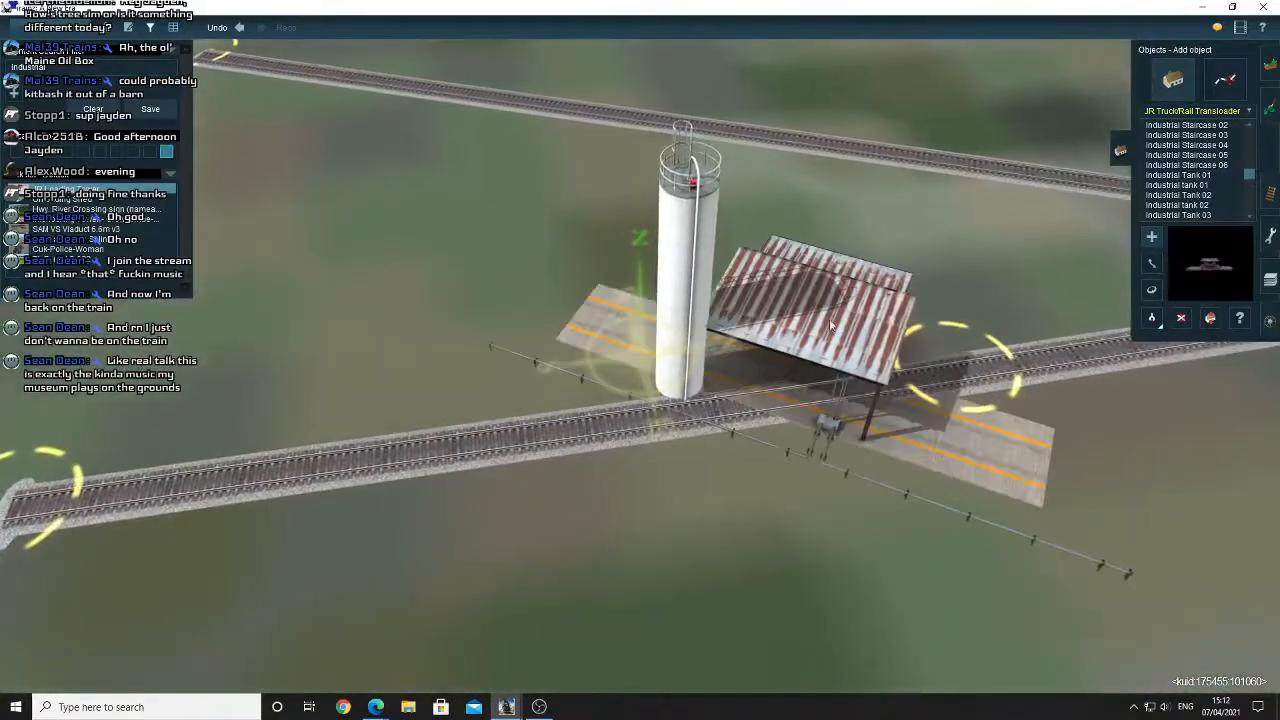
left_click(1151, 289)
left_click_drag(952, 288, 875, 312)
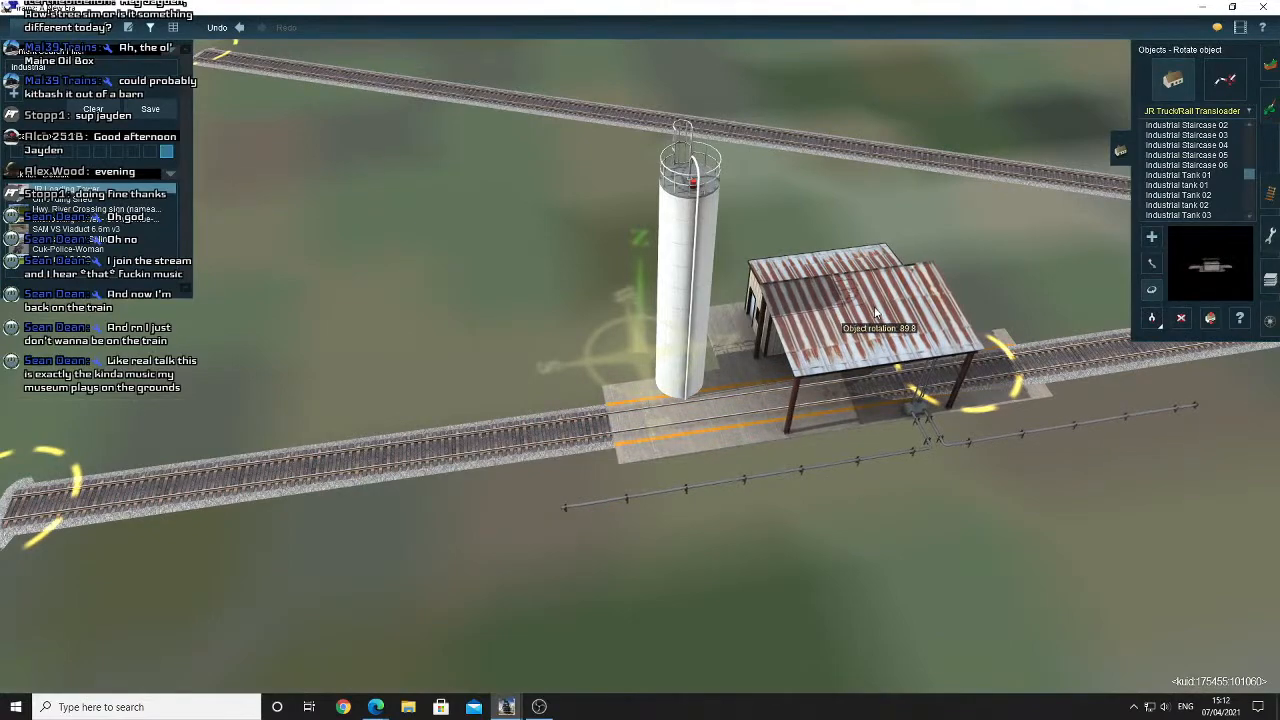
Refine the transloader's alignment by shifting it over the siding track and setting its rotation to about 88.9 degrees.
right_click(875, 312)
key("Left")
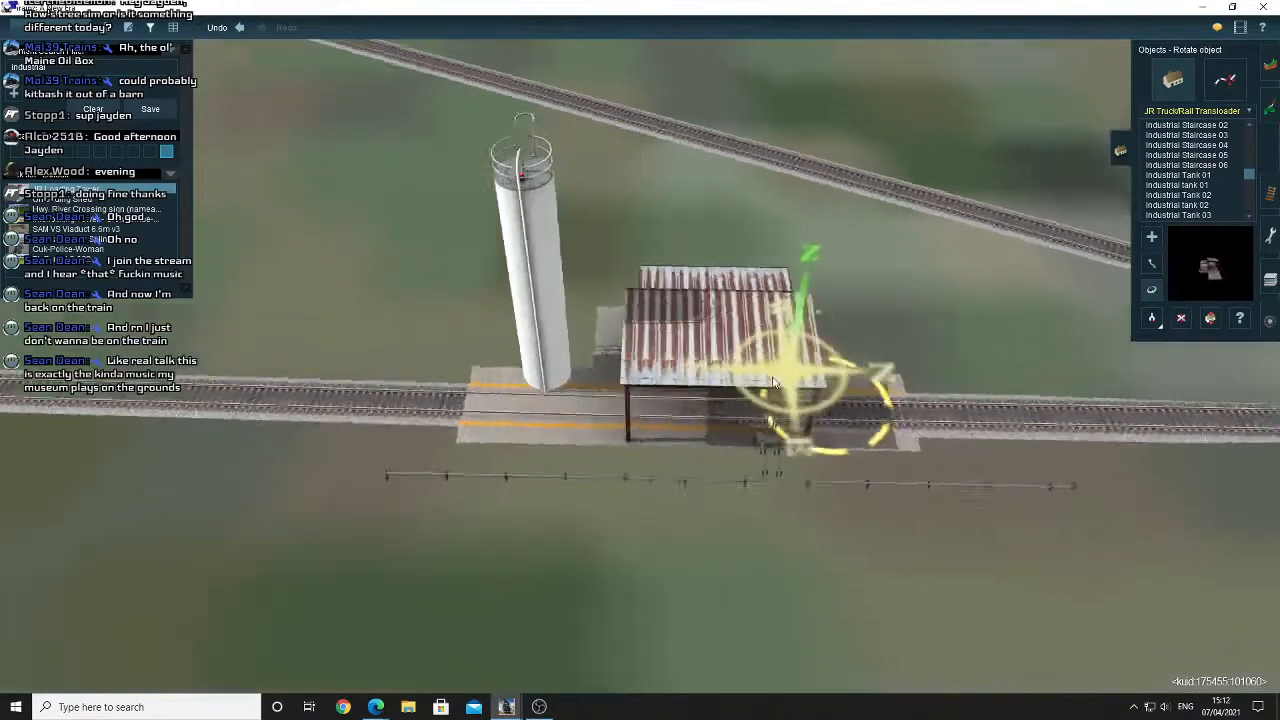
key("Down")
right_click(607, 380)
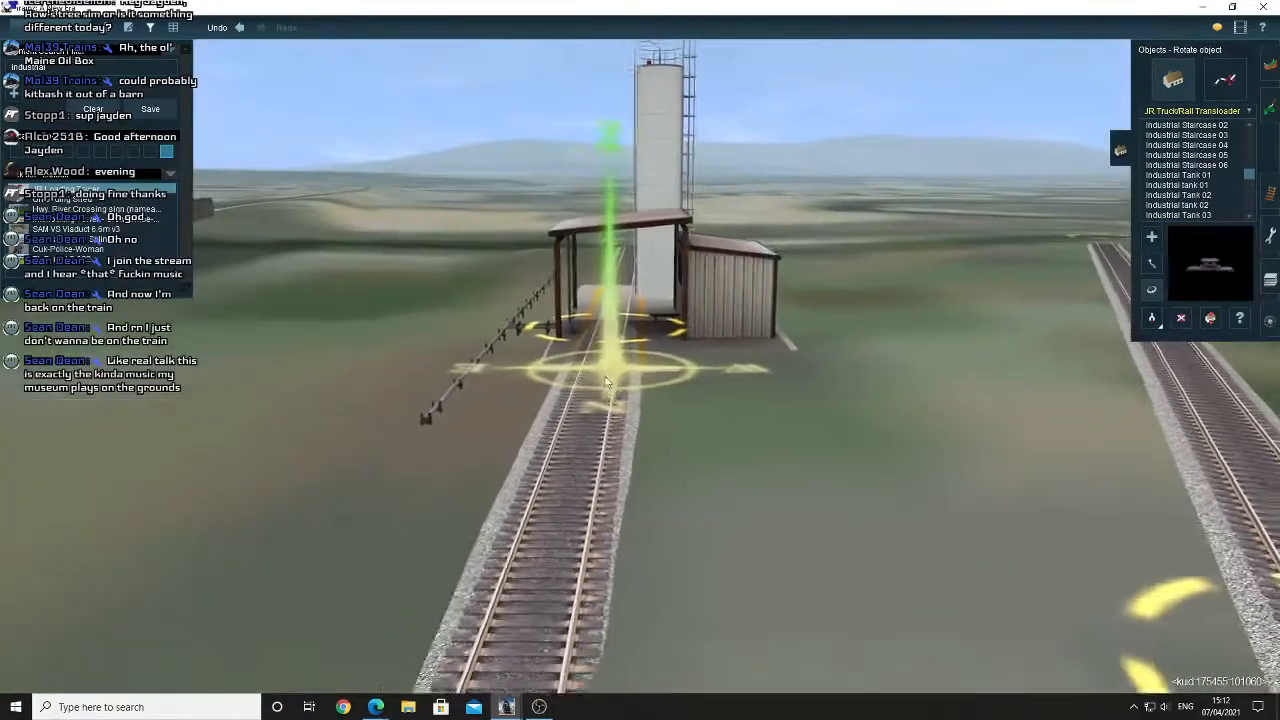
left_click_drag(672, 334, 671, 334)
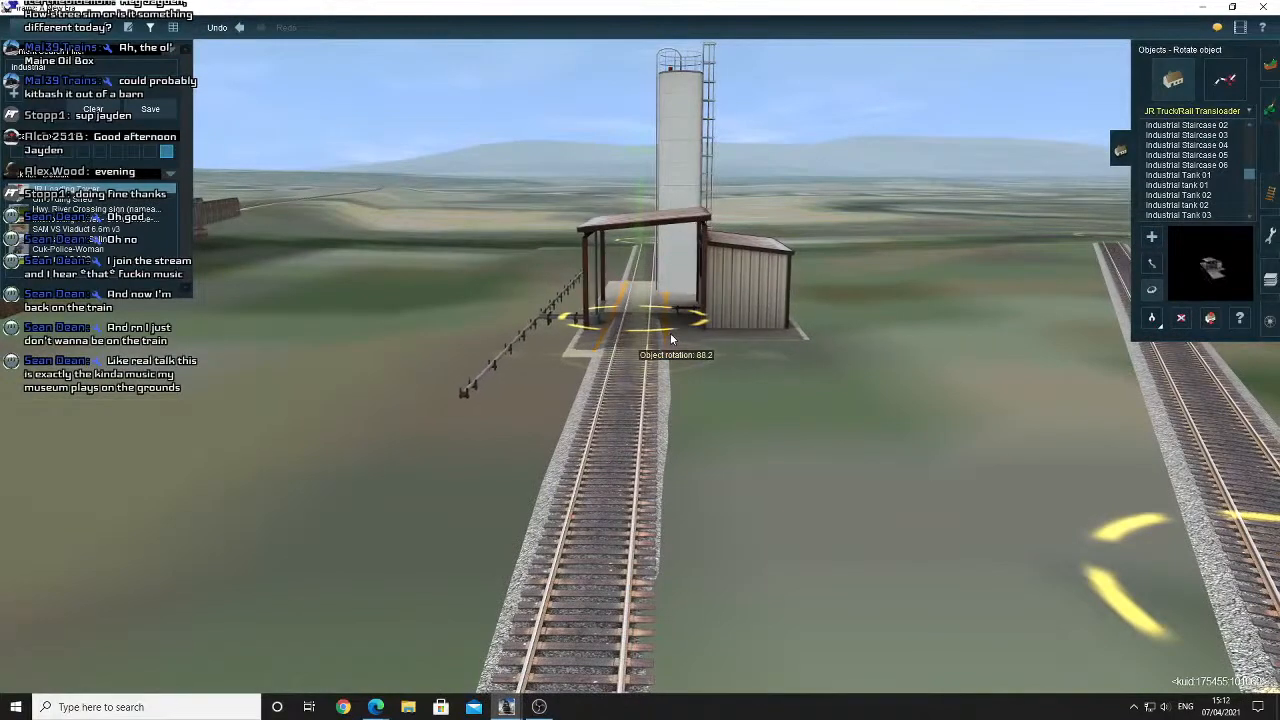
left_click(1153, 263)
left_click_drag(687, 288, 708, 303)
left_click(1151, 289)
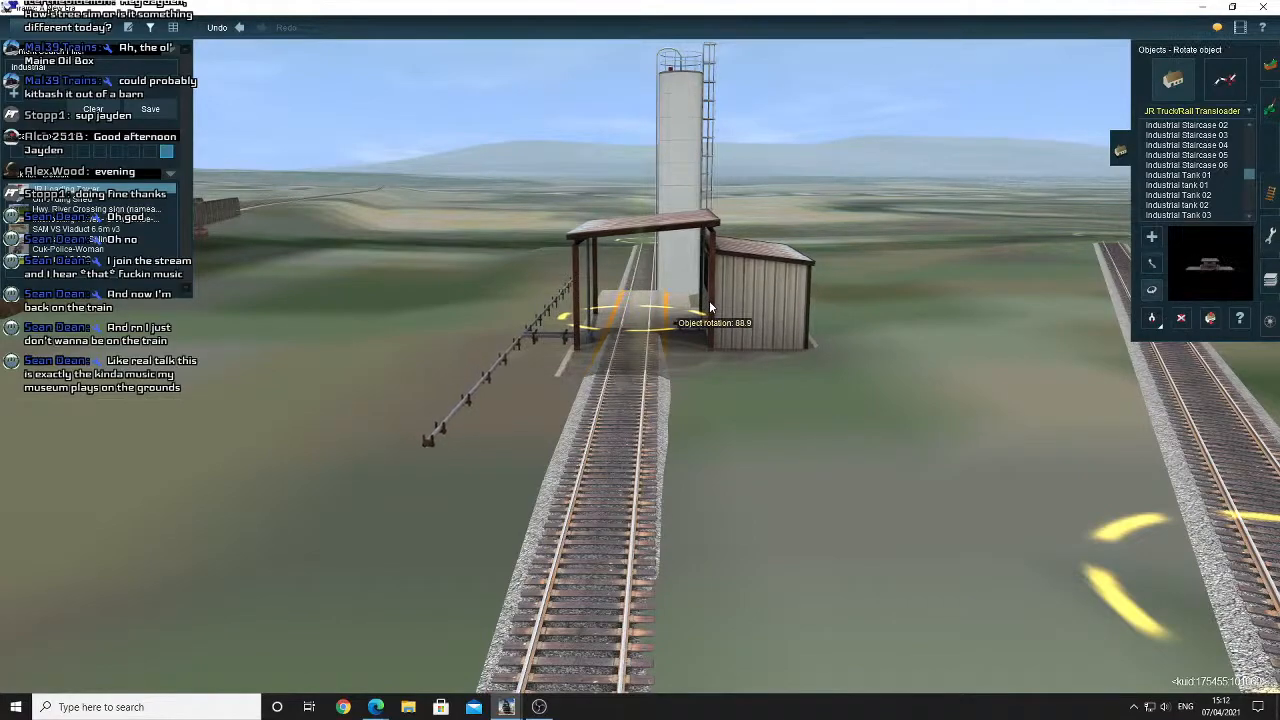
scroll(636, 372, "up", 5)
scroll(636, 372, "up", 5)
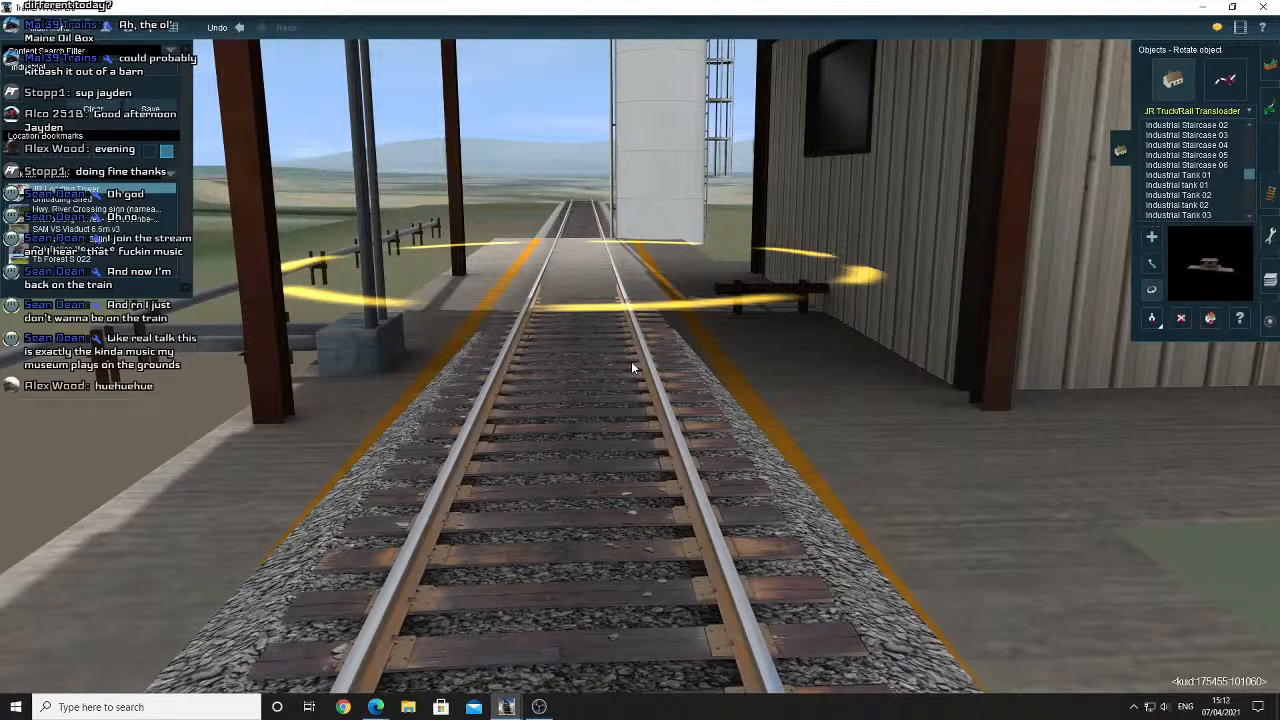
Filter the rolling stock by "Carra" and place Carrabassett Valley 20800 gal tank cars on the siding through the shed.
scroll(631, 361, "down", 5)
key("Left")
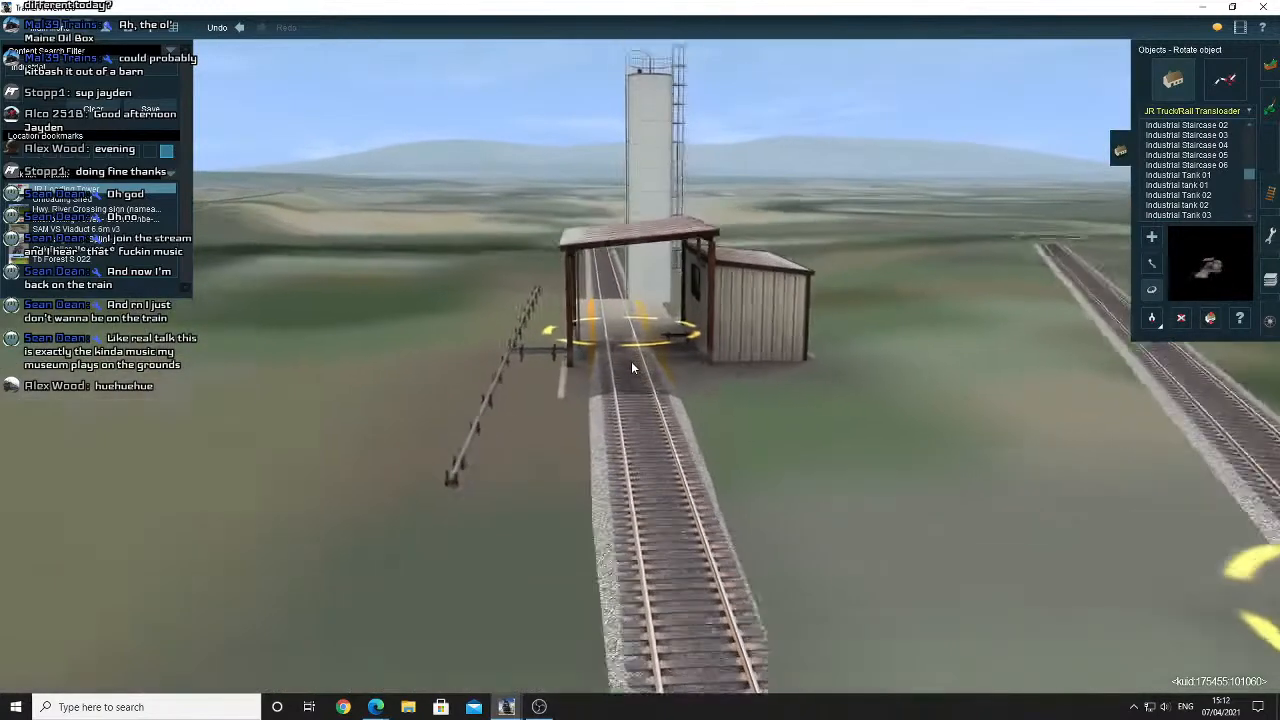
key("Up")
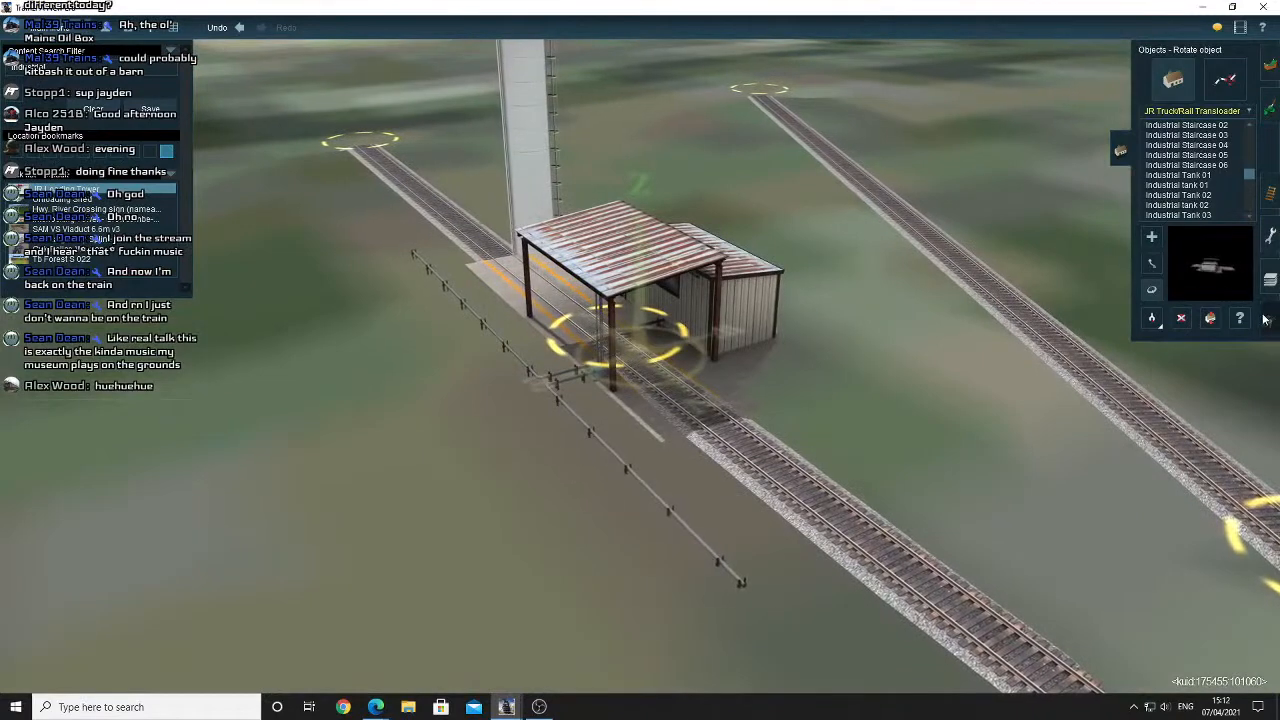
left_click(1269, 321)
left_click(1174, 79)
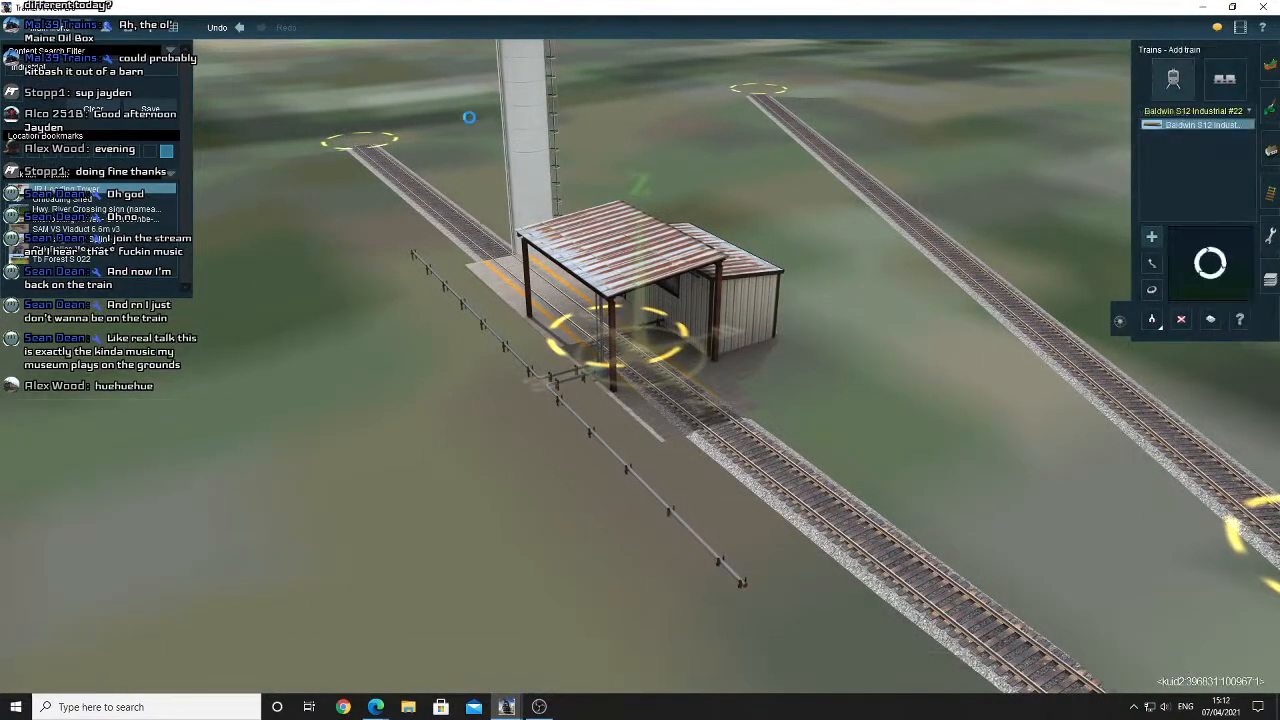
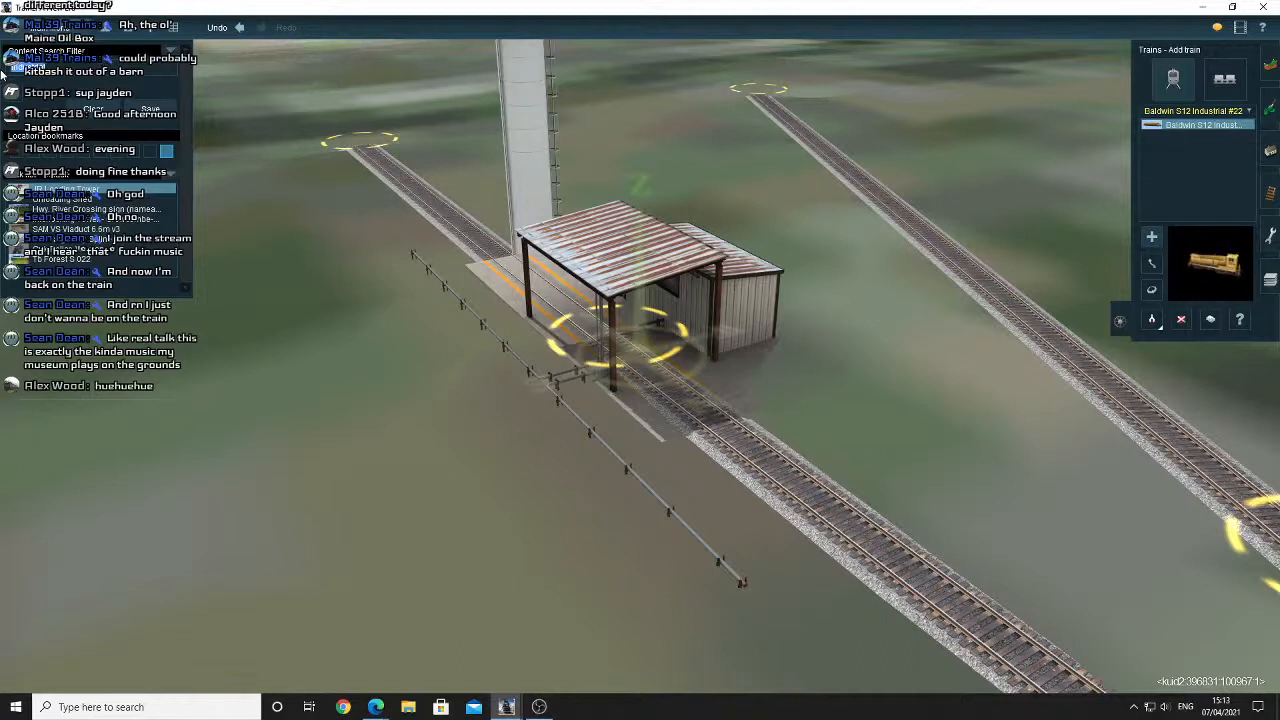
type("Carra")
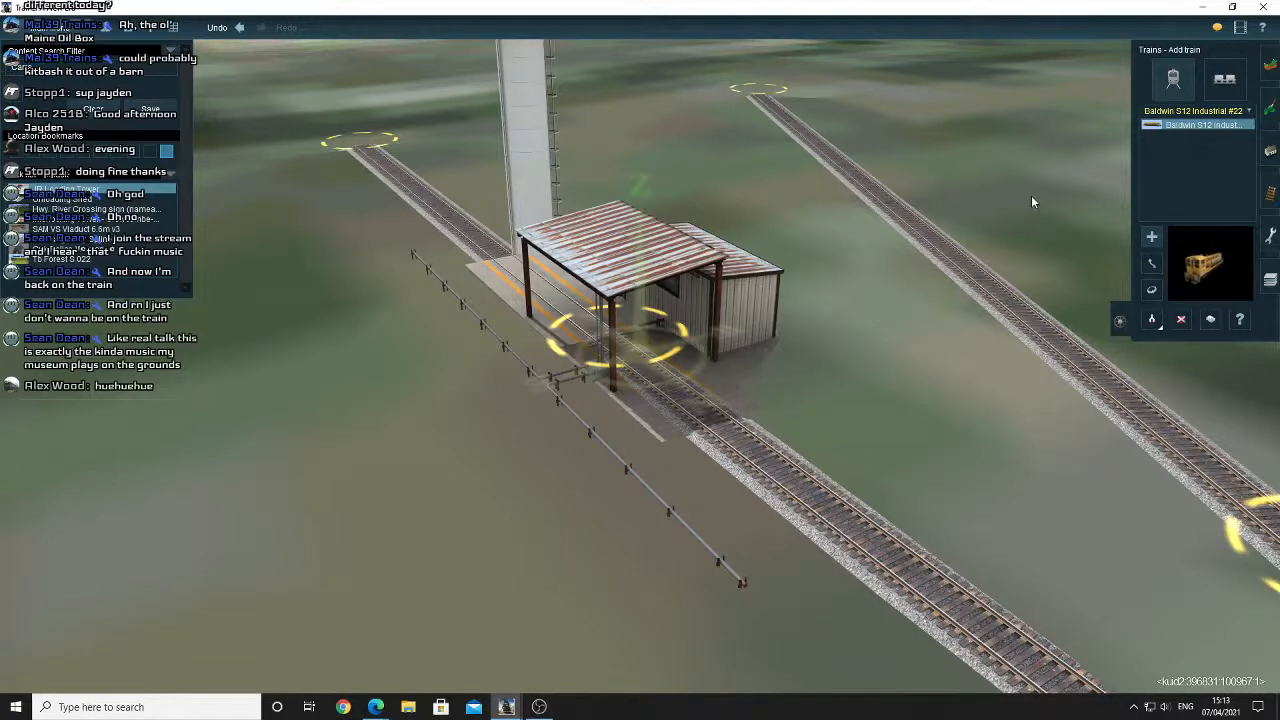
left_click(1206, 155)
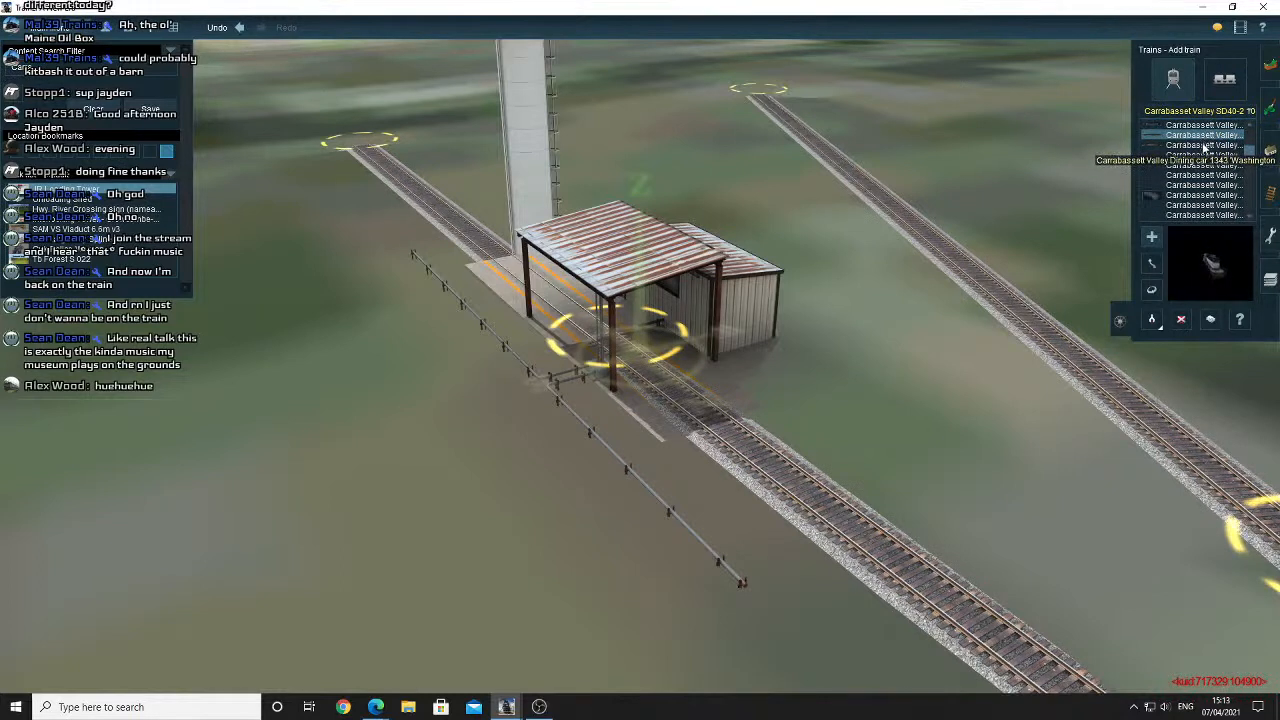
left_click(512, 273)
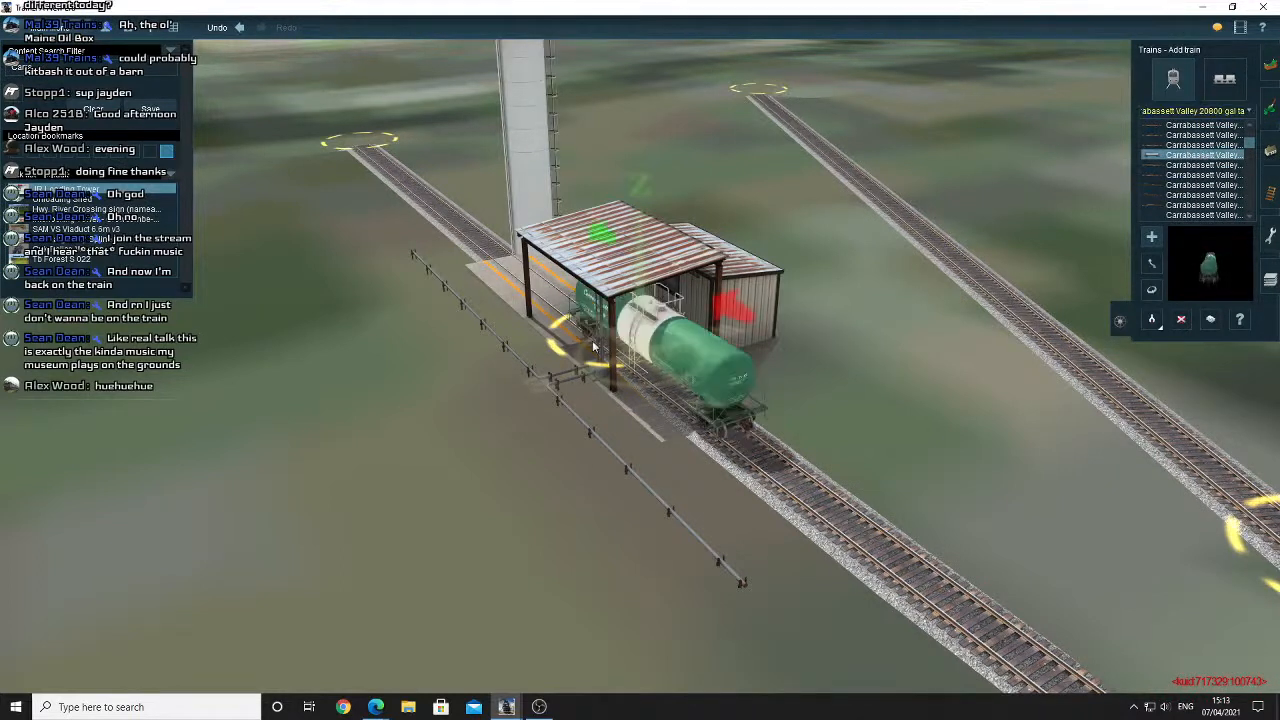
left_click(515, 240)
Move the string of tank cars back along the siding so the end car sits under the shed roof.
left_click(1151, 264)
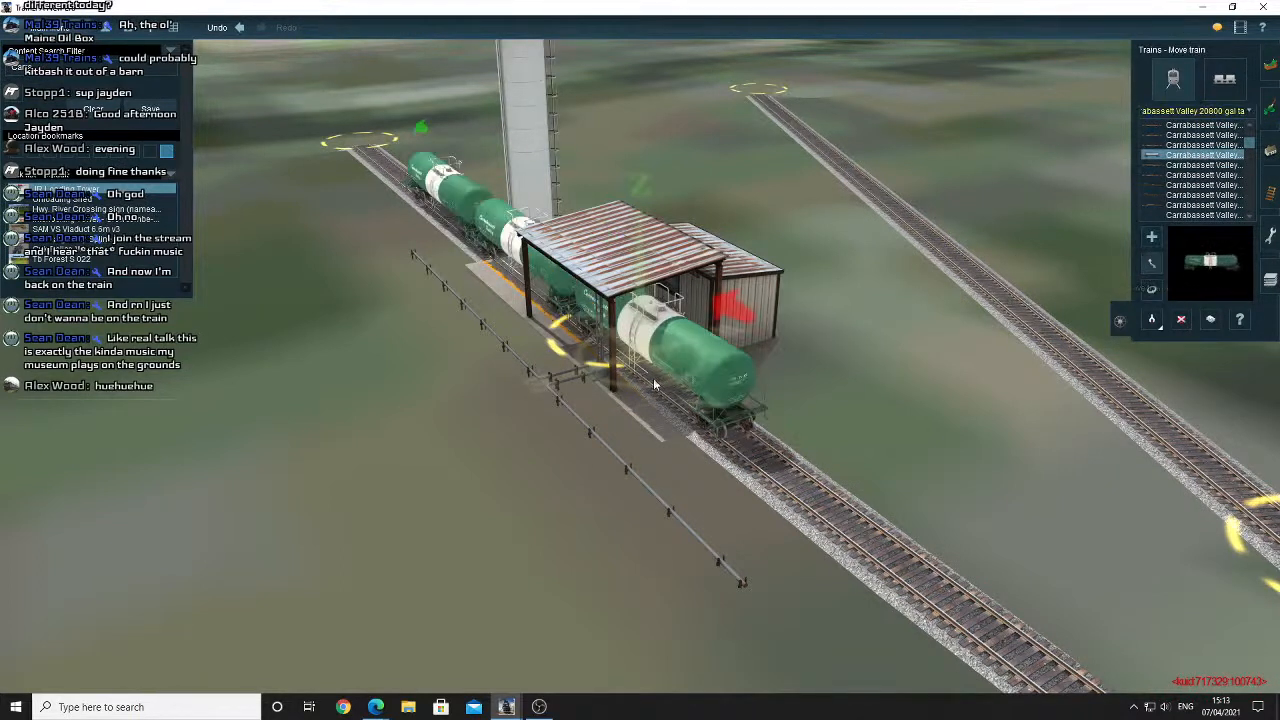
left_click_drag(653, 378, 593, 322)
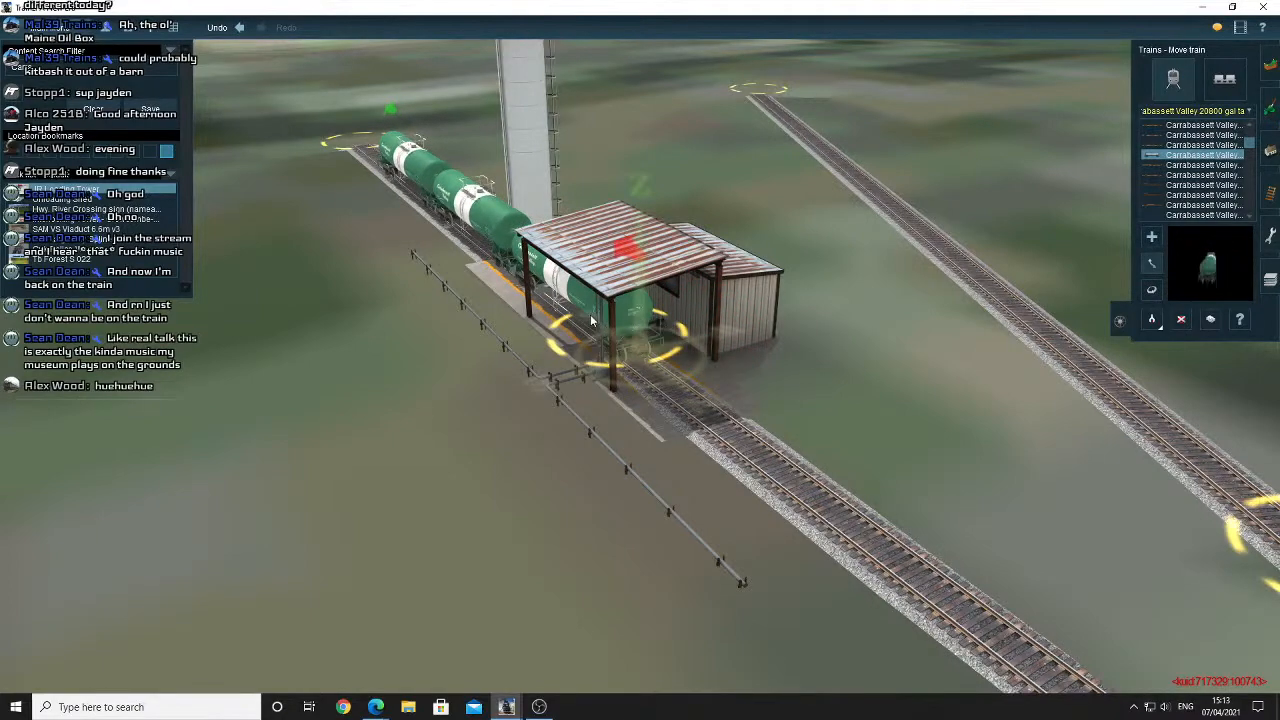
right_click_drag(591, 317, 703, 372)
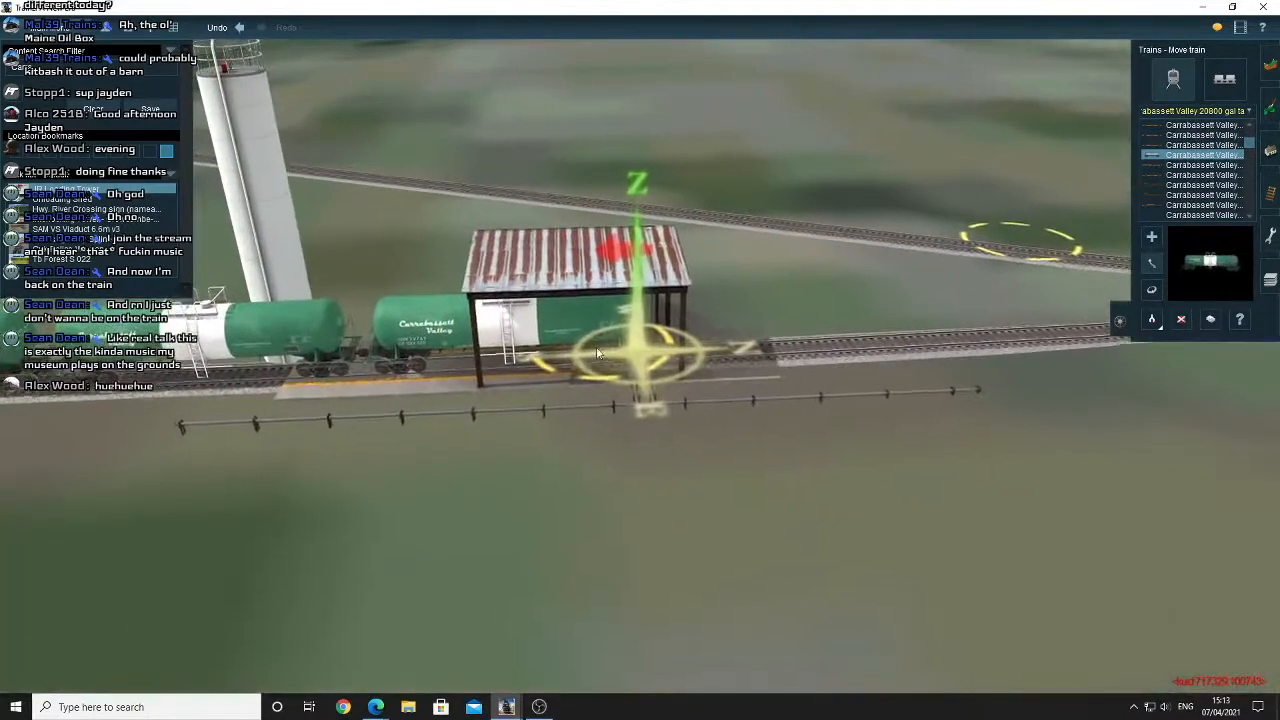
scroll(630, 357, "up", 3)
right_click(519, 355)
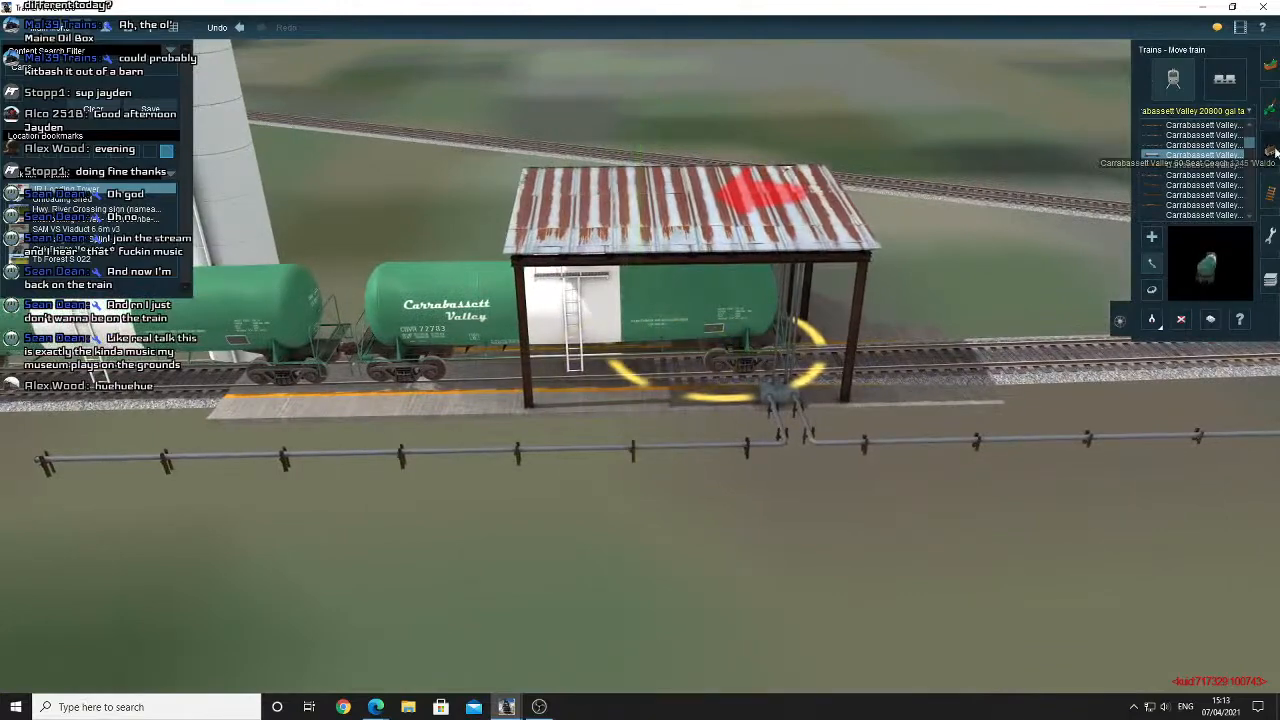
Move the transloader shed along the track to bring its loading pipes closer to the middle of the end tank car.
left_click(1268, 150)
scroll(974, 248, "down", 3)
left_click(1149, 264)
left_click_drag(704, 294, 618, 309)
right_click(590, 362)
scroll(590, 362, "up", 4)
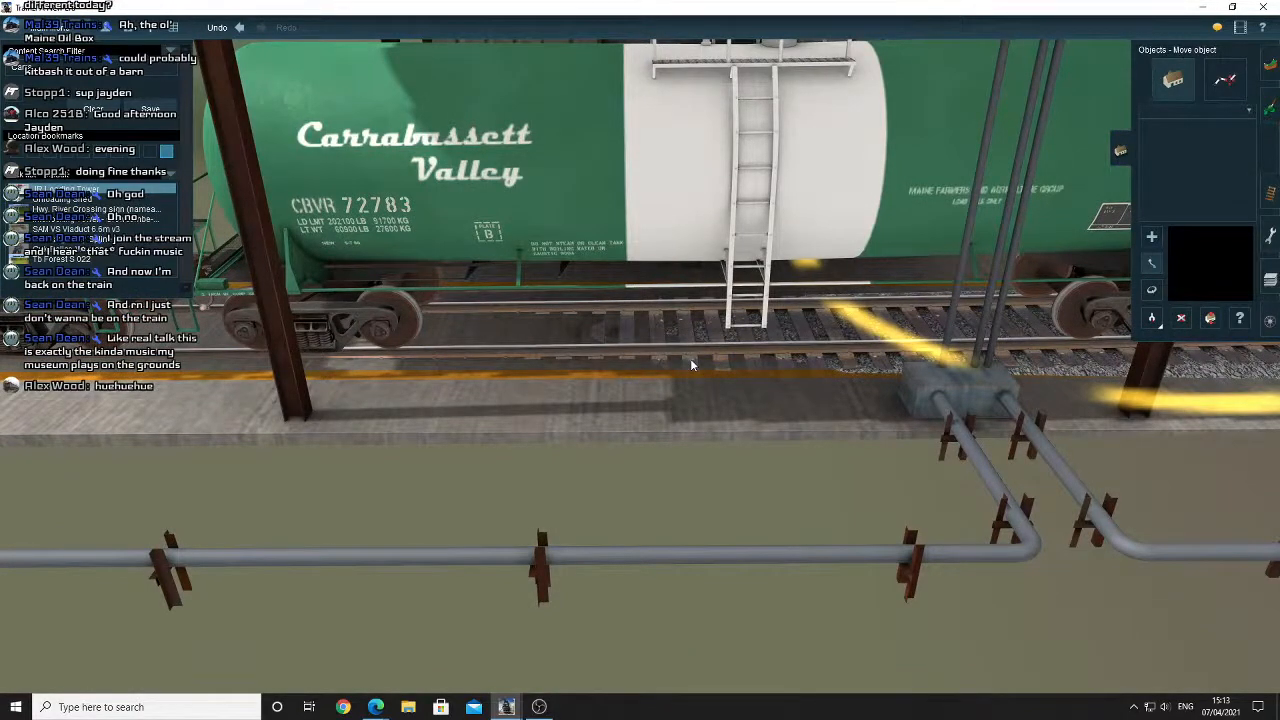
scroll(690, 358, "down", 4)
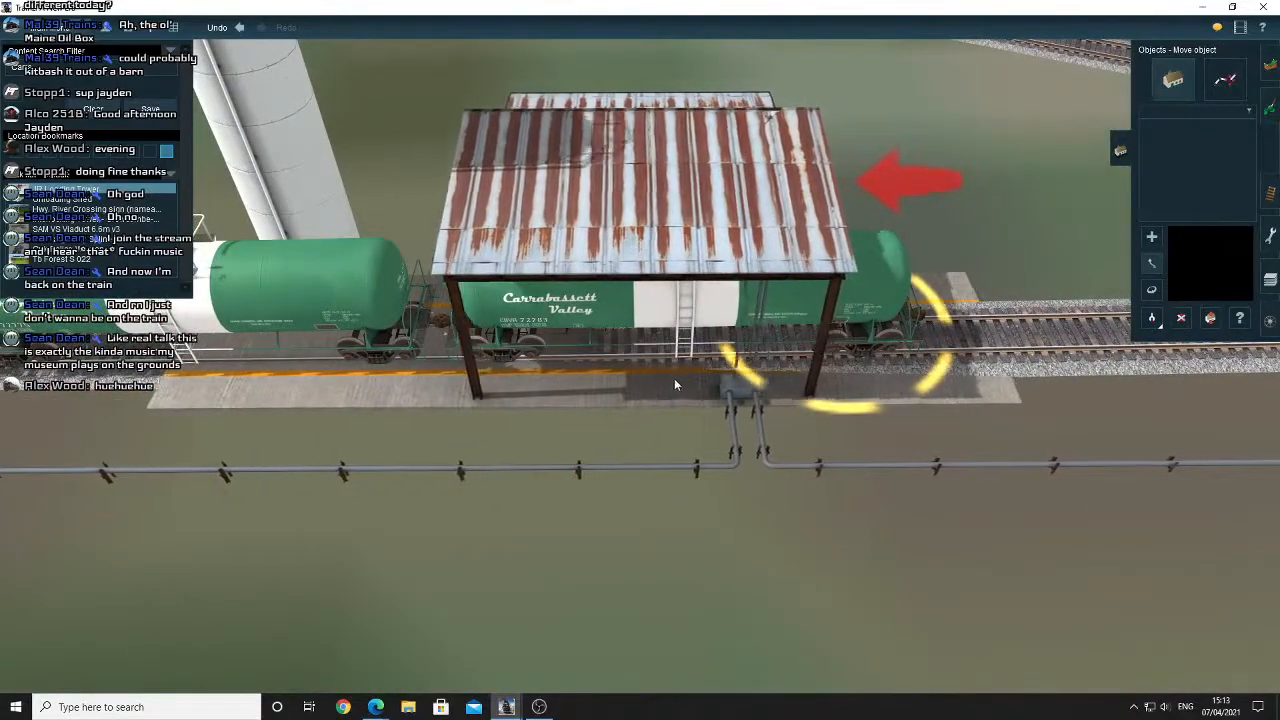
Inspect the tank car's fit under the shed from the track end, and delete the transloader shed.
mouse_move(674, 379)
right_mouse_down()
mouse_move(643, 380)
mouse_move(674, 386)
right_mouse_up()
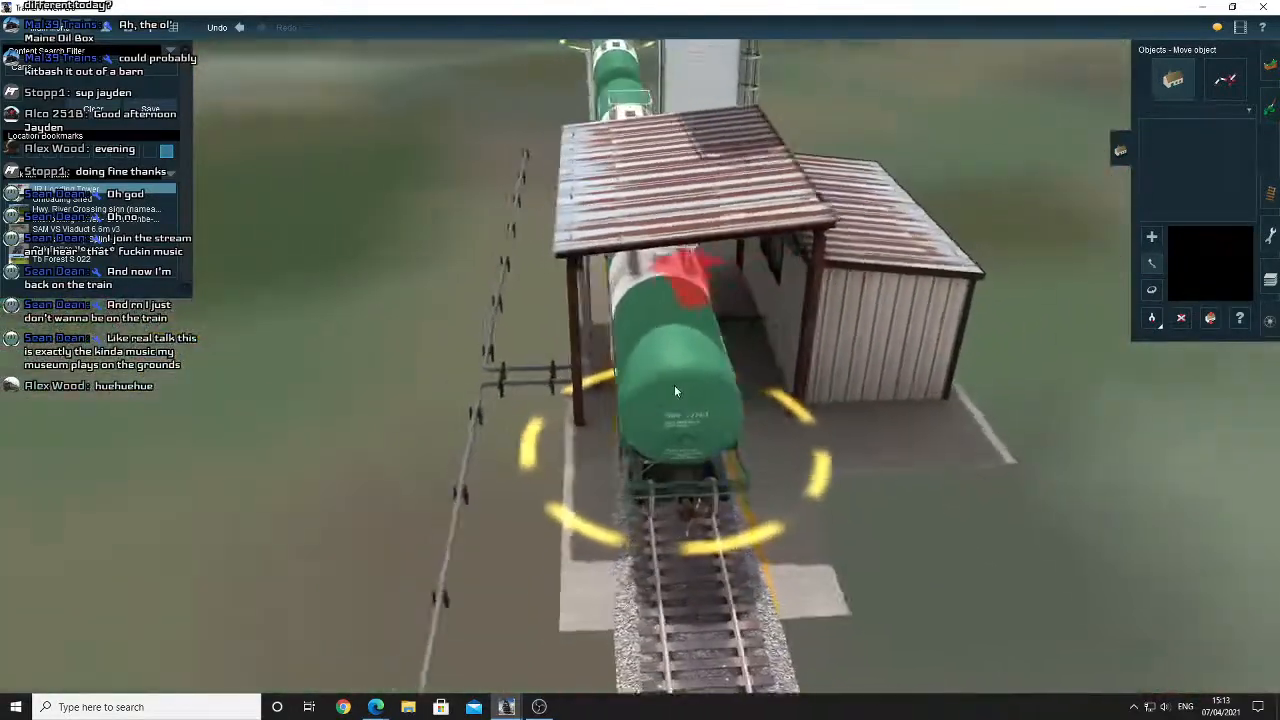
scroll(674, 385, "up", 5)
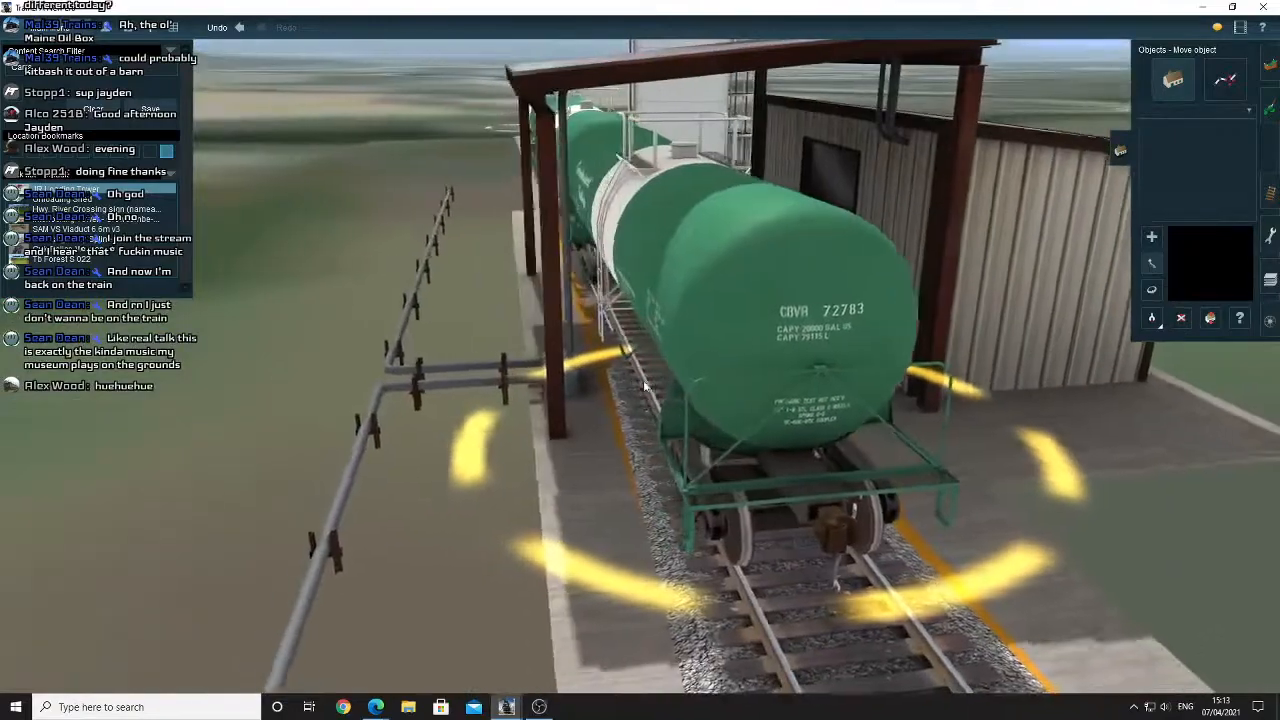
scroll(563, 371, "down", 3)
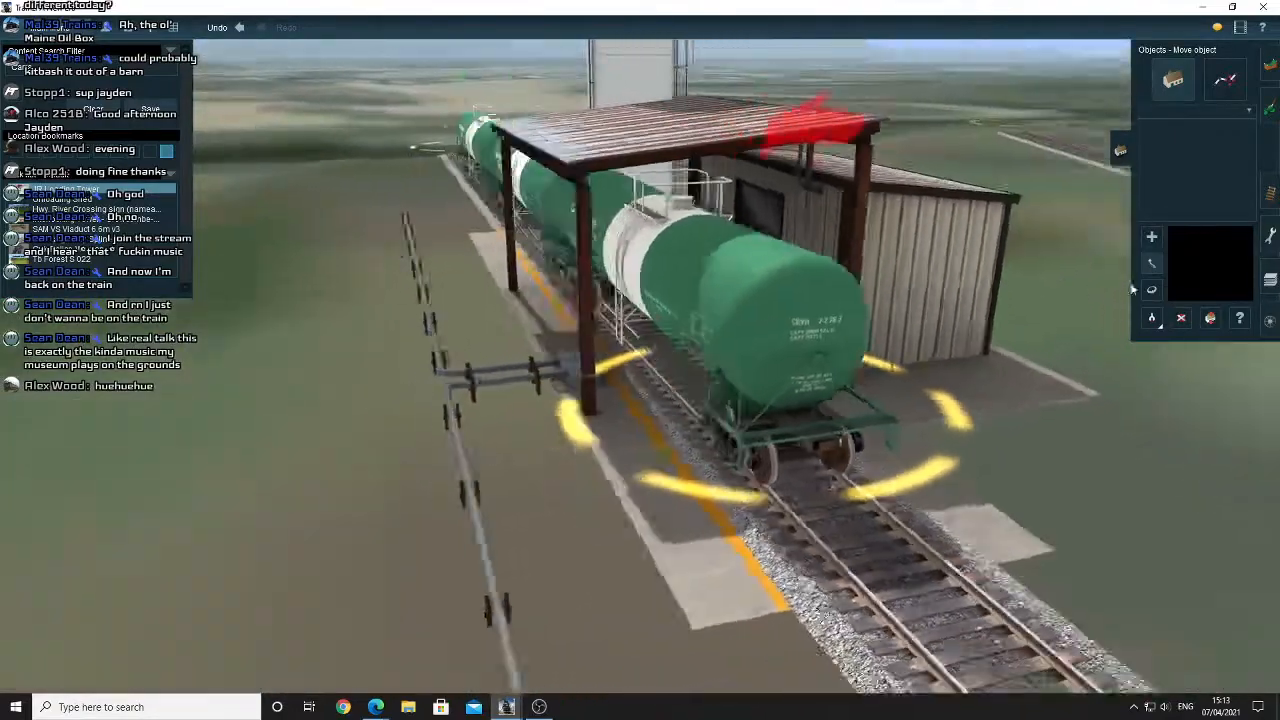
key("Left")
left_click(1181, 317)
left_click(711, 351)
scroll(698, 353, "down", 8)
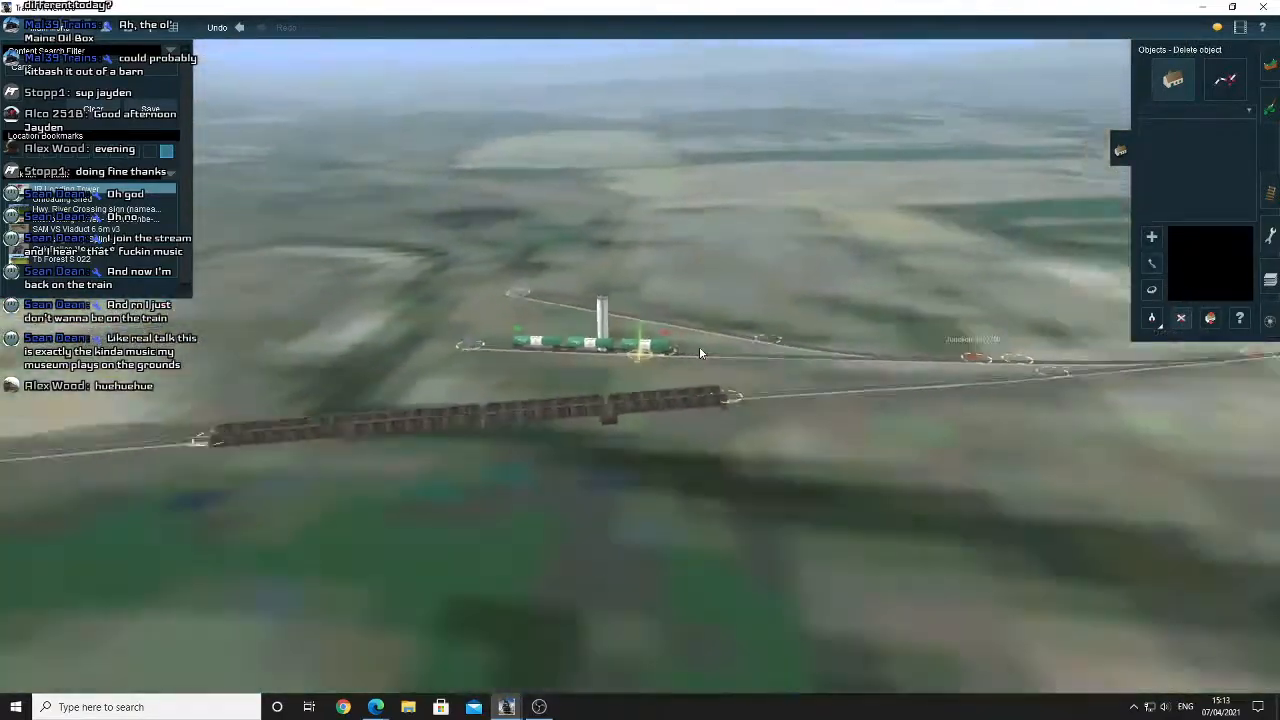
scroll(700, 353, "down", 8)
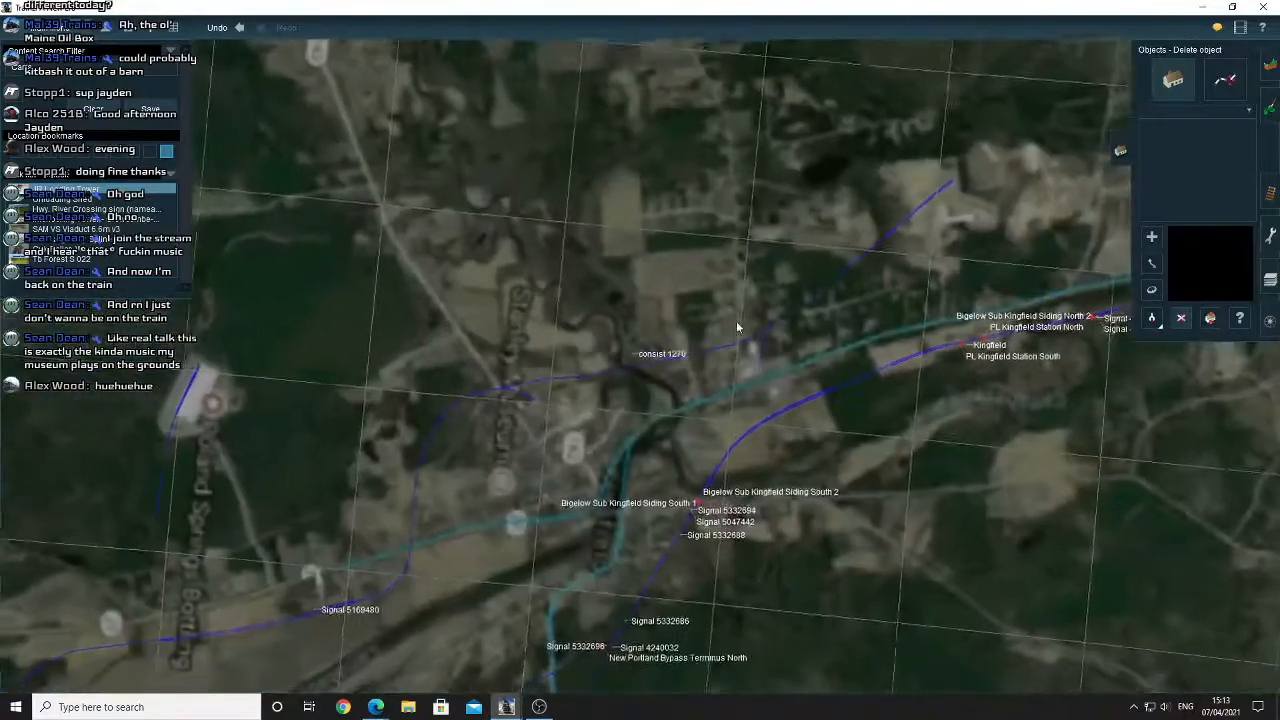
Go to the tank car siding at Chain of Ponds and sample the JR Small Tank Loading Platform there as the object to place.
right_click_drag(737, 326, 761, 271)
scroll(739, 326, "down", 3)
scroll(739, 321, "down", 4)
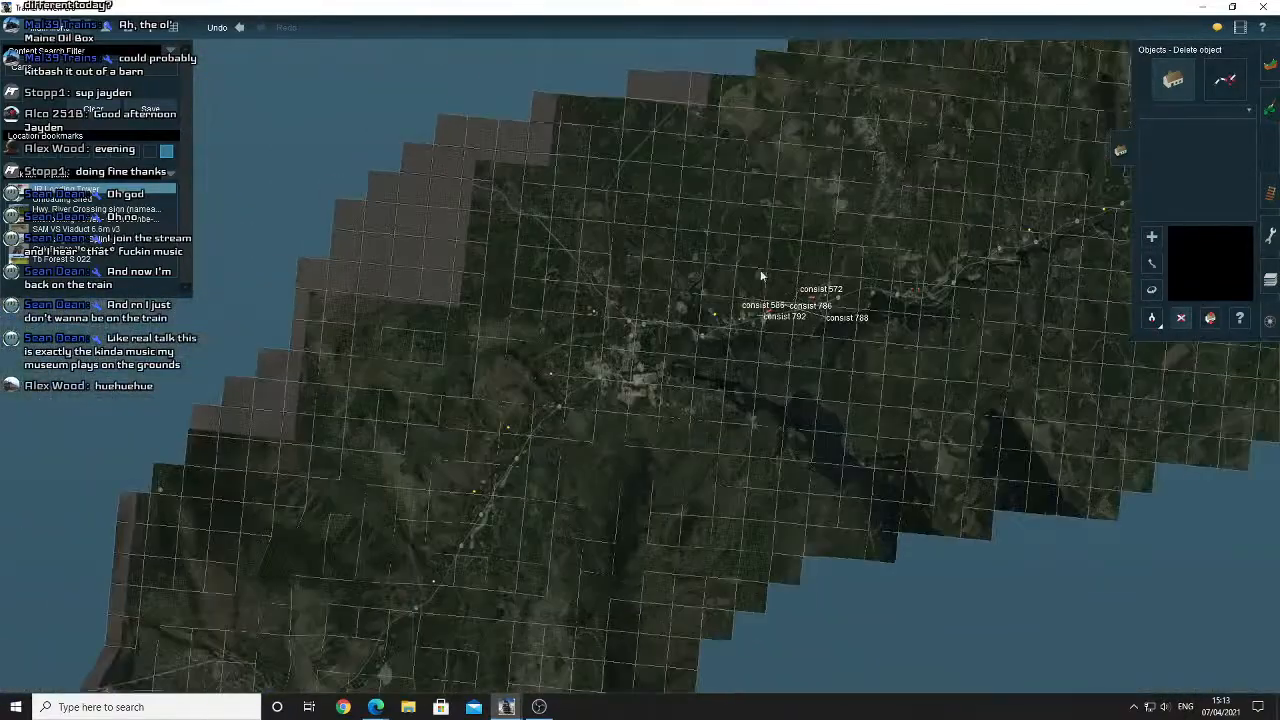
right_click_drag(770, 325, 740, 315)
scroll(674, 277, "up", 6)
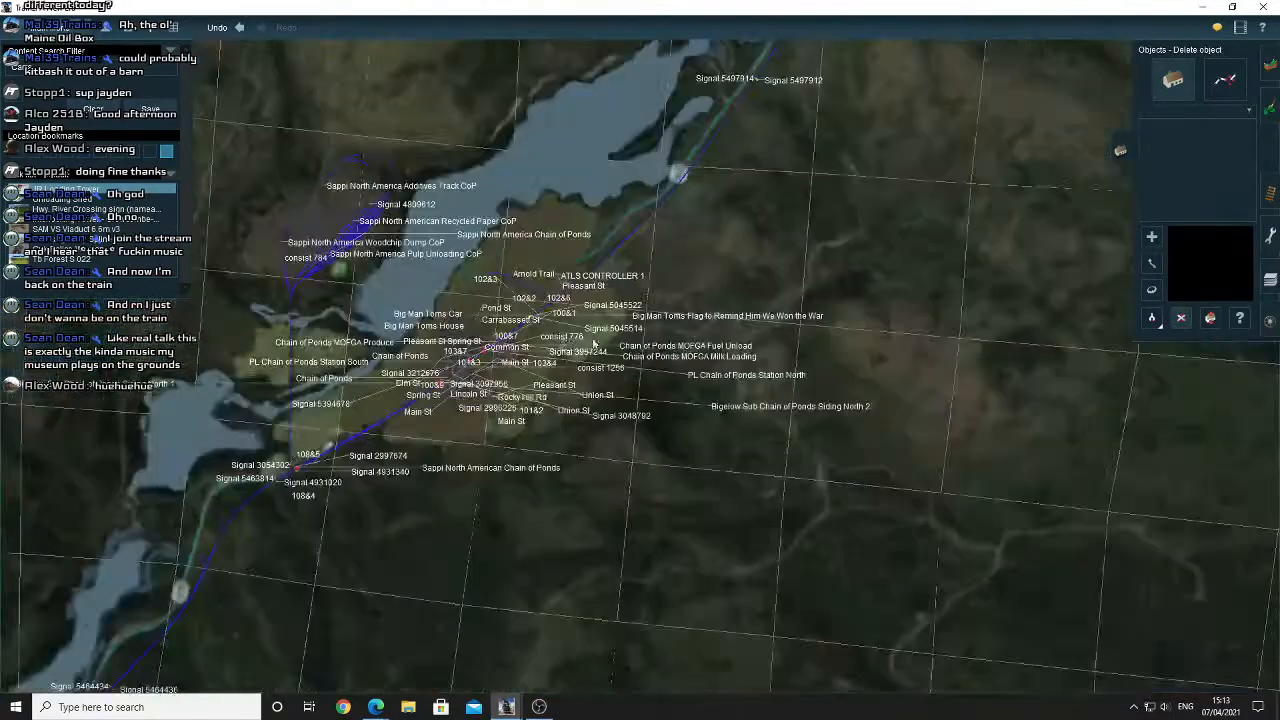
scroll(574, 329, "up", 3)
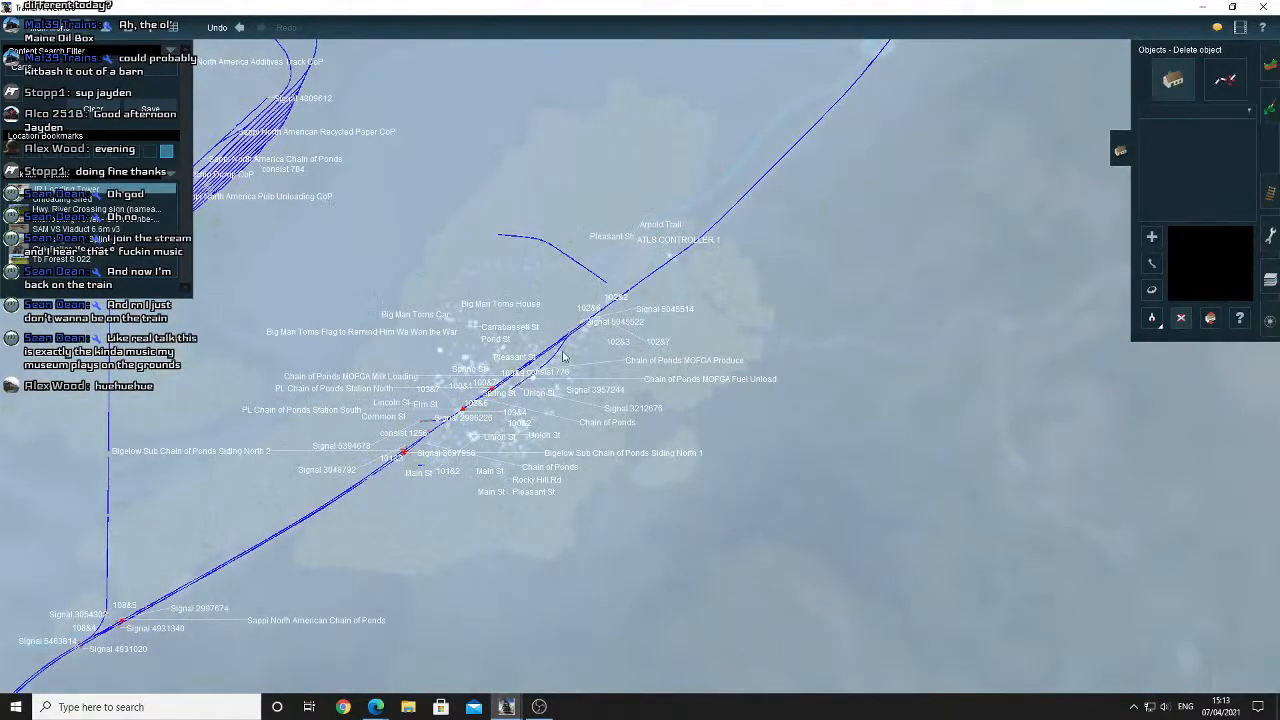
scroll(563, 357, "up", 4)
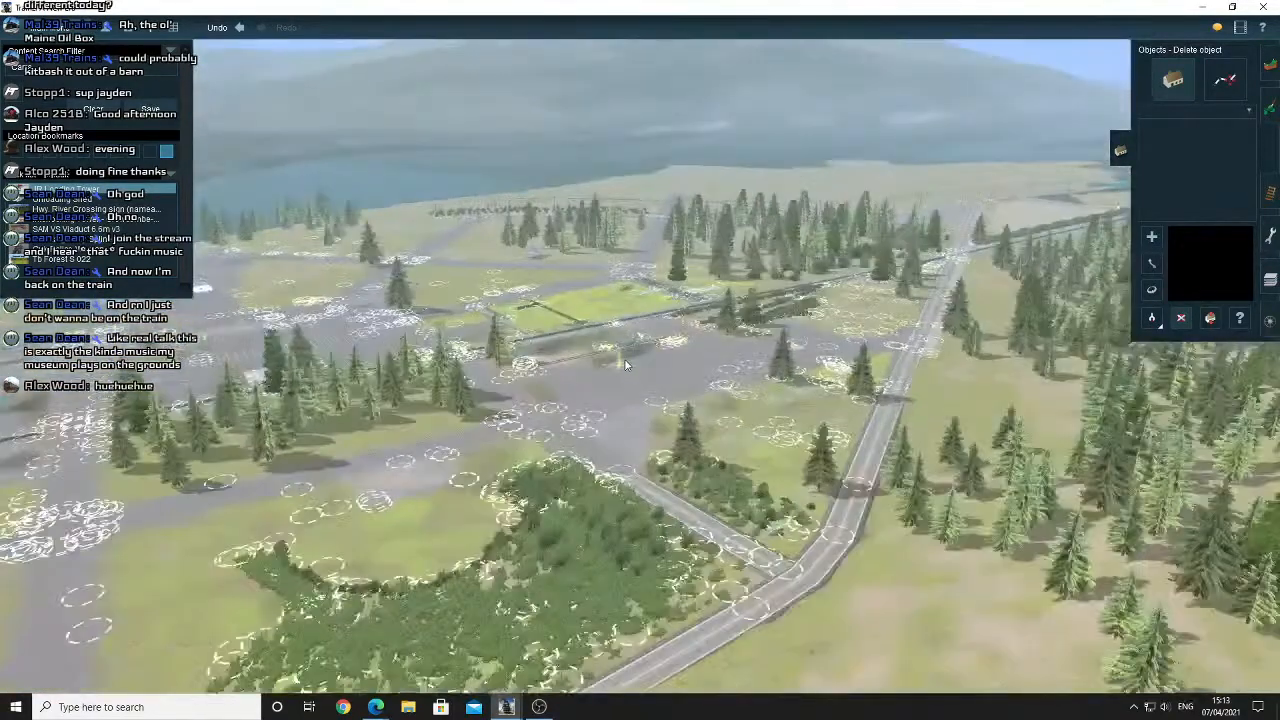
scroll(625, 365, "up", 8)
scroll(660, 387, "down", 3)
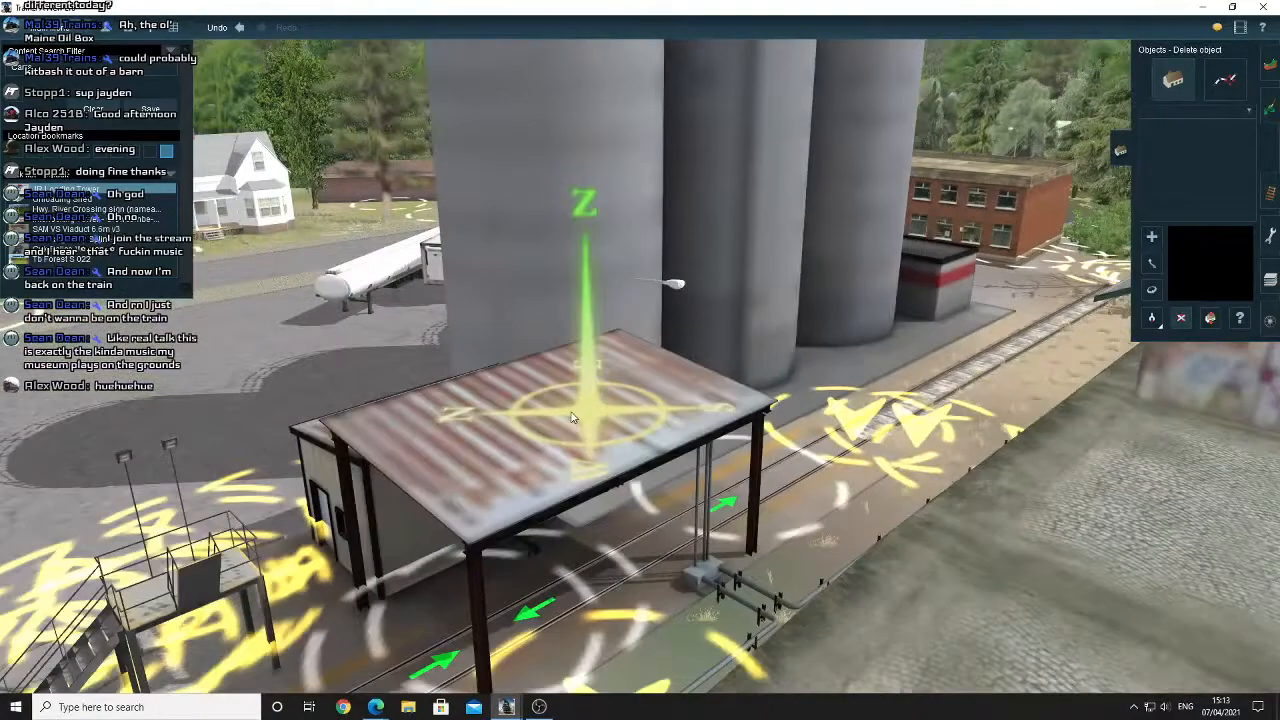
scroll(572, 417, "down", 3)
right_click_drag(572, 417, 873, 353)
scroll(873, 353, "up", 3)
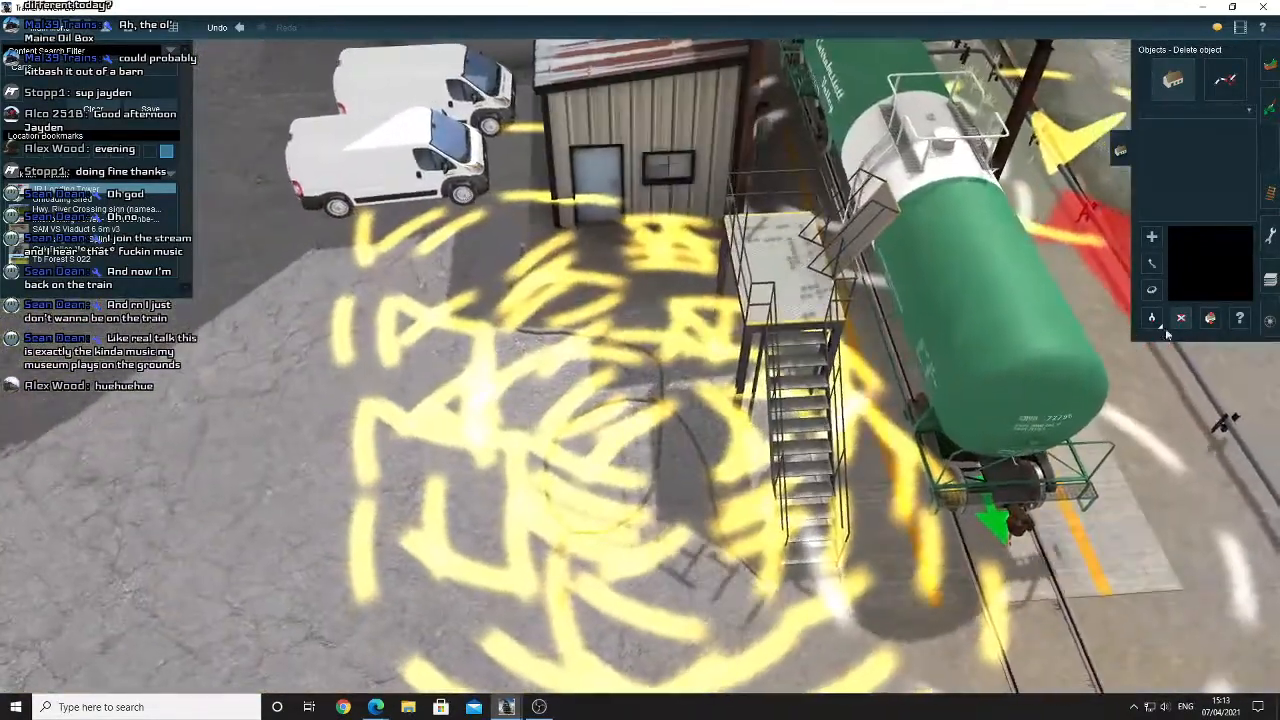
left_click(1158, 325)
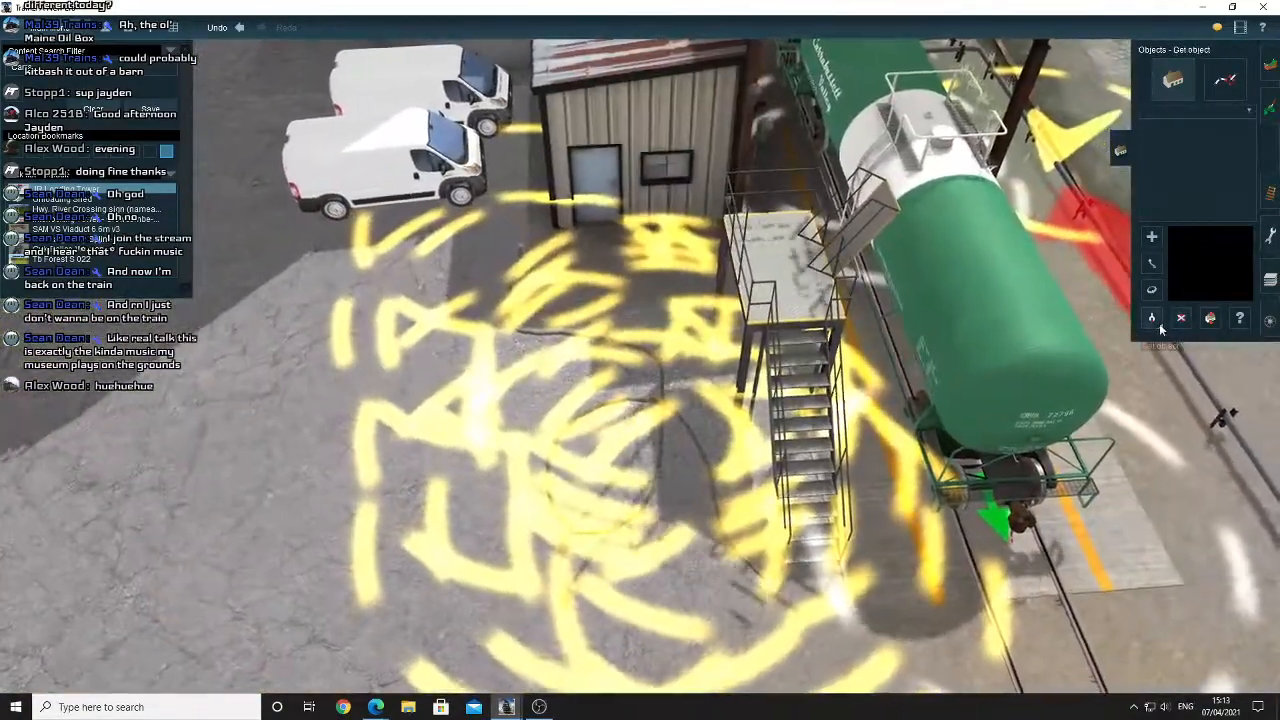
left_click(780, 290)
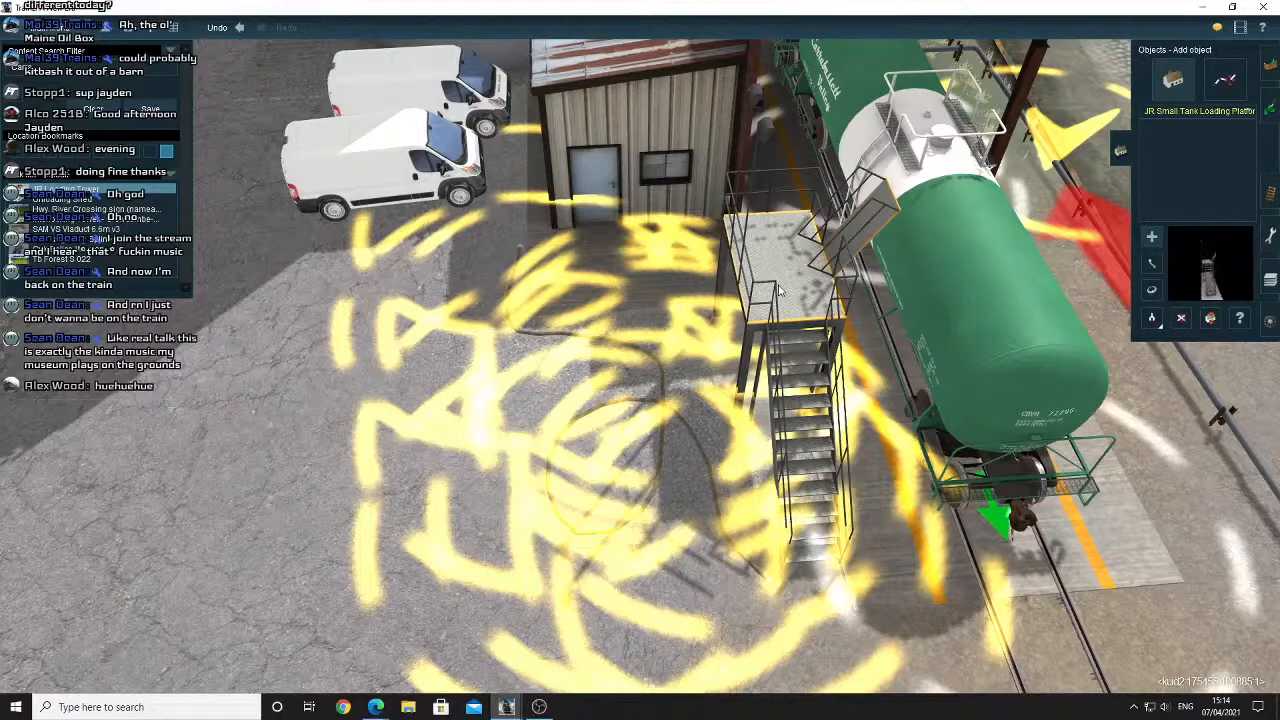
Return to the Kingfield siding and place the JR Small Tank Loading Platform beside the end Carrabassett Valley tank car.
scroll(717, 313, "down", 10)
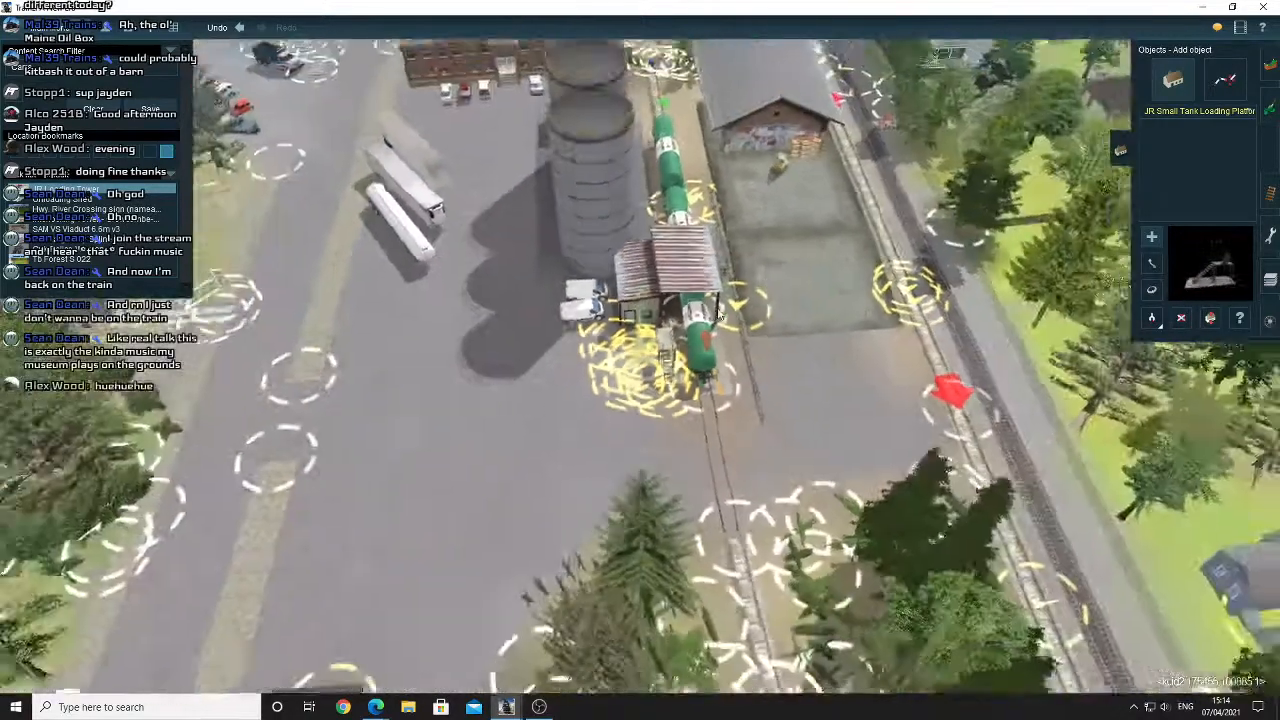
scroll(717, 313, "down", 10)
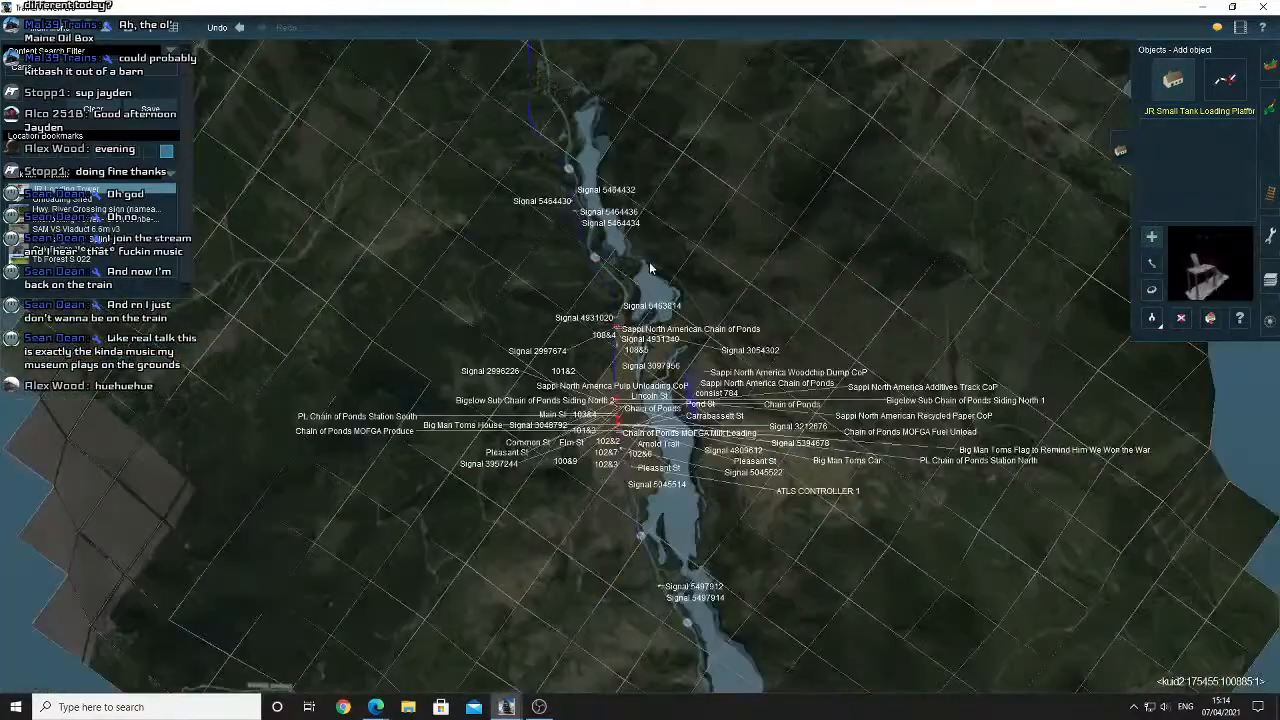
mouse_move(650, 263)
right_mouse_down()
mouse_move(607, 254)
mouse_move(720, 277)
mouse_move(662, 268)
right_mouse_up()
right_click_drag(590, 472, 596, 462)
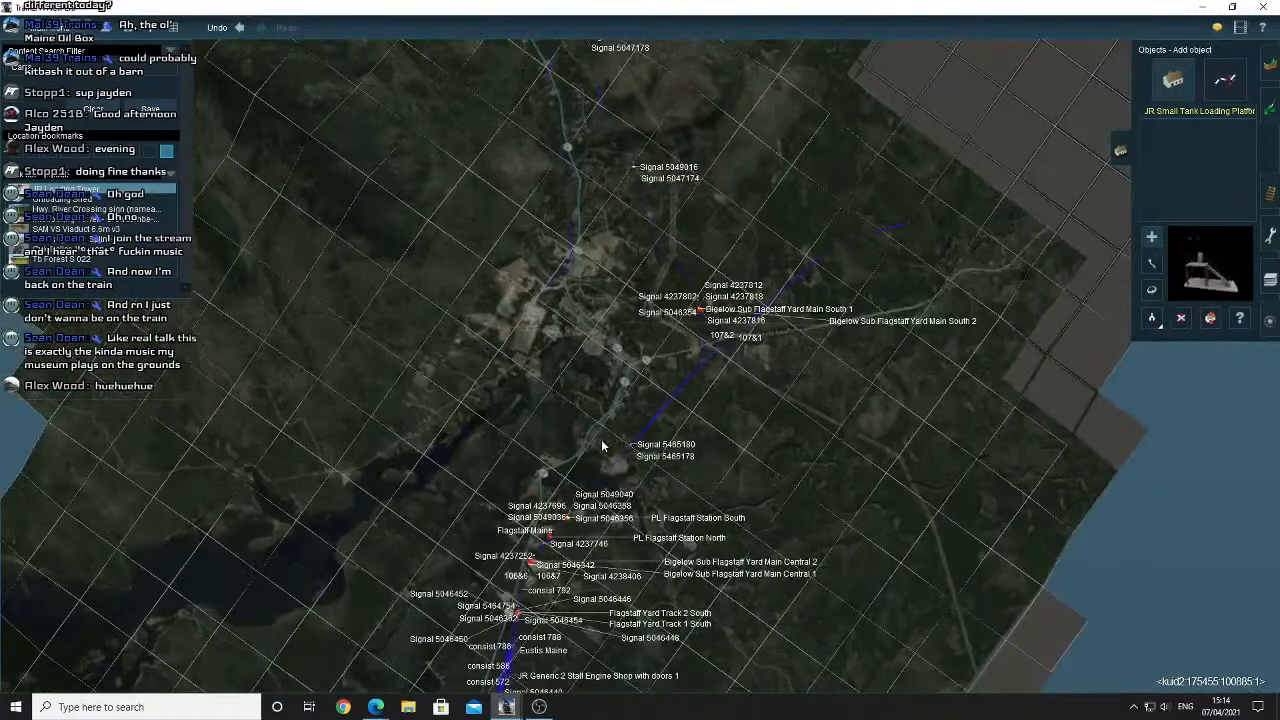
right_click_drag(612, 393, 698, 288)
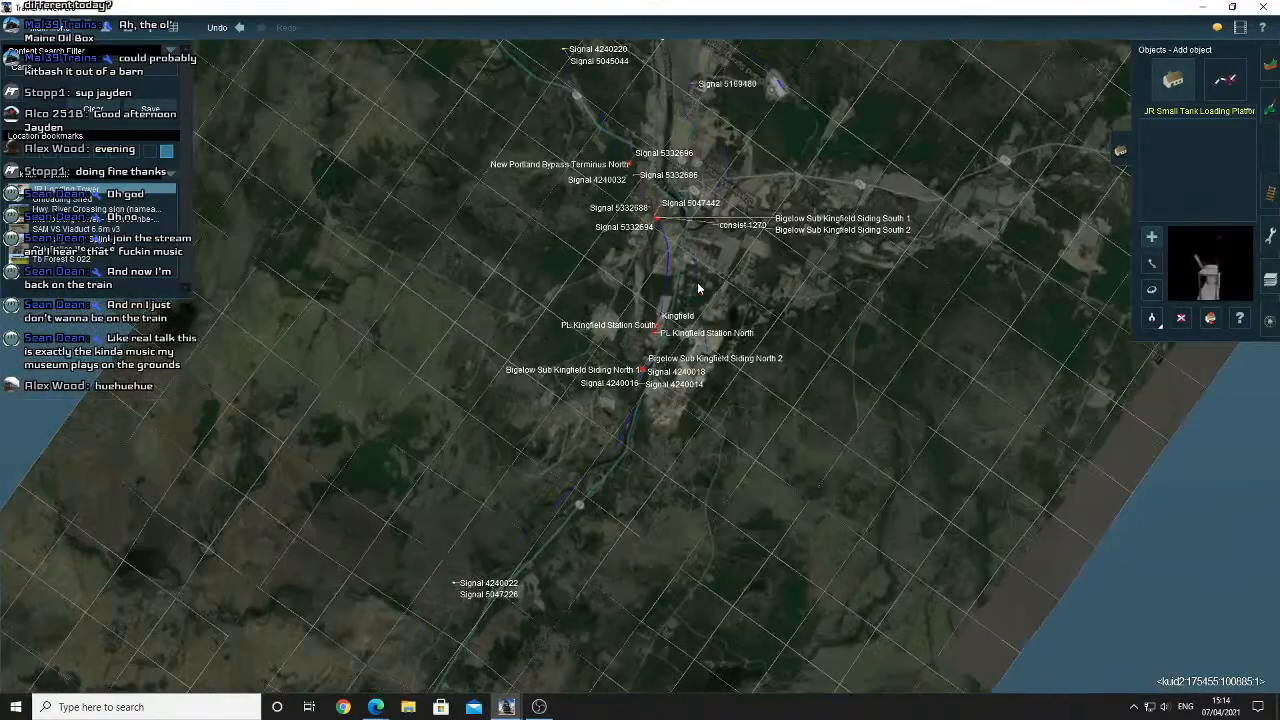
scroll(698, 288, "up", 10)
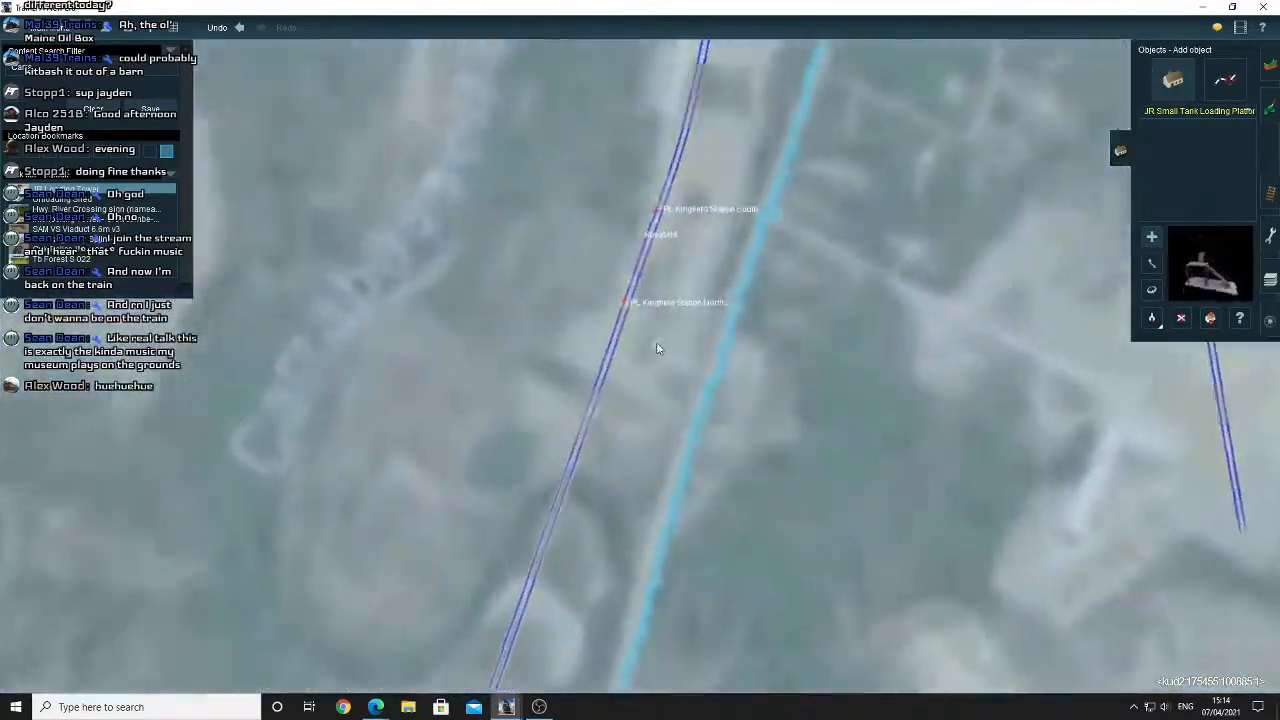
key("Right")
scroll(656, 343, "up", 5)
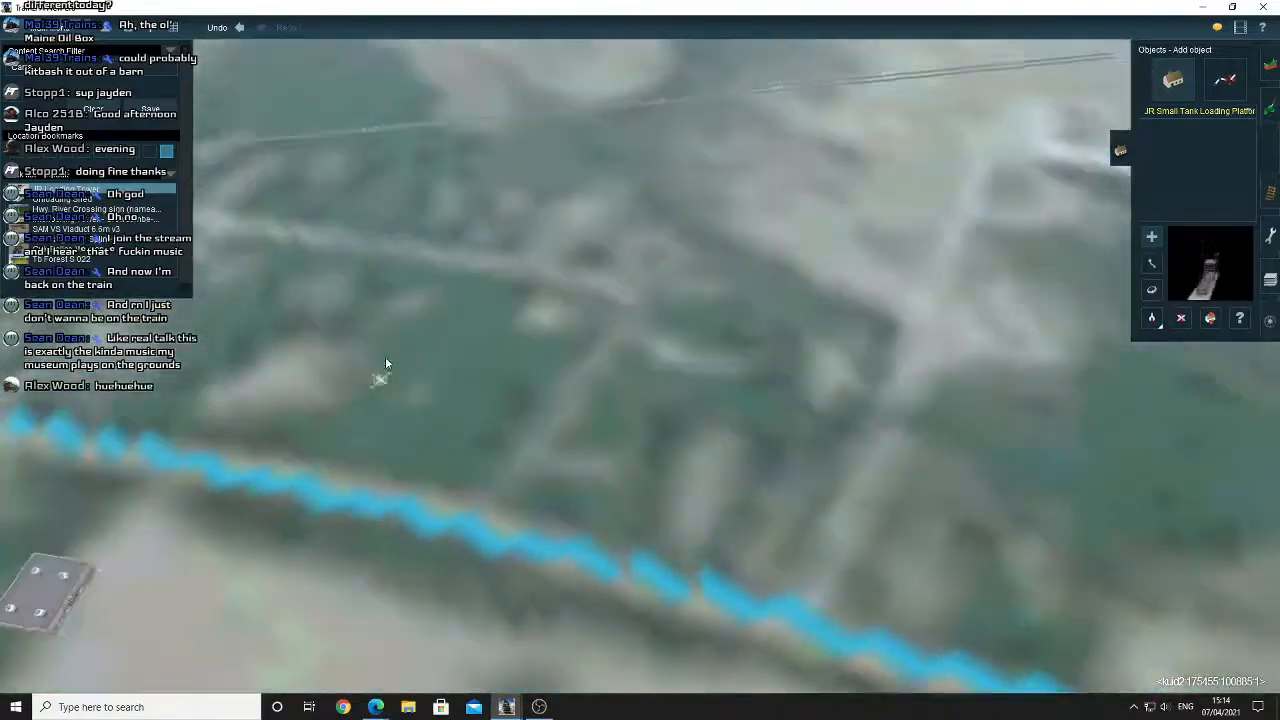
key("Right")
key("Down")
right_click_drag(385, 363, 672, 316)
key("Right")
scroll(672, 316, "up", 10)
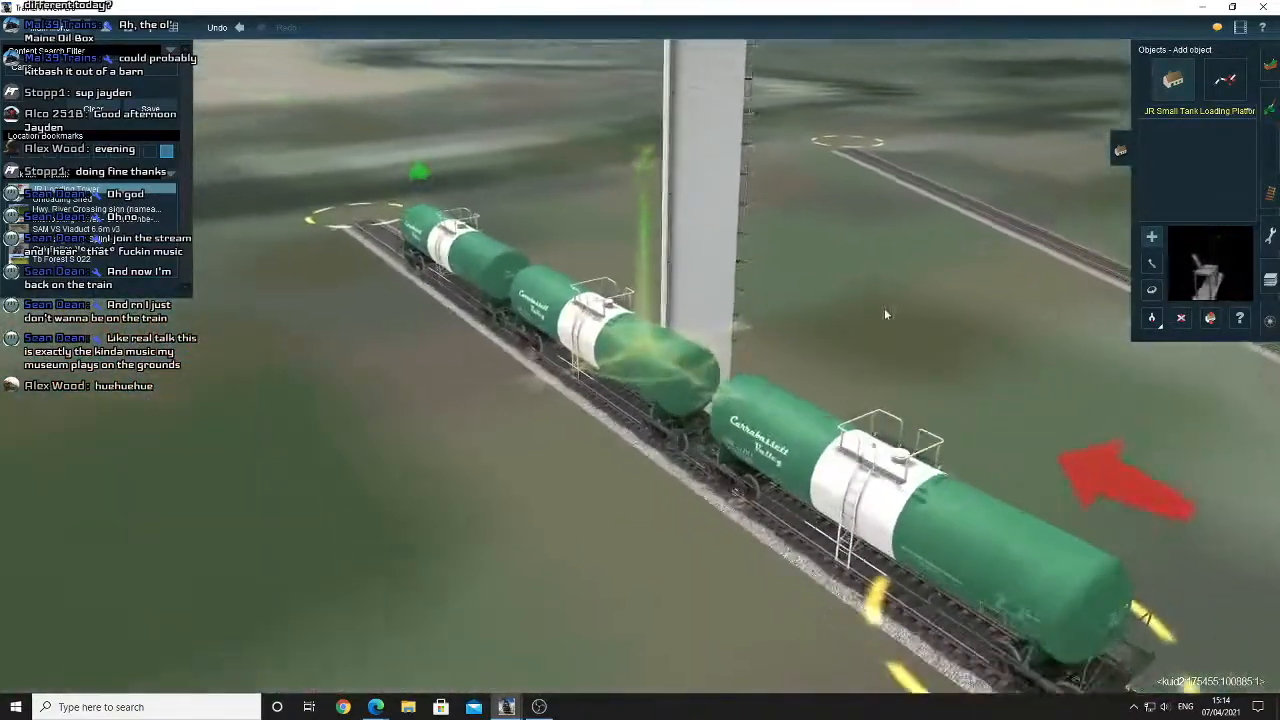
key("Right")
right_click(770, 410)
left_click(630, 421)
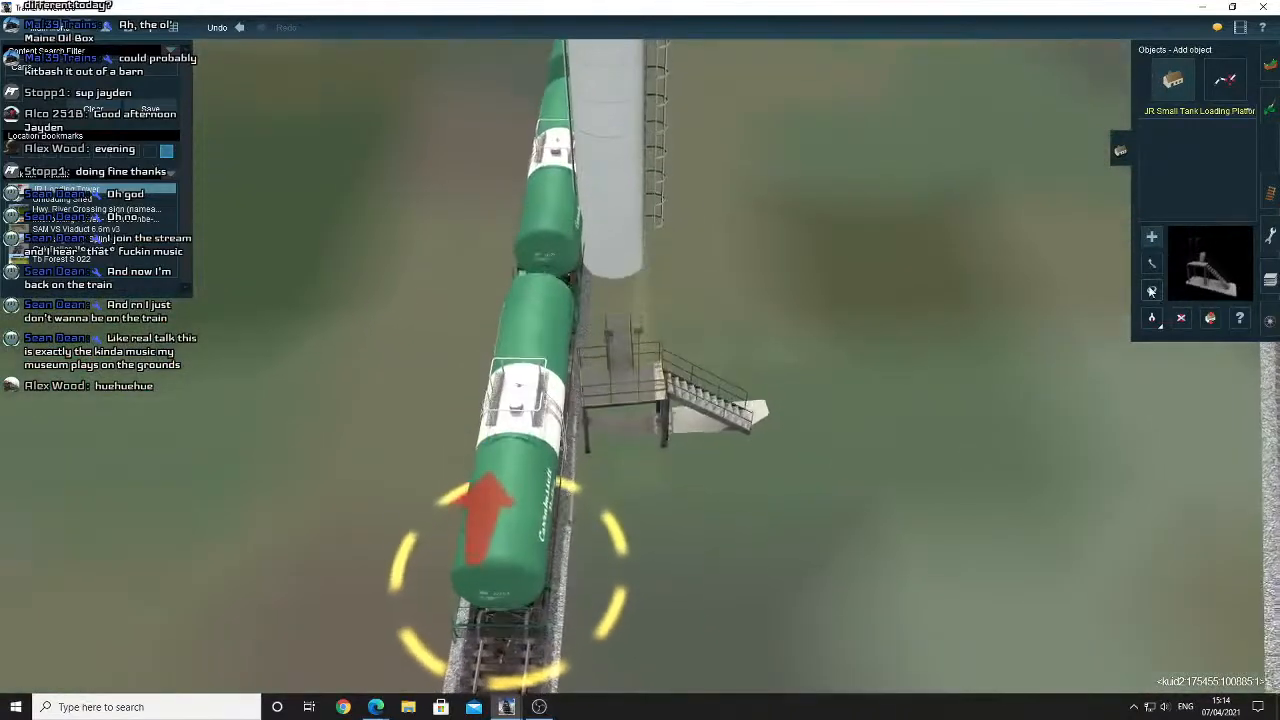
Rotate the loading platform so its stairs run parallel to the track and its gangway faces the end tank car.
left_click(1150, 289)
key("Up")
left_click_drag(606, 430, 643, 430)
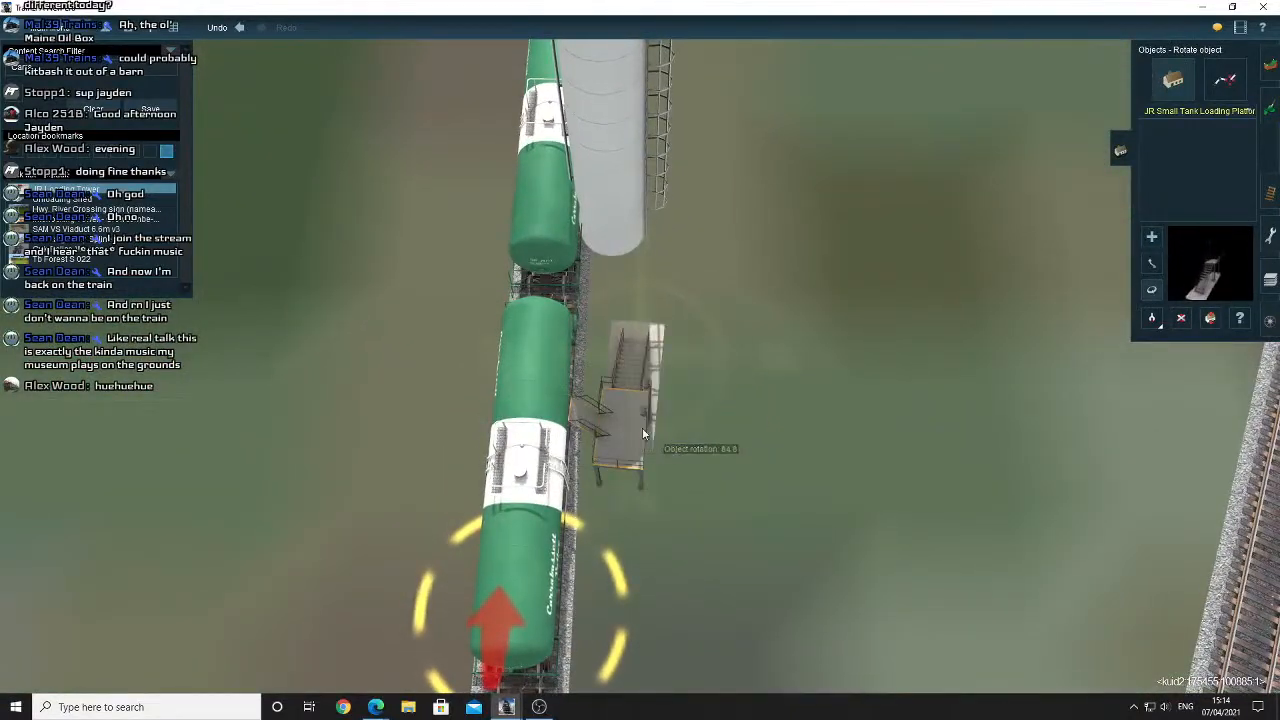
scroll(655, 434, "up", 5)
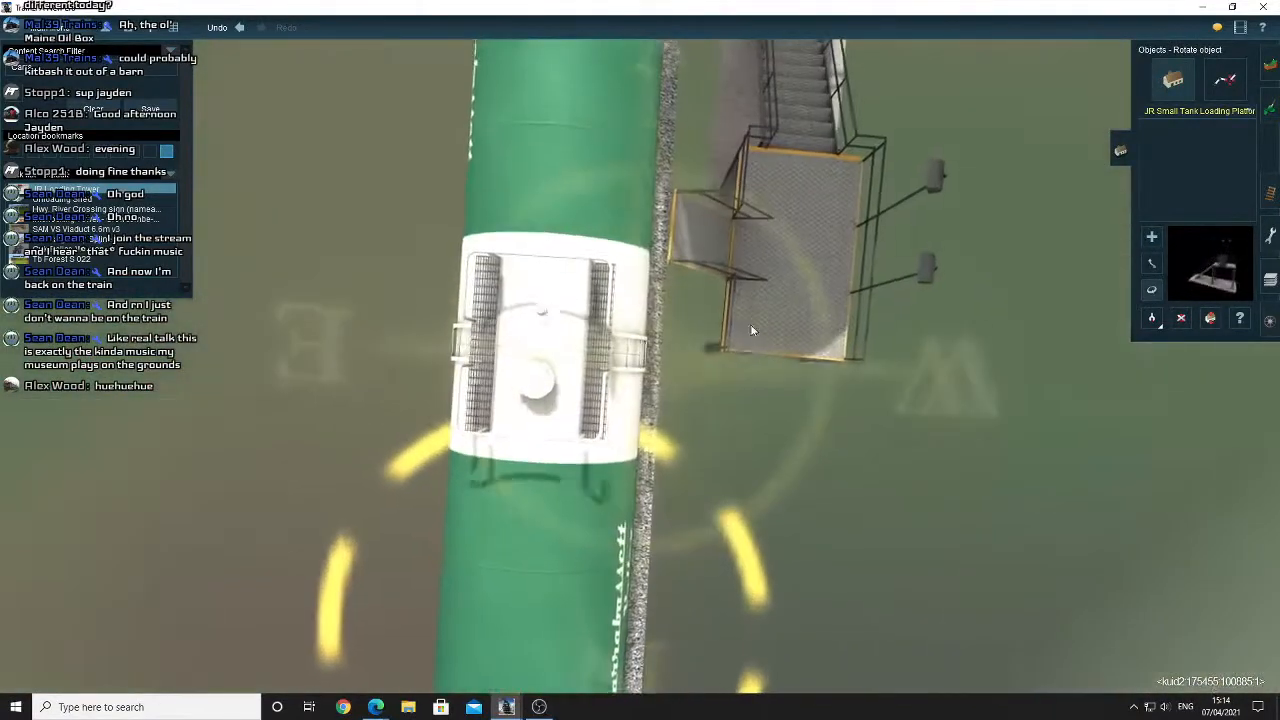
left_click_drag(782, 288, 810, 360)
Move the loading platform so its gangway lines up with the end tank car's top hatch, and check the fit from several sides.
left_click(1151, 263)
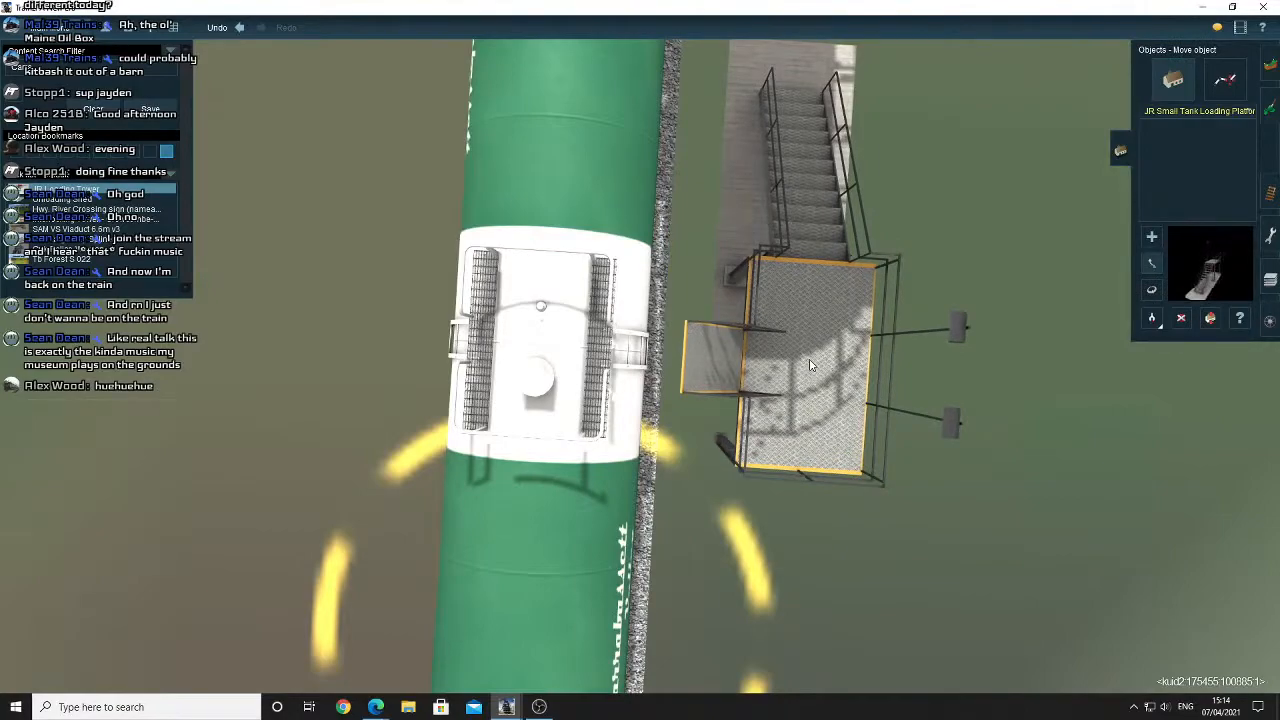
left_click_drag(809, 360, 804, 357)
key("Down")
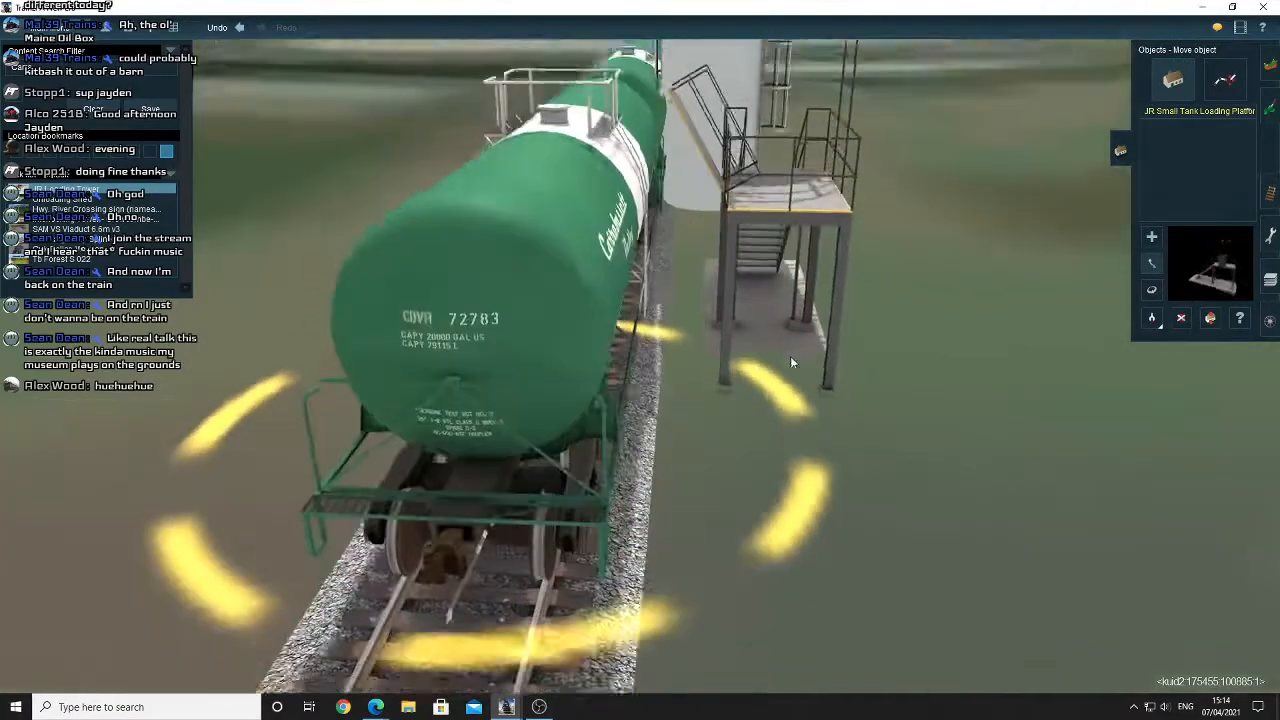
key("Right")
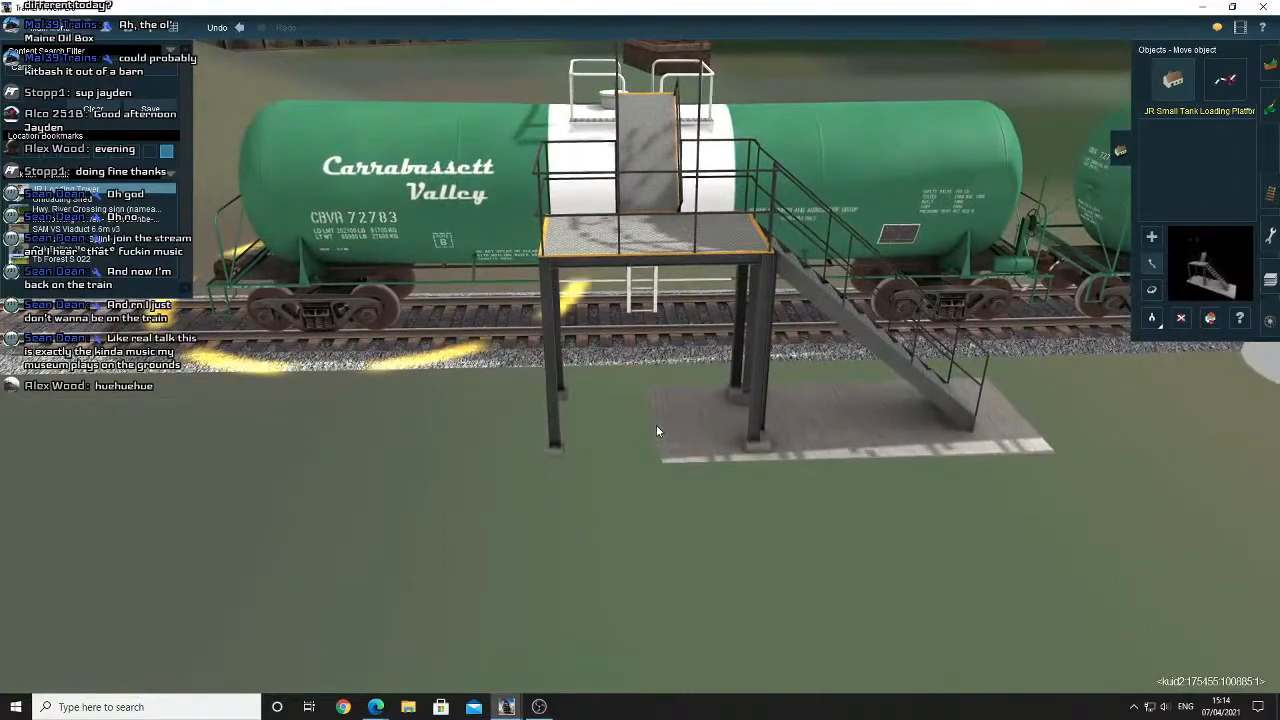
key("Left")
key("Up")
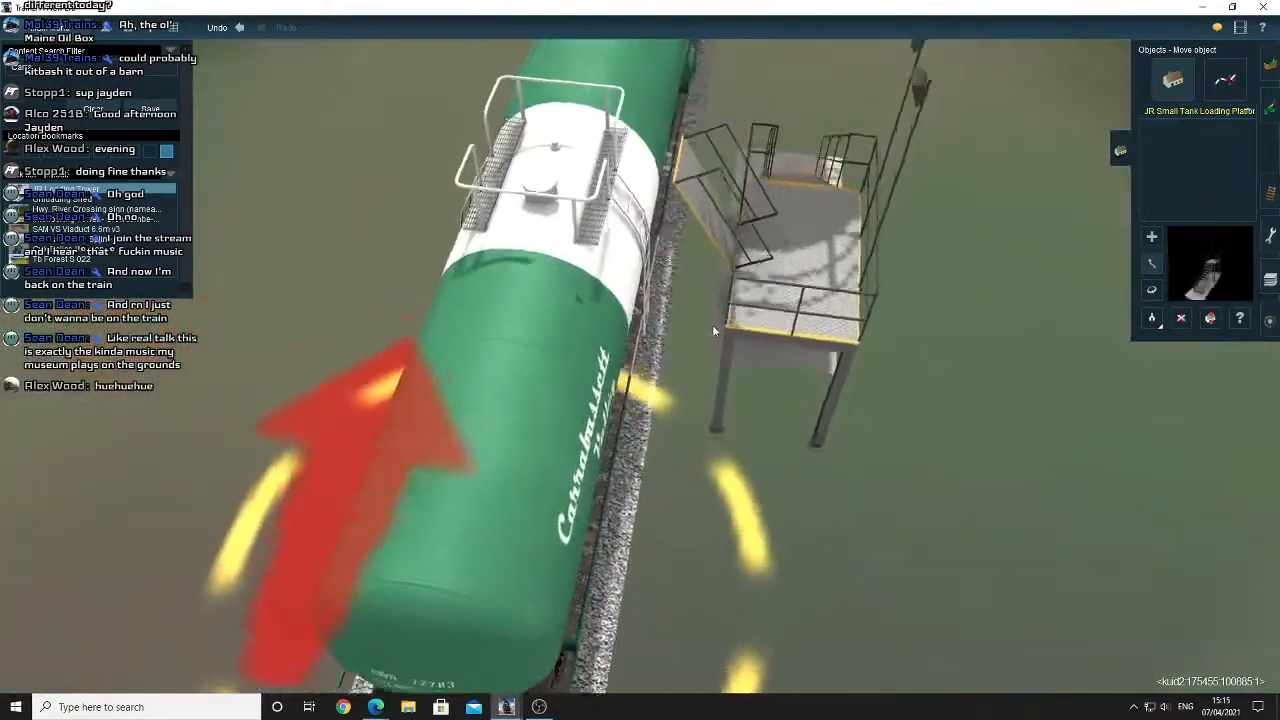
key("Down")
scroll(708, 330, "down", 3)
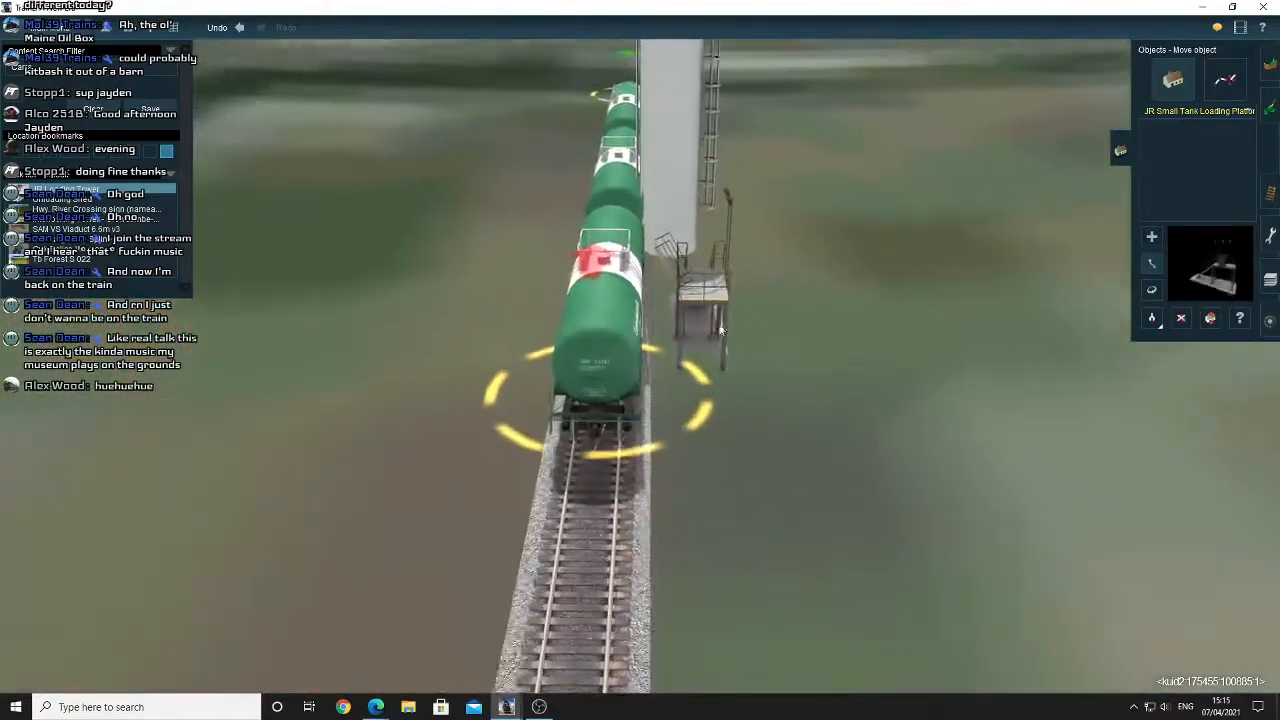
Sample the ground height at the track beside the end tank car, 175.23 m, for levelling the terrain.
left_click(1268, 64)
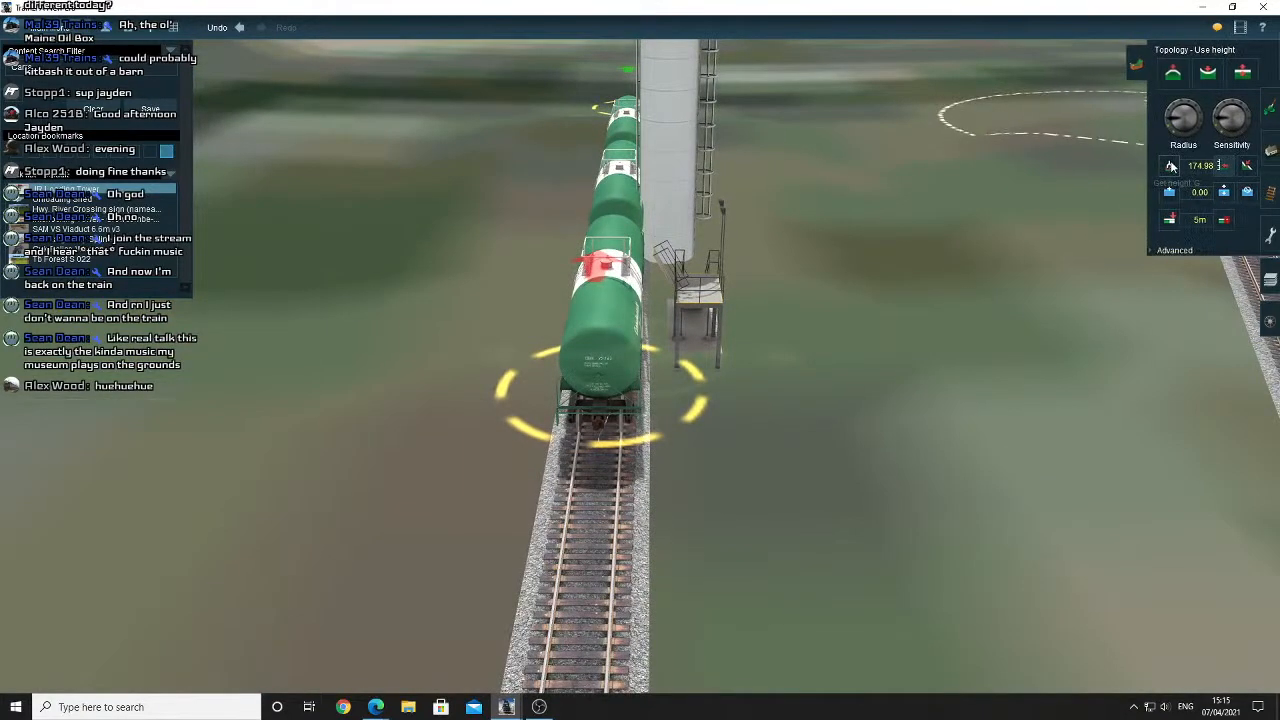
right_click(626, 350)
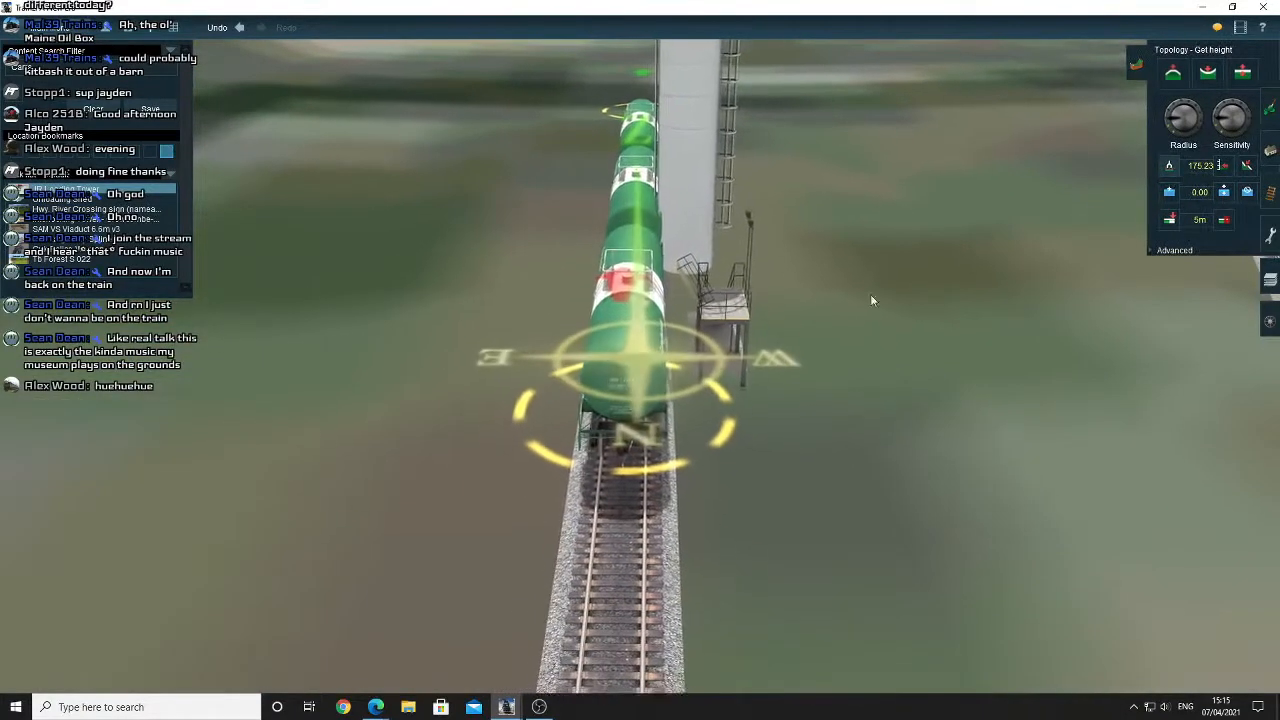
right_click(644, 254)
right_click(645, 256)
right_click(643, 266)
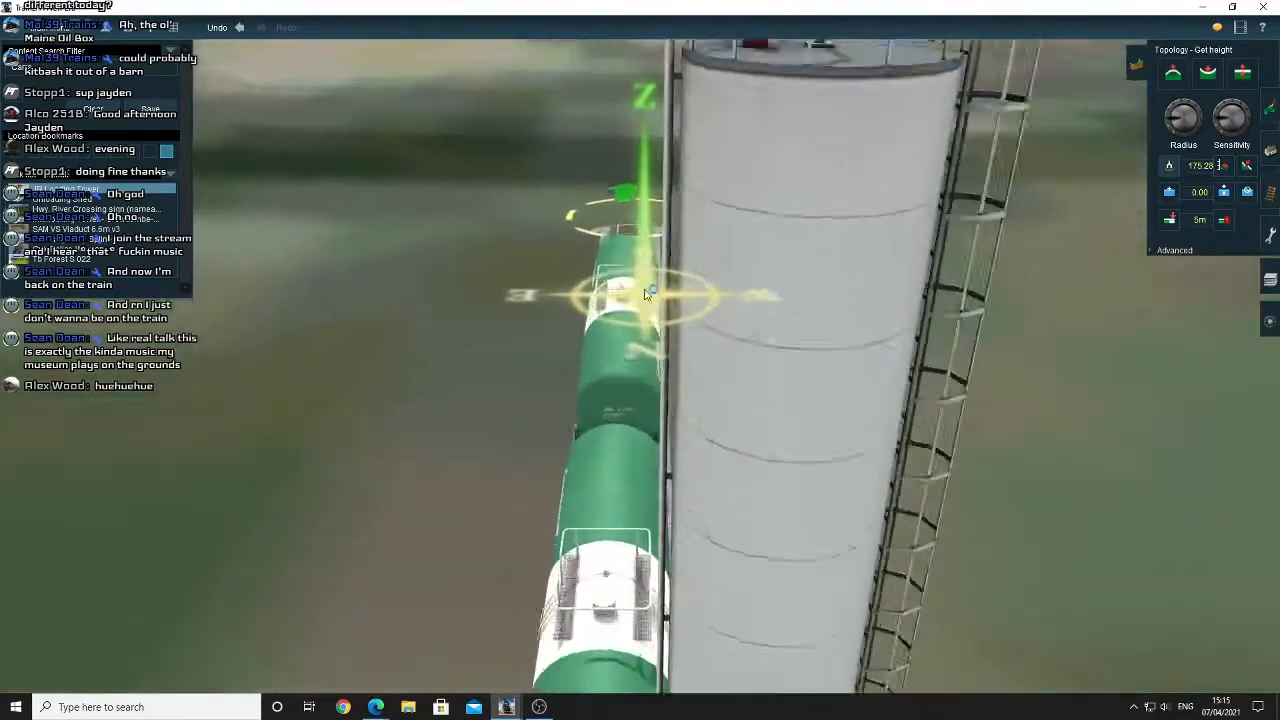
key("Left")
key("Left")
right_click_drag(686, 323, 690, 390)
key("Up")
key("Left")
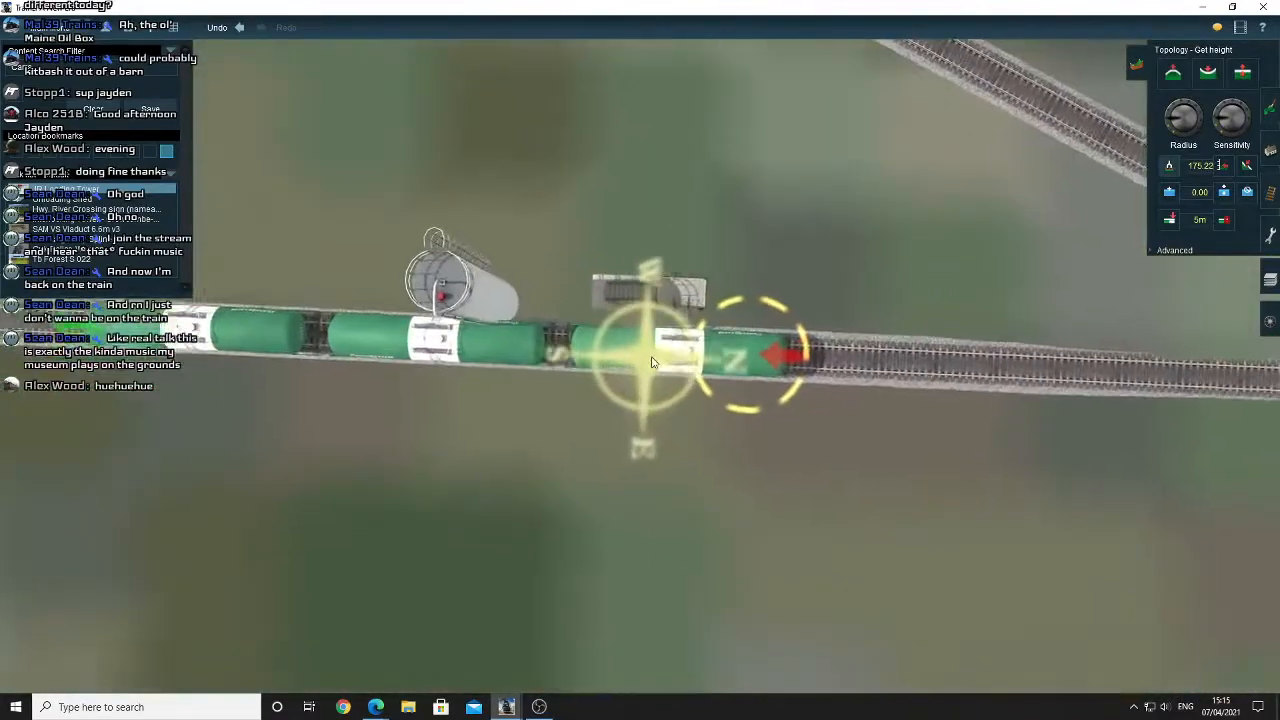
key("Right")
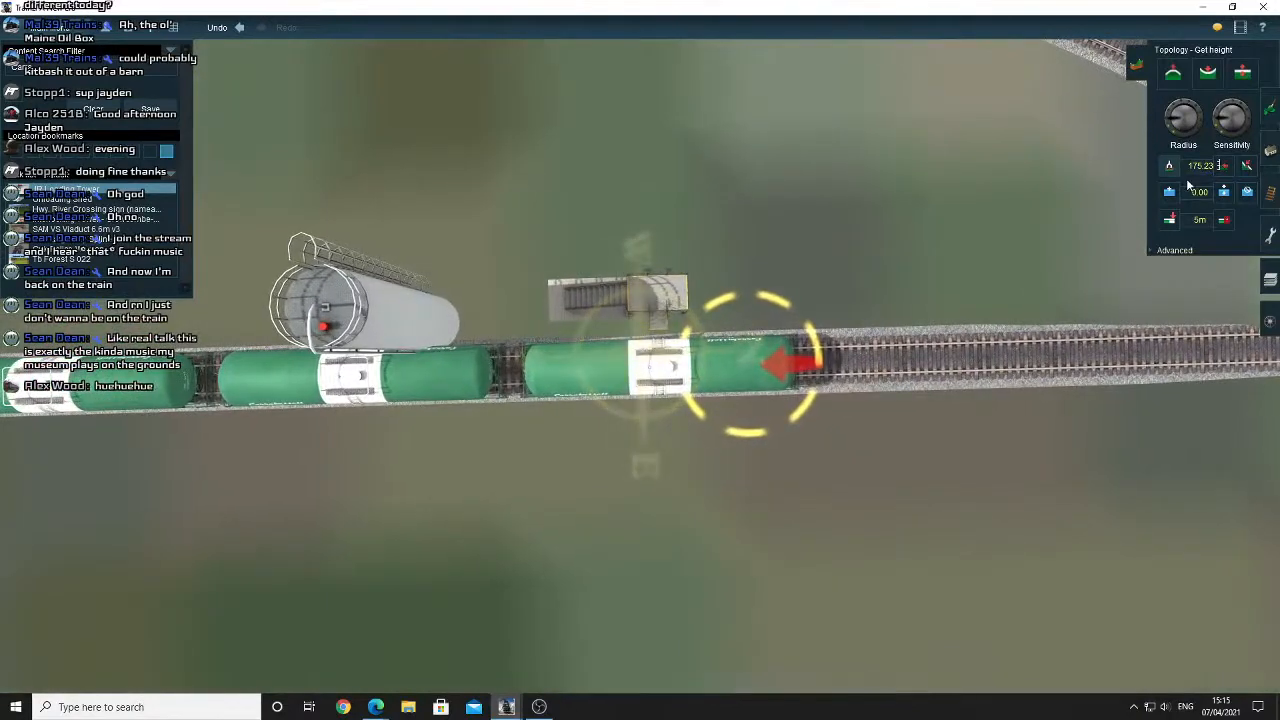
Reduce the terrain brush radius and level the ground around the loading platform to the sampled height.
scroll(610, 294, "down", 3)
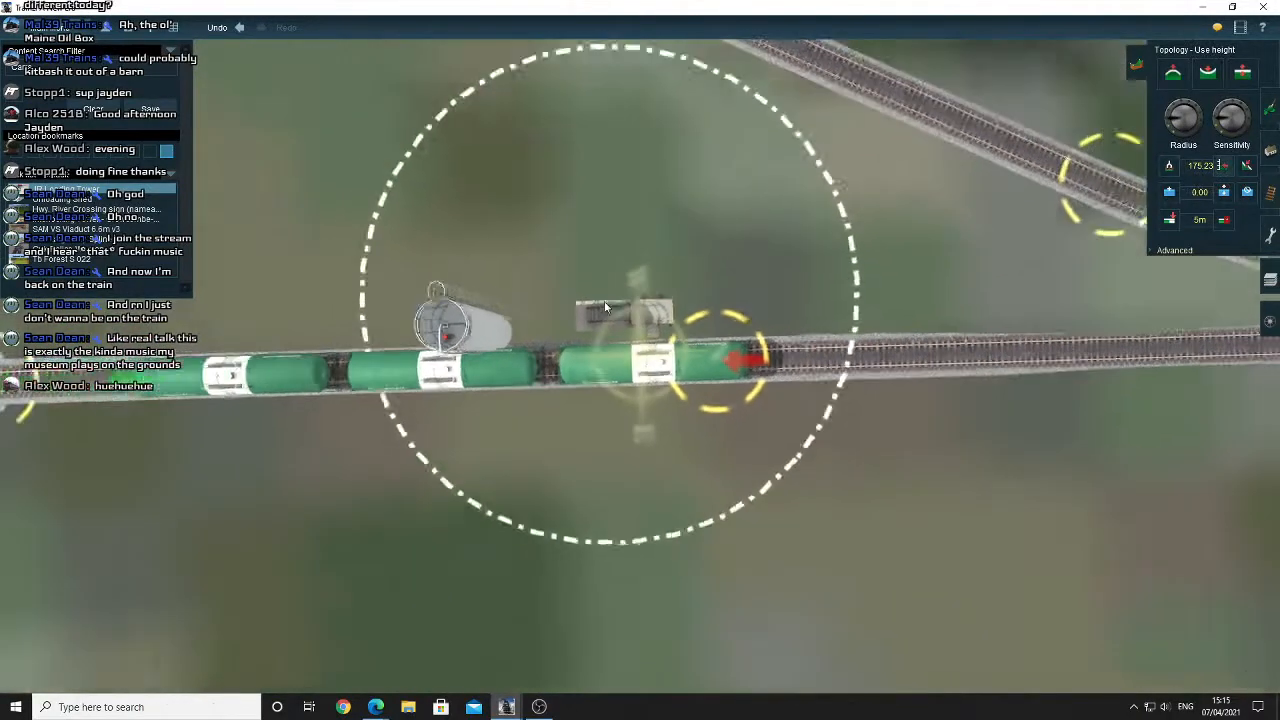
left_click_drag(1171, 123, 1133, 141)
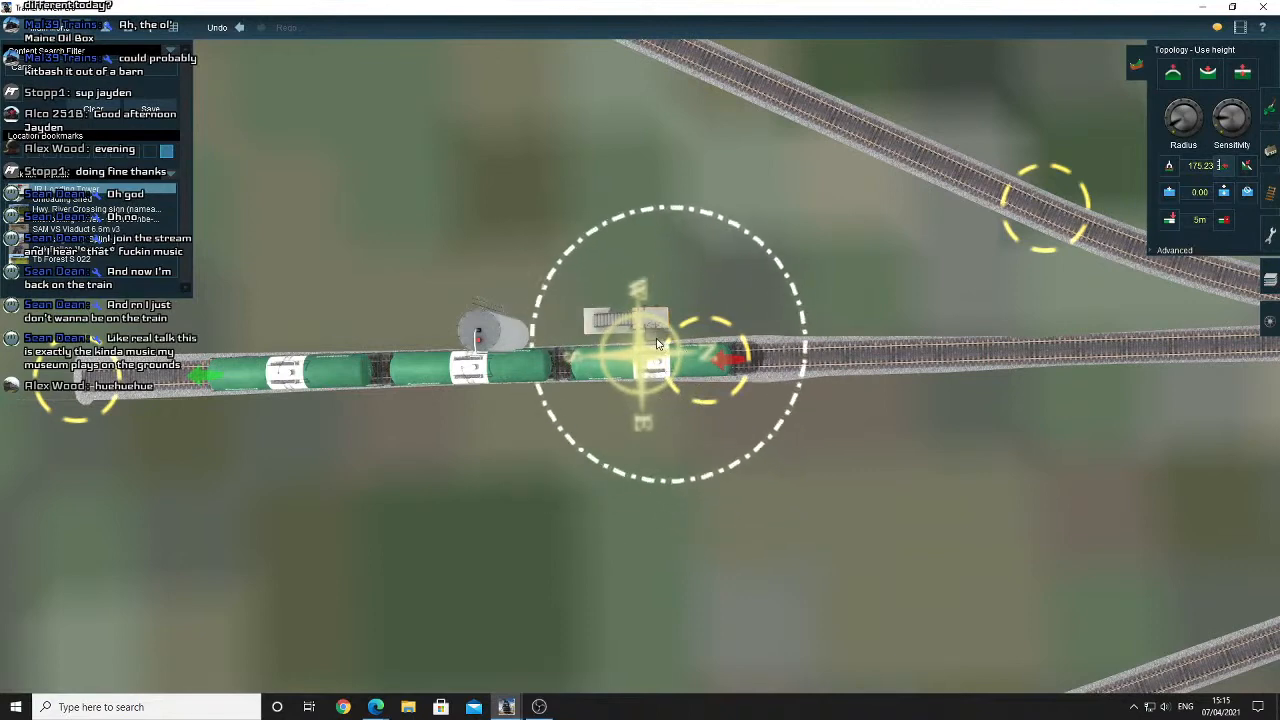
key("Down")
key("Right")
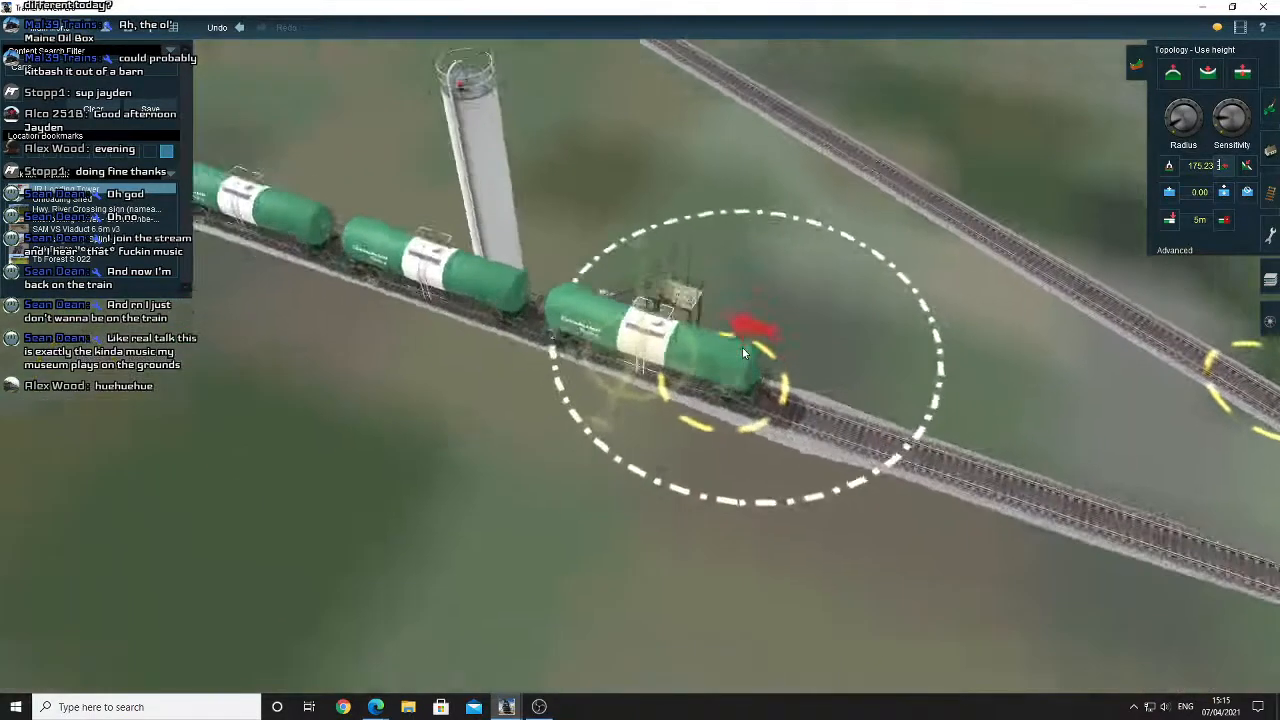
left_click(1172, 221)
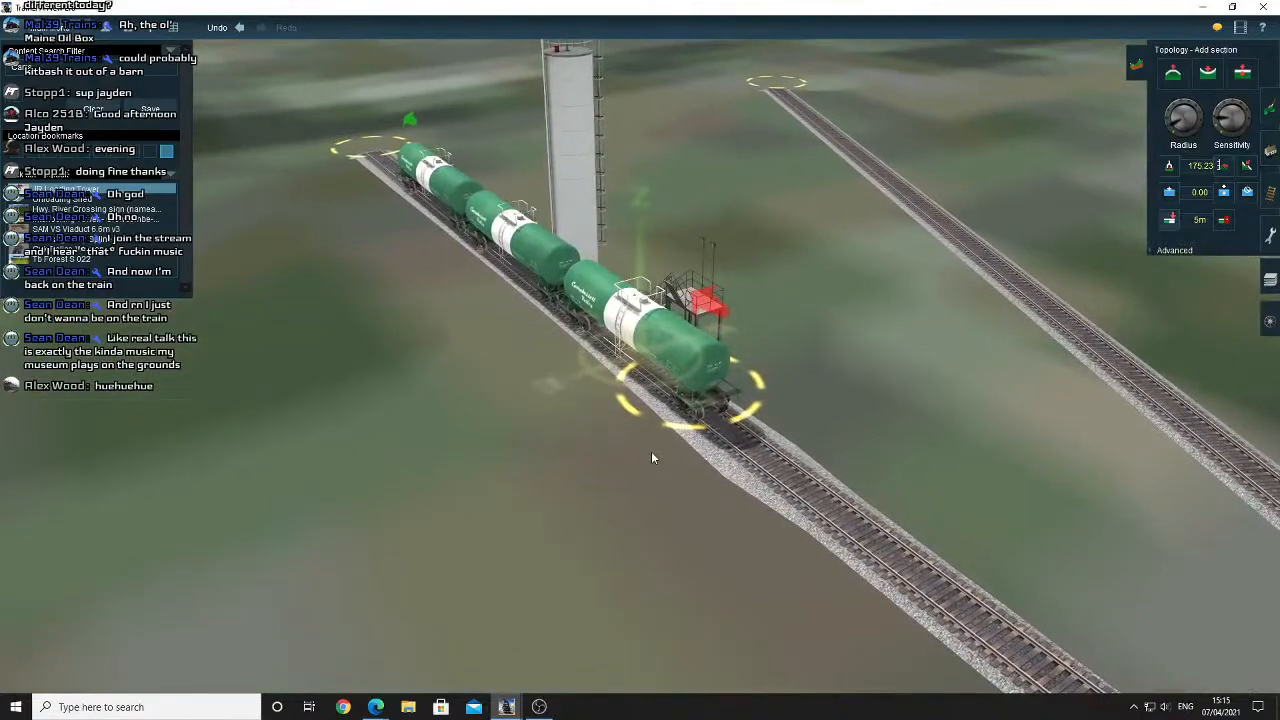
Raise the small tank loading platform to +0.05 m above the levelled ground and check its base from both ends.
key("Right")
key("Right")
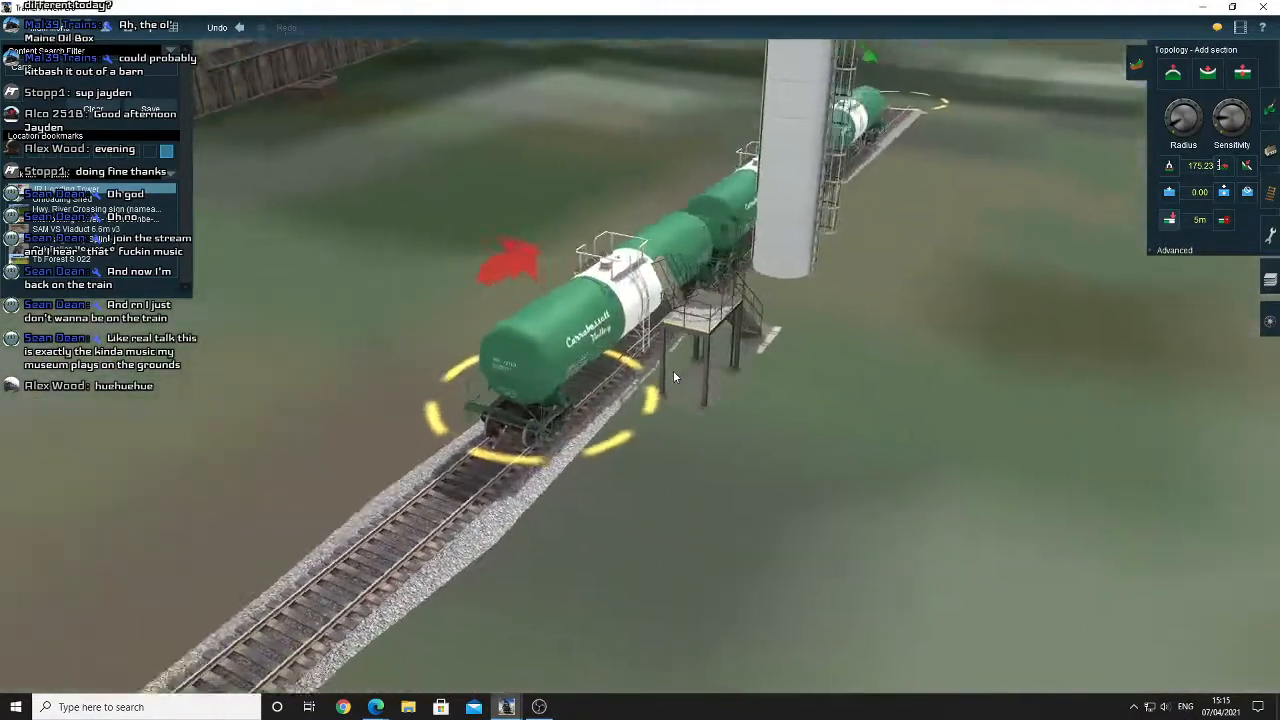
key("Down")
key("Up")
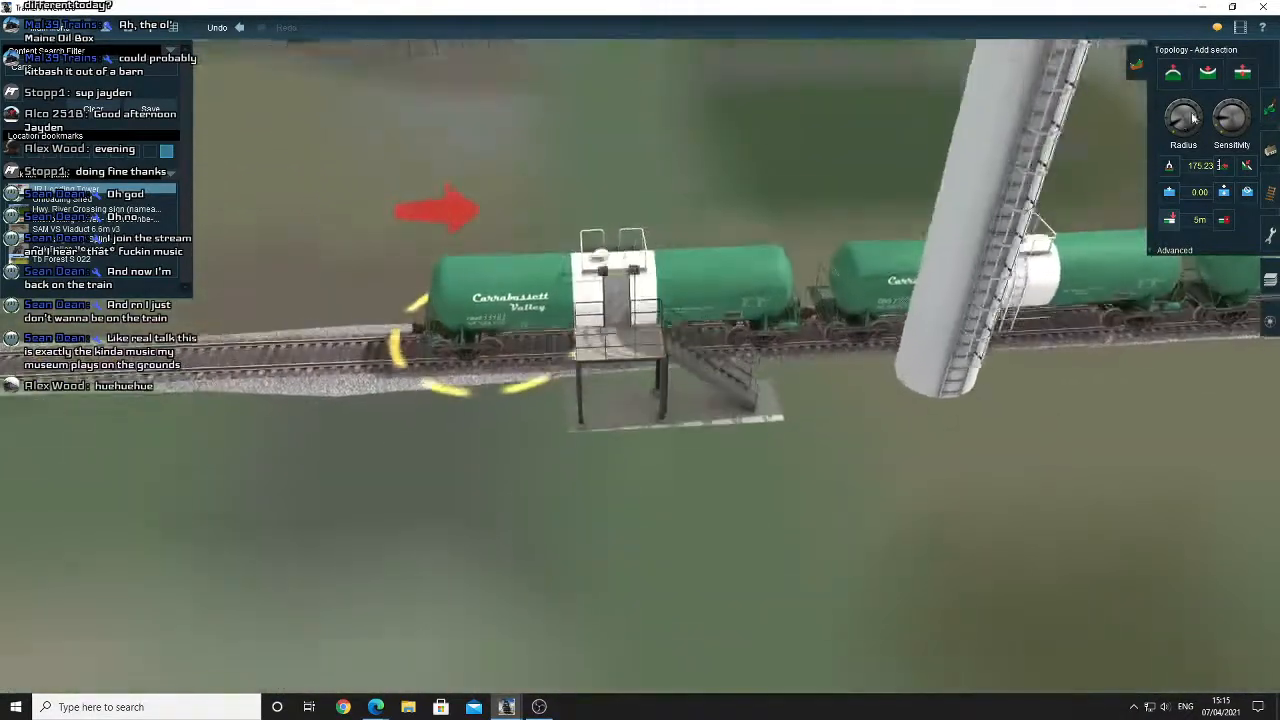
left_click(1269, 150)
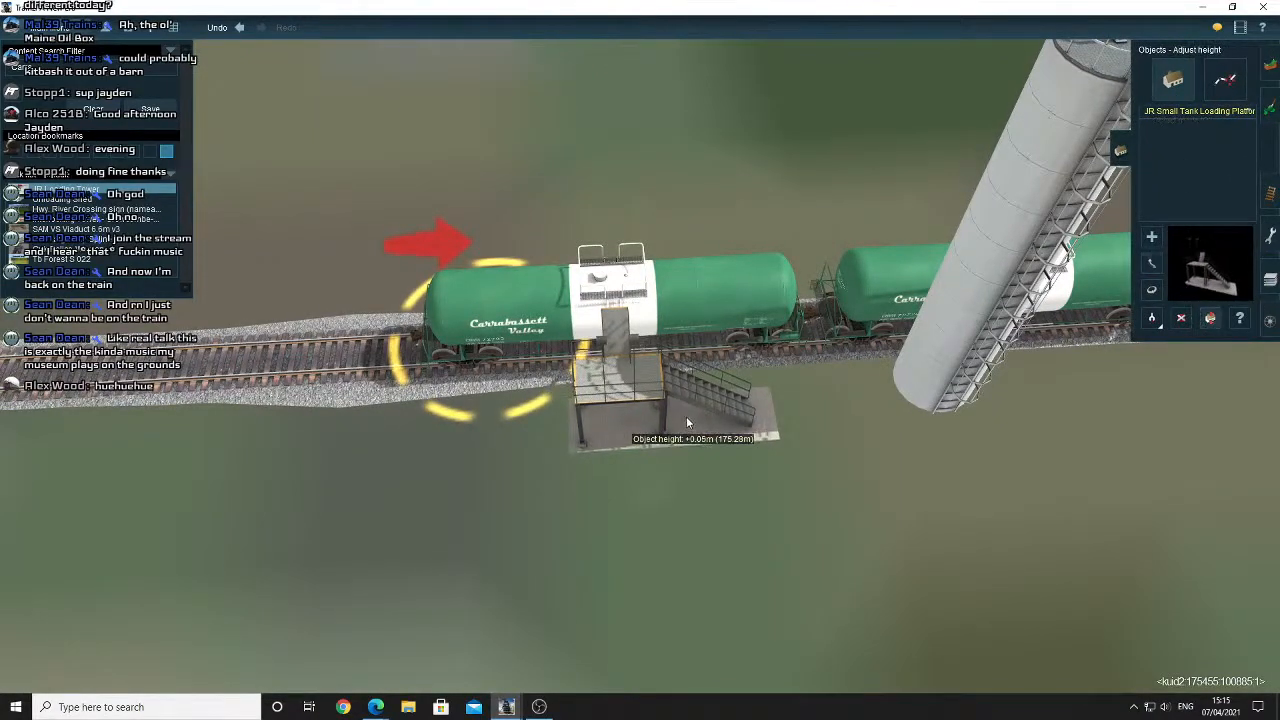
key("Down")
key("Right")
scroll(686, 416, "up", 5)
key("Right")
key("Down")
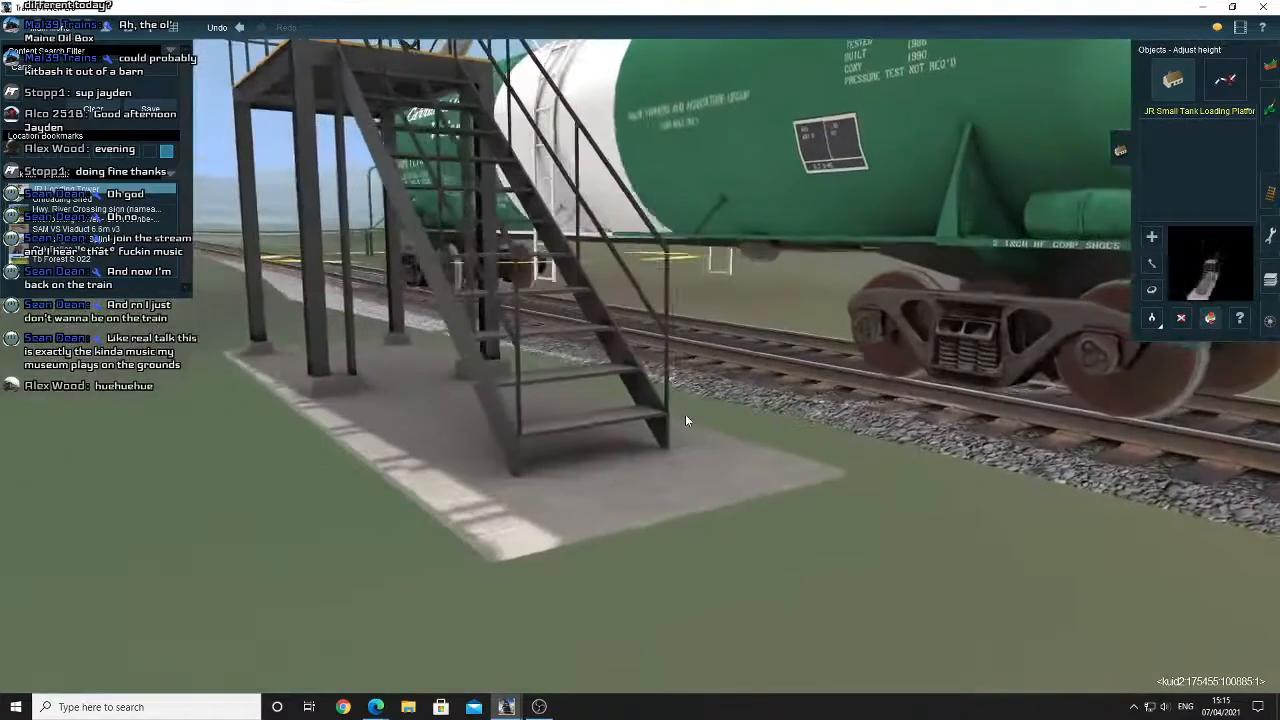
key("Left")
key("Left")
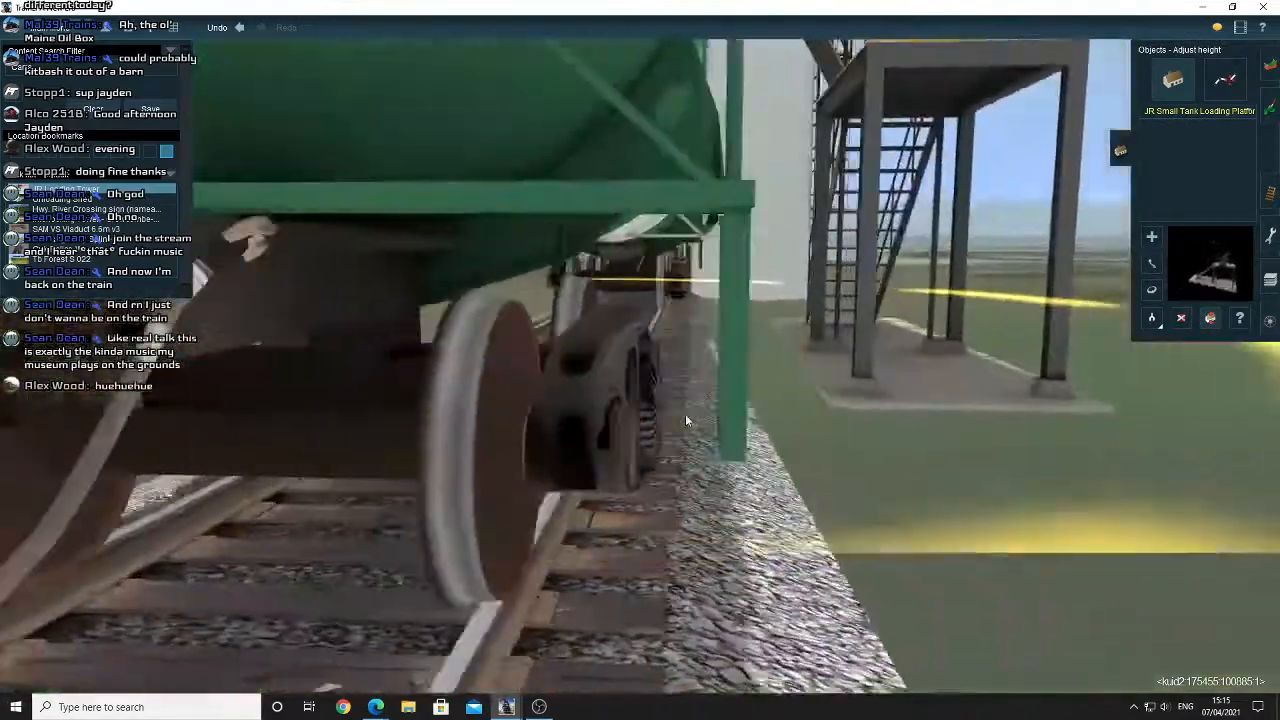
scroll(685, 414, "down", 5)
key("Up")
Move the industrial tank farther back from the siding so it stands clear behind the loading platform.
left_click(652, 307)
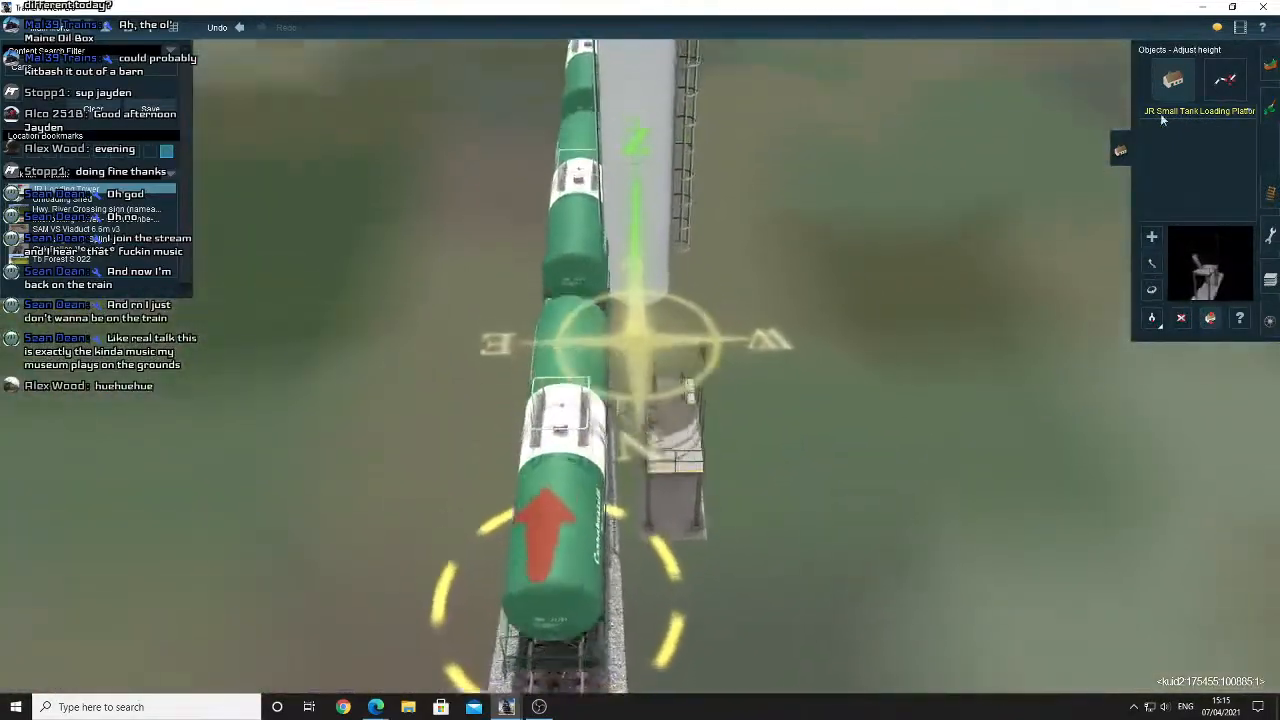
key("m")
left_click_drag(674, 252, 880, 455)
right_click(758, 385)
key("Left")
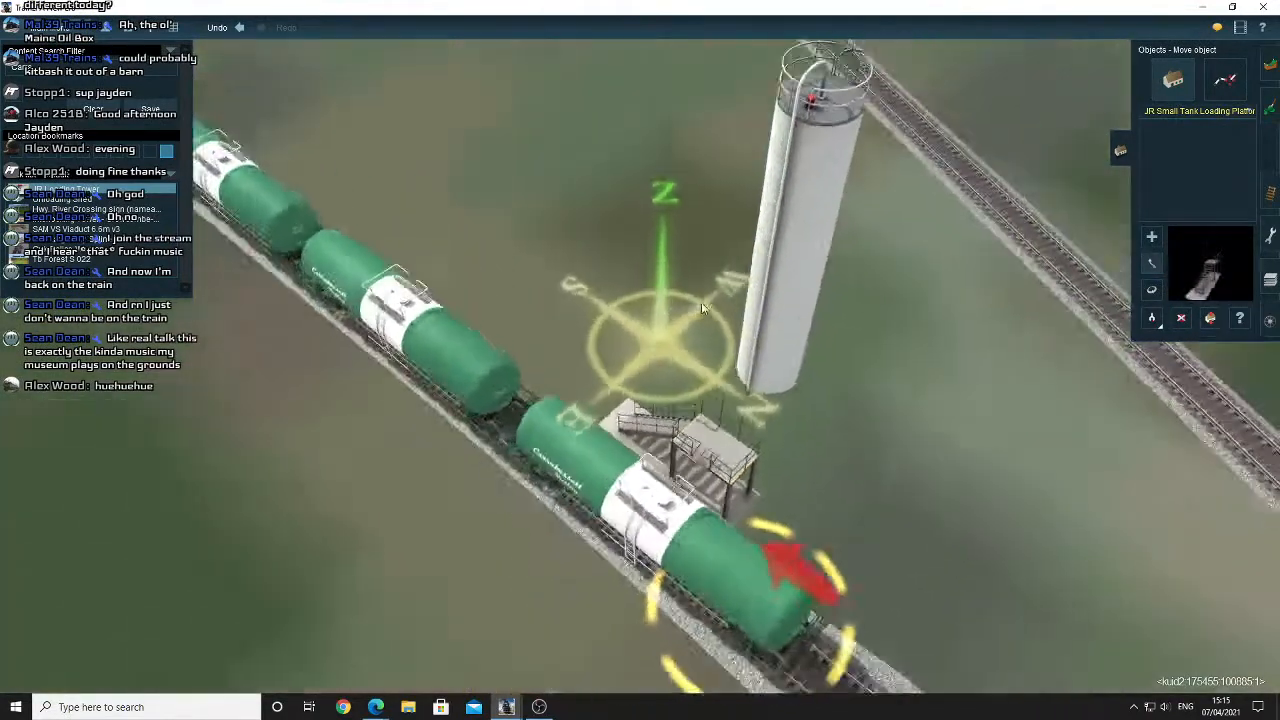
Place a second Industrial tank 02 beside the existing one and rotate it so its pipe faces the siding.
key("g")
left_click(727, 306)
left_click(652, 341)
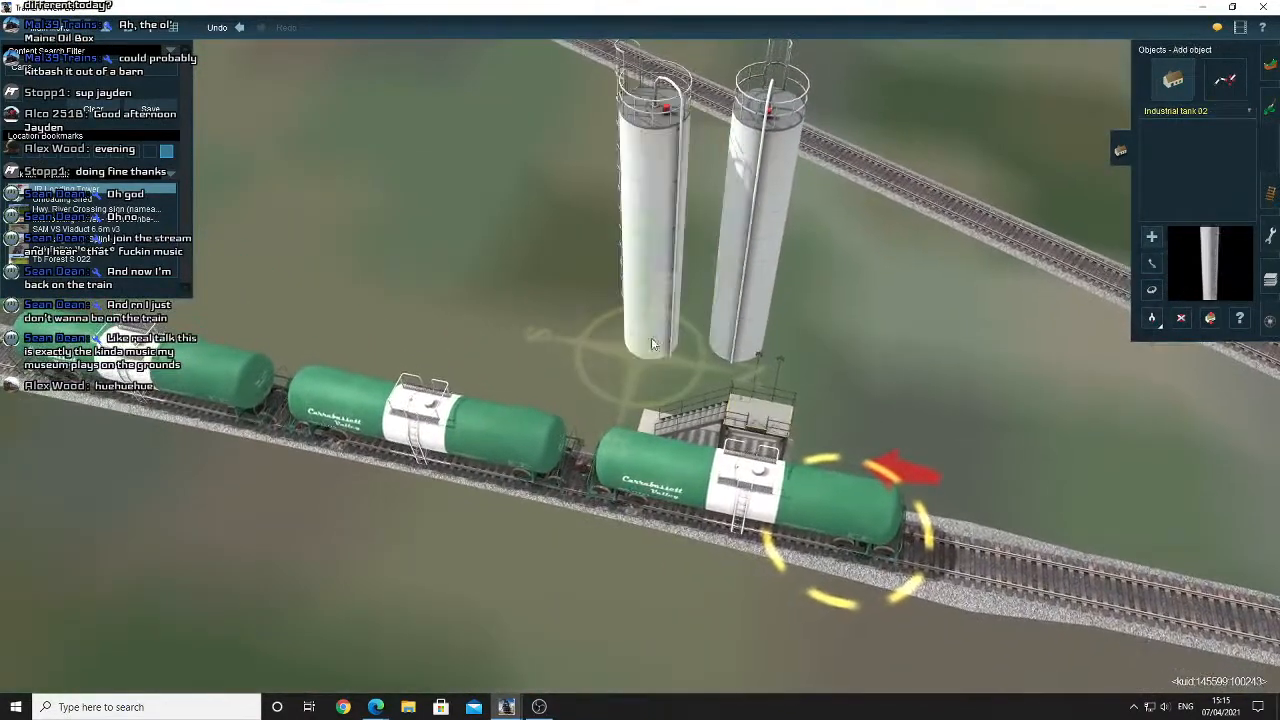
scroll(670, 330, "up", 2)
key("Up")
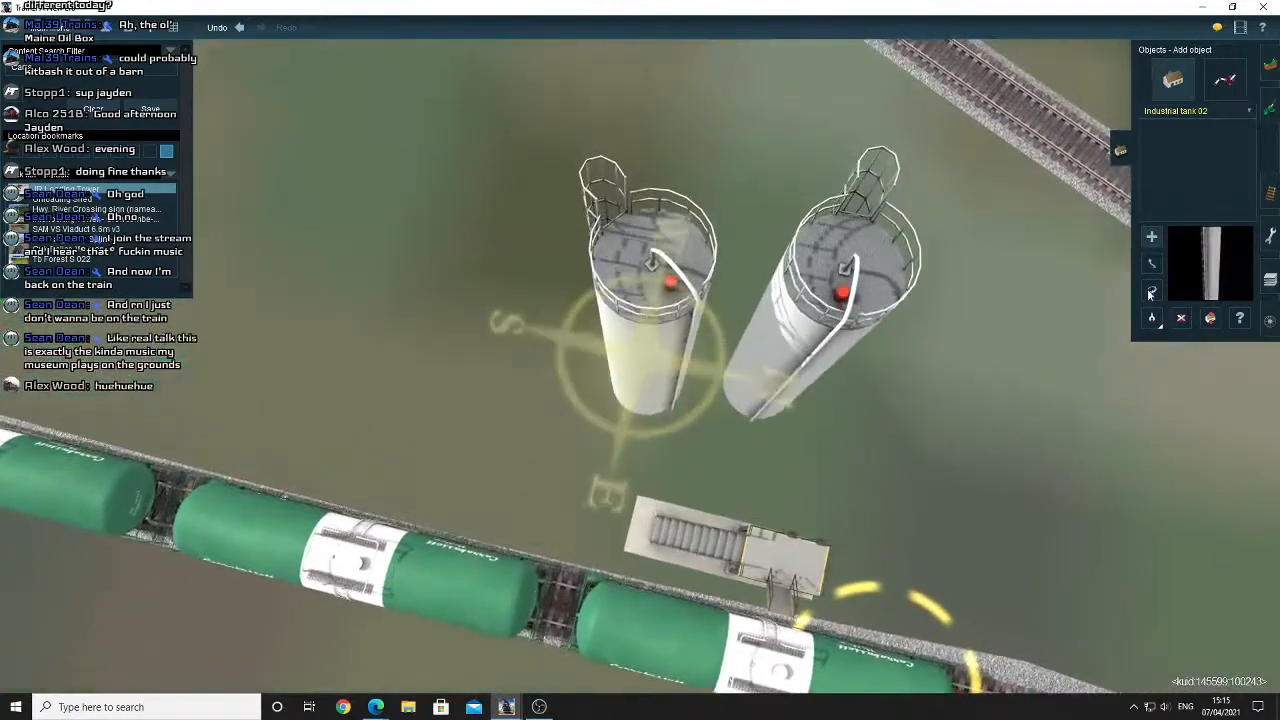
left_click(1151, 291)
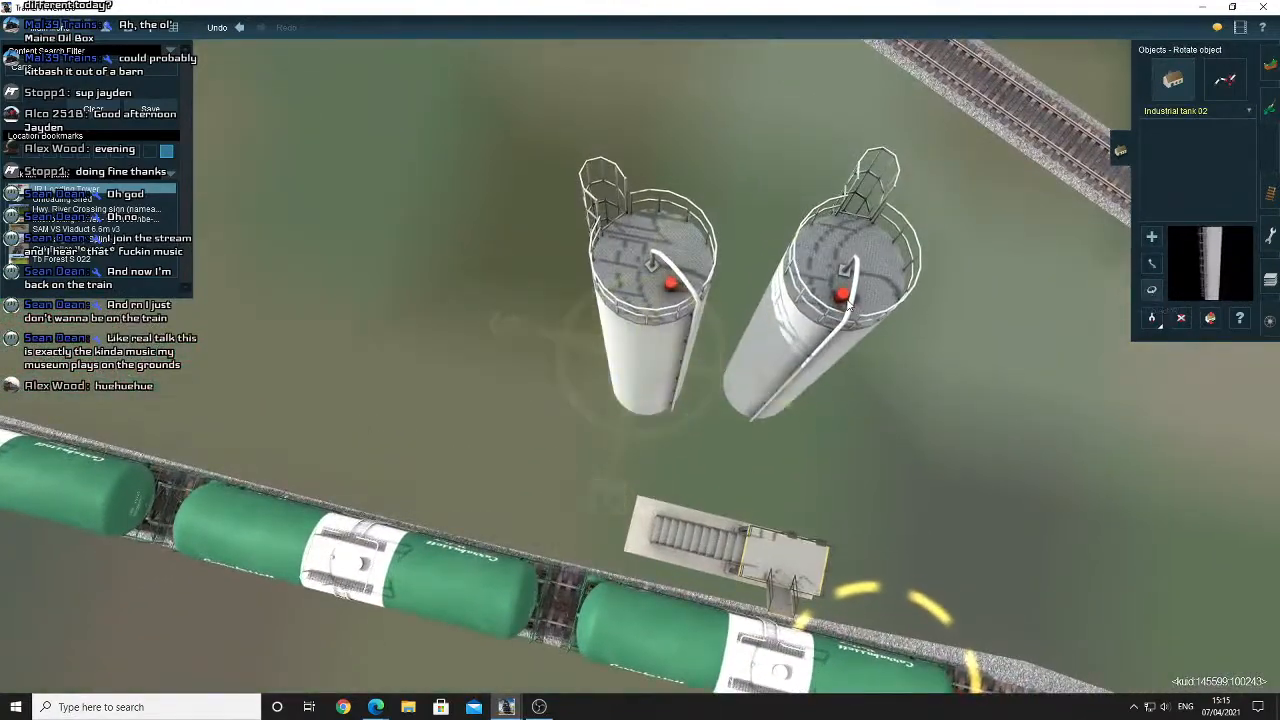
left_click_drag(670, 285, 655, 288)
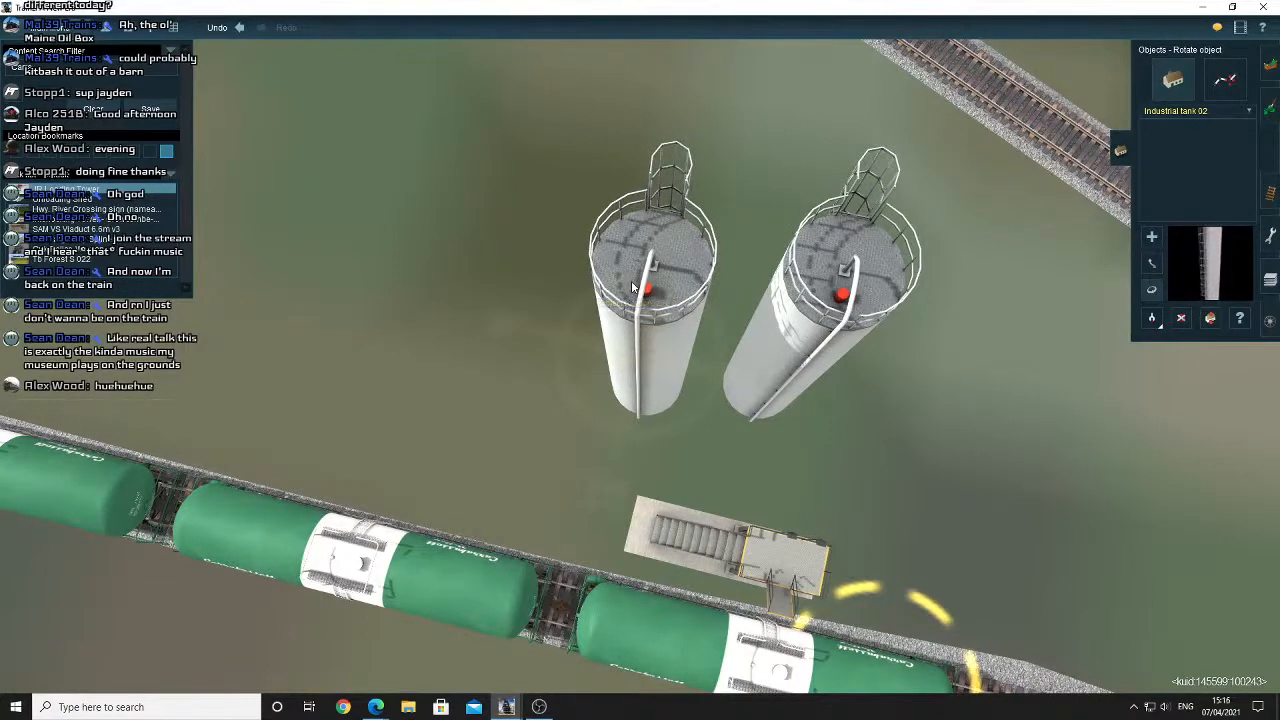
Move the second industrial tank until it stands right up against the first, in line with the siding.
key("Down")
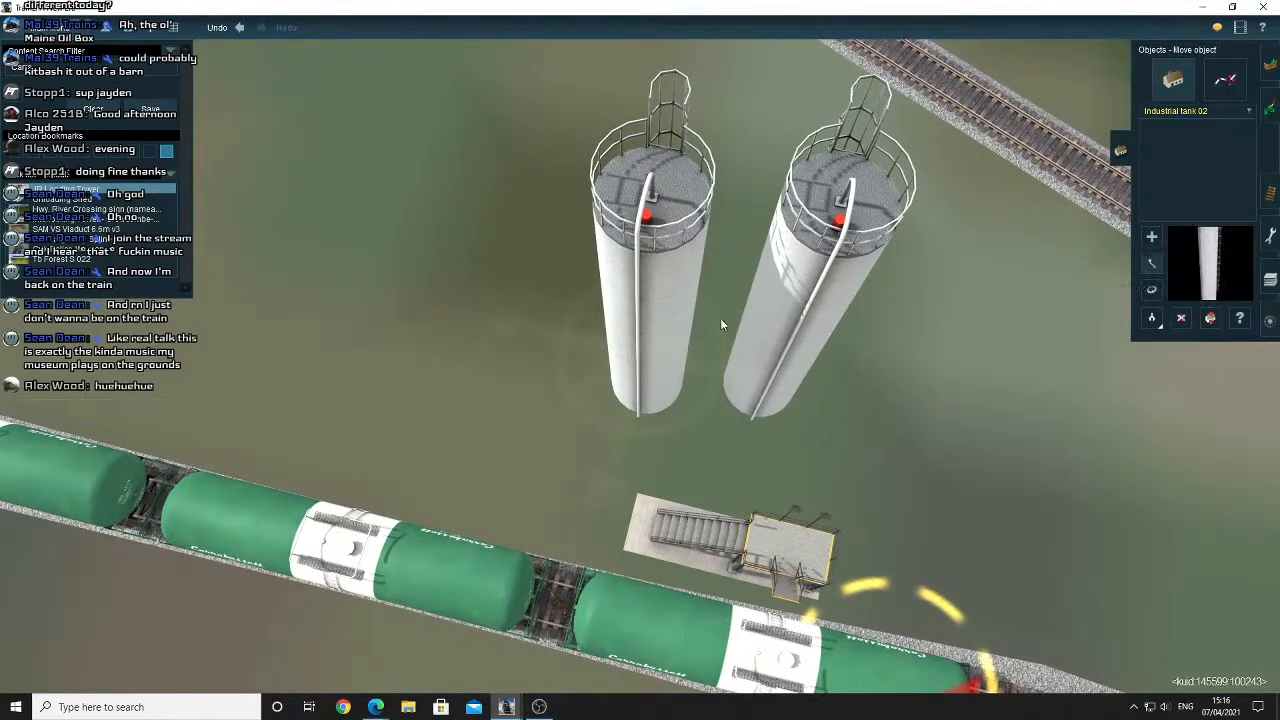
left_click_drag(666, 329, 694, 326)
right_click(685, 347)
key("Up")
right_click(620, 391)
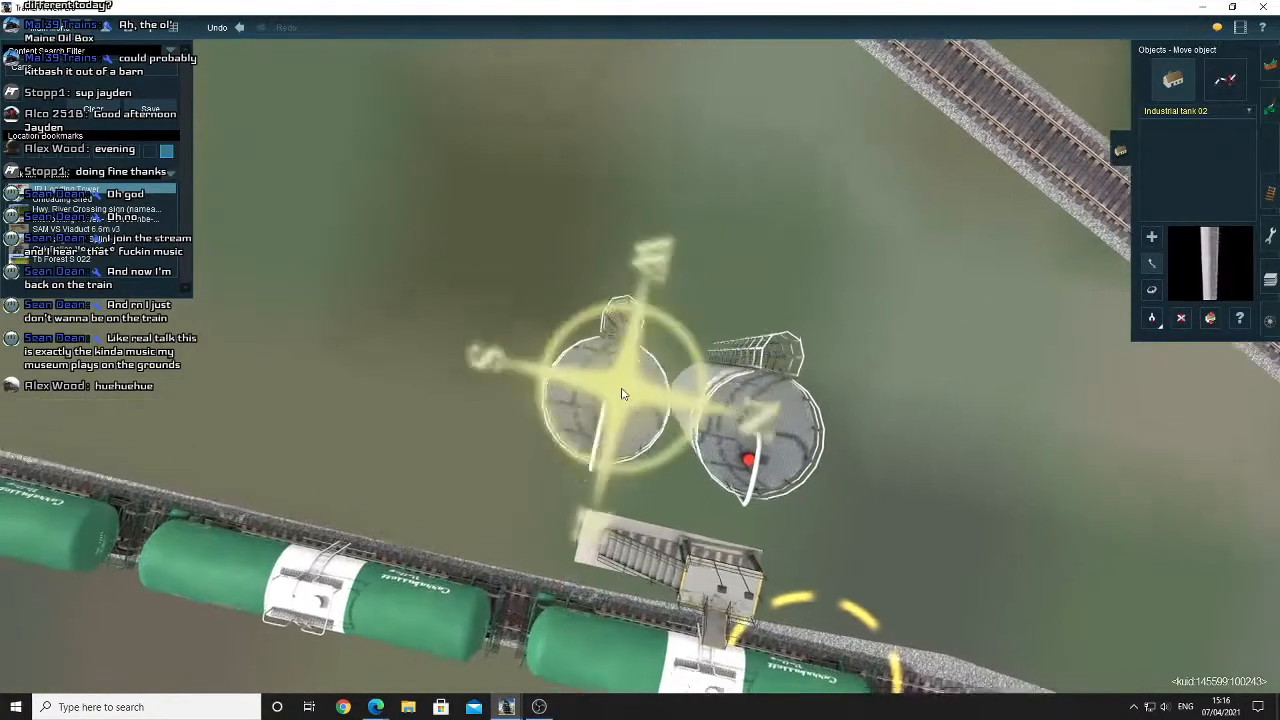
right_click(654, 357)
left_click_drag(614, 360, 626, 359)
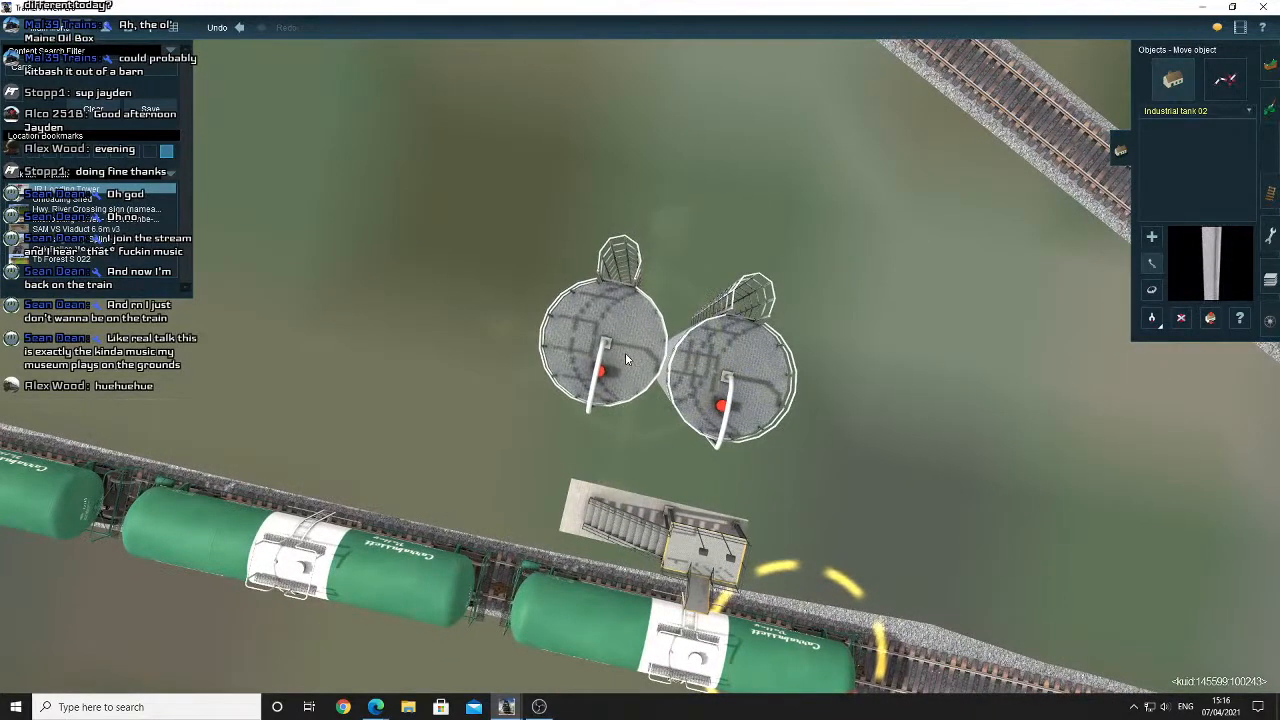
Examine the layout of the paired tanks, loading platform and tank cars from several sides and from a distance.
key("Down")
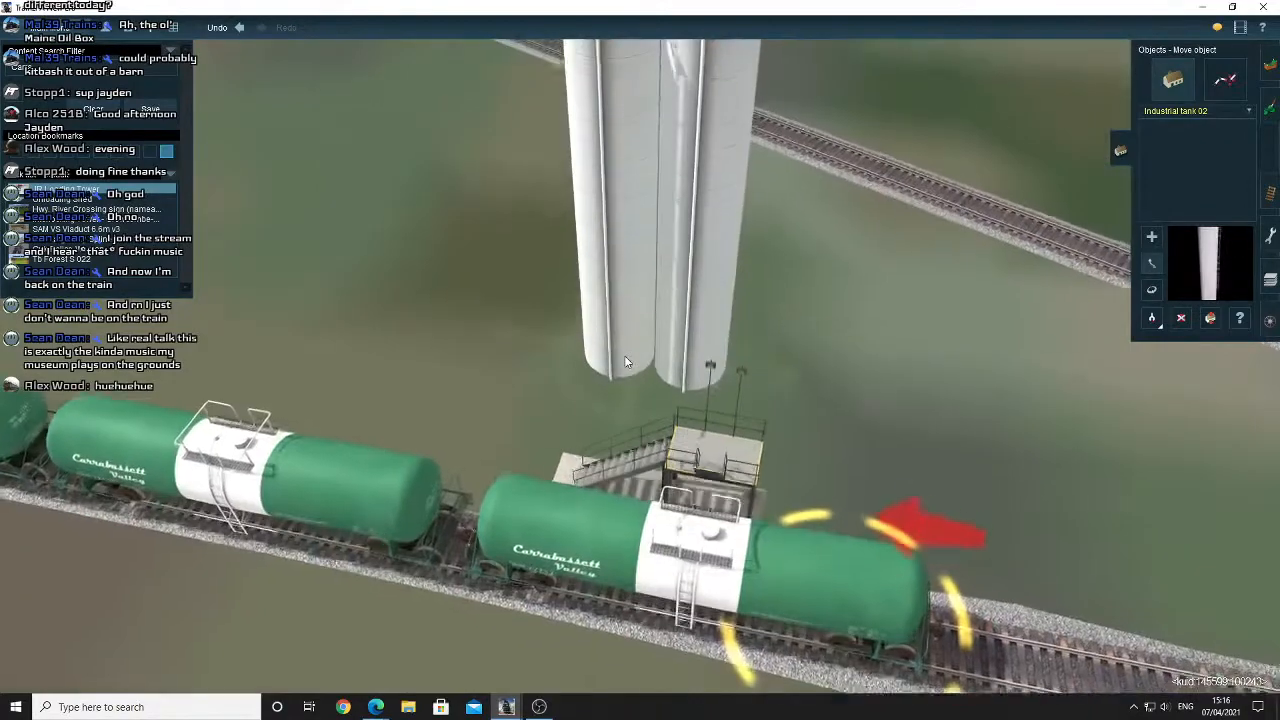
key("Left")
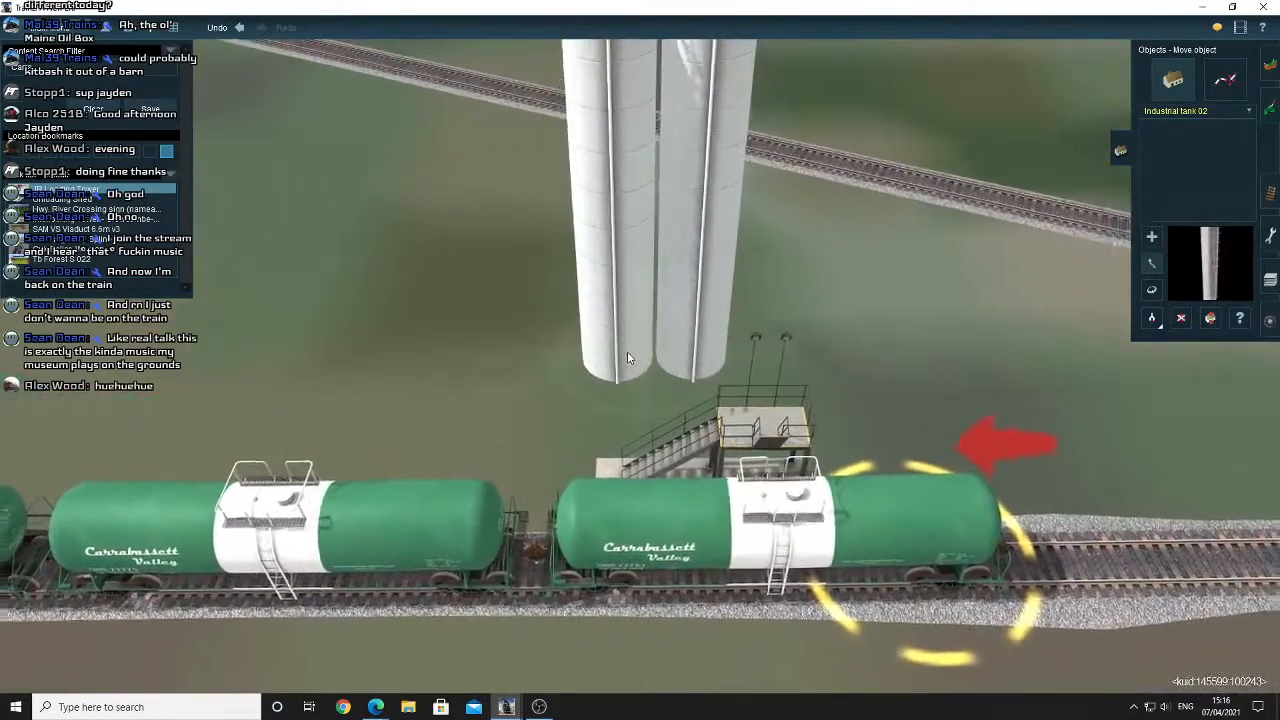
key("Left")
scroll(627, 357, "down", 3)
key("Down")
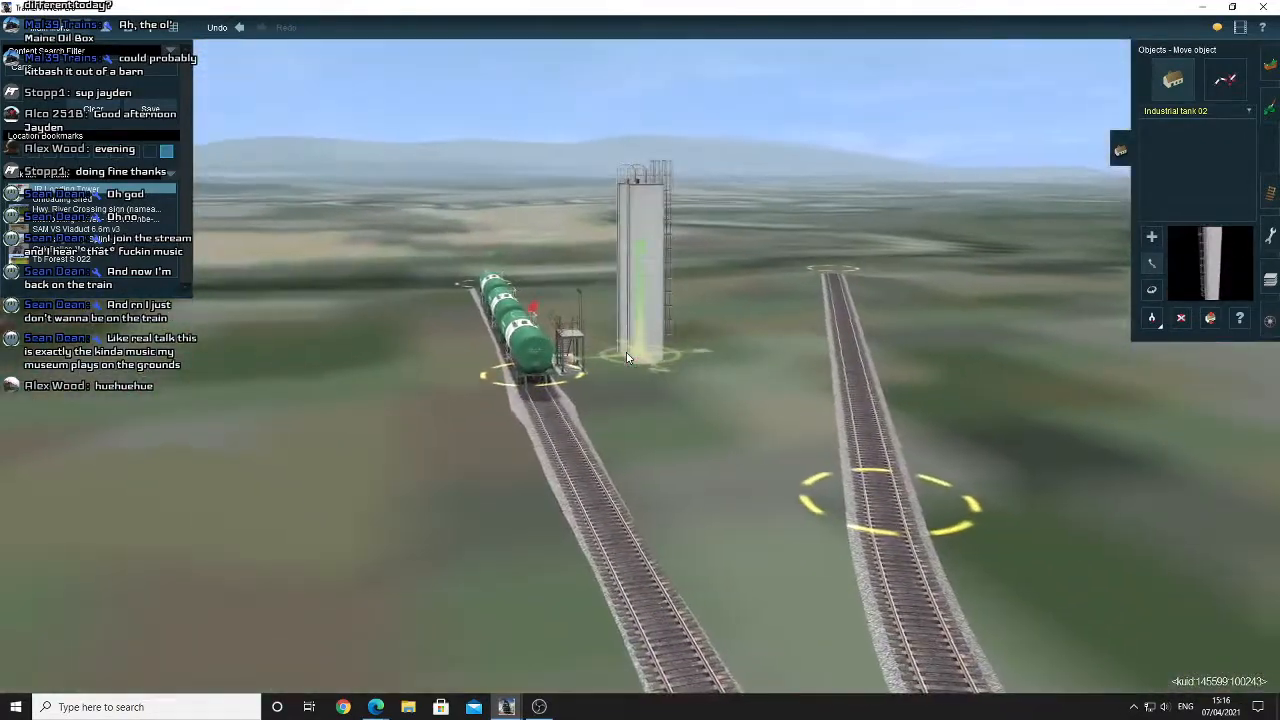
key("Left")
key("Up")
right_click(553, 383)
right_click(553, 383)
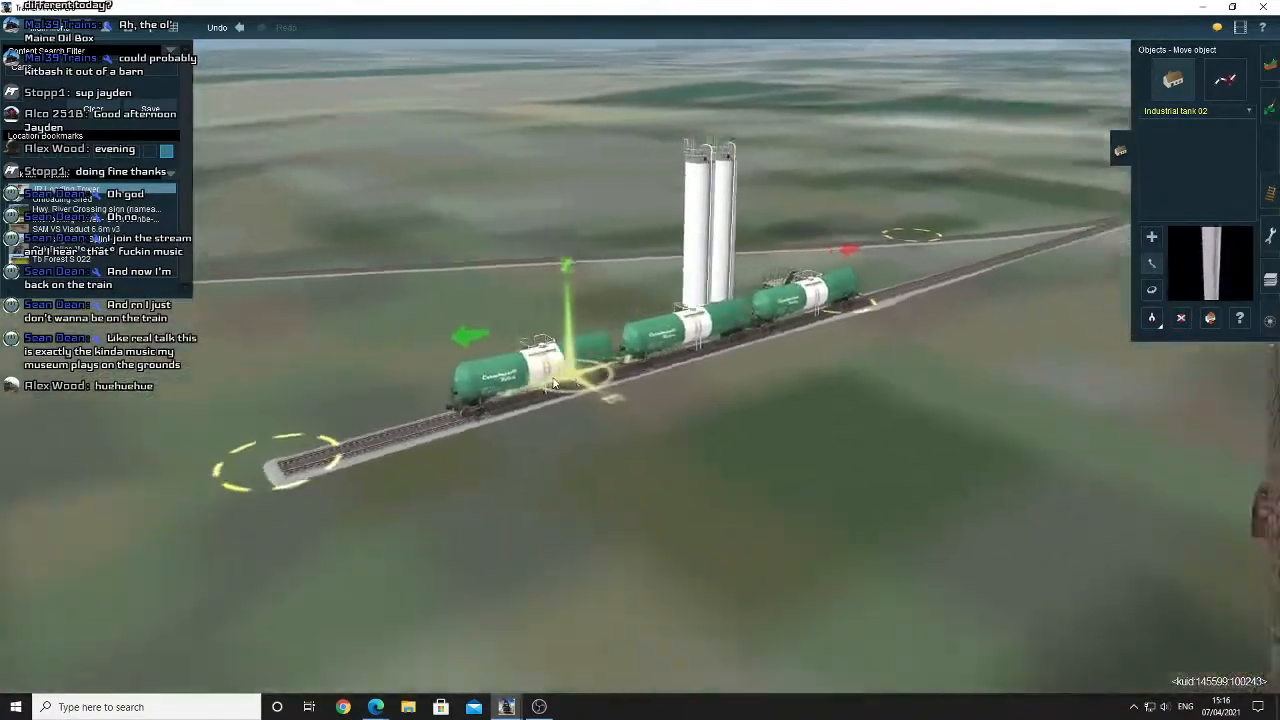
key("Left")
right_click(553, 383)
key("Left")
right_click(750, 285)
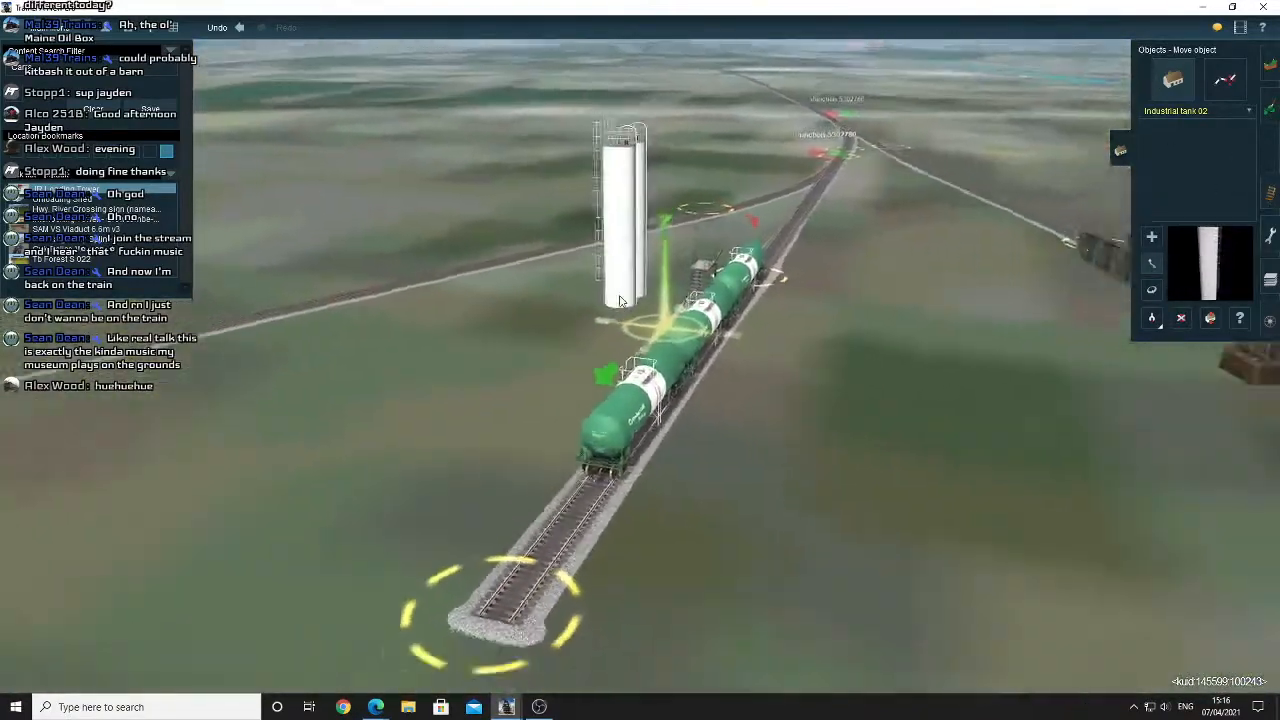
key("Left")
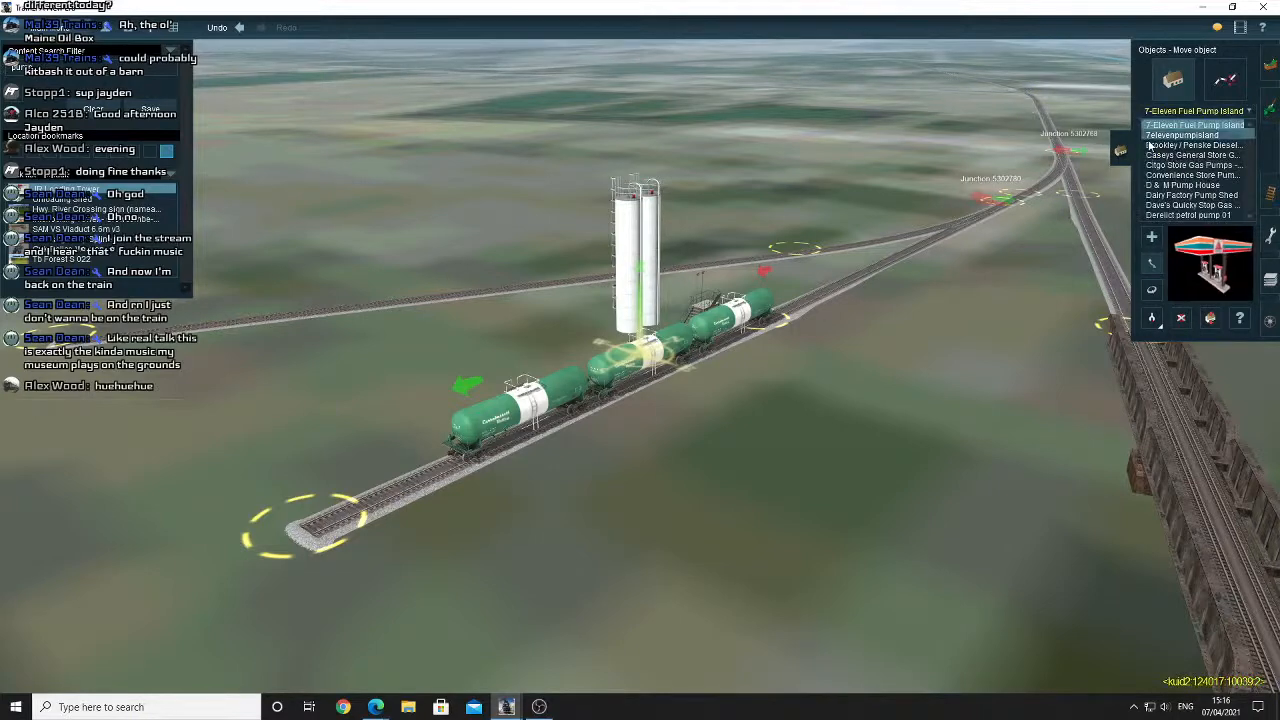
Pick the Dairy Factory Pump Shed from the pump objects and place it beside the tanks near the loading platform.
scroll(1174, 158, "down", 1)
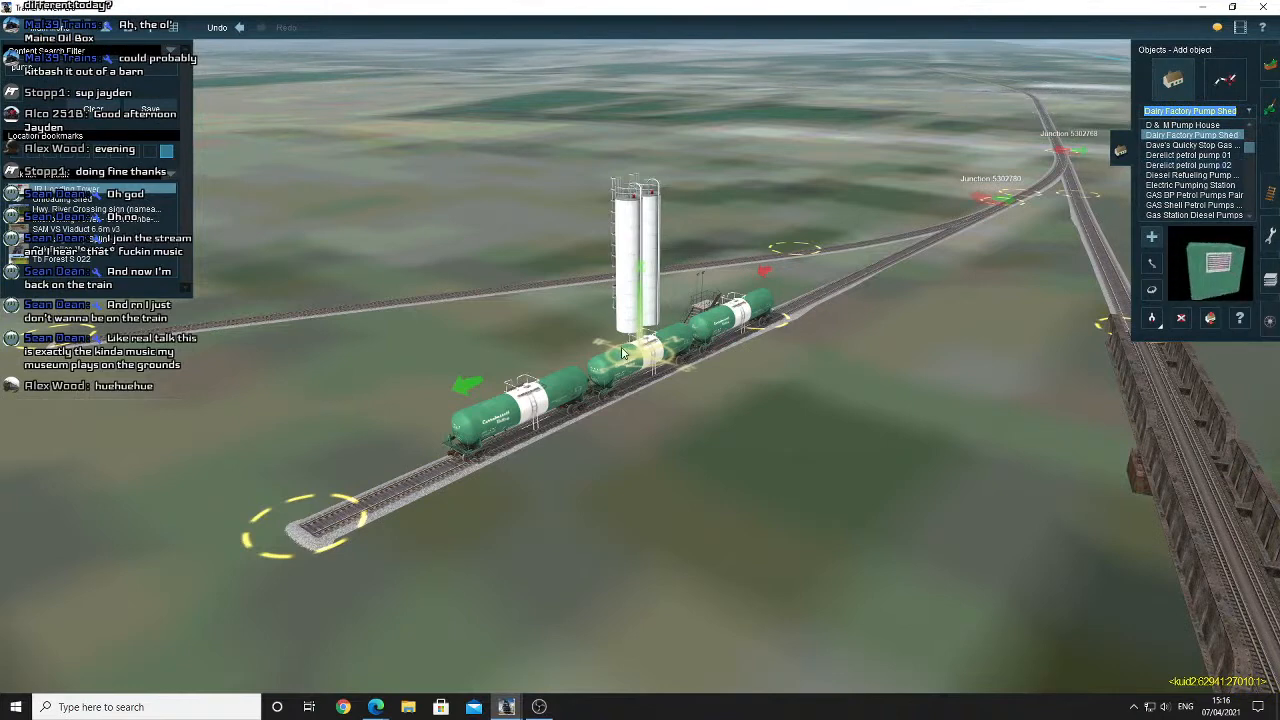
right_click_drag(636, 326, 682, 331)
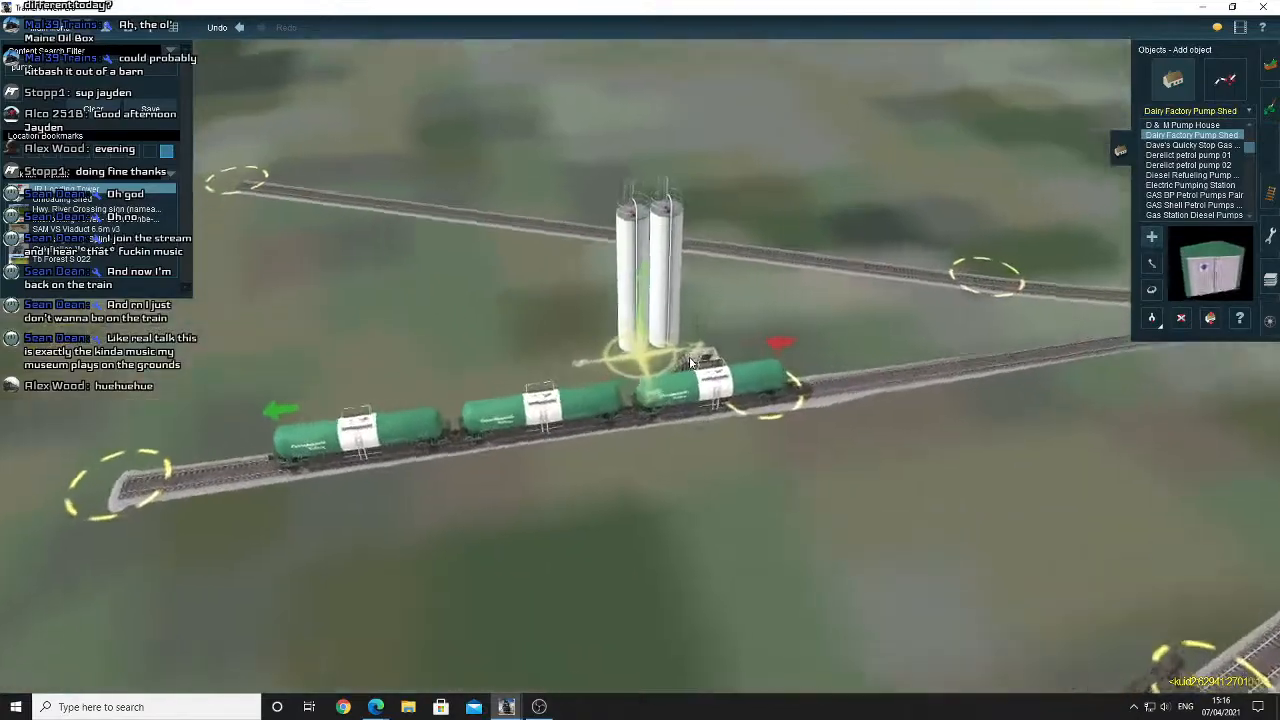
scroll(682, 331, "up", 3)
left_click(682, 331)
scroll(682, 331, "up", 10)
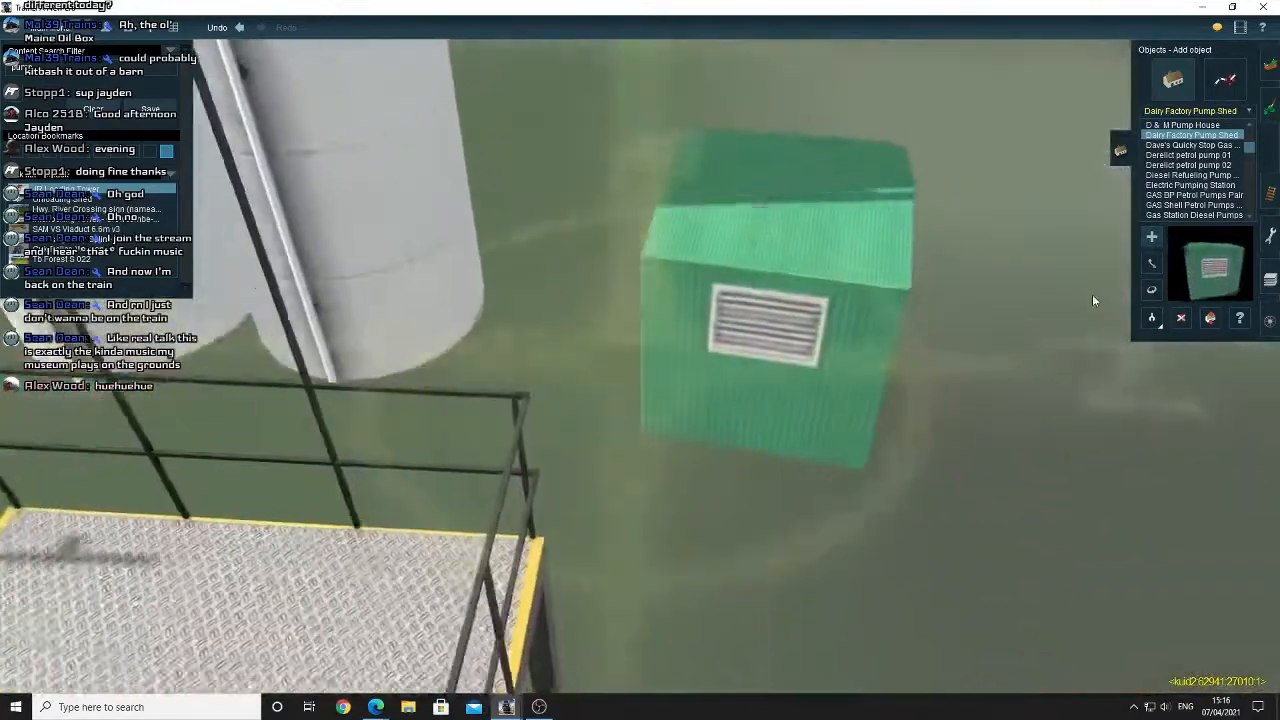
Rotate the pump shed to 90° so its doors face the siding and move it in front of the two tanks.
left_click_drag(775, 295, 746, 302)
scroll(688, 356, "down", 5)
scroll(688, 356, "down", 3)
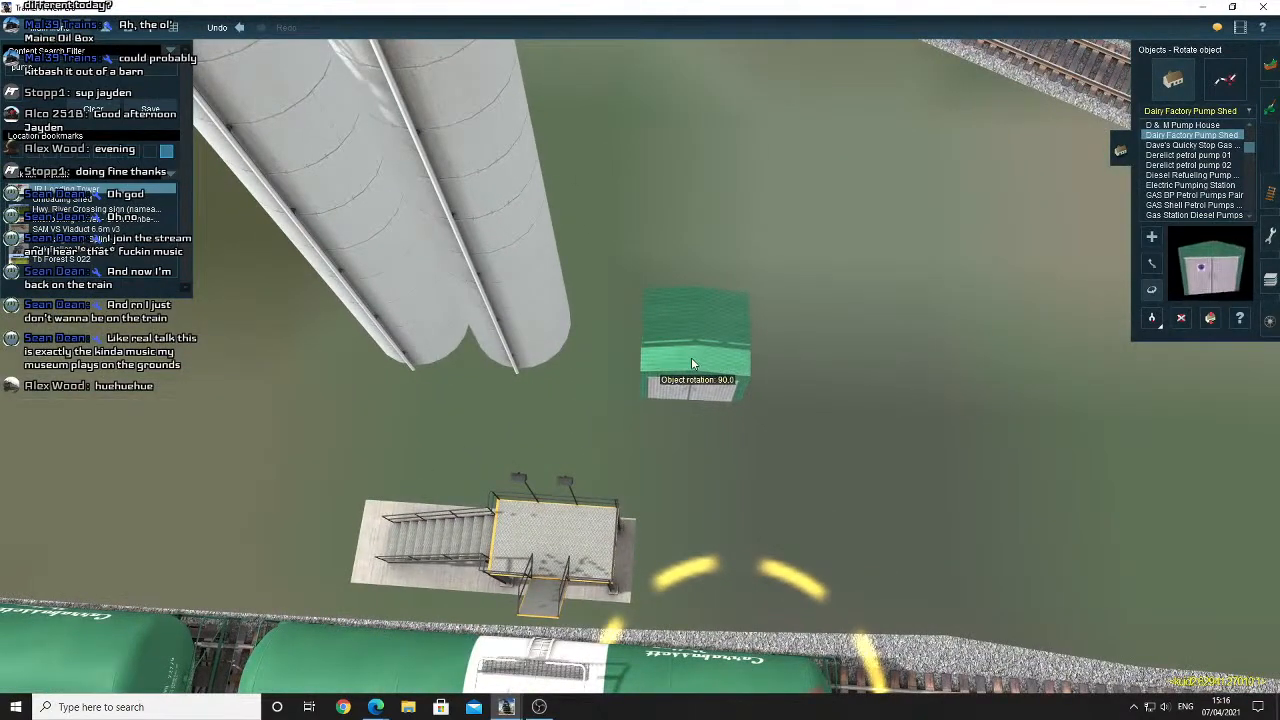
left_click_drag(661, 362, 418, 368)
right_click(418, 368)
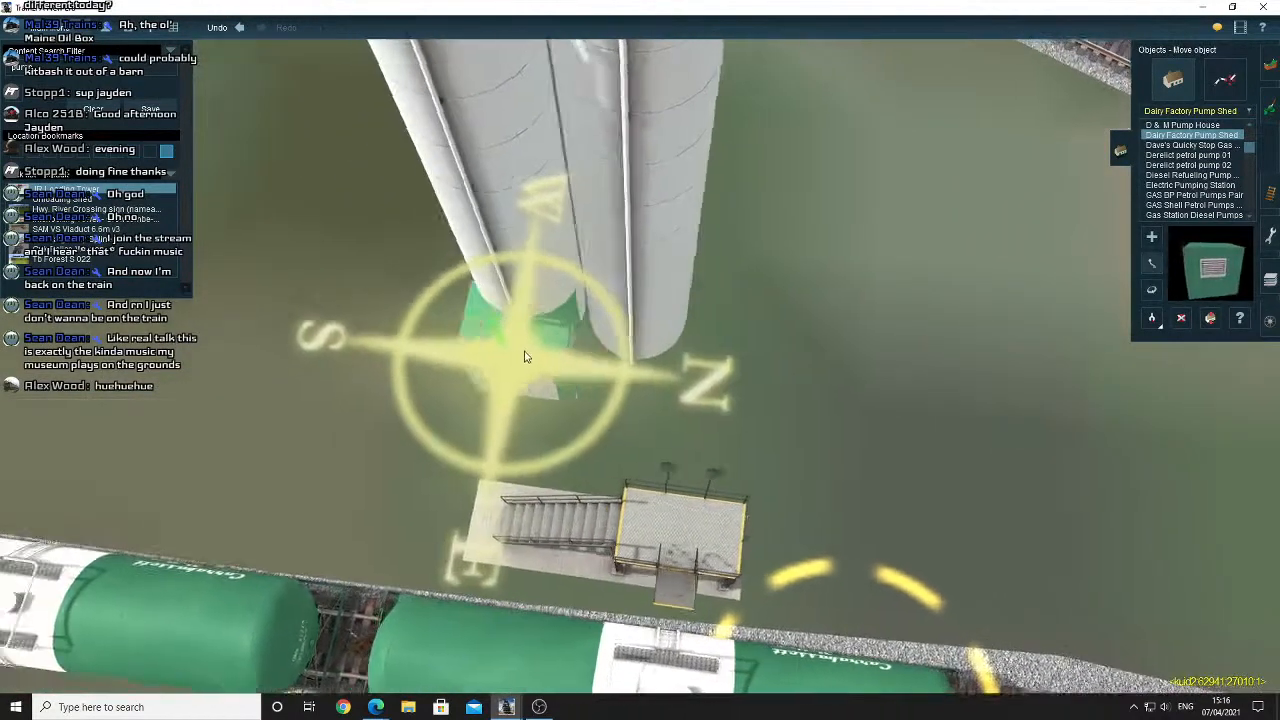
left_click_drag(526, 354, 707, 386)
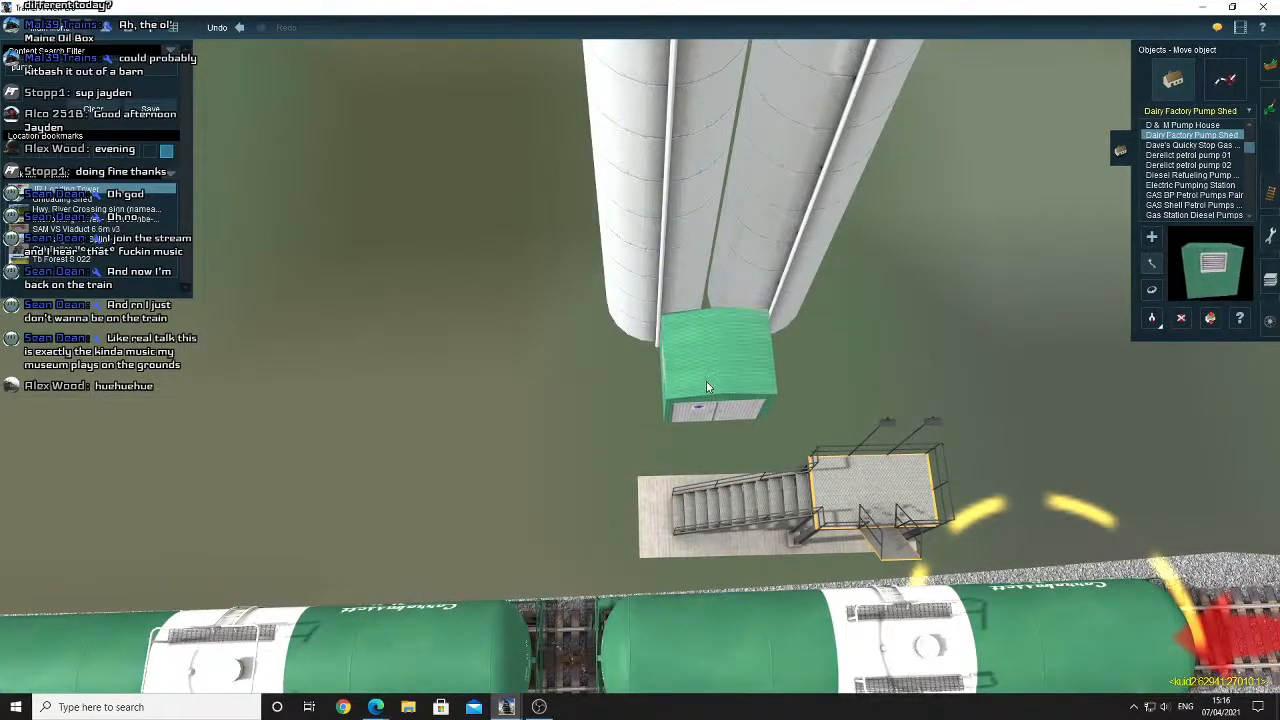
Nudge the tank nearer the loading platform into line and centre the pump shed between both tanks' pipes.
right_click_drag(706, 381, 798, 318)
key("Right")
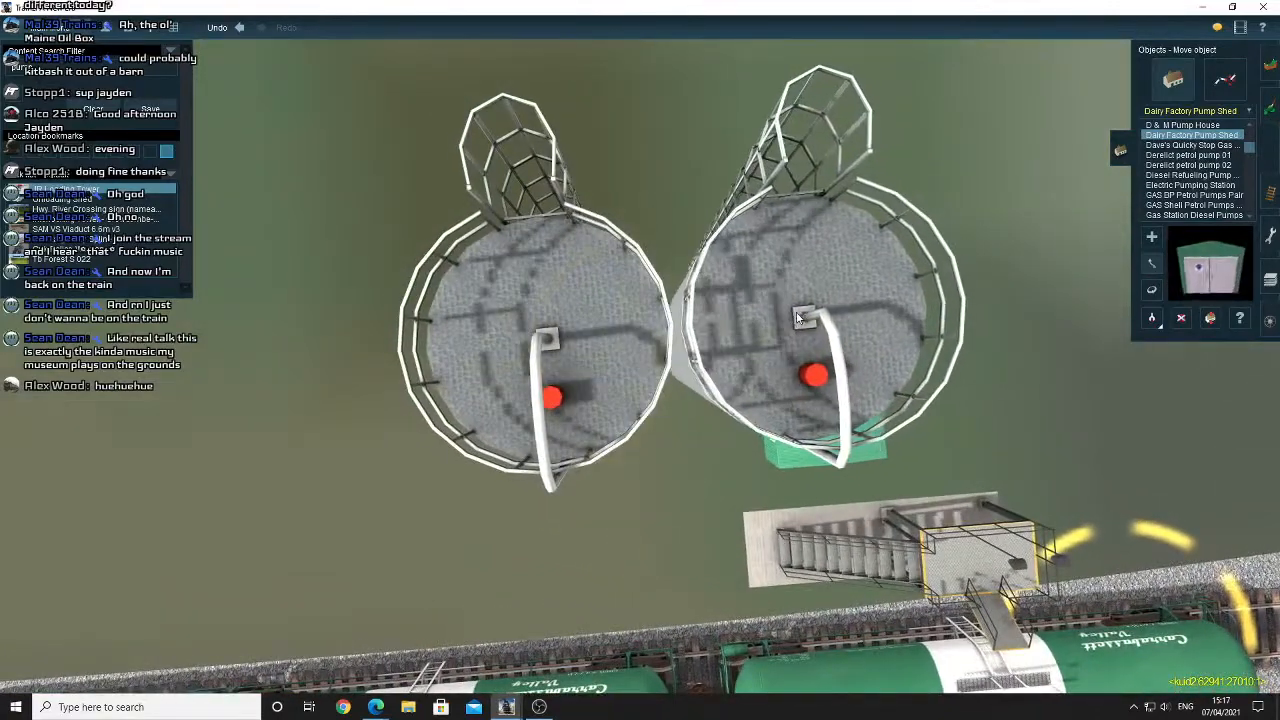
left_click_drag(797, 313, 798, 311)
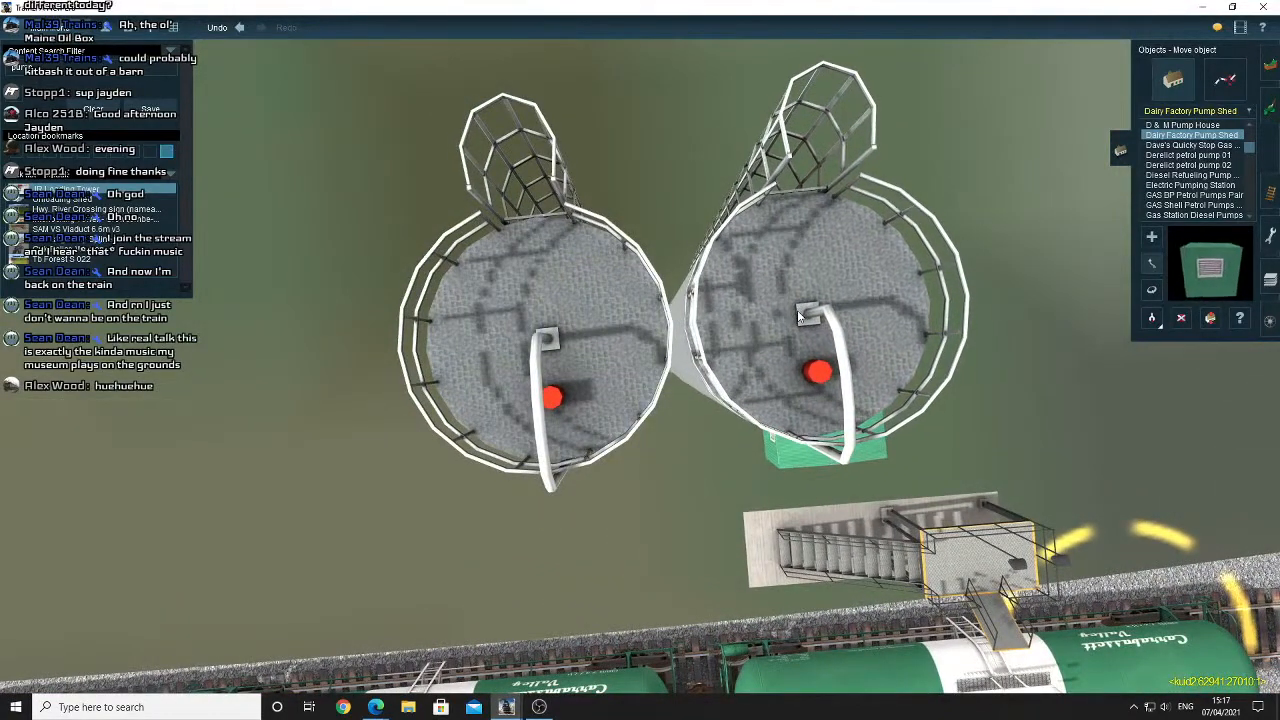
right_click_drag(798, 316, 820, 406)
left_click_drag(820, 406, 625, 455)
right_click_drag(625, 455, 681, 459)
left_click_drag(681, 459, 684, 441)
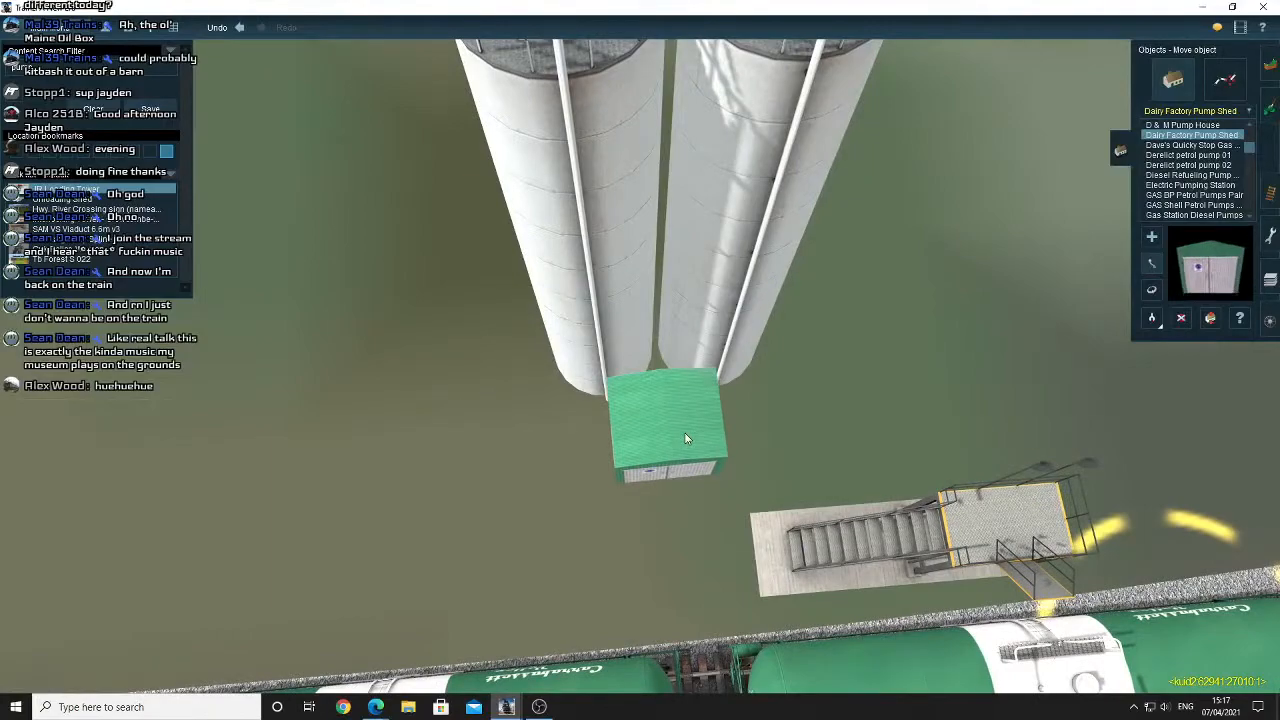
Check from several sides how the pump shed fits against the tanks and their pipes.
key("Down")
key("Left")
scroll(755, 372, "up", 2)
key("Right")
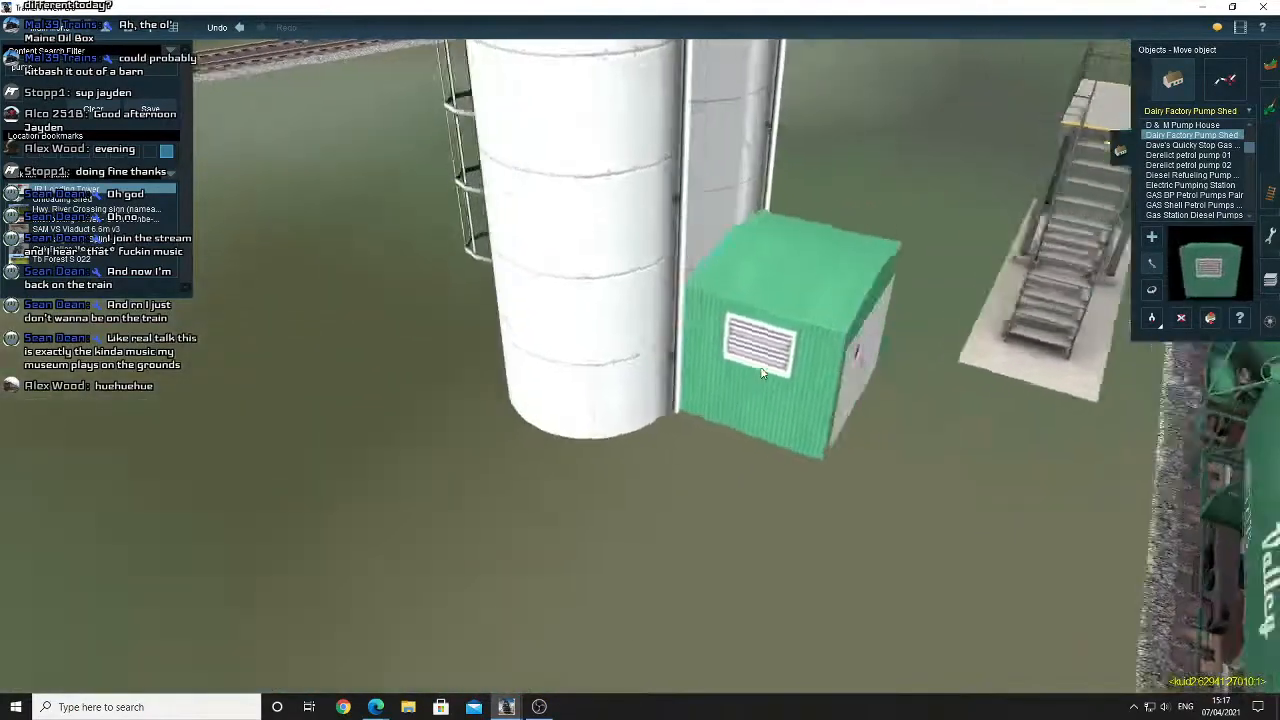
right_click_drag(760, 372, 696, 377)
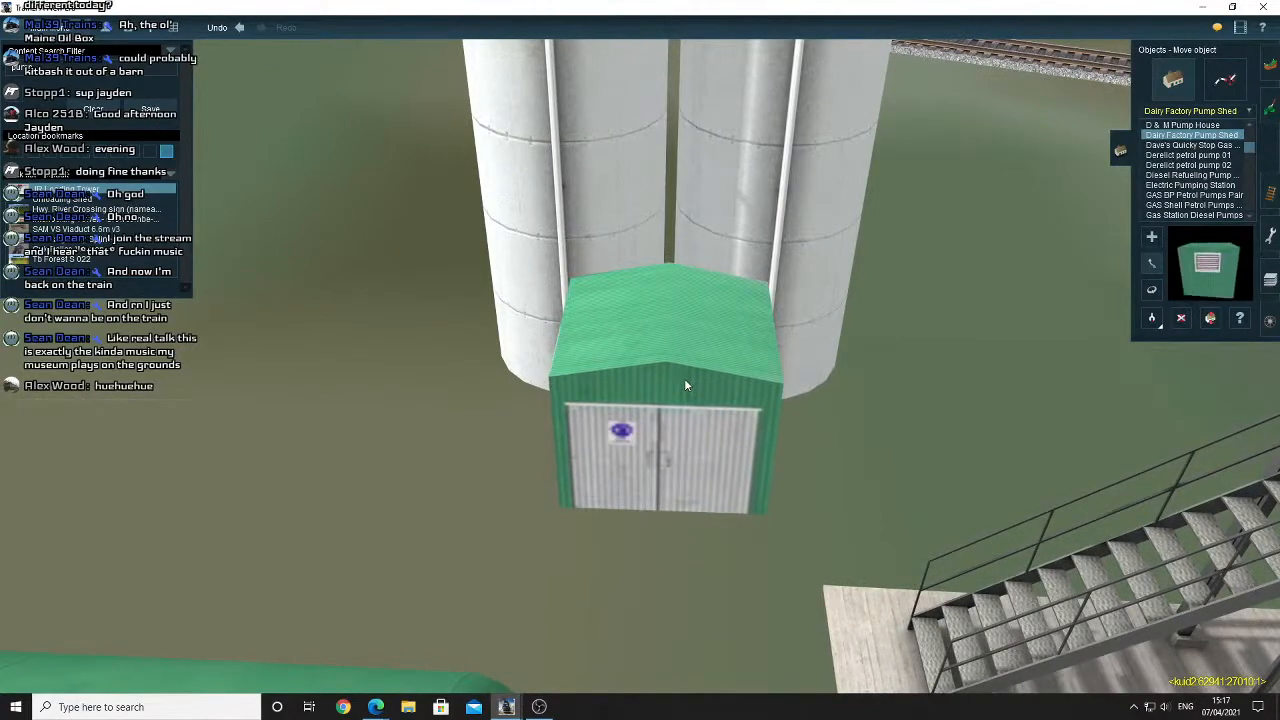
left_click(684, 380)
right_click_drag(684, 380, 622, 348)
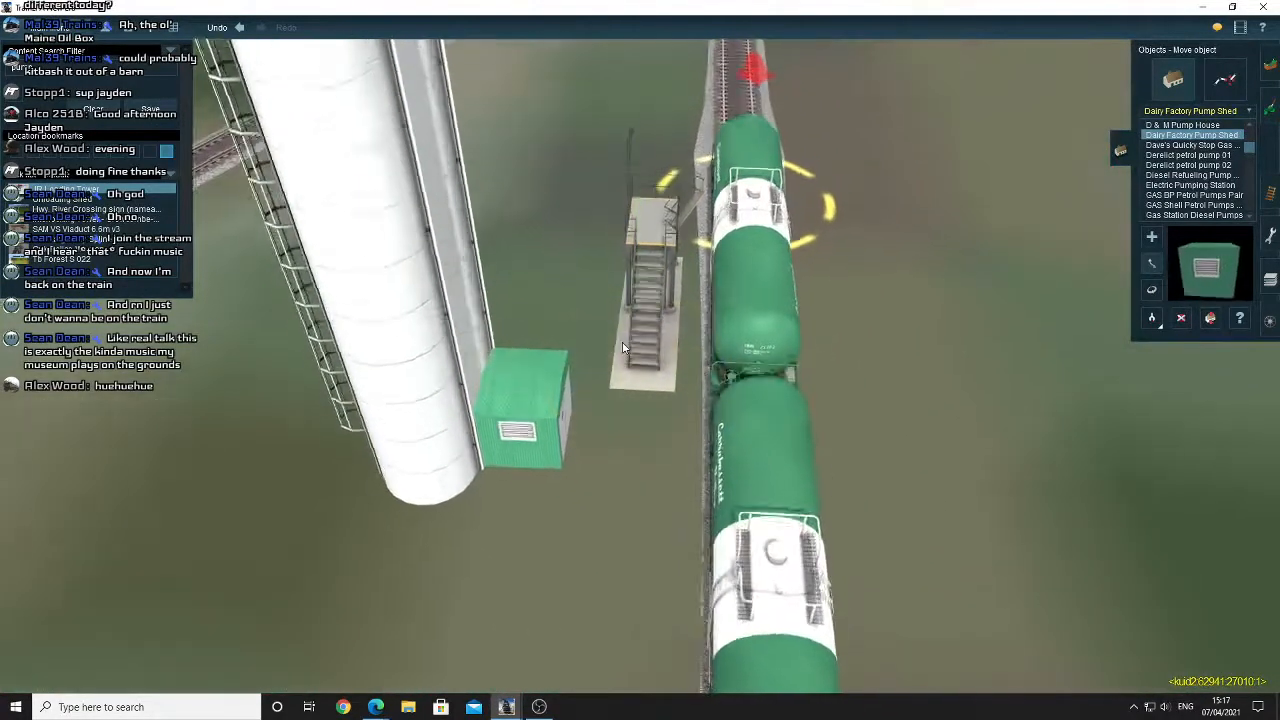
Choose the Hose industrial 100mm 02 spline and lay a curved hose between the pump shed and the loading platform.
key("s")
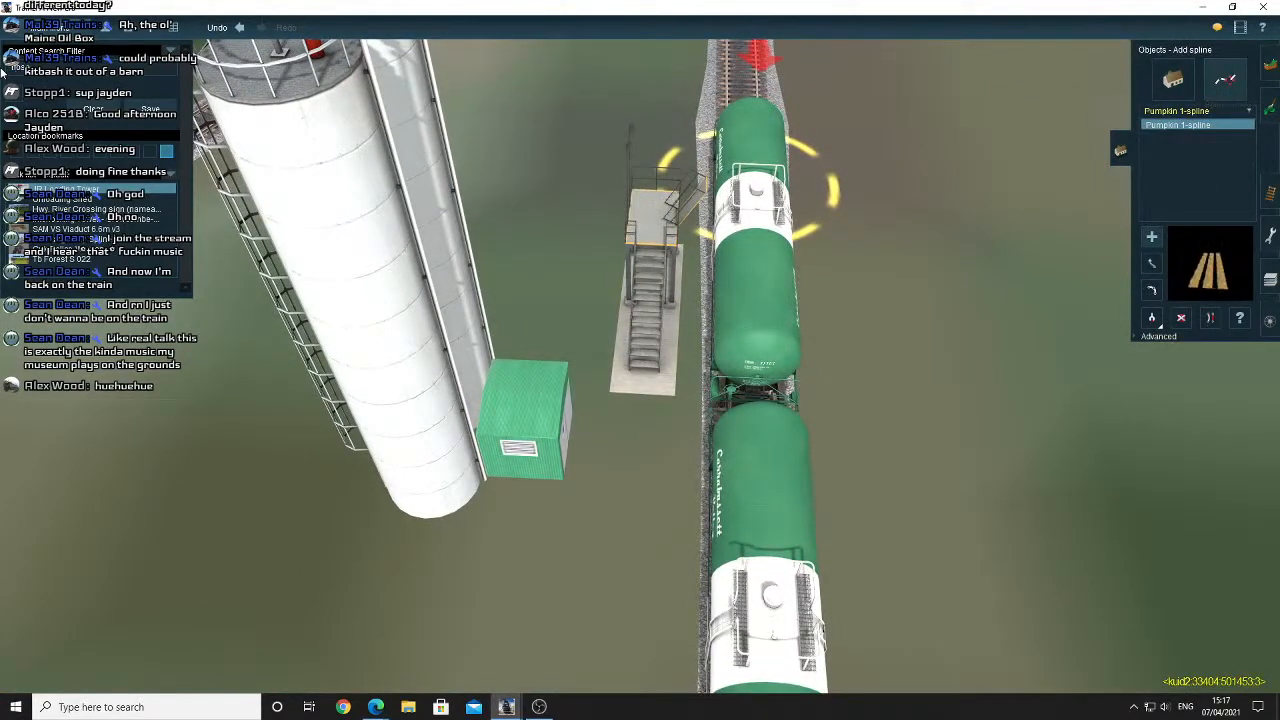
left_click(1230, 156)
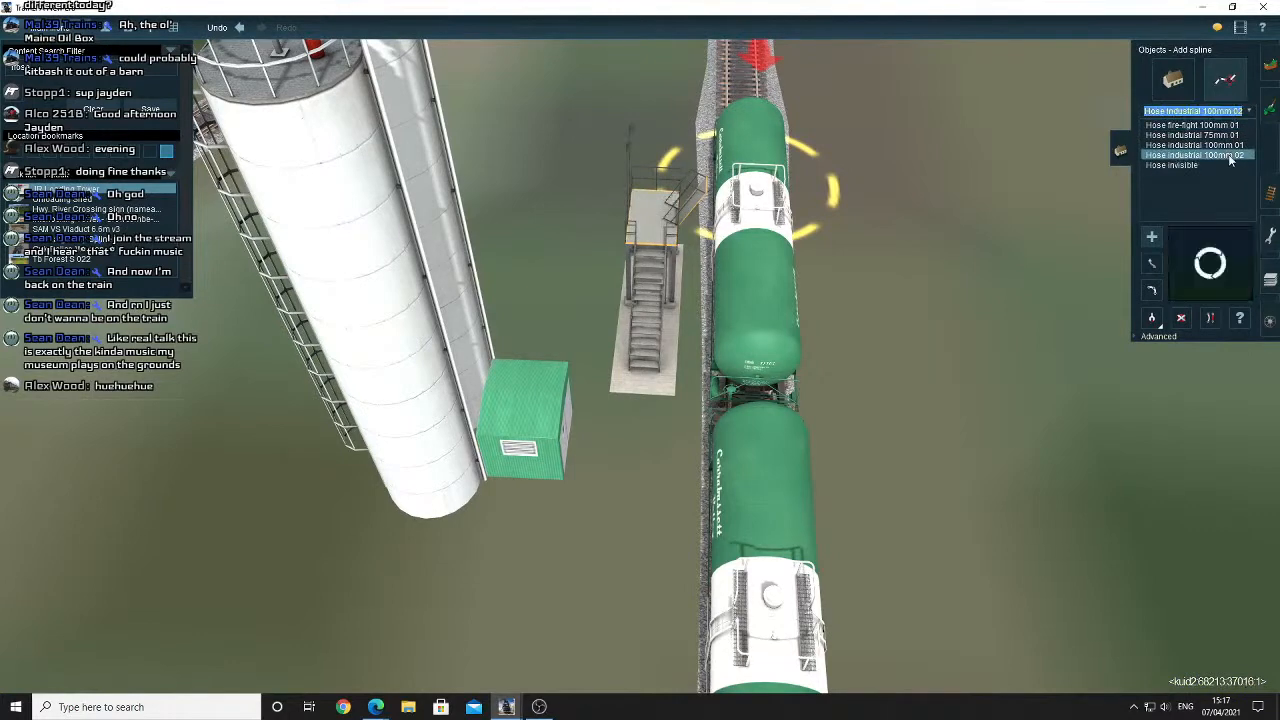
left_click(1222, 146)
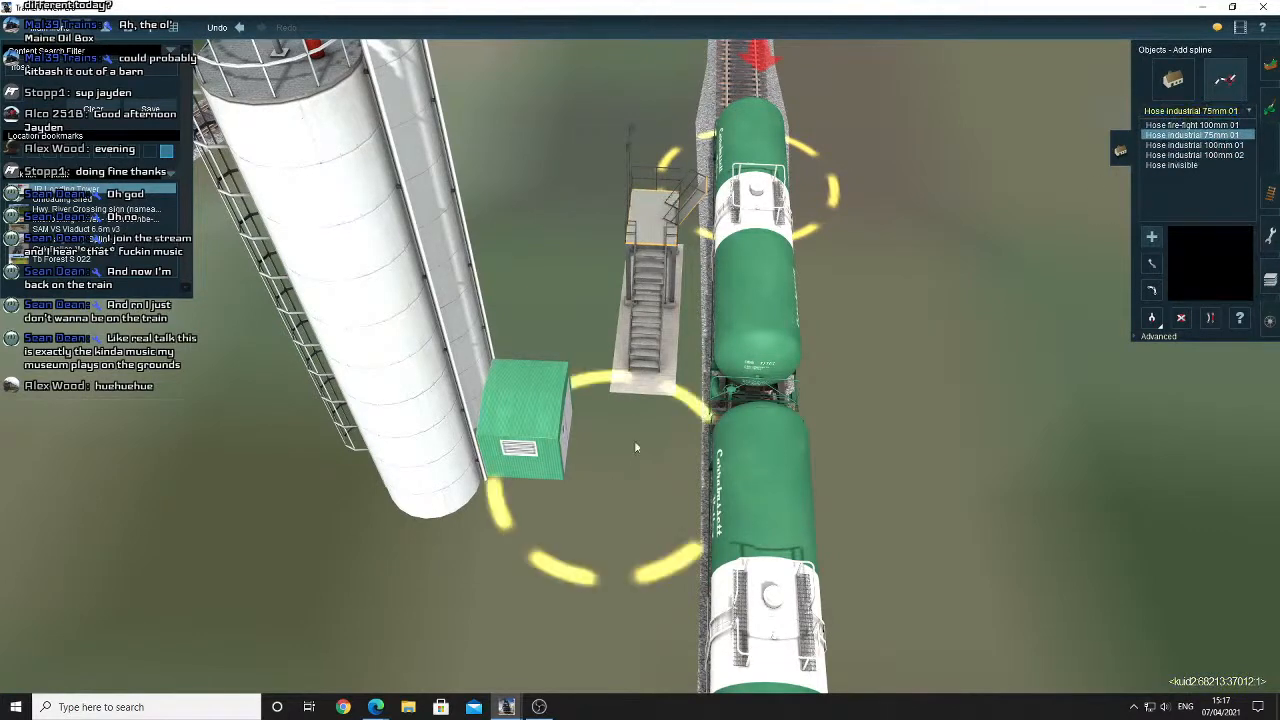
left_click(1195, 155)
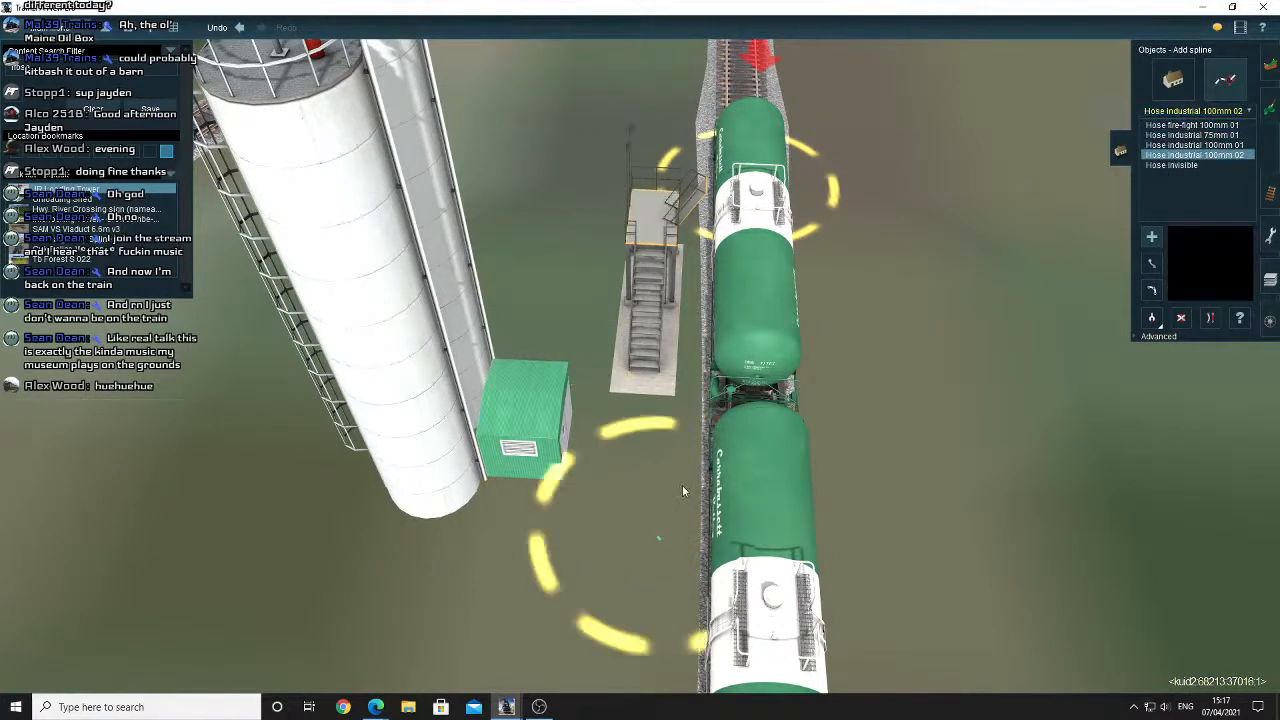
scroll(662, 452, "up", 5)
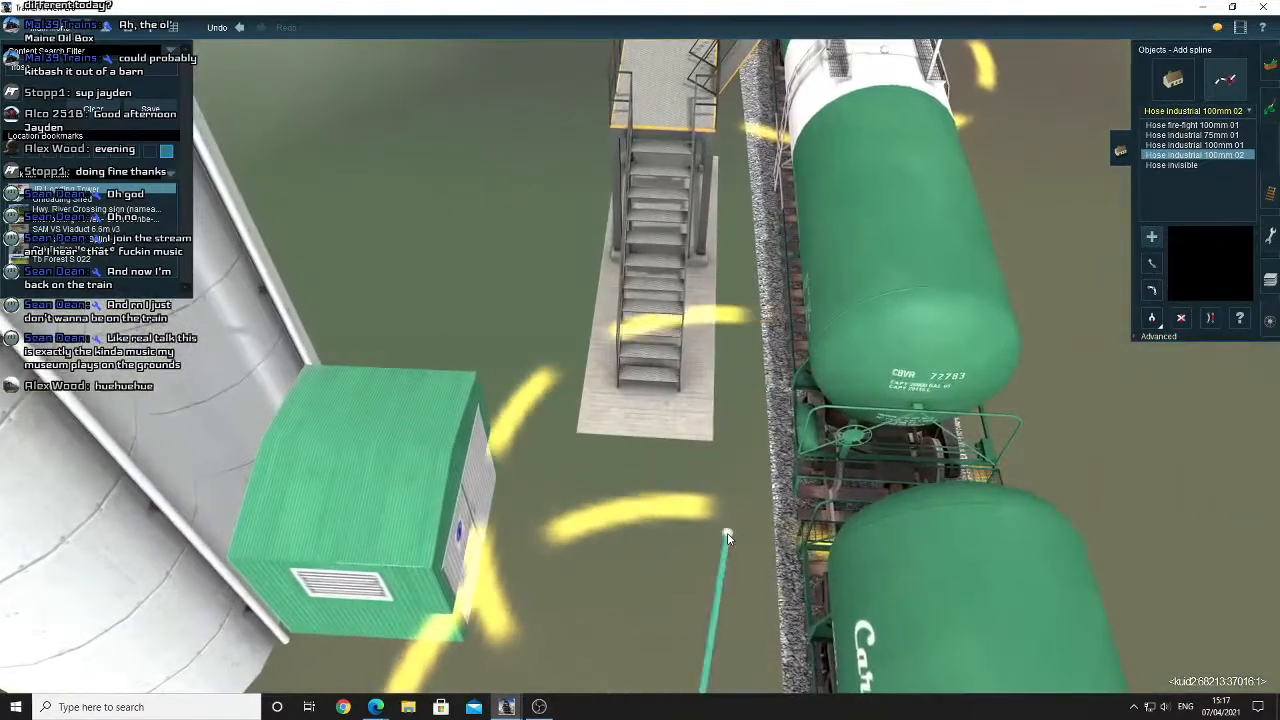
left_click(551, 443)
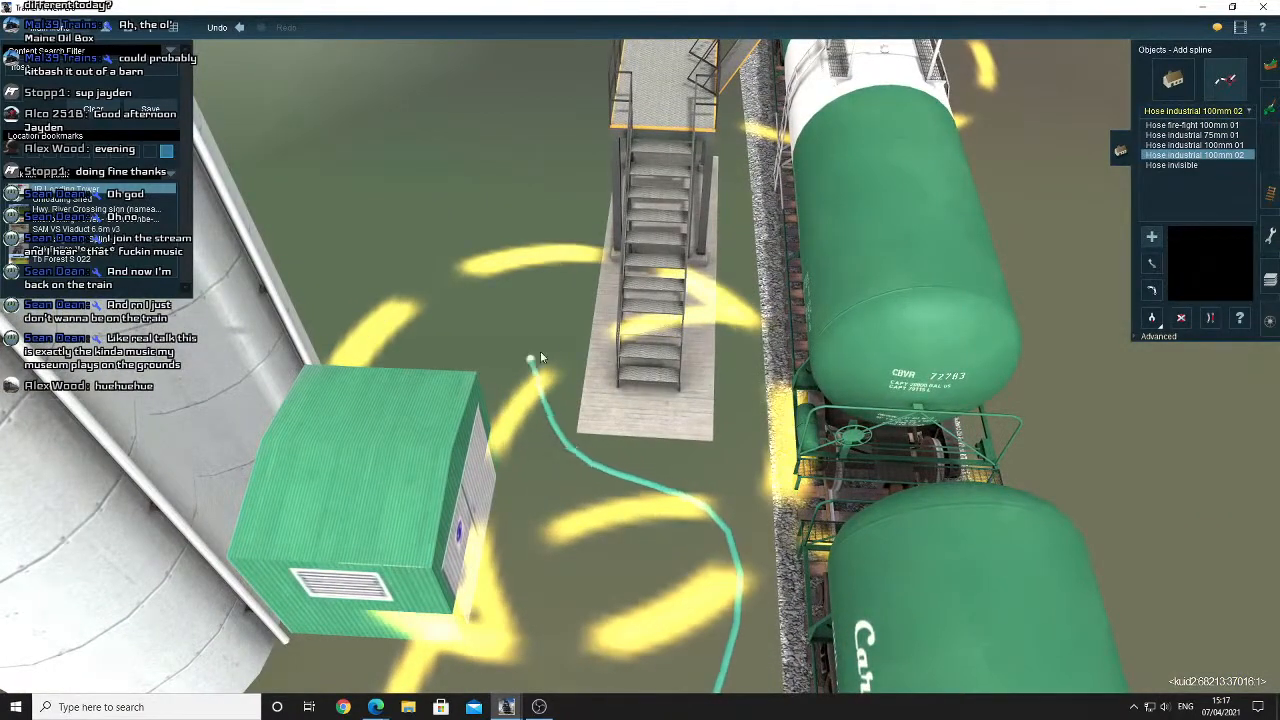
left_click(596, 244)
Move the hose's near end to the pump shed's doors and reshape its bends so it runs beneath the loading platform.
left_click(1152, 261)
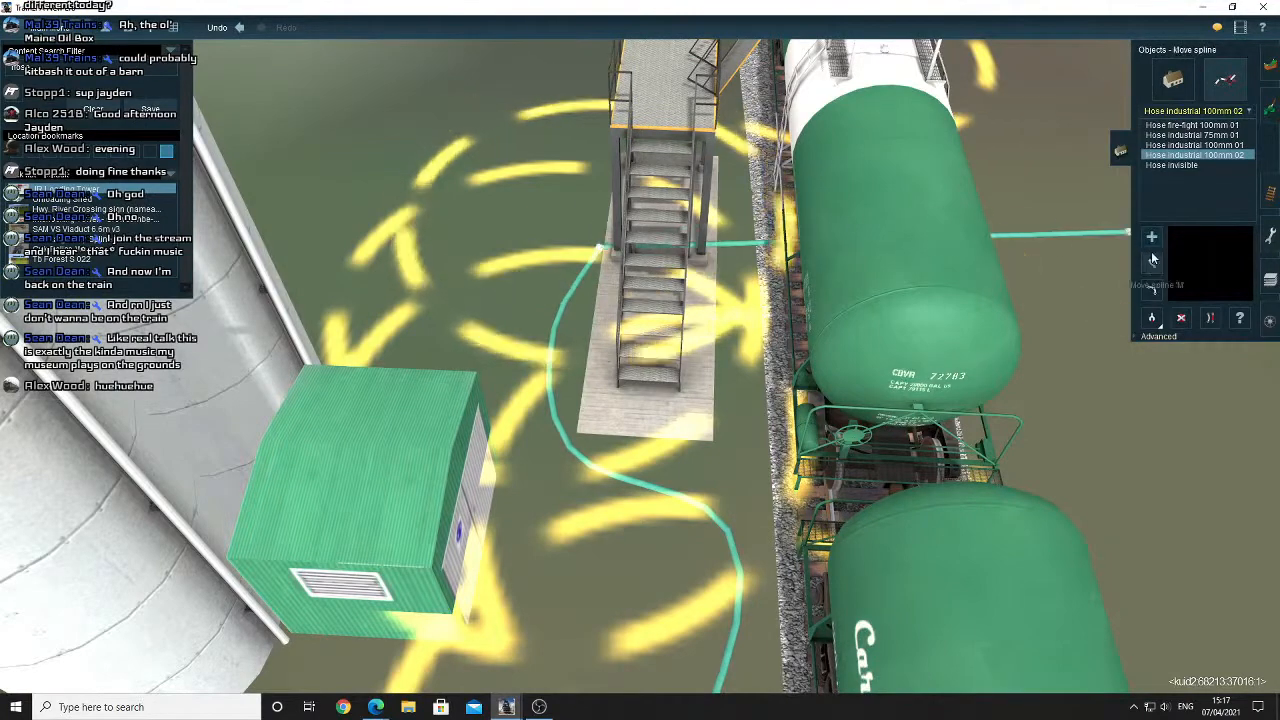
left_click(599, 249)
key("Left")
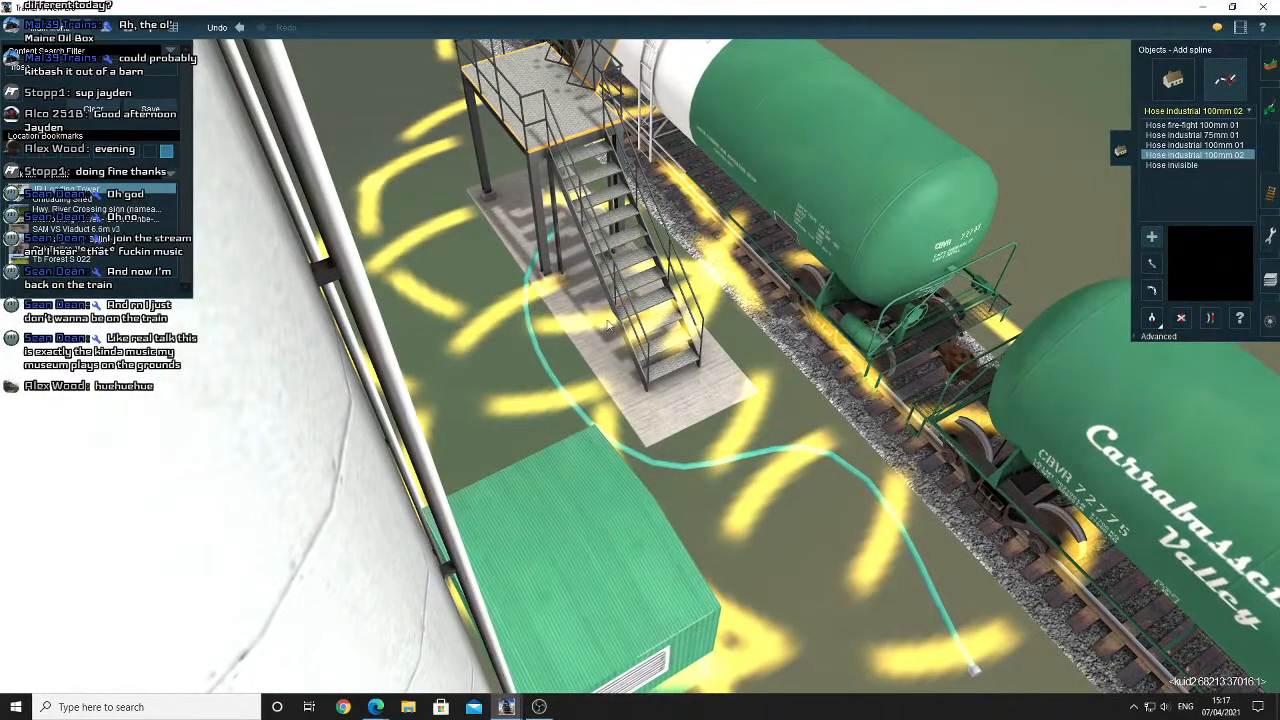
right_click(722, 462)
key("Up")
left_click(1151, 262)
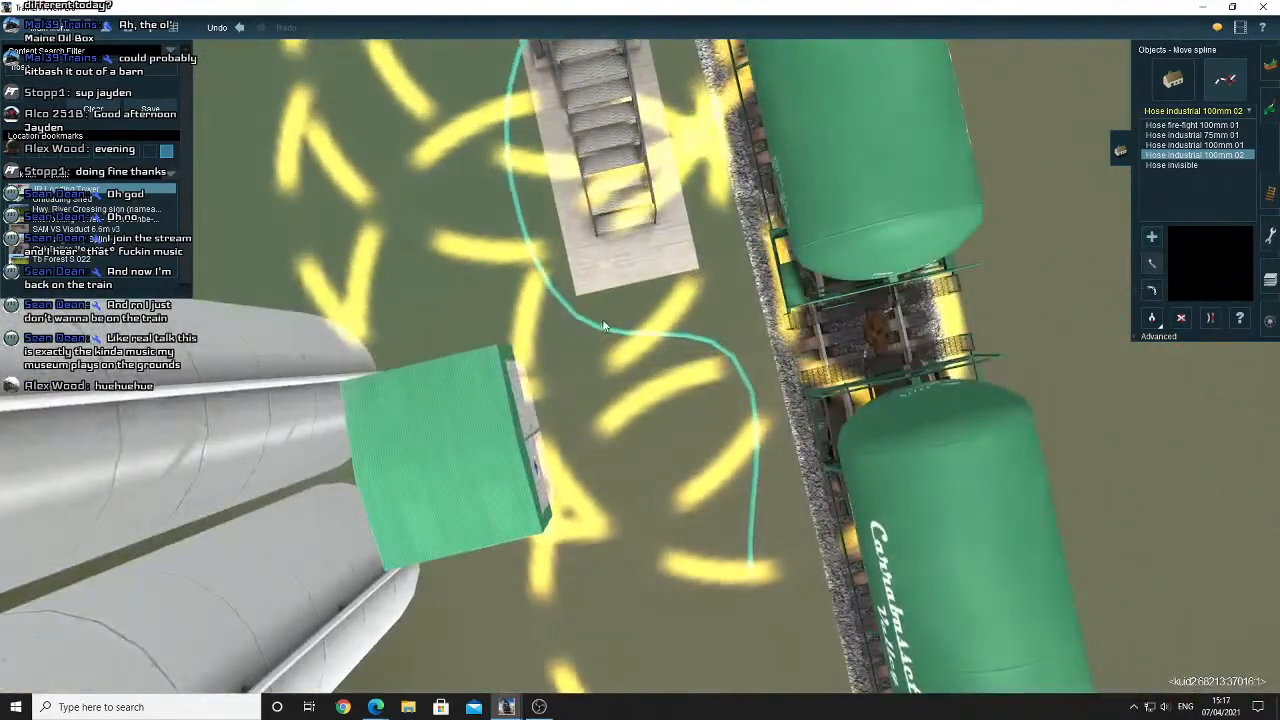
left_click_drag(603, 325, 656, 331)
left_click_drag(744, 560, 576, 502)
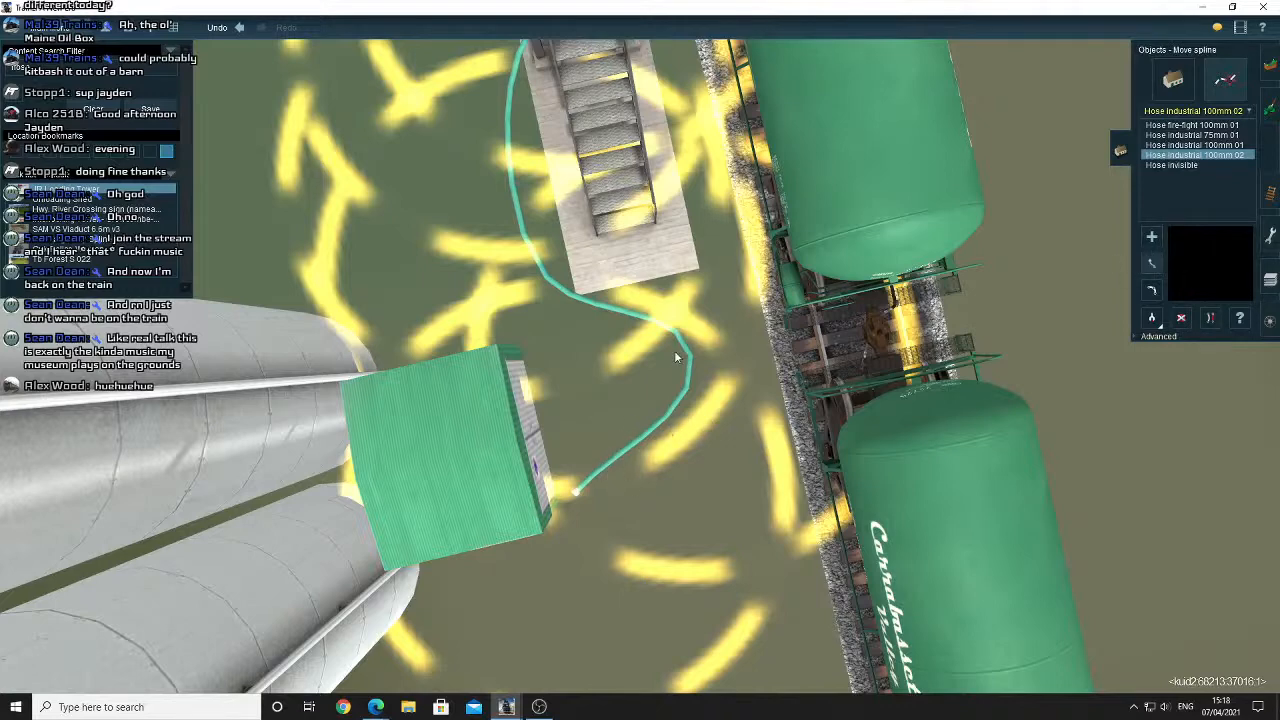
left_click_drag(676, 357, 584, 327)
left_click_drag(582, 298, 579, 334)
Lay a second Hose industrial 100mm 02 from the other corner of the pump shed's door side around behind the loading platform.
key("Down")
key("Down")
key("Down")
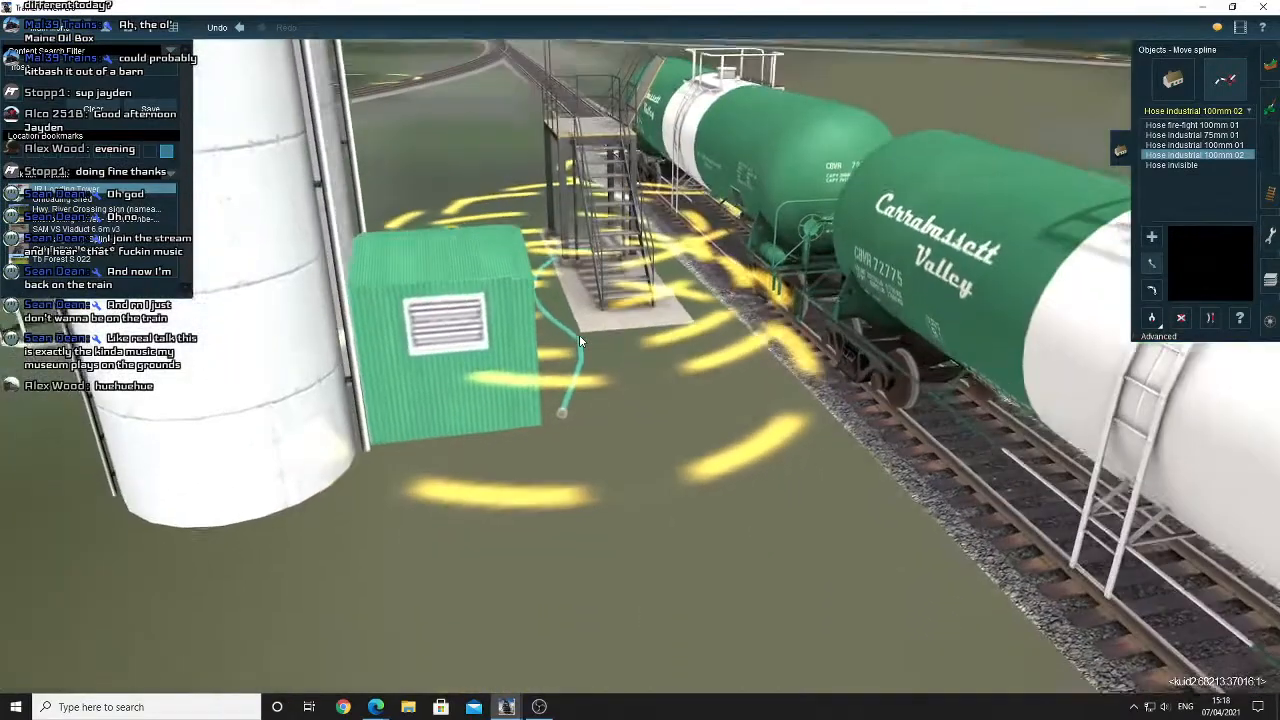
key("Up")
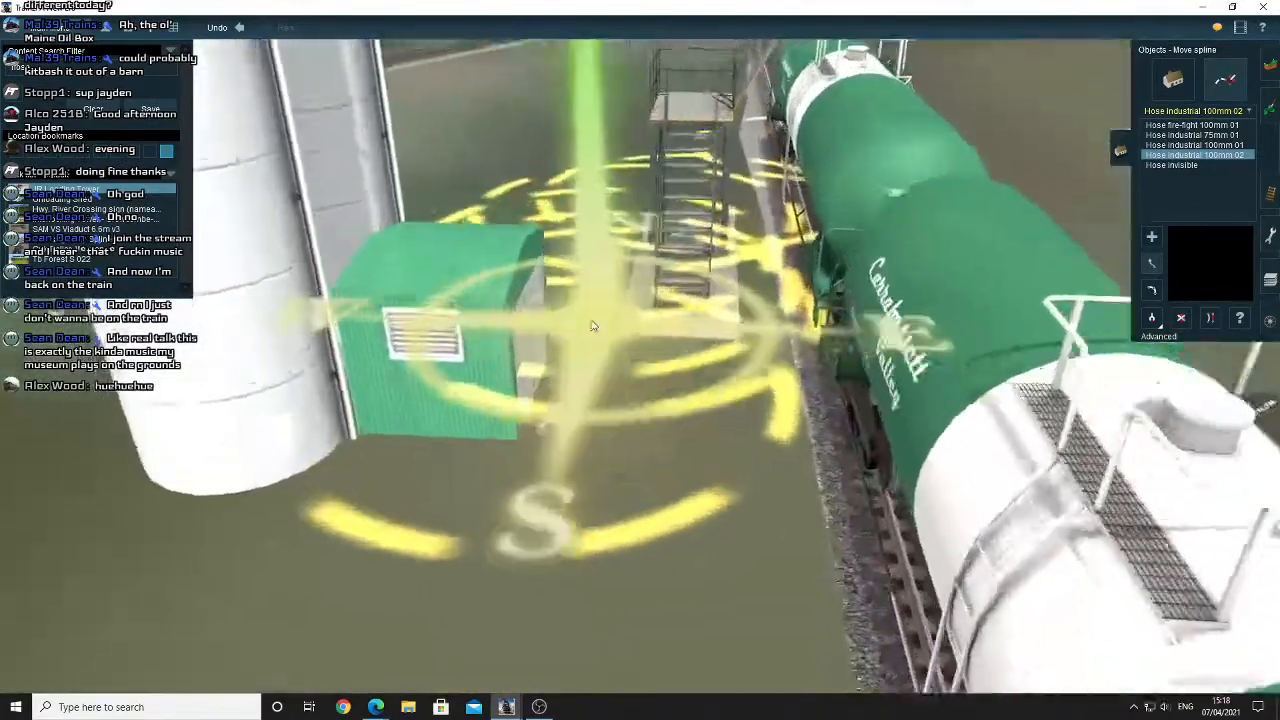
key("Left")
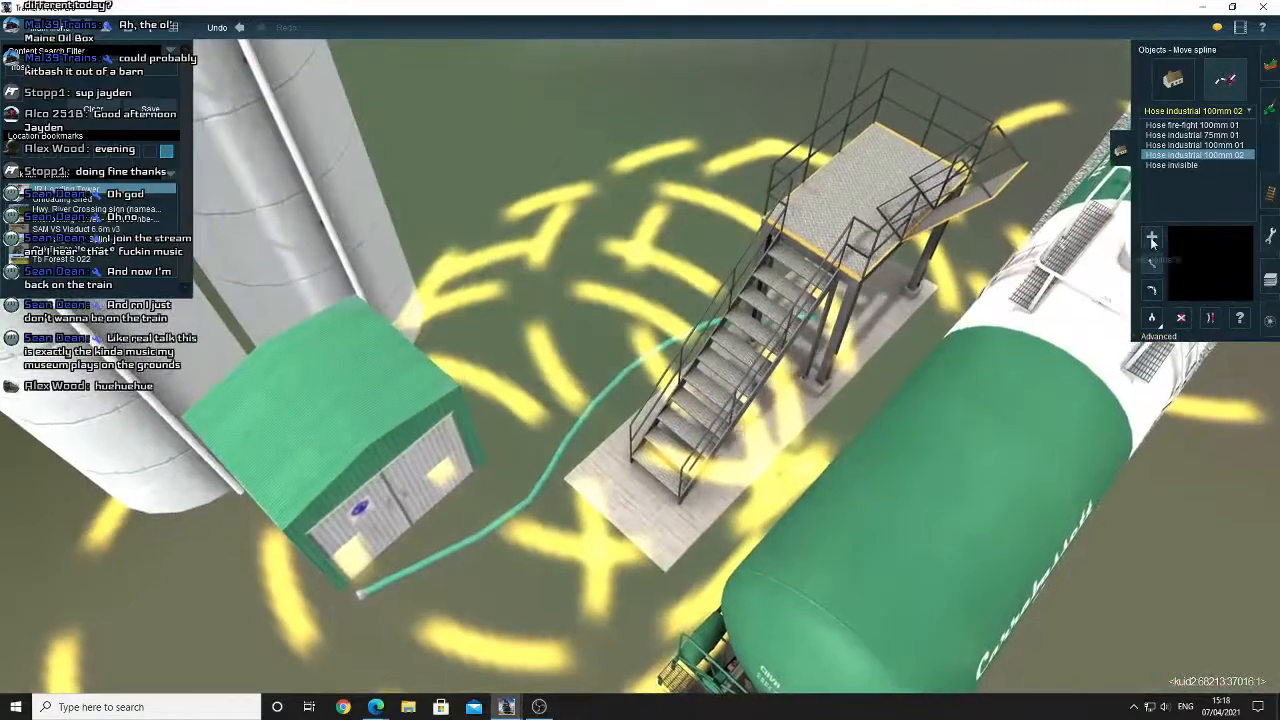
left_click(1151, 237)
key("Up")
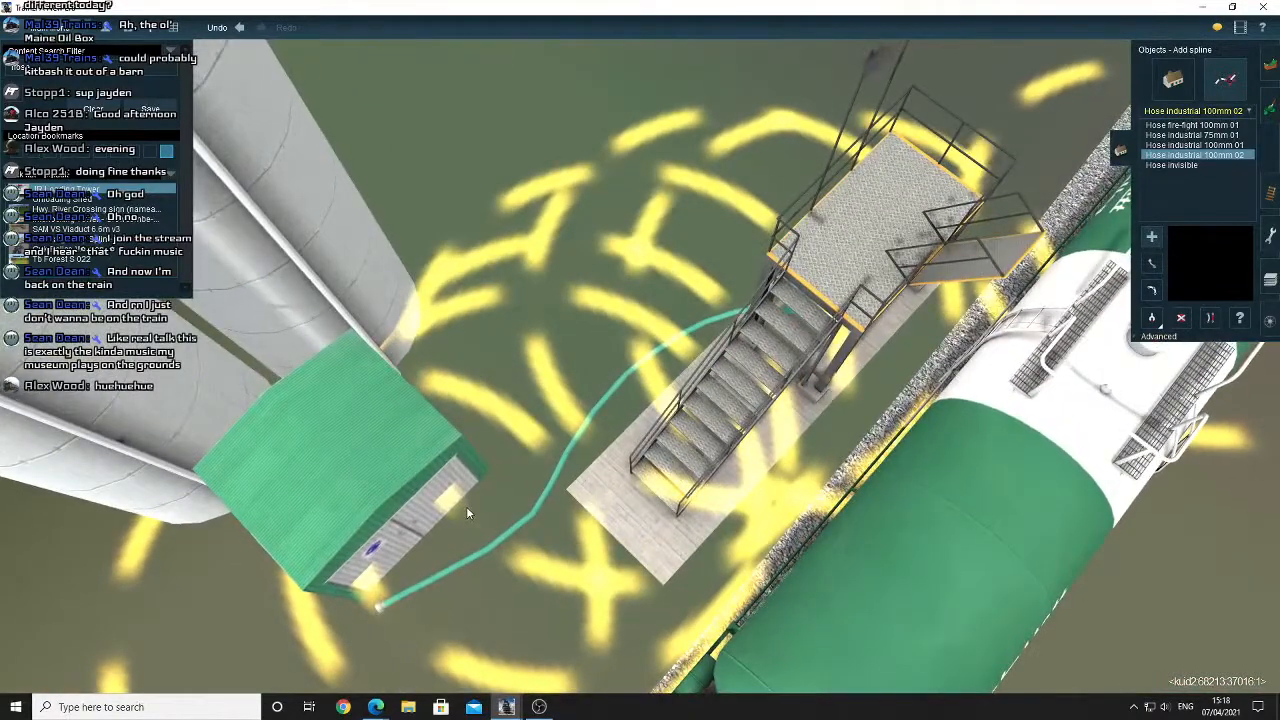
left_click(467, 507)
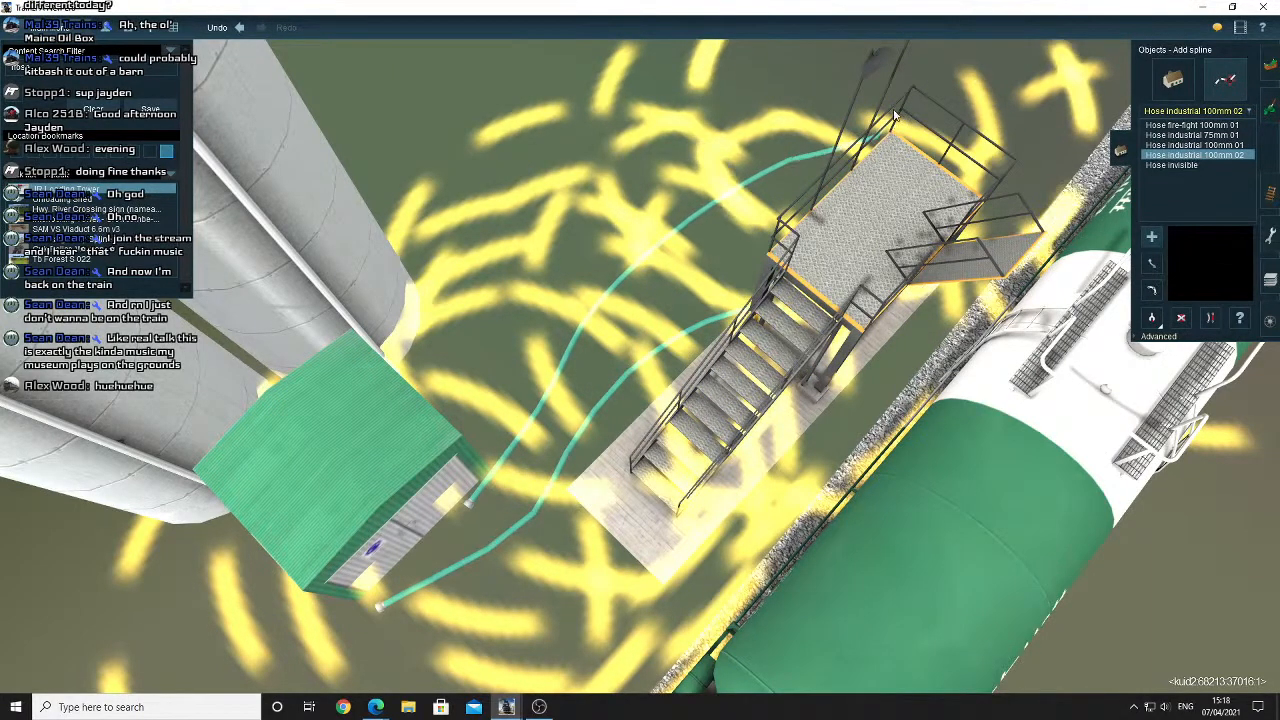
left_click(925, 68)
right_click(824, 136)
Inspect the tank car loading facility from several sides and distances, including the siding, tanks and hoses.
key("Left")
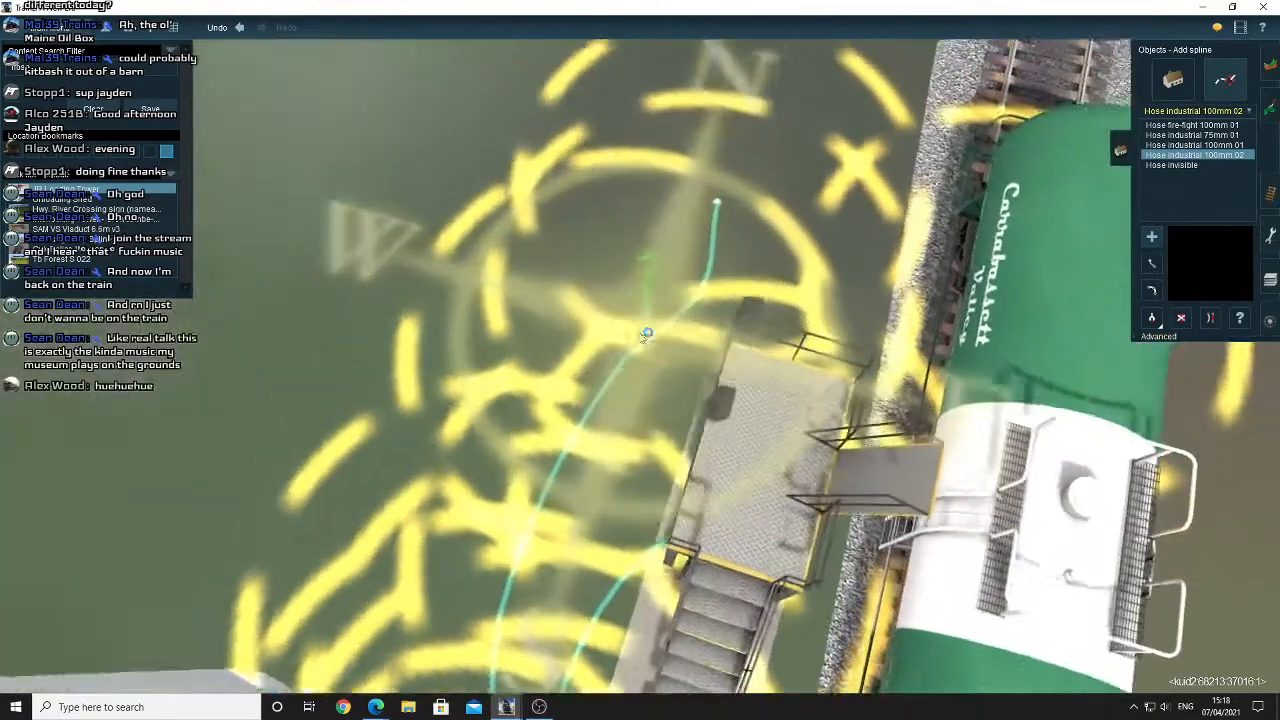
scroll(643, 405, "down", 4)
key("Left")
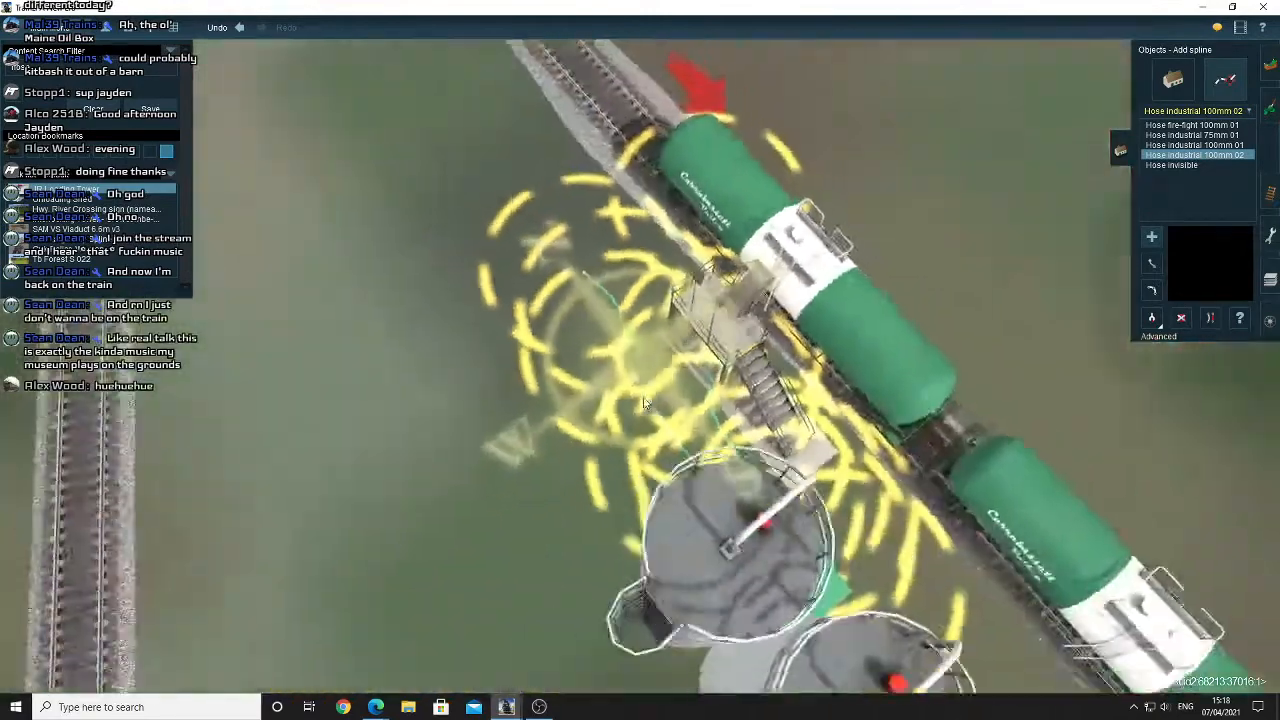
key("Down")
key("Left")
key("Up")
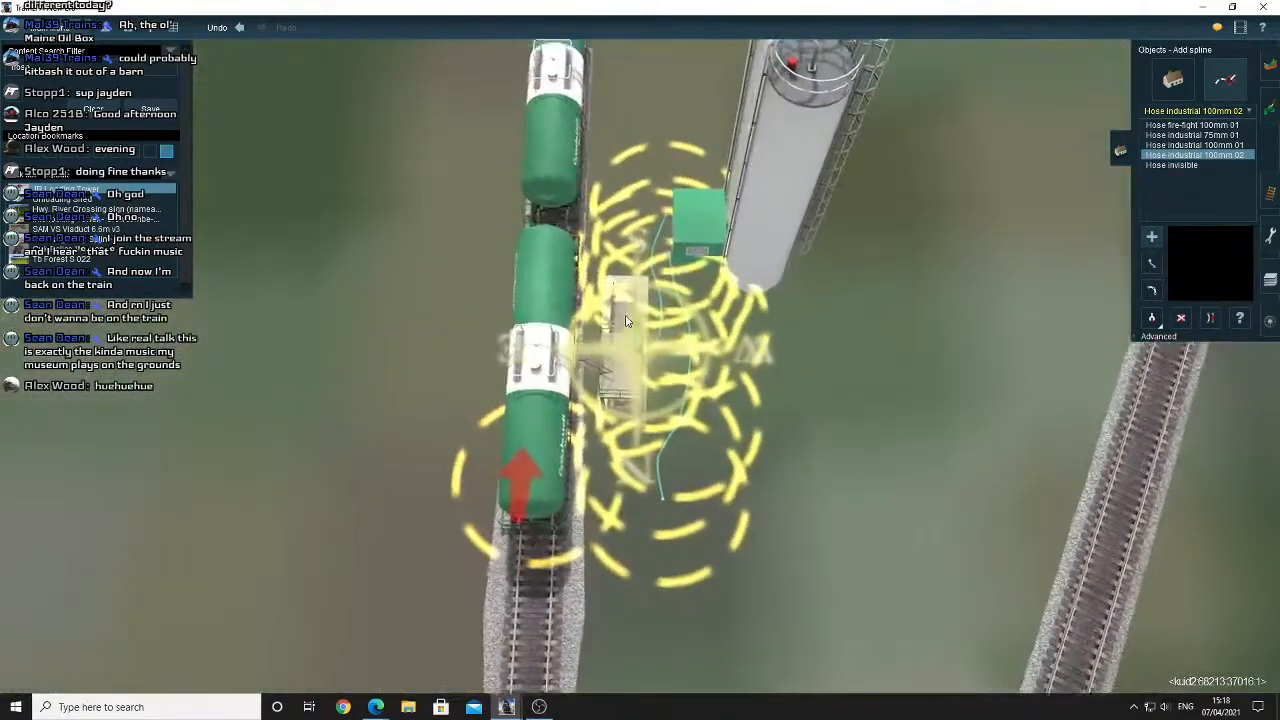
key("Left")
key("Down")
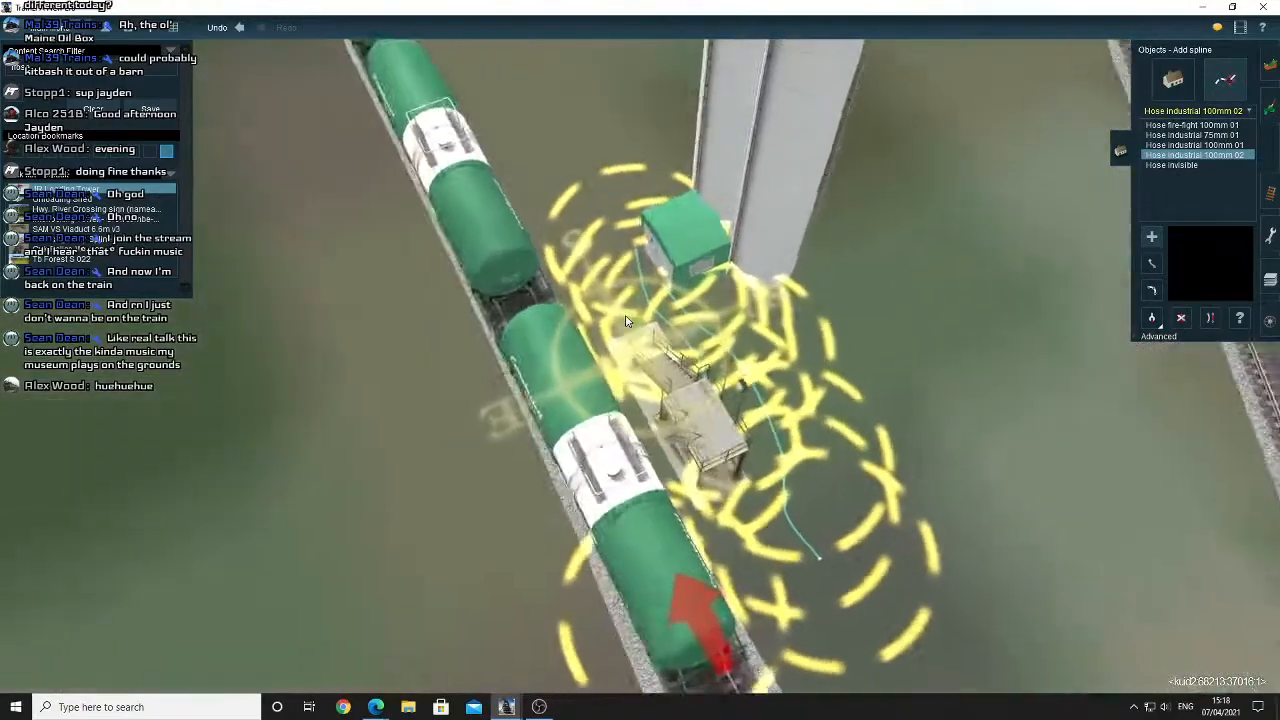
key("Left")
key("Down")
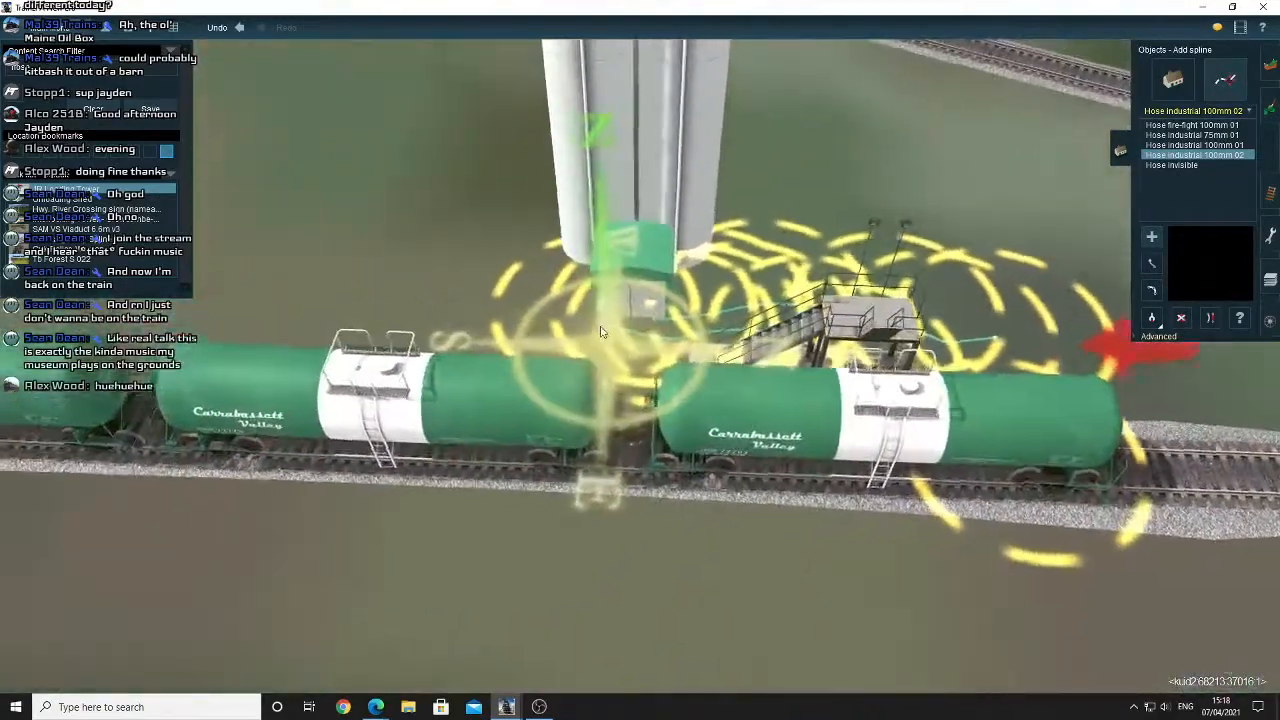
key("Down")
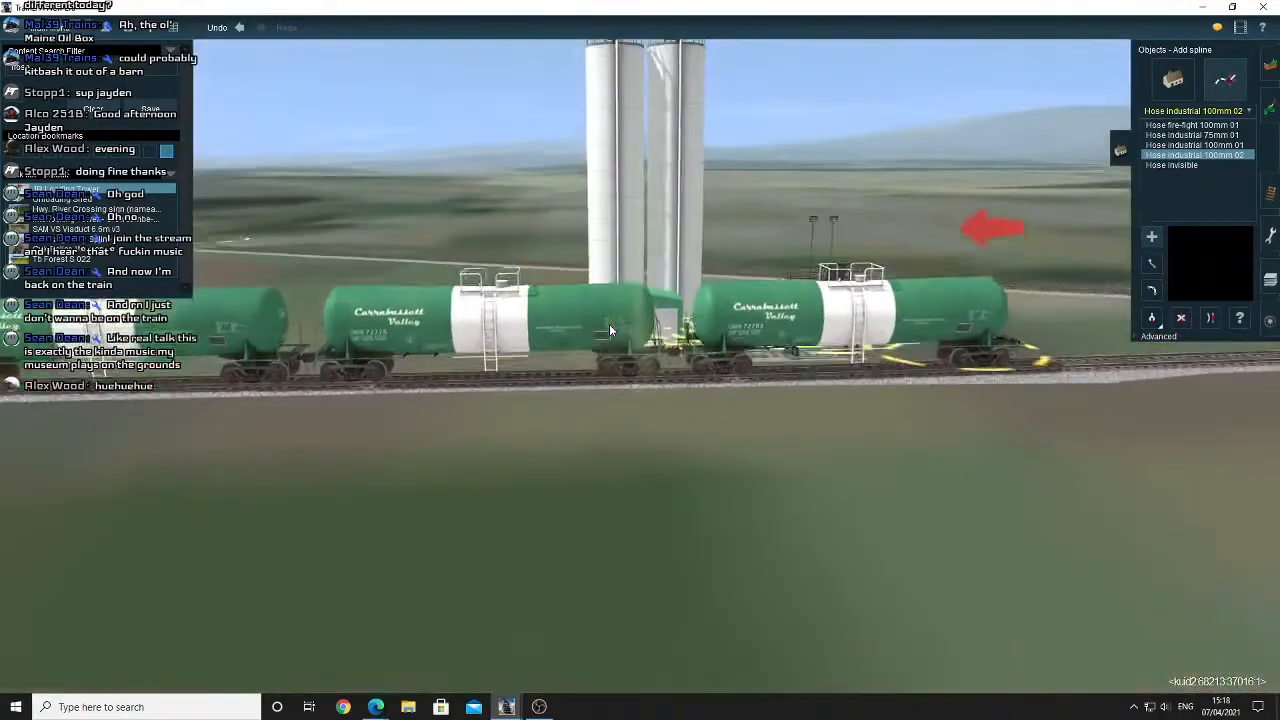
key("Left")
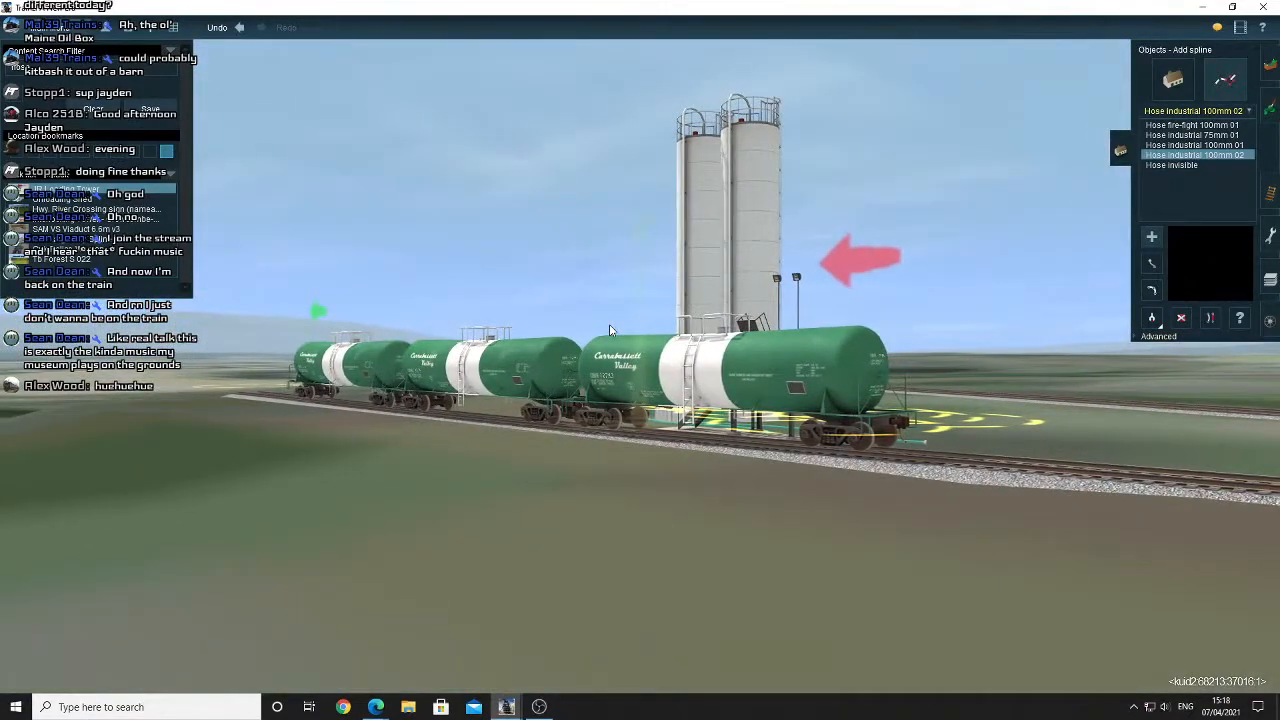
key("Right")
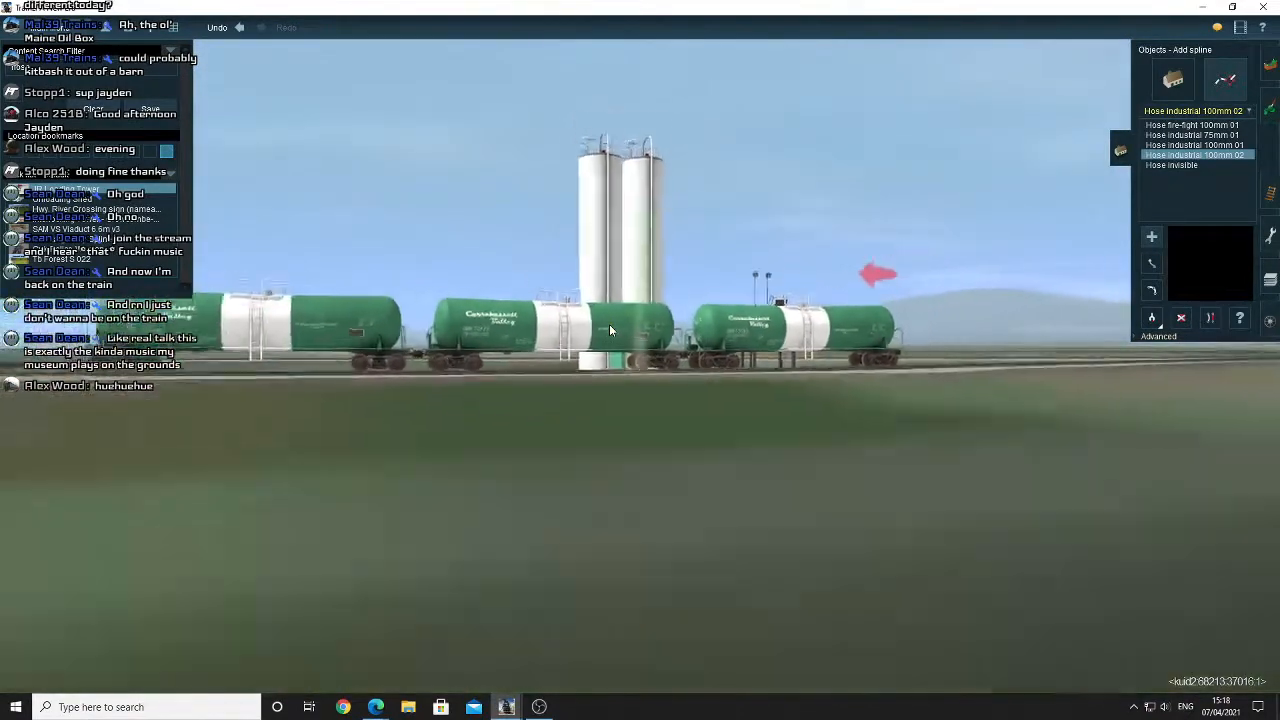
key("Left")
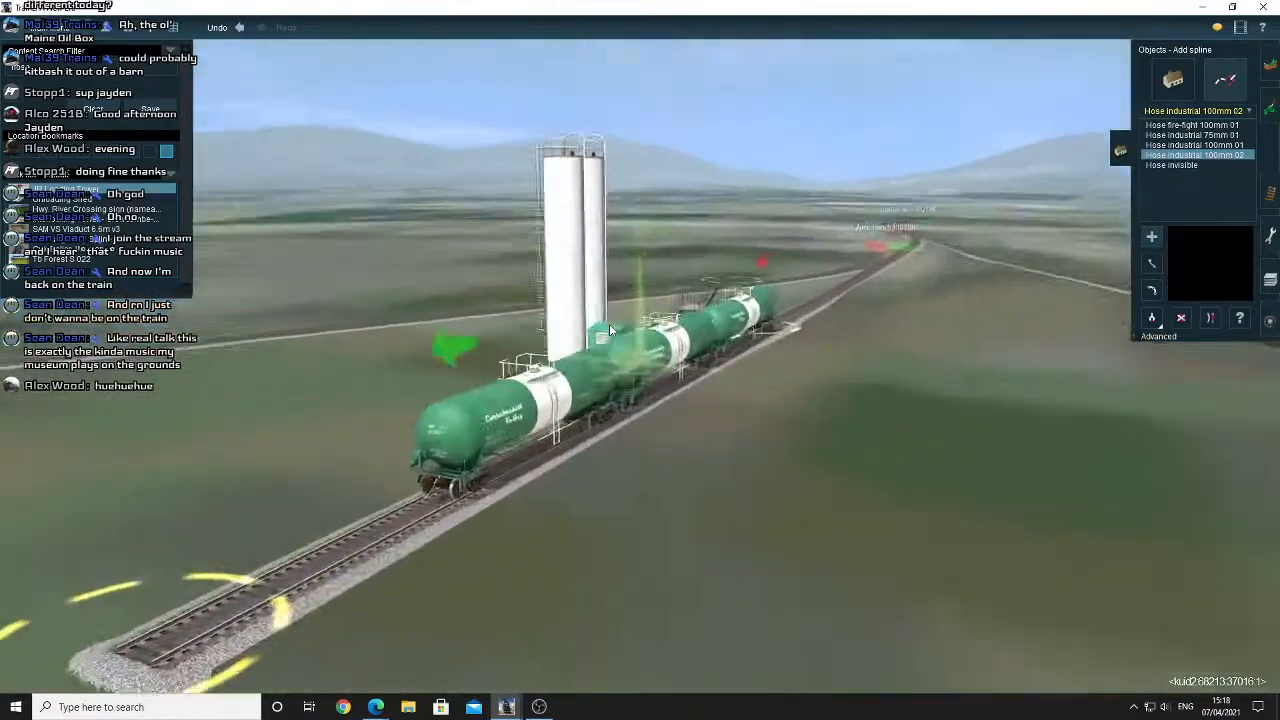
right_click(609, 329)
key("Left")
key("Up")
scroll(609, 329, "down", 3)
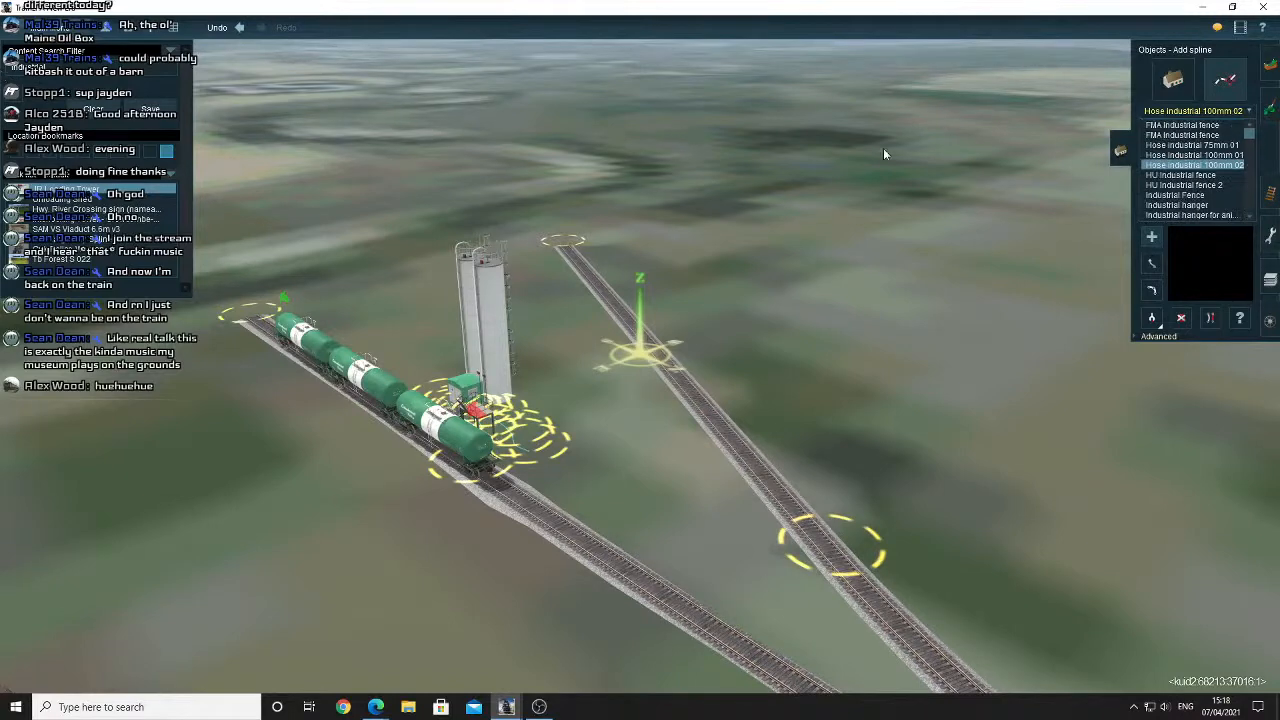
Pick Industrial building 02 from the industrial objects and place it at the second siding, opposite the storage tanks.
left_click(1180, 88)
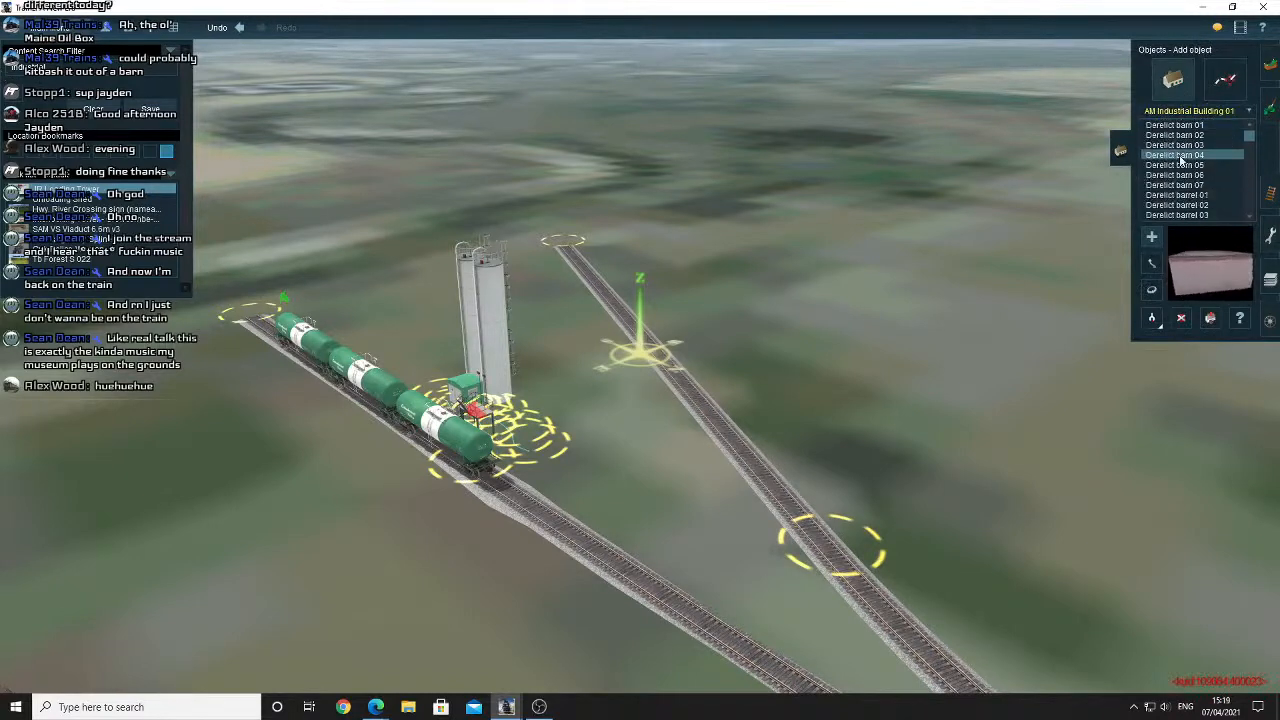
scroll(1178, 160, "down", 5)
left_click(1178, 155)
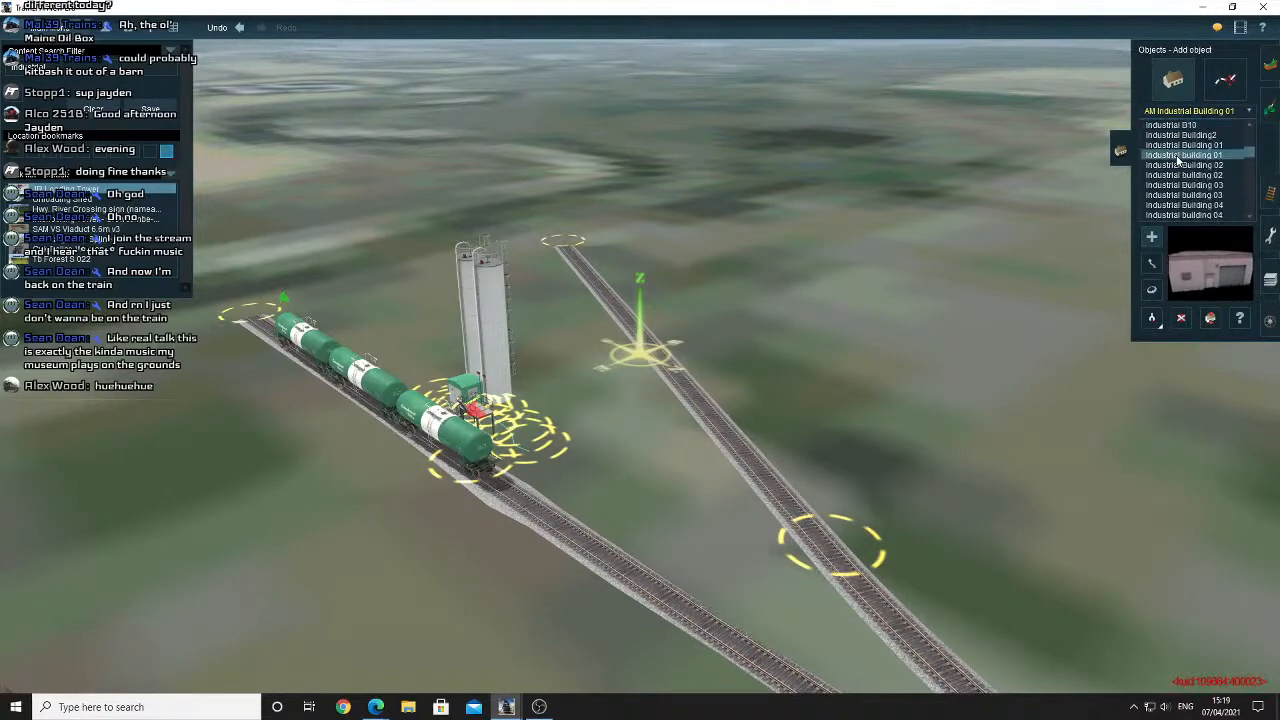
left_click(1181, 147)
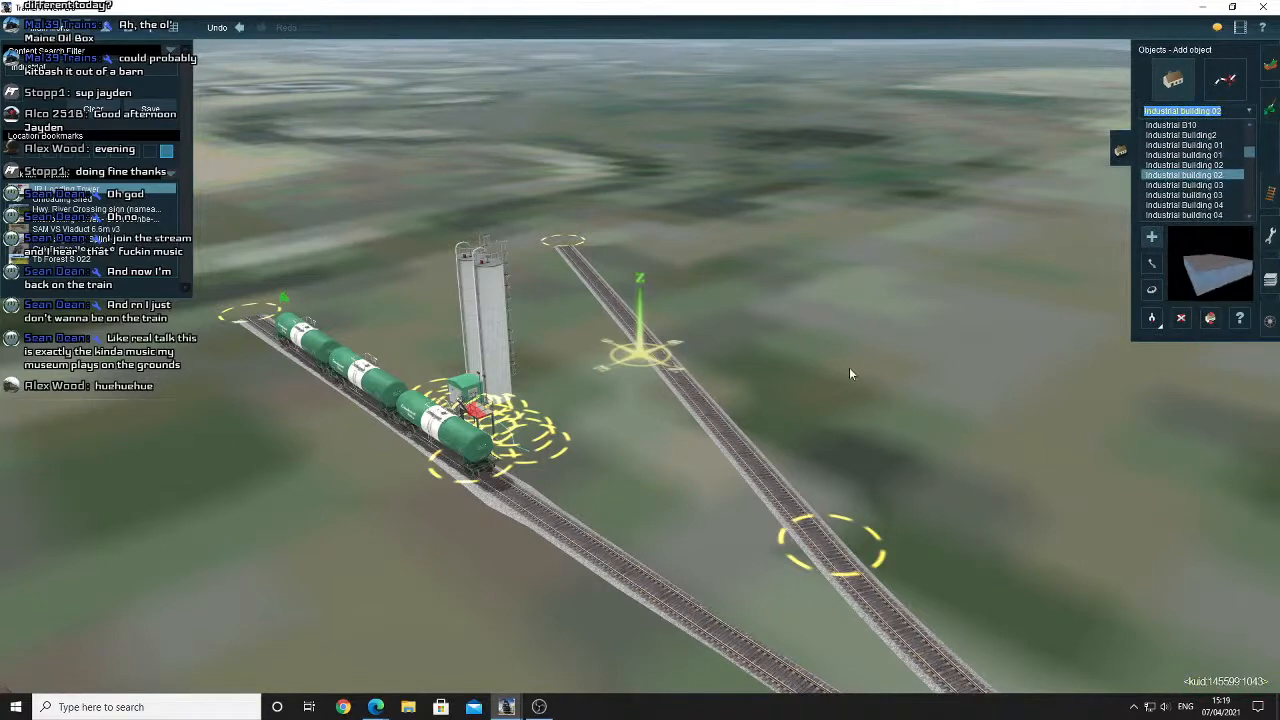
left_click(720, 405)
scroll(697, 403, "up", 3)
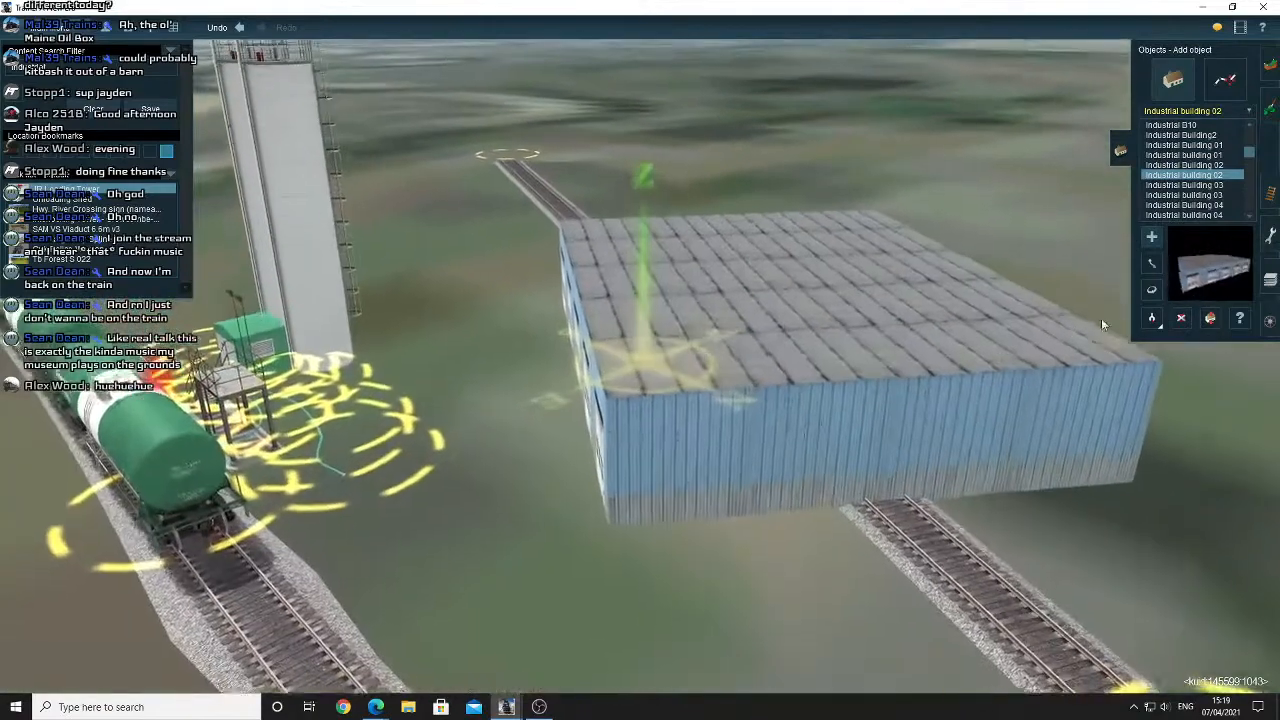
Rotate the industrial building in line with the second siding and move it beside the track.
left_click(1151, 290)
left_click_drag(790, 366, 817, 330)
left_click(1151, 263)
right_click_drag(733, 355, 970, 298)
Fine-tune the industrial building's rotation and nudge it back so its long wall runs parallel to the rails.
scroll(970, 298, "up", 3)
left_click(1151, 289)
left_click_drag(844, 297, 748, 275)
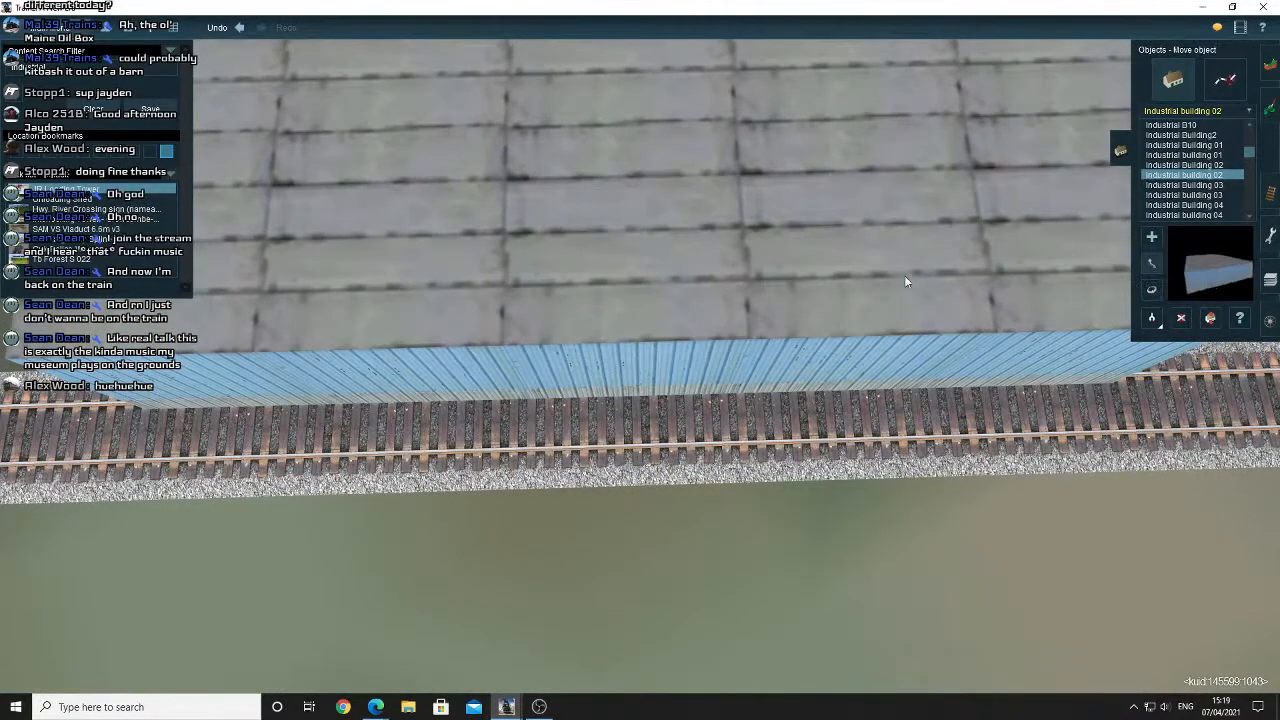
left_click_drag(905, 276, 905, 271)
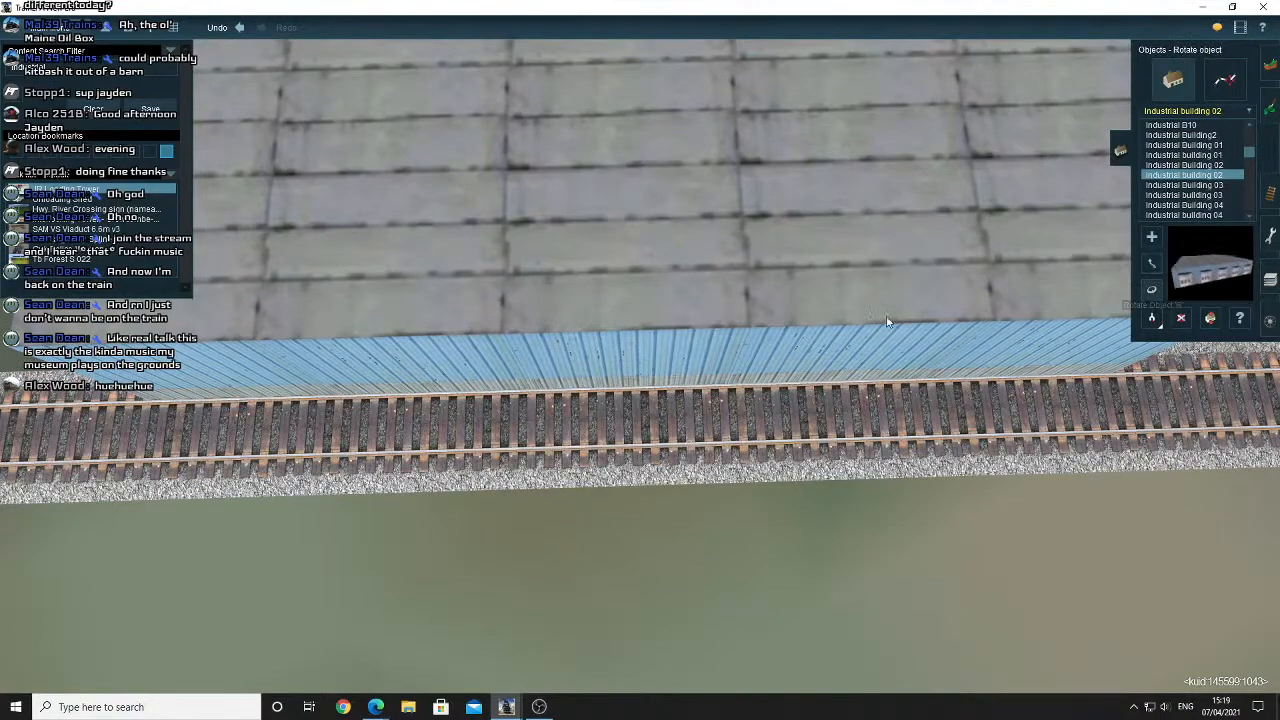
left_click_drag(887, 322, 848, 321)
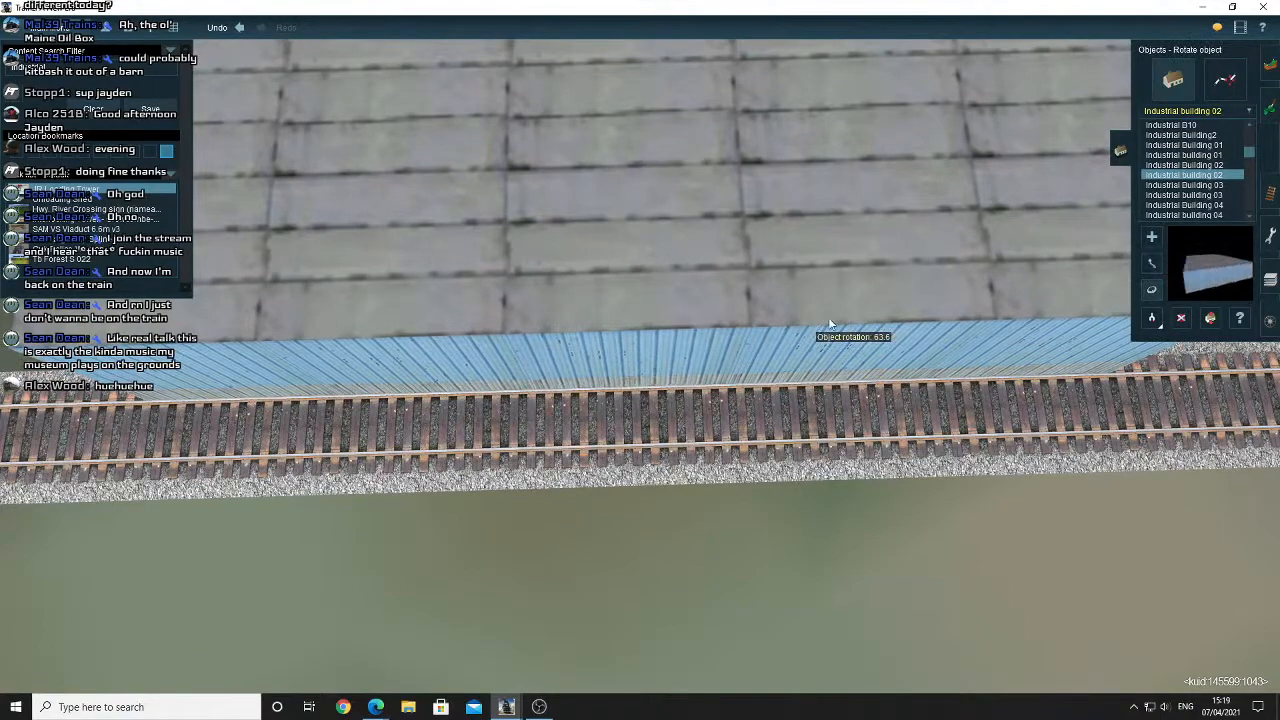
Check the industrial building's clearance along the second siding and shift it slightly away so it clears the ballast.
scroll(847, 320, "down", 5)
key("Left")
key("Down")
left_click(1151, 265)
key("Left")
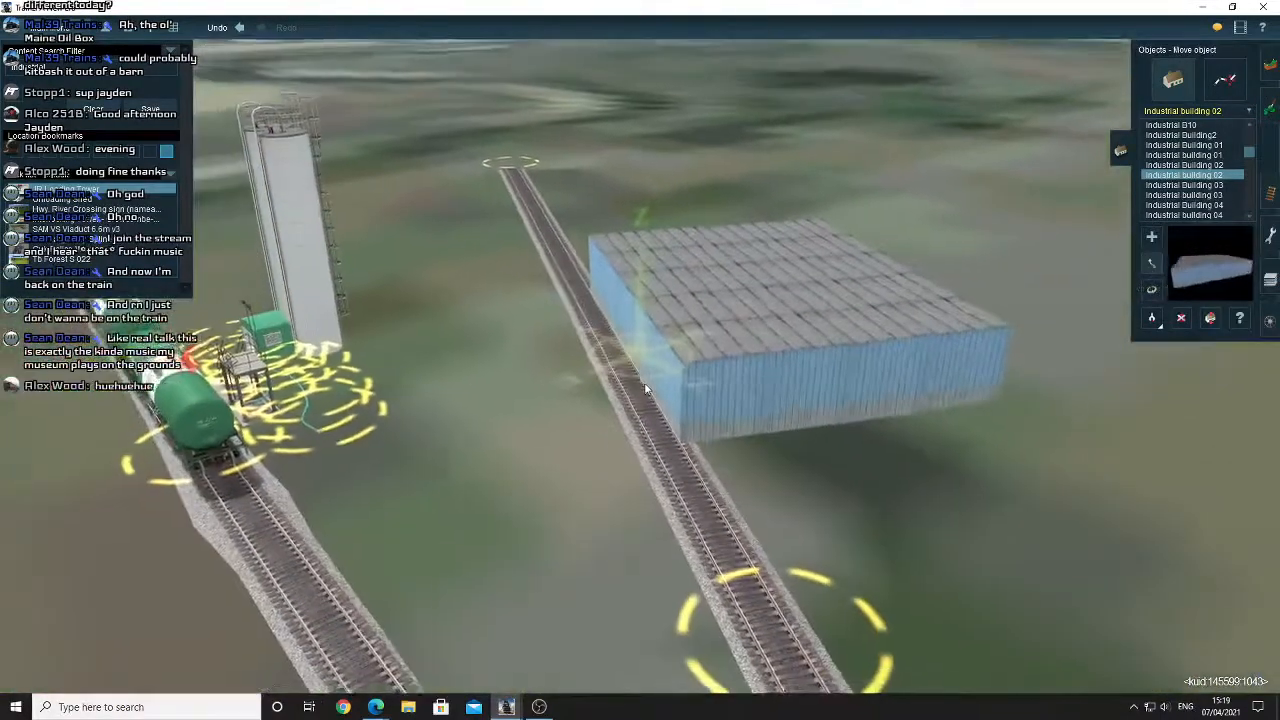
key("Up")
scroll(681, 387, "up", 4)
scroll(681, 387, "down", 5)
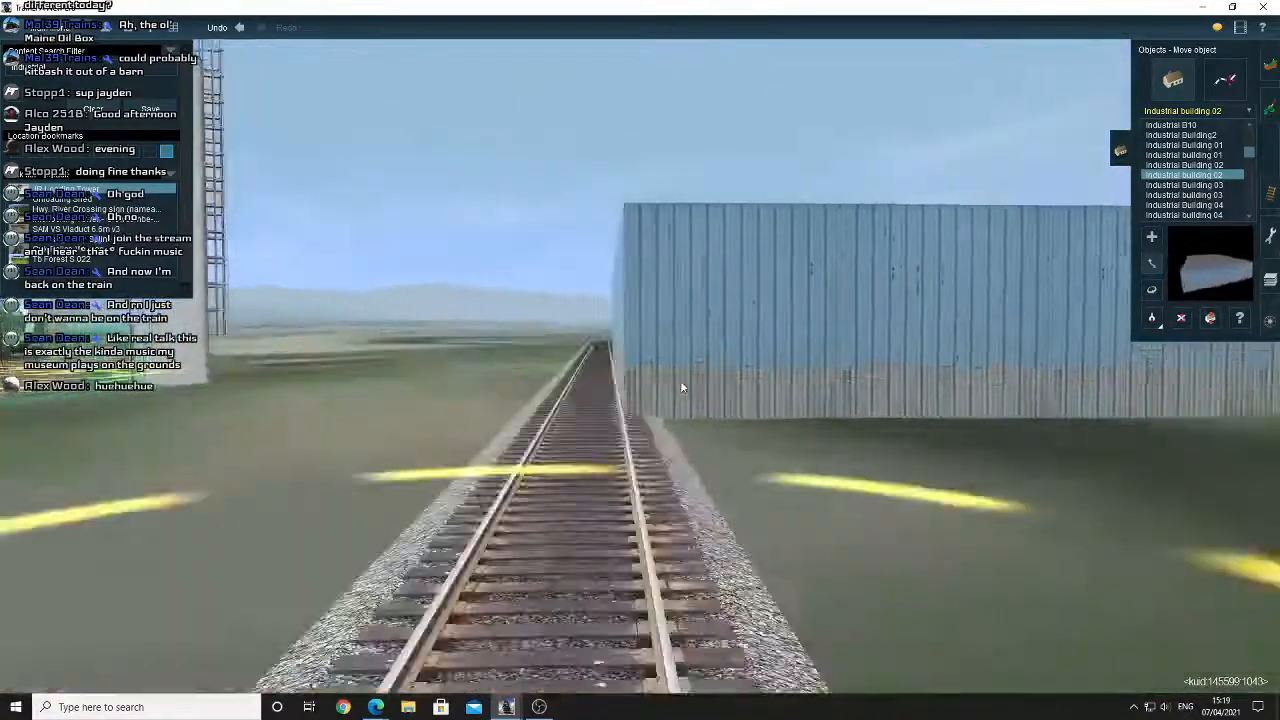
key("Down")
key("Right")
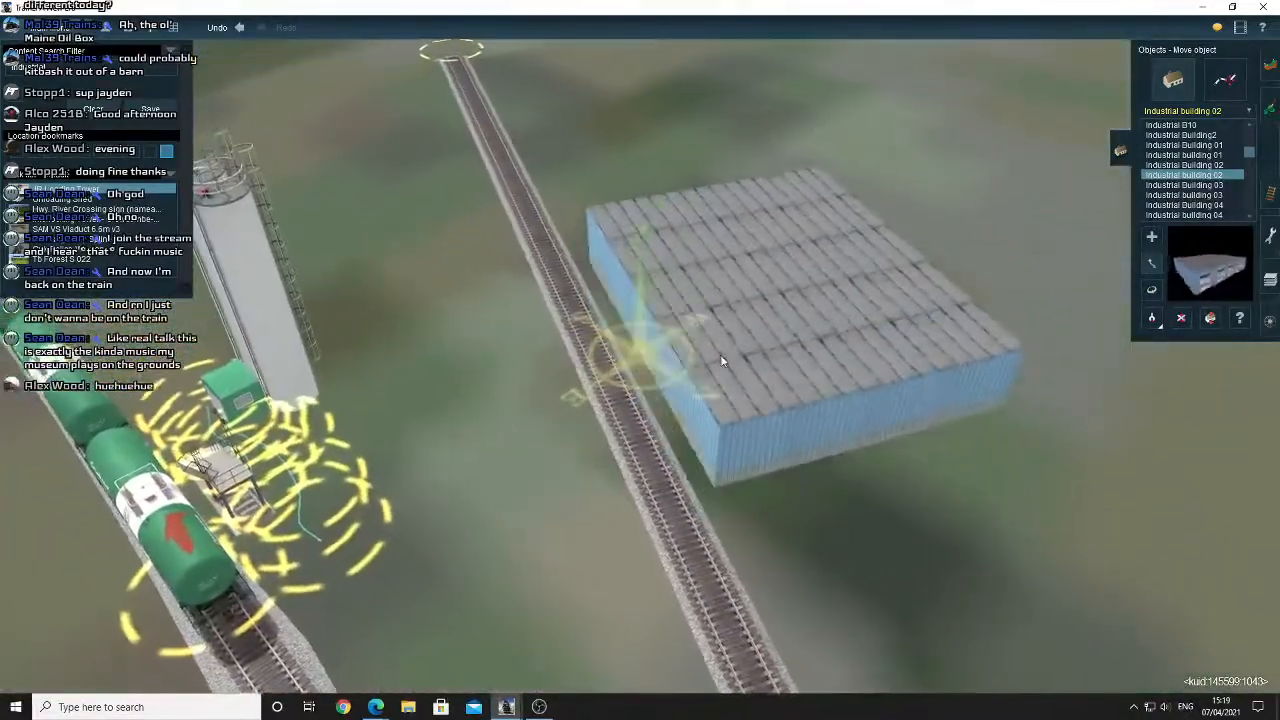
Nudge the industrial building slightly and place a CBVR patched P-S 50_6ft Boxcar on the second siding beside it.
mouse_move(721, 355)
left_mouse_down()
mouse_move(709, 334)
mouse_move(733, 376)
mouse_move(721, 376)
left_mouse_up()
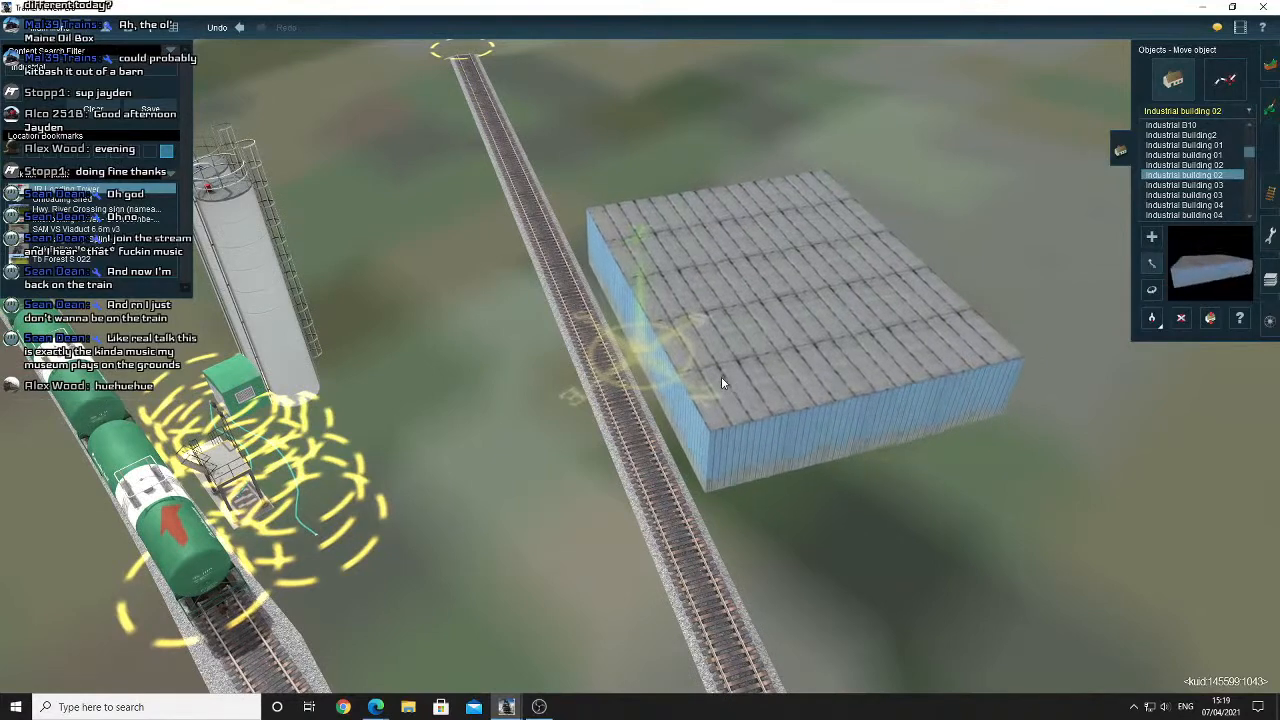
left_click(1267, 323)
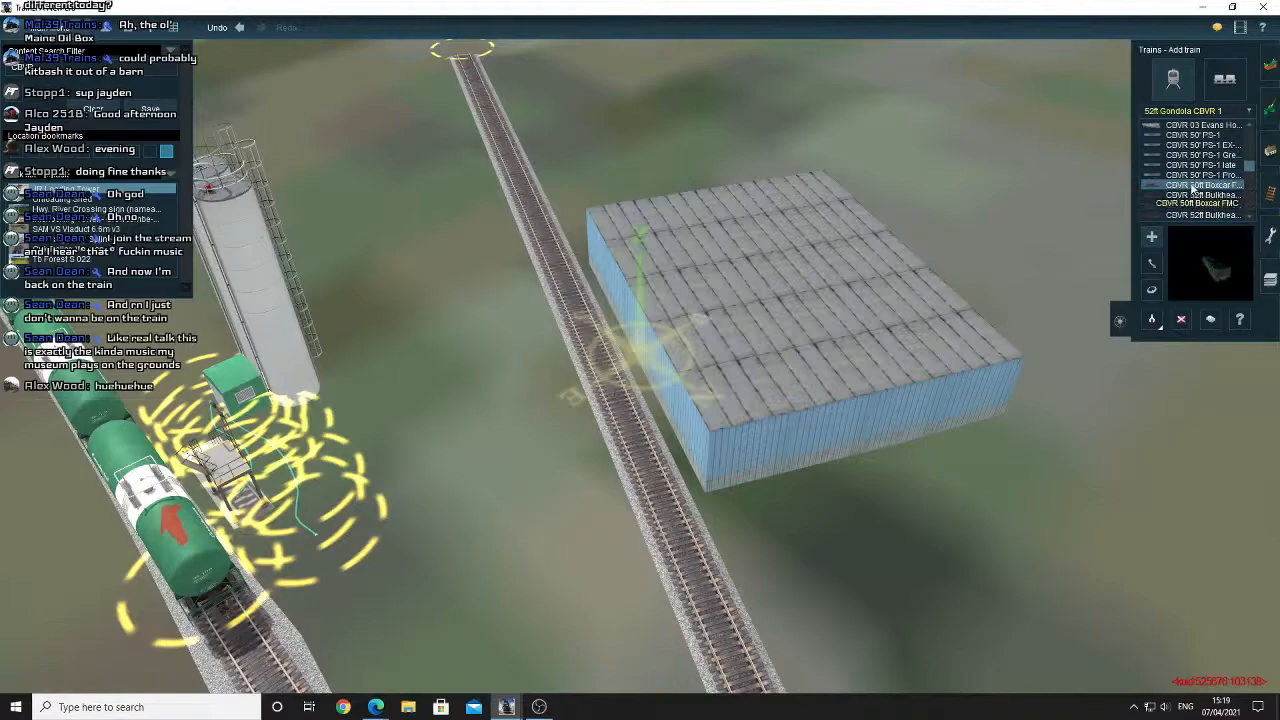
scroll(1200, 200, "down", 3)
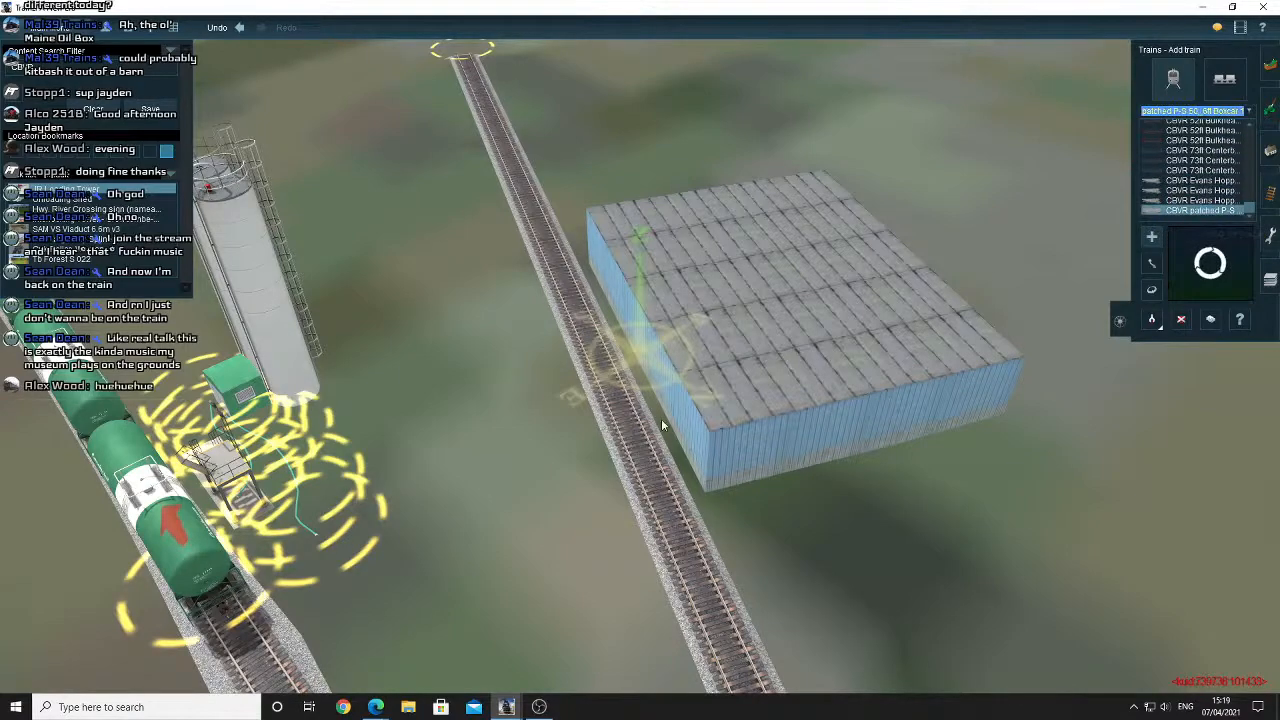
left_click(620, 428)
key("Left")
right_click(601, 331)
scroll(601, 331, "up", 3)
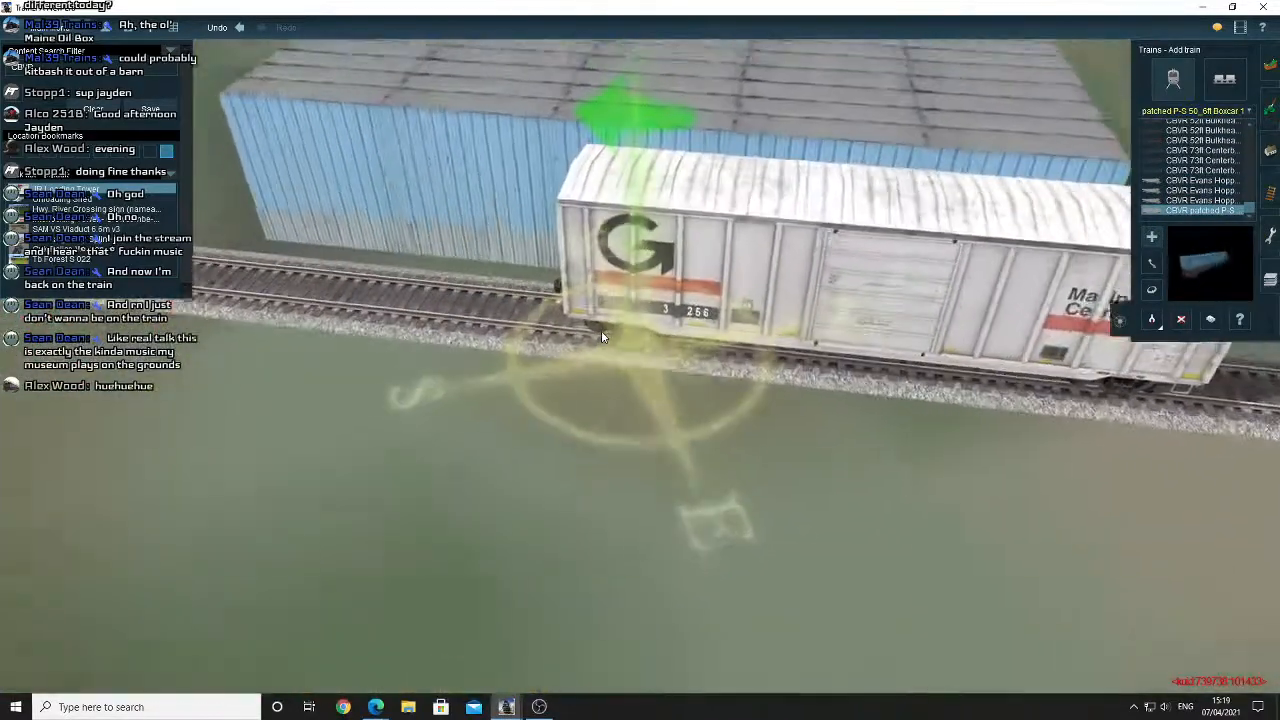
Slide the boxcar along the second siding, past the industrial building's long wall.
scroll(601, 331, "down", 3)
key("Left")
left_click(1155, 262)
left_click_drag(820, 287, 737, 308)
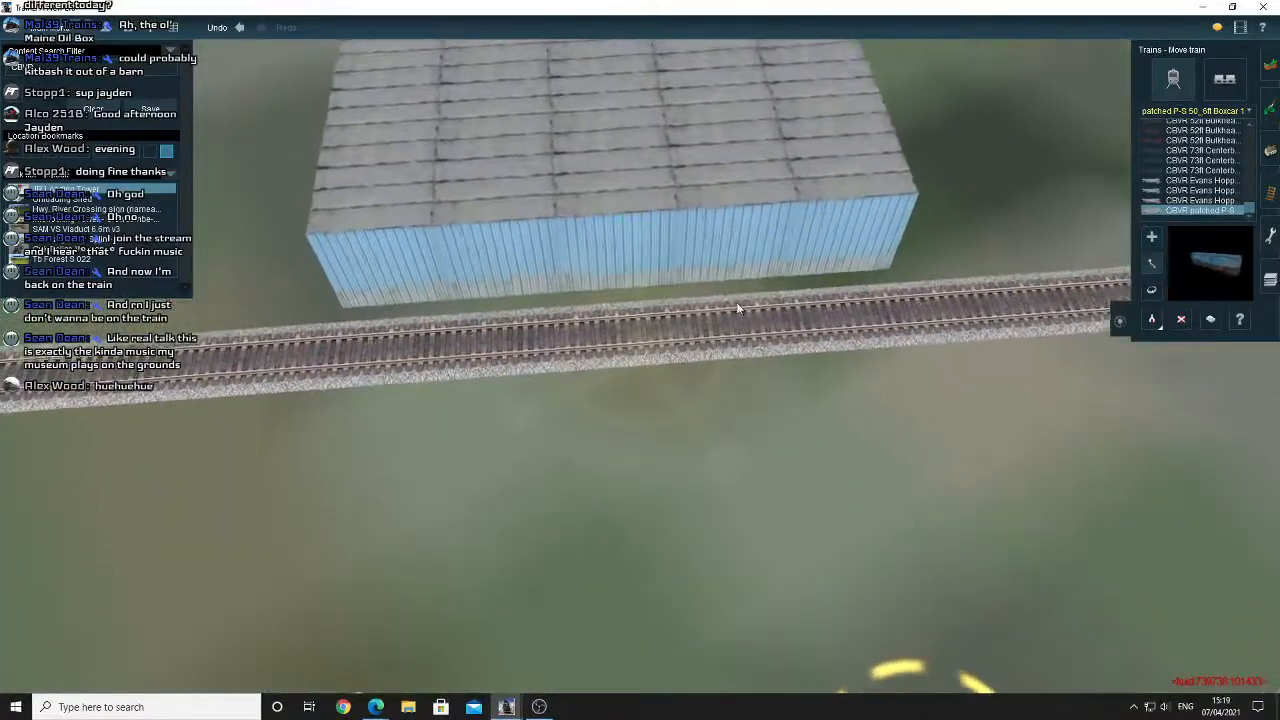
scroll(737, 304, "down", 5)
left_click_drag(940, 318, 666, 368)
Add two more patched P-S 50_6ft boxcars coupled behind the first, toward the siding's buffer end.
right_click(593, 362)
scroll(593, 362, "up", 3)
key("a")
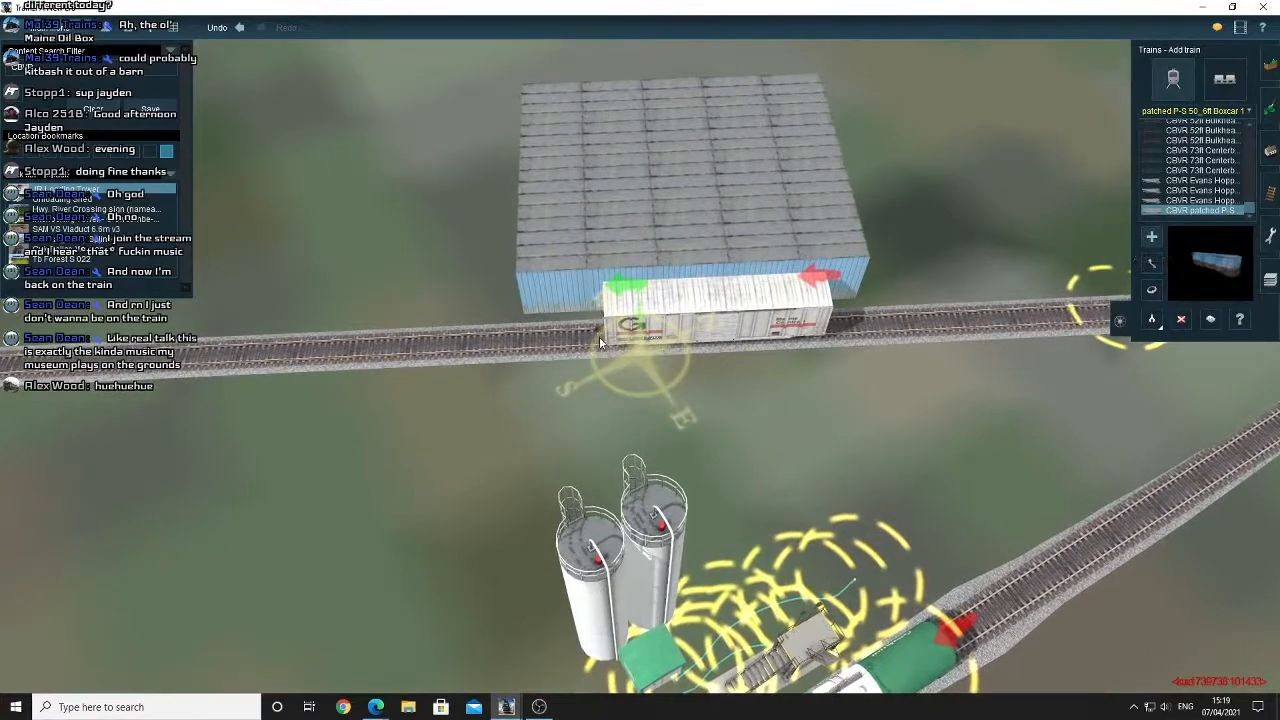
left_click(599, 336)
left_click(190, 362)
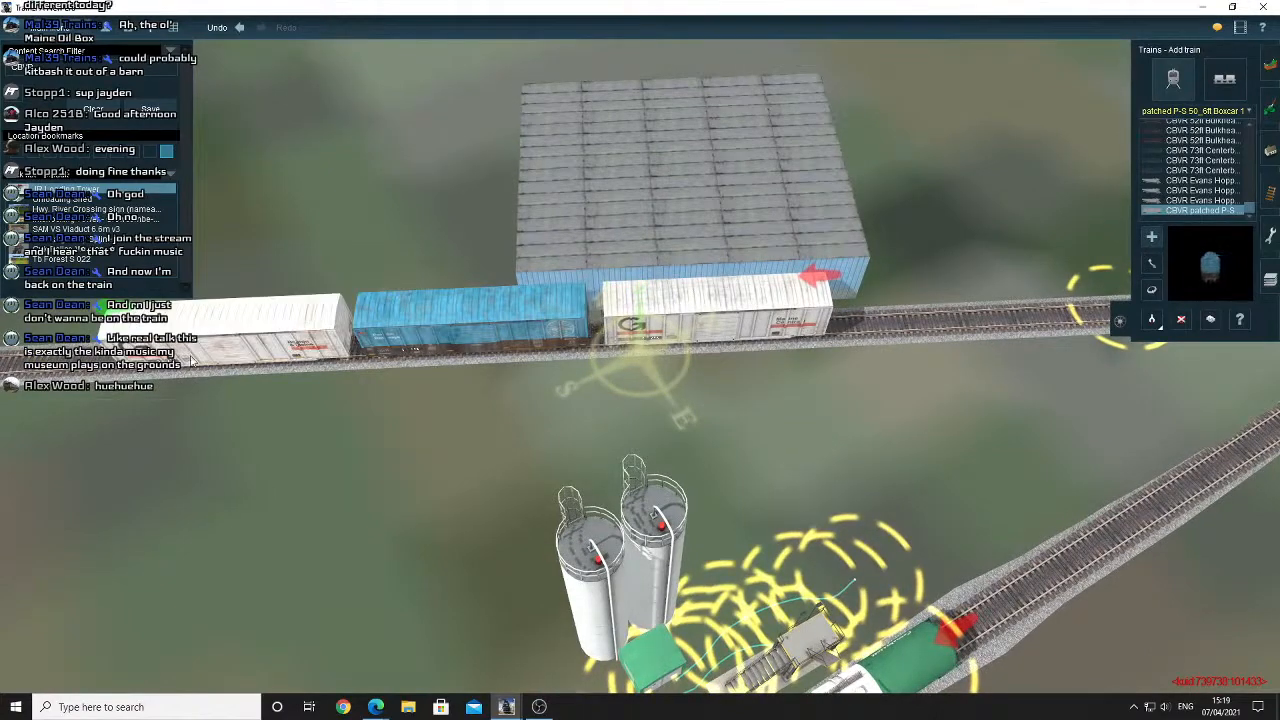
Shift the three boxcars away from the siding's end and add a fourth patched P-S 50_6ft boxcar behind them.
right_click(102, 379)
key("Left")
right_click(796, 327)
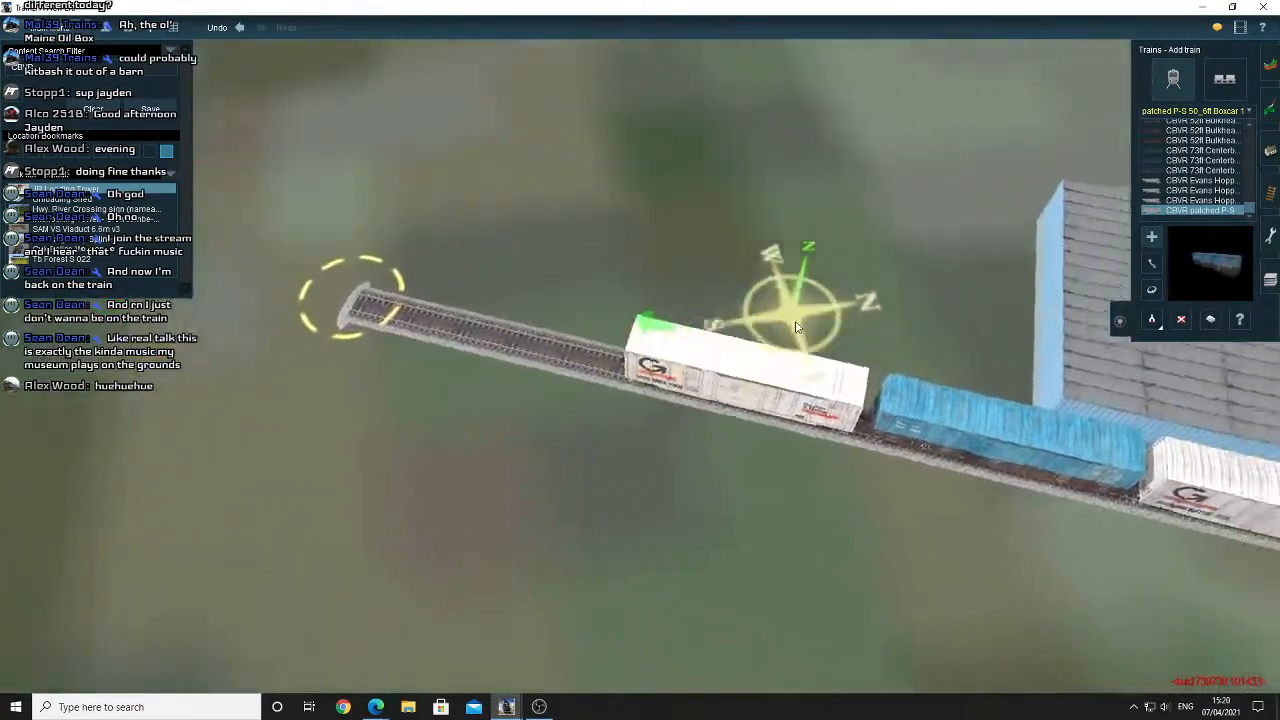
key("Right")
scroll(796, 327, "down", 3)
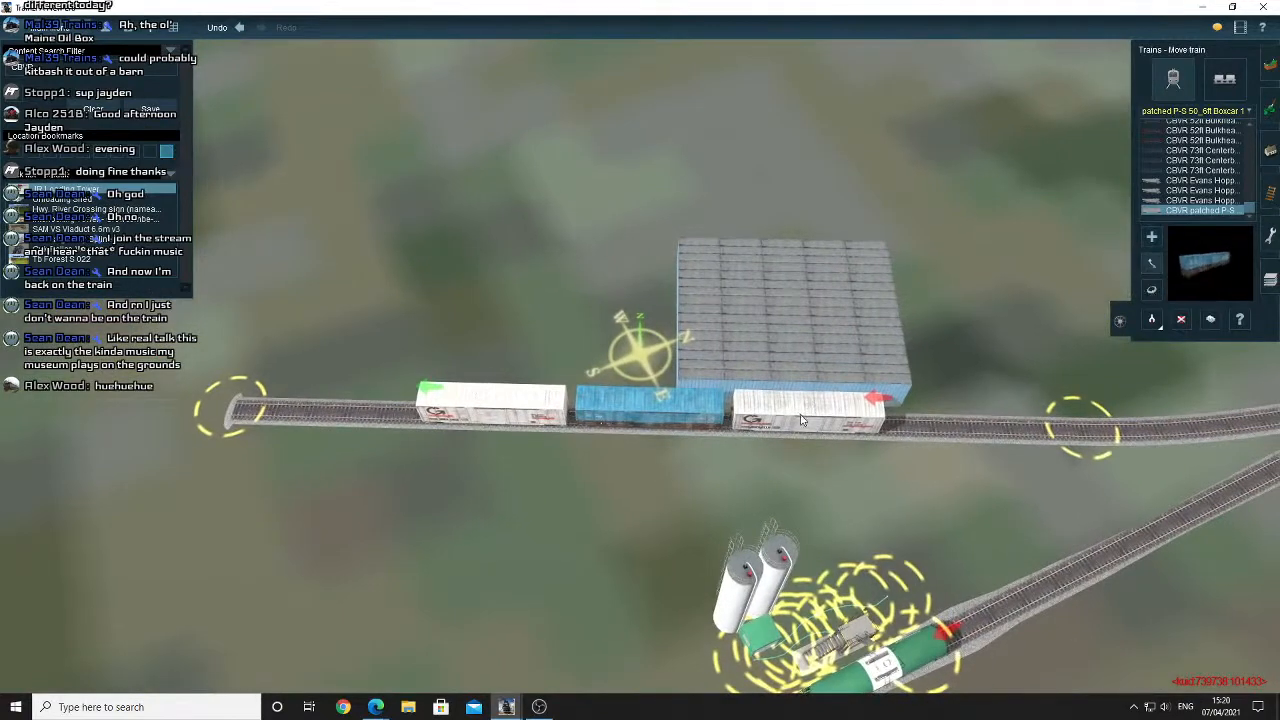
left_click_drag(800, 420, 882, 388)
left_click(469, 424)
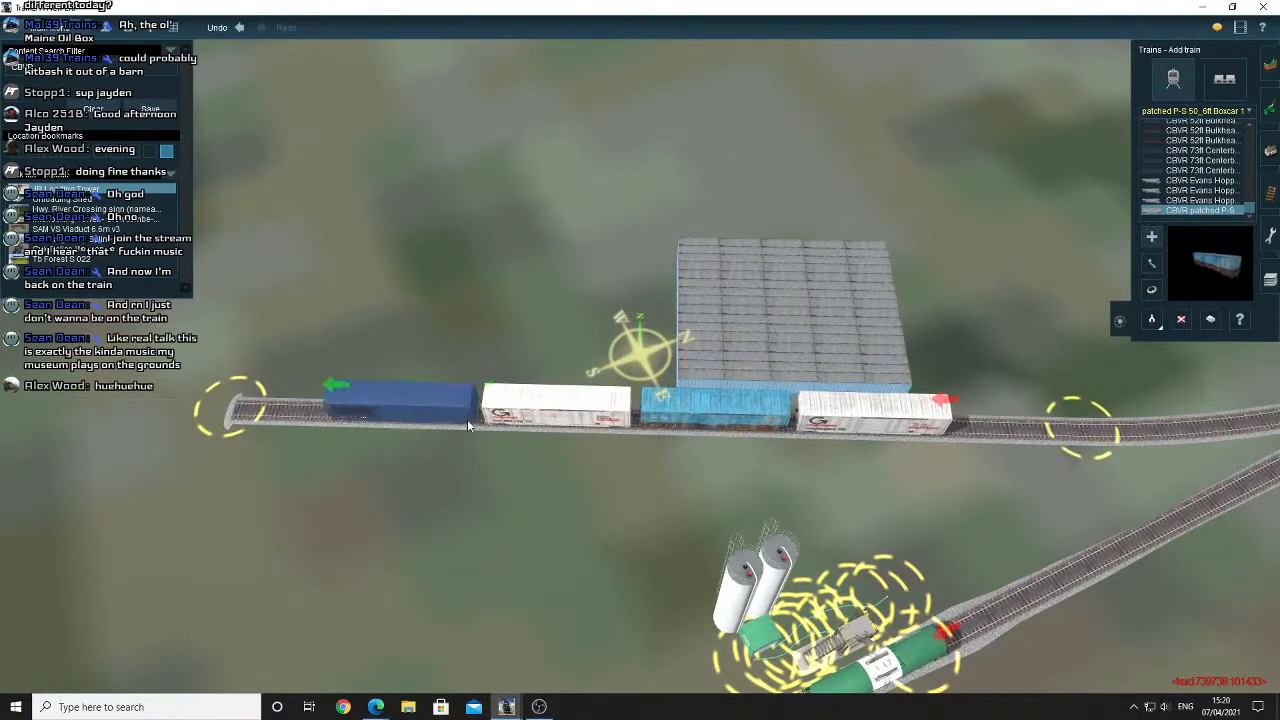
Move the four-boxcar string back and forth along the siding and leave its front car alongside the industrial building.
scroll(571, 420, "up", 3)
key("Down")
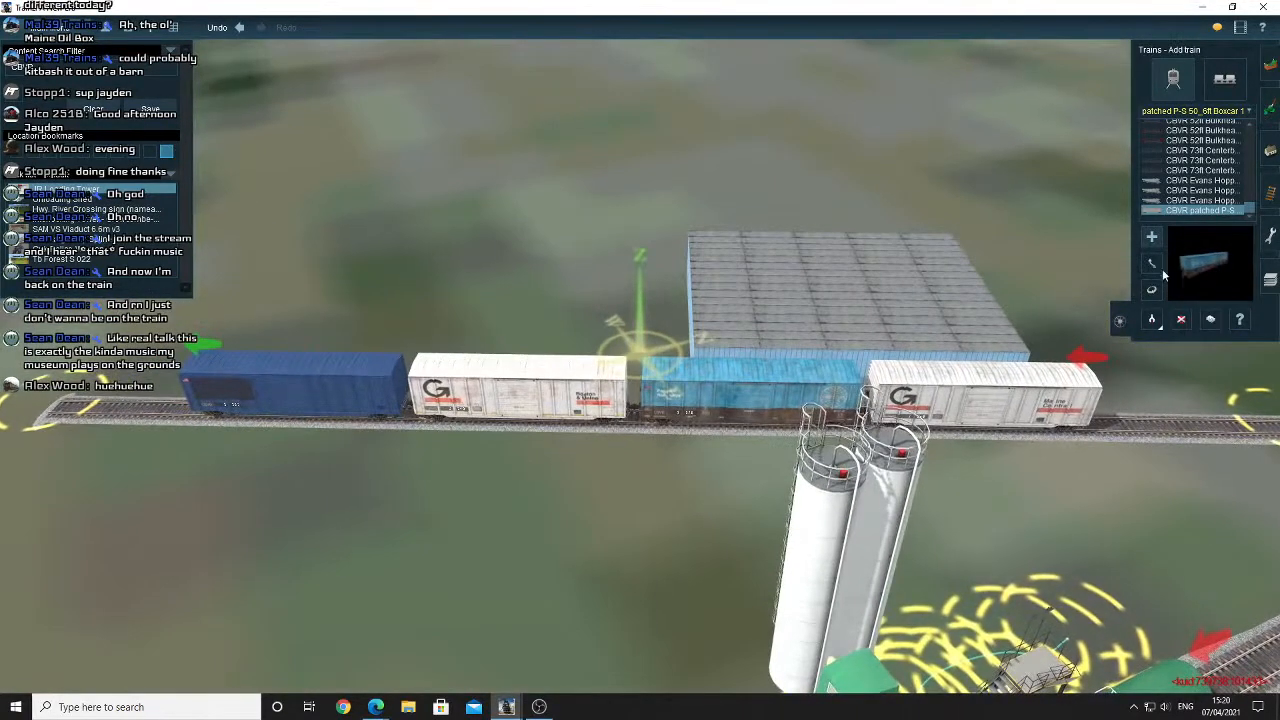
left_click_drag(966, 385, 770, 412)
left_click_drag(634, 408, 715, 418)
key("Up")
scroll(855, 408, "down", 3)
left_click_drag(855, 408, 489, 425)
key("Right")
scroll(756, 435, "up", 3)
key("Down")
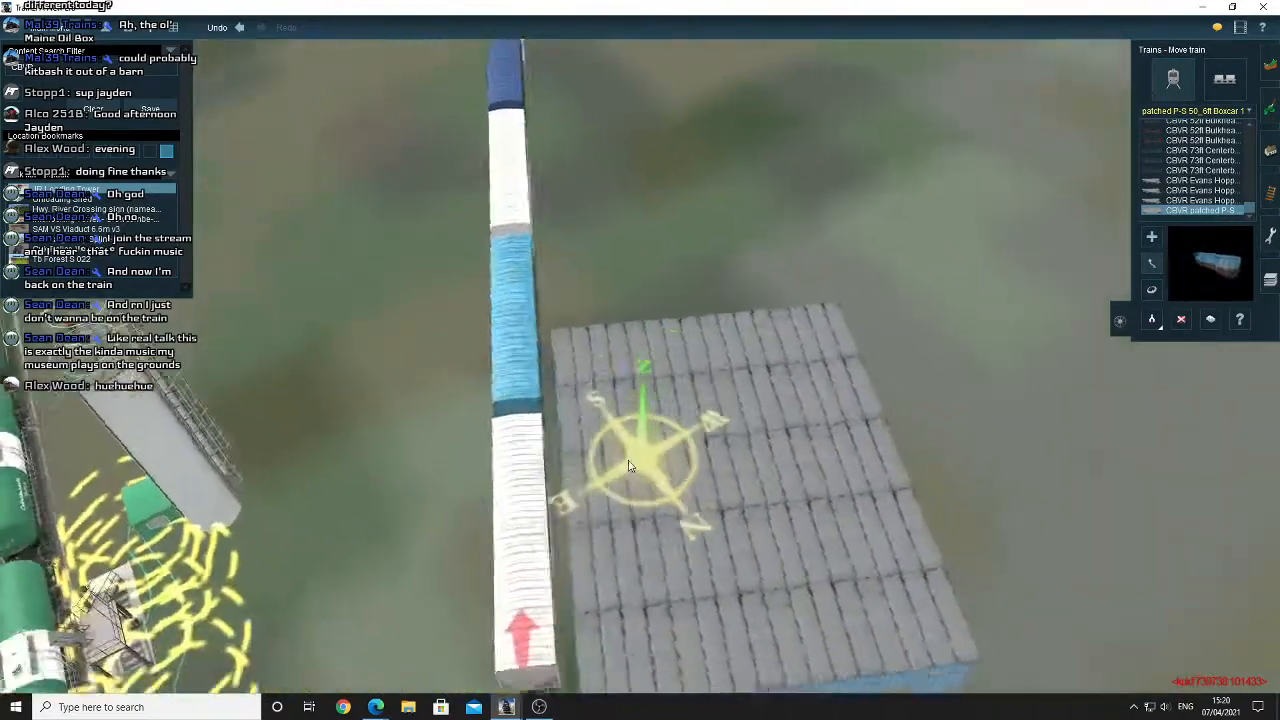
Shift the industrial building along the second siding, away from the buffer end.
key("Left")
key("Left")
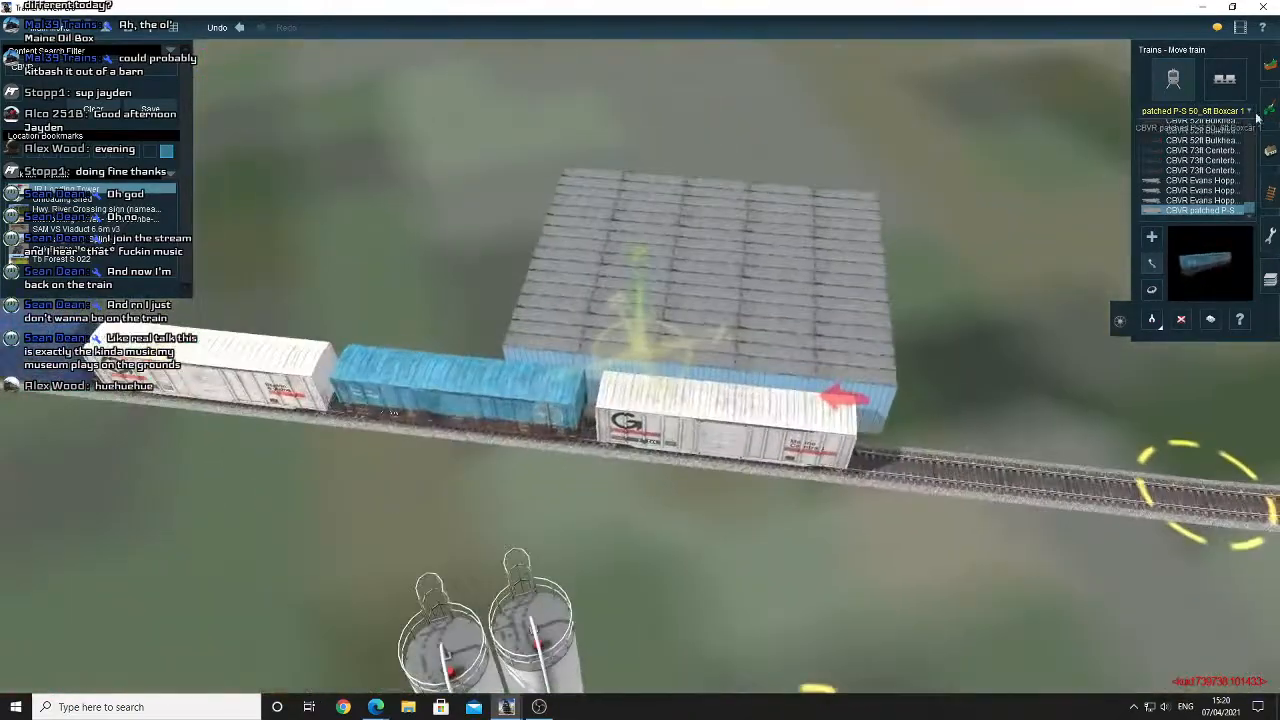
key("F3")
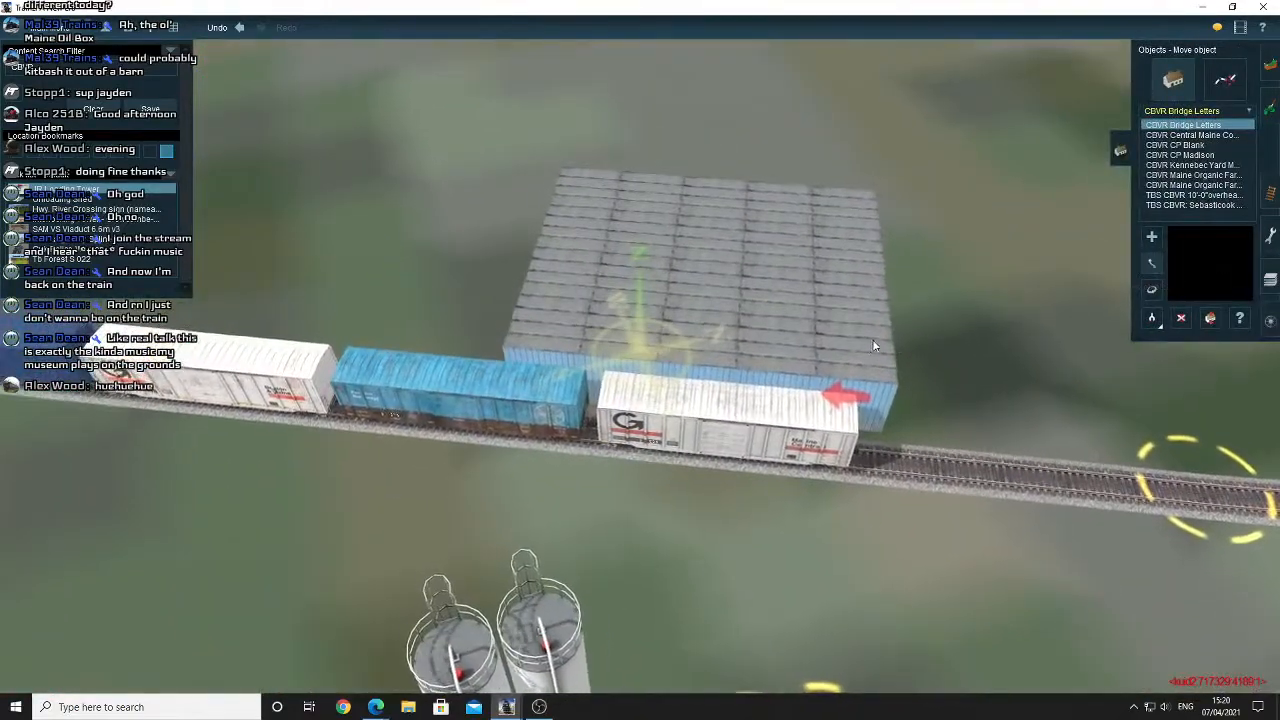
left_click_drag(872, 345, 944, 346)
Examine the gap between the boxcars and the industrial building, and the building's door side, from several angles.
key("Right")
right_click(837, 438)
key("Right")
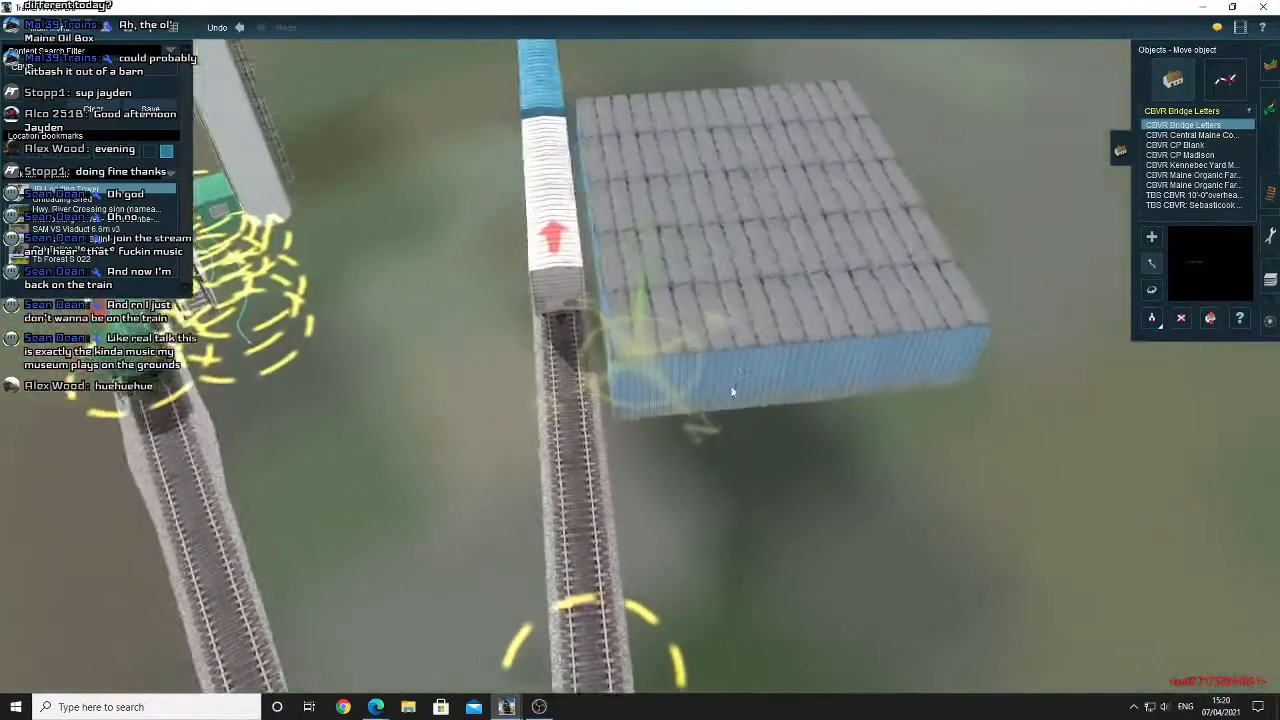
right_click(548, 312)
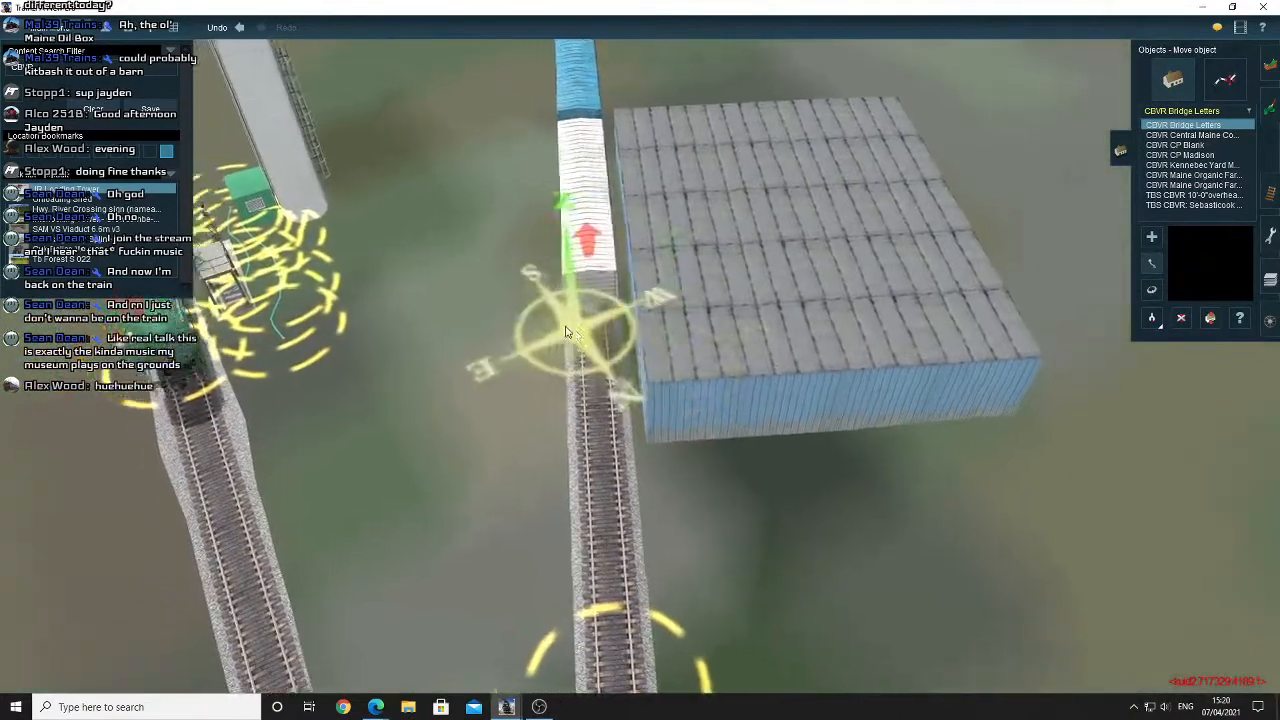
key("Left")
key("Down")
right_click(553, 319)
key("Right")
key("Down")
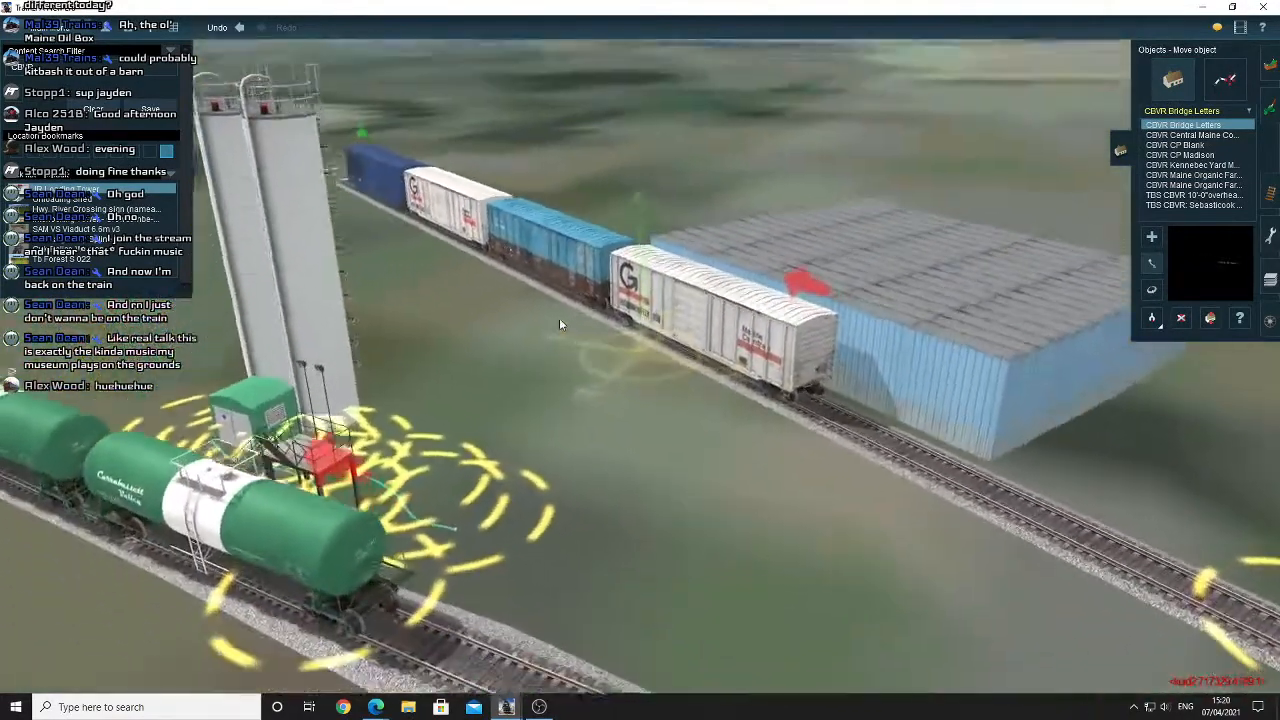
right_click(850, 310)
key("Right")
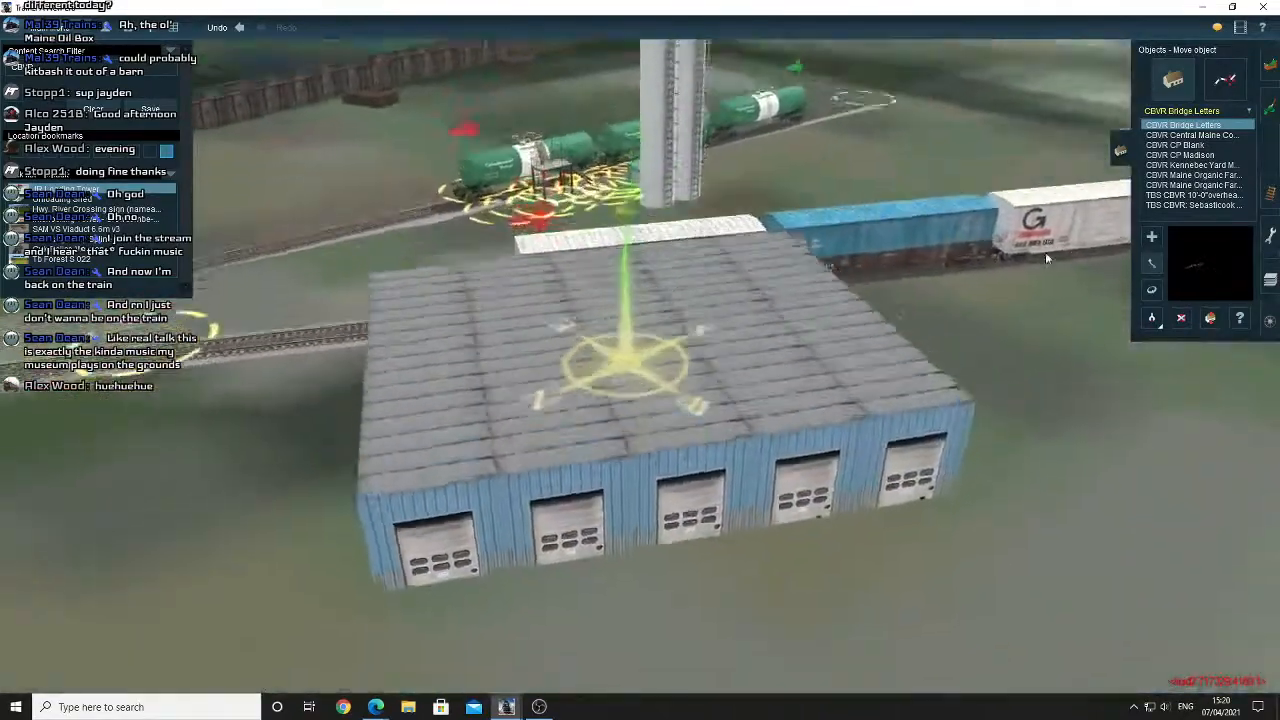
key("Up")
Return to object editing and sample the placed Industrial building 02 as the current object.
left_click(1268, 320)
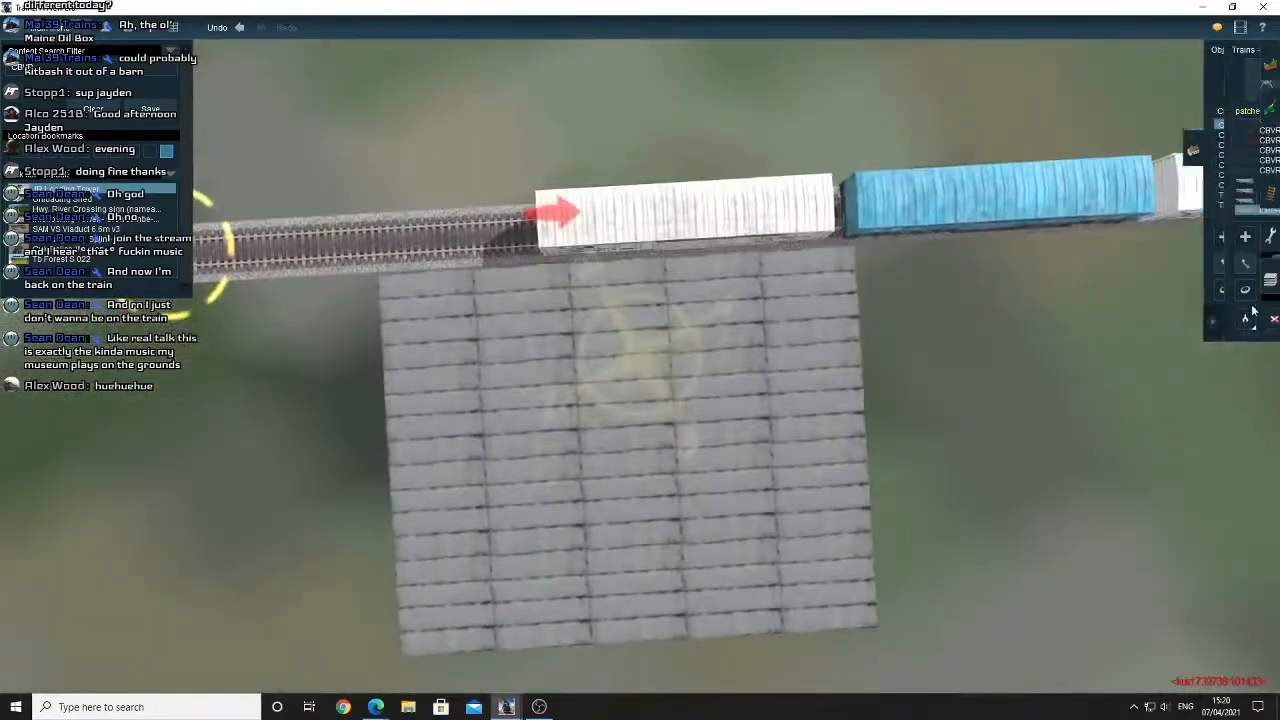
left_click(1156, 265)
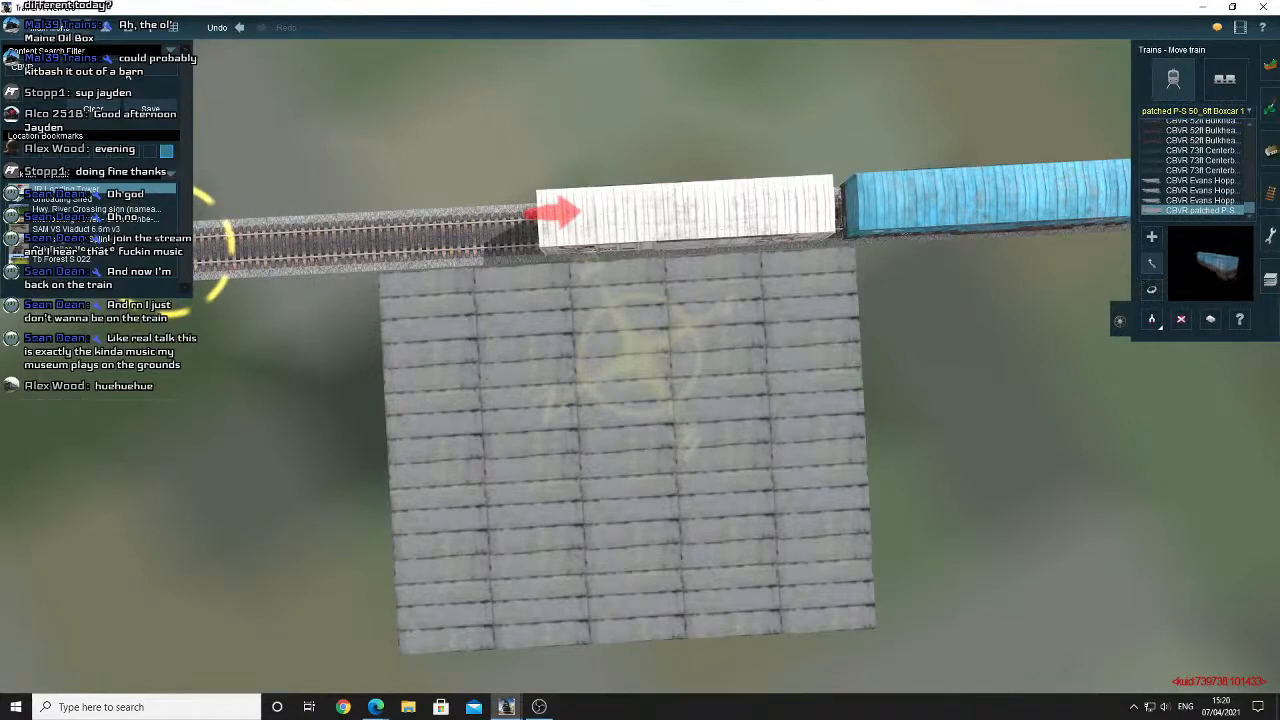
left_click(1262, 151)
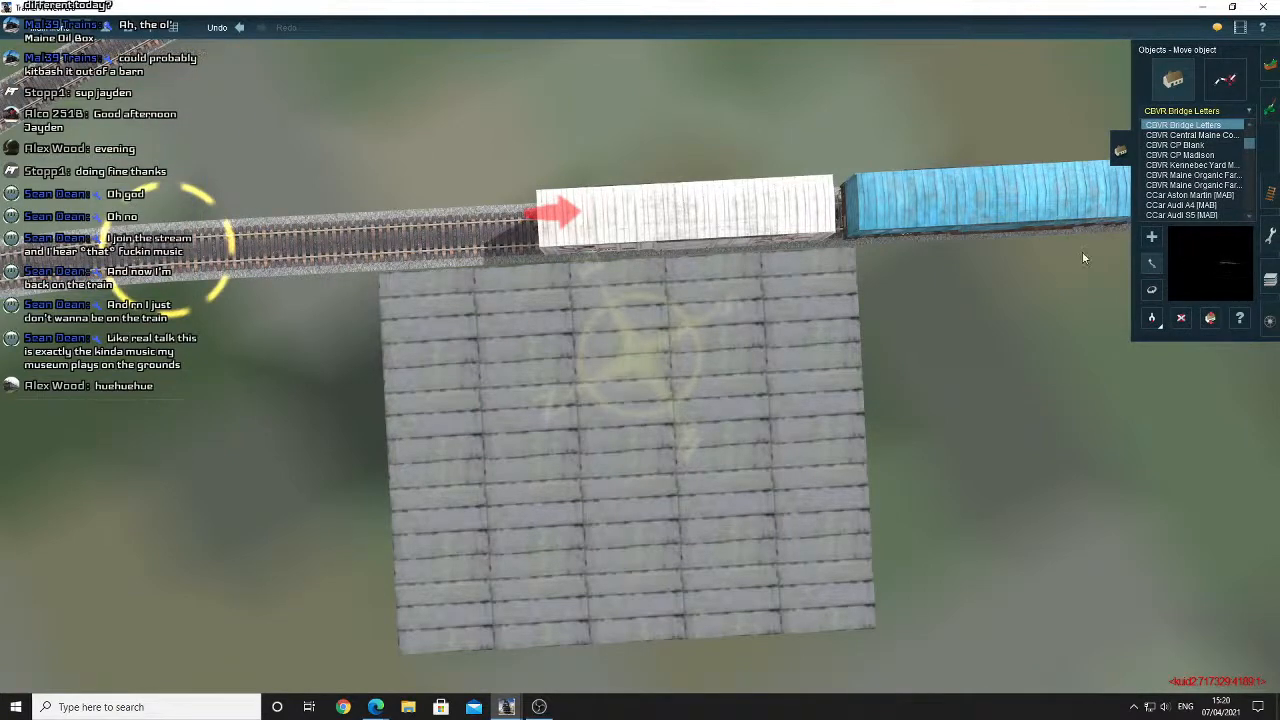
right_click_drag(1100, 212, 1020, 335)
left_click(1020, 335)
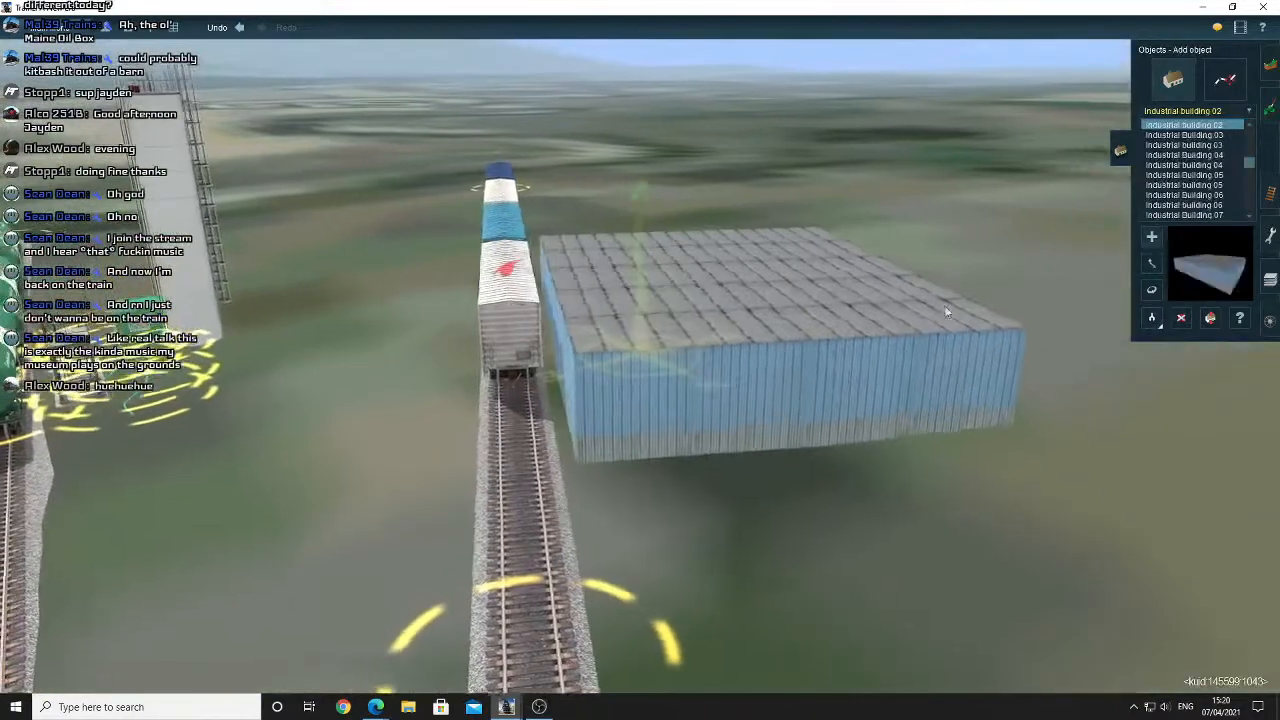
Browse the numbered industrial buildings for an alternative and select Industrial C01.
left_click(1194, 196)
left_click(1181, 157)
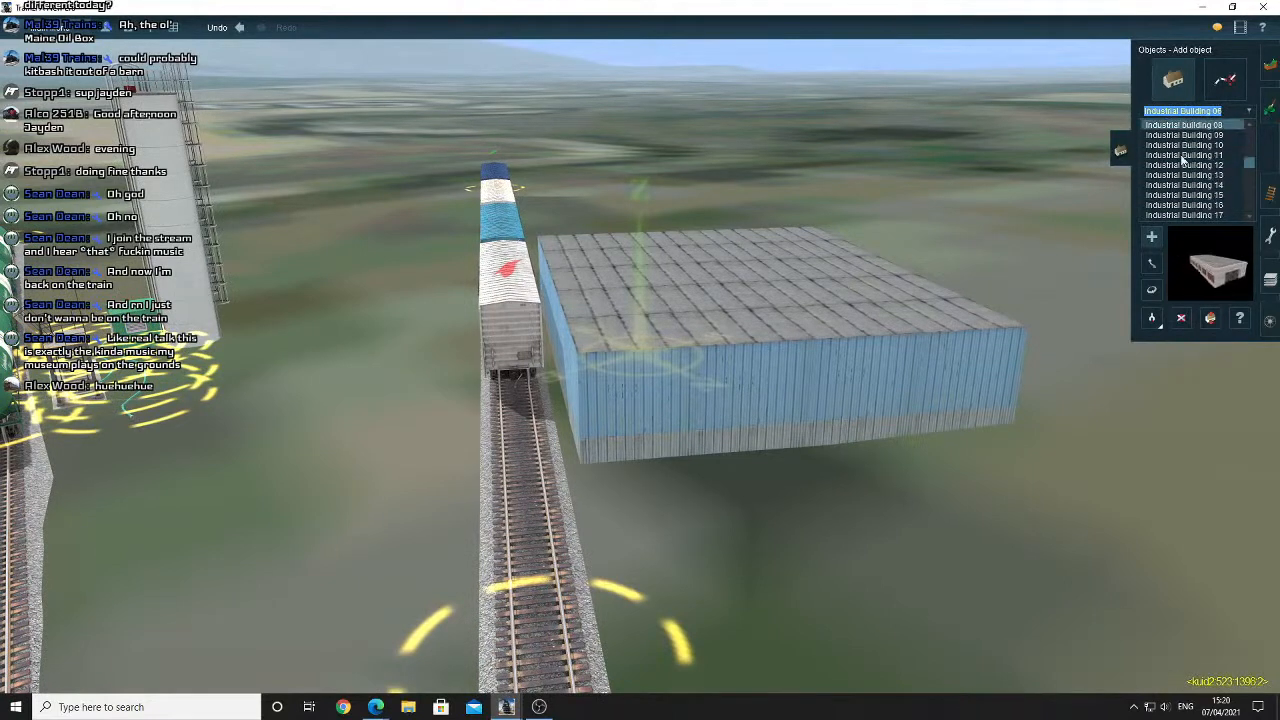
left_click(1185, 213)
scroll(1185, 212, "down", 2)
left_click(1183, 186)
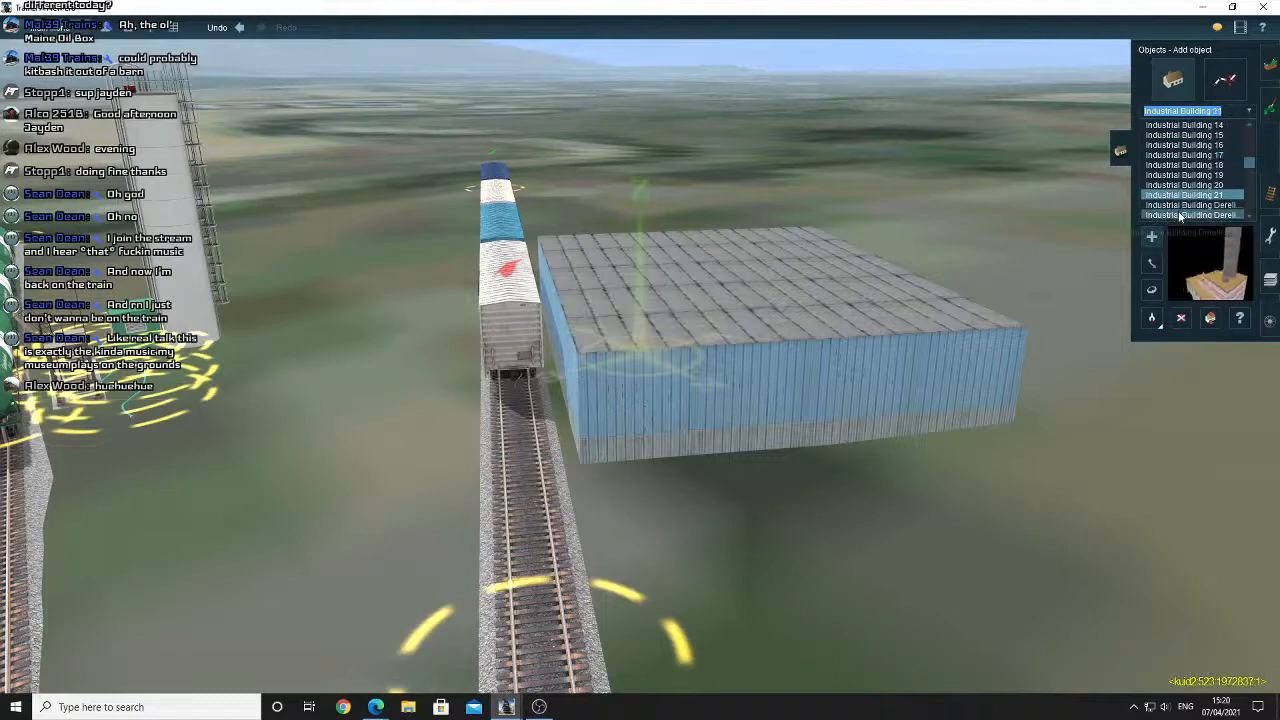
left_click(1181, 215)
scroll(1181, 215, "down", 2)
left_click(1190, 175)
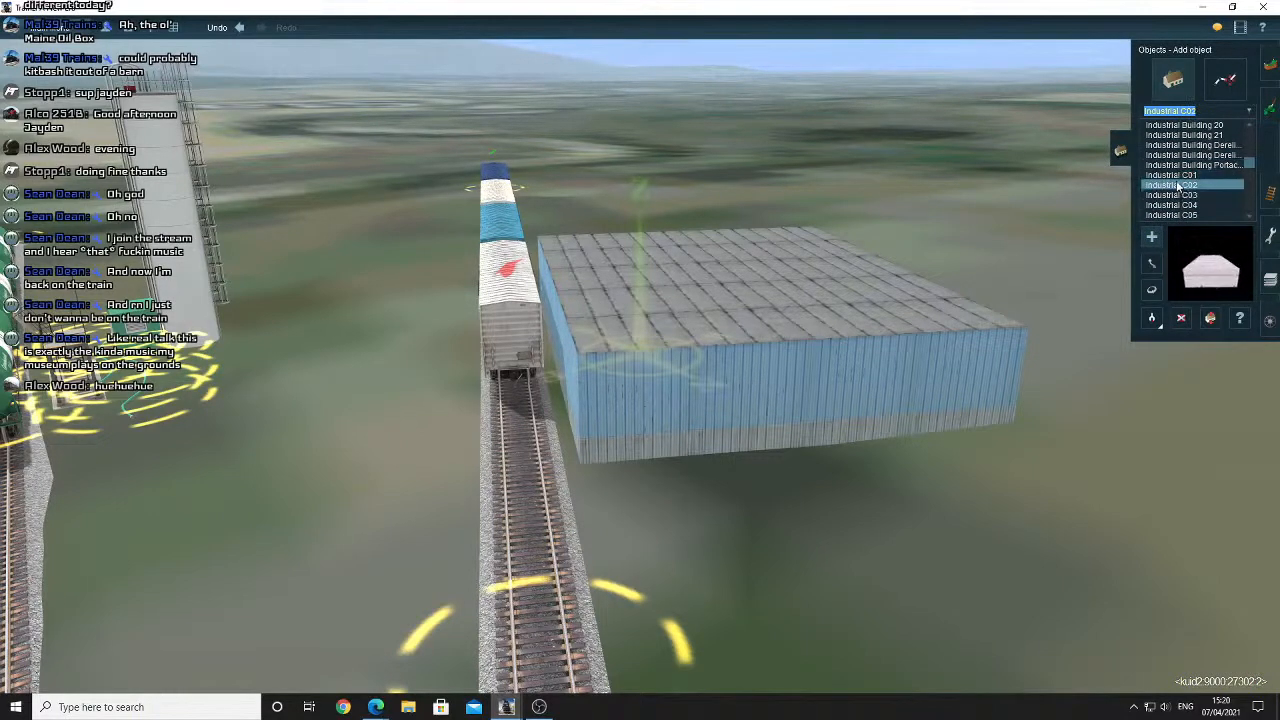
Try Industrial C01 at the second siding, rotate it to judge its size, and delete it.
left_click(767, 477)
scroll(769, 480, "down", 6)
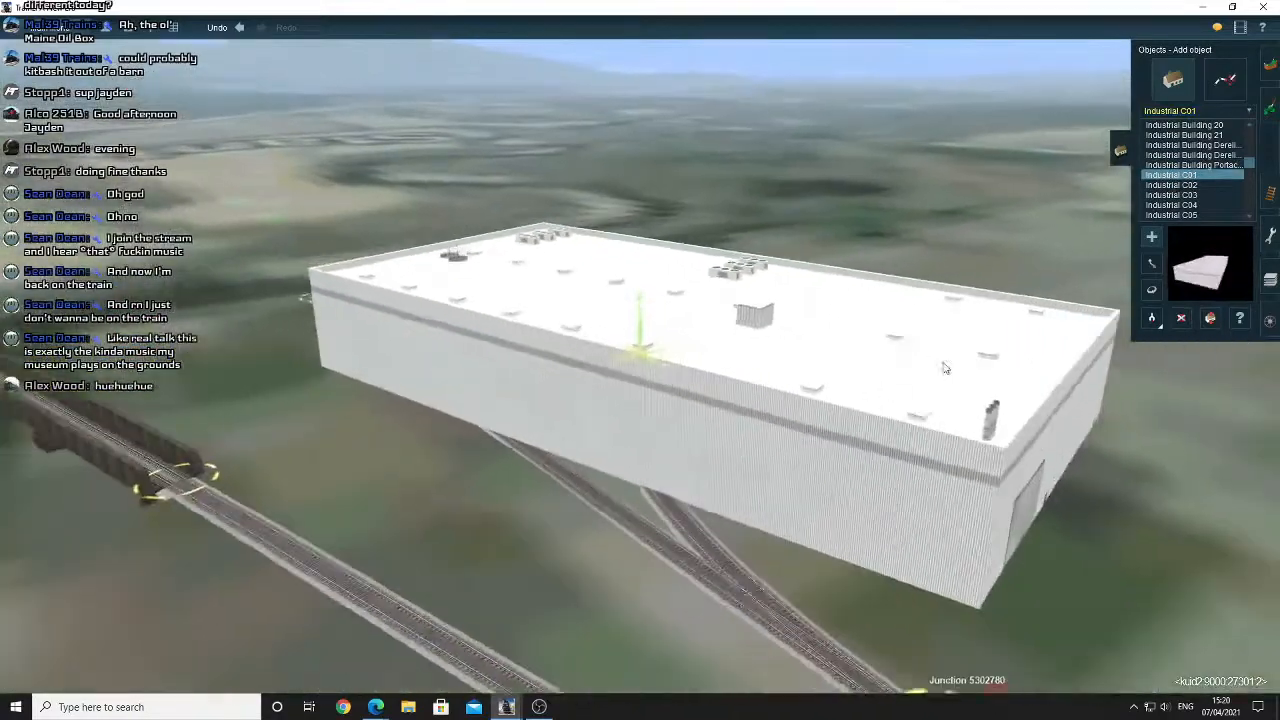
left_click(1150, 290)
left_click_drag(752, 380, 1007, 341)
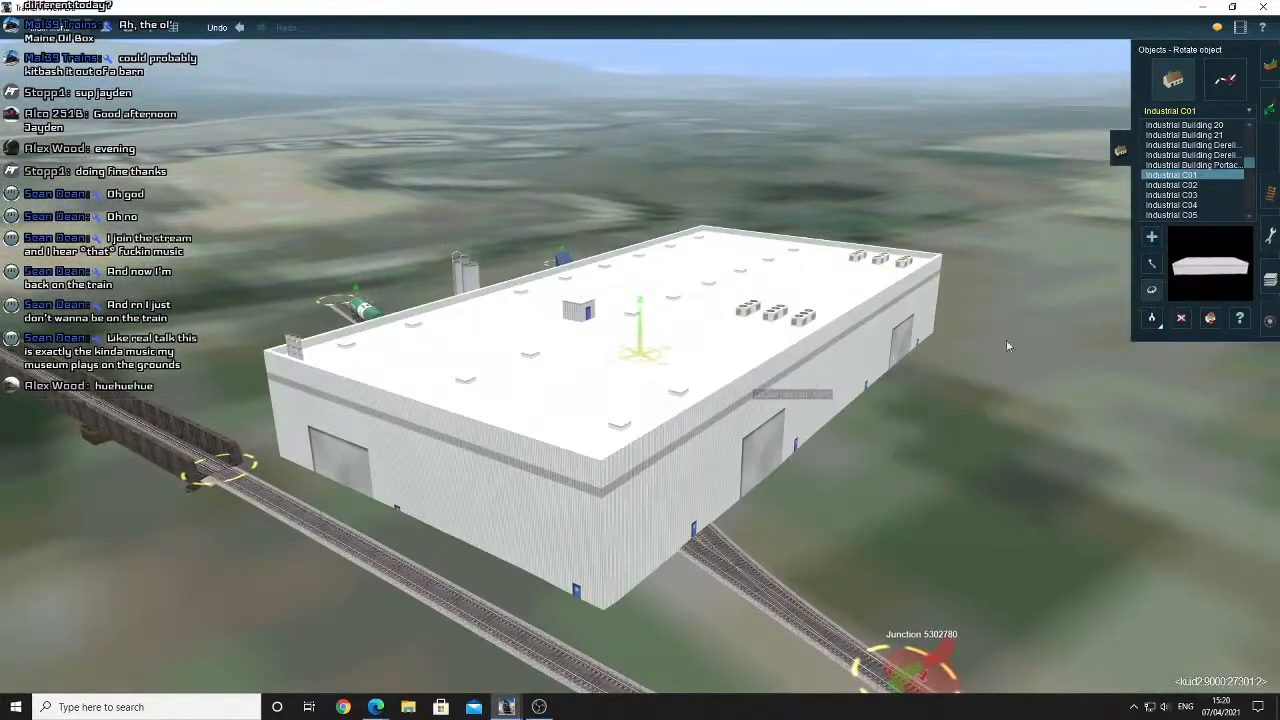
left_click(1181, 318)
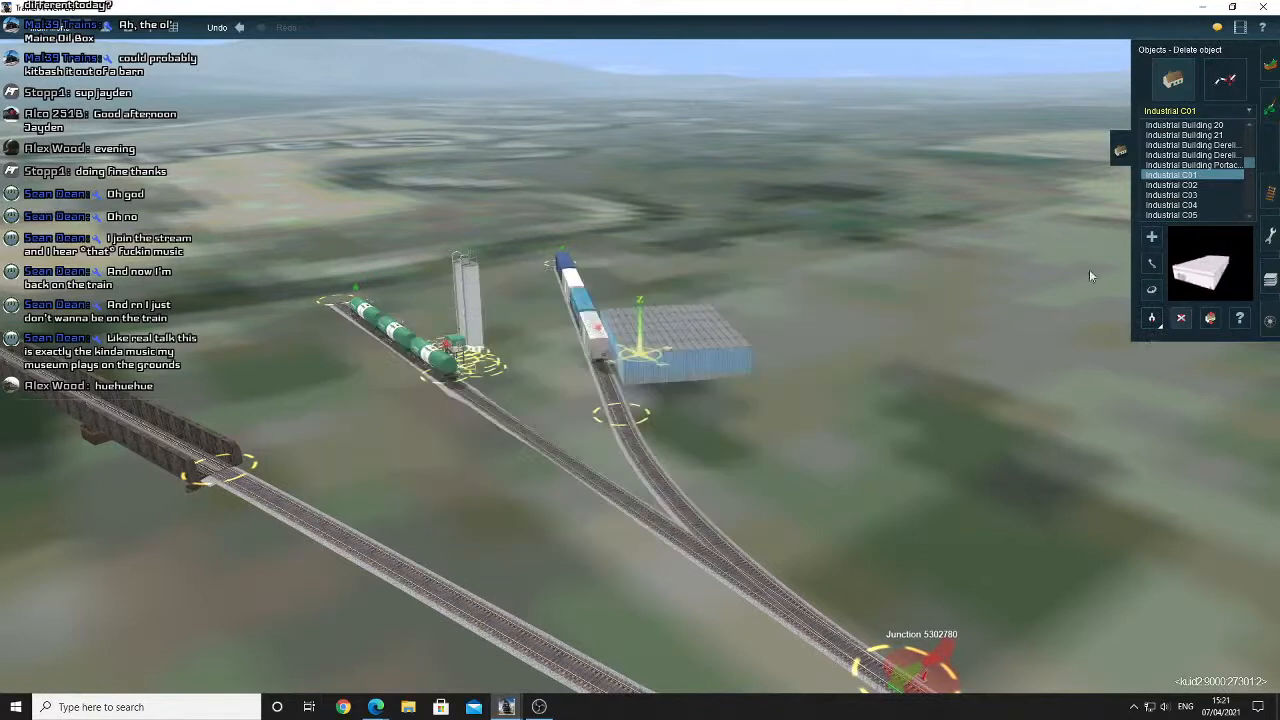
Try out further industrial models near the second siding, including Industrial D01 and D02, and delete each trial building.
left_click(1202, 193)
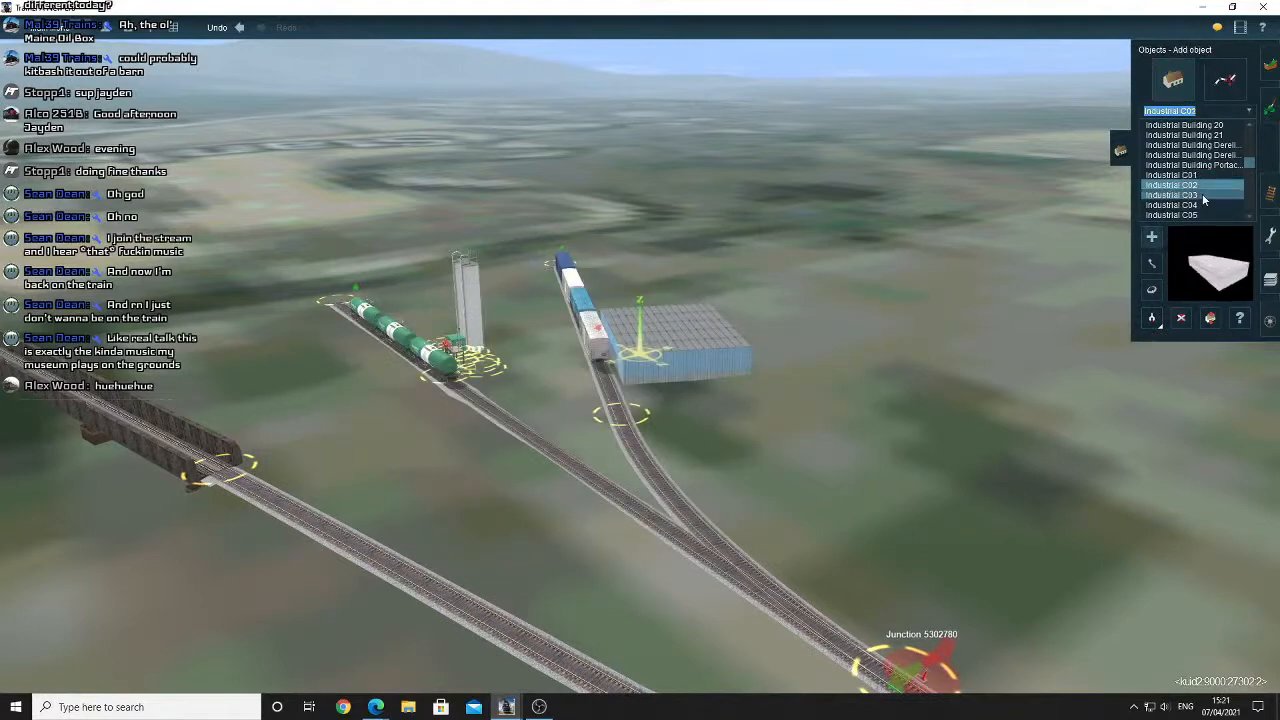
left_click(705, 432)
left_click(768, 338)
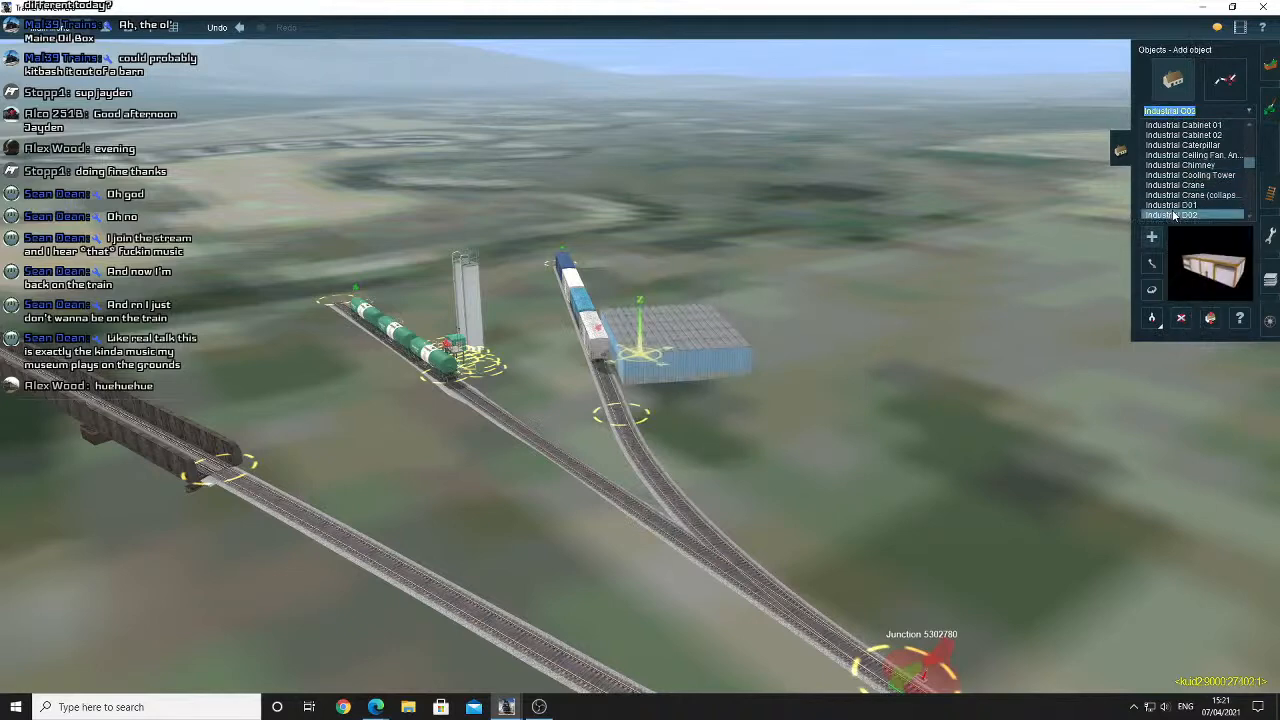
left_click(1180, 318)
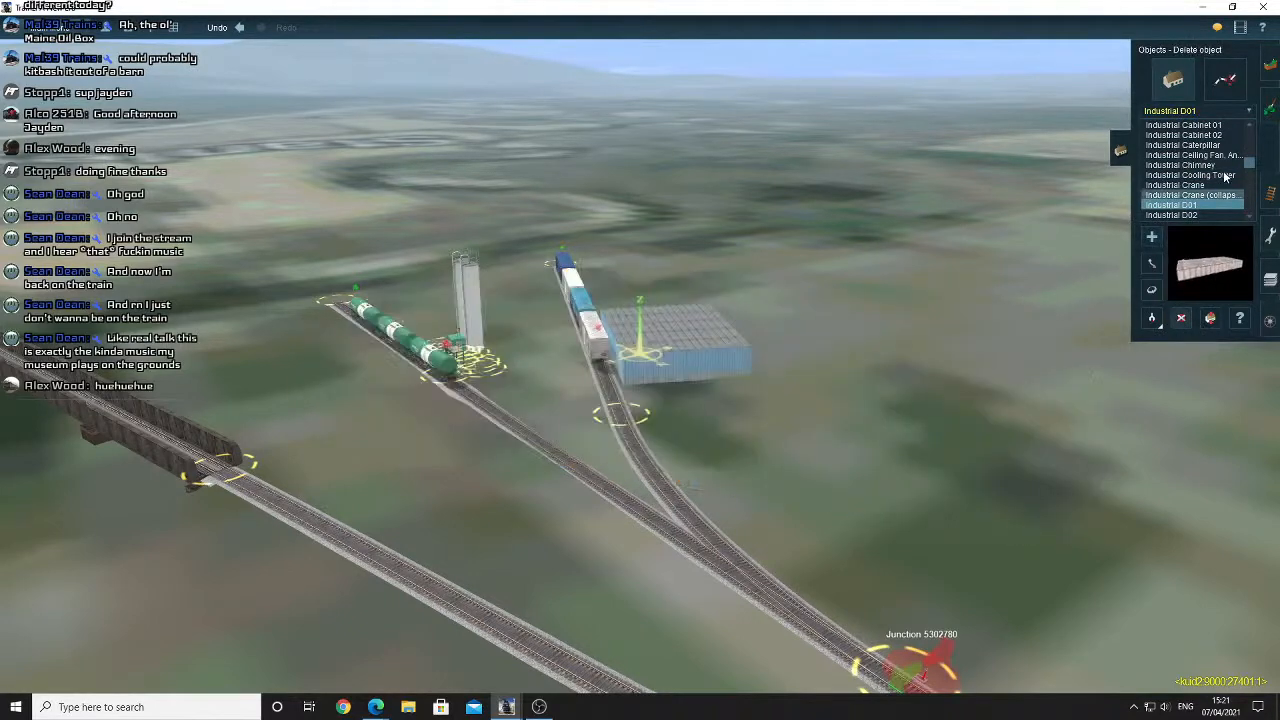
left_click(793, 410)
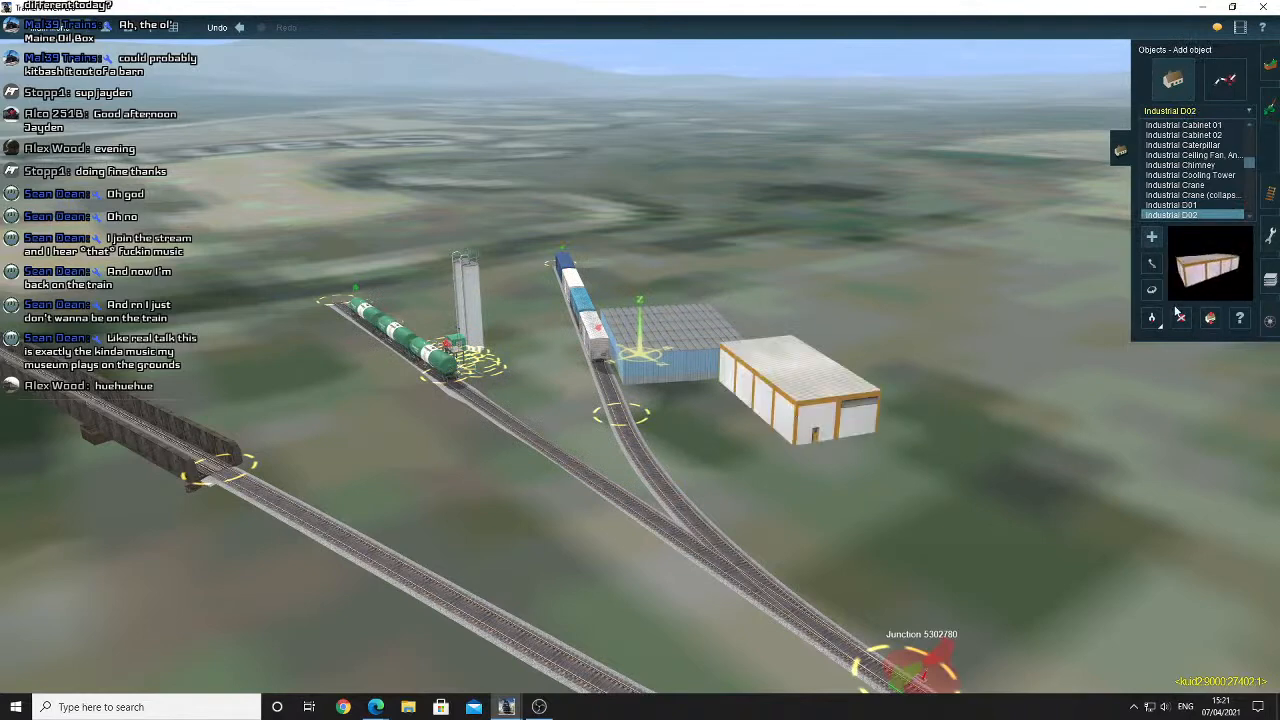
left_click(838, 390)
scroll(1166, 200, "down", 3)
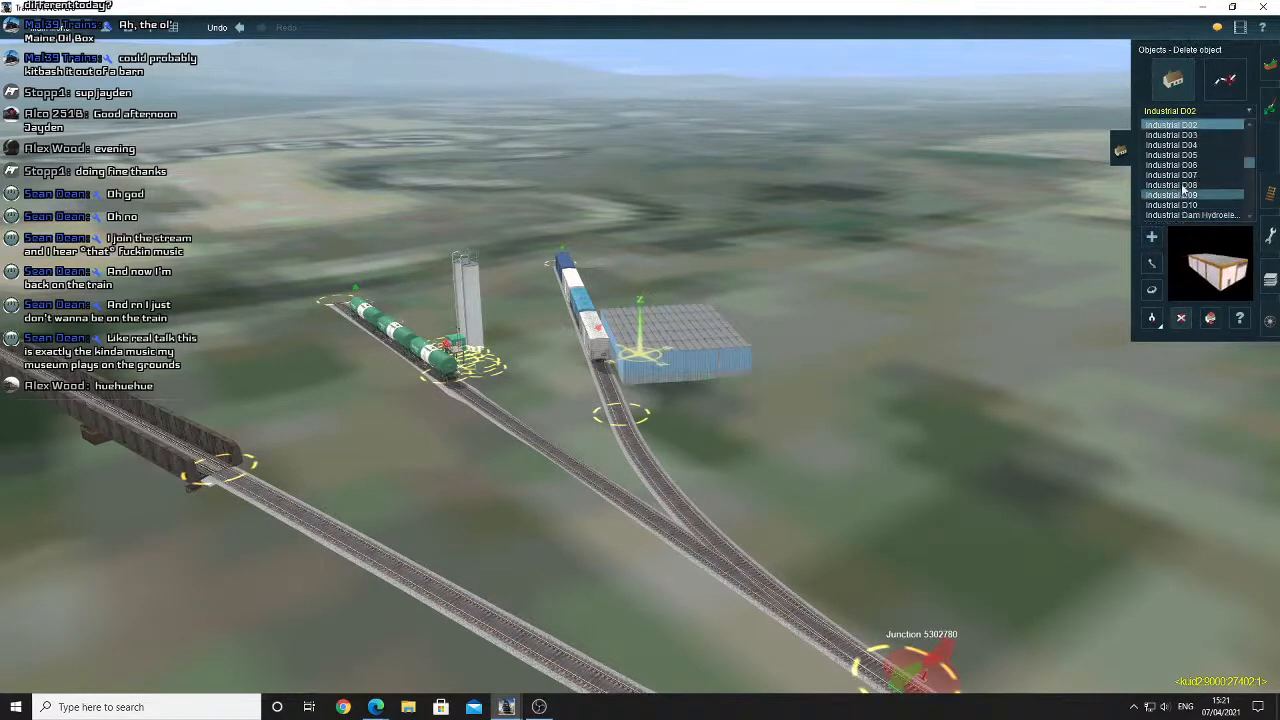
Try Industrial D06 at the second siding, rotate it to judge its size against the boxcars, and delete it.
left_click(1182, 166)
left_click(741, 402)
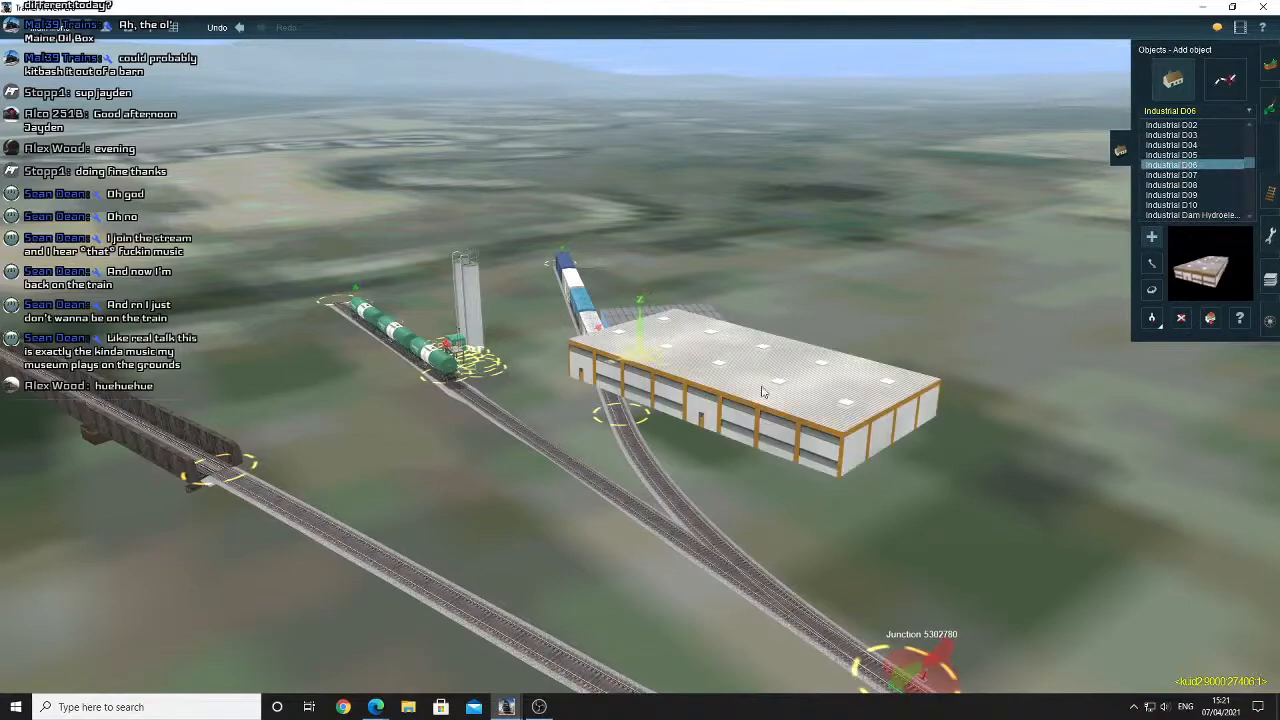
left_click_drag(714, 400, 669, 452)
scroll(669, 452, "up", 5)
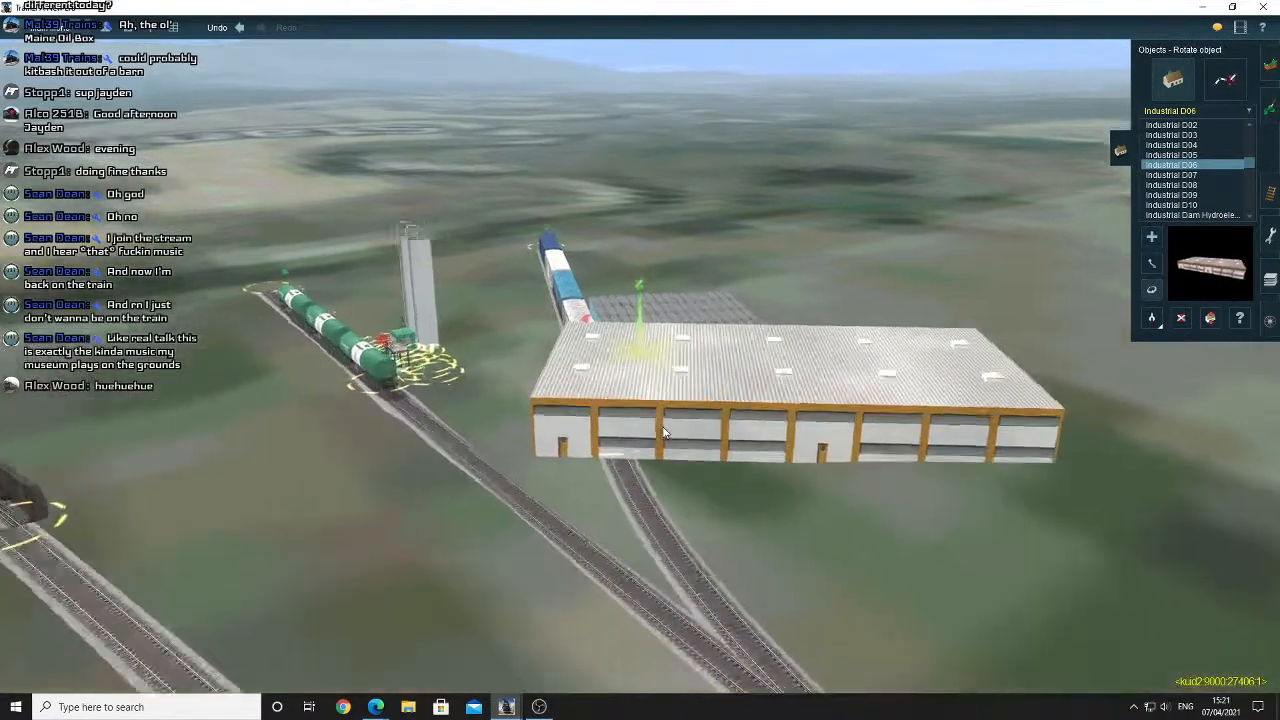
right_click(669, 452)
scroll(669, 448, "up", 3)
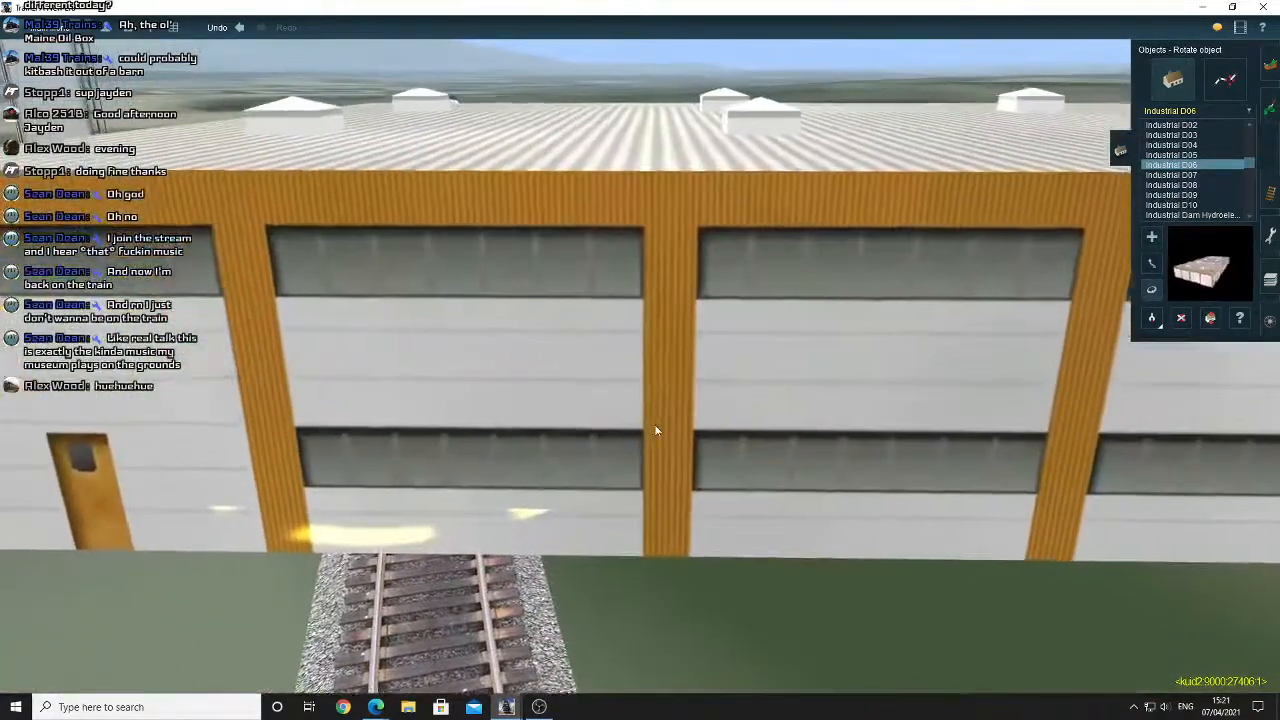
left_click_drag(654, 428, 860, 423)
scroll(858, 425, "down", 3)
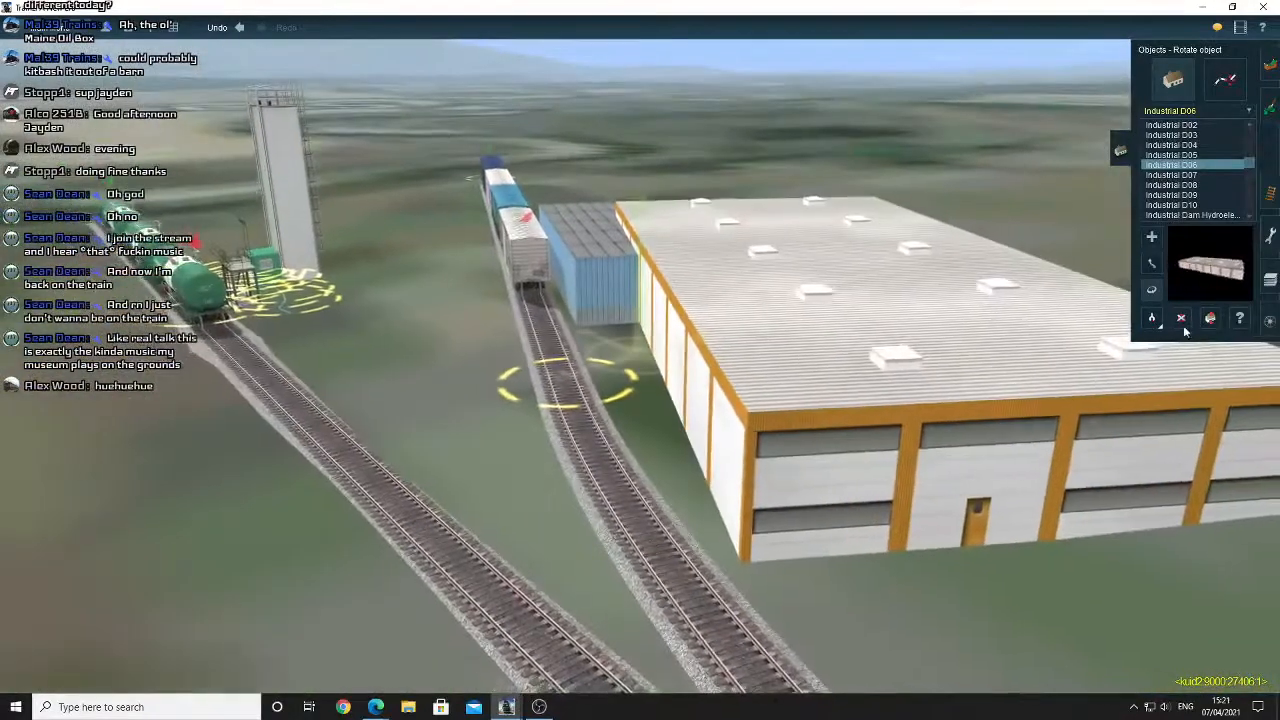
left_click(1181, 318)
left_click(1121, 307)
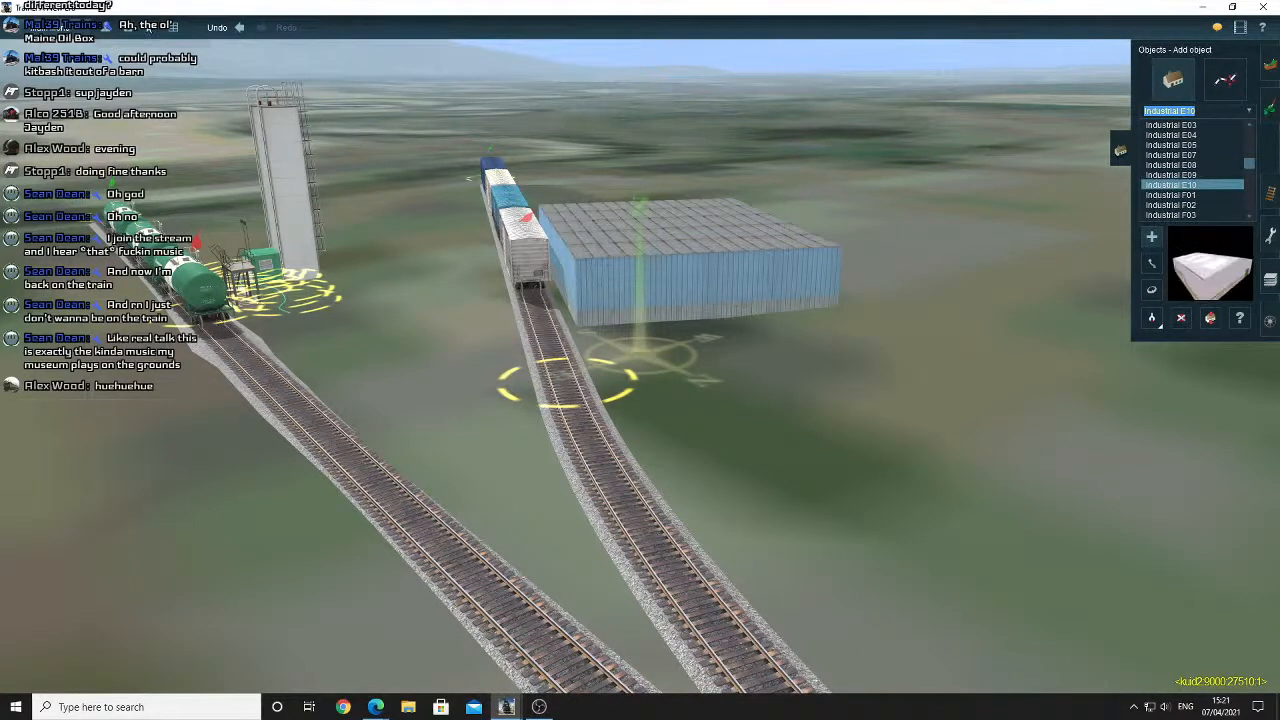
Filter the object list for storage models, place Storage building 08 at the second siding, and rotate it to about 65.6.
left_click(148, 28)
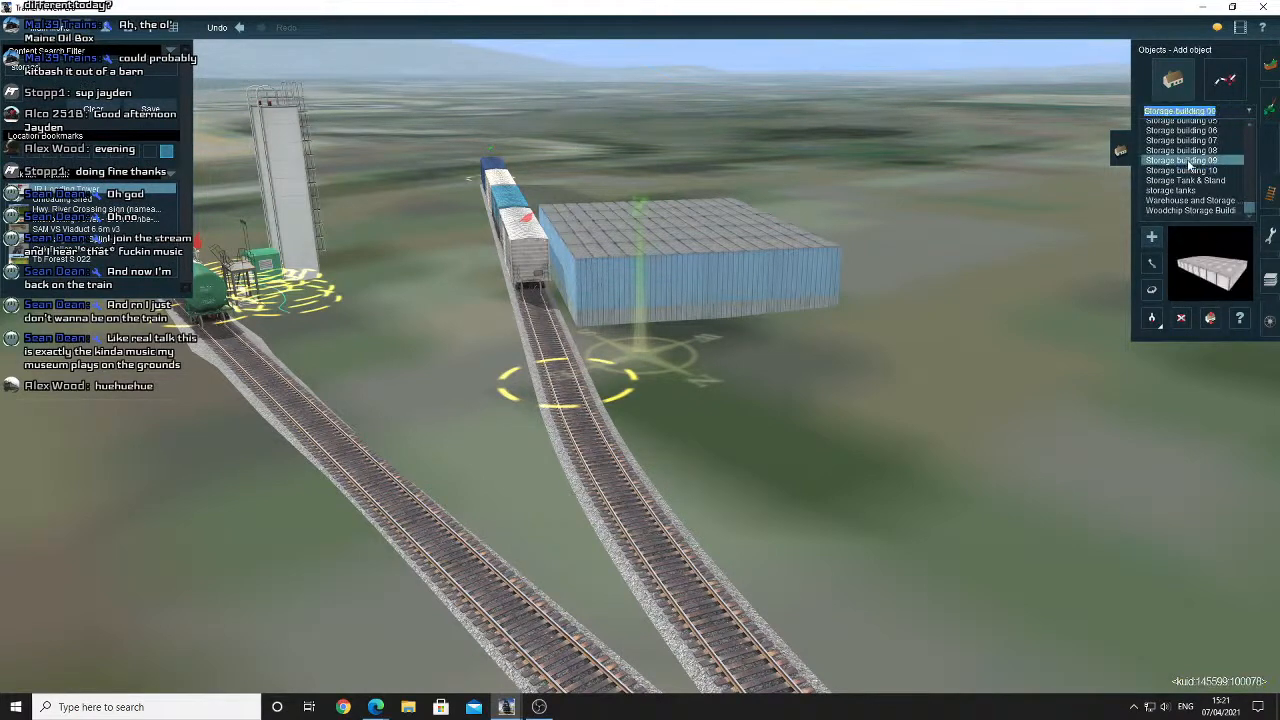
left_click(809, 347)
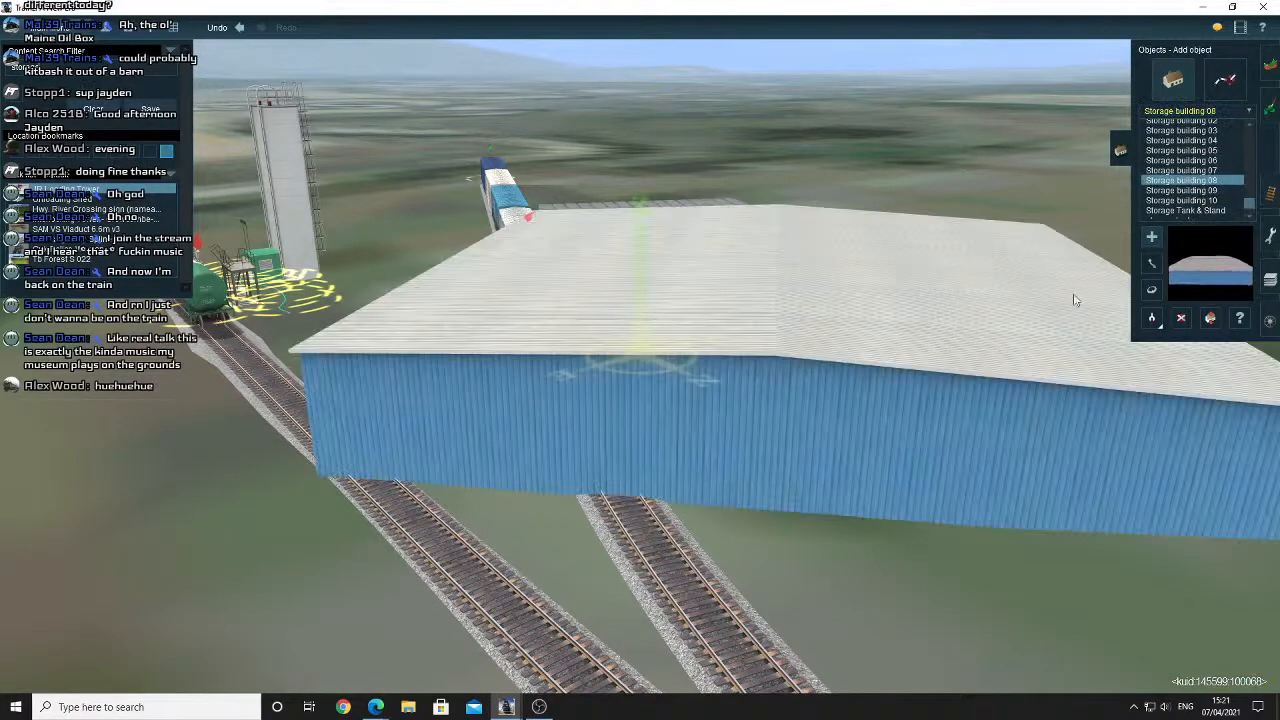
left_click(1155, 289)
left_click_drag(965, 312, 885, 300)
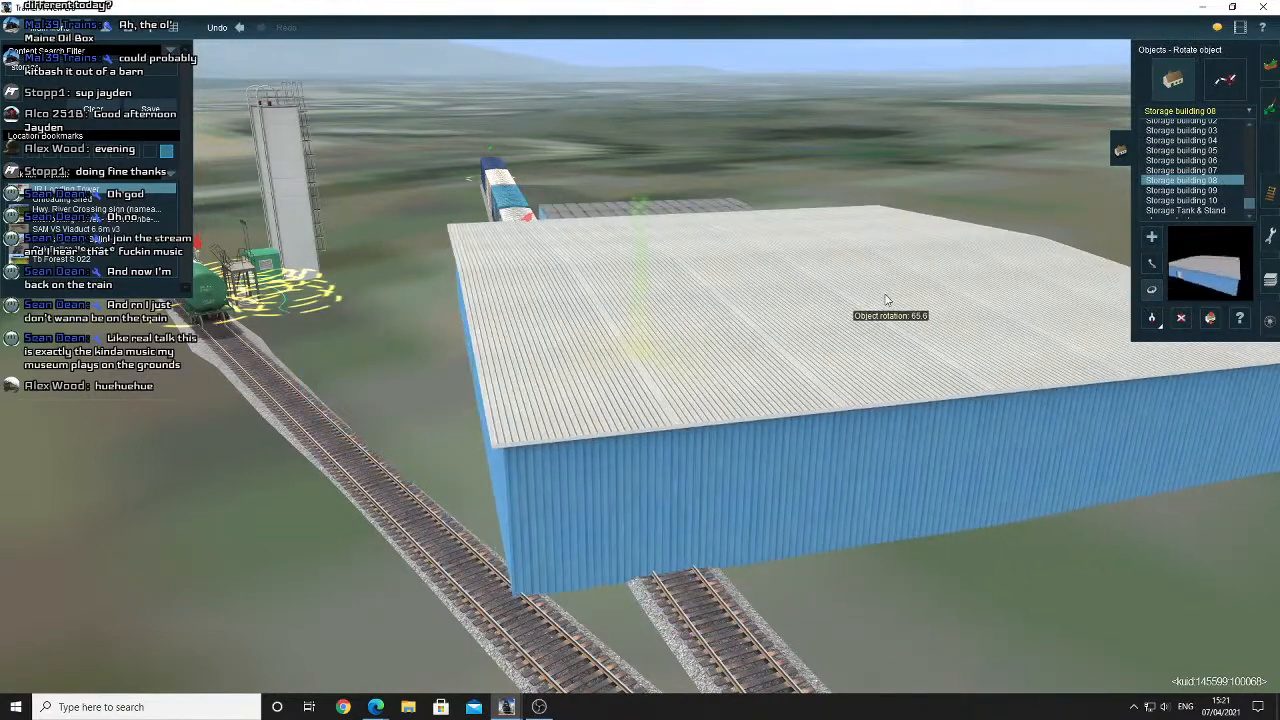
right_click(785, 291)
key("Left")
right_click(520, 351)
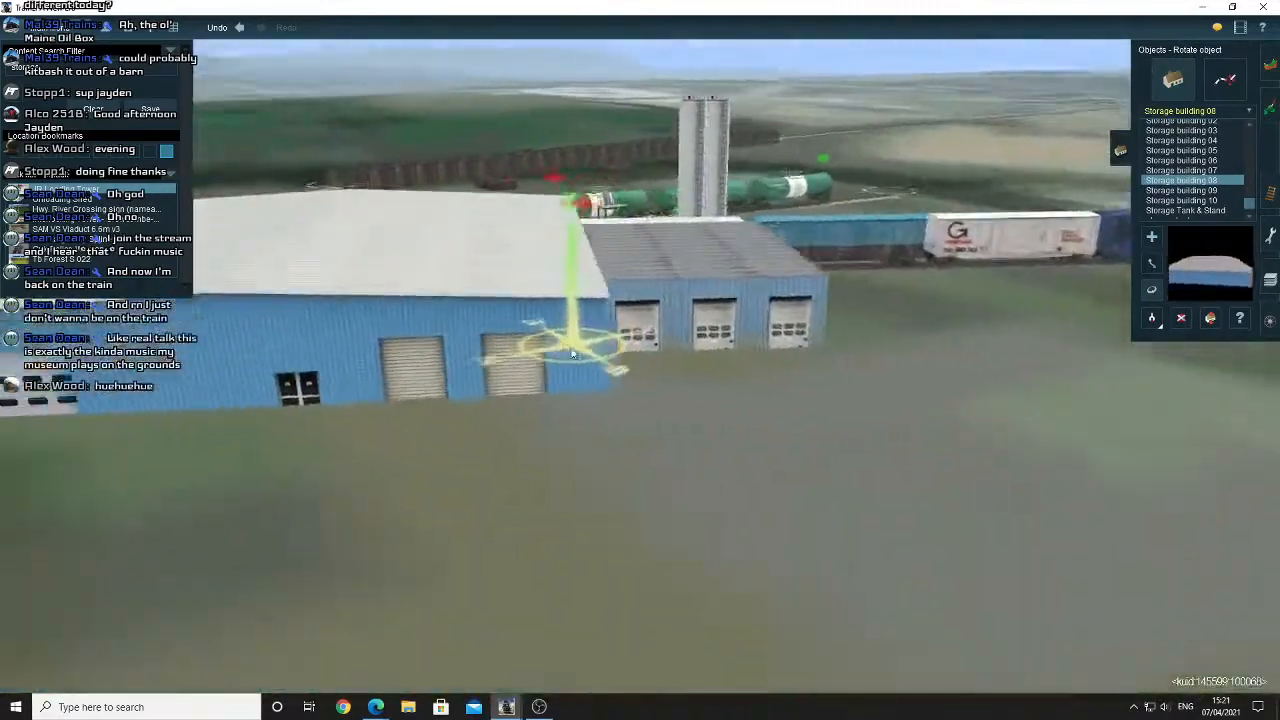
Move Storage building 08 alongside the boxcars against the existing industrial building and rotate it in line with the siding.
key("m")
key("Left")
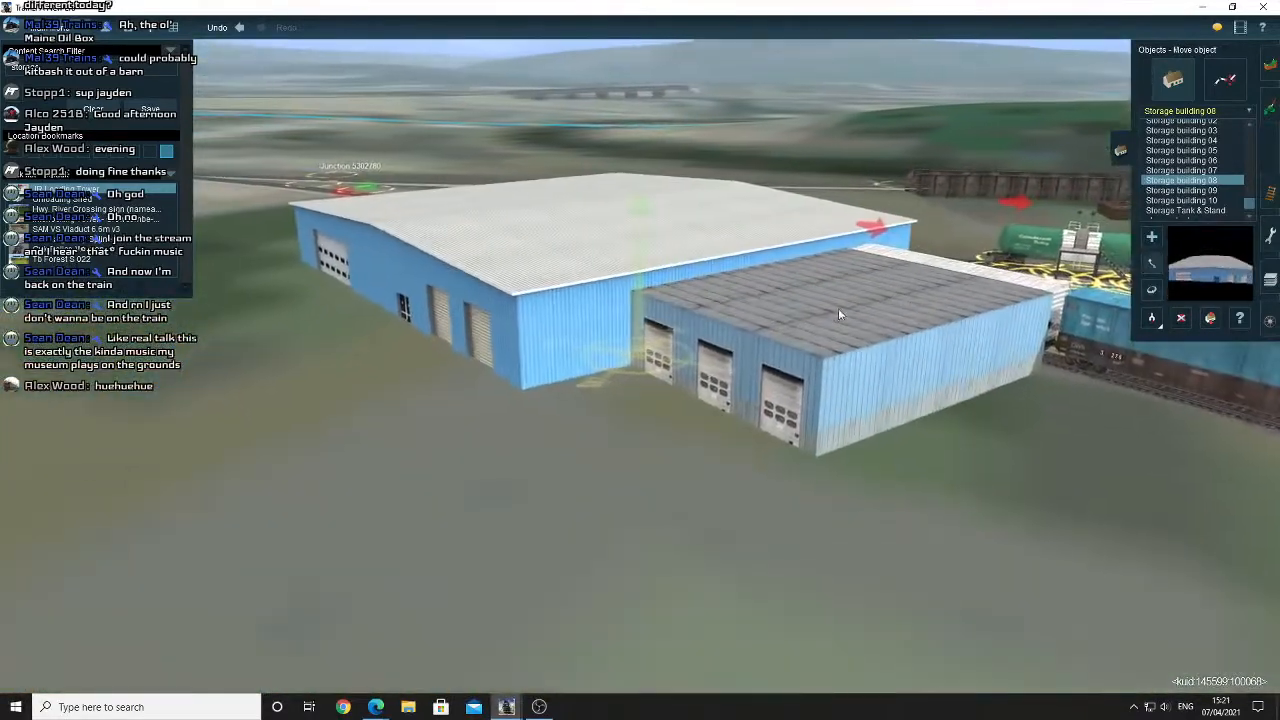
left_click_drag(838, 308, 545, 308)
key("Right")
key("Up")
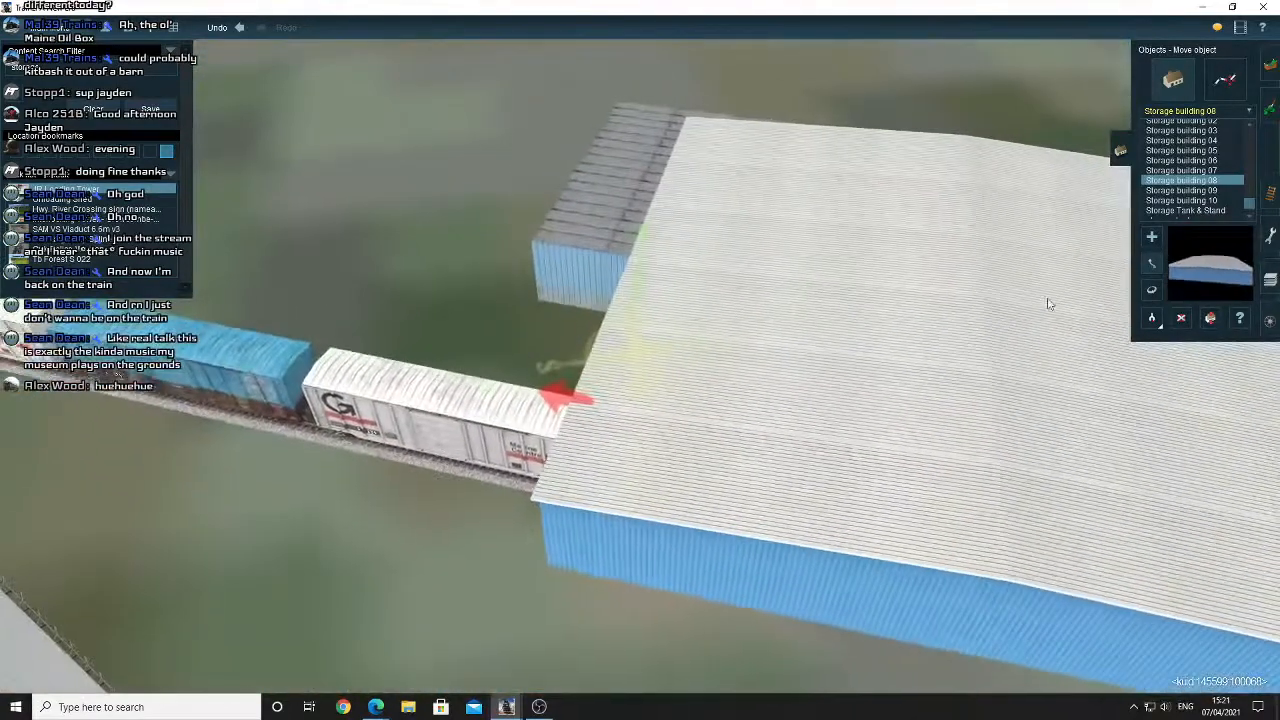
left_click_drag(905, 326, 600, 155)
key("Right")
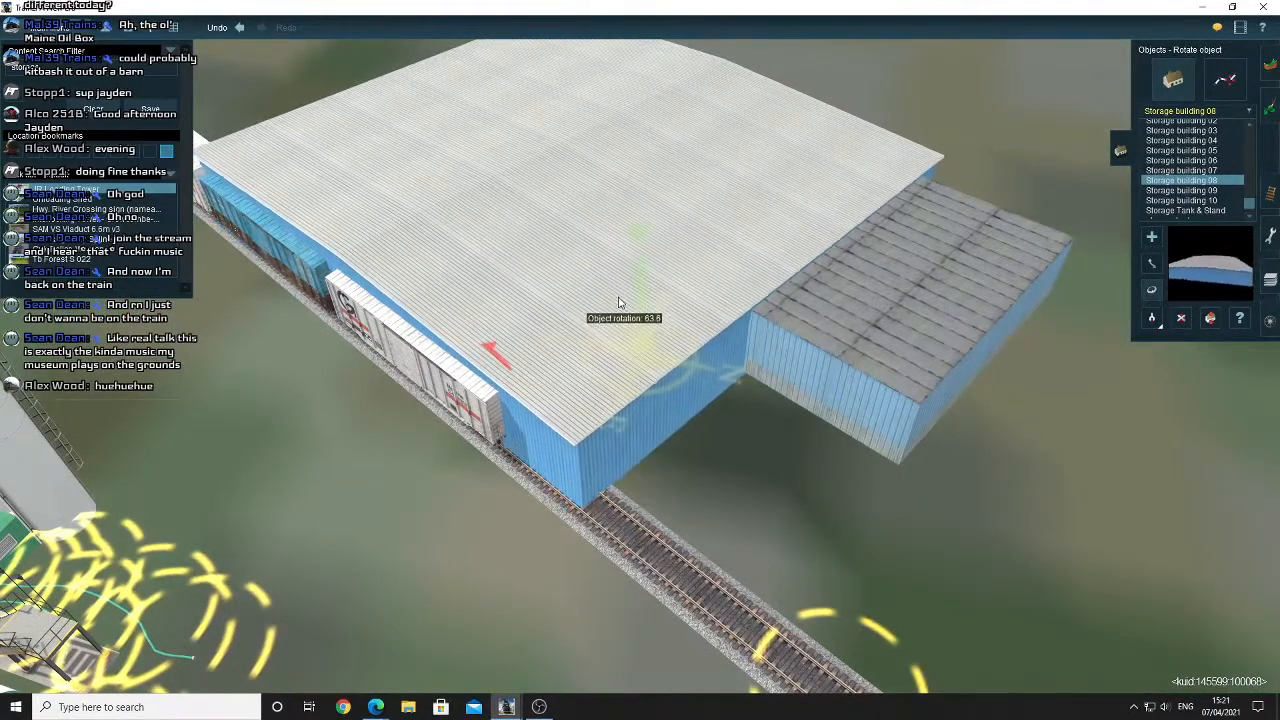
Shift Storage building 08 clear of the track so its long wall sits closely beside the boxcars.
left_click_drag(885, 265, 722, 228)
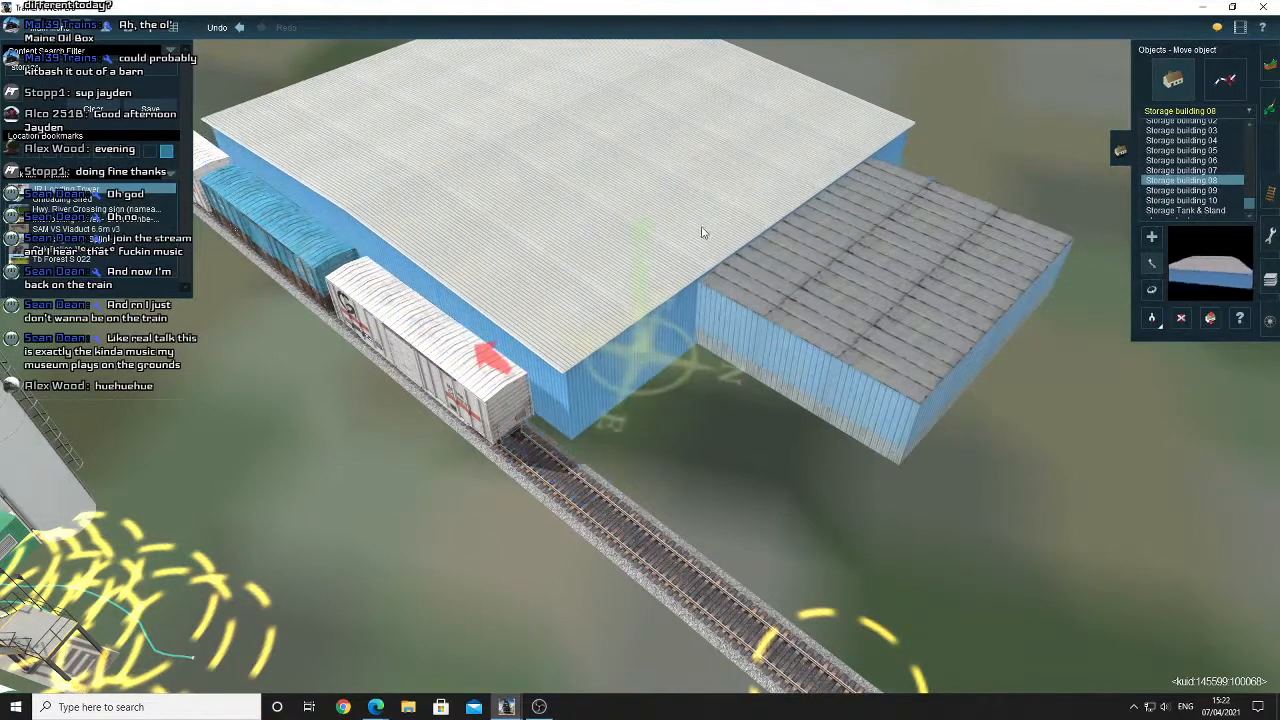
right_click(617, 268)
key("Left")
key("Up")
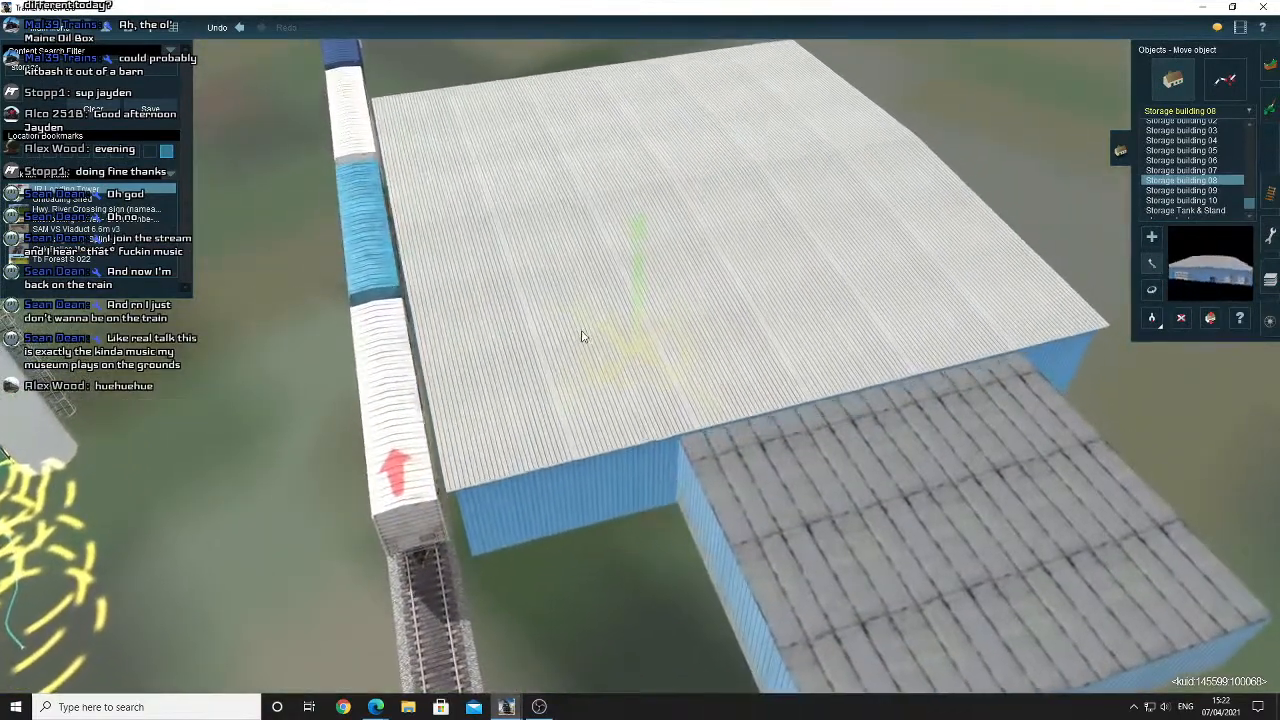
left_click_drag(582, 336, 581, 334)
key("Left")
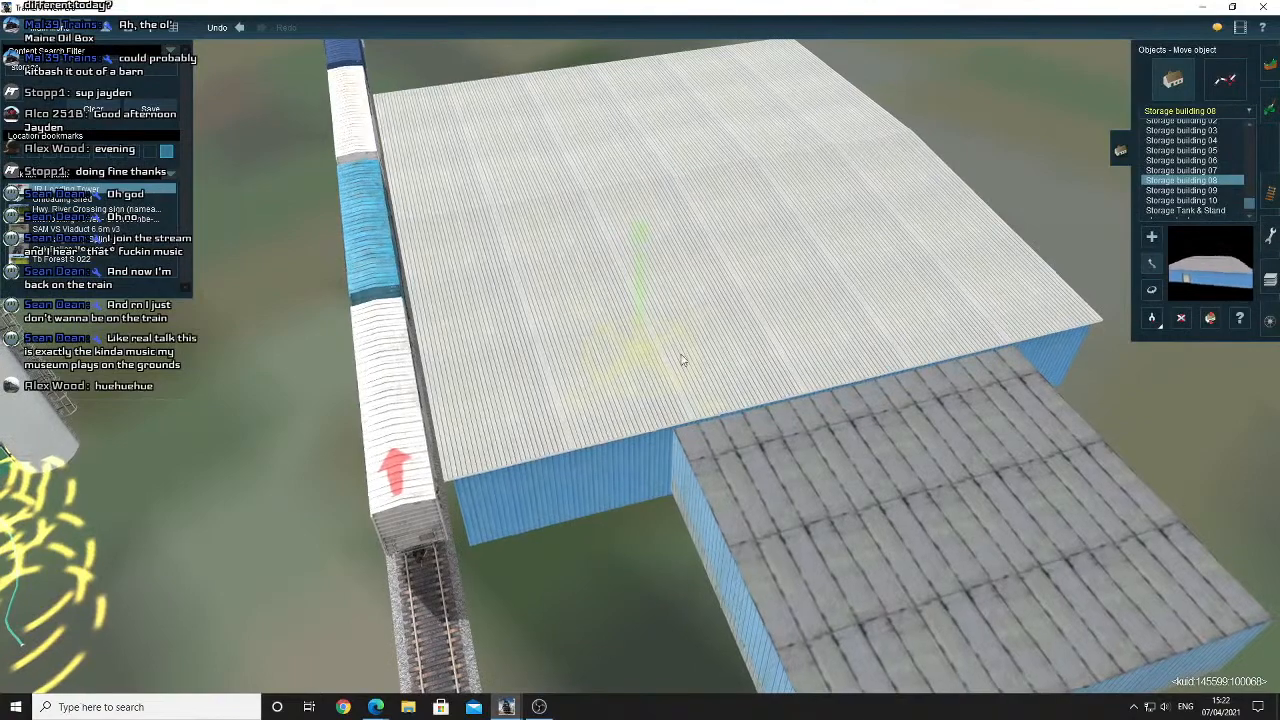
Examine the joined storage and industrial buildings from all sides for their clearance to the siding and their ground contact.
right_click(757, 480)
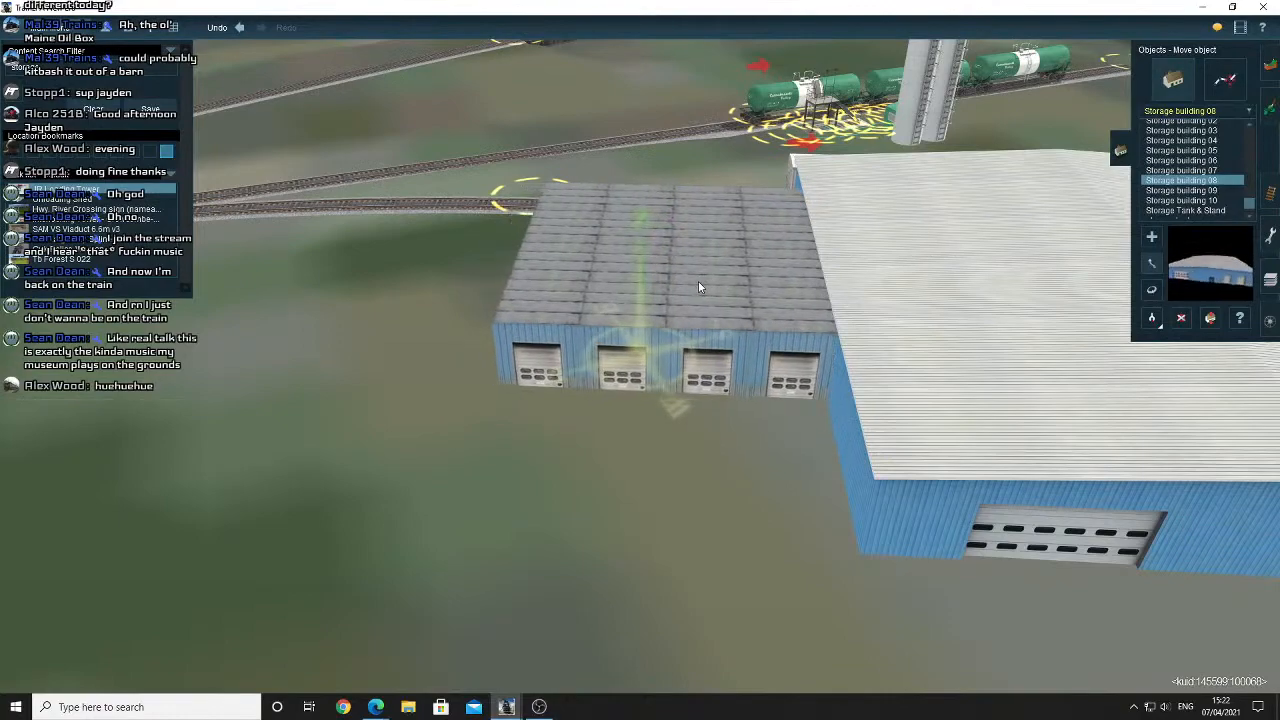
key("Left")
right_click(592, 306)
key("Left")
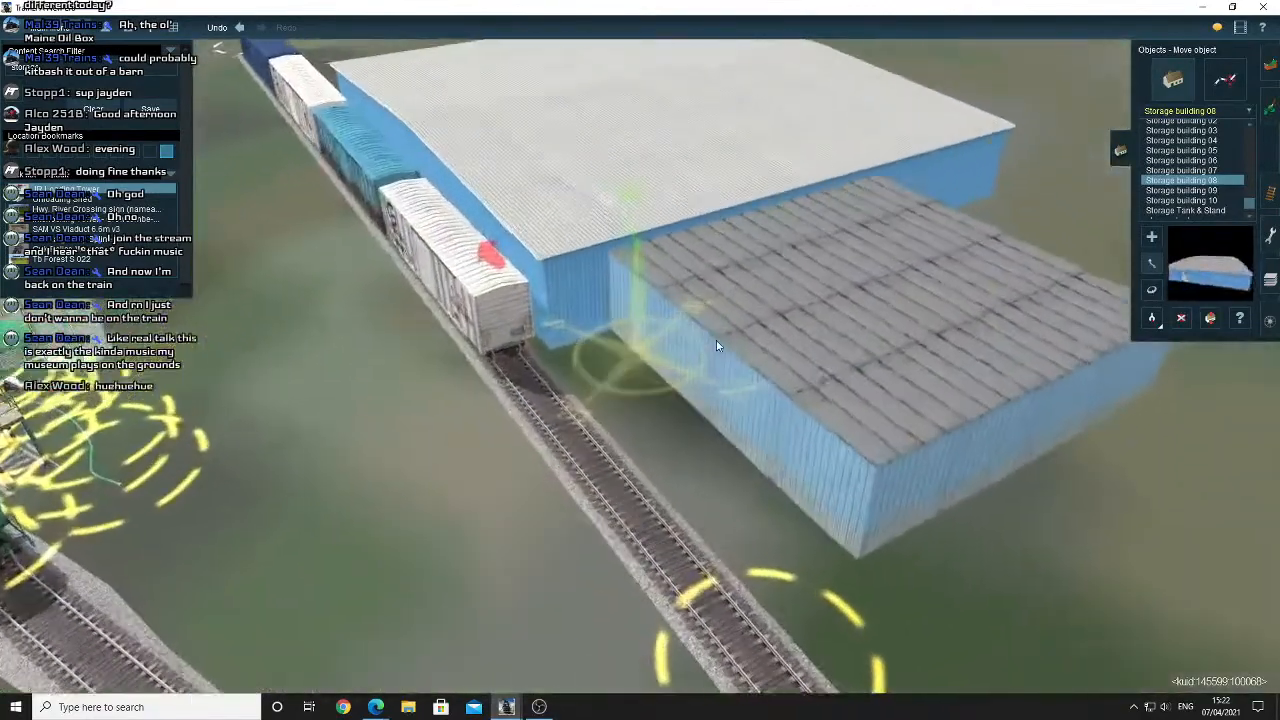
key("Down")
scroll(698, 330, "up", 5)
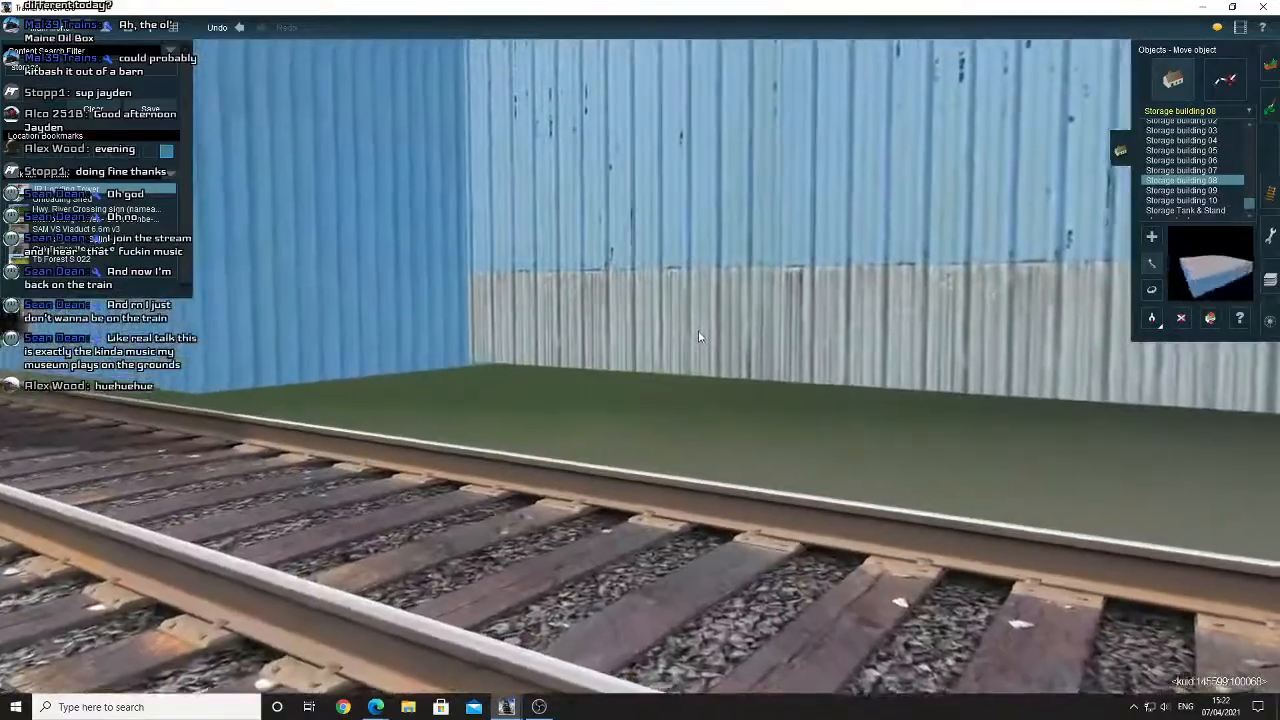
scroll(698, 330, "down", 5)
key("Up")
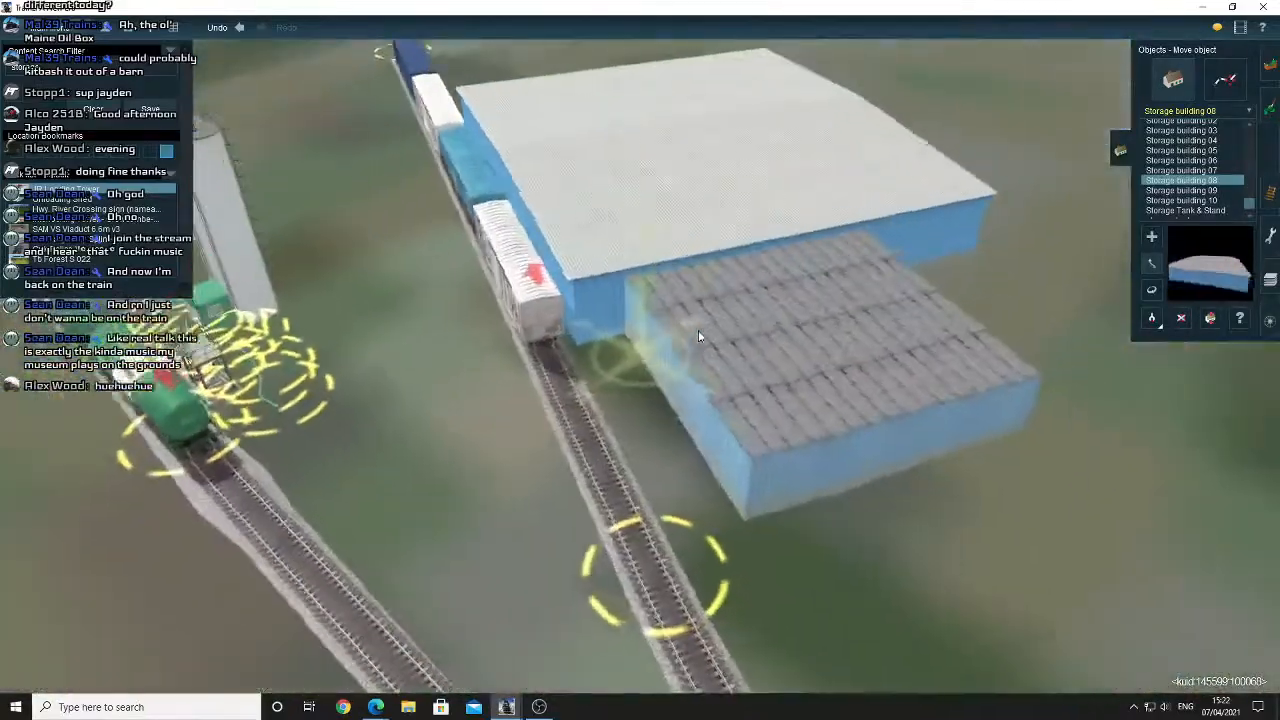
right_click(698, 336)
right_click(620, 303)
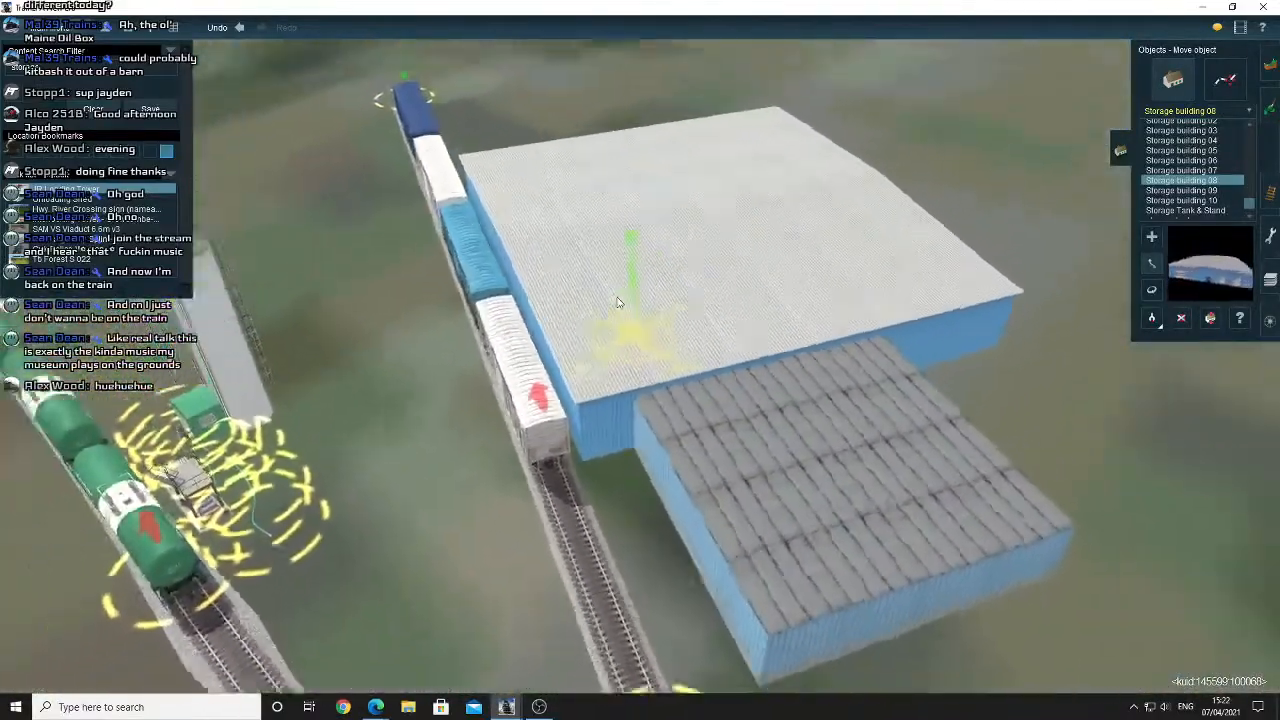
key("Left")
key("Down")
key("Down")
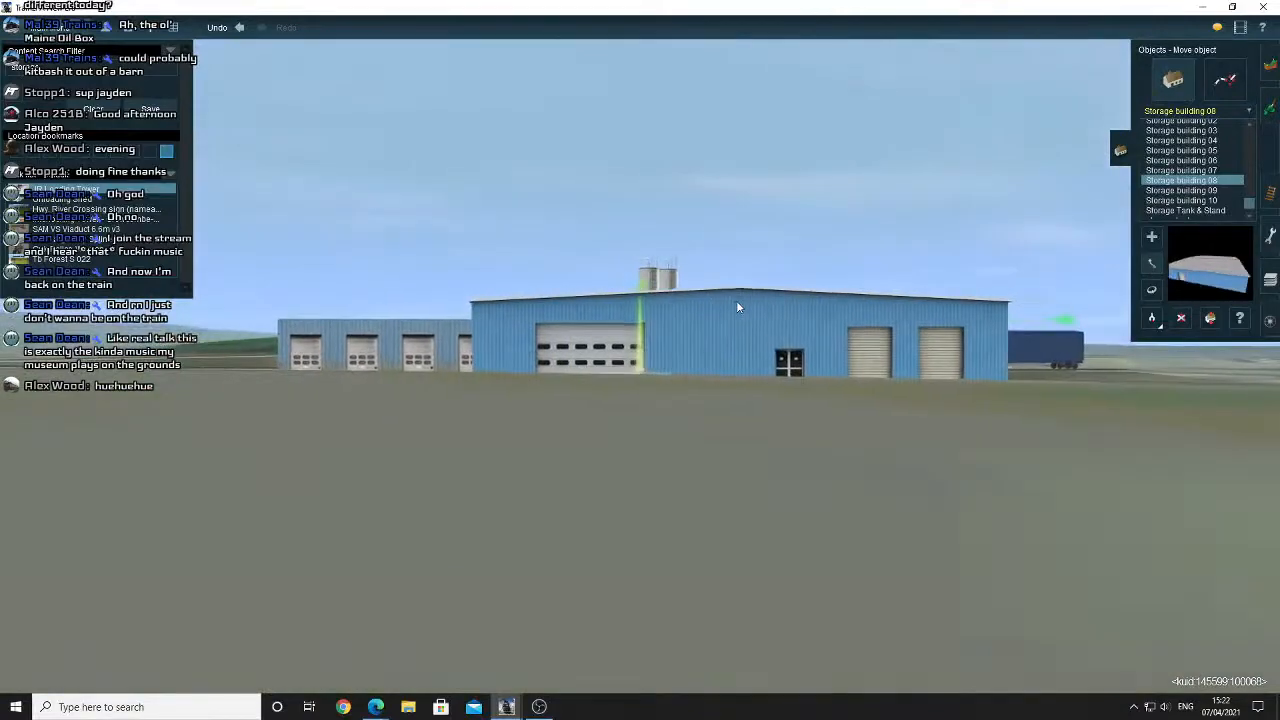
key("Up")
key("Right")
Switch to terrain editing, sample the 175.75 ground height near the second siding, and activate Use height.
left_click(1227, 87)
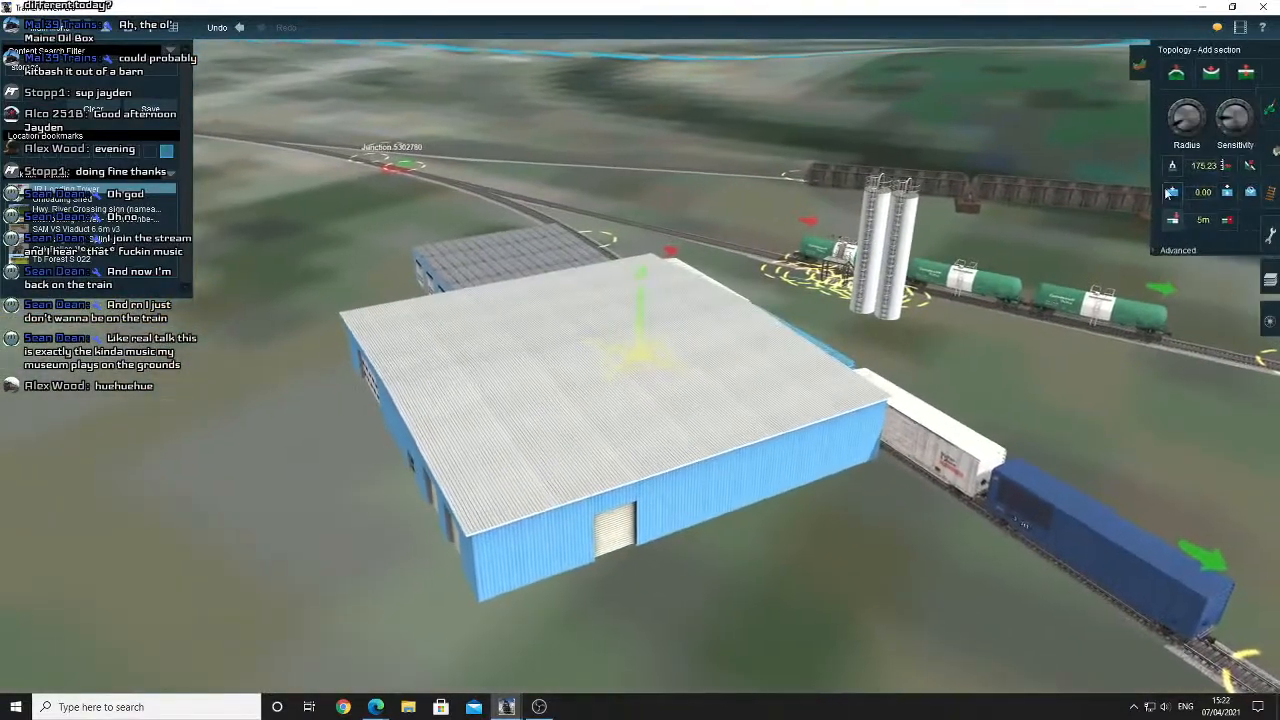
right_click(517, 449)
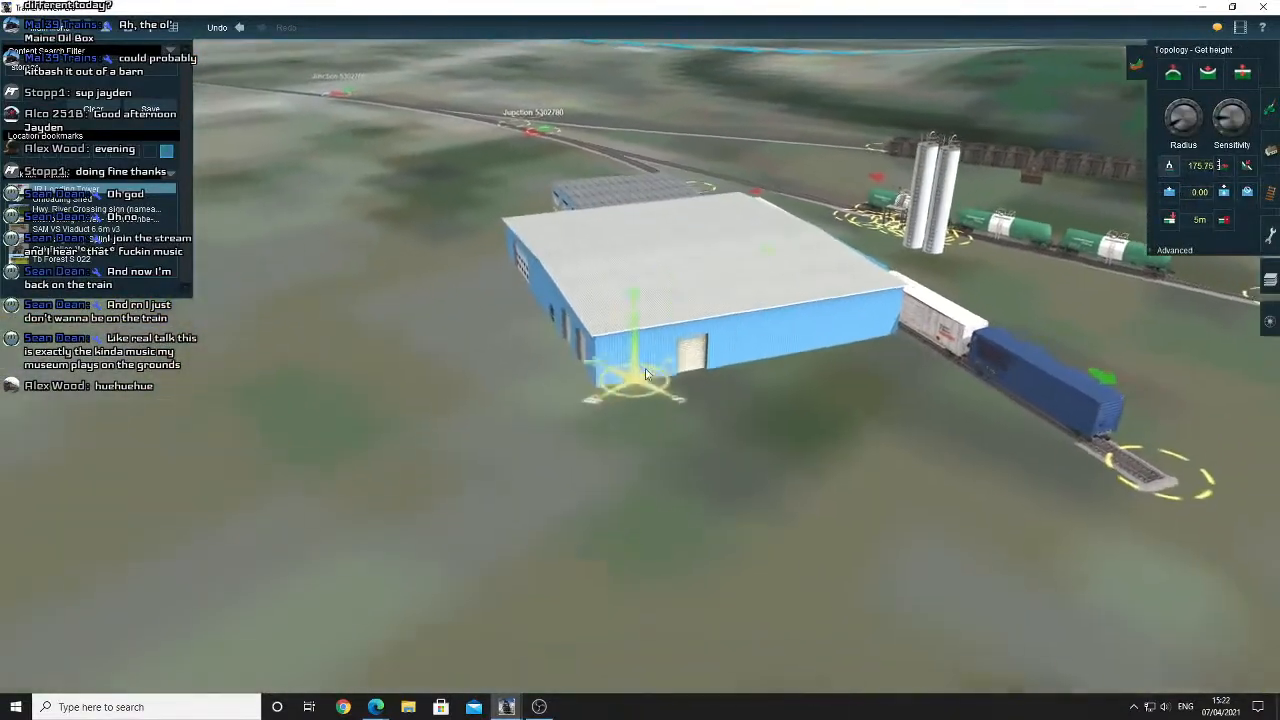
right_click(742, 321)
right_click(714, 340)
key("Right")
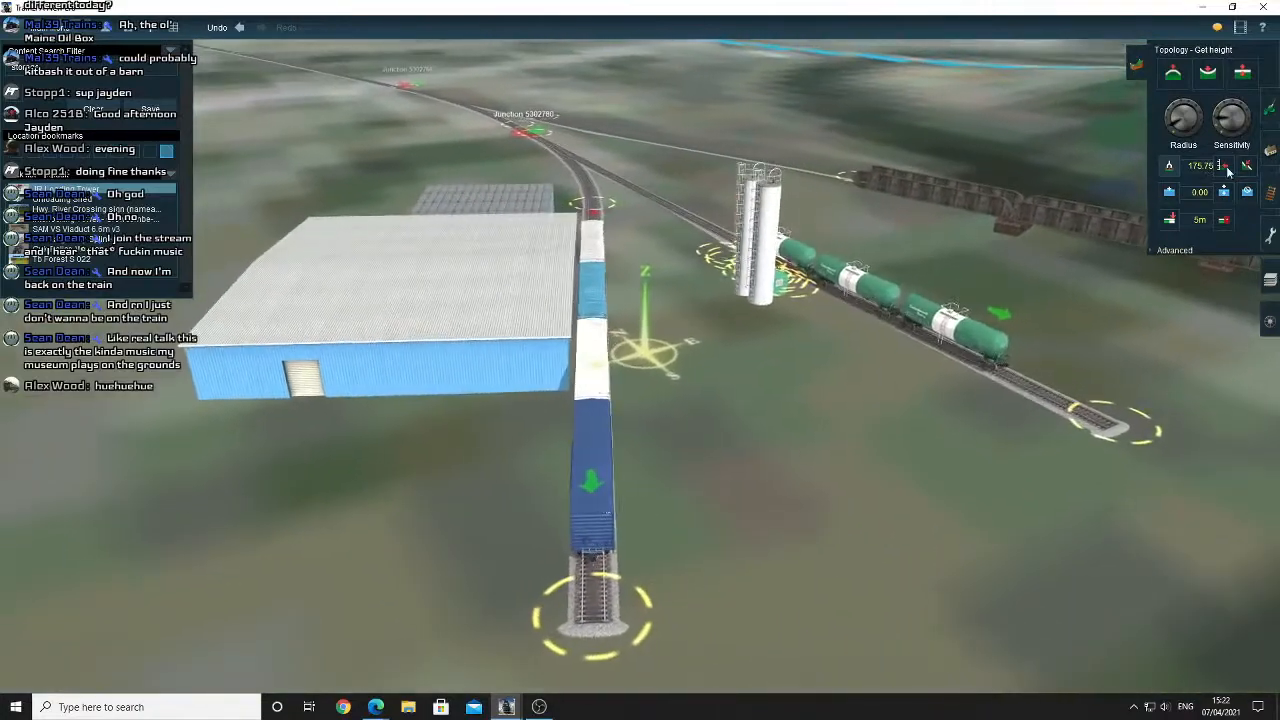
right_click(520, 220)
key("Up")
scroll(640, 390, "down", 3)
key("Left")
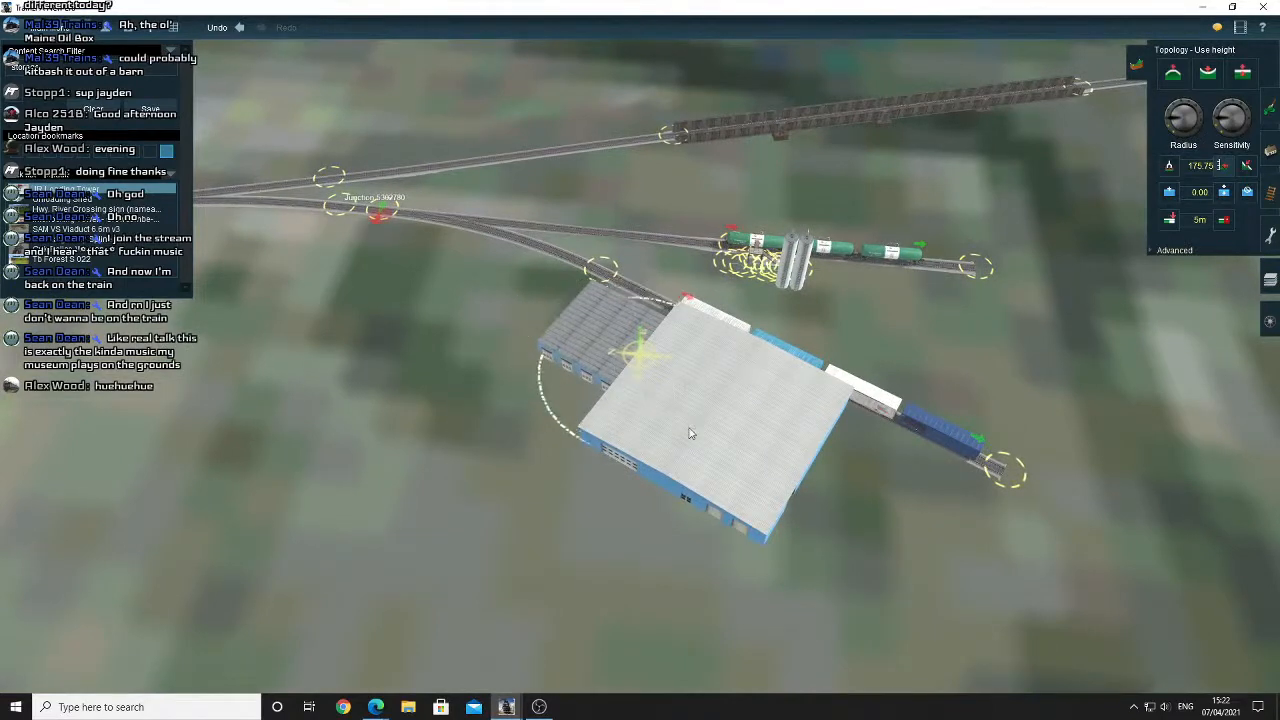
Inspect the ground around the joined buildings, including the door side and the trackside walls.
right_click(672, 455)
key("Left")
key("Left")
right_click(605, 400)
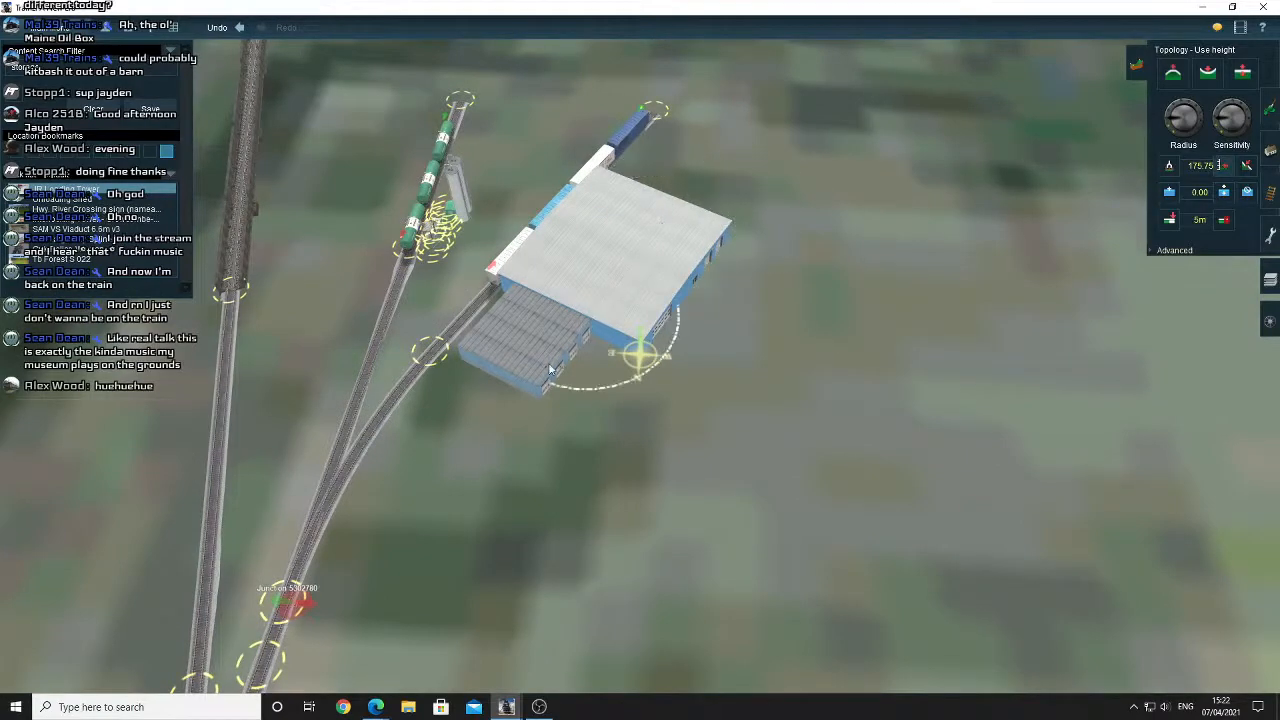
right_click(452, 406)
key("Left")
right_click(592, 316)
scroll(592, 312, "up", 5)
key("Down")
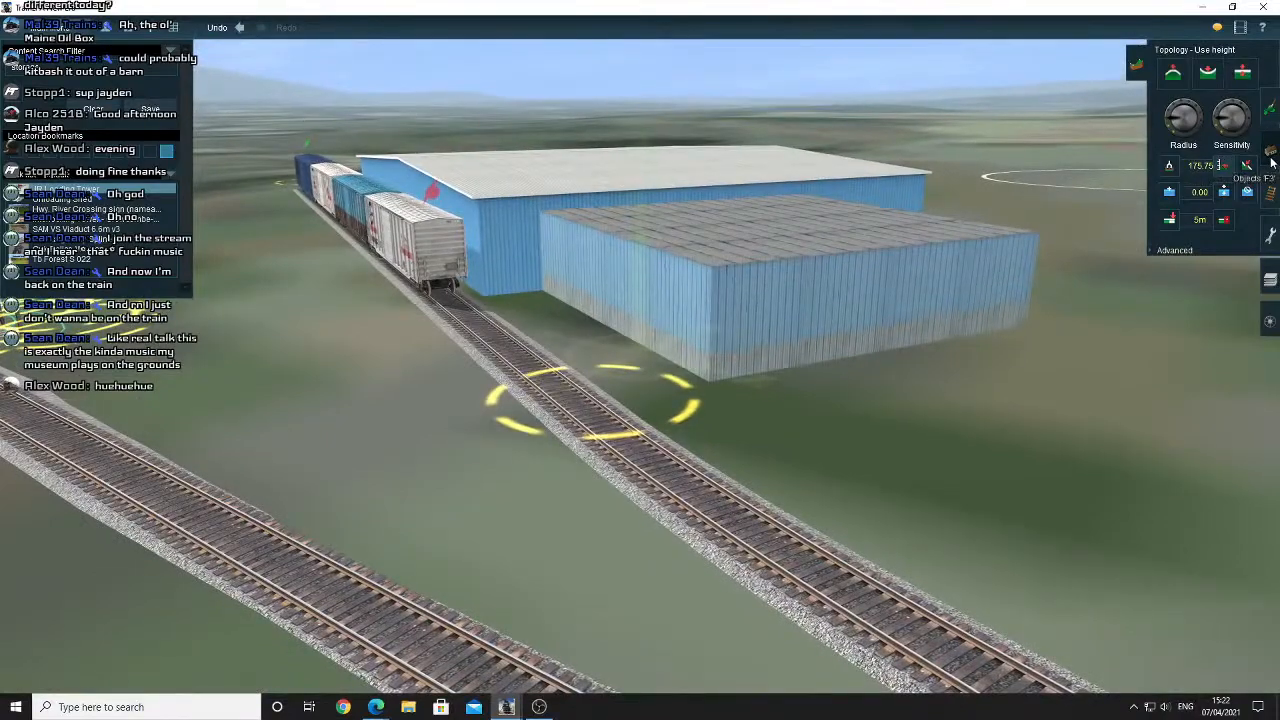
right_click(782, 303)
key("Left")
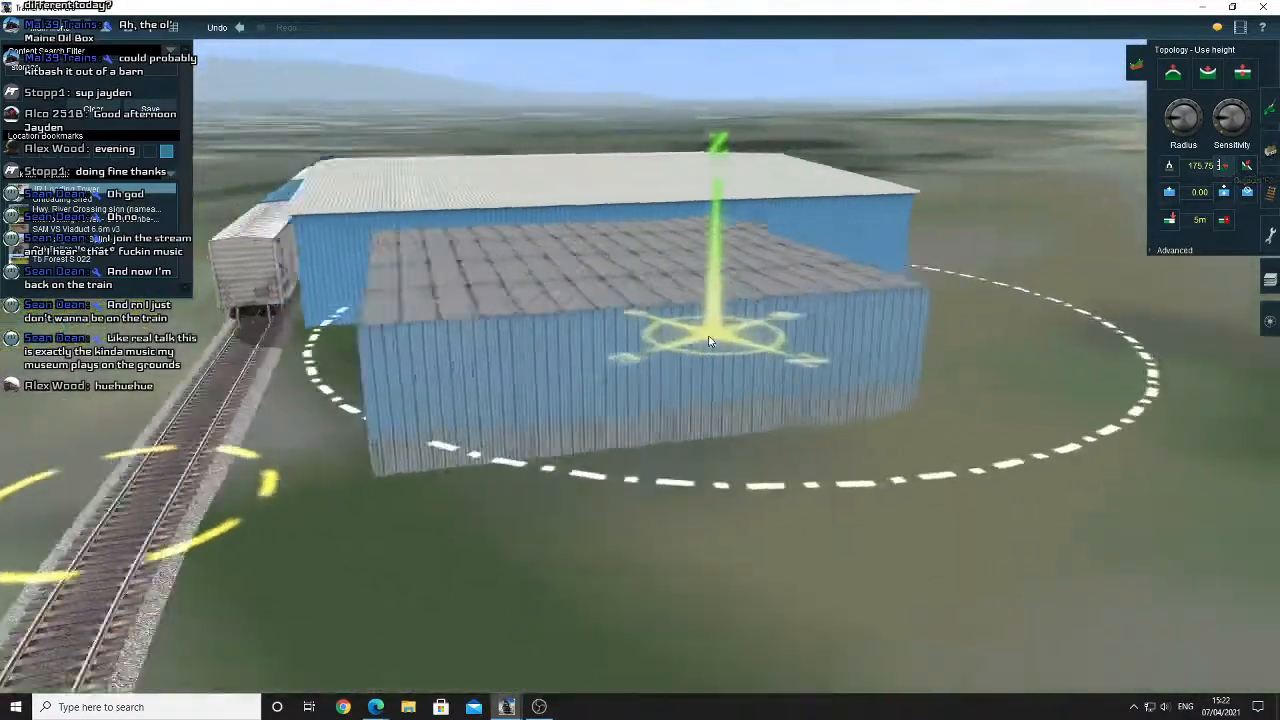
right_click(858, 341)
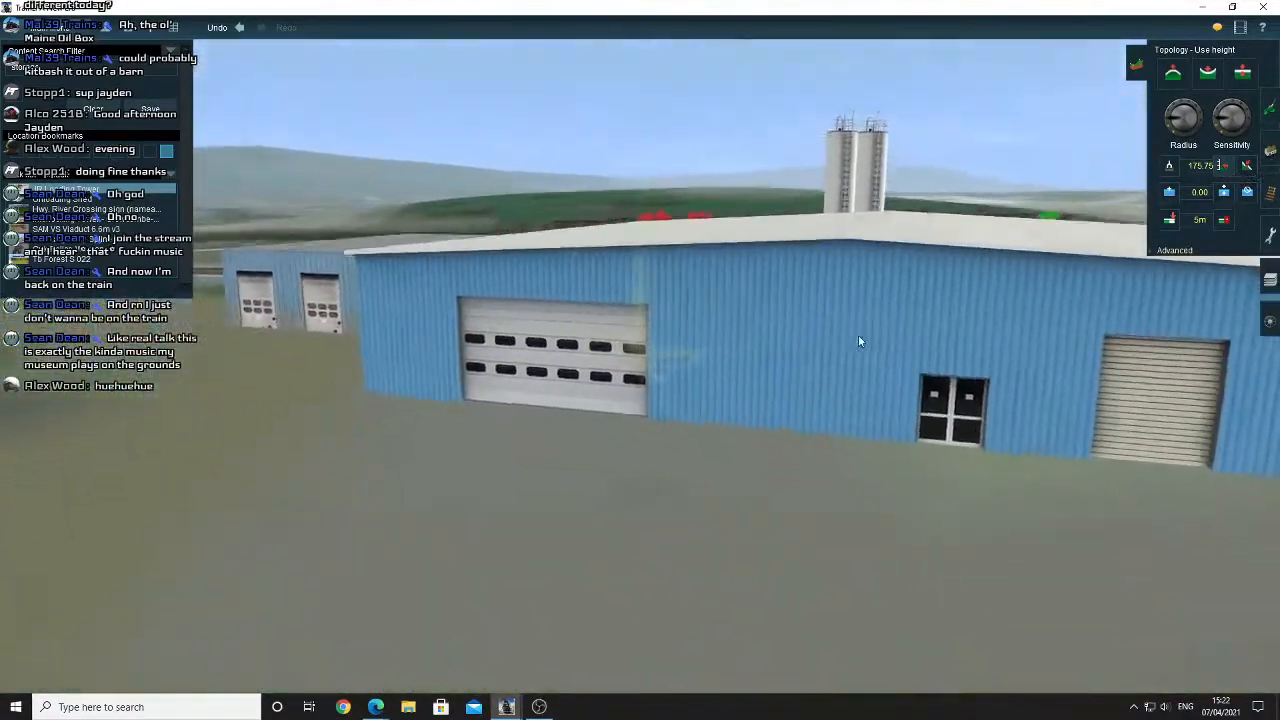
key("Left")
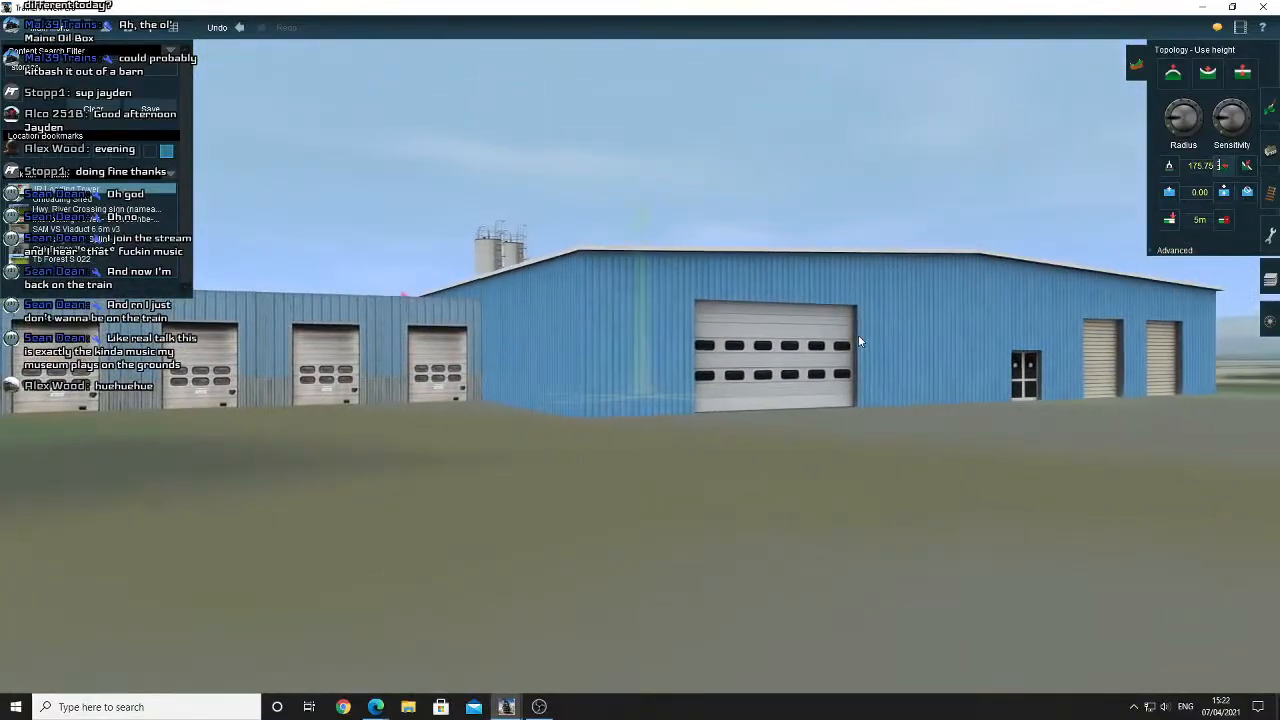
key("Up")
scroll(663, 374, "down", 3)
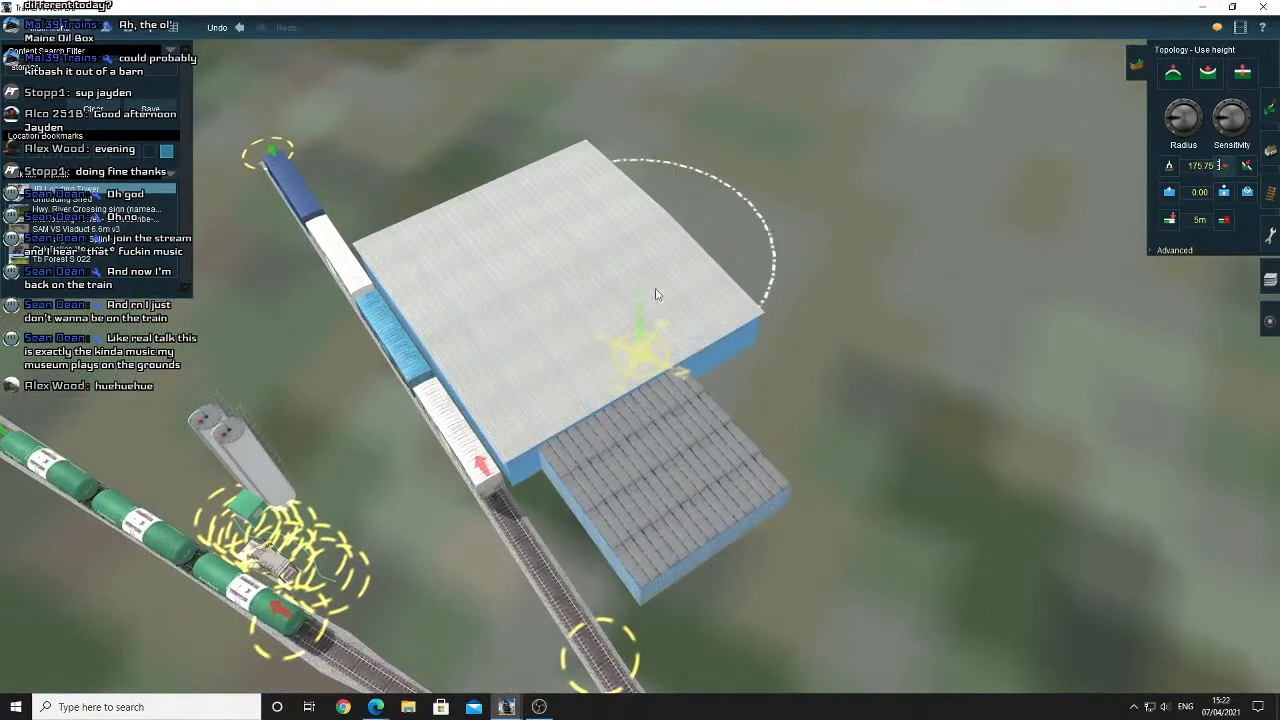
Review the tank car loading facility and both sidings together with the finished building group.
right_click(410, 391)
key("Down")
key("Left")
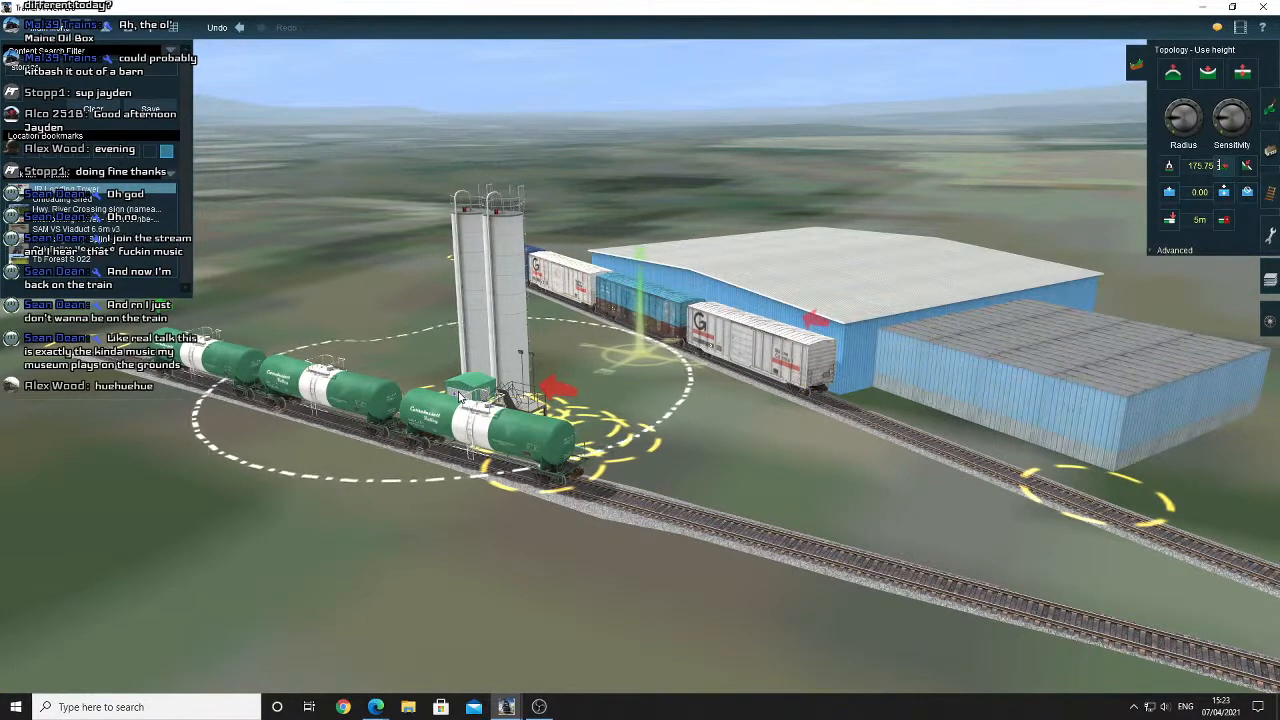
right_click(652, 359)
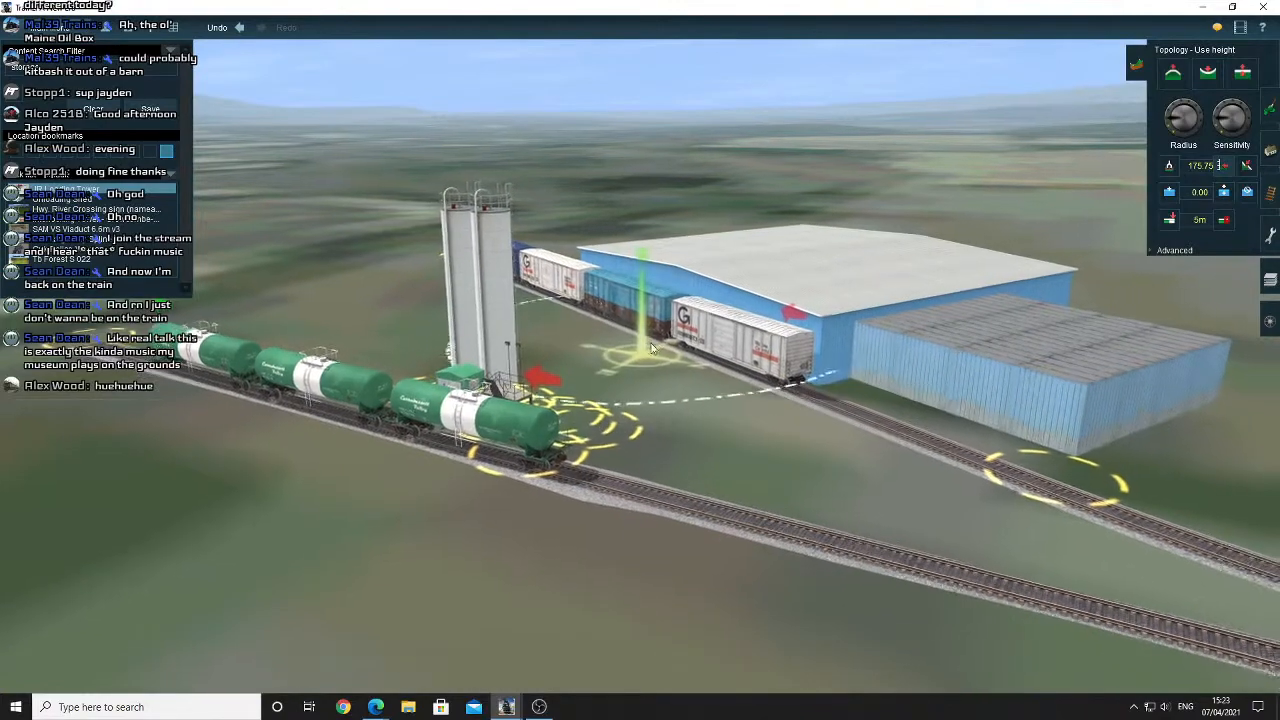
right_click(750, 385)
key("Left")
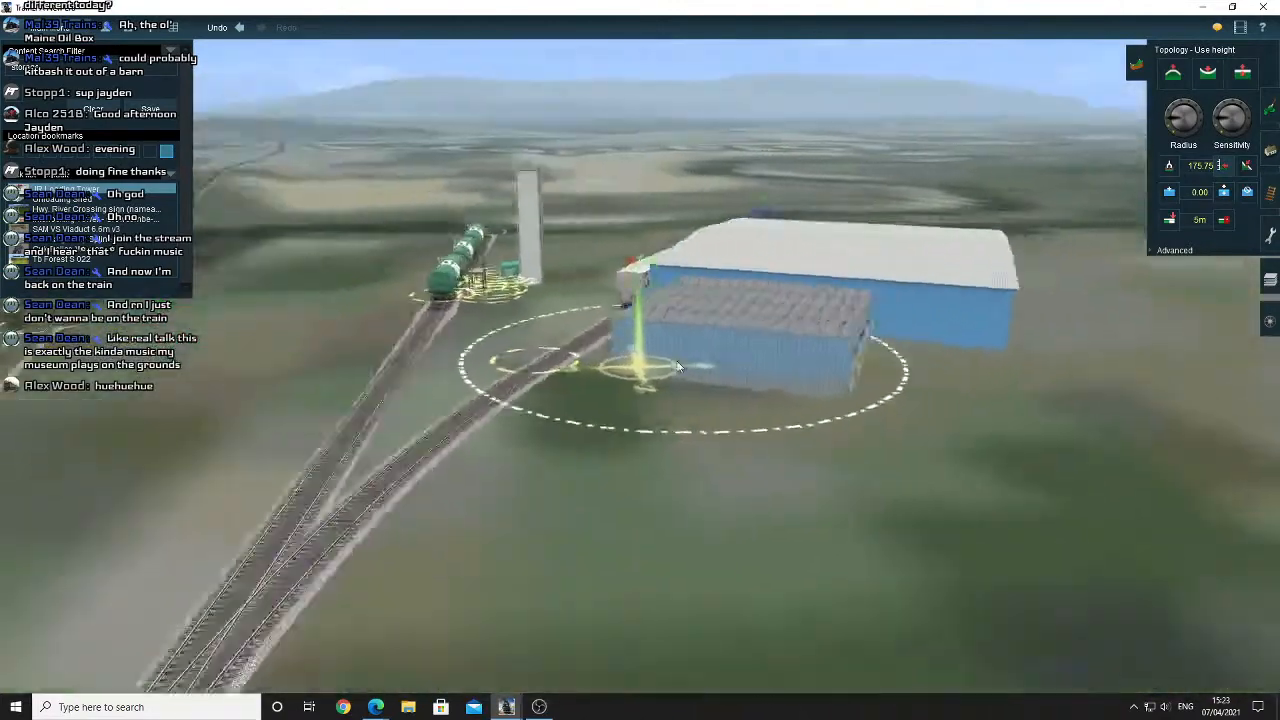
scroll(640, 344, "up", 3)
key("Right")
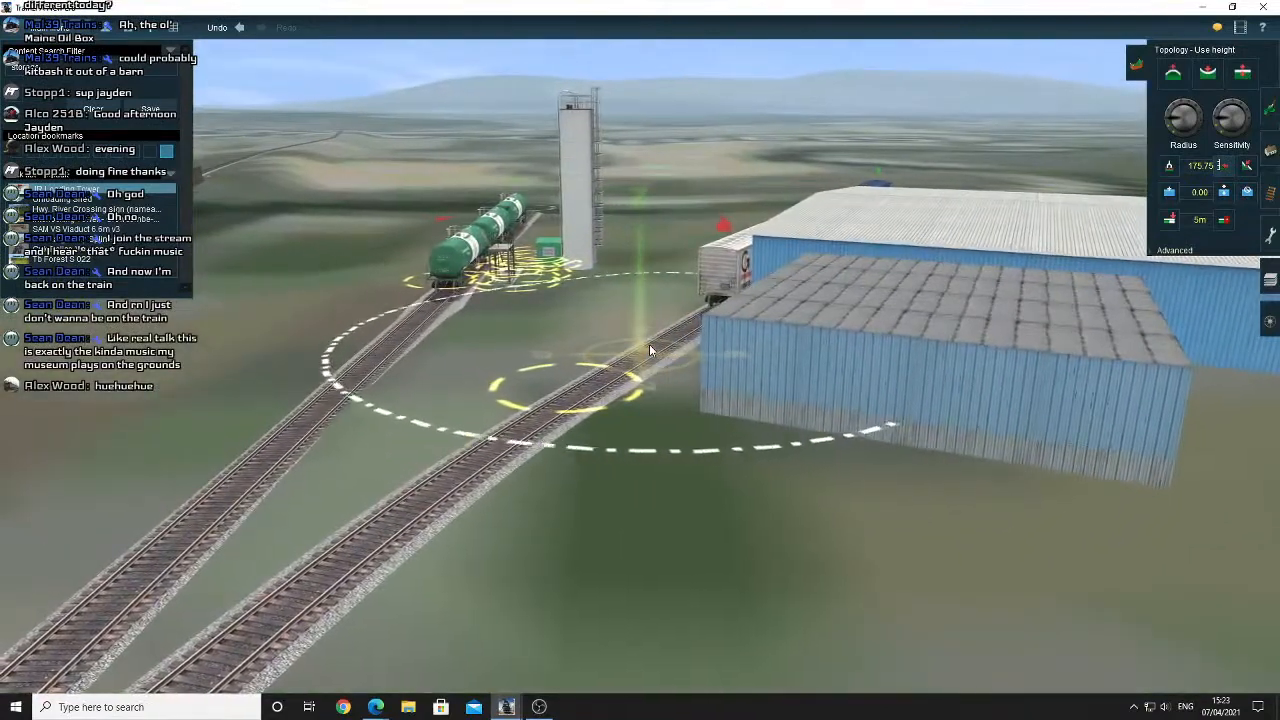
Travel across the route map from the Kingfield sidings to the silo and tank car loading area at Chain of Ponds.
right_click(649, 349)
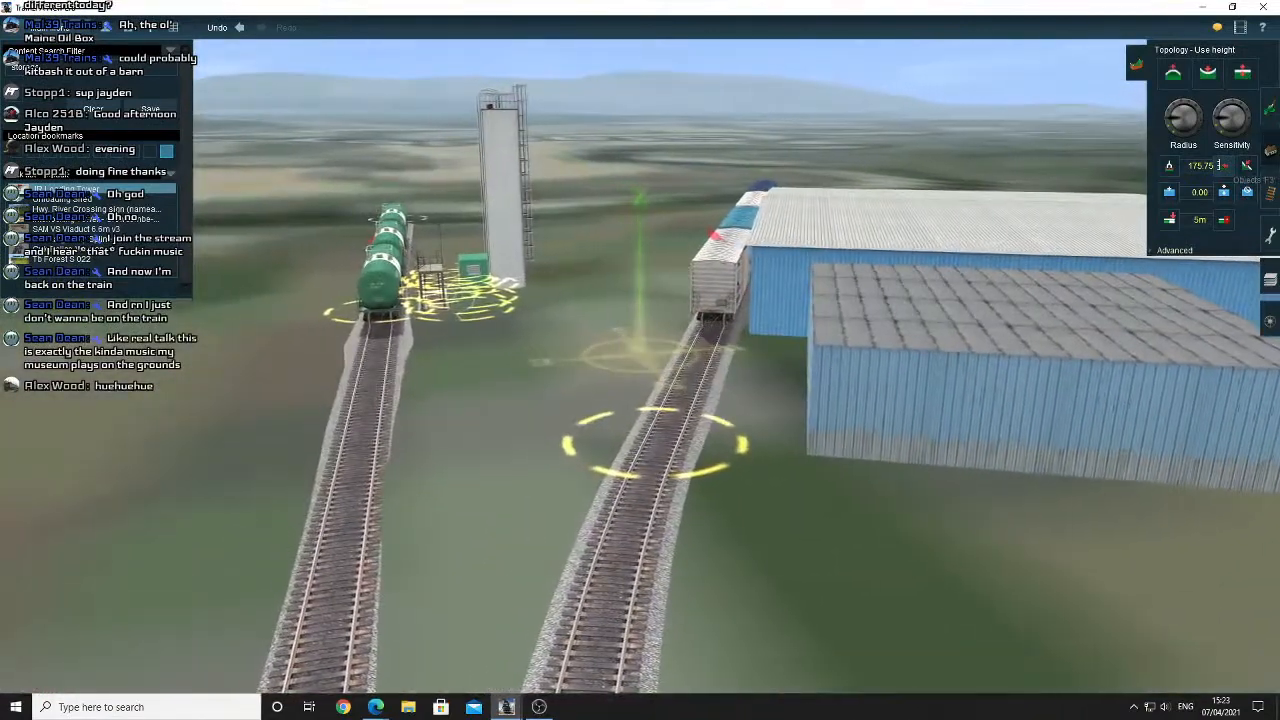
scroll(588, 303, "down", 8)
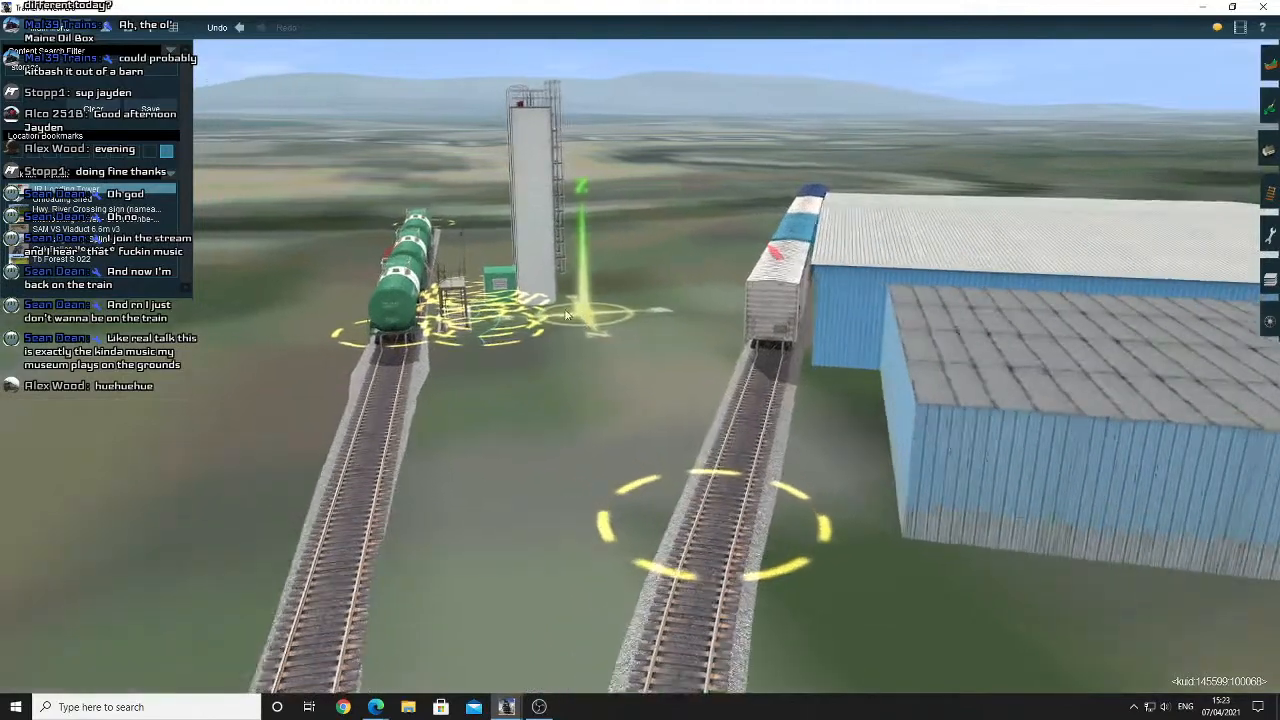
key("m")
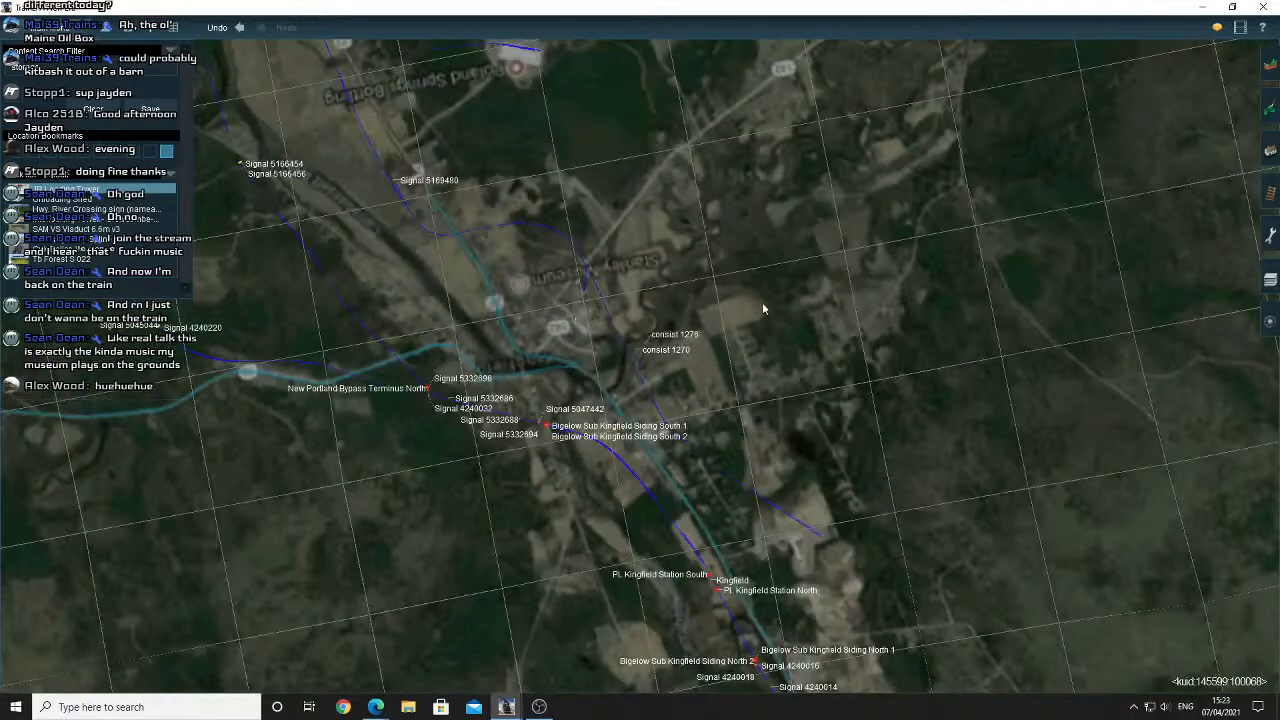
scroll(682, 335, "down", 6)
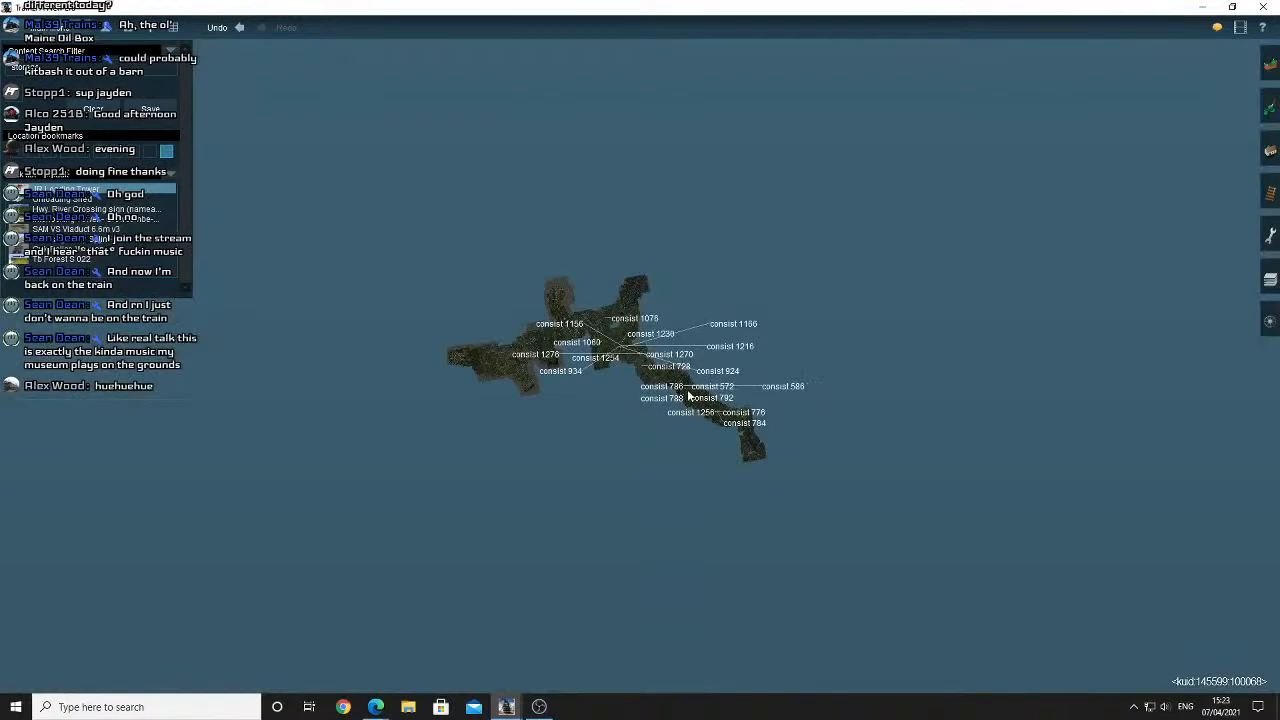
scroll(688, 396, "up", 4)
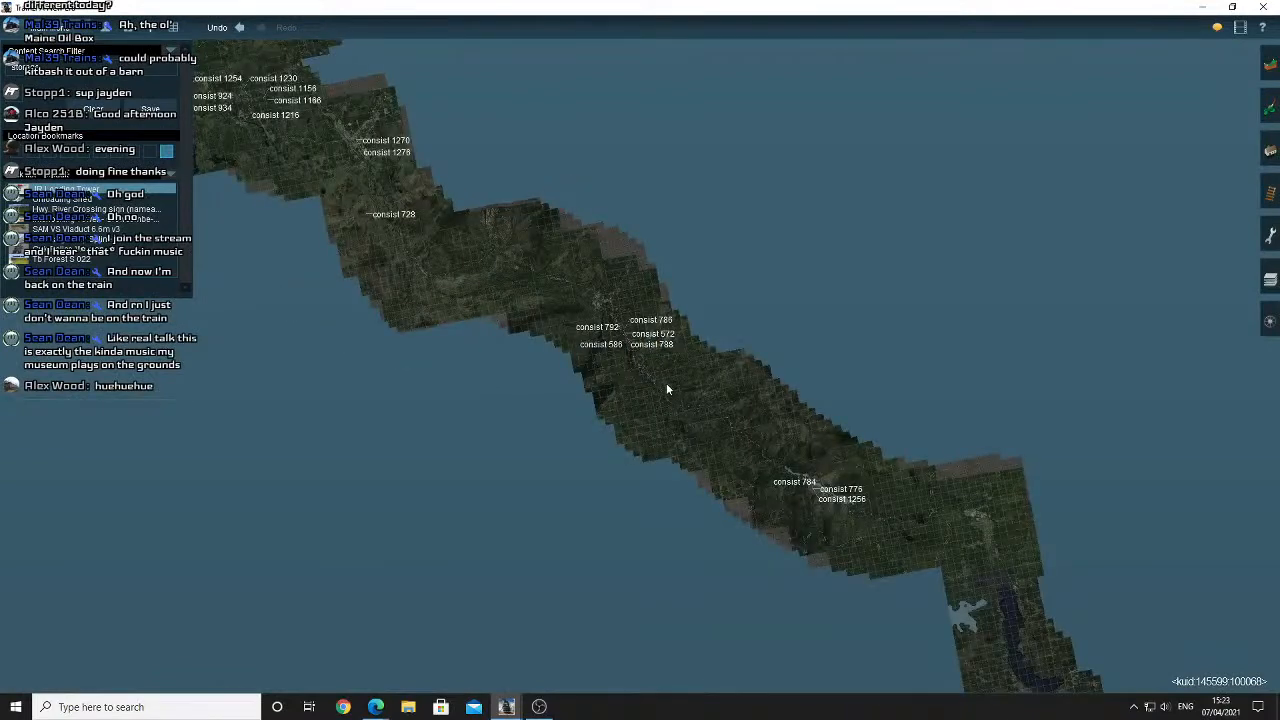
scroll(667, 388, "up", 2)
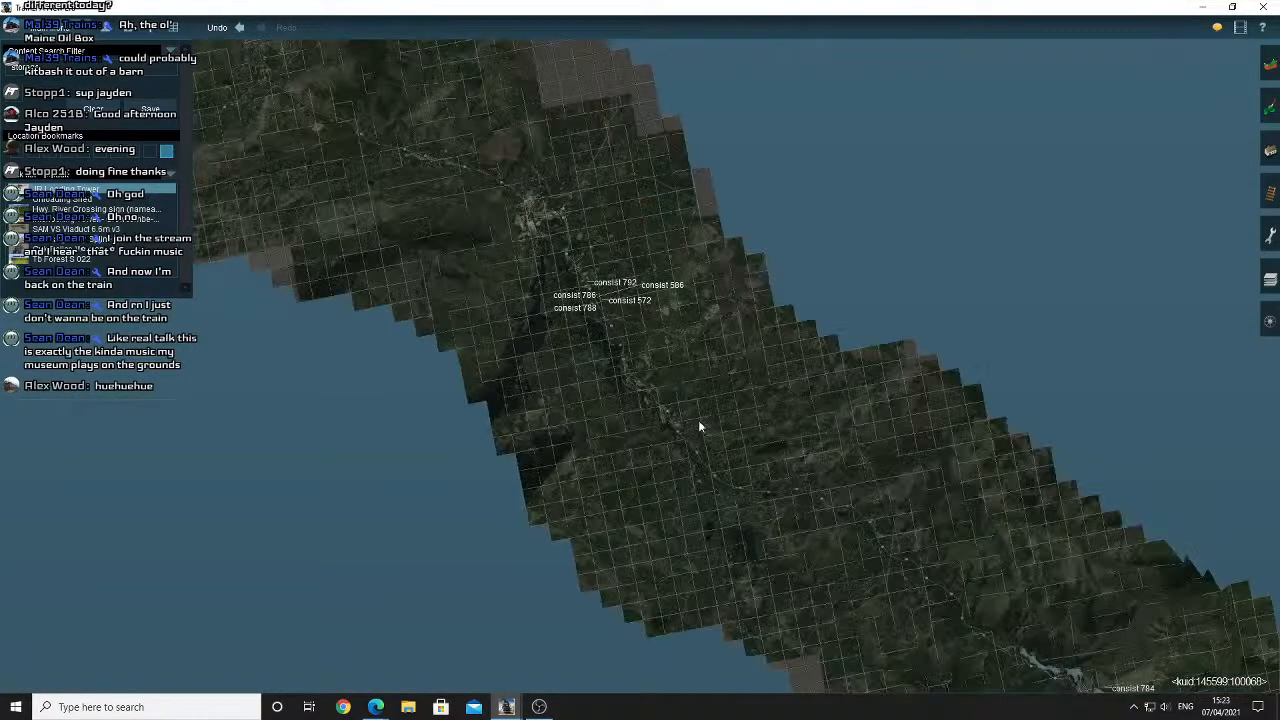
scroll(710, 428, "up", 5)
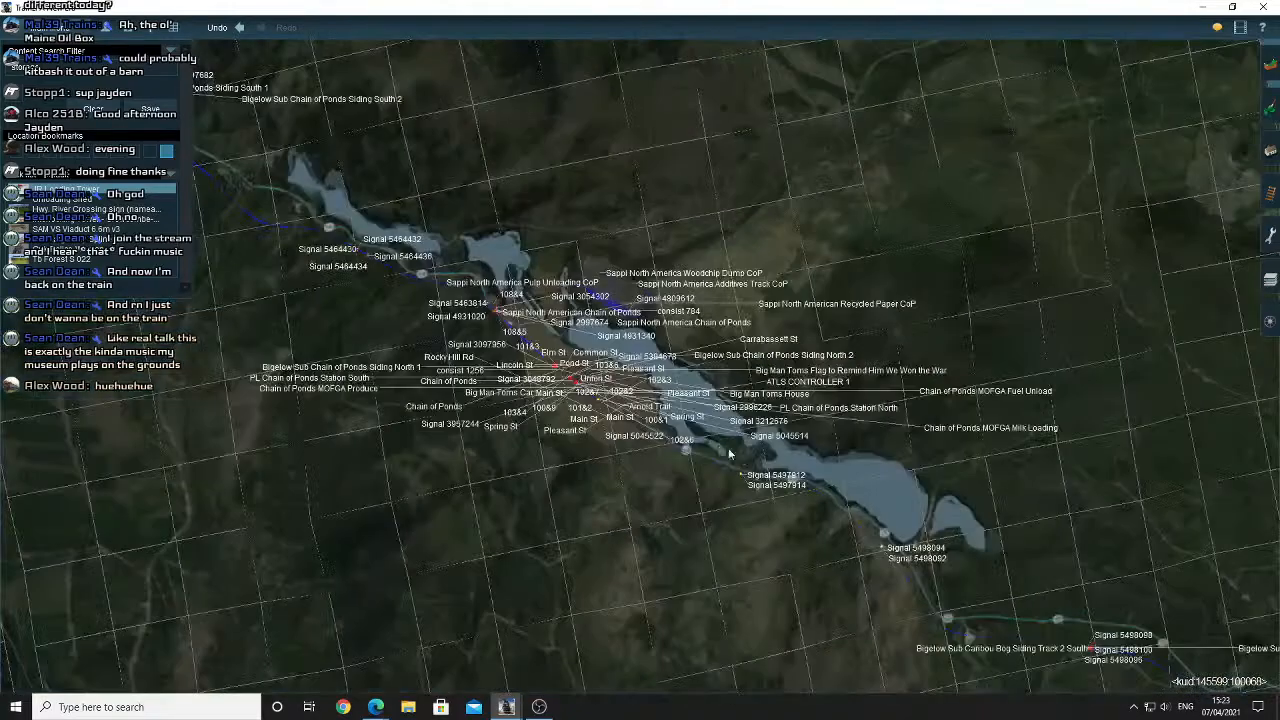
scroll(729, 454, "up", 5)
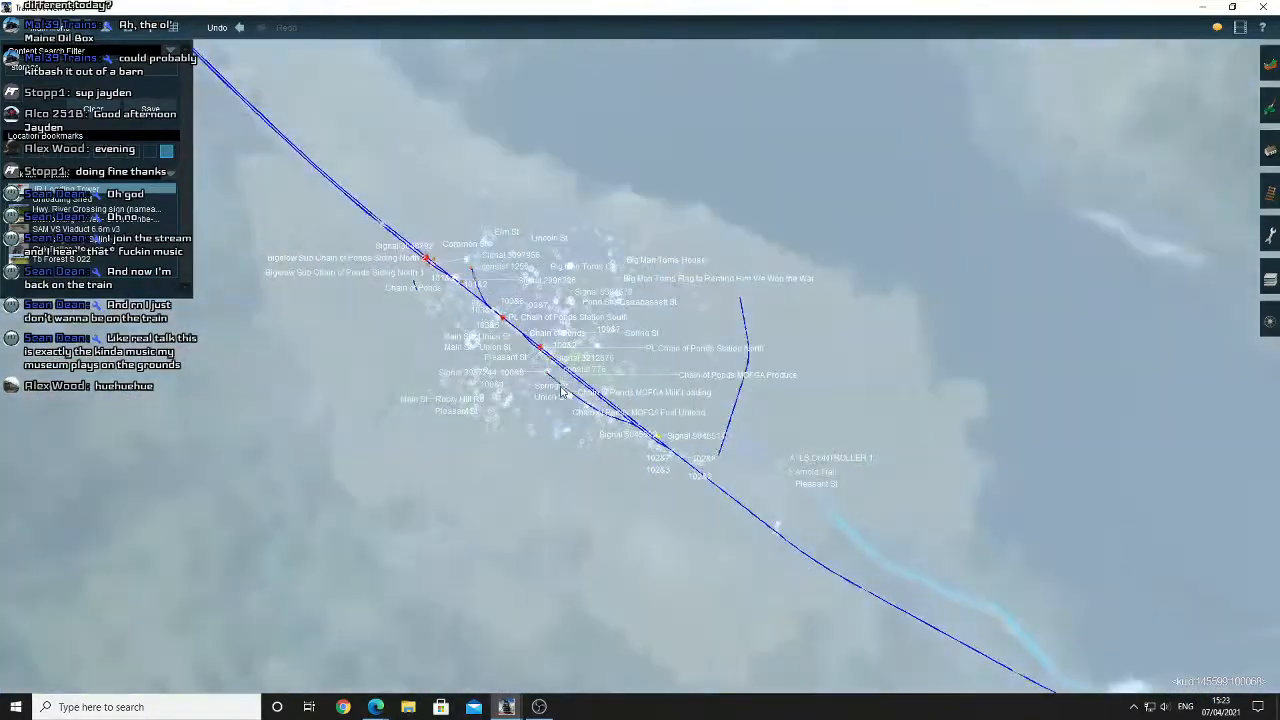
scroll(562, 392, "up", 5)
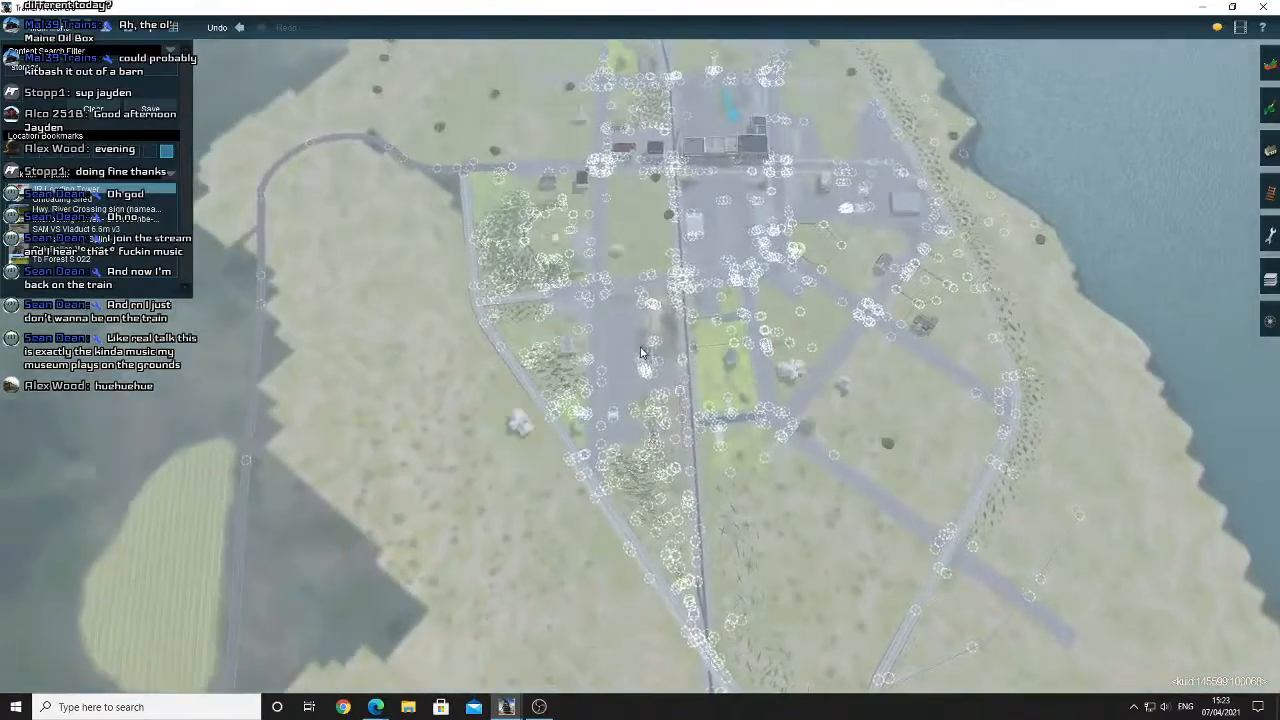
scroll(641, 352, "up", 5)
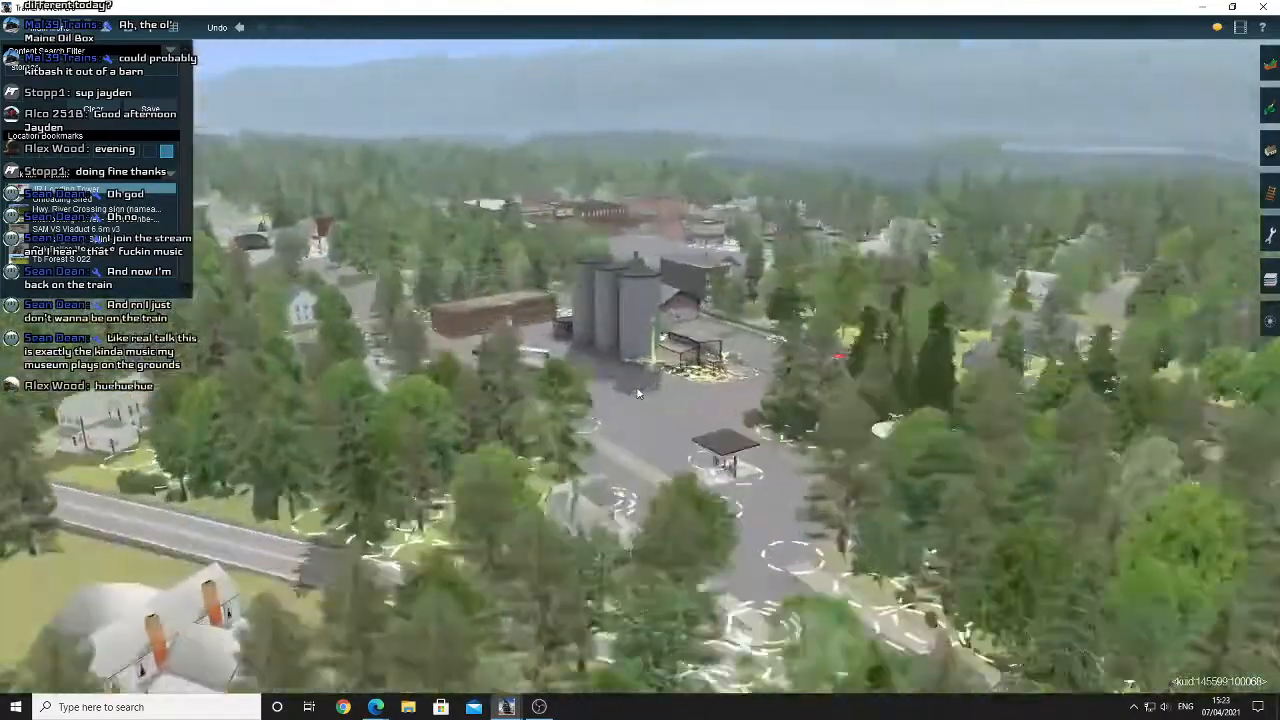
scroll(638, 393, "up", 5)
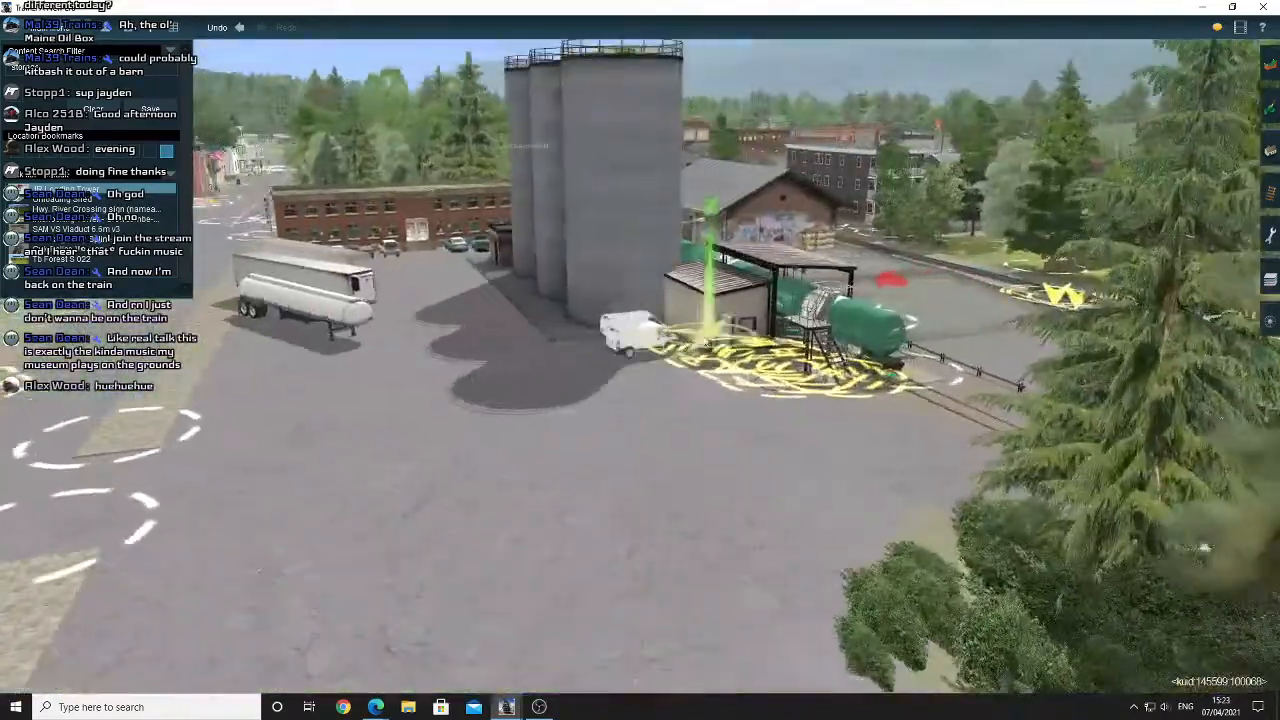
Pick the JR Truck/Rail Transloader shelter beside the Chain of Ponds silos as the object to add.
right_click(706, 343)
scroll(643, 368, "up", 3)
key("Right")
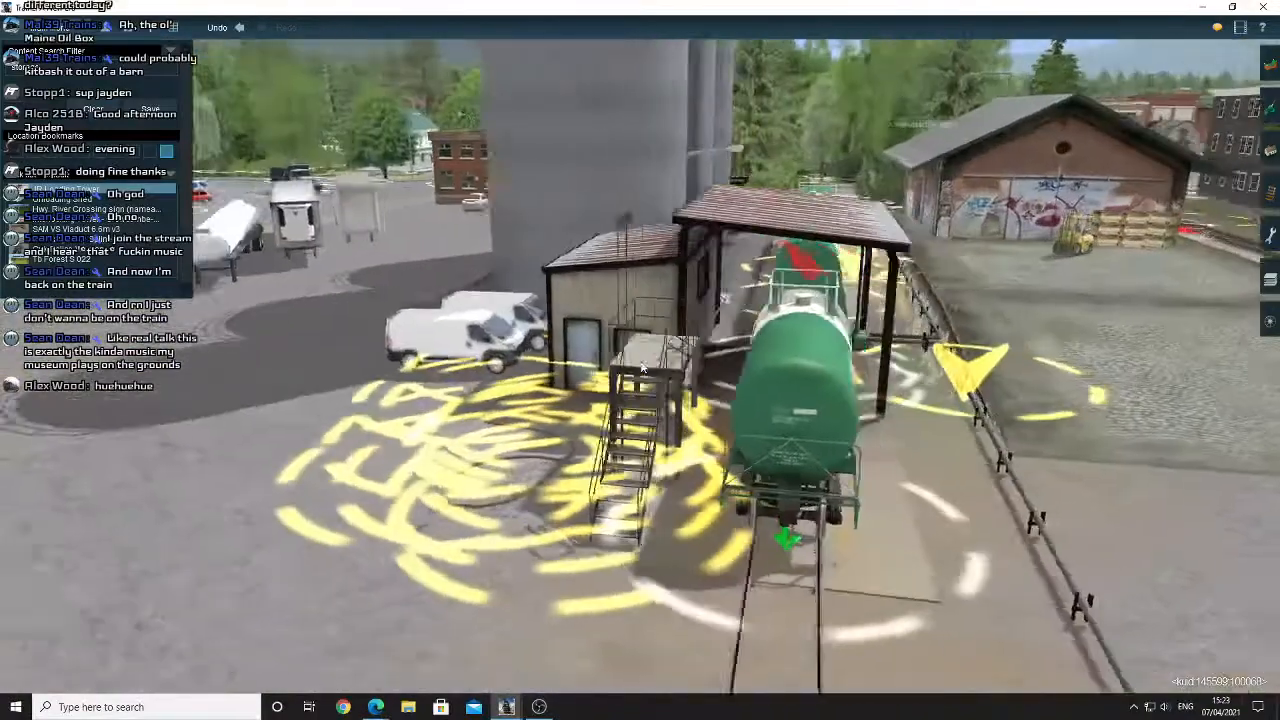
key("Right")
key("Up")
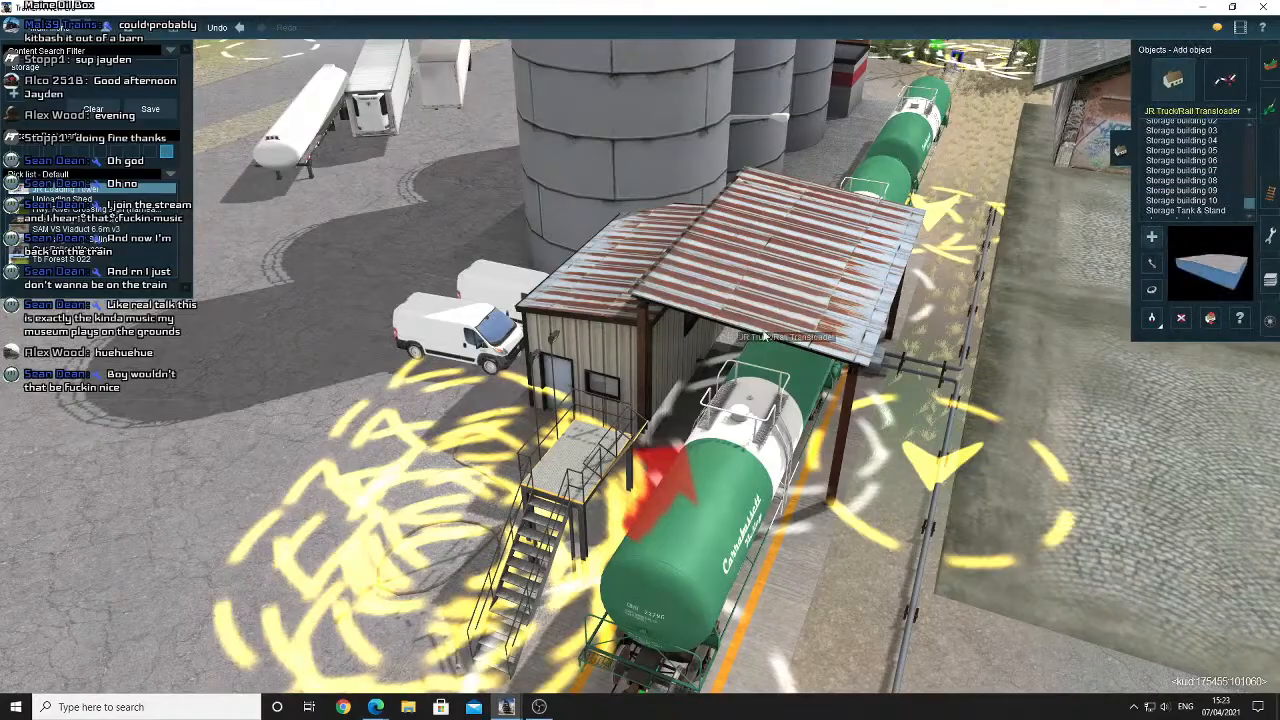
Return across the route map from Chain of Ponds to the Kingfield industrial sidings with the tank cars and boxcars.
scroll(668, 338, "down", 5)
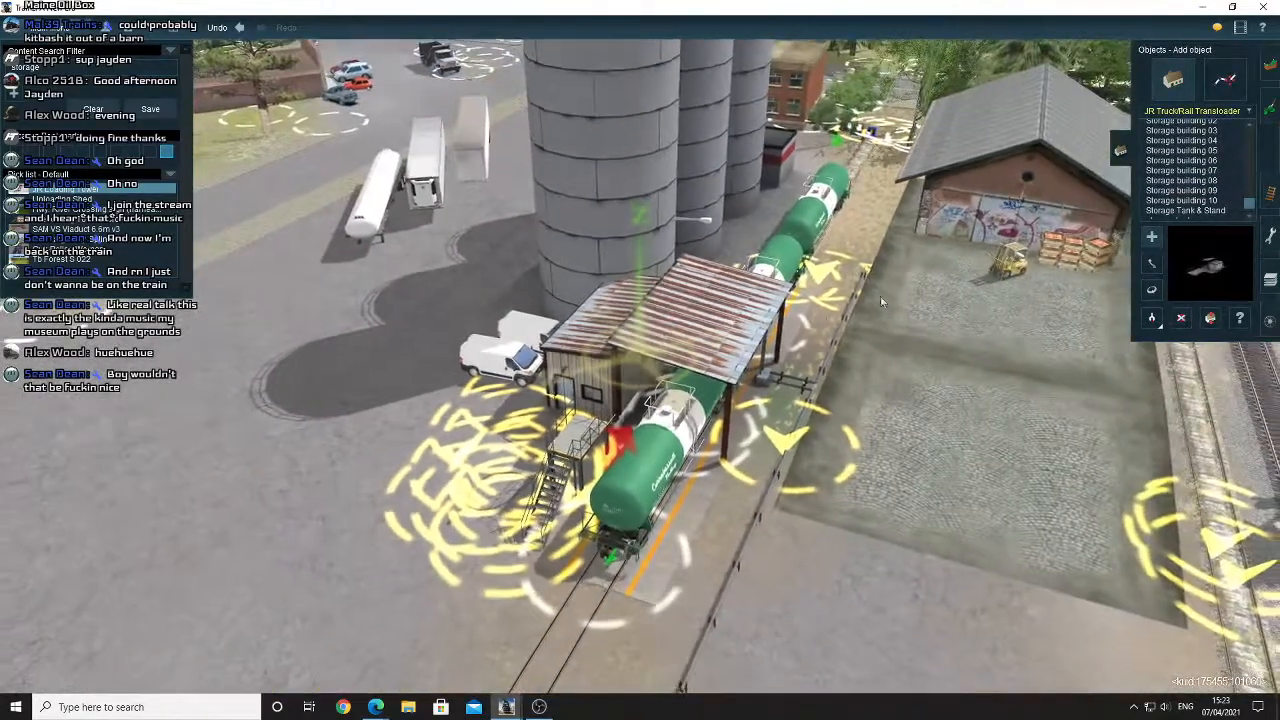
scroll(624, 397, "down", 10)
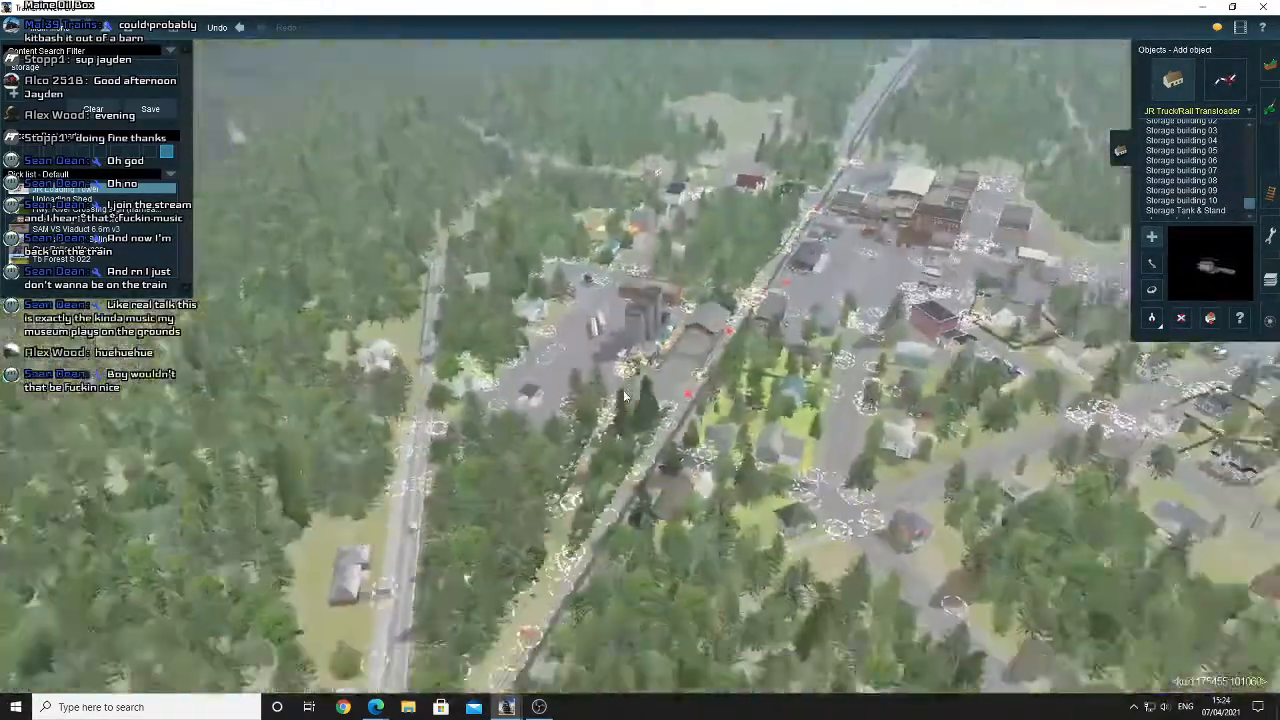
scroll(624, 397, "down", 10)
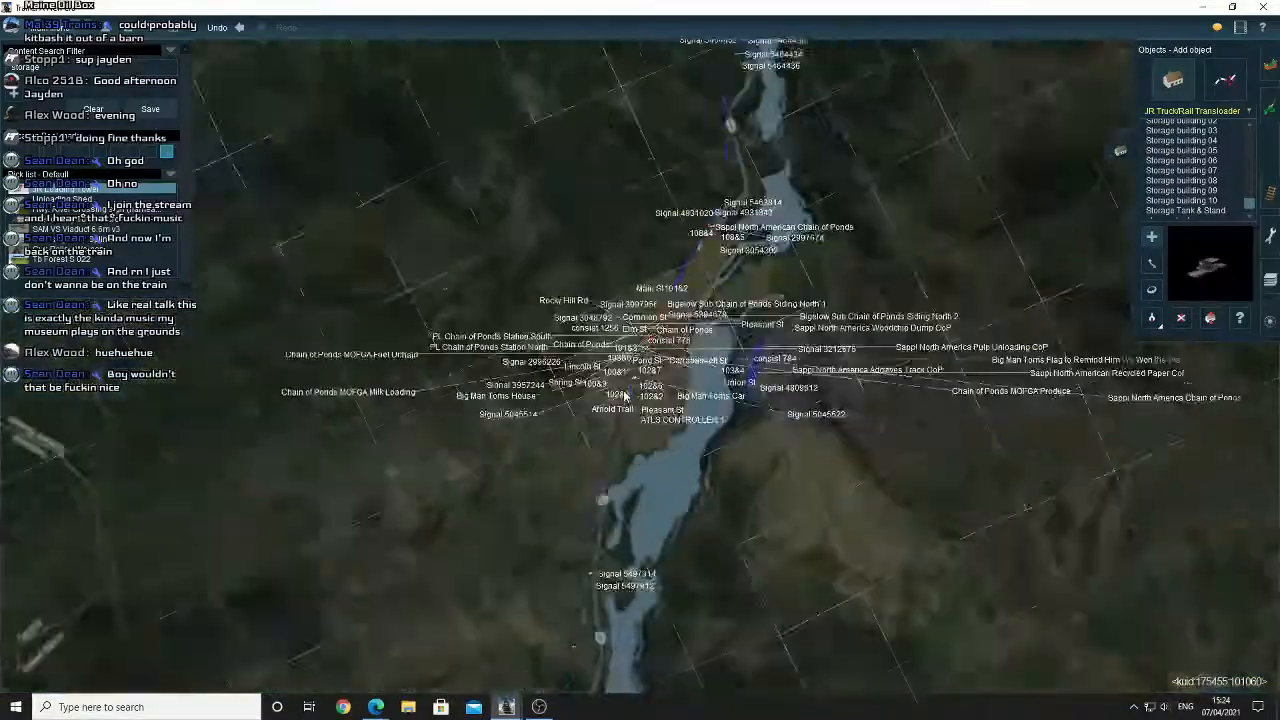
key("Up")
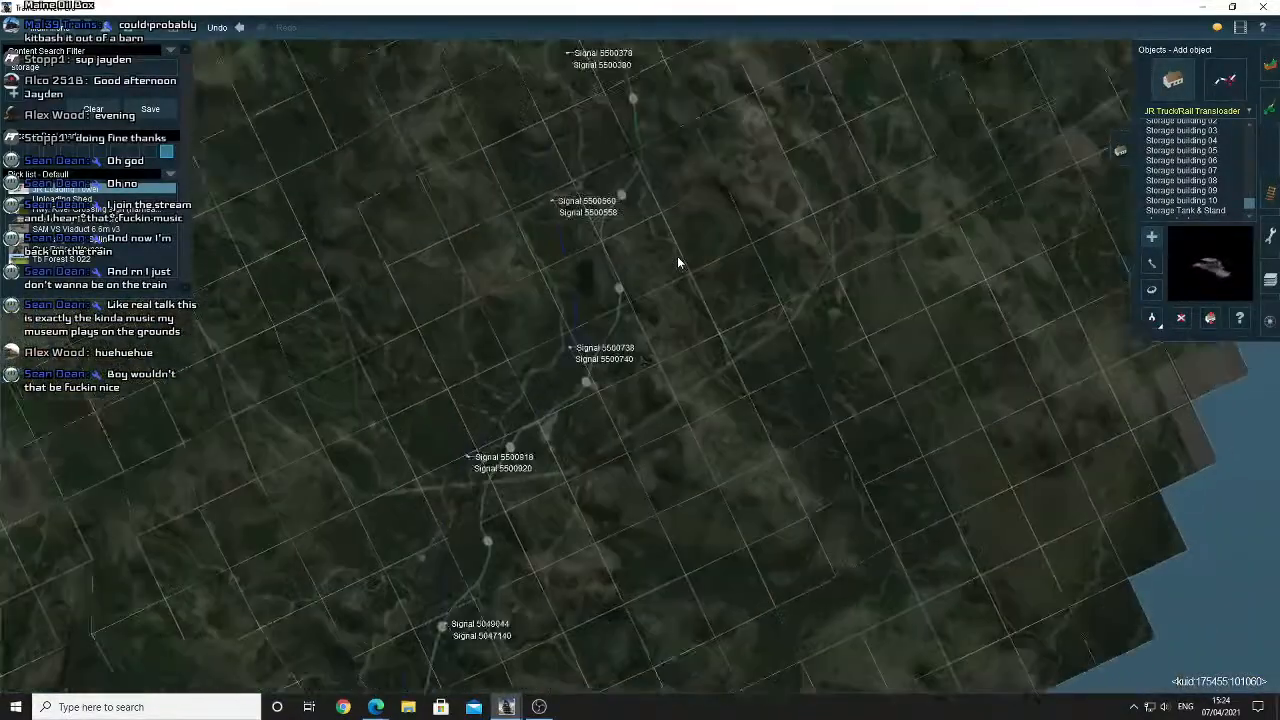
key("Up")
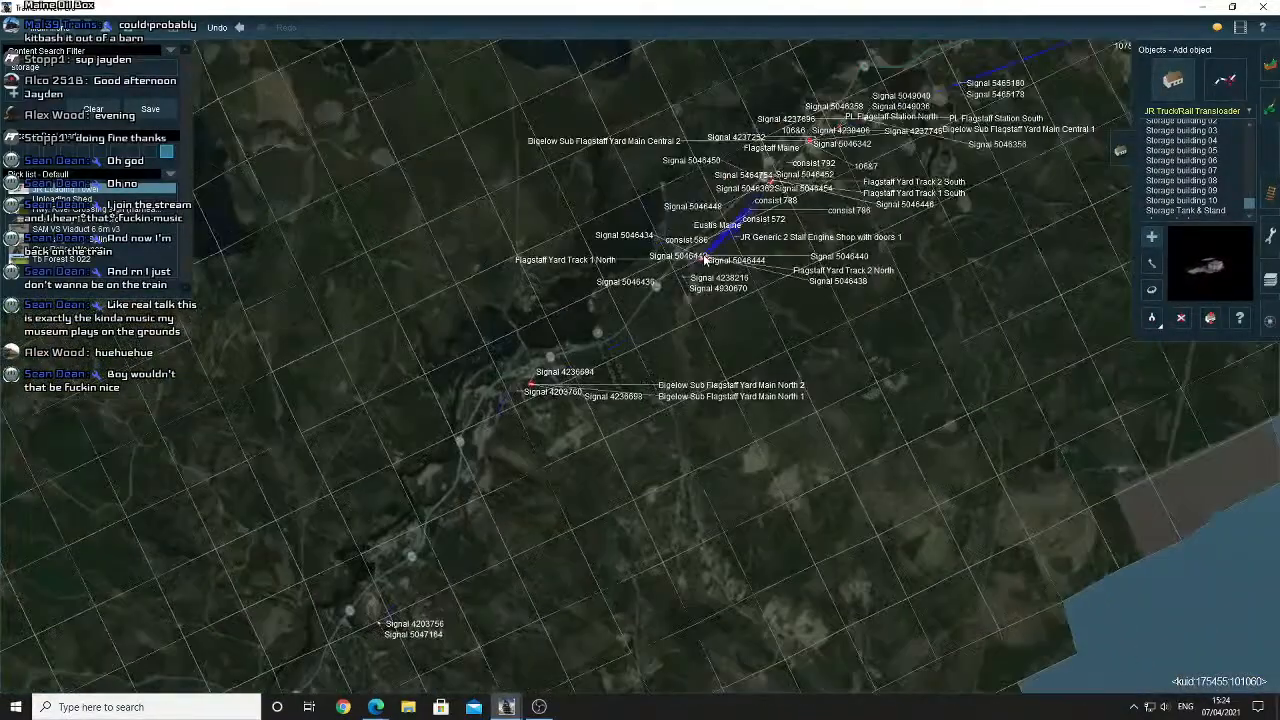
key("Up")
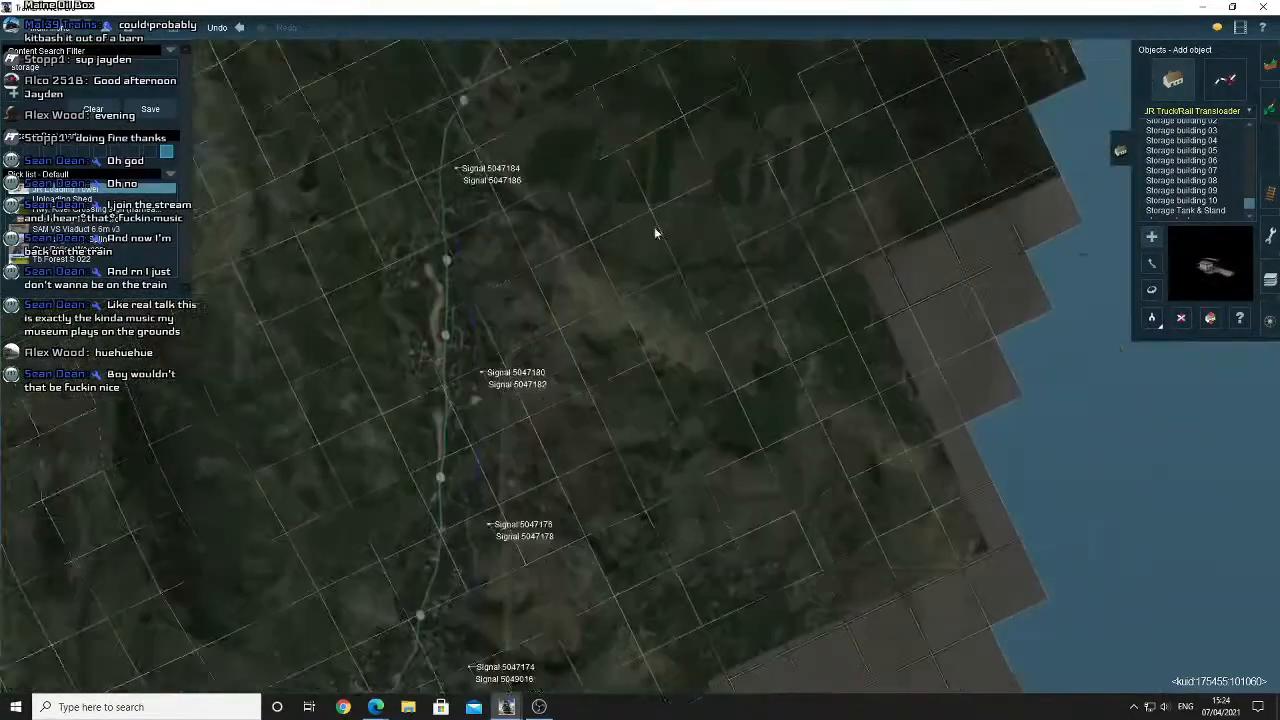
key("Up")
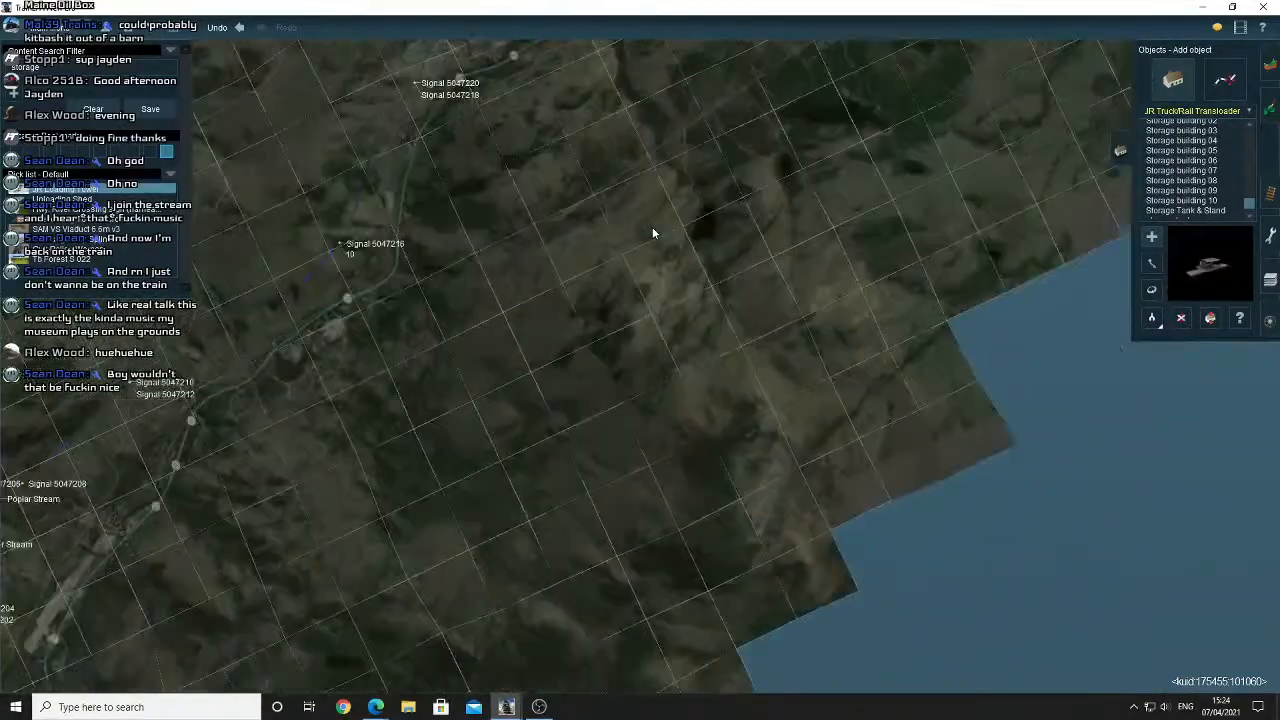
key("Up")
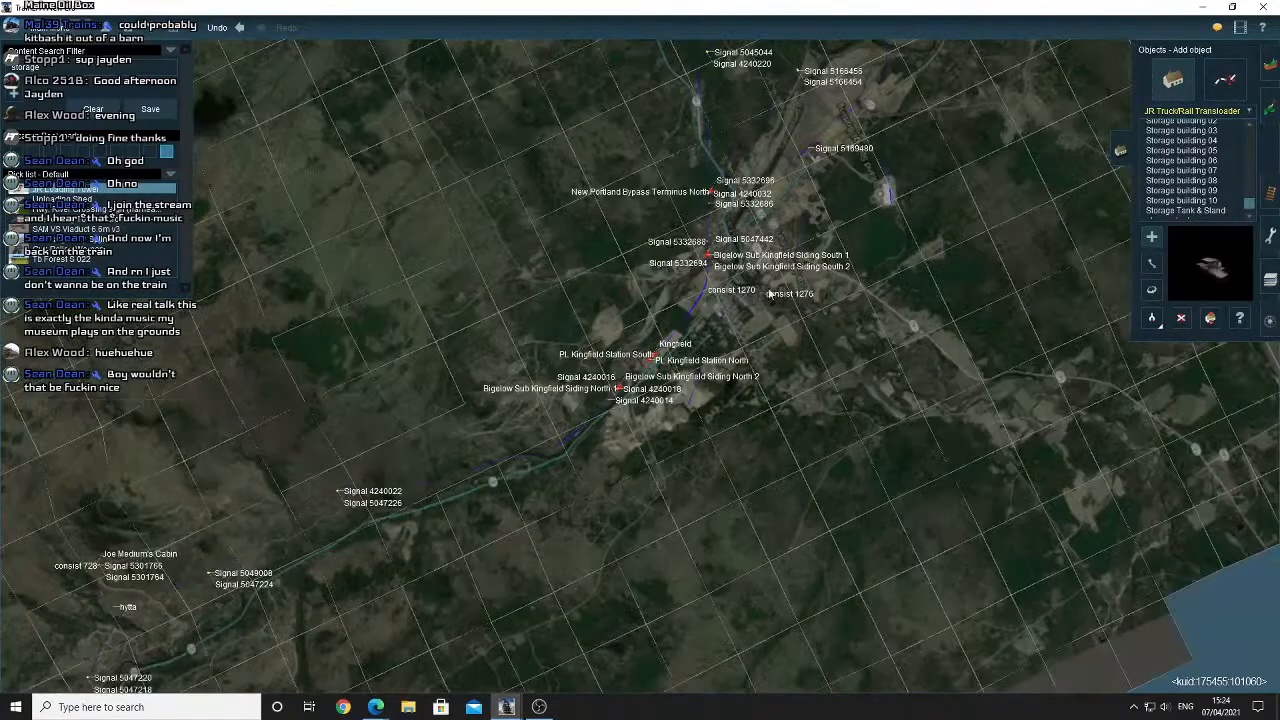
key("Up")
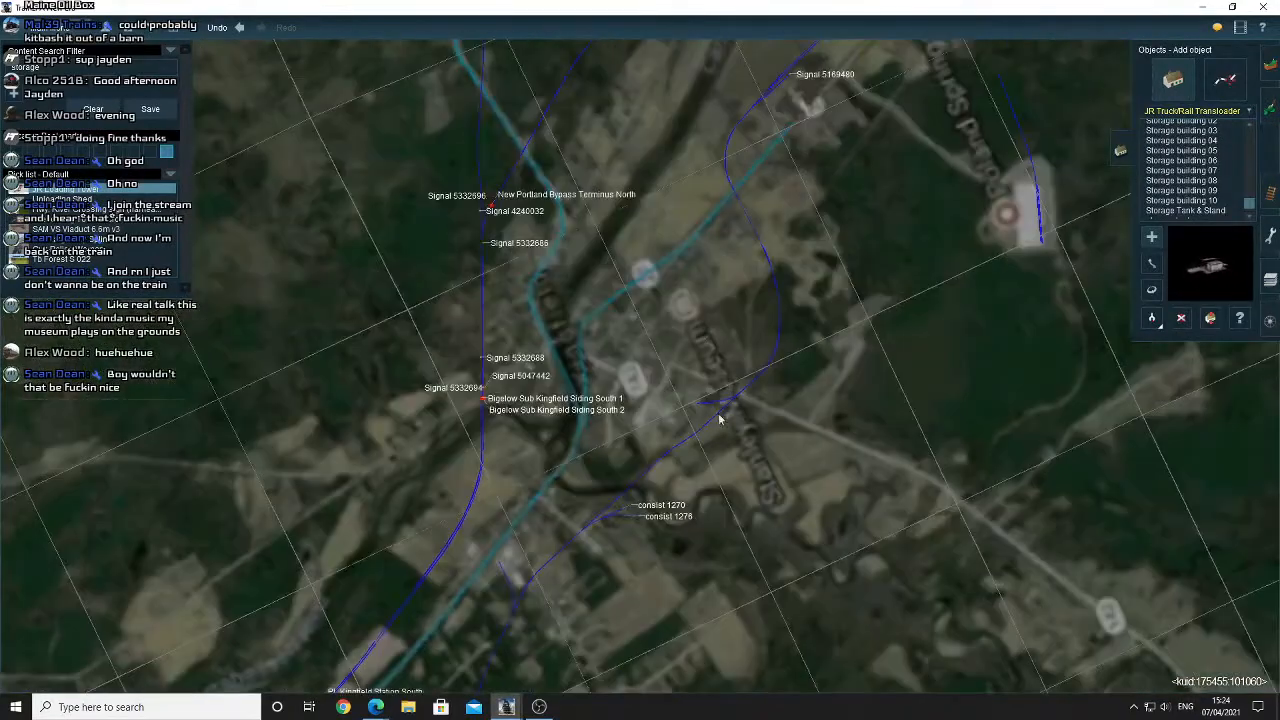
scroll(700, 371, "up", 5)
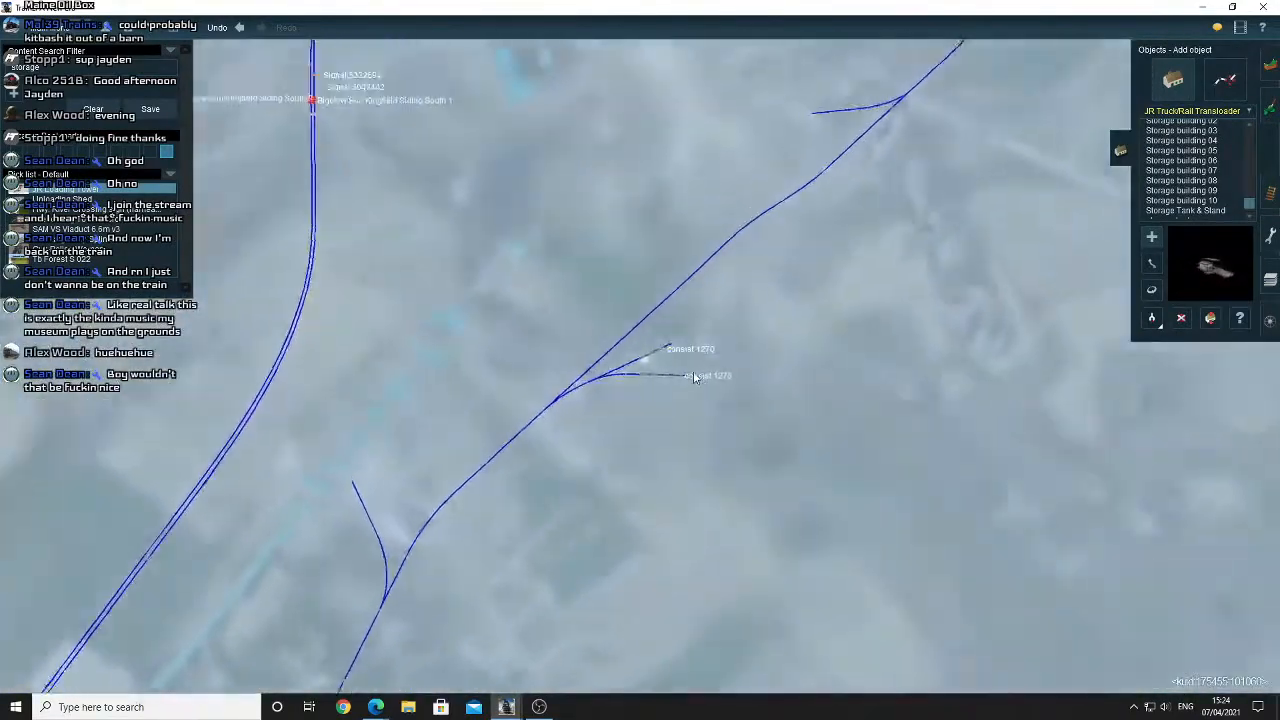
scroll(686, 378, "up", 5)
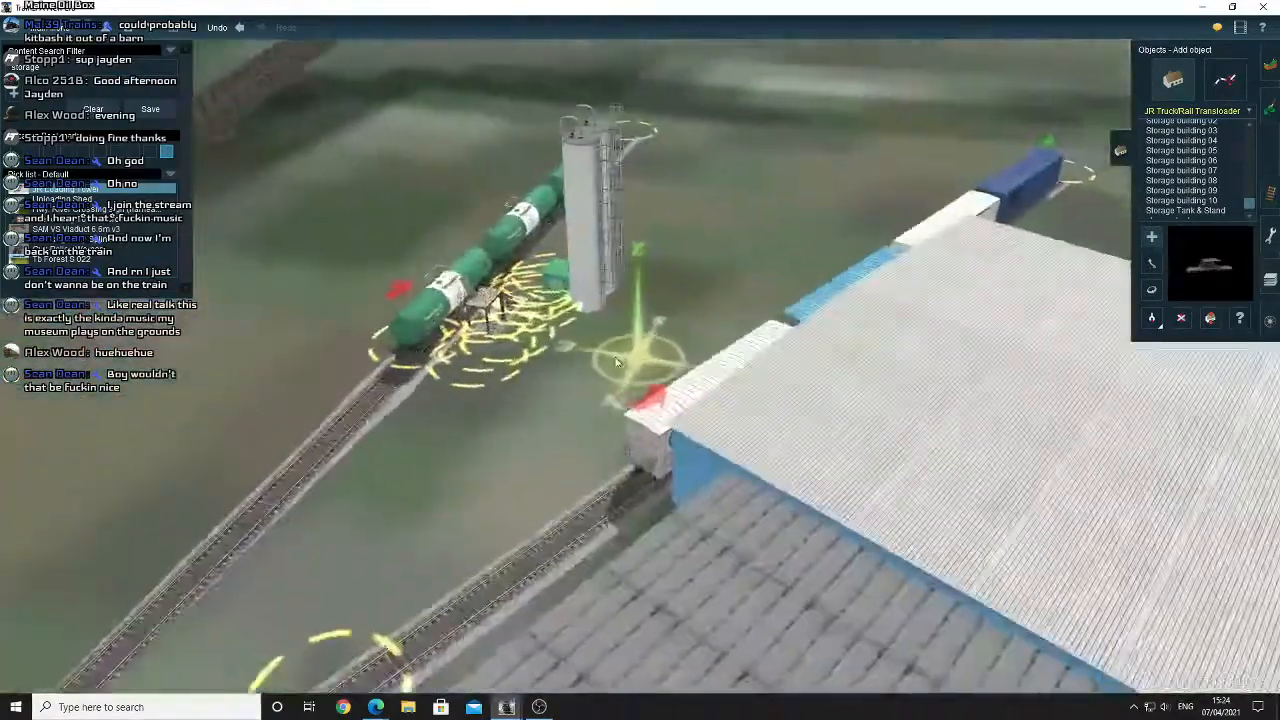
Place the JR Truck/Rail Transloader beside the loading silos between the two Kingfield sidings and adjust its height to the ground.
key("Left")
left_click(686, 357)
scroll(1063, 326, "up", 3)
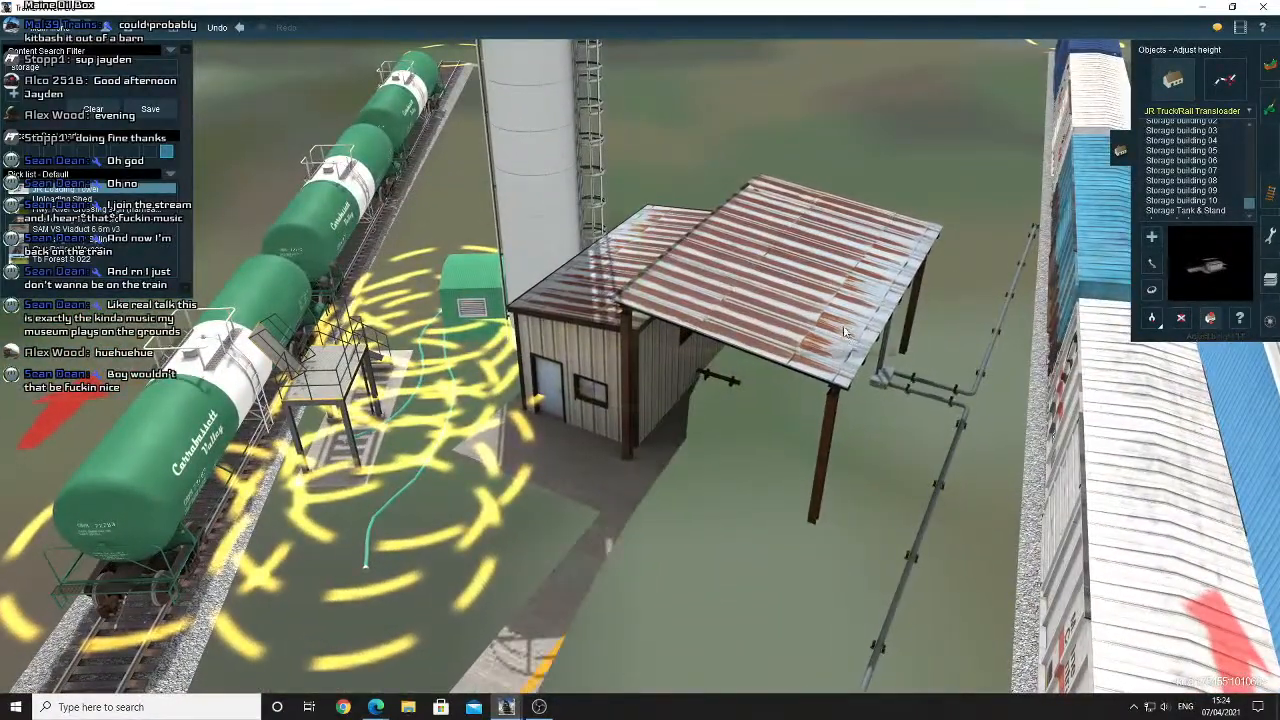
scroll(845, 331, "down", 5)
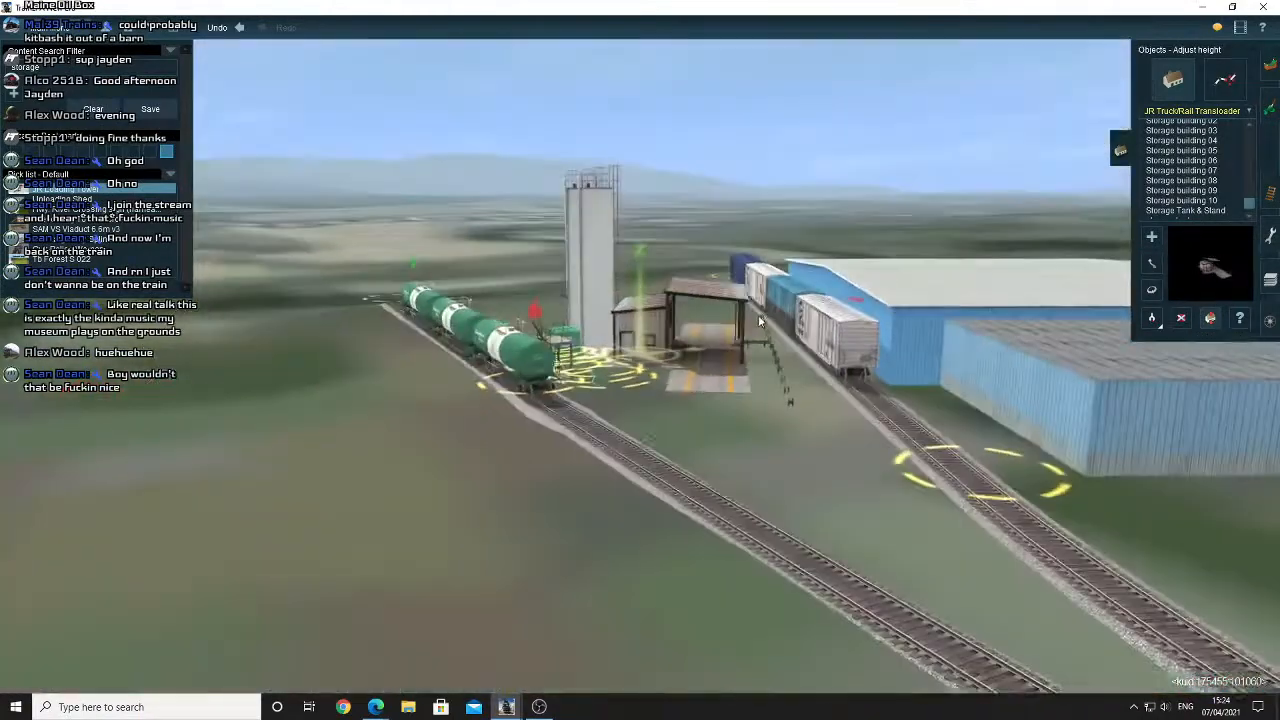
Rotate the transloader so its driveway and pipework line up with the boxcar siding.
key("Up")
key("Left")
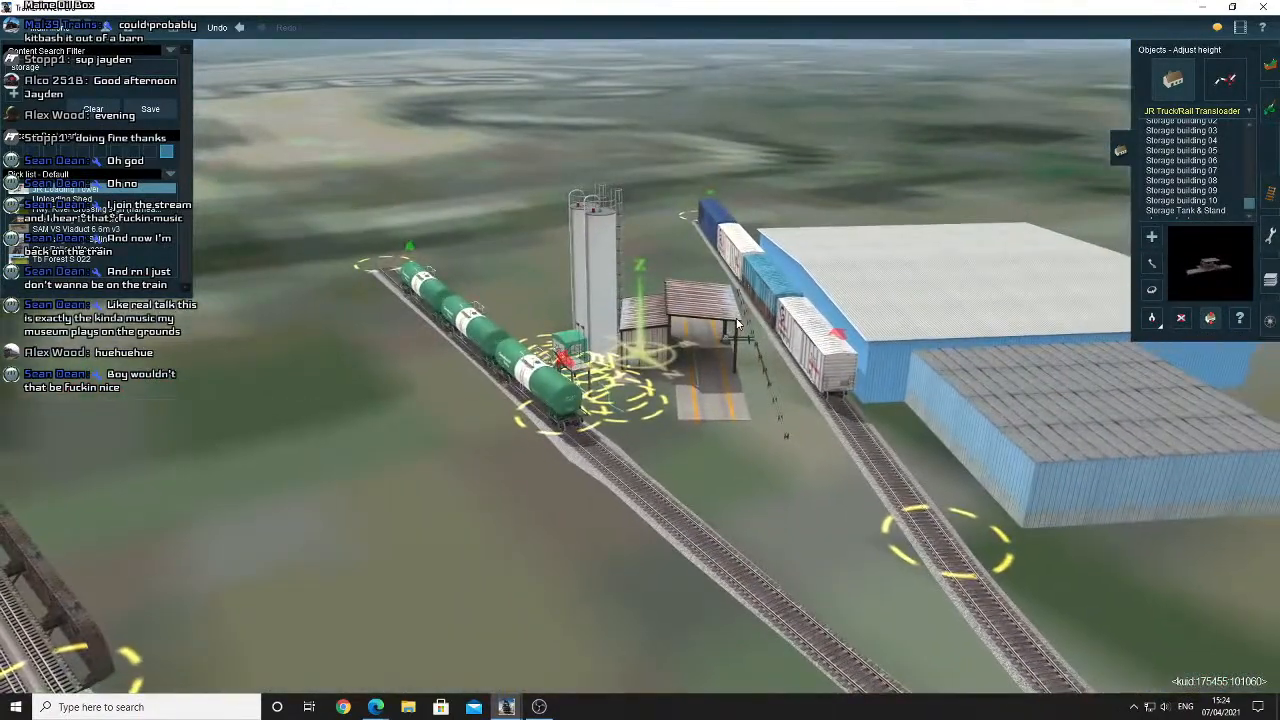
scroll(675, 353, "up", 5)
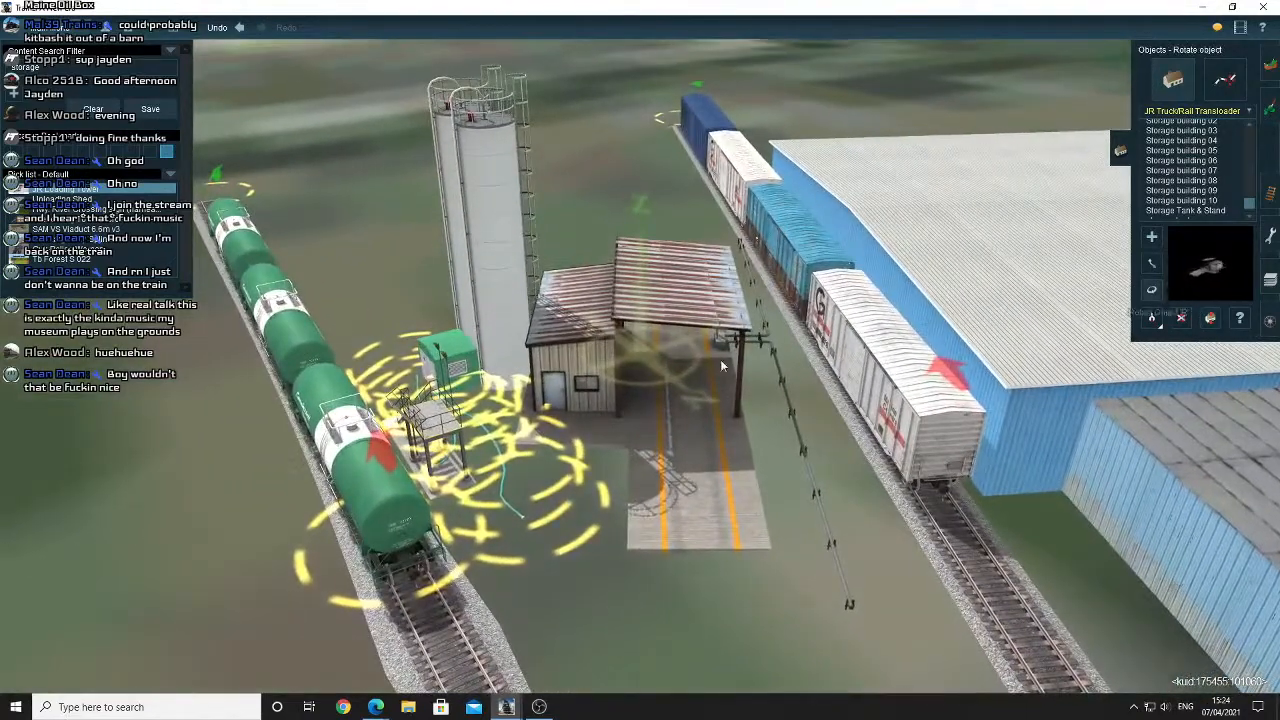
mouse_move(720, 360)
left_mouse_down()
mouse_move(746, 355)
mouse_move(722, 359)
left_mouse_up()
Examine the transloader, silos and tank car loading platform from all sides for their fit between the sidings.
right_click_drag(722, 359, 547, 366)
key("Left")
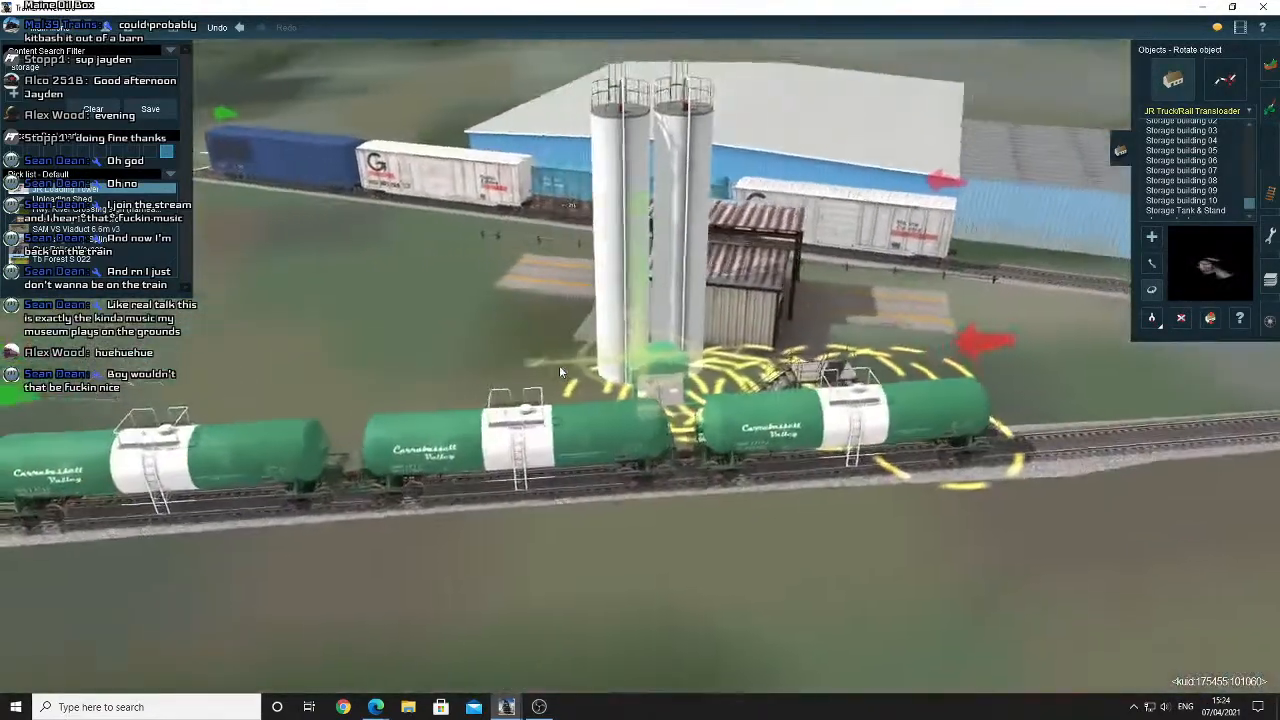
key("Down")
key("Left")
key("Down")
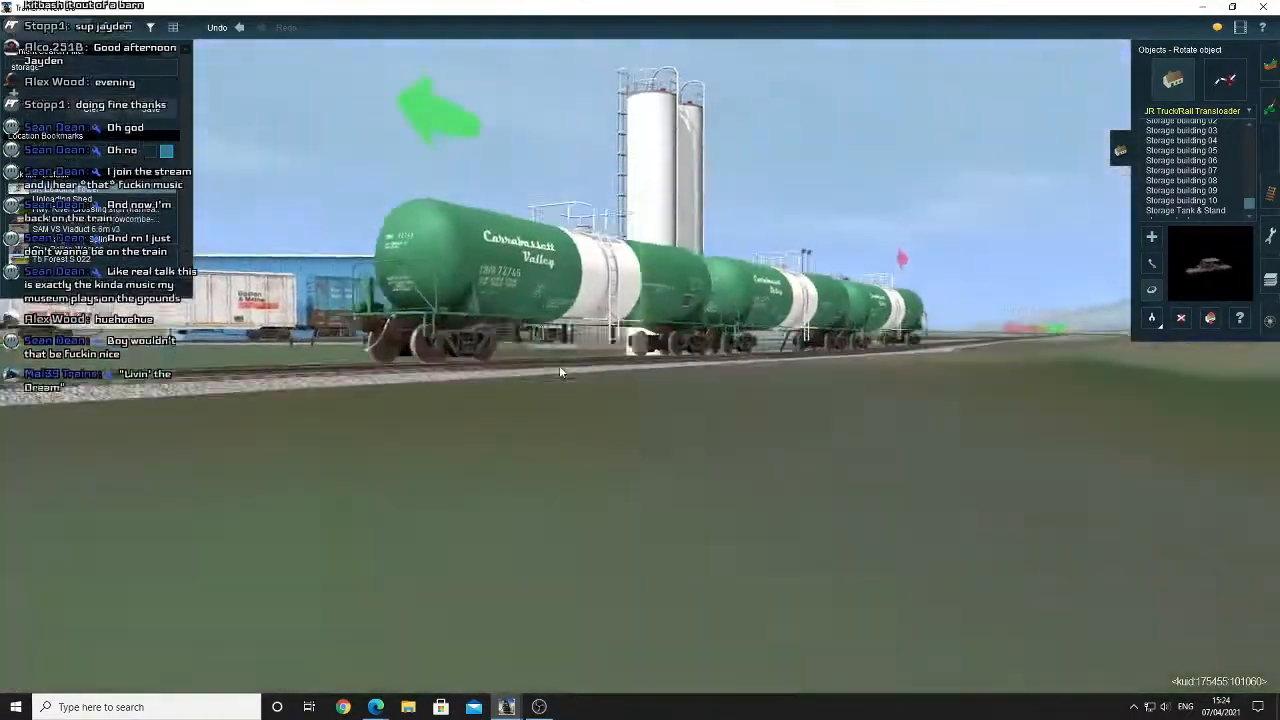
key("Up")
key("Left")
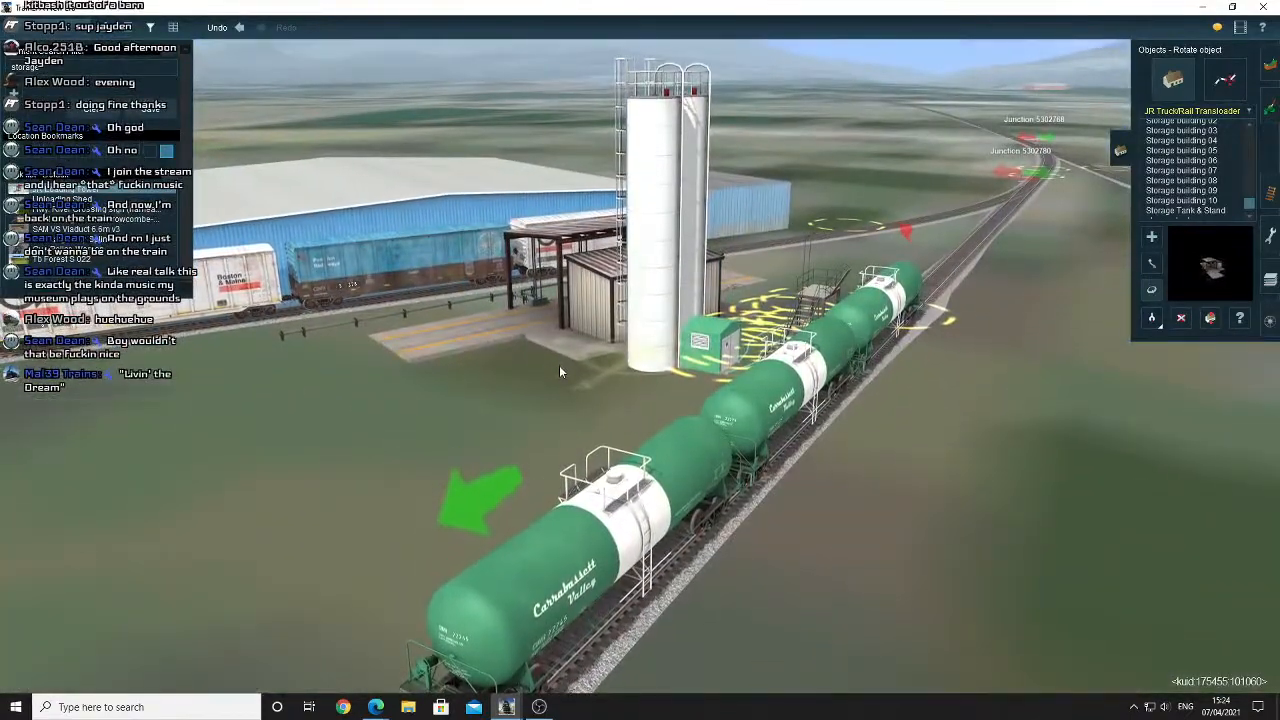
key("Right")
key("Right")
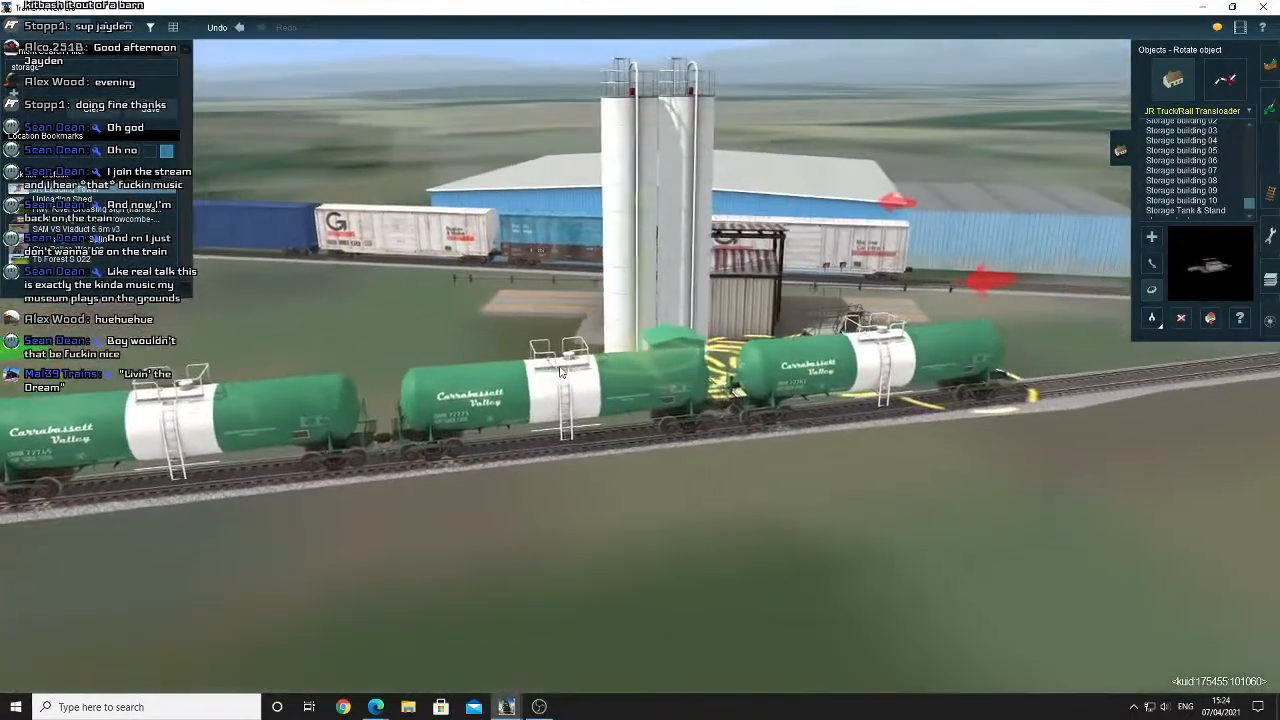
key("Up")
key("Right")
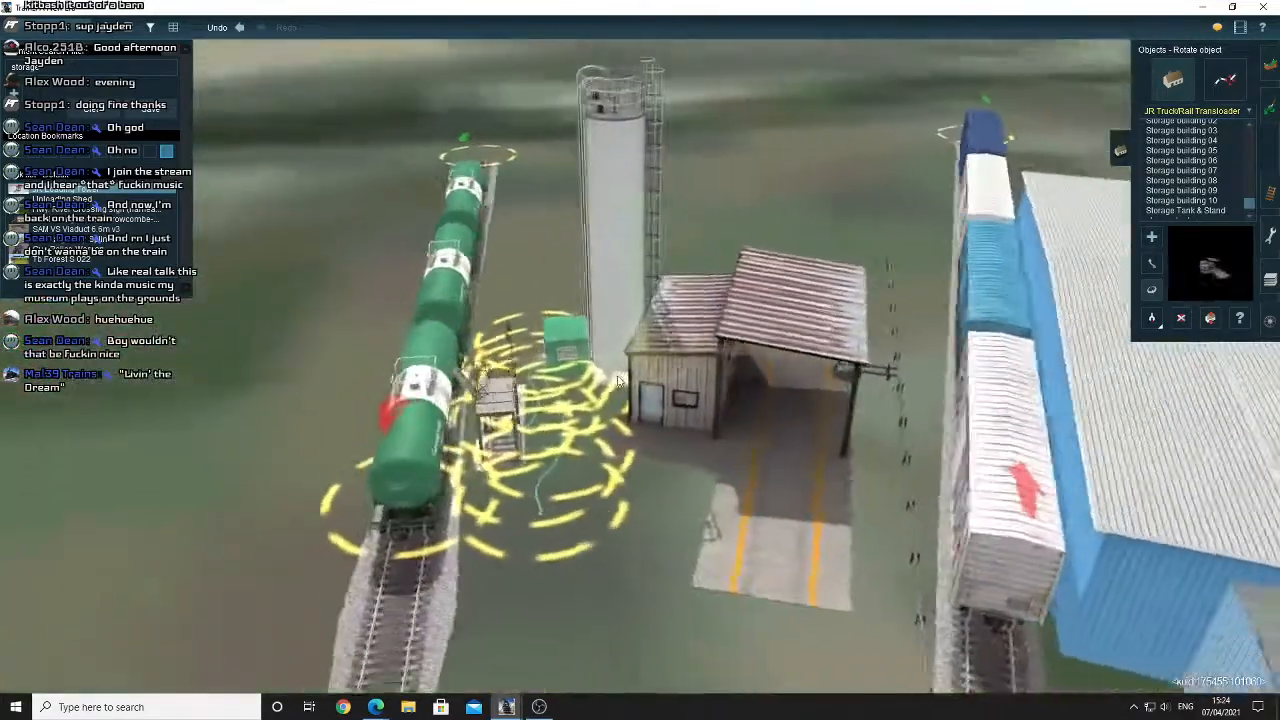
key("Right")
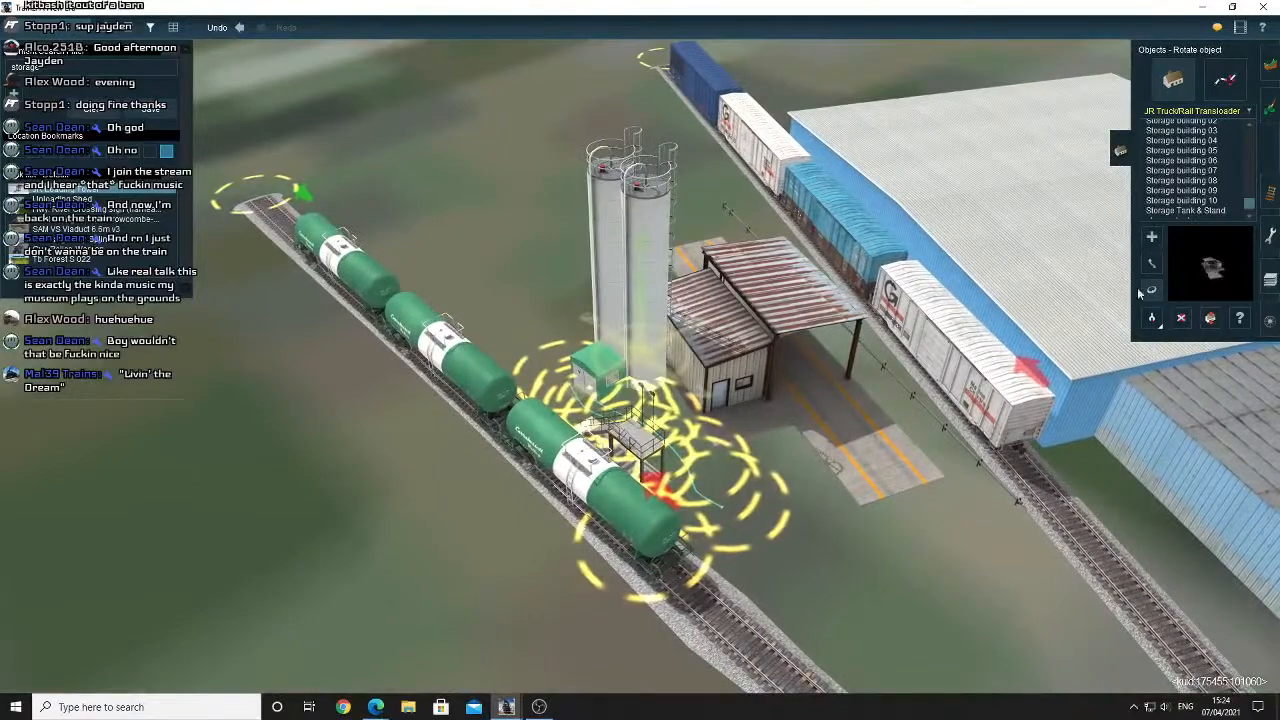
key("Right")
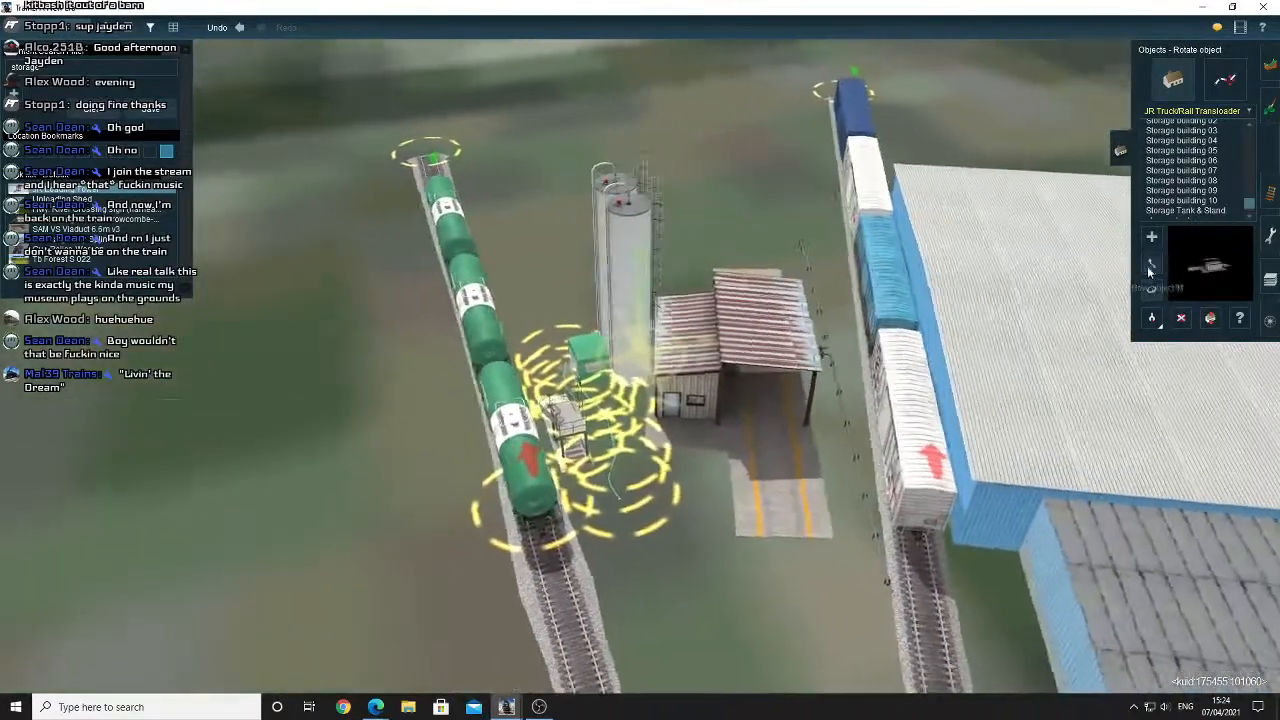
Rotate the transloader to about 62.7° so its driveway runs alongside the boxcar siding.
left_click(1149, 268)
key("Right")
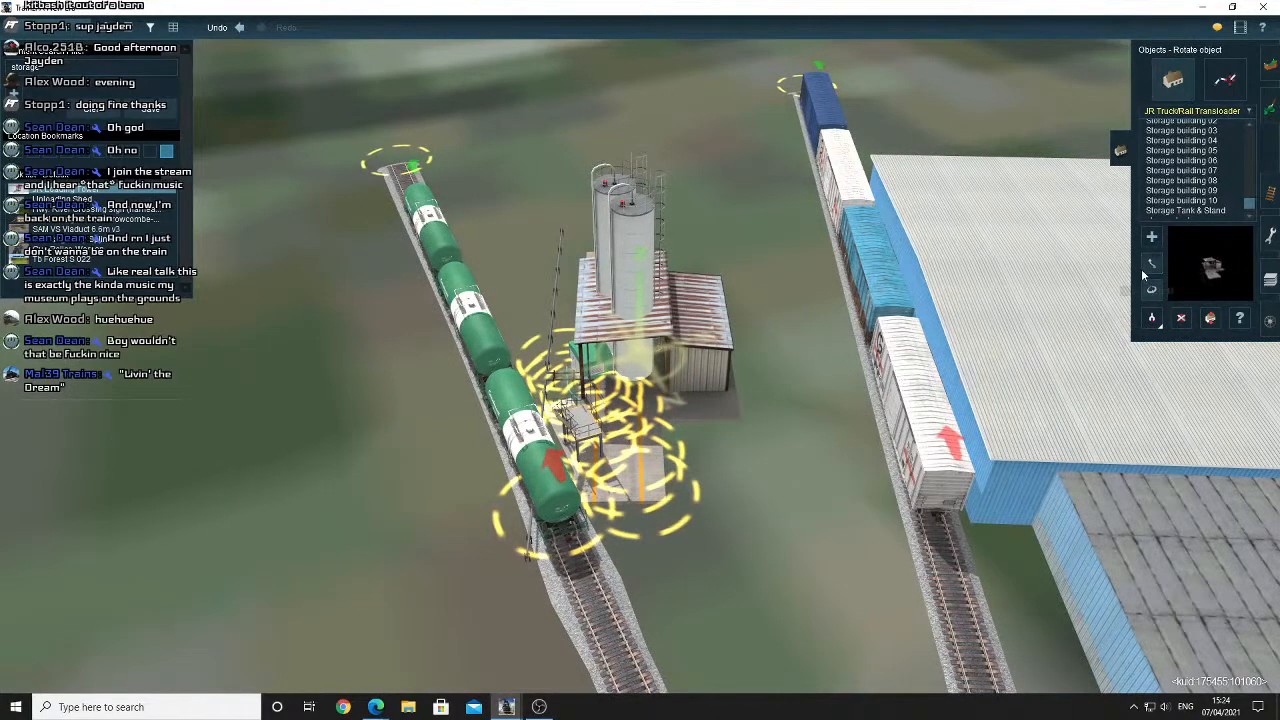
left_click_drag(705, 322, 1057, 297)
left_click_drag(797, 294, 792, 294)
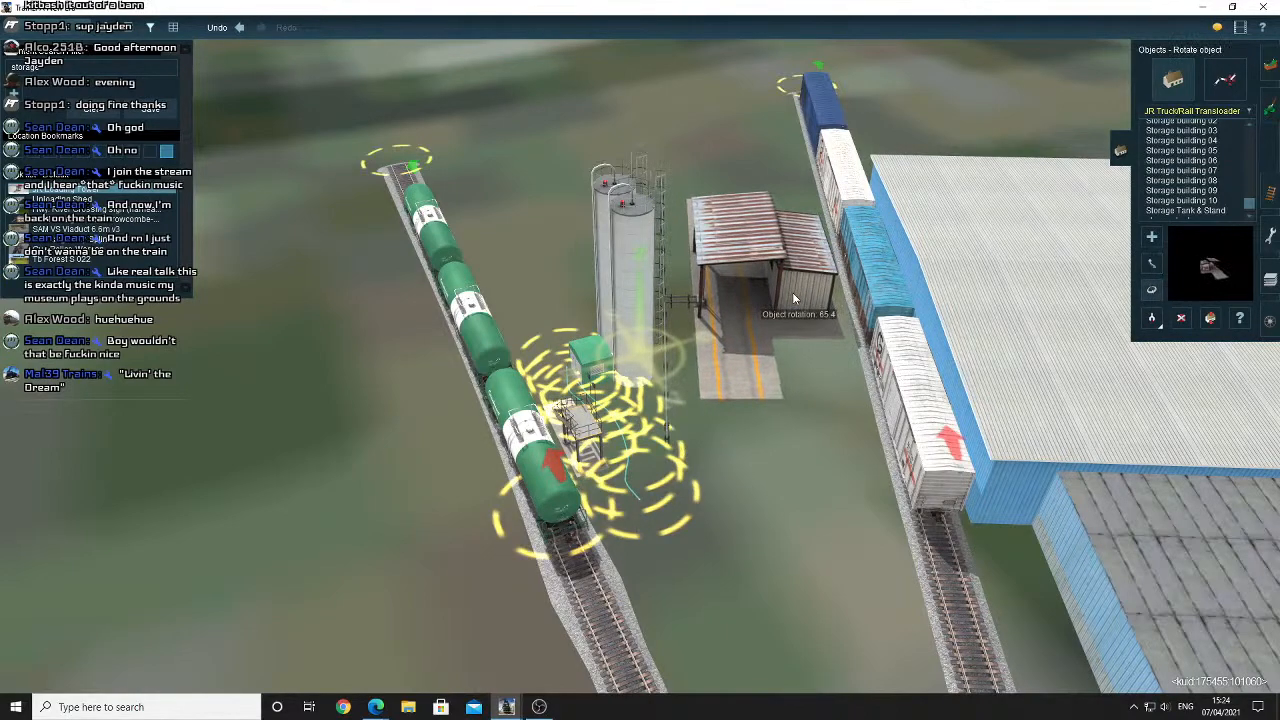
right_click_drag(730, 316, 605, 362)
scroll(605, 362, "down", 3)
key("Left")
key("Up")
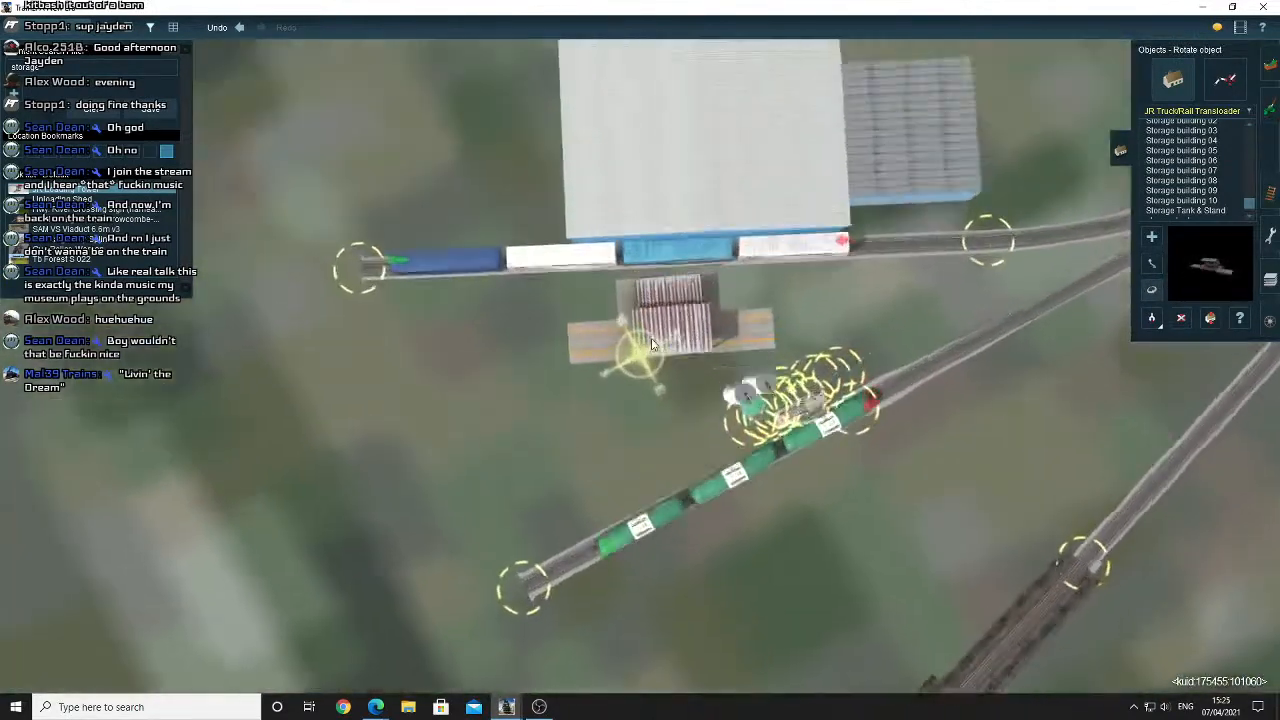
scroll(698, 354, "up", 2)
left_click_drag(698, 354, 693, 349)
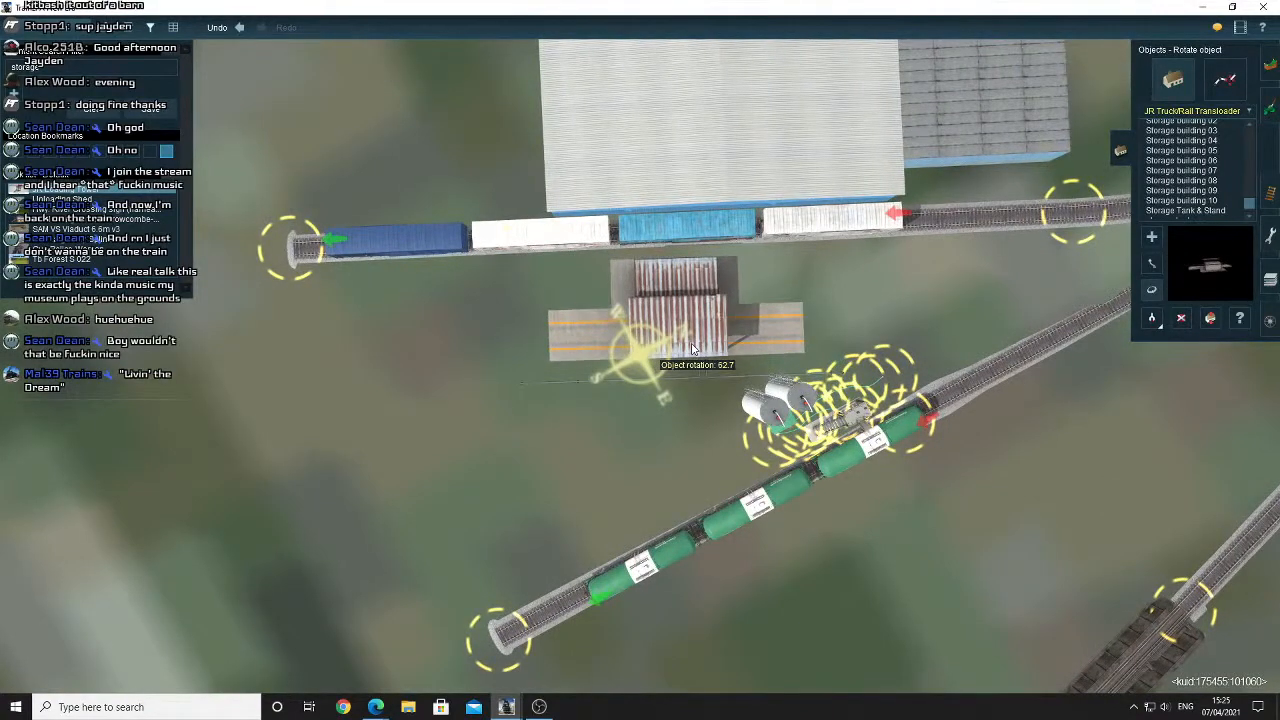
Move the transloader to a new position between the boxcar siding and the loading silos, keeping it clear of both.
key("Down")
scroll(700, 364, "up", 3)
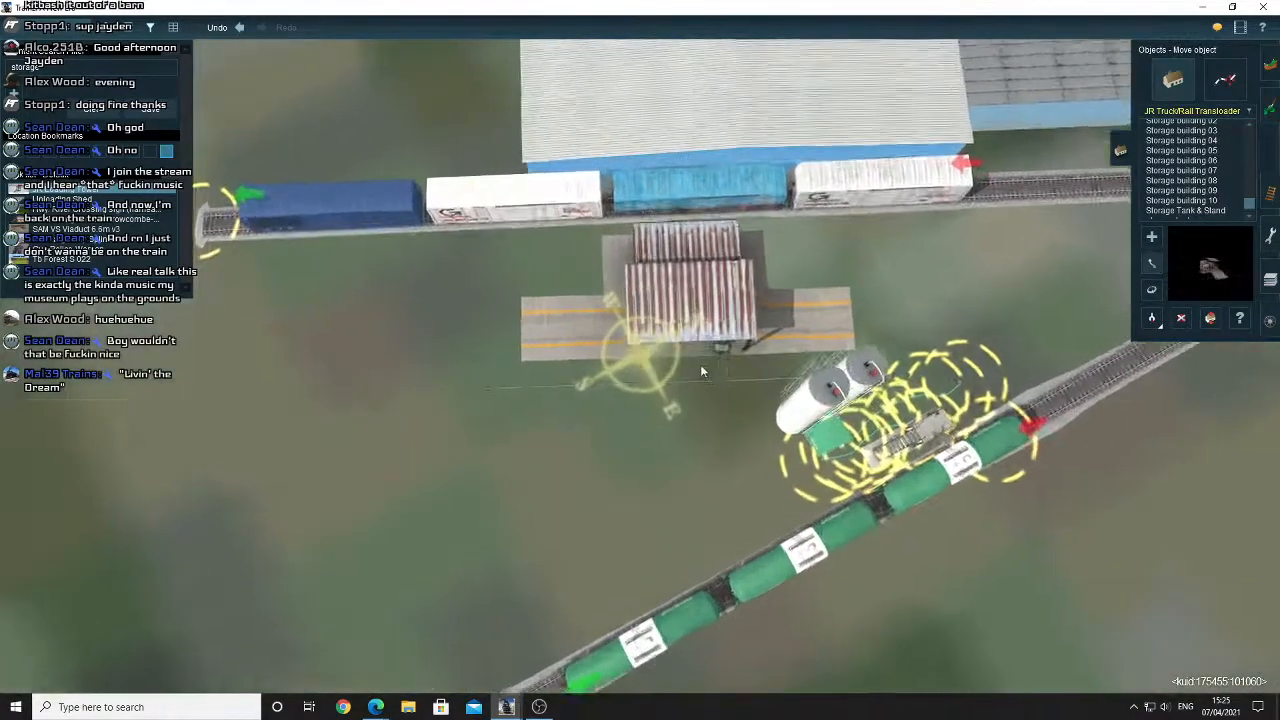
left_click_drag(757, 337, 785, 332)
right_click(783, 333)
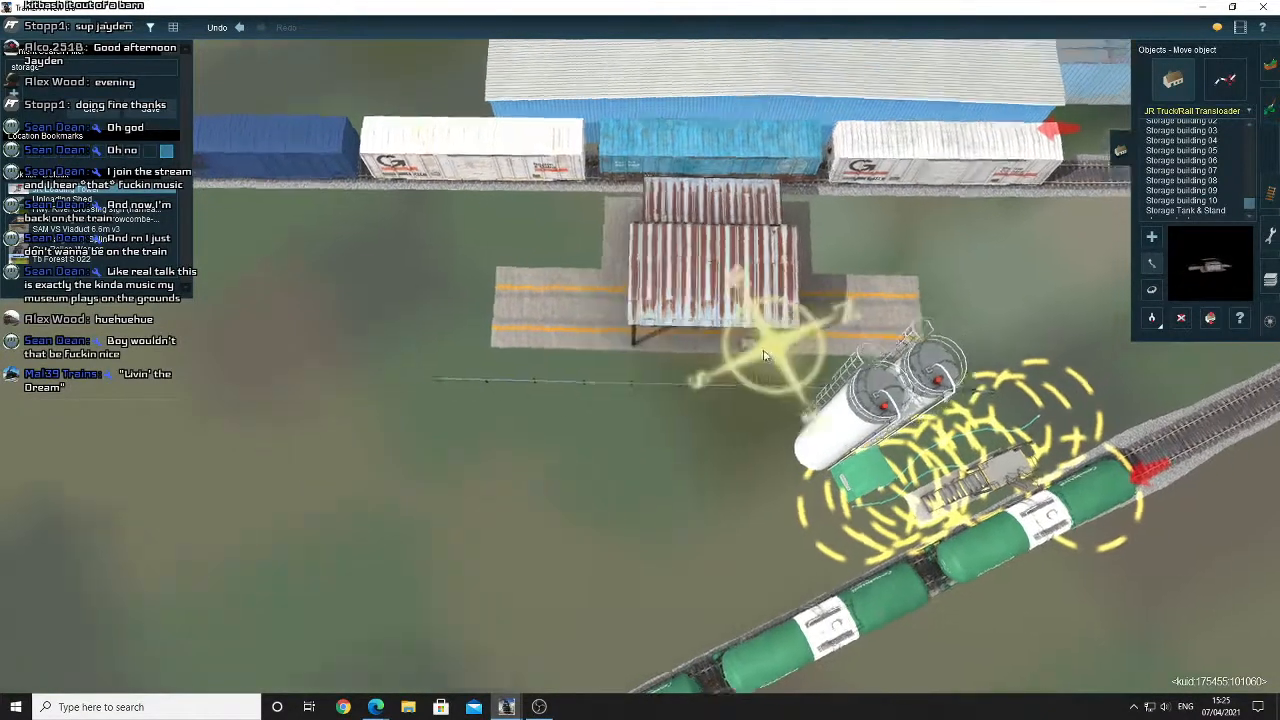
key("Right")
key("Down")
key("Up")
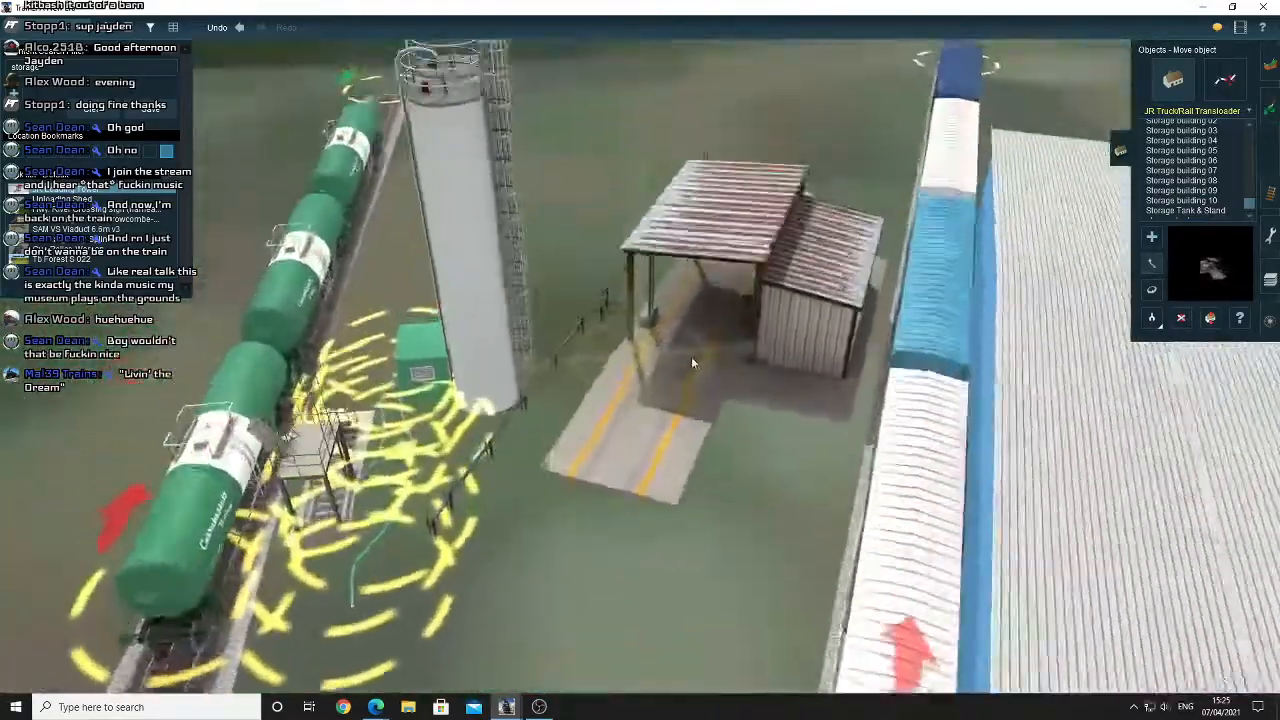
left_click_drag(740, 340, 774, 371)
key("Down")
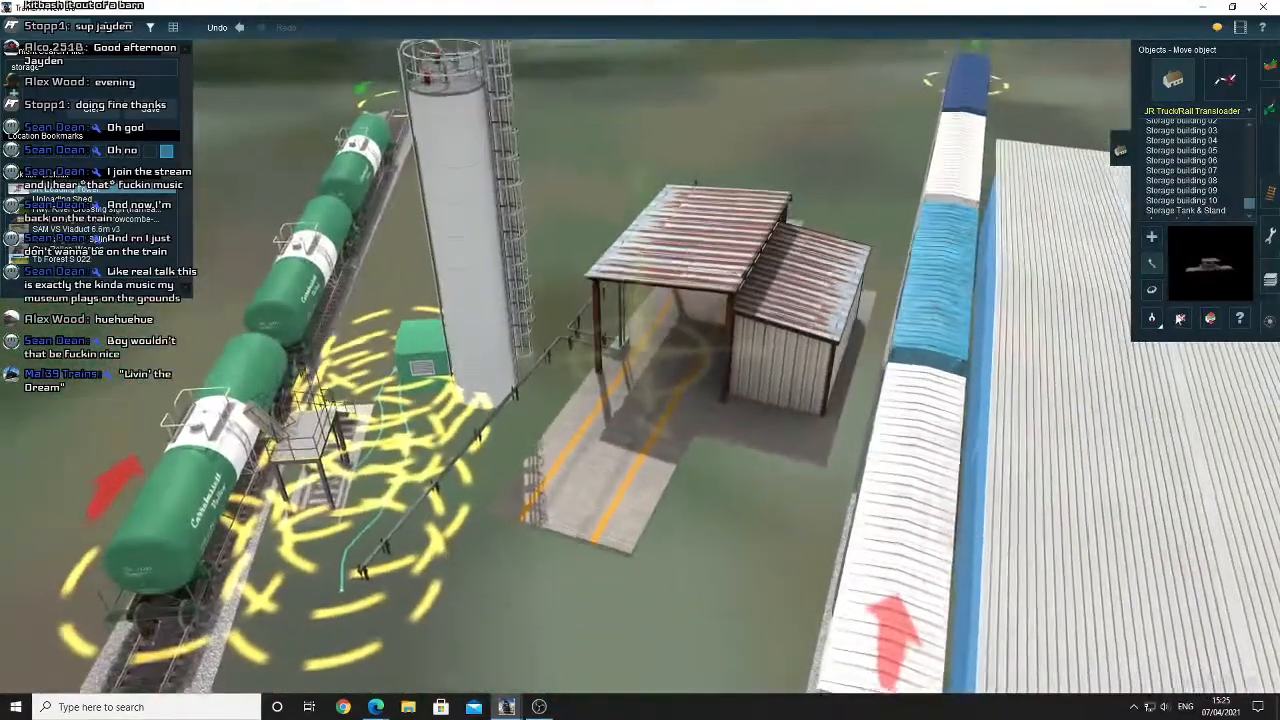
Delete the transloader from the ground between the two Kingfield sidings.
key("d")
left_click(720, 313)
right_click(598, 354)
key("Left")
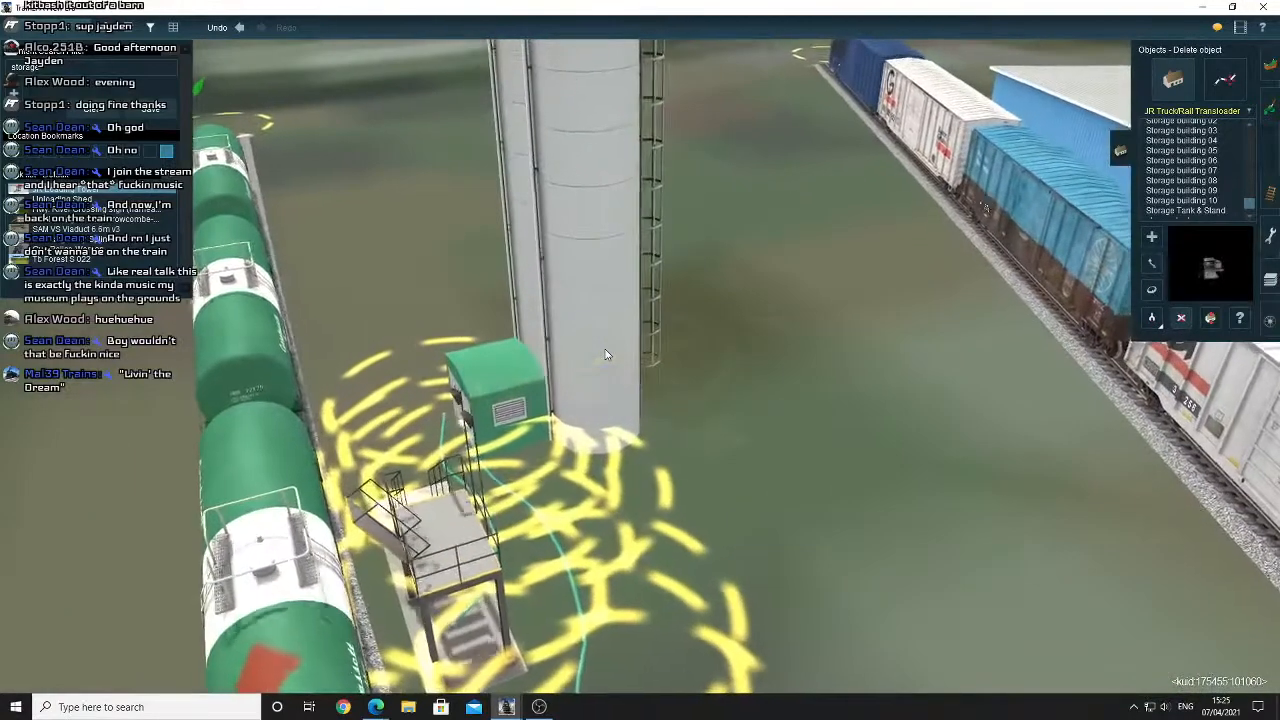
scroll(605, 354, "down", 2)
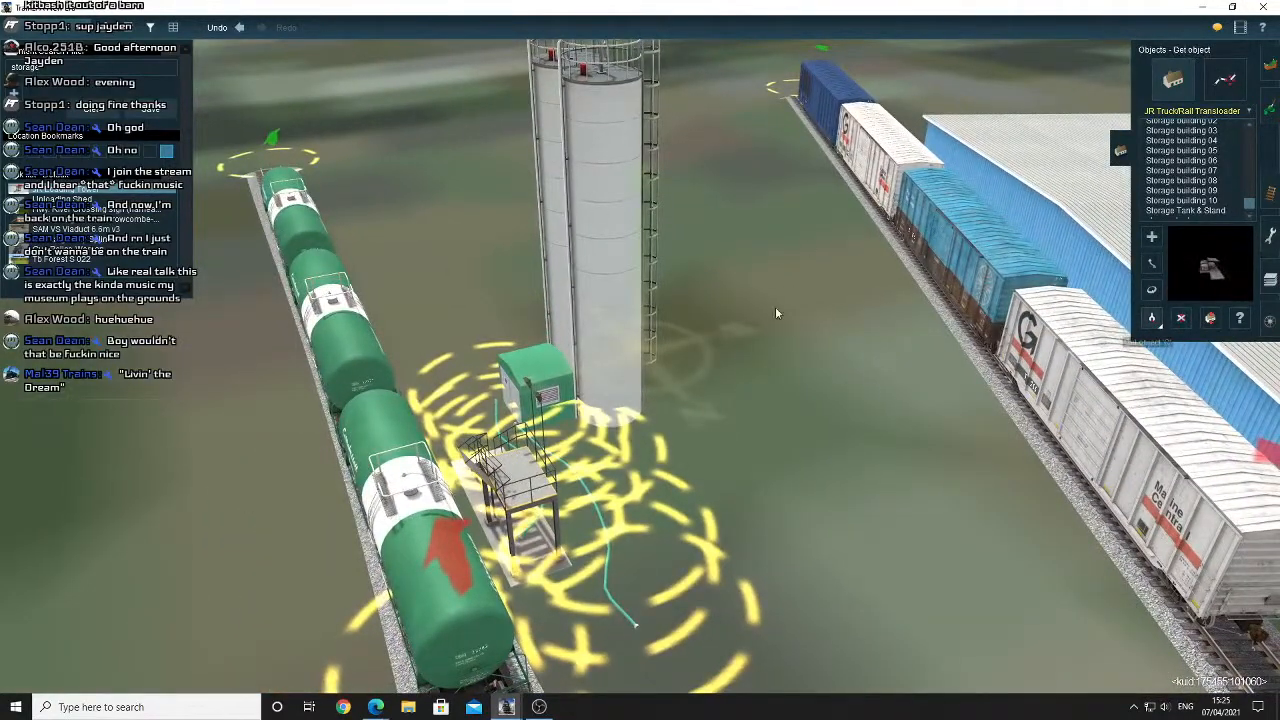
Sample the Industrial tank 02 model from an existing loading silo and dismiss the storage search filter.
left_click(593, 346)
key("Left")
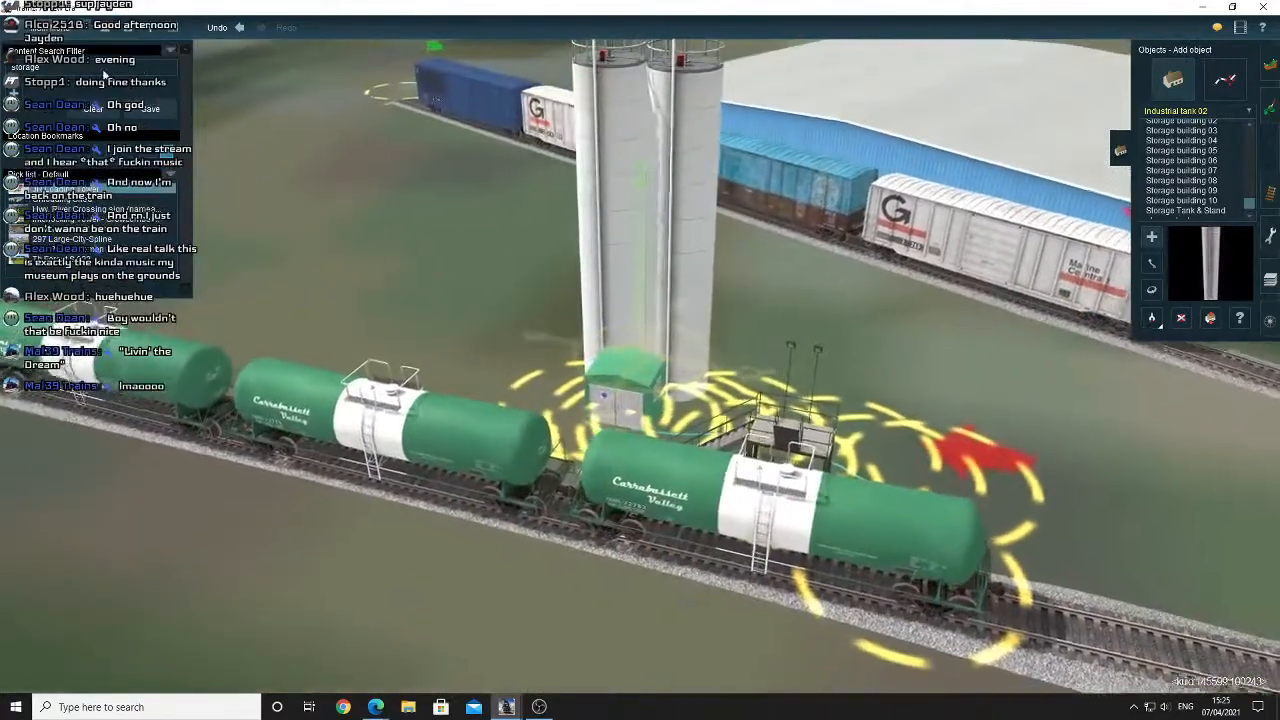
left_click(154, 30)
right_click(455, 258)
key("Up")
scroll(1197, 170, "up", 1)
right_click(724, 388)
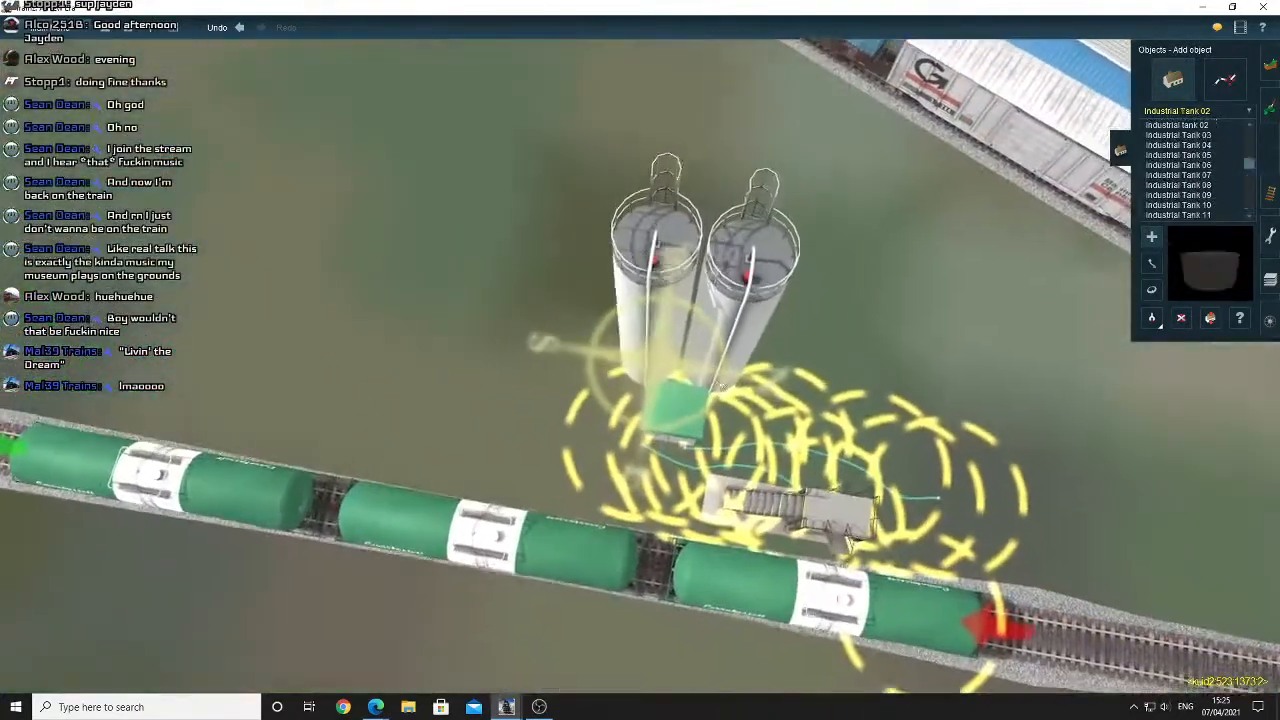
Place a third Industrial tank 02 silo near the existing pair beside the tank car siding.
left_click(762, 385)
left_click(1174, 321)
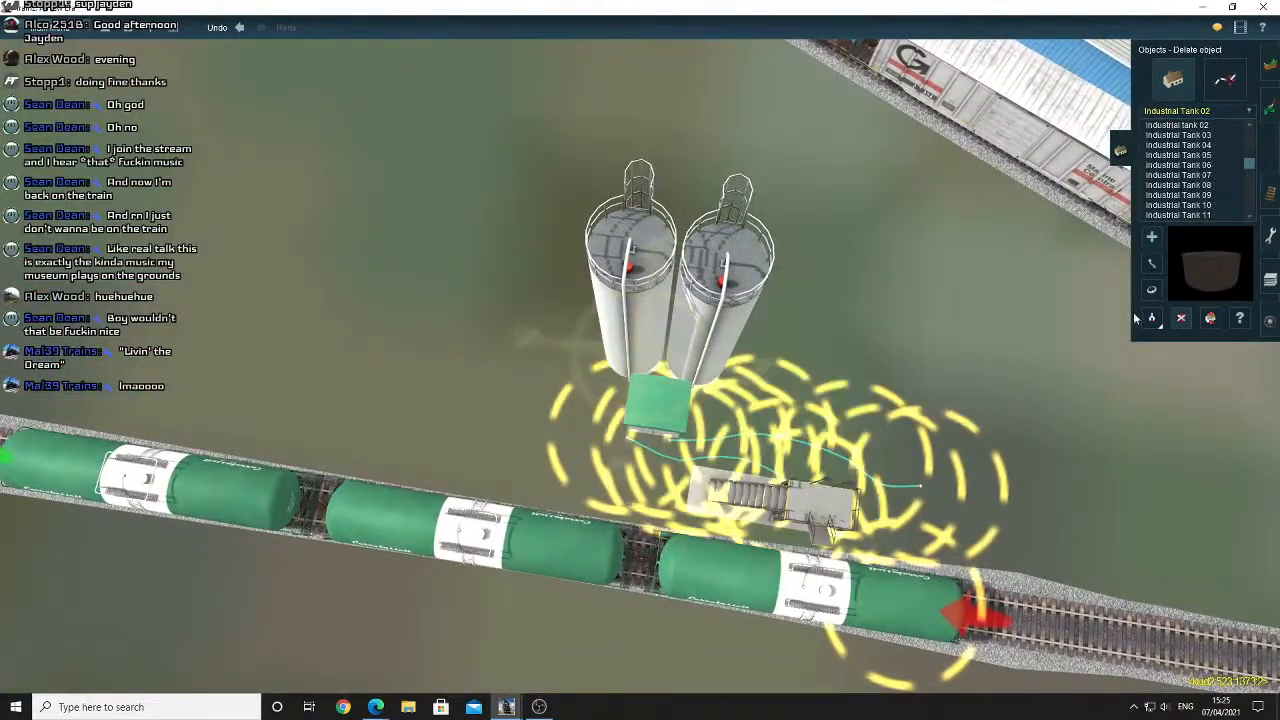
left_click(731, 313)
left_click(814, 348)
right_click(780, 354)
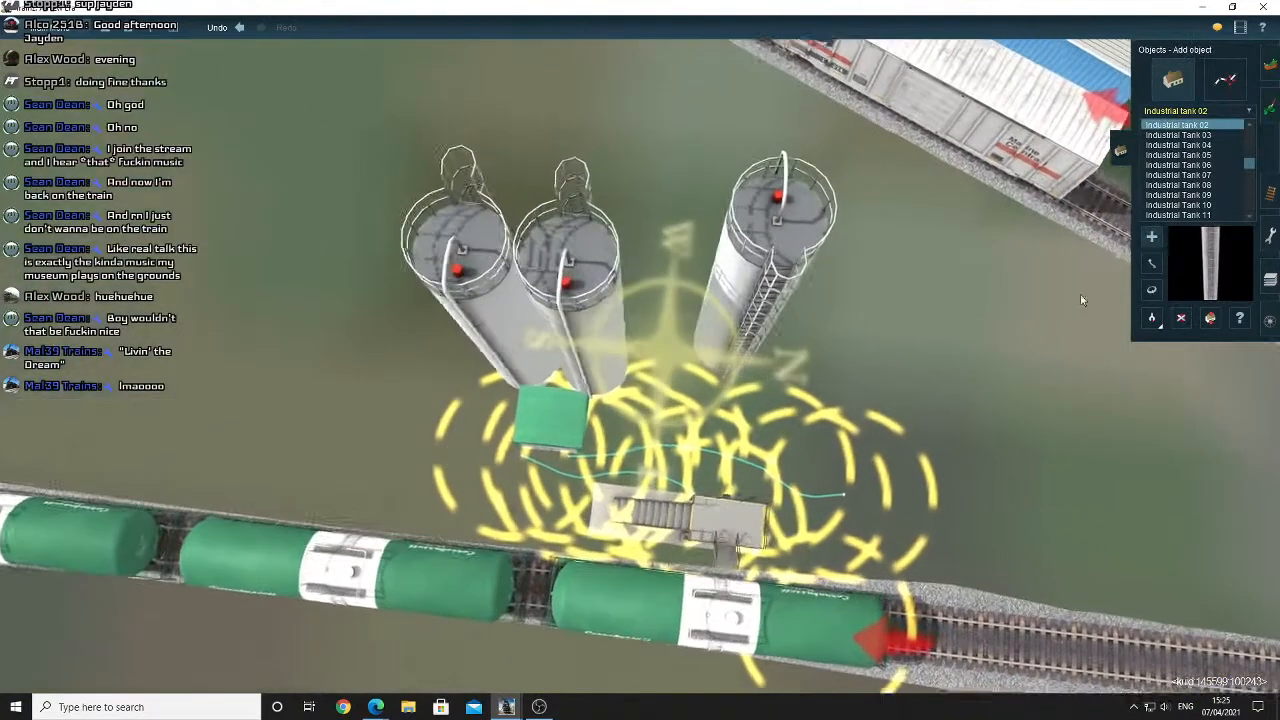
Rotate the third silo to about 270° so its pipe and ladder face the same way as the other two.
left_click(1152, 291)
left_click_drag(720, 290, 686, 266)
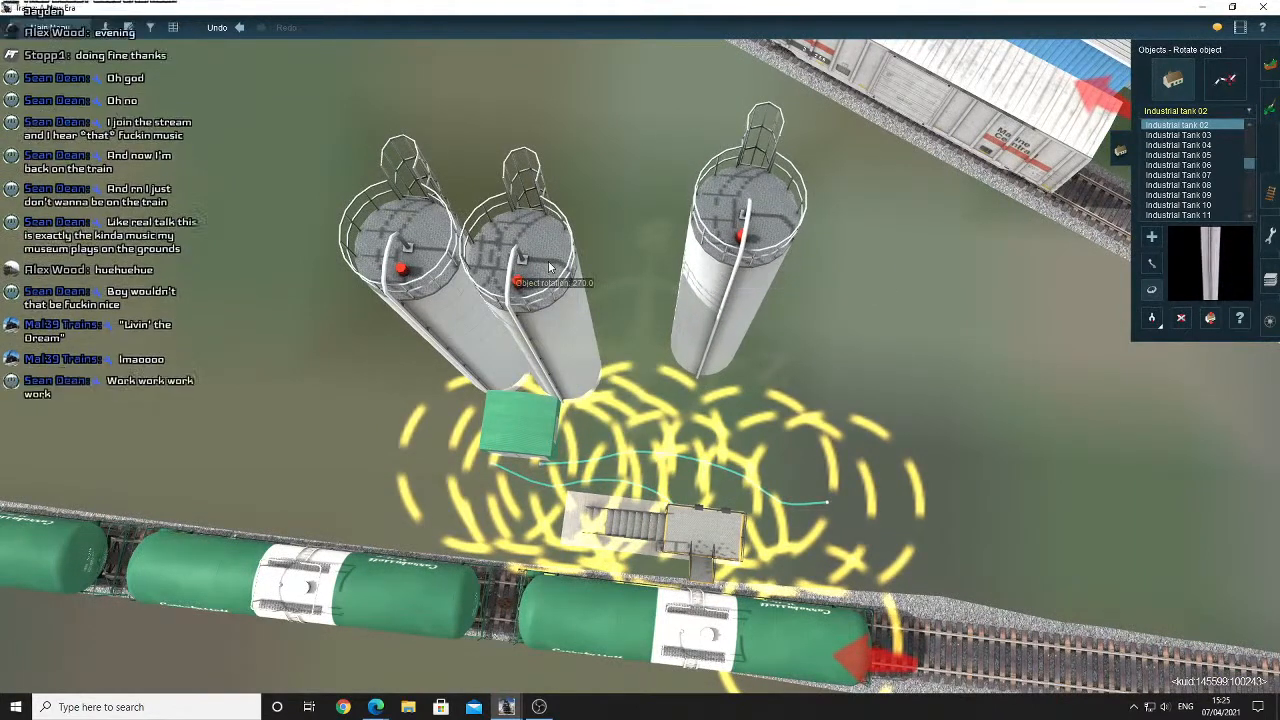
left_click_drag(566, 262, 576, 231)
left_click(245, 30)
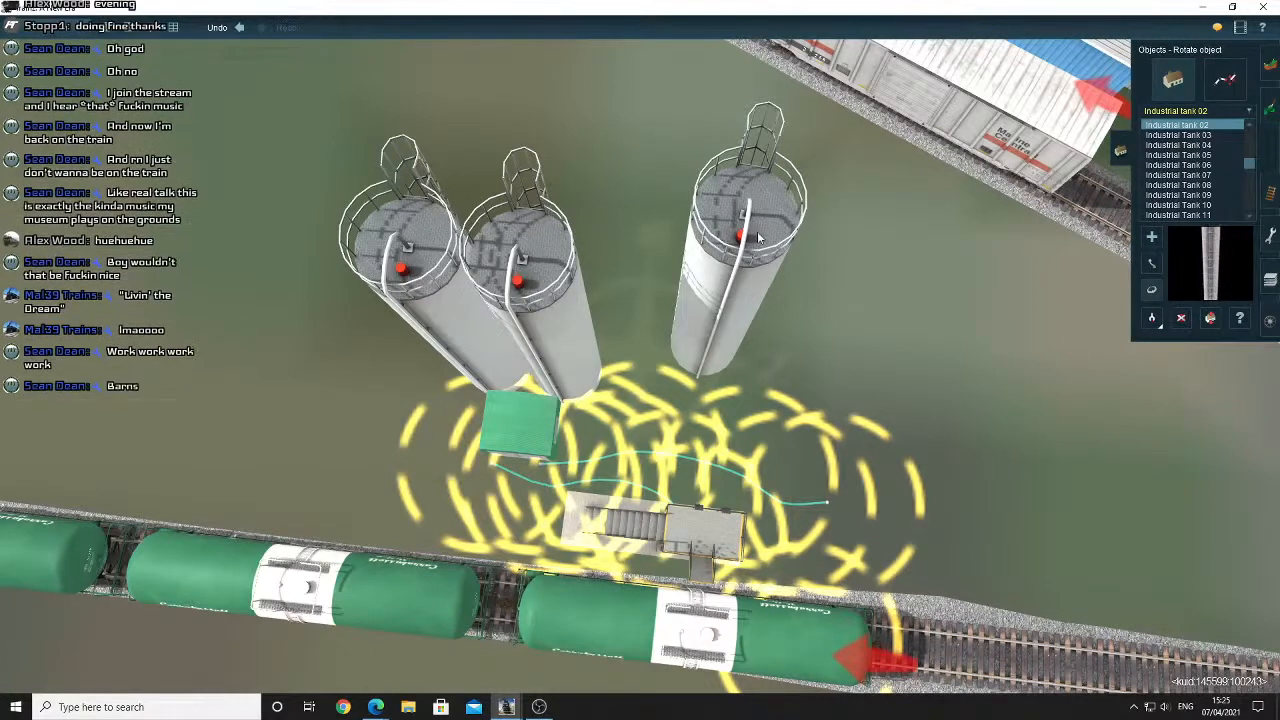
left_click_drag(757, 237, 770, 237)
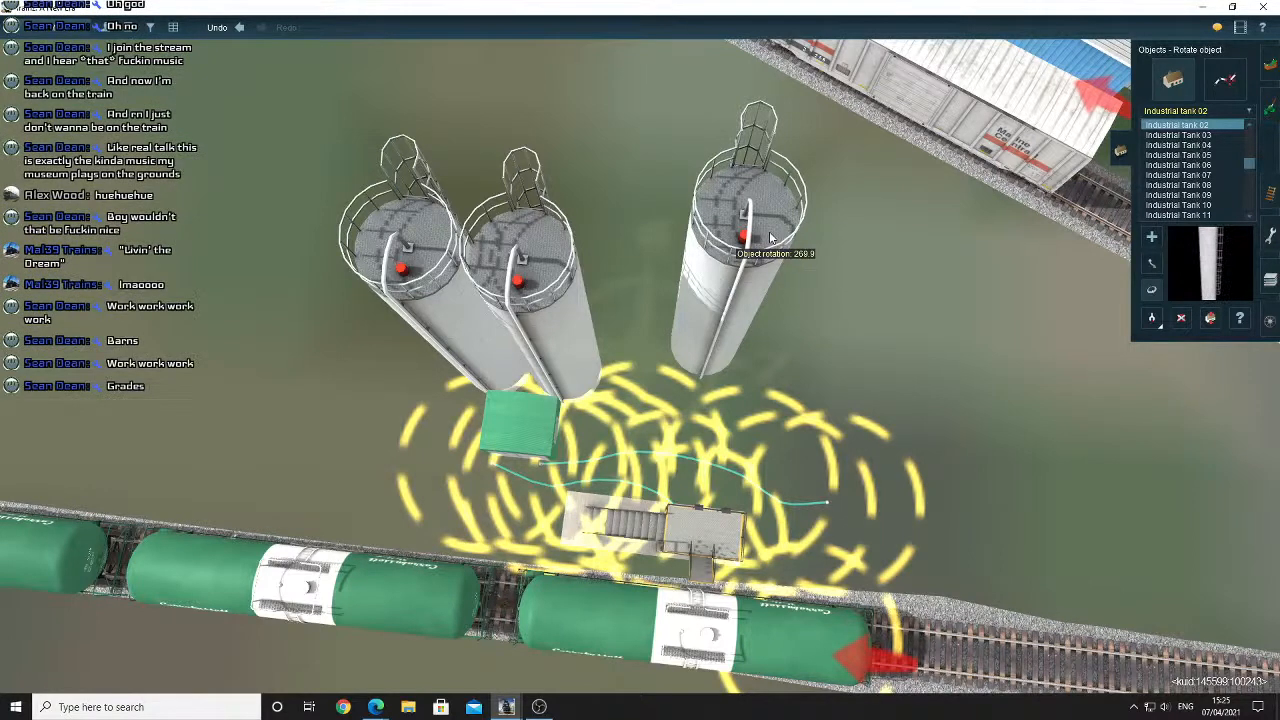
left_click_drag(773, 238, 772, 238)
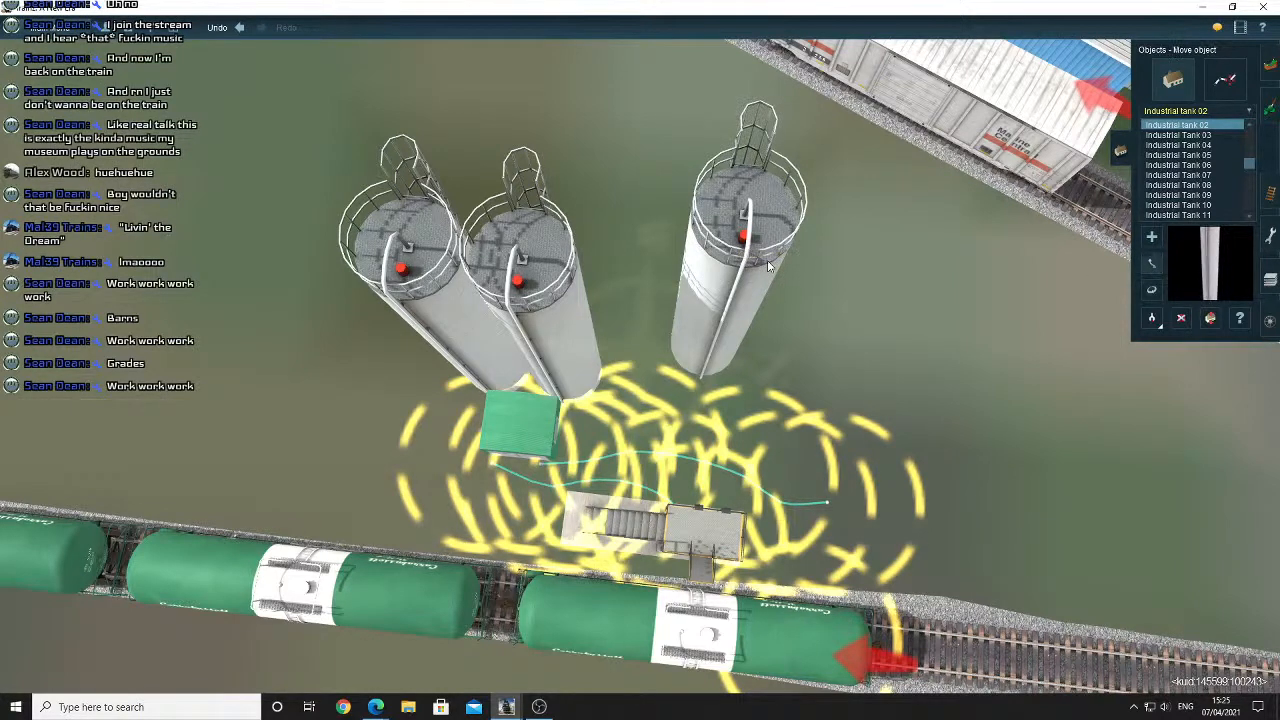
Move the third silo in beside the existing pair, behind the tank car loading platform.
left_click_drag(767, 260, 698, 298)
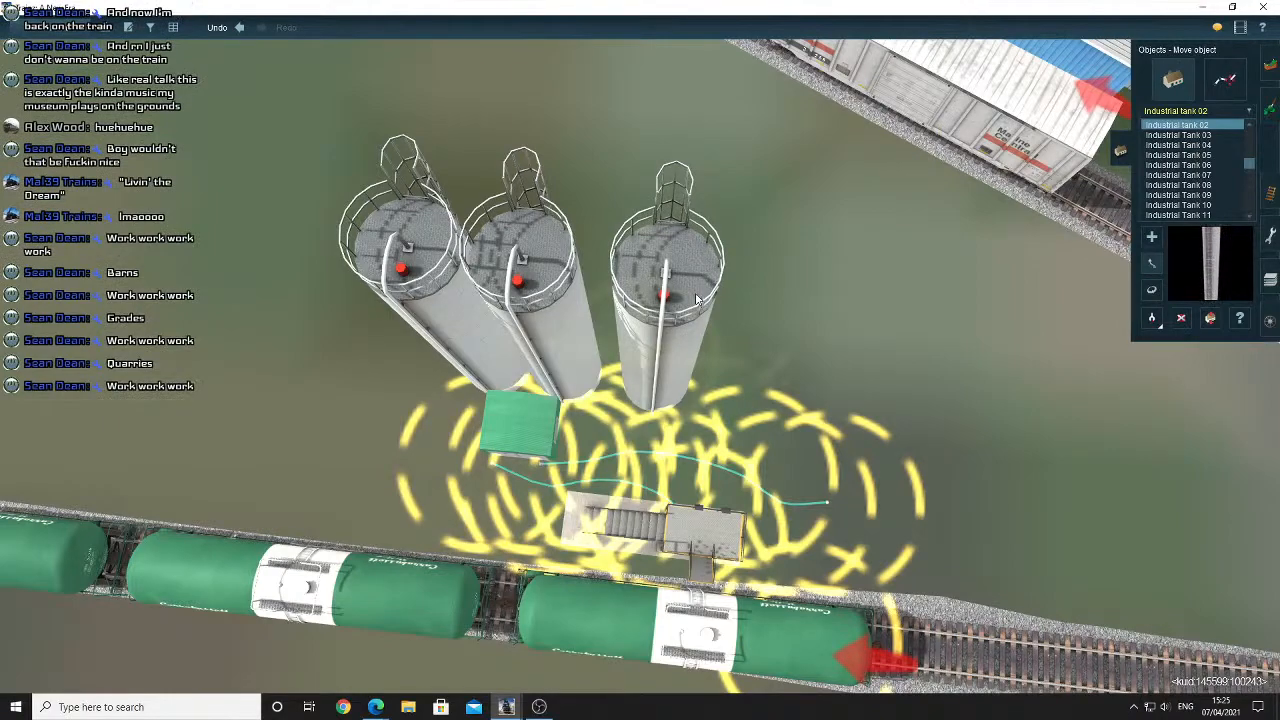
scroll(684, 288, "up", 5)
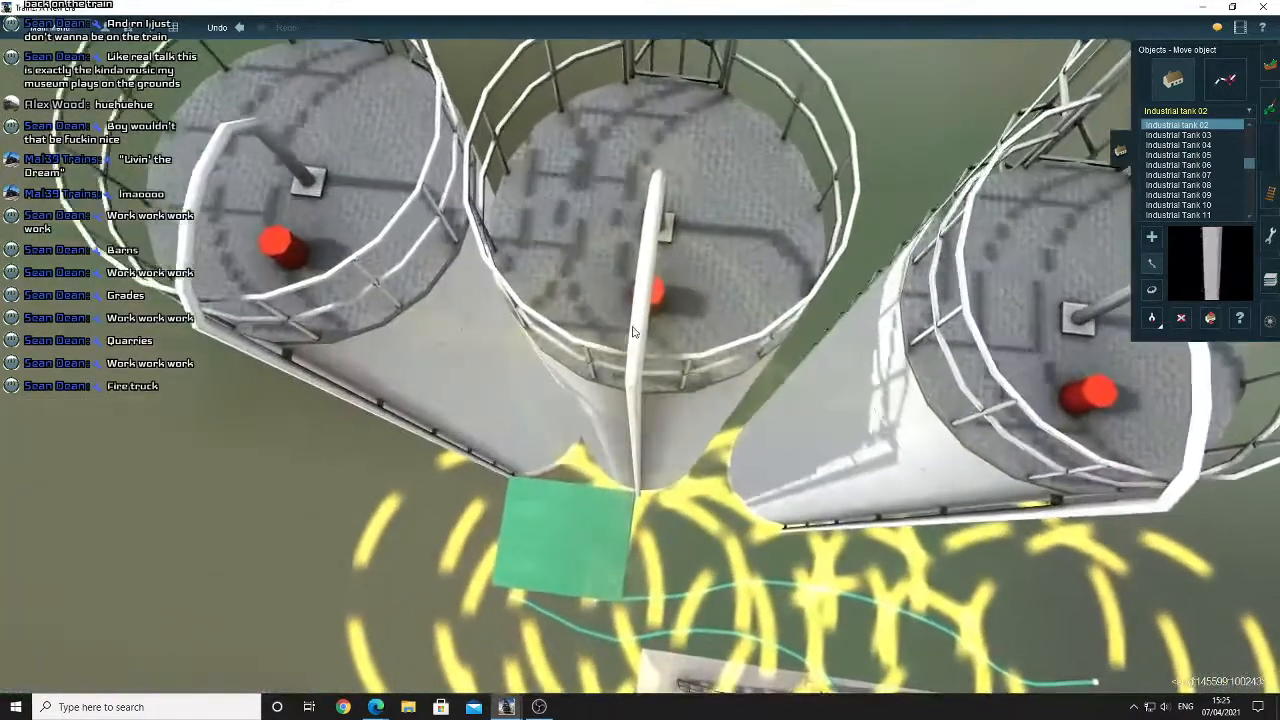
scroll(632, 331, "down", 4)
left_click_drag(872, 345, 838, 324)
right_click(740, 368)
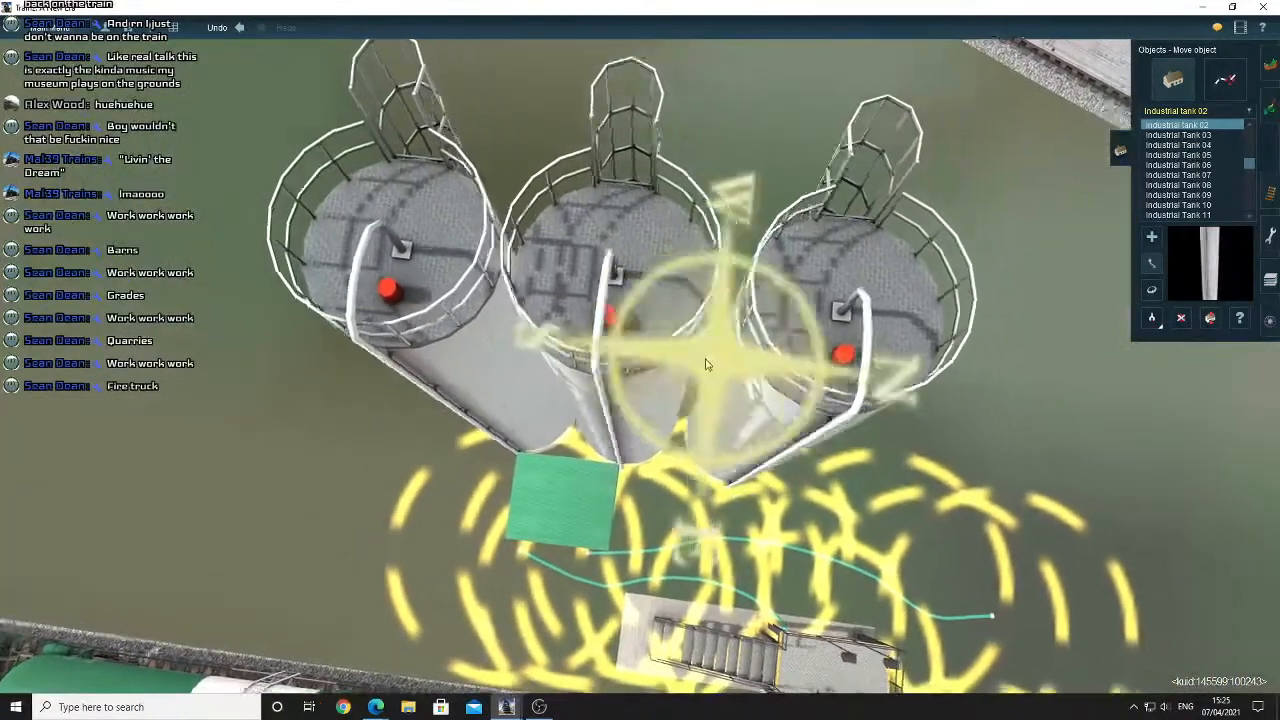
Fine-adjust the third silo's position so it lines up with the row and its spacing matches the other two.
scroll(600, 372, "up", 3)
key("Up")
right_click(586, 371)
right_click(674, 371)
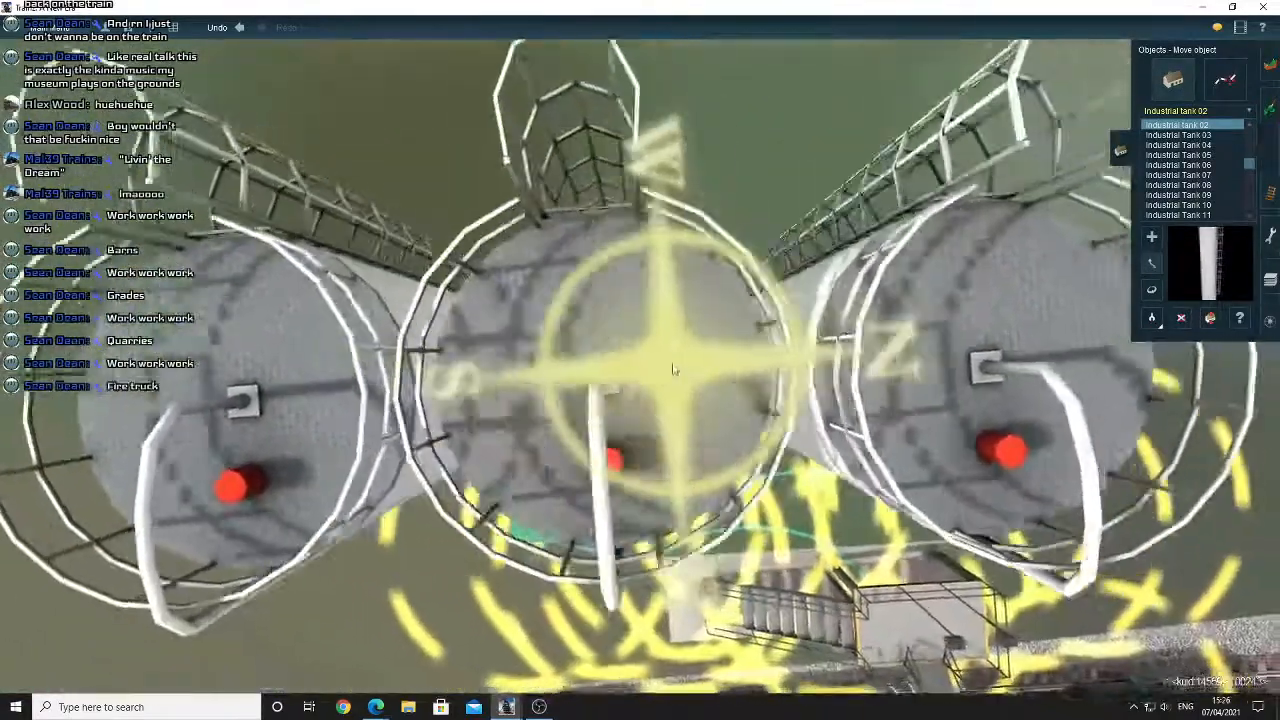
left_click_drag(786, 348, 779, 340)
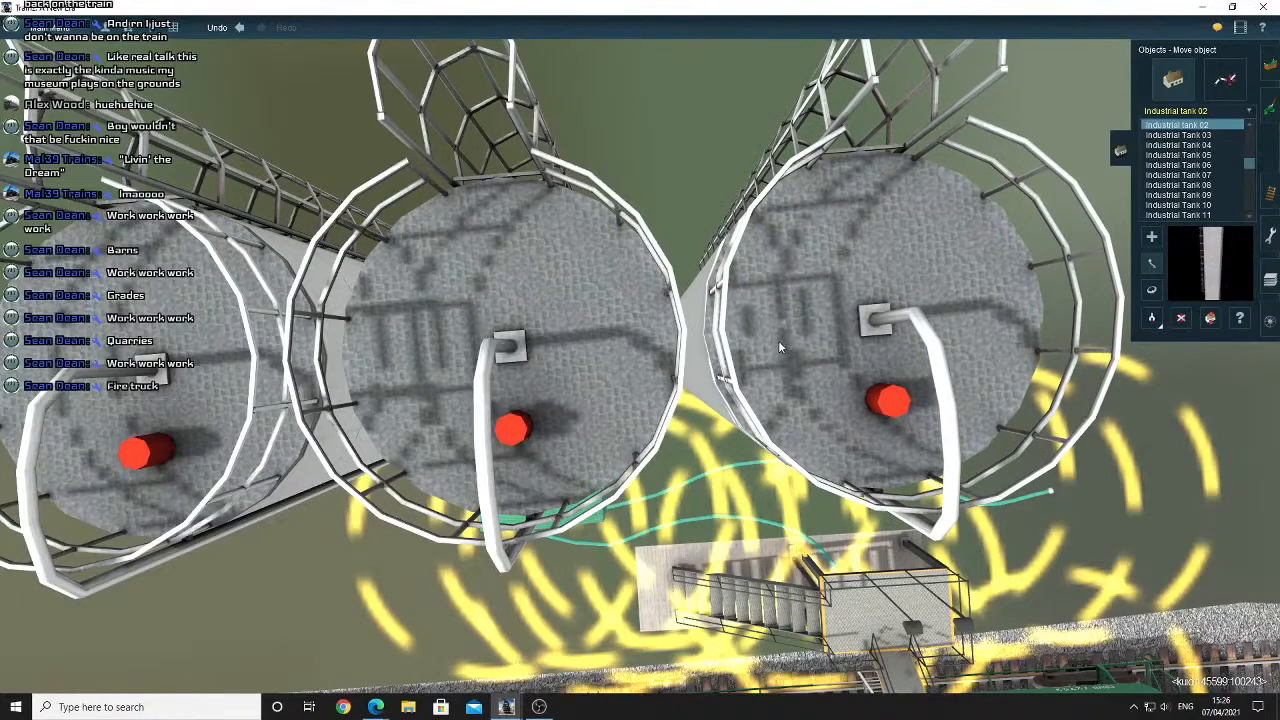
key("Down")
key("Down")
key("Up")
scroll(682, 375, "up", 3)
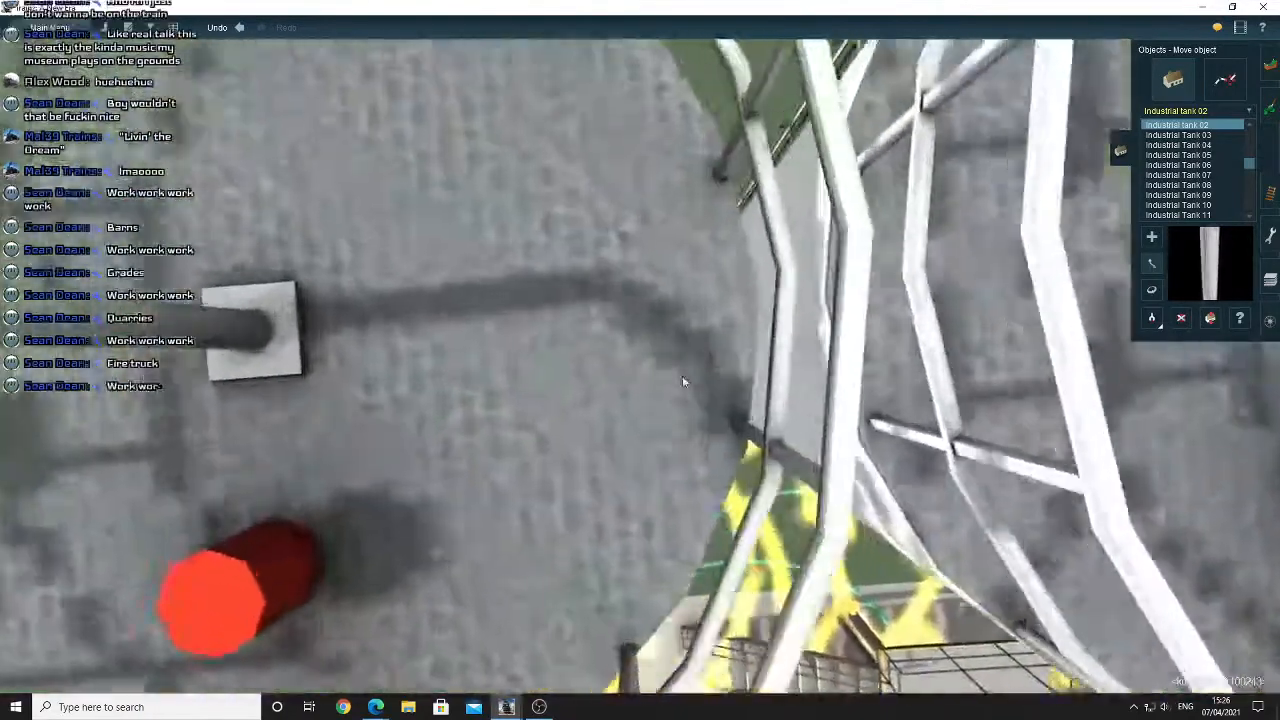
scroll(682, 375, "down", 3)
left_click_drag(733, 350, 731, 350)
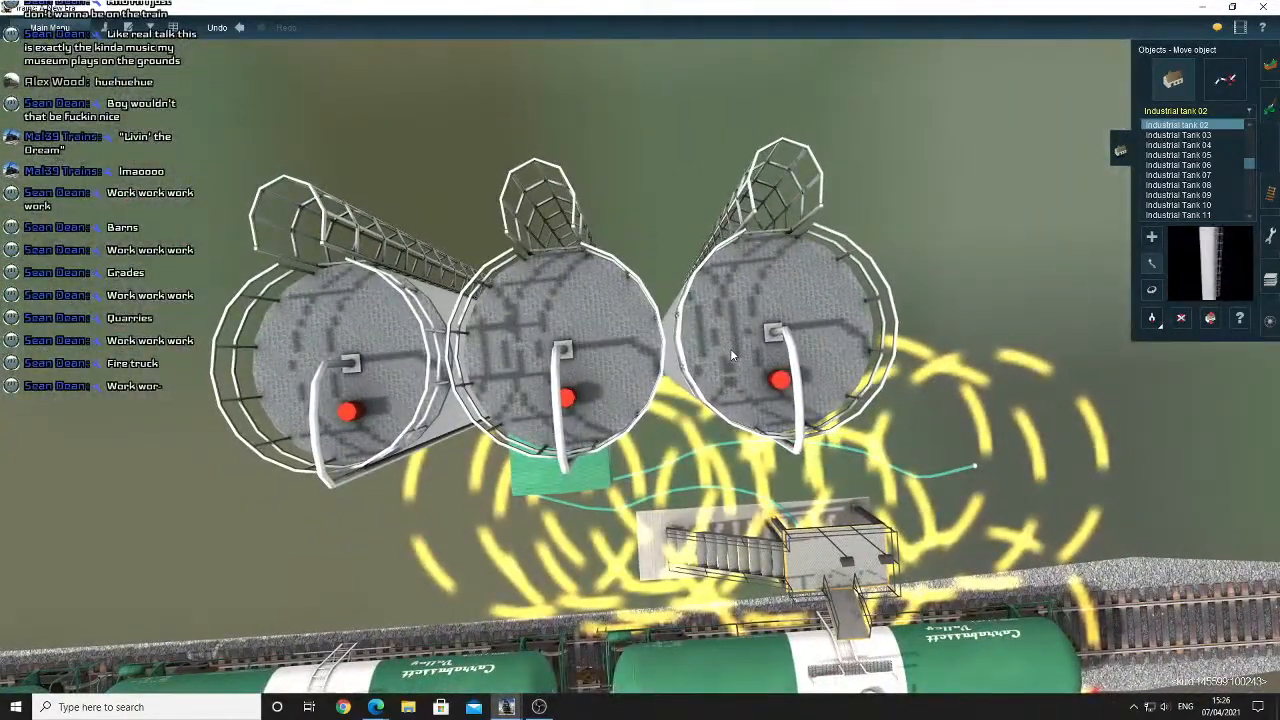
Examine the row of three silos and the surrounding sidings and buildings from all sides.
key("Down")
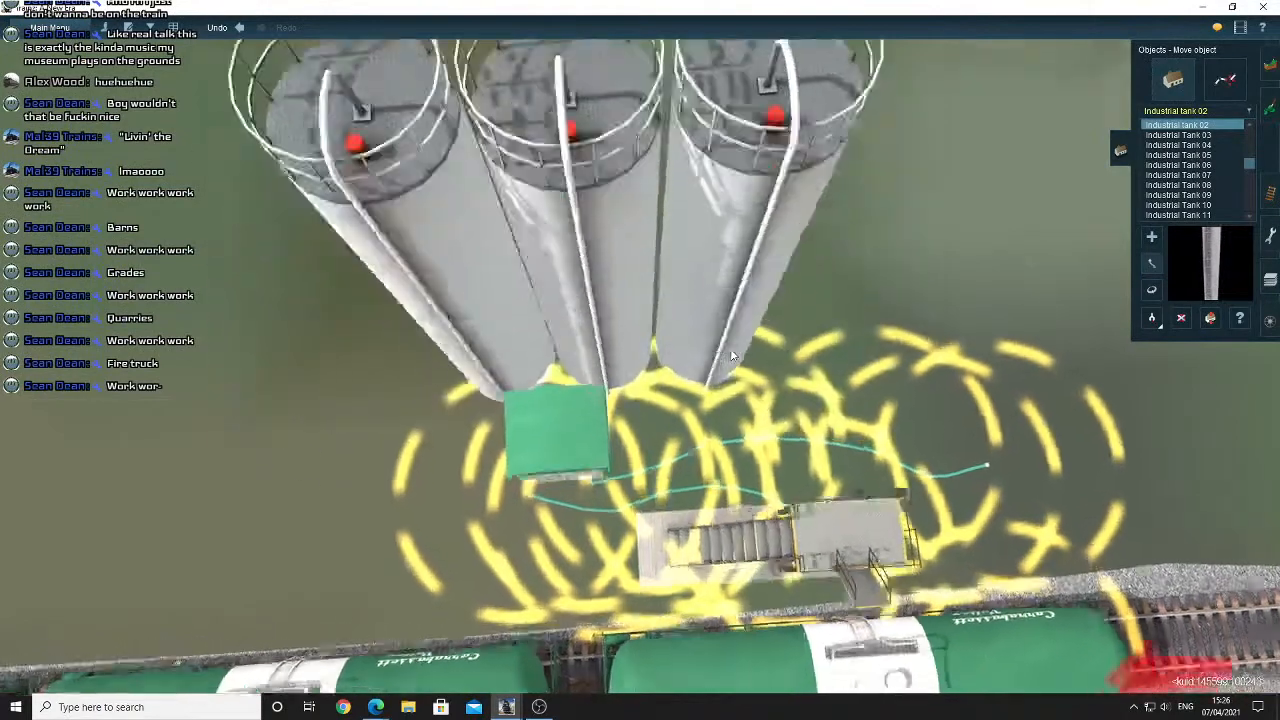
key("Up")
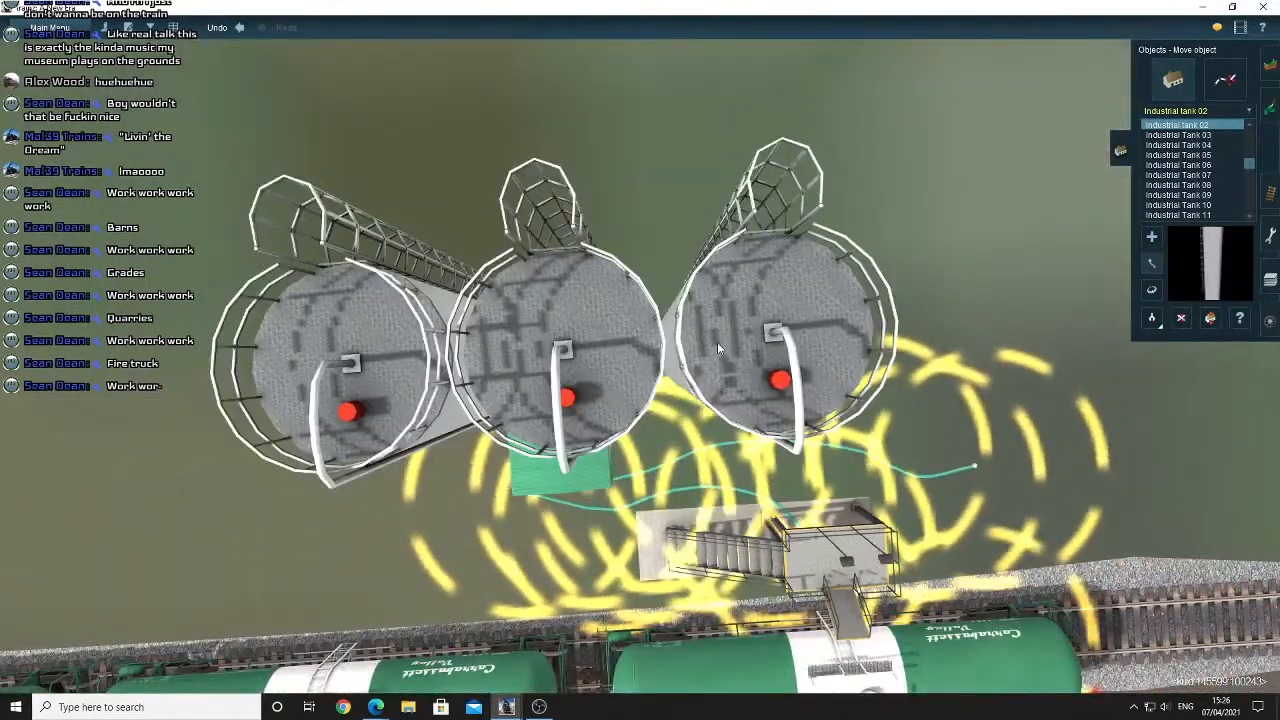
key("Down")
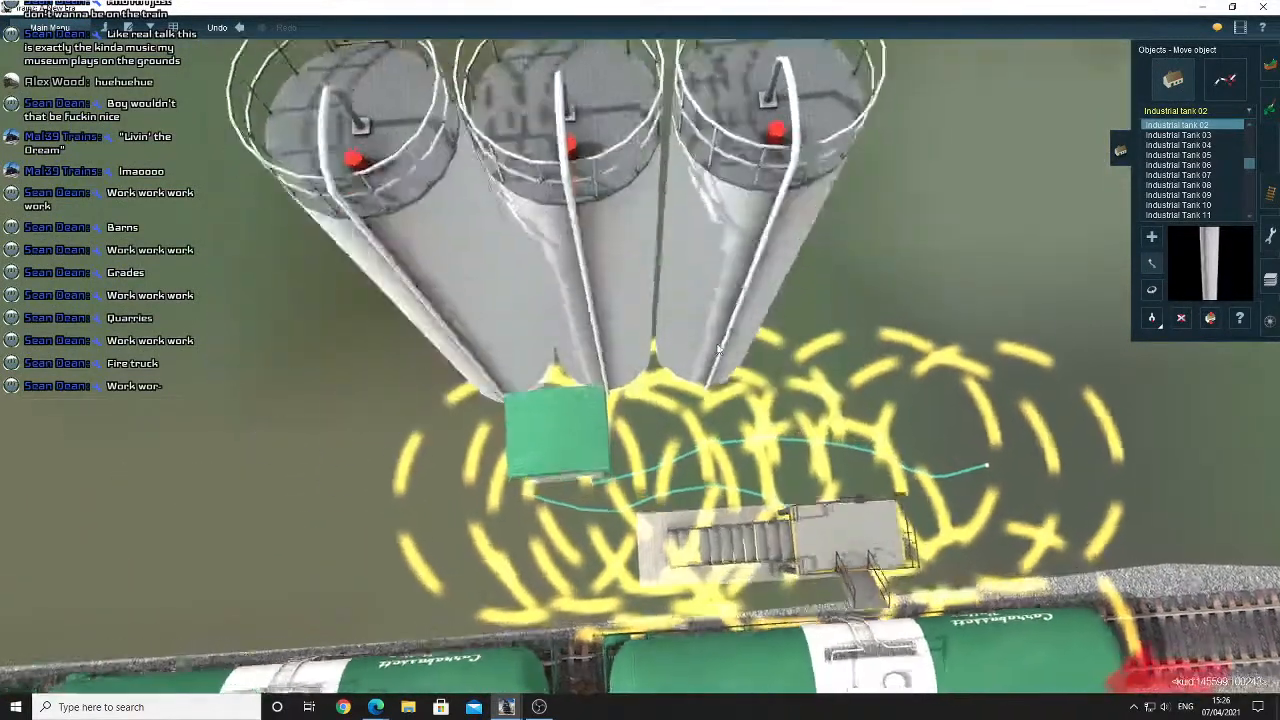
scroll(716, 343, "down", 3)
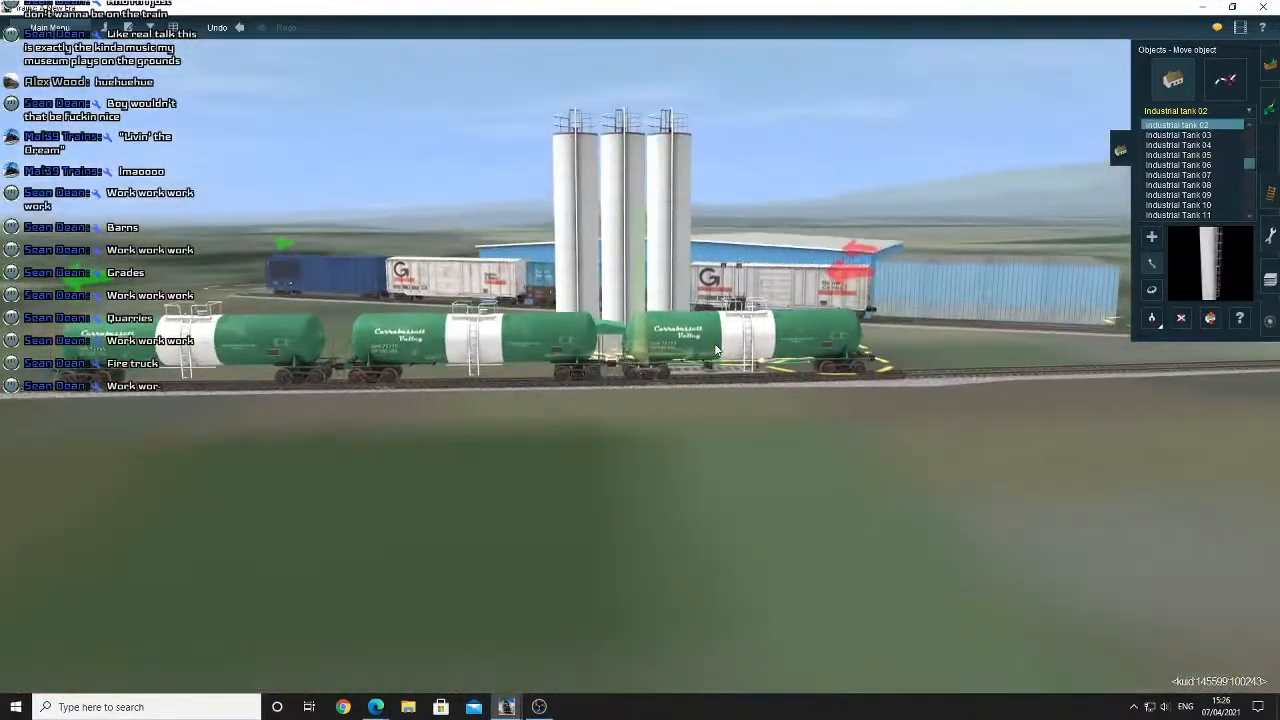
key("Right")
key("Up")
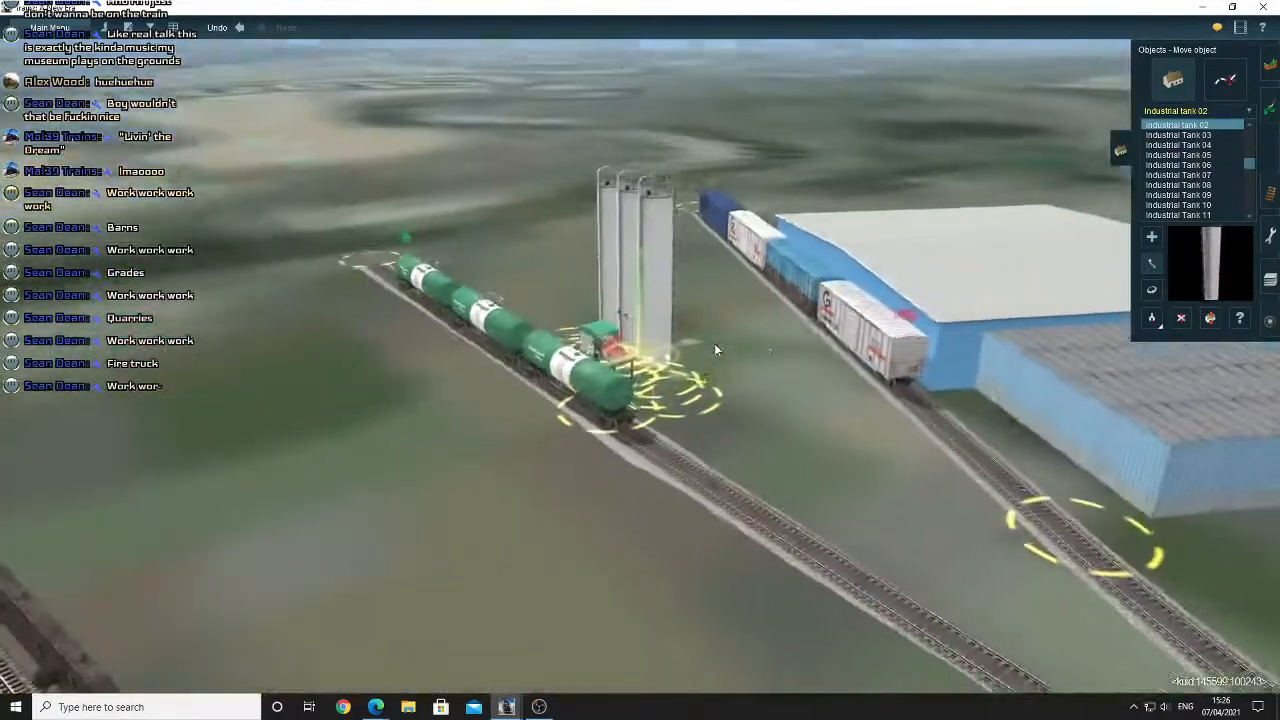
right_click(731, 374)
key("Down")
key("Left")
key("Left")
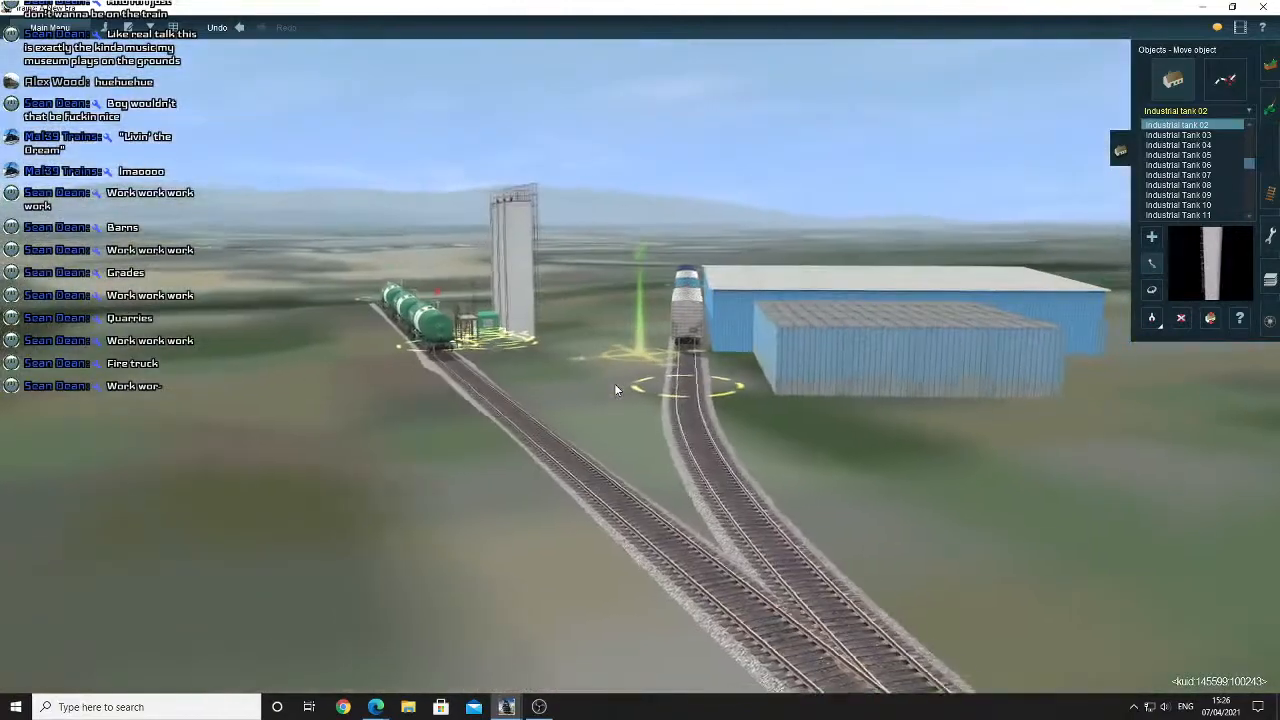
key("Left")
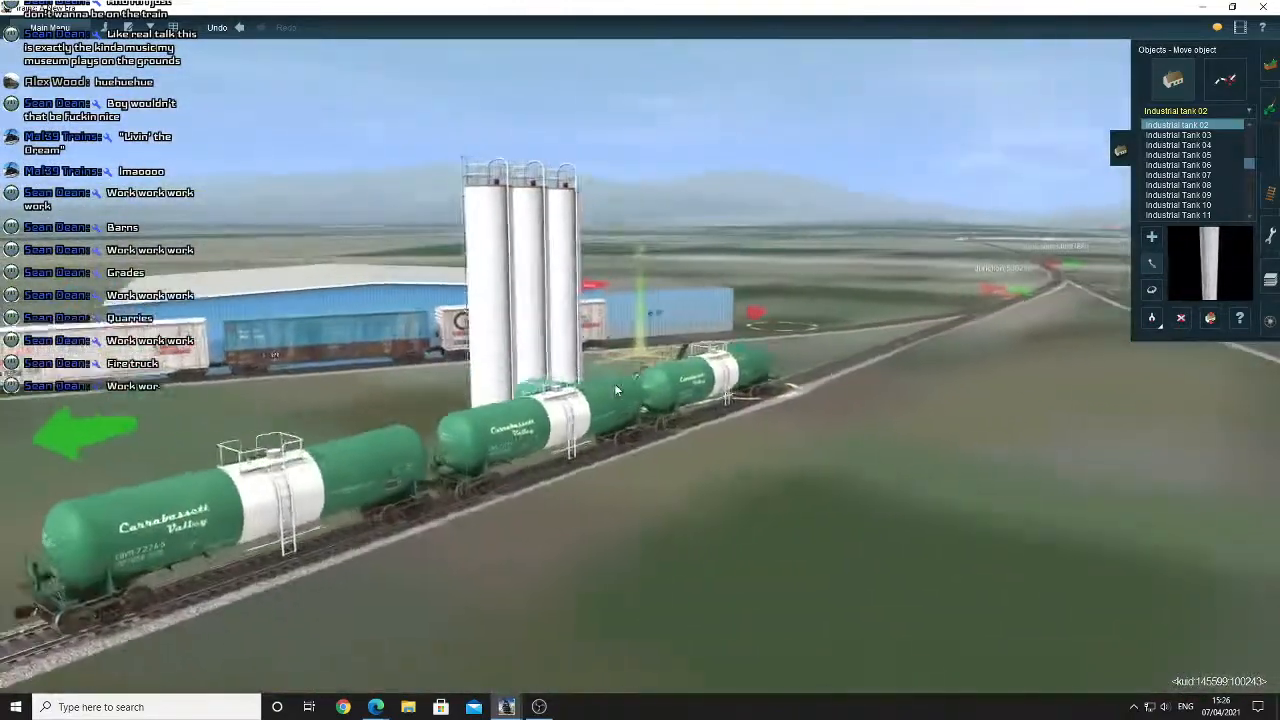
key("Up")
key("Up")
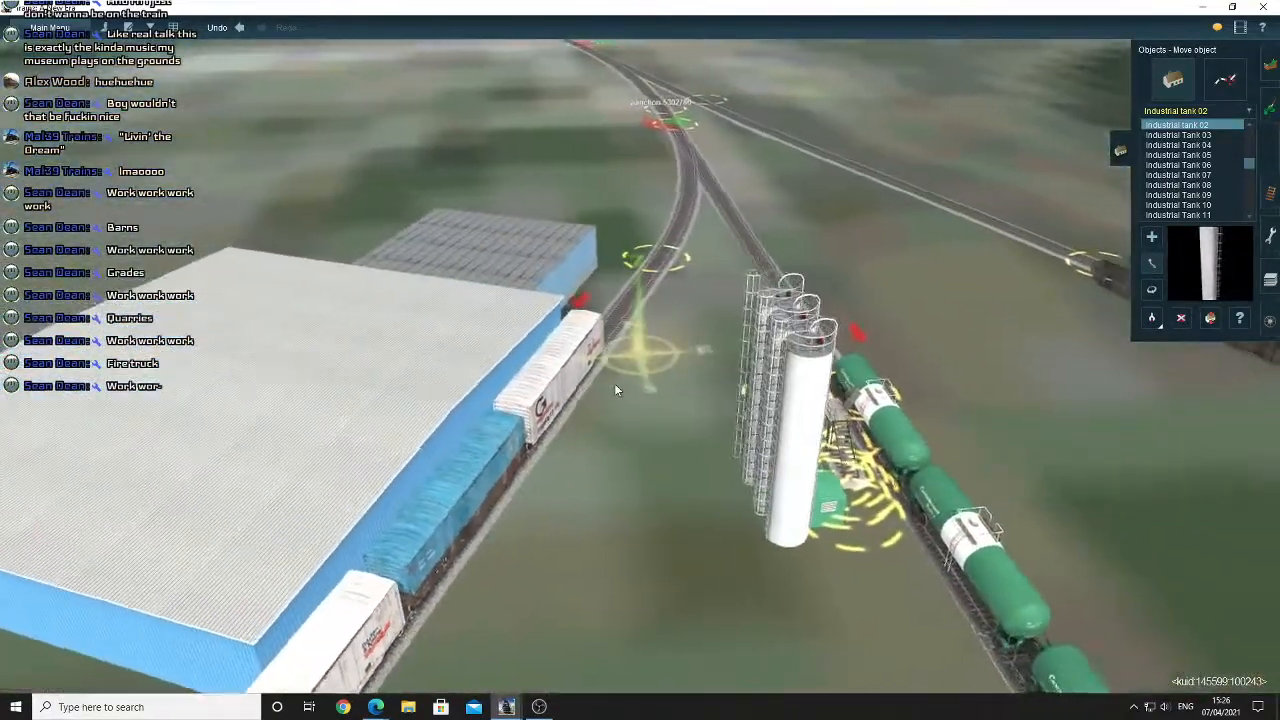
key("Right")
key("Right")
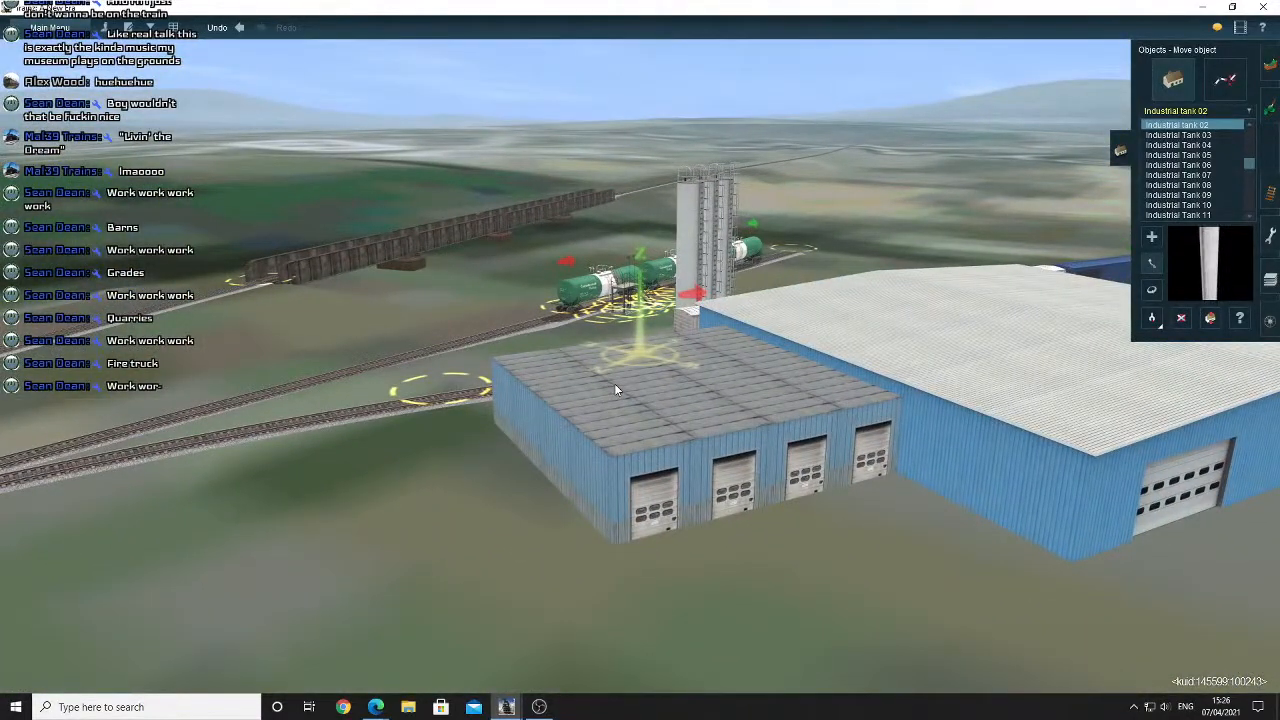
key("Left")
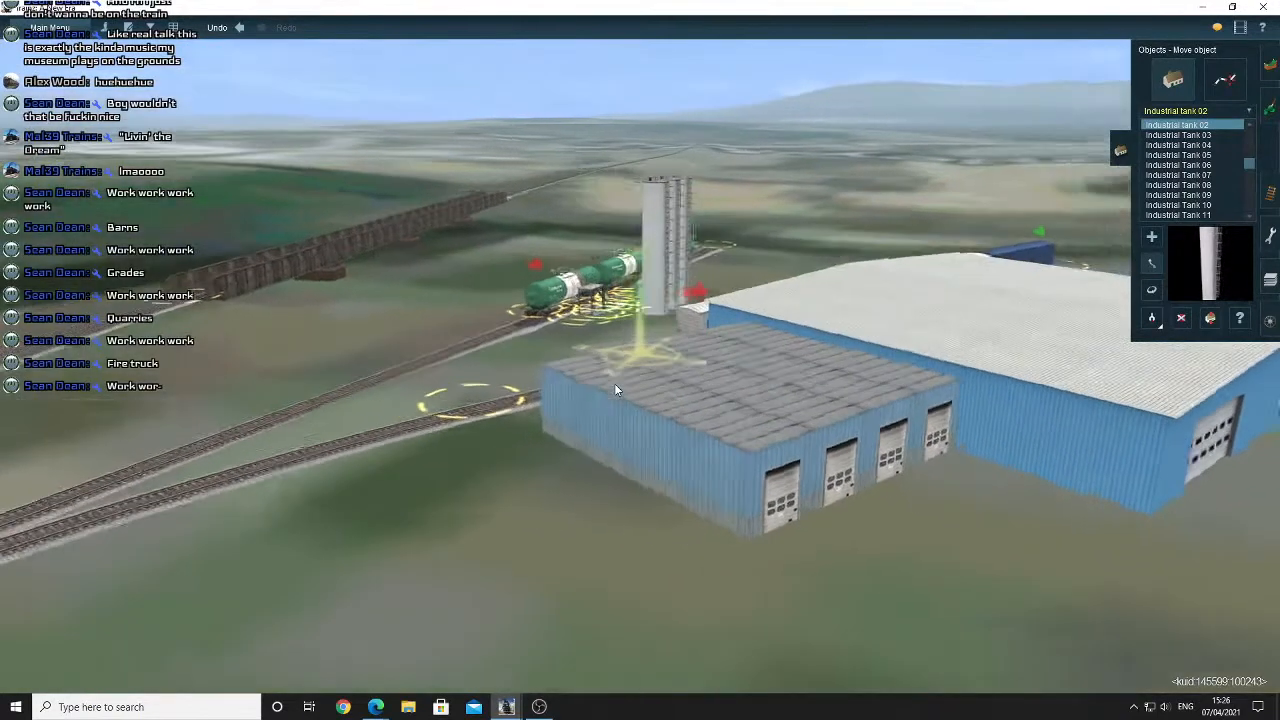
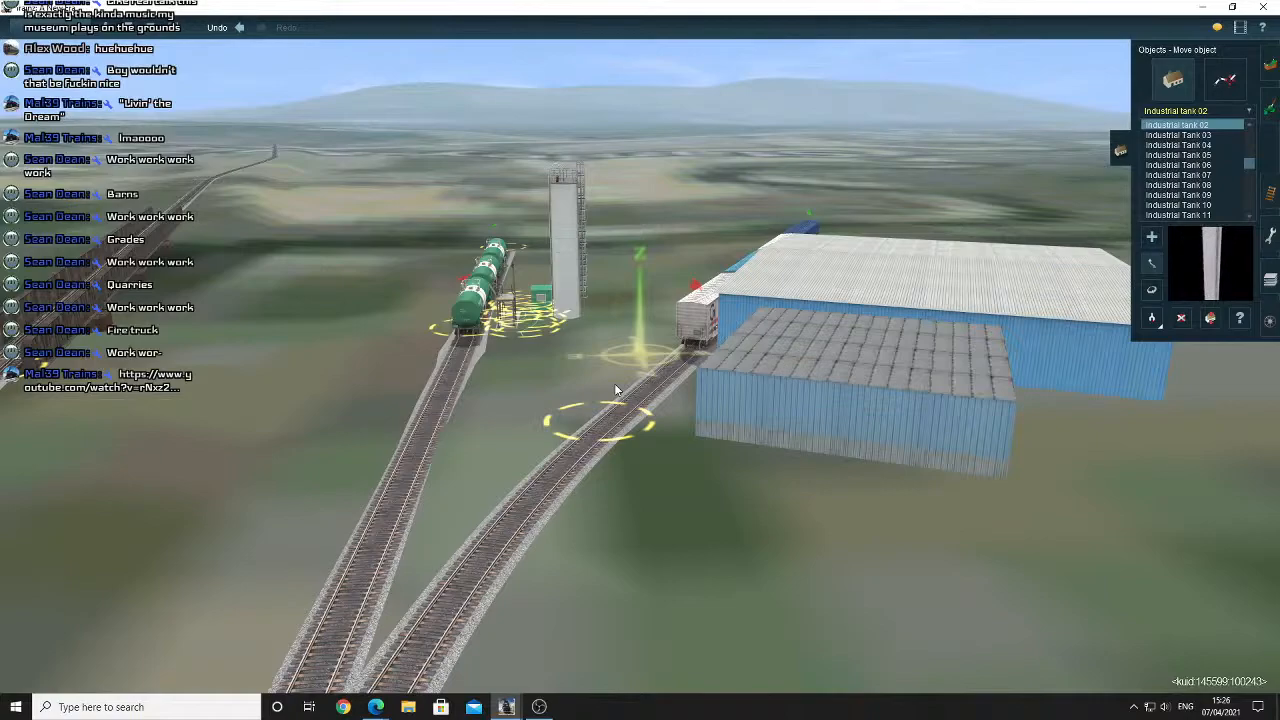
Survey the tank car siding, silos, boxcar siding and buildings, checking the open ground between the two sidings.
right_click_drag(604, 373, 612, 331)
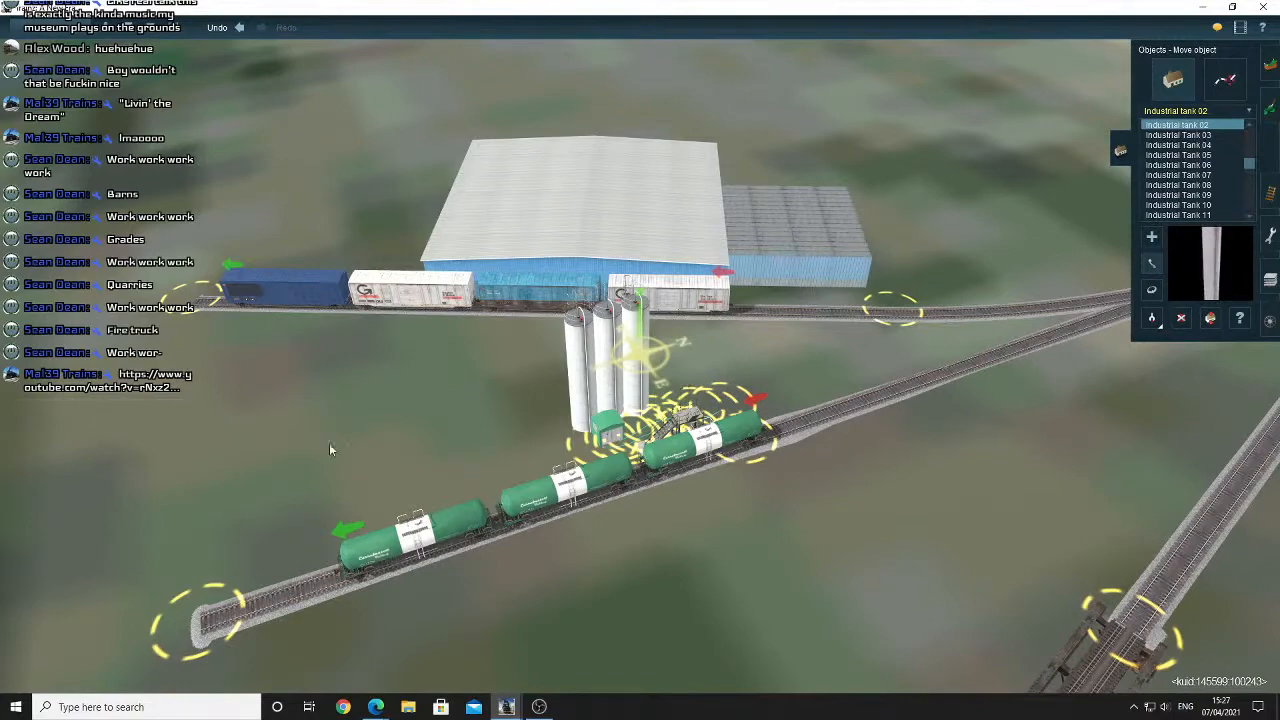
right_click_drag(782, 217, 467, 291)
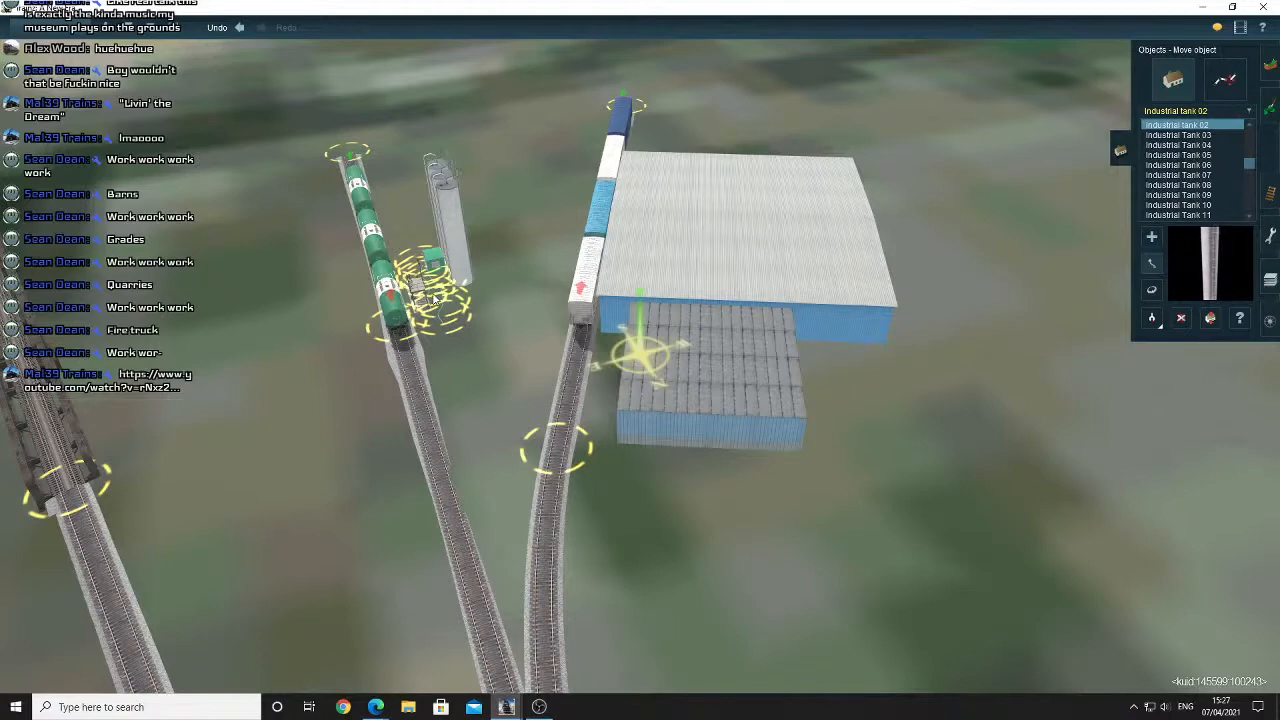
right_click_drag(435, 298, 435, 298)
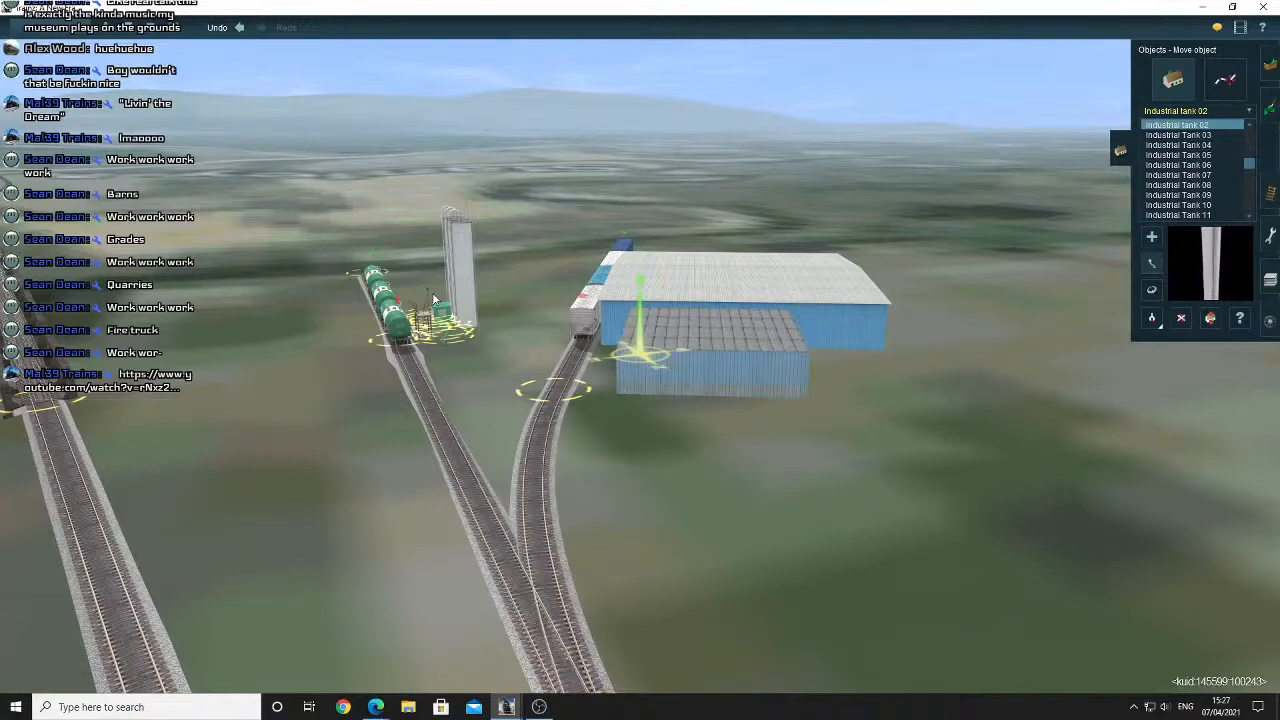
key("Left")
key("Left")
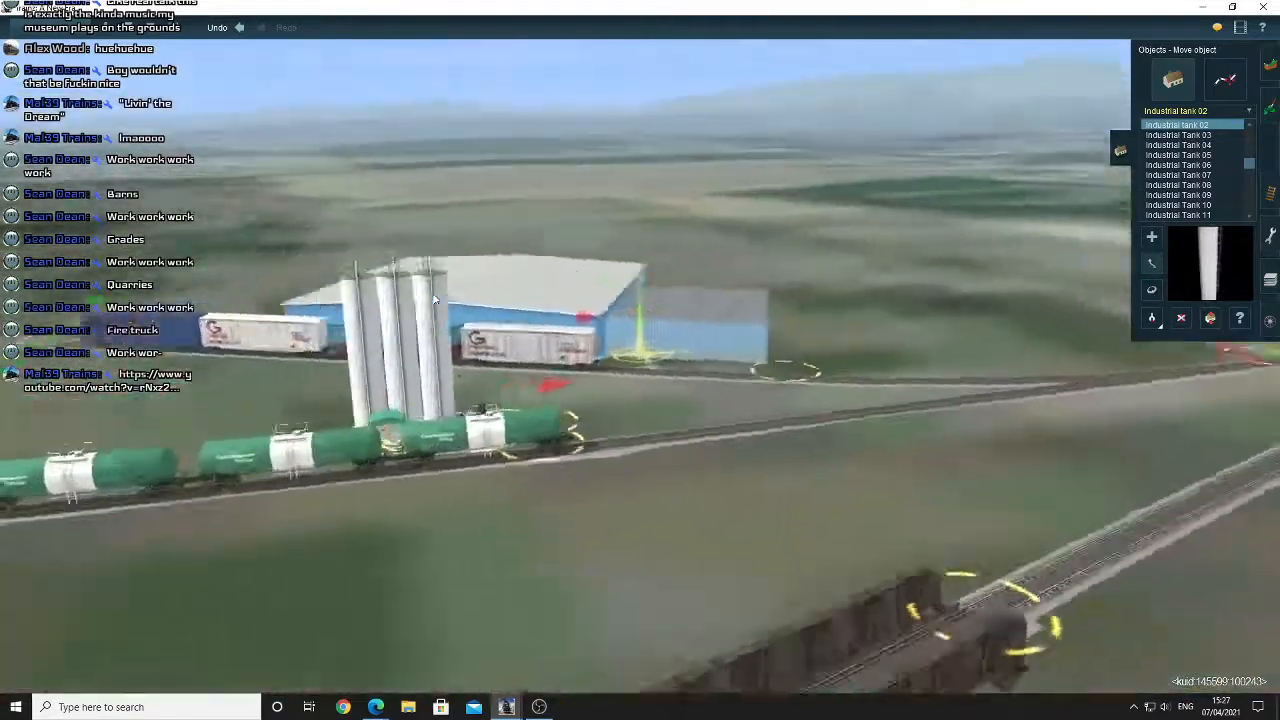
key("Left")
key("Right")
key("Down")
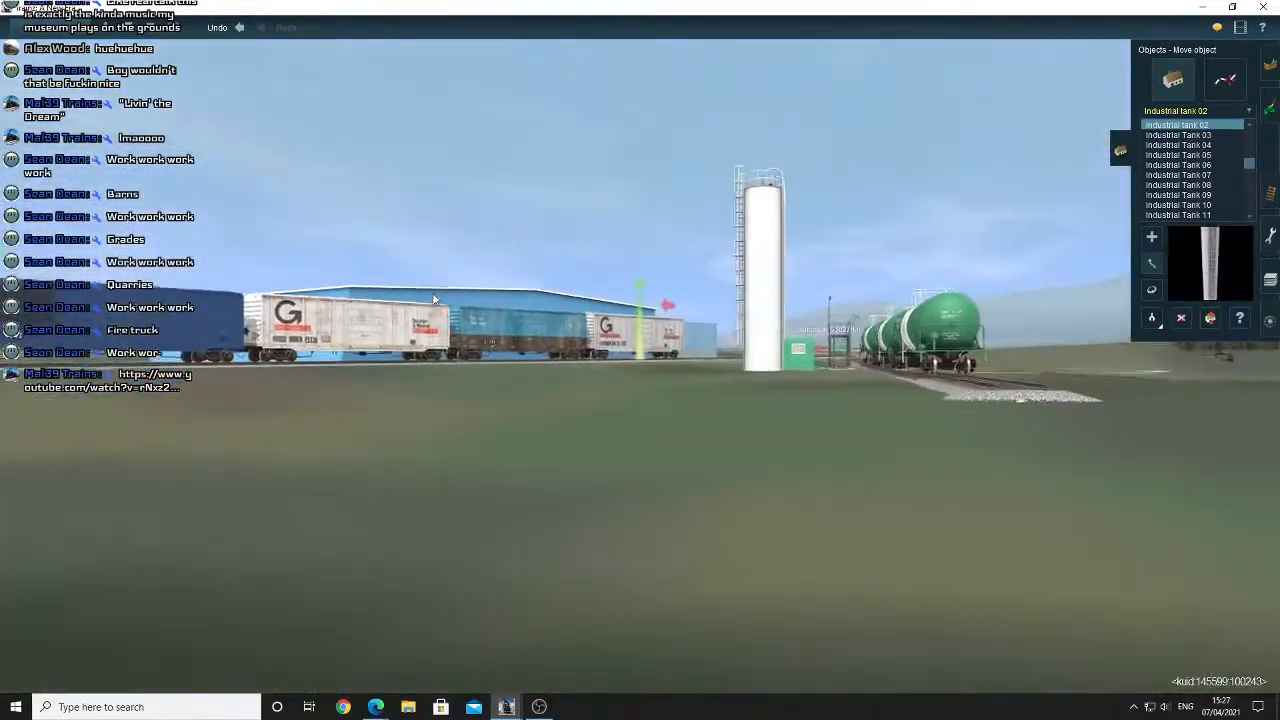
key("Up")
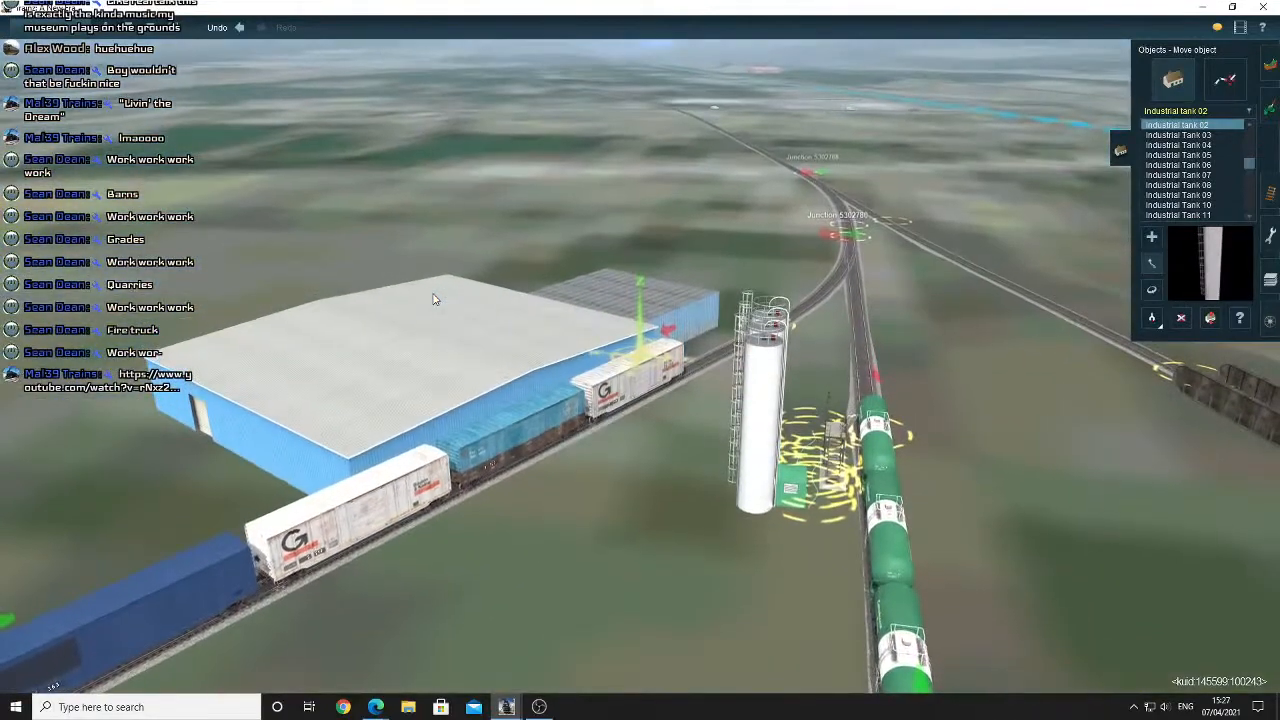
key("Left")
key("Down")
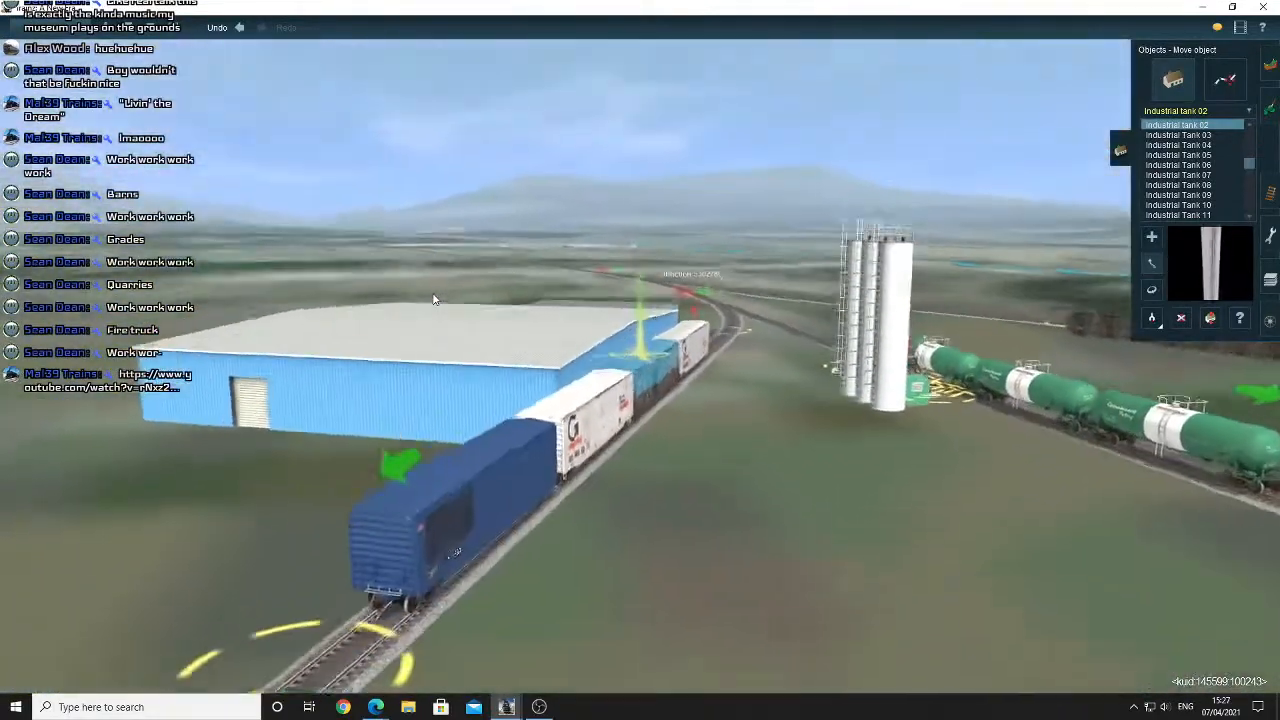
key("Right")
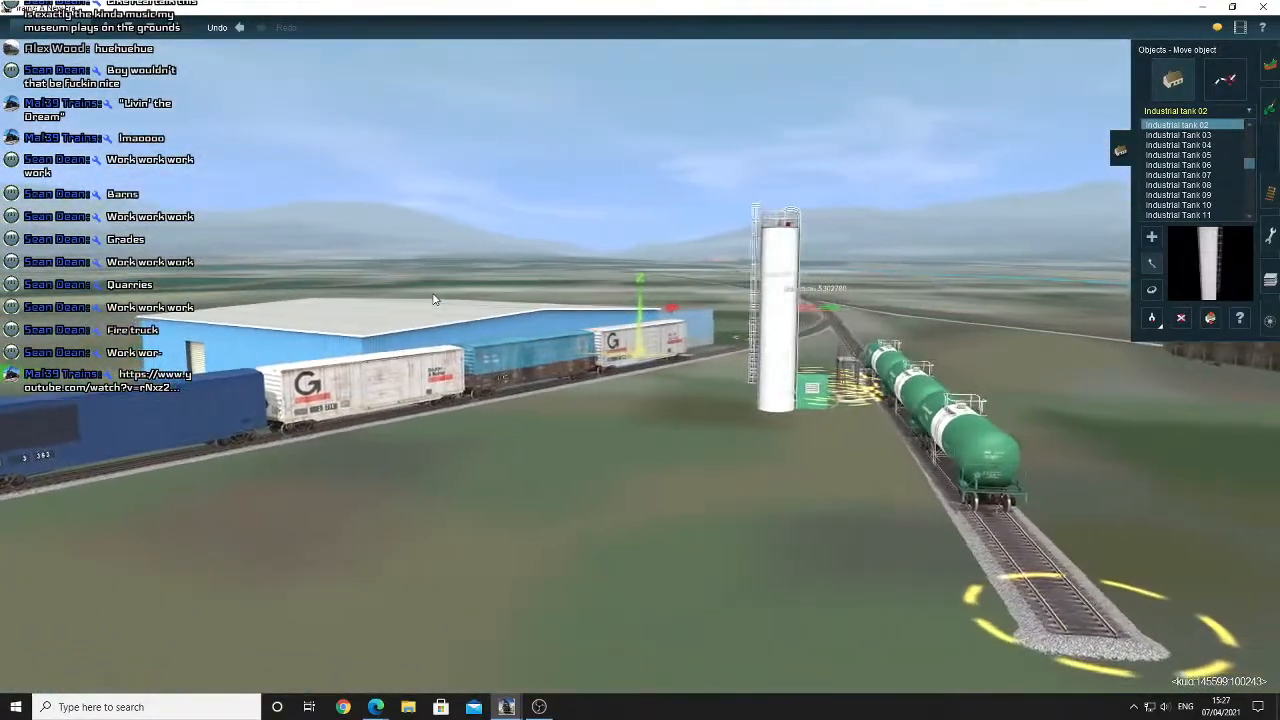
key("Up")
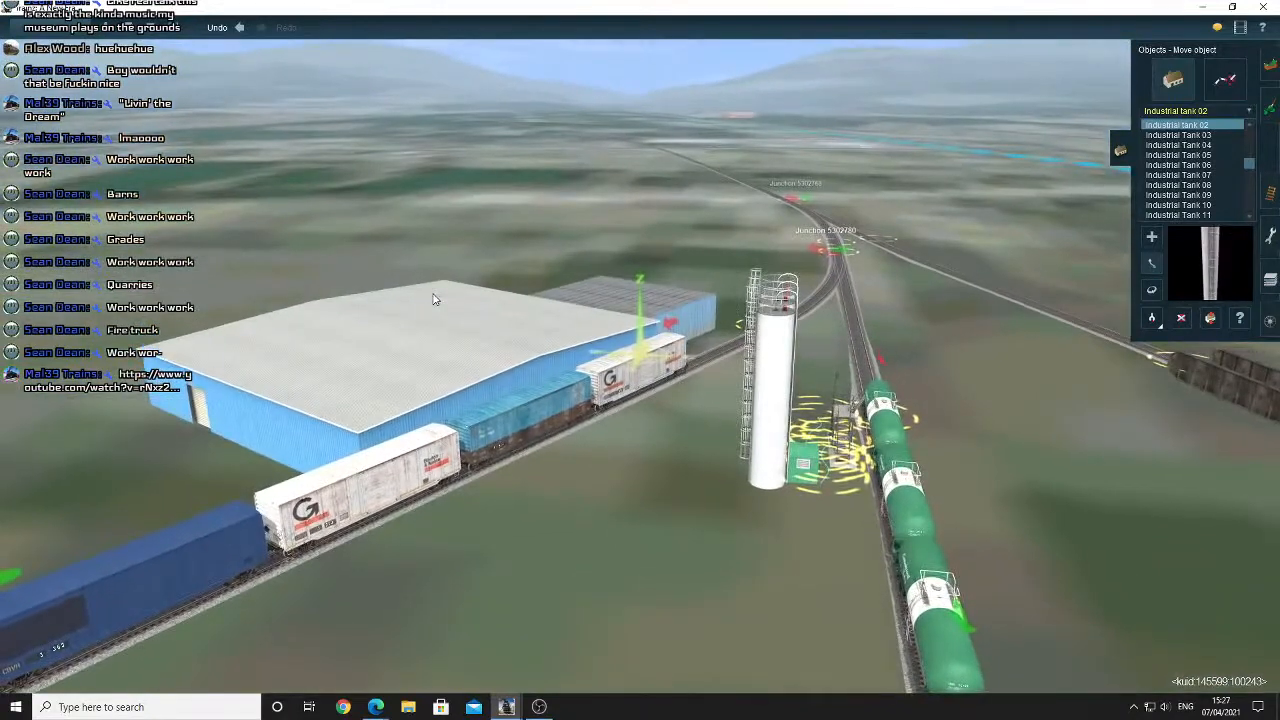
scroll(708, 437, "down", 5)
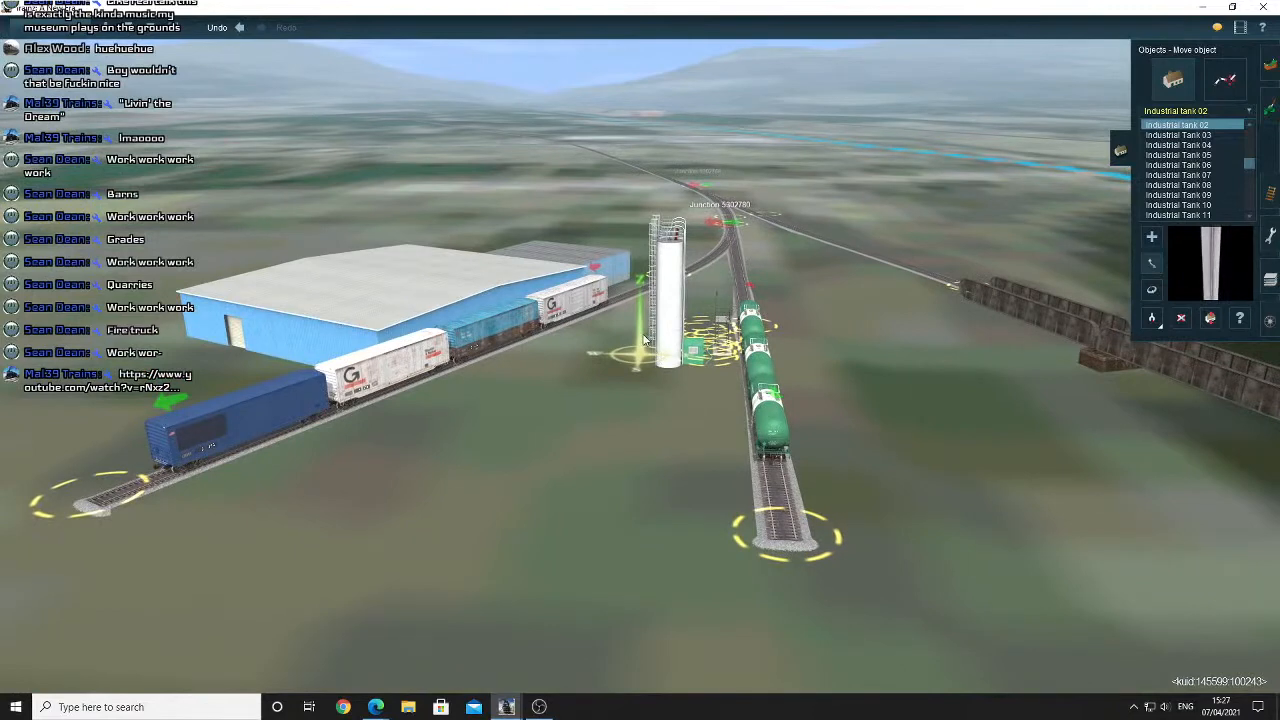
scroll(644, 341, "up", 5)
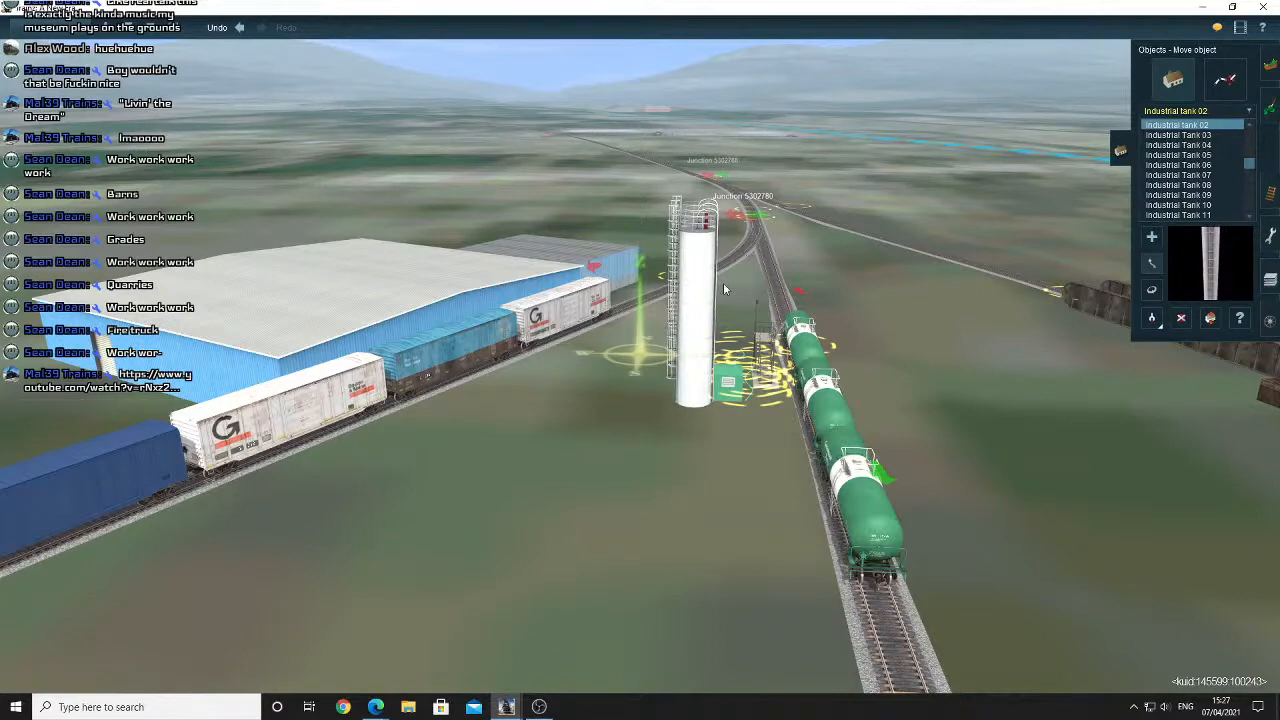
right_click(511, 367)
key("Down")
key("Right")
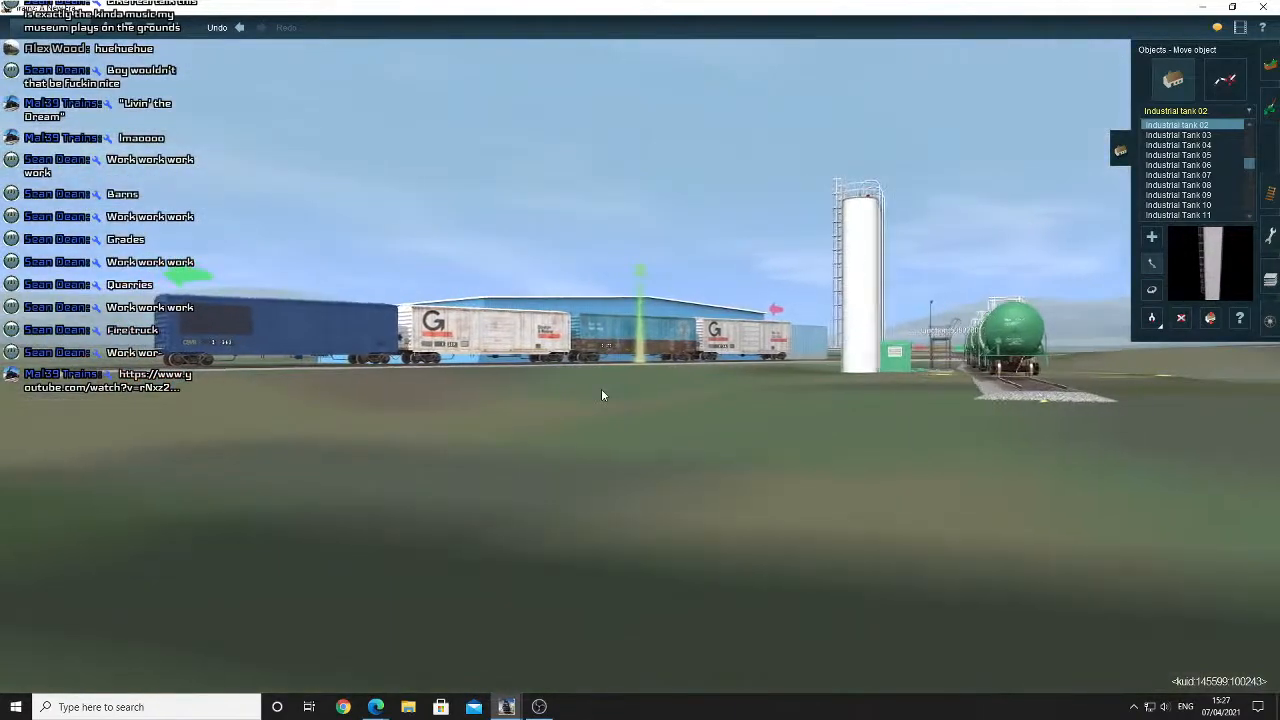
key("Left")
key("Up")
key("Right")
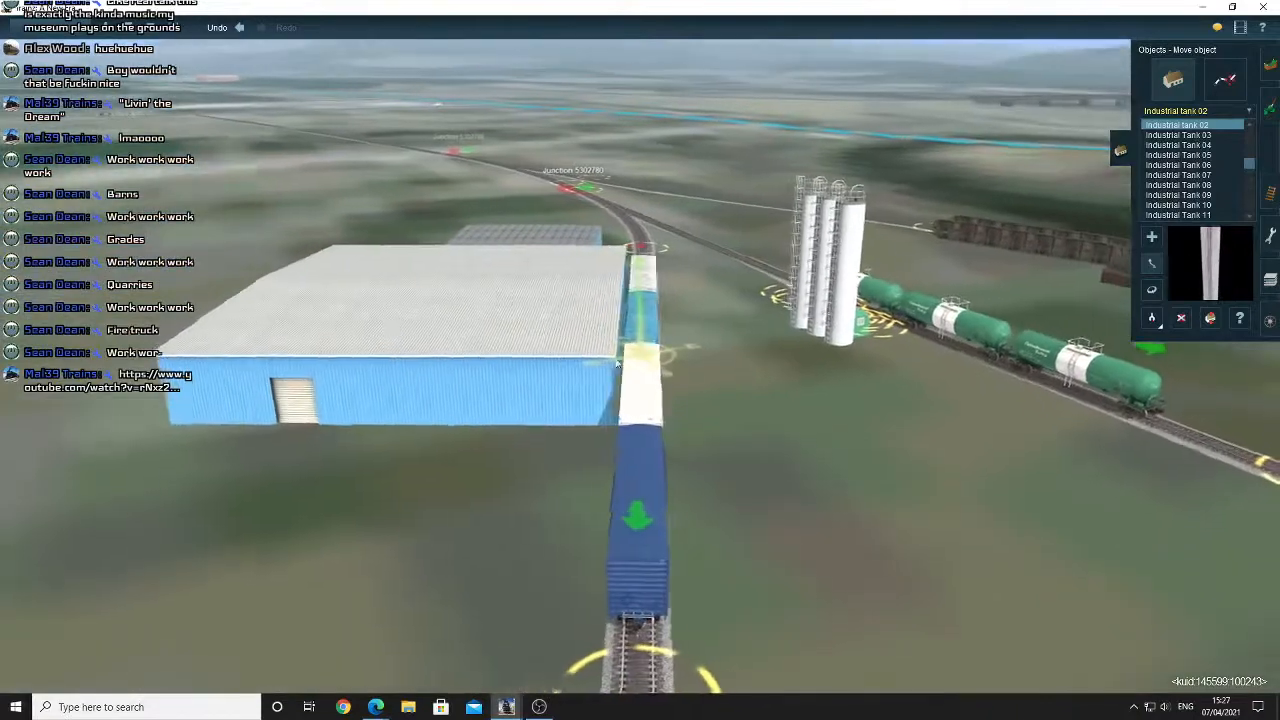
right_click(883, 380)
scroll(870, 355, "down", 3)
right_click(617, 330)
scroll(617, 330, "up", 2)
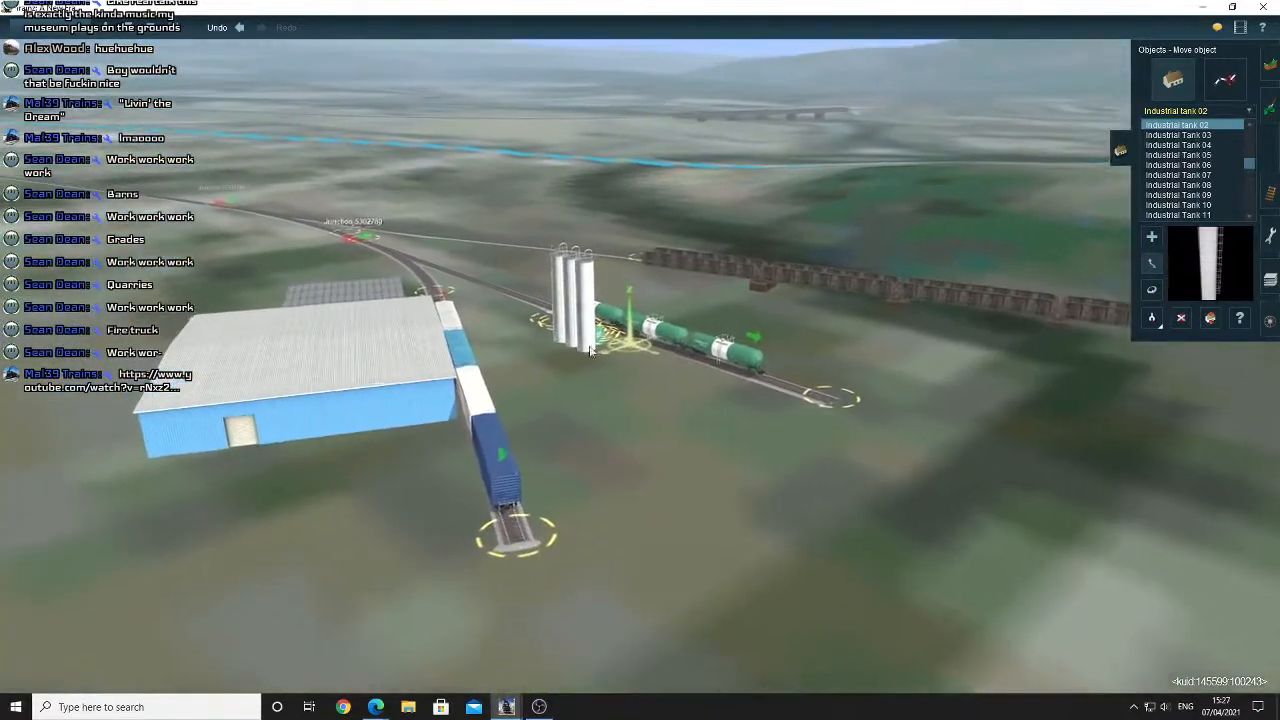
right_click(585, 355)
scroll(585, 355, "up", 3)
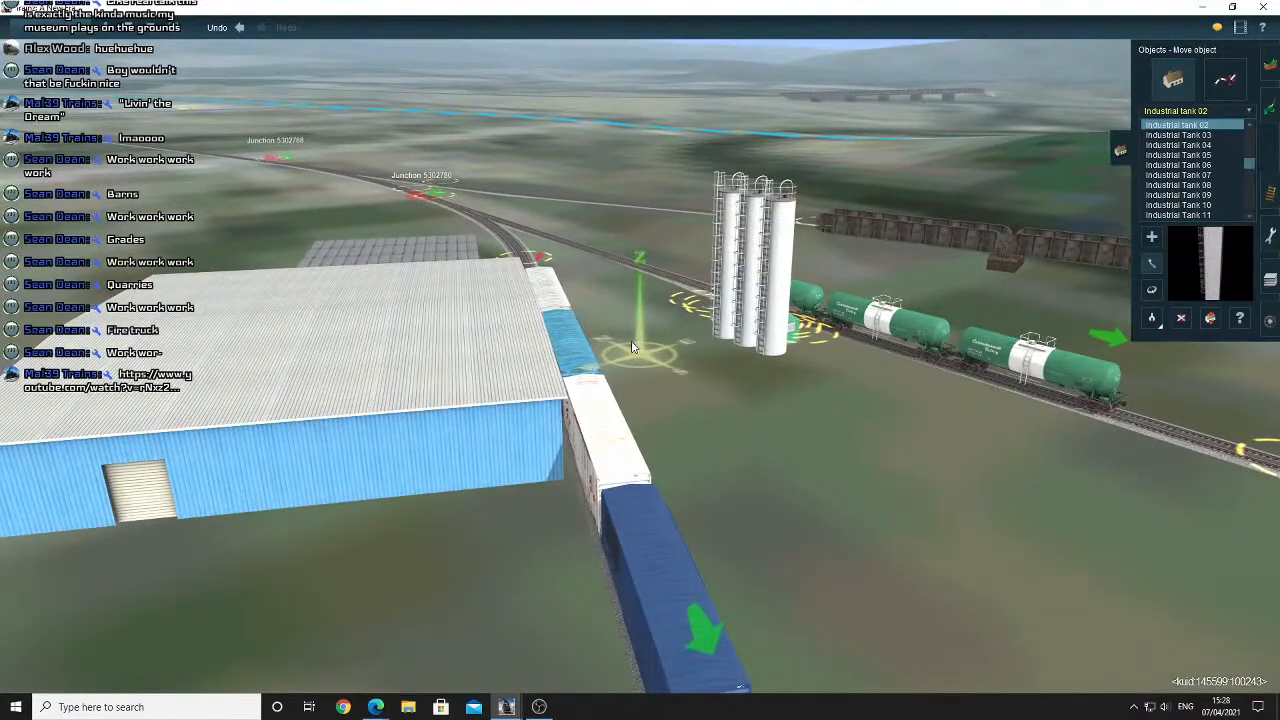
key("Down")
key("Right")
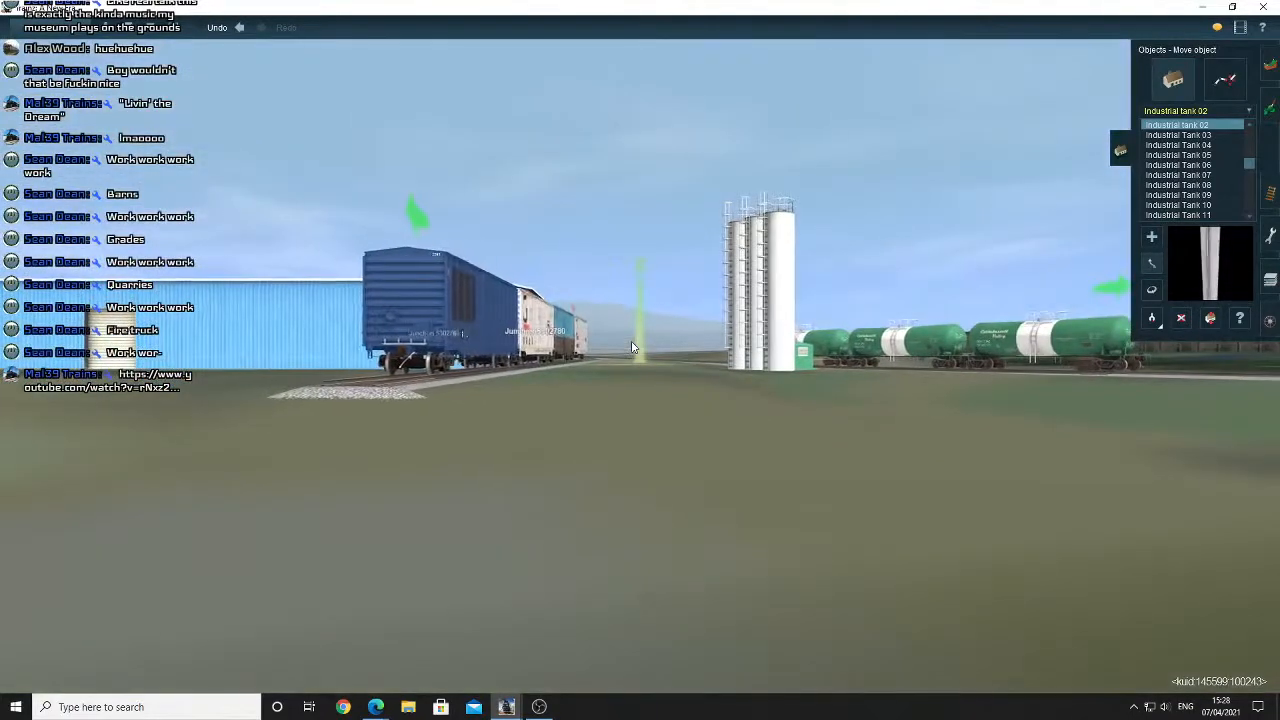
key("Up")
key("Right")
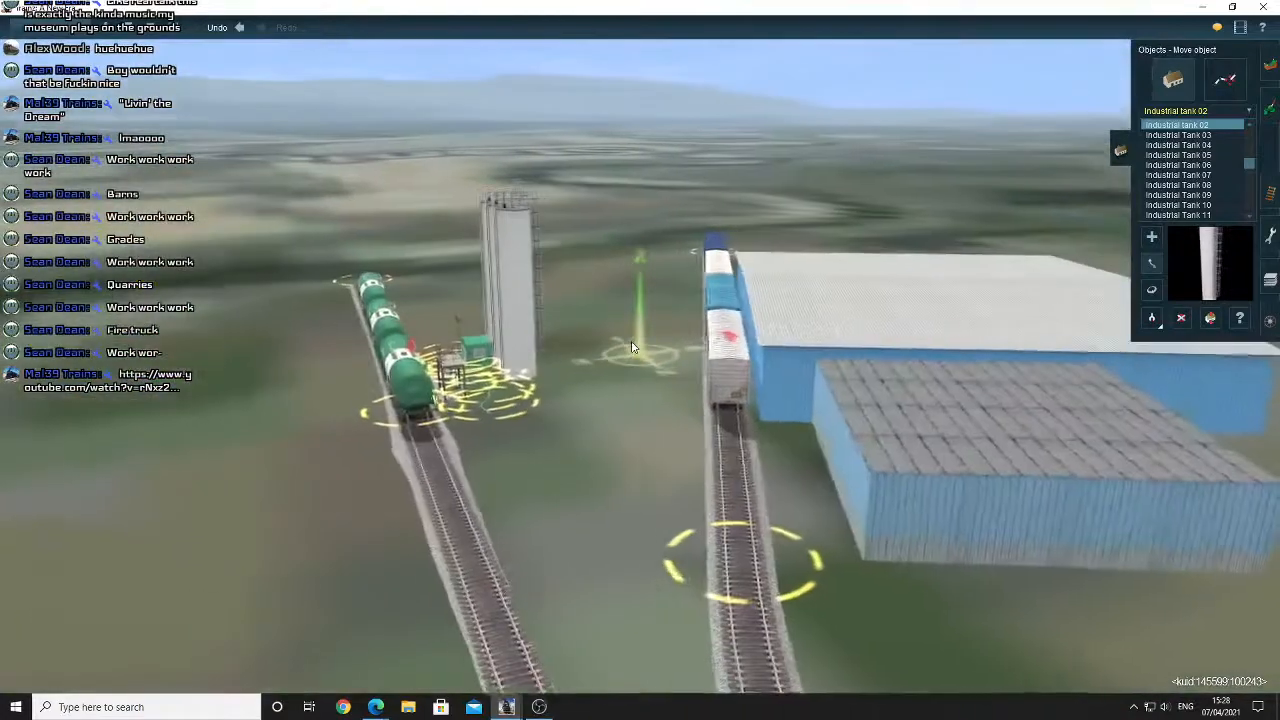
Branch a P25 USA 5 track off Junction 5302780 into the gap between the tank car and boxcar sidings, with the gradient set to 0.00.
right_click(617, 450)
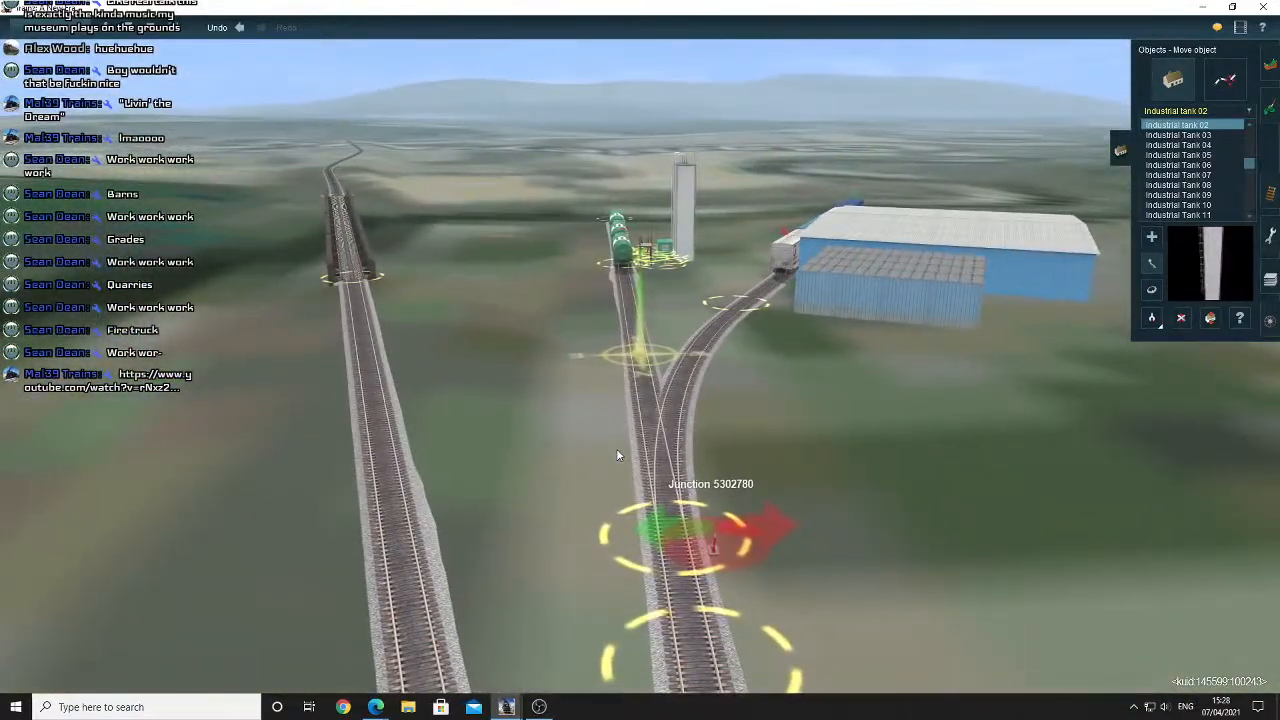
left_click(1270, 193)
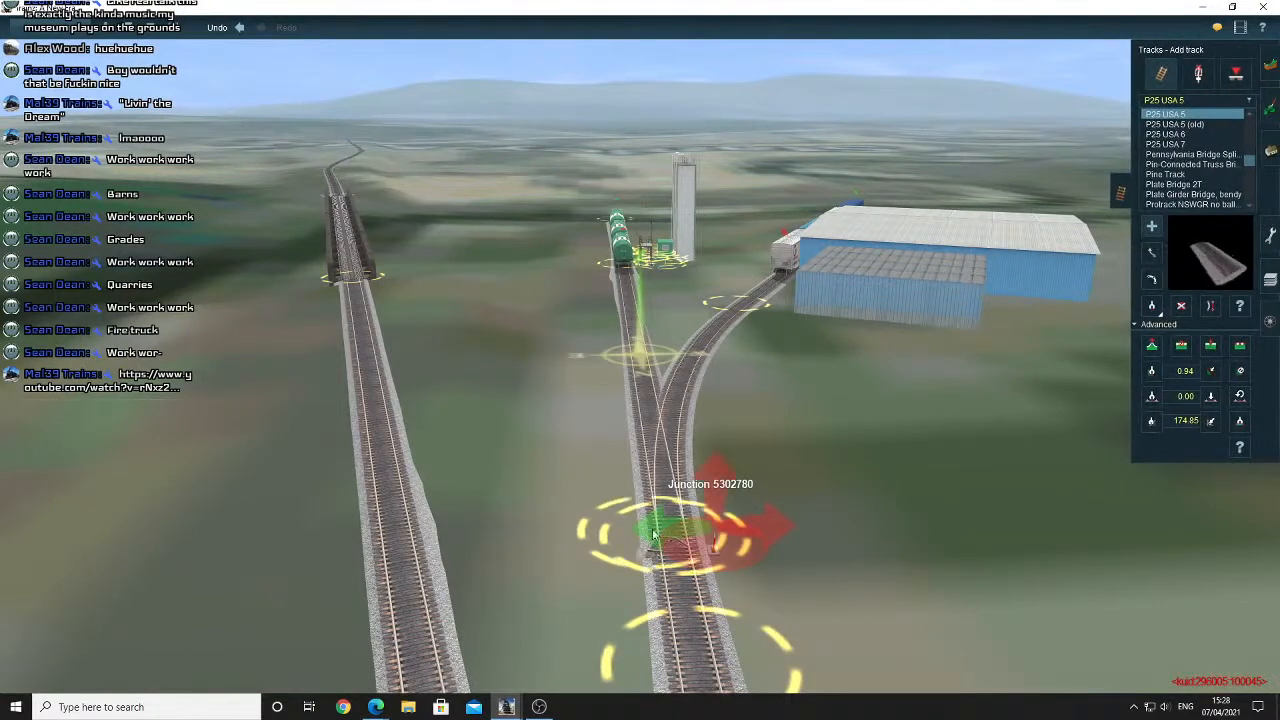
right_click(712, 285)
key("Up")
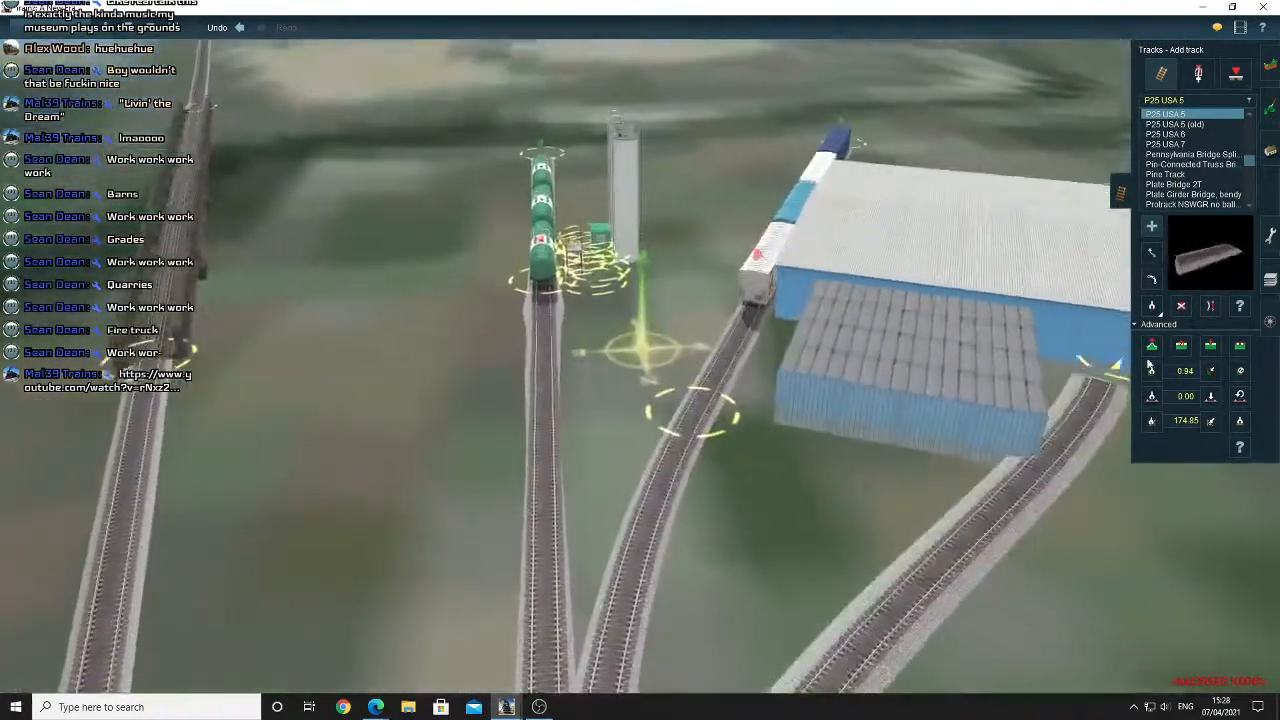
key("BackSpace")
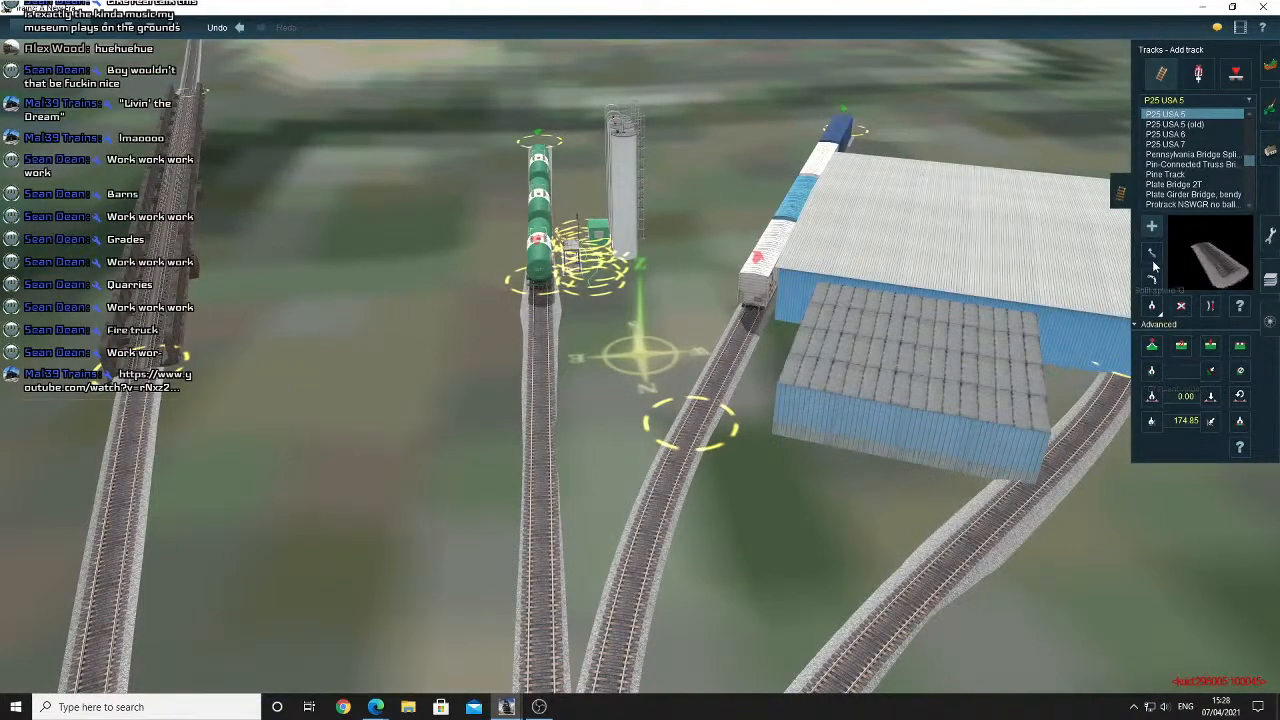
scroll(617, 463, "down", 3)
right_click(617, 463)
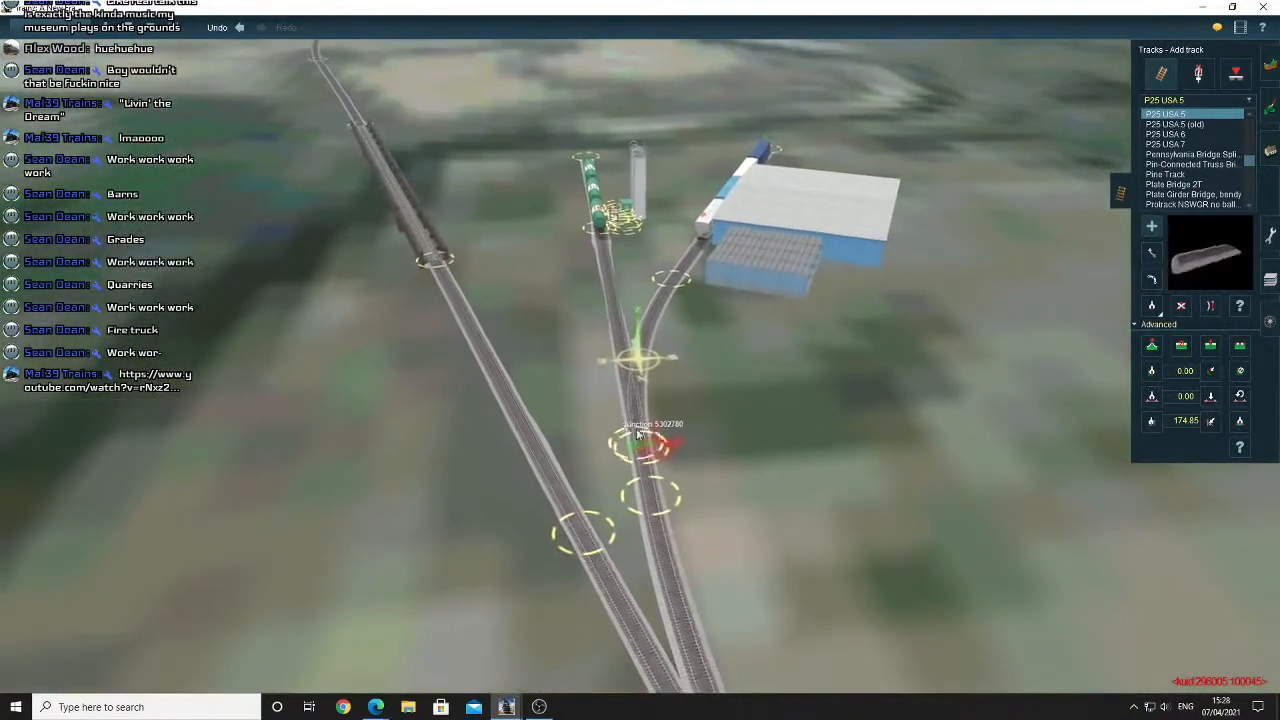
left_click_drag(638, 434, 640, 285)
right_click(640, 285)
scroll(640, 320, "up", 3)
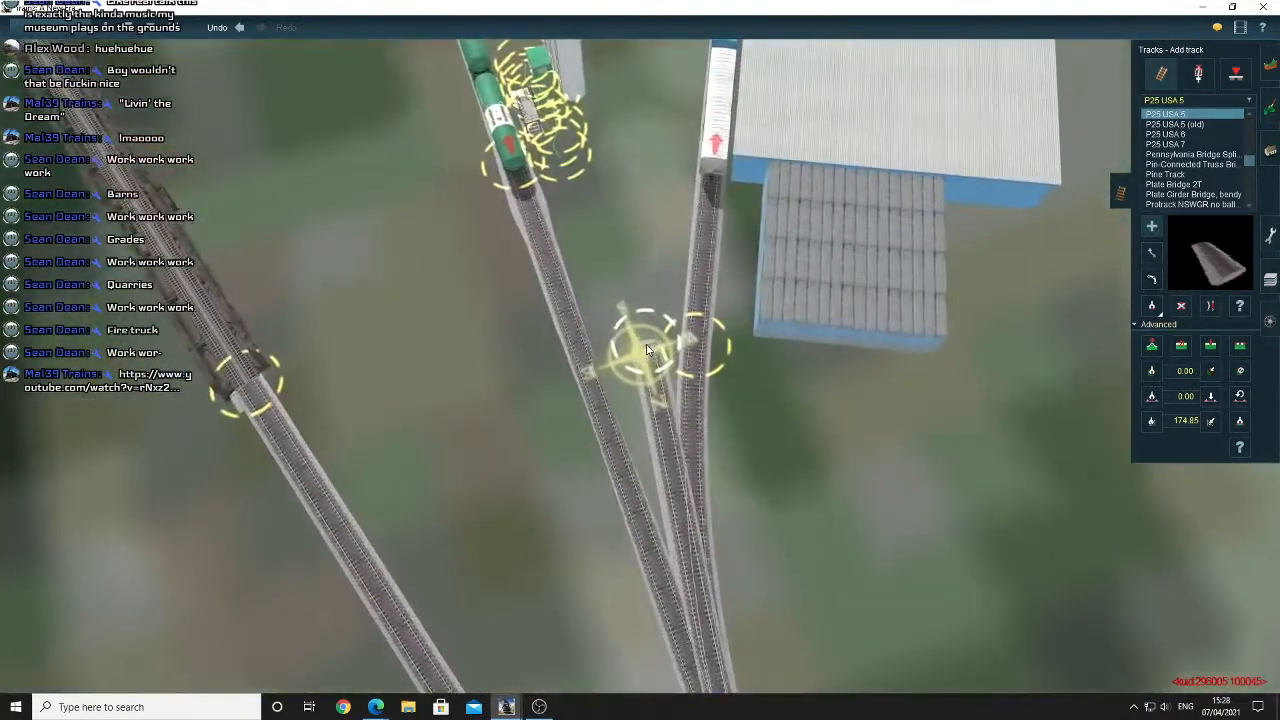
Extend the new track parallel to the boxcar siding as far as its end and straighten it.
key("Up")
left_click_drag(646, 342, 657, 273)
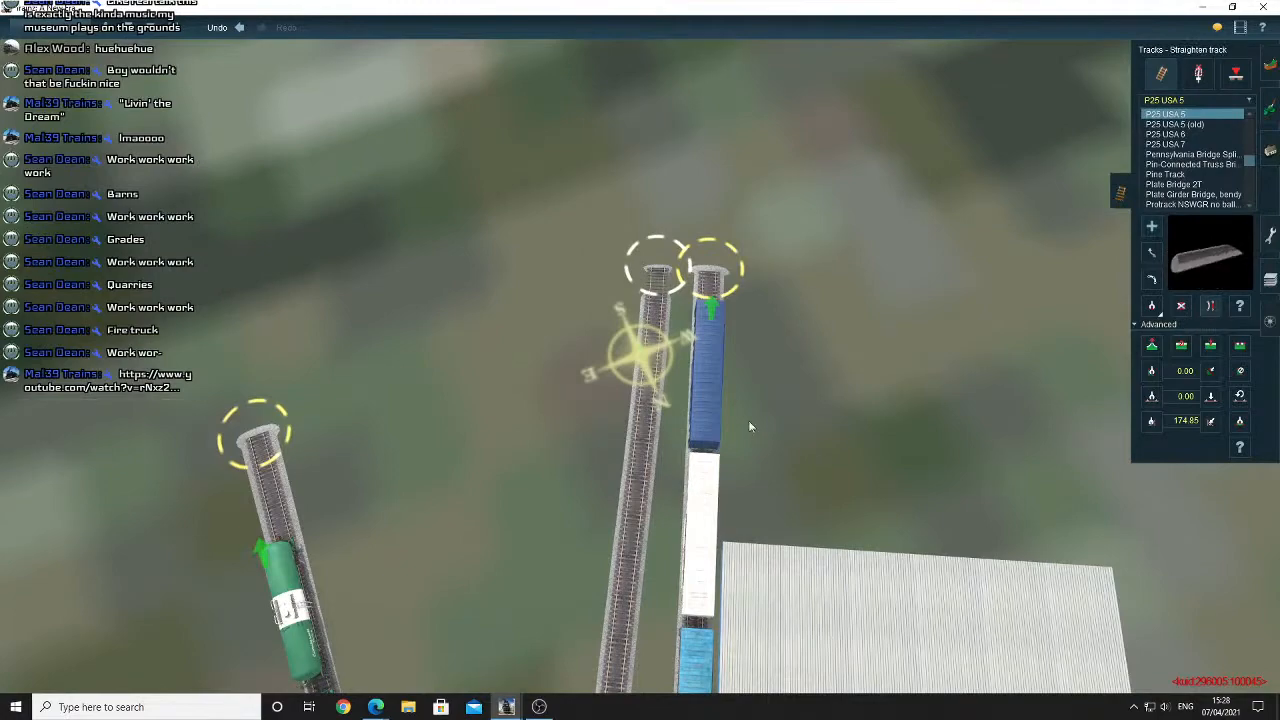
right_click_drag(637, 500, 628, 471)
scroll(628, 471, "down", 3)
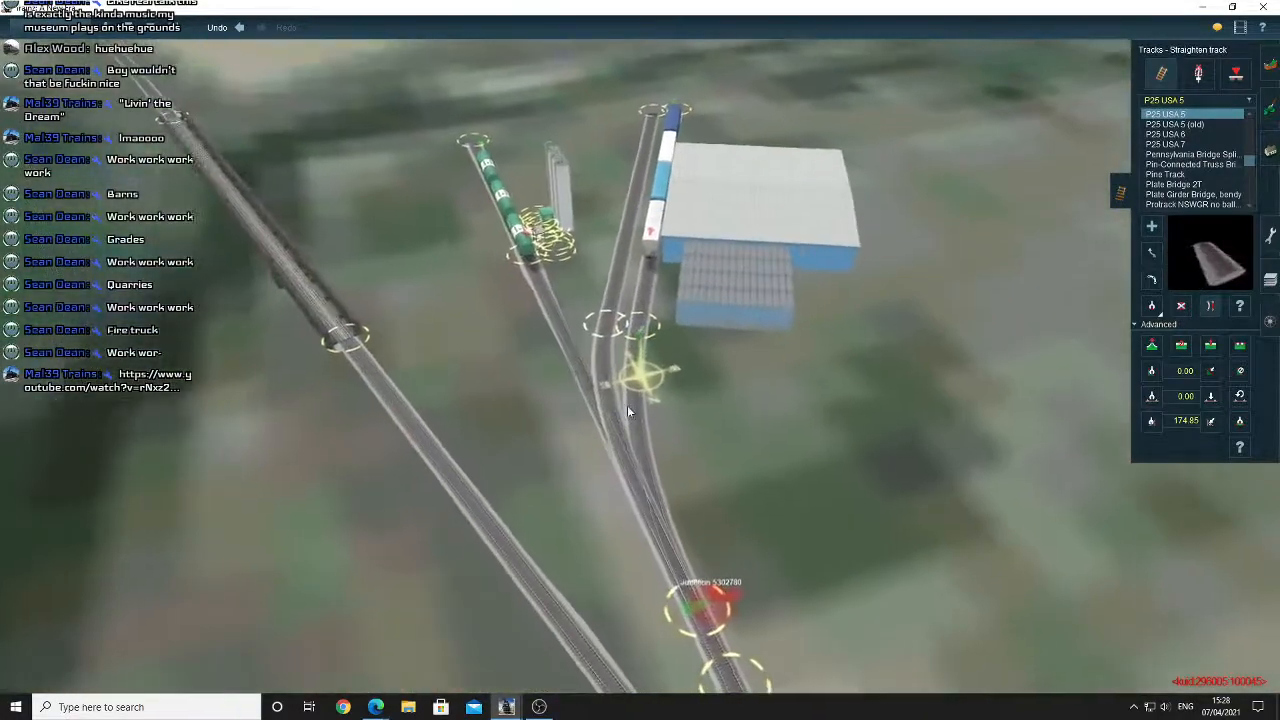
Pick up a vertex height of 175.85 m and apply it to the new siding's vertex beside the boxcar siding.
key("Down")
key("Left")
scroll(627, 405, "up", 3)
key("Left")
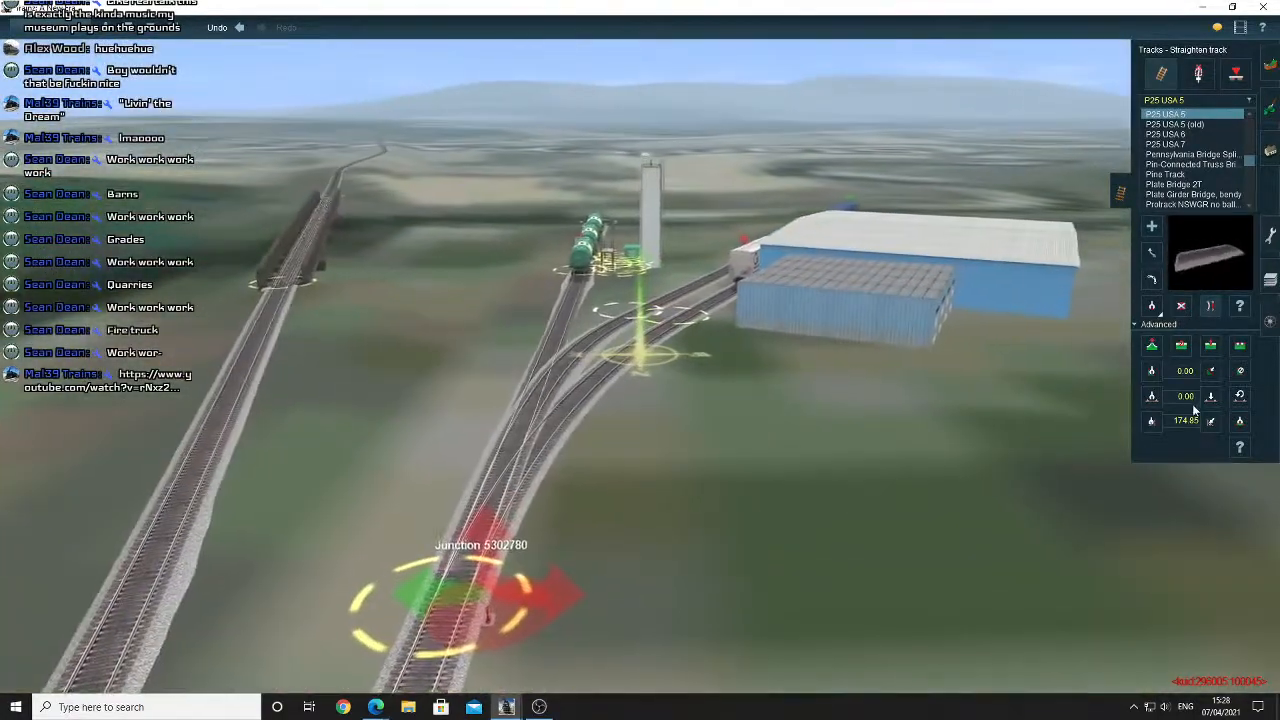
left_click(1152, 421)
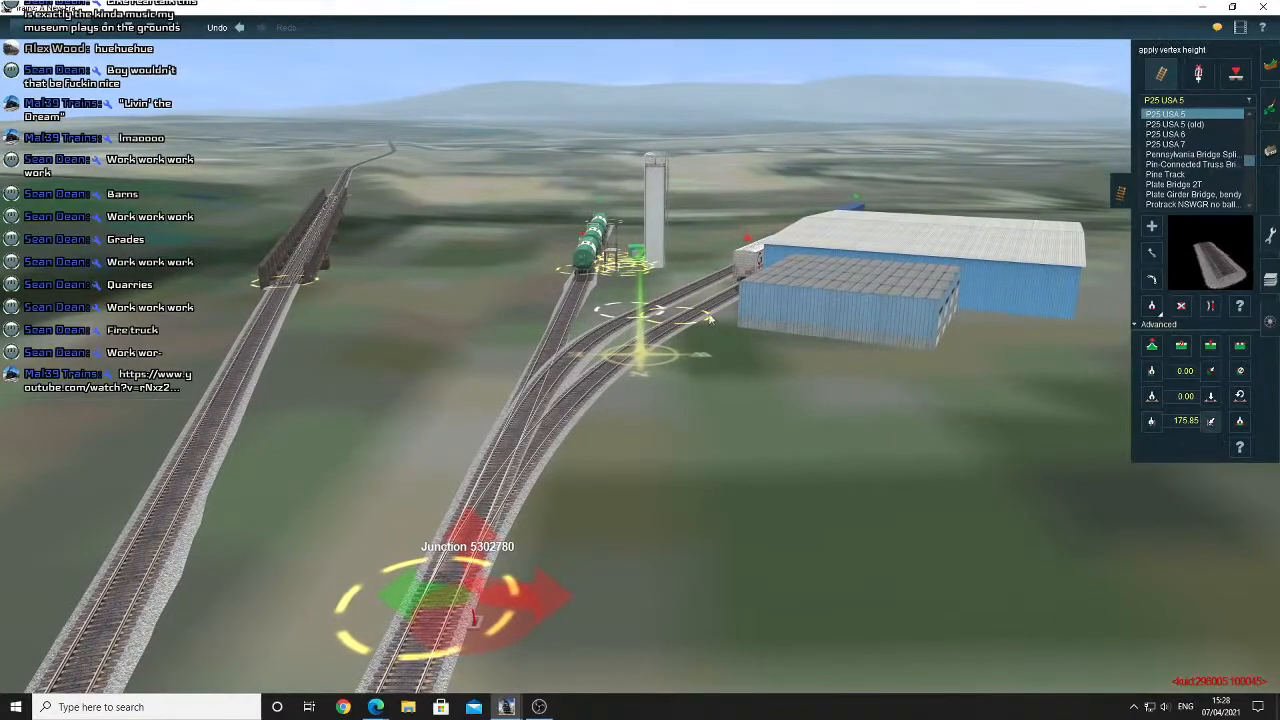
key("Left")
scroll(642, 359, "up", 3)
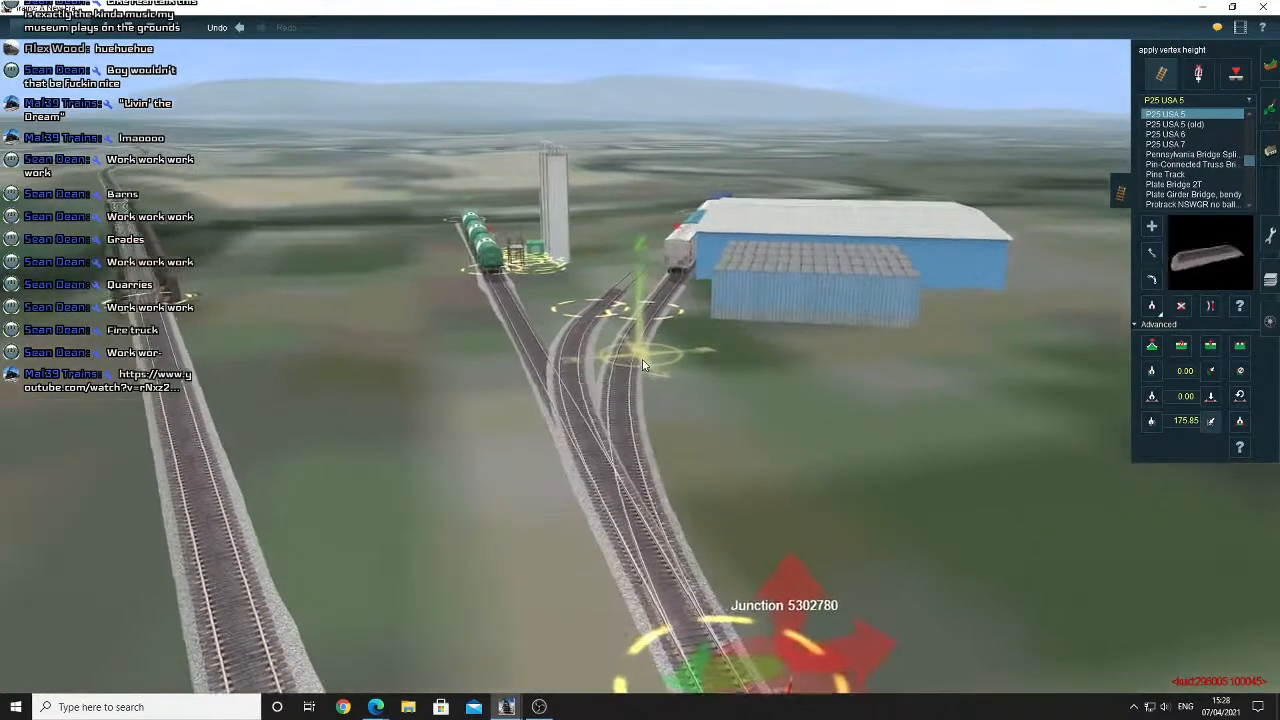
key("Down")
key("Up")
key("Left")
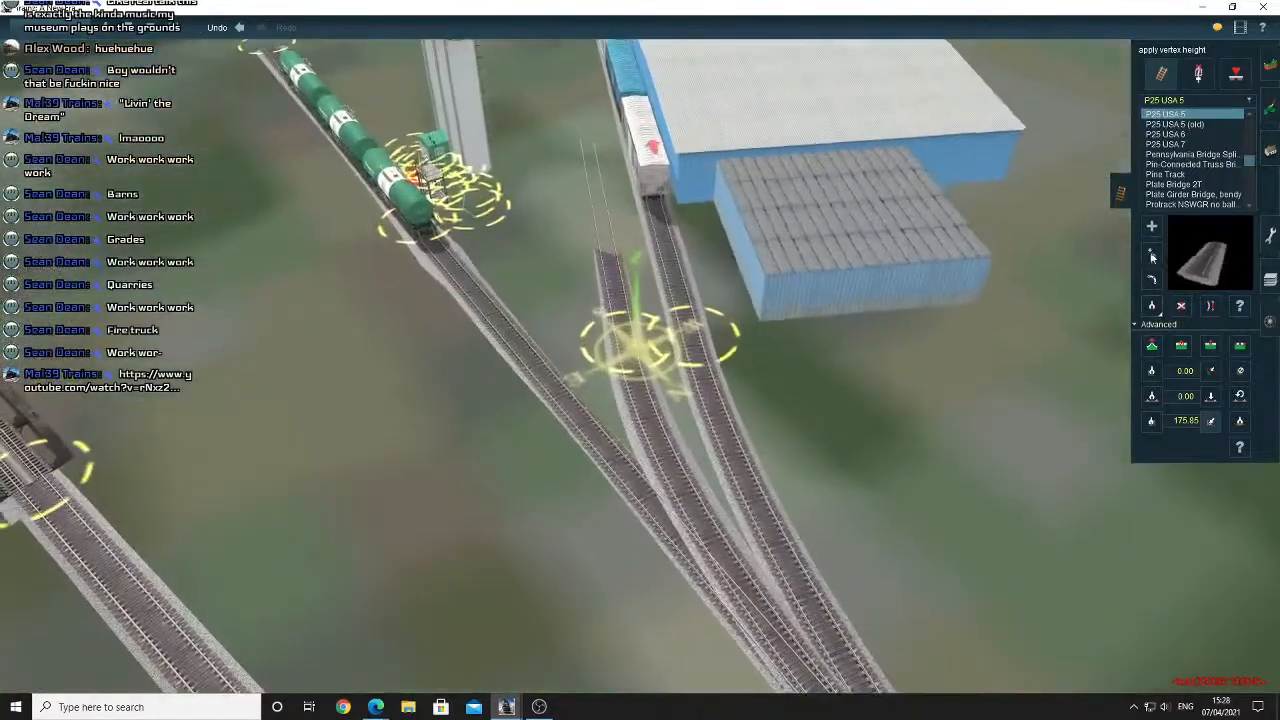
Move the new siding's middle vertex a little farther along the siding, away from the junction.
left_click(1151, 258)
left_click_drag(630, 352, 614, 277)
key("Down")
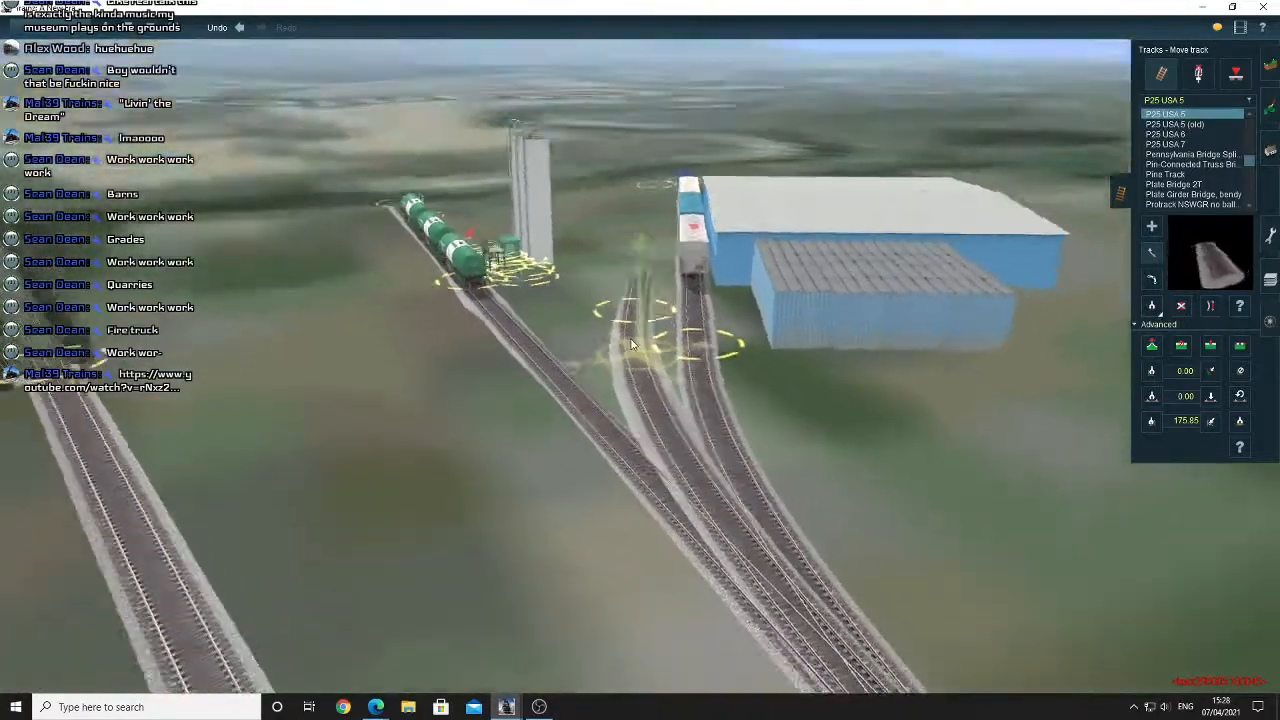
key("Left")
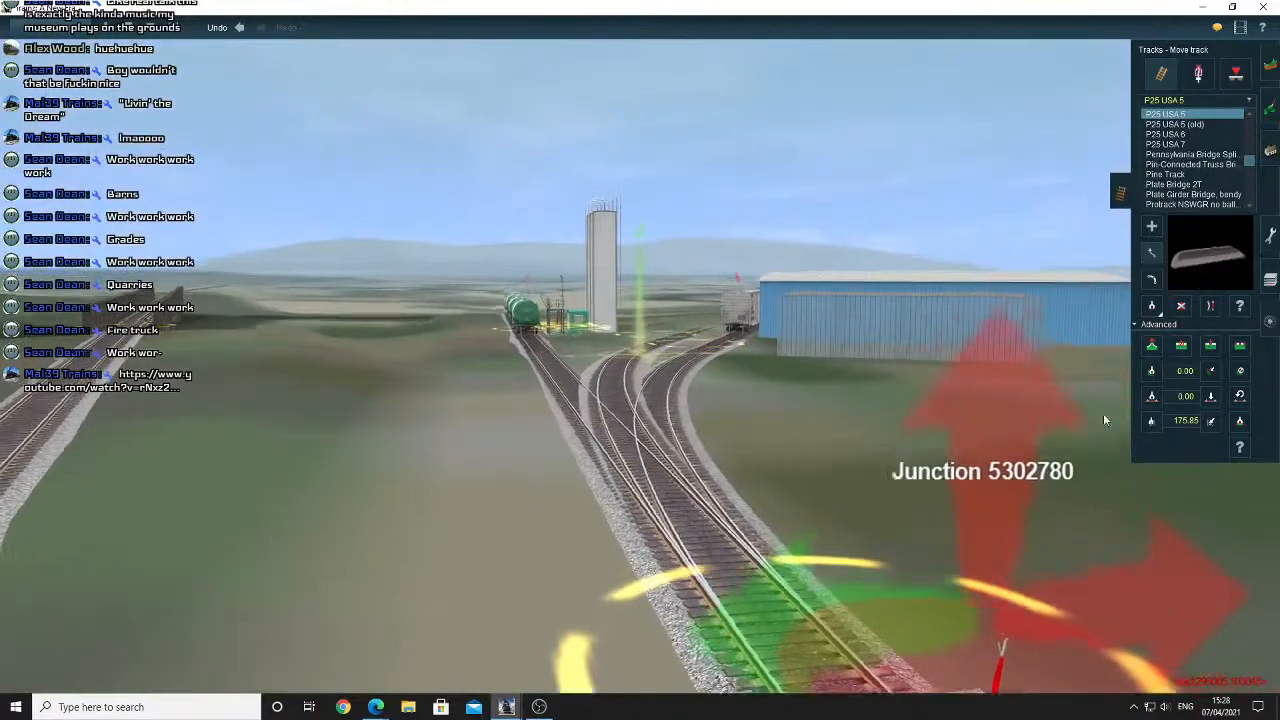
Lower the new siding's middle vertex by about 0.13 m to a height of about 175.71 m.
left_click(1151, 370)
key("Up")
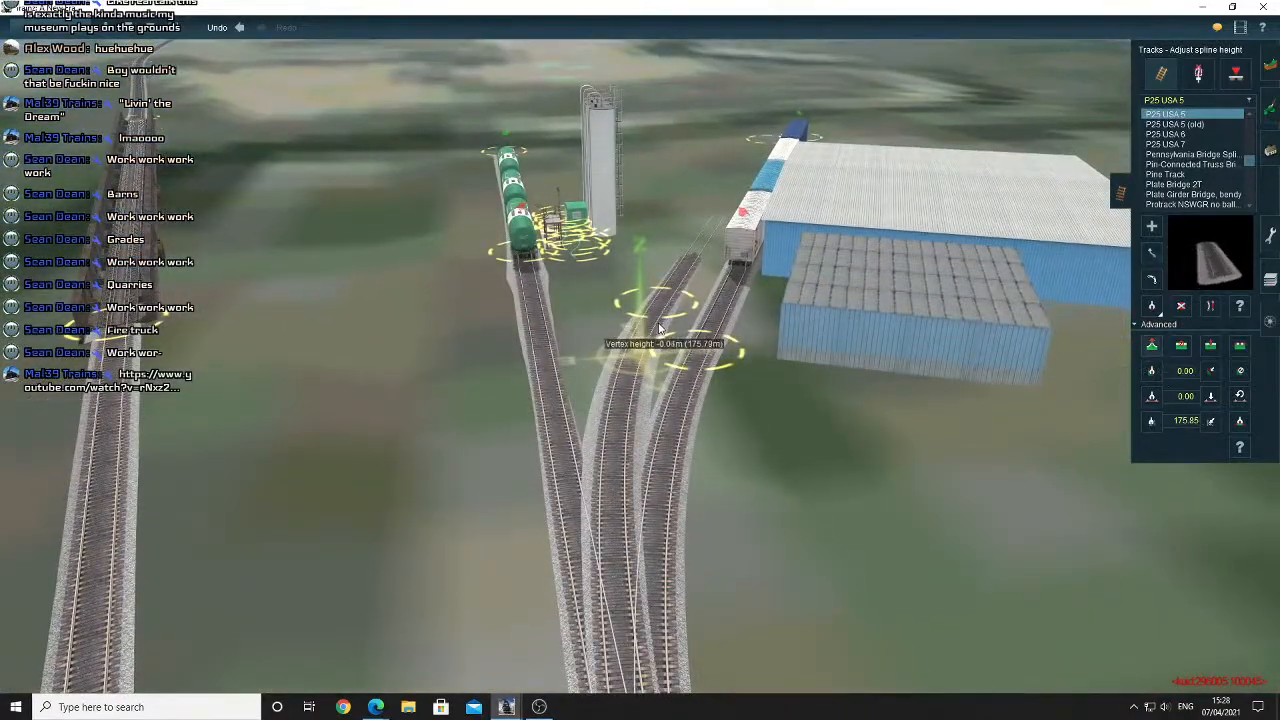
mouse_move(659, 328)
left_mouse_down()
mouse_move(656, 355)
mouse_move(659, 333)
left_mouse_up()
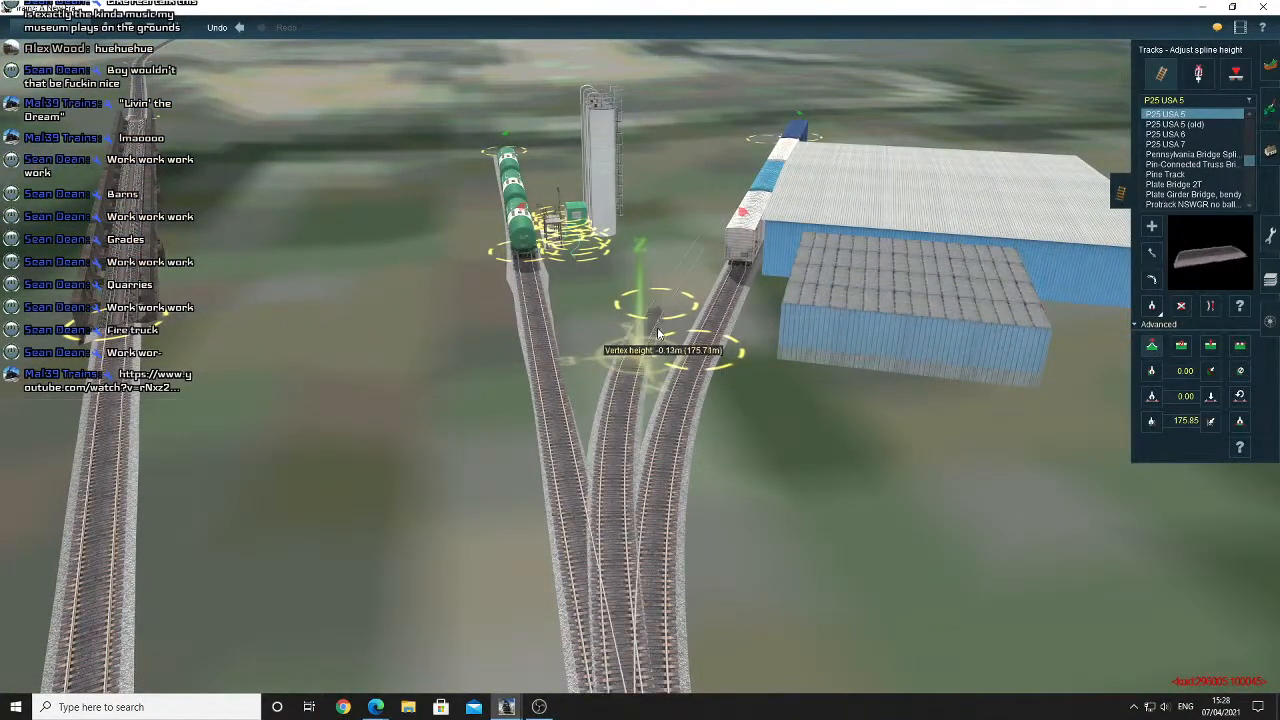
key("Down")
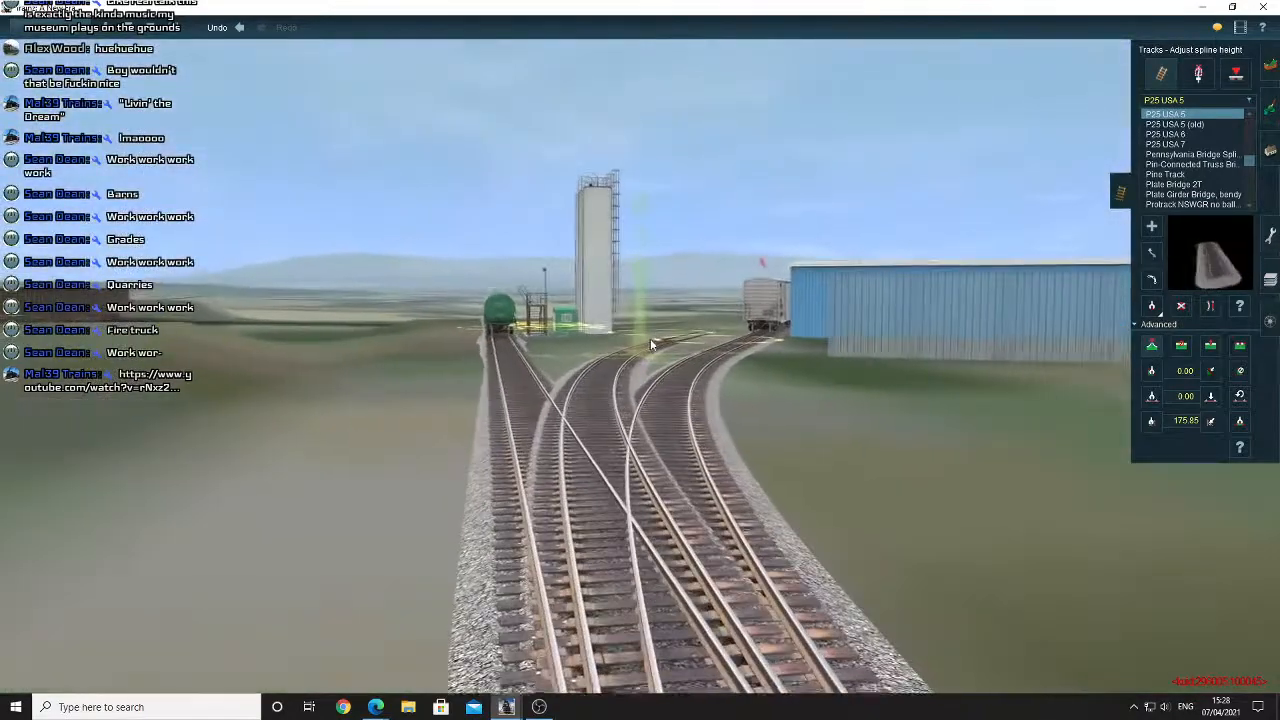
Remove the third siding between the tank car and boxcar tracks by undoing the edits that built it.
key("Up")
key("Left")
left_click(1181, 306)
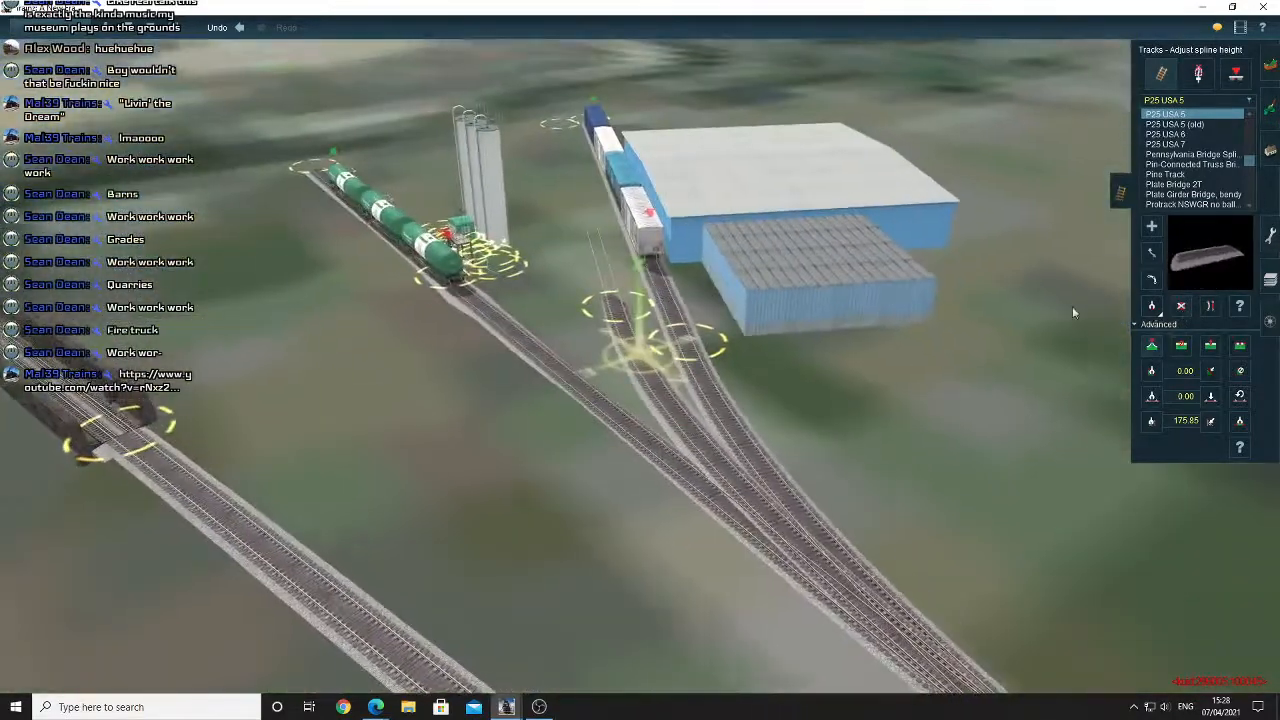
left_click(239, 28)
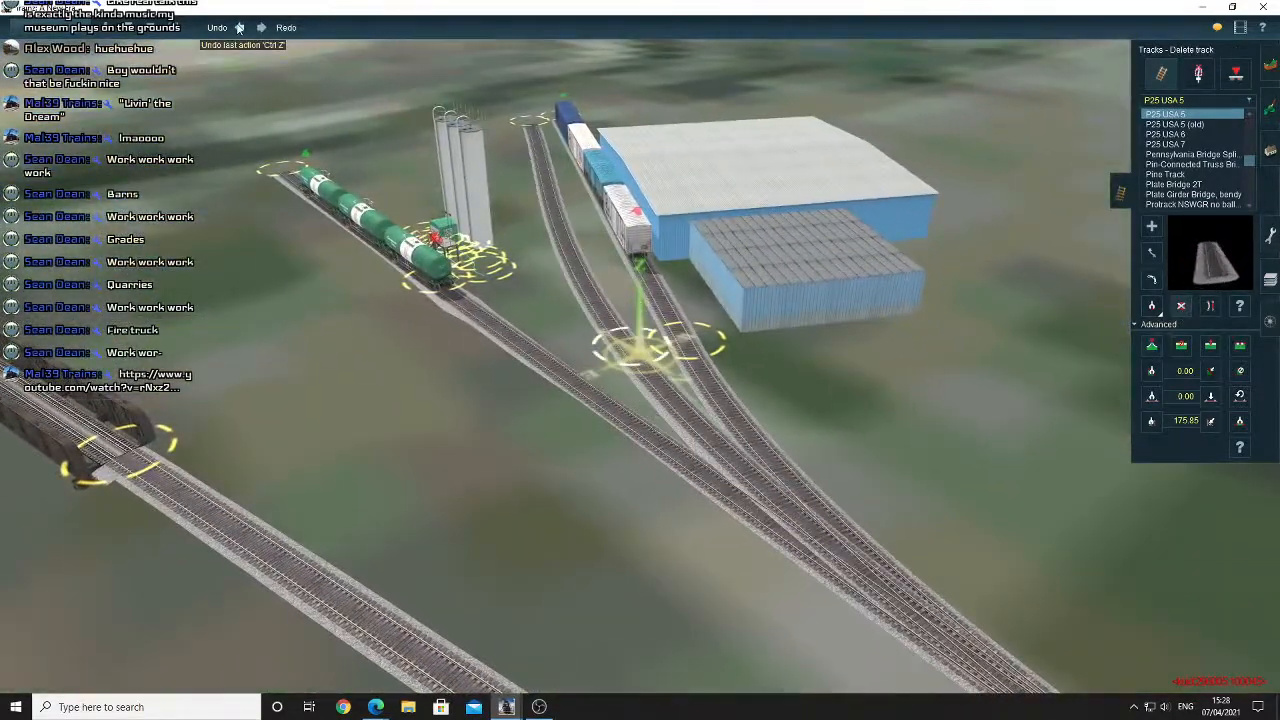
left_click(239, 28)
Delete the existing switch lever at the junction where the tank car and boxcar sidings split.
right_click(525, 292)
key("Left")
key("Down")
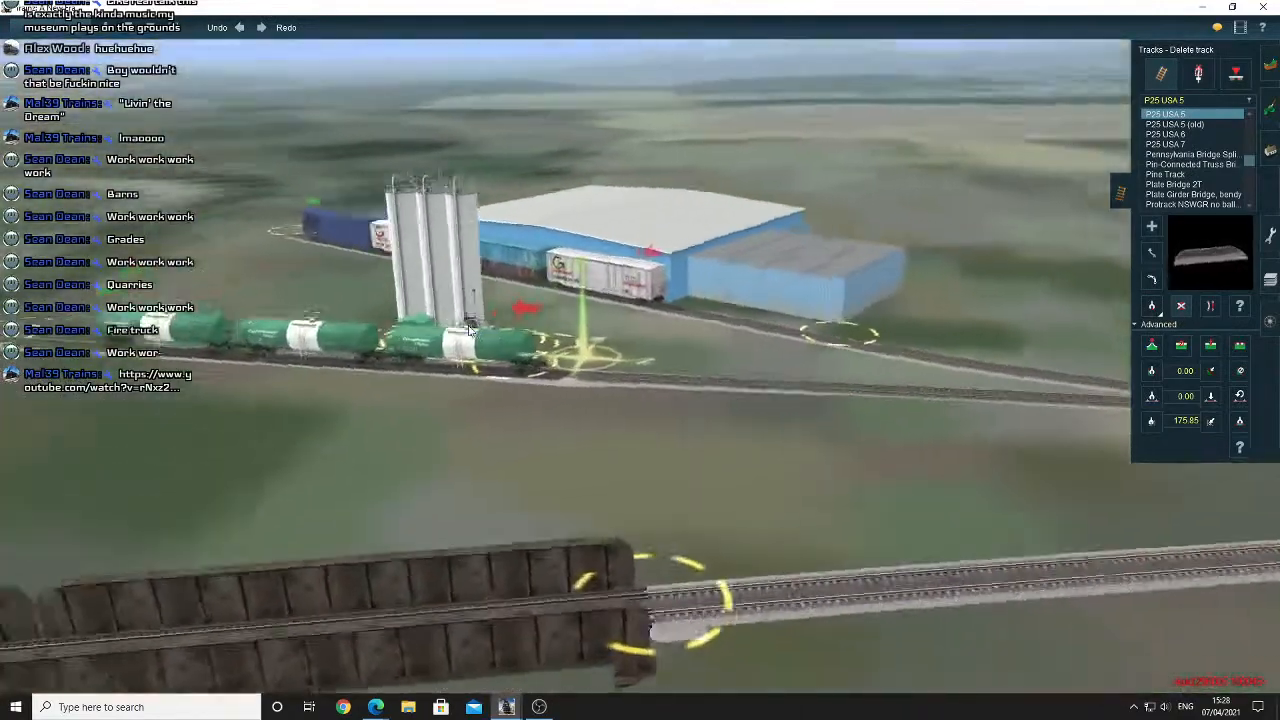
key("Left")
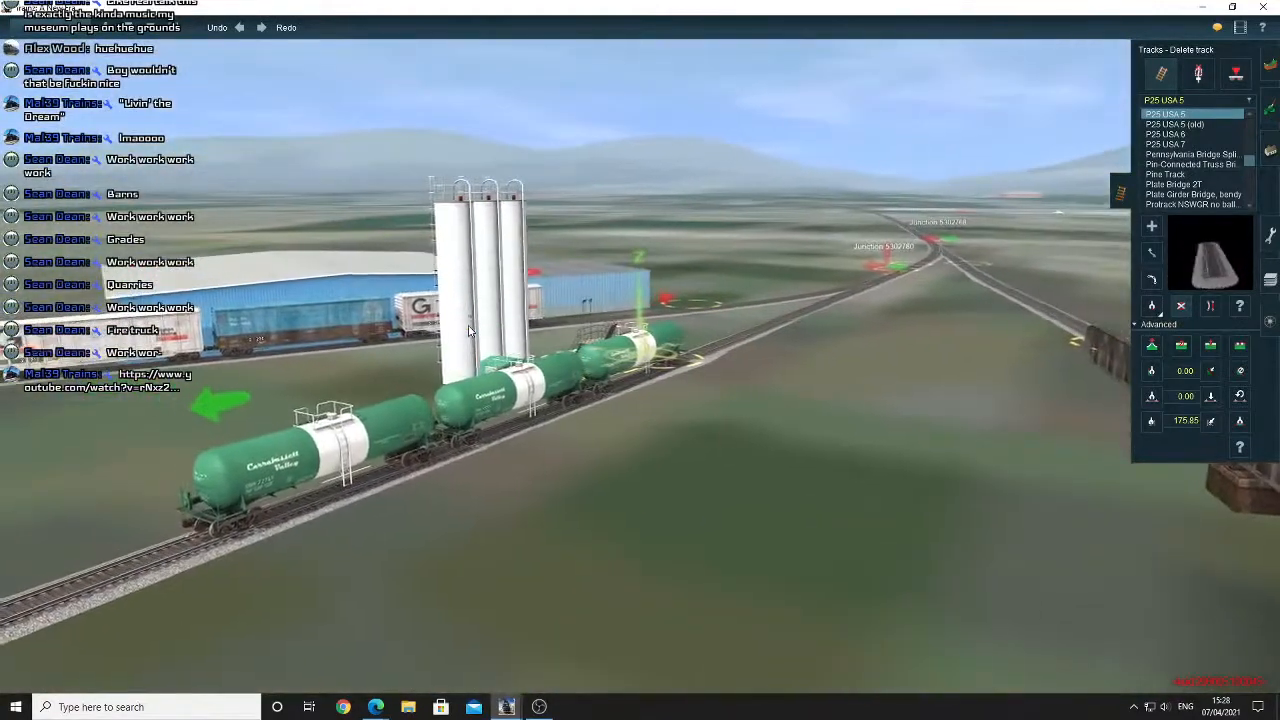
key("Up")
right_click(880, 172)
key("Left")
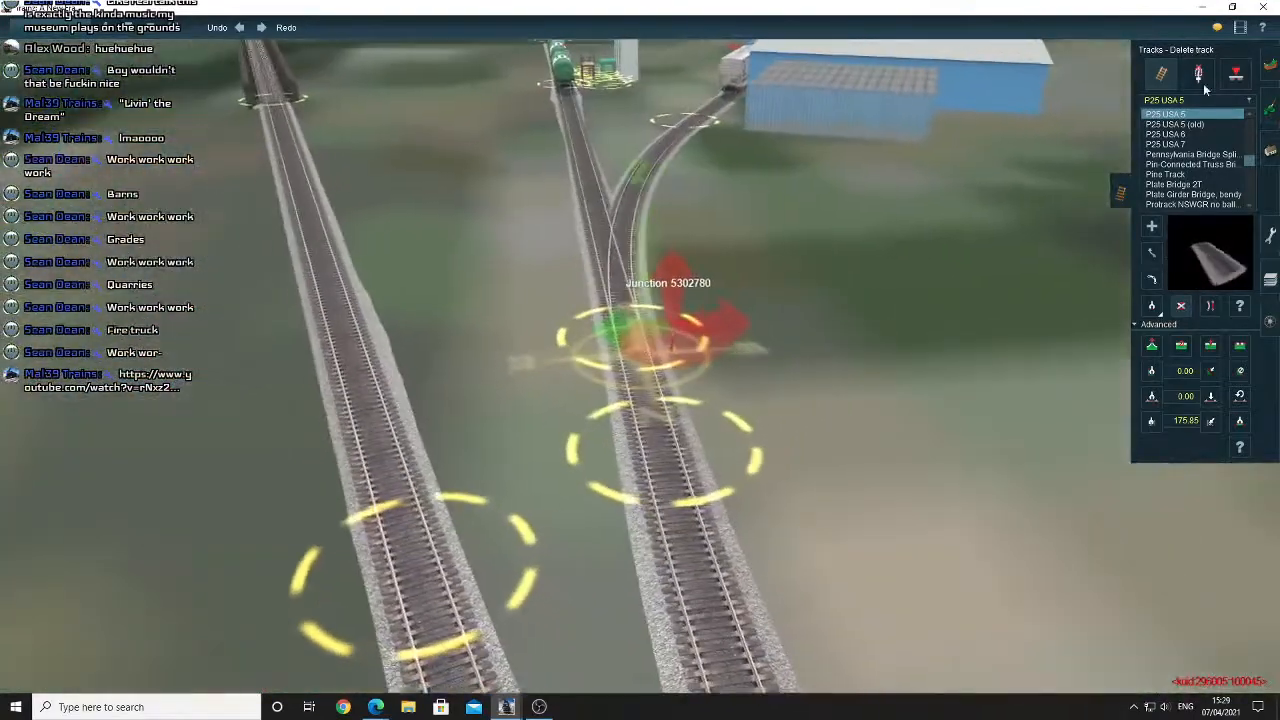
left_click(1199, 76)
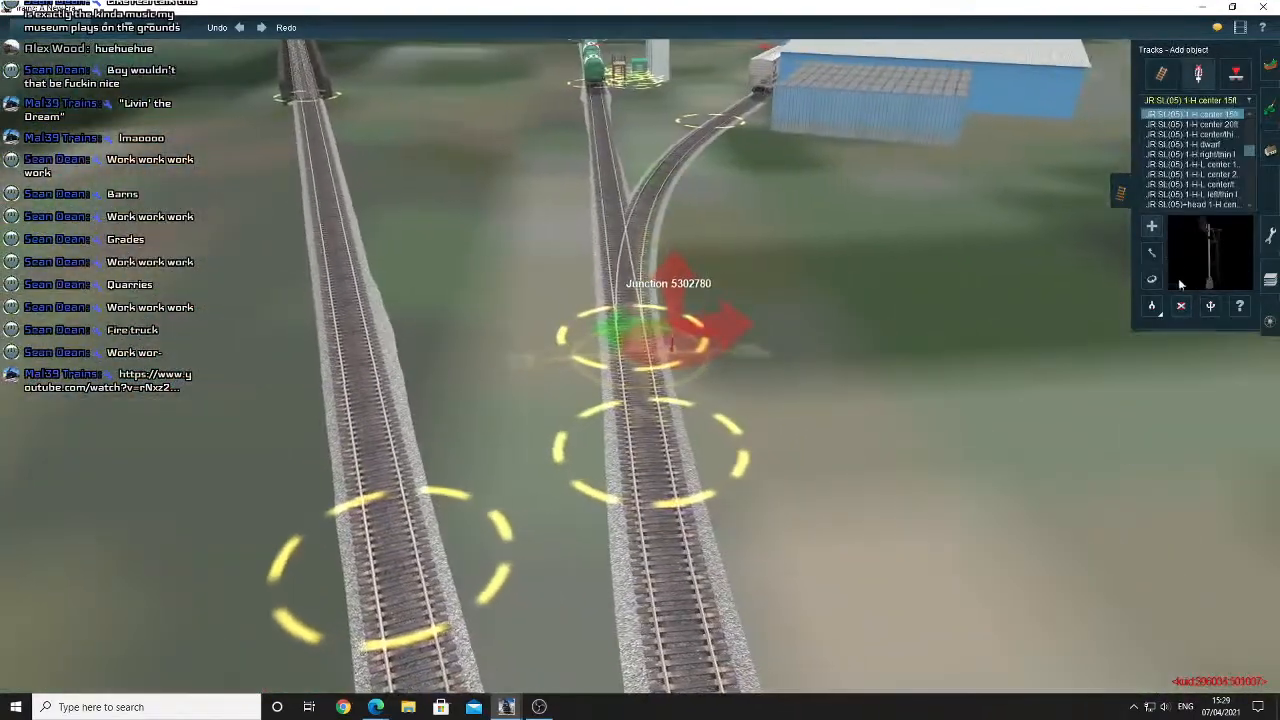
left_click(1180, 305)
left_click(955, 277)
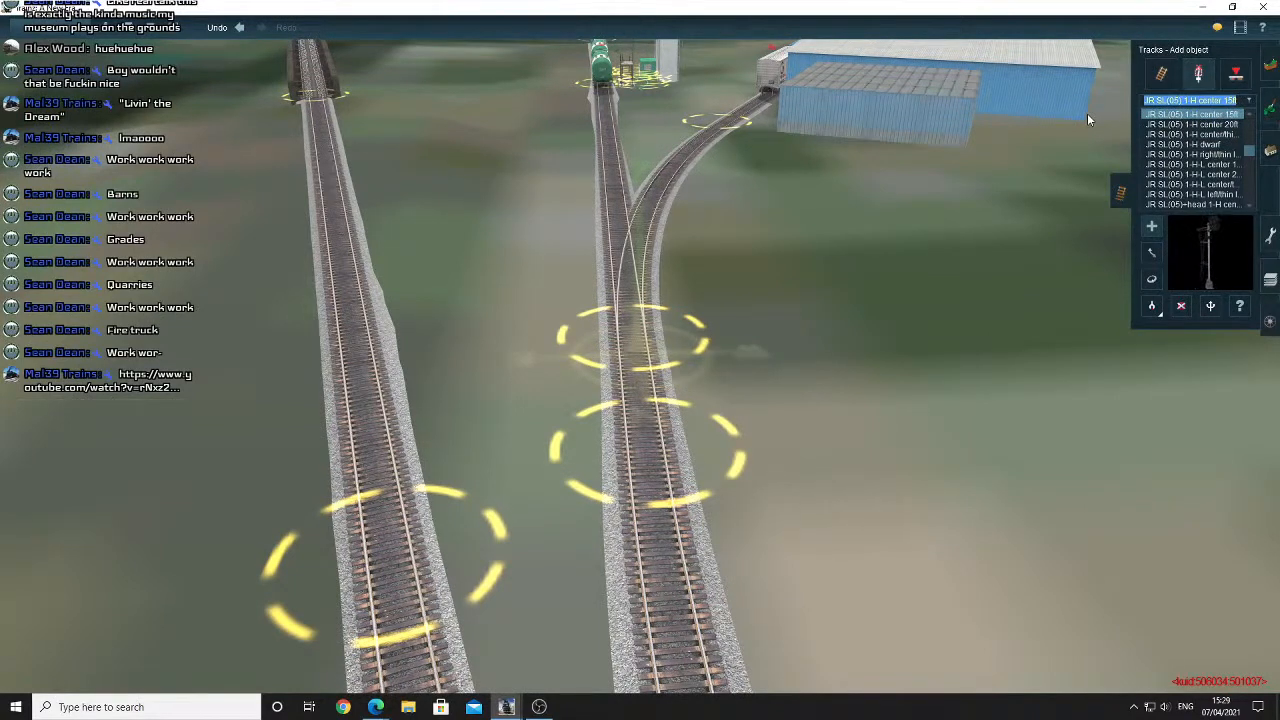
Search the track objects for "new" and choose New Century Switch M50A (no target).
type("new")
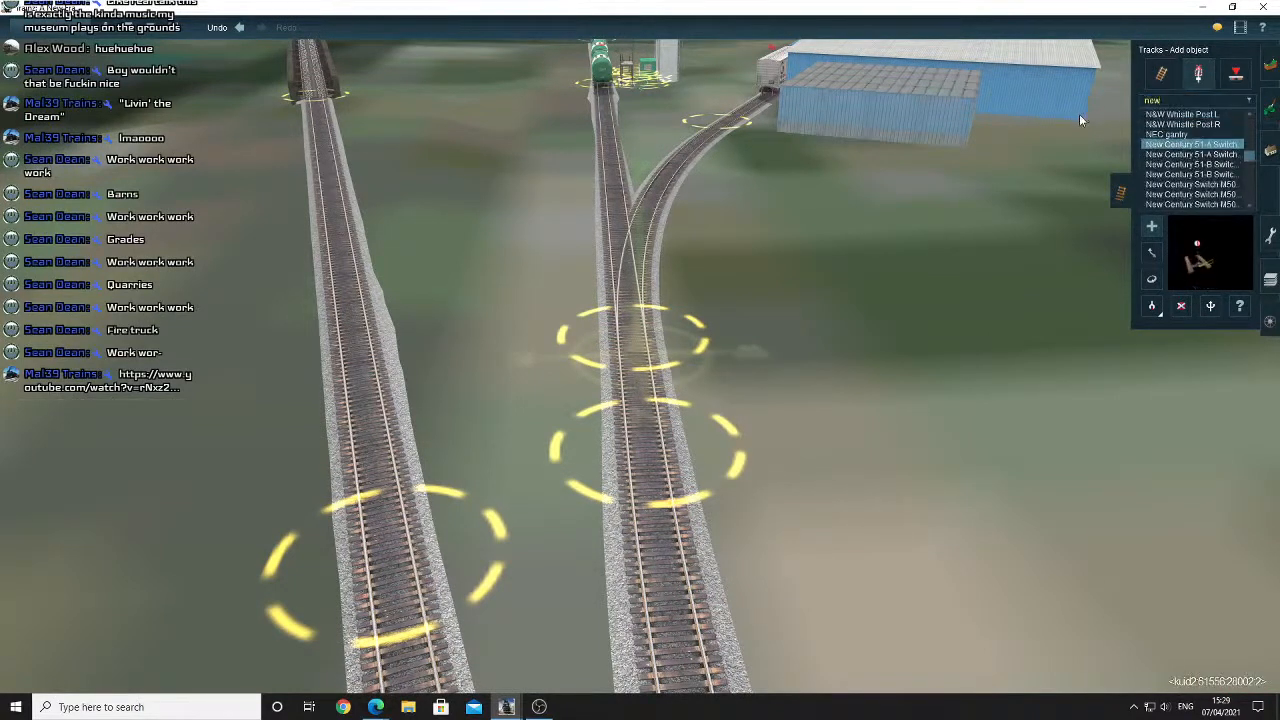
left_click(1227, 185)
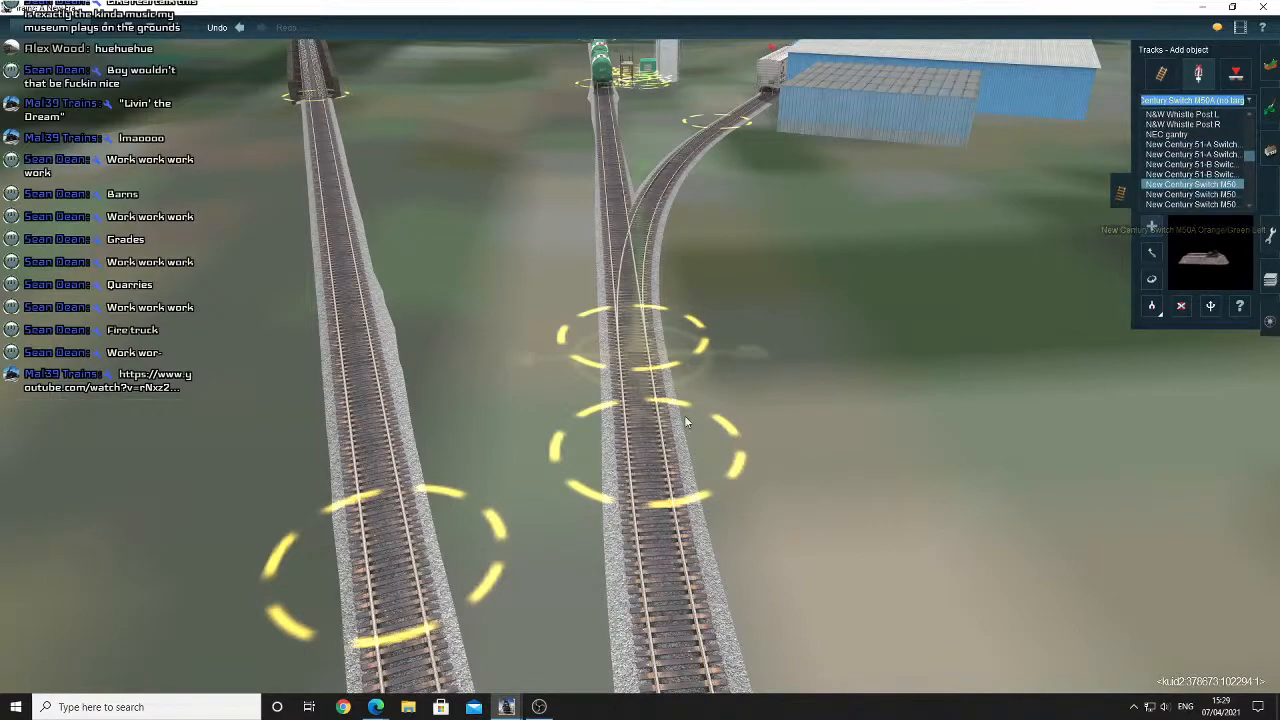
scroll(686, 405, "up", 5)
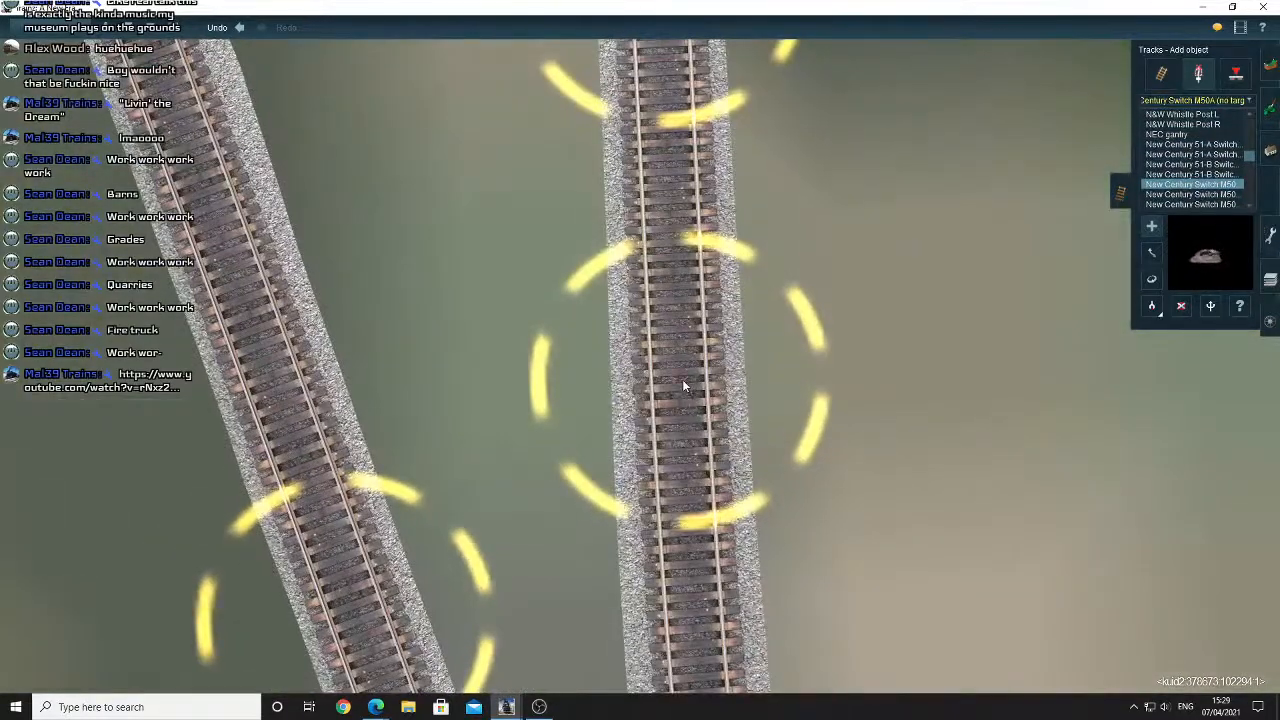
Try placing the switch lever on the track vertex just ahead of the siding junction, and delete it again.
left_click(668, 380)
scroll(660, 379, "up", 4)
key("Down")
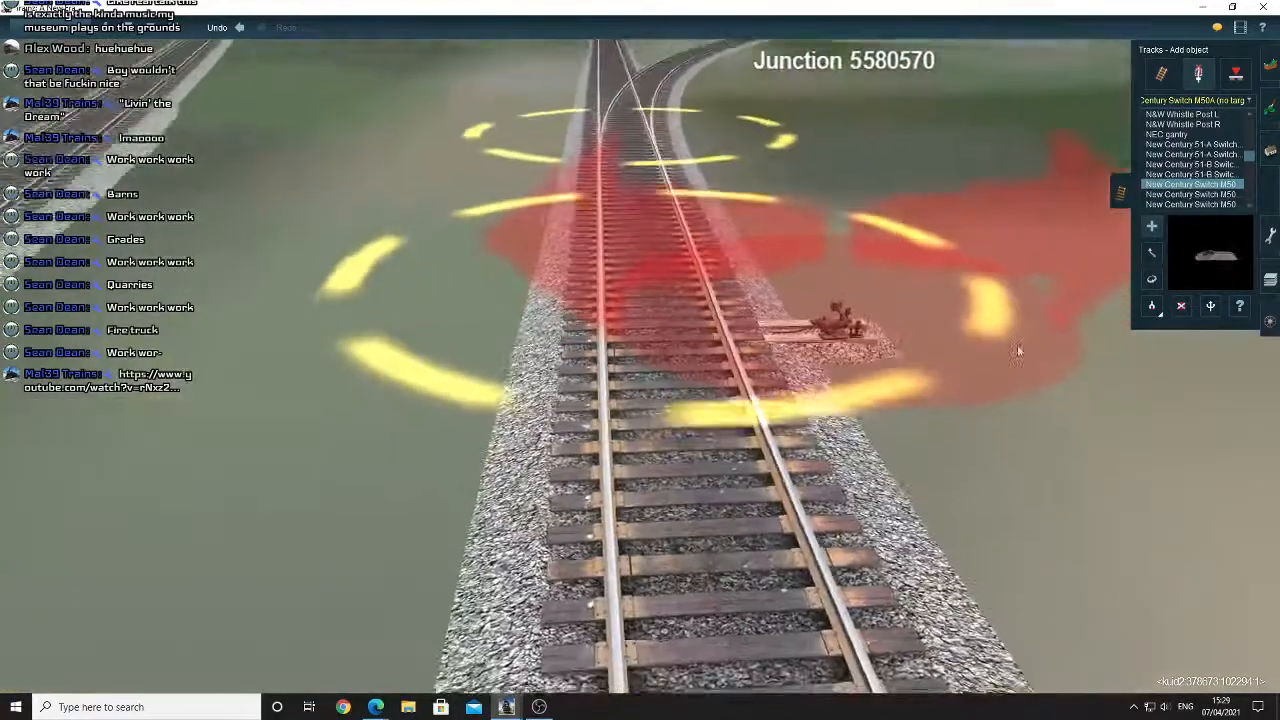
key("Up")
left_click(1209, 306)
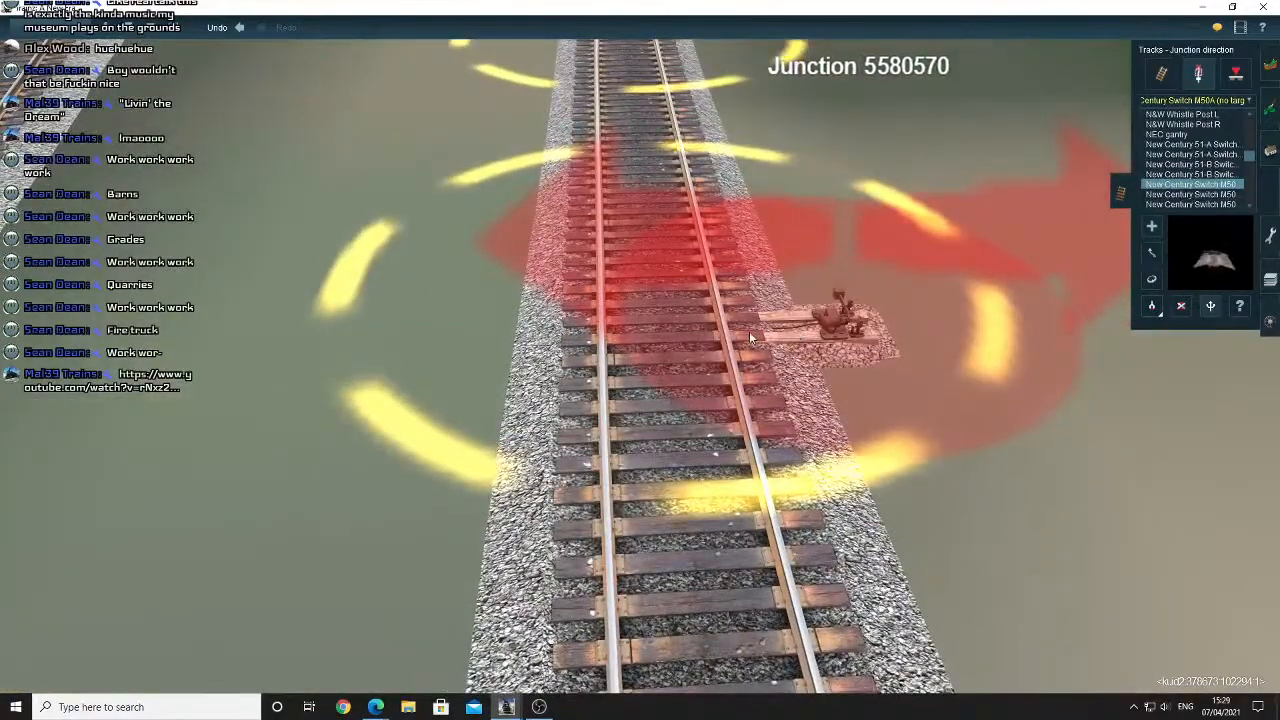
left_click(876, 276)
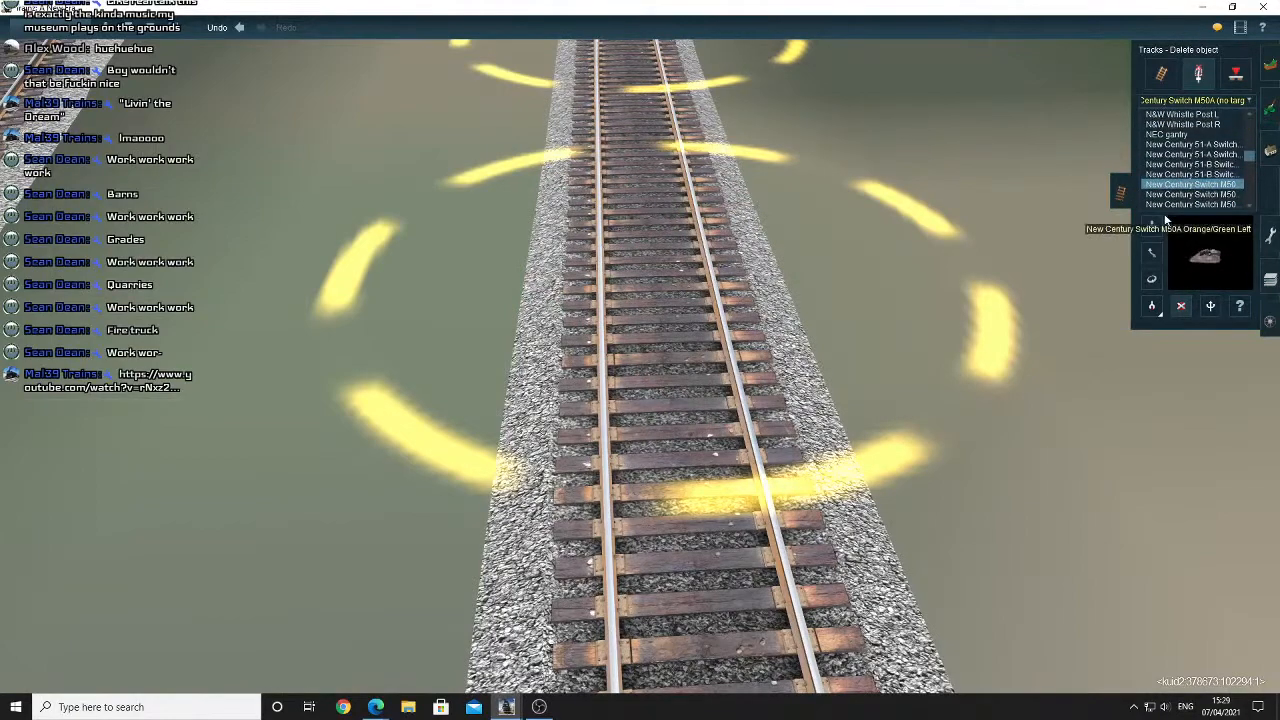
Place the New Century Switch M50A (no target) lever at the vertex where the tank car and boxcar sidings diverge.
right_click_drag(809, 234, 661, 415)
scroll(597, 243, "down", 4)
key("Up")
scroll(661, 415, "up", 3)
scroll(660, 415, "up", 4)
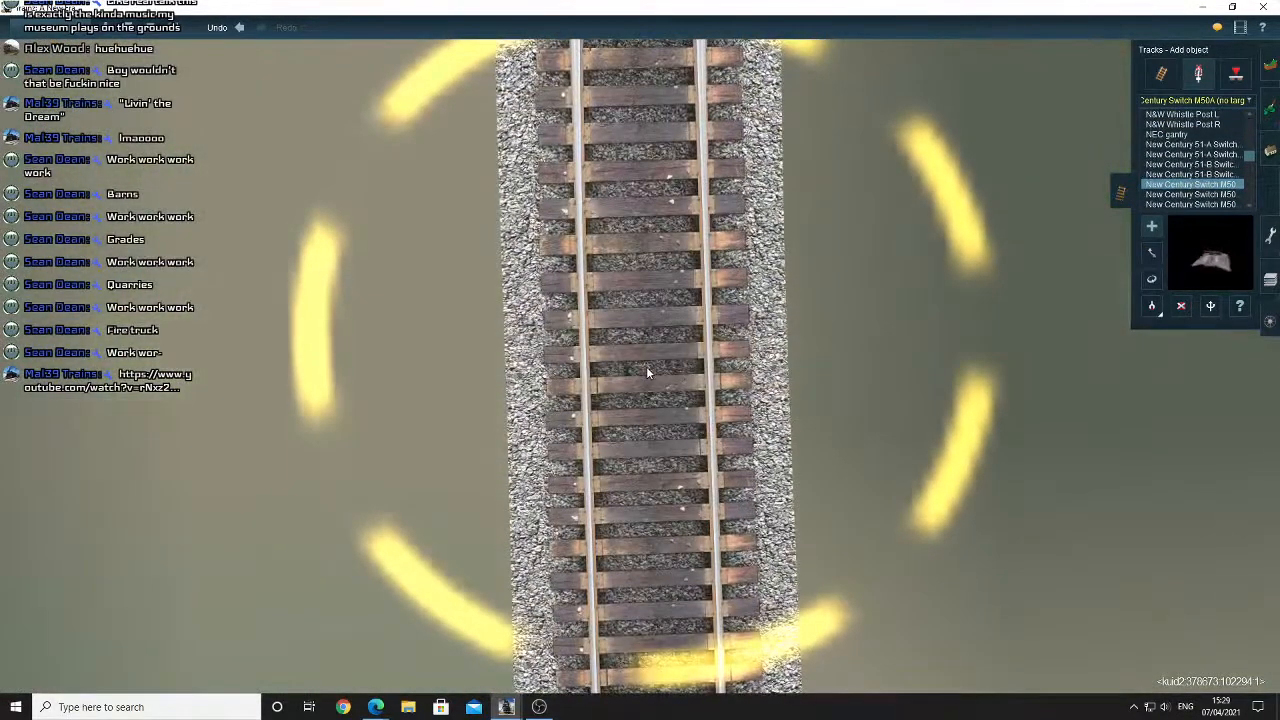
key("Down")
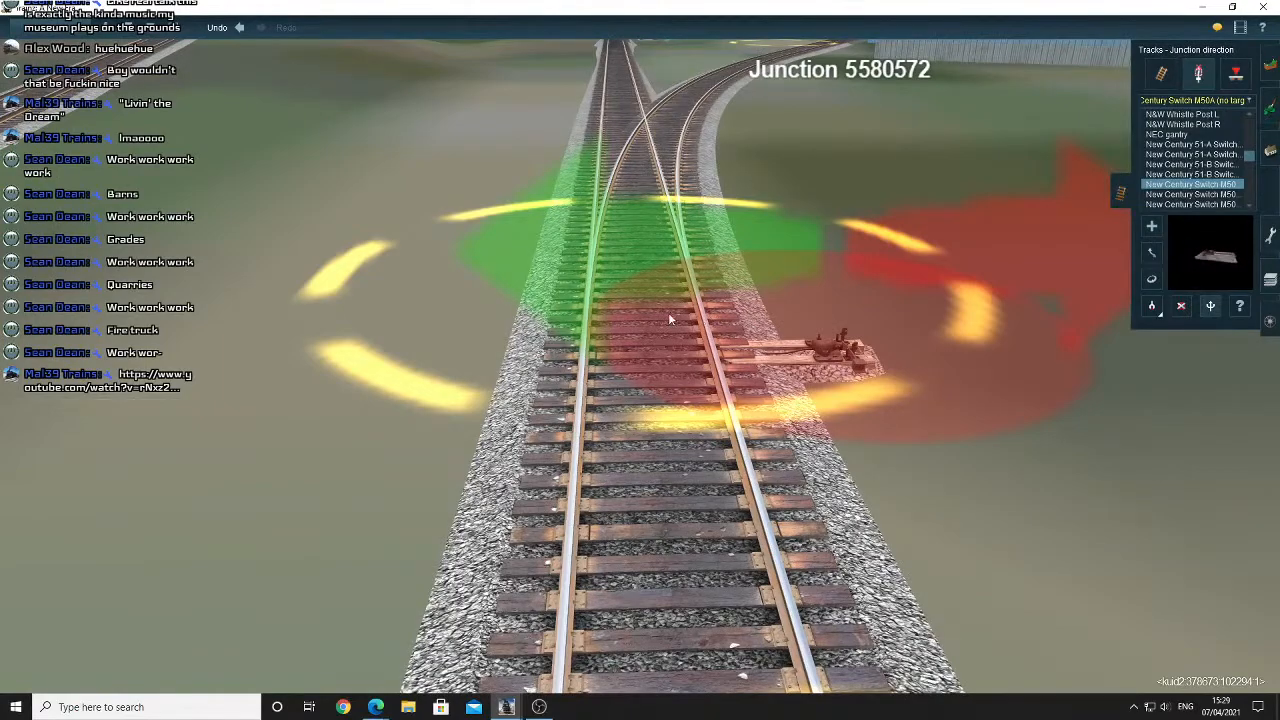
Look over the tank car and boxcar sidings, their new switch lever and the surrounding tracks from several angles.
right_click_drag(652, 314, 543, 298)
scroll(646, 297, "down", 5)
key("Right")
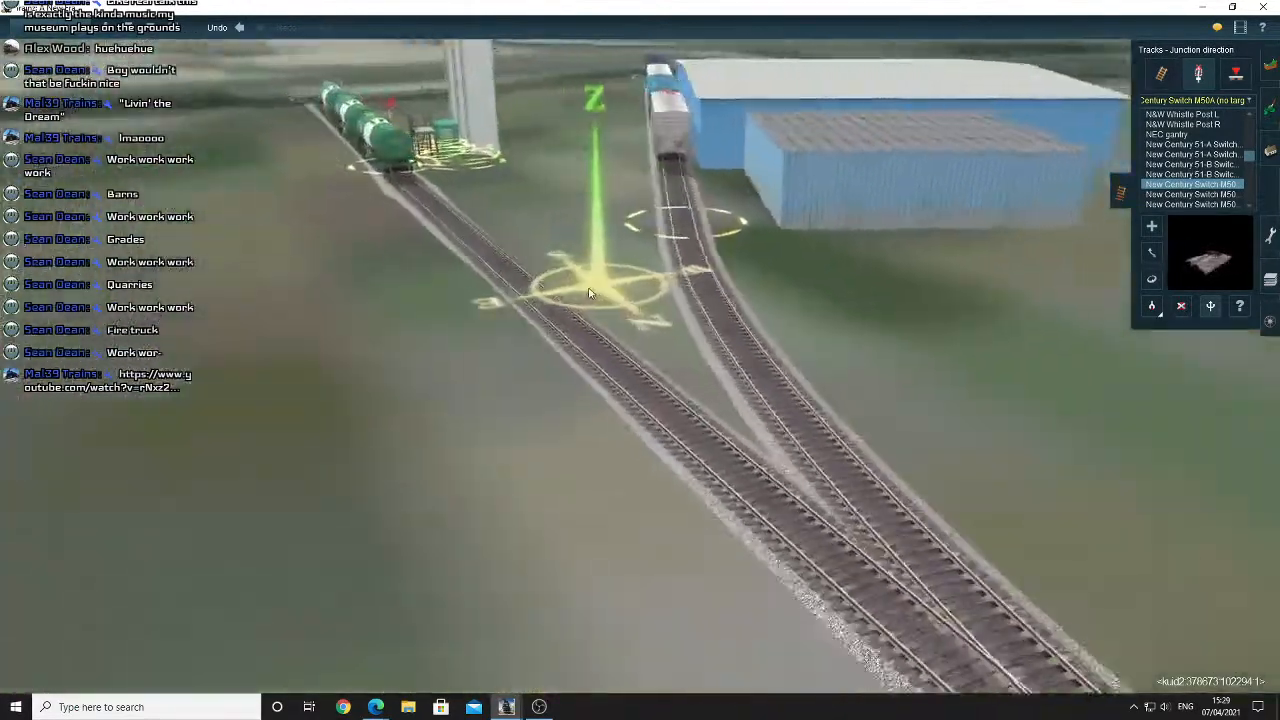
key("Left")
scroll(539, 297, "down", 2)
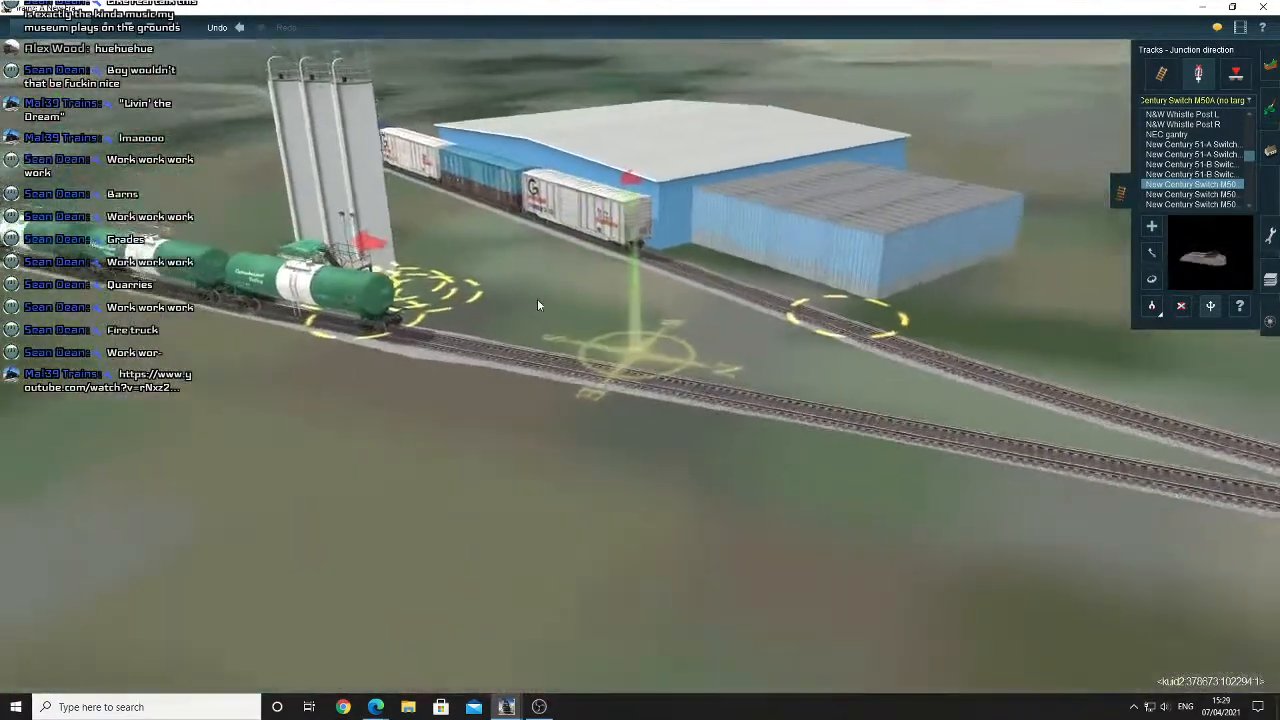
right_click(537, 298)
scroll(537, 298, "down", 5)
key("Right")
key("Left")
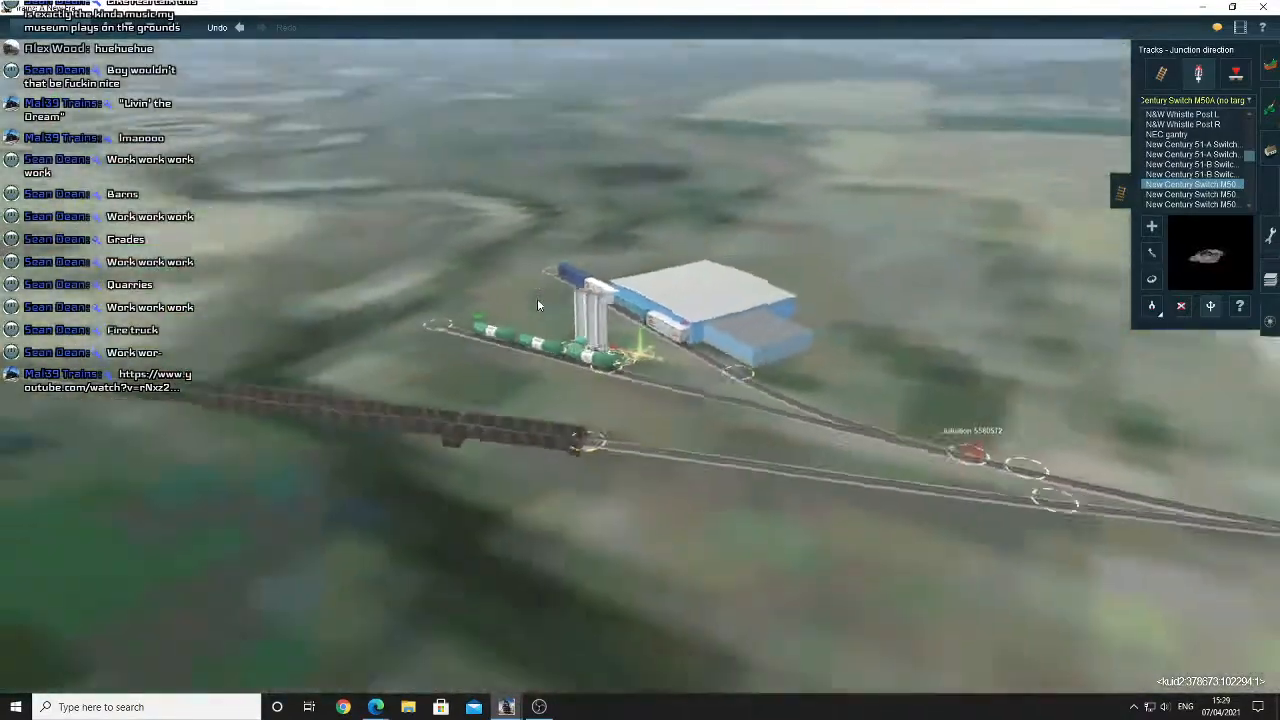
right_click(537, 298)
key("Left")
right_click_drag(537, 298, 883, 223)
scroll(584, 316, "down", 3)
key("Left")
key("Left")
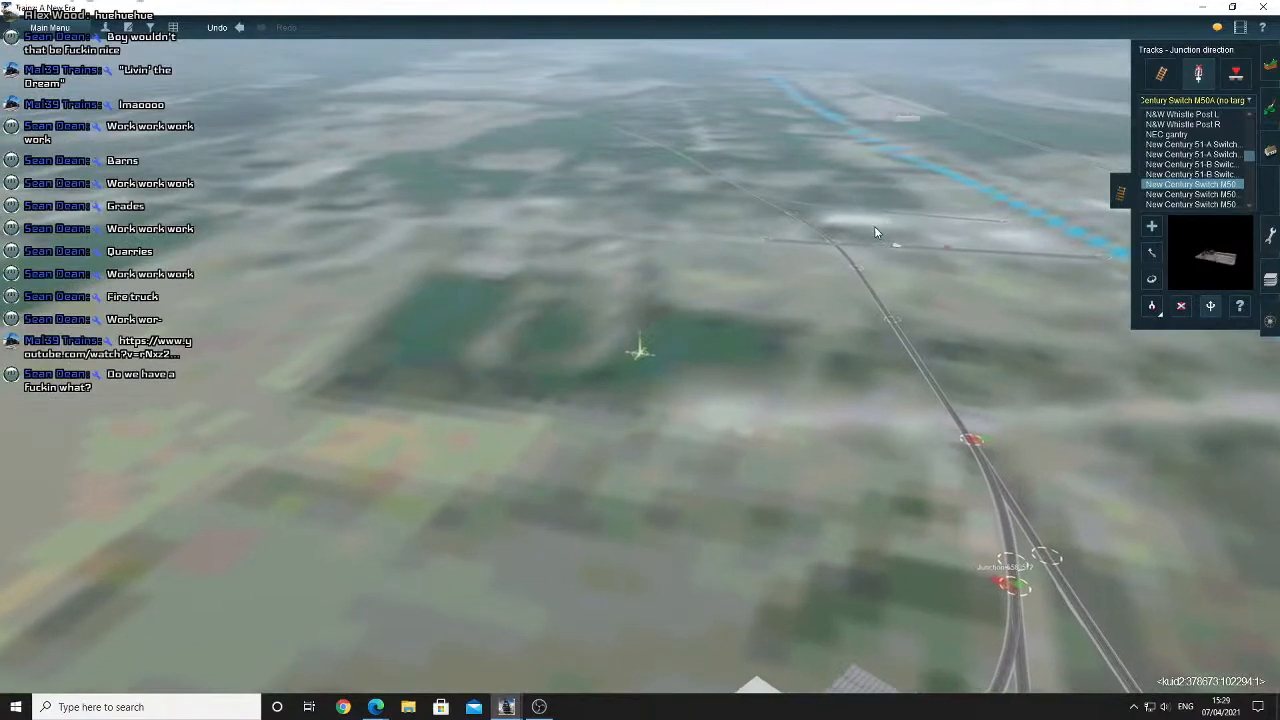
mouse_move(782, 435)
right_mouse_down()
mouse_move(765, 407)
mouse_move(702, 410)
mouse_move(648, 374)
mouse_move(644, 338)
mouse_move(712, 362)
mouse_move(710, 418)
mouse_move(643, 427)
right_mouse_up()
key("Left")
scroll(646, 350, "up", 4)
scroll(710, 418, "down", 3)
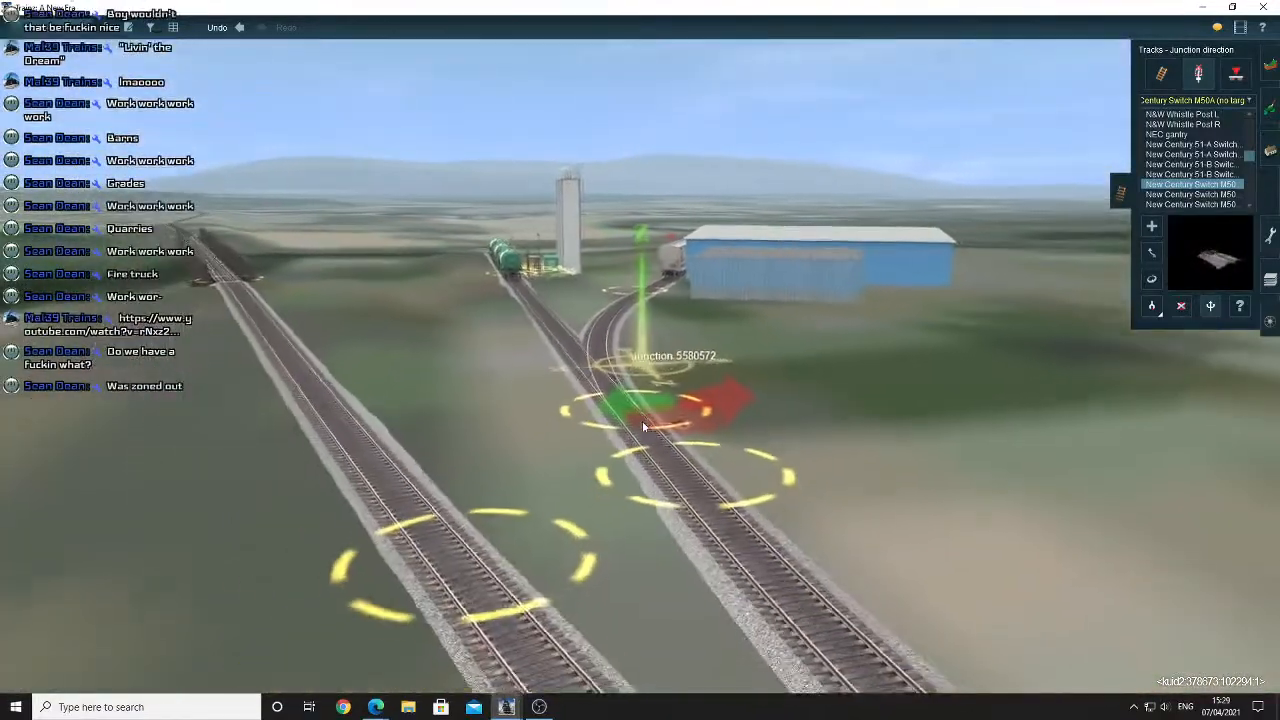
scroll(643, 427, "down", 1)
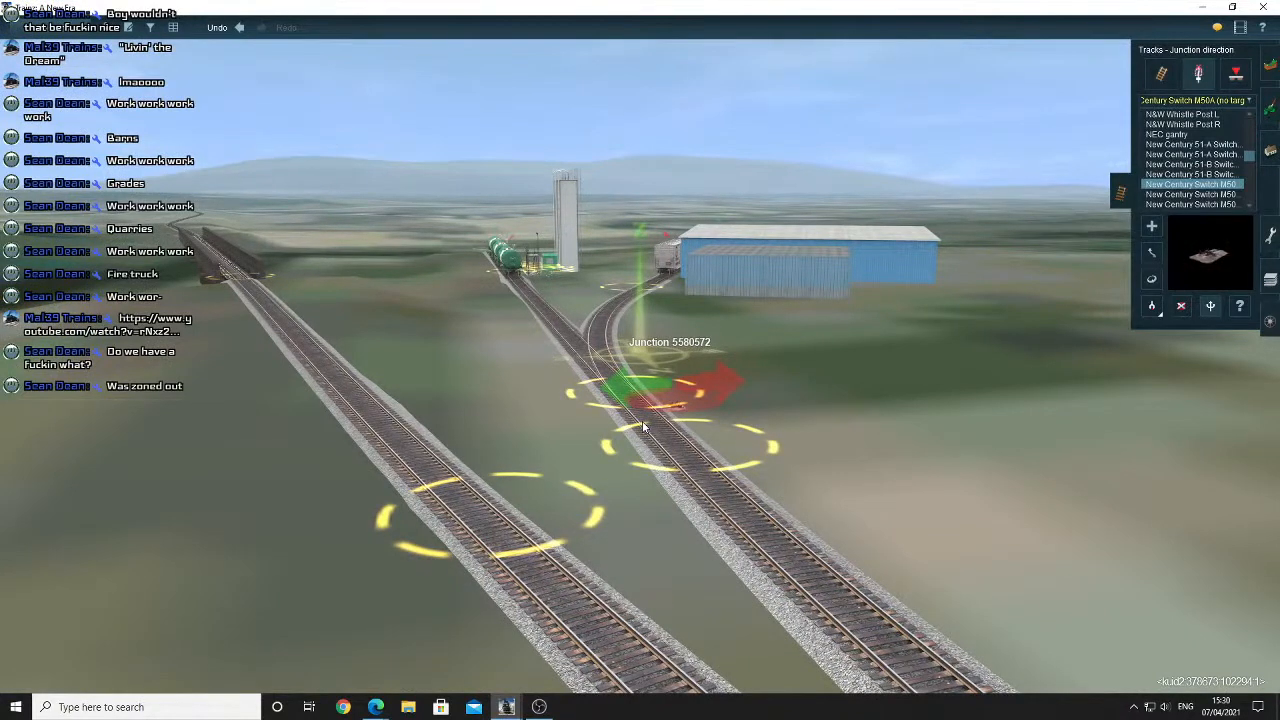
Travel across the route map from Kingfield to Chain of Ponds and examine the road crossing beside its station with the tool panels hidden.
scroll(640, 380, "down", 10)
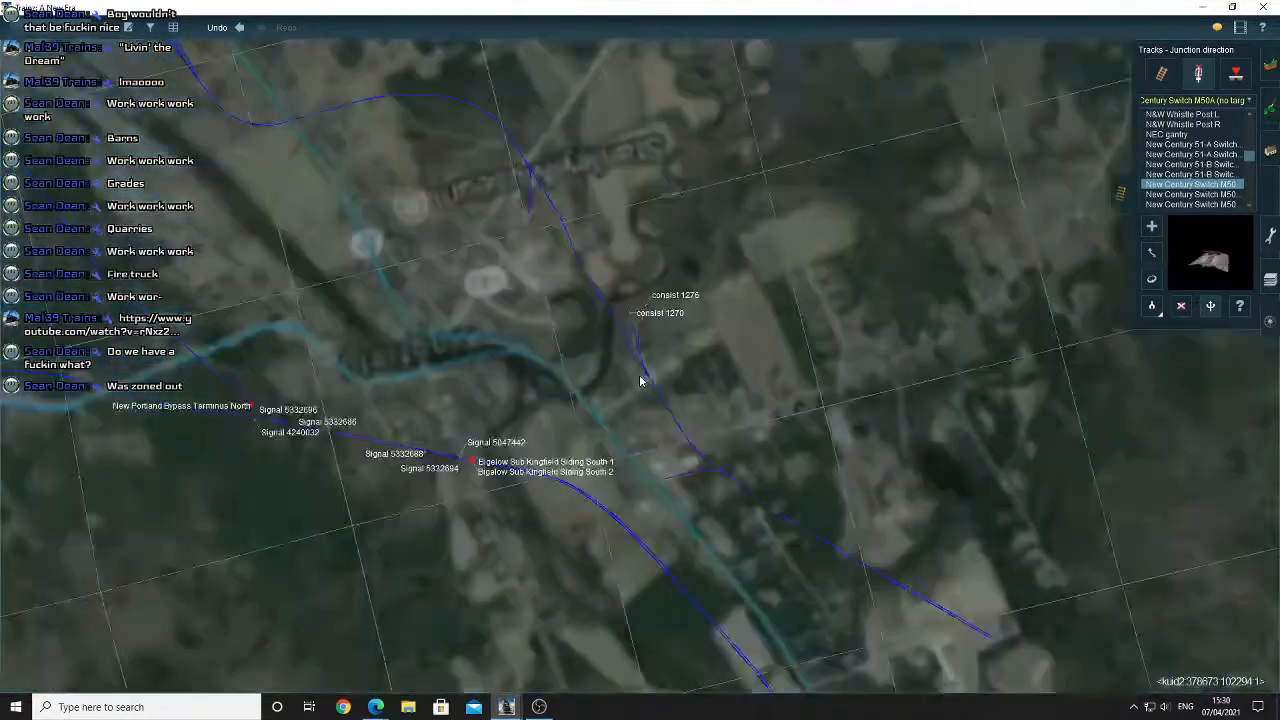
scroll(640, 376, "down", 6)
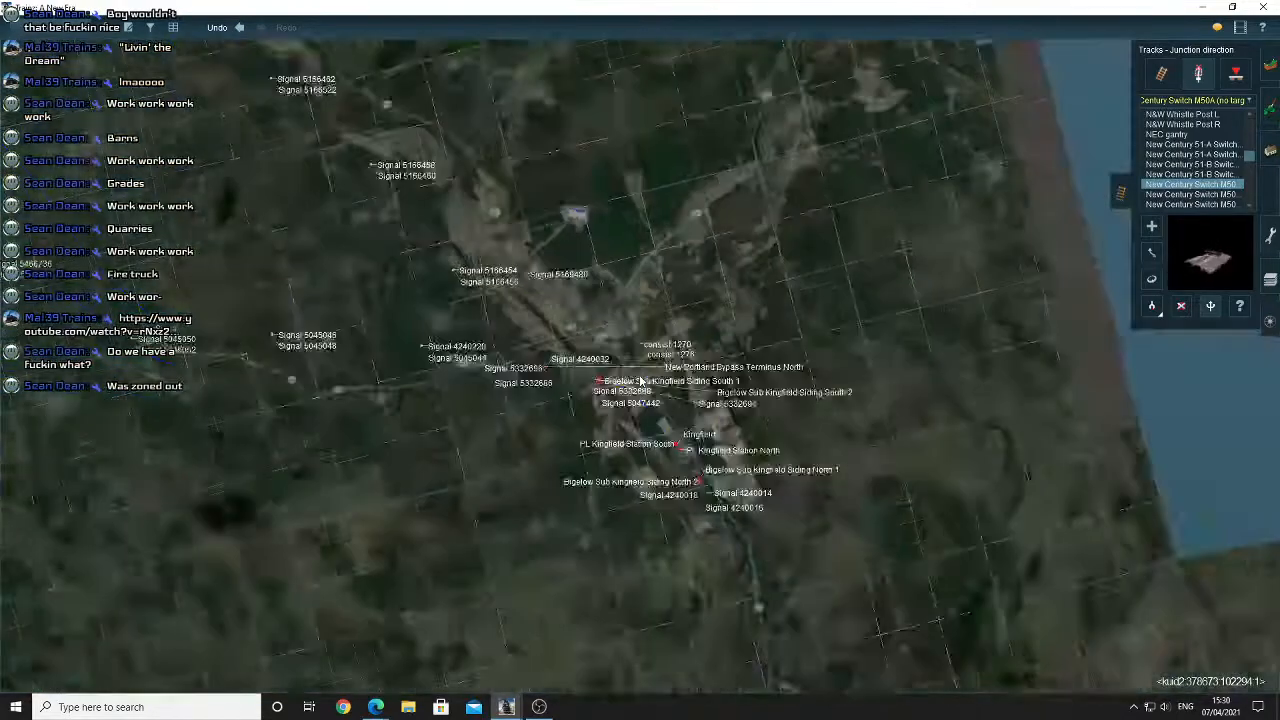
right_click_drag(728, 429, 750, 322)
scroll(750, 322, "up", 6)
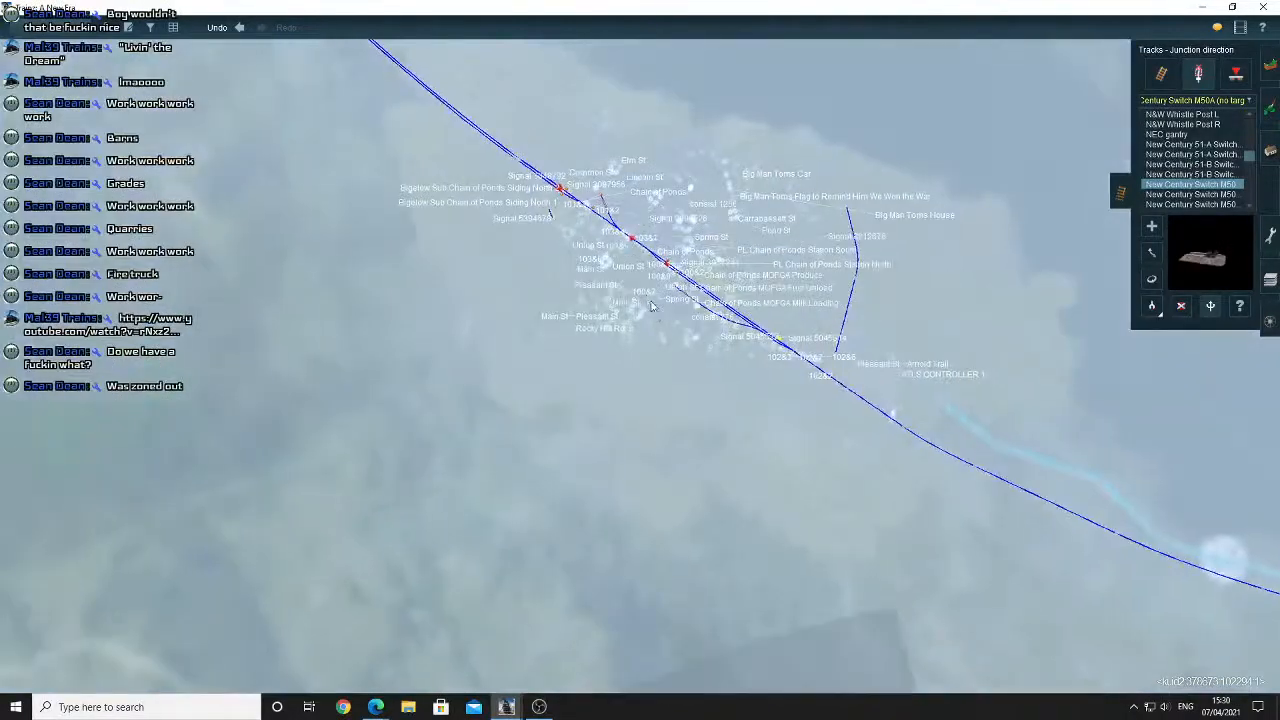
scroll(702, 335, "up", 8)
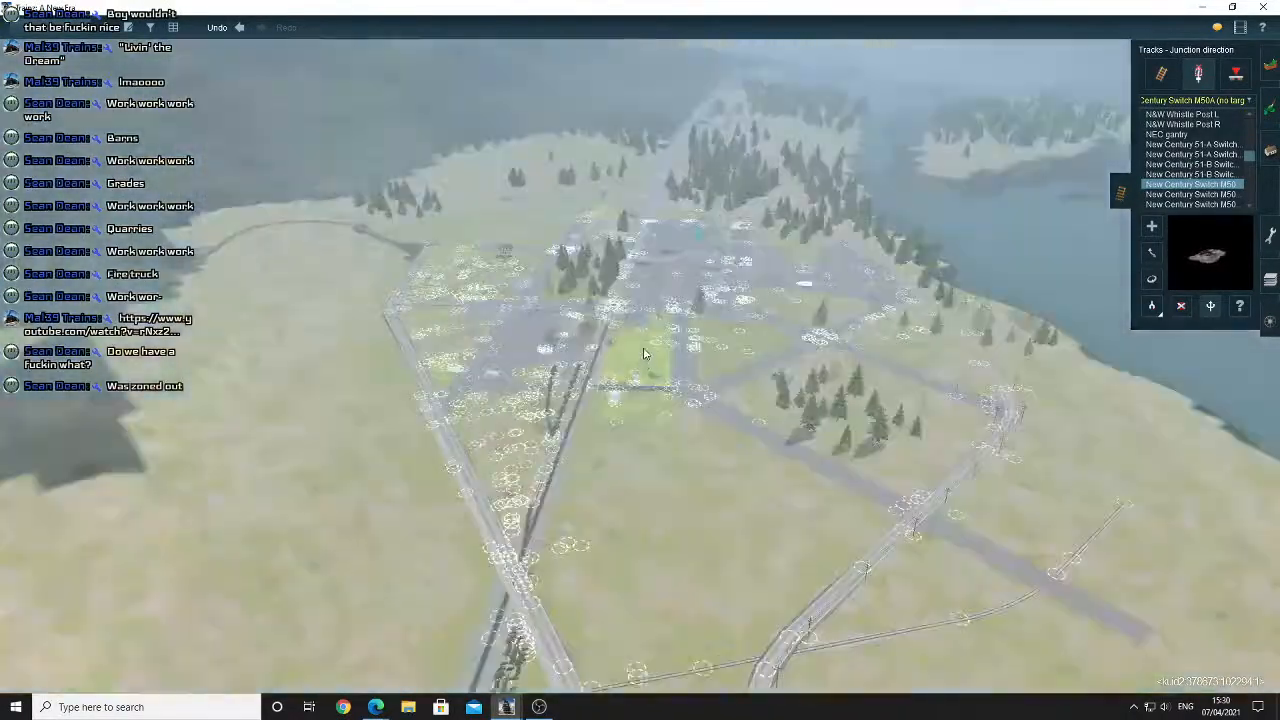
scroll(601, 362, "up", 8)
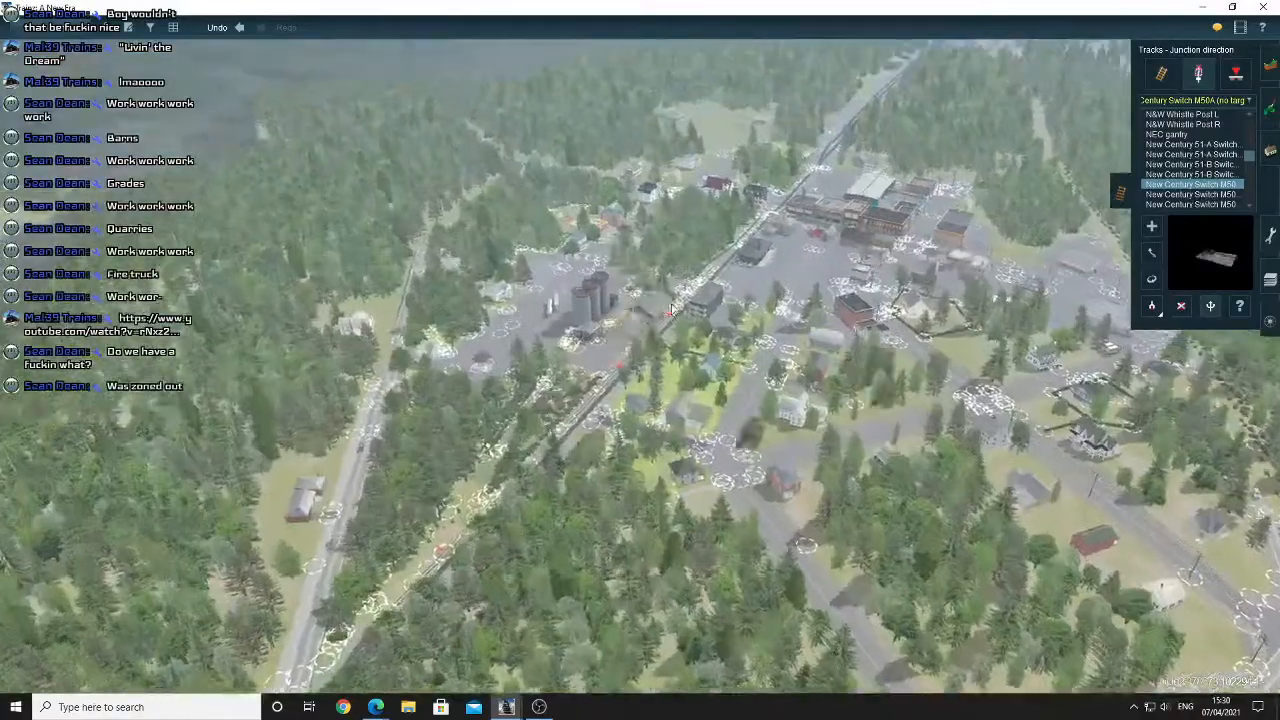
scroll(686, 325, "up", 8)
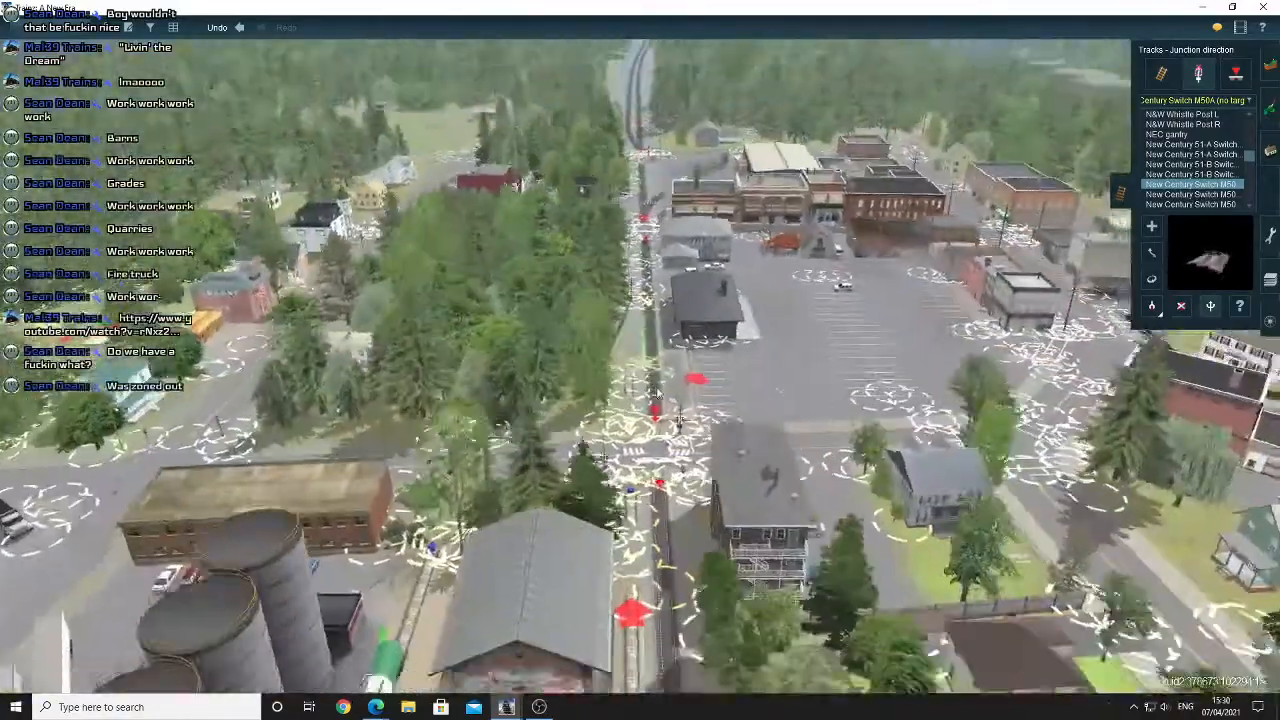
scroll(649, 402, "up", 8)
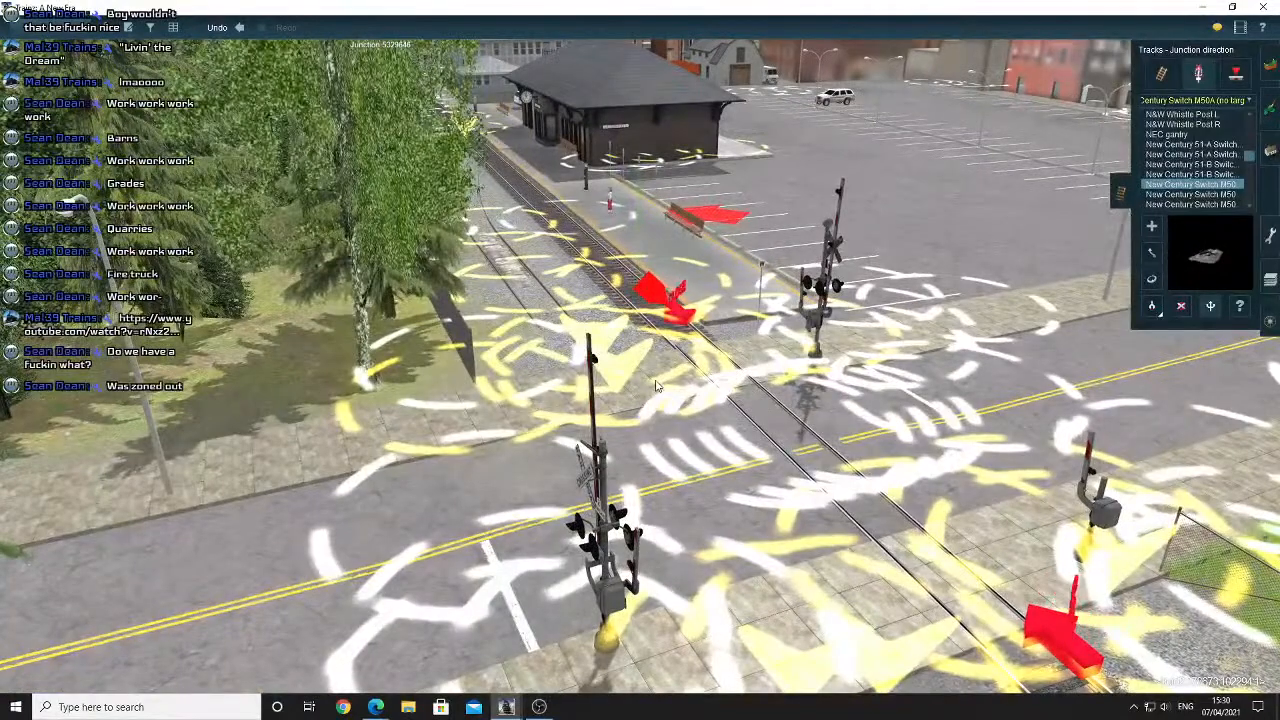
right_click_drag(656, 385, 571, 398)
key("Tab")
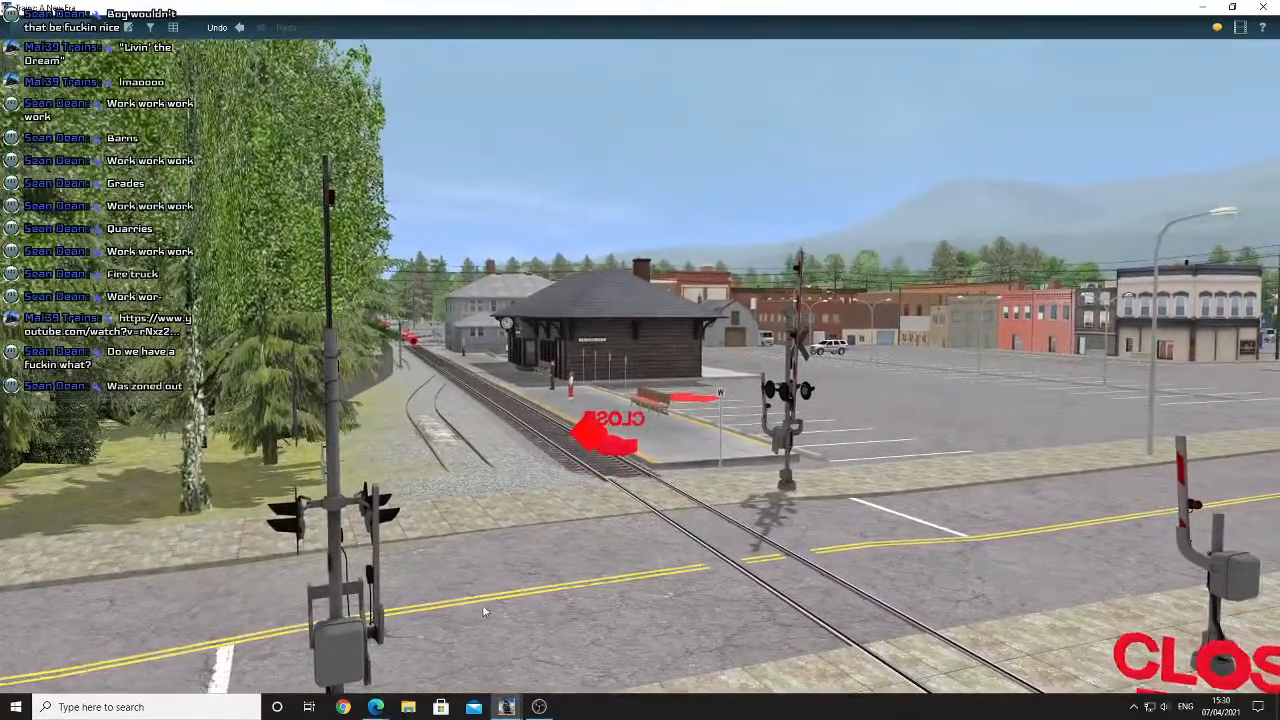